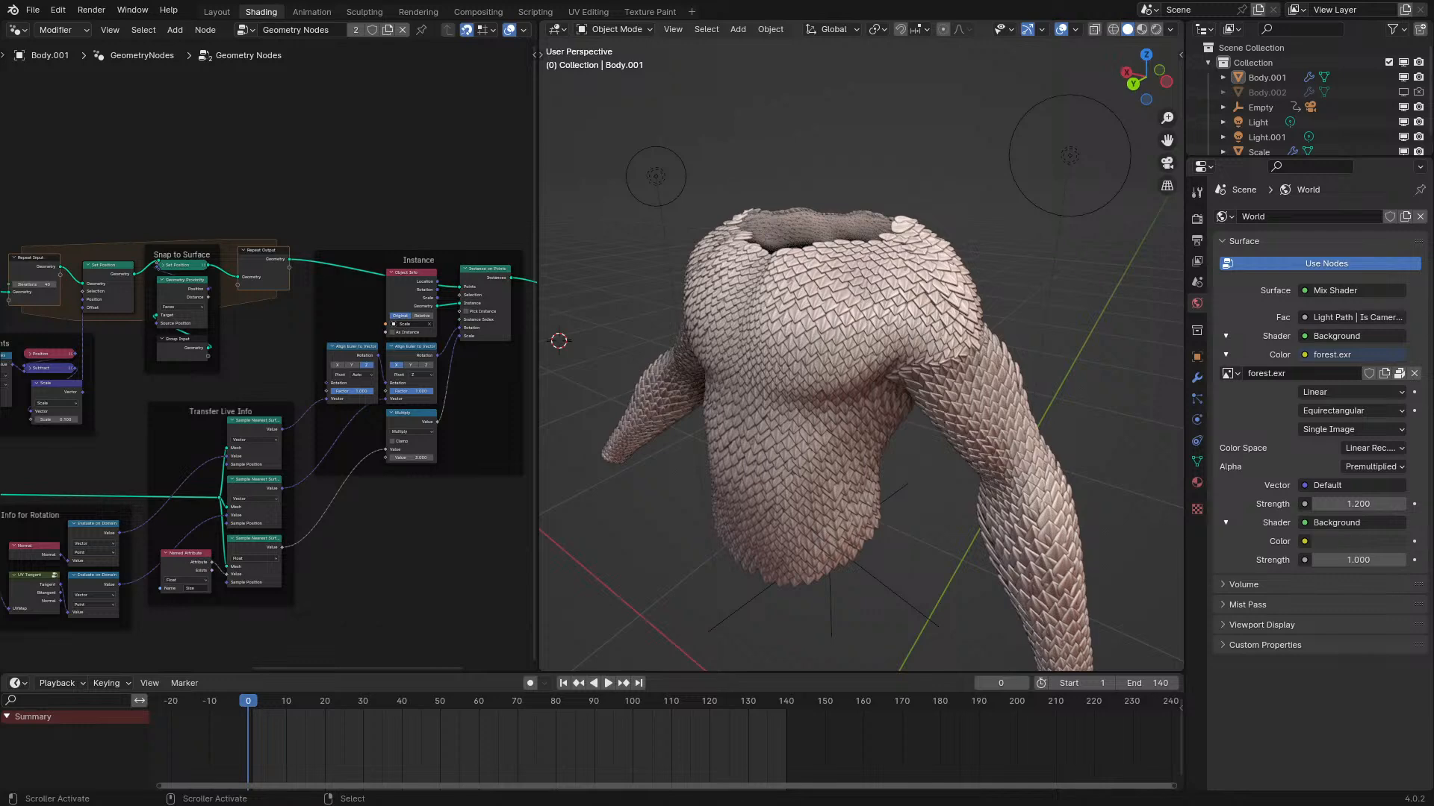
# Examine the node tree from the Size and Size Info frames through the Density frame to the repeat zone.
pyautogui.moveTo(85, 368); pyautogui.dragTo(381, 413, button='middle')
pyautogui.moveTo(217, 441); pyautogui.dragTo(310, 427, button='middle')
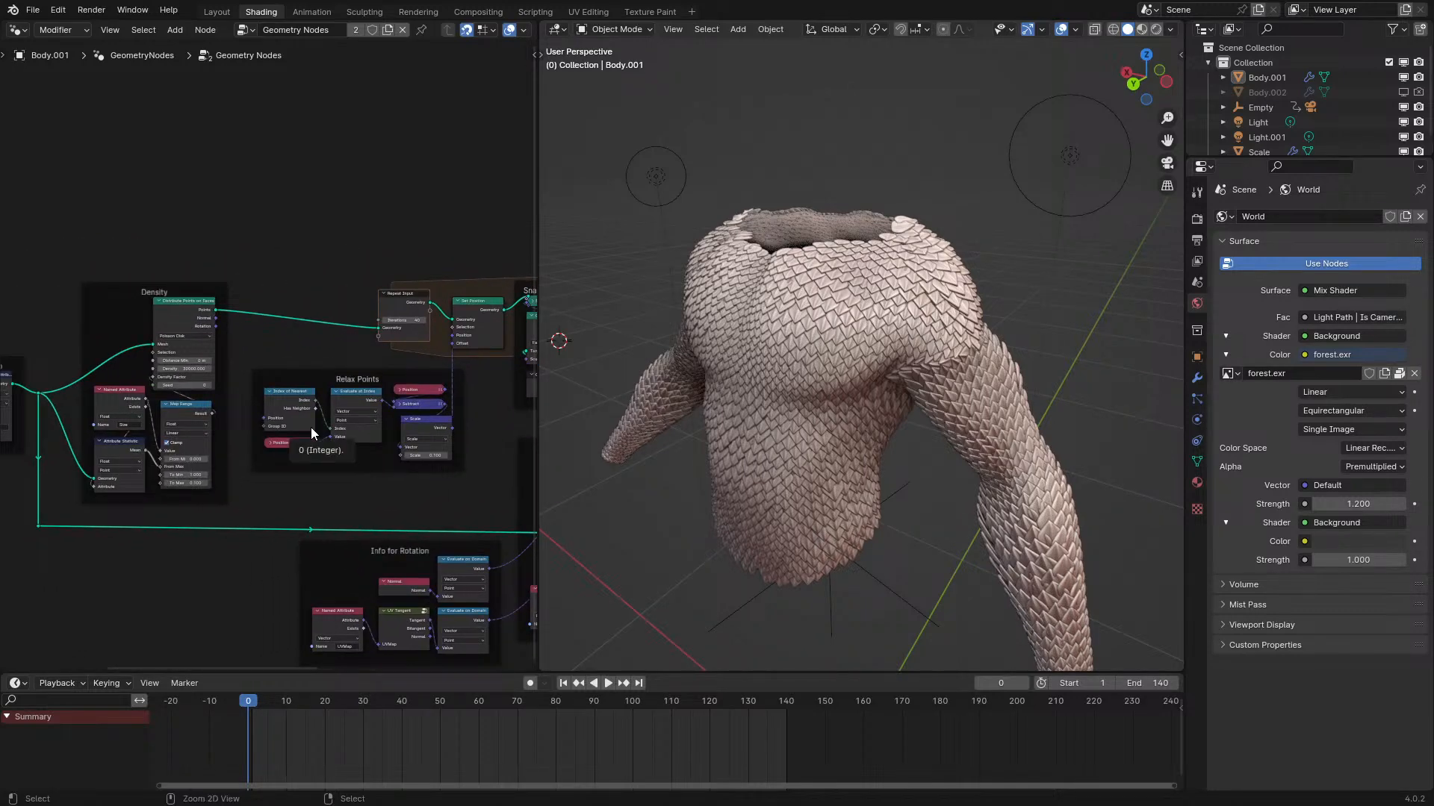
pyautogui.hotkey('ctrl', 'space')
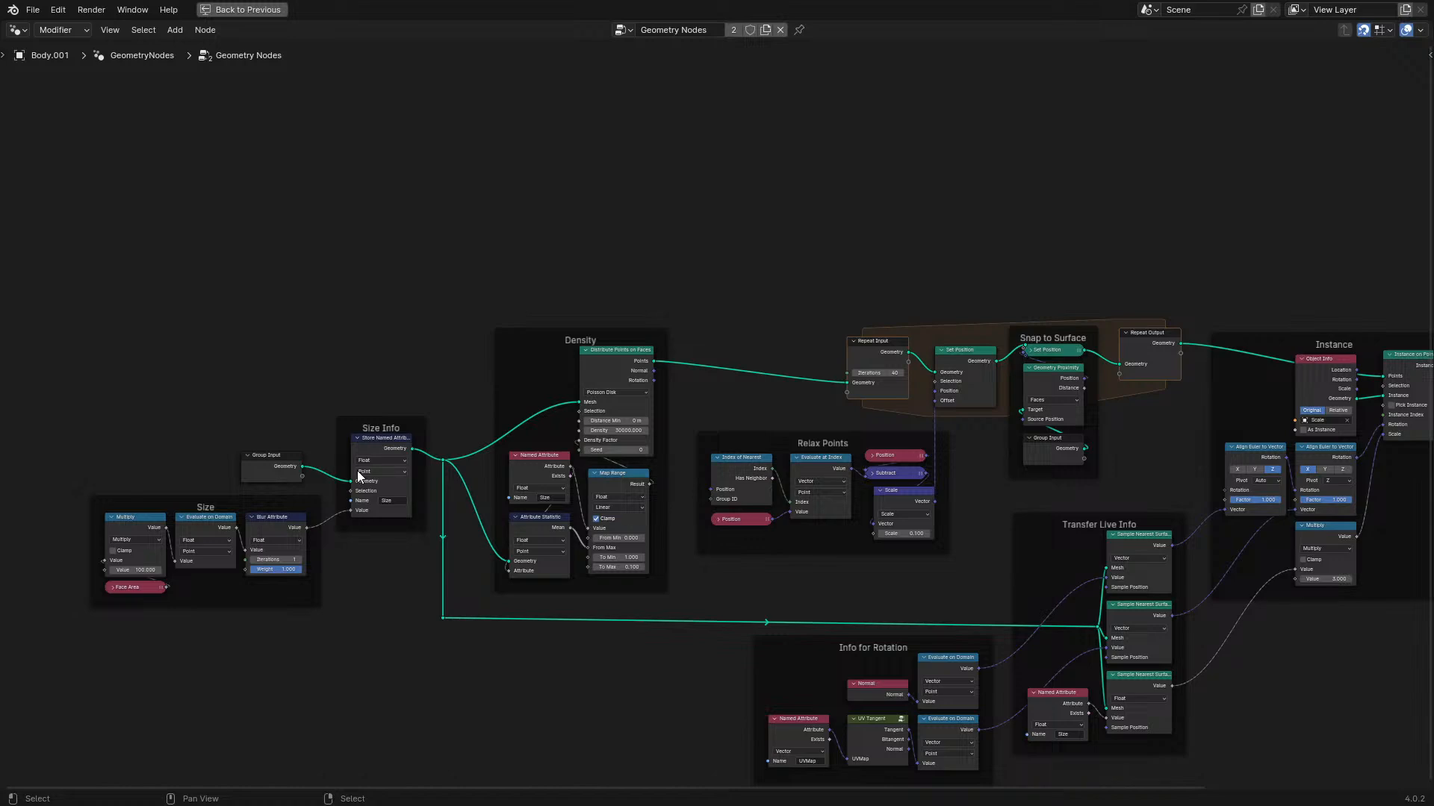
pyautogui.hotkey('ctrl', 'space')
pyautogui.moveTo(351, 396); pyautogui.dragTo(390, 415, button='middle')
pyautogui.scroll(2, 254, 354)
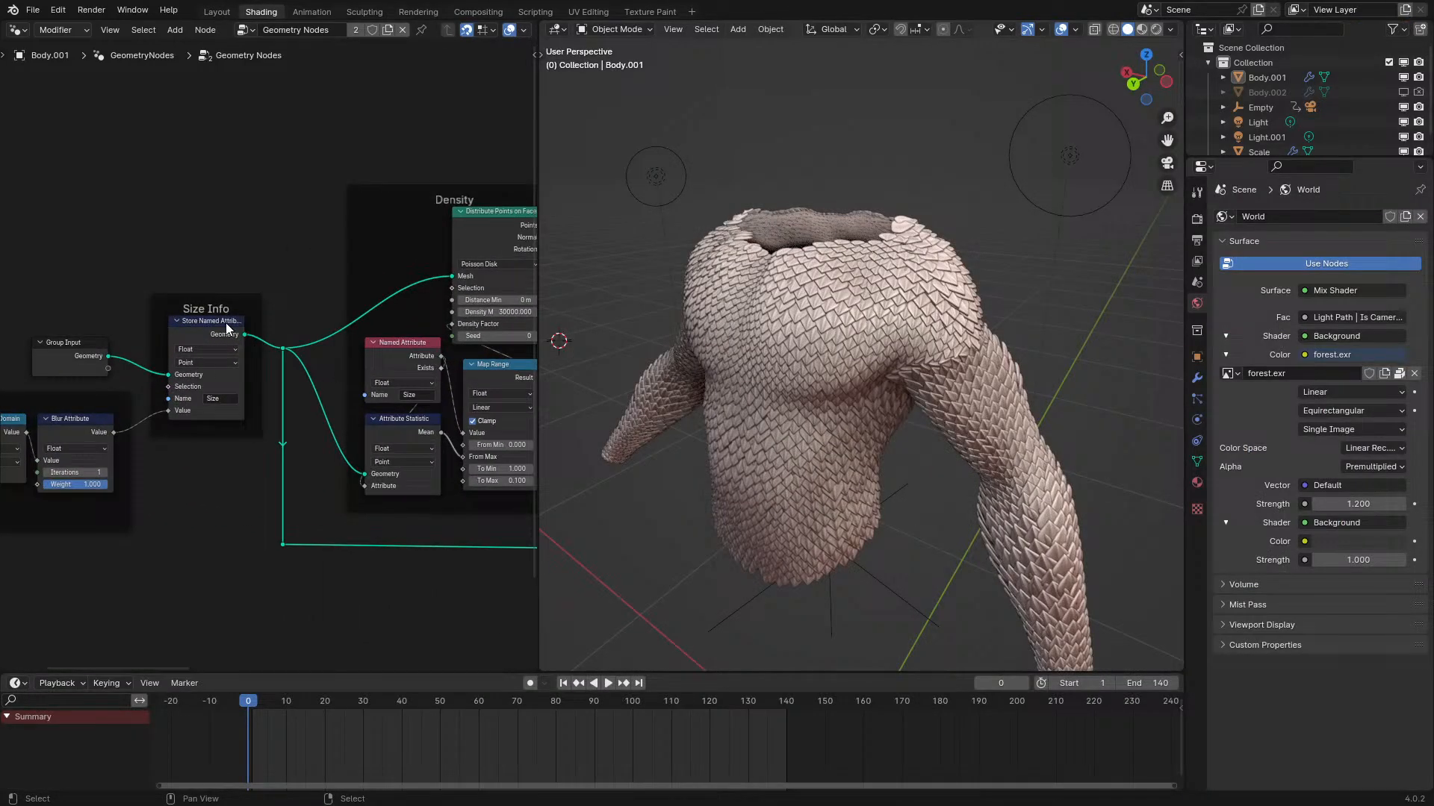
pyautogui.moveTo(235, 357)
pyautogui.mouseDown(button='middle')
pyautogui.moveTo(288, 368)
pyautogui.moveTo(232, 376)
pyautogui.mouseUp(button='middle')
pyautogui.scroll(2, 280, 351)
pyautogui.moveTo(306, 349); pyautogui.dragTo(493, 398, button='middle')
pyautogui.moveTo(194, 368); pyautogui.dragTo(413, 390, button='middle')
# Set the Repeat Input iterations to 0 and inspect the scales on the shoulder and chest up close.
pyautogui.moveTo(247, 412); pyautogui.dragTo(202, 412)
pyautogui.scroll(3, 784, 384)
pyautogui.moveTo(784, 384); pyautogui.dragTo(867, 433, button='middle')
pyautogui.scroll(3, 877, 437)
pyautogui.moveTo(247, 412)
pyautogui.mouseDown()
pyautogui.moveTo(294, 411)
pyautogui.moveTo(259, 414)
pyautogui.mouseUp()
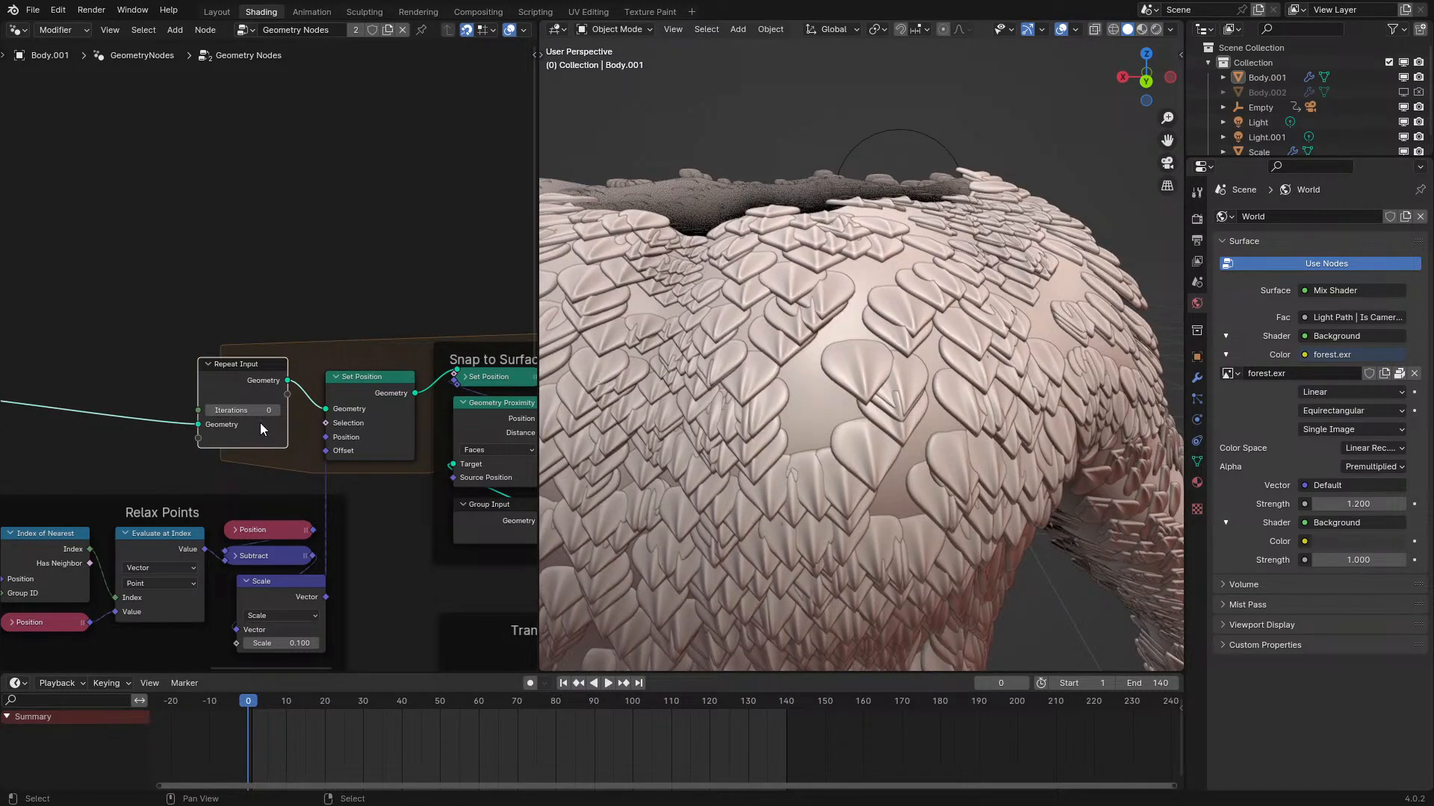
# Set the Repeat Input iterations to 40 and view the whole scaled torso.
pyautogui.click(268, 501)
pyautogui.click(232, 412)
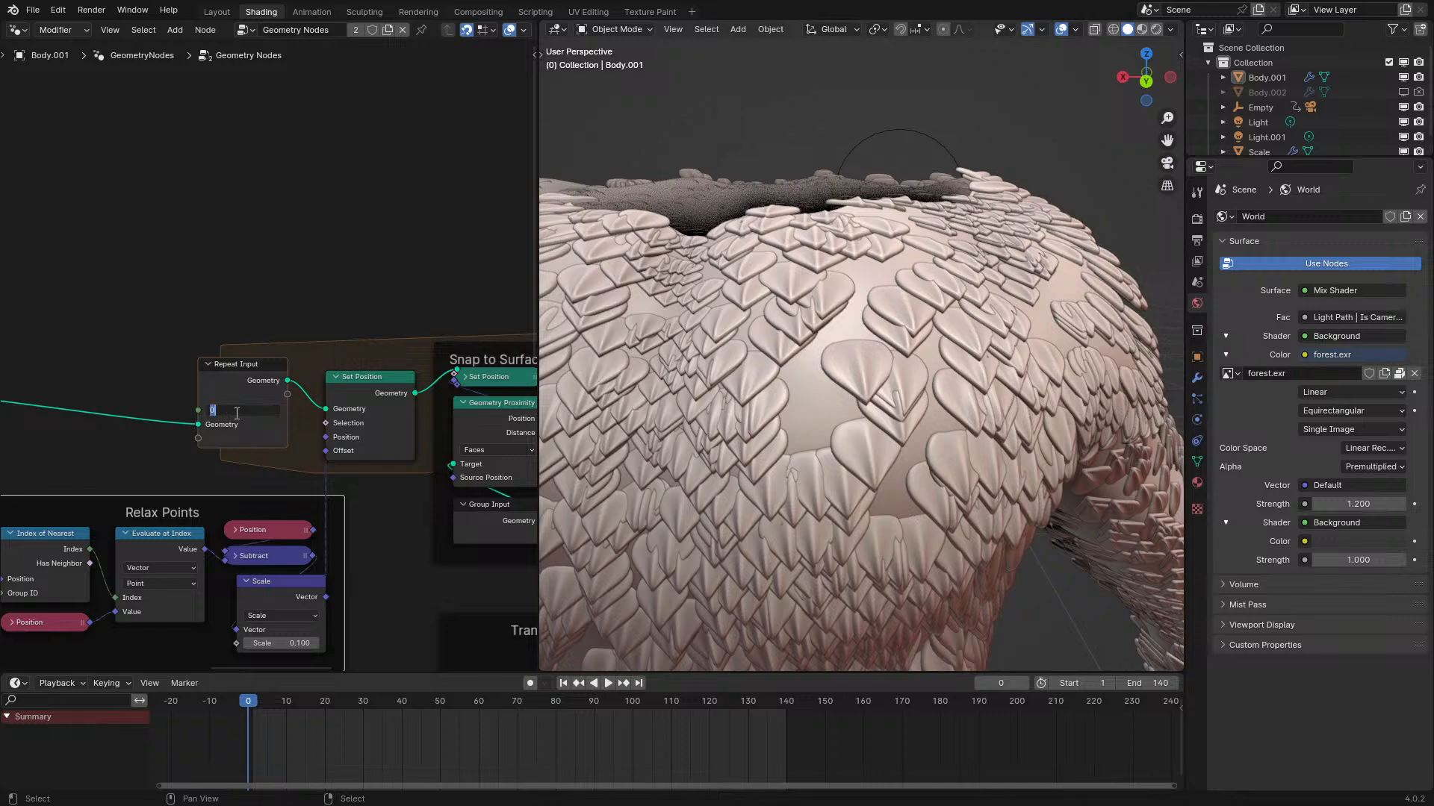
pyautogui.write('40')
pyautogui.press('Return')
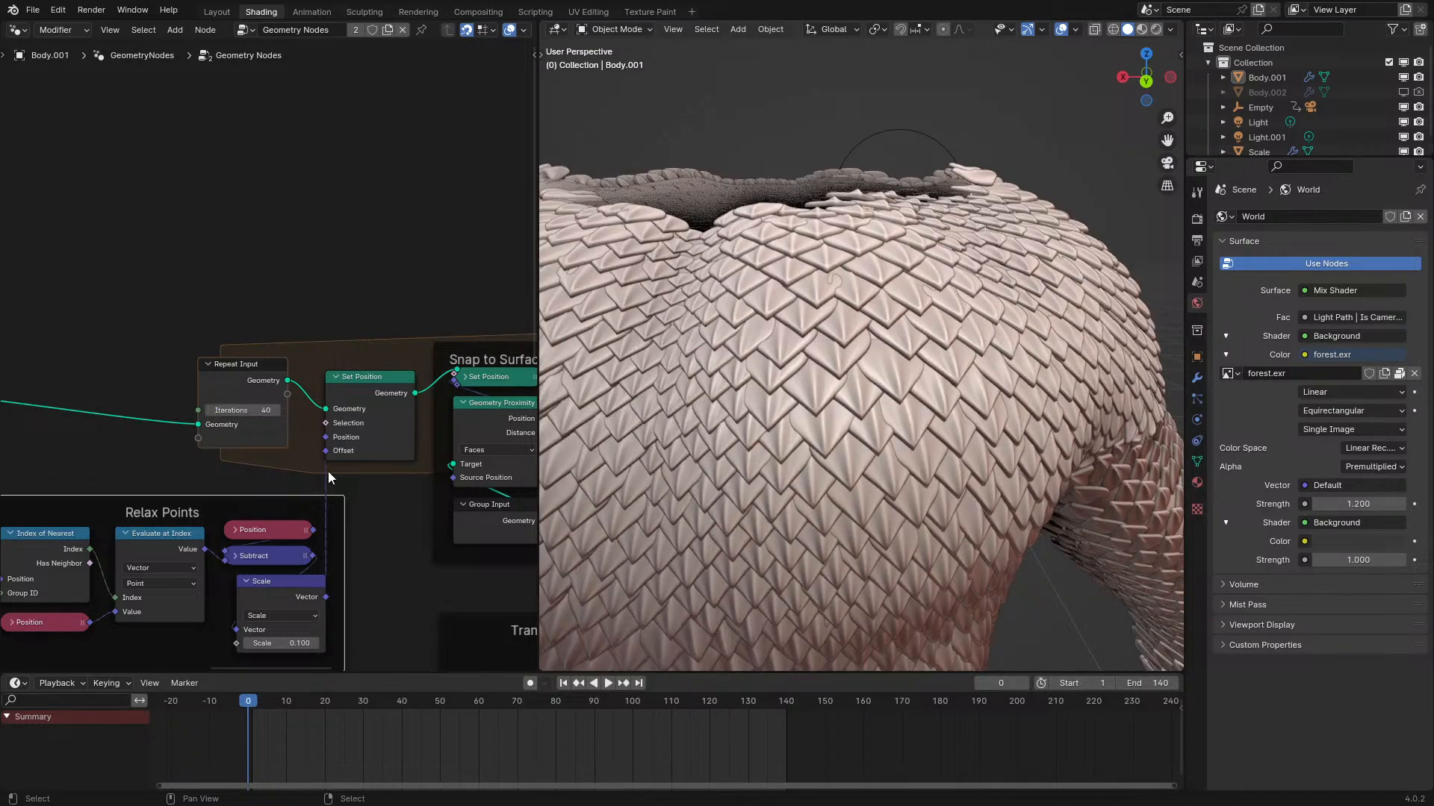
pyautogui.moveTo(768, 400); pyautogui.dragTo(736, 408, button='middle')
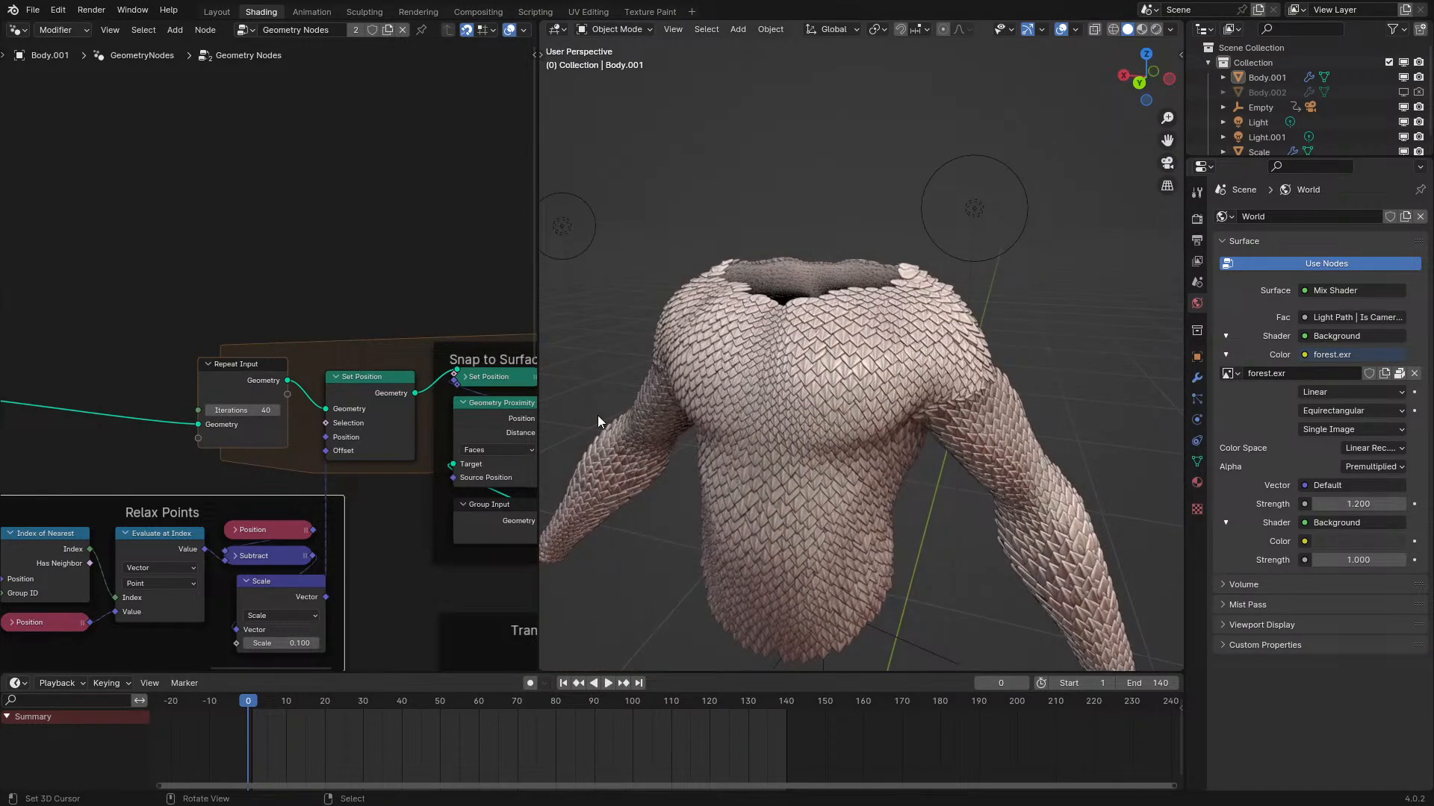
# Preview the Repeat Output node's geometry directly in the viewport.
pyautogui.hotkey('ctrl', 'space')
pyautogui.moveTo(944, 405); pyautogui.dragTo(416, 404, button='middle')
pyautogui.keyDown('ctrl'); pyautogui.keyDown('shift'); pyautogui.click(636, 424); pyautogui.keyUp('shift'); pyautogui.keyUp('ctrl')
pyautogui.hotkey('ctrl', 'space')
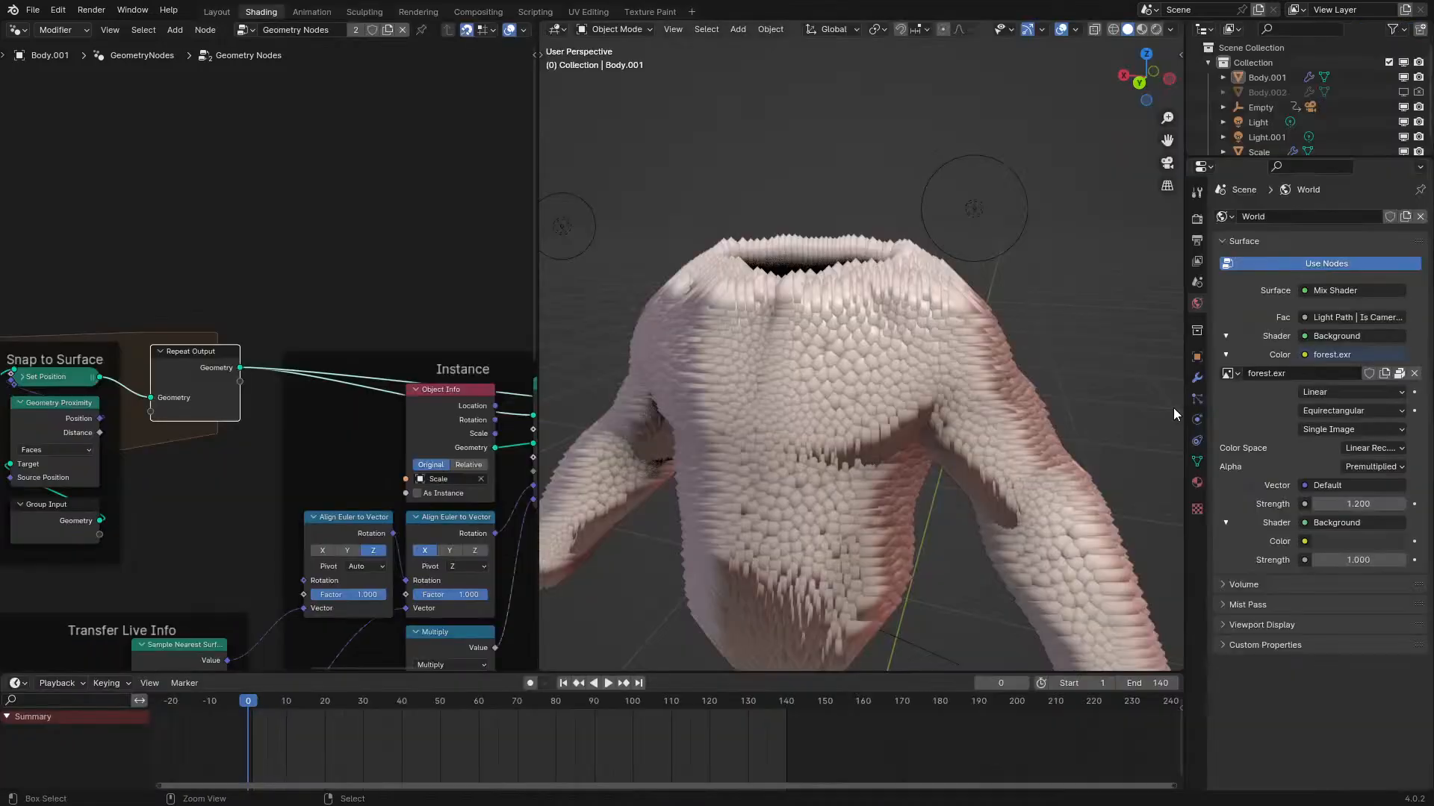
# Insert a Set Point Radius node on the previewed Repeat Output link and set its radius to 0.01 m.
pyautogui.moveTo(274, 261); pyautogui.dragTo(201, 321, button='middle')
pyautogui.hotkey('shift', 'a')
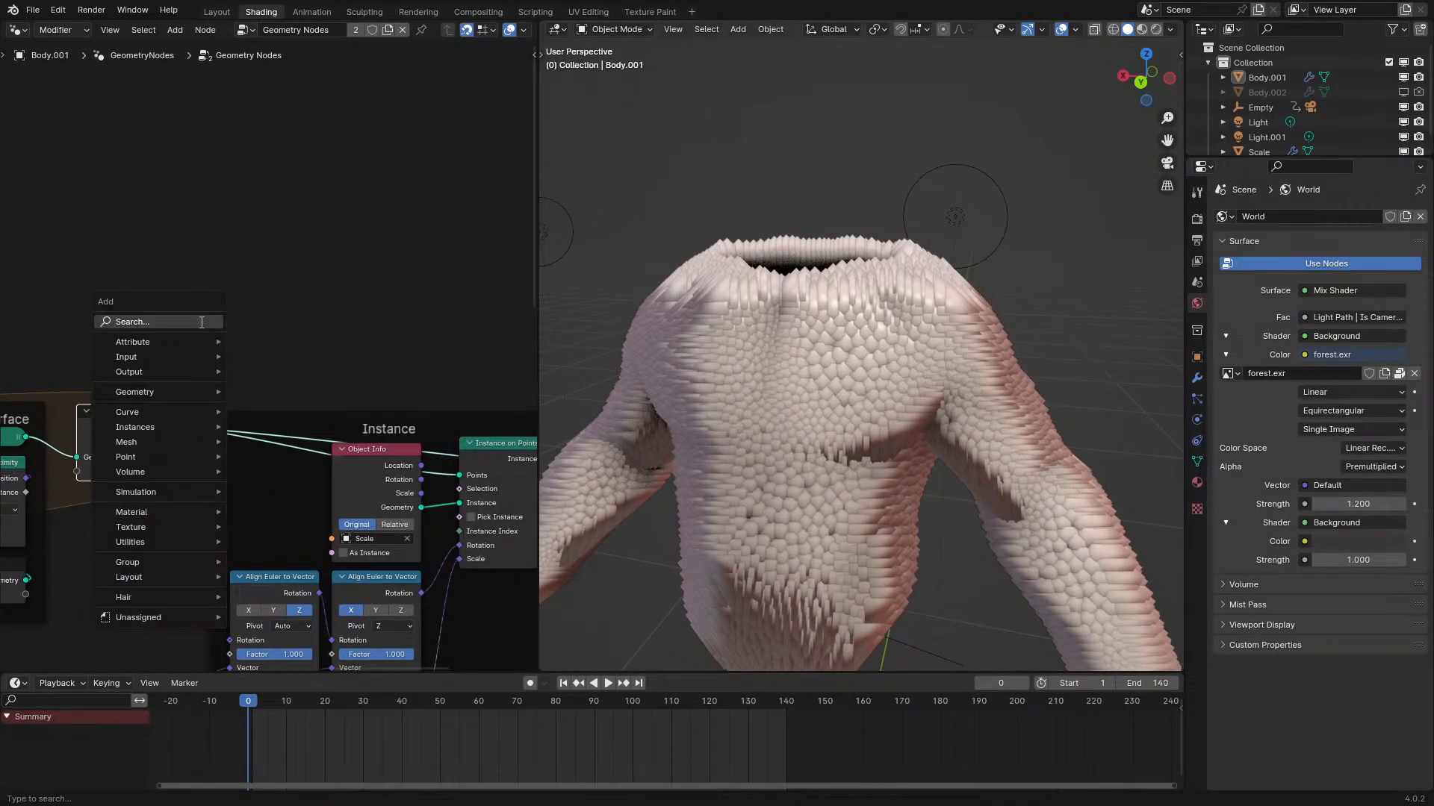
pyautogui.write('set r')
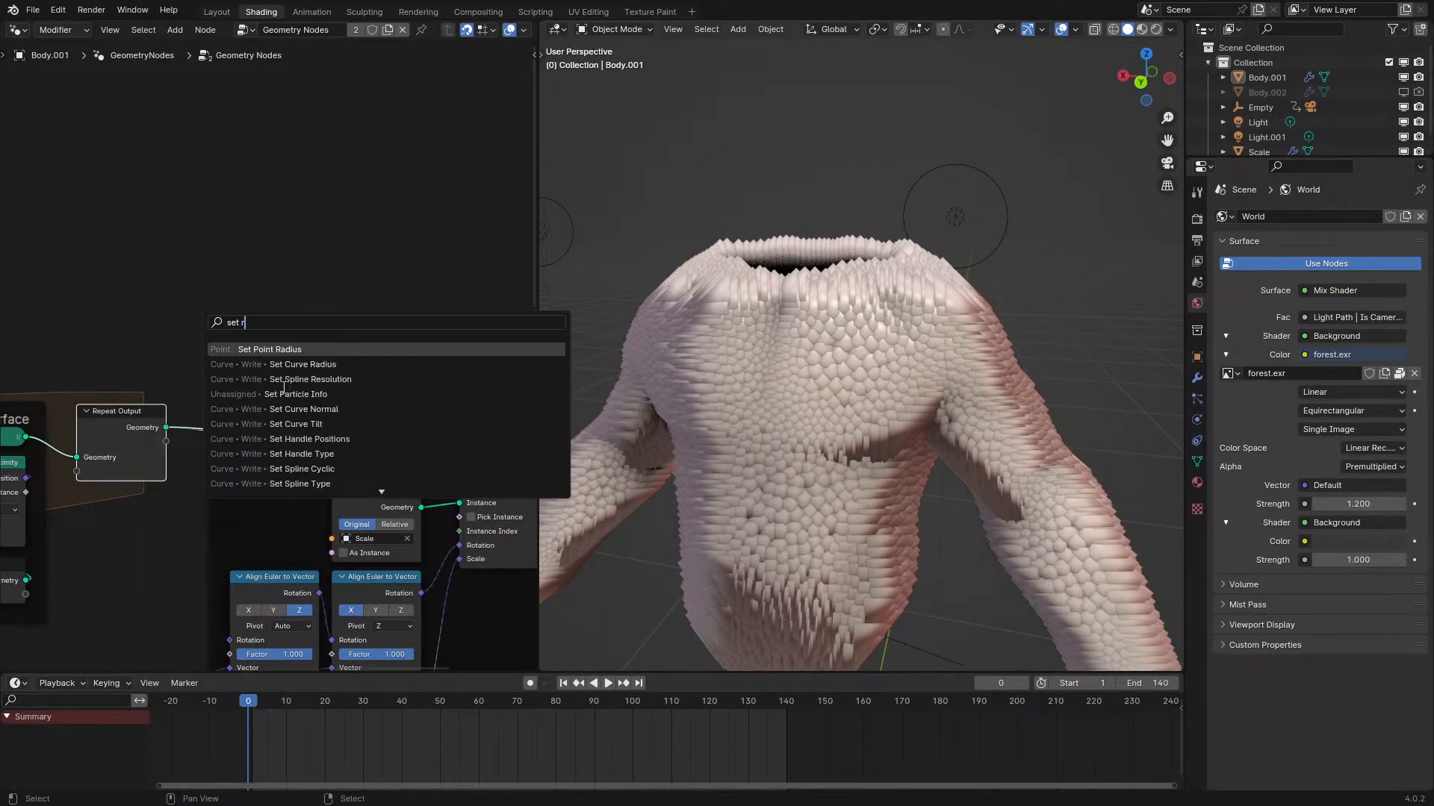
pyautogui.press('Return')
pyautogui.click(354, 382)
pyautogui.click(354, 382)
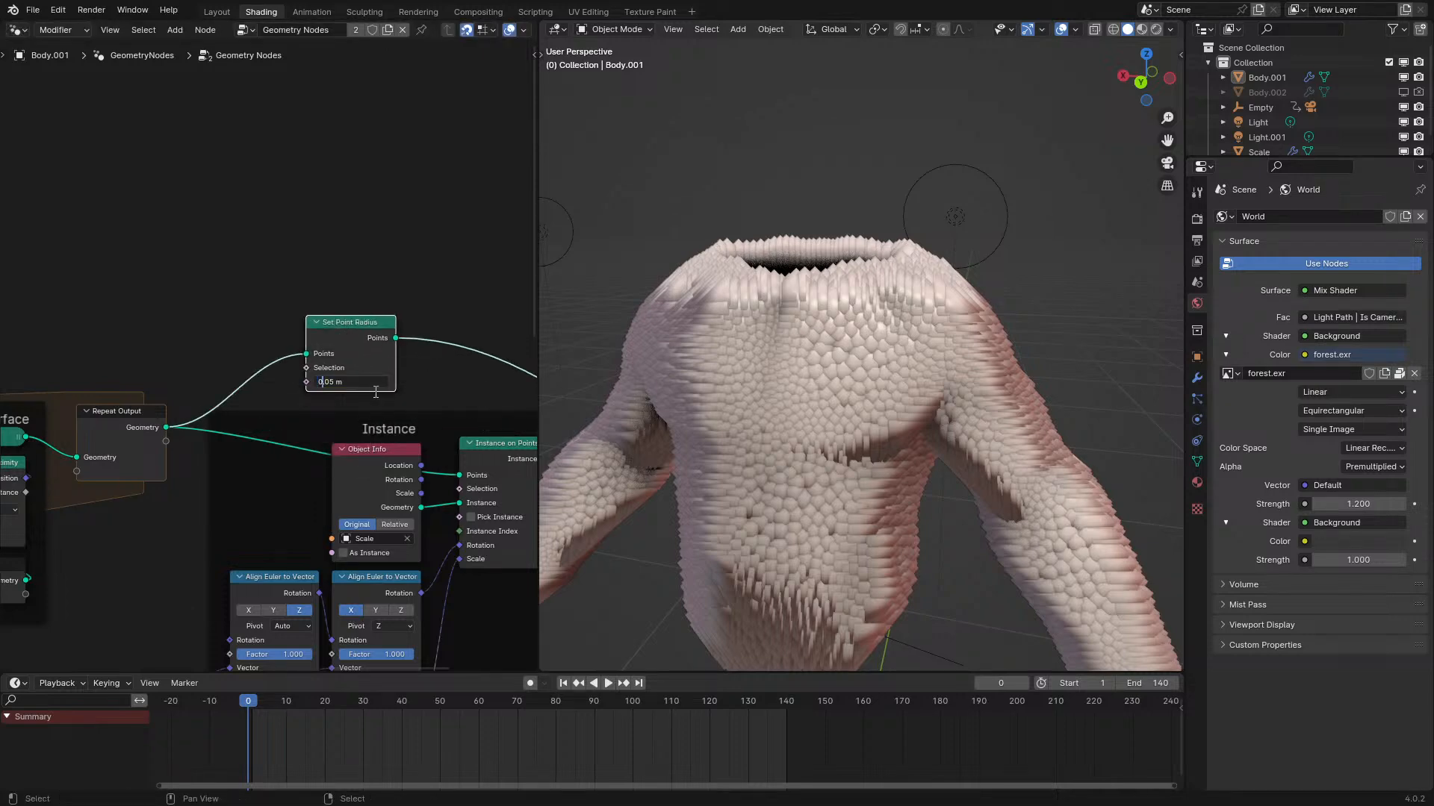
pyautogui.hotkey('shift', 'Right')
pyautogui.press('Return')
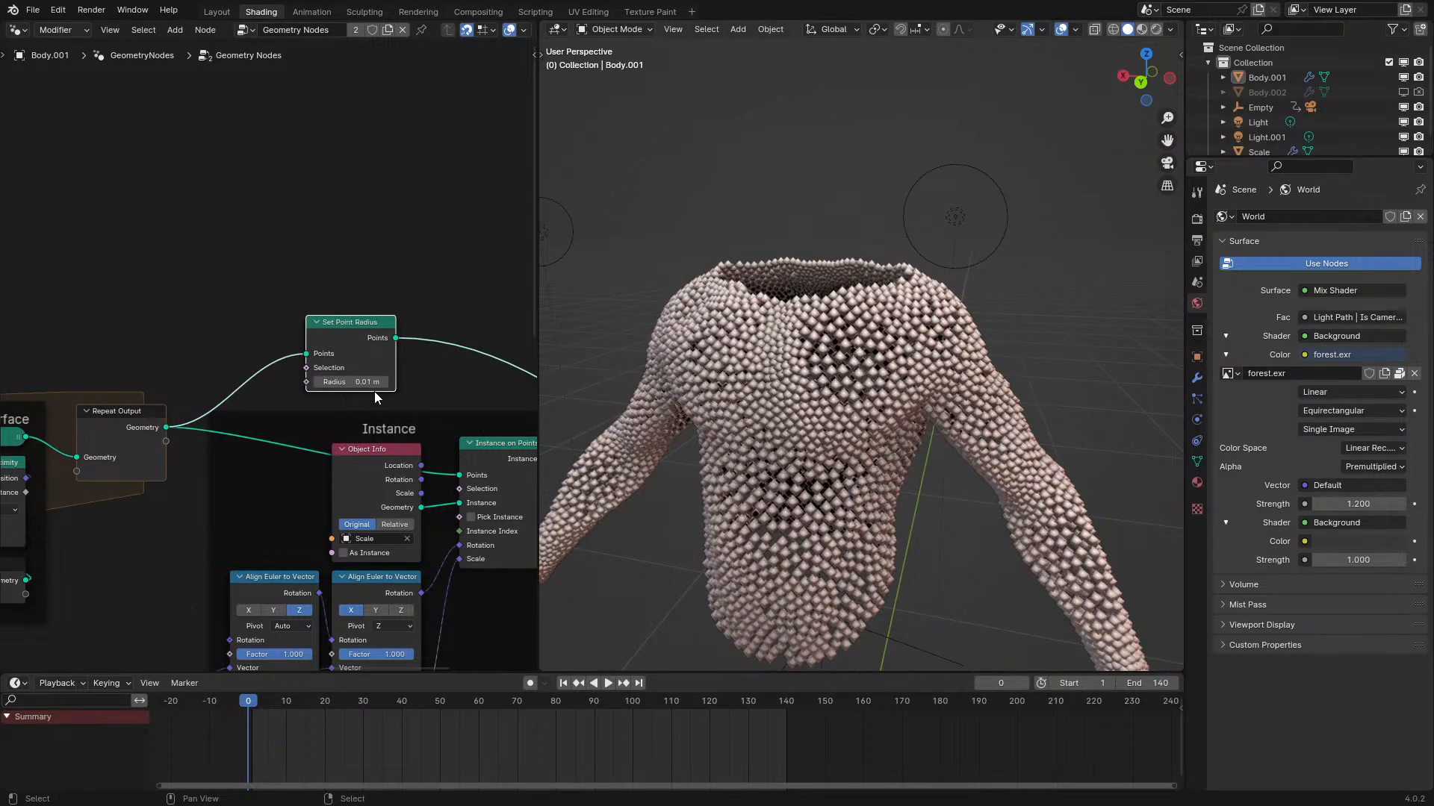
# Inspect the relaxed points on the torso and preview the Distribute Points on Faces output from the Density frame.
pyautogui.moveTo(896, 260); pyautogui.dragTo(939, 268, button='middle')
pyautogui.scroll(1, 940, 267)
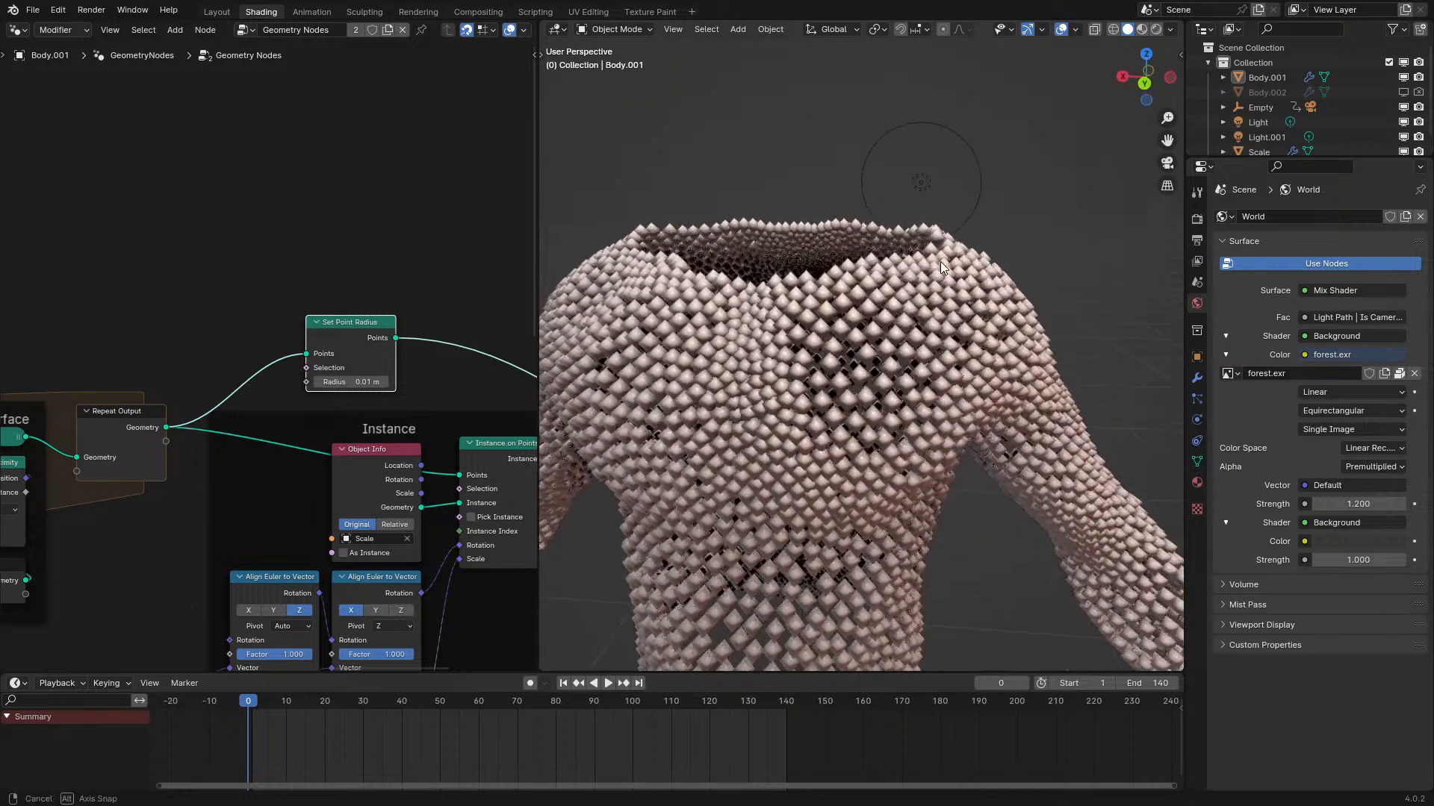
pyautogui.scroll(1, 358, 368)
pyautogui.moveTo(752, 366); pyautogui.dragTo(729, 362, button='middle')
pyautogui.moveTo(402, 392); pyautogui.dragTo(476, 323, button='middle')
pyautogui.moveTo(373, 322); pyautogui.dragTo(489, 329, button='middle')
pyautogui.scroll(-4, 470, 344)
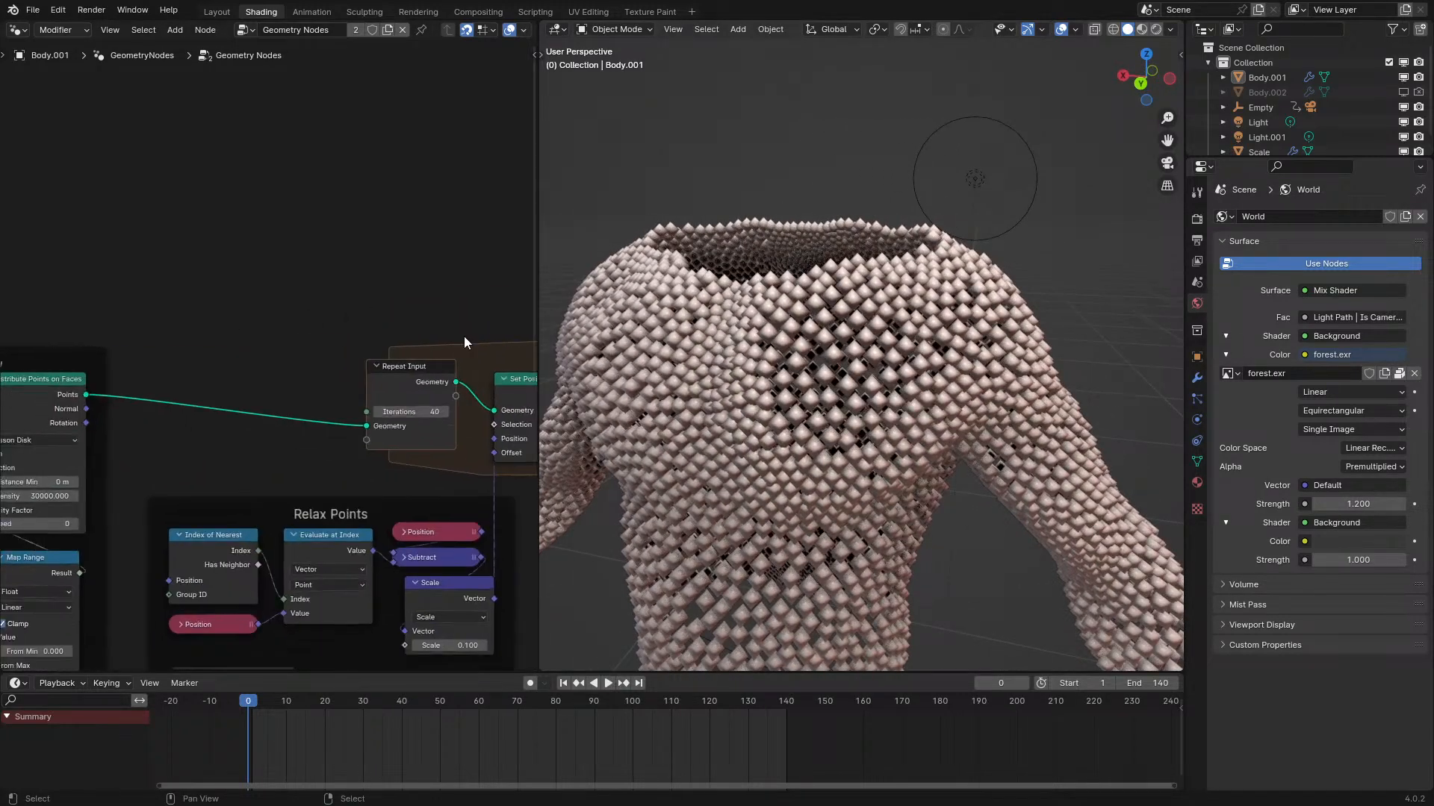
pyautogui.scroll(1, 75, 429)
pyautogui.moveTo(91, 433); pyautogui.dragTo(379, 421, button='middle')
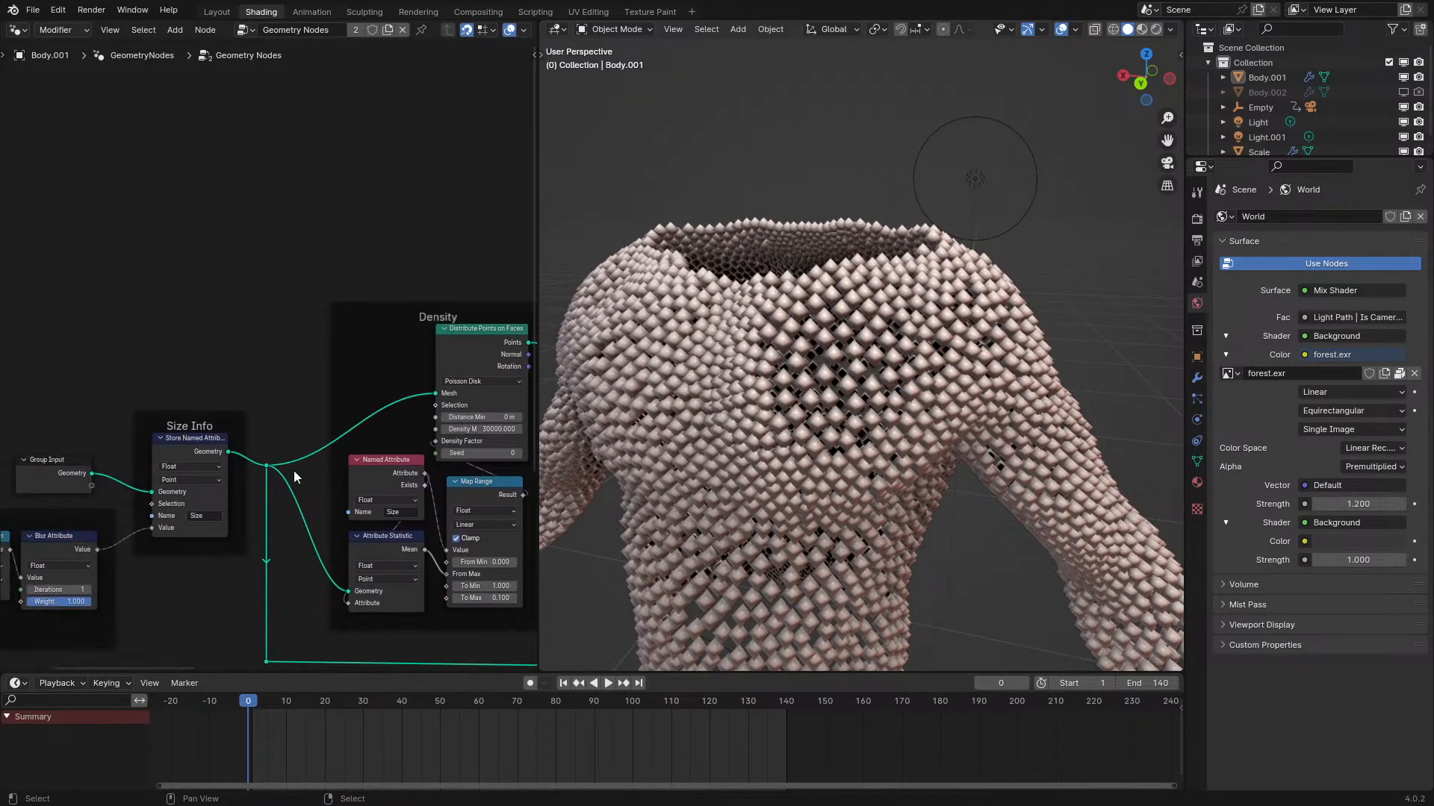
pyautogui.moveTo(442, 366); pyautogui.dragTo(305, 388, button='middle')
pyautogui.keyDown('ctrl'); pyautogui.keyDown('shift'); pyautogui.click(356, 364); pyautogui.keyUp('shift'); pyautogui.keyUp('ctrl')
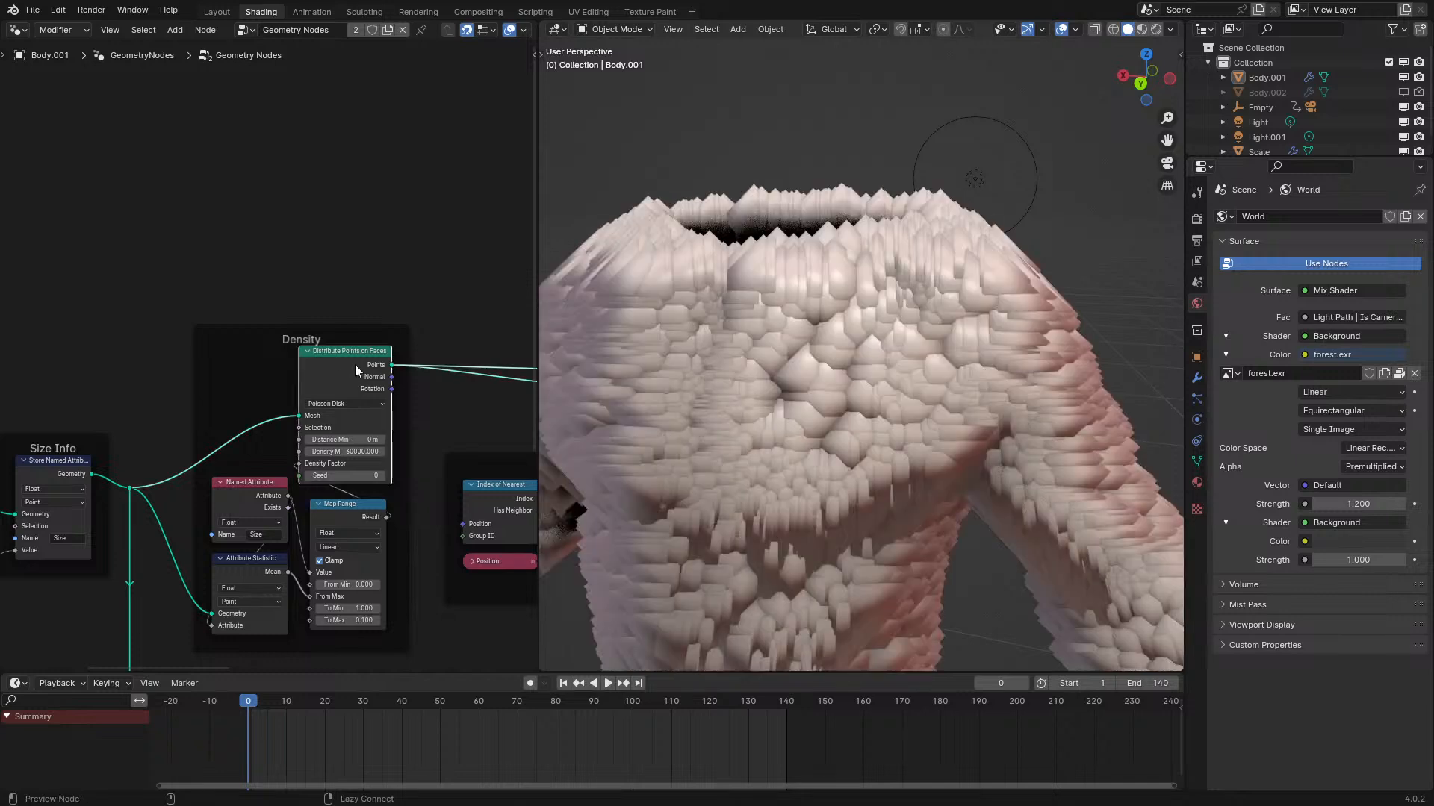
# Route the Distribute Points on Faces output through Set Point Radius to the Group Output and inspect the unrelaxed points.
pyautogui.scroll(-4, 457, 403)
pyautogui.moveTo(457, 407); pyautogui.dragTo(525, 414, button='middle')
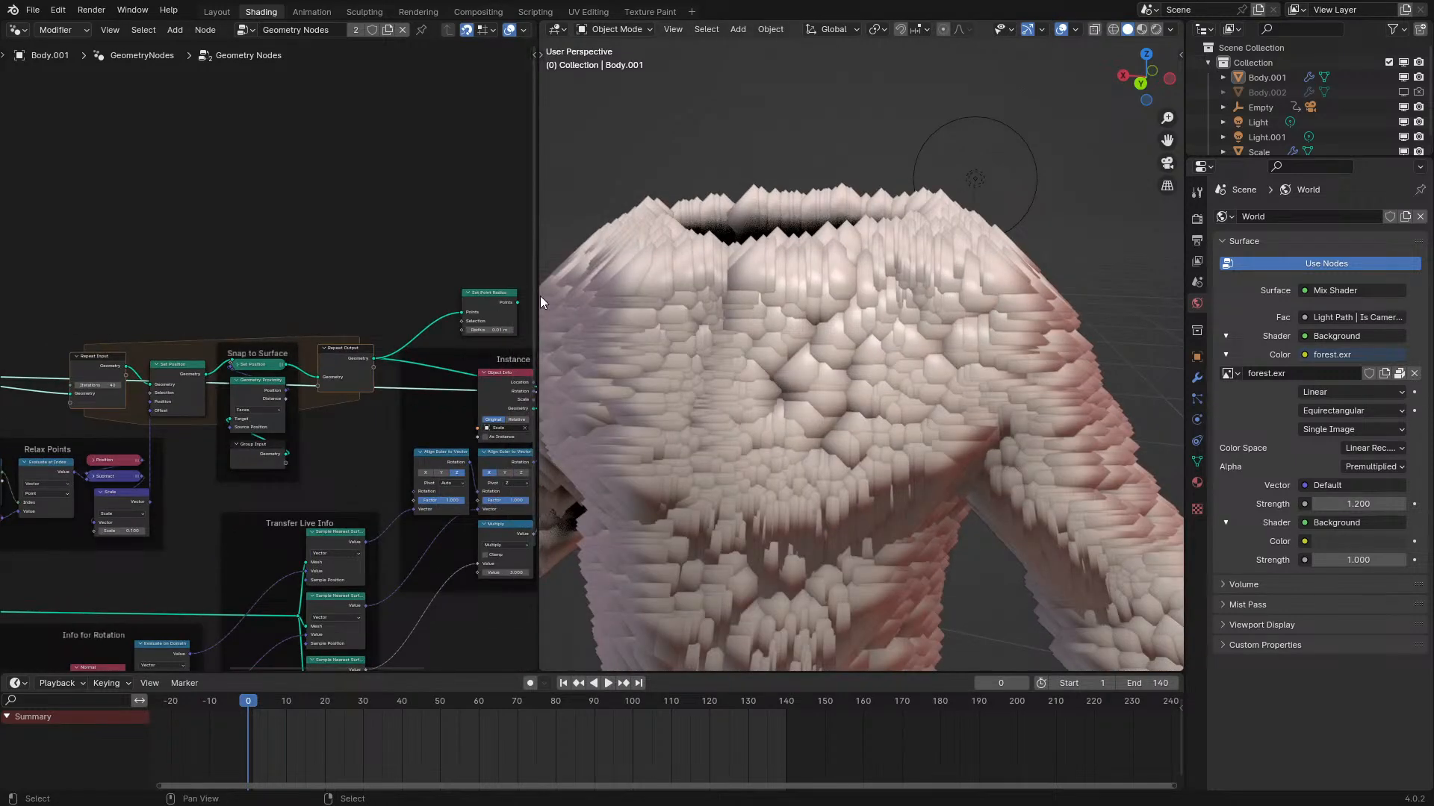
pyautogui.hotkey('ctrl', 'space')
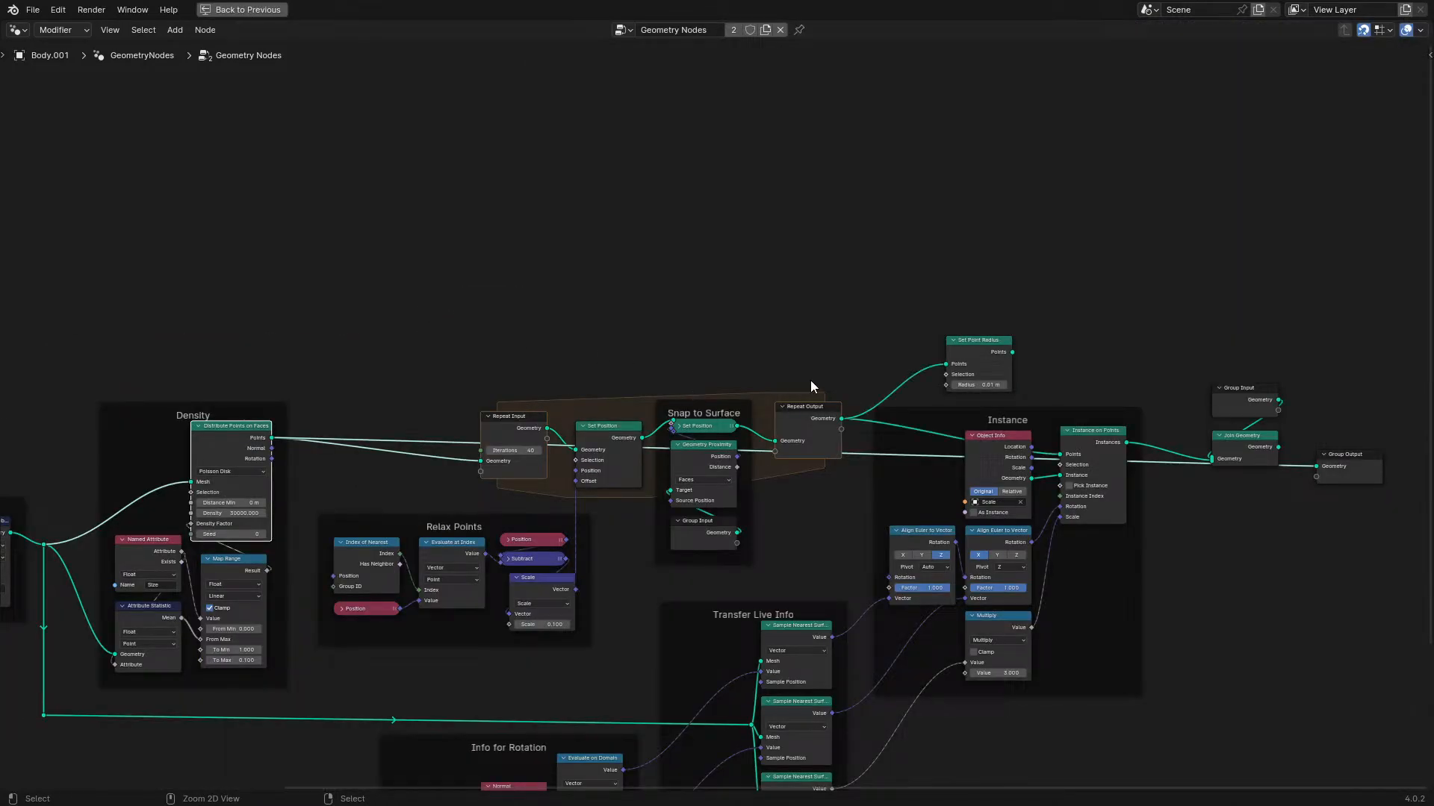
pyautogui.moveTo(271, 438)
pyautogui.mouseDown()
pyautogui.moveTo(884, 351)
pyautogui.moveTo(945, 364)
pyautogui.moveTo(573, 269)
pyautogui.moveTo(351, 268)
pyautogui.mouseUp()
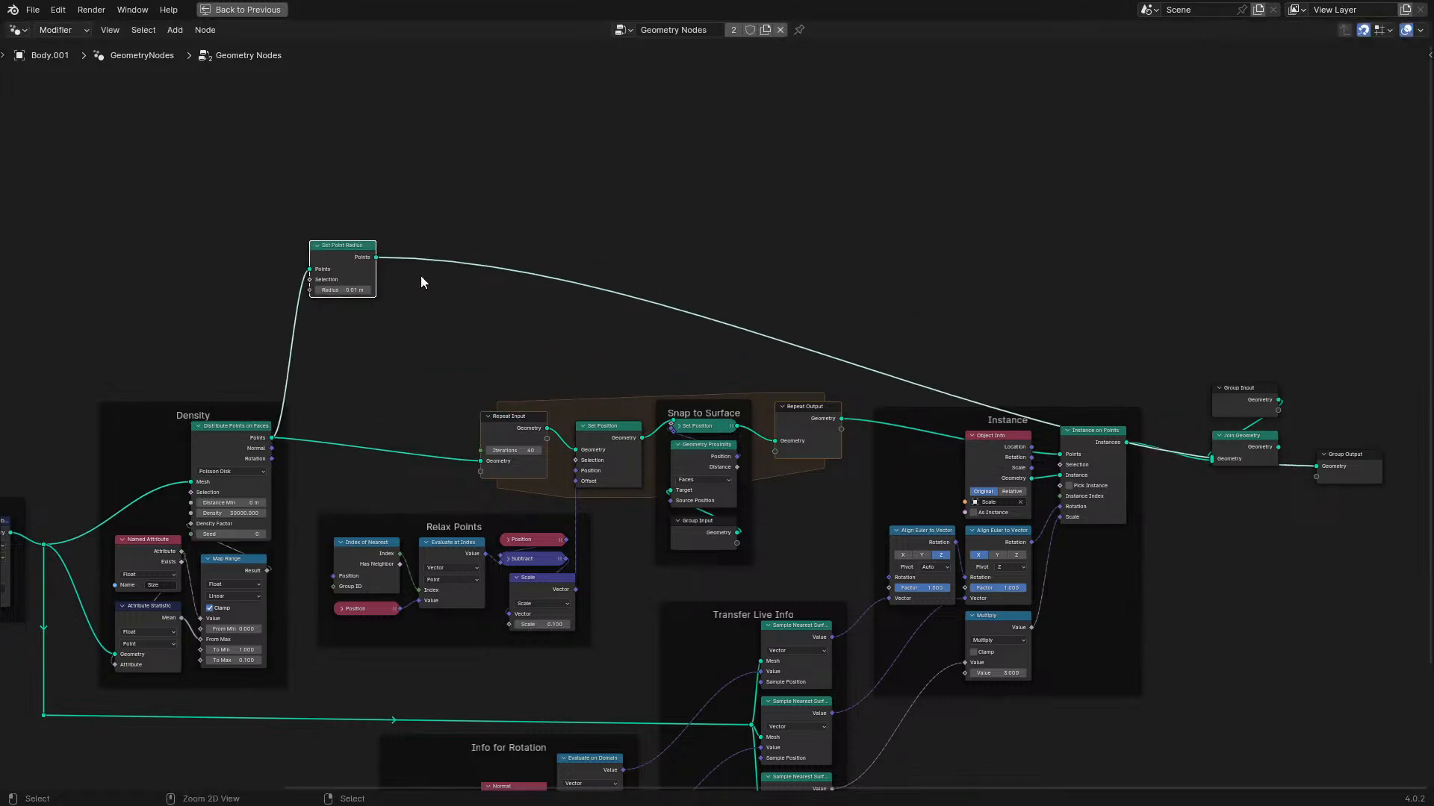
pyautogui.hotkey('ctrl', 'space')
pyautogui.keyDown('ctrl'); pyautogui.hscroll(-5, 320, 310); pyautogui.keyUp('ctrl')
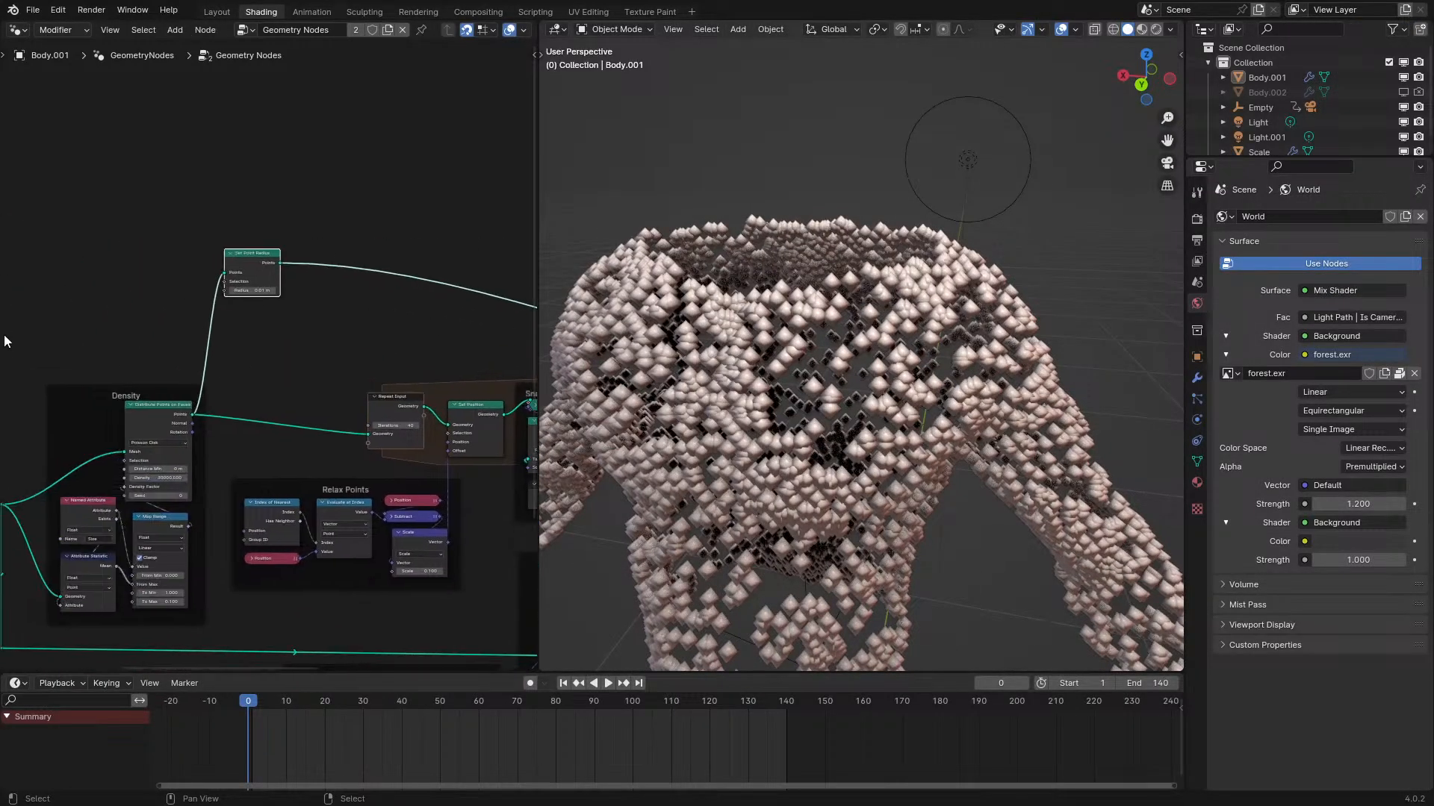
pyautogui.scroll(2, 255, 254)
pyautogui.moveTo(822, 413); pyautogui.dragTo(1061, 383, button='middle')
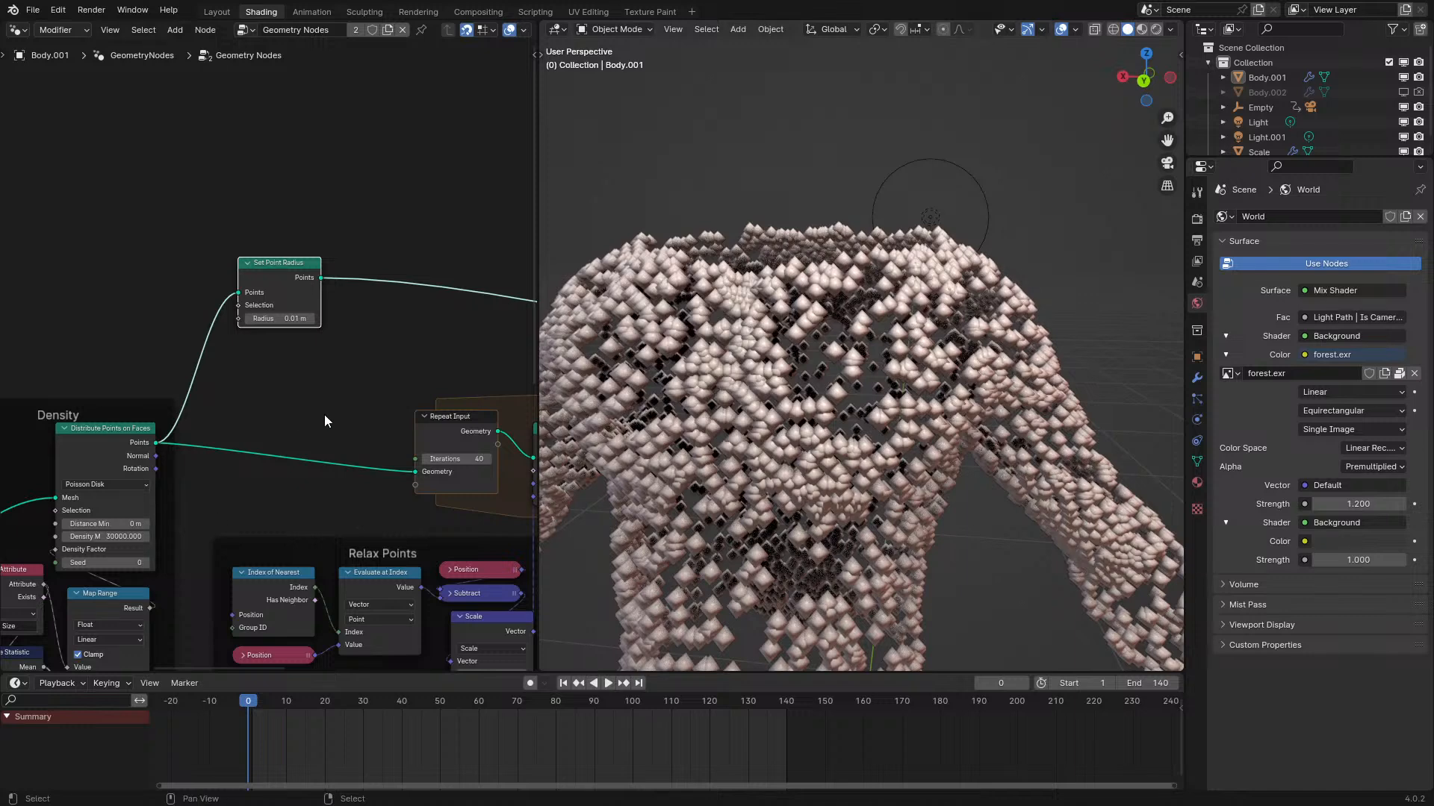
# Feed the Repeat Output geometry into Set Point Radius and place that node above the Snap to Surface frame.
pyautogui.keyDown('ctrl'); pyautogui.hscroll(3, 321, 415); pyautogui.keyUp('ctrl')
pyautogui.scroll(-2, 373, 407)
pyautogui.keyDown('ctrl'); pyautogui.hscroll(4, 415, 397); pyautogui.keyUp('ctrl')
pyautogui.scroll(-2, 383, 409)
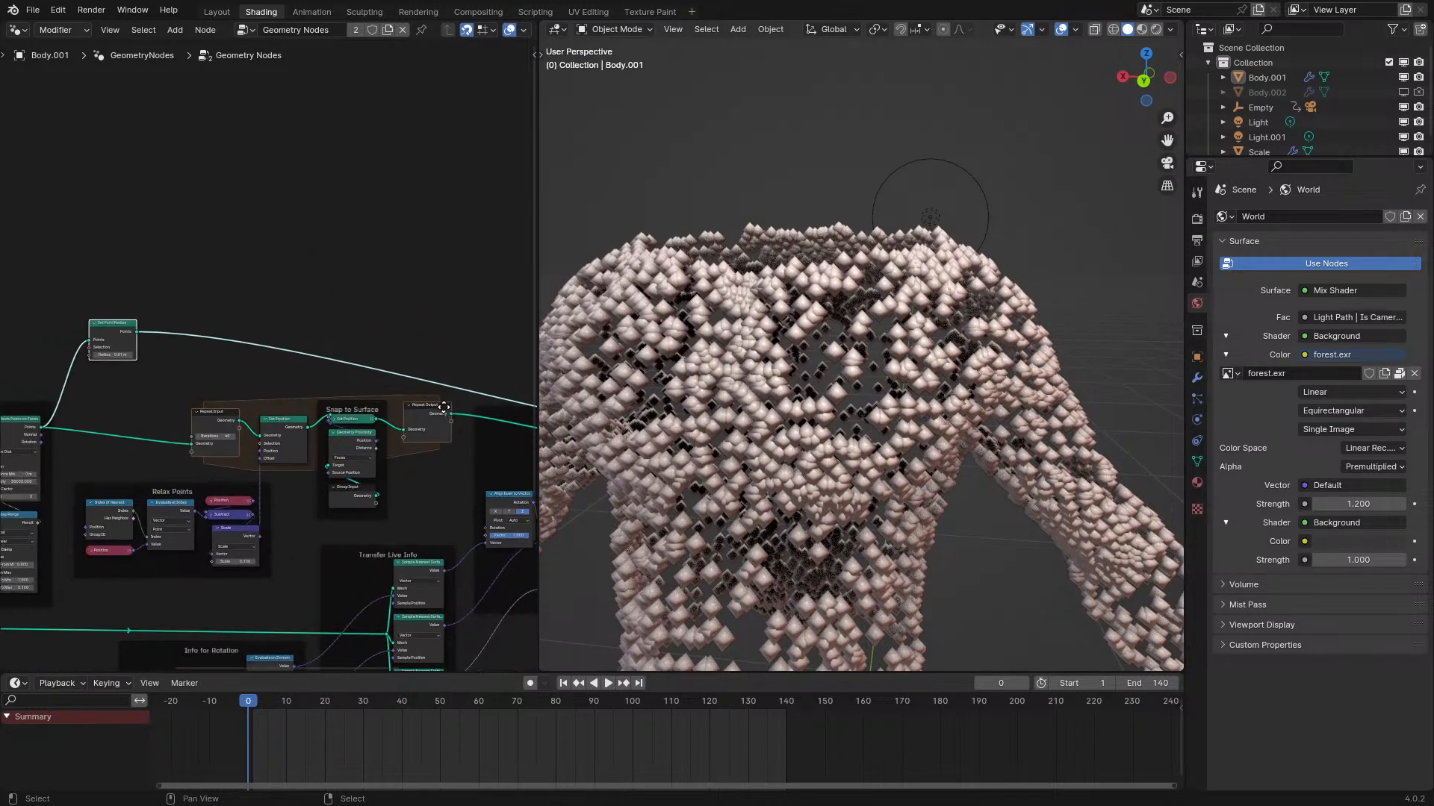
pyautogui.moveTo(441, 409); pyautogui.dragTo(337, 307)
pyautogui.press('g')
pyautogui.press('Escape')
# Examine the Relax Points frame, including Index of Nearest, Evaluate at Index and the Scale node, and how it feeds the Set Position offset.
pyautogui.hotkey('ctrl', 'space')
pyautogui.scroll(4, 433, 403)
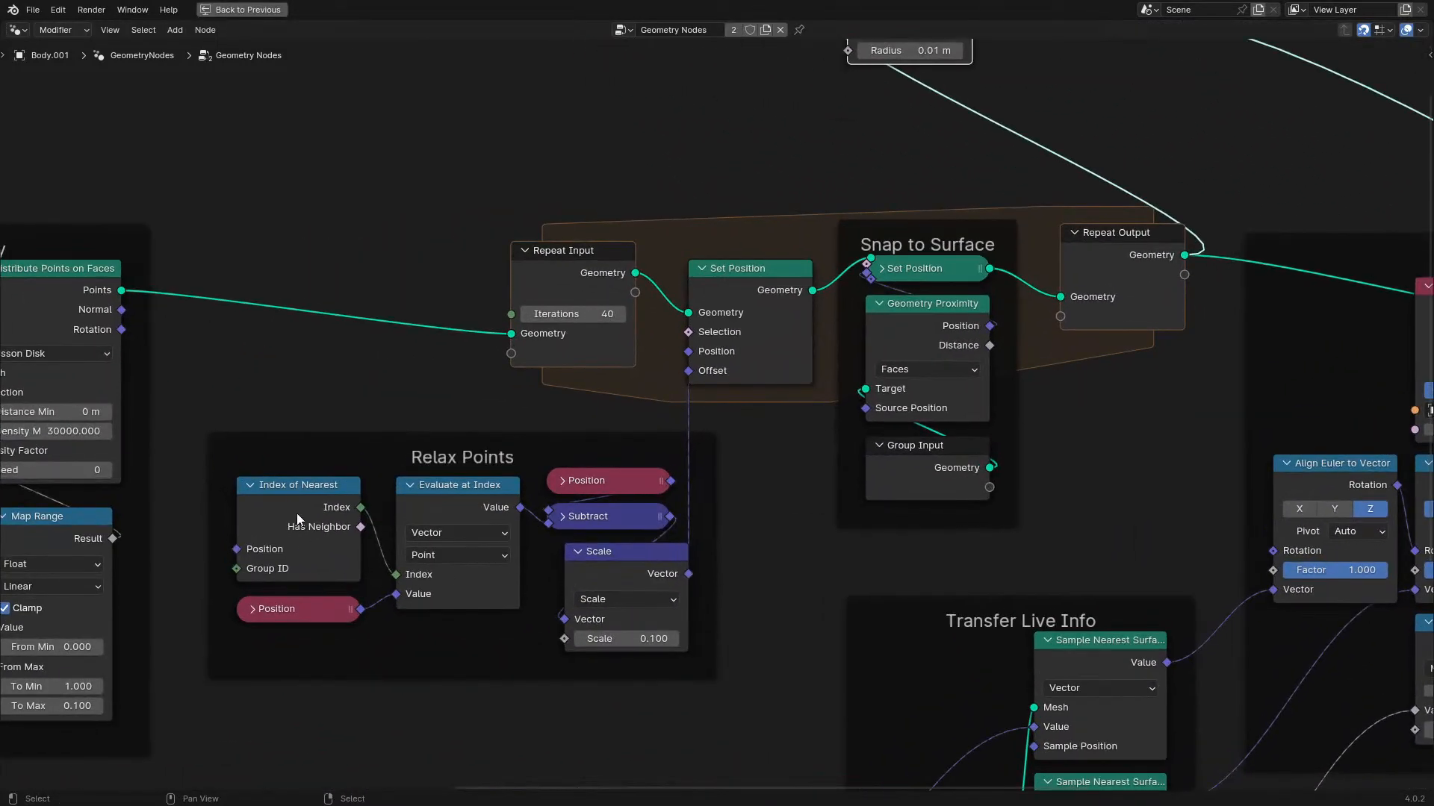
pyautogui.click(288, 485)
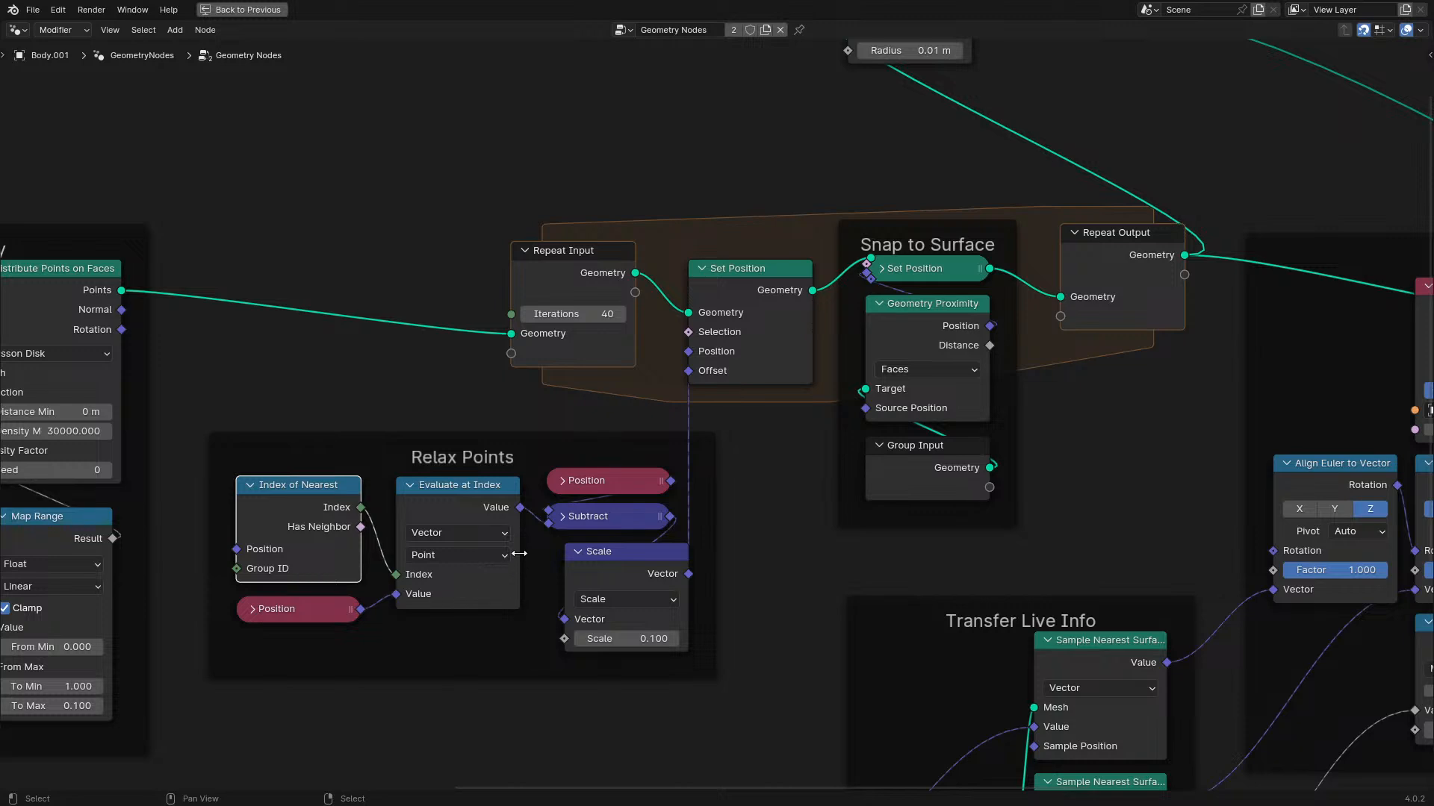
pyautogui.scroll(1, 576, 499)
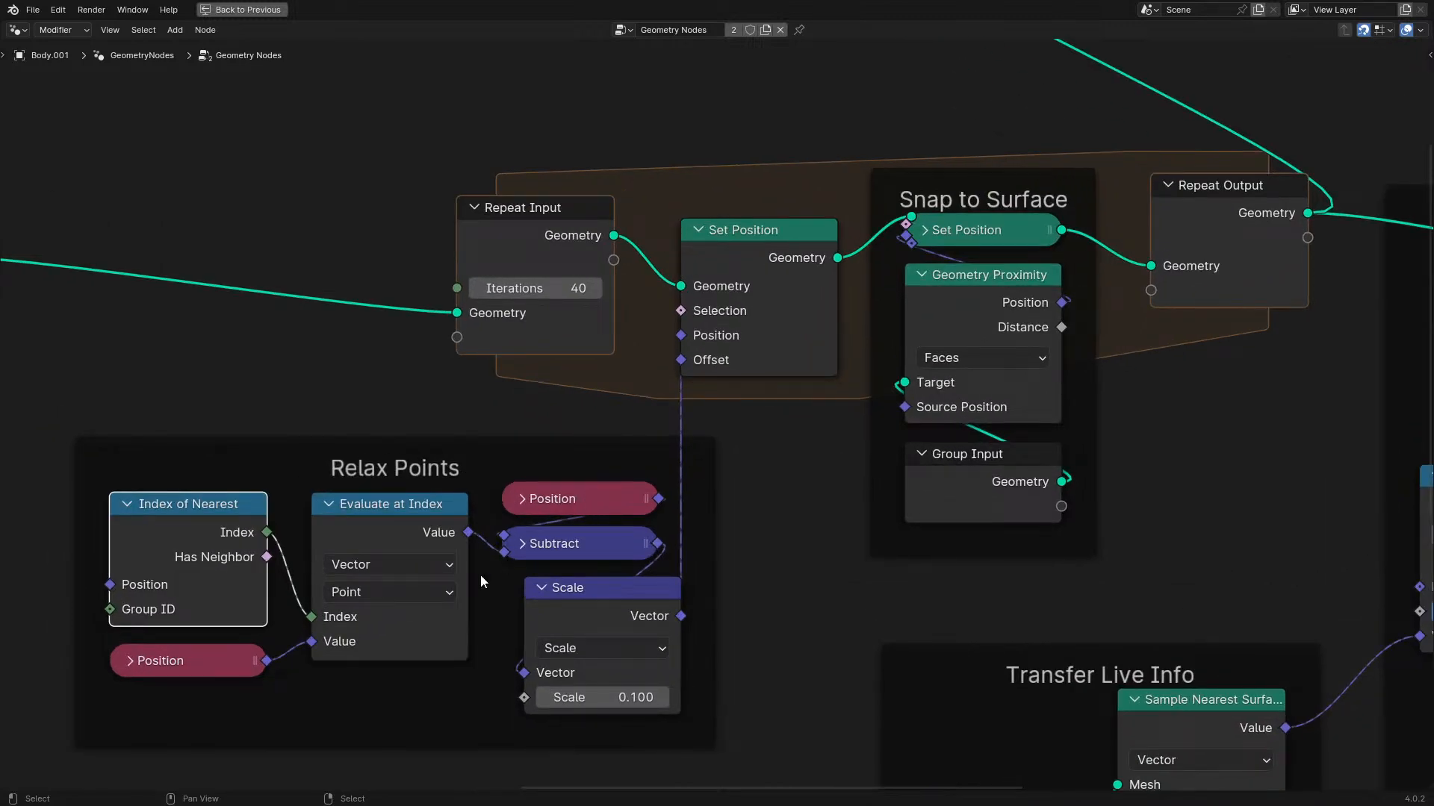
pyautogui.click(337, 551)
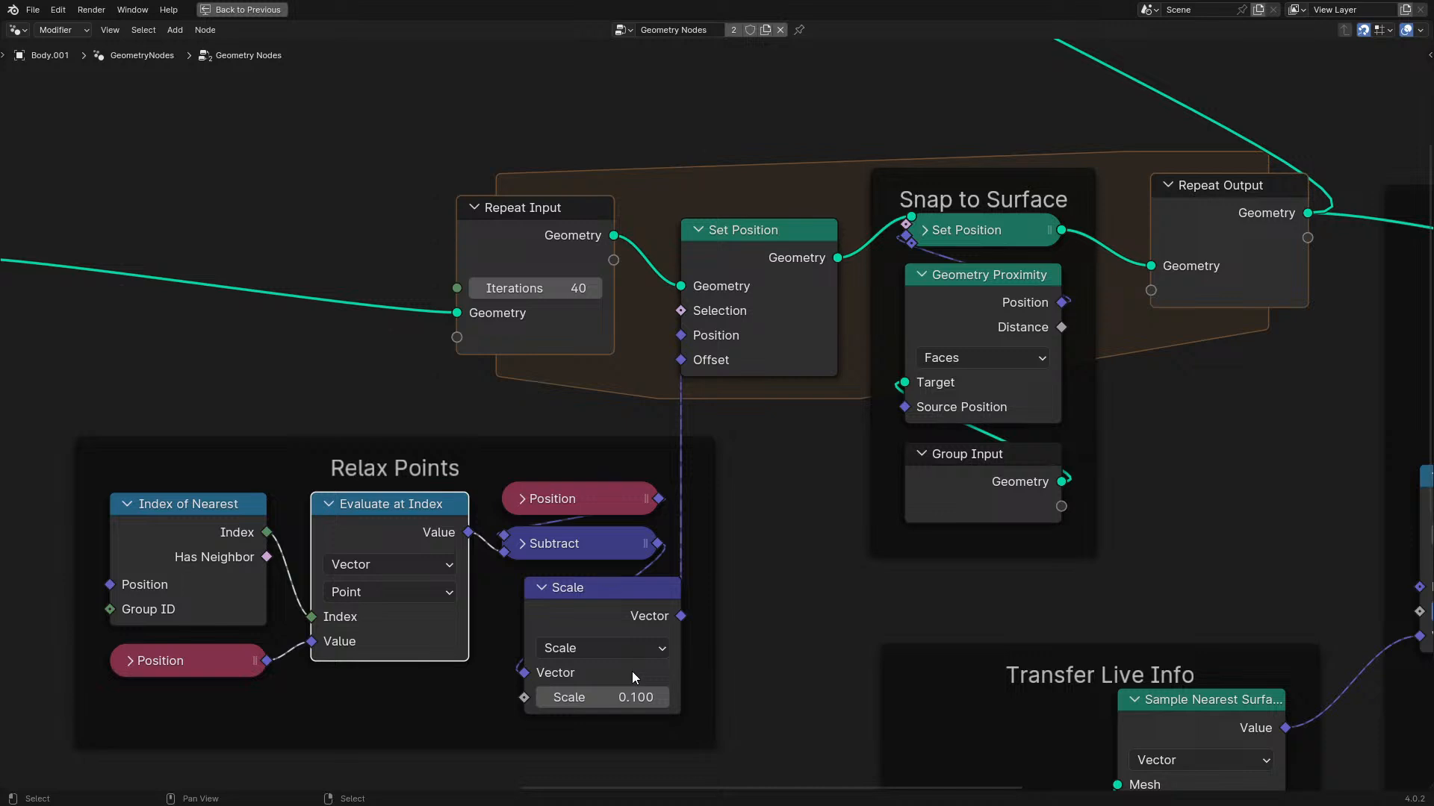
pyautogui.moveTo(632, 672)
pyautogui.moveTo(613, 245)
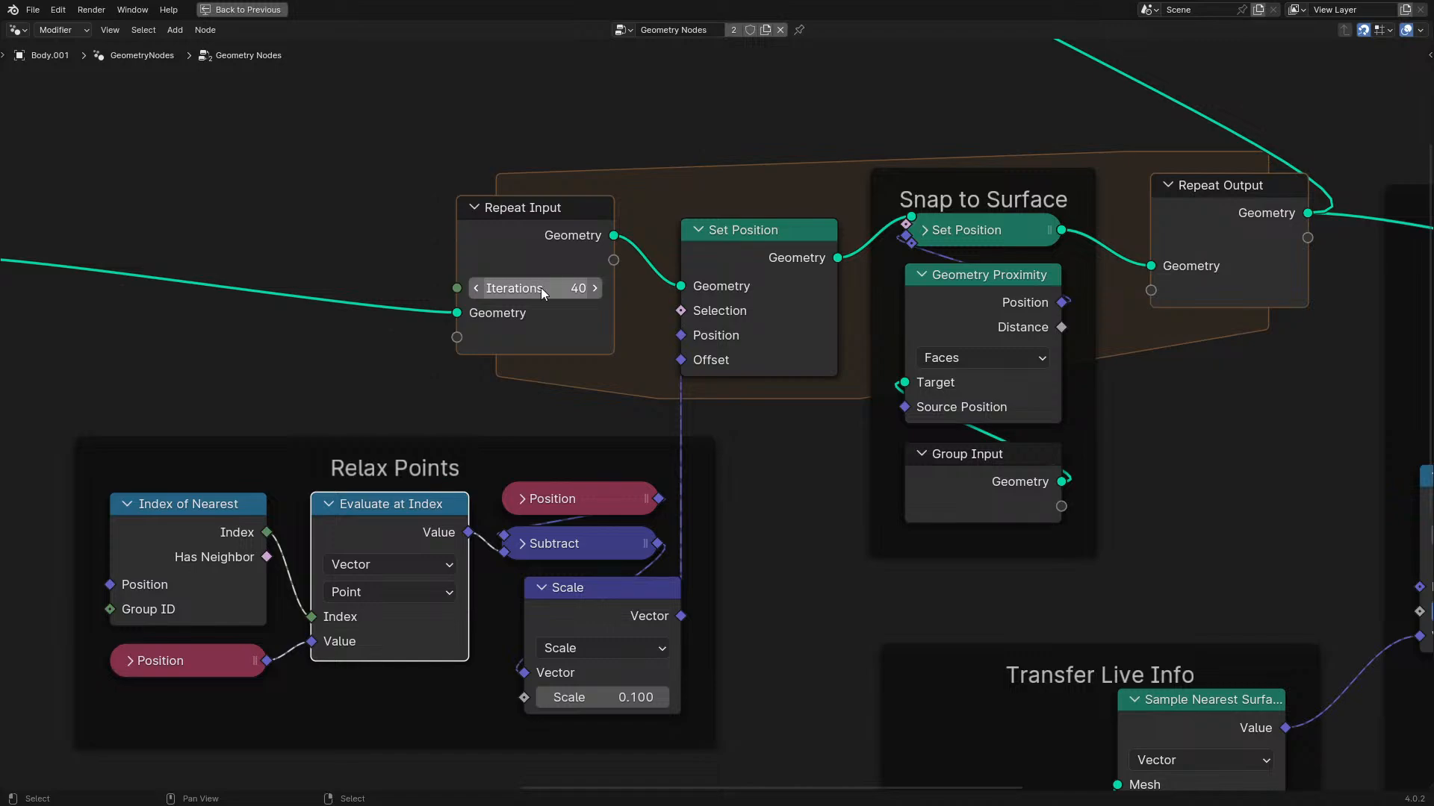
# Set the Repeat Input iterations to 13 for comparison and return them to 40.
pyautogui.hotkey('ctrl', 'space')
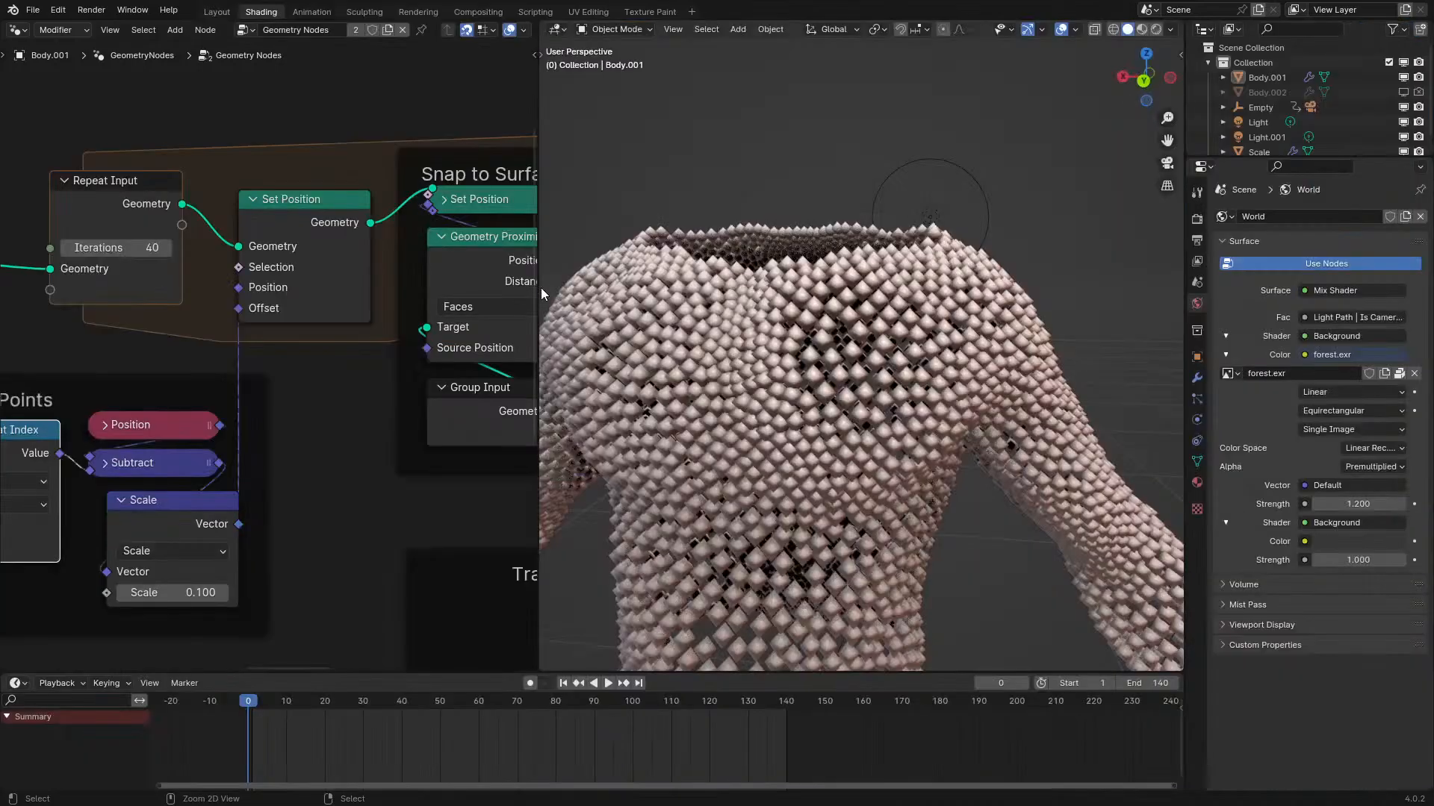
pyautogui.click(116, 247)
pyautogui.write('13')
pyautogui.press('Return')
pyautogui.moveTo(116, 248); pyautogui.dragTo(155, 248)
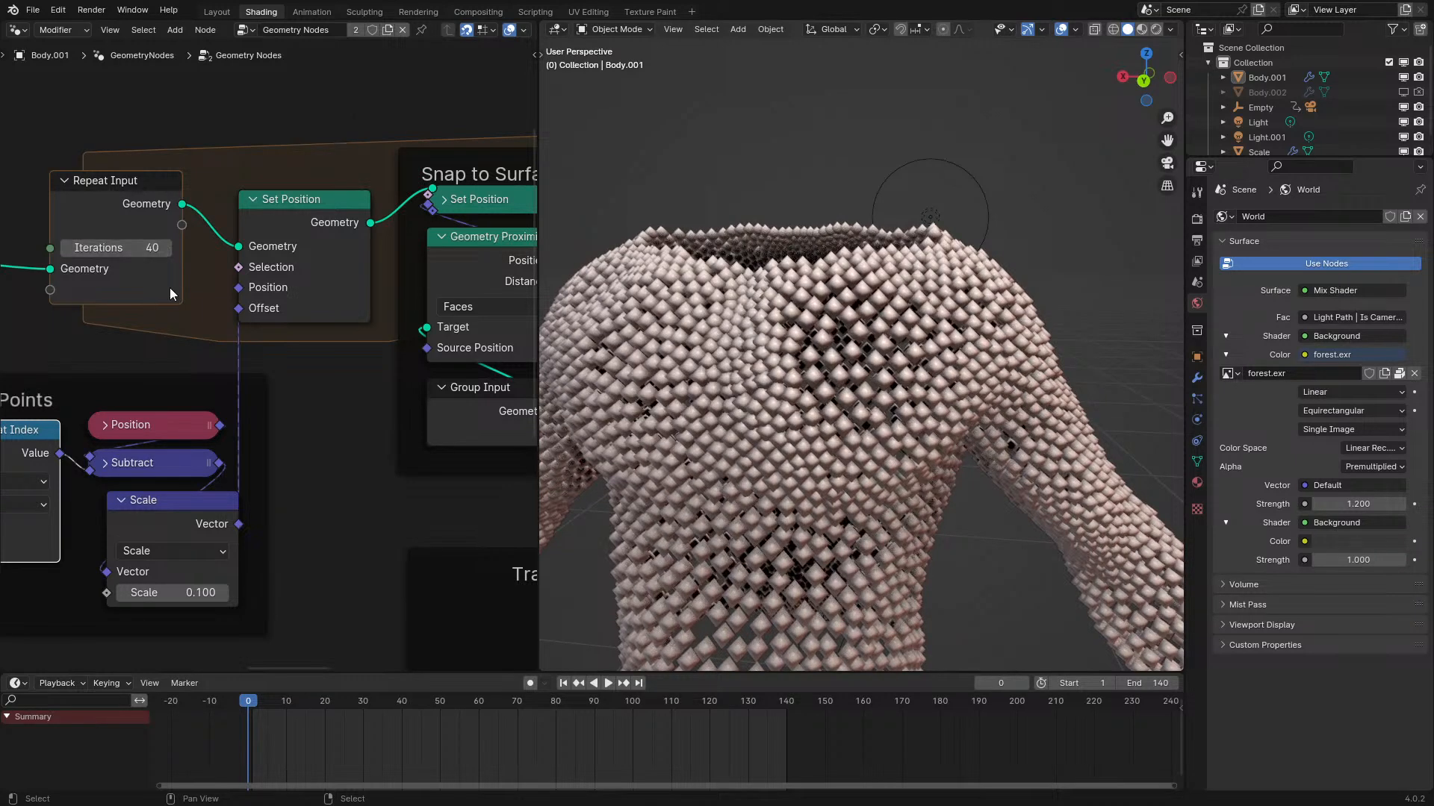
# Examine the Snap to Surface frame's Geometry Proximity, Group Input and Set Position nodes, briefly expanding and collapsing Set Position.
pyautogui.moveTo(325, 342); pyautogui.dragTo(183, 380, button='middle')
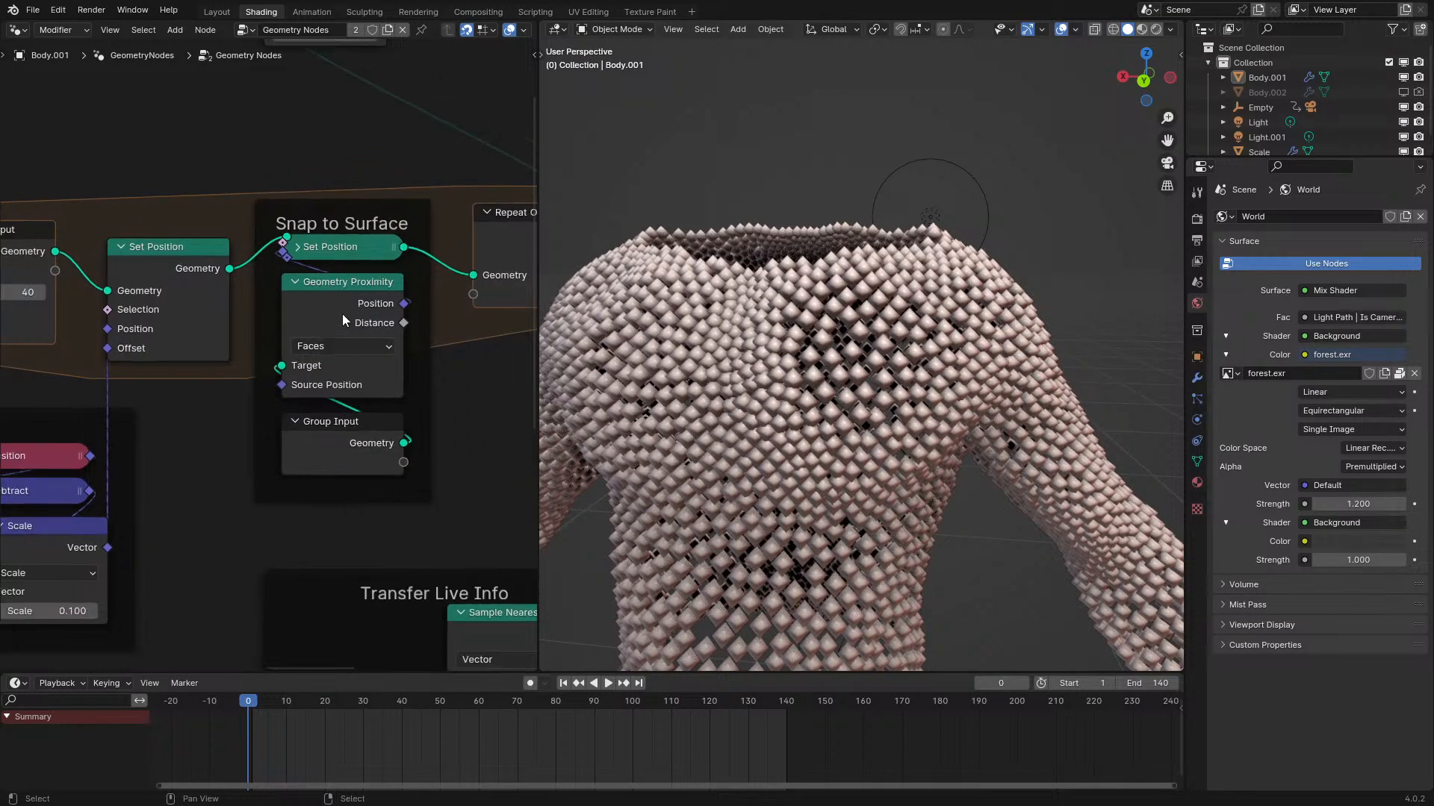
pyautogui.hotkey('ctrl', 'space')
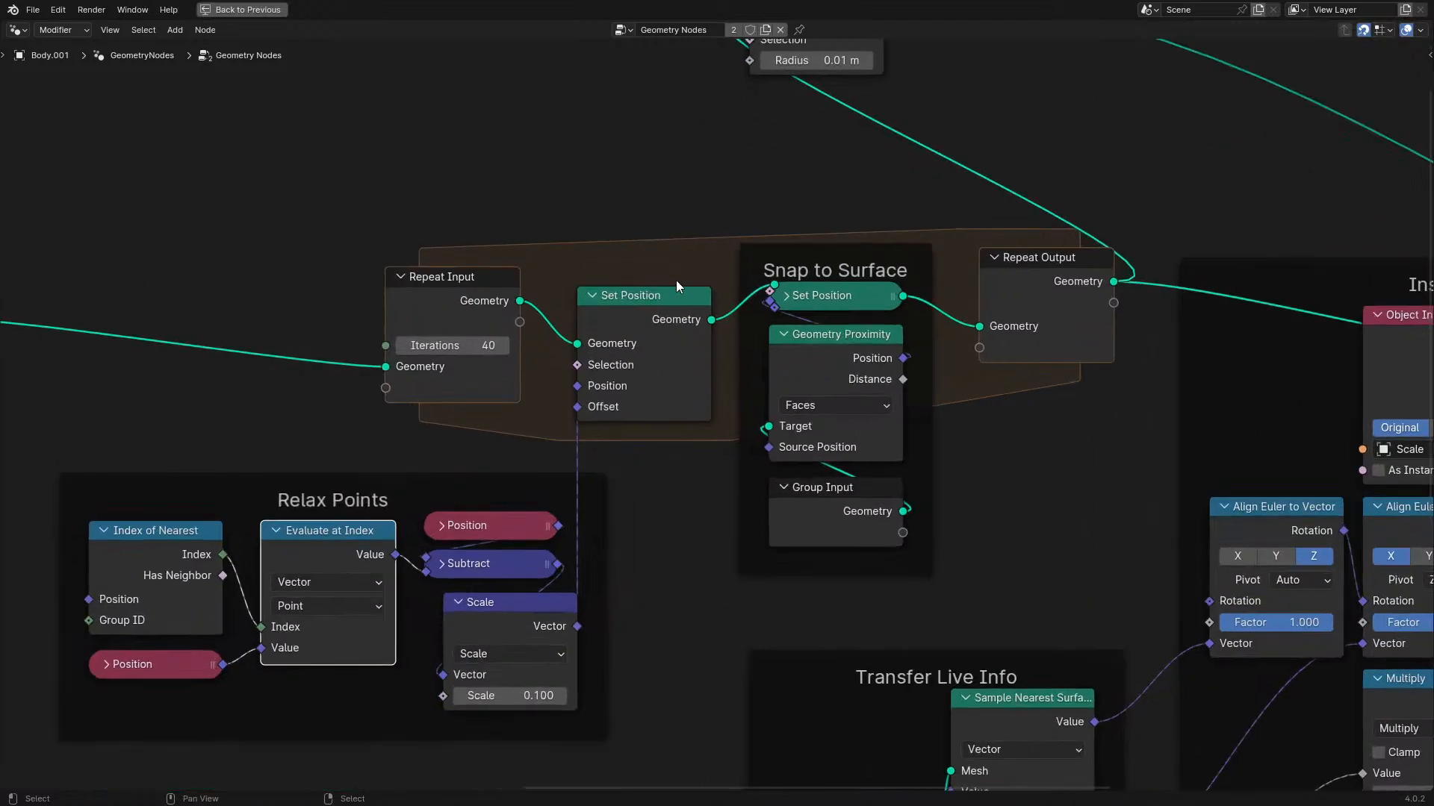
pyautogui.click(819, 377)
pyautogui.click(841, 505)
pyautogui.click(786, 296)
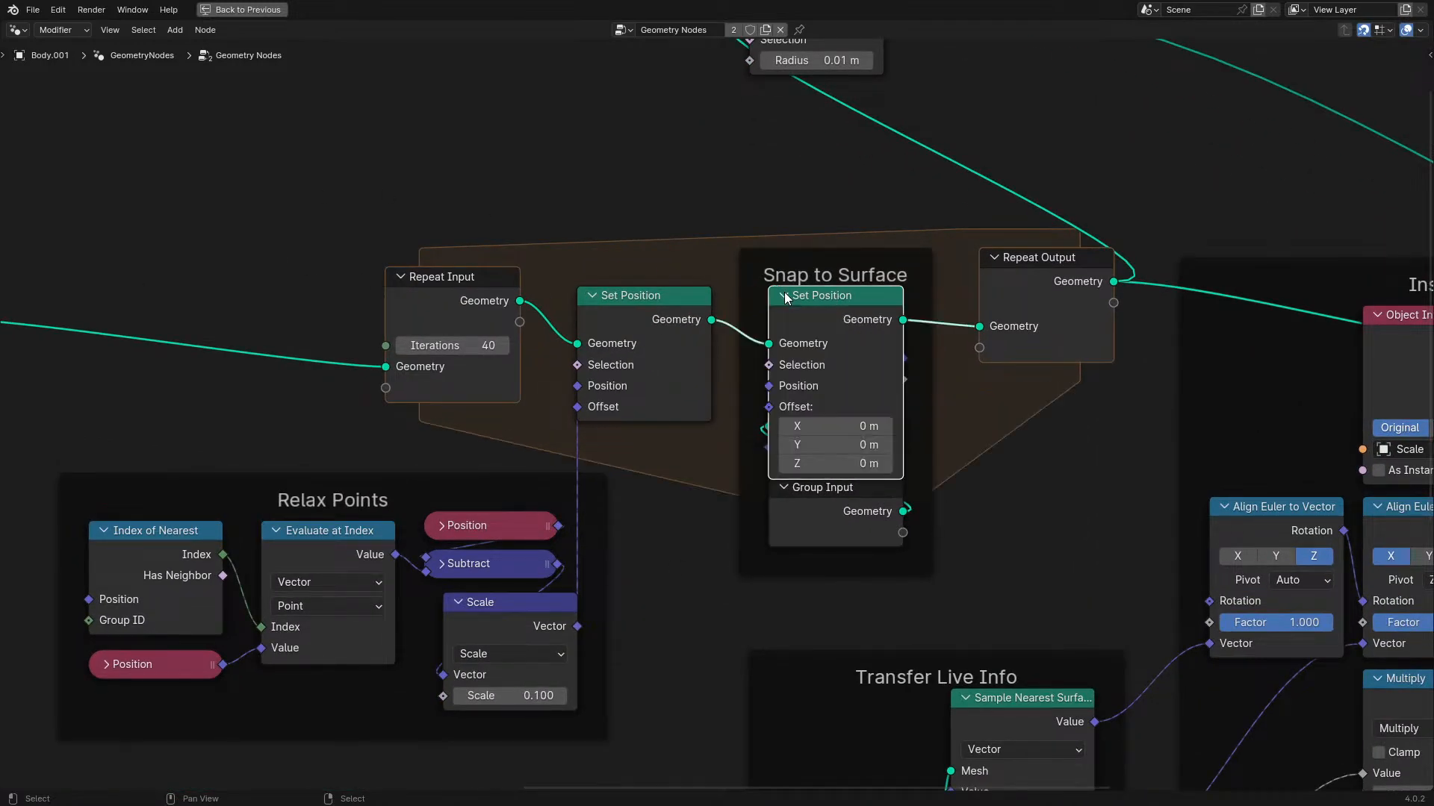
pyautogui.click(783, 296)
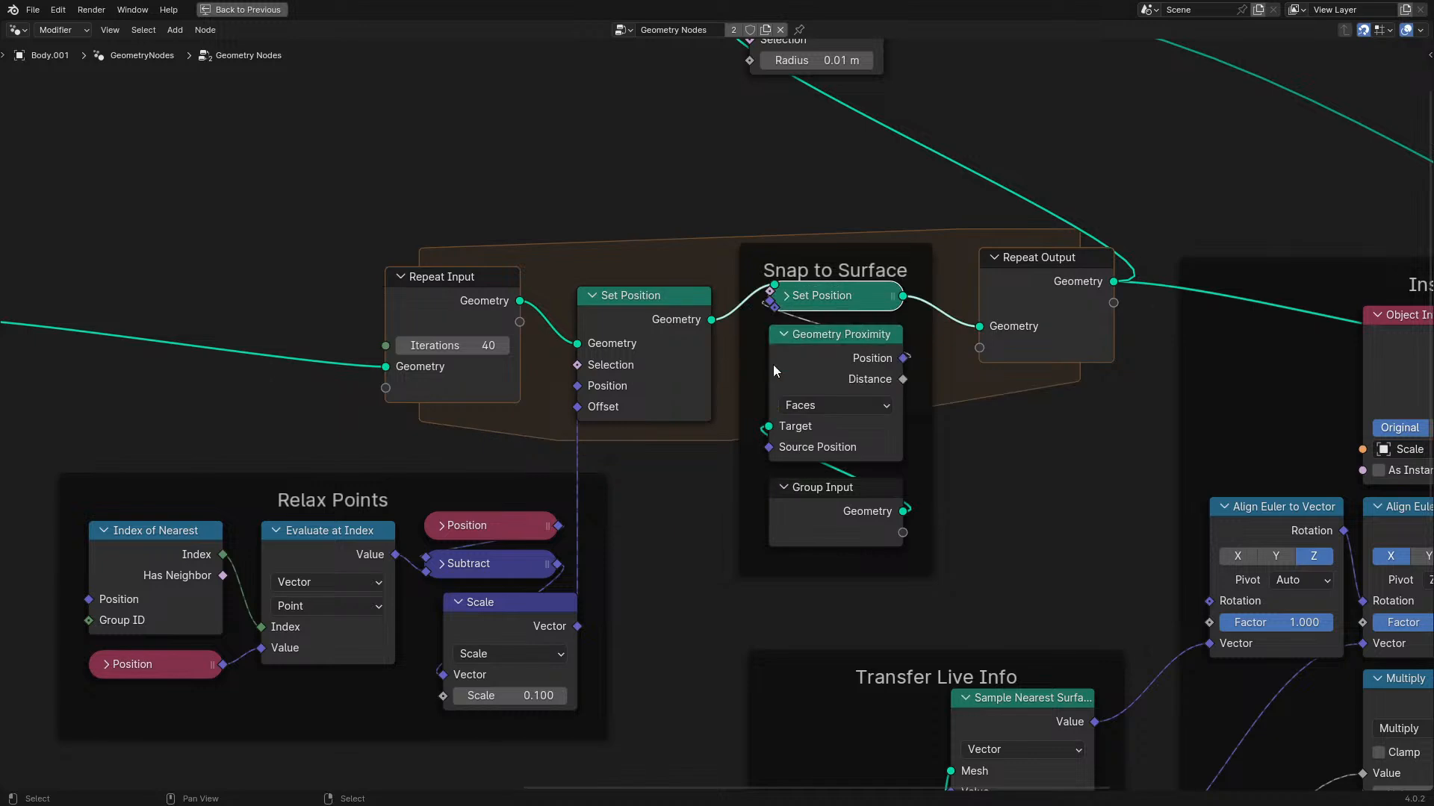
pyautogui.scroll(-2, 777, 339)
pyautogui.scroll(1, 509, 361)
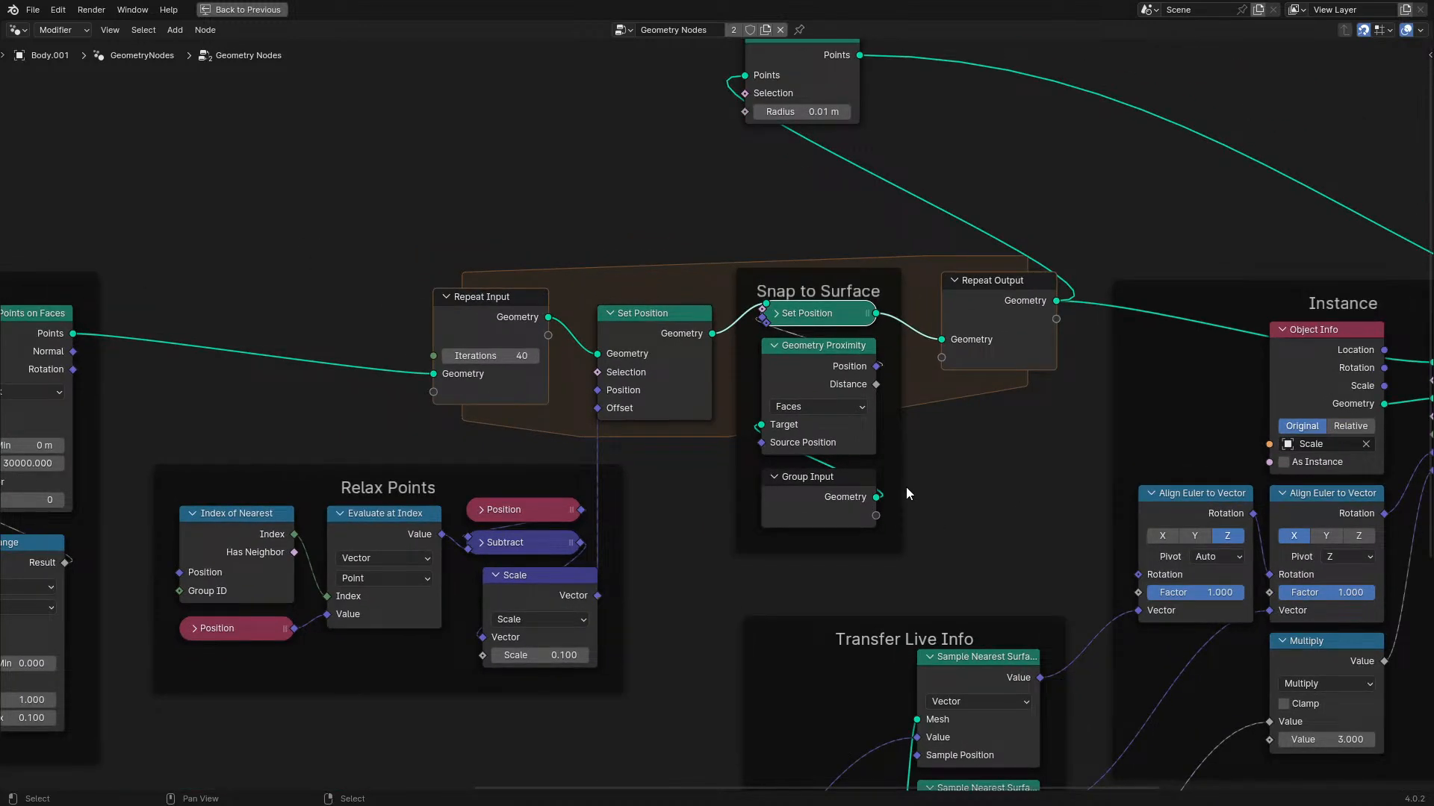
# Delete the Set Point Radius node above the Snap to Surface frame.
pyautogui.scroll(-1, 906, 496)
pyautogui.moveTo(961, 409); pyautogui.dragTo(736, 403, button='middle')
pyautogui.click(572, 101)
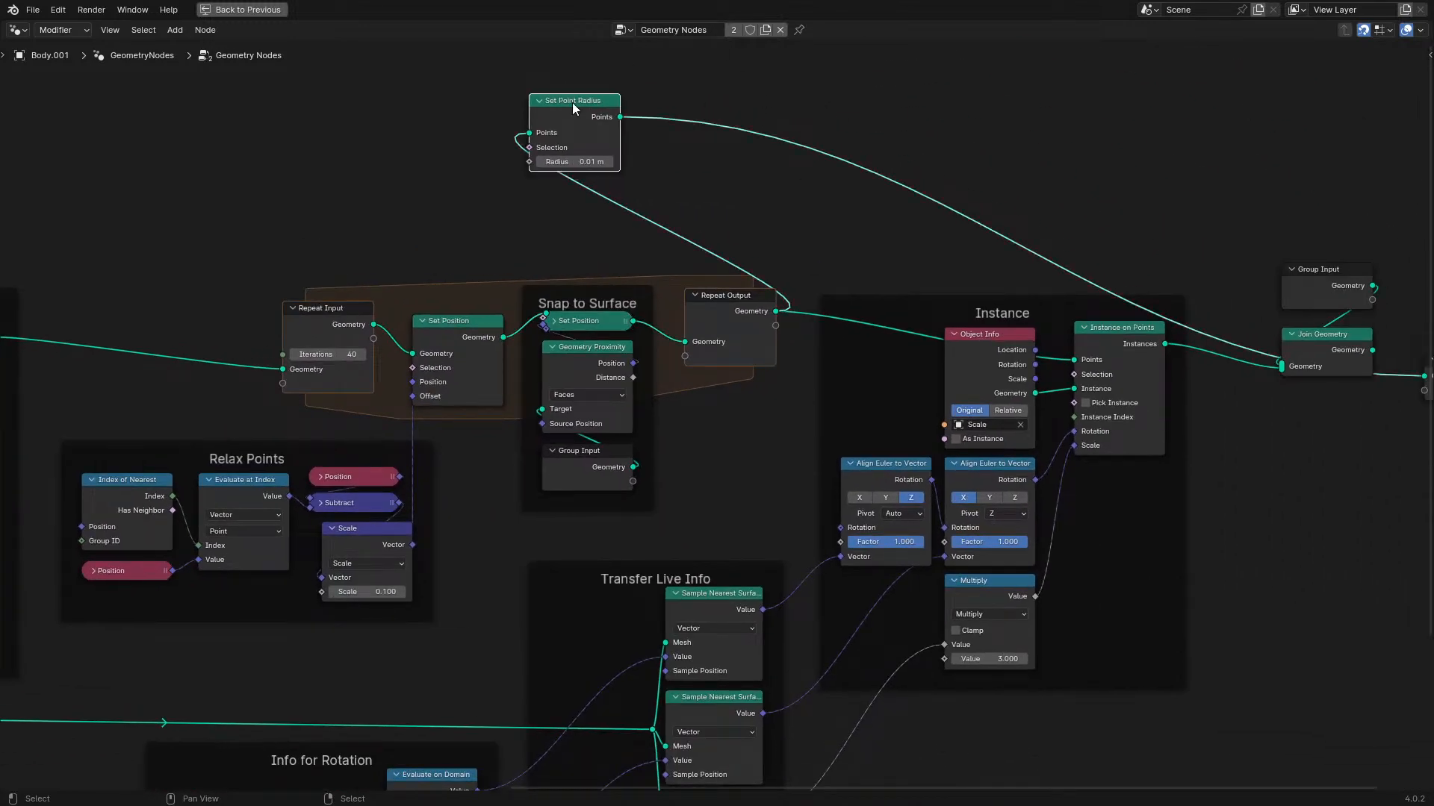
pyautogui.press('x')
pyautogui.click(1327, 365)
pyautogui.moveTo(646, 338); pyautogui.dragTo(777, 299, button='middle')
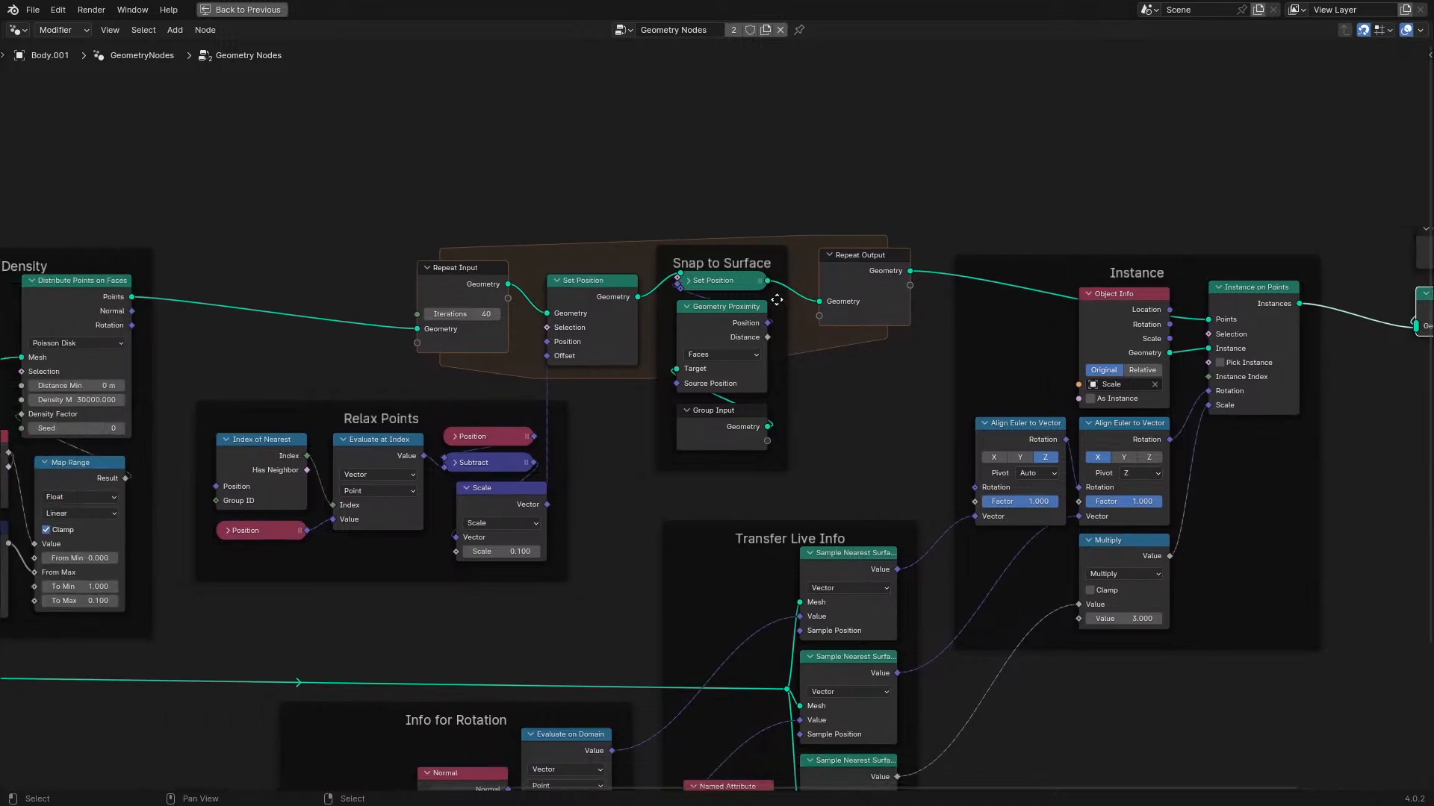
# Examine the Size frame's Multiply, Evaluate on Domain and Blur Attribute nodes and how they feed Store Named Attribute.
pyautogui.moveTo(412, 350); pyautogui.dragTo(752, 320, button='middle')
pyautogui.hotkey('ctrl', 'space')
pyautogui.moveTo(778, 405); pyautogui.dragTo(784, 330, button='middle')
pyautogui.moveTo(271, 364); pyautogui.dragTo(129, 376, button='middle')
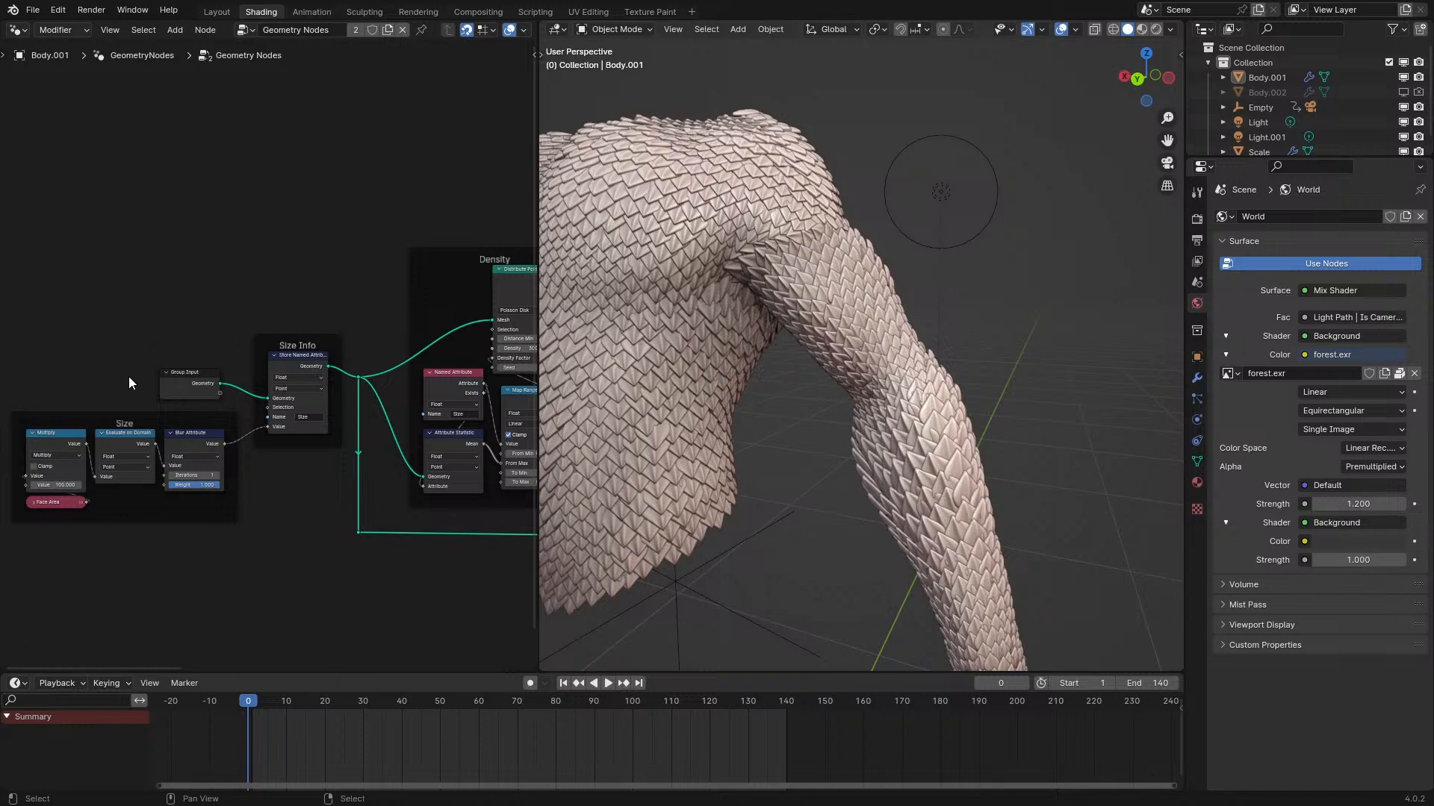
pyautogui.scroll(1, 224, 388)
pyautogui.hotkey('ctrl', 'space')
pyautogui.scroll(4, 661, 468)
pyautogui.moveTo(670, 496); pyautogui.dragTo(755, 375, button='middle')
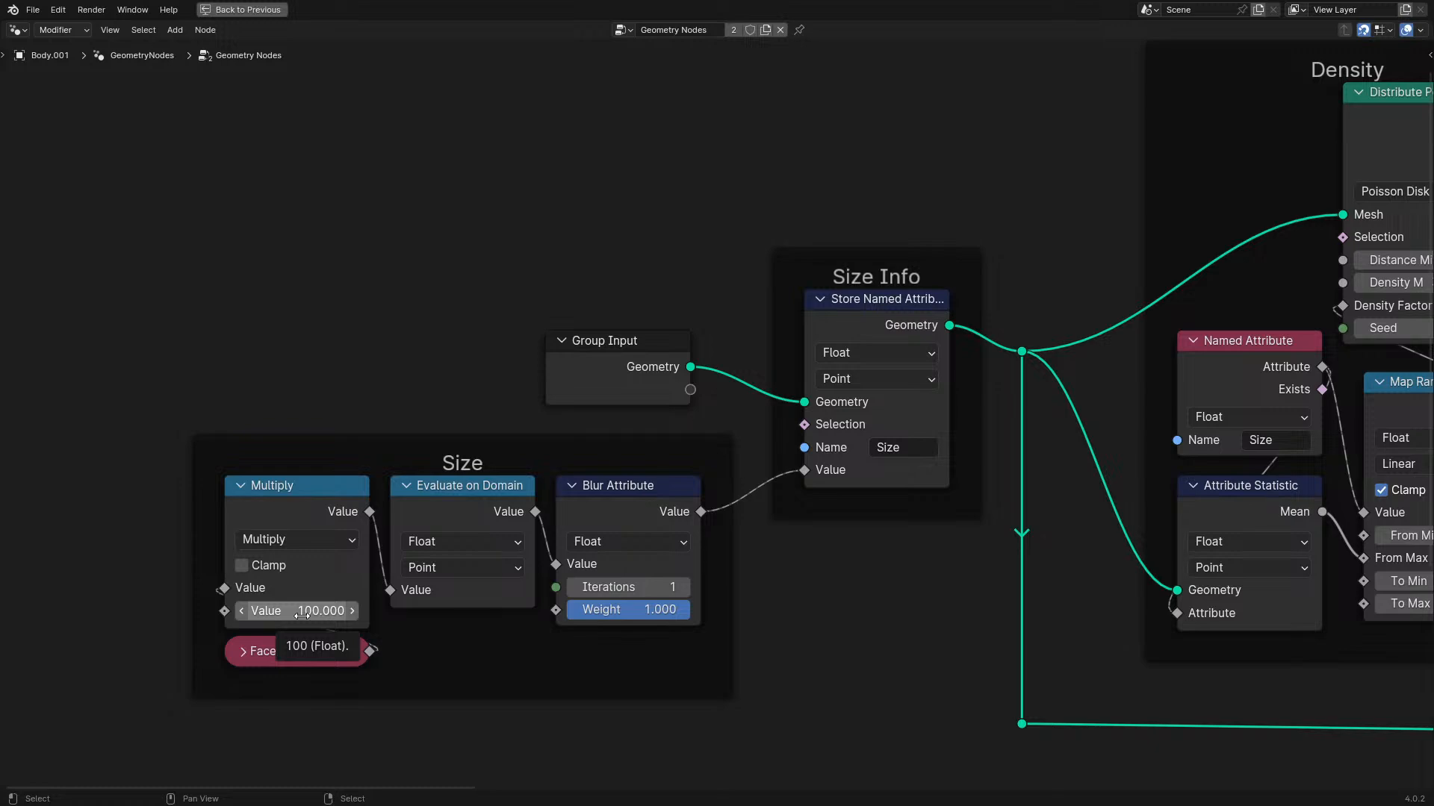
pyautogui.scroll(-1, 301, 614)
pyautogui.moveTo(301, 614); pyautogui.dragTo(360, 607, button='middle')
# Preview the Blur Attribute value on the body mesh through a Viewer on Store Named Attribute's geometry.
pyautogui.hotkey('ctrl', 'space')
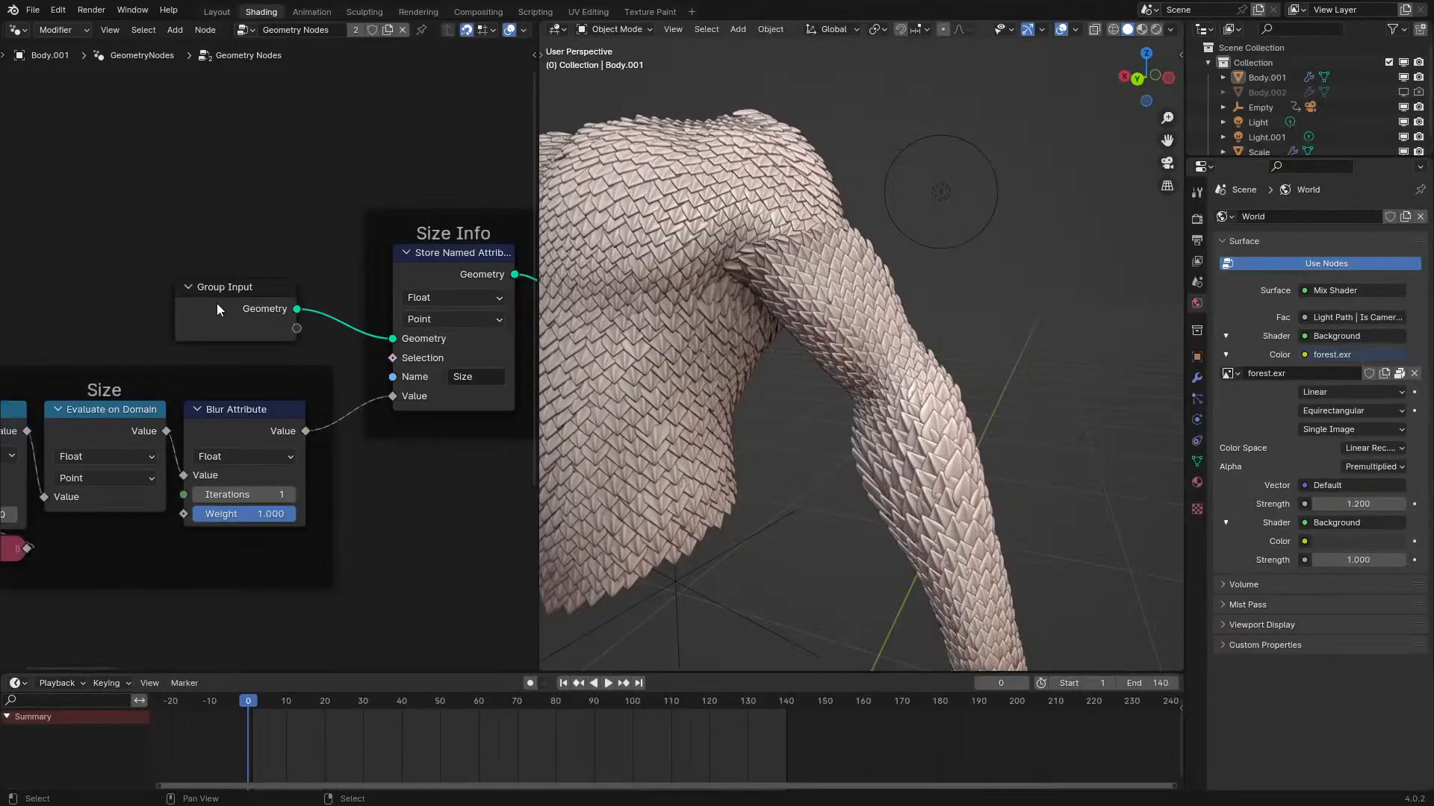
pyautogui.keyDown('ctrl'); pyautogui.keyDown('shift'); pyautogui.click(446, 277); pyautogui.keyUp('shift'); pyautogui.keyUp('ctrl')
pyautogui.keyDown('ctrl'); pyautogui.keyDown('shift'); pyautogui.click(199, 472); pyautogui.keyUp('shift'); pyautogui.keyUp('ctrl')
pyautogui.moveTo(657, 422); pyautogui.dragTo(800, 400, button='middle')
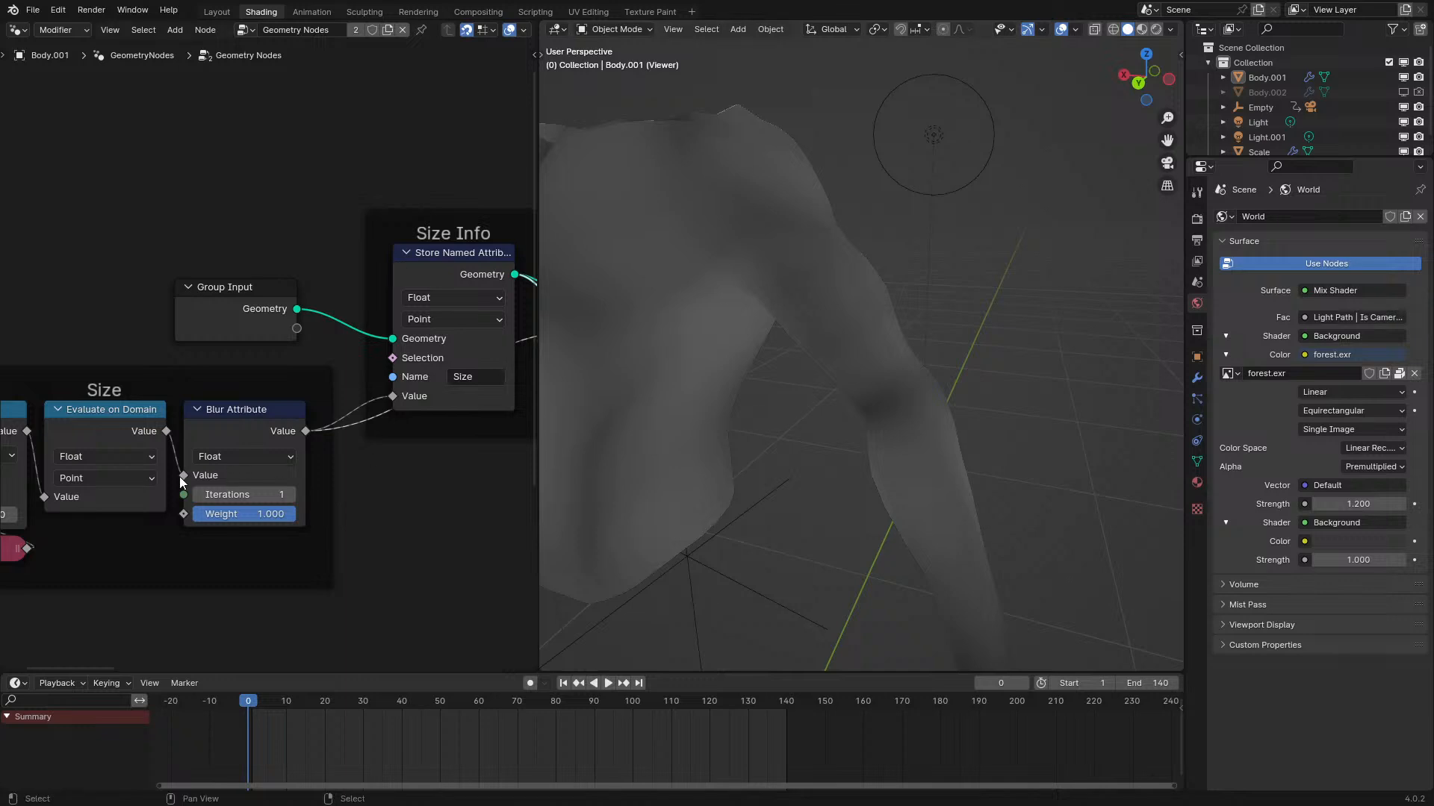
pyautogui.moveTo(209, 469); pyautogui.dragTo(271, 473, button='middle')
# Mute the Multiply node in the Size frame to compare the preview, and unmute it.
pyautogui.click(38, 422)
pyautogui.press('m')
pyautogui.moveTo(906, 480); pyautogui.dragTo(905, 427, button='middle')
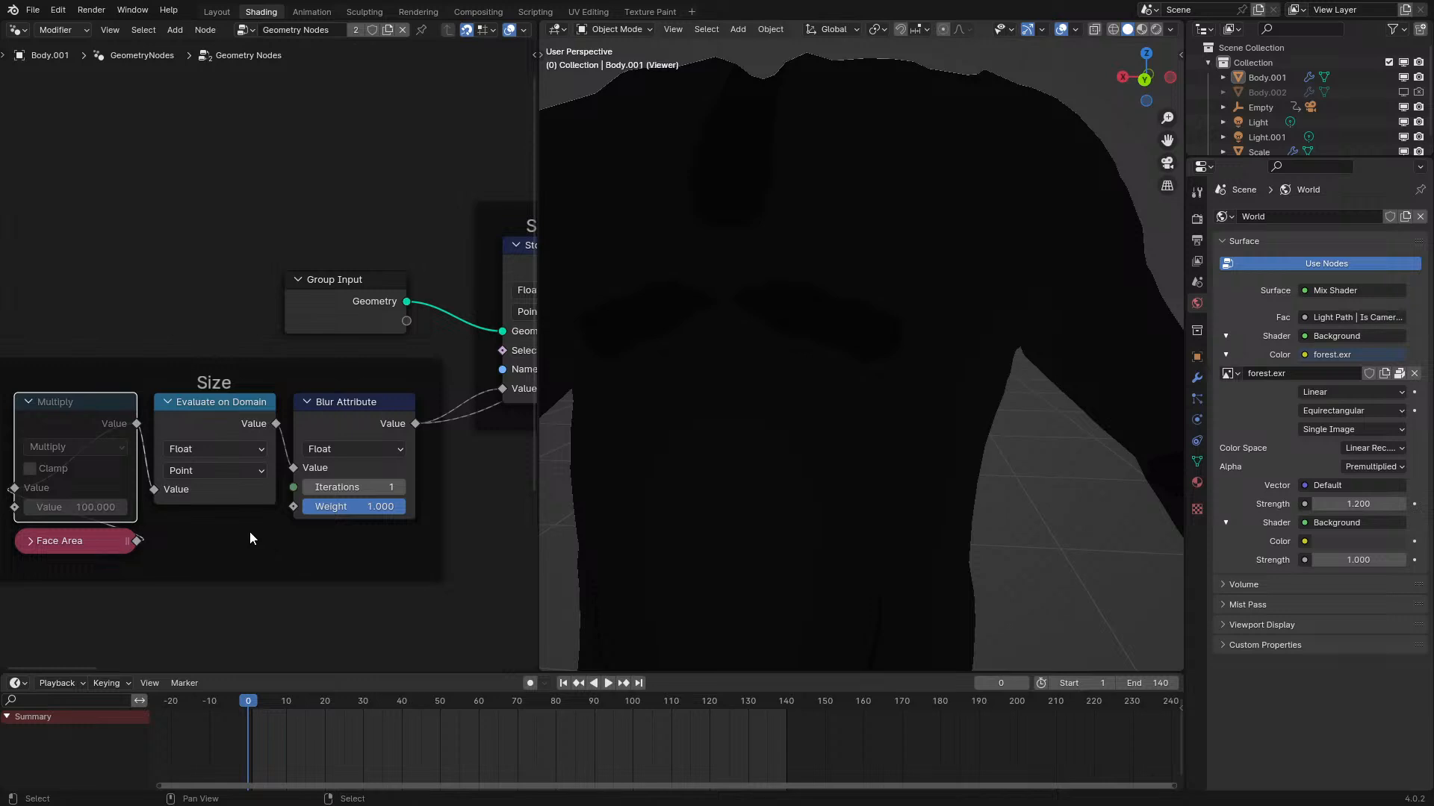
pyautogui.press('m')
pyautogui.moveTo(738, 460); pyautogui.dragTo(784, 479, button='middle')
pyautogui.scroll(-1, 284, 535)
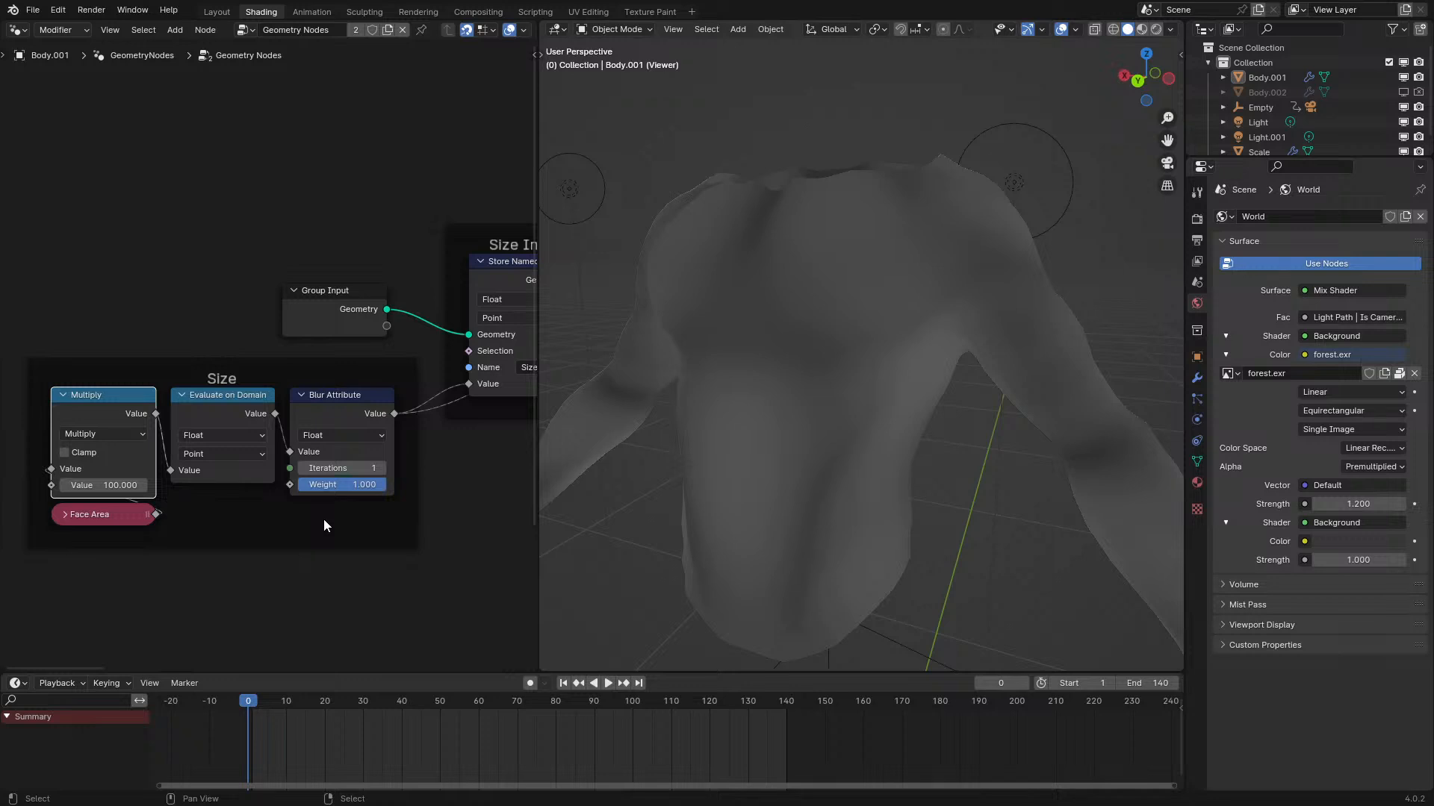
# Remove the Viewer node that previews the Blur Attribute value.
pyautogui.scroll(3, 324, 518)
pyautogui.moveTo(342, 498)
pyautogui.mouseDown()
pyautogui.moveTo(454, 498)
pyautogui.moveTo(344, 498)
pyautogui.mouseUp()
pyautogui.scroll(-4, 389, 482)
pyautogui.moveTo(420, 480); pyautogui.dragTo(263, 489, button='middle')
pyautogui.hotkey('ctrl', 'space')
pyautogui.moveTo(875, 449); pyautogui.dragTo(472, 493, button='middle')
pyautogui.hotkey('ctrl', 'x')
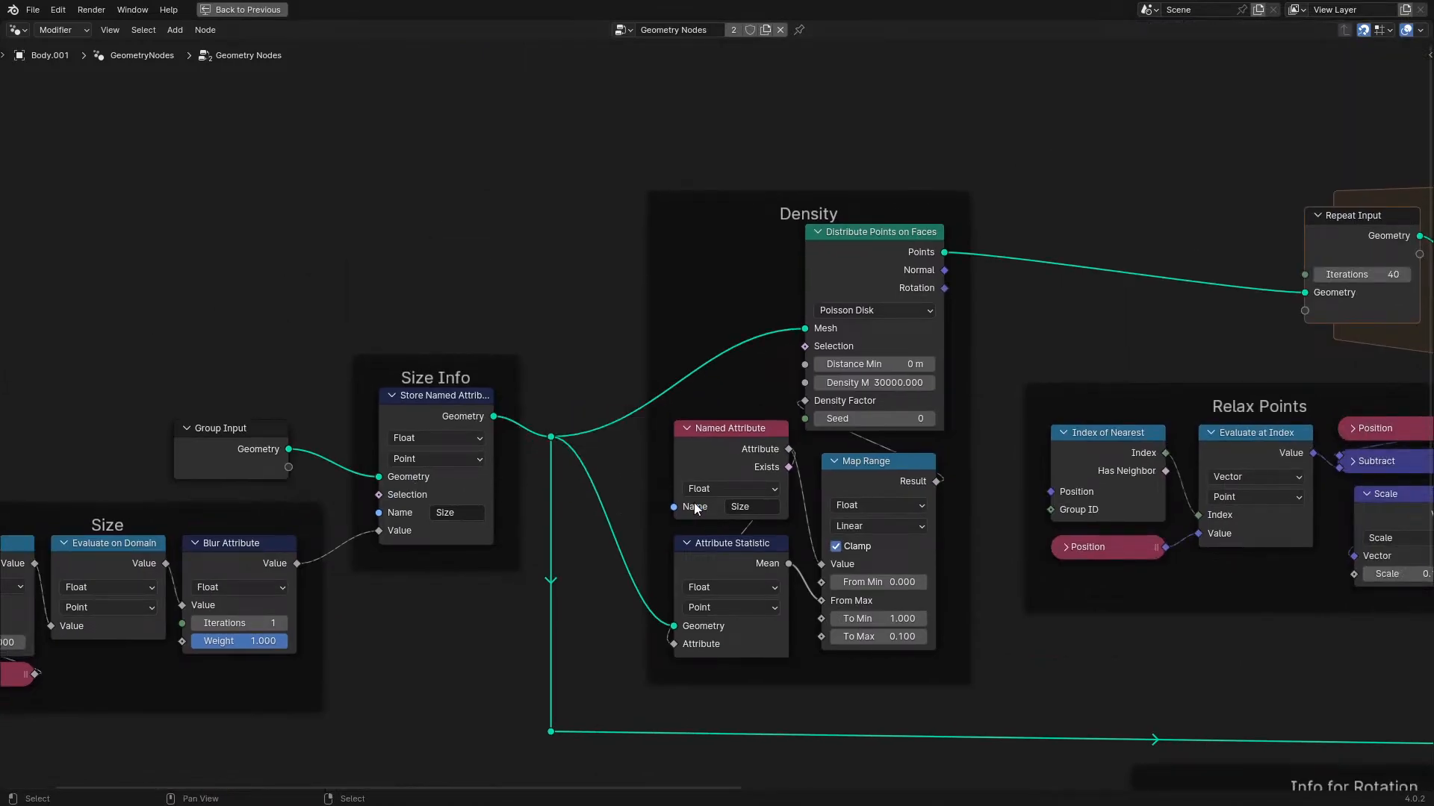
# Examine how the Size Named Attribute and Attribute Statistic nodes drive Map Range in the Density frame.
pyautogui.press('KP_Decimal')
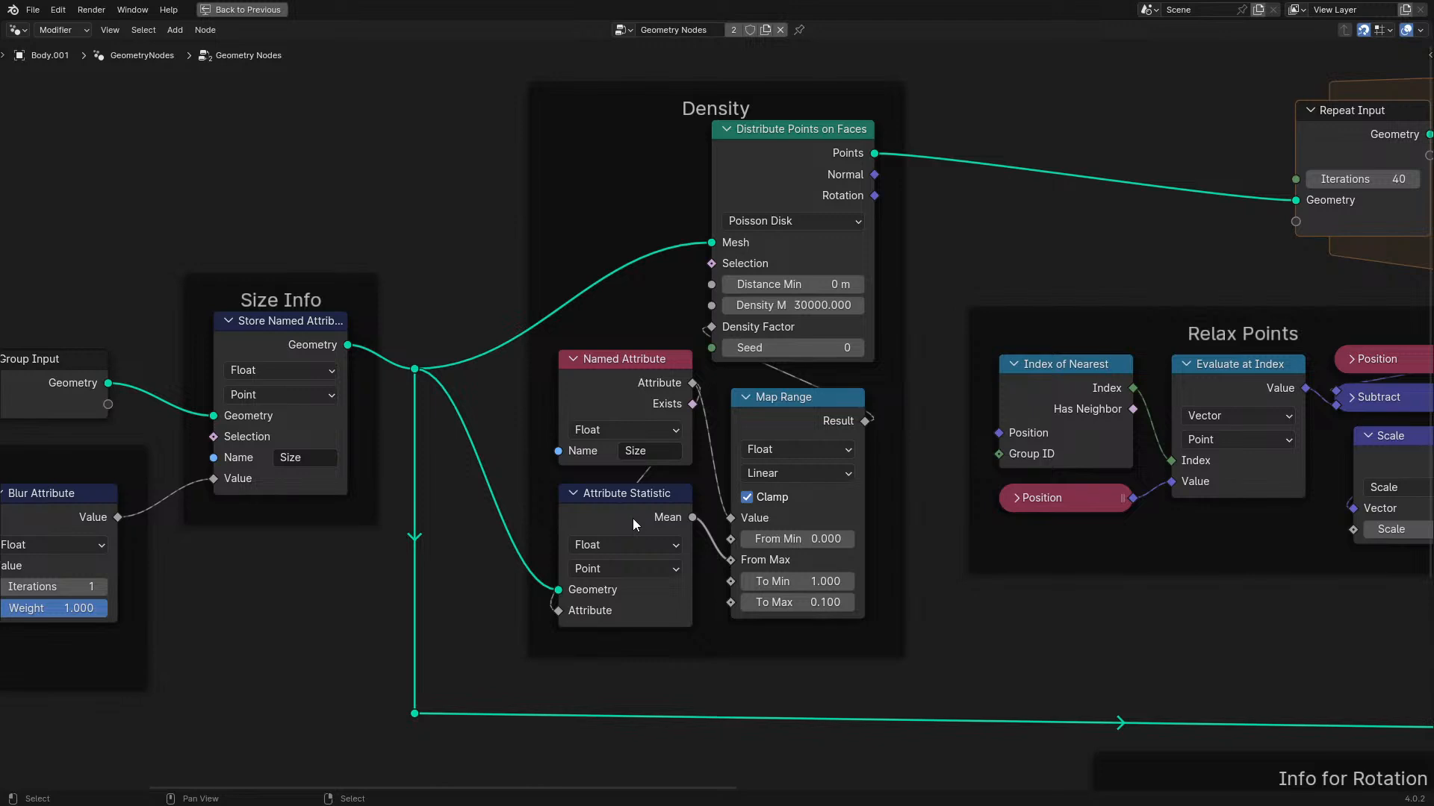
pyautogui.click(625, 416)
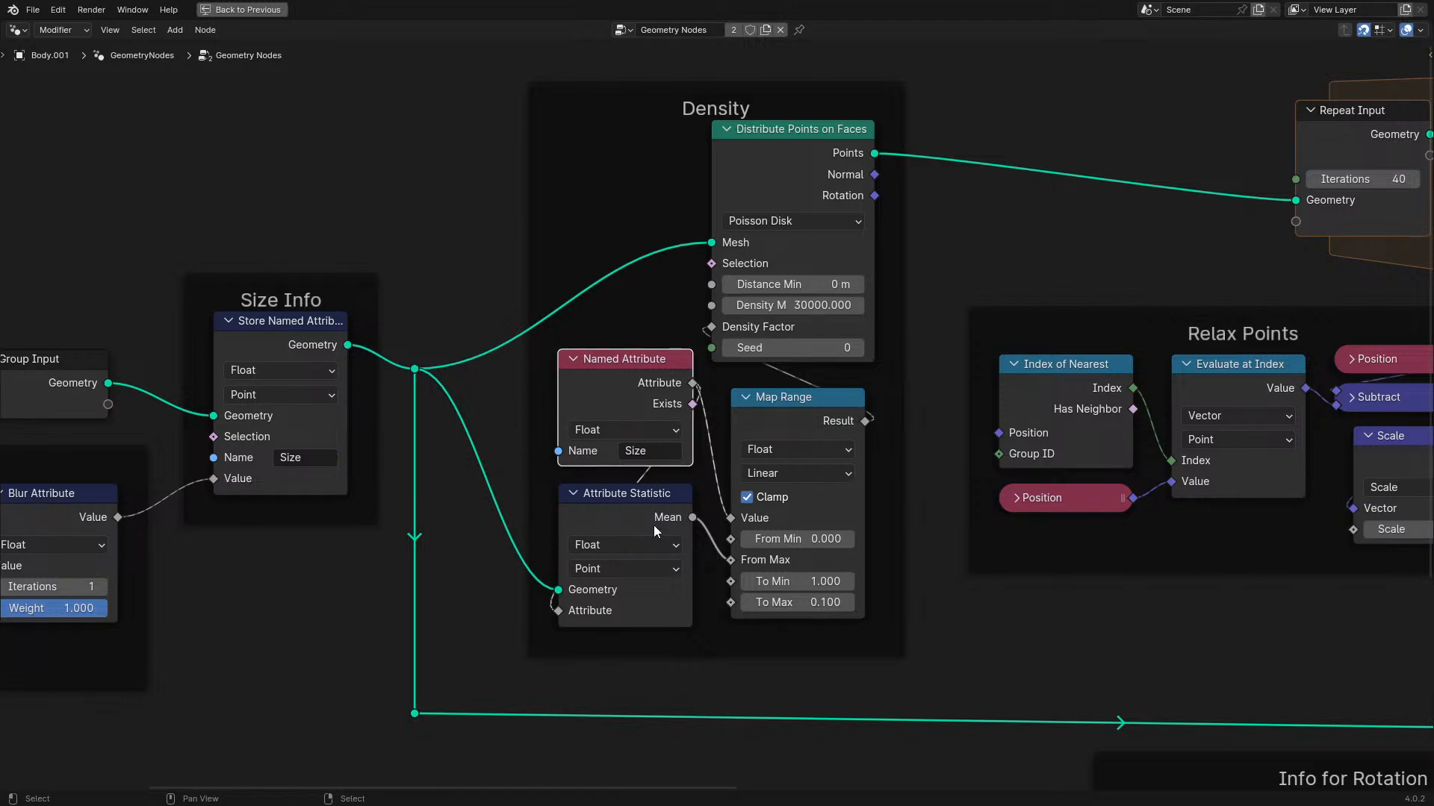
pyautogui.moveTo(654, 528)
pyautogui.moveTo(689, 554); pyautogui.dragTo(663, 544, button='middle')
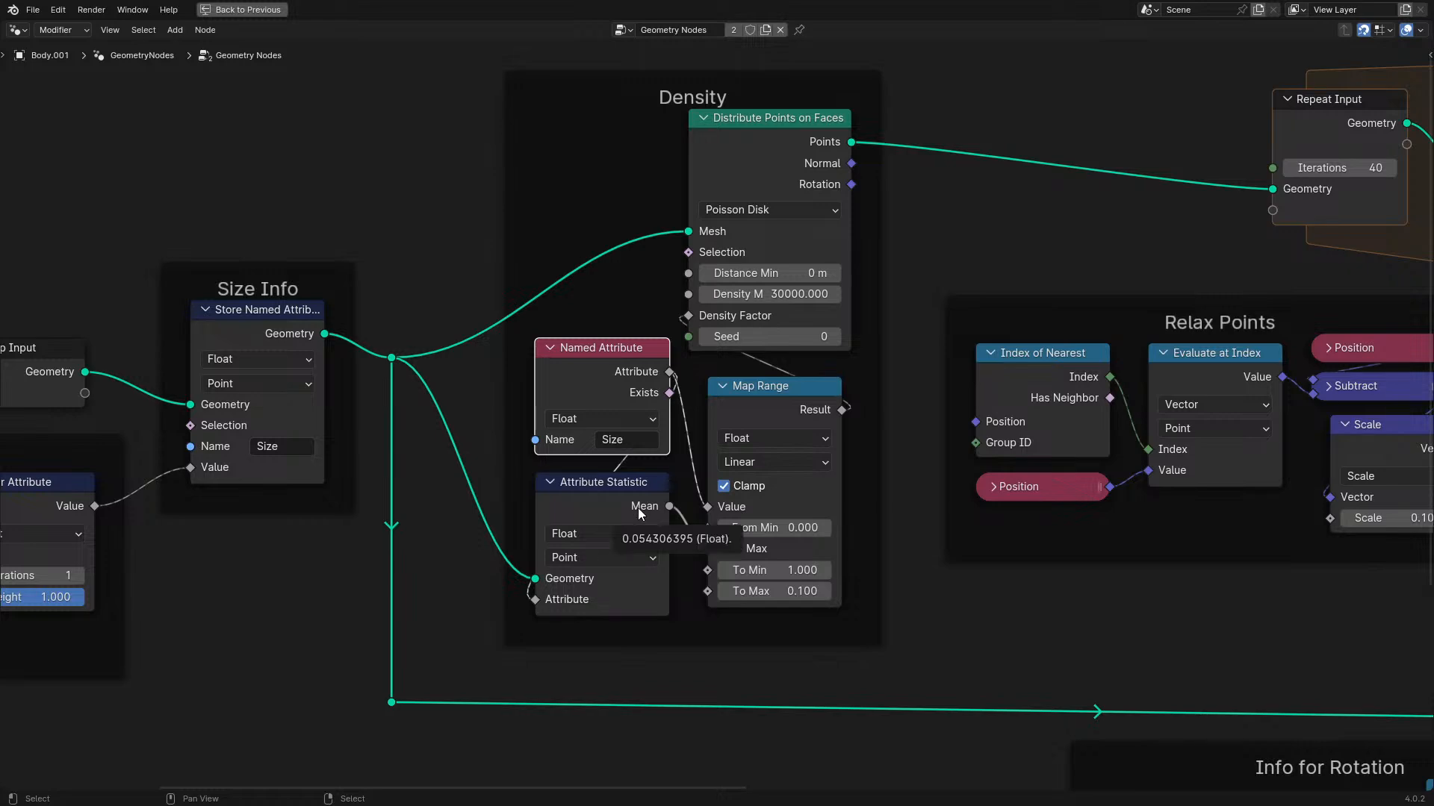
pyautogui.moveTo(499, 518); pyautogui.dragTo(455, 540, button='middle')
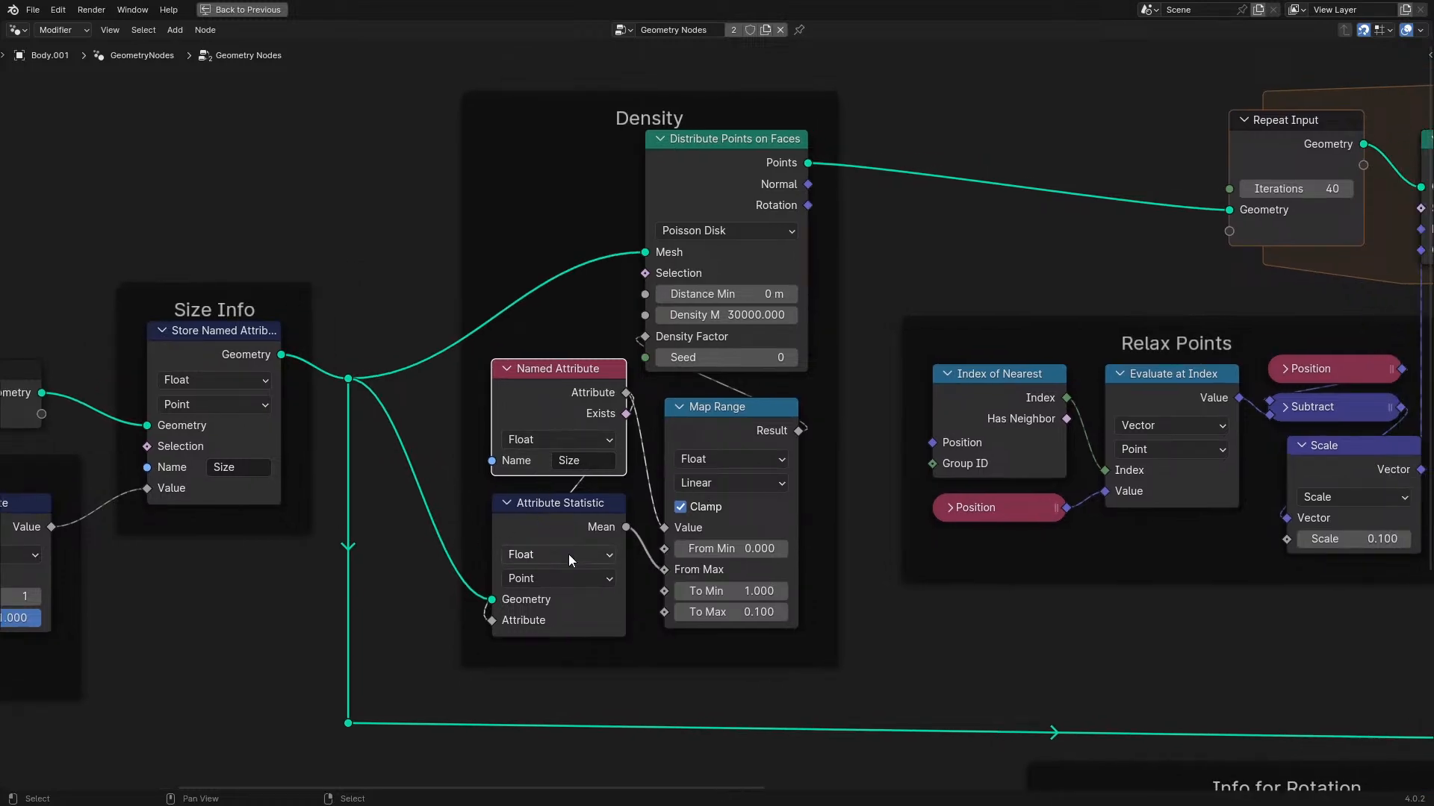
# Turn off Clamp on the Map Range node to compare the scale distribution, and turn it back on.
pyautogui.hotkey('ctrl', 'space')
pyautogui.moveTo(881, 426); pyautogui.dragTo(788, 415, button='middle')
pyautogui.scroll(2, 805, 409)
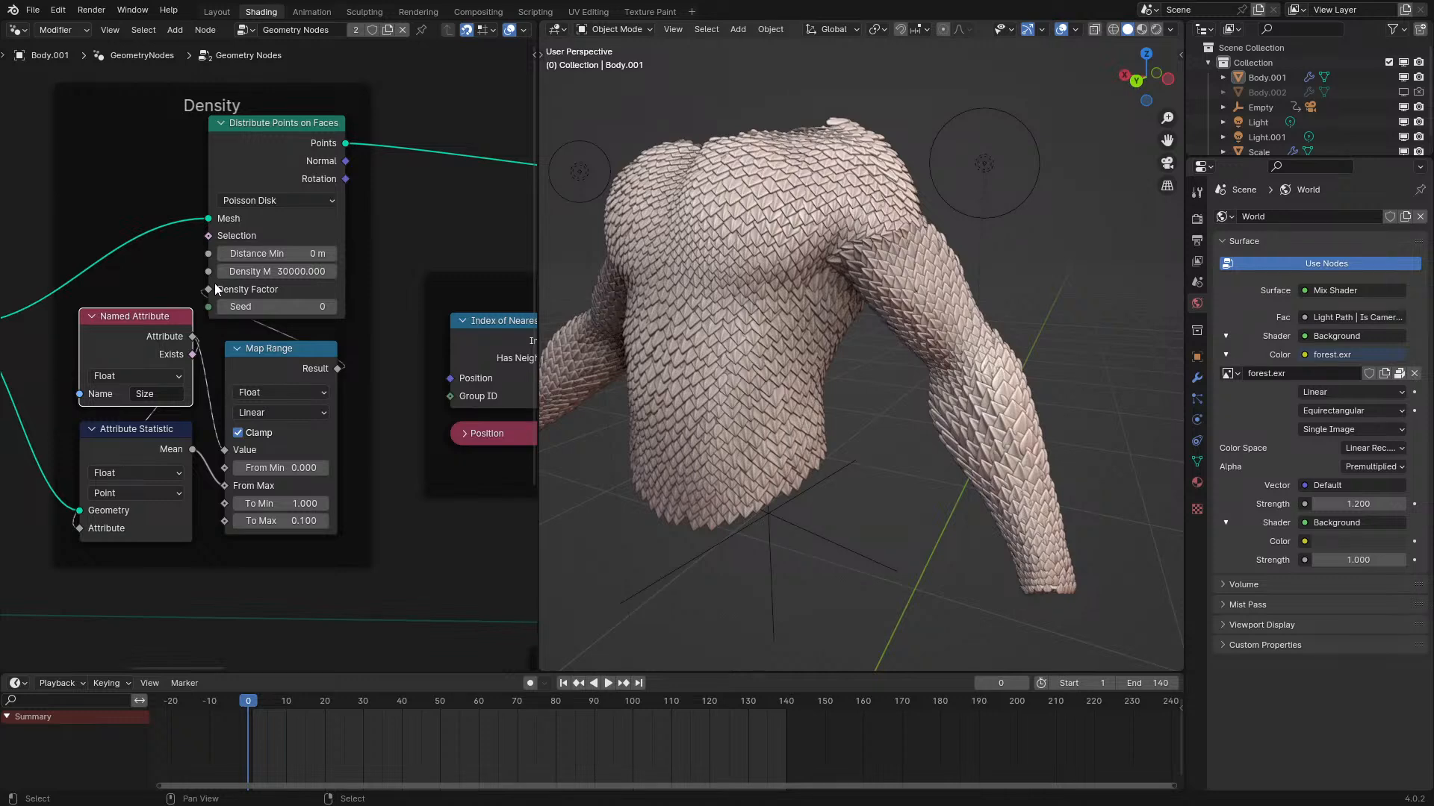
pyautogui.click(238, 433)
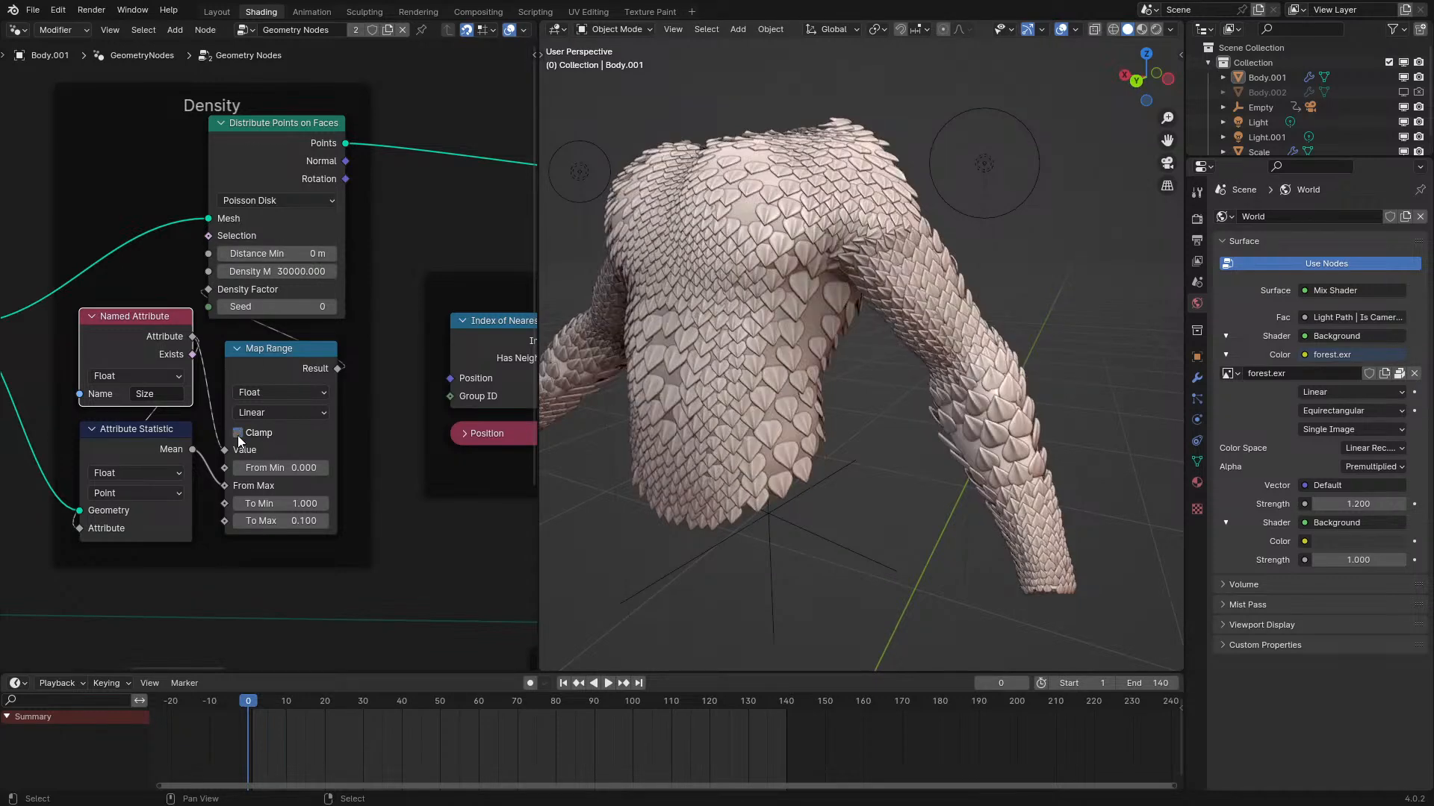
pyautogui.click(237, 433)
# Show Attribute Statistic's hidden sockets and feed its Max output into Map Range's From Max.
pyautogui.click(153, 454)
pyautogui.hotkey('ctrl', 'h')
pyautogui.moveTo(193, 521); pyautogui.dragTo(223, 487)
pyautogui.moveTo(796, 387); pyautogui.dragTo(851, 371, button='middle')
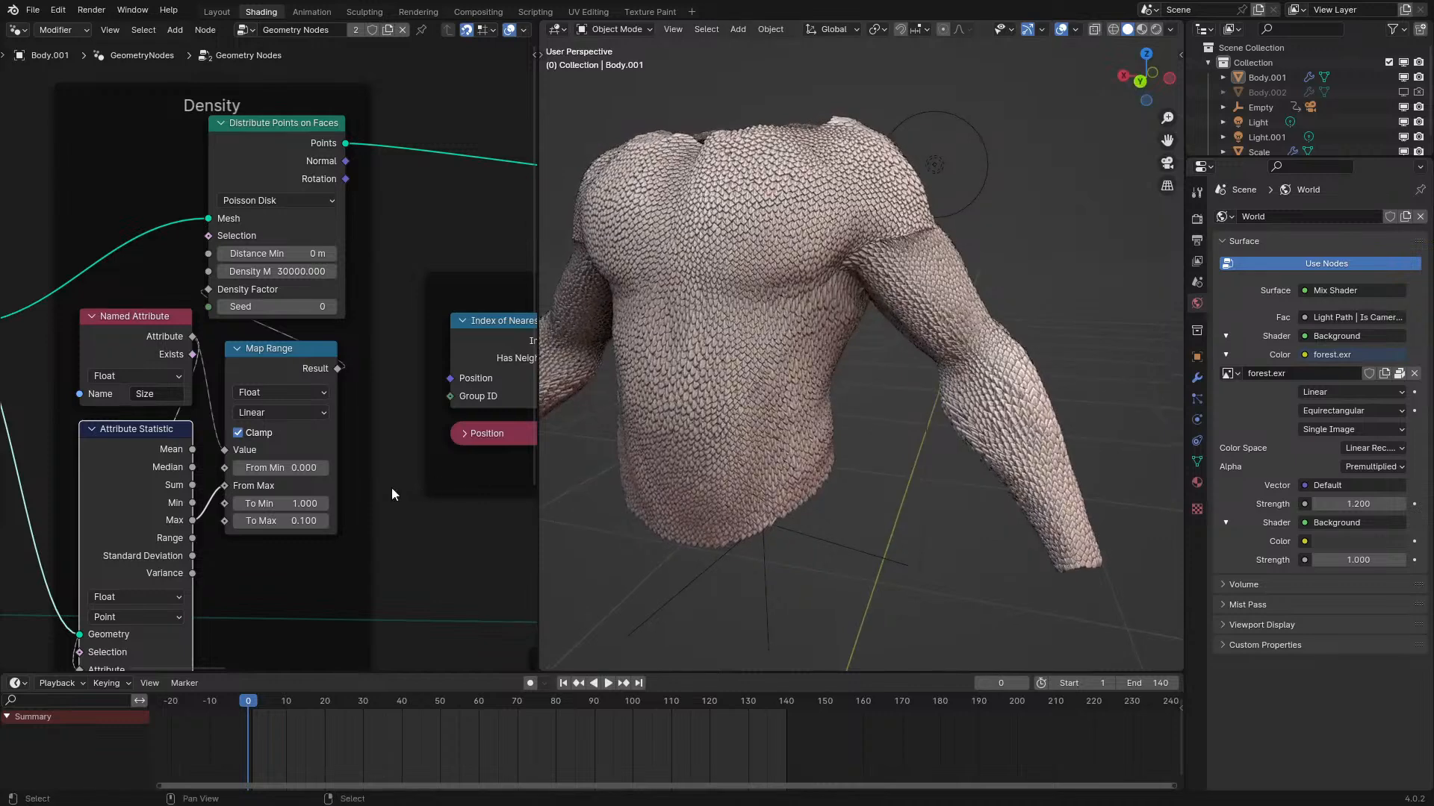
# Set the Density Max of Distribute Points on Faces to 15000.
pyautogui.click(316, 272)
pyautogui.press('Left')
pyautogui.hotkey('shift', 'Right')
pyautogui.hotkey('shift', 'Right')
pyautogui.write('15')
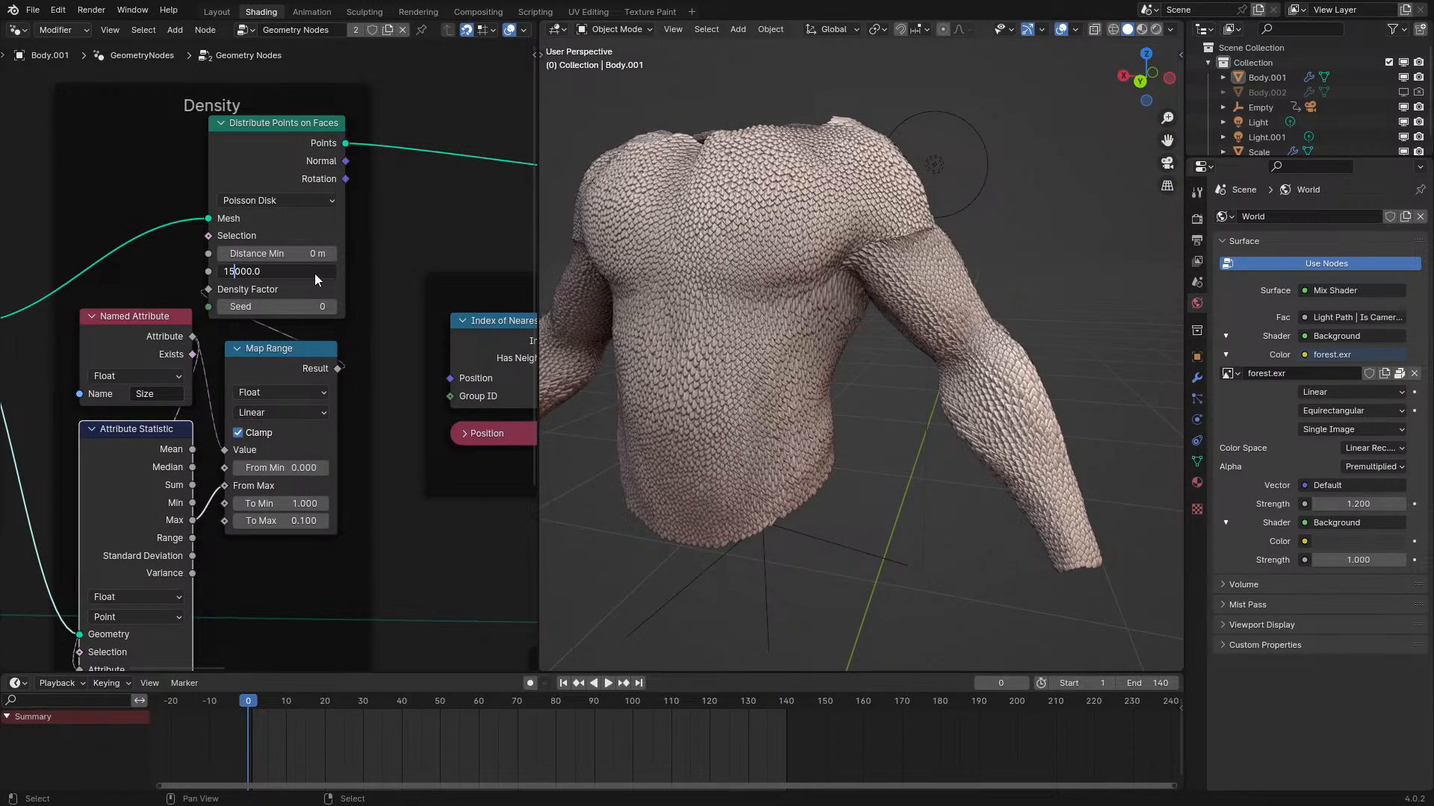
pyautogui.press('Return')
# Set the Density Max of Distribute Points on Faces to 5000.
pyautogui.click(315, 273)
pyautogui.press('Left')
pyautogui.hotkey('shift', 'Right')
pyautogui.press('BackSpace')
pyautogui.press('Return')
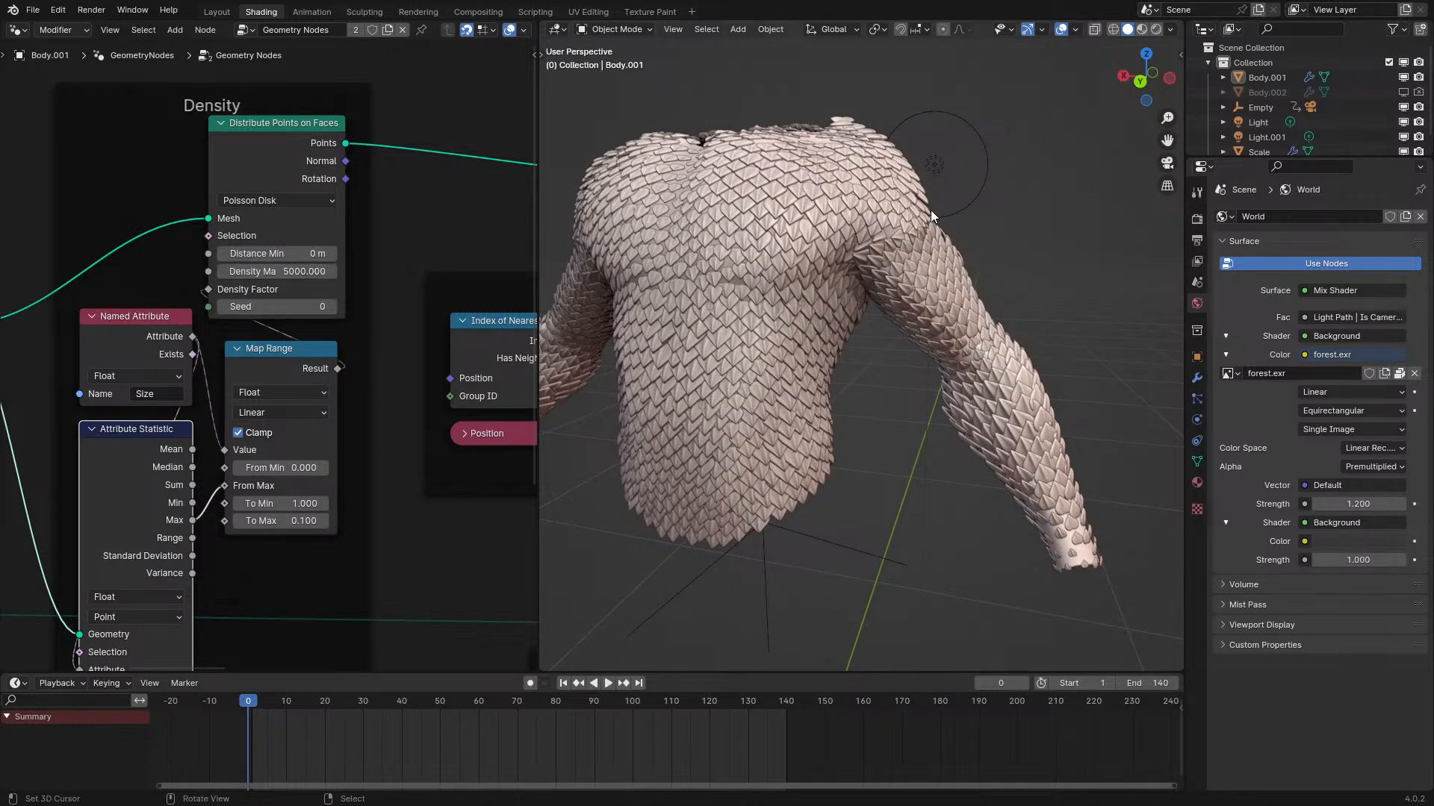
# Set the Density Max of Distribute Points on Faces to 10000 and inspect the scaled torso.
pyautogui.click(306, 271)
pyautogui.click(279, 273)
pyautogui.press('Left')
pyautogui.hotkey('shift', 'Right')
pyautogui.write('10')
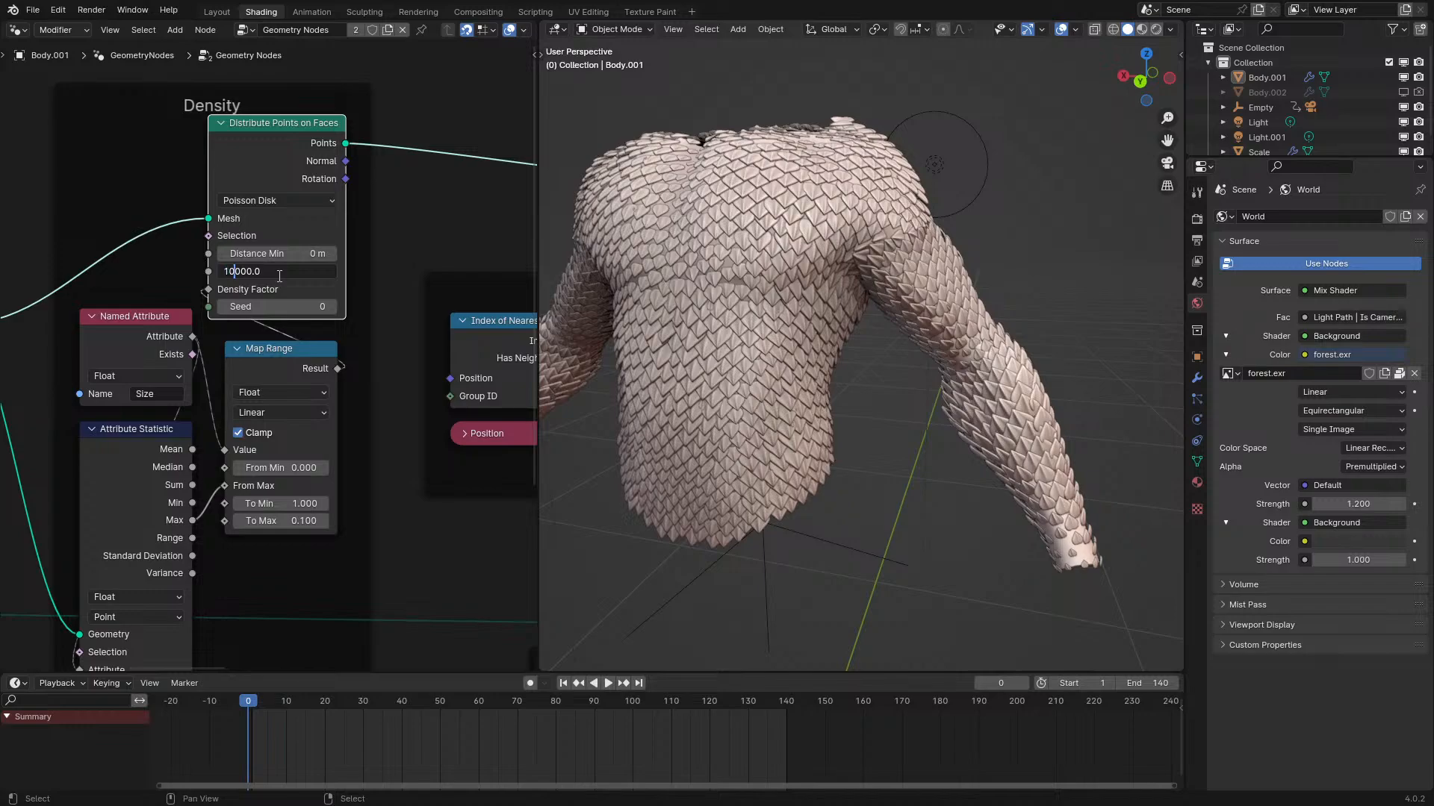
pyautogui.press('Return')
pyautogui.moveTo(821, 284); pyautogui.dragTo(879, 332, button='middle')
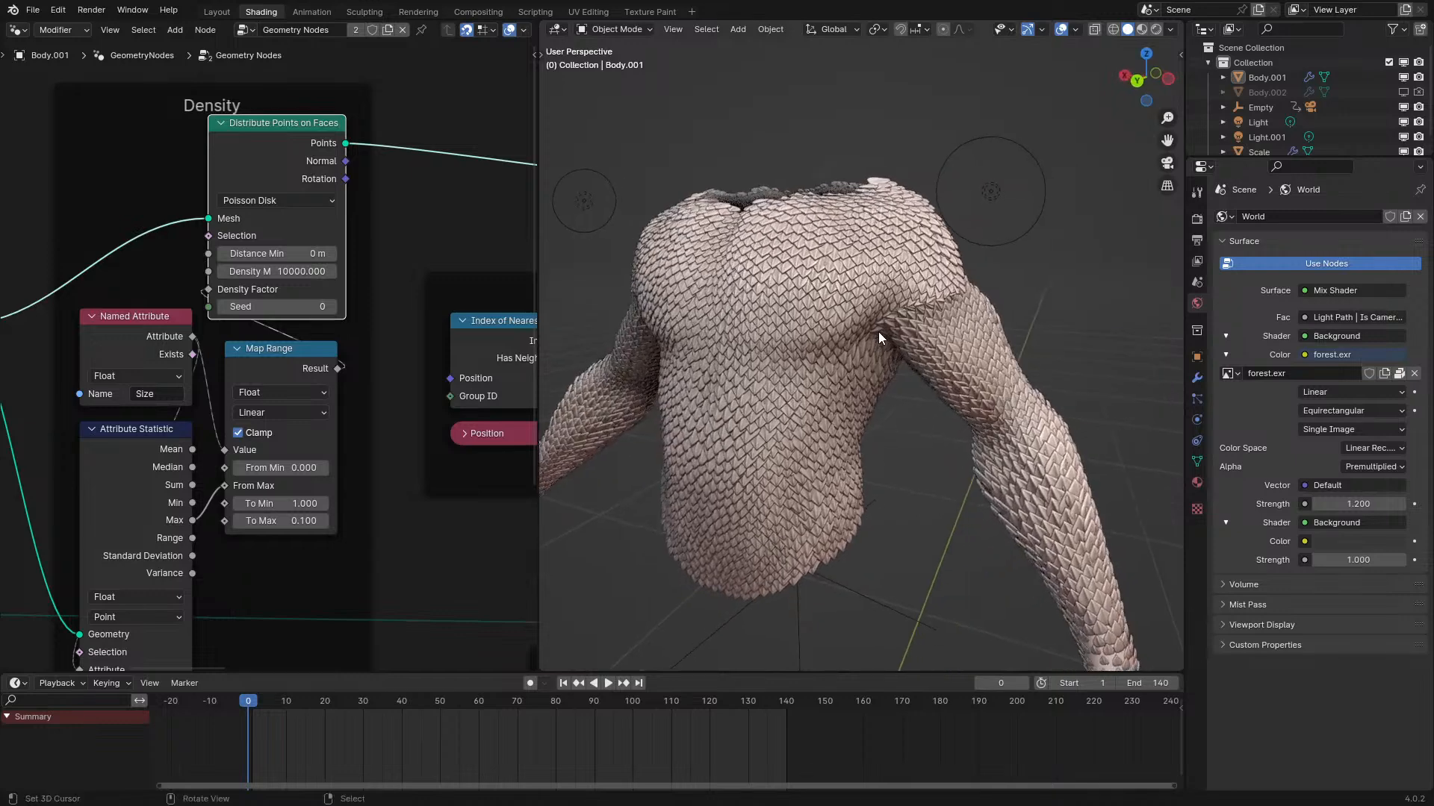
# Hide Attribute Statistic's unused sockets and inspect the scales along the arm up close.
pyautogui.click(137, 505)
pyautogui.hotkey('ctrl', 'h')
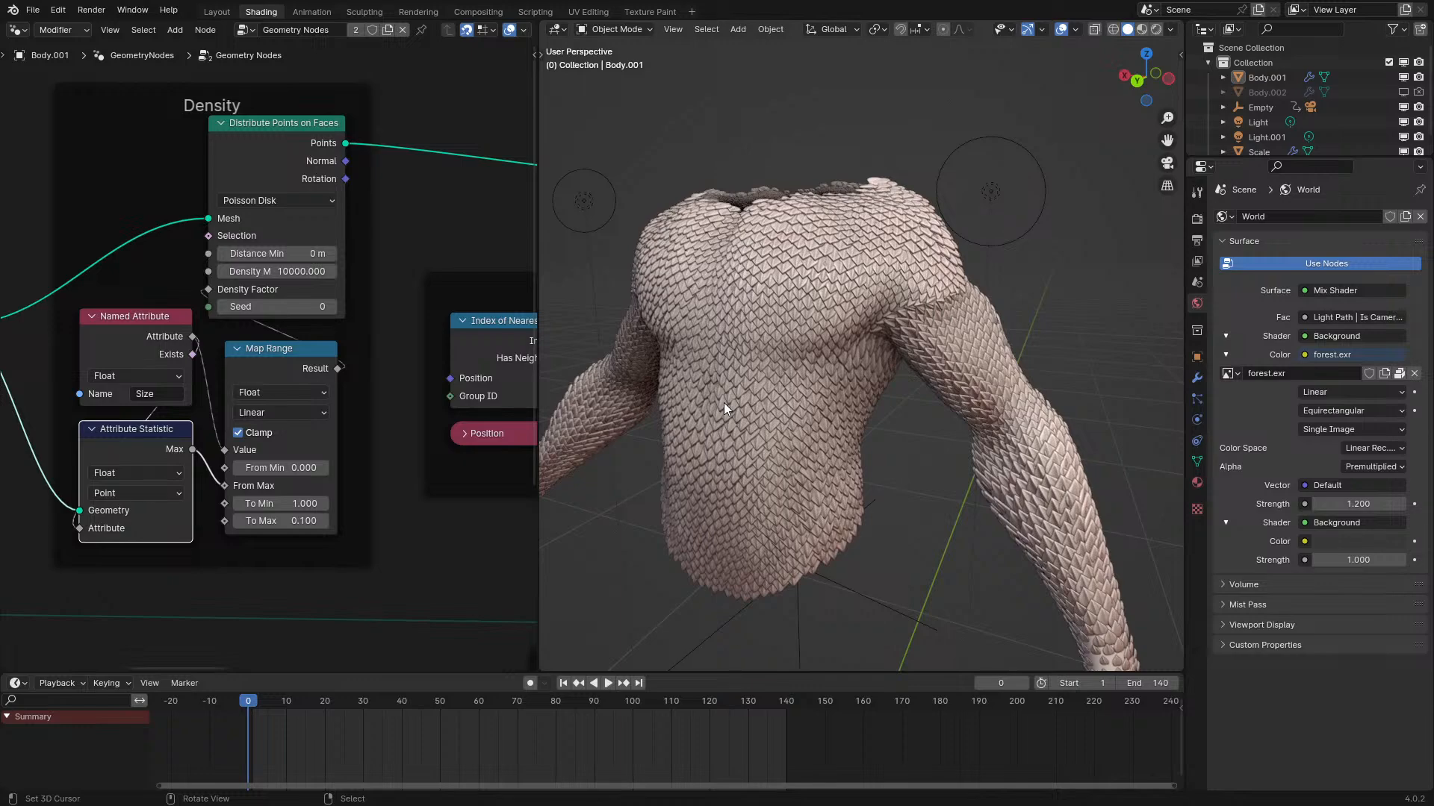
pyautogui.scroll(3, 723, 402)
pyautogui.moveTo(727, 402); pyautogui.dragTo(925, 551, button='middle')
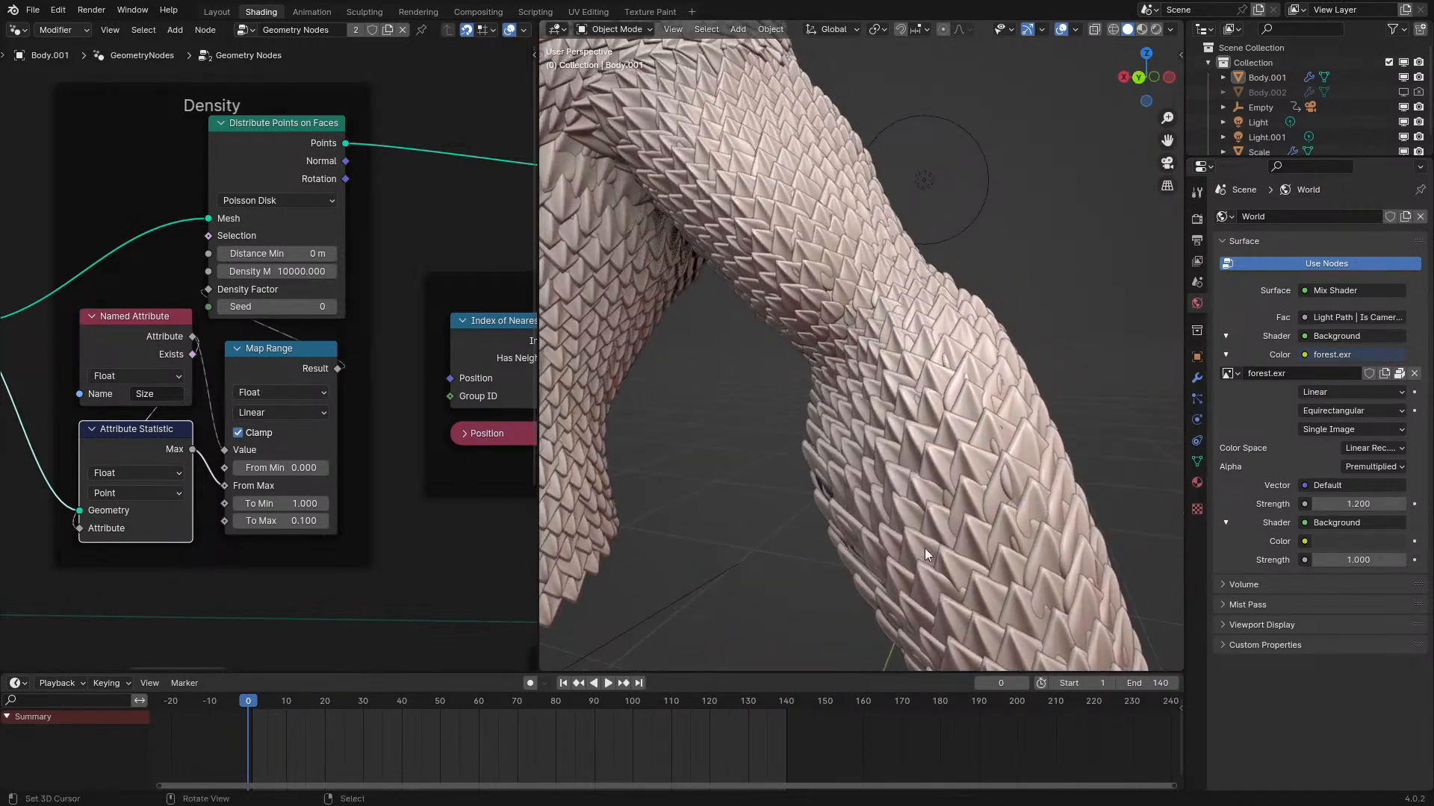
# Set the Density Max of Distribute Points on Faces to 20000 and inspect the whole torso.
pyautogui.click(270, 271)
pyautogui.press('Home')
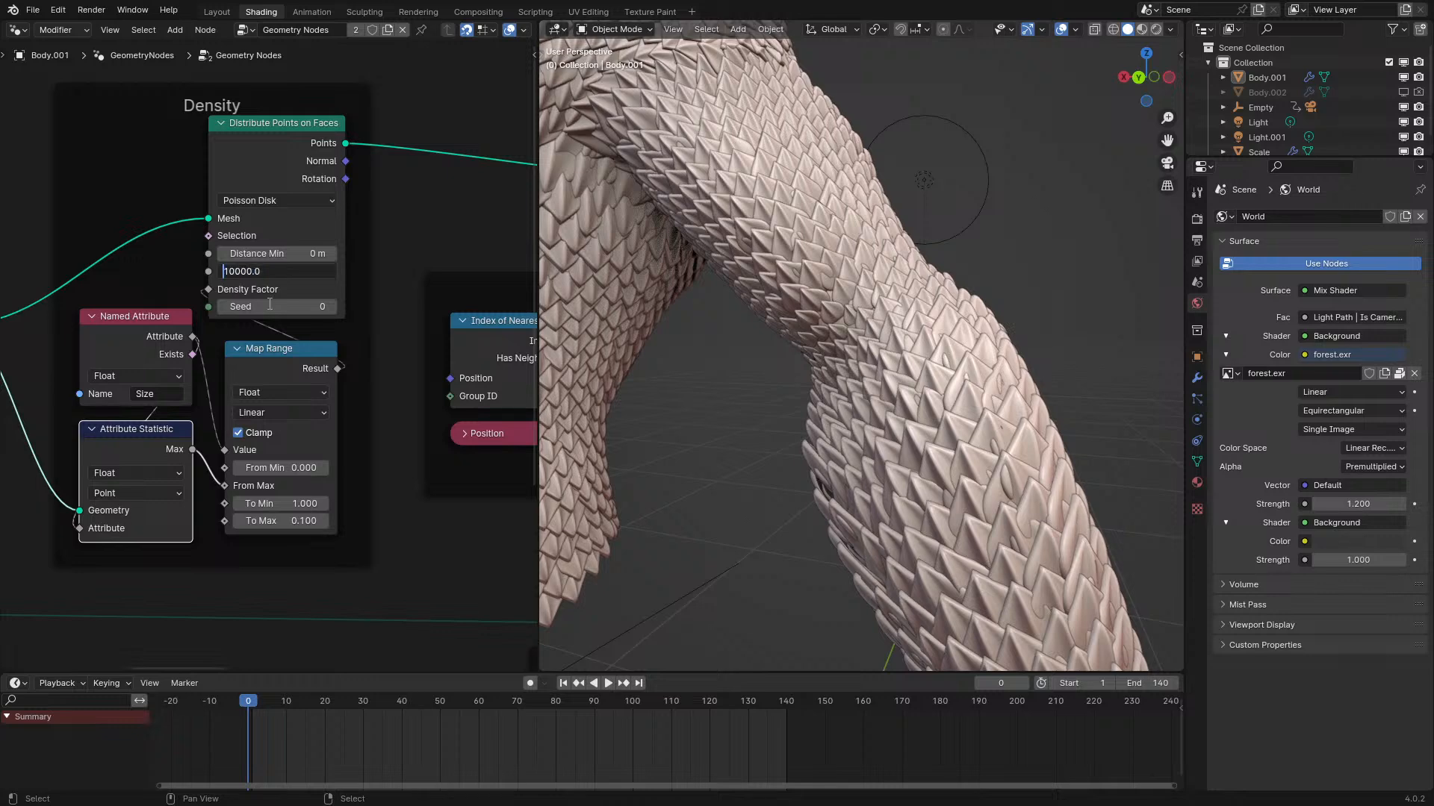
pyautogui.press('Delete')
pyautogui.press('Delete')
pyautogui.write('5')
pyautogui.press('BackSpace')
pyautogui.write('20')
pyautogui.press('Return')
pyautogui.moveTo(821, 277); pyautogui.dragTo(992, 334, button='middle')
pyautogui.scroll(-3, 910, 312)
# Show Attribute Statistic's hidden sockets and feed its Mean output into Map Range's From Max.
pyautogui.hotkey('ctrl', 'h')
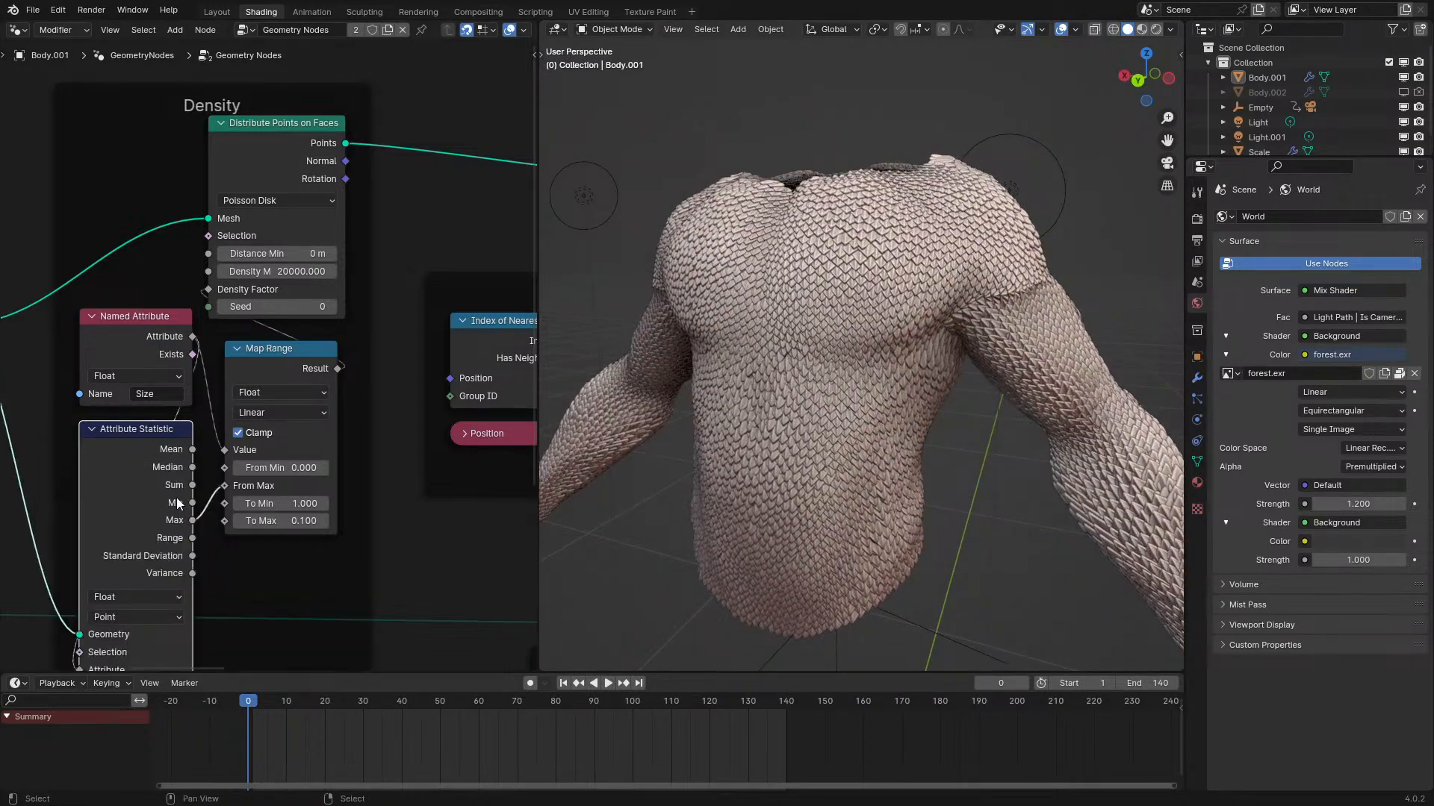
pyautogui.moveTo(192, 449); pyautogui.dragTo(224, 485)
# Set the Density Max of Distribute Points on Faces to 40000 and hide Attribute Statistic's unused sockets.
pyautogui.doubleClick(266, 272)
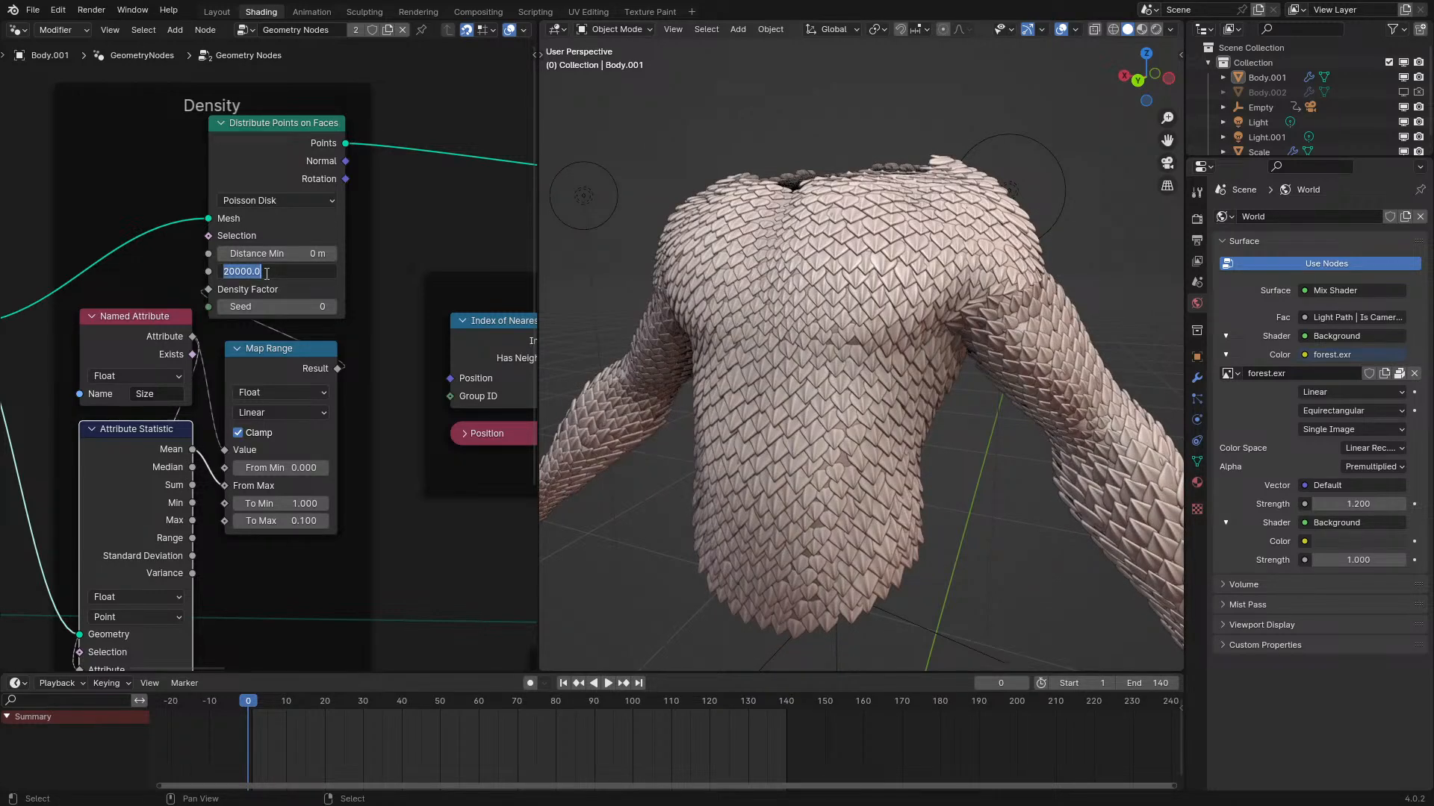
pyautogui.write('40000')
pyautogui.press('Return')
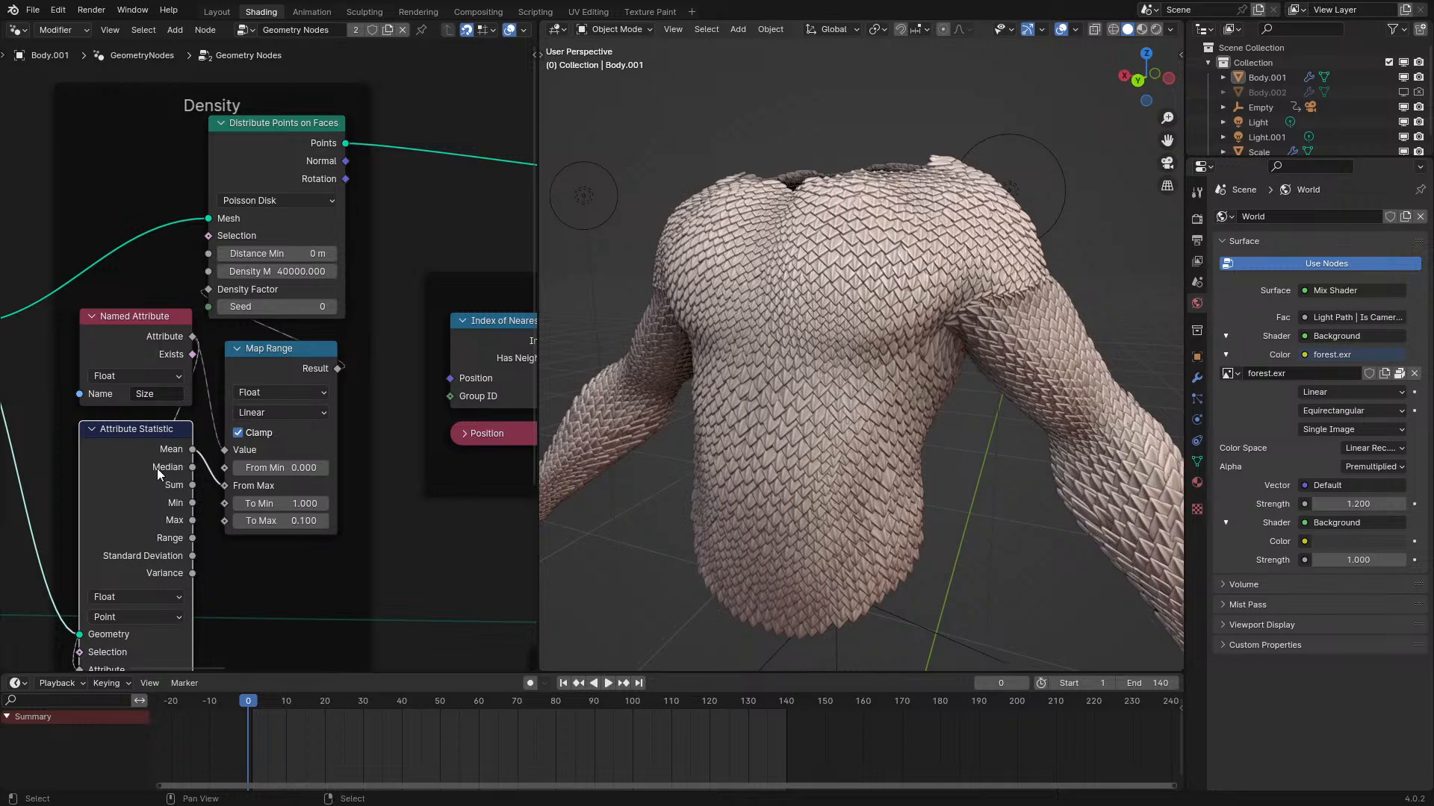
pyautogui.hotkey('ctrl', 'h')
# Examine how the Density, Info for Rotation and Transfer Live Info frames connect across the node tree.
pyautogui.scroll(-2, 471, 539)
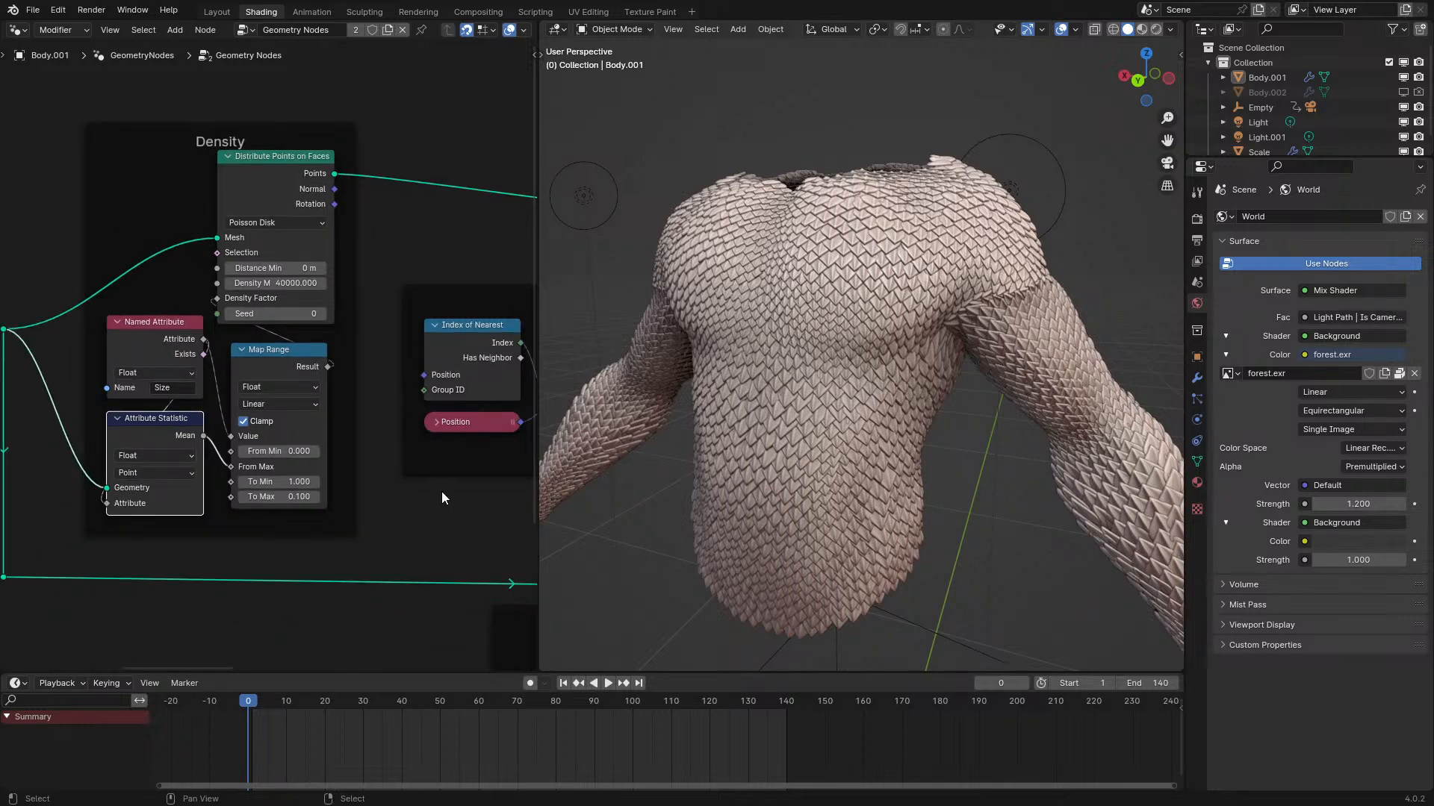
pyautogui.hotkey('ctrl', 'space')
pyautogui.scroll(2, 656, 471)
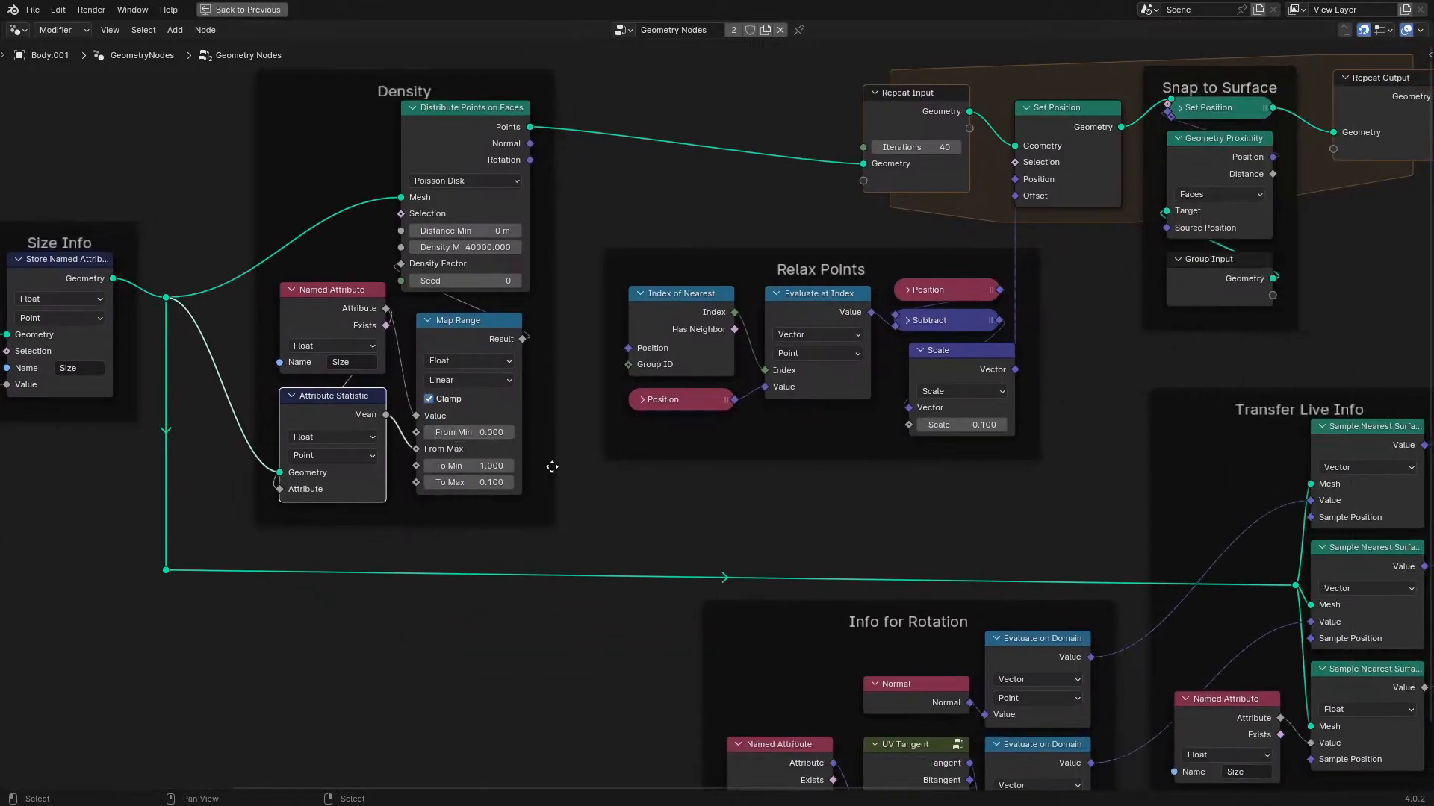
pyautogui.scroll(1, 660, 456)
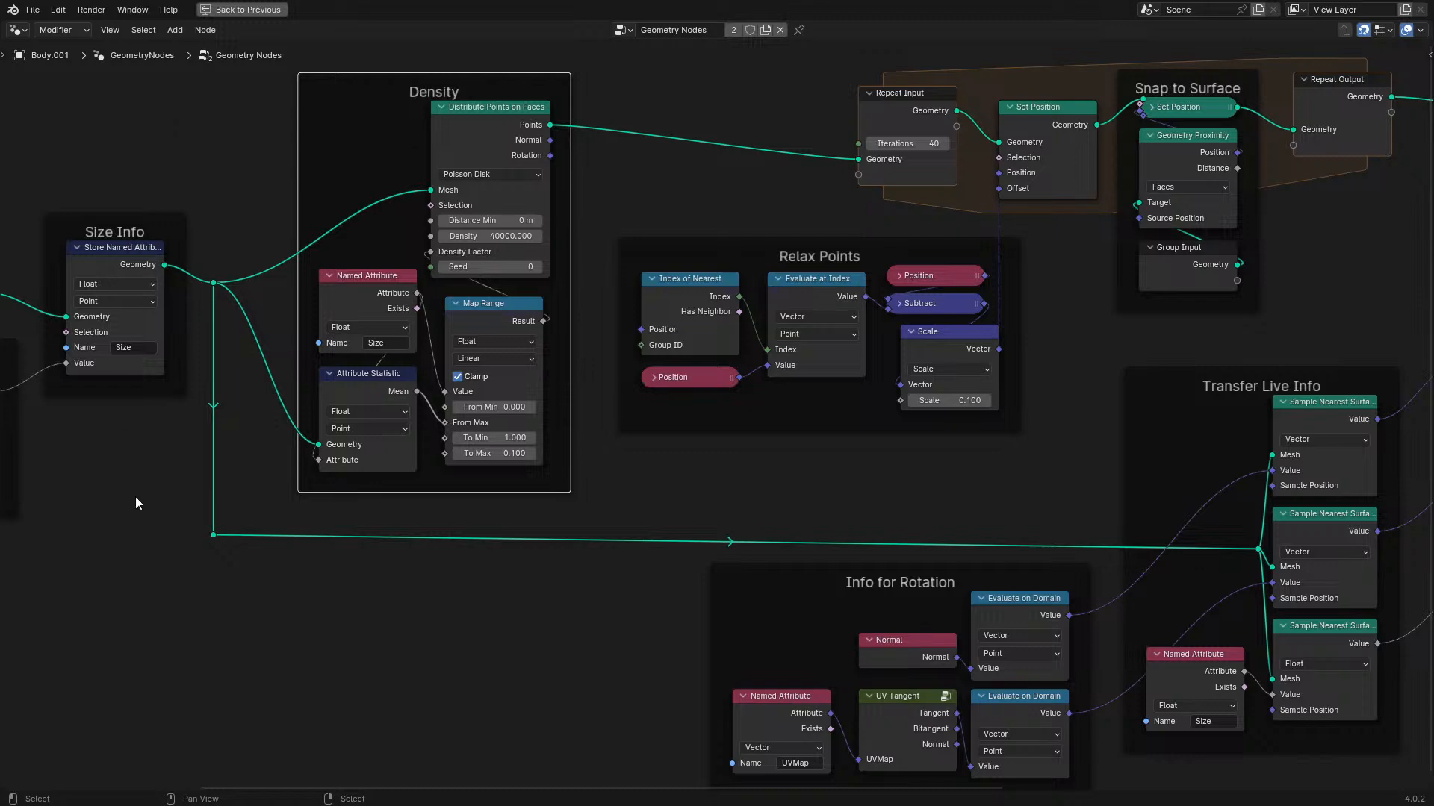
pyautogui.moveTo(760, 488); pyautogui.dragTo(374, 371, button='middle')
pyautogui.scroll(1, 516, 363)
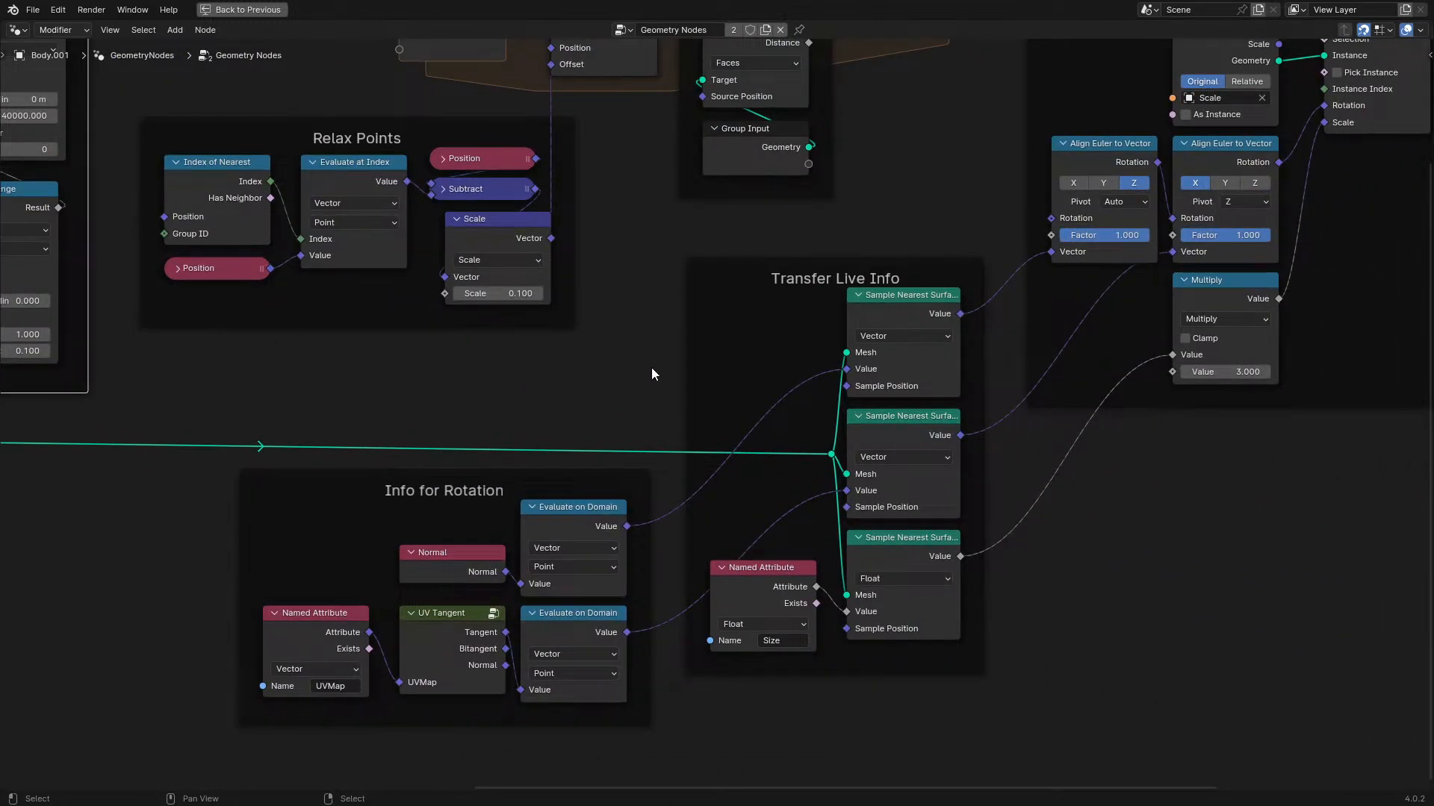
pyautogui.scroll(-2, 651, 373)
pyautogui.moveTo(649, 321); pyautogui.dragTo(688, 503, button='middle')
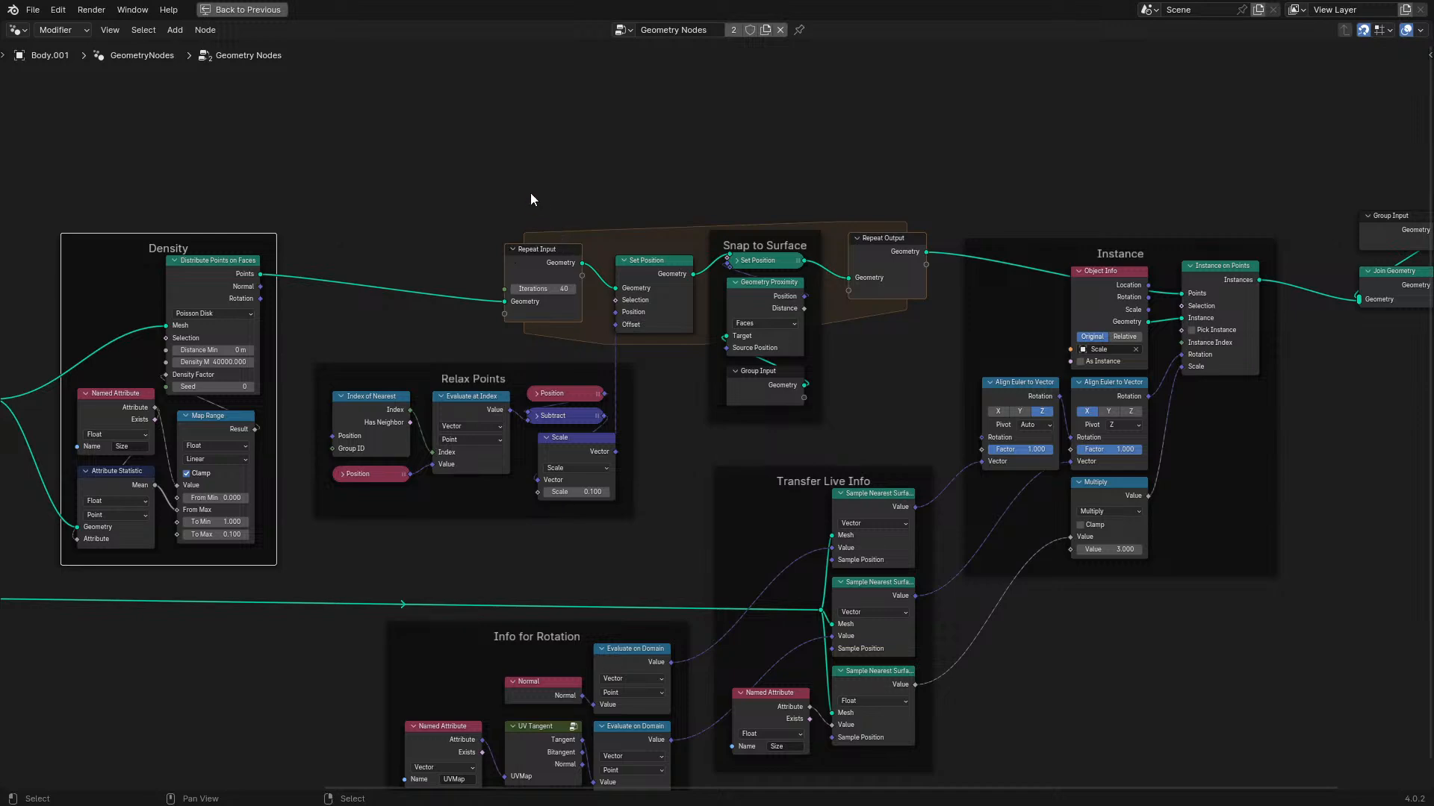
# Duplicate the Relax Points frame and place the Set Position node beside Repeat Input inside the copy.
pyautogui.scroll(2, 550, 342)
pyautogui.moveTo(549, 342); pyautogui.dragTo(483, 9)
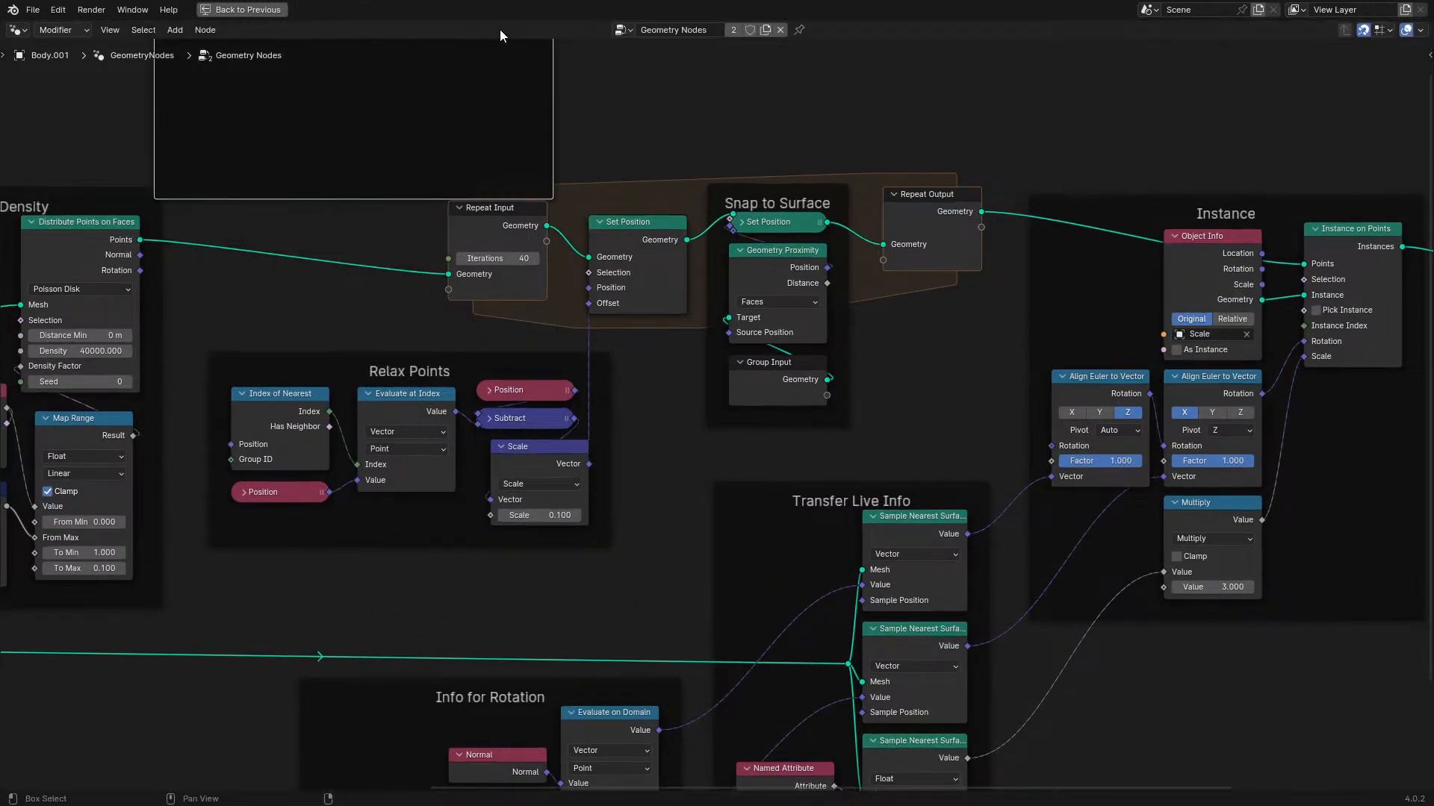
pyautogui.click(620, 242)
pyautogui.scroll(1, 620, 243)
pyautogui.press('g')
pyautogui.click(482, 117)
pyautogui.click(627, 175)
pyautogui.moveTo(413, 129); pyautogui.dragTo(617, 313)
pyautogui.press('g')
pyautogui.click(600, 312)
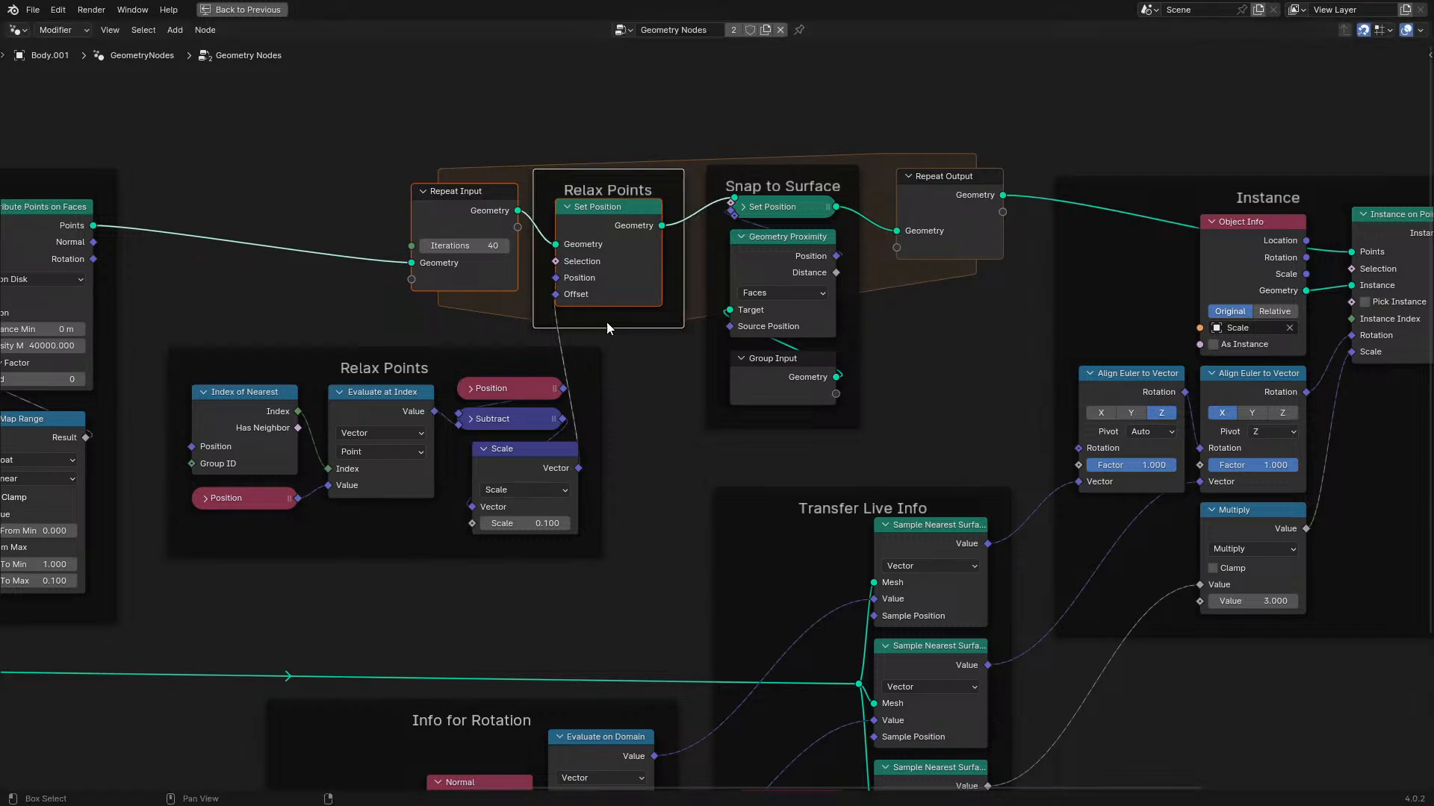
# Shift the Scale node slightly to the right within the lower Relax Points frame.
pyautogui.moveTo(627, 420); pyautogui.dragTo(707, 420, button='middle')
pyautogui.click(634, 467)
pyautogui.press('g')
pyautogui.click(654, 469)
# Examine how the Info for Rotation and Transfer Live Info frames feed the nodes in the Instance frame.
pyautogui.moveTo(667, 468); pyautogui.dragTo(278, 395, button='middle')
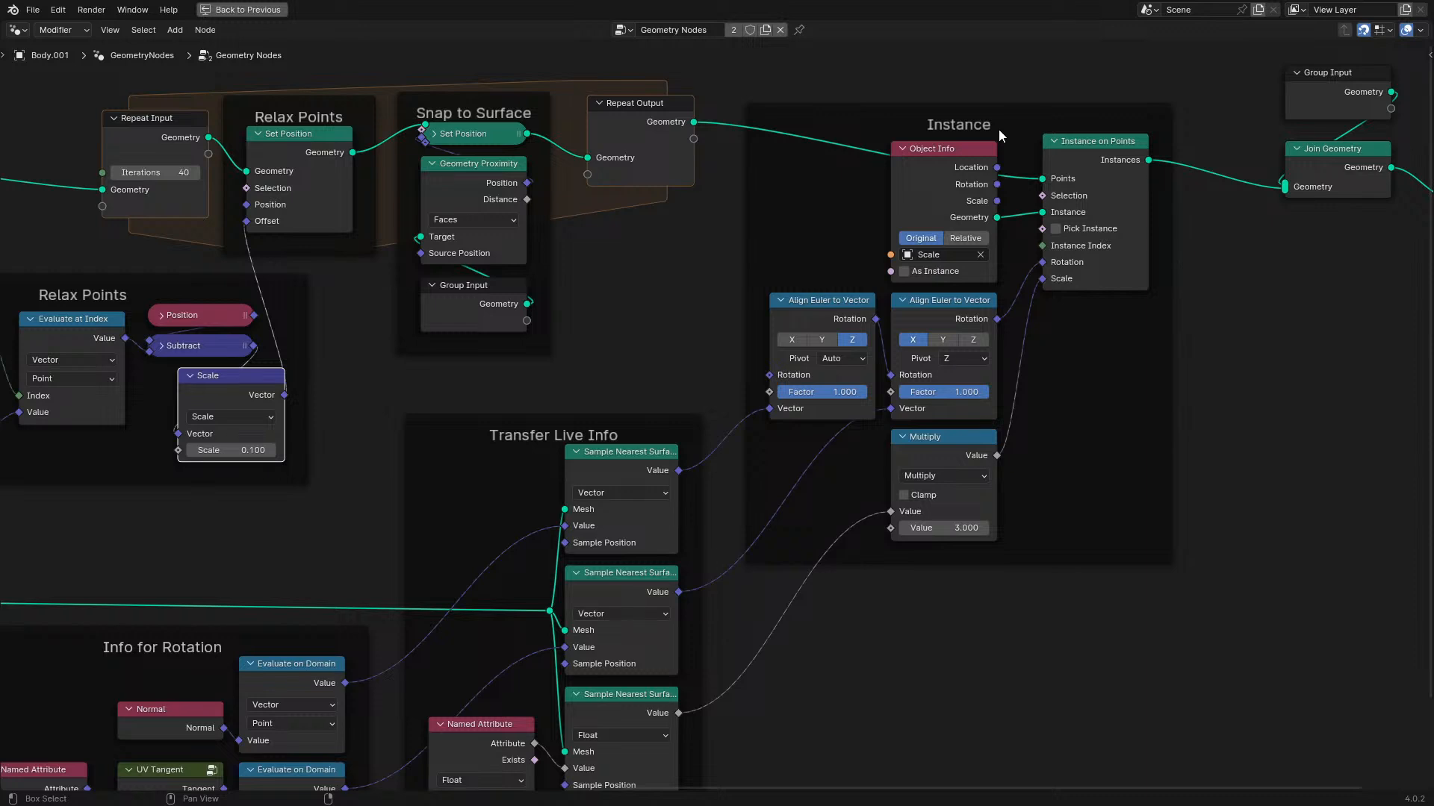
pyautogui.moveTo(966, 178); pyautogui.dragTo(920, 186, button='middle')
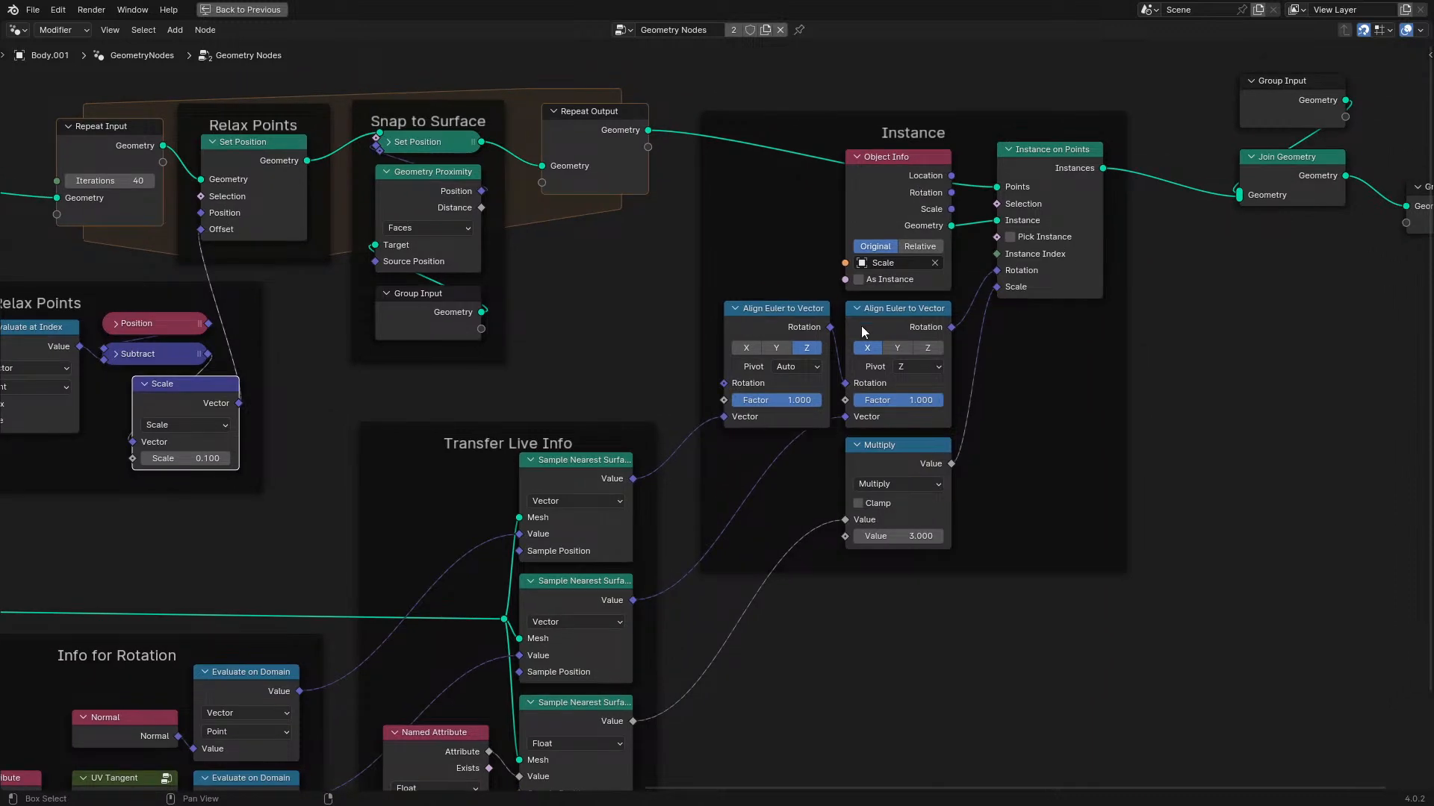
pyautogui.moveTo(602, 364); pyautogui.dragTo(483, 422, button='middle')
pyautogui.scroll(2, 484, 423)
pyautogui.scroll(-3, 672, 459)
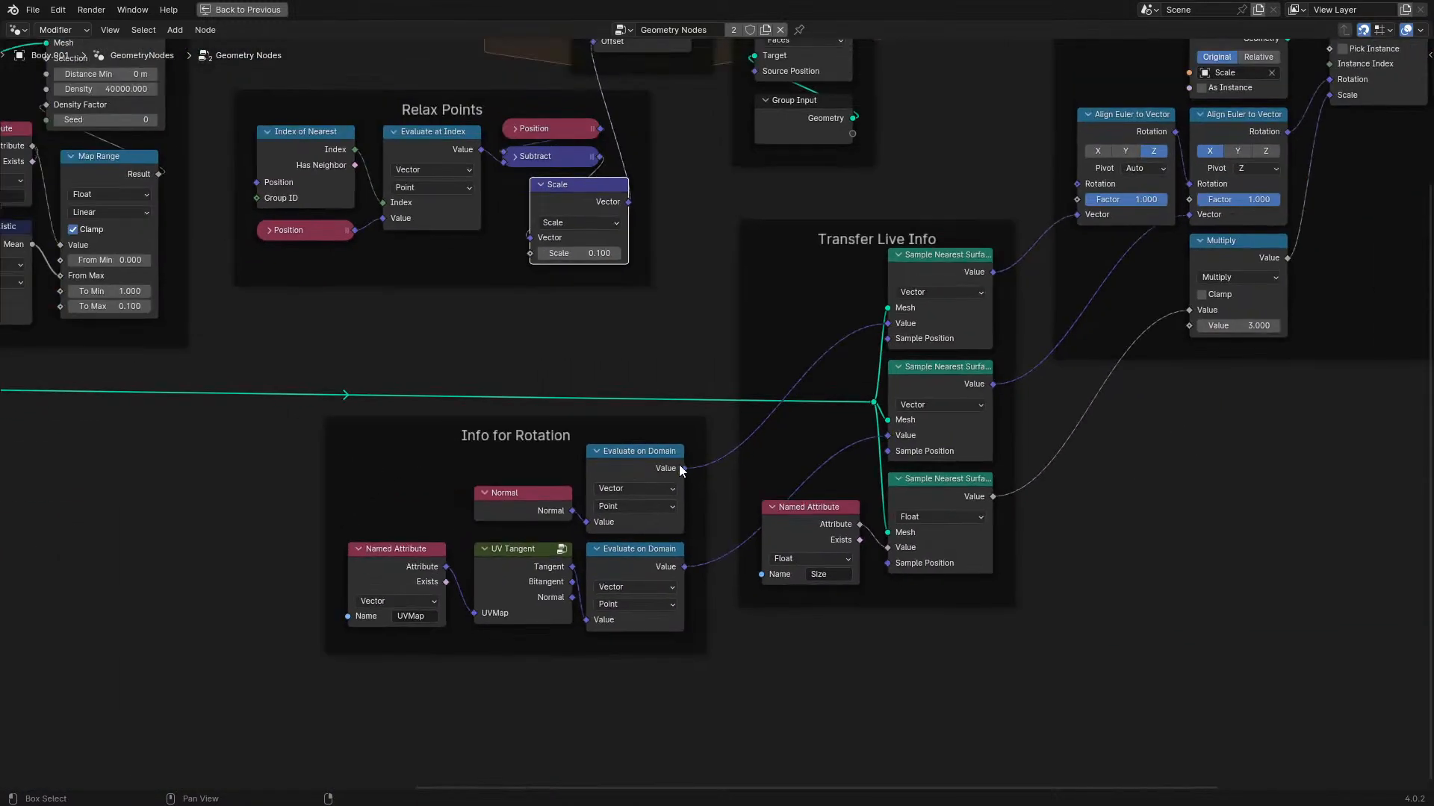
# Feed Instance on Points' Rotation directly from the Z-axis Align Euler to Vector, inspect the scales, and reconnect the X-axis node.
pyautogui.hotkey('ctrl', 'space')
pyautogui.moveTo(351, 366); pyautogui.dragTo(489, 515, button='middle')
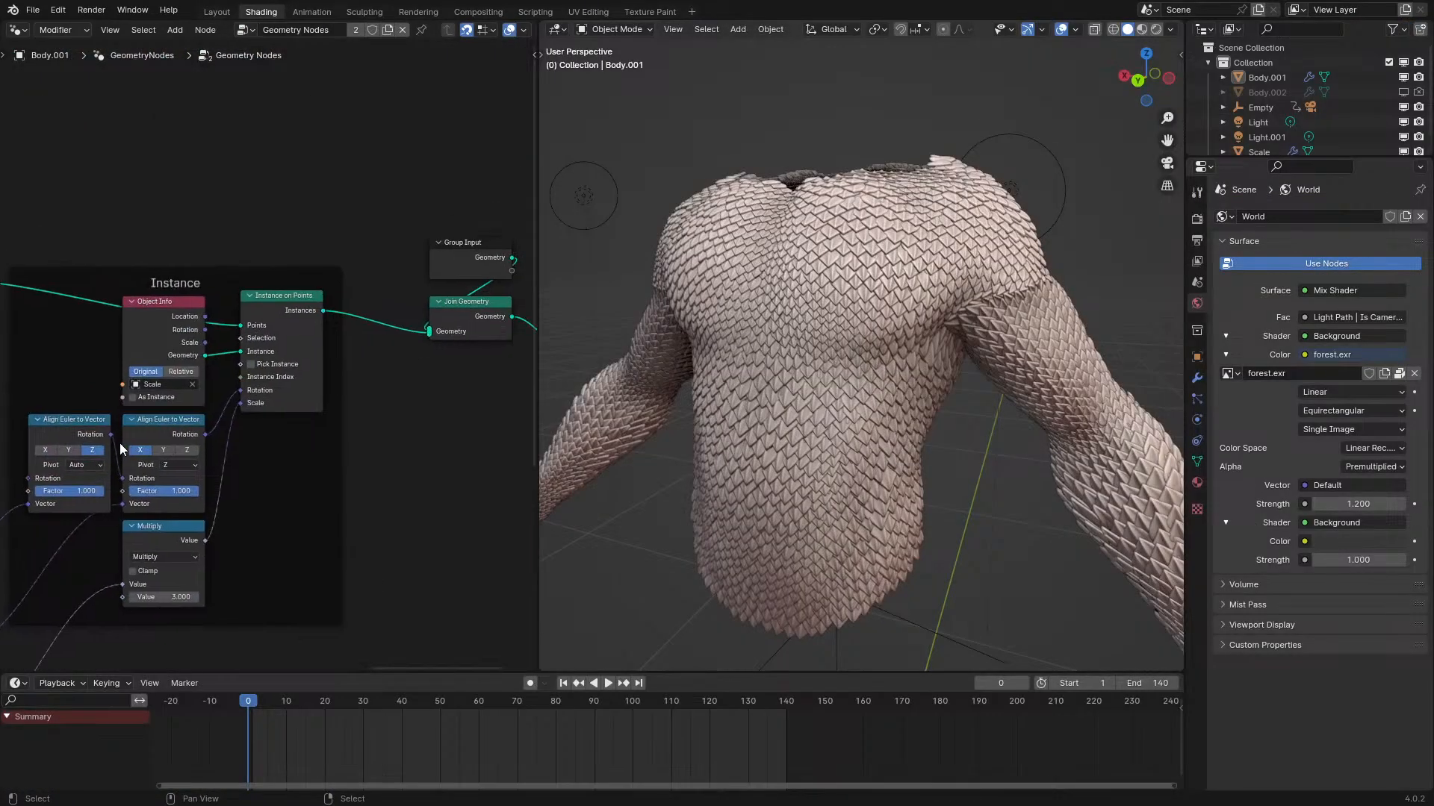
pyautogui.moveTo(111, 434); pyautogui.dragTo(241, 389)
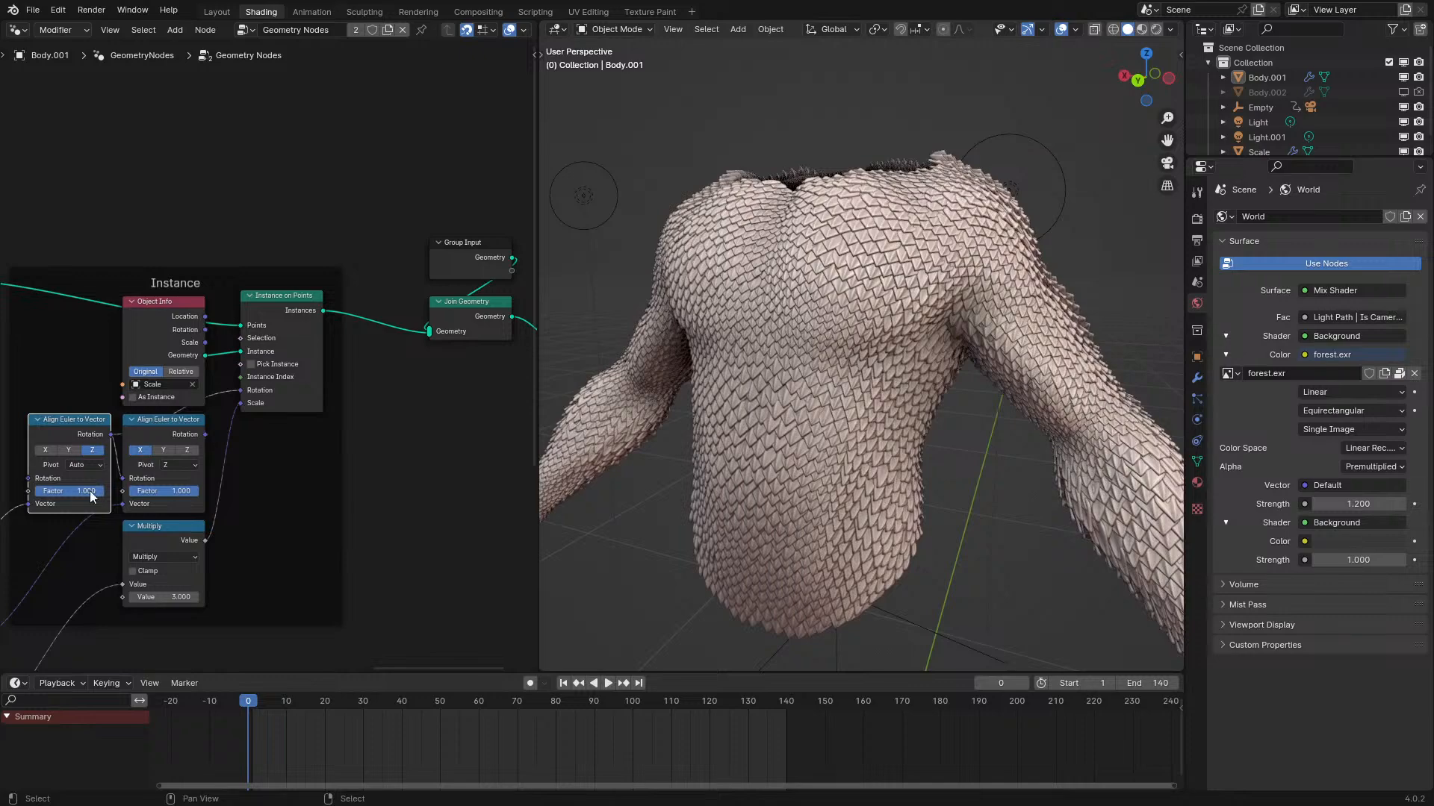
pyautogui.moveTo(93, 491)
pyautogui.mouseDown()
pyautogui.moveTo(37, 492)
pyautogui.moveTo(105, 491)
pyautogui.mouseUp()
pyautogui.moveTo(736, 419); pyautogui.dragTo(769, 351, button='middle')
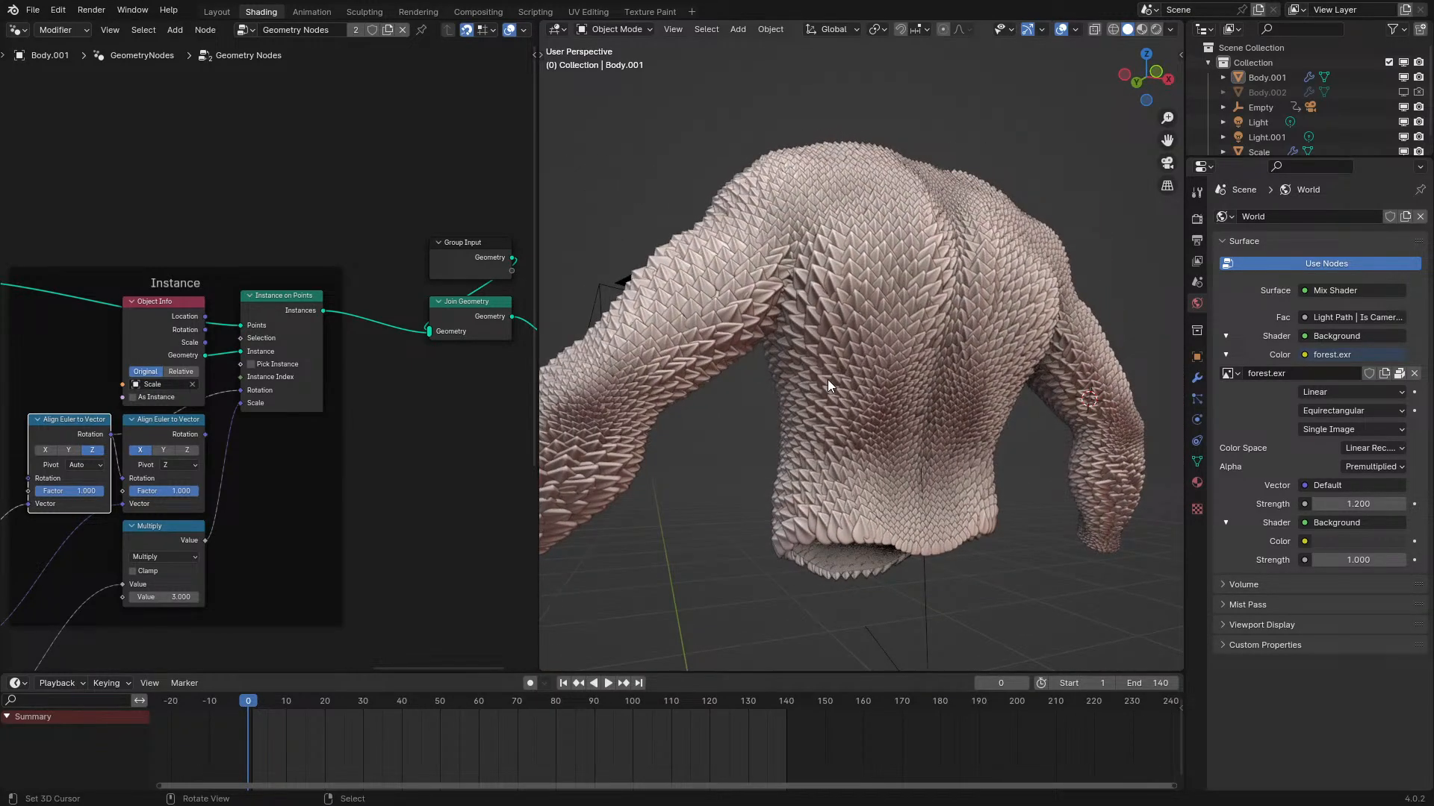
pyautogui.moveTo(205, 435); pyautogui.dragTo(240, 391)
pyautogui.moveTo(635, 407); pyautogui.dragTo(972, 436, button='middle')
# Open the UV Tangent node group in the Info for Rotation frame for editing.
pyautogui.scroll(-2, 312, 351)
pyautogui.moveTo(172, 404); pyautogui.dragTo(430, 271, button='middle')
pyautogui.scroll(3, 250, 347)
pyautogui.hotkey('ctrl', 'space')
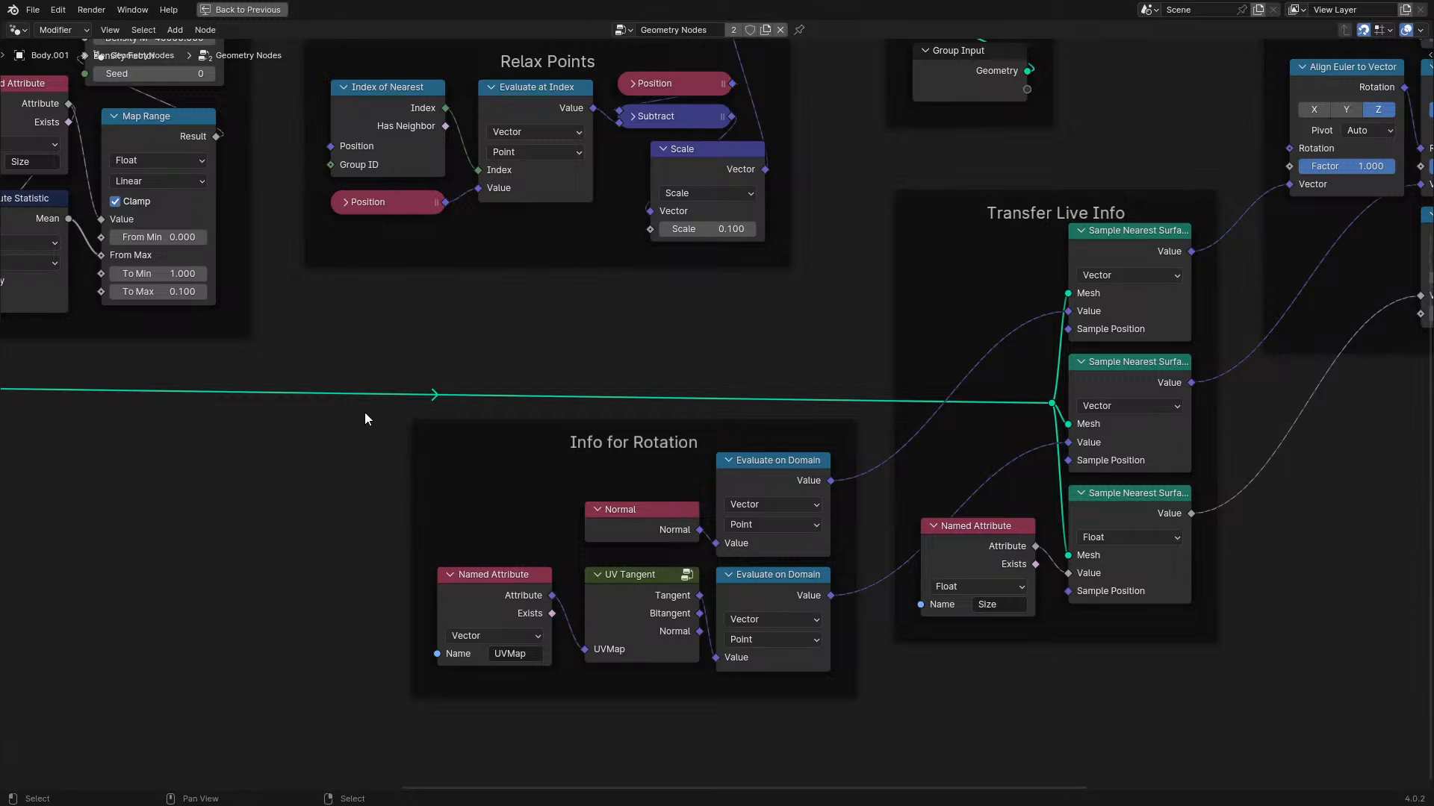
pyautogui.scroll(1, 366, 412)
pyautogui.moveTo(390, 425); pyautogui.dragTo(401, 307, button='middle')
pyautogui.scroll(1, 469, 437)
pyautogui.click(604, 533)
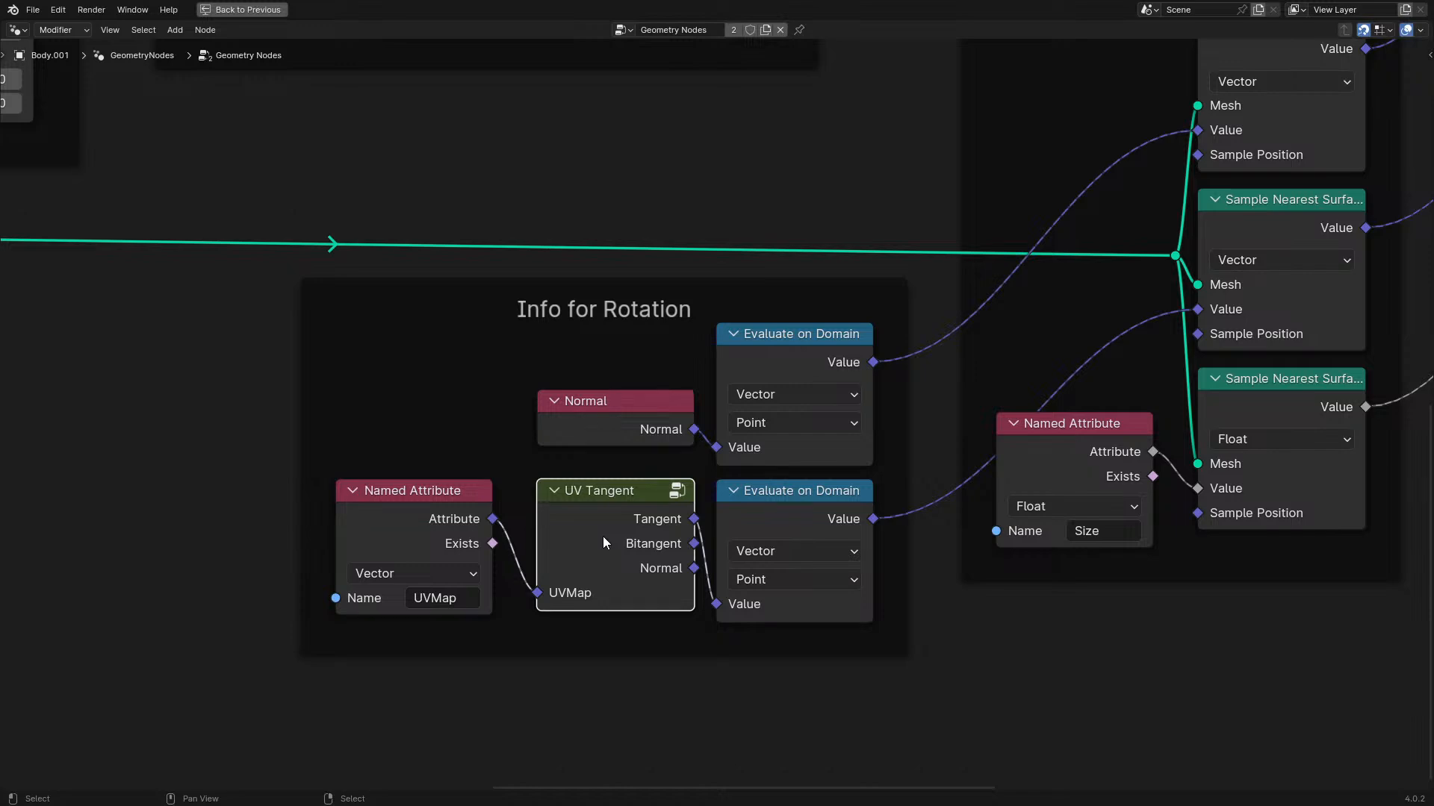
pyautogui.press('Tab')
# Examine the Positions, Edges, Distances, Ratio and Tangent frames inside the UV Tangent group and return to the main tree.
pyautogui.scroll(-2, 607, 522)
pyautogui.moveTo(606, 522); pyautogui.dragTo(859, 467, button='middle')
pyautogui.scroll(-1, 702, 504)
pyautogui.moveTo(701, 505); pyautogui.dragTo(814, 450, button='middle')
pyautogui.scroll(-2, 803, 452)
pyautogui.scroll(1, 786, 458)
pyautogui.scroll(-1, 786, 476)
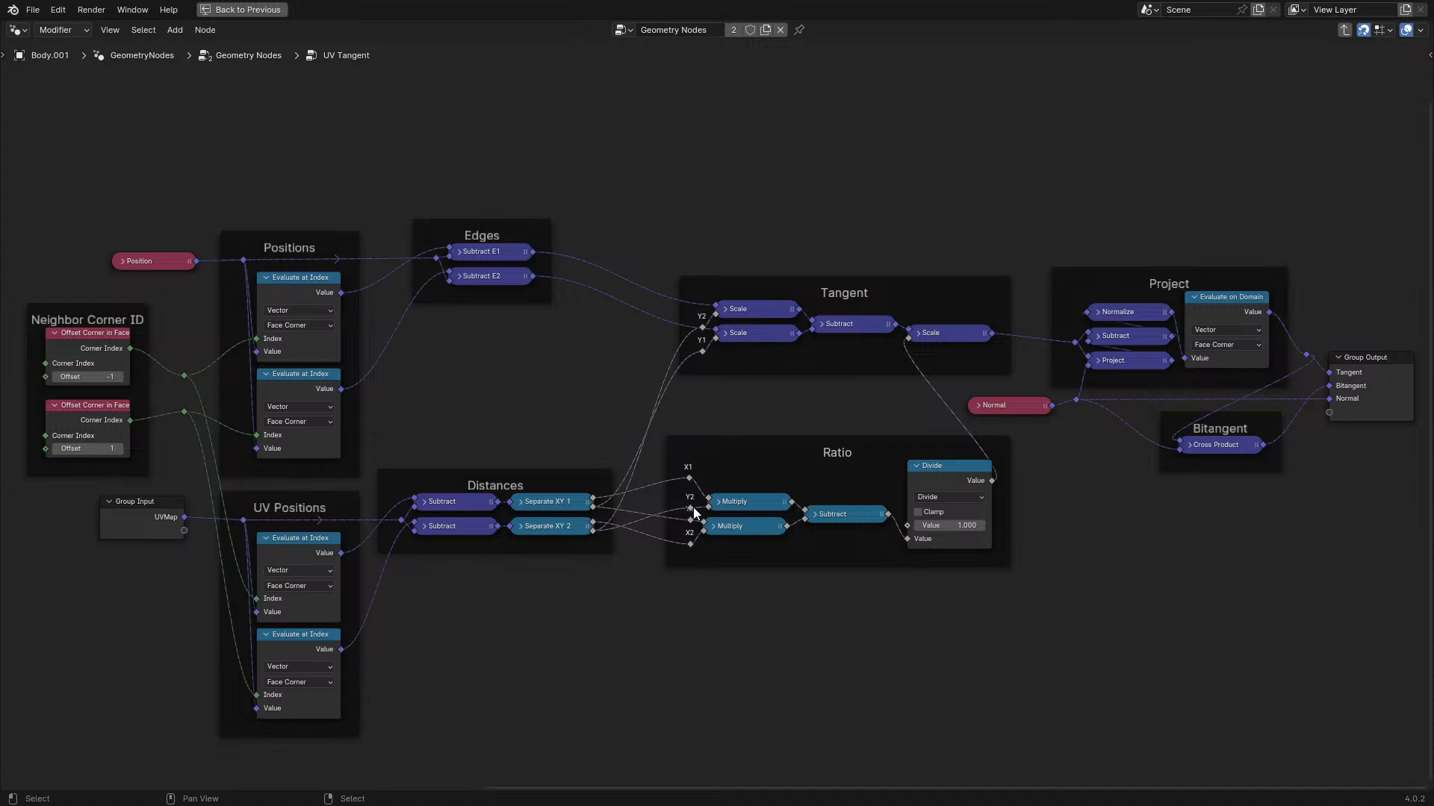
pyautogui.moveTo(690, 508); pyautogui.dragTo(691, 496)
pyautogui.press('Tab')
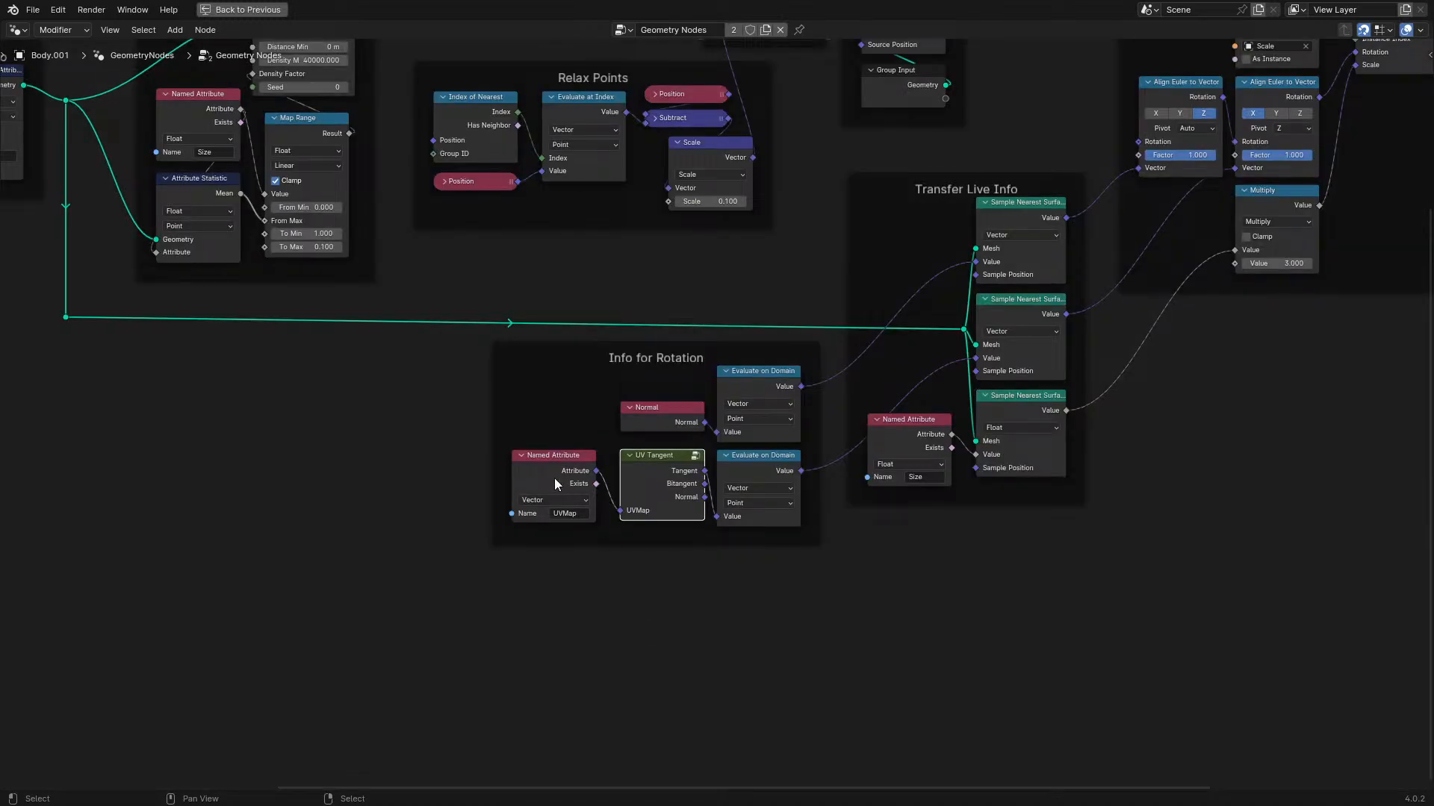
# Trace the Size named attribute from Transfer Live Info through the Multiply node to the Scale input of Instance on Points.
pyautogui.click(397, 458)
pyautogui.moveTo(1088, 513); pyautogui.dragTo(573, 622, button='middle')
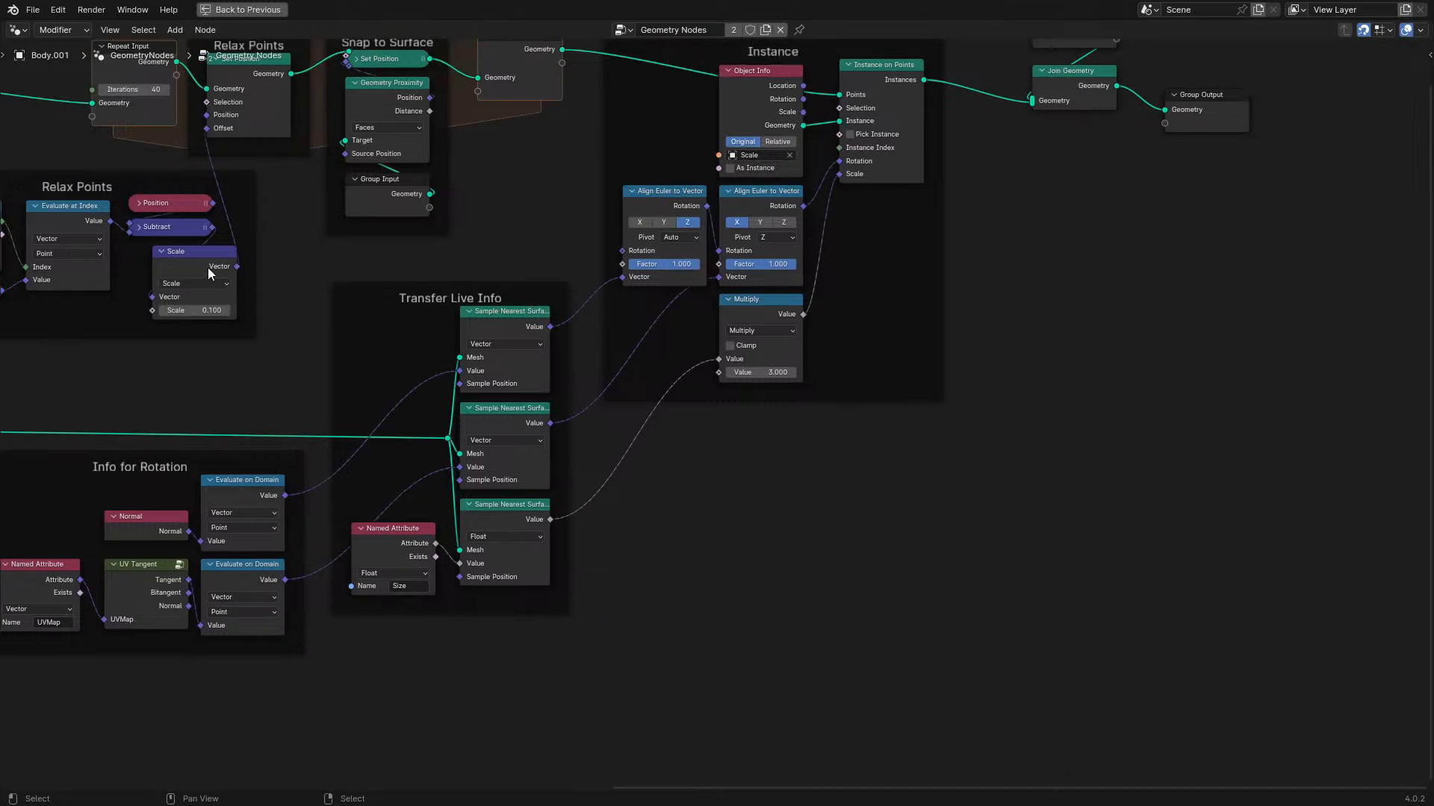
pyautogui.scroll(3, 516, 565)
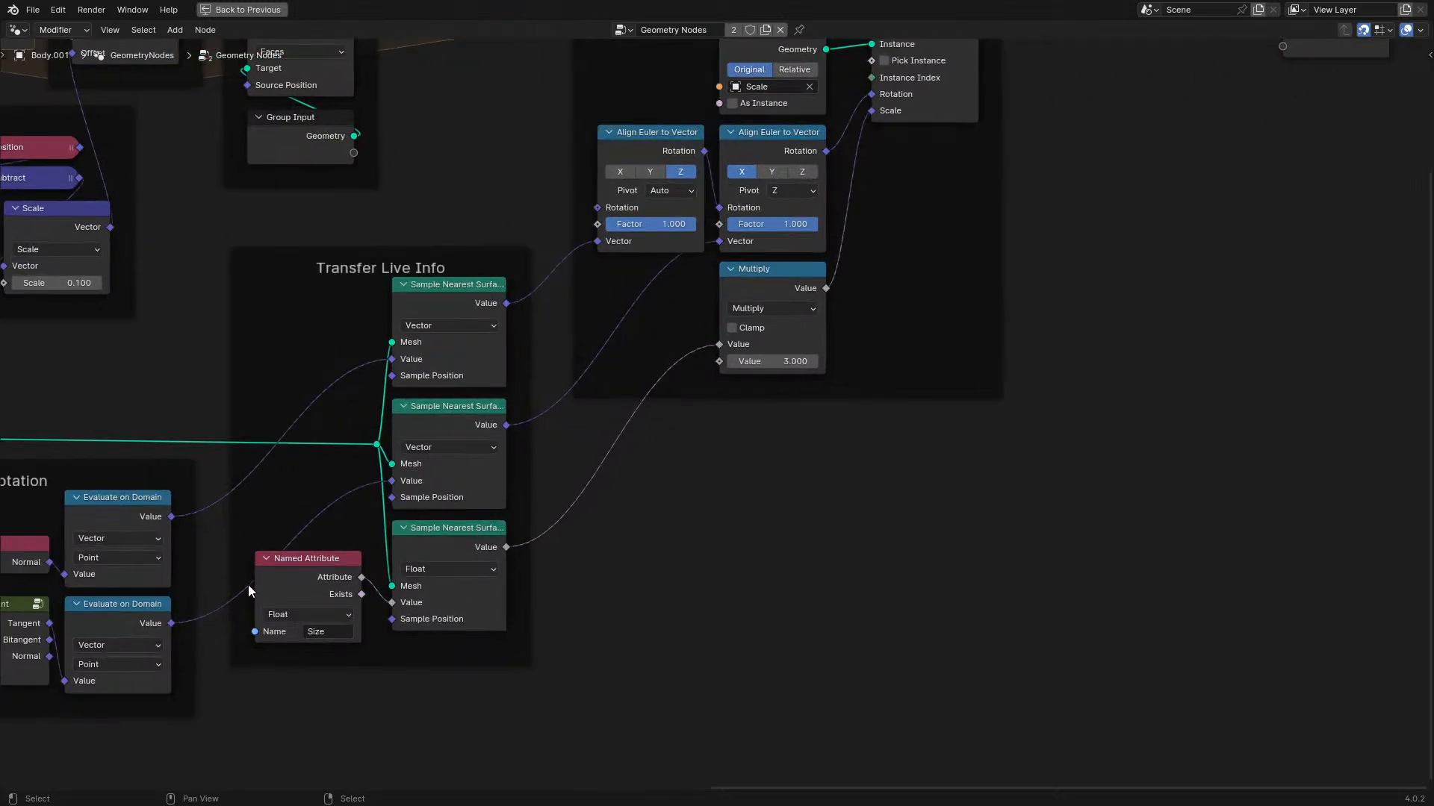
pyautogui.click(290, 572)
pyautogui.scroll(-4, 304, 533)
pyautogui.moveTo(442, 532); pyautogui.dragTo(1033, 547, button='middle')
pyautogui.moveTo(888, 548); pyautogui.dragTo(350, 589, button='middle')
pyautogui.scroll(4, 365, 588)
pyautogui.scroll(-1, 365, 588)
pyautogui.scroll(-1, 365, 589)
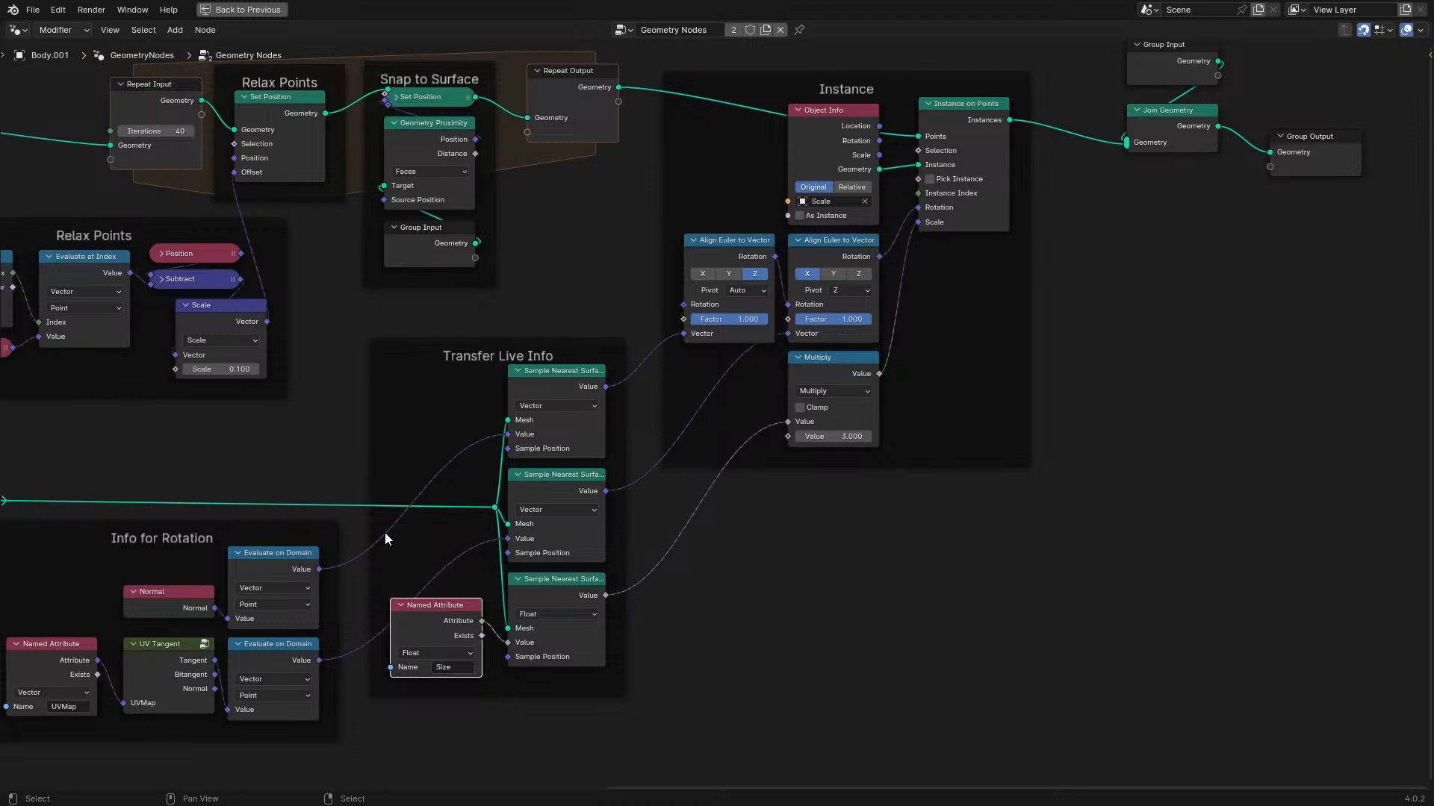
pyautogui.scroll(3, 750, 553)
pyautogui.moveTo(989, 300); pyautogui.dragTo(845, 435, button='middle')
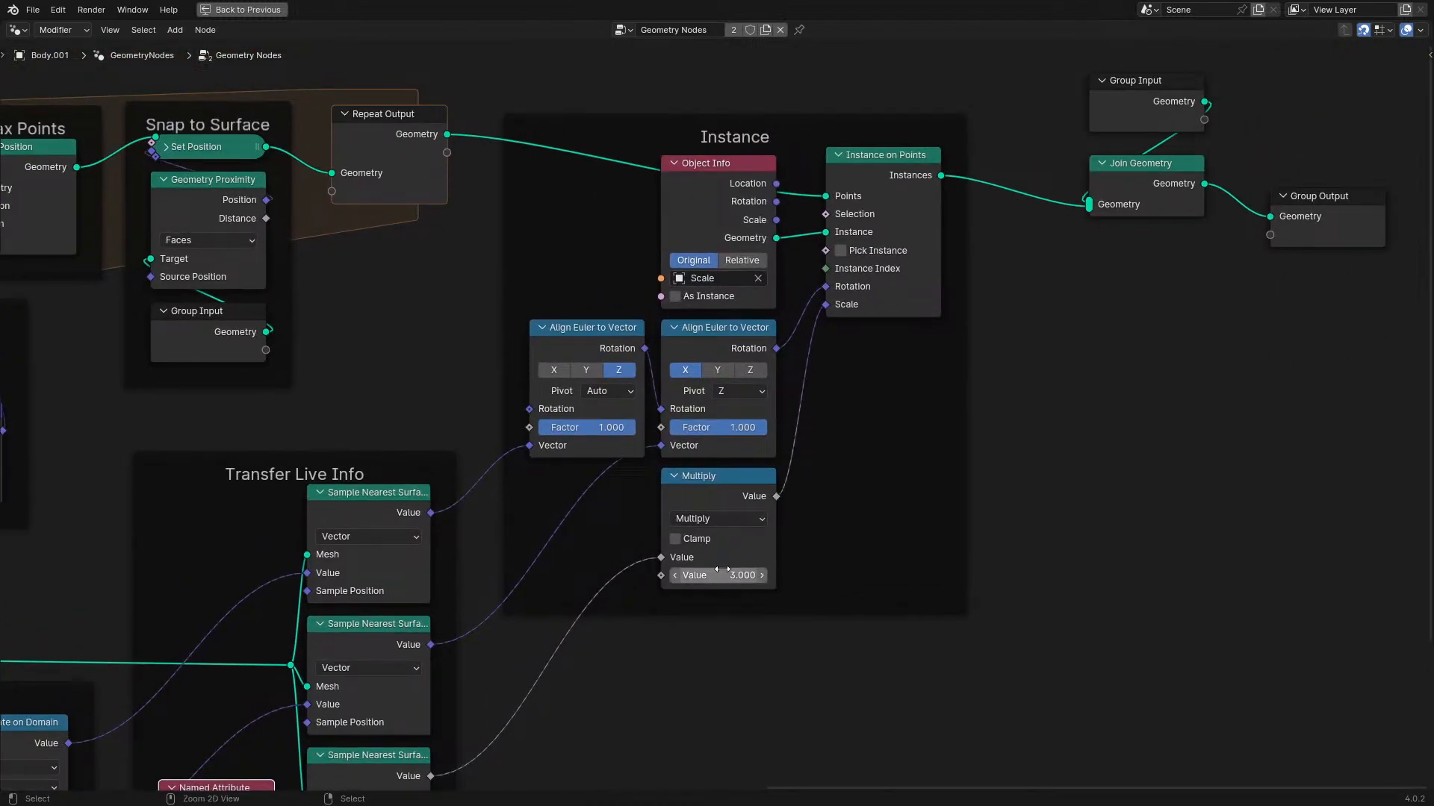
# Restore the split layout and examine the Face Area, Evaluate on Domain and Blur Attribute nodes in the Size frame.
pyautogui.hotkey('ctrl', 'space')
pyautogui.moveTo(728, 560); pyautogui.dragTo(777, 526, button='middle')
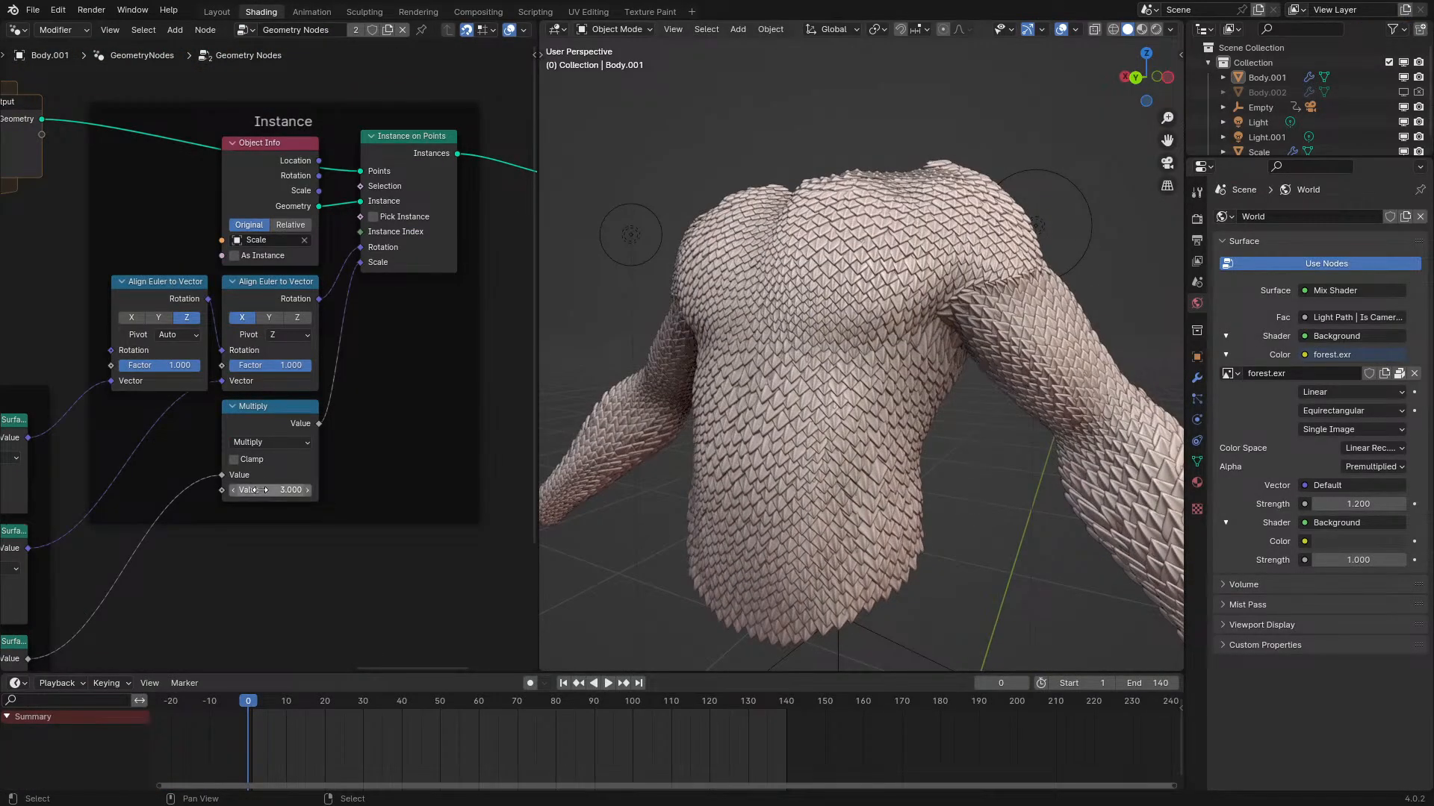
pyautogui.scroll(-3, 238, 481)
pyautogui.moveTo(254, 433); pyautogui.dragTo(436, 438, button='middle')
pyautogui.scroll(3, 194, 468)
pyautogui.scroll(-3, 210, 487)
pyautogui.scroll(3, 248, 423)
pyautogui.scroll(-3, 247, 422)
pyautogui.scroll(3, 426, 410)
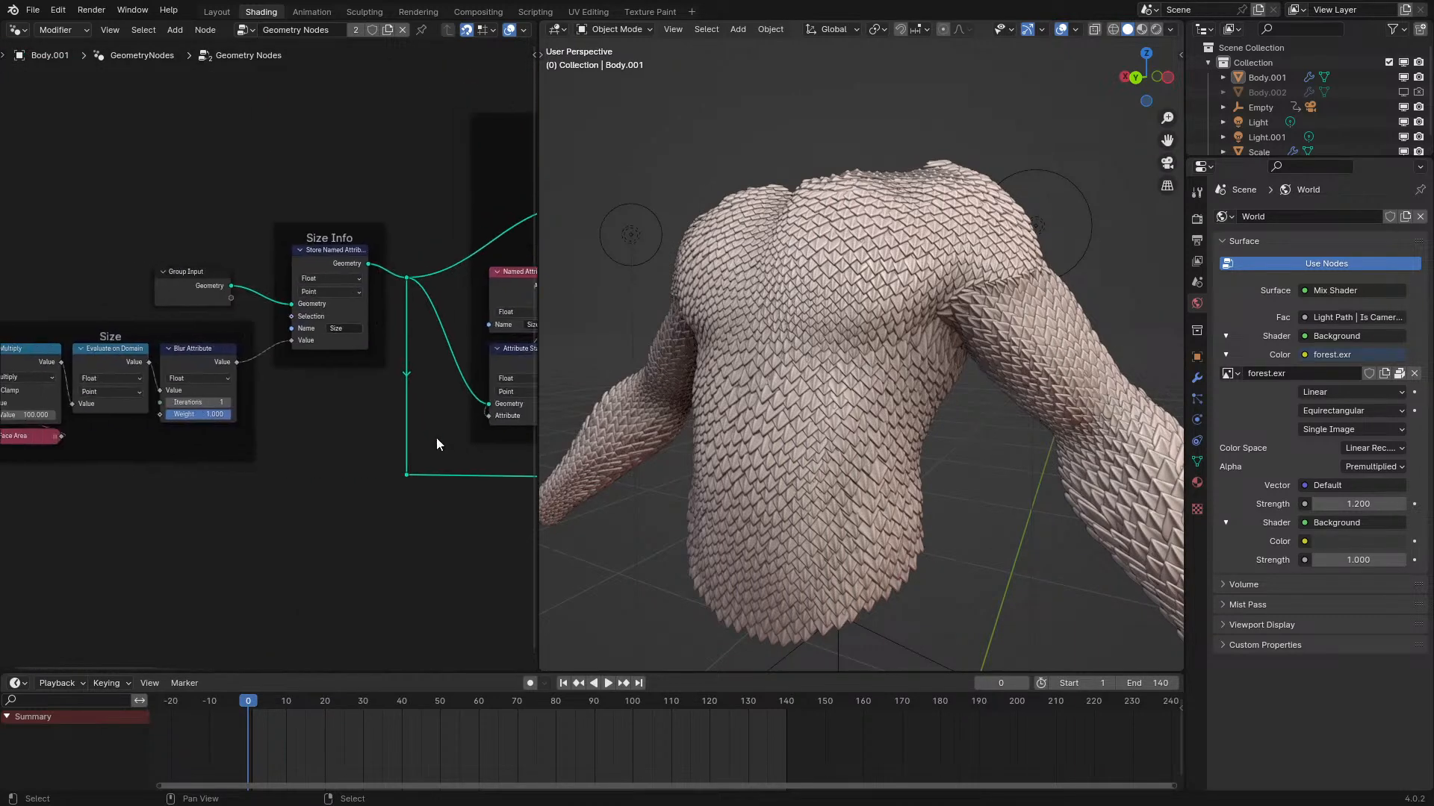
pyautogui.moveTo(245, 384); pyautogui.dragTo(328, 403, button='middle')
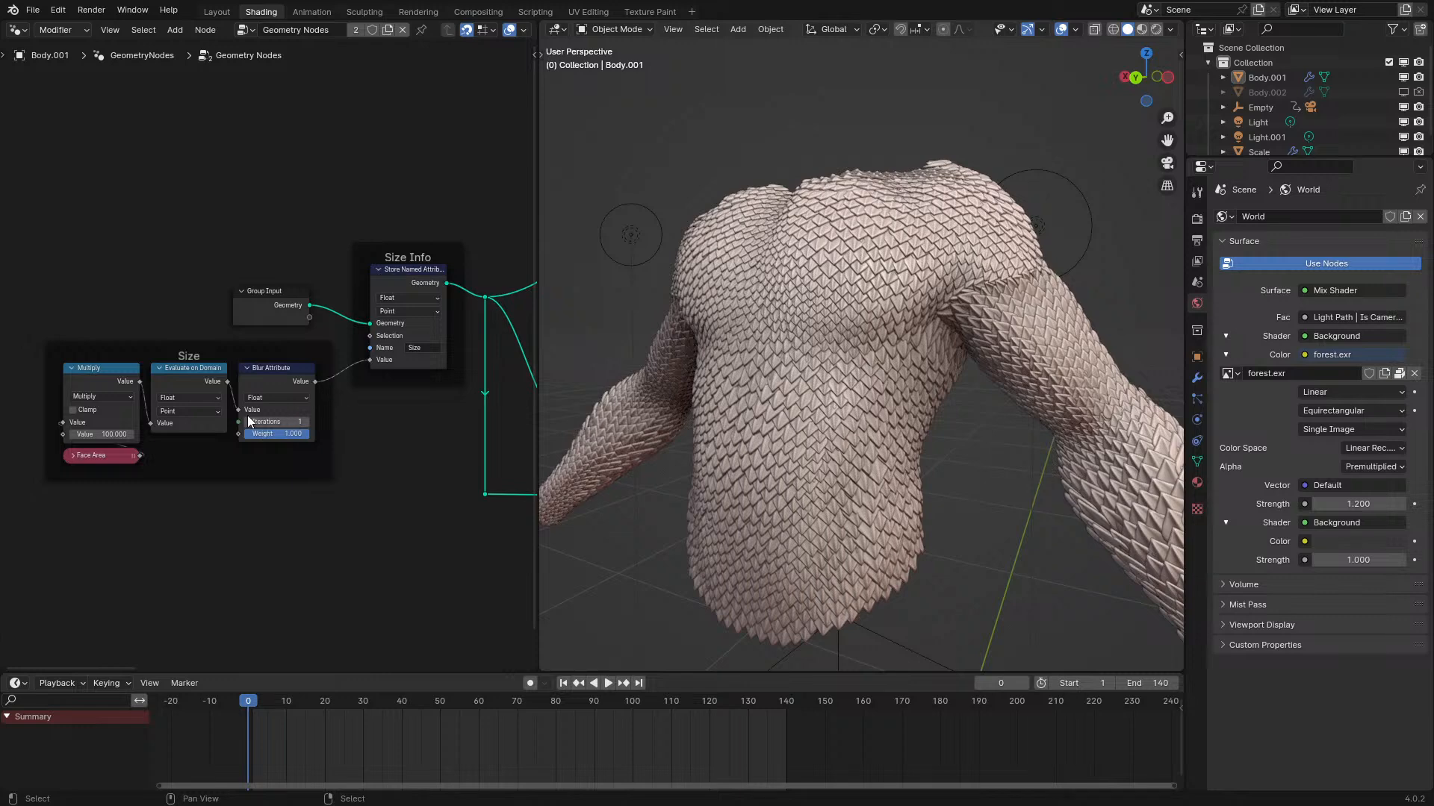
pyautogui.scroll(1, 249, 422)
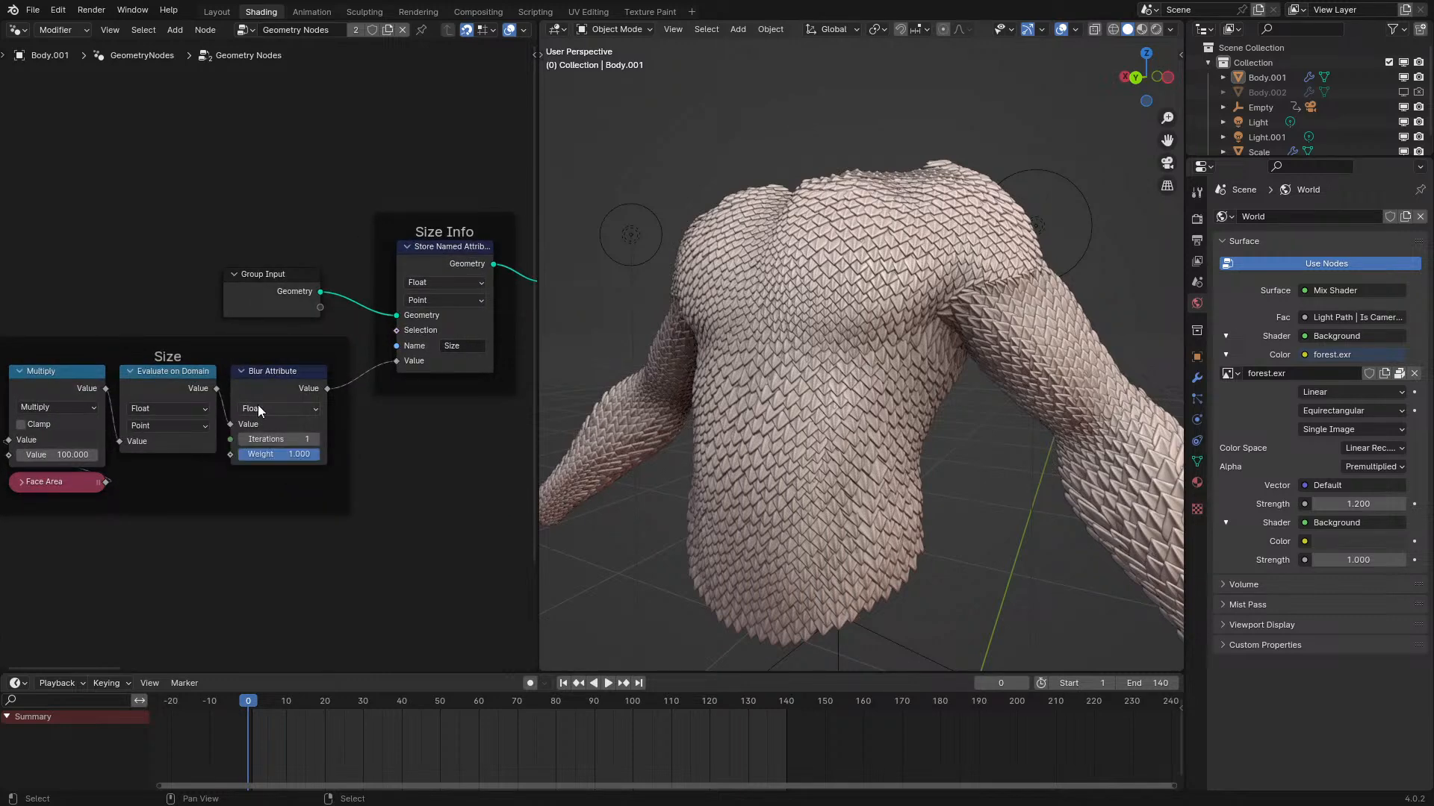
# Preview the Evaluate on Domain value on the Group Input geometry with a Viewer node and delete the Viewer.
pyautogui.scroll(8, 763, 331)
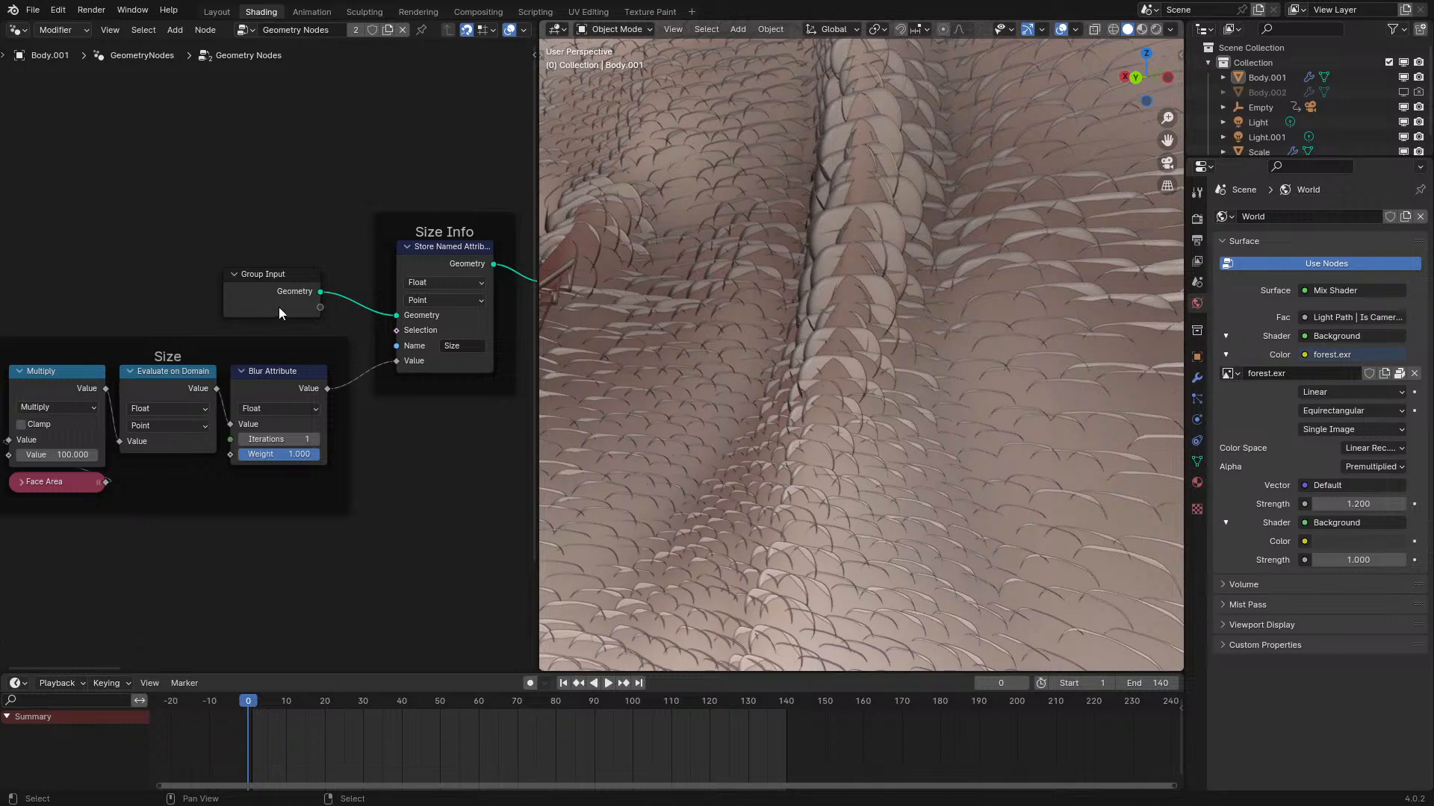
pyautogui.keyDown('ctrl'); pyautogui.keyDown('shift'); pyautogui.click(275, 303); pyautogui.keyUp('shift'); pyautogui.keyUp('ctrl')
pyautogui.keyDown('ctrl'); pyautogui.keyDown('shift'); pyautogui.click(163, 378); pyautogui.keyUp('shift'); pyautogui.keyUp('ctrl')
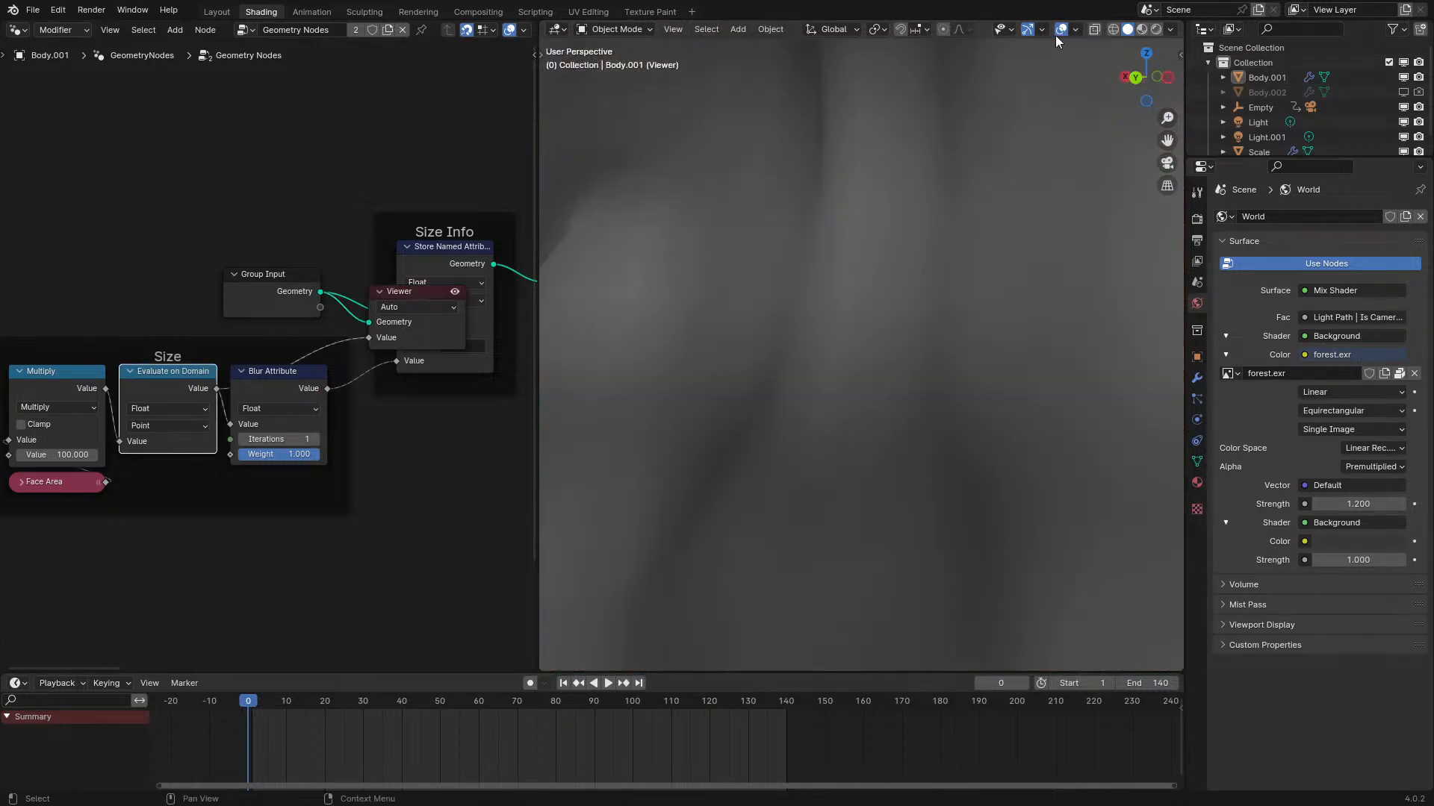
pyautogui.click(1079, 29)
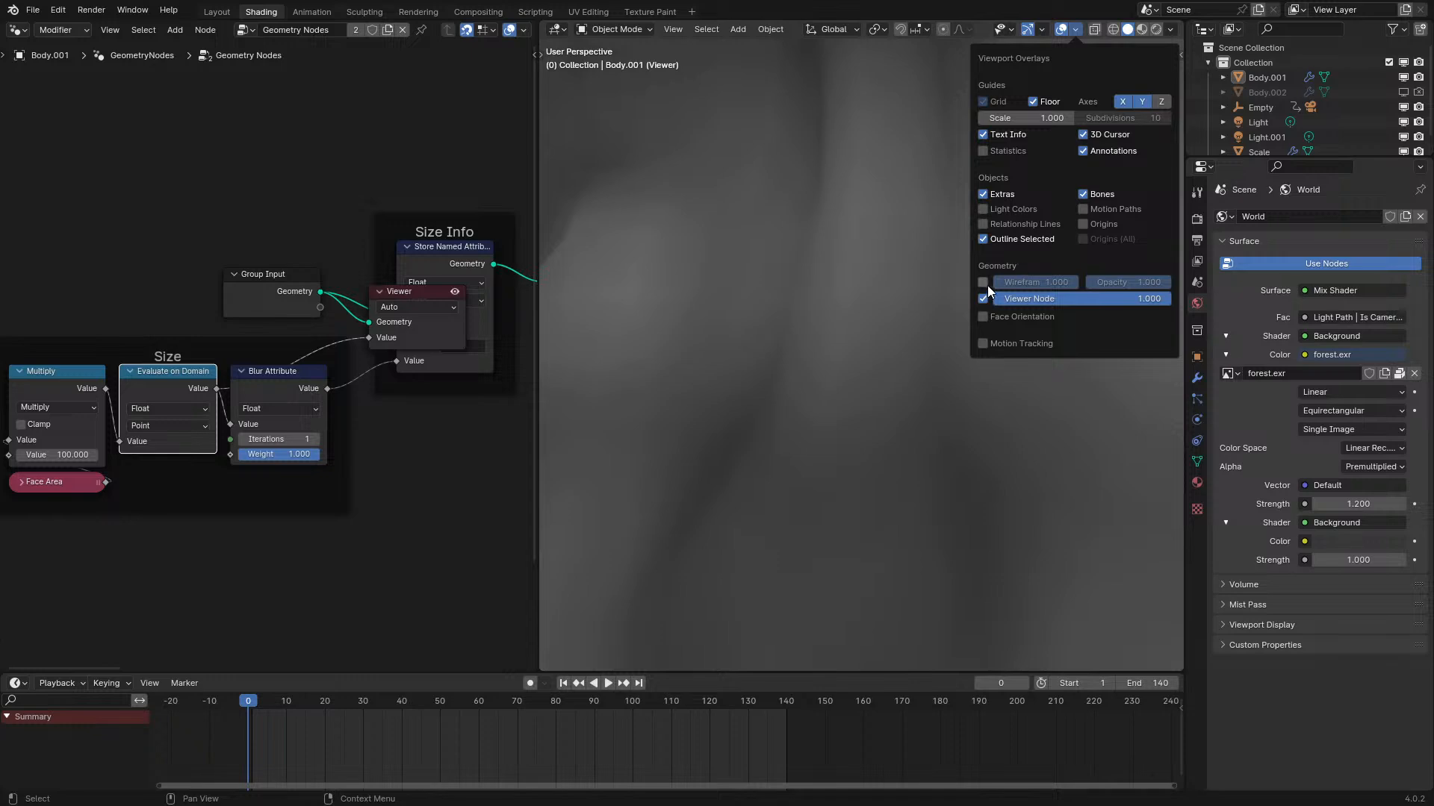
pyautogui.click(387, 328)
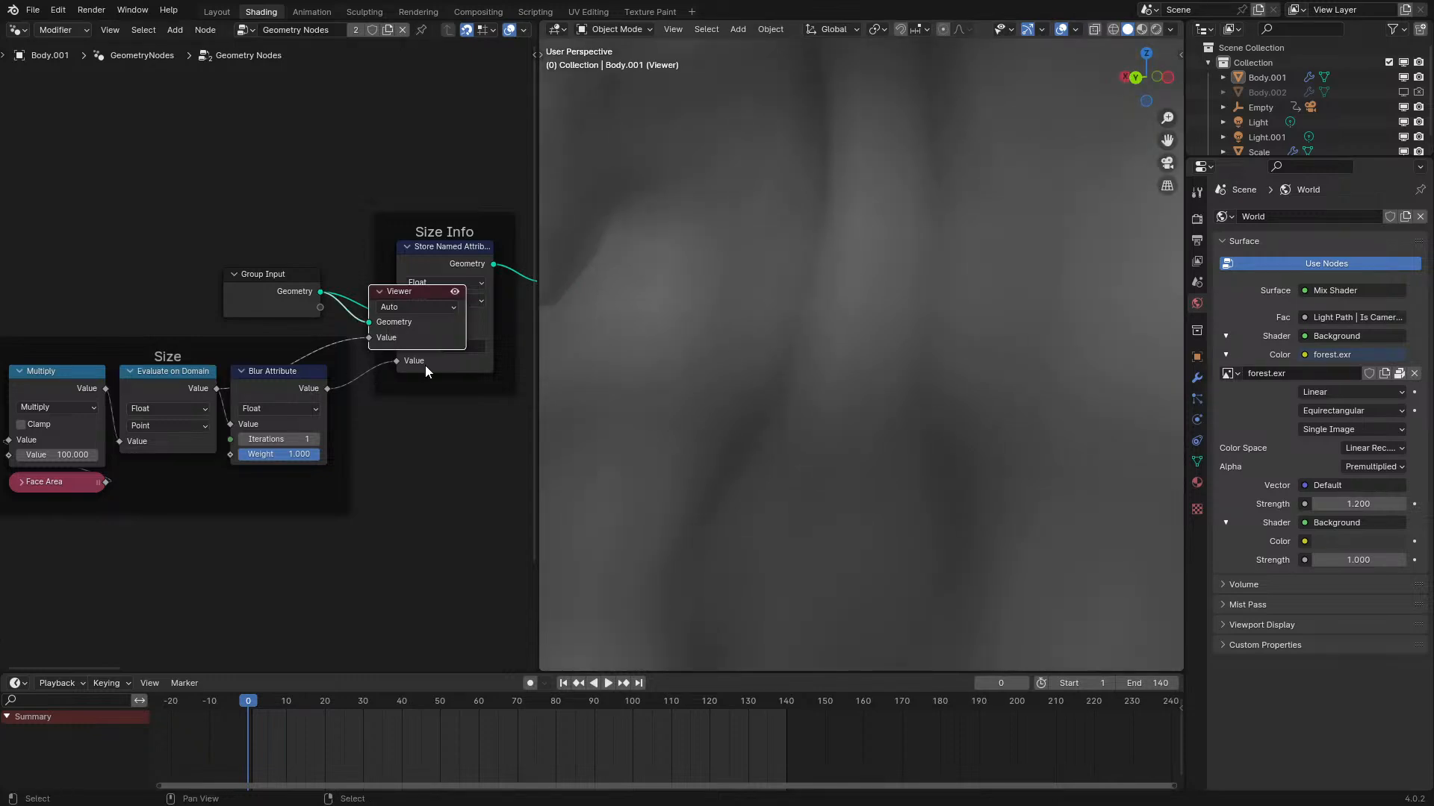
pyautogui.press('x')
# Try a different value in the Multiply node controlling the instance scale and undo it.
pyautogui.scroll(-11, 424, 365)
pyautogui.moveTo(424, 366); pyautogui.dragTo(6, 360, button='middle')
pyautogui.moveTo(478, 357); pyautogui.dragTo(233, 463, button='middle')
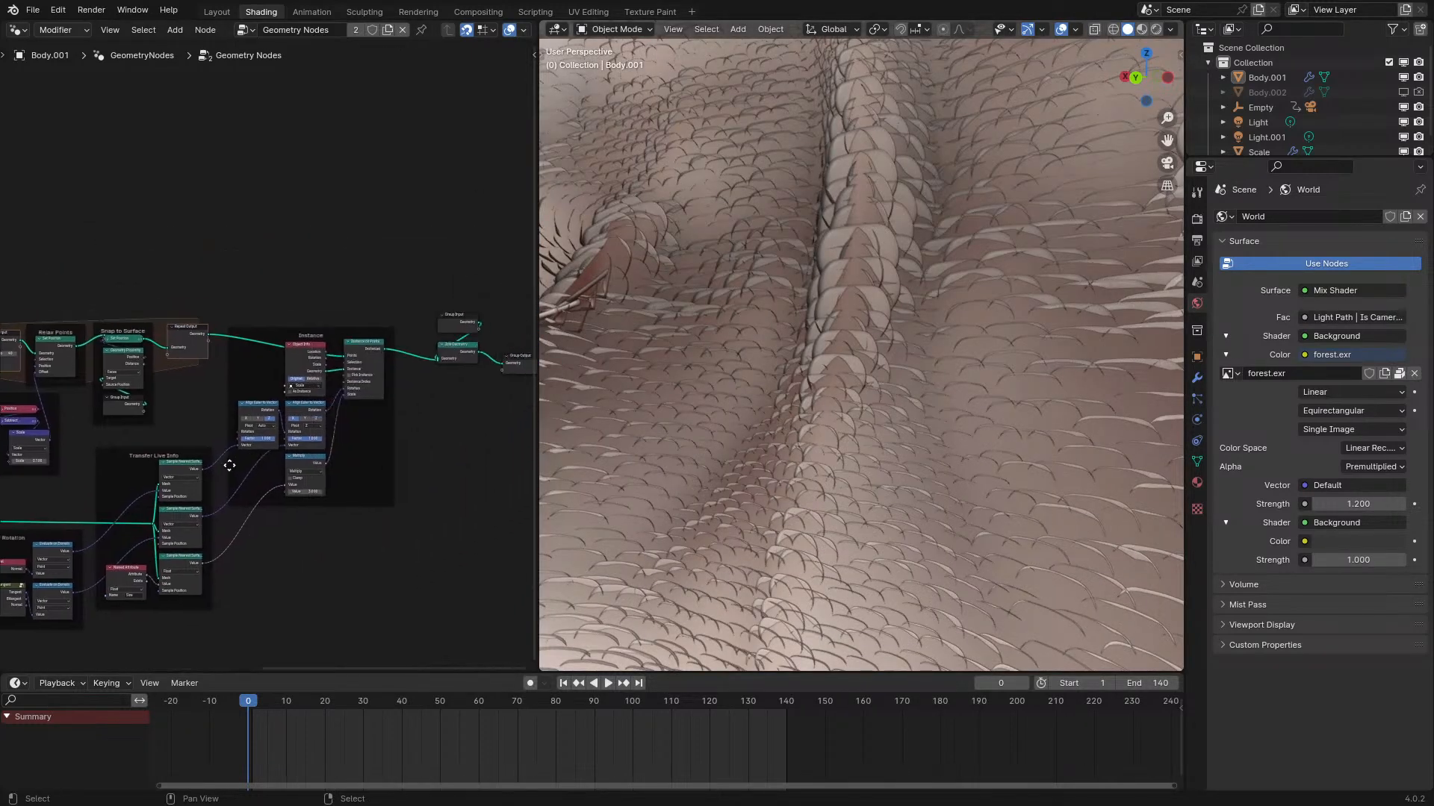
pyautogui.scroll(3, 358, 441)
pyautogui.scroll(-6, 832, 370)
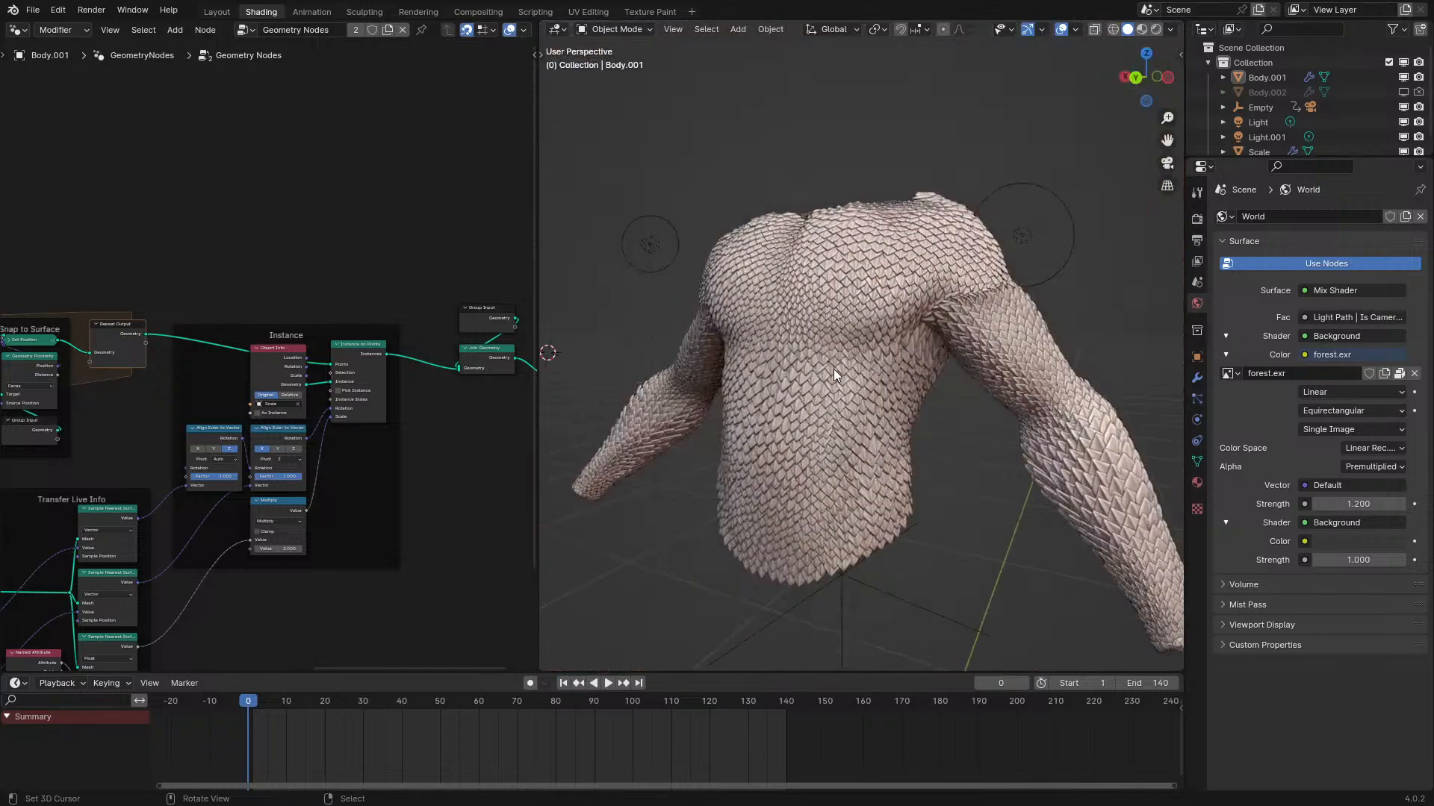
pyautogui.scroll(2, 813, 397)
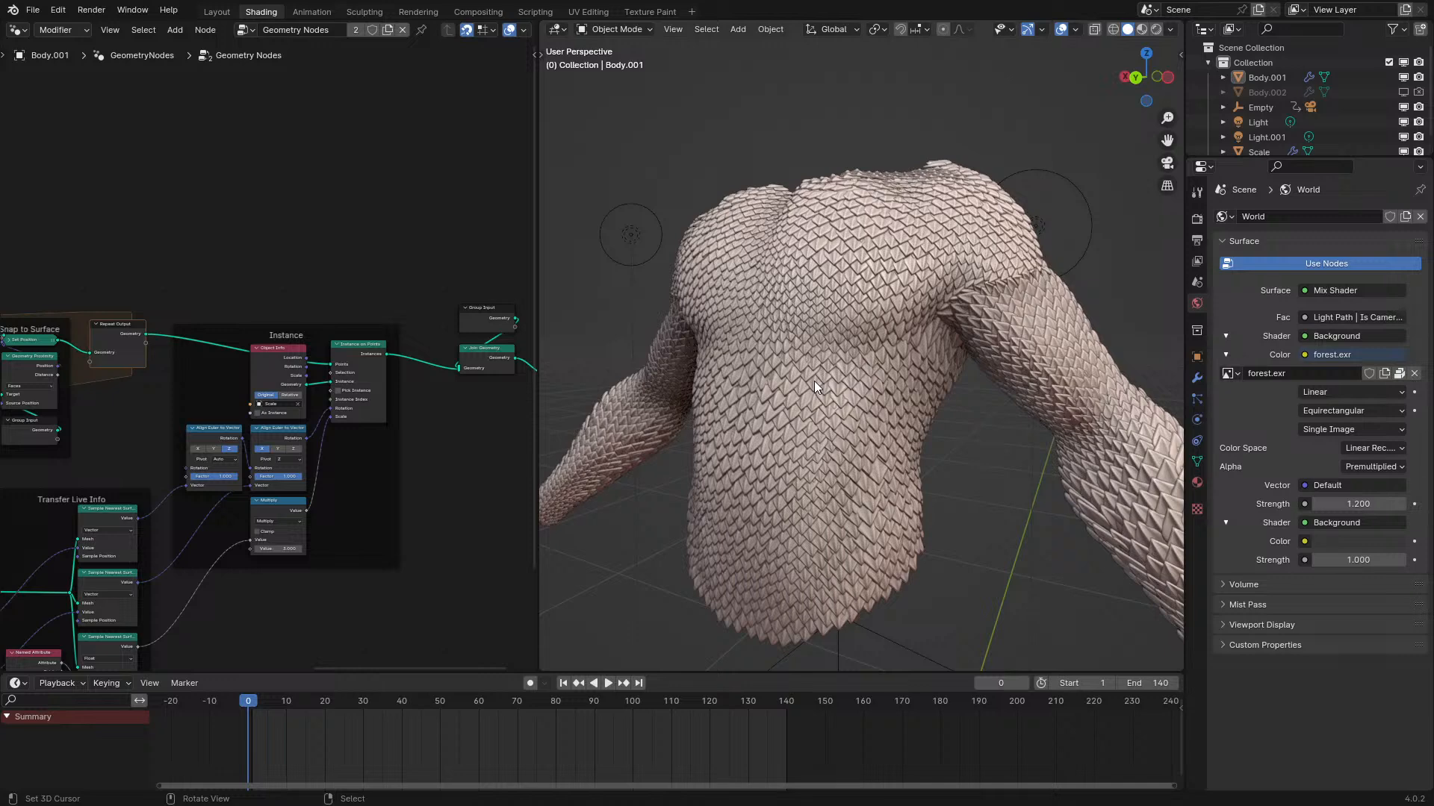
pyautogui.scroll(2, 219, 429)
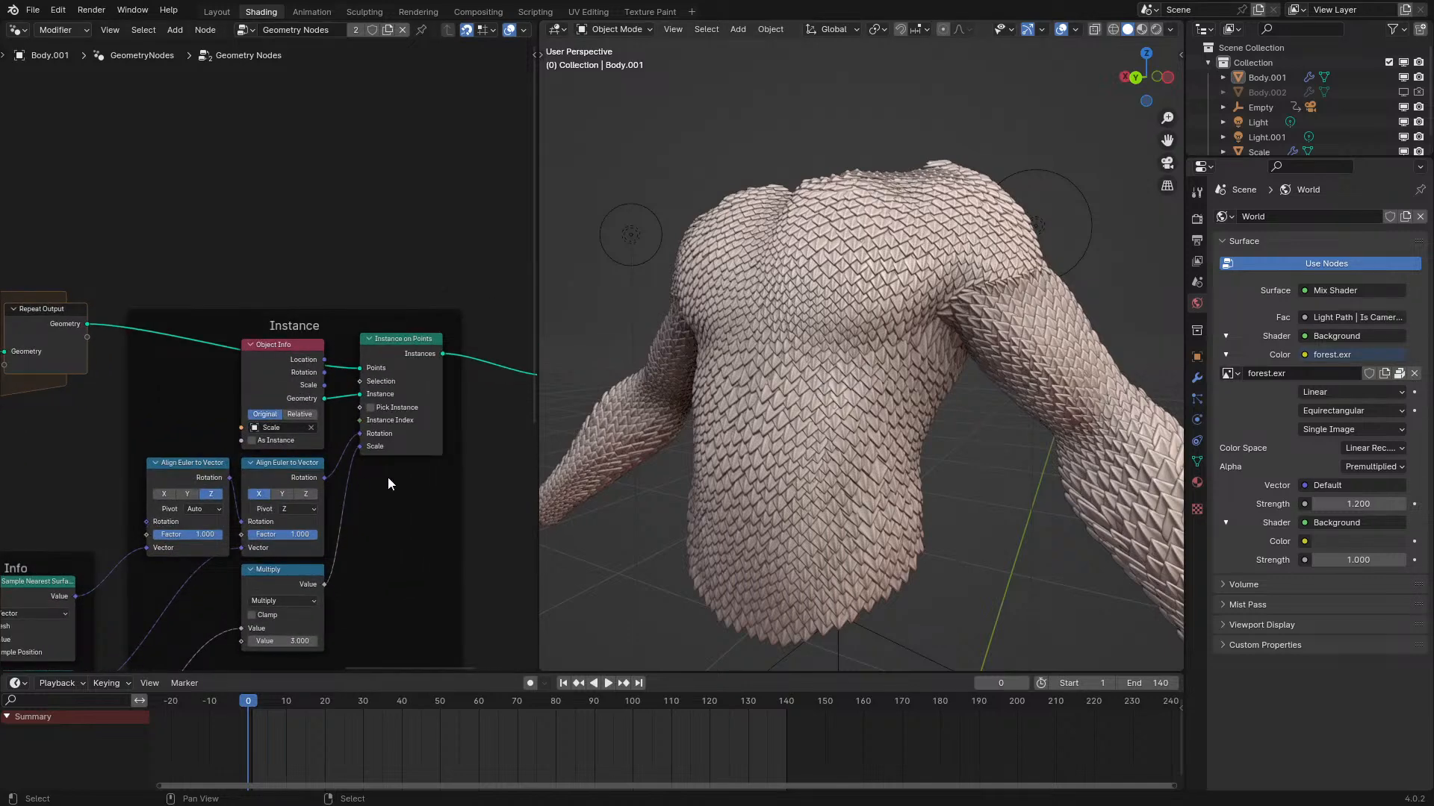
pyautogui.moveTo(648, 353); pyautogui.dragTo(777, 329, button='middle')
pyautogui.moveTo(246, 457); pyautogui.dragTo(270, 379, button='middle')
pyautogui.moveTo(321, 561); pyautogui.dragTo(282, 561)
pyautogui.hotkey('ctrl', 'z')
# Select the single Scale object near the world origin and enter Edit Mode on it.
pyautogui.scroll(-6, 819, 558)
pyautogui.keyDown('shift'); pyautogui.moveTo(818, 558); pyautogui.dragTo(890, 357, button='middle'); pyautogui.keyUp('shift')
pyautogui.scroll(5, 890, 356)
pyautogui.moveTo(900, 549); pyautogui.dragTo(849, 594, button='middle')
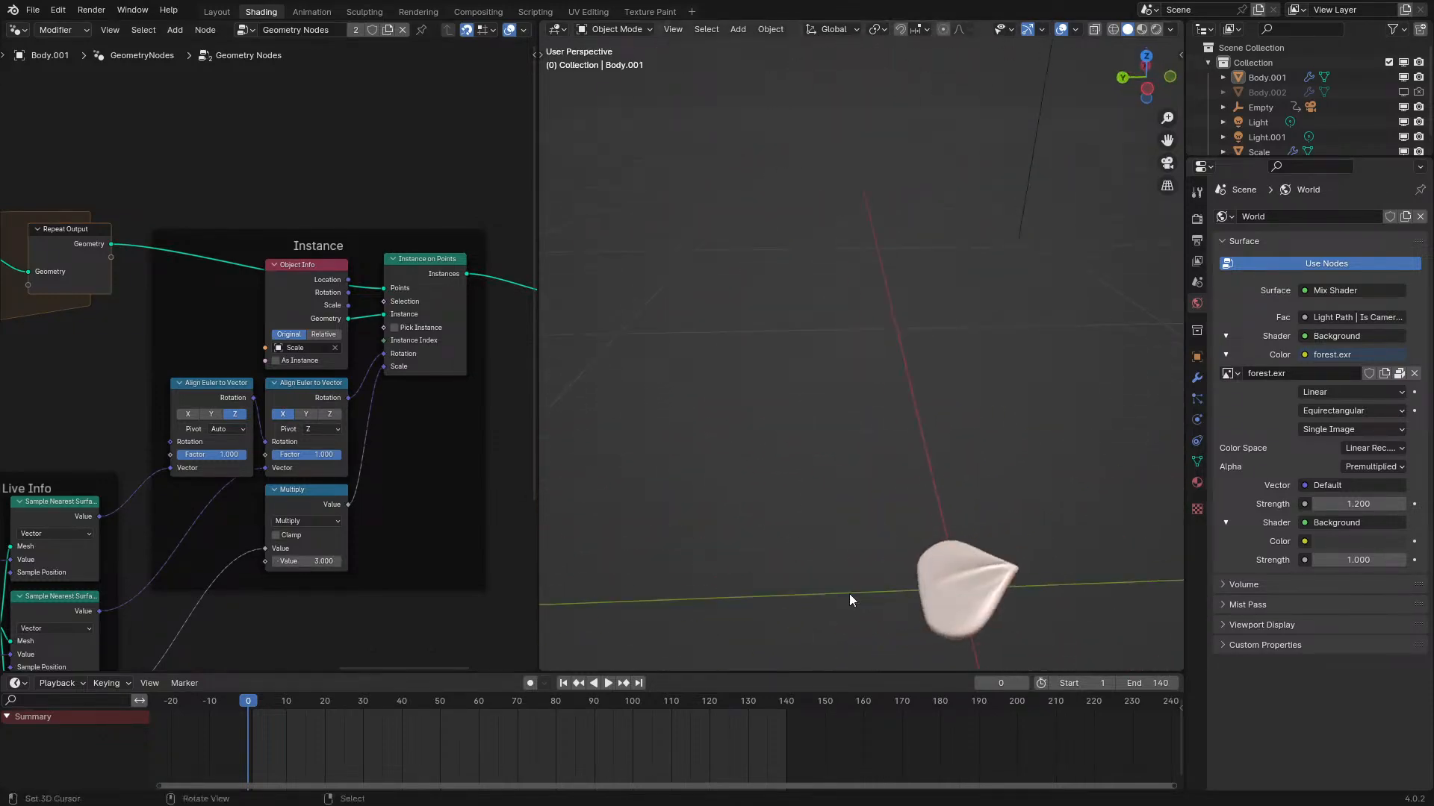
pyautogui.rightClick(961, 551)
pyautogui.moveTo(961, 551); pyautogui.dragTo(966, 519, button='middle')
pyautogui.scroll(2, 965, 515)
pyautogui.press('Tab')
pyautogui.press('Tab')
pyautogui.press('Tab')
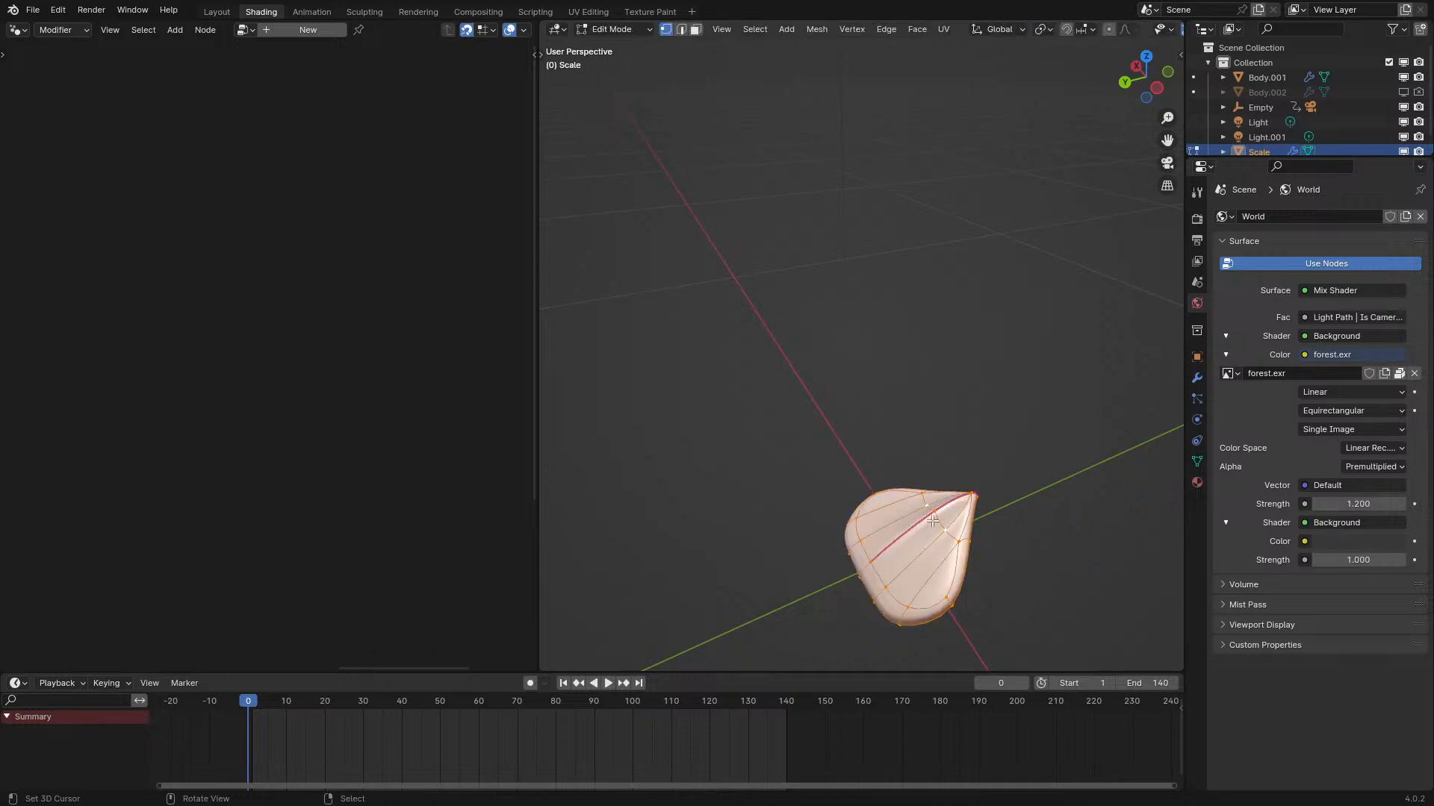
# Set the Scale object's Subdivision viewport and render levels to 1 and return to Object Mode.
pyautogui.click(1197, 378)
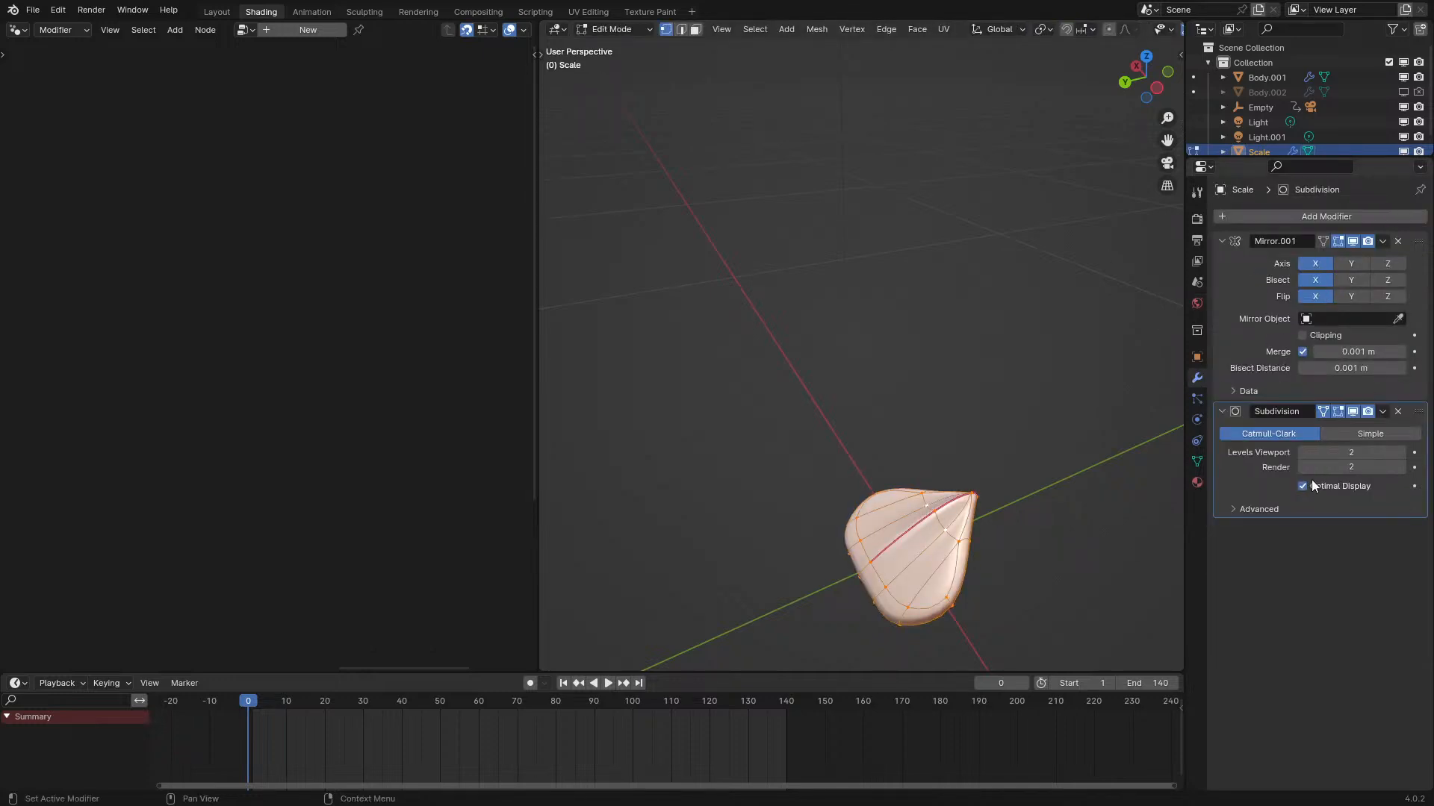
pyautogui.moveTo(1350, 453); pyautogui.dragTo(1072, 454)
pyautogui.press('Tab')
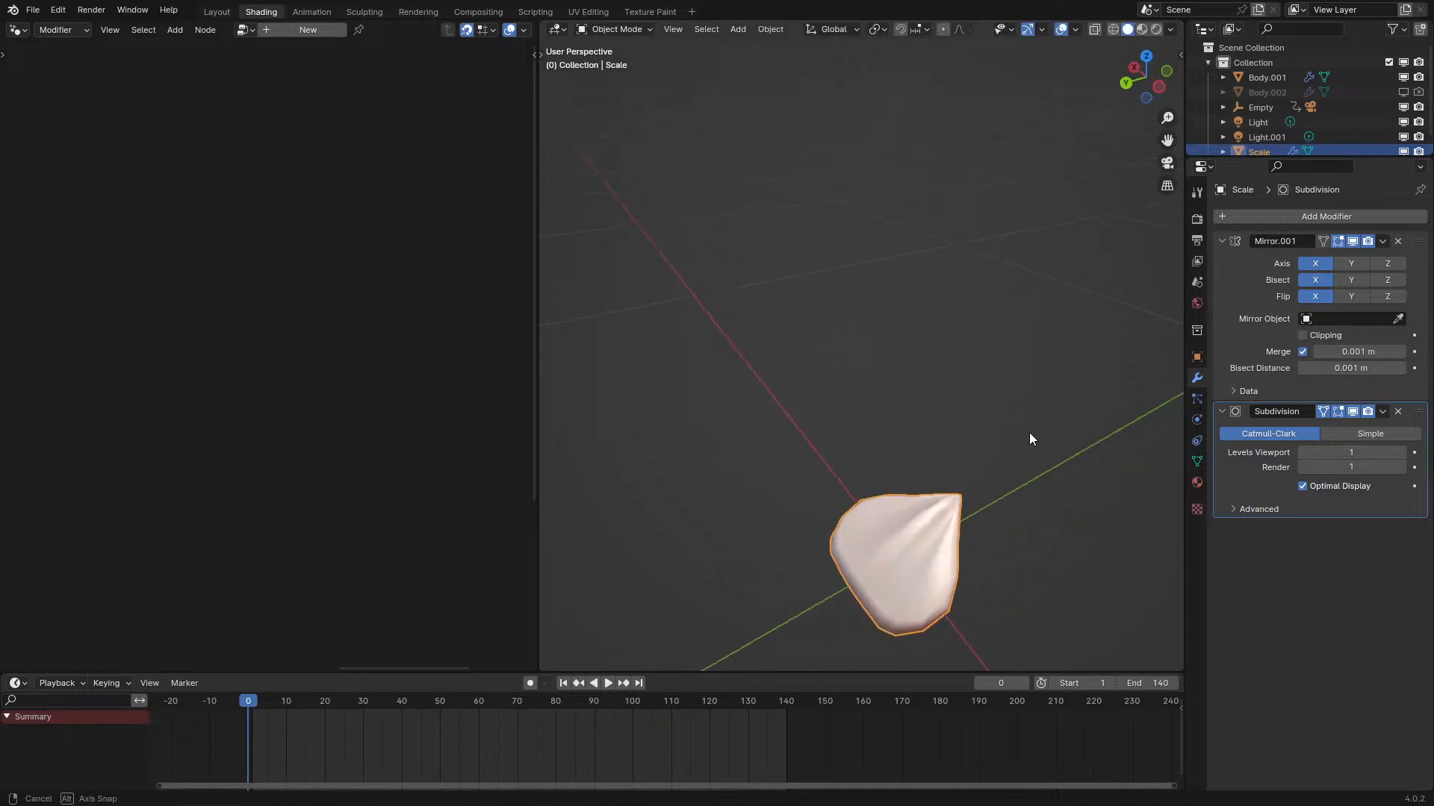
# Switch the viewport to Material Preview shading and inspect the scales on the torso up close.
pyautogui.moveTo(1020, 437); pyautogui.dragTo(1037, 418, button='middle')
pyautogui.scroll(-5, 1038, 419)
pyautogui.press('z')
pyautogui.scroll(8, 985, 383)
pyautogui.scroll(3, 976, 473)
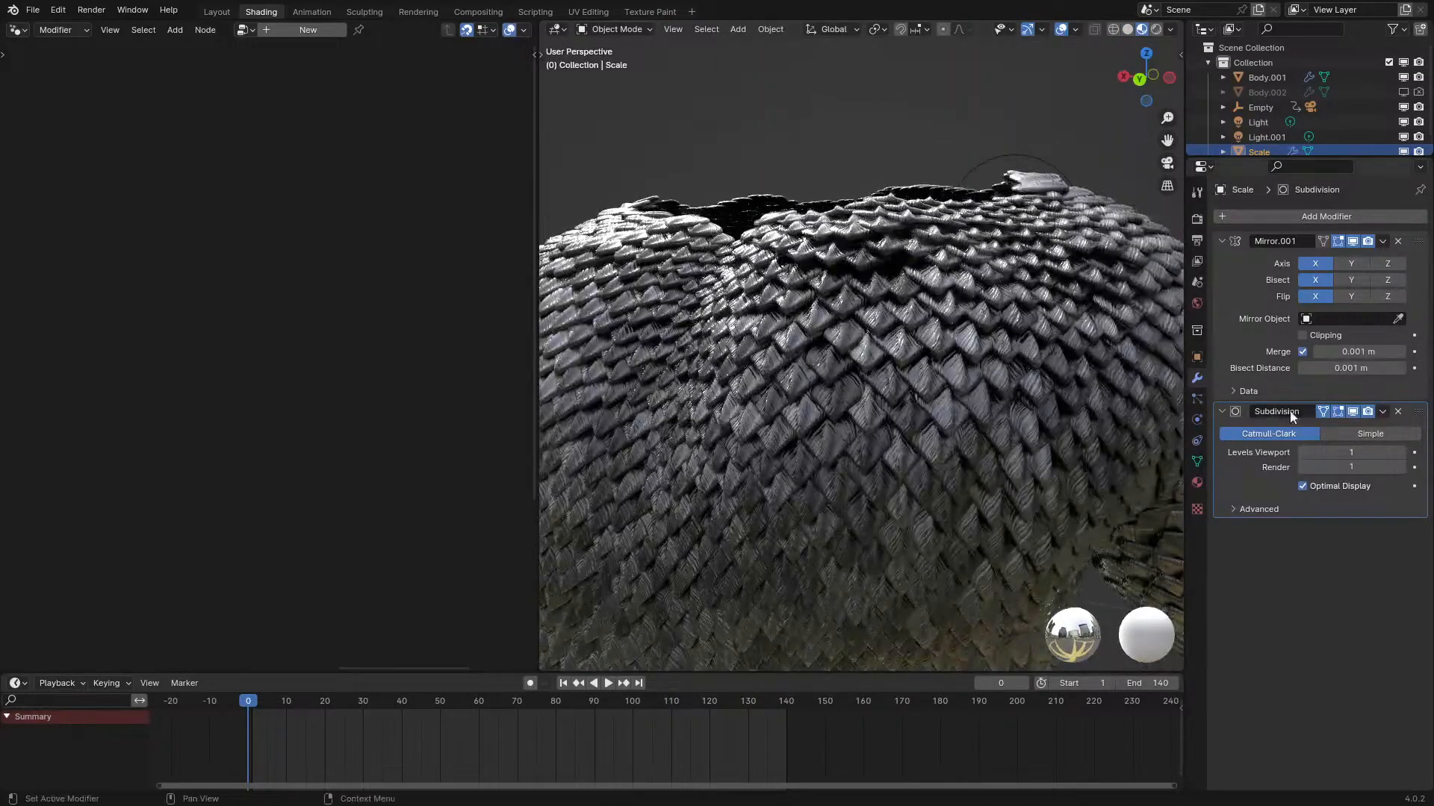
# Set the Scale object's Subdivision viewport and render levels to 2.
pyautogui.moveTo(1334, 466); pyautogui.dragTo(1344, 452)
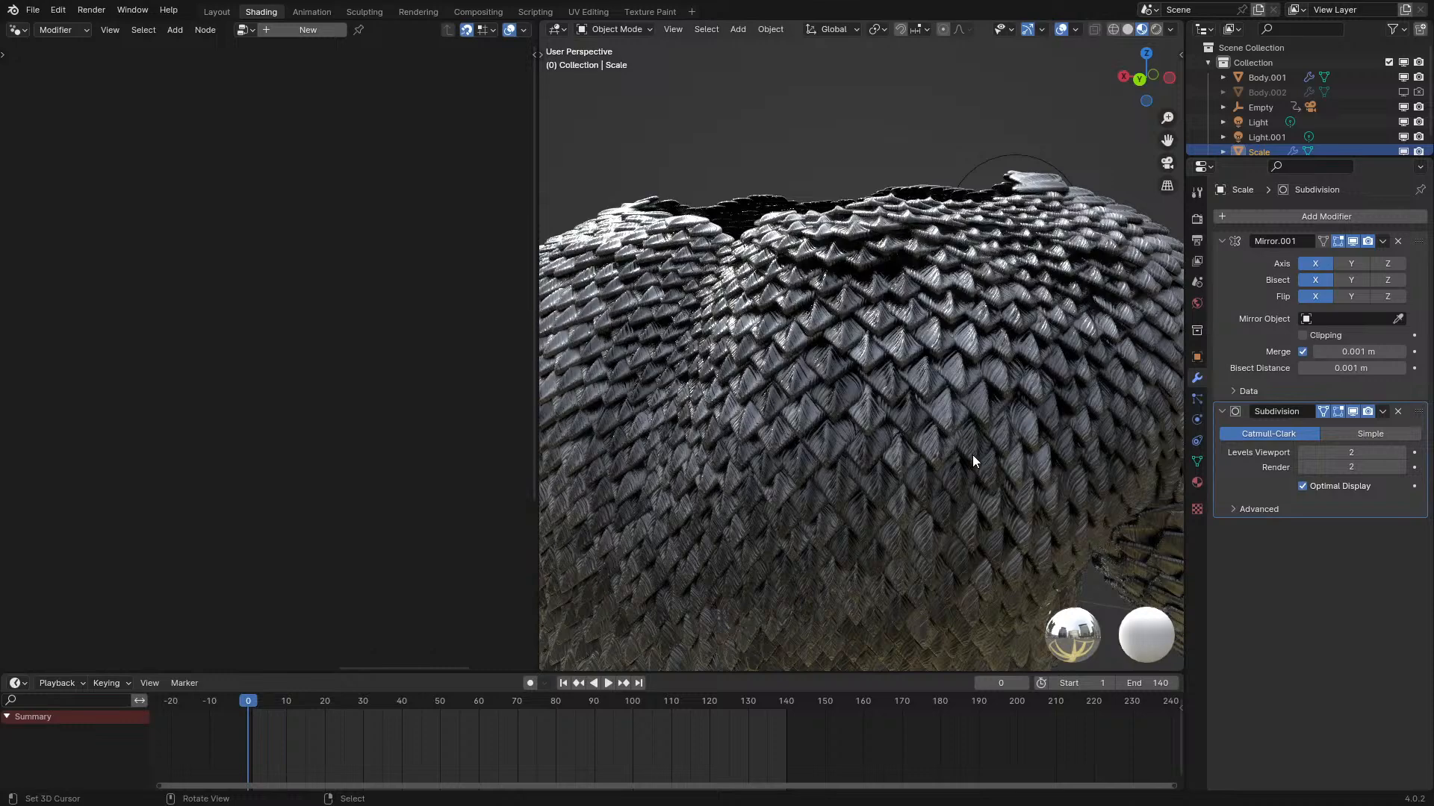
pyautogui.scroll(-4, 972, 455)
pyautogui.moveTo(1123, 482); pyautogui.dragTo(1118, 263, button='middle')
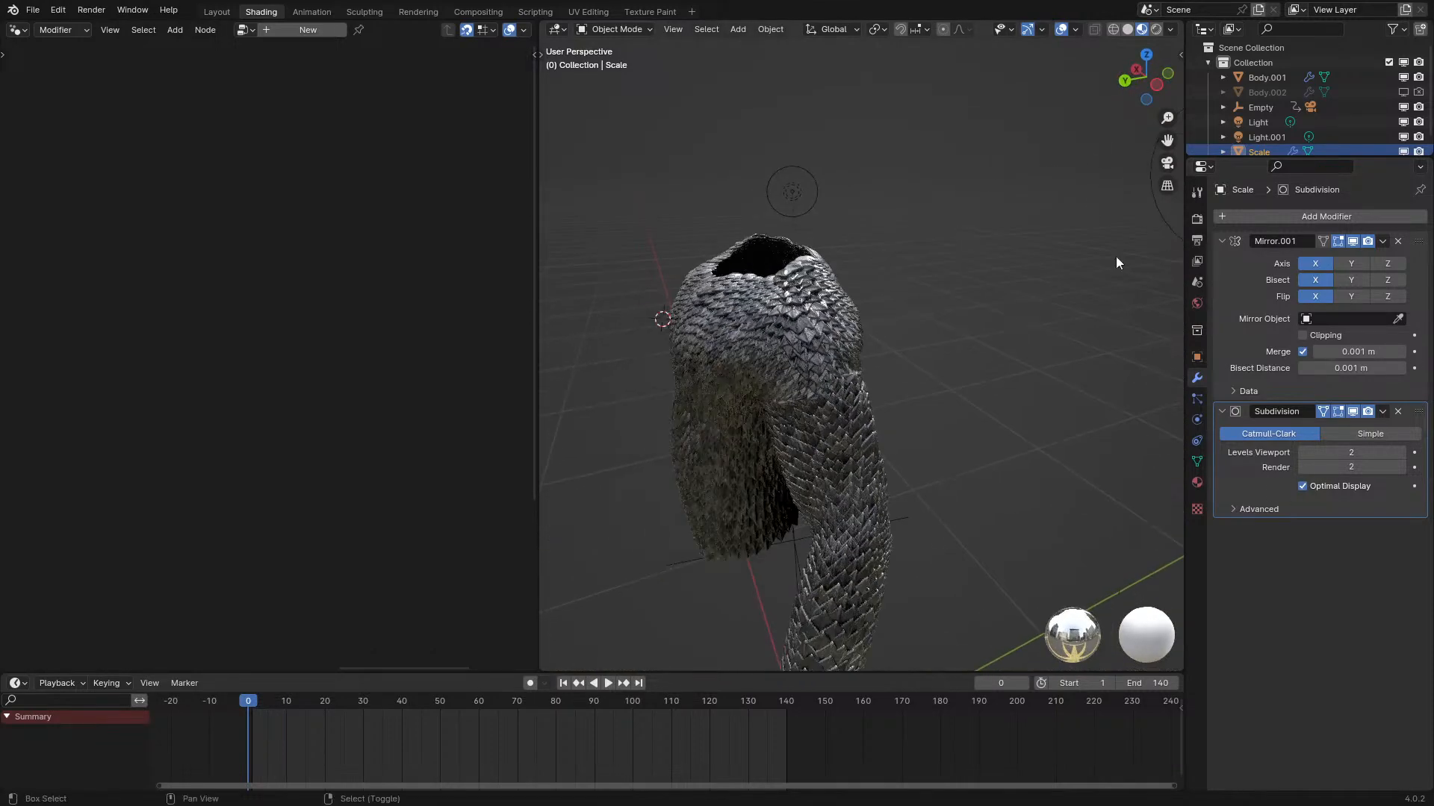
# Enable Body.002 in the viewport, select that full body, and inspect the scales on its hand.
pyautogui.click(1403, 92)
pyautogui.moveTo(818, 172); pyautogui.dragTo(950, 157, button='middle')
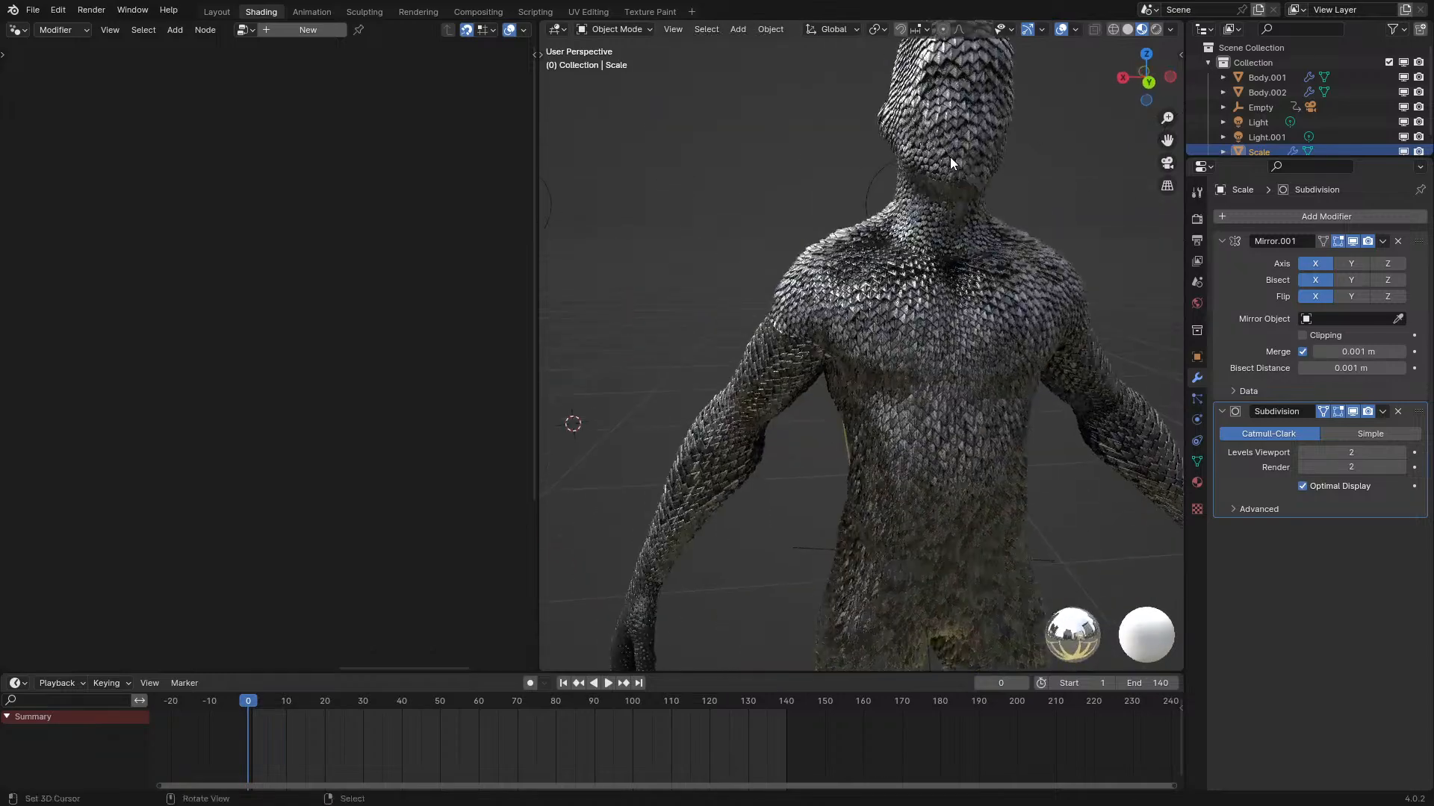
pyautogui.click(950, 156)
pyautogui.click(1019, 263)
pyautogui.moveTo(1020, 264); pyautogui.dragTo(898, 264, button='middle')
pyautogui.scroll(6, 898, 262)
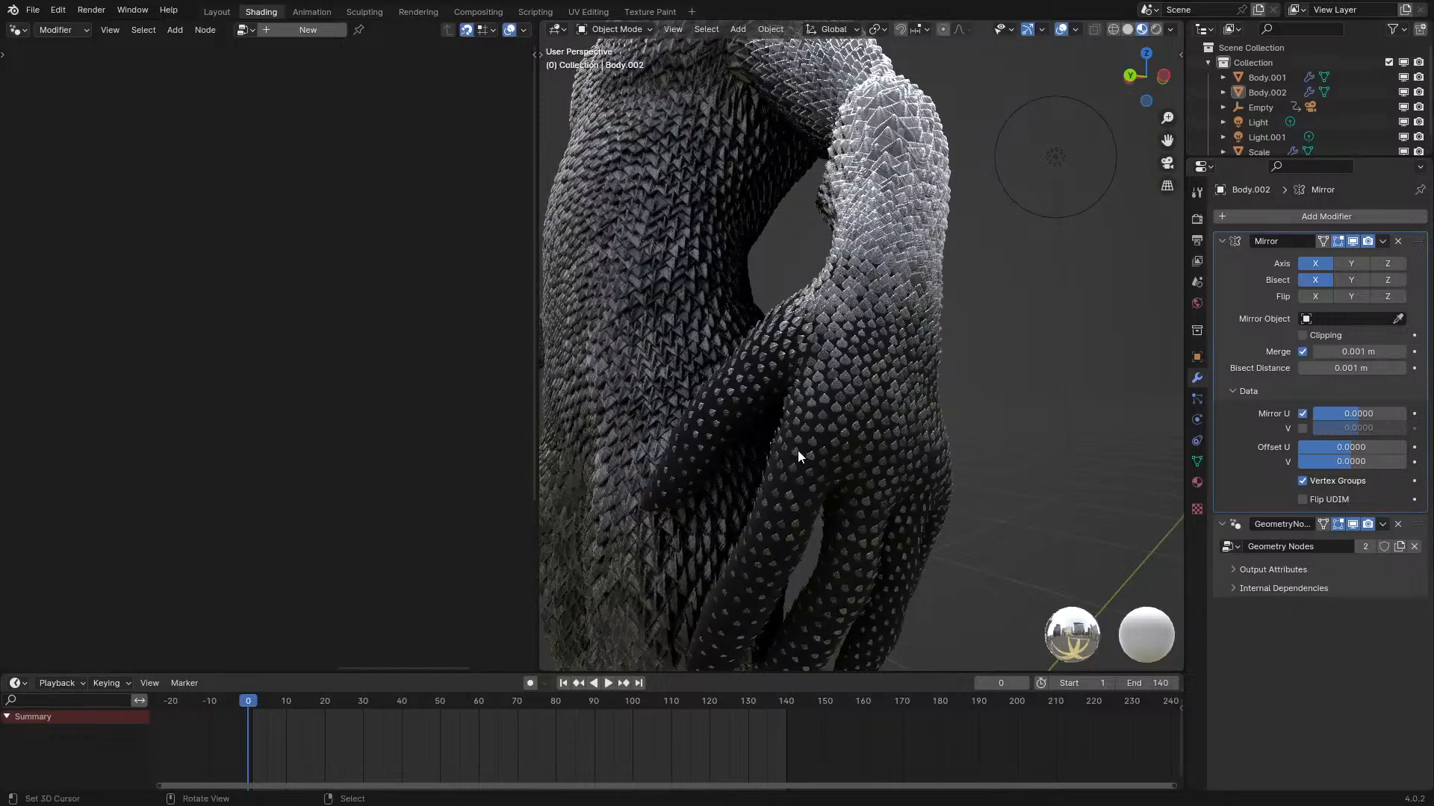
# Select the torso mesh Body.001, reveal the Attribute Statistic node's unused outputs, and connect Max to the Map Range node's From Max.
pyautogui.click(862, 441)
pyautogui.click(932, 177)
pyautogui.moveTo(478, 359); pyautogui.dragTo(270, 467, button='middle')
pyautogui.scroll(2, 270, 468)
pyautogui.click(271, 464)
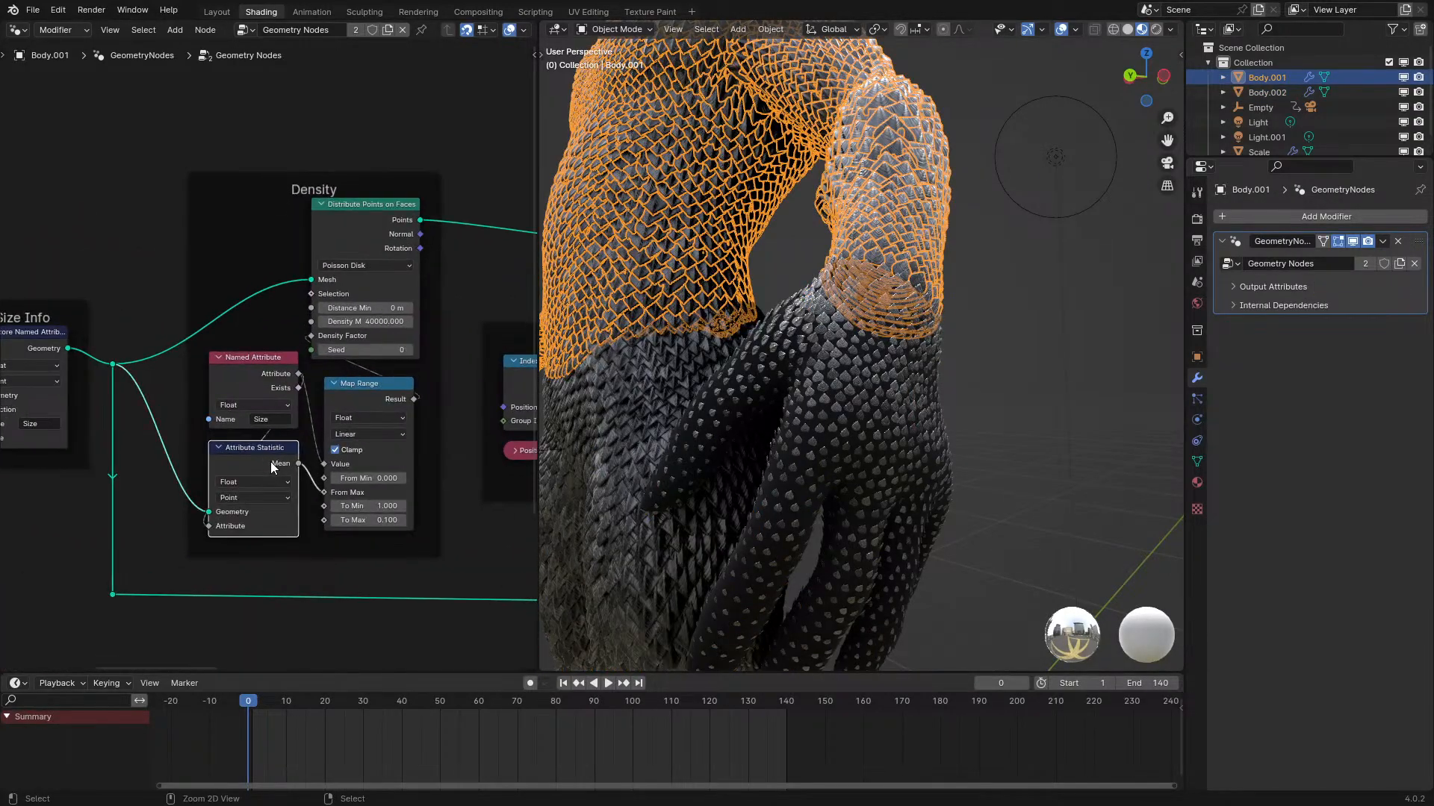
pyautogui.hotkey('ctrl', 'h')
pyautogui.moveTo(298, 518); pyautogui.dragTo(316, 504)
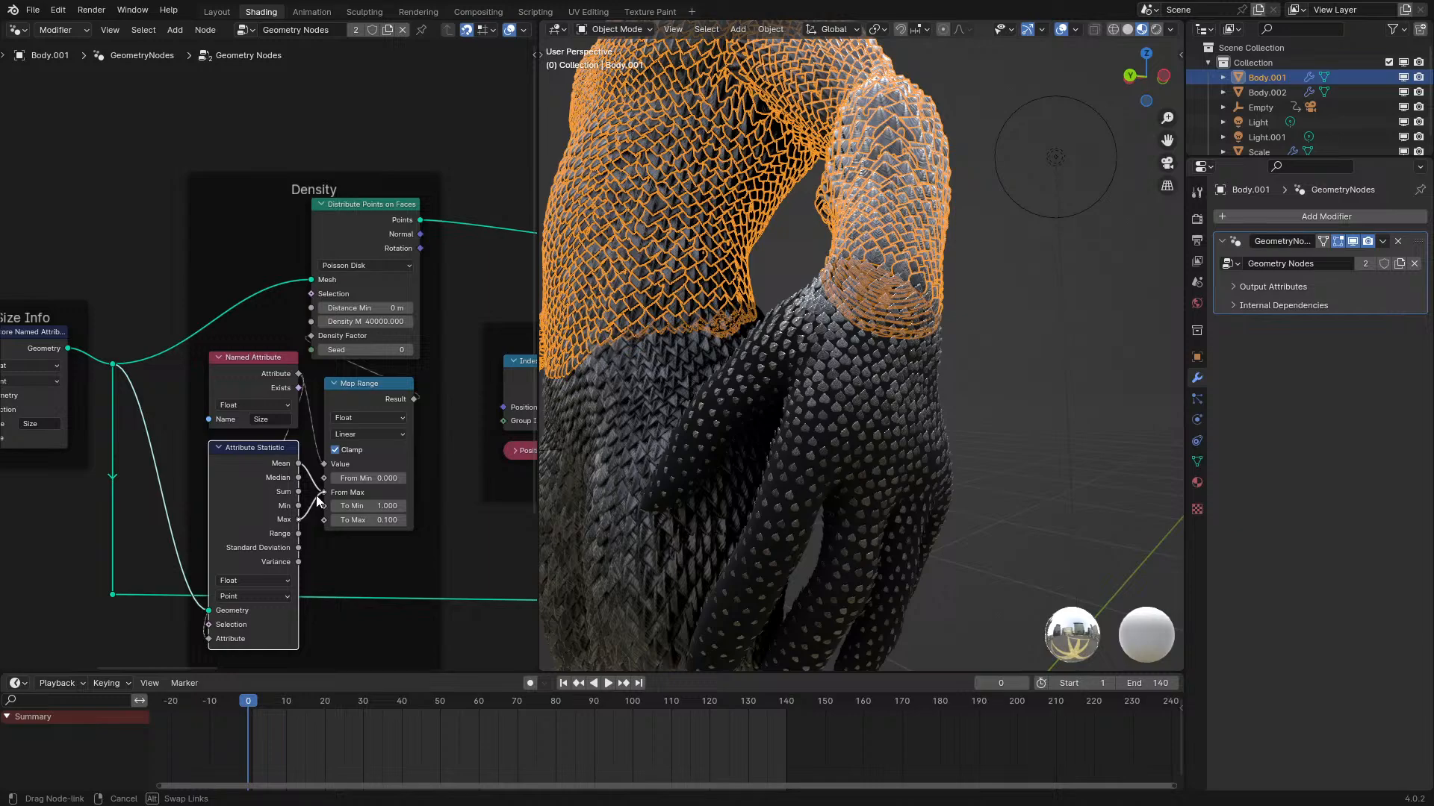
# Inspect the scales on both body meshes, reselect Body.001, and set the Distribute Points on Faces Density Max to 20000.
pyautogui.rightClick(1074, 348)
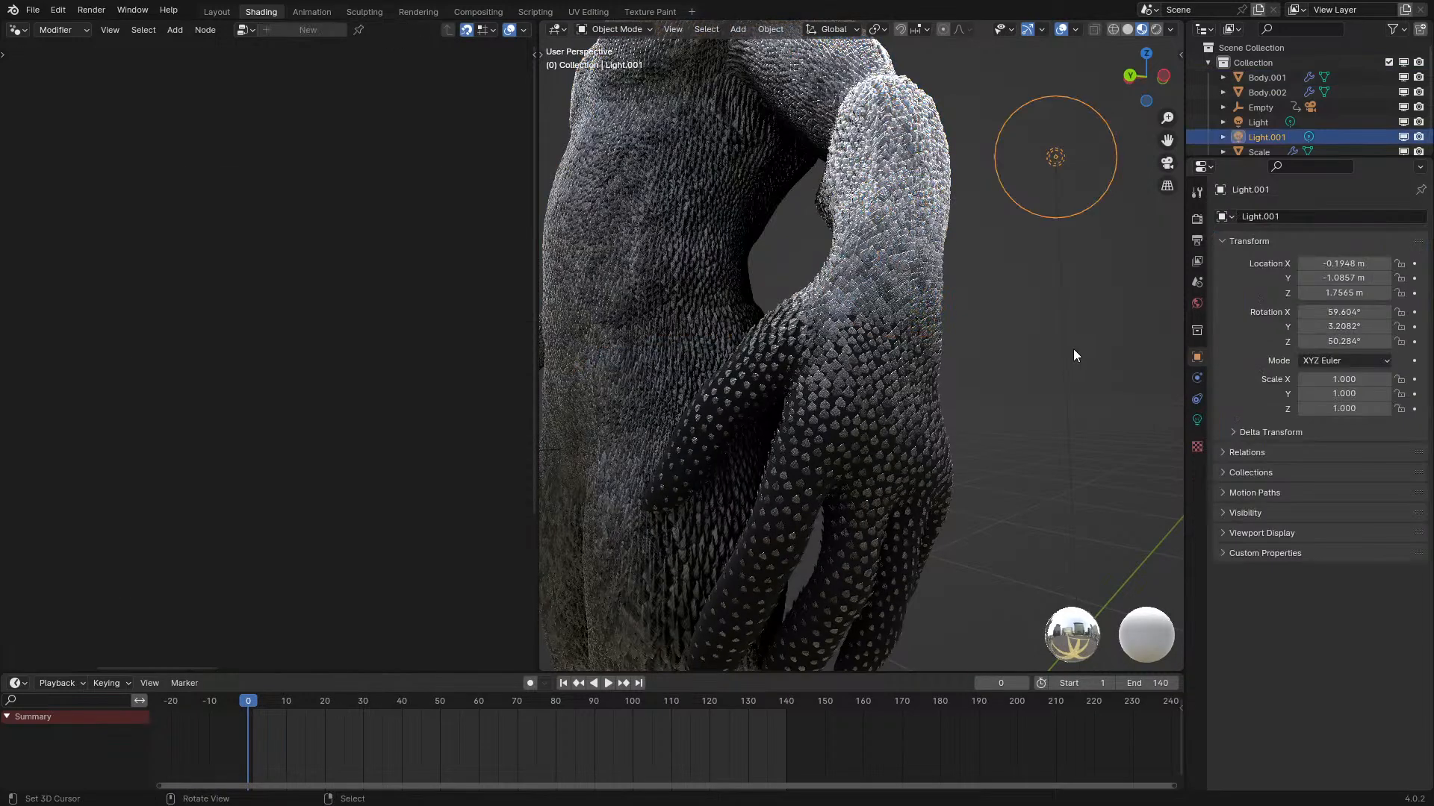
pyautogui.moveTo(1019, 361); pyautogui.dragTo(961, 364, button='middle')
pyautogui.scroll(4, 971, 398)
pyautogui.rightClick(884, 326)
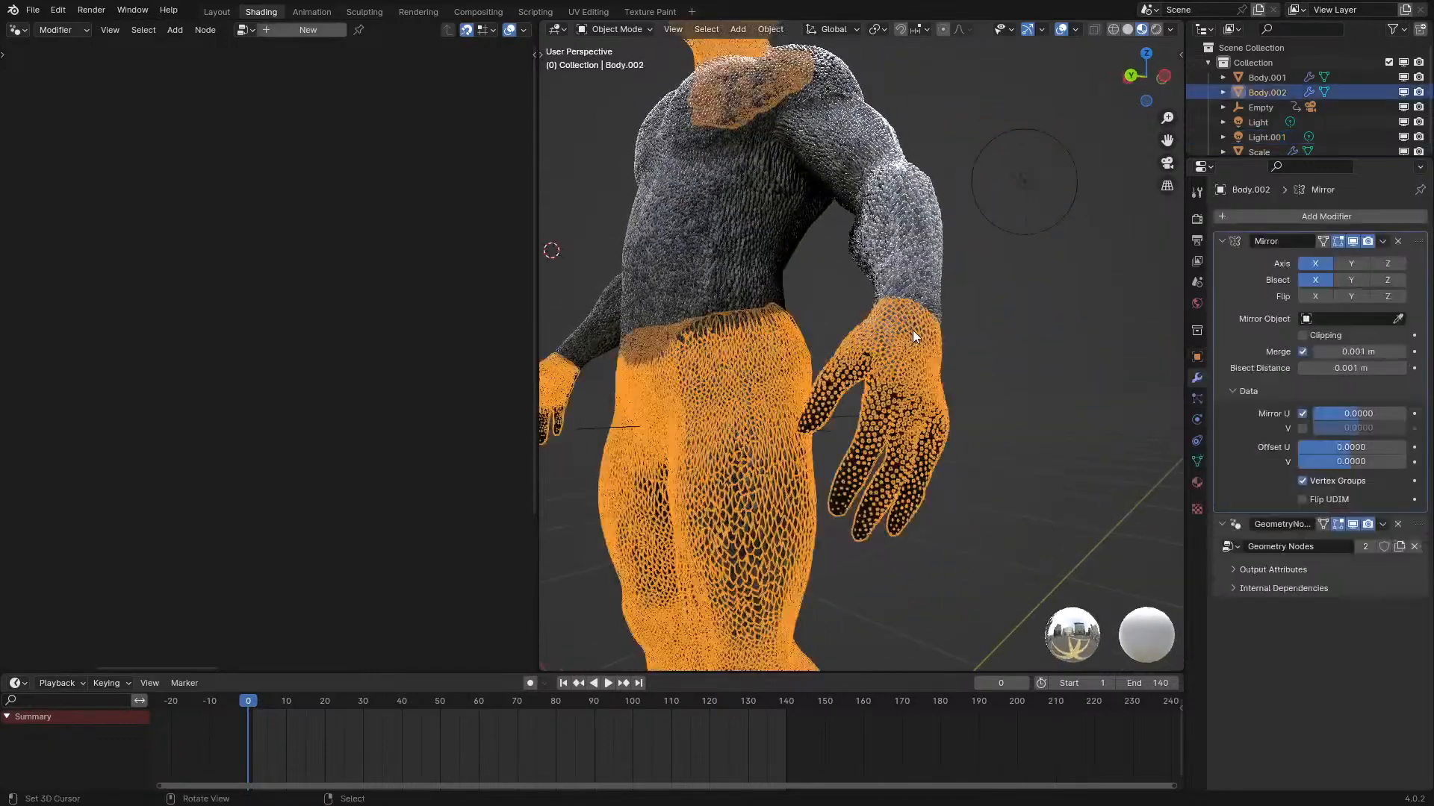
pyautogui.rightClick(964, 278)
pyautogui.rightClick(939, 282)
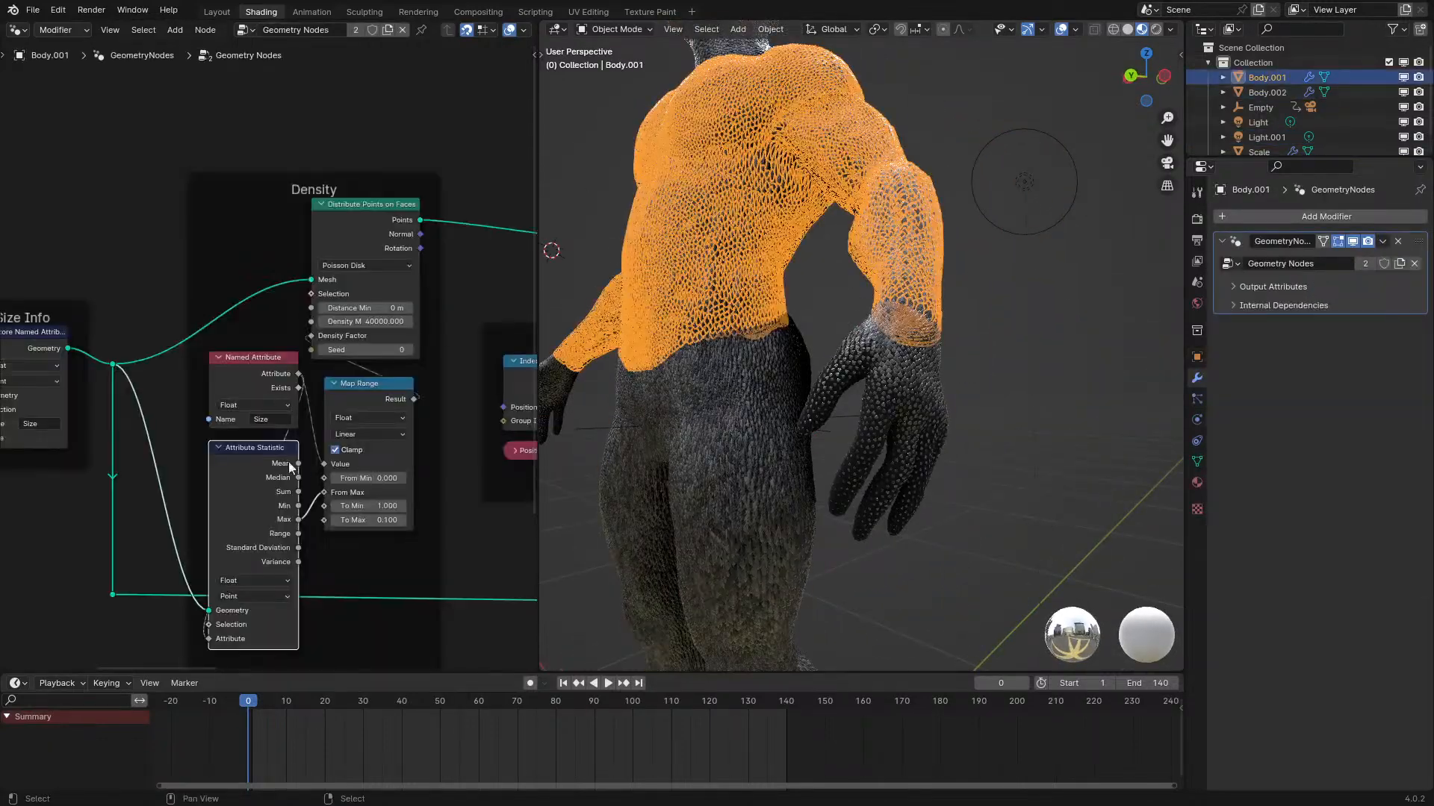
pyautogui.click(379, 321)
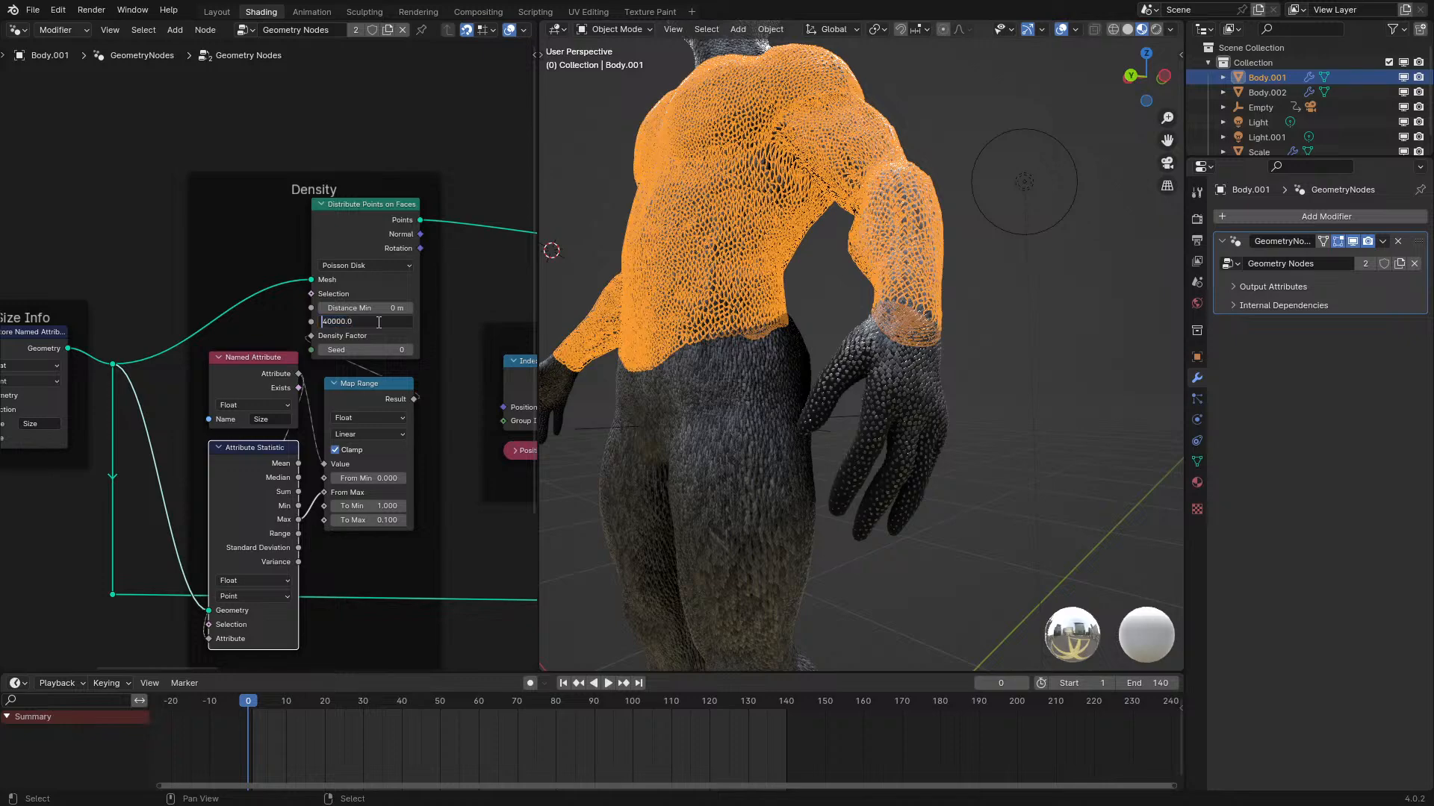
pyautogui.press('Return')
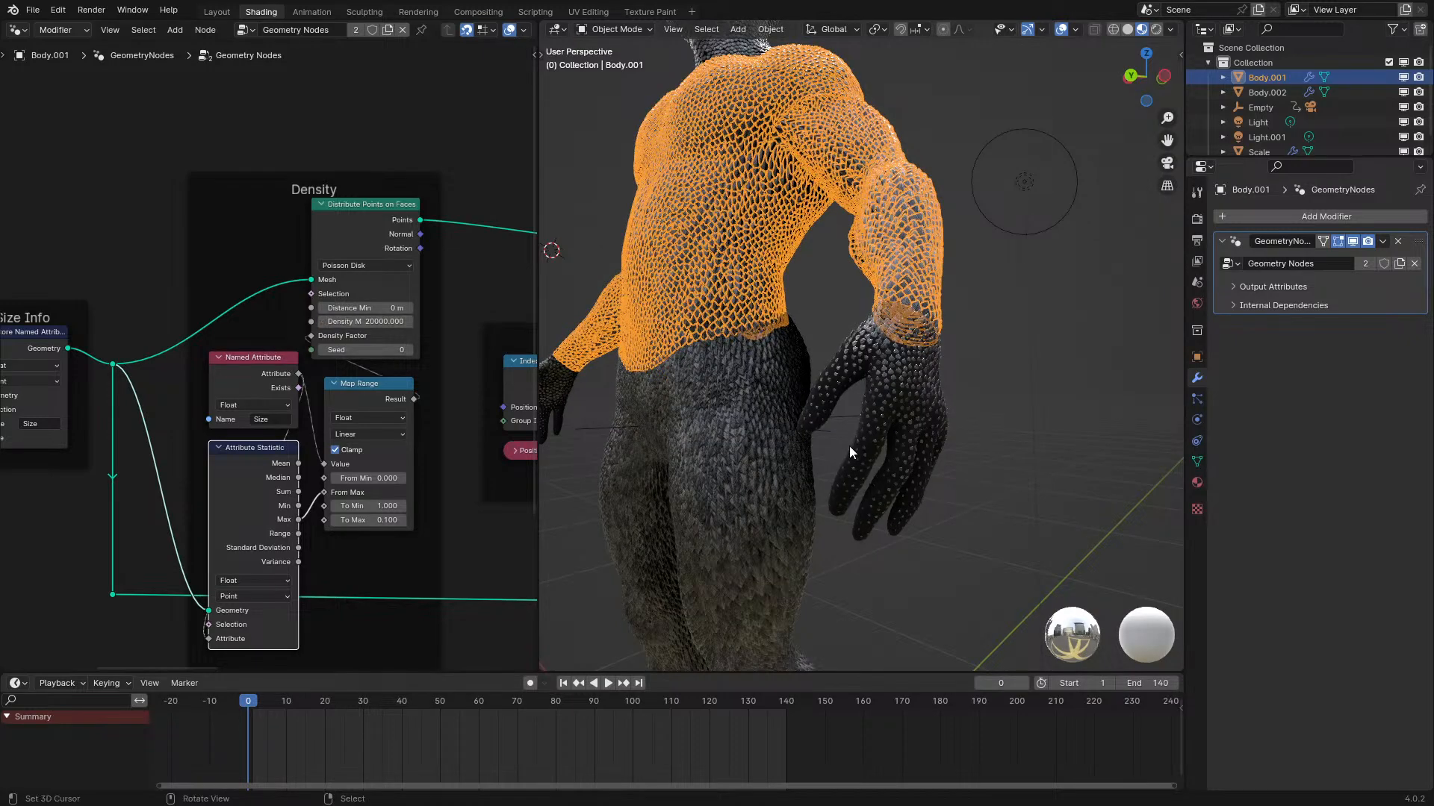
# Compare the scales by undoing and redoing, undo the density and Max link changes, and hide the Attribute Statistic node's unused sockets.
pyautogui.rightClick(929, 460)
pyautogui.hotkey('ctrl', 'z')
pyautogui.moveTo(929, 460); pyautogui.dragTo(1024, 464, button='middle')
pyautogui.hotkey('ctrl', 'shift', 'z')
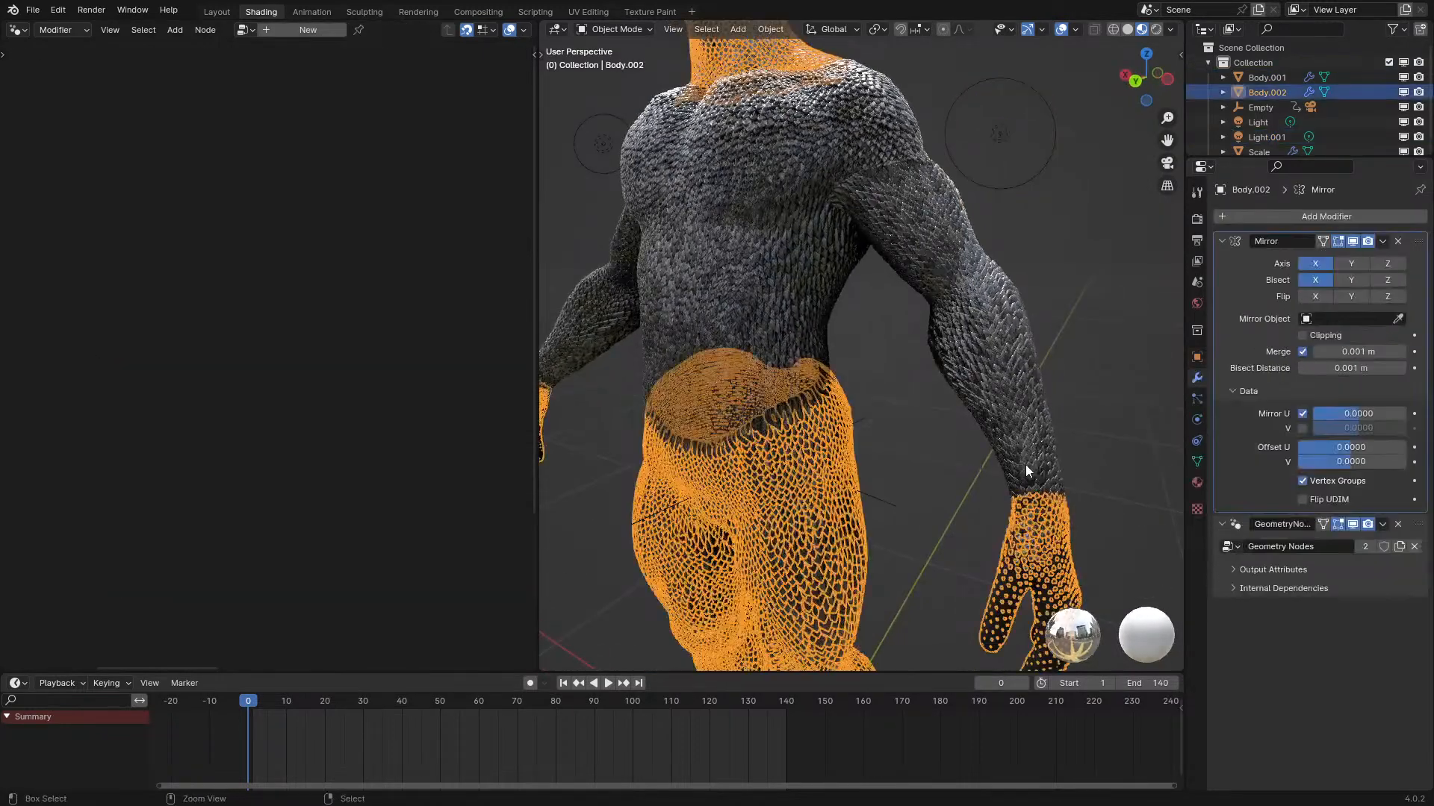
pyautogui.hotkey('ctrl', 'z')
pyautogui.hotkey('ctrl', 'shift', 'z')
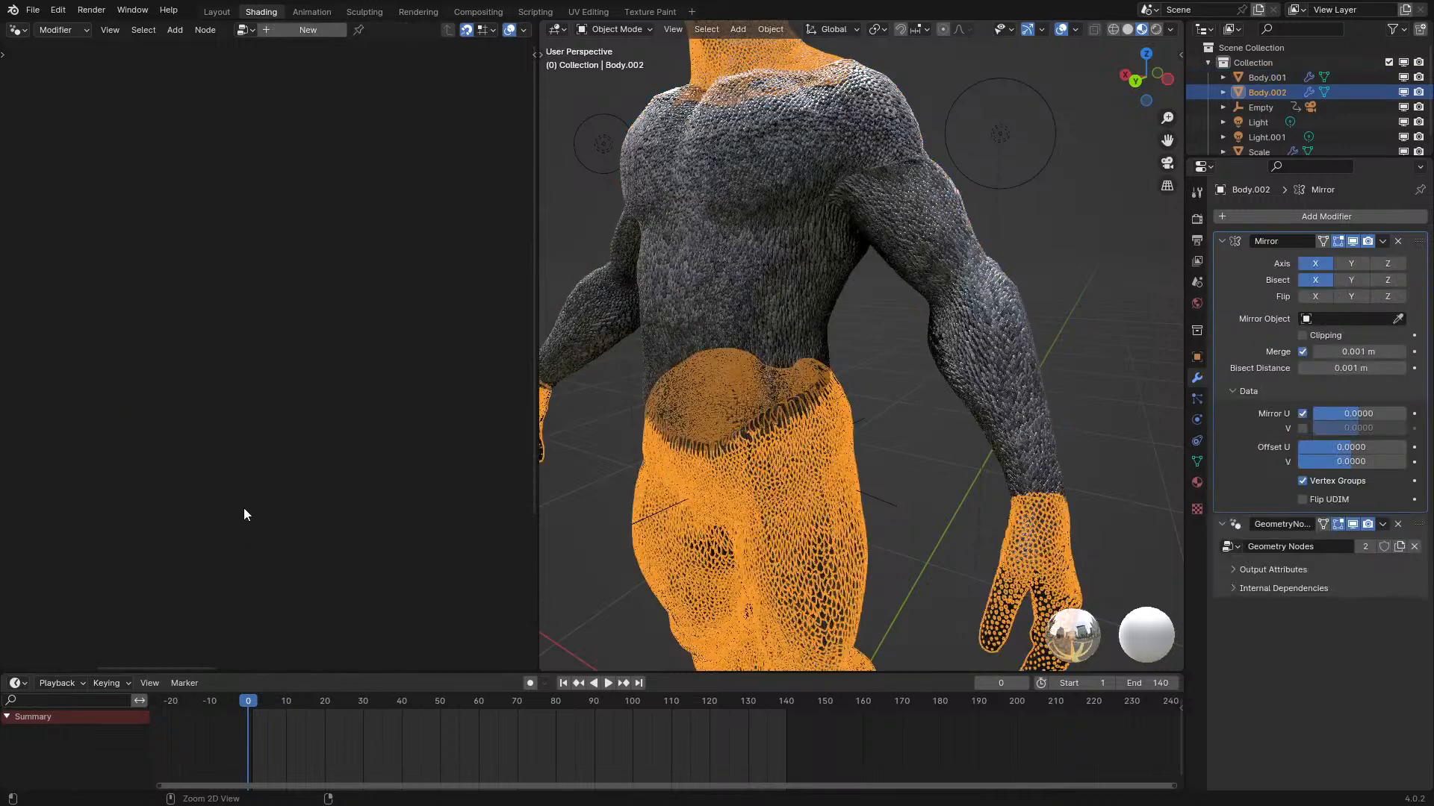
pyautogui.hotkey('ctrl', 'z')
pyautogui.hotkey('ctrl', 'z')
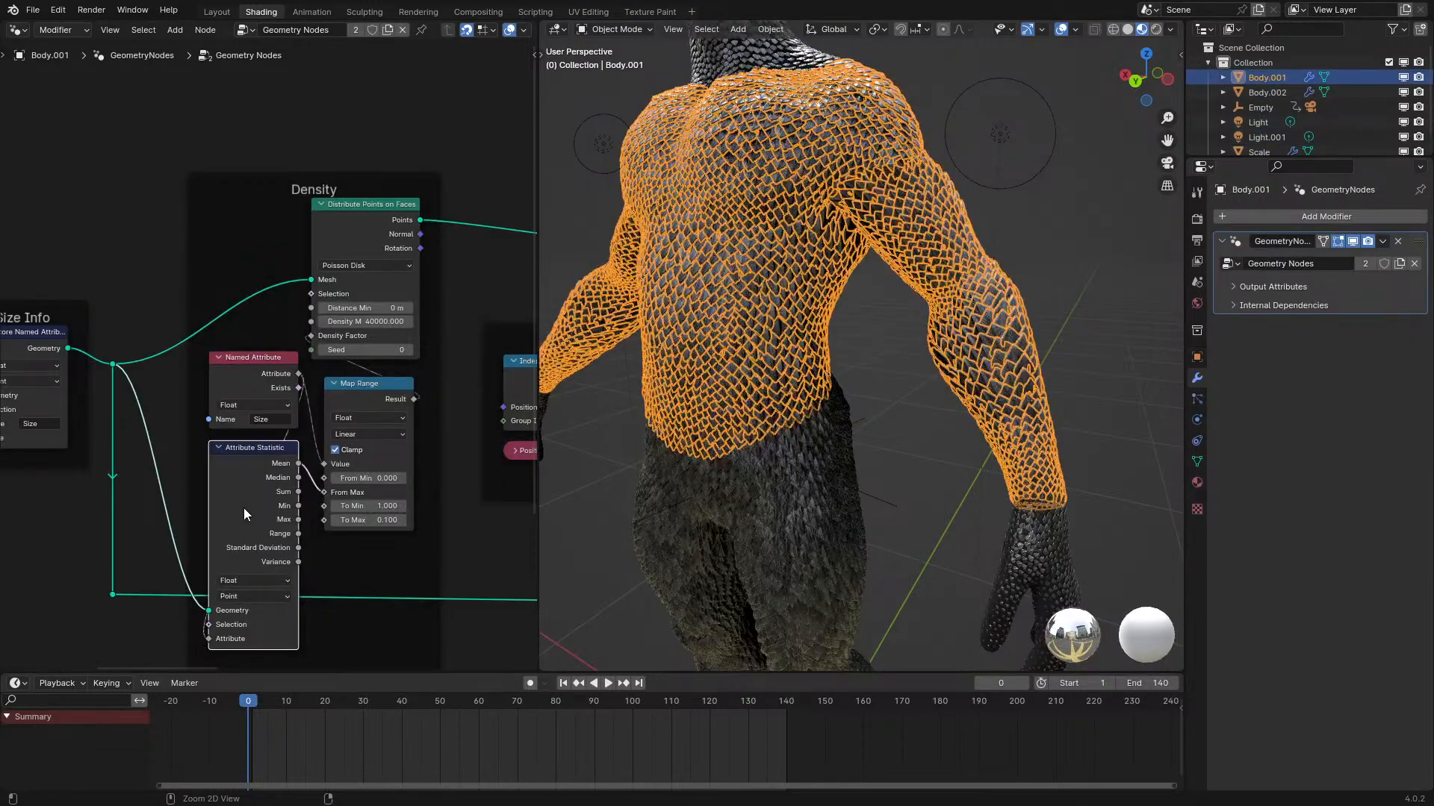
pyautogui.hotkey('ctrl', 'h')
# Deselect the body, examine the scales on the torso, arm and hand, and review the Density node group.
pyautogui.scroll(-1, 300, 533)
pyautogui.moveTo(300, 533); pyautogui.dragTo(128, 495, button='middle')
pyautogui.click(934, 426)
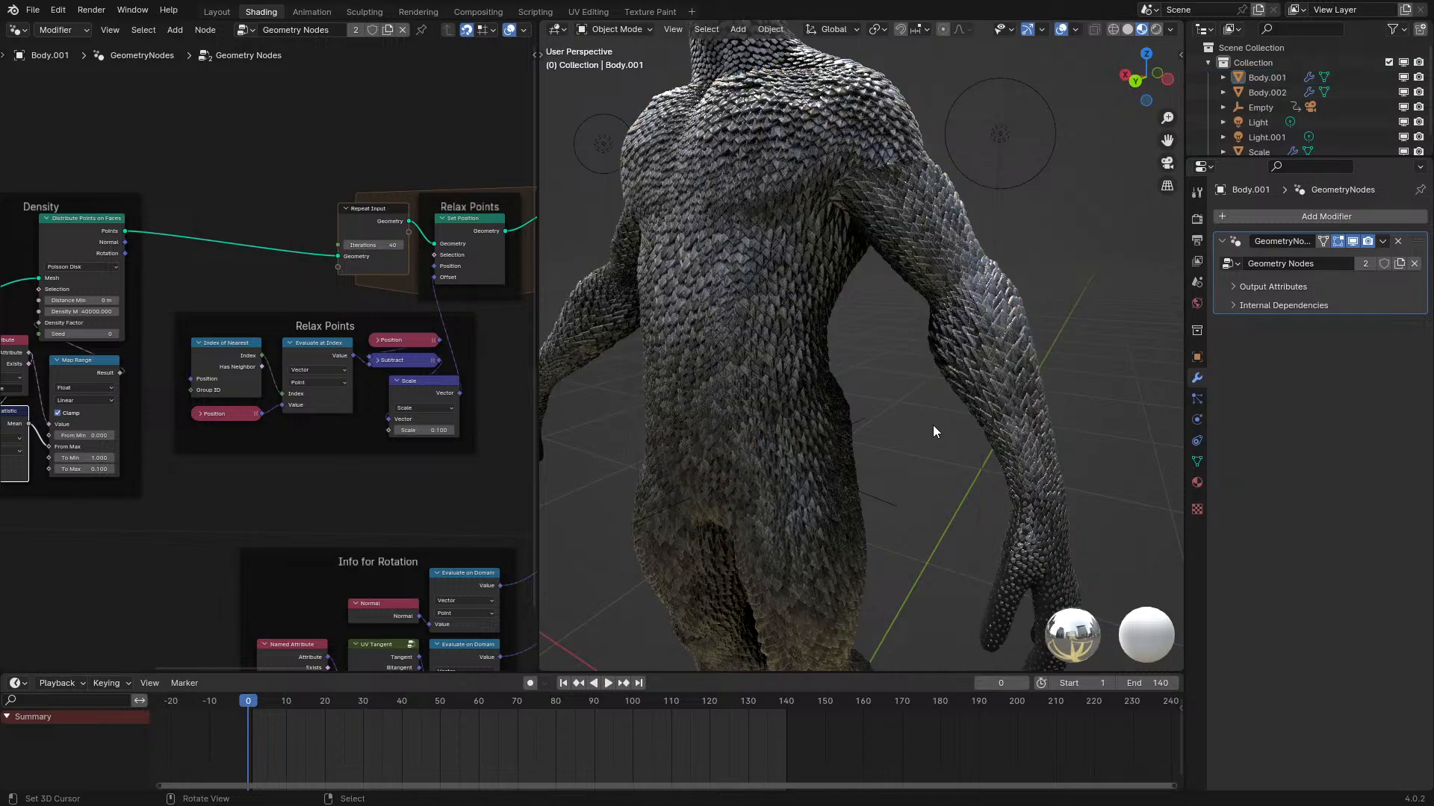
pyautogui.moveTo(933, 424); pyautogui.dragTo(902, 410, button='middle')
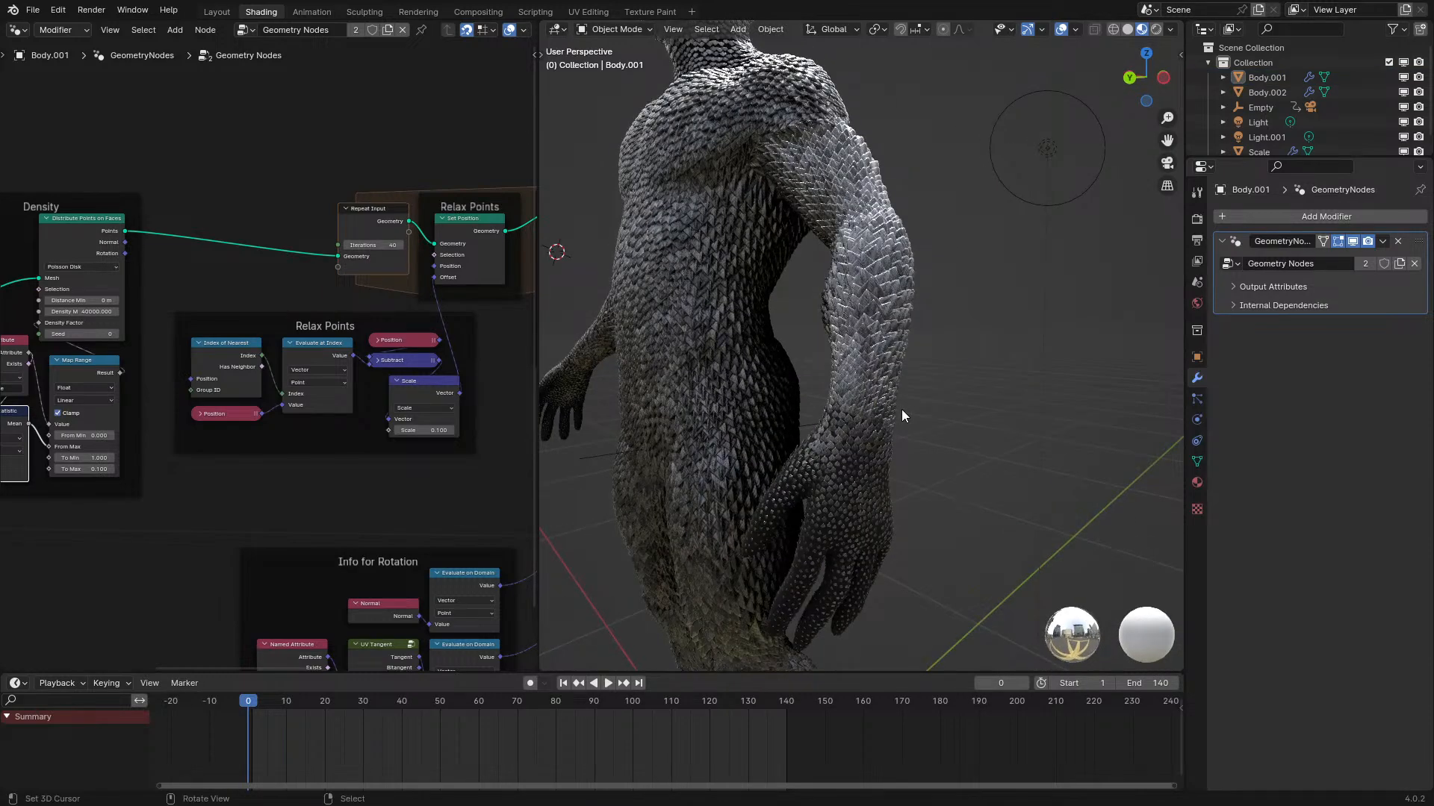
pyautogui.moveTo(795, 415)
pyautogui.mouseDown(button='middle')
pyautogui.moveTo(849, 392)
pyautogui.moveTo(835, 431)
pyautogui.moveTo(777, 427)
pyautogui.mouseUp(button='middle')
pyautogui.moveTo(188, 430); pyautogui.dragTo(305, 433, button='middle')
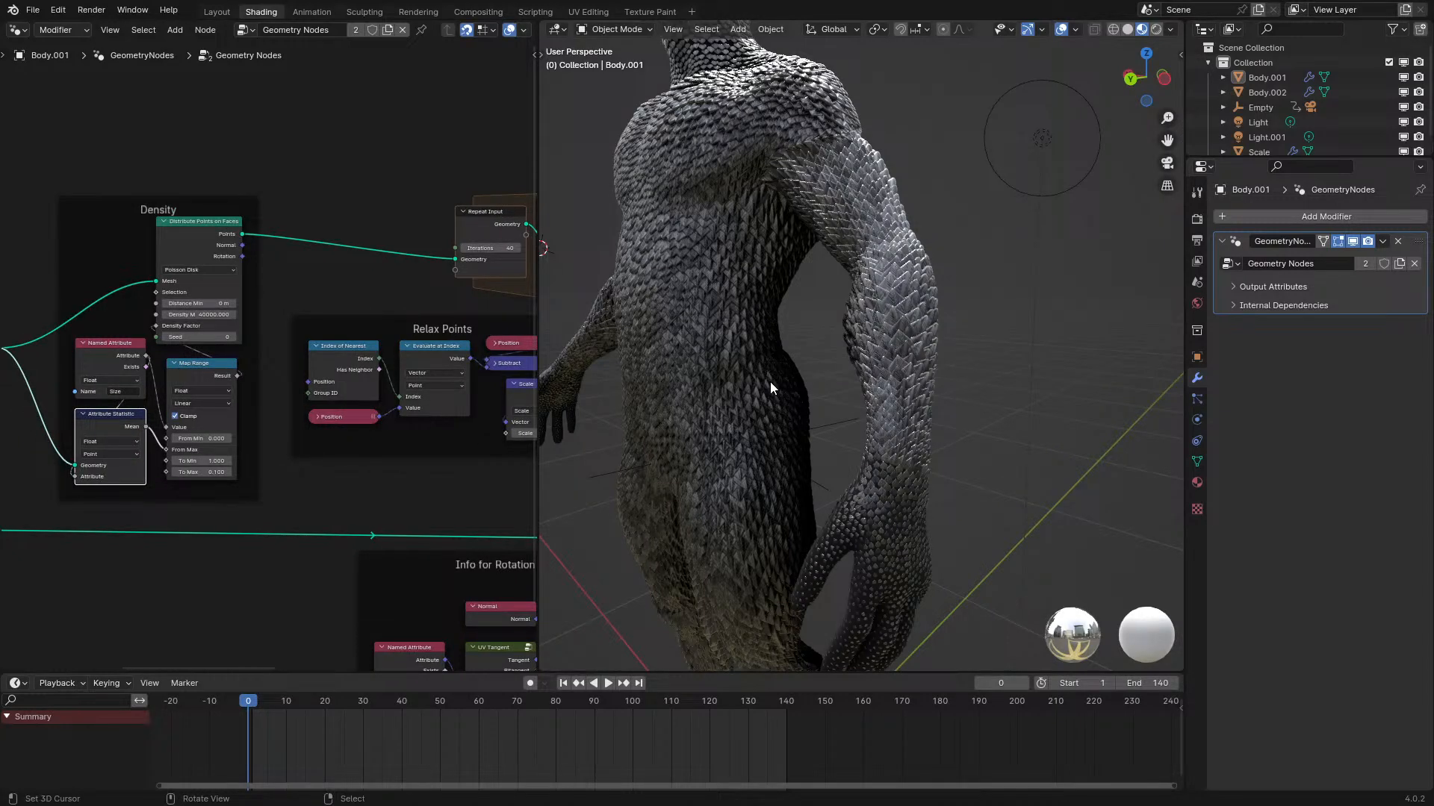
pyautogui.moveTo(332, 392); pyautogui.dragTo(487, 375, button='middle')
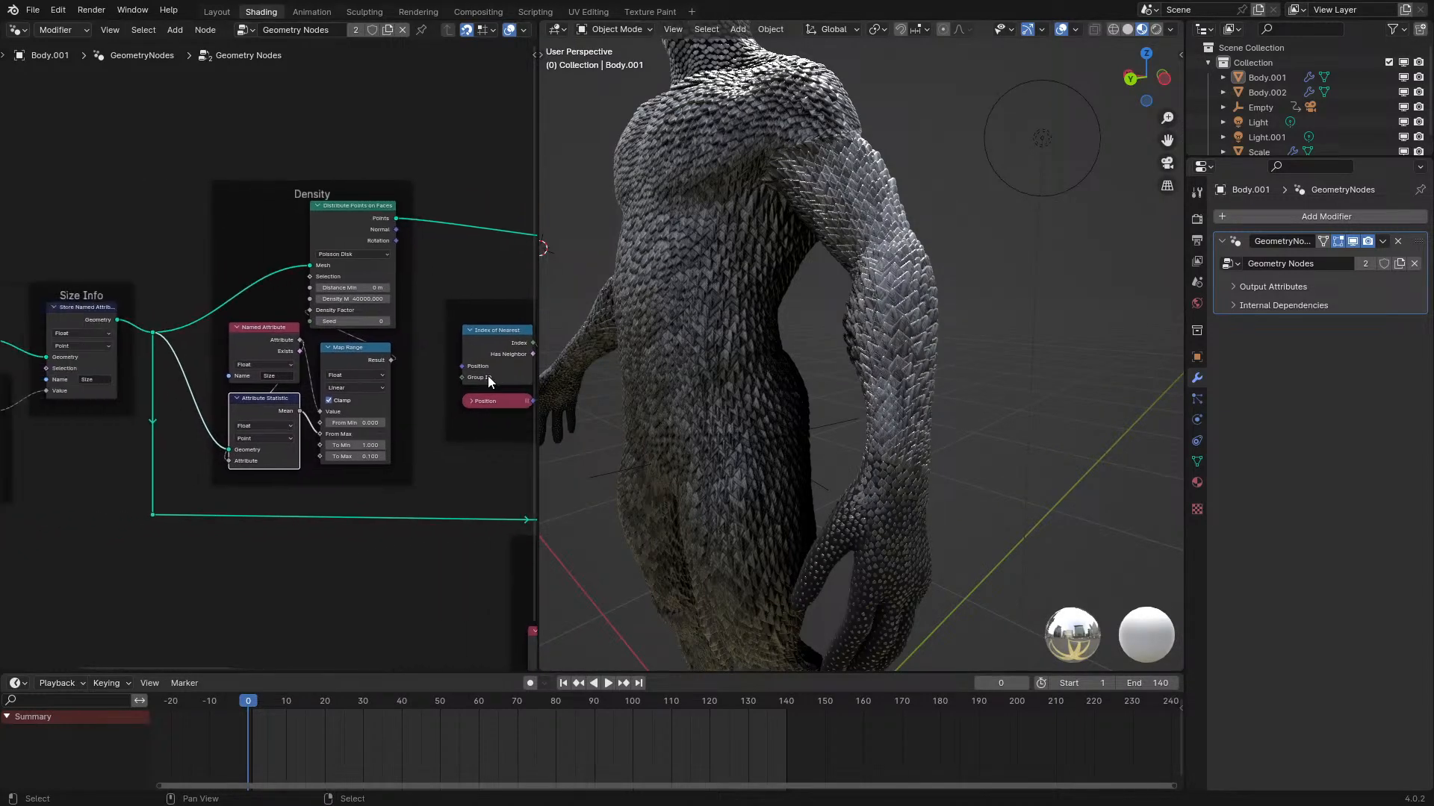
pyautogui.scroll(3, 362, 424)
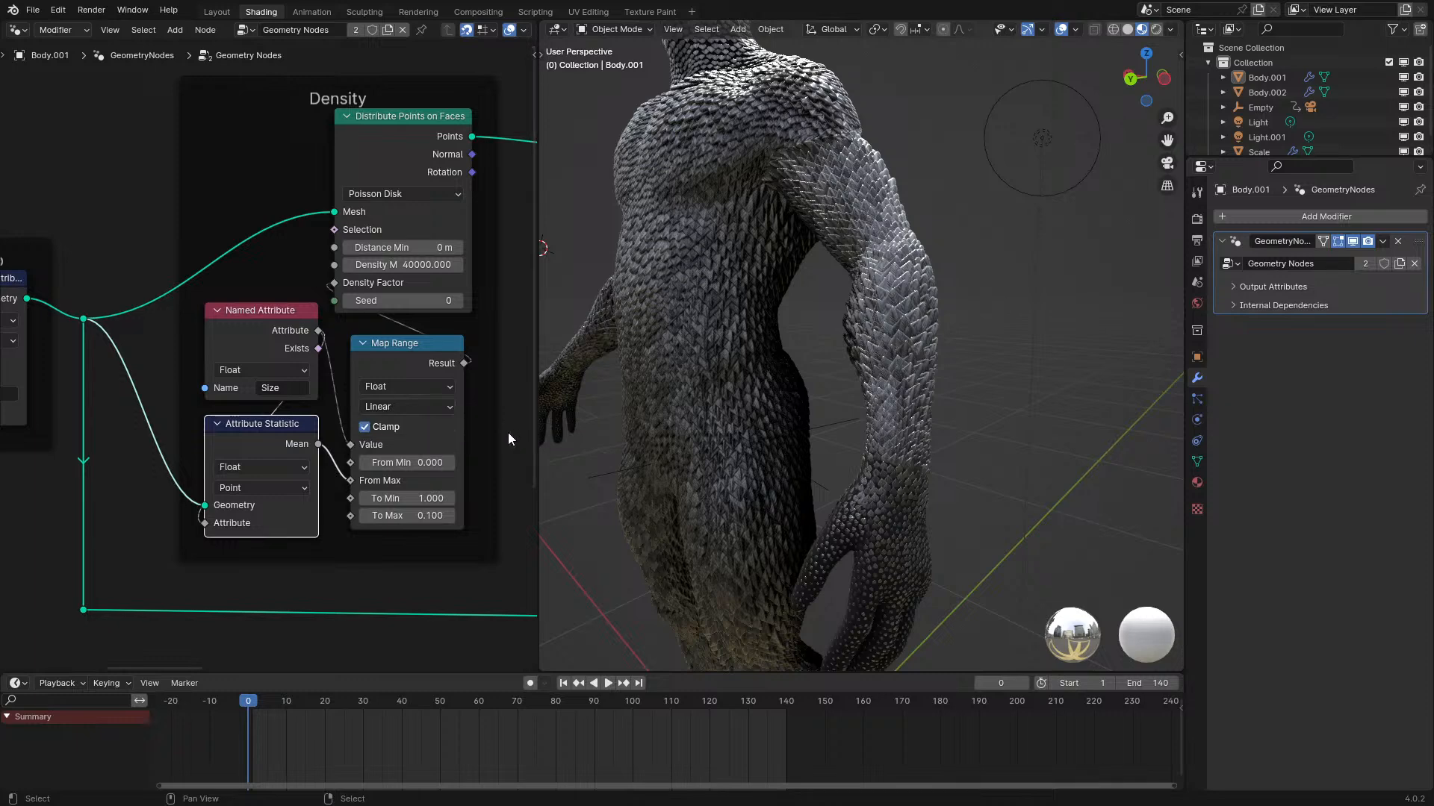
# Reveal the Attribute Statistic node's outputs, connect Min to the Map Range node's From Max, and inspect the scales on the body.
pyautogui.hotkey('ctrl', 'h')
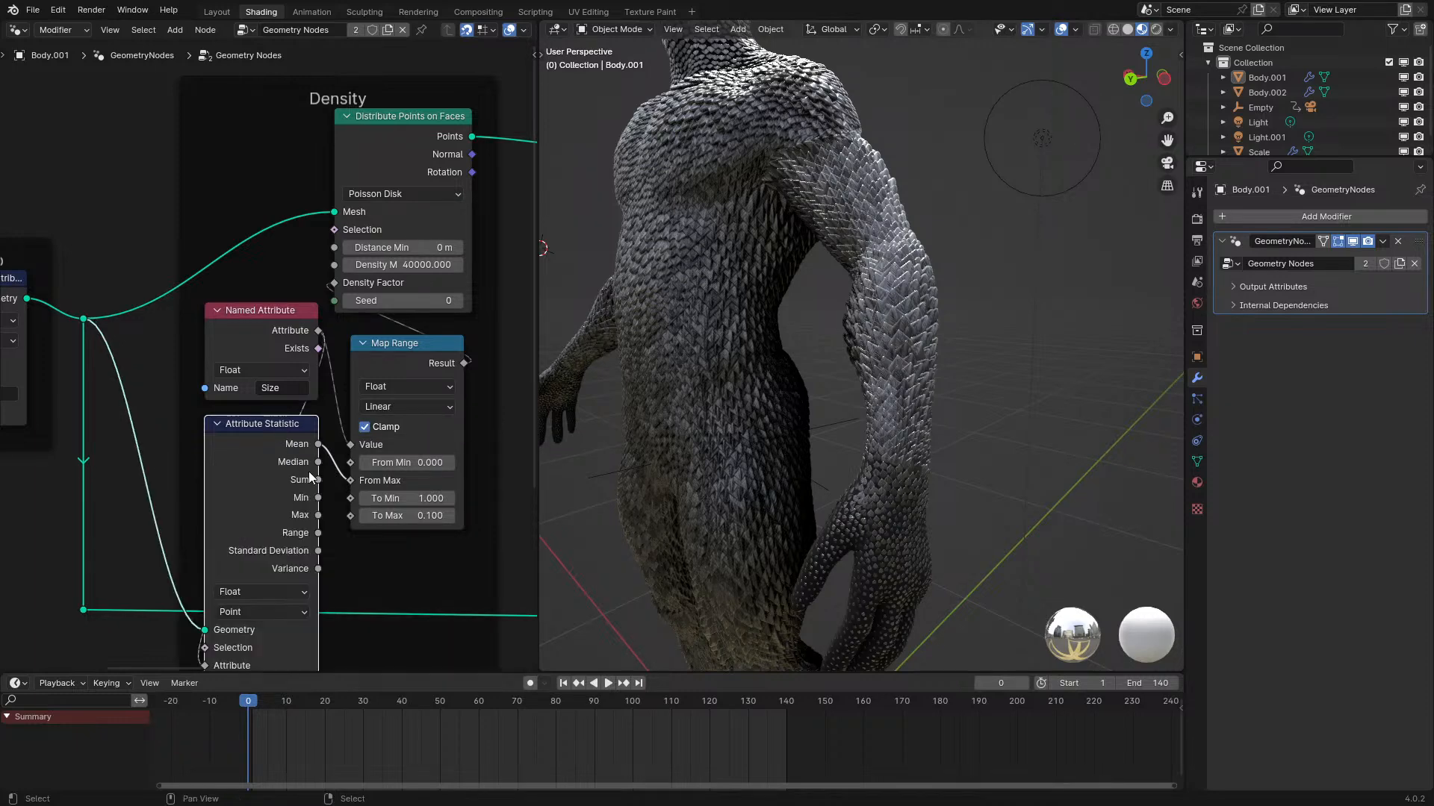
pyautogui.moveTo(315, 499); pyautogui.dragTo(350, 480)
pyautogui.moveTo(717, 424); pyautogui.dragTo(634, 414, button='middle')
pyautogui.scroll(2, 663, 402)
pyautogui.scroll(5, 629, 378)
pyautogui.scroll(-8, 630, 378)
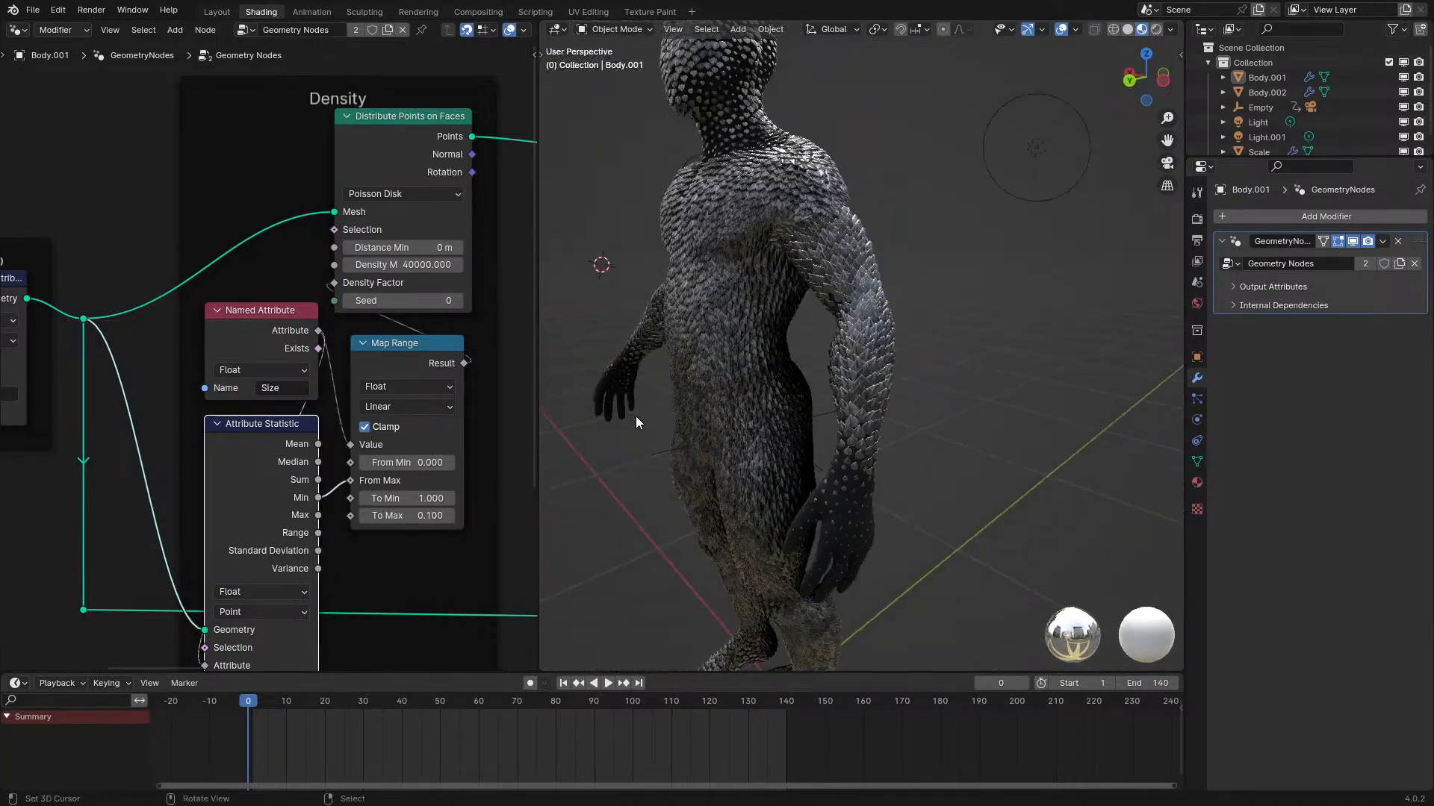
pyautogui.scroll(3, 637, 418)
# Set the Distribute Points on Faces Density Max to 20000 and view the full body.
pyautogui.click(384, 265)
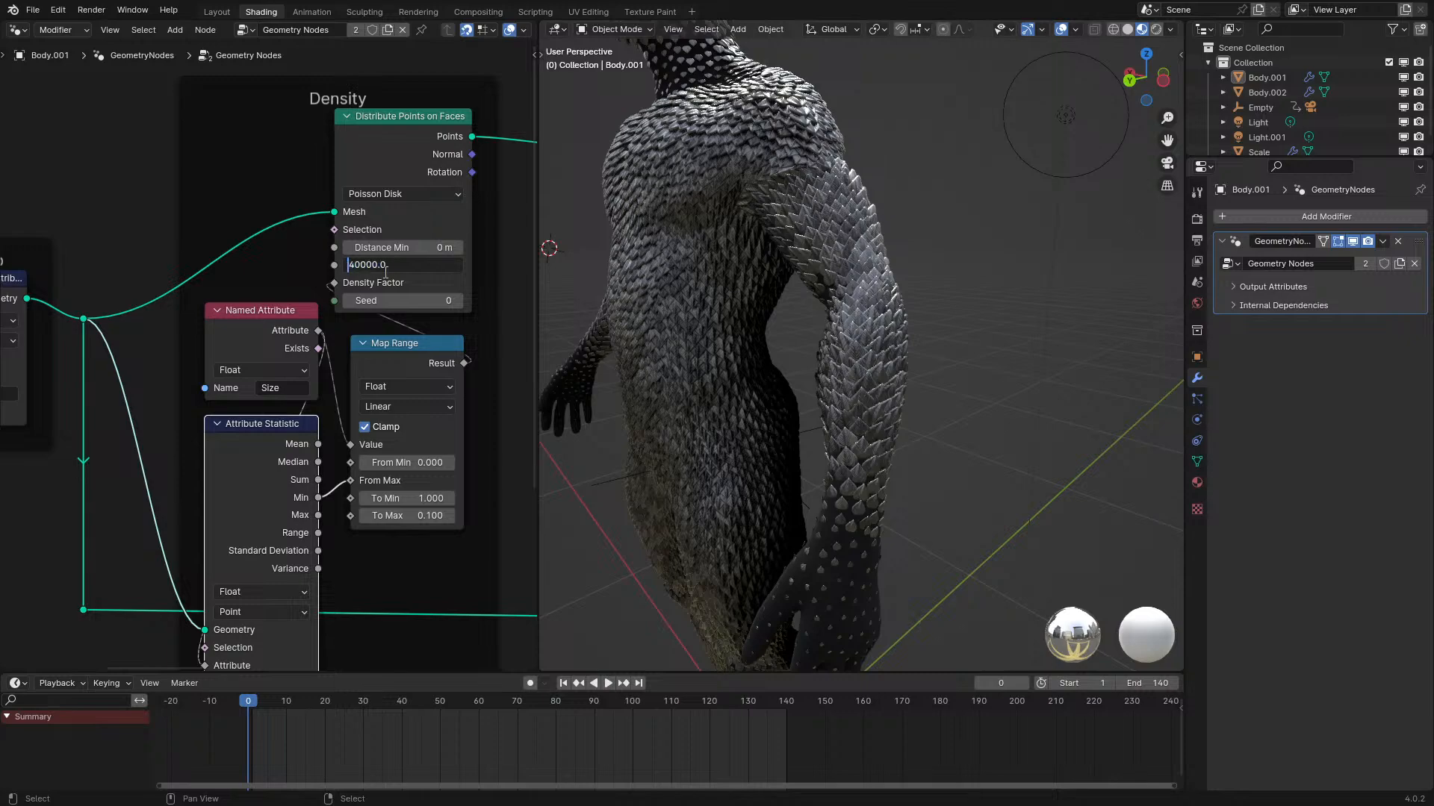
pyautogui.write('20000')
pyautogui.scroll(-2, 877, 145)
pyautogui.press('Return')
pyautogui.moveTo(876, 144); pyautogui.dragTo(906, 198, button='middle')
# Undo the Density Max, Min link and revealed-socket changes, and inspect the scales on the head and chest.
pyautogui.hotkey('ctrl', 'z')
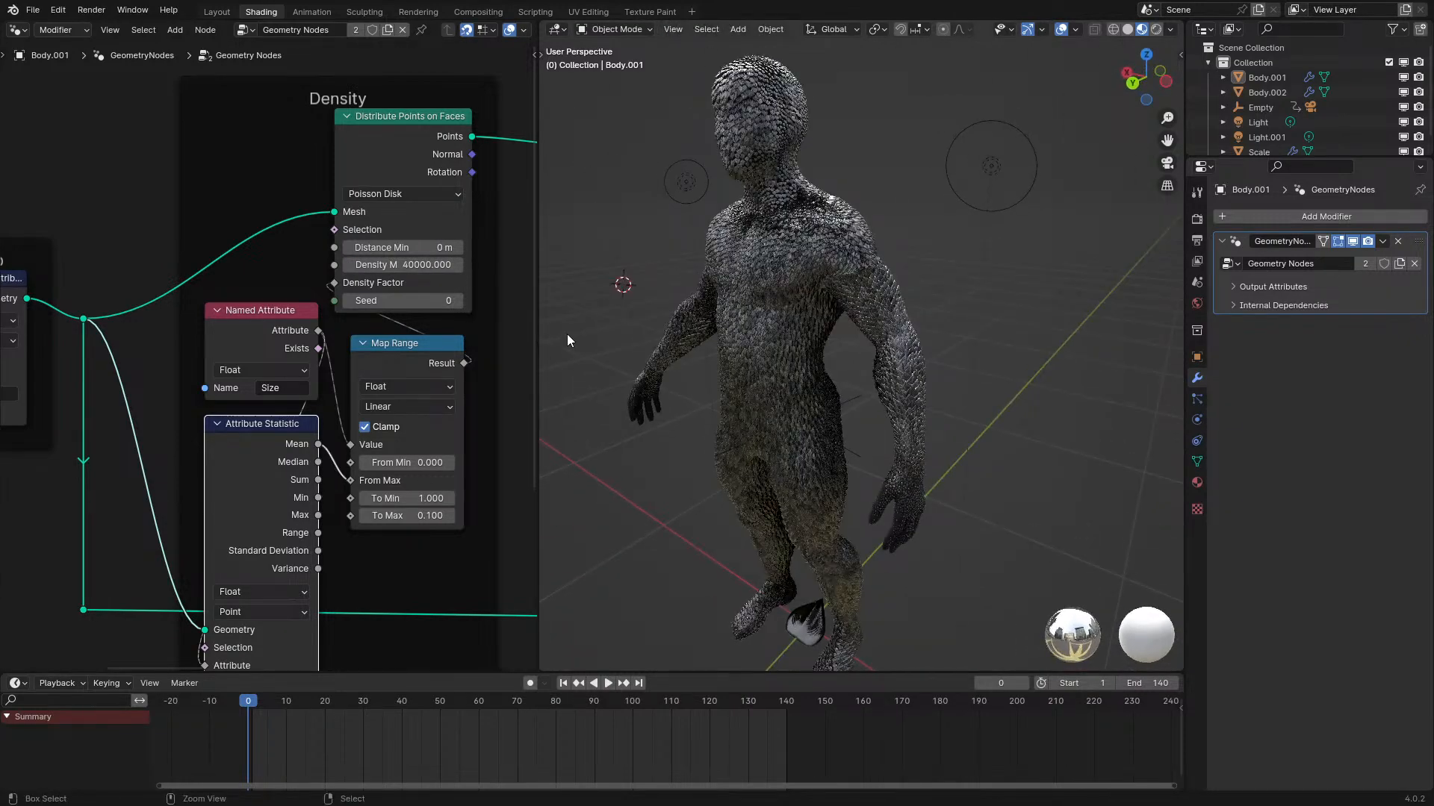
pyautogui.hotkey('ctrl', 'z')
pyautogui.moveTo(559, 339); pyautogui.dragTo(840, 212, button='middle')
pyautogui.scroll(5, 884, 384)
pyautogui.moveTo(884, 384); pyautogui.dragTo(858, 382, button='middle')
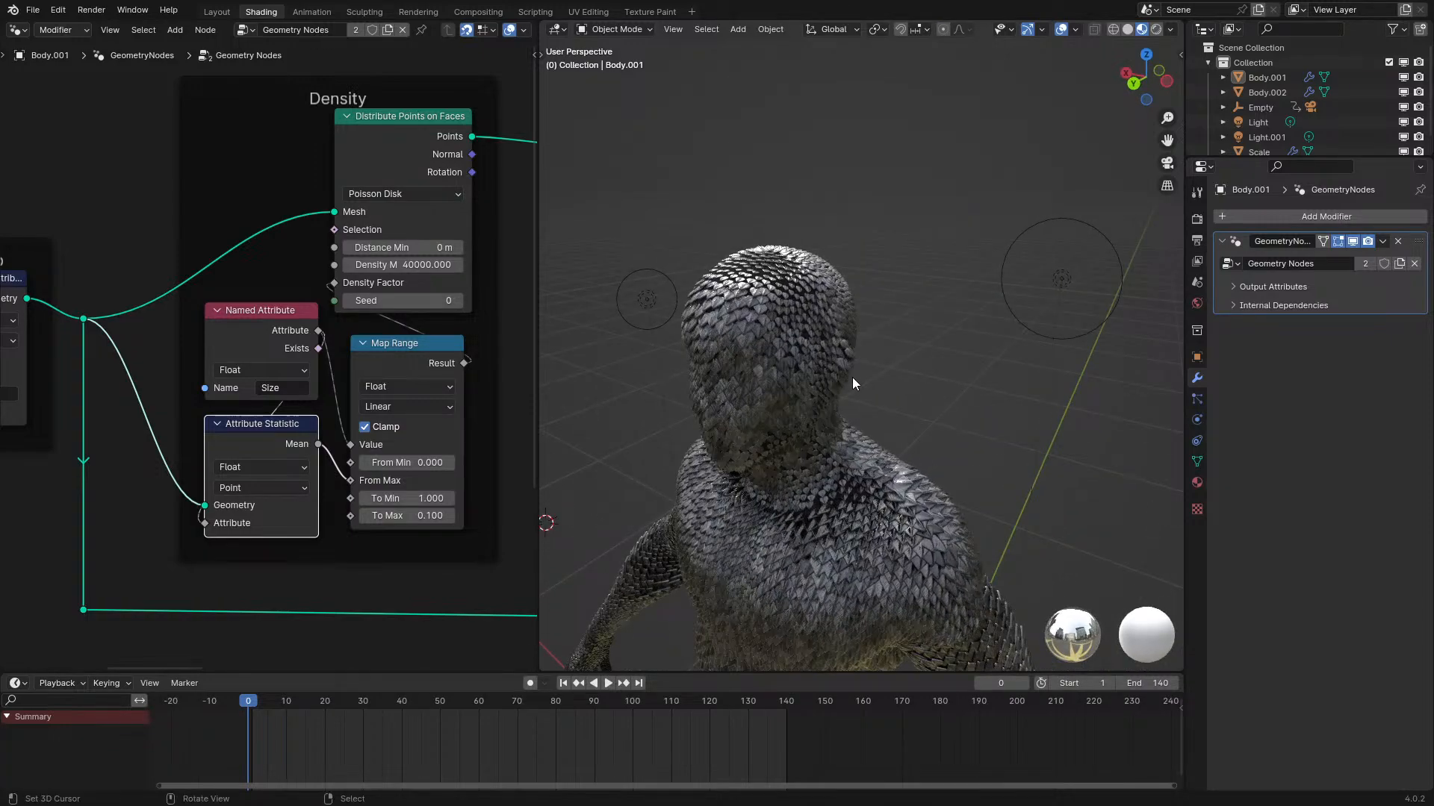
pyautogui.moveTo(853, 378); pyautogui.dragTo(915, 296, button='middle')
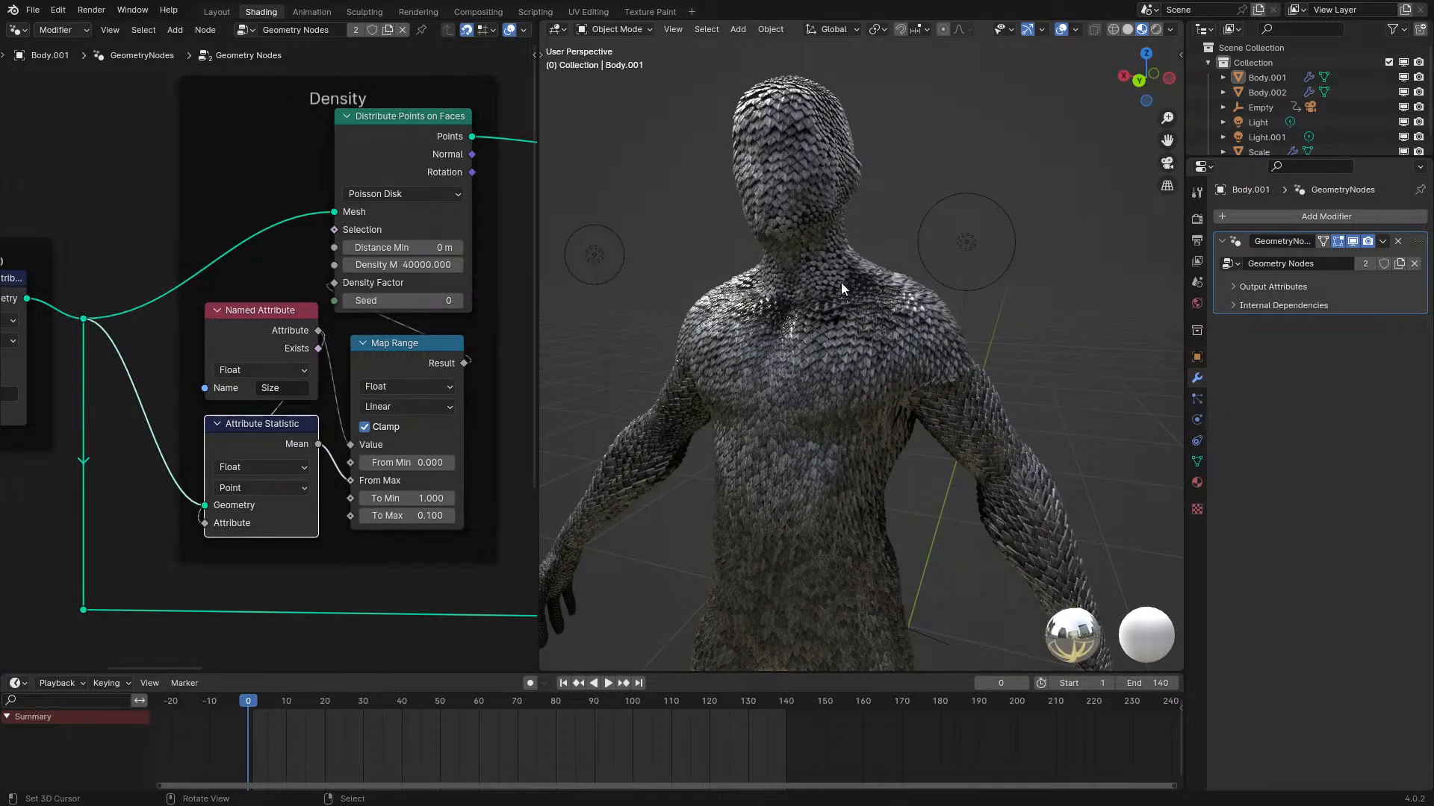
# Hide Body.002 in the viewport, select the Body.001 torso, and bring its Instance nodes into view.
pyautogui.click(826, 258)
pyautogui.click(1404, 92)
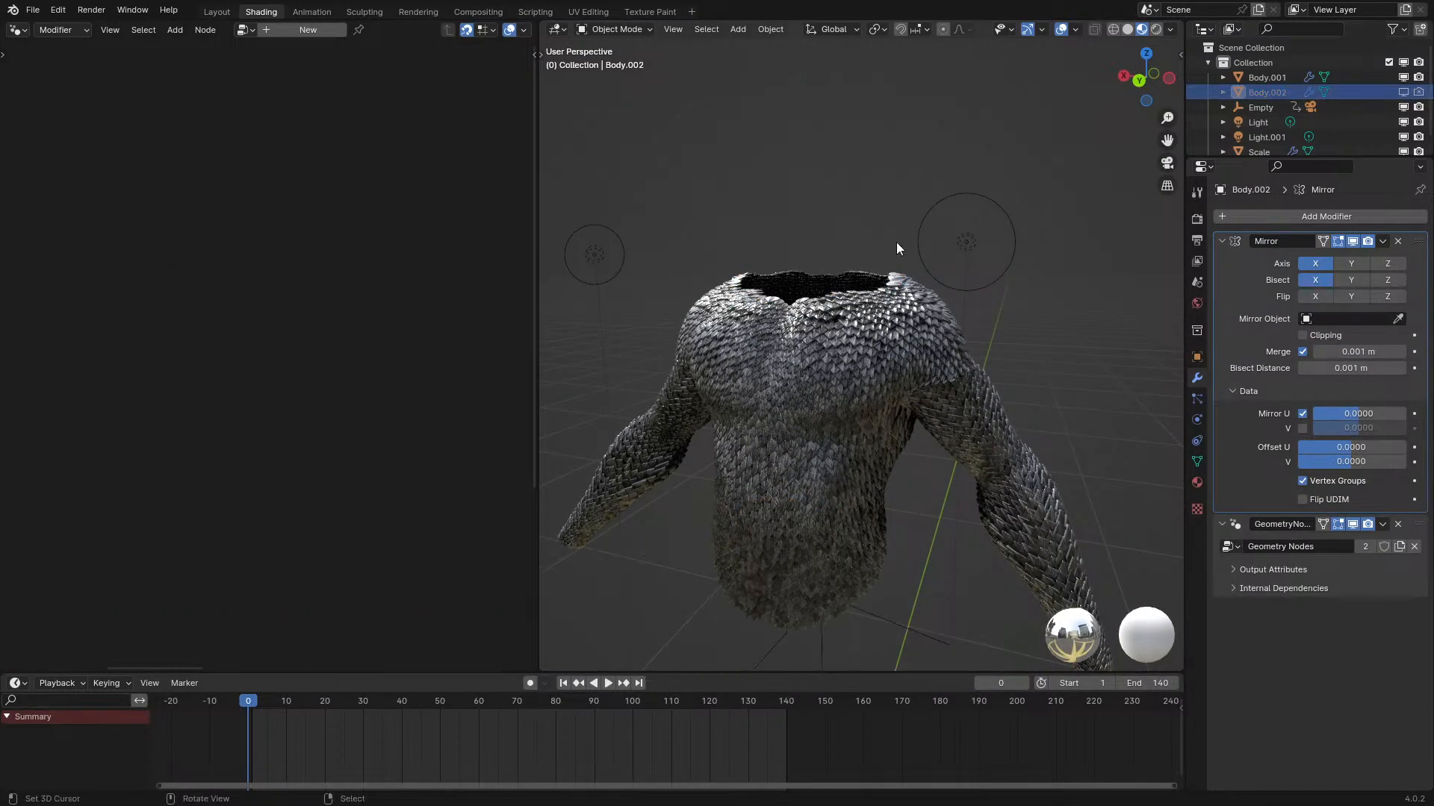
pyautogui.click(807, 317)
pyautogui.scroll(-3, 505, 319)
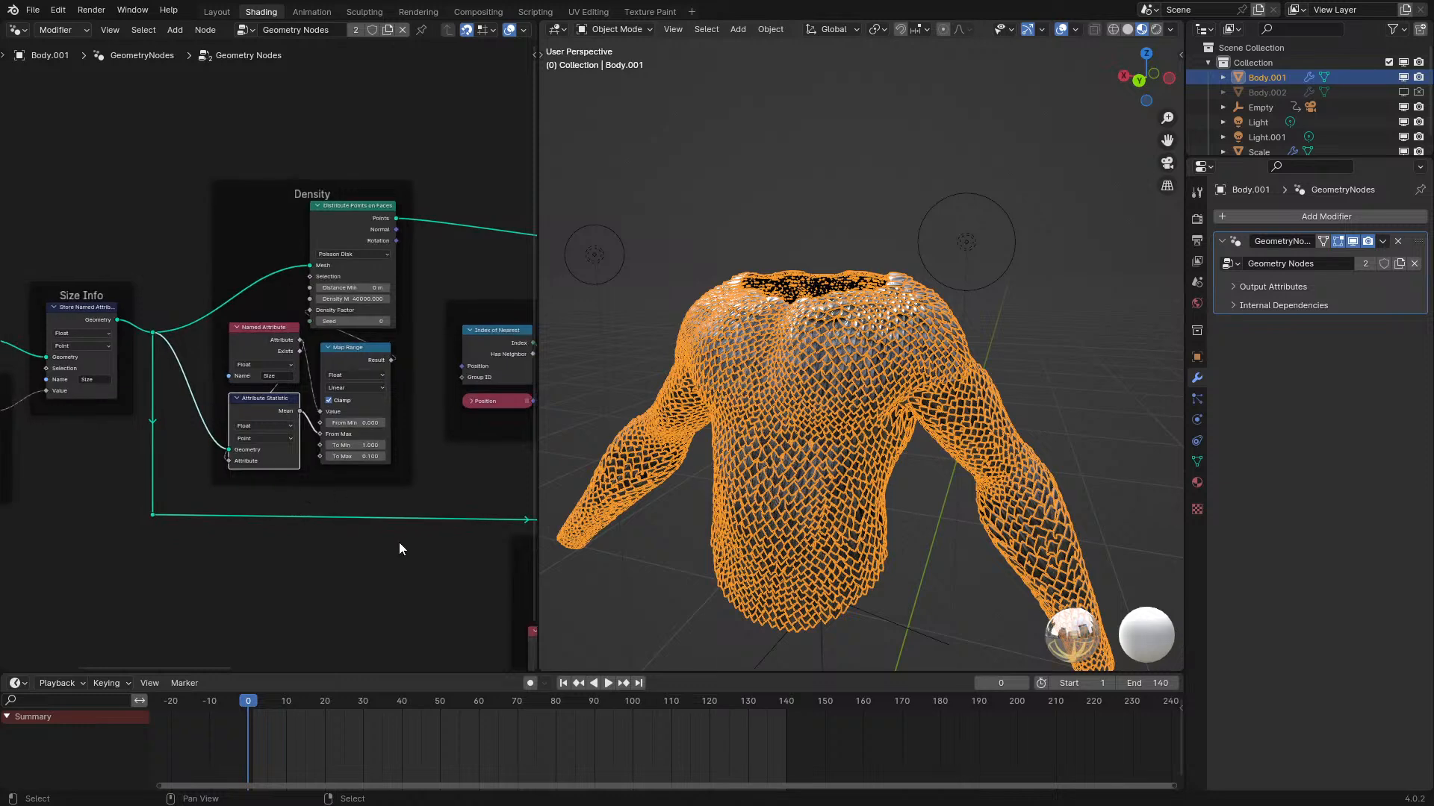
pyautogui.moveTo(418, 535); pyautogui.dragTo(92, 510, button='middle')
pyautogui.moveTo(321, 468); pyautogui.dragTo(180, 445, button='middle')
pyautogui.scroll(1, 180, 446)
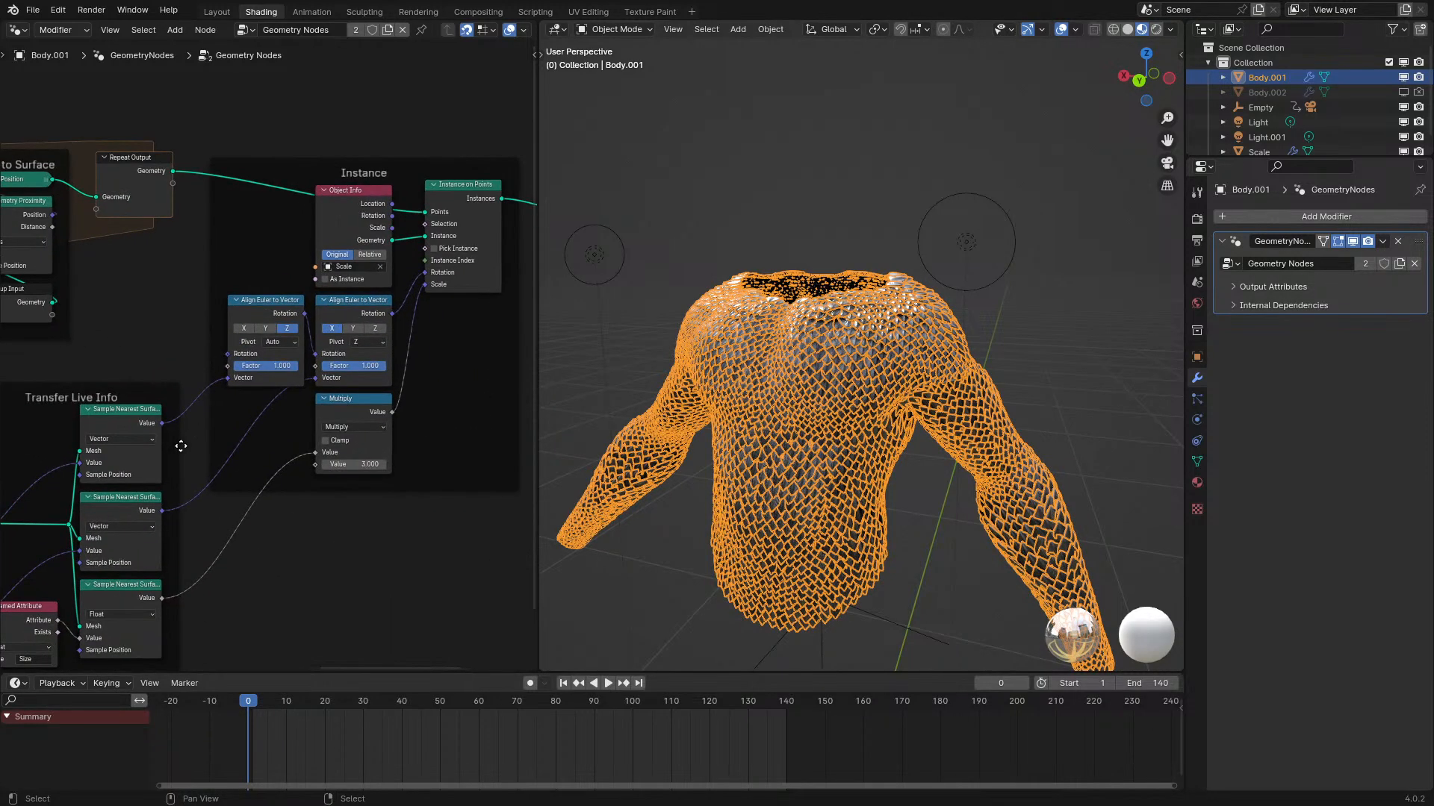
# Deselect the torso, view it through the scene camera, and examine its scales from several angles and up close at the shoulder.
pyautogui.click(905, 183)
pyautogui.scroll(-3, 859, 226)
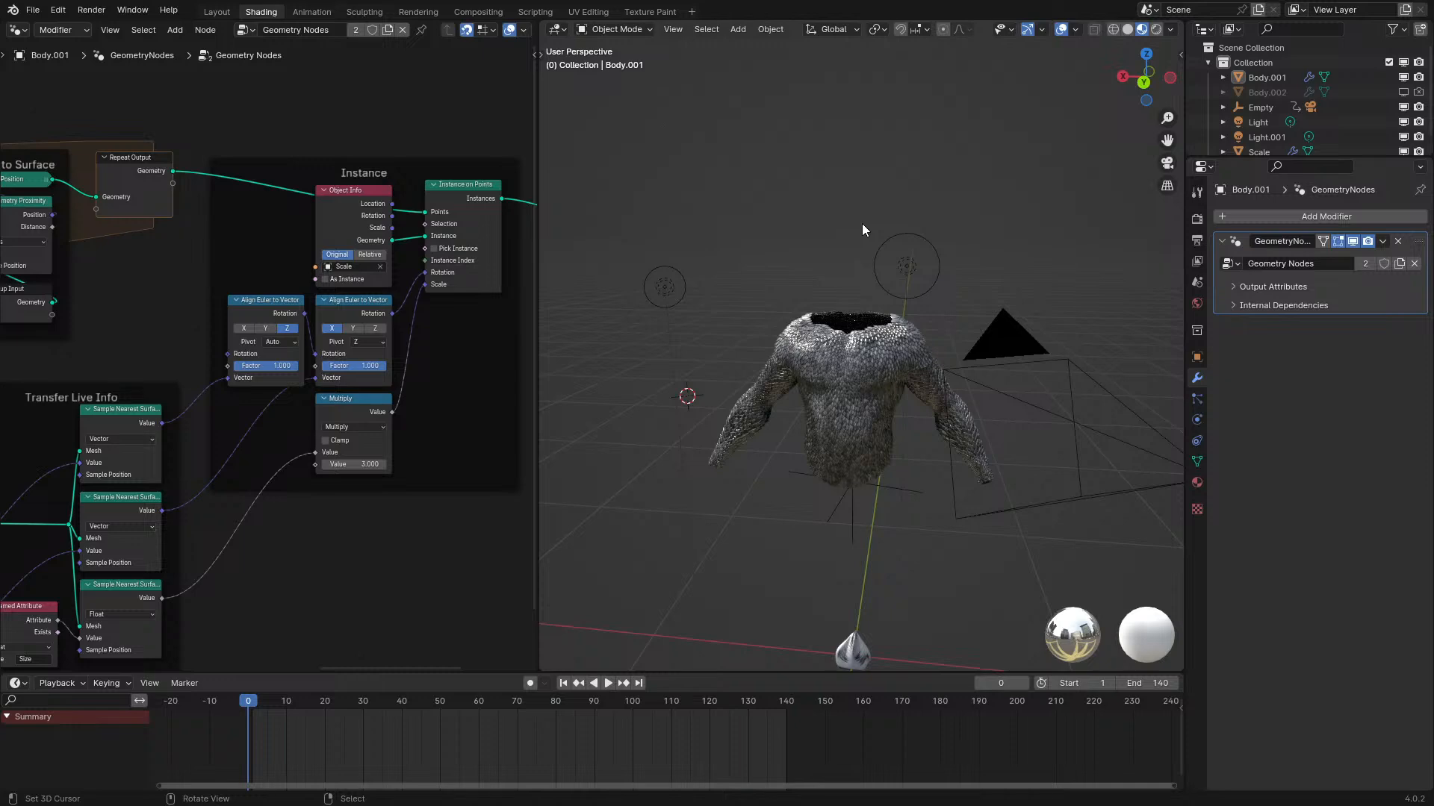
pyautogui.press('KP_0')
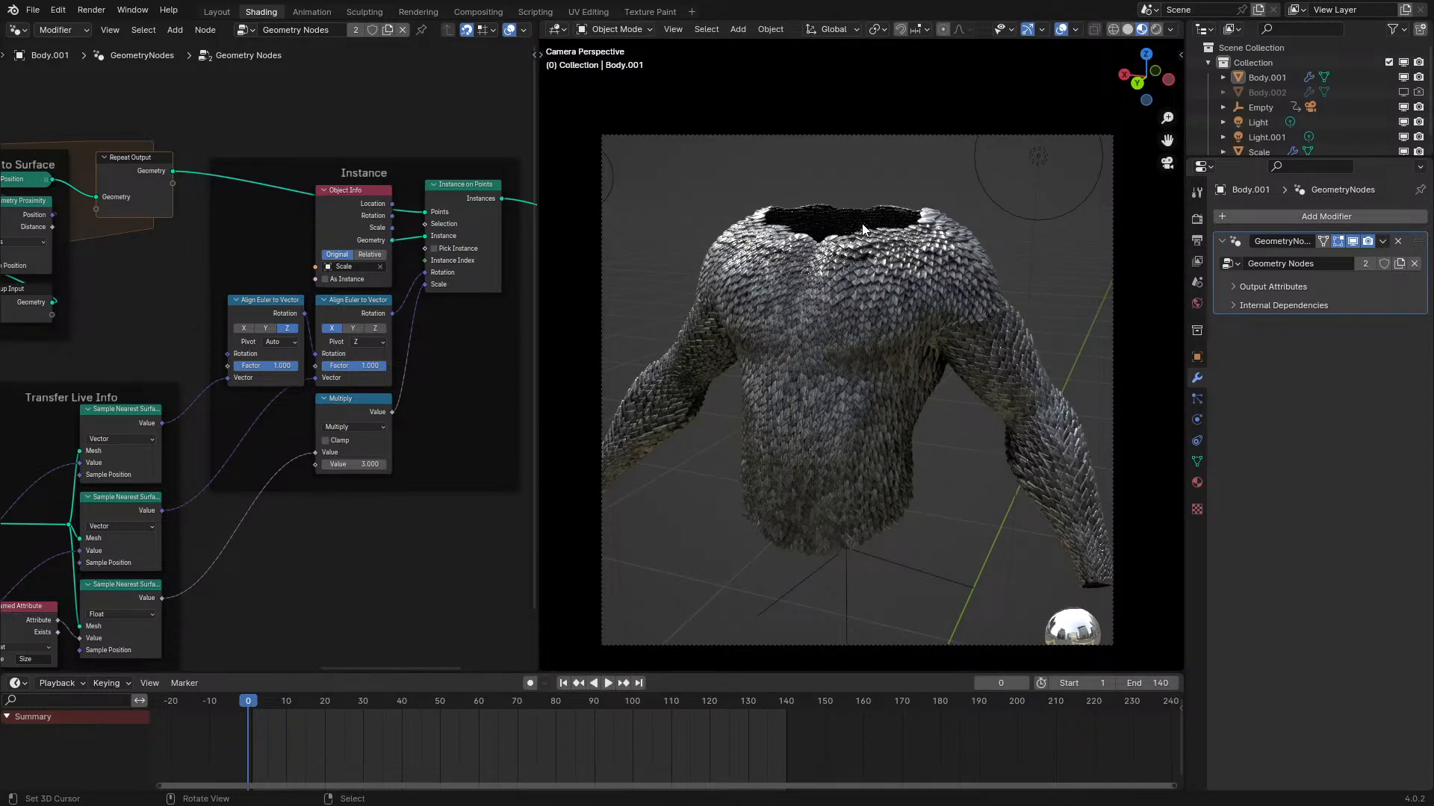
pyautogui.moveTo(861, 223); pyautogui.dragTo(895, 248, button='middle')
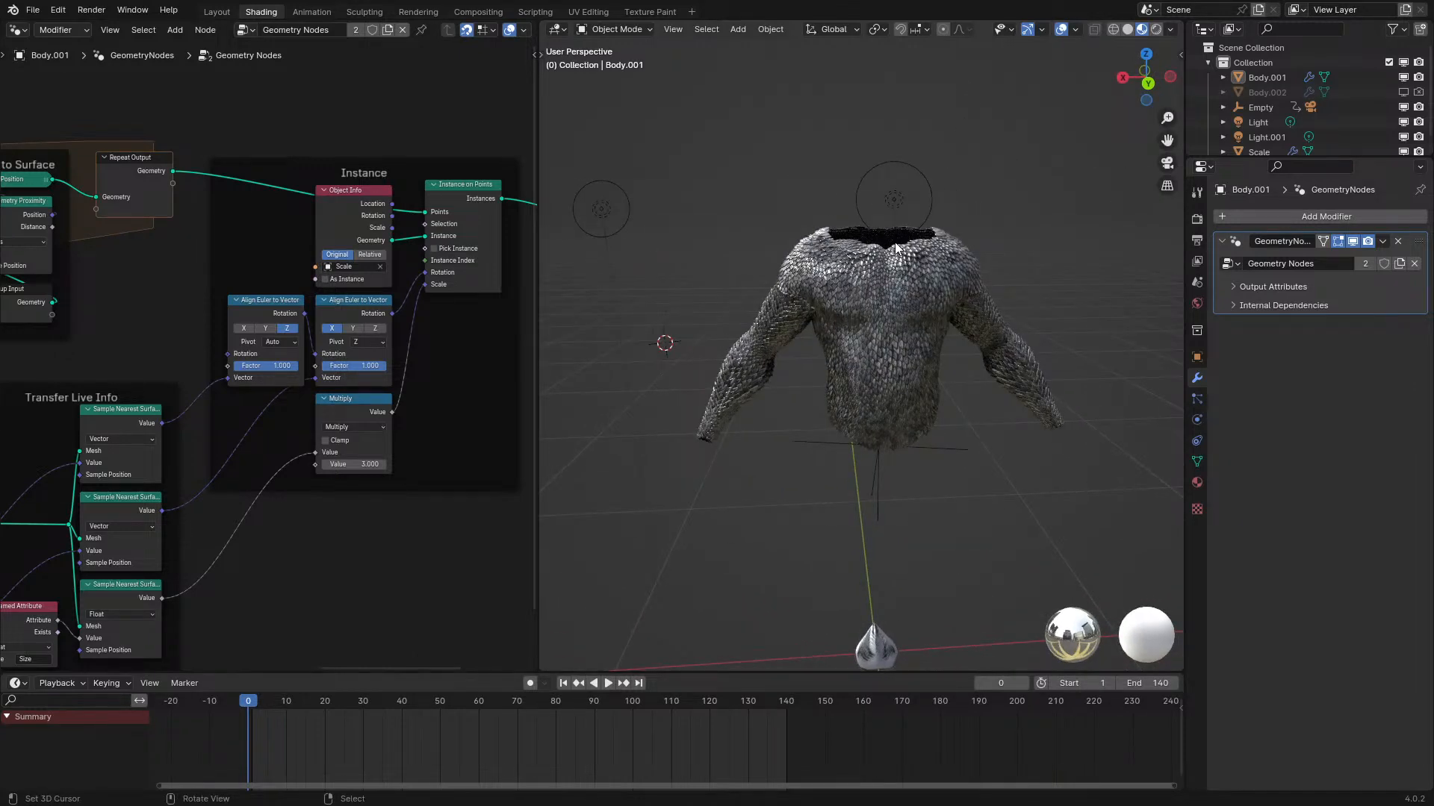
pyautogui.moveTo(895, 248); pyautogui.dragTo(788, 190, button='middle')
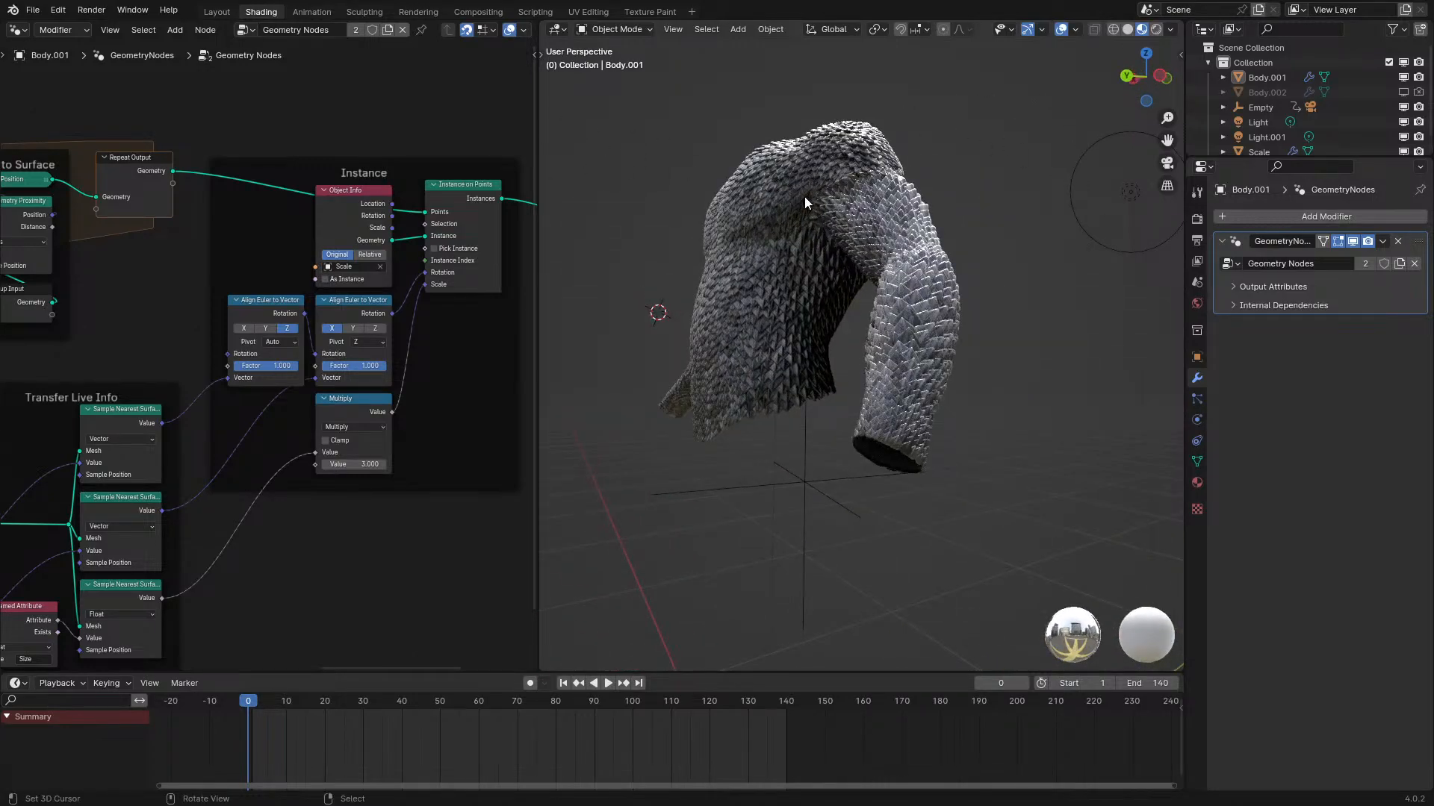
pyautogui.moveTo(796, 191); pyautogui.dragTo(859, 419, button='middle')
pyautogui.scroll(5, 853, 258)
pyautogui.scroll(-2, 897, 418)
pyautogui.scroll(2, 858, 420)
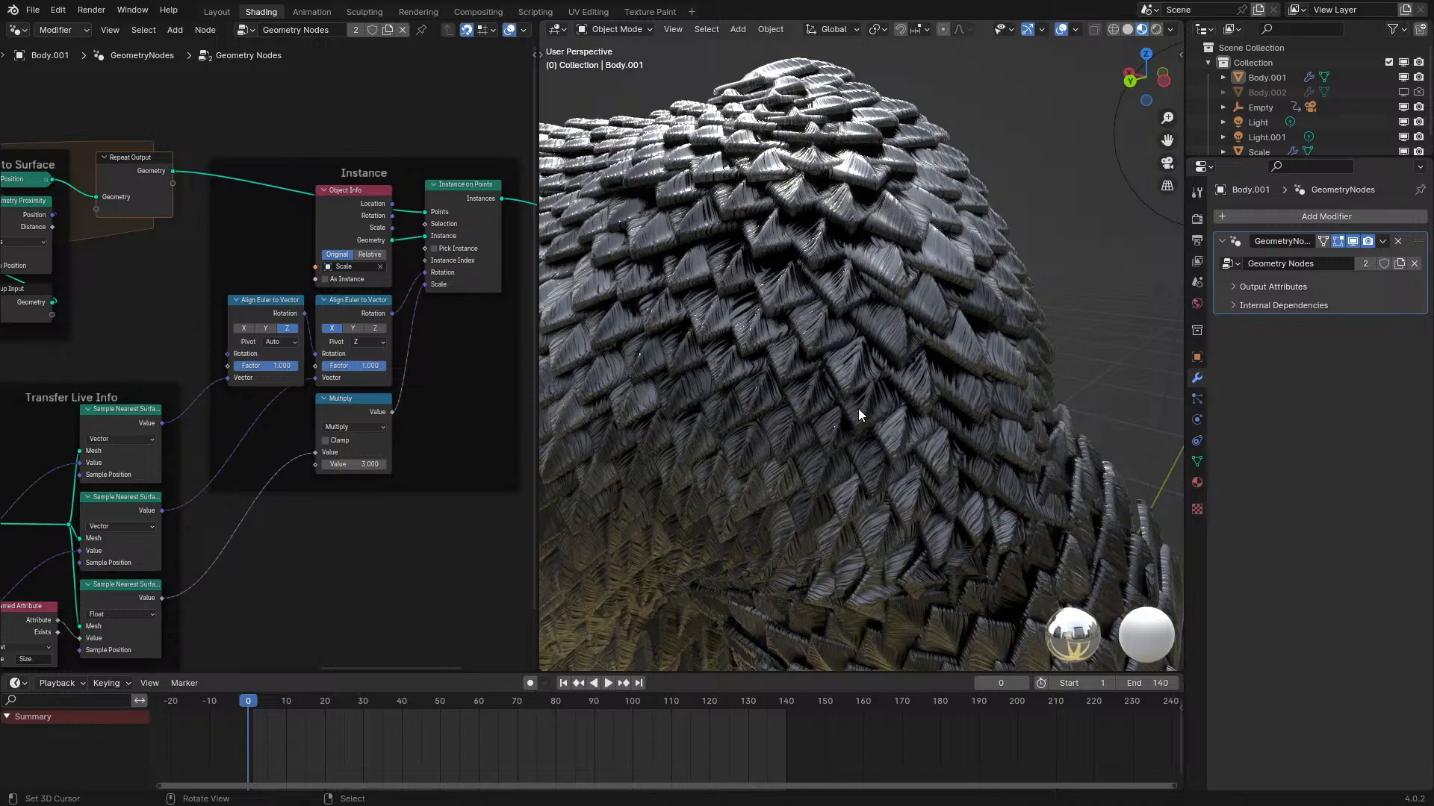
pyautogui.moveTo(858, 409); pyautogui.dragTo(908, 424, button='middle')
pyautogui.scroll(-5, 874, 379)
pyautogui.scroll(2, 907, 395)
# Choose a different HDRI for the Material Preview lighting and inspect the scales under it.
pyautogui.click(1170, 29)
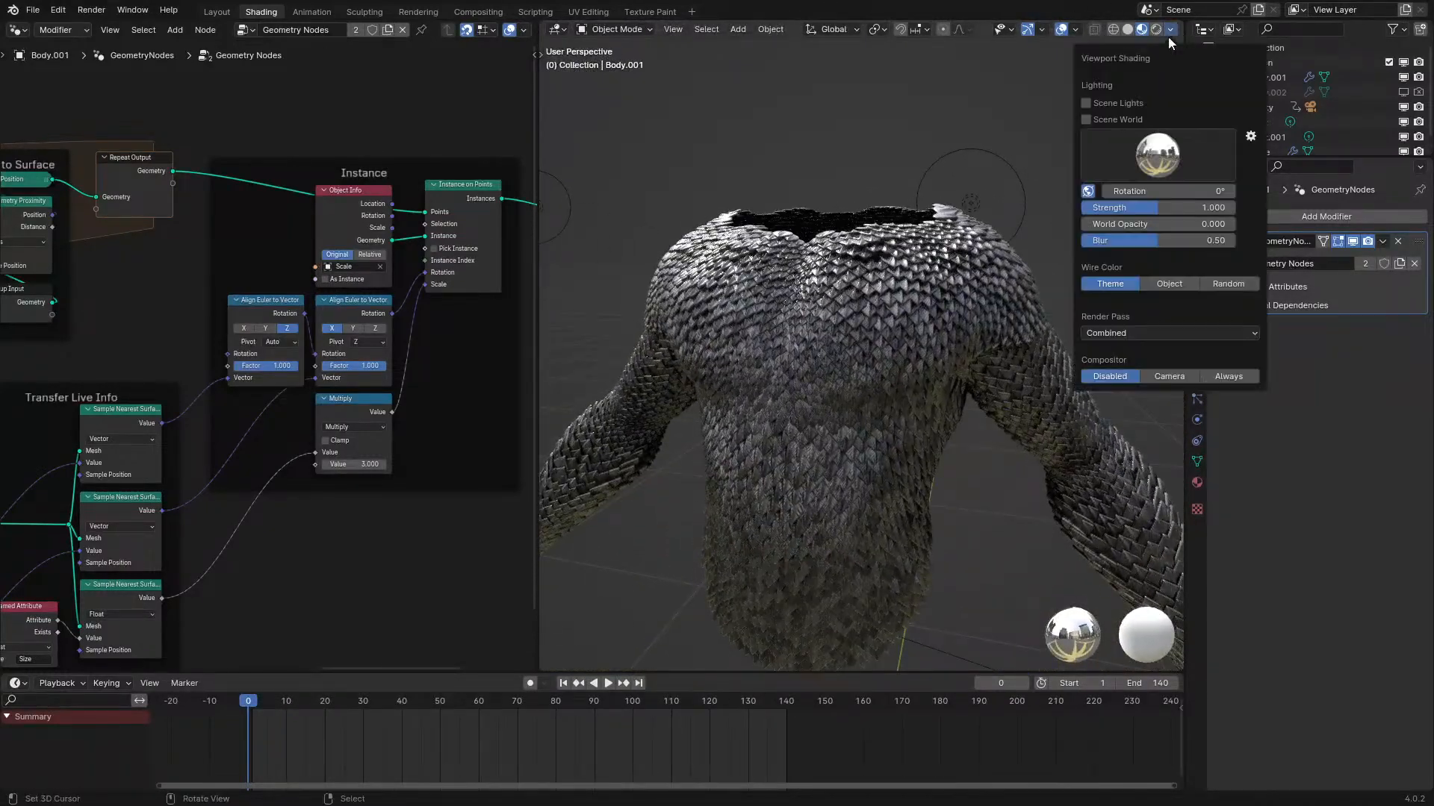
pyautogui.click(1120, 154)
pyautogui.click(984, 207)
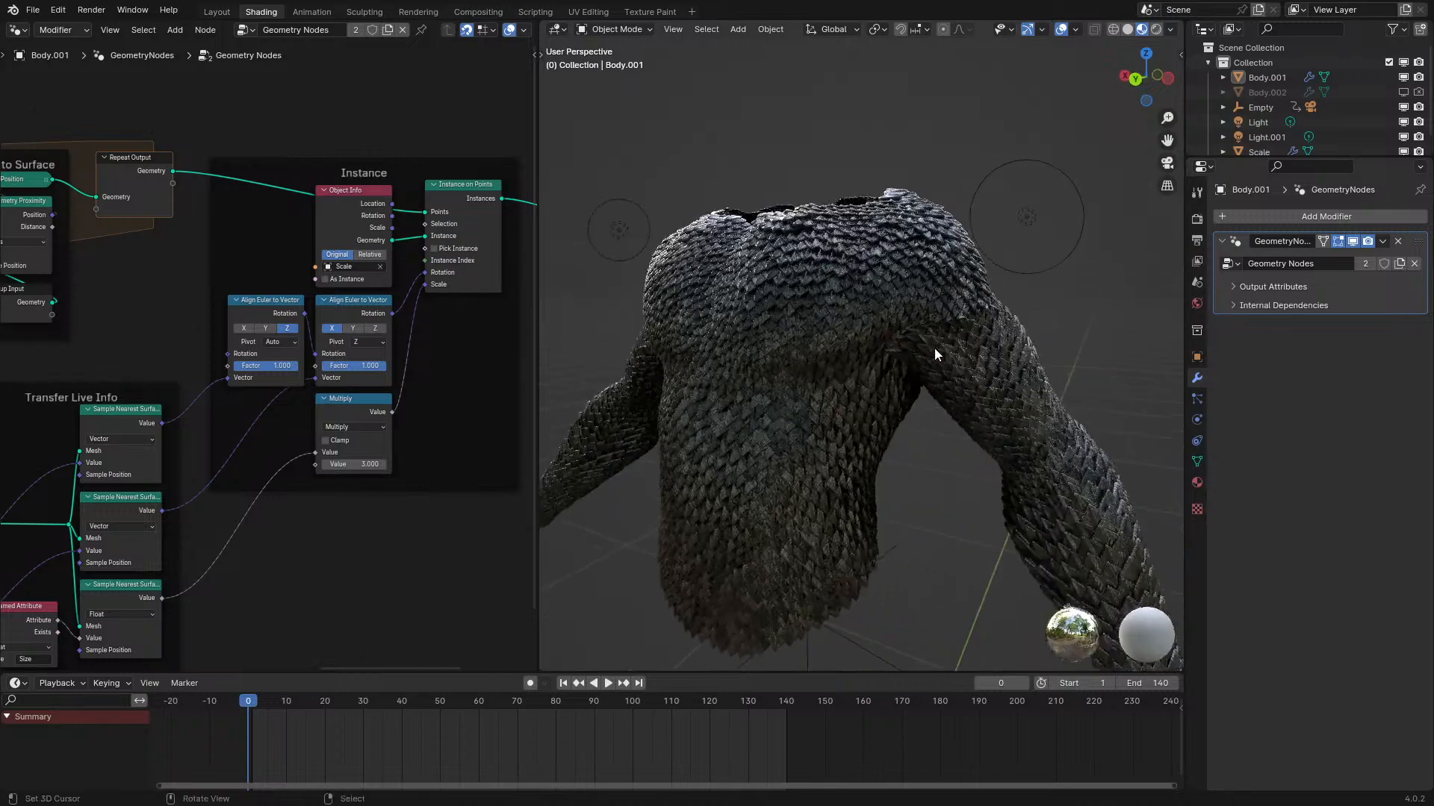
pyautogui.scroll(5, 912, 436)
pyautogui.moveTo(917, 376)
pyautogui.mouseDown(button='middle')
pyautogui.moveTo(912, 436)
pyautogui.moveTo(1132, 389)
pyautogui.moveTo(889, 369)
pyautogui.moveTo(989, 345)
pyautogui.mouseUp(button='middle')
pyautogui.scroll(-5, 890, 382)
# Switch the viewport to Solid shading, look over the torso, and change the viewport to Rendered shading.
pyautogui.click(896, 330)
pyautogui.moveTo(975, 329); pyautogui.dragTo(975, 326, button='middle')
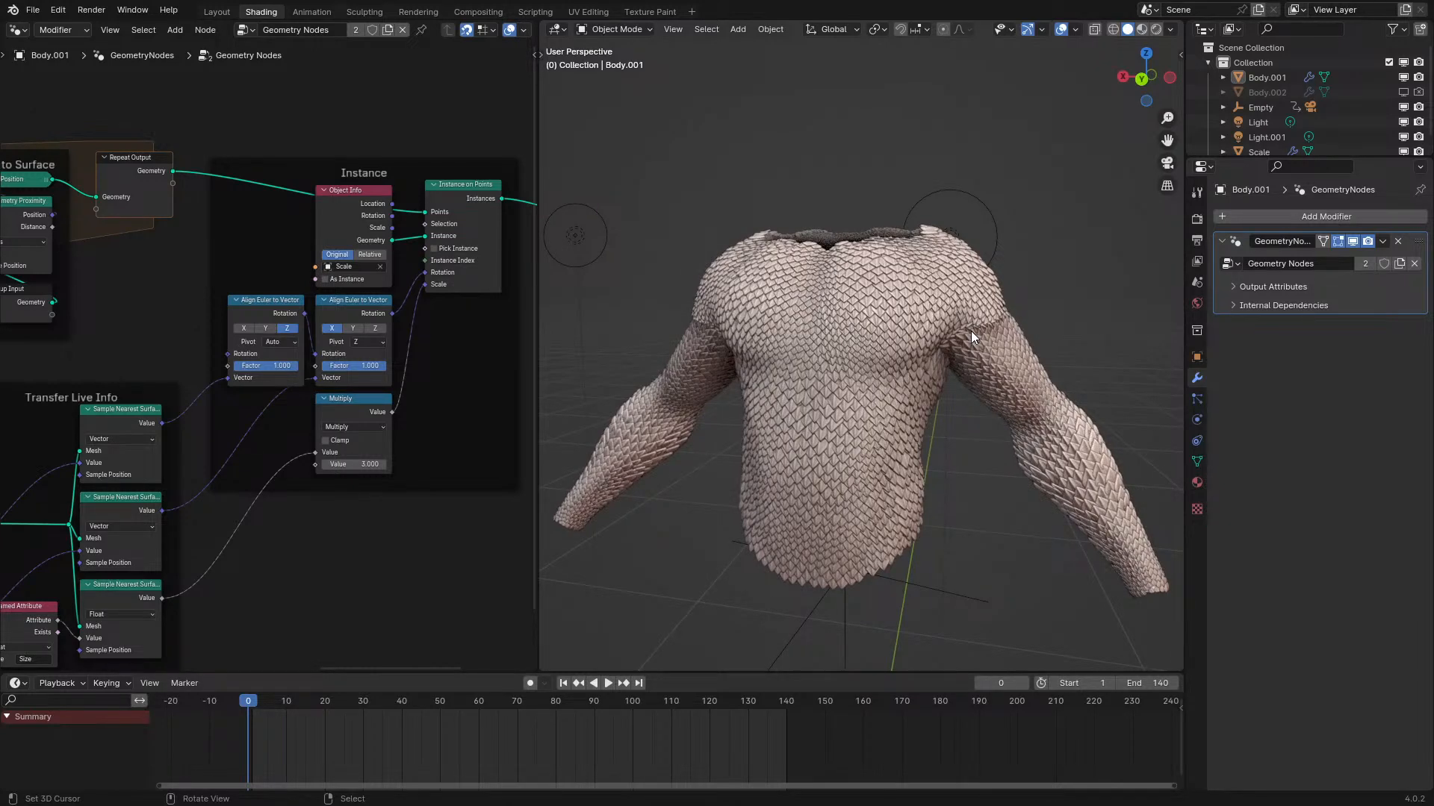
pyautogui.press('z')
pyautogui.click(923, 294)
pyautogui.moveTo(923, 294); pyautogui.dragTo(943, 300, button='middle')
pyautogui.press('z')
pyautogui.click(925, 106)
# Examine the rendered scales on the chest, shoulders and arms up close and from a distance.
pyautogui.moveTo(924, 122)
pyautogui.mouseDown(button='middle')
pyautogui.moveTo(858, 176)
pyautogui.moveTo(828, 165)
pyautogui.moveTo(851, 216)
pyautogui.moveTo(843, 246)
pyautogui.moveTo(922, 351)
pyautogui.mouseUp(button='middle')
pyautogui.scroll(4, 843, 263)
pyautogui.scroll(4, 762, 347)
pyautogui.moveTo(701, 336); pyautogui.dragTo(1014, 318, button='middle')
pyautogui.scroll(-5, 763, 352)
pyautogui.moveTo(872, 448); pyautogui.dragTo(905, 374, button='middle')
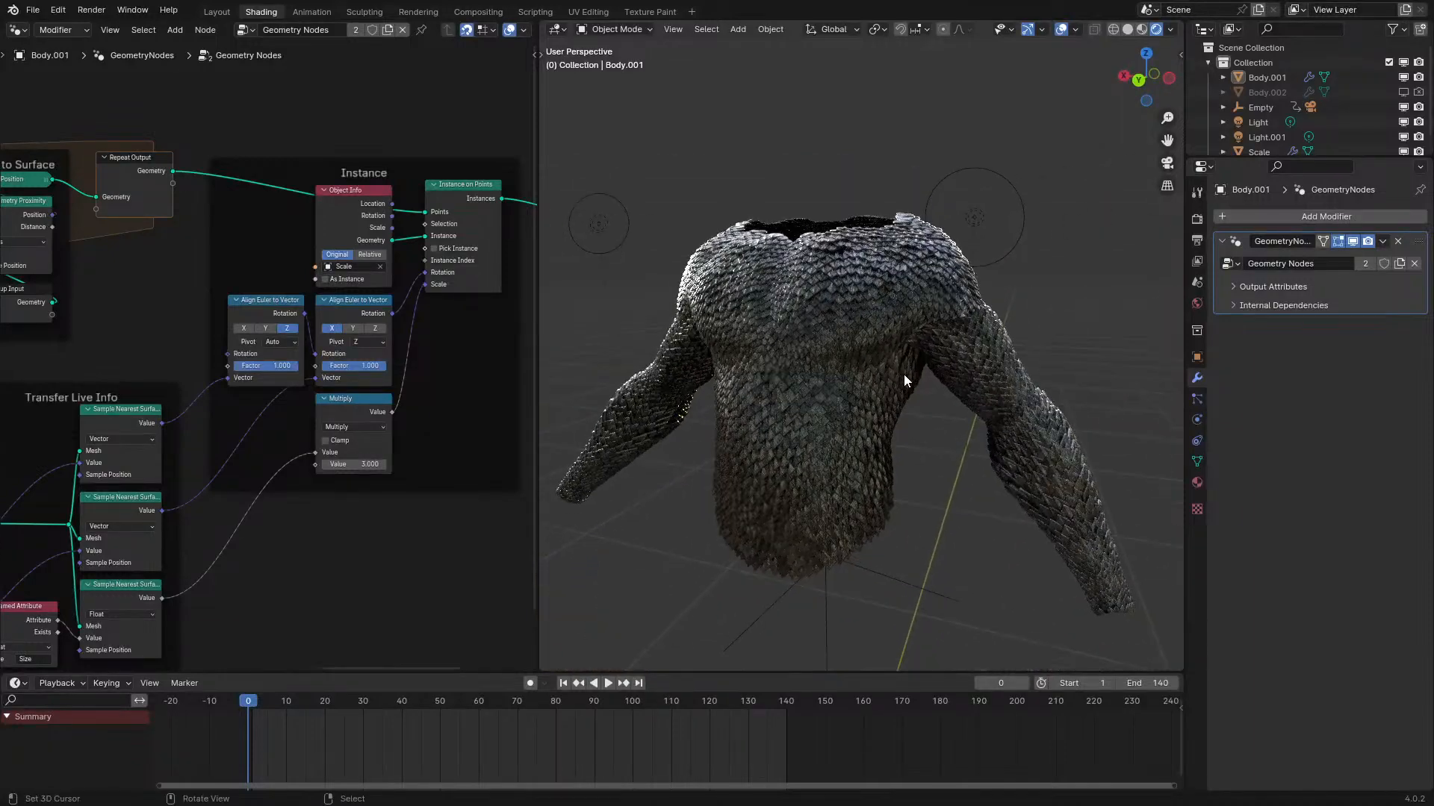
pyautogui.scroll(2, 904, 374)
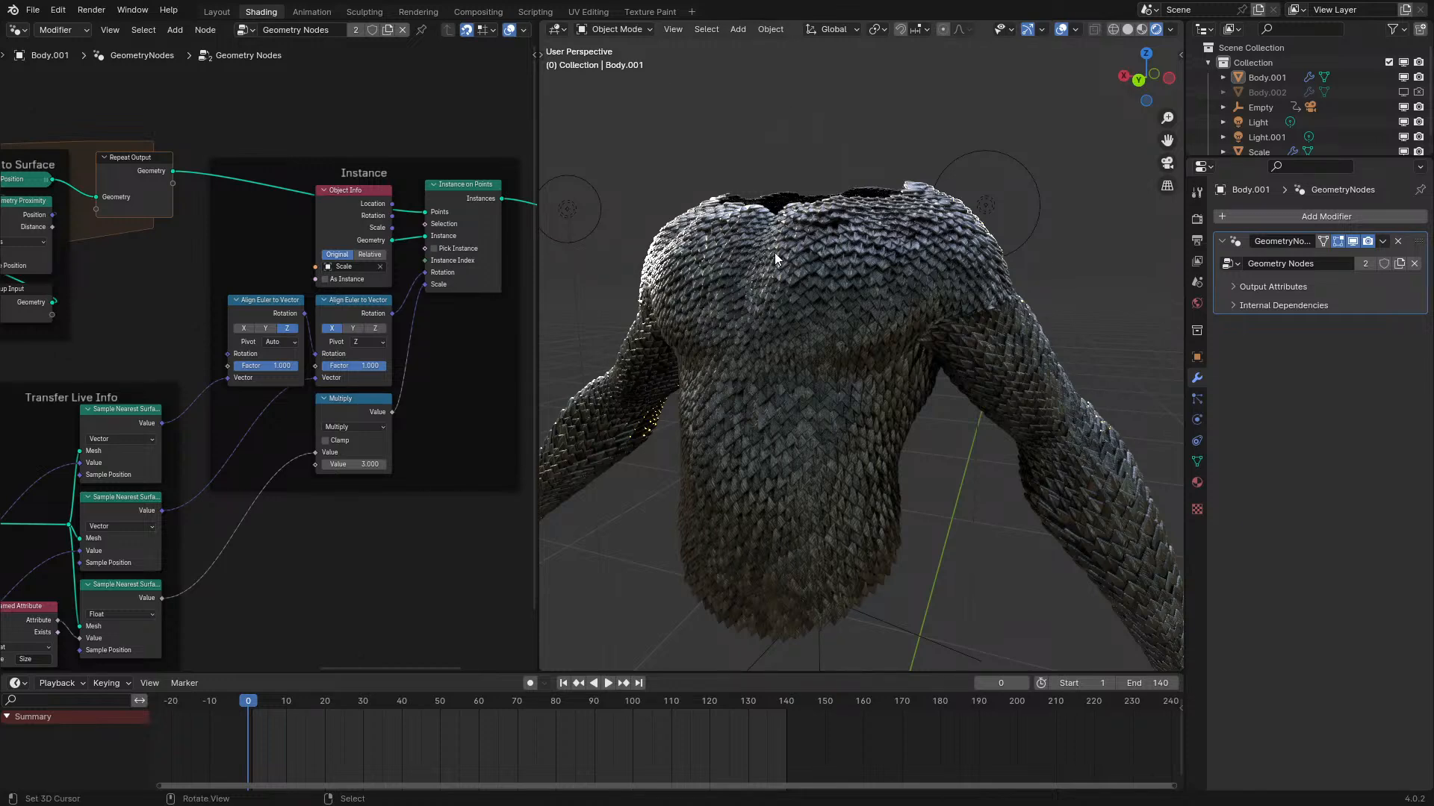
pyautogui.moveTo(774, 252); pyautogui.dragTo(795, 281, button='middle')
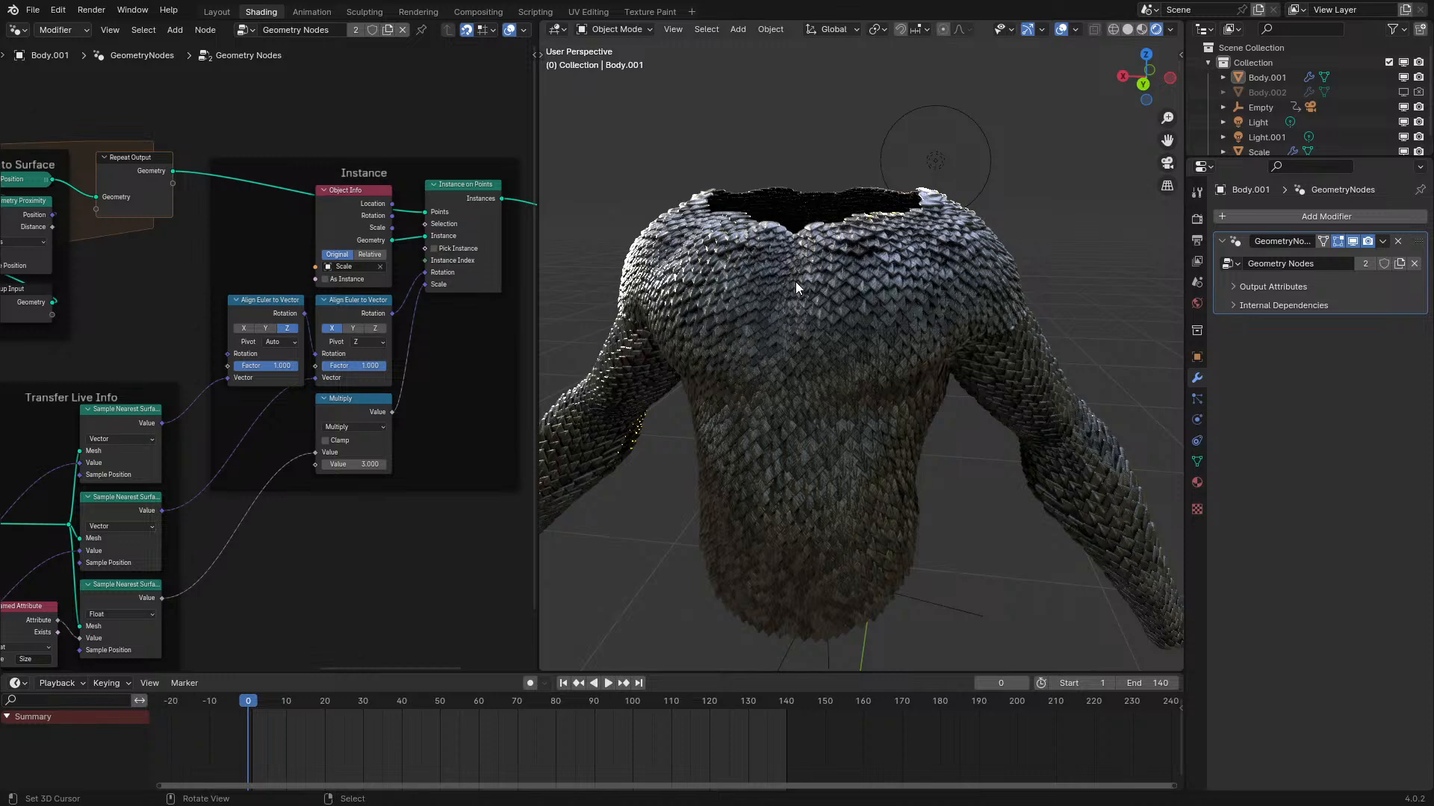
# Duplicate the scaled torso and move the copy -1 m along the X axis.
pyautogui.moveTo(844, 348); pyautogui.dragTo(811, 262, button='middle')
pyautogui.moveTo(913, 365); pyautogui.dragTo(971, 493, button='middle')
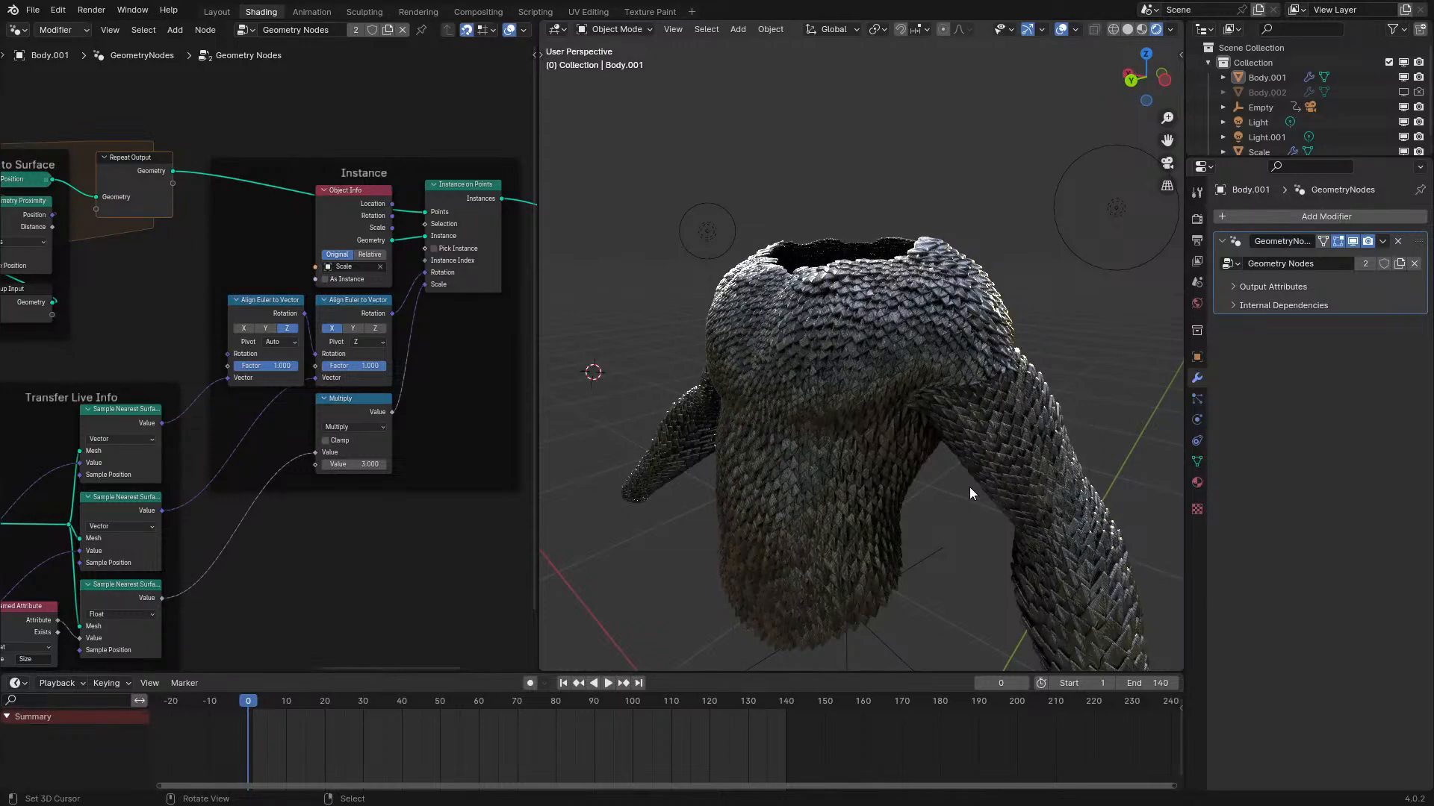
pyautogui.scroll(-3, 969, 487)
pyautogui.click(858, 412)
pyautogui.moveTo(858, 412); pyautogui.dragTo(892, 374, button='middle')
pyautogui.hotkey('shift', 'd')
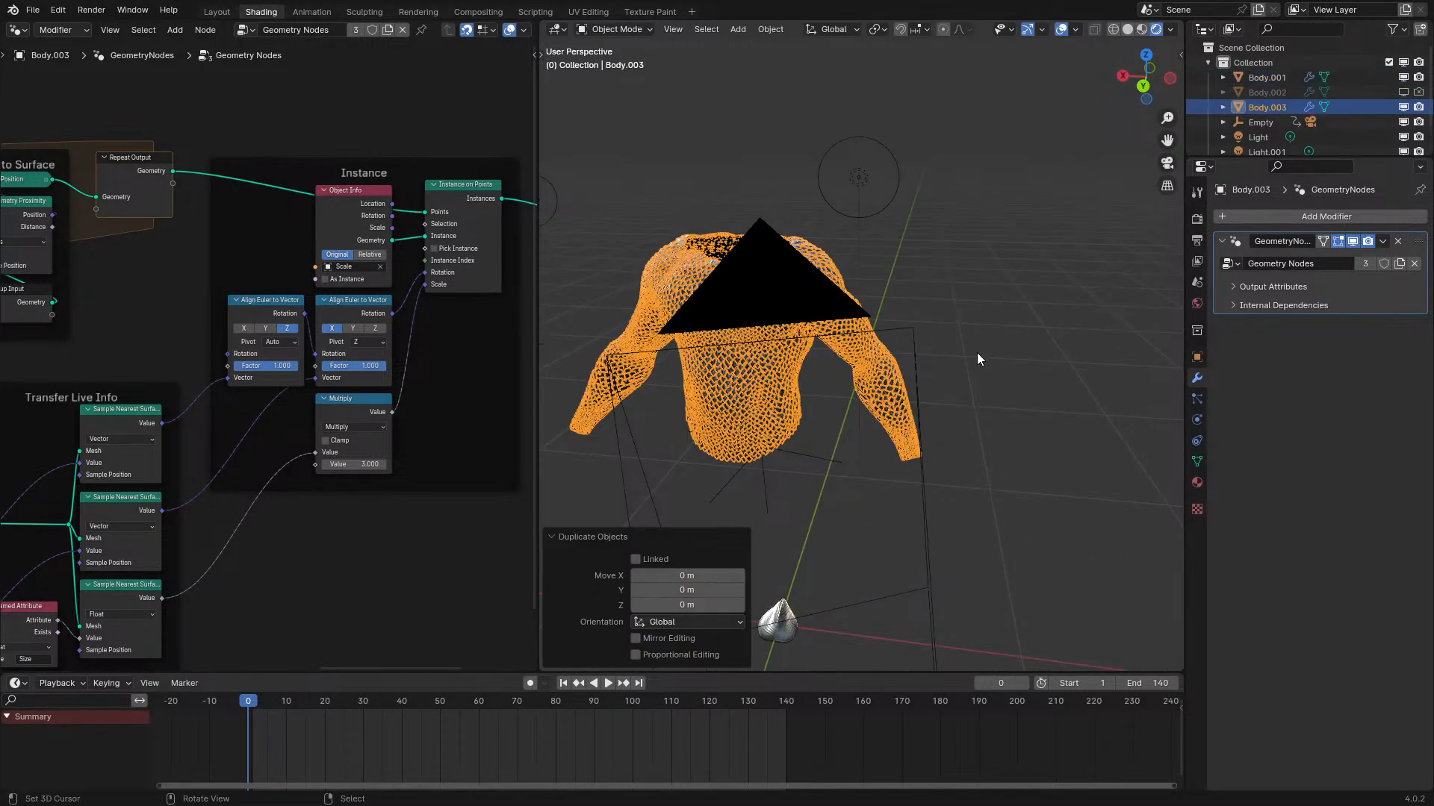
pyautogui.click(1163, 418)
pyautogui.moveTo(1163, 419); pyautogui.dragTo(849, 431, button='middle')
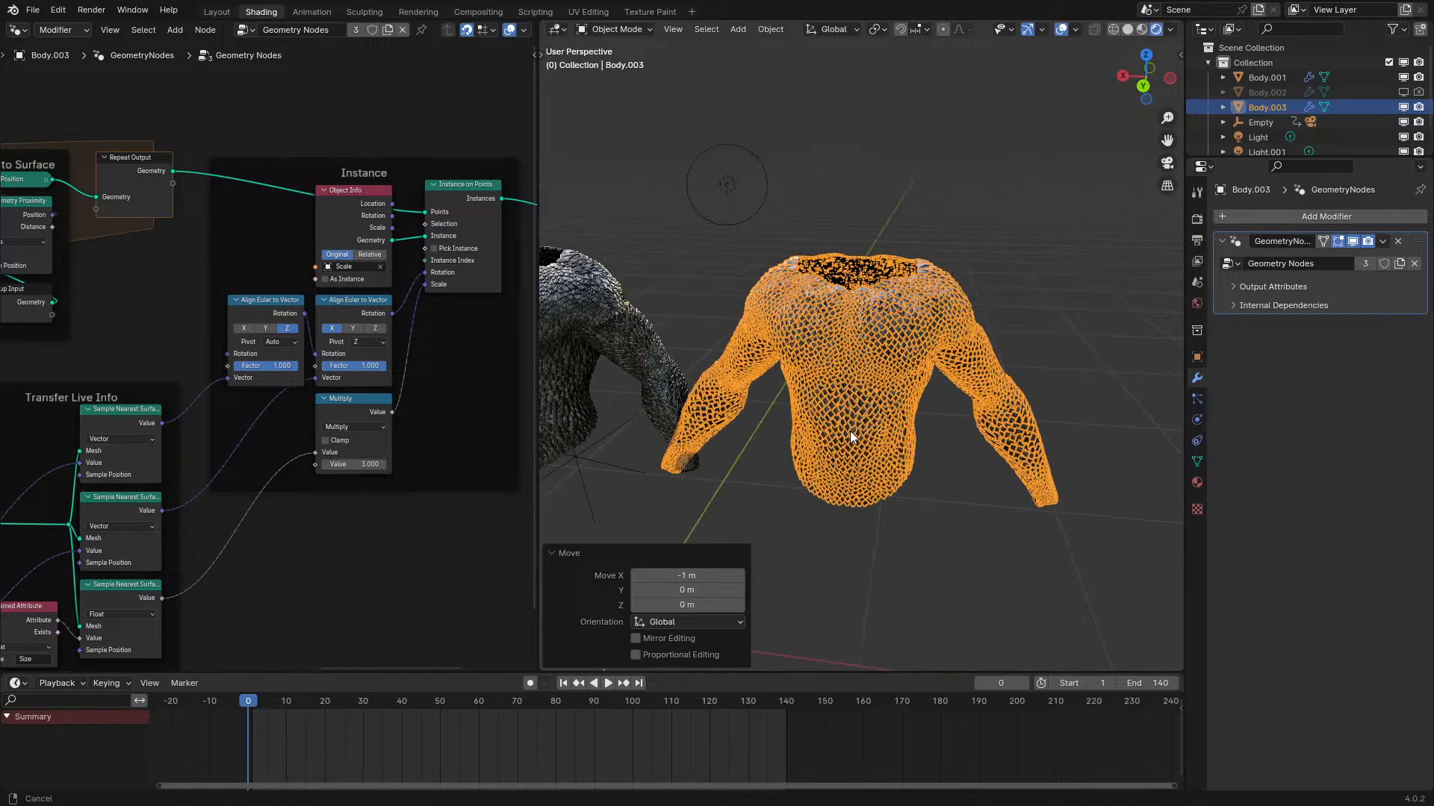
# Delete the copy's mesh in Edit Mode and add a 2 m Monkey mesh in its place.
pyautogui.press('Tab')
pyautogui.press('x')
pyautogui.click(885, 396)
pyautogui.hotkey('shift', 'a')
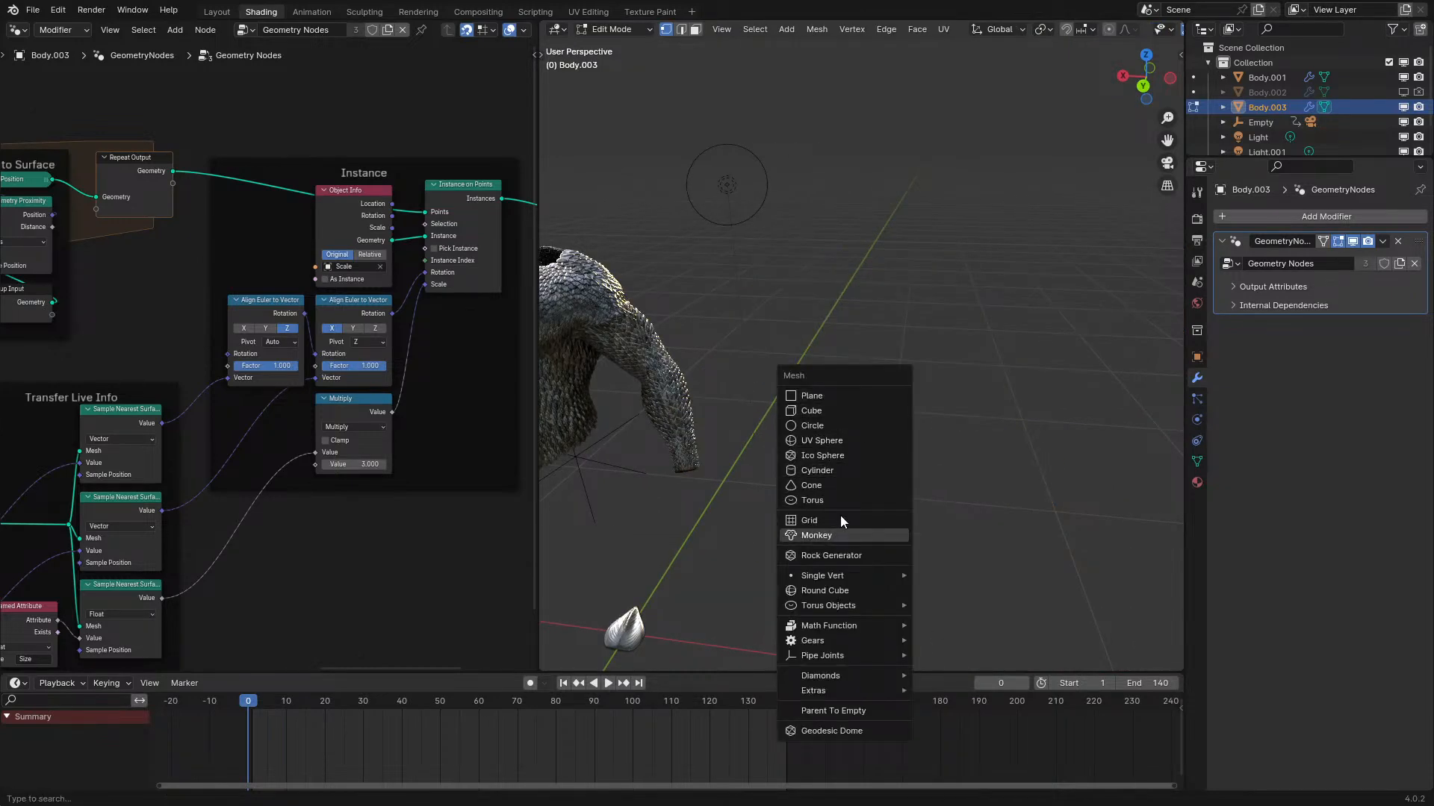
pyautogui.press('Return')
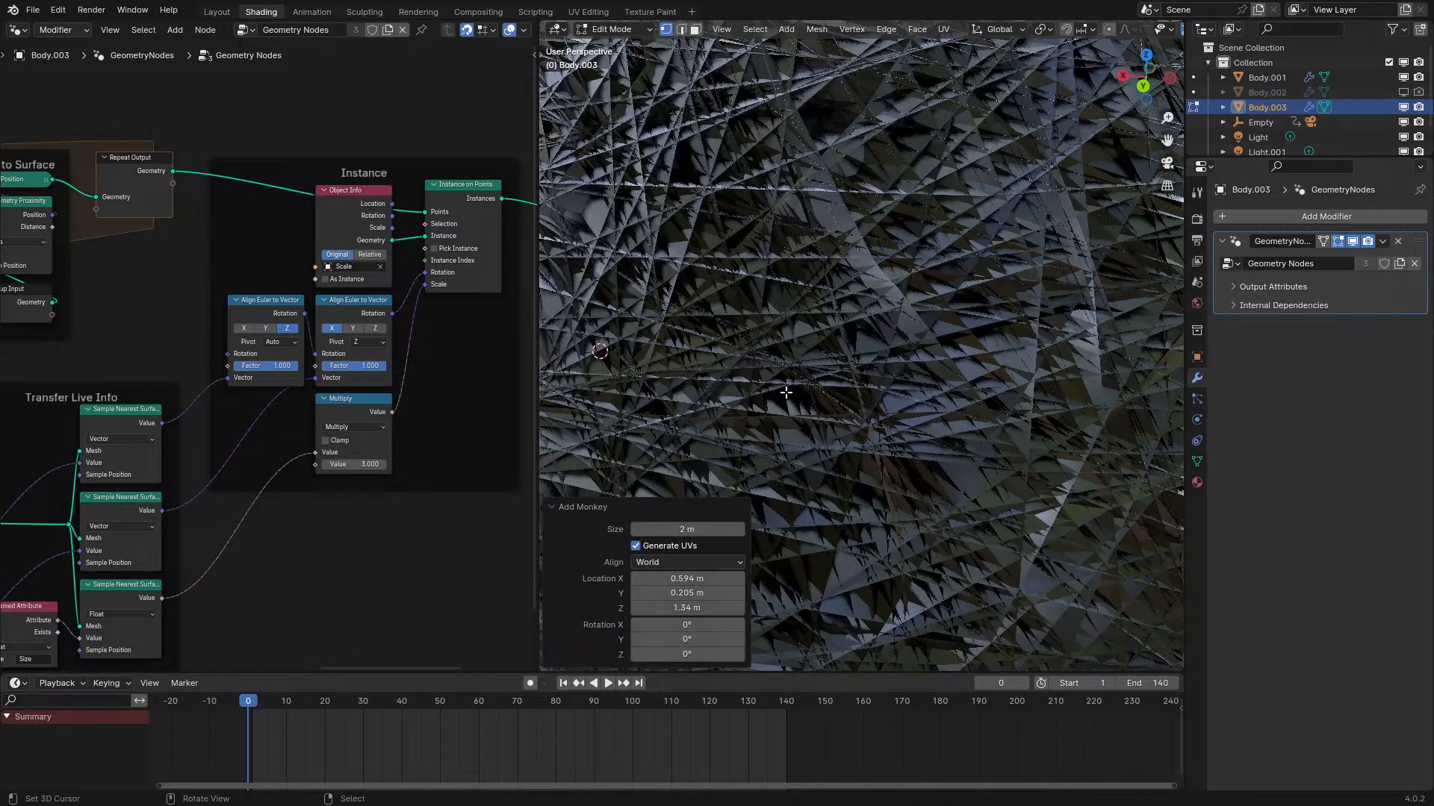
pyautogui.scroll(-6, 1025, 400)
pyautogui.scroll(-5, 1024, 400)
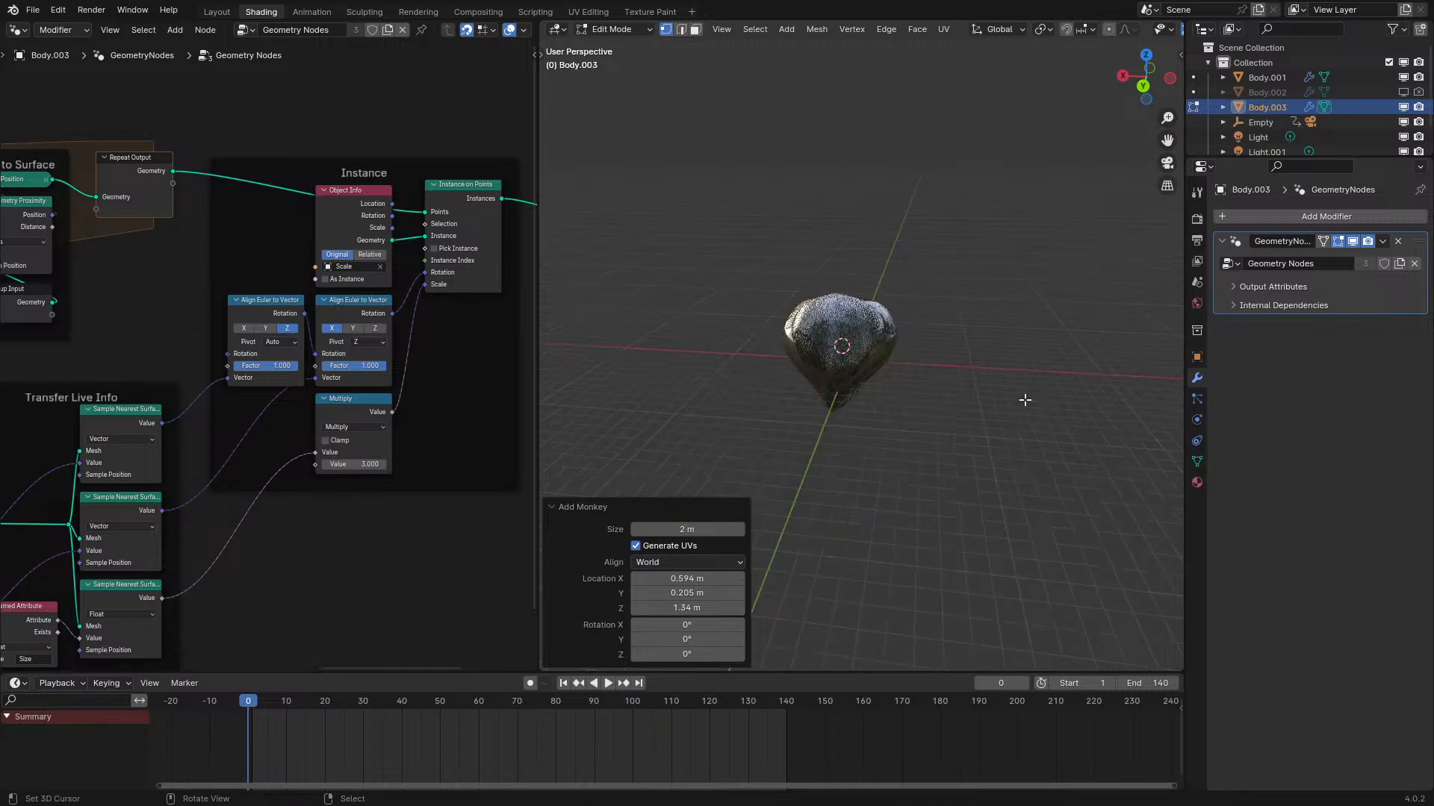
pyautogui.scroll(-3, 1025, 400)
# Change the viewport to Wireframe shading, look at the monkey mesh inside the scales, and return to Object Mode.
pyautogui.press('z')
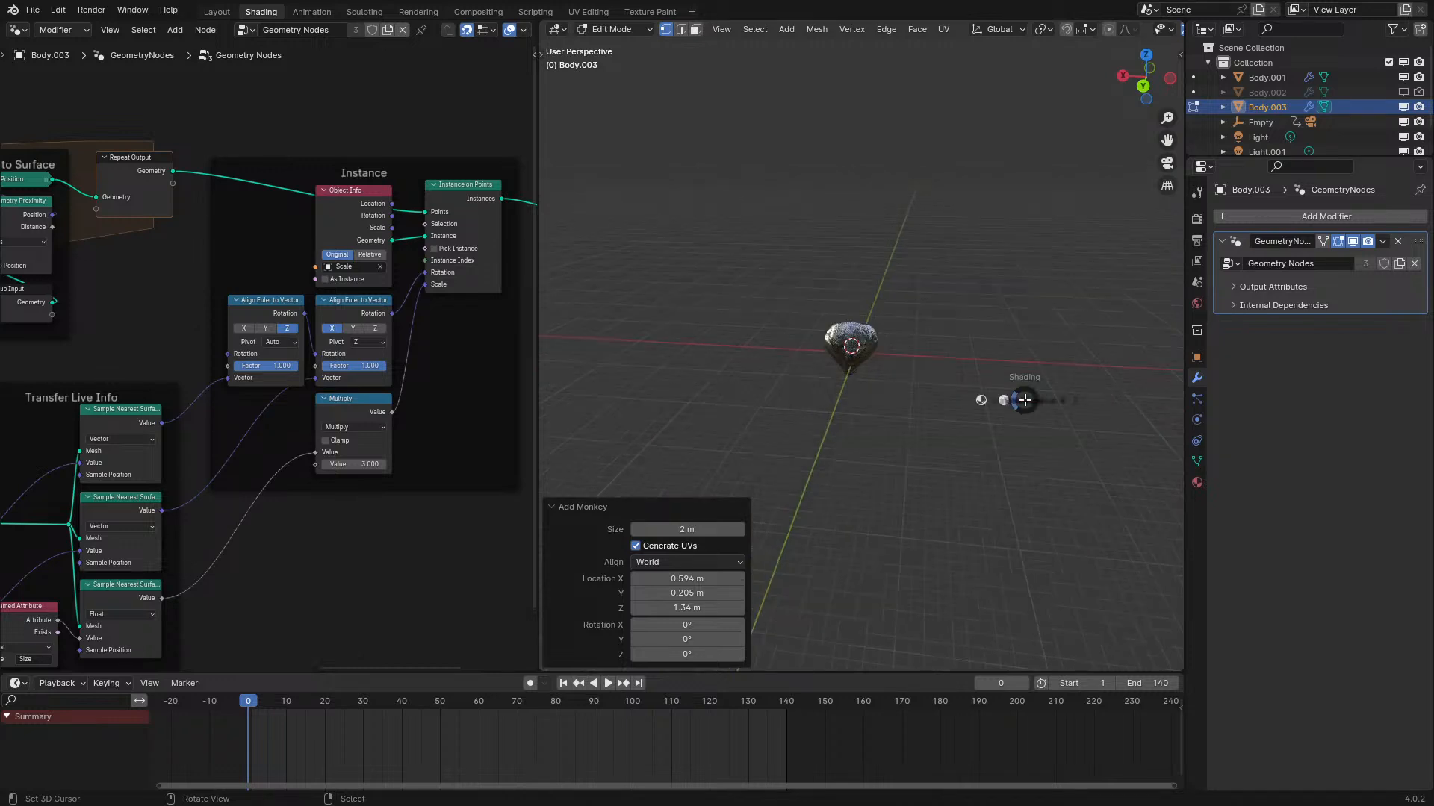
pyautogui.click(869, 401)
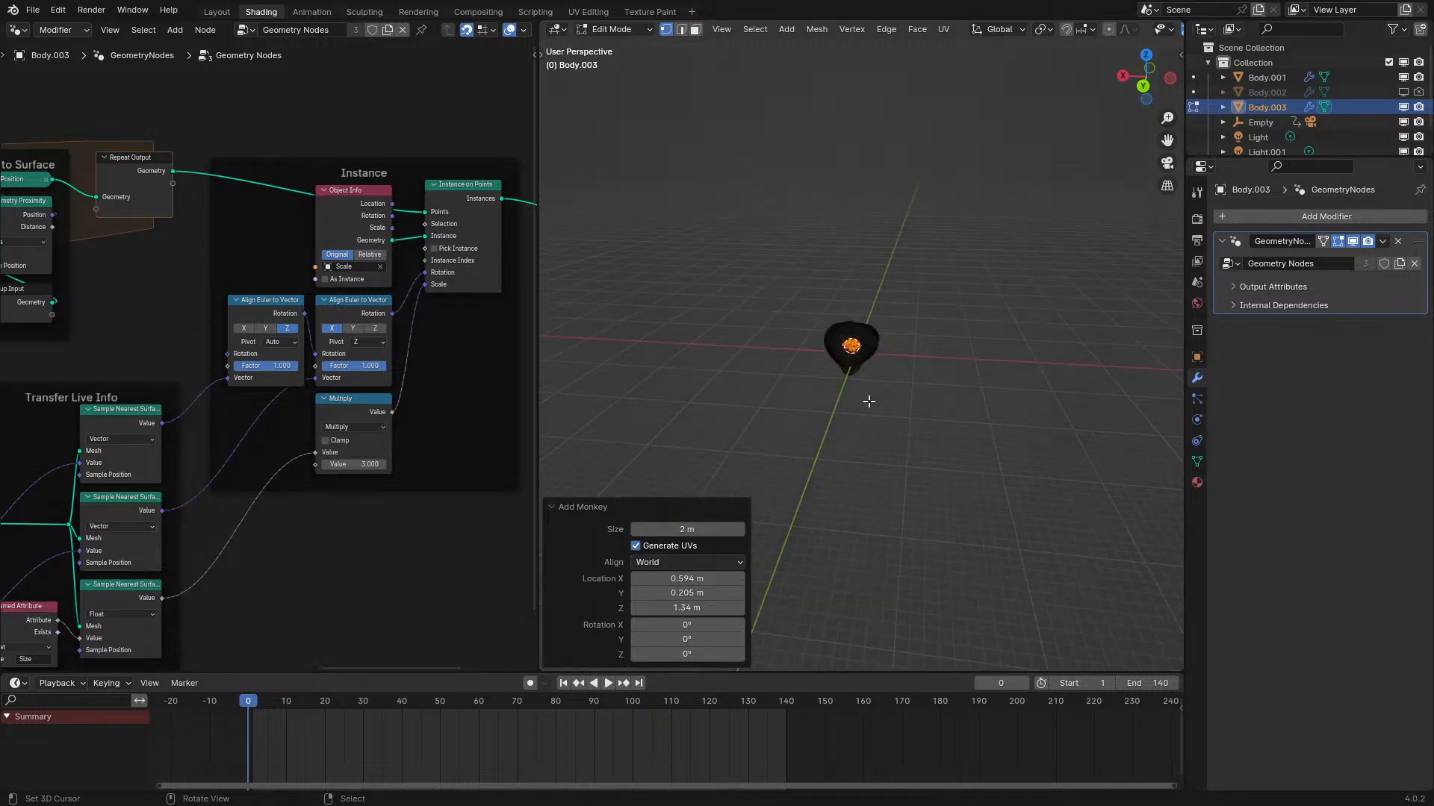
pyautogui.scroll(8, 898, 411)
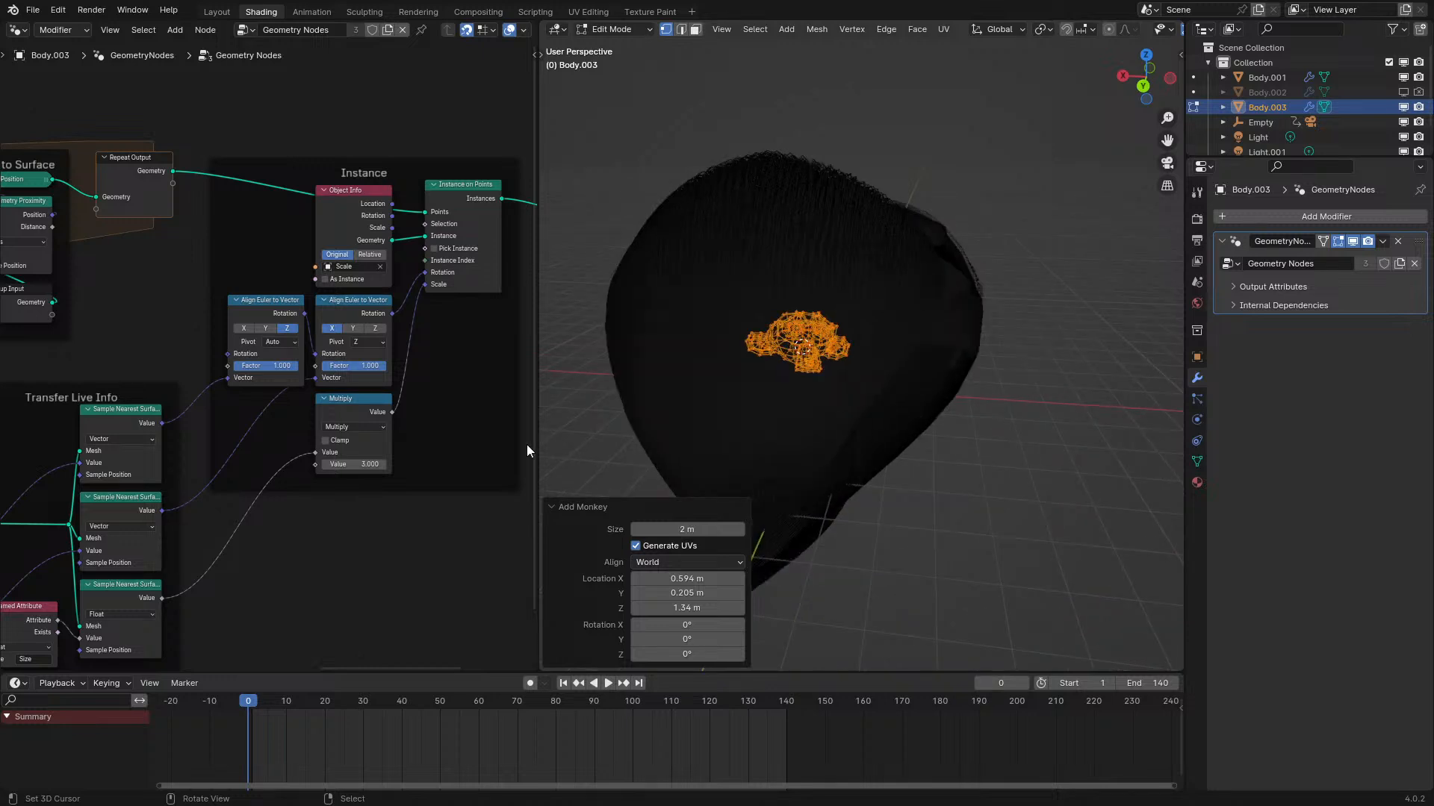
pyautogui.press('Tab')
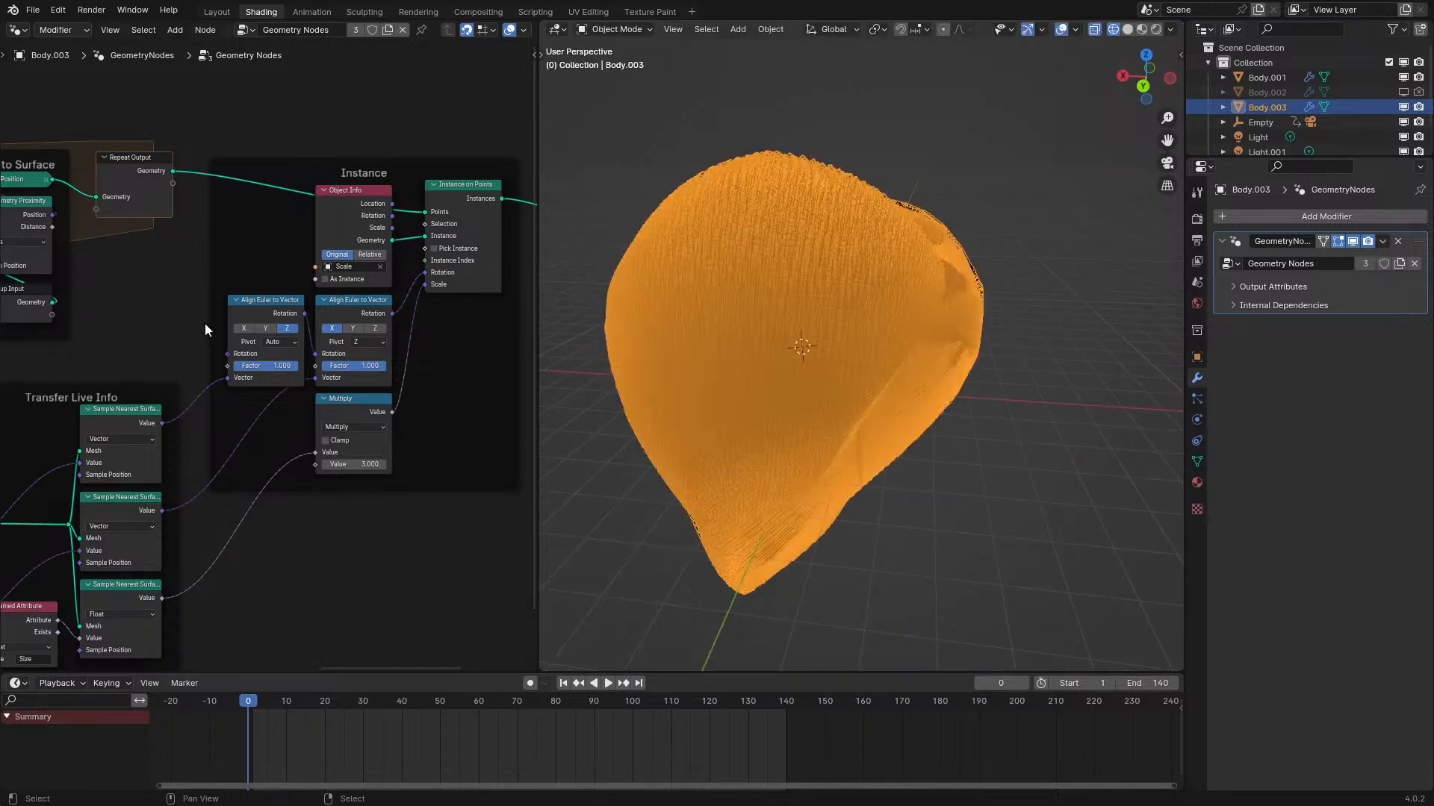
# Set Density Max on the Distribute Points on Faces node to 2 and return the viewport to Solid shading.
pyautogui.moveTo(206, 326); pyautogui.dragTo(495, 381, button='middle')
pyautogui.click(260, 337)
pyautogui.write('2')
pyautogui.press('Return')
pyautogui.moveTo(802, 329); pyautogui.dragTo(763, 375, button='middle')
pyautogui.hotkey('shift', 'z')
# Move the monkey object away from the original torso.
pyautogui.moveTo(946, 336)
pyautogui.mouseDown(button='middle')
pyautogui.moveTo(902, 428)
pyautogui.moveTo(871, 417)
pyautogui.moveTo(987, 288)
pyautogui.moveTo(1038, 306)
pyautogui.moveTo(1060, 423)
pyautogui.moveTo(1005, 342)
pyautogui.moveTo(1178, 311)
pyautogui.moveTo(1088, 351)
pyautogui.moveTo(980, 366)
pyautogui.moveTo(1138, 343)
pyautogui.mouseUp(button='middle')
pyautogui.scroll(2, 871, 416)
pyautogui.scroll(3, 869, 414)
pyautogui.press('g')
pyautogui.click(809, 365)
pyautogui.moveTo(809, 365); pyautogui.dragTo(796, 396, button='middle')
pyautogui.keyDown('shift'); pyautogui.moveTo(796, 396); pyautogui.dragTo(953, 402, button='middle'); pyautogui.keyUp('shift')
pyautogui.press('Tab')
pyautogui.scroll(1, 954, 400)
pyautogui.scroll(1, 955, 400)
pyautogui.press('s')
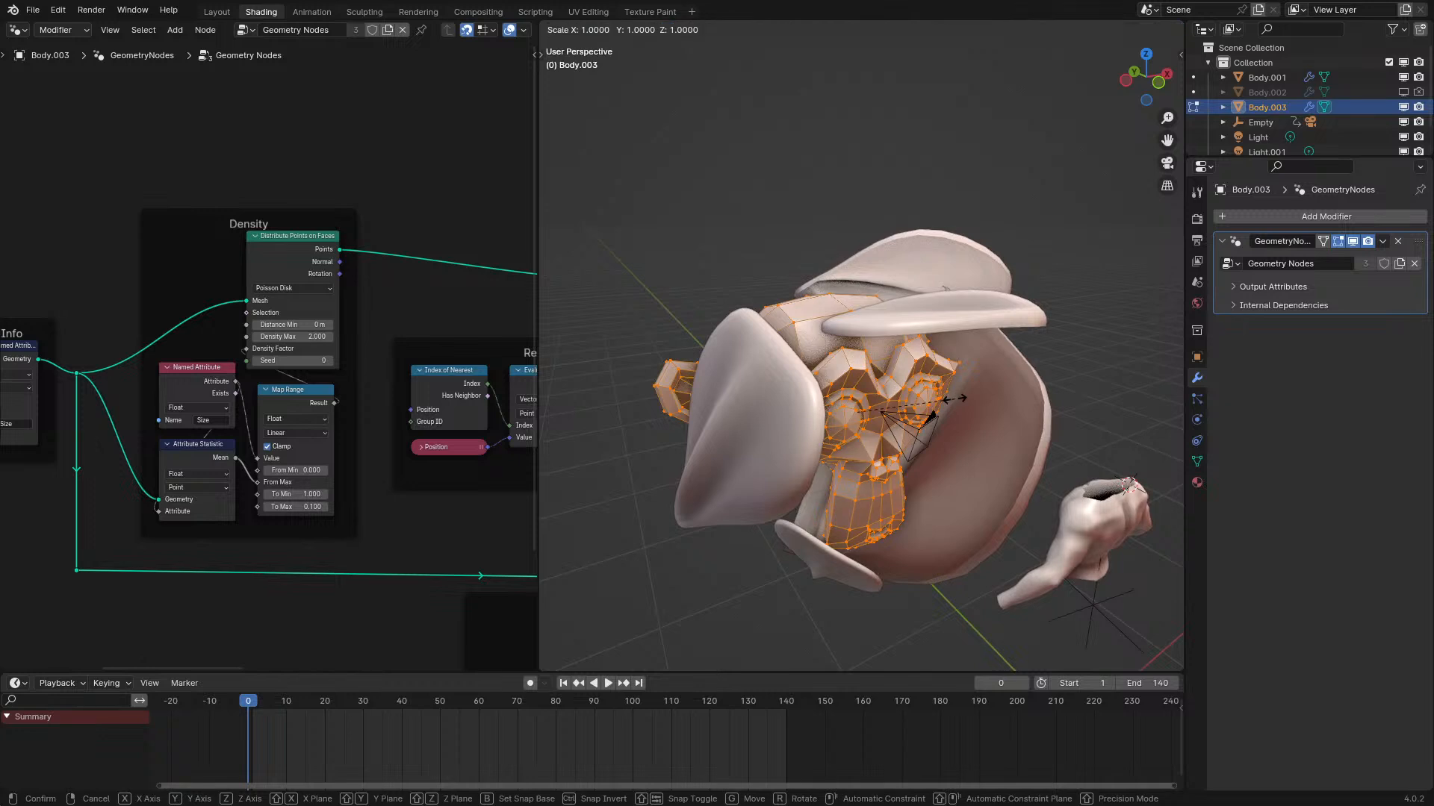
pyautogui.press('Escape')
pyautogui.press('Tab')
# Add a Subdivision Surface modifier to the monkey, place it above Geometry Nodes, and set its viewport level to 2.
pyautogui.click(1328, 220)
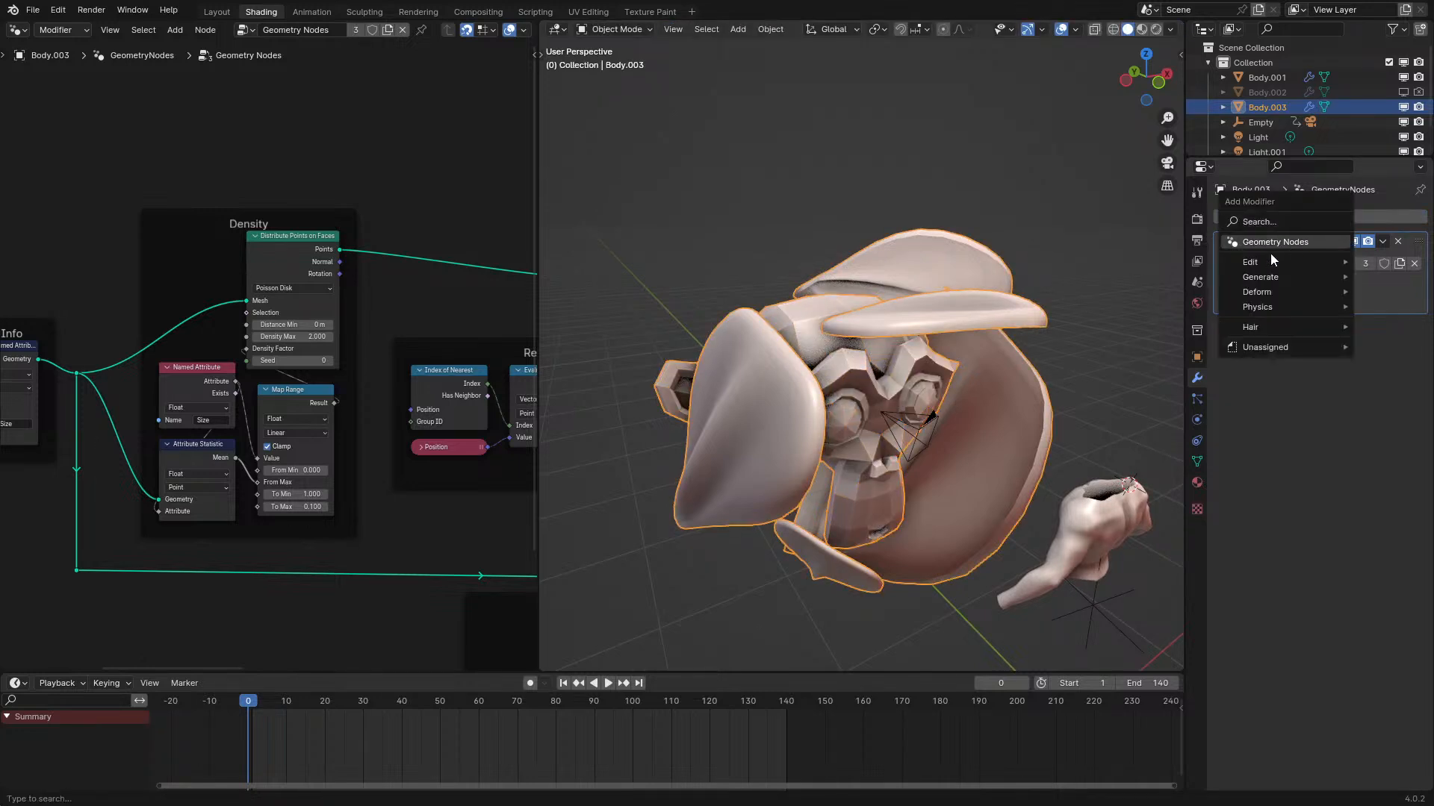
pyautogui.click(1283, 221)
pyautogui.write('syu')
pyautogui.press('BackSpace')
pyautogui.press('BackSpace')
pyautogui.write('ub')
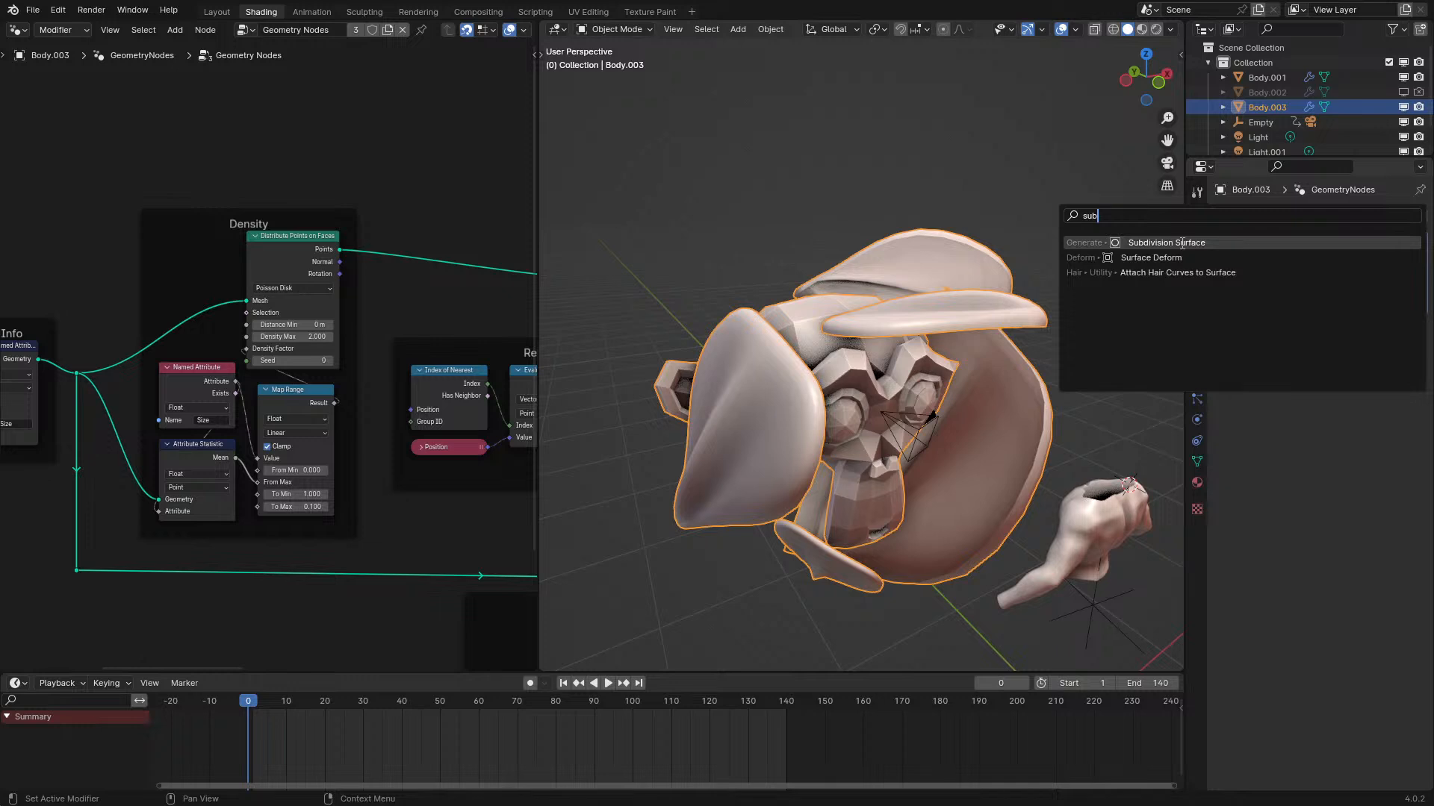
pyautogui.click(1182, 243)
pyautogui.moveTo(1412, 330); pyautogui.dragTo(1415, 241)
pyautogui.moveTo(1344, 282); pyautogui.dragTo(1352, 283)
pyautogui.moveTo(1026, 322)
pyautogui.mouseDown(button='middle')
pyautogui.moveTo(799, 333)
pyautogui.moveTo(1030, 348)
pyautogui.mouseUp(button='middle')
# Activate the monkey's Geometry Nodes modifier, raise Density Max on the Distribute Points on Faces node, and deselect the monkey.
pyautogui.click(1235, 357)
pyautogui.moveTo(265, 337); pyautogui.dragTo(523, 338)
pyautogui.click(633, 147)
pyautogui.moveTo(633, 146)
pyautogui.mouseDown(button='middle')
pyautogui.moveTo(733, 266)
pyautogui.moveTo(782, 278)
pyautogui.moveTo(796, 312)
pyautogui.moveTo(875, 275)
pyautogui.moveTo(706, 289)
pyautogui.mouseUp(button='middle')
pyautogui.scroll(5, 853, 359)
# Check the monkey briefly in wireframe and raise Density Max to 1138.6.
pyautogui.hotkey('shift', 'z')
pyautogui.moveTo(776, 389); pyautogui.dragTo(740, 406, button='middle')
pyautogui.hotkey('shift', 'z')
pyautogui.moveTo(298, 337); pyautogui.dragTo(455, 337)
pyautogui.moveTo(702, 351); pyautogui.dragTo(829, 357, button='middle')
# Adjust the Blur Attribute node's Iterations in the Size frame, ending at 30, and compare the scale sizes on the face.
pyautogui.moveTo(382, 391); pyautogui.dragTo(276, 391, button='middle')
pyautogui.moveTo(348, 491)
pyautogui.mouseDown()
pyautogui.moveTo(389, 492)
pyautogui.moveTo(348, 491)
pyautogui.mouseUp()
pyautogui.scroll(-1, 280, 365)
pyautogui.scroll(-1, 636, 346)
pyautogui.moveTo(636, 346); pyautogui.dragTo(669, 414, button='middle')
pyautogui.moveTo(325, 485); pyautogui.dragTo(444, 485)
pyautogui.moveTo(812, 415); pyautogui.dragTo(784, 447, button='middle')
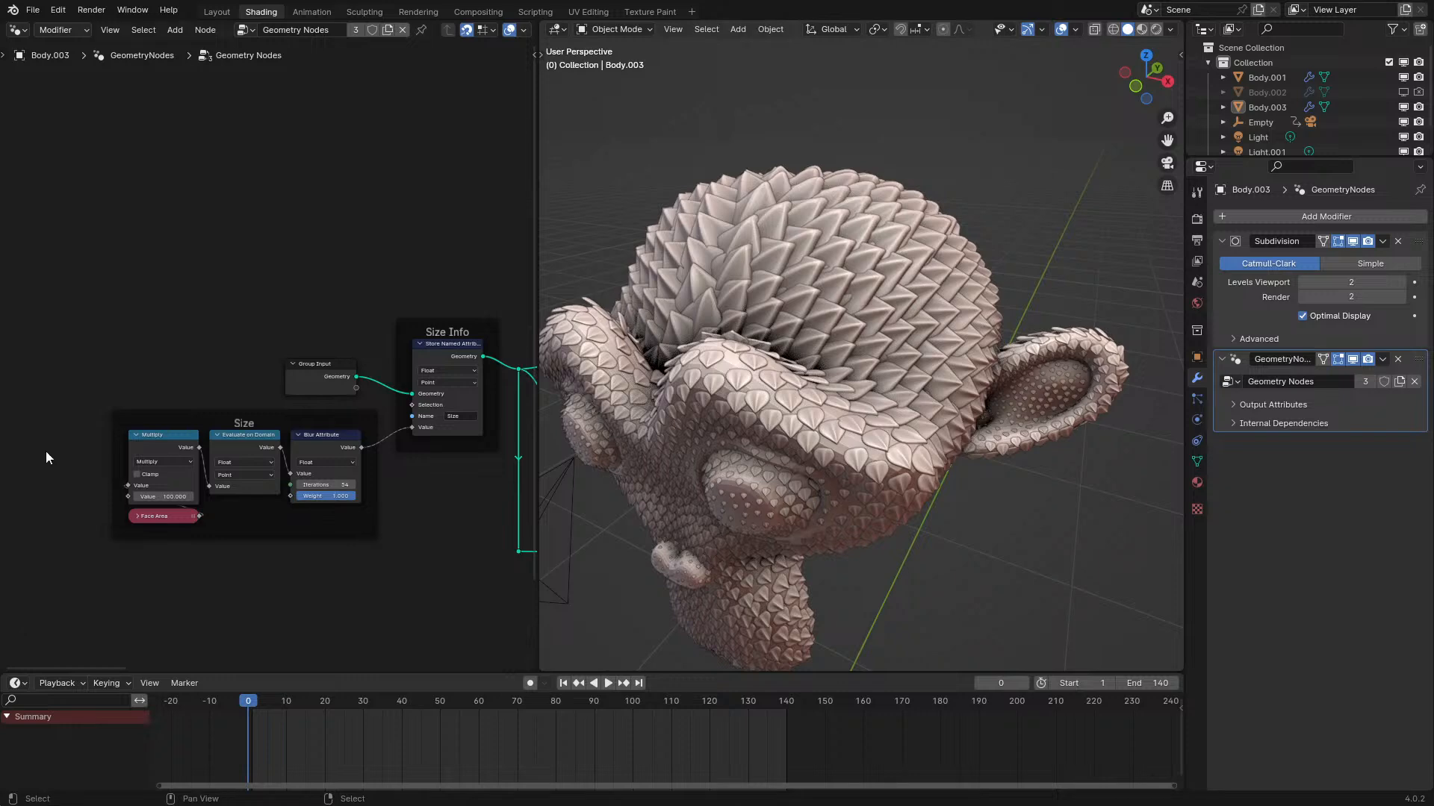
pyautogui.scroll(2, 249, 513)
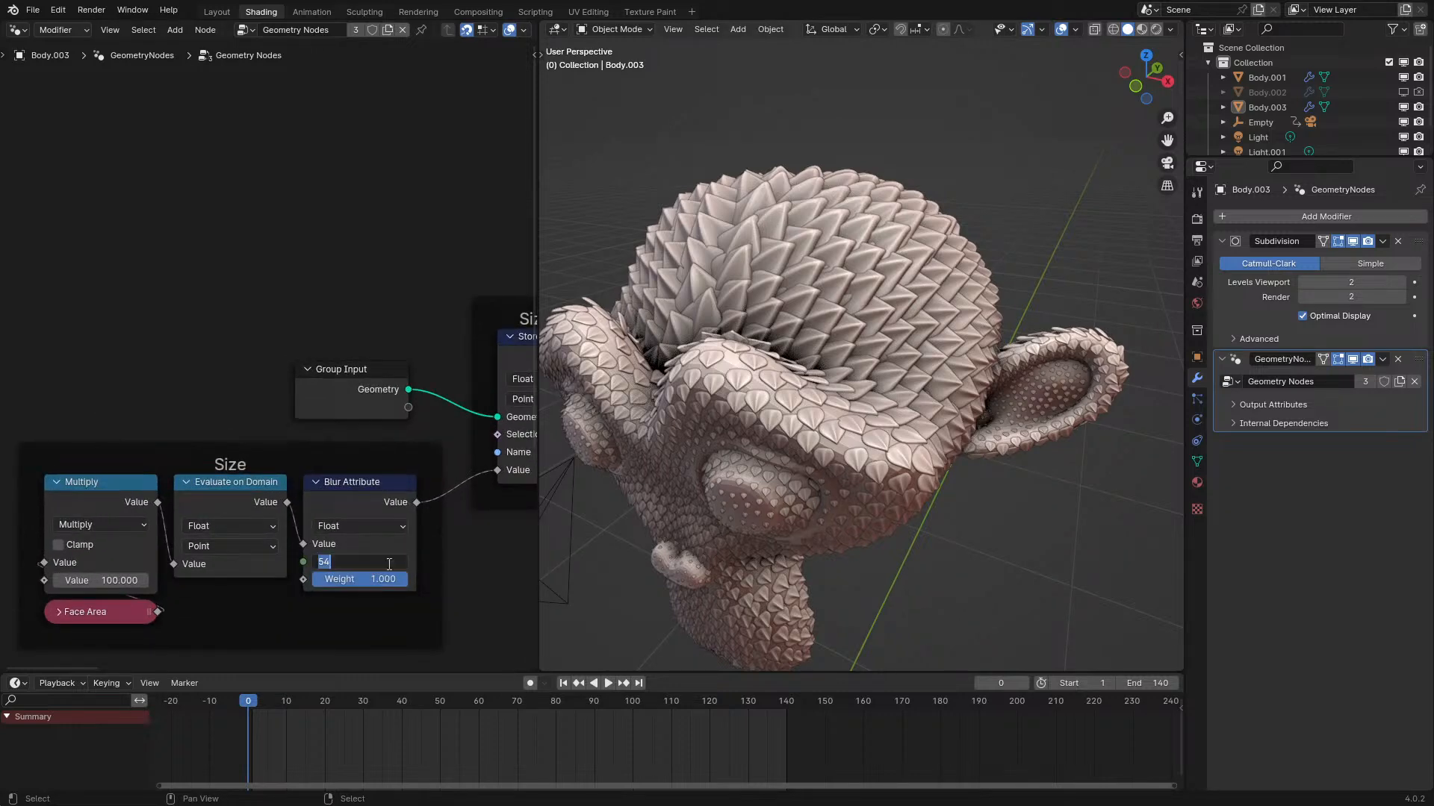
pyautogui.moveTo(881, 448); pyautogui.dragTo(964, 453, button='middle')
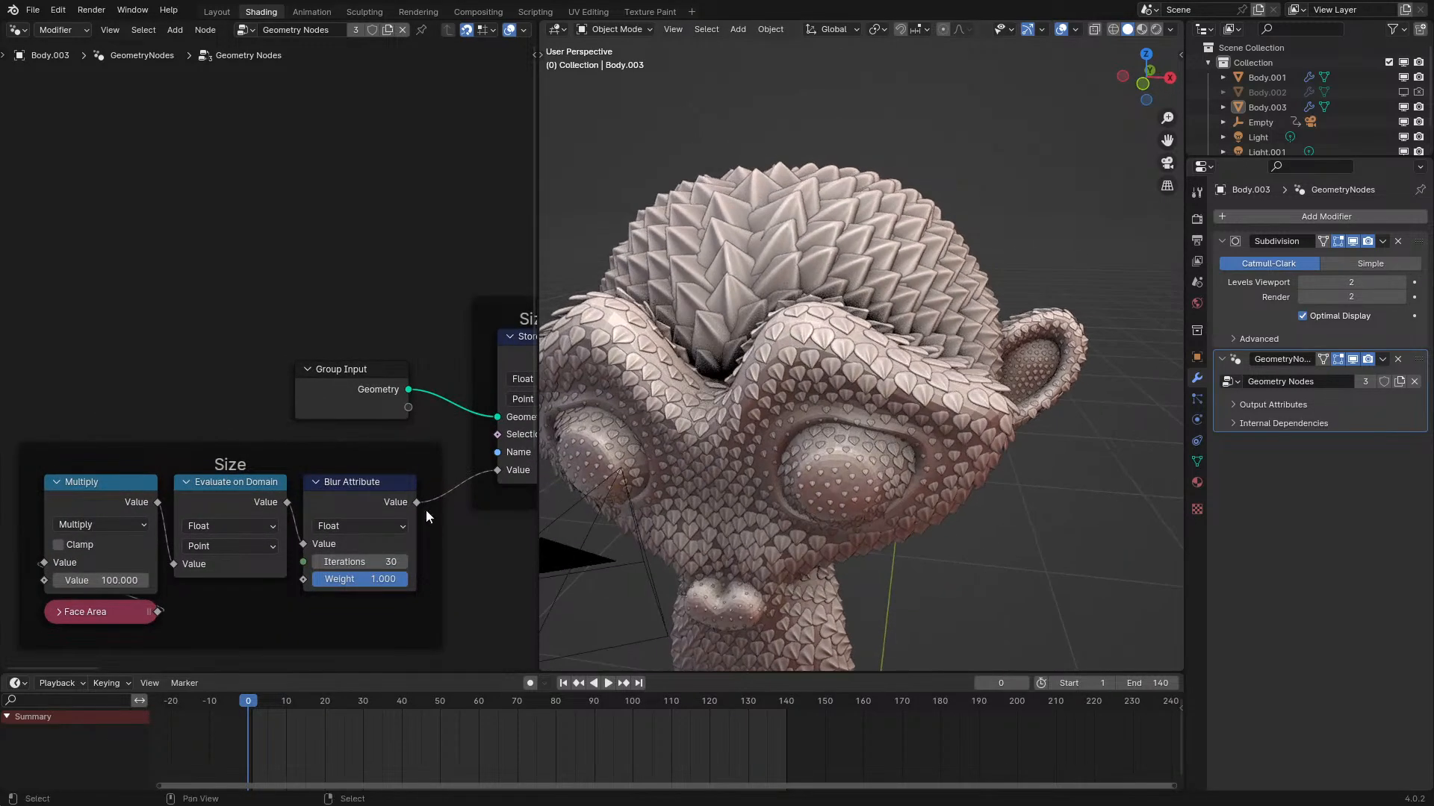
# Set Density Max on the Distribute Points on Faces node to 2453.5 and check the denser scales on the head.
pyautogui.scroll(-3, 213, 575)
pyautogui.moveTo(307, 491); pyautogui.dragTo(77, 446, button='middle')
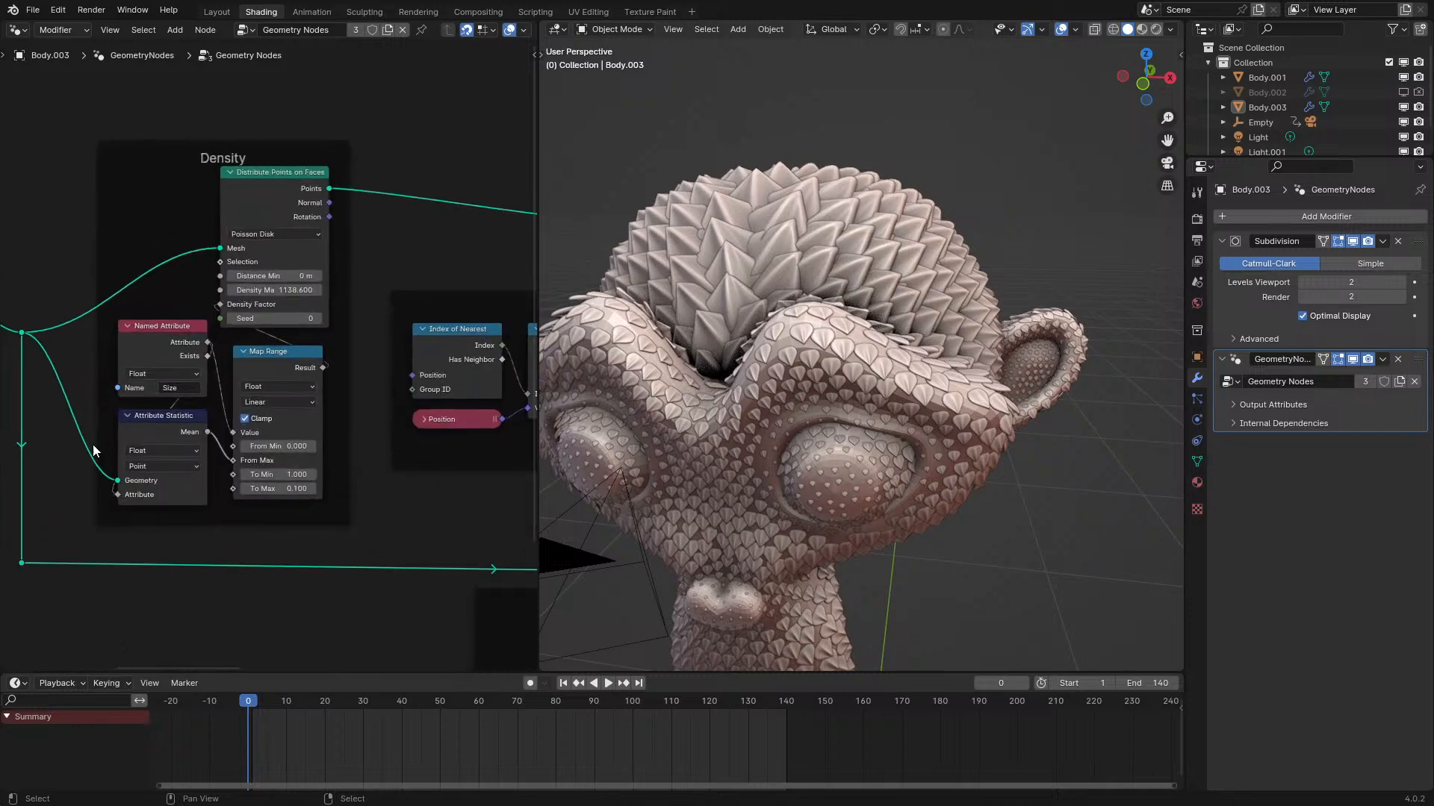
pyautogui.scroll(2, 281, 455)
pyautogui.moveTo(276, 274); pyautogui.dragTo(399, 273)
pyautogui.moveTo(844, 239); pyautogui.dragTo(853, 280, button='middle')
pyautogui.scroll(2, 853, 280)
pyautogui.moveTo(867, 420); pyautogui.dragTo(810, 353, button='middle')
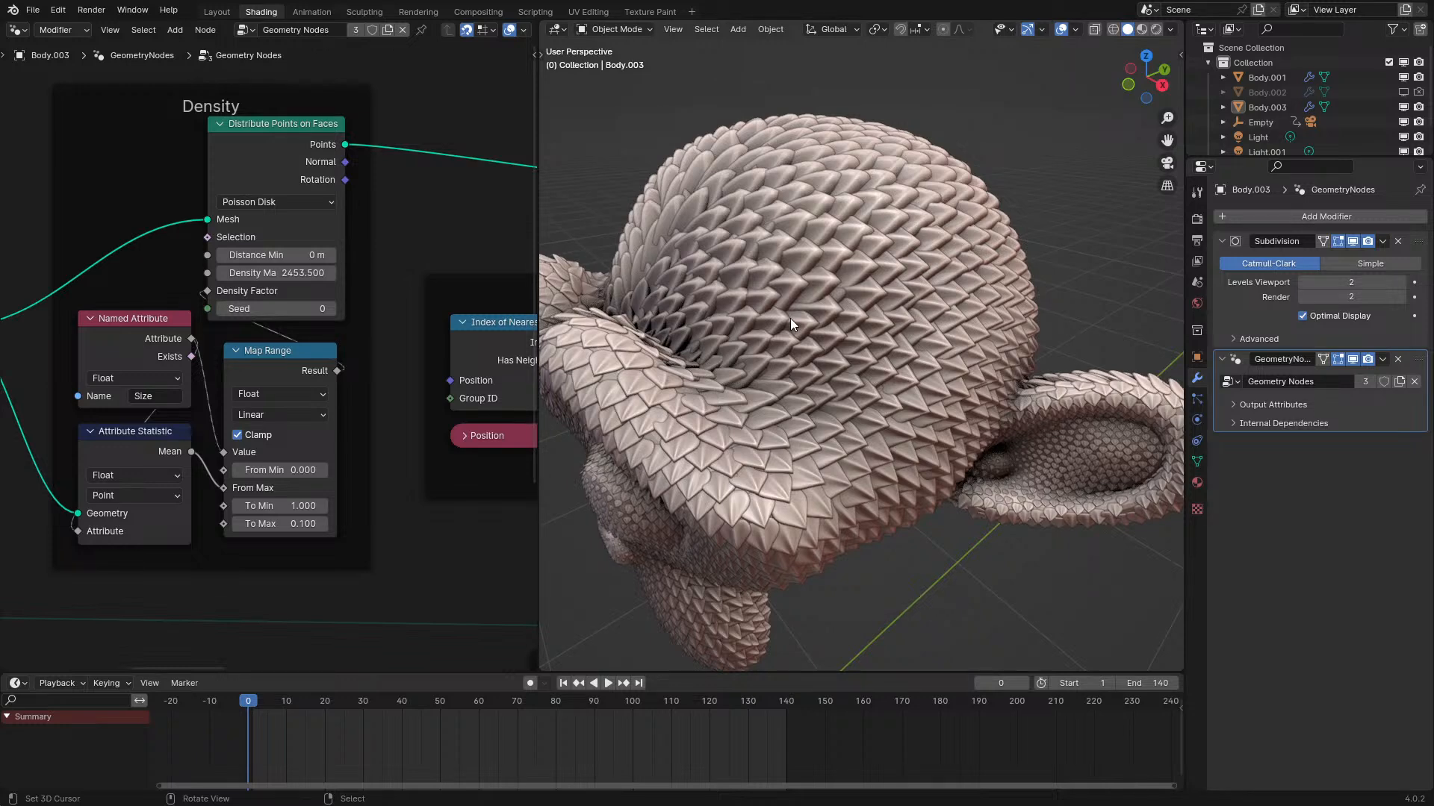
# Review the Relax Points, Snap to Surface, Transfer Live Info and Instance node groups alongside the scaled monkey head.
pyautogui.moveTo(410, 327); pyautogui.dragTo(209, 295, button='middle')
pyautogui.moveTo(118, 511); pyautogui.dragTo(424, 281)
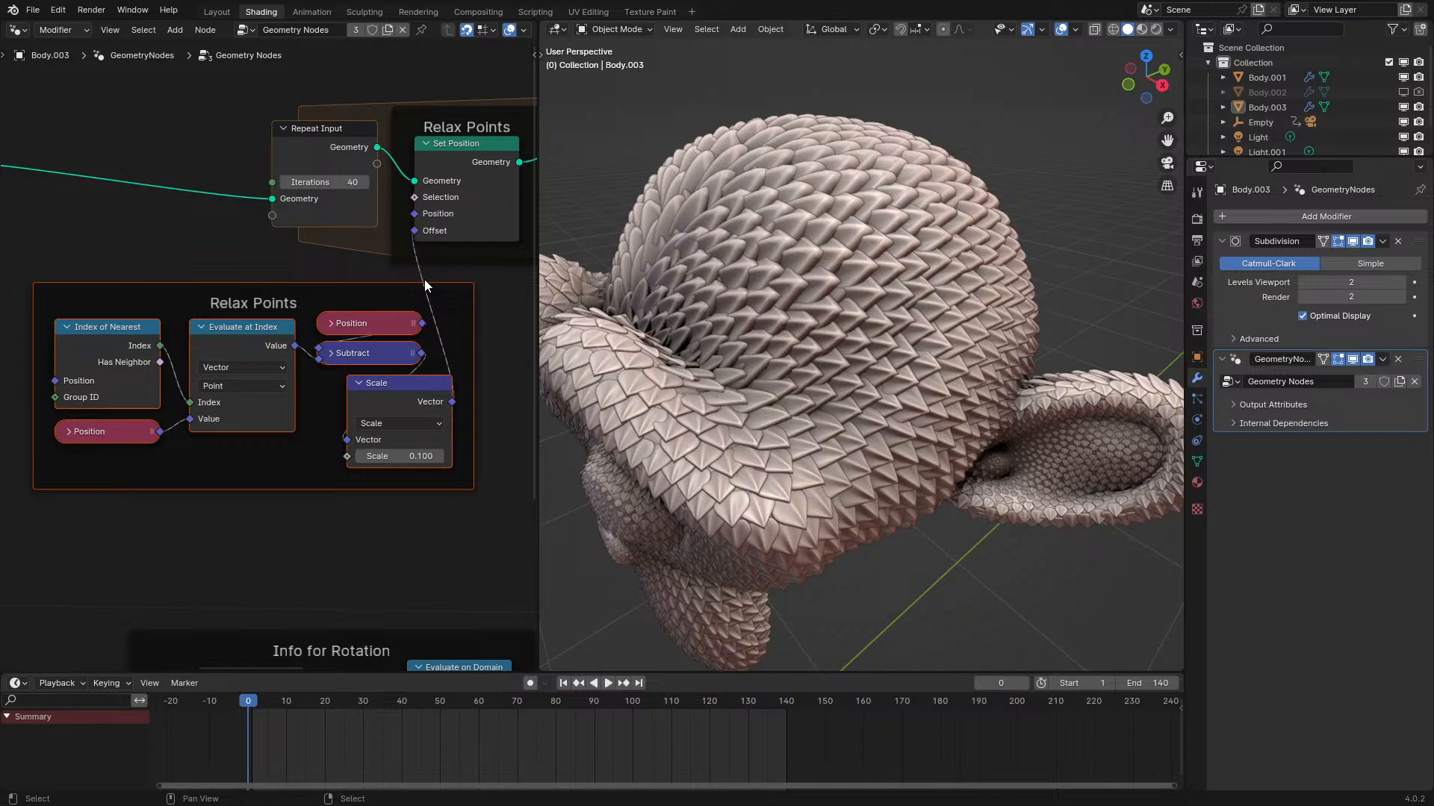
pyautogui.scroll(-3, 777, 243)
pyautogui.moveTo(777, 243); pyautogui.dragTo(787, 361, button='middle')
pyautogui.scroll(-3, 508, 388)
pyautogui.moveTo(499, 392); pyautogui.dragTo(222, 392, button='middle')
pyautogui.moveTo(349, 383); pyautogui.dragTo(167, 365, button='middle')
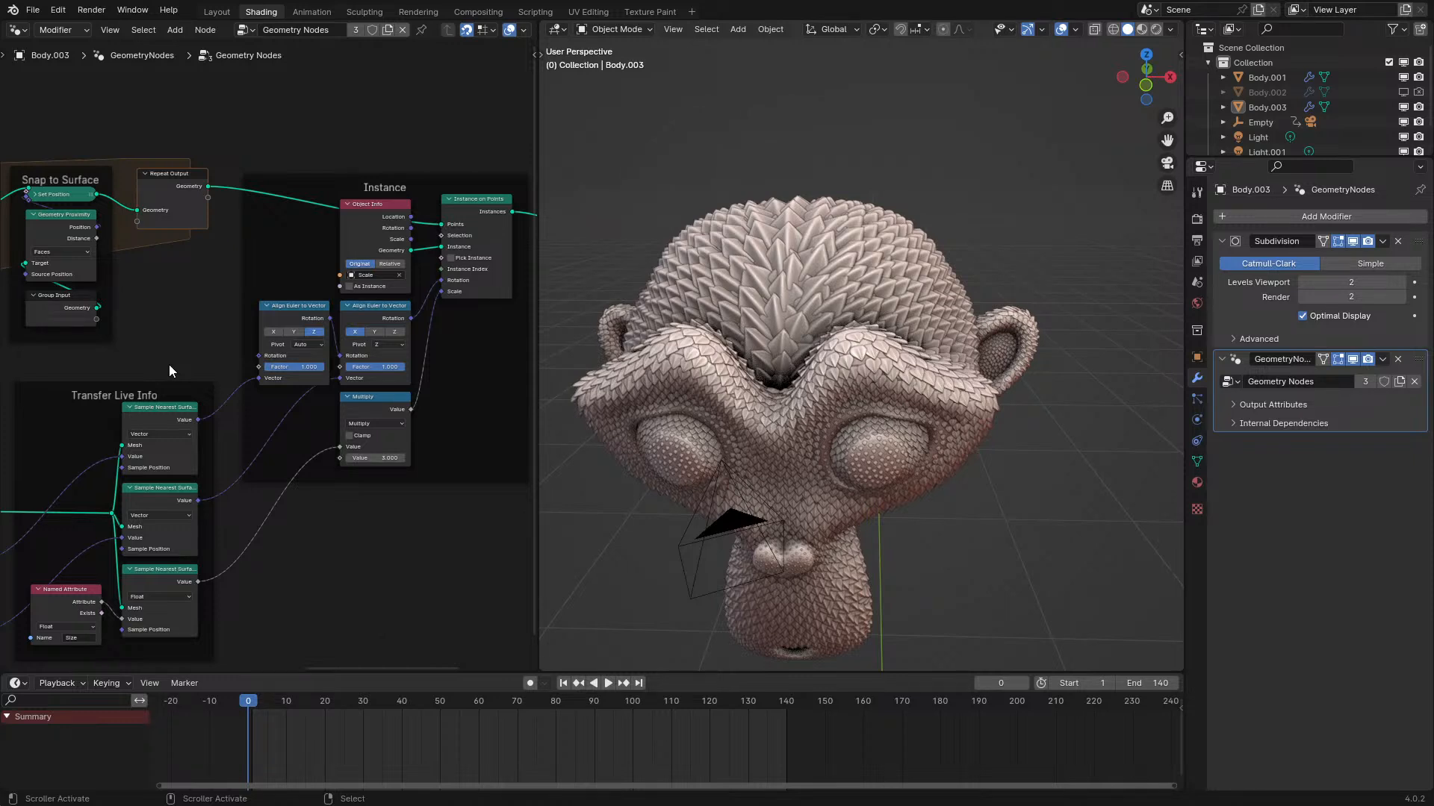
# Add a plane to the scene and reset its location to the world origin.
pyautogui.scroll(-3, 723, 196)
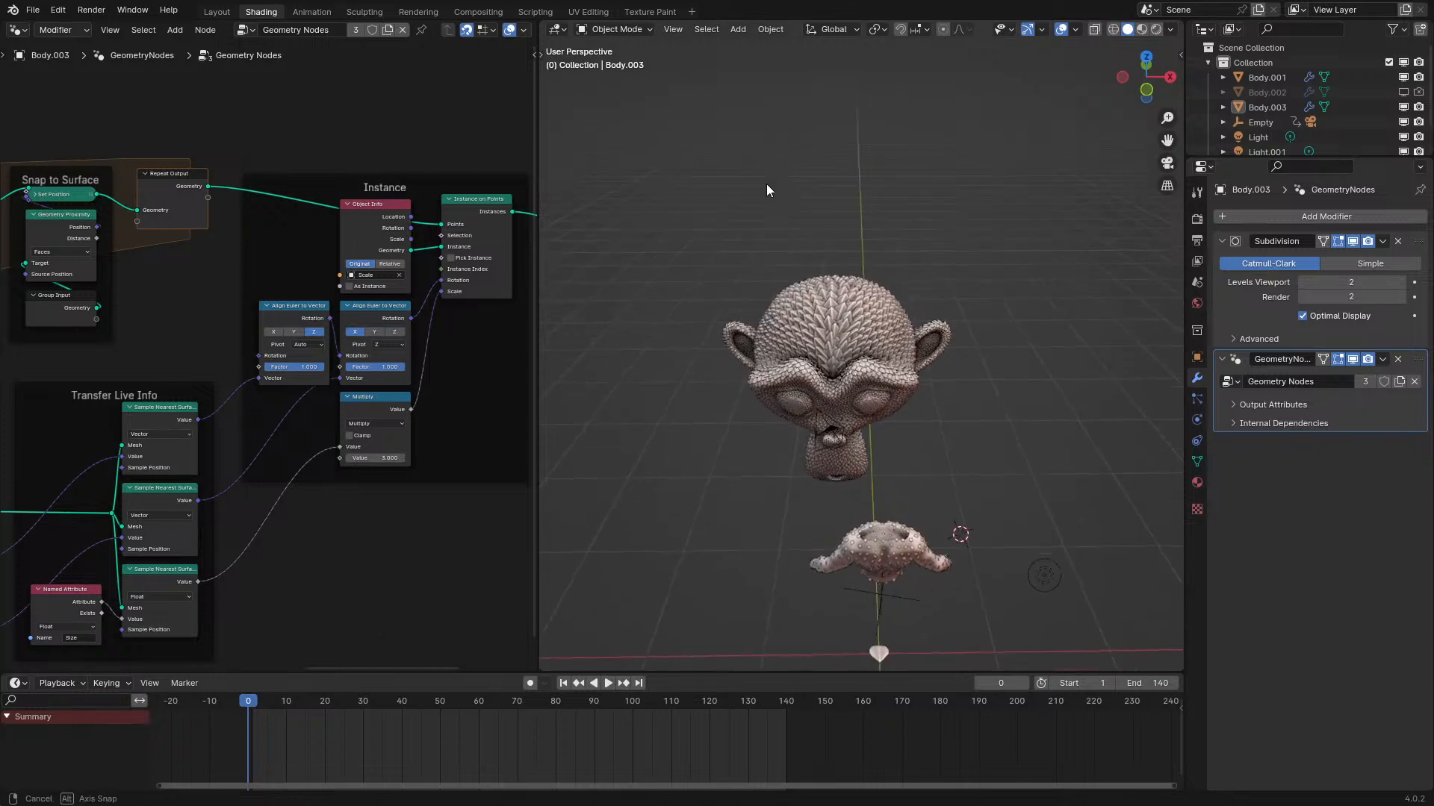
pyautogui.hotkey('shift', 'a')
pyautogui.moveTo(764, 245)
pyautogui.click(851, 245)
pyautogui.hotkey('alt', 'g')
pyautogui.press('Tab')
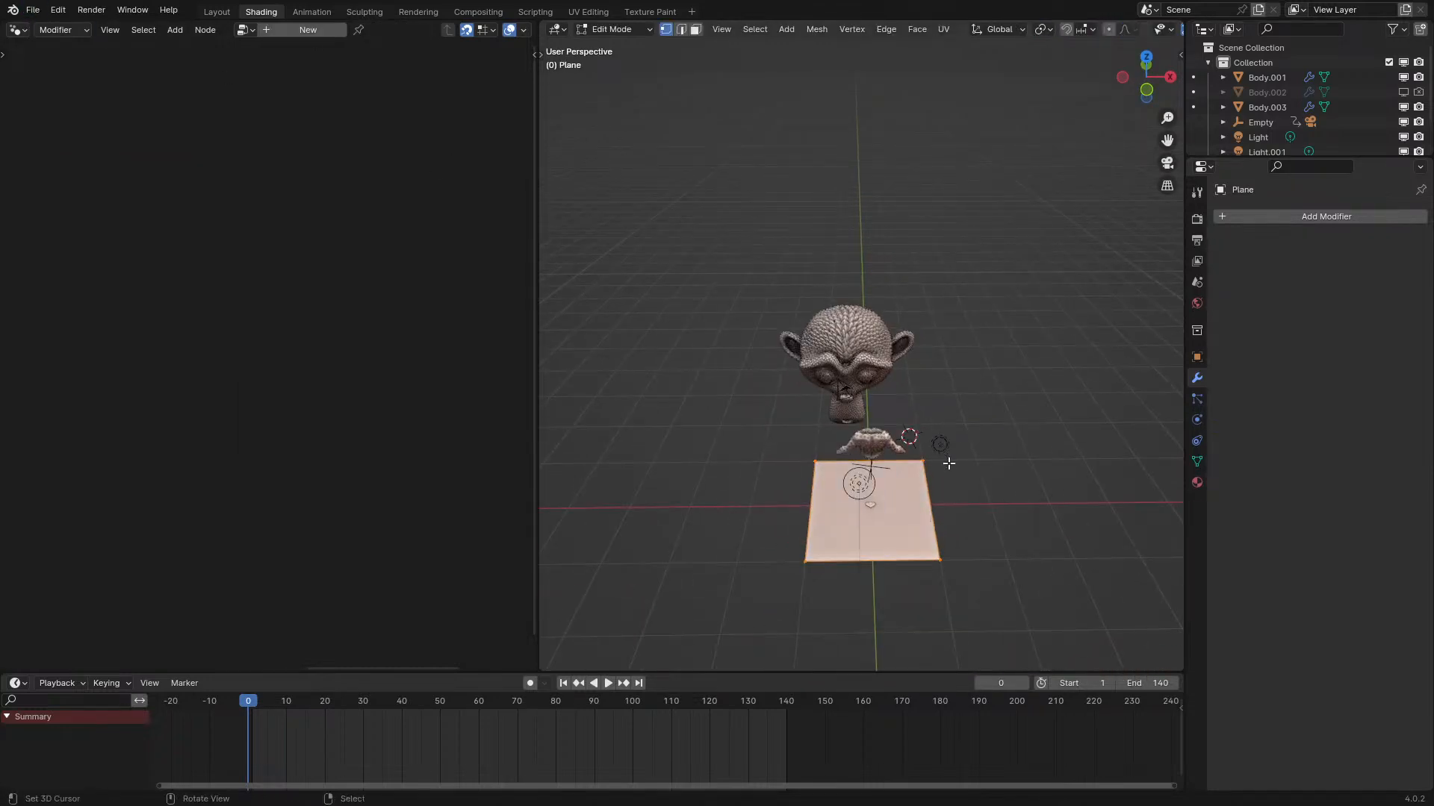
# Create a new geometry node tree on the plane, add a Grid node, and place it below the Group Input.
pyautogui.click(18, 30)
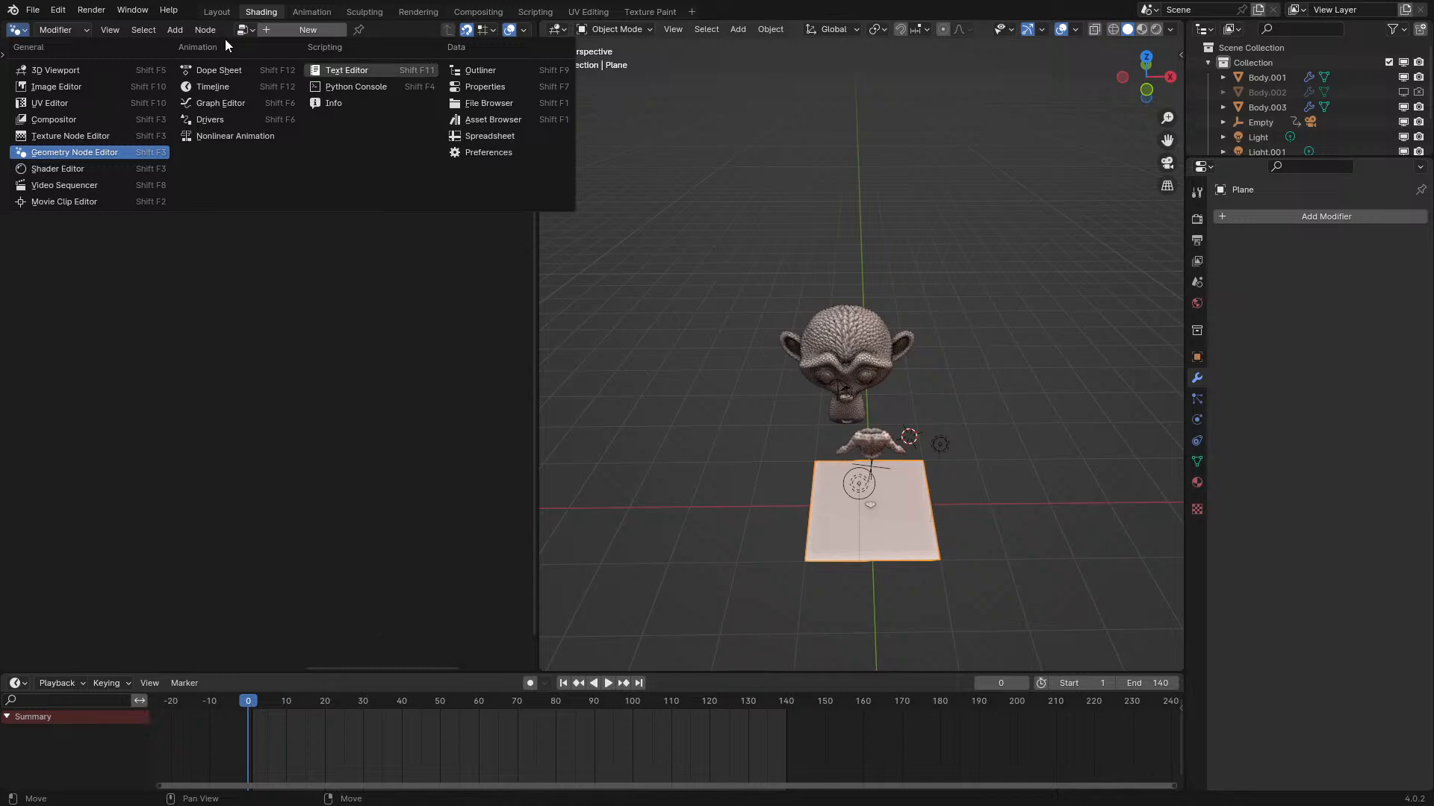
pyautogui.click(306, 30)
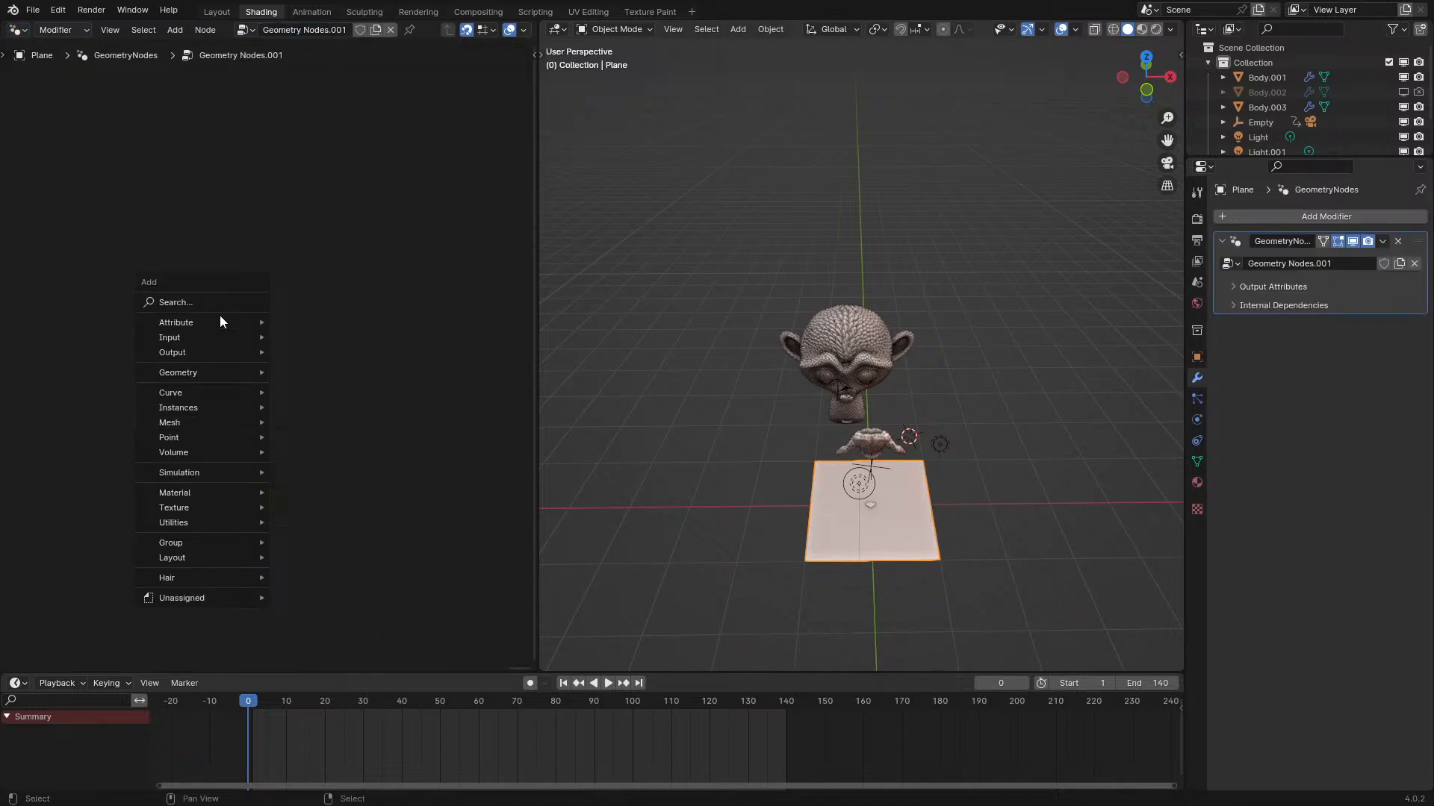
pyautogui.click(208, 300)
pyautogui.write('grid')
pyautogui.press('Return')
pyautogui.click(328, 456)
pyautogui.scroll(-2, 234, 377)
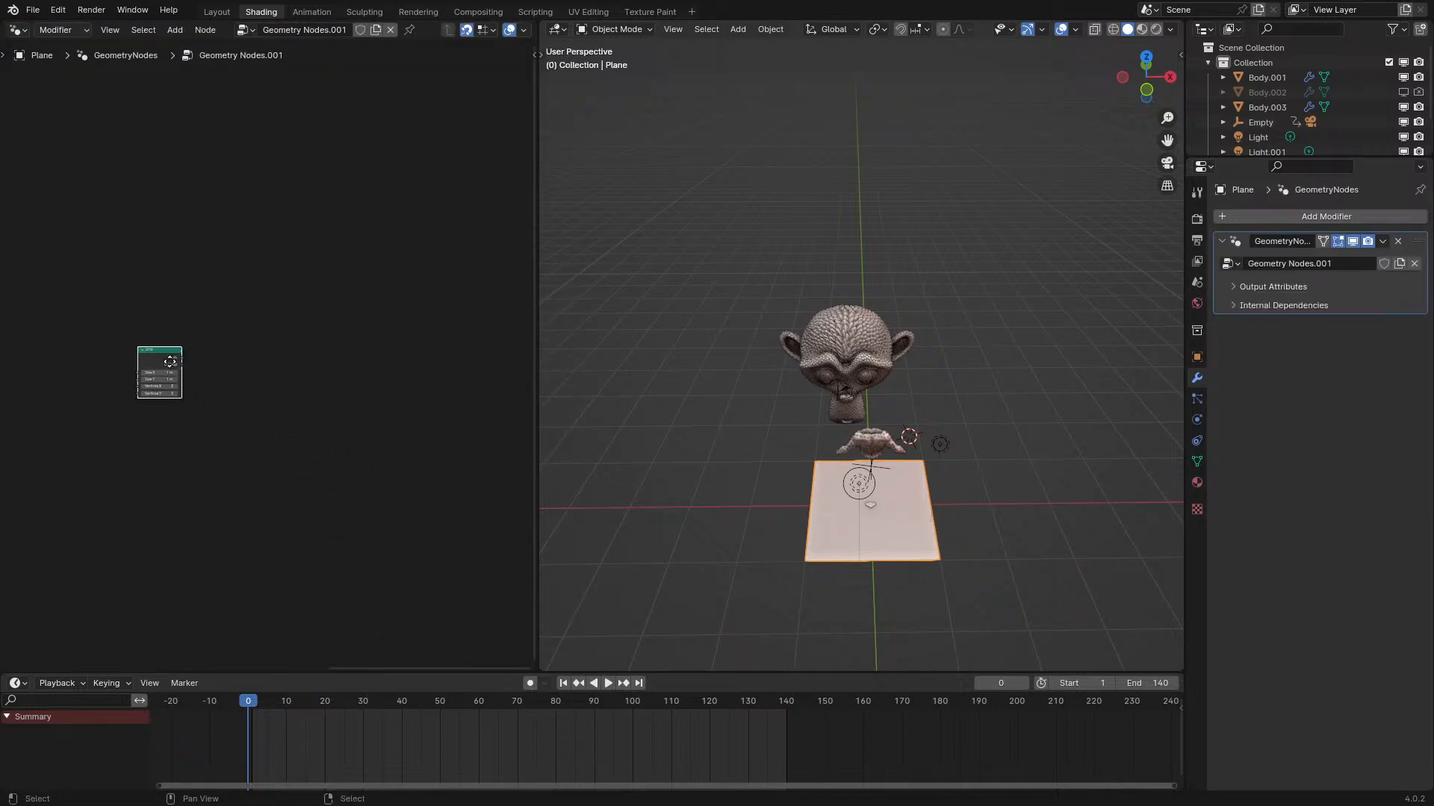
pyautogui.press('g')
pyautogui.click(46, 257)
pyautogui.scroll(3, 277, 351)
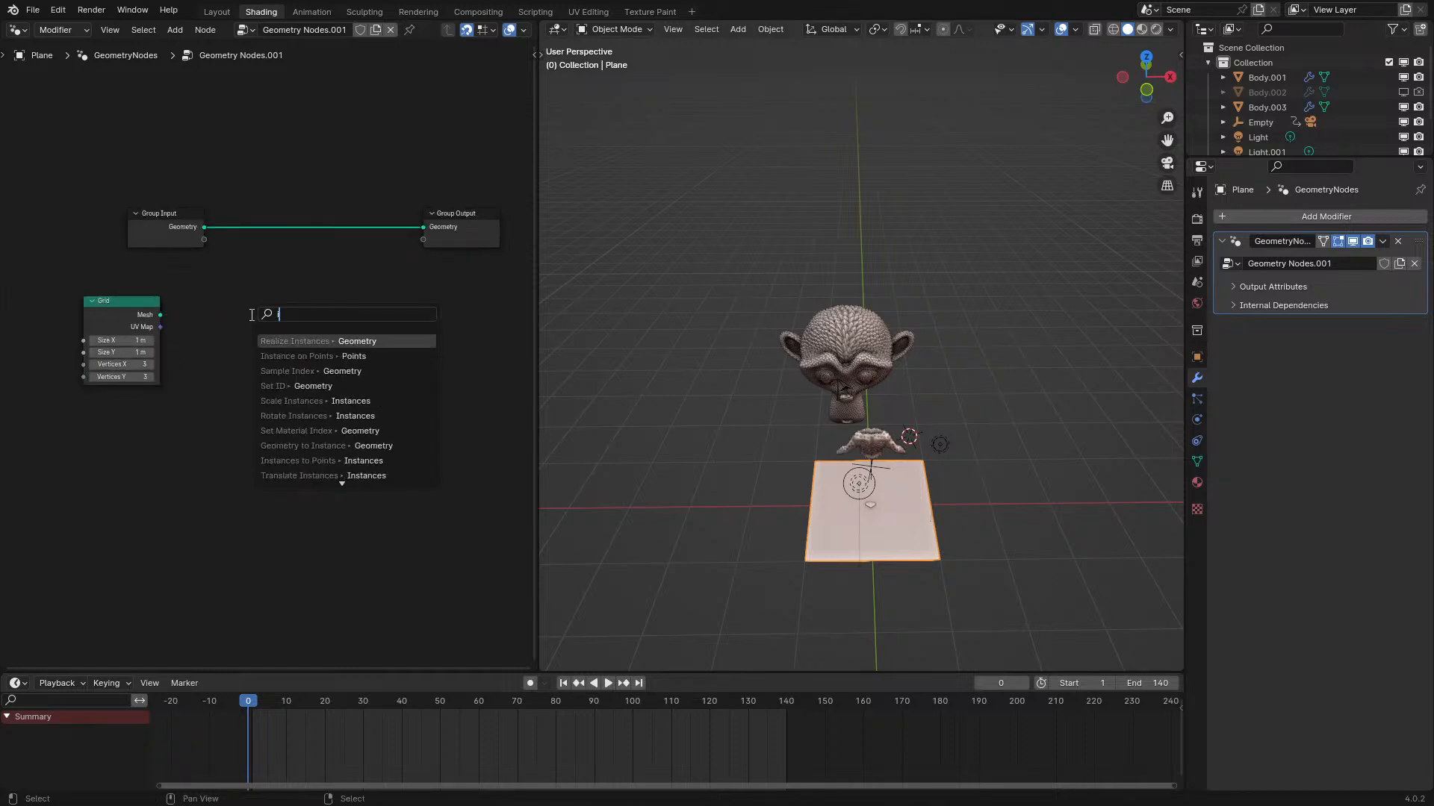
# Feed the Grid mesh into an Instance on Points node and connect a Cube node as its instance.
pyautogui.press('Return')
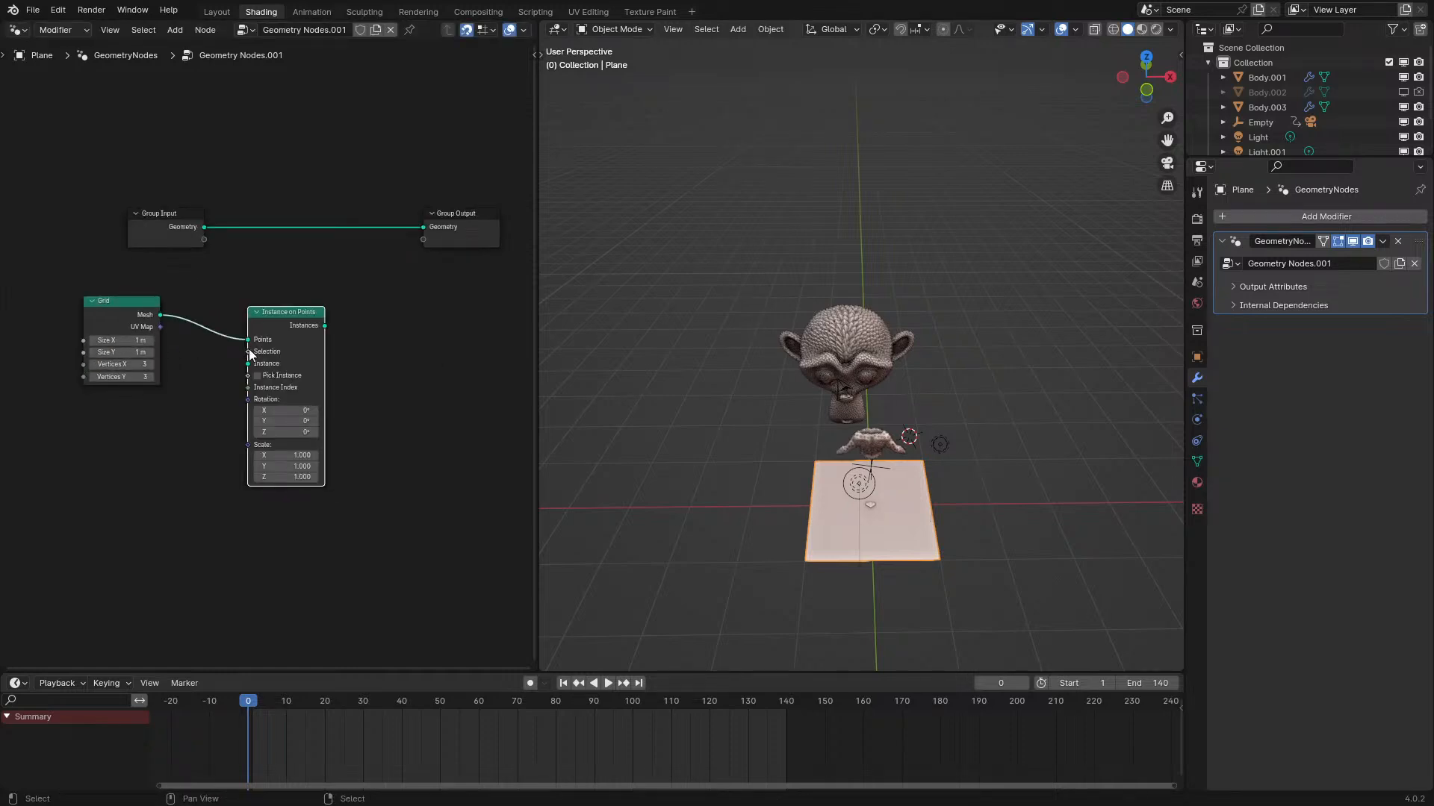
pyautogui.moveTo(249, 364); pyautogui.dragTo(215, 371)
pyautogui.write('cube')
pyautogui.press('Return')
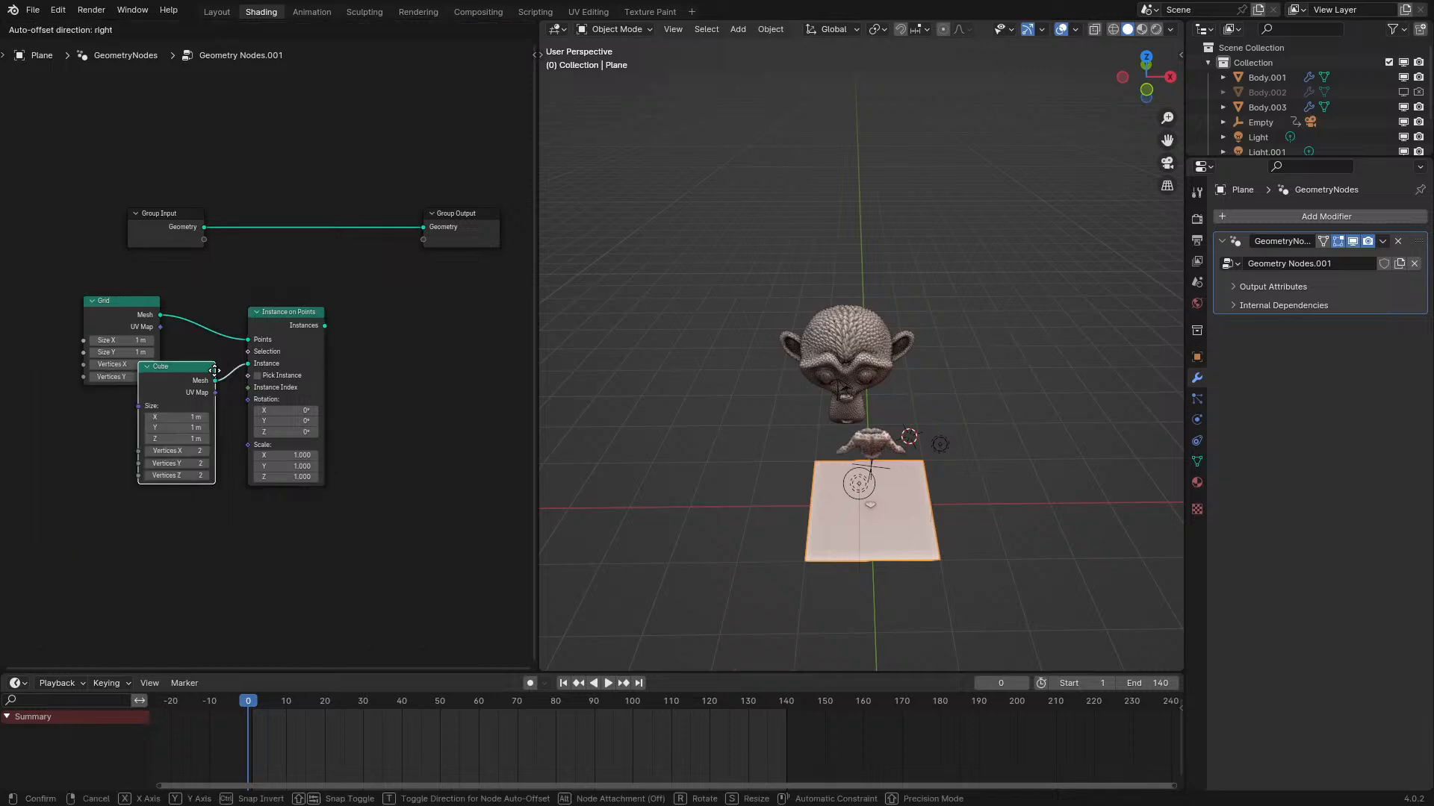
pyautogui.keyDown('ctrl'); pyautogui.keyDown('shift'); pyautogui.click(270, 339); pyautogui.keyUp('shift'); pyautogui.keyUp('ctrl')
pyautogui.moveTo(126, 339); pyautogui.dragTo(126, 377)
# Delete the plane and change the viewport to Material Preview shading.
pyautogui.moveTo(803, 400); pyautogui.dragTo(944, 334, button='middle')
pyautogui.press('Delete')
pyautogui.scroll(5, 907, 415)
pyautogui.press('z')
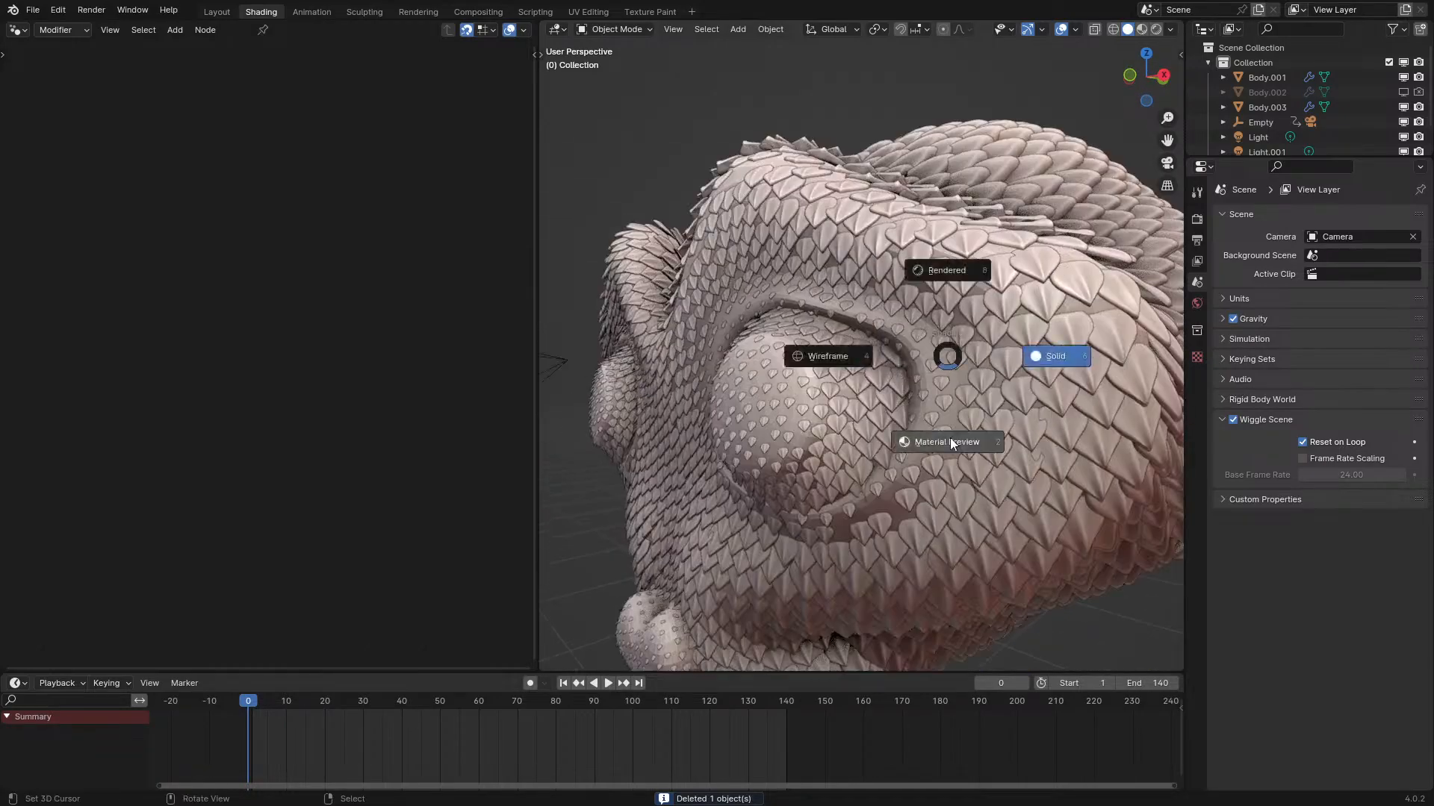
pyautogui.click(946, 407)
# Examine the scales over the monkey's face, crown and ear from several angles and up close inside the ear.
pyautogui.moveTo(939, 422)
pyautogui.mouseDown(button='middle')
pyautogui.moveTo(1082, 455)
pyautogui.moveTo(1104, 428)
pyautogui.moveTo(926, 423)
pyautogui.moveTo(887, 442)
pyautogui.moveTo(975, 460)
pyautogui.moveTo(732, 454)
pyautogui.moveTo(881, 442)
pyautogui.moveTo(715, 441)
pyautogui.moveTo(733, 442)
pyautogui.mouseUp(button='middle')
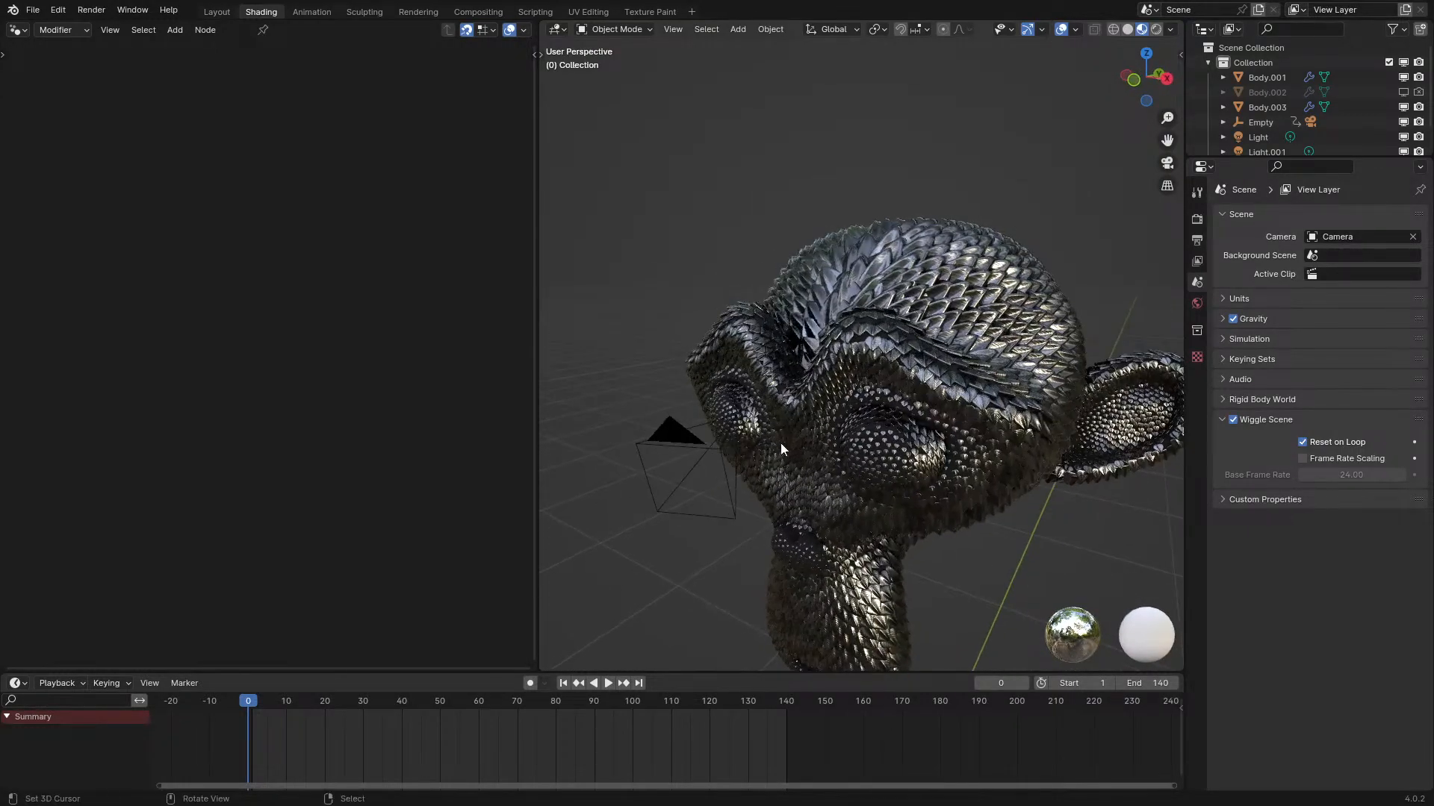
pyautogui.keyDown('shift'); pyautogui.moveTo(839, 419); pyautogui.dragTo(717, 387, button='middle'); pyautogui.keyUp('shift')
pyautogui.moveTo(831, 370); pyautogui.dragTo(779, 325, button='middle')
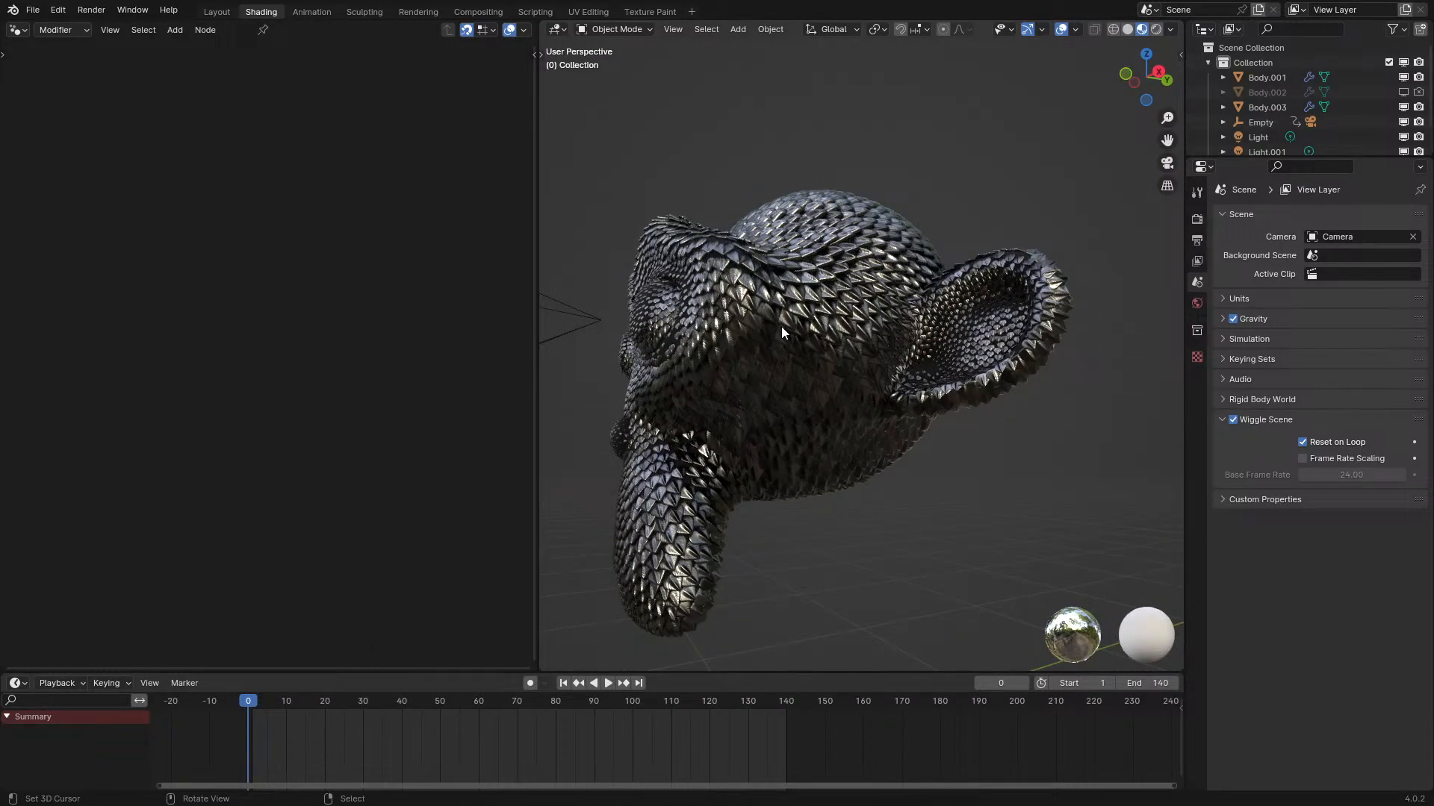
pyautogui.moveTo(790, 326); pyautogui.dragTo(836, 351, button='middle')
pyautogui.scroll(4, 827, 377)
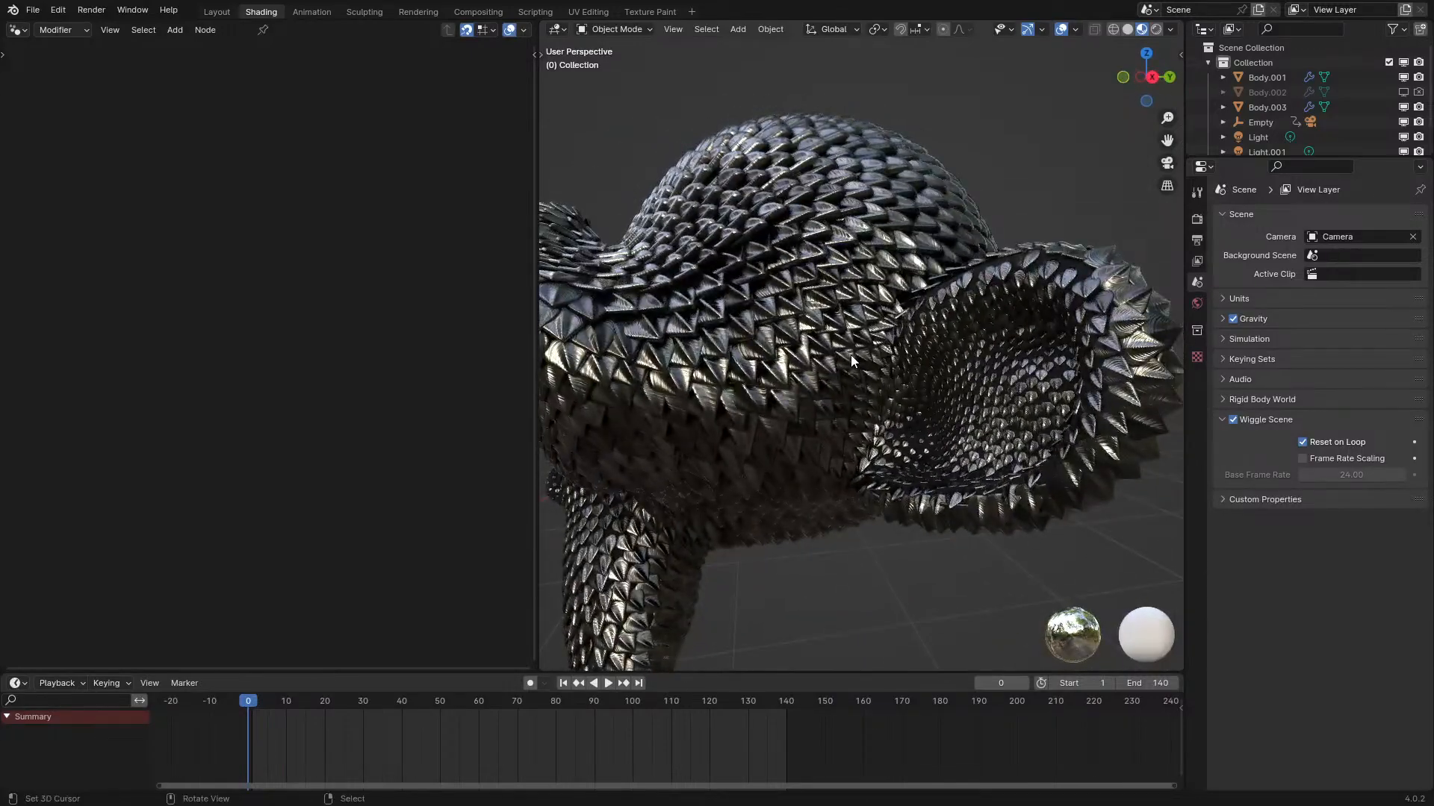
pyautogui.moveTo(849, 355); pyautogui.dragTo(991, 419, button='middle')
pyautogui.scroll(5, 987, 428)
pyautogui.scroll(-6, 988, 427)
pyautogui.scroll(-6, 831, 431)
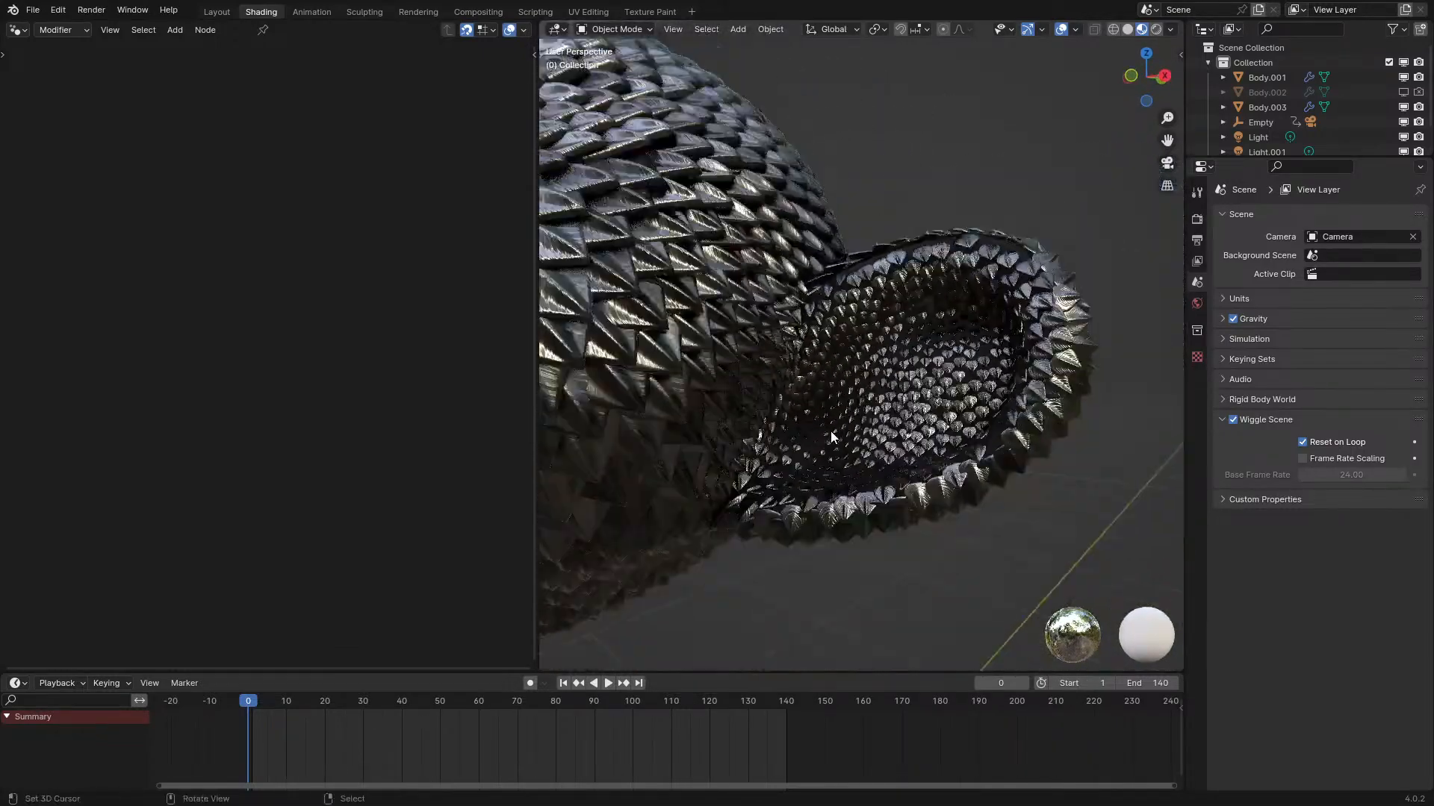
pyautogui.moveTo(948, 417); pyautogui.dragTo(1036, 396, button='middle')
pyautogui.scroll(6, 1063, 425)
pyautogui.moveTo(885, 529); pyautogui.dragTo(728, 423, button='middle')
pyautogui.scroll(5, 729, 422)
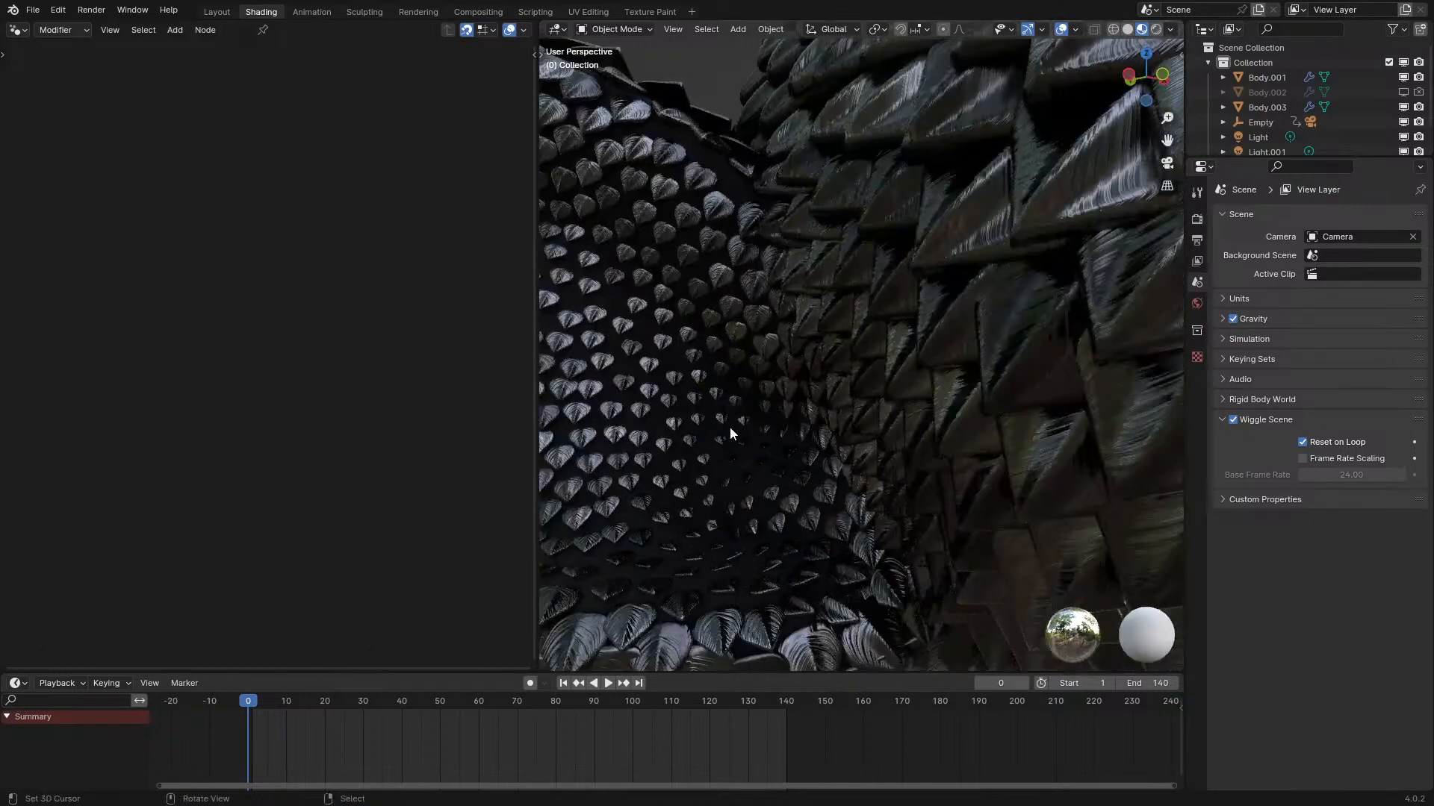
pyautogui.scroll(-5, 749, 360)
pyautogui.moveTo(873, 354); pyautogui.dragTo(750, 418, button='middle')
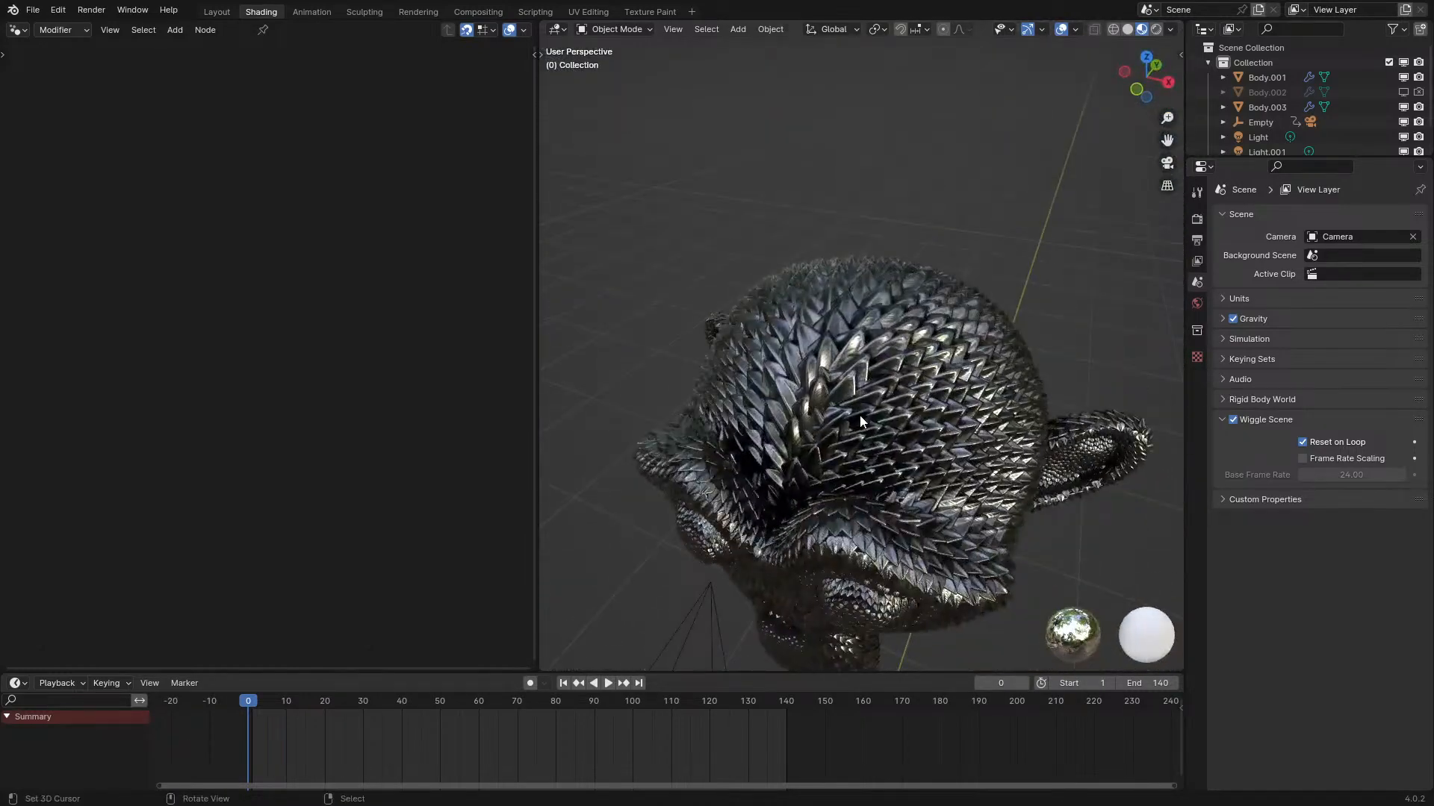
# Examine the scale-covered torso from several angles and change the viewport shading mode.
pyautogui.scroll(-4, 896, 426)
pyautogui.moveTo(897, 426); pyautogui.dragTo(1166, 364, button='middle')
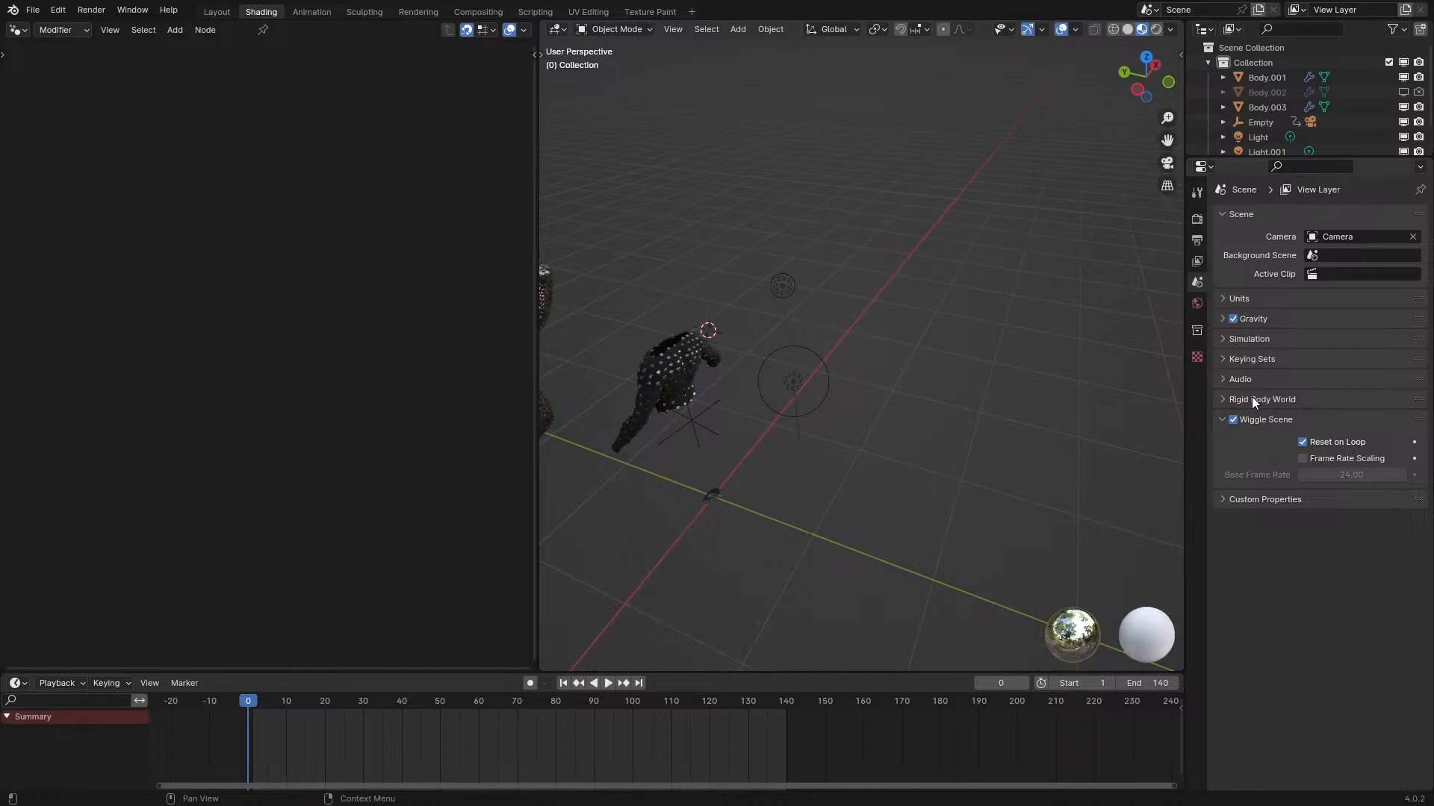
pyautogui.scroll(3, 1086, 404)
pyautogui.moveTo(1086, 404); pyautogui.dragTo(928, 422, button='middle')
pyautogui.scroll(1, 929, 426)
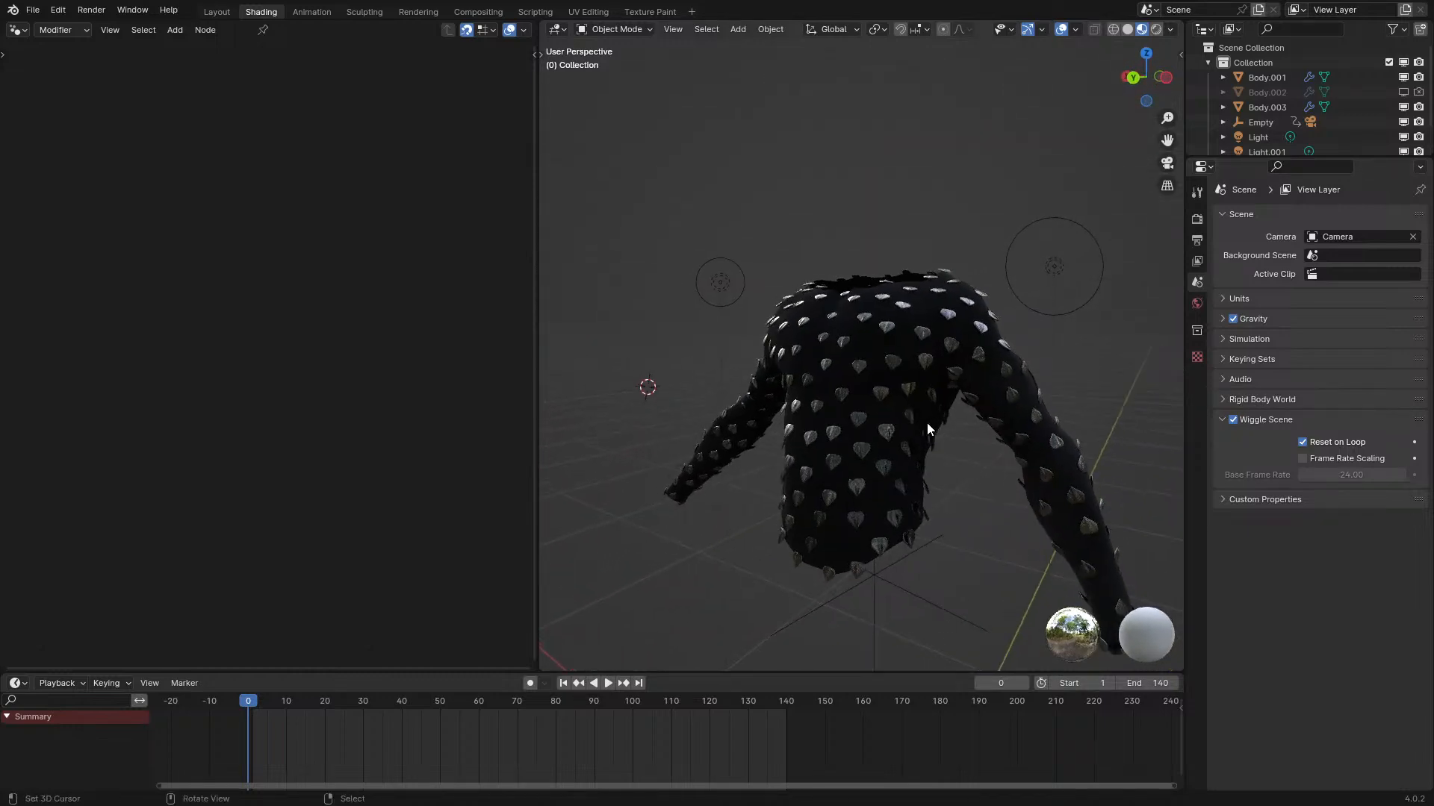
pyautogui.moveTo(1099, 408)
pyautogui.mouseDown(button='middle')
pyautogui.moveTo(943, 433)
pyautogui.moveTo(553, 428)
pyautogui.moveTo(669, 415)
pyautogui.mouseUp(button='middle')
pyautogui.press('z')
pyautogui.click(687, 452)
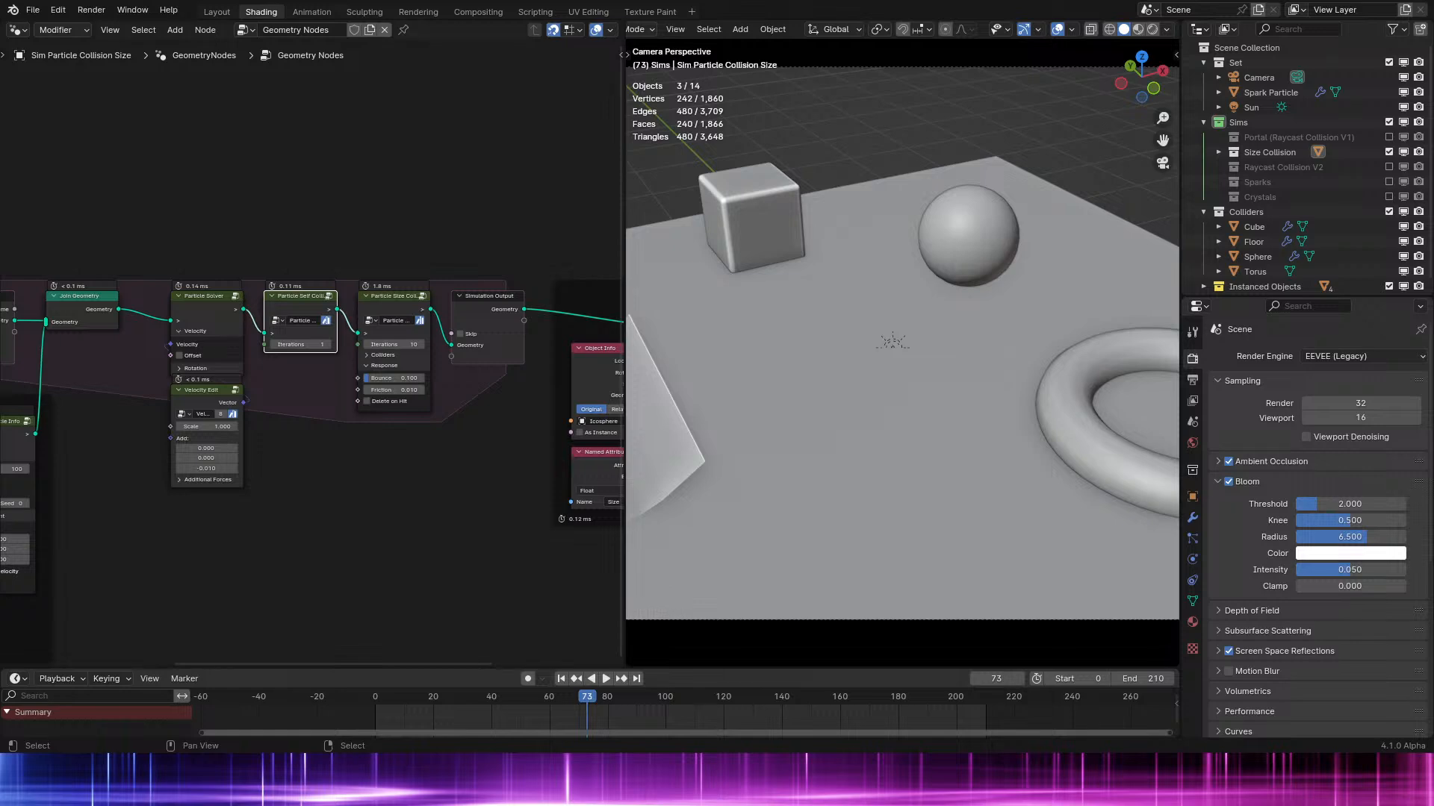
# Play the size-based particle collision simulation and examine the colliding spheres up close and from several angles.
pyautogui.moveTo(782, 472); pyautogui.dragTo(908, 397, button='middle')
pyautogui.press('space')
pyautogui.scroll(5, 908, 418)
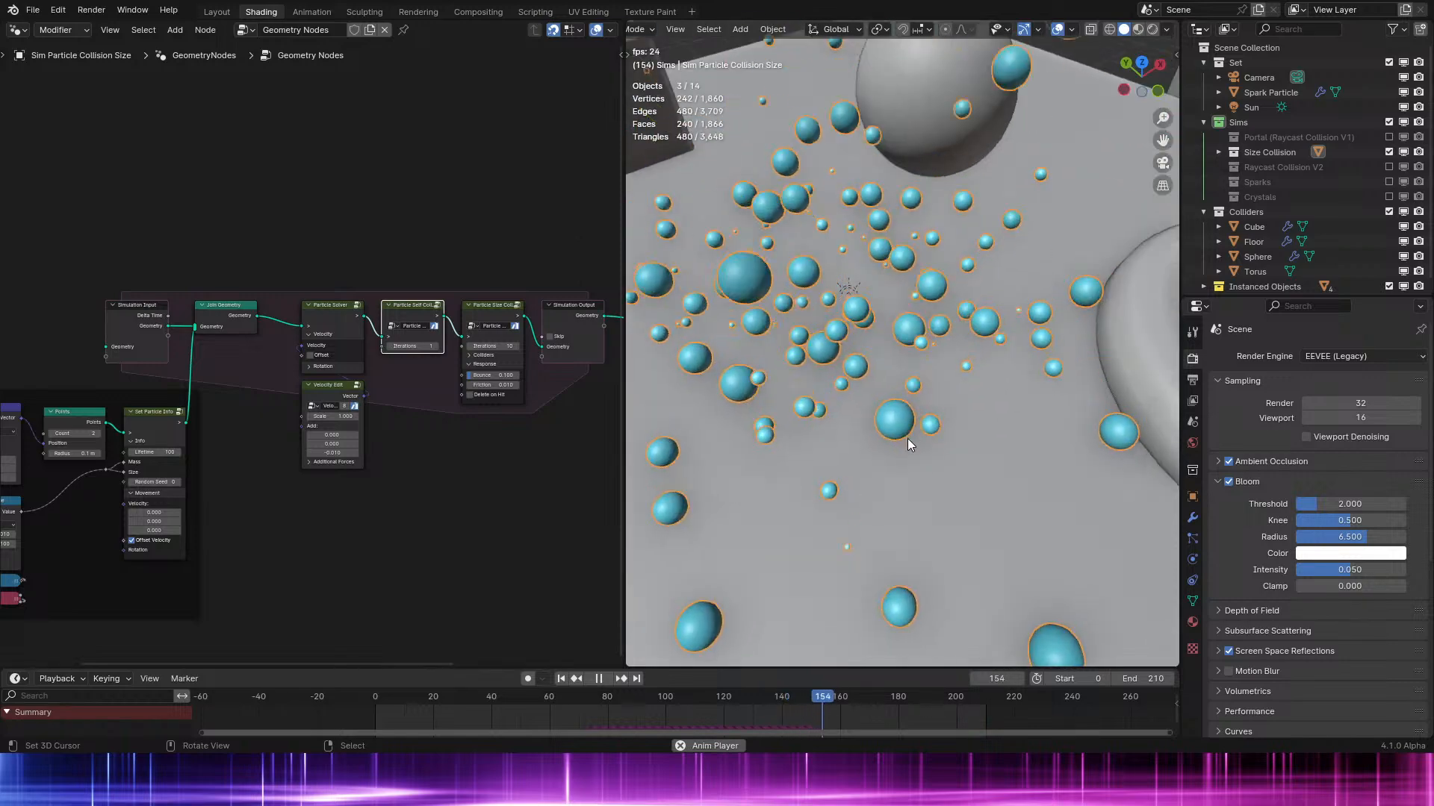
pyautogui.moveTo(918, 451)
pyautogui.mouseDown(button='middle')
pyautogui.moveTo(956, 441)
pyautogui.moveTo(897, 410)
pyautogui.moveTo(911, 446)
pyautogui.mouseUp(button='middle')
pyautogui.scroll(-5, 952, 439)
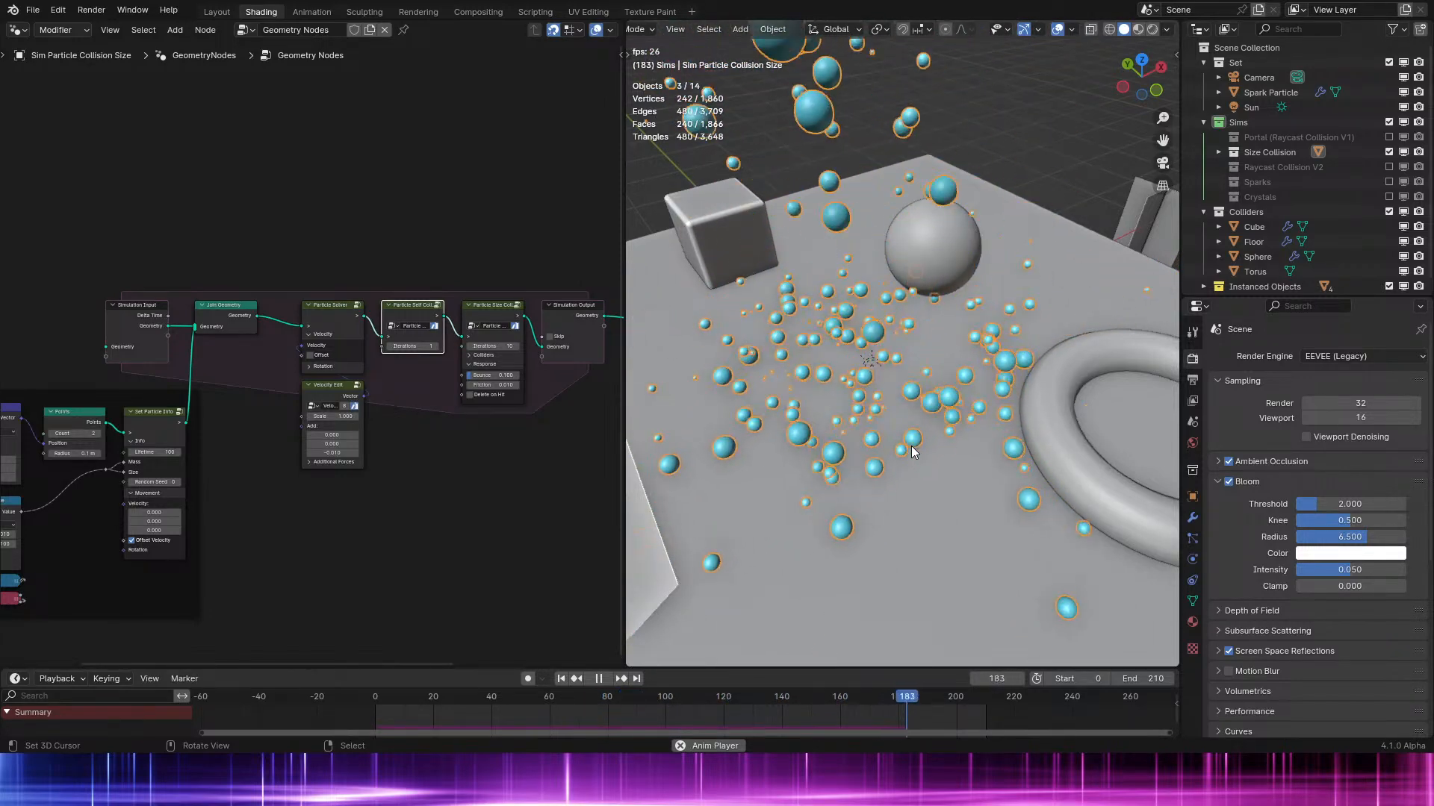
pyautogui.moveTo(911, 445); pyautogui.dragTo(857, 467, button='middle')
pyautogui.press('space')
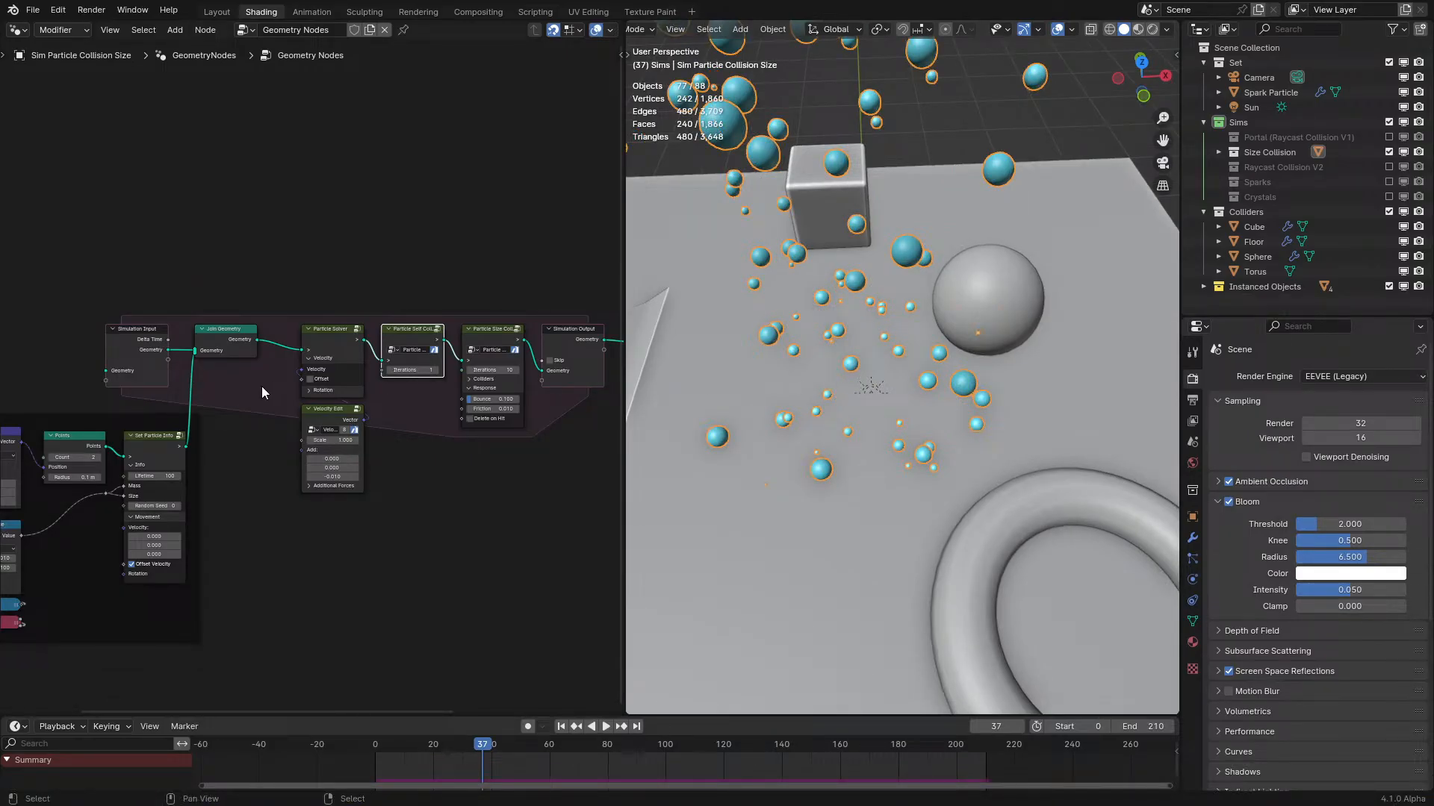
# Inspect the complete node network inside the Particle Self Collisions group in a maximized editor, returning to the parent tree and normal layout.
pyautogui.press('Tab')
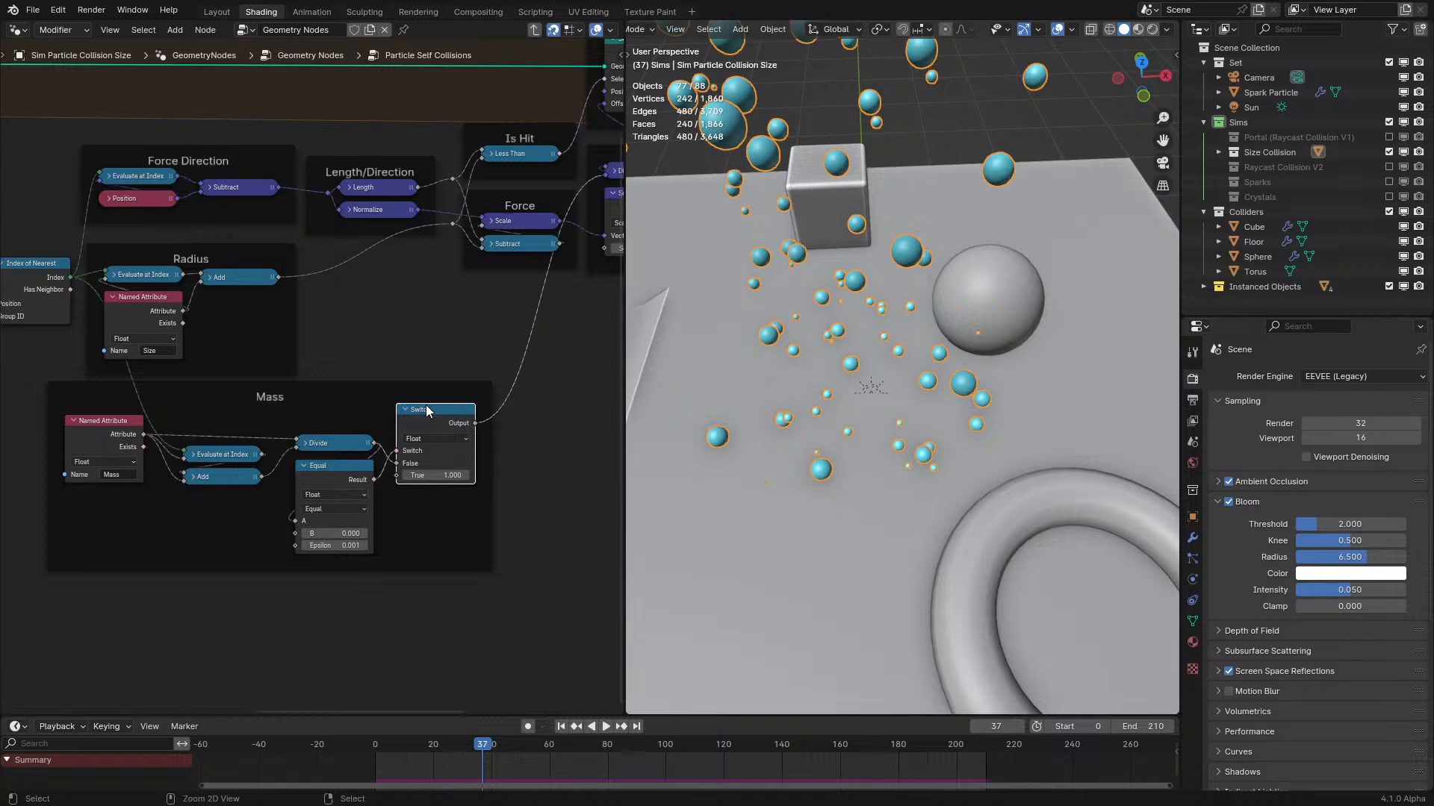
pyautogui.hotkey('ctrl', 'space')
pyautogui.press('Home')
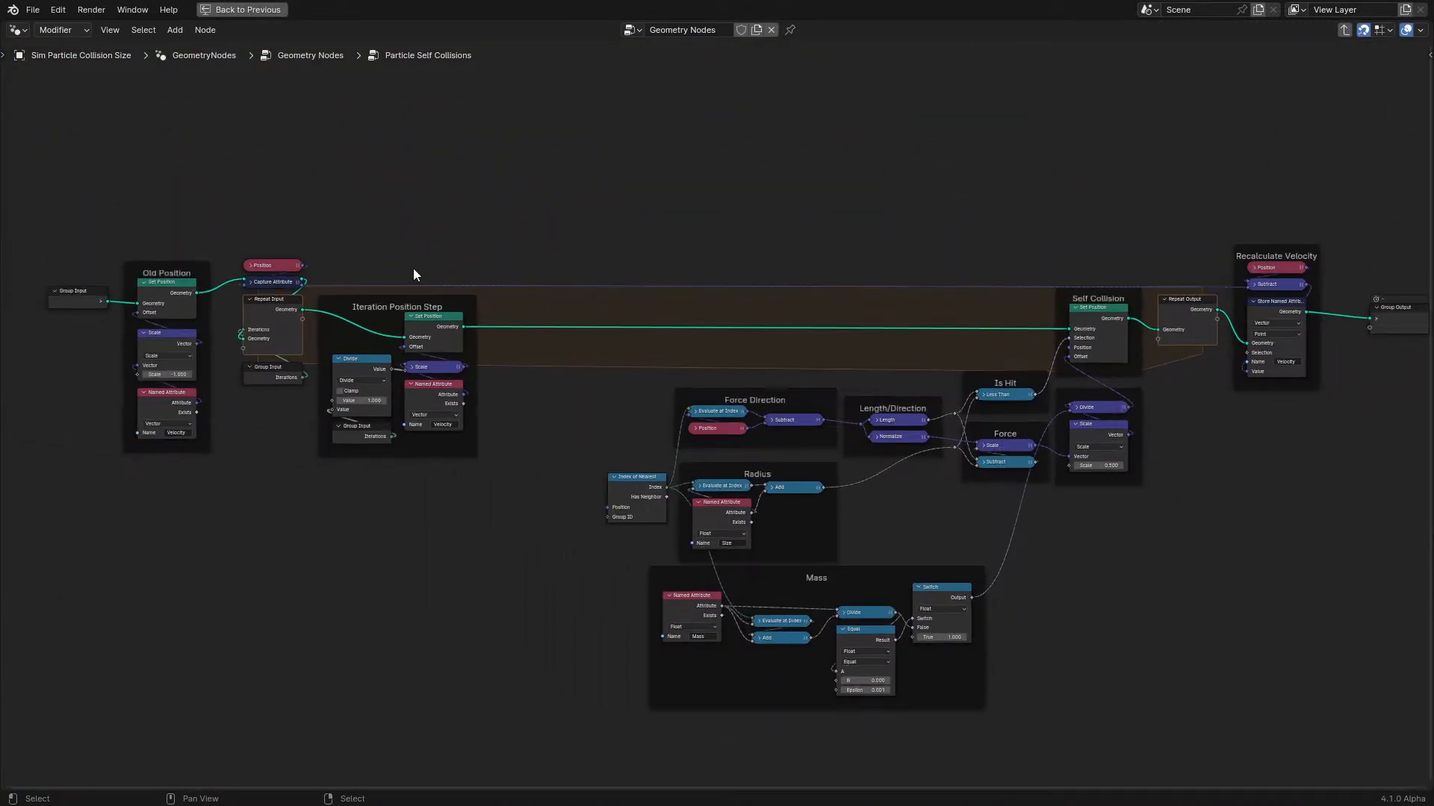
pyautogui.moveTo(34, 155); pyautogui.dragTo(1392, 704)
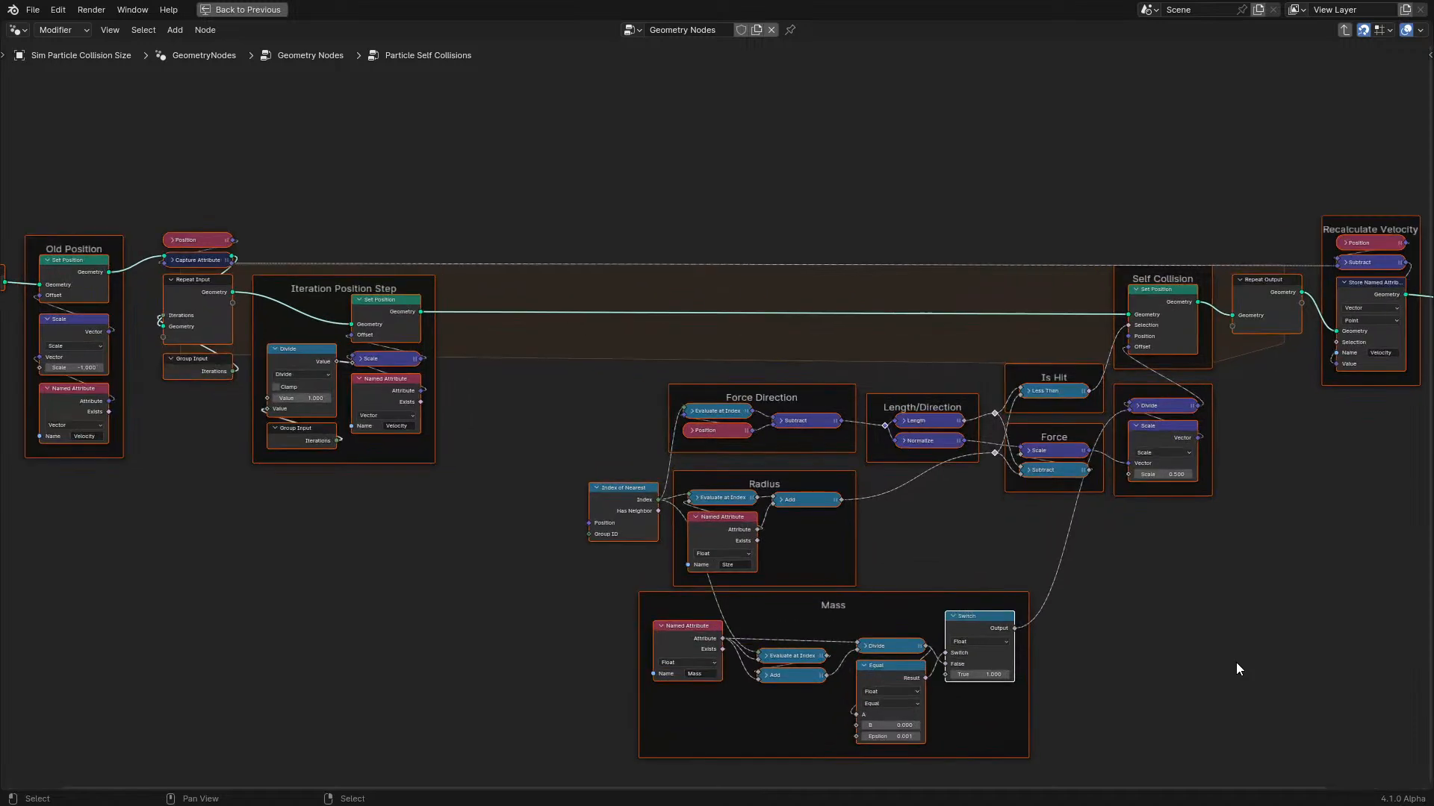
pyautogui.press('Tab')
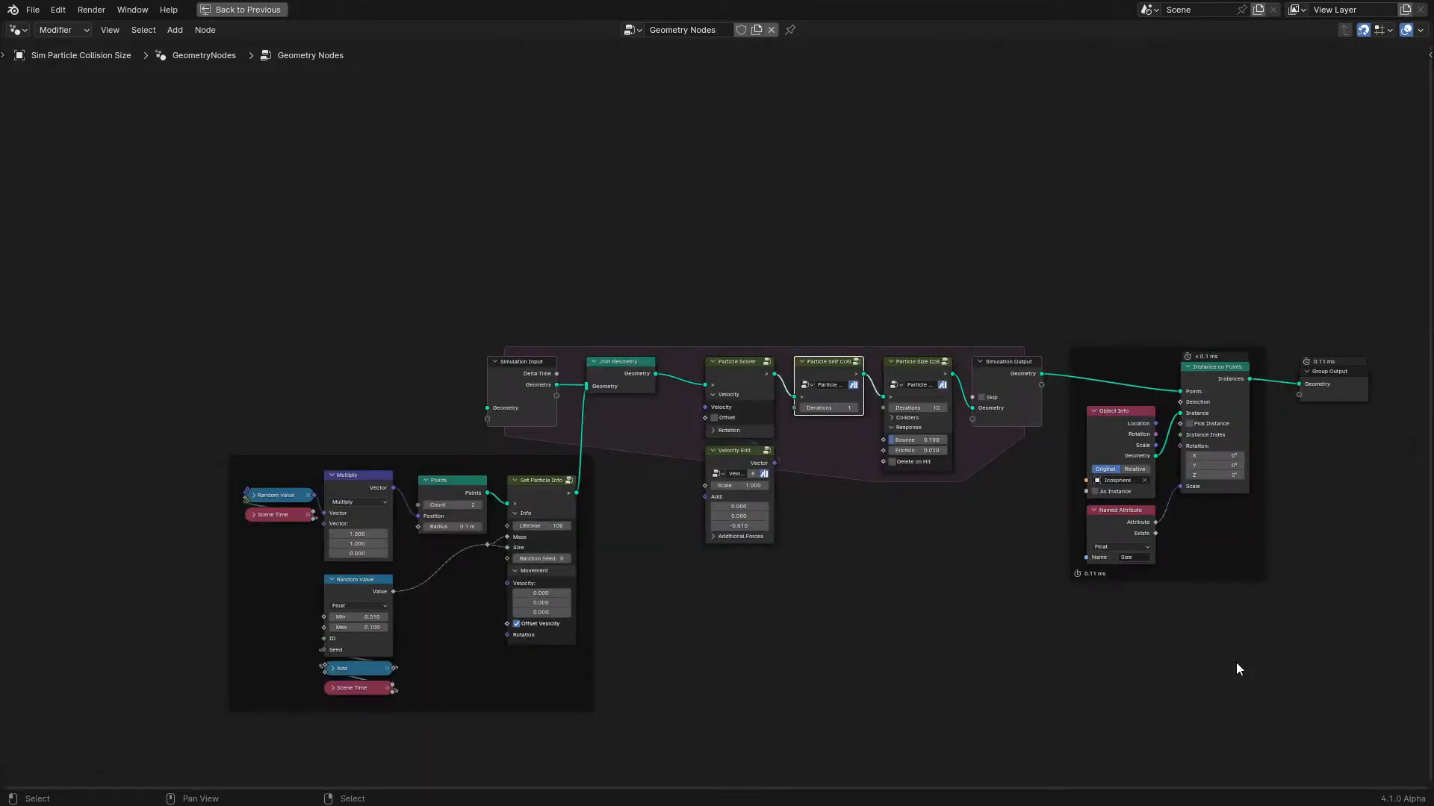
pyautogui.hotkey('ctrl', 'space')
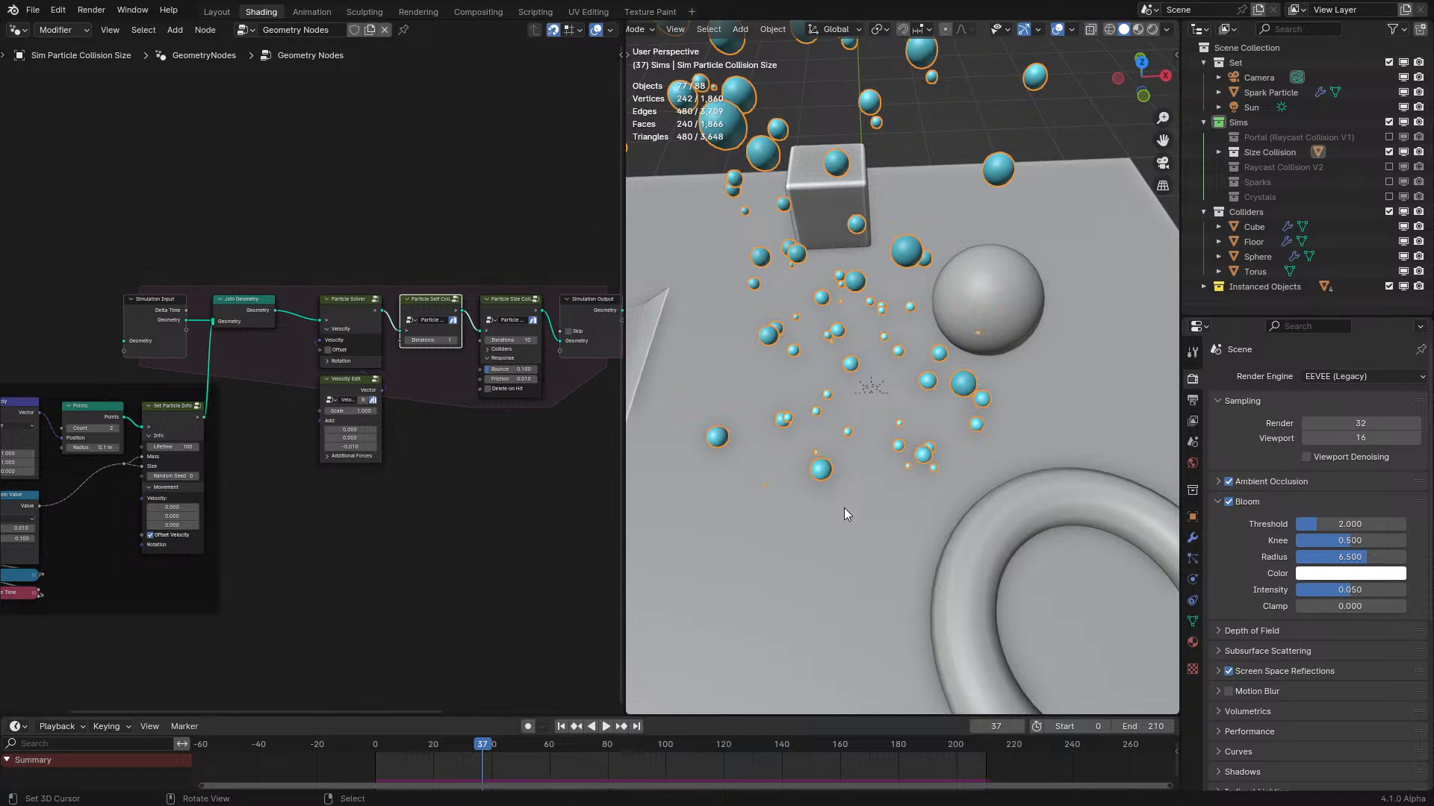
# Switch the viewport to Material Preview shading and play the particle simulation.
pyautogui.moveTo(885, 522); pyautogui.dragTo(946, 468, button='middle')
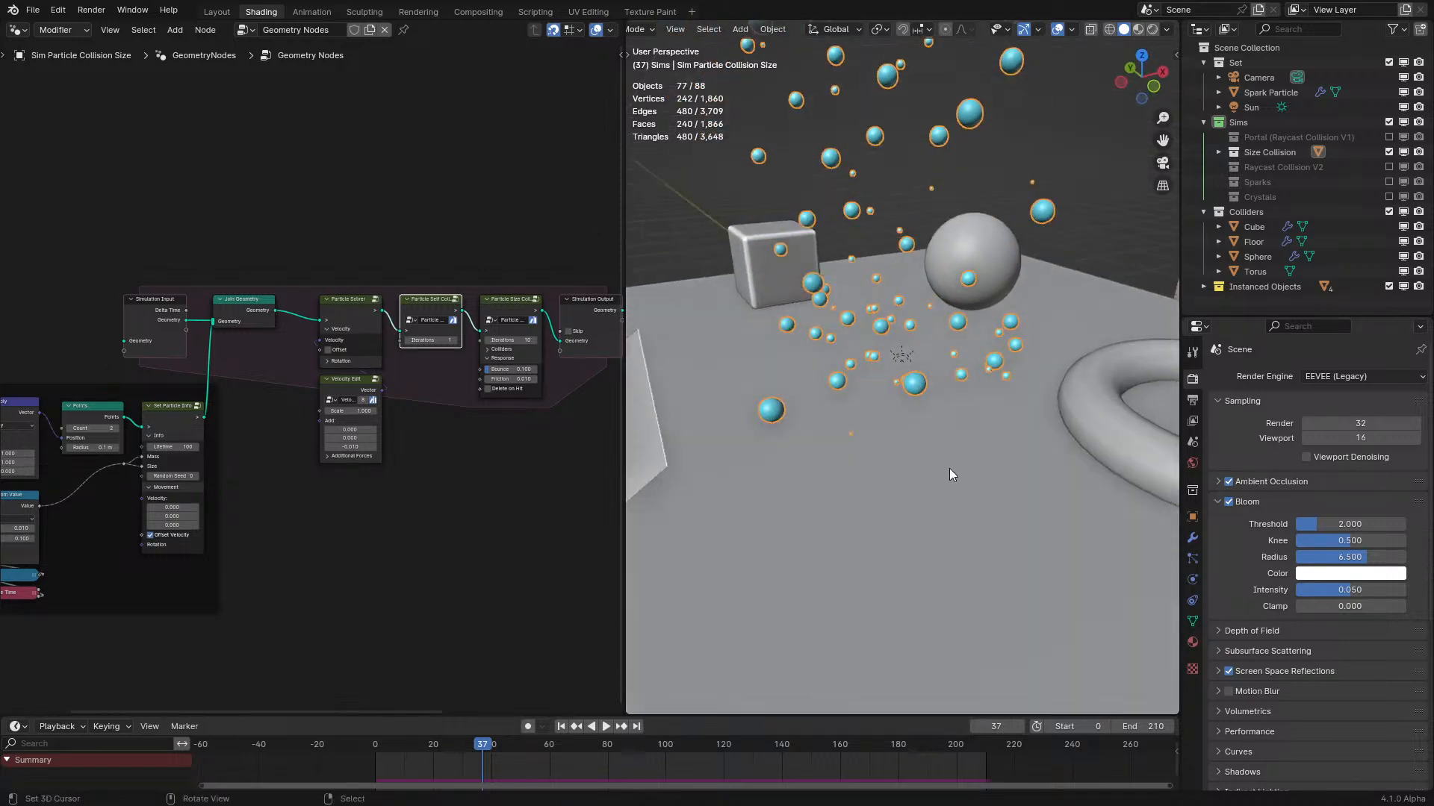
pyautogui.click(1024, 423)
pyautogui.moveTo(1025, 422)
pyautogui.mouseDown(button='middle')
pyautogui.moveTo(1118, 310)
pyautogui.moveTo(993, 318)
pyautogui.moveTo(1055, 342)
pyautogui.moveTo(999, 346)
pyautogui.moveTo(1090, 356)
pyautogui.mouseUp(button='middle')
pyautogui.scroll(-3, 999, 347)
pyautogui.press('space')
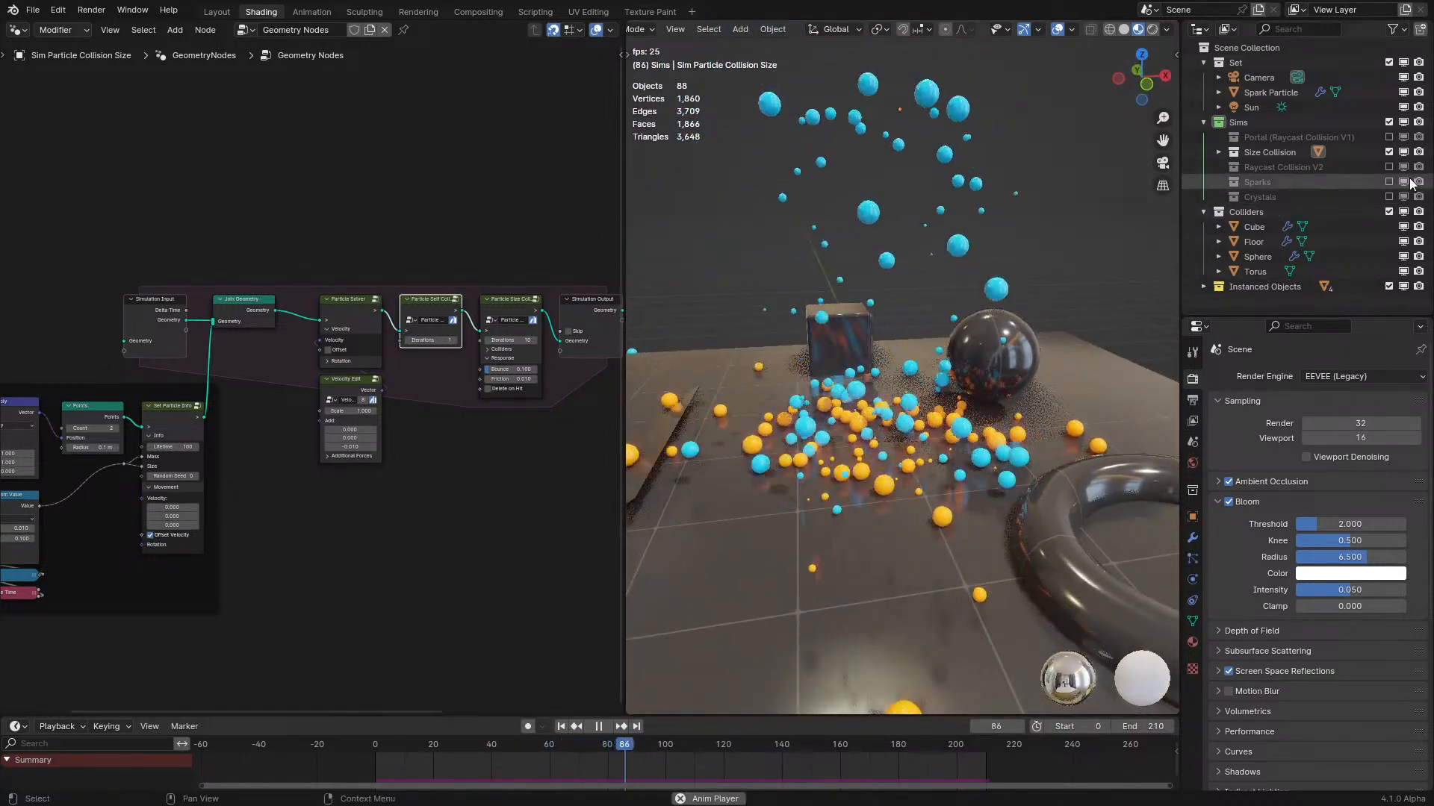
# Exclude the Size Collision collection, enable the Crystals collection and restart its simulation from the beginning.
pyautogui.click(1387, 153)
pyautogui.click(1388, 197)
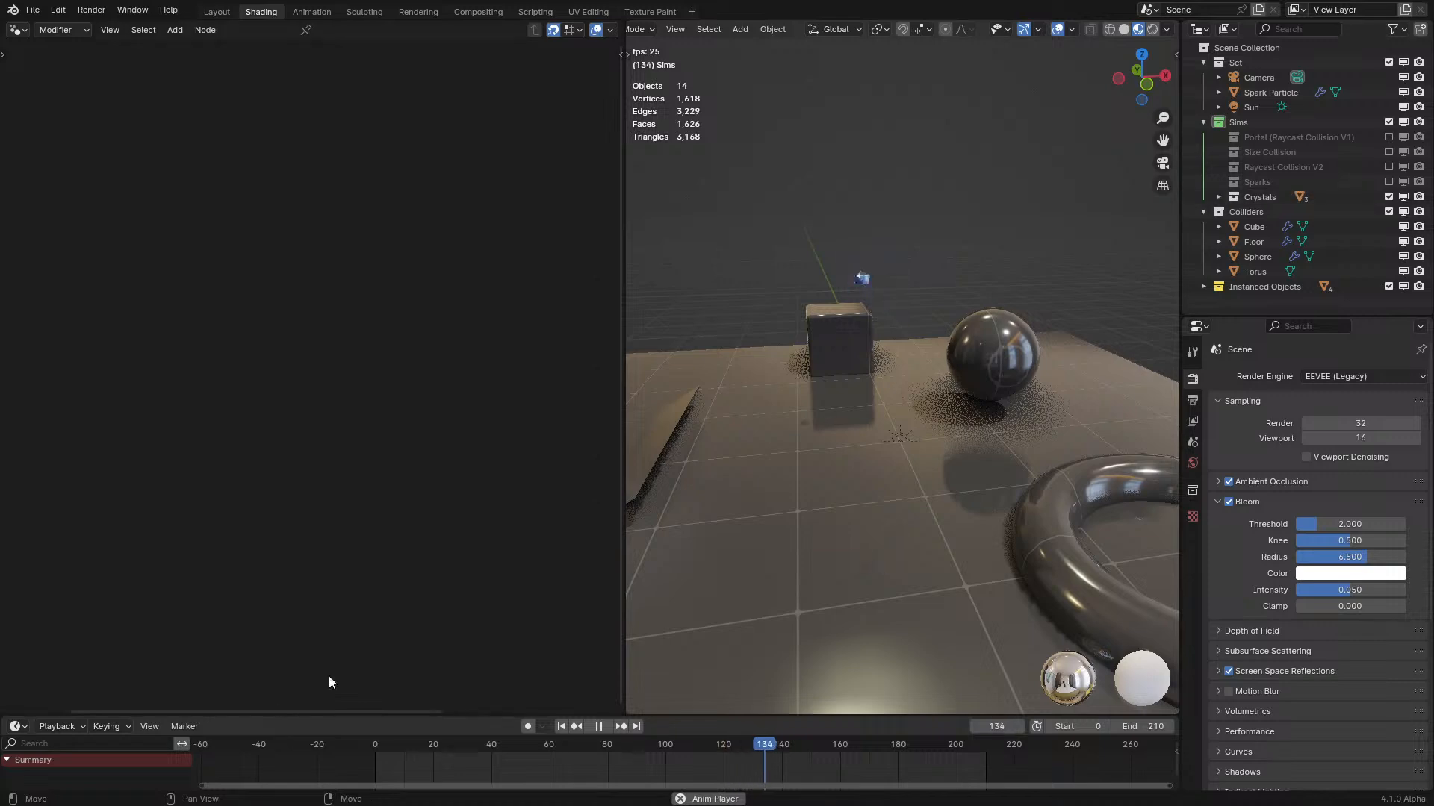
pyautogui.click(298, 751)
pyautogui.moveTo(835, 517)
pyautogui.mouseDown(button='middle')
pyautogui.moveTo(891, 527)
pyautogui.moveTo(888, 458)
pyautogui.moveTo(846, 487)
pyautogui.moveTo(761, 457)
pyautogui.moveTo(841, 499)
pyautogui.moveTo(962, 464)
pyautogui.mouseUp(button='middle')
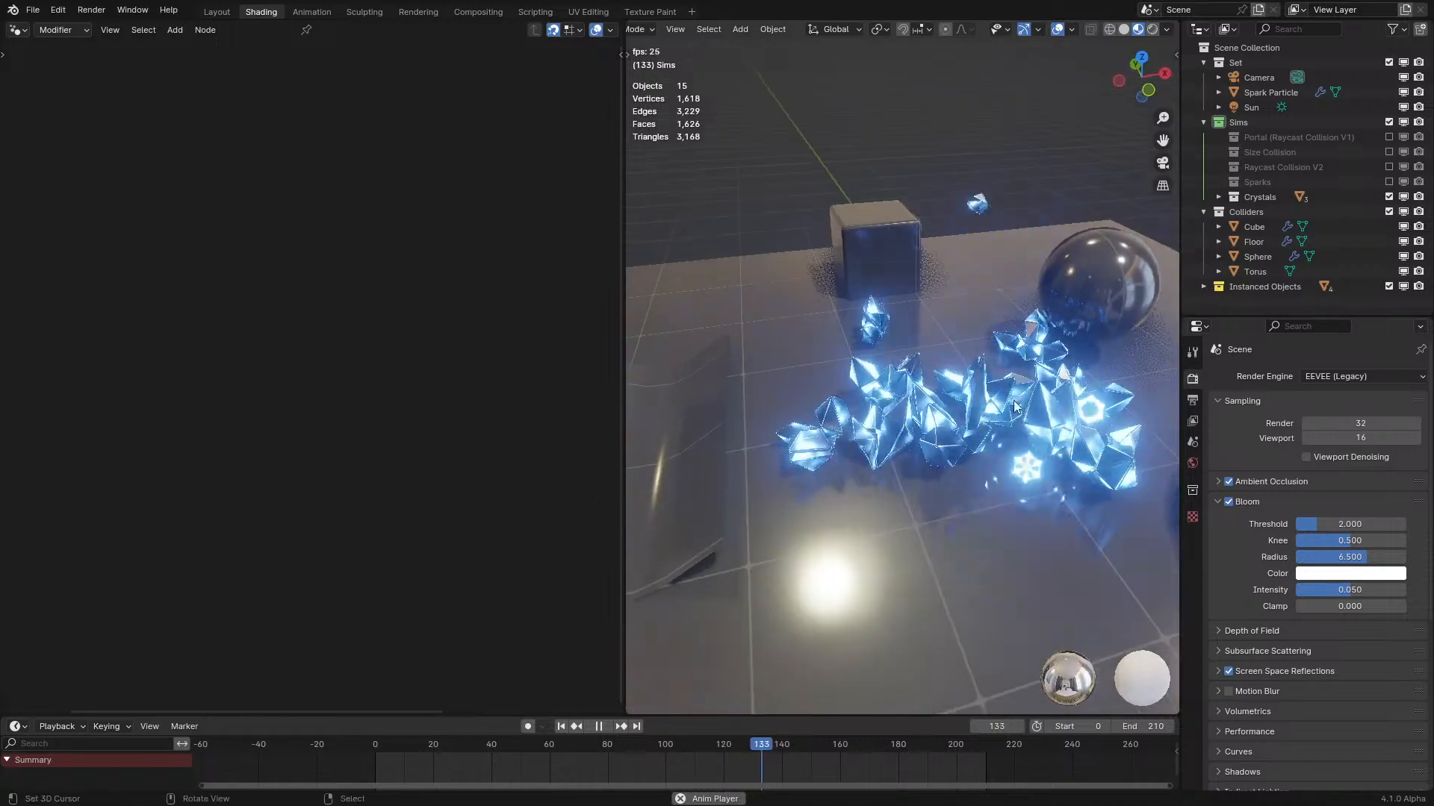
# Choose the environment lighting for the Material Preview and view the playing crystal simulation, stopping playback.
pyautogui.click(1168, 30)
pyautogui.click(1153, 154)
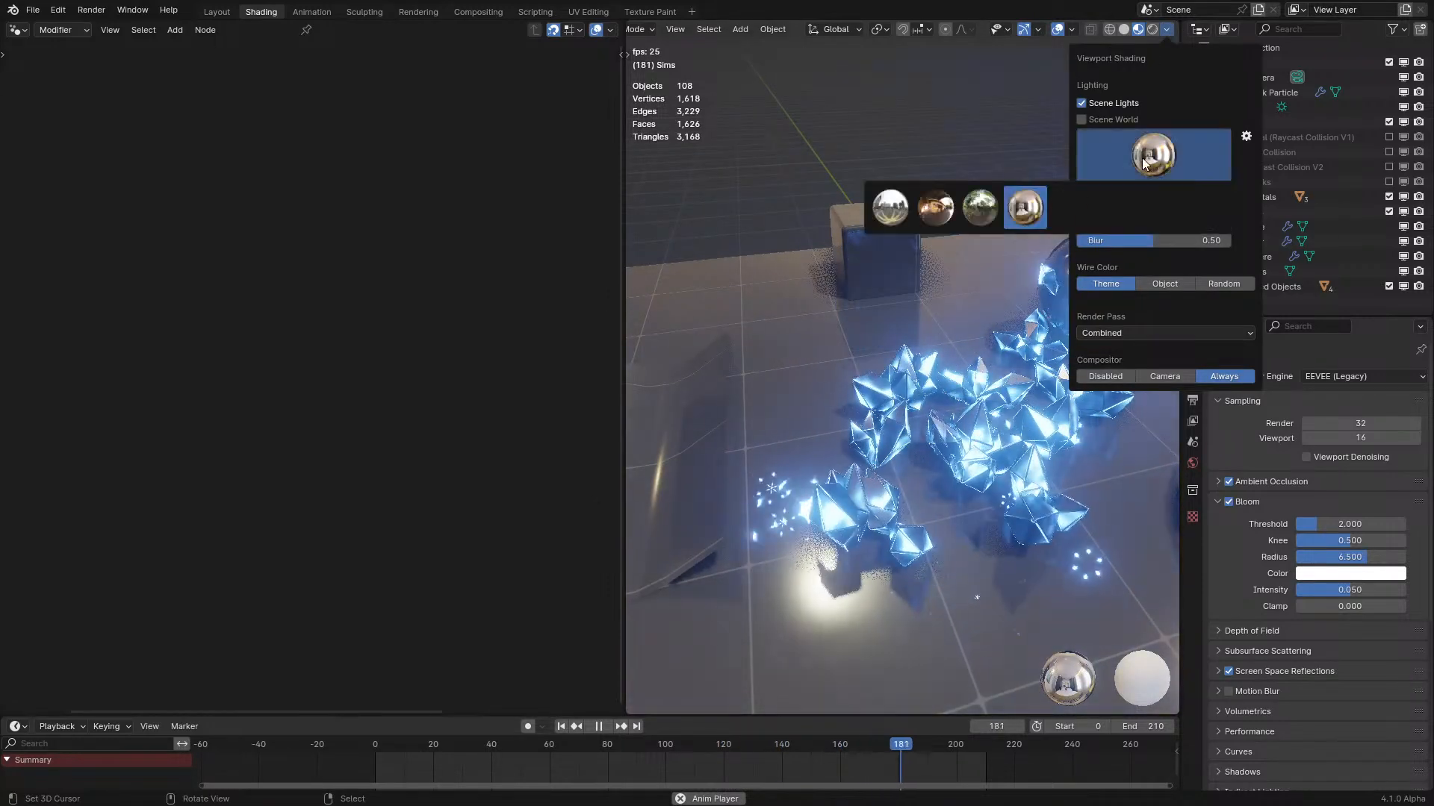
pyautogui.click(1184, 199)
pyautogui.moveTo(941, 314)
pyautogui.mouseDown(button='middle')
pyautogui.moveTo(980, 266)
pyautogui.moveTo(904, 303)
pyautogui.moveTo(926, 290)
pyautogui.moveTo(900, 290)
pyautogui.moveTo(964, 312)
pyautogui.moveTo(1002, 299)
pyautogui.moveTo(995, 334)
pyautogui.moveTo(1145, 355)
pyautogui.moveTo(1075, 362)
pyautogui.mouseUp(button='middle')
pyautogui.scroll(-1, 898, 283)
pyautogui.press('space')
# Show the scene as wireframe and move the Spark Particle object into the Instanced Objects collection.
pyautogui.hotkey('shift', 'z')
pyautogui.click(932, 371)
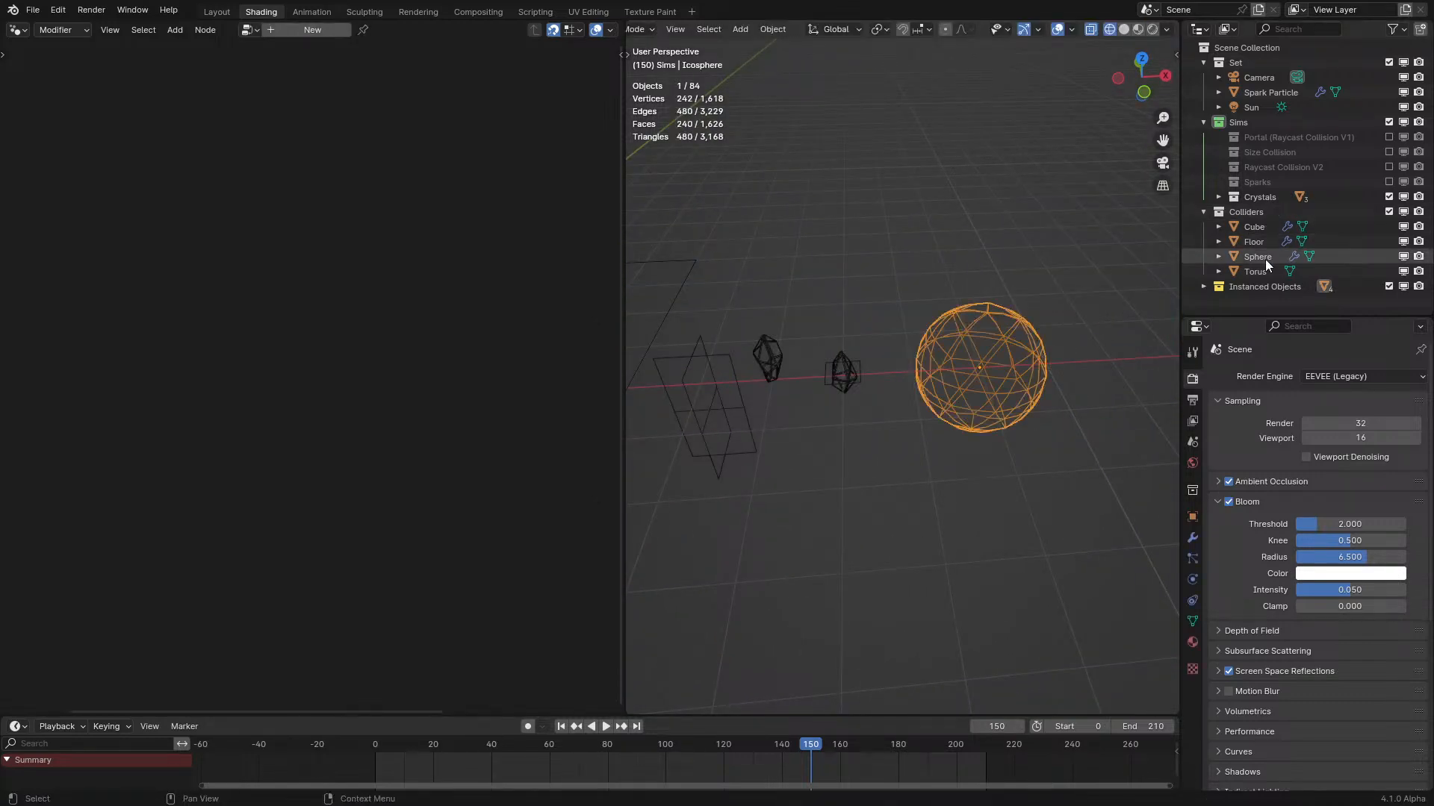
pyautogui.click(1219, 197)
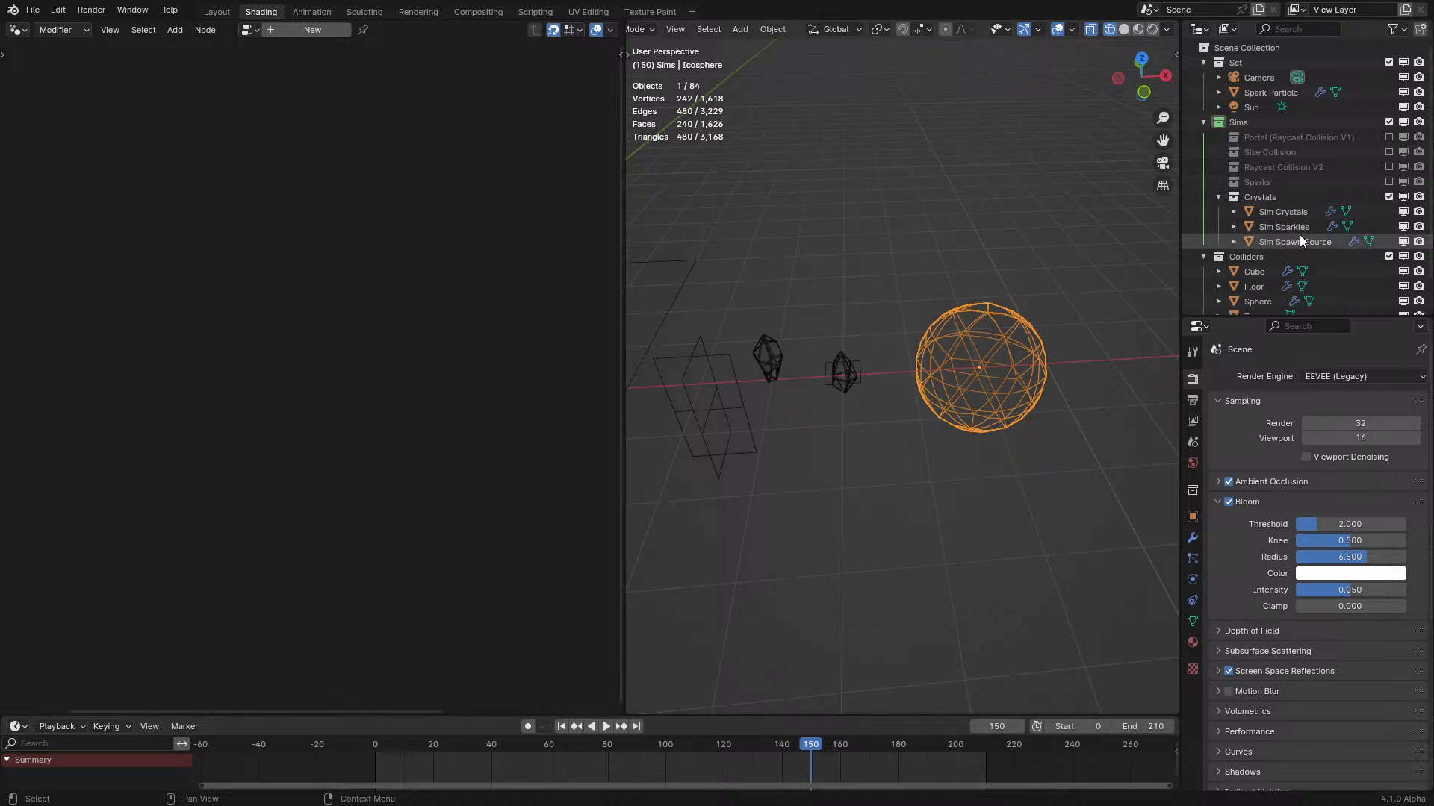
pyautogui.click(1219, 197)
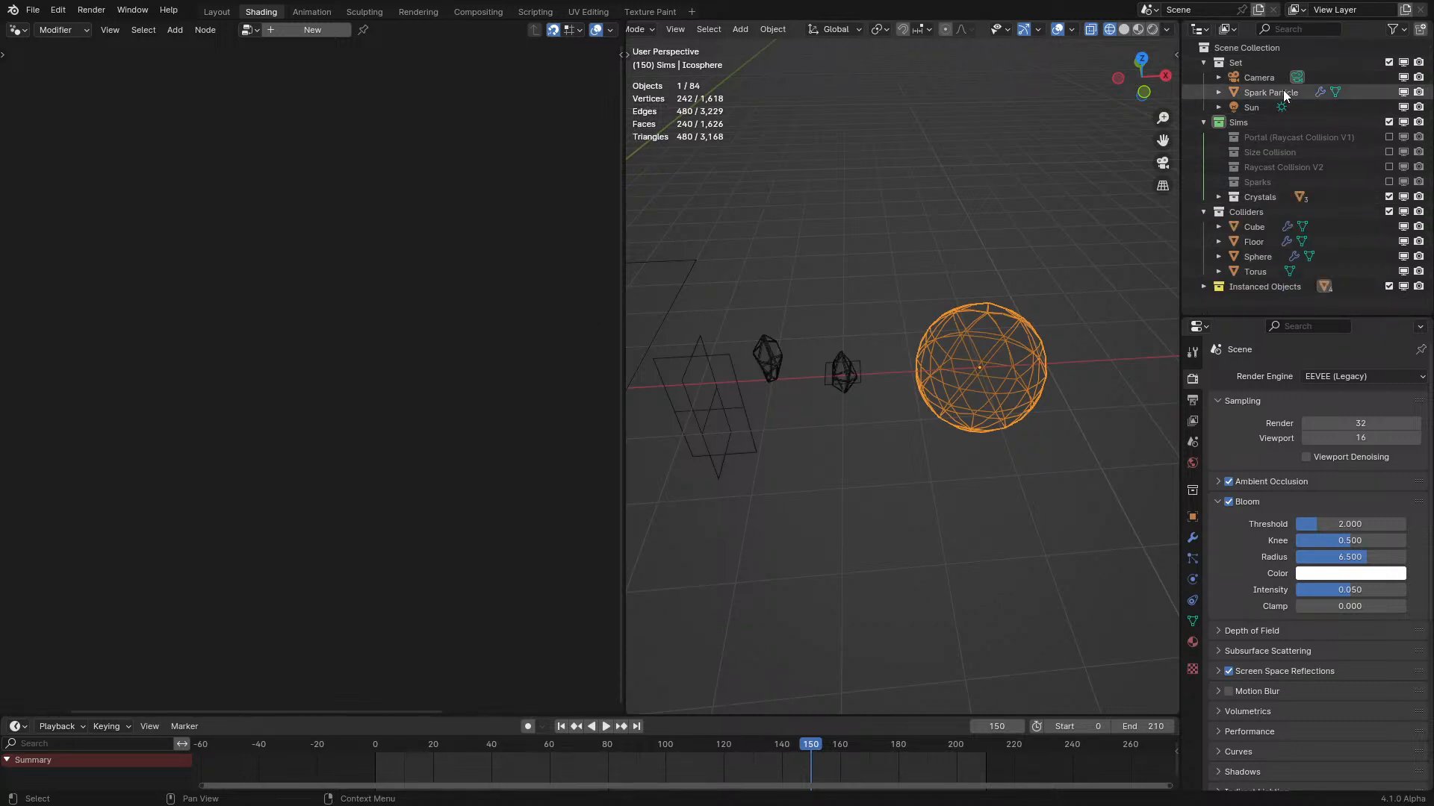
pyautogui.moveTo(1284, 95); pyautogui.dragTo(1262, 284)
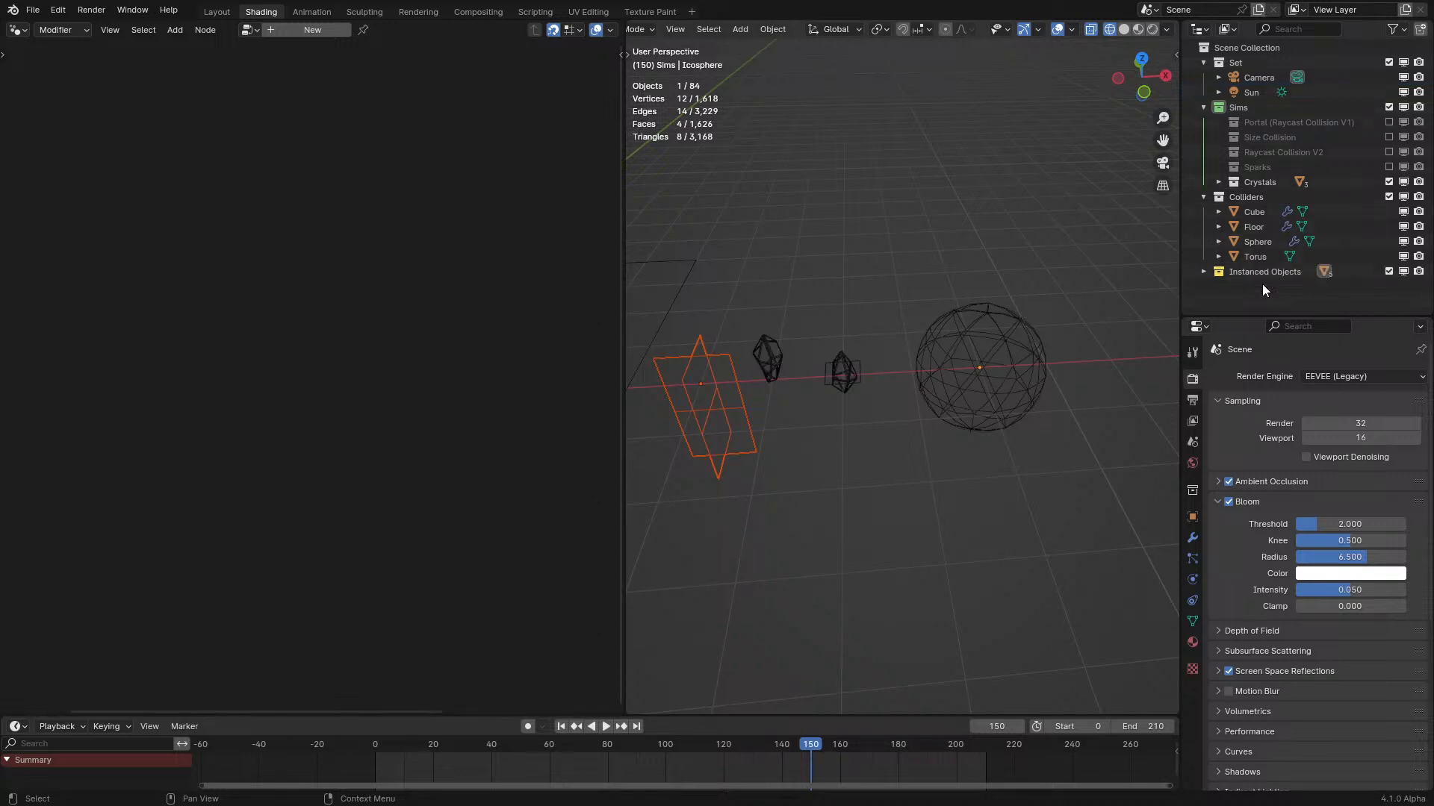
pyautogui.click(1202, 272)
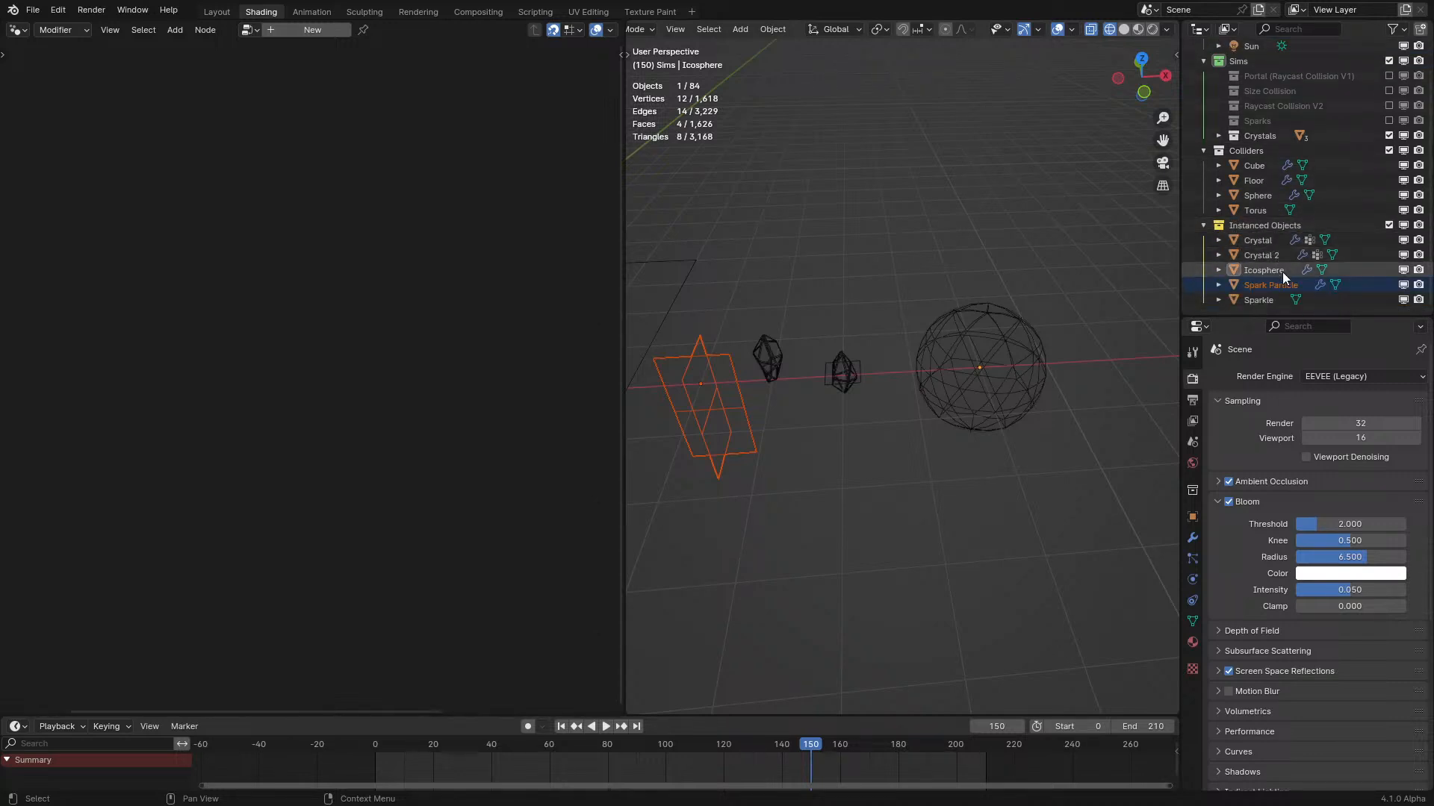
# Move the Sparkle plane along the Y axis clear of the crystals and return the viewport to Material Preview shading.
pyautogui.click(1261, 302)
pyautogui.keyDown('shift'); pyautogui.moveTo(854, 309); pyautogui.dragTo(984, 375, button='middle'); pyautogui.keyUp('shift')
pyautogui.press('g')
pyautogui.press('y')
pyautogui.click(1004, 331)
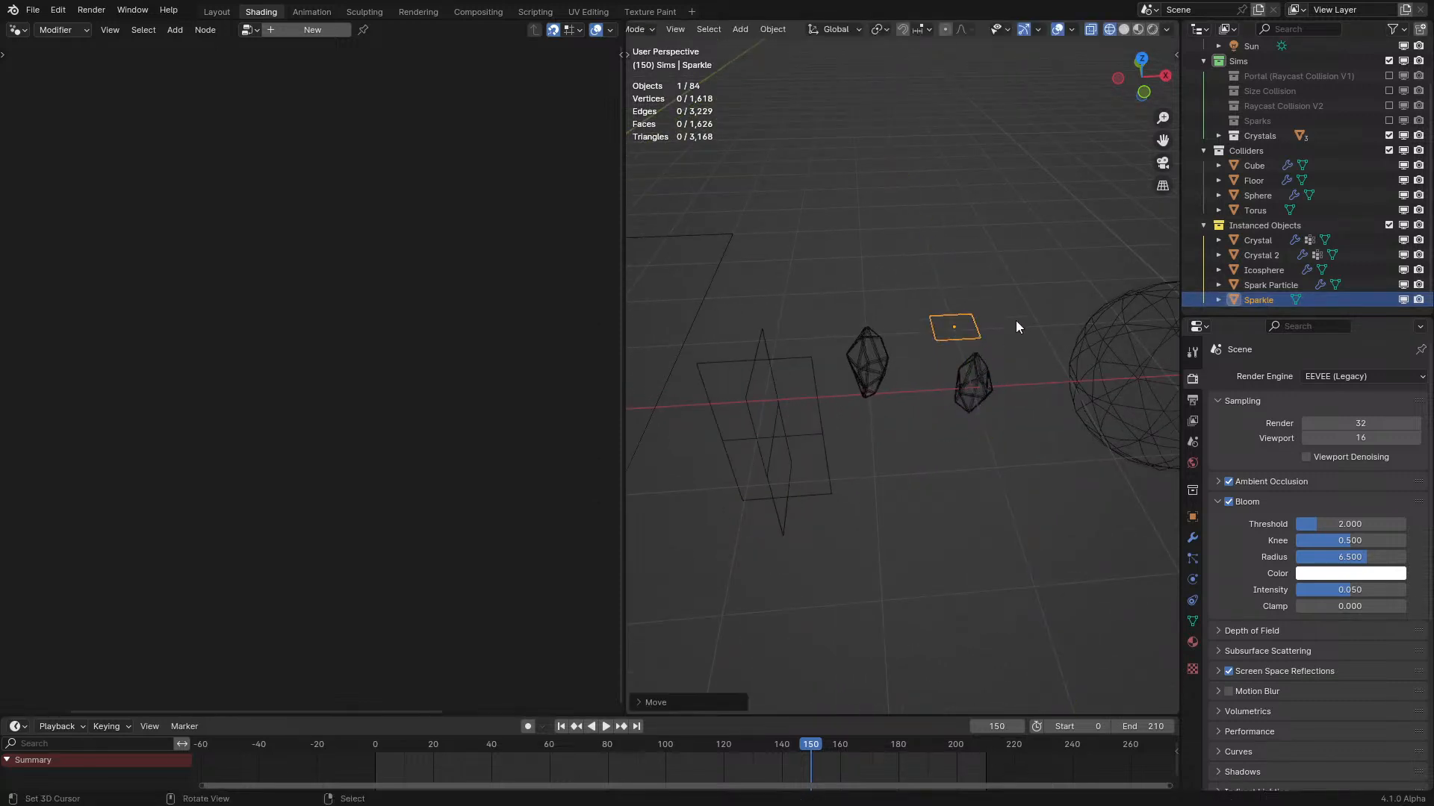
pyautogui.hotkey('shift', 'z')
pyautogui.keyDown('shift'); pyautogui.moveTo(1017, 331); pyautogui.dragTo(987, 369, button='middle'); pyautogui.keyUp('shift')
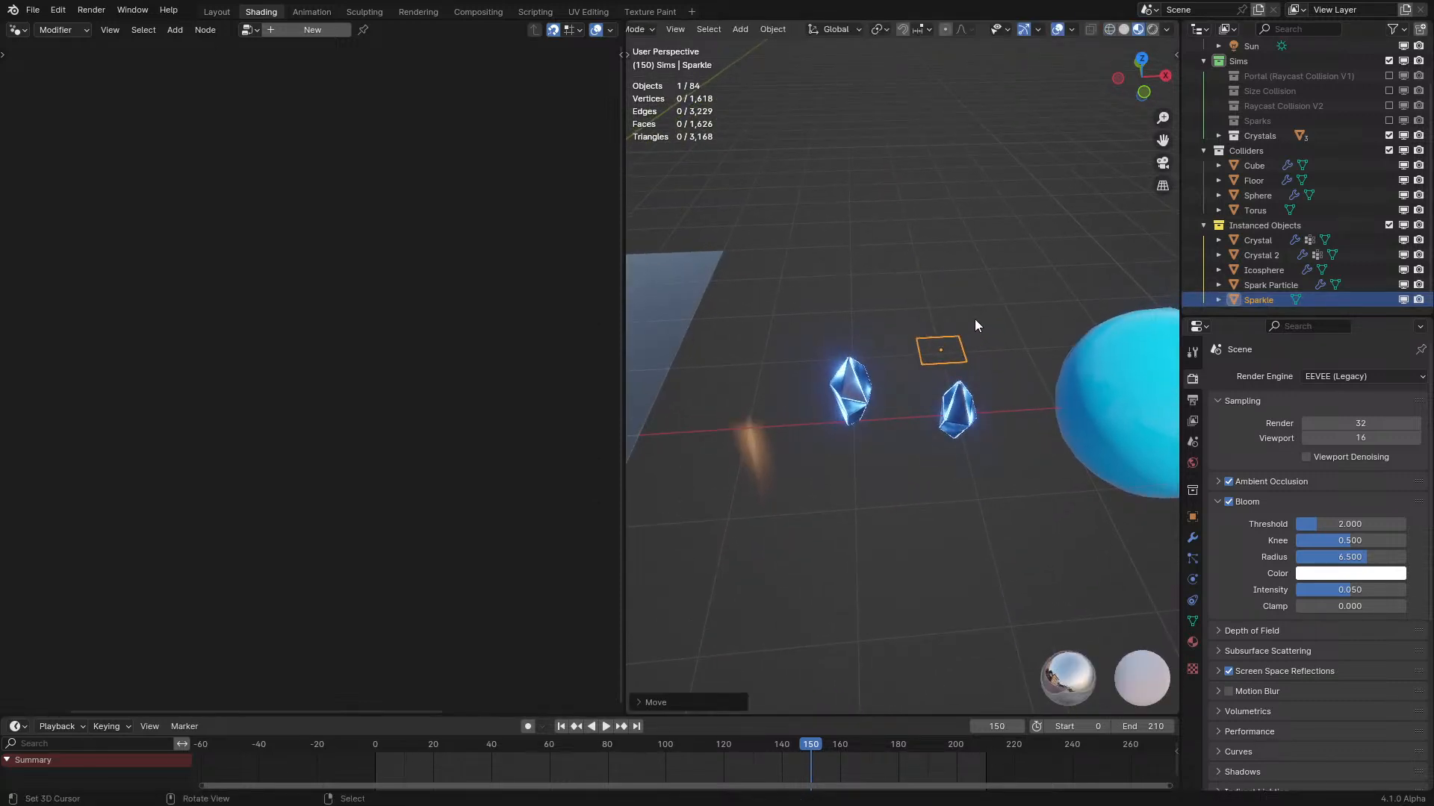
pyautogui.scroll(-2, 996, 290)
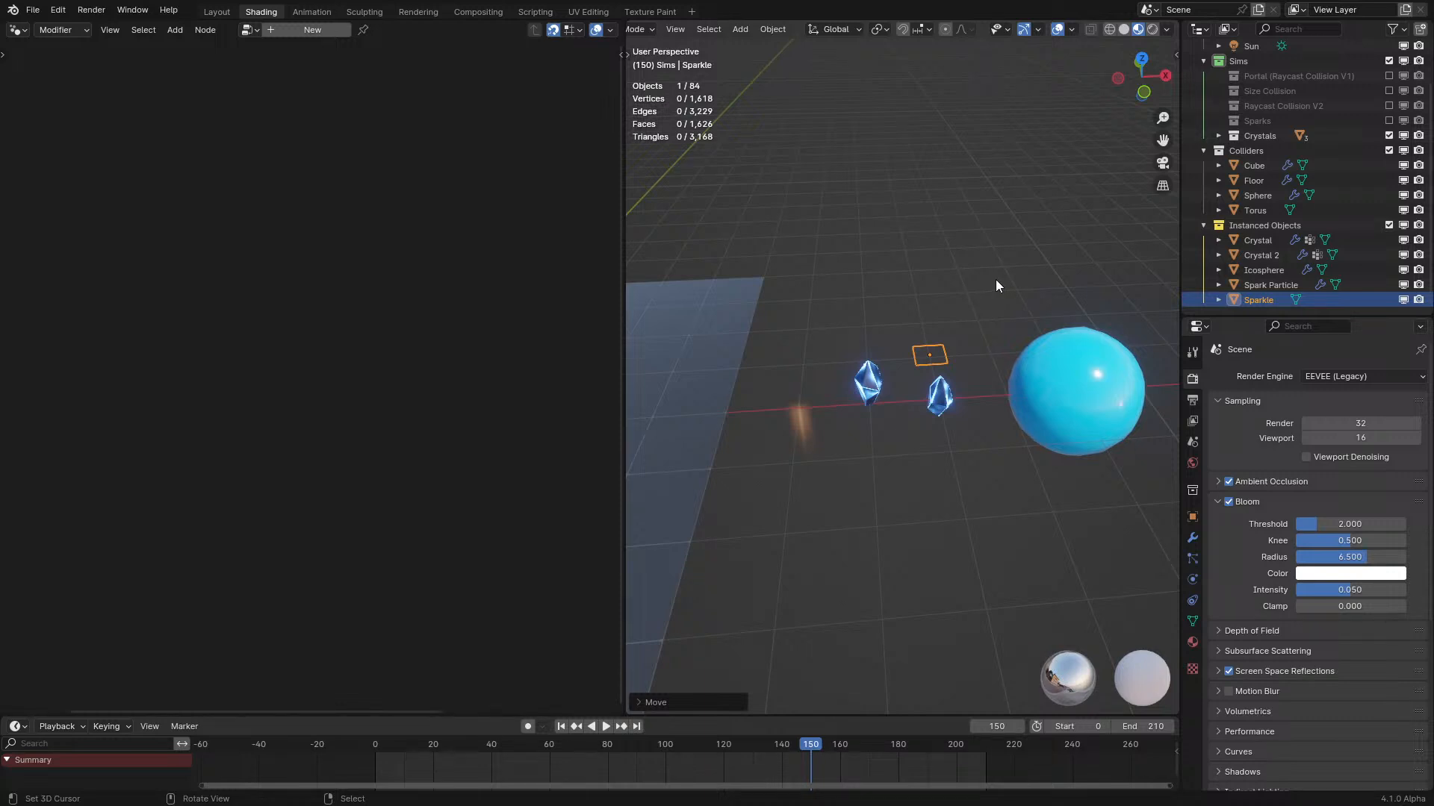
# Duplicate the Sparkle plane and place the copy on the opposite side of the crystals.
pyautogui.moveTo(960, 298); pyautogui.dragTo(984, 328, button='middle')
pyautogui.hotkey('shift', 'd')
pyautogui.press('x')
pyautogui.click(963, 388)
pyautogui.scroll(-1, 1284, 261)
# Rename the duplicated plane as Smoke Particle.
pyautogui.doubleClick(1277, 300)
pyautogui.write('SM')
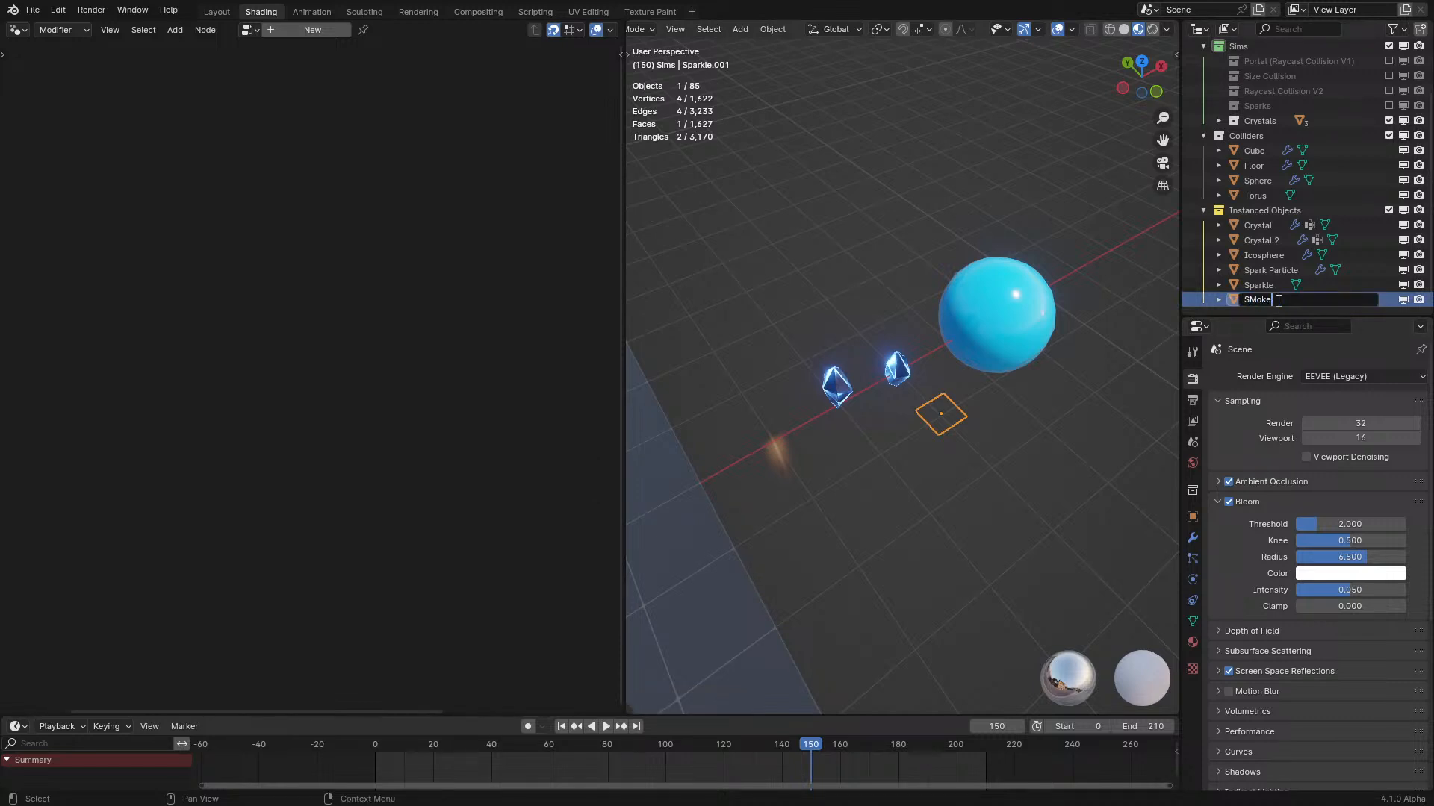
pyautogui.press('BackSpace')
pyautogui.write('moke Particle')
pyautogui.press('Return')
# Rename the original Sparkle plane as Sparkle Particle.
pyautogui.doubleClick(1261, 300)
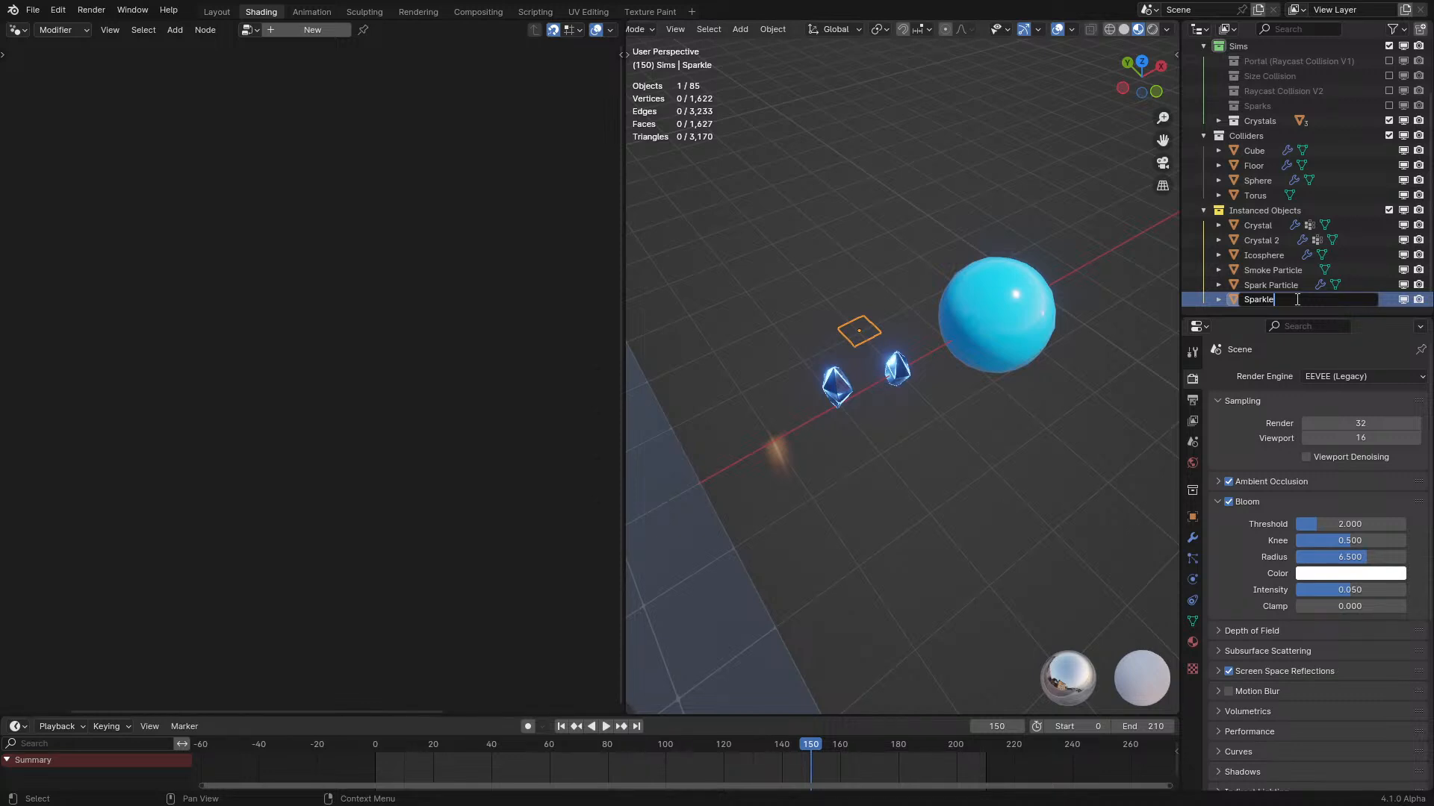
pyautogui.write('Particle')
pyautogui.press('Return')
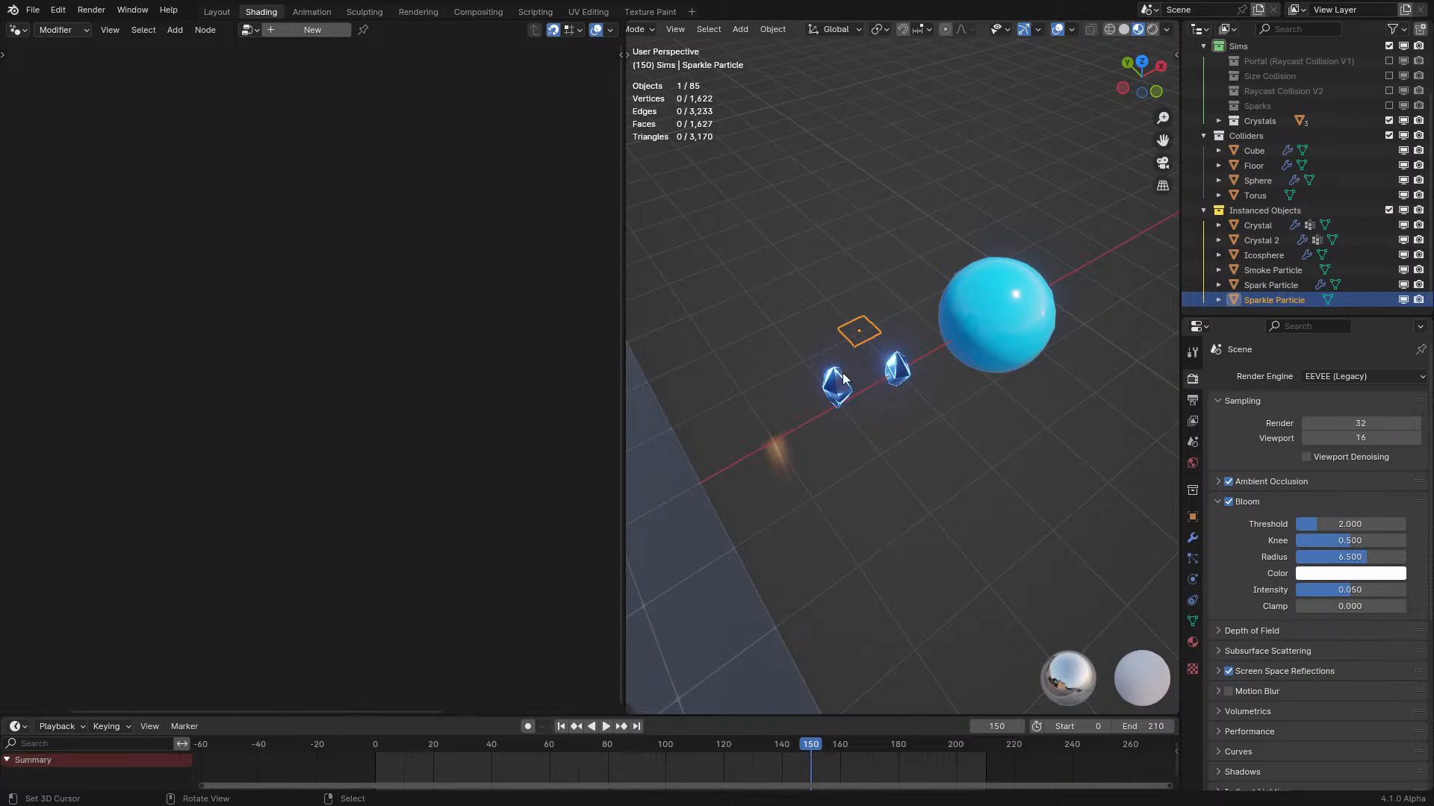
# Select the Smoke Particle plane and exclude the Crystals collection from the view layer.
pyautogui.click(1275, 270)
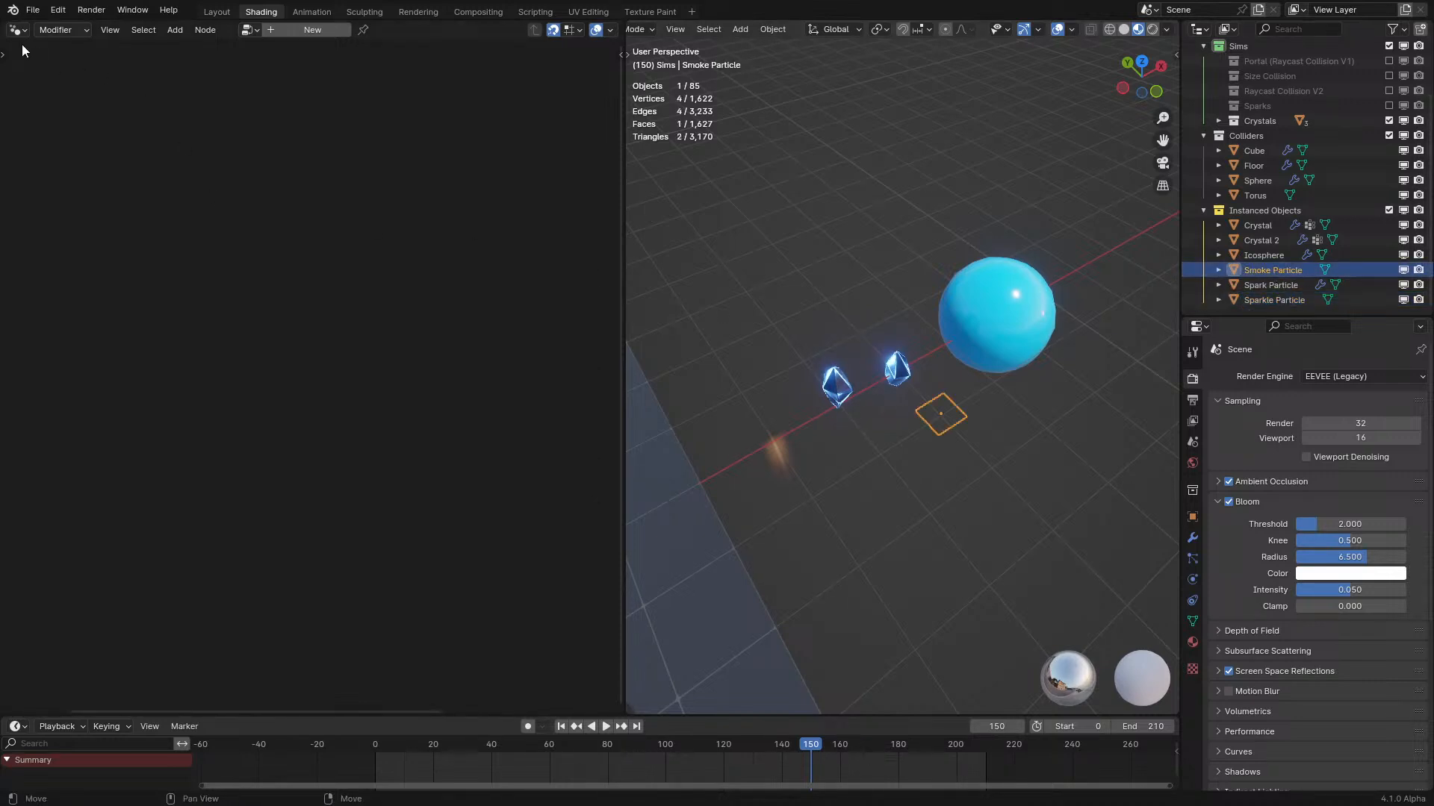
pyautogui.scroll(-4, 942, 405)
pyautogui.keyDown('shift'); pyautogui.moveTo(851, 448); pyautogui.dragTo(990, 400, button='middle'); pyautogui.keyUp('shift')
pyautogui.scroll(2, 989, 399)
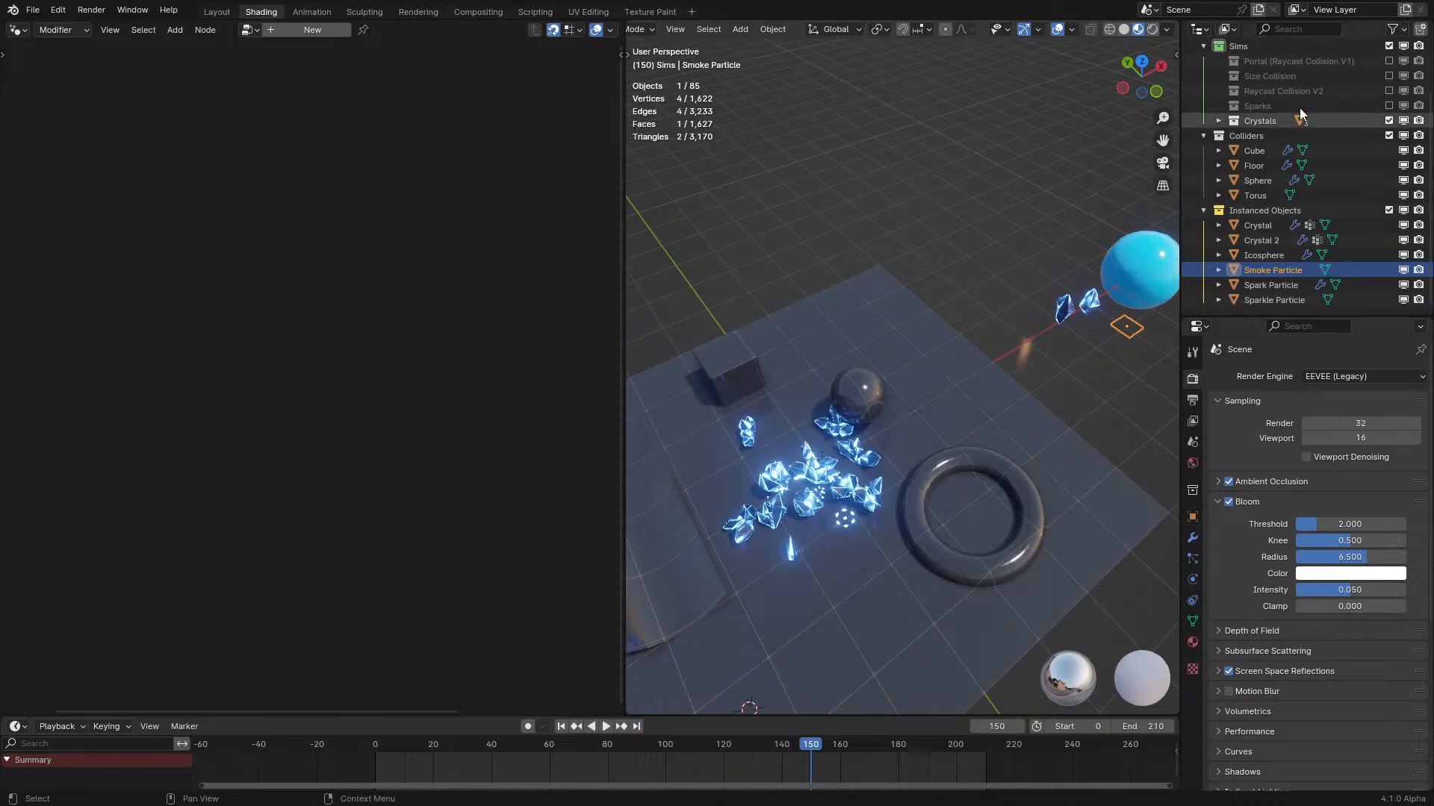
pyautogui.click(1388, 121)
pyautogui.moveTo(1114, 269); pyautogui.dragTo(1068, 293, button='middle')
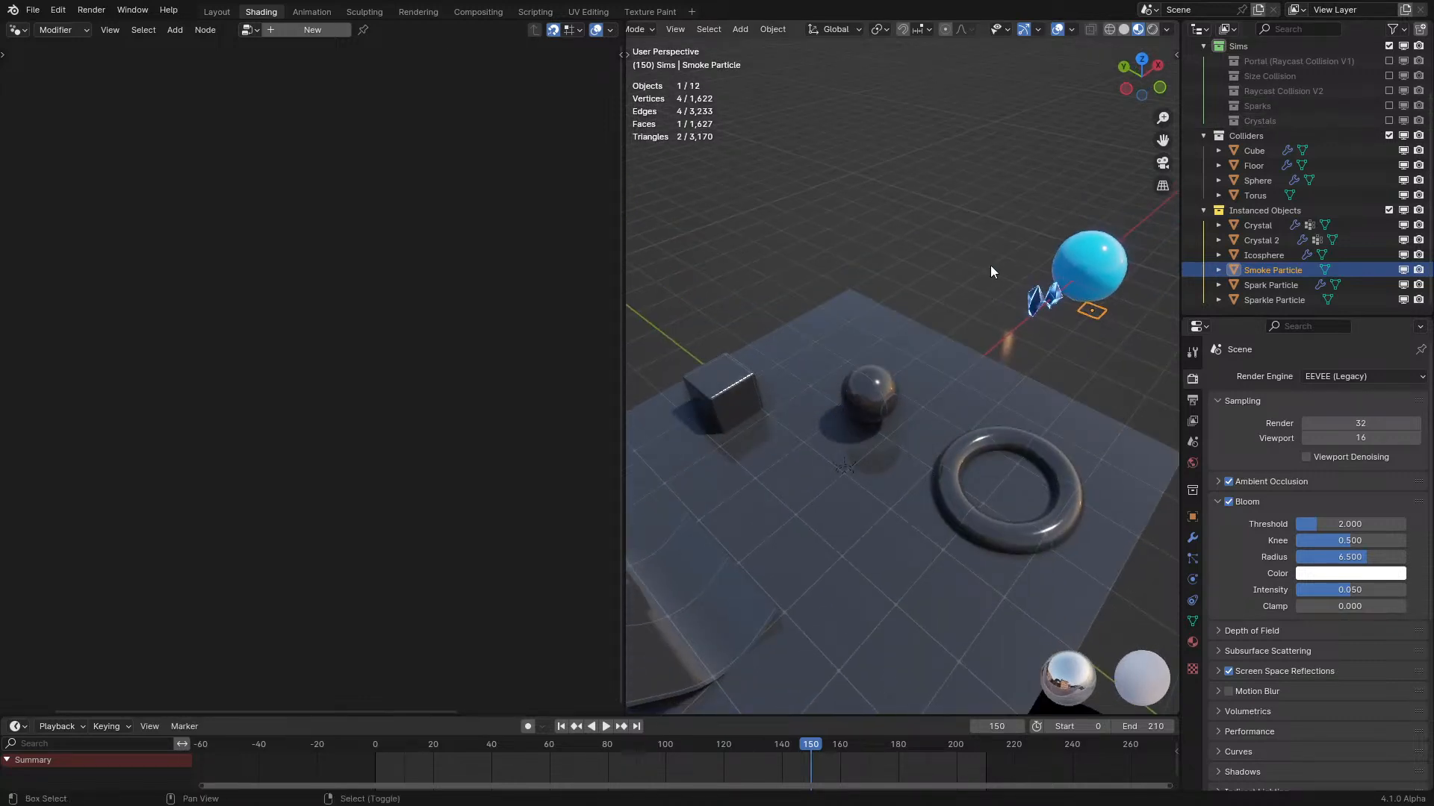
# Add a mesh plane and clear its location so it sits at the world origin.
pyautogui.hotkey('shift', 'a')
pyautogui.moveTo(939, 284)
pyautogui.click(1059, 281)
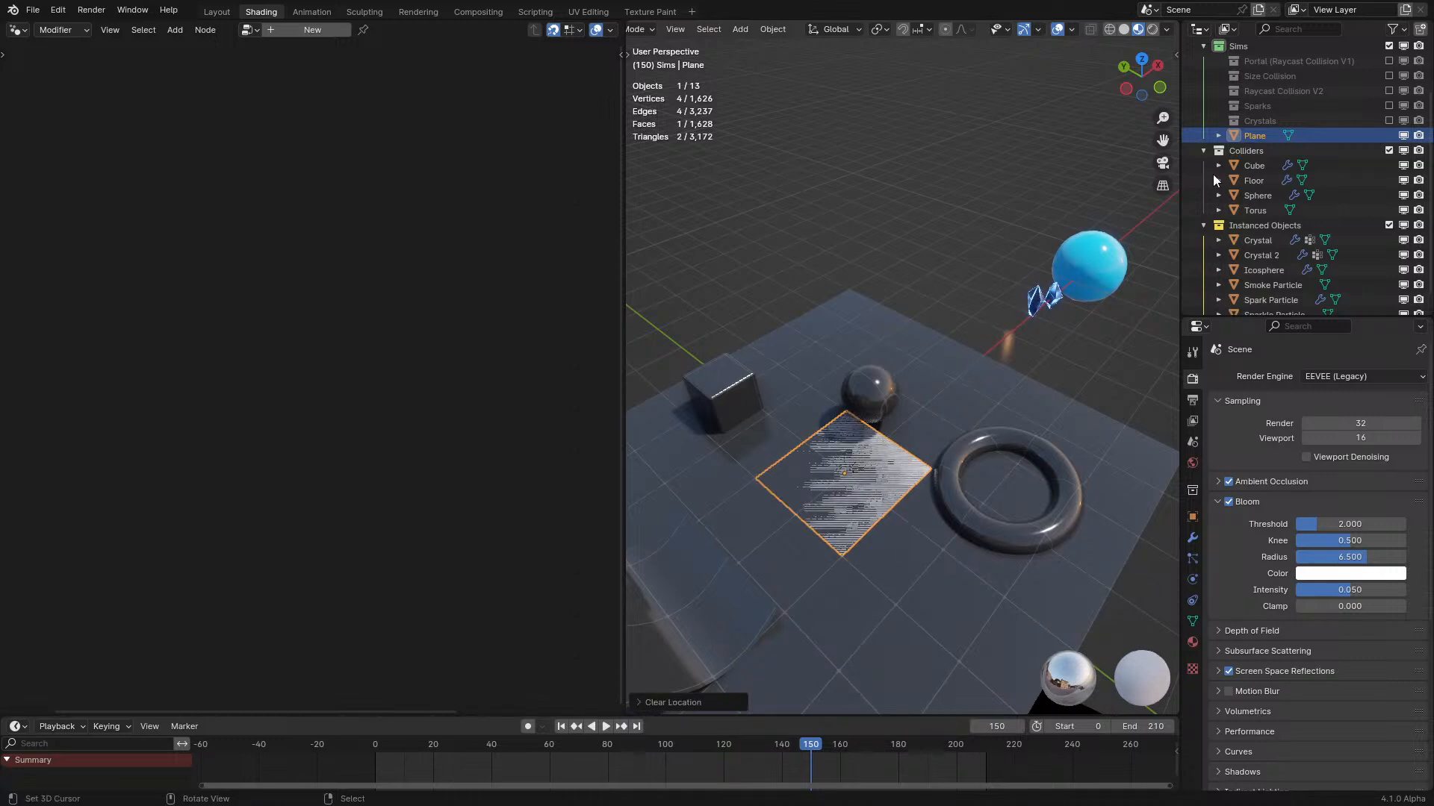
# Move the new plane into a new collection named Smoke.
pyautogui.press('m')
pyautogui.click(1278, 113)
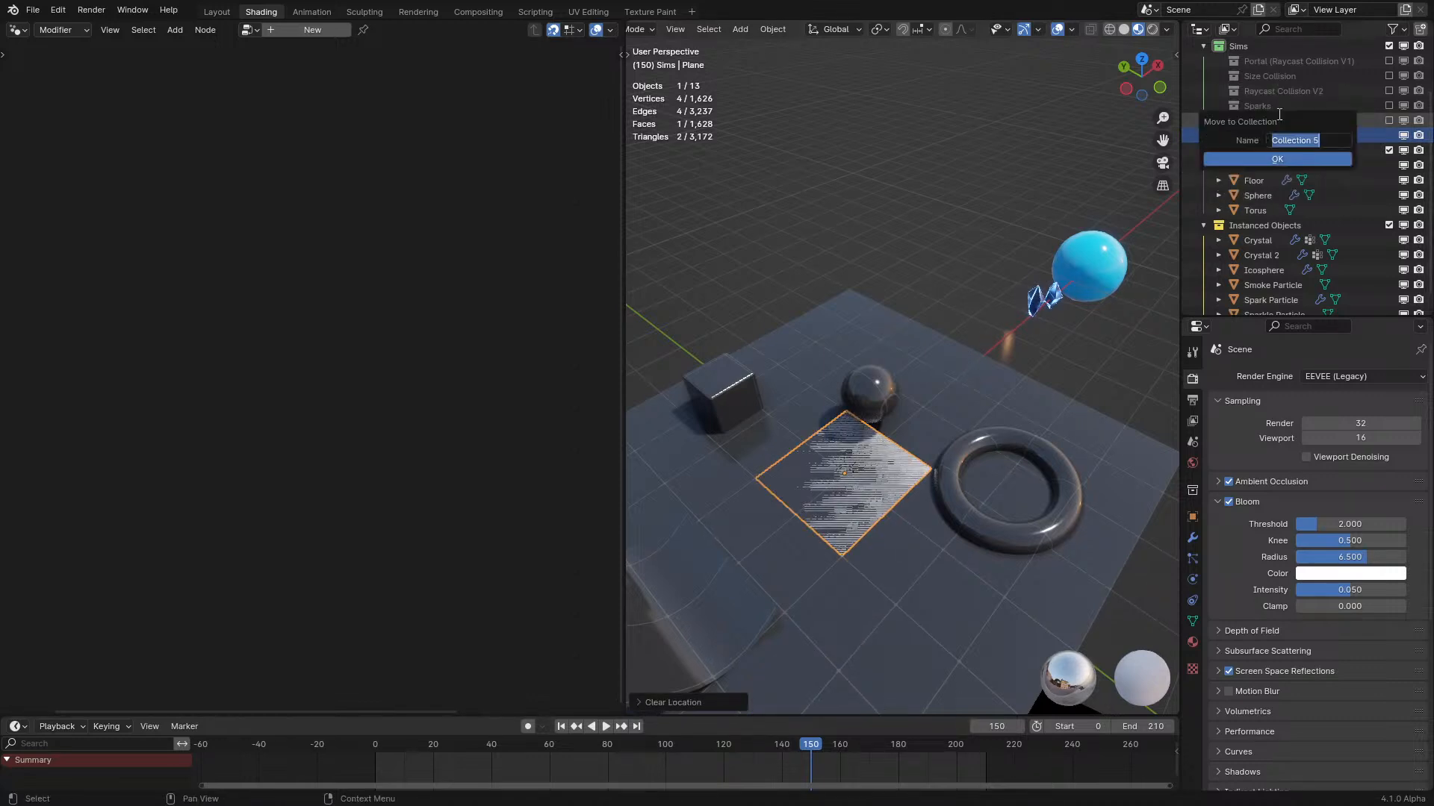
pyautogui.write('SMok')
pyautogui.press('BackSpace')
pyautogui.press('BackSpace')
pyautogui.write('SSmoke')
pyautogui.click(1248, 158)
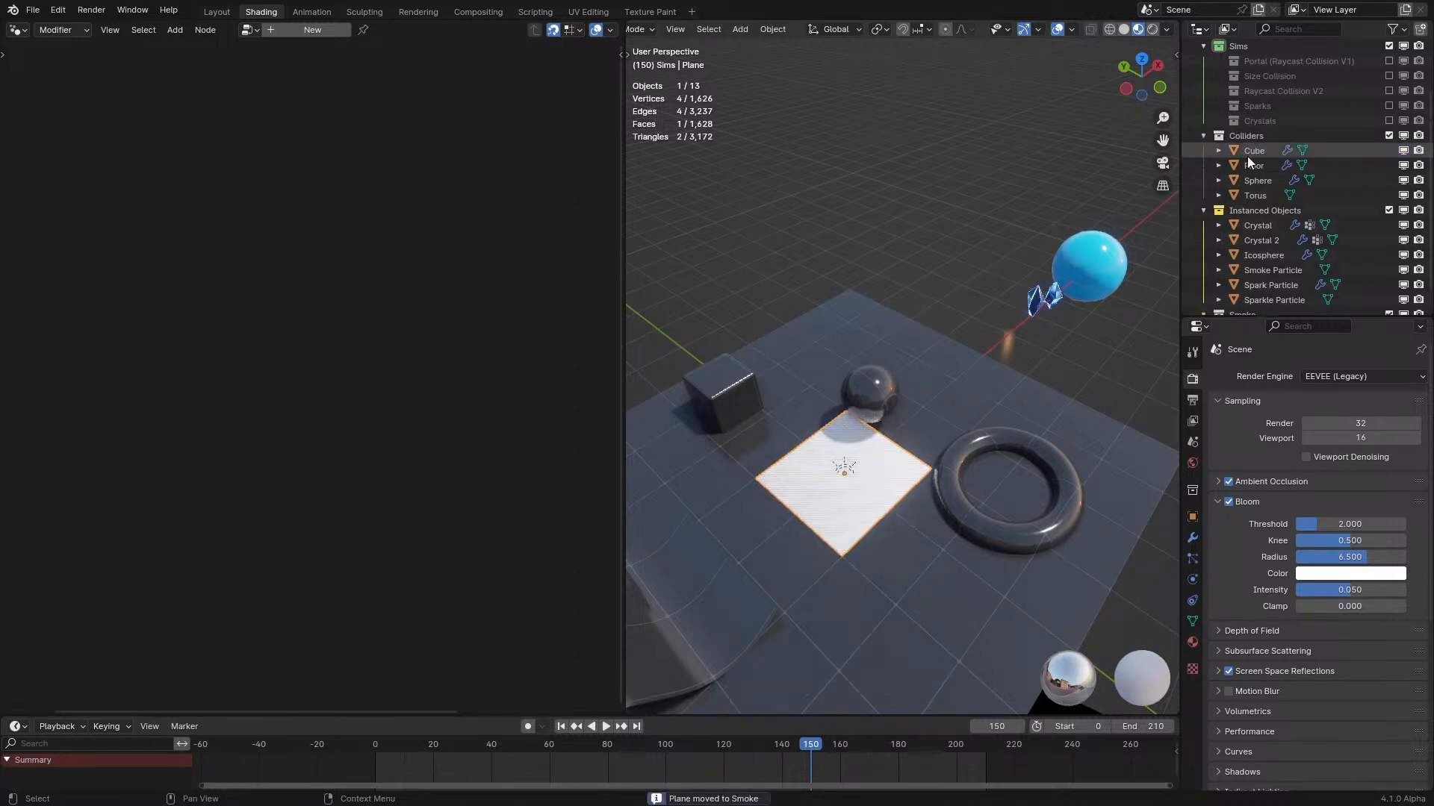
# Nest the Smoke collection inside the Sims collection.
pyautogui.scroll(-1, 1246, 155)
pyautogui.click(1242, 285)
pyautogui.moveTo(1241, 281); pyautogui.dragTo(1279, 95)
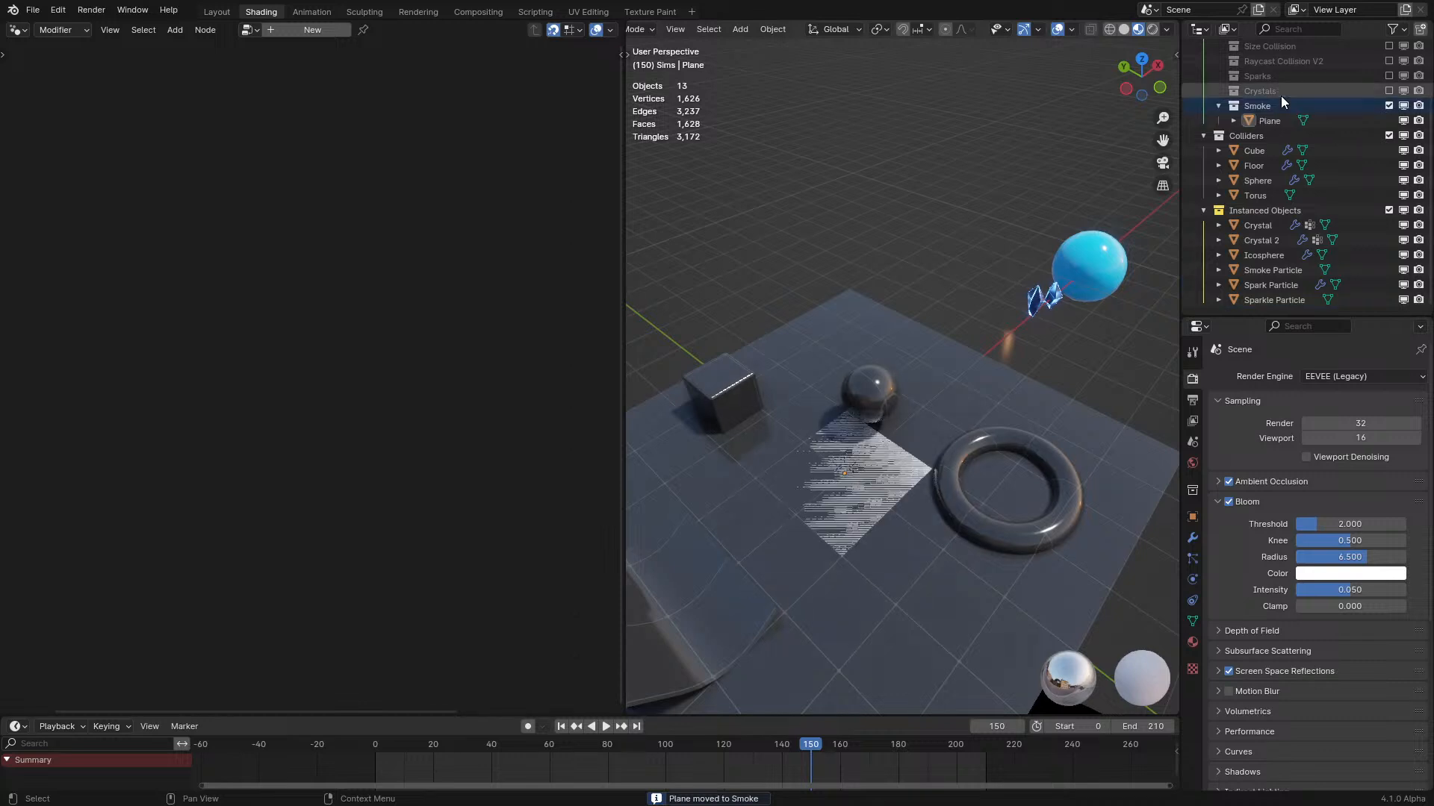
# Rename the plane in the Smoke collection to "Sim Smoke".
pyautogui.click(1275, 120)
pyautogui.scroll(2, 1278, 123)
pyautogui.press('F2')
pyautogui.write('MSoke')
pyautogui.hotkey('ctrl', 'a')
pyautogui.write('Sim SMoke')
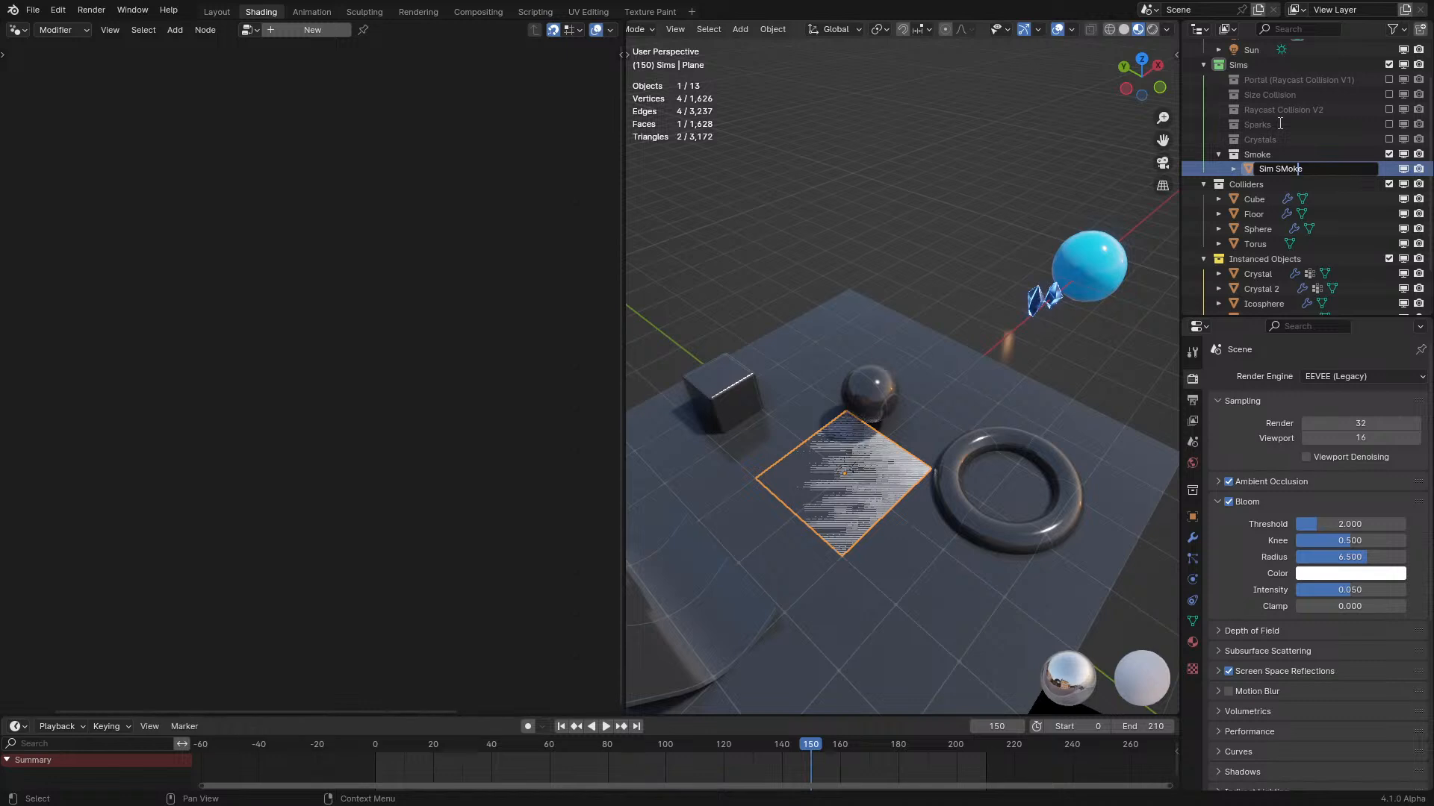
pyautogui.press('BackSpace')
pyautogui.write('m')
pyautogui.press('Return')
# Add a Geometry Nodes modifier with a new node tree to the Sim Smoke plane.
pyautogui.moveTo(881, 359); pyautogui.dragTo(776, 440, button='middle')
pyautogui.click(1192, 538)
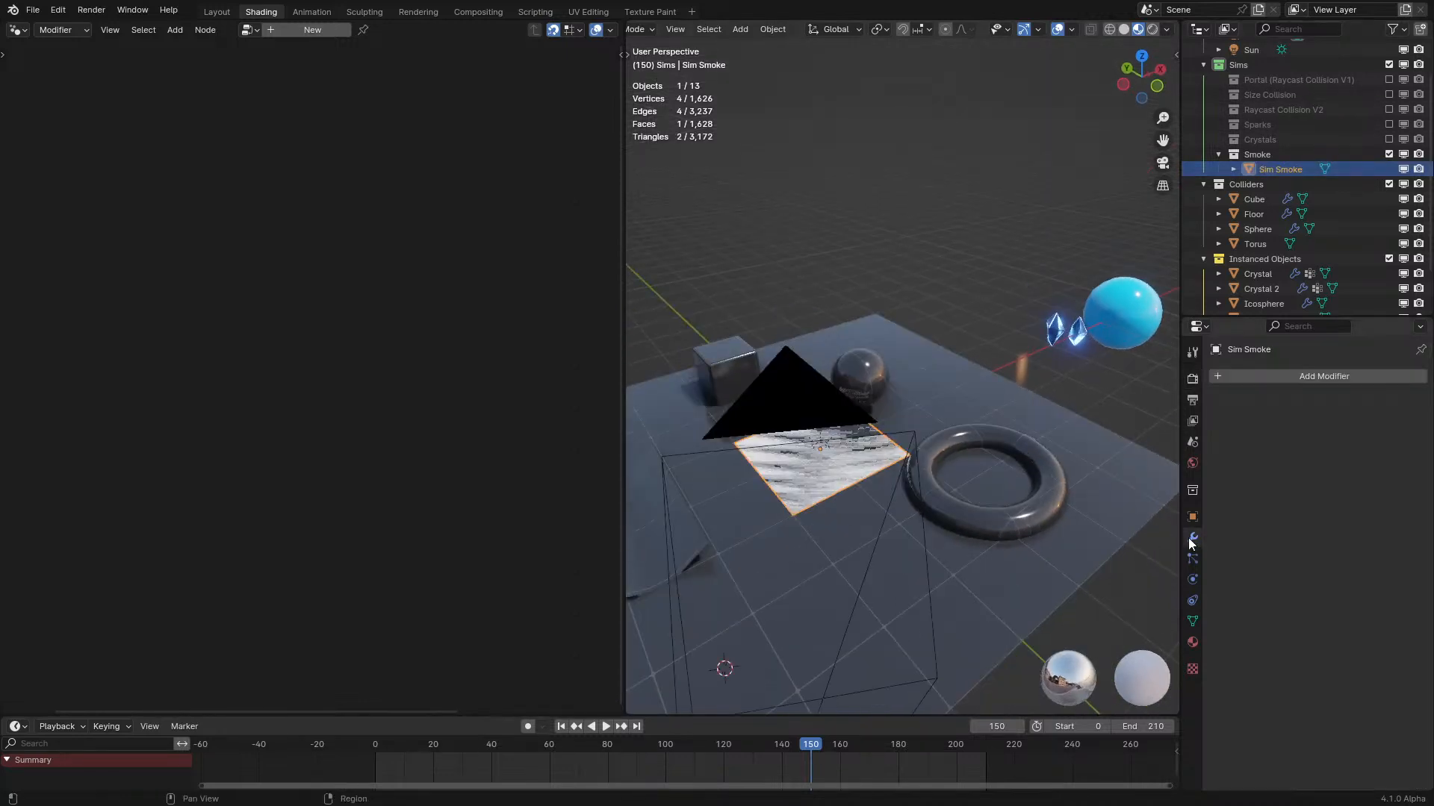
pyautogui.click(1309, 377)
pyautogui.click(1278, 393)
pyautogui.click(1332, 423)
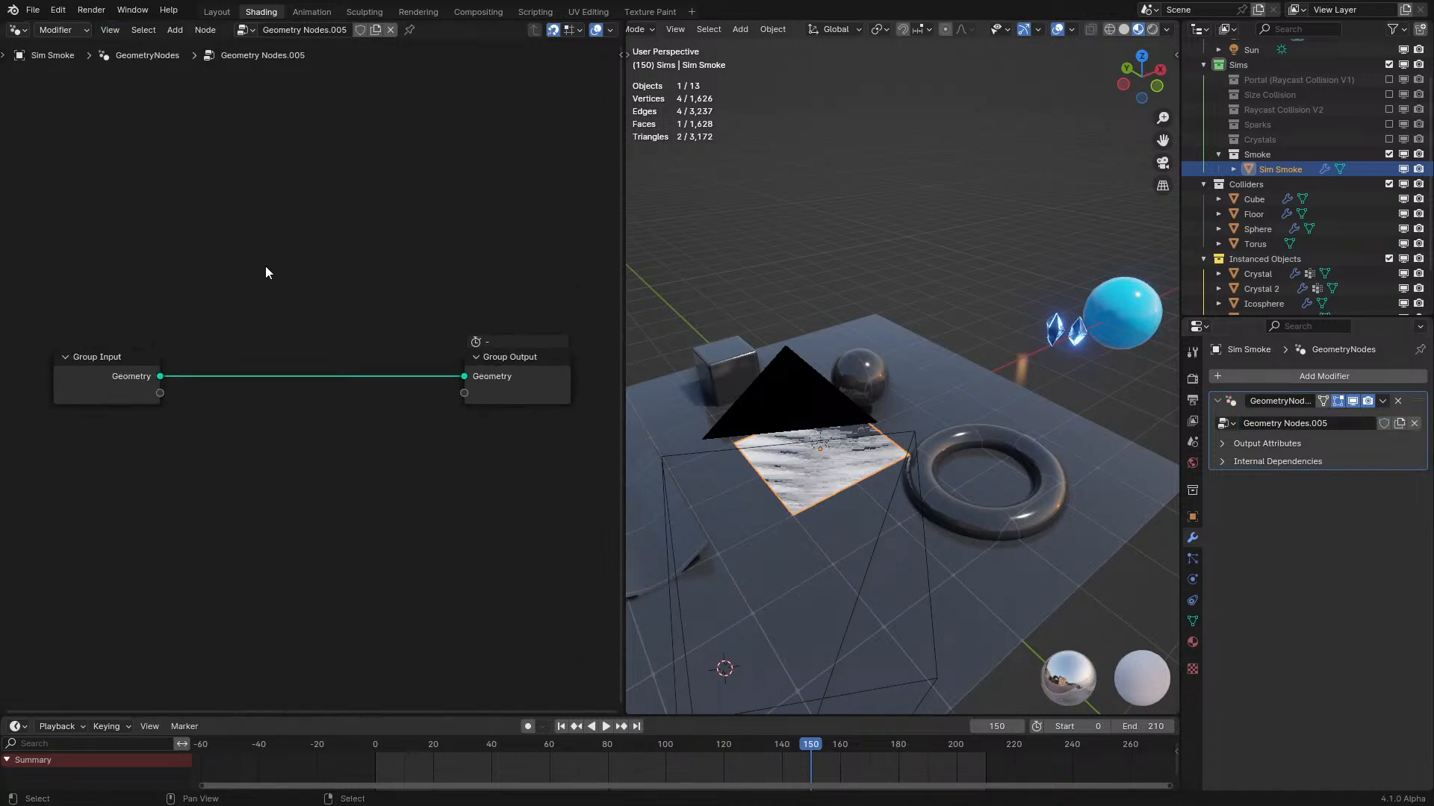
# Add a Simulation Zone below the existing nodes and widen it by moving Simulation Input away from Simulation Output.
pyautogui.hotkey('shift', 'a')
pyautogui.write('sim')
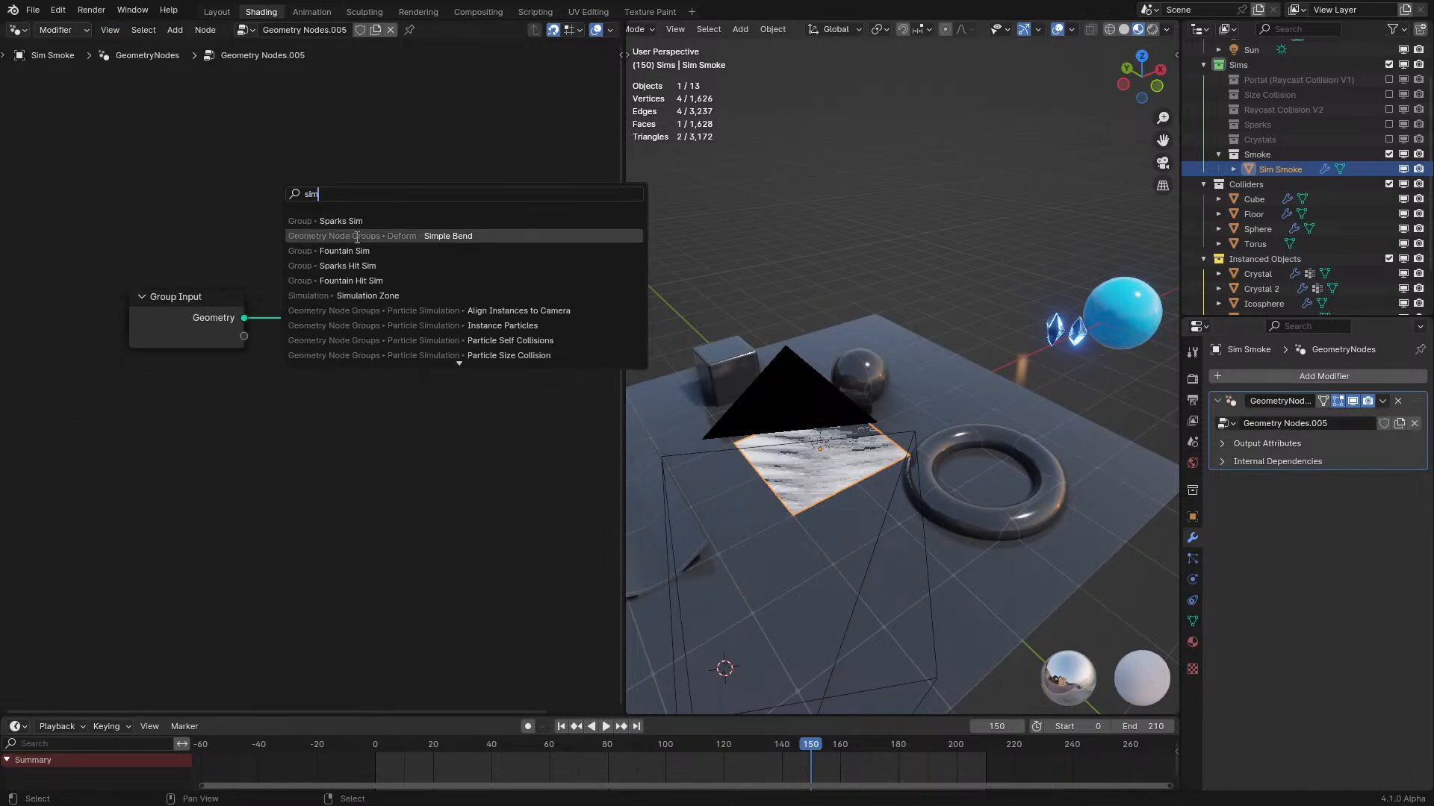
pyautogui.click(360, 296)
pyautogui.click(212, 467)
pyautogui.scroll(-3, 213, 467)
pyautogui.moveTo(212, 468); pyautogui.dragTo(448, 351, button='middle')
pyautogui.moveTo(381, 411); pyautogui.dragTo(186, 411)
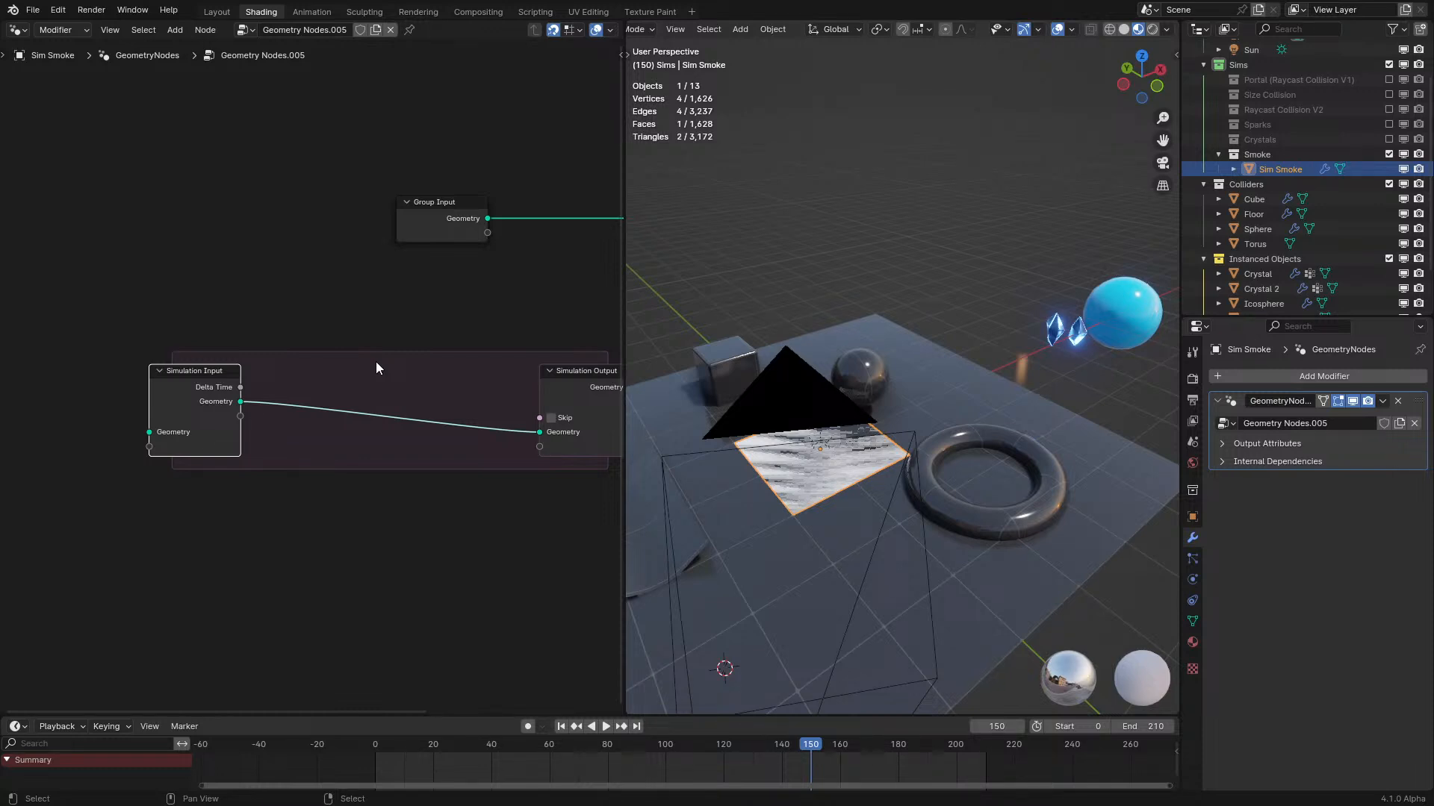
# Insert a Join Geometry node on the link between Simulation Input and Simulation Output.
pyautogui.scroll(1, 364, 393)
pyautogui.hotkey('shift', 'a')
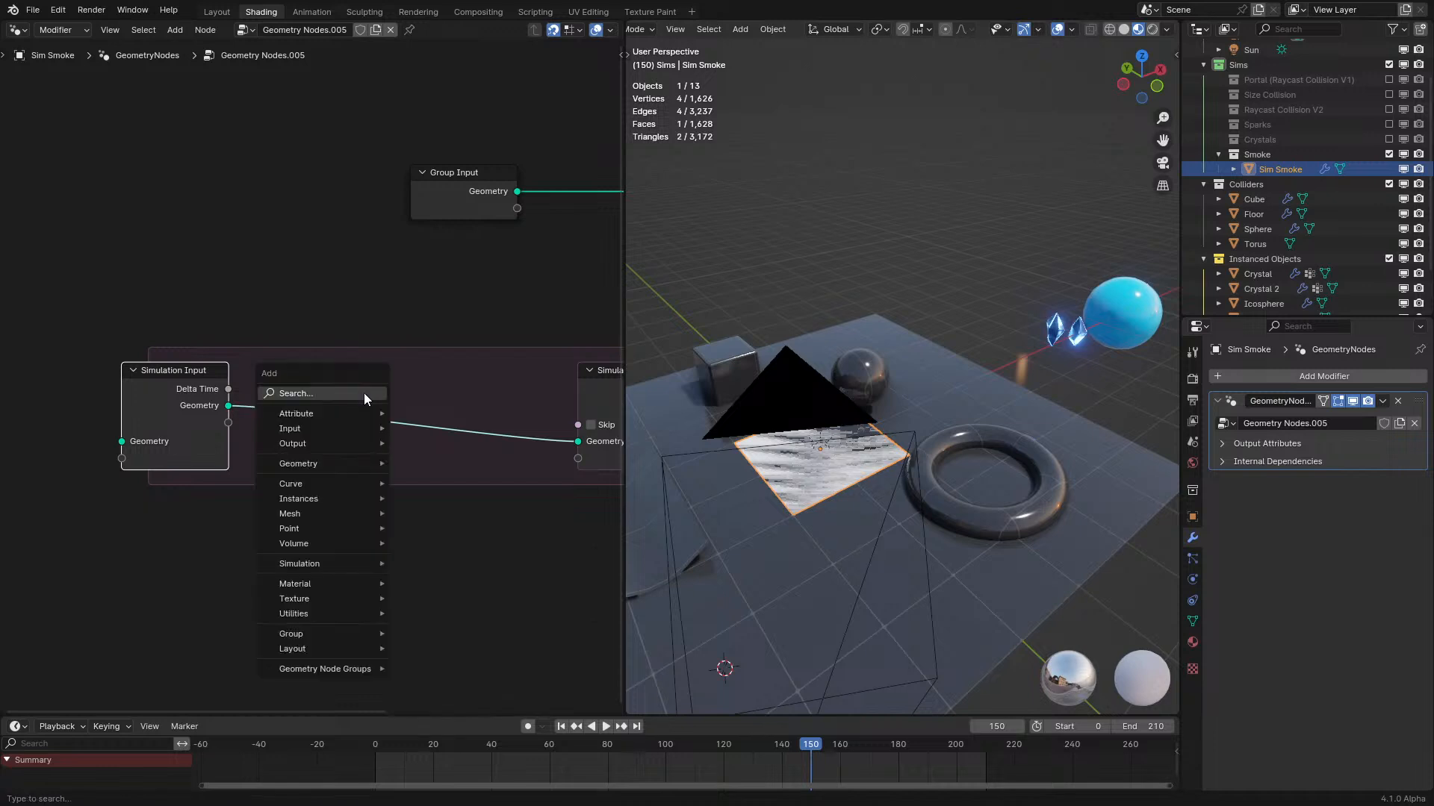
pyautogui.write('join')
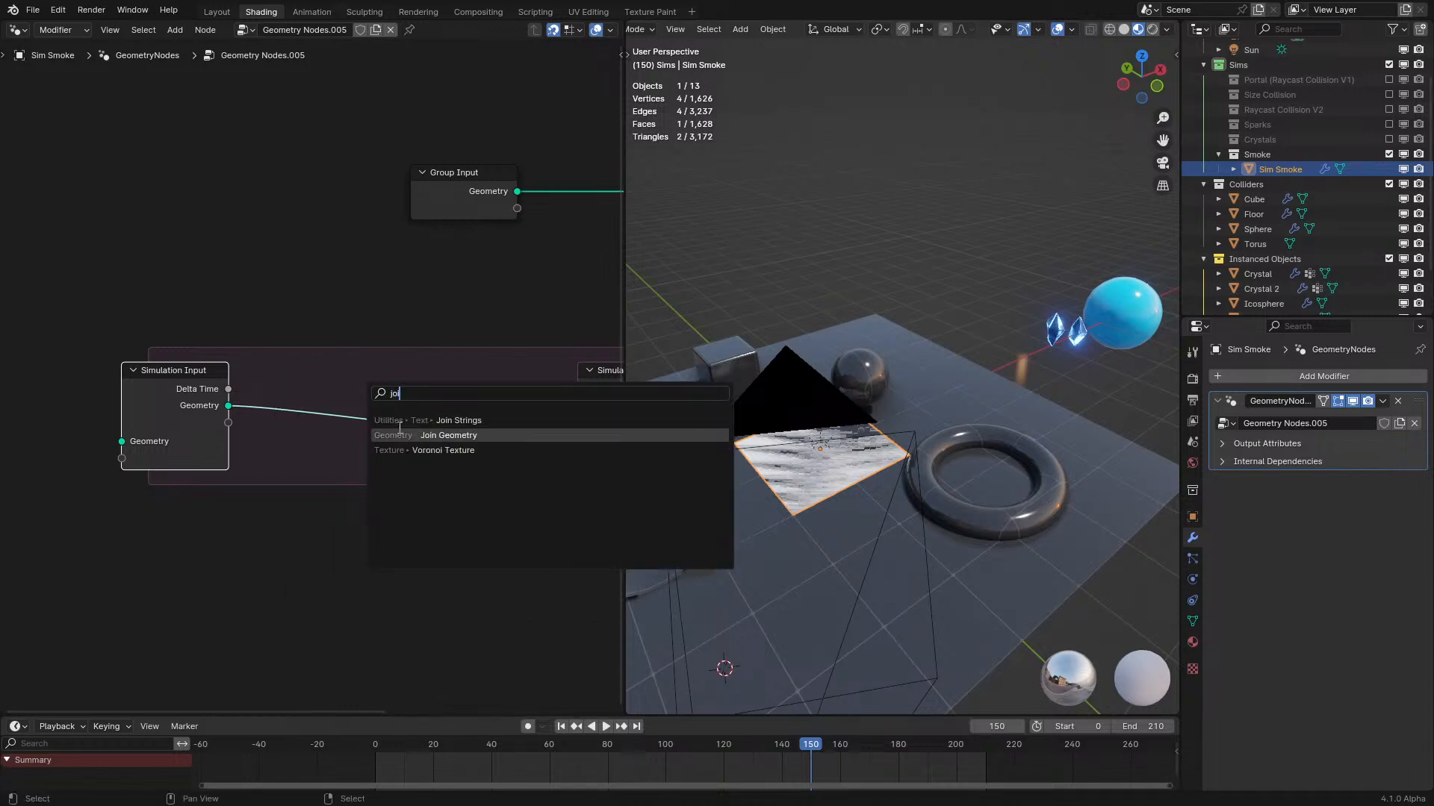
pyautogui.press('Return')
pyautogui.click(297, 418)
# Add a Points node below Simulation Input and connect its Points output to Join Geometry.
pyautogui.moveTo(119, 554); pyautogui.dragTo(272, 458, button='middle')
pyautogui.hotkey('shift', 'a')
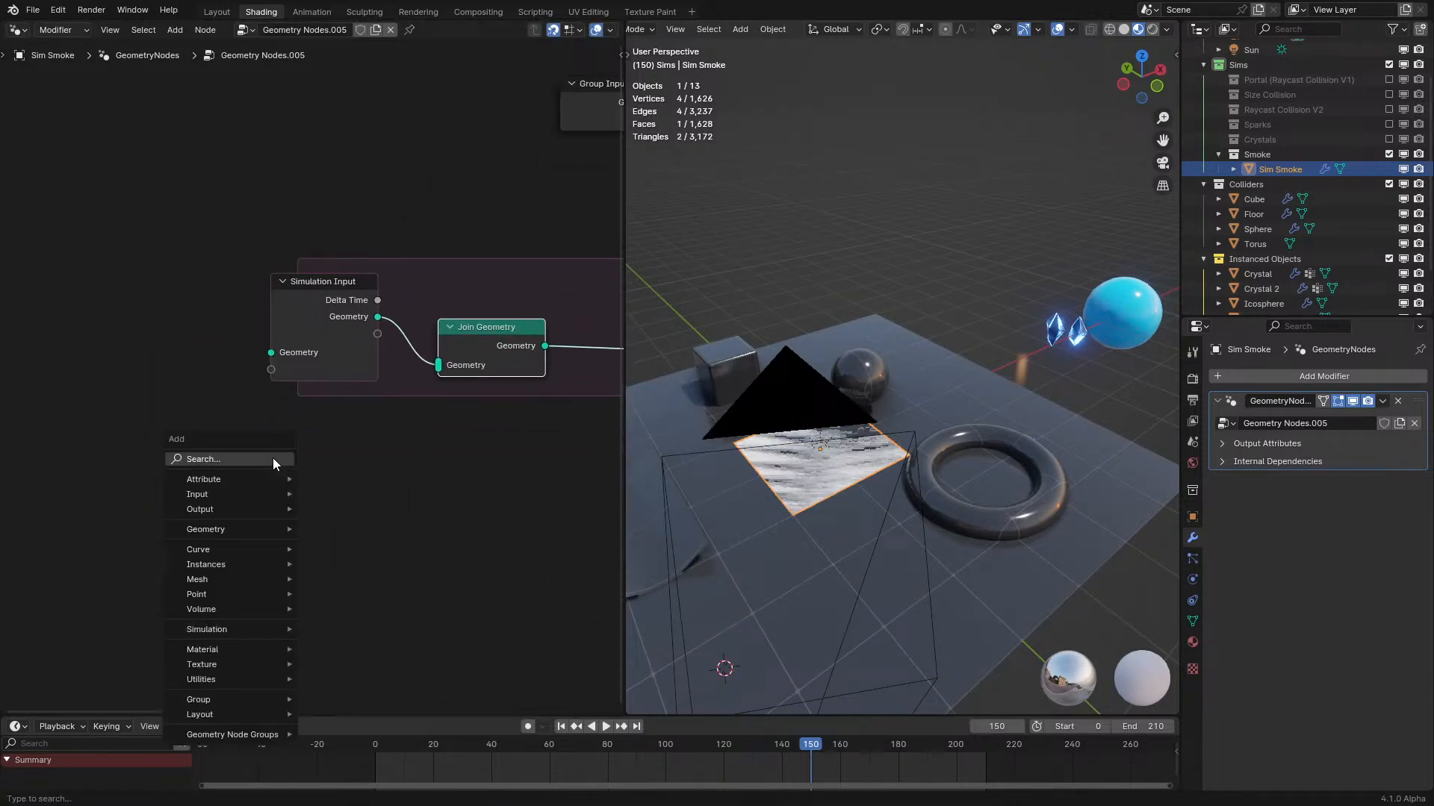
pyautogui.click(272, 458)
pyautogui.write('poi')
pyautogui.press('Return')
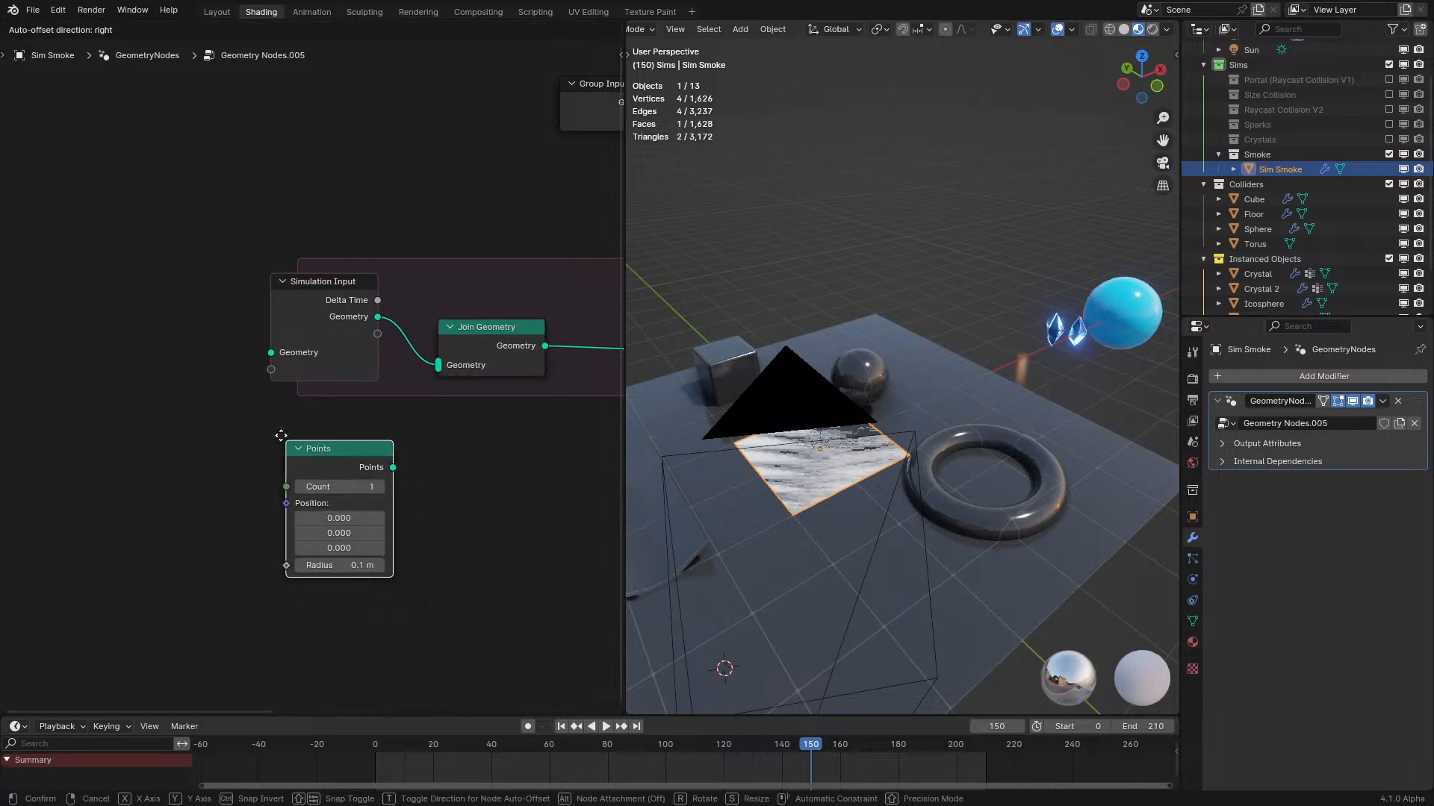
pyautogui.click(336, 443)
pyautogui.moveTo(378, 452); pyautogui.dragTo(439, 371)
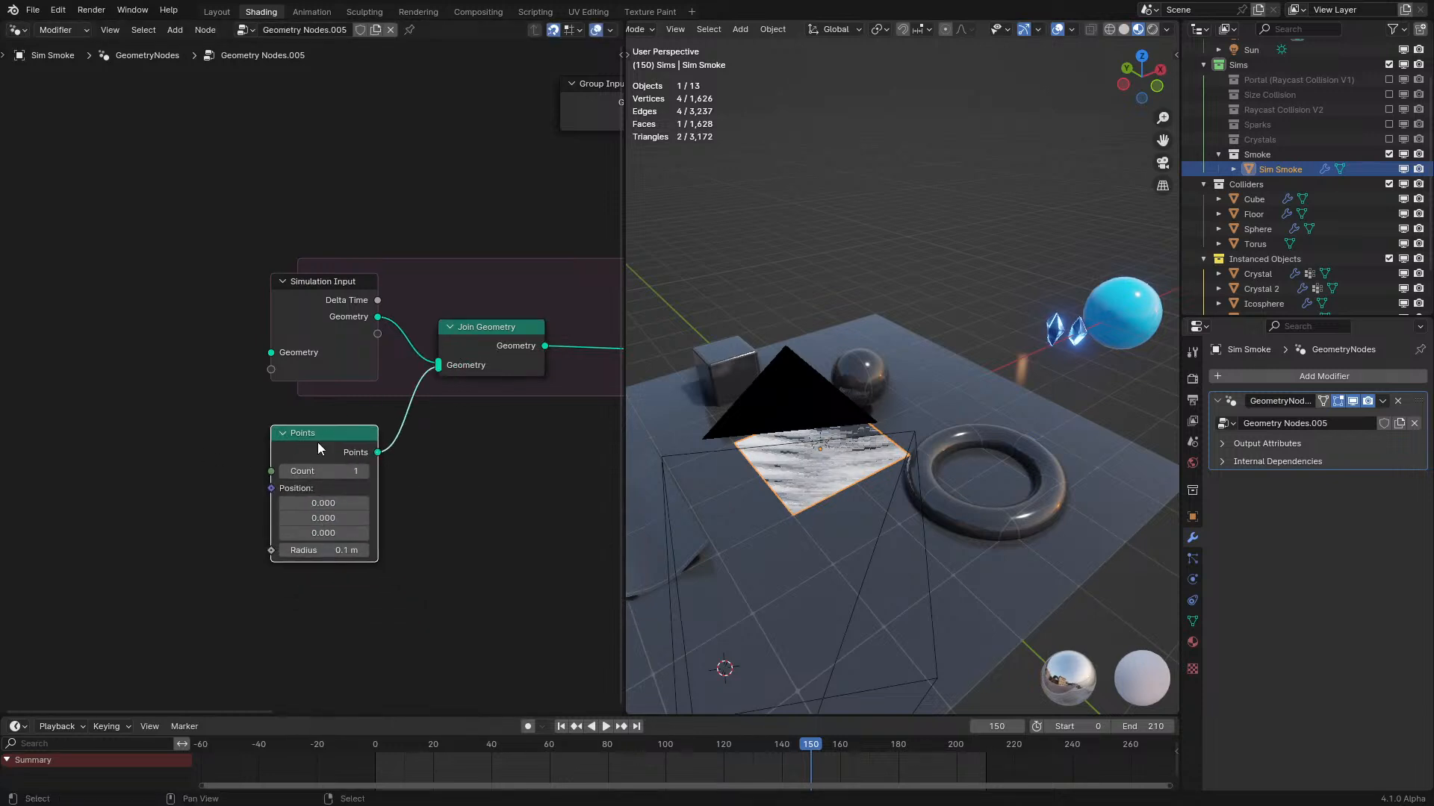
# Move the Points node aside and insert a Set Particle Info node between it and Join Geometry.
pyautogui.moveTo(317, 442); pyautogui.dragTo(37, 473)
pyautogui.hotkey('shift', 'a')
pyautogui.write('set pa')
pyautogui.press('Return')
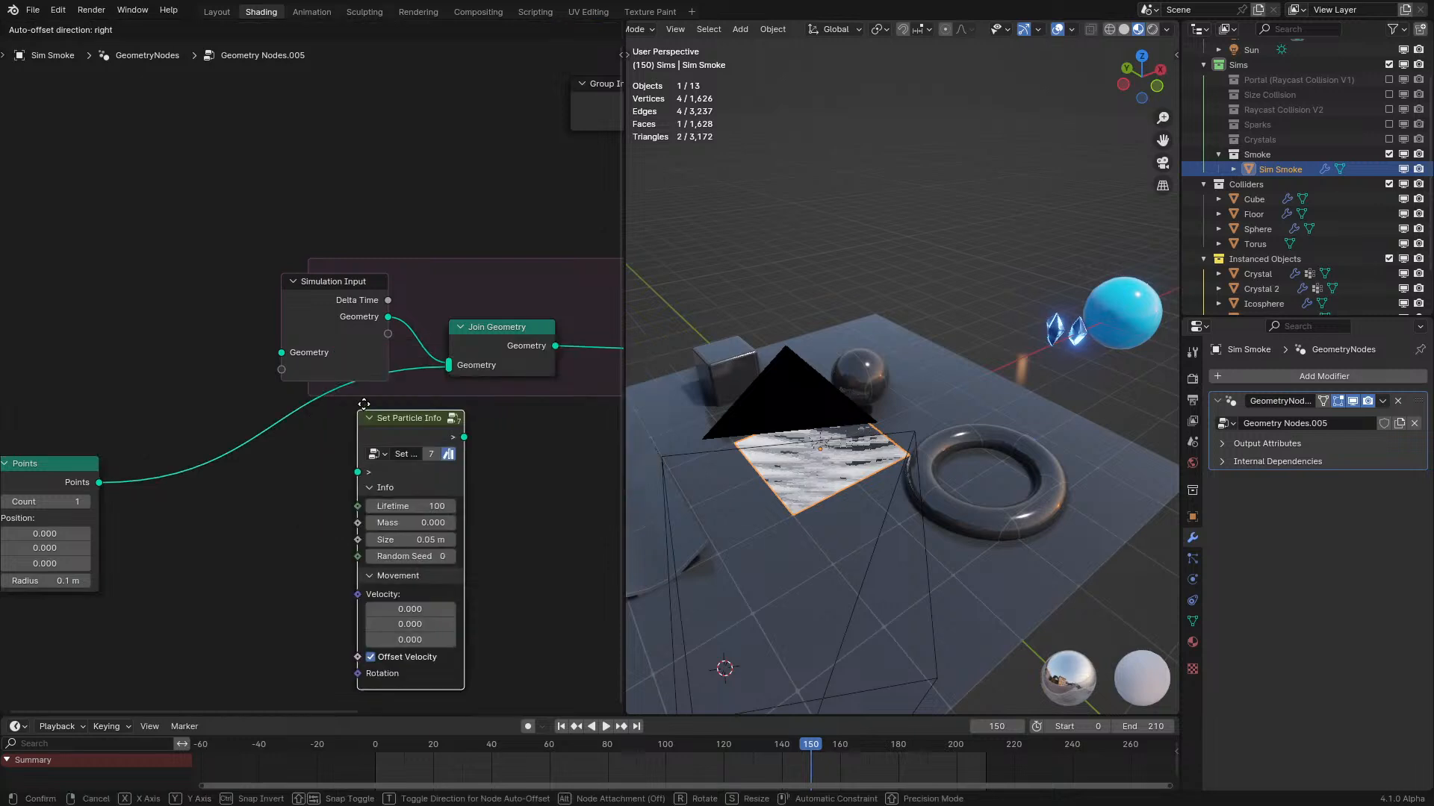
pyautogui.click(216, 501)
pyautogui.moveTo(216, 500); pyautogui.dragTo(252, 421, button='middle')
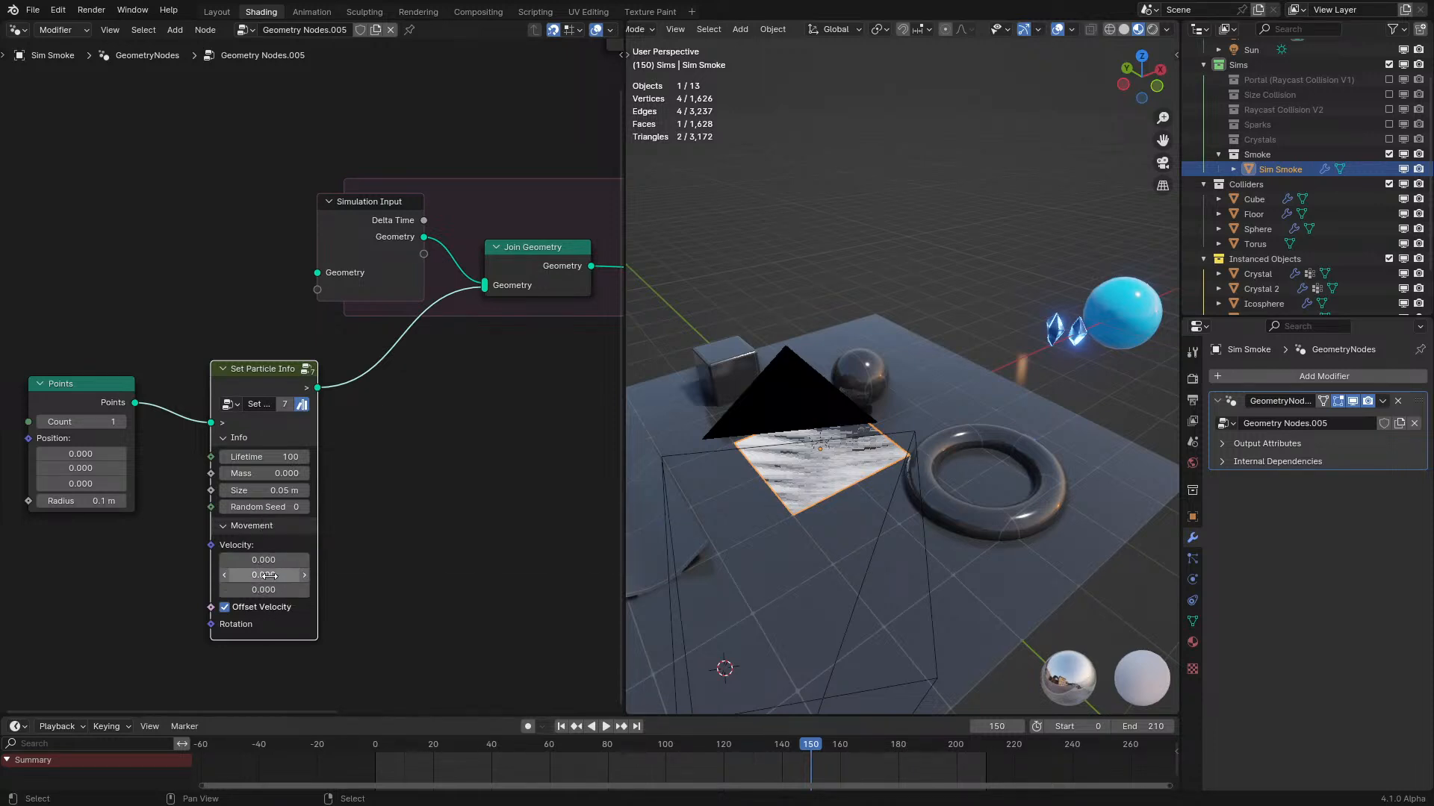
pyautogui.moveTo(271, 392); pyautogui.dragTo(218, 419)
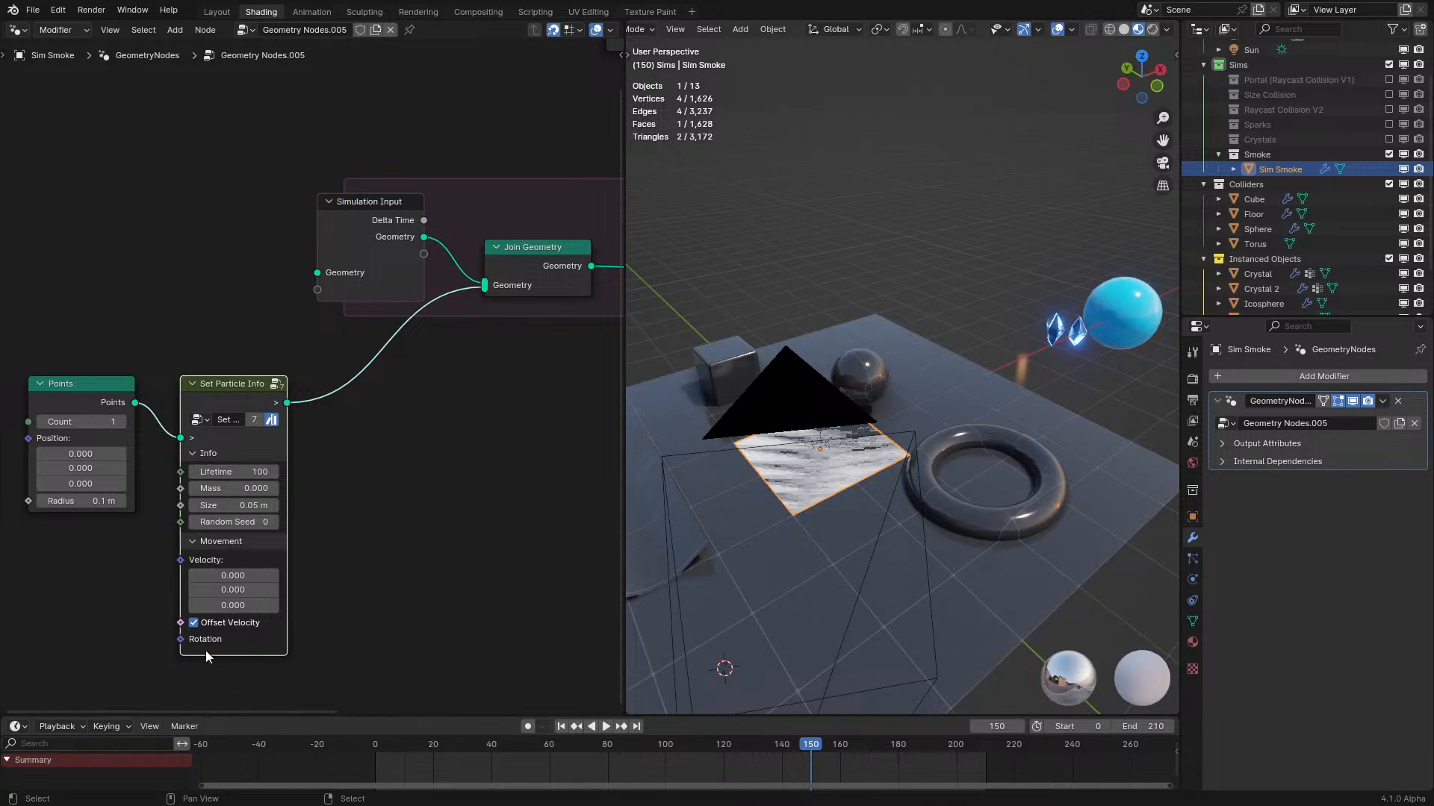
# Insert a Particle Solver node between Join Geometry and Simulation Output.
pyautogui.click(485, 531)
pyautogui.hotkey('ctrl', 'space')
pyautogui.moveTo(321, 148); pyautogui.dragTo(989, 644)
pyautogui.press('g')
pyautogui.click(688, 643)
pyautogui.hotkey('shift', 'a')
pyautogui.click(810, 427)
pyautogui.write('par')
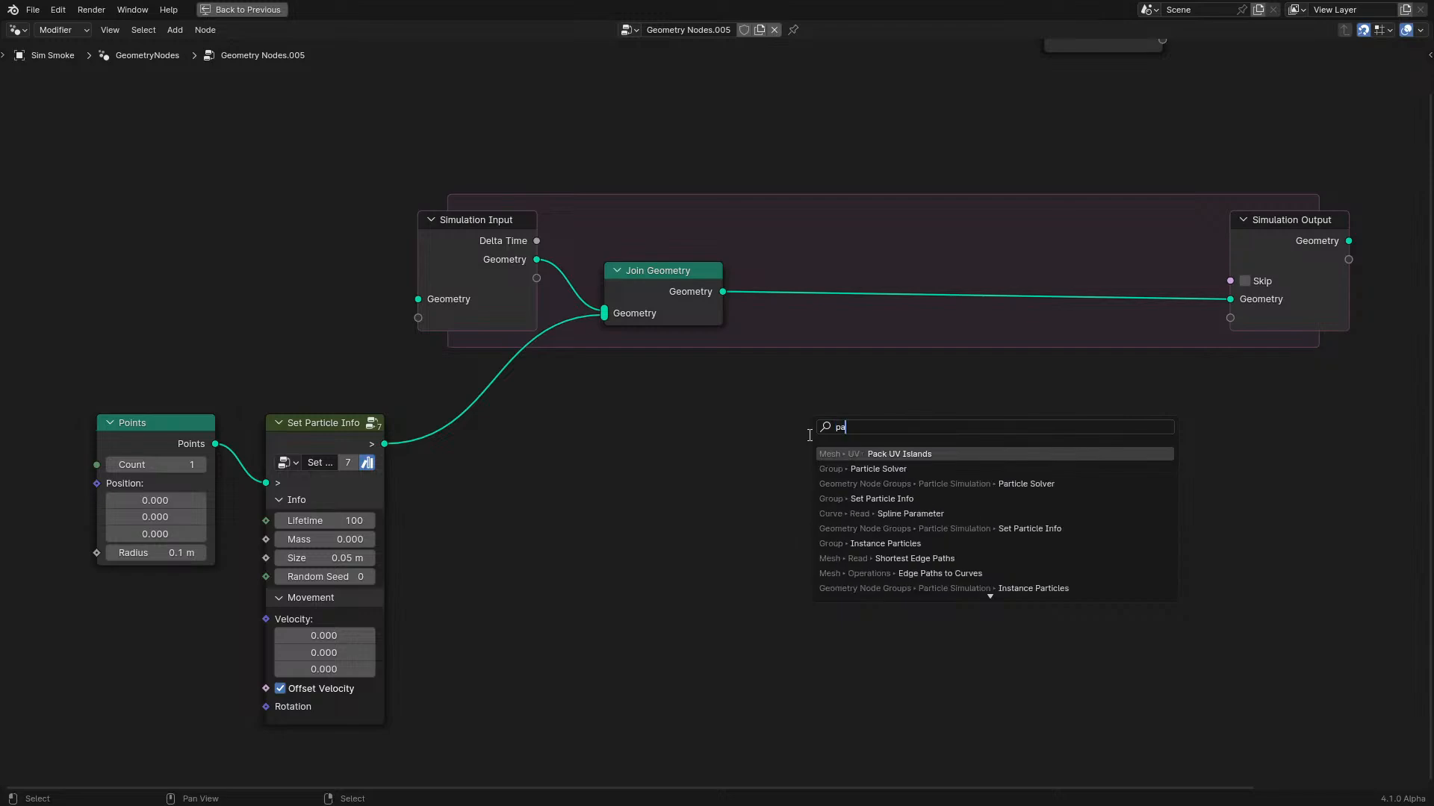
pyautogui.press('Return')
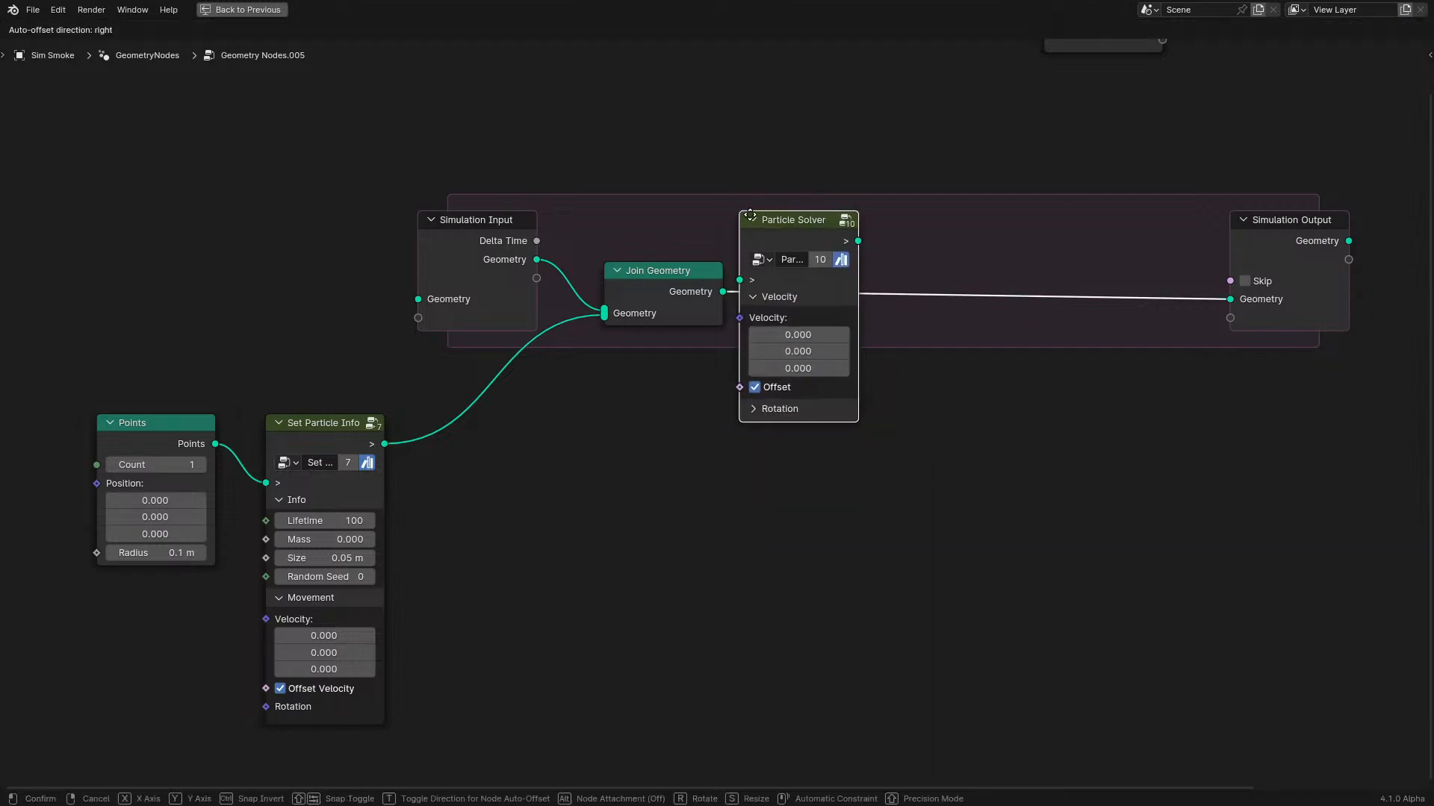
pyautogui.click(825, 320)
# Set the Particle Solver's Z velocity to -0.1.
pyautogui.click(808, 367)
pyautogui.write('-0.1')
pyautogui.press('Return')
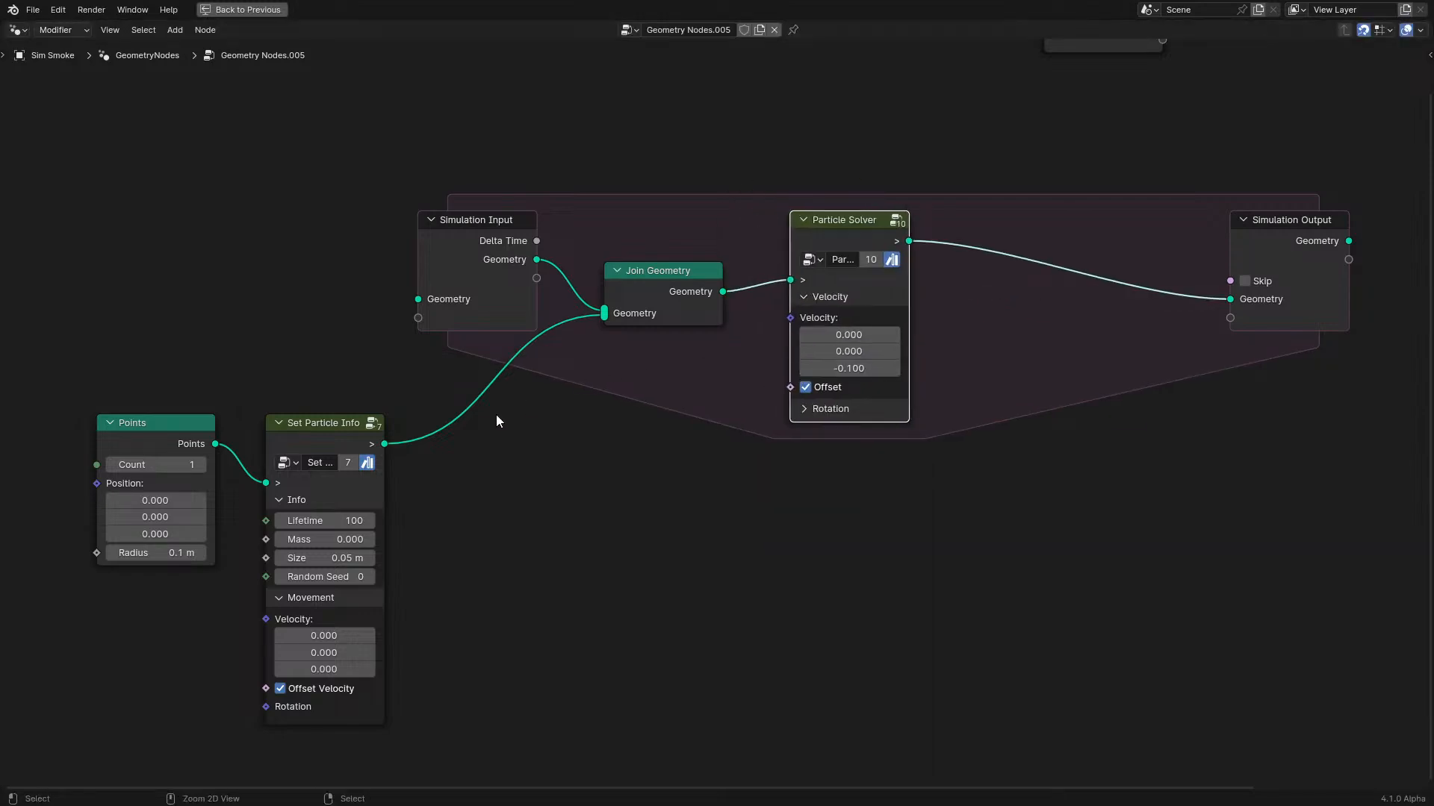
# Route Simulation Output's geometry to Group Output and play the animation from the start in wireframe shading.
pyautogui.hotkey('ctrl', 'space')
pyautogui.moveTo(822, 560); pyautogui.dragTo(965, 396, button='middle')
pyautogui.press('space')
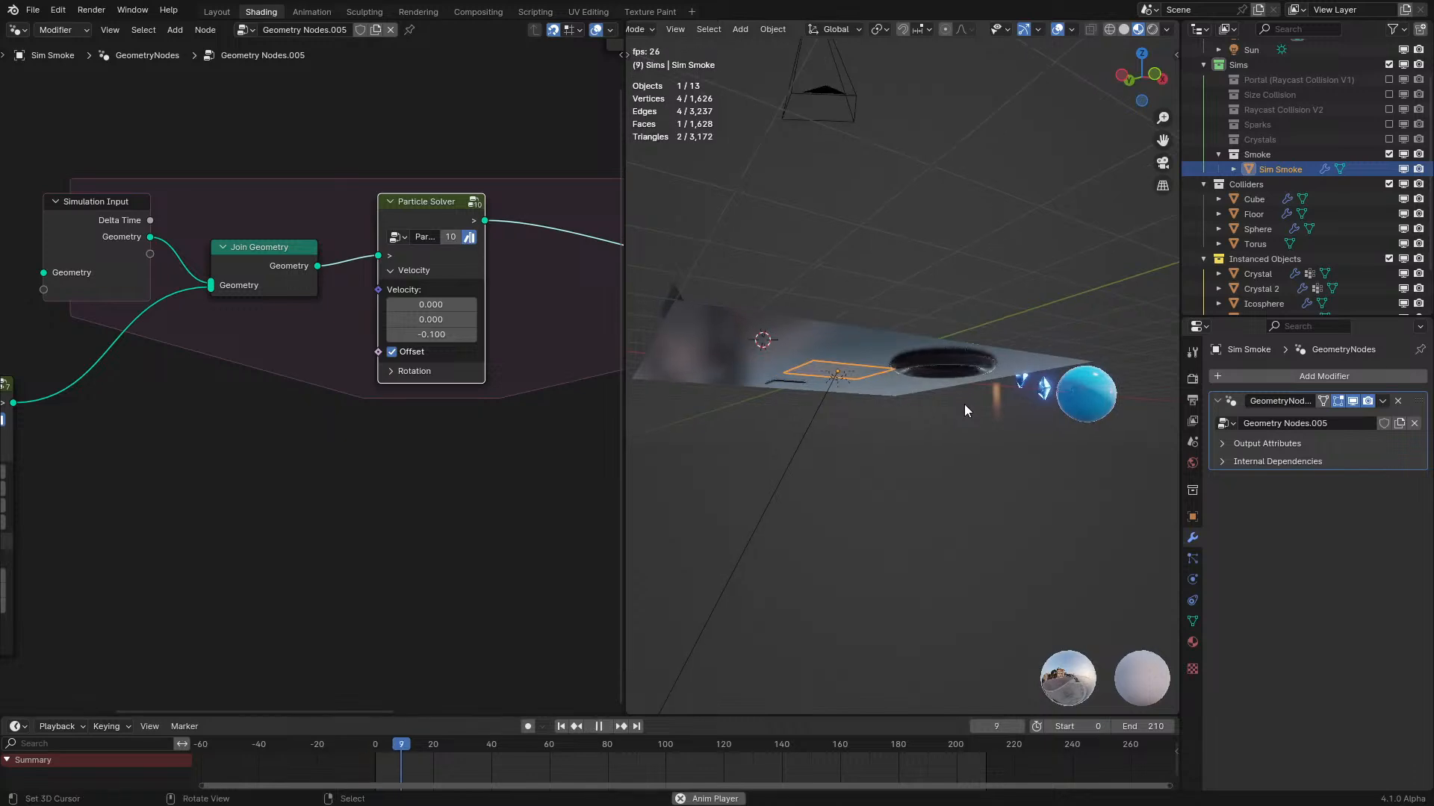
pyautogui.hotkey('shift', 'z')
pyautogui.scroll(-3, 411, 387)
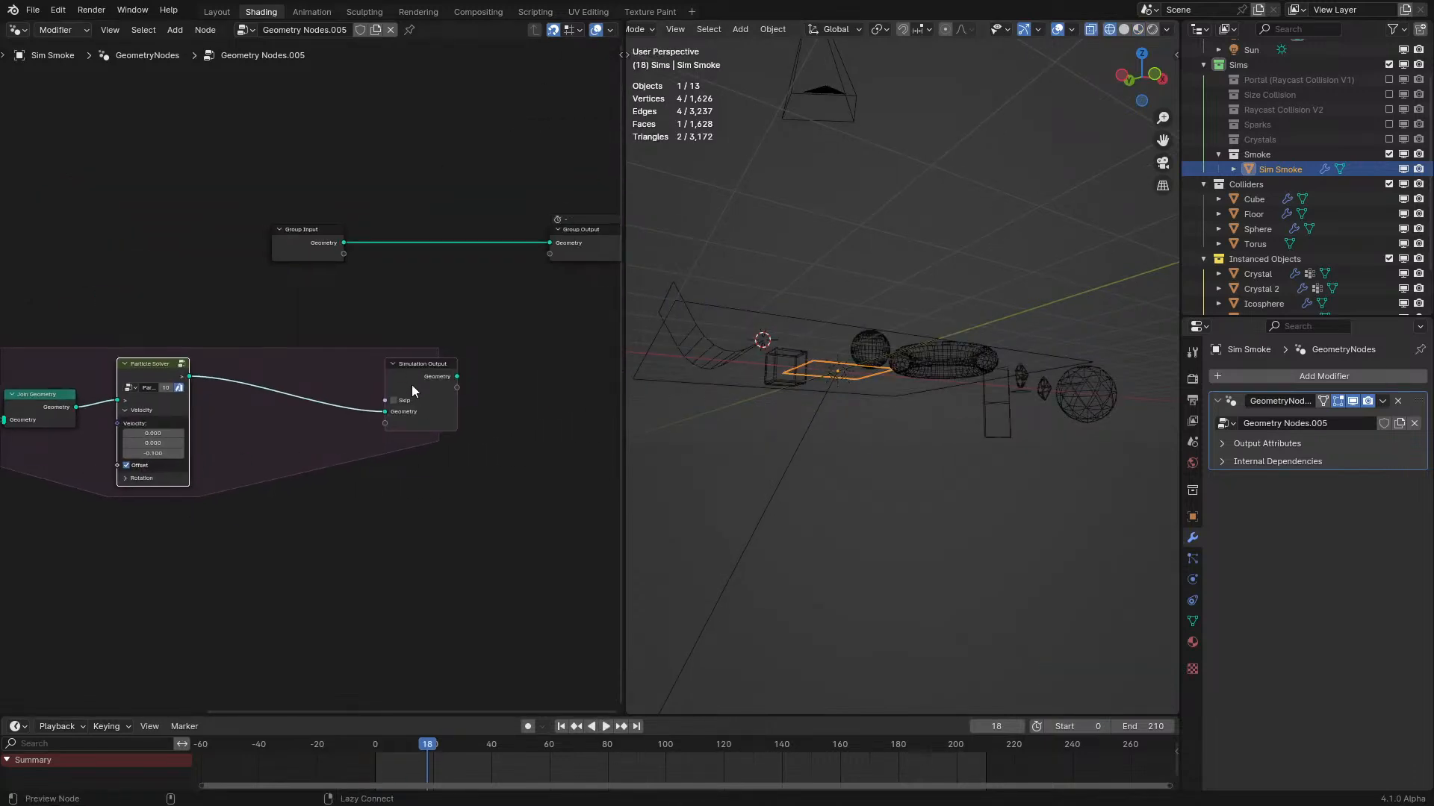
pyautogui.hotkey('shift', 'Left')
pyautogui.press('space')
pyautogui.moveTo(933, 485); pyautogui.dragTo(989, 485, button='middle')
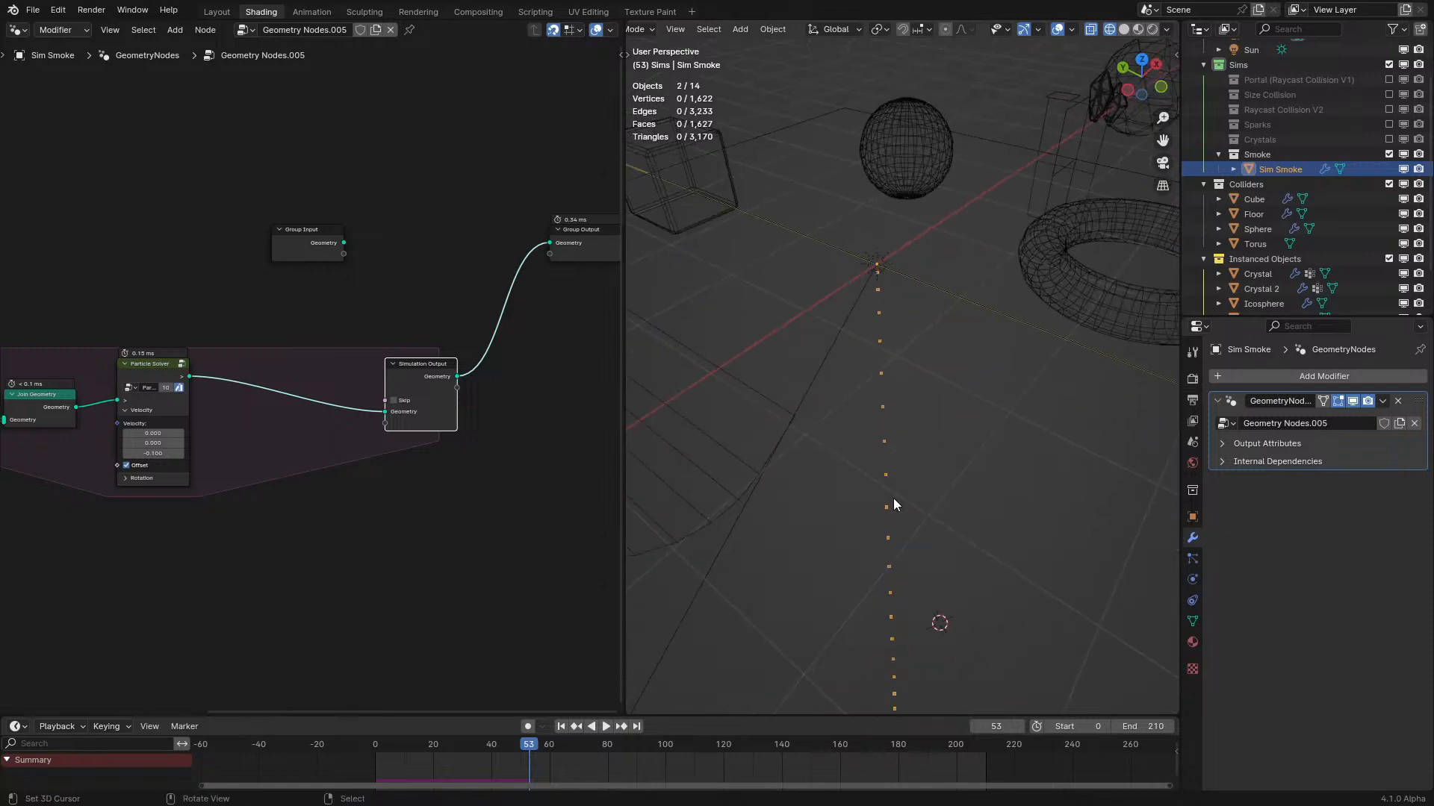
# Rearrange the node tree so the simulation and emitter nodes line up with Simulation Output next to Group Output.
pyautogui.hotkey('ctrl', 'space')
pyautogui.moveTo(197, 427); pyautogui.dragTo(822, 612)
pyautogui.press('g')
pyautogui.click(864, 541)
pyautogui.moveTo(710, 303); pyautogui.dragTo(928, 262)
pyautogui.moveTo(849, 350); pyautogui.dragTo(841, 296)
pyautogui.moveTo(231, 321); pyautogui.dragTo(681, 585)
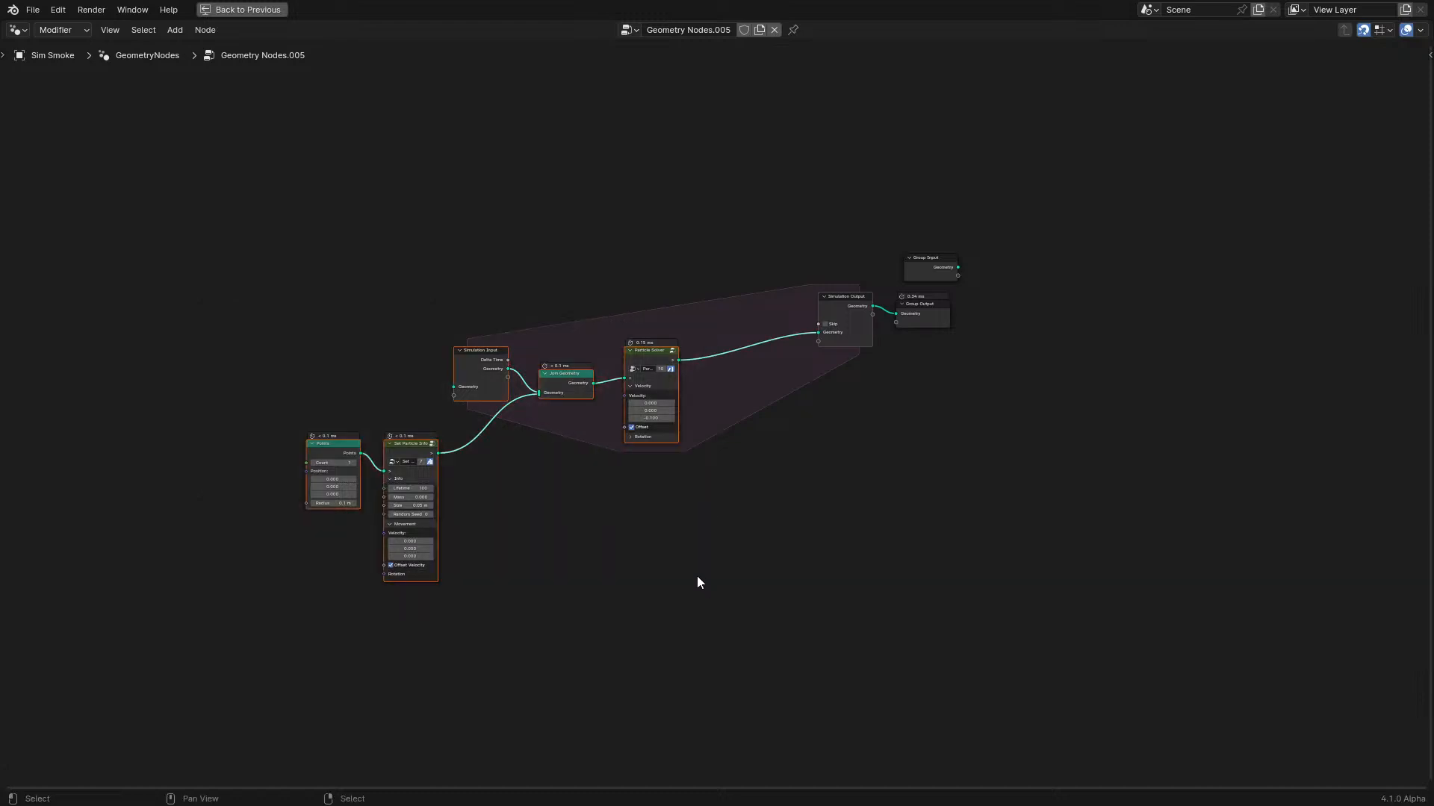
pyautogui.press('g')
pyautogui.click(784, 518)
# Shift the whole simulation zone and its emitter nodes left to make room before Group Output.
pyautogui.moveTo(346, 269); pyautogui.dragTo(841, 522)
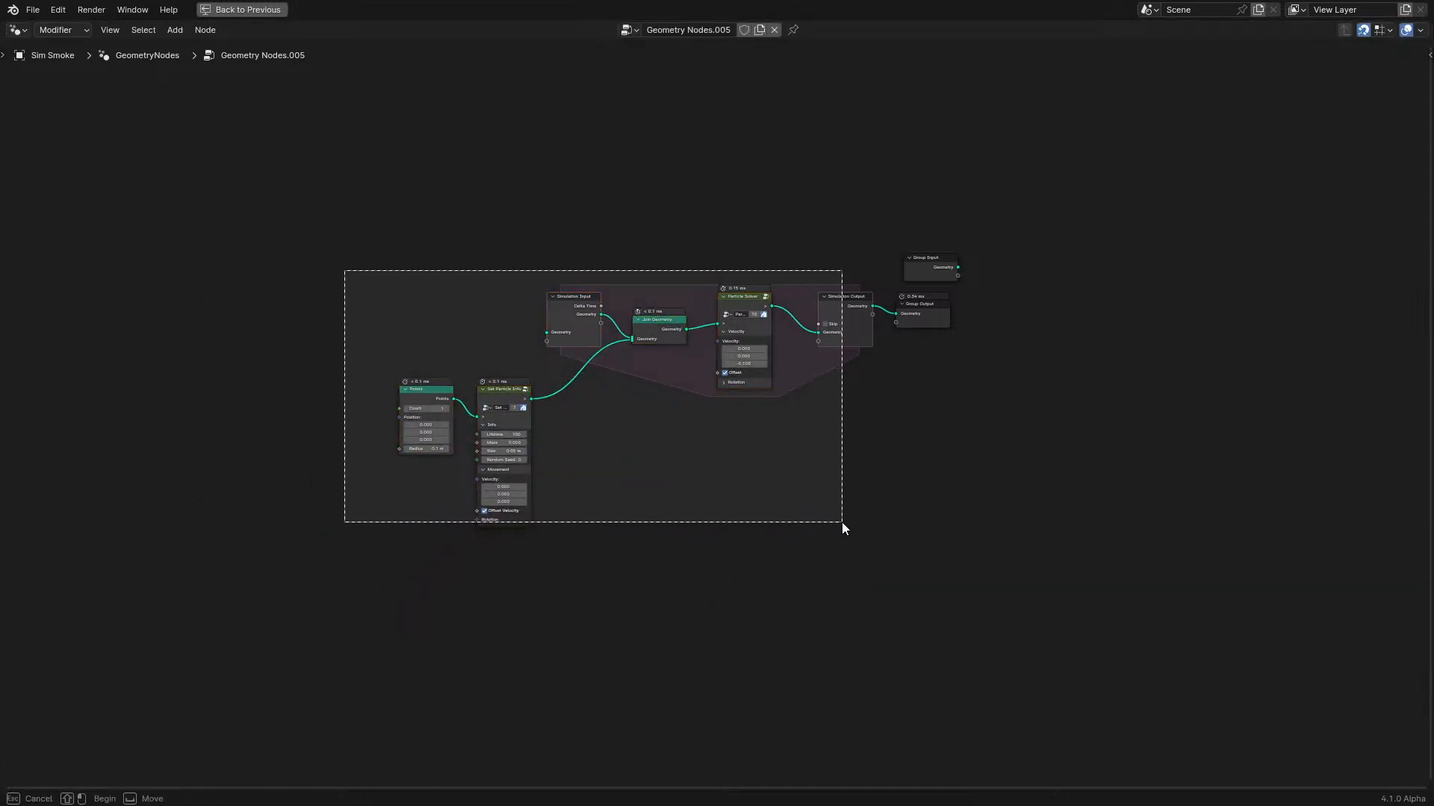
pyautogui.press('g')
pyautogui.click(680, 531)
pyautogui.click(679, 530)
pyautogui.hotkey('shift', 'a')
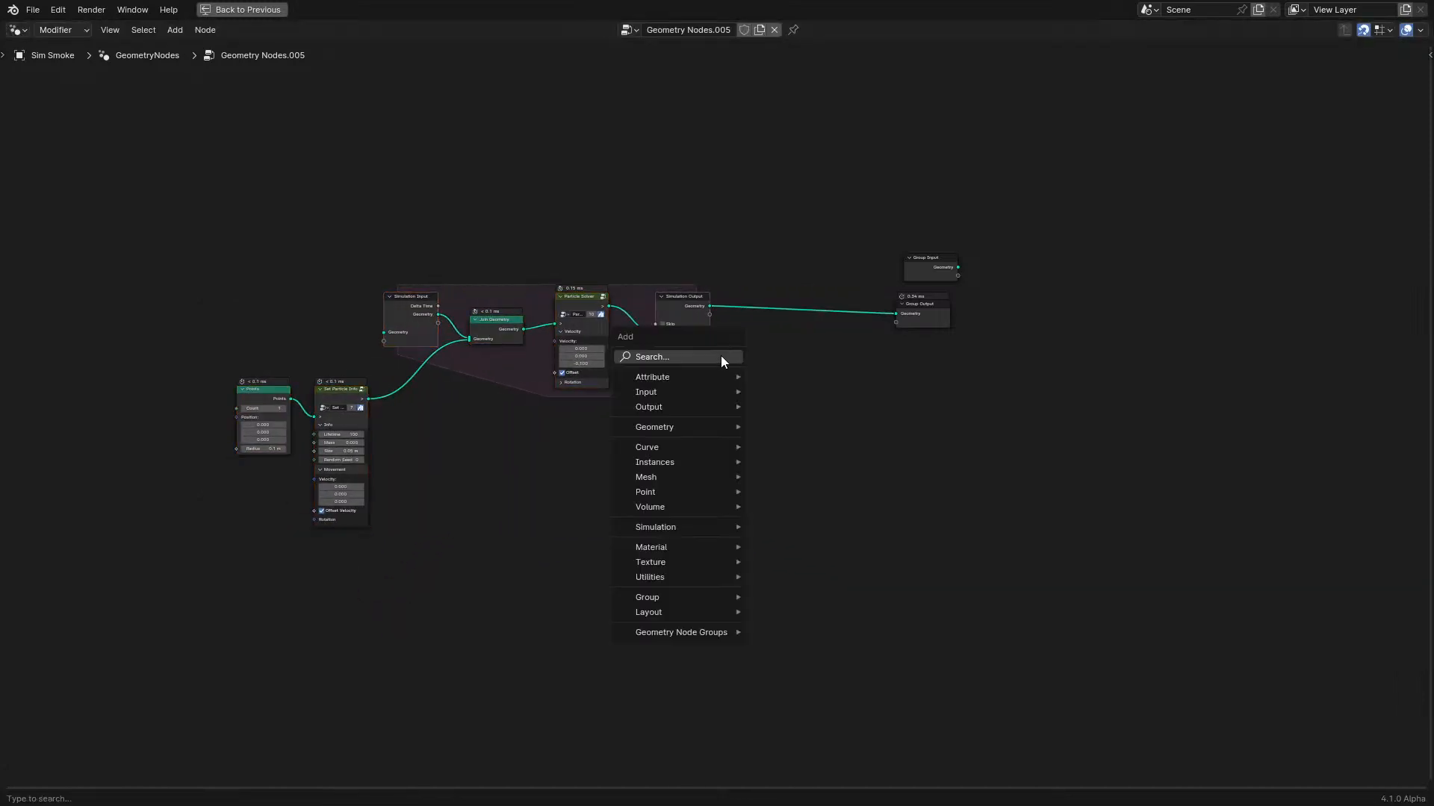
pyautogui.write('instance on')
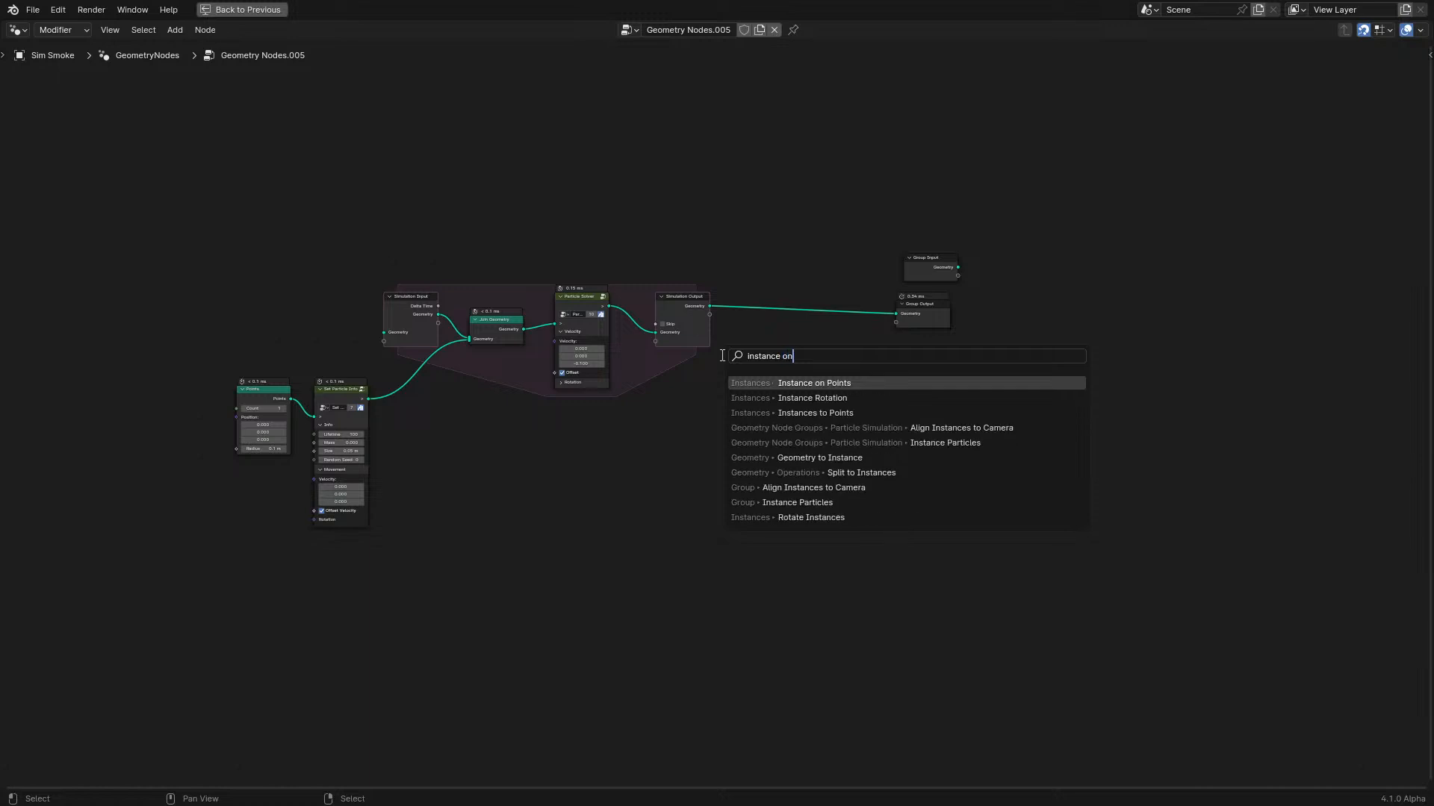
pyautogui.press('Return')
pyautogui.press('Escape')
# Insert an Instance Particles node between Simulation Output and Group Output.
pyautogui.hotkey('shift', 'a')
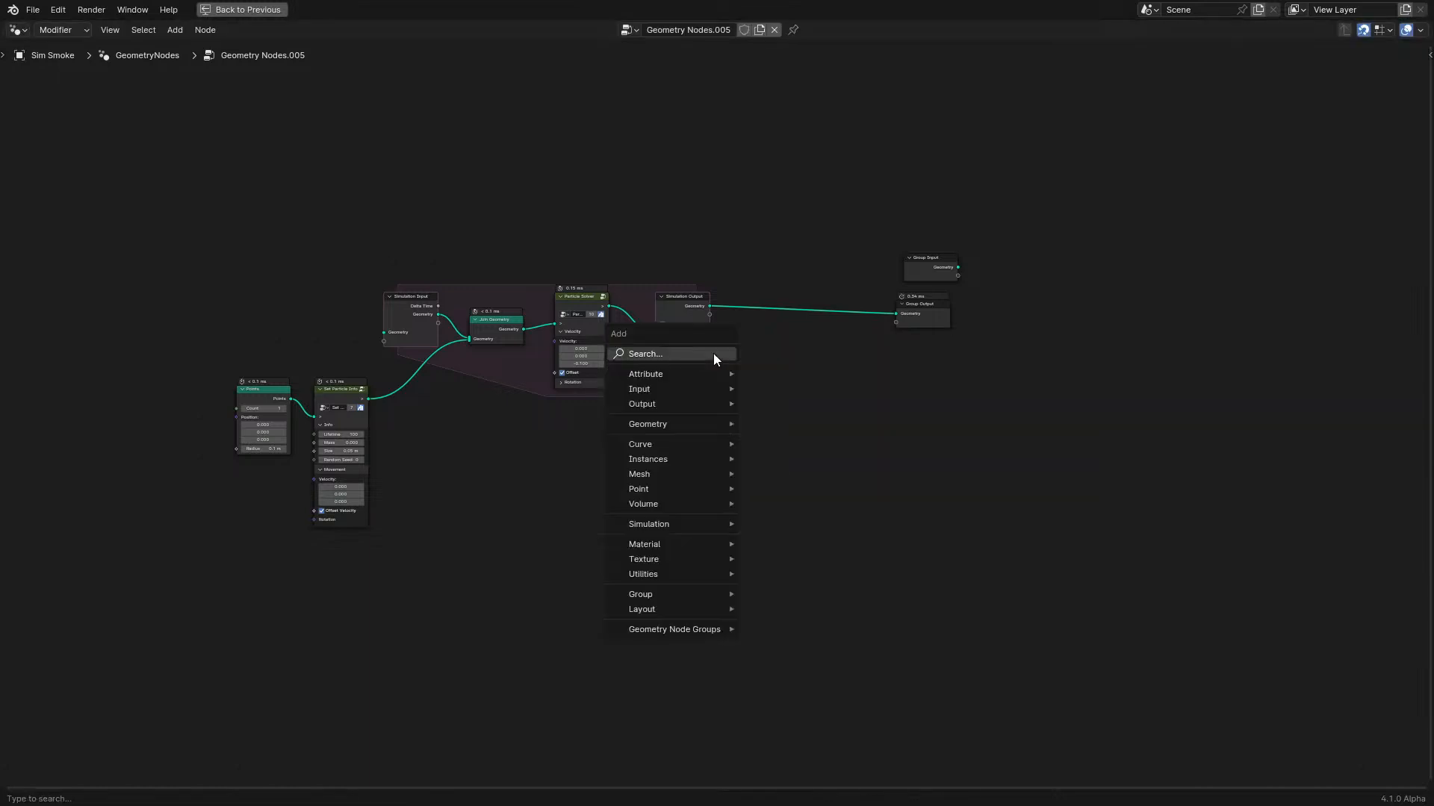
pyautogui.click(630, 357)
pyautogui.write('instance on')
pyautogui.press('Down')
pyautogui.press('Down')
pyautogui.press('Down')
pyautogui.press('Down')
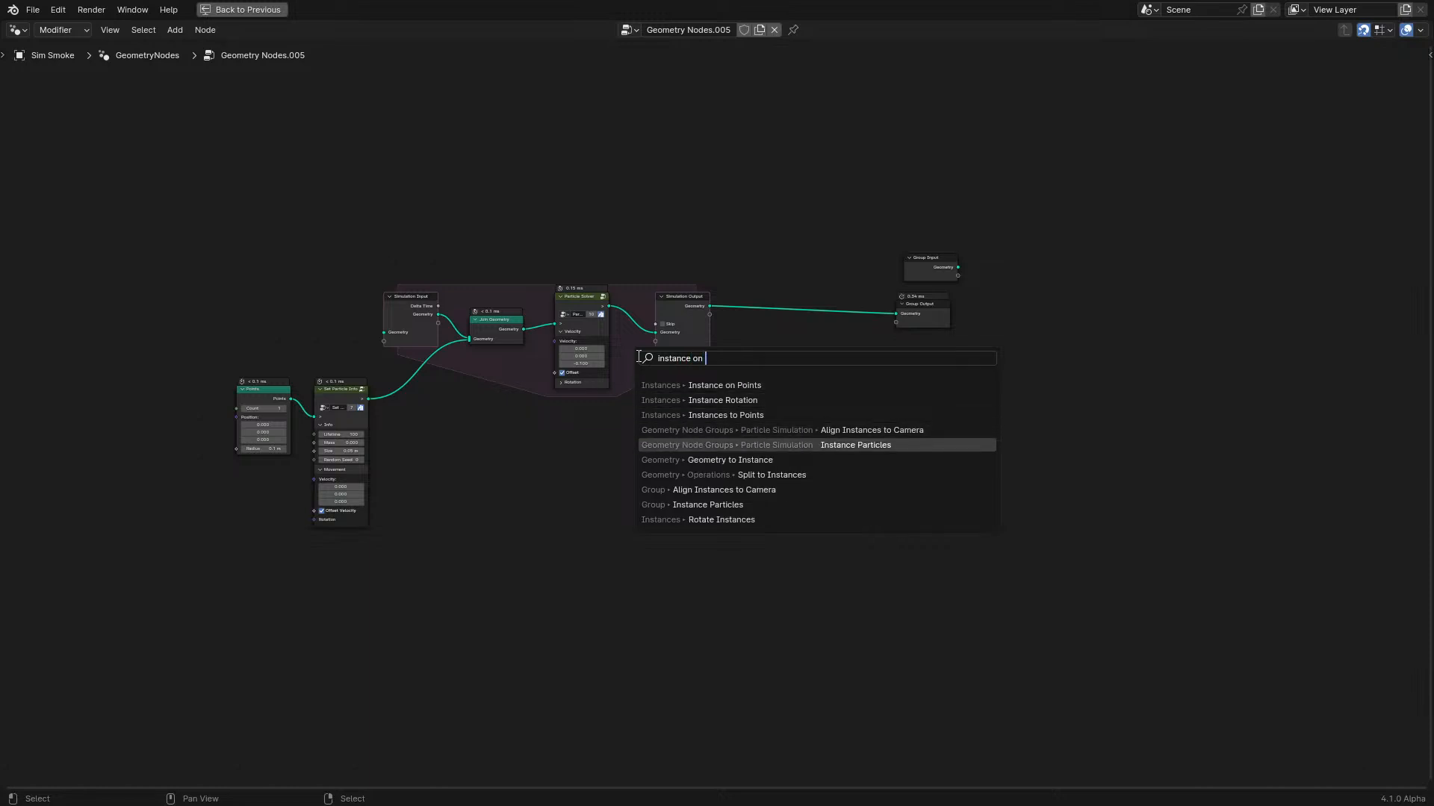
pyautogui.press('Return')
pyautogui.click(777, 313)
# Try Sim Smoke as the instance object of the Instance Particles node.
pyautogui.scroll(3, 778, 314)
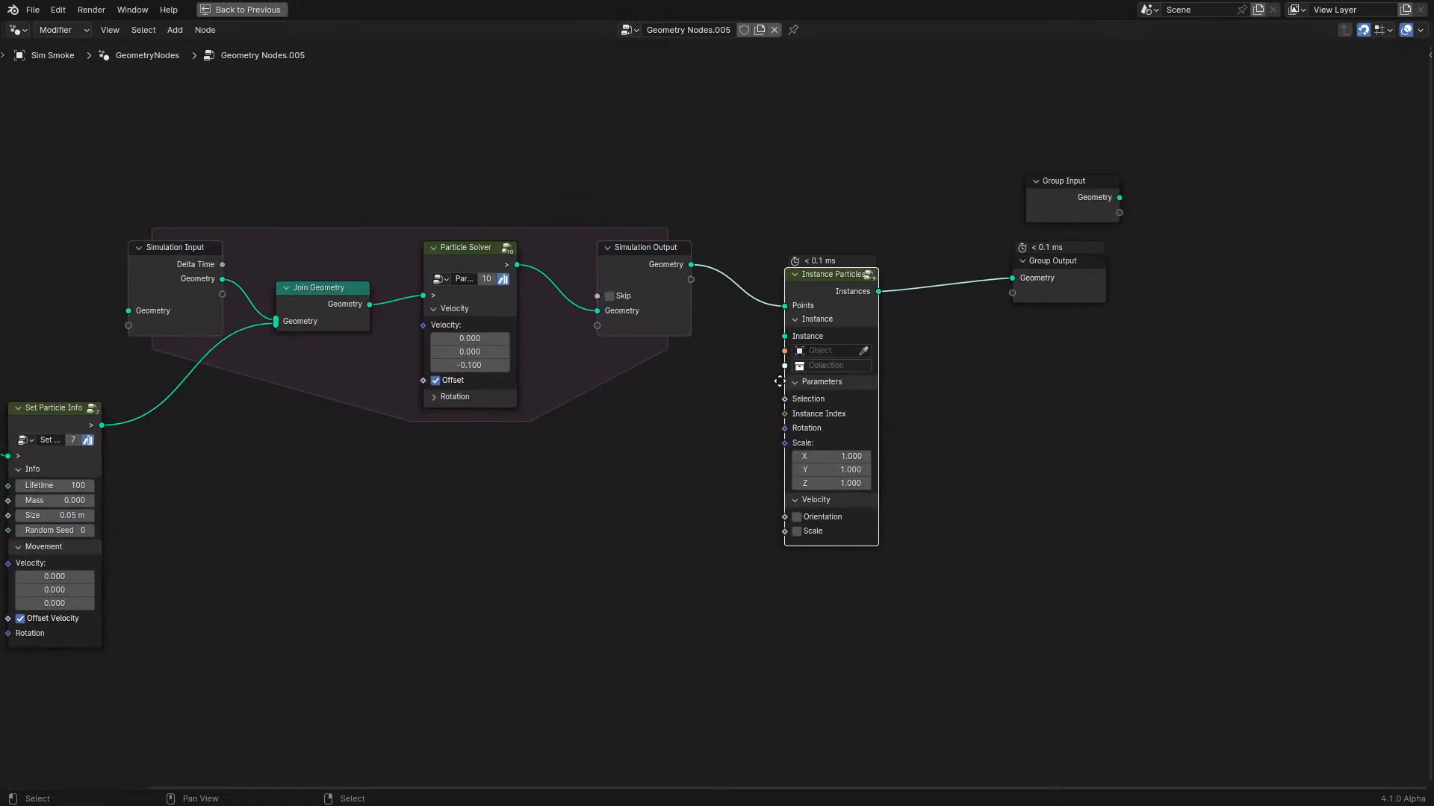
pyautogui.scroll(3, 751, 441)
pyautogui.click(657, 342)
pyautogui.click(657, 348)
pyautogui.click(689, 389)
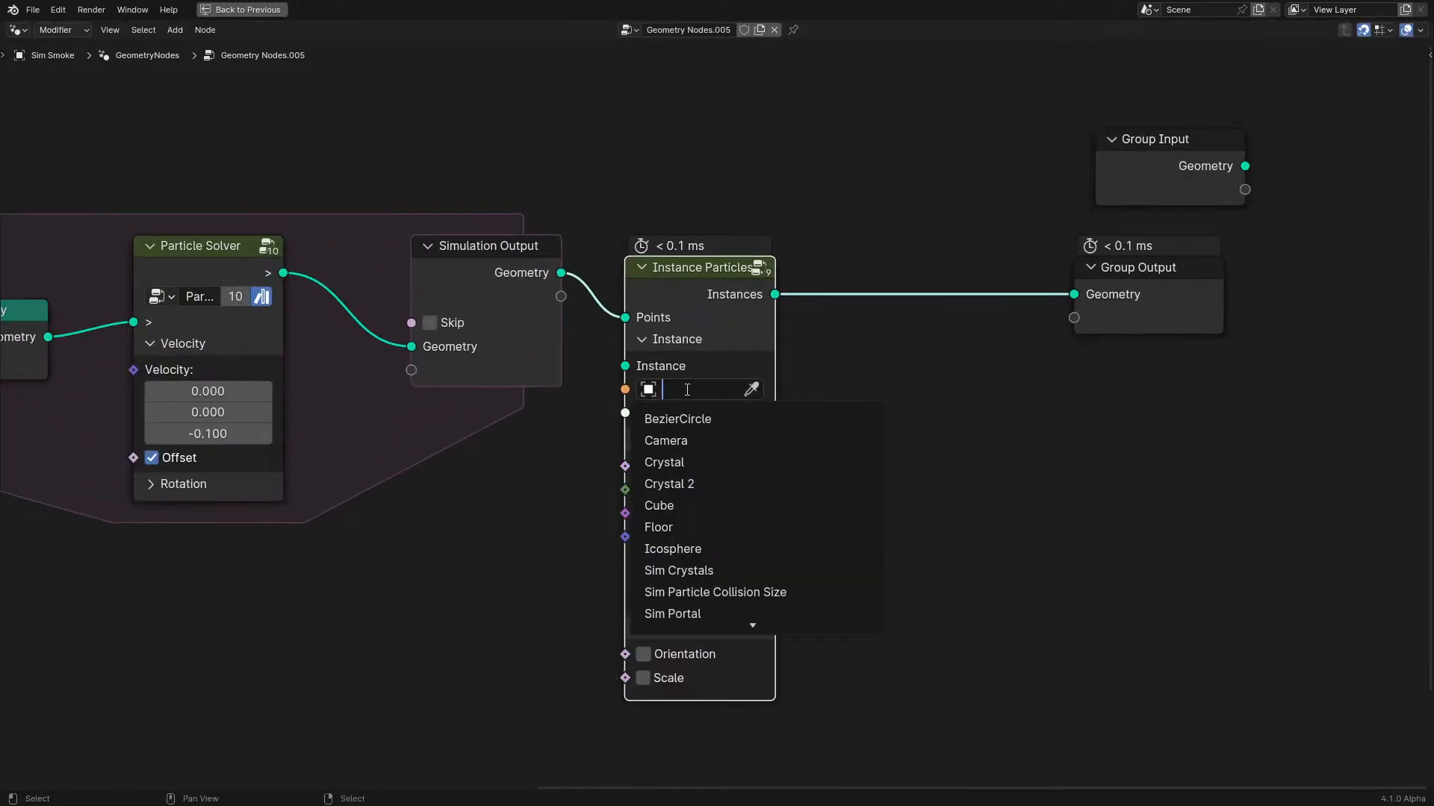
pyautogui.write('smoke')
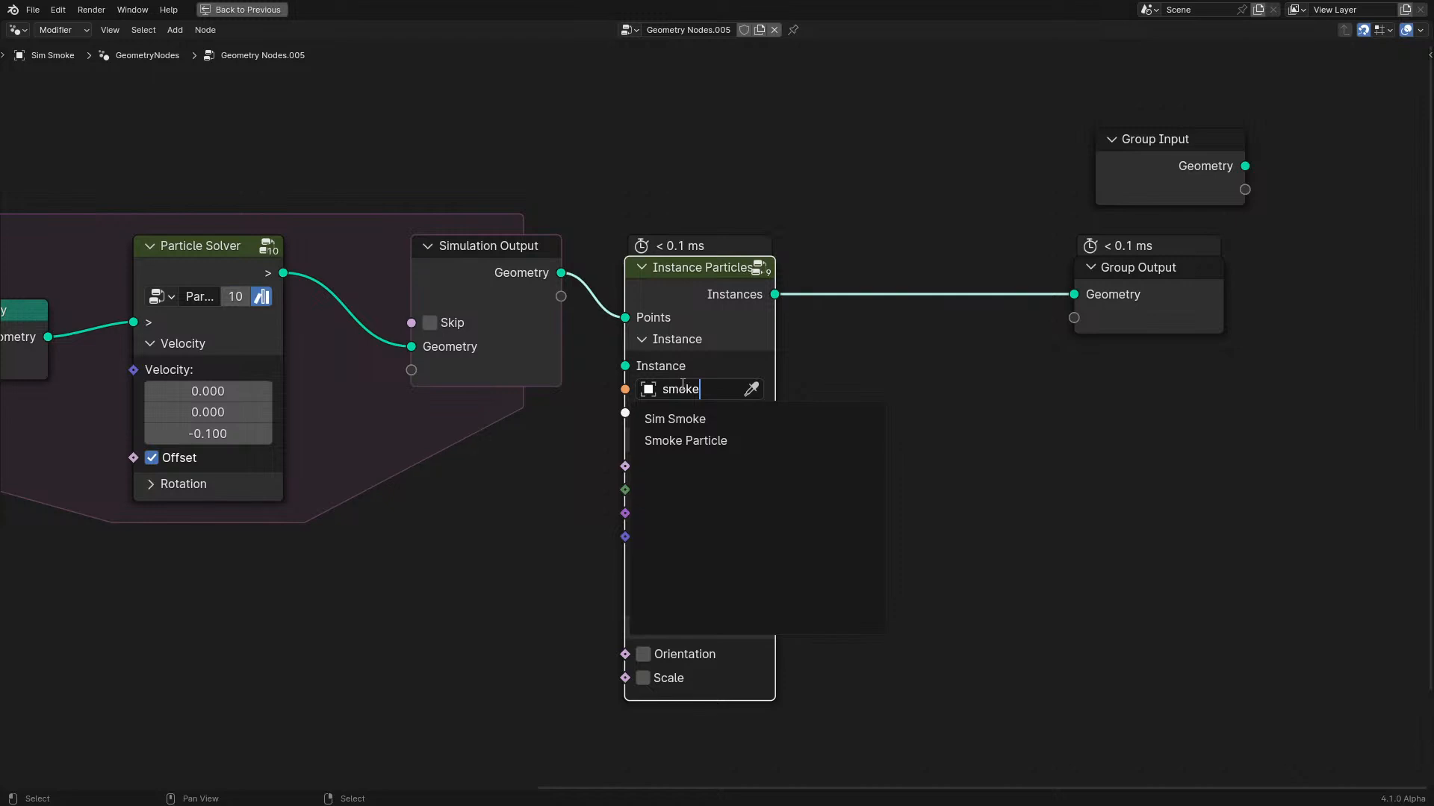
pyautogui.press('Return')
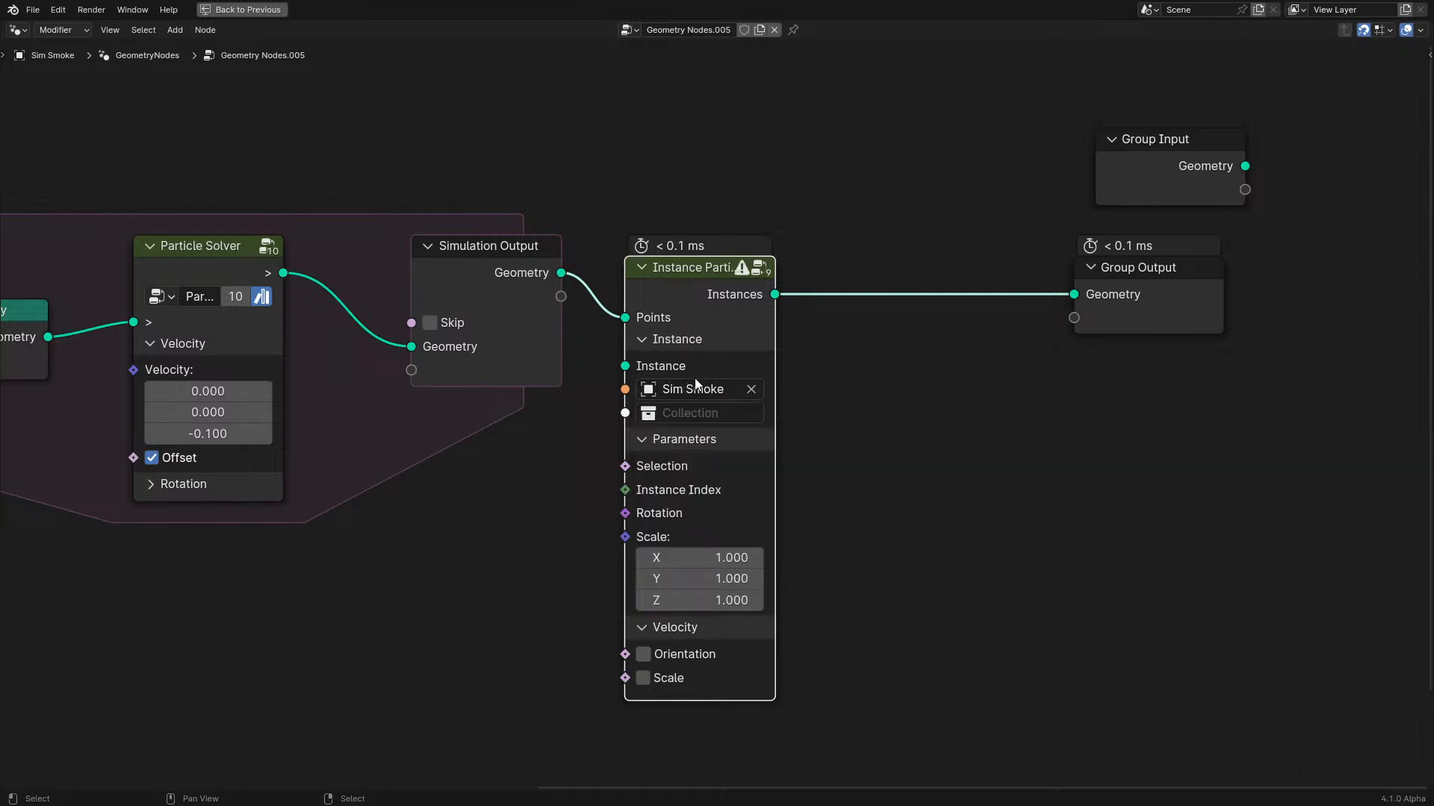
# Set the Instance Particles node's instance object to Smoke Particle.
pyautogui.moveTo(742, 267)
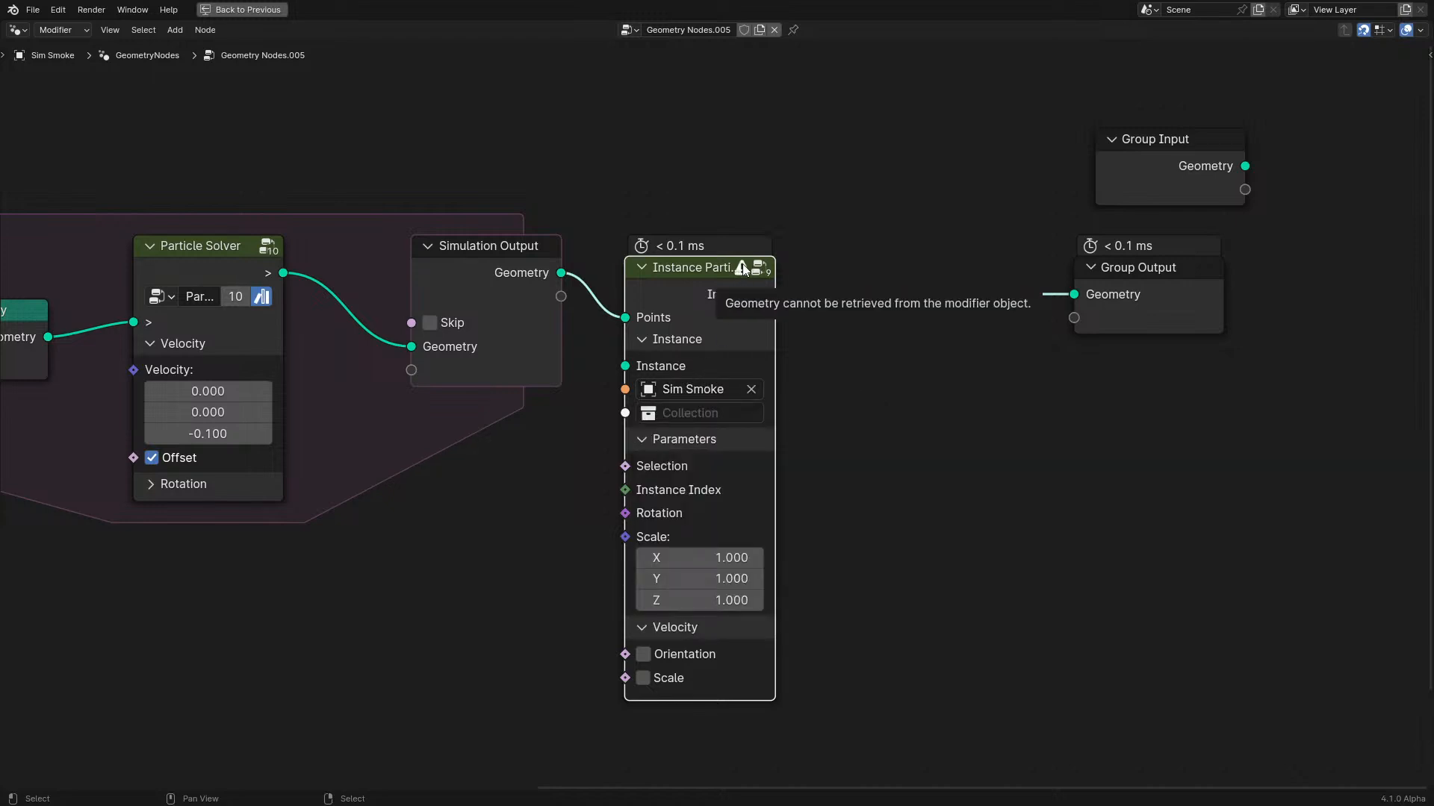
pyautogui.click(702, 389)
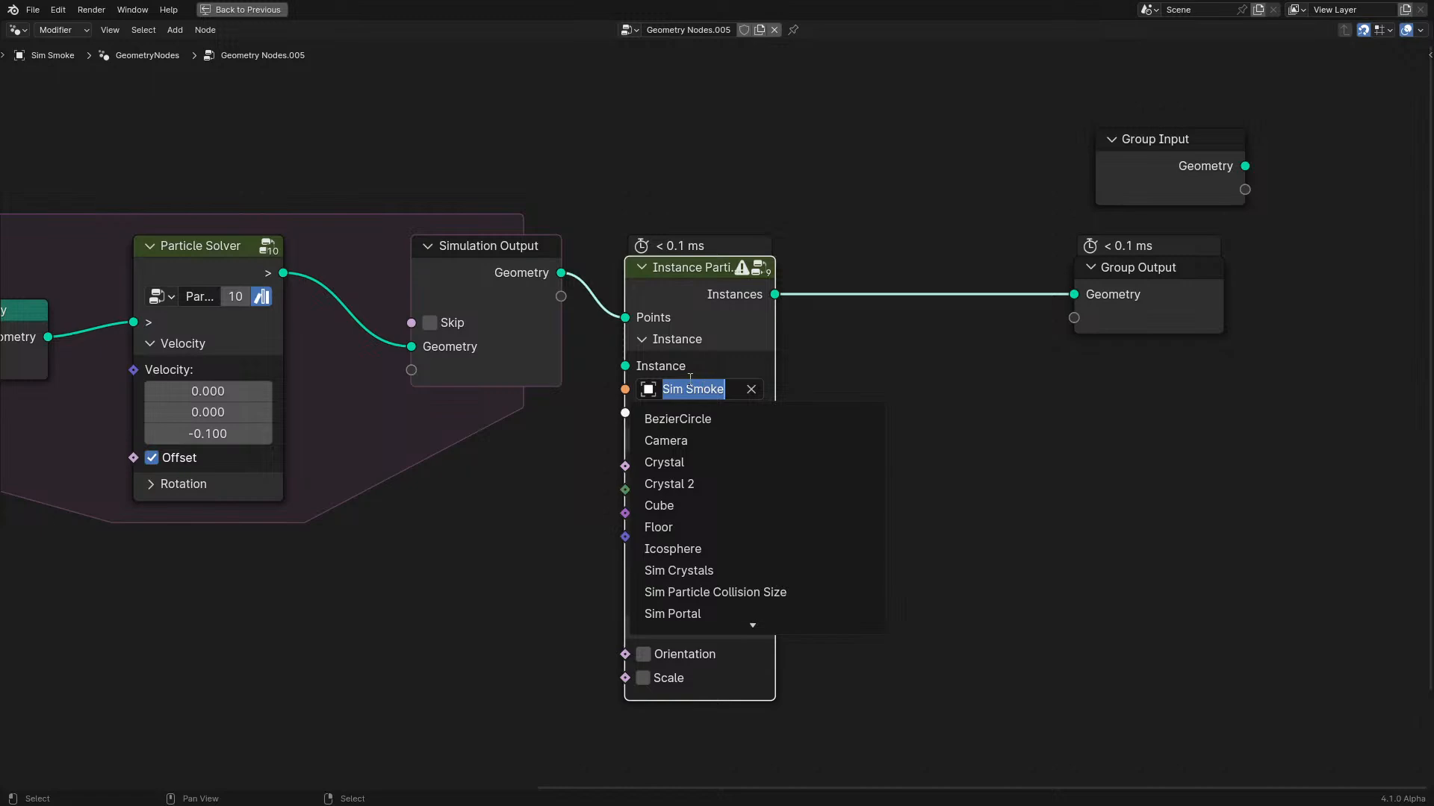
pyautogui.write('smoke pa')
pyautogui.press('Return')
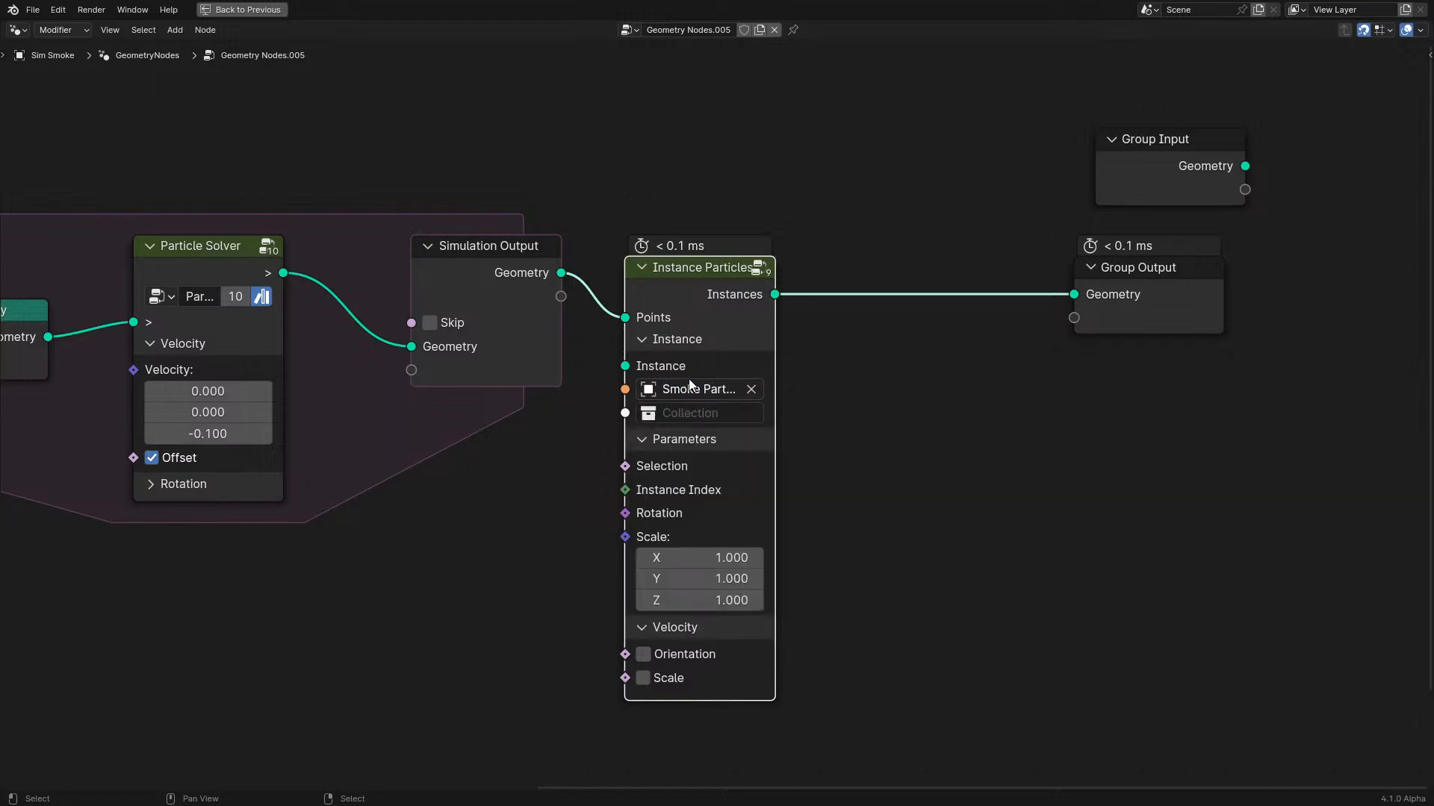
# Drive Set Particle Info's Random Seed with the Frame output of a Scene Time node and replay the simulation from the start.
pyautogui.hotkey('ctrl', 'space')
pyautogui.moveTo(925, 389)
pyautogui.mouseDown(button='middle')
pyautogui.moveTo(908, 589)
pyautogui.moveTo(933, 487)
pyautogui.moveTo(934, 525)
pyautogui.moveTo(928, 436)
pyautogui.mouseUp(button='middle')
pyautogui.moveTo(1020, 463); pyautogui.dragTo(1006, 538, button='middle')
pyautogui.scroll(-3, 411, 322)
pyautogui.moveTo(413, 323); pyautogui.dragTo(549, 253, button='middle')
pyautogui.scroll(1, 485, 474)
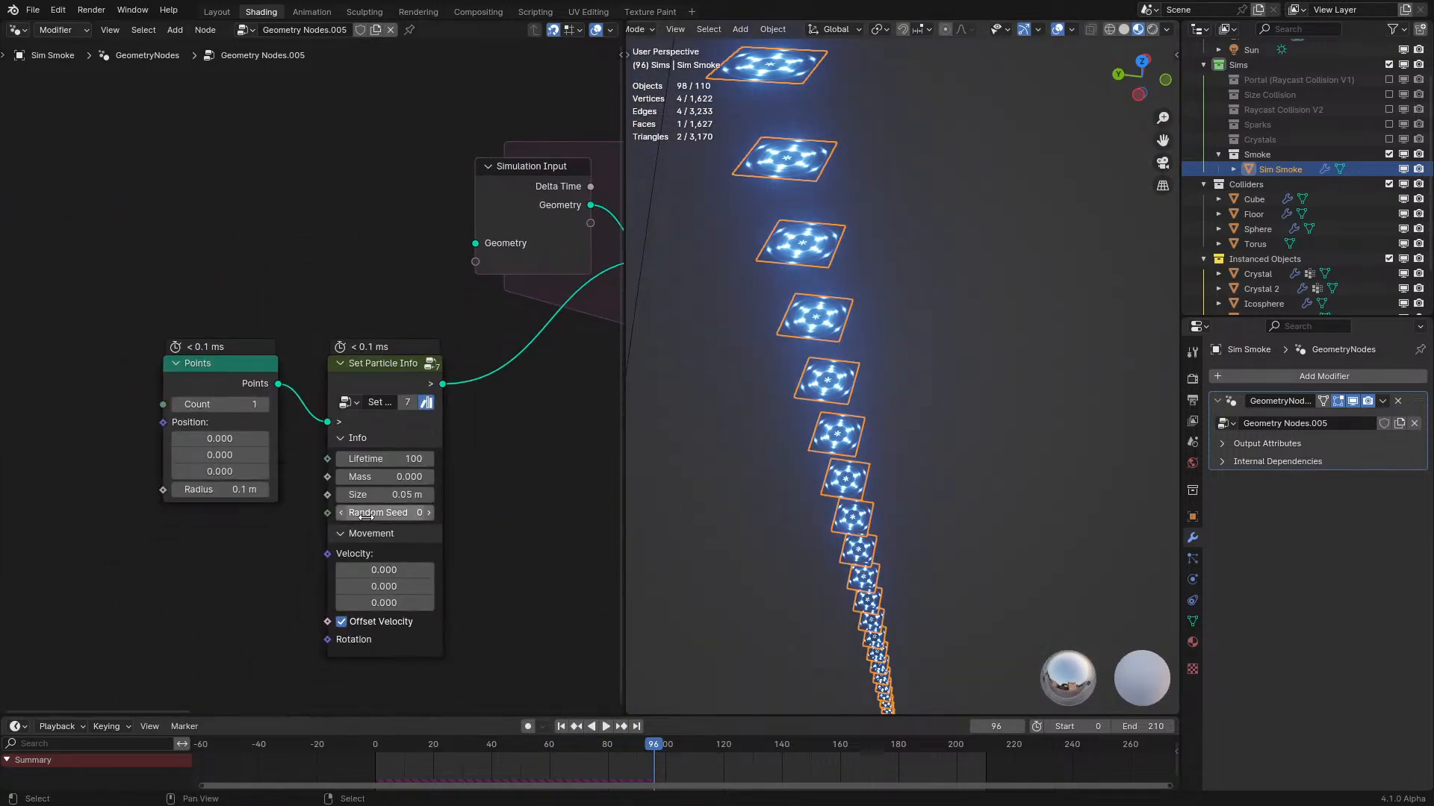
pyautogui.scroll(1, 306, 373)
pyautogui.moveTo(328, 524); pyautogui.dragTo(171, 548)
pyautogui.write('sc')
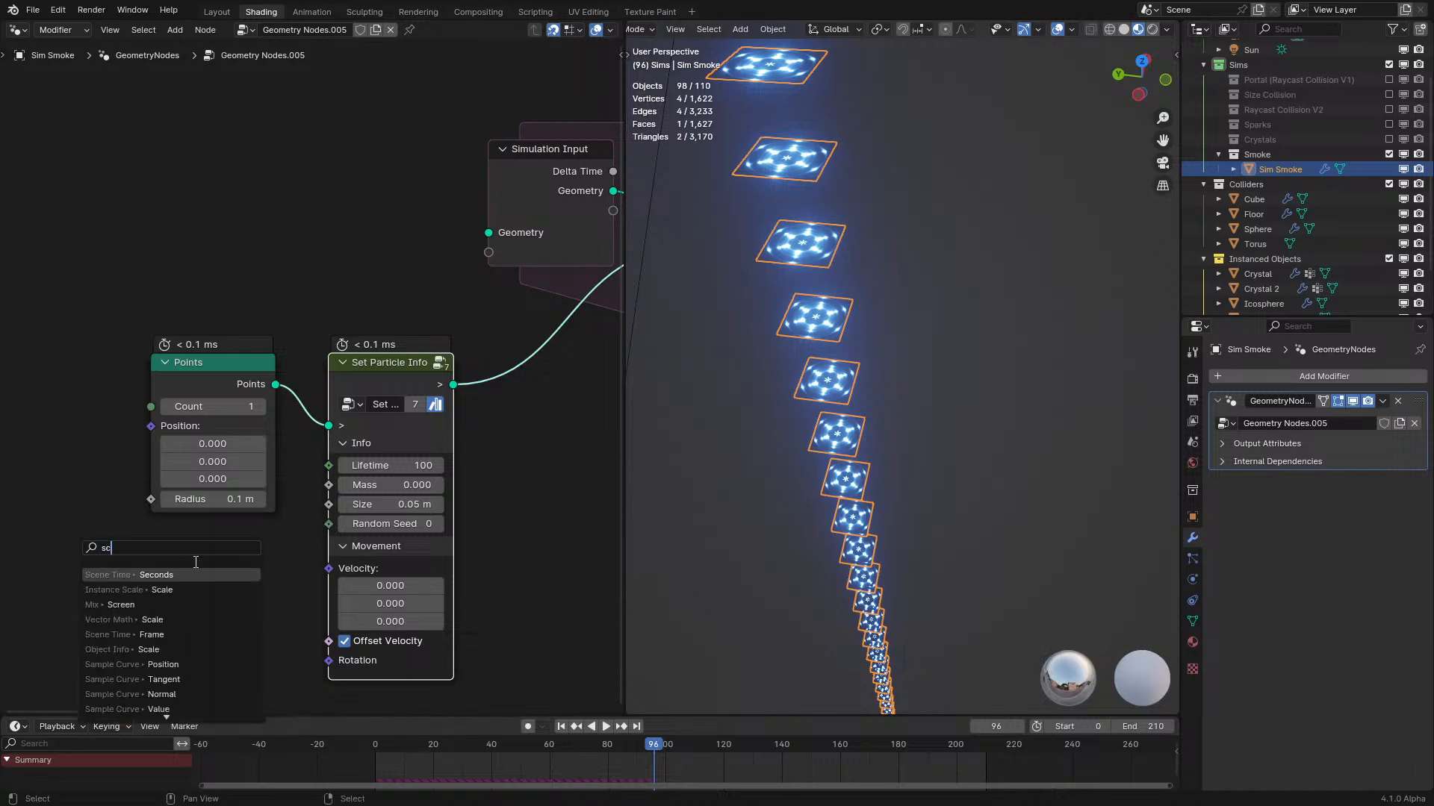
pyautogui.click(172, 635)
pyautogui.click(187, 630)
pyautogui.hotkey('shift', 'Left')
pyautogui.press('space')
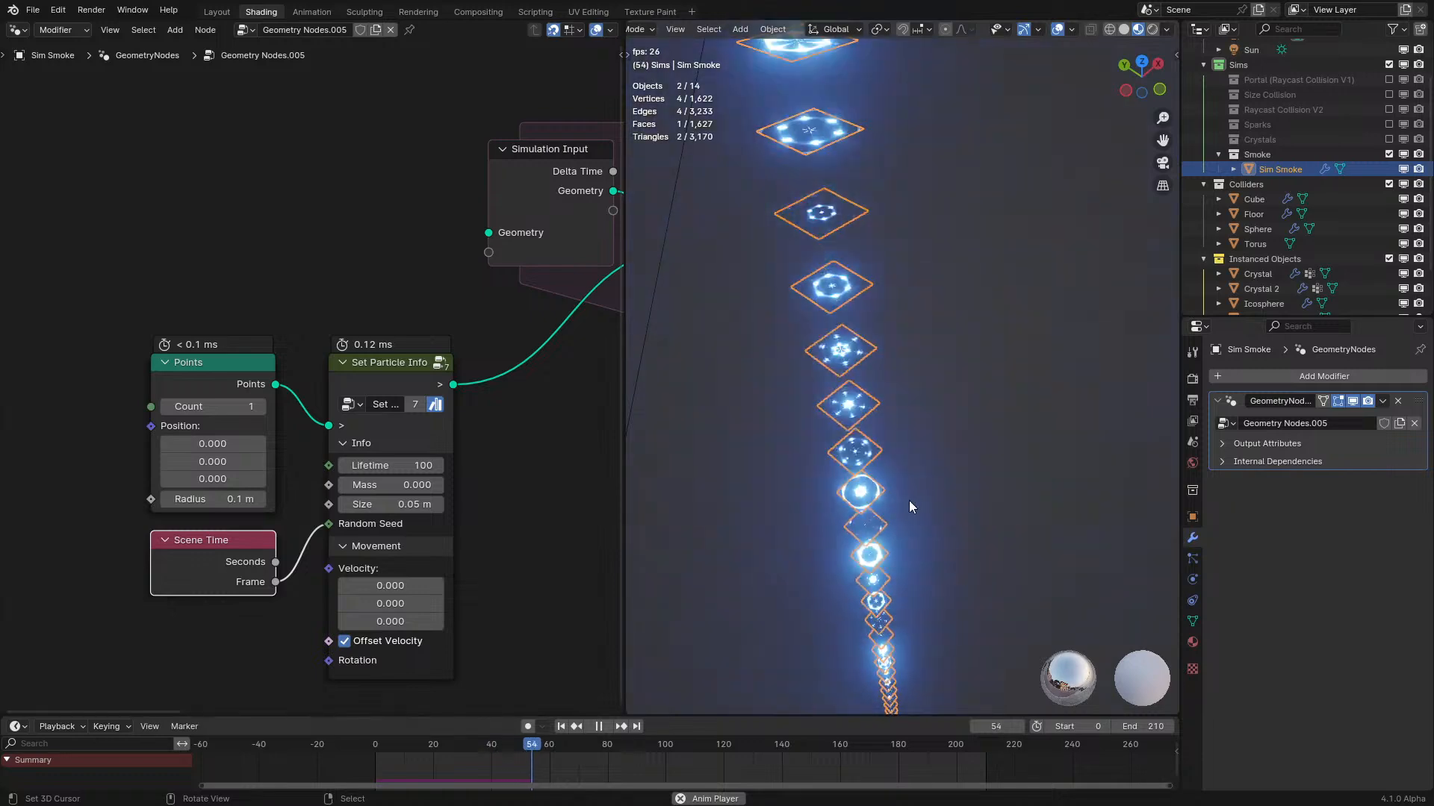
# Stop playback and insert an Align Instances to Camera node between Instance Particles and Group Output.
pyautogui.press('space')
pyautogui.scroll(-1, 535, 511)
pyautogui.moveTo(620, 369); pyautogui.dragTo(87, 530, button='middle')
pyautogui.moveTo(387, 454); pyautogui.dragTo(128, 378, button='middle')
pyautogui.scroll(1, 473, 351)
pyautogui.moveTo(474, 352); pyautogui.dragTo(392, 380, button='middle')
pyautogui.hotkey('shift', 'a')
pyautogui.write('align')
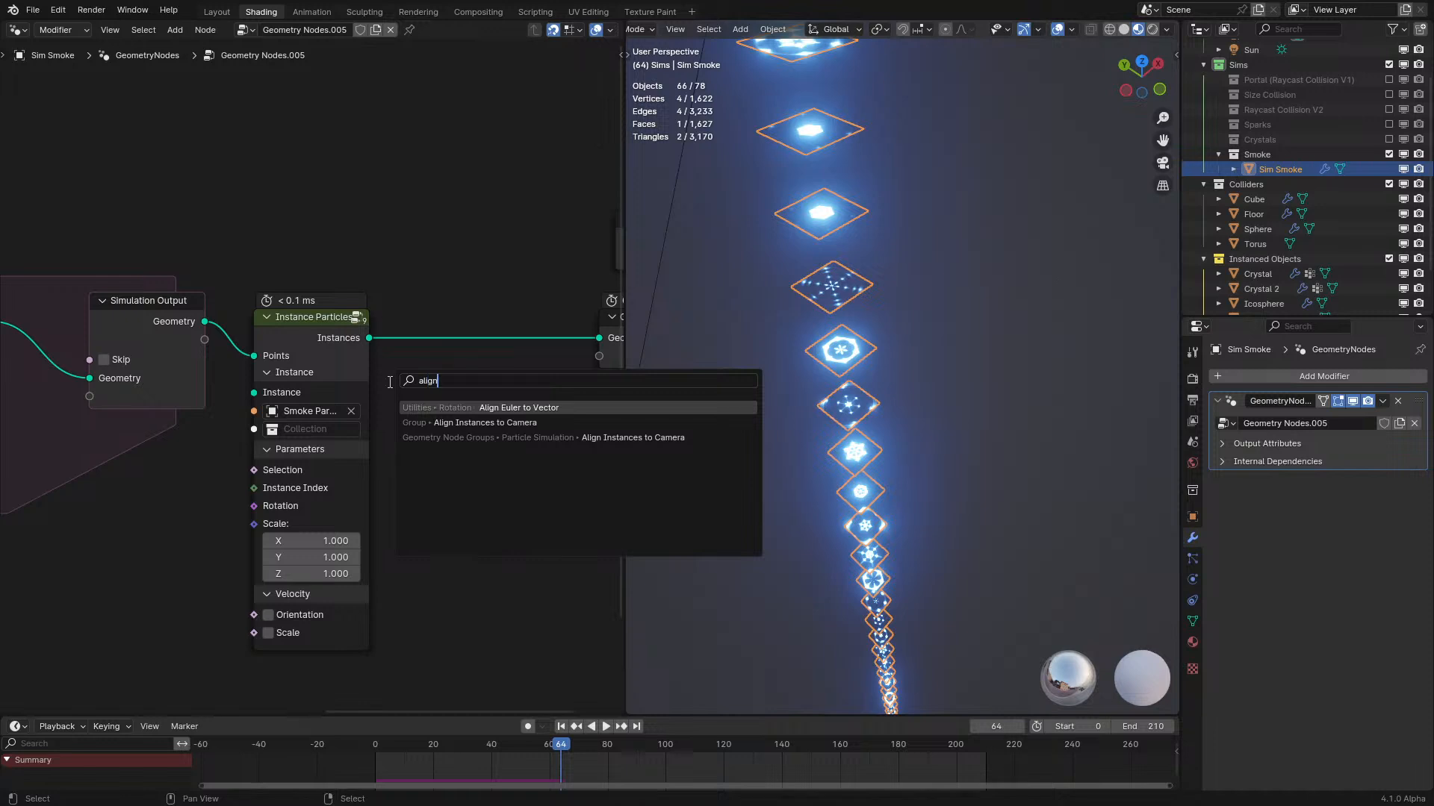
pyautogui.press('Down')
pyautogui.press('Return')
pyautogui.click(429, 319)
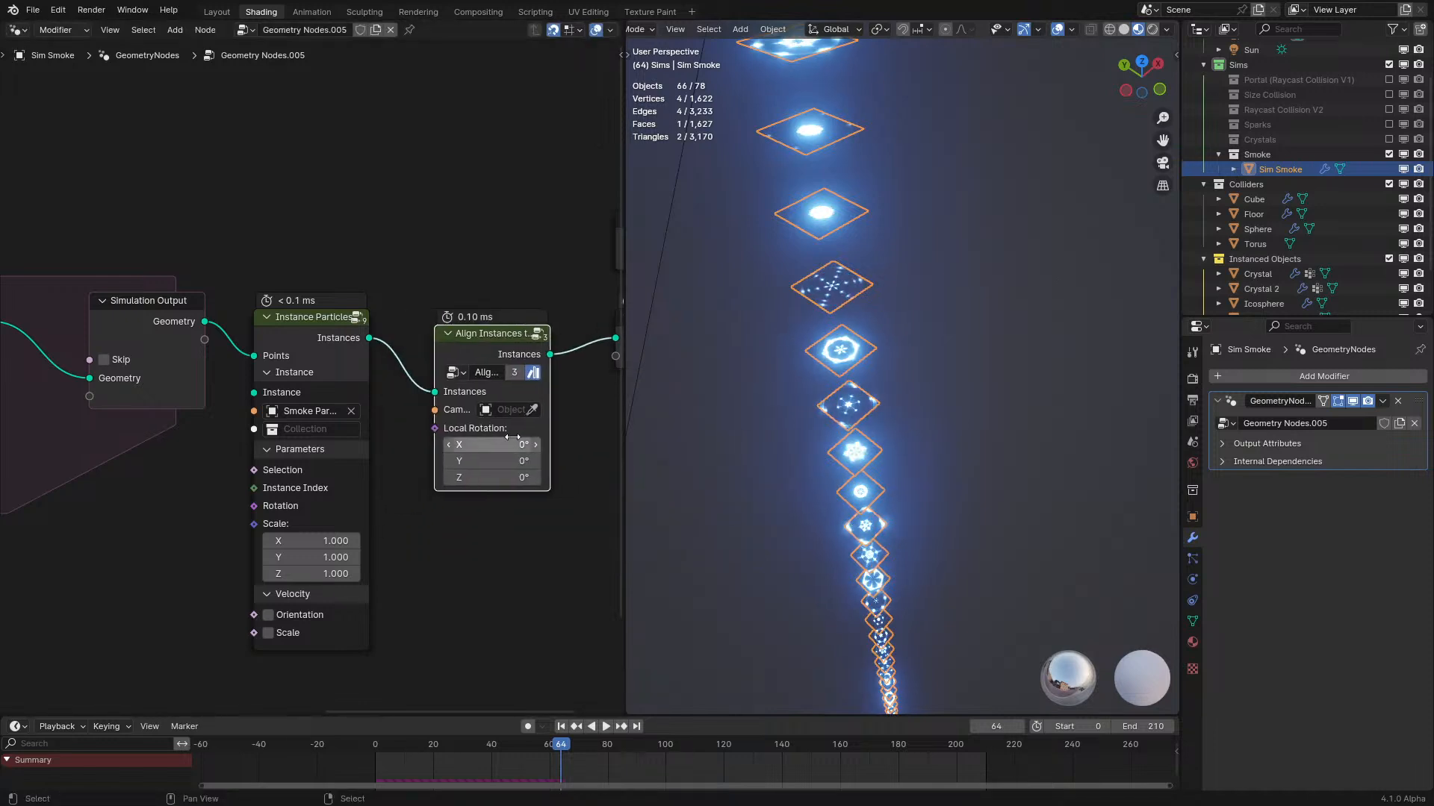
# Set the Align Instances to Camera node's camera object to Camera and move the node closer to Instance Particles.
pyautogui.click(504, 410)
pyautogui.write('c')
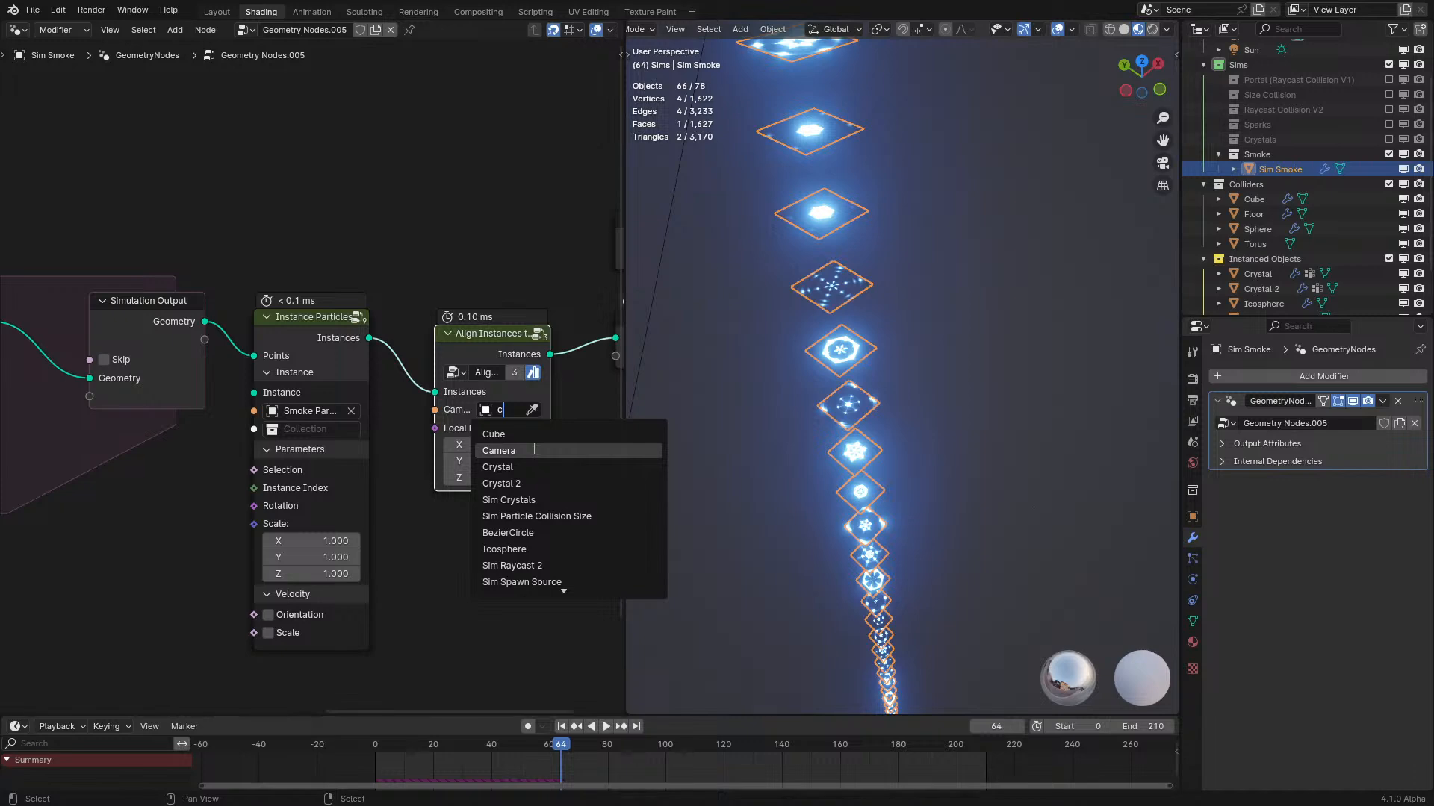
pyautogui.click(534, 450)
pyautogui.moveTo(495, 351); pyautogui.dragTo(478, 326)
# Replay the simulation from frame 0 and examine how the planes face the camera, both from several angles and through the scene camera.
pyautogui.moveTo(821, 283); pyautogui.dragTo(968, 450, button='middle')
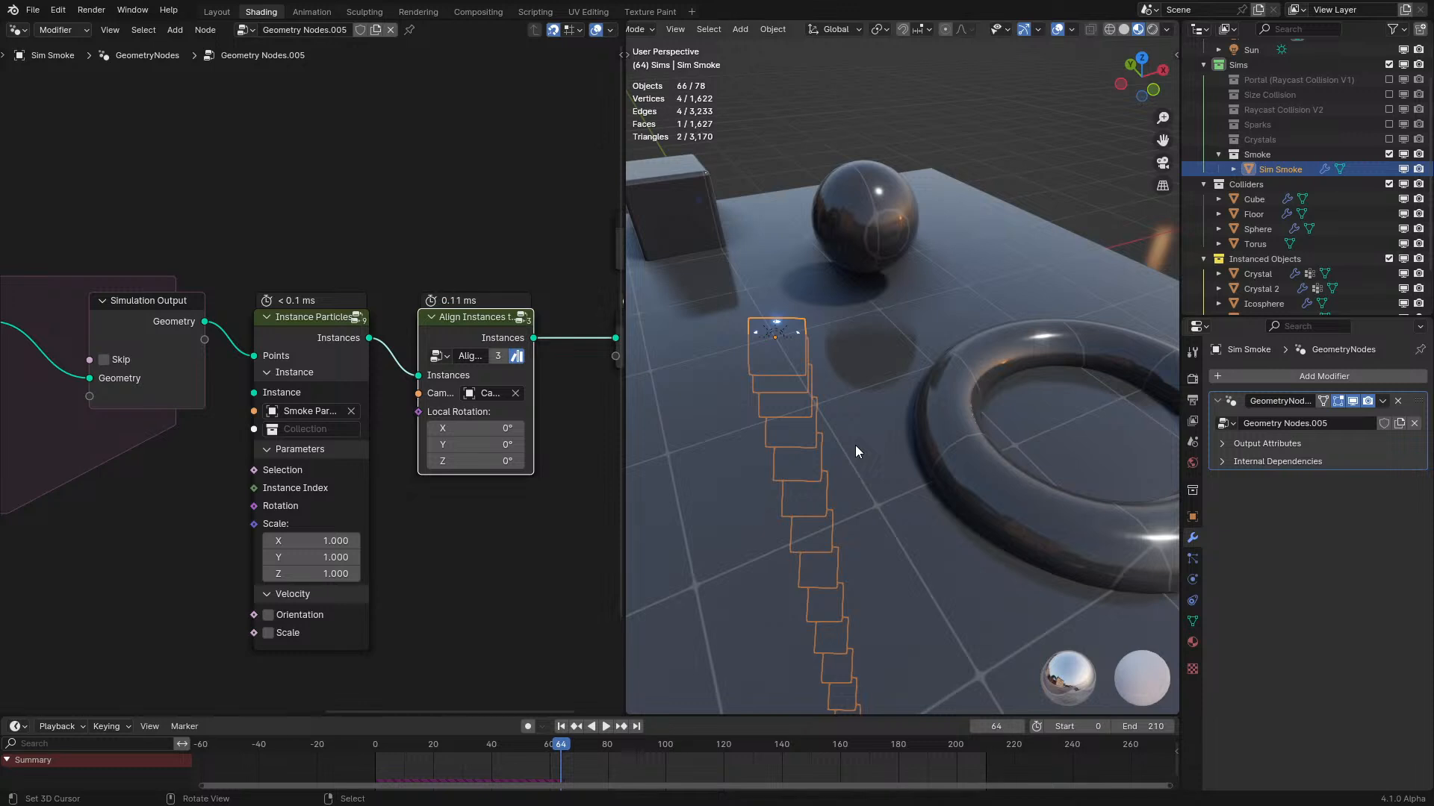
pyautogui.press('KP_0')
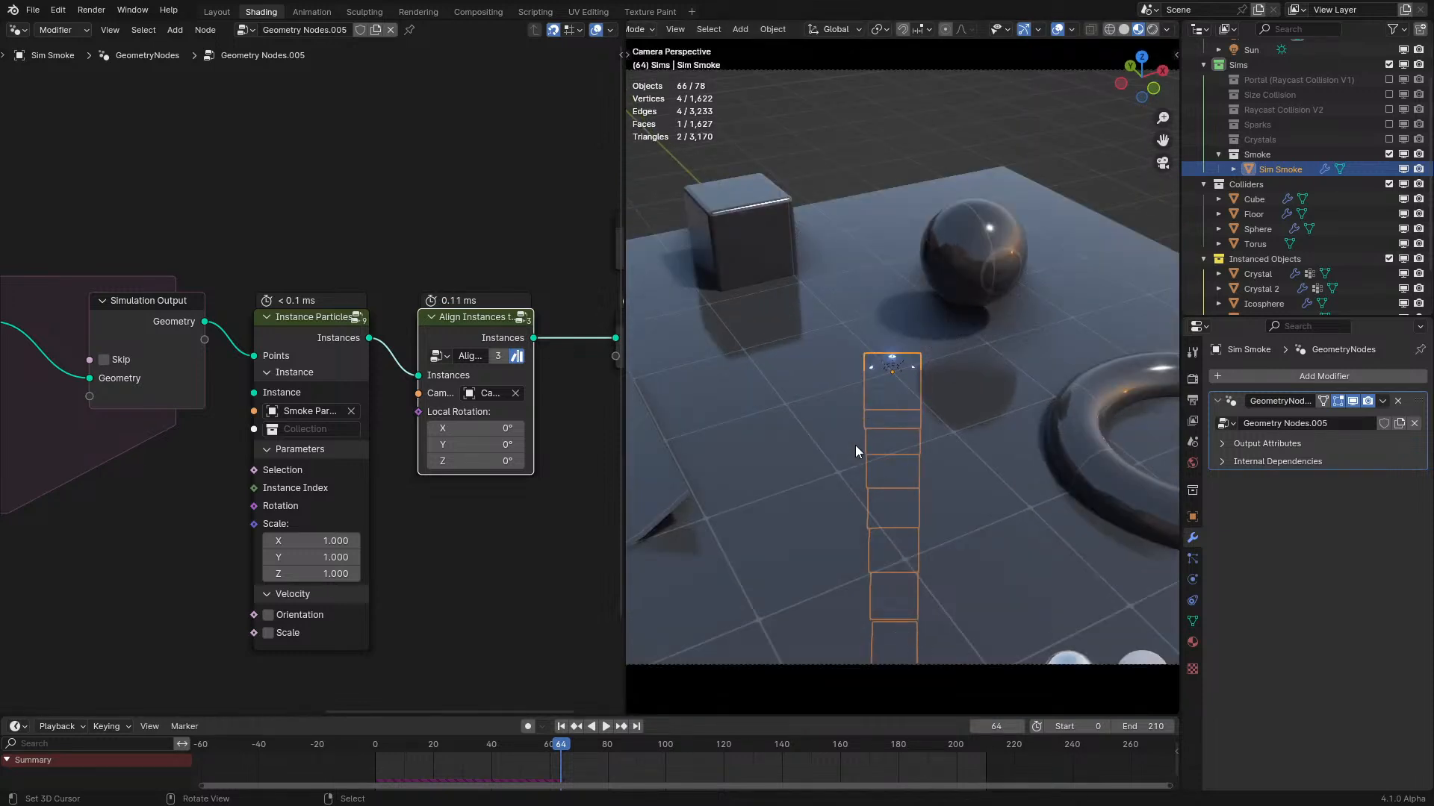
pyautogui.scroll(-1, 854, 445)
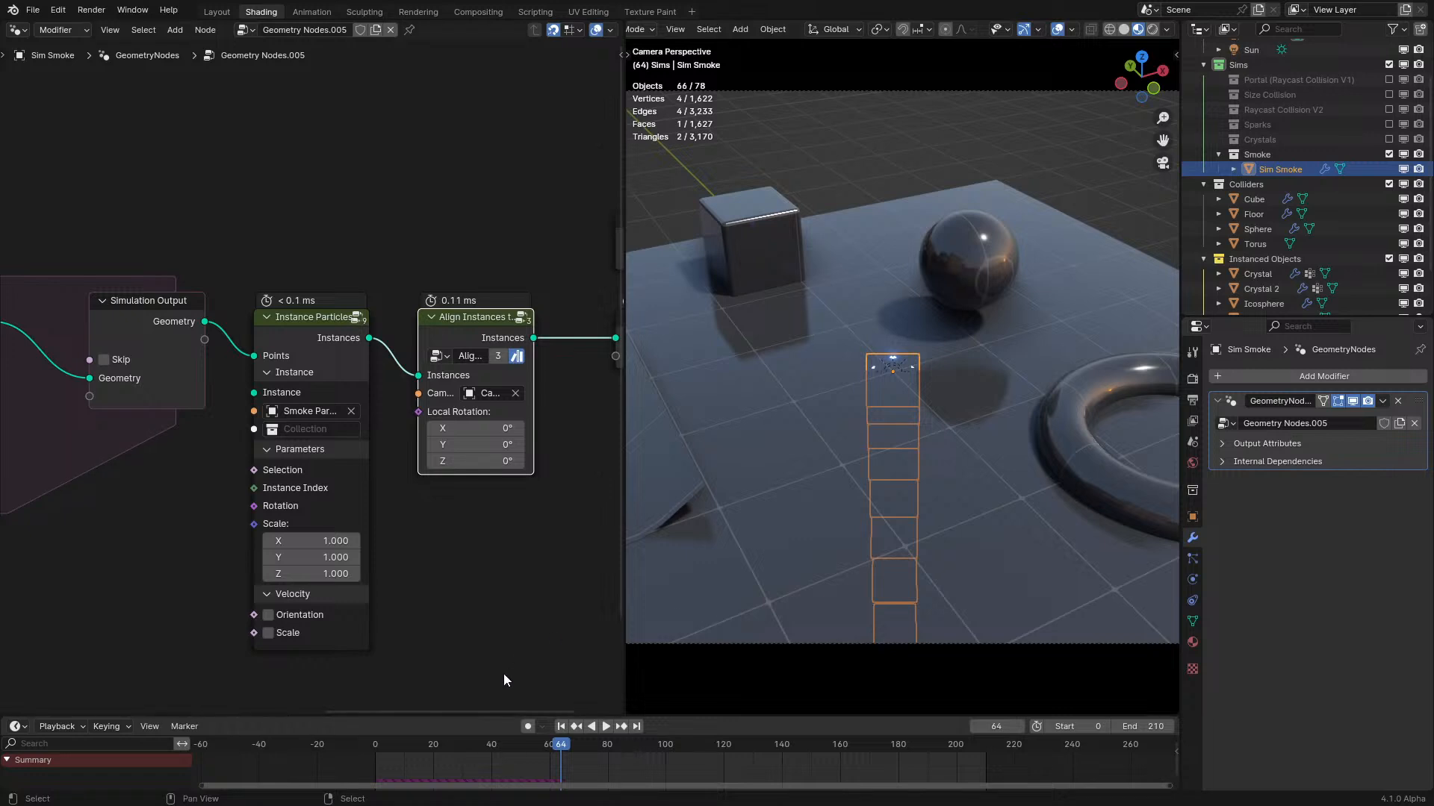
pyautogui.click(349, 744)
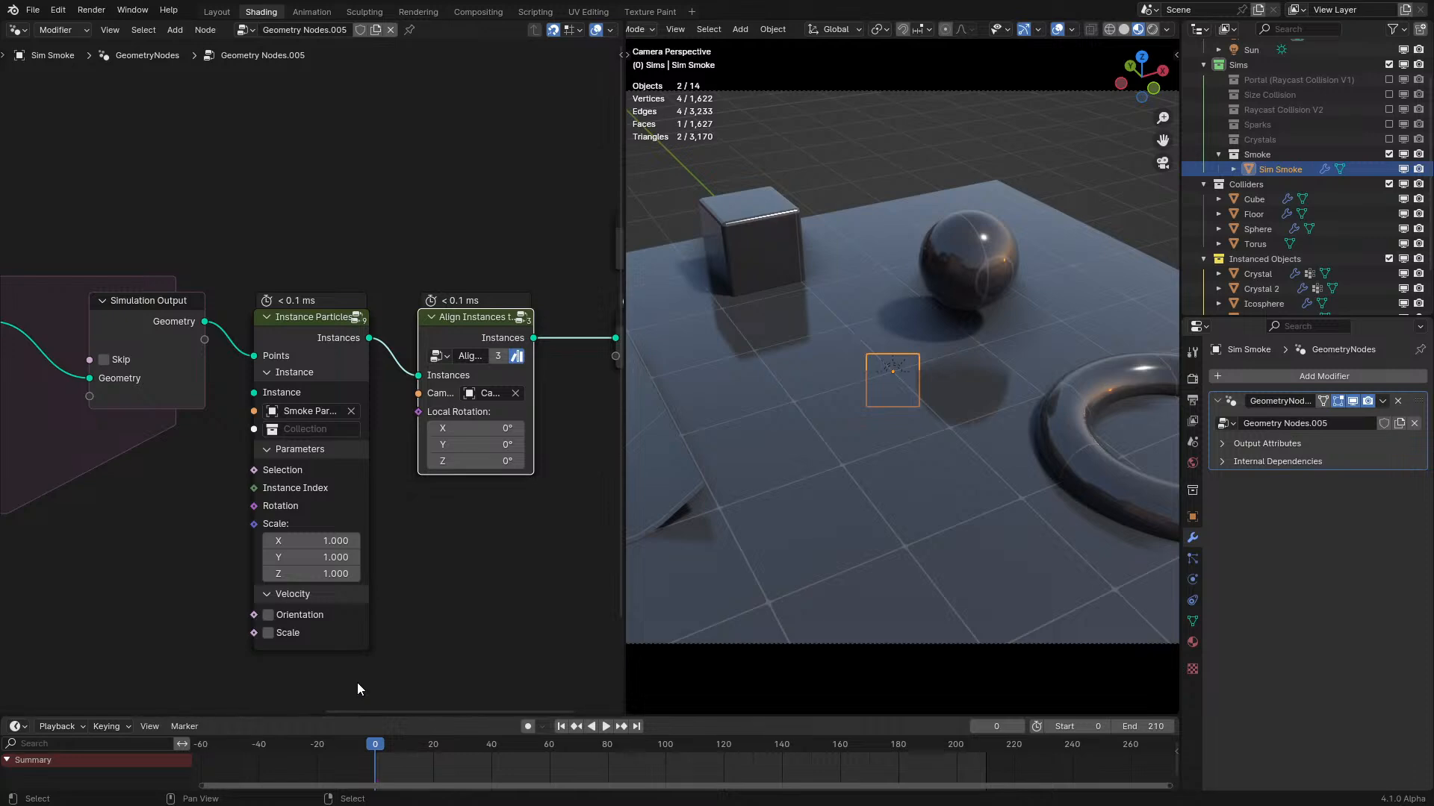
pyautogui.moveTo(970, 532); pyautogui.dragTo(872, 473, button='middle')
pyautogui.press('space')
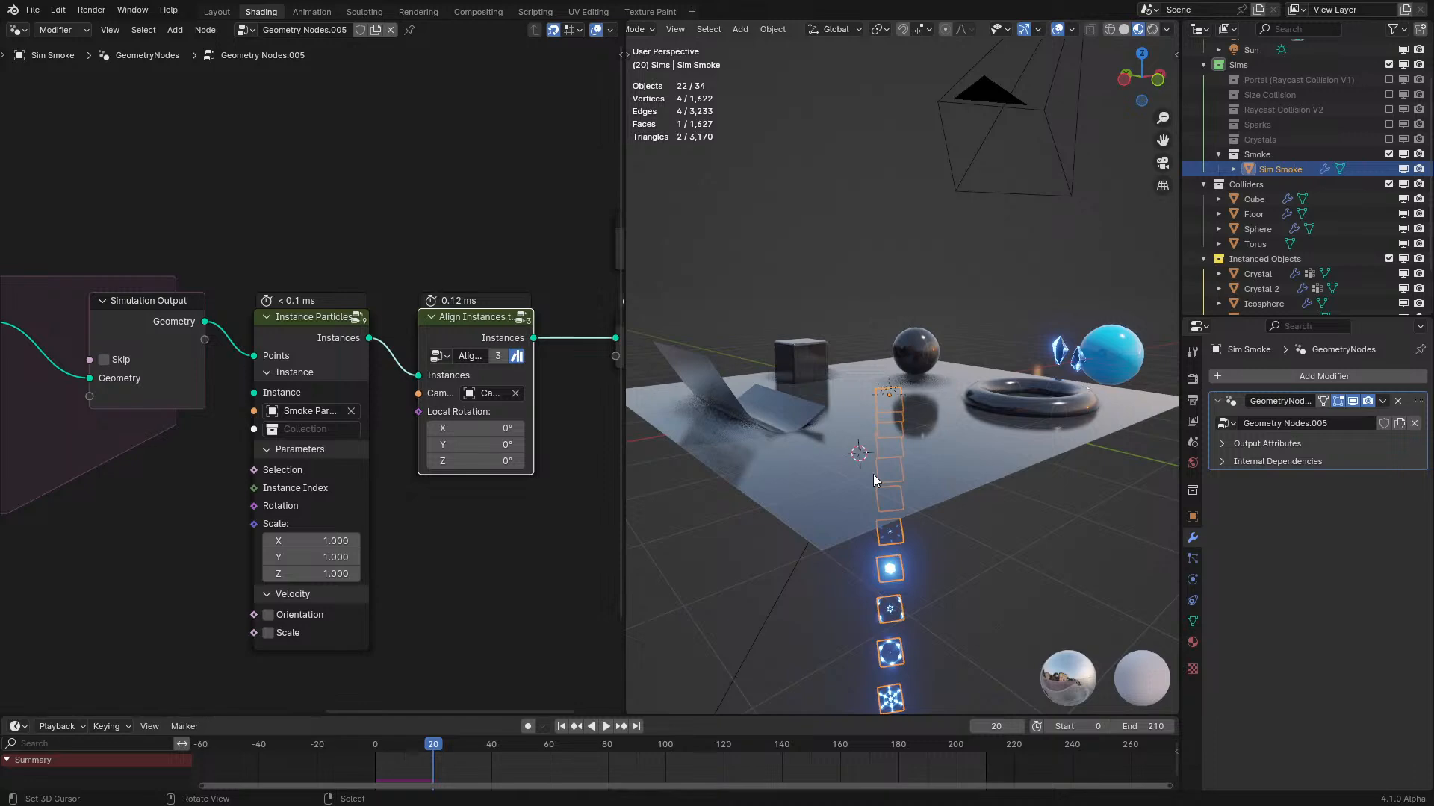
pyautogui.moveTo(971, 585); pyautogui.dragTo(973, 503, button='middle')
pyautogui.press('space')
pyautogui.press('space')
pyautogui.scroll(-4, 938, 493)
pyautogui.scroll(5, 972, 503)
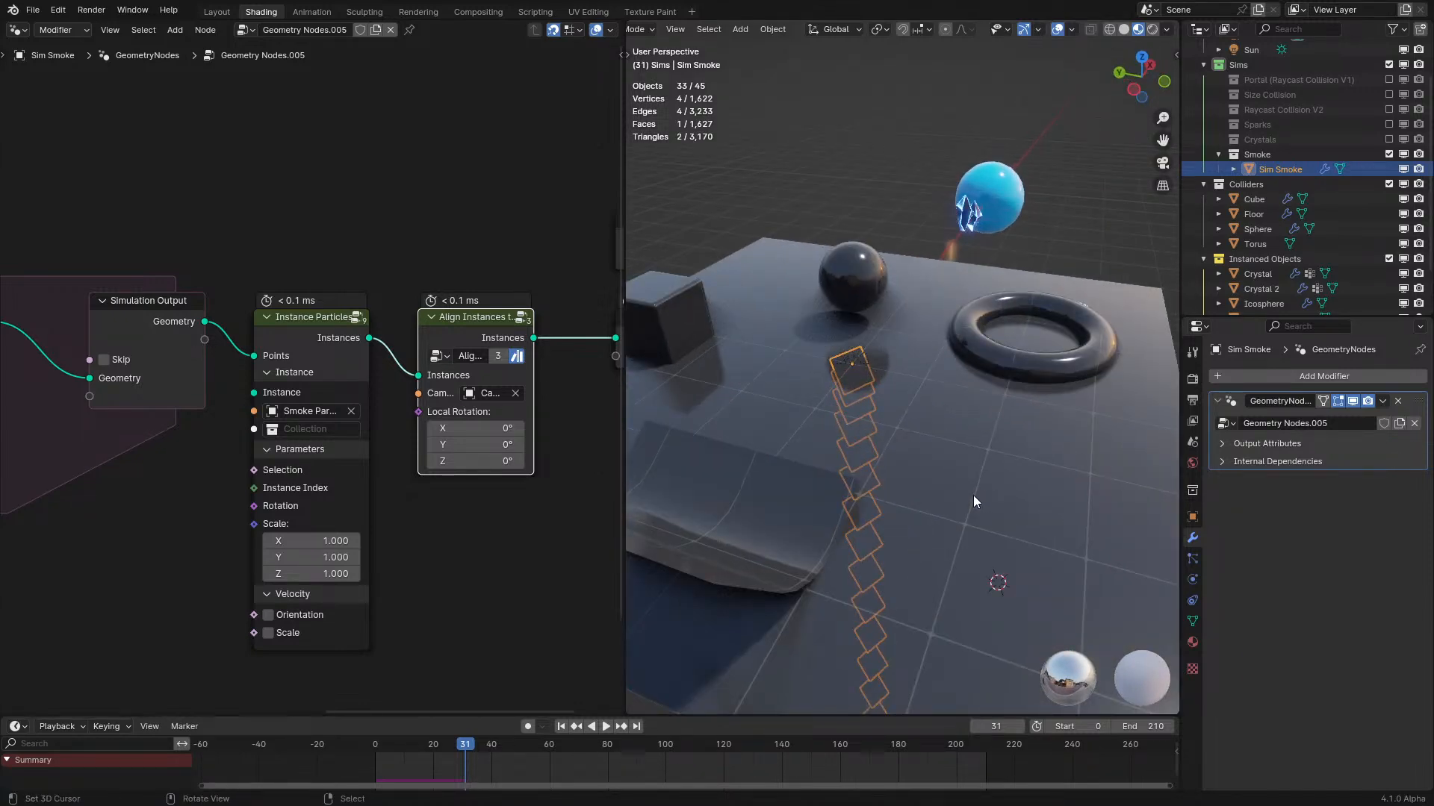
pyautogui.press('KP_0')
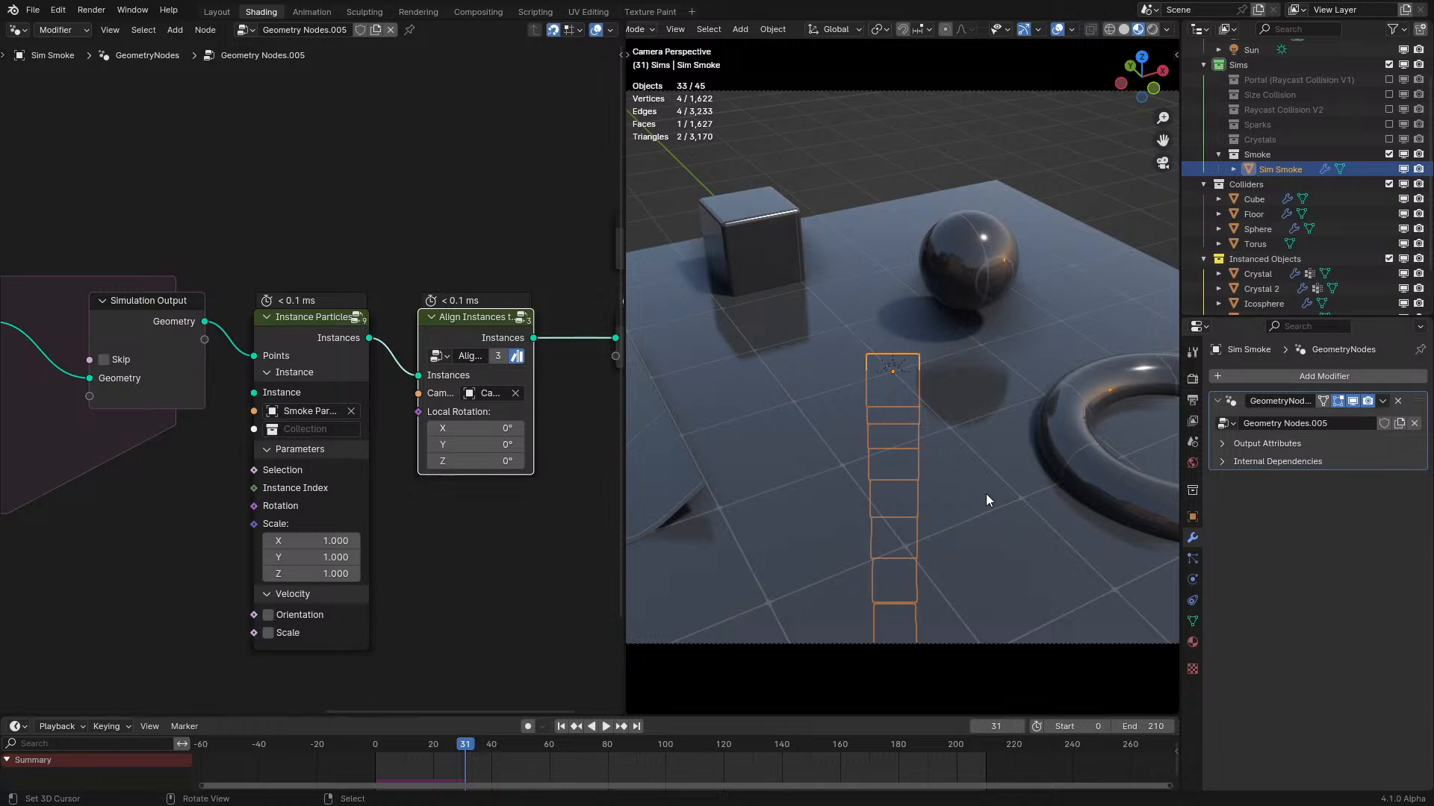
# Try to set the Particle Solver's Z velocity to 001.
pyautogui.click(1193, 517)
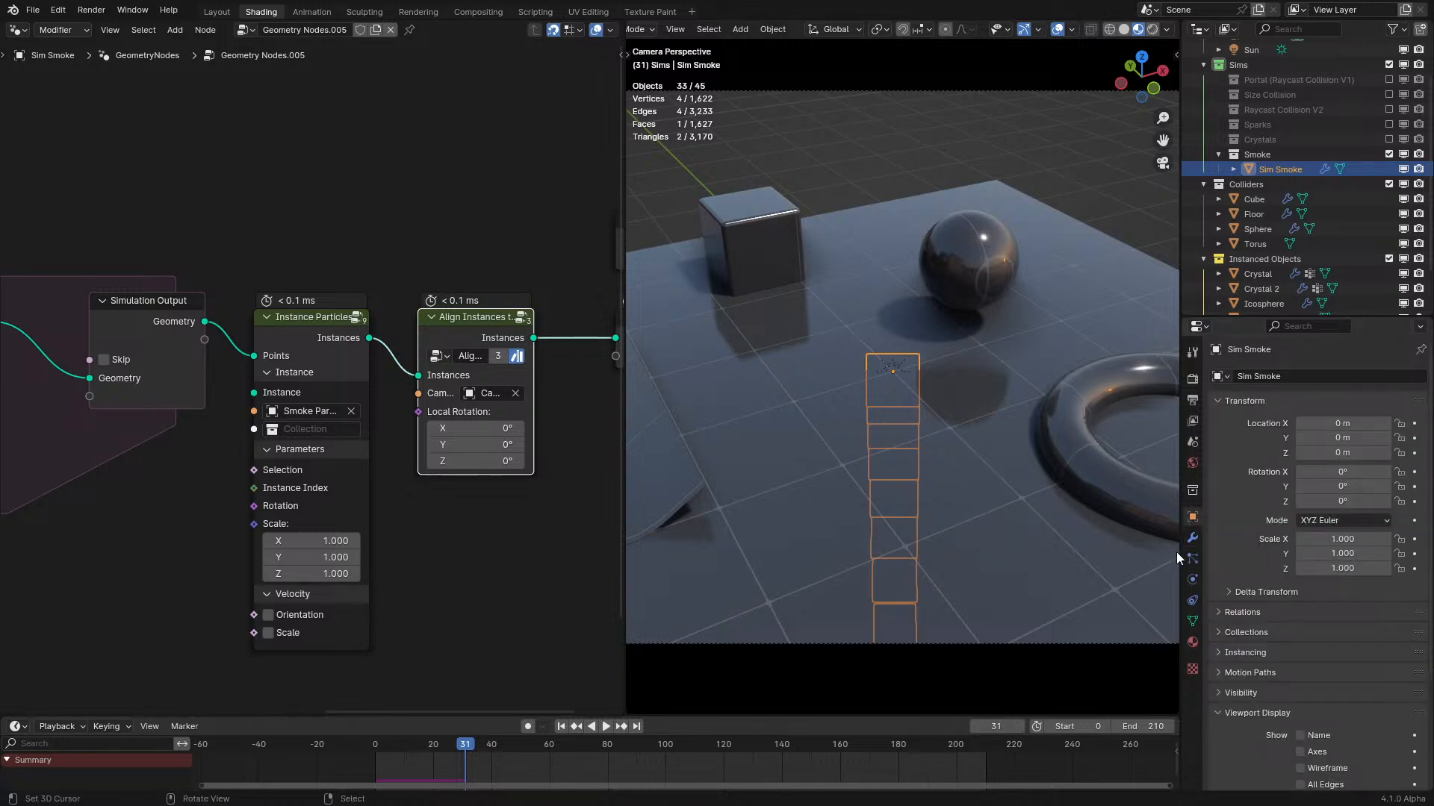
pyautogui.moveTo(181, 513); pyautogui.dragTo(211, 525, button='middle')
pyautogui.click(503, 472)
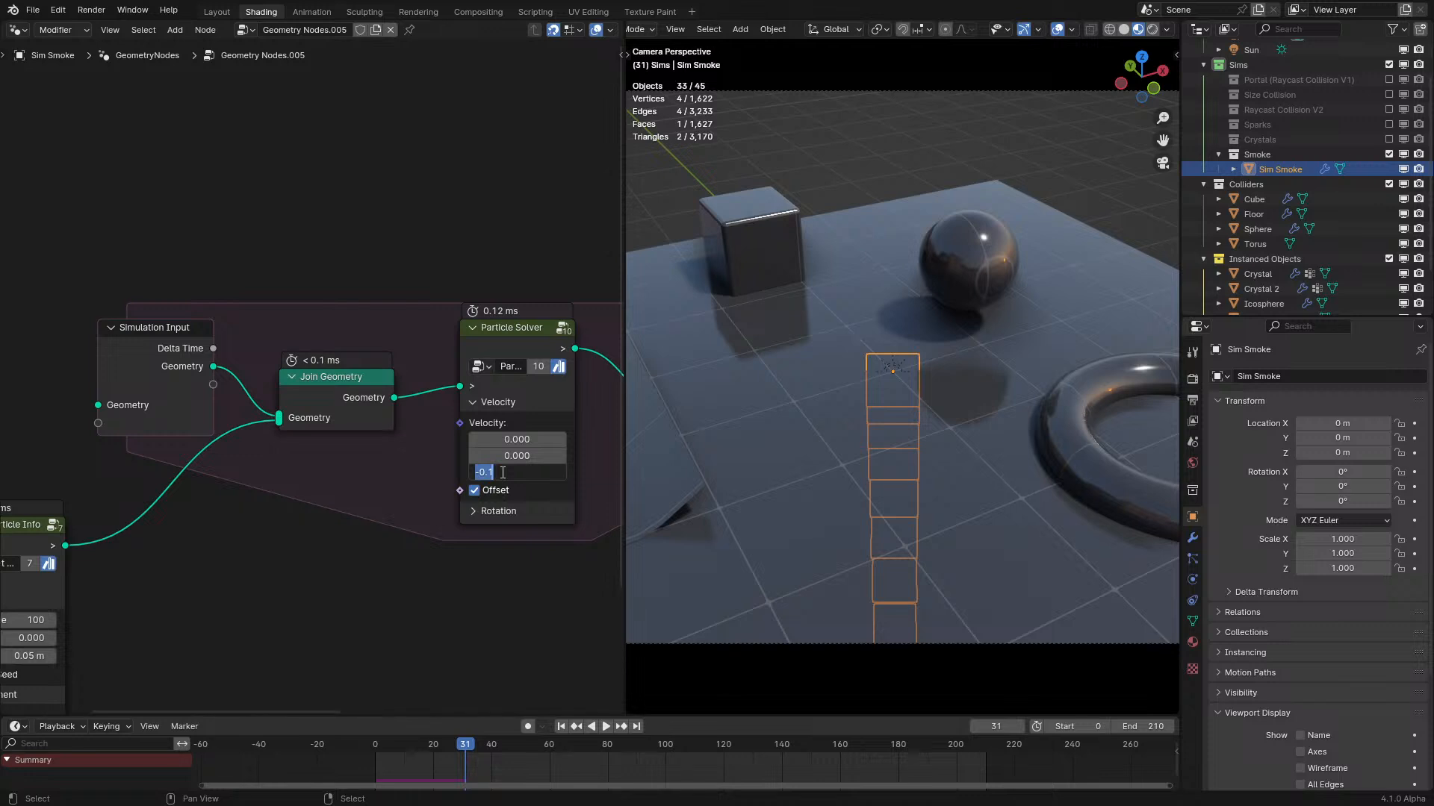
pyautogui.write('001')
pyautogui.press('Return')
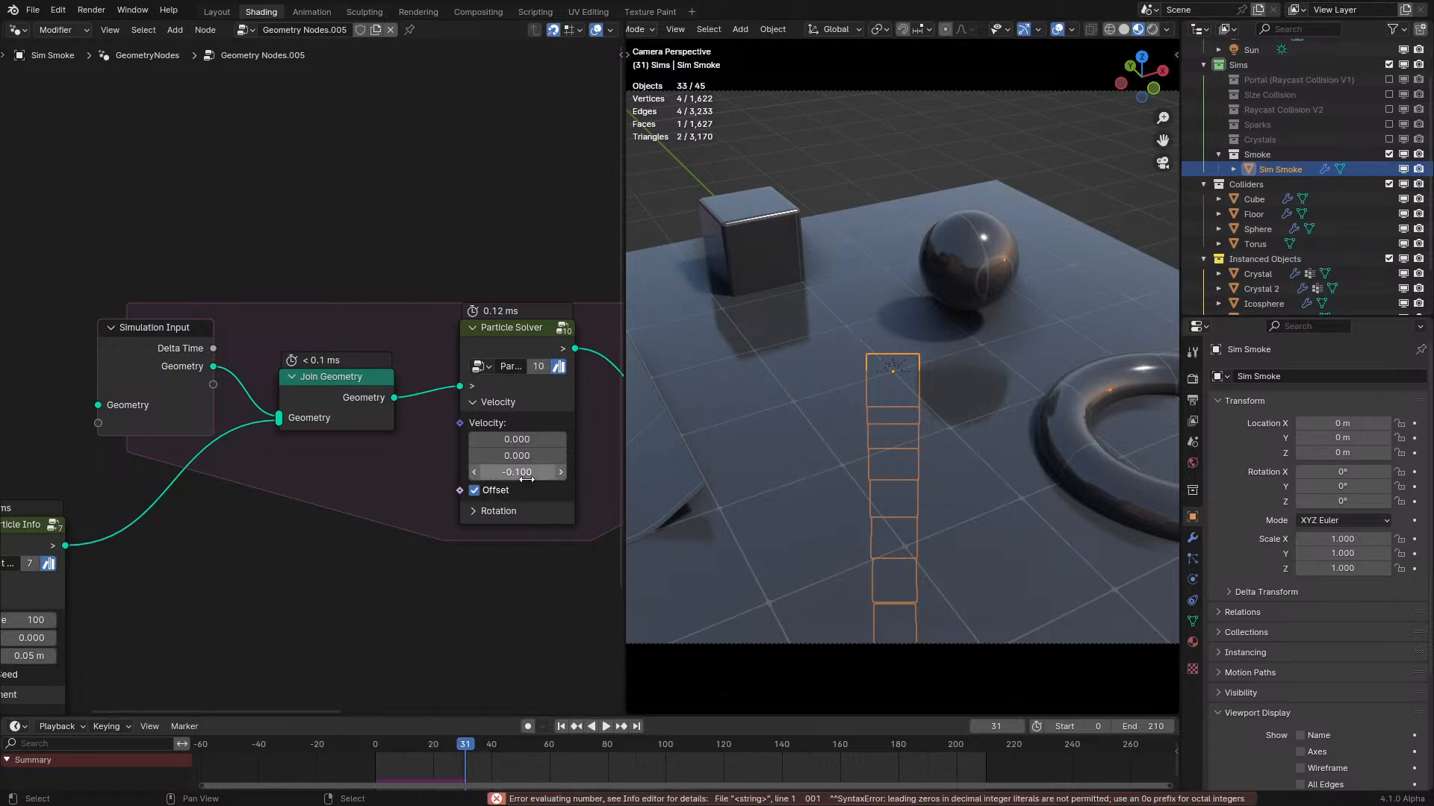
# Add a Velocity Edit node with Scale 0.9 and connect its vector output to the Particle Solver's Velocity.
pyautogui.hotkey('shift', 'a')
pyautogui.click(393, 415)
pyautogui.write('e')
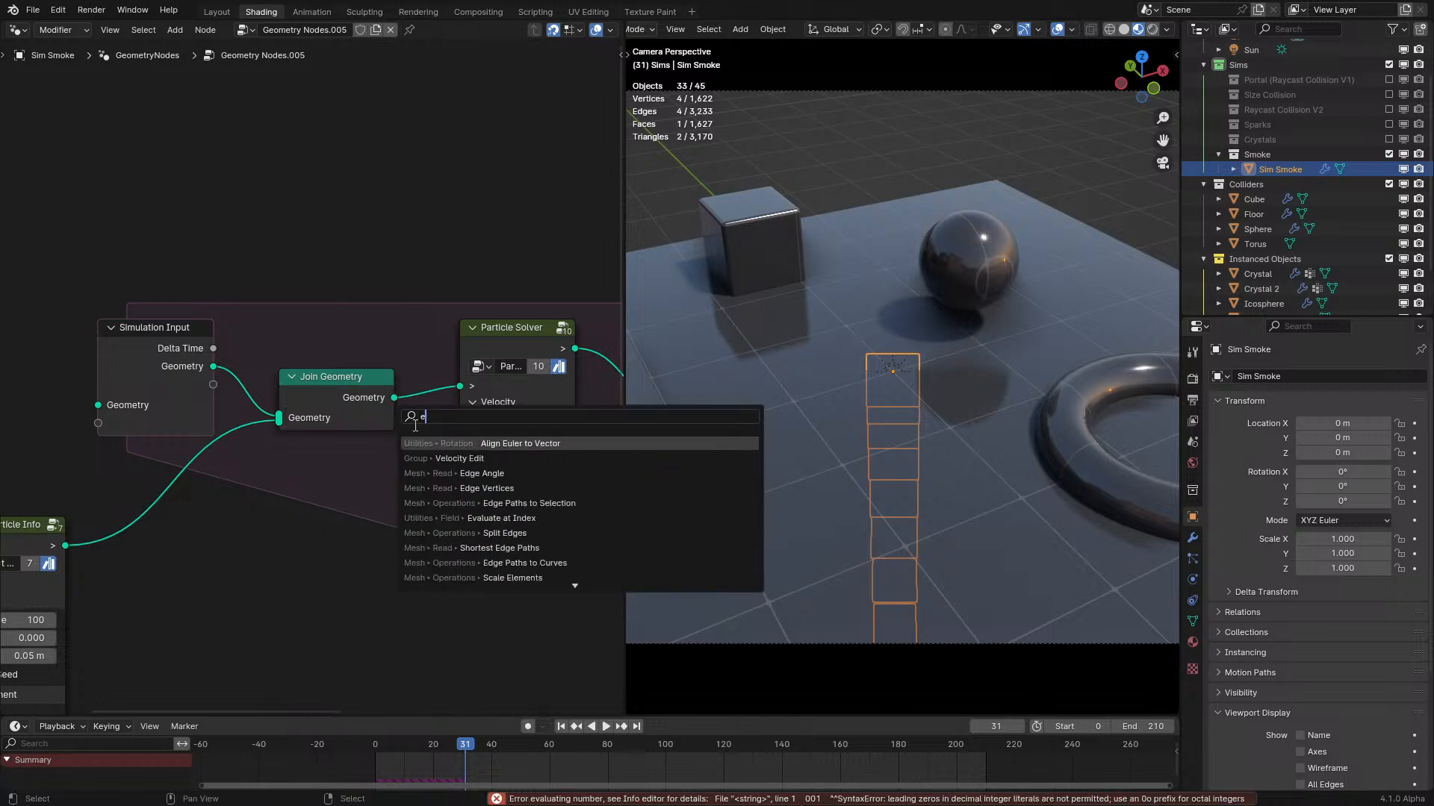
pyautogui.click(459, 459)
pyautogui.click(414, 496)
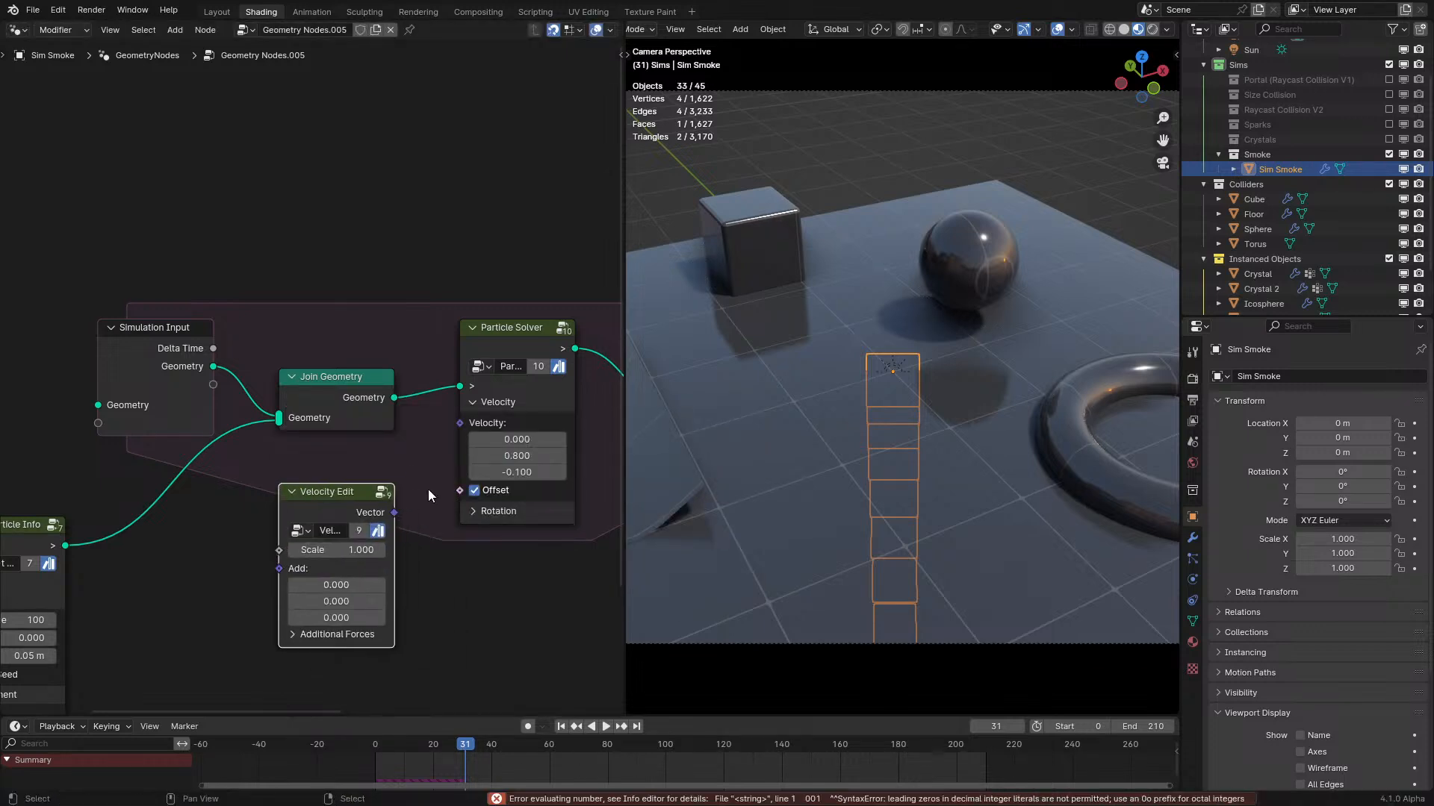
pyautogui.moveTo(395, 513); pyautogui.dragTo(460, 423)
pyautogui.scroll(1, 402, 547)
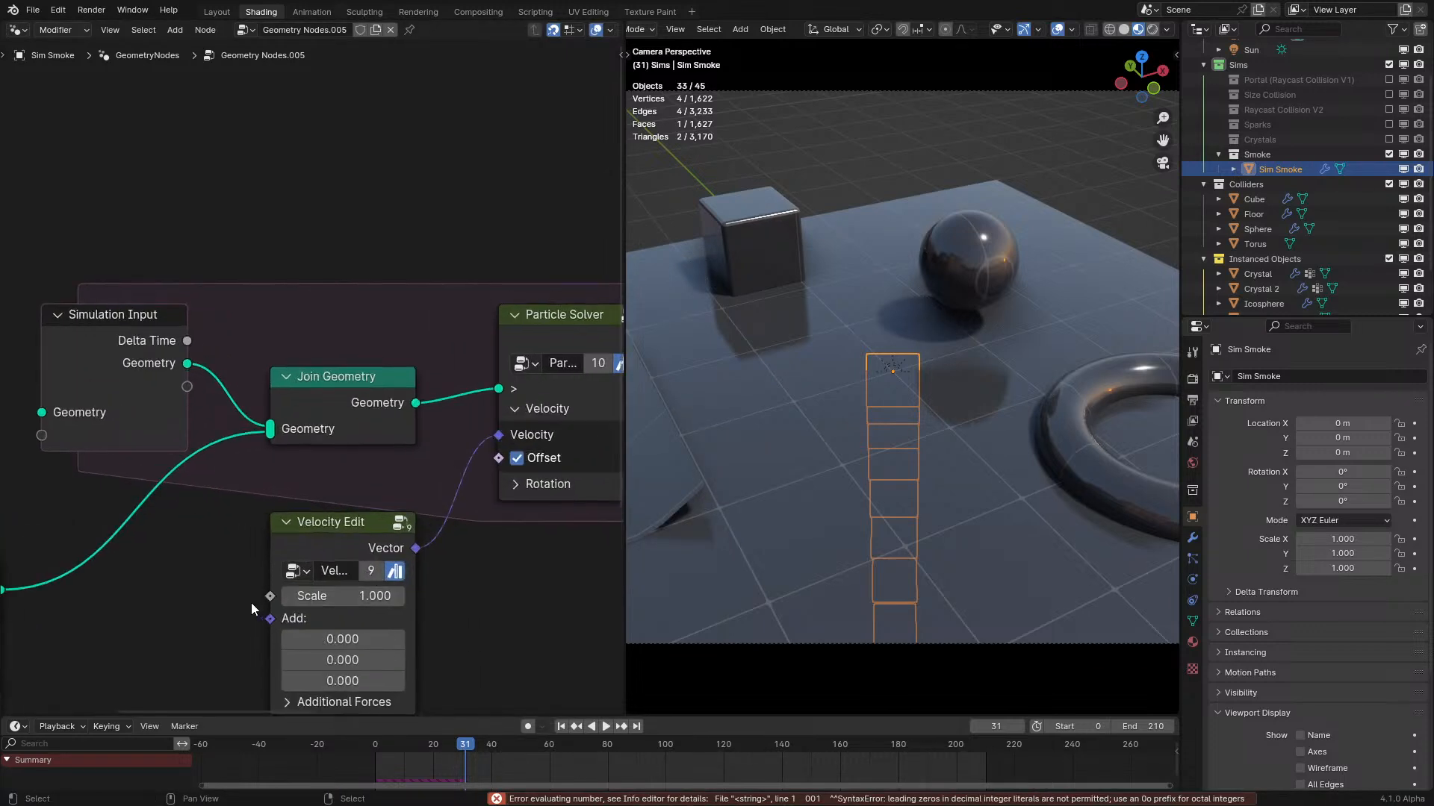
pyautogui.click(290, 595)
pyautogui.moveTo(279, 617); pyautogui.dragTo(260, 505, button='middle')
# Zero the Particle Solver's unlinked velocity, and drive it from Velocity Edit again with Offset turned off.
pyautogui.keyDown('ctrl'); pyautogui.moveTo(409, 353); pyautogui.dragTo(442, 471, button='right'); pyautogui.keyUp('ctrl')
pyautogui.moveTo(472, 356); pyautogui.dragTo(431, 414, button='middle')
pyautogui.moveTo(499, 398); pyautogui.dragTo(499, 442)
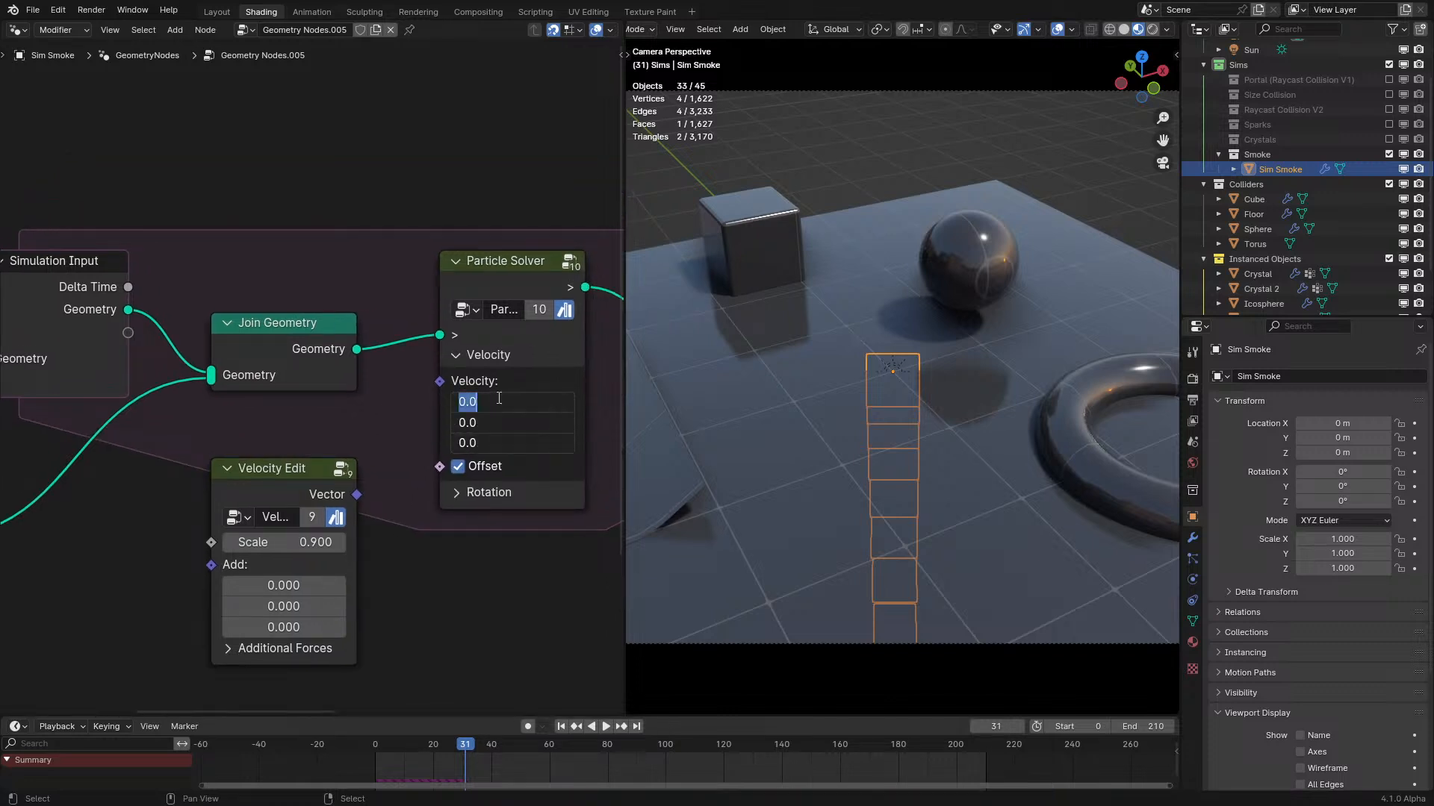
pyautogui.press('Escape')
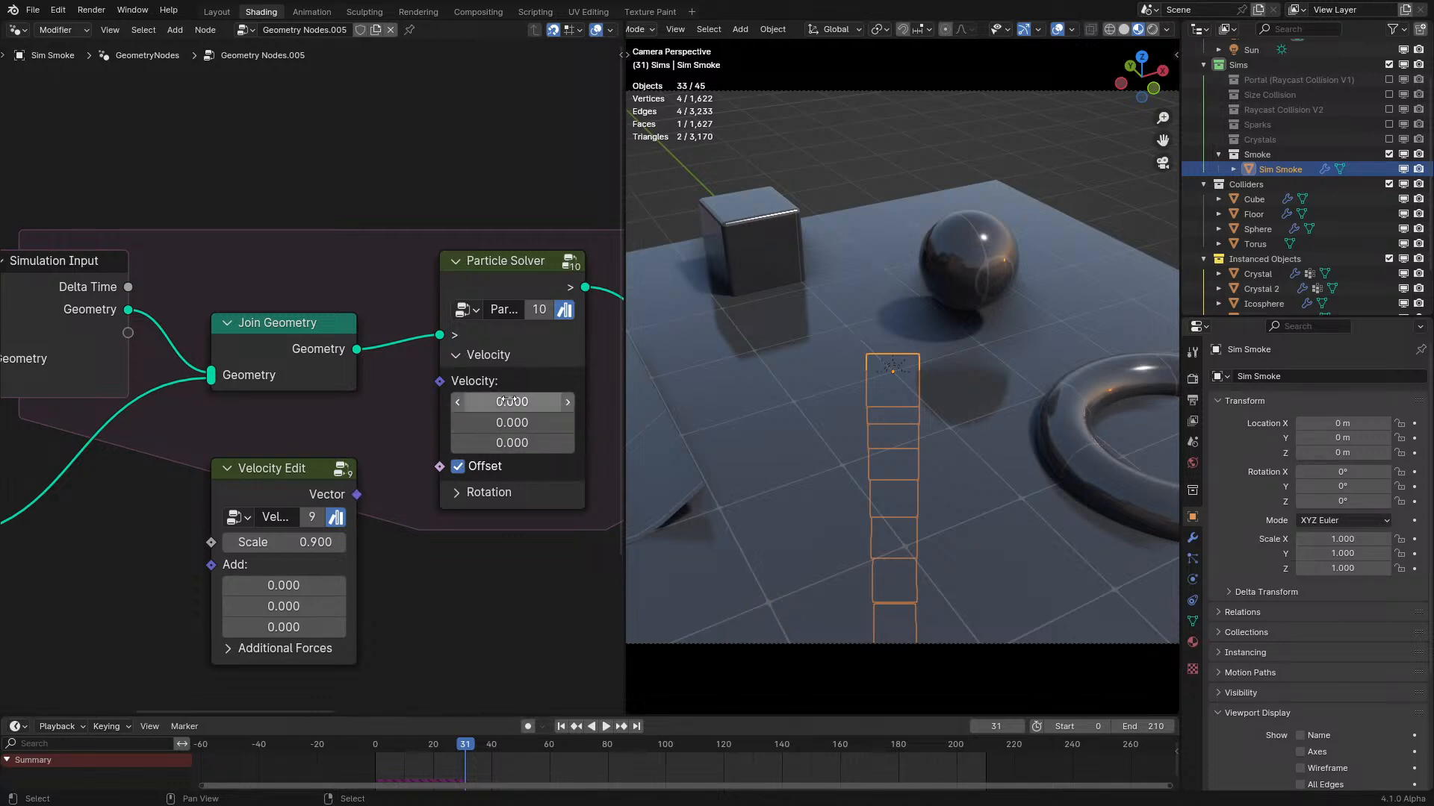
pyautogui.moveTo(513, 388)
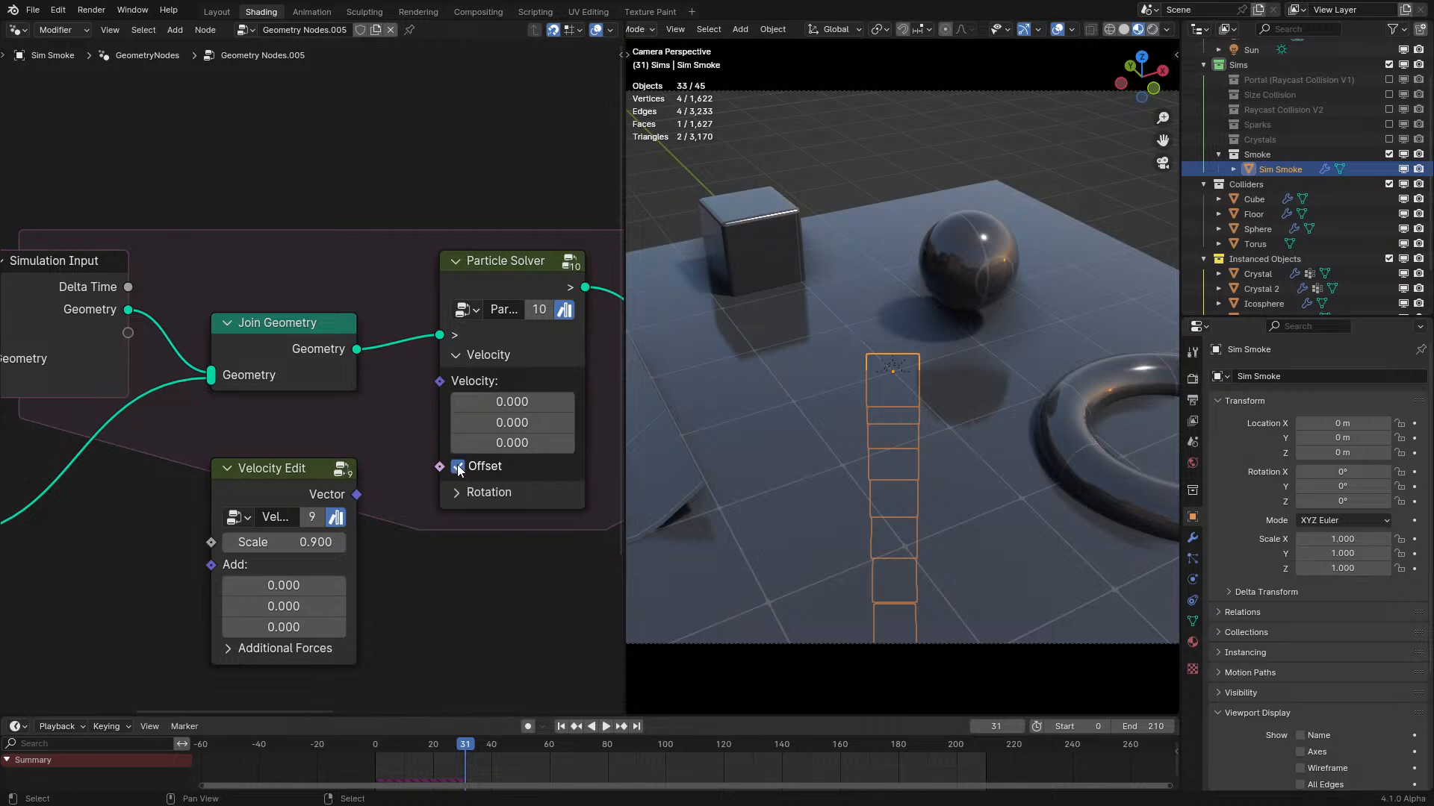
pyautogui.moveTo(357, 494); pyautogui.dragTo(439, 381)
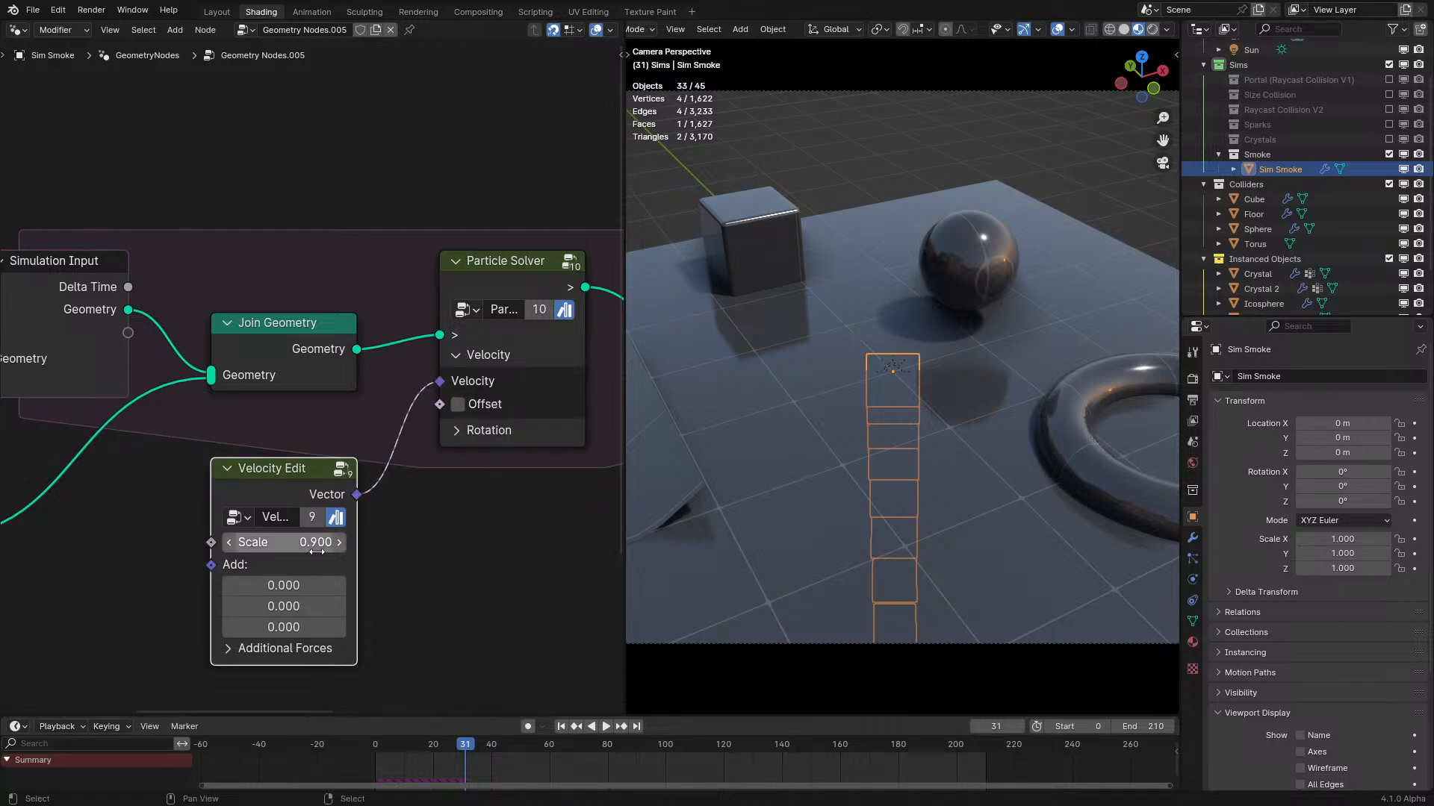
# Rename the Velocity Edit group's Vector output to Velocity and return to the main node tree.
pyautogui.moveTo(303, 562); pyautogui.dragTo(325, 511, button='middle')
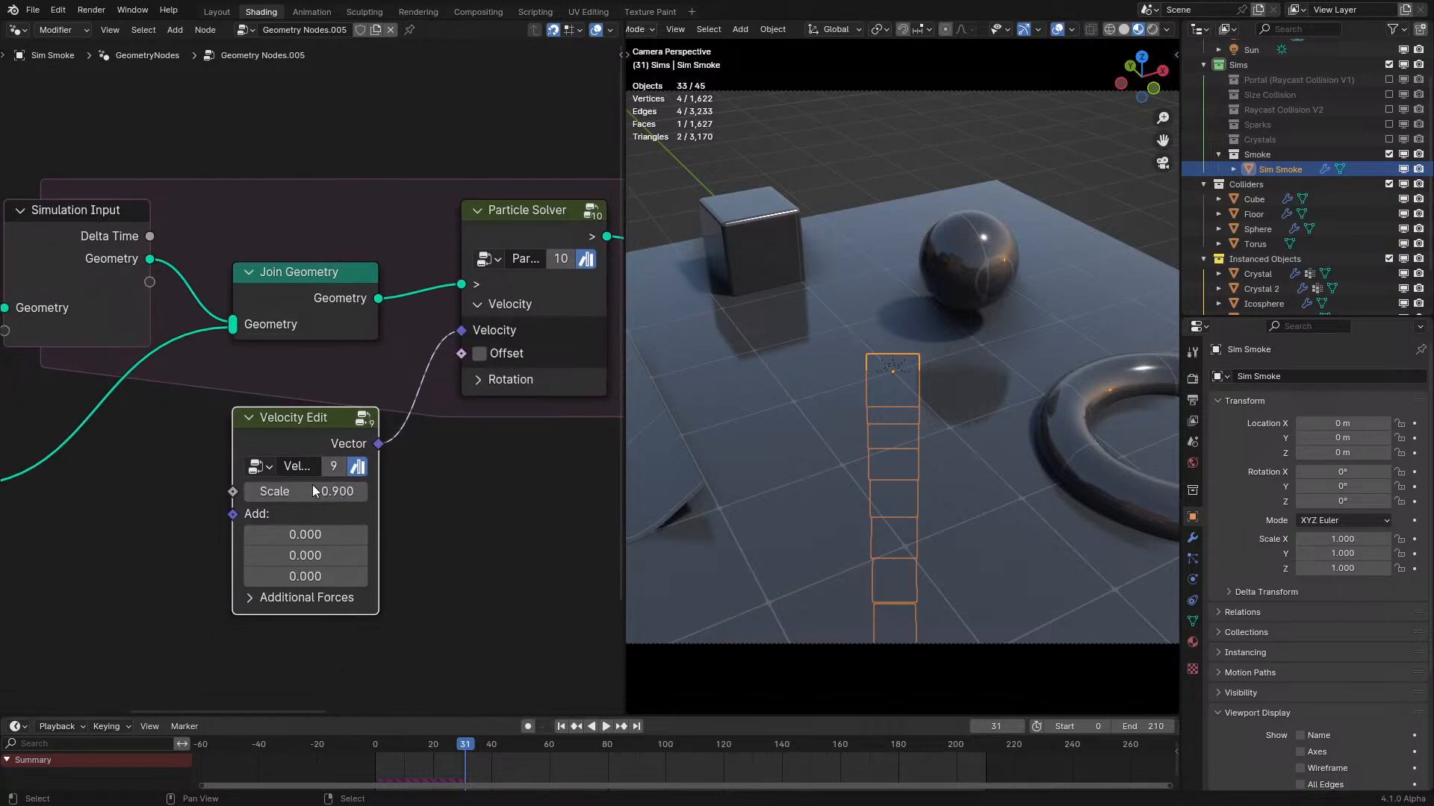
pyautogui.press('Tab')
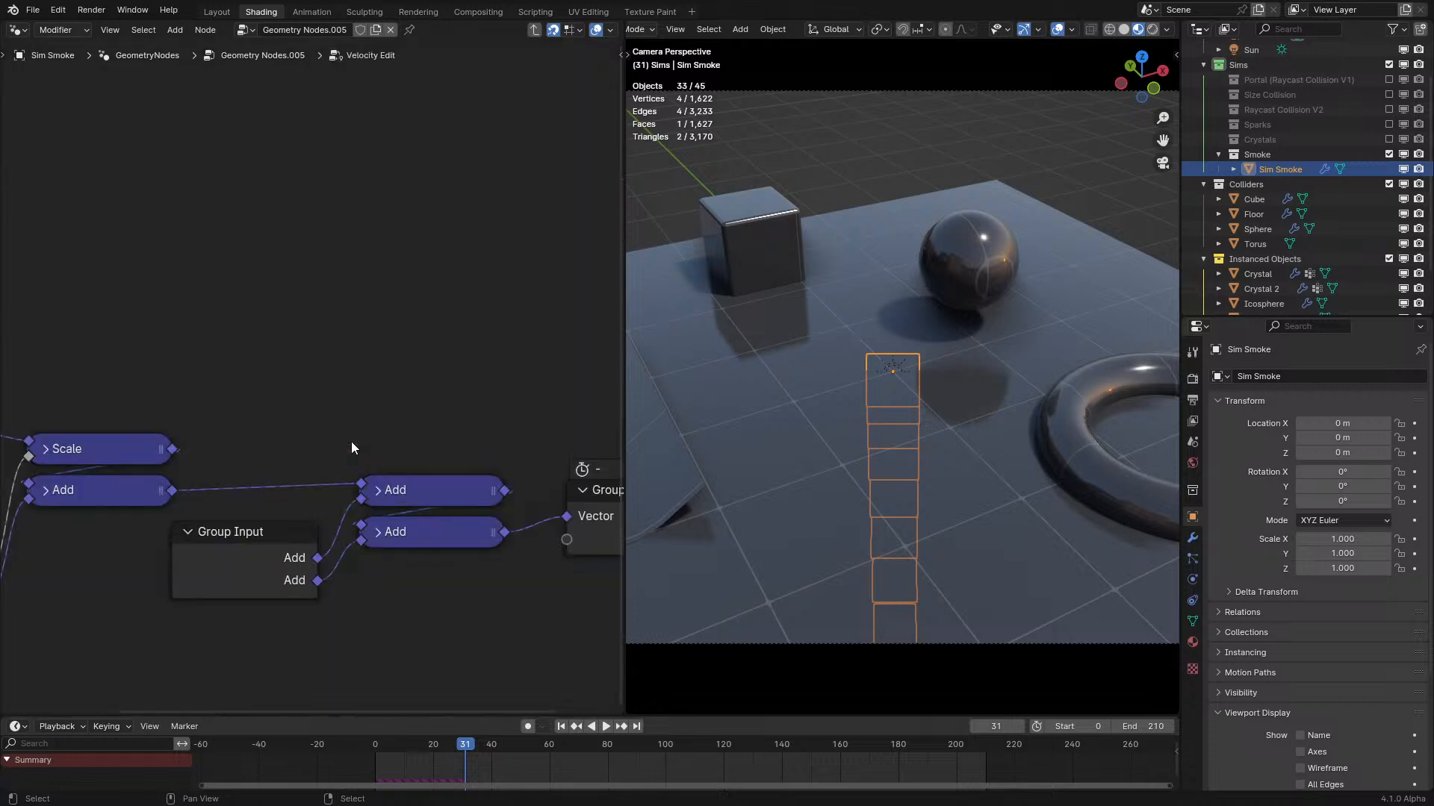
pyautogui.press('n')
pyautogui.click(522, 78)
pyautogui.doubleClick(522, 78)
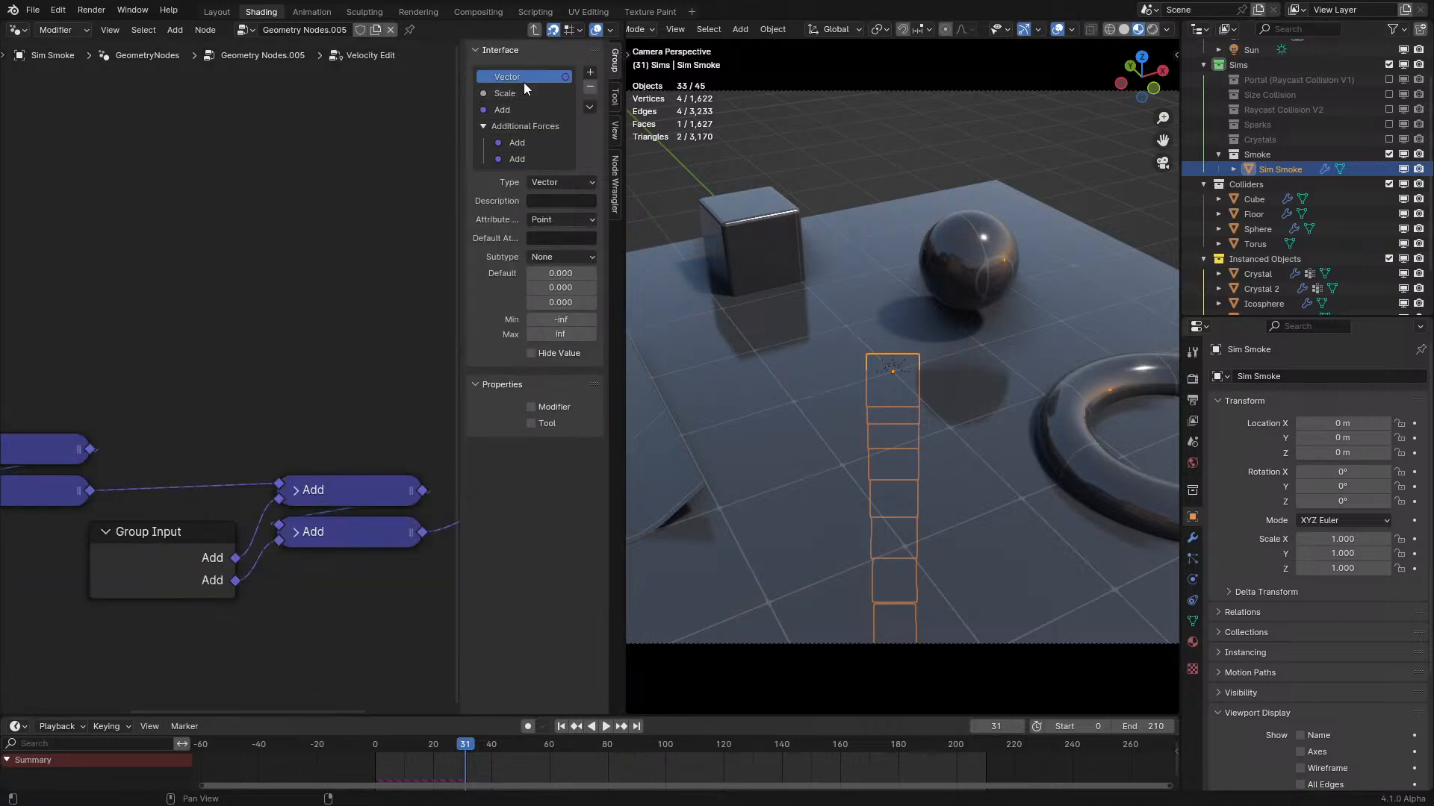
pyautogui.write('Velocity')
pyautogui.press('Return')
pyautogui.press('n')
pyautogui.press('Tab')
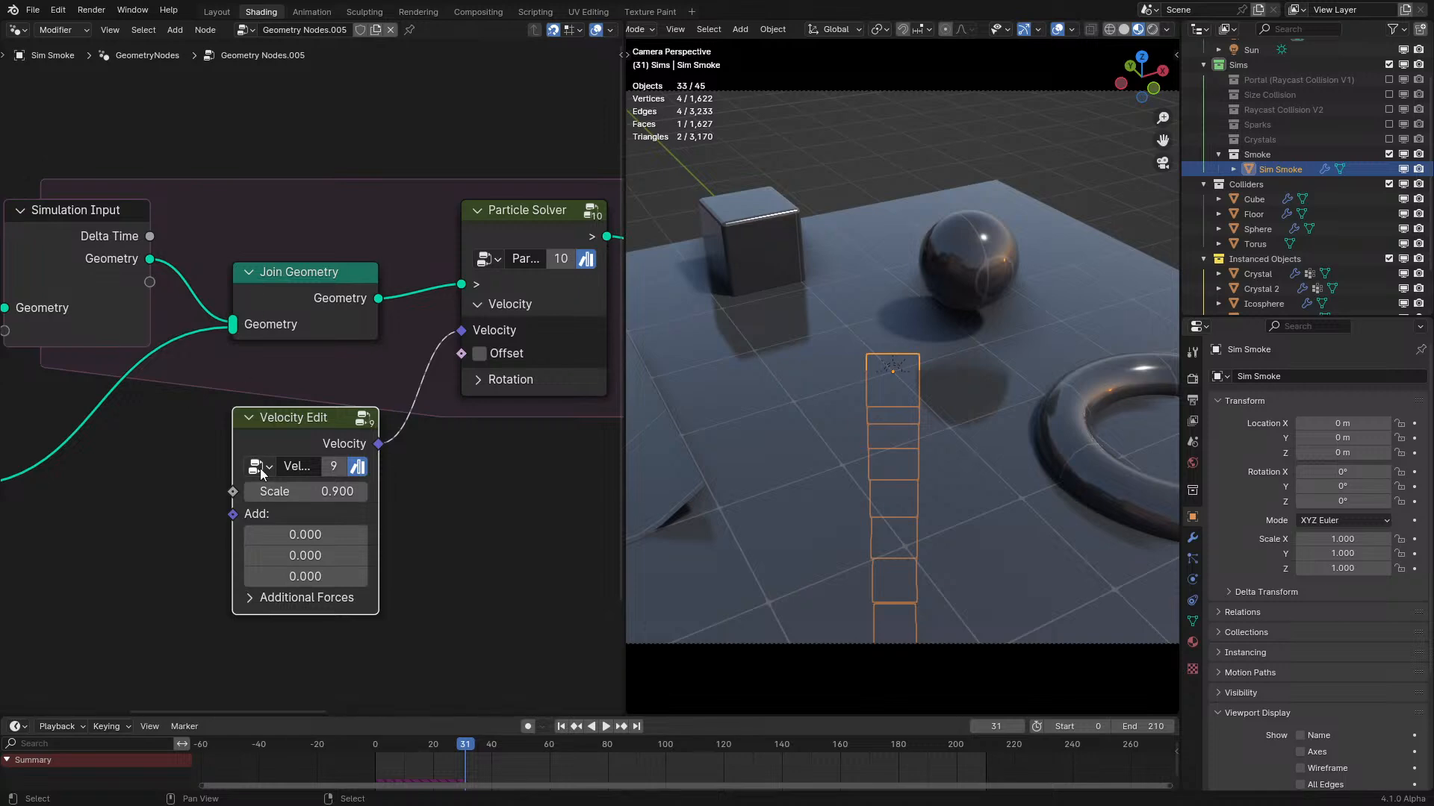
# Set the Z component of Velocity Edit's Add vector to 0.01 and replay the simulation from the start.
pyautogui.click(299, 578)
pyautogui.write('0.01')
pyautogui.press('Return')
pyautogui.hotkey('shift', 'Left')
pyautogui.press('space')
pyautogui.moveTo(723, 489); pyautogui.dragTo(711, 521, button='middle')
pyautogui.press('space')
# Examine the Additional Forces inputs of the Velocity Edit node.
pyautogui.moveTo(242, 535); pyautogui.dragTo(284, 407, button='middle')
pyautogui.click(280, 507)
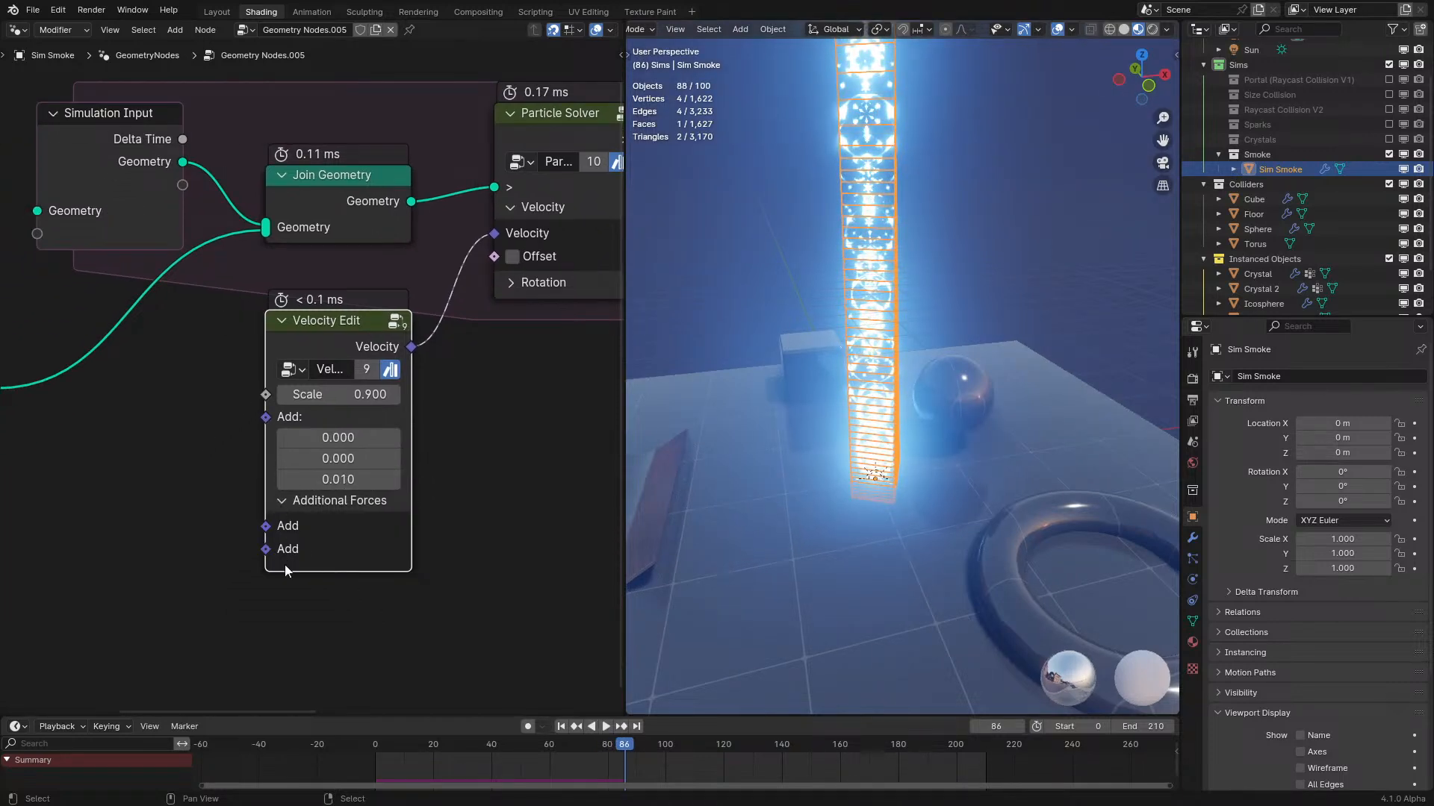
pyautogui.click(302, 500)
# Add a Noise Texture node below and beside the Velocity Edit node.
pyautogui.moveTo(302, 500); pyautogui.dragTo(348, 420, button='middle')
pyautogui.hotkey('shift', 'a')
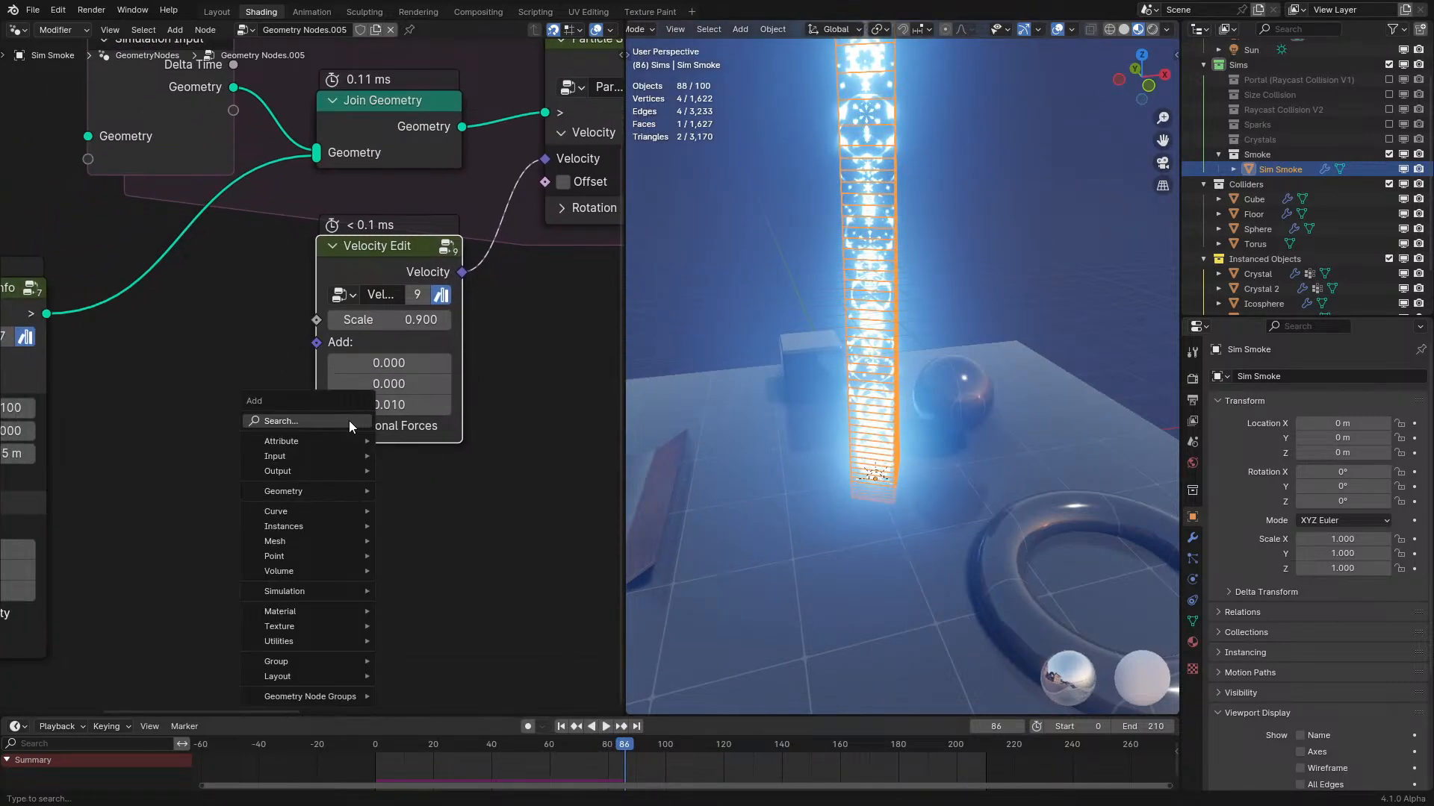
pyautogui.click(348, 420)
pyautogui.write('noi')
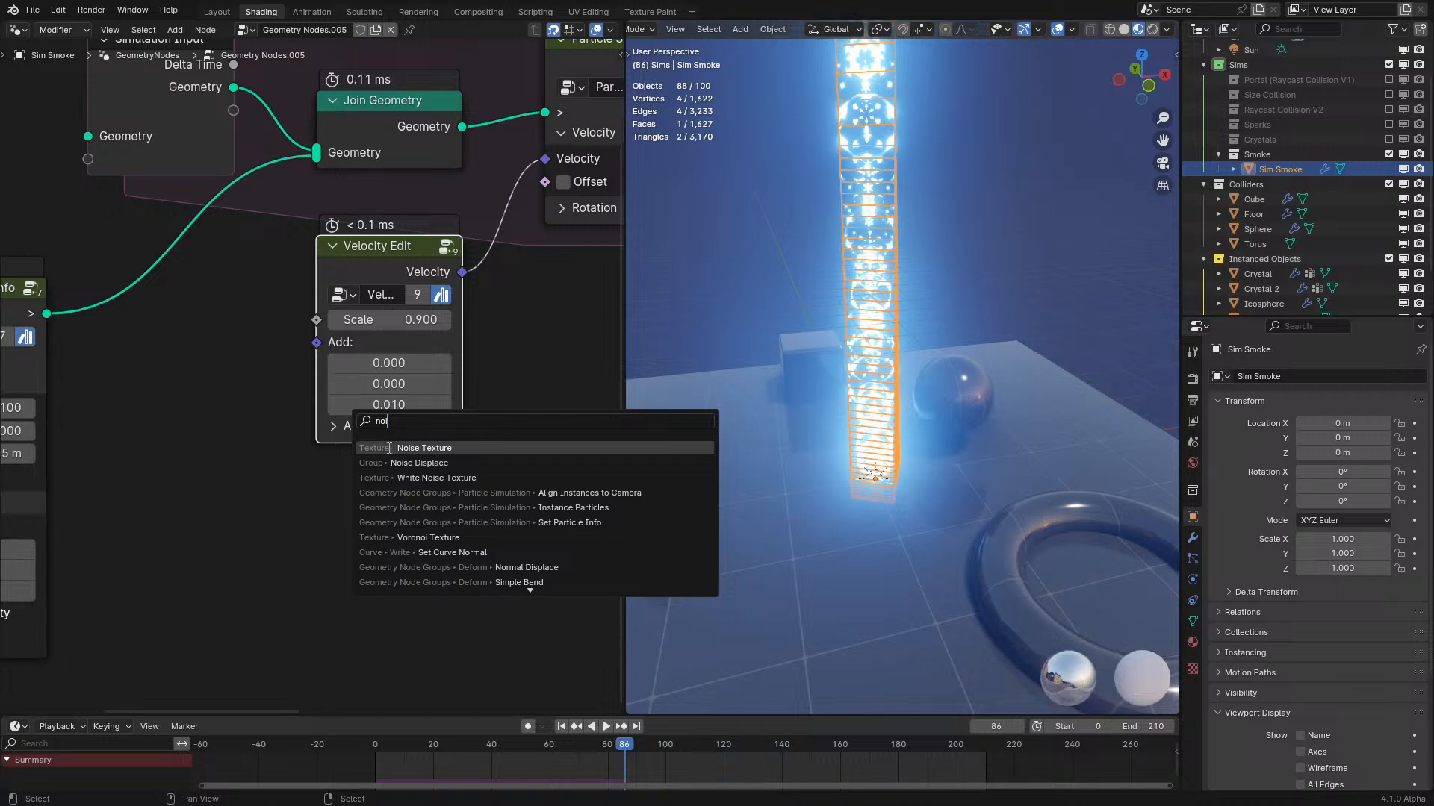
pyautogui.click(389, 448)
pyautogui.click(286, 452)
# Feed the Noise Texture's Color through a vector Scale node into the second Add input of Velocity Edit's Additional Forces.
pyautogui.moveTo(275, 544); pyautogui.dragTo(318, 568)
pyautogui.write('sc')
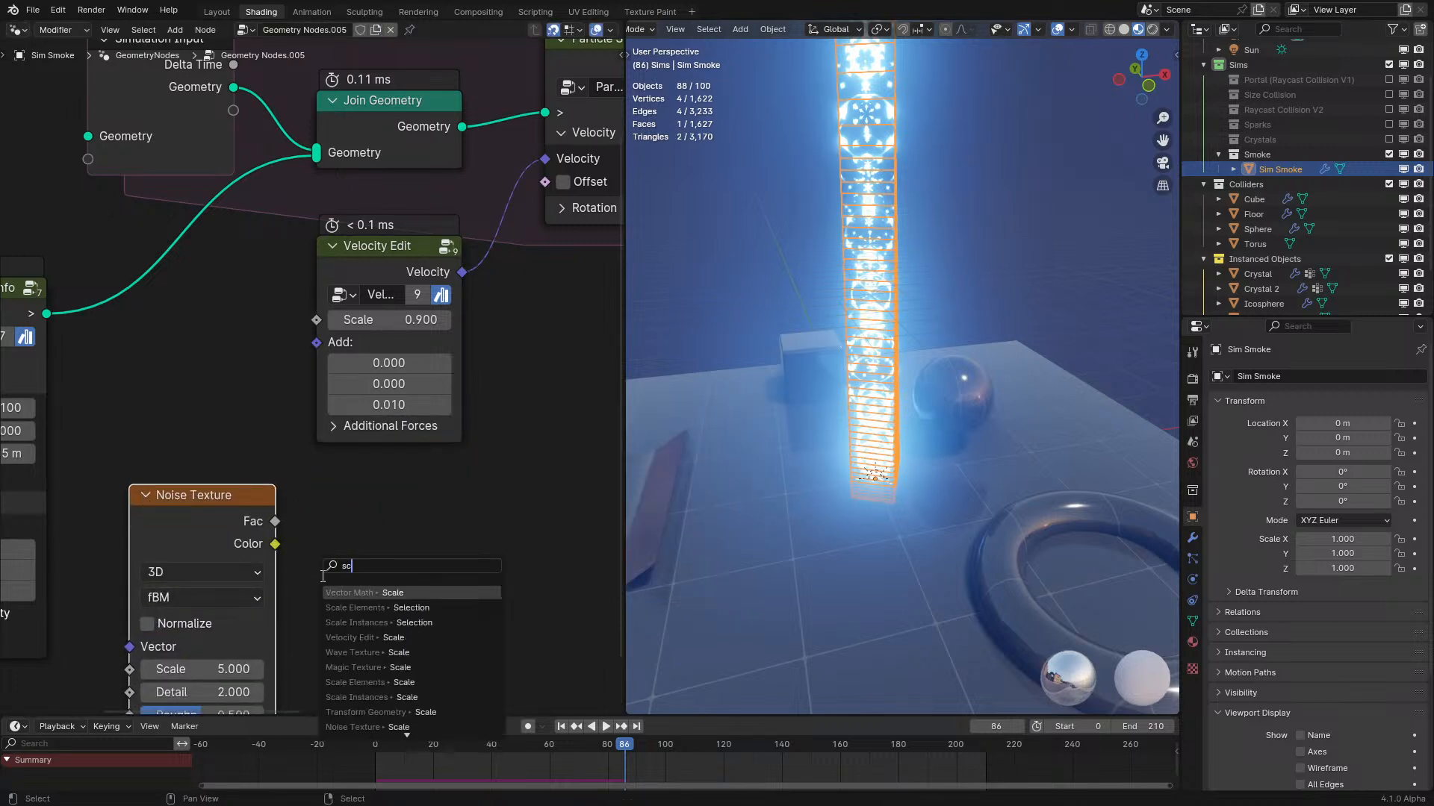
pyautogui.click(361, 592)
pyautogui.click(370, 427)
pyautogui.moveTo(463, 583); pyautogui.dragTo(321, 476)
# Set the noise Scale node's factor to 0.01 and play the simulation from frame 0.
pyautogui.click(339, 745)
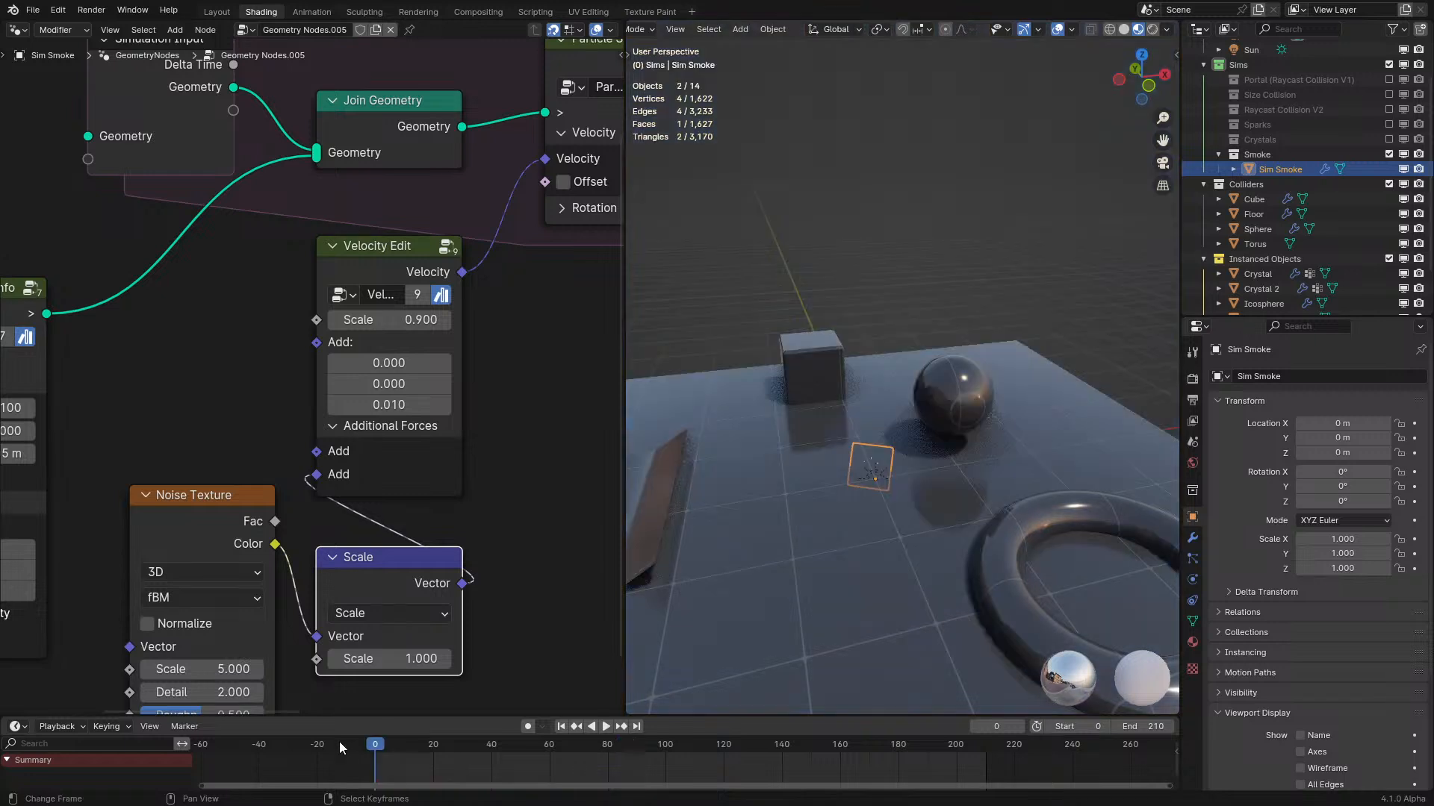
pyautogui.click(381, 664)
pyautogui.write('.0')
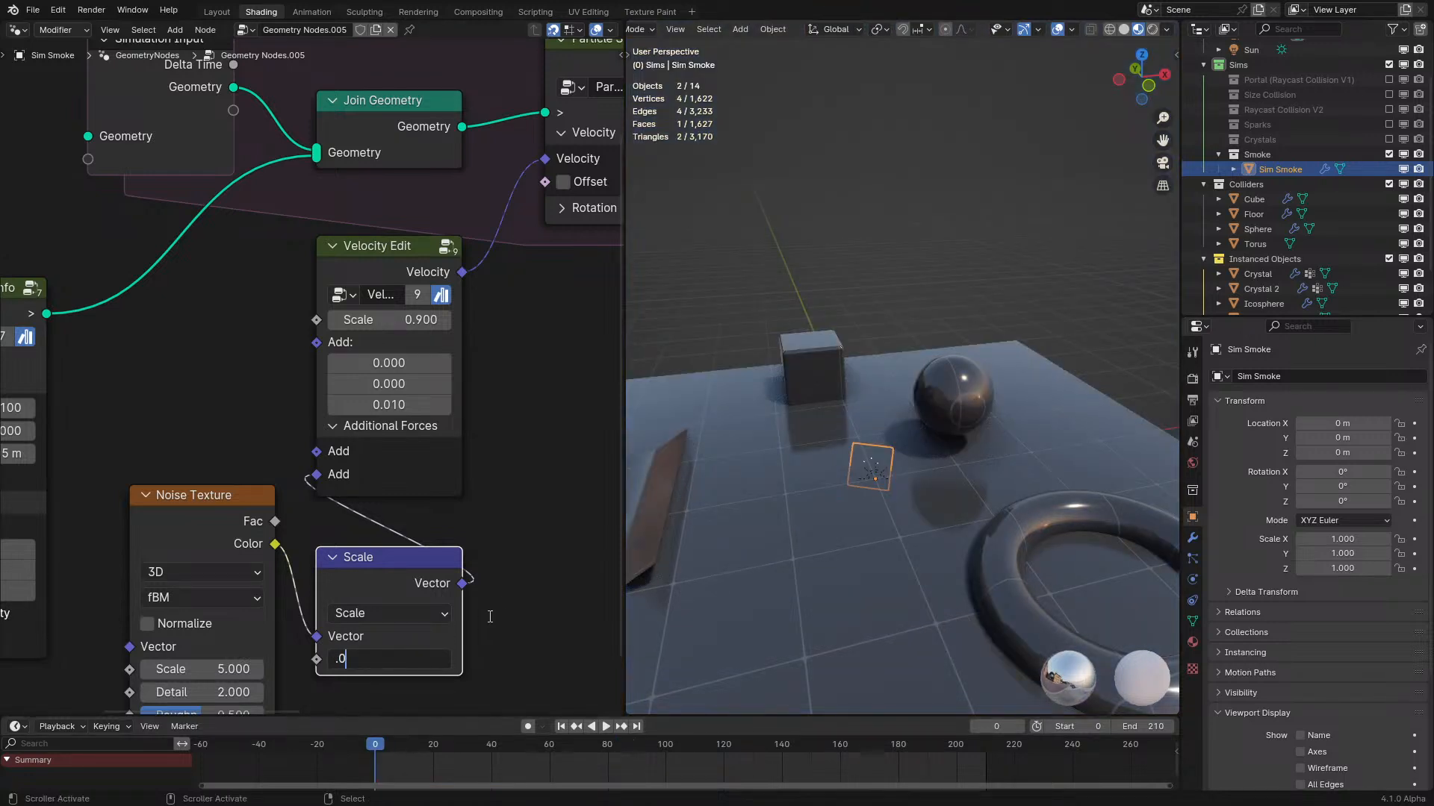
pyautogui.write('10')
pyautogui.press('Return')
pyautogui.press('space')
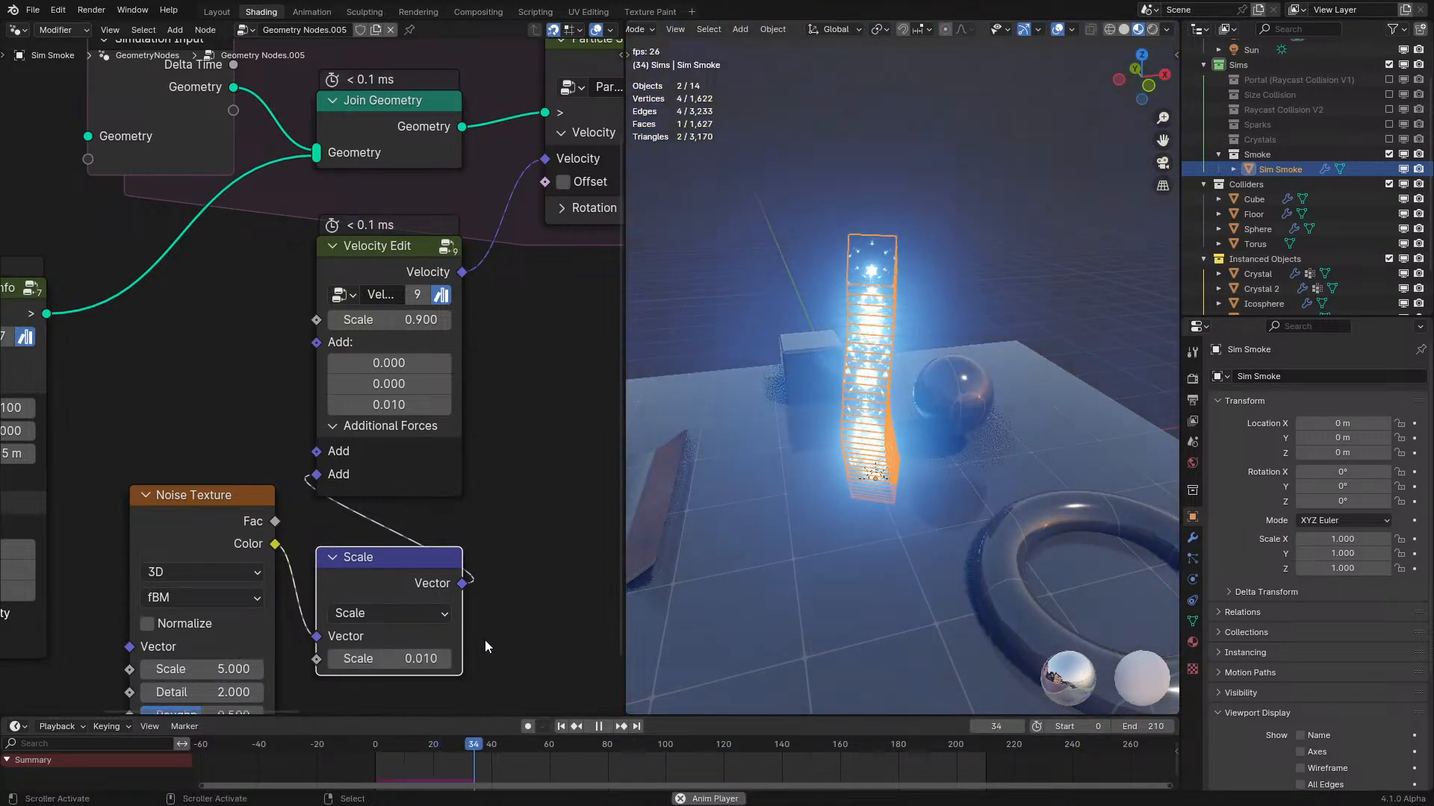
# Set the noise Scale node's factor to 0.02 during playback and deselect Sim Smoke to view the plume without outlines.
pyautogui.click(407, 659)
pyautogui.write('0.02')
pyautogui.press('Return')
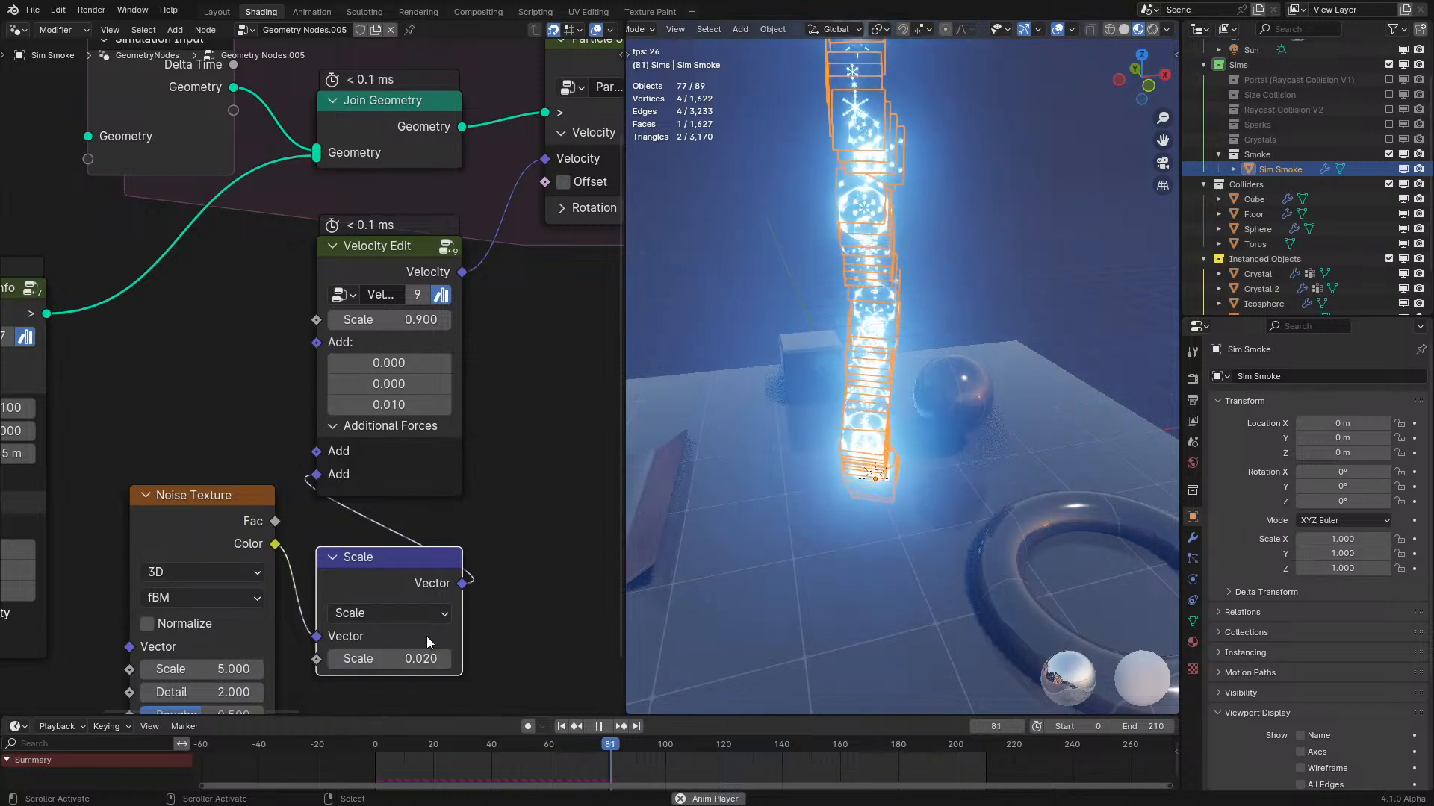
pyautogui.click(1141, 280)
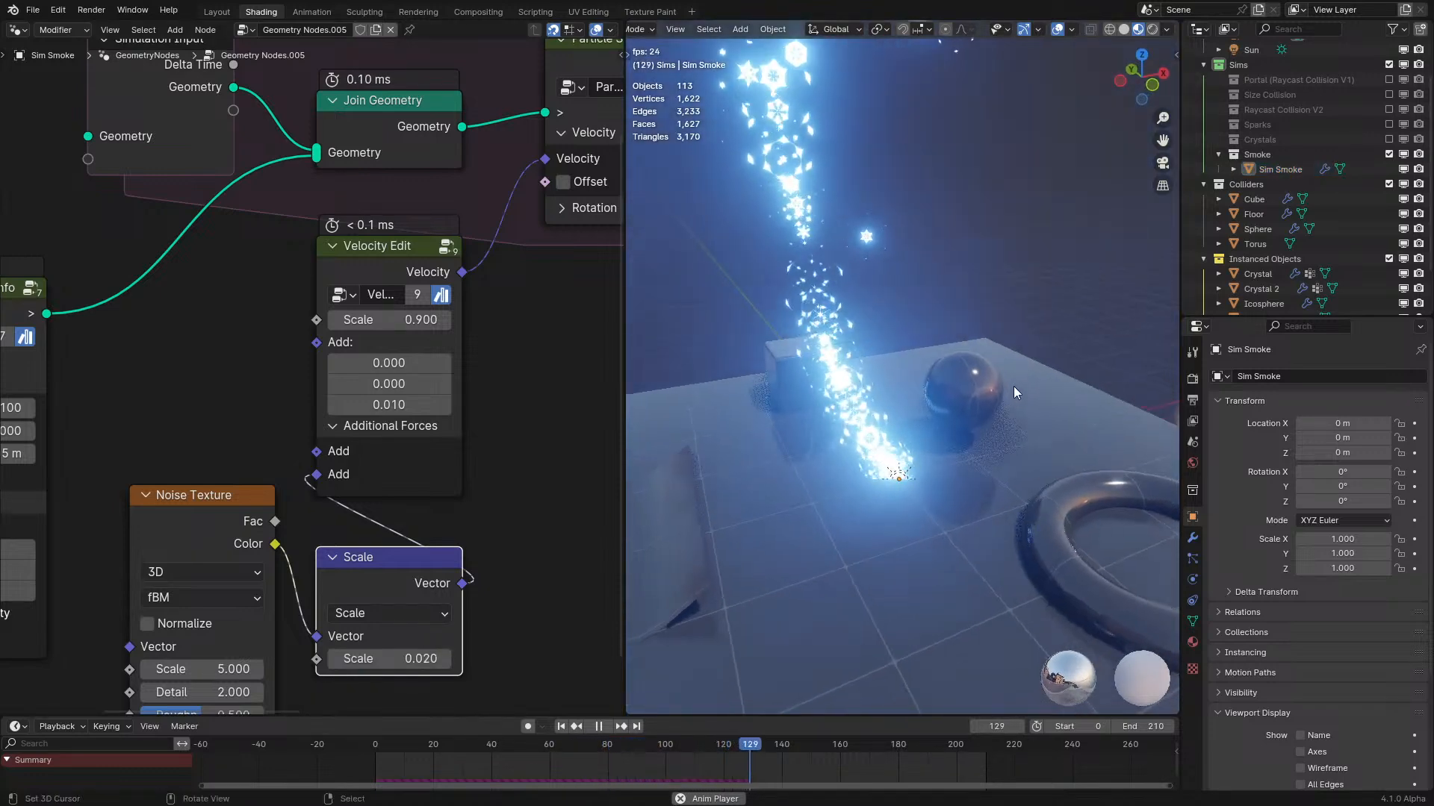
pyautogui.moveTo(1014, 387); pyautogui.dragTo(675, 520, button='middle')
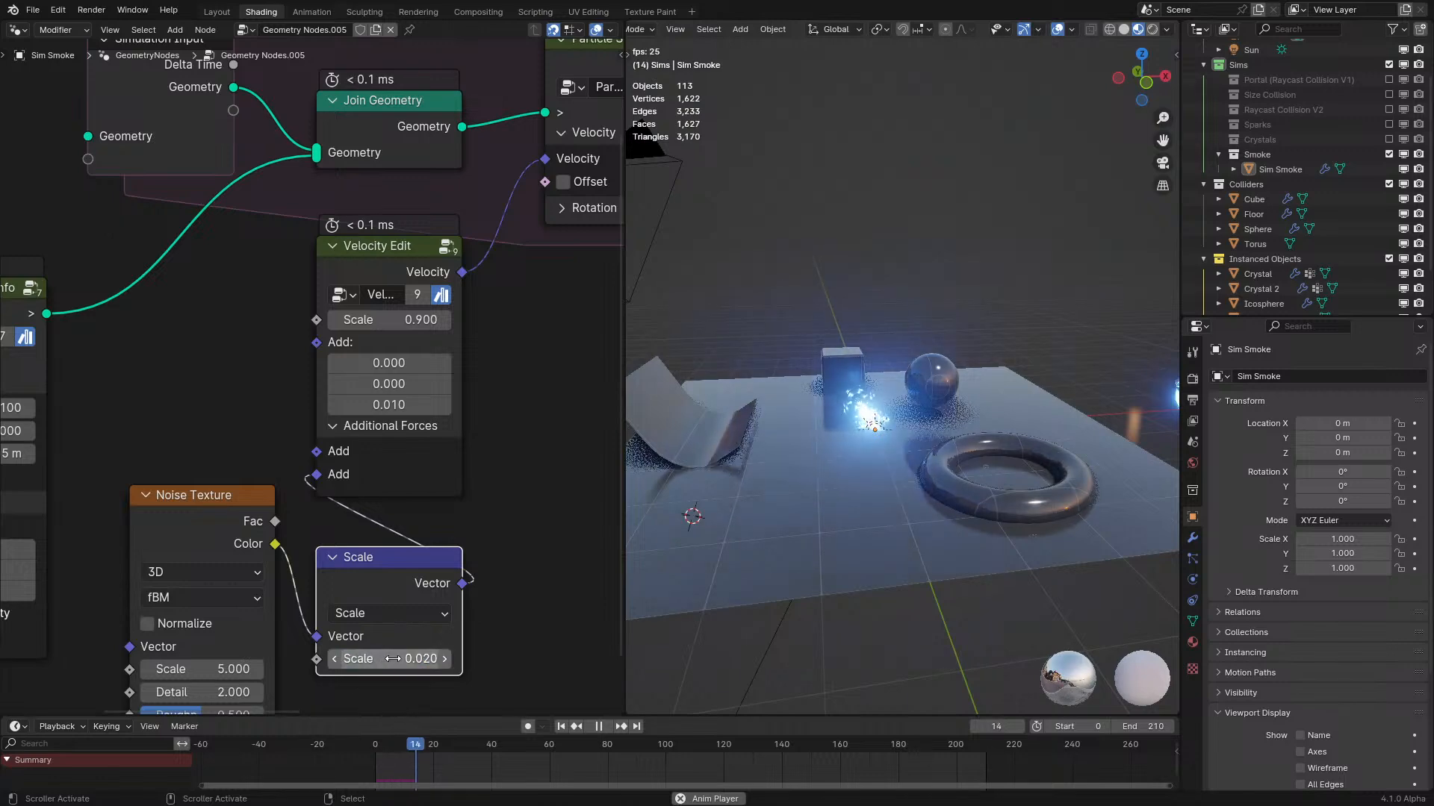
# Set the noise Scale node's factor to 0.1 during playback and stop the animation.
pyautogui.click(392, 659)
pyautogui.write('0.12')
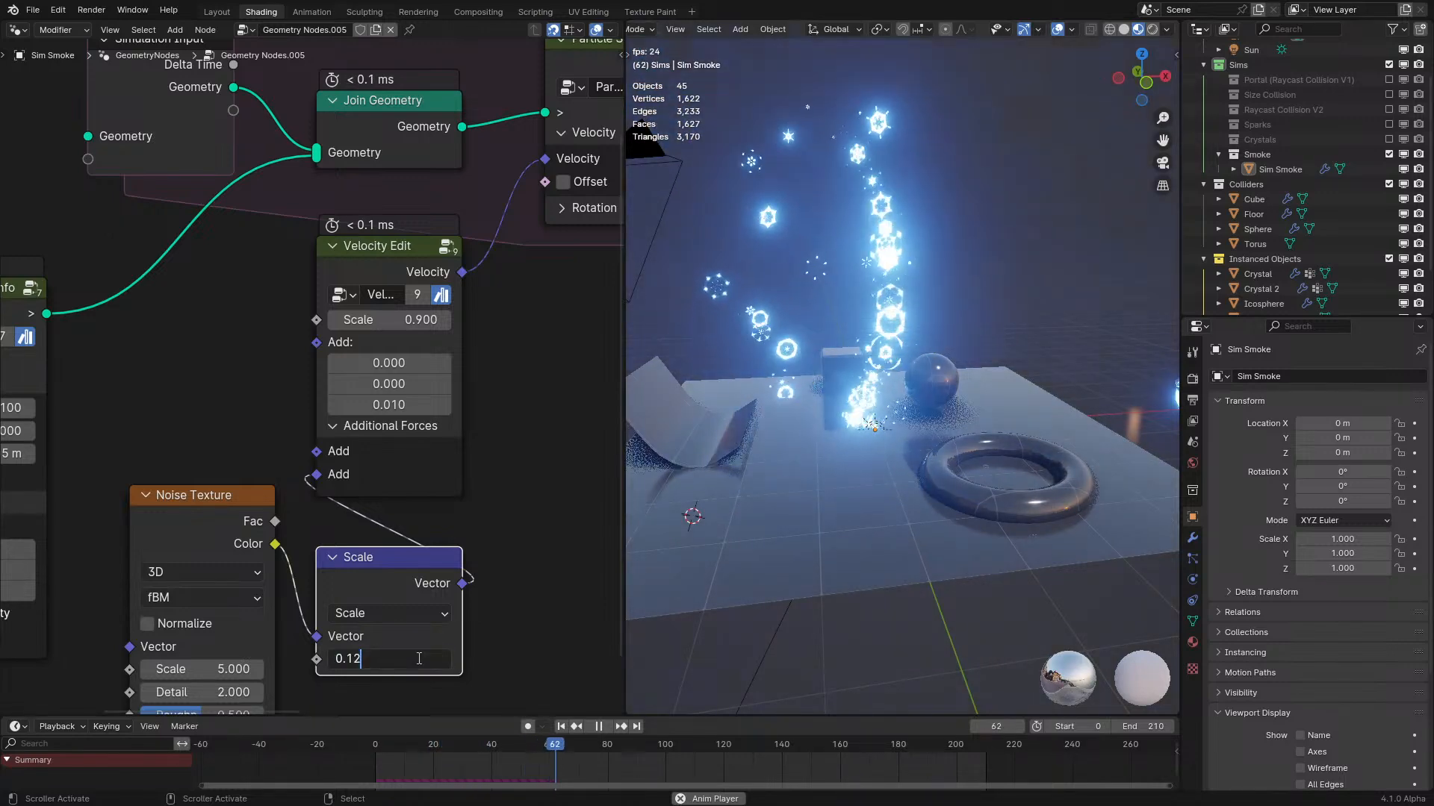
pyautogui.press('Return')
pyautogui.moveTo(287, 540); pyautogui.dragTo(249, 470, button='middle')
pyautogui.press('space')
# Add a vector Random Value node driving the Points node's Position, with Scene Time's Frame feeding its Seed.
pyautogui.hotkey('shift', 'a')
pyautogui.write('rand')
pyautogui.press('Return')
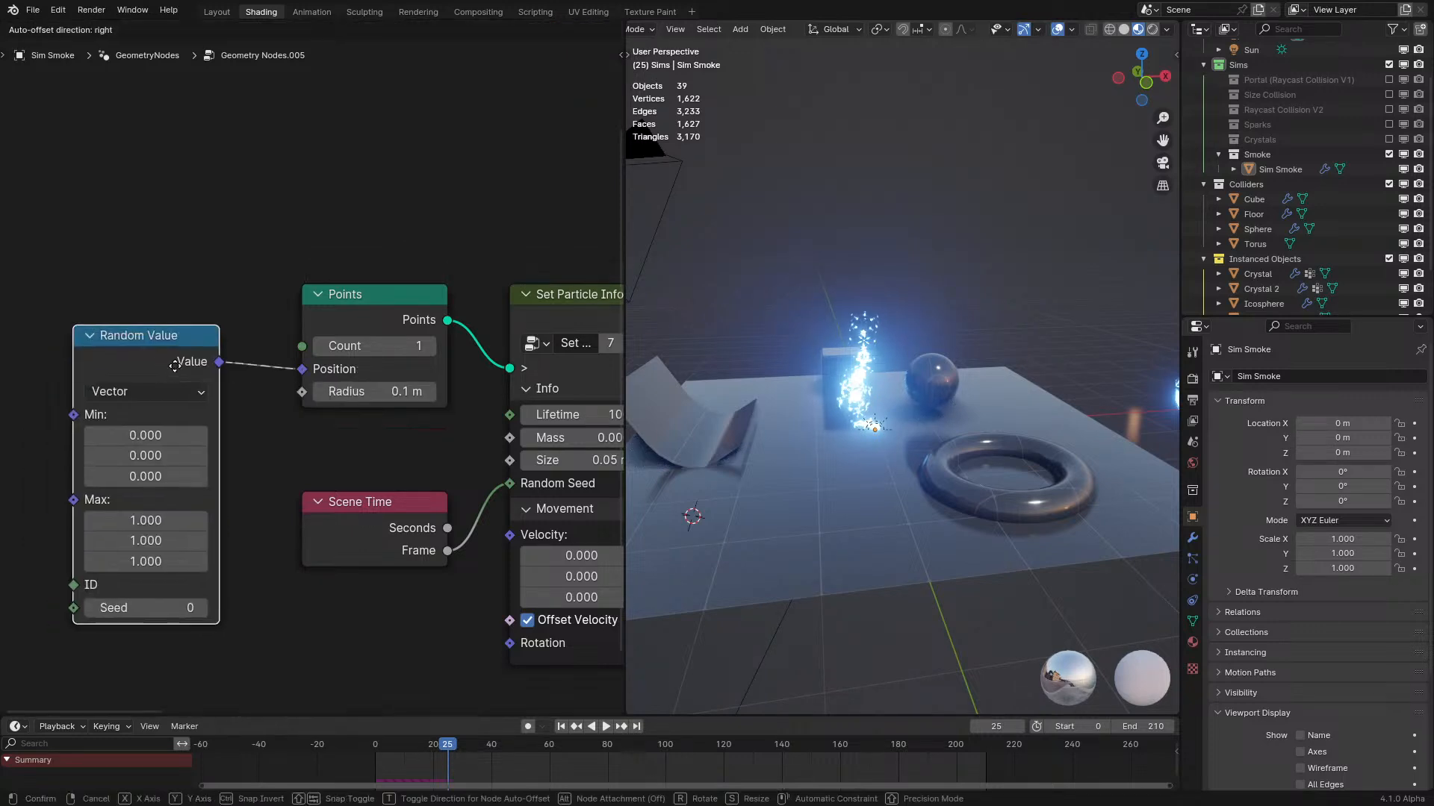
pyautogui.click(214, 349)
pyautogui.moveTo(448, 550); pyautogui.dragTo(116, 588)
# Set Random Value's Max to 0.2 on all axes and Min X and Y to -0.2, and align it with Scene Time beside Points.
pyautogui.moveTo(185, 485); pyautogui.dragTo(186, 603)
pyautogui.write('0.2')
pyautogui.press('Return')
pyautogui.moveTo(186, 476); pyautogui.dragTo(187, 497)
pyautogui.write('-0.2')
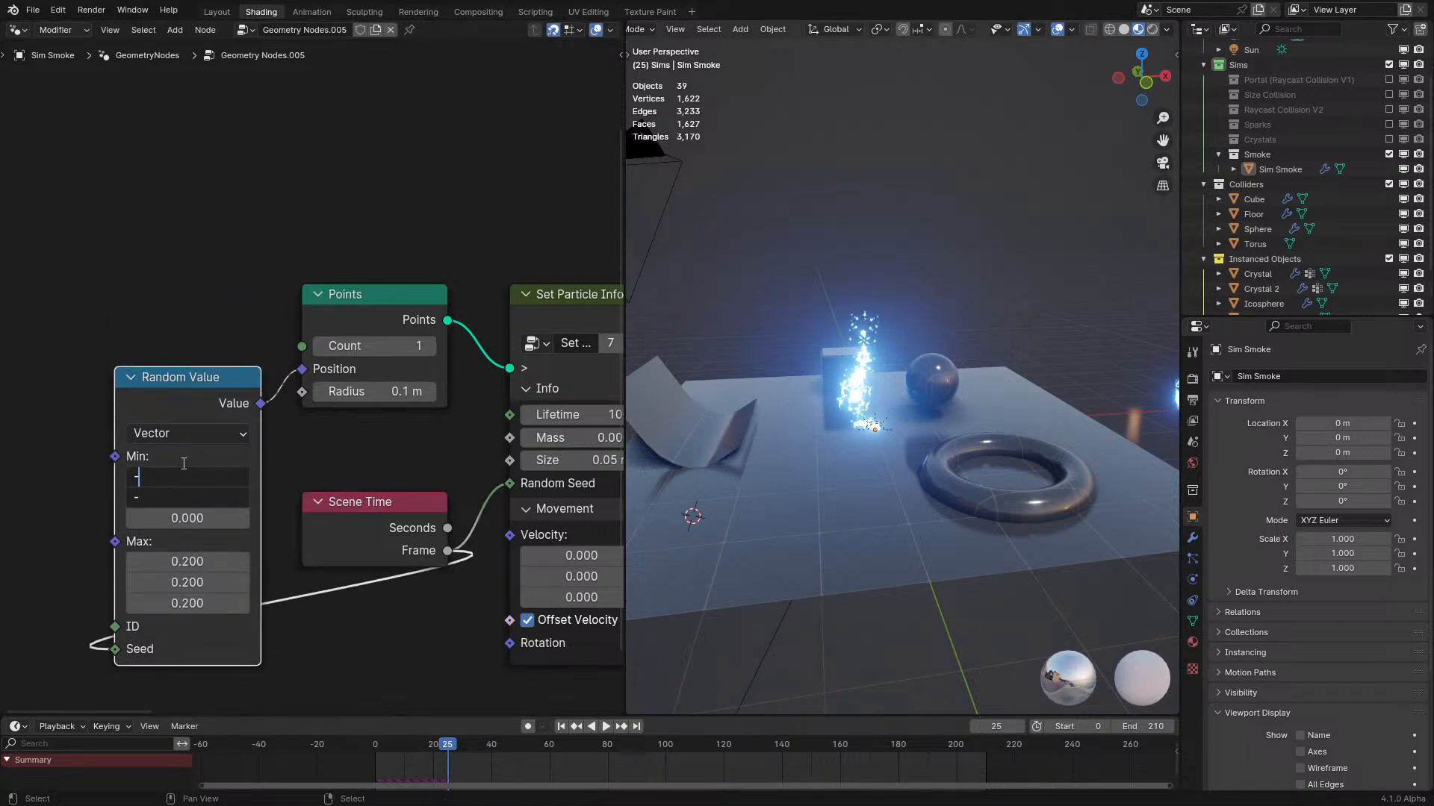
pyautogui.press('Return')
pyautogui.moveTo(252, 430); pyautogui.dragTo(273, 346)
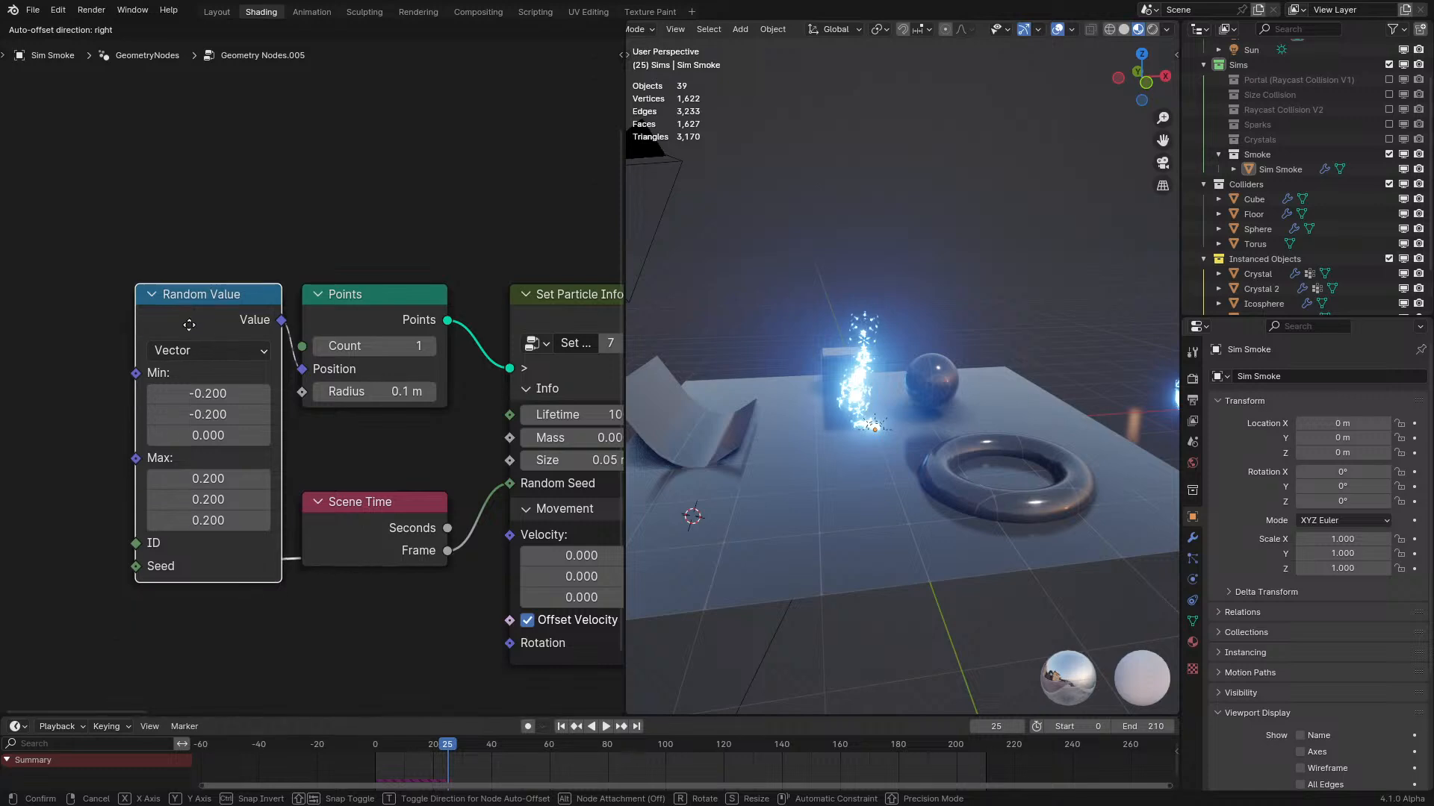
pyautogui.moveTo(381, 543); pyautogui.dragTo(215, 647)
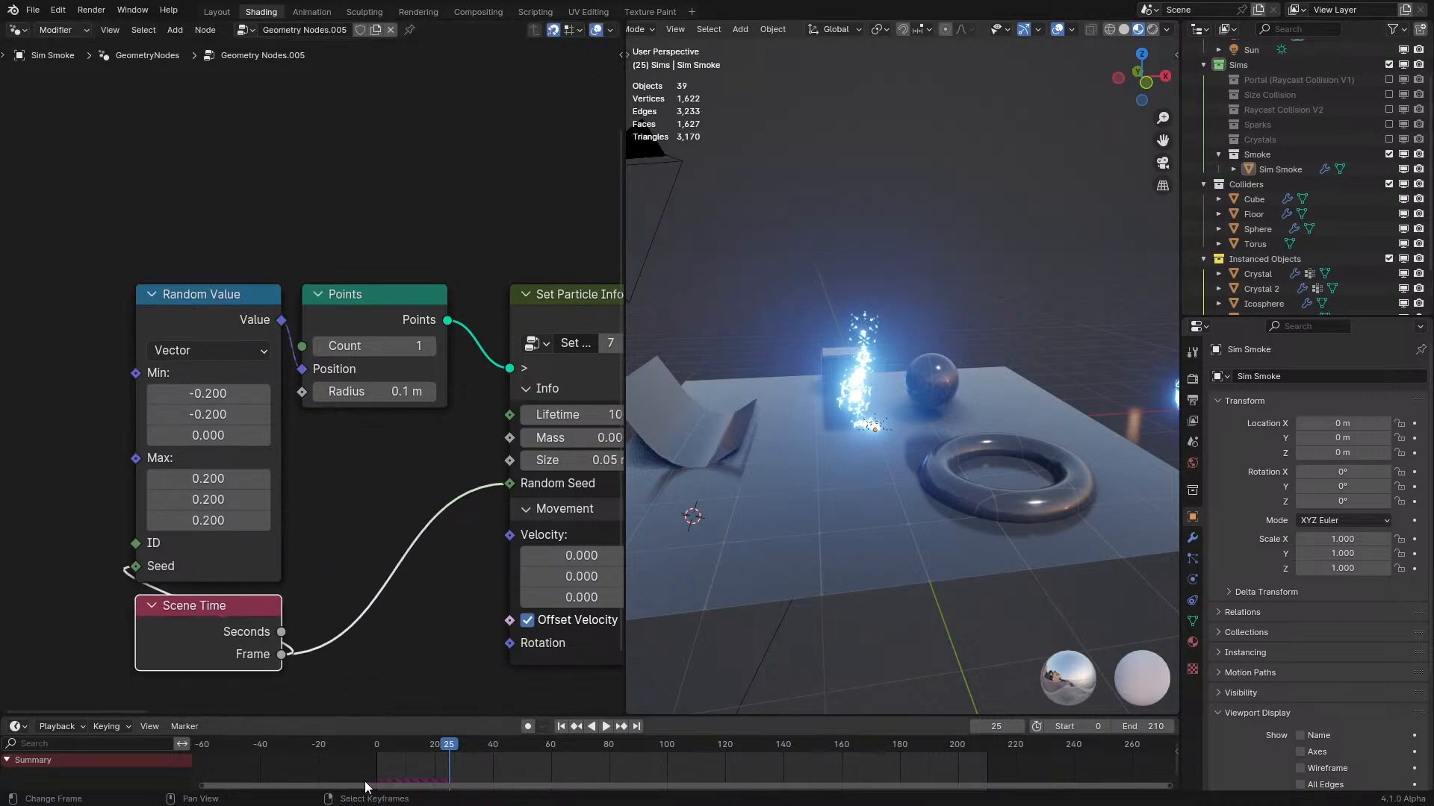
# Replay the simulation from the start and set the Noise Texture's Detail to 0 during playback.
pyautogui.hotkey('shift', 'Left')
pyautogui.press('space')
pyautogui.scroll(3, 841, 405)
pyautogui.moveTo(841, 405); pyautogui.dragTo(940, 411, button='middle')
pyautogui.scroll(-4, 493, 441)
pyautogui.moveTo(493, 442); pyautogui.dragTo(125, 397, button='middle')
pyautogui.scroll(3, 324, 605)
pyautogui.moveTo(319, 628); pyautogui.dragTo(262, 628)
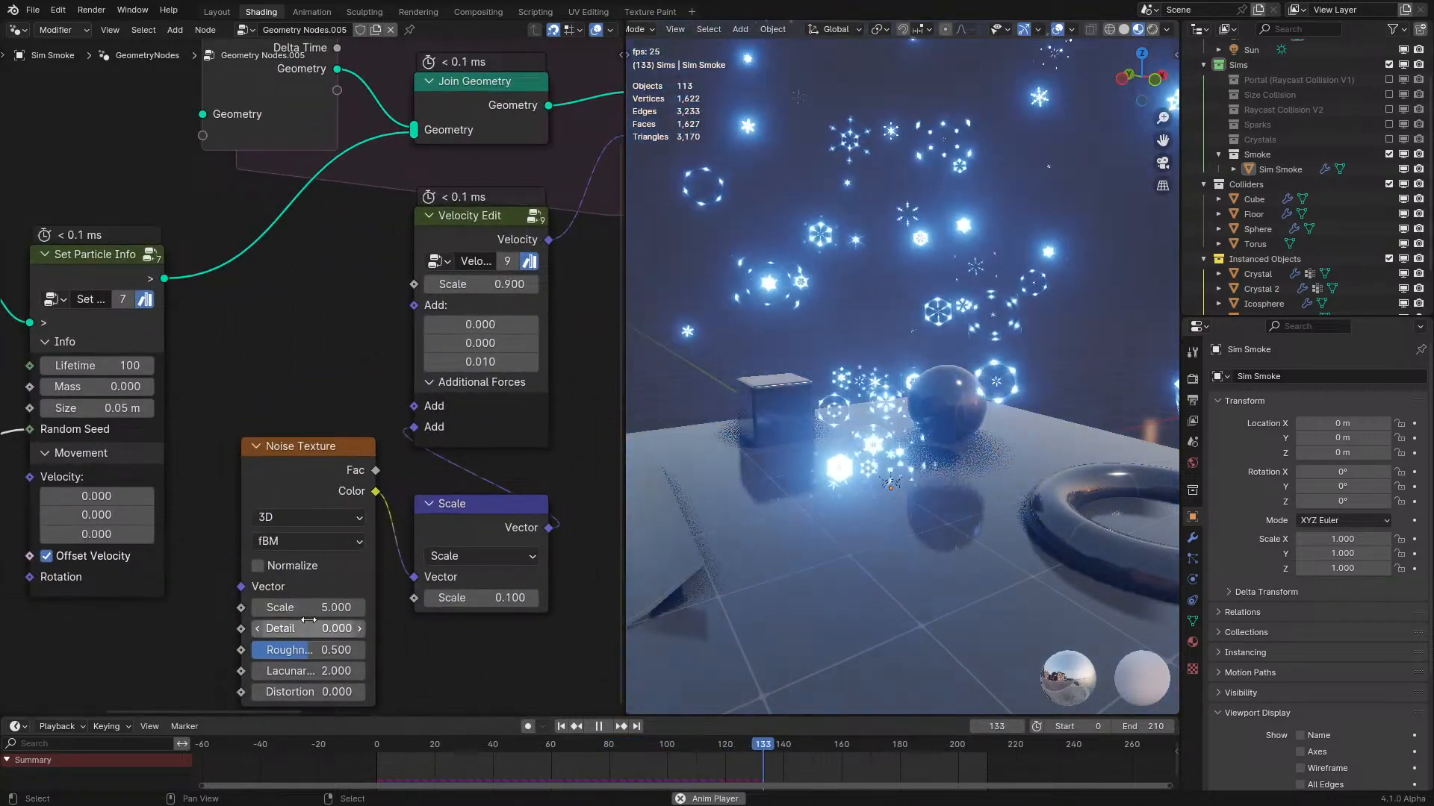
pyautogui.click(331, 753)
# Set the noise Scale node's factor to 0.01 and stop the playback.
pyautogui.click(488, 610)
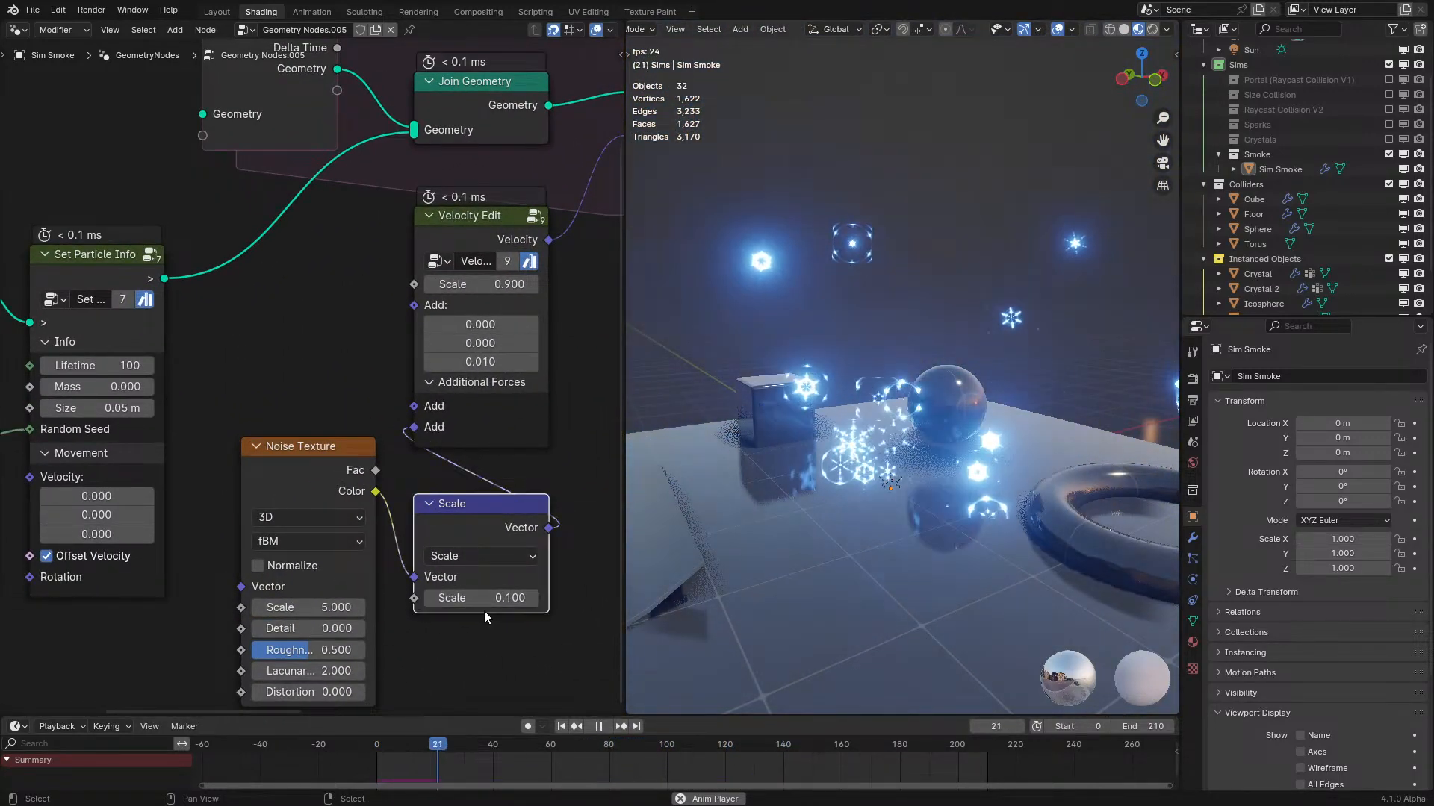
pyautogui.doubleClick(489, 600)
pyautogui.write('.01')
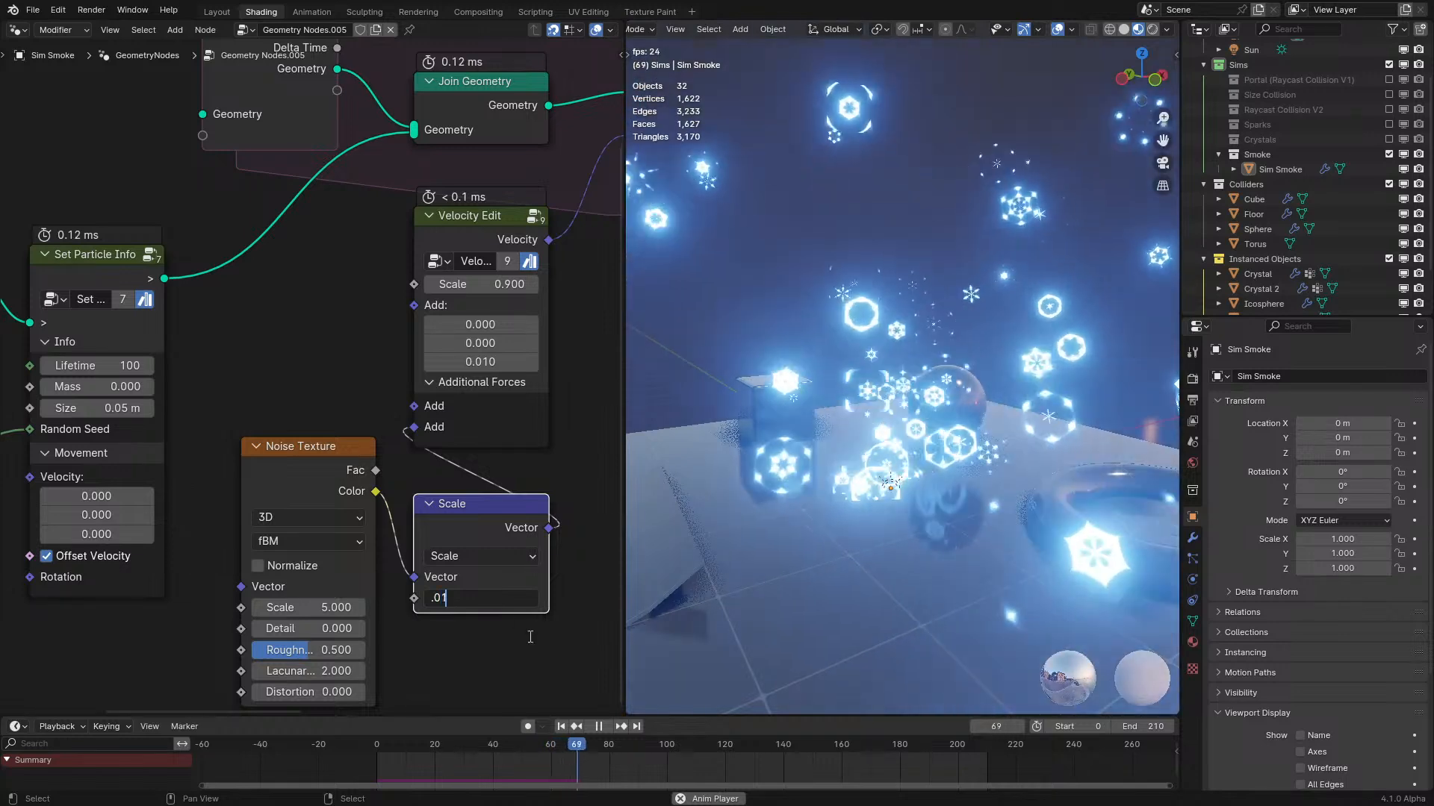
pyautogui.press('Return')
pyautogui.scroll(2, 814, 485)
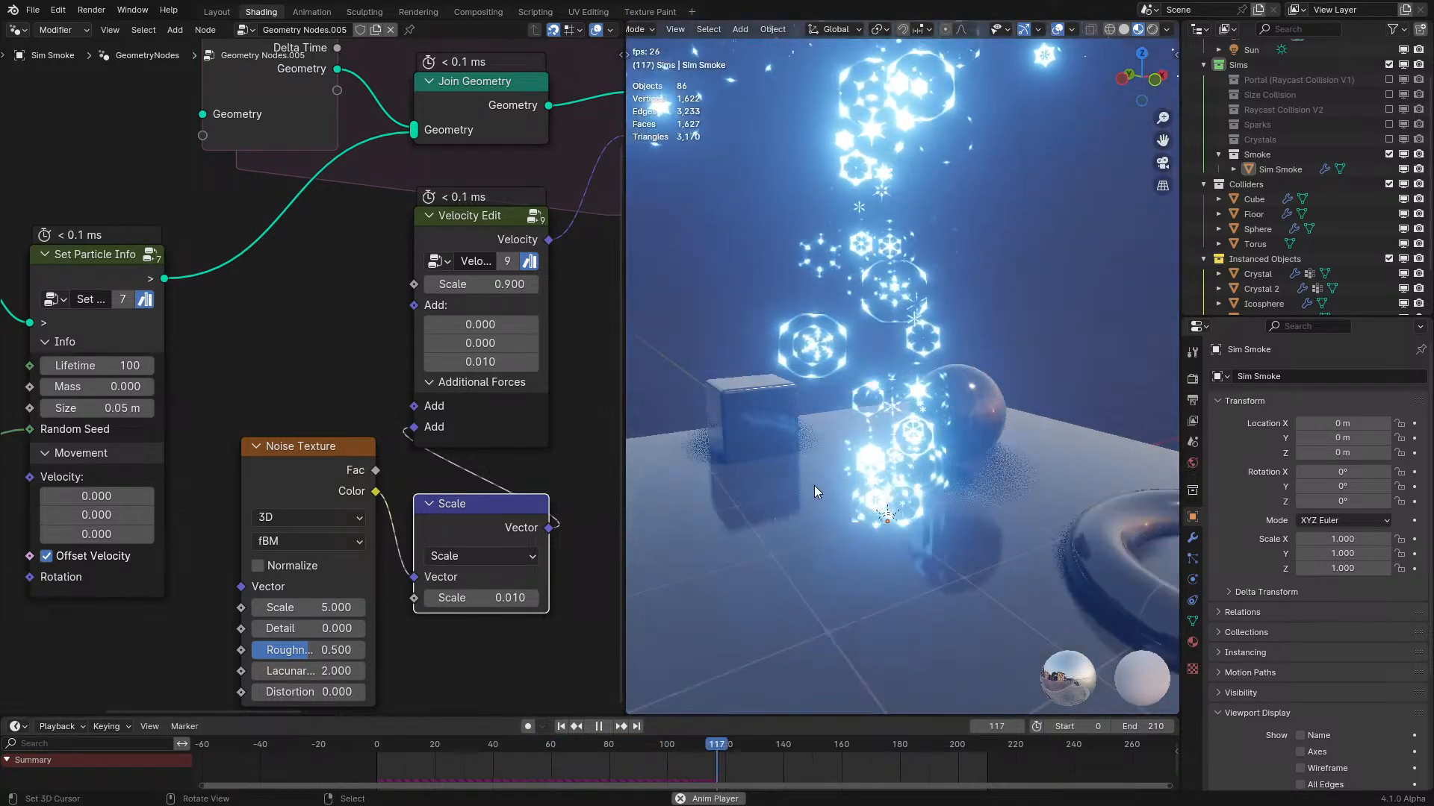
pyautogui.press('space')
# Group Random Value, Scene Time, Points and Set Particle Info in a frame in the maximized node editor and shift it away from the simulation zone.
pyautogui.hotkey('ctrl', 'space')
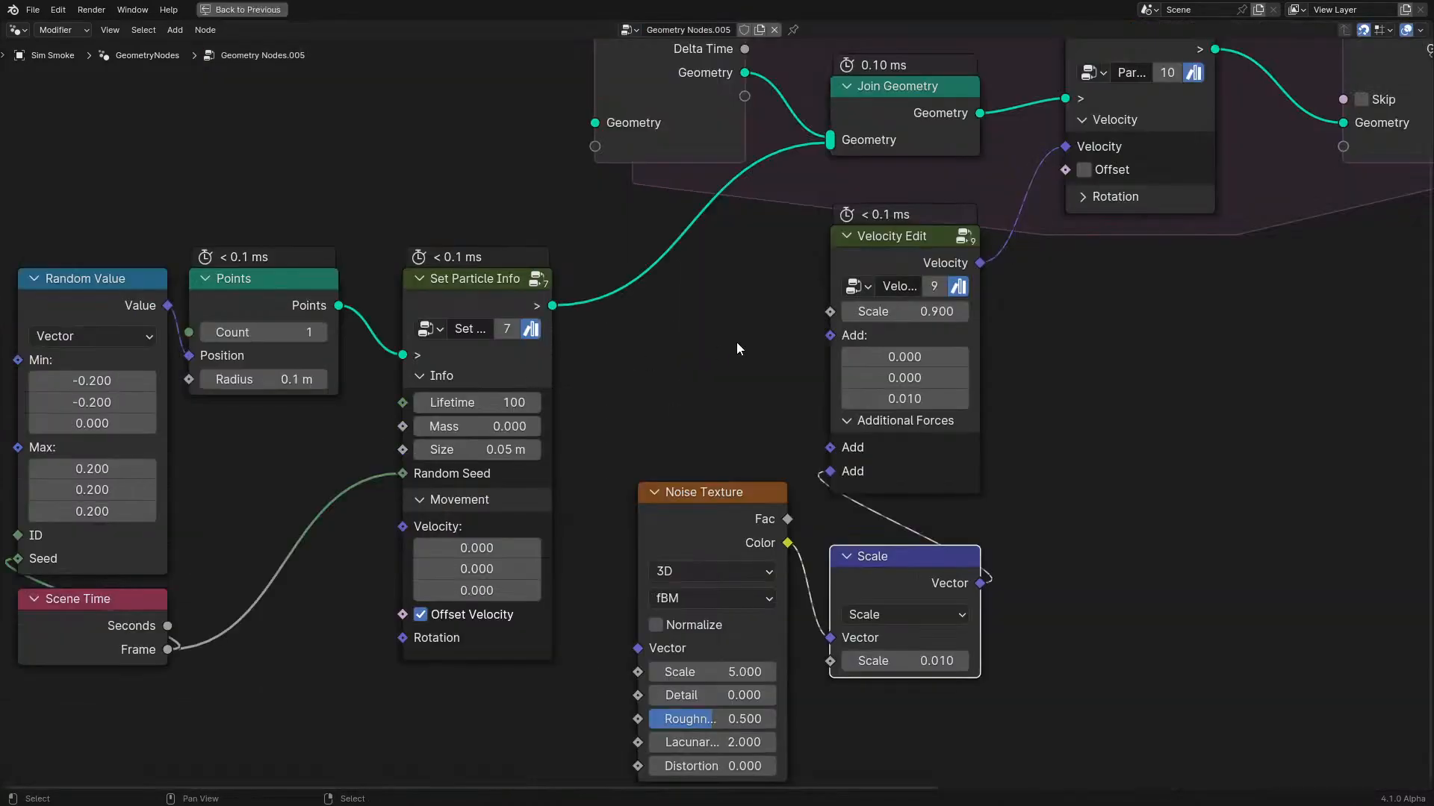
pyautogui.scroll(-2, 672, 374)
pyautogui.moveTo(181, 678); pyautogui.dragTo(602, 271)
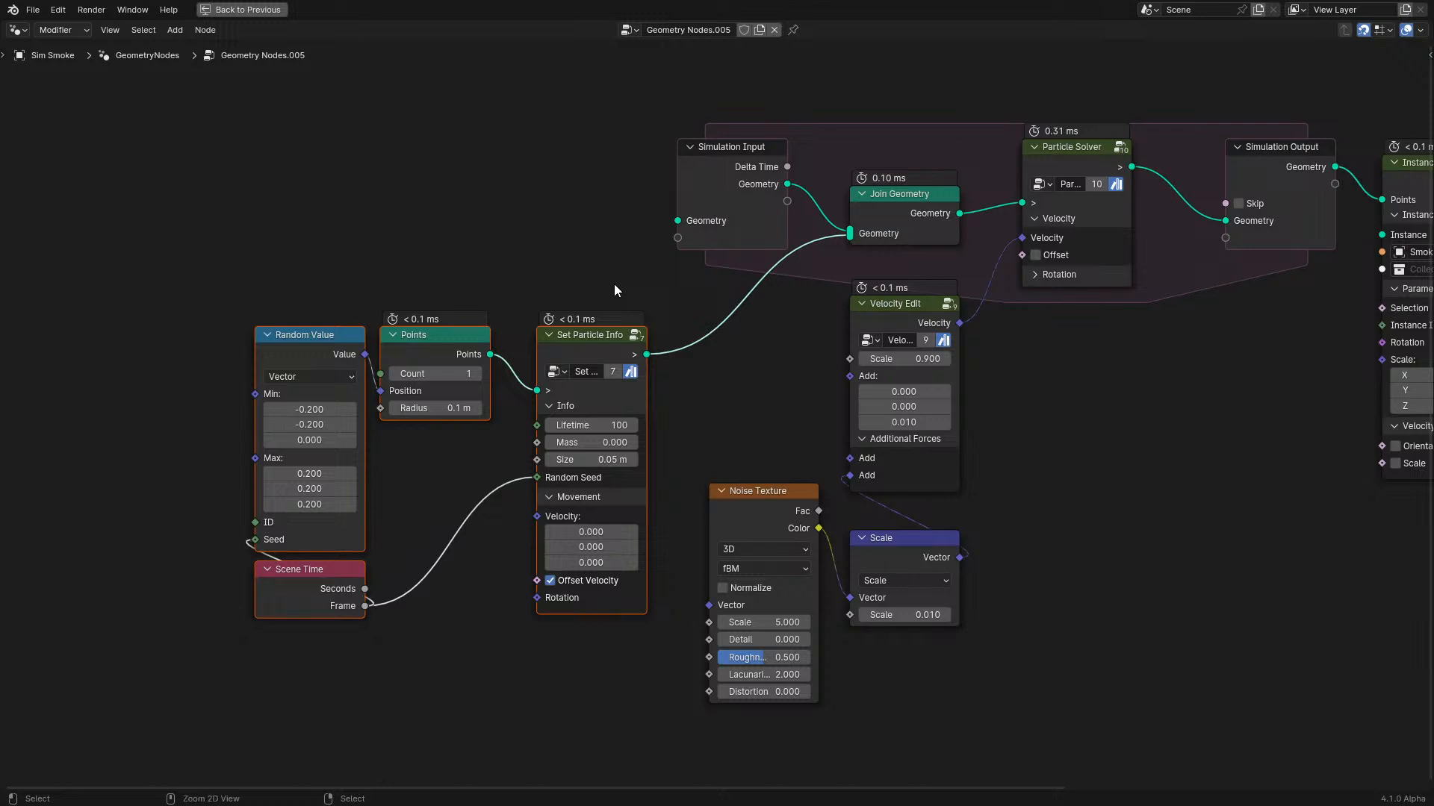
pyautogui.hotkey('ctrl', 'j')
pyautogui.moveTo(663, 369); pyautogui.dragTo(549, 343)
# Select the Velocity Edit, Noise Texture and Scale nodes and review the node tree from emission to instancing.
pyautogui.moveTo(713, 361); pyautogui.dragTo(933, 568)
pyautogui.moveTo(894, 457); pyautogui.dragTo(751, 514, button='middle')
pyautogui.moveTo(713, 533); pyautogui.dragTo(715, 515)
pyautogui.moveTo(1036, 363); pyautogui.dragTo(974, 379, button='middle')
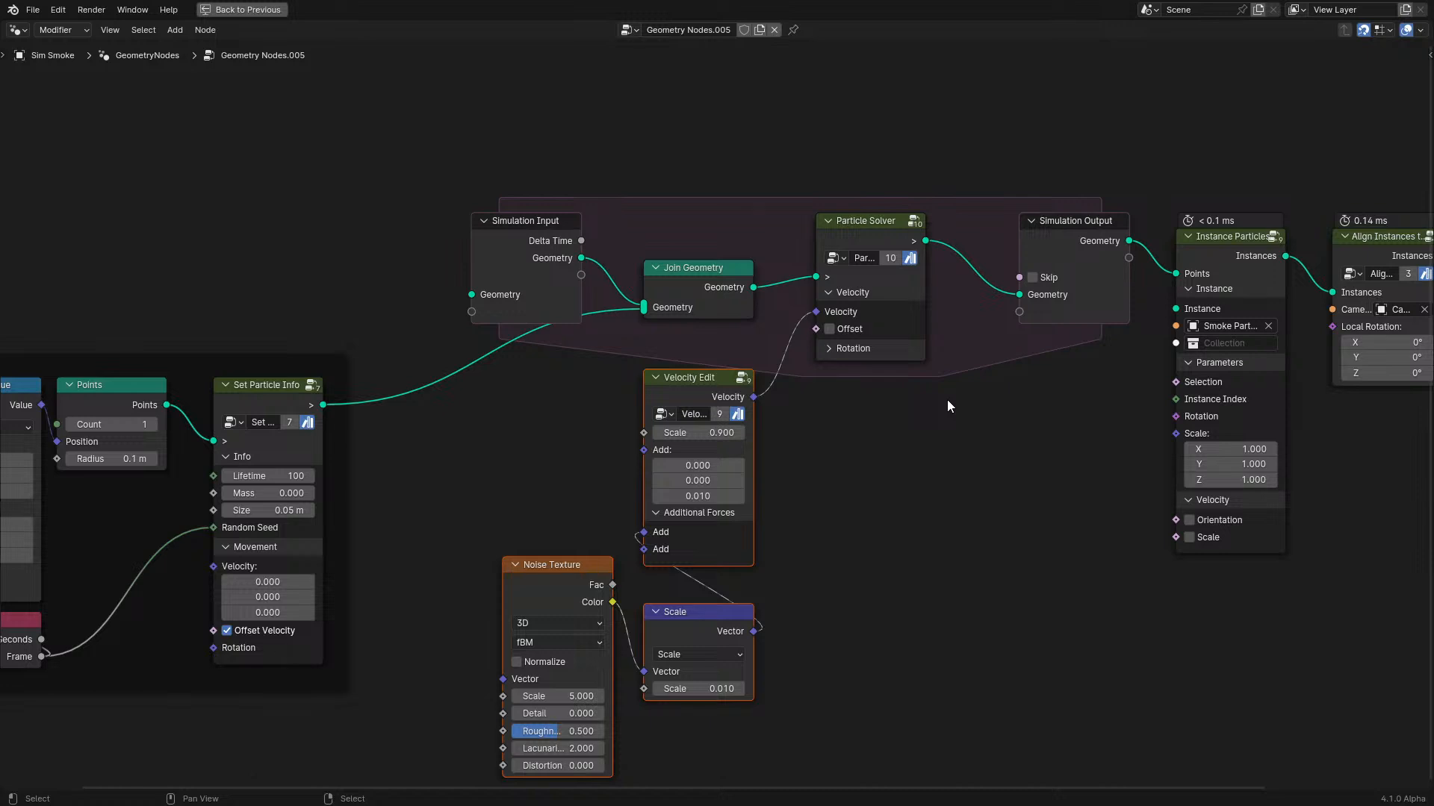
pyautogui.moveTo(1129, 296); pyautogui.dragTo(859, 342, button='middle')
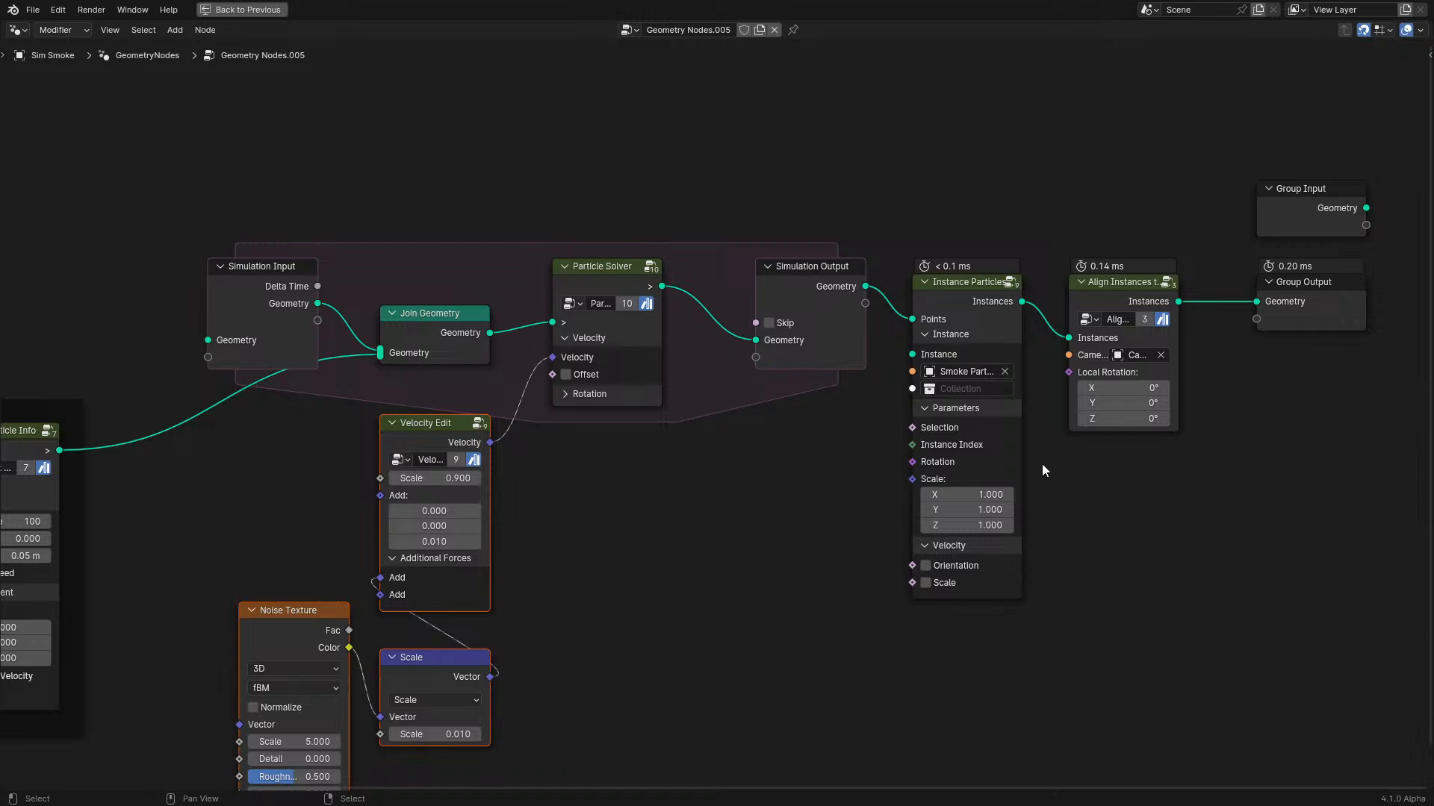
pyautogui.moveTo(938, 340); pyautogui.dragTo(943, 581)
pyautogui.moveTo(710, 508); pyautogui.dragTo(976, 505, button='middle')
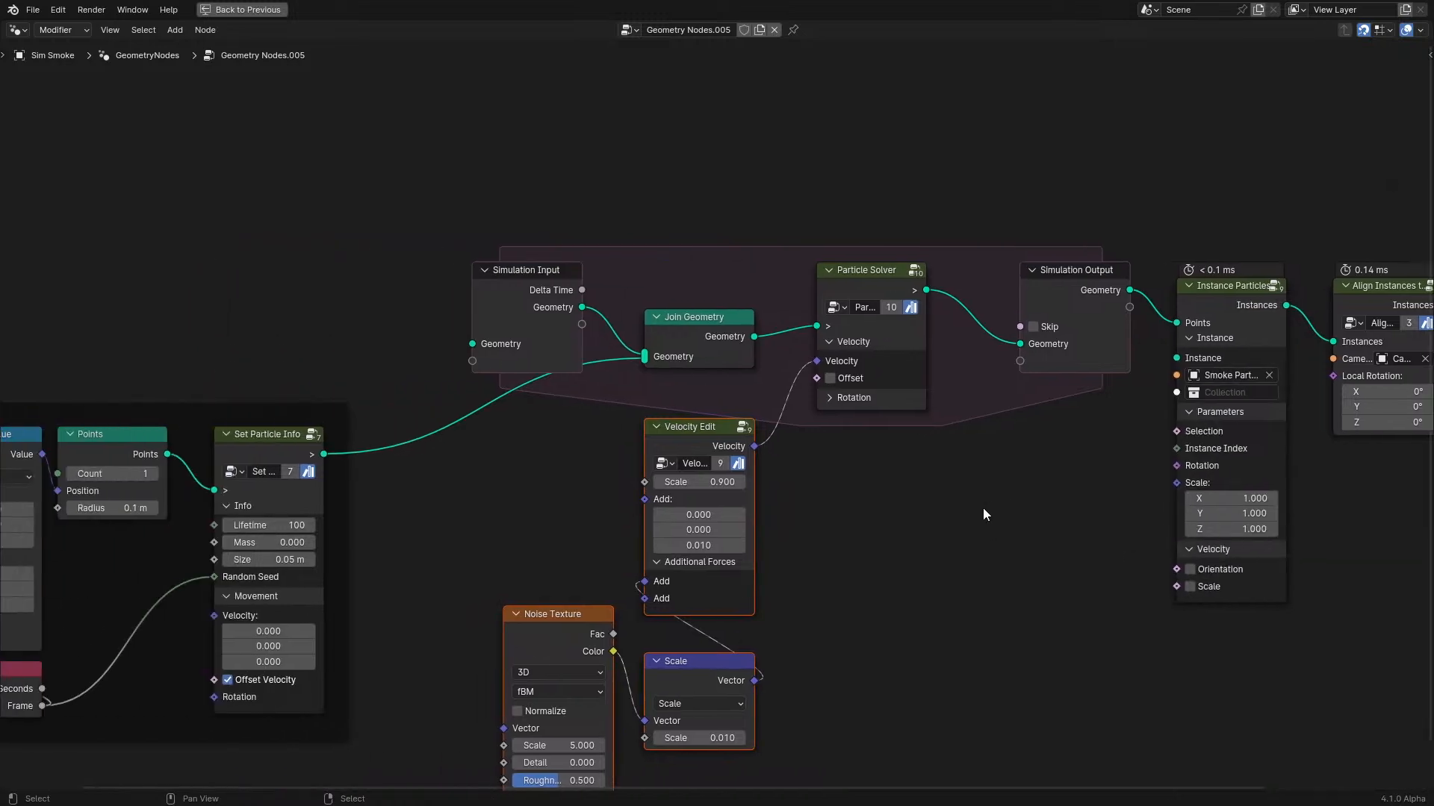
pyautogui.hotkey('ctrl', 'space')
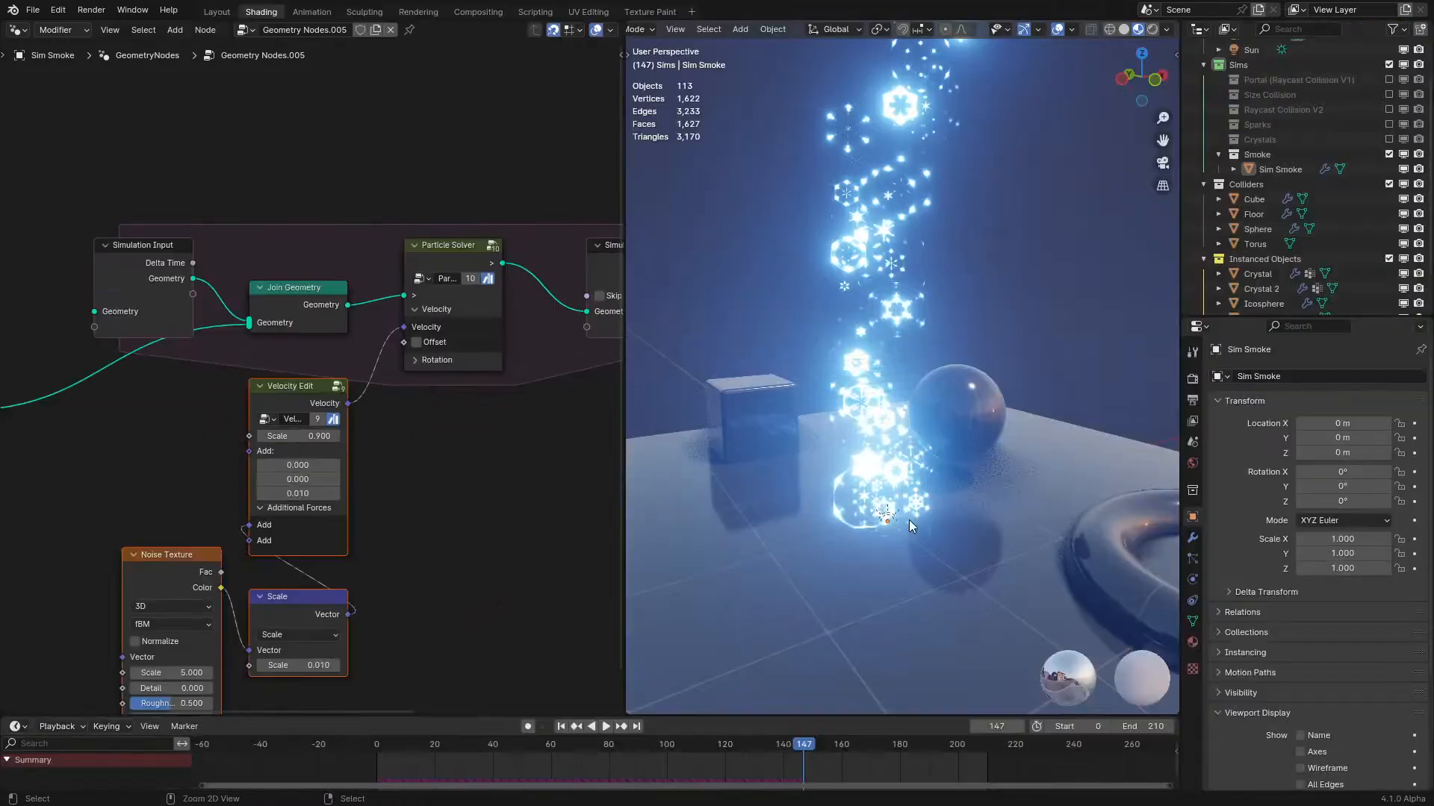
# Add a legacy particle system to Sim Smoke and examine its emission, physics and force settings.
pyautogui.click(1191, 560)
pyautogui.click(1420, 377)
pyautogui.scroll(-10, 1291, 553)
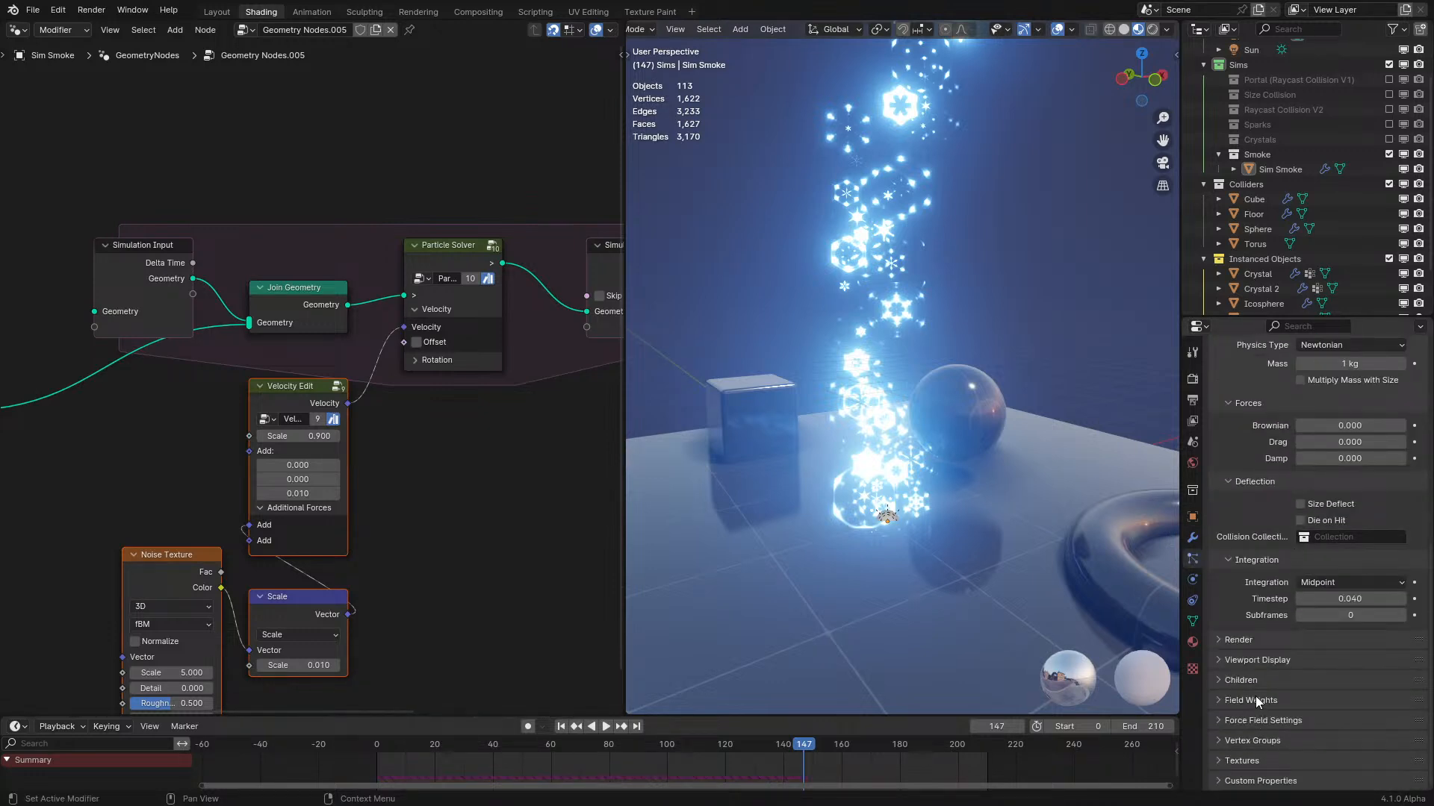
pyautogui.scroll(5, 1268, 660)
pyautogui.click(1239, 473)
pyautogui.click(1221, 619)
pyautogui.scroll(-2, 1232, 642)
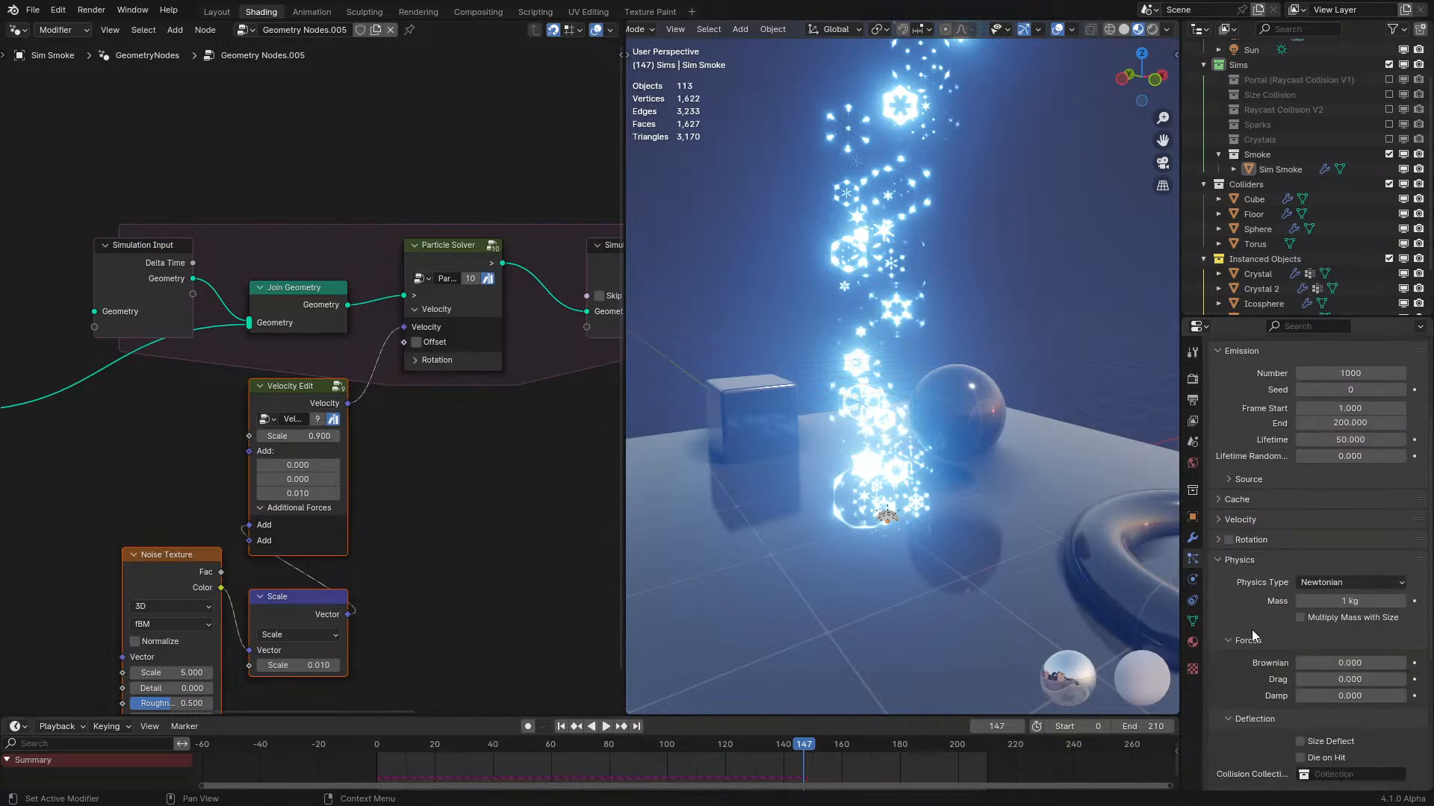
# Collapse the Physics settings and remove the legacy particle system from Sim Smoke.
pyautogui.click(1229, 639)
pyautogui.click(1226, 642)
pyautogui.moveTo(1226, 638); pyautogui.dragTo(1228, 673)
pyautogui.click(1225, 561)
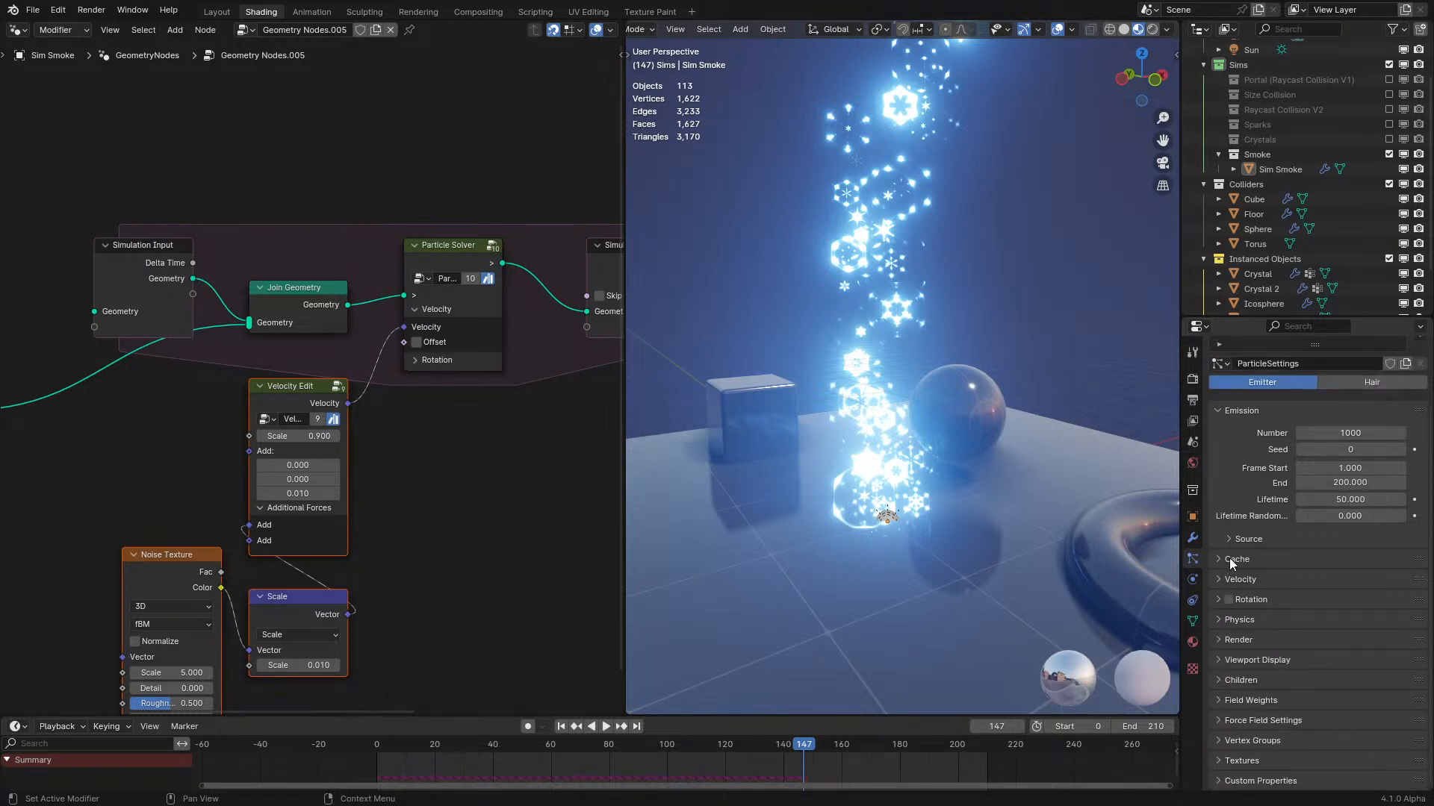
pyautogui.scroll(3, 1305, 477)
pyautogui.click(1419, 392)
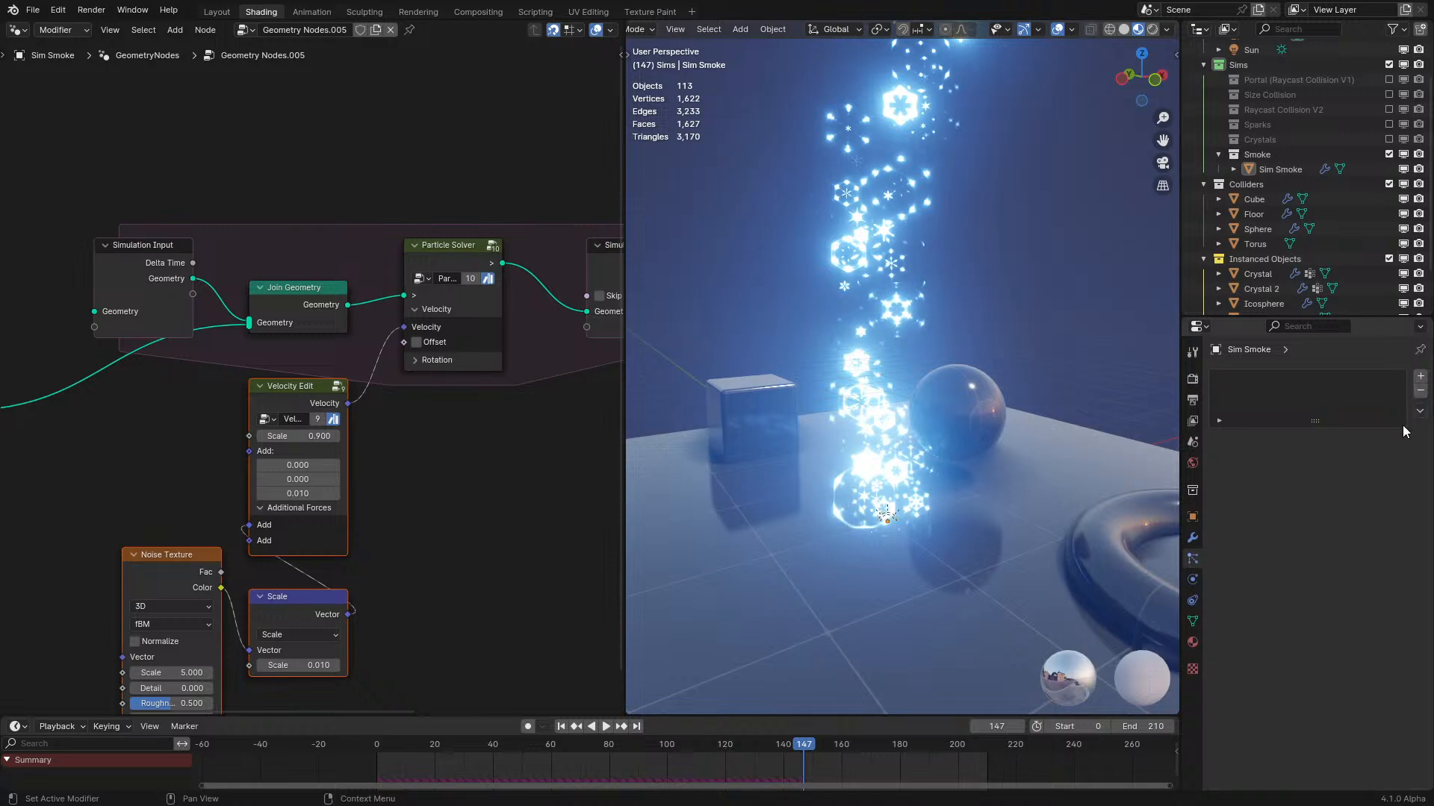
# Select the Smoke Particle plane and show its whole Sparkle material node tree in the Shader Editor.
pyautogui.moveTo(506, 592); pyautogui.dragTo(593, 508, button='middle')
pyautogui.moveTo(512, 371); pyautogui.dragTo(482, 400, button='middle')
pyautogui.moveTo(971, 419); pyautogui.dragTo(1054, 428, button='middle')
pyautogui.click(1064, 401)
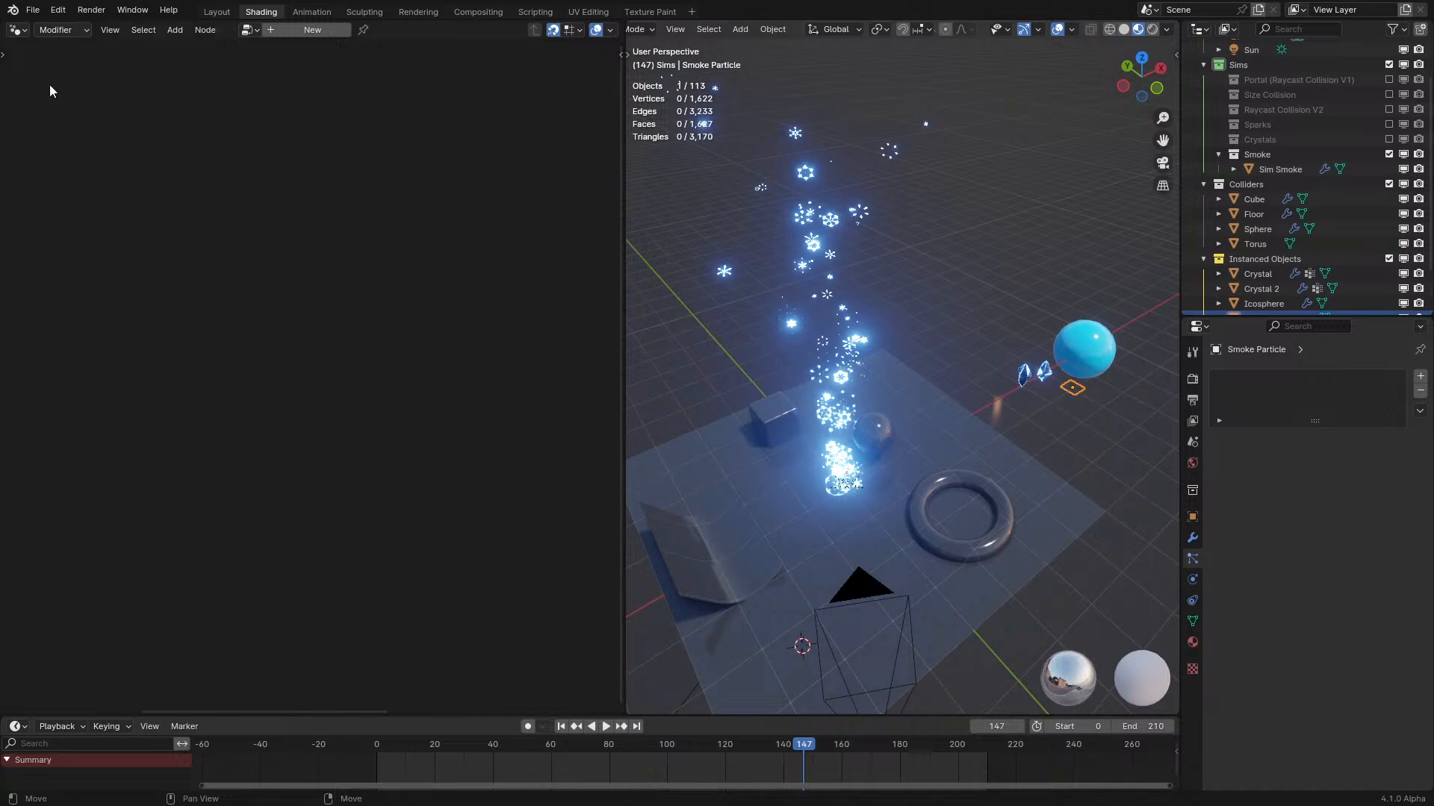
pyautogui.click(15, 30)
pyautogui.click(82, 176)
pyautogui.press('Home')
pyautogui.scroll(-2, 427, 33)
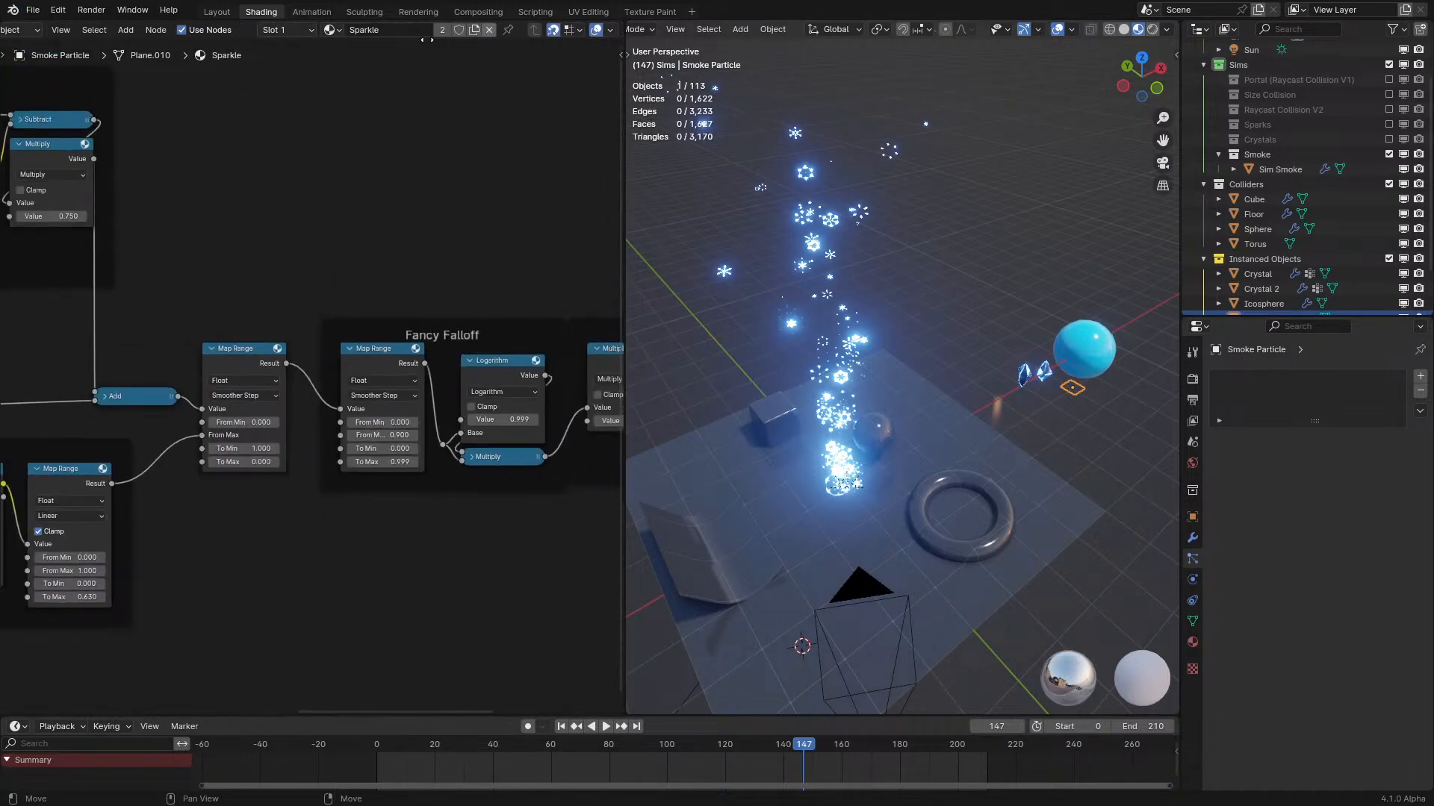
# Make the Sparkle material a separate copy for the Smoke Particle plane and name it Smoke.
pyautogui.click(475, 31)
pyautogui.doubleClick(409, 31)
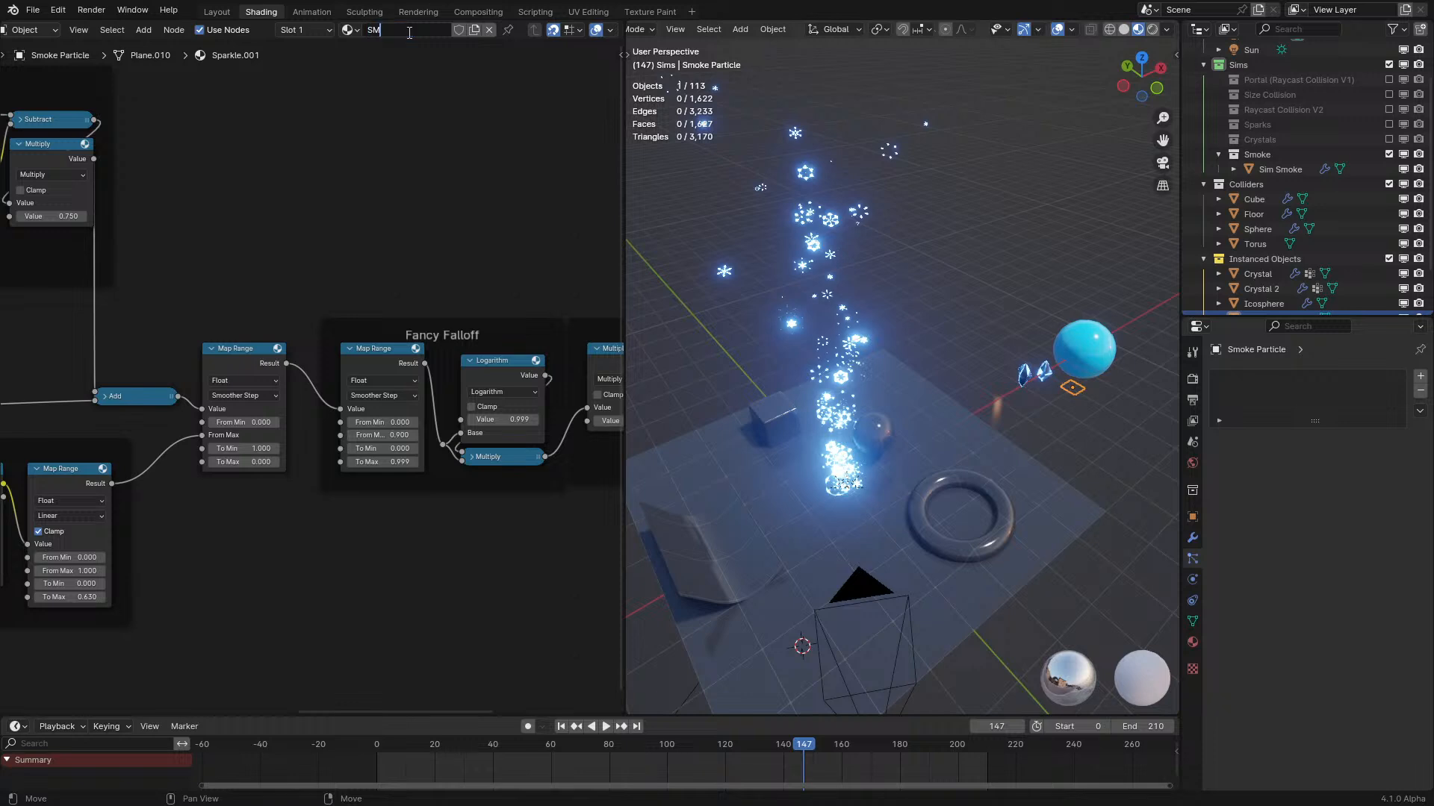
pyautogui.doubleClick(408, 32)
pyautogui.write('Smoke')
# Remove the UVs group's distortion nodes and move its UV Map node into the Noise Gradient frame, connected to the vector Add.
pyautogui.moveTo(321, 517); pyautogui.dragTo(406, 490, button='middle')
pyautogui.scroll(-1, 406, 490)
pyautogui.scroll(3, 955, 448)
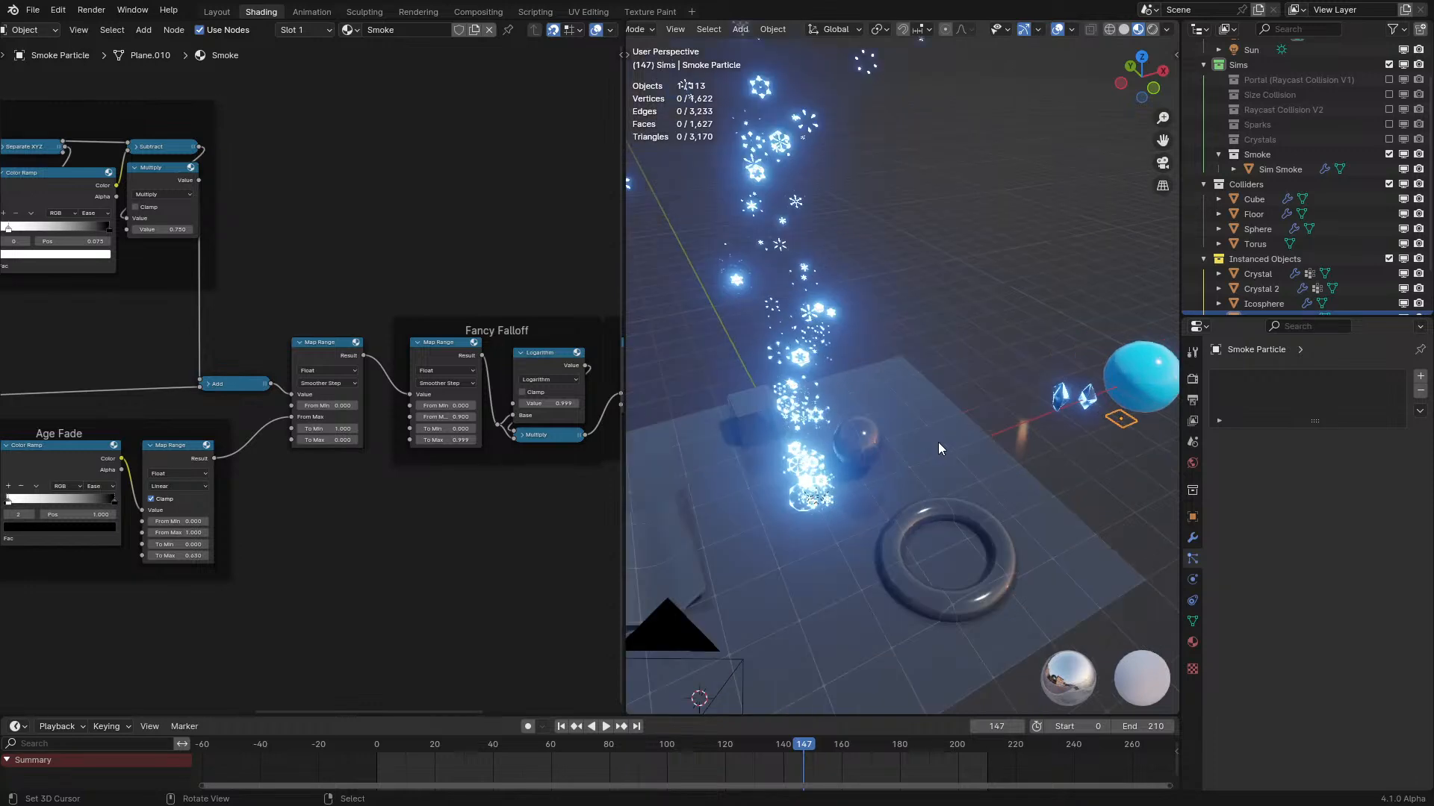
pyautogui.scroll(-4, 388, 440)
pyautogui.hotkey('ctrl', 'space')
pyautogui.scroll(3, 384, 461)
pyautogui.moveTo(379, 467); pyautogui.dragTo(811, 459, button='middle')
pyautogui.scroll(1, 811, 458)
pyautogui.scroll(1, 714, 418)
pyautogui.moveTo(457, 282); pyautogui.dragTo(444, 498, button='middle')
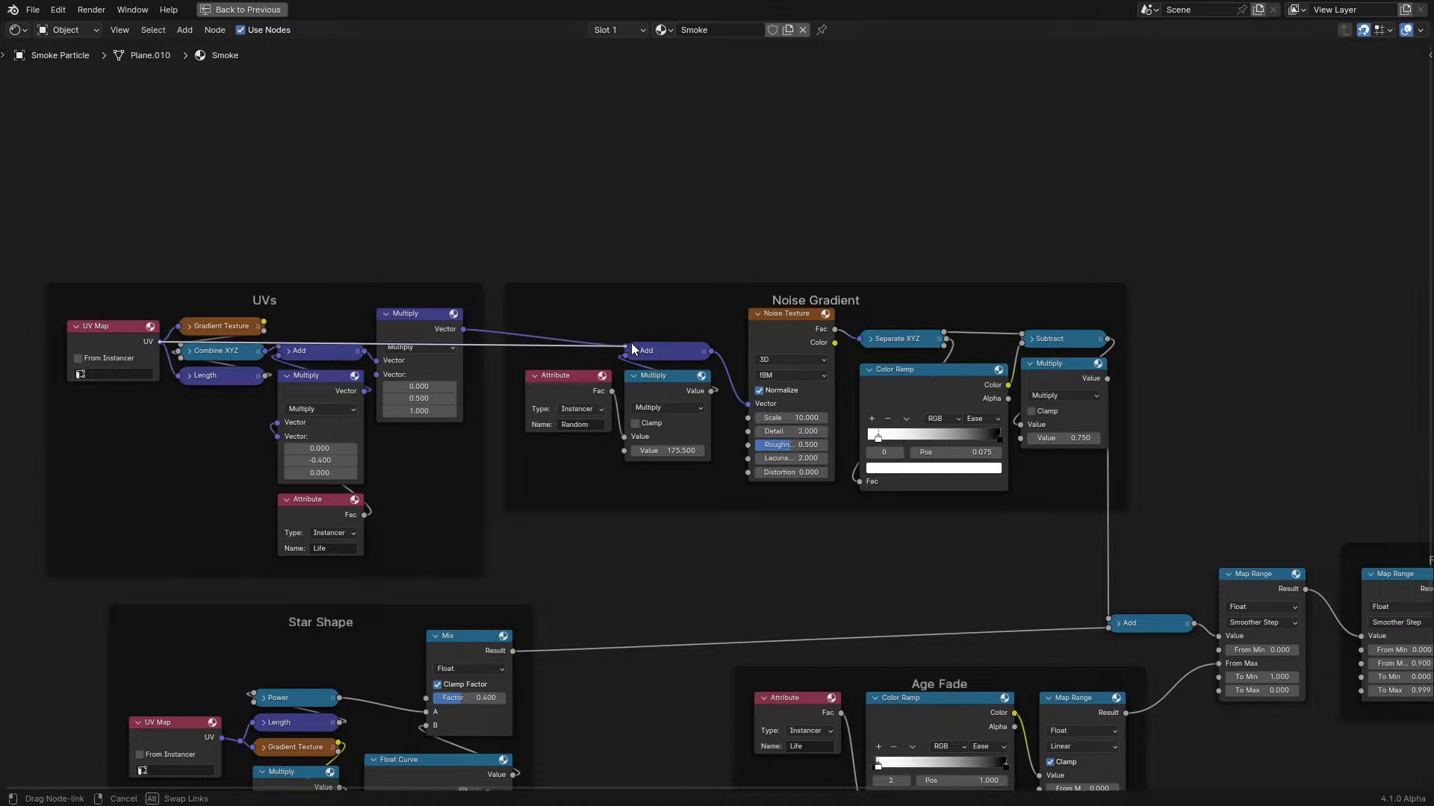
pyautogui.moveTo(249, 218); pyautogui.dragTo(462, 531)
pyautogui.hotkey('ctrl', 'x')
pyautogui.moveTo(124, 343); pyautogui.dragTo(568, 317)
# Link the Noise Texture's Fac directly to the Add node and delete Noise Gradient's Separate XYZ, Color Ramp, Subtract and last Multiply nodes.
pyautogui.moveTo(902, 343); pyautogui.dragTo(509, 344, button='middle')
pyautogui.moveTo(443, 329); pyautogui.dragTo(710, 619)
pyautogui.moveTo(497, 247); pyautogui.dragTo(661, 397)
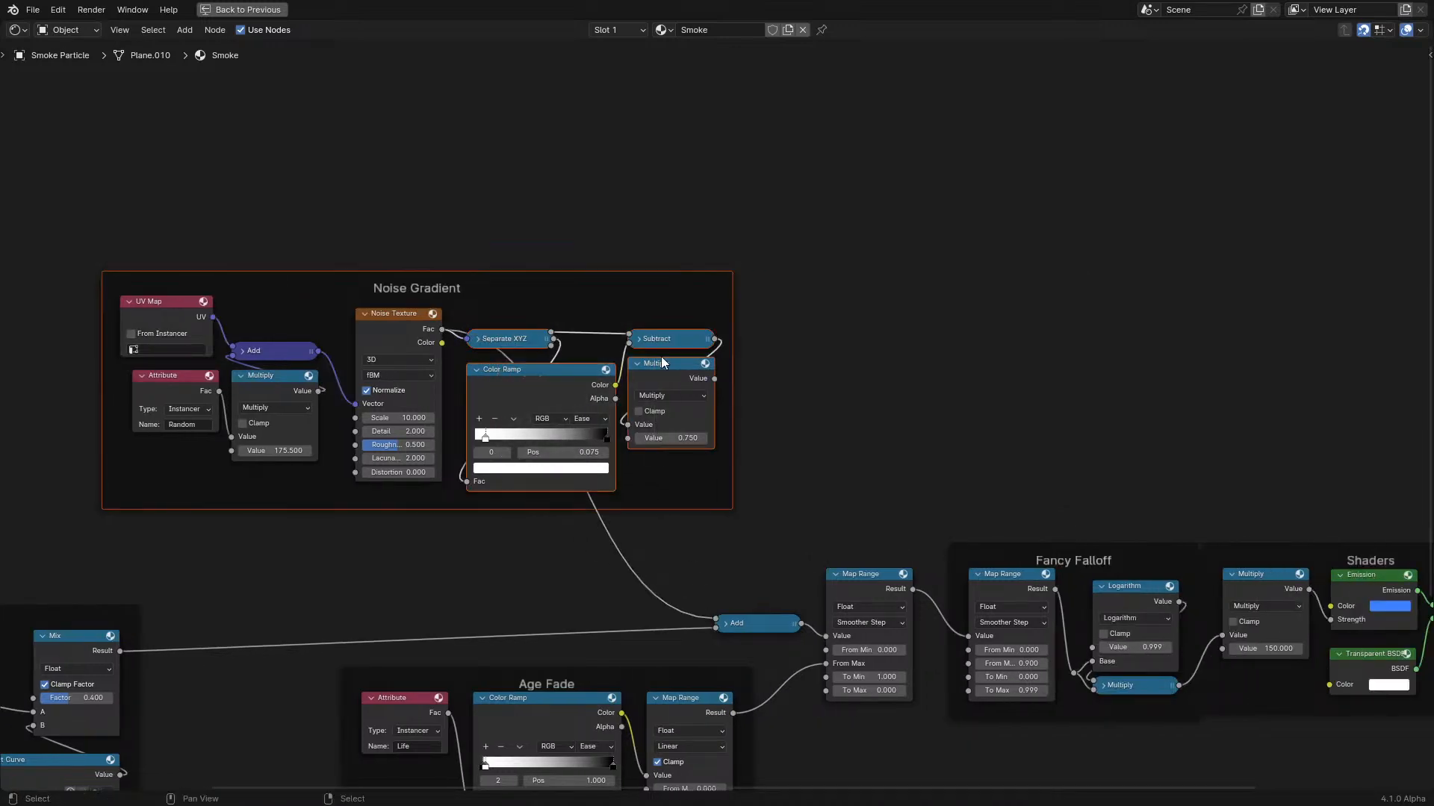
pyautogui.press('c')
pyautogui.middleClick(580, 263)
pyautogui.rightClick(580, 263)
pyautogui.press('x')
pyautogui.moveTo(456, 292); pyautogui.dragTo(619, 400)
# Delete the Star Shape group of nodes.
pyautogui.moveTo(586, 458); pyautogui.dragTo(886, 266, button='middle')
pyautogui.moveTo(362, 518); pyautogui.dragTo(364, 476, button='middle')
pyautogui.scroll(-3, 364, 475)
pyautogui.moveTo(146, 316); pyautogui.dragTo(511, 684)
pyautogui.press('x')
# Delete the Map Range, Fancy Falloff and Multiply nodes between the Add node and the Shaders frame.
pyautogui.moveTo(511, 684); pyautogui.dragTo(388, 699, button='middle')
pyautogui.scroll(2, 616, 414)
pyautogui.scroll(2, 472, 265)
pyautogui.moveTo(485, 247); pyautogui.dragTo(672, 476)
pyautogui.moveTo(874, 434); pyautogui.dragTo(692, 485, button='middle')
pyautogui.moveTo(686, 486); pyautogui.dragTo(1212, 518)
pyautogui.moveTo(634, 364); pyautogui.dragTo(948, 671)
pyautogui.press('x')
pyautogui.click(1135, 465)
pyautogui.press('x')
# Move the Noise Gradient, Age Fade and Add nodes together closer to the Shaders frame.
pyautogui.scroll(-3, 1135, 463)
pyautogui.moveTo(112, 189); pyautogui.dragTo(734, 668)
pyautogui.press('g')
pyautogui.click(938, 576)
pyautogui.moveTo(938, 576); pyautogui.dragTo(694, 486, button='middle')
# Change the Add node to Multiply, combining the noise Fac with Age Fade's Result, and link it to the Emission Strength.
pyautogui.scroll(3, 649, 538)
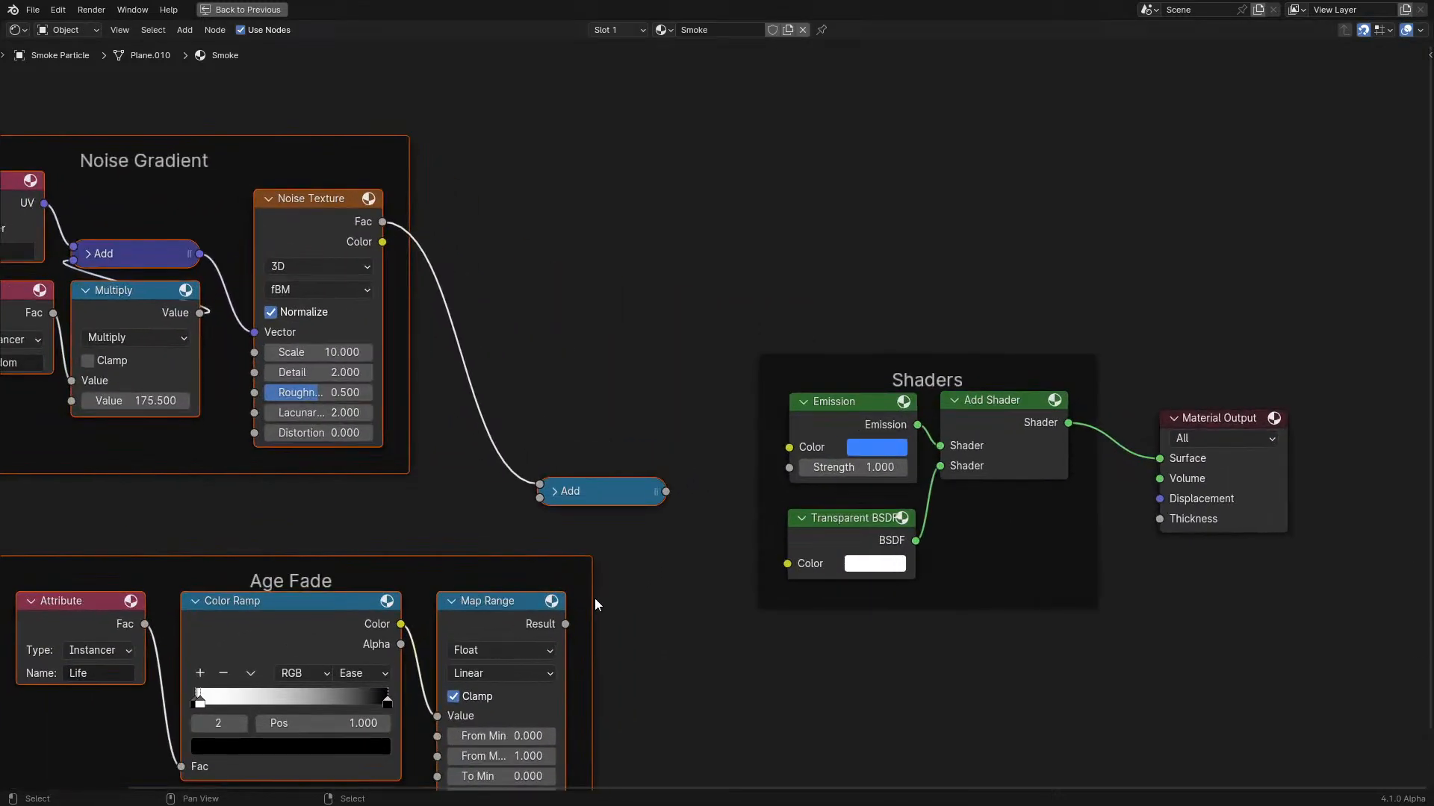
pyautogui.click(564, 488)
pyautogui.press('h')
pyautogui.click(605, 540)
pyautogui.click(575, 349)
pyautogui.press('h')
pyautogui.moveTo(666, 491); pyautogui.dragTo(799, 467)
pyautogui.moveTo(525, 512)
pyautogui.mouseDown(button='middle')
pyautogui.moveTo(896, 393)
pyautogui.moveTo(1005, 380)
pyautogui.moveTo(938, 471)
pyautogui.mouseUp(button='middle')
pyautogui.hotkey('ctrl', 'space')
pyautogui.scroll(3, 871, 441)
pyautogui.scroll(-1, 236, 369)
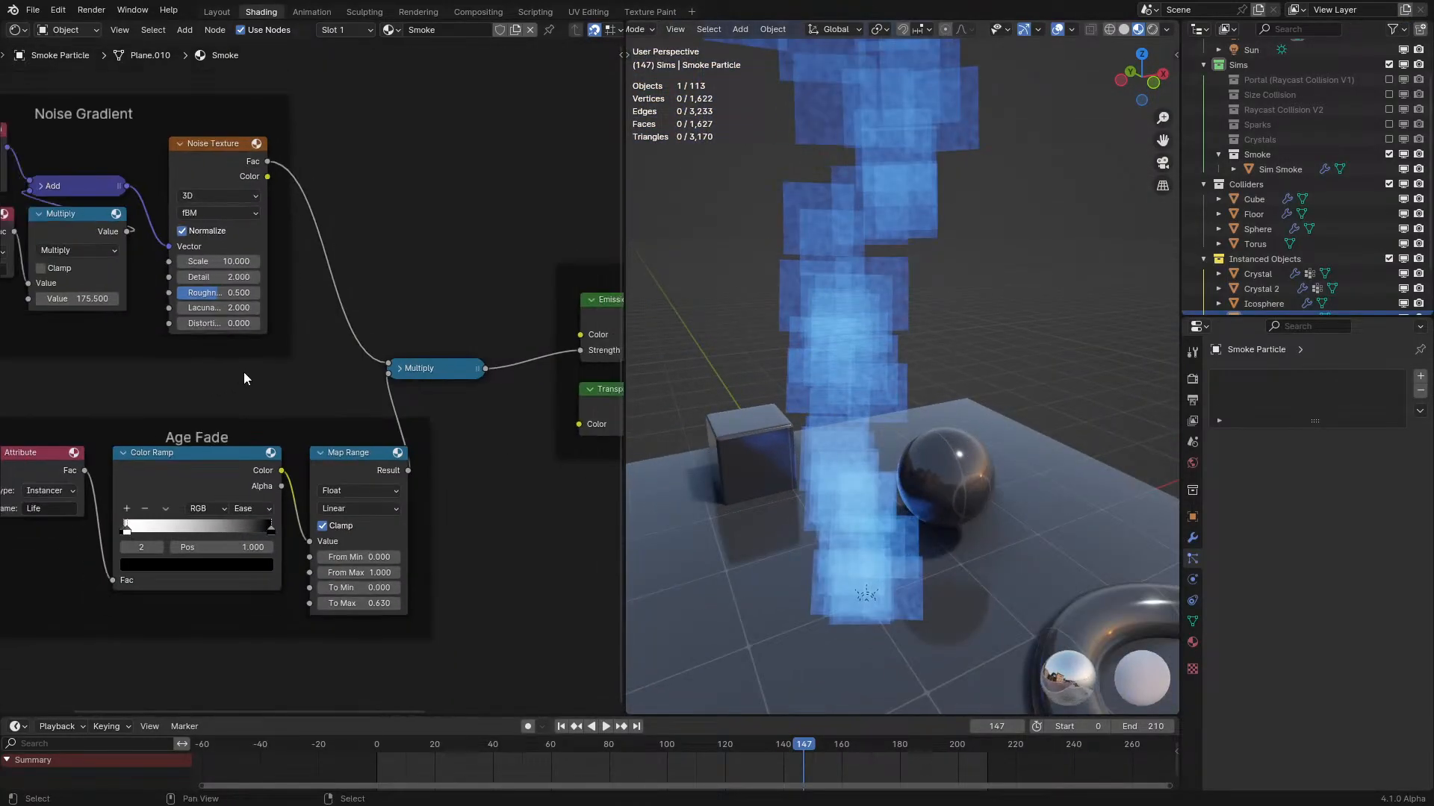
# Move the Age Fade frame lower and set the Multiply value on the Random attribute to 1000.
pyautogui.moveTo(236, 369); pyautogui.dragTo(364, 441, button='middle')
pyautogui.moveTo(350, 493); pyautogui.dragTo(308, 536)
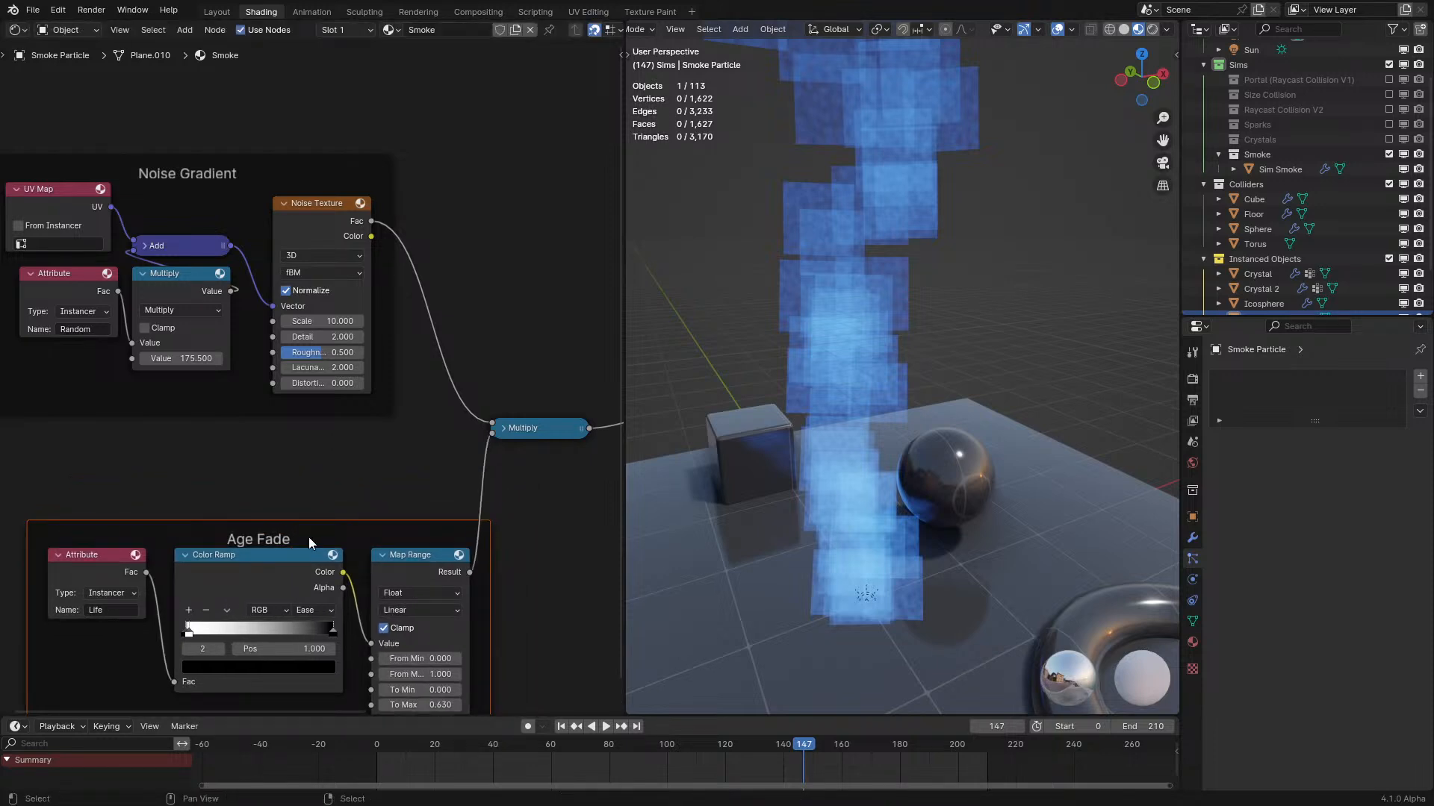
pyautogui.scroll(1, 312, 377)
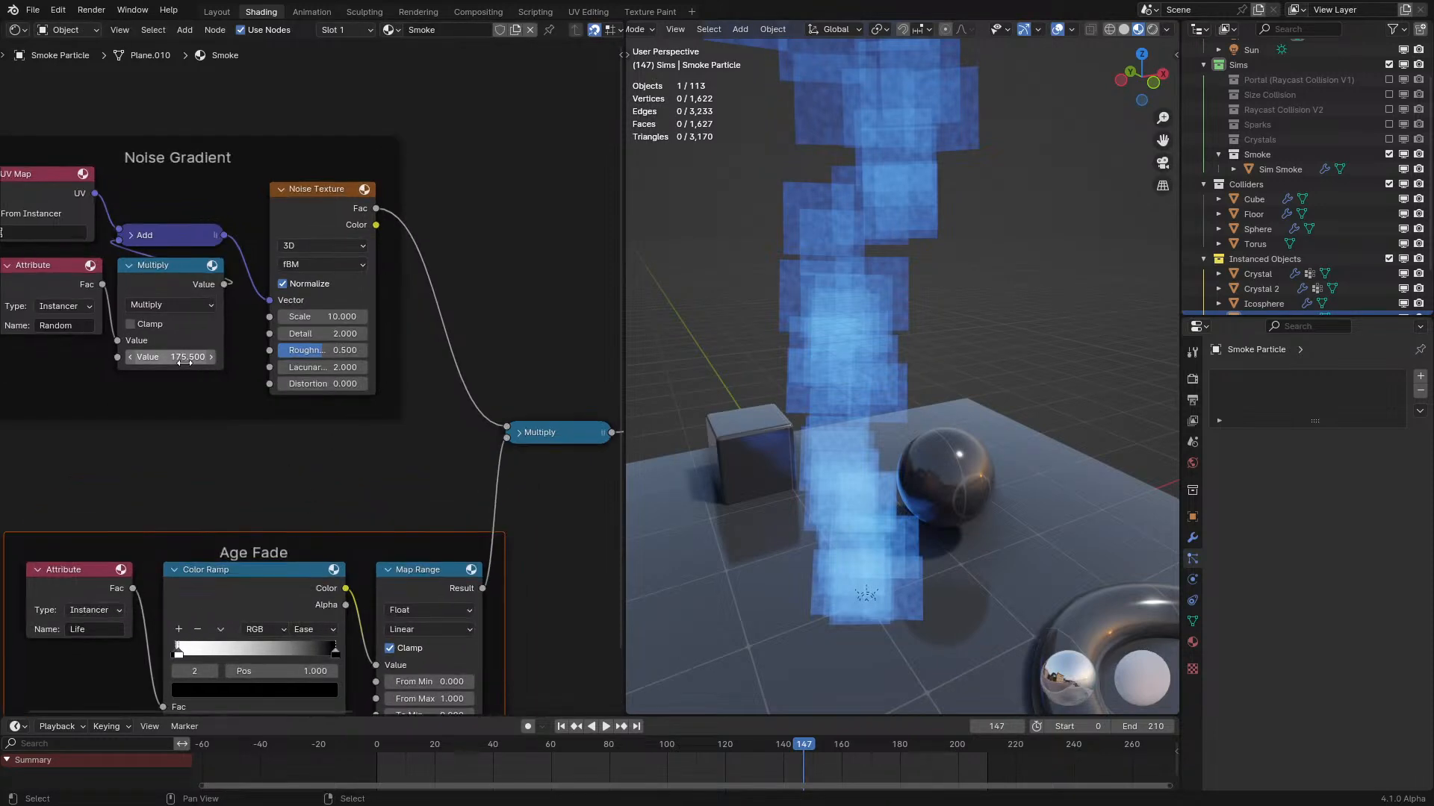
pyautogui.click(164, 357)
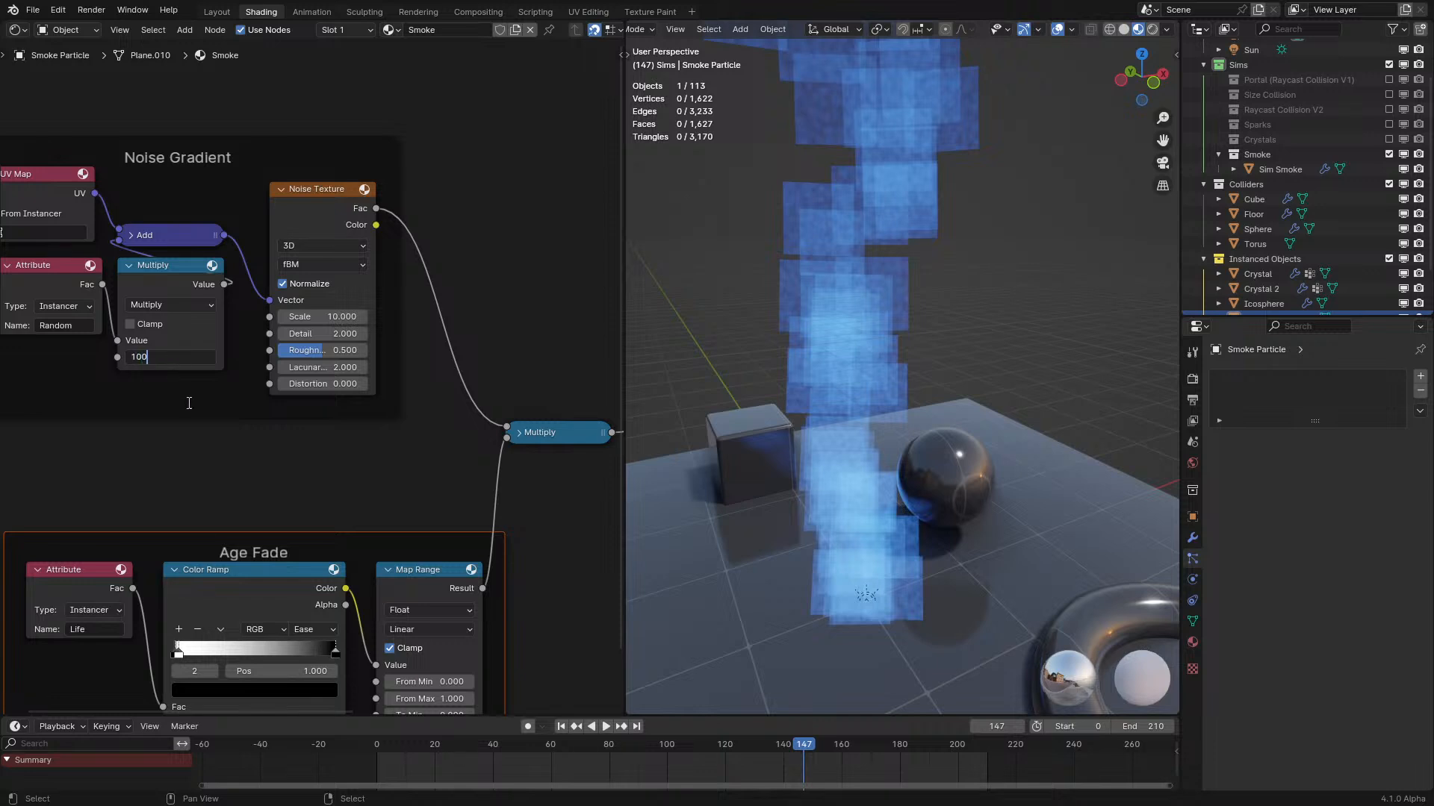
pyautogui.write('1000')
pyautogui.press('Return')
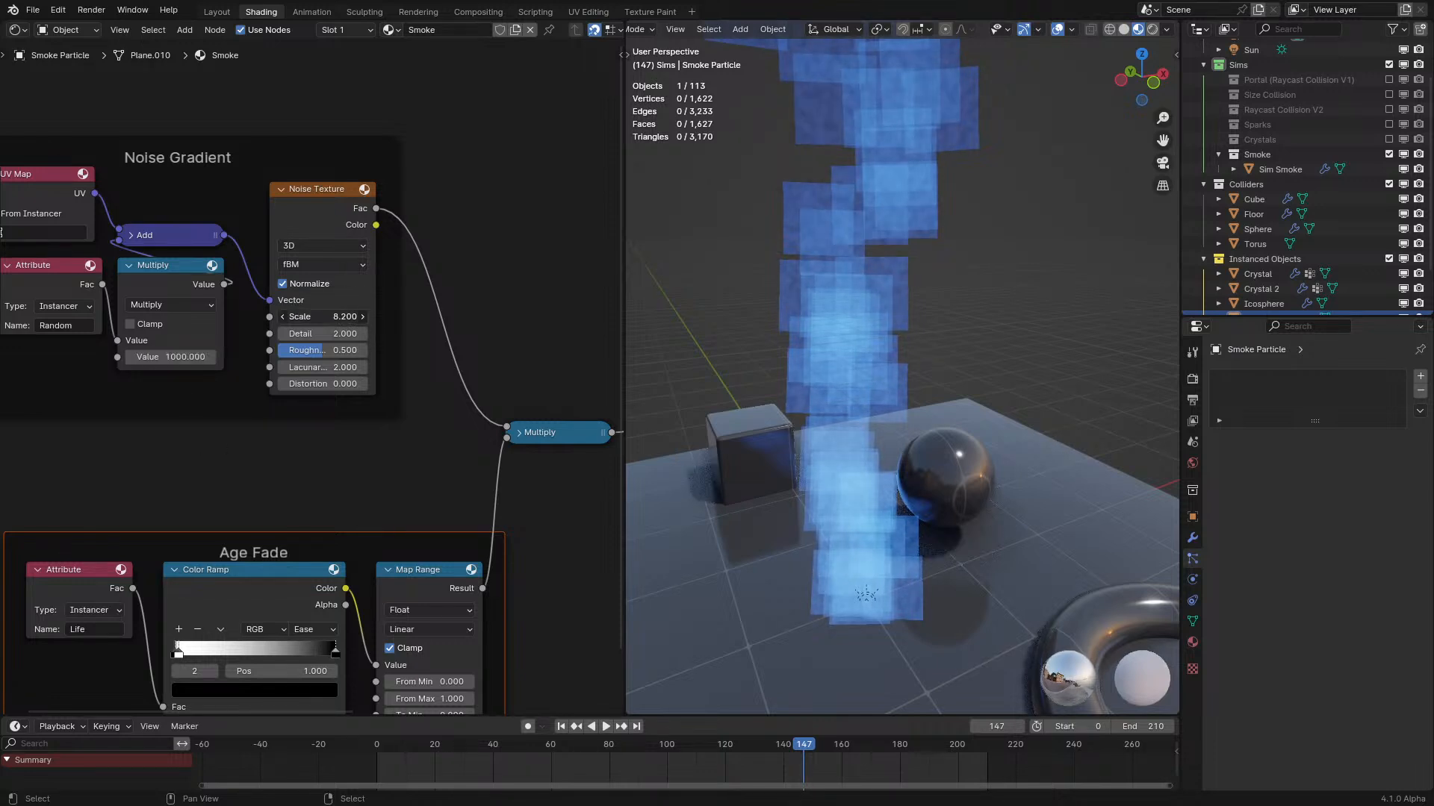
# Set the Noise Texture's Scale to 5 and view the smoke planes up close.
pyautogui.click(283, 316)
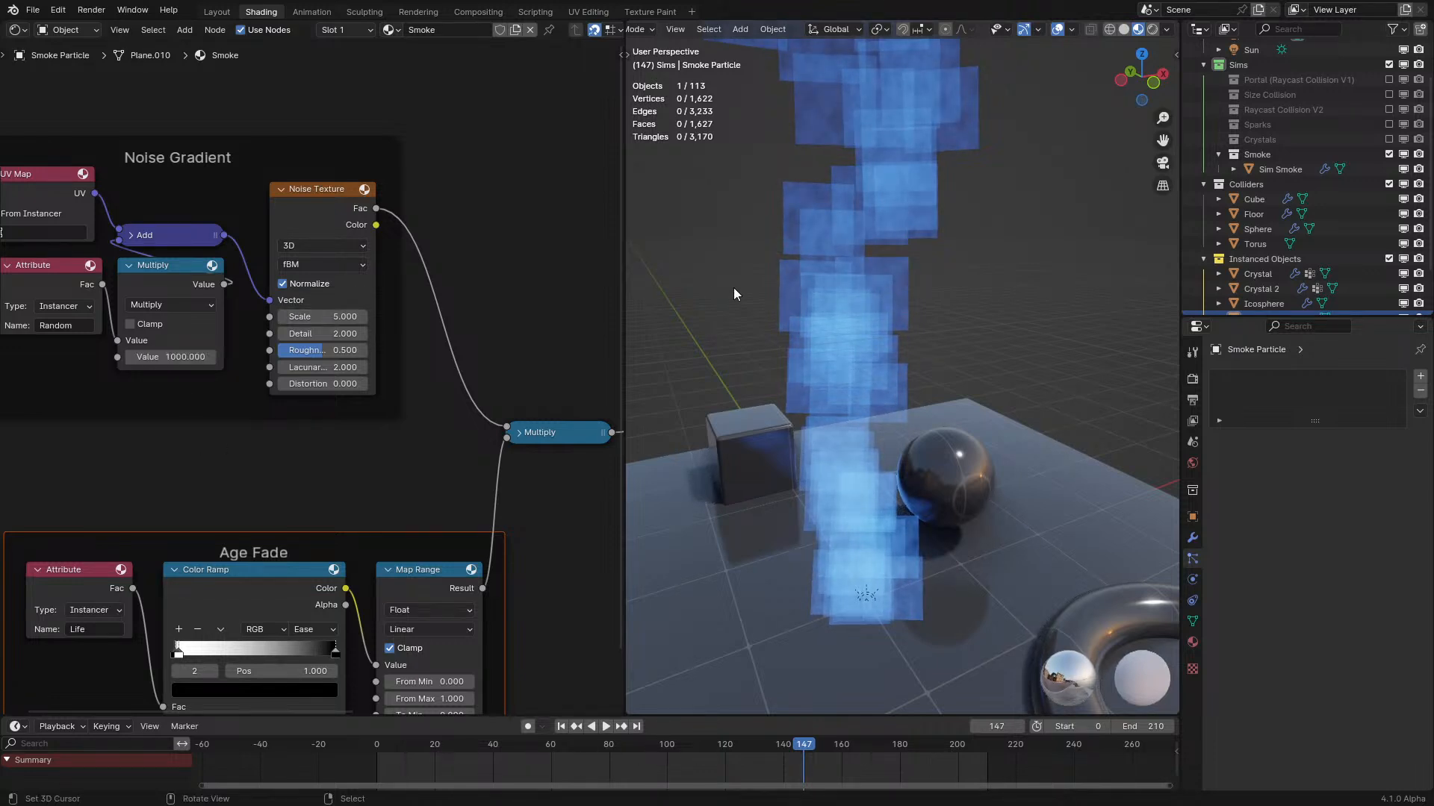
pyautogui.scroll(3, 826, 313)
pyautogui.moveTo(854, 356); pyautogui.dragTo(824, 337, button='middle')
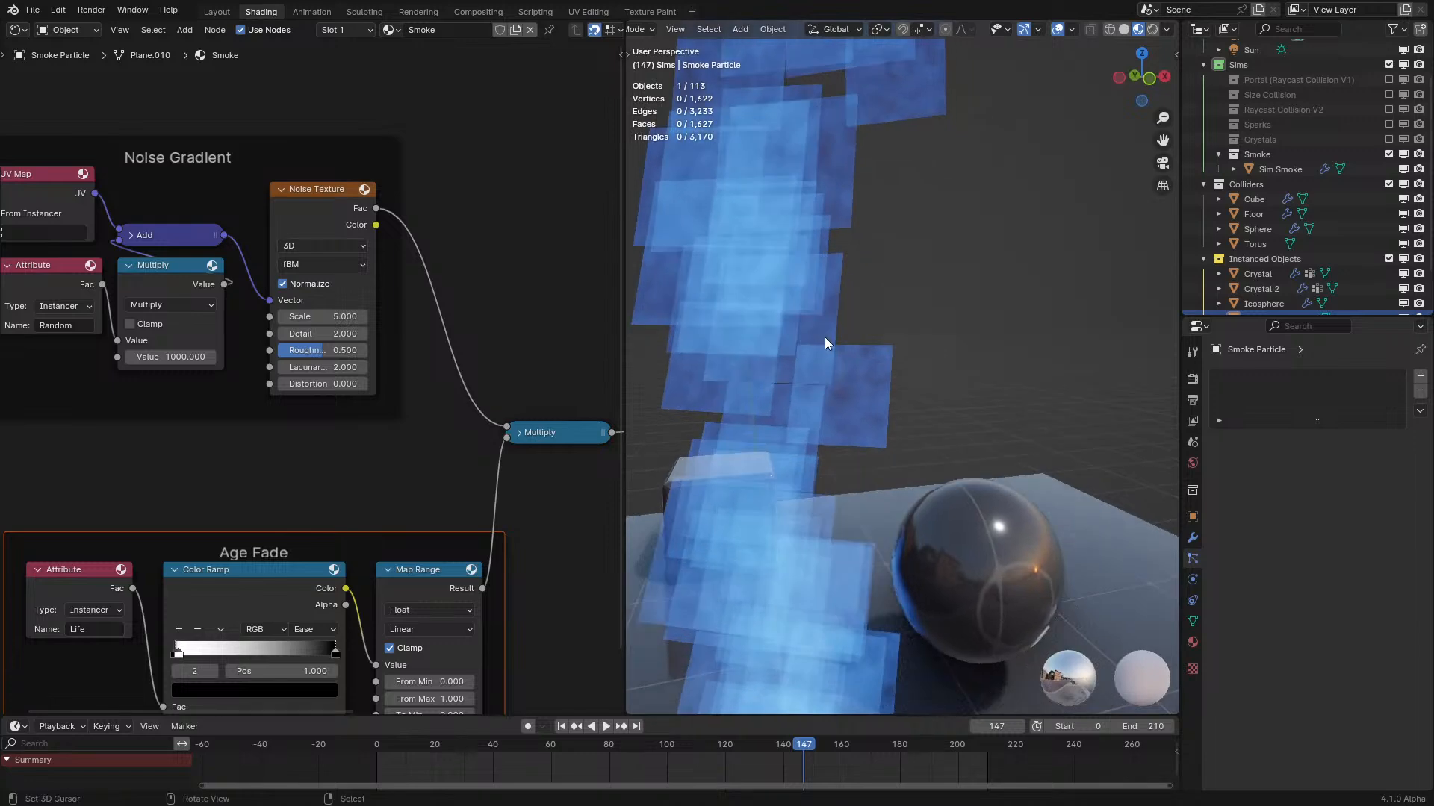
# Set the Emission color to a neutral grey with Saturation 0 and Value 0.38.
pyautogui.scroll(-4, 390, 414)
pyautogui.moveTo(390, 414); pyautogui.dragTo(228, 467, button='middle')
pyautogui.scroll(4, 228, 468)
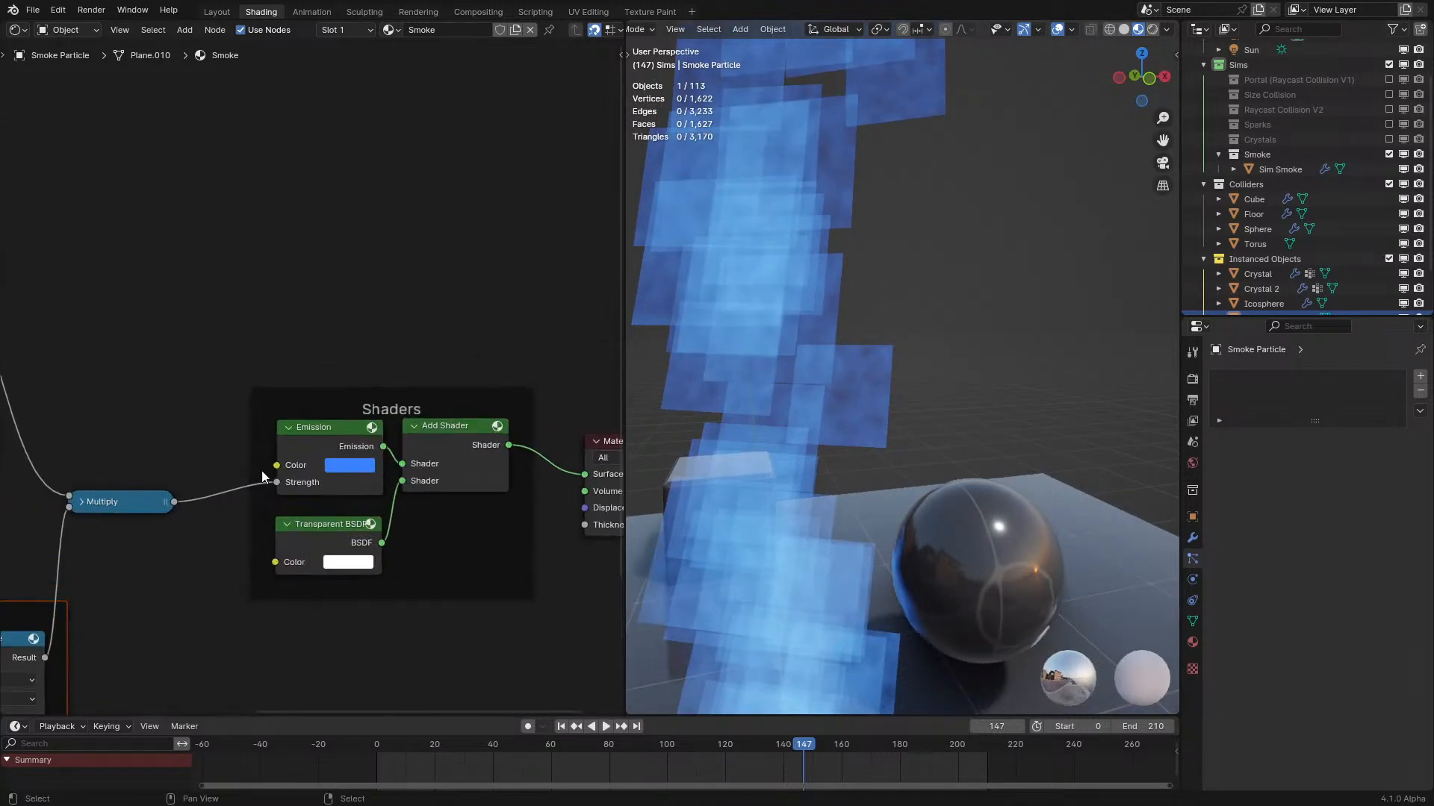
pyautogui.click(357, 466)
pyautogui.moveTo(427, 415); pyautogui.dragTo(334, 385)
pyautogui.scroll(-4, 437, 303)
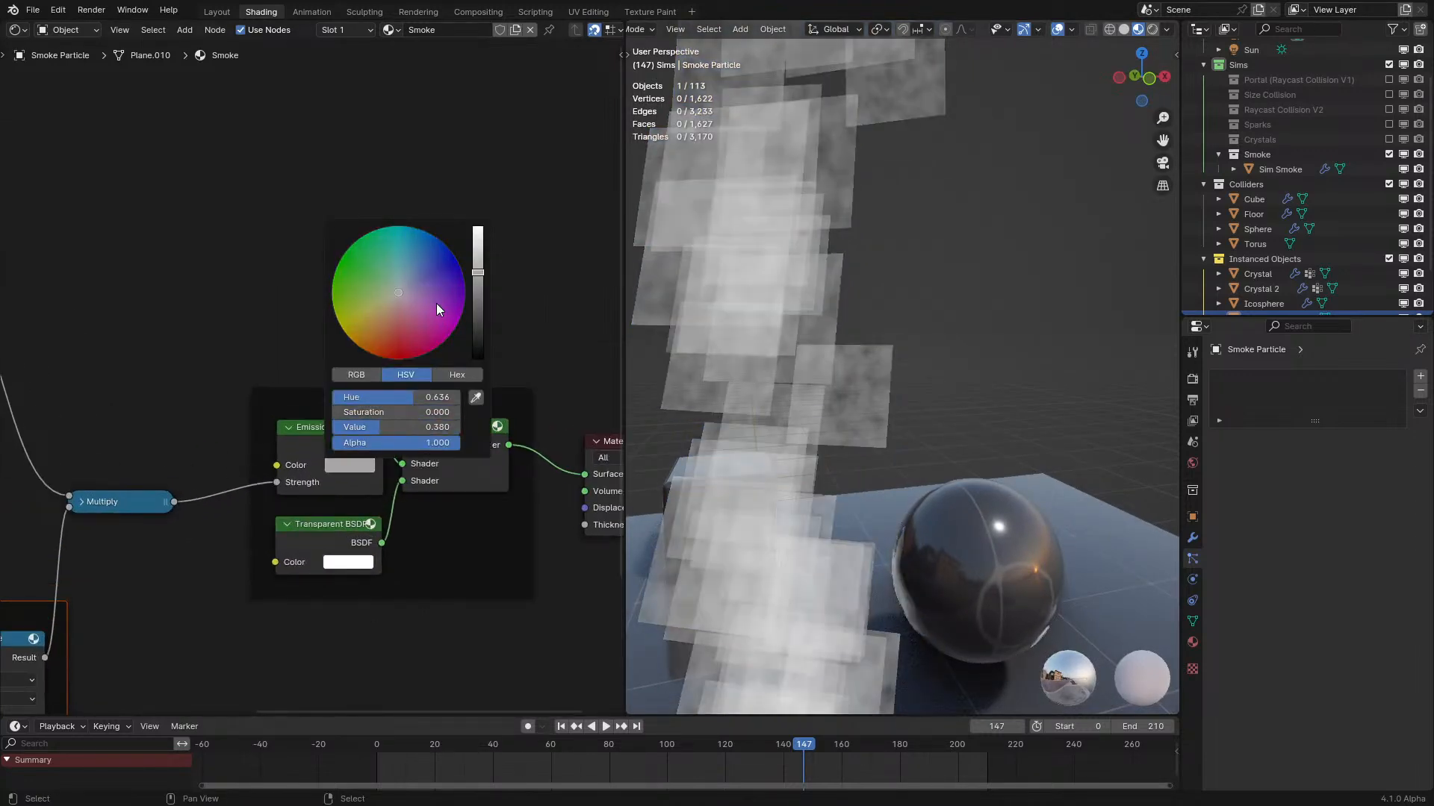
# Inspect the smoke planes near the emitter from several distances and angles with the darker emission color.
pyautogui.scroll(3, 436, 303)
pyautogui.scroll(-3, 436, 303)
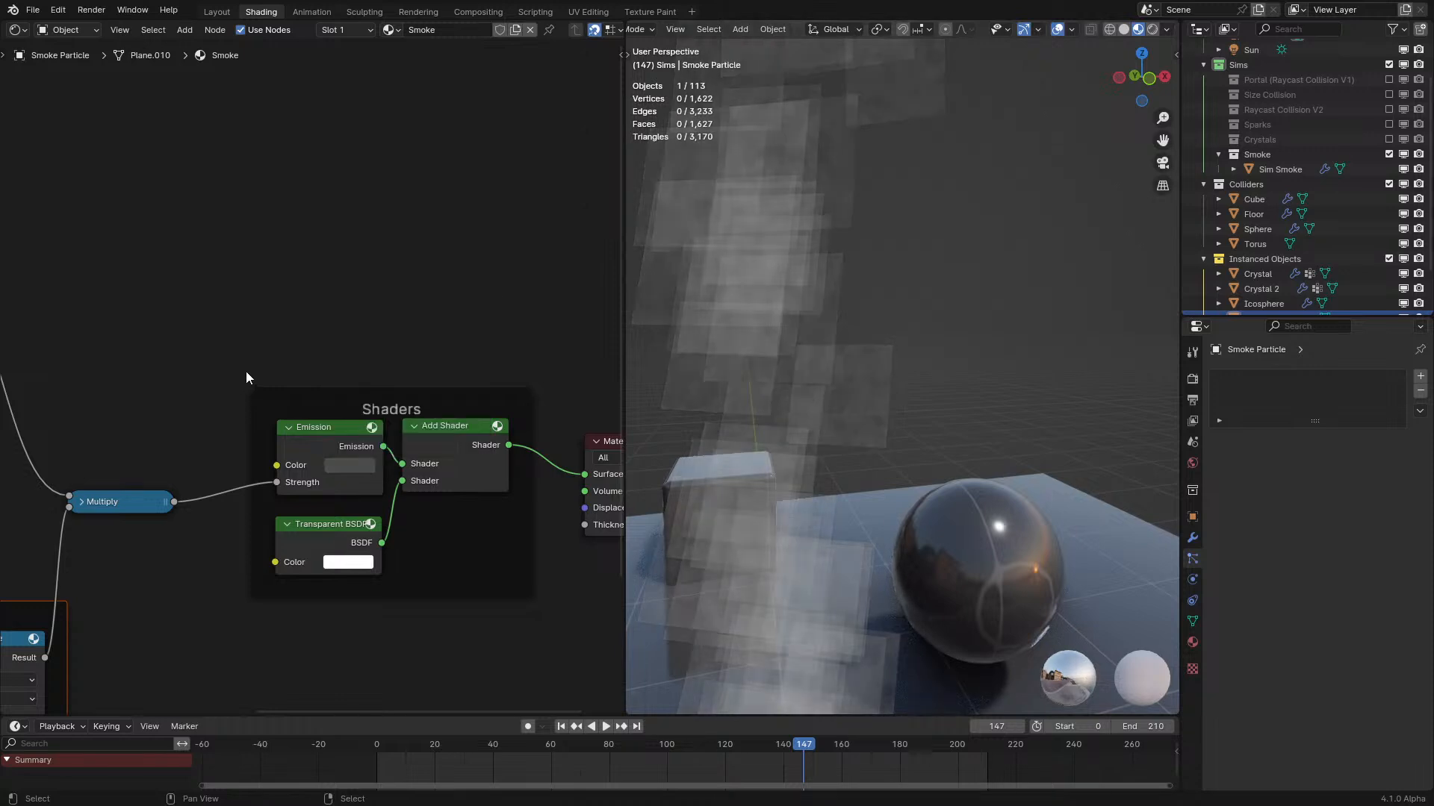
pyautogui.scroll(-1, 168, 413)
pyautogui.moveTo(168, 413); pyautogui.dragTo(388, 387, button='middle')
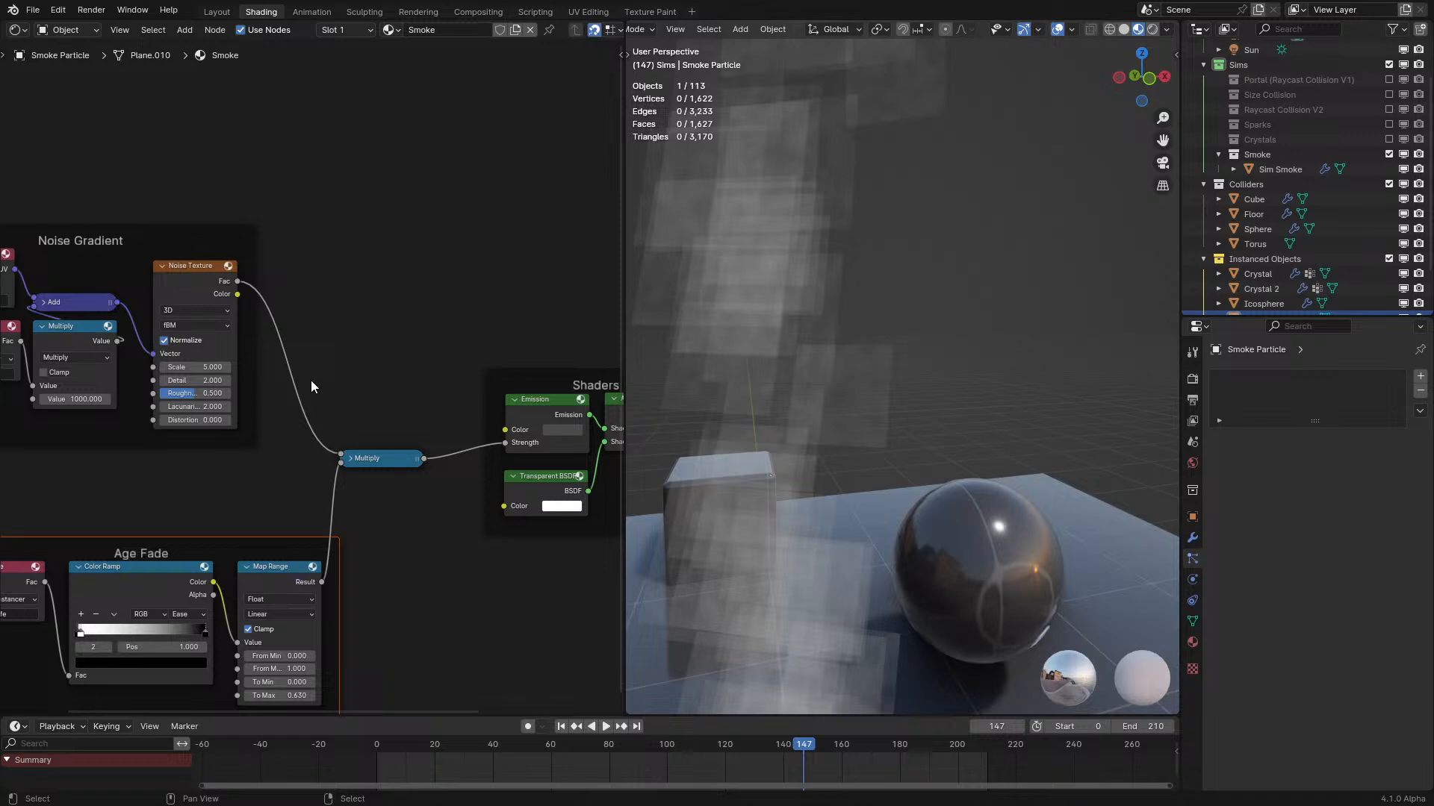
pyautogui.moveTo(685, 386); pyautogui.dragTo(1003, 425, button='middle')
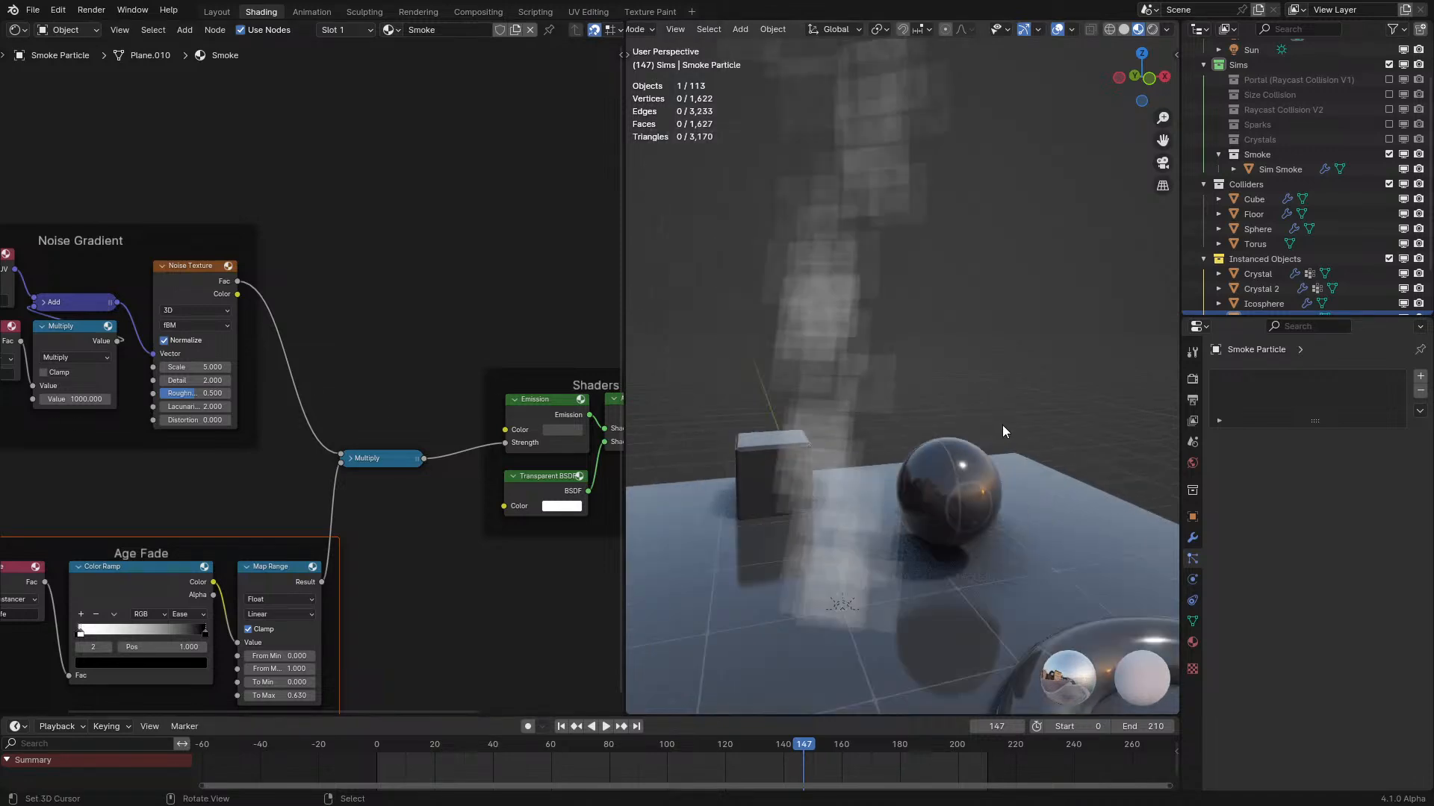
pyautogui.scroll(2, 896, 547)
pyautogui.moveTo(920, 562); pyautogui.dragTo(905, 499, button='middle')
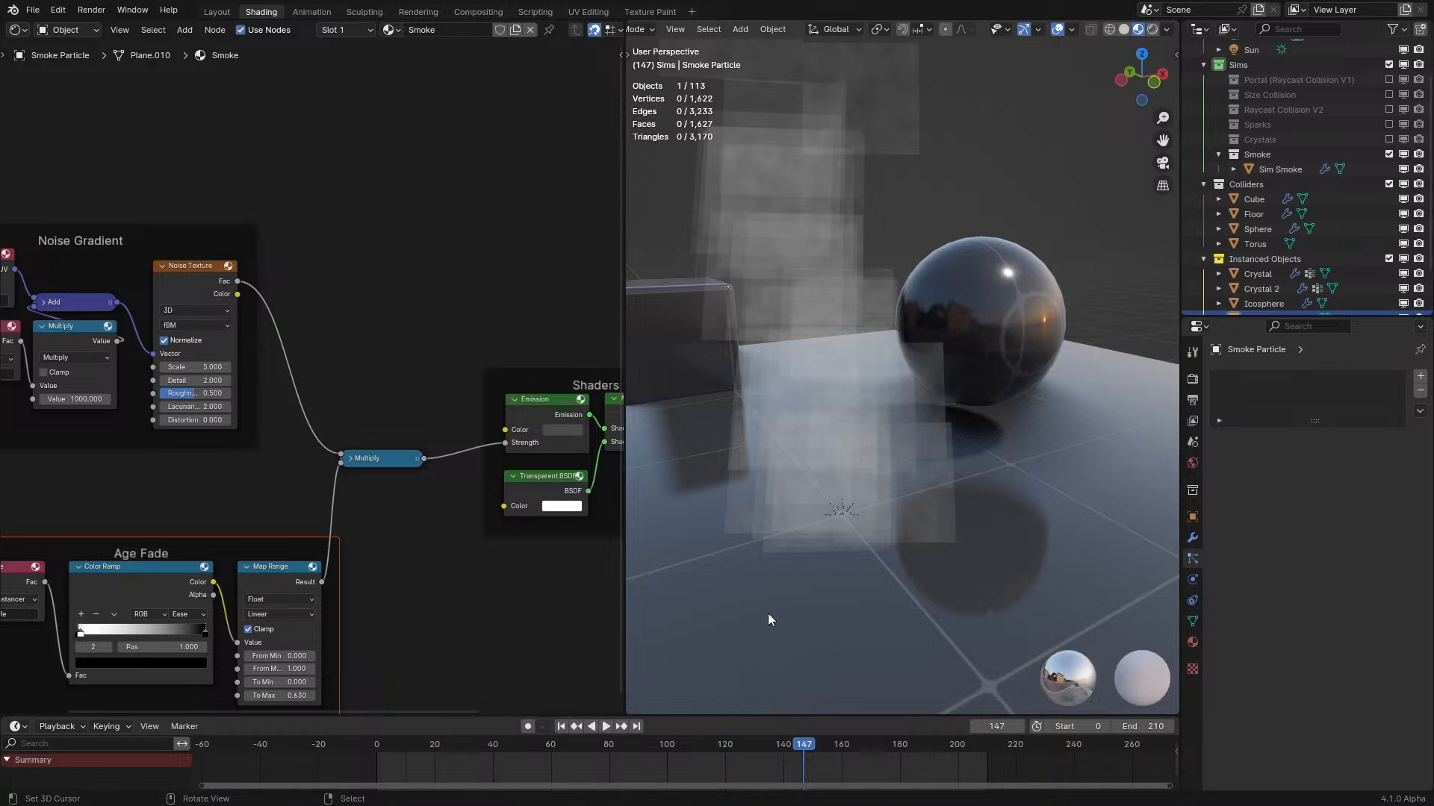
pyautogui.moveTo(192, 491); pyautogui.dragTo(321, 527, button='middle')
pyautogui.hotkey('shift', 'a')
pyautogui.click(410, 237)
pyautogui.write('disp')
pyautogui.press('Return')
pyautogui.press('Escape')
pyautogui.hotkey('shift', 'a')
pyautogui.click(407, 231)
pyautogui.write('disp')
pyautogui.press('Return')
pyautogui.press('Escape')
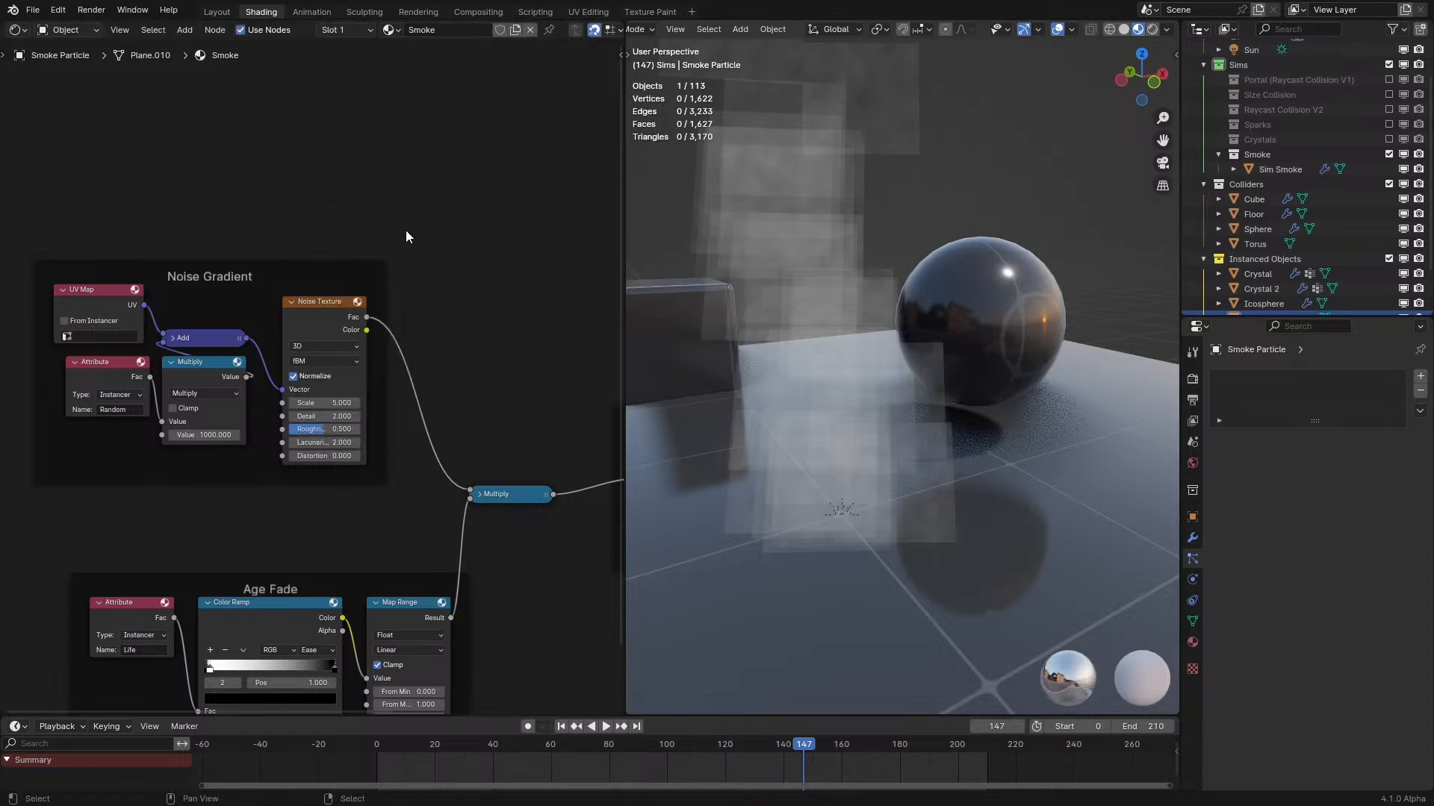
# Add a Vector Math node beside the Noise Gradient frame and set its operation to Distance.
pyautogui.press('q')
pyautogui.click(410, 263)
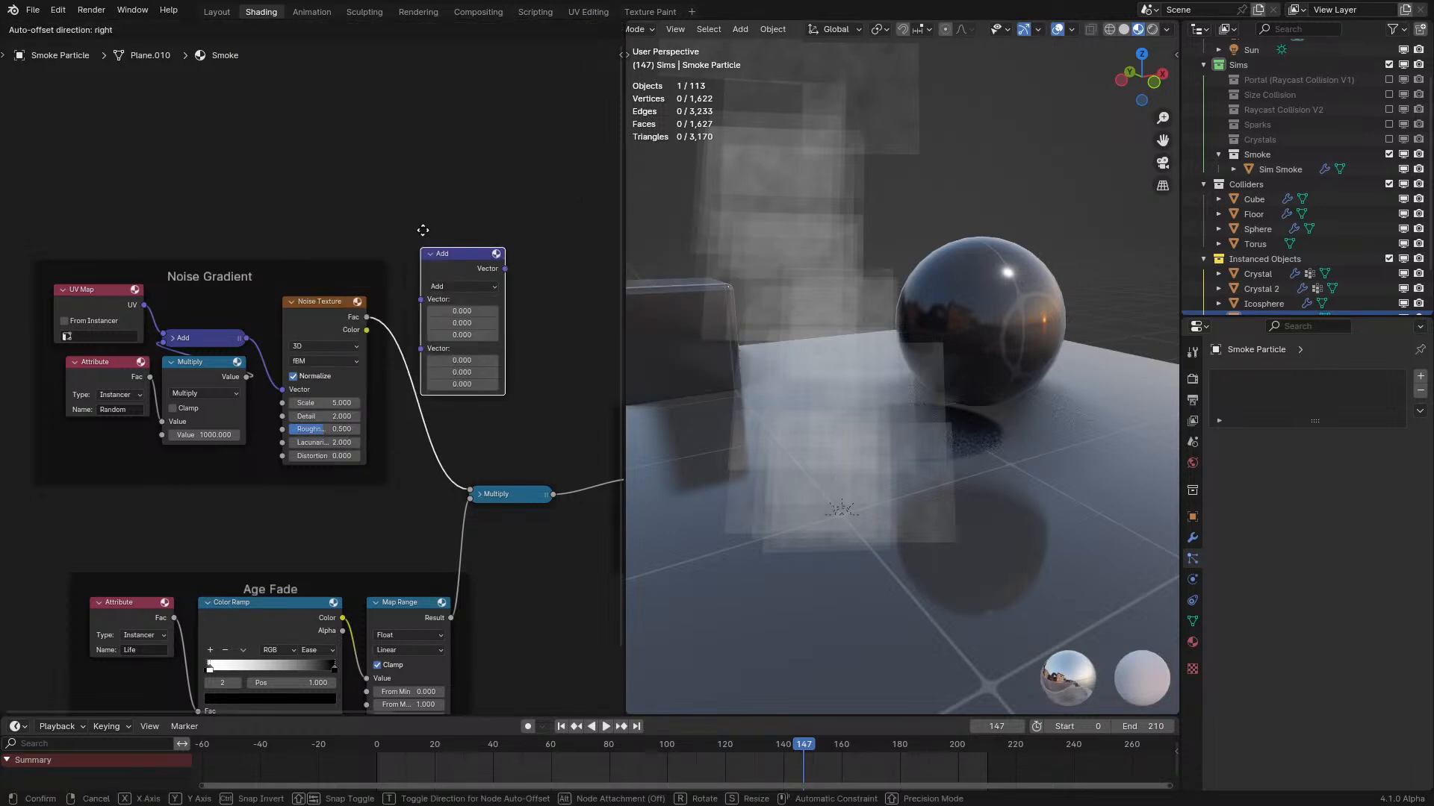
pyautogui.click(463, 243)
pyautogui.click(462, 249)
pyautogui.click(449, 440)
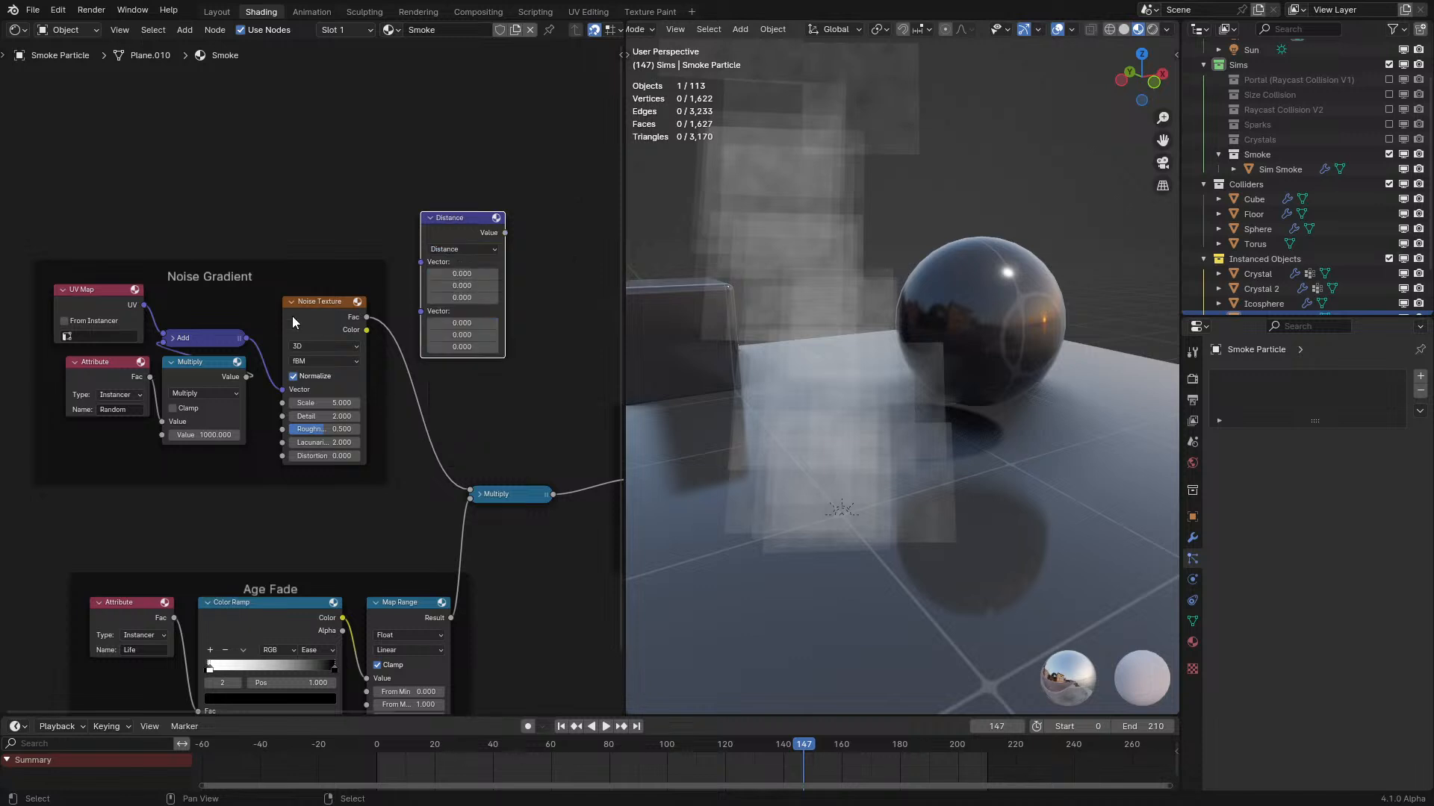
# Duplicate the UV Map node above the Noise Gradient frame, preview it, and link its UV to the new Vector Math node.
pyautogui.click(118, 299)
pyautogui.hotkey('shift', 'd')
pyautogui.click(283, 131)
pyautogui.keyDown('ctrl'); pyautogui.keyDown('shift'); pyautogui.click(297, 106); pyautogui.keyUp('shift'); pyautogui.keyUp('ctrl')
pyautogui.moveTo(330, 124); pyautogui.dragTo(418, 261)
# Change the Vector Math operation to Length, preview the result, and place the collapsed node right beside its UV Map.
pyautogui.click(435, 250)
pyautogui.click(439, 263)
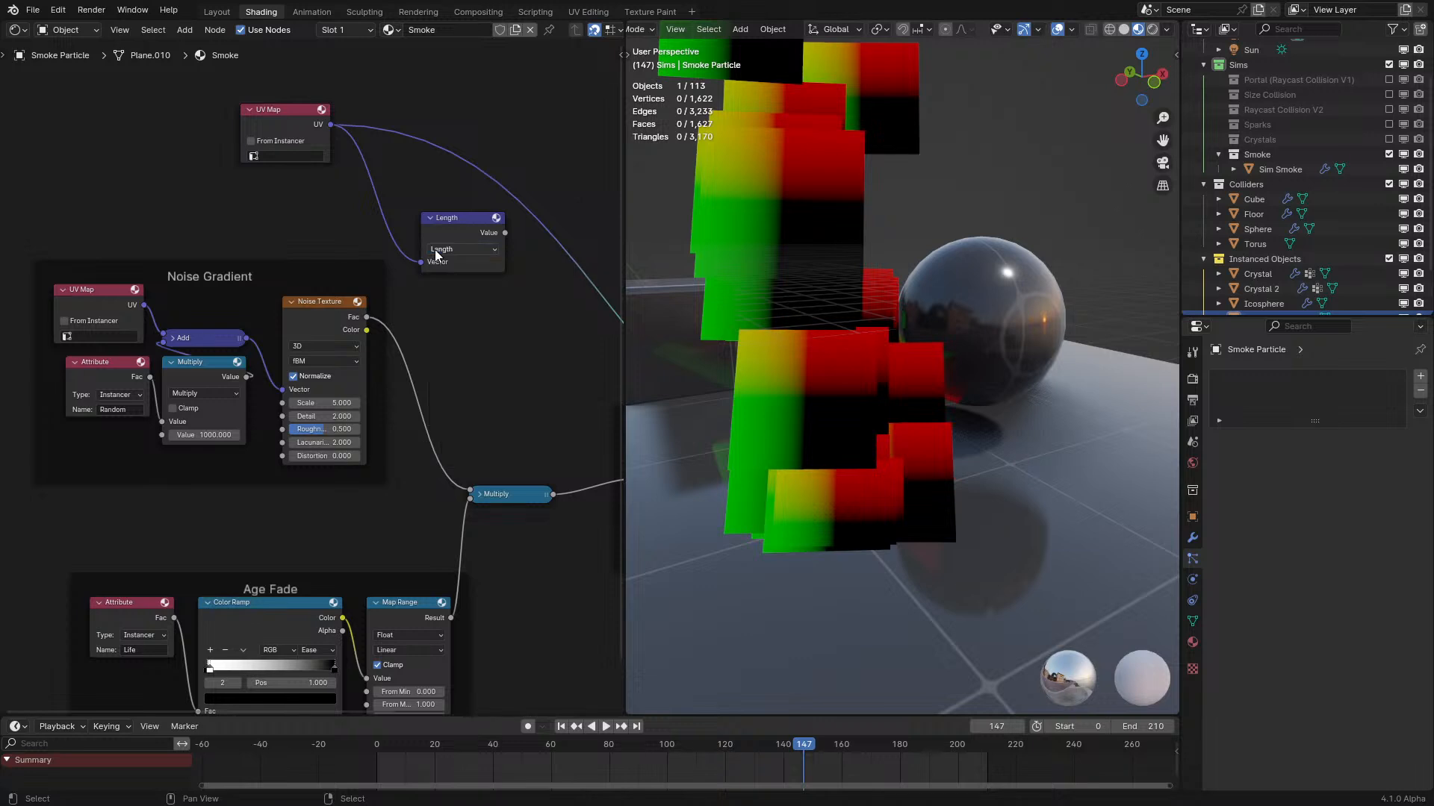
pyautogui.keyDown('ctrl'); pyautogui.keyDown('shift'); pyautogui.click(440, 241); pyautogui.keyUp('shift'); pyautogui.keyUp('ctrl')
pyautogui.press('g')
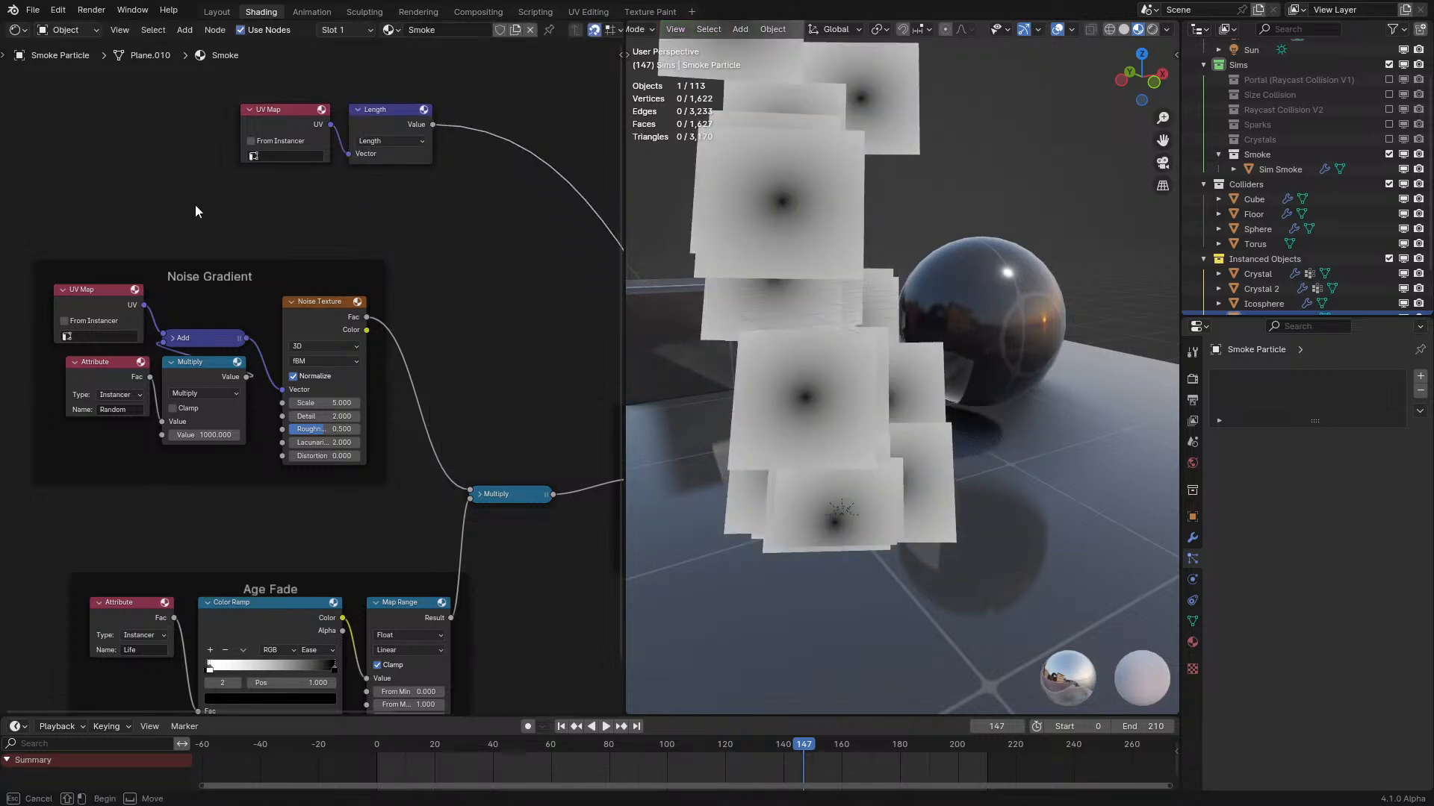
pyautogui.click(199, 154)
pyautogui.press('h')
pyautogui.press('g')
pyautogui.click(384, 181)
# Move the Noise Gradient frame further left to free space before the Emission Strength multiplication.
pyautogui.moveTo(383, 181); pyautogui.dragTo(386, 307, button='middle')
pyautogui.scroll(1, 281, 351)
pyautogui.click(284, 389)
pyautogui.moveTo(386, 307); pyautogui.dragTo(120, 318)
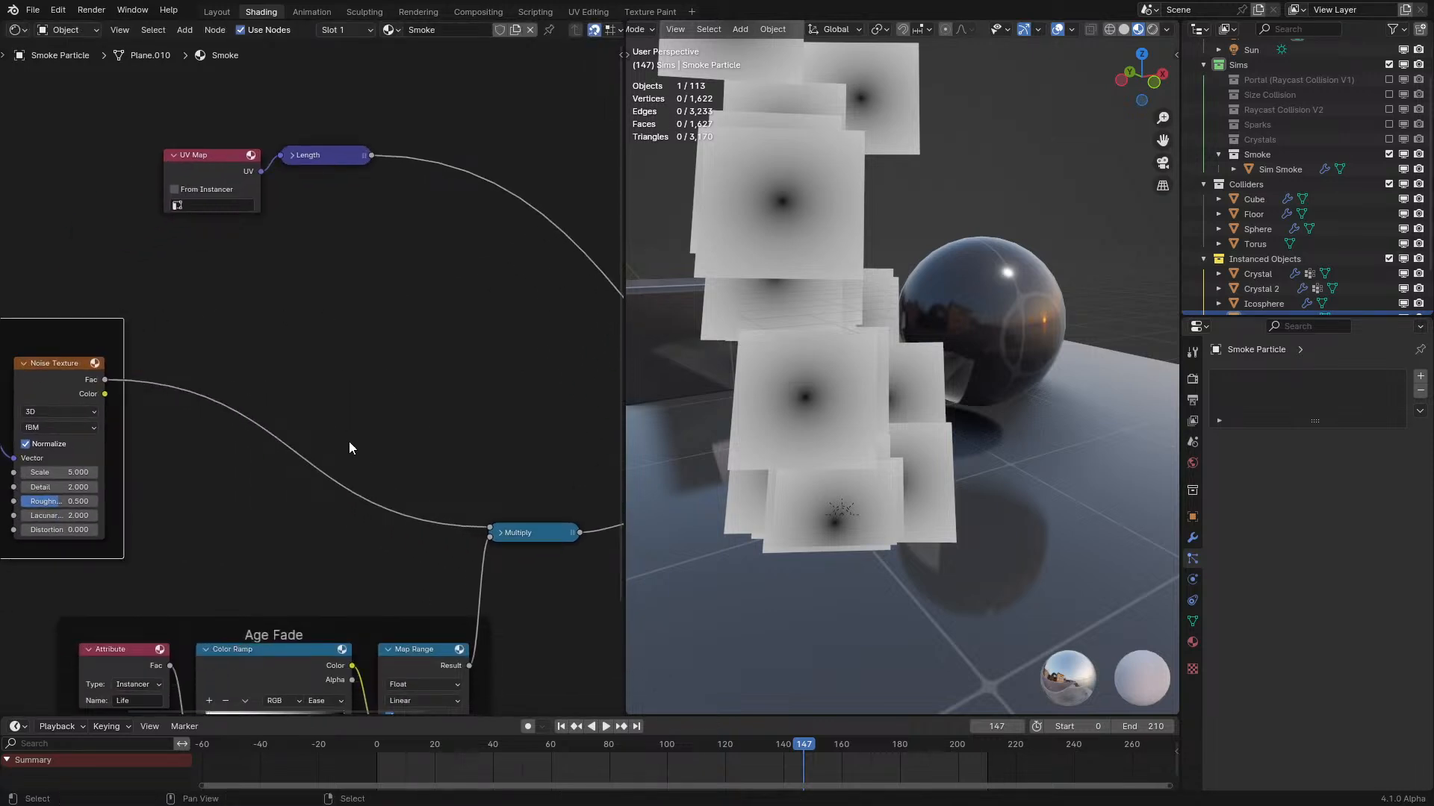
# Duplicate Age Fade's Map Range onto the Length output and move the UV Map and Length nodes left to make room.
pyautogui.moveTo(347, 419); pyautogui.dragTo(384, 355, button='middle')
pyautogui.click(480, 533)
pyautogui.hotkey('shift', 'd')
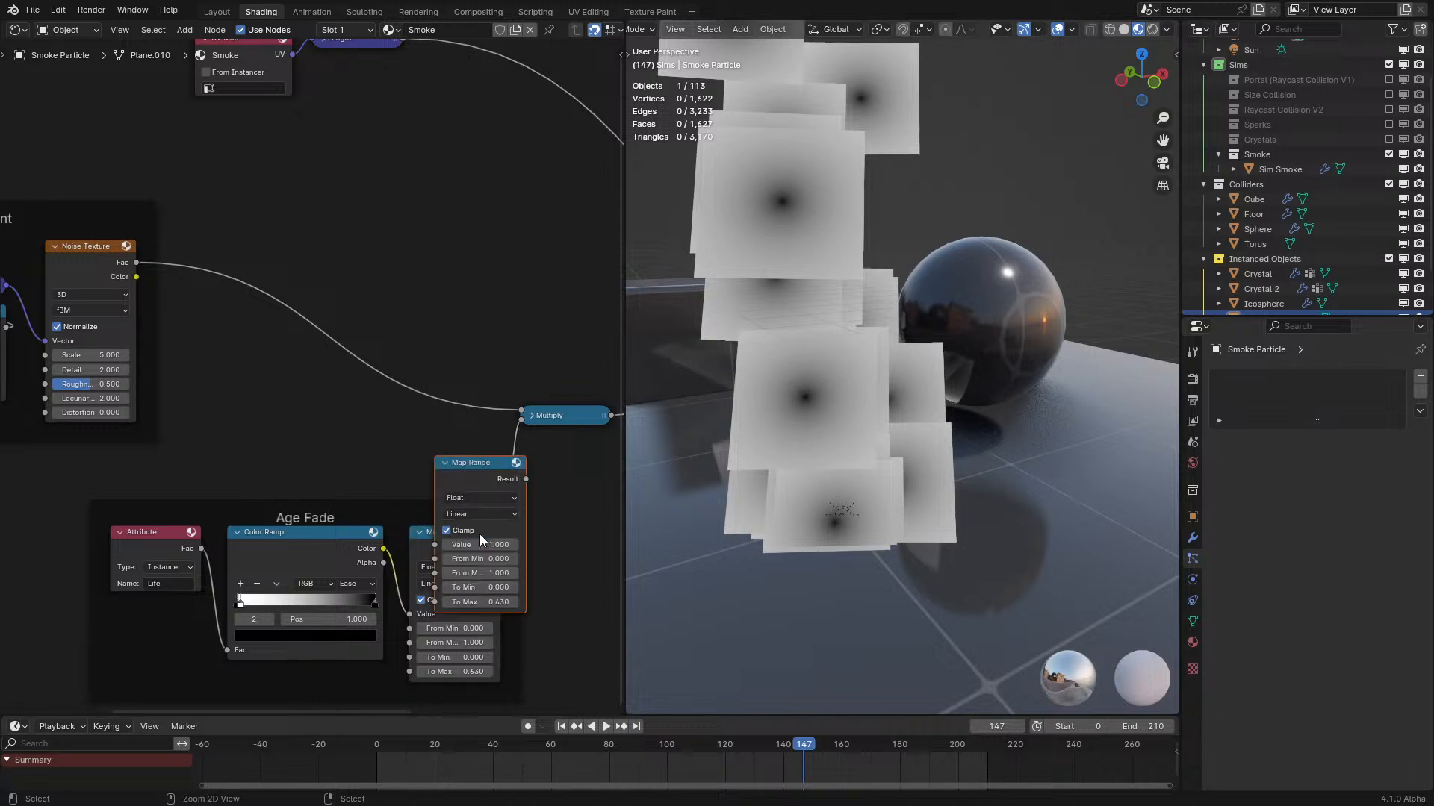
pyautogui.click(493, 357)
pyautogui.moveTo(241, 120); pyautogui.dragTo(354, 280)
pyautogui.press('g')
pyautogui.click(292, 236)
# Insert a Math Add node between Length and the new Map Range, and turn off Normalize on the Noise Texture.
pyautogui.hotkey('shift', 'a')
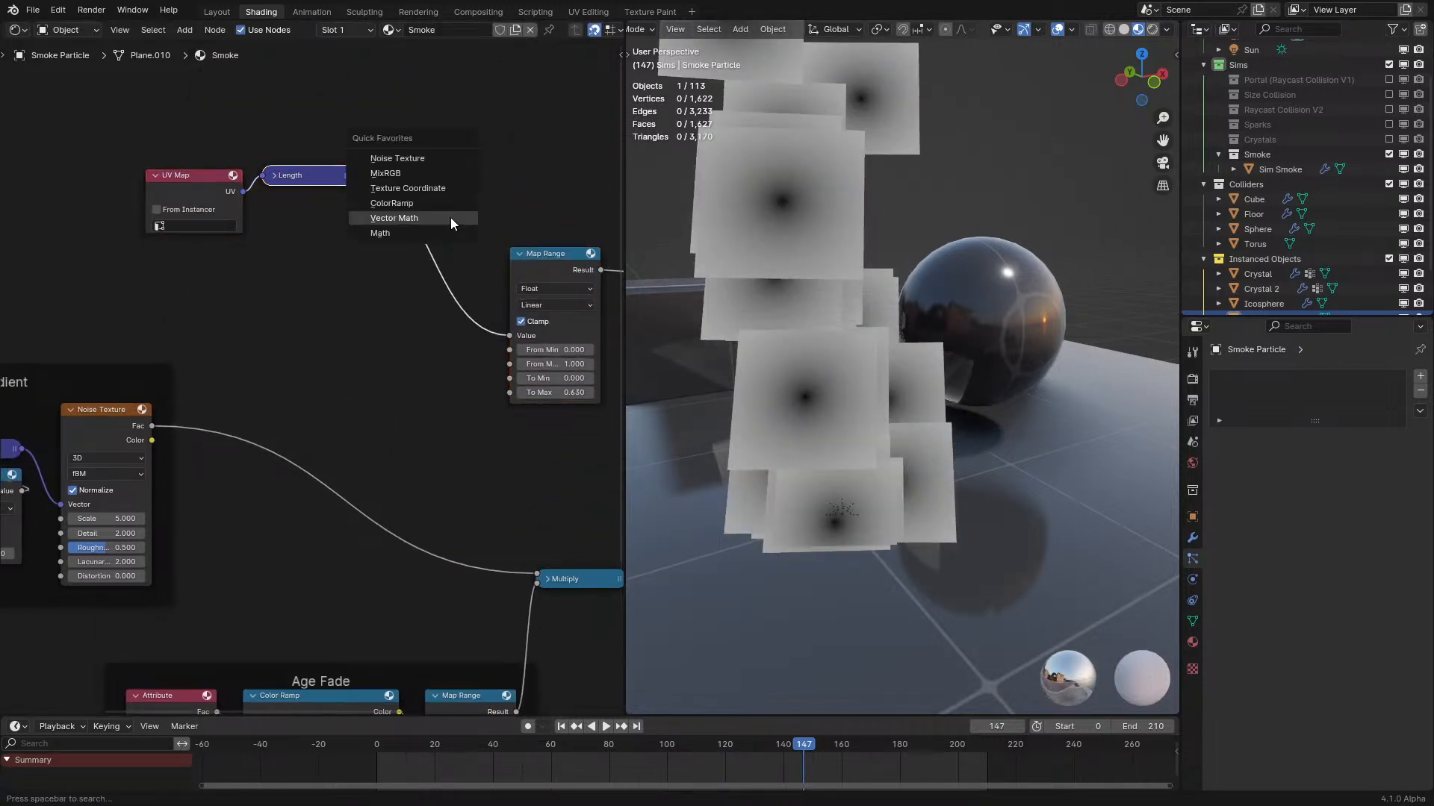
pyautogui.click(405, 232)
pyautogui.click(370, 218)
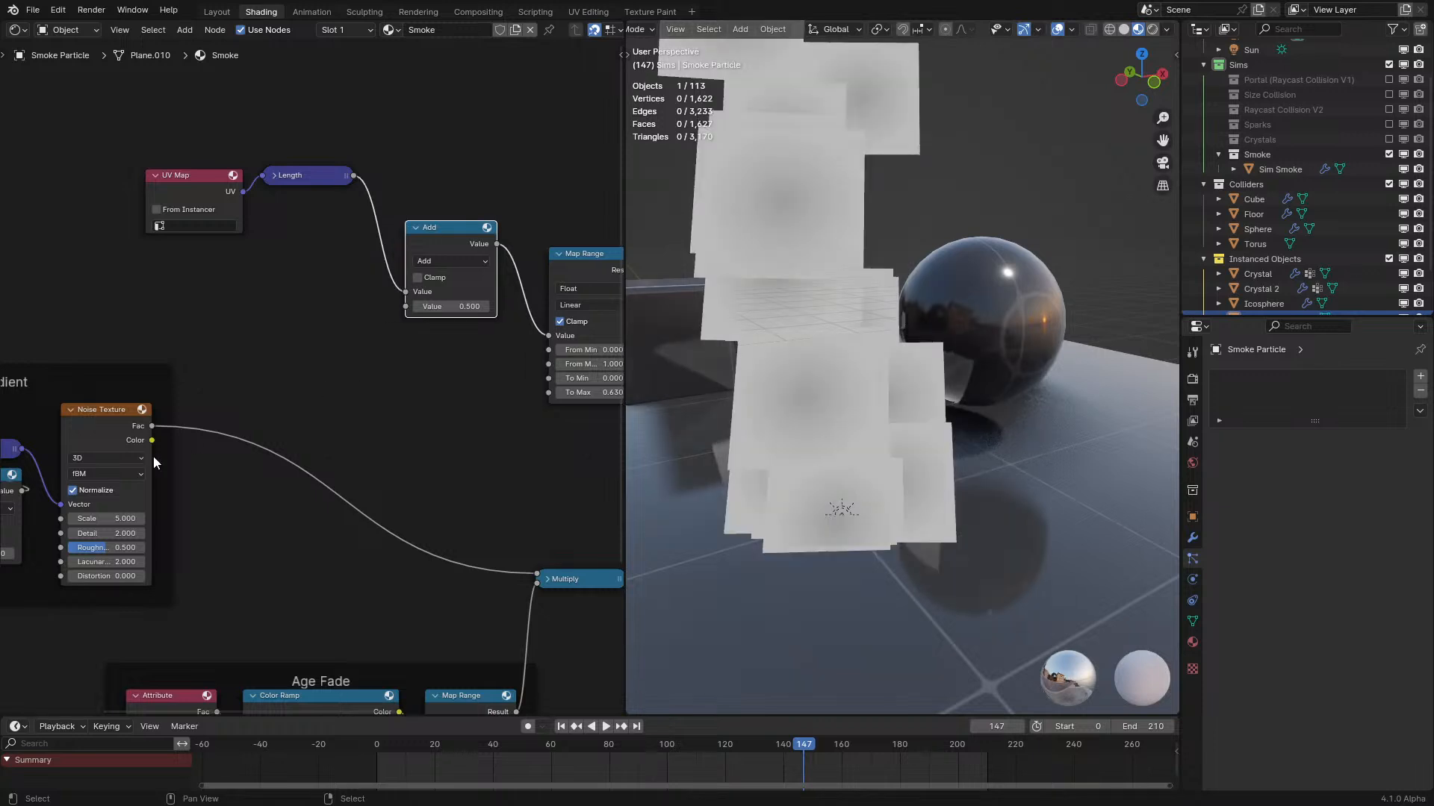
pyautogui.click(68, 492)
# Add a Math Multiply node to the Noise Texture's Fac and feed its output into the Add node's second value.
pyautogui.hotkey('shift', 'a')
pyautogui.write('mul')
pyautogui.press('Return')
pyautogui.scroll(-1, 320, 366)
pyautogui.moveTo(323, 352); pyautogui.dragTo(445, 306)
pyautogui.moveTo(445, 306); pyautogui.dragTo(373, 317, button='middle')
pyautogui.scroll(1, 141, 388)
pyautogui.moveTo(141, 389); pyautogui.dragTo(264, 462, button='middle')
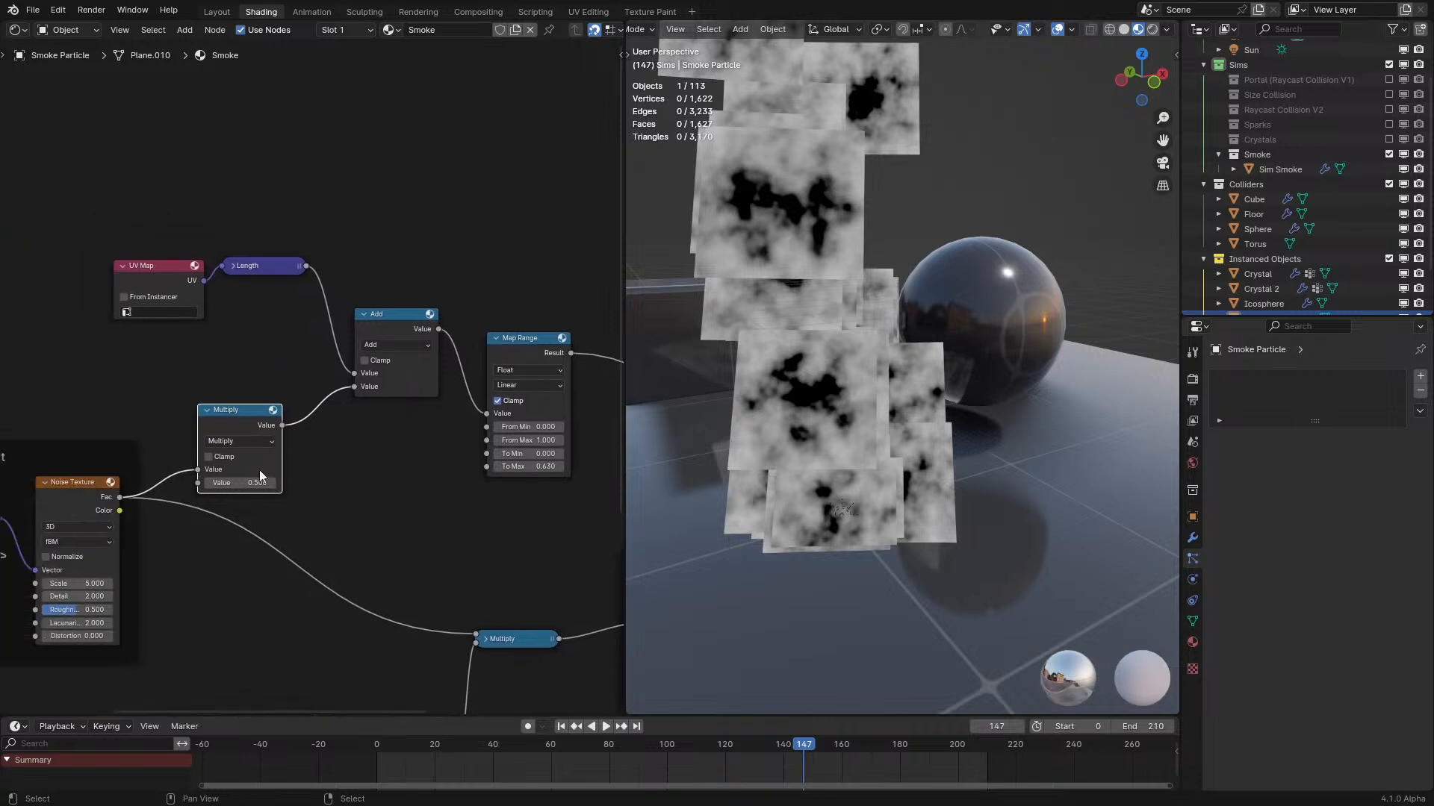
# Set the new Map Range's To Min to 1, To Max to 0 and From Max to 0.31.
pyautogui.doubleClick(547, 469)
pyautogui.write('0')
pyautogui.press('Return')
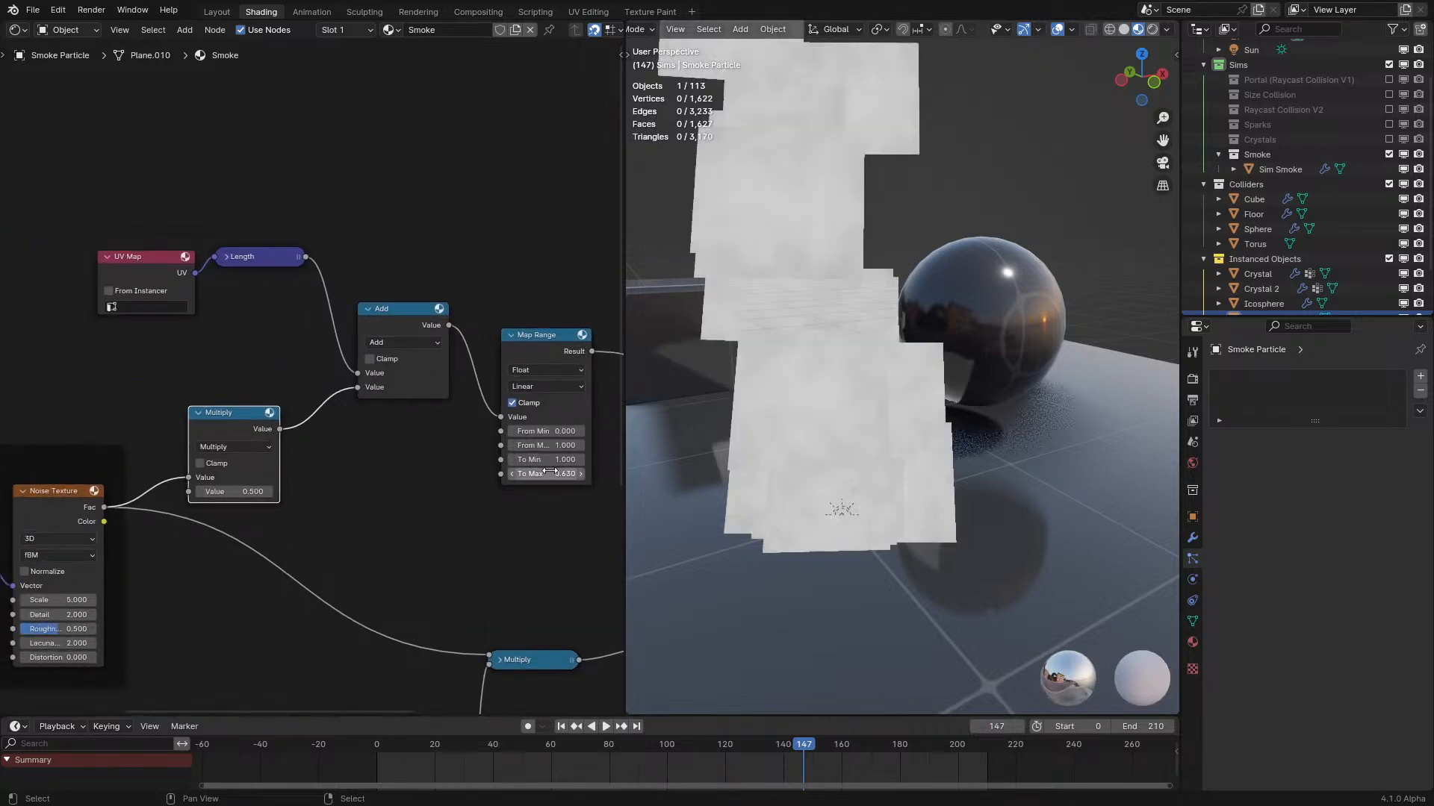
pyautogui.doubleClick(547, 460)
pyautogui.write('1')
pyautogui.press('Return')
pyautogui.keyDown('shift'); pyautogui.click(552, 445); pyautogui.keyUp('shift')
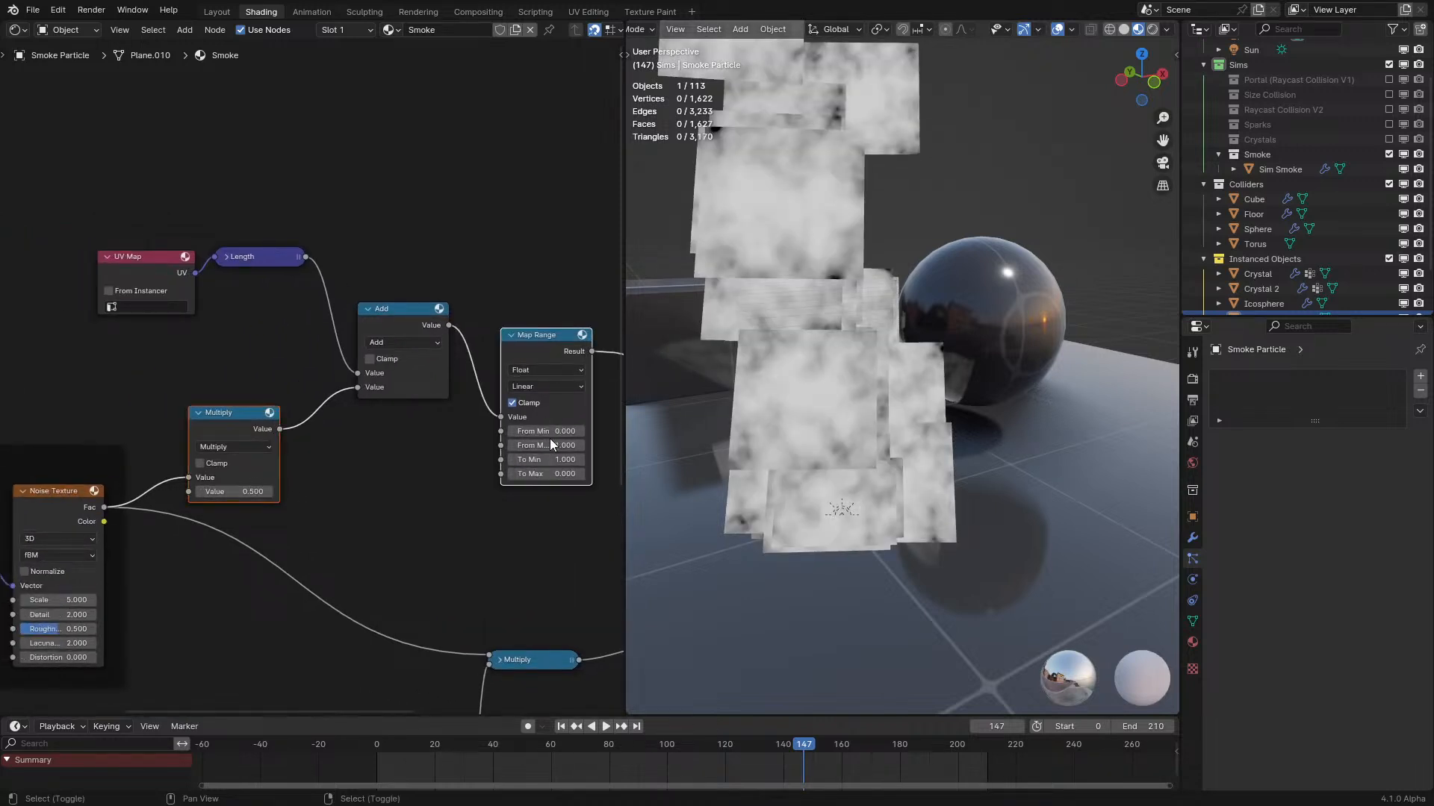
pyautogui.moveTo(541, 448); pyautogui.dragTo(489, 448)
# Set the Noise Texture's Detail to 4 and Roughness to 0.7, and the Multiply value after it to 0.3.
pyautogui.moveTo(52, 615); pyautogui.dragTo(73, 628)
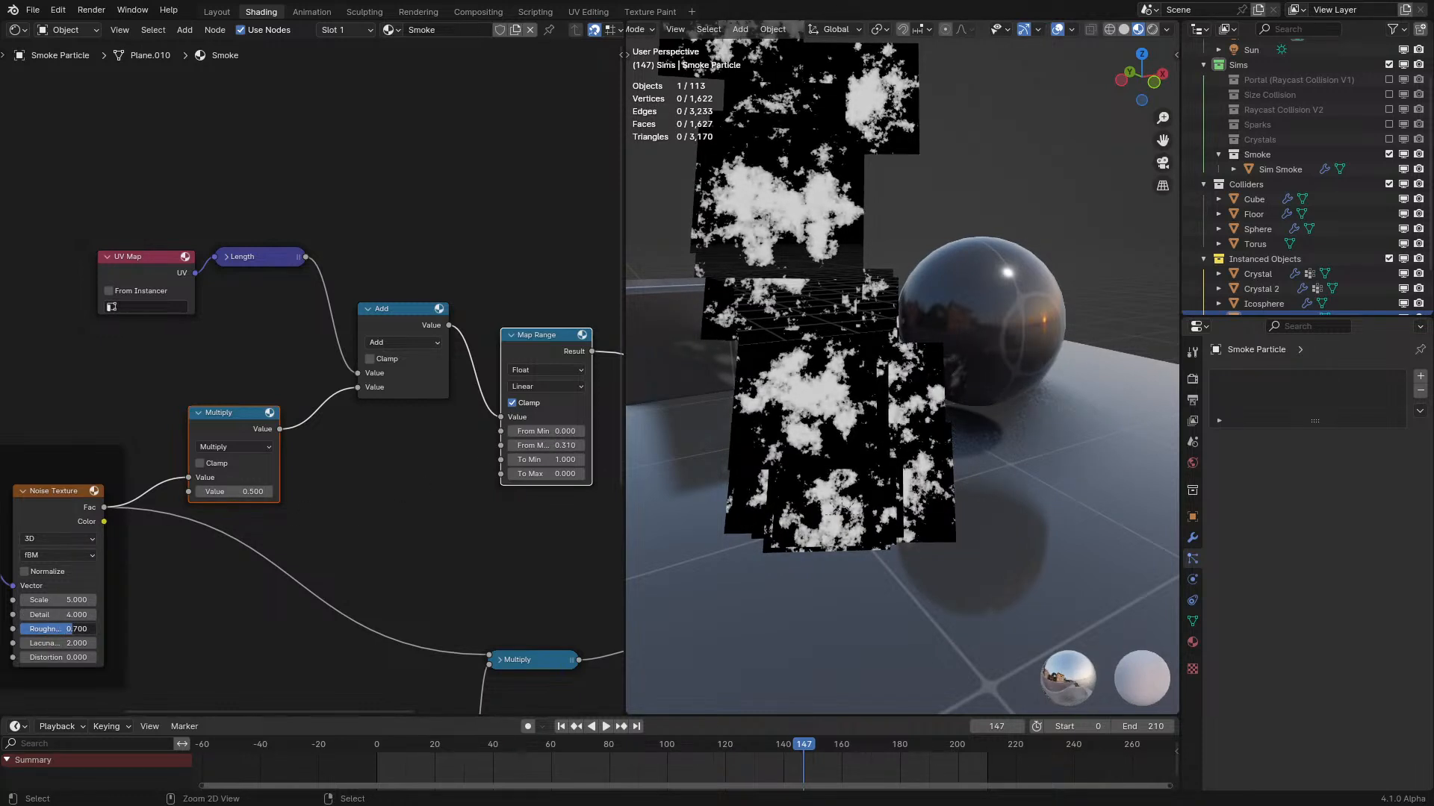
pyautogui.click(199, 492)
pyautogui.click(199, 491)
# Output the Add Shader again, link the new Map Range's Result into the Multiply before Emission, and play the simulation.
pyautogui.scroll(-1, 500, 545)
pyautogui.moveTo(500, 544); pyautogui.dragTo(269, 469, button='middle')
pyautogui.keyDown('ctrl'); pyautogui.keyDown('shift'); pyautogui.click(553, 537); pyautogui.keyUp('shift'); pyautogui.keyUp('ctrl')
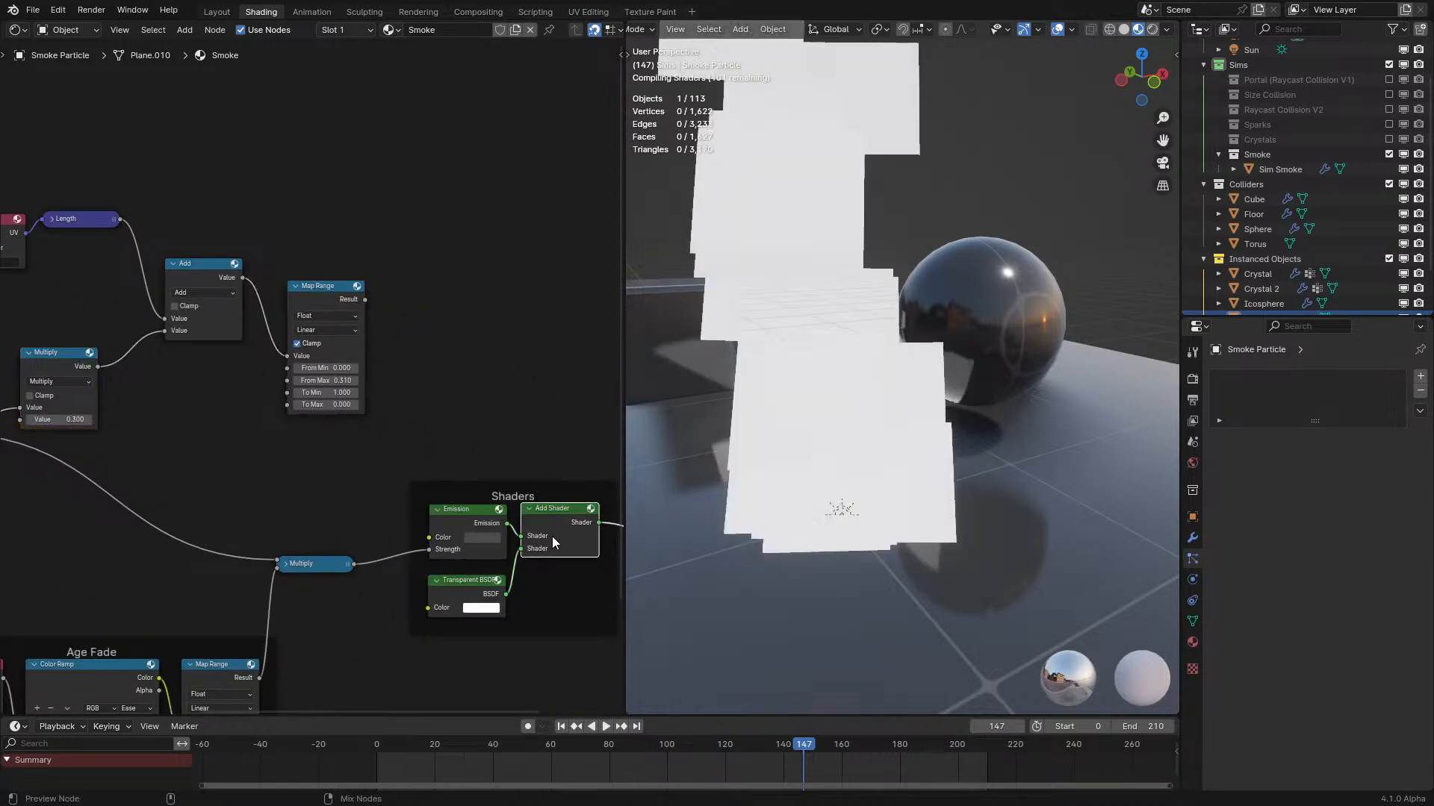
pyautogui.moveTo(364, 300); pyautogui.dragTo(277, 563)
pyautogui.press('space')
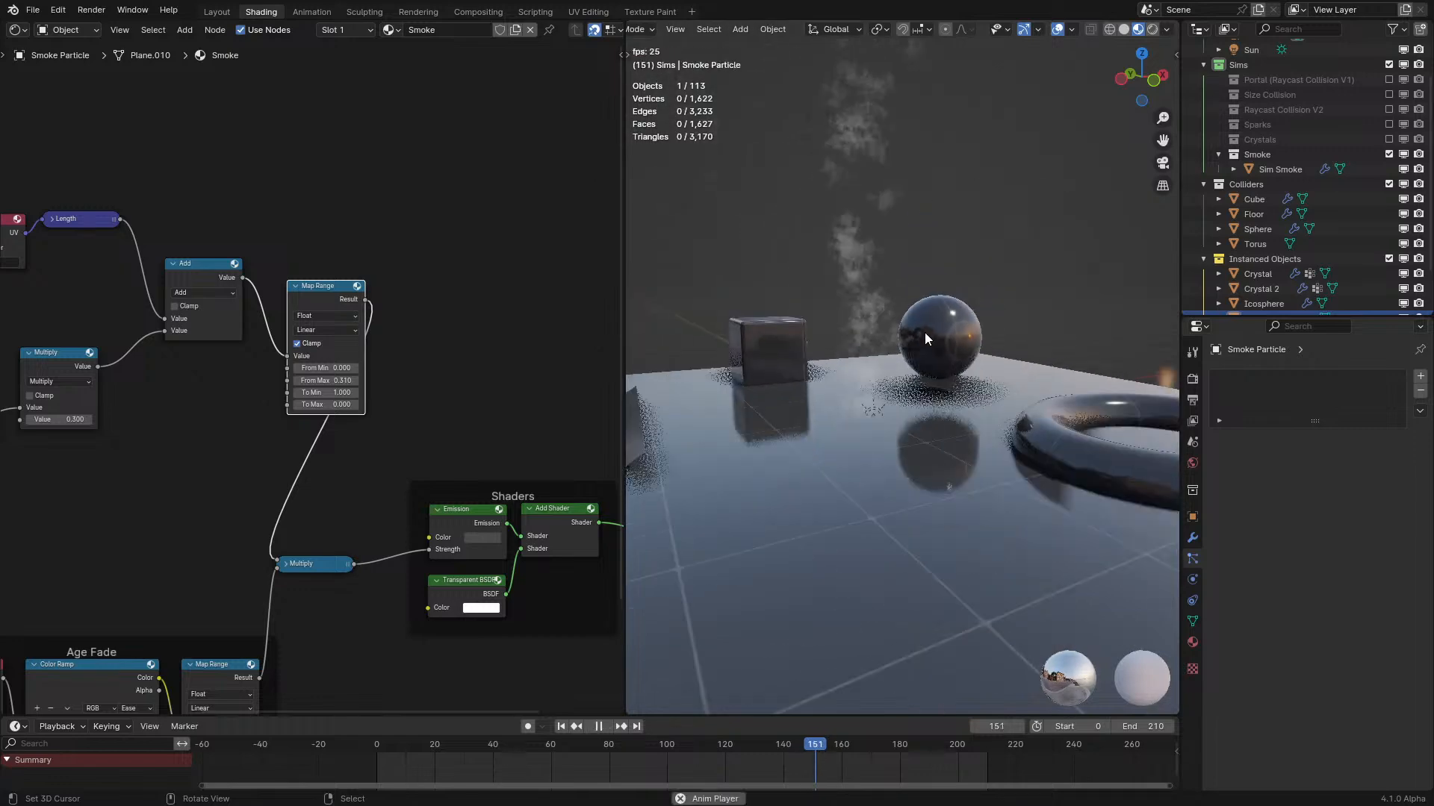
pyautogui.moveTo(952, 460); pyautogui.dragTo(959, 392, button='middle')
pyautogui.scroll(4, 959, 392)
# Shift the UV Map, Random Attribute, Add and Multiply nodes left inside the Noise Gradient frame, and stop playback.
pyautogui.moveTo(249, 528); pyautogui.dragTo(149, 491, button='middle')
pyautogui.scroll(4, 314, 379)
pyautogui.moveTo(179, 565); pyautogui.dragTo(327, 412)
pyautogui.press('g')
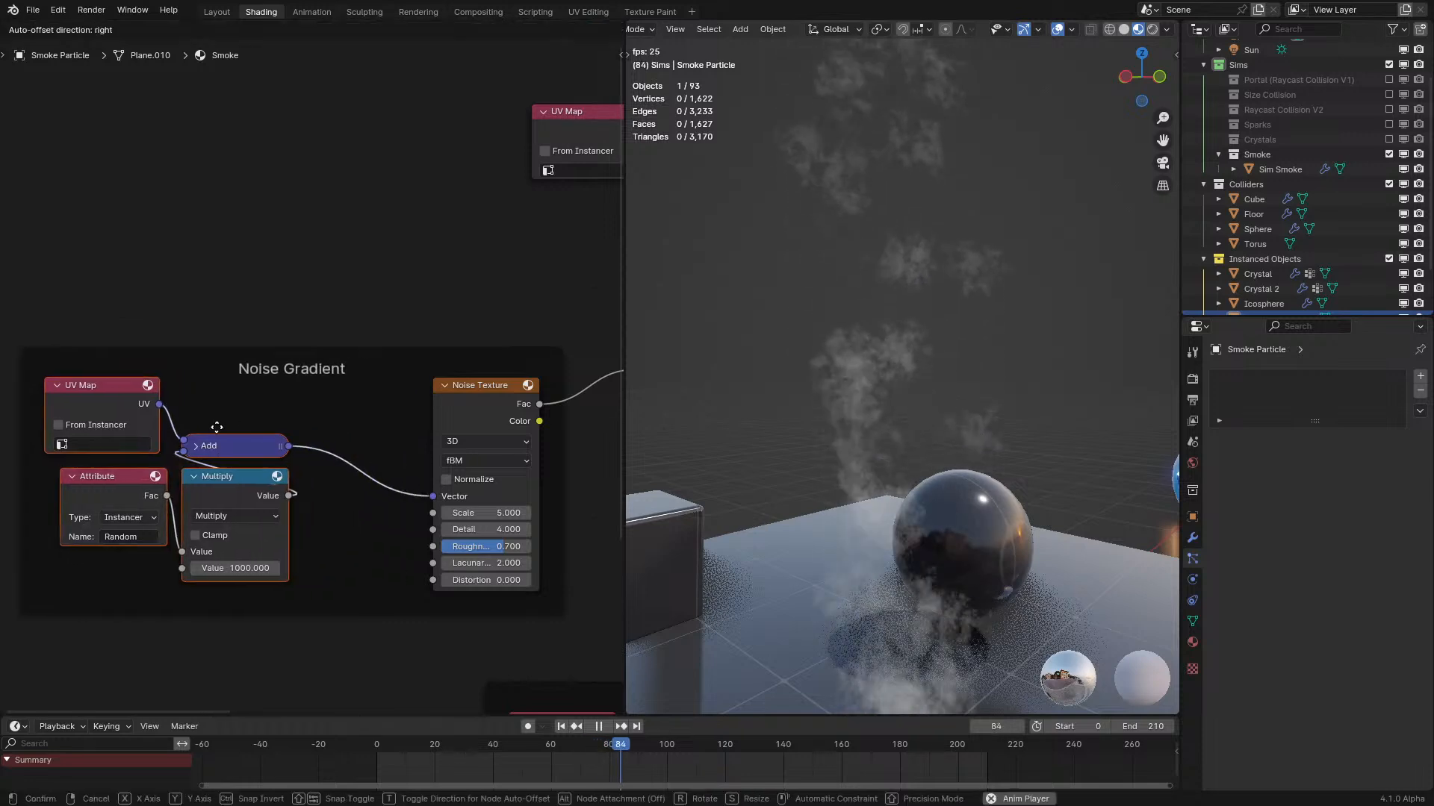
pyautogui.click(123, 398)
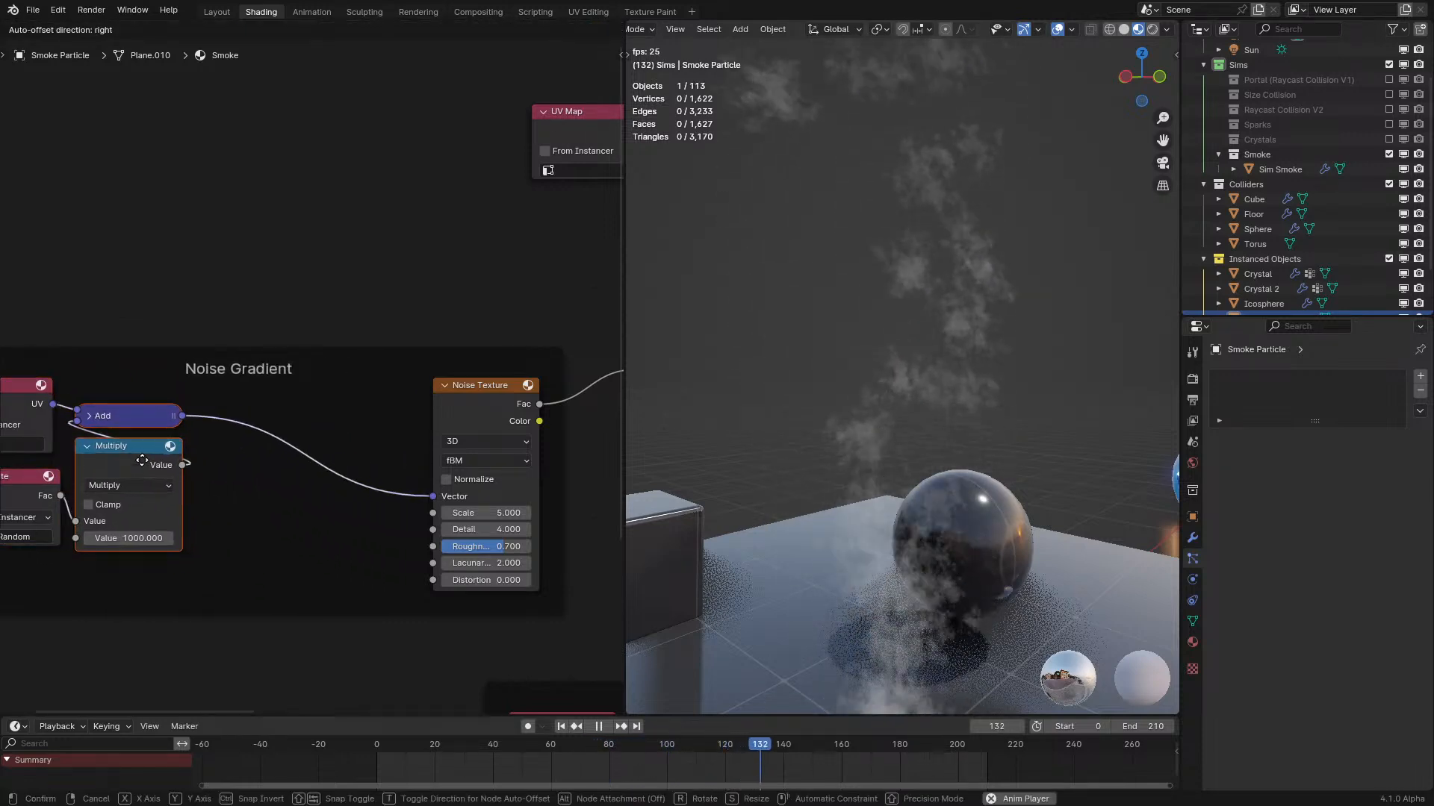
pyautogui.moveTo(51, 472); pyautogui.dragTo(121, 499, button='middle')
pyautogui.press('space')
# Duplicate the vector Add node and insert the copy just before the Noise Texture's Vector input.
pyautogui.moveTo(321, 469); pyautogui.dragTo(190, 351, button='middle')
pyautogui.scroll(-1, 330, 387)
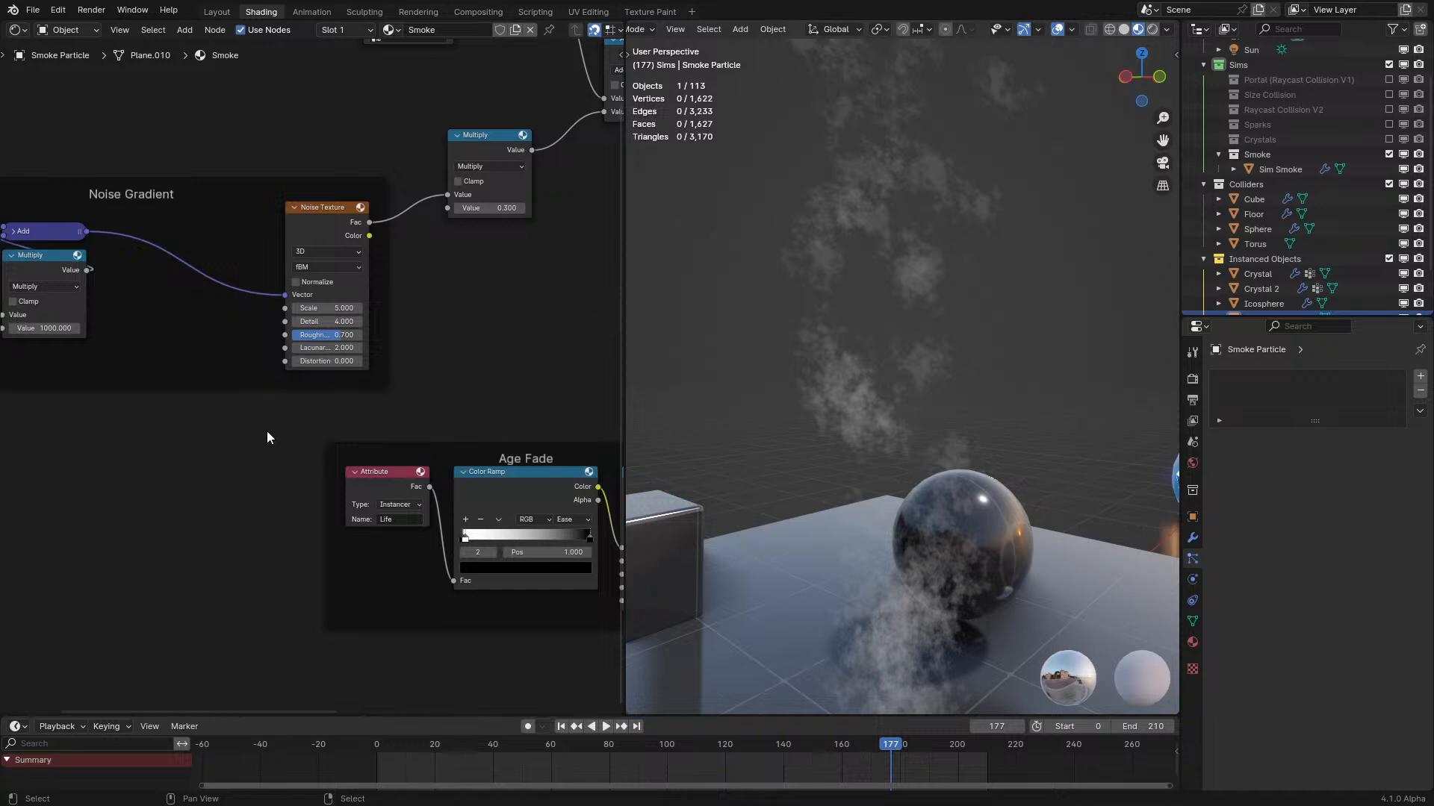
pyautogui.moveTo(131, 394); pyautogui.dragTo(290, 502, button='middle')
pyautogui.scroll(3, 306, 440)
pyautogui.click(178, 321)
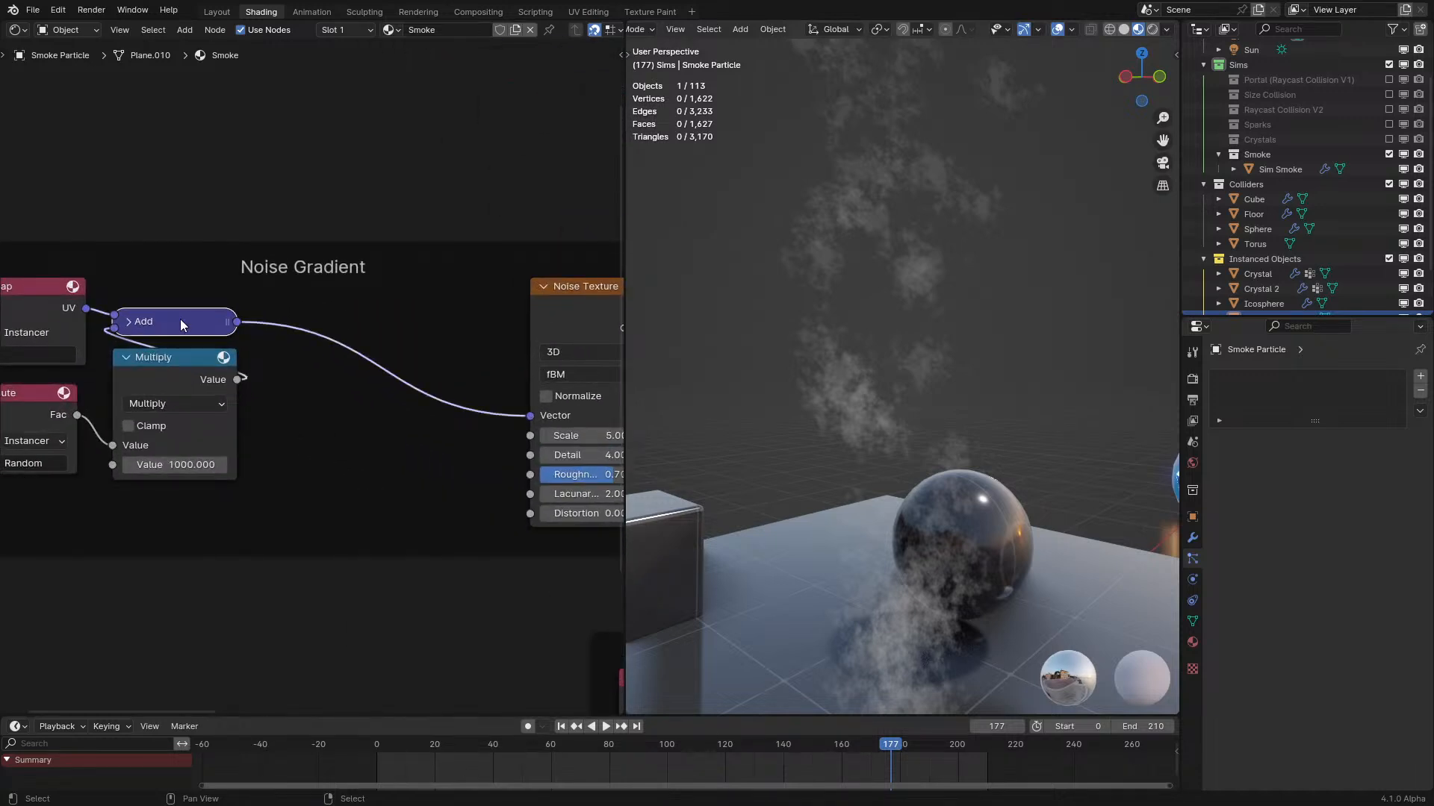
pyautogui.hotkey('shift', 'd')
pyautogui.click(410, 377)
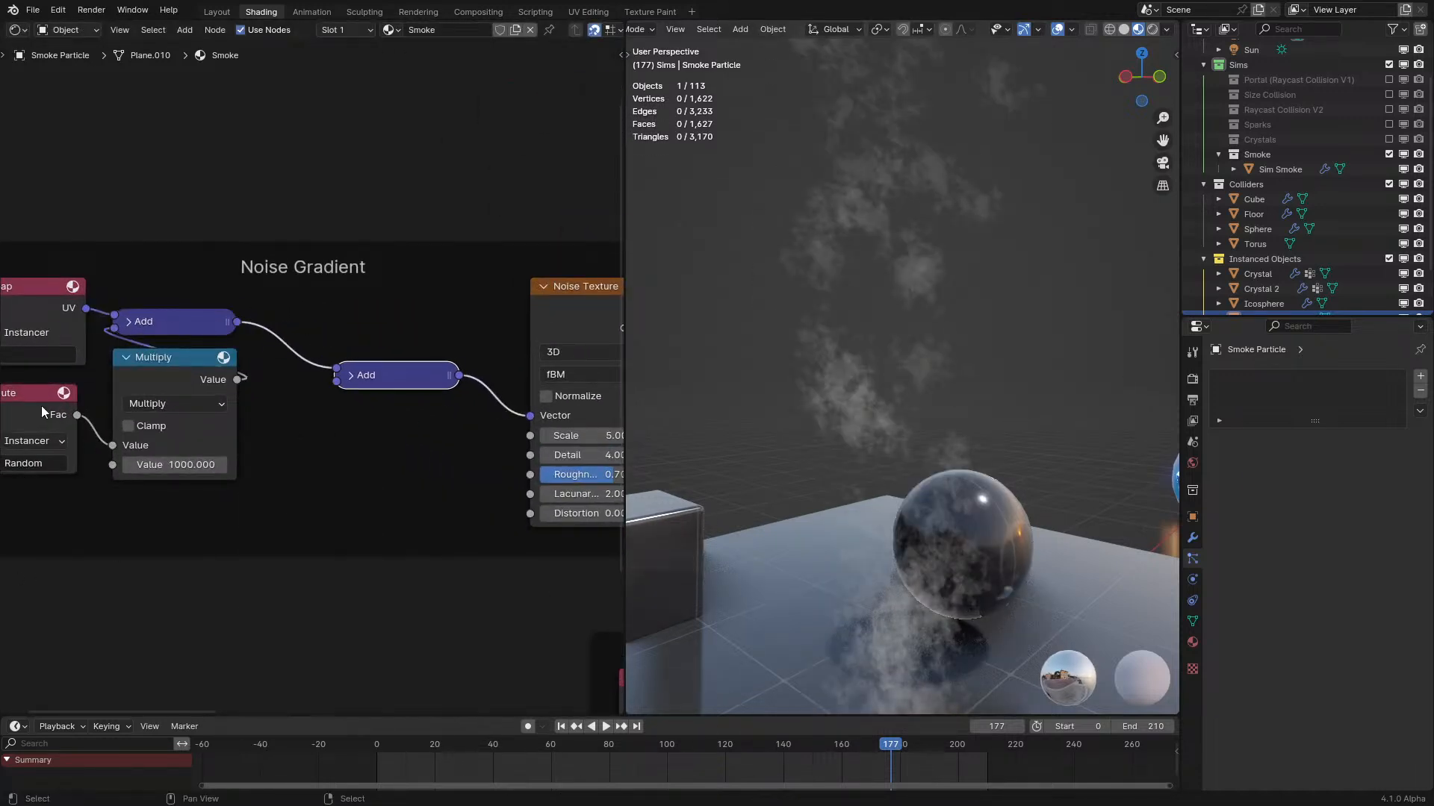
# Duplicate the Random Attribute node below the others and set its attribute name to Age.
pyautogui.click(38, 406)
pyautogui.hotkey('shift', 'd')
pyautogui.click(173, 625)
pyautogui.click(159, 658)
pyautogui.write('Age')
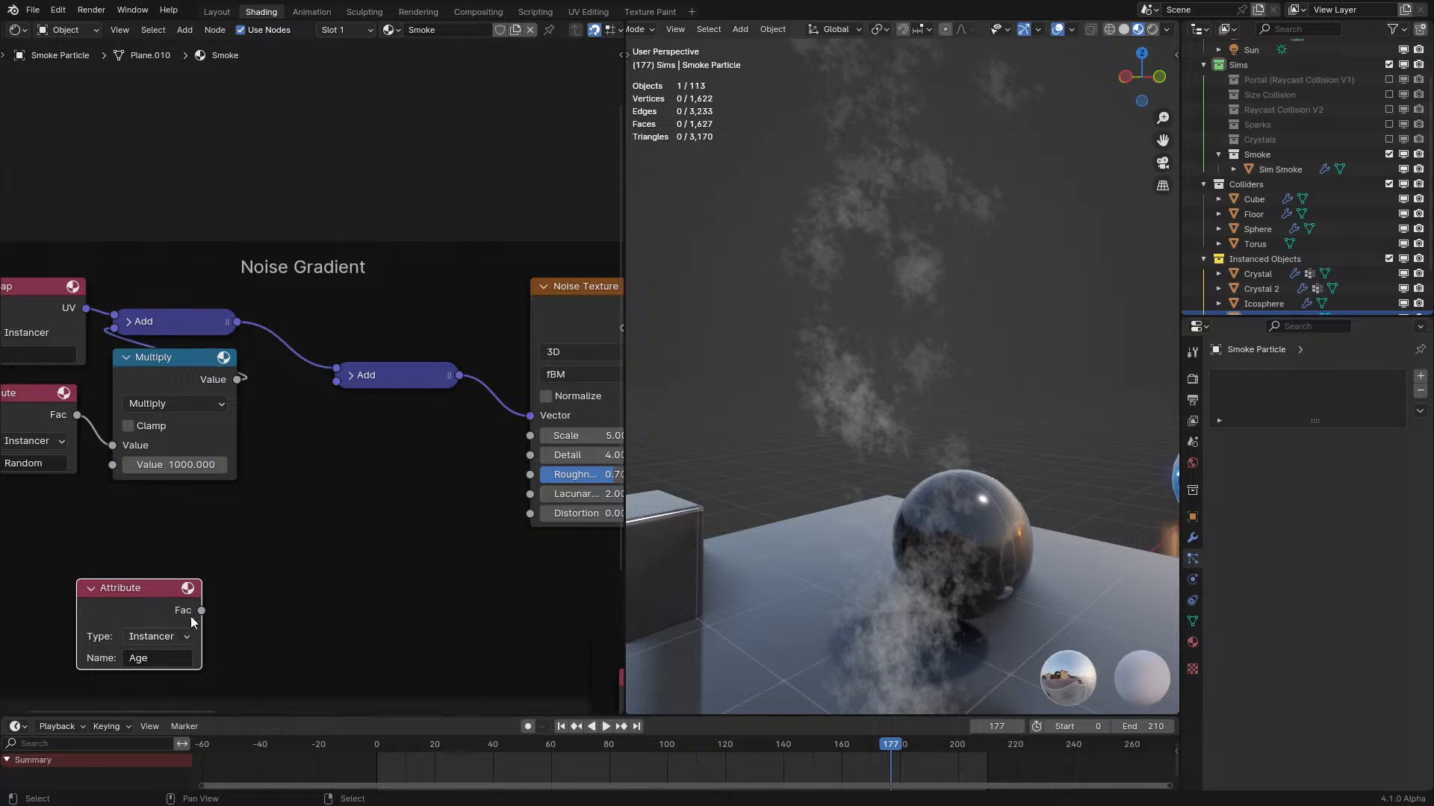
# Multiply the Age attribute by a vector with Z 0.1, feed it into the second Add node, and place Age underneath.
pyautogui.moveTo(193, 612); pyautogui.dragTo(264, 592)
pyautogui.write('mul')
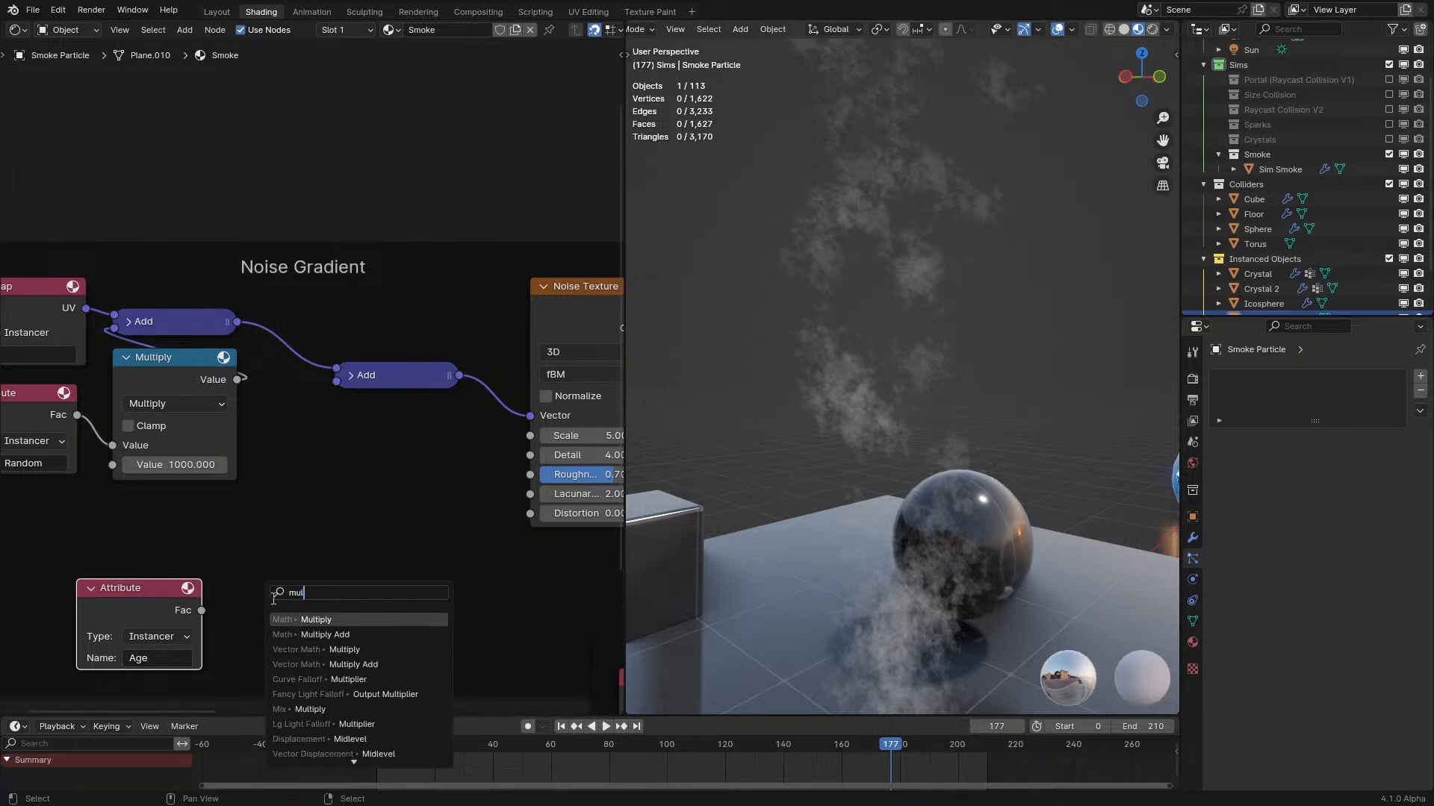
pyautogui.click(333, 649)
pyautogui.click(410, 478)
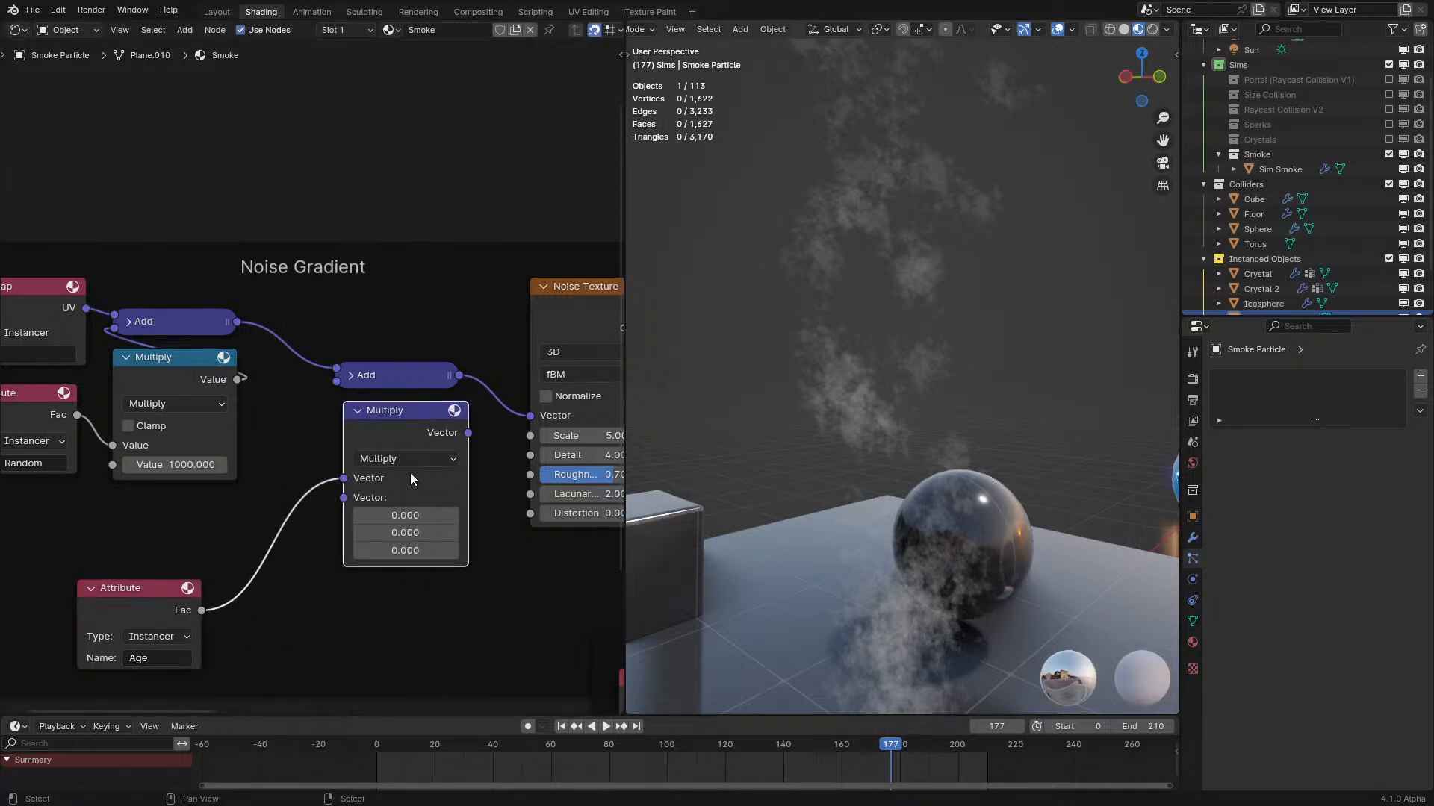
pyautogui.moveTo(404, 551); pyautogui.dragTo(418, 550)
pyautogui.moveTo(190, 587); pyautogui.dragTo(448, 579)
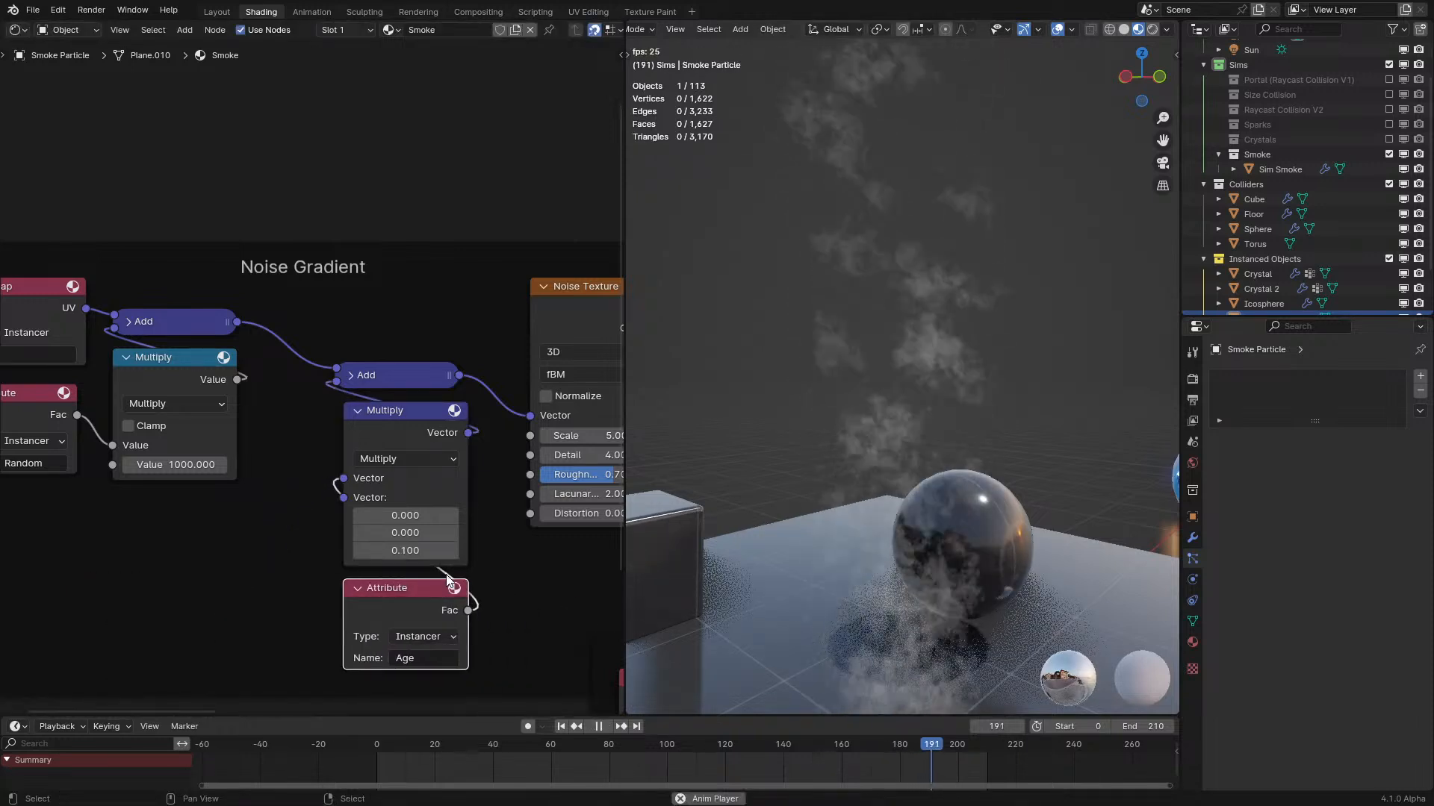
# Try a Z factor of 0.01 on the Age vector Multiply while the simulation plays.
pyautogui.press('space')
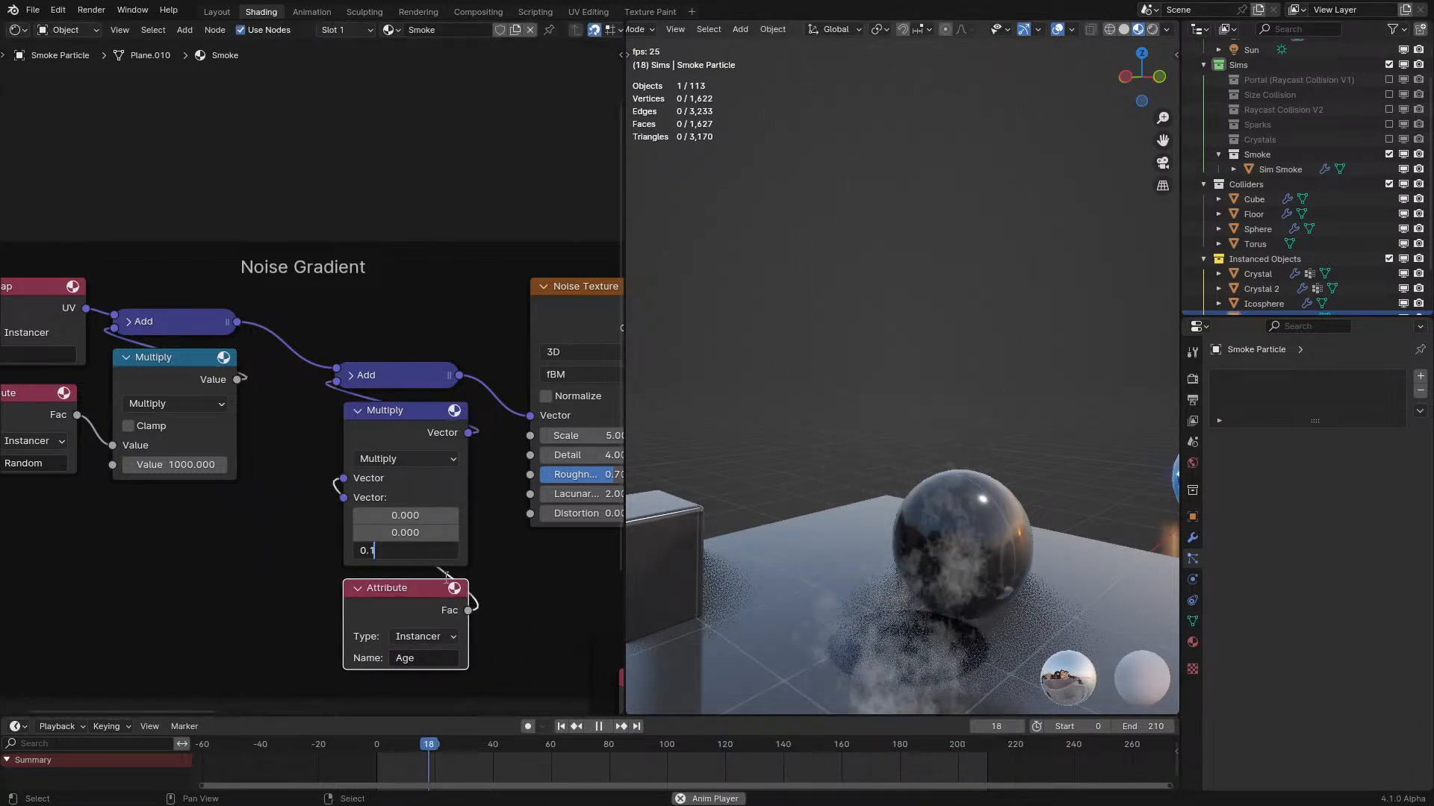
pyautogui.press('Return')
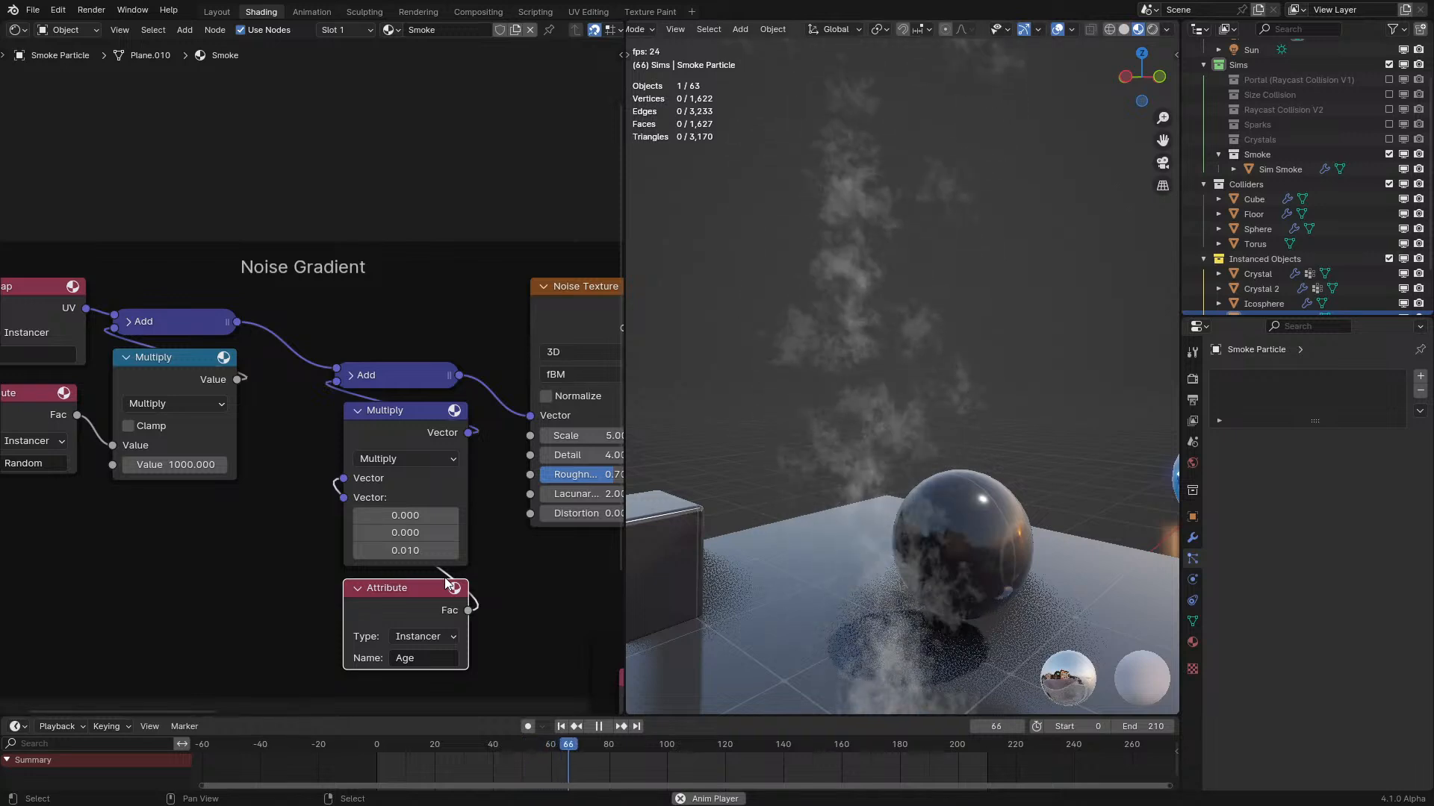
pyautogui.press('space')
# Change the Age vector Multiply to Divide, set its Z divisor to 40, and play the simulation.
pyautogui.click(374, 462)
pyautogui.click(403, 562)
pyautogui.moveTo(408, 550); pyautogui.dragTo(478, 550)
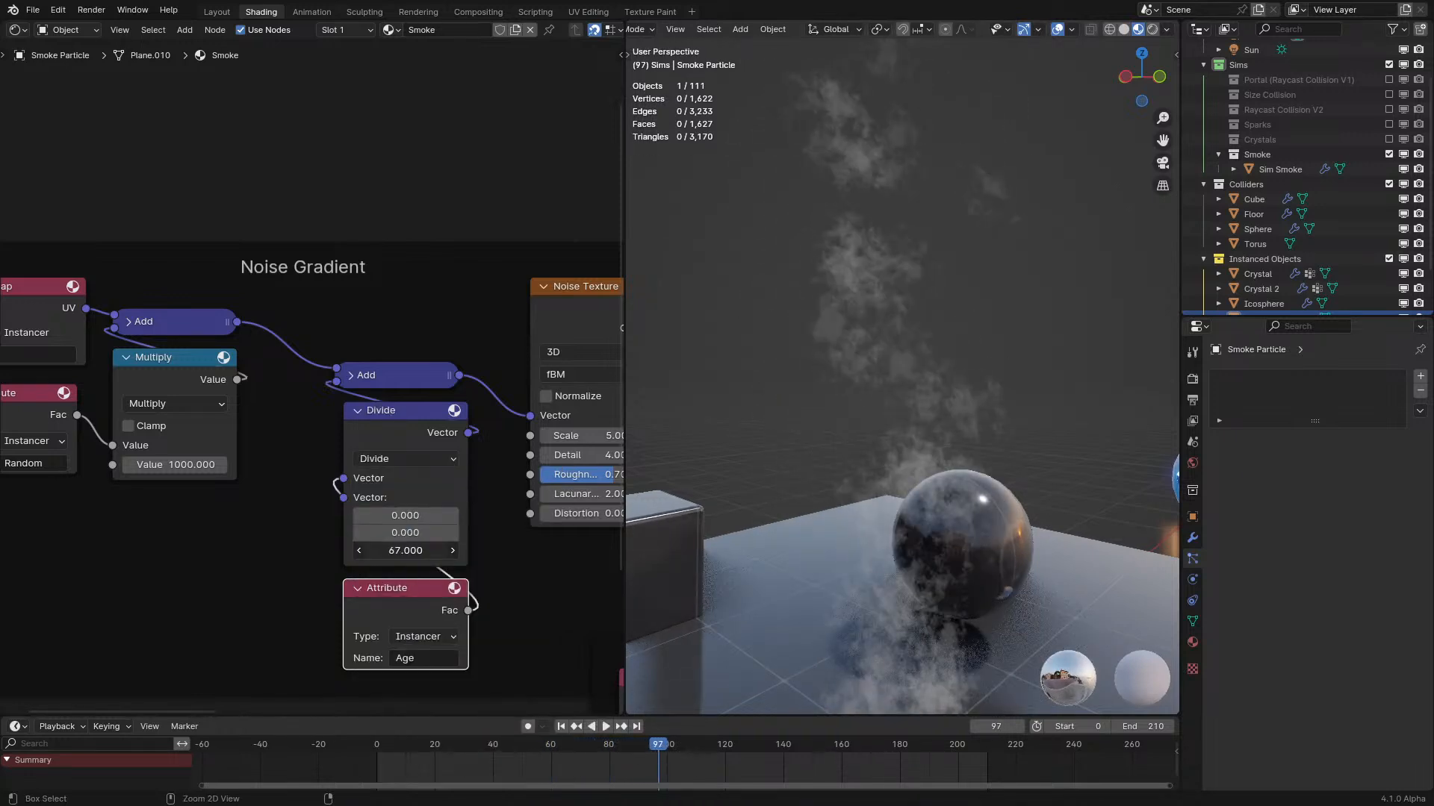
pyautogui.press('space')
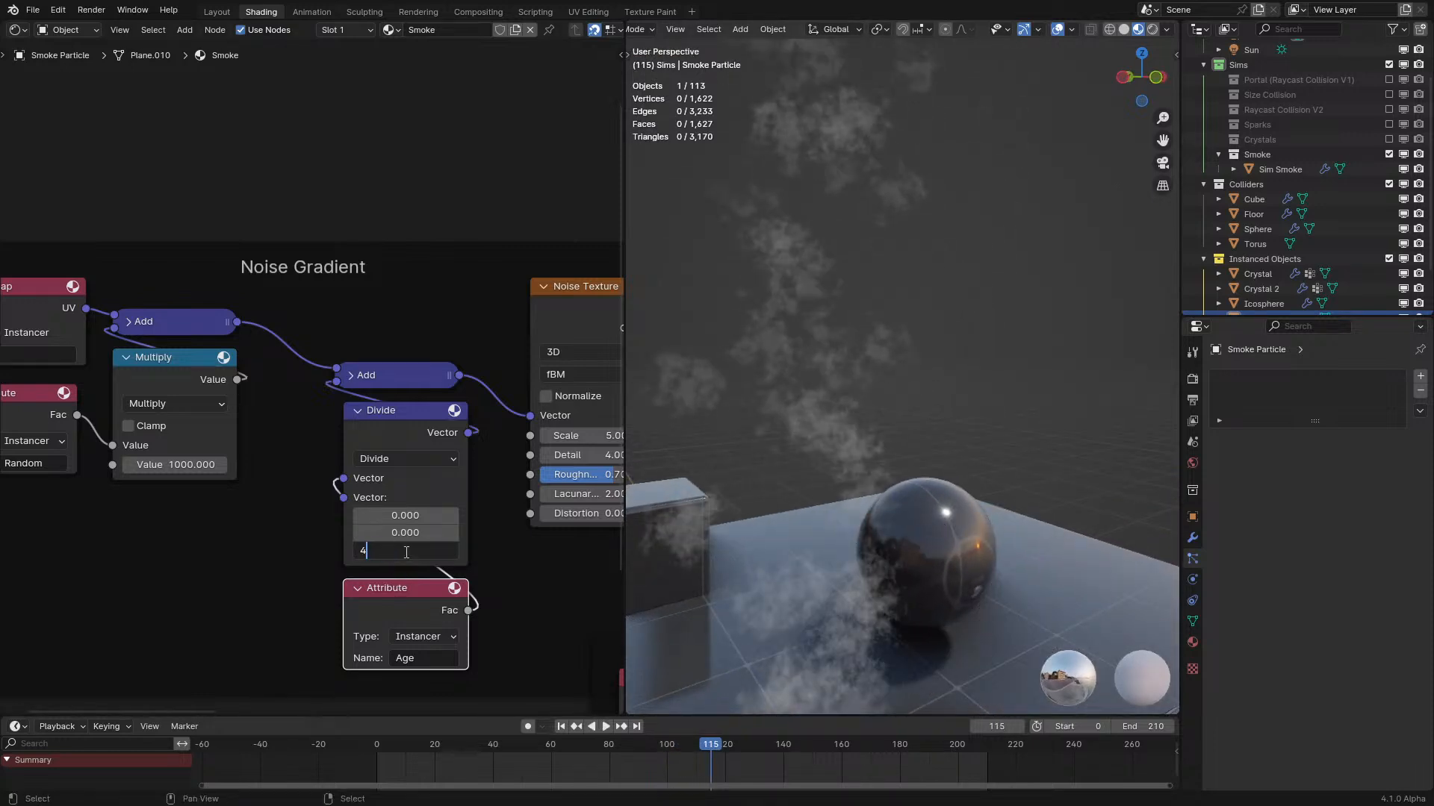
pyautogui.press('Return')
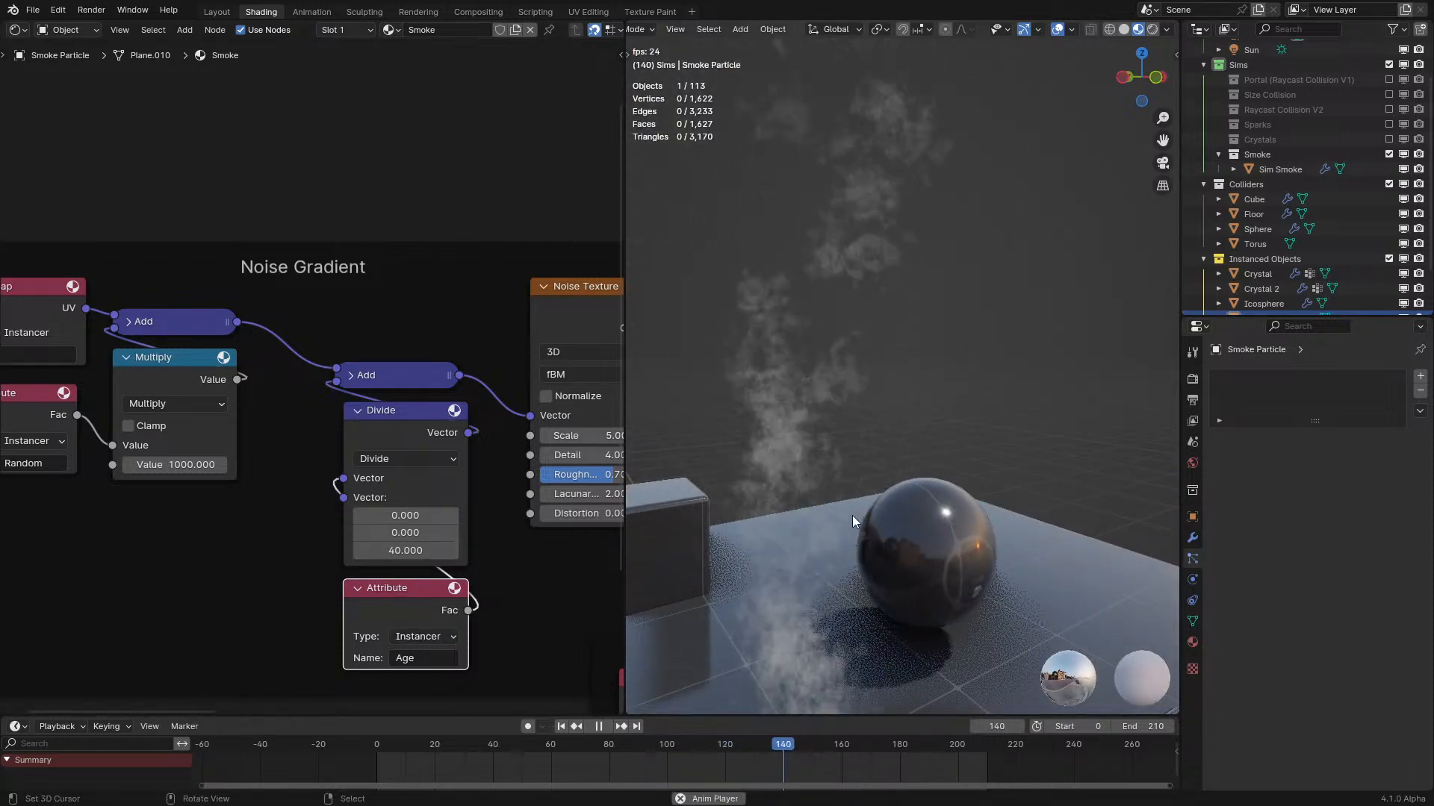
# Set the Age Divide node's Z value to 26, view the playing smoke, and stop playback.
pyautogui.moveTo(405, 551)
pyautogui.mouseDown()
pyautogui.moveTo(366, 550)
pyautogui.moveTo(406, 550)
pyautogui.mouseUp()
pyautogui.scroll(-2, 470, 543)
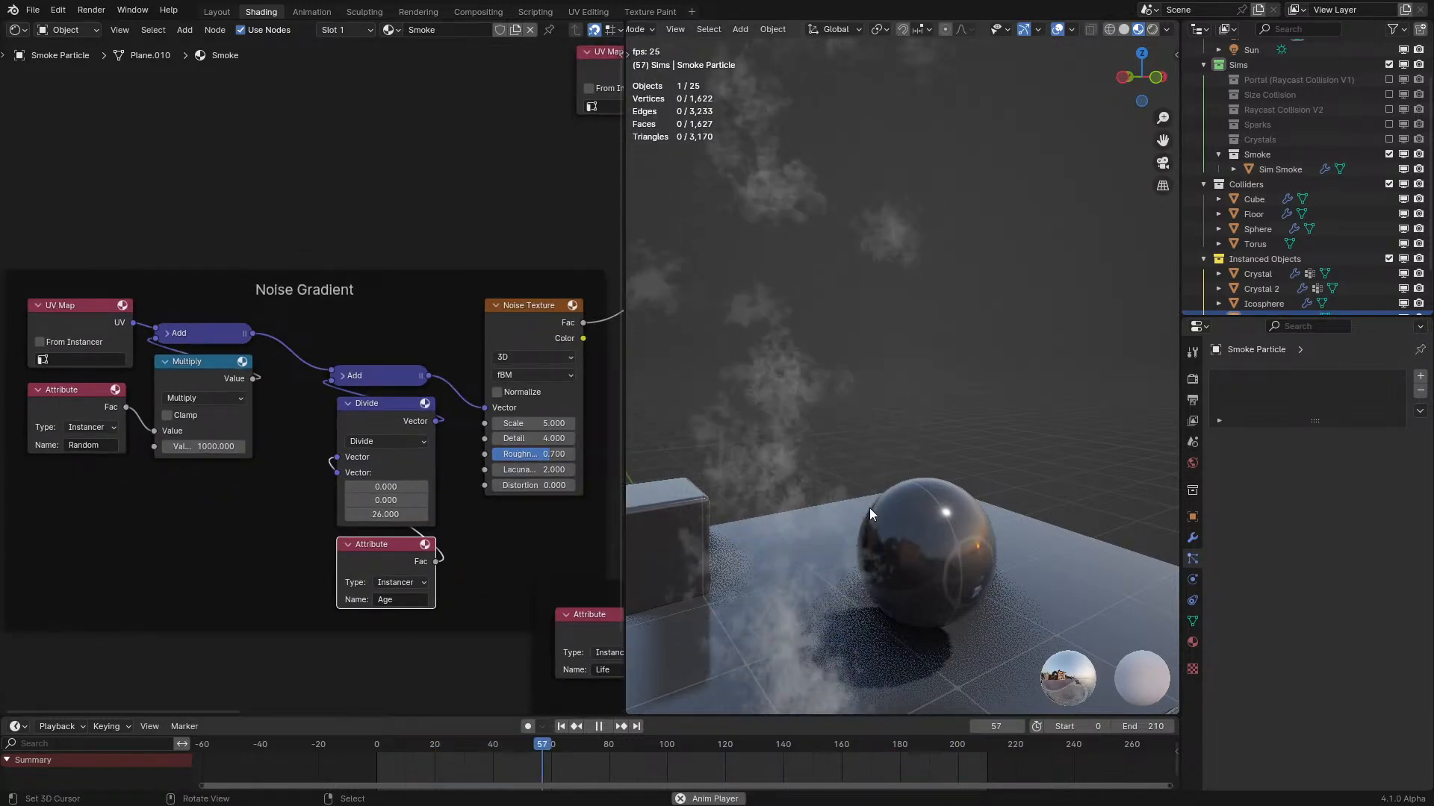
pyautogui.moveTo(869, 508); pyautogui.dragTo(846, 468, button='middle')
pyautogui.press('space')
# Preview the output of the Multiply node that follows the Noise Texture on the smoke planes.
pyautogui.scroll(-4, 381, 470)
pyautogui.moveTo(381, 470); pyautogui.dragTo(131, 549, button='middle')
pyautogui.keyDown('ctrl'); pyautogui.keyDown('shift'); pyautogui.click(392, 370); pyautogui.keyUp('shift'); pyautogui.keyUp('ctrl')
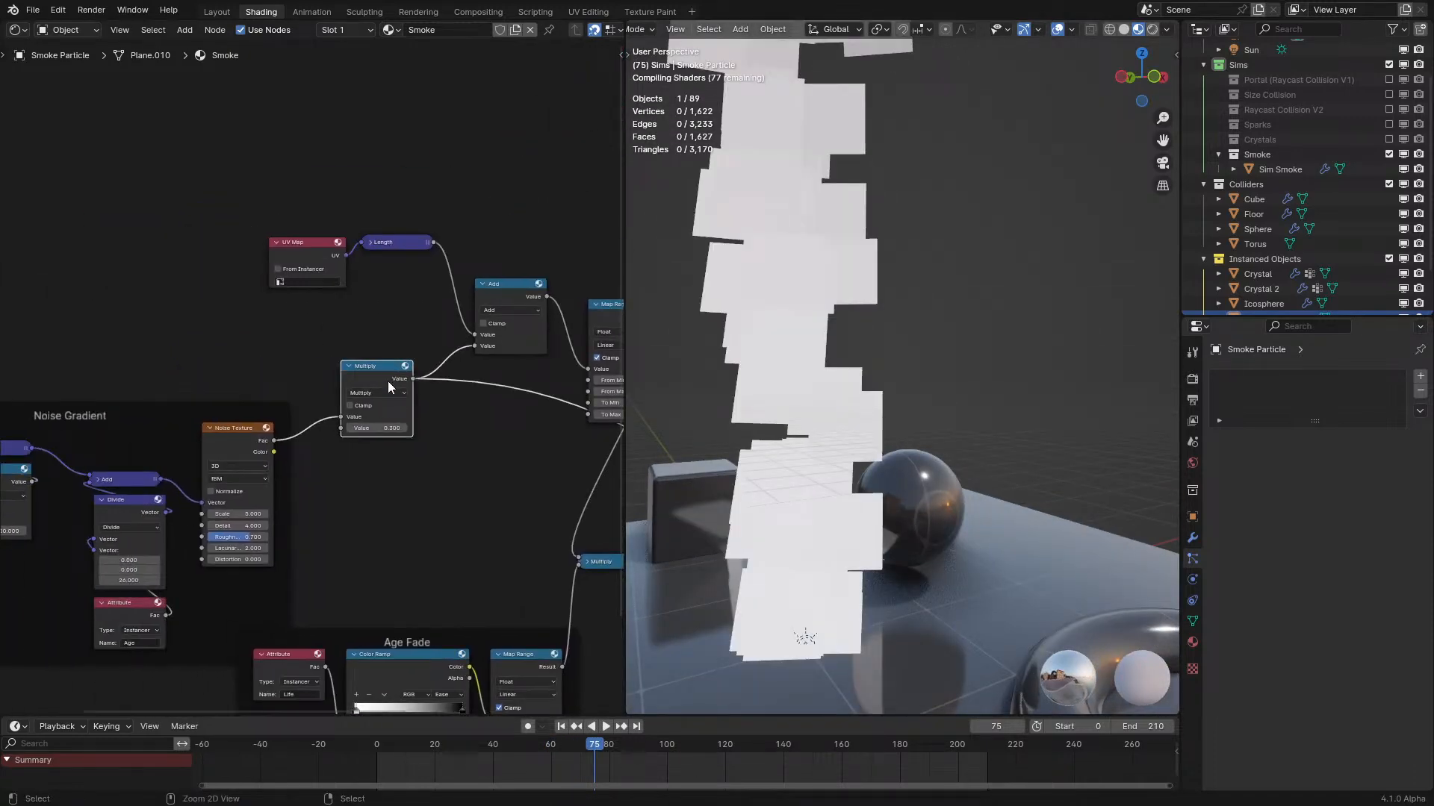
# Play the simulation and examine the Multiply node's noise pattern up close on the rising smoke planes.
pyautogui.scroll(4, 787, 415)
pyautogui.press('space')
pyautogui.press('space')
pyautogui.keyDown('shift'); pyautogui.moveTo(820, 457); pyautogui.dragTo(899, 44, button='middle'); pyautogui.keyUp('shift')
pyautogui.press('space')
# Select the Sim Smoke object, switch to its geometry nodes, and set the Velocity Edit node's Add Z value to 0.
pyautogui.click(862, 346)
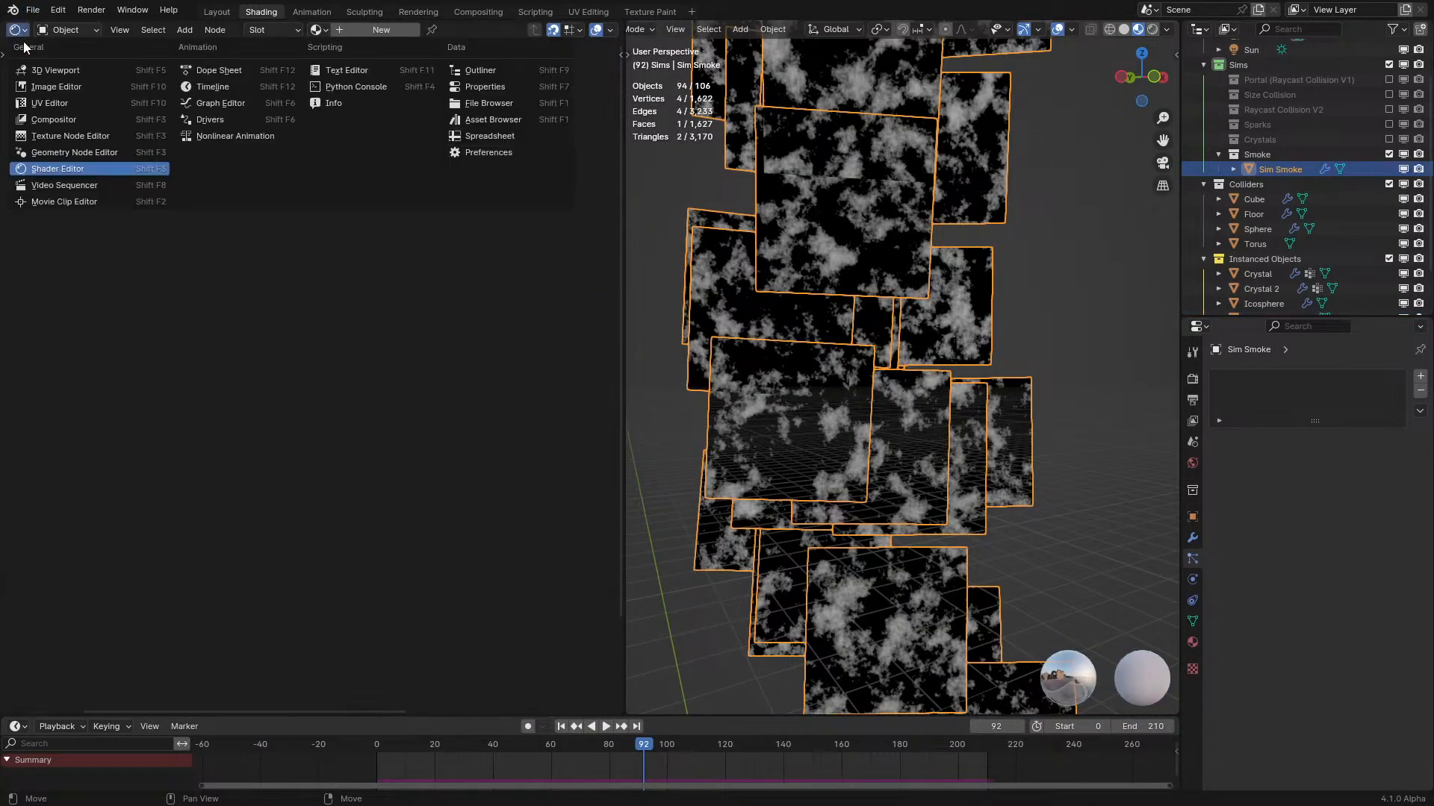
pyautogui.click(83, 156)
pyautogui.scroll(-4, 245, 534)
pyautogui.moveTo(247, 549); pyautogui.dragTo(276, 160, button='middle')
pyautogui.scroll(6, 319, 380)
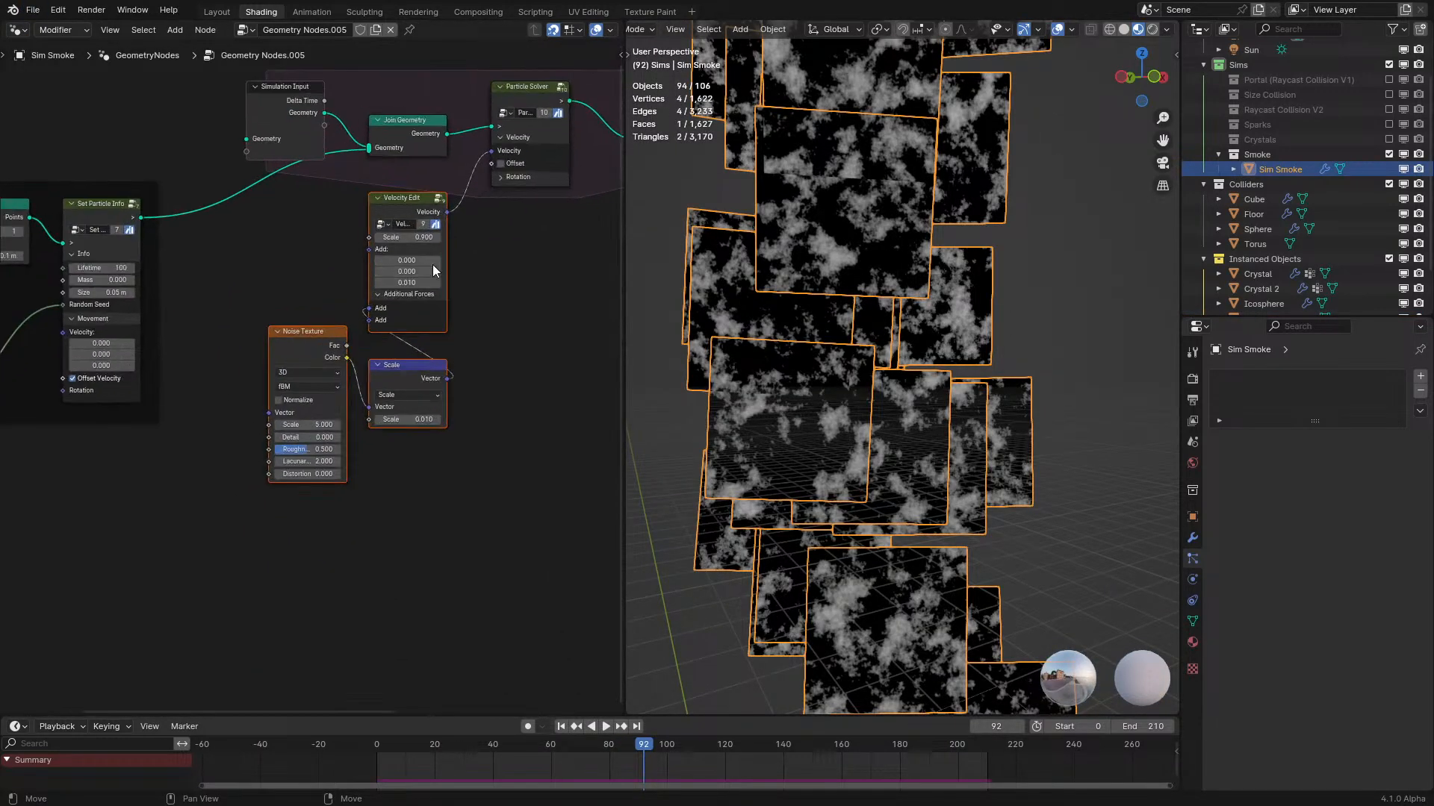
pyautogui.moveTo(413, 300); pyautogui.dragTo(361, 383, button='middle')
pyautogui.scroll(2, 360, 382)
pyautogui.click(370, 364)
pyautogui.write('0')
pyautogui.press('Return')
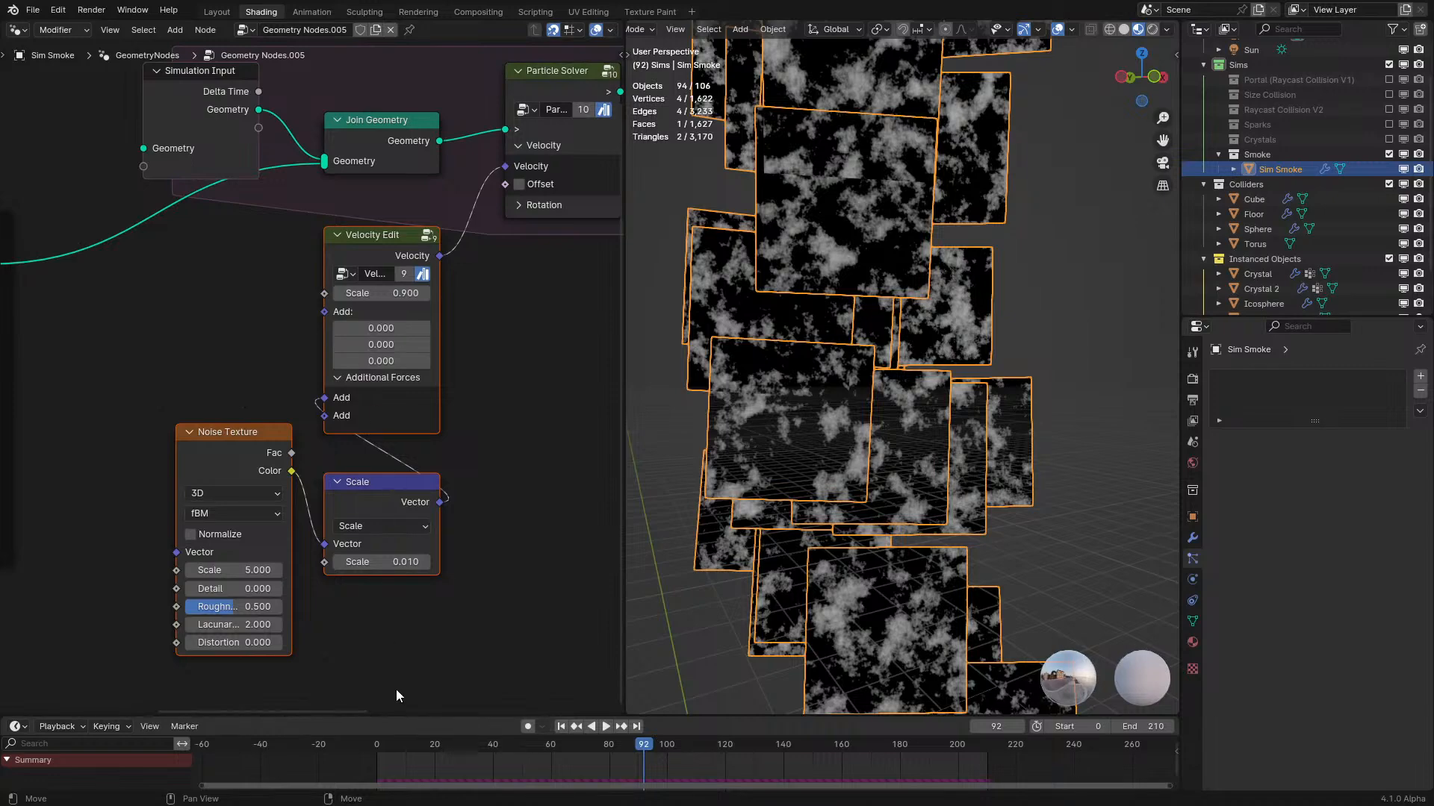
# Play the simulation from the start and examine how the smoke planes move without upward velocity.
pyautogui.hotkey('shift', 'Left')
pyautogui.press('space')
pyautogui.scroll(-5, 954, 544)
pyautogui.keyDown('shift'); pyautogui.moveTo(954, 543); pyautogui.dragTo(937, 357, button='middle'); pyautogui.keyUp('shift')
pyautogui.scroll(5, 938, 357)
pyautogui.scroll(-1, 947, 426)
pyautogui.press('space')
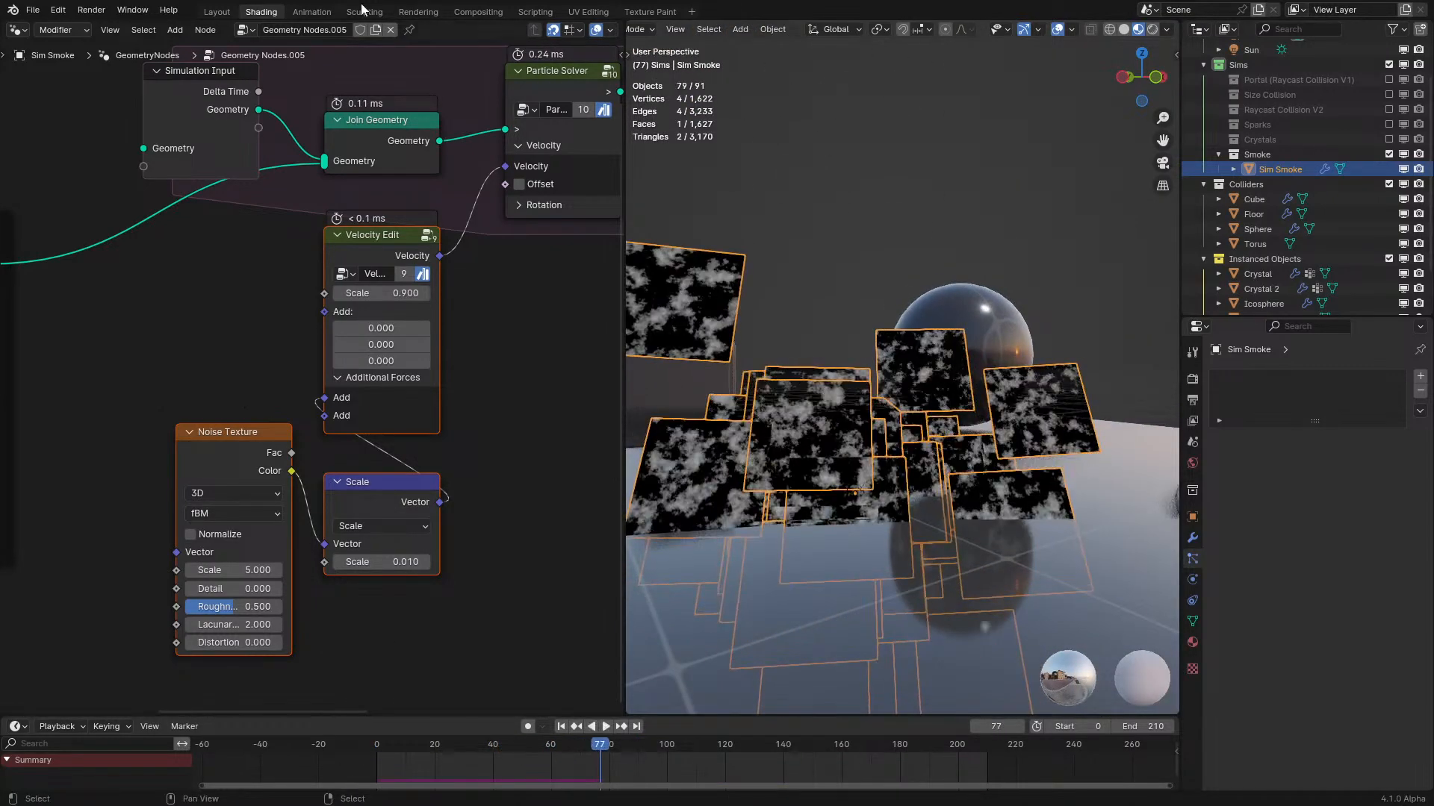
# Return to the shader editor and select the Smoke Particle object to show its Smoke material.
pyautogui.click(17, 29)
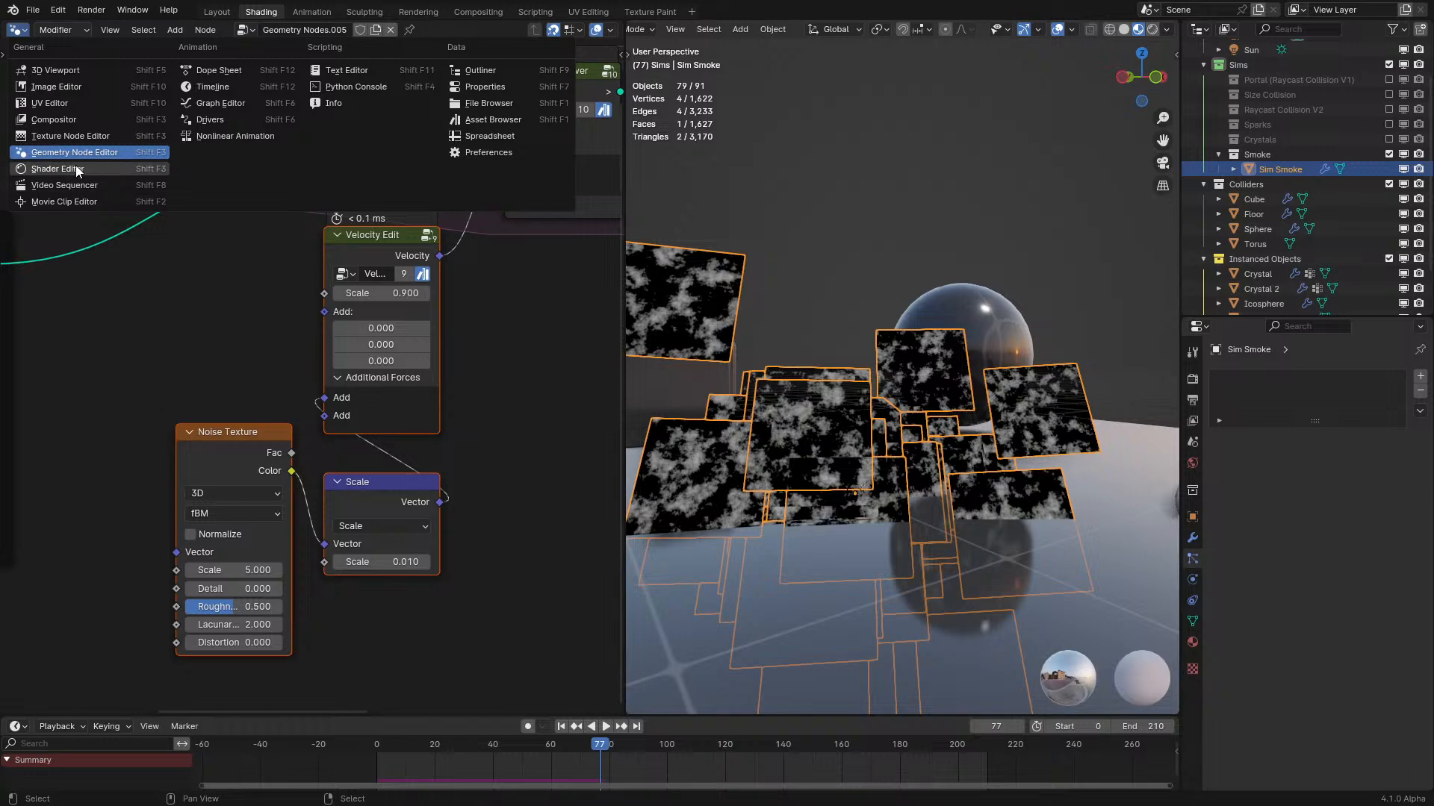
pyautogui.click(75, 164)
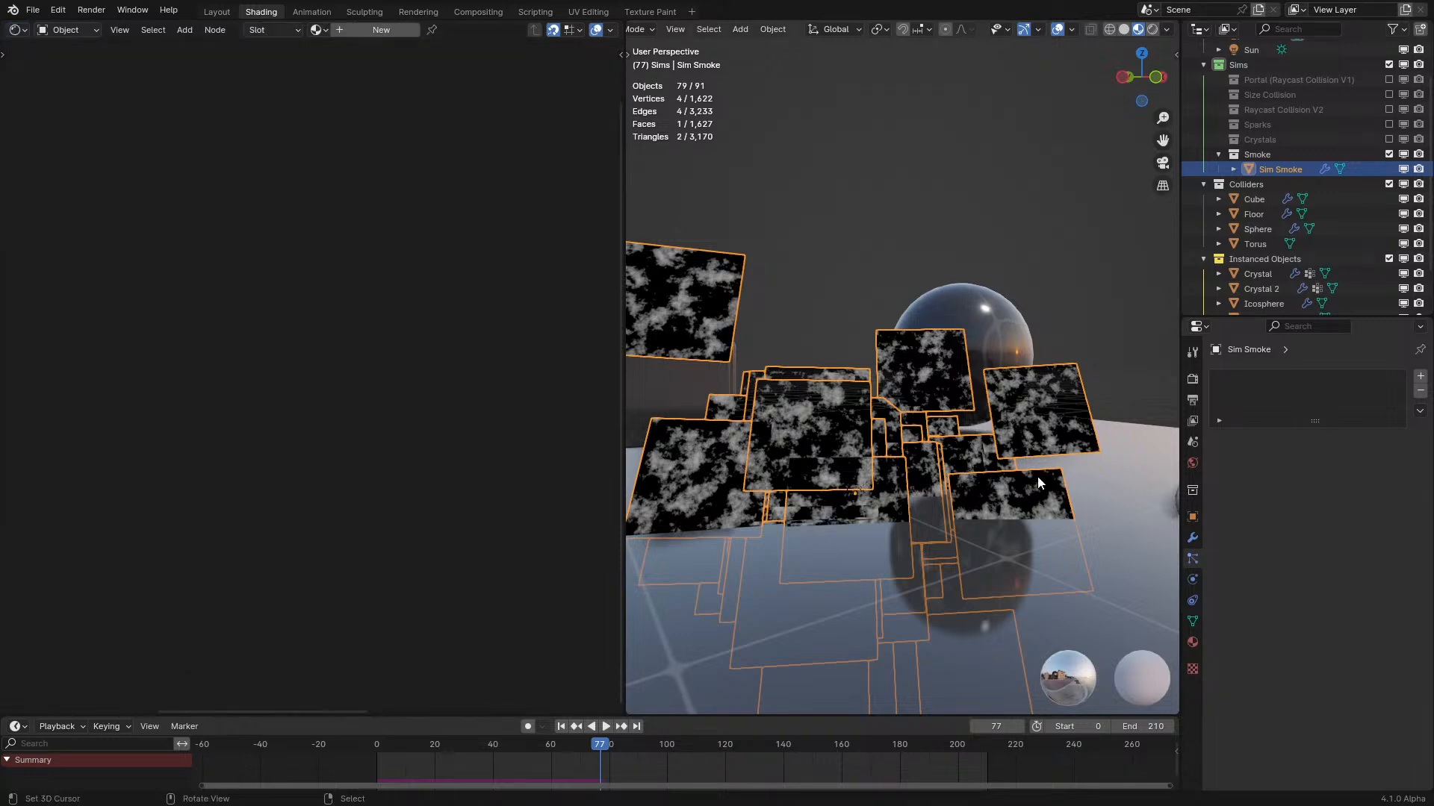
pyautogui.scroll(-3, 1065, 476)
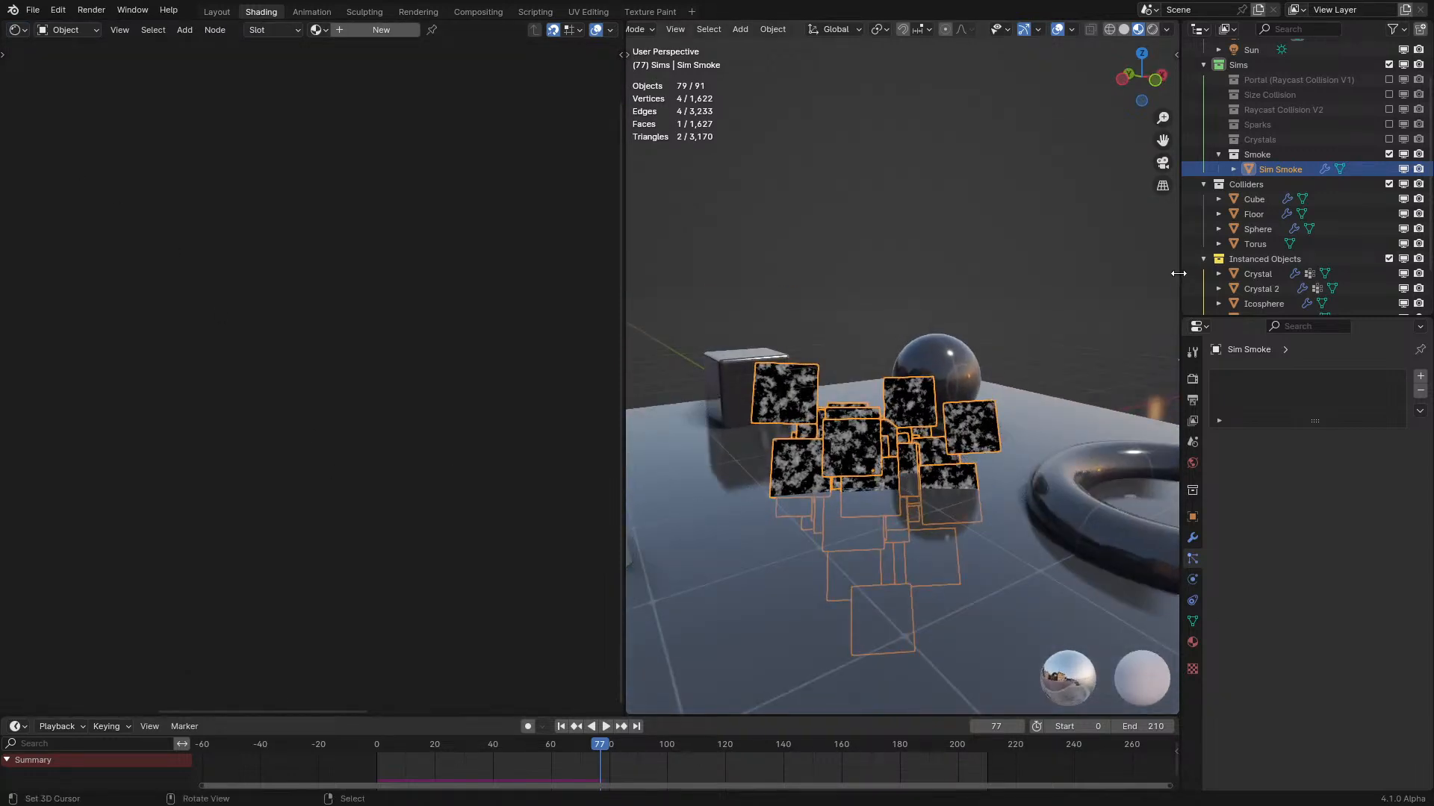
pyautogui.scroll(-2, 1274, 273)
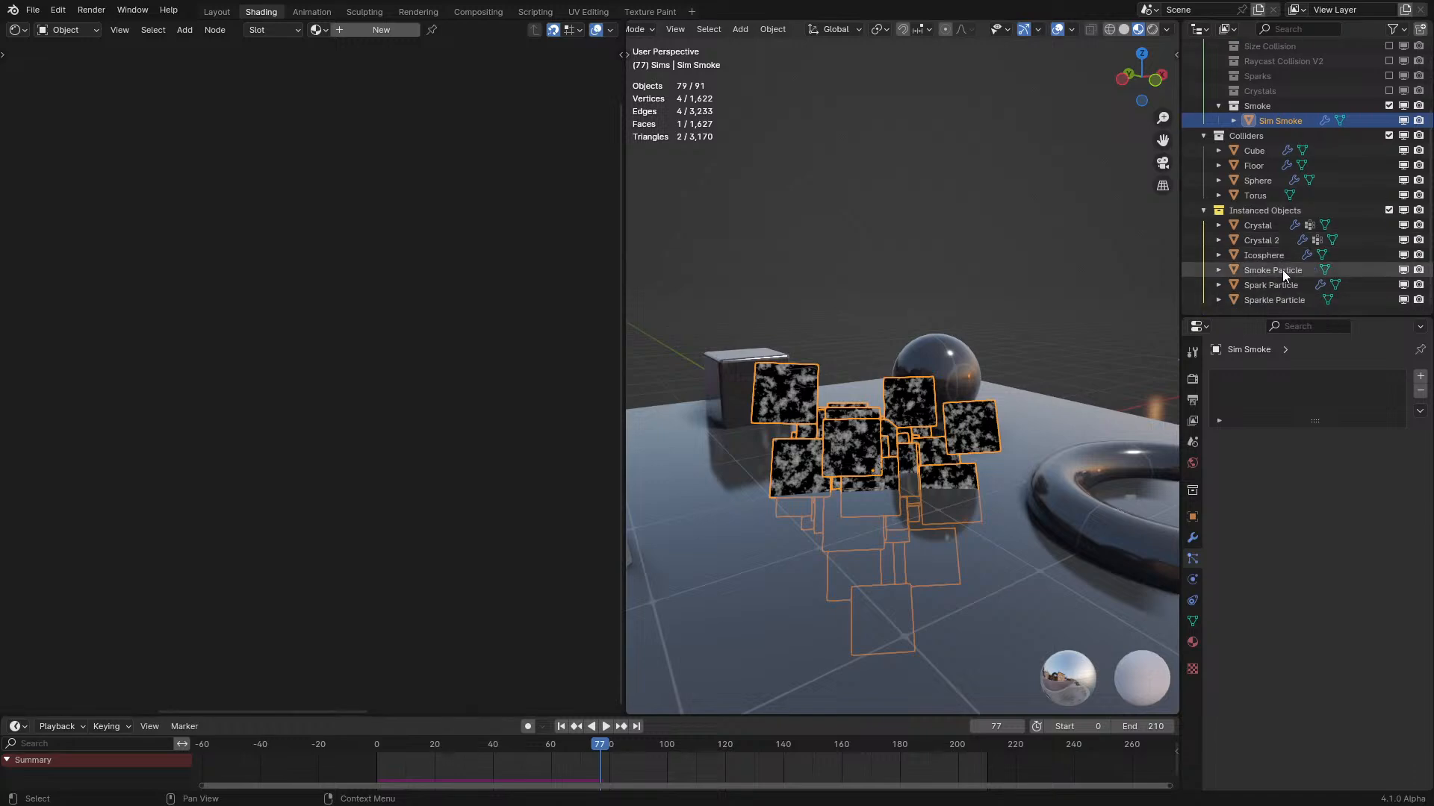
pyautogui.moveTo(1002, 400); pyautogui.dragTo(1114, 365, button='middle')
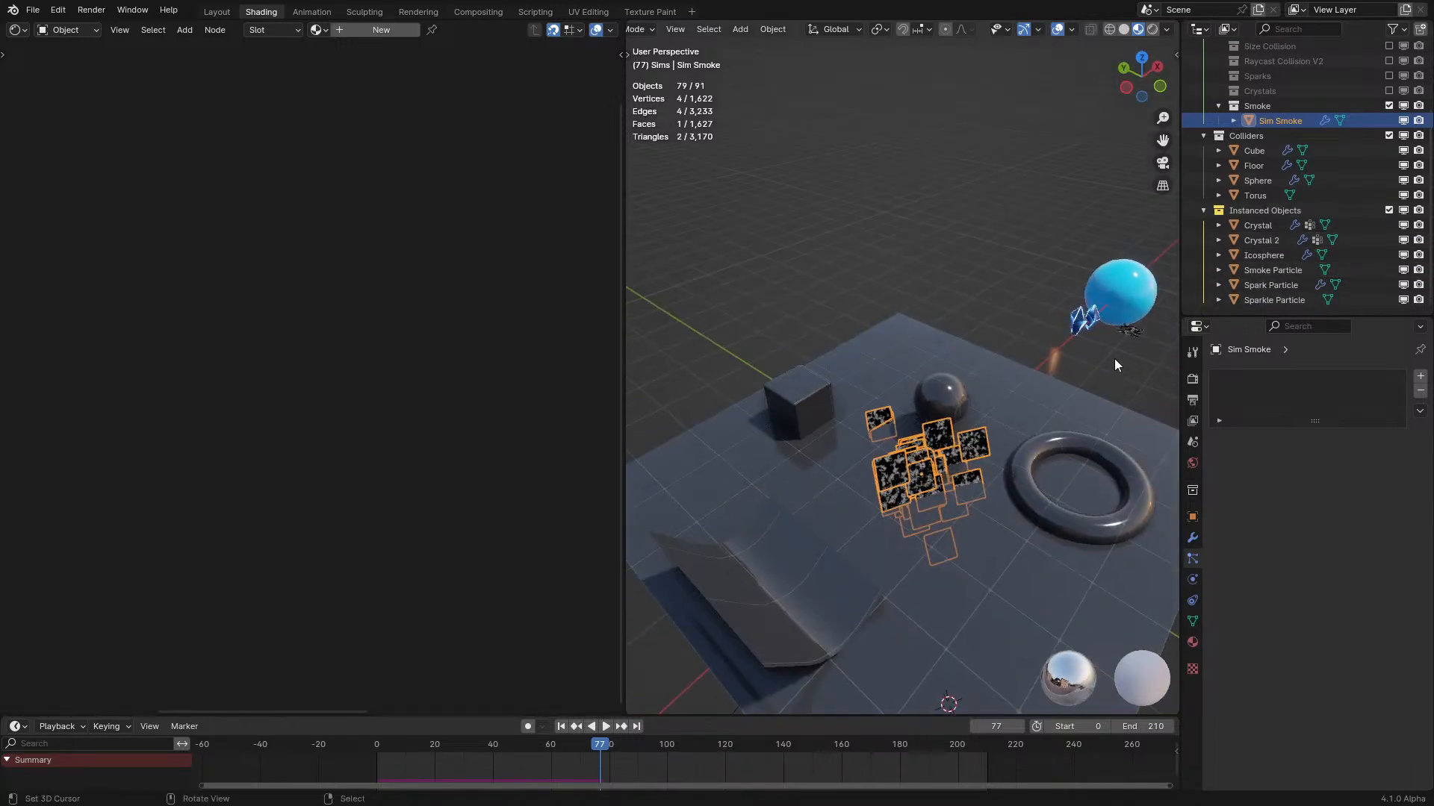
pyautogui.click(1114, 366)
pyautogui.scroll(3, 416, 249)
pyautogui.scroll(5, 892, 491)
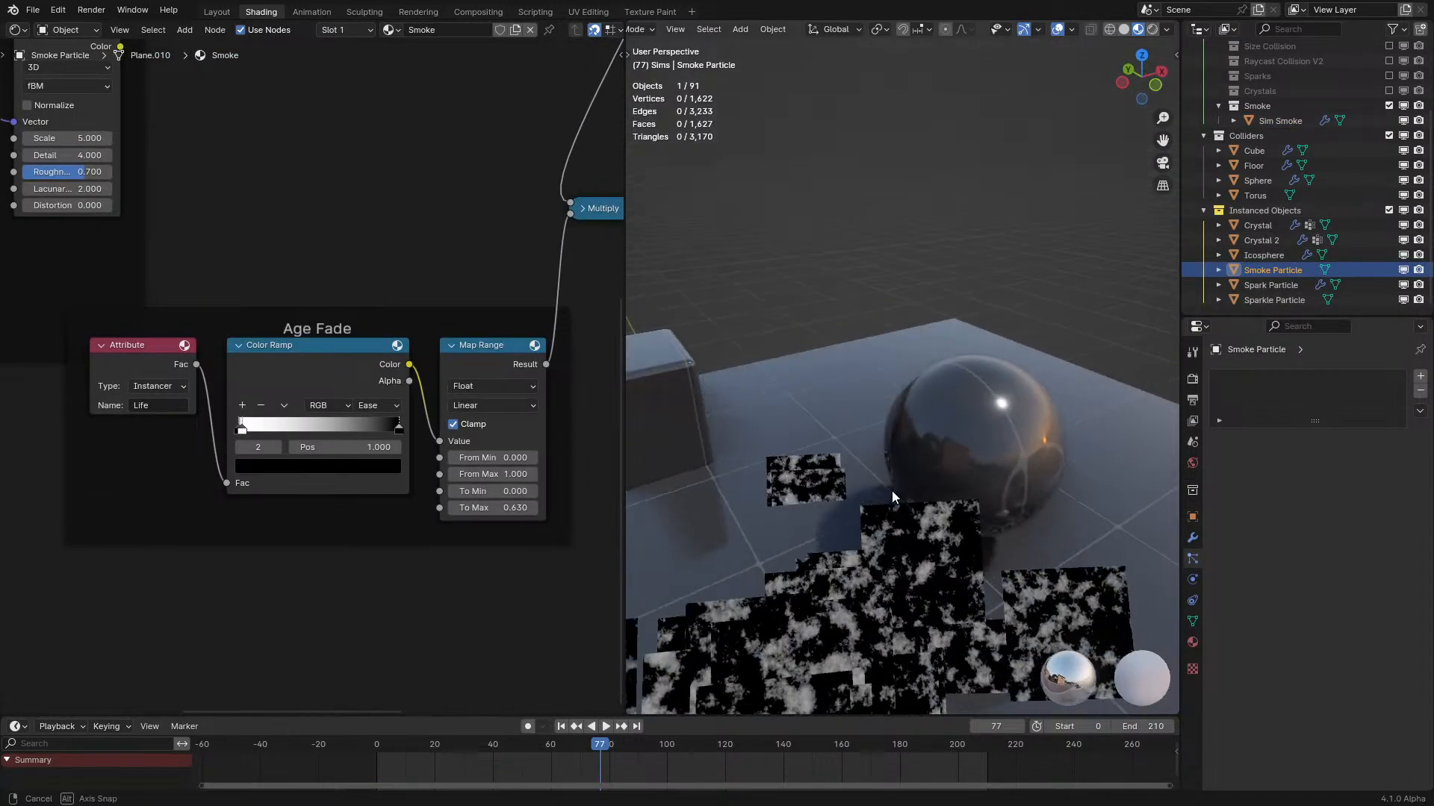
# Try Z divisors of 40 and 400 on the Age Divide node and a Noise Texture Roughness of 0.600 during playback.
pyautogui.moveTo(283, 245); pyautogui.dragTo(114, 586, button='middle')
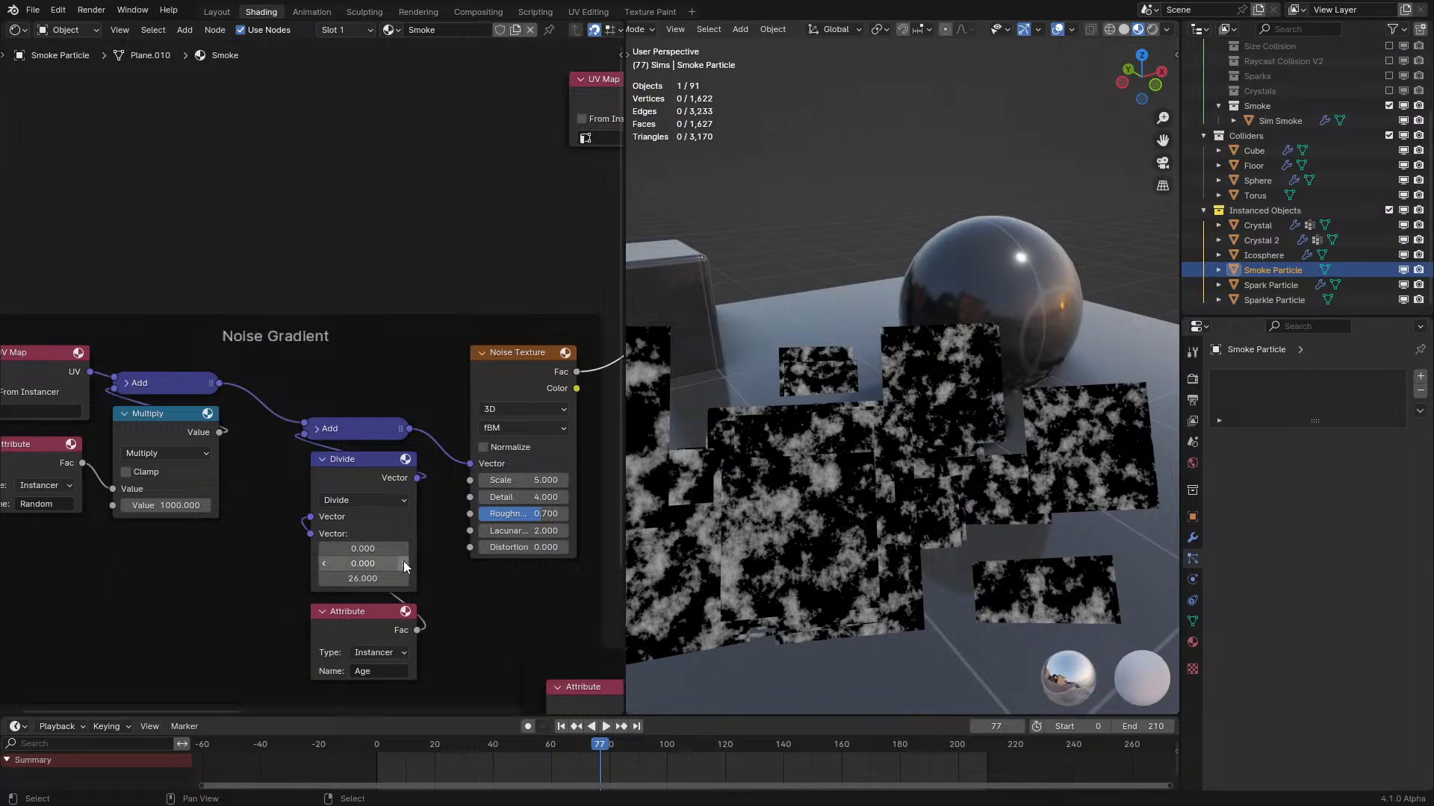
pyautogui.write('0')
pyautogui.press('Return')
pyautogui.moveTo(349, 656); pyautogui.dragTo(341, 628, button='middle')
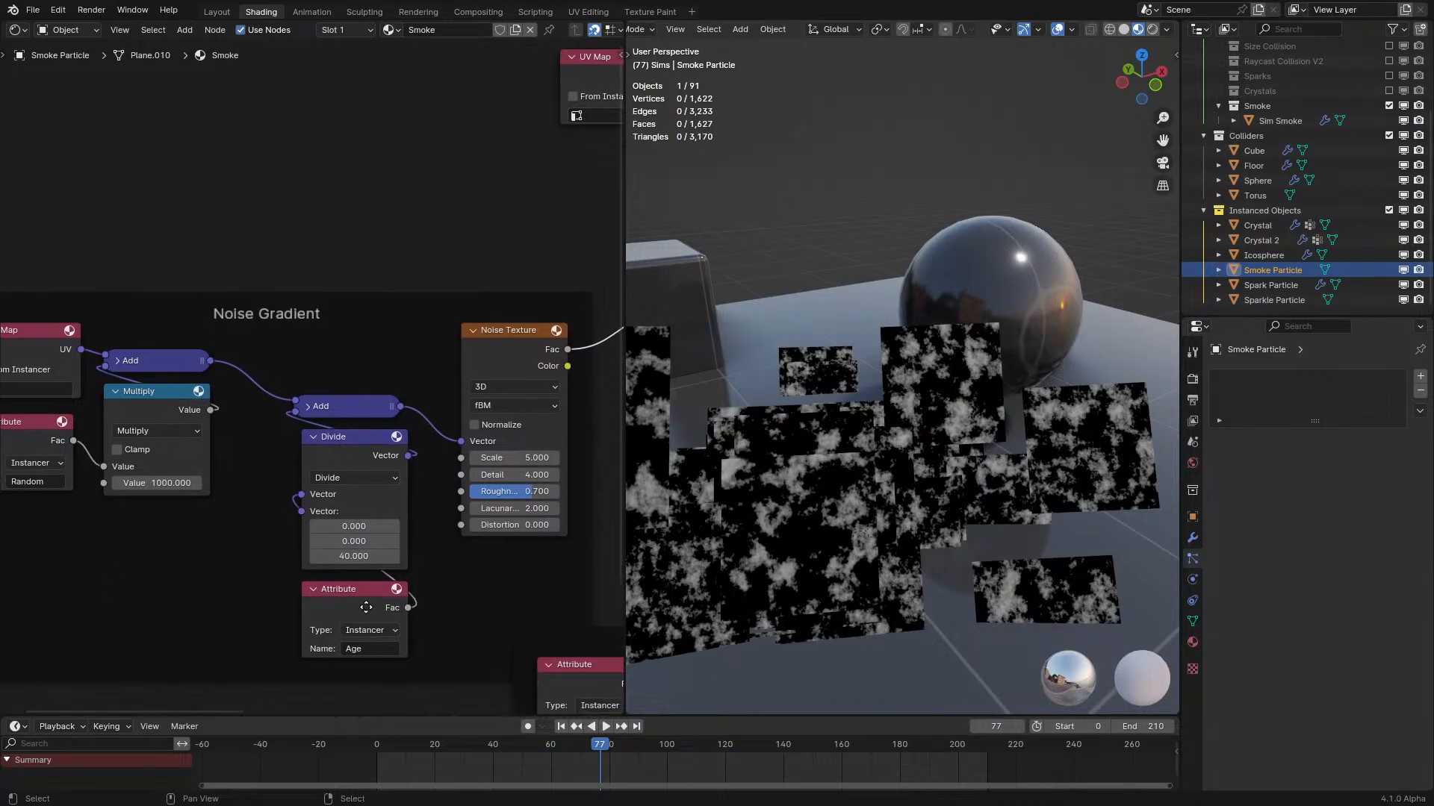
pyautogui.press('space')
pyautogui.moveTo(362, 552)
pyautogui.mouseDown()
pyautogui.moveTo(1194, 552)
pyautogui.moveTo(362, 552)
pyautogui.mouseUp()
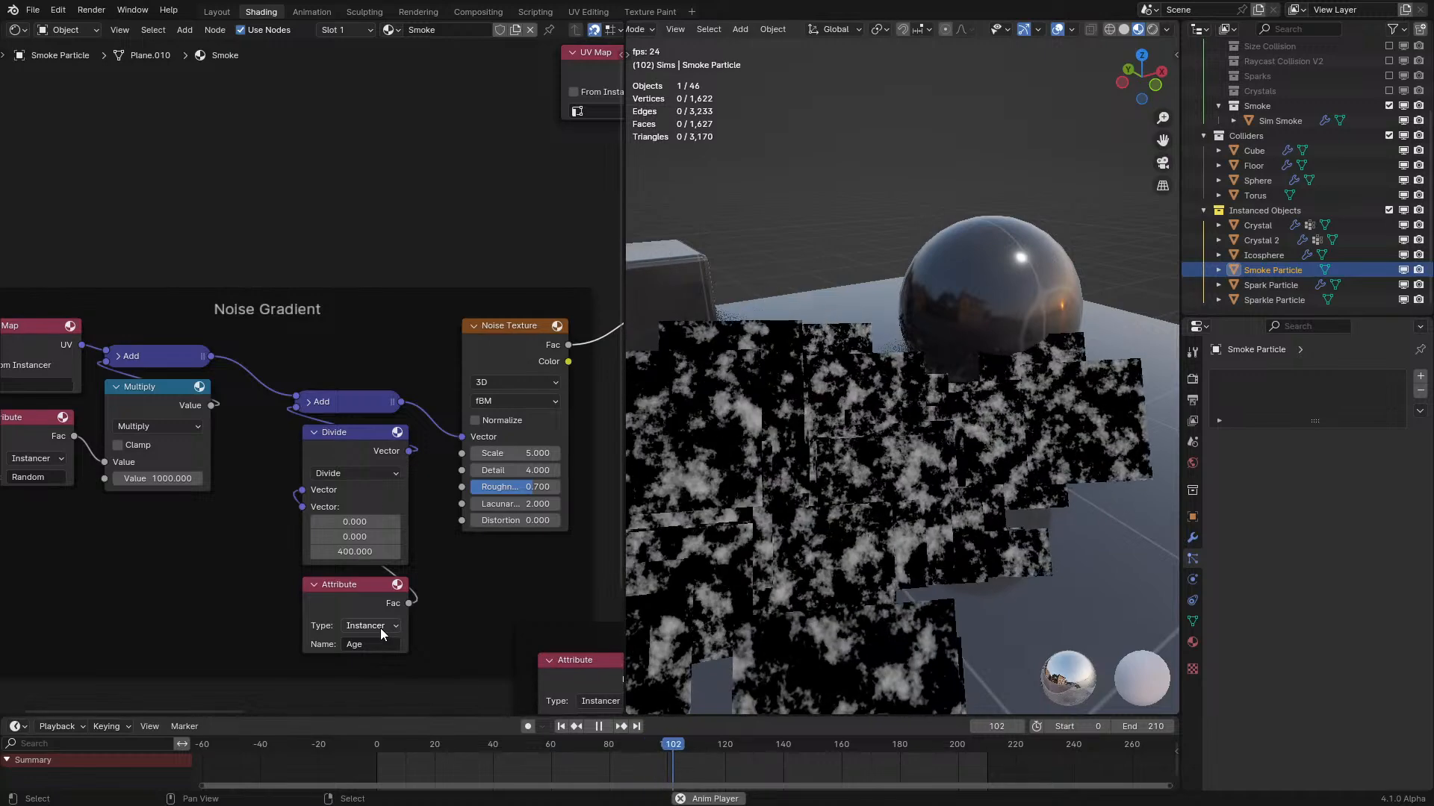
pyautogui.keyDown('ctrl'); pyautogui.scroll(-1, 523, 489); pyautogui.keyUp('ctrl')
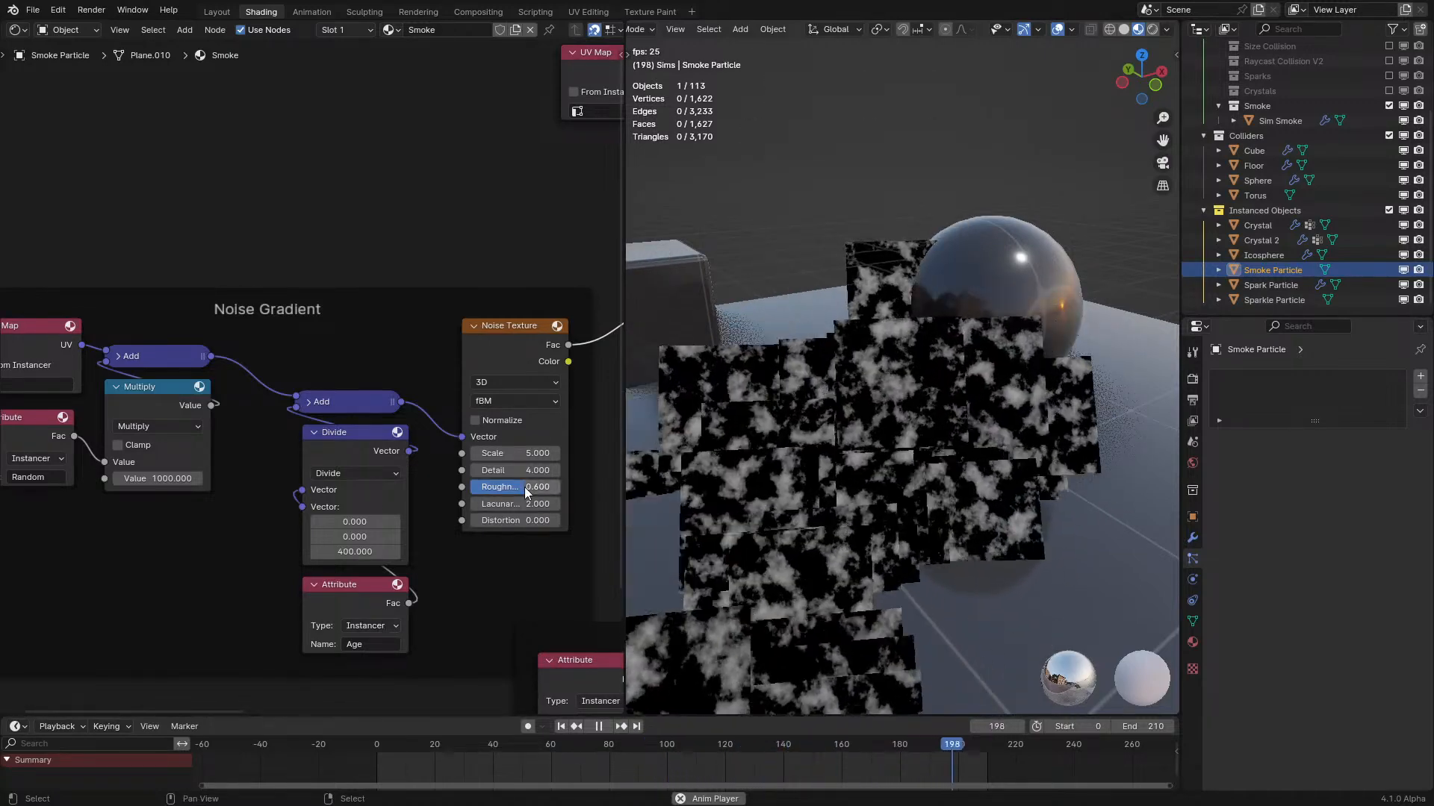
# Preview the Map Range node's output on the smoke planes and play the simulation from the start.
pyautogui.press('space')
pyautogui.press('Home')
pyautogui.scroll(4, 368, 460)
pyautogui.keyDown('ctrl'); pyautogui.keyDown('shift'); pyautogui.click(554, 360); pyautogui.keyUp('shift'); pyautogui.keyUp('ctrl')
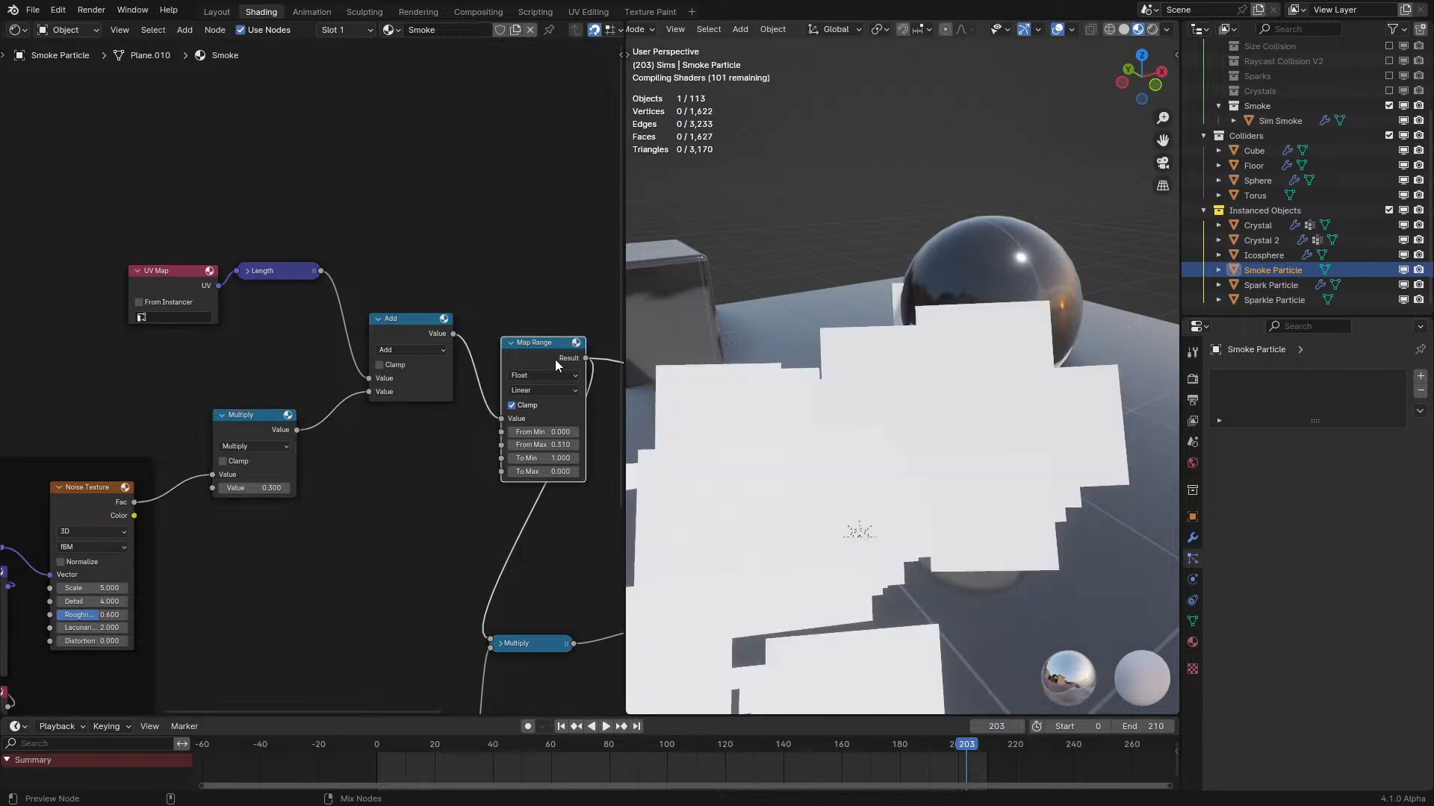
pyautogui.press('space')
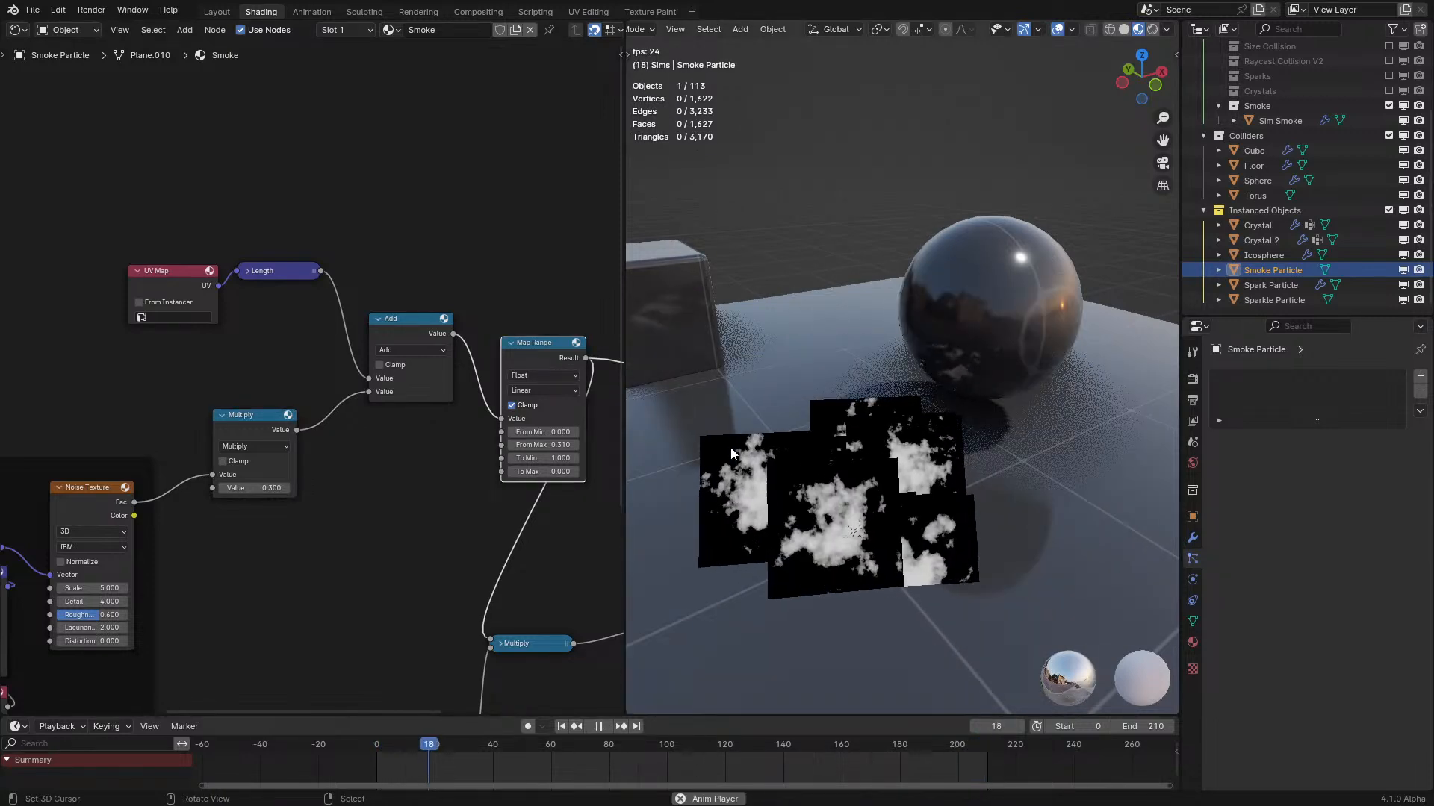
# Set the Noise Texture's Roughness to 0.500 while the simulation plays.
pyautogui.moveTo(127, 554); pyautogui.dragTo(614, 462, button='middle')
pyautogui.moveTo(517, 377); pyautogui.dragTo(400, 300, button='middle')
pyautogui.scroll(2, 517, 478)
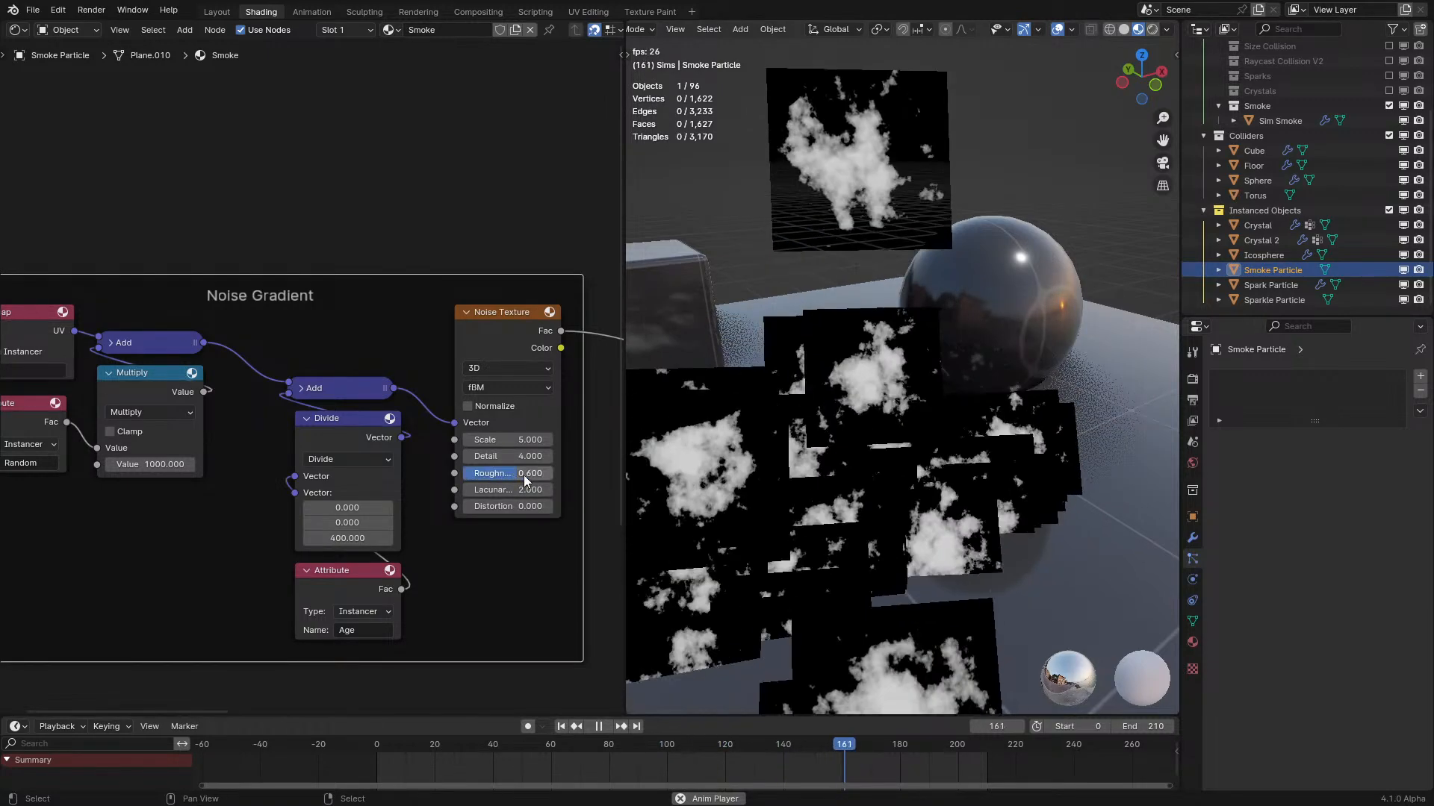
pyautogui.moveTo(527, 473); pyautogui.dragTo(507, 473)
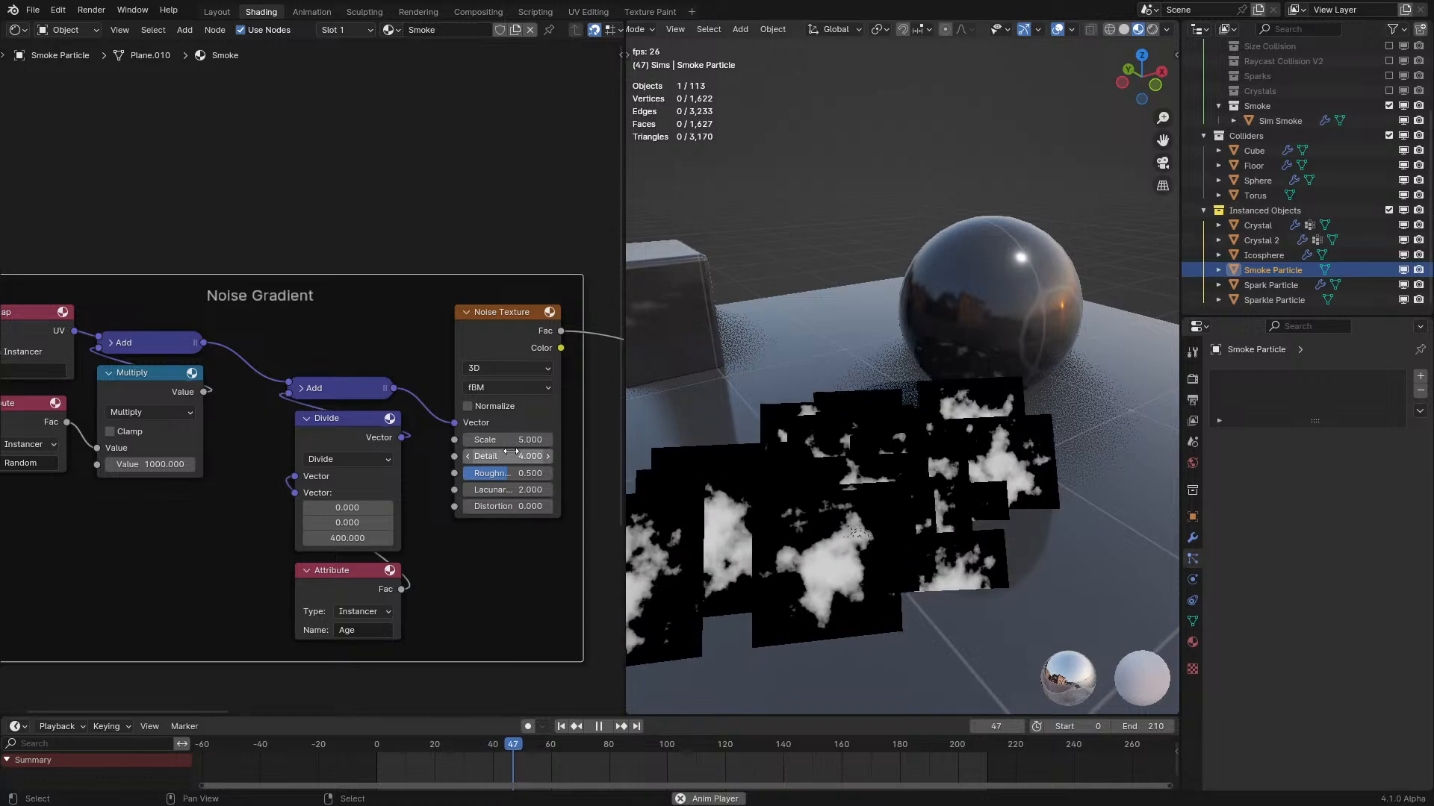
# Try Z divisors of 200 and 50 on the Age Divide node and play the simulation.
pyautogui.press('space')
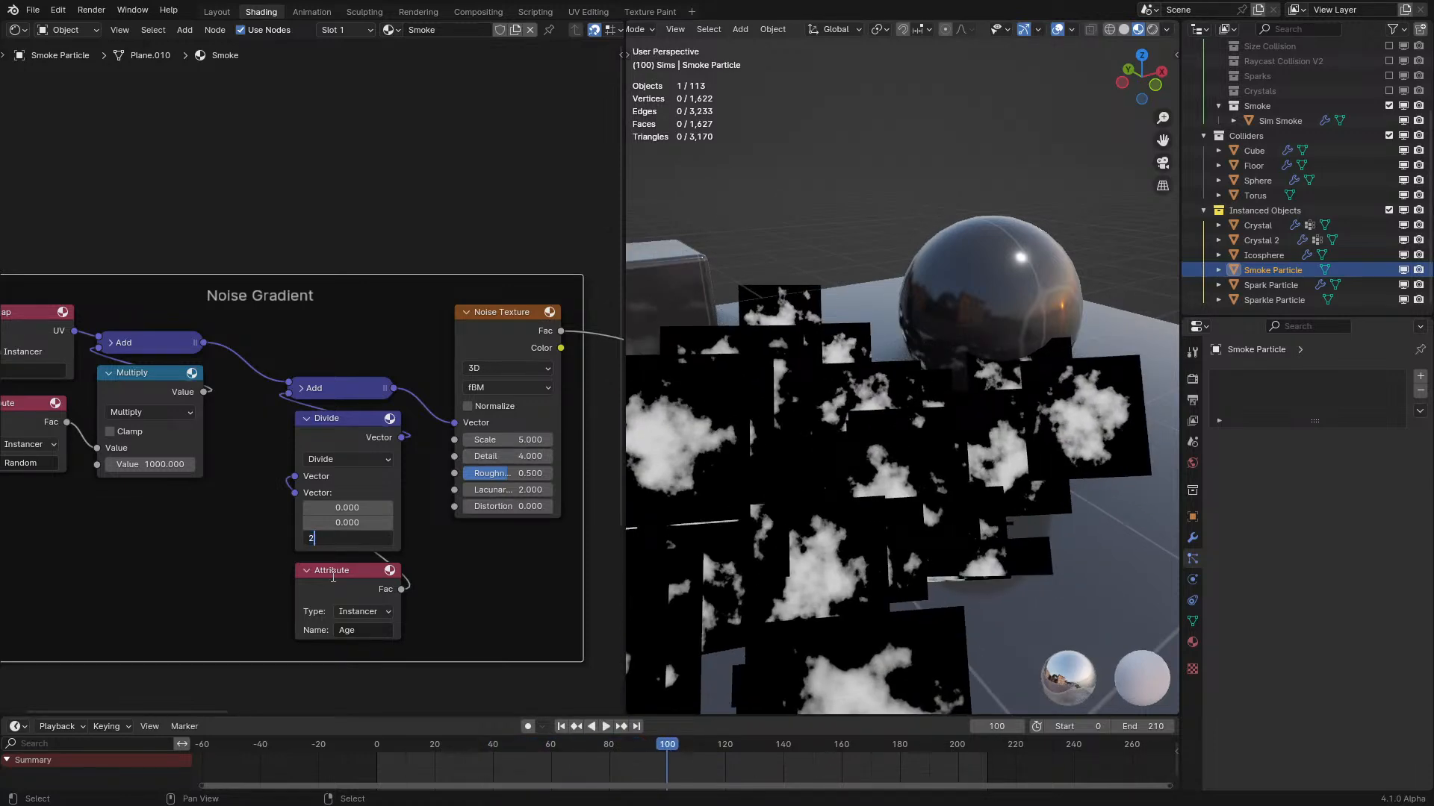
pyautogui.press('Return')
pyautogui.press('space')
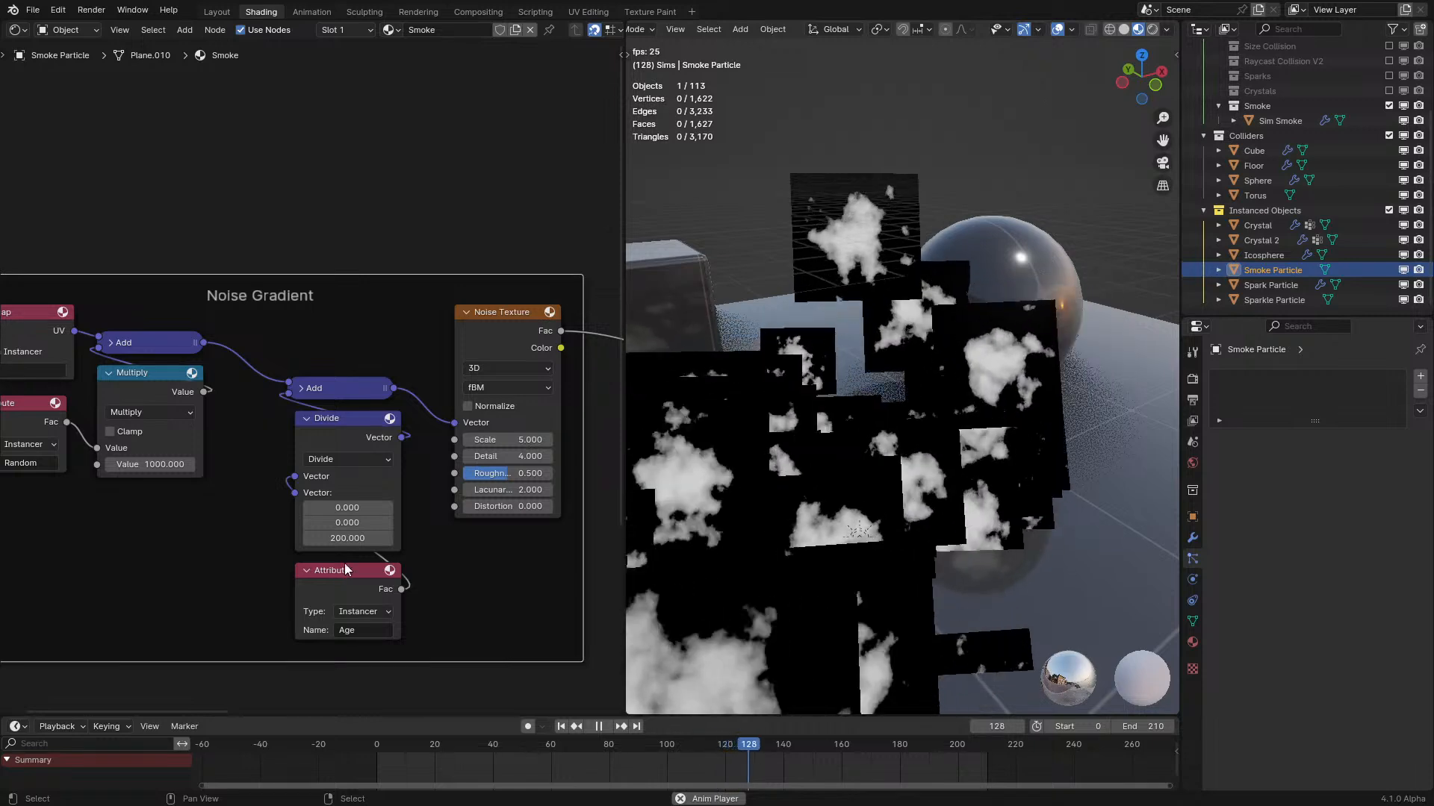
pyautogui.click(364, 539)
pyautogui.write('50')
pyautogui.press('Return')
pyautogui.press('space')
# Set the Age Divide node's Z value to 150 and play the simulation briefly.
pyautogui.click(367, 539)
pyautogui.write('150')
pyautogui.press('Return')
pyautogui.press('space')
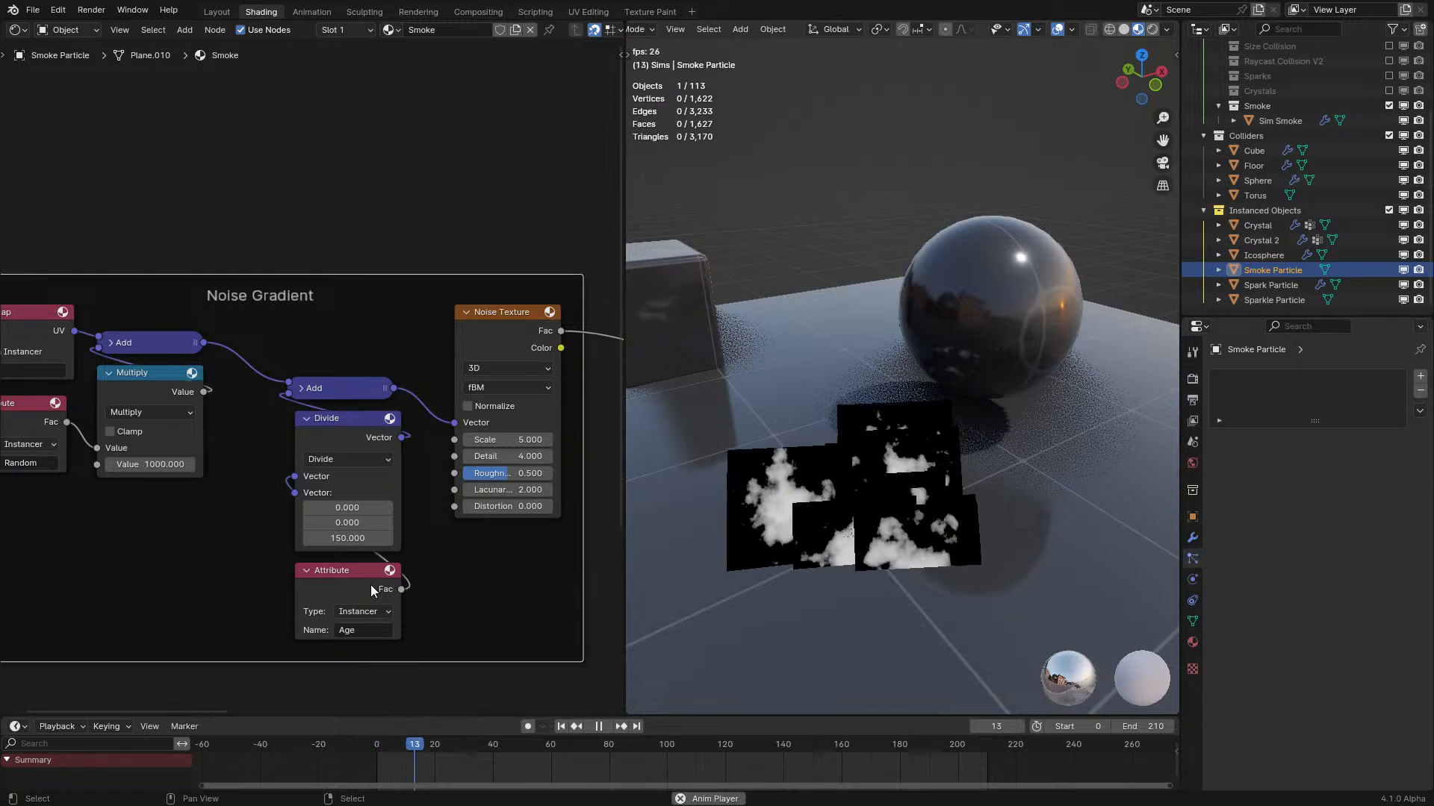
pyautogui.press('space')
# Connect the Add Shader output back to the Material Output and play the simulation to view the shaded smoke.
pyautogui.scroll(-2, 354, 522)
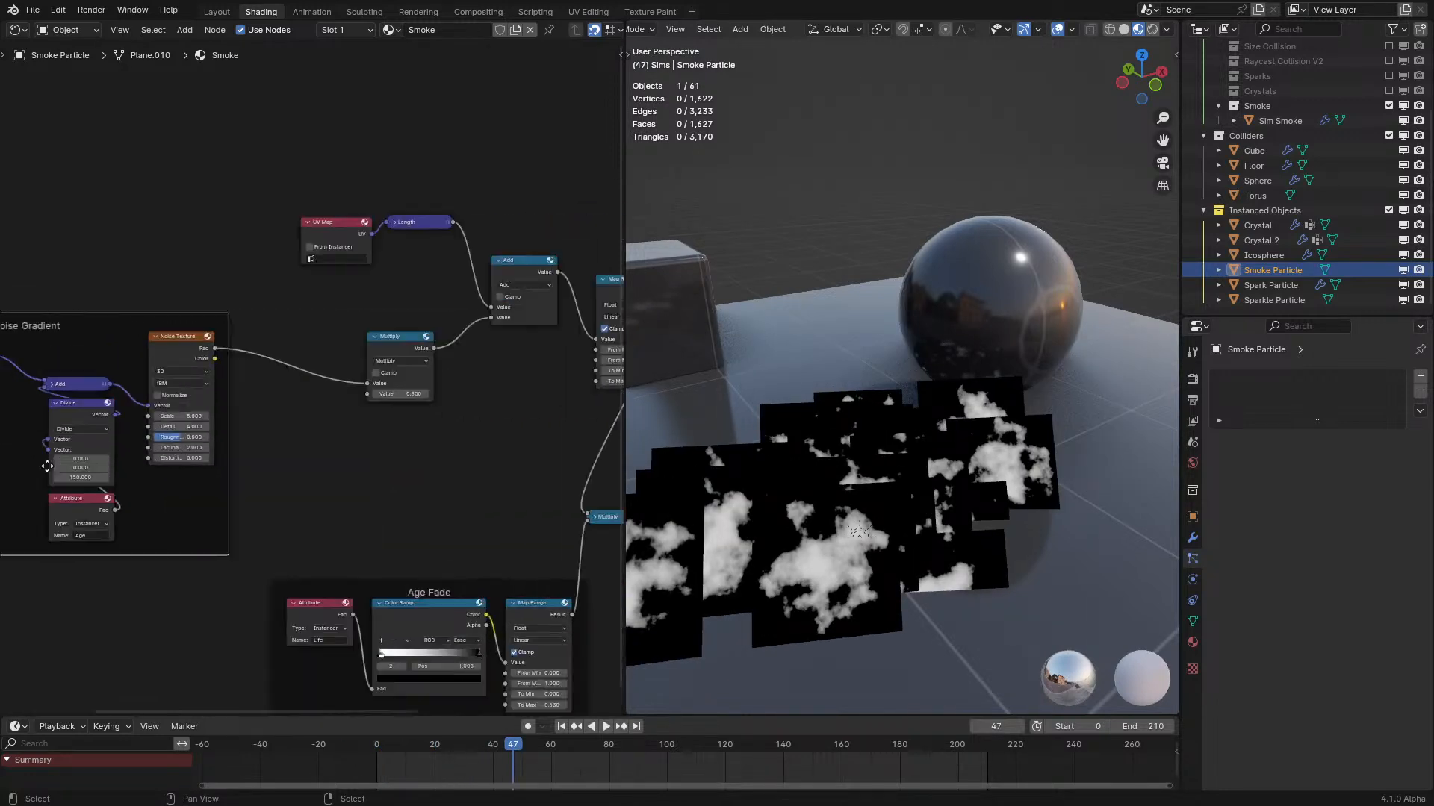
pyautogui.moveTo(354, 522); pyautogui.dragTo(313, 509, button='middle')
pyautogui.click(401, 525)
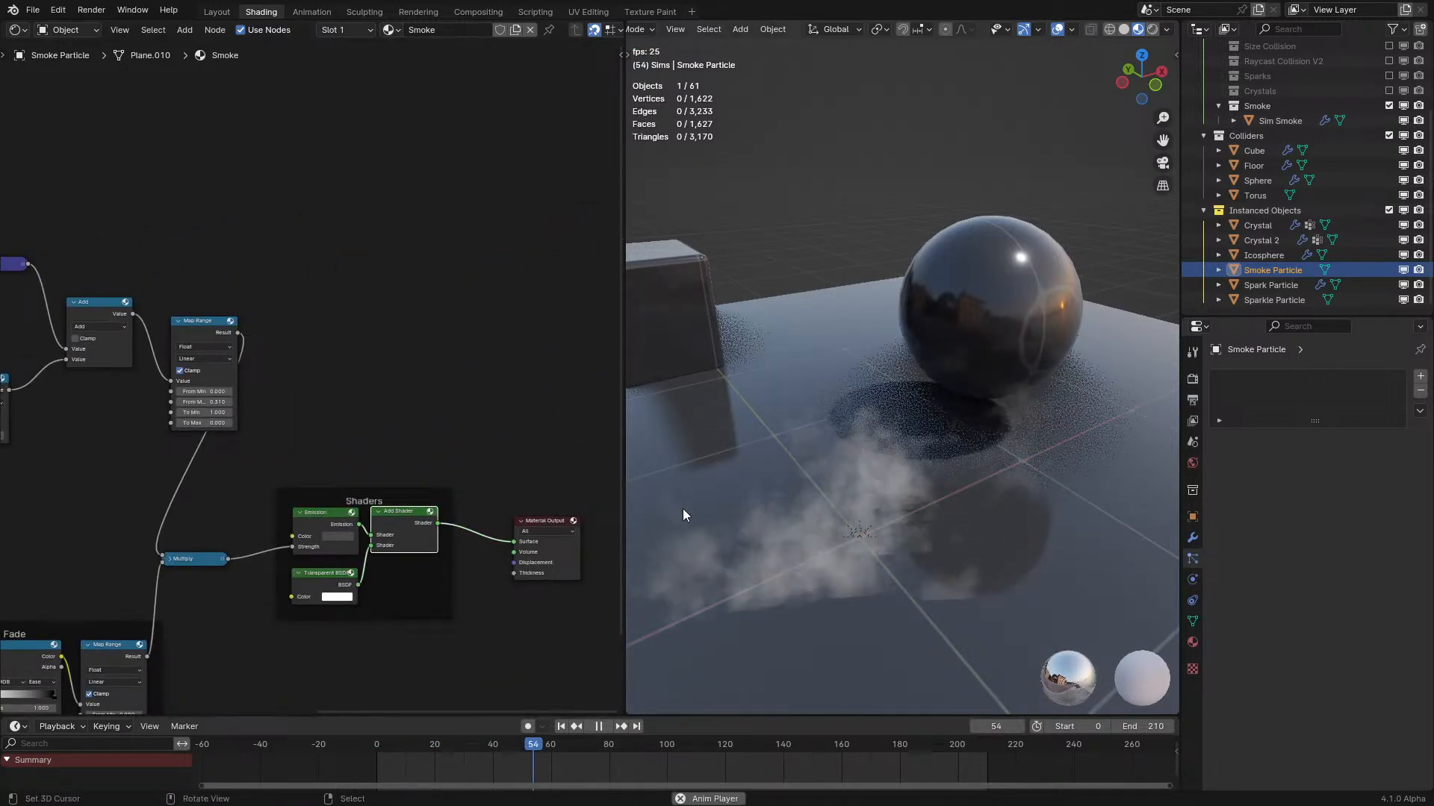
pyautogui.press('space')
pyautogui.scroll(-3, 938, 478)
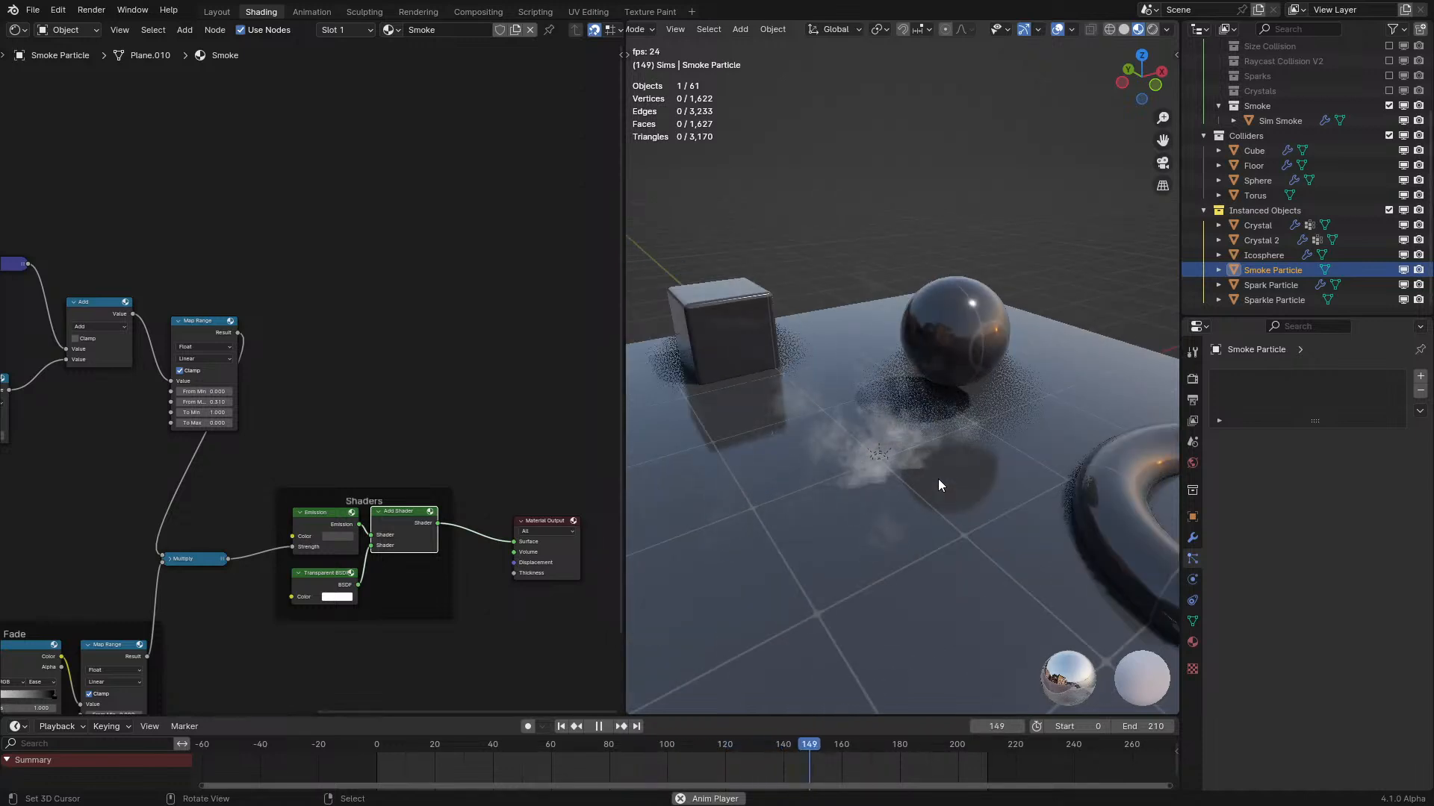
# Stop playback and move the Noise Gradient frame farther from the Multiply node to make room for more nodes.
pyautogui.moveTo(279, 523); pyautogui.dragTo(592, 560, button='middle')
pyautogui.press('space')
pyautogui.moveTo(224, 473); pyautogui.dragTo(585, 442, button='middle')
pyautogui.moveTo(448, 363); pyautogui.dragTo(296, 345)
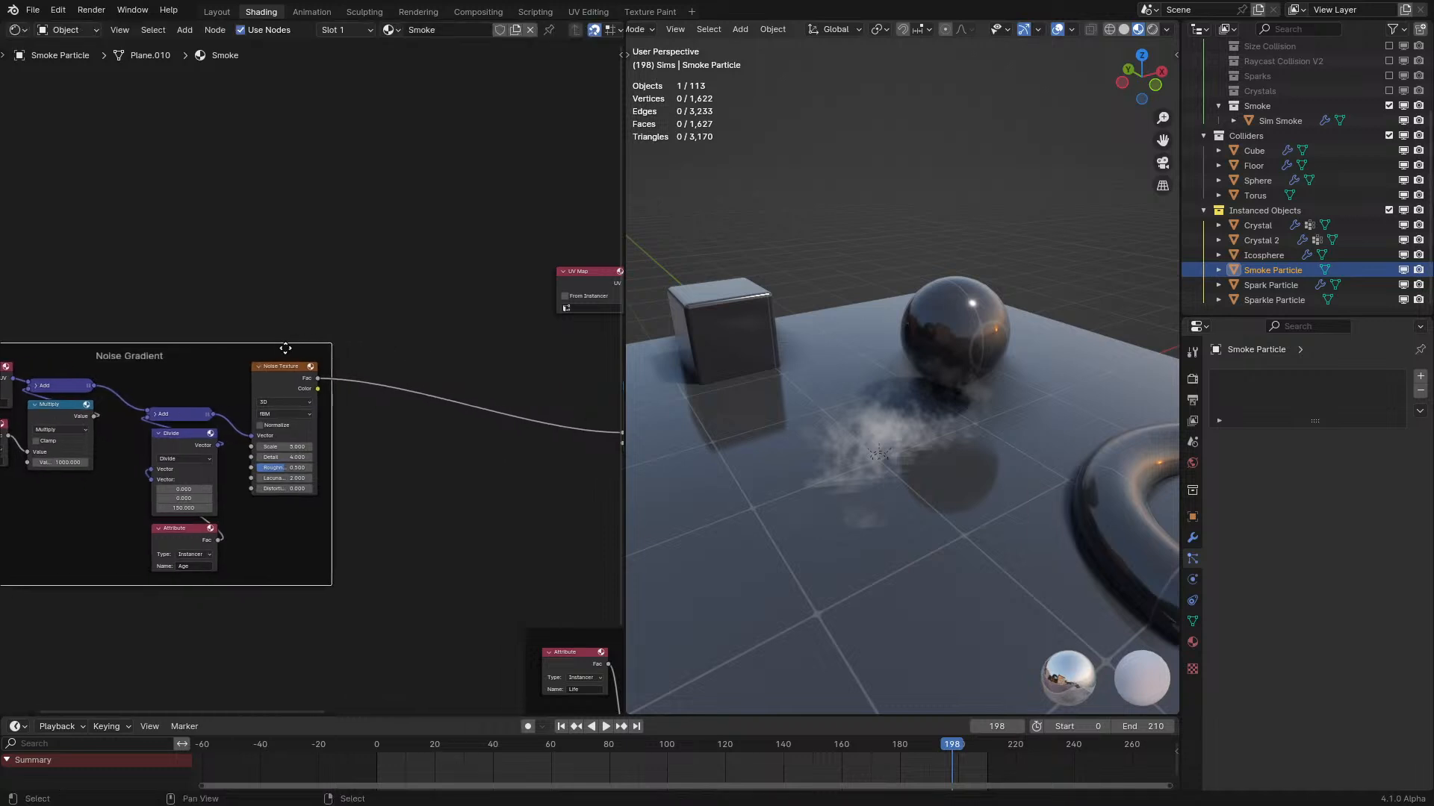
# Feed the Noise Texture's Color output into a new Separate Color node set to HSV.
pyautogui.scroll(2, 328, 398)
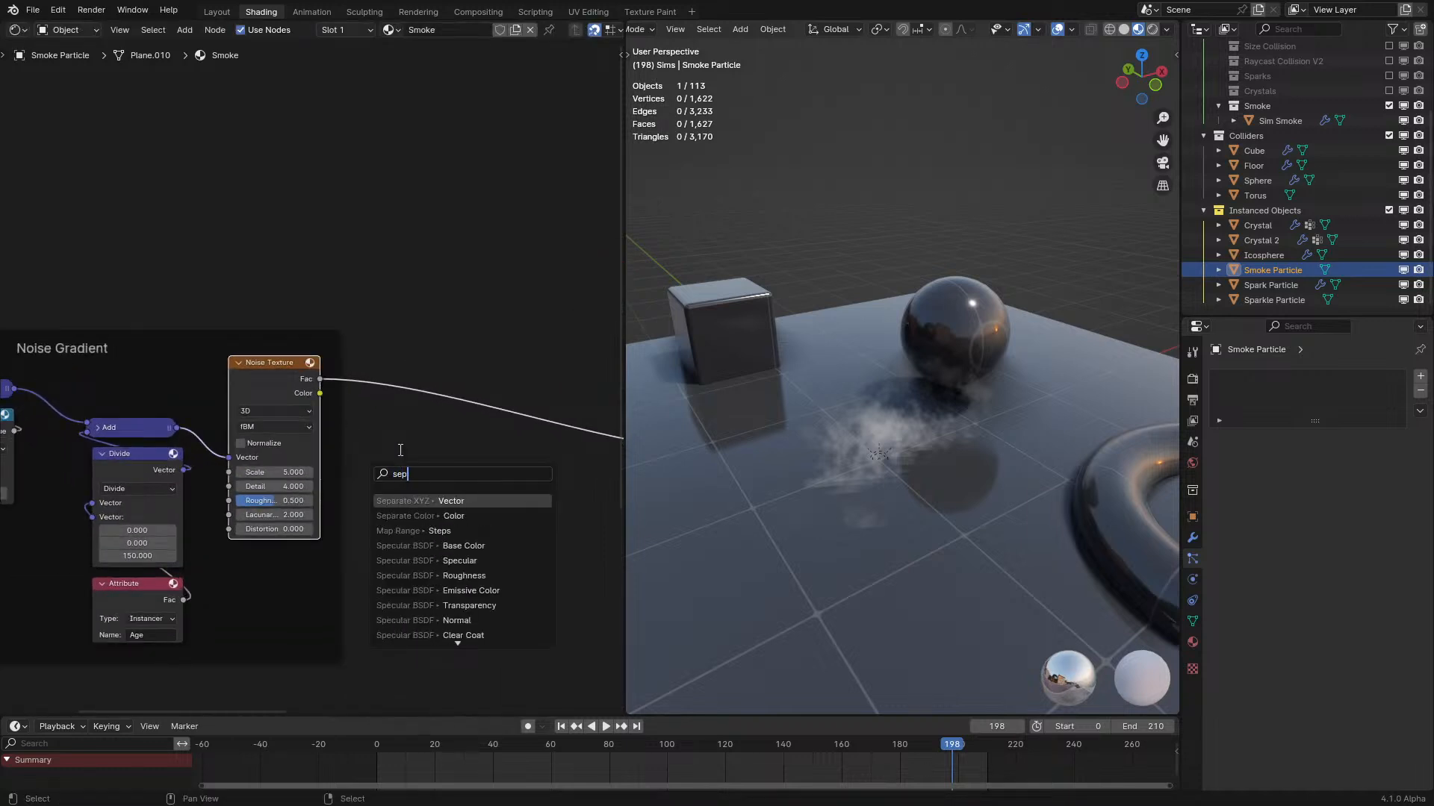
pyautogui.press('Return')
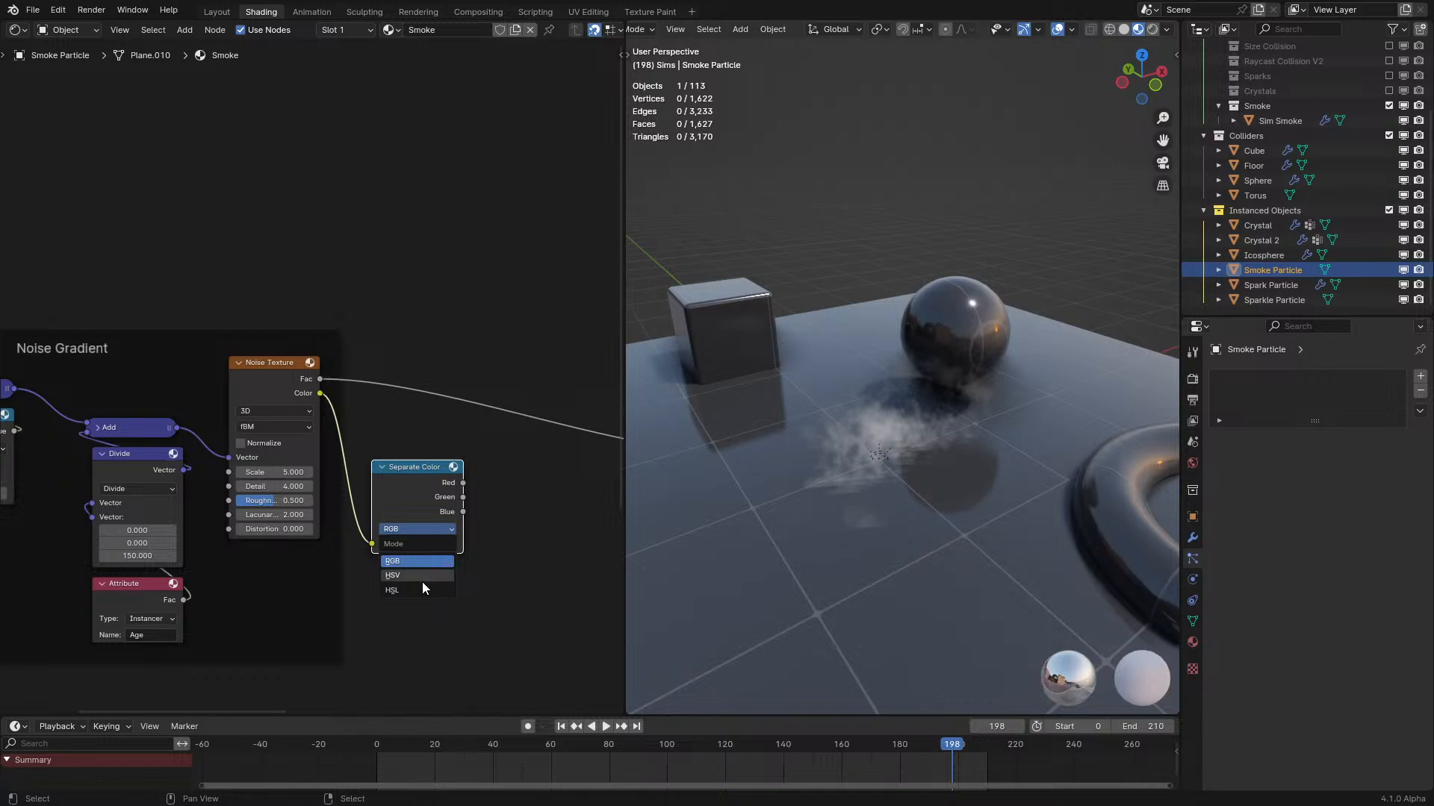
pyautogui.click(423, 579)
# Connect Separate Color's Hue output to a new Ping-Pong math node and preview its result on the smoke planes.
pyautogui.moveTo(461, 496); pyautogui.dragTo(515, 483)
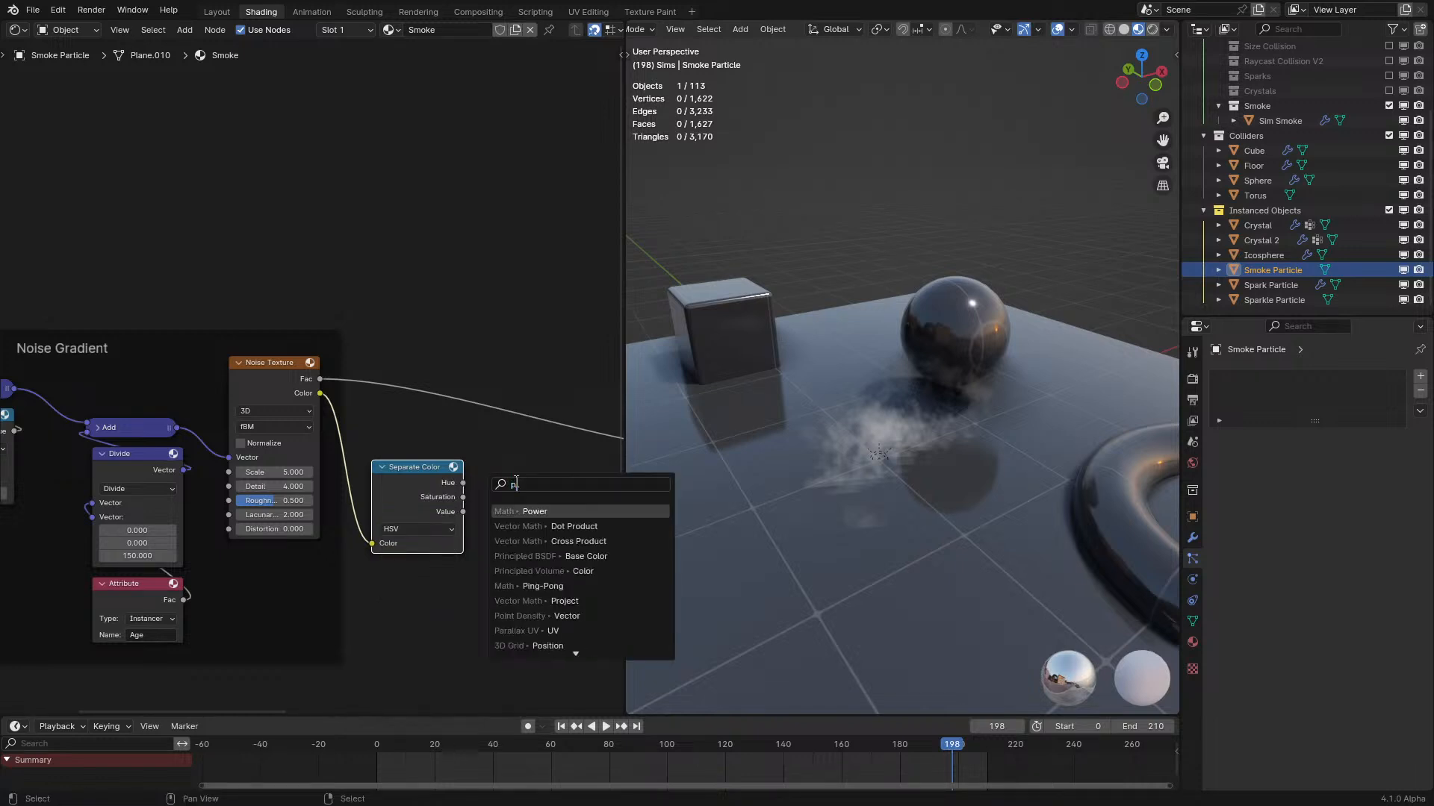
pyautogui.press('Return')
pyautogui.keyDown('ctrl'); pyautogui.keyDown('shift'); pyautogui.click(515, 485); pyautogui.keyUp('shift'); pyautogui.keyUp('ctrl')
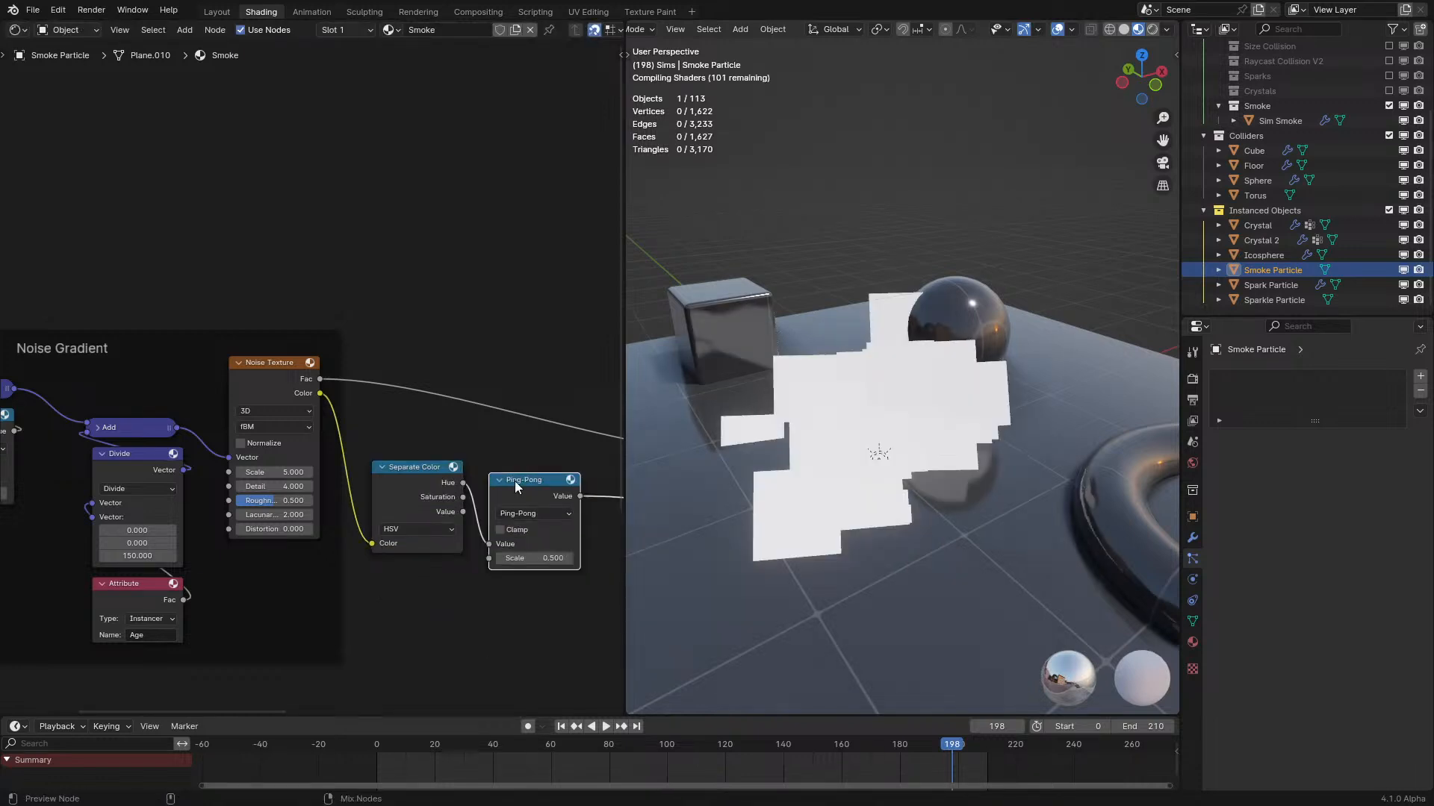
pyautogui.moveTo(528, 490); pyautogui.dragTo(396, 475, button='middle')
pyautogui.scroll(6, 819, 420)
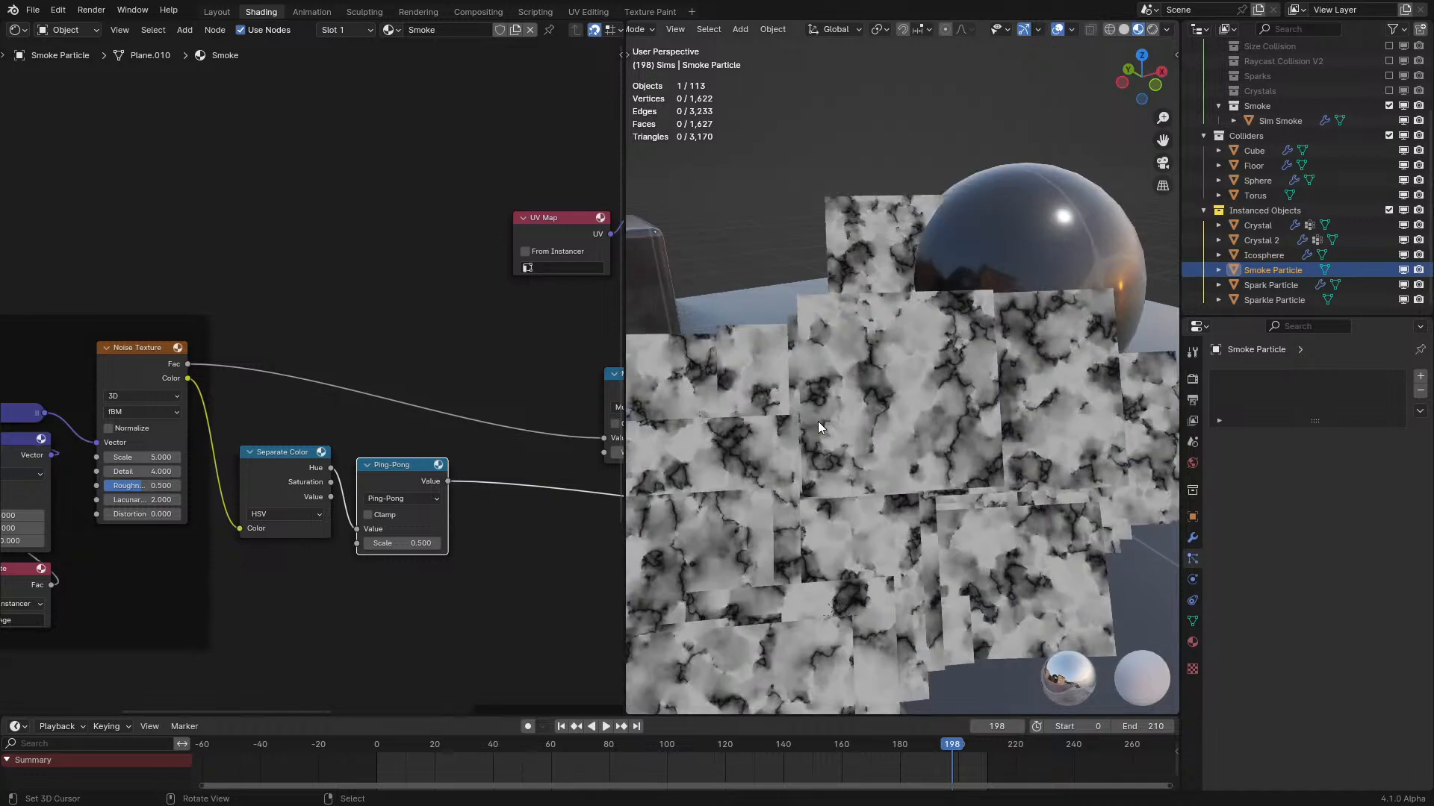
# Feed the Ping-Pong node from Saturation, move it aside, and preview the Separate Color node's Saturation output.
pyautogui.moveTo(291, 519); pyautogui.dragTo(249, 508, button='middle')
pyautogui.scroll(2, 248, 508)
pyautogui.click(271, 506)
pyautogui.moveTo(272, 505); pyautogui.dragTo(307, 563)
pyautogui.moveTo(323, 496); pyautogui.dragTo(409, 255)
pyautogui.keyDown('ctrl'); pyautogui.keyDown('shift'); pyautogui.click(249, 484); pyautogui.keyUp('shift'); pyautogui.keyUp('ctrl')
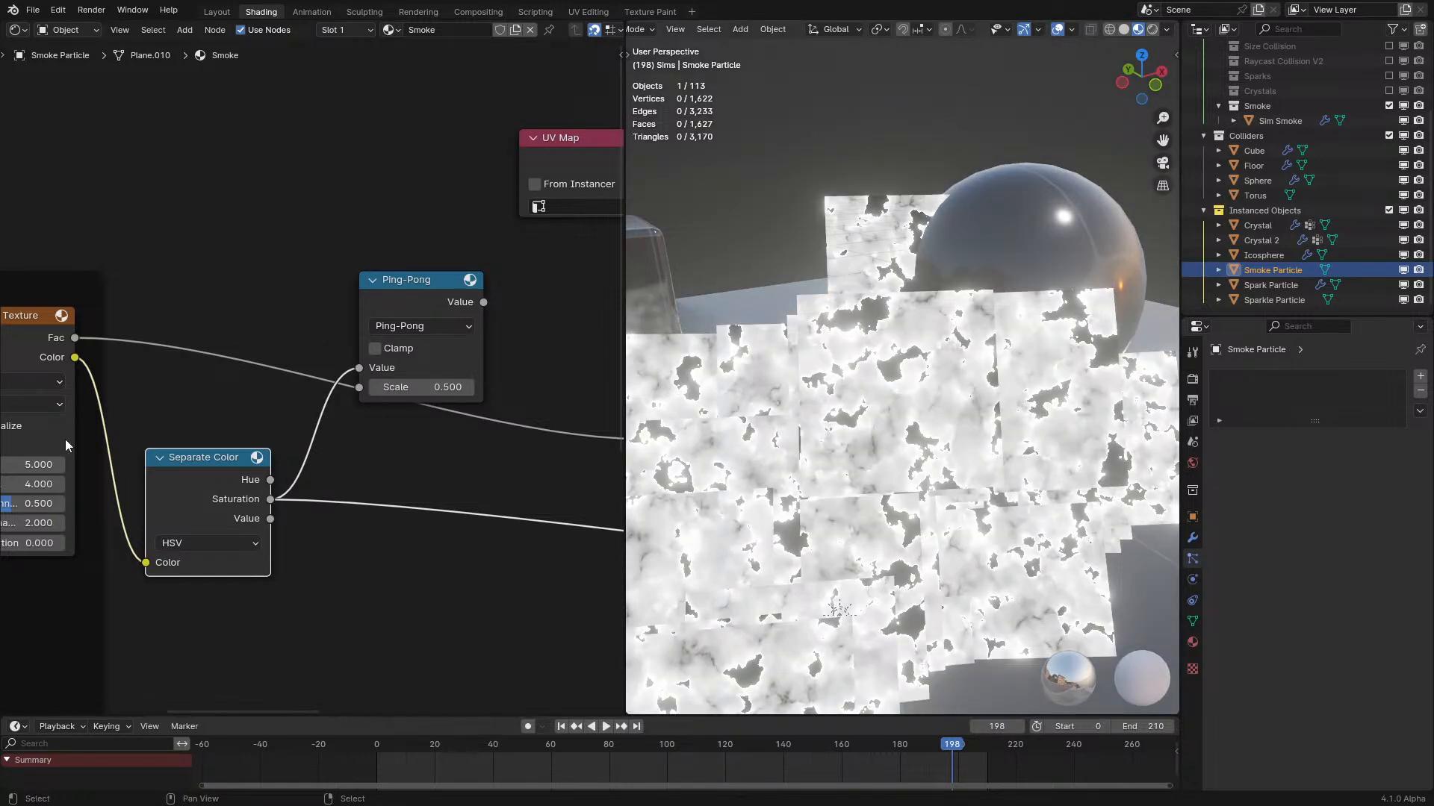
# Enable Normalize on the Noise Texture and link Separate Color's Saturation output to the Multiply node's first Value input.
pyautogui.moveTo(70, 413); pyautogui.dragTo(188, 399, button='middle')
pyautogui.click(106, 423)
pyautogui.moveTo(423, 474); pyautogui.dragTo(191, 491, button='middle')
pyautogui.scroll(-1, 266, 447)
pyautogui.moveTo(466, 455); pyautogui.dragTo(463, 454)
pyautogui.keyDown('ctrl'); pyautogui.hscroll(5, 459, 441); pyautogui.keyUp('ctrl')
pyautogui.keyDown('shift'); pyautogui.scroll(2, 458, 441); pyautogui.keyUp('shift')
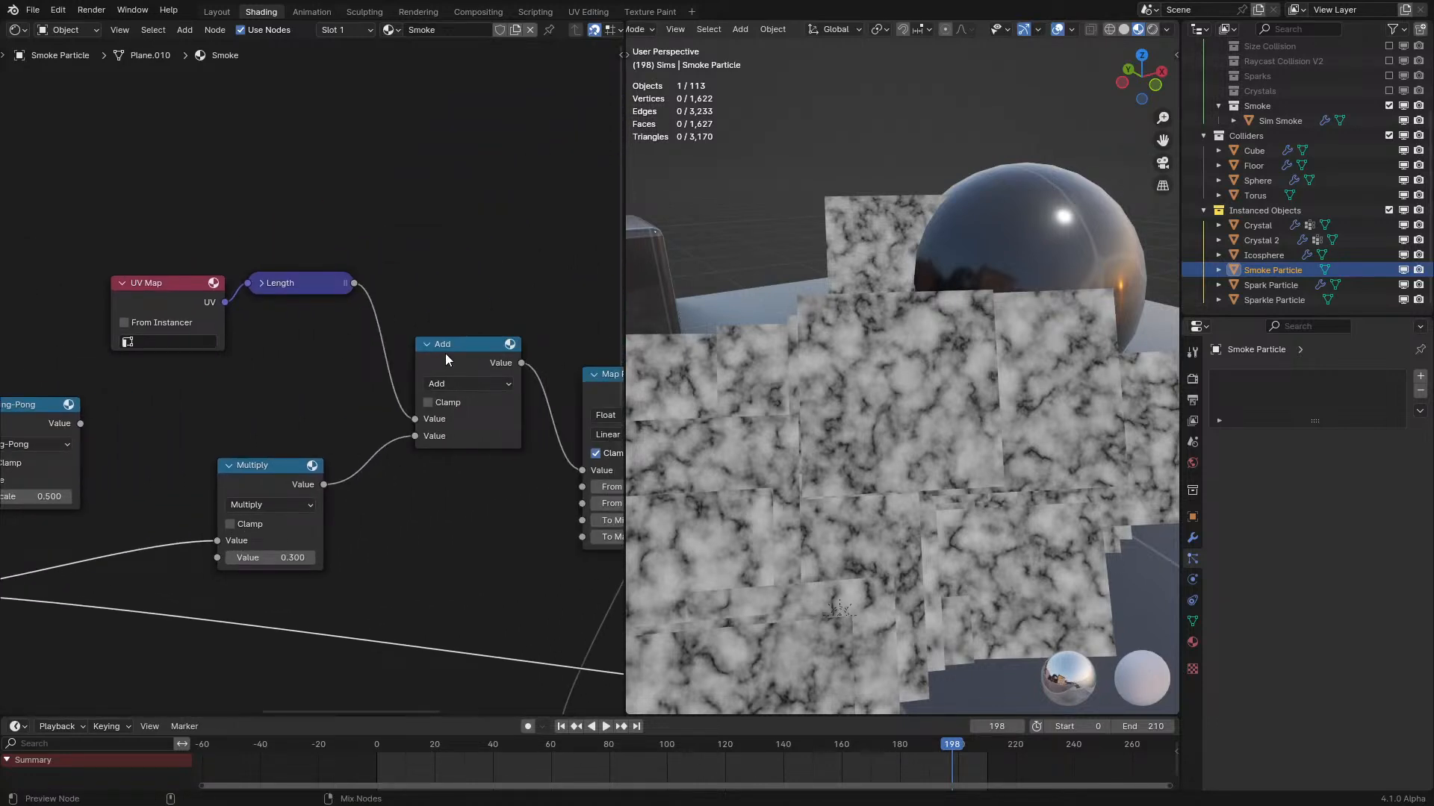
# Preview the Map Range node's output and increase its From Max value to enlarge the smoke mask.
pyautogui.keyDown('ctrl'); pyautogui.hscroll(5, 519, 381); pyautogui.keyUp('ctrl')
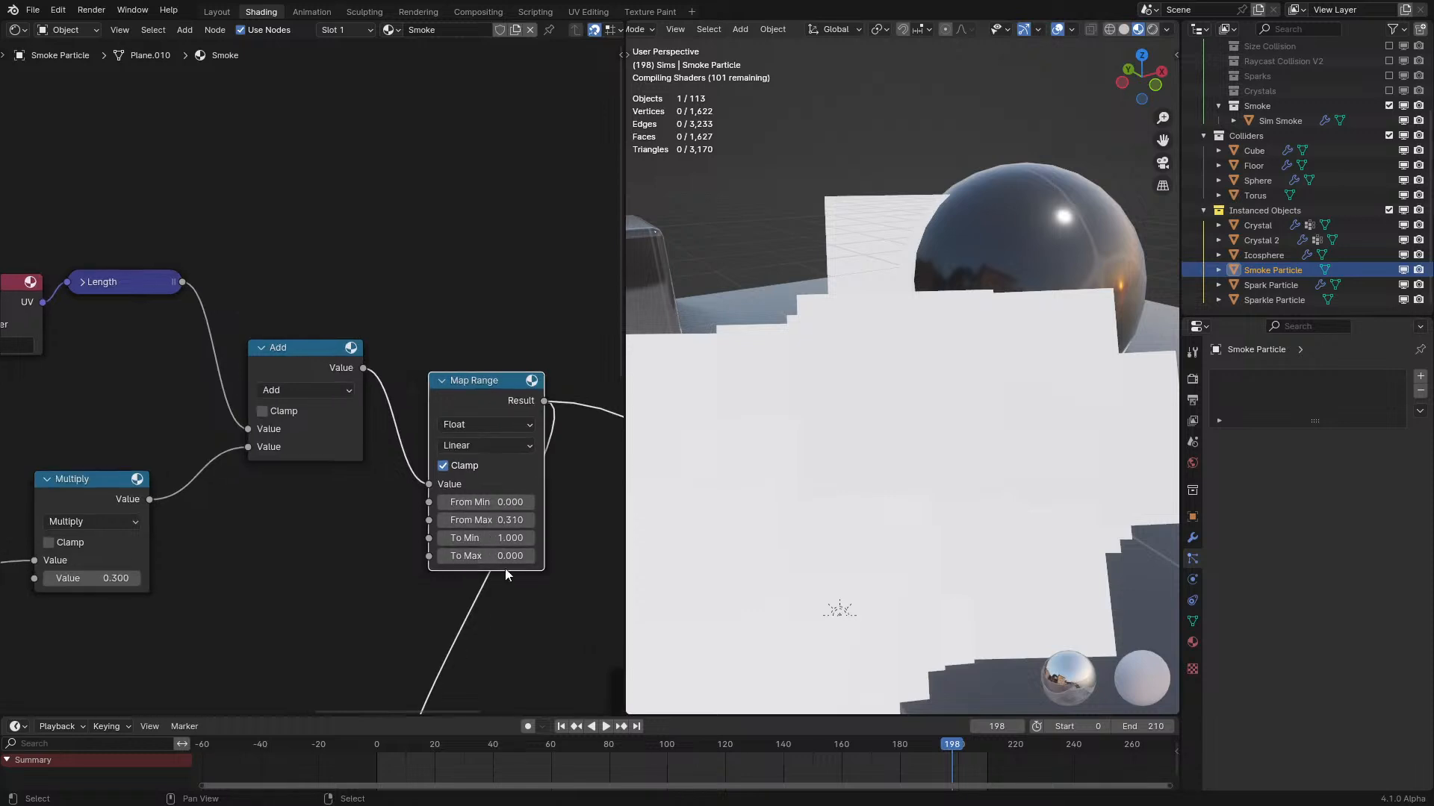
pyautogui.moveTo(485, 520); pyautogui.dragTo(523, 519)
# Set the Value of the Multiply node feeding the radial Add to -0.460.
pyautogui.keyDown('ctrl'); pyautogui.hscroll(-10, 40, 504); pyautogui.keyUp('ctrl')
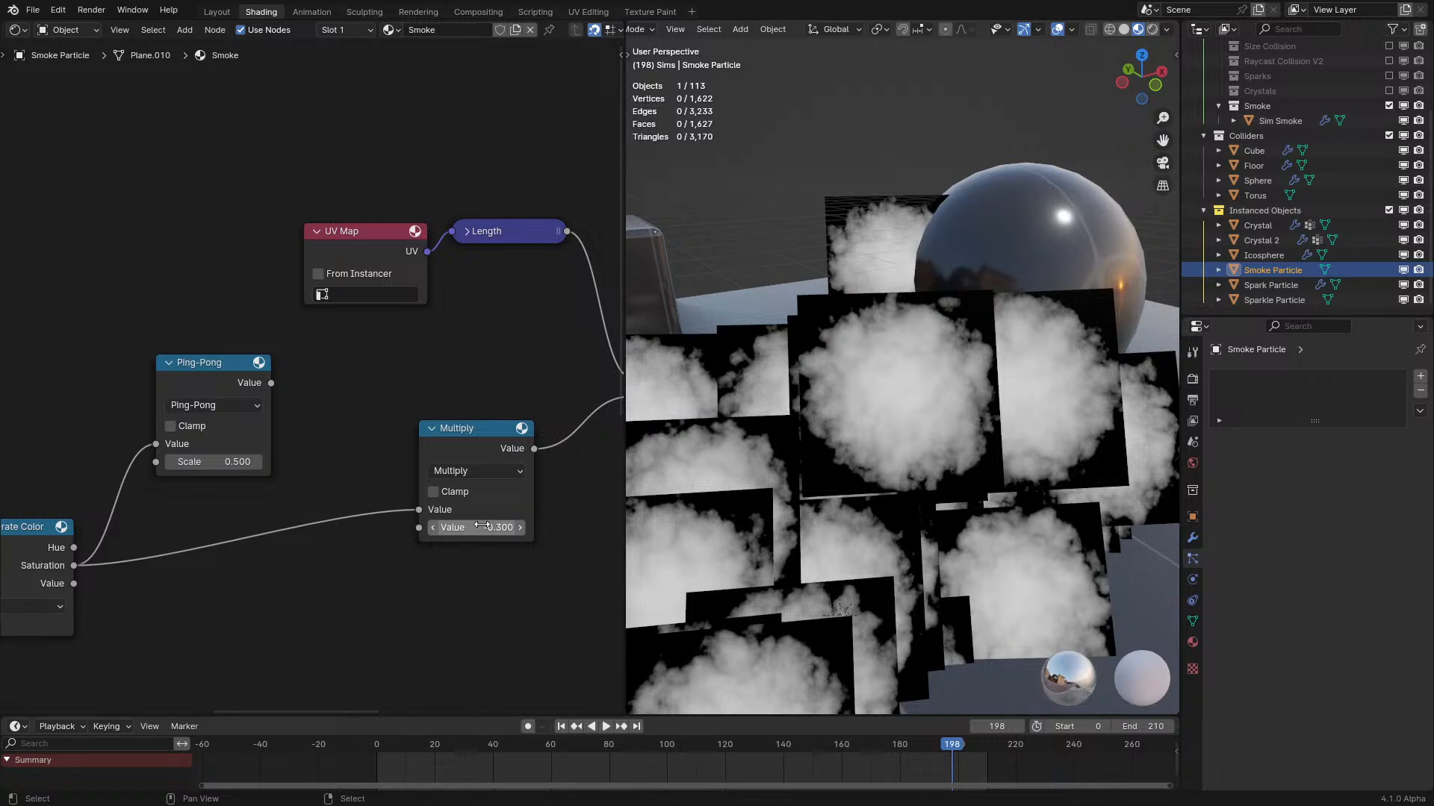
pyautogui.keyDown('ctrl'); pyautogui.hscroll(10, 482, 525); pyautogui.keyUp('ctrl')
pyautogui.moveTo(482, 530); pyautogui.dragTo(437, 530)
pyautogui.moveTo(303, 530); pyautogui.dragTo(502, 510, button='middle')
pyautogui.moveTo(291, 570); pyautogui.dragTo(265, 569)
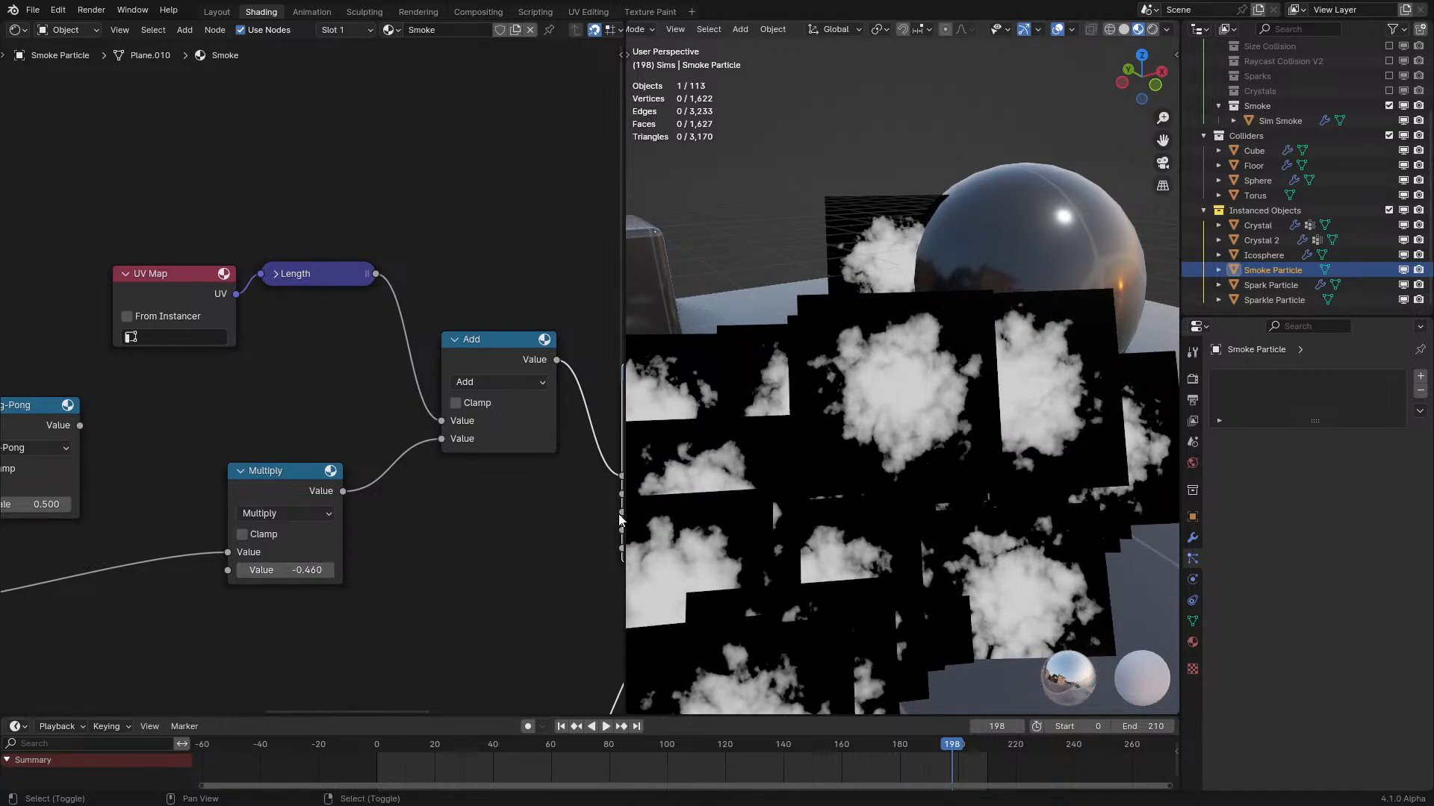
# Change the interpolation type of the Map Range node after the radial Add to Smoother Step.
pyautogui.moveTo(739, 486); pyautogui.dragTo(711, 487, button='middle')
pyautogui.moveTo(405, 450); pyautogui.dragTo(133, 342, button='middle')
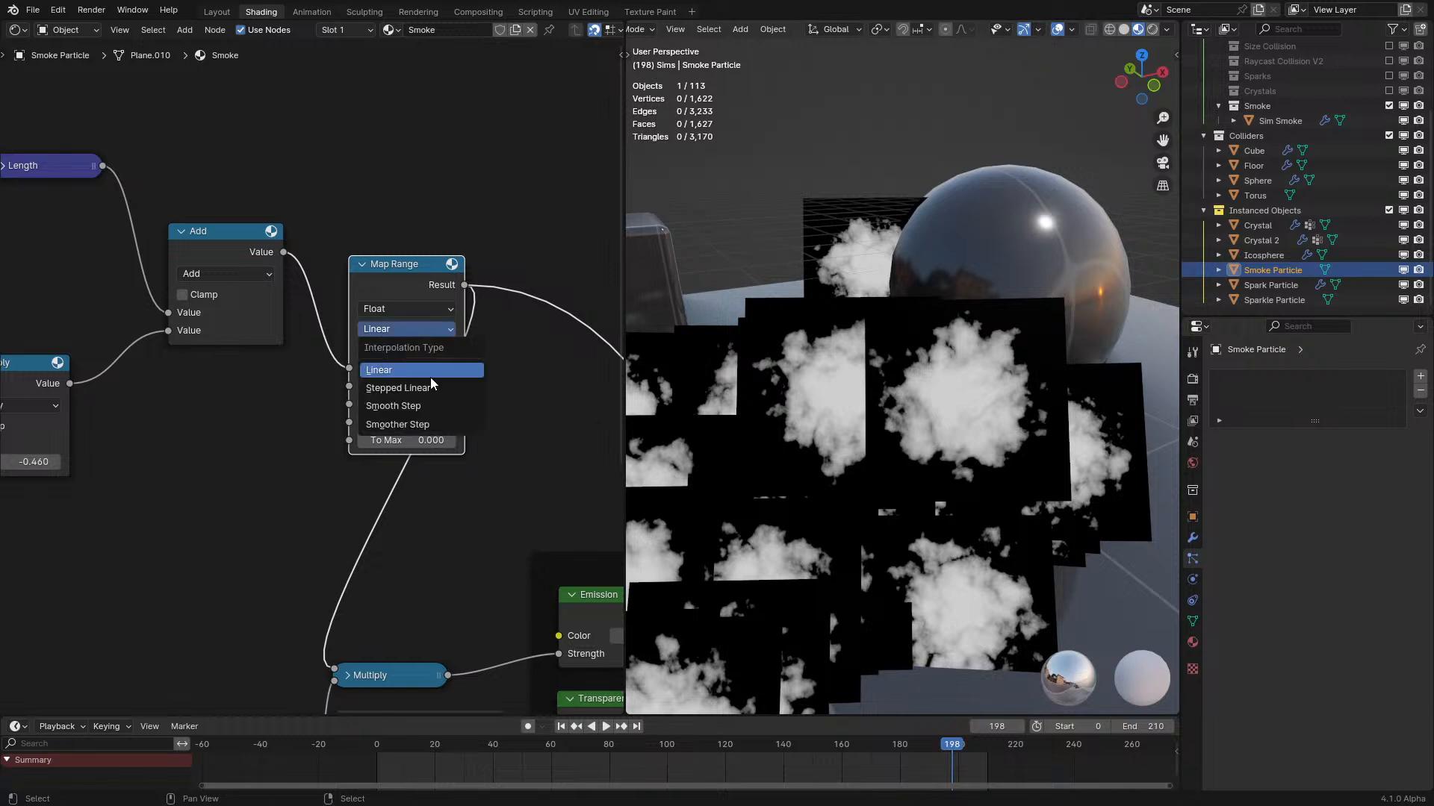
pyautogui.click(419, 426)
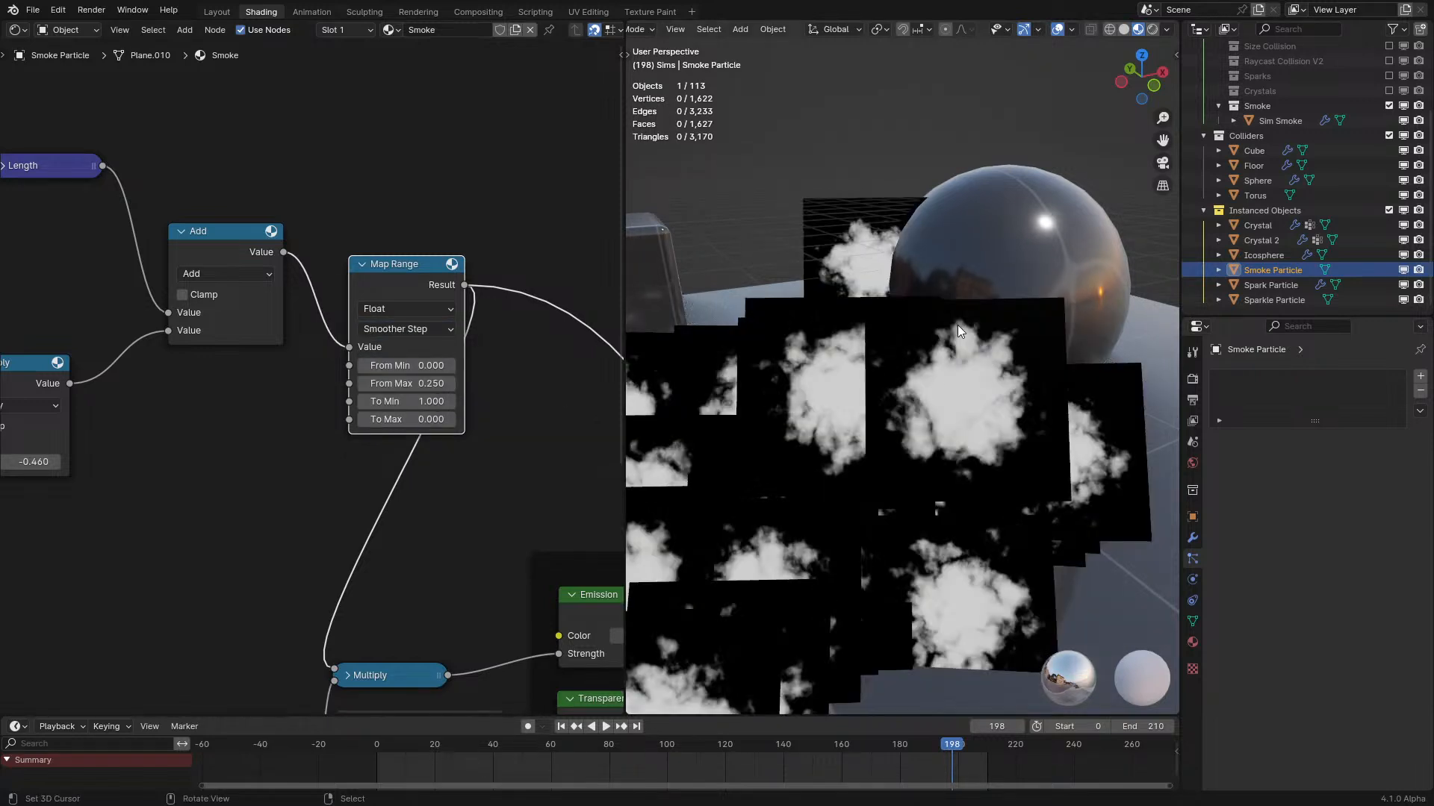
# Restore the Add Shader output as the material's surface and play back the animation to check the smoke.
pyautogui.scroll(-2, 515, 448)
pyautogui.moveTo(515, 448); pyautogui.dragTo(341, 409, button='middle')
pyautogui.keyDown('ctrl'); pyautogui.keyDown('shift'); pyautogui.click(485, 536); pyautogui.keyUp('shift'); pyautogui.keyUp('ctrl')
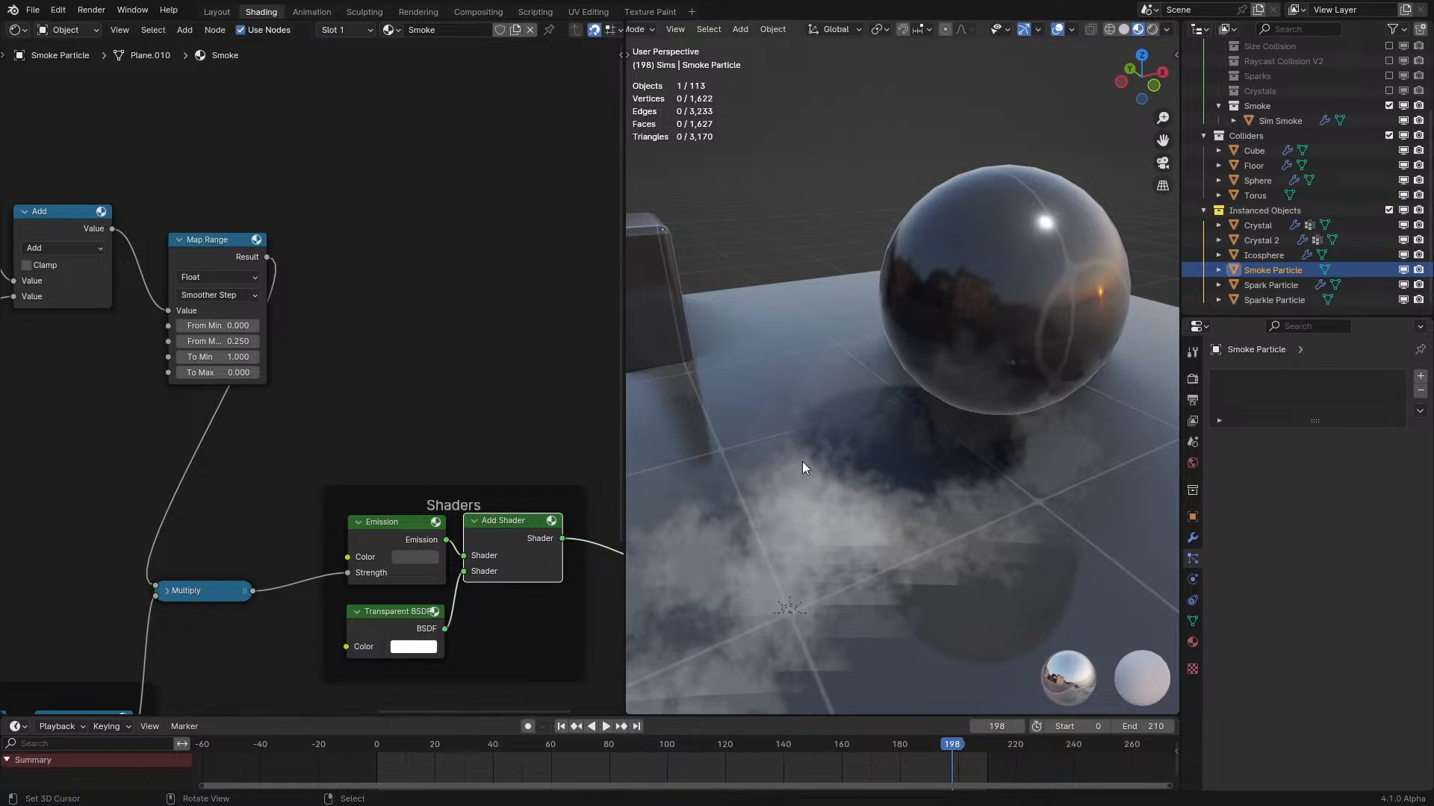
pyautogui.press('space')
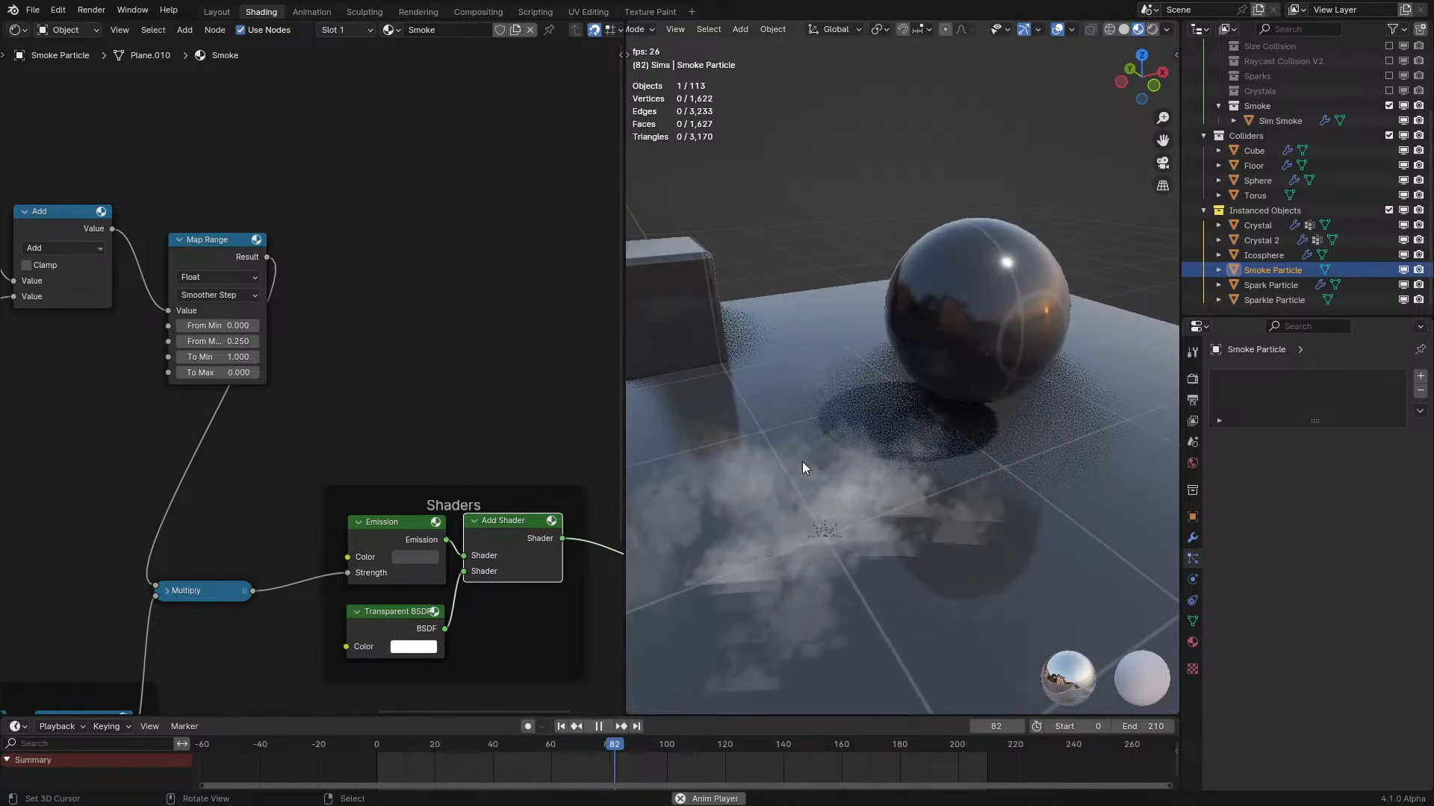
pyautogui.press('space')
# Set the Noise Texture's Scale to 2 and play the simulation while inspecting the smoke from different angles.
pyautogui.moveTo(112, 336); pyautogui.dragTo(326, 531, button='middle')
pyautogui.write('2')
pyautogui.press('Return')
pyautogui.press('space')
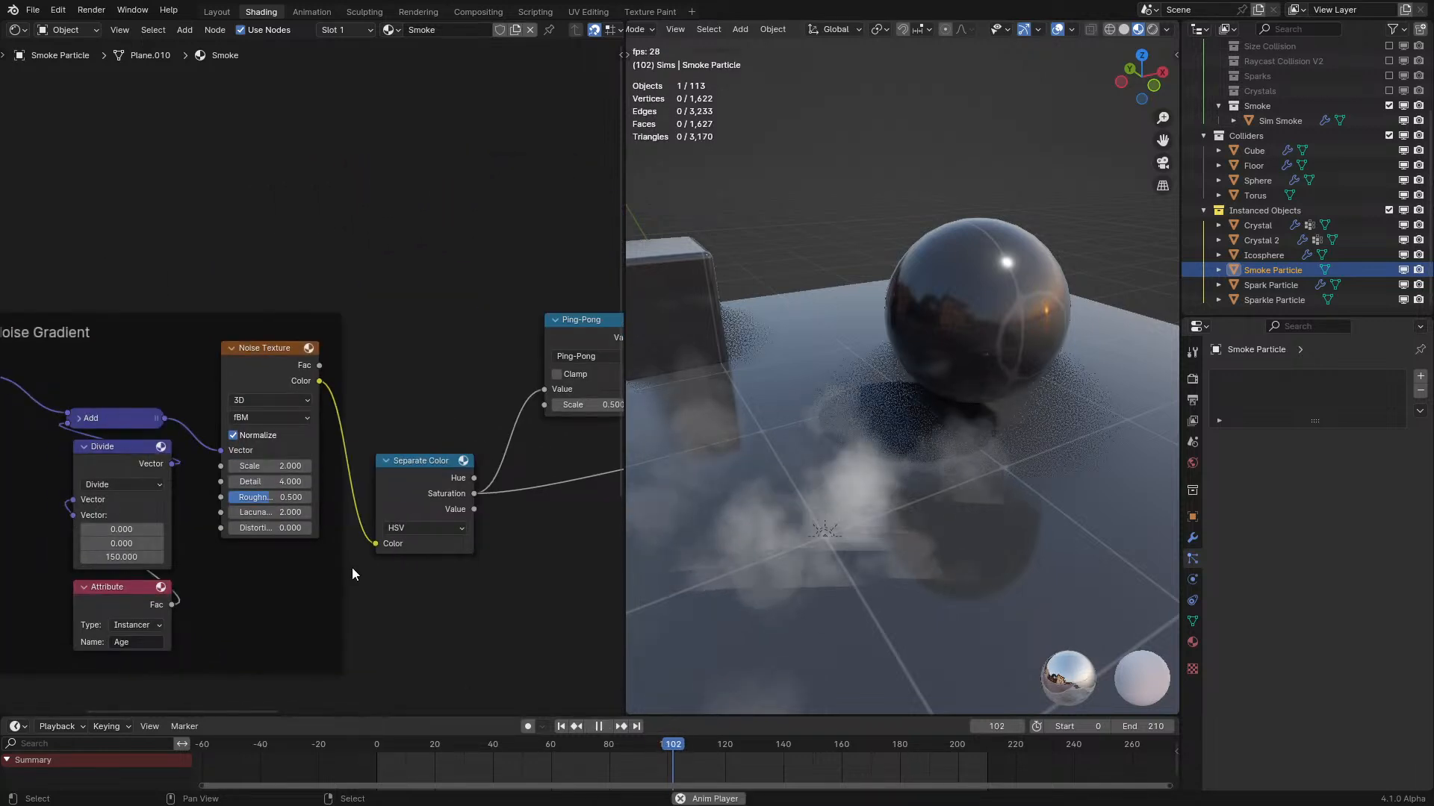
pyautogui.moveTo(728, 534); pyautogui.dragTo(720, 536, button='middle')
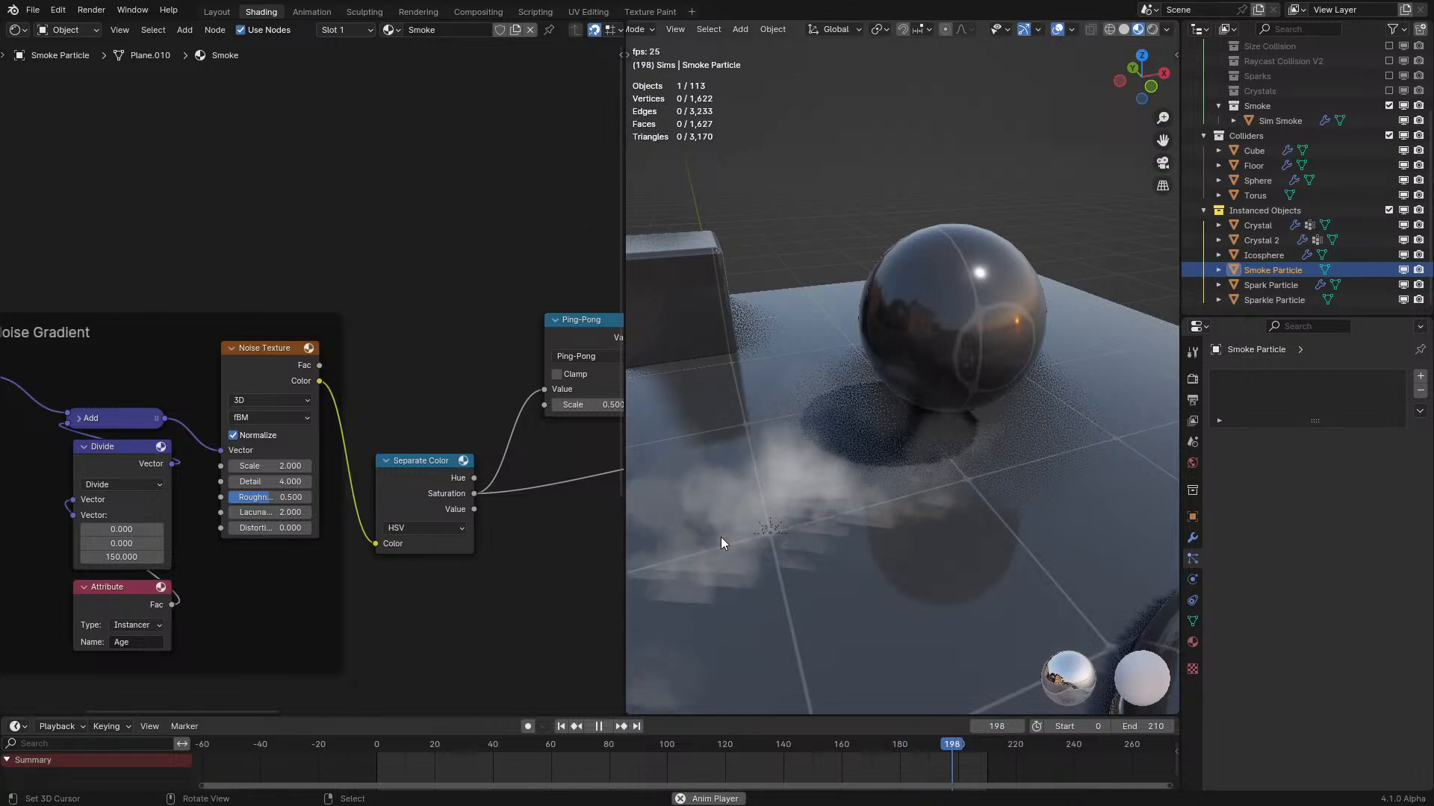
pyautogui.moveTo(723, 530); pyautogui.dragTo(820, 517, button='middle')
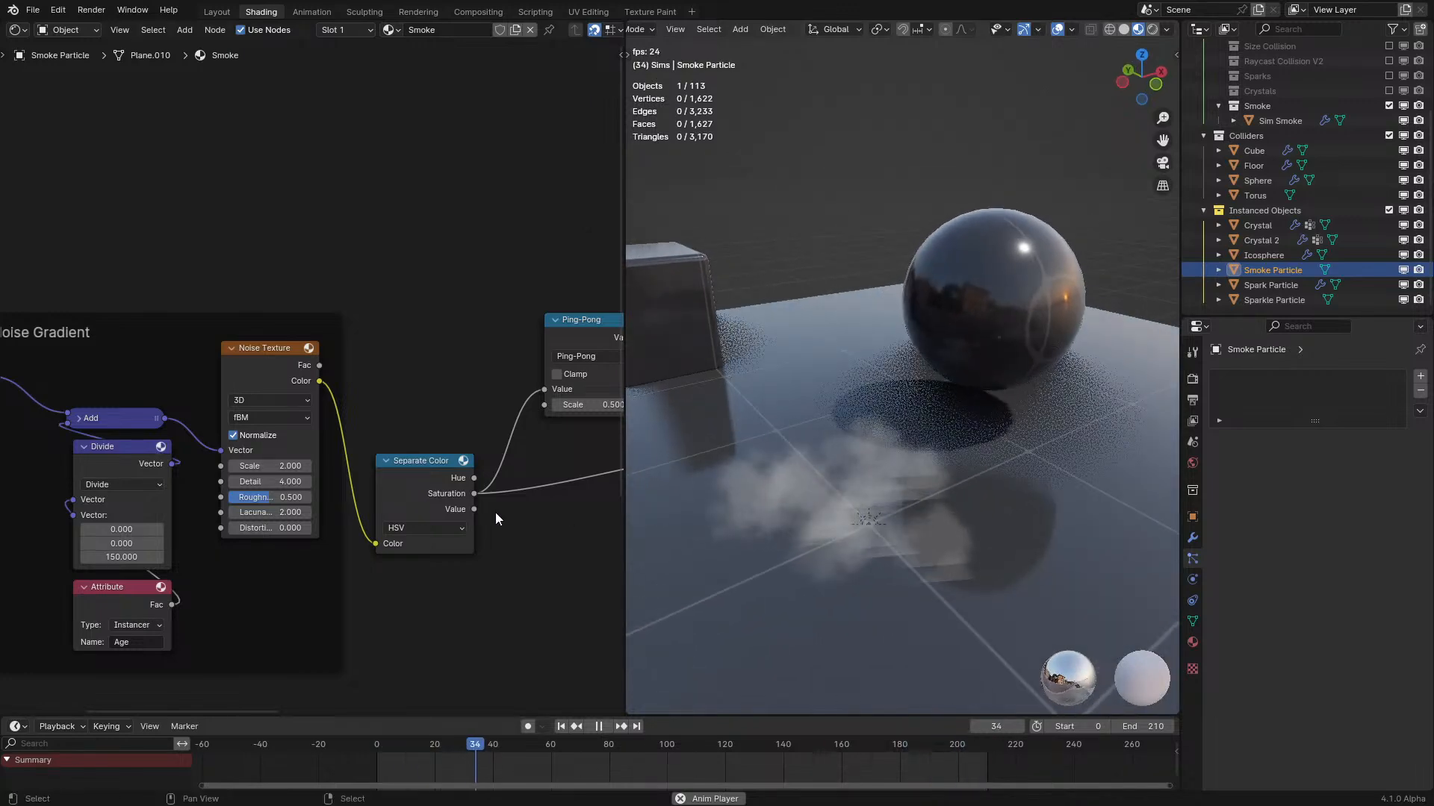
# Stop playback, maximize the node editor, link Map Range's Result directly to Emission Strength, and move the bypassed Multiply node below the Add node.
pyautogui.scroll(-1, 495, 512)
pyautogui.moveTo(496, 512); pyautogui.dragTo(7, 484, button='middle')
pyautogui.press('space')
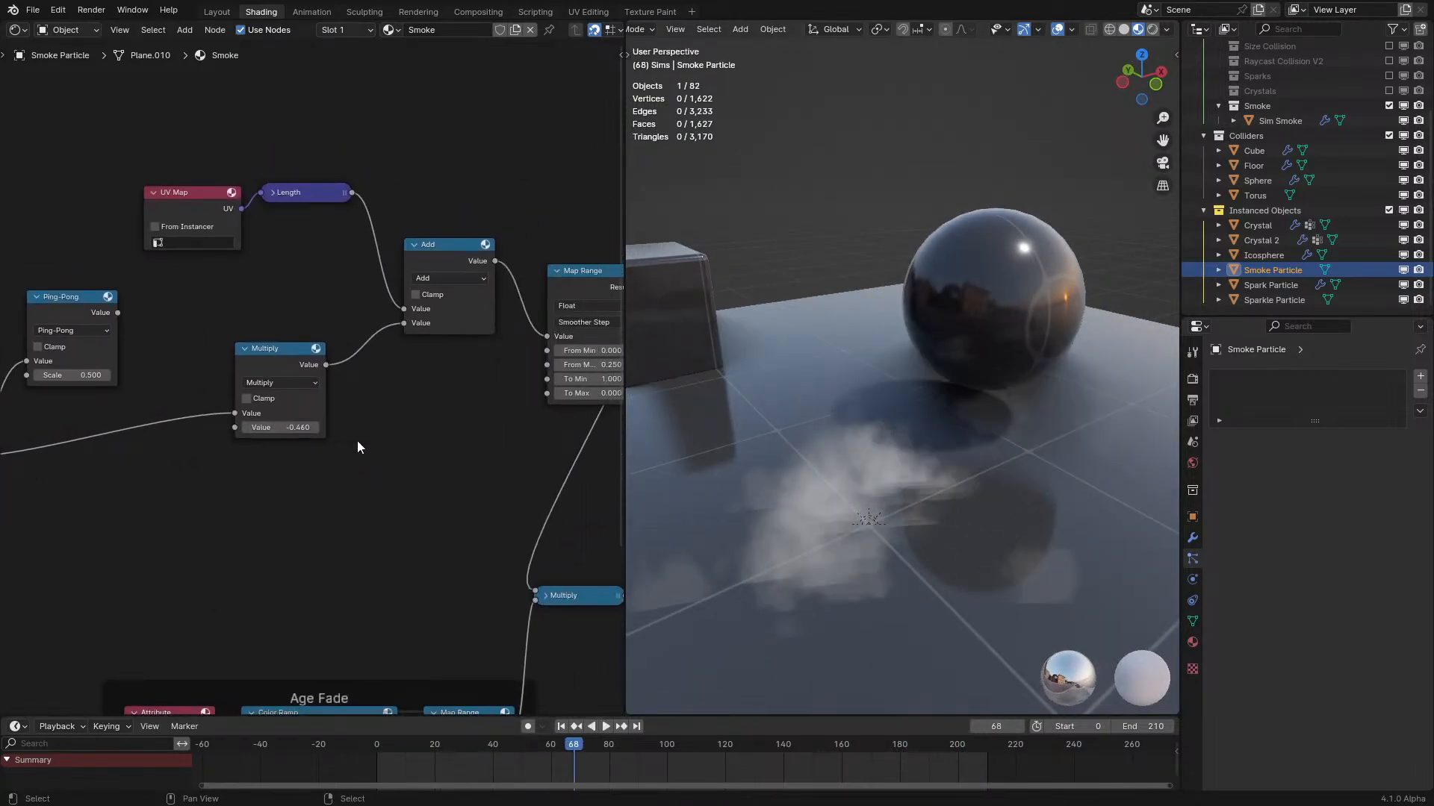
pyautogui.hotkey('ctrl', 'space')
pyautogui.moveTo(1045, 302); pyautogui.dragTo(922, 297, button='middle')
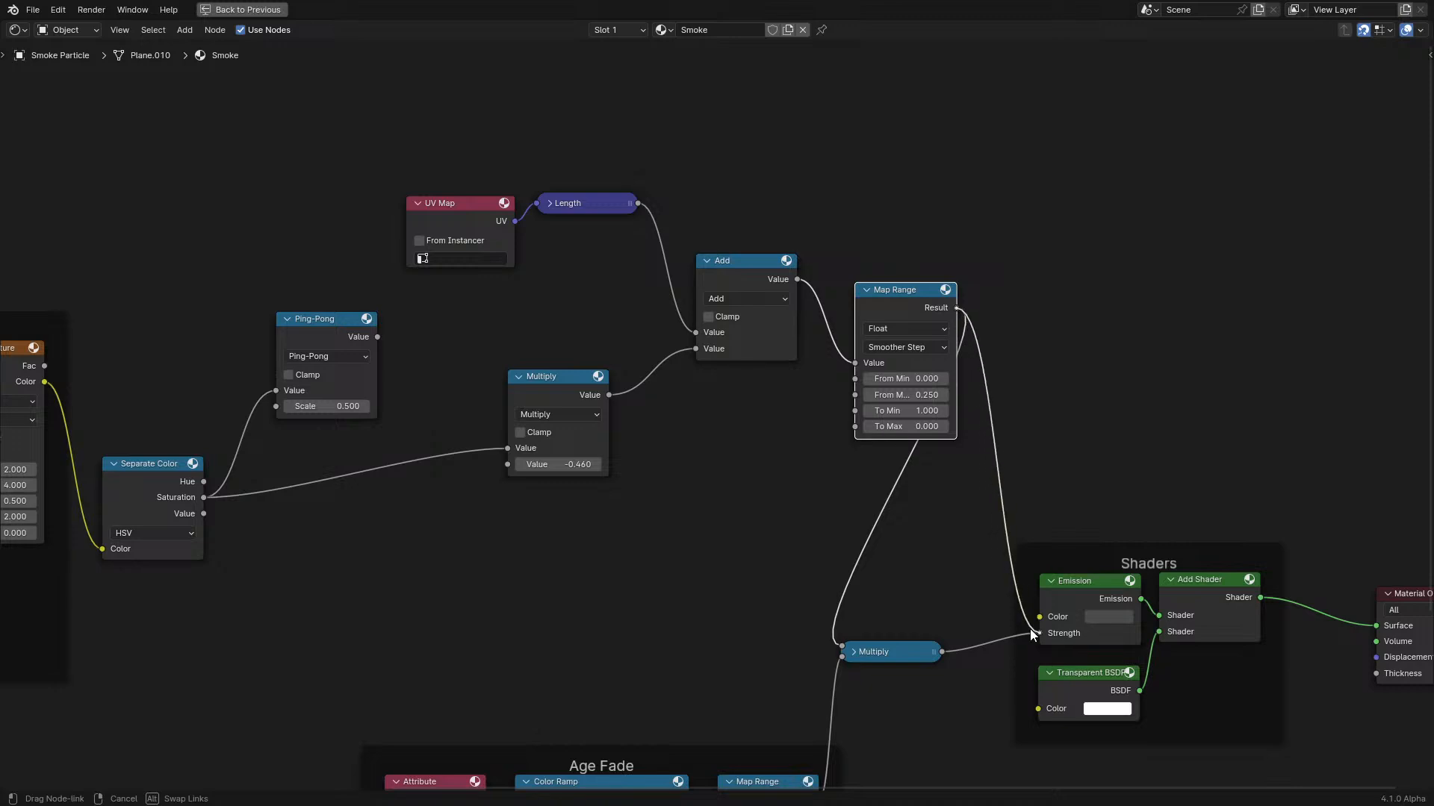
pyautogui.moveTo(865, 657); pyautogui.dragTo(719, 527)
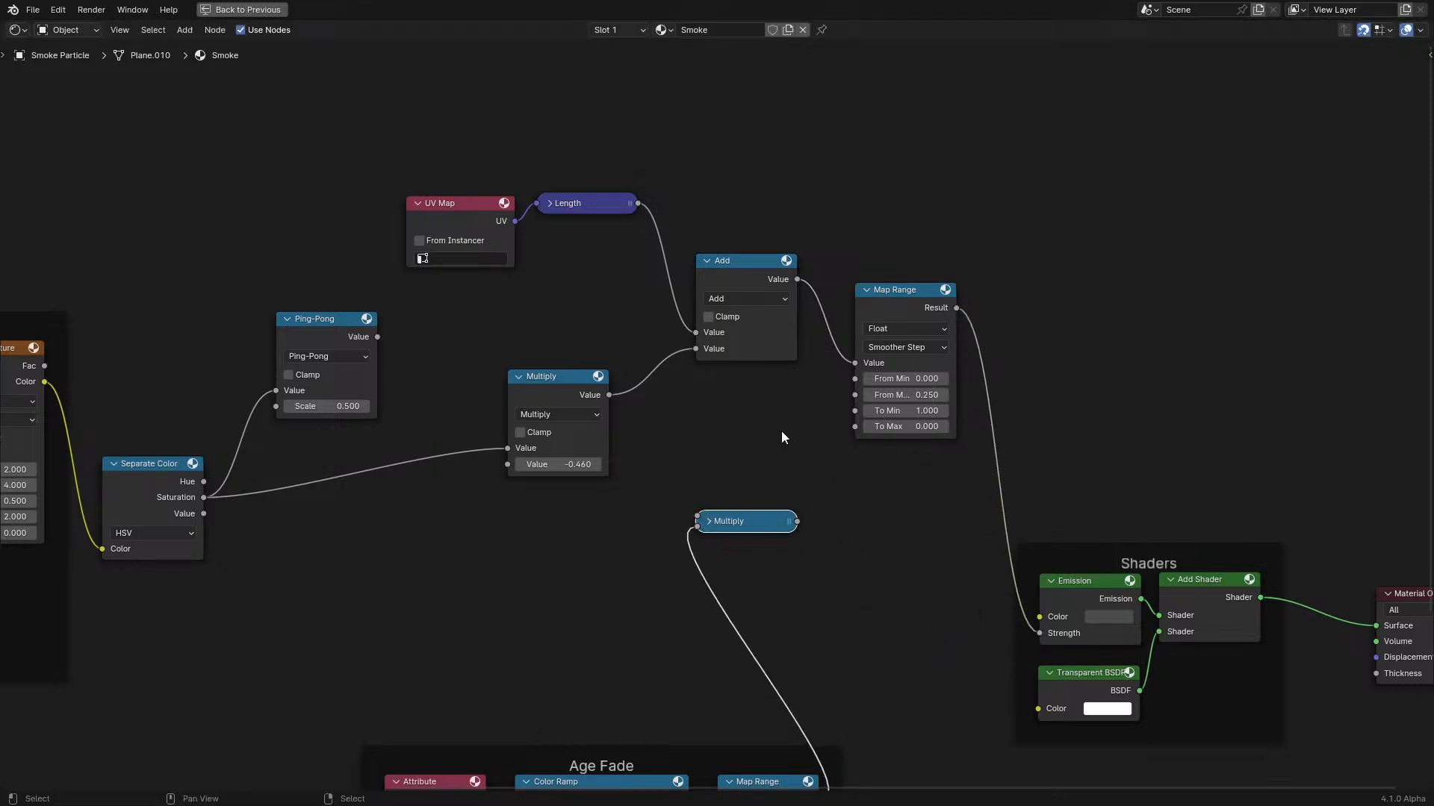
# Collapse the radial Add node, move it closer to the Length node, and insert a duplicate of it before Map Range.
pyautogui.press('h')
pyautogui.moveTo(714, 261); pyautogui.dragTo(614, 305)
pyautogui.hotkey('shift', 'd')
pyautogui.click(716, 333)
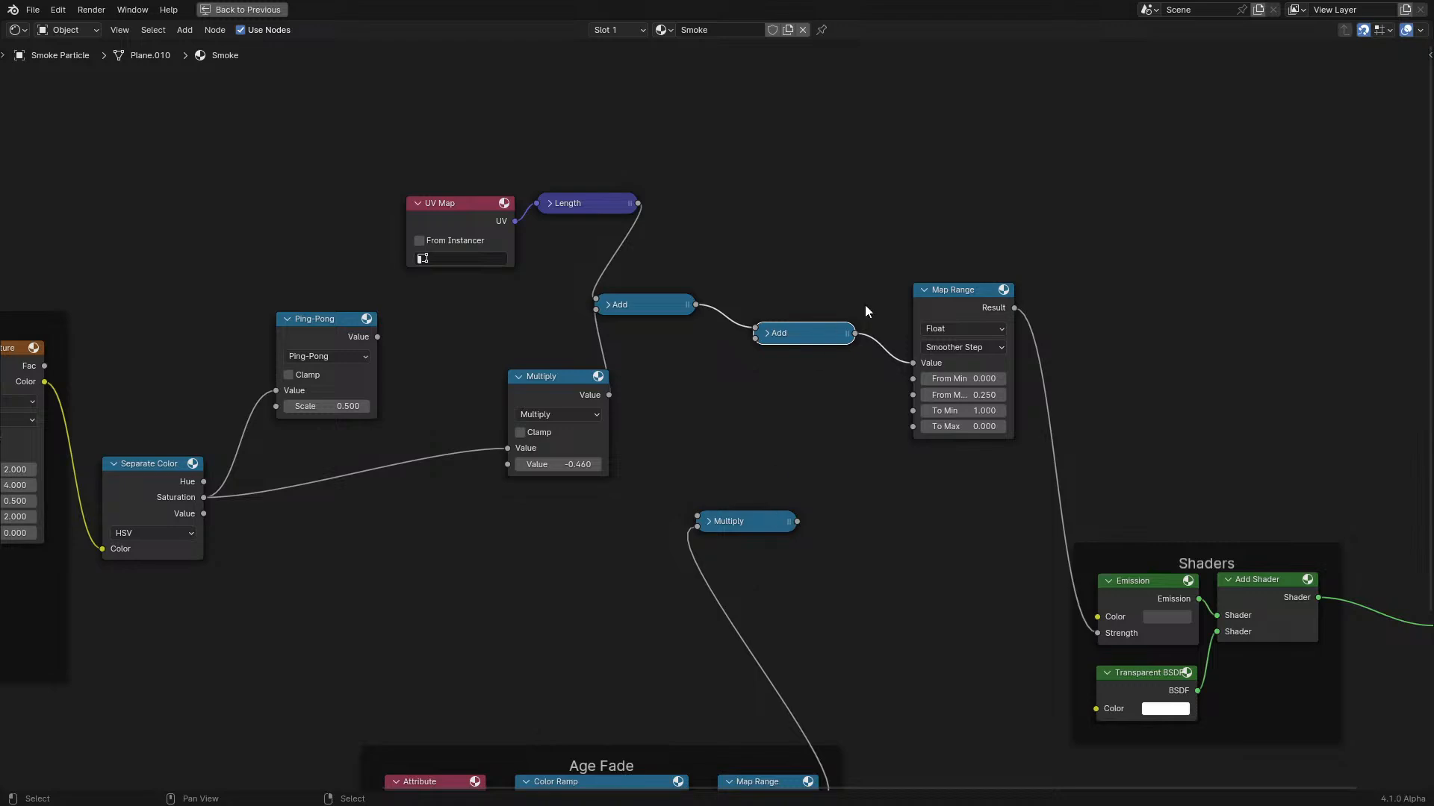
# Connect the Age Fade Map Range result to the second Add node and play the animation briefly.
pyautogui.keyDown('shift'); pyautogui.scroll(-4, 795, 491); pyautogui.keyUp('shift')
pyautogui.moveTo(760, 245); pyautogui.dragTo(759, 222)
pyautogui.moveTo(711, 505); pyautogui.dragTo(669, 351, button='middle')
pyautogui.scroll(2, 718, 442)
pyautogui.hotkey('ctrl', 'space')
pyautogui.press('space')
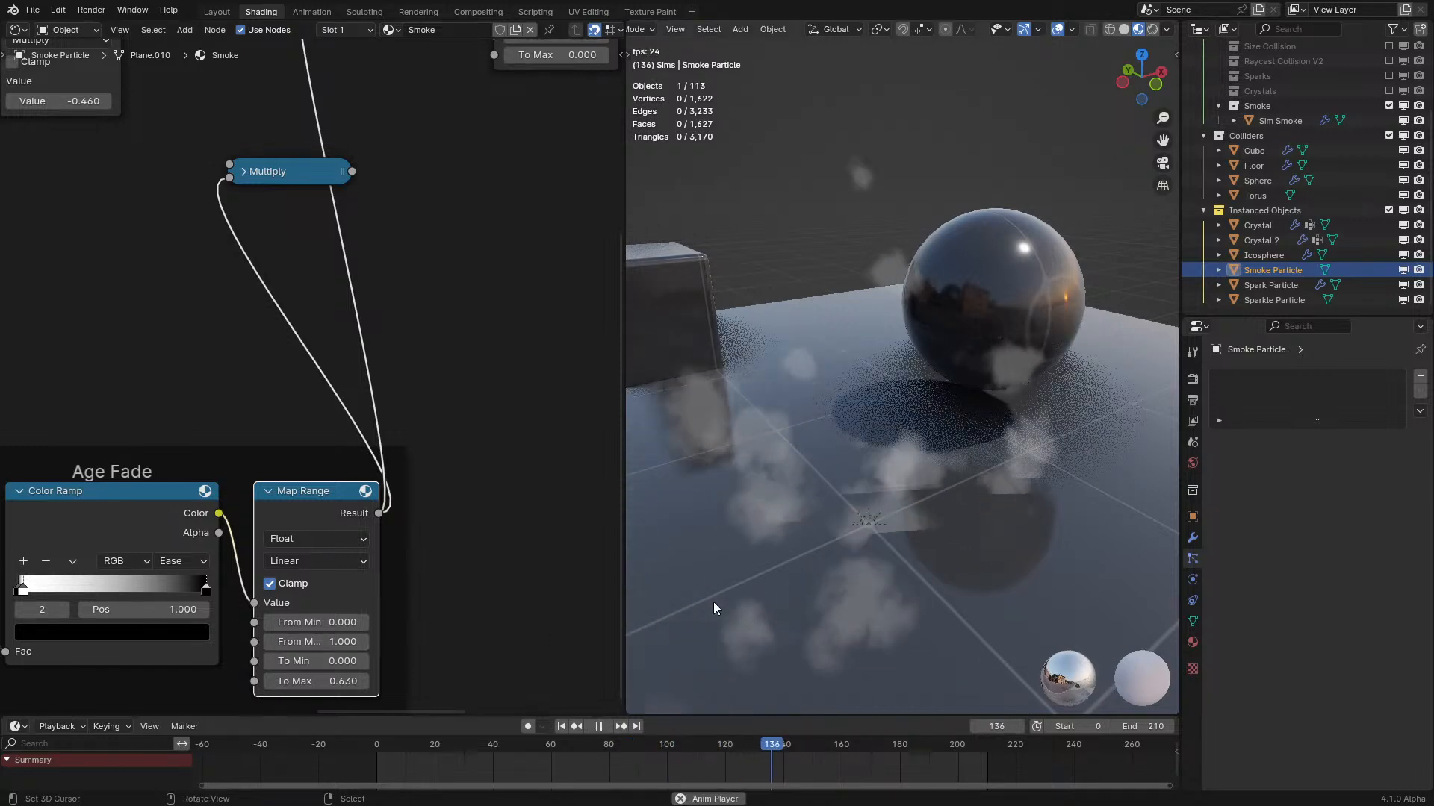
pyautogui.press('space')
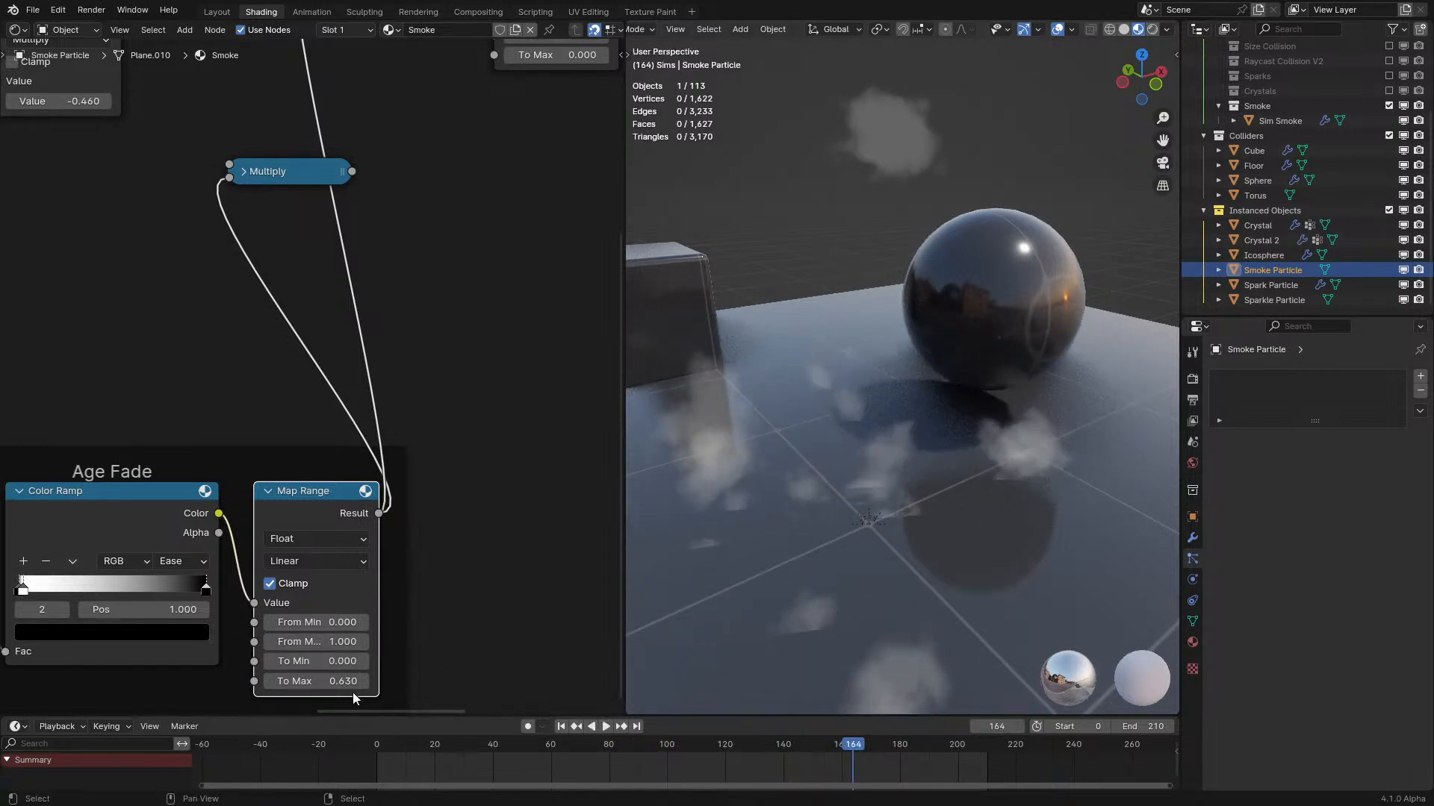
# Set the Age Fade Map Range's To Min to 0.630 and To Max to 0, and replay the animation.
pyautogui.hotkey('ctrl', 'v')
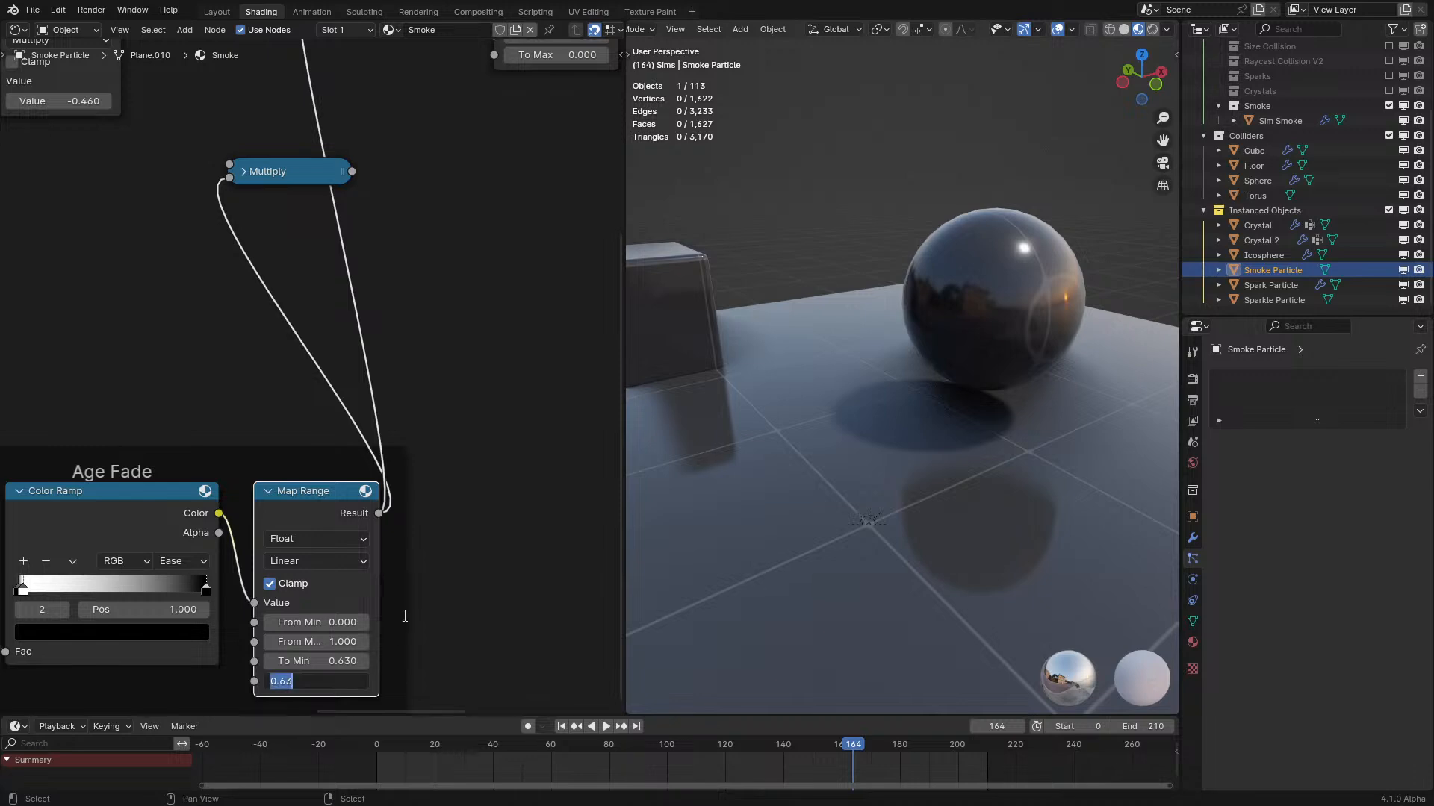
pyautogui.press('Escape')
pyautogui.press('space')
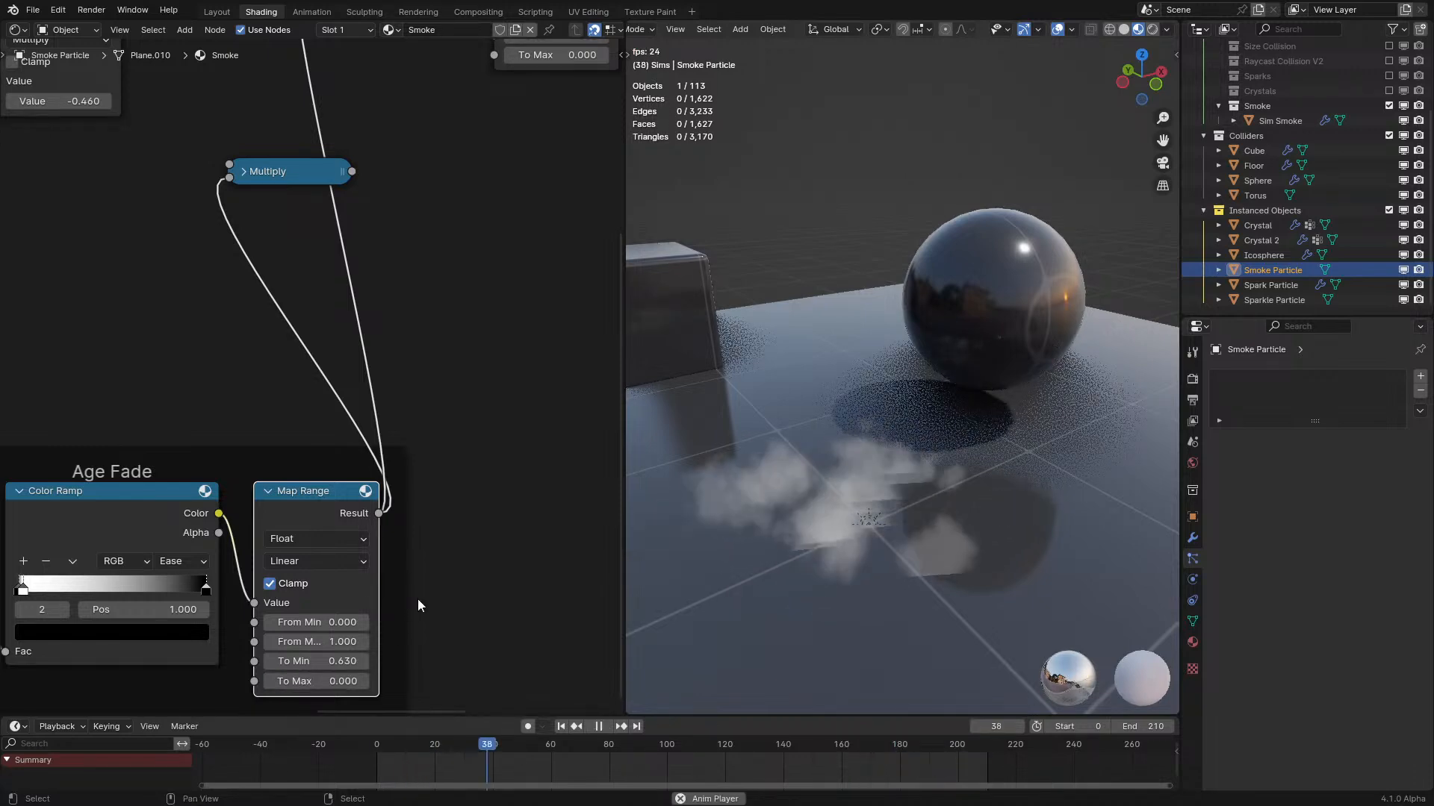
# Set the Smoother Step Map Range's From Min to -0.140 and From Max to 0.380.
pyautogui.scroll(-4, 418, 553)
pyautogui.moveTo(419, 472); pyautogui.dragTo(484, 435, button='middle')
pyautogui.scroll(1, 418, 485)
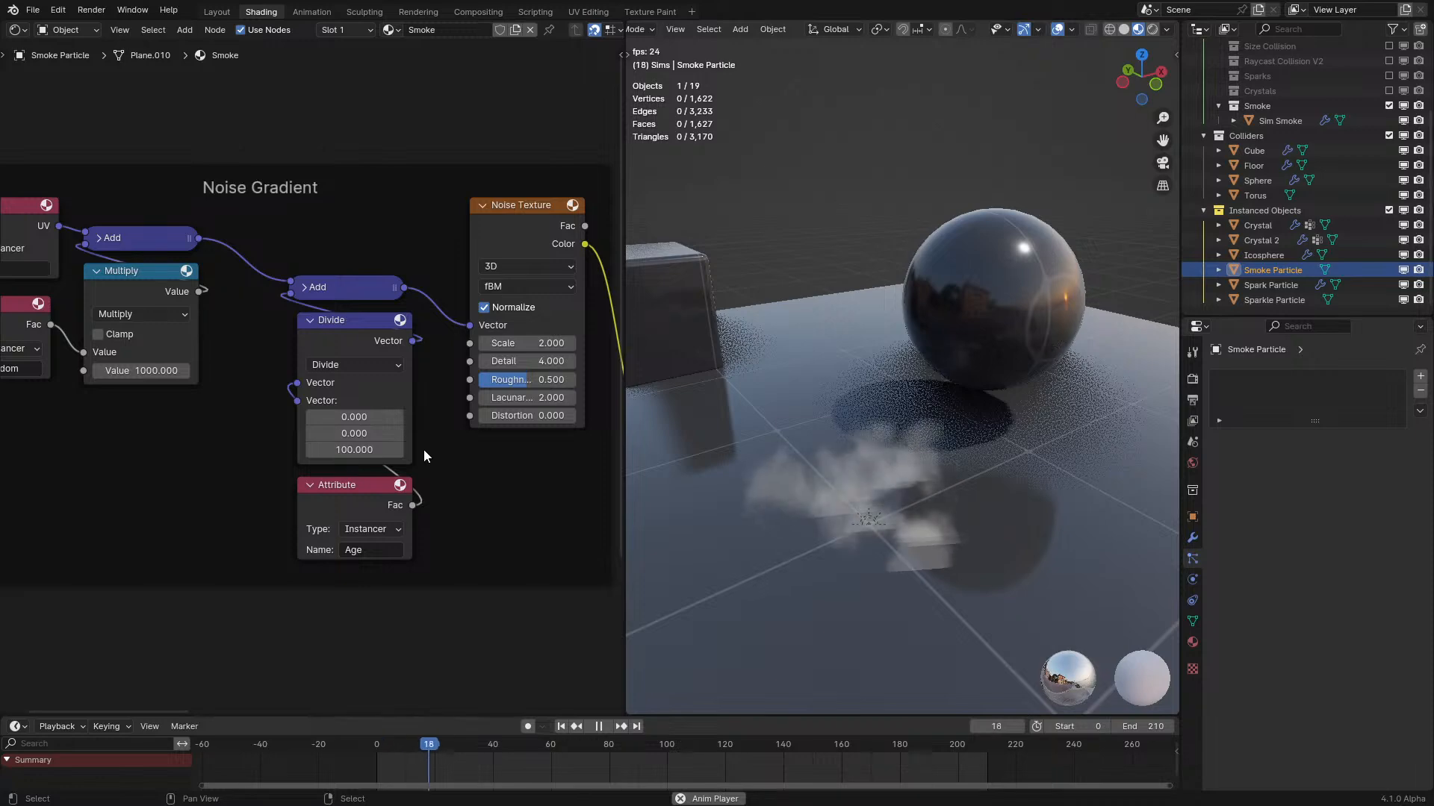
pyautogui.press('space')
pyautogui.scroll(-2, 423, 449)
pyautogui.moveTo(423, 449); pyautogui.dragTo(138, 424, button='middle')
pyautogui.scroll(1, 255, 392)
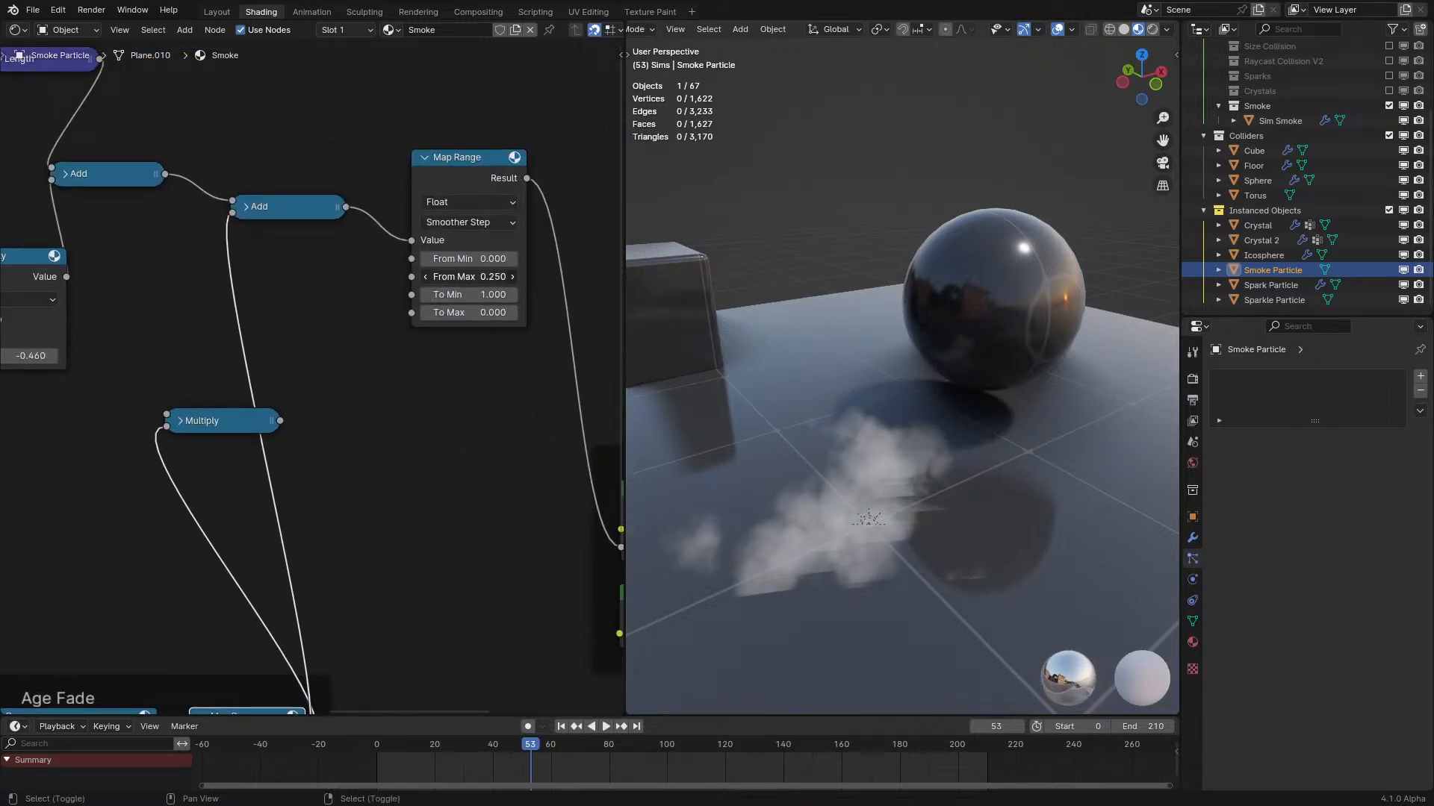
pyautogui.moveTo(469, 276); pyautogui.dragTo(429, 276)
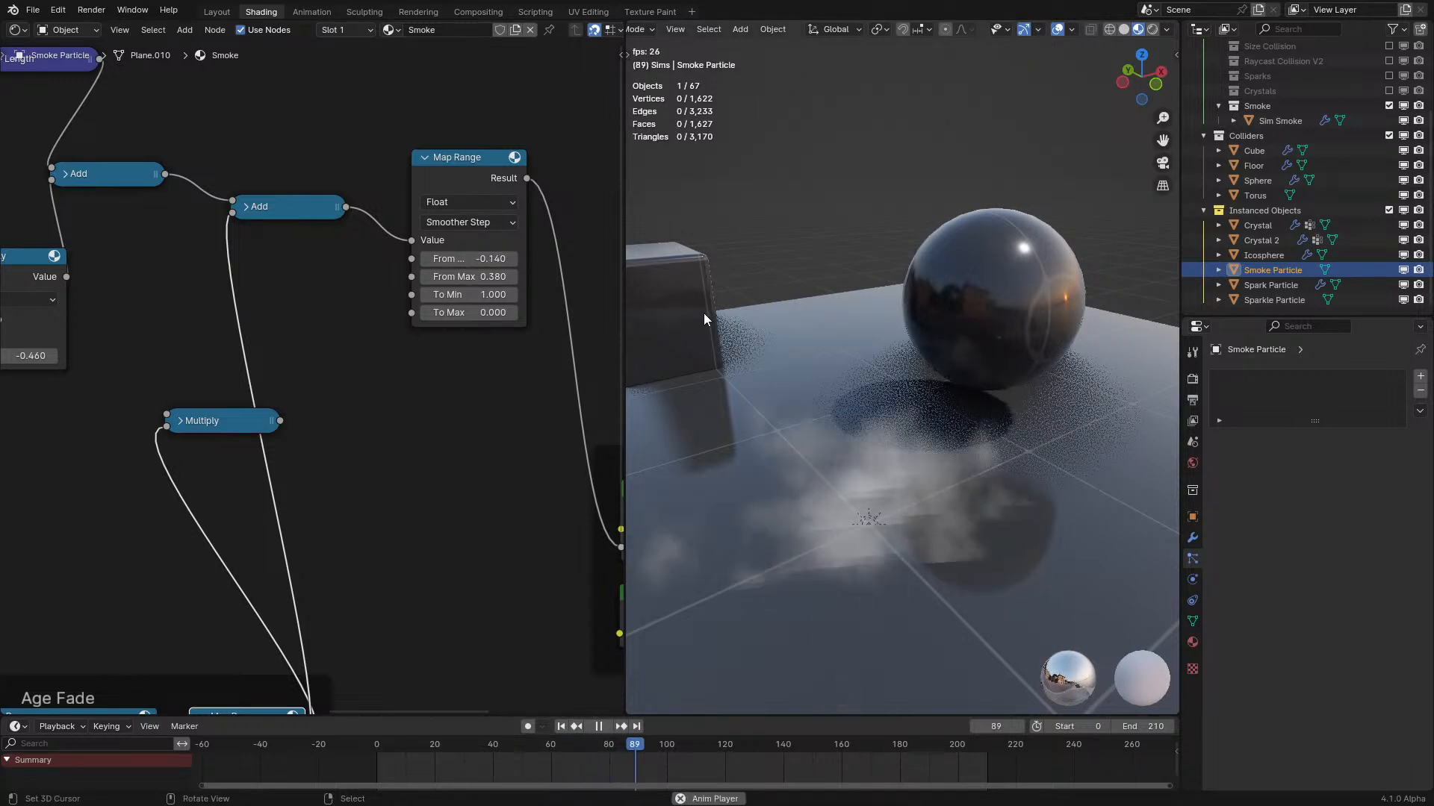
# Set the Z divisor of the Noise Gradient's Divide node to 75 and preview the animation.
pyautogui.scroll(-1, 543, 431)
pyautogui.moveTo(544, 431); pyautogui.dragTo(239, 405, button='middle')
pyautogui.press('space')
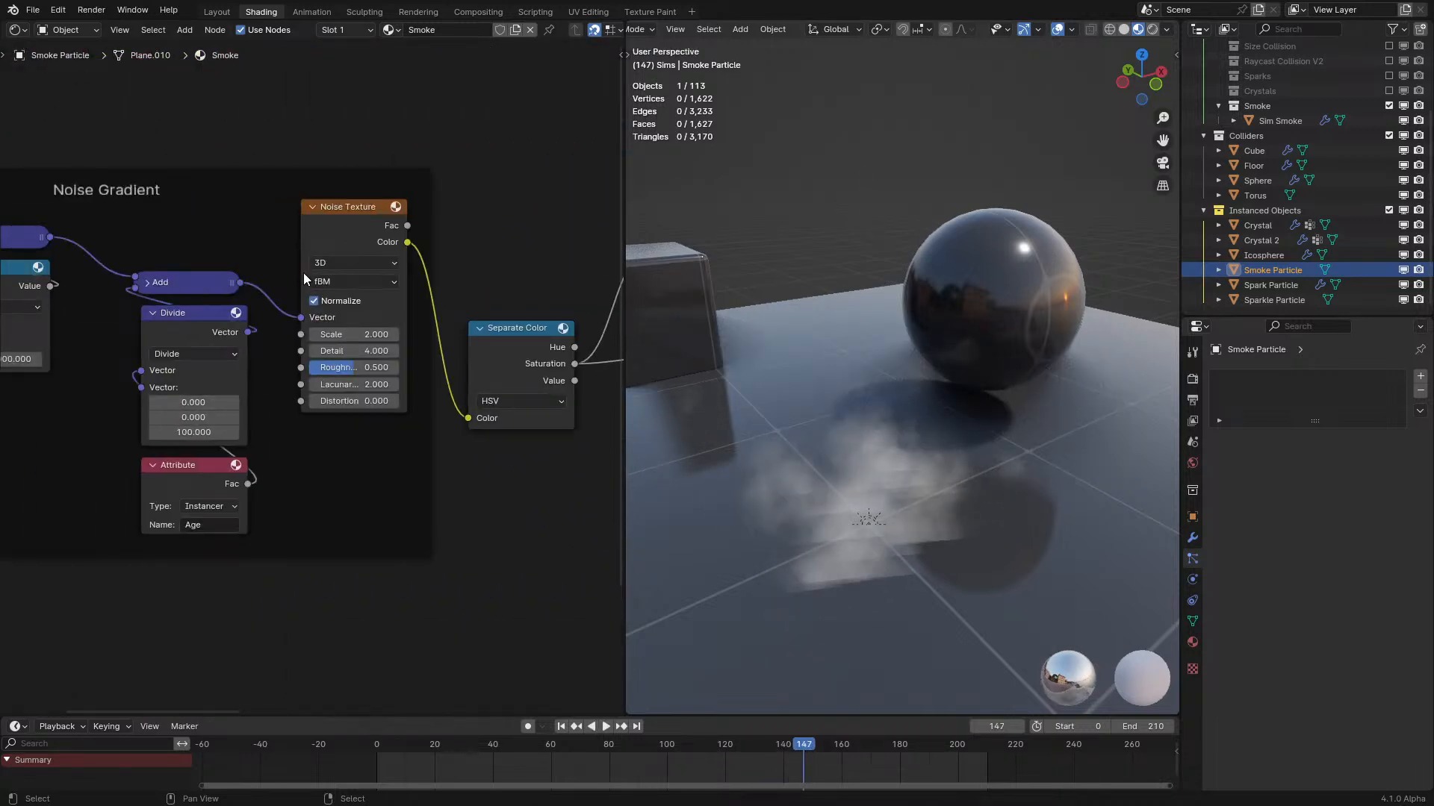
pyautogui.scroll(2, 301, 256)
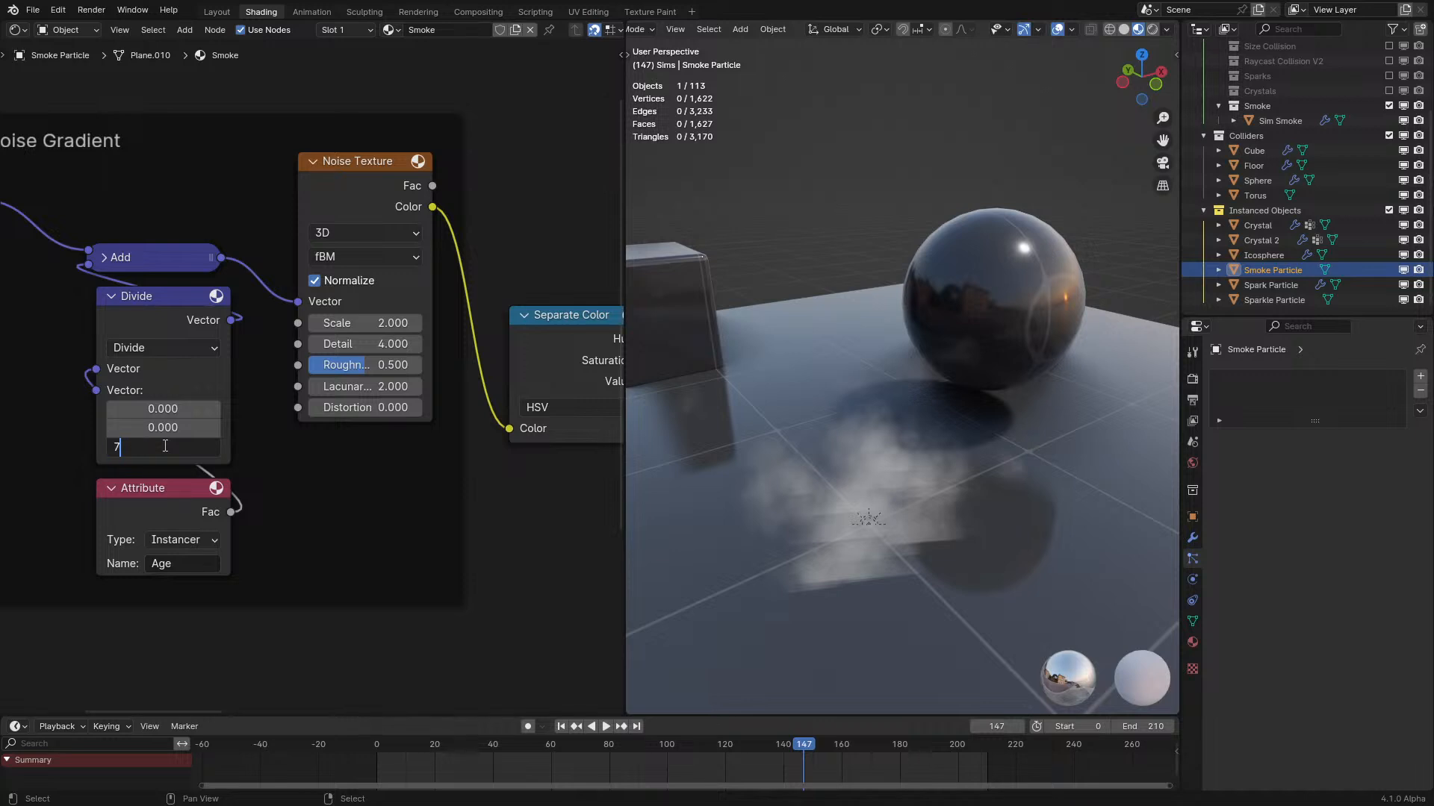
pyautogui.press('space')
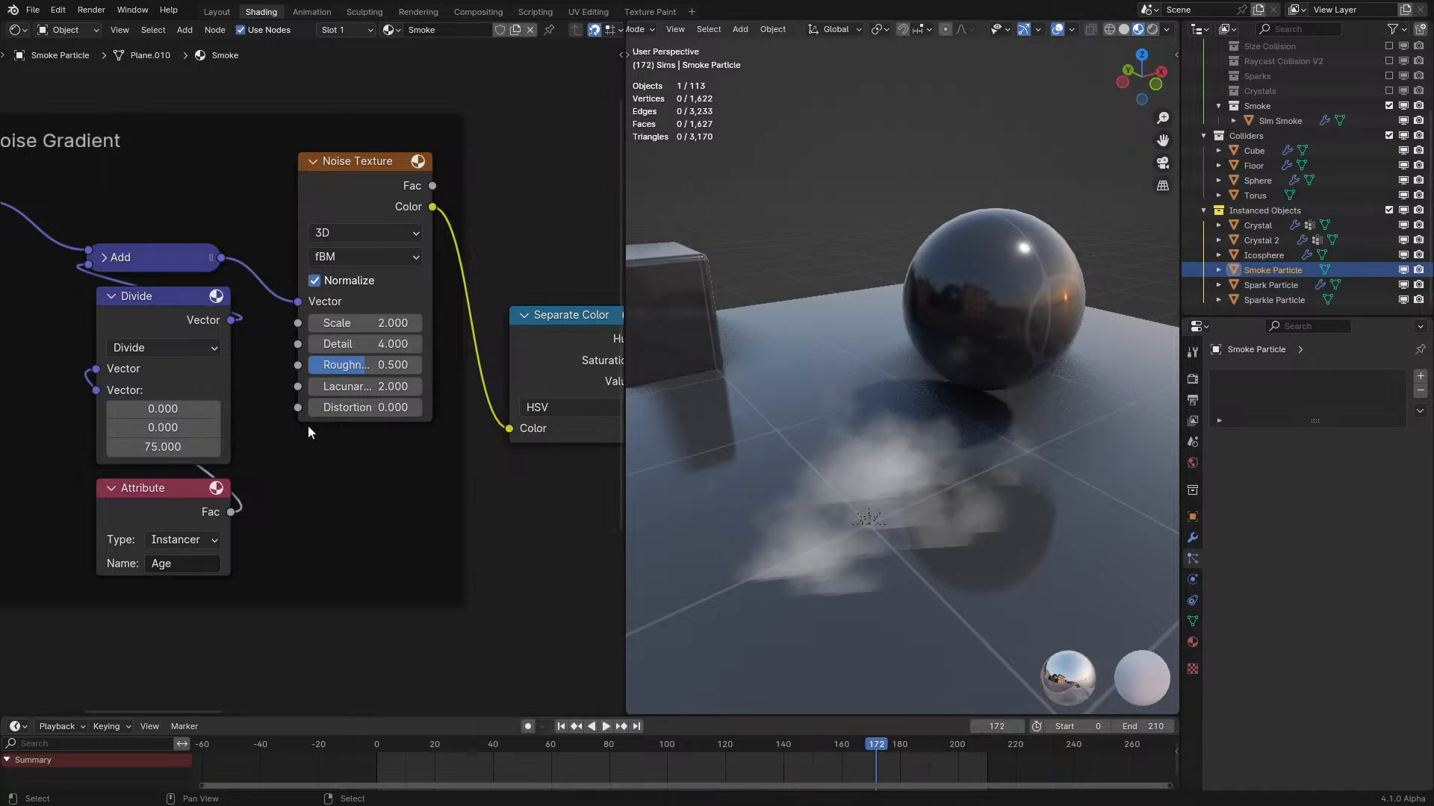
# Switch the node editor to geometry nodes and select the Sim Smoke object in the viewport.
pyautogui.click(18, 29)
pyautogui.click(75, 152)
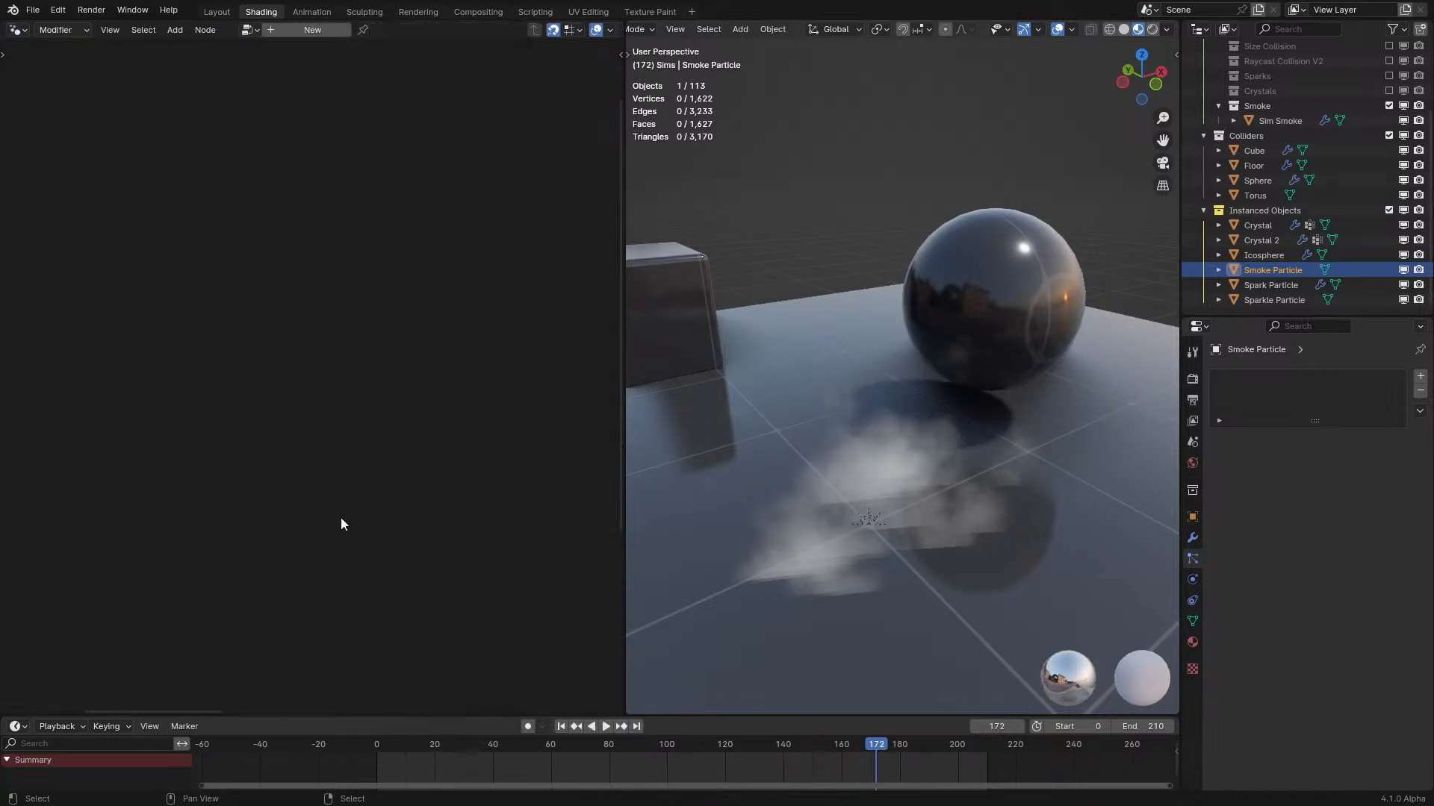
pyautogui.click(914, 428)
pyautogui.press('Home')
pyautogui.scroll(3, 263, 428)
pyautogui.moveTo(423, 433); pyautogui.dragTo(333, 393, button='middle')
pyautogui.moveTo(875, 408); pyautogui.dragTo(1068, 343, button='middle')
pyautogui.click(1084, 331)
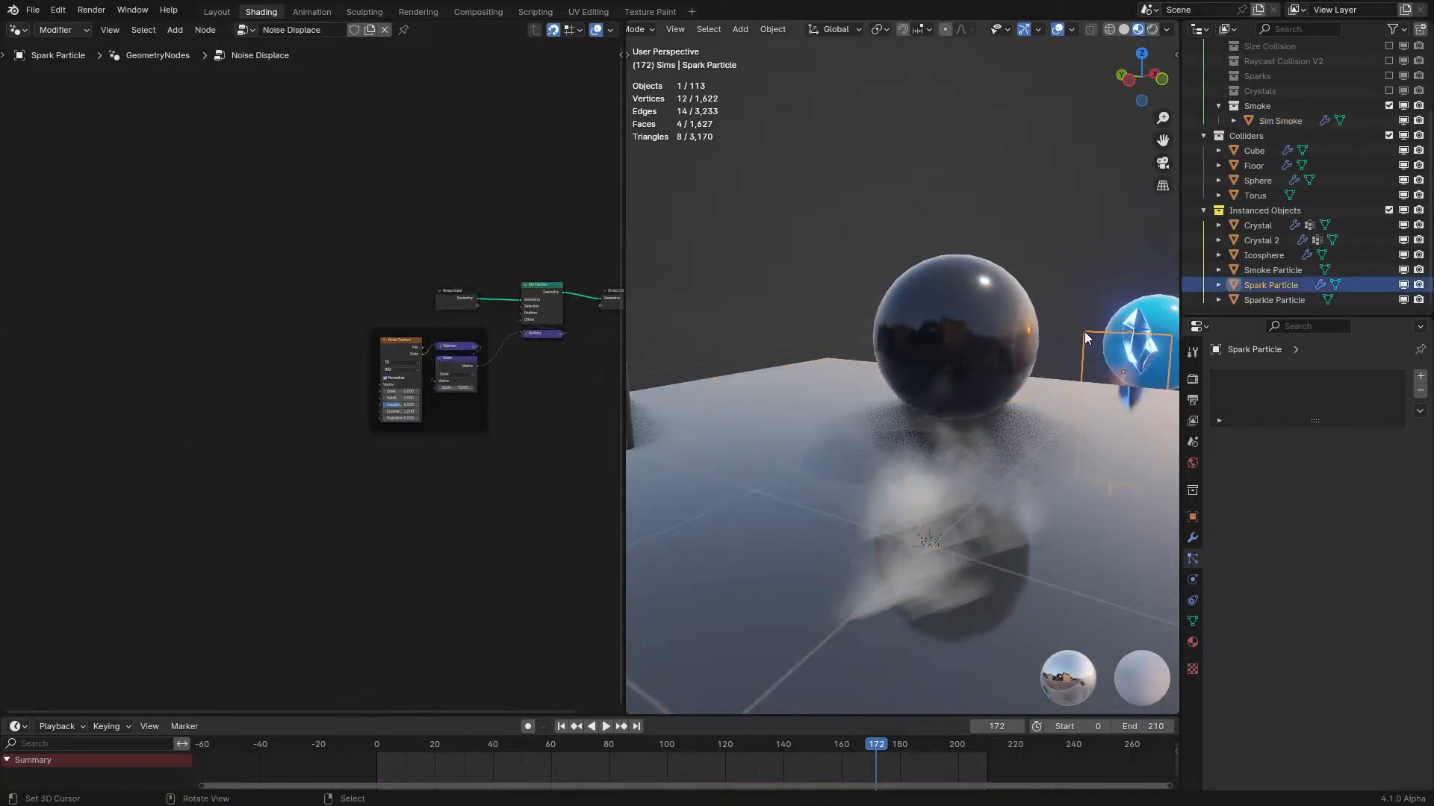
pyautogui.press('space')
pyautogui.click(932, 437)
pyautogui.press('space')
# Set the velocity noise's Scale factor to 0.005 and the Velocity Edit's Add Z to 0.010 while playing the simulation.
pyautogui.scroll(5, 306, 414)
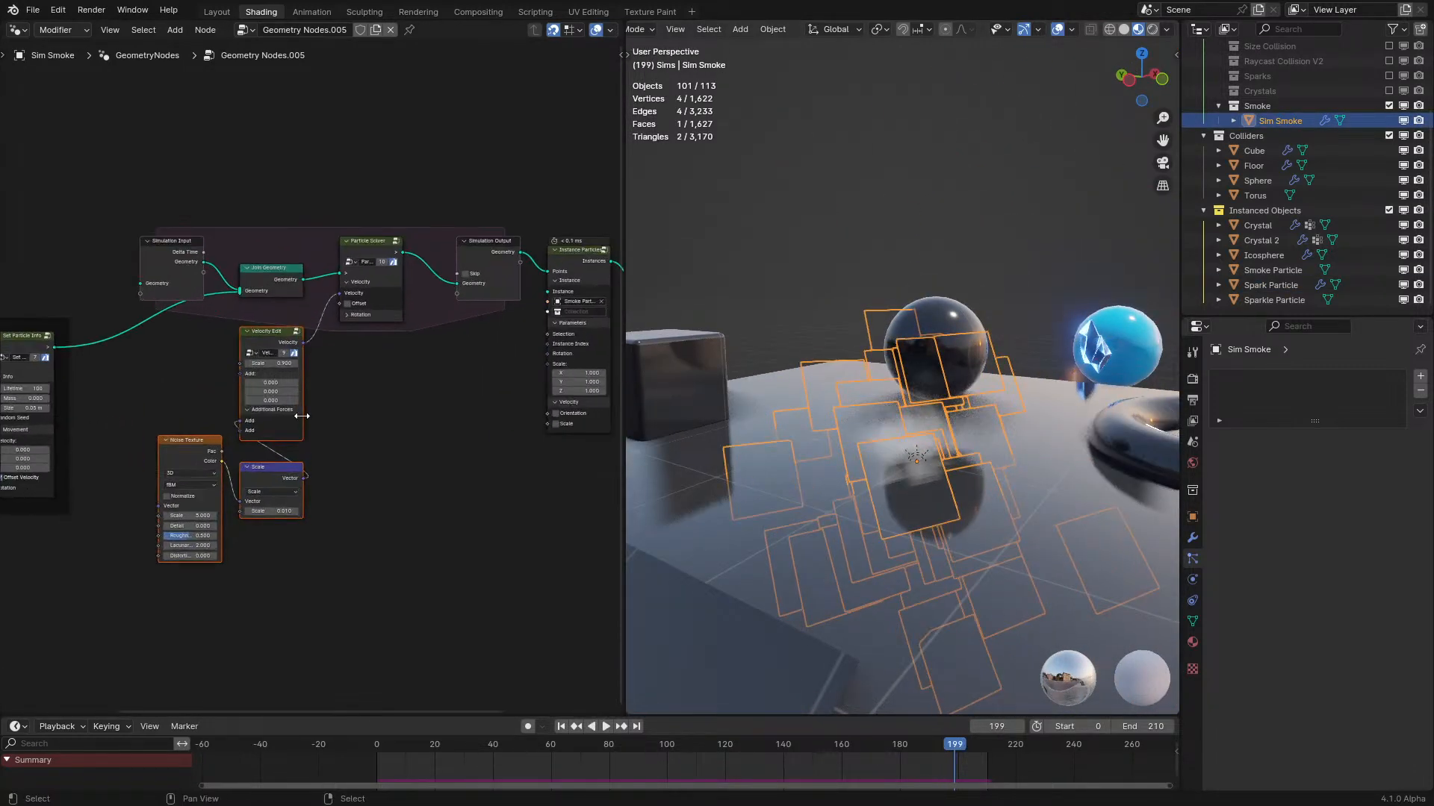
pyautogui.moveTo(267, 431); pyautogui.dragTo(374, 428, button='middle')
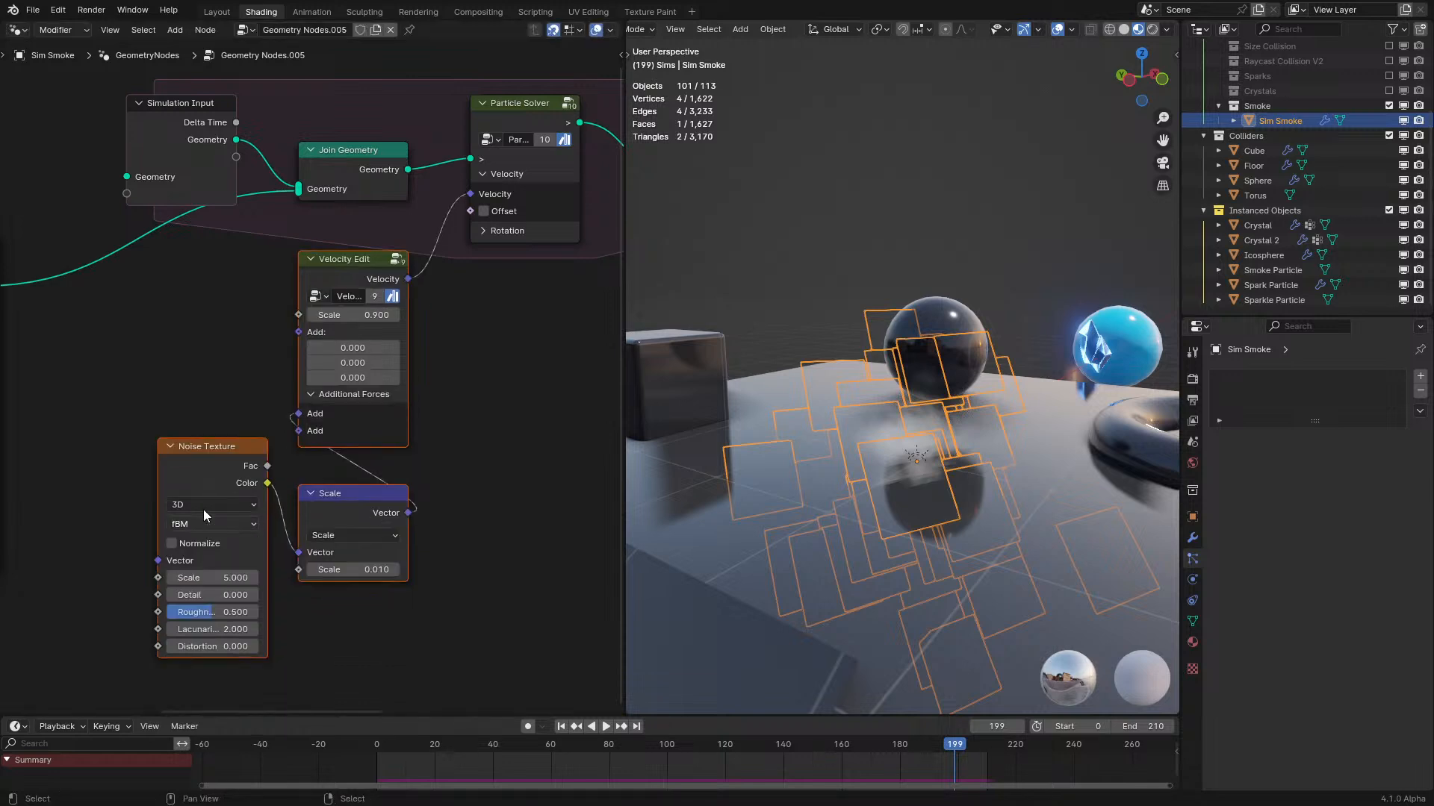
pyautogui.moveTo(214, 484); pyautogui.dragTo(214, 516)
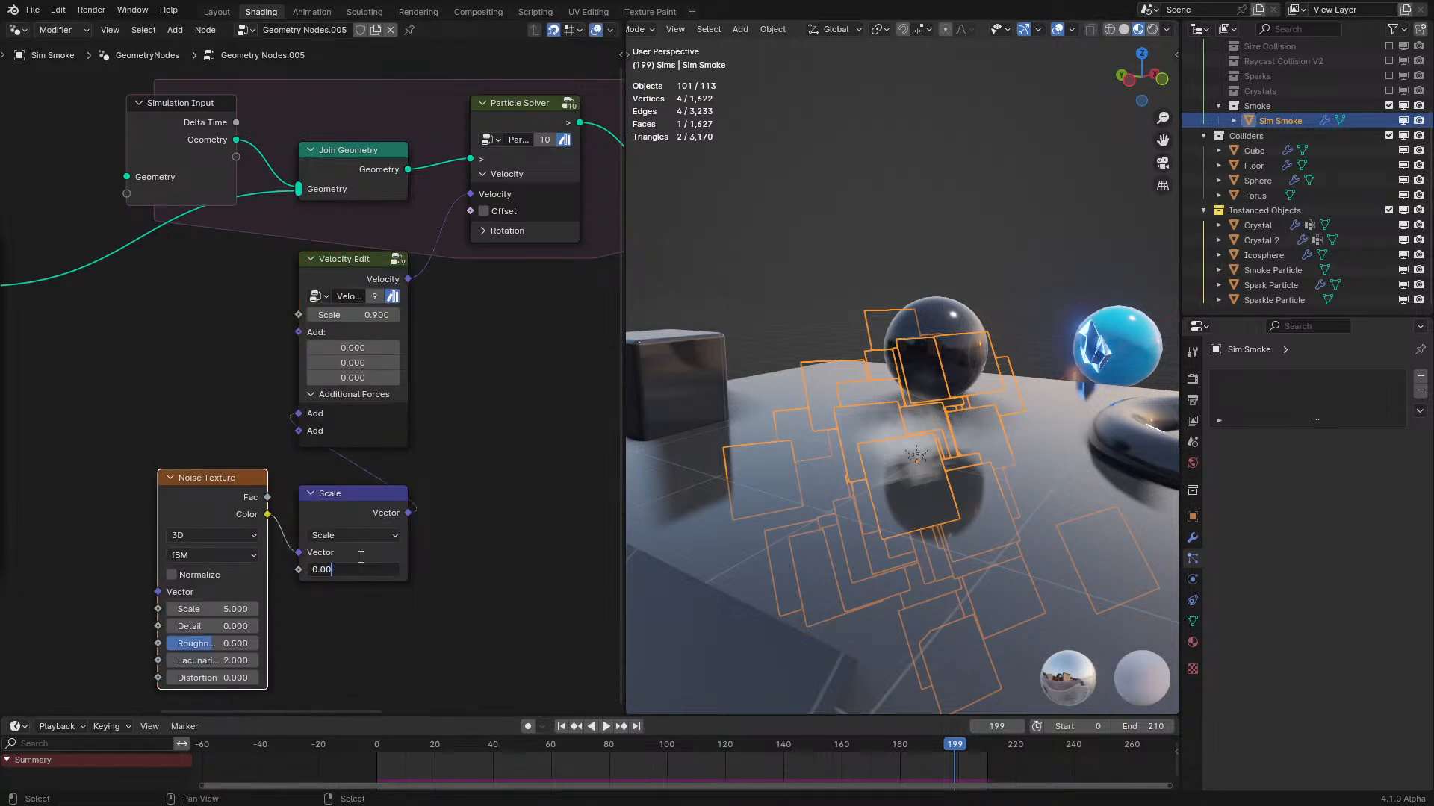
pyautogui.write('5')
pyautogui.press('Return')
pyautogui.press('space')
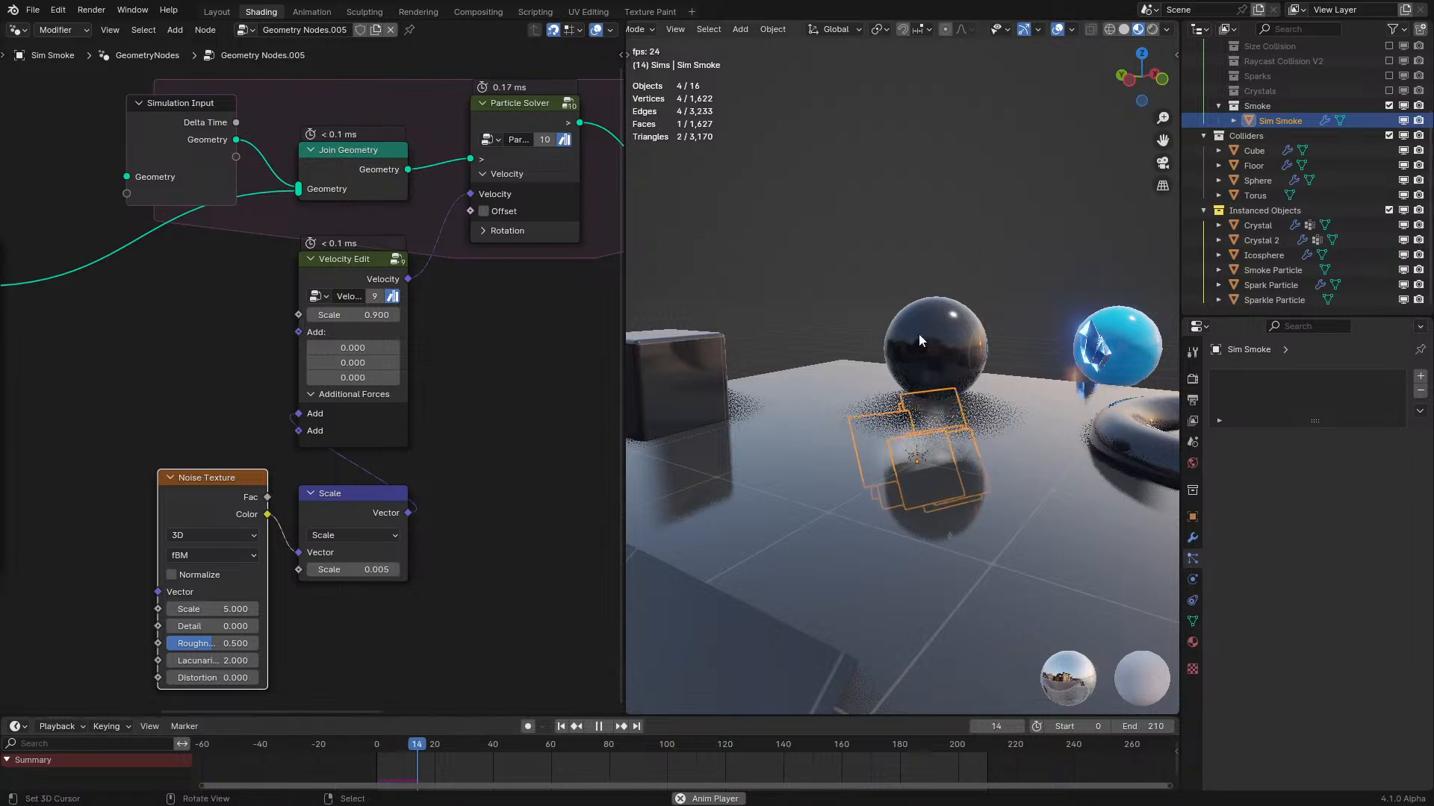
pyautogui.click(975, 222)
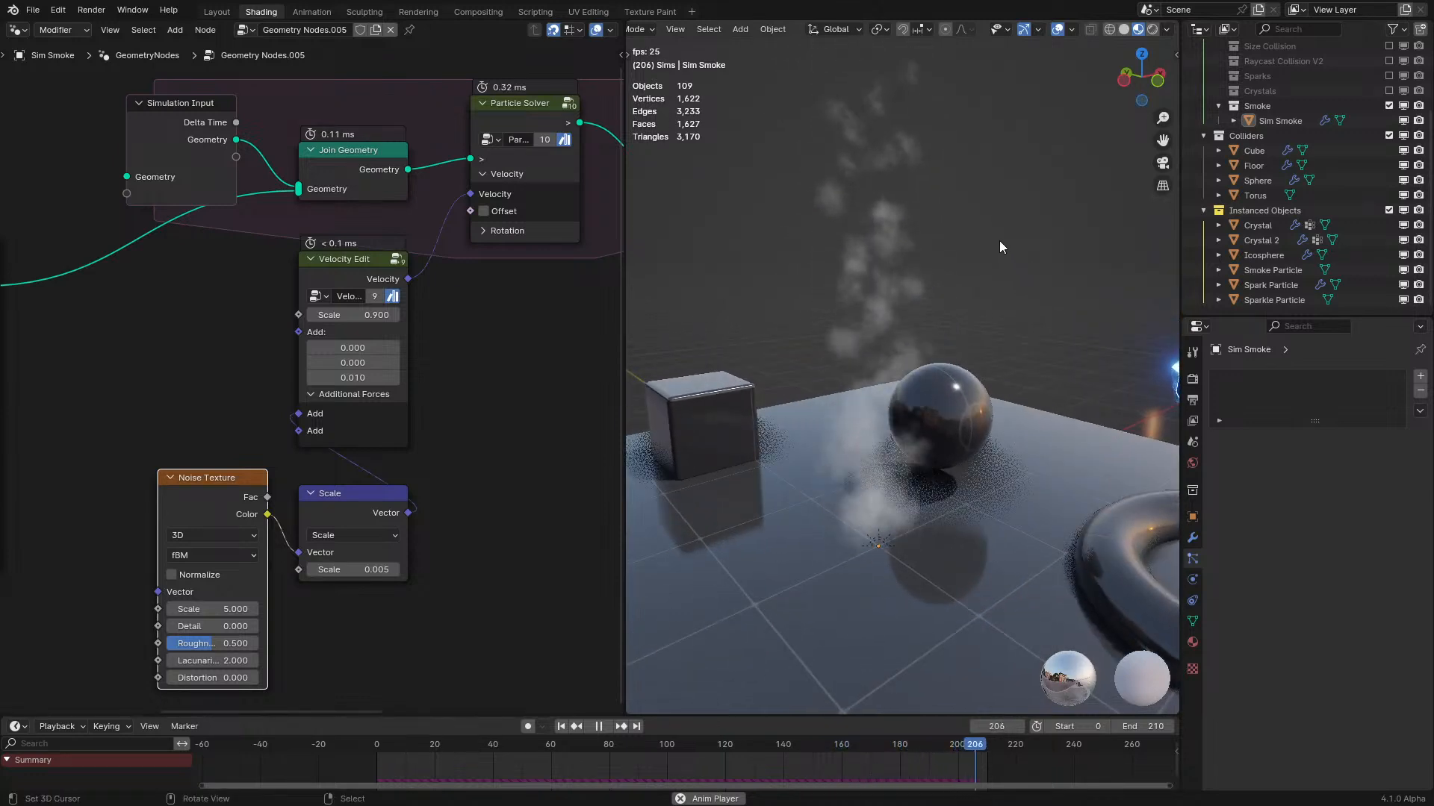
pyautogui.click(18, 30)
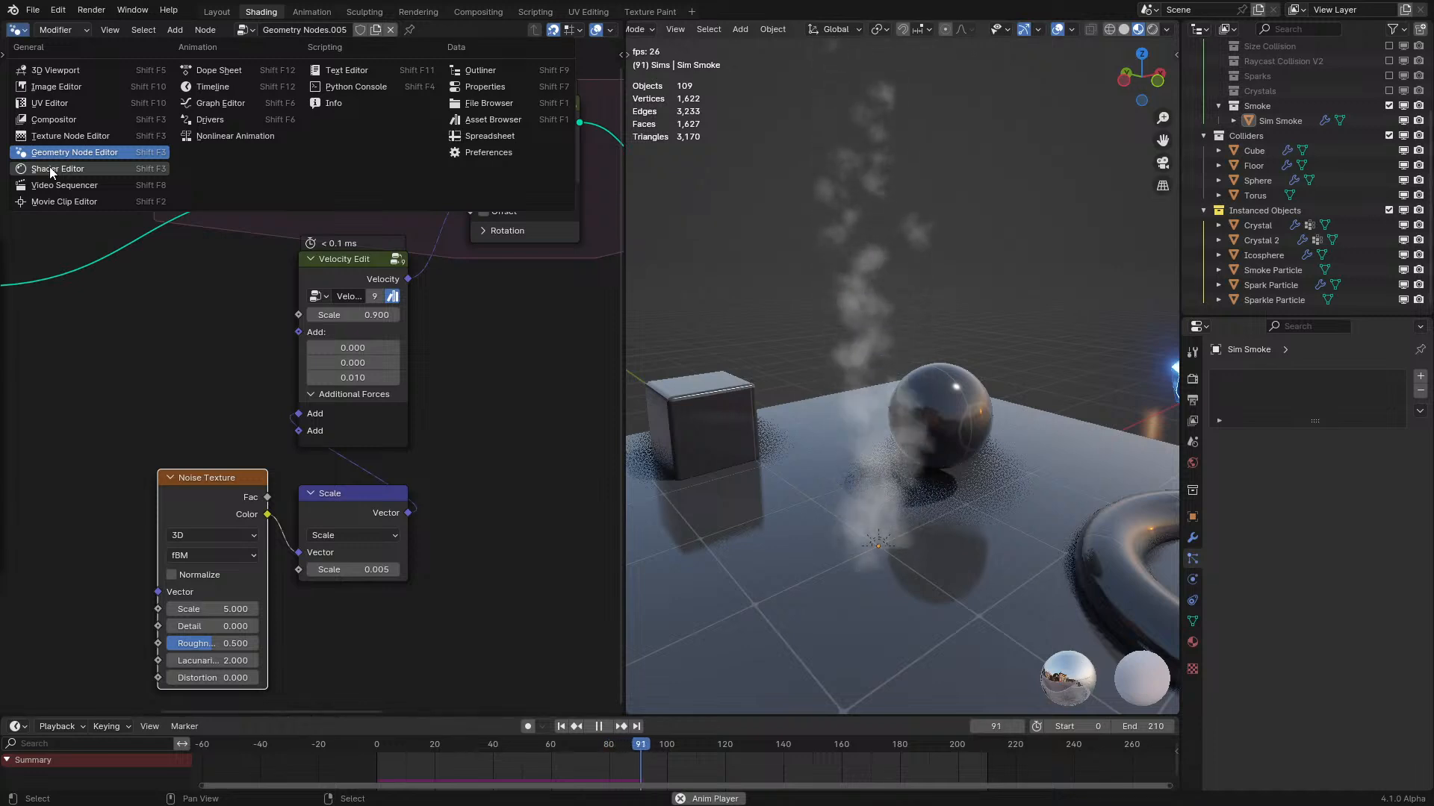
# Disconnect Random Value from the Points position and move it below the Points node, with Scene Time to its left.
pyautogui.scroll(-2, 197, 523)
pyautogui.moveTo(213, 450); pyautogui.dragTo(482, 401, button='middle')
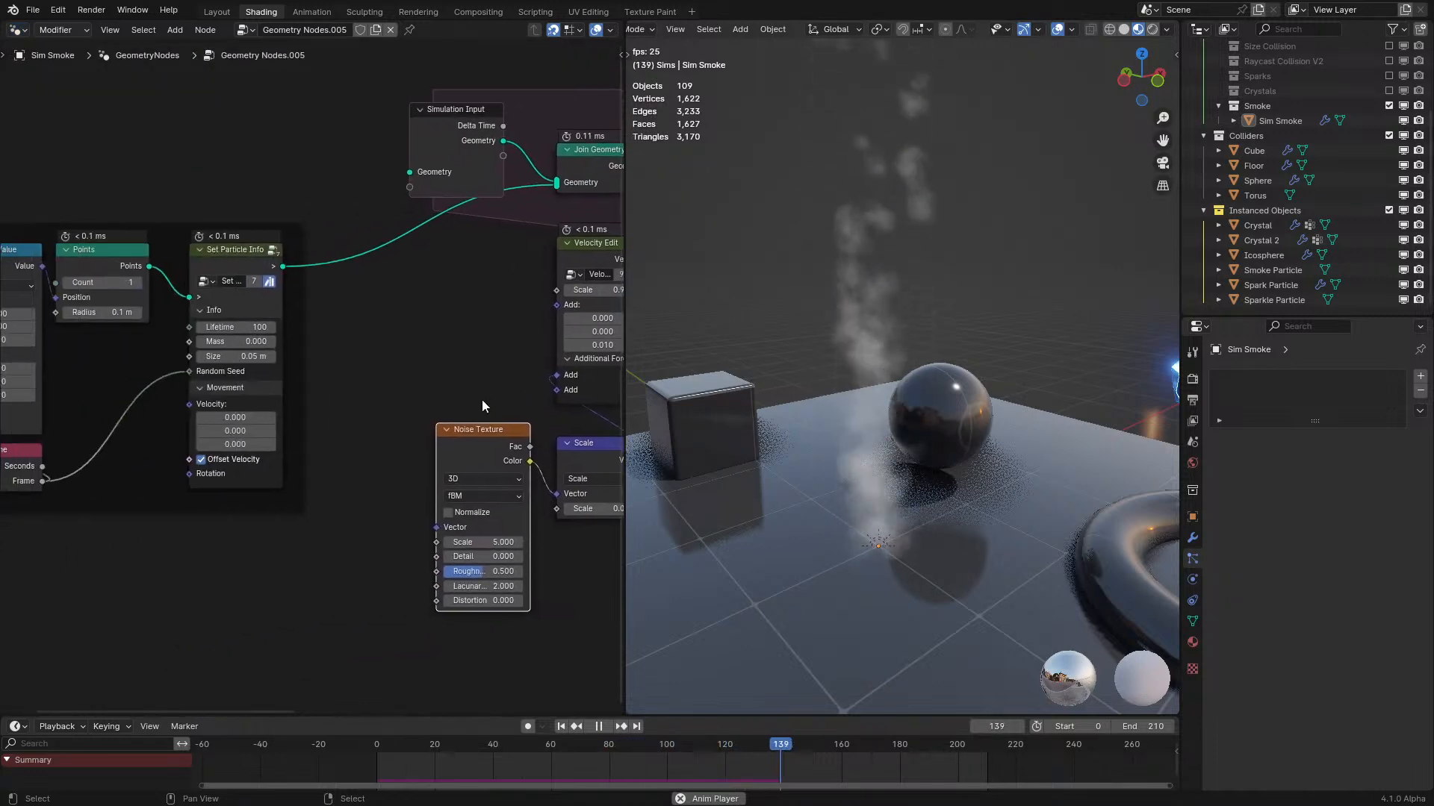
pyautogui.keyDown('ctrl'); pyautogui.scroll(4, 347, 474); pyautogui.keyUp('ctrl')
pyautogui.scroll(1, 338, 487)
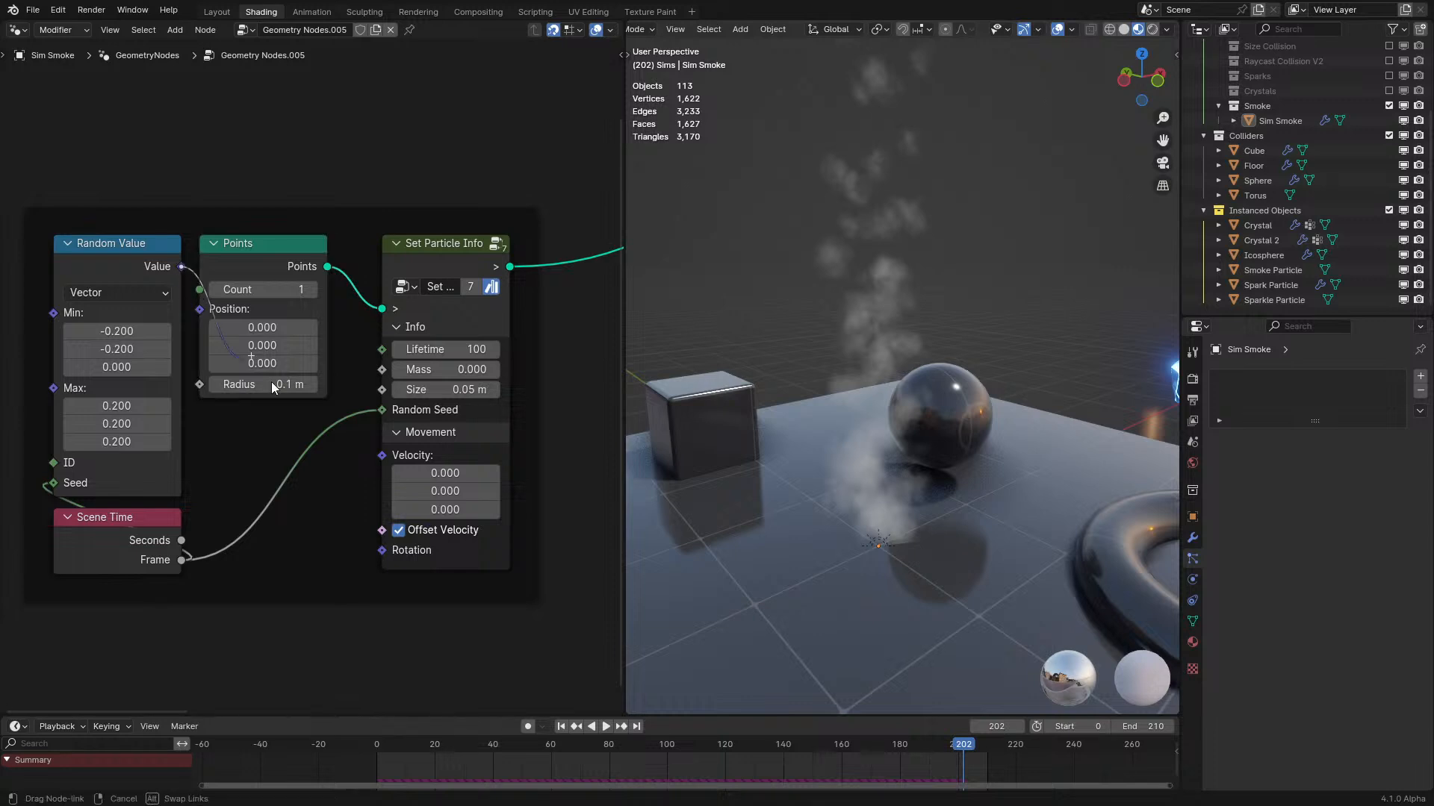
pyautogui.moveTo(89, 253); pyautogui.dragTo(226, 446)
pyautogui.moveTo(257, 521); pyautogui.dragTo(264, 462, button='middle')
pyautogui.moveTo(106, 463); pyautogui.dragTo(60, 454)
# Add a vector Scale node below Set Particle Info, fed by the Random Value output.
pyautogui.moveTo(323, 401); pyautogui.dragTo(396, 509)
pyautogui.write('sc')
pyautogui.click(450, 539)
pyautogui.click(448, 539)
# Set the Random Value's Max to 1, 1, 1 and its Min to -1, -1, 0.
pyautogui.moveTo(304, 575); pyautogui.dragTo(295, 526)
pyautogui.write('1')
pyautogui.press('Return')
pyautogui.keyDown('ctrl'); pyautogui.moveTo(259, 463); pyautogui.dragTo(224, 499); pyautogui.keyUp('ctrl')
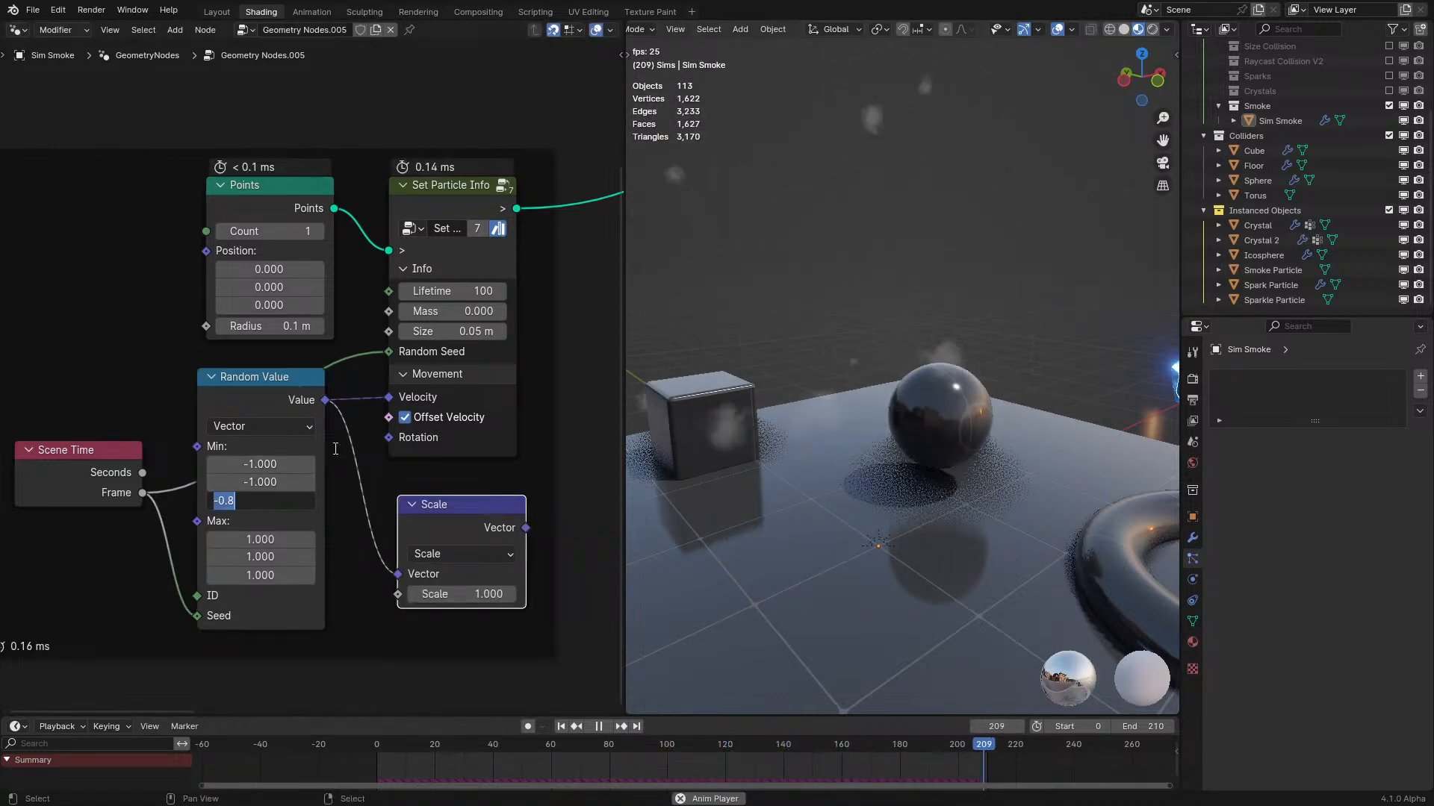
# Connect the Scale node's vector to Set Particle Info's Velocity and set its Scale factor to 0.1.
pyautogui.moveTo(472, 490); pyautogui.dragTo(388, 396)
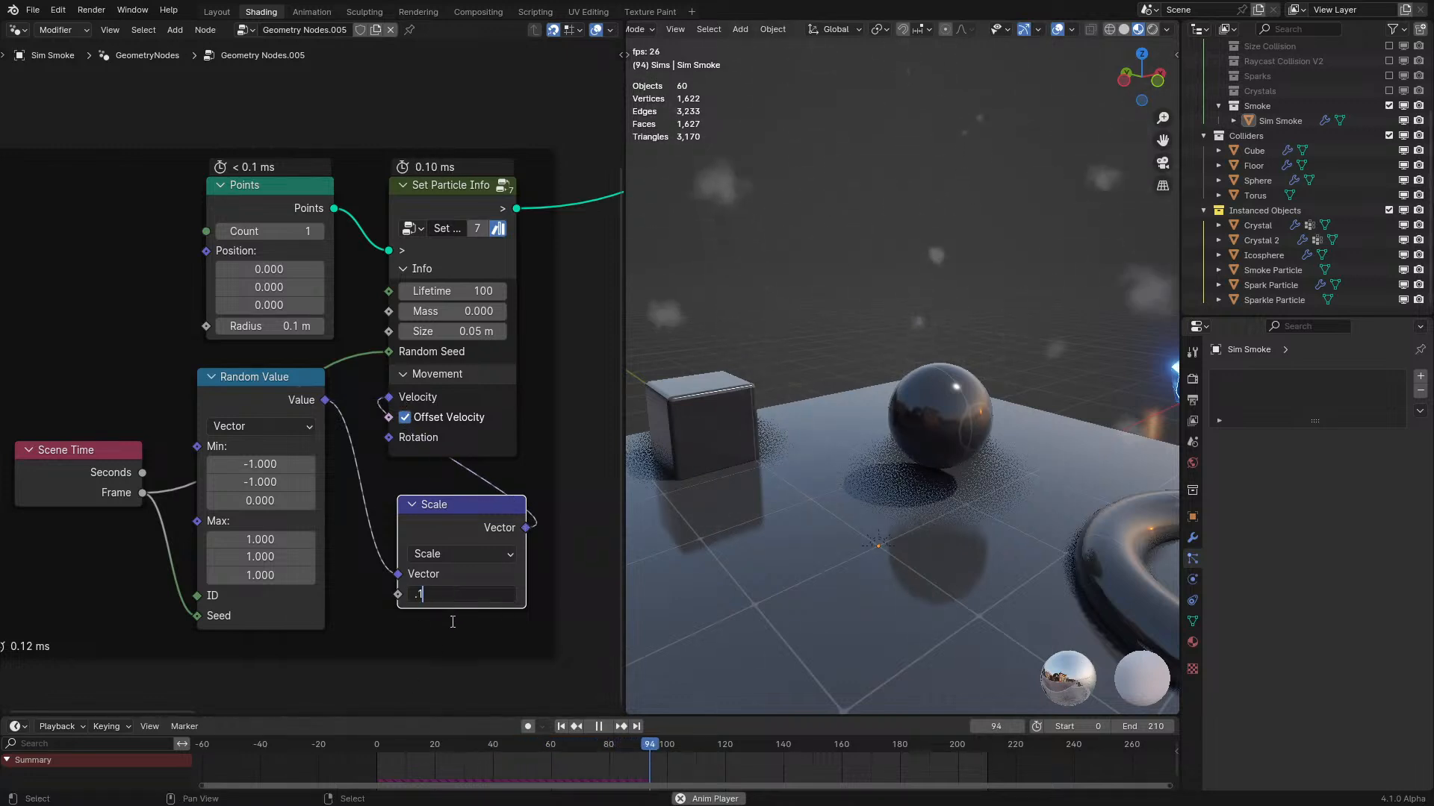
pyautogui.click(446, 594)
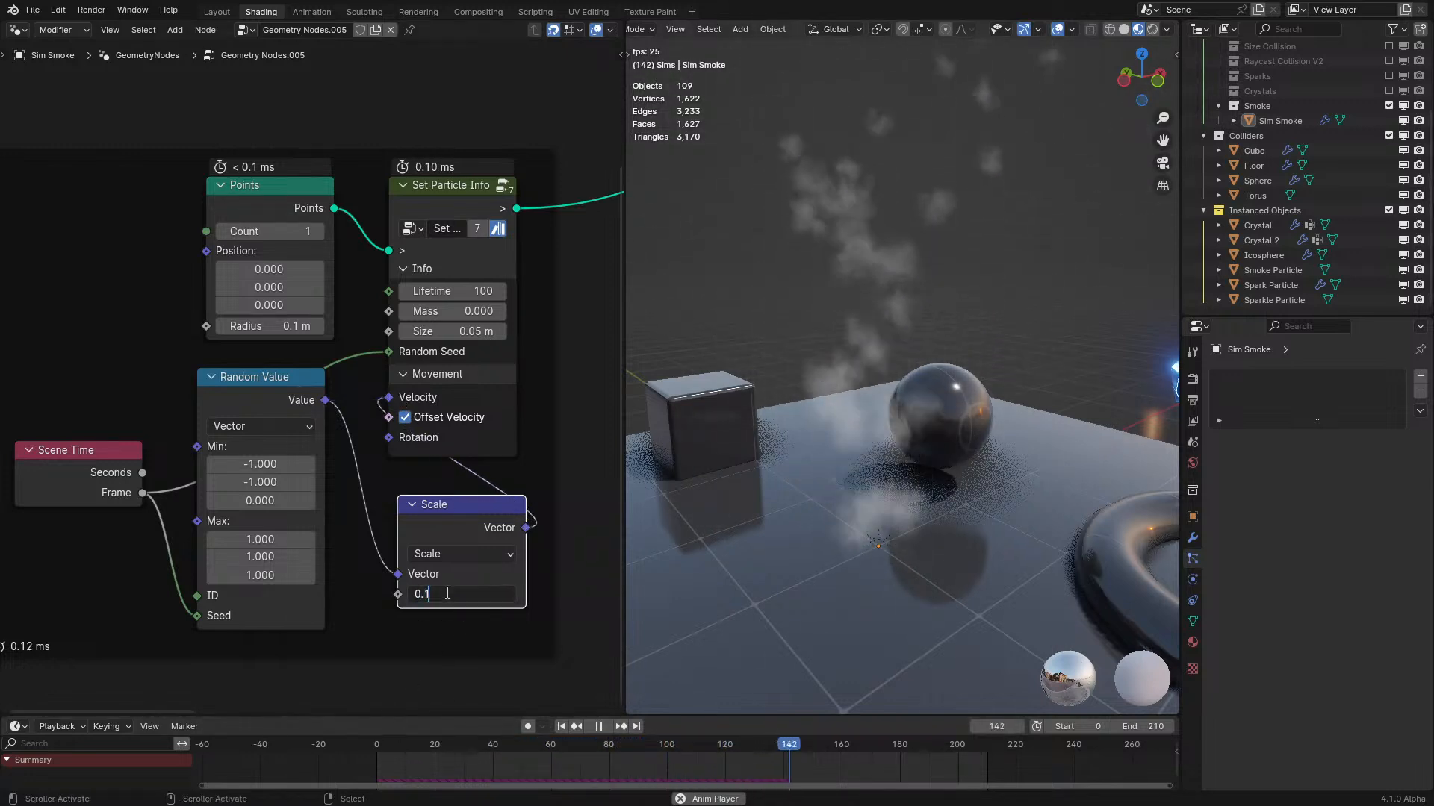
pyautogui.press('BackSpace')
pyautogui.write('01')
pyautogui.press('Return')
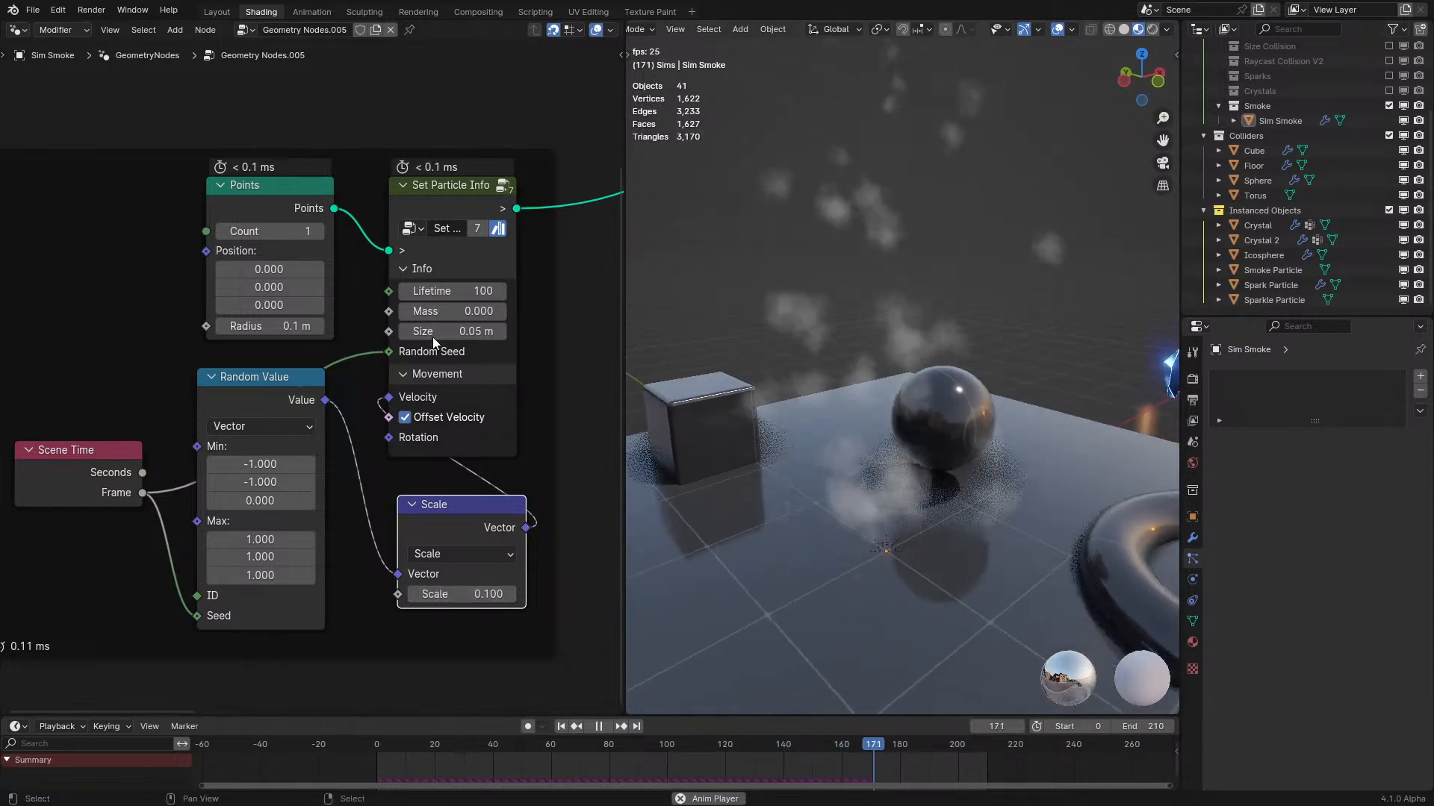
# Raise the Points node's Count to 5 and stop the playback after previewing the smoke.
pyautogui.click(317, 231)
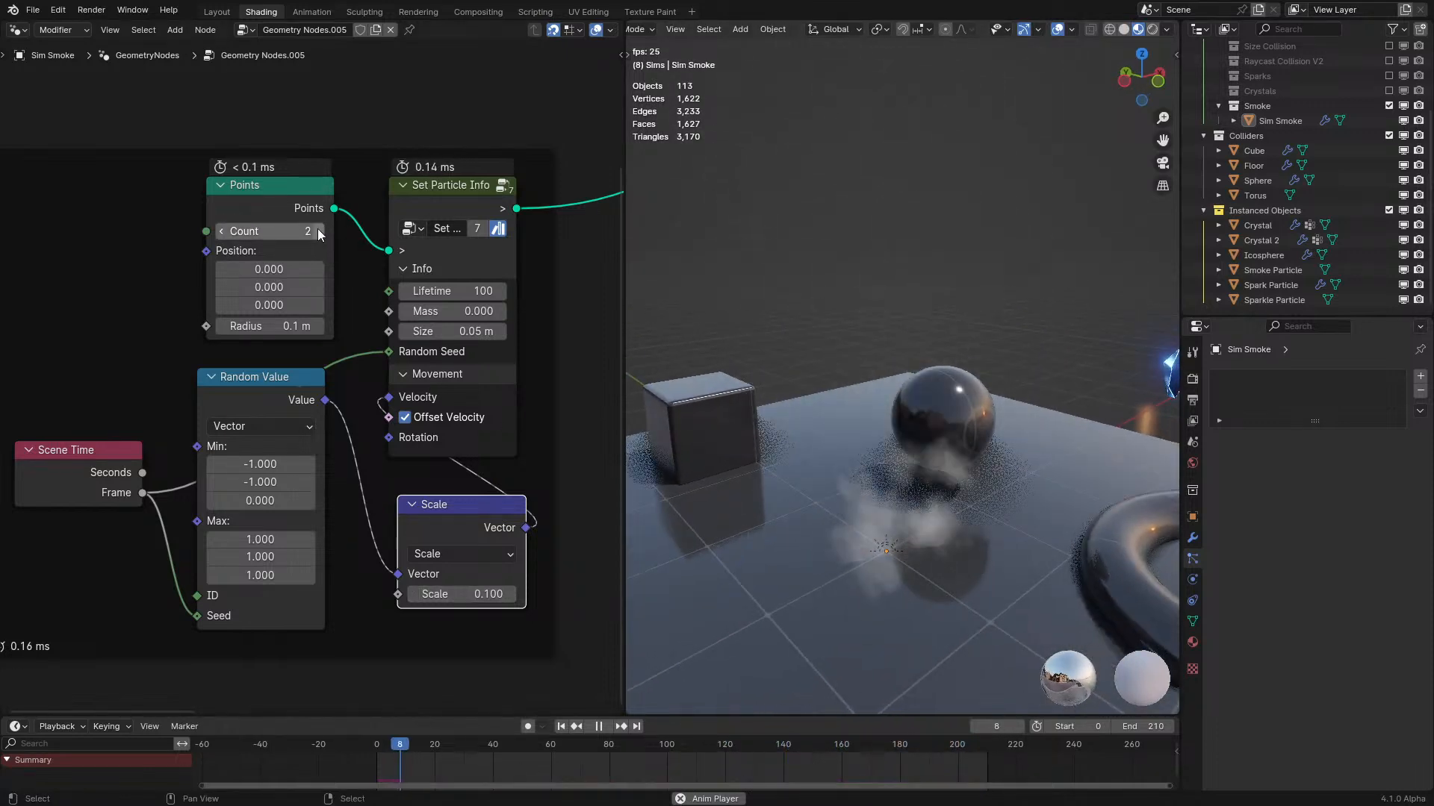
pyautogui.click(316, 231)
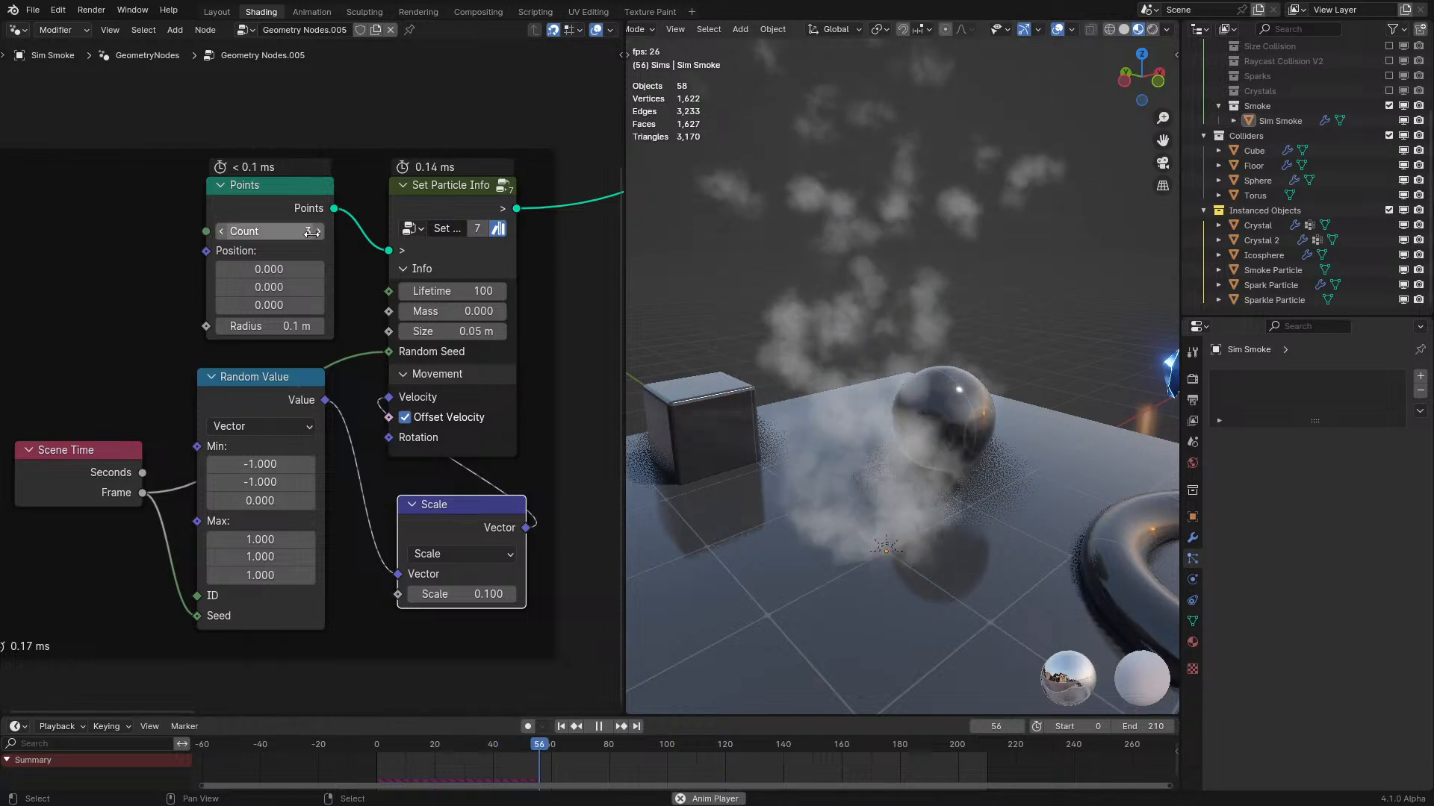
pyautogui.keyDown('ctrl'); pyautogui.scroll(-3, 317, 231); pyautogui.keyUp('ctrl')
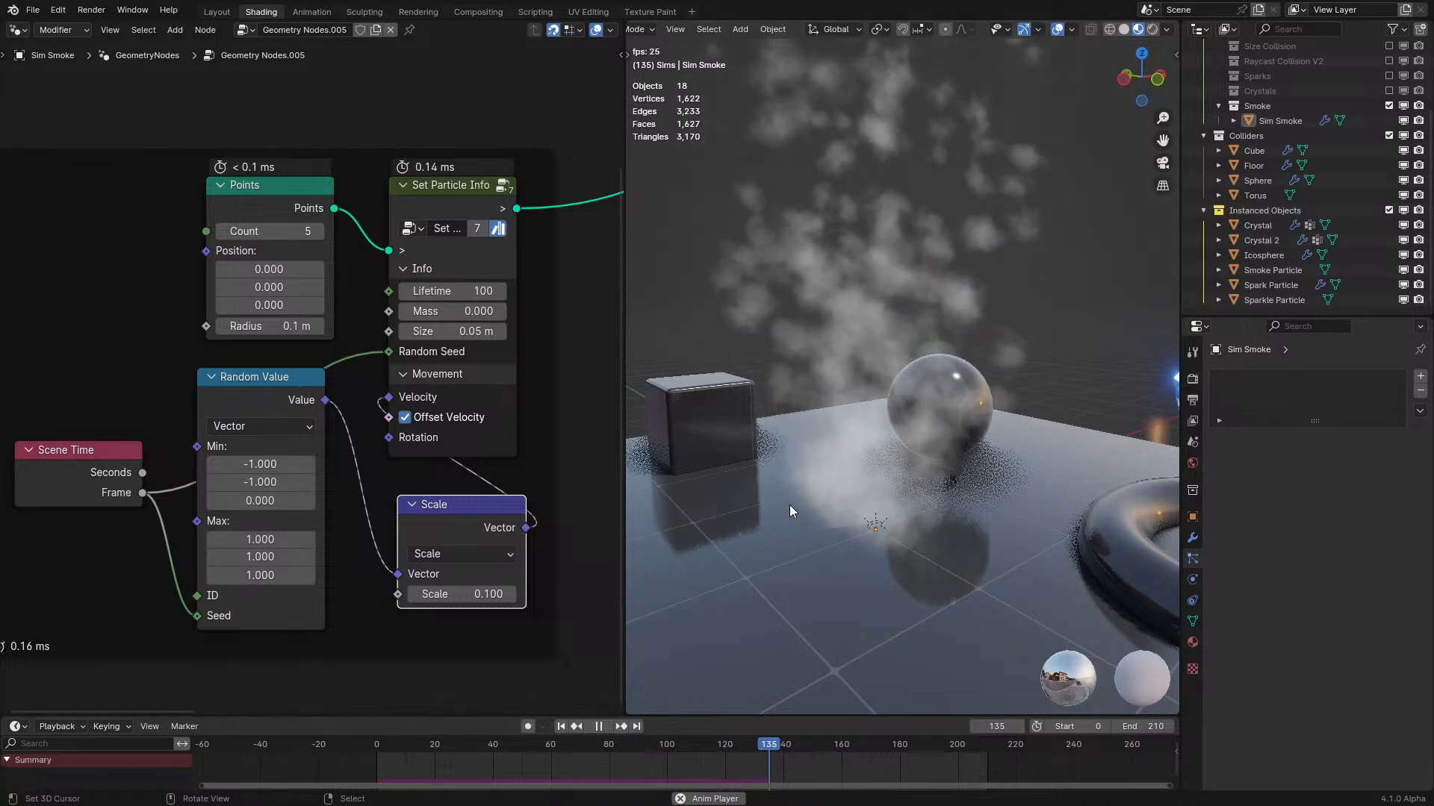
pyautogui.press('space')
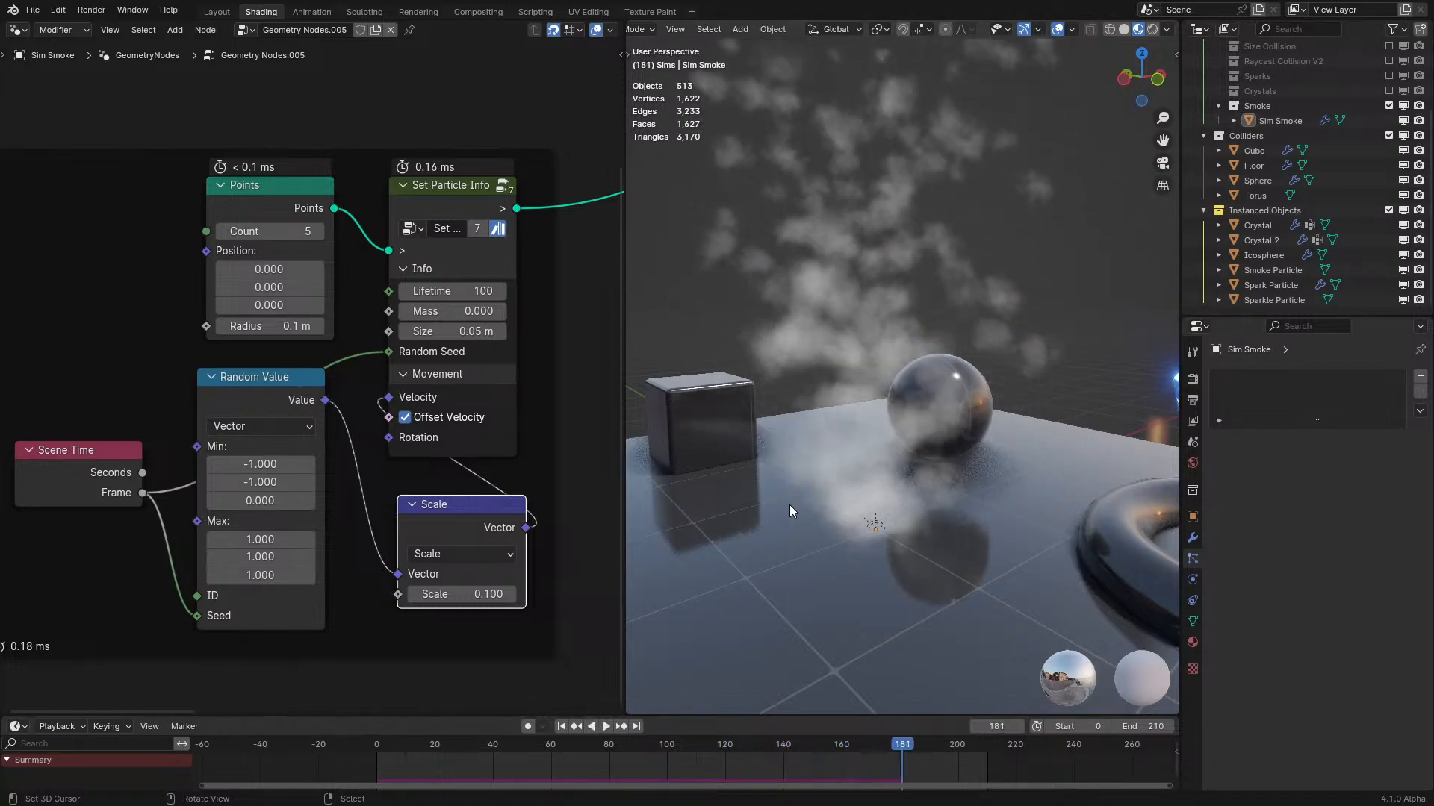
# Add a Float Random Value node and connect it to the Scale input of Instance Particles.
pyautogui.hscroll(10, 366, 447)
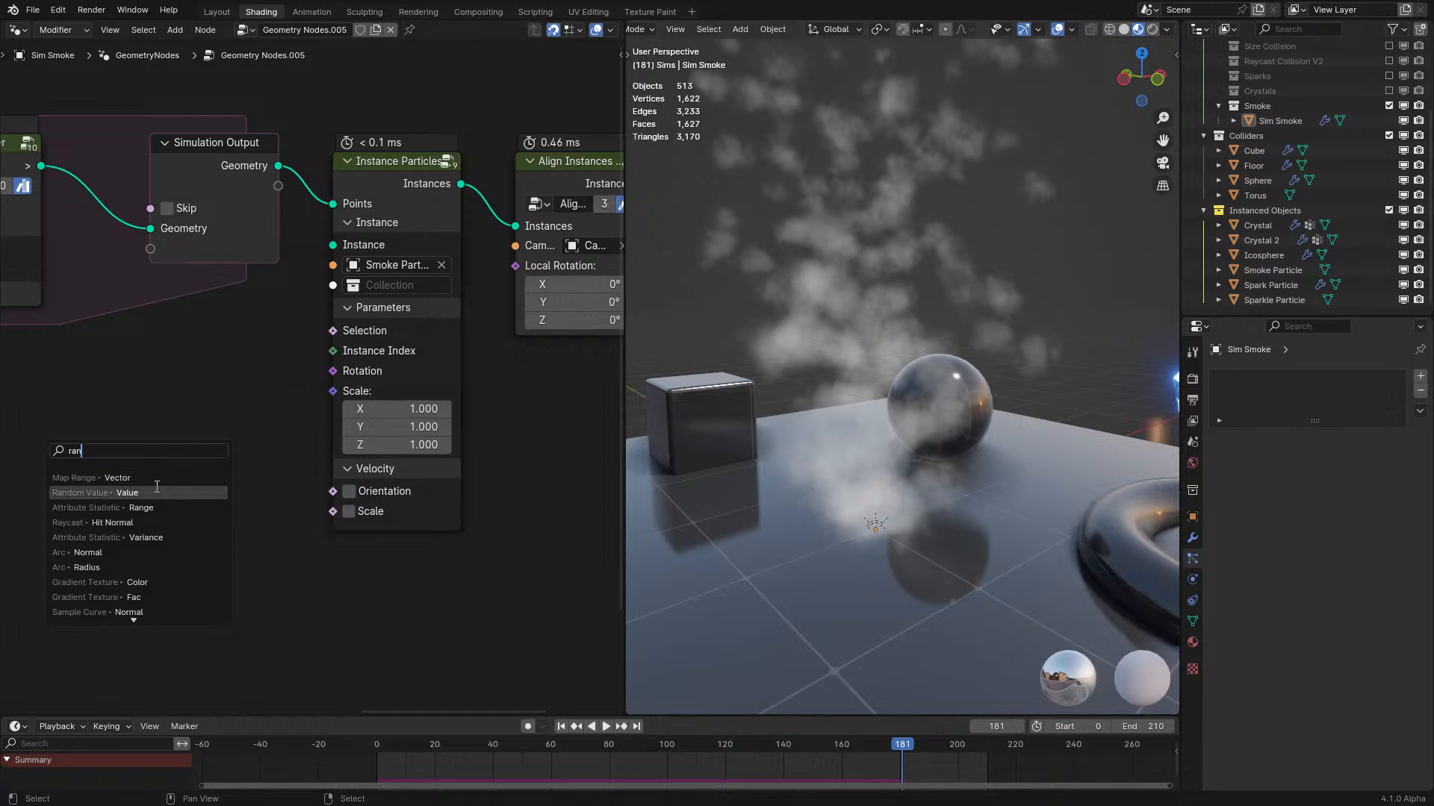
pyautogui.click(154, 490)
pyautogui.click(190, 456)
pyautogui.click(212, 451)
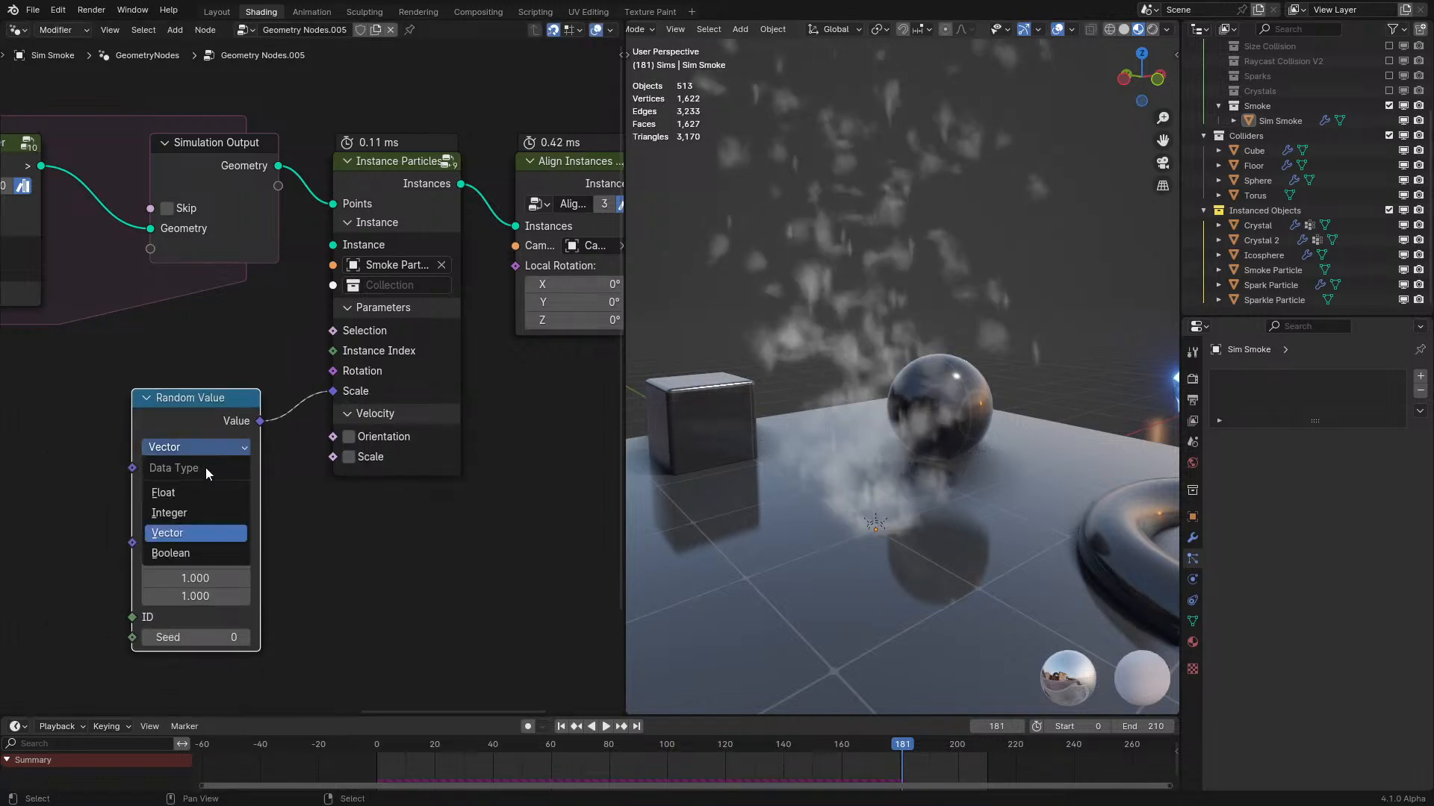
pyautogui.click(199, 487)
pyautogui.moveTo(278, 413); pyautogui.dragTo(333, 391)
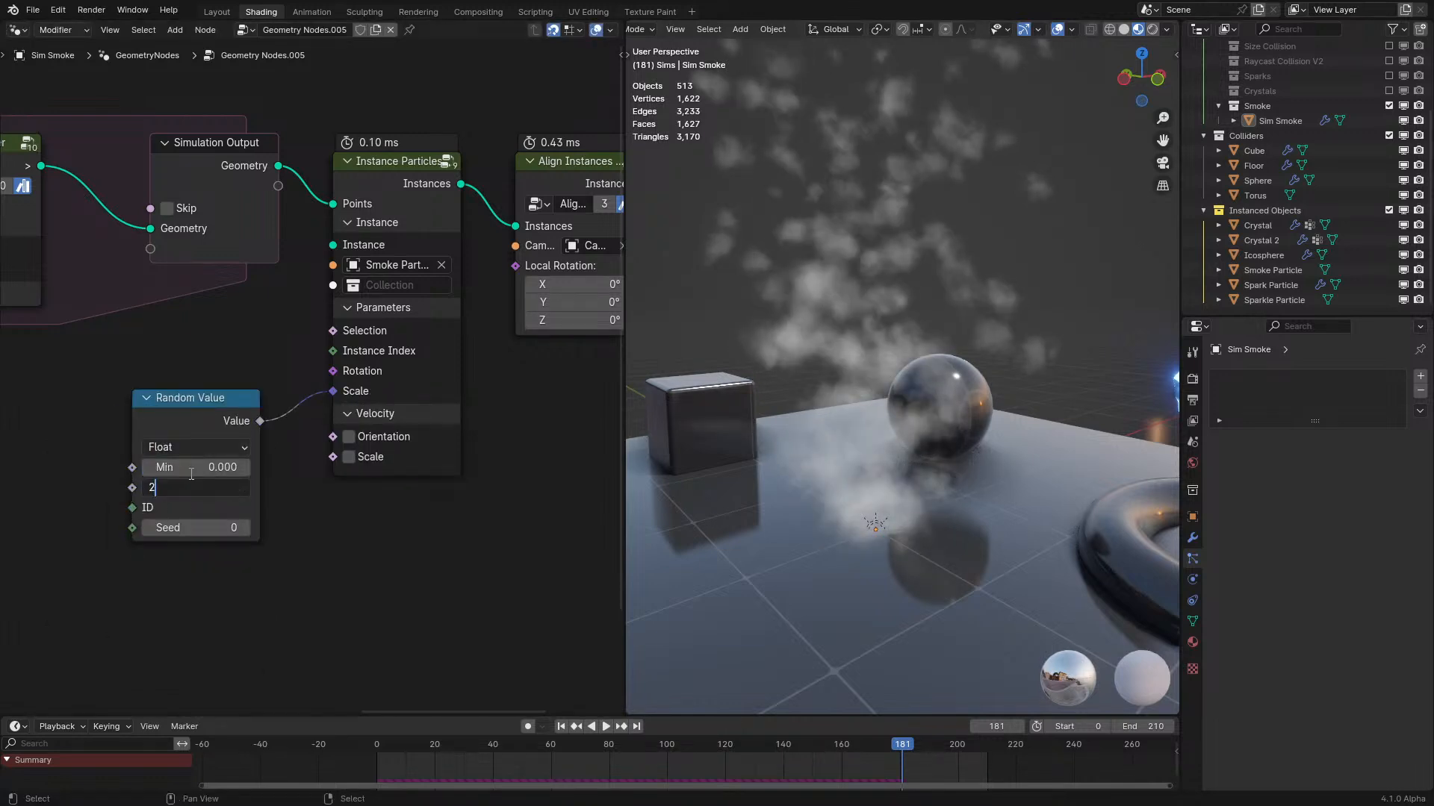
# Set the instance scale's Random Value range to Min 1 and Max 2, and preview the smoke.
pyautogui.write('2')
pyautogui.hotkey('shift', 'Tab')
pyautogui.write('1')
pyautogui.press('Return')
pyautogui.press('space')
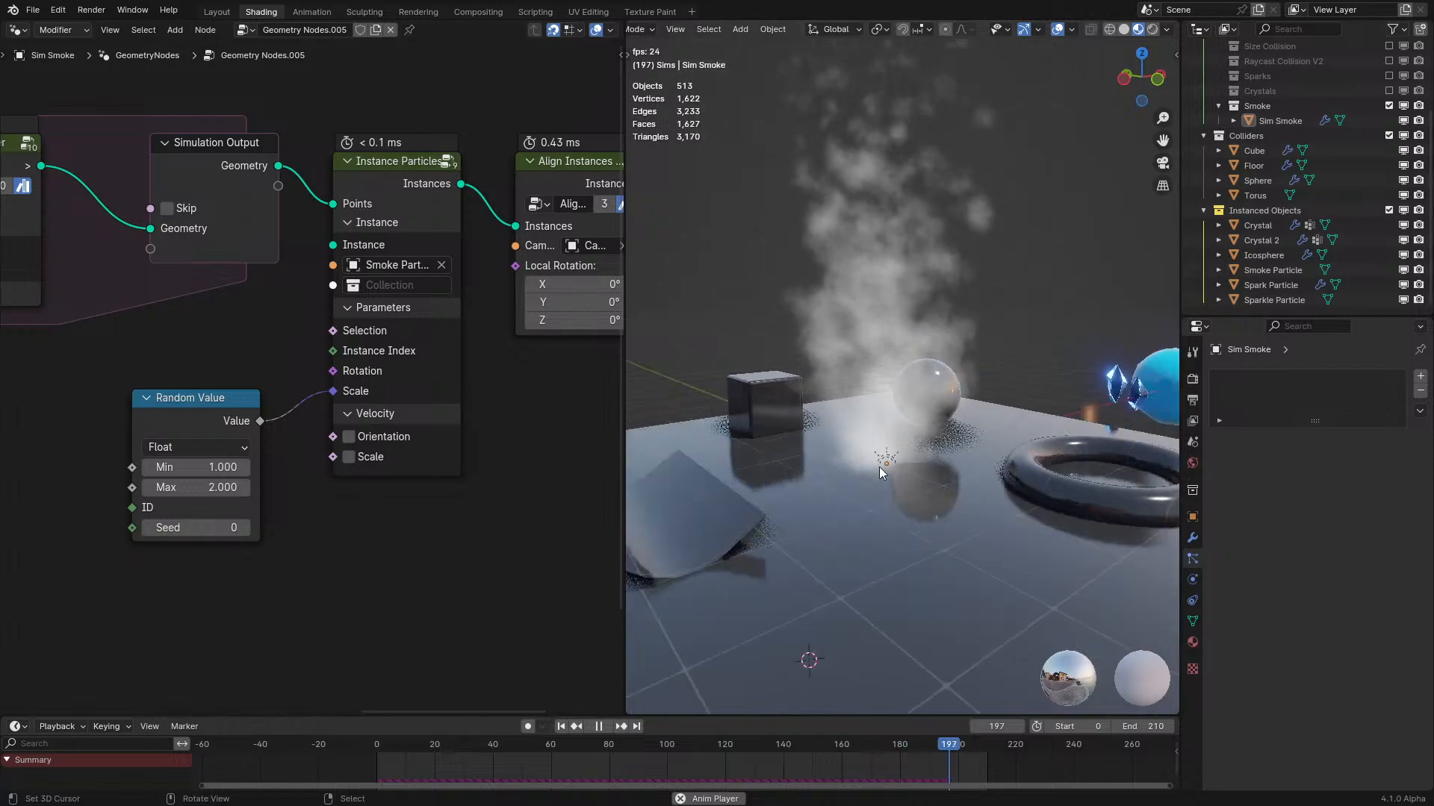
pyautogui.scroll(1, 1060, 336)
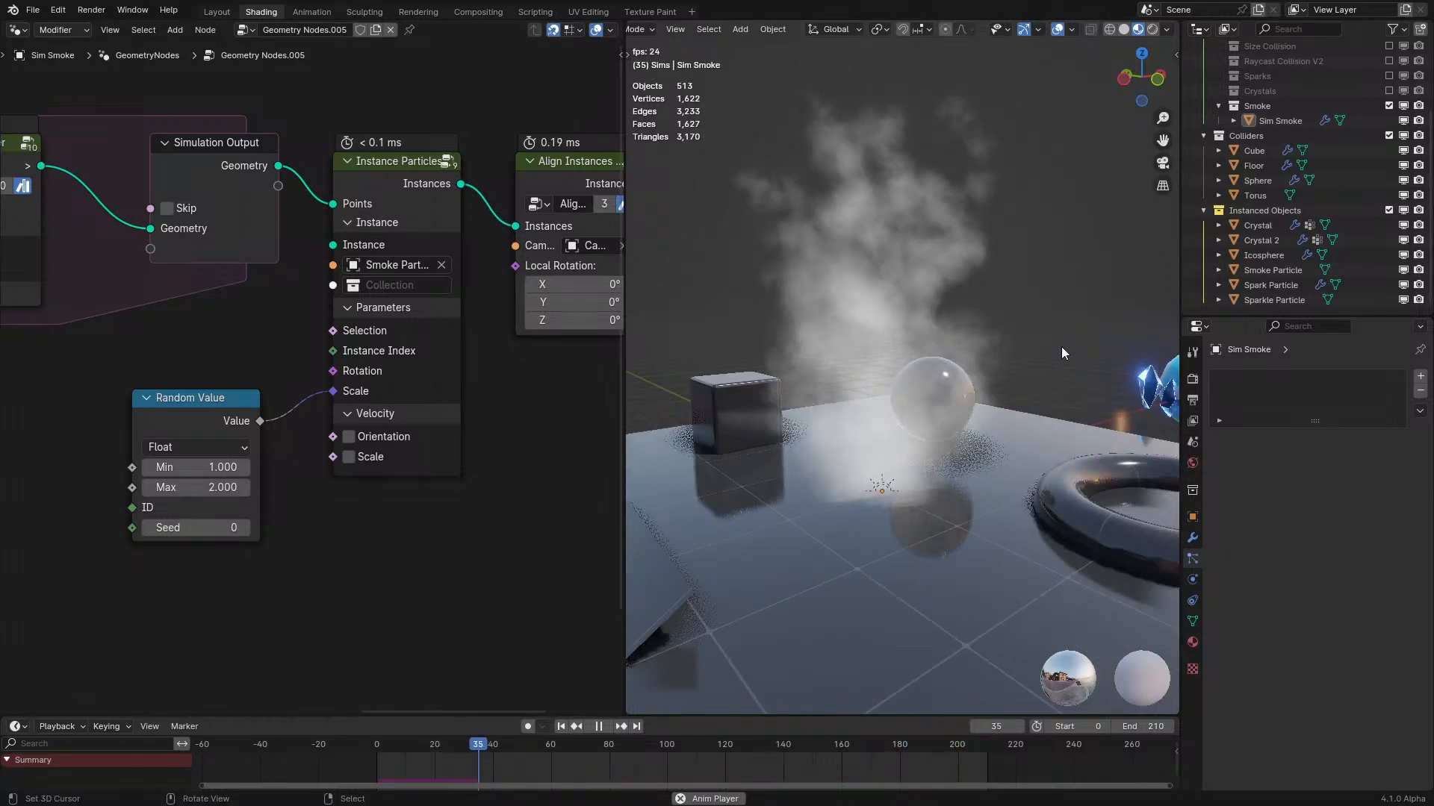
pyautogui.press('space')
# Lock the camera to the view, reframe it around the smoke and the colliders, and release the lock.
pyautogui.moveTo(1061, 347); pyautogui.dragTo(1031, 353, button='middle')
pyautogui.press('KP_0')
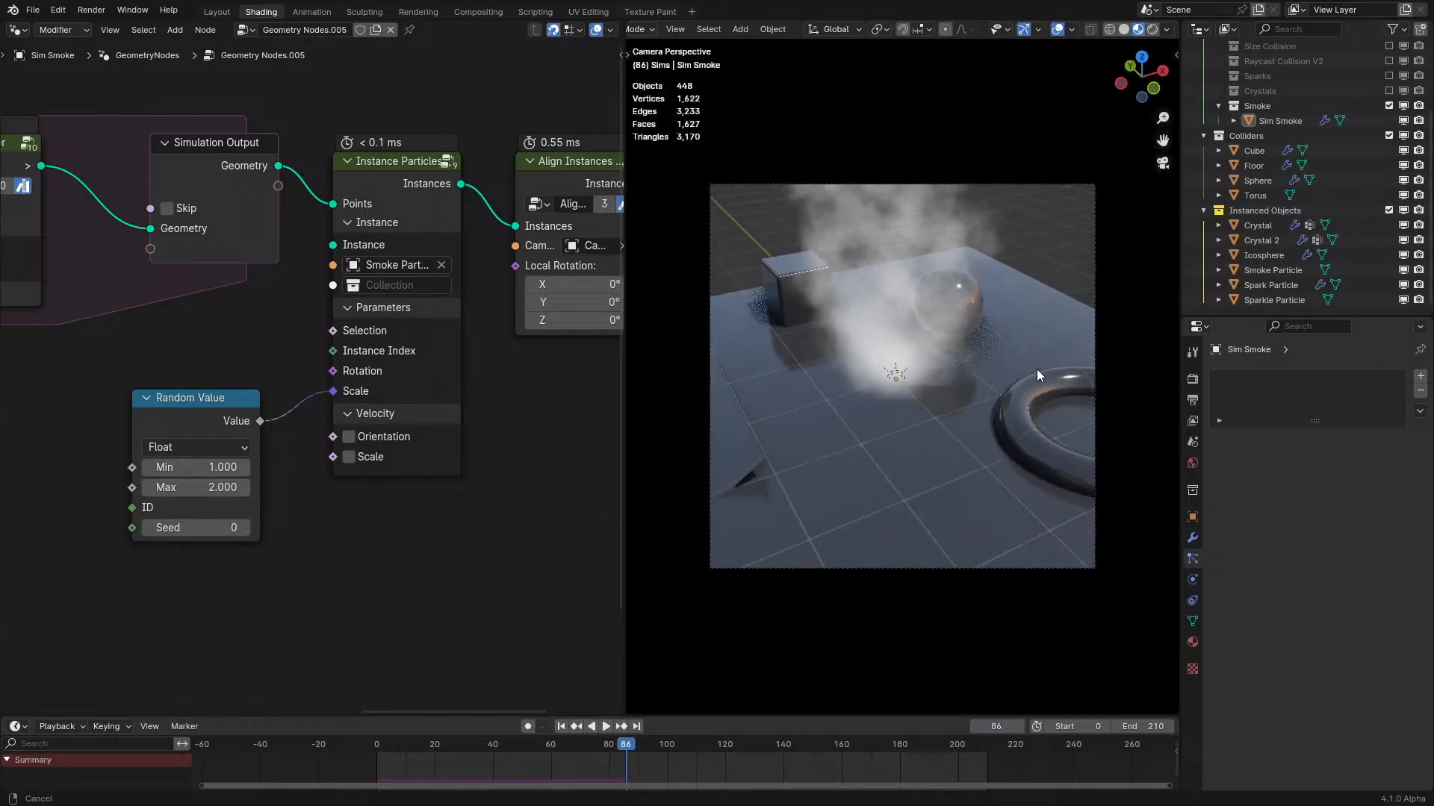
pyautogui.press('n')
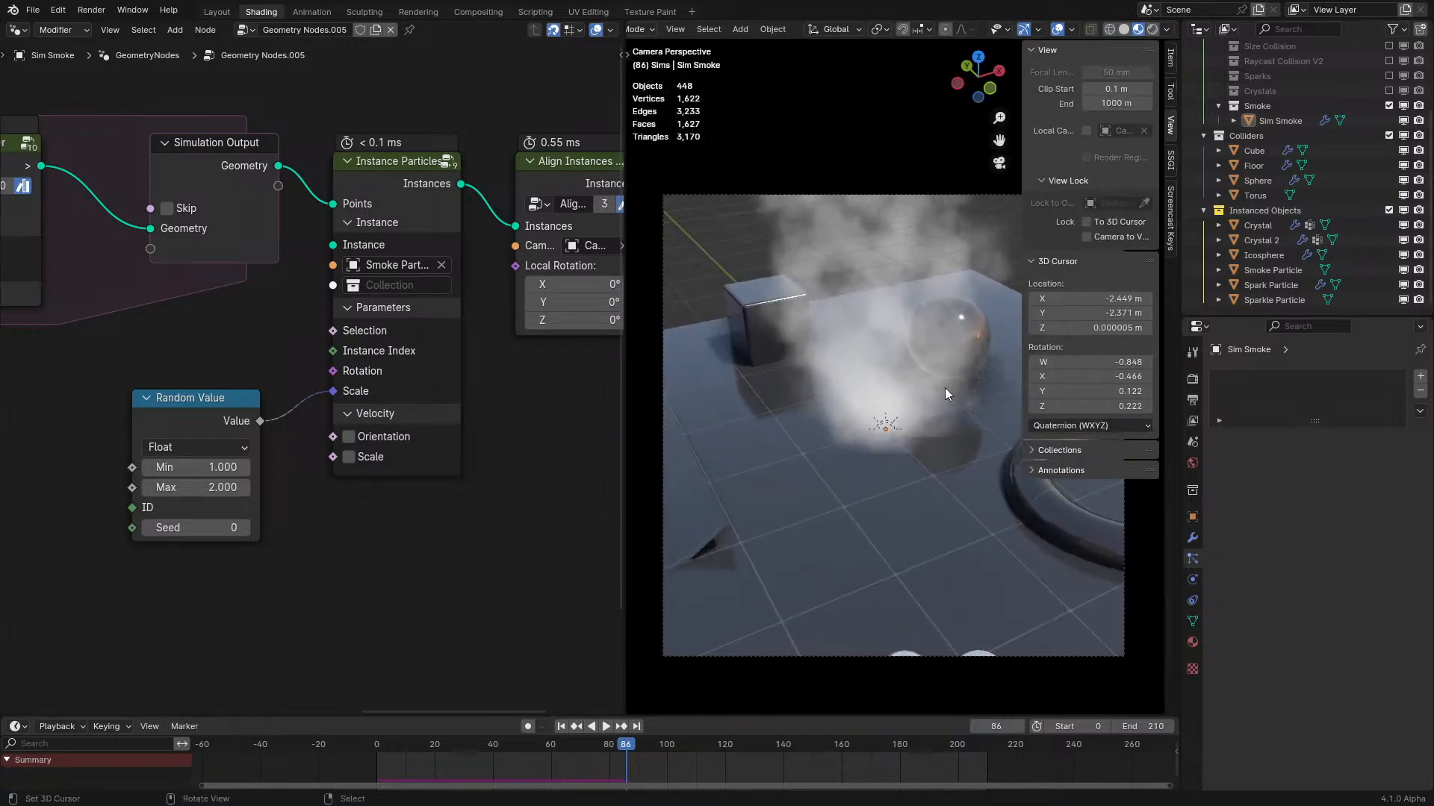
pyautogui.click(1105, 239)
pyautogui.press('n')
pyautogui.moveTo(1029, 296); pyautogui.dragTo(1025, 402, button='middle')
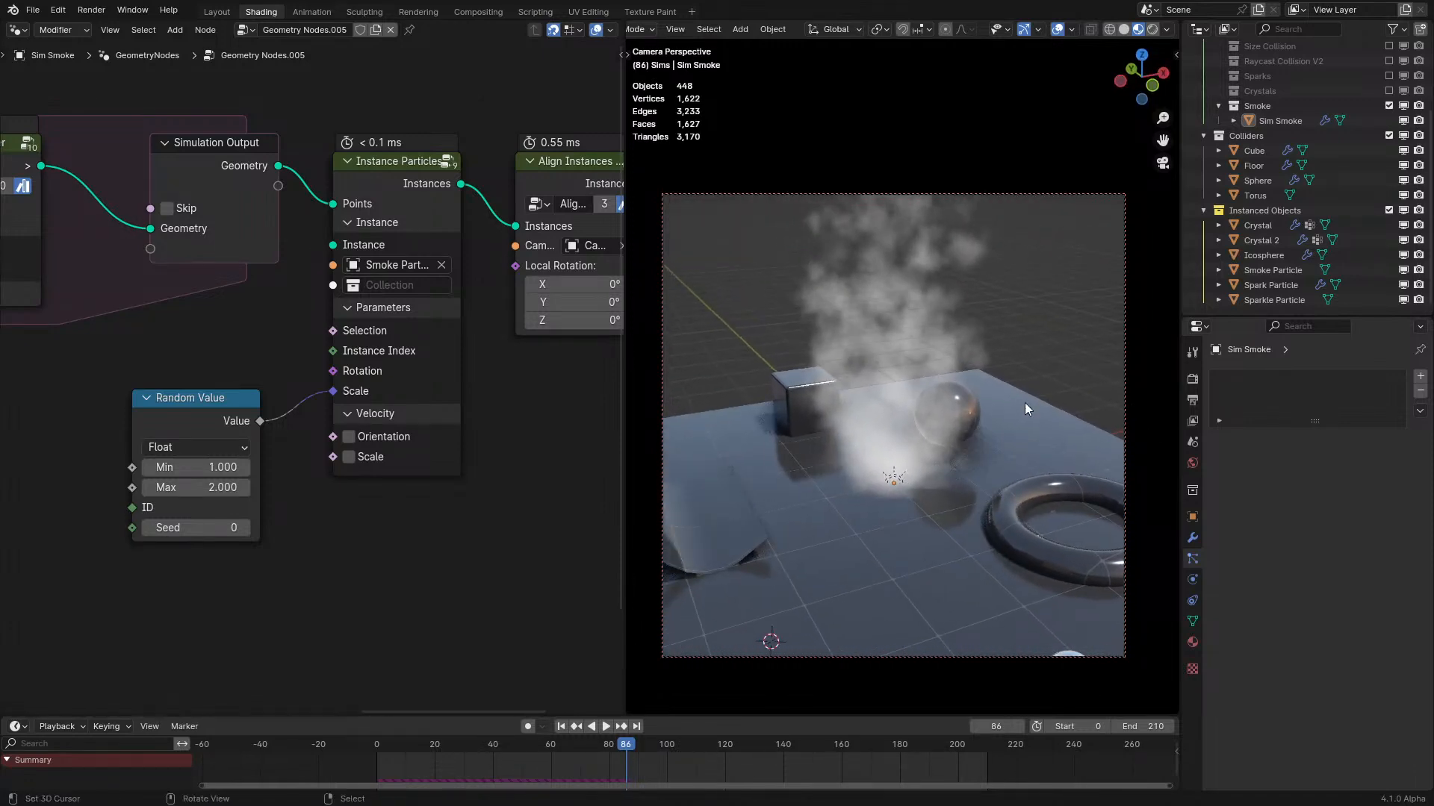
pyautogui.press('n')
pyautogui.moveTo(918, 418); pyautogui.dragTo(794, 461, button='middle')
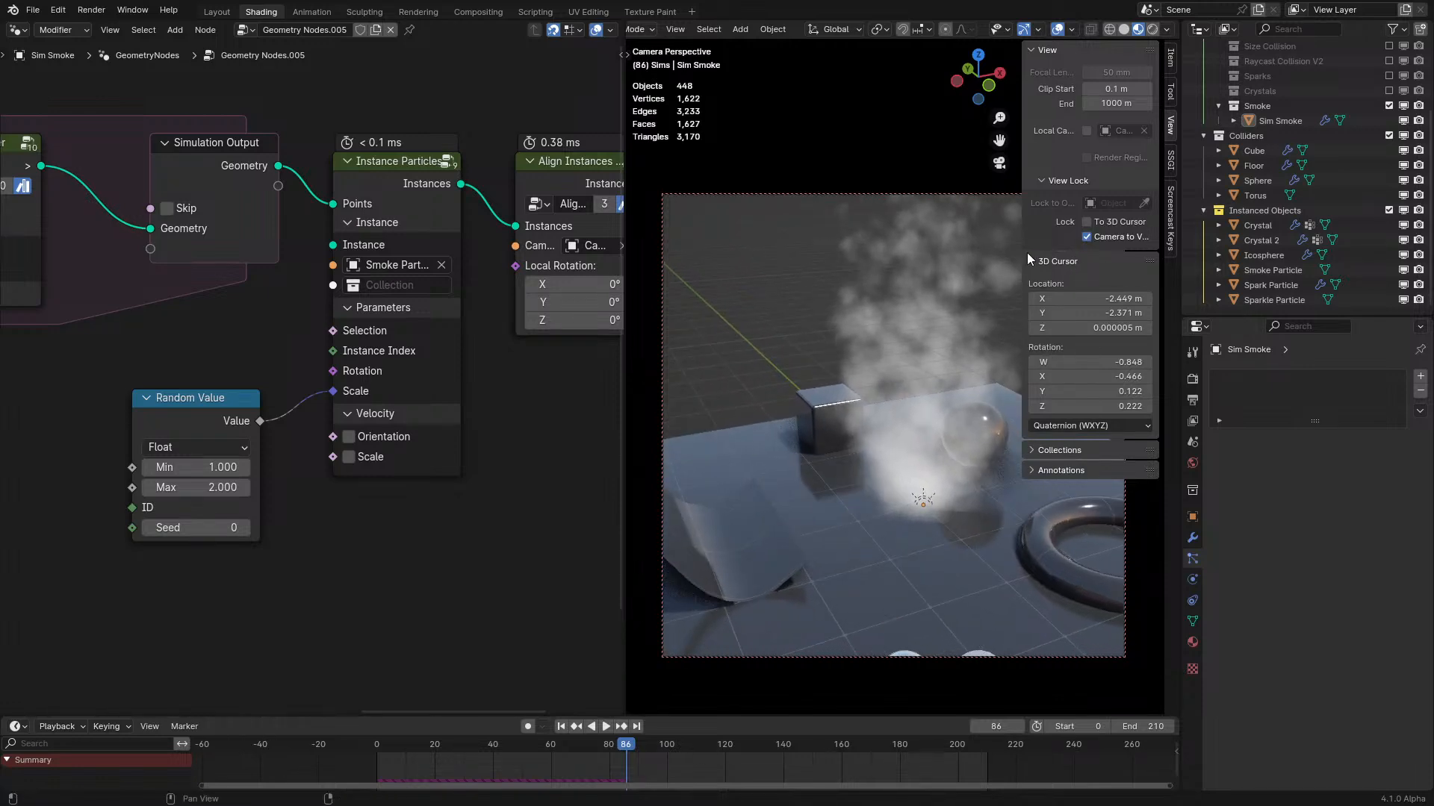
pyautogui.click(1086, 237)
pyautogui.press('n')
# Set the Random Value node's Seed to 69 and preview the smoke from the start.
pyautogui.press('space')
pyautogui.moveTo(836, 366); pyautogui.dragTo(872, 415, button='middle')
pyautogui.press('space')
pyautogui.hotkey('shift', 'Left')
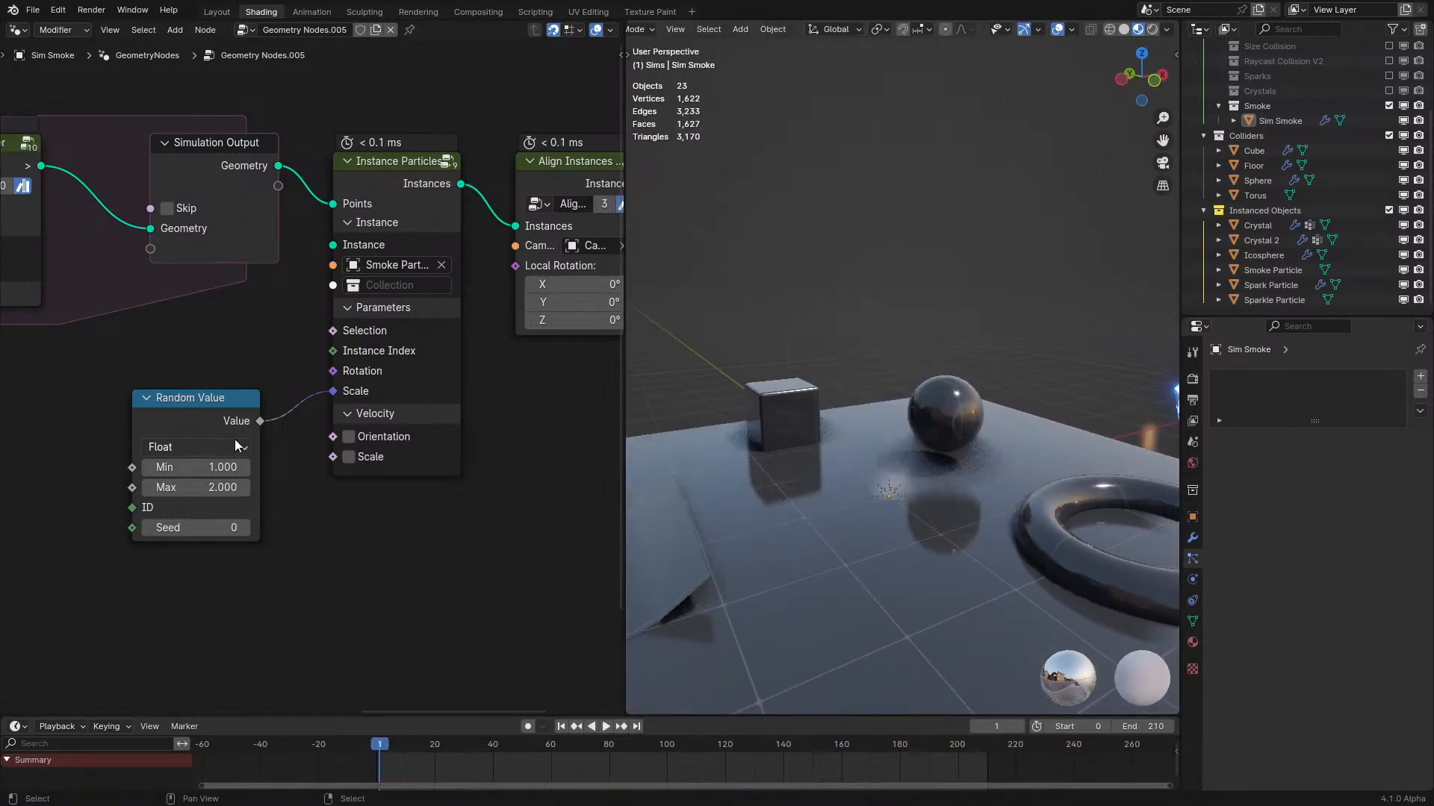
pyautogui.moveTo(235, 439); pyautogui.dragTo(352, 490, button='middle')
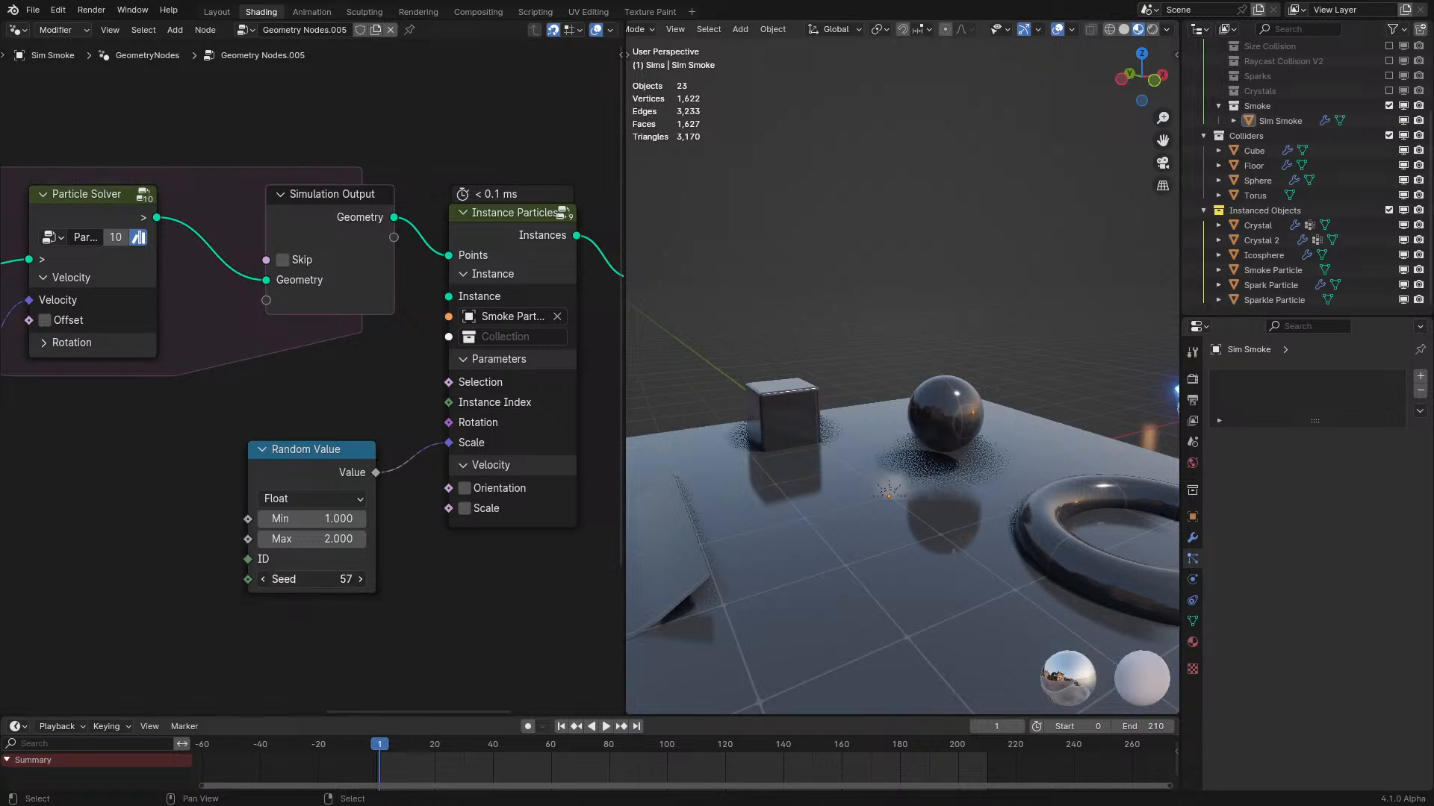
pyautogui.press('space')
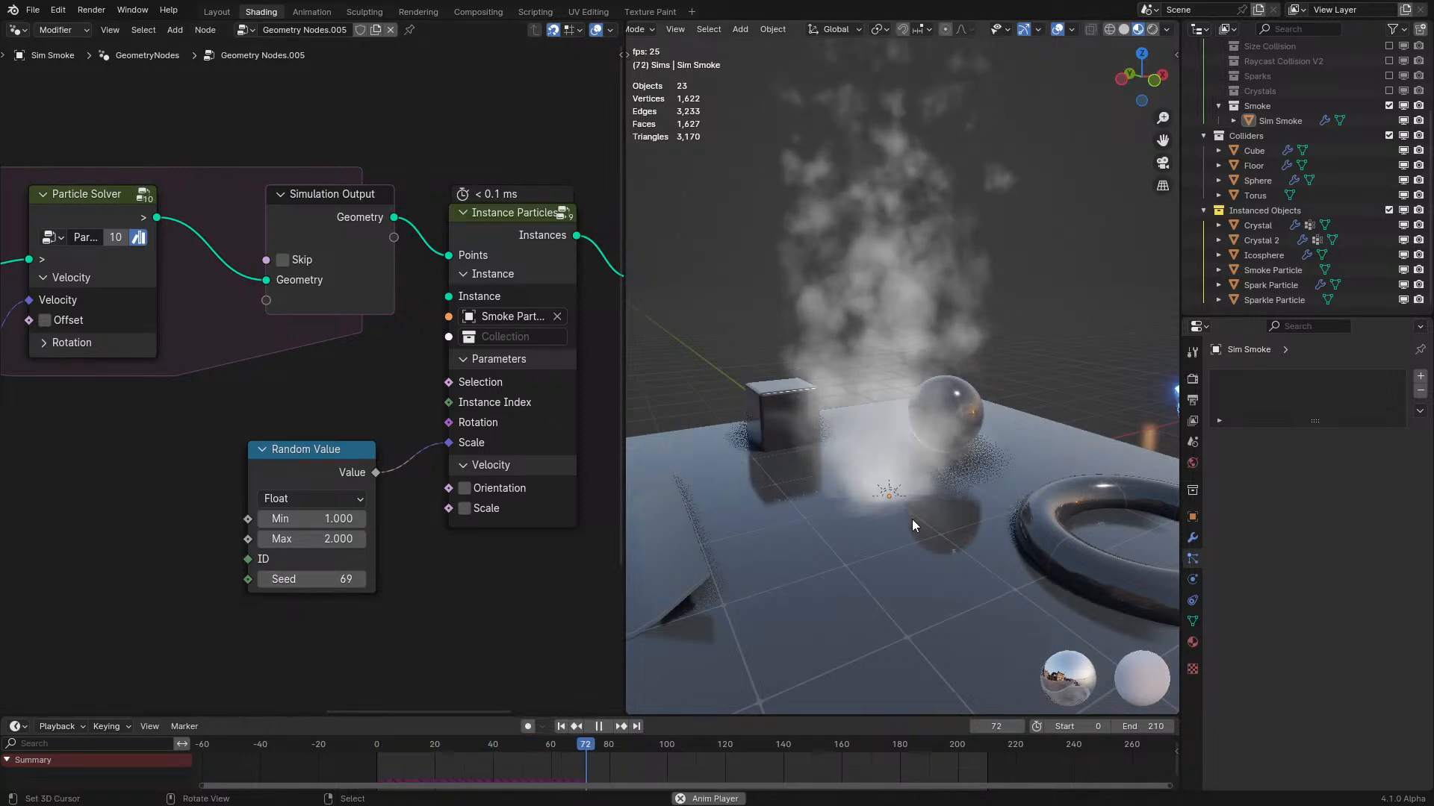
pyautogui.press('space')
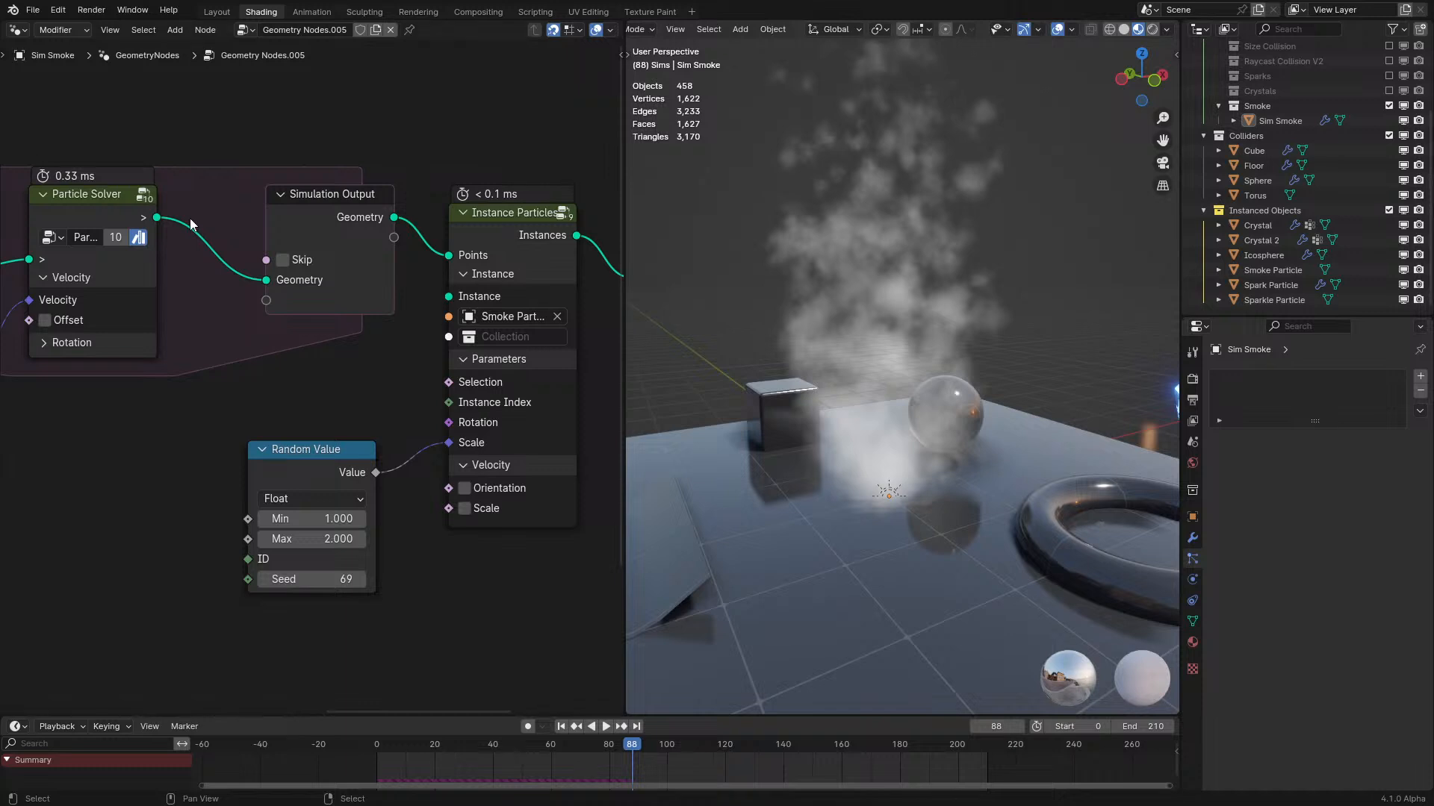
# Open the Shader Editor and select the Smoke Particle plane to show its Smoke material.
pyautogui.click(16, 30)
pyautogui.click(60, 169)
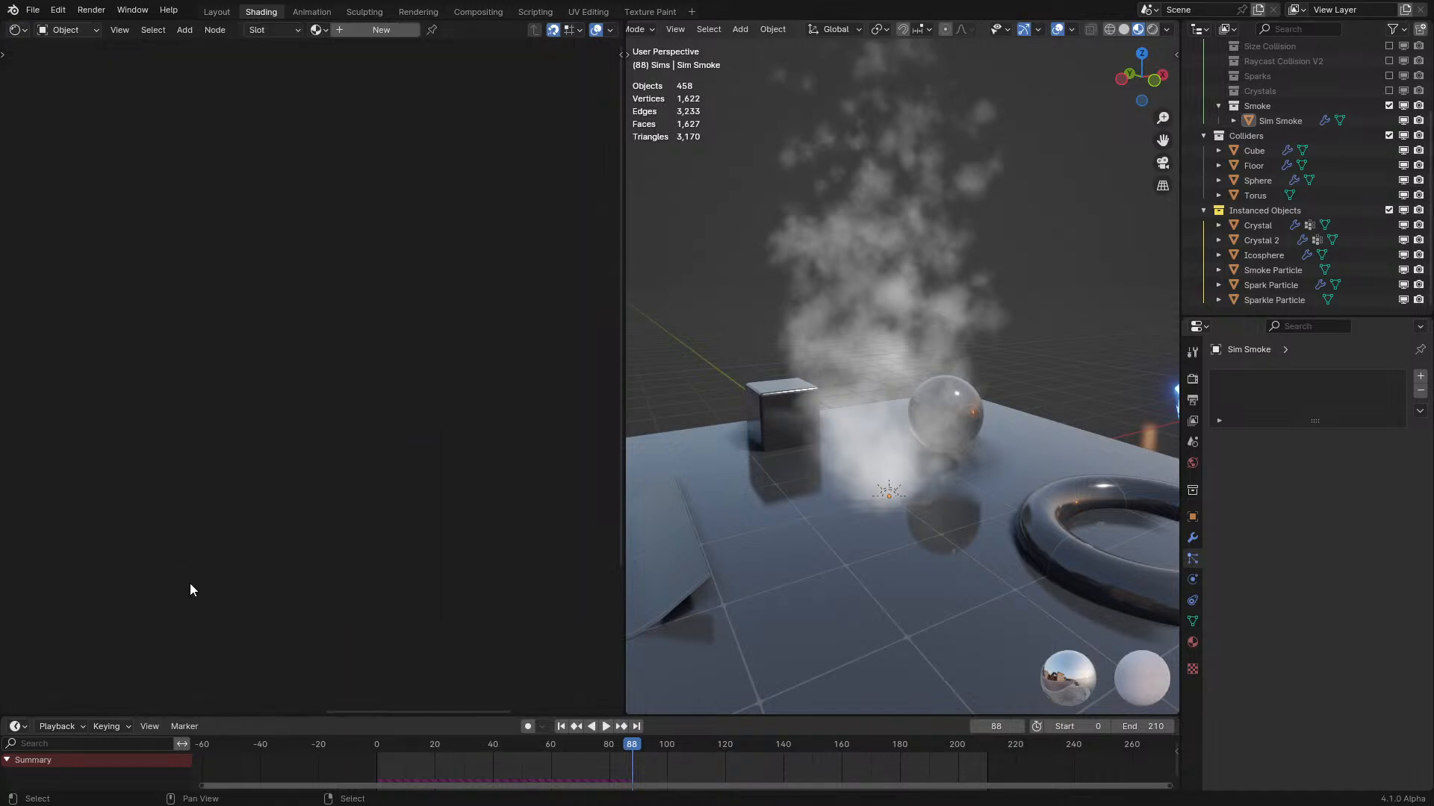
pyautogui.moveTo(741, 484); pyautogui.dragTo(1077, 321, button='middle')
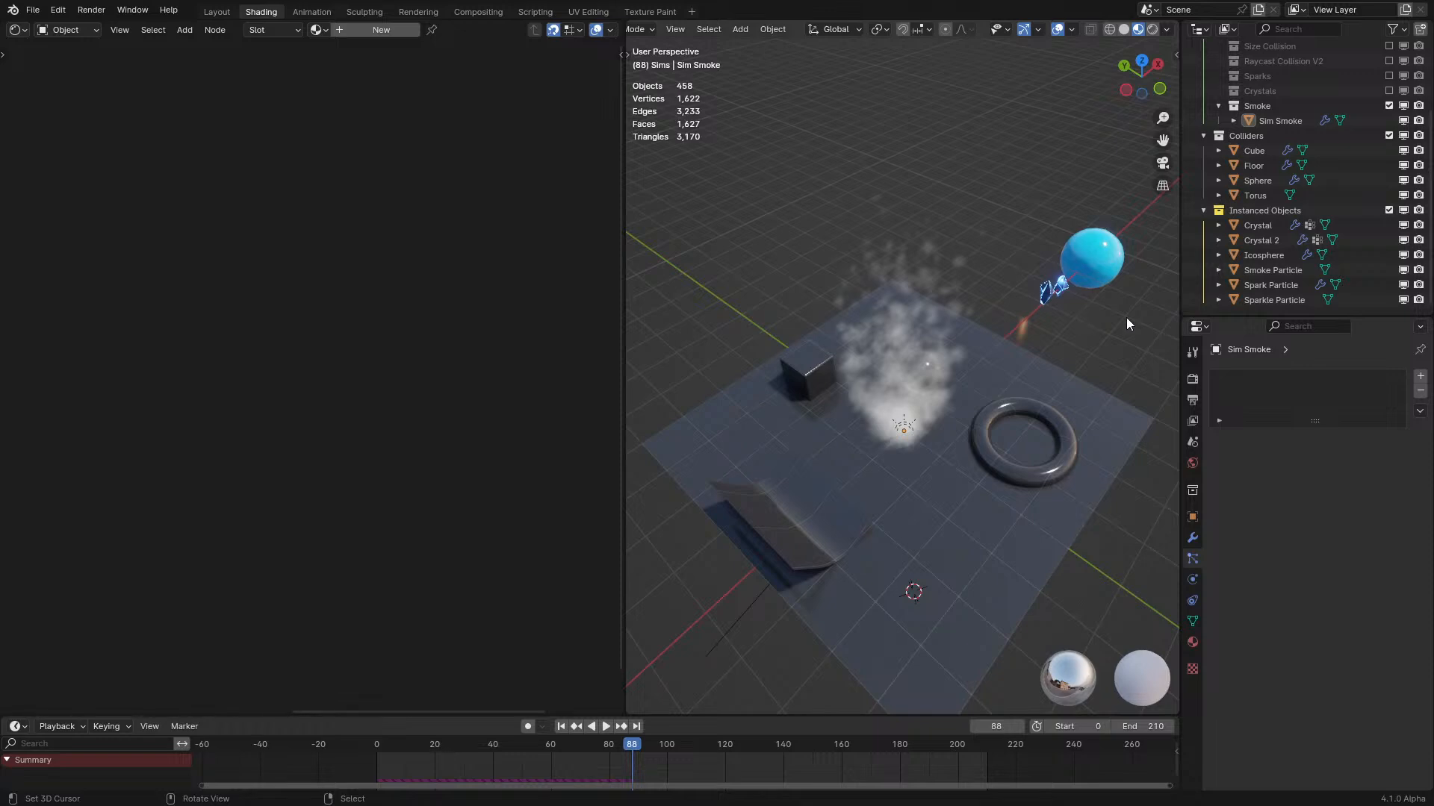
pyautogui.moveTo(1090, 284); pyautogui.dragTo(1095, 356, button='middle')
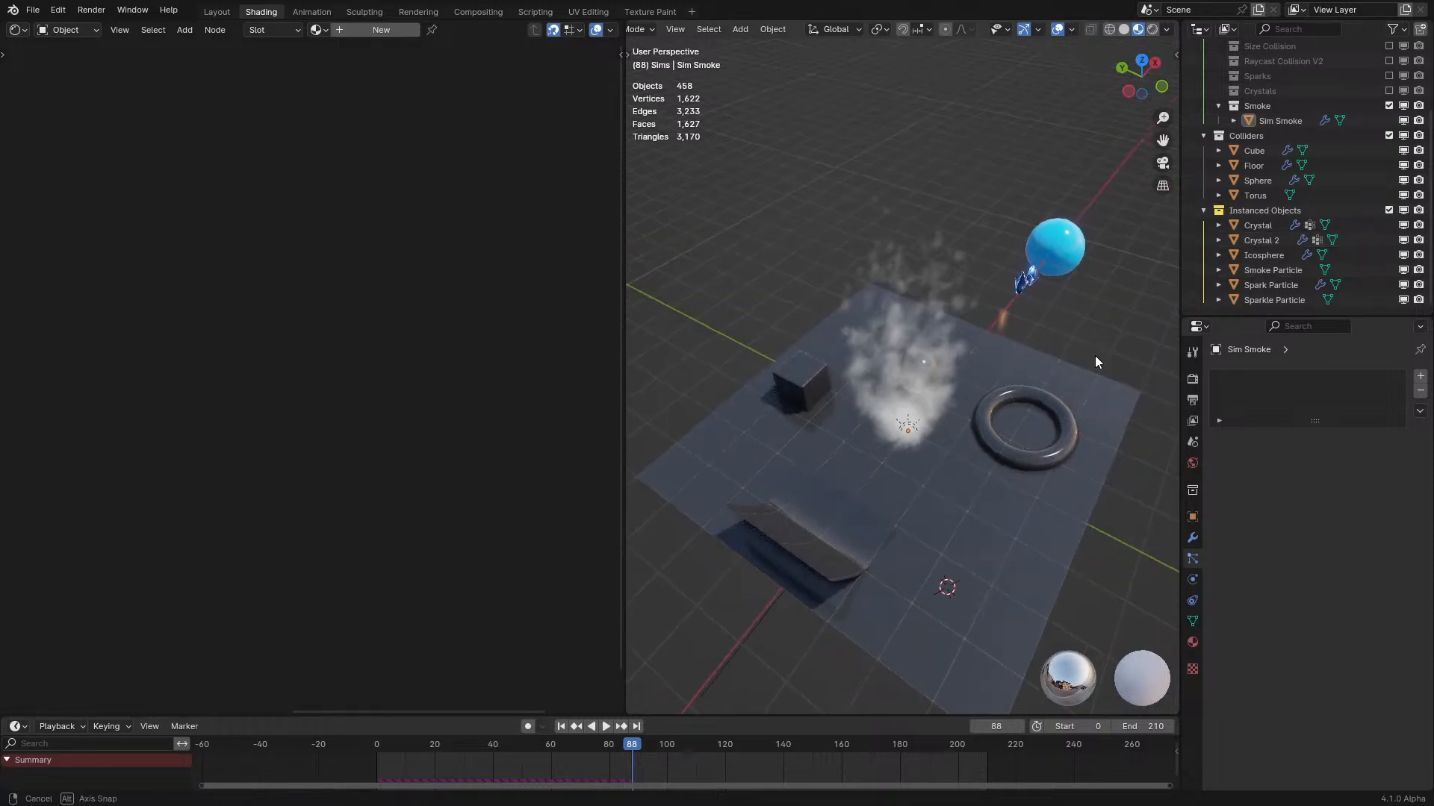
pyautogui.click(1018, 314)
pyautogui.rightClick(1068, 284)
pyautogui.press('z')
pyautogui.click(1031, 477)
pyautogui.moveTo(1031, 477); pyautogui.dragTo(969, 391, button='middle')
pyautogui.scroll(-3, 301, 370)
# Compact the Smoke node layout by moving the Add nodes and the final Map Range closer to the Age Fade frame.
pyautogui.moveTo(164, 293); pyautogui.dragTo(344, 539, button='middle')
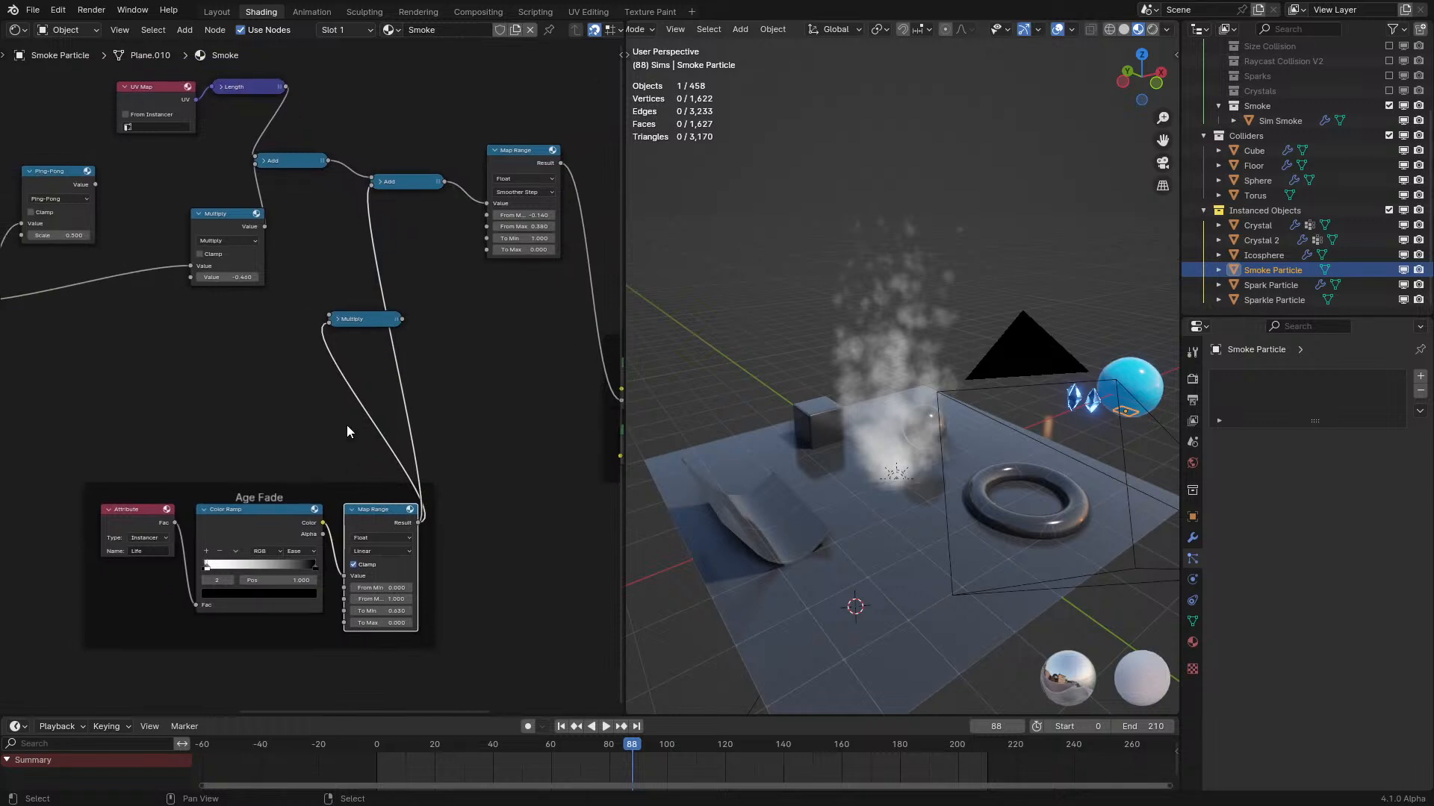
pyautogui.moveTo(376, 129); pyautogui.dragTo(502, 283)
pyautogui.moveTo(515, 221); pyautogui.dragTo(516, 422)
pyautogui.moveTo(432, 404); pyautogui.dragTo(437, 410)
pyautogui.moveTo(269, 263); pyautogui.dragTo(369, 387, button='middle')
pyautogui.moveTo(252, 127); pyautogui.dragTo(410, 342)
pyautogui.moveTo(407, 288); pyautogui.dragTo(410, 434)
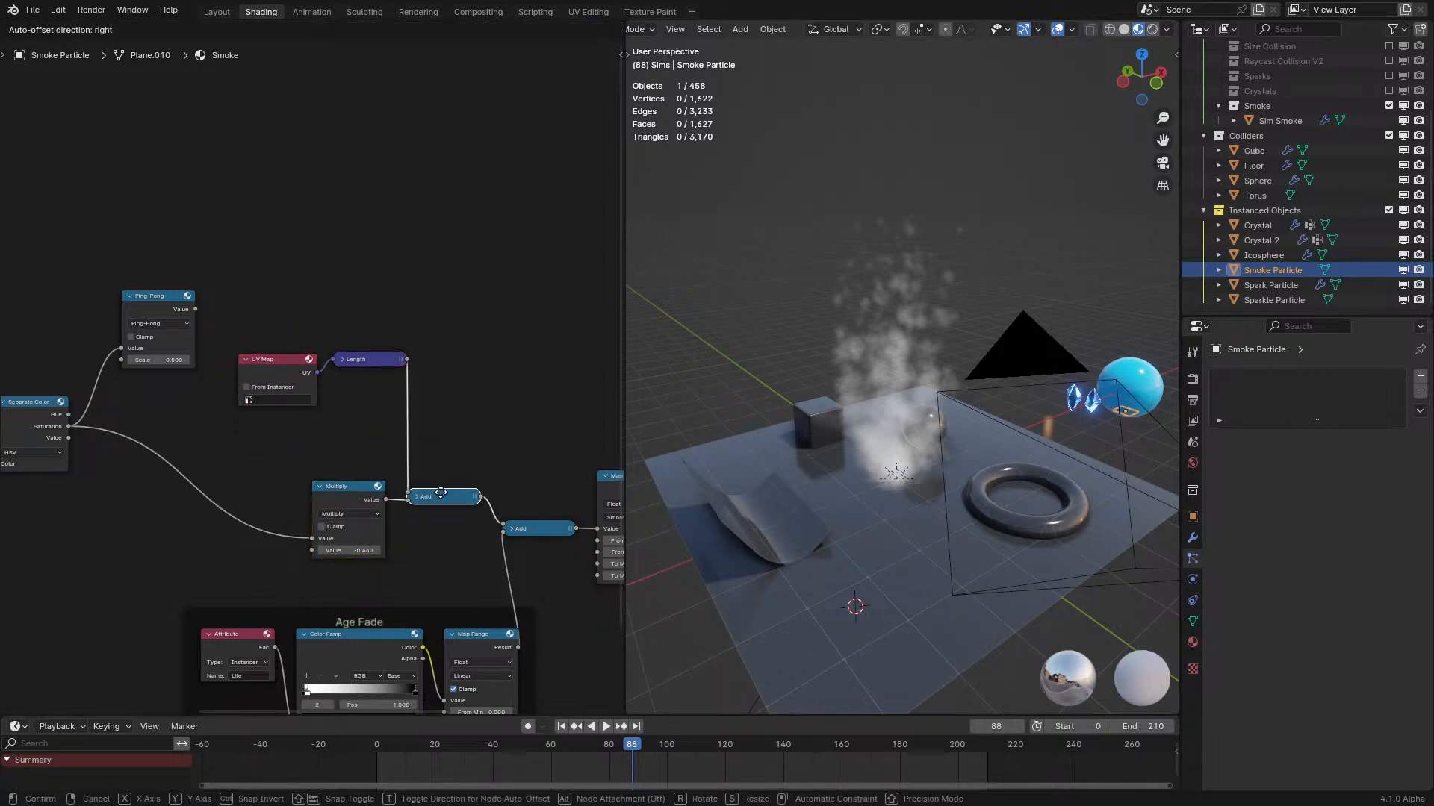
pyautogui.moveTo(441, 493); pyautogui.dragTo(441, 493)
# Stack the Length and first Add nodes together and place the UV Map node directly above Multiply.
pyautogui.scroll(5, 383, 357)
pyautogui.moveTo(389, 348); pyautogui.dragTo(483, 503)
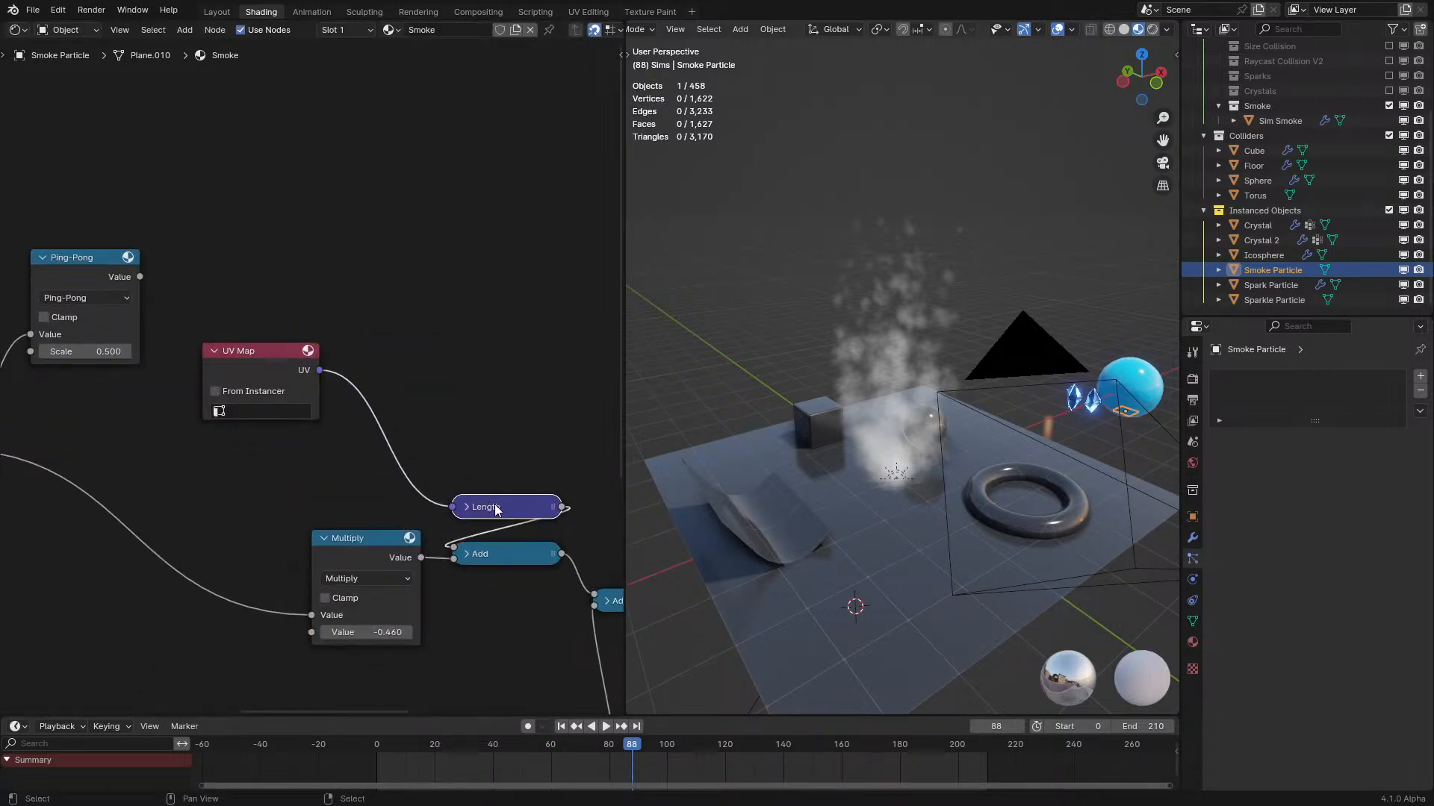
pyautogui.moveTo(493, 553); pyautogui.dragTo(493, 538)
pyautogui.moveTo(288, 380); pyautogui.dragTo(374, 405)
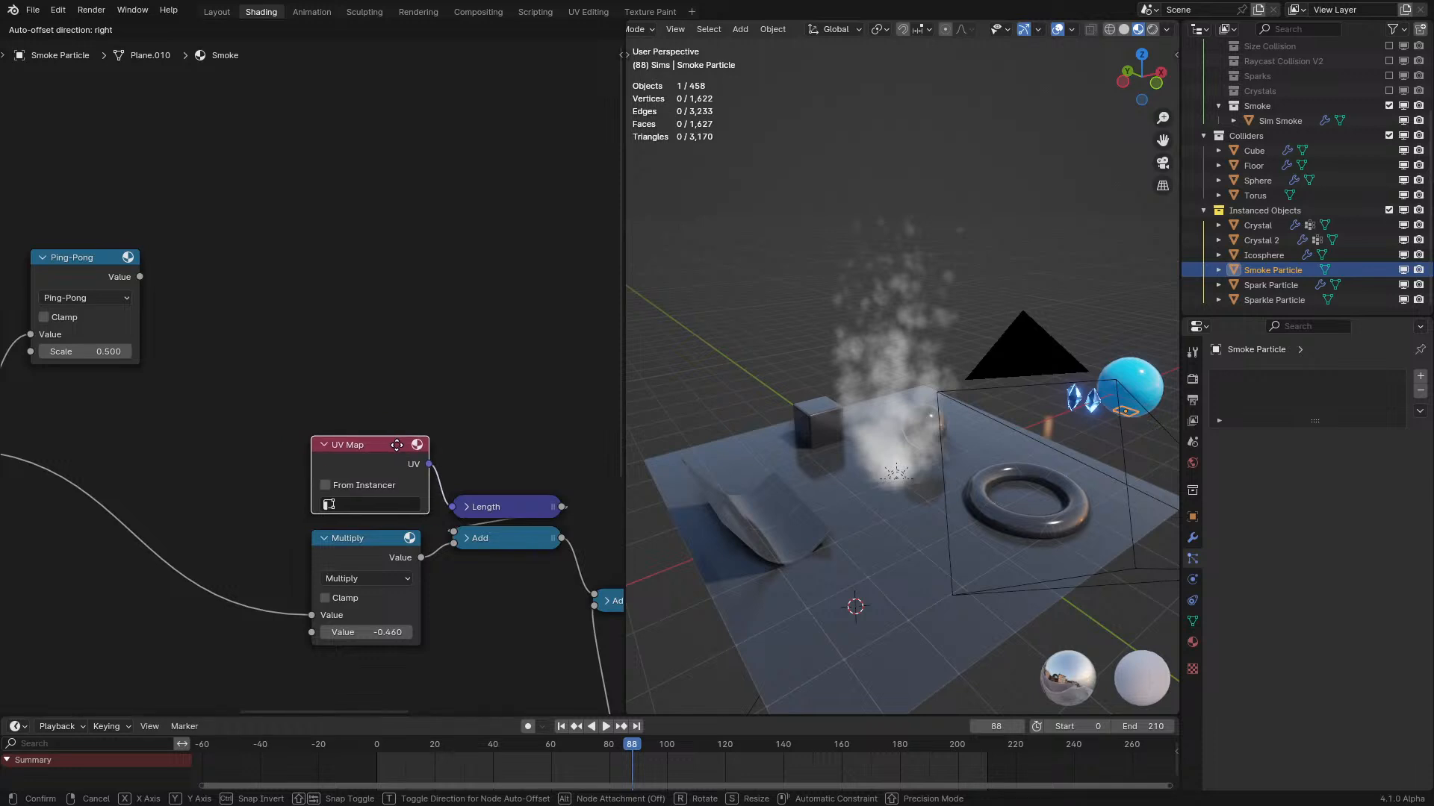
# Delete the unused Ping-Pong node and align Separate Color beside the Noise Texture in the Noise Gradient frame.
pyautogui.moveTo(104, 276); pyautogui.dragTo(375, 300, button='middle')
pyautogui.click(353, 285)
pyautogui.press('x')
pyautogui.moveTo(227, 395); pyautogui.dragTo(390, 391, button='middle')
pyautogui.click(284, 444)
pyautogui.moveTo(284, 448); pyautogui.dragTo(296, 323)
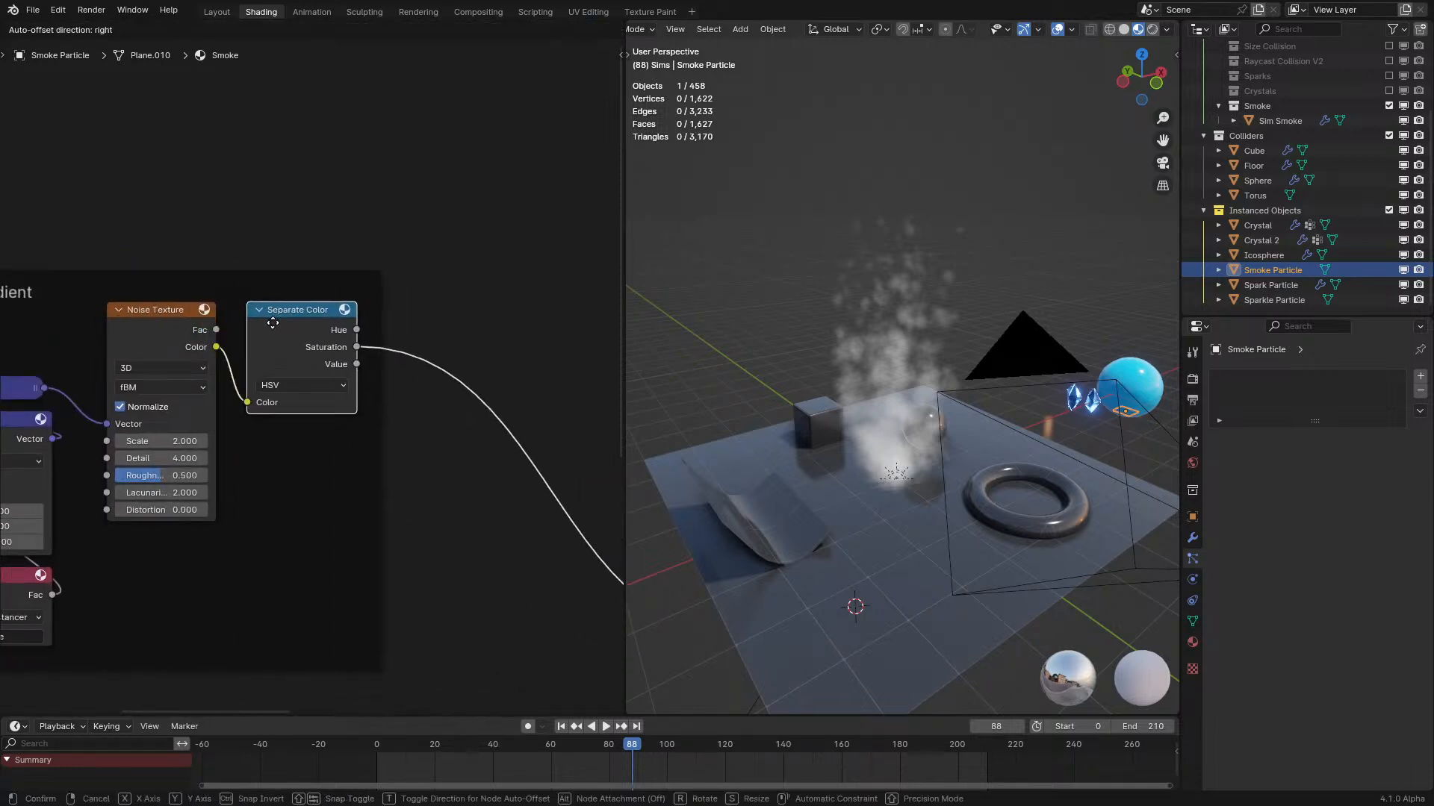
# Tidy the node placement in the Noise Gradient frame and play back the smoke.
pyautogui.scroll(-2, 336, 291)
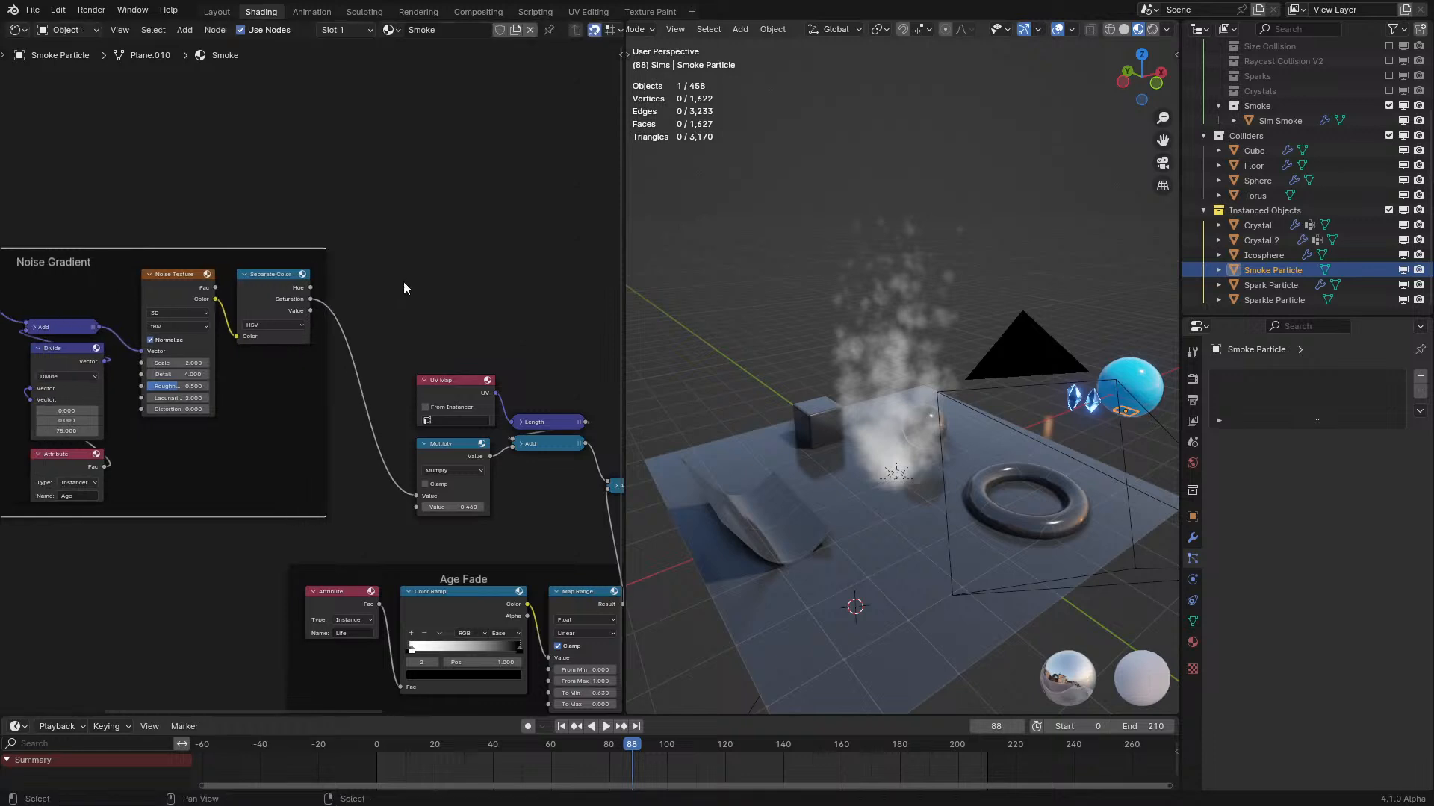
pyautogui.scroll(1, 218, 293)
pyautogui.moveTo(239, 374); pyautogui.dragTo(523, 384, button='middle')
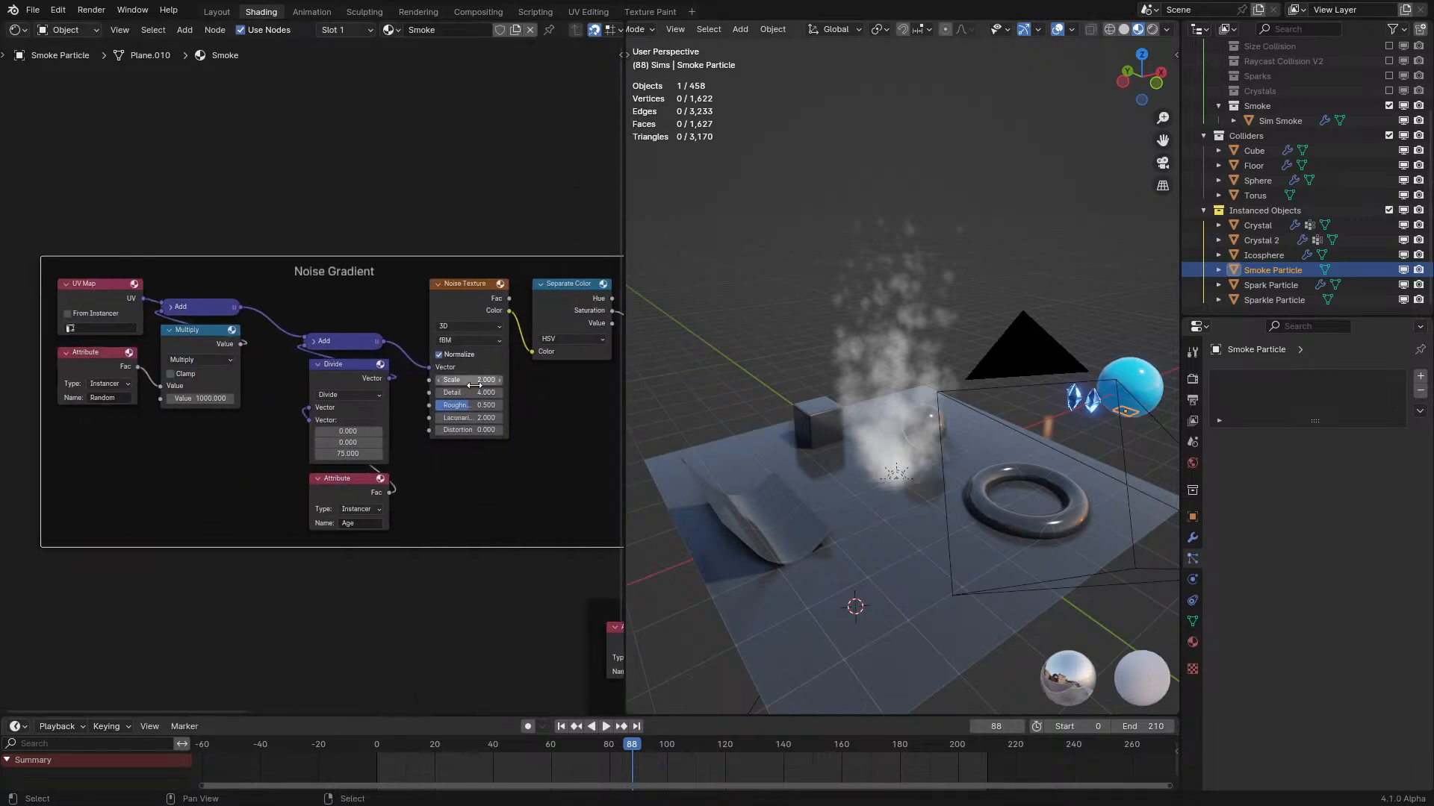
pyautogui.scroll(4, 292, 408)
pyautogui.press('space')
pyautogui.moveTo(7, 457); pyautogui.dragTo(123, 265)
pyautogui.press('g')
pyautogui.click(183, 299)
pyautogui.moveTo(323, 358); pyautogui.dragTo(409, 297, button='middle')
pyautogui.scroll(2, 772, 333)
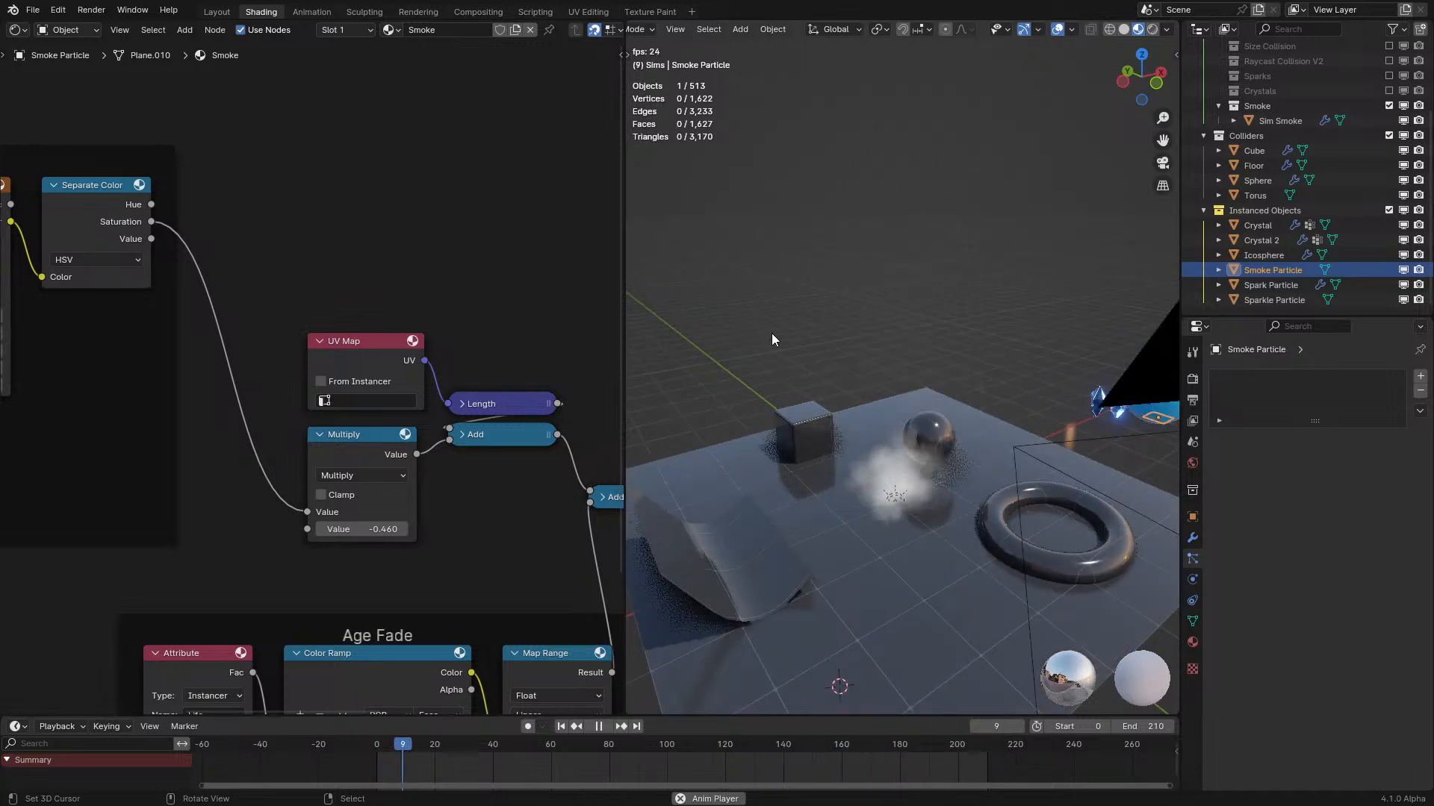
# Set the Multiply node's value after Separate Color to -0.75, preview the smoke and stop the playback.
pyautogui.moveTo(217, 361); pyautogui.dragTo(442, 364, button='middle')
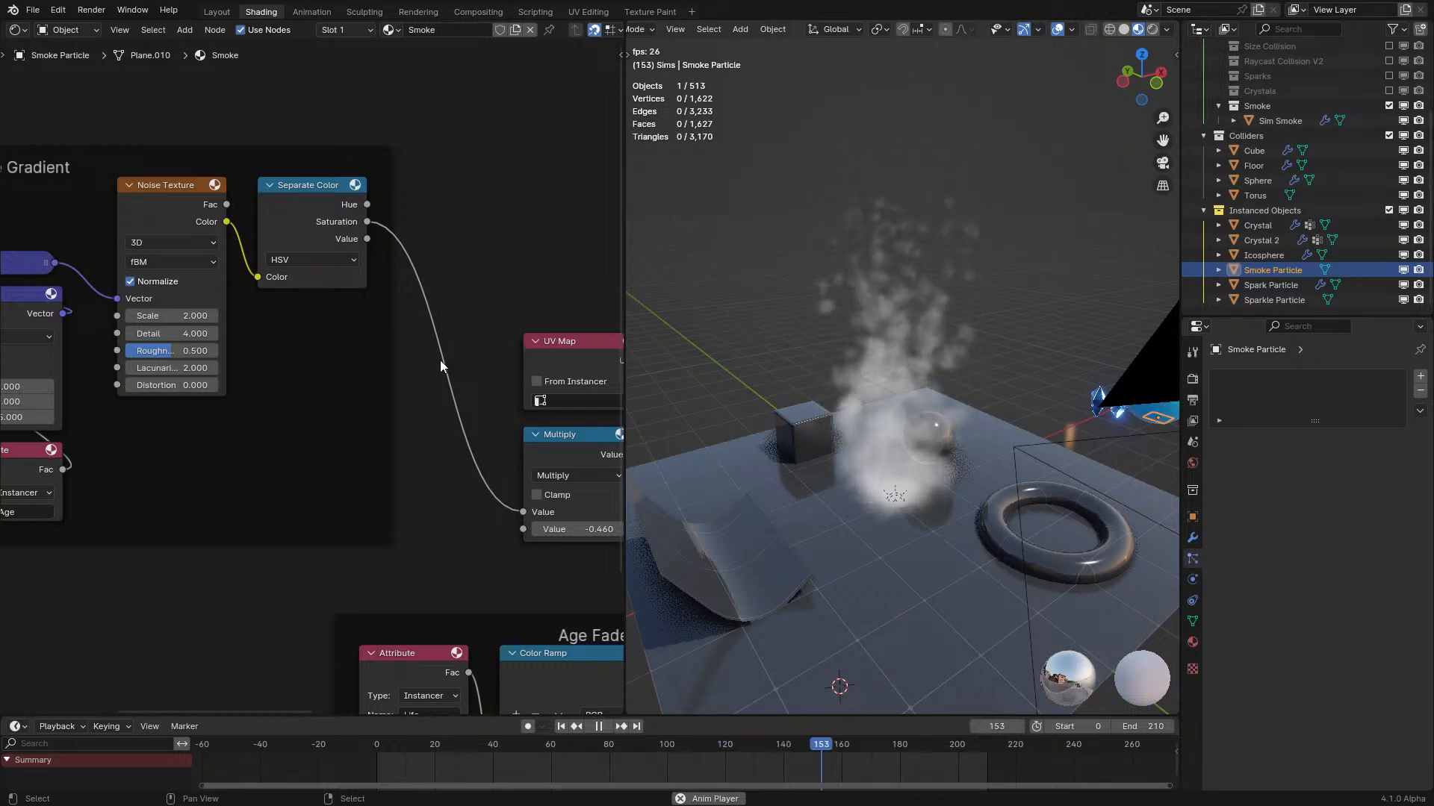
pyautogui.moveTo(439, 345); pyautogui.dragTo(199, 336, button='middle')
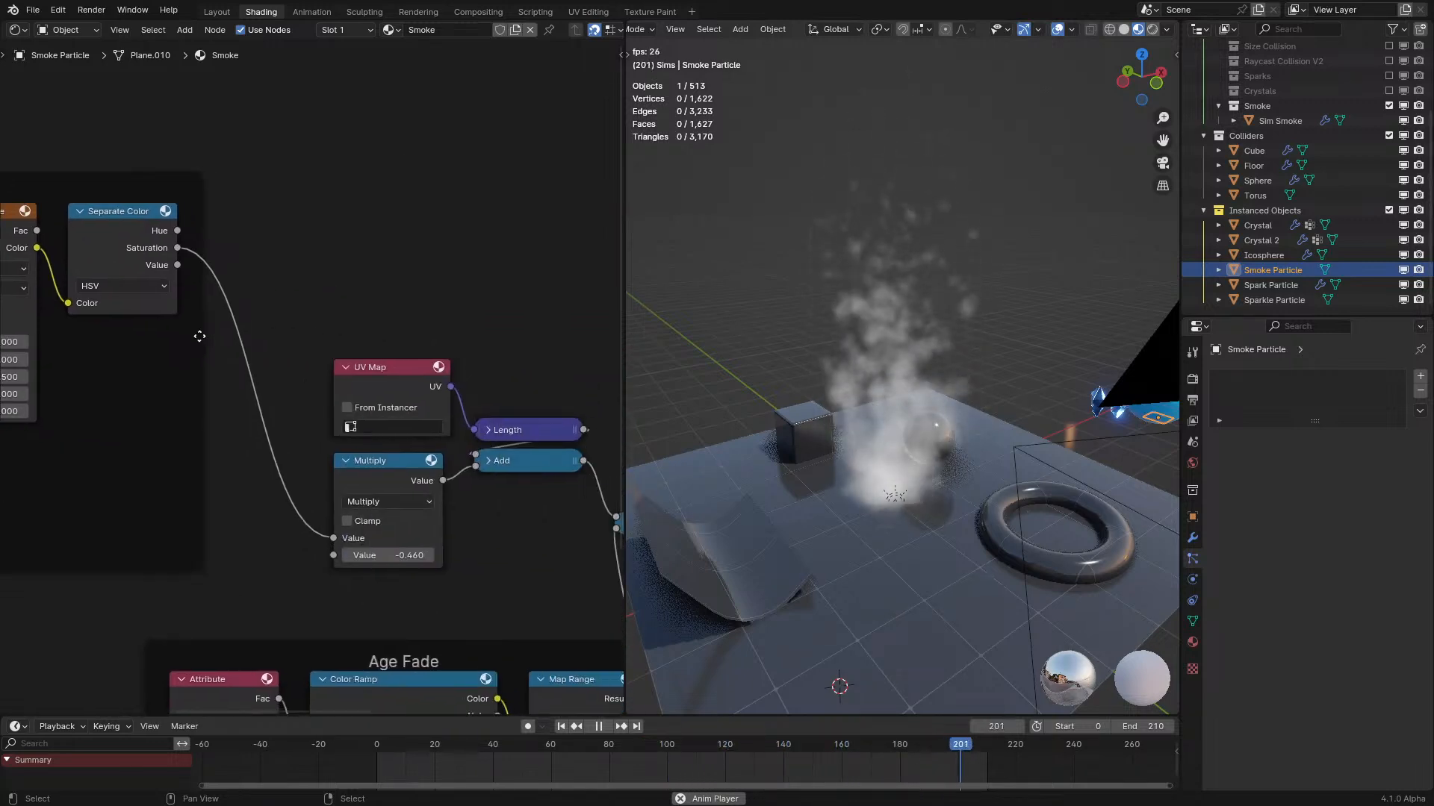
pyautogui.moveTo(397, 468); pyautogui.dragTo(283, 373, button='middle')
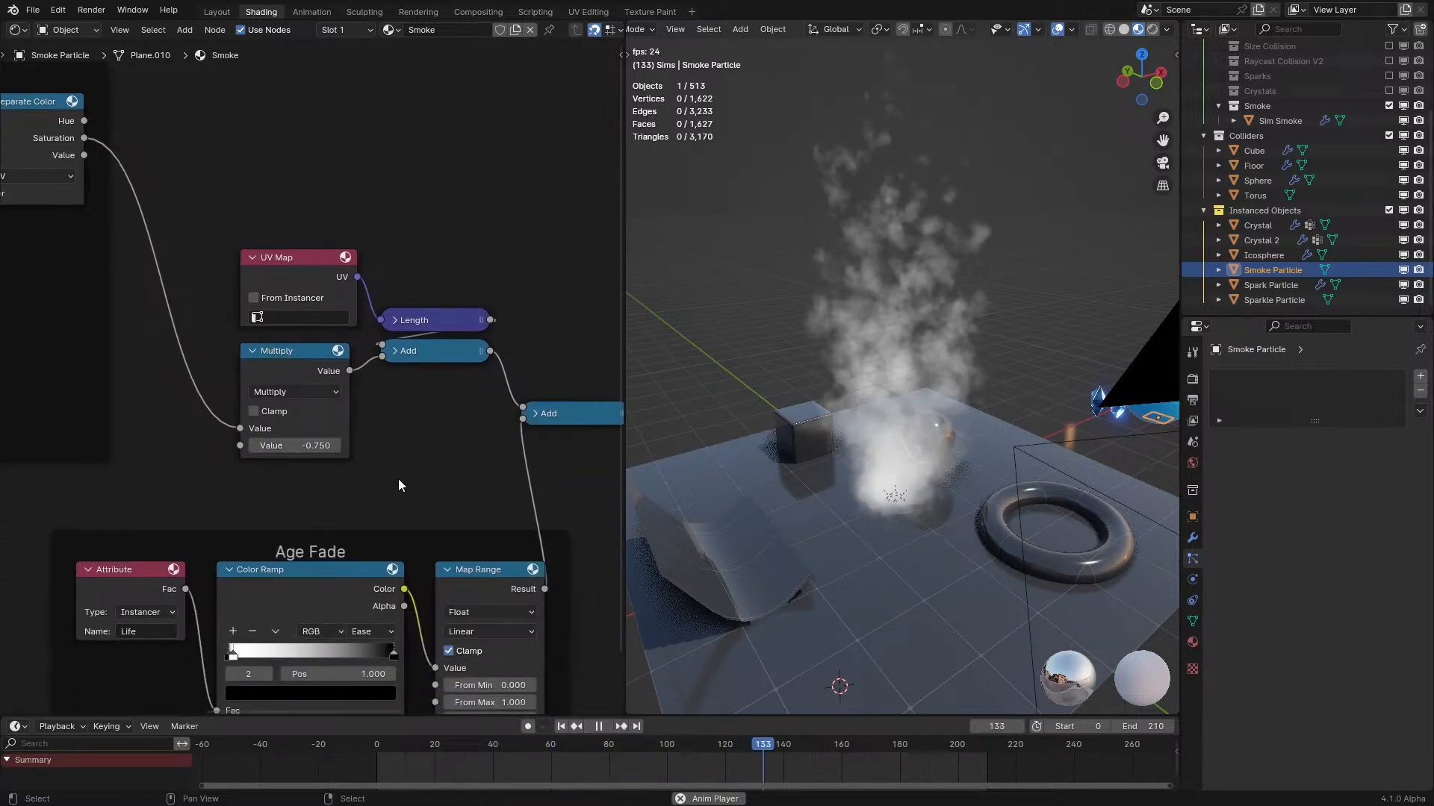
pyautogui.scroll(1, 714, 276)
pyautogui.moveTo(713, 277); pyautogui.dragTo(705, 270, button='middle')
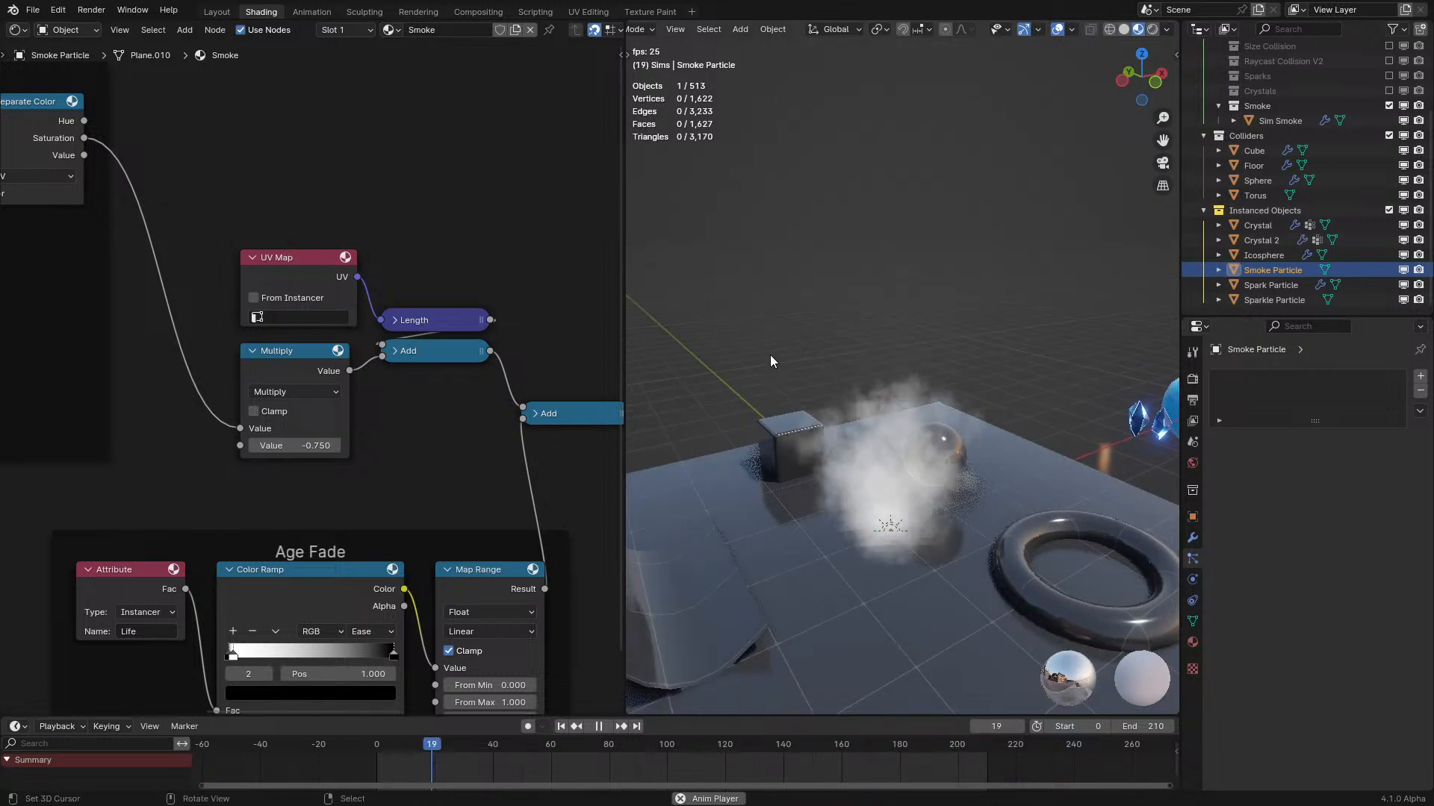
pyautogui.press('space')
# Try raising the Age Fade Map Range's To Min to 0.84 and preview the smoke.
pyautogui.moveTo(442, 565); pyautogui.dragTo(387, 448, button='middle')
pyautogui.scroll(1, 472, 644)
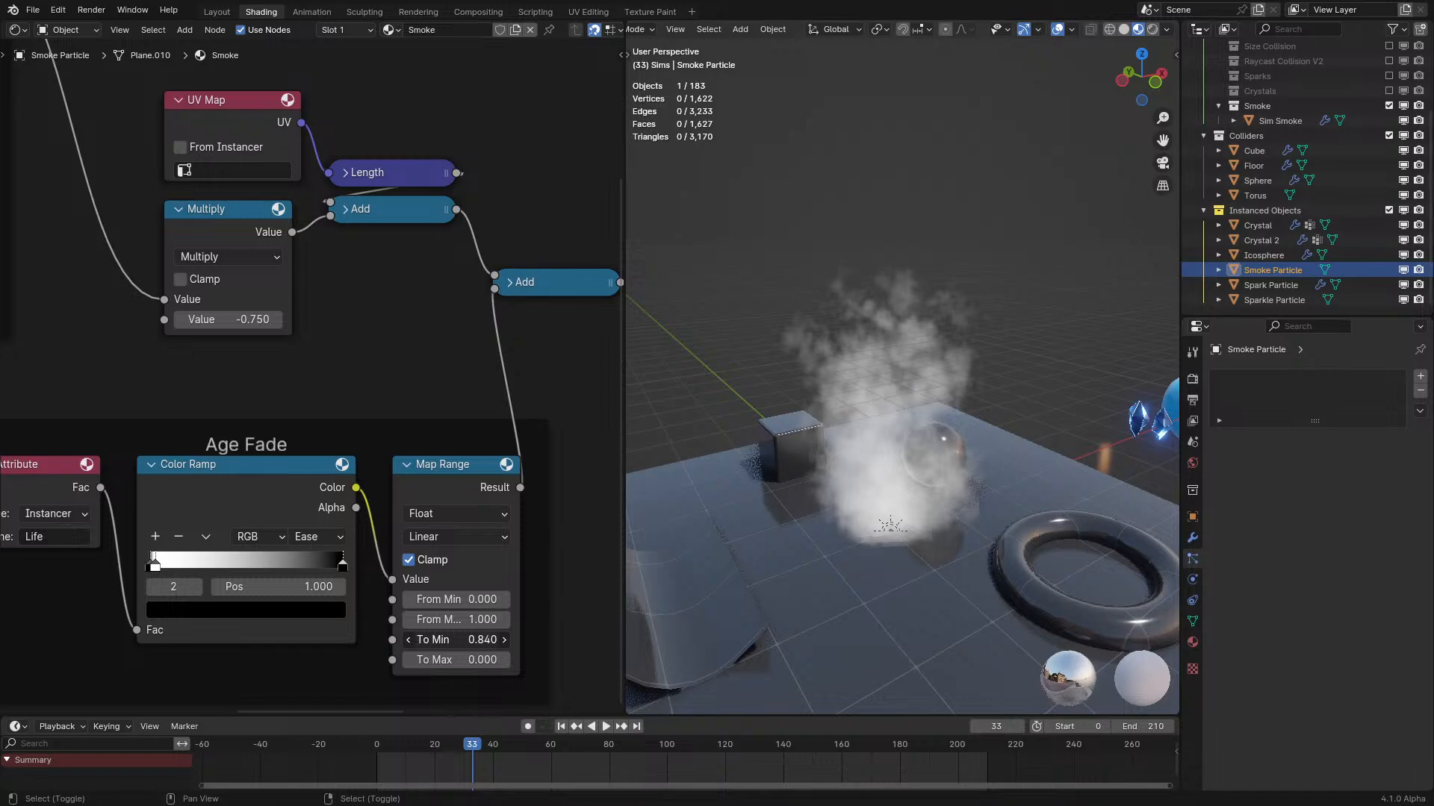
pyautogui.press('space')
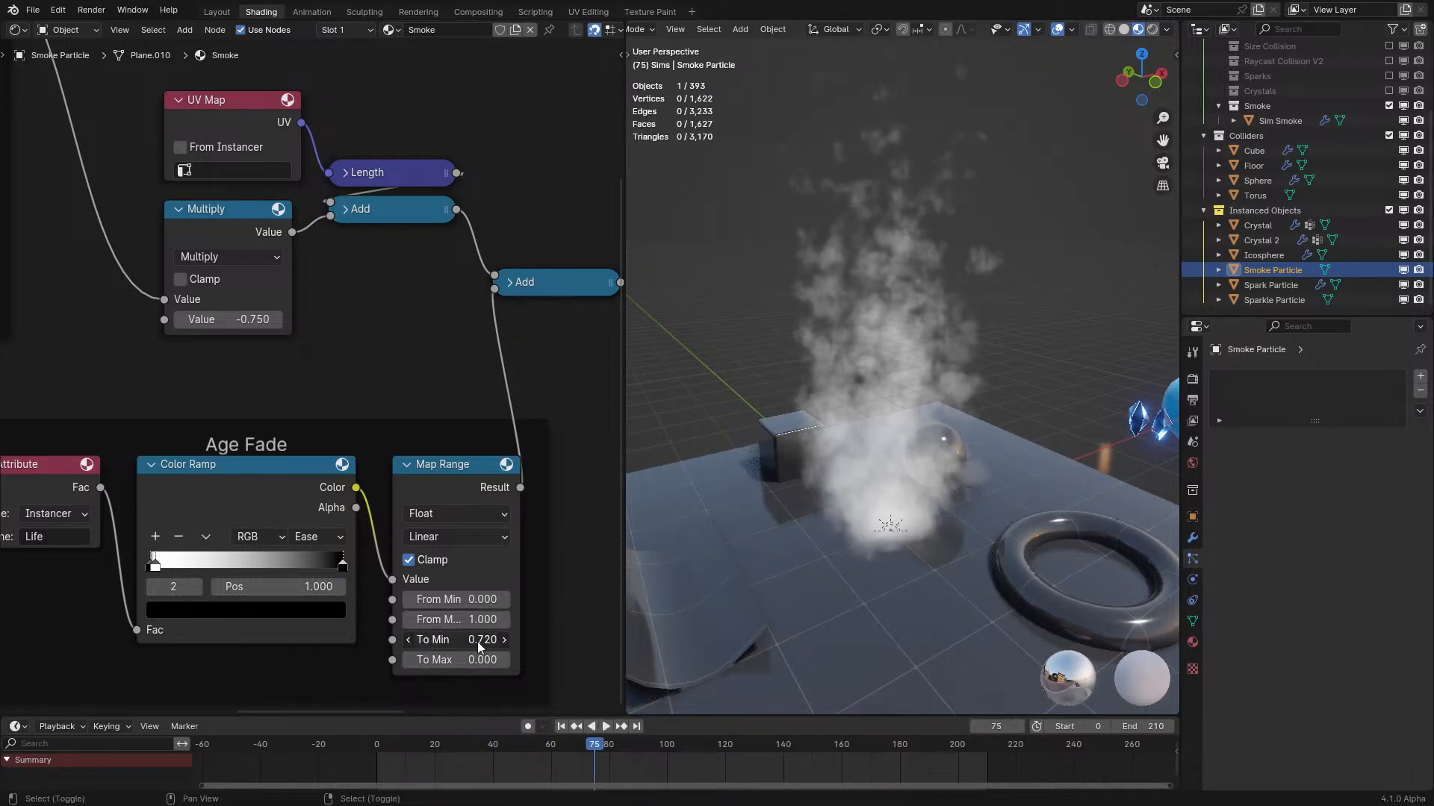
# Examine the smoke instances in wireframe shading during playback.
pyautogui.hotkey('shift', 'z')
pyautogui.press('space')
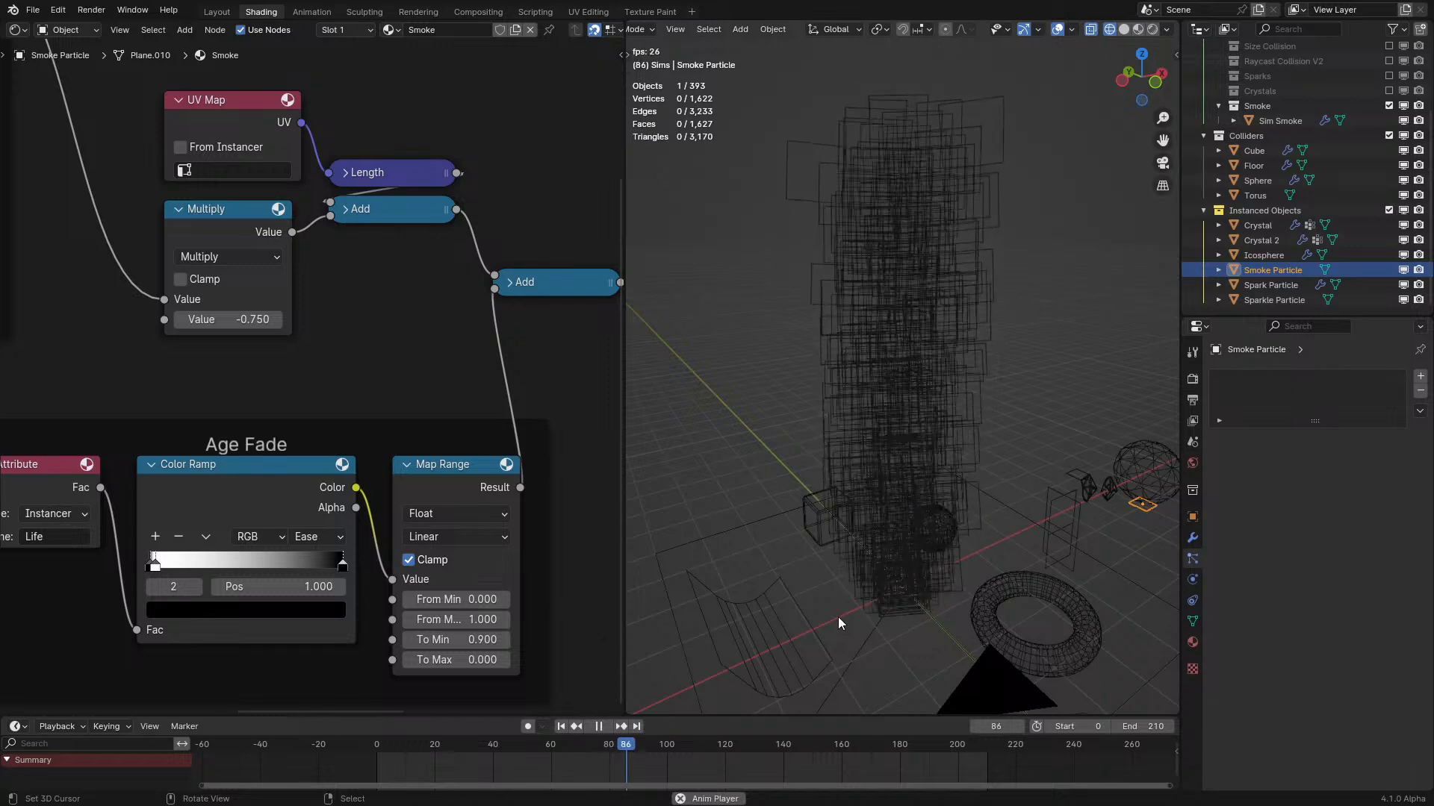
pyautogui.keyDown('shift'); pyautogui.moveTo(867, 540); pyautogui.dragTo(858, 616, button='middle'); pyautogui.keyUp('shift')
pyautogui.press('space')
pyautogui.hotkey('shift', 'z')
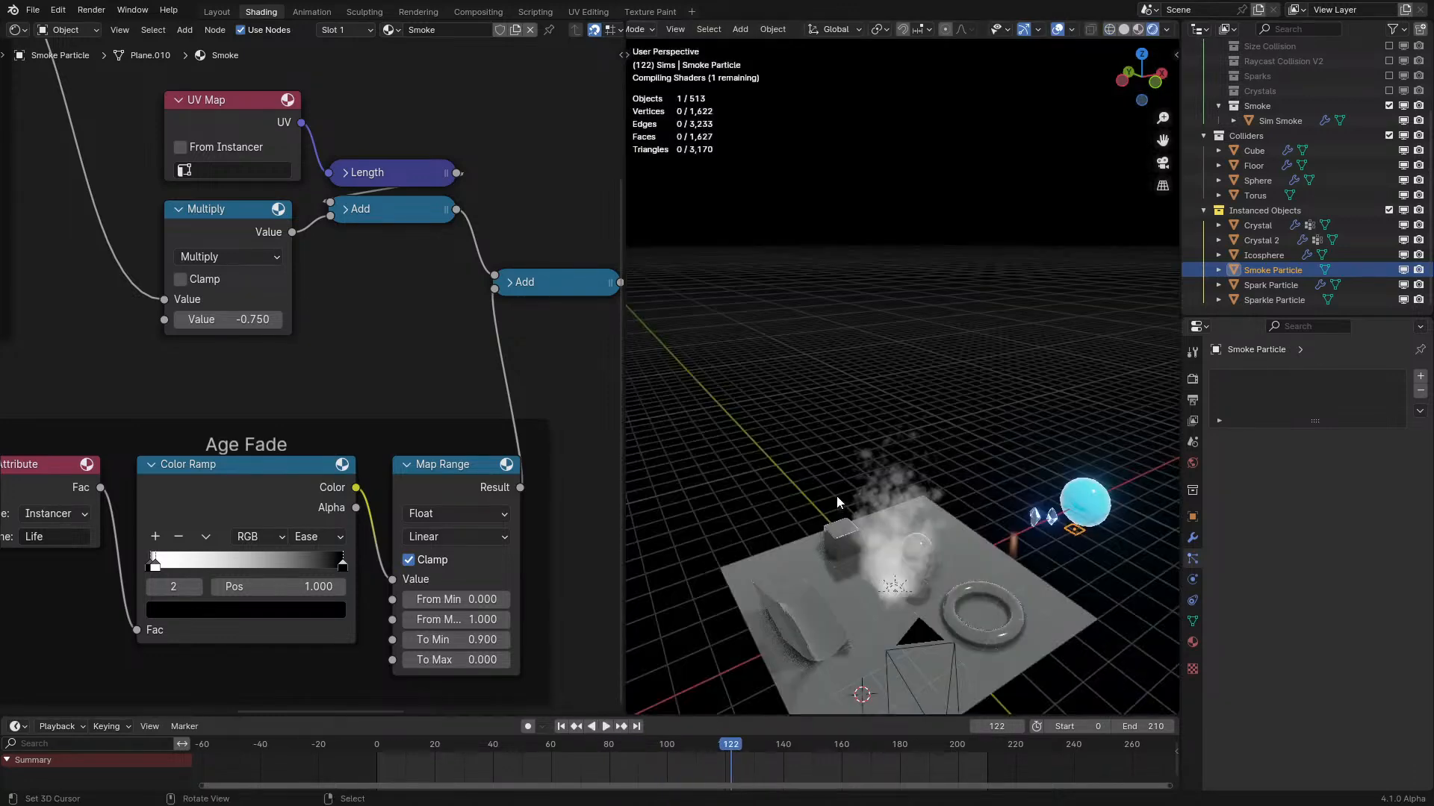
# Return to Material Preview, set the Age Fade Map Range's To Min to 0.52 and play back the smoke.
pyautogui.press('z')
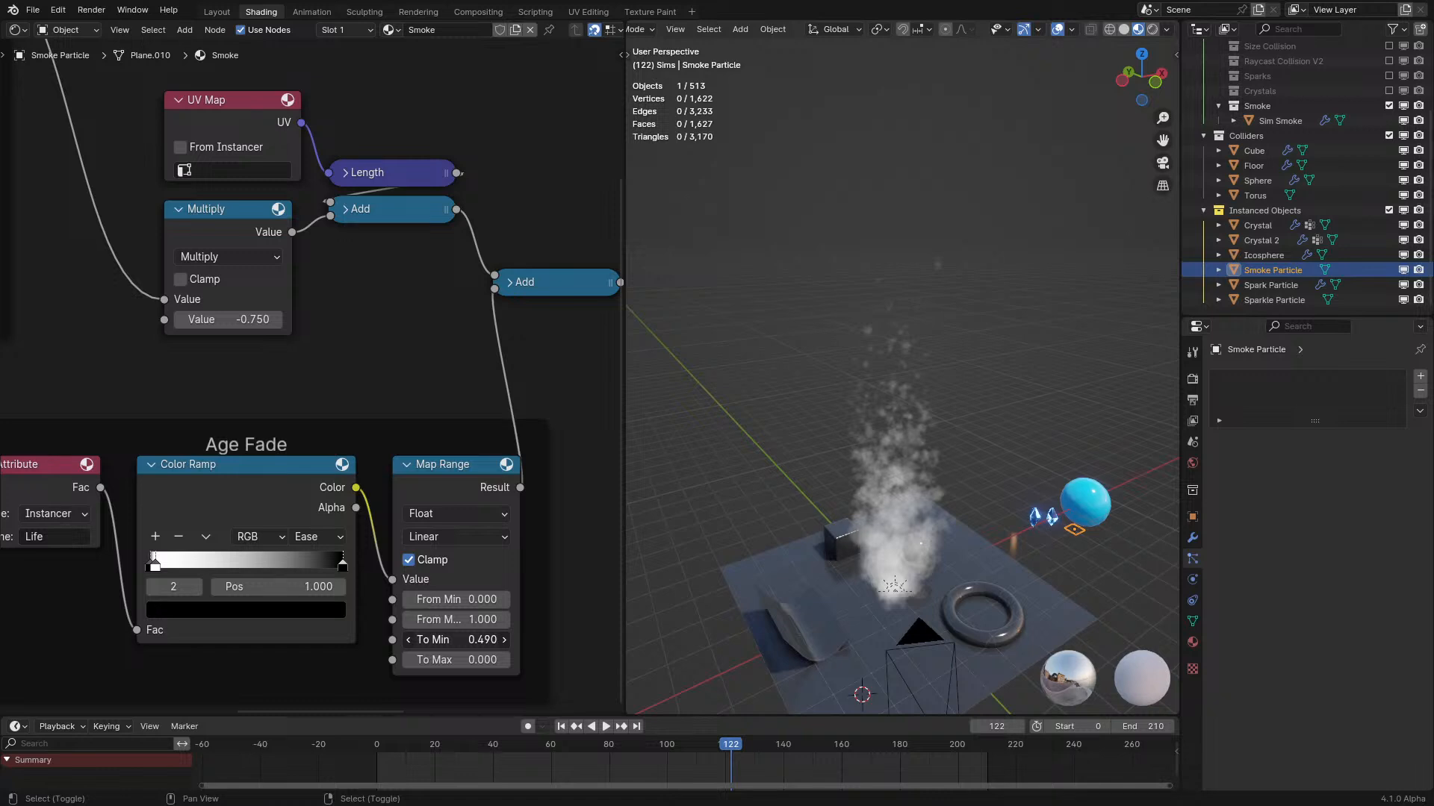
pyautogui.press('space')
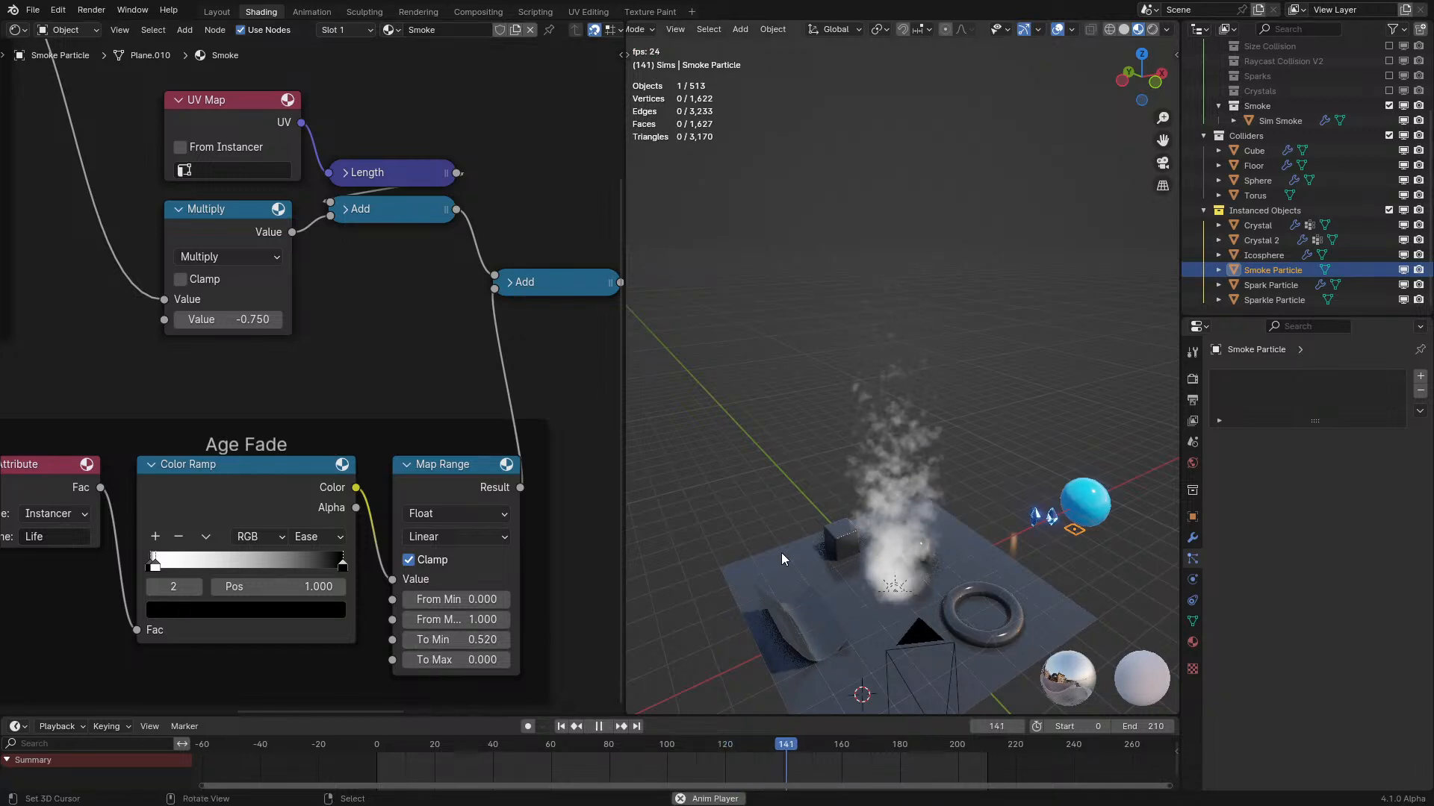
pyautogui.scroll(1, 781, 552)
pyautogui.moveTo(781, 552); pyautogui.dragTo(820, 476, button='middle')
pyautogui.scroll(2, 820, 477)
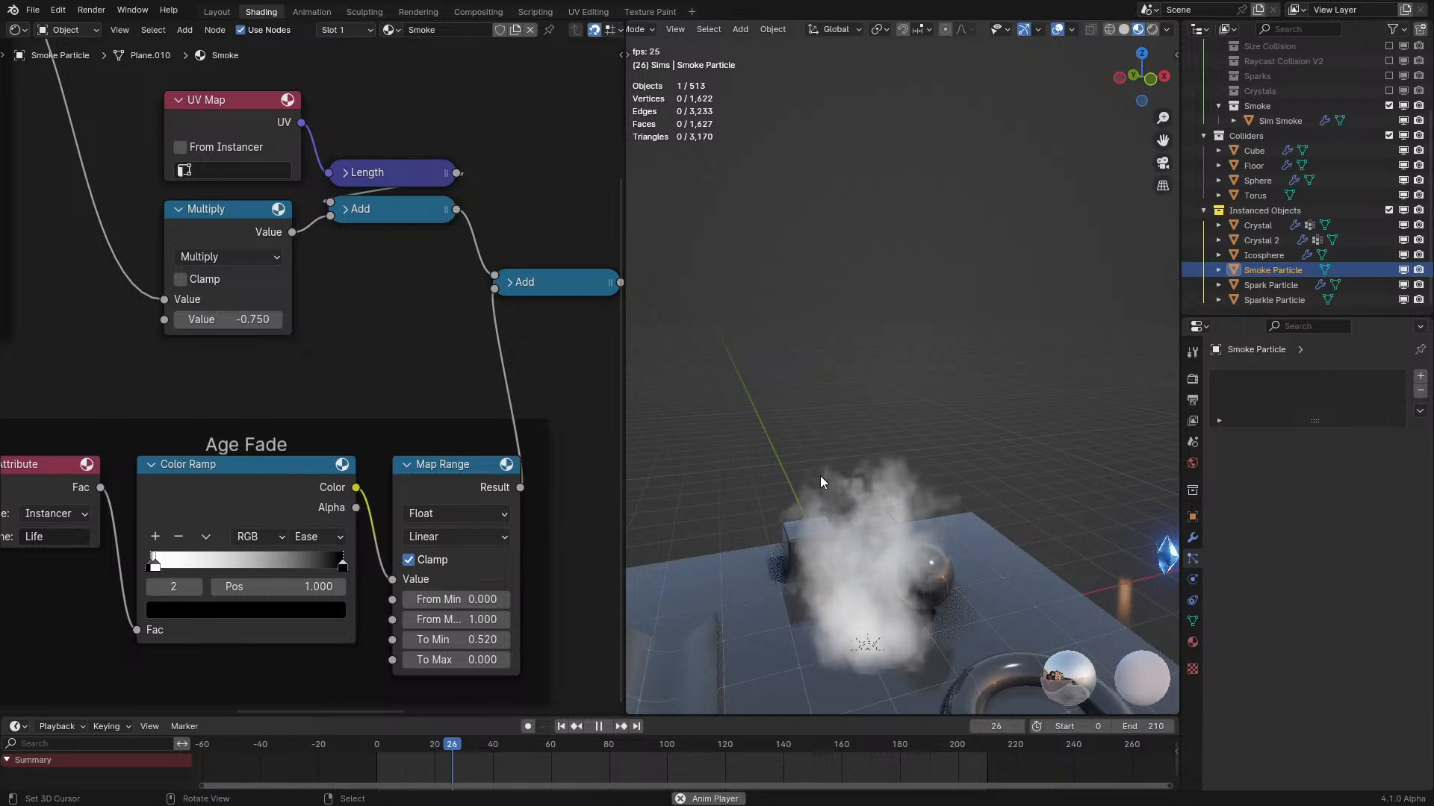
pyautogui.moveTo(818, 468); pyautogui.dragTo(813, 409, button='middle')
pyautogui.scroll(-3, 813, 409)
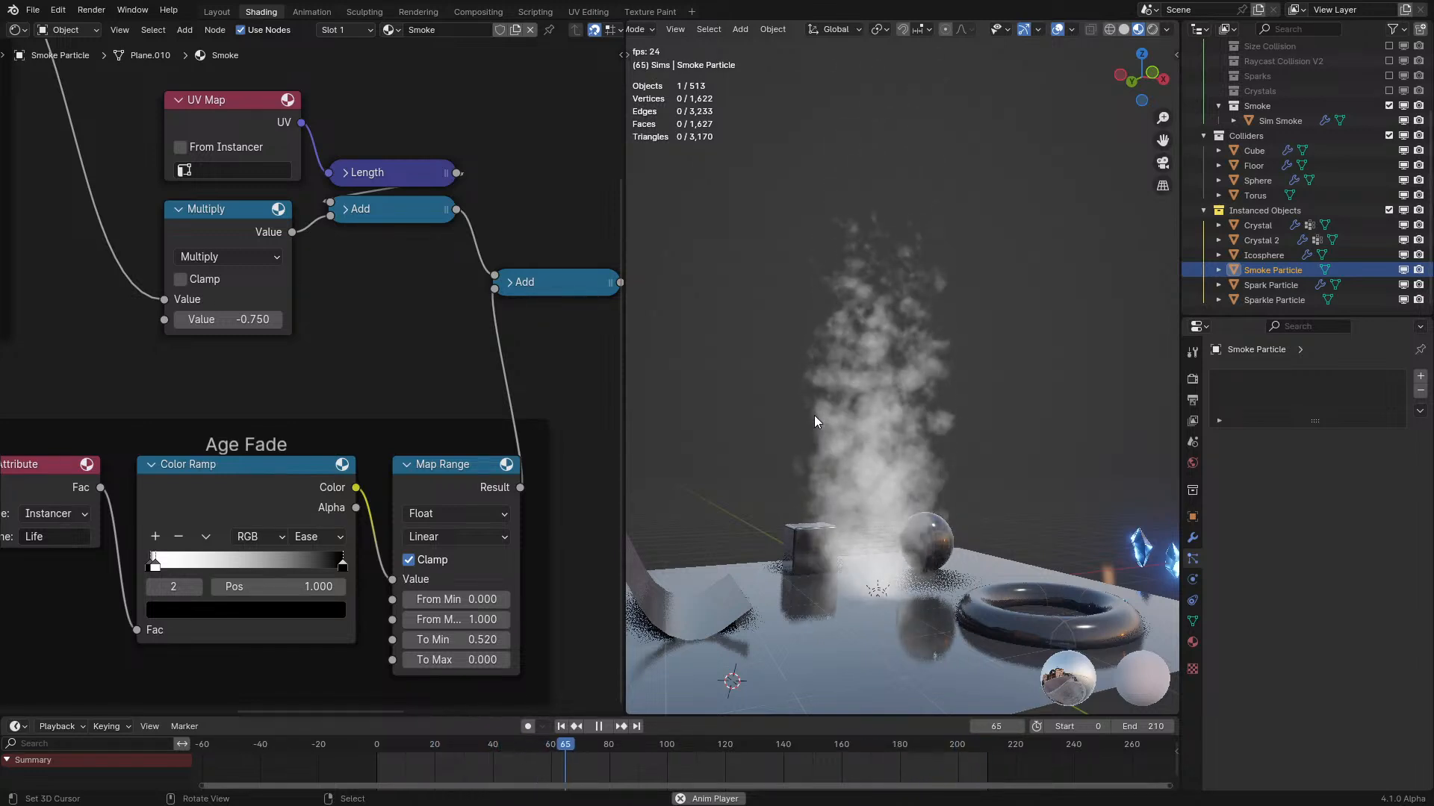
# Move the white stop of the Age Fade Color Ramp to position 0.05 and replay the smoke.
pyautogui.scroll(1, 306, 375)
pyautogui.click(133, 593)
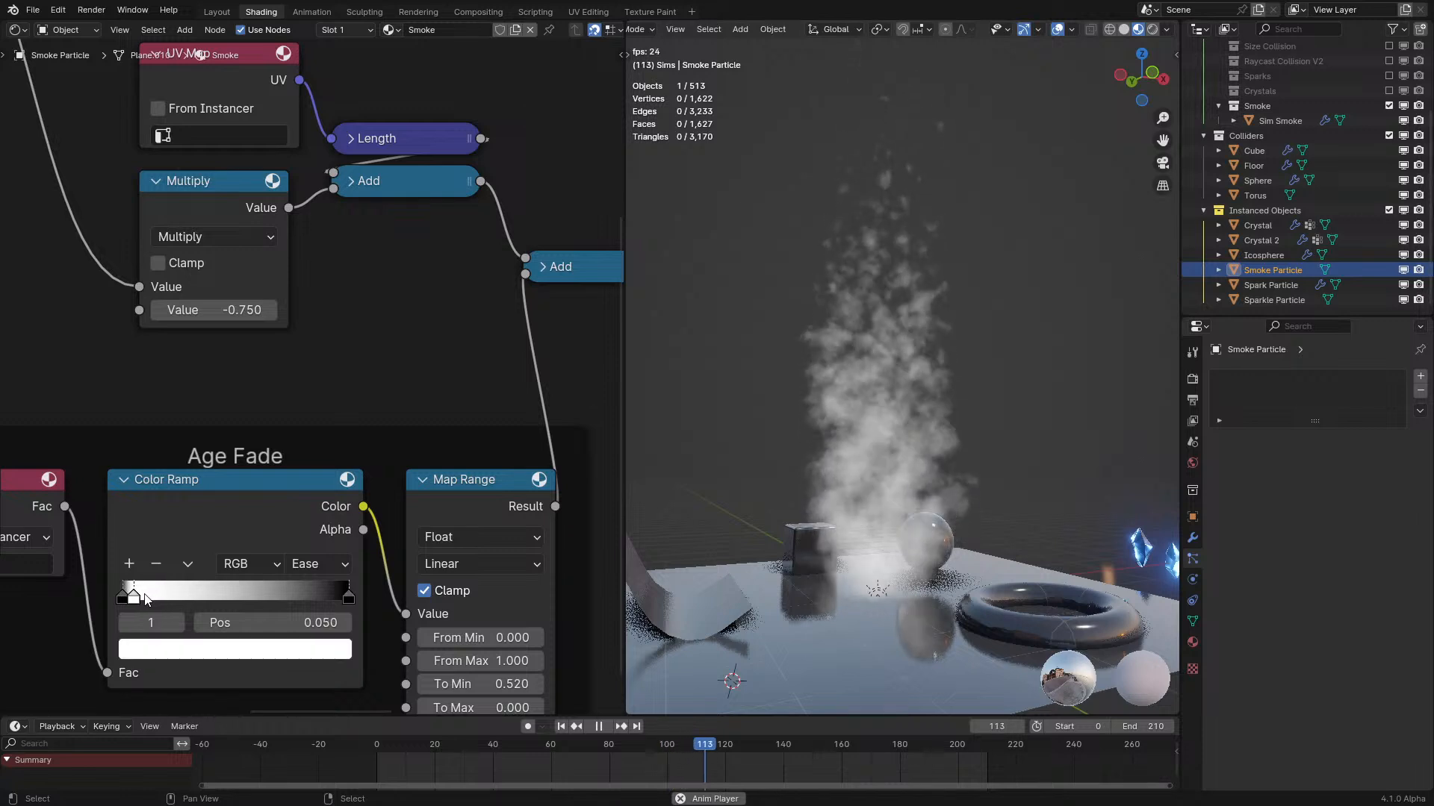
pyautogui.click(340, 752)
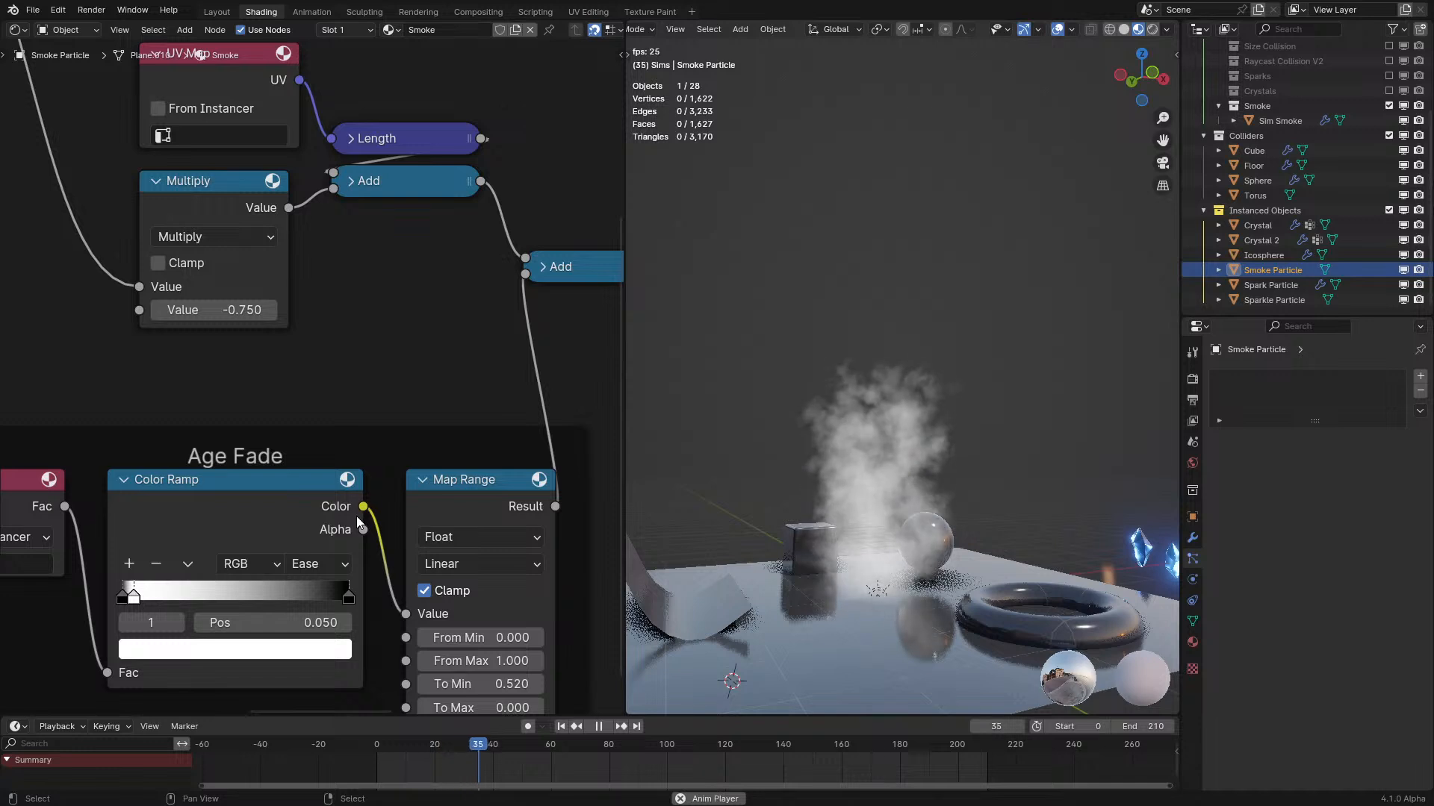
# Set To Min to 0.4 on the final Map Range node that drives the emission strength.
pyautogui.moveTo(357, 527); pyautogui.dragTo(307, 462, button='middle')
pyautogui.moveTo(448, 619)
pyautogui.mouseDown()
pyautogui.moveTo(399, 619)
pyautogui.moveTo(454, 619)
pyautogui.mouseUp()
pyautogui.rightClick(448, 619)
pyautogui.moveTo(387, 231); pyautogui.dragTo(61, 438, button='middle')
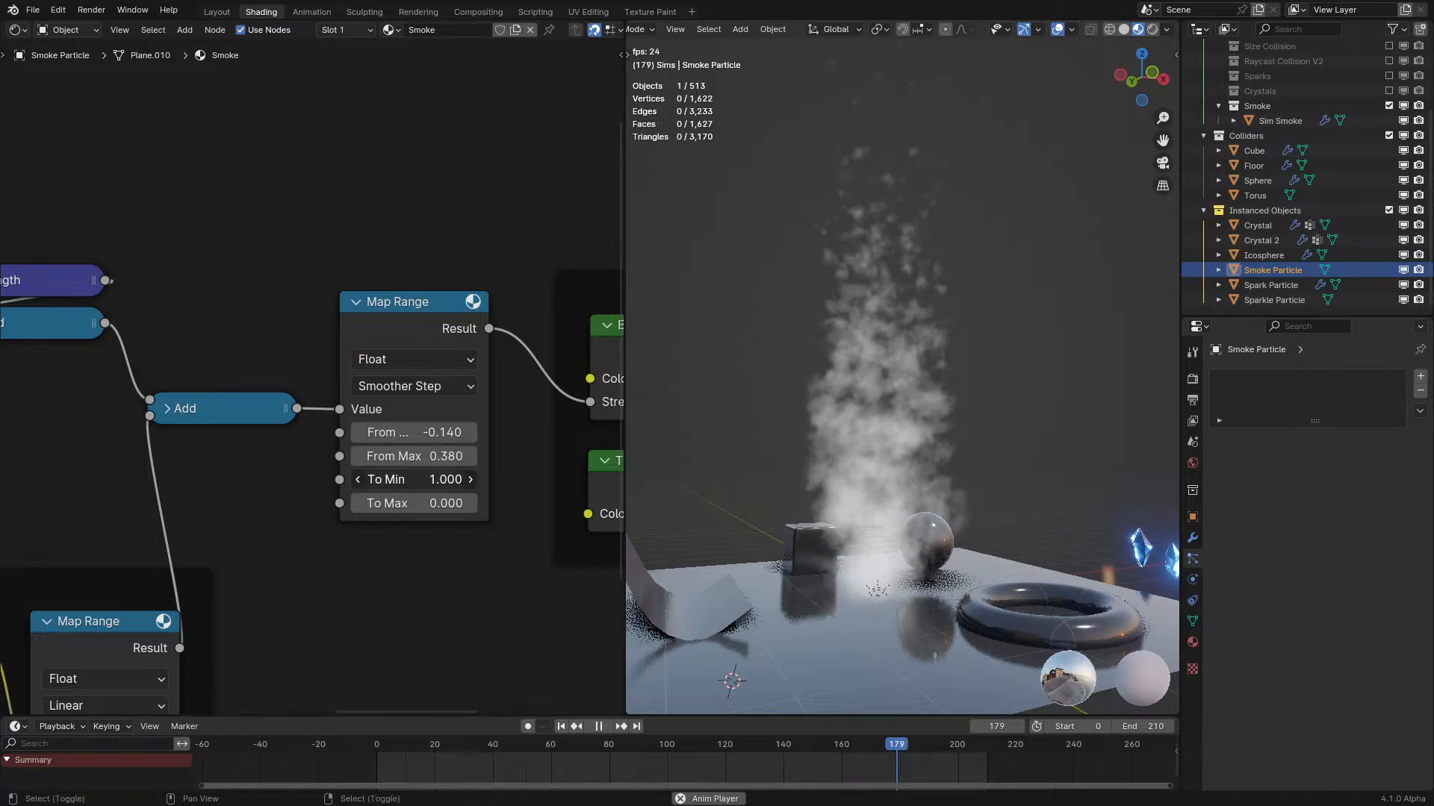
pyautogui.moveTo(418, 479)
pyautogui.mouseDown()
pyautogui.moveTo(385, 479)
pyautogui.moveTo(400, 479)
pyautogui.mouseUp()
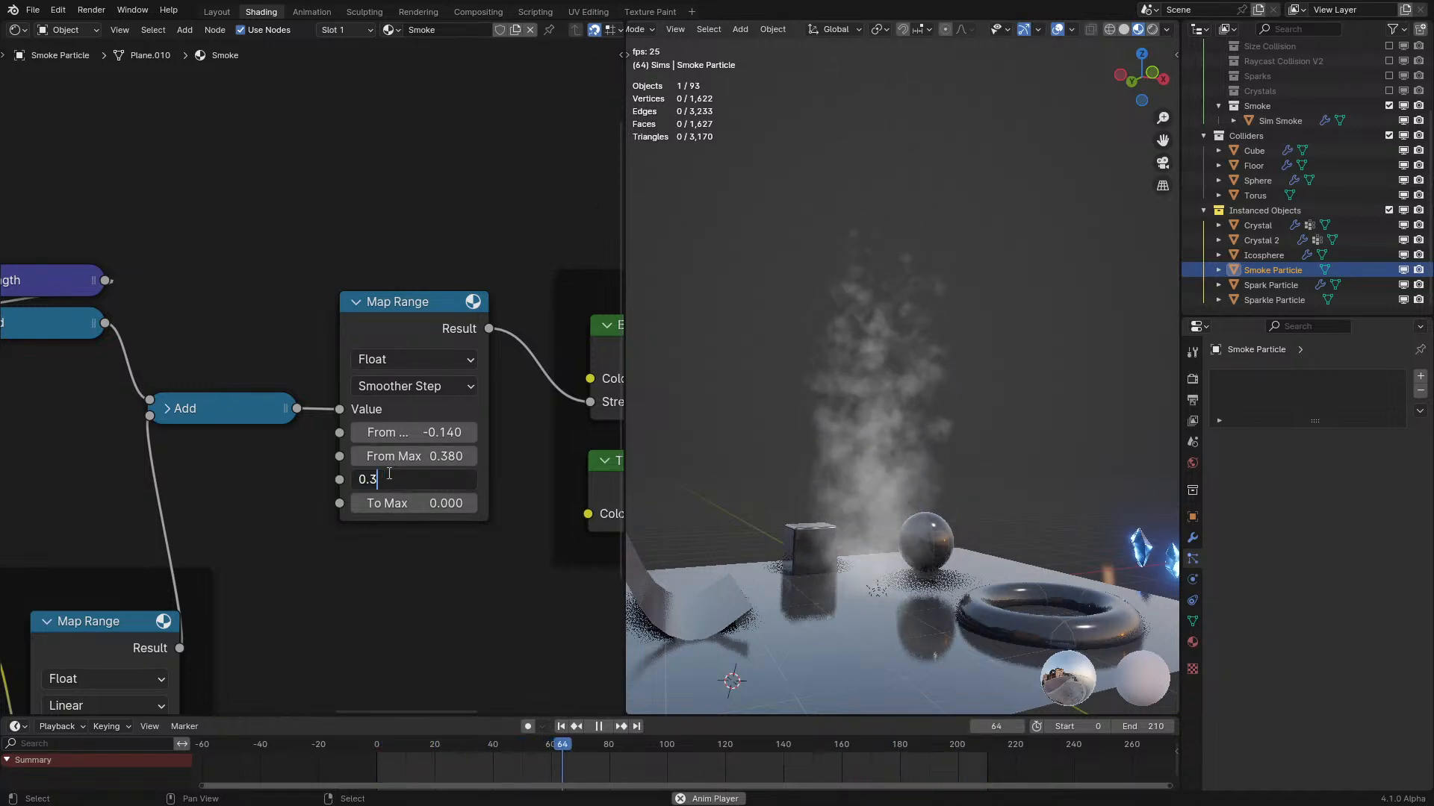
pyautogui.press('BackSpace')
pyautogui.press('BackSpace')
pyautogui.write('4')
pyautogui.press('Return')
# Examine the softened smoke from a higher angle during playback and review the Noise Gradient nodes.
pyautogui.moveTo(914, 379); pyautogui.dragTo(876, 451, button='middle')
pyautogui.scroll(2, 907, 449)
pyautogui.scroll(3, 905, 415)
pyautogui.scroll(-4, 849, 495)
pyautogui.scroll(2, 879, 449)
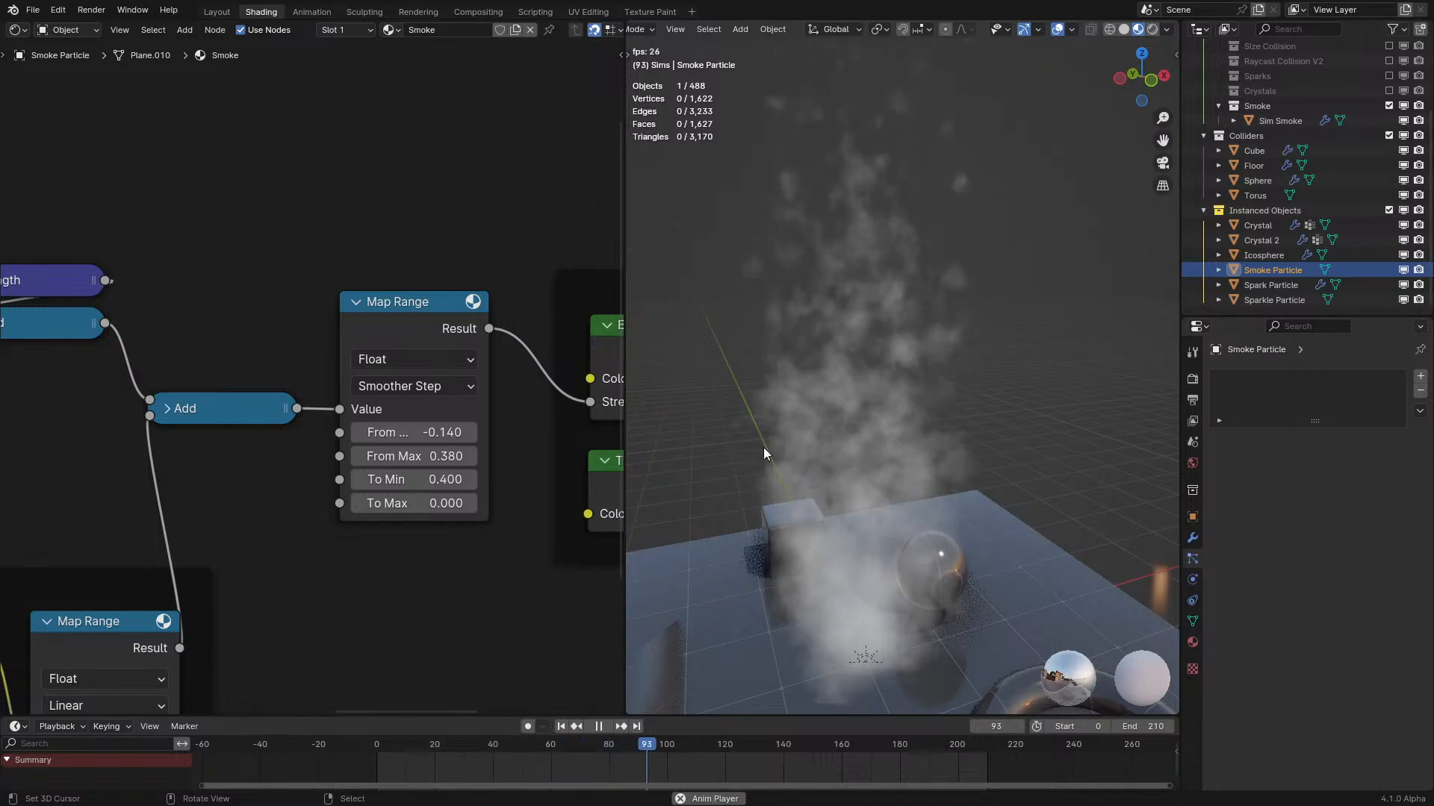
pyautogui.scroll(-3, 64, 448)
pyautogui.moveTo(64, 448); pyautogui.dragTo(468, 543, button='middle')
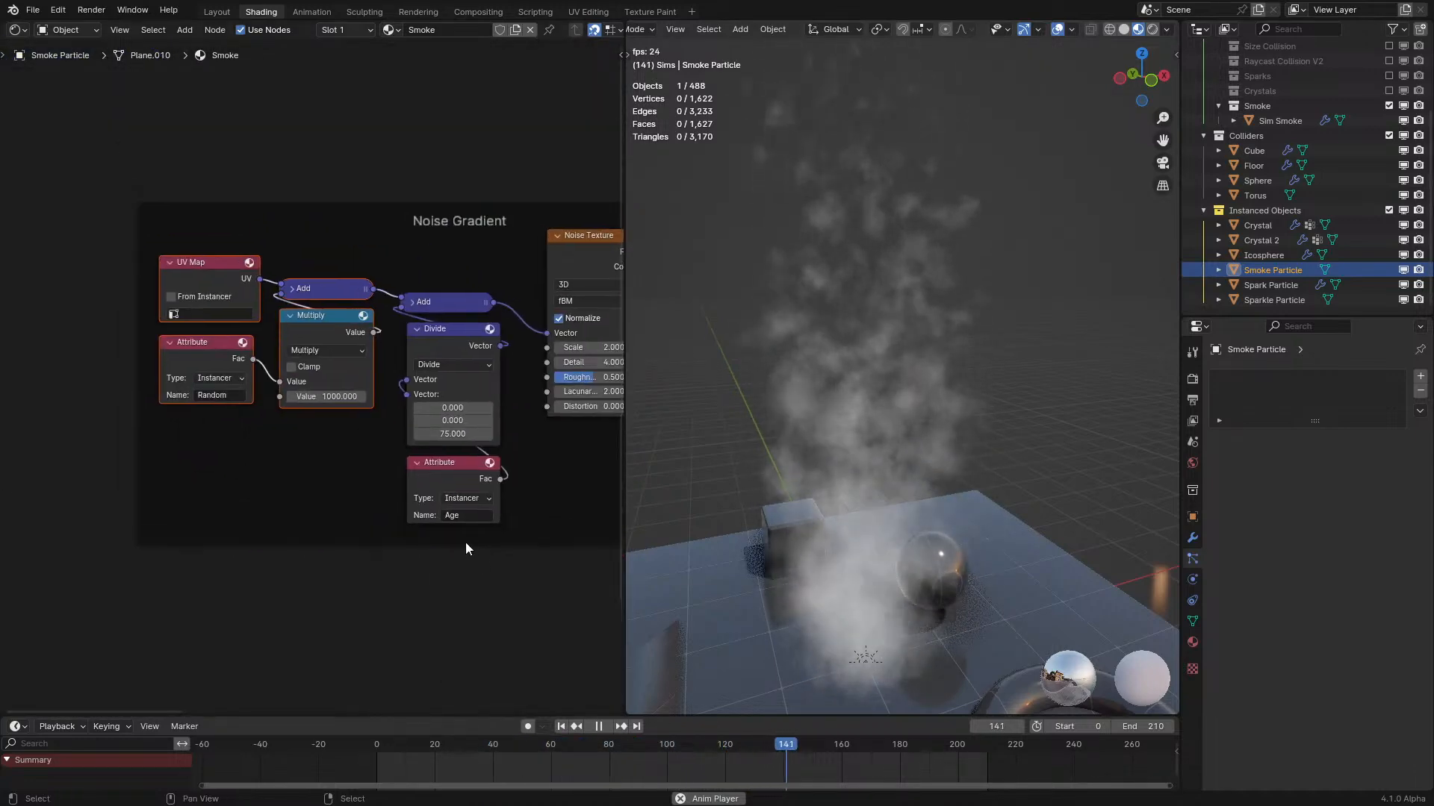
pyautogui.scroll(2, 453, 530)
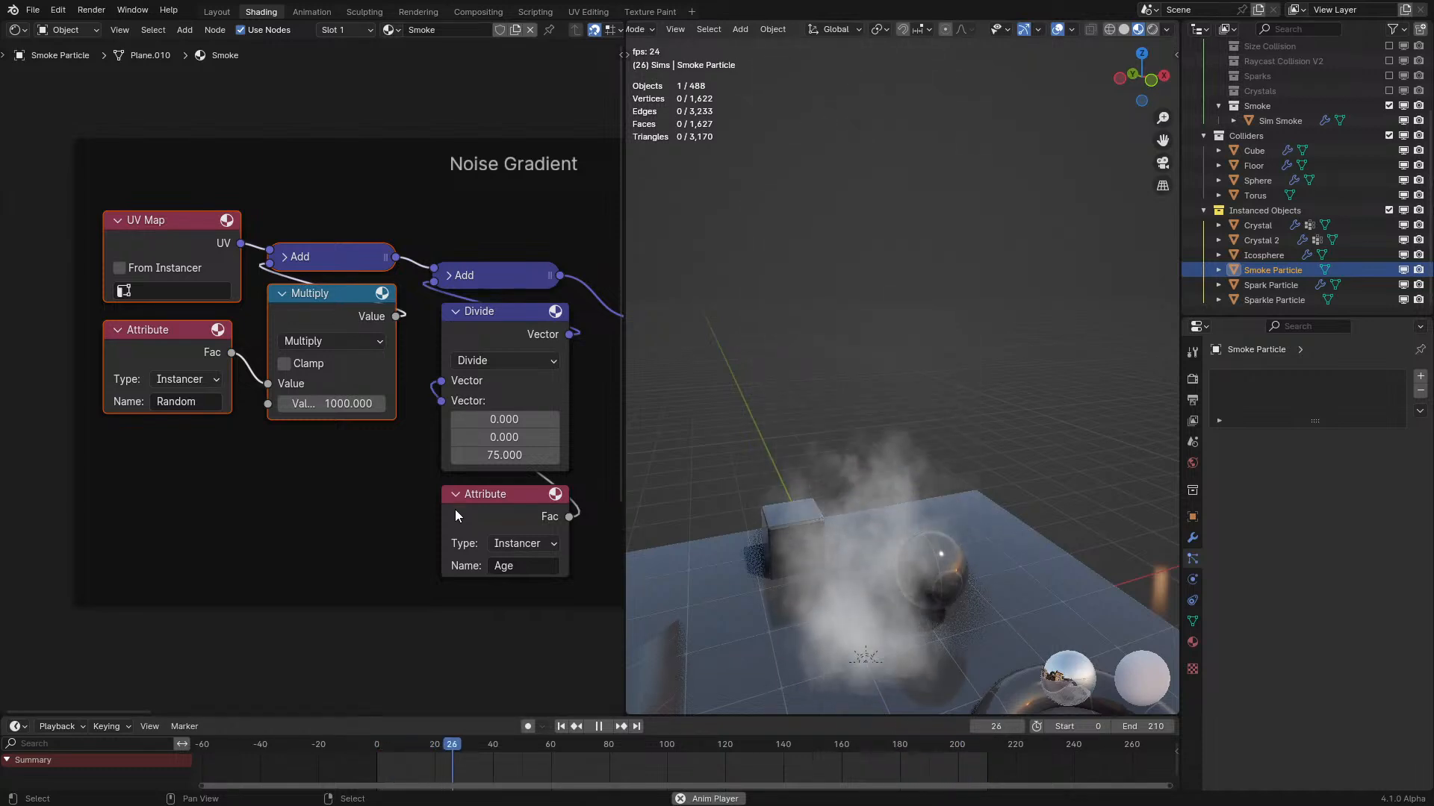
pyautogui.moveTo(520, 455); pyautogui.dragTo(351, 529, button='middle')
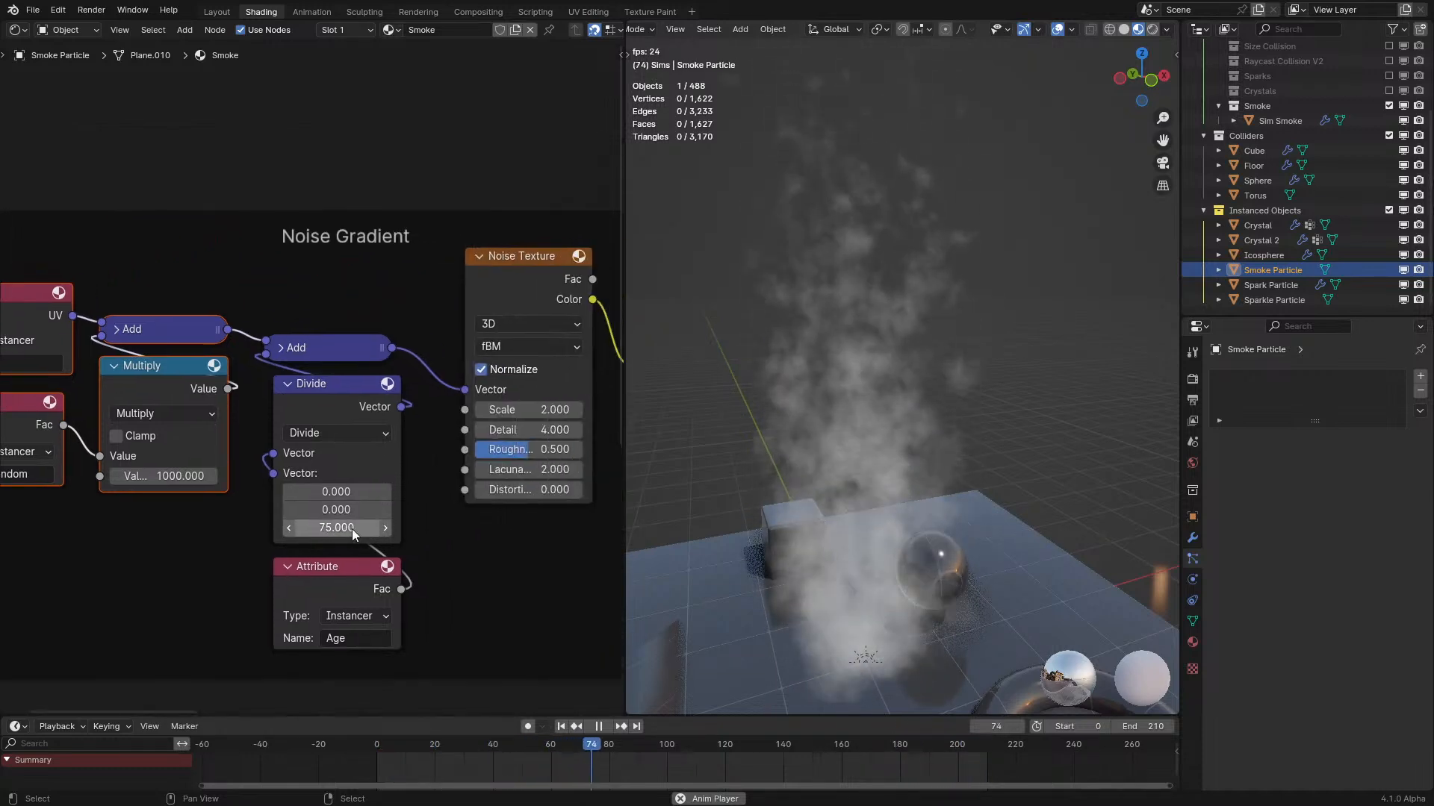
# Open Sim Smoke's node tree in the Geometry Node Editor, stop playback and locate its emitter nodes.
pyautogui.click(18, 30)
pyautogui.click(57, 155)
pyautogui.click(1280, 120)
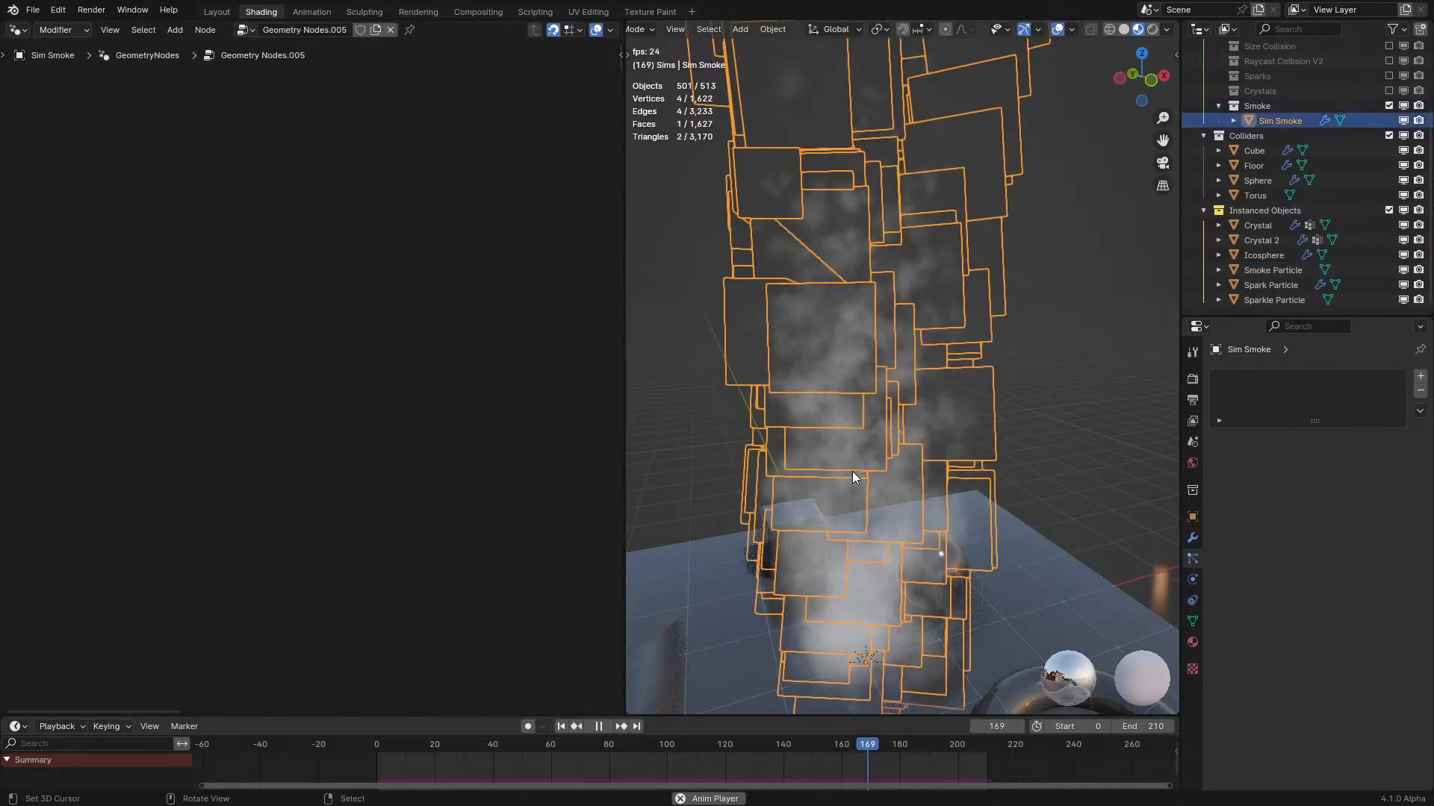
pyautogui.press('Home')
pyautogui.scroll(3, 270, 459)
pyautogui.press('space')
pyautogui.scroll(5, 246, 448)
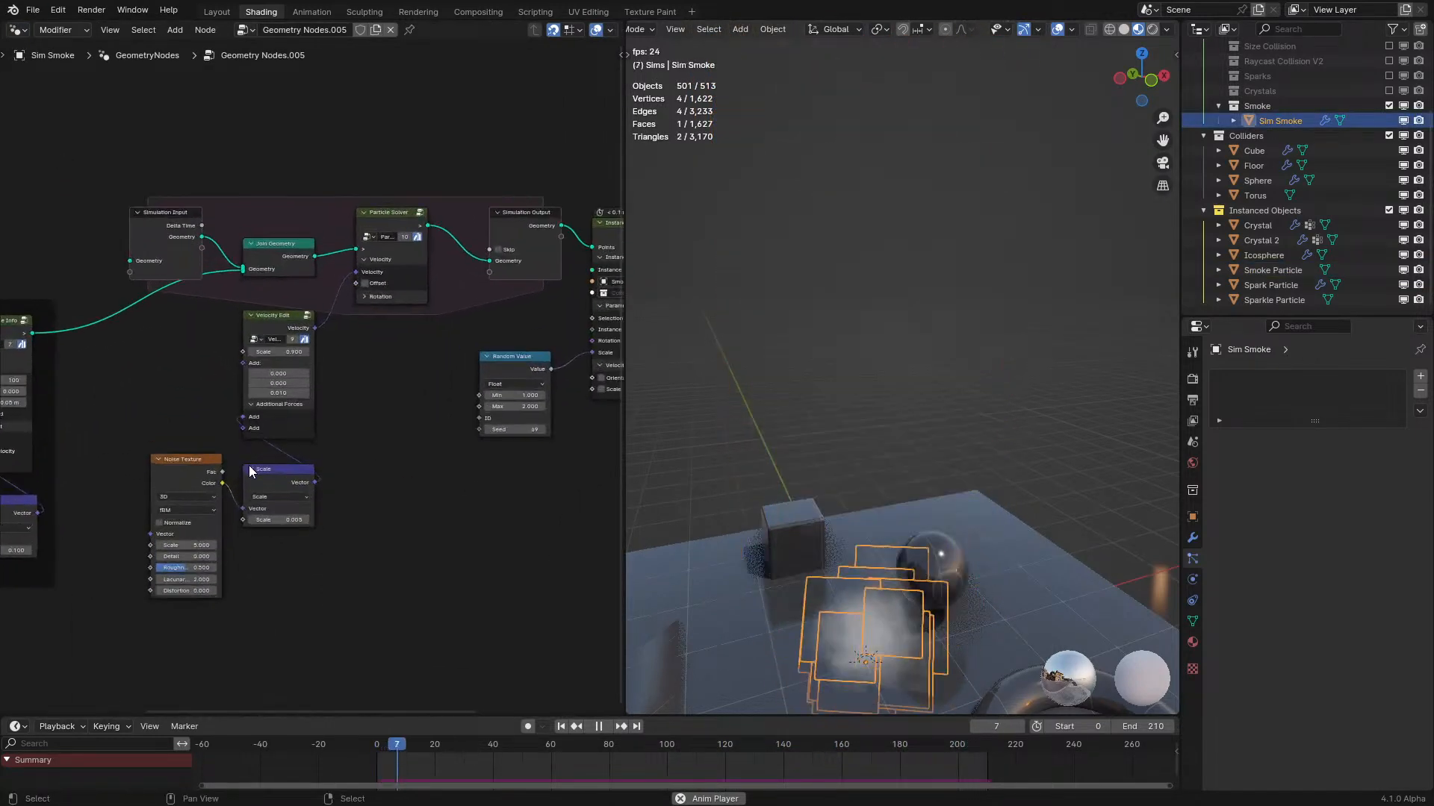
pyautogui.moveTo(251, 466); pyautogui.dragTo(578, 463, button='middle')
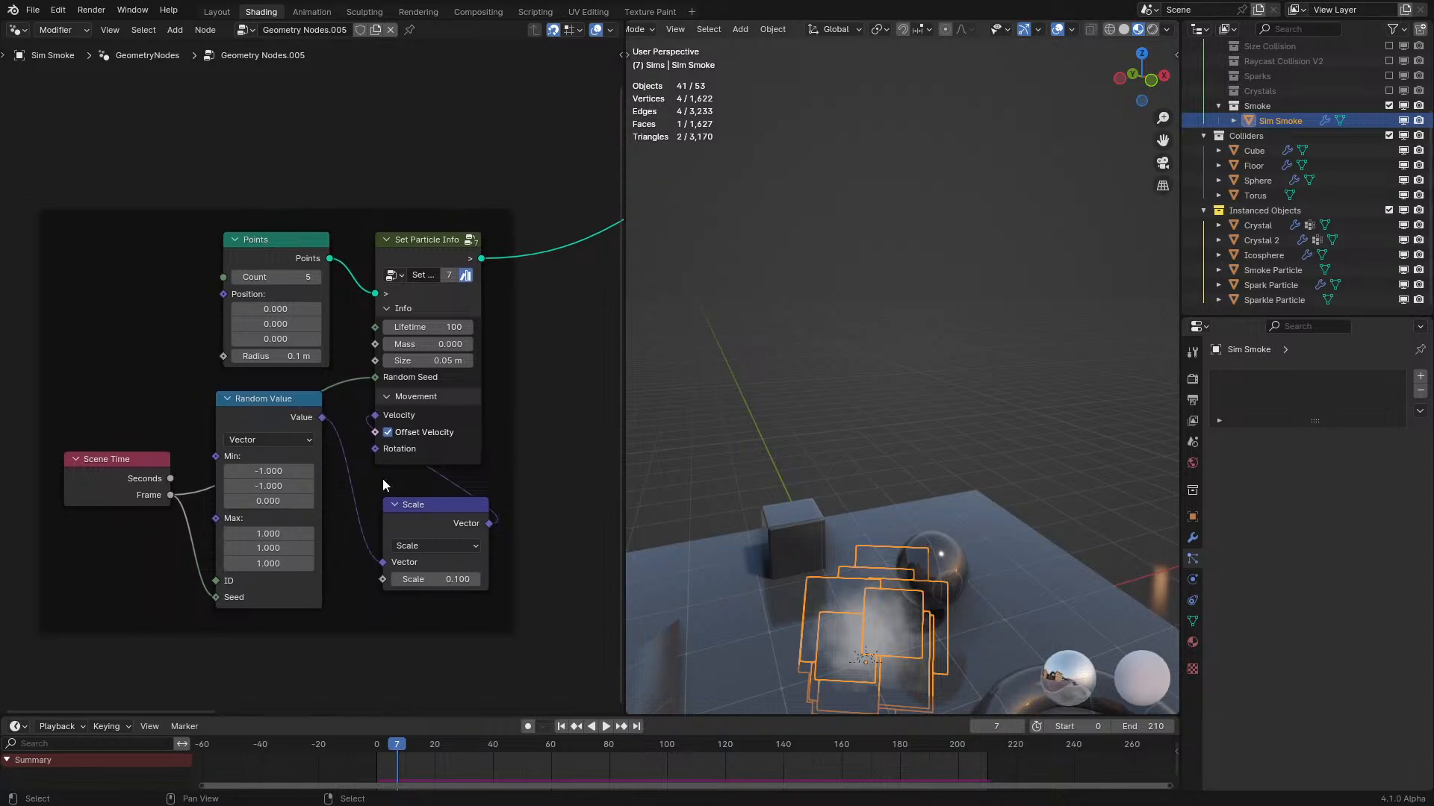
pyautogui.scroll(2, 261, 431)
pyautogui.click(262, 429)
pyautogui.hotkey('shift', 'd')
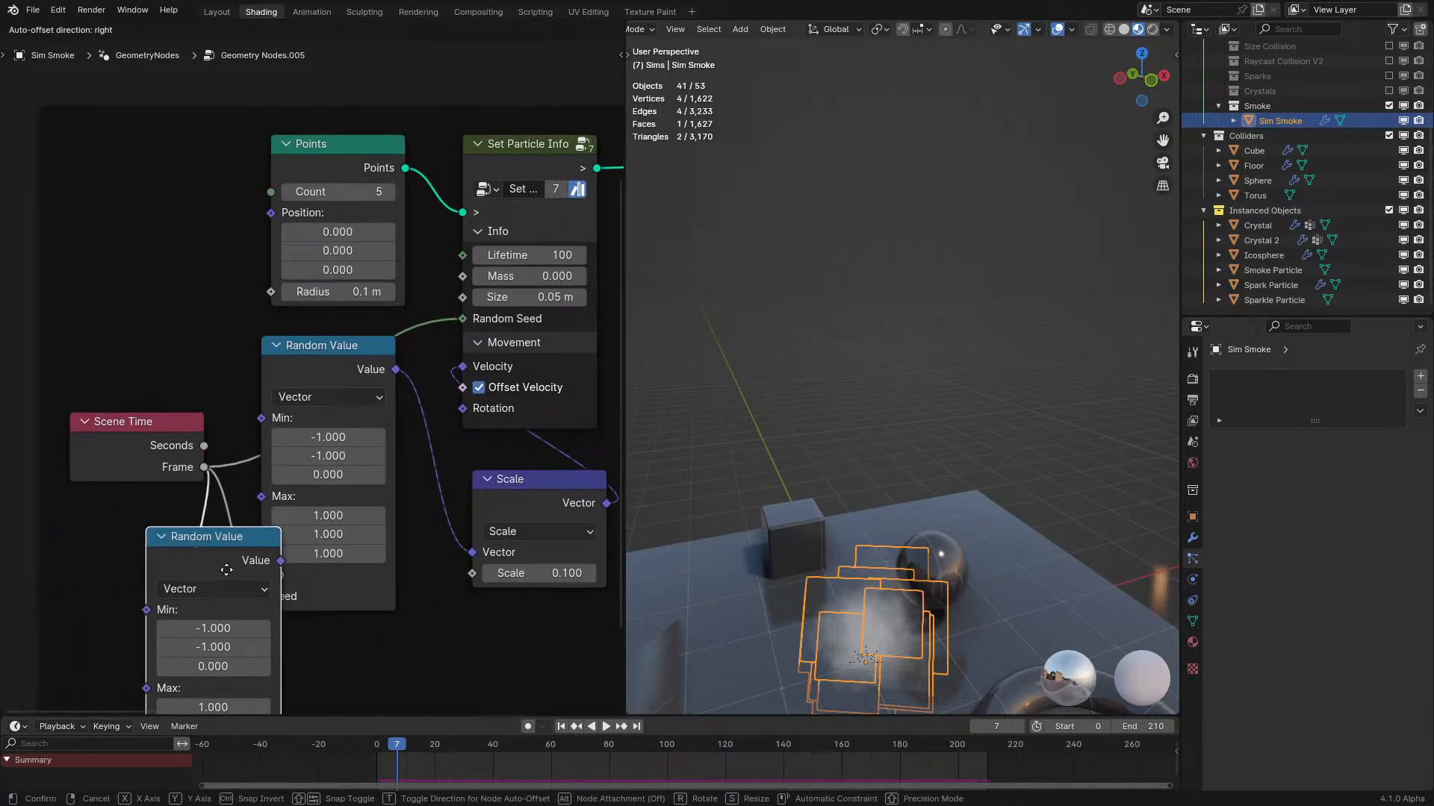
pyautogui.rightClick(313, 552)
pyautogui.hotkey('ctrl', 'z')
# Feed Velocity Edit's Scale from a duplicate of the float Random Value with Min 0.9, Max 0.95 and Seed 98, and play back the smoke.
pyautogui.scroll(-4, 321, 549)
pyautogui.moveTo(618, 529); pyautogui.dragTo(263, 484, button='middle')
pyautogui.scroll(-1, 262, 482)
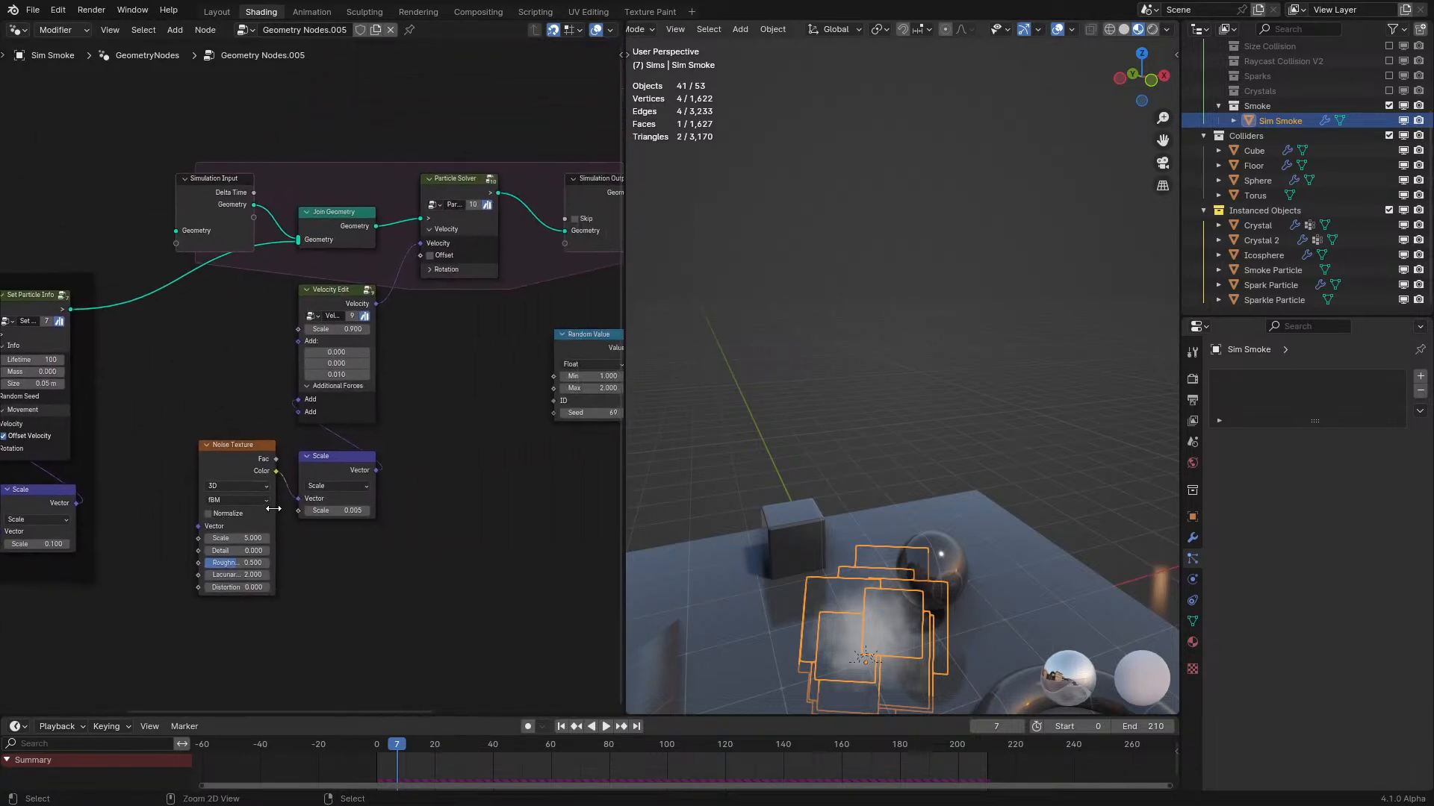
pyautogui.hotkey('ctrl', 'space')
pyautogui.moveTo(1026, 429); pyautogui.dragTo(1027, 430)
pyautogui.hotkey('shift', 'd')
pyautogui.click(578, 433)
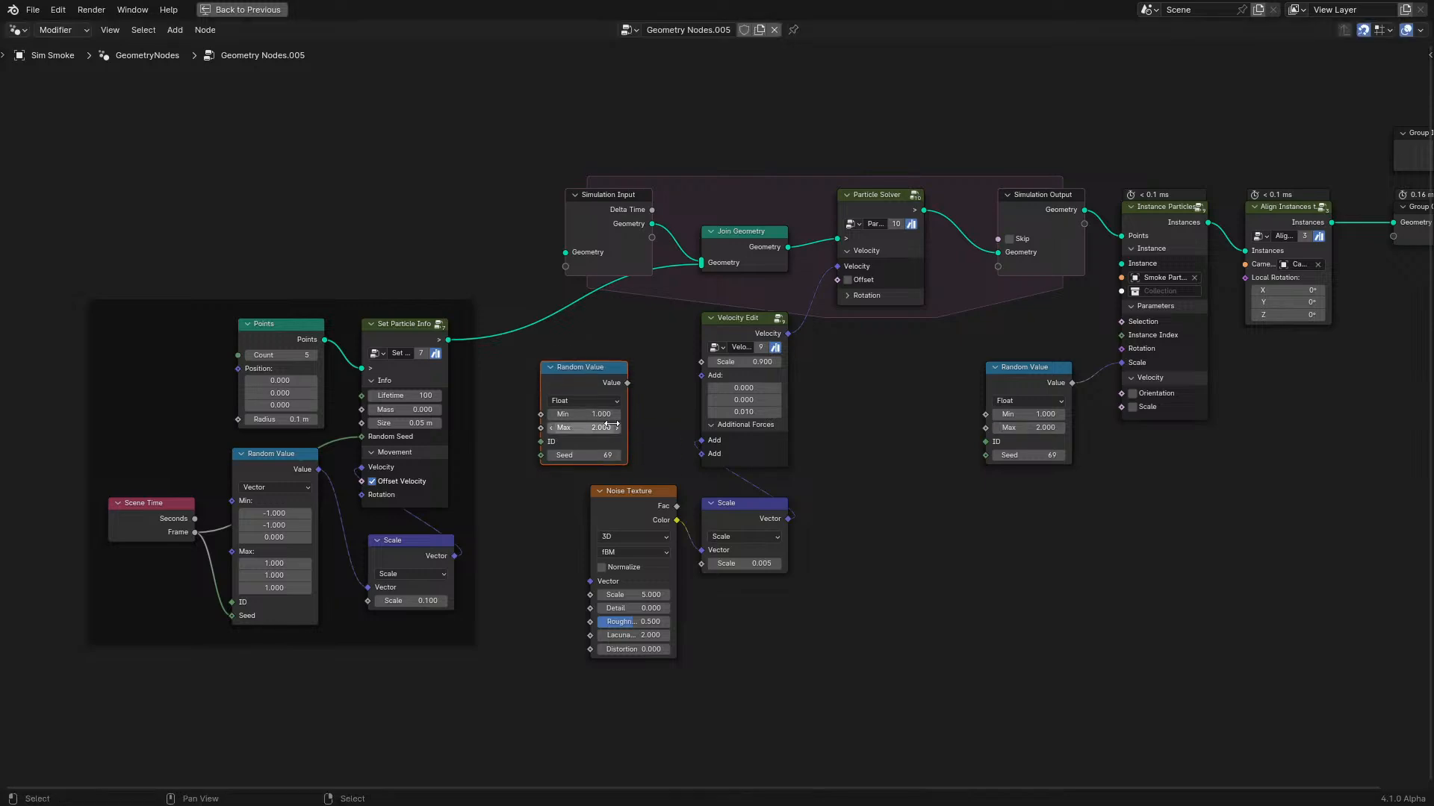
pyautogui.scroll(3, 577, 435)
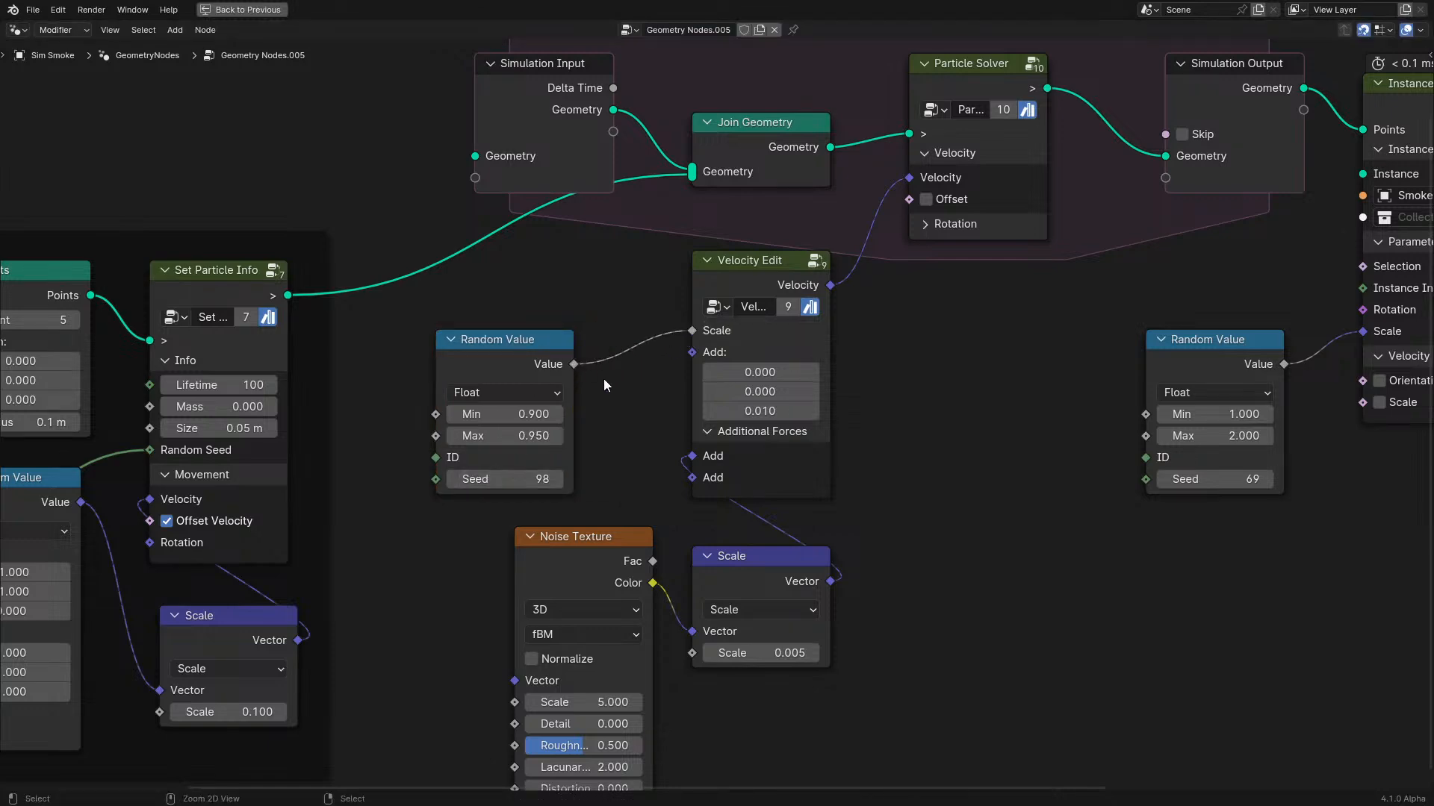
pyautogui.hotkey('ctrl', 'space')
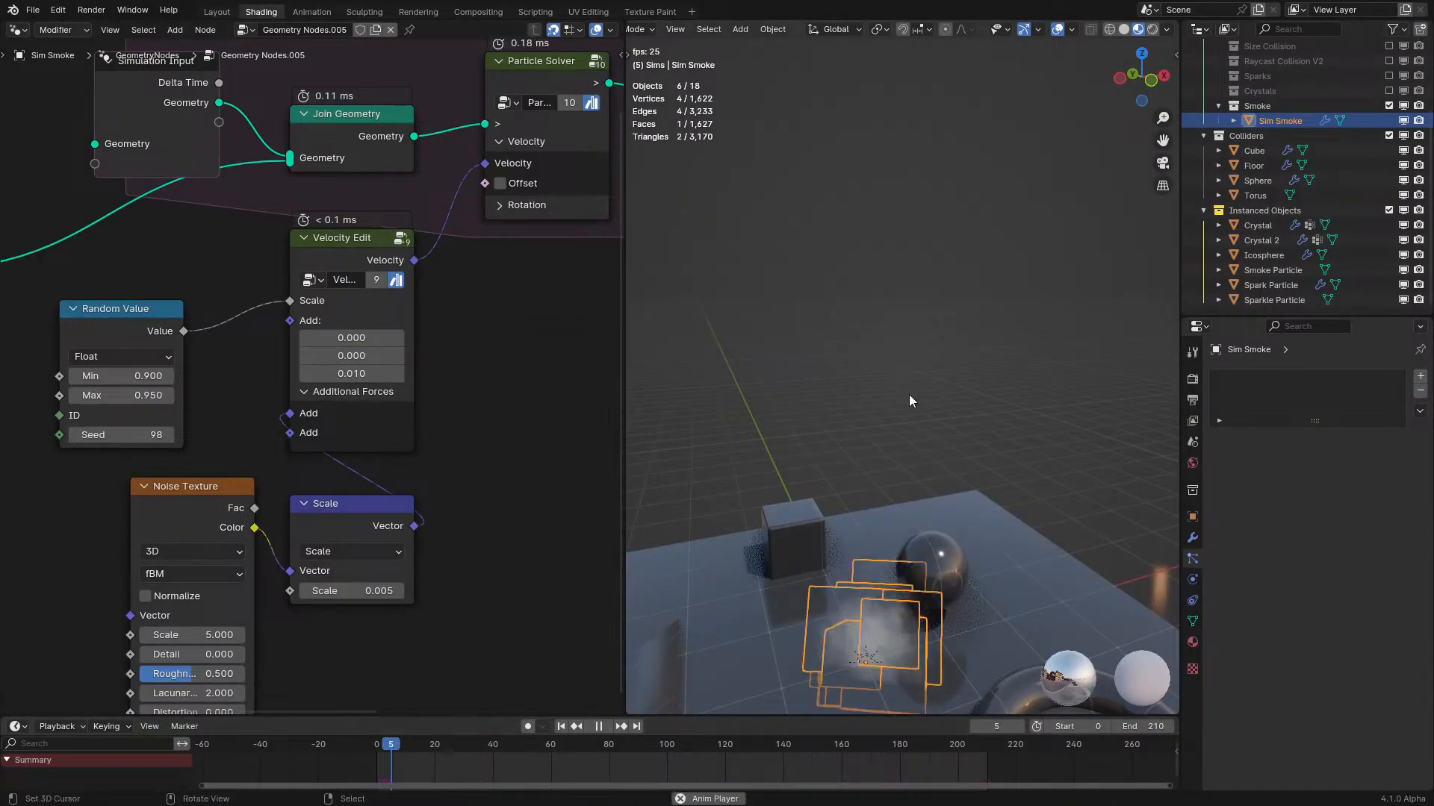
pyautogui.click(908, 401)
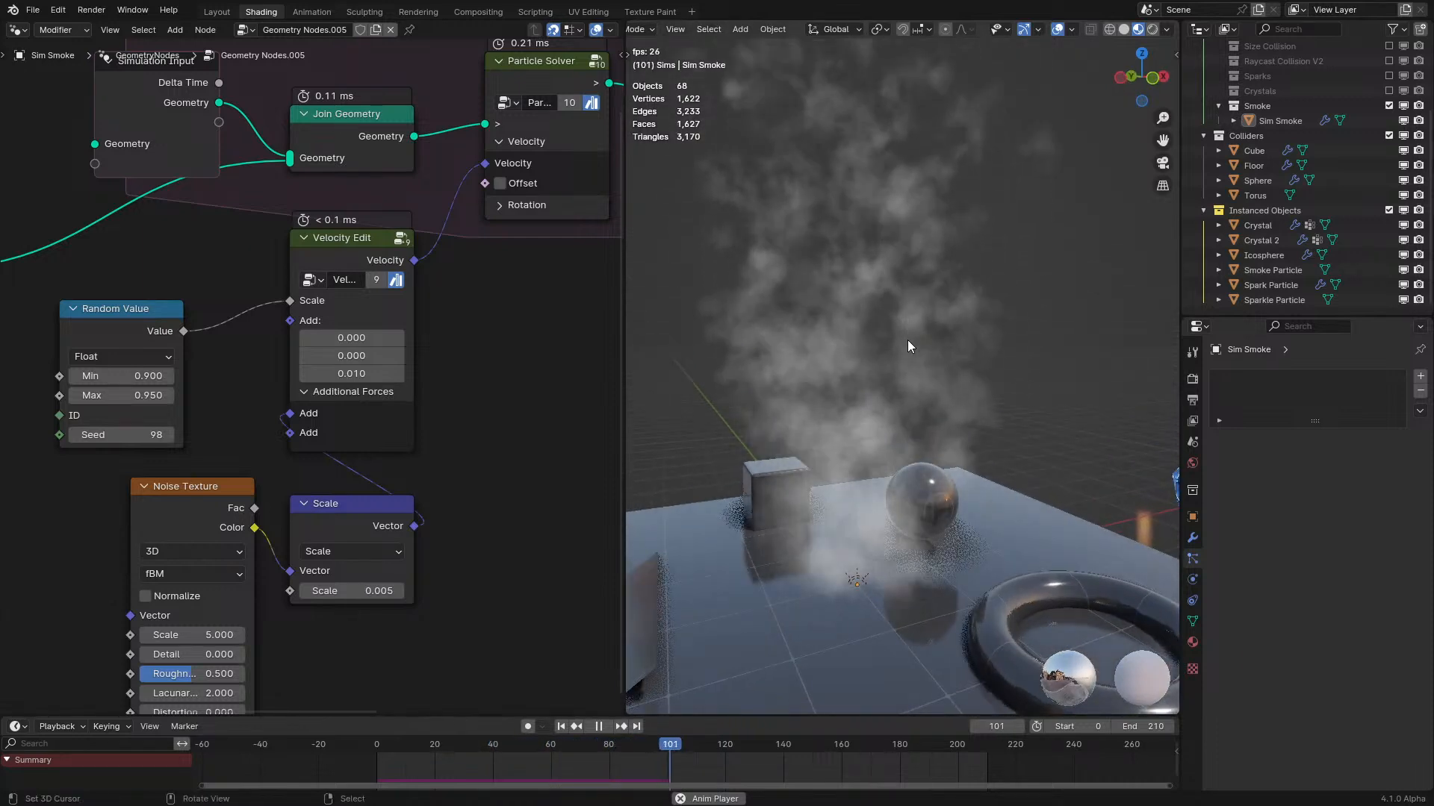
# Move the Velocity Edit, its Random Value and the Noise Texture nodes into a tidy, aligned layout.
pyautogui.moveTo(351, 240); pyautogui.dragTo(350, 283)
pyautogui.moveTo(134, 329); pyautogui.dragTo(204, 294)
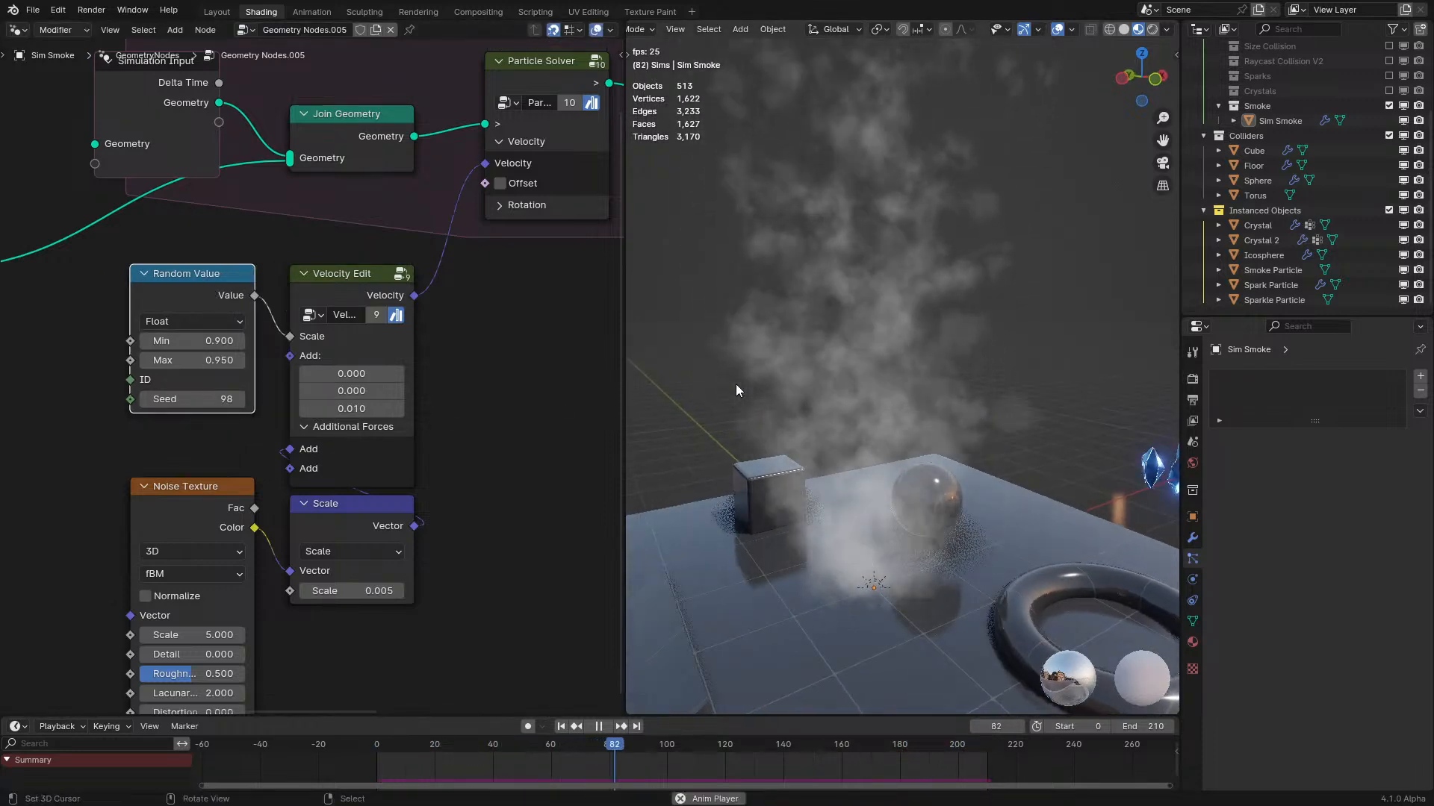
pyautogui.moveTo(190, 292); pyautogui.dragTo(188, 290)
pyautogui.moveTo(170, 509)
pyautogui.mouseDown()
pyautogui.moveTo(170, 527)
pyautogui.moveTo(172, 509)
pyautogui.mouseUp()
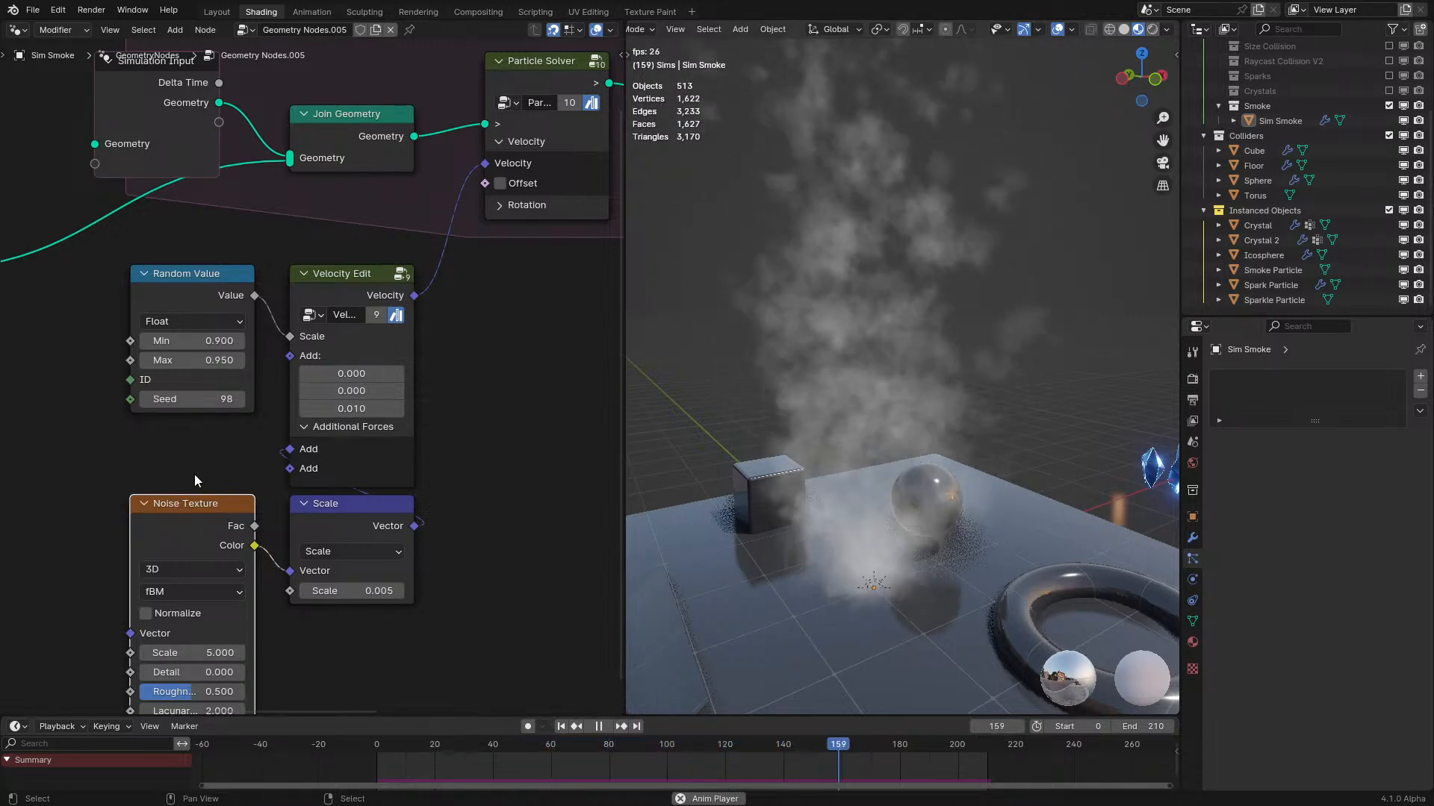
pyautogui.moveTo(216, 461); pyautogui.dragTo(293, 441, button='middle')
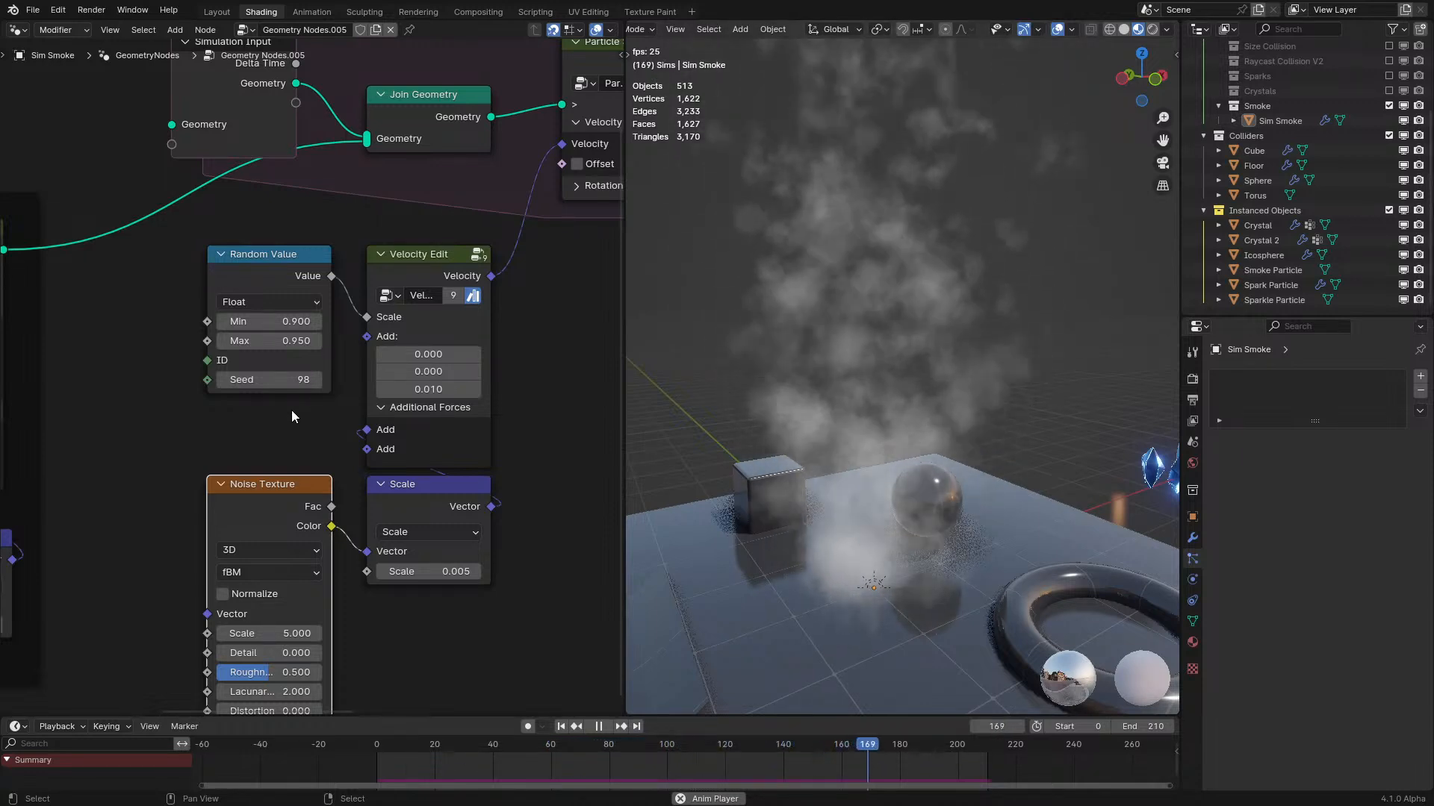
# View the smoke from a lower angle, rename the geometry node tree to Sim Smoke and resume playback.
pyautogui.moveTo(716, 423); pyautogui.dragTo(840, 442, button='middle')
pyautogui.press('KP_0')
pyautogui.scroll(1, 870, 419)
pyautogui.scroll(1, 908, 373)
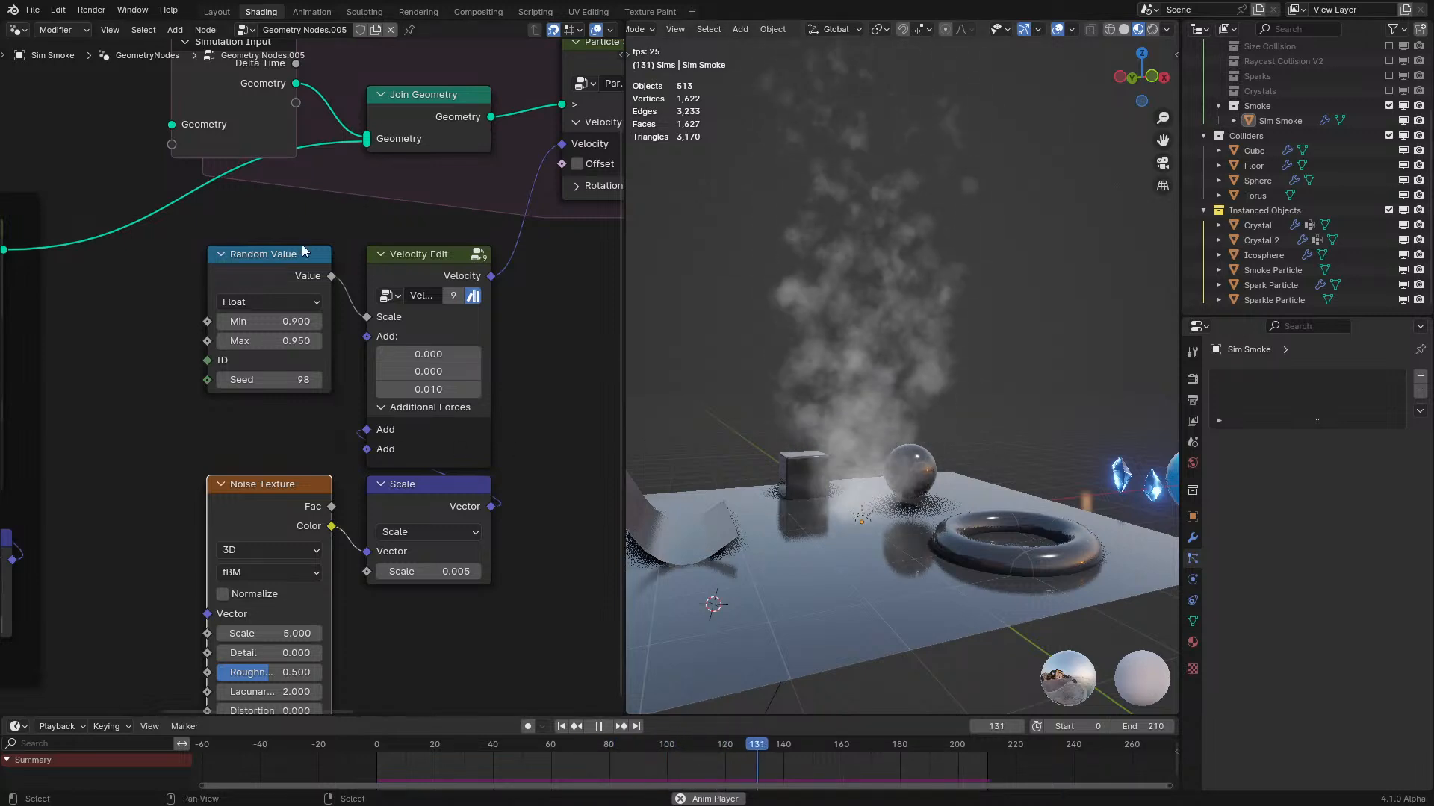
pyautogui.scroll(-1, 300, 240)
pyautogui.press('space')
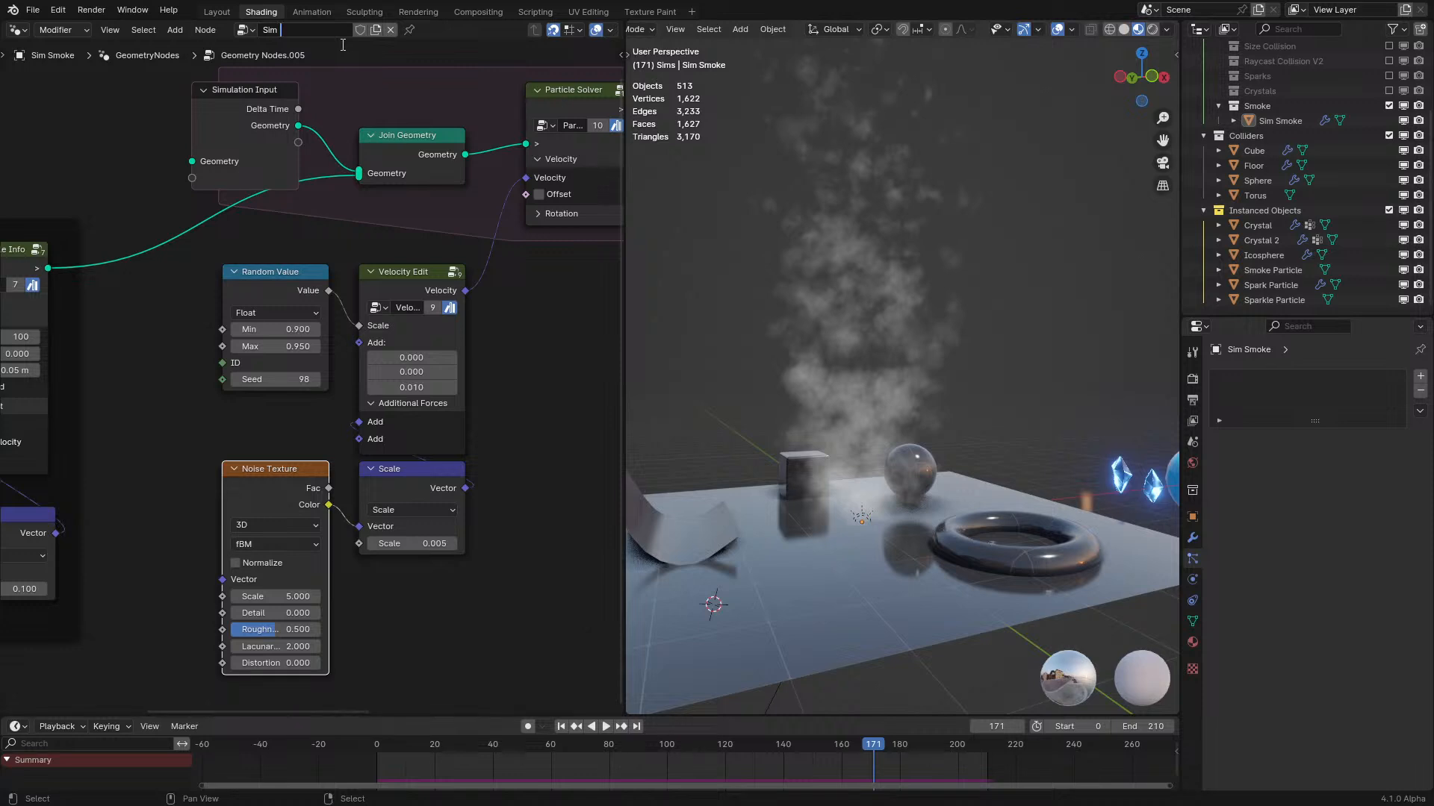
pyautogui.press('space')
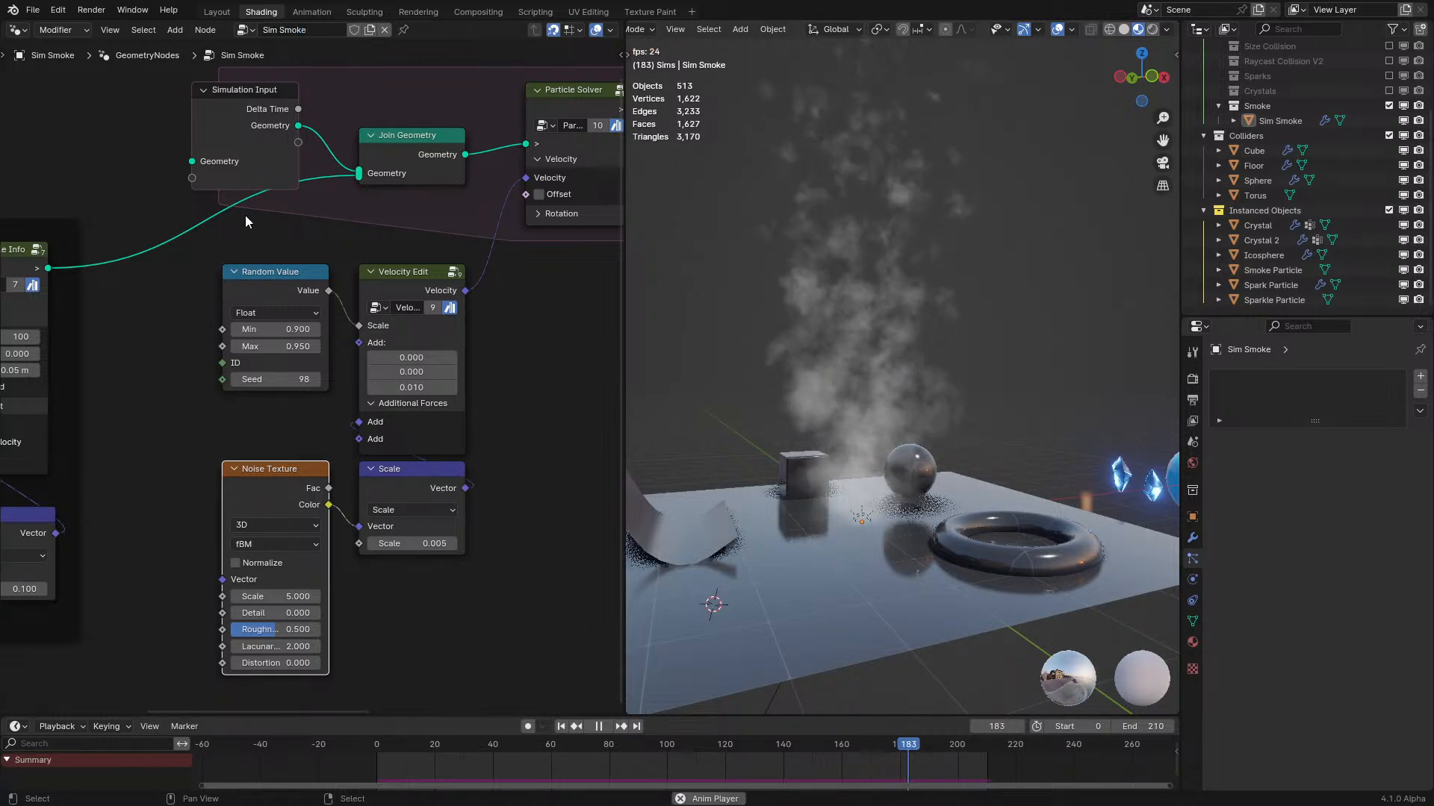
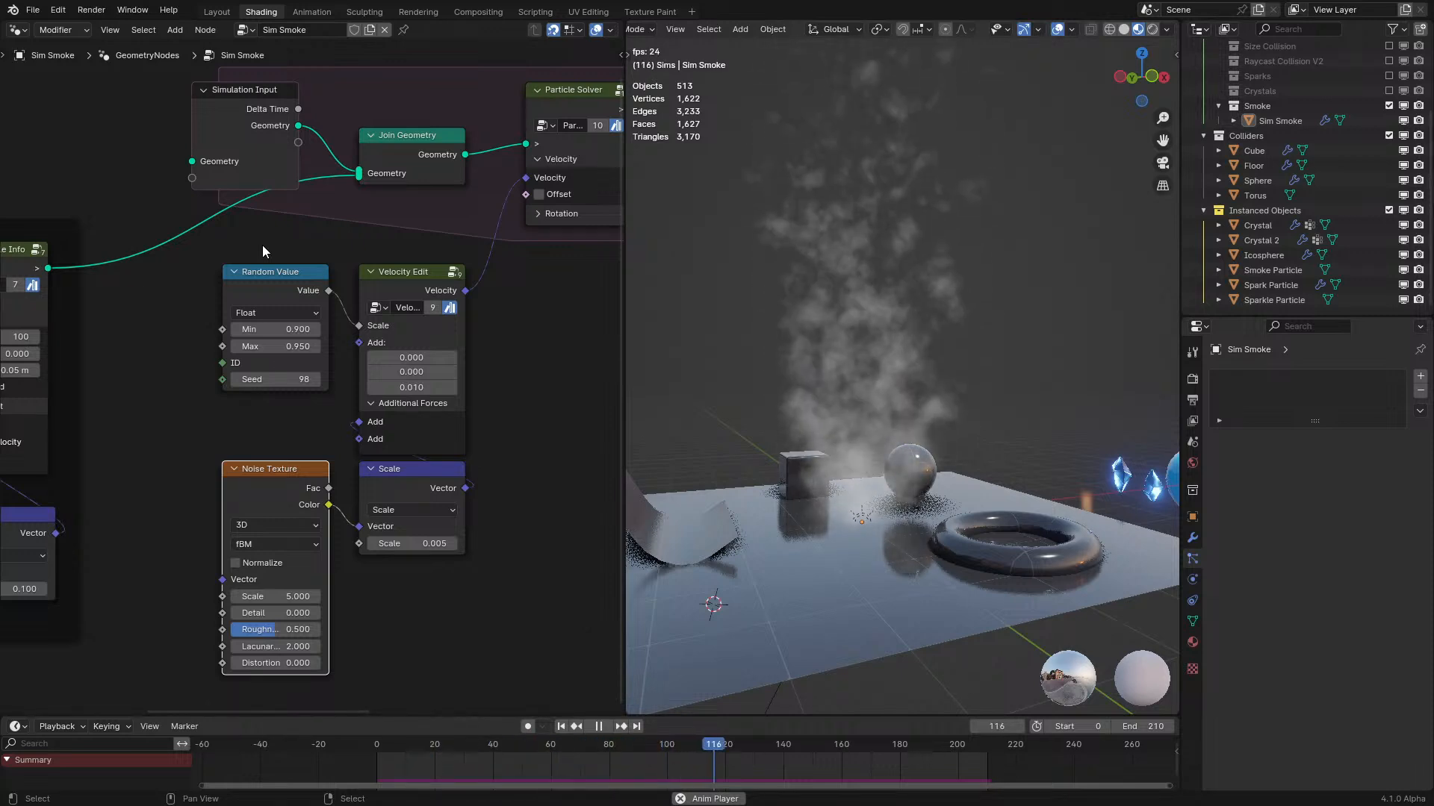
# Replay the smoke from the start and bring up the Smoke Particle's material in the Shader Editor.
pyautogui.scroll(2, 298, 468)
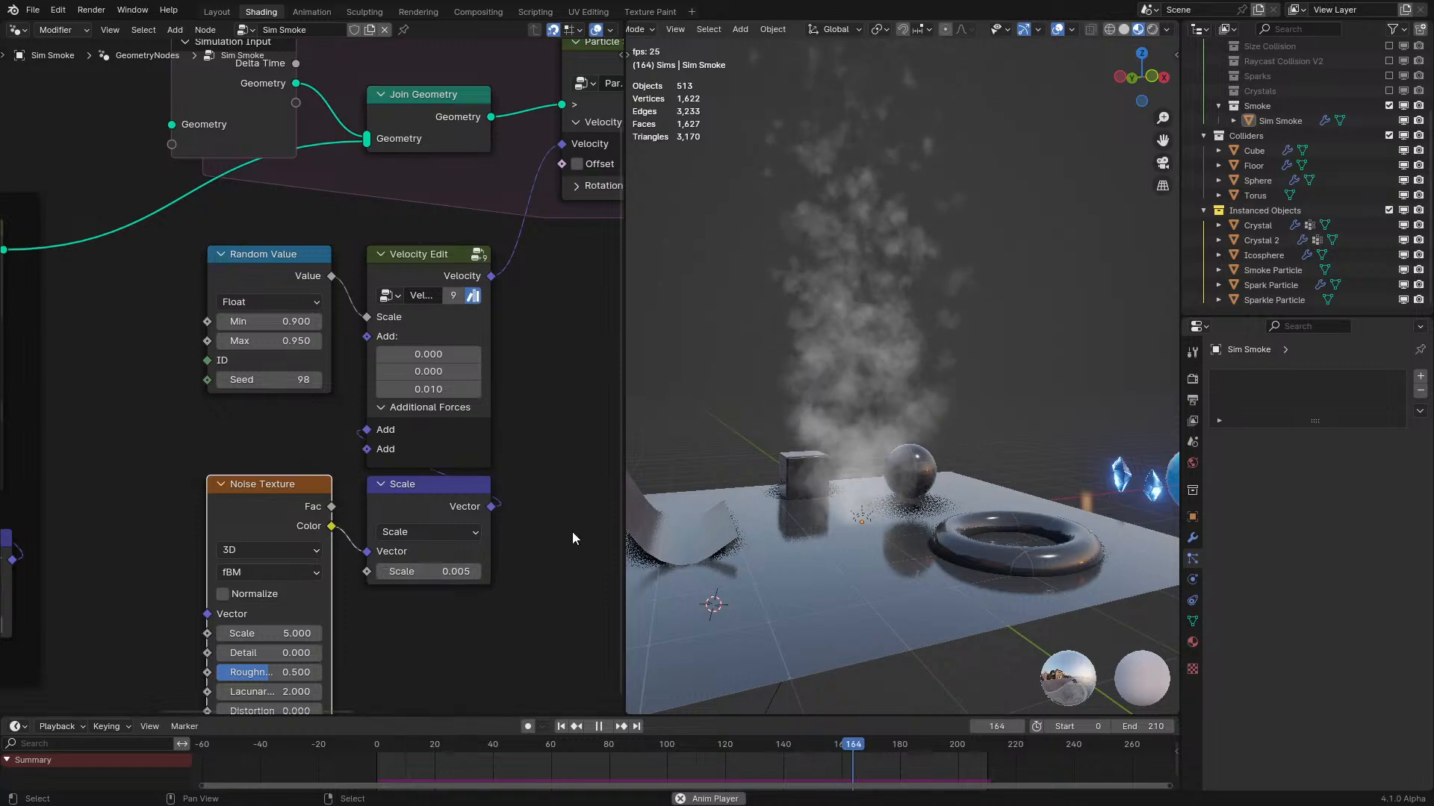
pyautogui.click(329, 749)
pyautogui.moveTo(707, 436); pyautogui.dragTo(759, 498, button='middle')
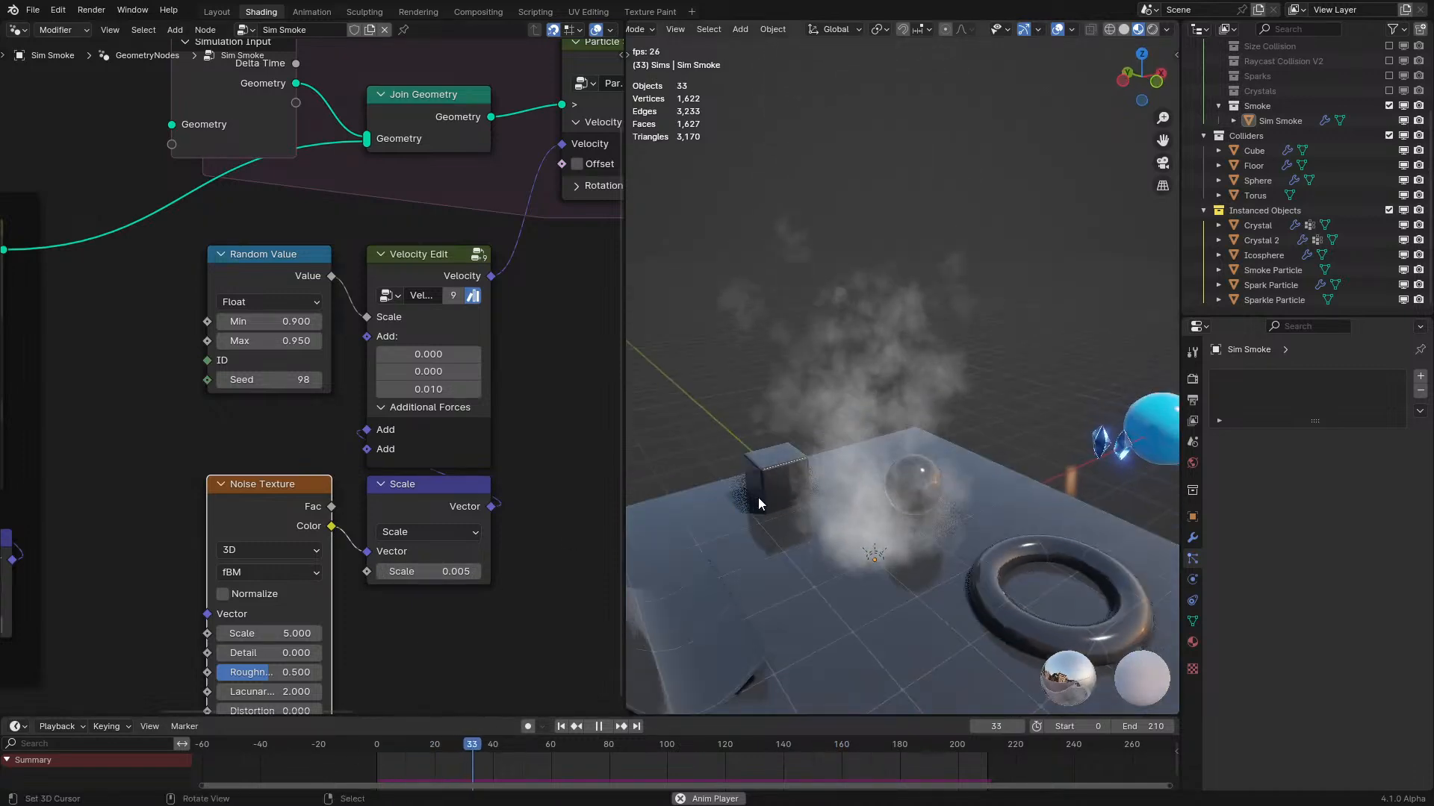
pyautogui.scroll(-2, 285, 292)
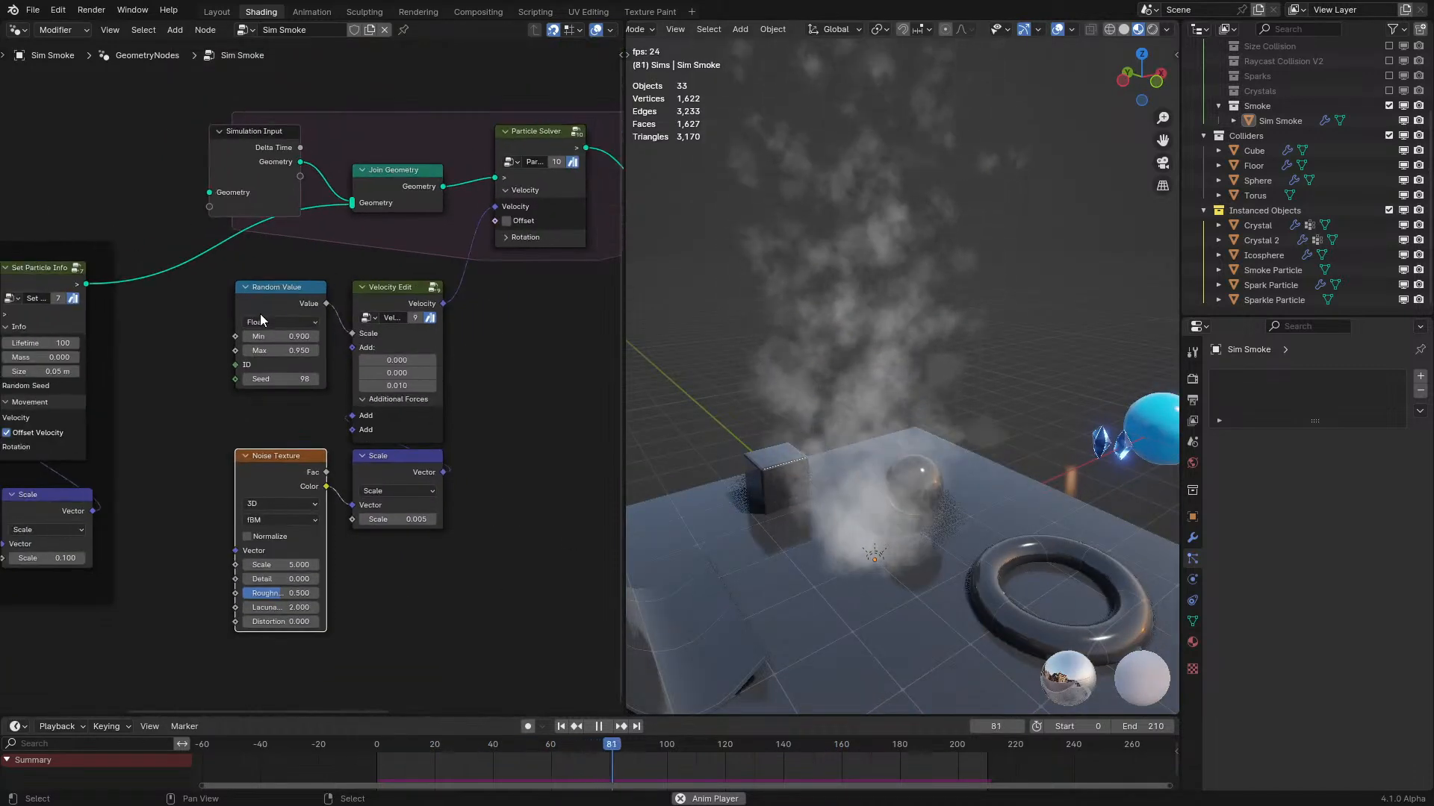
pyautogui.click(16, 30)
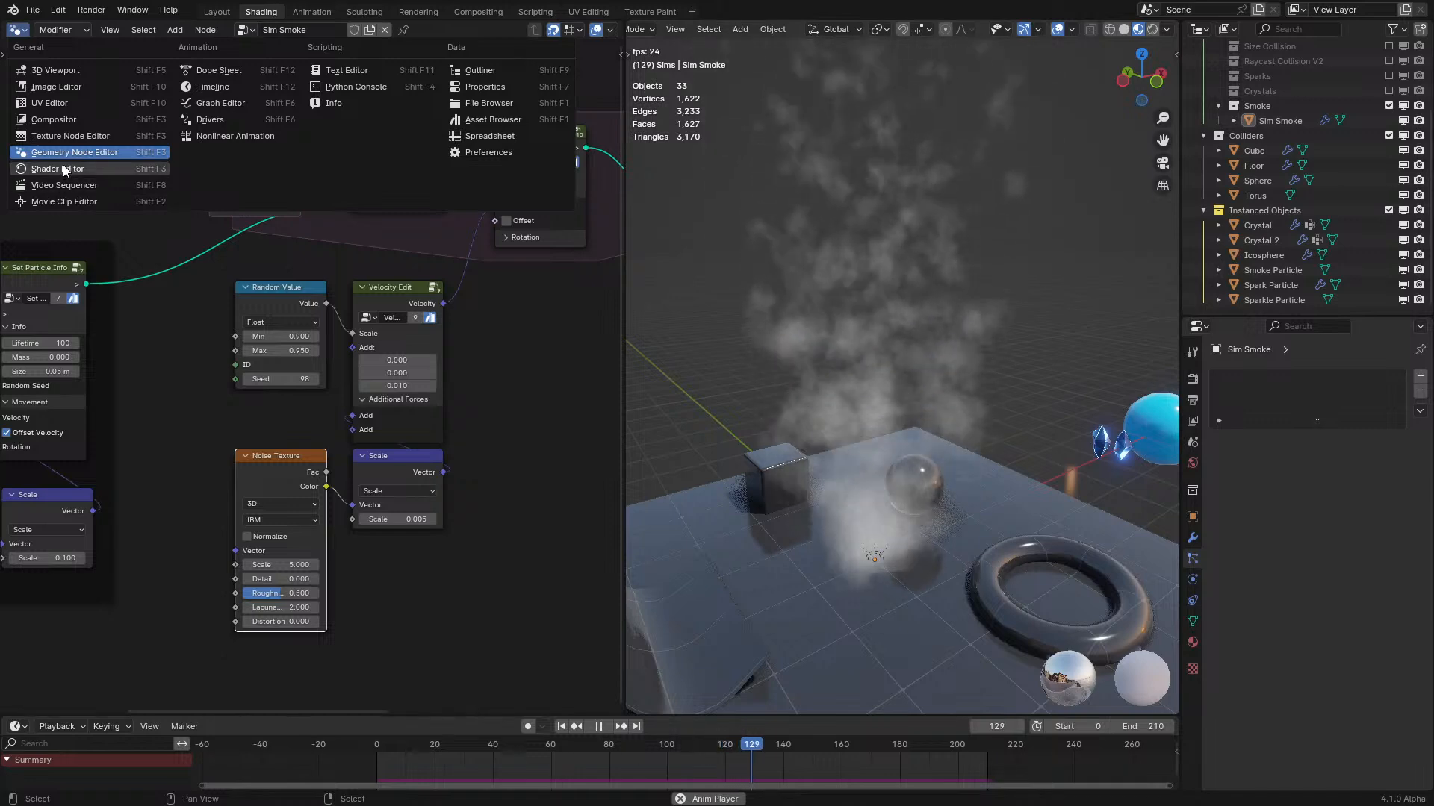
pyautogui.click(63, 168)
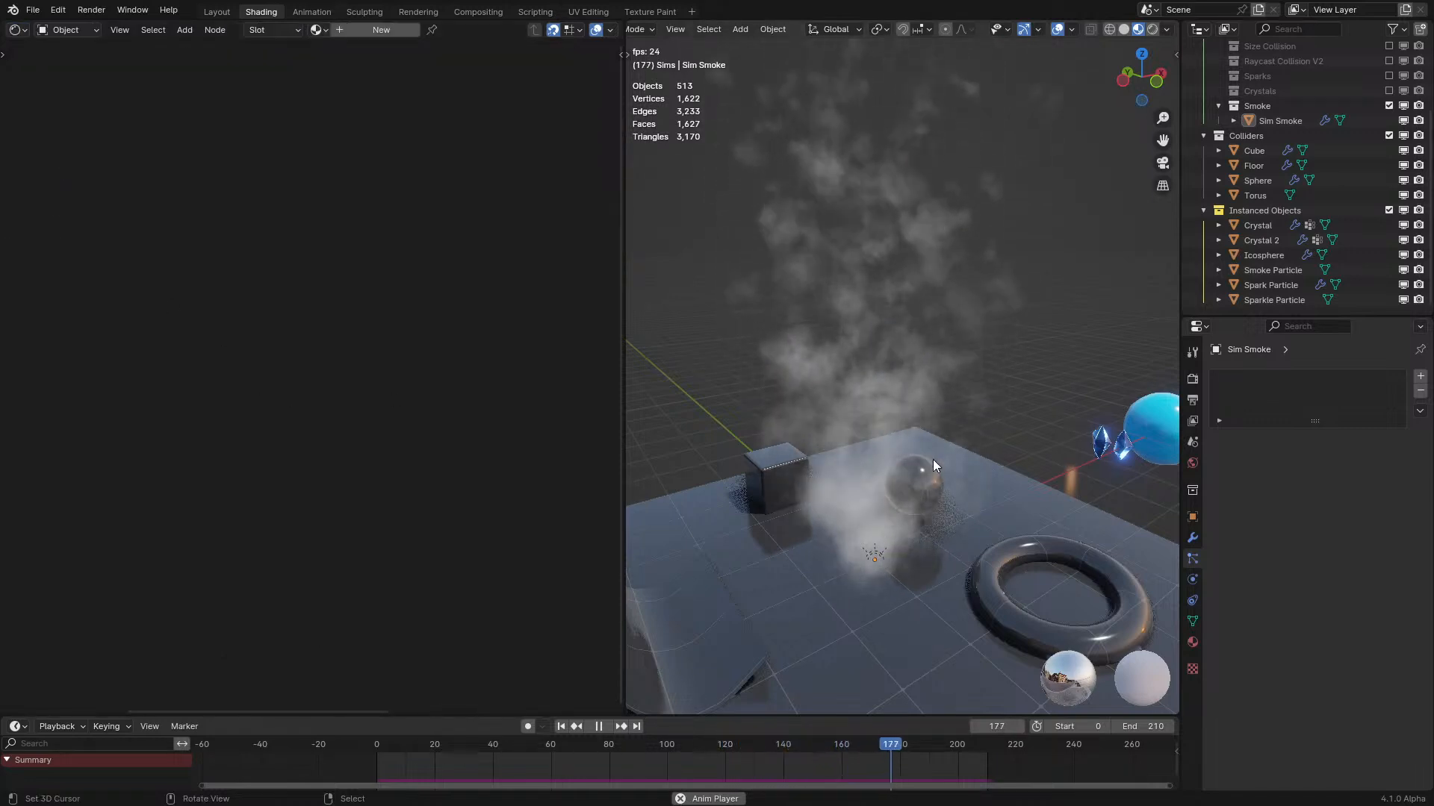
pyautogui.scroll(-2, 933, 459)
pyautogui.moveTo(963, 451)
pyautogui.mouseDown(button='middle')
pyautogui.moveTo(993, 437)
pyautogui.moveTo(960, 362)
pyautogui.moveTo(950, 448)
pyautogui.moveTo(947, 434)
pyautogui.mouseUp(button='middle')
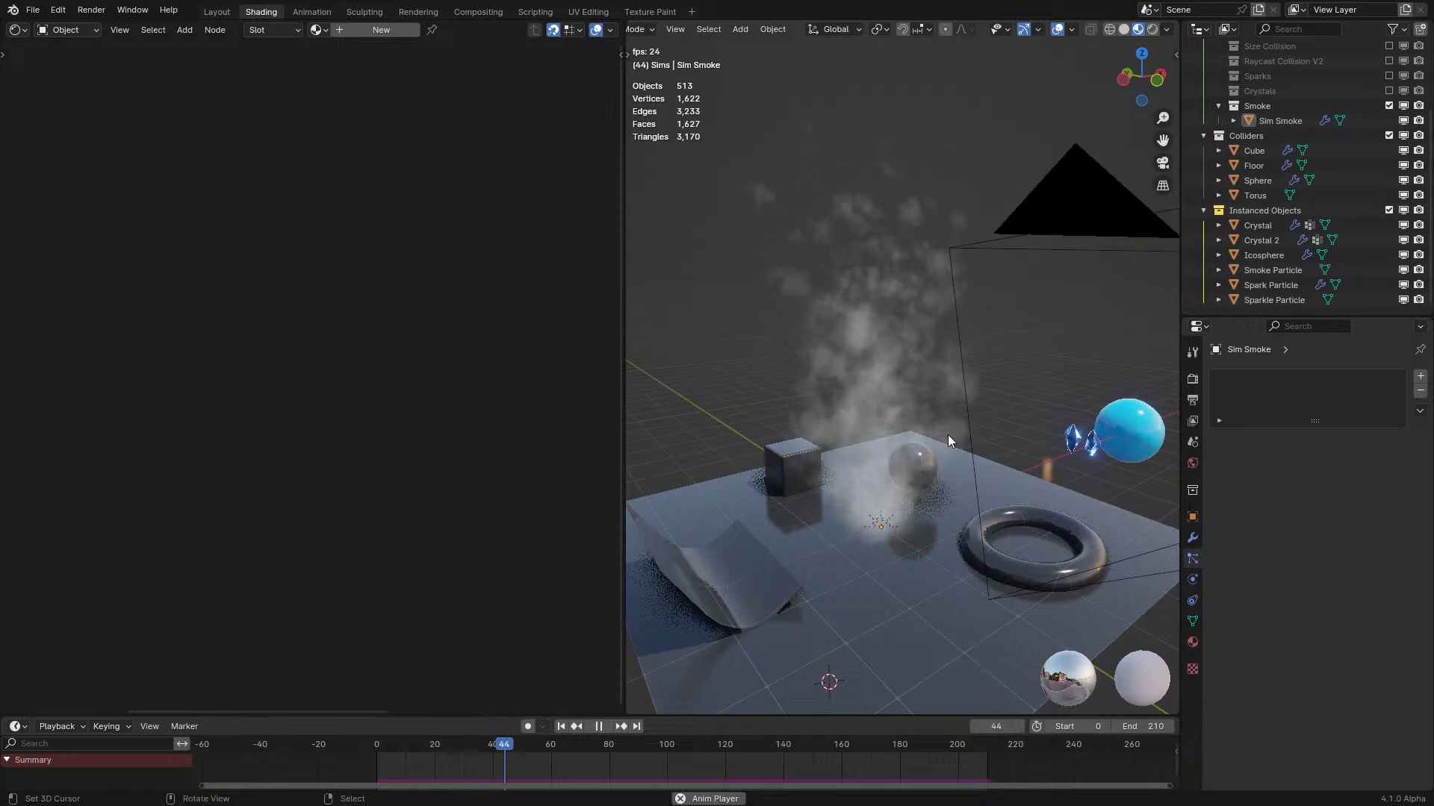
pyautogui.click(1269, 270)
# Pause playback and group the UV Map, Length, Multiply and Add nodes above Age Fade in a frame.
pyautogui.moveTo(410, 454); pyautogui.dragTo(263, 640, button='middle')
pyautogui.press('space')
pyautogui.moveTo(385, 452); pyautogui.dragTo(355, 208)
pyautogui.hotkey('ctrl', 'j')
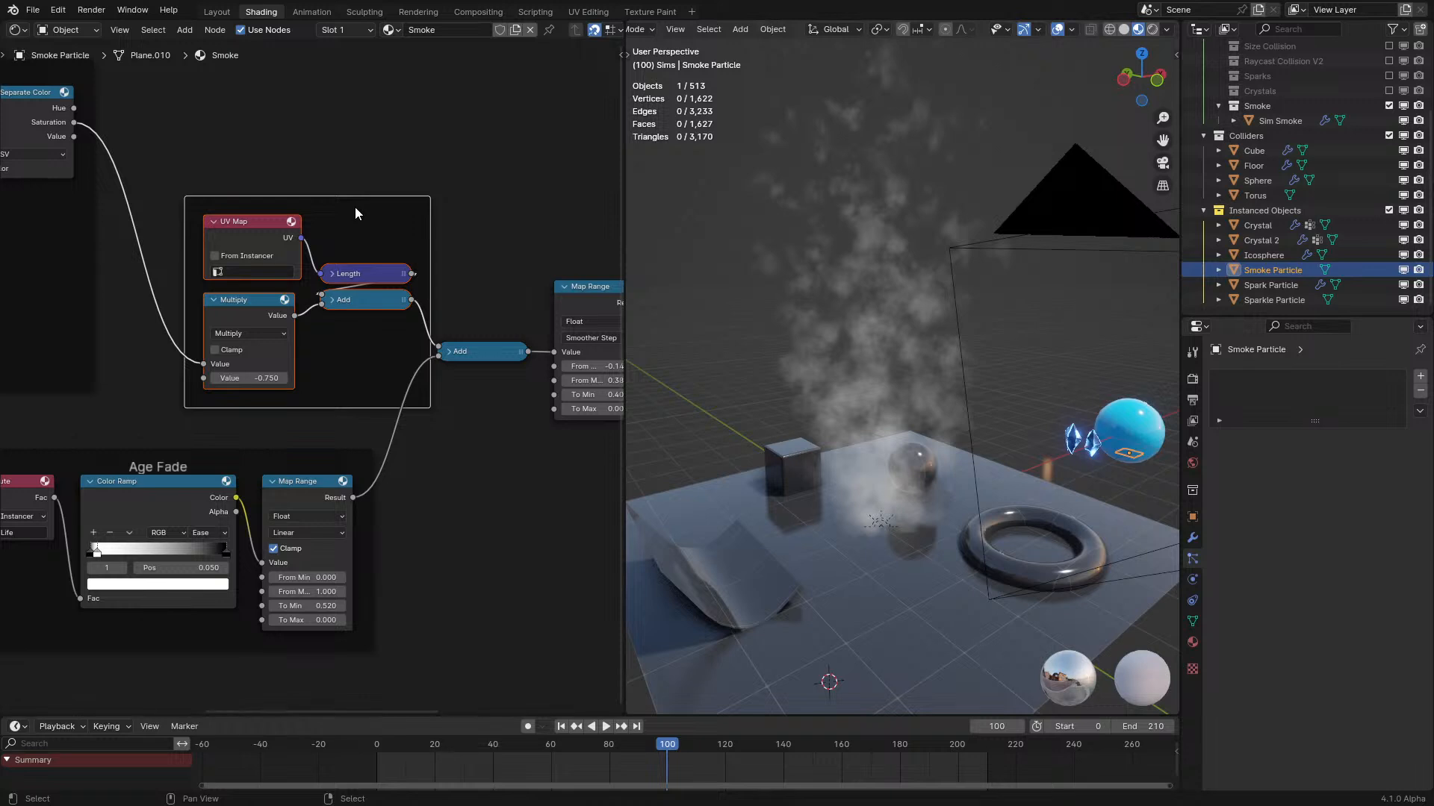
pyautogui.keyDown('ctrl'); pyautogui.moveTo(356, 207); pyautogui.dragTo(352, 149, button='middle'); pyautogui.keyUp('ctrl')
pyautogui.moveTo(352, 194); pyautogui.dragTo(389, 344, button='middle')
pyautogui.moveTo(389, 344); pyautogui.dragTo(364, 336)
pyautogui.click(380, 390)
pyautogui.keyDown('shift'); pyautogui.click(380, 425); pyautogui.keyUp('shift')
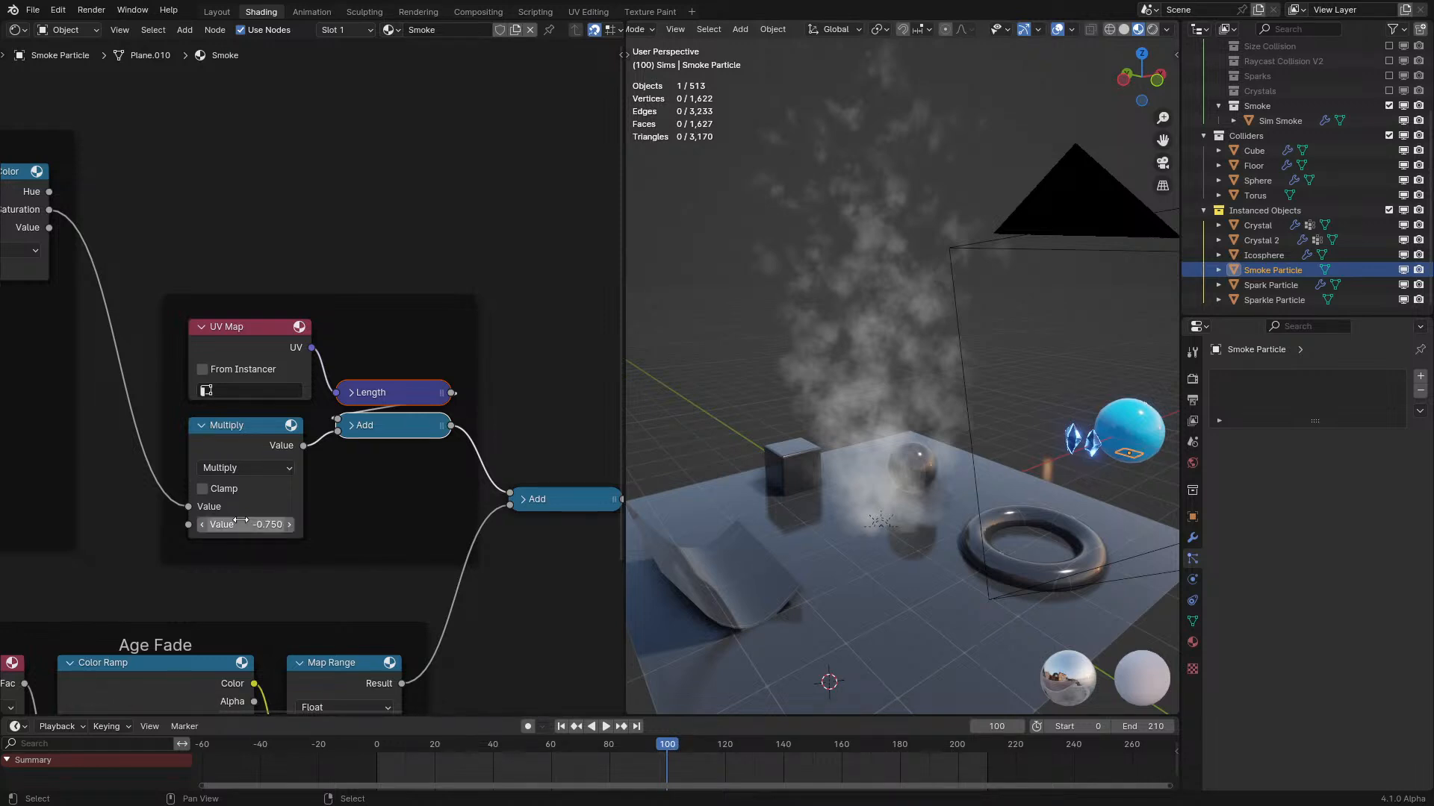
# Replay the smoke from the start, inspect it up close and set the framed Multiply node's value to -1.
pyautogui.press('space')
pyautogui.click(324, 757)
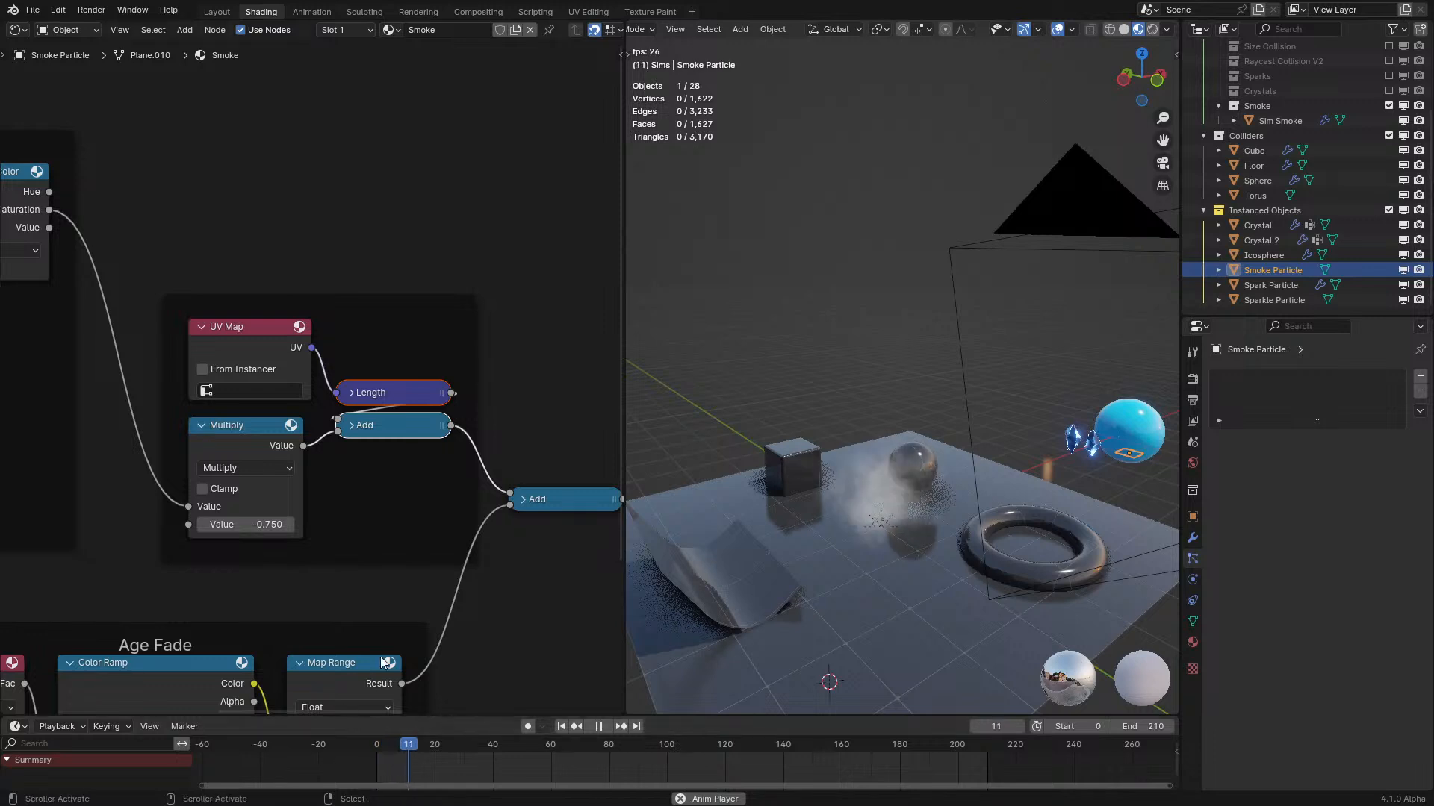
pyautogui.click(274, 523)
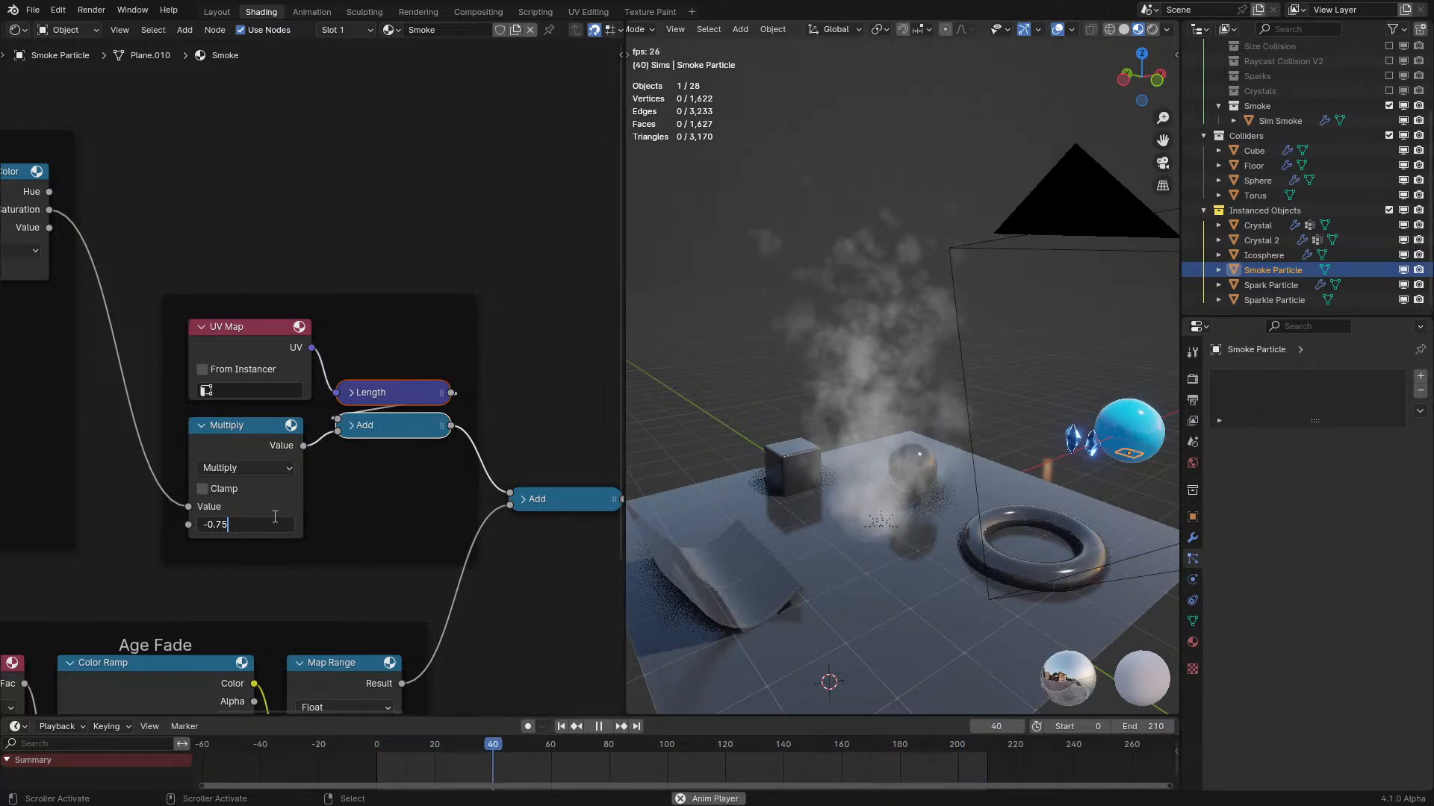
pyautogui.press('Return')
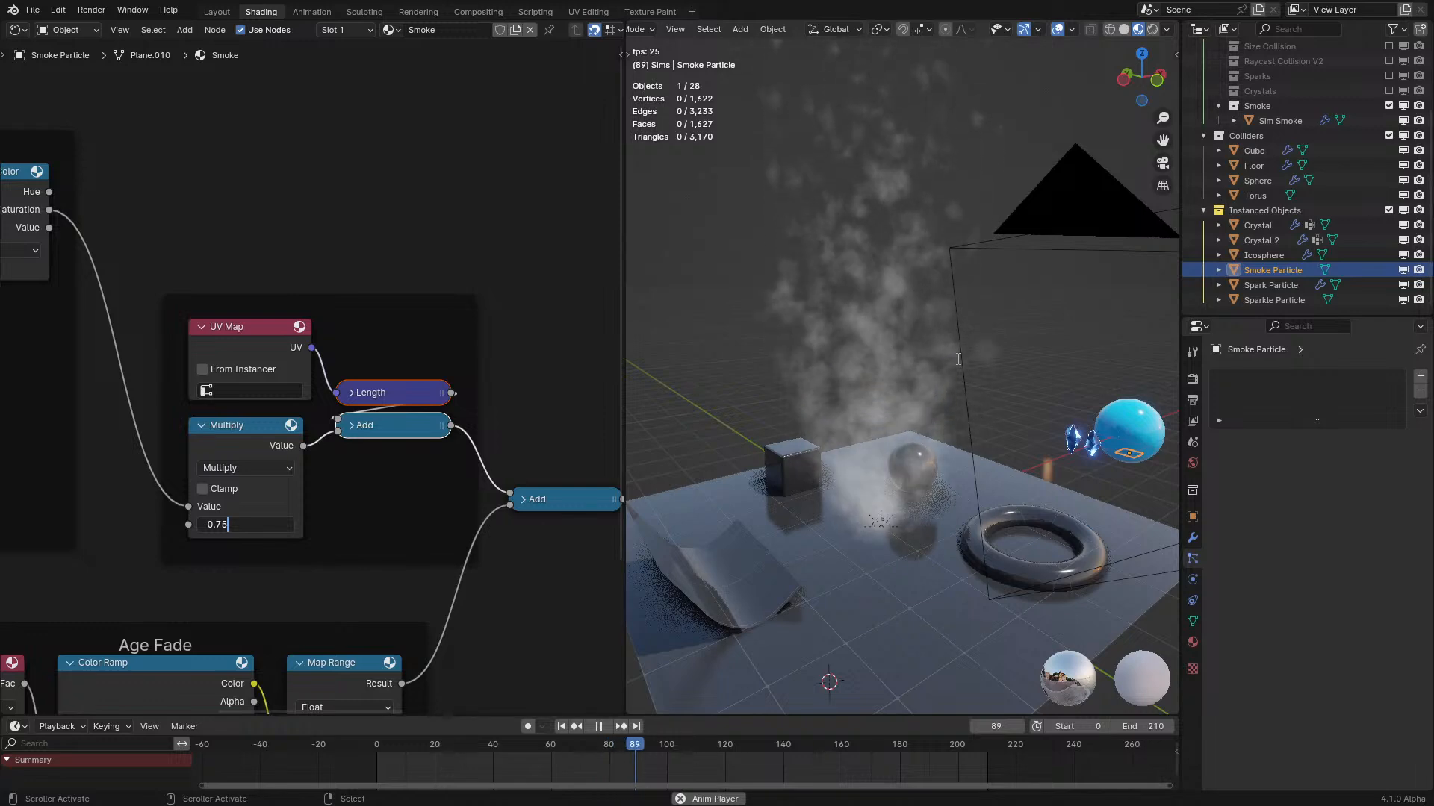
pyautogui.scroll(3, 961, 357)
pyautogui.moveTo(967, 356); pyautogui.dragTo(947, 385, button='middle')
pyautogui.scroll(-1, 318, 411)
pyautogui.scroll(2, 318, 411)
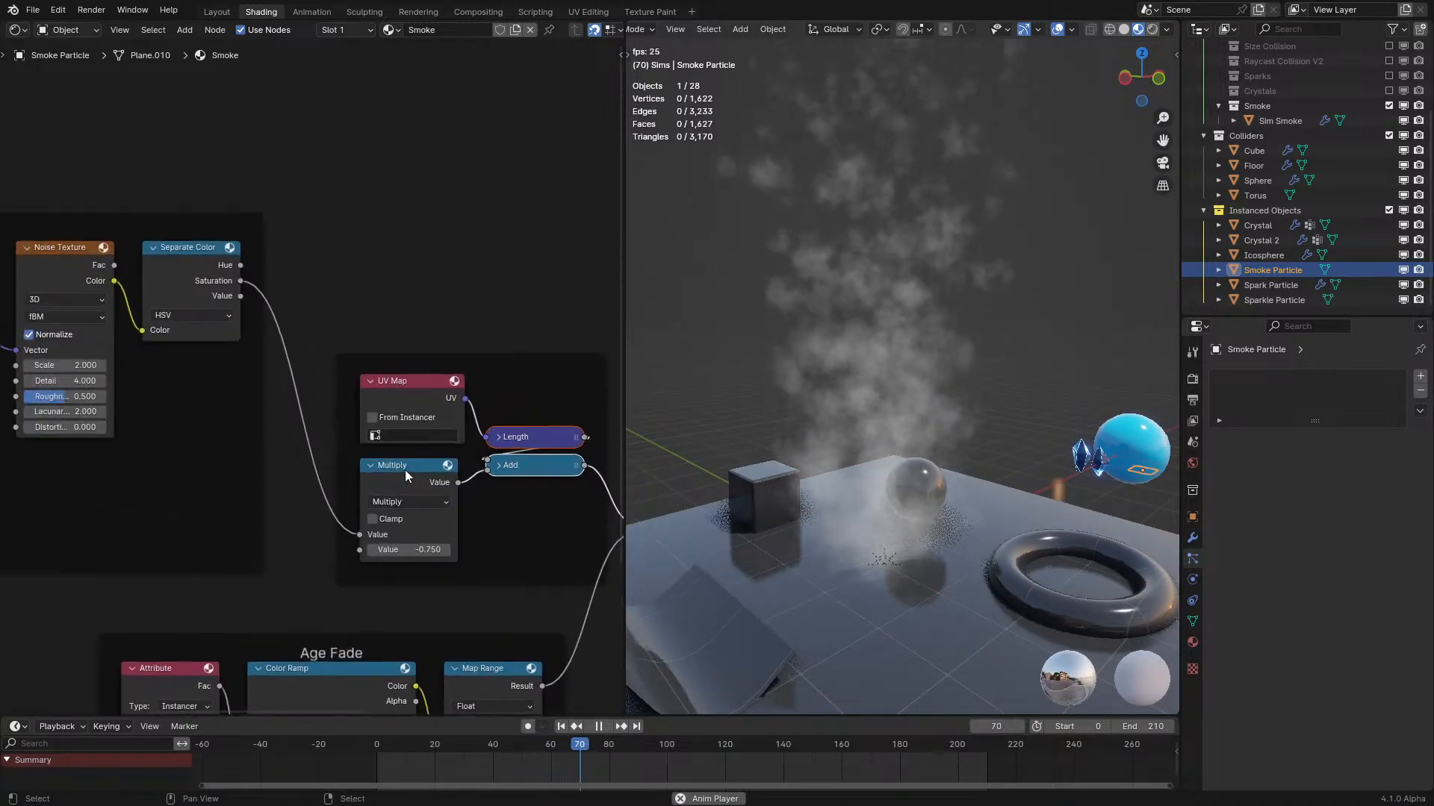
pyautogui.keyDown('ctrl'); pyautogui.scroll(-5, 425, 579); pyautogui.keyUp('ctrl')
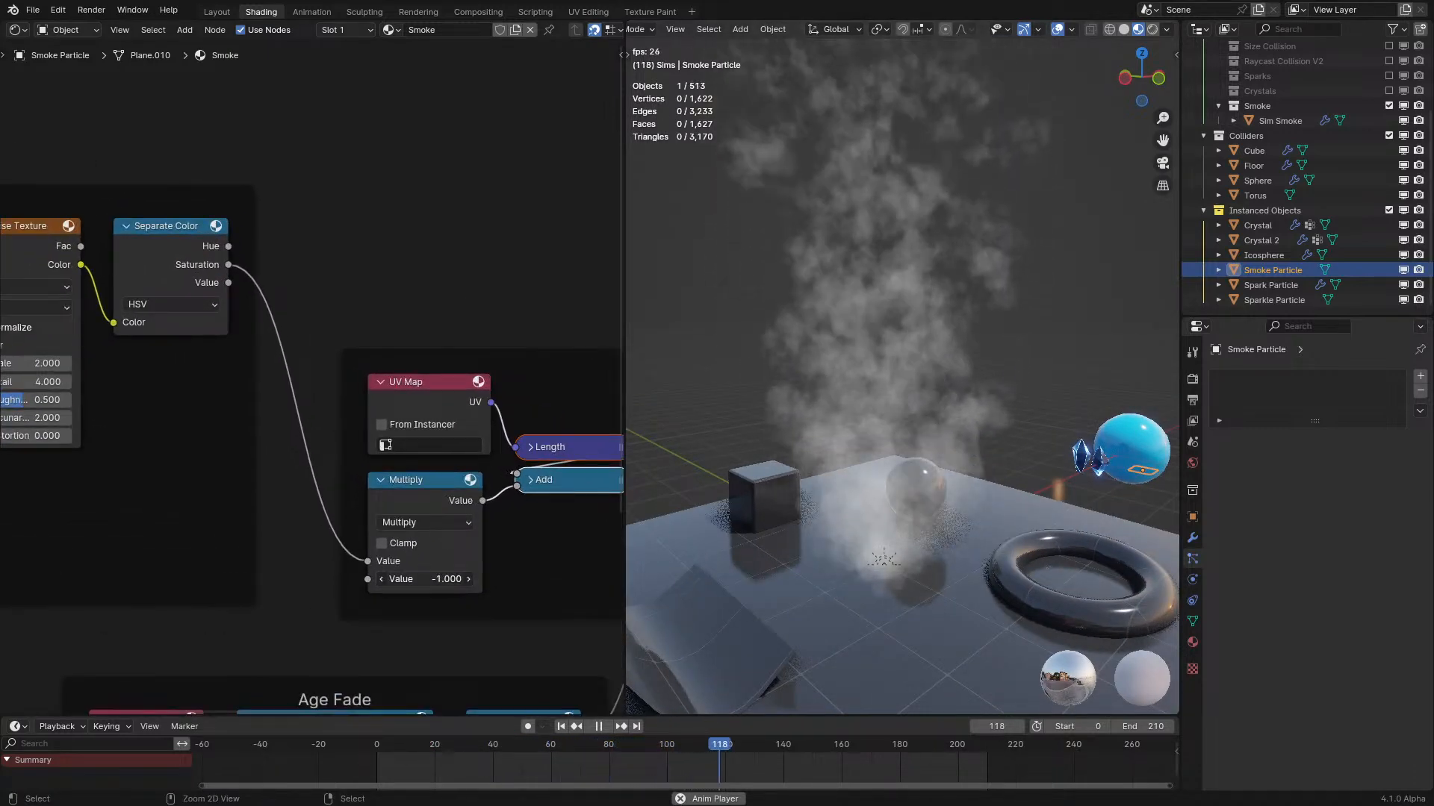
# Play the smoke simulation and examine it from several angles and up close, then pause playback.
pyautogui.keyDown('ctrl'); pyautogui.scroll(4, 426, 579); pyautogui.keyUp('ctrl')
pyautogui.moveTo(426, 579); pyautogui.dragTo(327, 344, button='middle')
pyautogui.press('space')
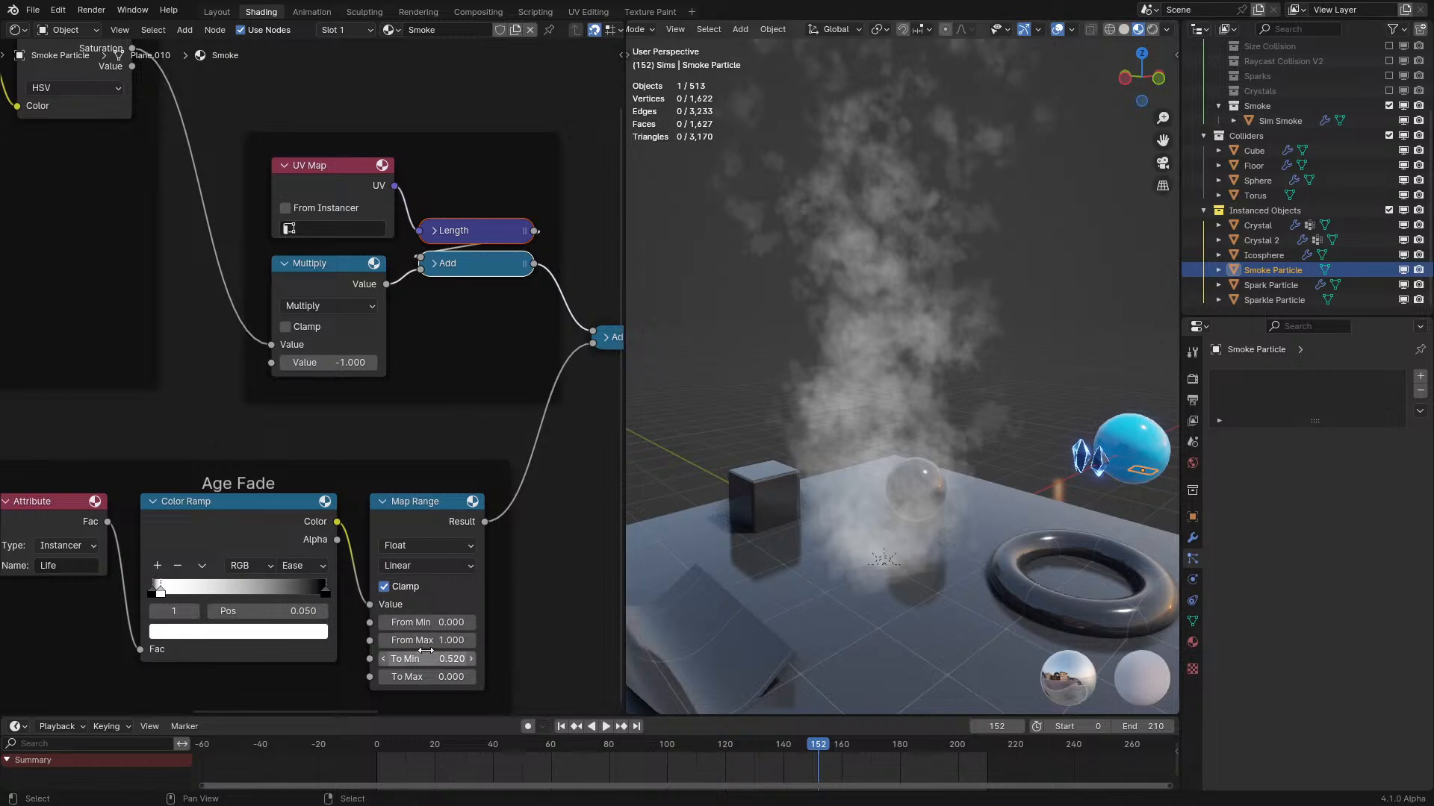
pyautogui.moveTo(821, 478); pyautogui.dragTo(856, 304, button='middle')
pyautogui.press('space')
pyautogui.scroll(4, 830, 373)
pyautogui.moveTo(830, 373); pyautogui.dragTo(814, 372, button='middle')
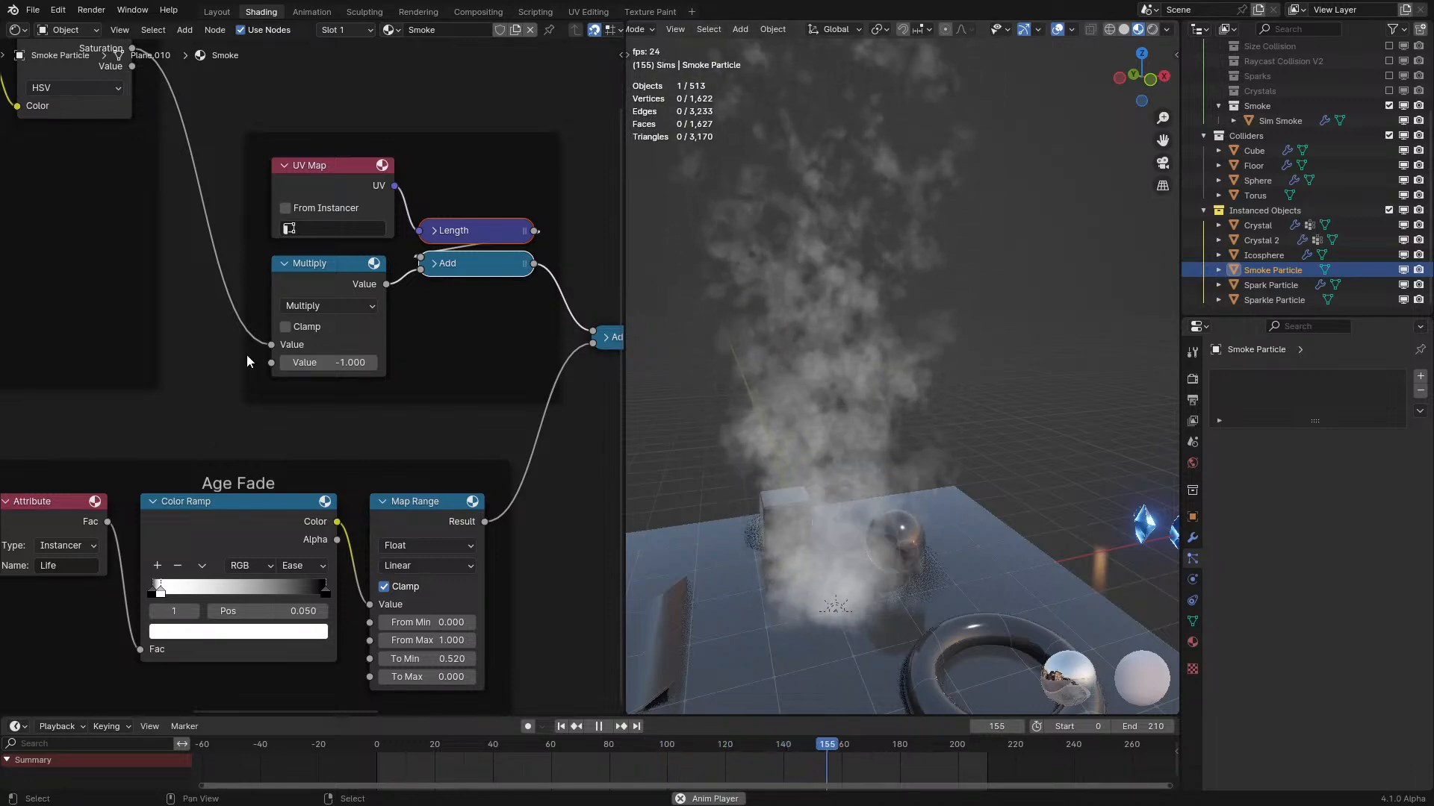
pyautogui.moveTo(839, 353); pyautogui.dragTo(911, 354, button='middle')
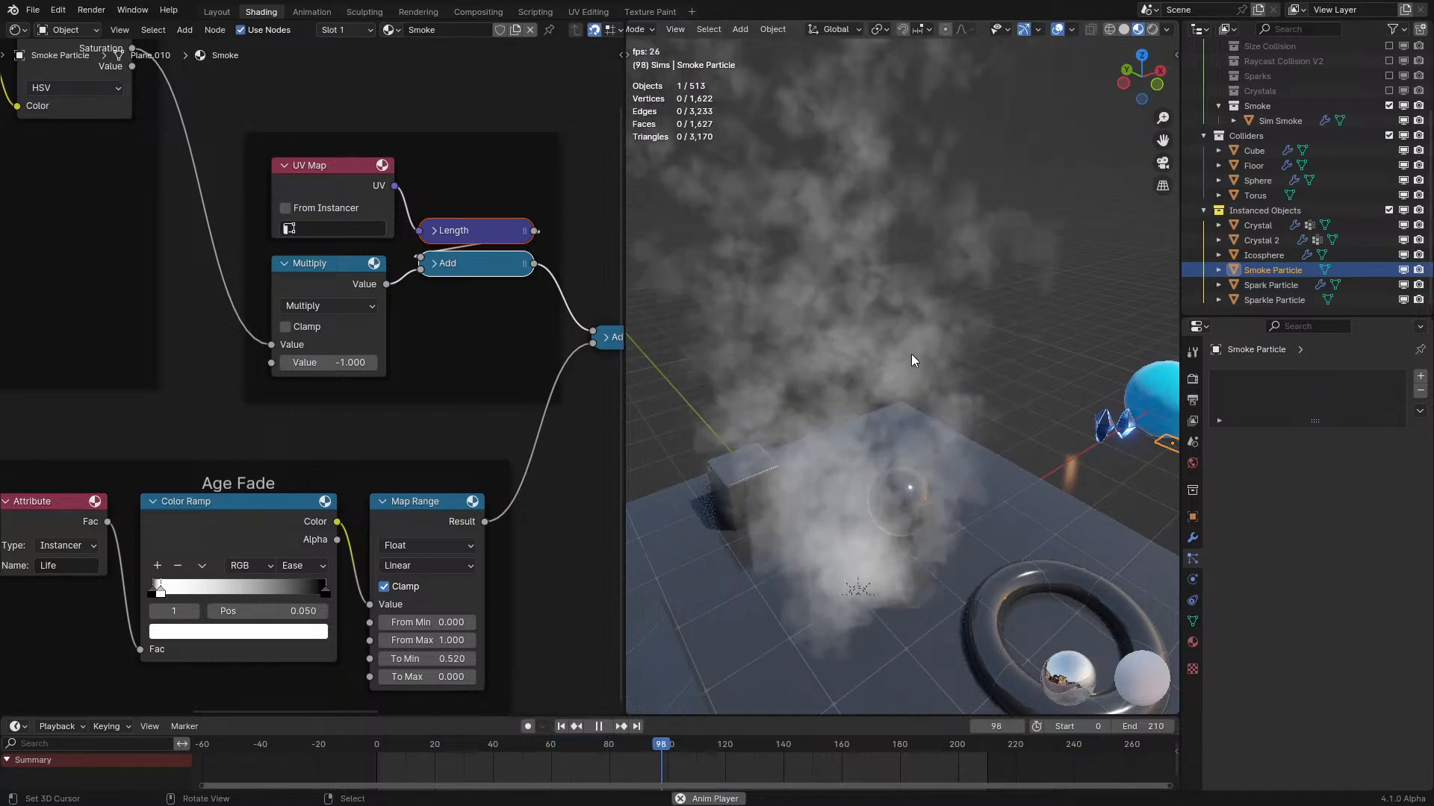
pyautogui.press('space')
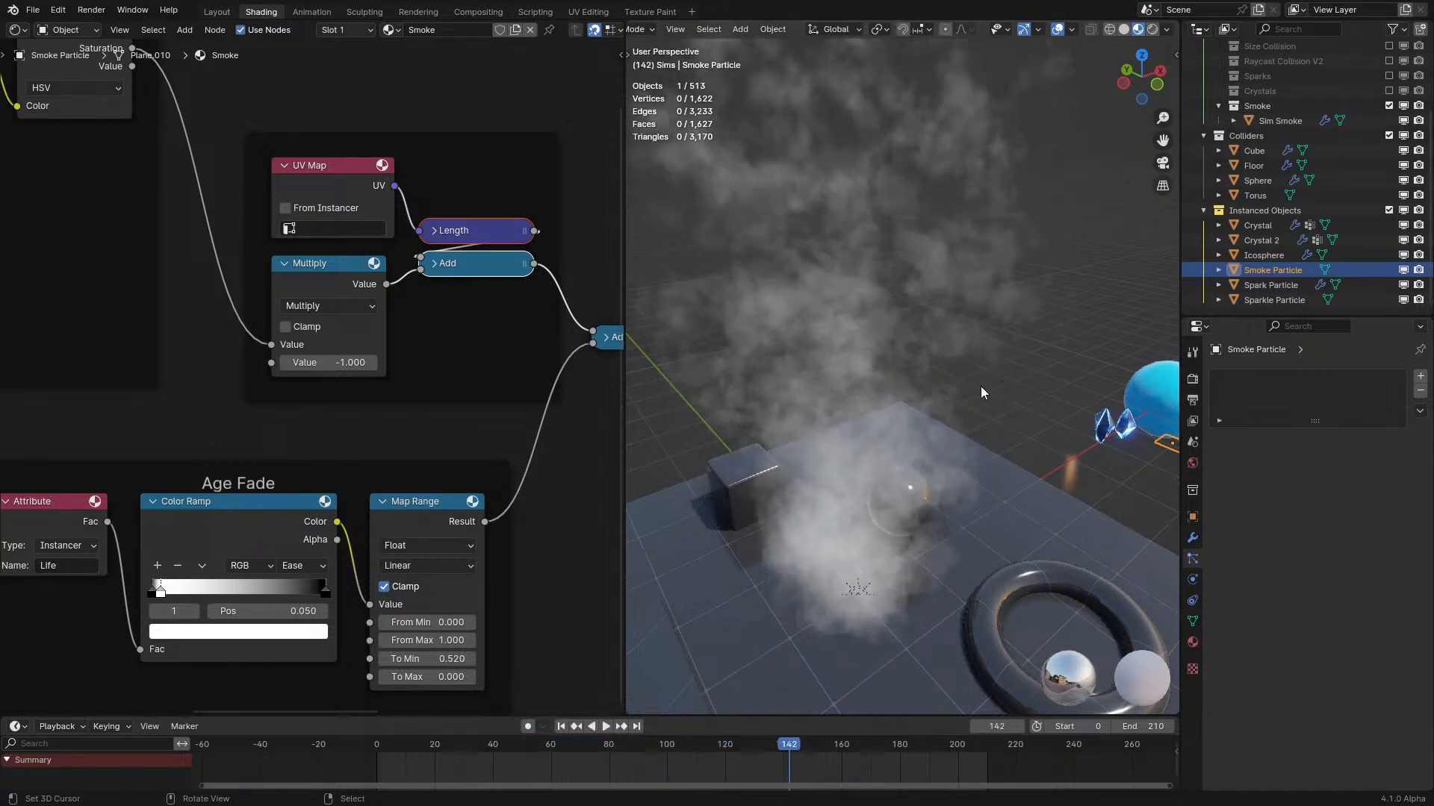
# Exclude the Smoke collection and briefly toggle the Raycast Collision V2 and Sparks collections.
pyautogui.click(1388, 106)
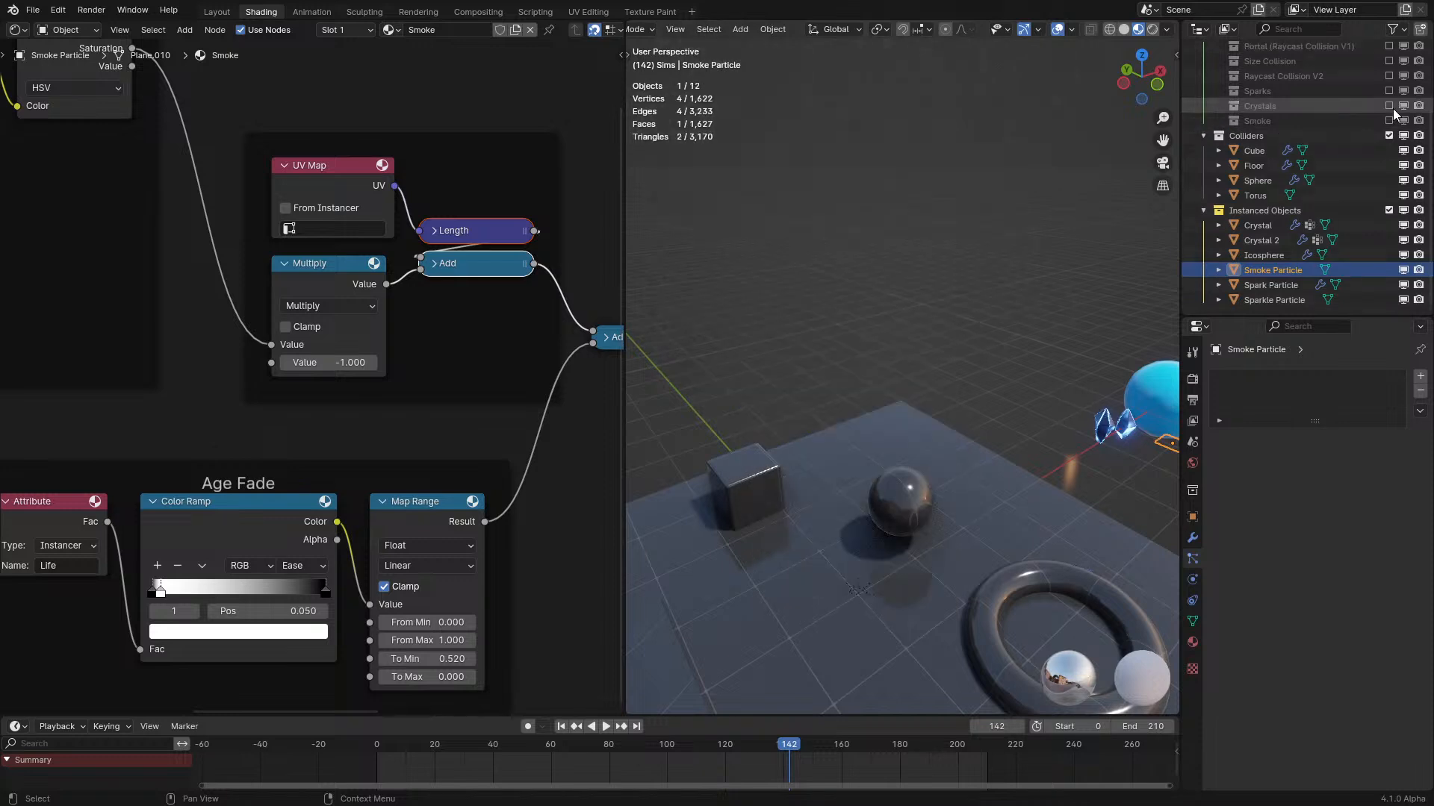
pyautogui.click(1389, 75)
pyautogui.click(1389, 76)
pyautogui.click(1388, 92)
pyautogui.click(1389, 91)
pyautogui.moveTo(837, 612); pyautogui.dragTo(871, 451, button='middle')
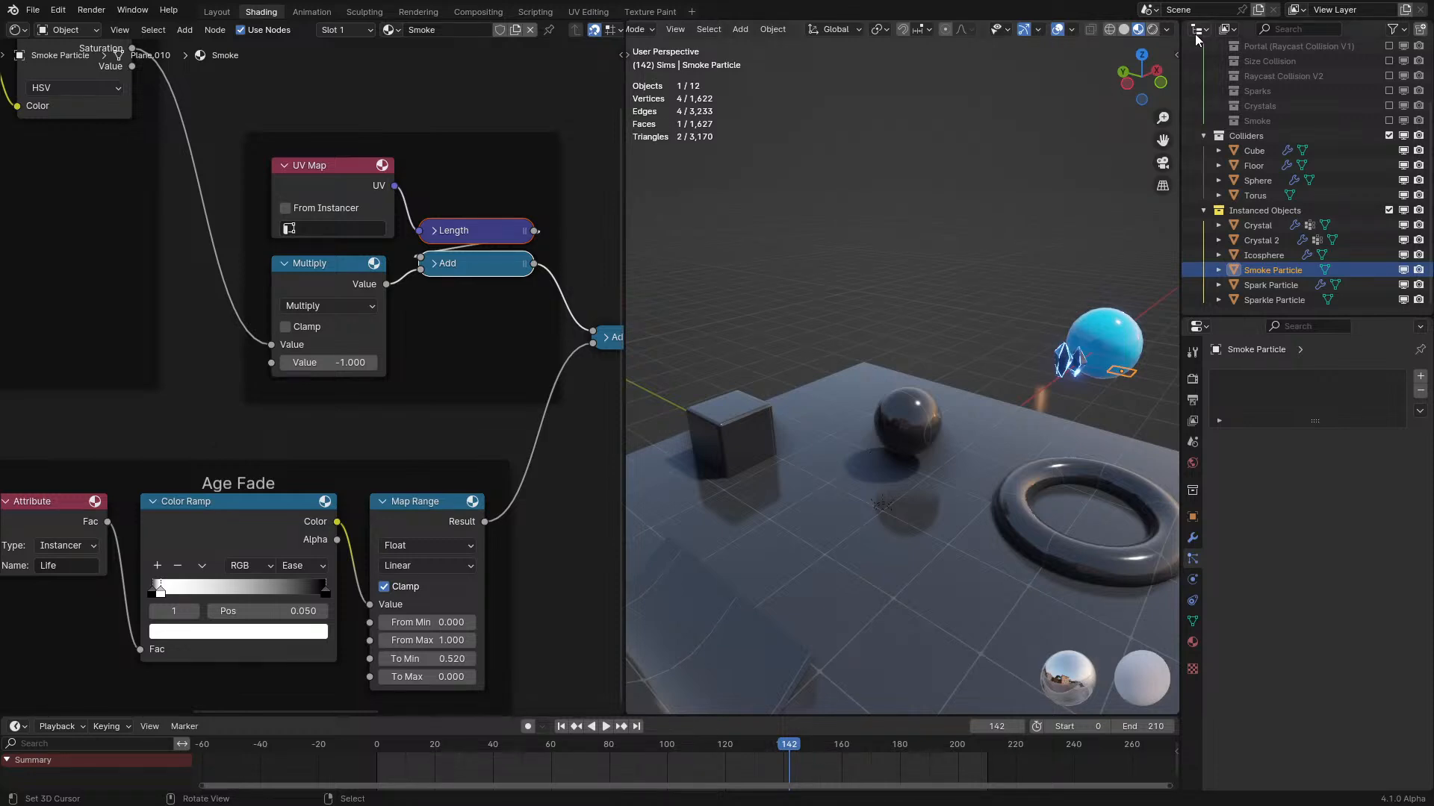
# Enable the Size Collision collection and play its simulation, examining the colliding spheres from several angles.
pyautogui.click(1388, 76)
pyautogui.click(1389, 60)
pyautogui.press('space')
pyautogui.moveTo(989, 466); pyautogui.dragTo(979, 374, button='middle')
pyautogui.scroll(2, 979, 374)
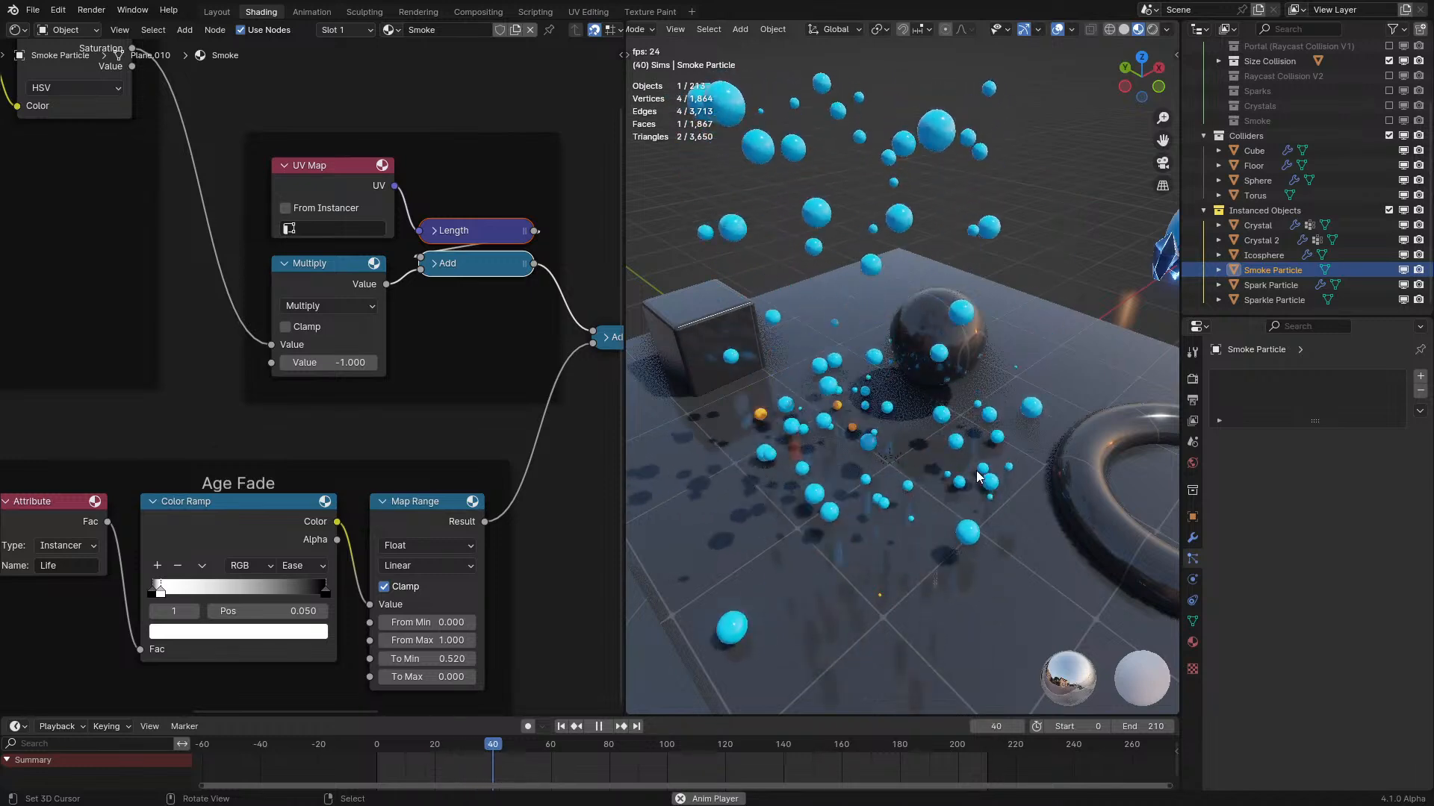
pyautogui.press('space')
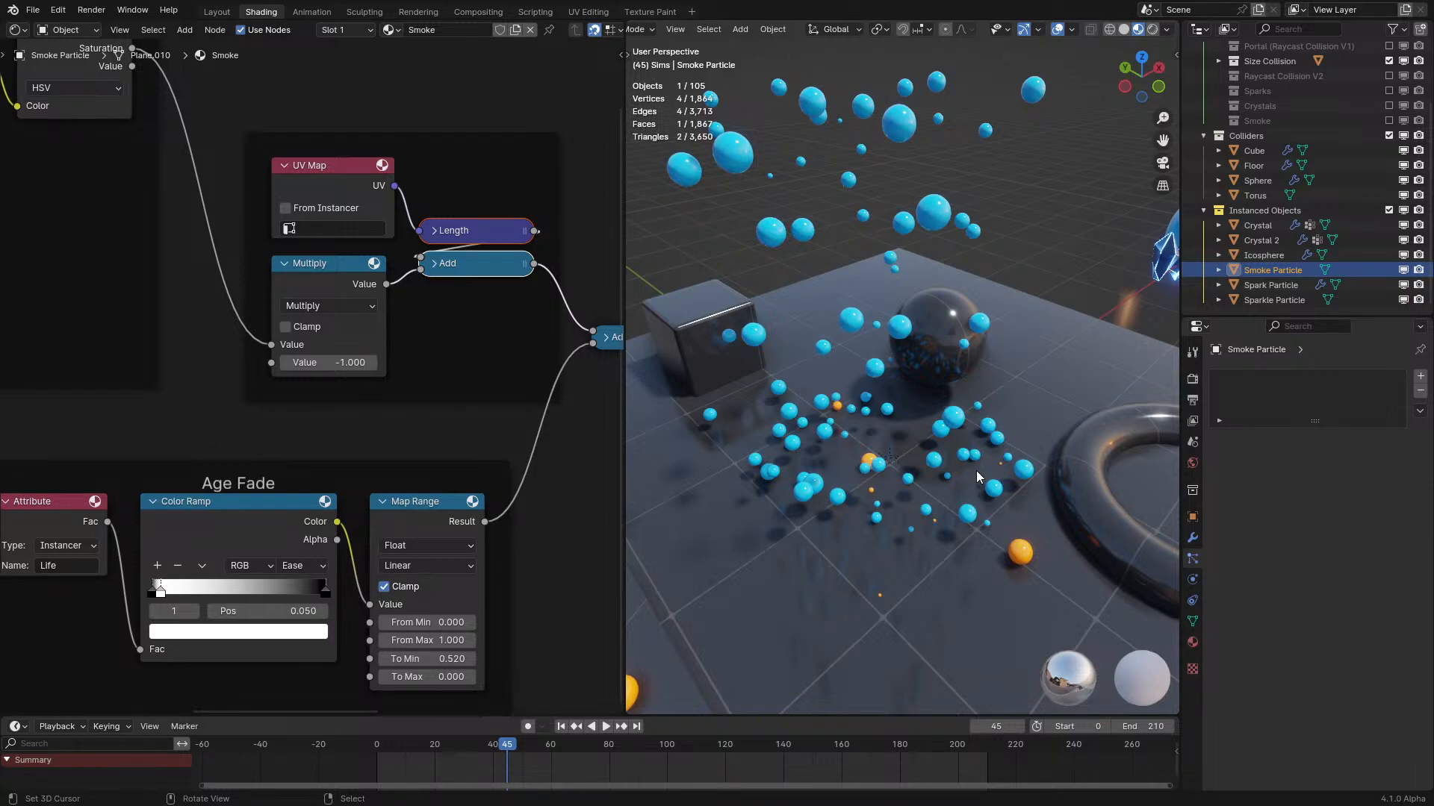
pyautogui.press('space')
pyautogui.moveTo(975, 471); pyautogui.dragTo(1128, 676, button='middle')
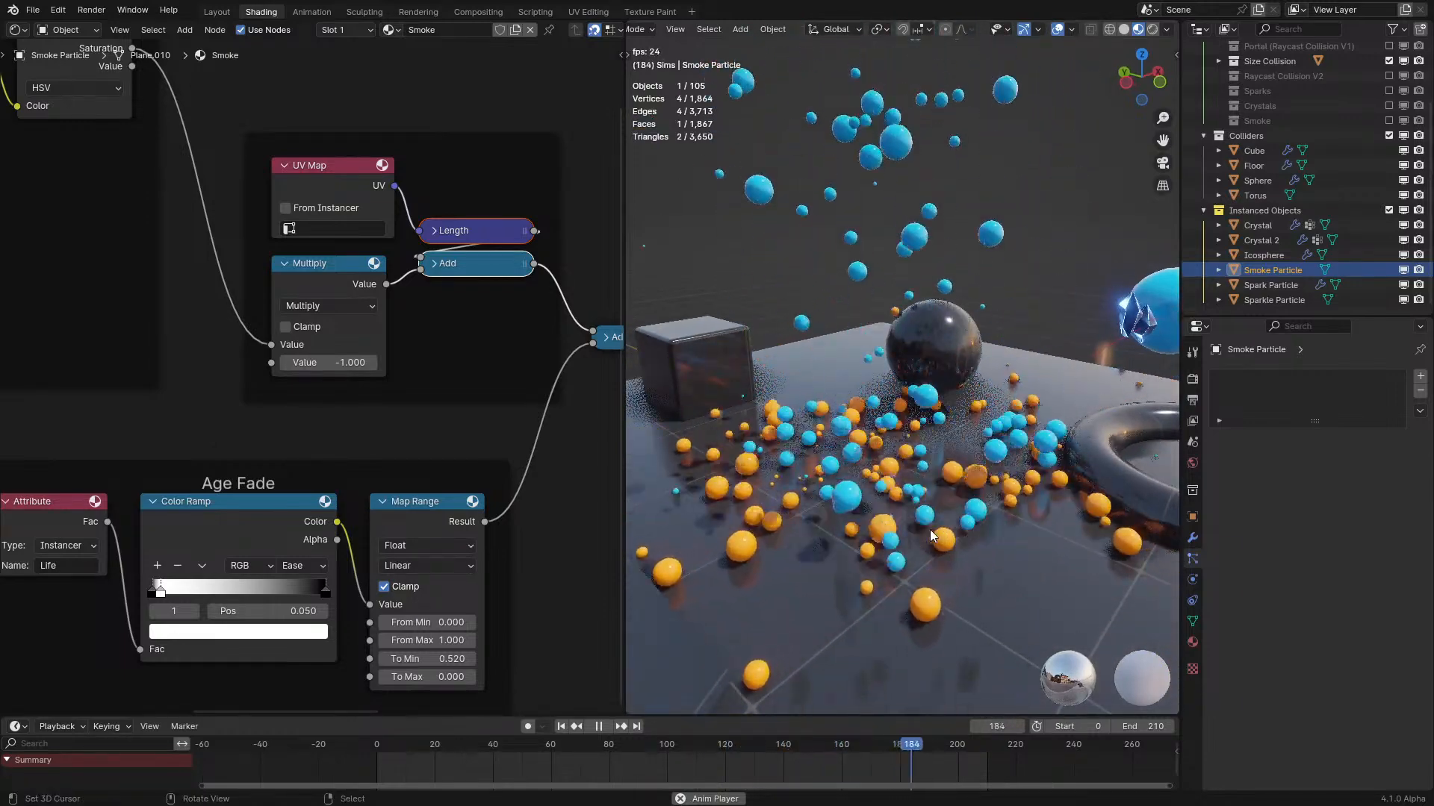
pyautogui.moveTo(930, 530); pyautogui.dragTo(911, 526, button='middle')
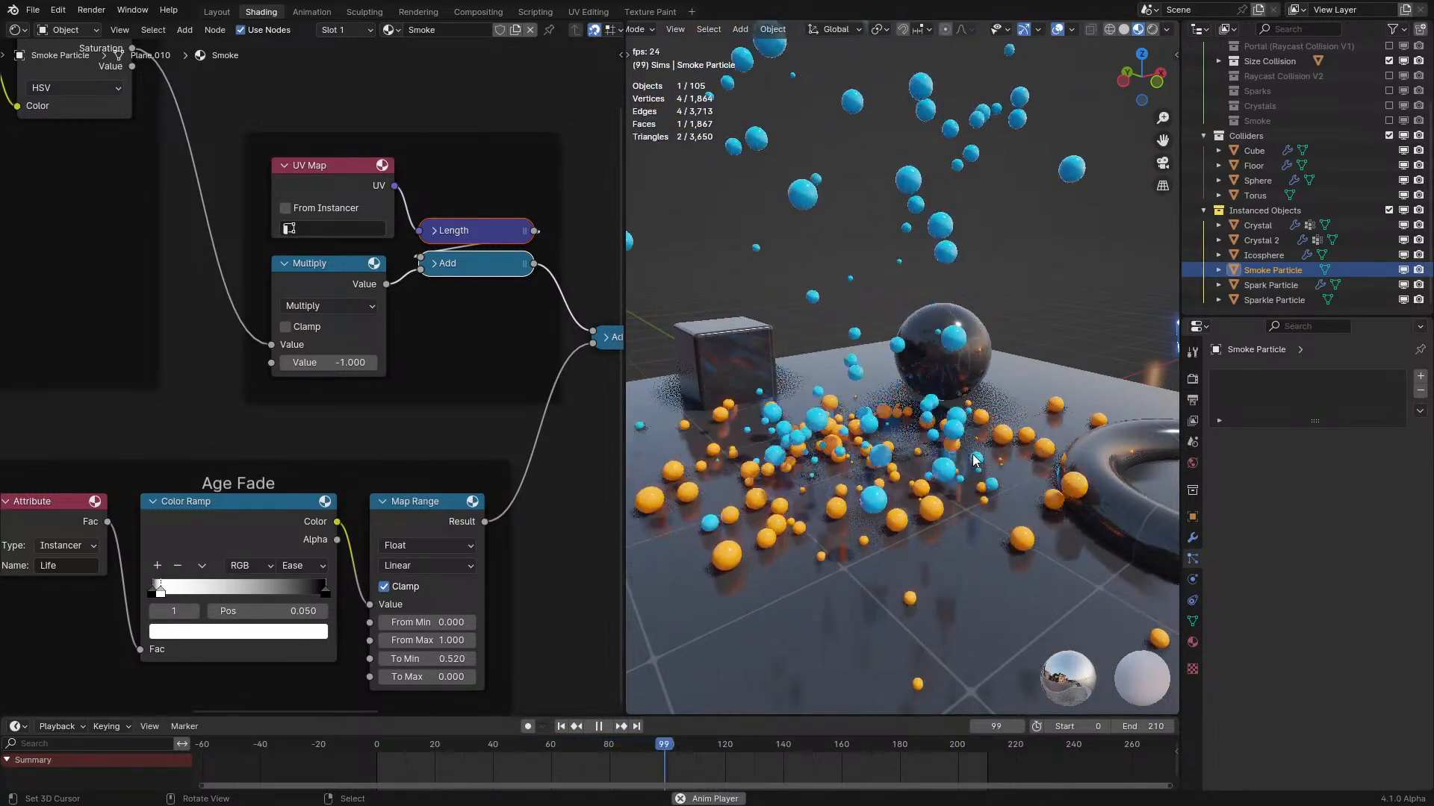
pyautogui.moveTo(973, 461); pyautogui.dragTo(964, 495, button='middle')
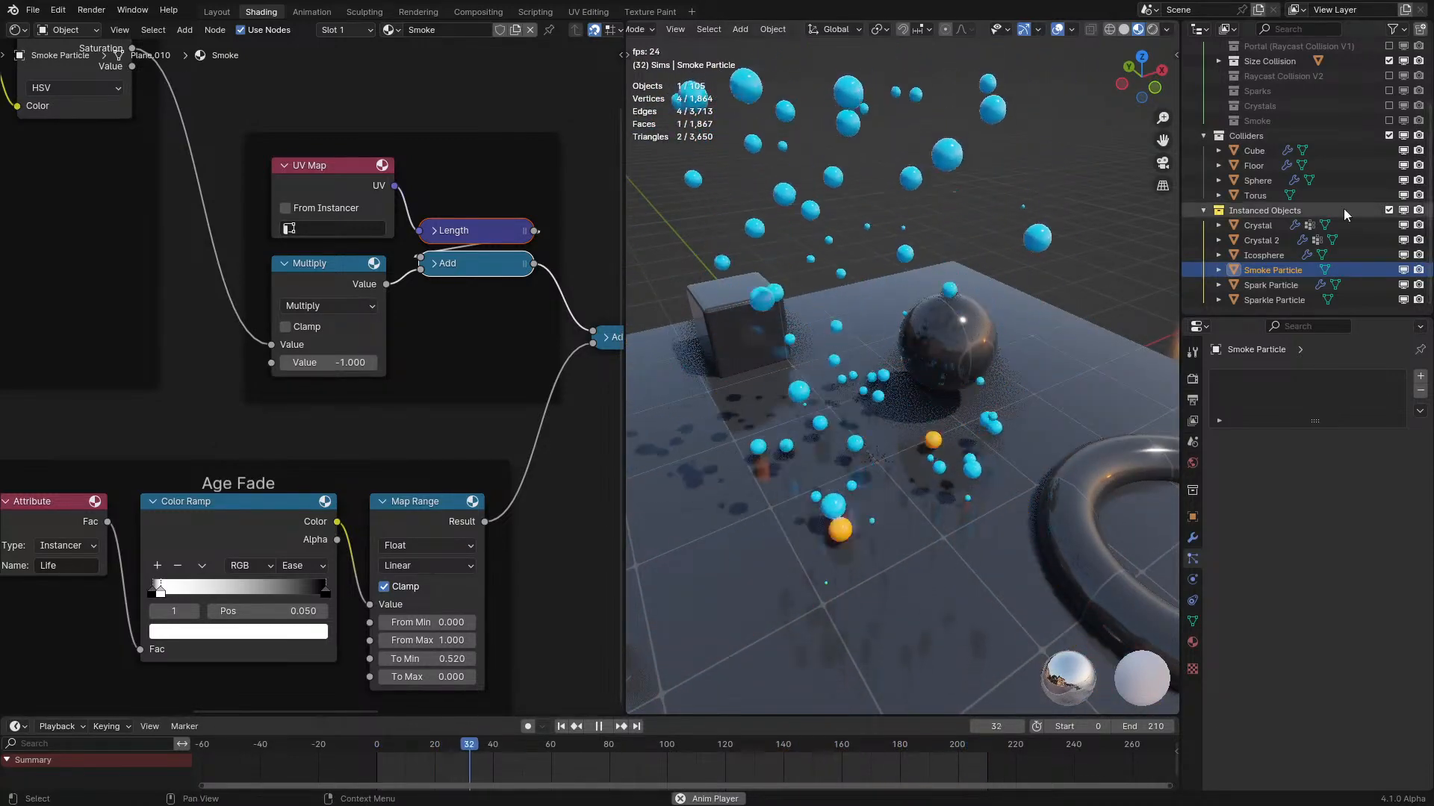
# Exclude the Size Collision collection, briefly toggle Sparks and enable Crystals to view the crystal simulation.
pyautogui.click(1389, 62)
pyautogui.click(1391, 90)
pyautogui.click(1388, 91)
pyautogui.click(1389, 104)
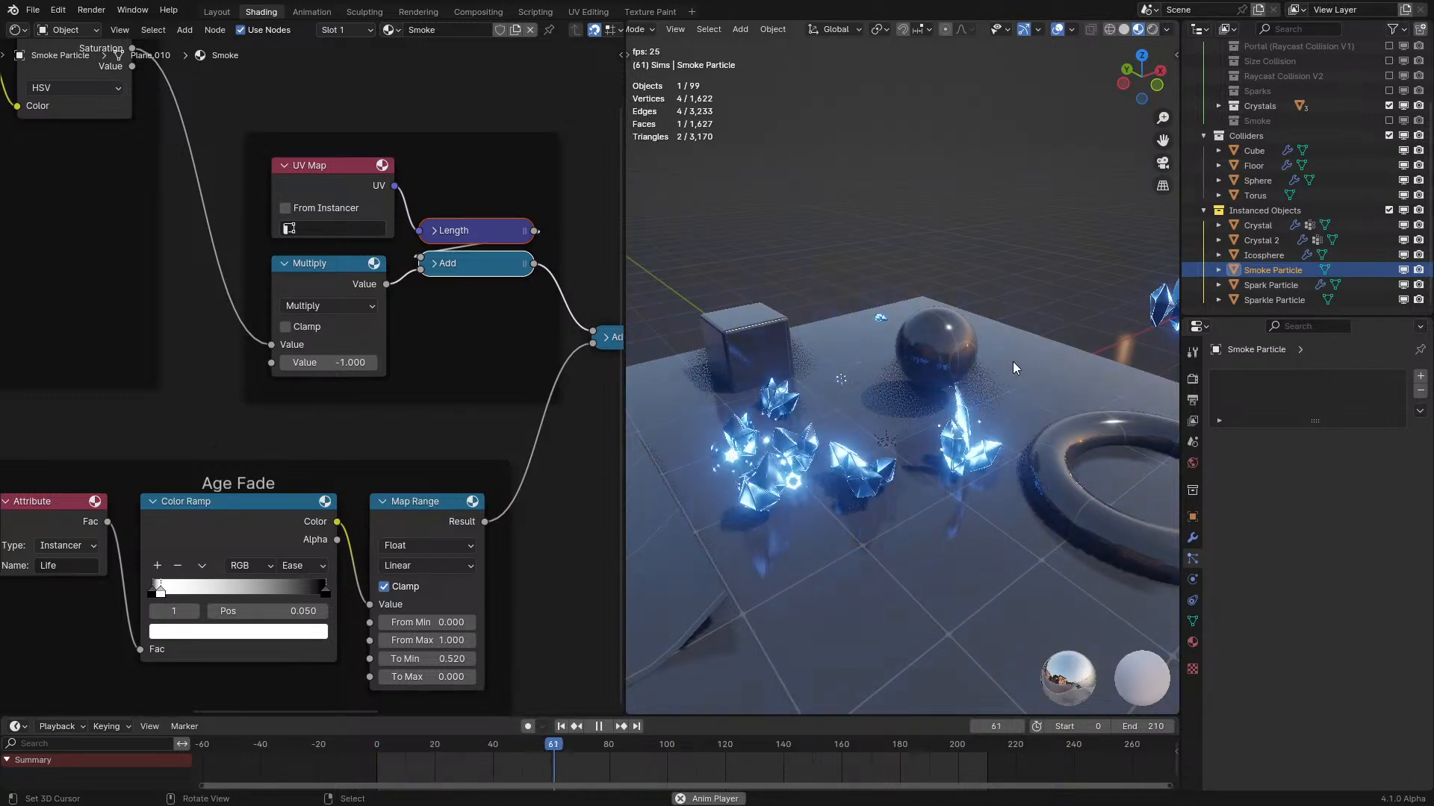
# Exclude Crystals, enable the Portal (Raycast Collision V1) collection and inspect the spark portal up close during playback.
pyautogui.click(1389, 106)
pyautogui.click(1389, 46)
pyautogui.scroll(2, 1001, 303)
pyautogui.moveTo(1001, 302); pyautogui.dragTo(961, 395, button='middle')
pyautogui.scroll(3, 960, 400)
pyautogui.moveTo(925, 466); pyautogui.dragTo(955, 457, button='middle')
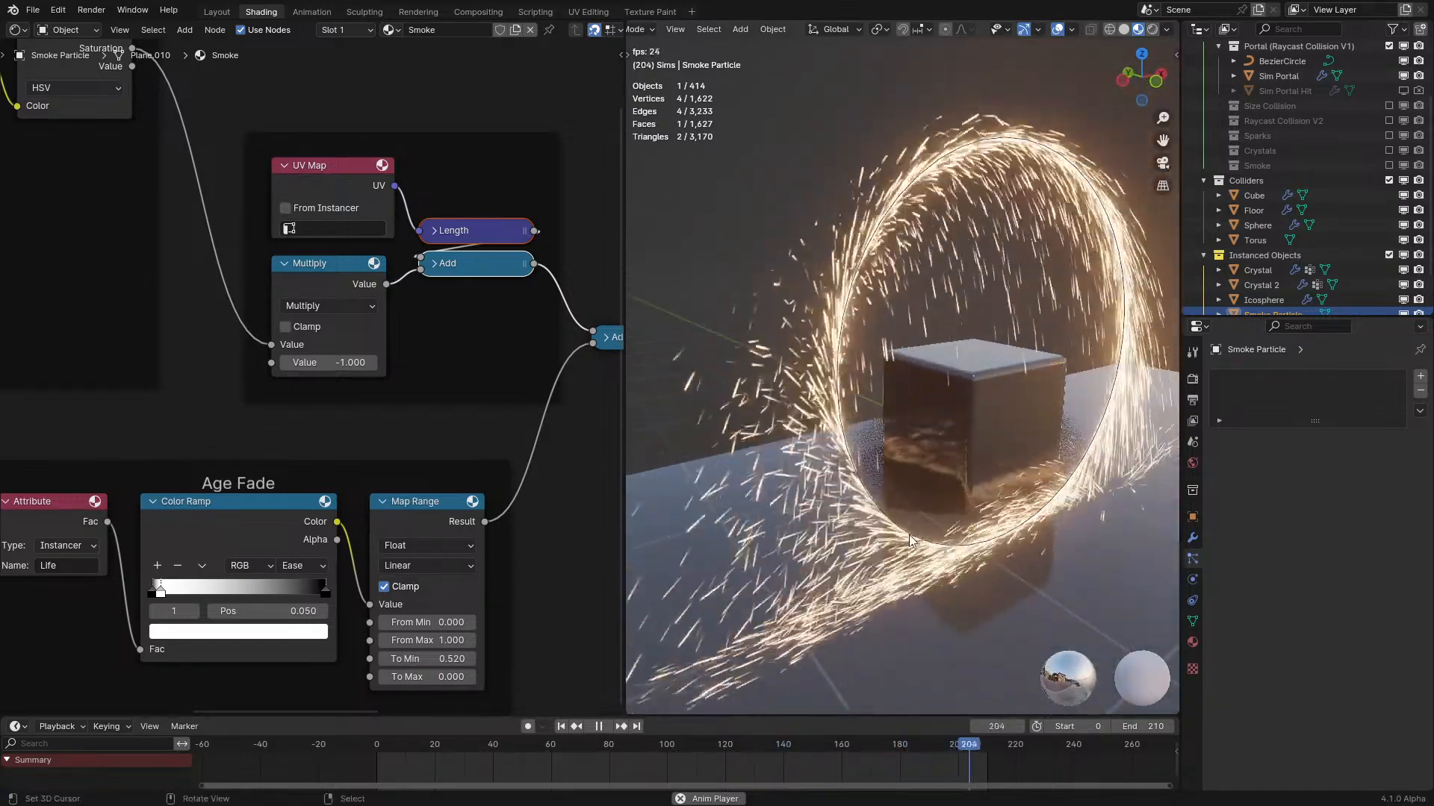
pyautogui.moveTo(920, 293); pyautogui.dragTo(911, 307, button='middle')
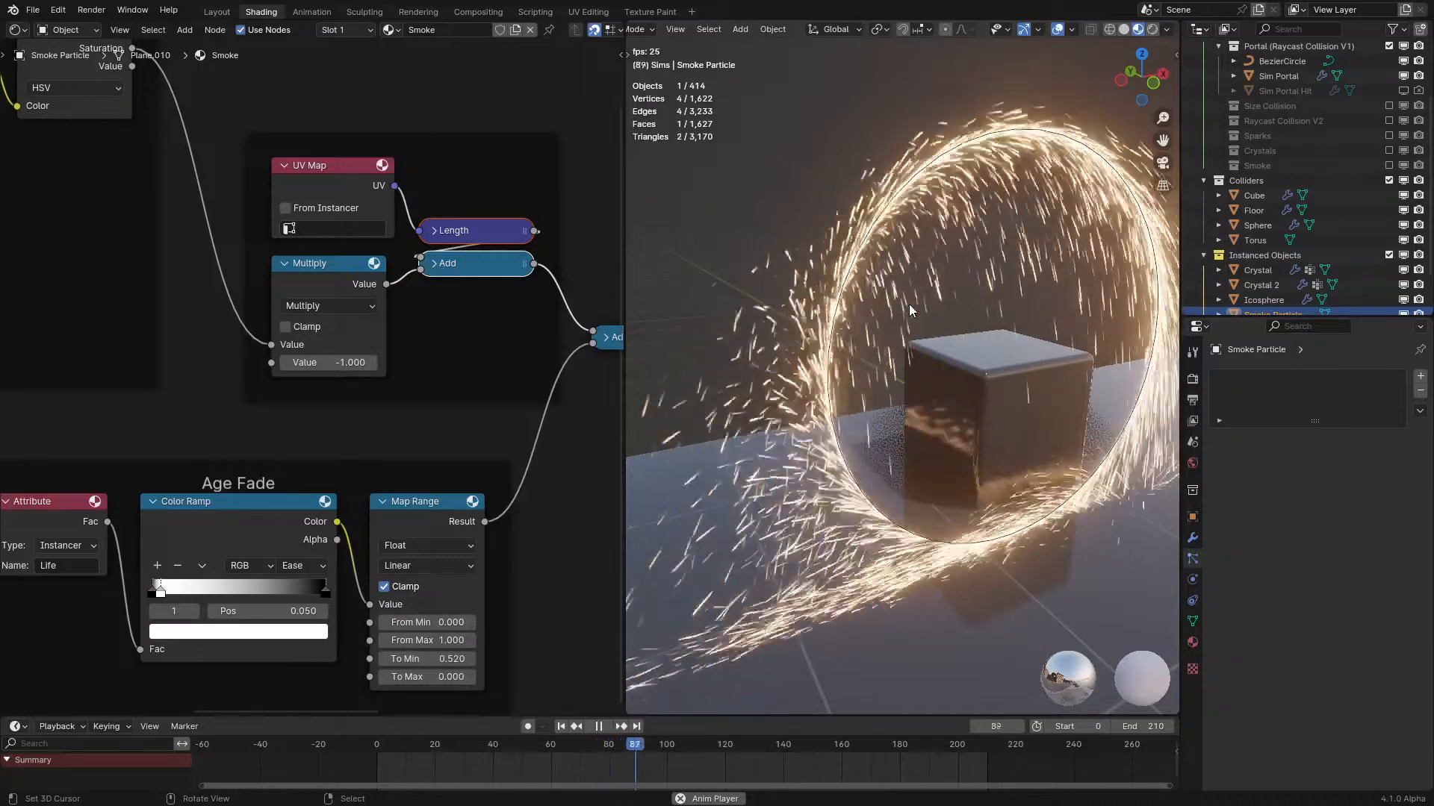
pyautogui.scroll(2, 1378, 74)
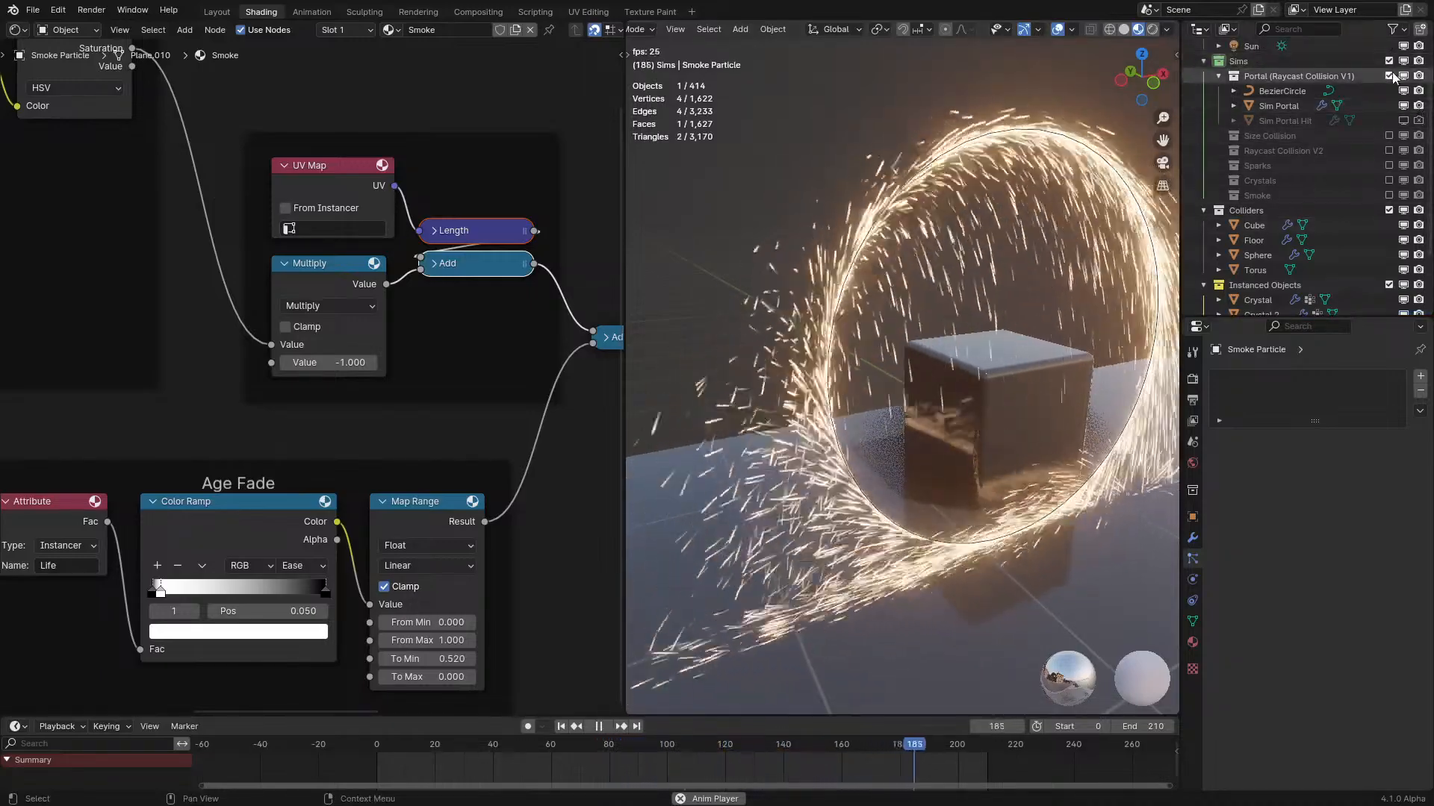
# Exclude the Portal collection, enable the Smoke collection again and play the smoke while viewing it from different angles.
pyautogui.click(1390, 75)
pyautogui.moveTo(897, 275); pyautogui.dragTo(866, 377, button='middle')
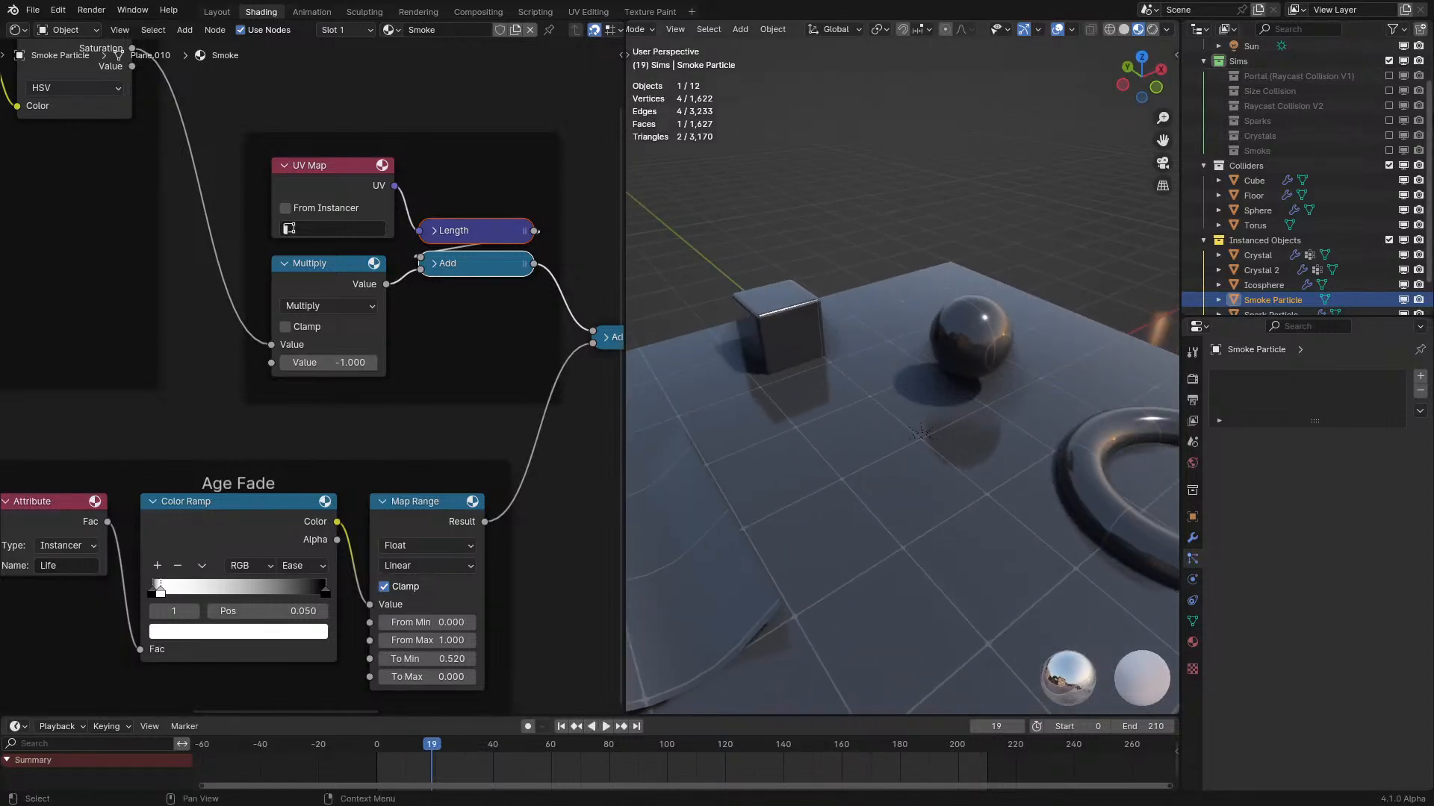
pyautogui.click(1388, 150)
pyautogui.press('space')
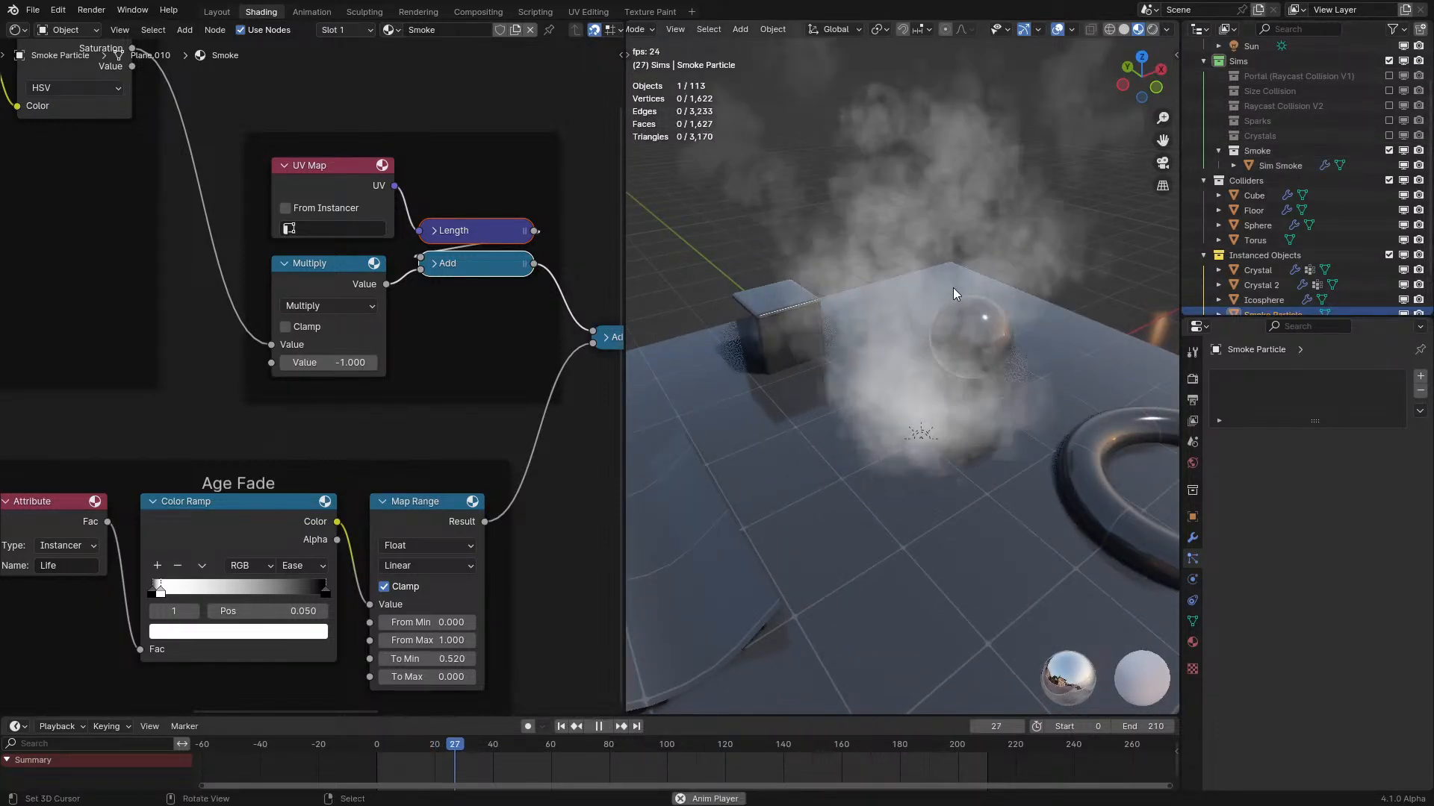
pyautogui.moveTo(952, 275); pyautogui.dragTo(952, 341, button='middle')
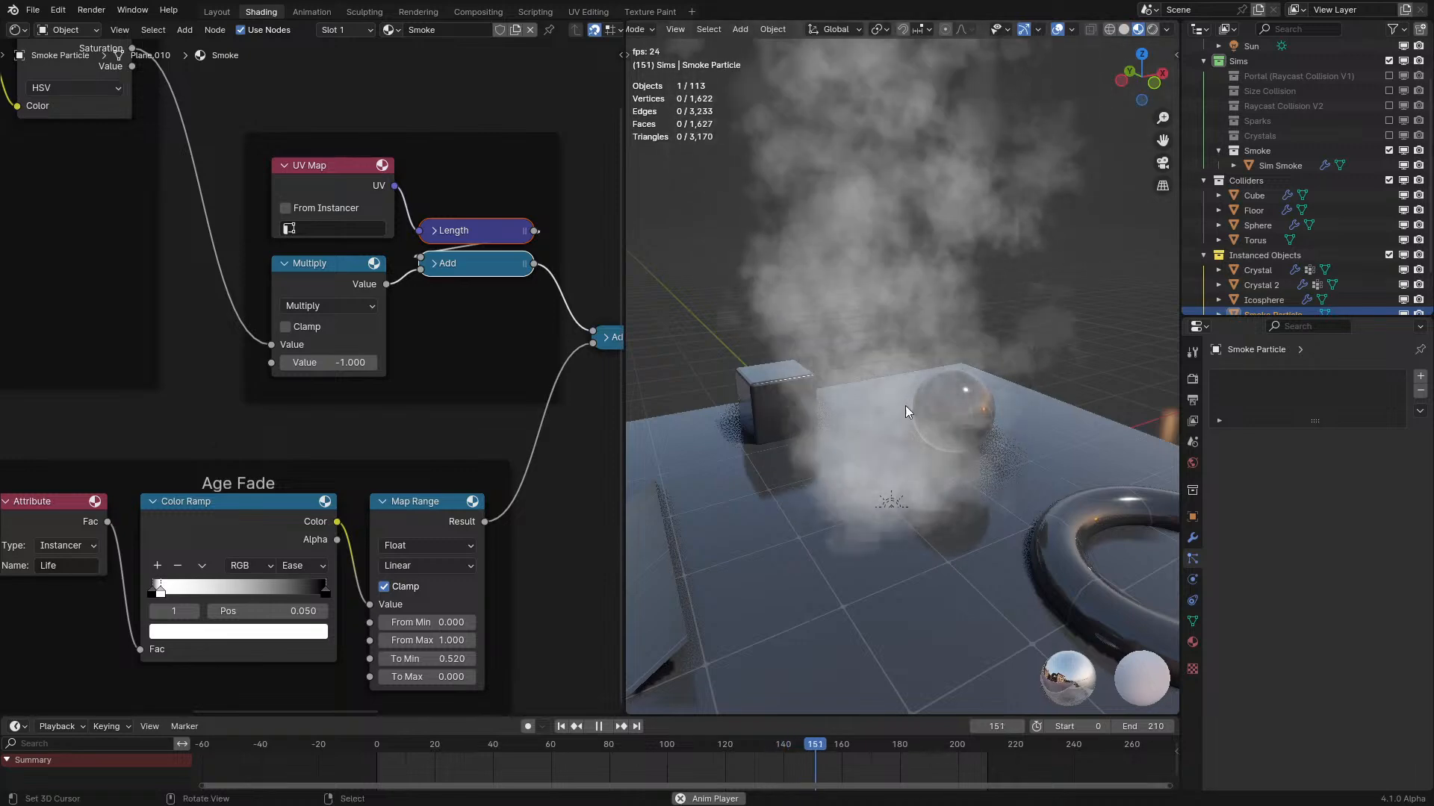
pyautogui.moveTo(853, 252); pyautogui.dragTo(901, 356, button='middle')
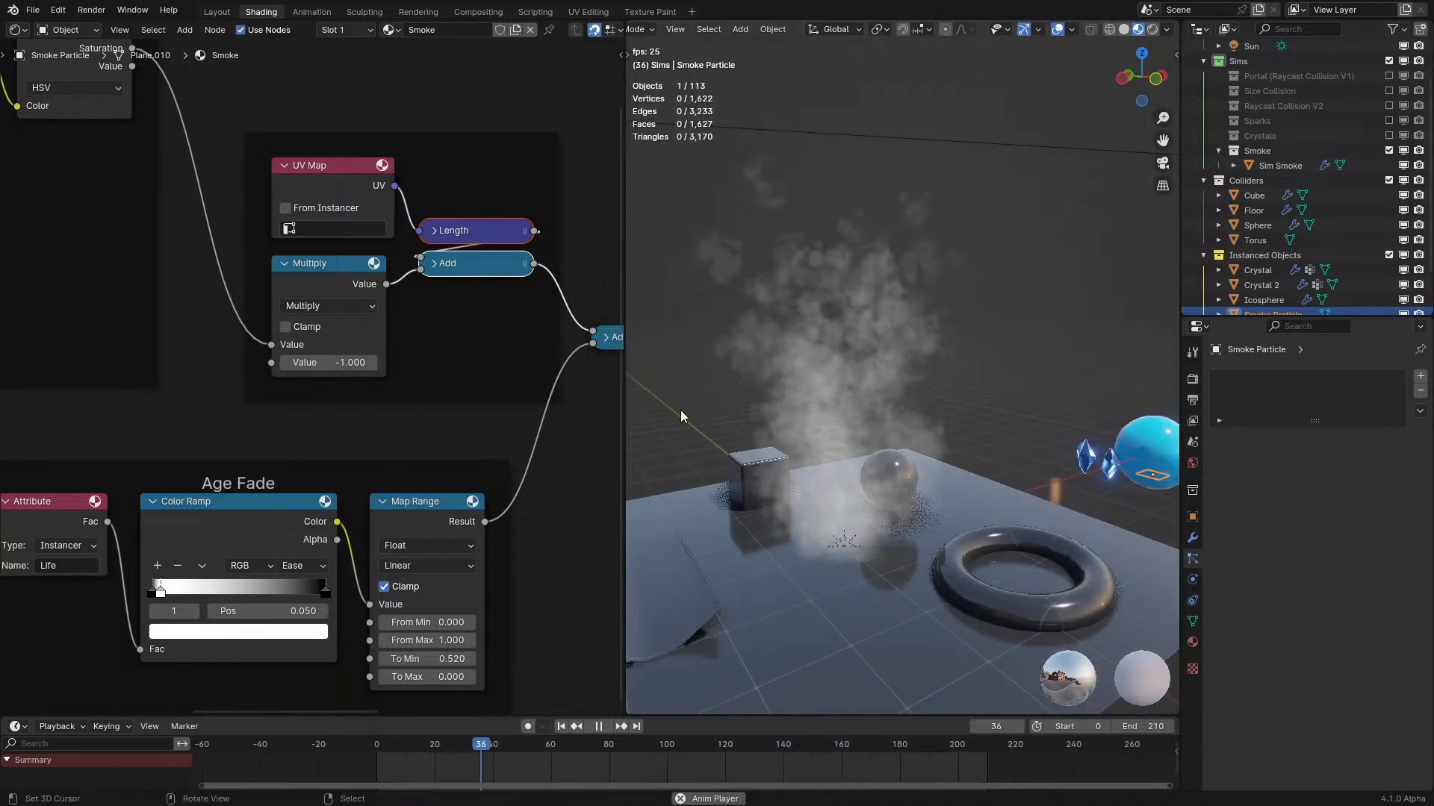
pyautogui.scroll(-2, 508, 463)
pyautogui.moveTo(1071, 388); pyautogui.dragTo(1029, 431, button='middle')
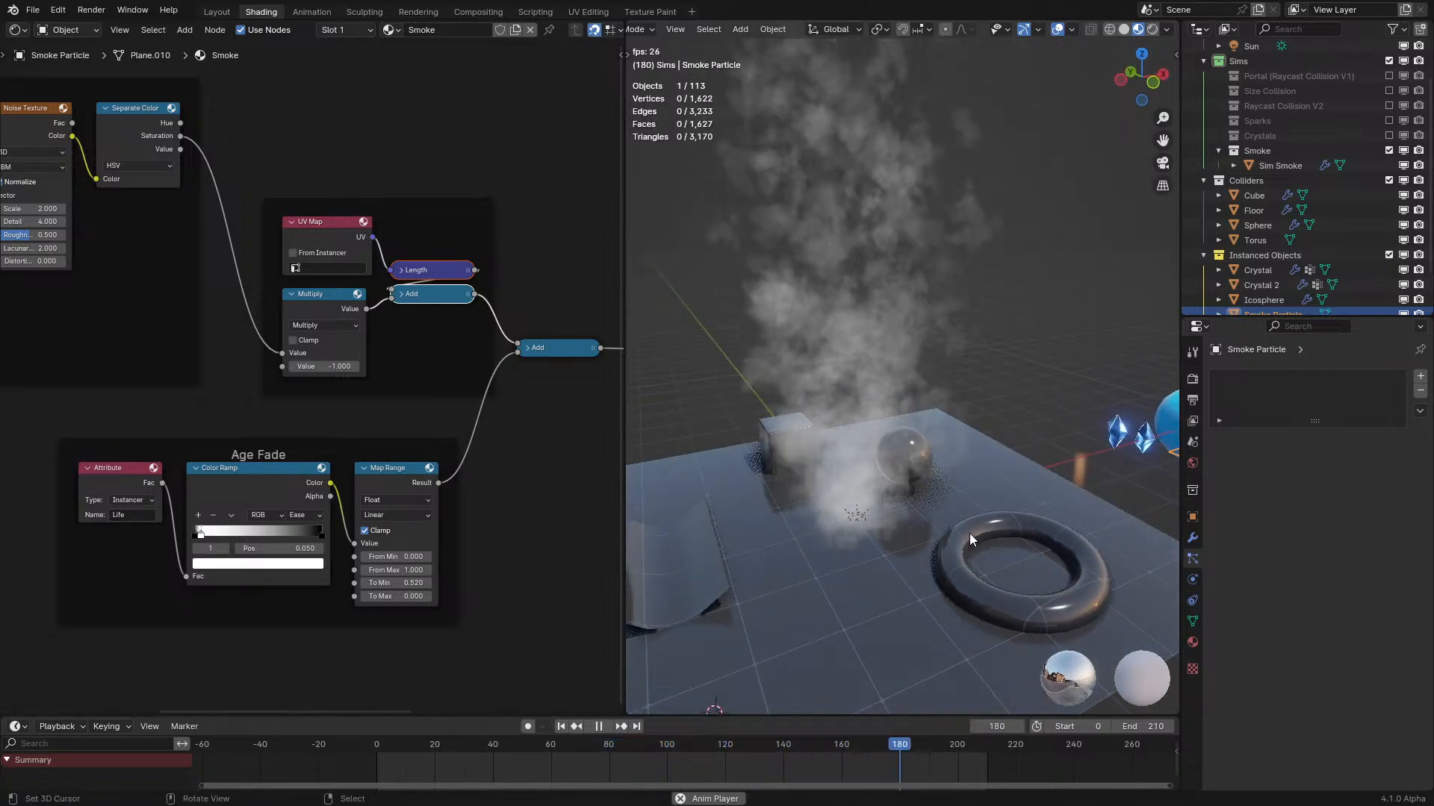
# Pause playback and bring up the Sim Smoke object's node tree in the Geometry Node Editor.
pyautogui.scroll(-2, 239, 354)
pyautogui.moveTo(260, 384); pyautogui.dragTo(404, 461, button='middle')
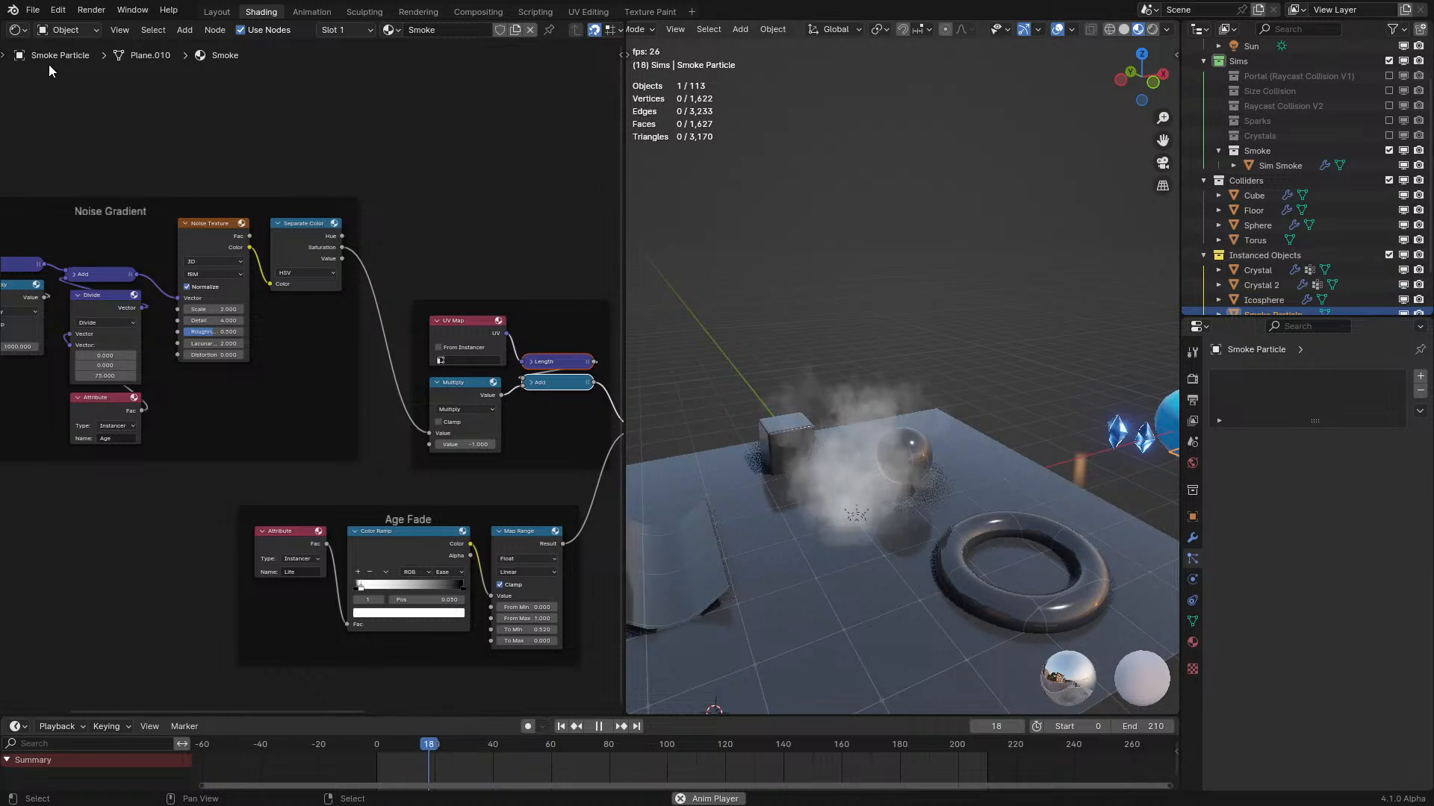
pyautogui.scroll(1, 27, 44)
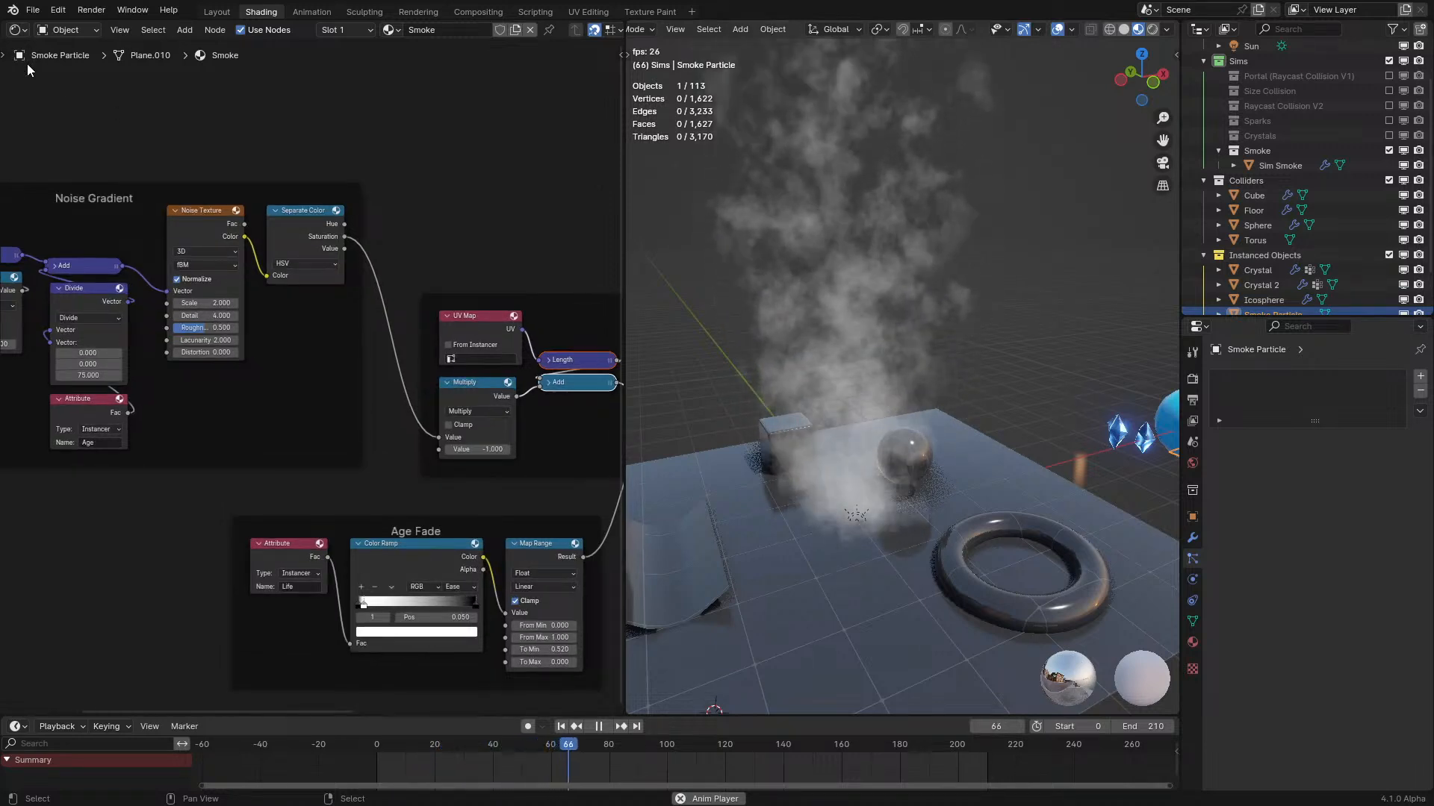
pyautogui.press('space')
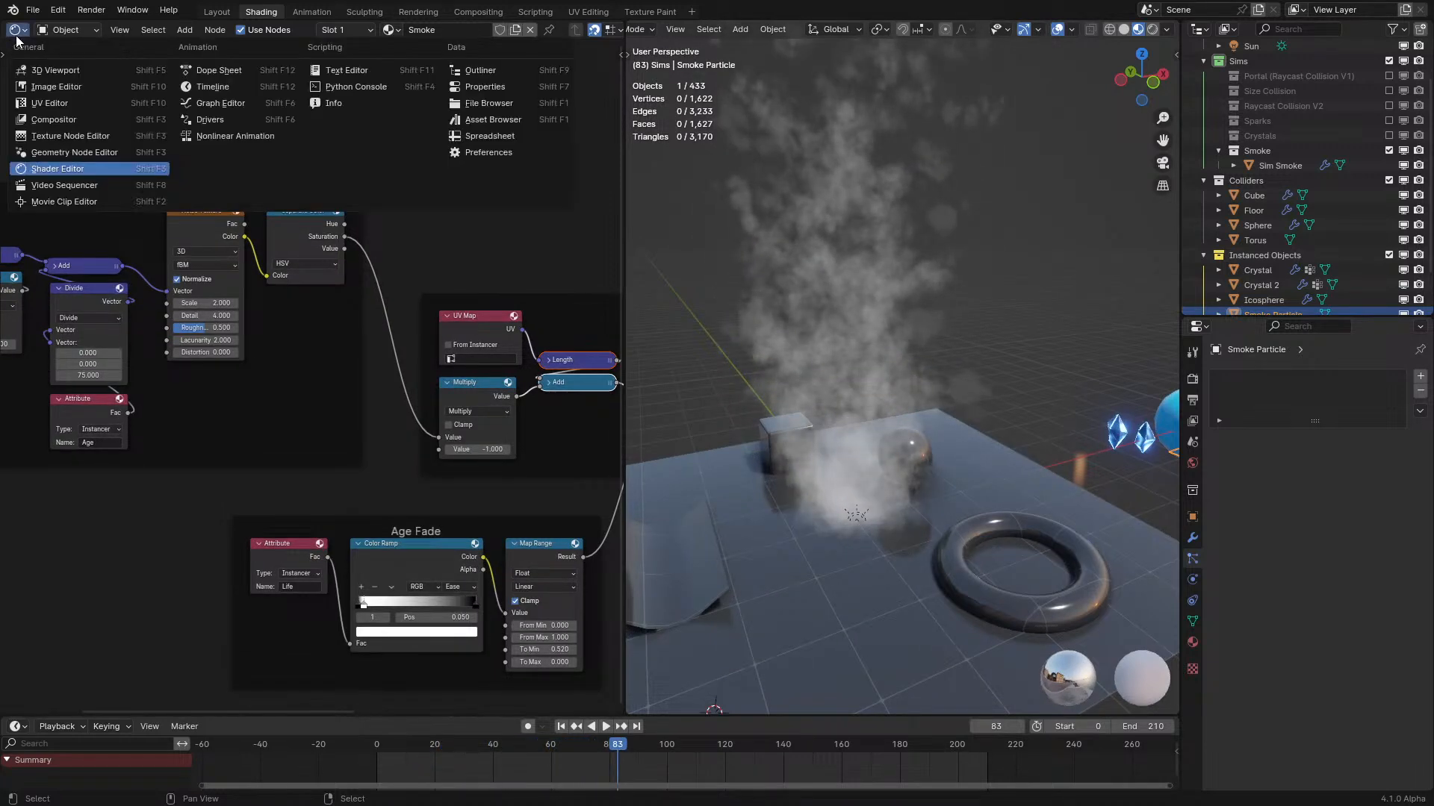
pyautogui.click(75, 152)
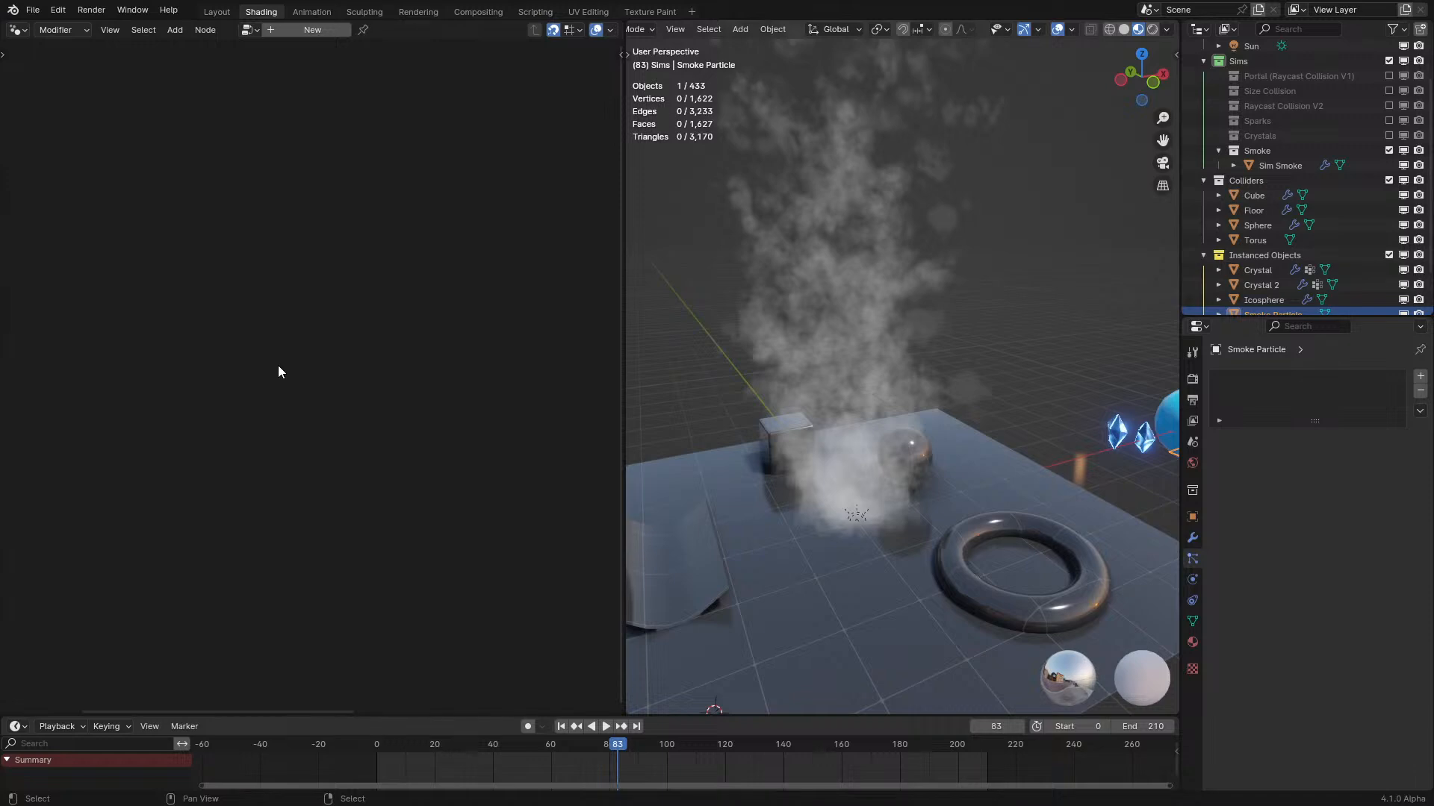
pyautogui.click(789, 285)
pyautogui.scroll(-5, 224, 445)
pyautogui.moveTo(232, 466); pyautogui.dragTo(290, 81, button='middle')
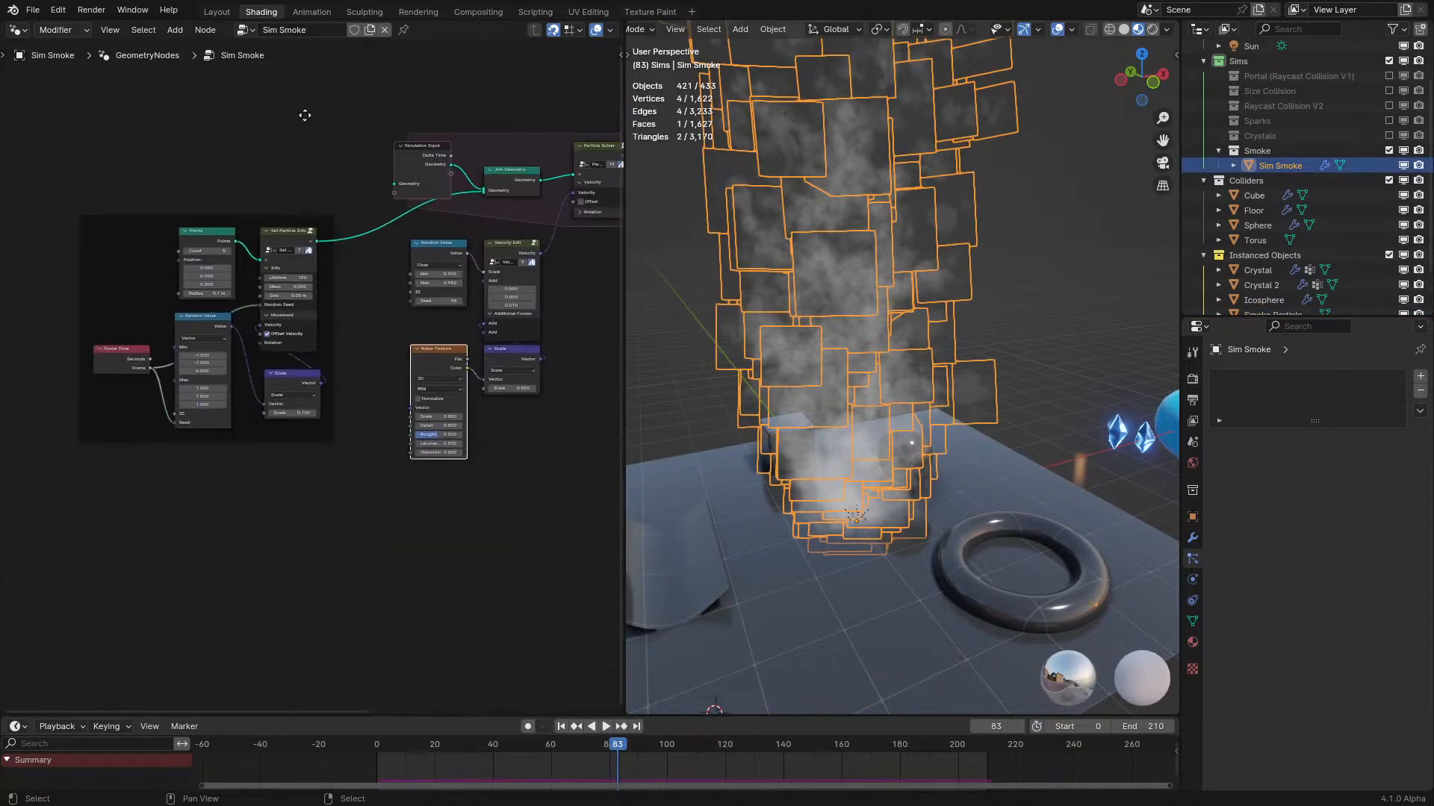
# Maximize the node editor, look inside the Particle Solver and Instance Particles groups, and restore the layout.
pyautogui.scroll(4, 330, 196)
pyautogui.hotkey('ctrl', 'space')
pyautogui.moveTo(873, 308); pyautogui.dragTo(442, 402, button='middle')
pyautogui.click(982, 284)
pyautogui.press('Tab')
pyautogui.scroll(-1, 949, 233)
pyautogui.moveTo(948, 233); pyautogui.dragTo(154, 272, button='middle')
pyautogui.press('Tab')
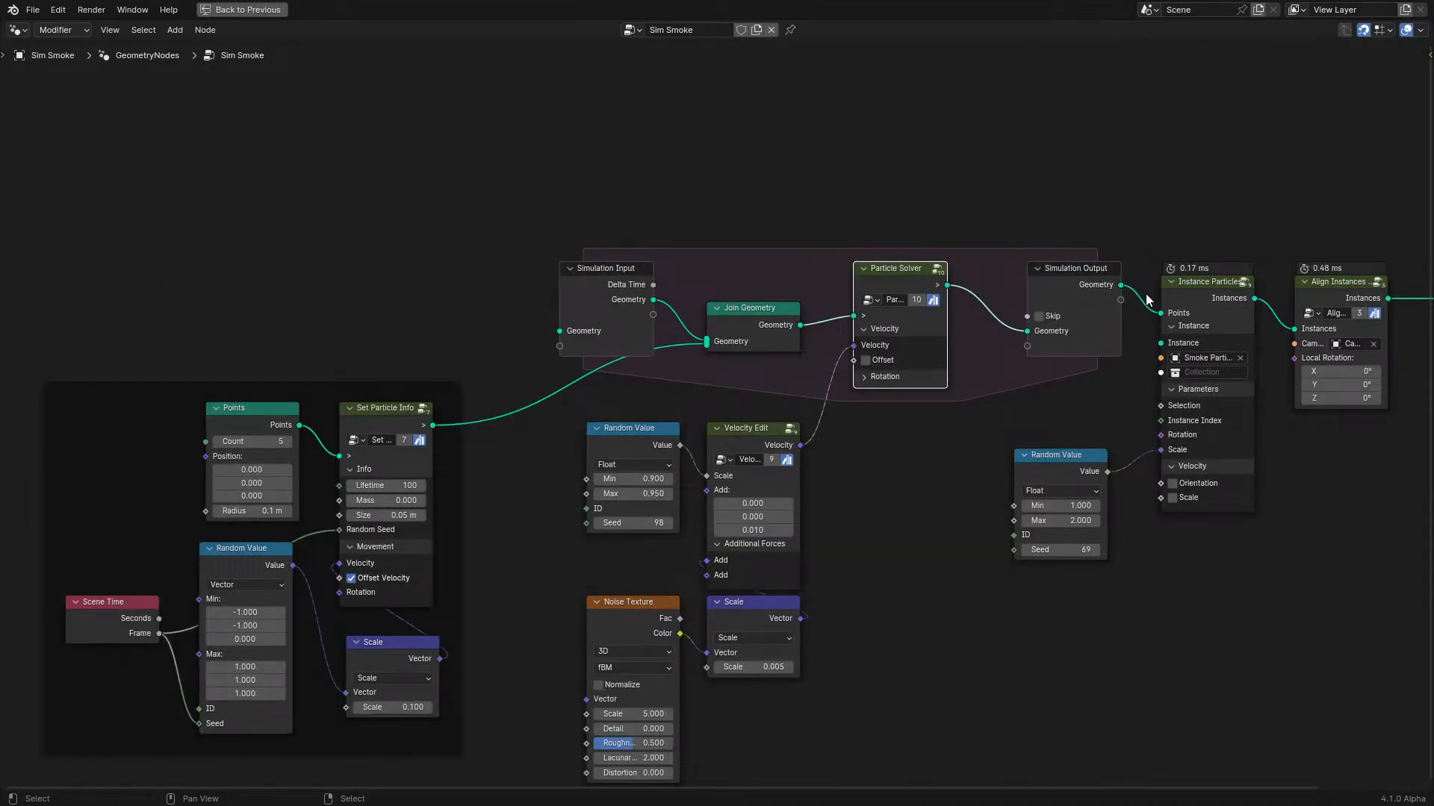
pyautogui.click(1182, 290)
pyautogui.press('Tab')
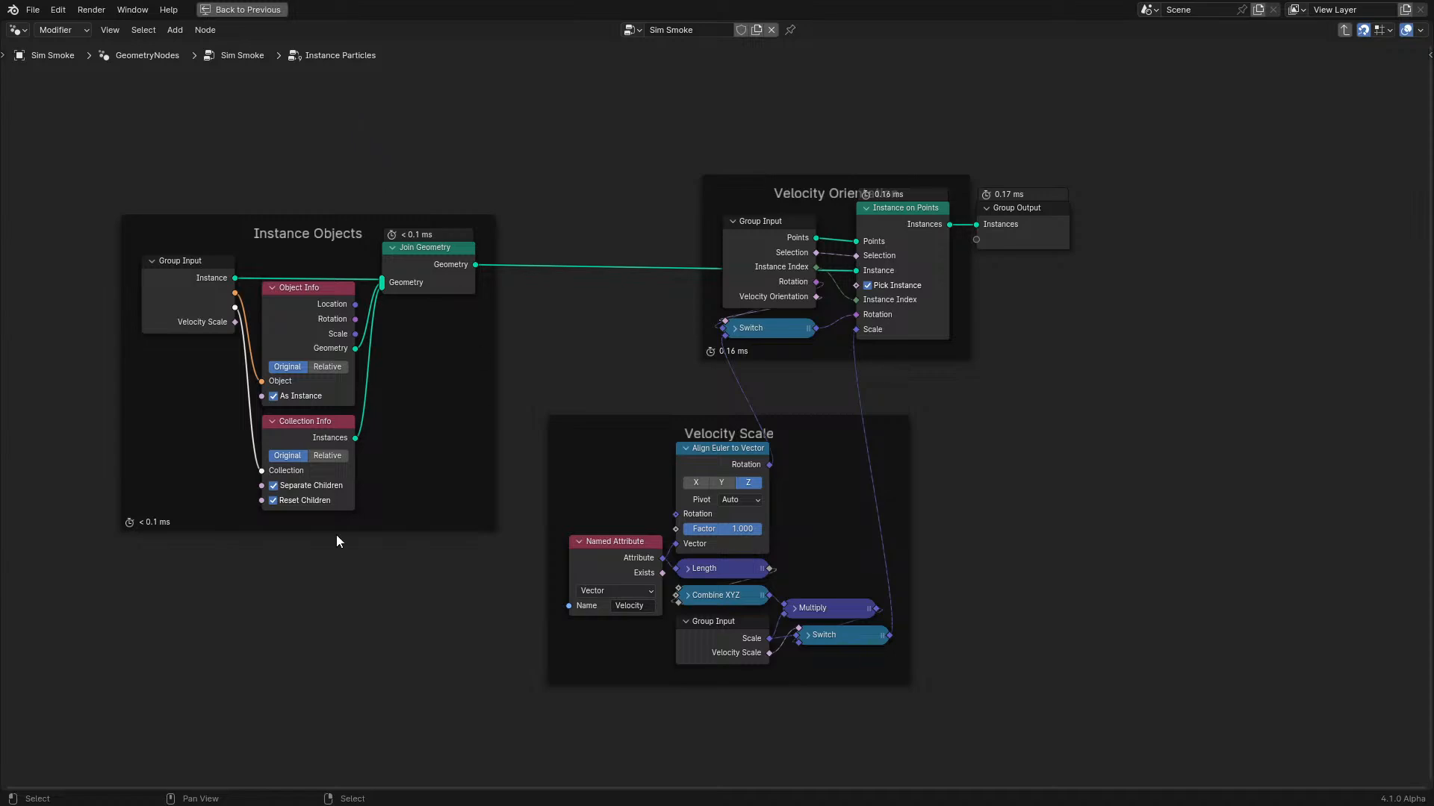
pyautogui.press('Tab')
pyautogui.hotkey('ctrl', 'space')
# Deselect everything, view the playing smoke from a lower angle and pause playback.
pyautogui.click(1006, 278)
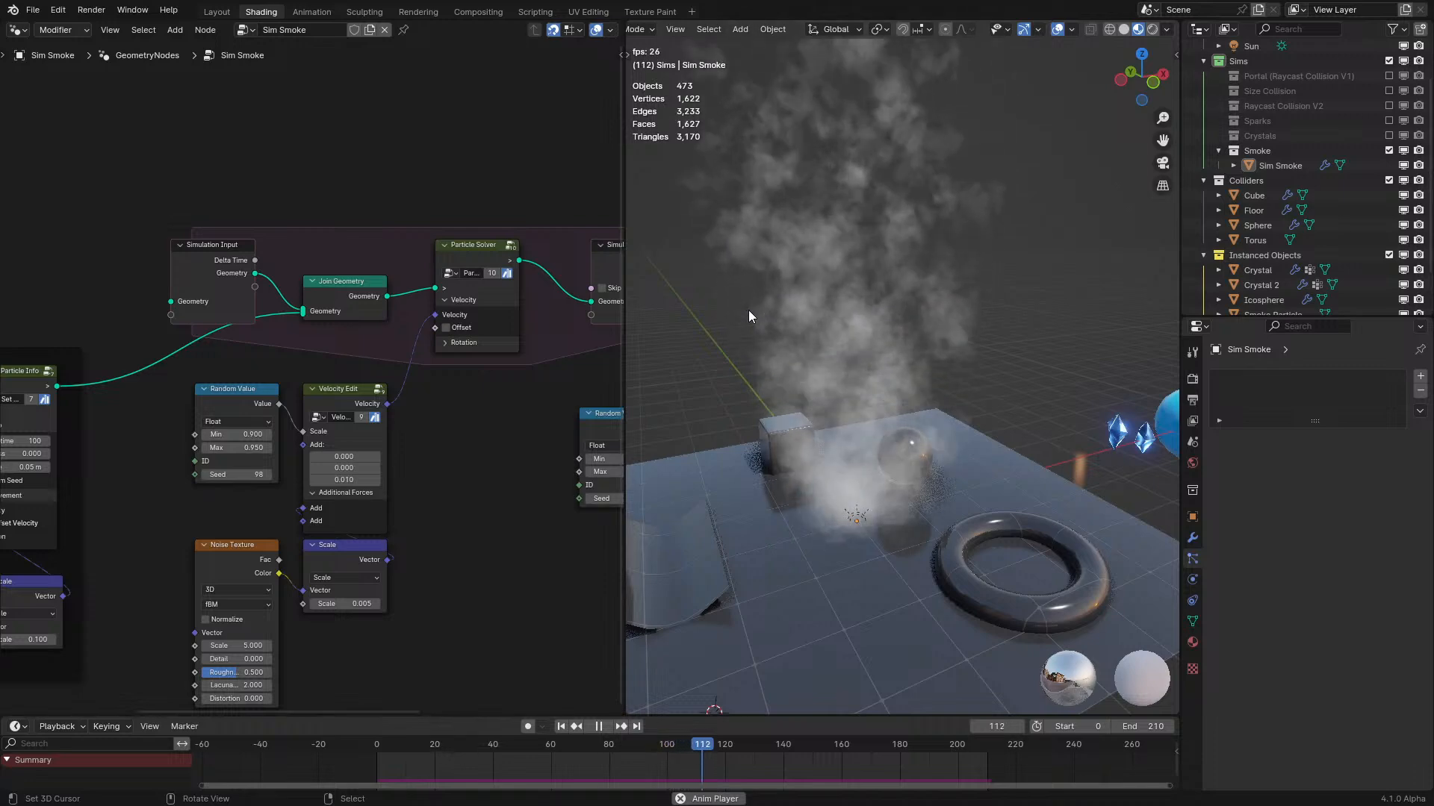
pyautogui.moveTo(728, 339); pyautogui.dragTo(899, 315, button='middle')
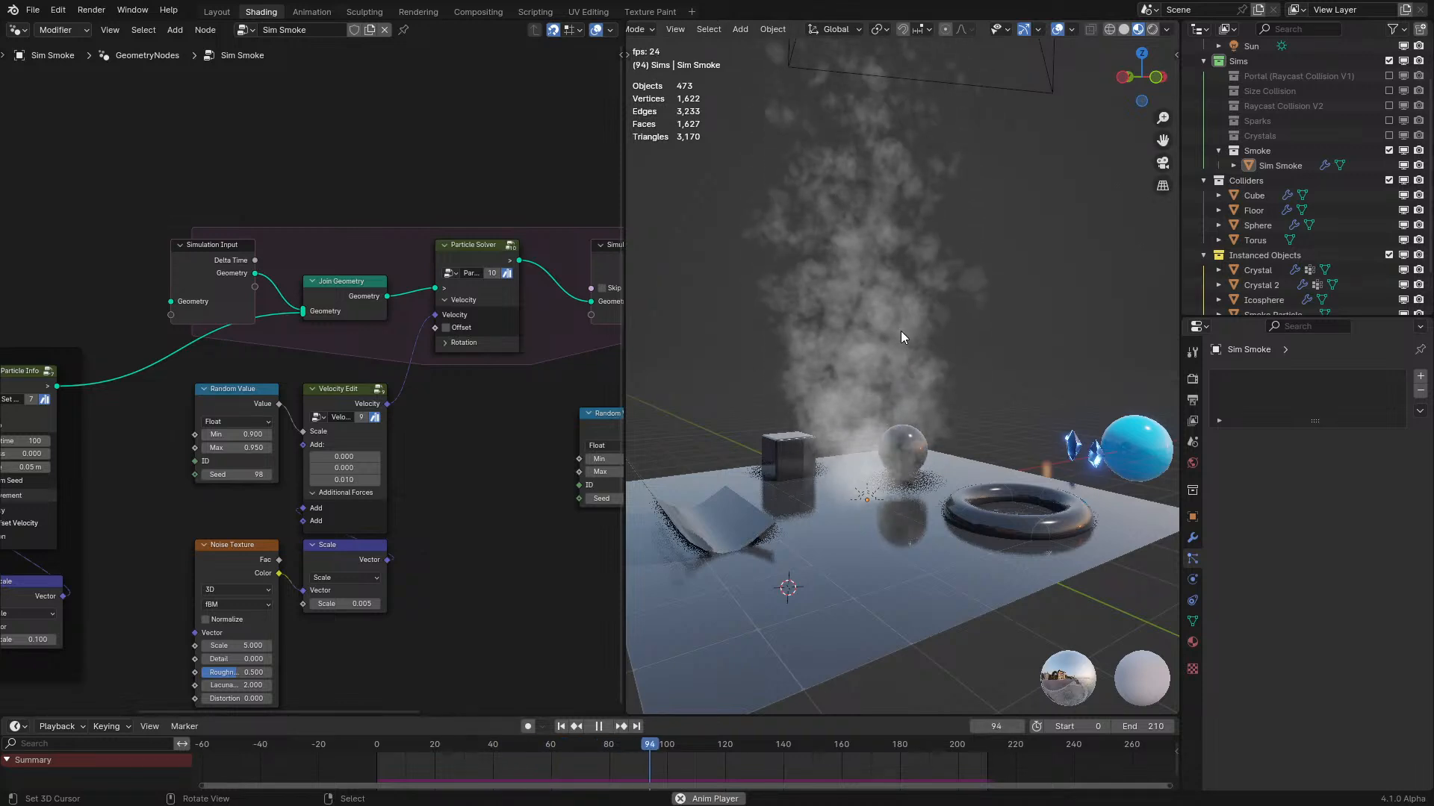
pyautogui.moveTo(910, 316); pyautogui.dragTo(907, 334, button='middle')
pyautogui.press('space')
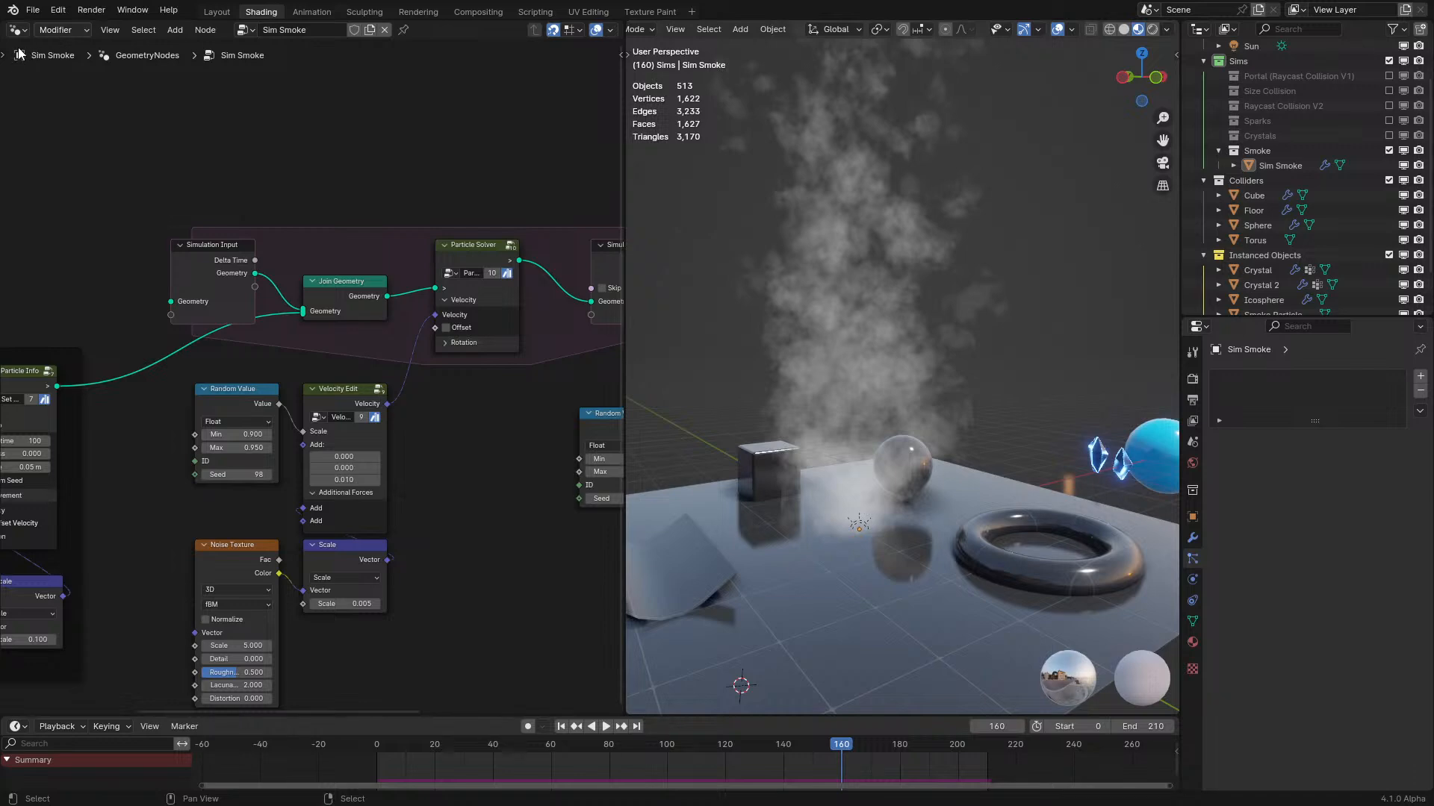
# Switch the node area back to the Shader Editor and select the Smoke Particle plane to show its Age Fade nodes.
pyautogui.click(75, 169)
pyautogui.moveTo(1105, 358); pyautogui.dragTo(1095, 419, button='middle')
pyautogui.click(1092, 403)
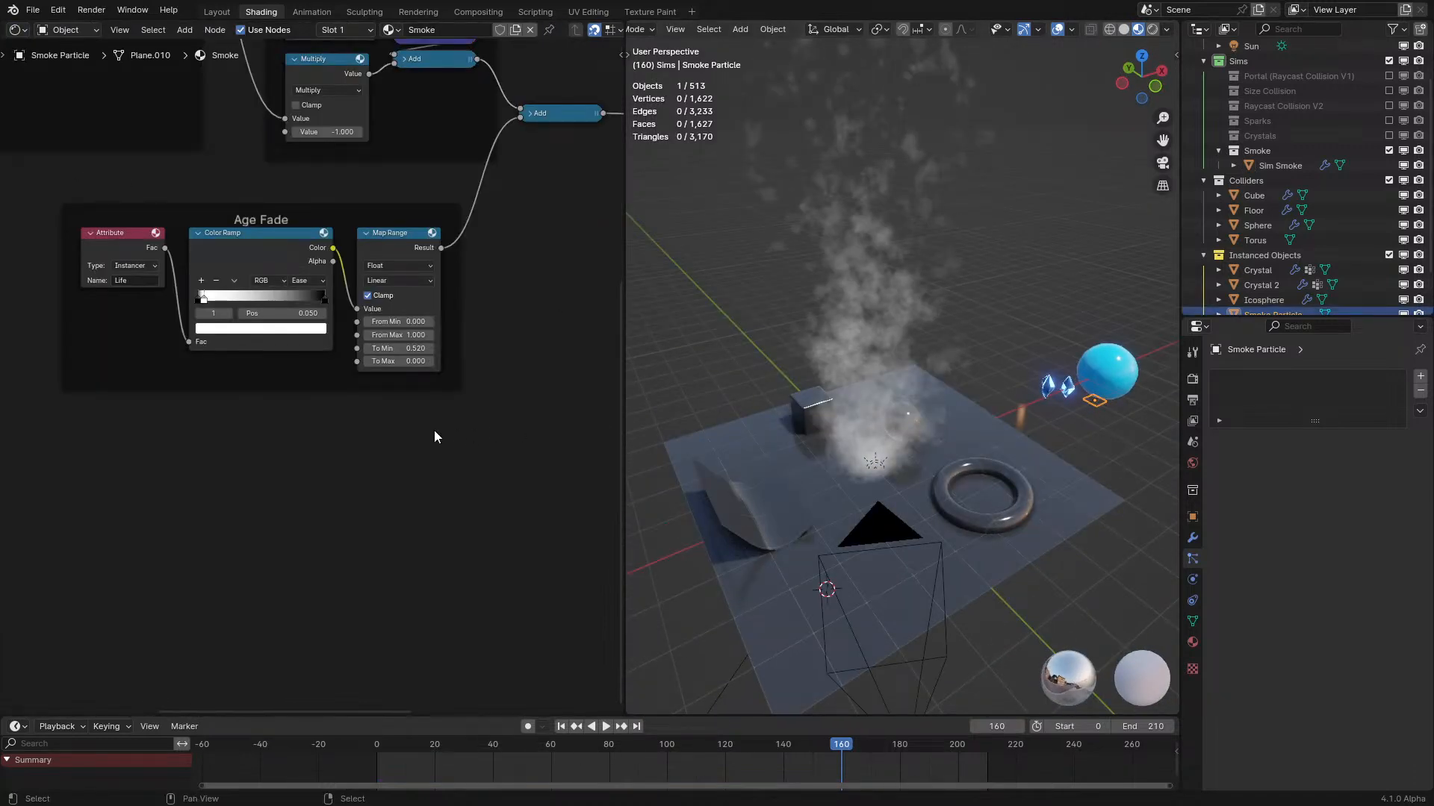
pyautogui.scroll(-5, 435, 437)
pyautogui.scroll(4, 336, 374)
pyautogui.scroll(3, 945, 450)
pyautogui.moveTo(945, 450); pyautogui.dragTo(962, 480, button='middle')
pyautogui.moveTo(243, 482); pyautogui.dragTo(474, 491, button='middle')
pyautogui.scroll(1, 474, 490)
pyautogui.scroll(2, 473, 490)
# Move the Age Fade color ramp's white stop to position 0.191 and replay the smoke.
pyautogui.moveTo(393, 548); pyautogui.dragTo(415, 549)
pyautogui.press('space')
pyautogui.moveTo(921, 464); pyautogui.dragTo(983, 356, button='middle')
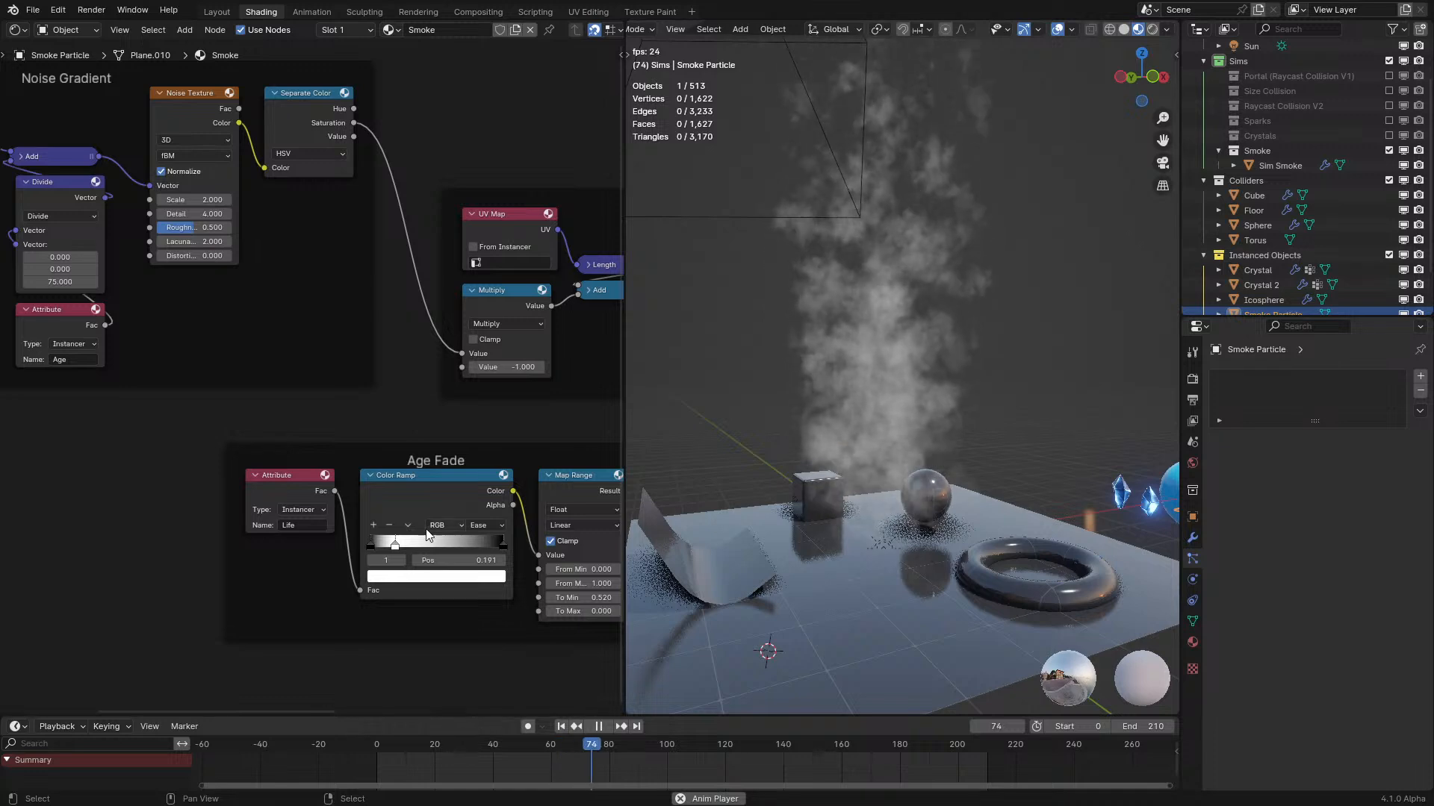
# Move the Age Fade color ramp's white stop to position 0.032, pause playback and inspect the smoke up close.
pyautogui.moveTo(411, 551); pyautogui.dragTo(388, 551)
pyautogui.press('space')
pyautogui.scroll(4, 924, 384)
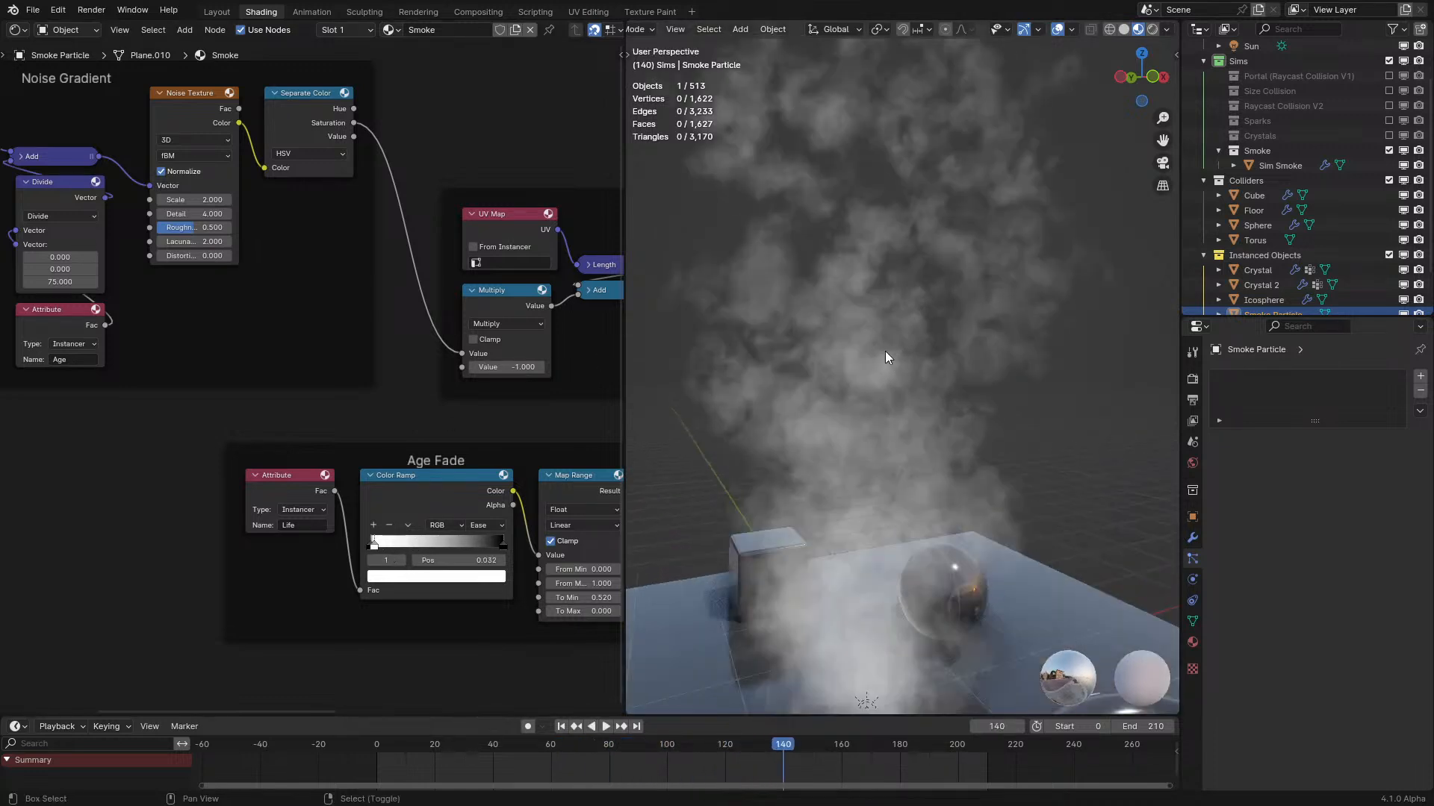
pyautogui.keyDown('shift'); pyautogui.moveTo(890, 357); pyautogui.dragTo(942, 477, button='middle'); pyautogui.keyUp('shift')
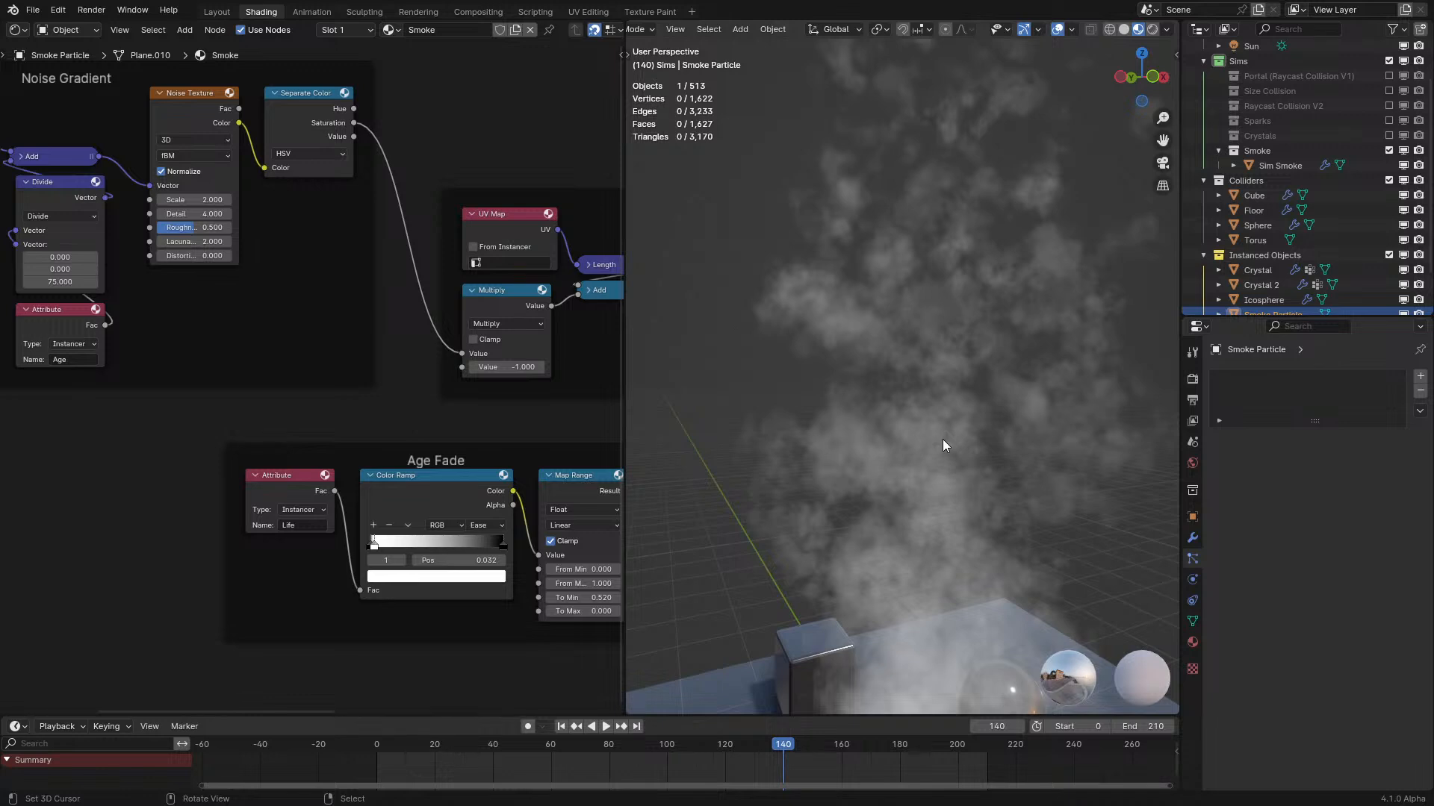
pyautogui.scroll(2, 942, 446)
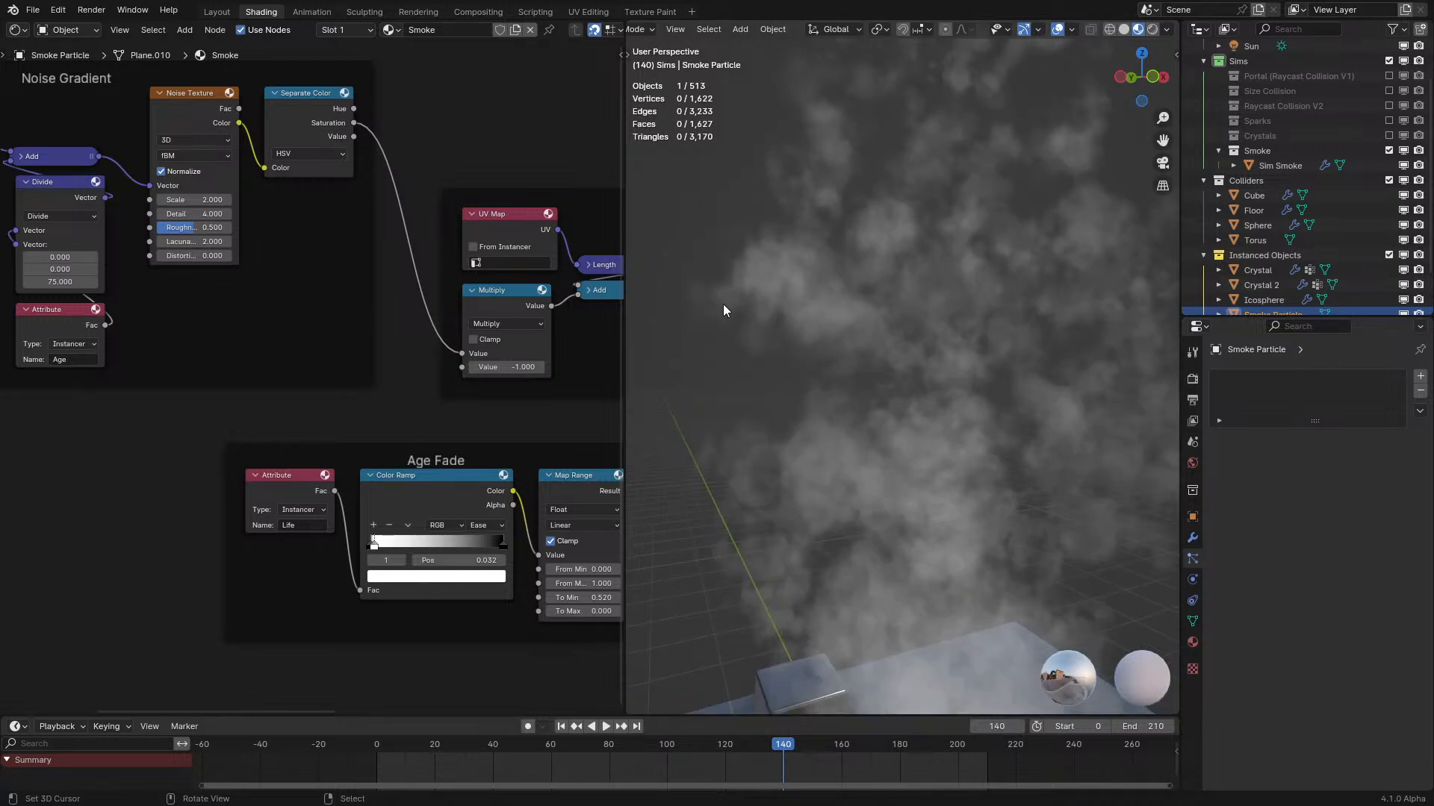
# Replay the smoke and try a Value of -0.500 on the Multiply node fed by the noise gradient.
pyautogui.scroll(-3, 849, 355)
pyautogui.press('space')
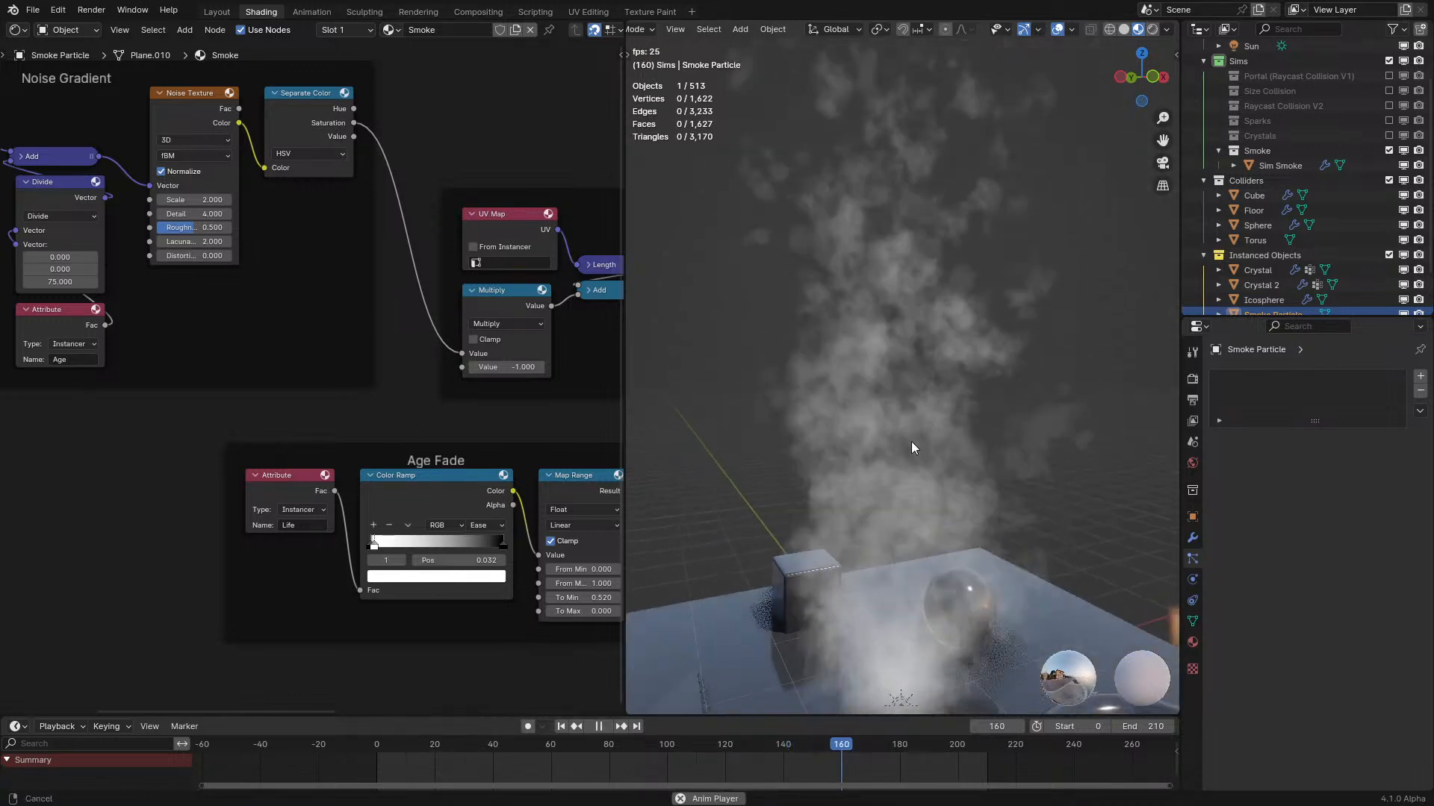
pyautogui.moveTo(514, 365); pyautogui.dragTo(545, 366)
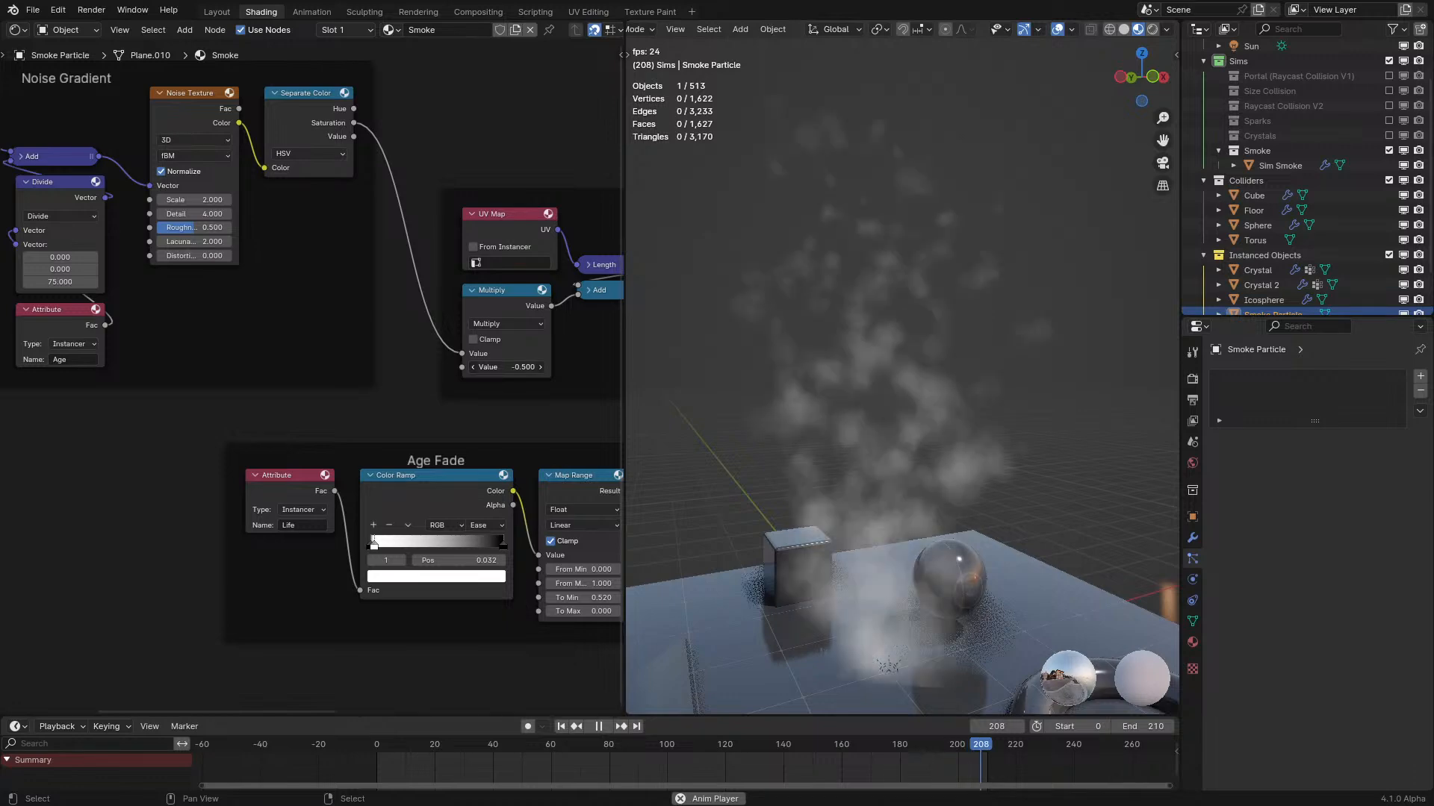
# Try a Roughness of 0.000 on the Noise Texture node while the smoke plays.
pyautogui.moveTo(274, 278); pyautogui.dragTo(396, 414, button='middle')
pyautogui.scroll(2, 381, 395)
pyautogui.moveTo(364, 380)
pyautogui.keyDown('ctrl'); pyautogui.mouseDown()
pyautogui.moveTo(399, 380)
pyautogui.moveTo(370, 379)
pyautogui.mouseUp(); pyautogui.keyUp('ctrl')
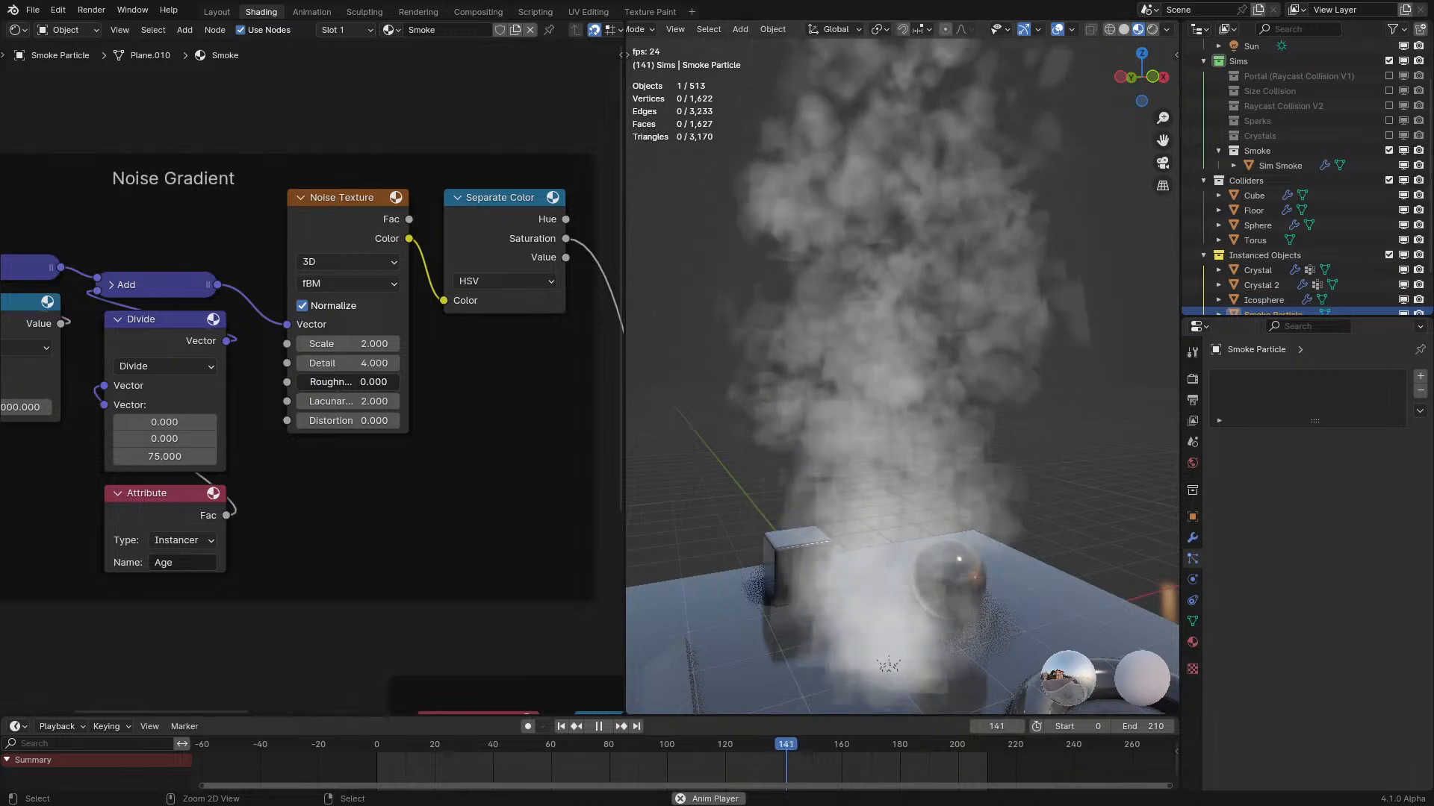
# Try a Distortion of 0.290 on the Noise Texture against the smoke playback, and reset it to 0.
pyautogui.press('space')
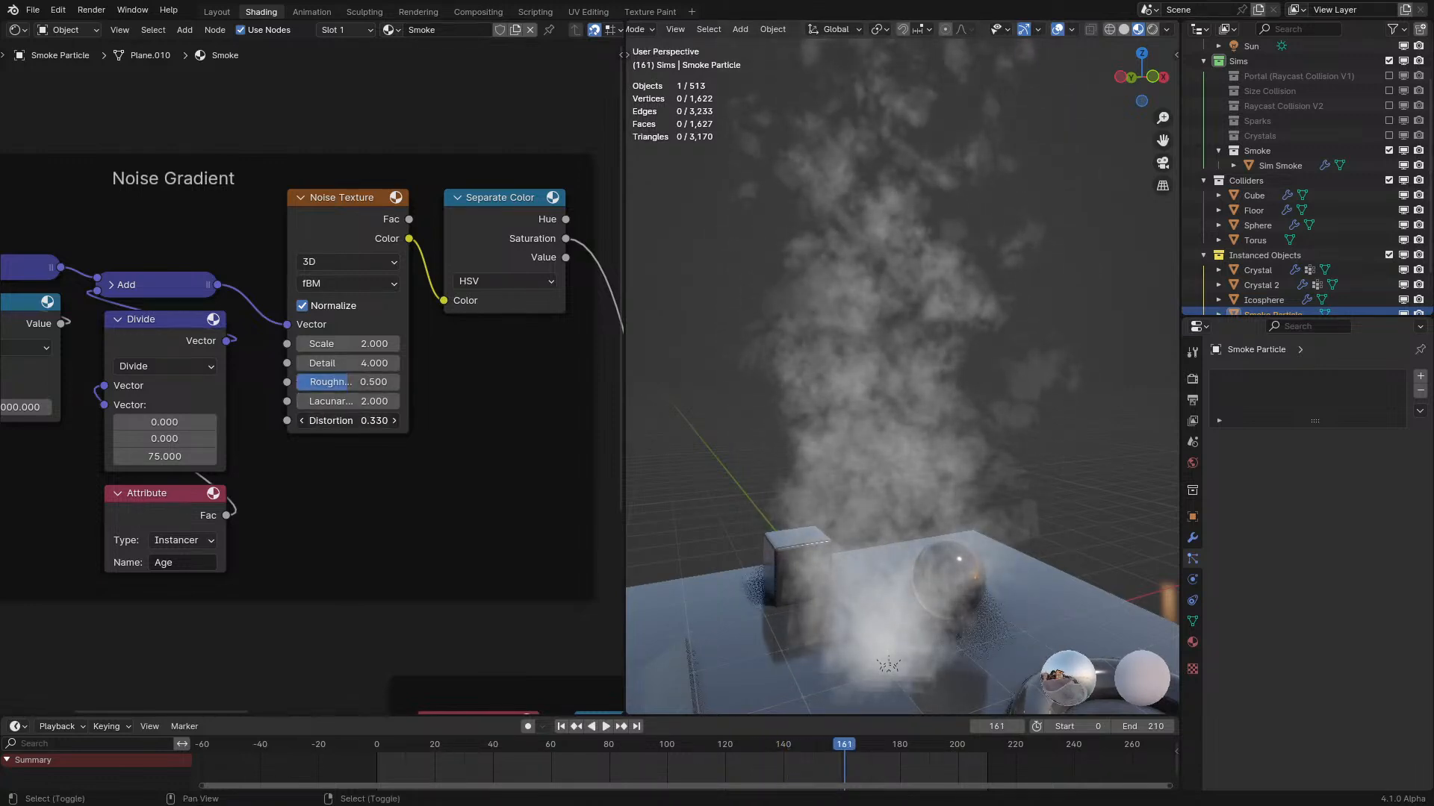
pyautogui.scroll(2, 805, 385)
pyautogui.press('space')
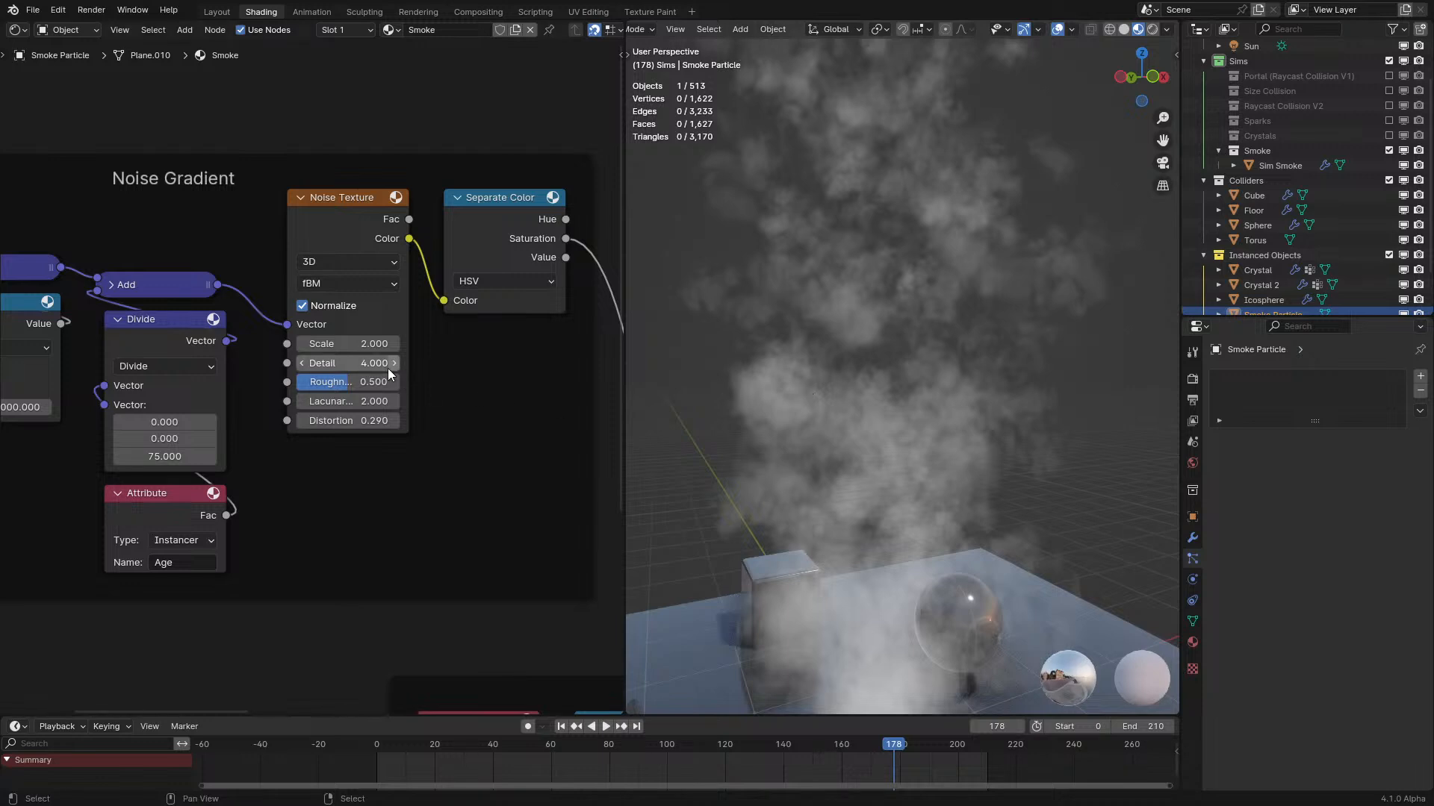
pyautogui.keyDown('ctrl'); pyautogui.moveTo(377, 345); pyautogui.dragTo(368, 344); pyautogui.keyUp('ctrl')
pyautogui.scroll(-3, 751, 363)
pyautogui.press('space')
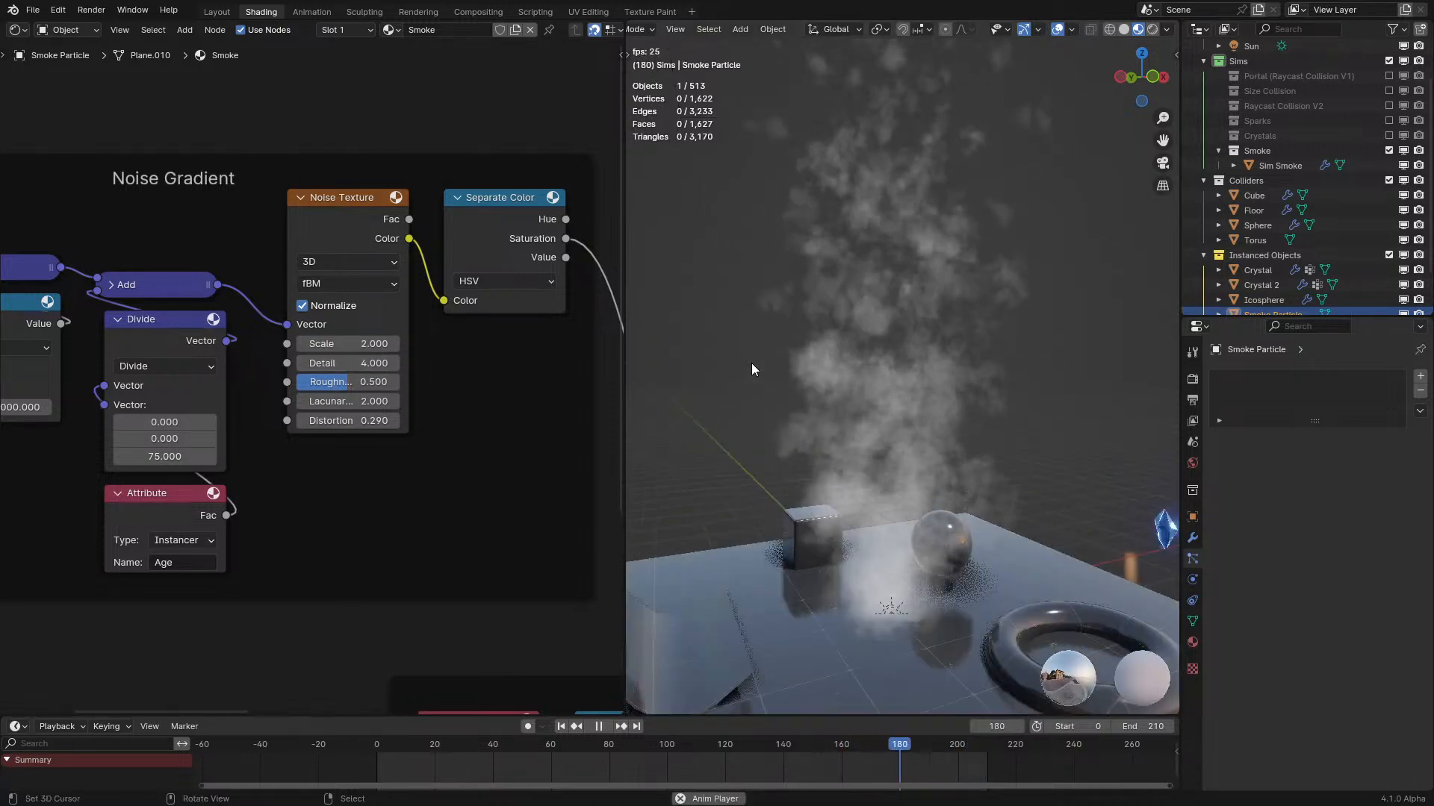
pyautogui.press('space')
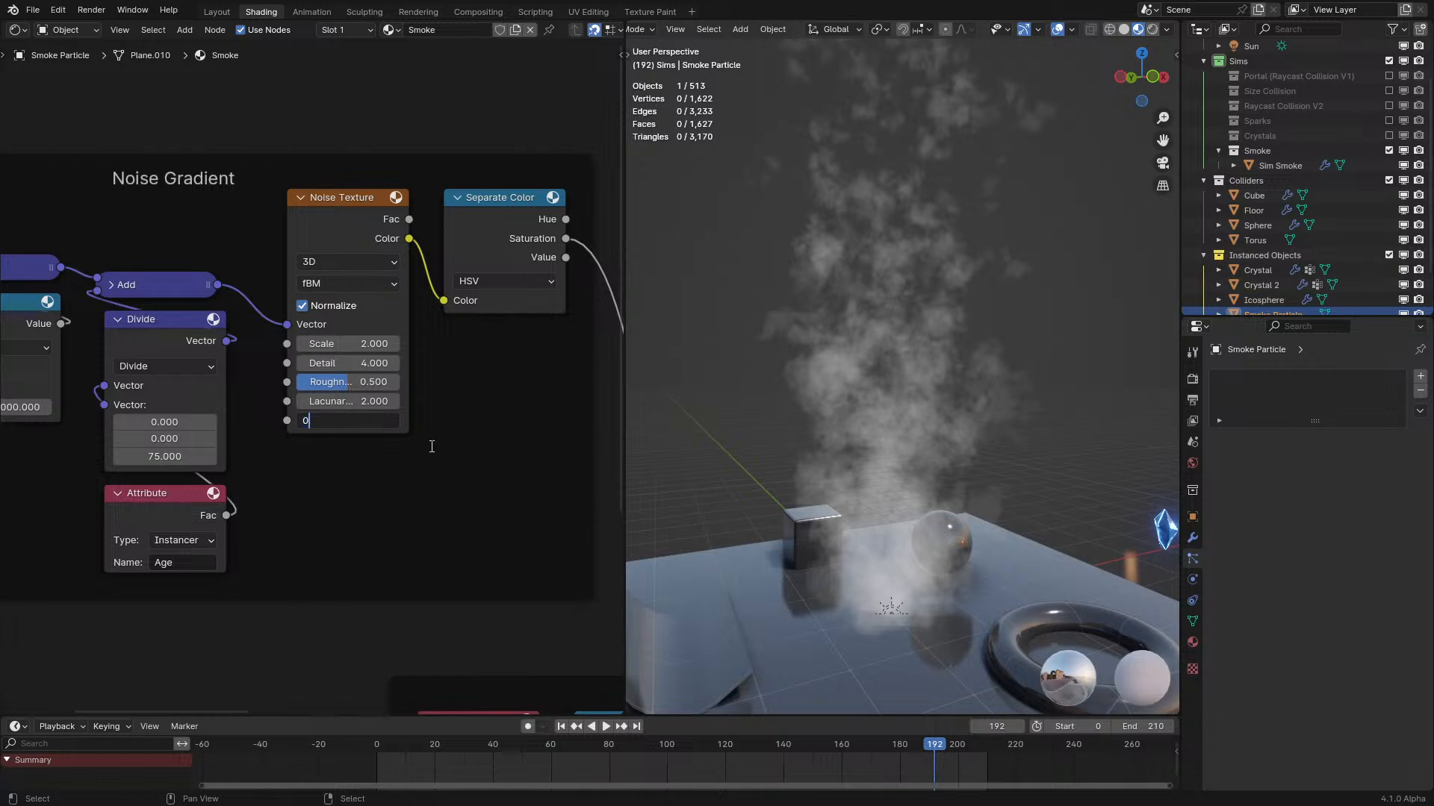
# Try routing the Separate Color node's Hue through a new Ping-Pong node, scale 0.500, into the Multiply node's Value.
pyautogui.moveTo(468, 280); pyautogui.dragTo(158, 311, button='middle')
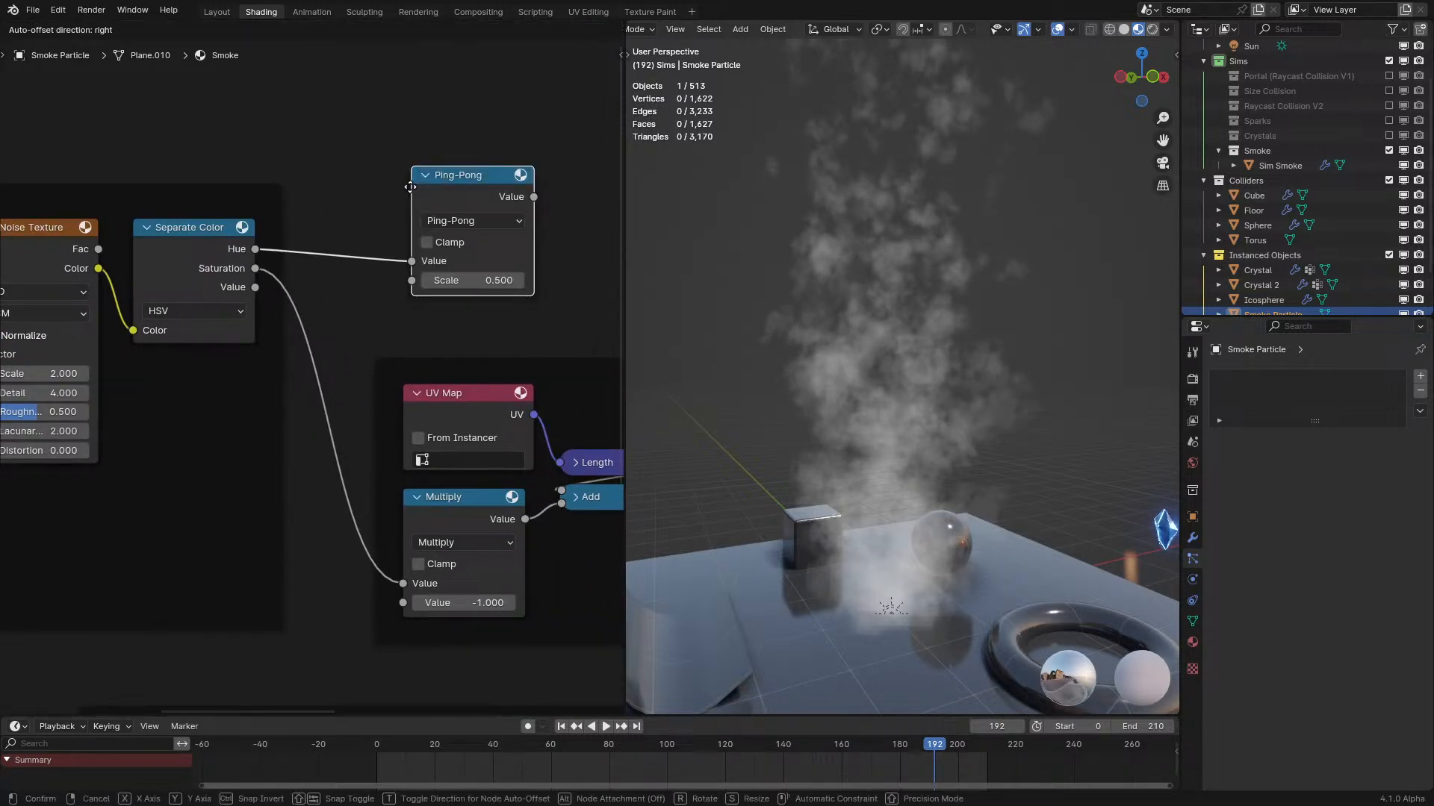
pyautogui.moveTo(395, 607); pyautogui.dragTo(405, 584)
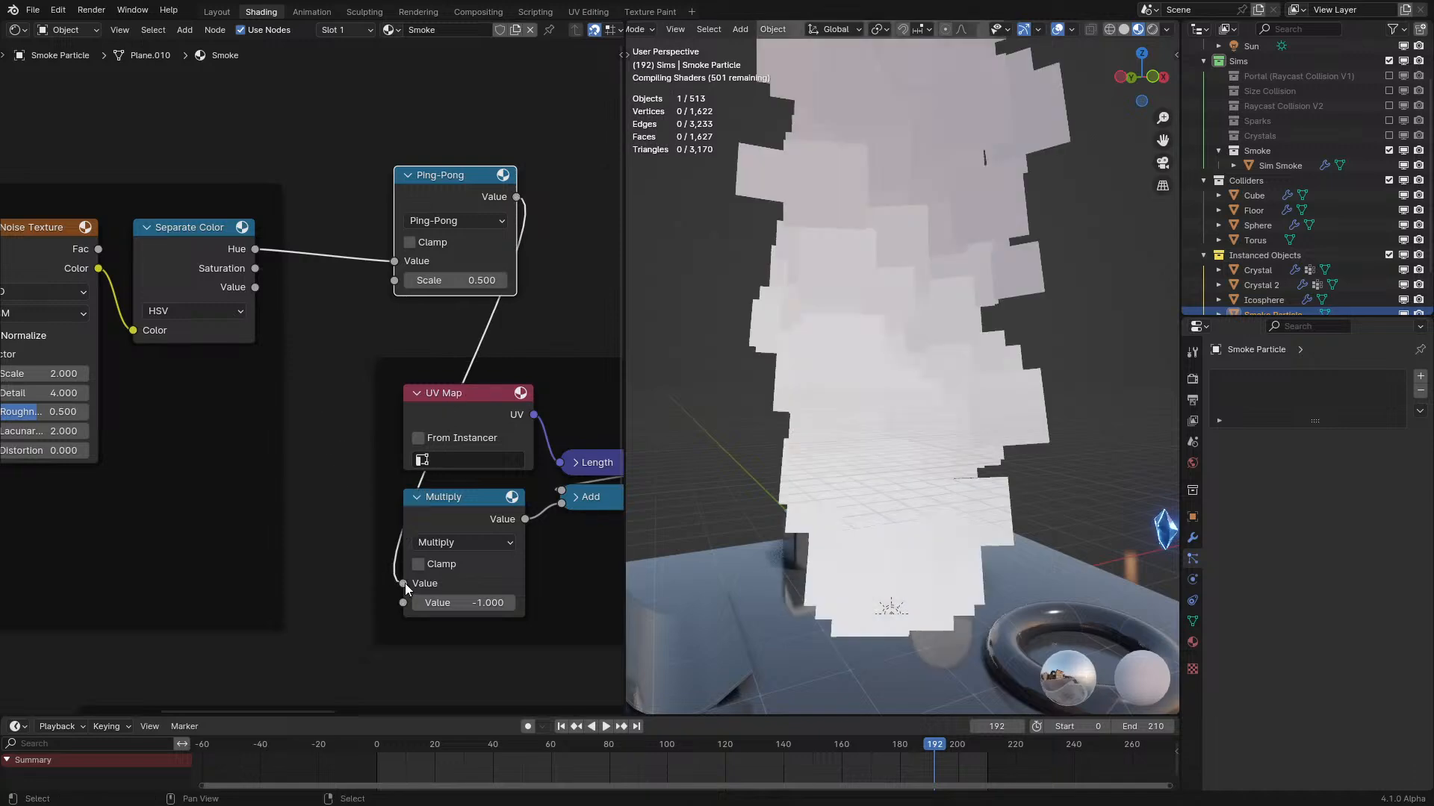
pyautogui.moveTo(905, 374)
pyautogui.mouseDown(button='middle')
pyautogui.moveTo(944, 384)
pyautogui.moveTo(967, 427)
pyautogui.moveTo(877, 389)
pyautogui.moveTo(887, 371)
pyautogui.mouseUp(button='middle')
pyautogui.scroll(5, 887, 369)
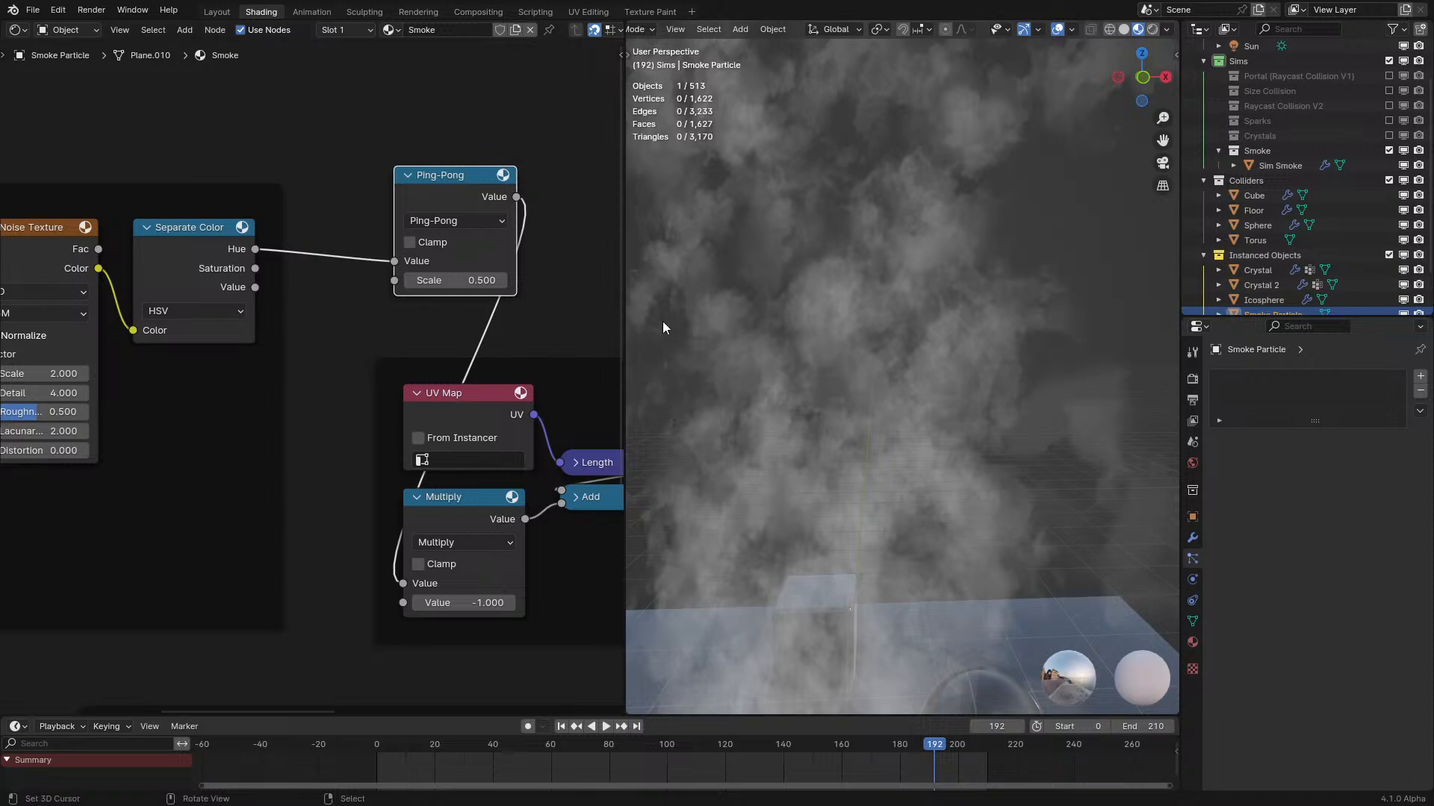
# Try connecting the Separate Color node's Hue directly to the Multiply node's Value and check the smoke.
pyautogui.moveTo(382, 540); pyautogui.dragTo(404, 583)
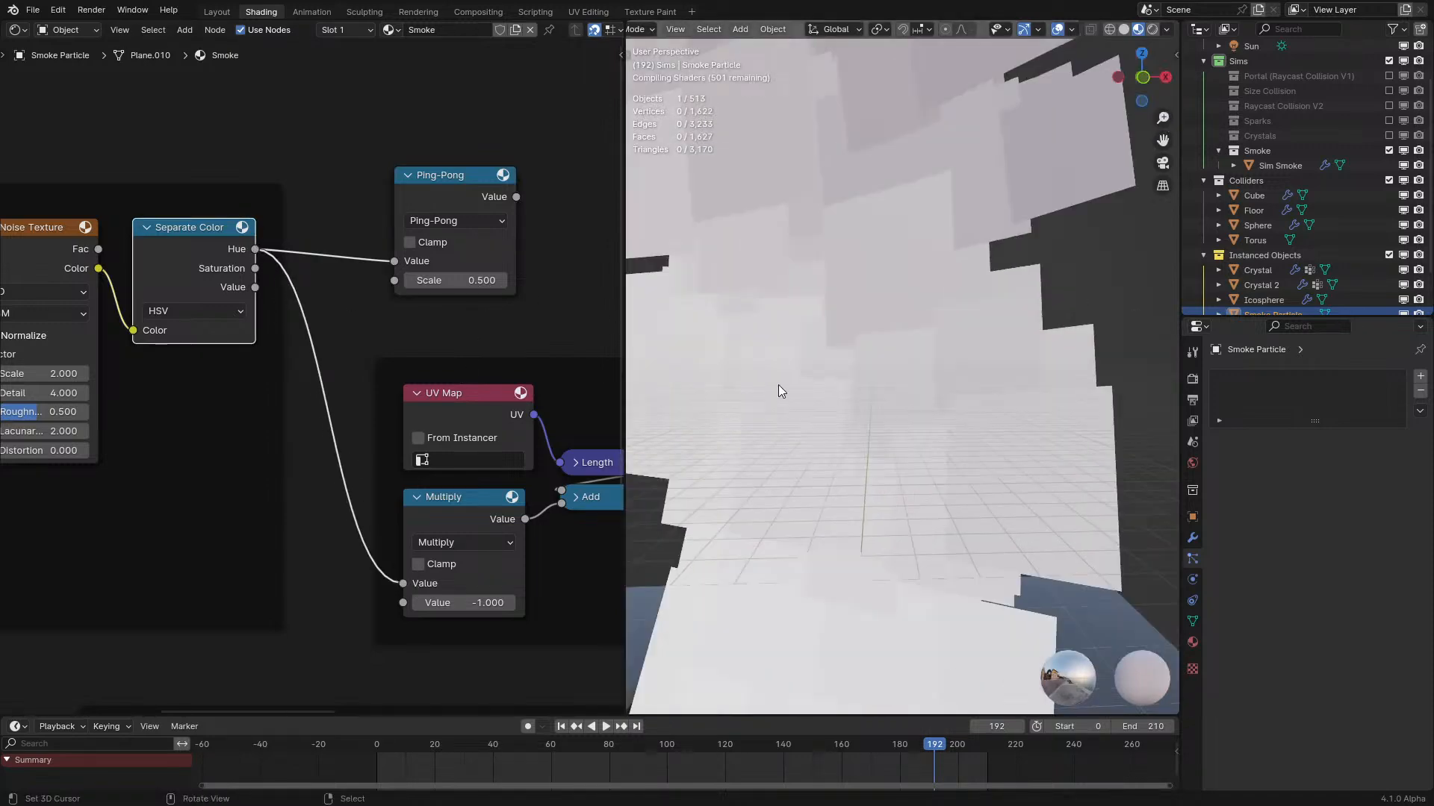
pyautogui.scroll(-3, 760, 374)
pyautogui.moveTo(784, 376); pyautogui.dragTo(835, 382, button='middle')
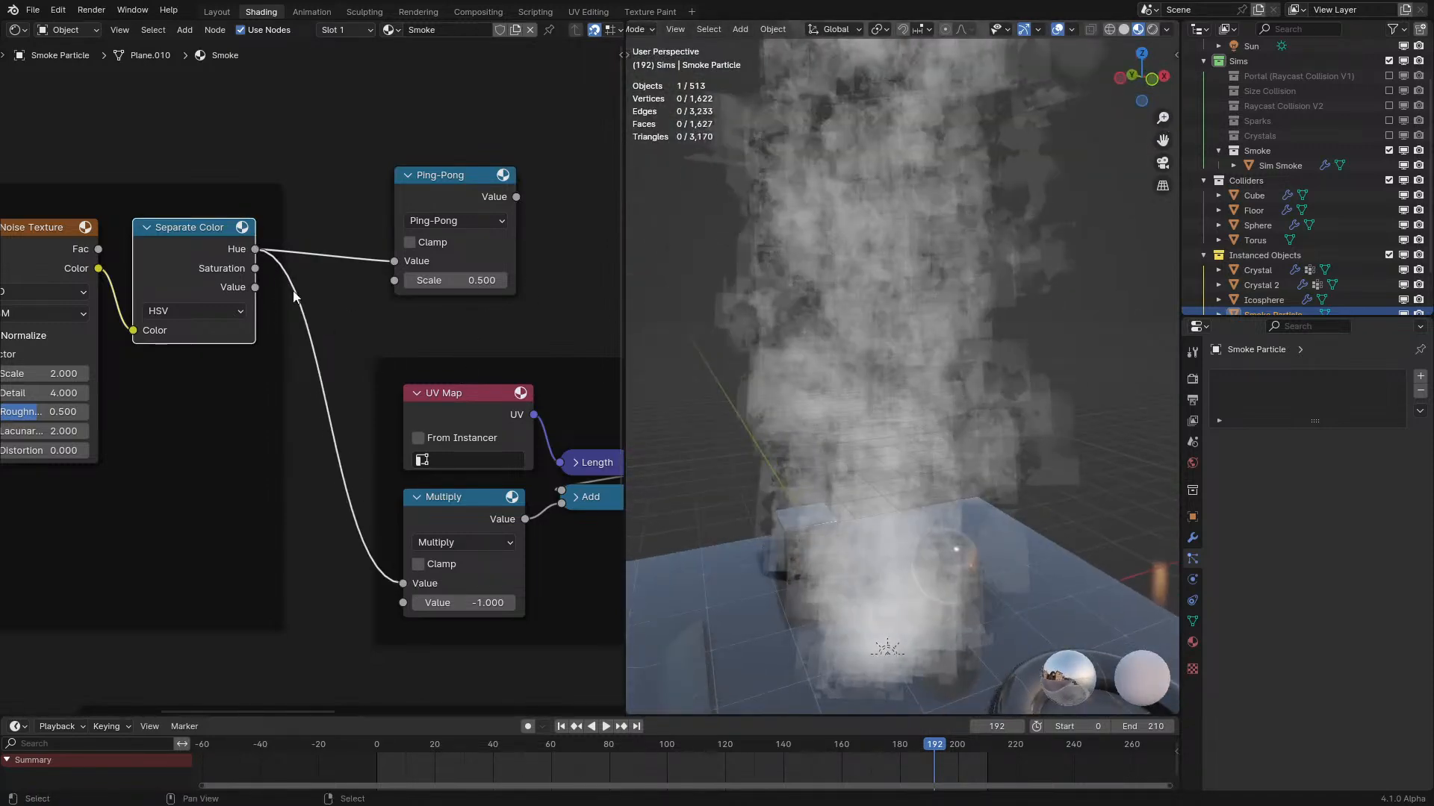
# Reconnect the Separate Color node's Saturation to the Multiply node's Value and delete the Ping-Pong node.
pyautogui.moveTo(253, 269); pyautogui.dragTo(404, 583)
pyautogui.click(453, 187)
pyautogui.press('Delete')
# Play the smoke simulation and examine its look from several angles and distances.
pyautogui.press('space')
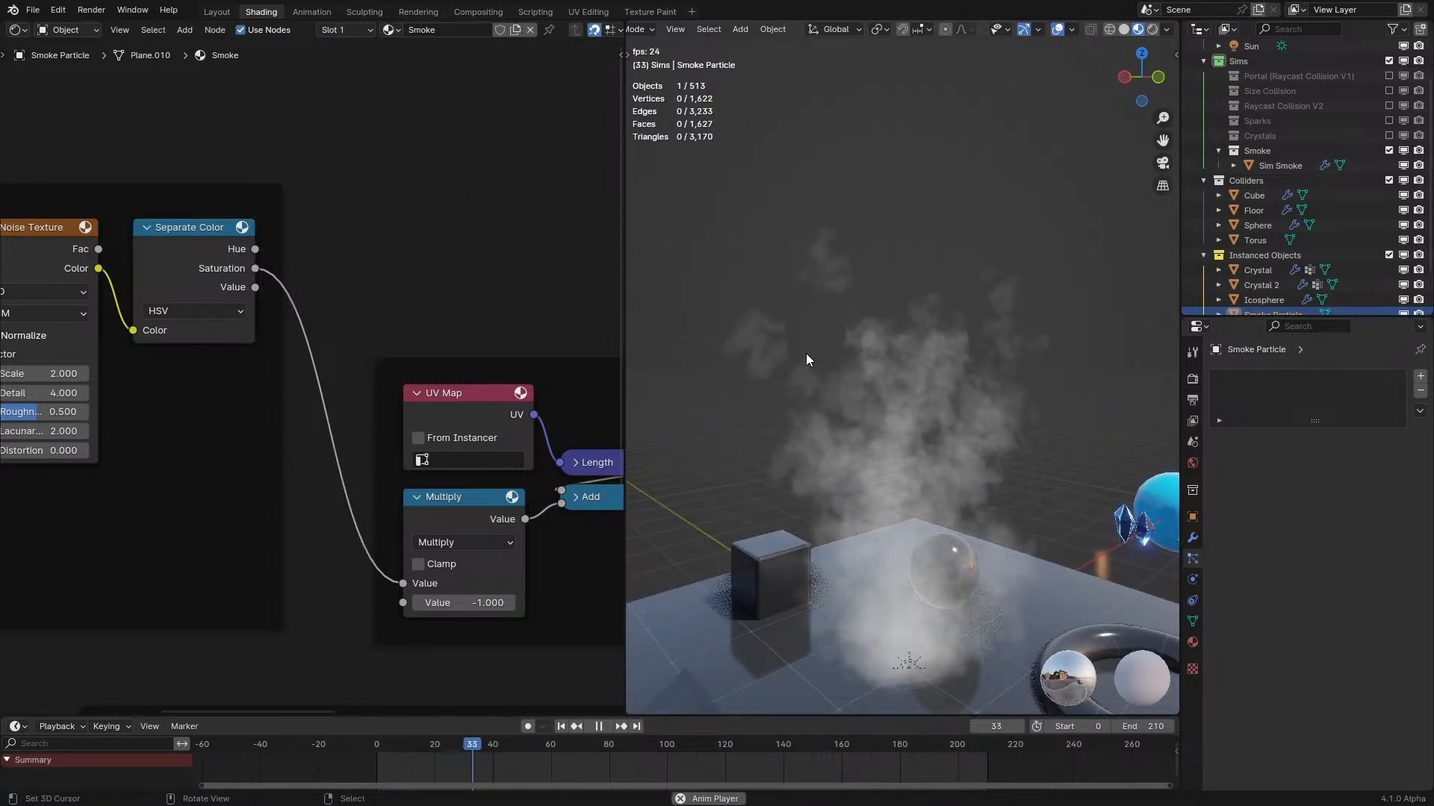
pyautogui.moveTo(804, 362)
pyautogui.mouseDown(button='middle')
pyautogui.moveTo(822, 426)
pyautogui.moveTo(809, 376)
pyautogui.mouseUp(button='middle')
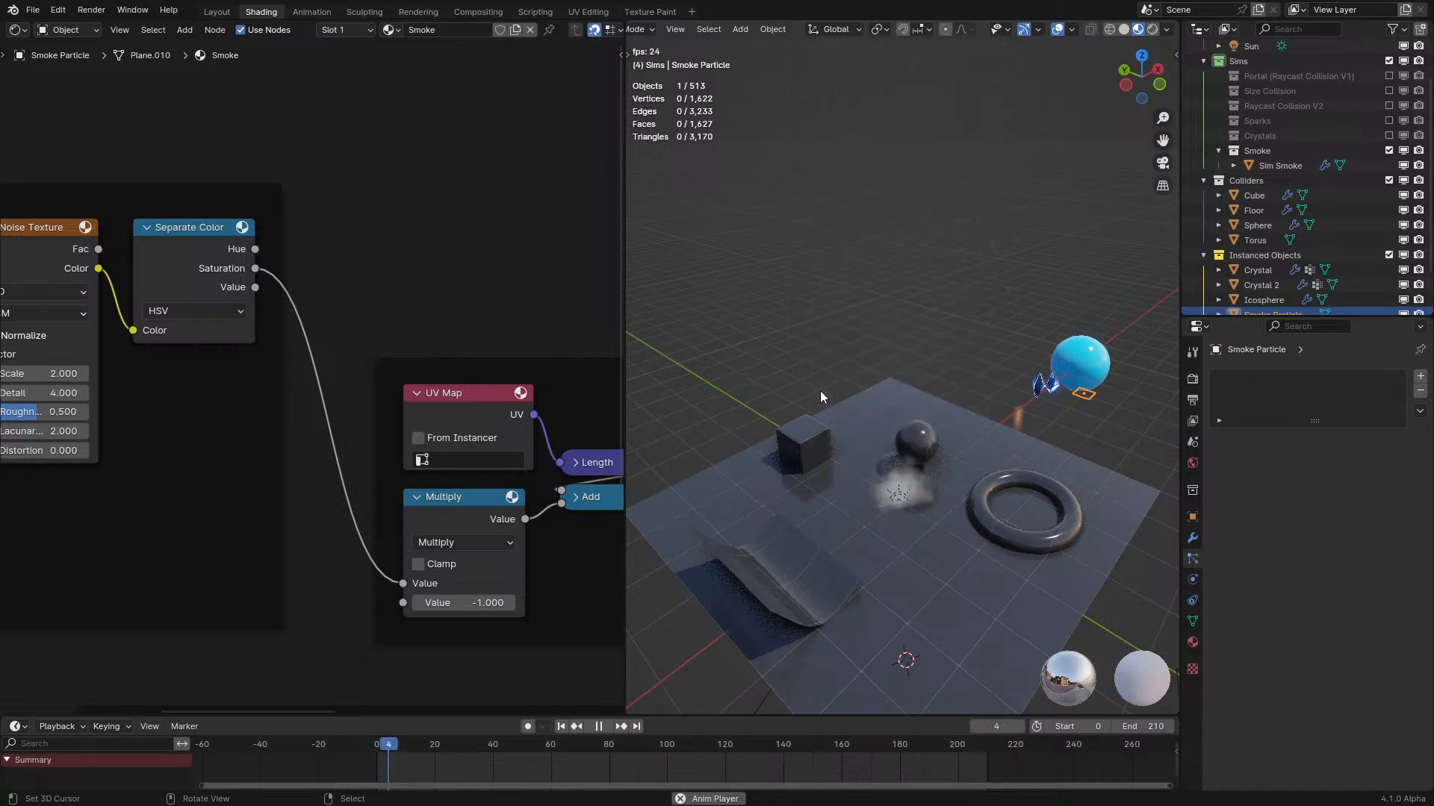
pyautogui.scroll(5, 823, 392)
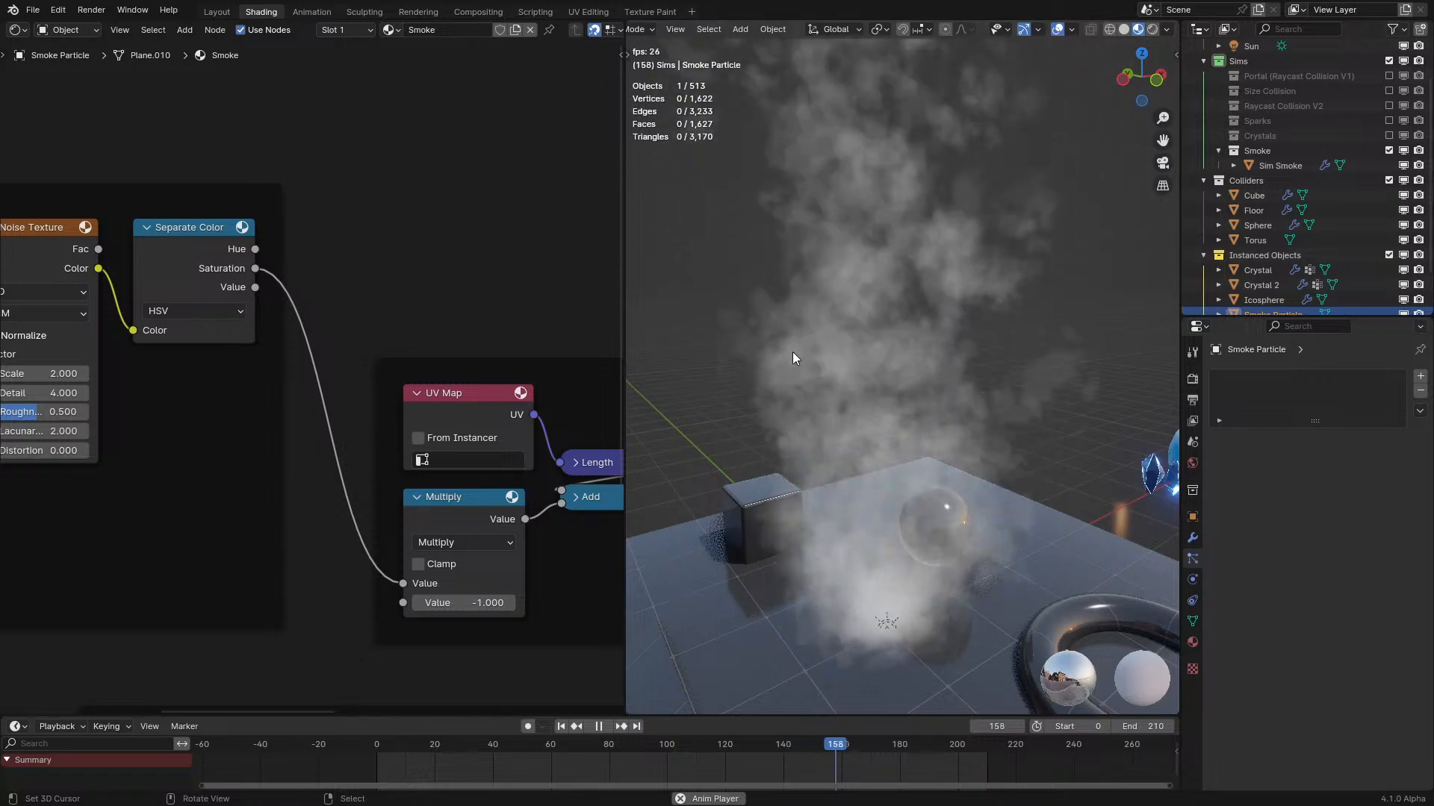
pyautogui.scroll(-2, 342, 254)
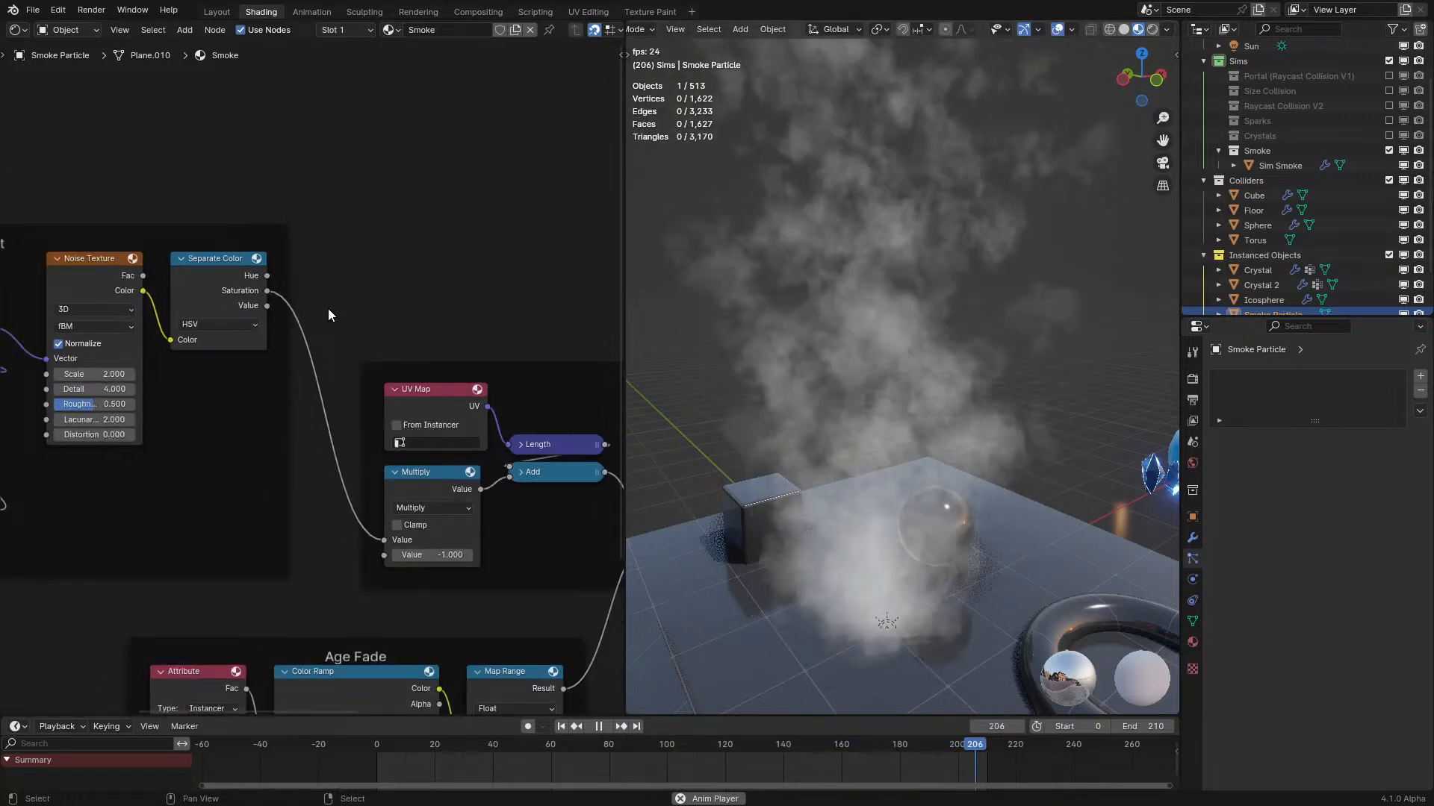
pyautogui.scroll(-1, 329, 307)
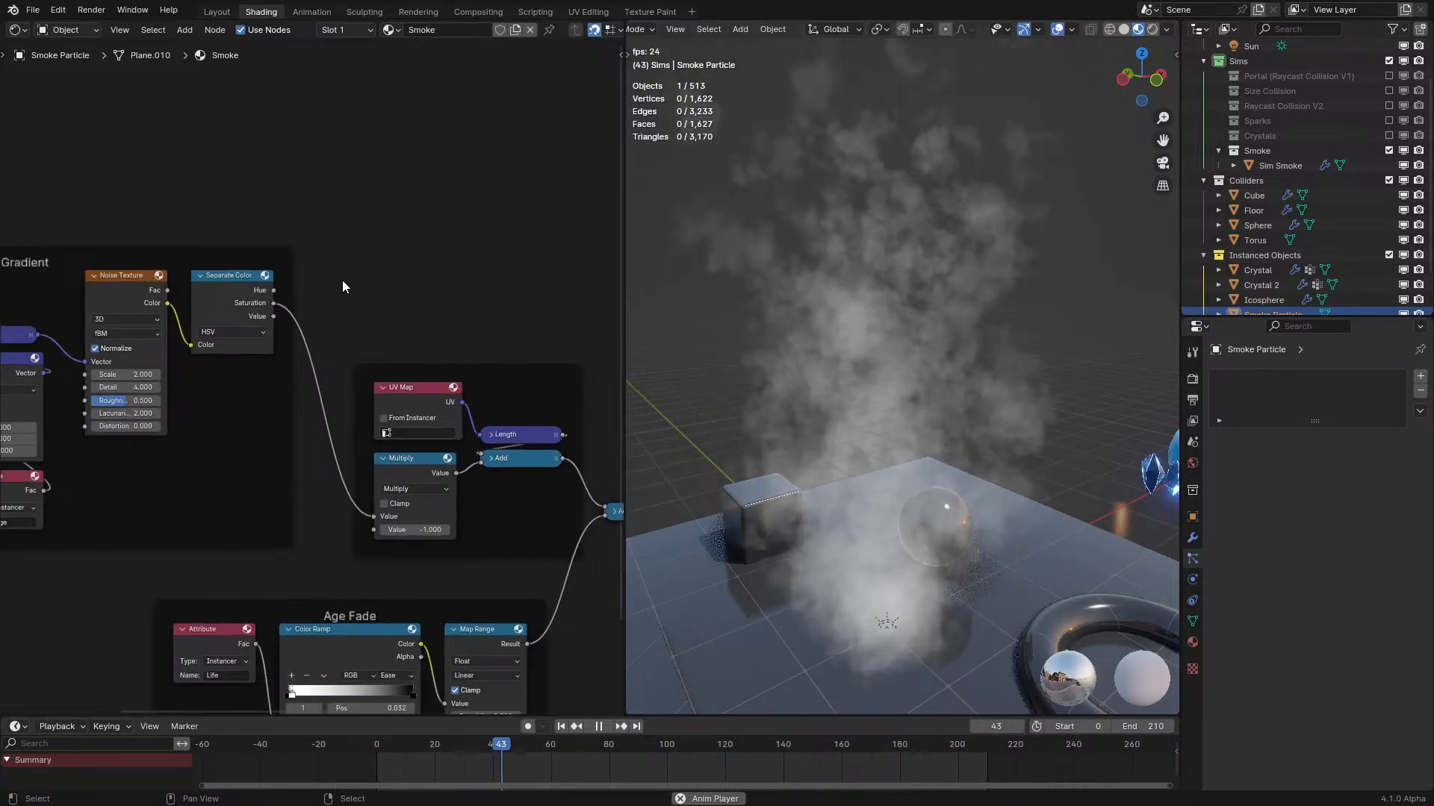
pyautogui.press('space')
pyautogui.moveTo(1043, 193); pyautogui.dragTo(1061, 222, button='middle')
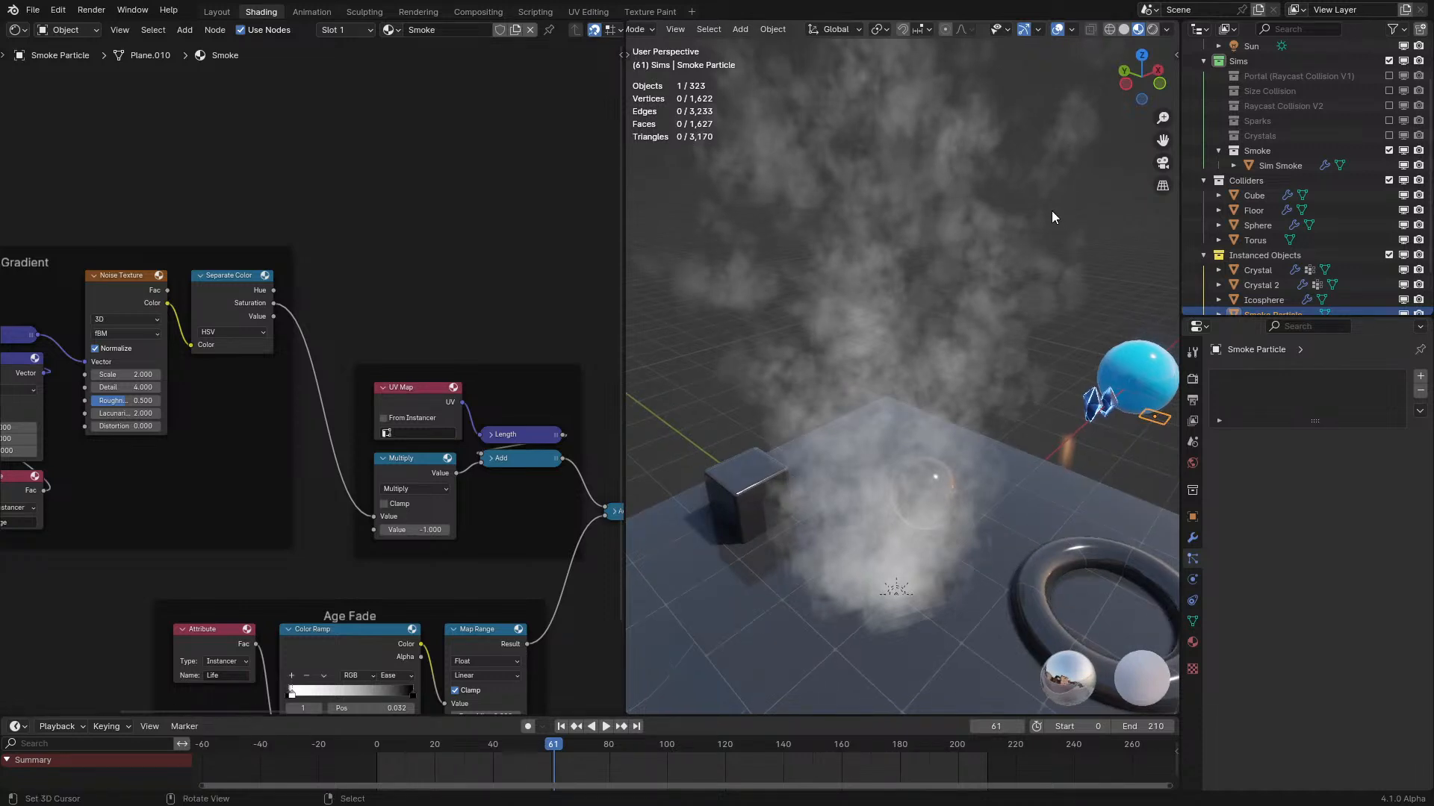
pyautogui.moveTo(1001, 264); pyautogui.dragTo(1008, 240, button='middle')
pyautogui.press('space')
pyautogui.keyDown('shift'); pyautogui.moveTo(971, 460); pyautogui.dragTo(964, 398, button='middle'); pyautogui.keyUp('shift')
pyautogui.moveTo(959, 339); pyautogui.dragTo(930, 363, button='middle')
pyautogui.scroll(1, 926, 365)
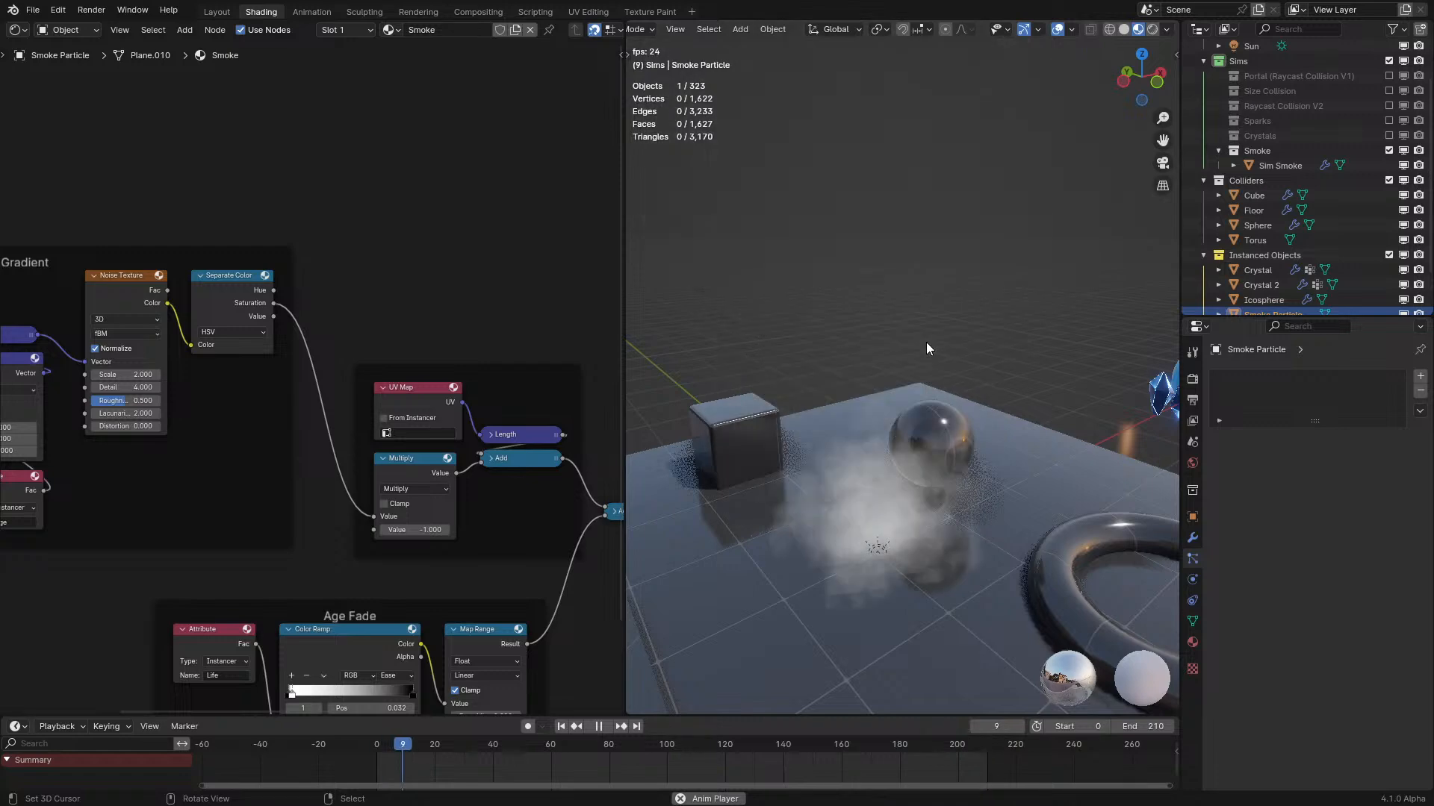
pyautogui.moveTo(777, 397); pyautogui.dragTo(925, 374, button='middle')
pyautogui.scroll(-2, 448, 411)
pyautogui.scroll(2, 436, 408)
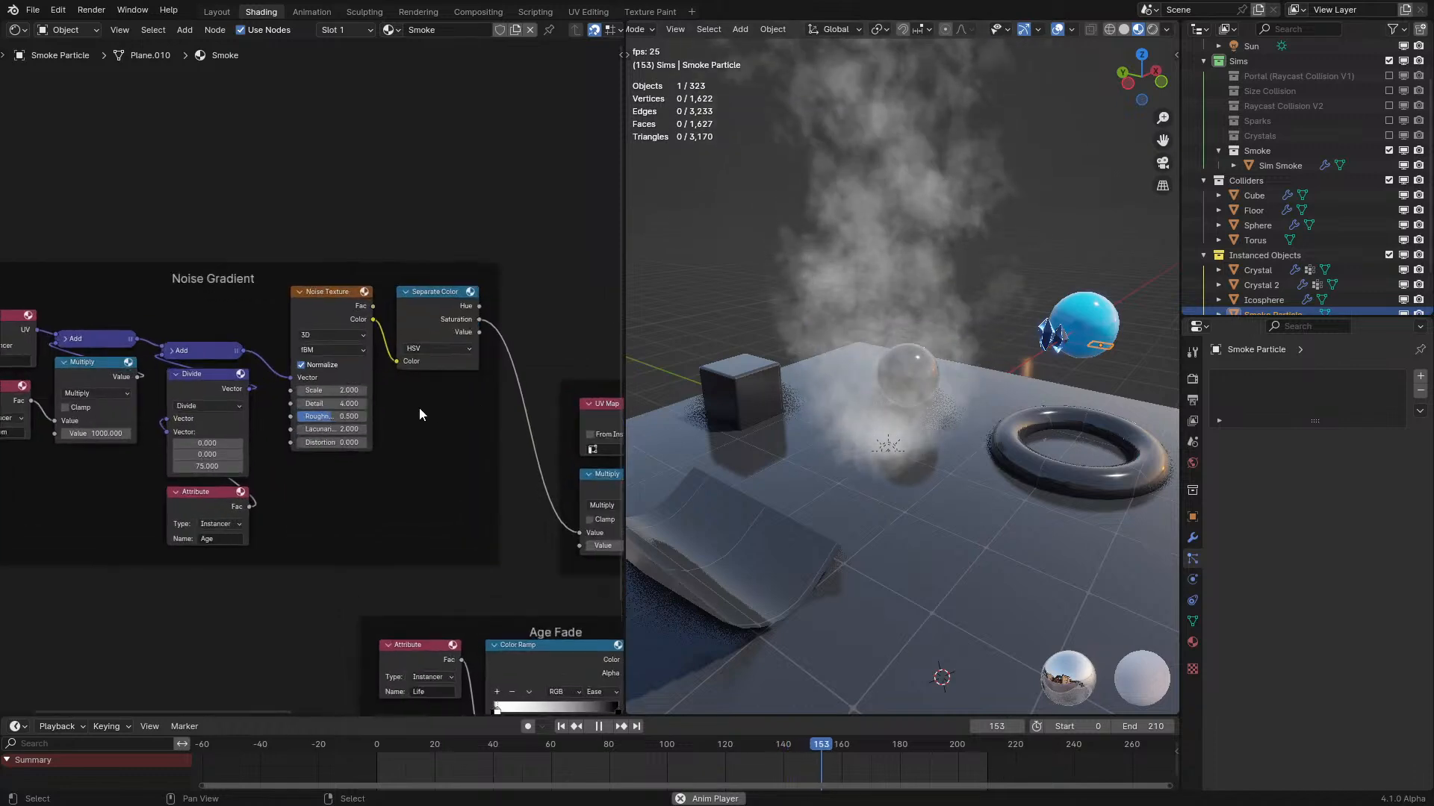
# Pause playback, duplicate the Smoother Step Map Range node with its input link kept, and place the copy below the original.
pyautogui.press('space')
pyautogui.scroll(-2, 375, 438)
pyautogui.moveTo(375, 437); pyautogui.dragTo(369, 338, button='middle')
pyautogui.click(370, 331)
pyautogui.hotkey('ctrl', 'shift', 'd')
pyautogui.click(371, 523)
pyautogui.scroll(2, 372, 523)
pyautogui.moveTo(372, 522); pyautogui.dragTo(374, 470, button='middle')
pyautogui.scroll(-1, 374, 470)
pyautogui.moveTo(515, 405); pyautogui.dragTo(362, 424, button='middle')
pyautogui.scroll(1, 248, 427)
pyautogui.press('g')
pyautogui.click(269, 560)
pyautogui.press('q')
pyautogui.click(380, 495)
pyautogui.click(382, 513)
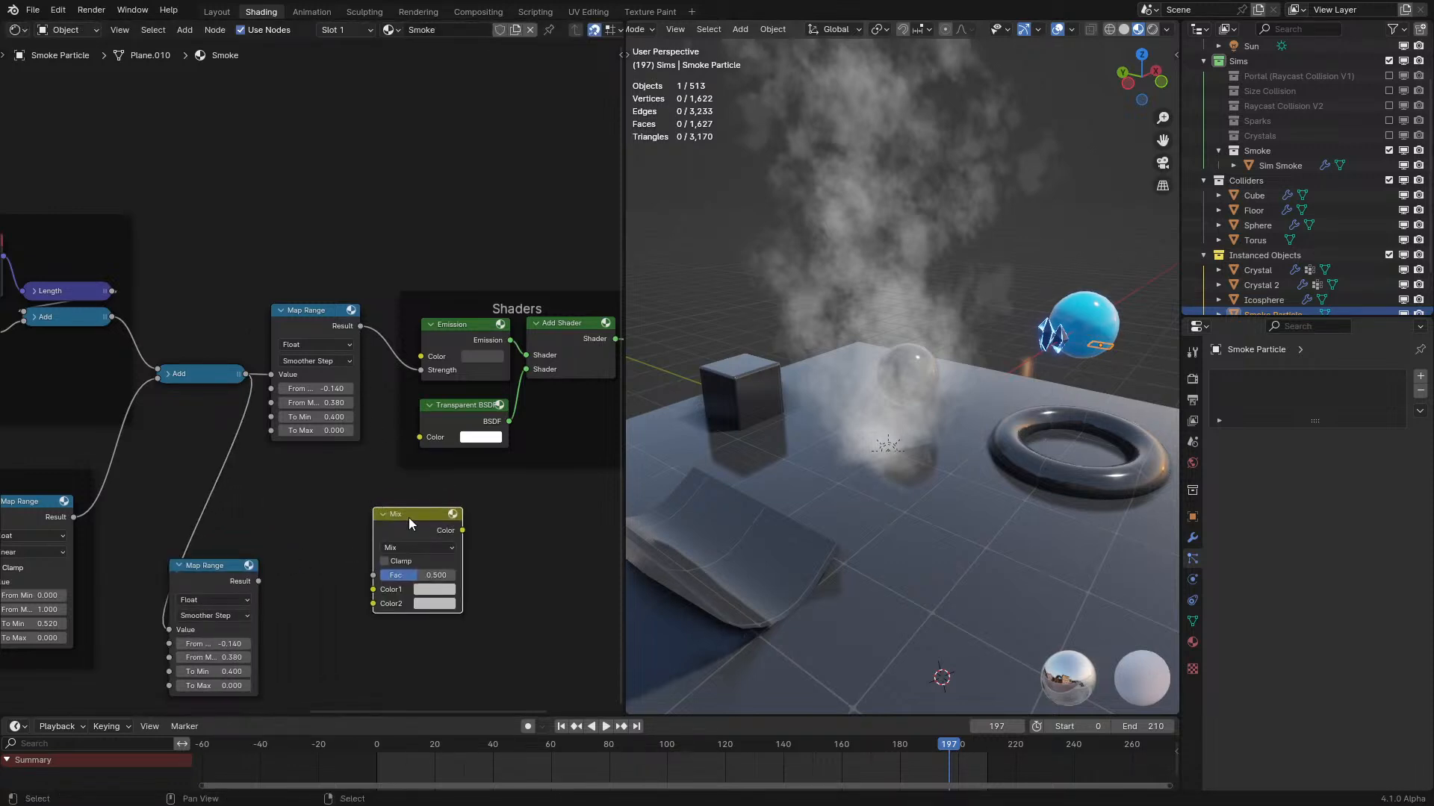
pyautogui.press('x')
# Add a Float Mix node below the Shaders frame and connect the original Smoother Step Map Range's Result to its A input.
pyautogui.hotkey('shift', 'a')
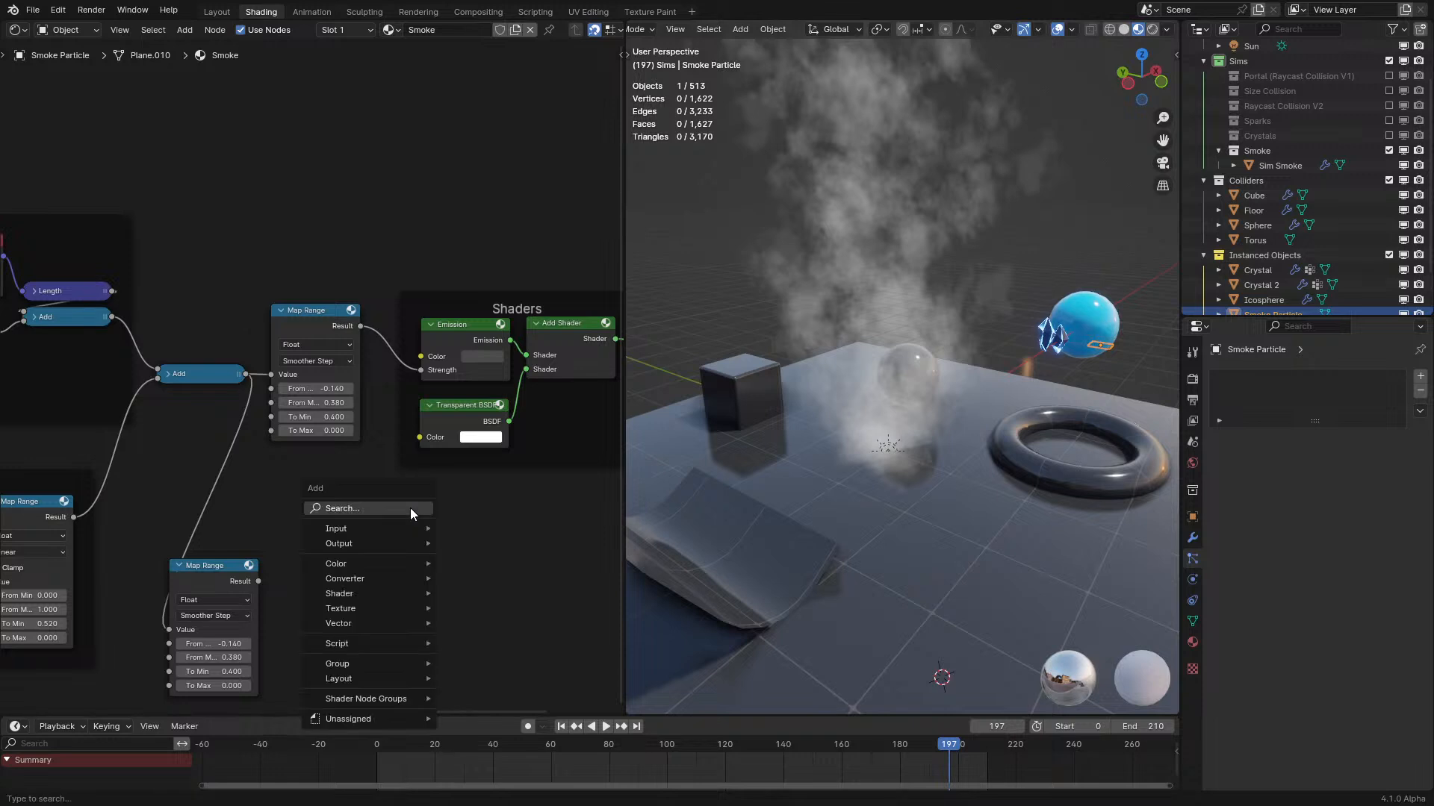
pyautogui.click(410, 508)
pyautogui.write('mix')
pyautogui.press('Return')
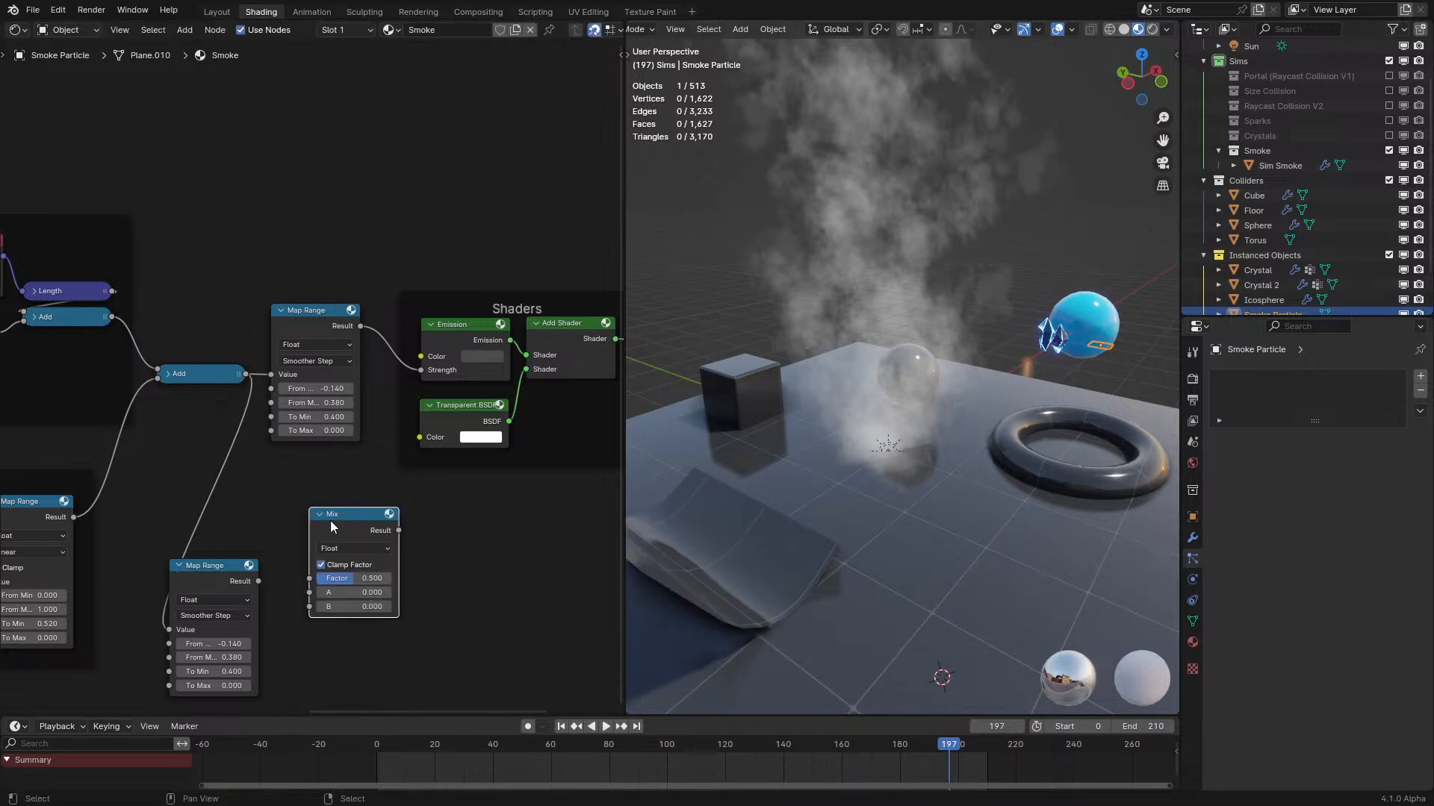
pyautogui.click(324, 513)
pyautogui.scroll(1, 338, 342)
pyautogui.moveTo(368, 317); pyautogui.dragTo(309, 628)
# Maximize the node editor and duplicate the Add node before the Map Range with its input links kept, placing the copy below.
pyautogui.keyDown('shift'); pyautogui.moveTo(254, 374); pyautogui.dragTo(364, 373, button='middle'); pyautogui.keyUp('shift')
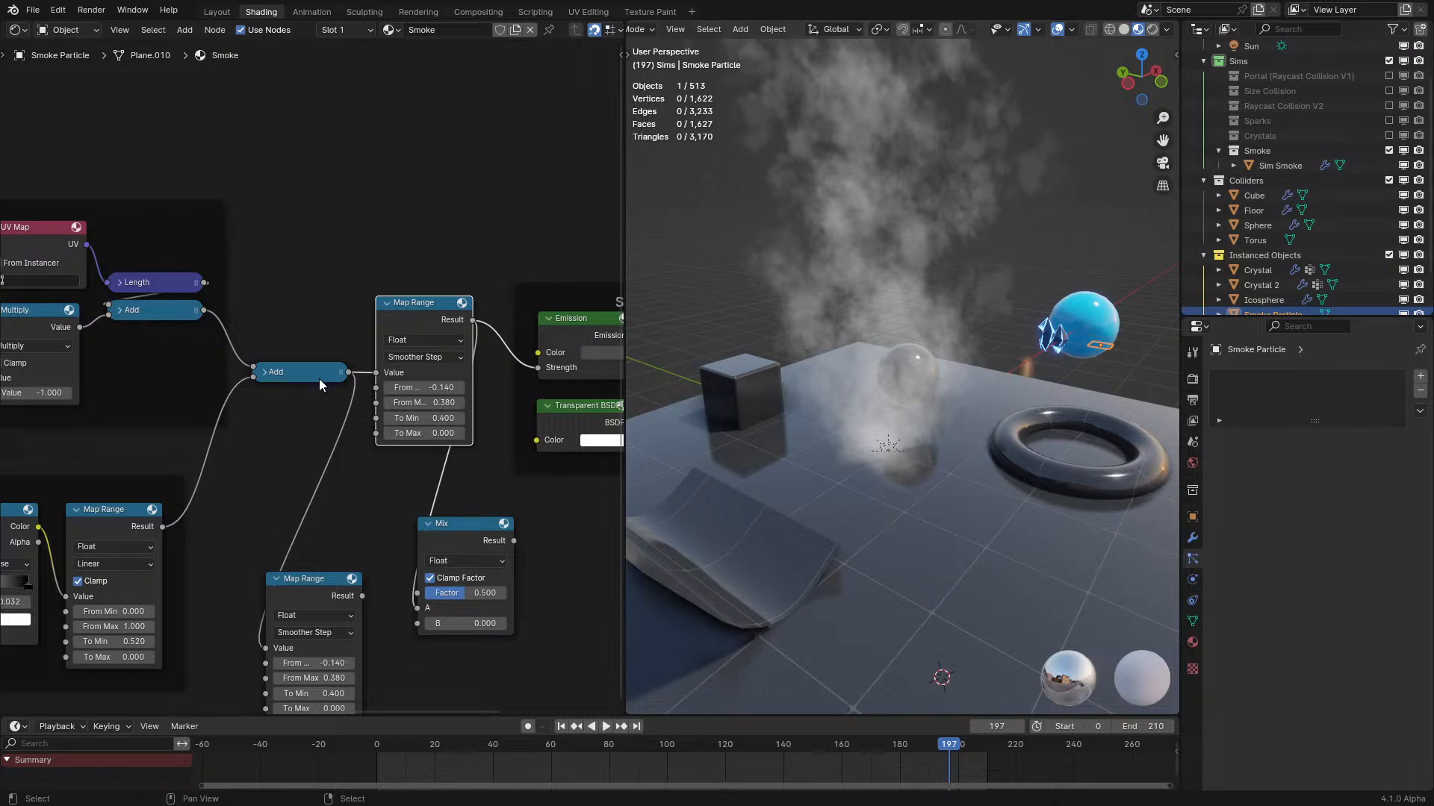
pyautogui.moveTo(297, 416); pyautogui.dragTo(401, 405, button='middle')
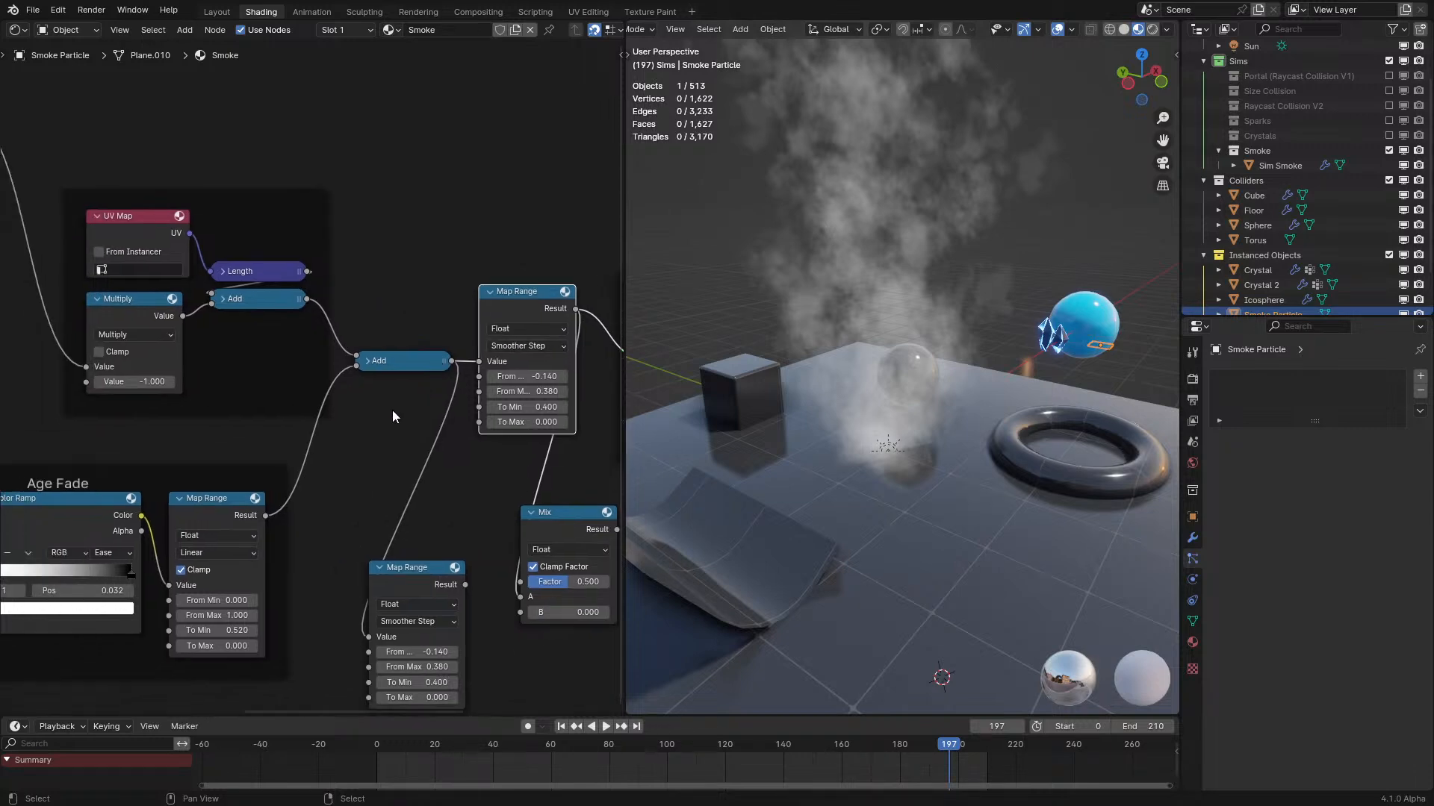
pyautogui.moveTo(257, 472); pyautogui.dragTo(166, 491)
pyautogui.scroll(-2, 209, 484)
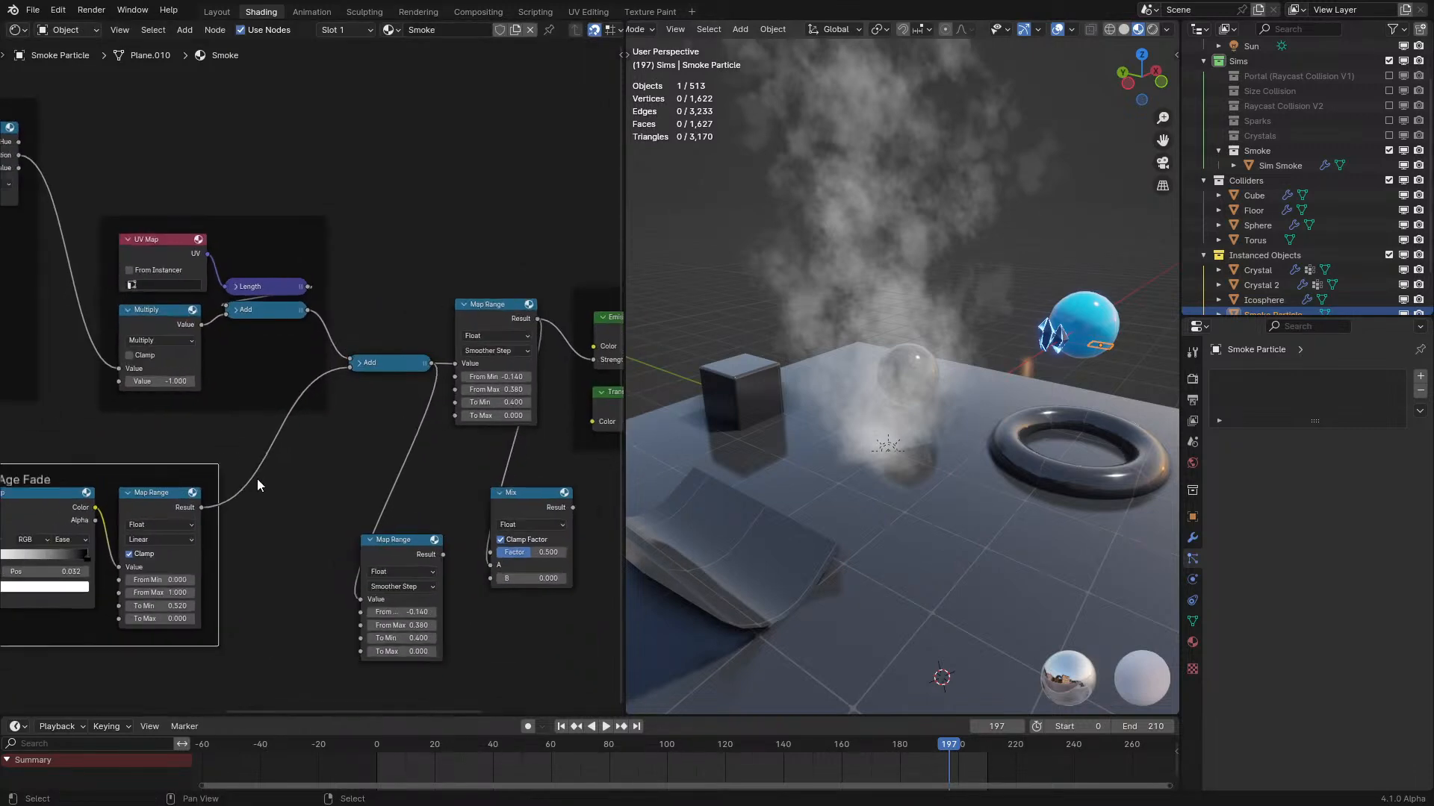
pyautogui.hotkey('ctrl', 'space')
pyautogui.scroll(2, 664, 350)
pyautogui.click(663, 354)
pyautogui.hotkey('ctrl', 'shift', 'd')
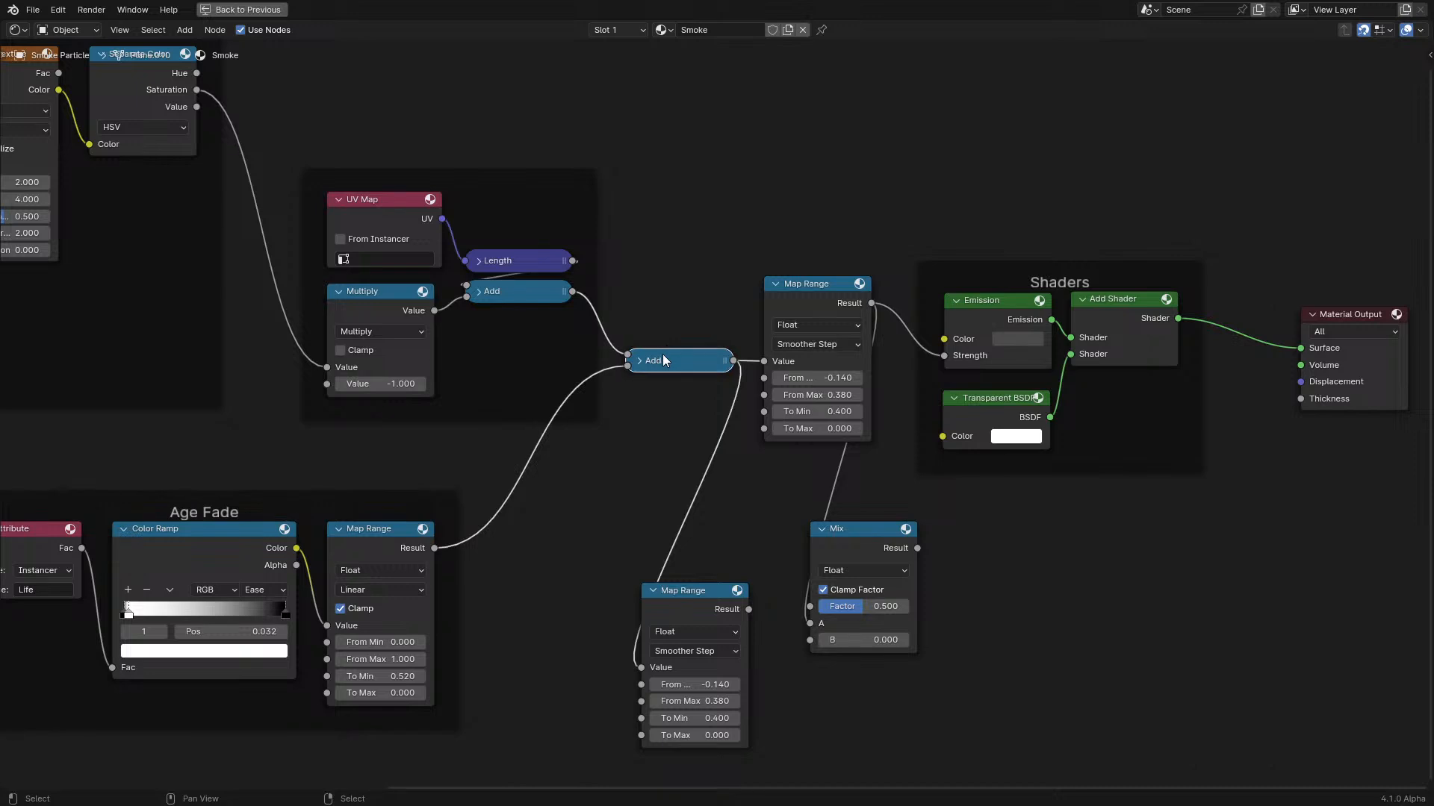
pyautogui.click(662, 508)
# Duplicate the whole Age Fade frame with its Attribute, Color Ramp and Map Range nodes and place it below the original.
pyautogui.scroll(-3, 209, 652)
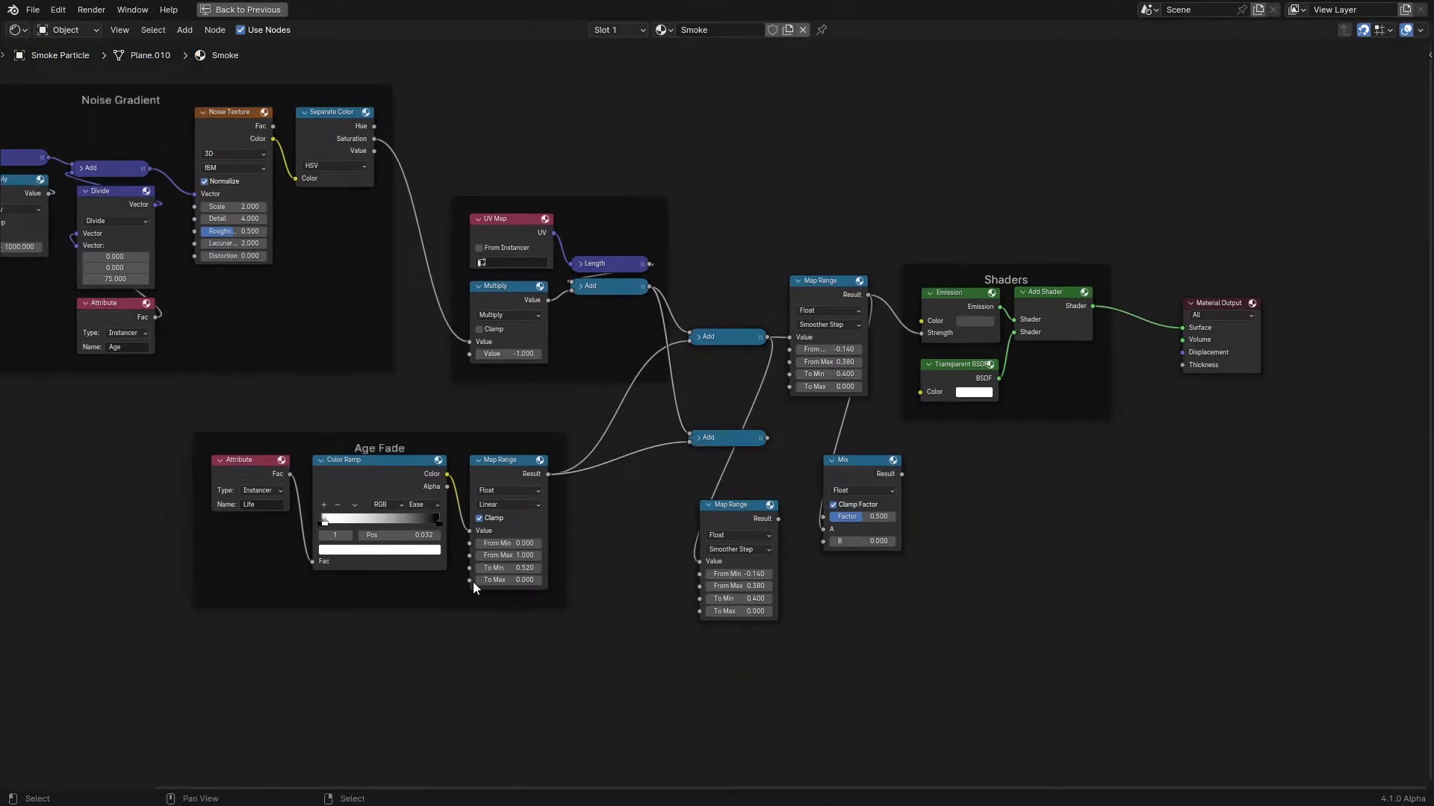
pyautogui.moveTo(487, 664); pyautogui.dragTo(537, 548)
pyautogui.hotkey('ctrl', 'shift', 'd')
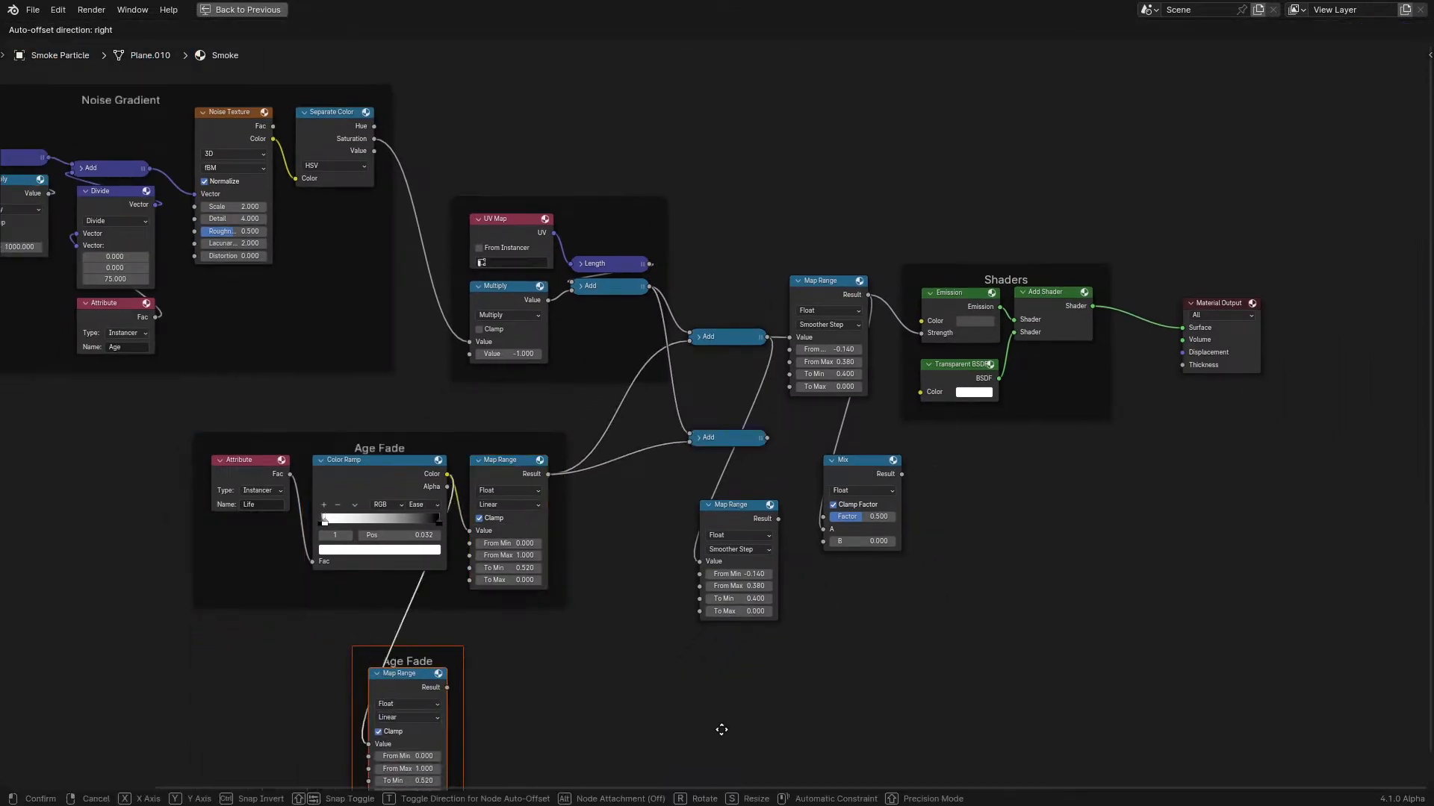
pyautogui.press('Escape')
pyautogui.hotkey('shift', 'd')
pyautogui.click(569, 676)
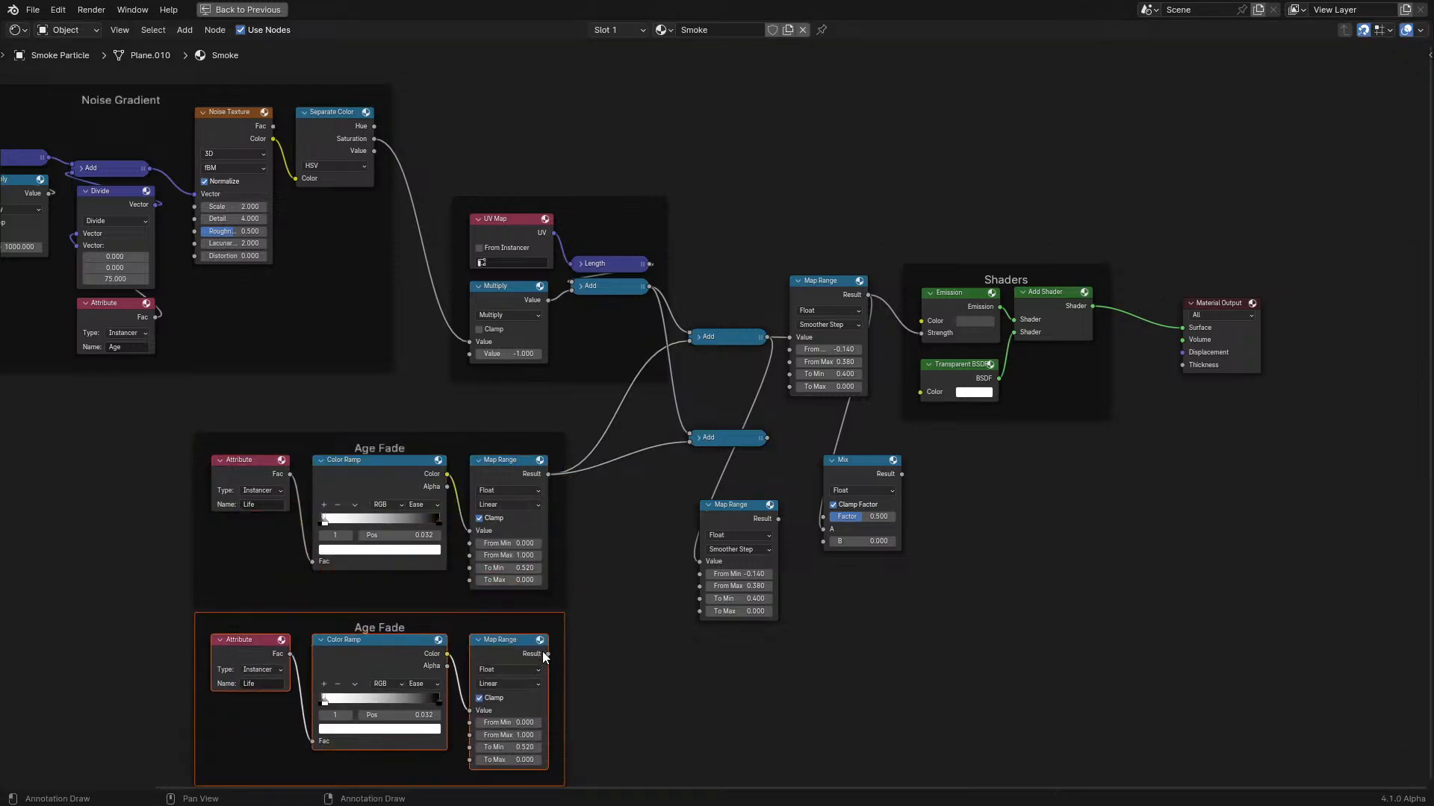
# Connect the duplicated Age Fade result into the copied Add node, feed that into the copied Map Range, and restore the editor layout.
pyautogui.scroll(2, 697, 440)
pyautogui.moveTo(685, 453); pyautogui.dragTo(592, 621)
pyautogui.moveTo(625, 450); pyautogui.dragTo(532, 512)
pyautogui.click(629, 551)
pyautogui.moveTo(628, 556); pyautogui.dragTo(659, 480)
pyautogui.moveTo(688, 408); pyautogui.dragTo(646, 497, button='middle')
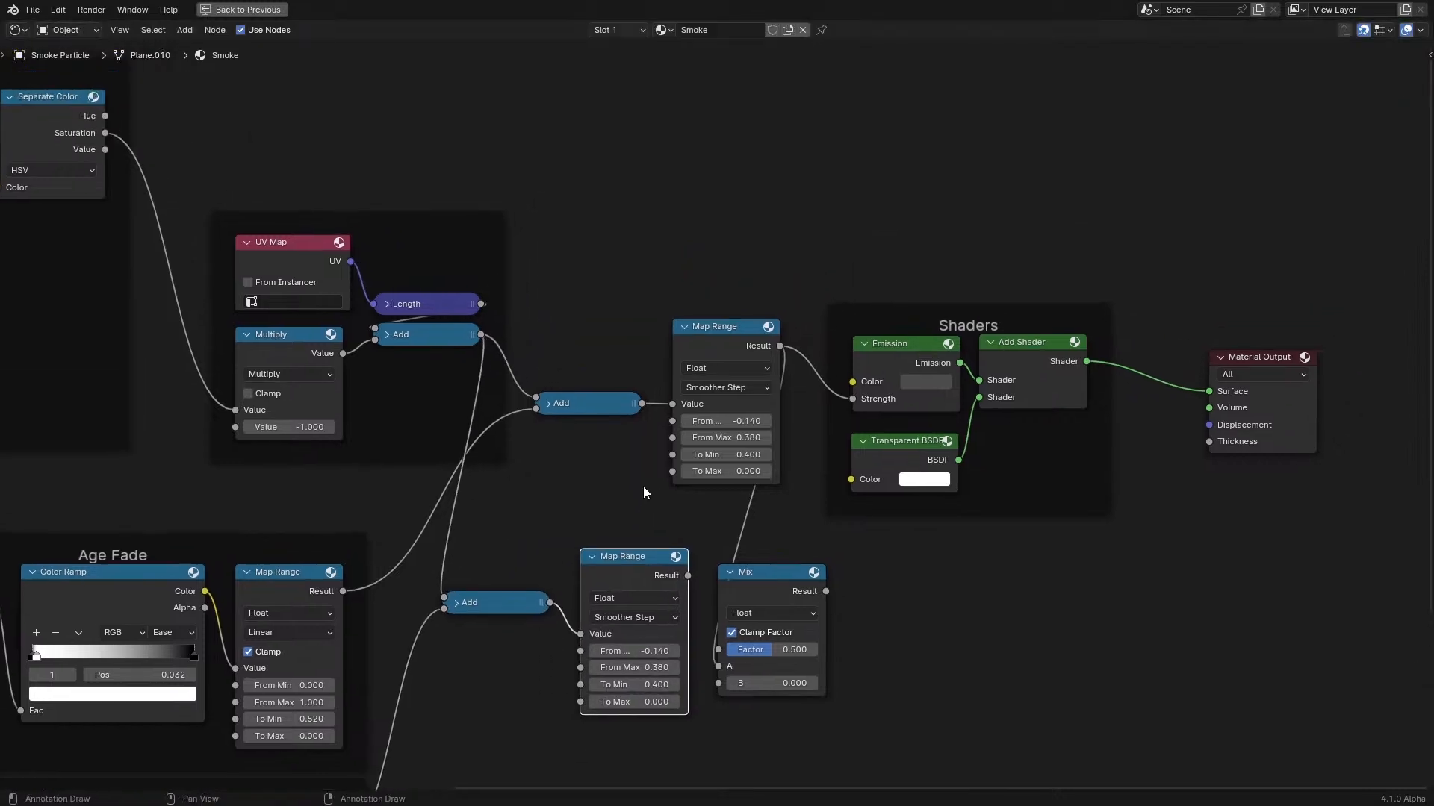
pyautogui.hotkey('ctrl', 'space')
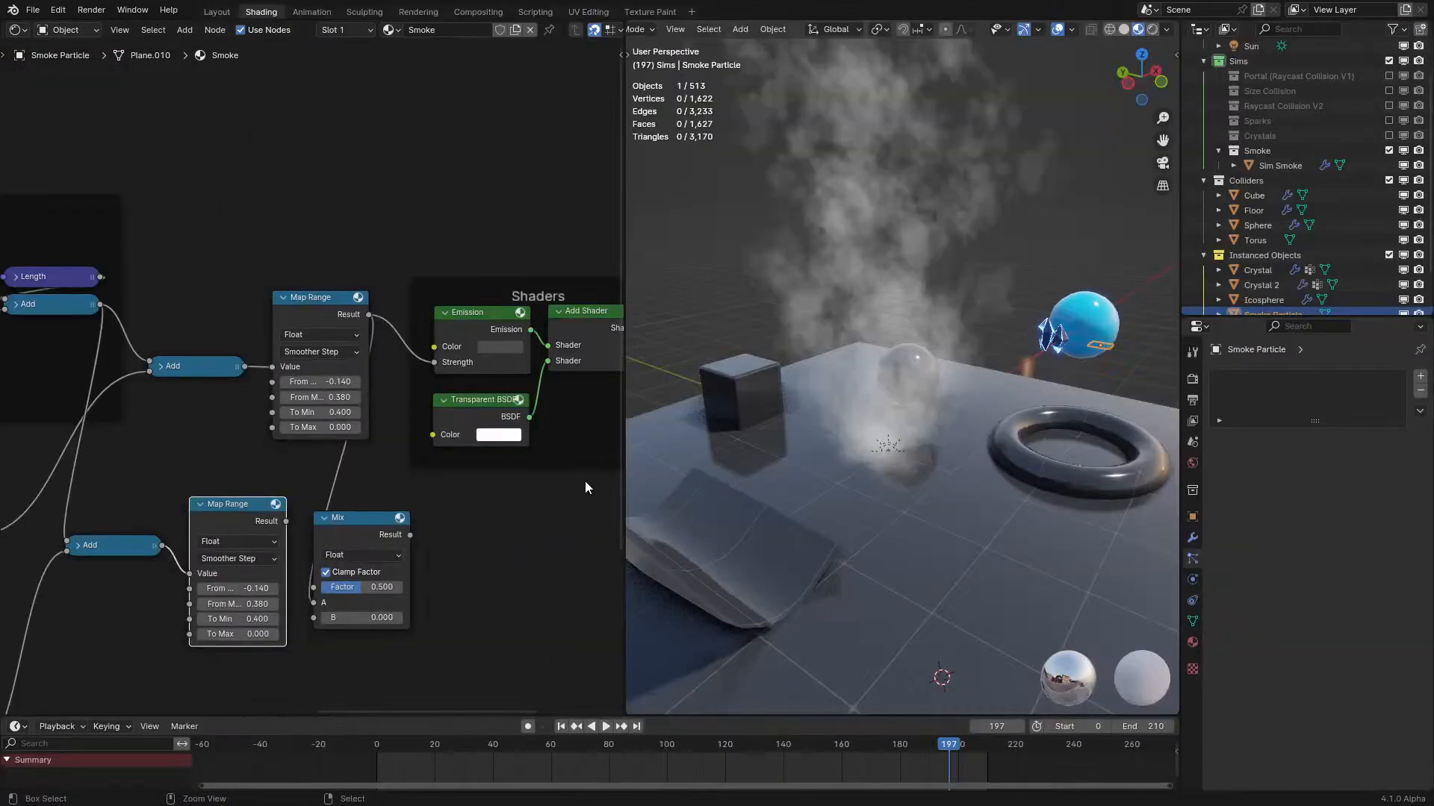
# Set the original Smoother Step Map Range's From Min to 0 and From Max to 0.5.
pyautogui.click(339, 380)
pyautogui.write('0')
pyautogui.press('Return')
pyautogui.moveTo(630, 399); pyautogui.dragTo(651, 480, button='middle')
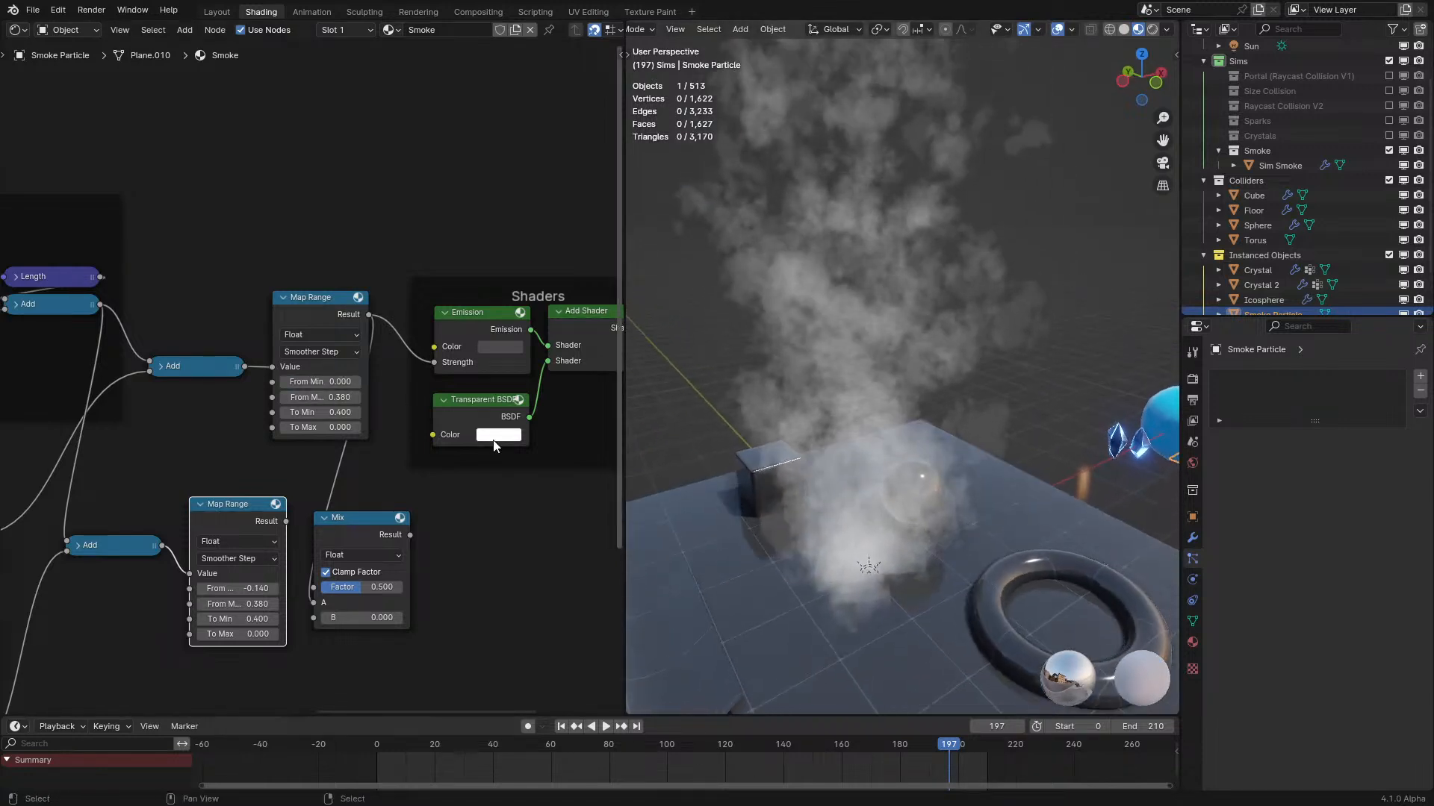
pyautogui.moveTo(306, 398); pyautogui.dragTo(370, 397)
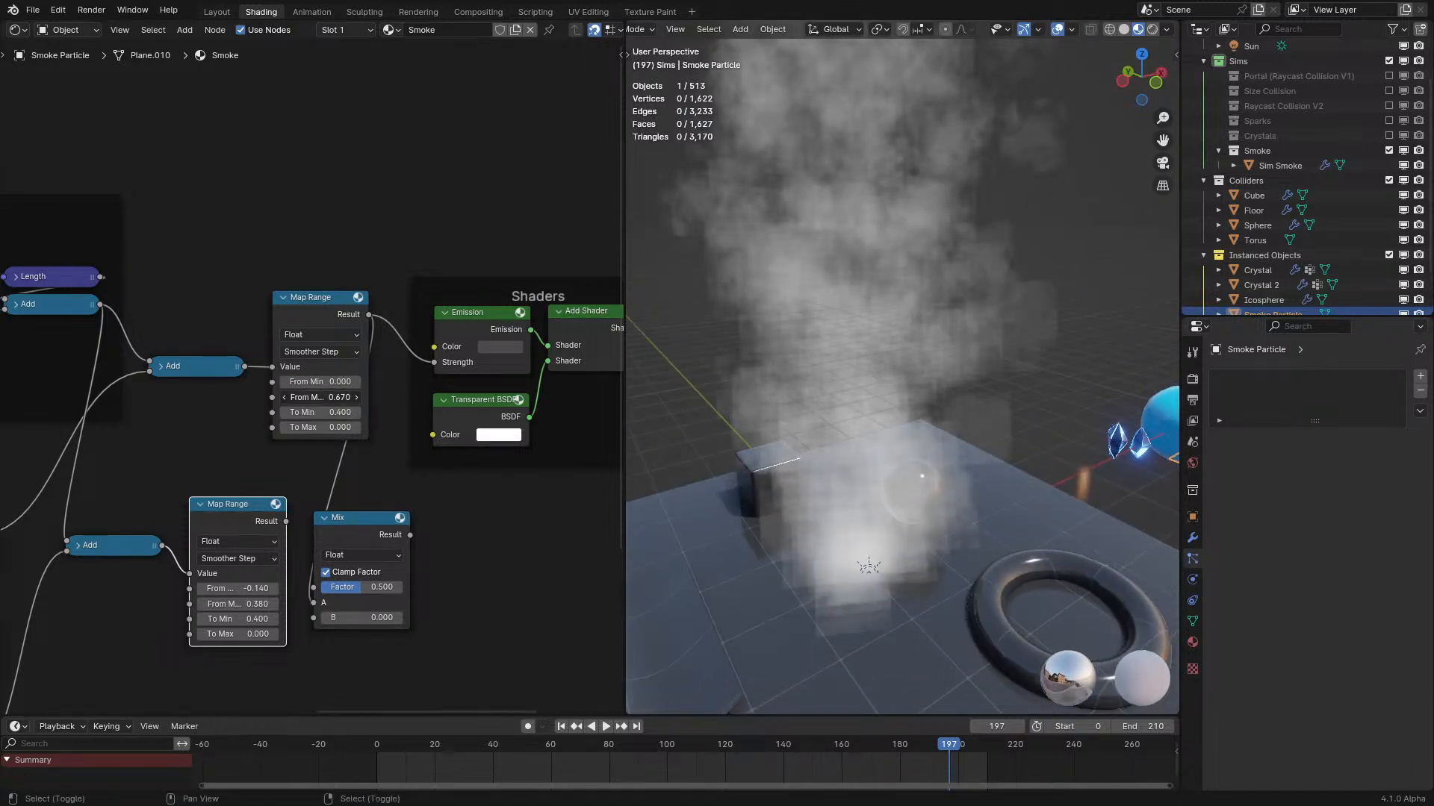
pyautogui.write('0.5')
pyautogui.press('Return')
pyautogui.keyDown('ctrl'); pyautogui.hscroll(-8, 303, 474); pyautogui.keyUp('ctrl')
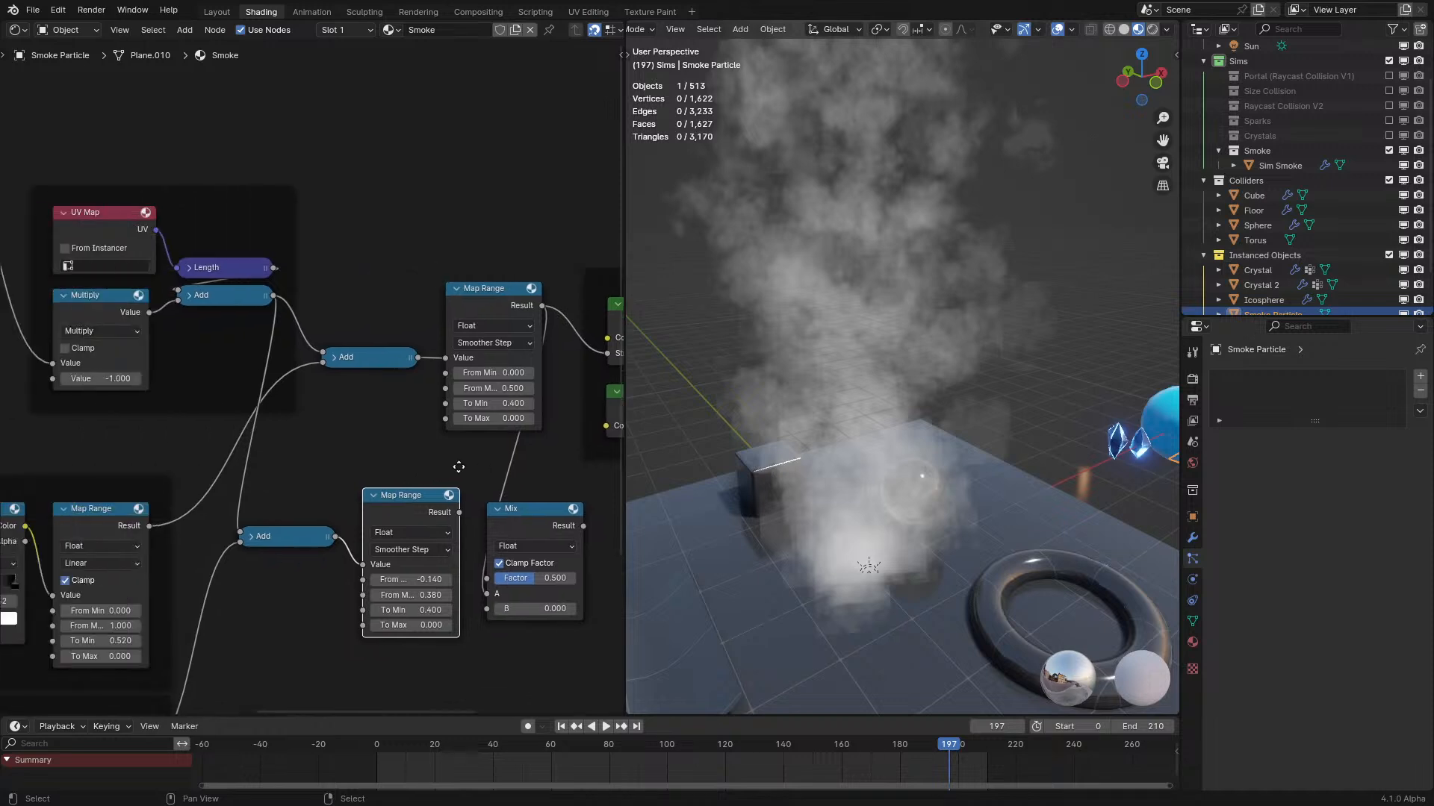
# Set the To Min of the original Age Fade frame's Map Range to 0.7 and inspect the smoke.
pyautogui.moveTo(211, 619); pyautogui.dragTo(228, 618)
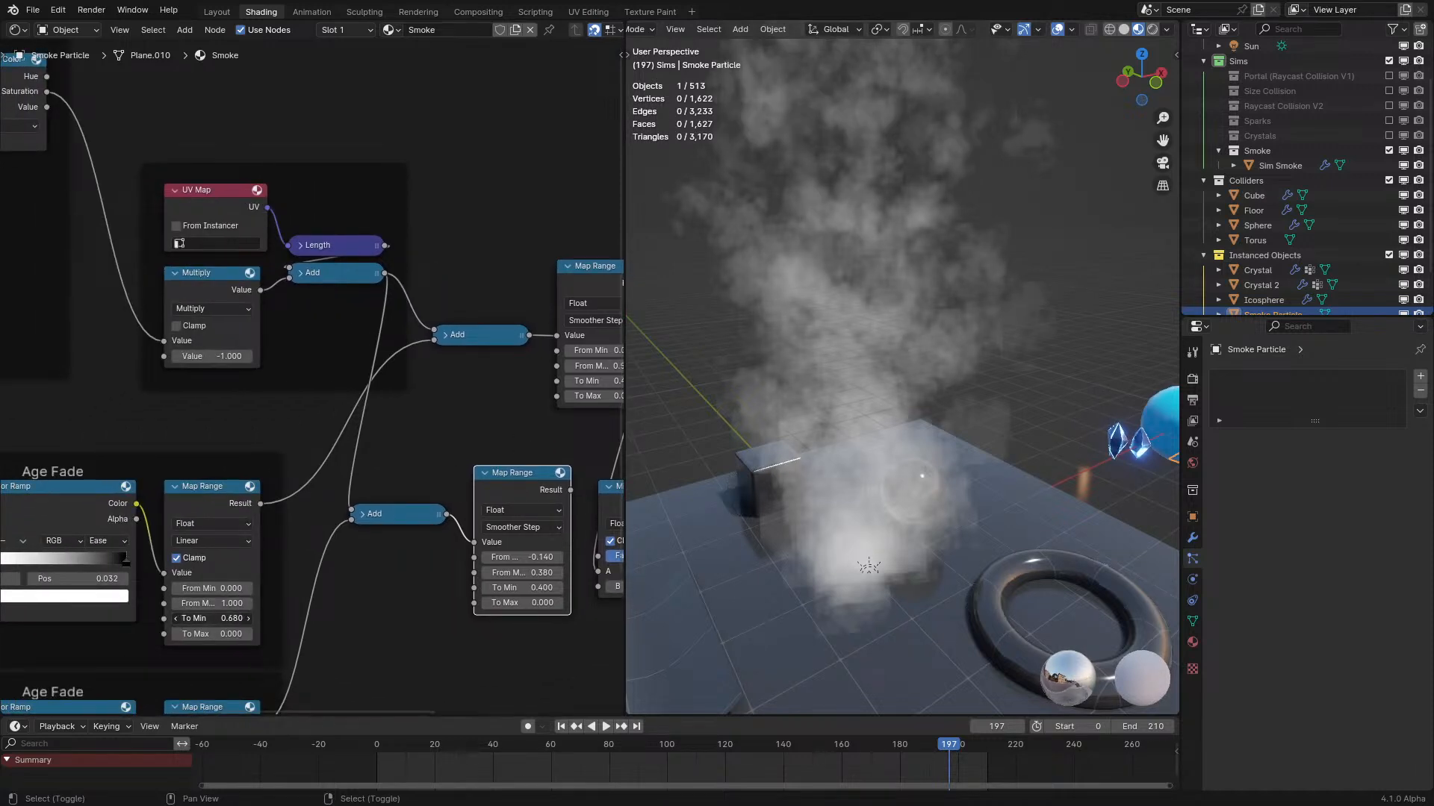
pyautogui.moveTo(777, 358); pyautogui.dragTo(809, 411, button='middle')
pyautogui.moveTo(620, 360); pyautogui.dragTo(496, 391, button='middle')
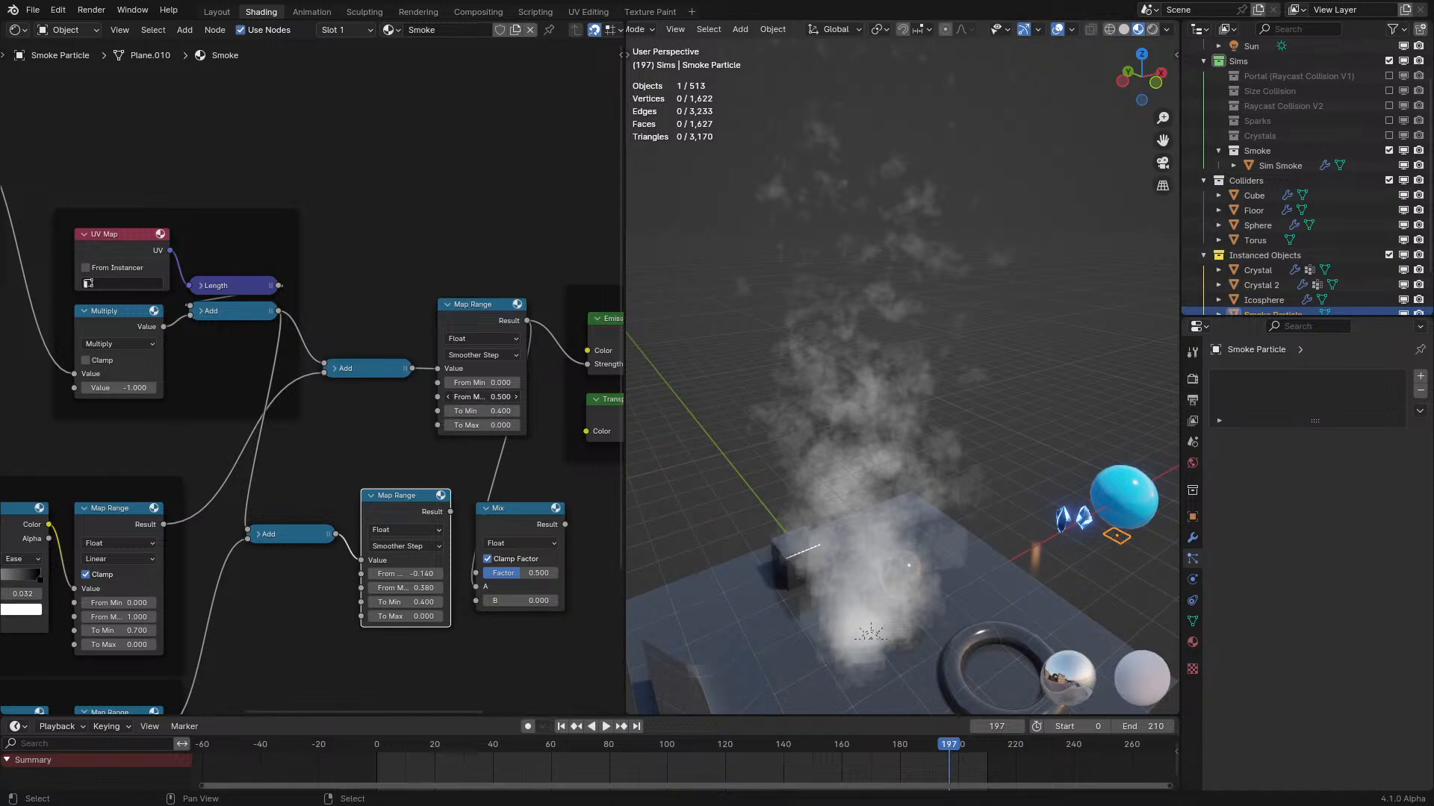
# Try a From Max of 1 on the upper Smoother Step Map Range, compare the smoke, and restore 0.5.
pyautogui.moveTo(481, 397); pyautogui.dragTo(486, 417)
pyautogui.moveTo(942, 351); pyautogui.dragTo(913, 316, button='middle')
pyautogui.moveTo(481, 399); pyautogui.dragTo(482, 400)
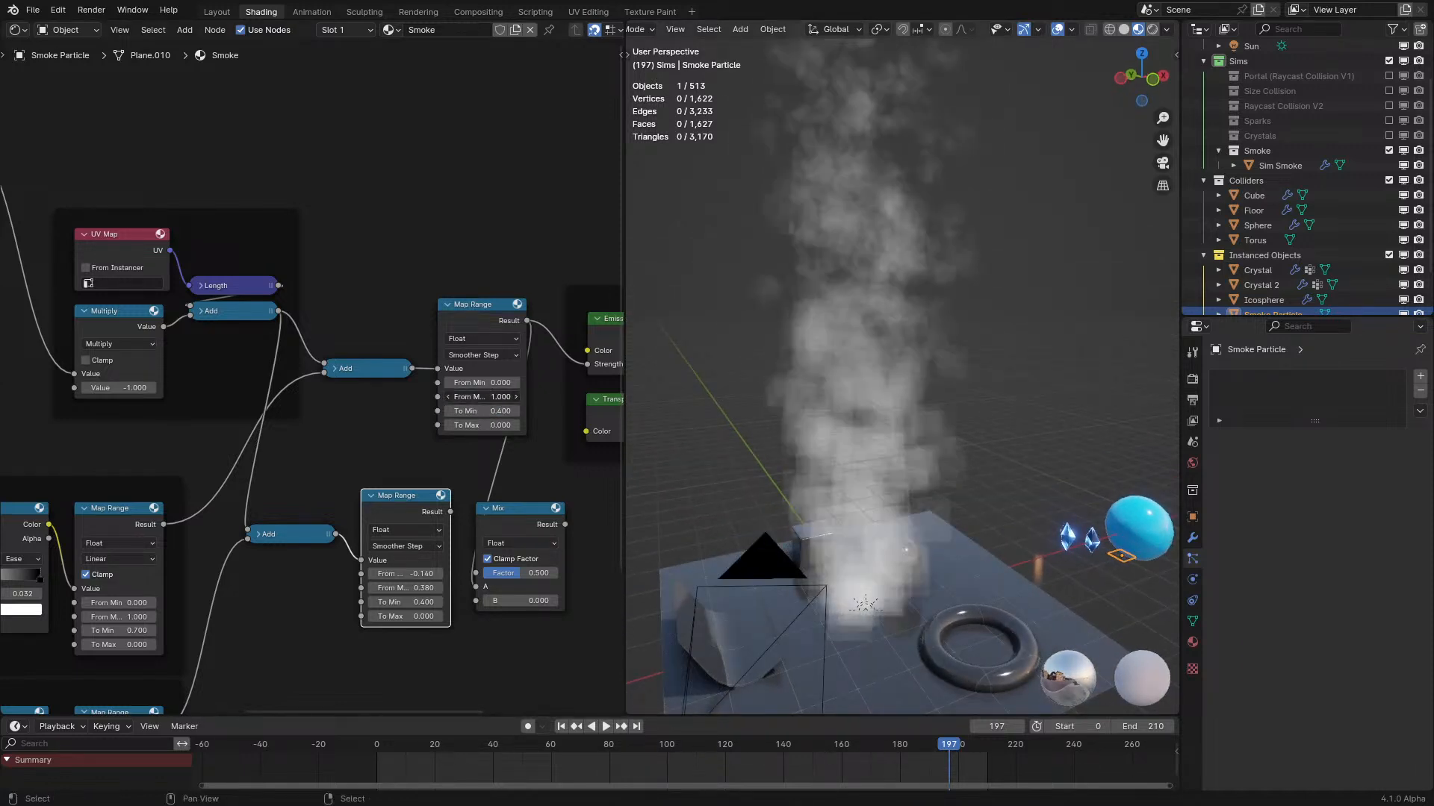
pyautogui.press('Return')
pyautogui.scroll(5, 784, 415)
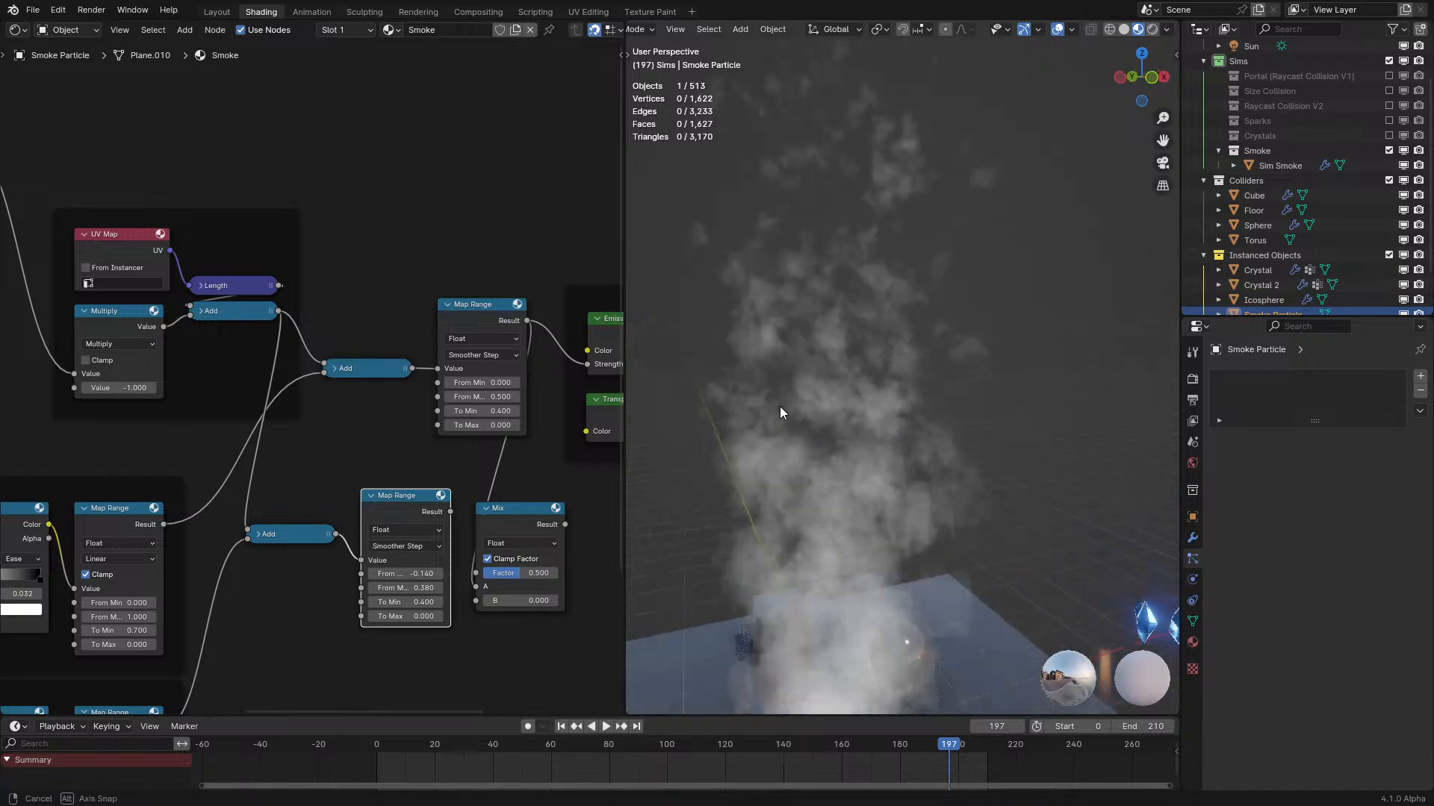
pyautogui.scroll(3, 864, 394)
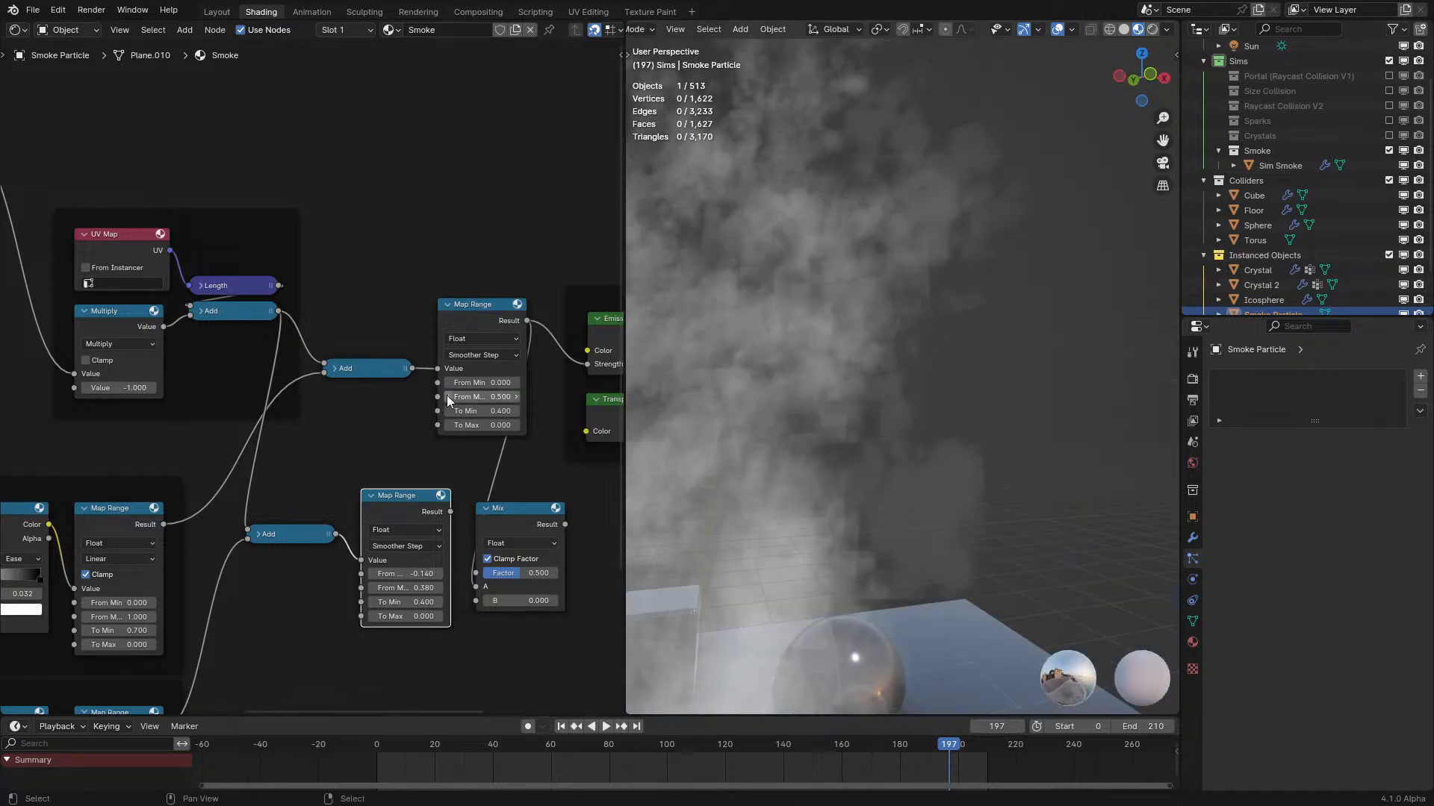
# Set the upper Smoother Step Map Range's From Max to 0.3 and From Min to -0.3, and play the animation.
pyautogui.click(448, 397)
pyautogui.click(448, 398)
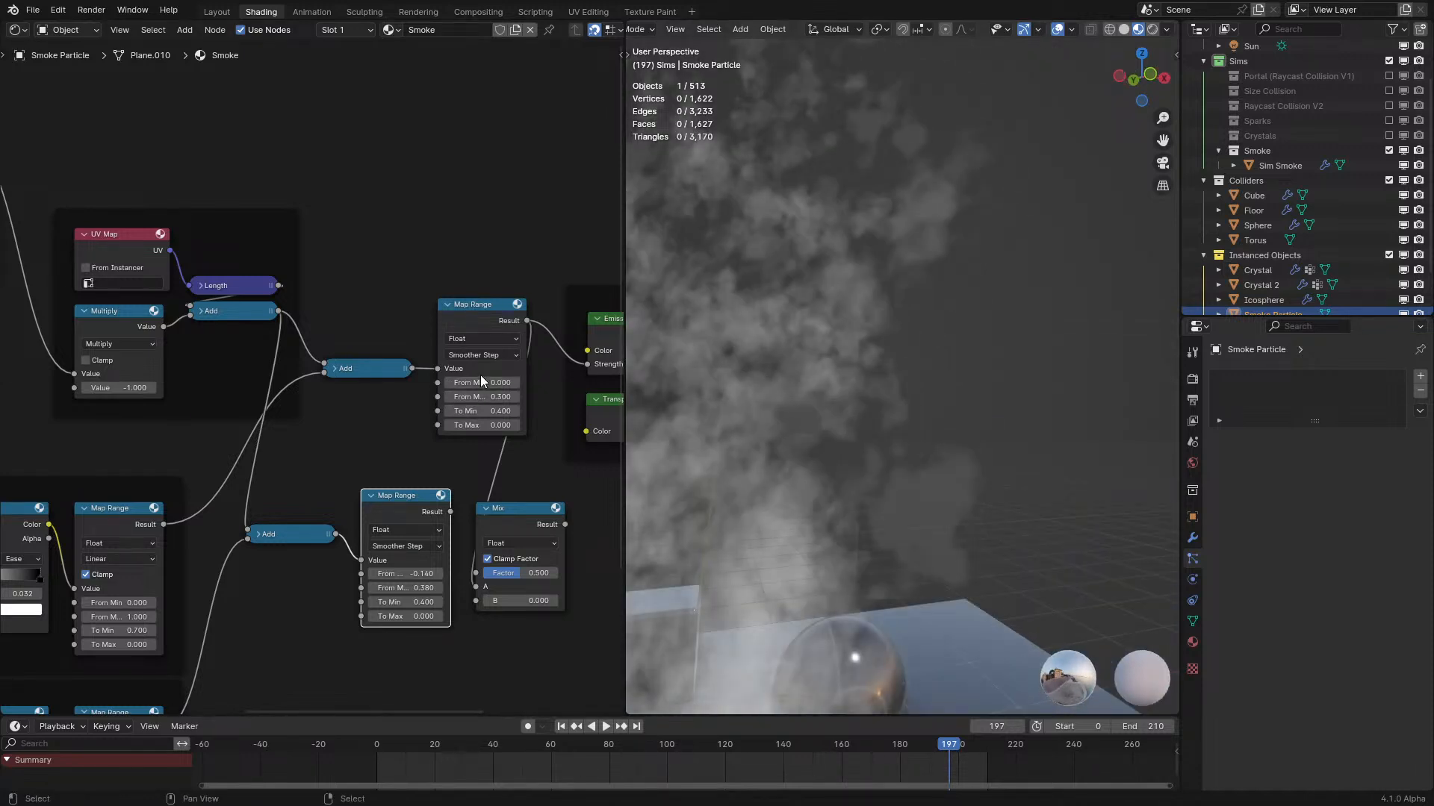
pyautogui.moveTo(482, 382); pyautogui.dragTo(448, 382)
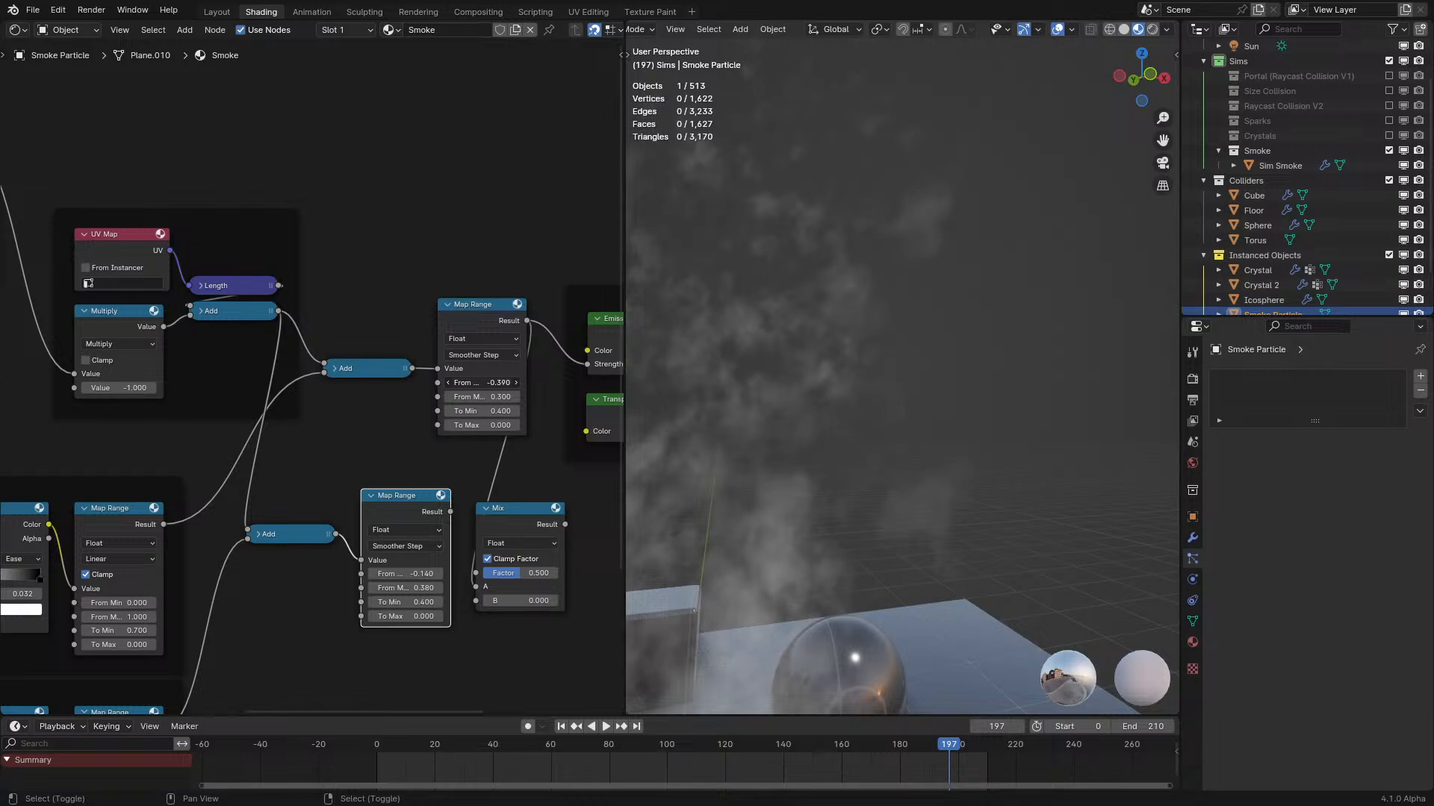
pyautogui.press('space')
pyautogui.moveTo(791, 373); pyautogui.dragTo(887, 365, button='middle')
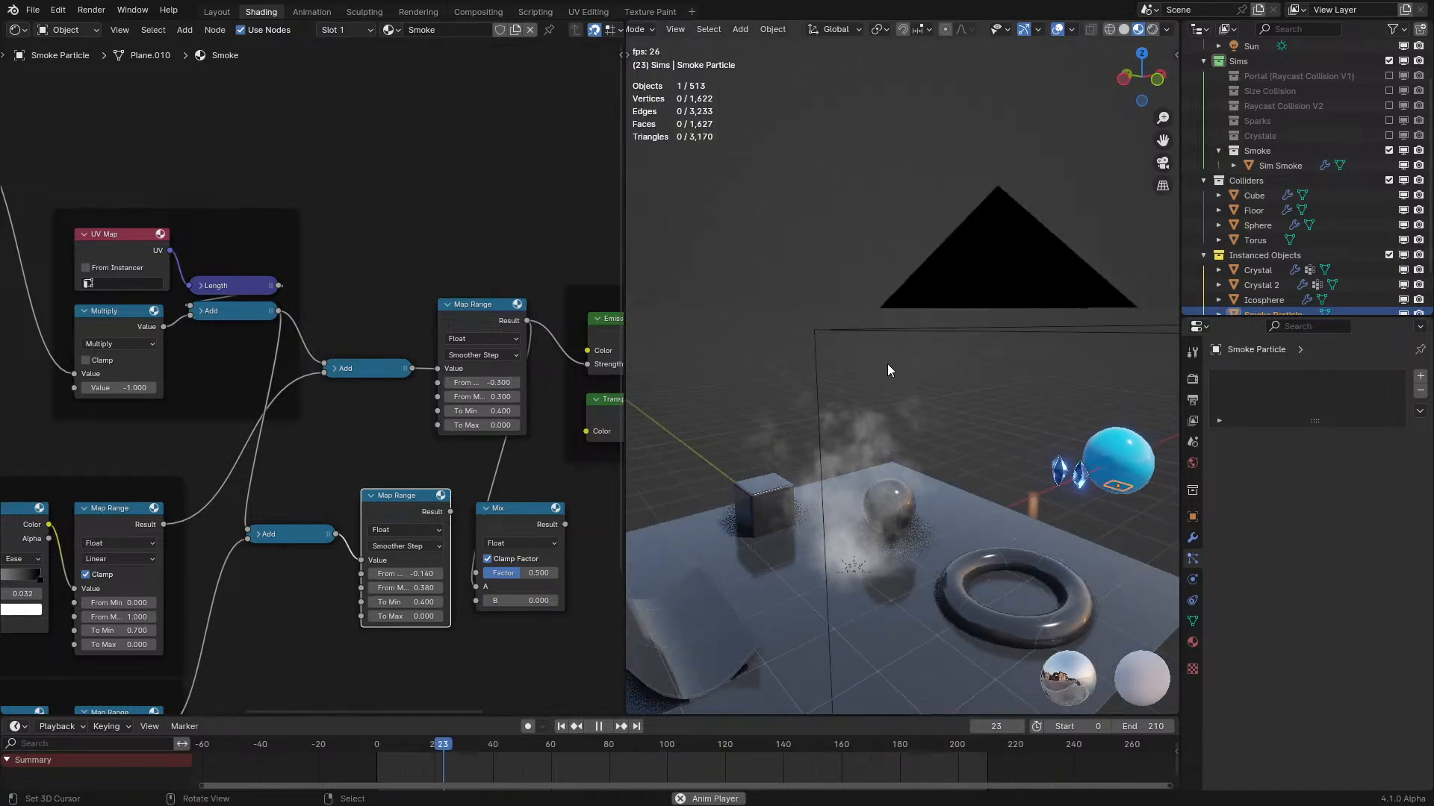
# Raise the upper Smoother Step Map Range's From Max to 0.4 and set From Min to -0.2 on both Smoother Step Map Ranges.
pyautogui.click(515, 397)
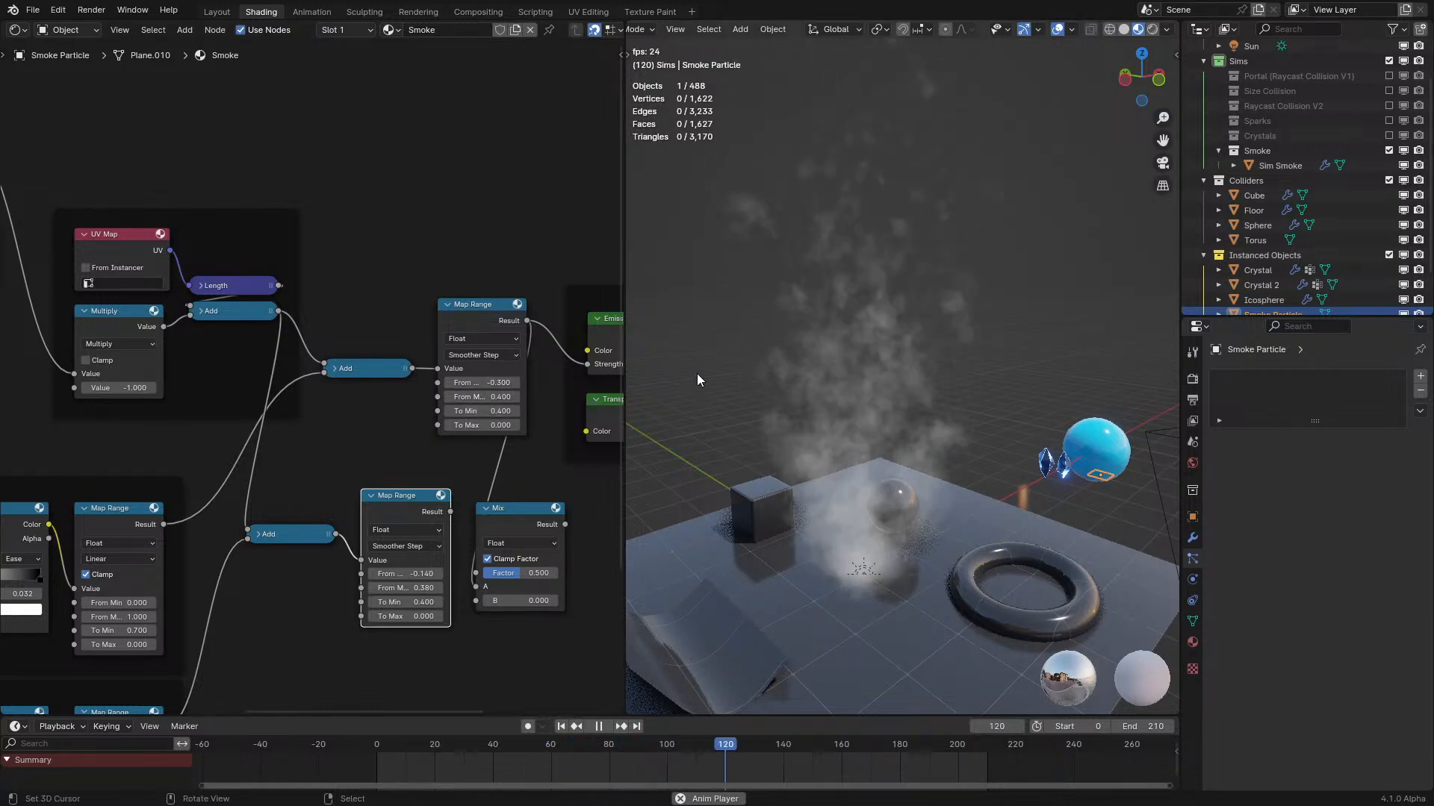
pyautogui.moveTo(697, 374); pyautogui.dragTo(711, 353, button='middle')
pyautogui.scroll(2, 478, 388)
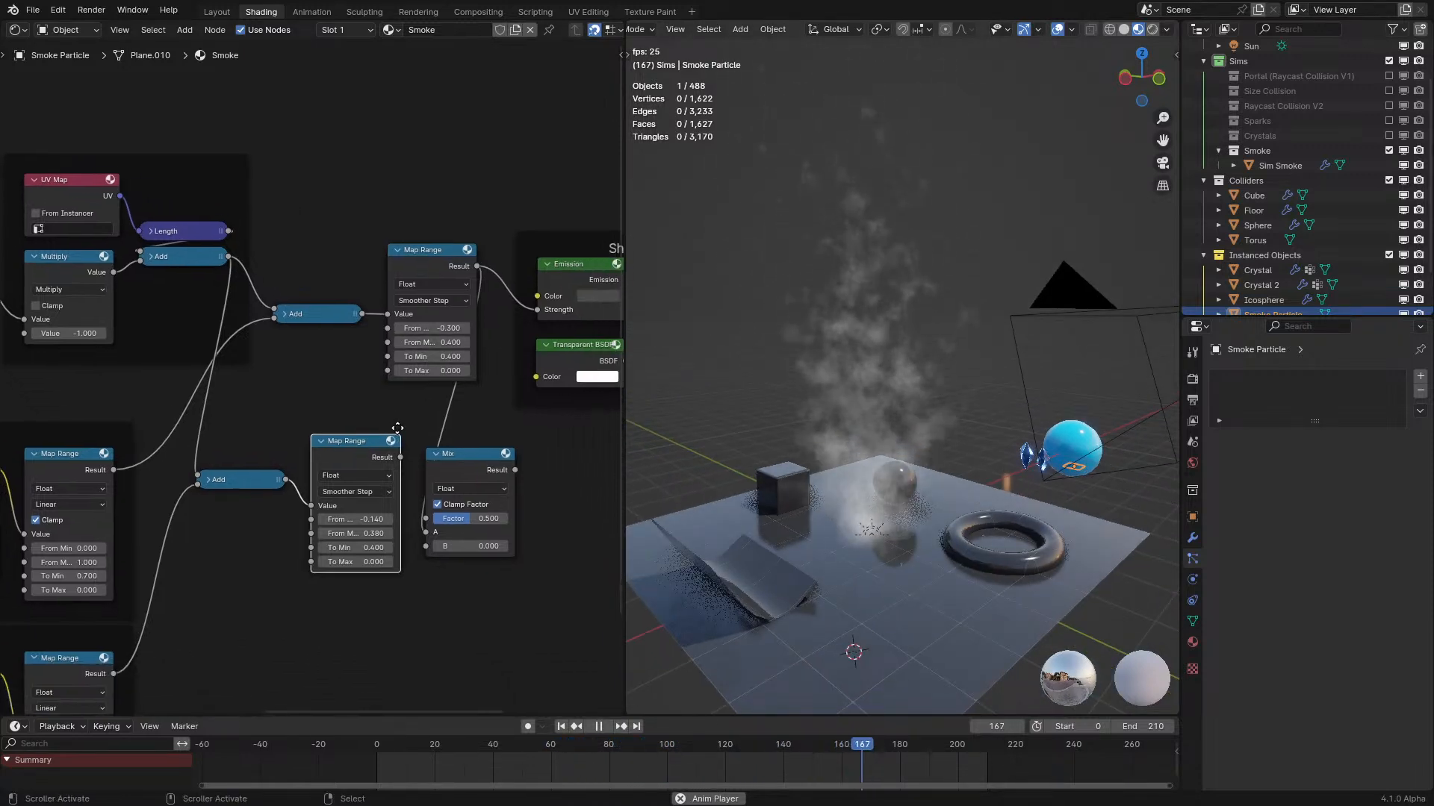
pyautogui.press('space')
pyautogui.click(504, 307)
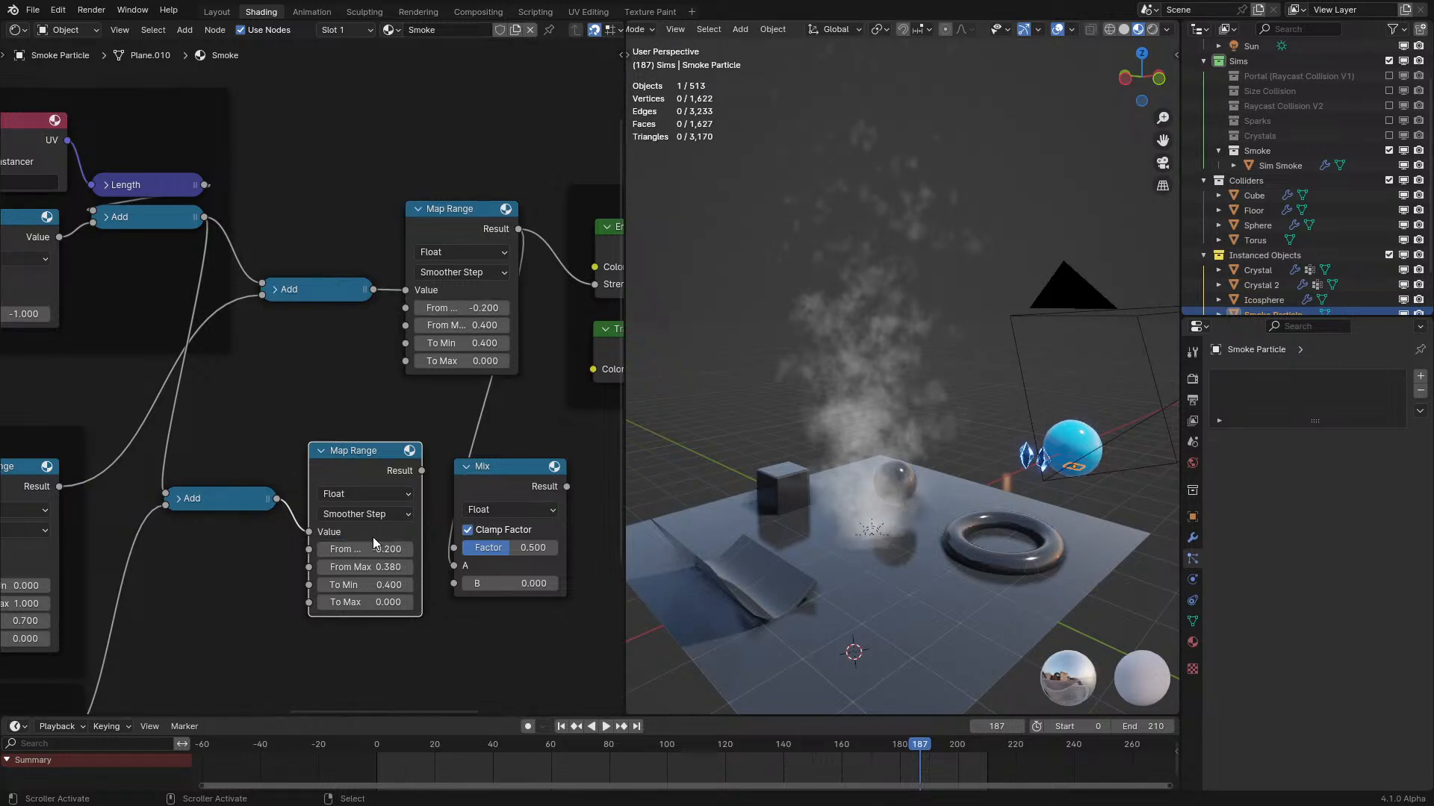
# Connect the copied Smoother Step Map Range's Result to the B input of the Mix node.
pyautogui.moveTo(373, 536); pyautogui.dragTo(369, 468, button='middle')
pyautogui.moveTo(440, 420); pyautogui.dragTo(398, 472, button='middle')
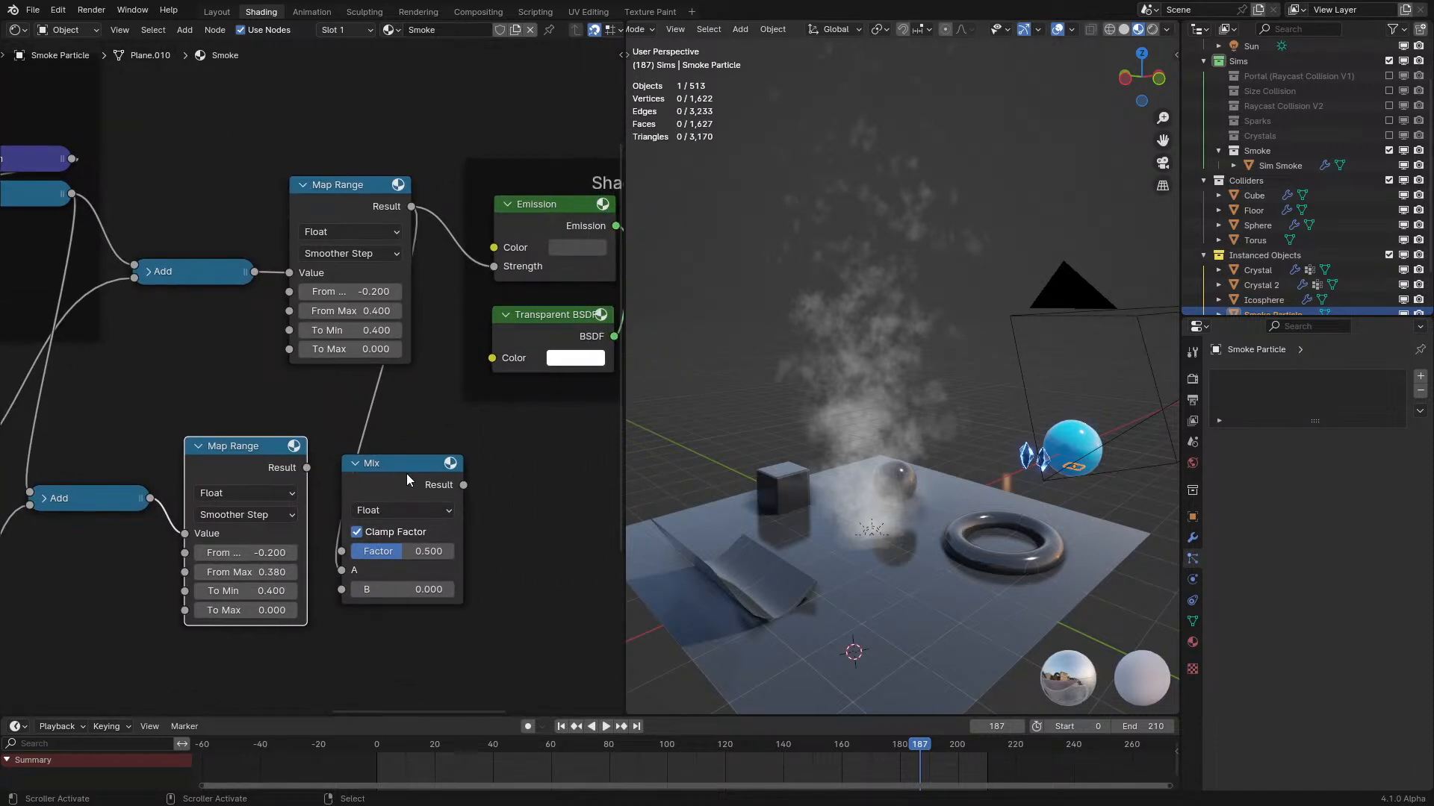
pyautogui.moveTo(406, 473); pyautogui.dragTo(423, 473)
pyautogui.moveTo(307, 467); pyautogui.dragTo(329, 542)
pyautogui.moveTo(366, 587); pyautogui.dragTo(362, 589)
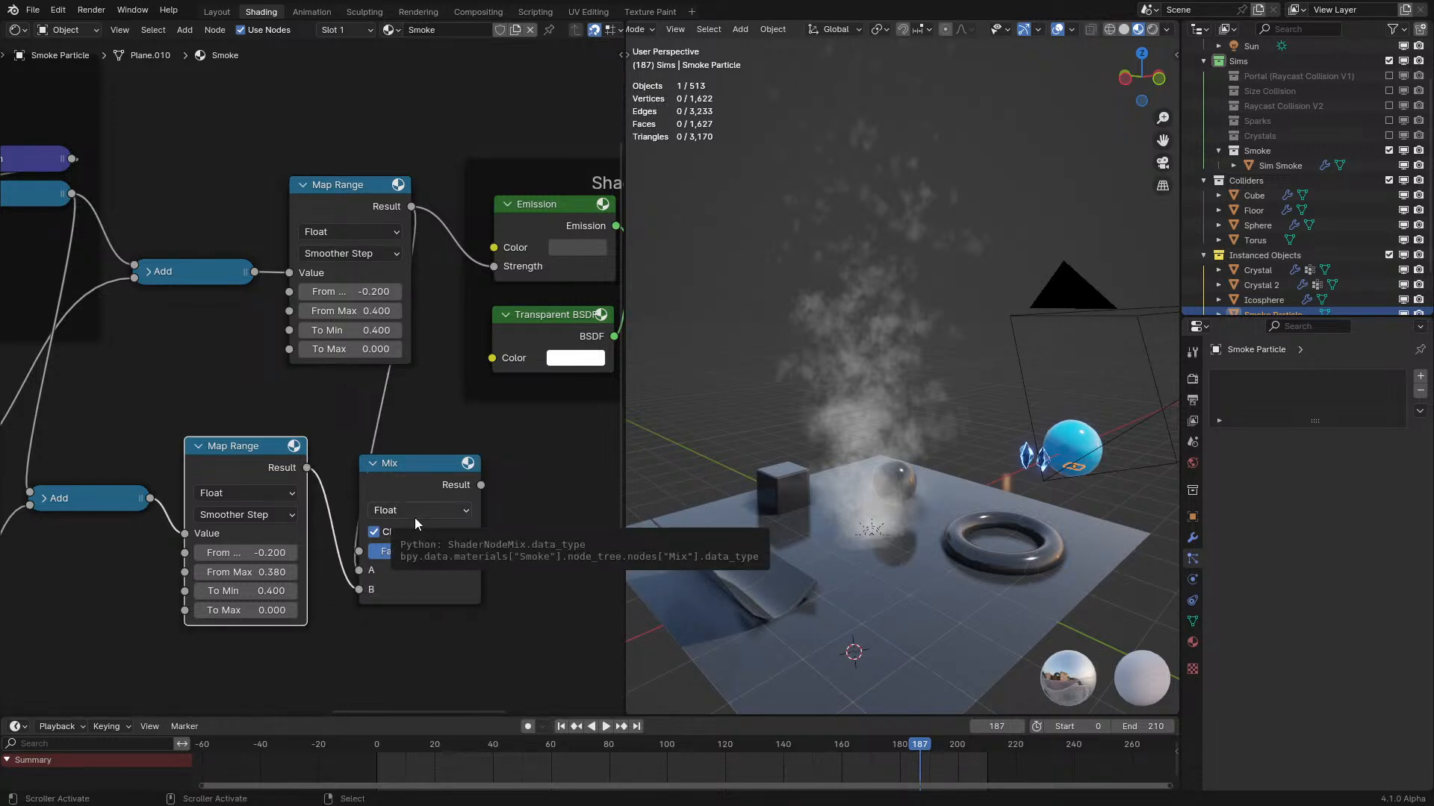
# Space out the lower Map Range and Mix nodes and connect the Mix Result to the Emission Strength.
pyautogui.moveTo(252, 463); pyautogui.dragTo(269, 516)
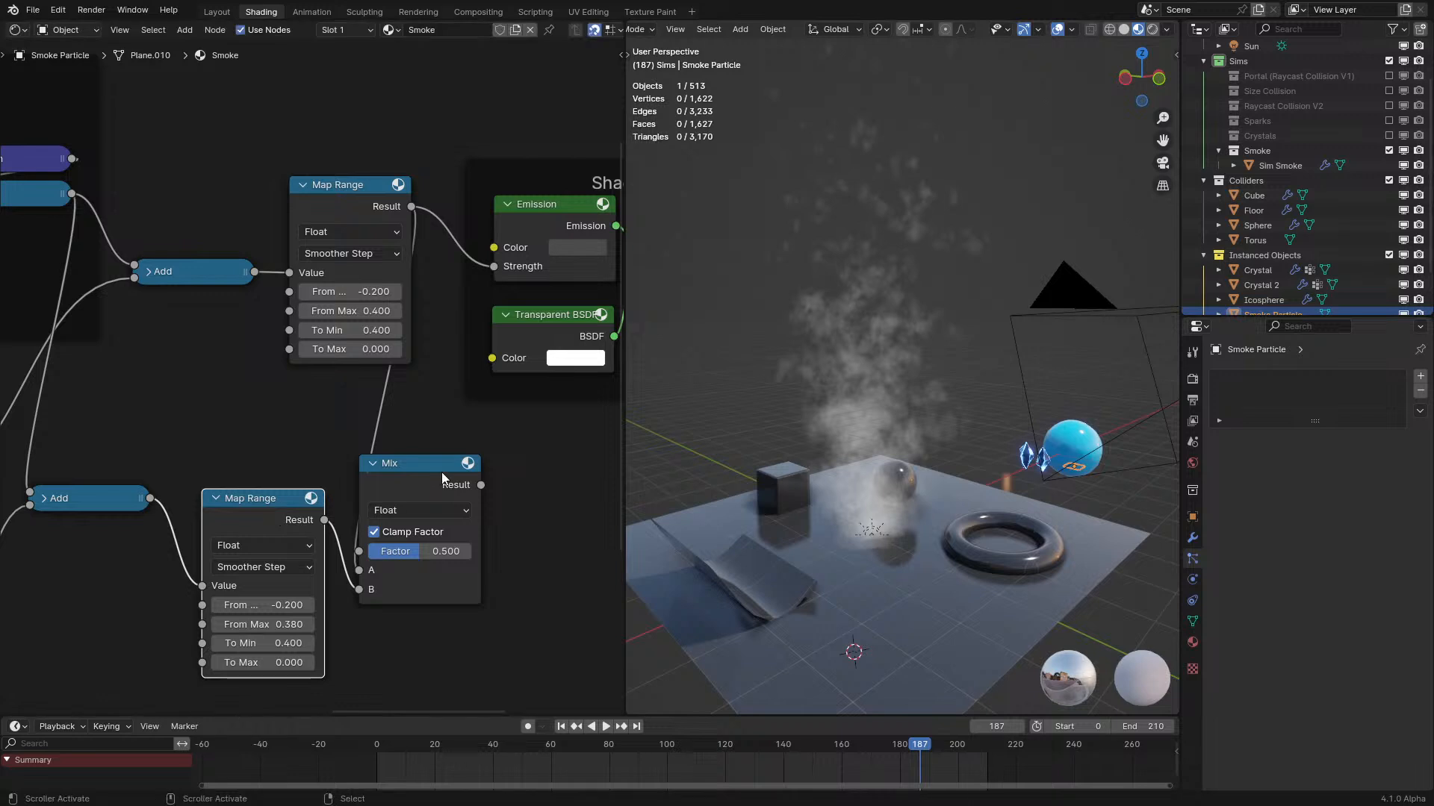
pyautogui.moveTo(438, 459); pyautogui.dragTo(455, 459)
pyautogui.moveTo(483, 264); pyautogui.dragTo(481, 262)
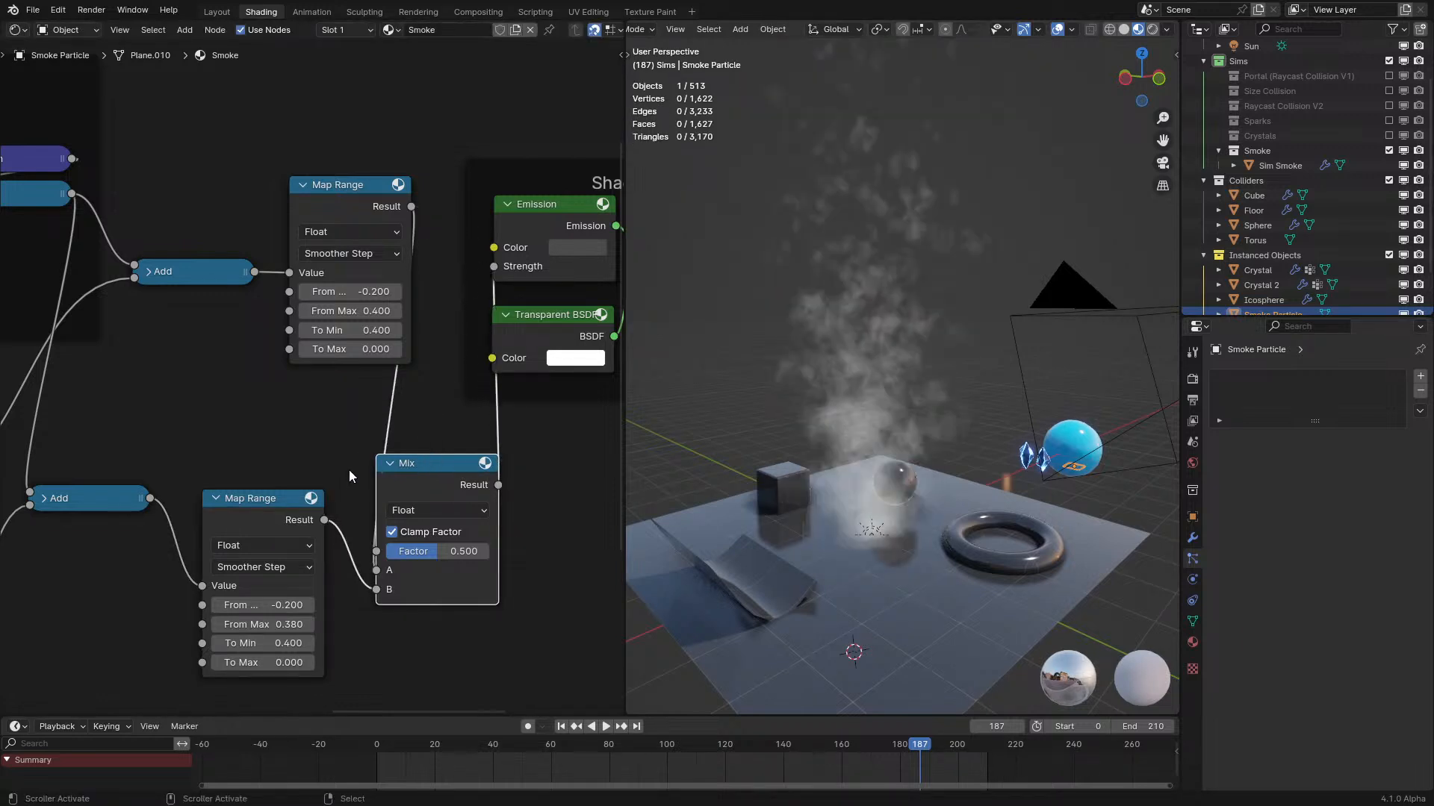
# Drive the Mix node's Factor with the lower Age Fade result and replace its B link with the value 13.7.
pyautogui.scroll(-1, 357, 471)
pyautogui.moveTo(356, 470); pyautogui.dragTo(495, 399, button='middle')
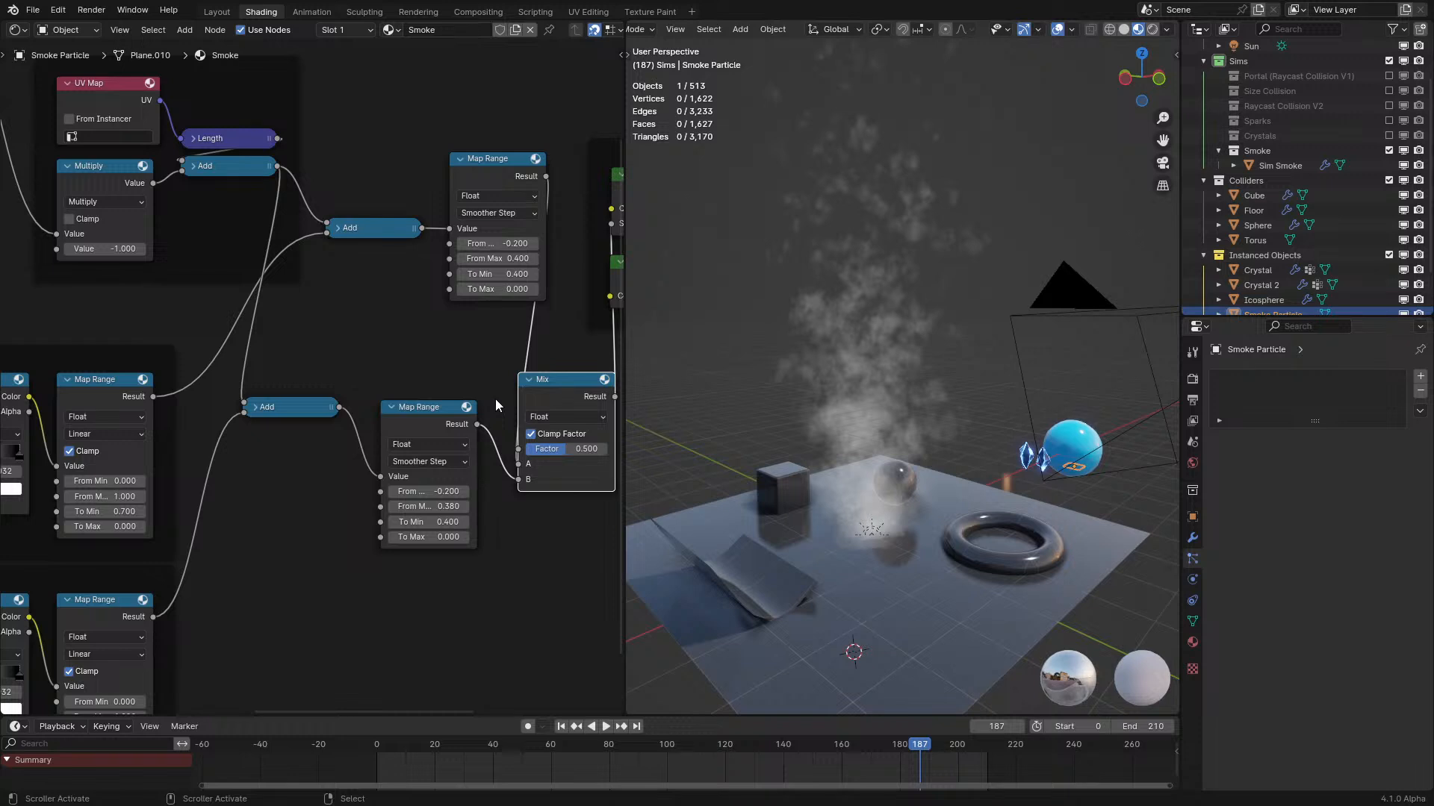
pyautogui.moveTo(71, 490); pyautogui.dragTo(119, 453, button='middle')
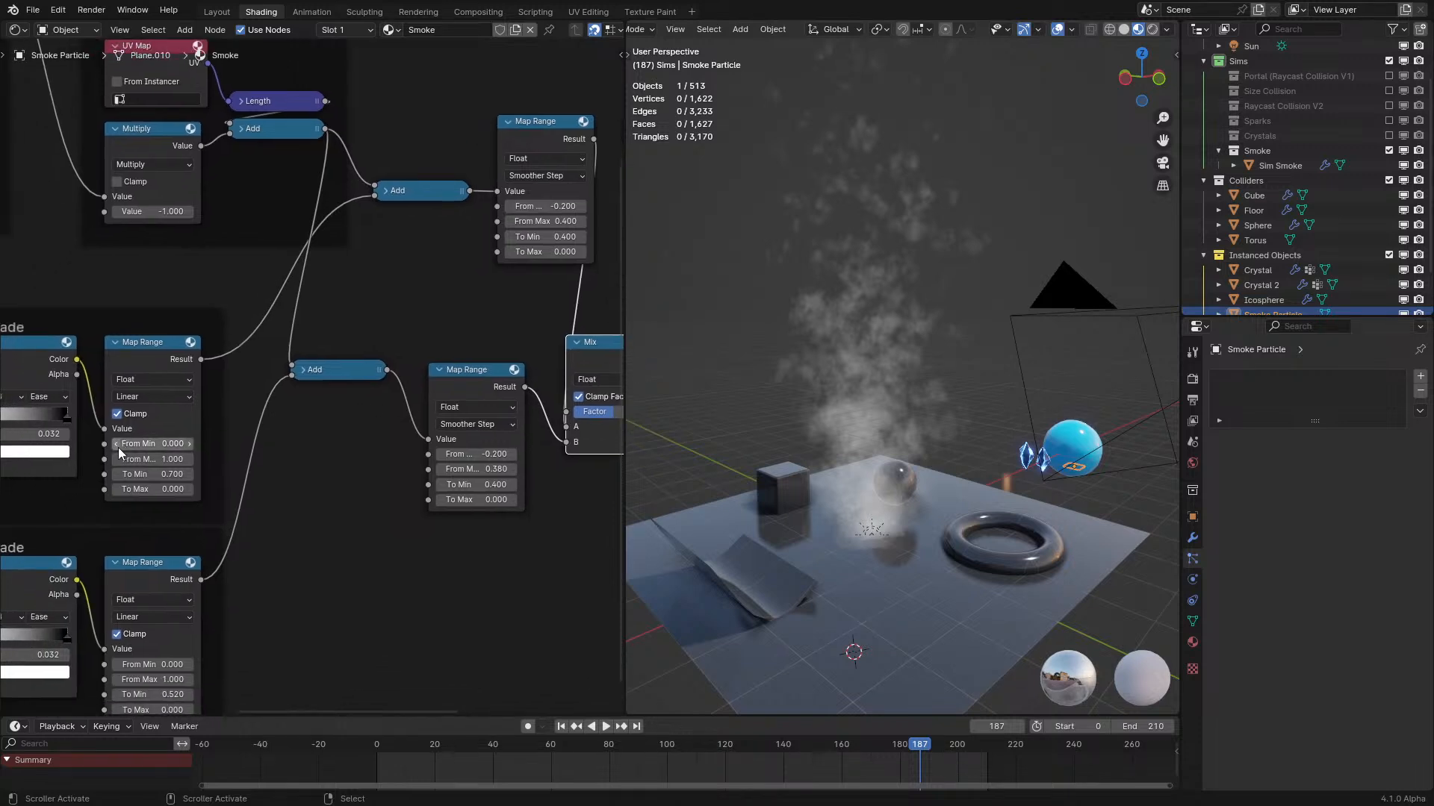
pyautogui.moveTo(382, 427); pyautogui.dragTo(287, 466, button='middle')
pyautogui.moveTo(199, 419); pyautogui.dragTo(462, 458)
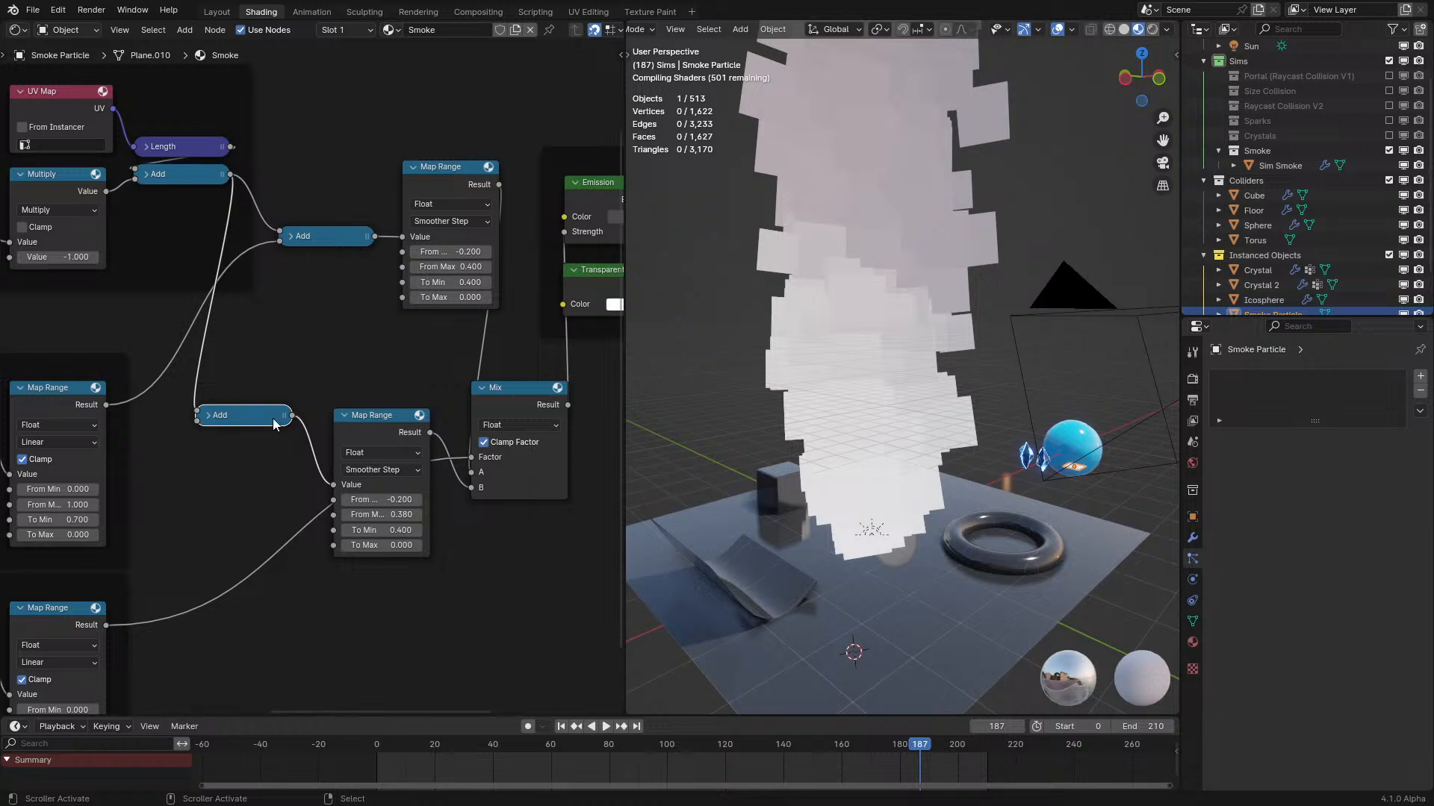
pyautogui.moveTo(452, 493); pyautogui.dragTo(319, 522, button='middle')
pyautogui.keyDown('ctrl'); pyautogui.moveTo(320, 512); pyautogui.dragTo(355, 524, button='right'); pyautogui.keyUp('ctrl')
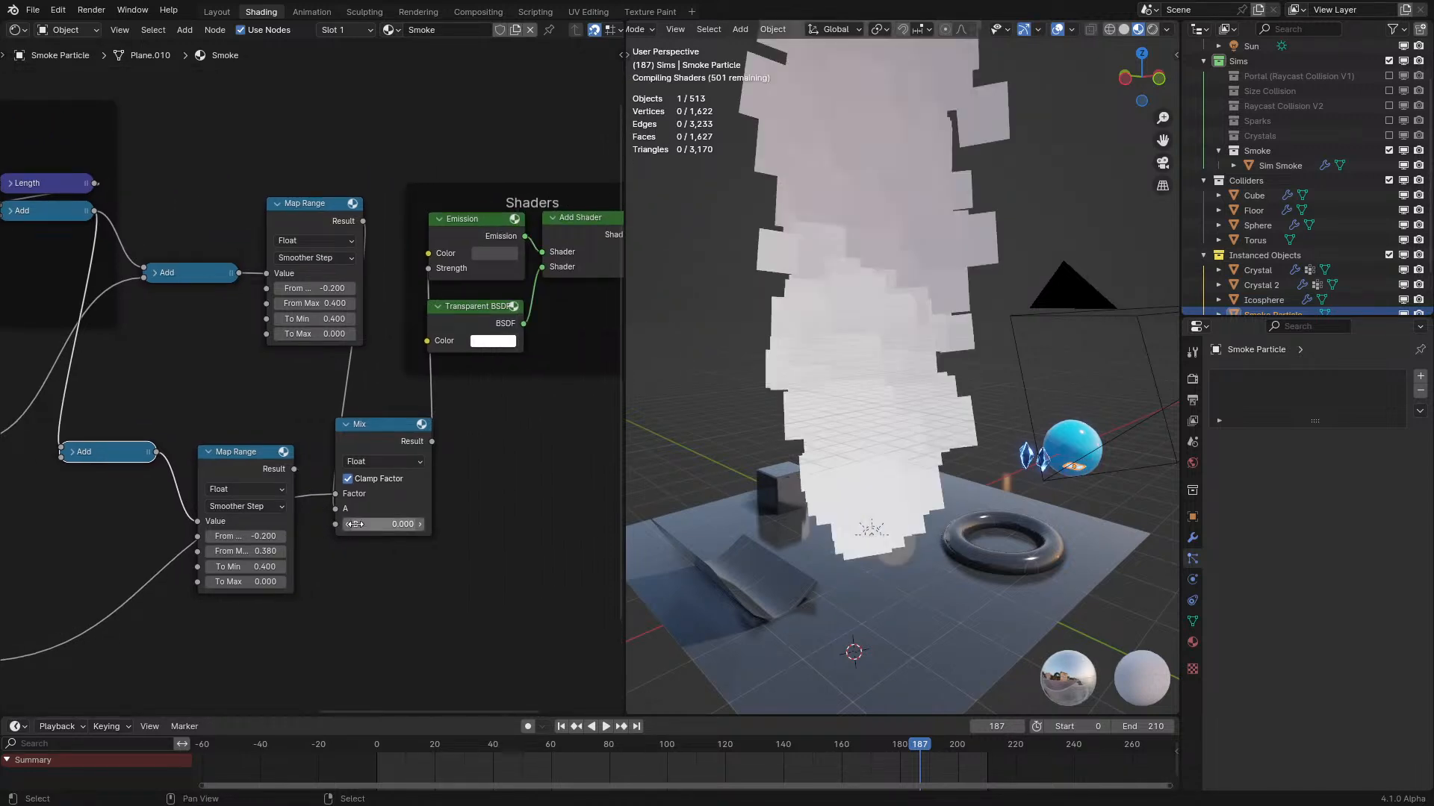
# Set the lower Age Fade Map Range's To Min to 0, To Max to 1 and From Min to 0.83.
pyautogui.moveTo(181, 566); pyautogui.dragTo(495, 426, button='middle')
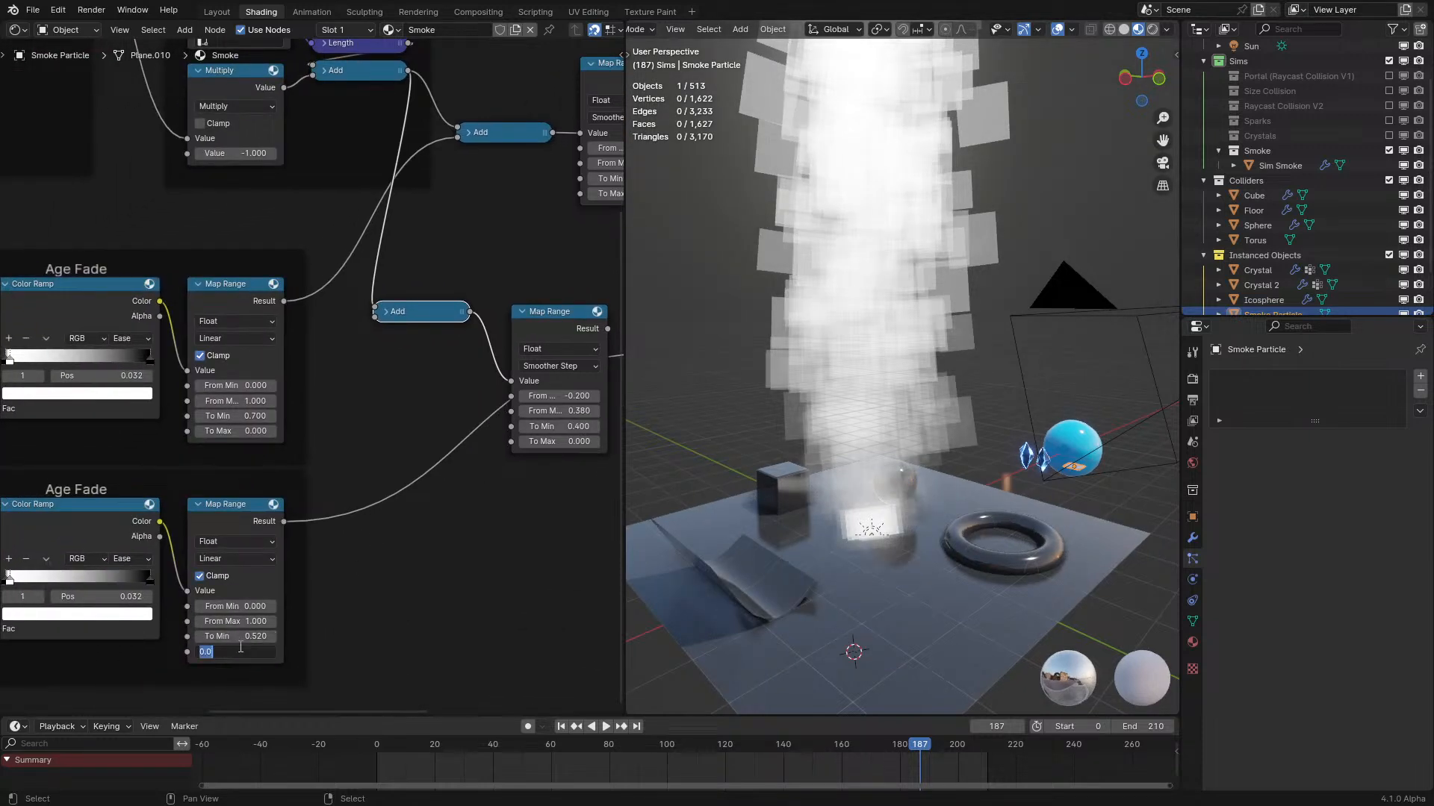
pyautogui.press('BackSpace')
pyautogui.press('Return')
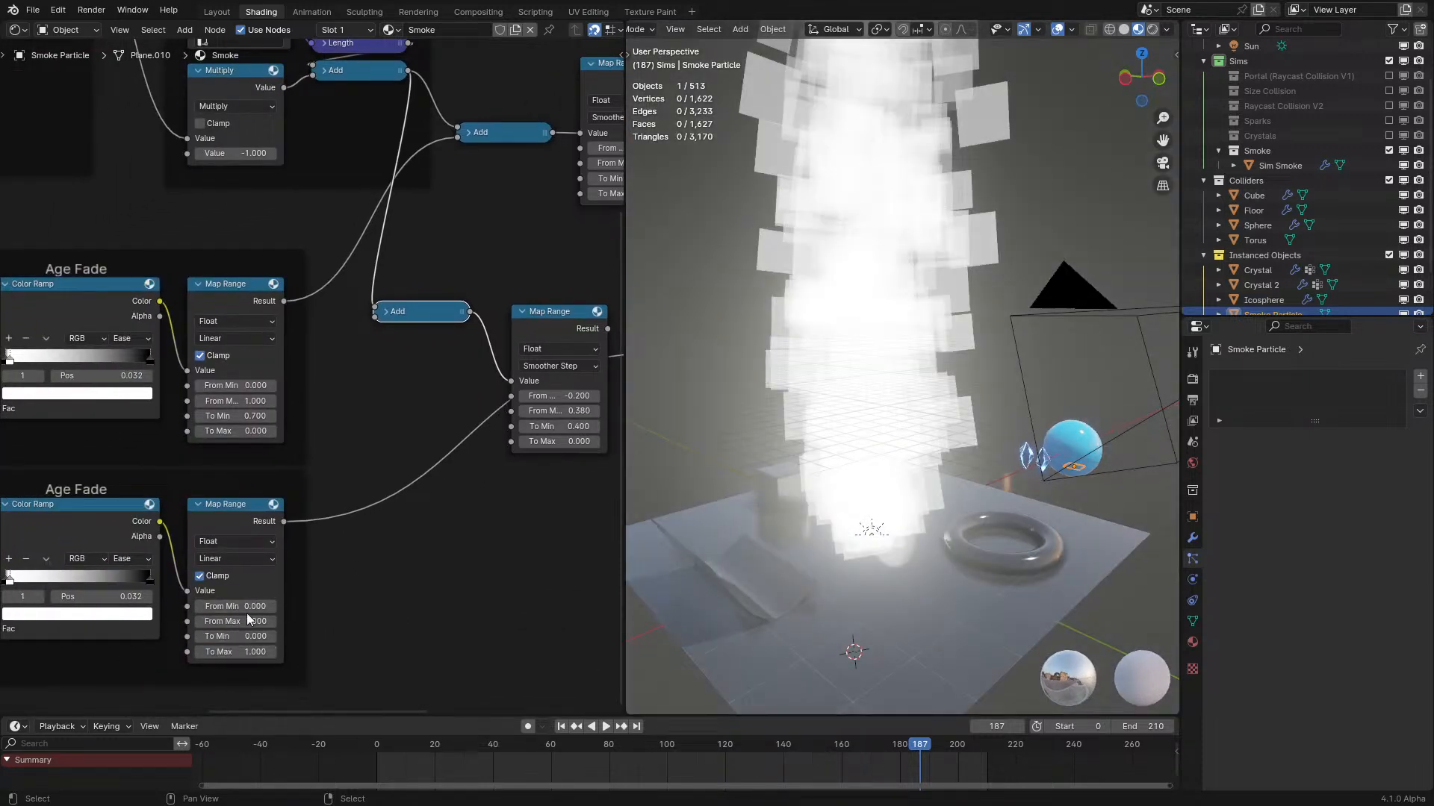
pyautogui.moveTo(249, 606)
pyautogui.mouseDown()
pyautogui.moveTo(268, 606)
pyautogui.moveTo(251, 607)
pyautogui.mouseUp()
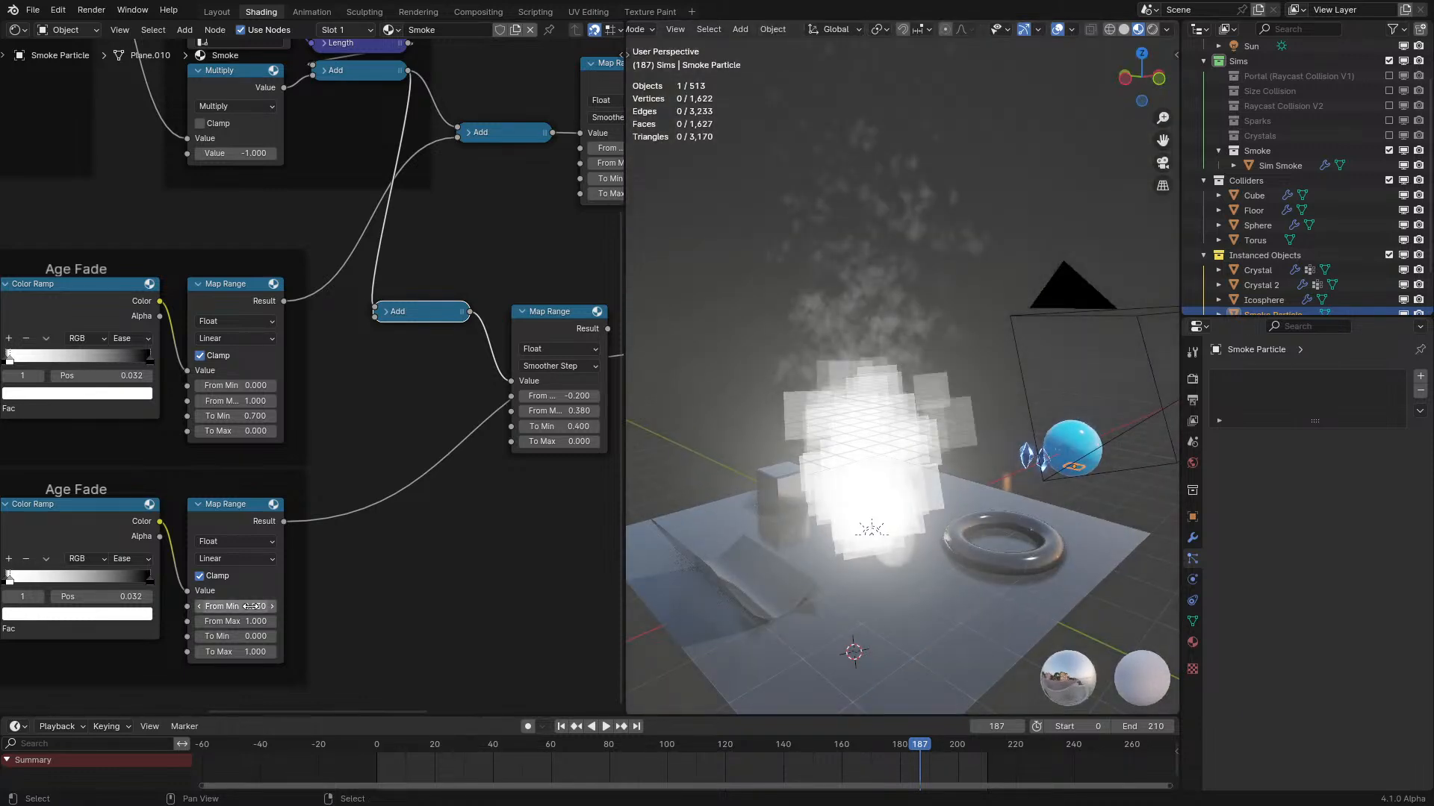
# Connect the lower Age Fade Color Ramp directly to the Mix Factor and delete that frame's Map Range.
pyautogui.hotkey('ctrl', 'space')
pyautogui.moveTo(546, 575); pyautogui.dragTo(938, 420)
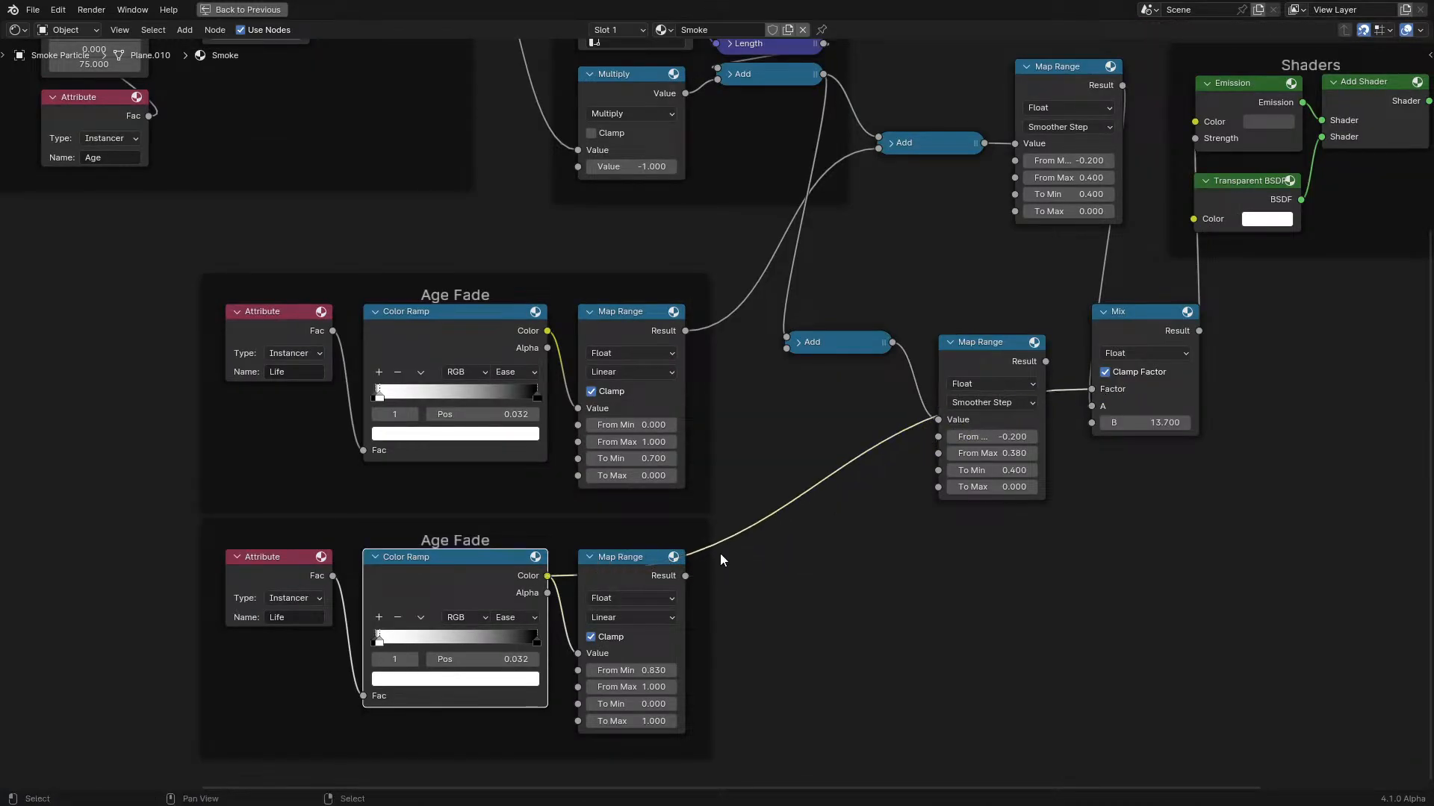
pyautogui.click(638, 559)
pyautogui.press('x')
pyautogui.hotkey('ctrl', 'space')
# Move the black stop of the lower Age Fade Color Ramp close to the white one, at about 0.16.
pyautogui.scroll(2, 464, 585)
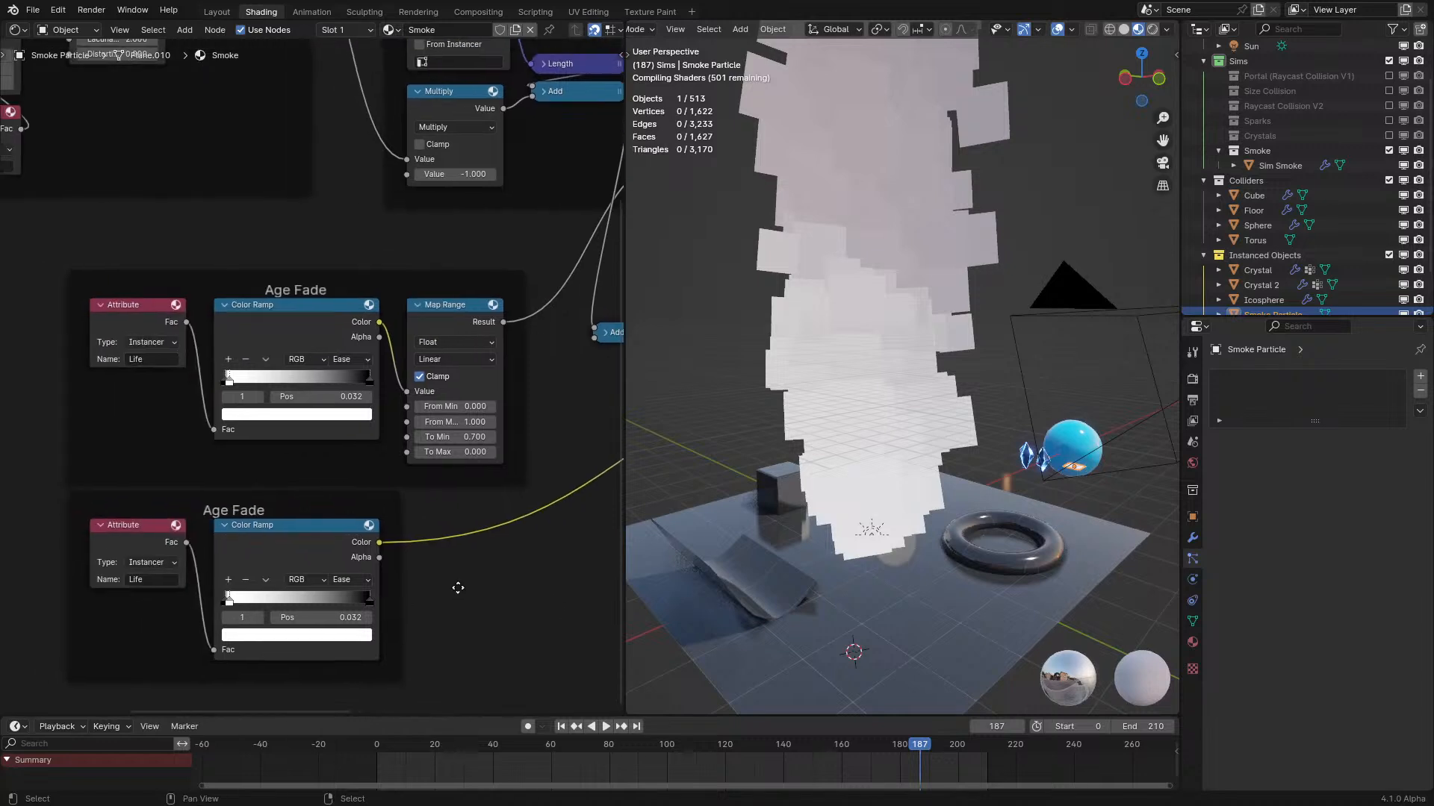
pyautogui.moveTo(370, 598); pyautogui.dragTo(240, 617)
pyautogui.moveTo(431, 489); pyautogui.dragTo(127, 614, button='middle')
pyautogui.moveTo(483, 518); pyautogui.dragTo(304, 521, button='middle')
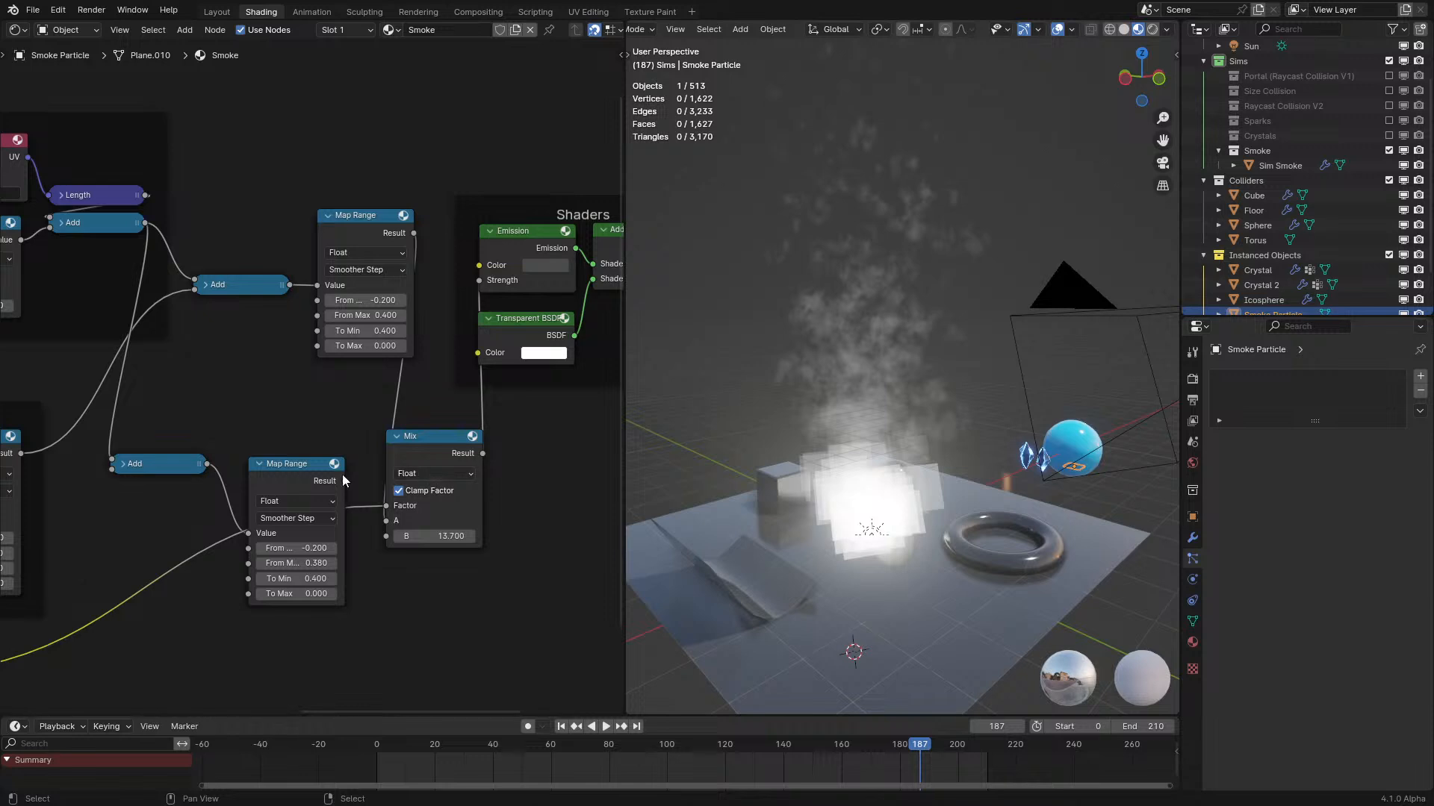
# Move the unused Add and Smoother Step Map Range copies up, out of the way of the Mix node.
pyautogui.moveTo(174, 394); pyautogui.dragTo(275, 515)
pyautogui.press('g')
pyautogui.click(374, 71)
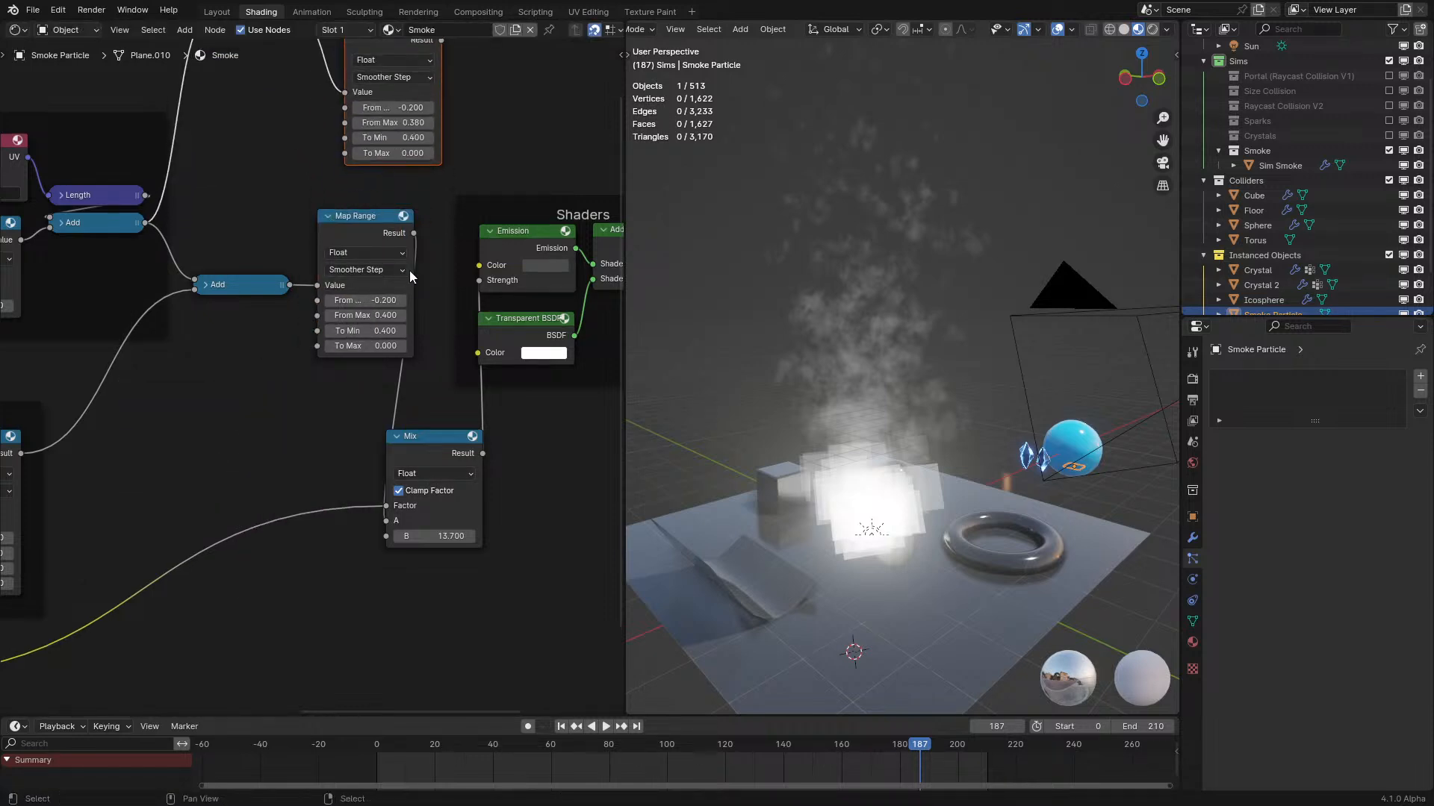
# Insert a Multiply node between the upper Map Range and Mix B, set its value to 43.4, and play the animation.
pyautogui.scroll(2, 394, 217)
pyautogui.moveTo(429, 210); pyautogui.dragTo(295, 539)
pyautogui.write('mul')
pyautogui.click(349, 570)
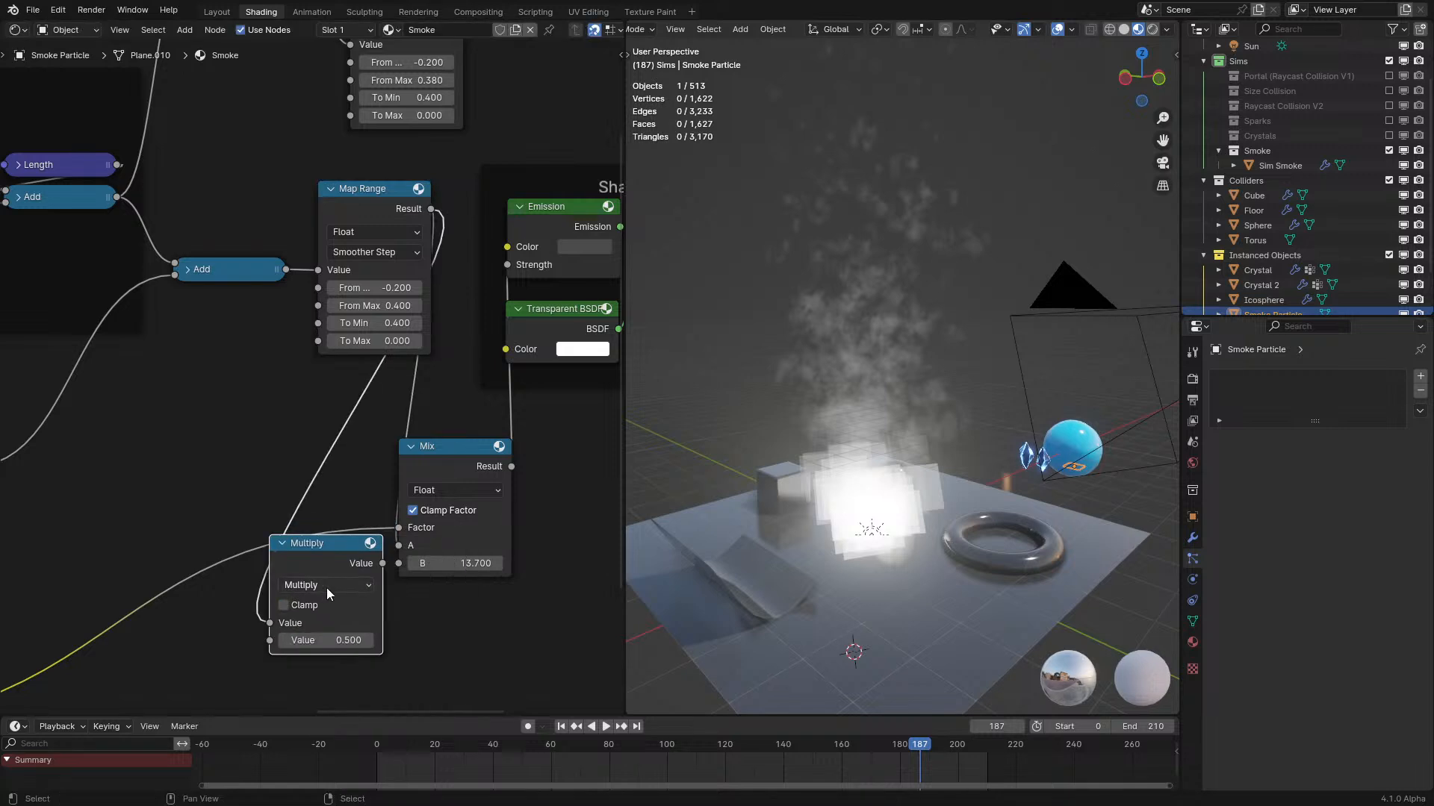
pyautogui.moveTo(312, 639); pyautogui.dragTo(418, 640)
pyautogui.press('space')
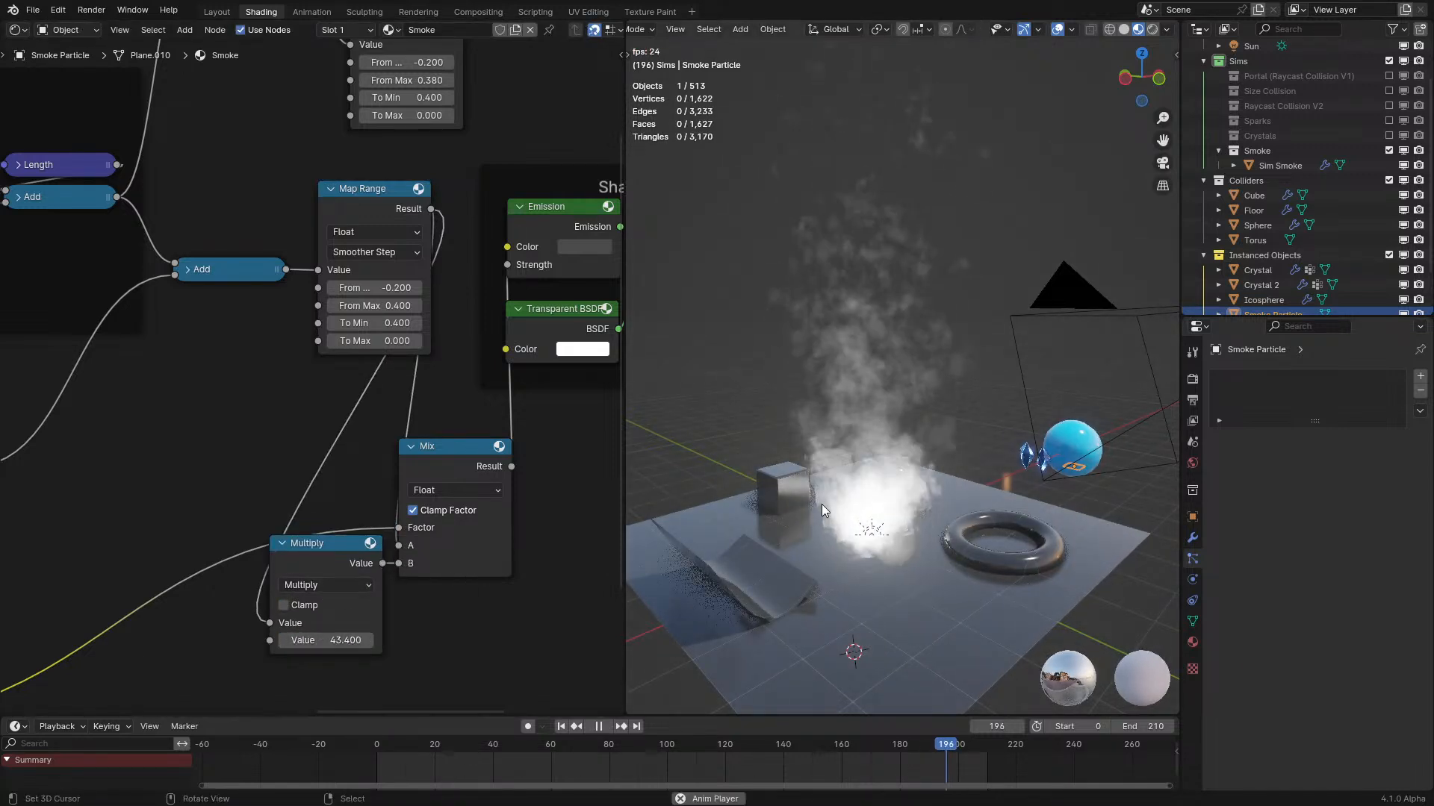
pyautogui.moveTo(821, 504); pyautogui.dragTo(817, 490, button='middle')
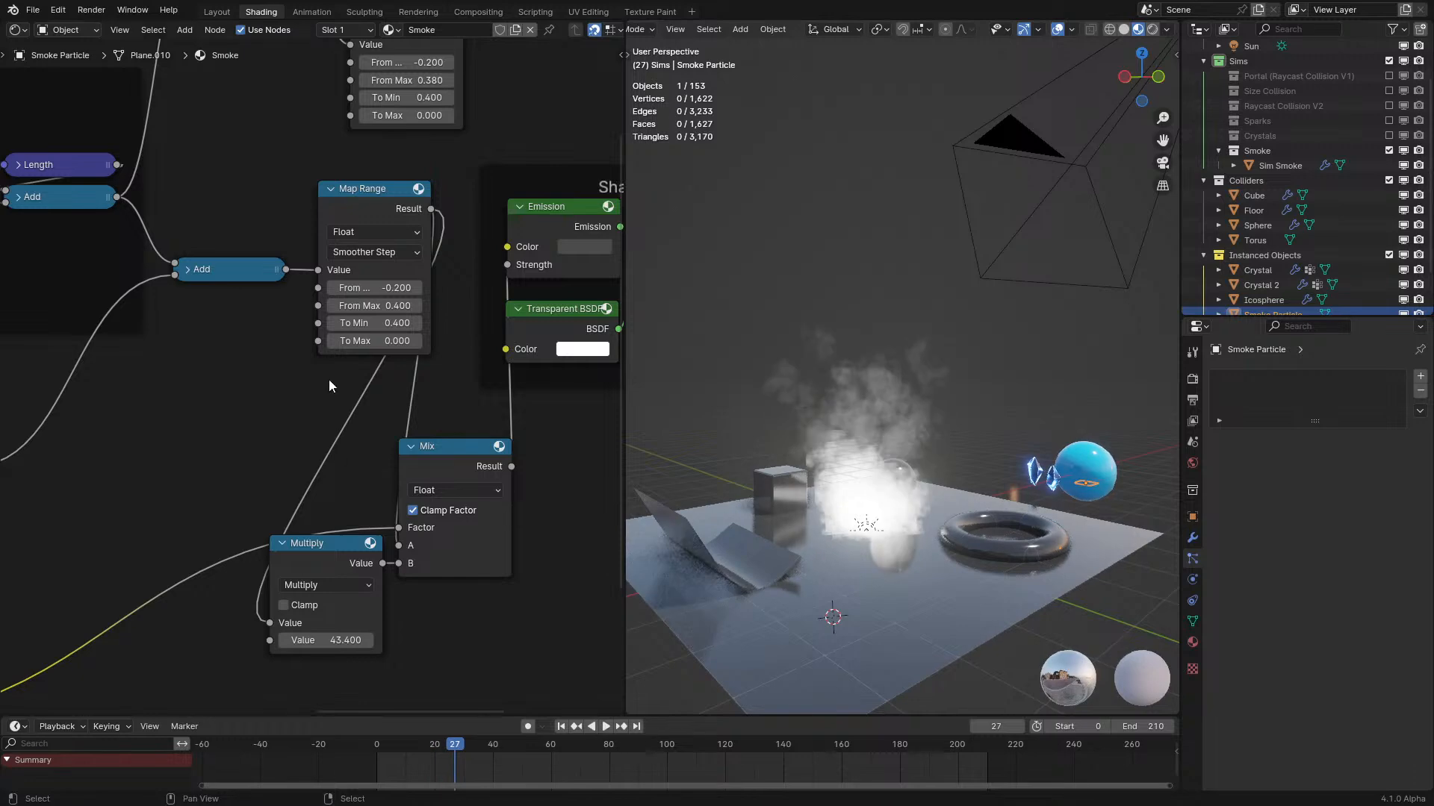
# Maximize the node editor, tidy the Mix and Multiply nodes into a stack, and add a reroute to their incoming links.
pyautogui.hotkey('ctrl', 'space')
pyautogui.moveTo(663, 510); pyautogui.dragTo(879, 679)
pyautogui.moveTo(743, 585); pyautogui.dragTo(877, 635)
pyautogui.keyDown('shift'); pyautogui.moveTo(856, 428); pyautogui.dragTo(677, 487, button='right'); pyautogui.keyUp('shift')
pyautogui.press('g')
pyautogui.click(666, 667)
# Duplicate the Mix node below the original, keeping only its Factor link, and switch the copy's data type to Color.
pyautogui.click(889, 495)
pyautogui.moveTo(888, 495); pyautogui.dragTo(915, 303, button='middle')
pyautogui.hotkey('ctrl', 'shift', 'd')
pyautogui.click(609, 602)
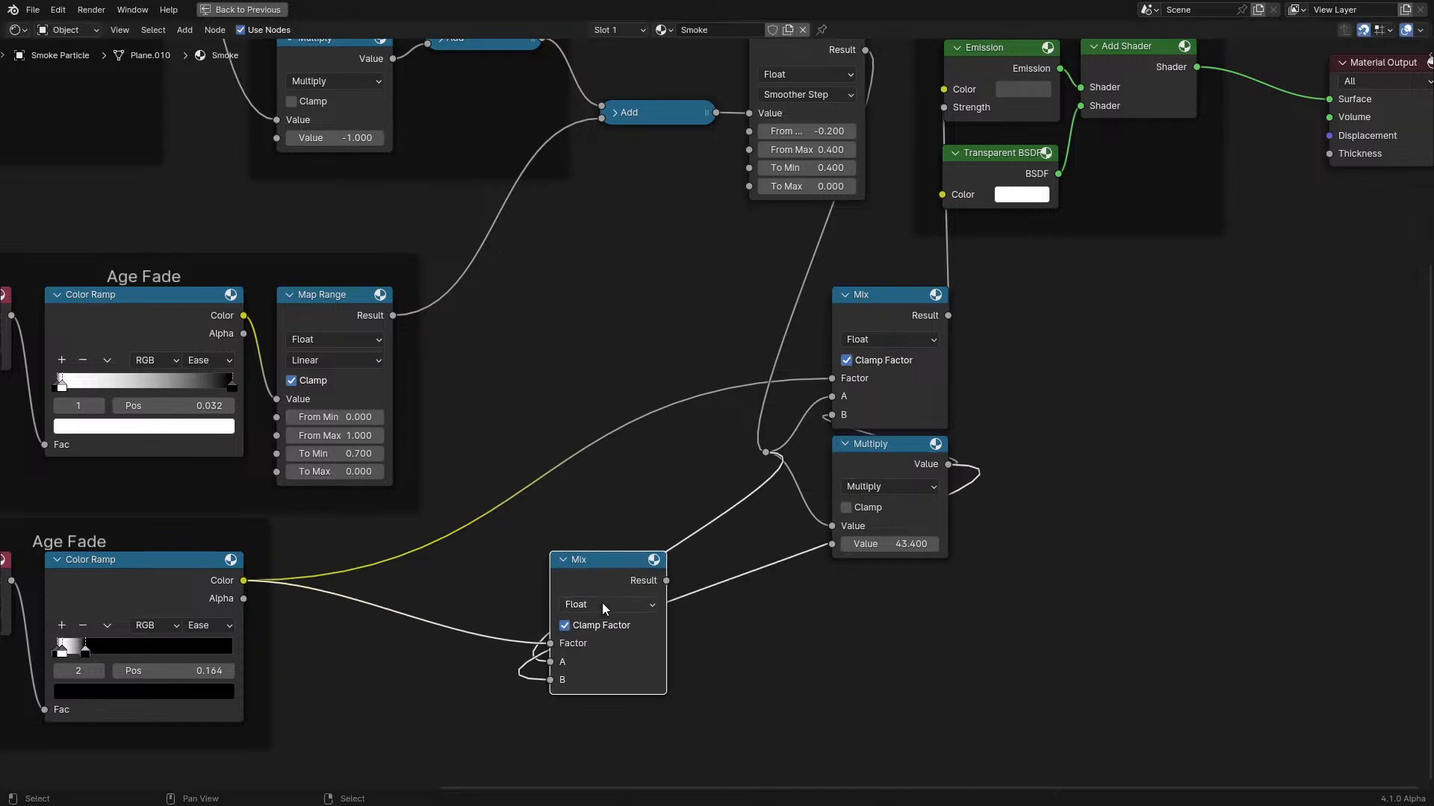
pyautogui.click(635, 605)
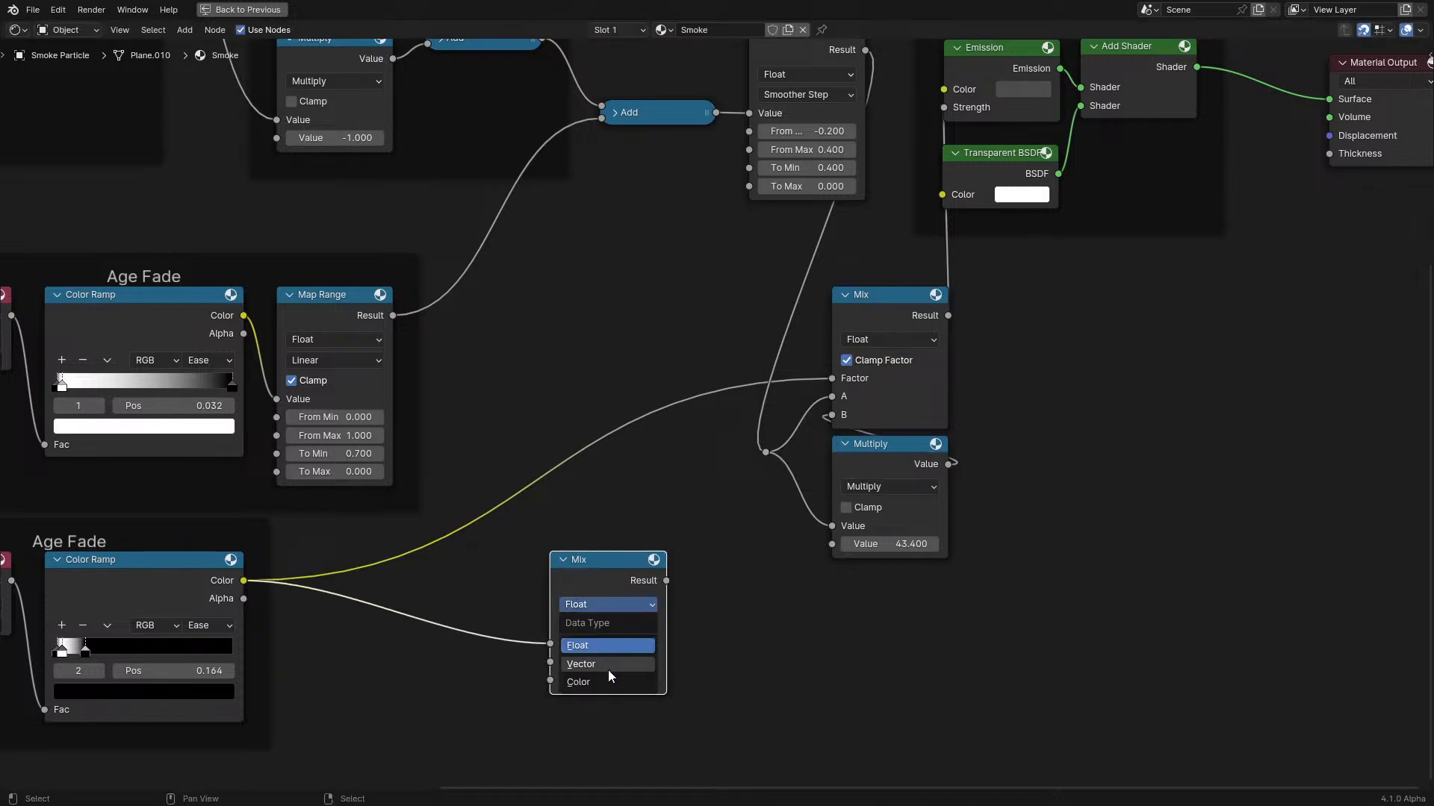
pyautogui.click(587, 683)
# Give the color Mix's A input the Emission's dark grey, connect its Result to Emission Color, and restore the editor layout.
pyautogui.scroll(-2, 643, 589)
pyautogui.moveTo(743, 473); pyautogui.dragTo(852, 249)
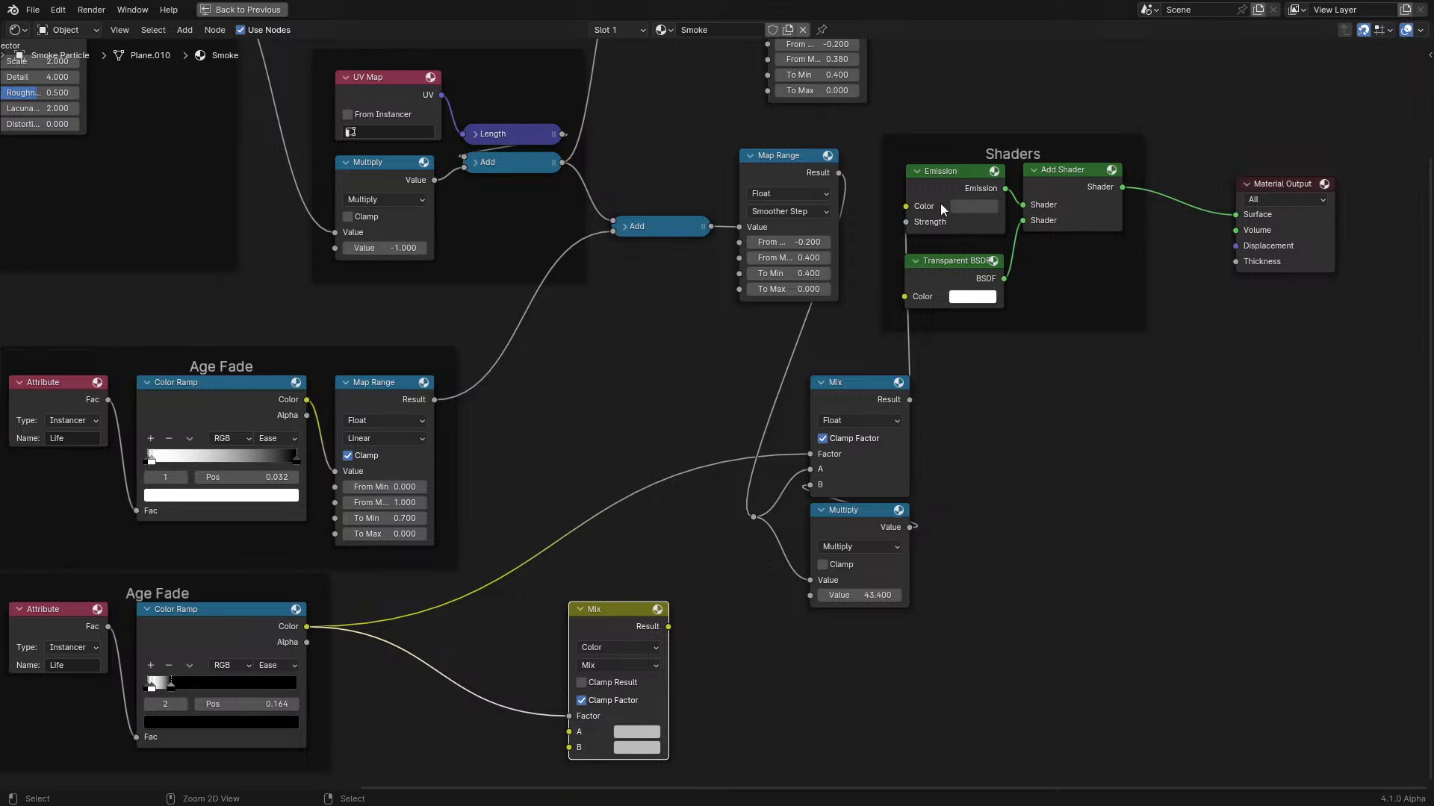
pyautogui.moveTo(670, 627); pyautogui.dragTo(906, 207)
pyautogui.moveTo(754, 517); pyautogui.dragTo(617, 634)
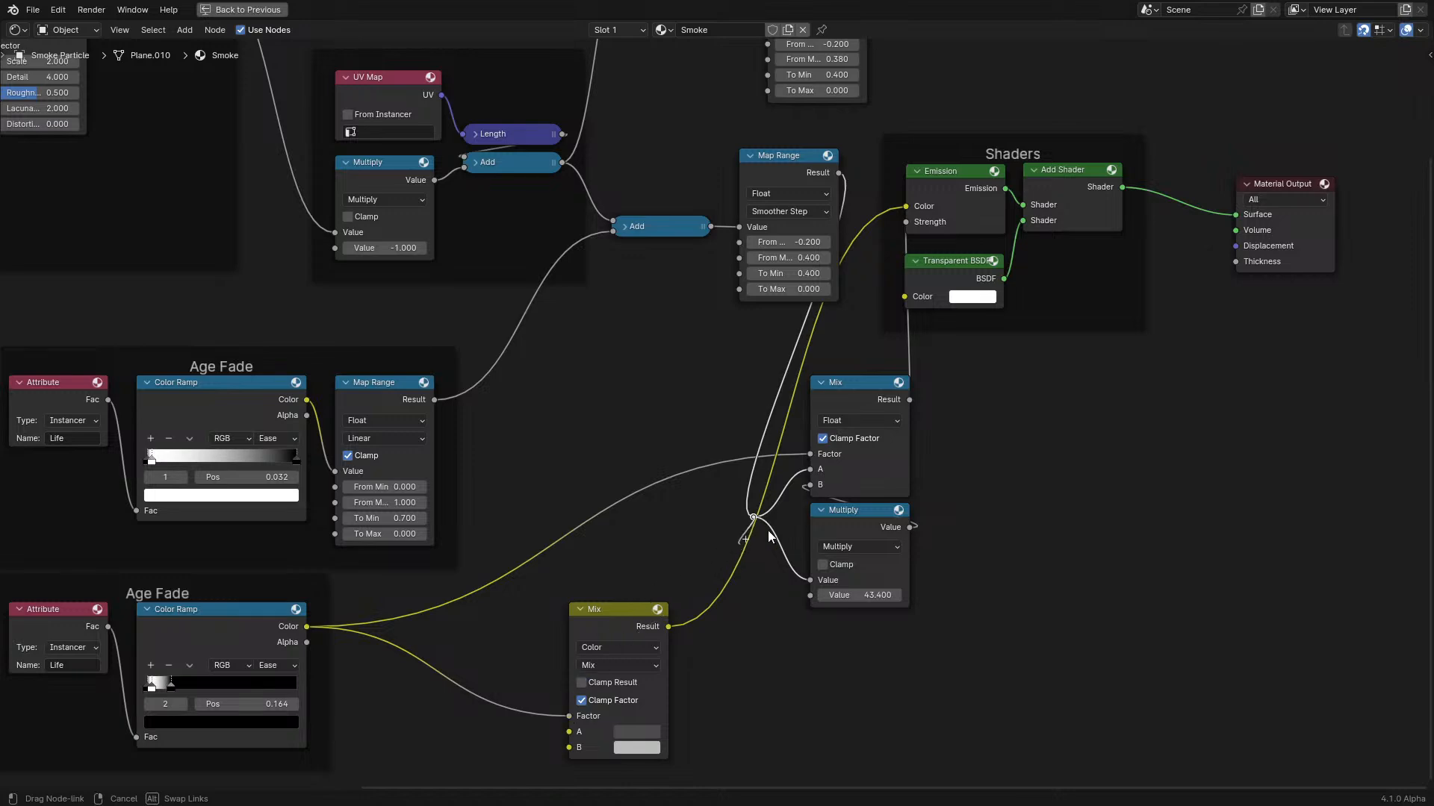
pyautogui.moveTo(777, 530); pyautogui.dragTo(781, 533)
pyautogui.hotkey('ctrl', 'space')
# Set the B color of the color Mix node to orange.
pyautogui.moveTo(452, 528); pyautogui.dragTo(526, 384, button='middle')
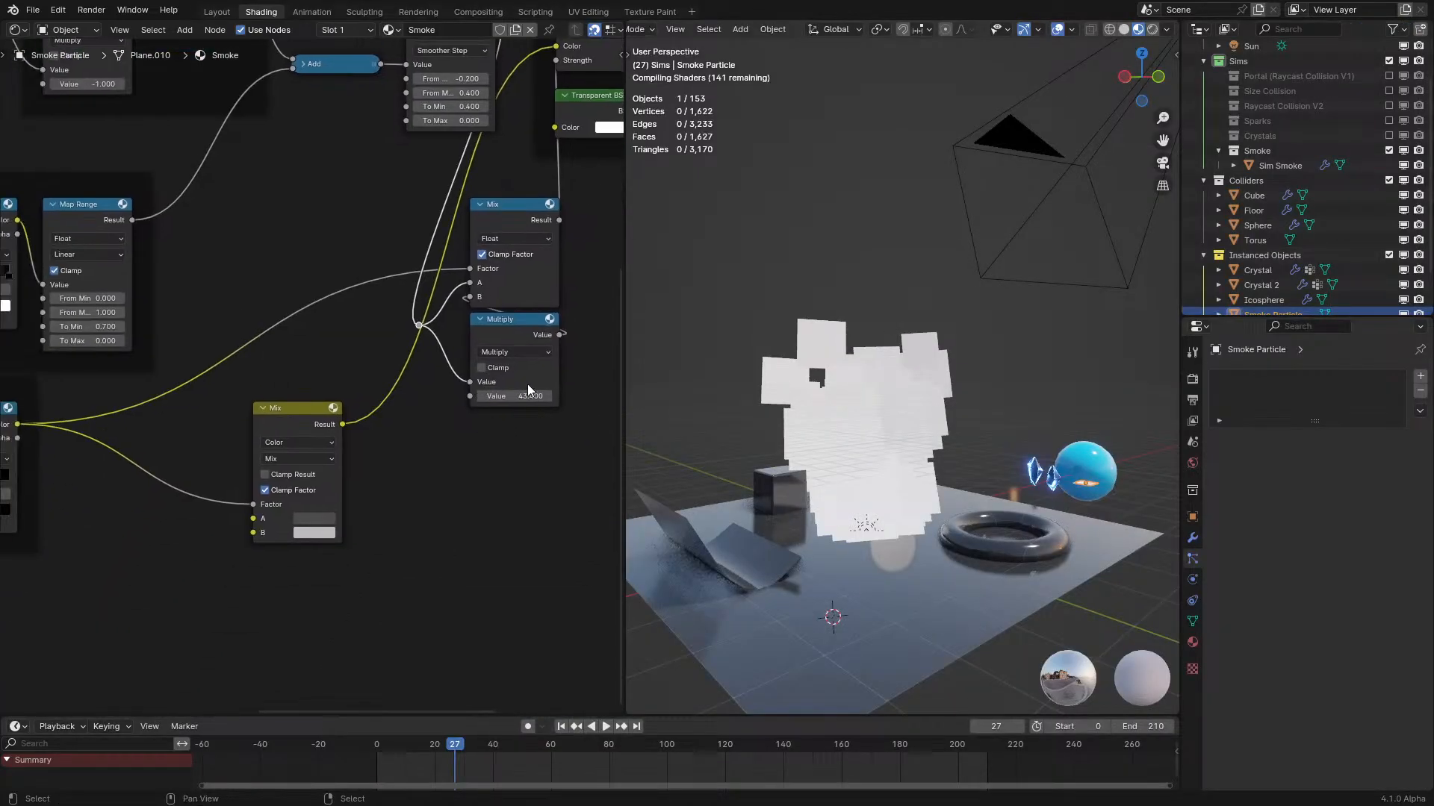
pyautogui.scroll(5, 333, 619)
pyautogui.click(315, 628)
pyautogui.moveTo(332, 384); pyautogui.dragTo(344, 470)
# Play the animation to check the smoke's new coloring, and maximize the node editor.
pyautogui.press('space')
pyautogui.moveTo(874, 422)
pyautogui.mouseDown(button='middle')
pyautogui.moveTo(877, 450)
pyautogui.moveTo(848, 411)
pyautogui.moveTo(822, 460)
pyautogui.moveTo(874, 441)
pyautogui.mouseUp(button='middle')
pyautogui.press('space')
pyautogui.hotkey('ctrl', 'space')
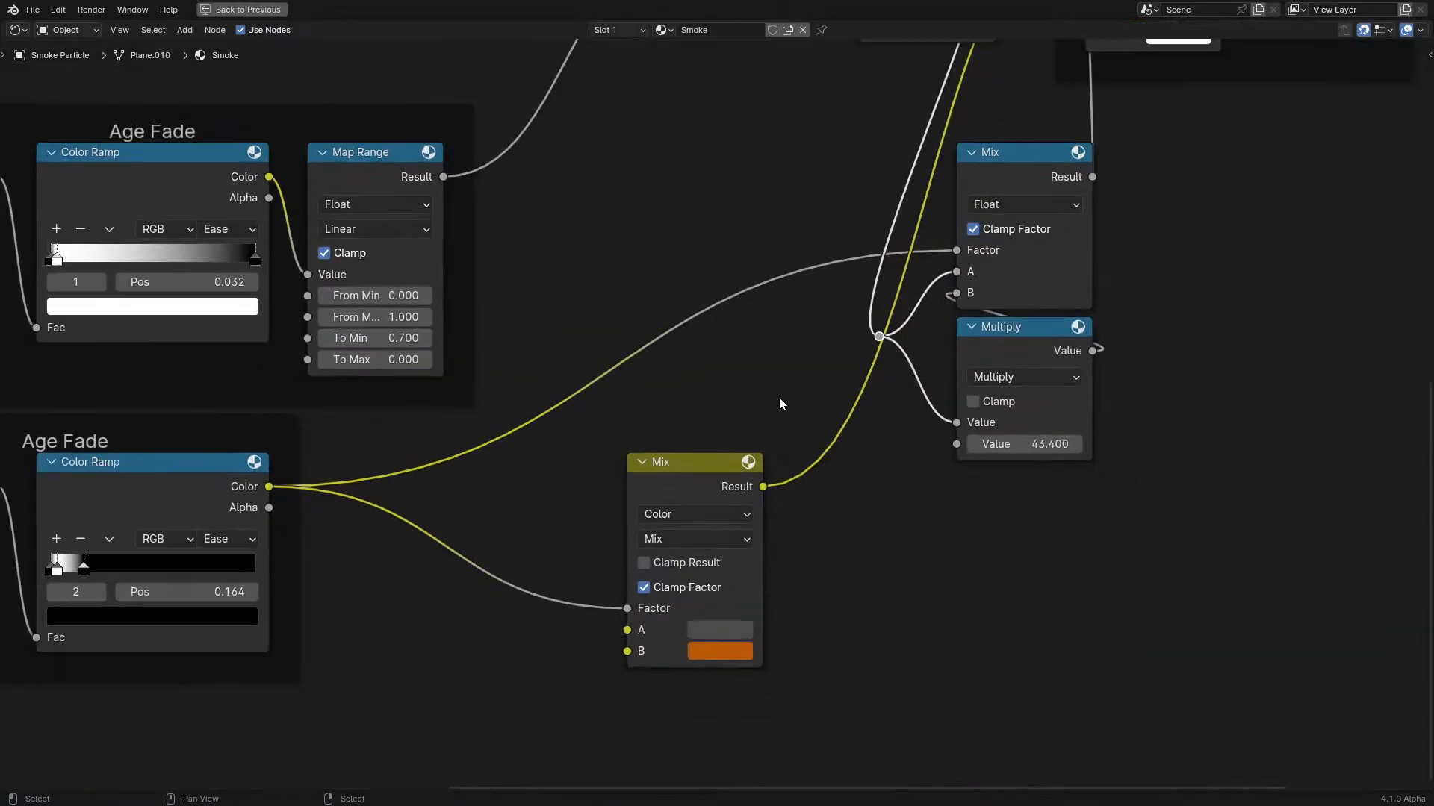
# Move the color Mix node to the right of the float Mix node, beneath the Shaders group.
pyautogui.moveTo(680, 453); pyautogui.dragTo(615, 539, button='middle')
pyautogui.moveTo(608, 562); pyautogui.dragTo(667, 220)
pyautogui.moveTo(760, 344); pyautogui.dragTo(629, 537, button='middle')
pyautogui.moveTo(629, 538); pyautogui.dragTo(1117, 614)
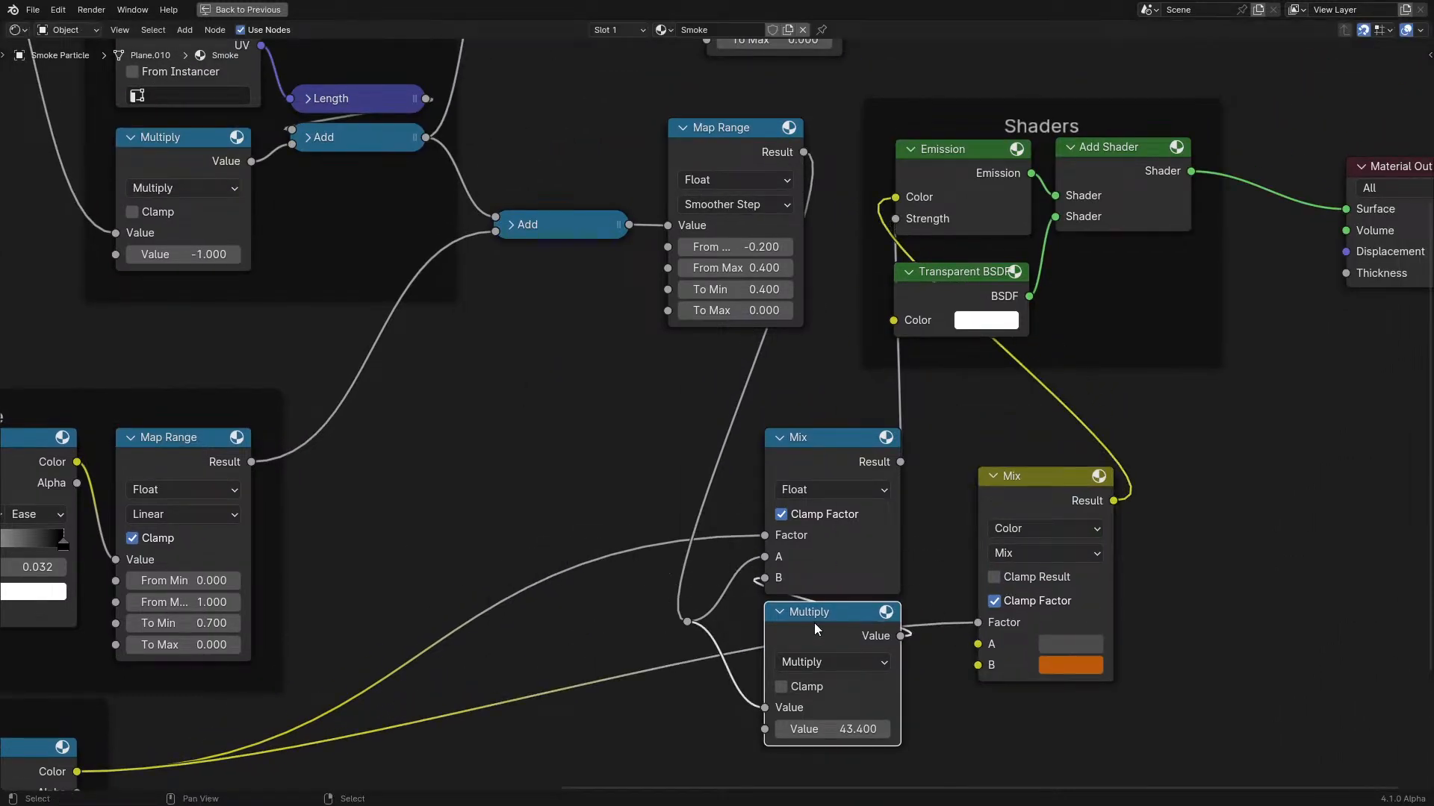
# Remove the Multiply node and reroute at the float Mix, clear its Factor link, and connect the Map Range Result directly to input A.
pyautogui.hotkey('ctrl', 'x')
pyautogui.moveTo(817, 346); pyautogui.dragTo(765, 536)
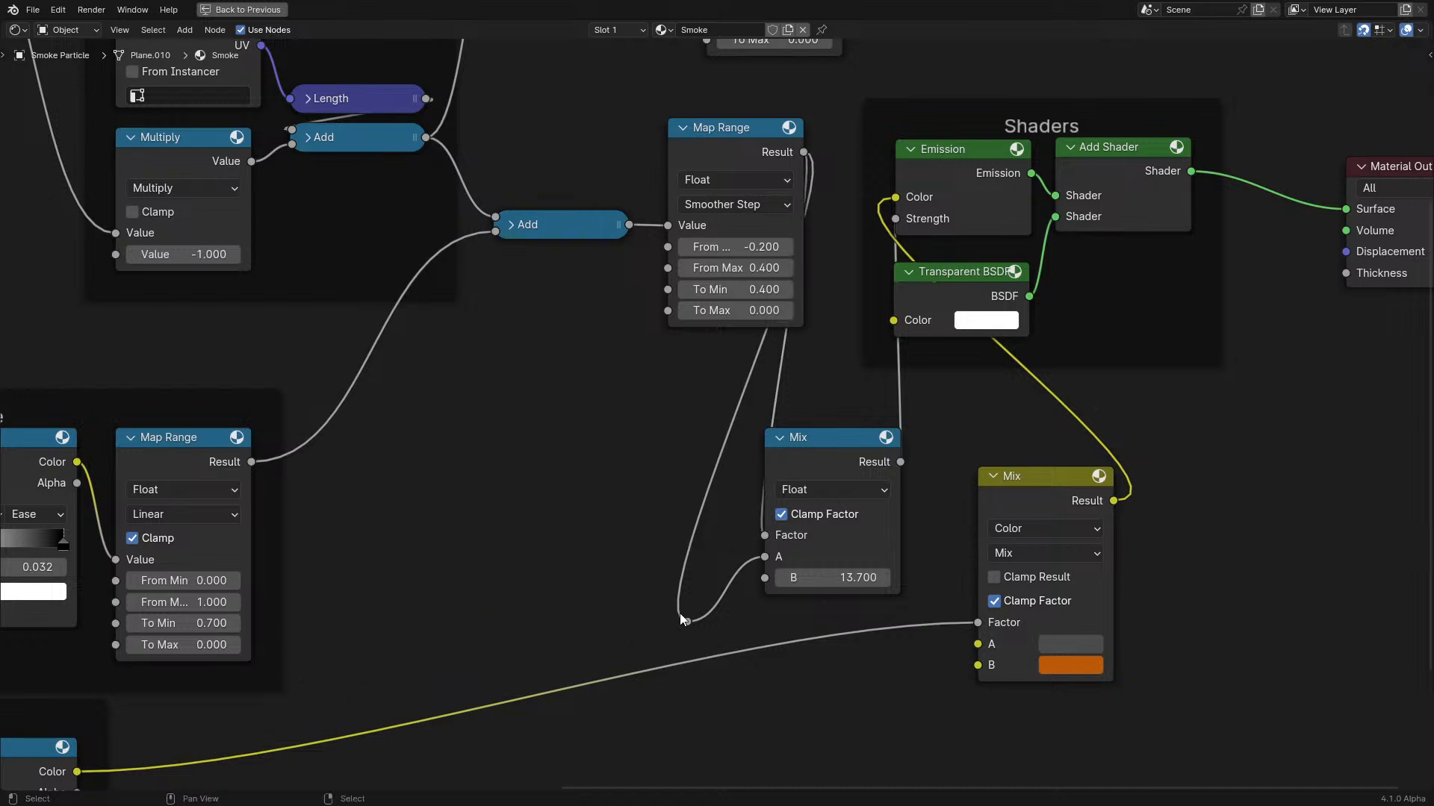
pyautogui.keyDown('ctrl'); pyautogui.moveTo(687, 616); pyautogui.dragTo(693, 611, button='right'); pyautogui.keyUp('ctrl')
pyautogui.moveTo(774, 152); pyautogui.dragTo(754, 153)
pyautogui.keyDown('ctrl'); pyautogui.moveTo(828, 410); pyautogui.dragTo(714, 415, button='right'); pyautogui.keyUp('ctrl')
pyautogui.moveTo(784, 153); pyautogui.dragTo(764, 556)
# Stack the color Mix below the float Mix, and place a duplicate of the upper Age Fade group beneath the original.
pyautogui.moveTo(1015, 508); pyautogui.dragTo(802, 640)
pyautogui.scroll(-2, 802, 640)
pyautogui.moveTo(333, 262); pyautogui.dragTo(485, 299, button='middle')
pyautogui.scroll(1, 486, 300)
pyautogui.moveTo(471, 581); pyautogui.dragTo(448, 762)
pyautogui.moveTo(224, 619); pyautogui.dragTo(771, 382)
pyautogui.hotkey('shift', 'd')
pyautogui.click(686, 610)
# Duplicate the Add node with its links, feed it the duplicated Age Fade's Map Range Result, and connect its output to both Mix Factors.
pyautogui.click(862, 185)
pyautogui.hotkey('shift', 'd')
pyautogui.click(838, 447)
pyautogui.moveTo(624, 625); pyautogui.dragTo(728, 529)
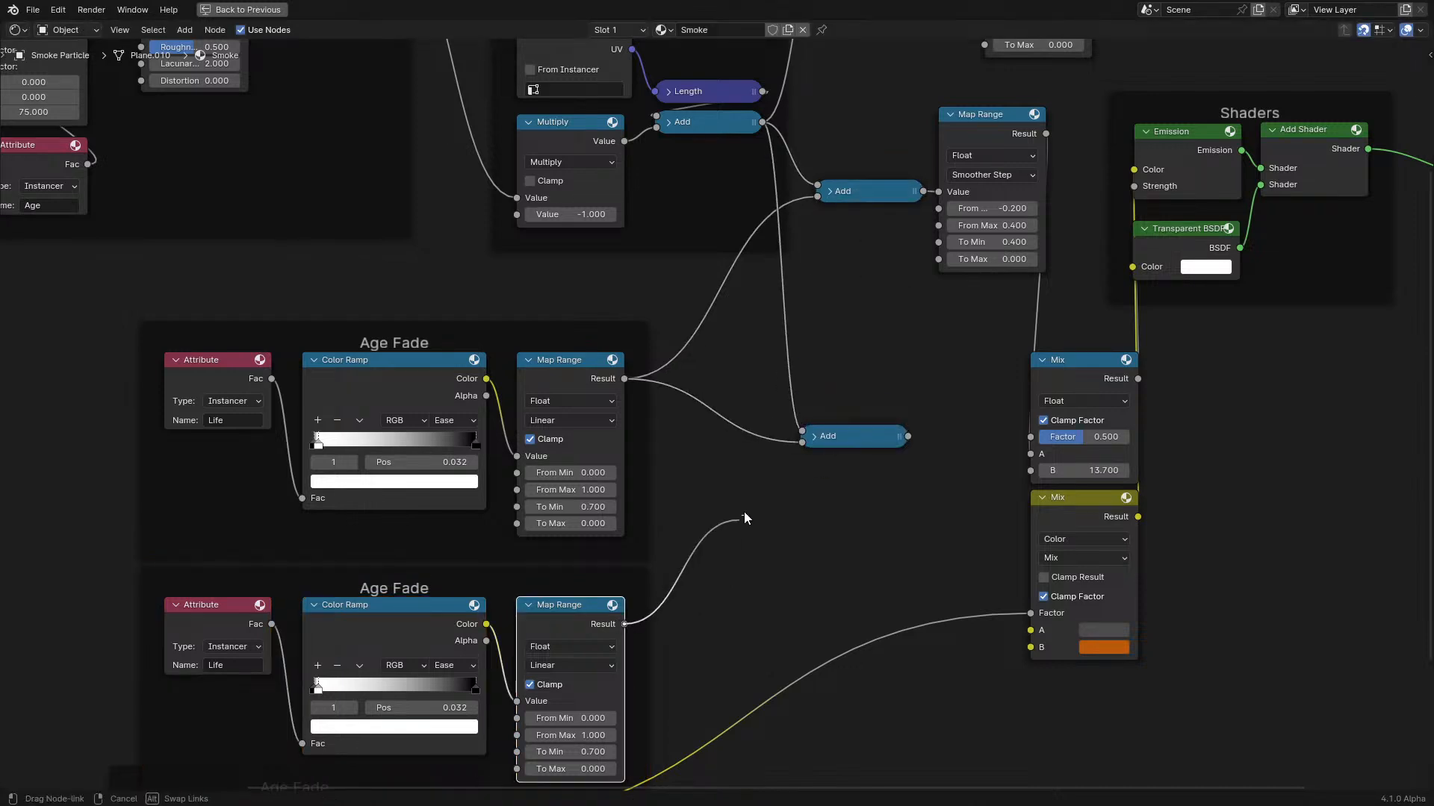
pyautogui.moveTo(908, 436); pyautogui.dragTo(1031, 437)
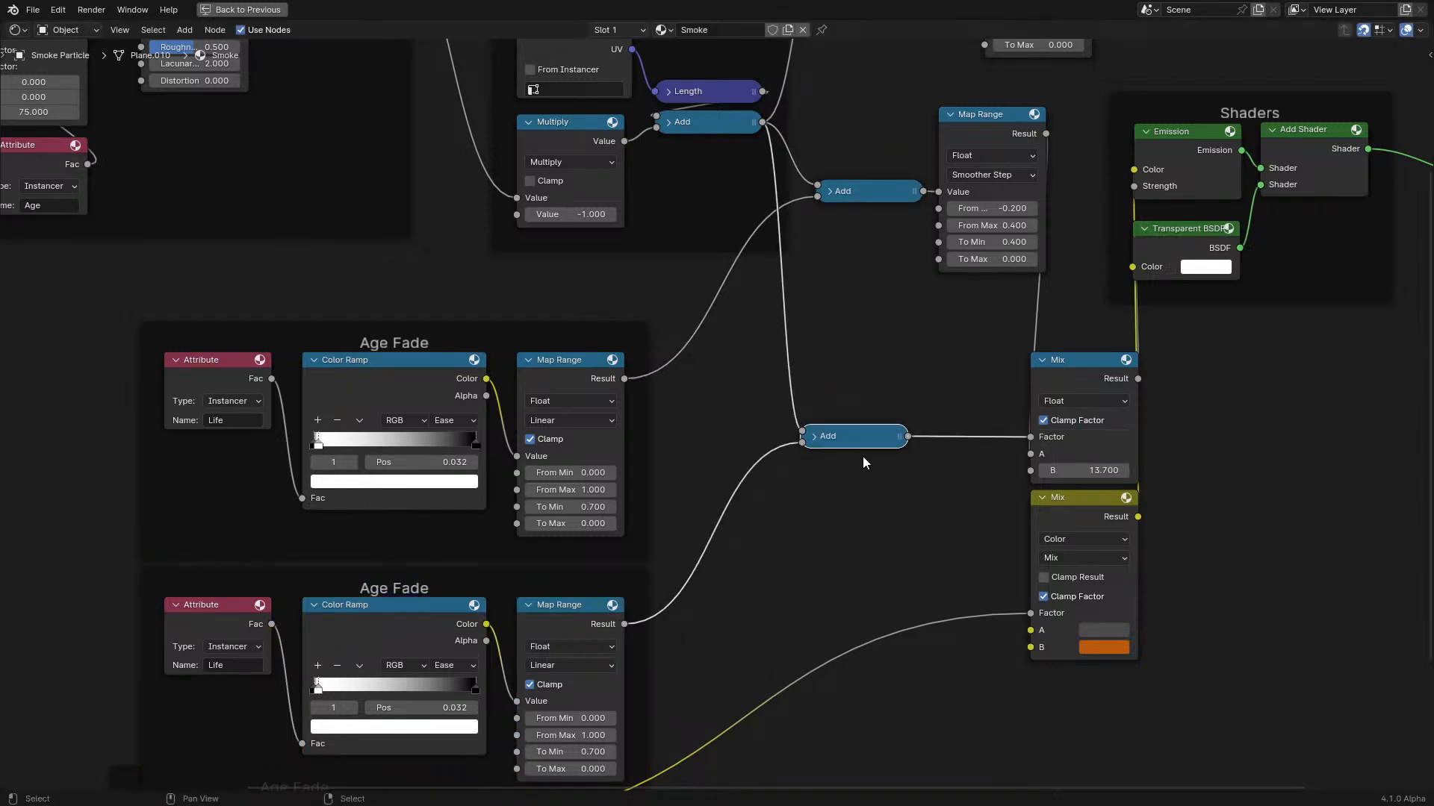
pyautogui.moveTo(1026, 607); pyautogui.dragTo(1001, 566)
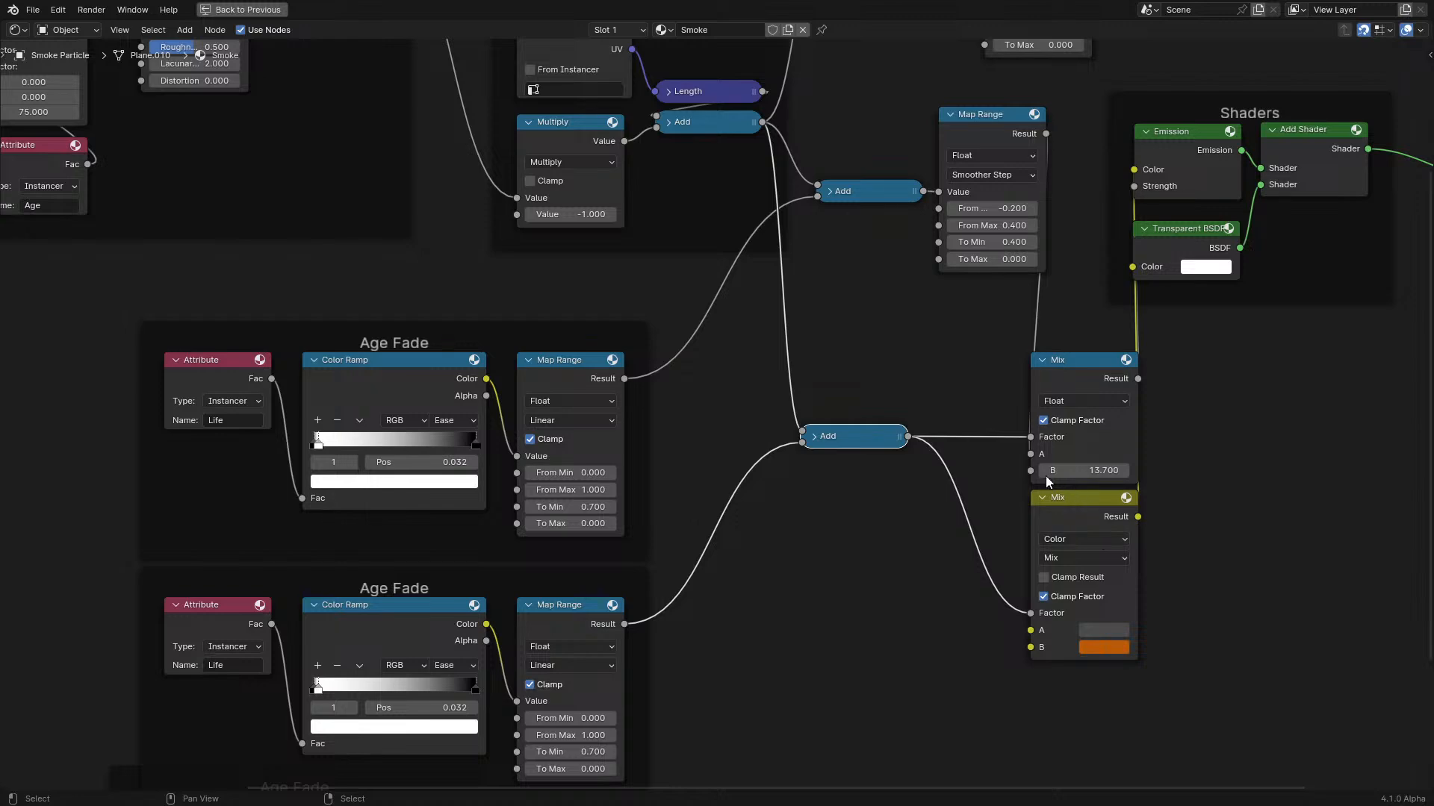
# Restore the editor layout, move the float Mix's Map Range link from A to B, and copy the orange into the color Mix's A.
pyautogui.hotkey('ctrl', 'space')
pyautogui.scroll(4, 483, 445)
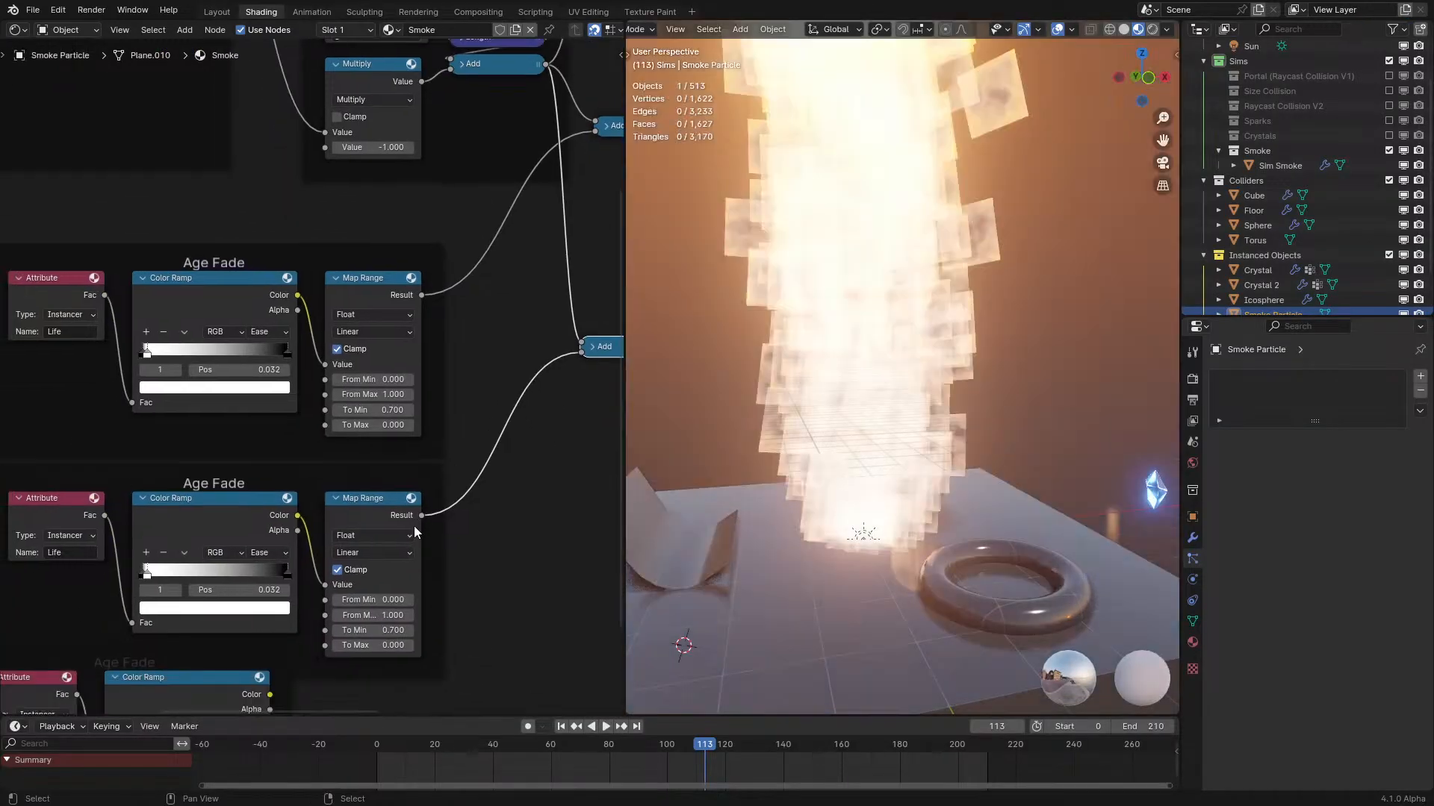
pyautogui.scroll(1, 423, 543)
pyautogui.moveTo(425, 594); pyautogui.dragTo(436, 515, button='middle')
pyautogui.scroll(1, 433, 523)
pyautogui.scroll(-3, 478, 418)
pyautogui.moveTo(464, 344); pyautogui.dragTo(100, 410, button='middle')
pyautogui.scroll(2, 329, 452)
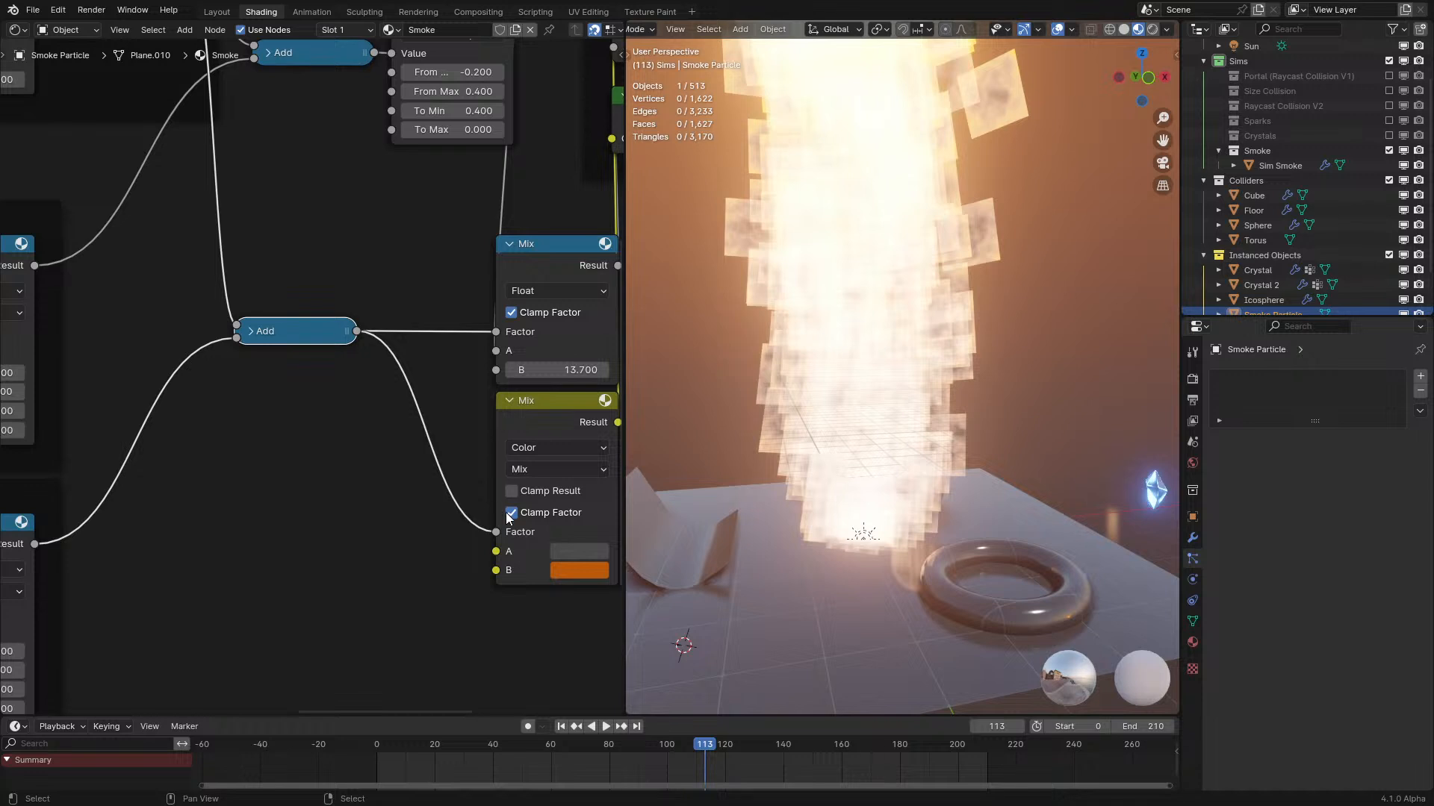
pyautogui.moveTo(506, 522); pyautogui.dragTo(421, 569, button='middle')
pyautogui.moveTo(410, 399); pyautogui.dragTo(416, 415)
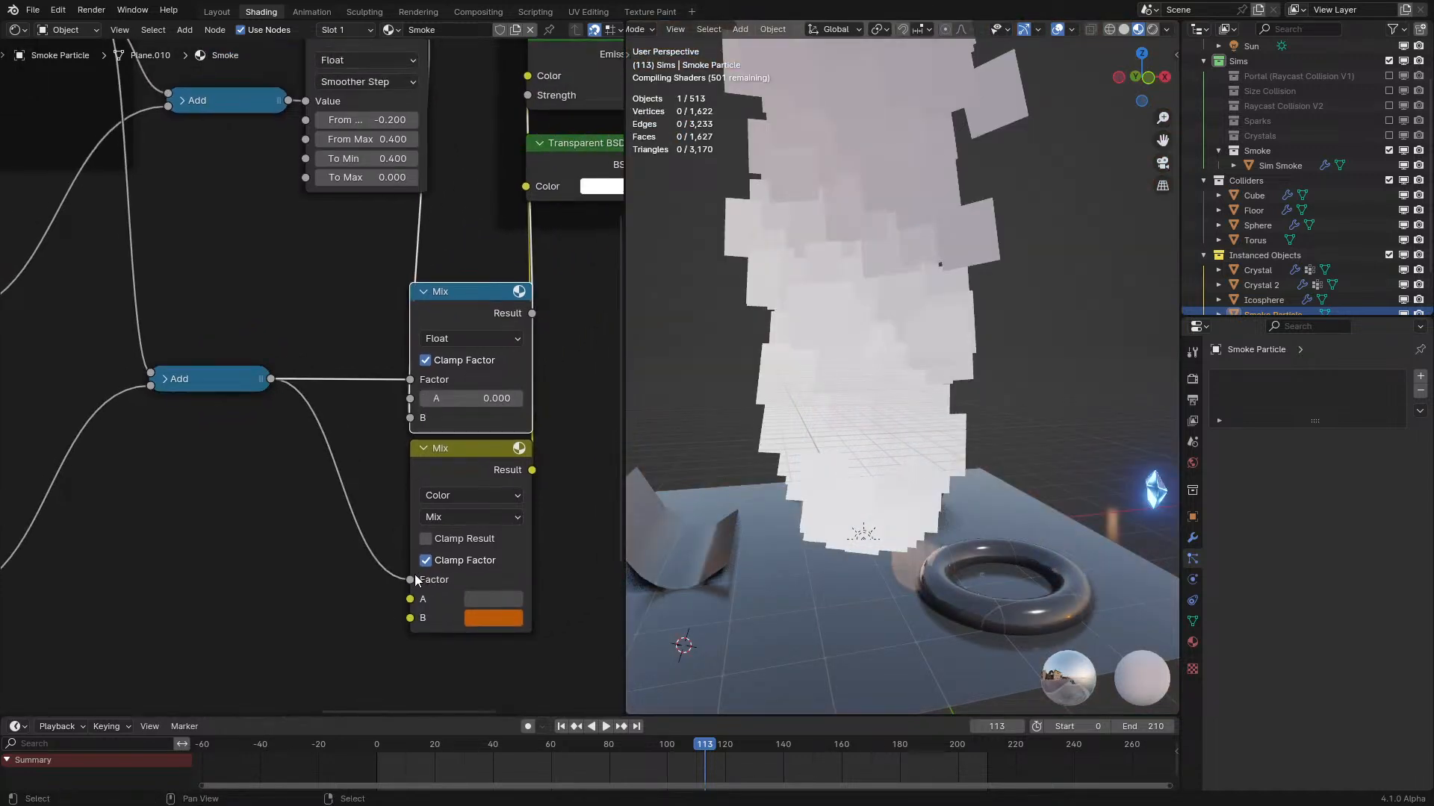
pyautogui.hotkey('ctrl', 'v')
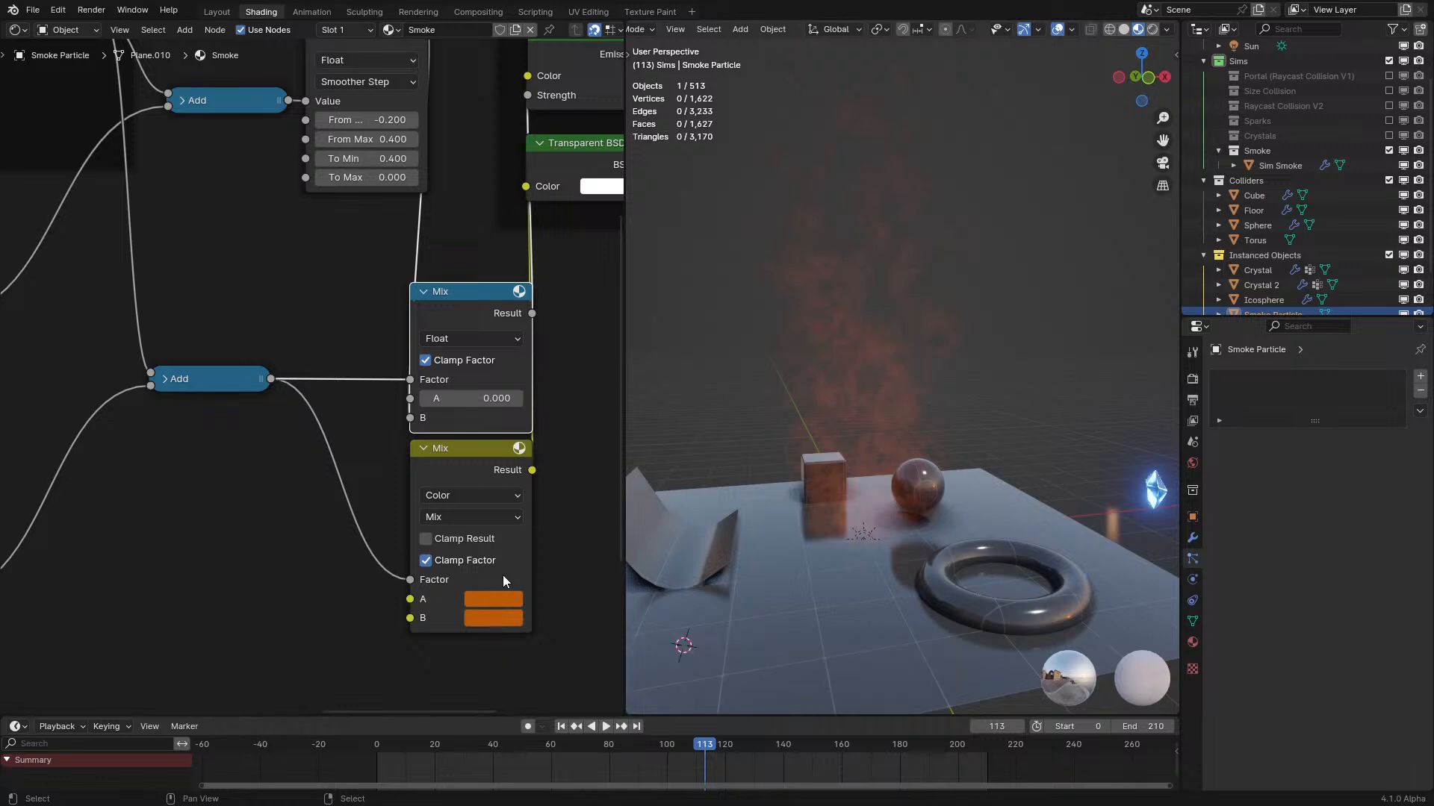
# Place the color Mix above the float Mix, set its B to the Emission's dark grey, and reconnect both Results to Emission Color and Strength.
pyautogui.scroll(-1, 491, 620)
pyautogui.keyDown('ctrl'); pyautogui.moveTo(437, 266); pyautogui.dragTo(436, 269, button='right'); pyautogui.keyUp('ctrl')
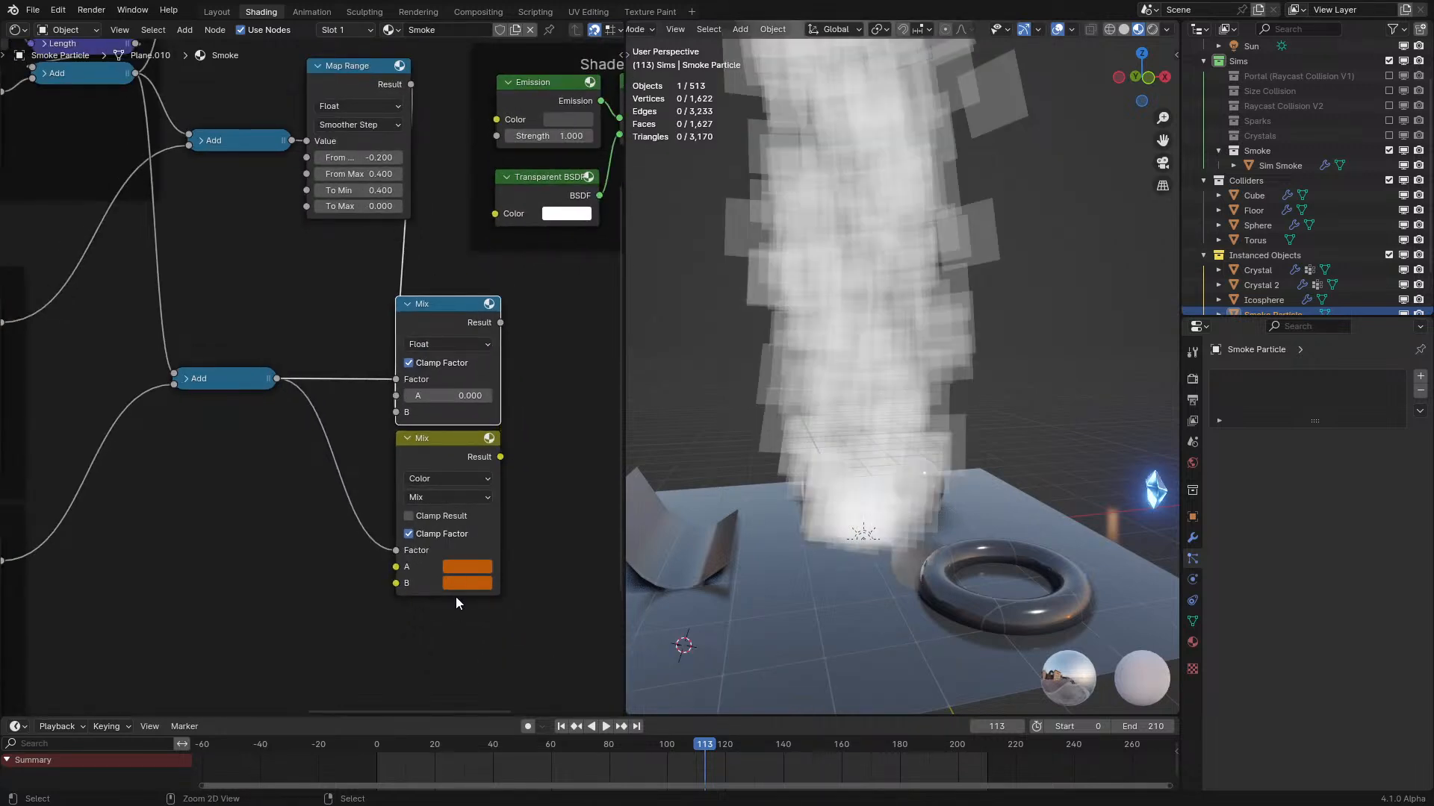
pyautogui.moveTo(496, 460); pyautogui.dragTo(509, 132)
pyautogui.moveTo(415, 335); pyautogui.dragTo(417, 622)
pyautogui.moveTo(294, 445); pyautogui.dragTo(458, 602)
pyautogui.moveTo(460, 597); pyautogui.dragTo(420, 401)
pyautogui.moveTo(487, 102); pyautogui.dragTo(493, 92)
# Set the lower Age Fade's second ramp stop to position 0.995 and its Map Range's To Min to 7.820.
pyautogui.scroll(-2, 315, 366)
pyautogui.moveTo(313, 398); pyautogui.dragTo(22, 372, button='middle')
pyautogui.scroll(1, 155, 646)
pyautogui.scroll(-1, 402, 493)
pyautogui.moveTo(413, 366); pyautogui.dragTo(373, 335, button='middle')
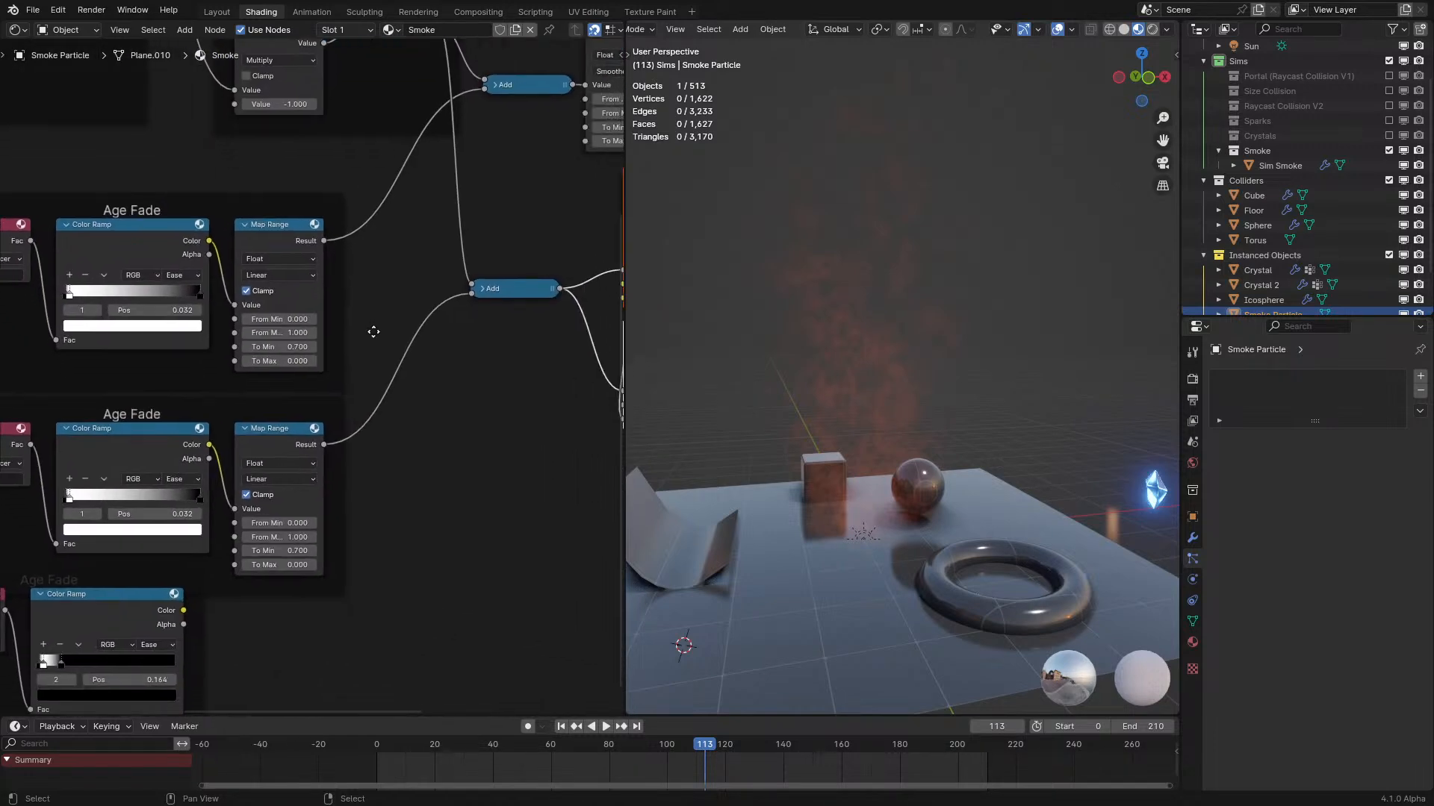
pyautogui.scroll(2, 311, 398)
pyautogui.moveTo(278, 556); pyautogui.dragTo(231, 556)
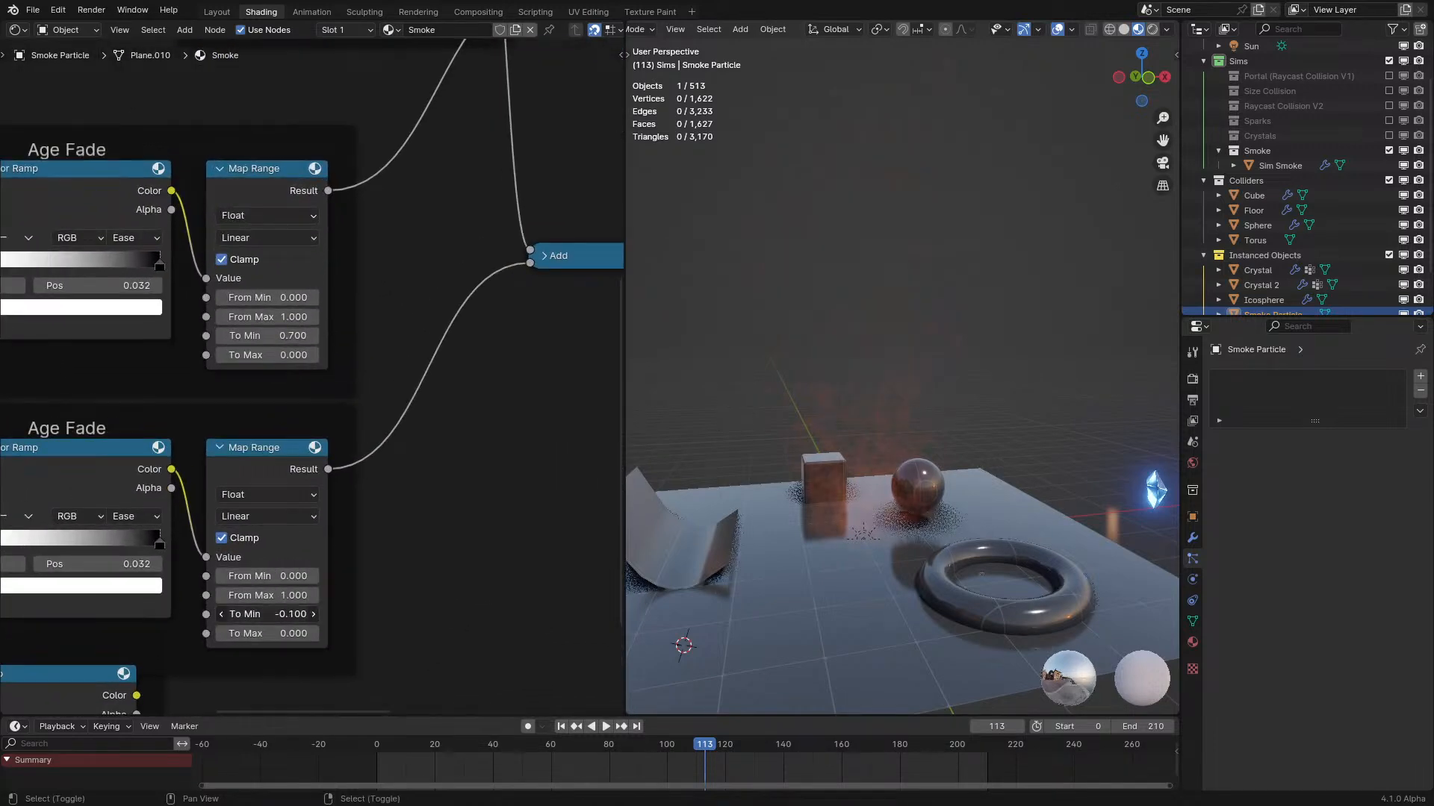
pyautogui.moveTo(231, 614); pyautogui.dragTo(321, 614)
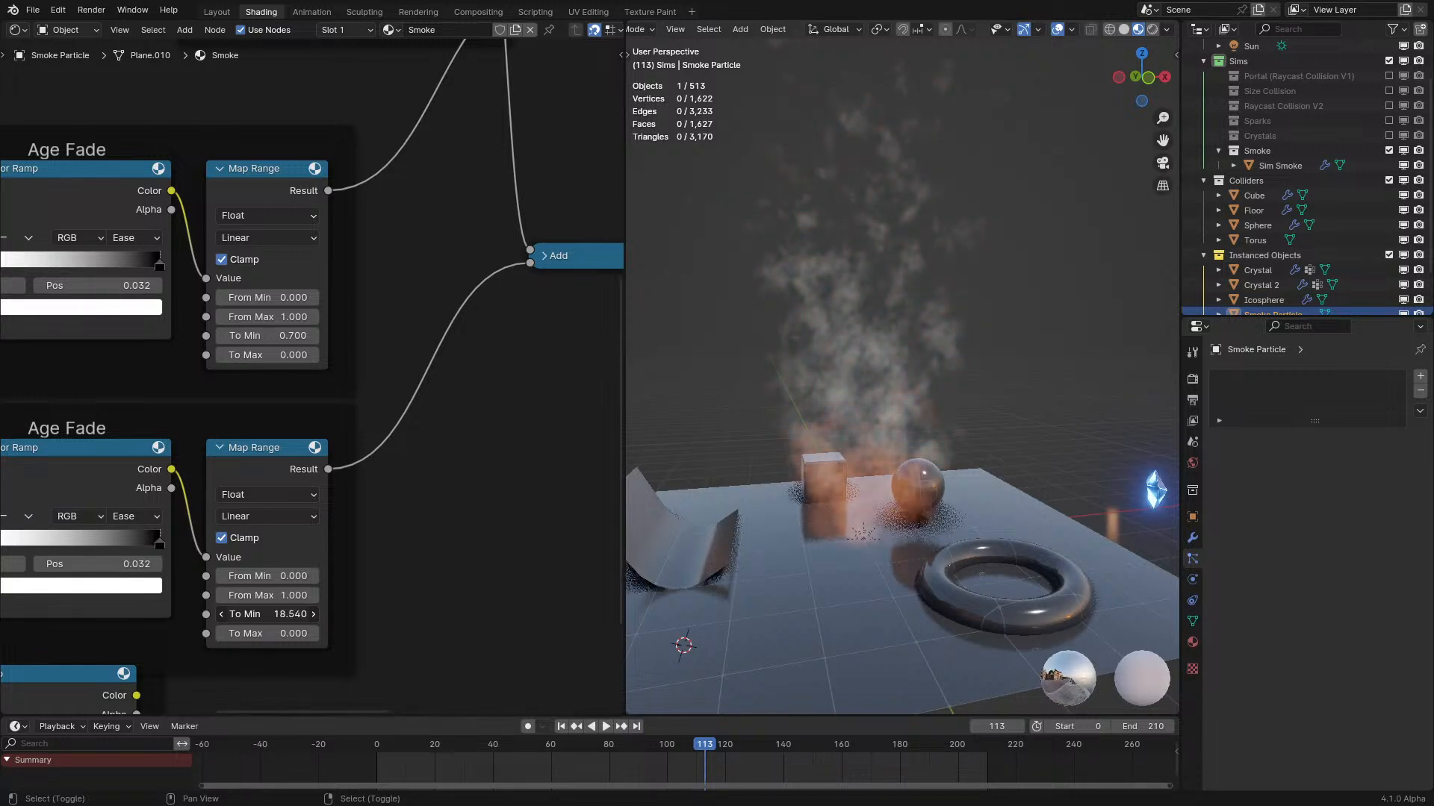
pyautogui.rightClick(268, 613)
pyautogui.moveTo(267, 614); pyautogui.dragTo(401, 618, button='middle')
pyautogui.moveTo(291, 550); pyautogui.dragTo(351, 541)
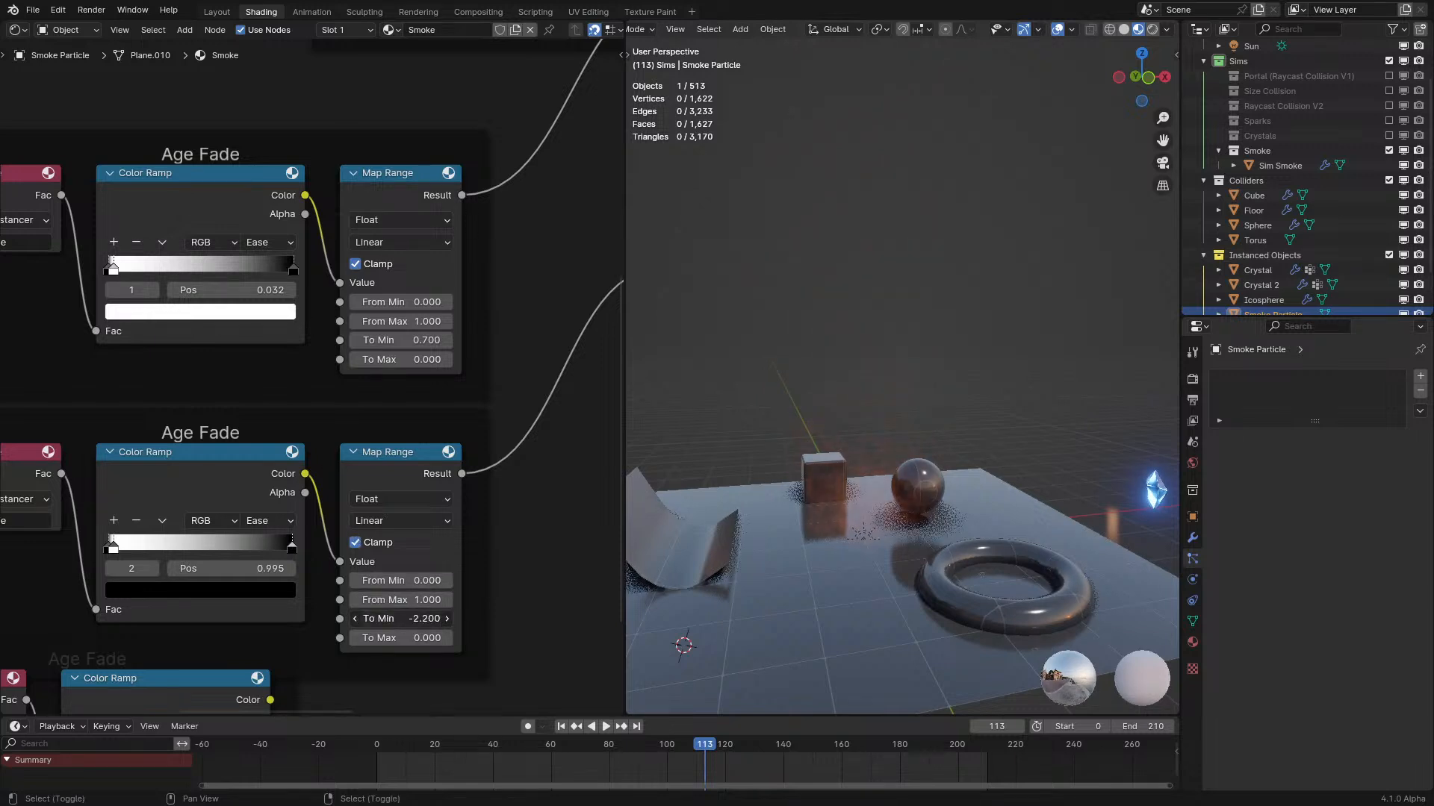
pyautogui.moveTo(400, 618); pyautogui.dragTo(463, 618)
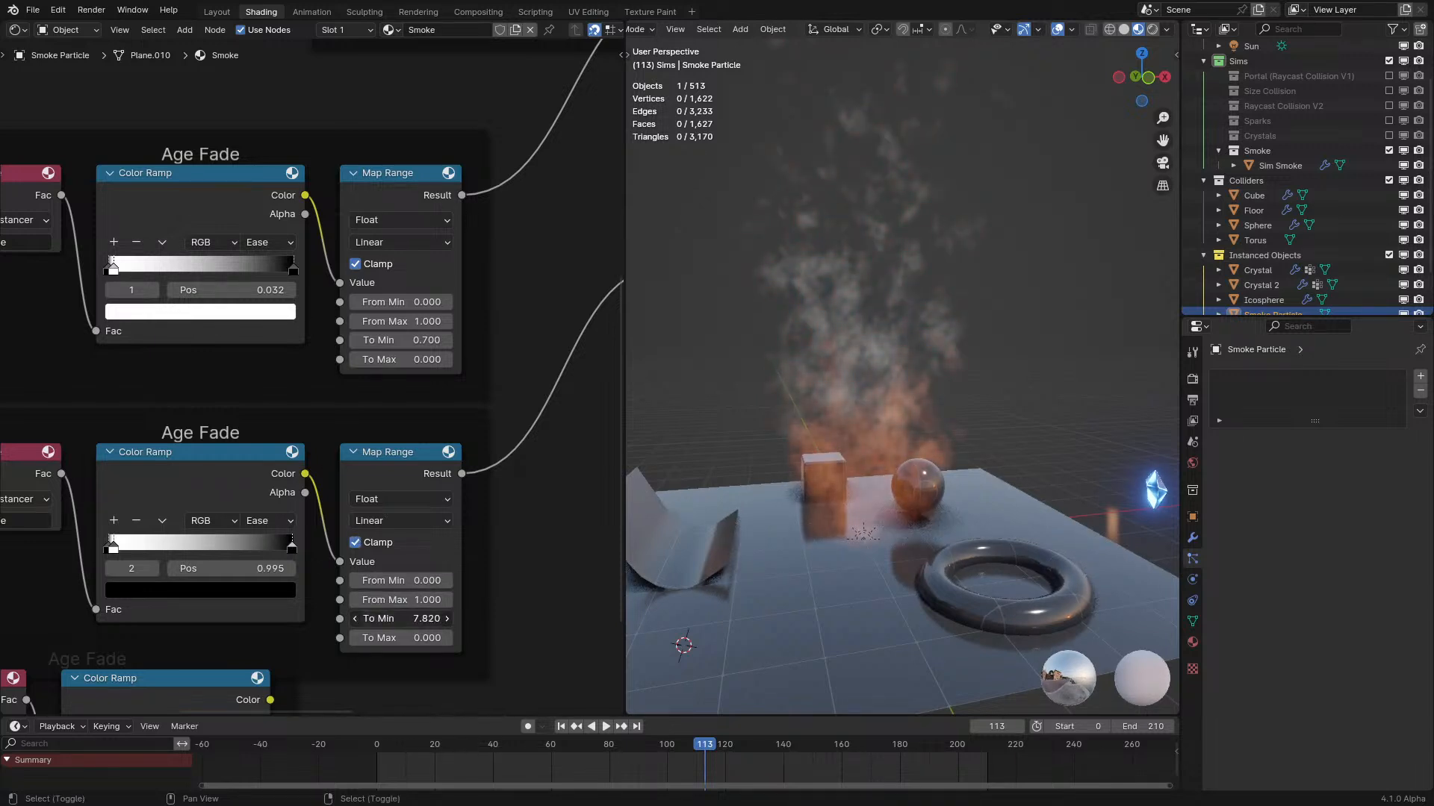
# Set the float Mix node's A value to 4.400.
pyautogui.scroll(-2, 249, 597)
pyautogui.keyDown('ctrl'); pyautogui.hscroll(5, 249, 597); pyautogui.keyUp('ctrl')
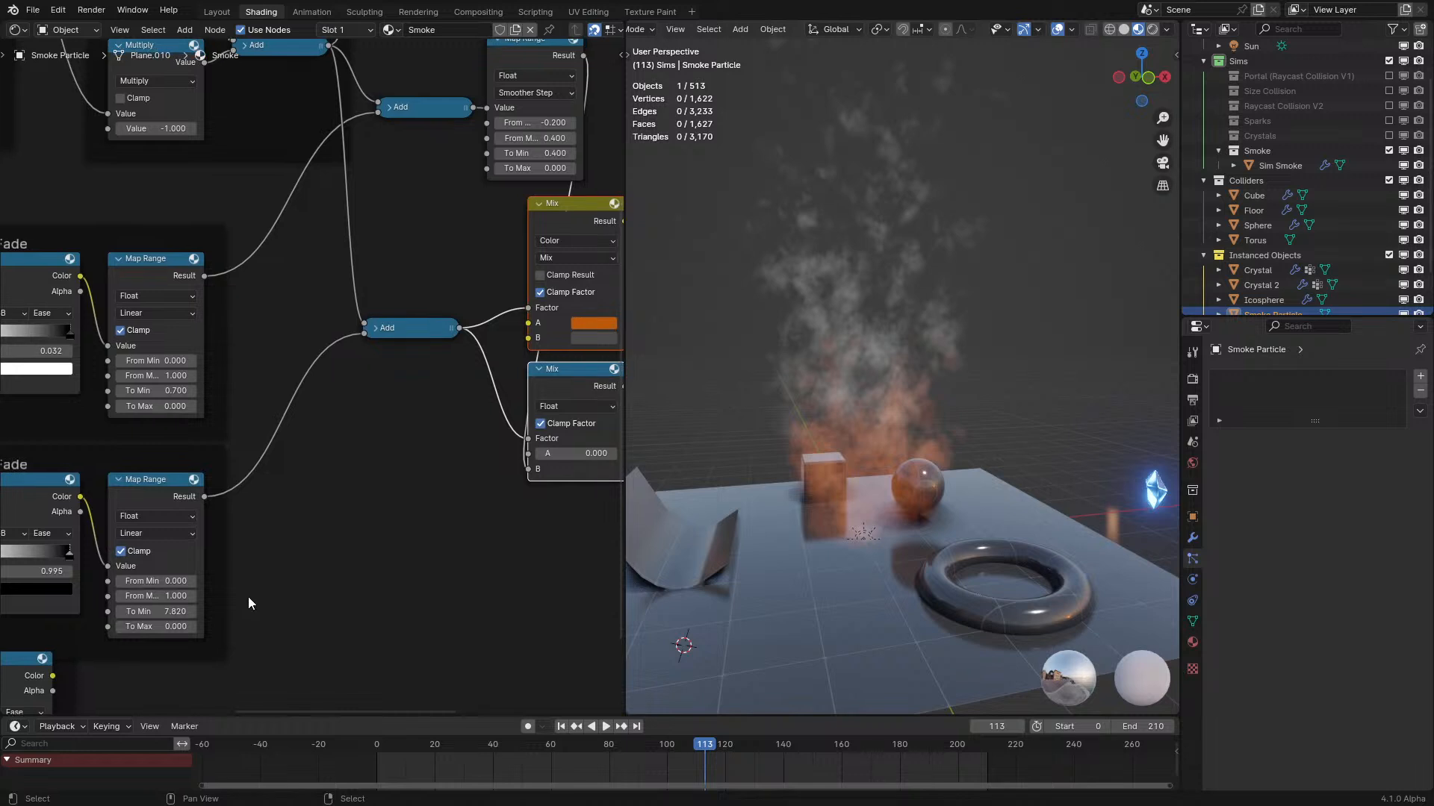
pyautogui.keyDown('ctrl'); pyautogui.hscroll(5, 336, 567); pyautogui.keyUp('ctrl')
pyautogui.keyDown('shift'); pyautogui.scroll(2, 336, 567); pyautogui.keyUp('shift')
pyautogui.moveTo(407, 529); pyautogui.dragTo(471, 529)
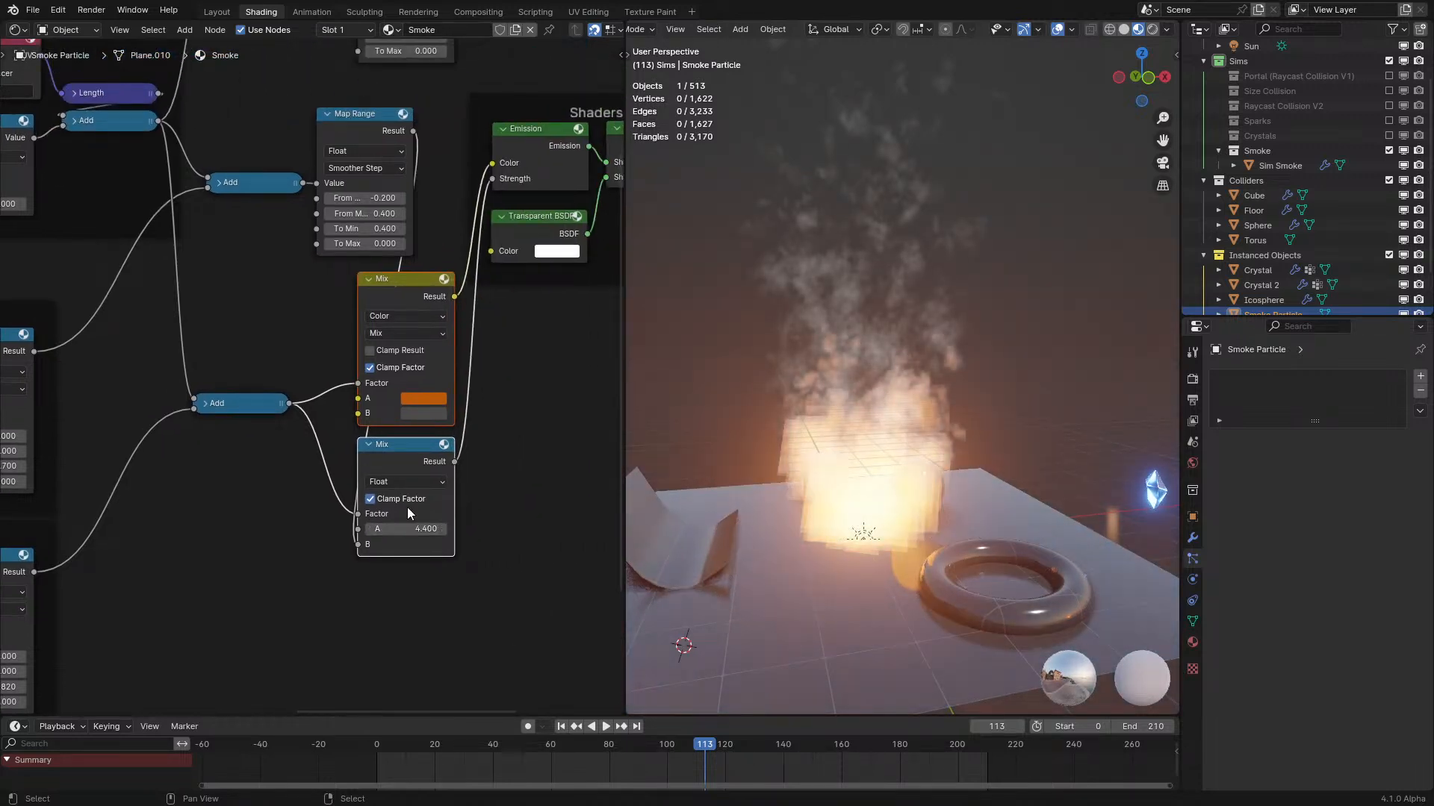
pyautogui.moveTo(412, 459)
pyautogui.mouseDown()
pyautogui.moveTo(581, 415)
pyautogui.moveTo(564, 309)
pyautogui.moveTo(413, 459)
pyautogui.mouseUp()
# Set the lower Age Fade Map Range's To Max to 0.600 and briefly play the animation.
pyautogui.moveTo(223, 552); pyautogui.dragTo(535, 455, button='middle')
pyautogui.moveTo(318, 605); pyautogui.dragTo(337, 605)
pyautogui.moveTo(283, 480); pyautogui.dragTo(71, 569, button='middle')
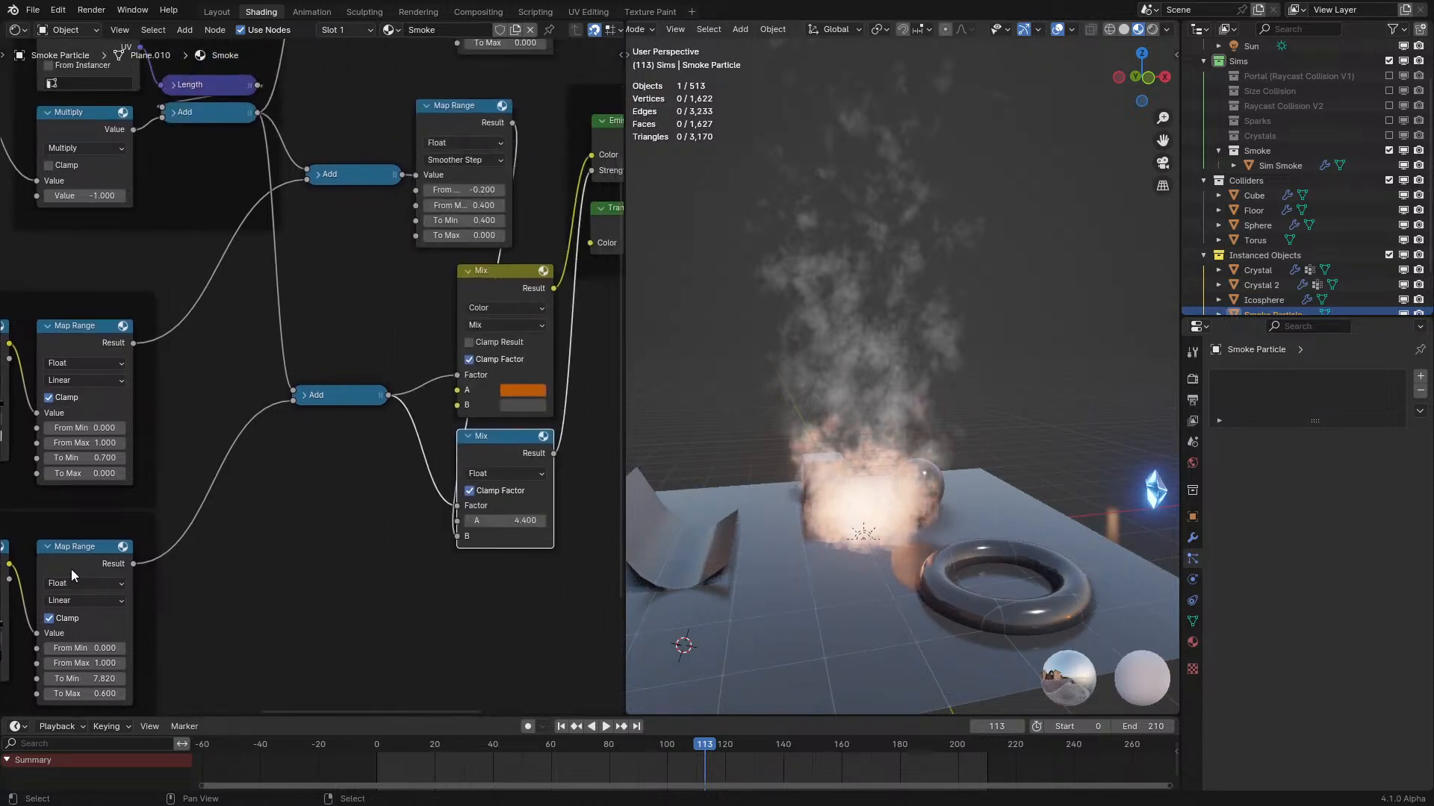
pyautogui.moveTo(251, 566); pyautogui.dragTo(368, 552, button='middle')
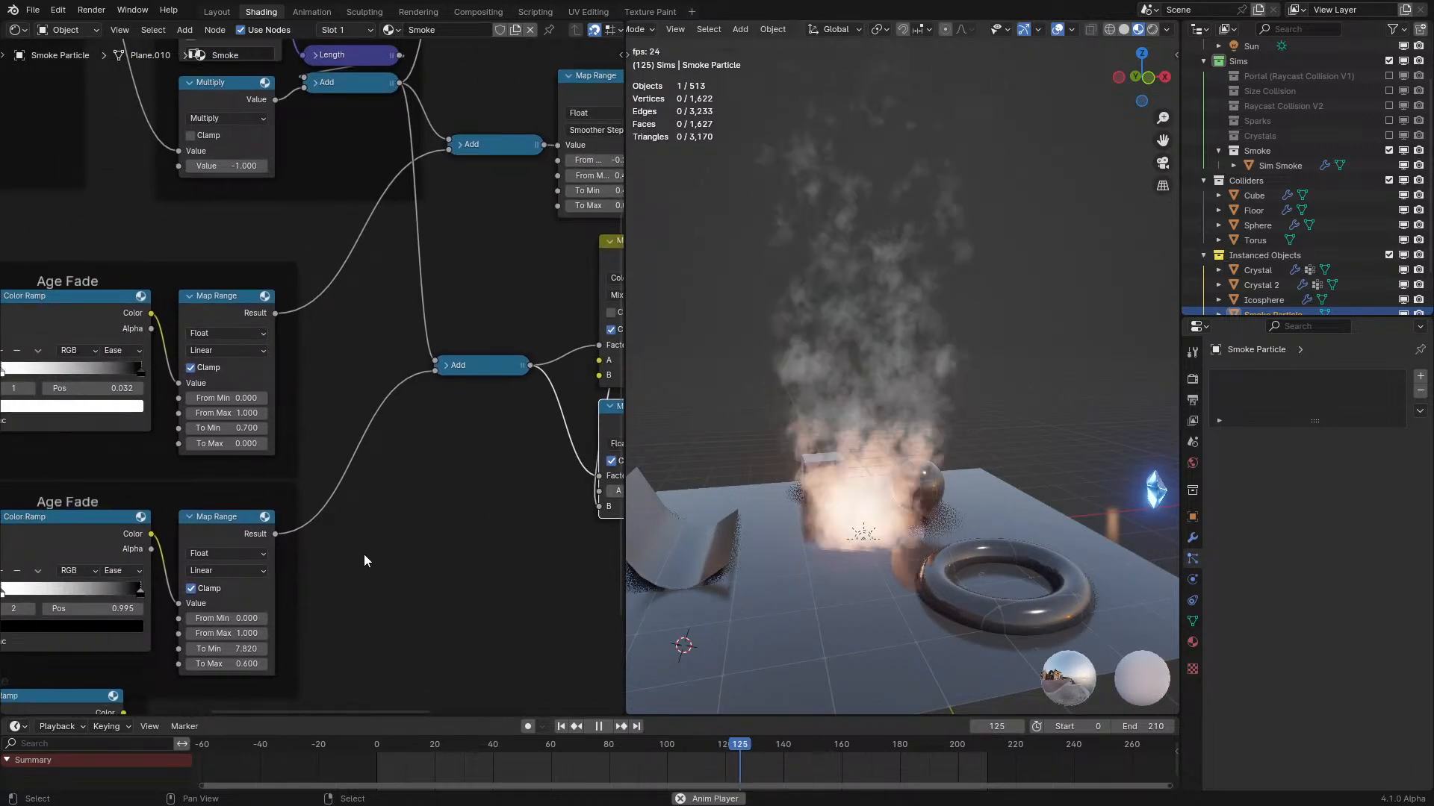
# Insert a Power node with exponent 0.15 between the lower Add node and a new reroute that feeds both Mix Factors.
pyautogui.keyDown('ctrl'); pyautogui.hscroll(4, 365, 554); pyautogui.keyUp('ctrl')
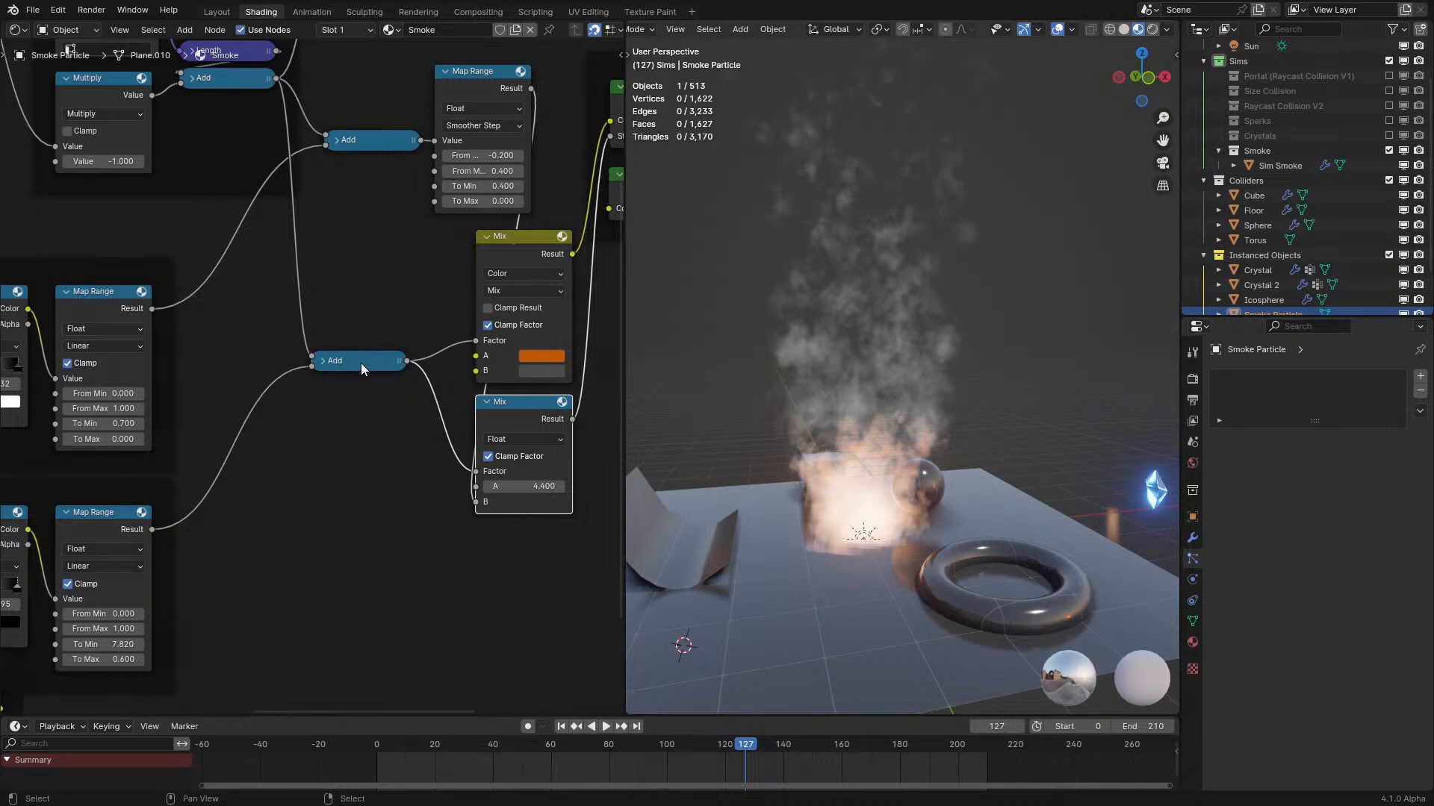
pyautogui.moveTo(362, 364); pyautogui.dragTo(265, 353)
pyautogui.keyDown('shift'); pyautogui.moveTo(364, 437); pyautogui.dragTo(365, 437, button='right'); pyautogui.keyUp('shift')
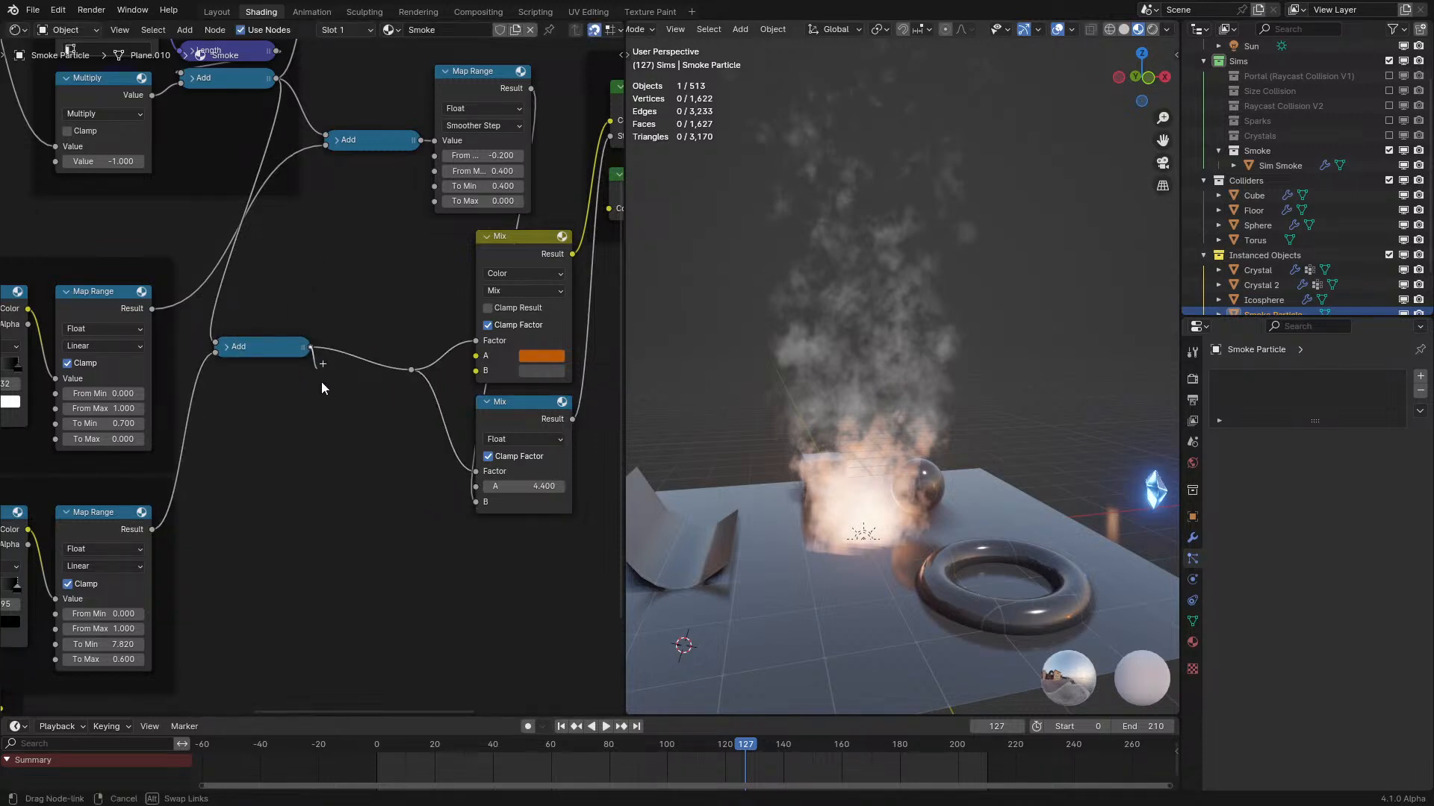
pyautogui.hotkey('shift', 'a')
pyautogui.write('pow')
pyautogui.press('Return')
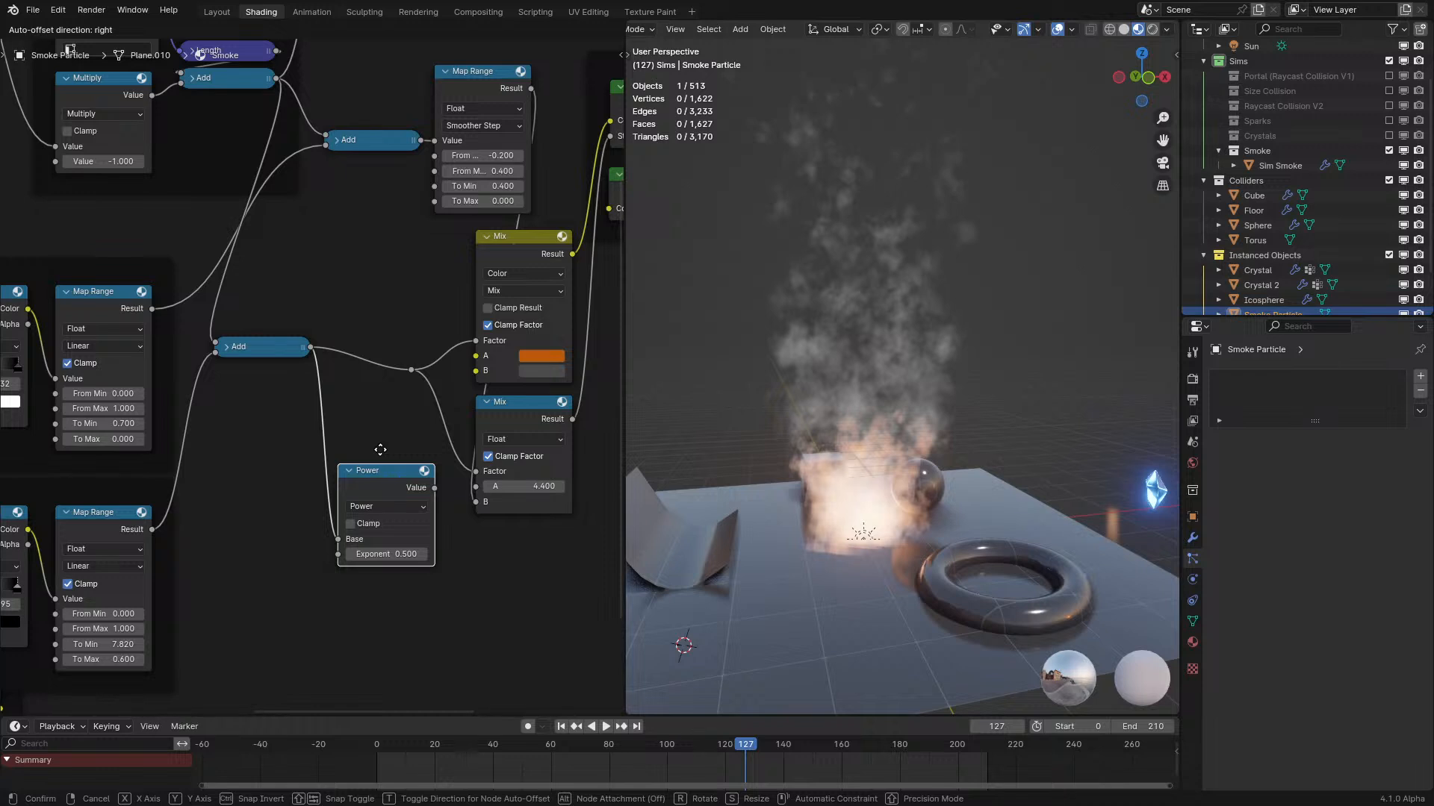
pyautogui.click(352, 394)
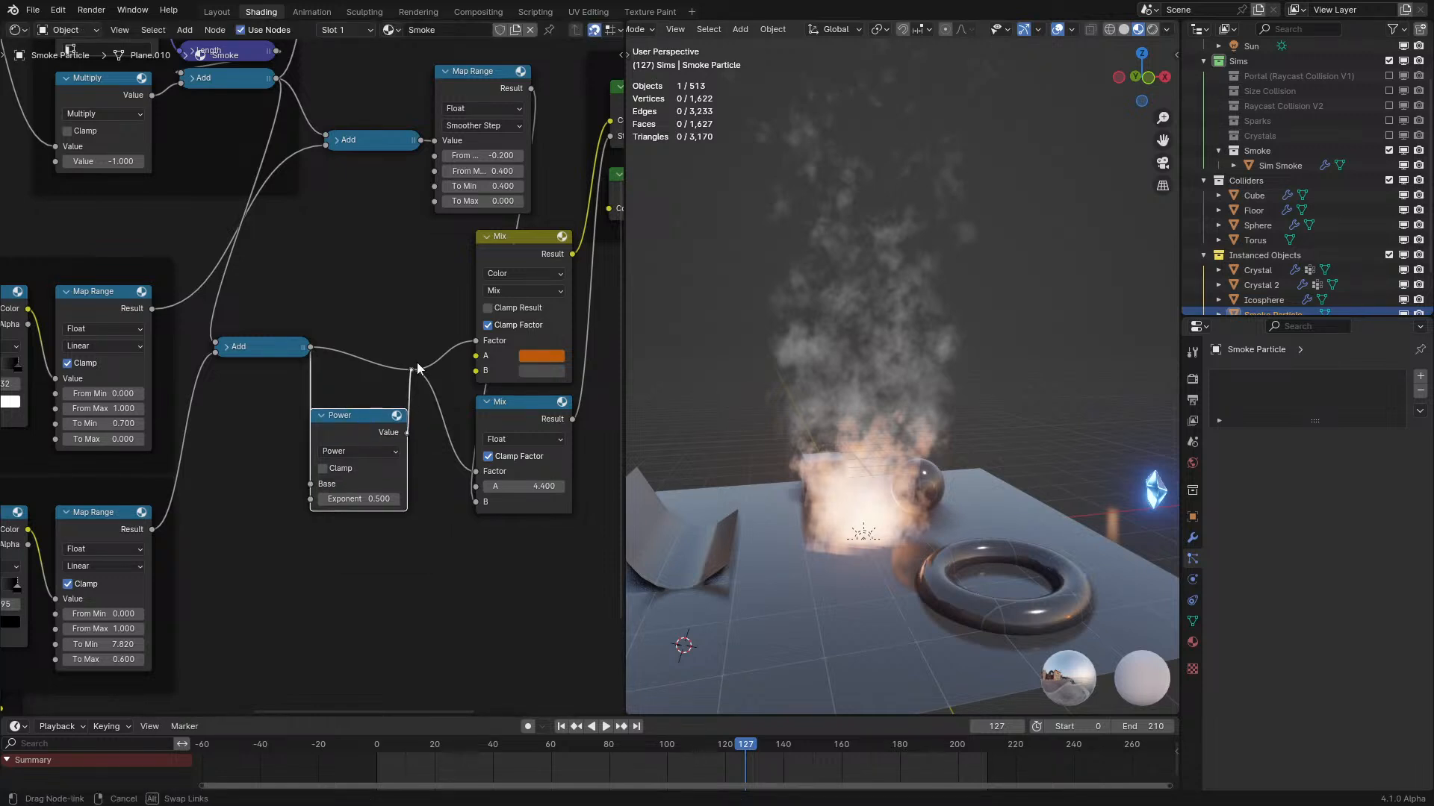
pyautogui.moveTo(418, 367); pyautogui.dragTo(412, 370)
pyautogui.write('2')
pyautogui.press('Return')
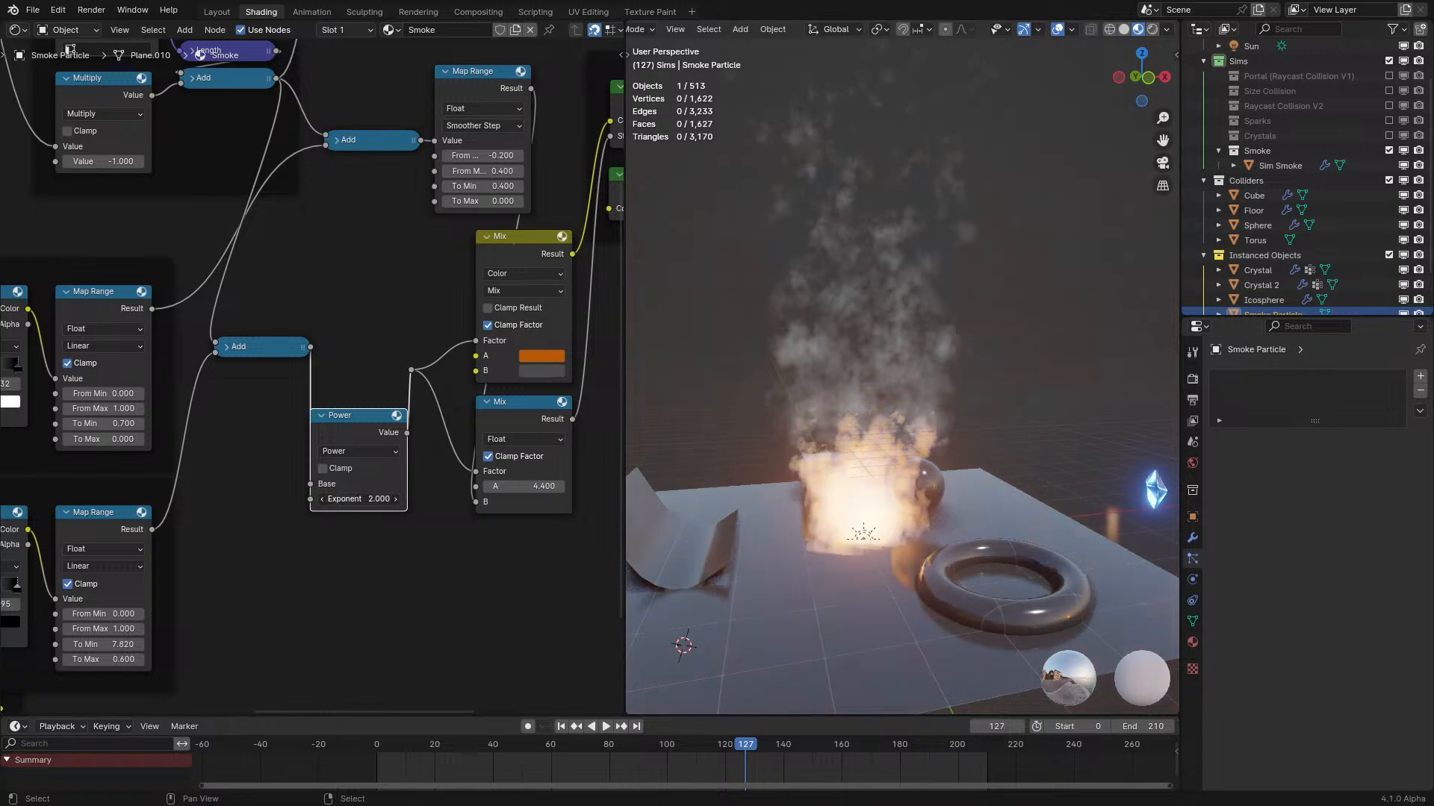
pyautogui.write('.15')
pyautogui.press('Return')
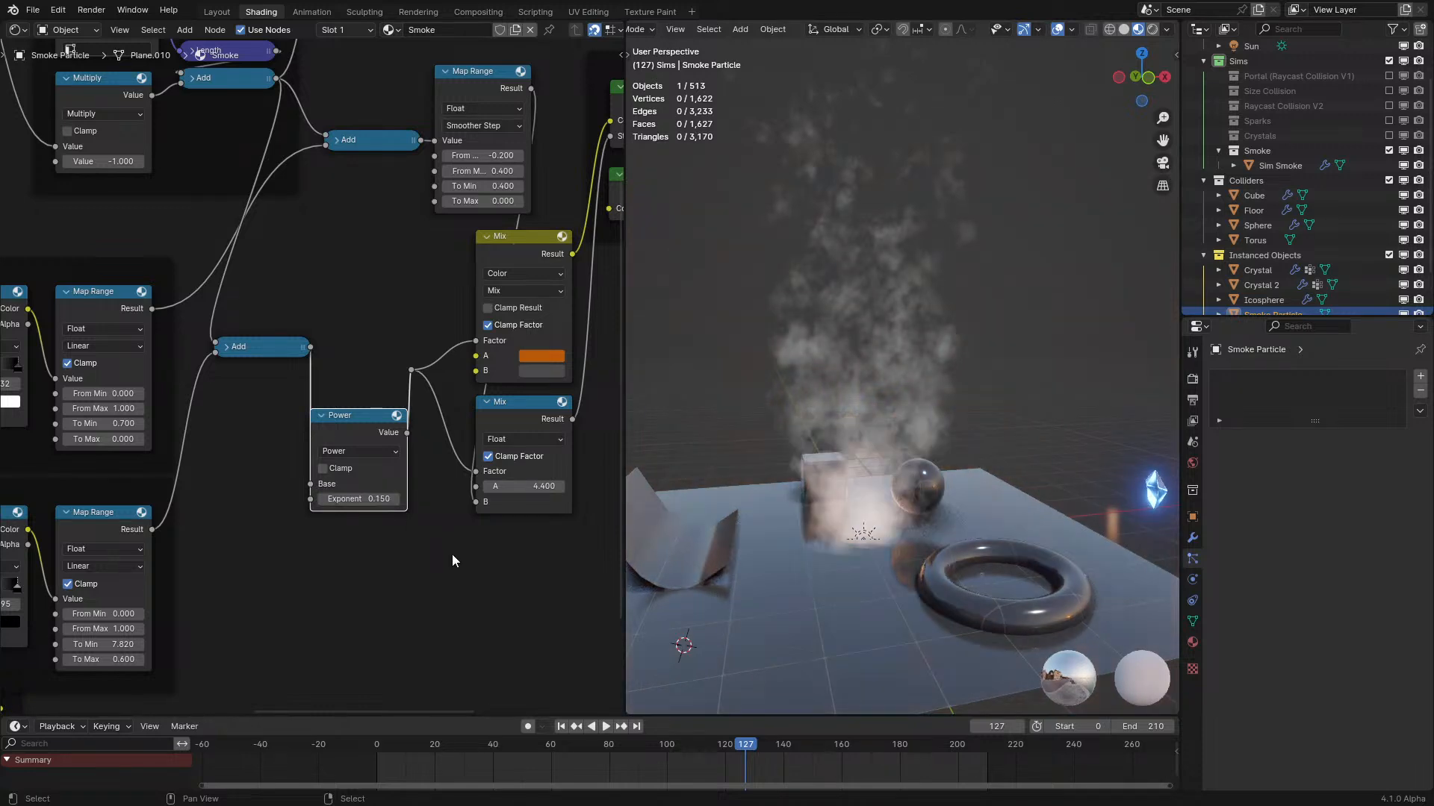
# Set the lower Age Fade Map Range's To Min to 0.130 and move the Power node left beneath the lower Add node.
pyautogui.moveTo(214, 624); pyautogui.dragTo(356, 595, button='middle')
pyautogui.moveTo(254, 614); pyautogui.dragTo(170, 614)
pyautogui.moveTo(624, 468); pyautogui.dragTo(454, 554, button='middle')
pyautogui.moveTo(457, 540)
pyautogui.mouseDown()
pyautogui.moveTo(567, 540)
pyautogui.moveTo(455, 536)
pyautogui.mouseUp()
pyautogui.moveTo(299, 470); pyautogui.dragTo(201, 456)
# Try driving the float Mix's A input from the Map Range Result through a Multiply node, testing a much higher multiplier.
pyautogui.click(401, 607)
pyautogui.hotkey('shift', 'a')
pyautogui.write('mul')
pyautogui.click(437, 643)
pyautogui.click(329, 571)
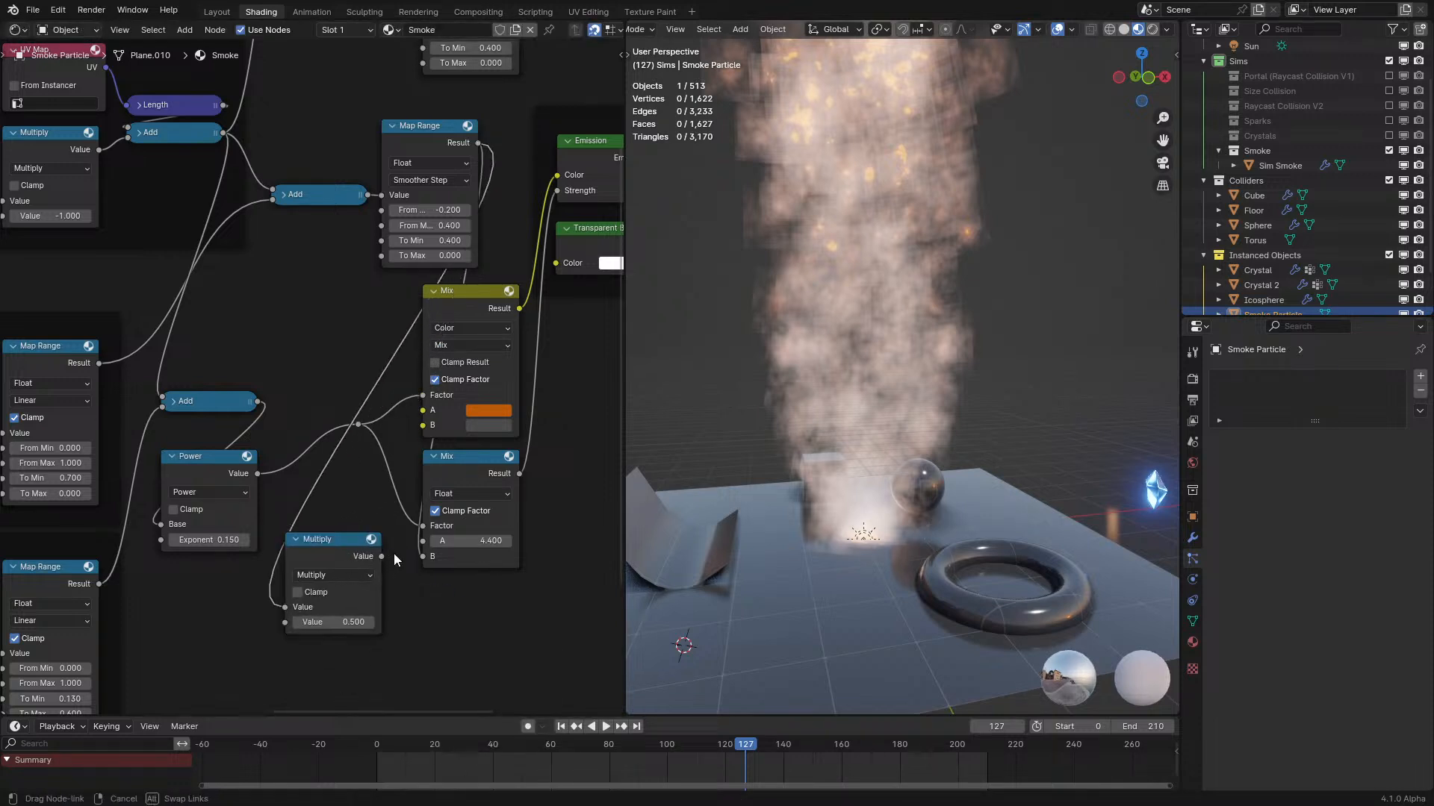
pyautogui.moveTo(325, 622); pyautogui.dragTo(568, 623)
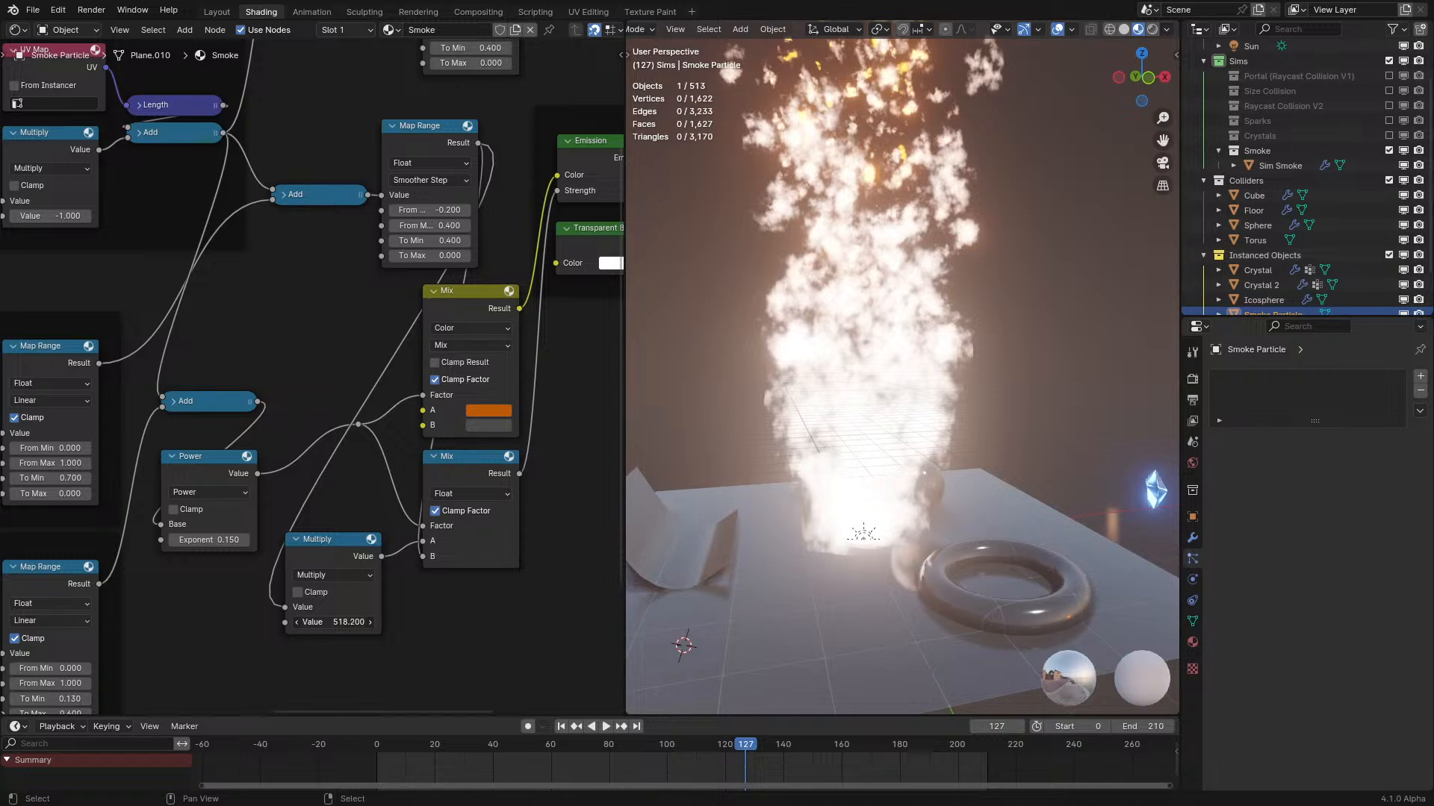
pyautogui.press('Escape')
# Maximize the node editor and delete the new Multiply node and the unused upper Add and Map Range nodes.
pyautogui.moveTo(372, 469); pyautogui.dragTo(360, 523, button='middle')
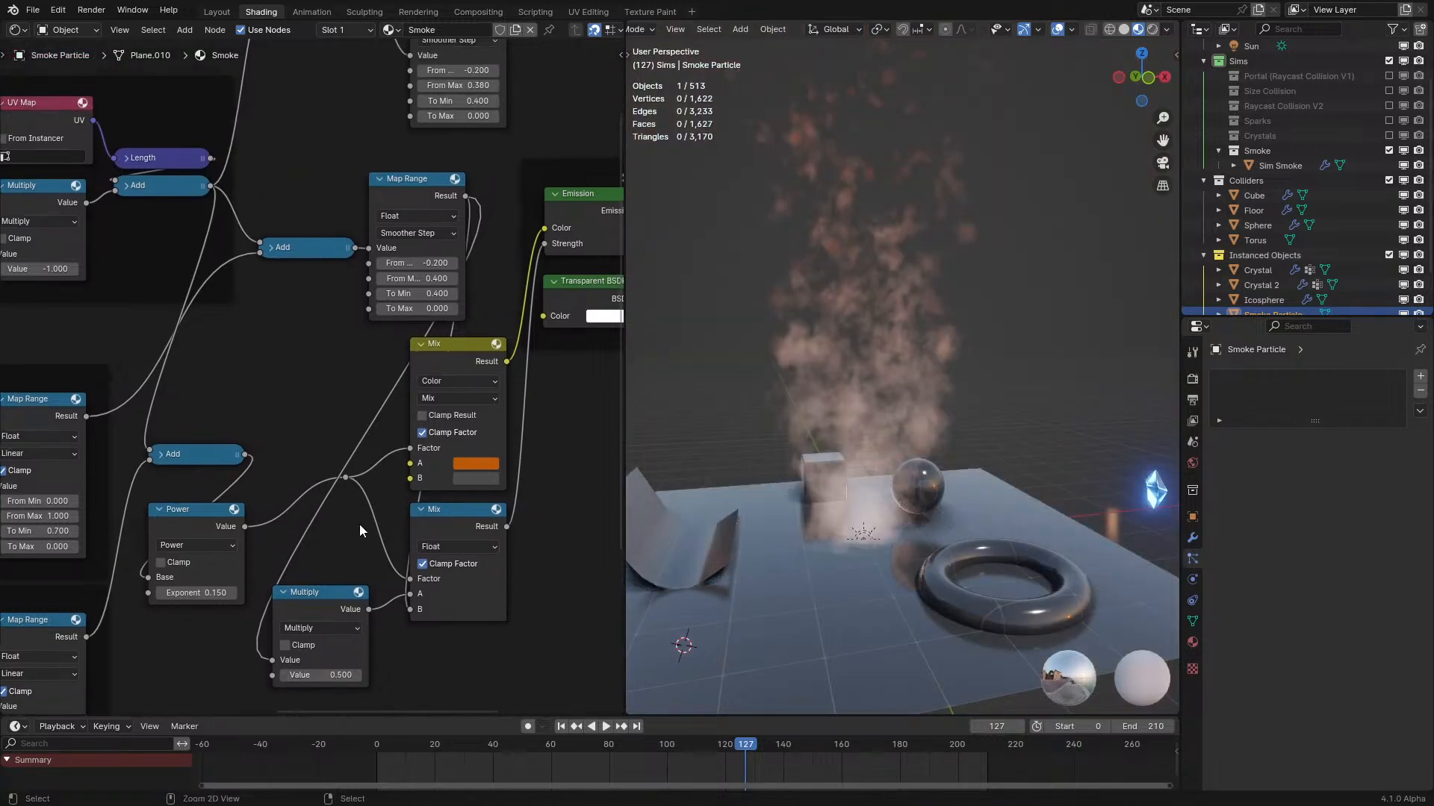
pyautogui.hotkey('ctrl', 'space')
pyautogui.press('x')
pyautogui.scroll(-2, 741, 527)
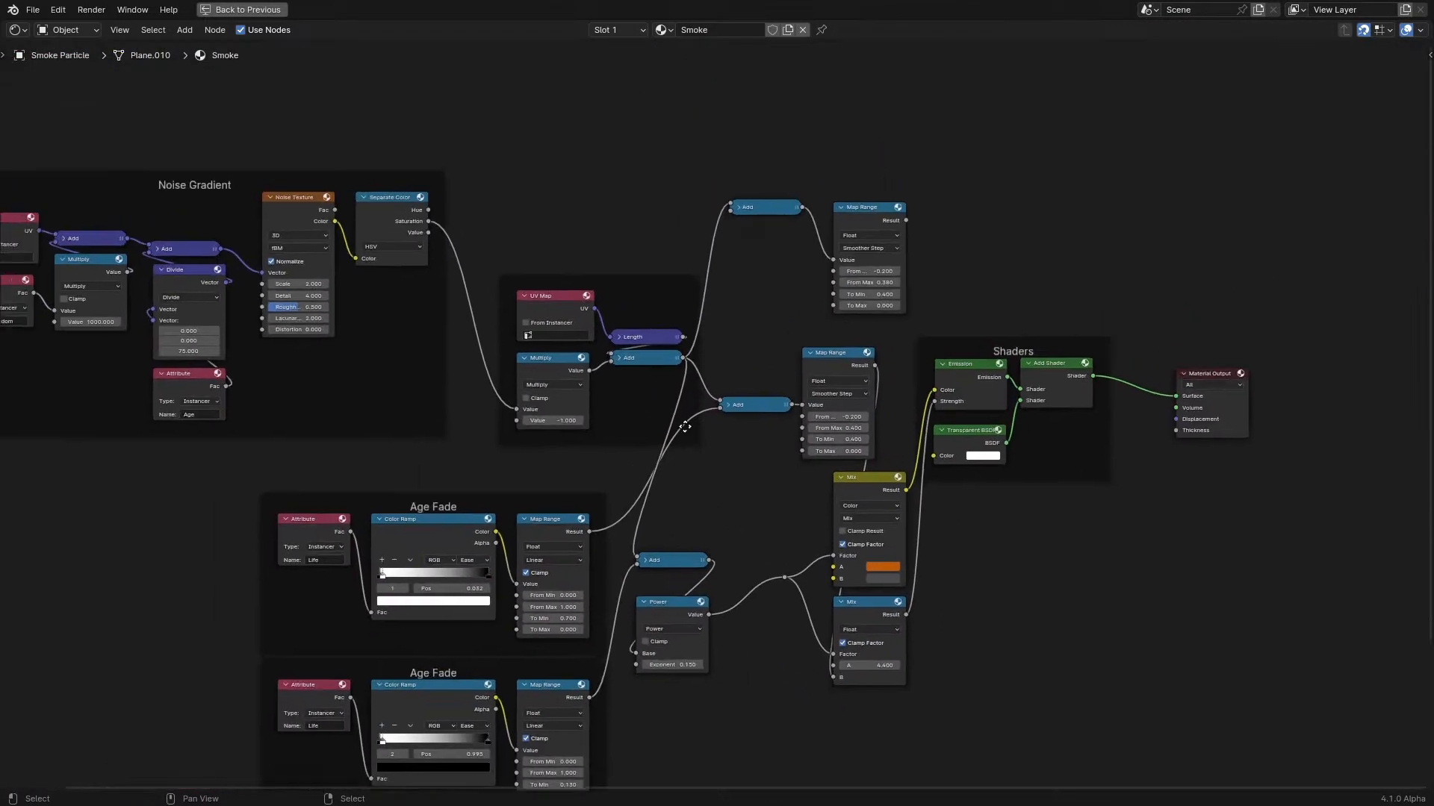
pyautogui.moveTo(753, 135); pyautogui.dragTo(927, 283)
pyautogui.press('x')
# Move the nodes feeding the Mix nodes to the left, and connect the Map Range Result directly to Emission Strength.
pyautogui.scroll(-2, 214, 150)
pyautogui.moveTo(214, 150); pyautogui.dragTo(697, 743)
pyautogui.press('g')
pyautogui.click(516, 695)
pyautogui.scroll(2, 714, 410)
pyautogui.click(836, 455)
pyautogui.moveTo(835, 455); pyautogui.dragTo(616, 459)
pyautogui.moveTo(657, 357); pyautogui.dragTo(998, 403)
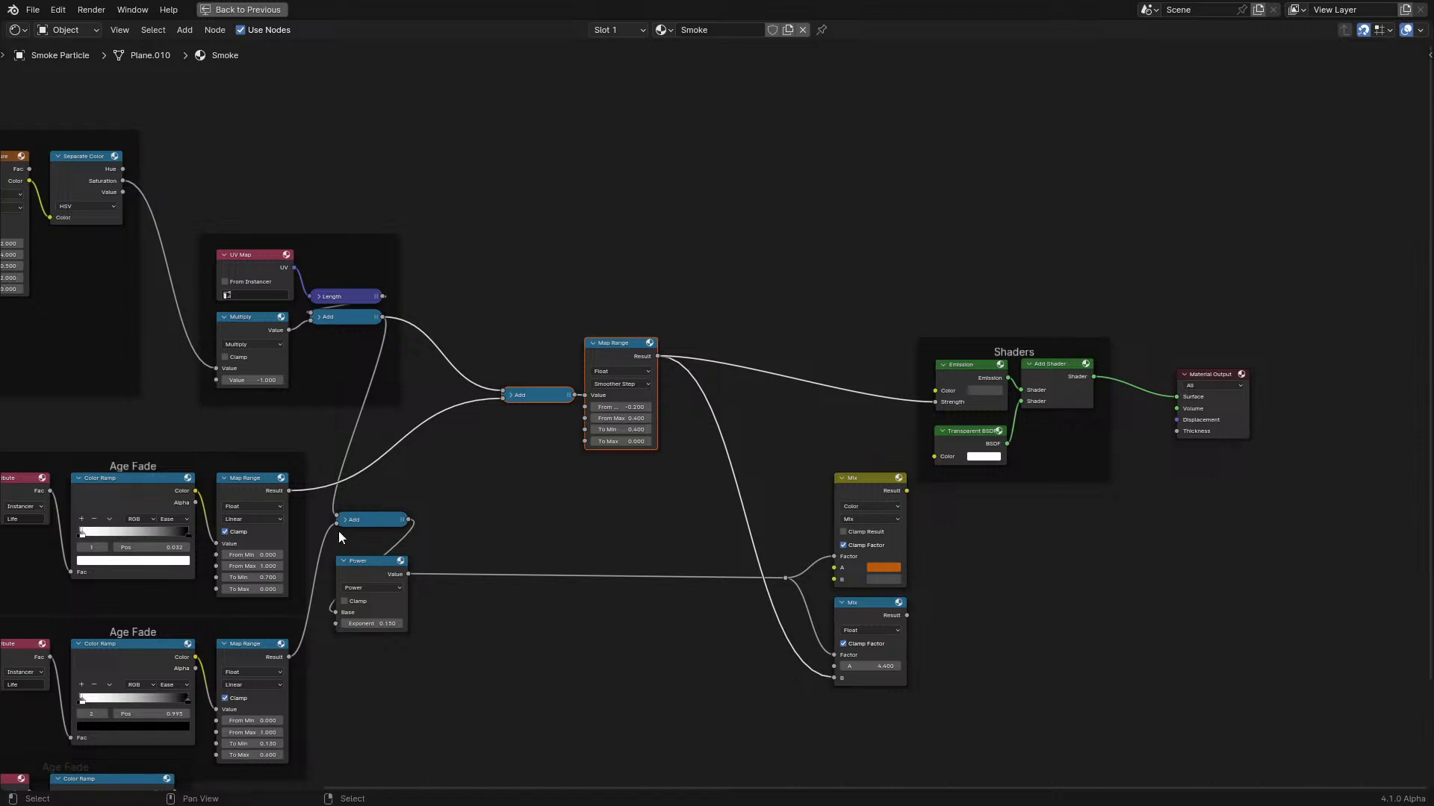
# Move the unconnected Age Fade group clear of the others, below and to the right of the two connected ones.
pyautogui.scroll(-3, 415, 508)
pyautogui.moveTo(205, 719); pyautogui.dragTo(430, 605)
pyautogui.moveTo(674, 415); pyautogui.dragTo(594, 546, button='middle')
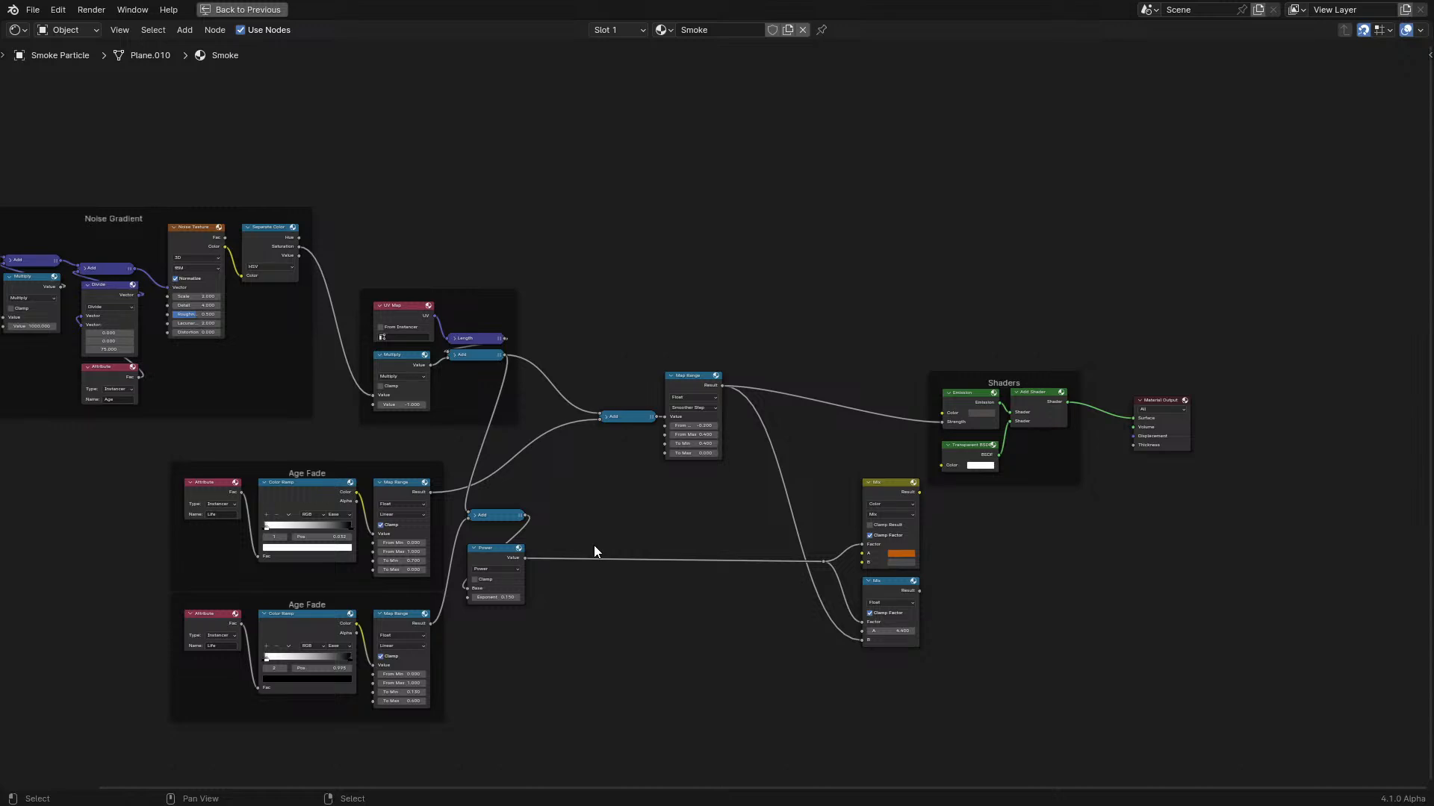
pyautogui.keyDown('ctrl'); pyautogui.moveTo(593, 578); pyautogui.dragTo(480, 631, button='middle'); pyautogui.keyUp('ctrl')
pyautogui.press('g')
pyautogui.click(867, 535)
pyautogui.keyDown('ctrl'); pyautogui.moveTo(867, 535); pyautogui.dragTo(497, 279, button='middle'); pyautogui.keyUp('ctrl')
# Add a Multiply node fed by the Add output of the UV Map group, placed to the right of the Power node.
pyautogui.moveTo(448, 61); pyautogui.dragTo(454, 164, button='middle')
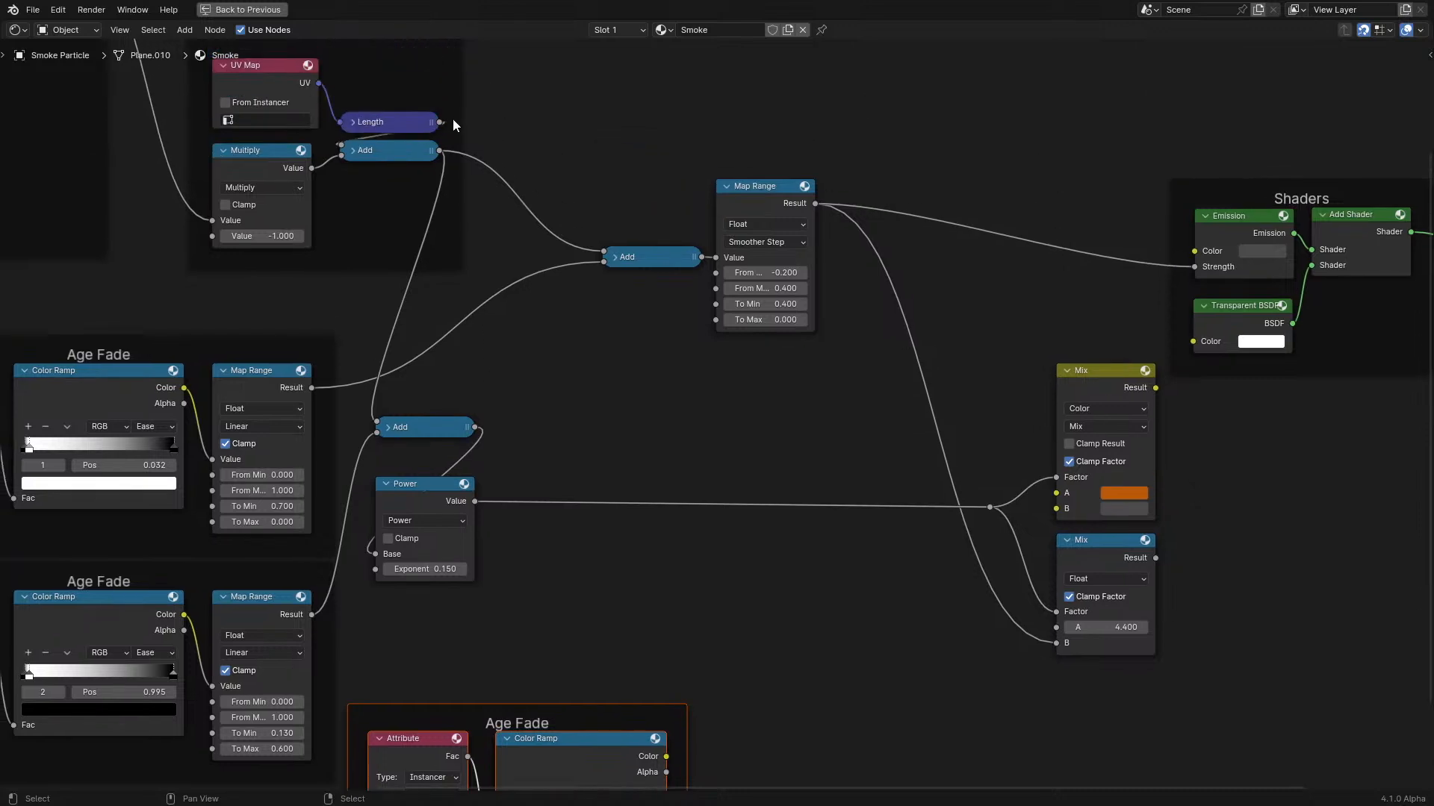
pyautogui.moveTo(439, 150); pyautogui.dragTo(651, 551)
pyautogui.write('mul')
pyautogui.press('Return')
pyautogui.click(734, 531)
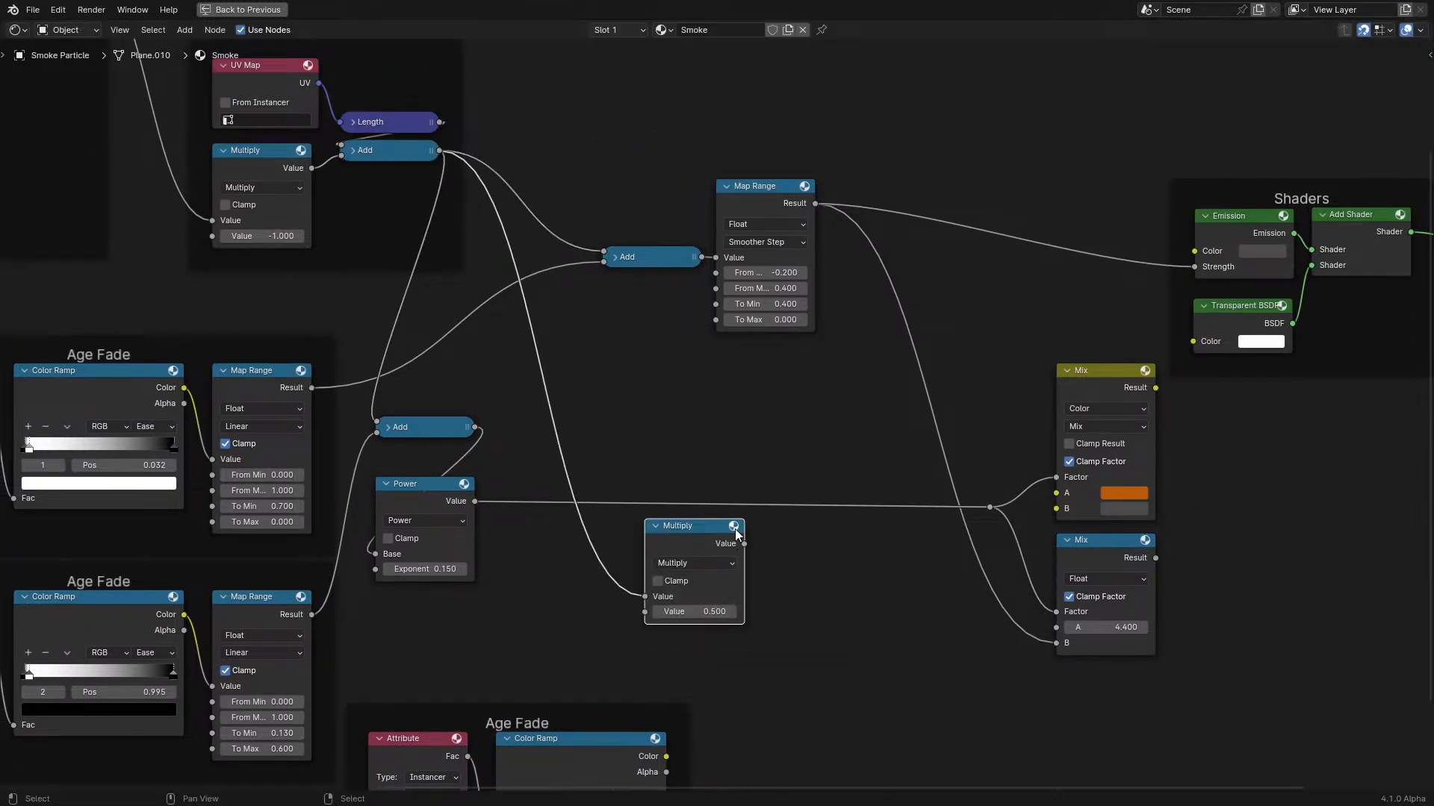
# Delete both Mix nodes with their reroute, and move the Emission node up and left inside the Shaders group.
pyautogui.moveTo(792, 409); pyautogui.dragTo(527, 515, button='middle')
pyautogui.moveTo(615, 502); pyautogui.dragTo(820, 738)
pyautogui.press('x')
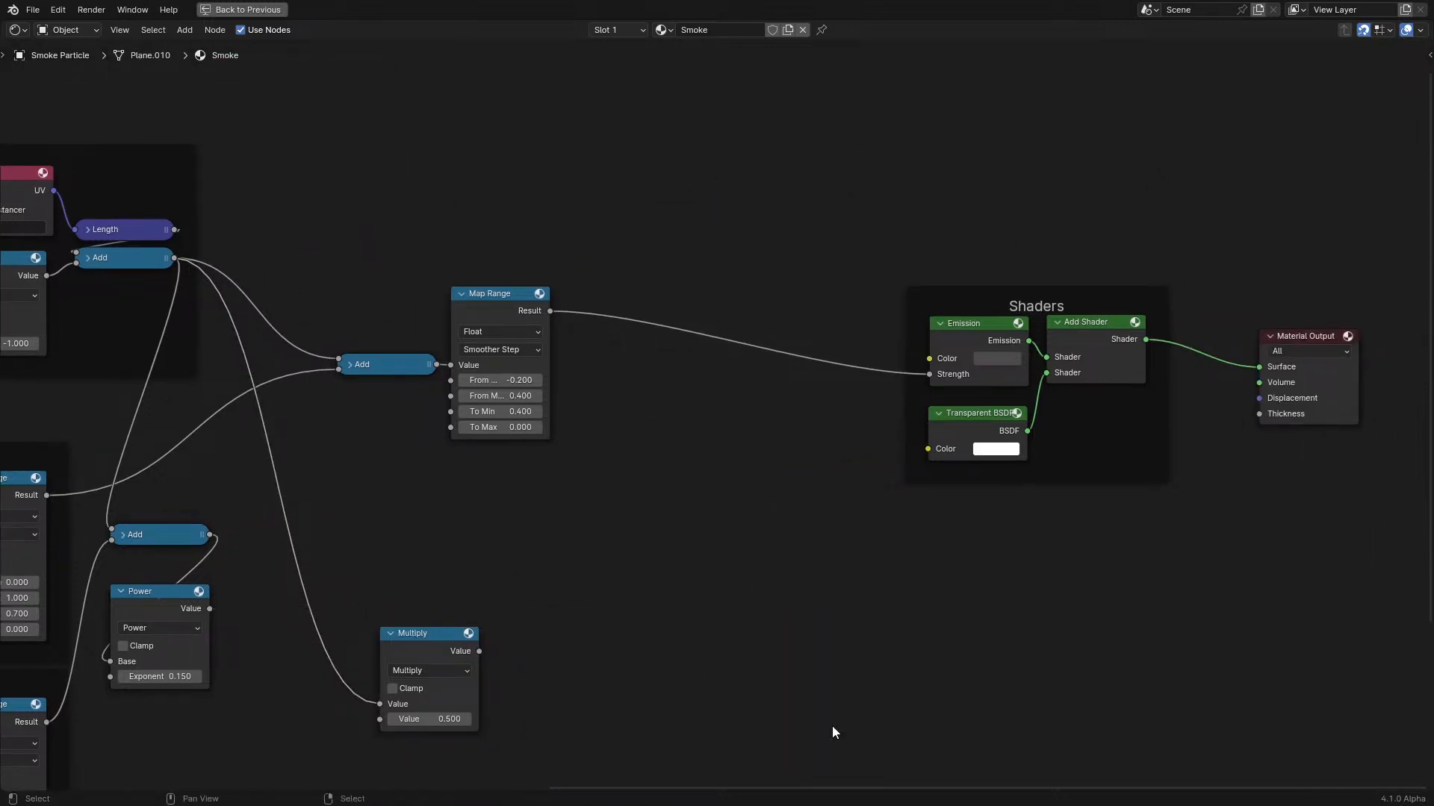
pyautogui.moveTo(974, 320); pyautogui.dragTo(935, 263)
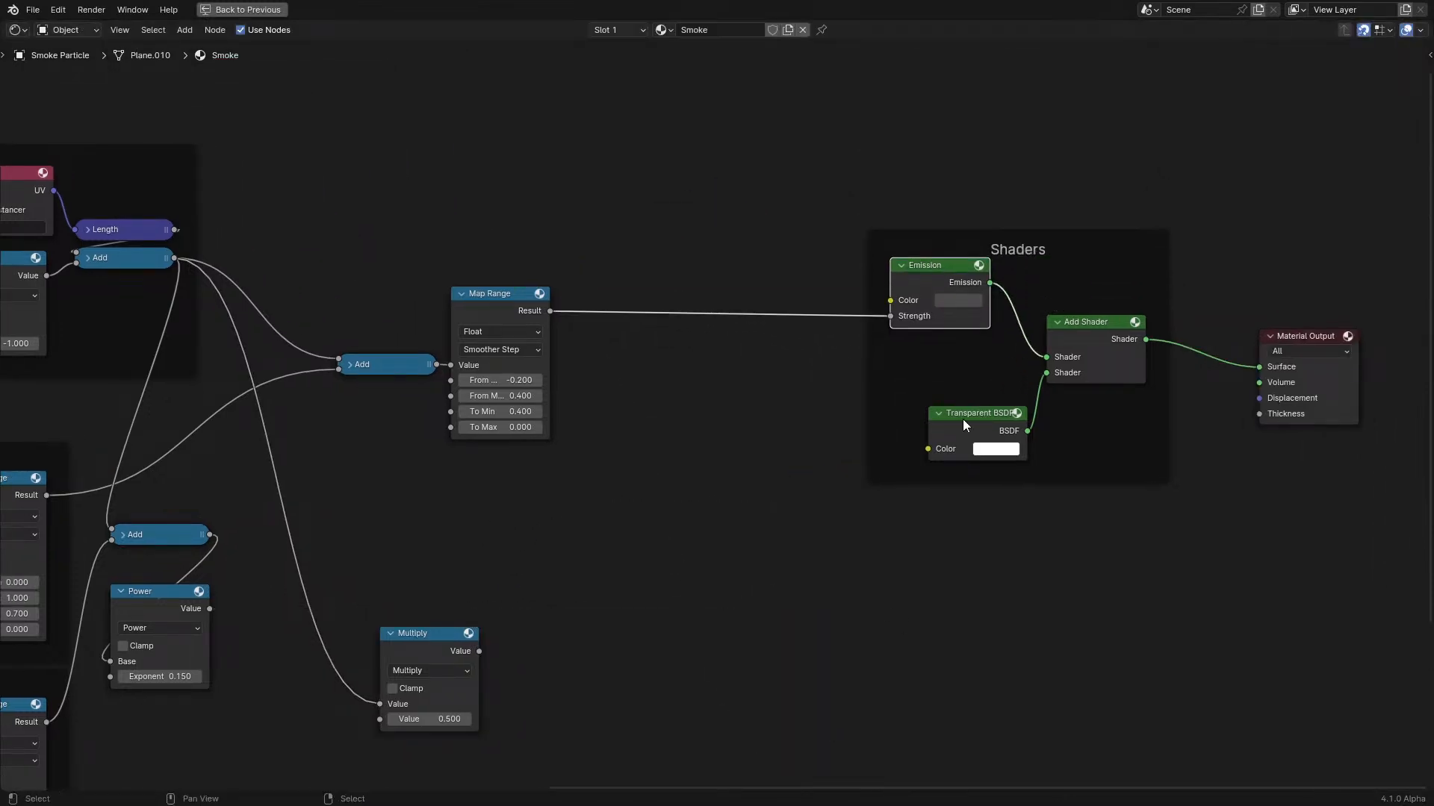
# Make room above the Transparent BSDF and duplicate the Add Shader with its links, placing the copy below the Emission node.
pyautogui.moveTo(963, 425); pyautogui.dragTo(968, 519)
pyautogui.click(1076, 332)
pyautogui.hotkey('ctrl', 'shift', 'd')
pyautogui.click(929, 395)
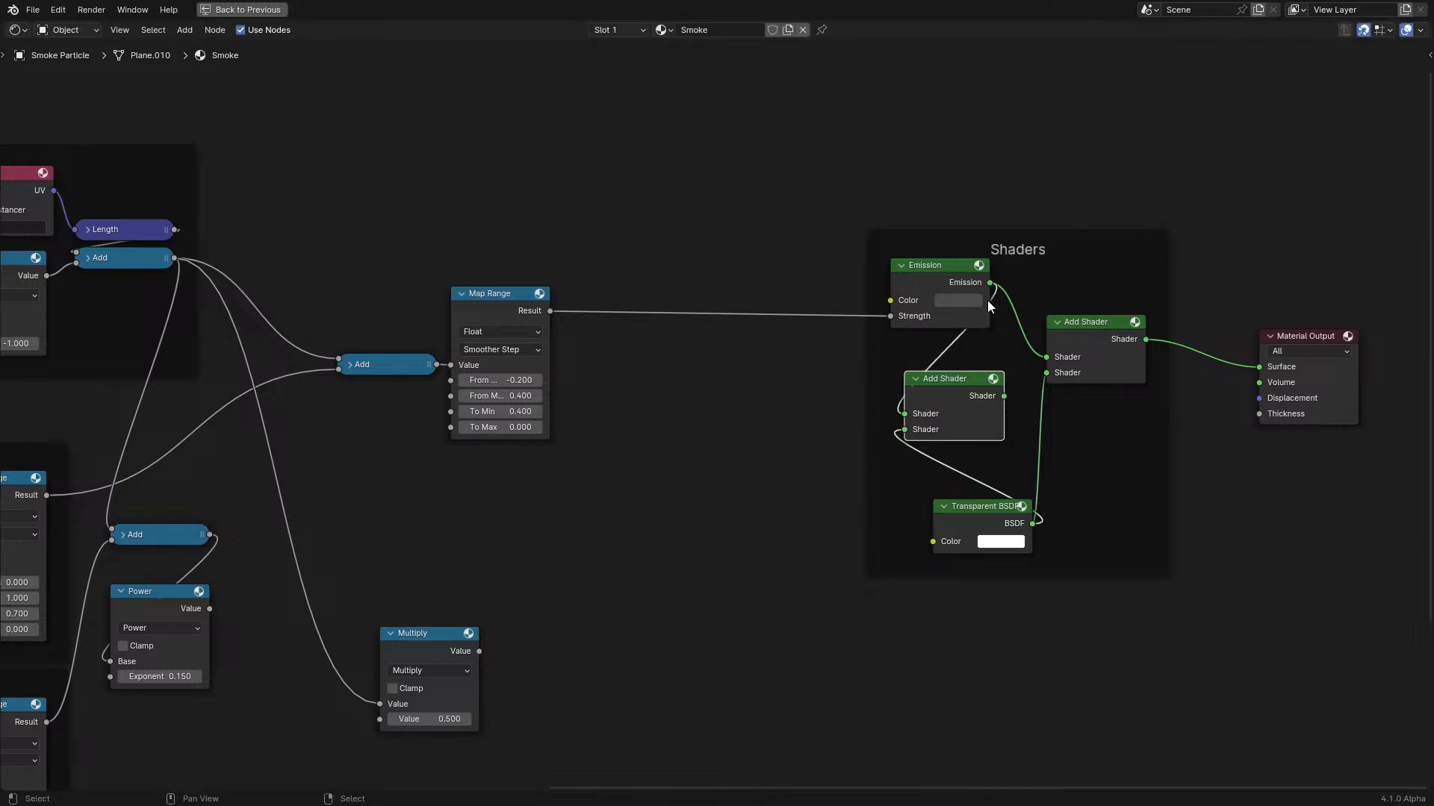
# Duplicate the Emission node, combine both Emissions through the new Add Shader feeding the final one, and arrange the Shaders group compactly.
pyautogui.click(963, 282)
pyautogui.hotkey('shift', 'd')
pyautogui.click(821, 426)
pyautogui.moveTo(848, 424); pyautogui.dragTo(908, 441)
pyautogui.moveTo(1000, 400); pyautogui.dragTo(1044, 369)
pyautogui.moveTo(993, 505); pyautogui.dragTo(1108, 407)
pyautogui.moveTo(958, 394); pyautogui.dragTo(944, 365)
pyautogui.moveTo(784, 423); pyautogui.dragTo(925, 450)
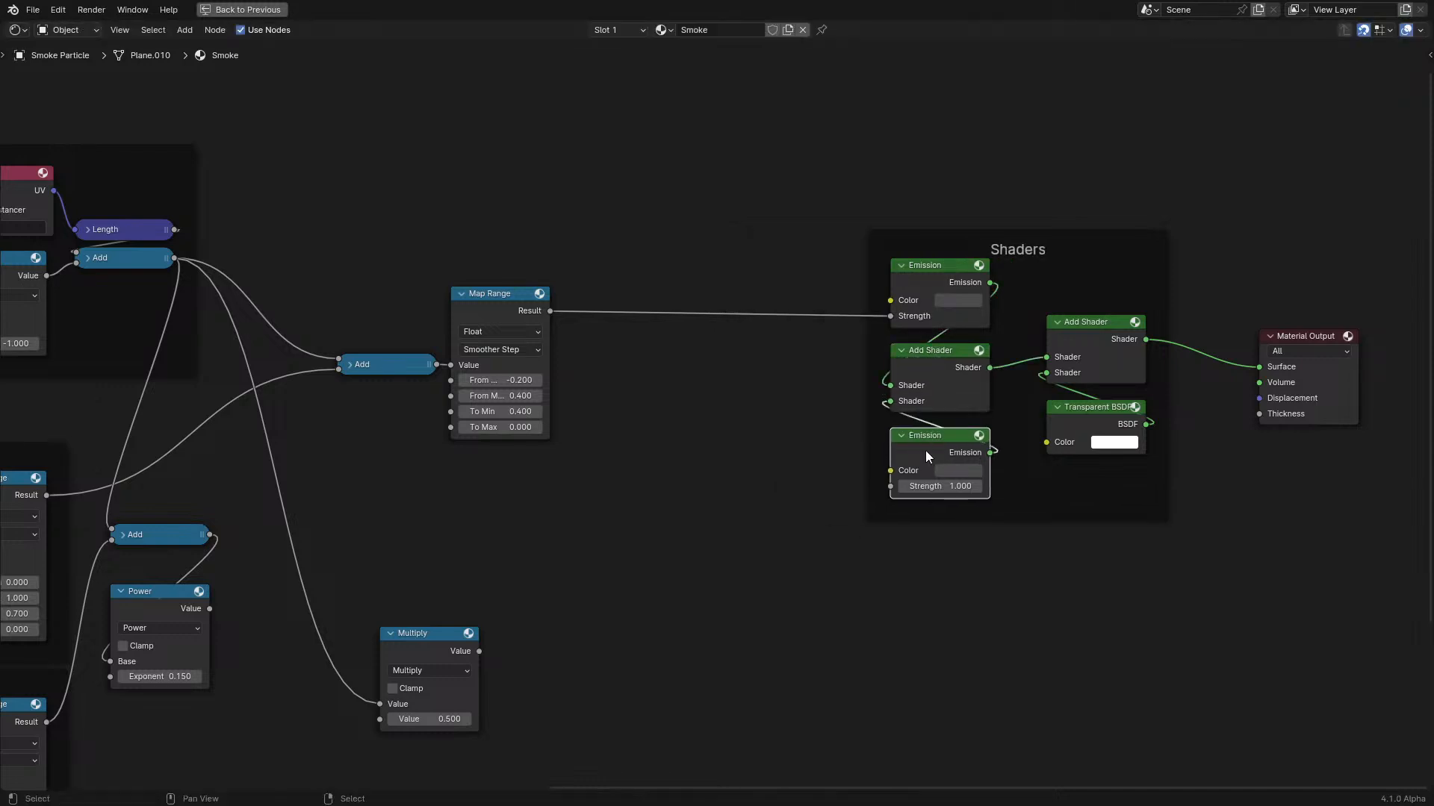
pyautogui.moveTo(1031, 508); pyautogui.dragTo(1113, 378)
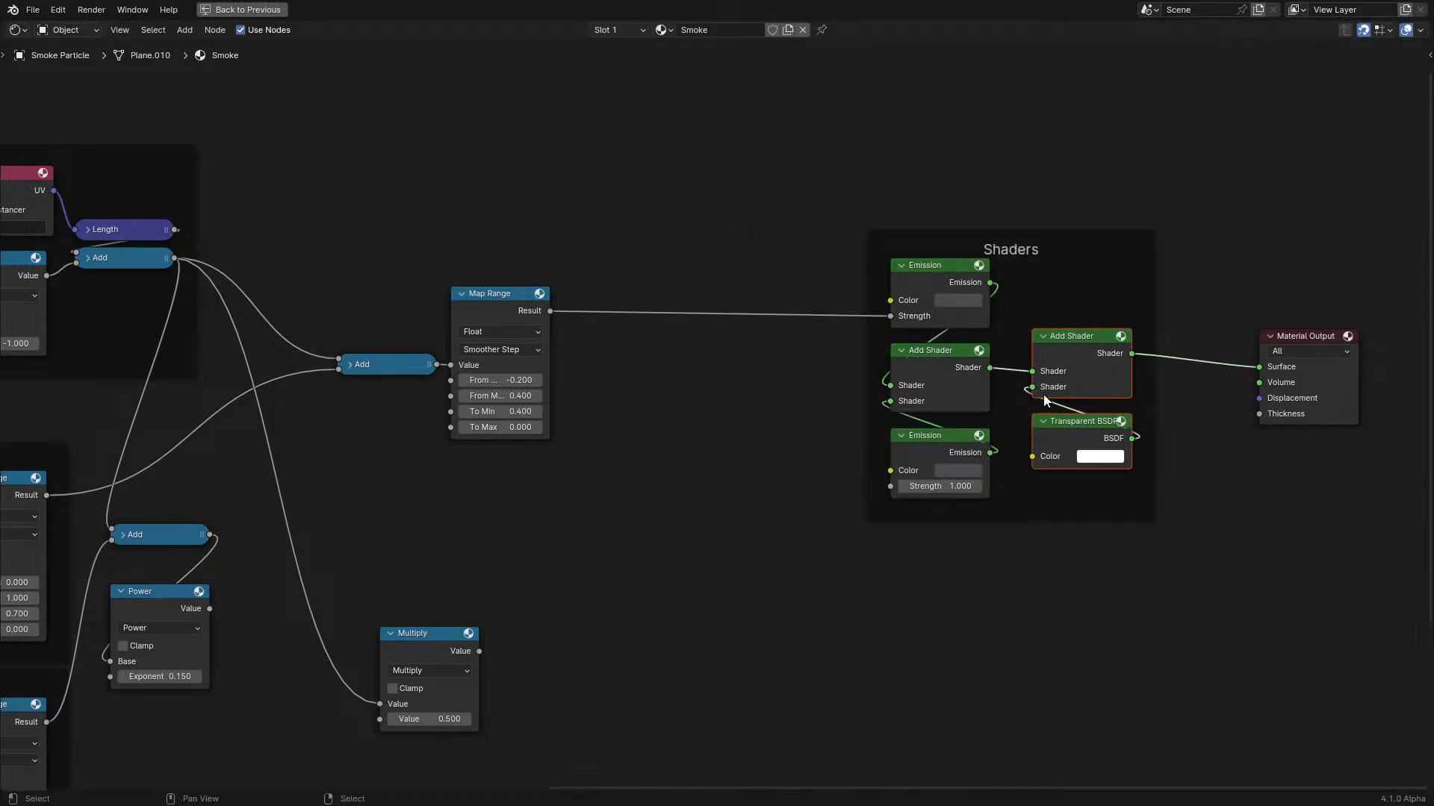
# Delete the unused Multiply node and move the Power node to the right of the lower Add node.
pyautogui.moveTo(454, 472); pyautogui.dragTo(711, 364, button='middle')
pyautogui.scroll(-1, 711, 365)
pyautogui.moveTo(746, 556); pyautogui.dragTo(744, 554)
pyautogui.press('x')
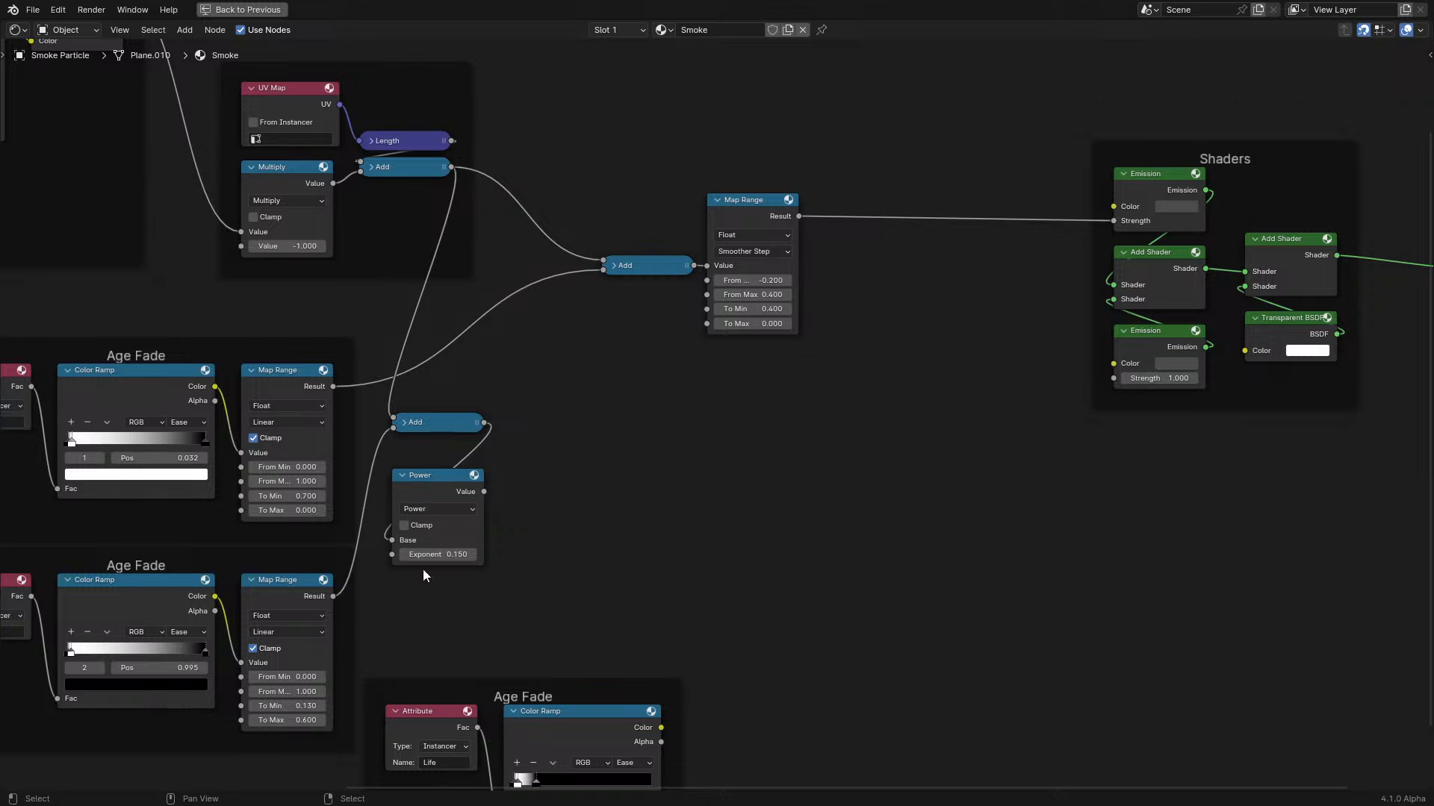
pyautogui.press('g')
pyautogui.click(617, 538)
pyautogui.moveTo(551, 532); pyautogui.dragTo(835, 481)
pyautogui.scroll(2, 710, 449)
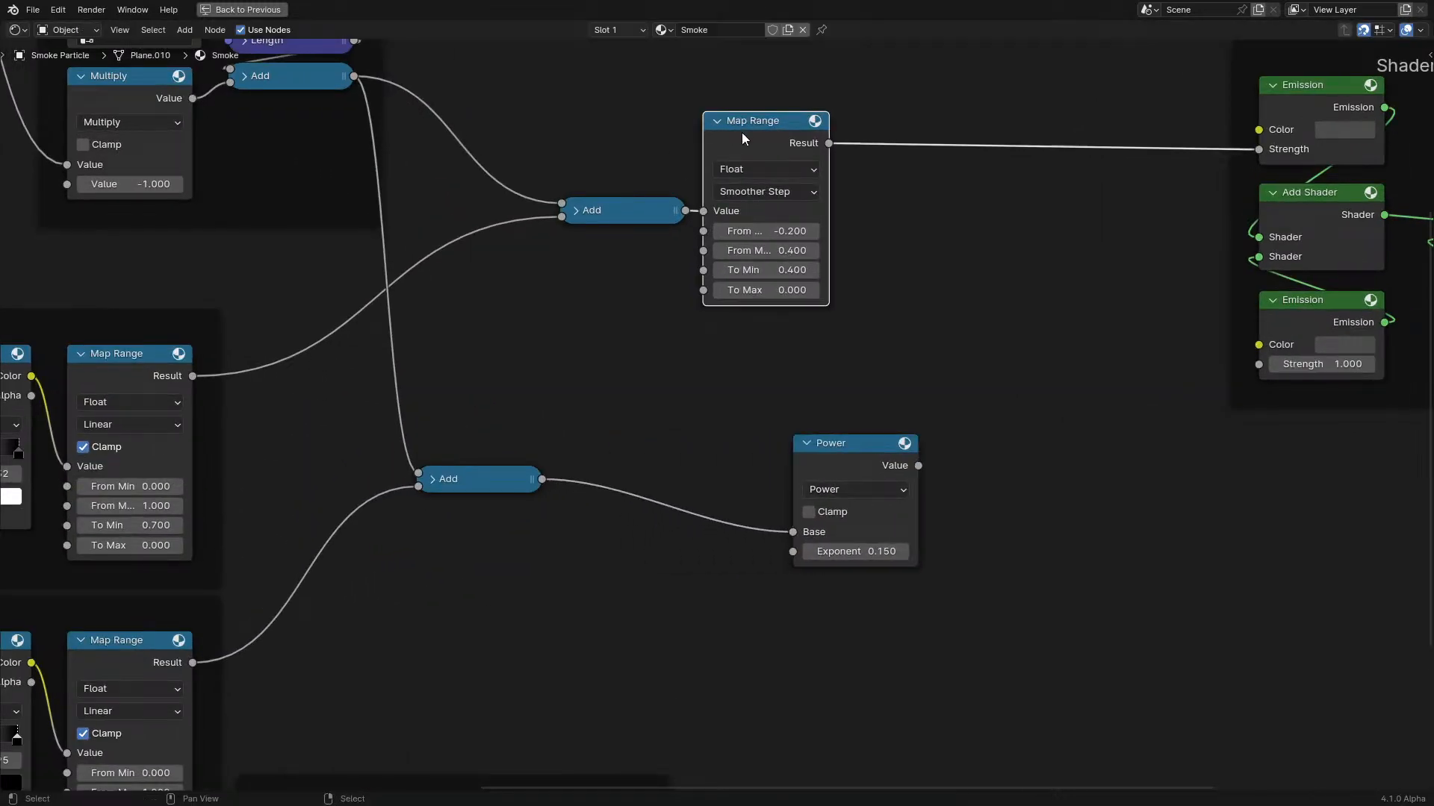
# Duplicate the Smoother Step Map Range between the lower Add and Power nodes, and set the copy's To Min to 1.
pyautogui.hotkey('shift', 'd')
pyautogui.click(659, 592)
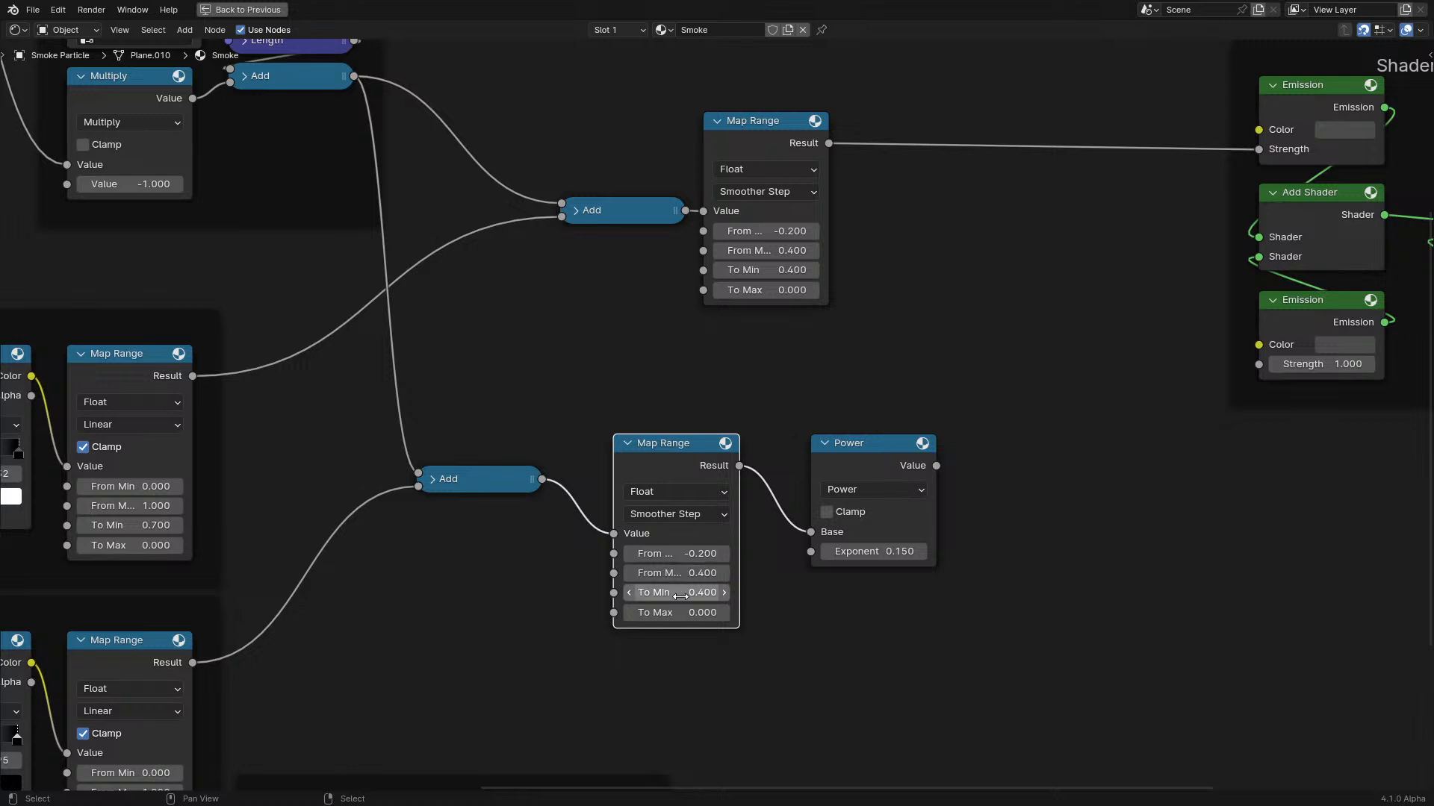
pyautogui.moveTo(923, 472); pyautogui.dragTo(648, 580, button='middle')
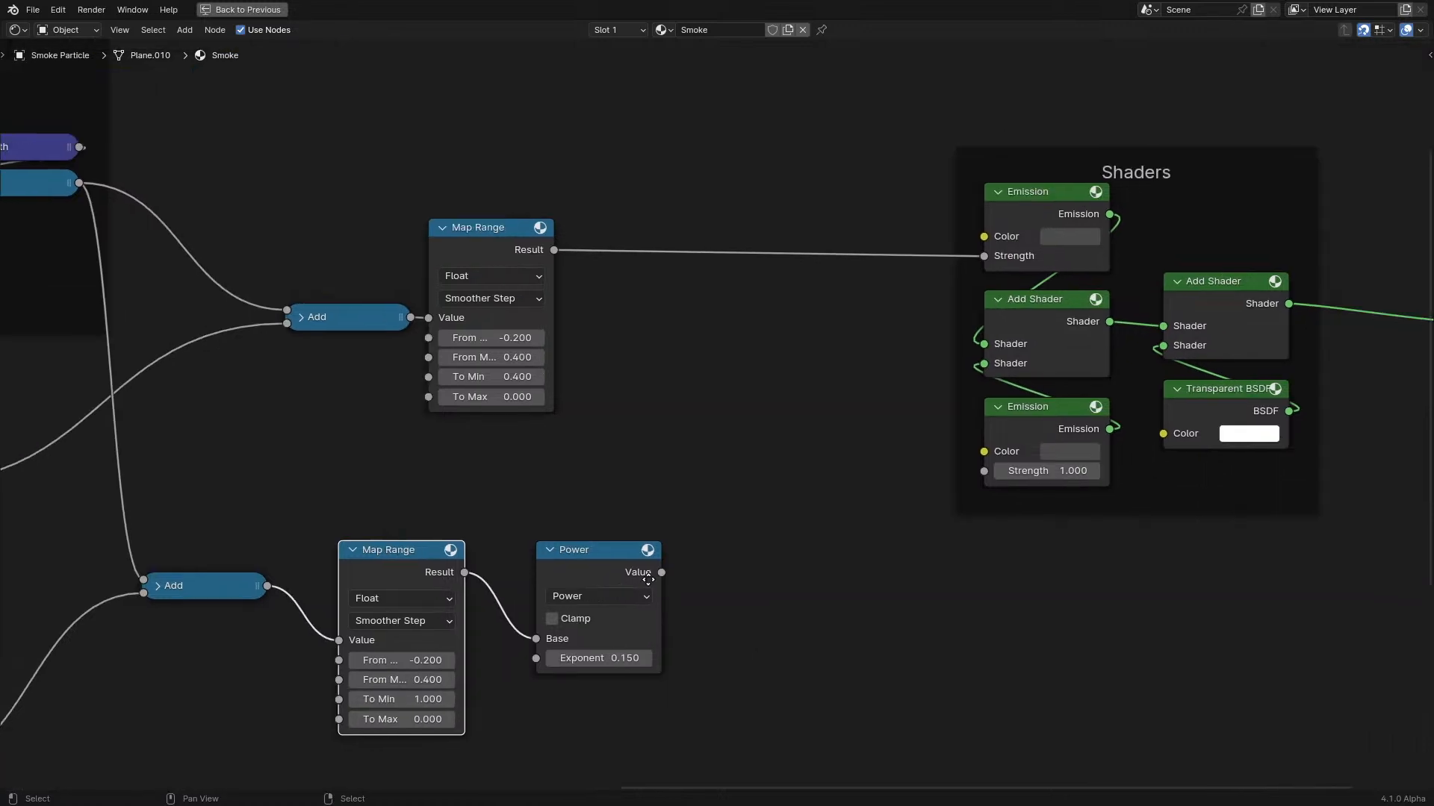
# Add a Multiply math node after the Power node, feeding the Strength of the lower Emission.
pyautogui.moveTo(706, 538); pyautogui.dragTo(1010, 354)
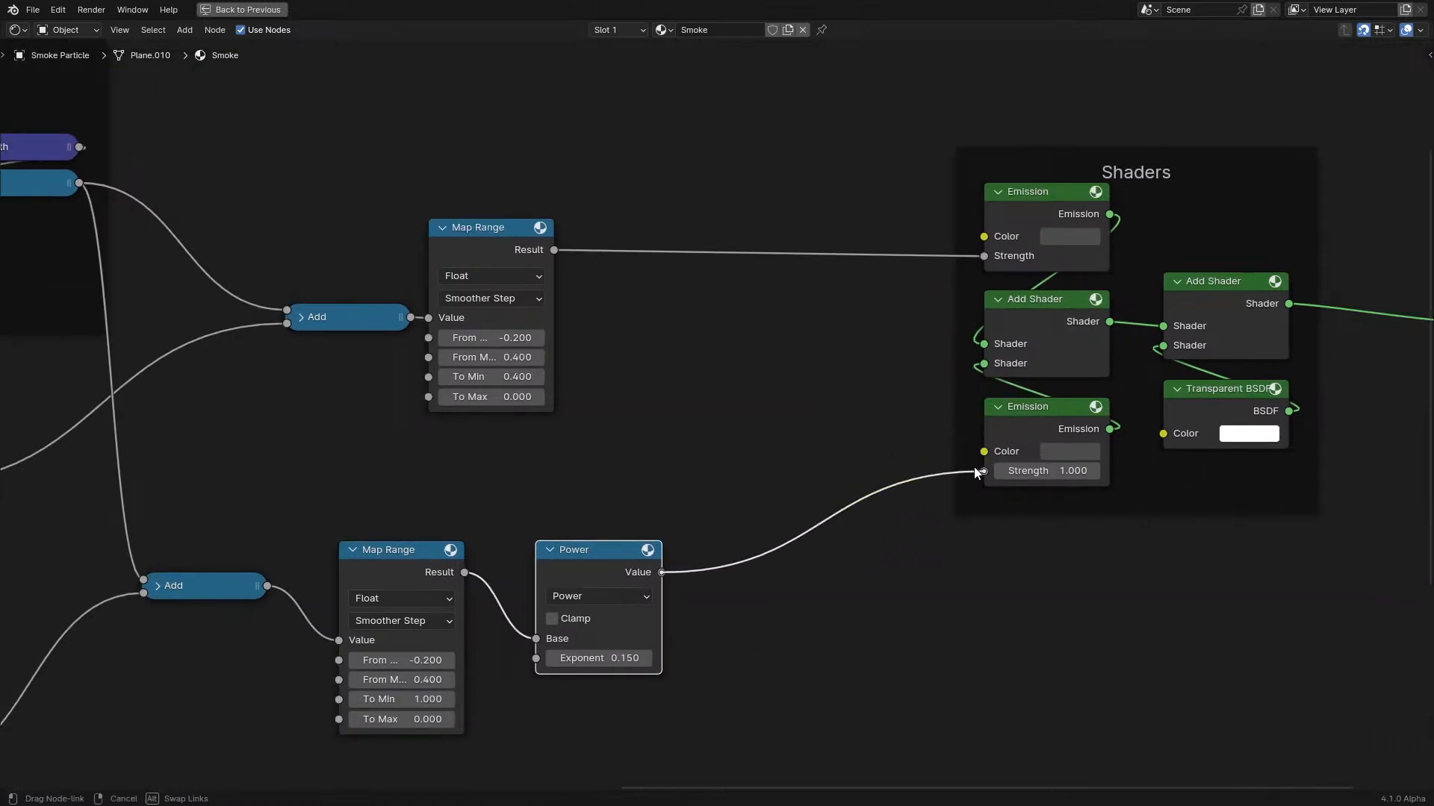
pyautogui.moveTo(802, 539); pyautogui.dragTo(776, 545)
pyautogui.write('mul')
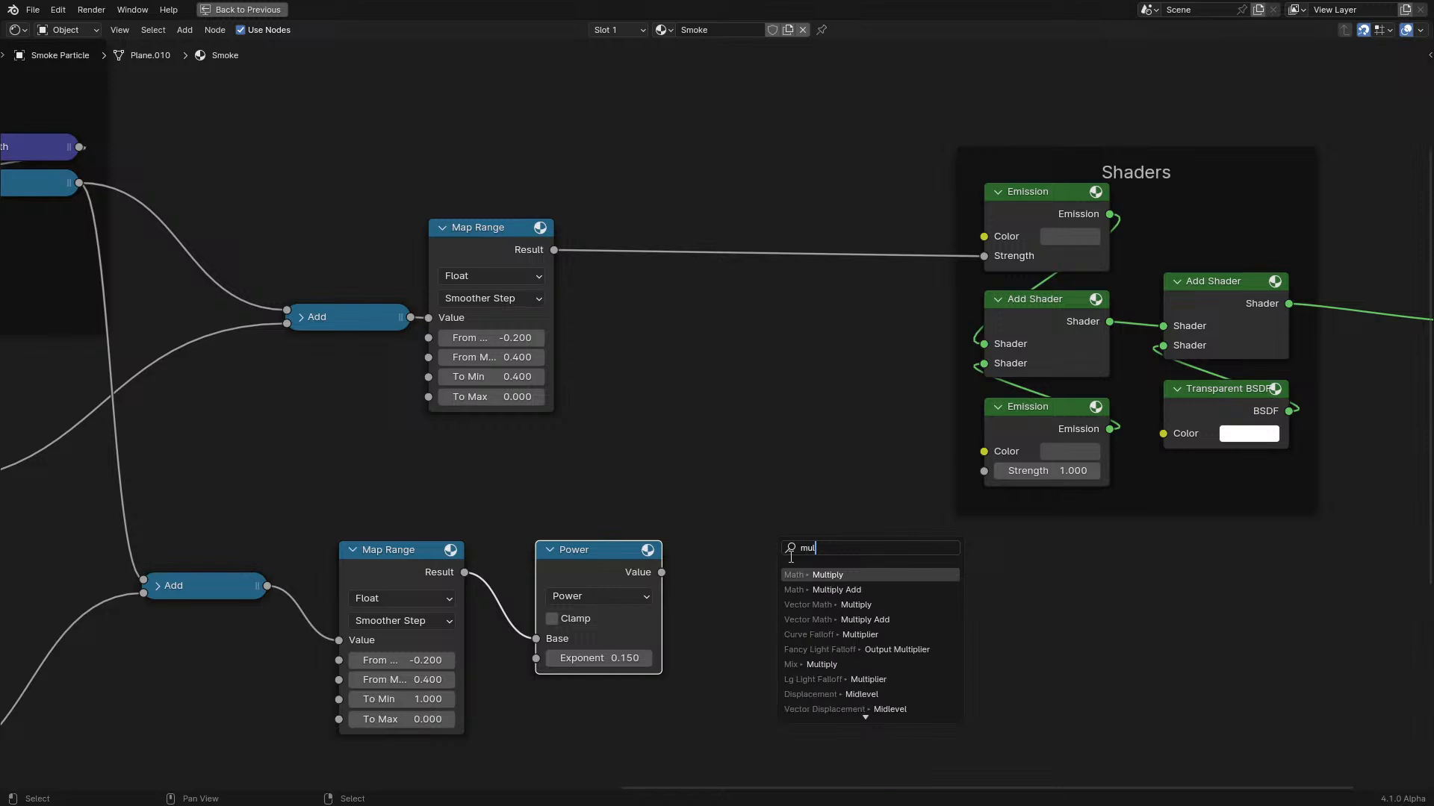
pyautogui.press('Return')
pyautogui.click(738, 593)
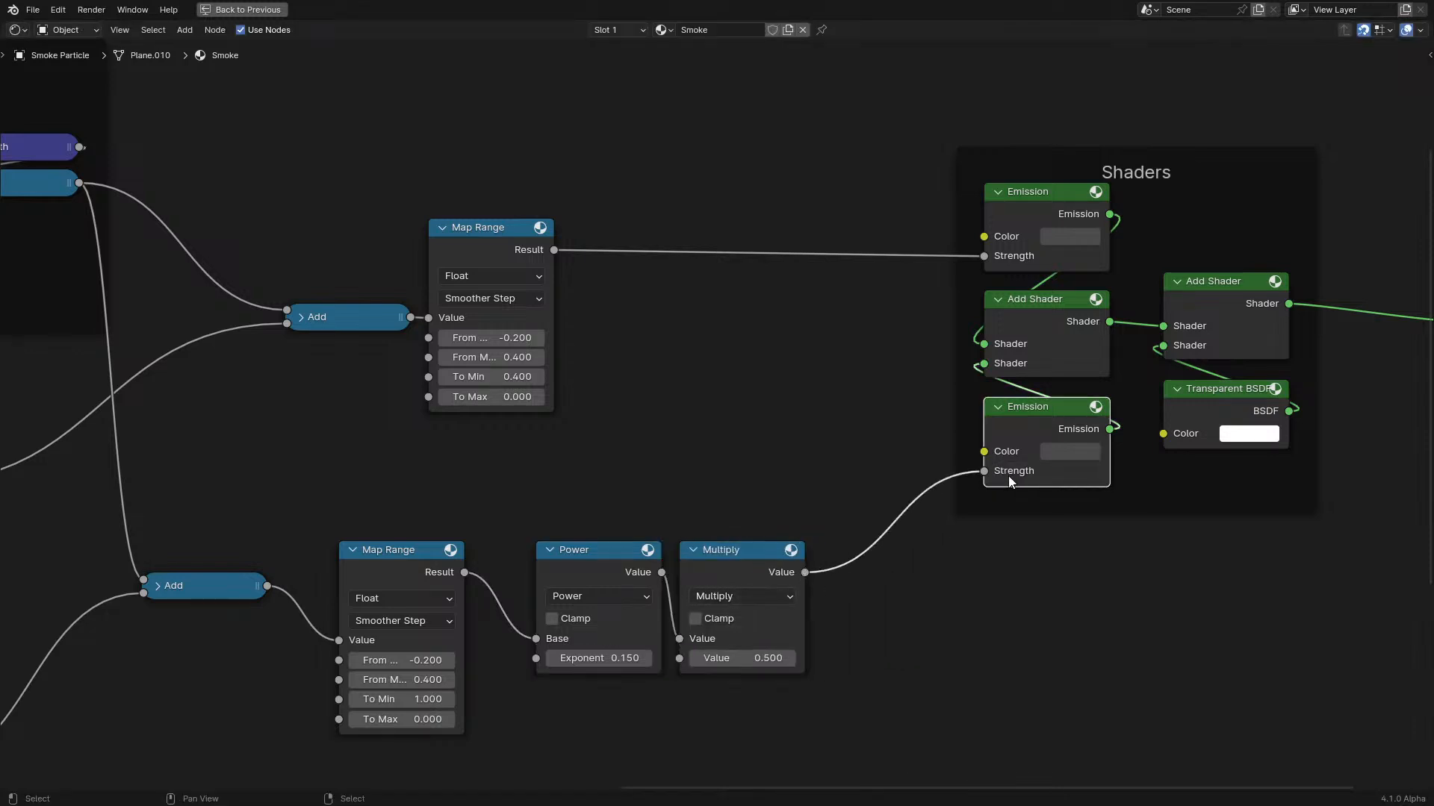
# Set the lower Emission's color to orange and restore the full Shading layout with the viewport.
pyautogui.click(1079, 452)
pyautogui.scroll(15, 1071, 295)
pyautogui.click(1083, 295)
pyautogui.hotkey('ctrl', 'space')
# Set To Min to 1.63 on the Map Range of the lower connected Age Fade group.
pyautogui.scroll(-2, 754, 509)
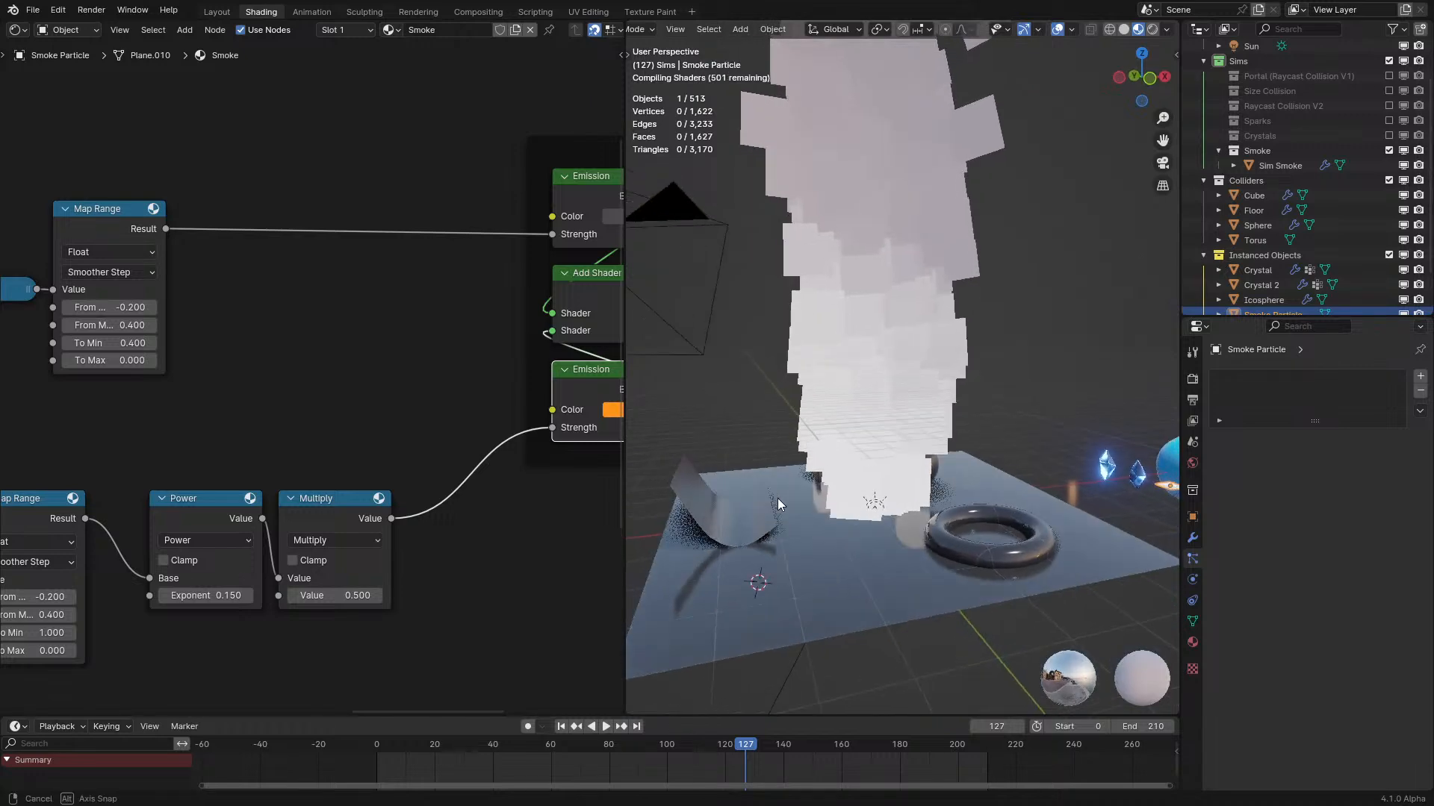
pyautogui.moveTo(273, 537); pyautogui.dragTo(298, 388, button='middle')
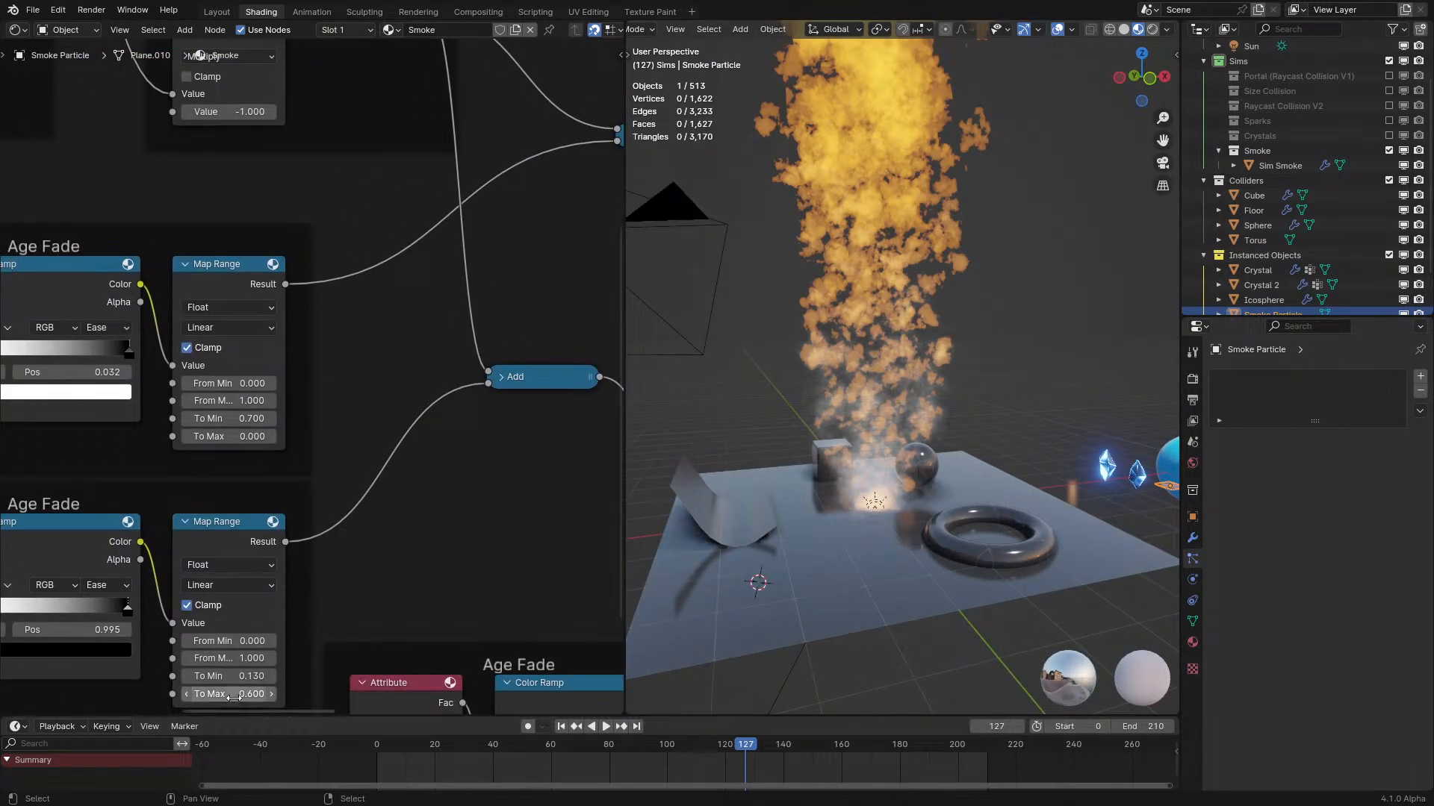
pyautogui.moveTo(228, 675); pyautogui.dragTo(257, 676)
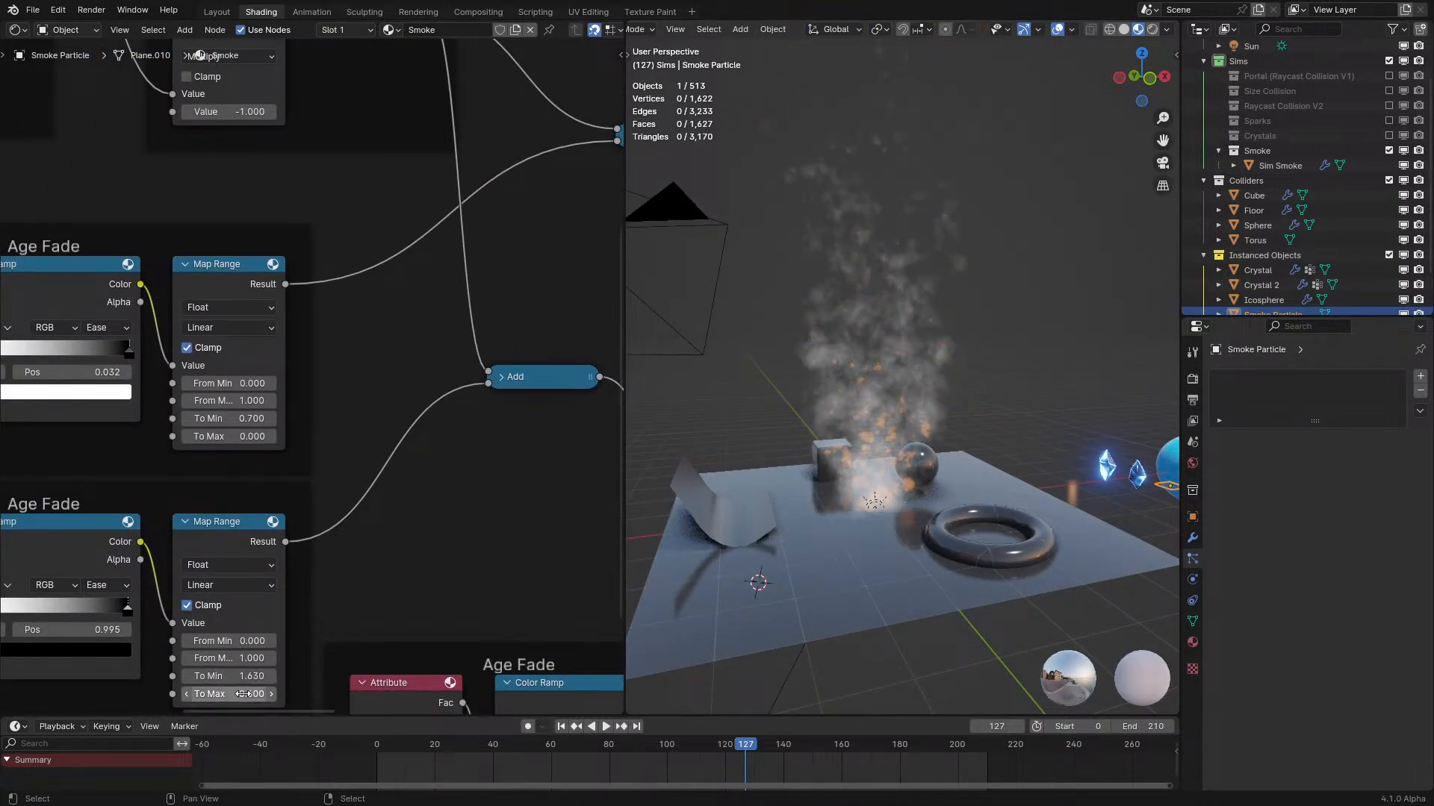
# Set the Multiply value after the Power node to 114.4 and play the animation to preview the glow.
pyautogui.moveTo(407, 531); pyautogui.dragTo(452, 553, button='middle')
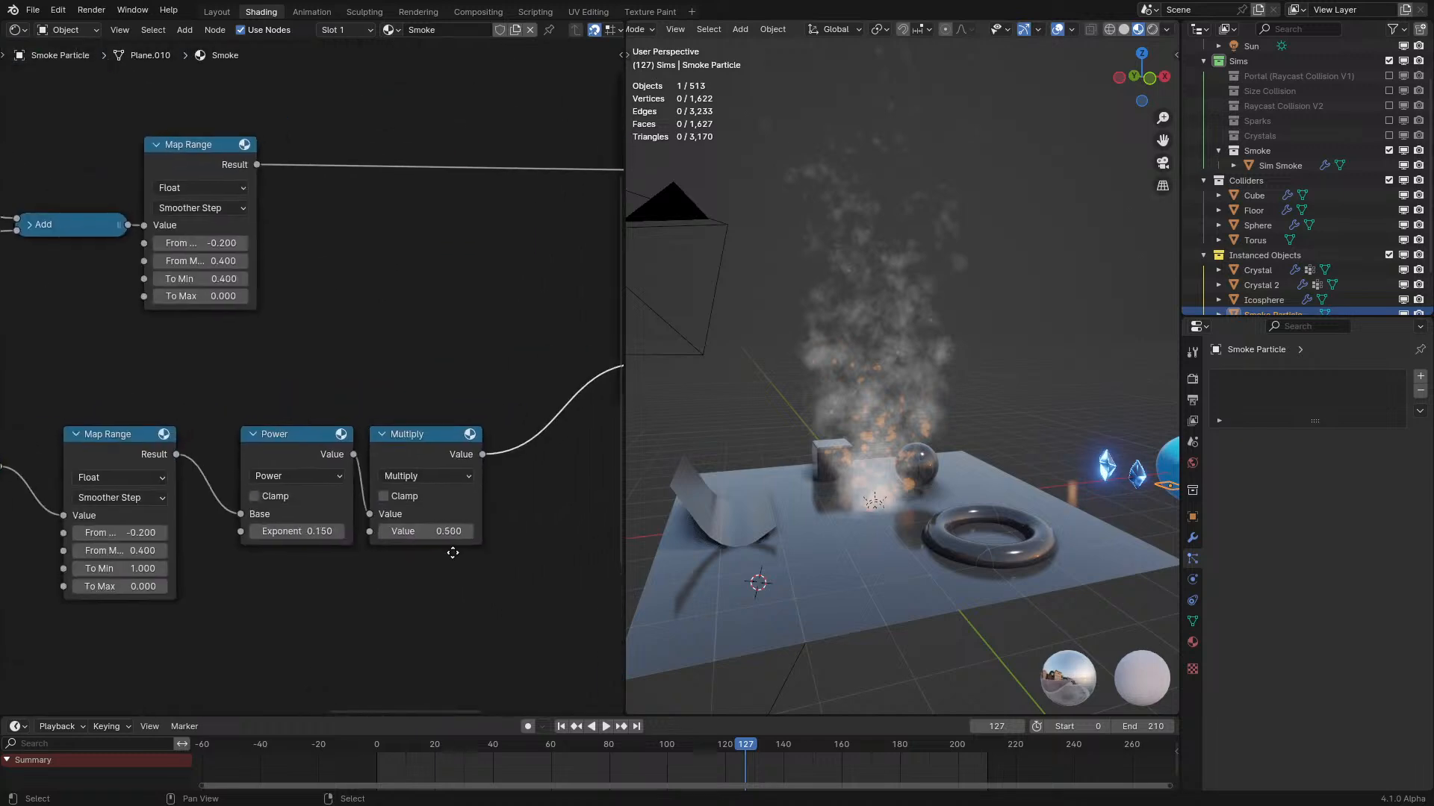
pyautogui.mouseDown(426, 531)
pyautogui.press('space')
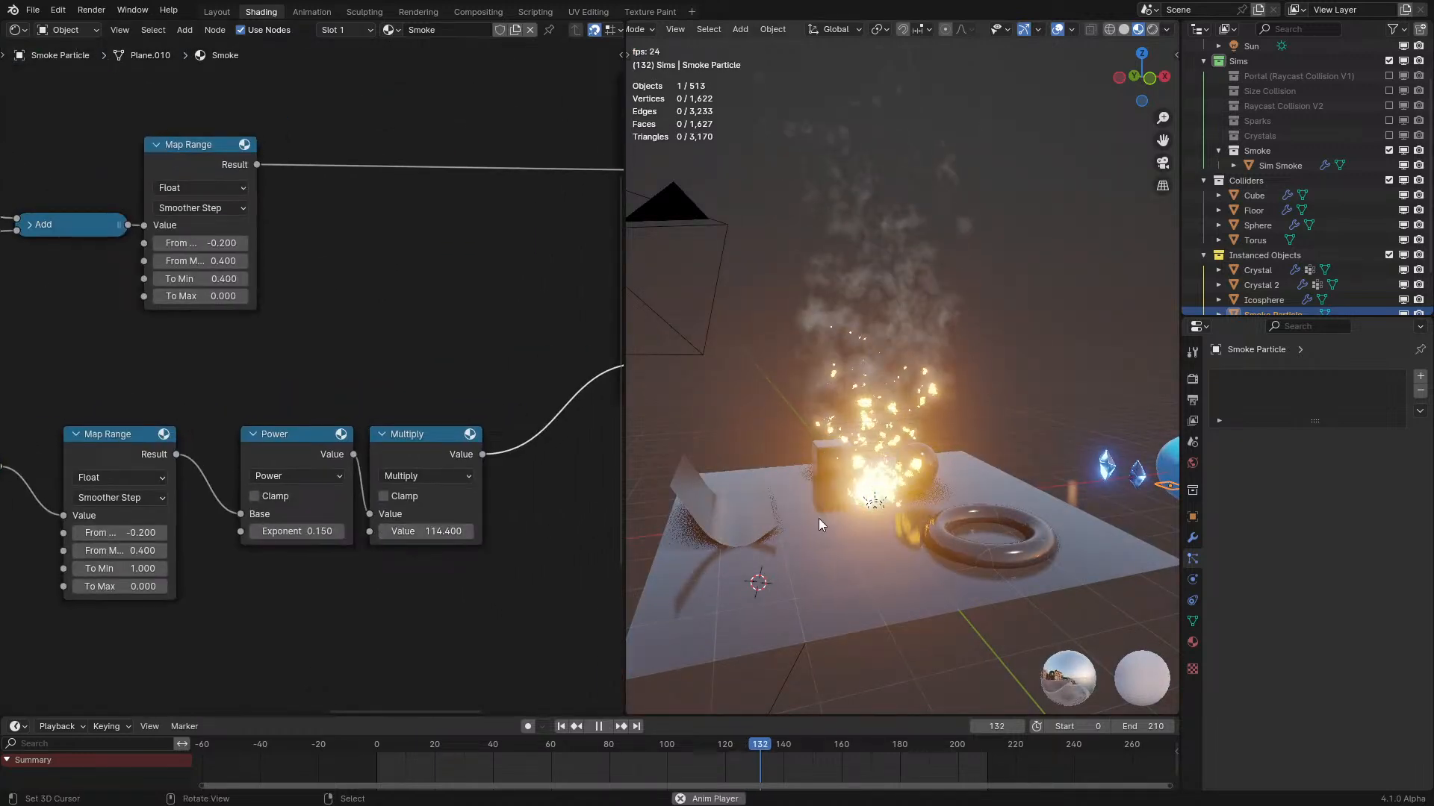
pyautogui.scroll(5, 819, 518)
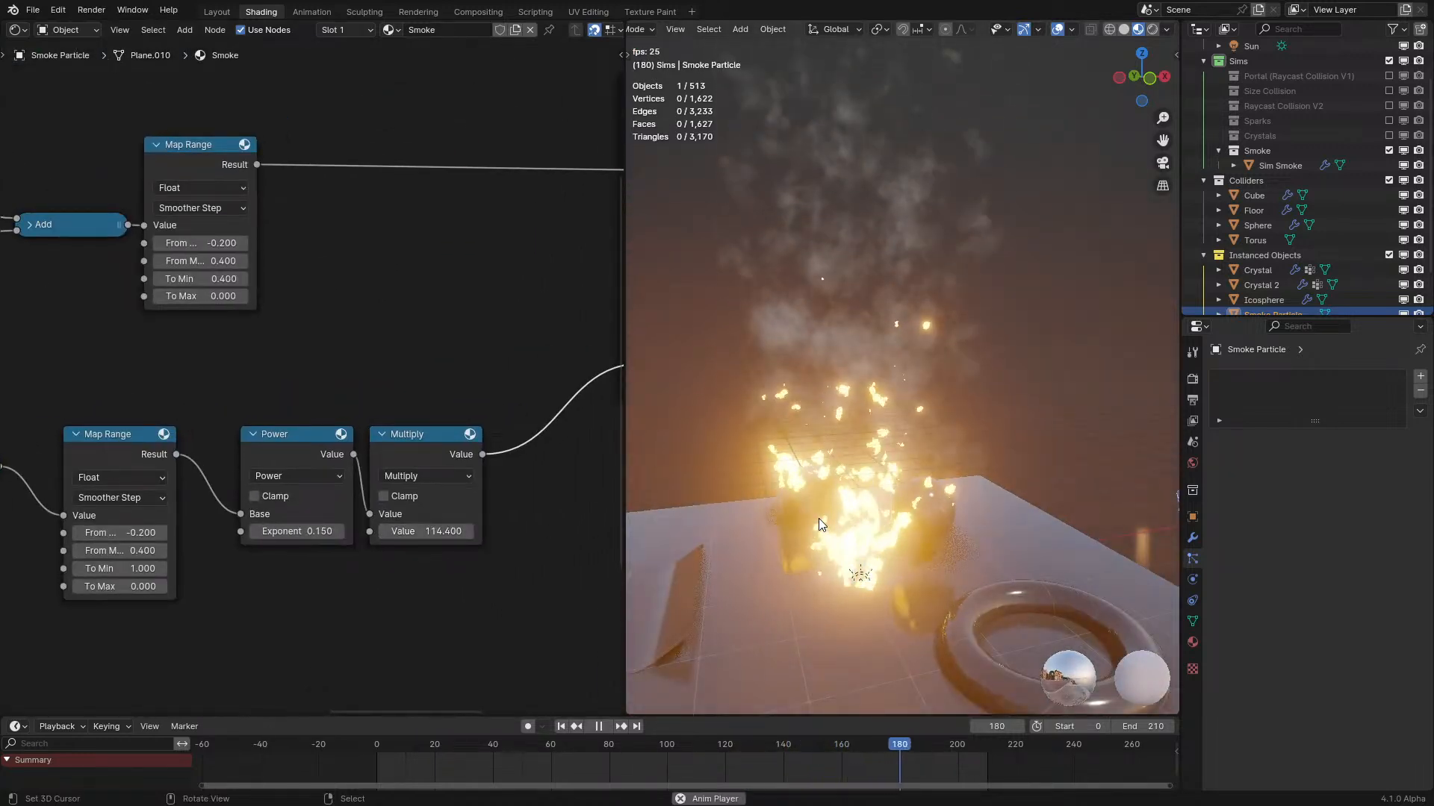
# Try an Exponent of 3 on the Power node, settle on 5, and stop the playback.
pyautogui.moveTo(279, 524); pyautogui.dragTo(378, 497, button='middle')
pyautogui.doubleClick(378, 504)
pyautogui.write('3')
pyautogui.press('Return')
pyautogui.doubleClick(379, 505)
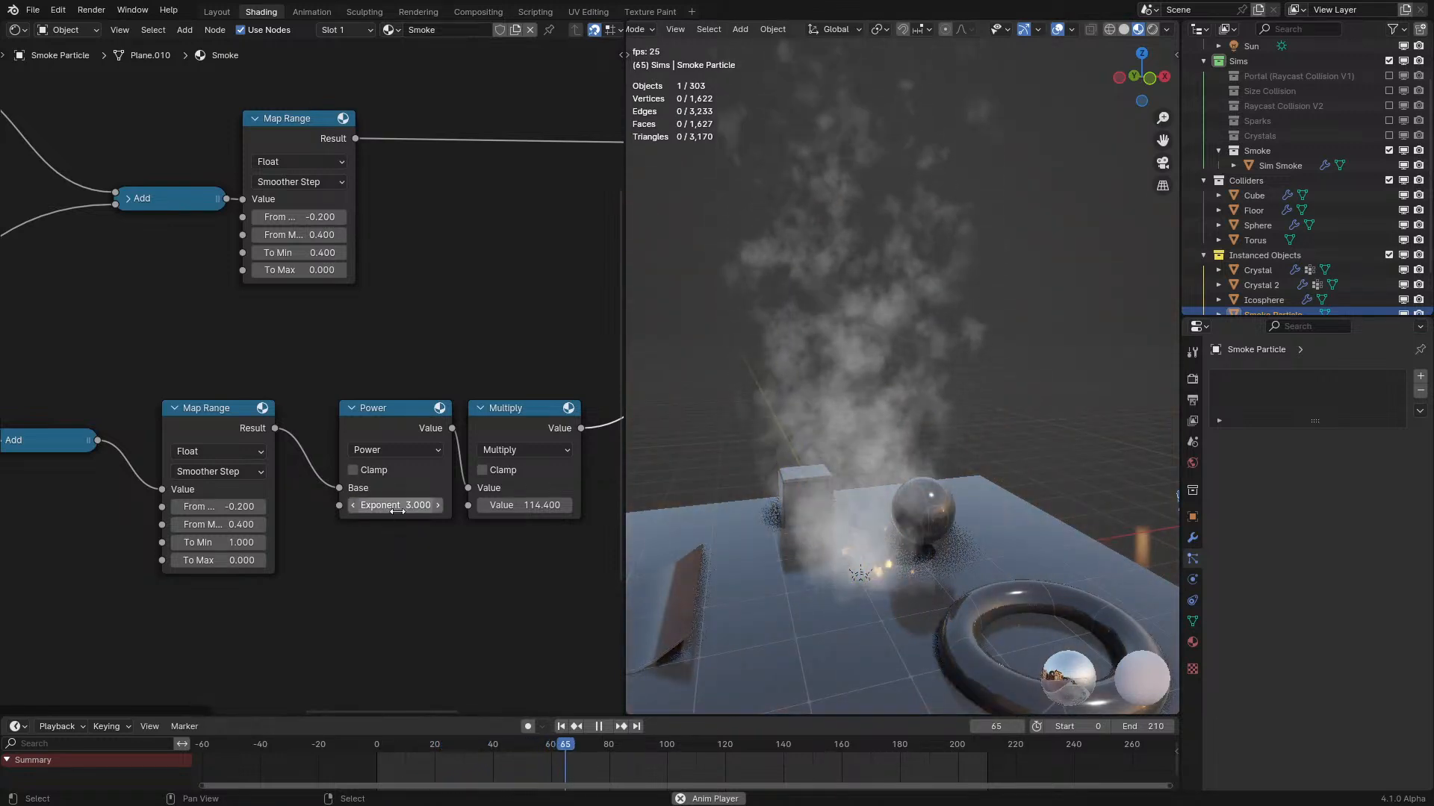
pyautogui.write('5')
pyautogui.press('Return')
pyautogui.press('space')
# Restart the playback and set the From Max of the lower Smoother Step Map Range to 0.9.
pyautogui.moveTo(292, 521); pyautogui.dragTo(431, 491, button='middle')
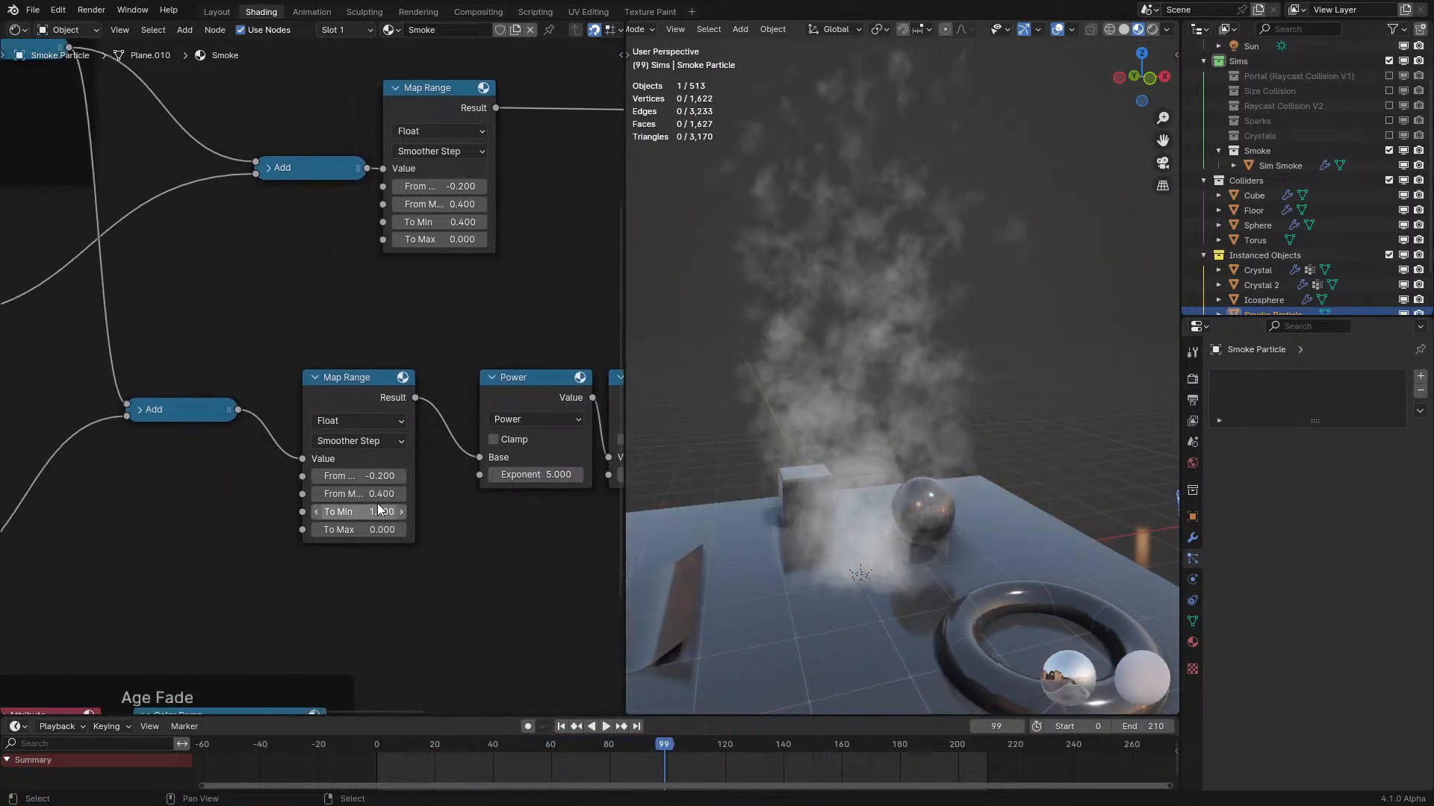
pyautogui.press('space')
pyautogui.doubleClick(379, 494)
pyautogui.write('1.2')
pyautogui.press('Return')
pyautogui.moveTo(379, 499); pyautogui.dragTo(357, 499)
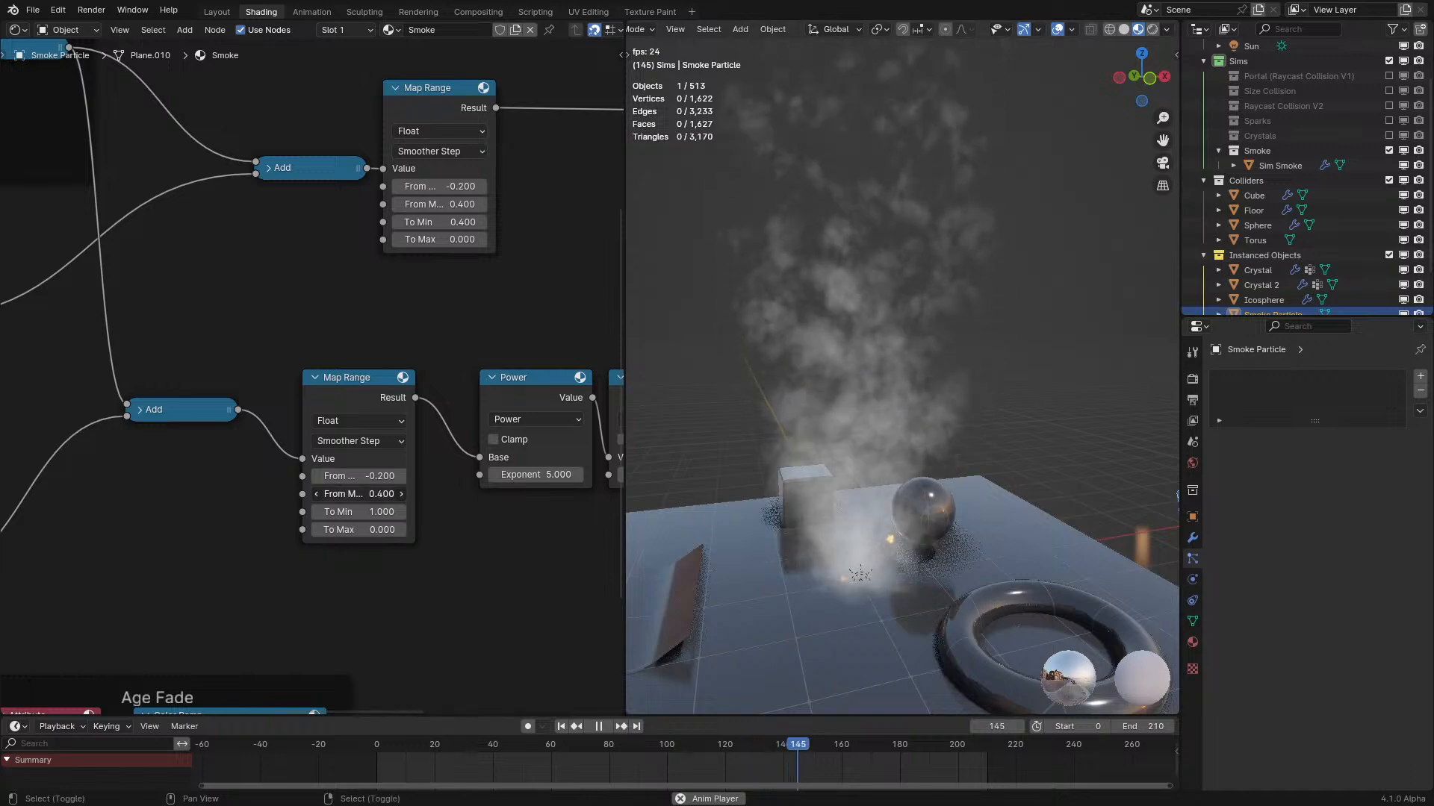
# Shift the lower Emission's color to a deeper orange with hue 0.014 and saturation 0.997.
pyautogui.moveTo(769, 512); pyautogui.dragTo(810, 478, button='middle')
pyautogui.moveTo(567, 186); pyautogui.dragTo(120, 354, button='middle')
pyautogui.click(526, 456)
pyautogui.moveTo(540, 384); pyautogui.dragTo(537, 385)
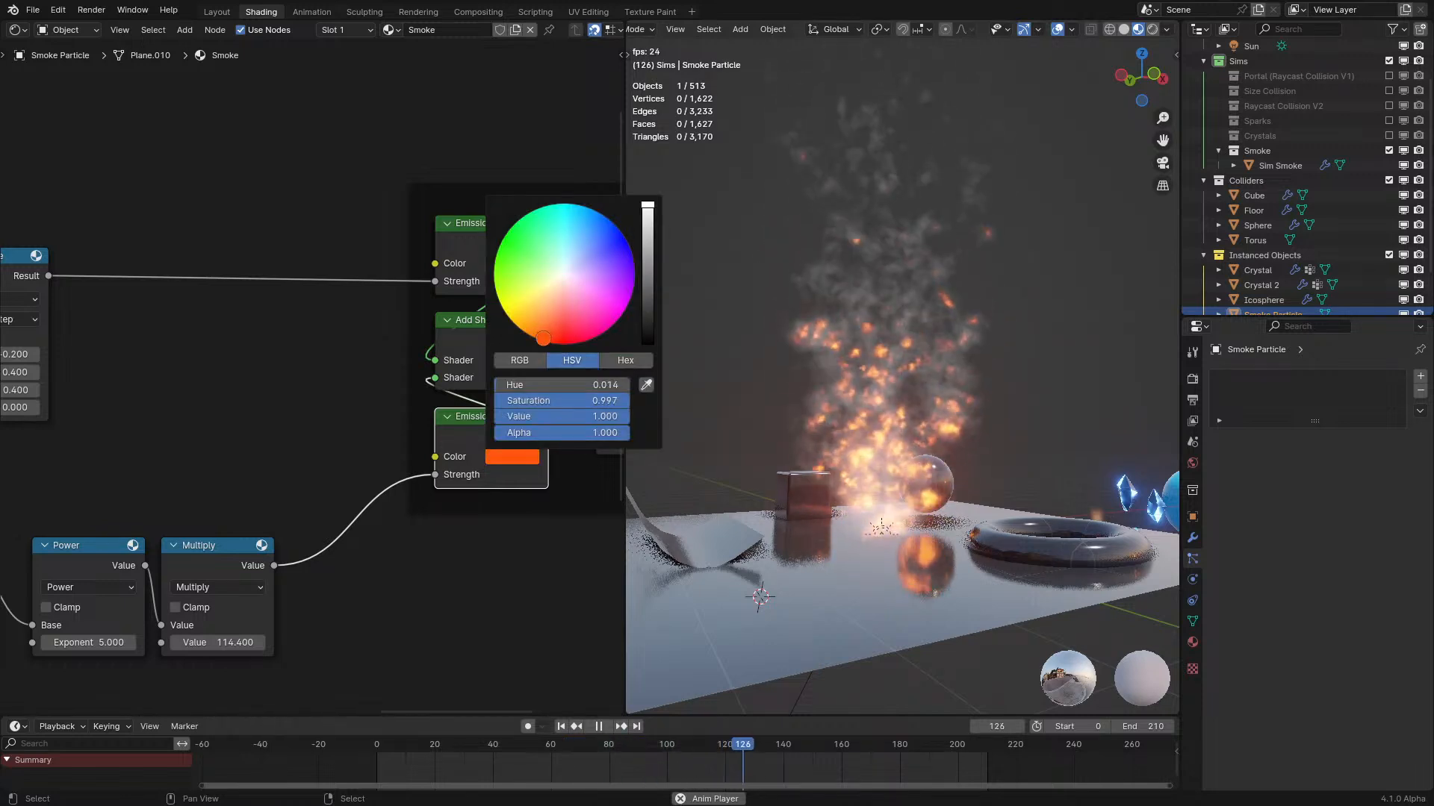
pyautogui.moveTo(843, 477); pyautogui.dragTo(921, 442, button='middle')
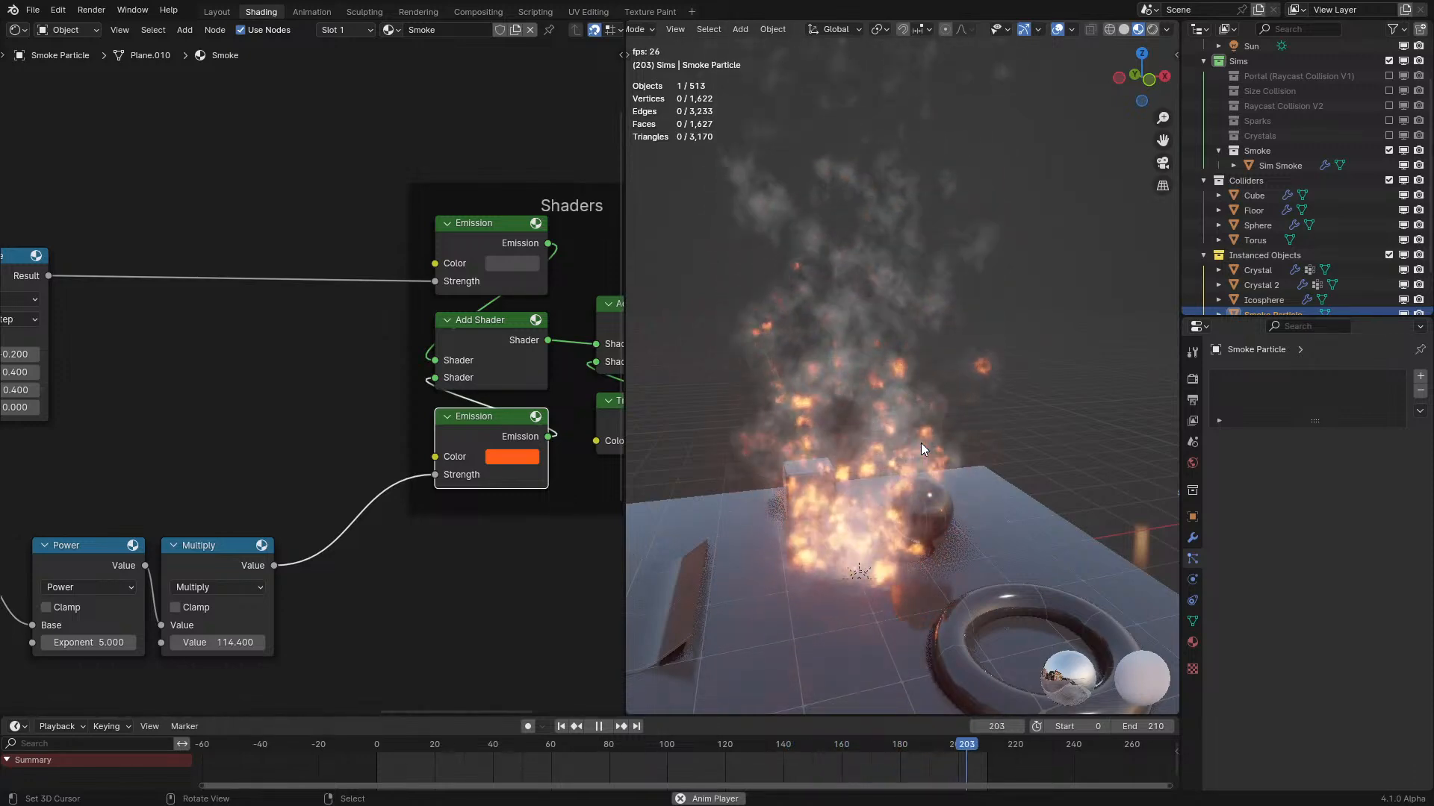
# Move the black stop of the lower connected Age Fade's Color Ramp to position 0.436.
pyautogui.moveTo(202, 551); pyautogui.dragTo(233, 518, button='middle')
pyautogui.scroll(1, 233, 517)
pyautogui.moveTo(201, 535); pyautogui.dragTo(87, 545)
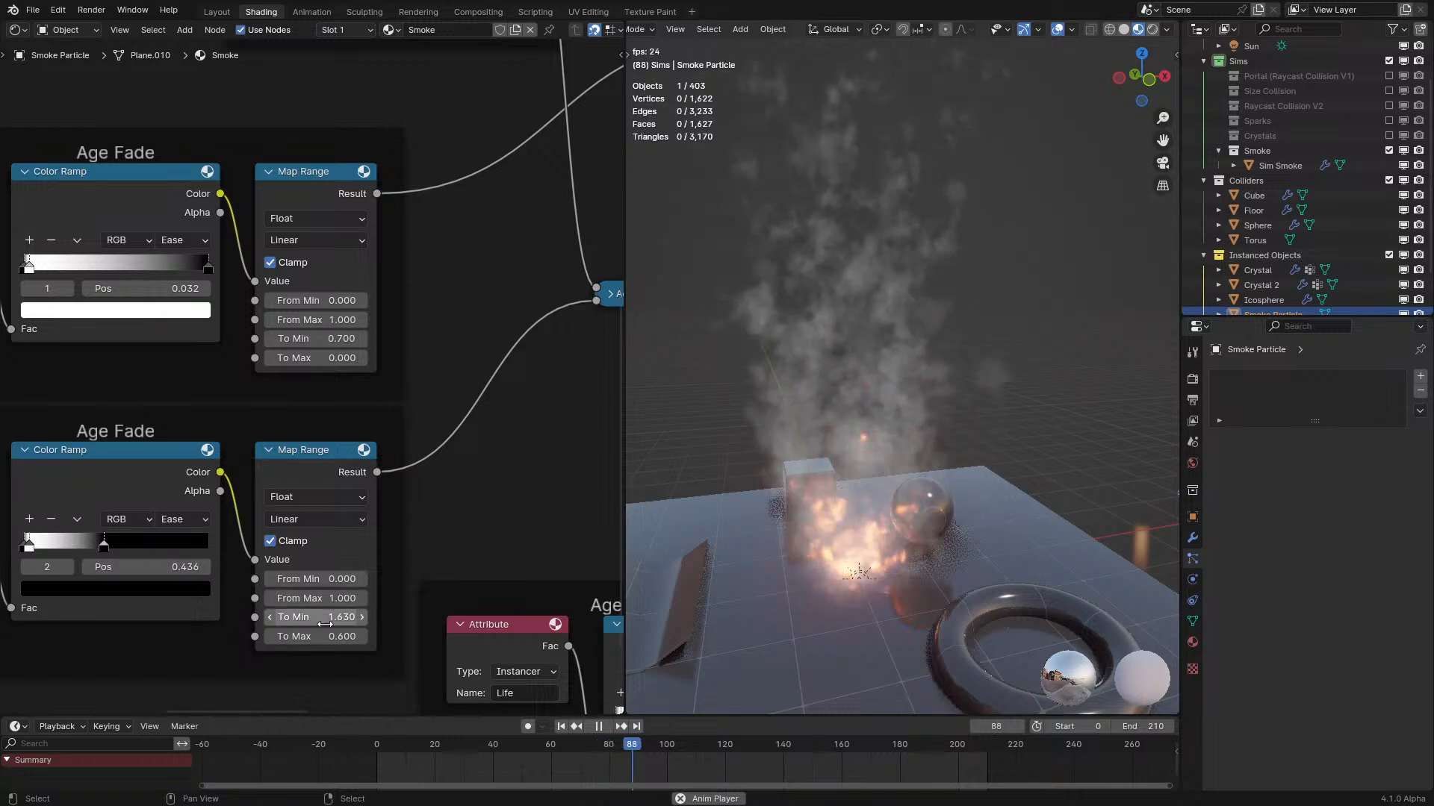
# Set the lower Age Fade Map Range's To Min to 1.12 and To Max to 0.4 while previewing the fire.
pyautogui.moveTo(321, 617); pyautogui.dragTo(247, 617)
pyautogui.scroll(-2, 780, 446)
pyautogui.moveTo(780, 448); pyautogui.dragTo(781, 414, button='middle')
pyautogui.moveTo(317, 617)
pyautogui.mouseDown()
pyautogui.moveTo(347, 617)
pyautogui.moveTo(291, 616)
pyautogui.moveTo(343, 636)
pyautogui.moveTo(297, 636)
pyautogui.moveTo(305, 617)
pyautogui.moveTo(360, 617)
pyautogui.moveTo(299, 636)
pyautogui.mouseUp()
pyautogui.rightClick(299, 636)
pyautogui.scroll(3, 708, 497)
pyautogui.scroll(-3, 702, 505)
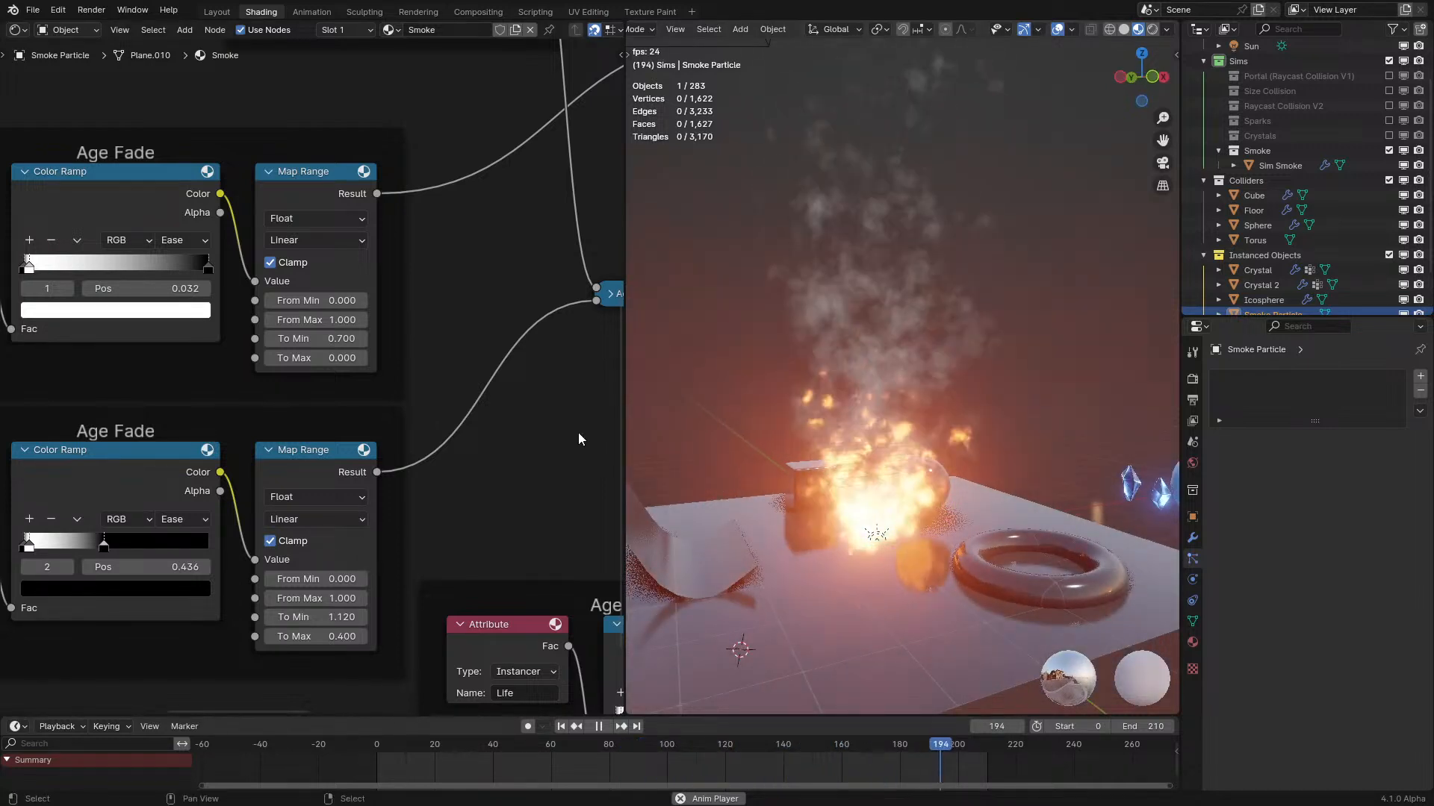
# Stop the playback, move the two connected Age Fade groups left with more space between them, and resume playback.
pyautogui.moveTo(446, 509); pyautogui.dragTo(522, 445, button='middle')
pyautogui.moveTo(859, 433); pyautogui.dragTo(808, 442, button='middle')
pyautogui.press('space')
pyautogui.scroll(-1, 429, 426)
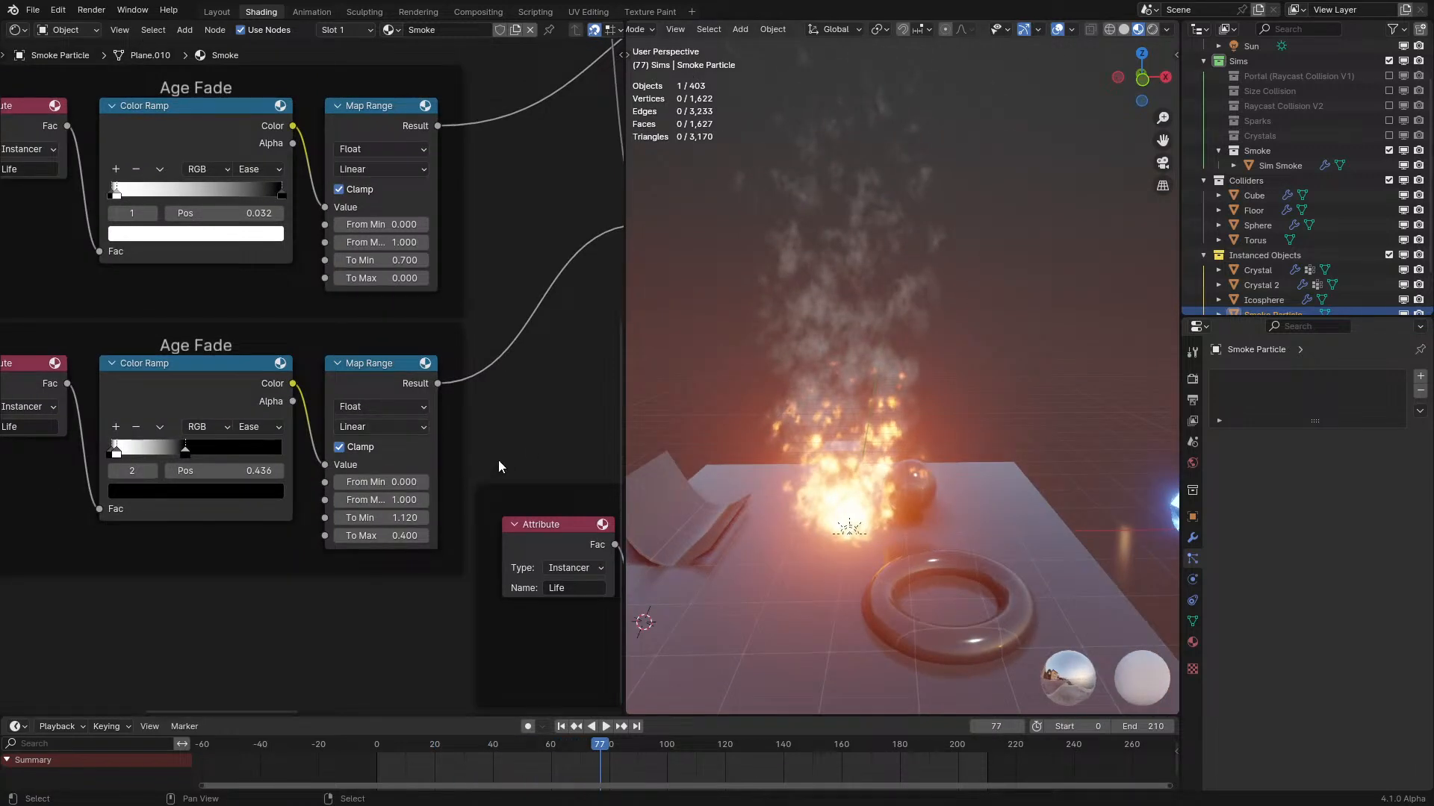
pyautogui.click(342, 349)
pyautogui.moveTo(406, 317); pyautogui.dragTo(374, 316)
pyautogui.moveTo(829, 392)
pyautogui.mouseDown(button='middle')
pyautogui.moveTo(810, 395)
pyautogui.moveTo(822, 388)
pyautogui.mouseUp(button='middle')
pyautogui.press('space')
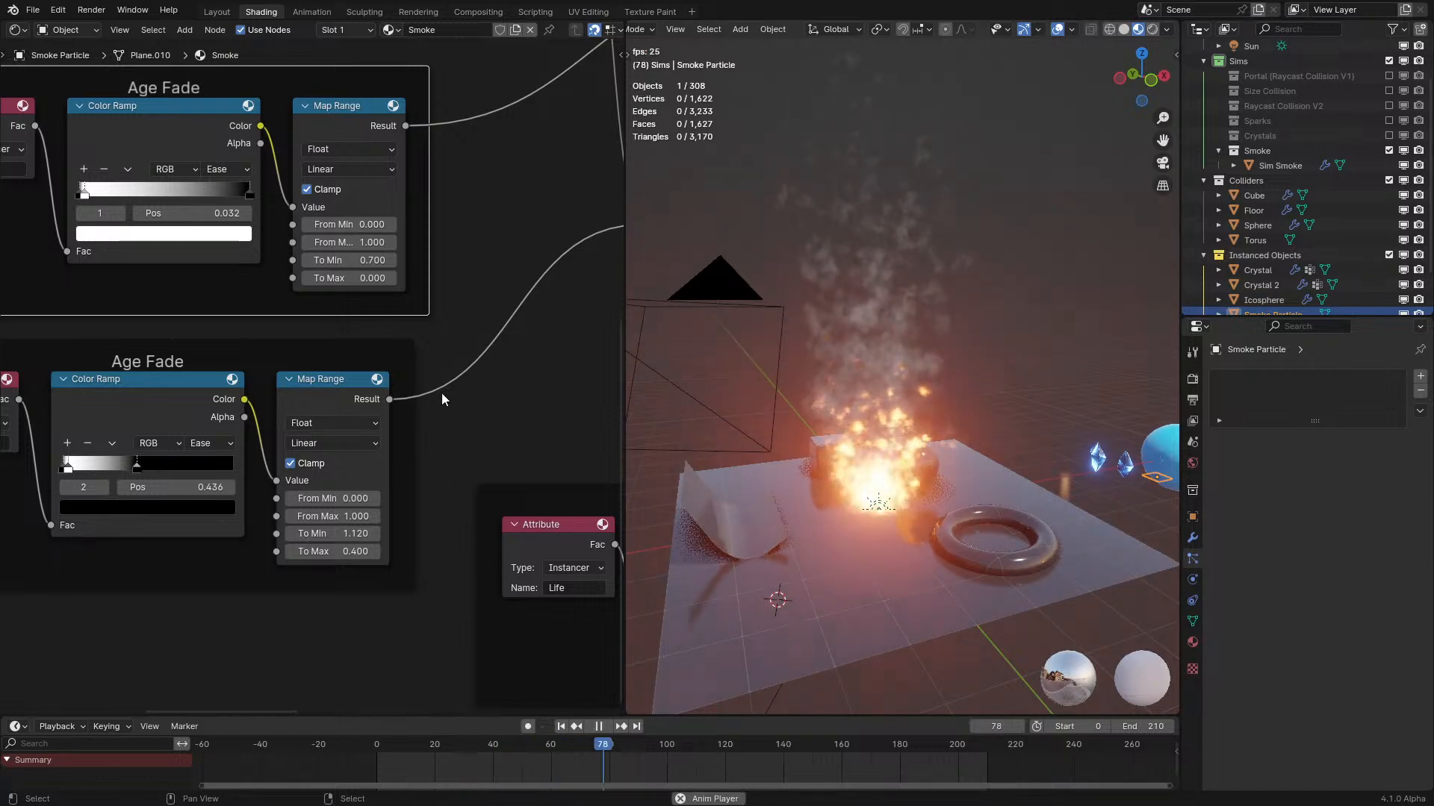
# Set the lower Smoother Step Map Range's From Min to 0 and From Max to 1.
pyautogui.scroll(-3, 351, 507)
pyautogui.scroll(3, 377, 475)
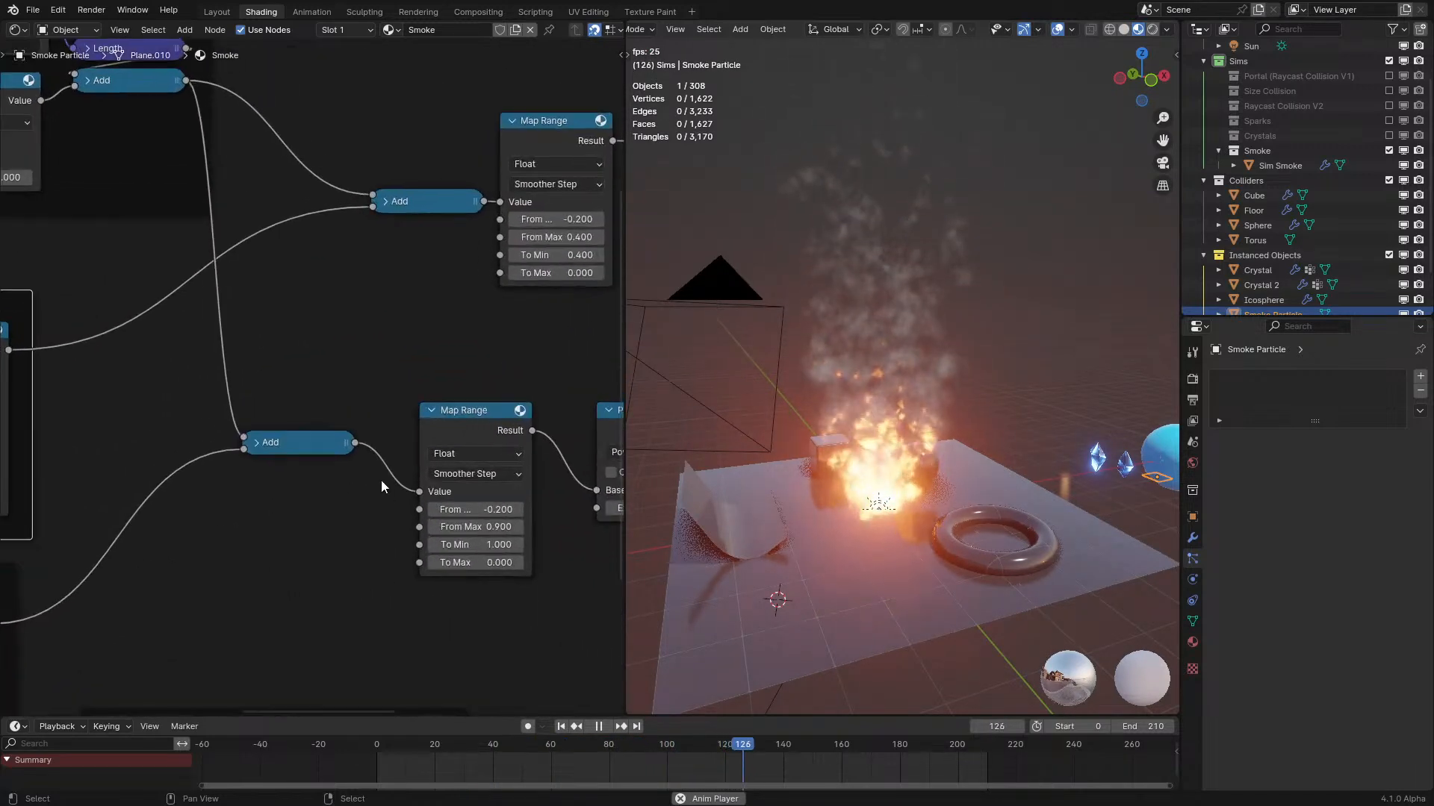
pyautogui.keyDown('shift'); pyautogui.moveTo(478, 506); pyautogui.dragTo(500, 506); pyautogui.keyUp('shift')
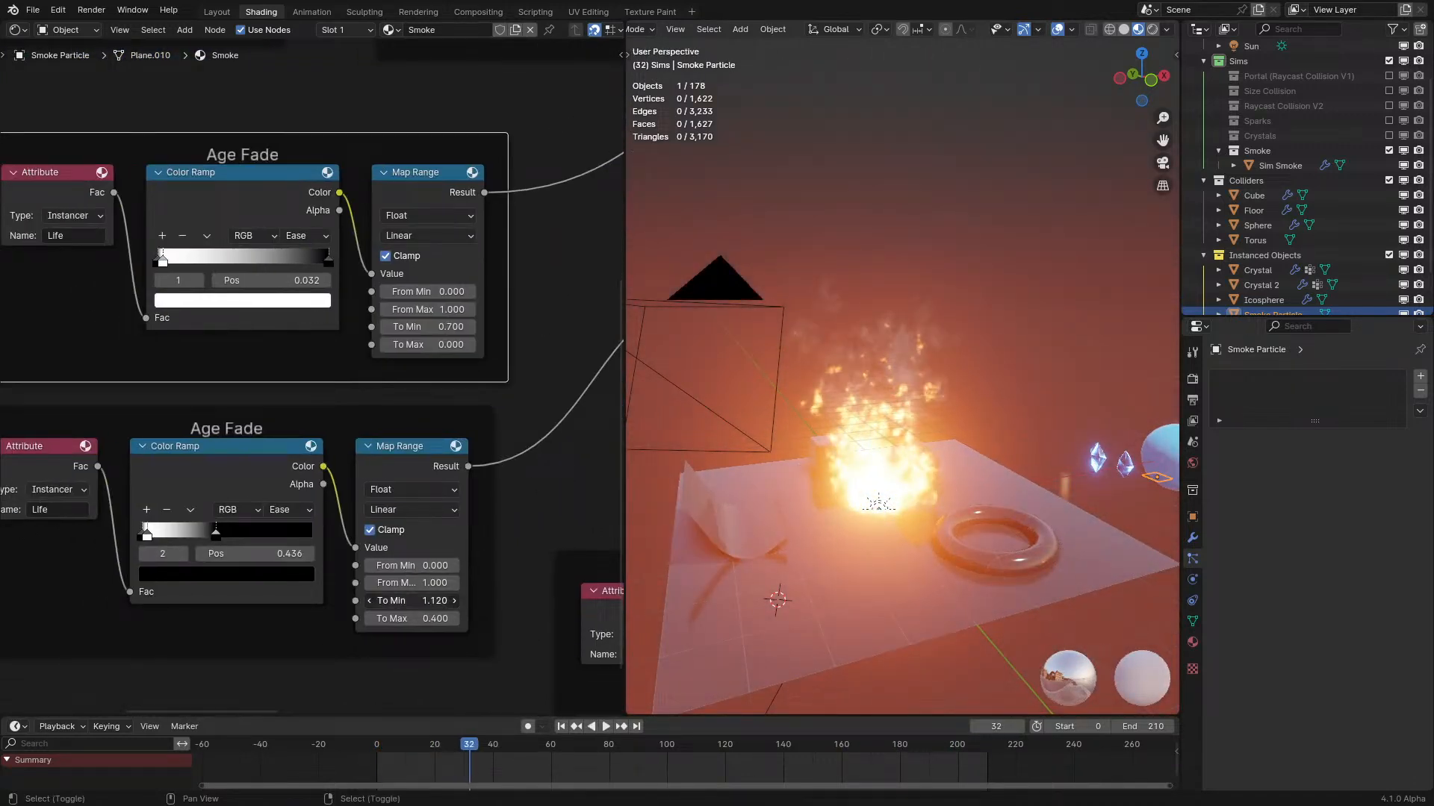
# Set the lower Age Fade Map Range's To Min to 1.2 and To Max to 0.6, and stop the playback.
pyautogui.moveTo(413, 601); pyautogui.dragTo(448, 618)
pyautogui.press('Escape')
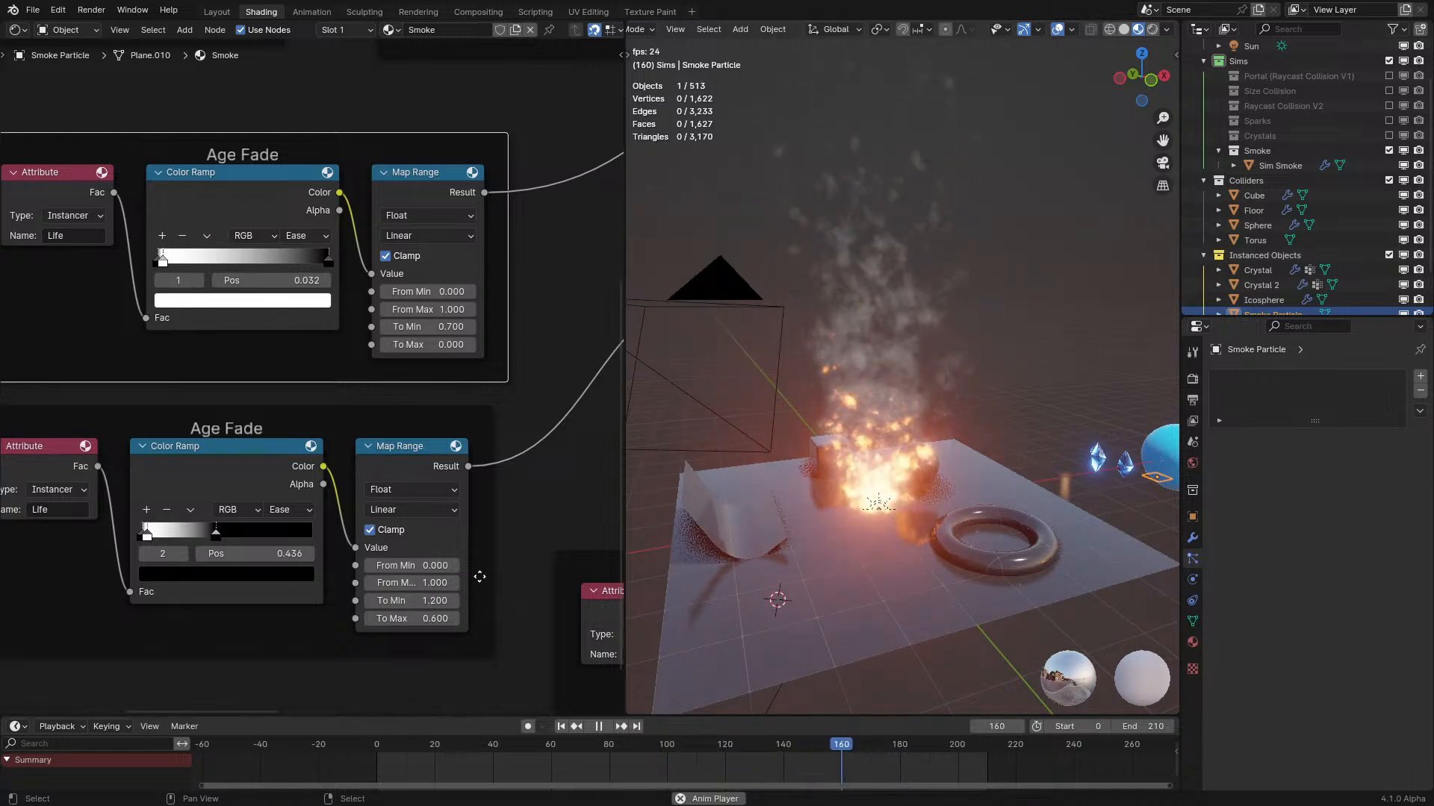
pyautogui.press('space')
# Set the upper Smoother Step Map Range to From Min 0, From Max 0.6, and the upper Age Fade's to To Min 1.17, To Max 0.19.
pyautogui.scroll(-1, 500, 258)
pyautogui.moveTo(502, 256); pyautogui.dragTo(56, 530, button='middle')
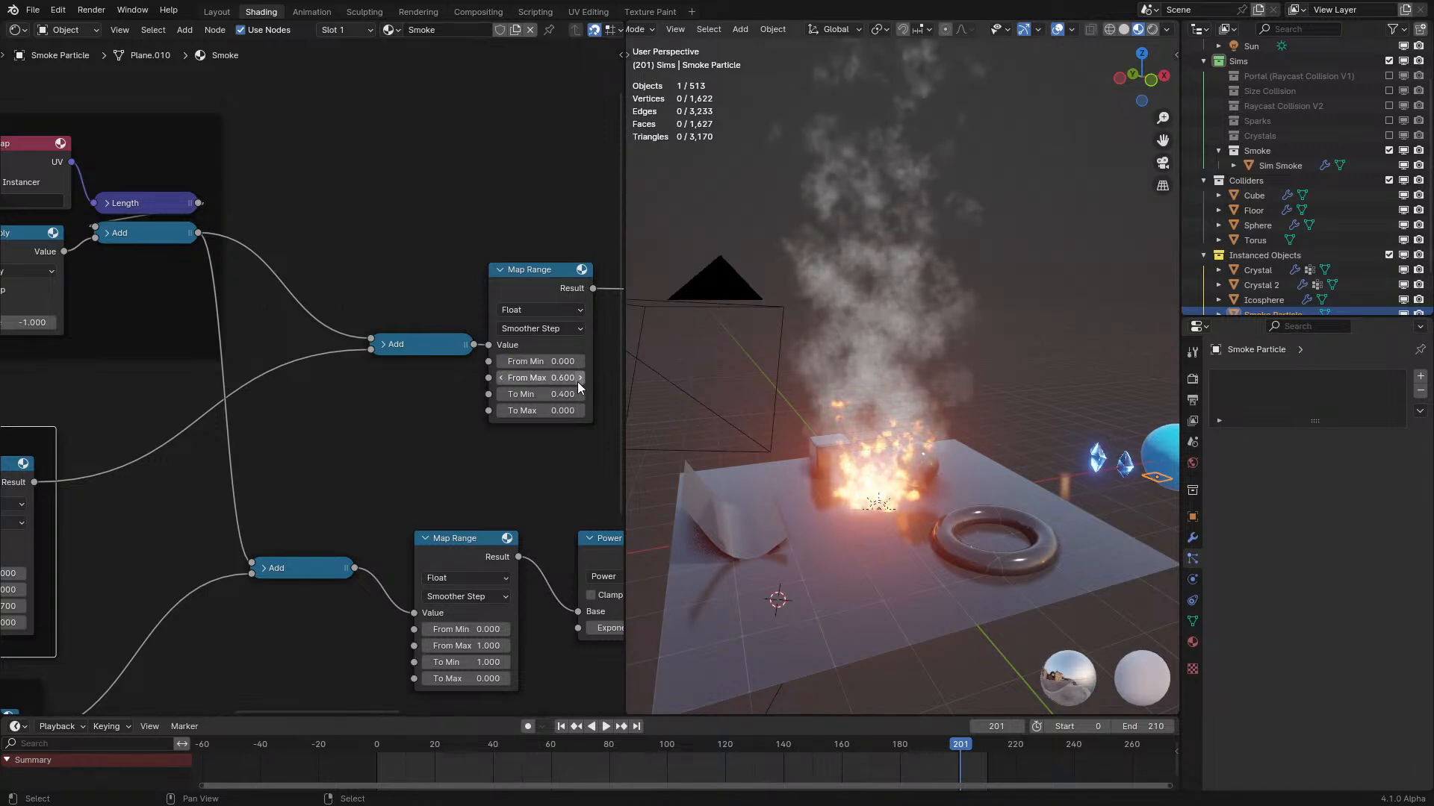
pyautogui.moveTo(582, 383); pyautogui.dragTo(512, 433, button='middle')
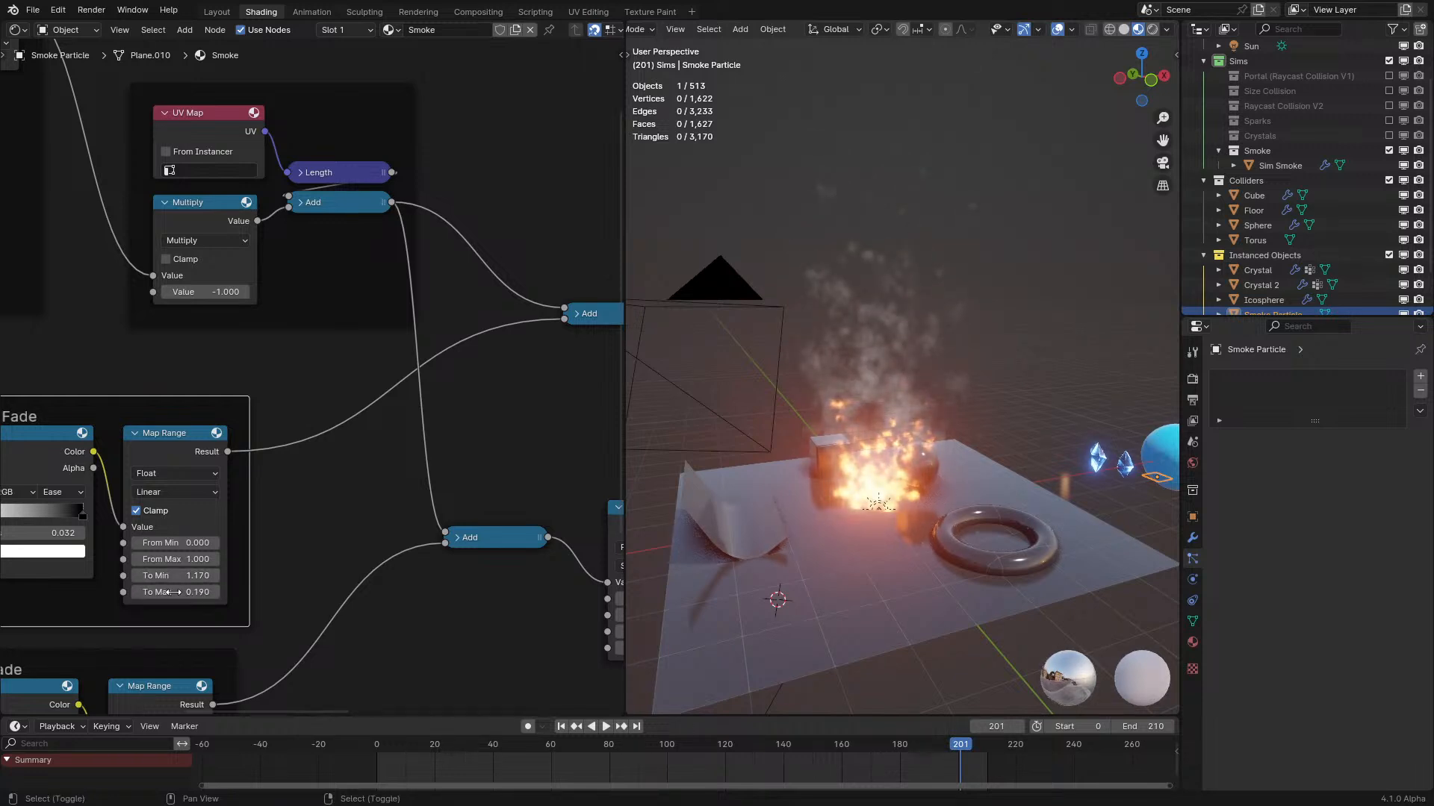
pyautogui.moveTo(316, 496); pyautogui.dragTo(65, 510, button='middle')
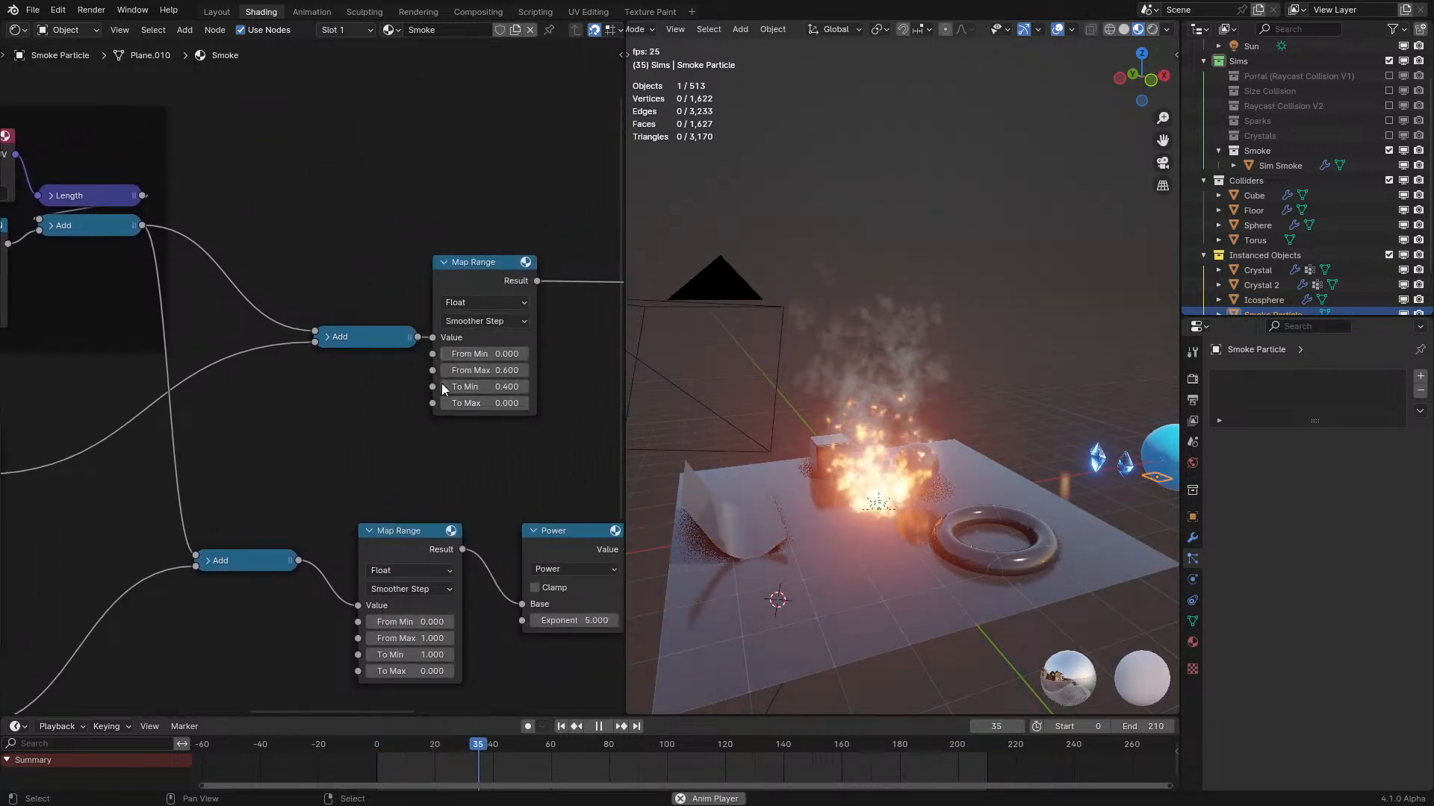
# Set the lower connected Age Fade's To Min to 1.4 and try shifting its Color Ramp's black stop.
pyautogui.moveTo(517, 387); pyautogui.dragTo(100, 459, button='middle')
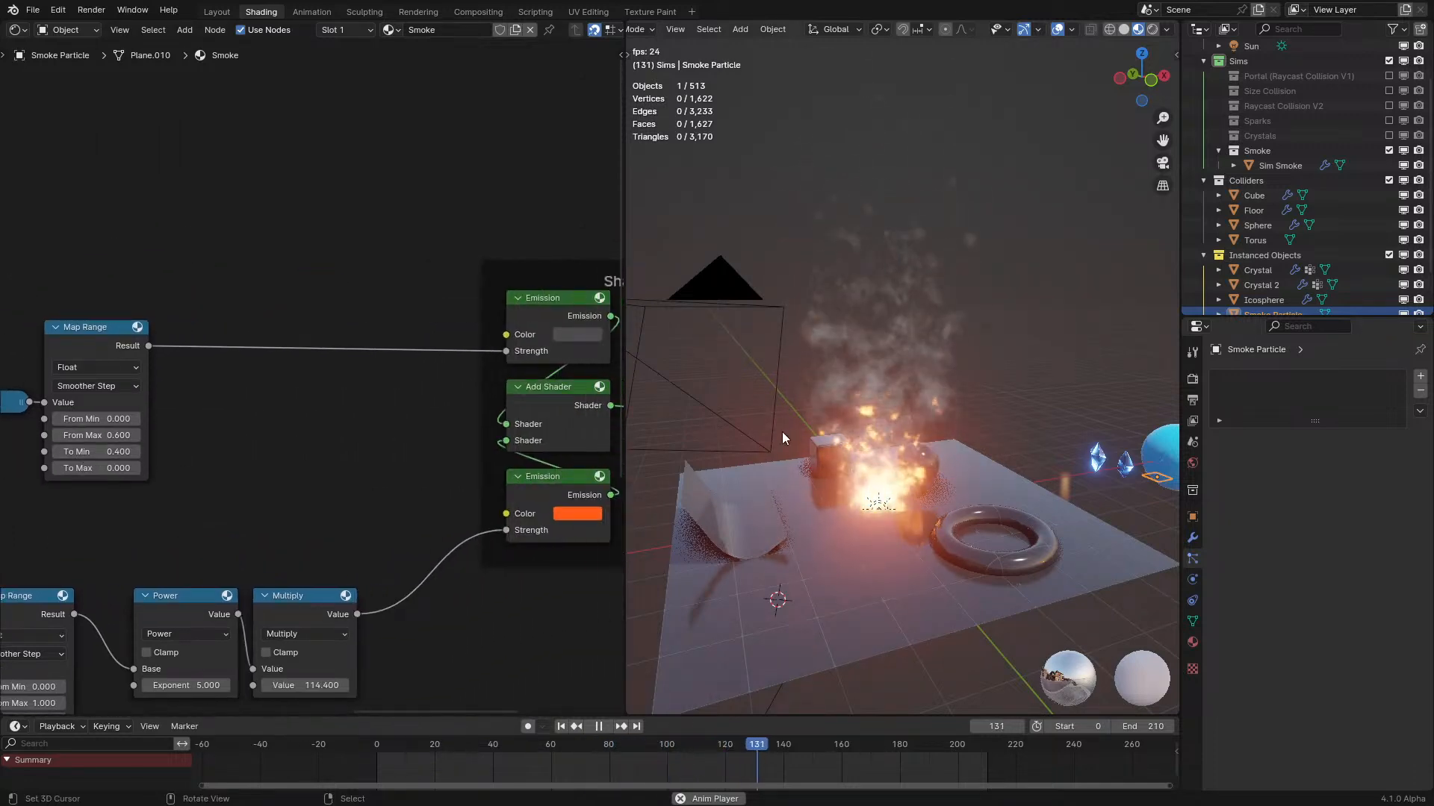
pyautogui.scroll(-2, 342, 528)
pyautogui.moveTo(342, 527); pyautogui.dragTo(246, 349, button='middle')
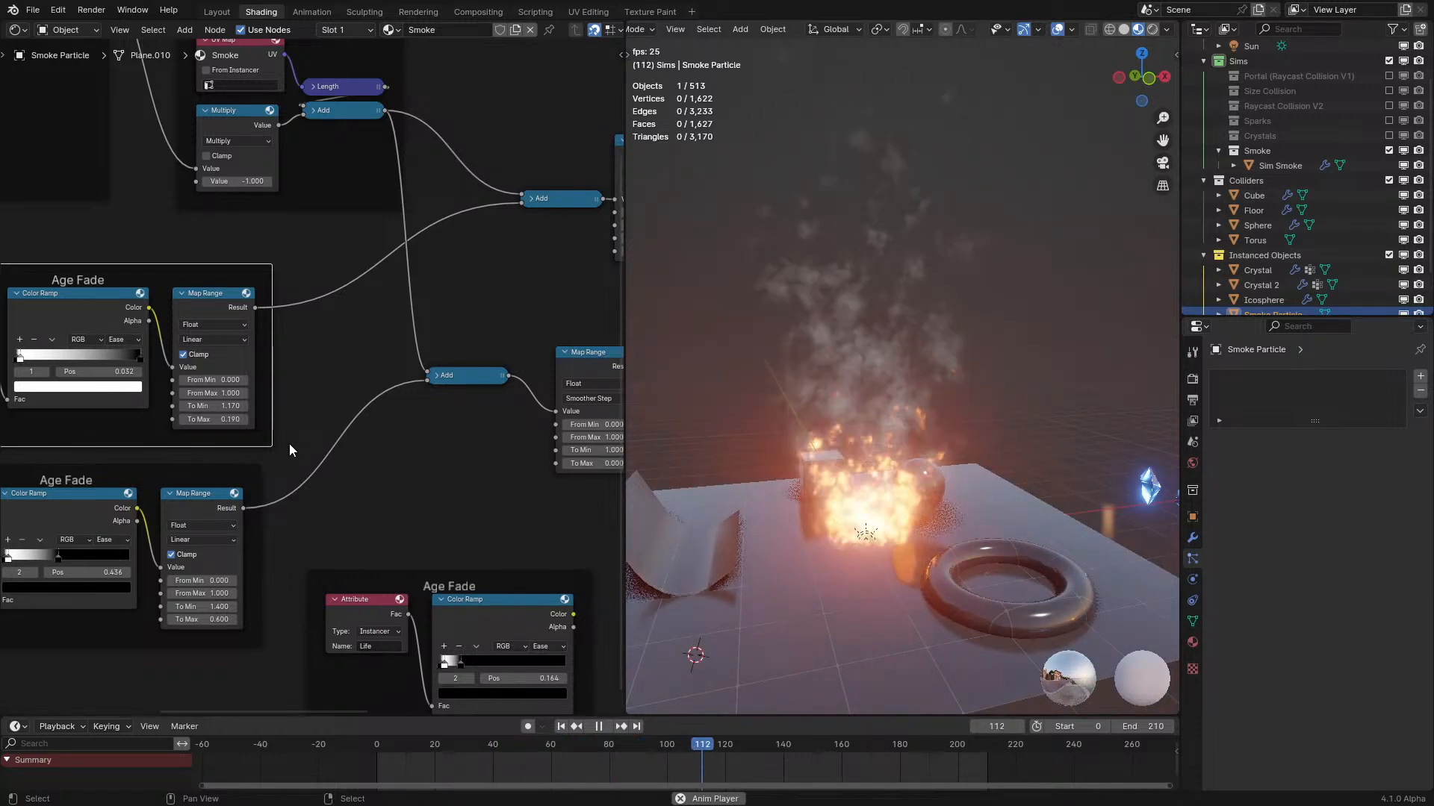
pyautogui.moveTo(289, 444); pyautogui.dragTo(468, 393, button='middle')
pyautogui.scroll(2, 338, 450)
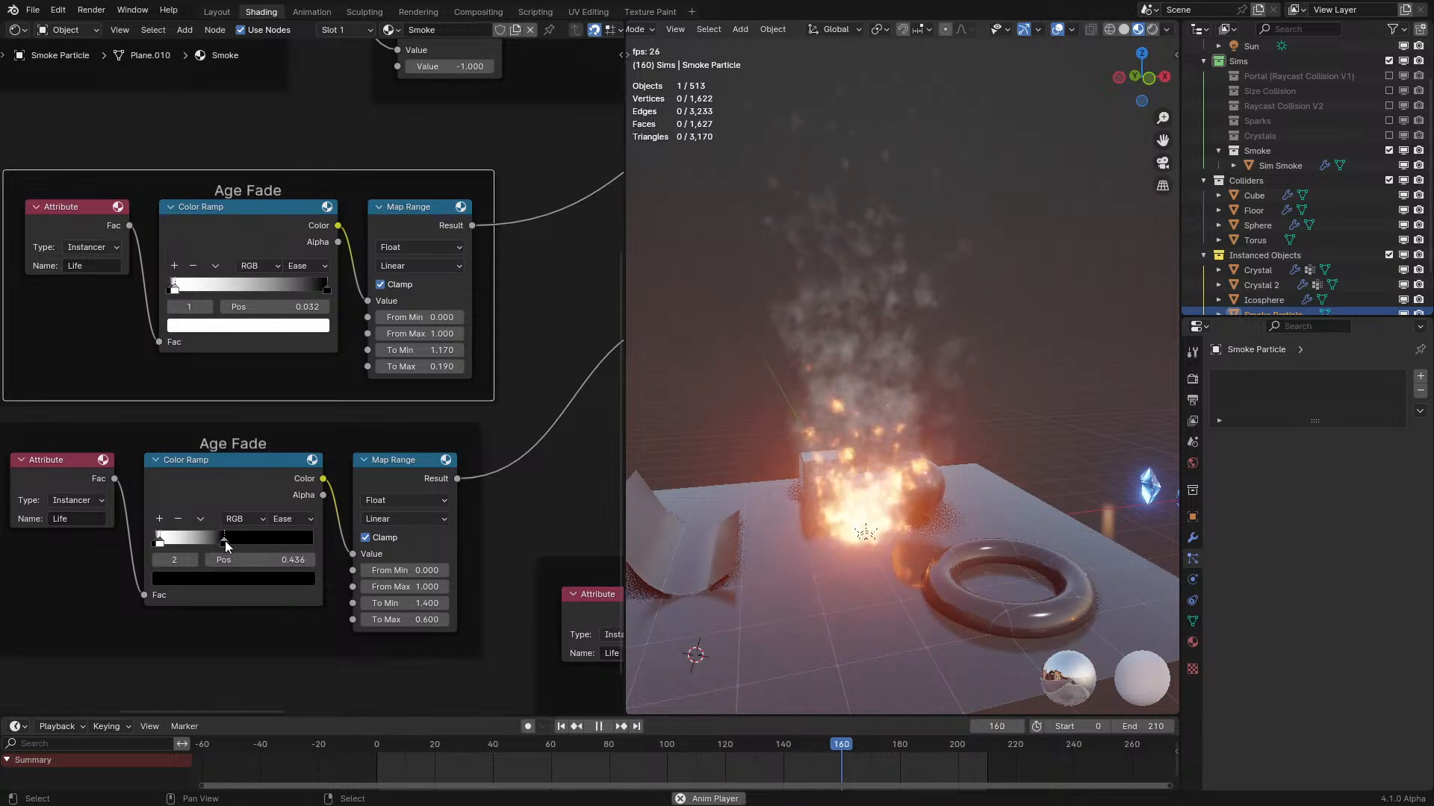
pyautogui.moveTo(257, 540)
pyautogui.mouseDown()
pyautogui.moveTo(320, 509)
pyautogui.moveTo(236, 543)
pyautogui.mouseUp()
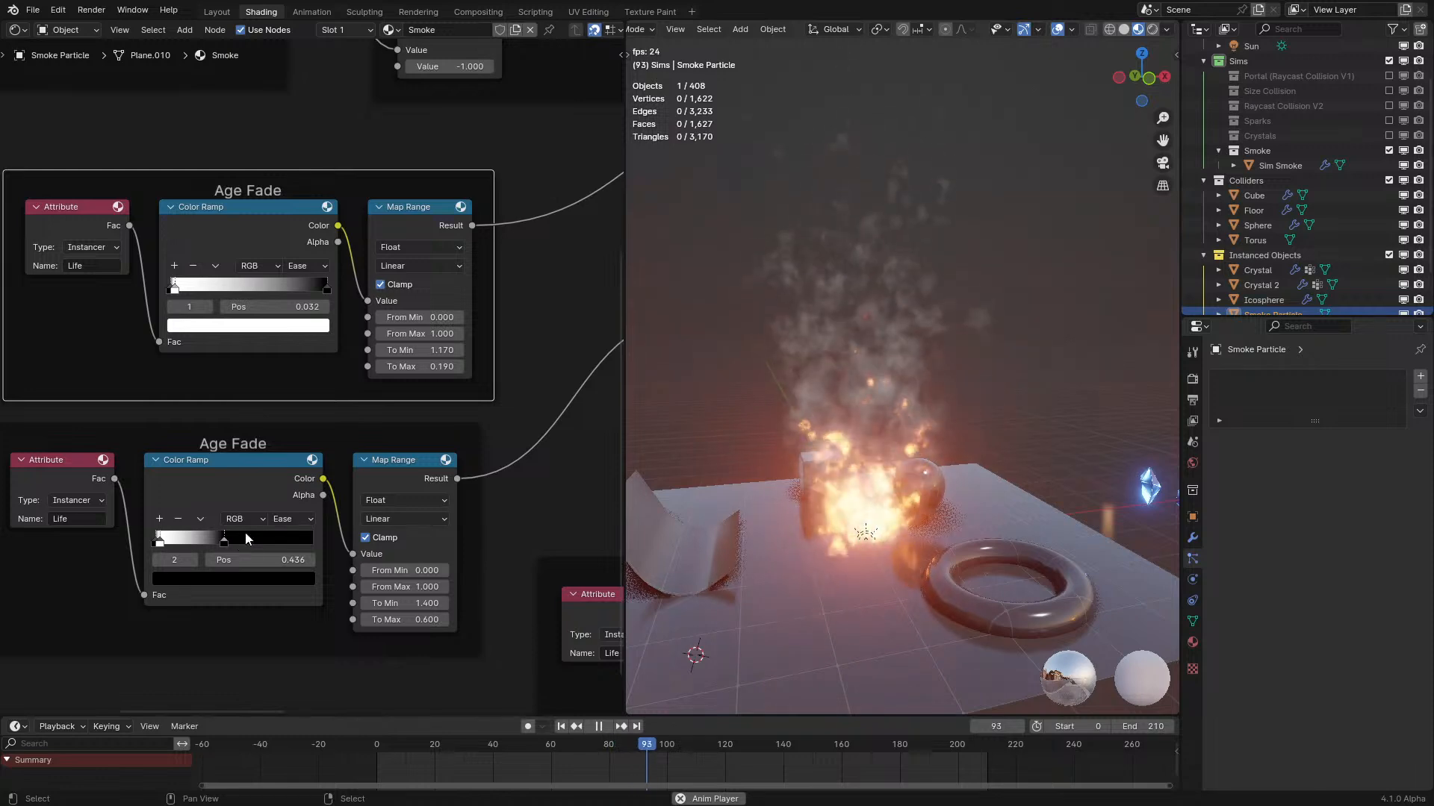
# Delete the unconnected Age Fade frame together with its Attribute and Color Ramp nodes.
pyautogui.moveTo(357, 488); pyautogui.dragTo(164, 460, button='middle')
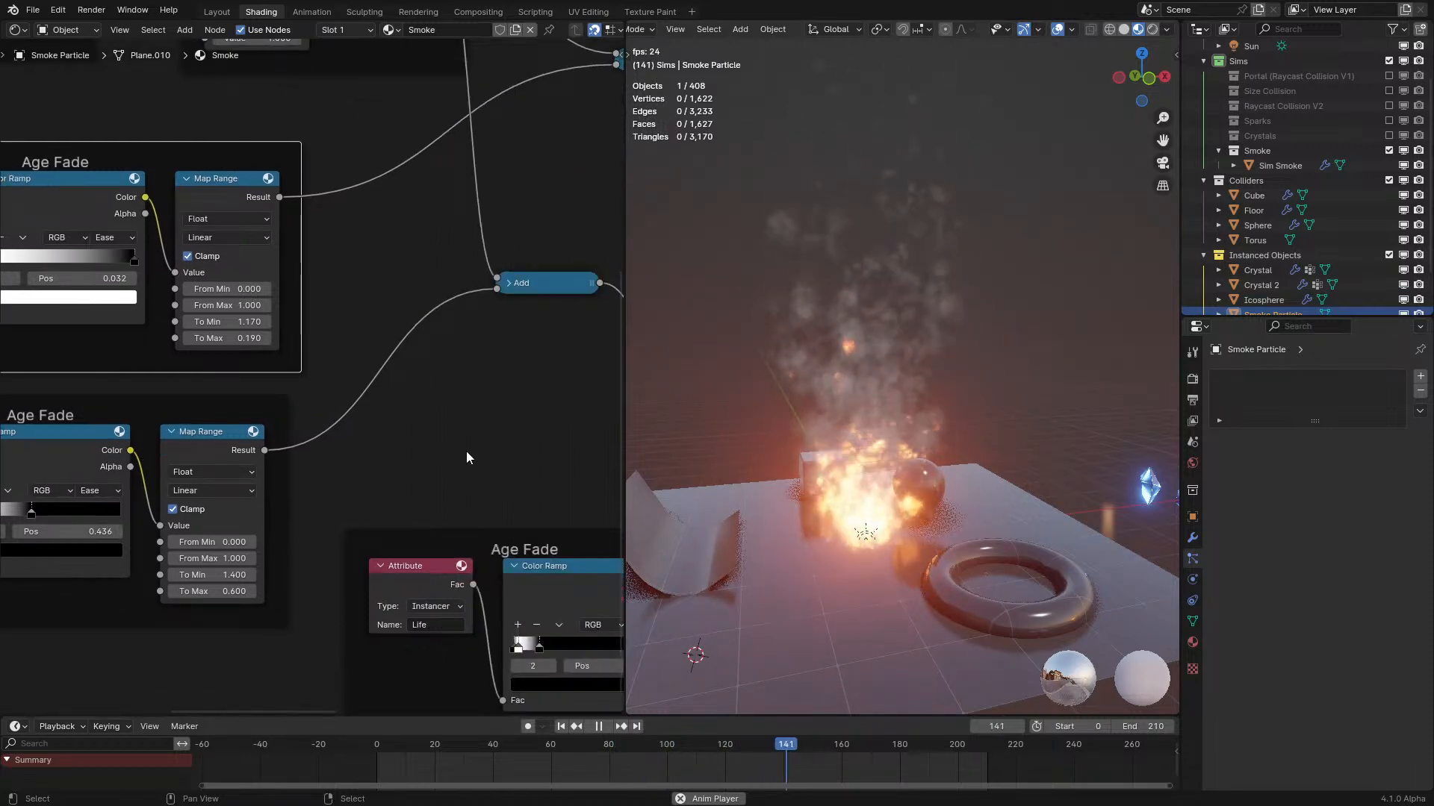
pyautogui.moveTo(454, 446); pyautogui.dragTo(194, 450, button='middle')
pyautogui.scroll(-2, 194, 449)
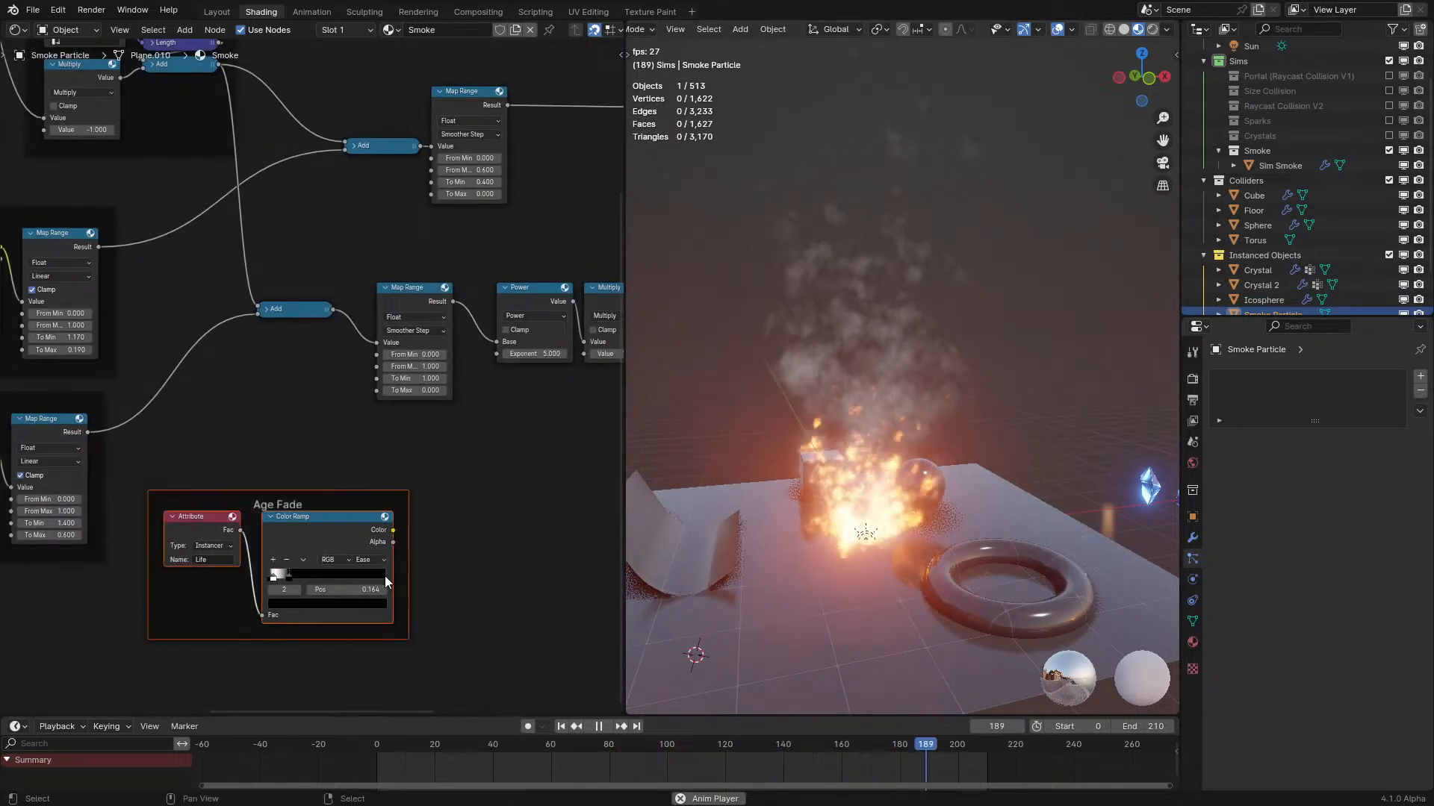
pyautogui.press('x')
# Move the lower Add node close to its Smoother Step Map Range and try a different value on the Multiply node.
pyautogui.moveTo(328, 315); pyautogui.dragTo(275, 460, button='middle')
pyautogui.moveTo(243, 445); pyautogui.dragTo(378, 403)
pyautogui.moveTo(377, 404); pyautogui.dragTo(280, 443, button='middle')
pyautogui.scroll(2, 281, 443)
pyautogui.moveTo(478, 569); pyautogui.dragTo(522, 574)
pyautogui.rightClick(478, 573)
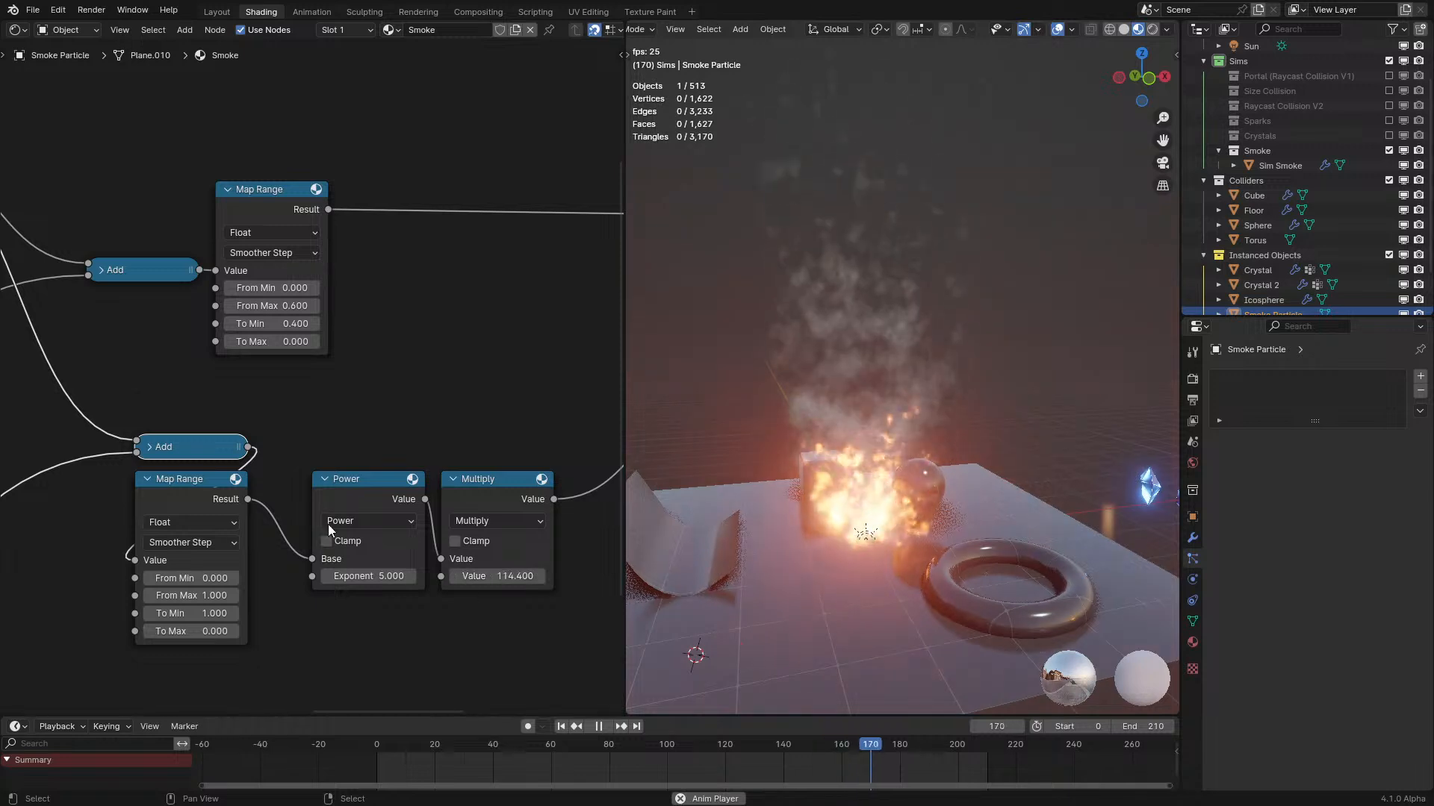
# Maximize the node editor and place the lower Add node in front of its Smoother Step Map Range.
pyautogui.moveTo(271, 408); pyautogui.dragTo(247, 458, button='middle')
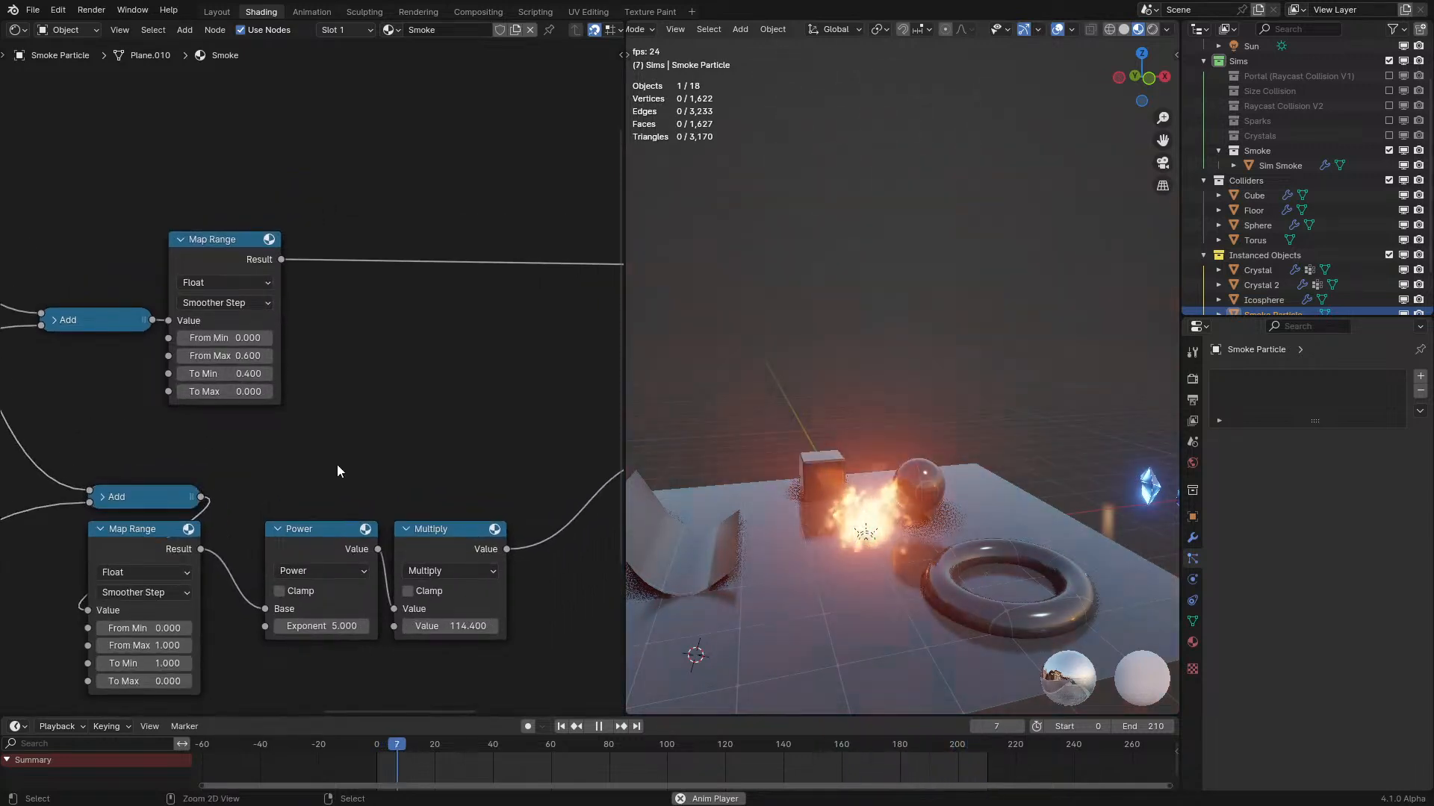
pyautogui.hotkey('ctrl', 'space')
pyautogui.moveTo(498, 493); pyautogui.dragTo(474, 431, button='middle')
pyautogui.moveTo(538, 566); pyautogui.dragTo(537, 562)
pyautogui.moveTo(545, 521); pyautogui.dragTo(371, 570)
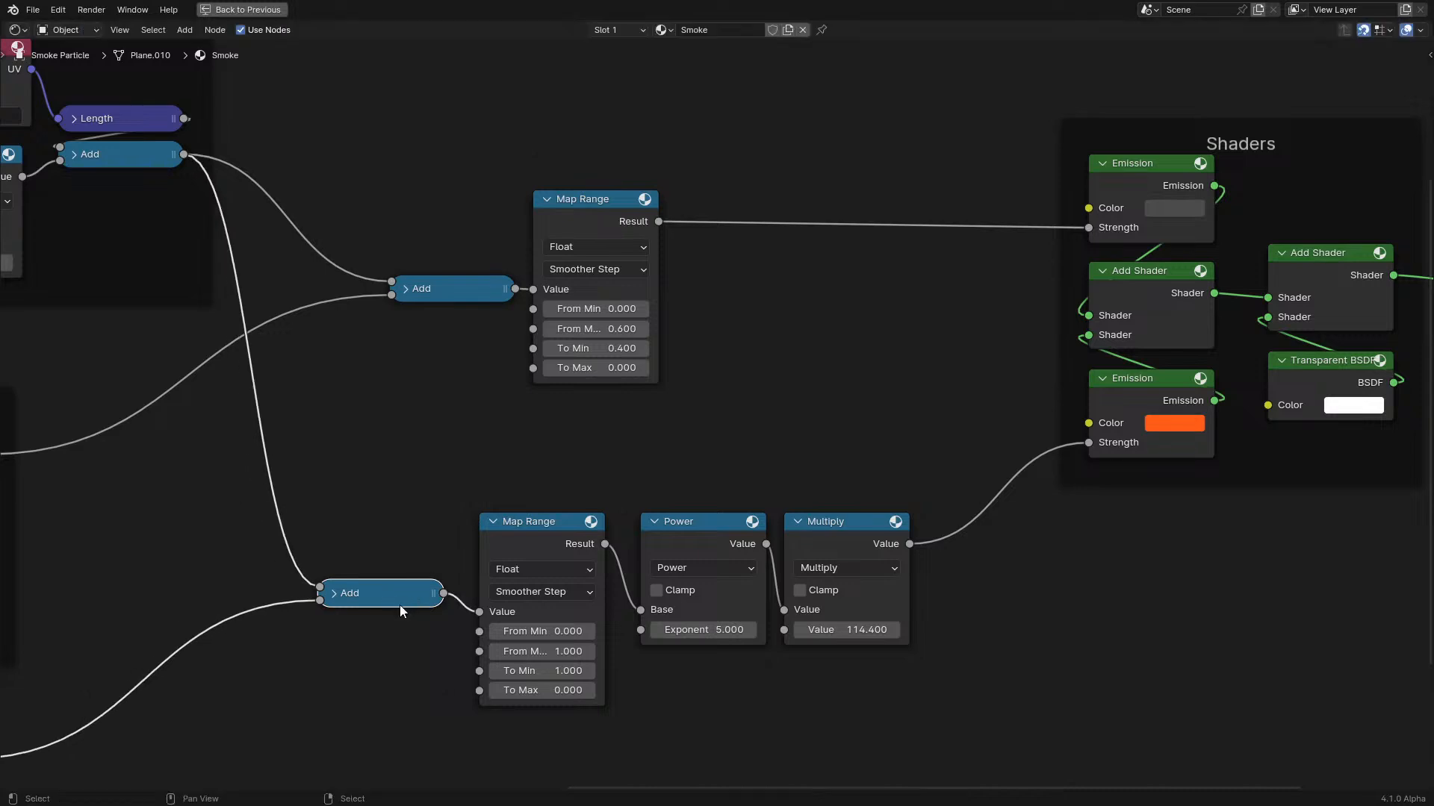
# Reposition the lower Map Range, Power and Multiply nodes as a group and leave more space between them and the Add node.
pyautogui.click(399, 605)
pyautogui.scroll(-2, 430, 472)
pyautogui.moveTo(433, 455); pyautogui.dragTo(768, 642)
pyautogui.press('g')
pyautogui.click(876, 636)
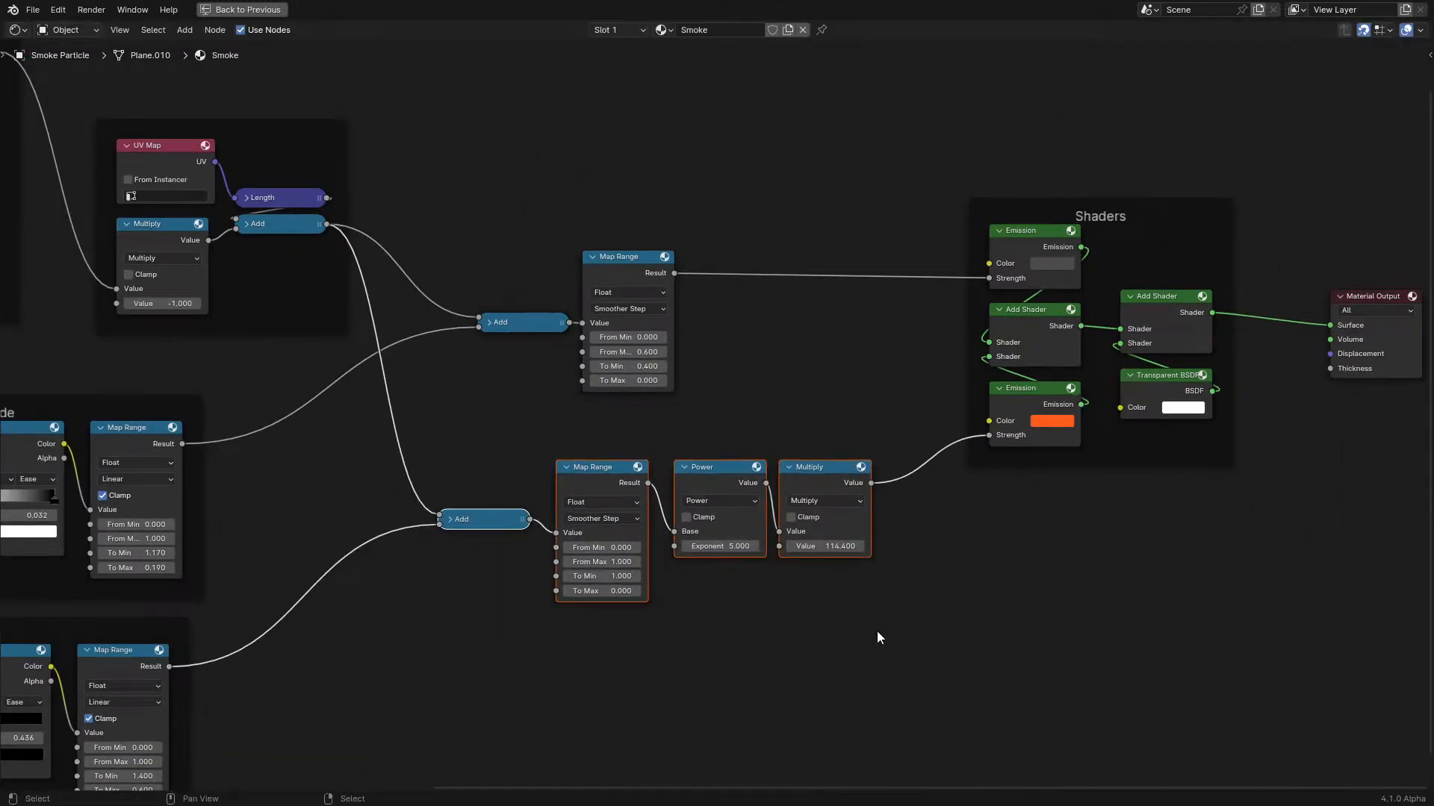
pyautogui.moveTo(433, 446); pyautogui.dragTo(498, 578)
pyautogui.press('g')
pyautogui.click(467, 573)
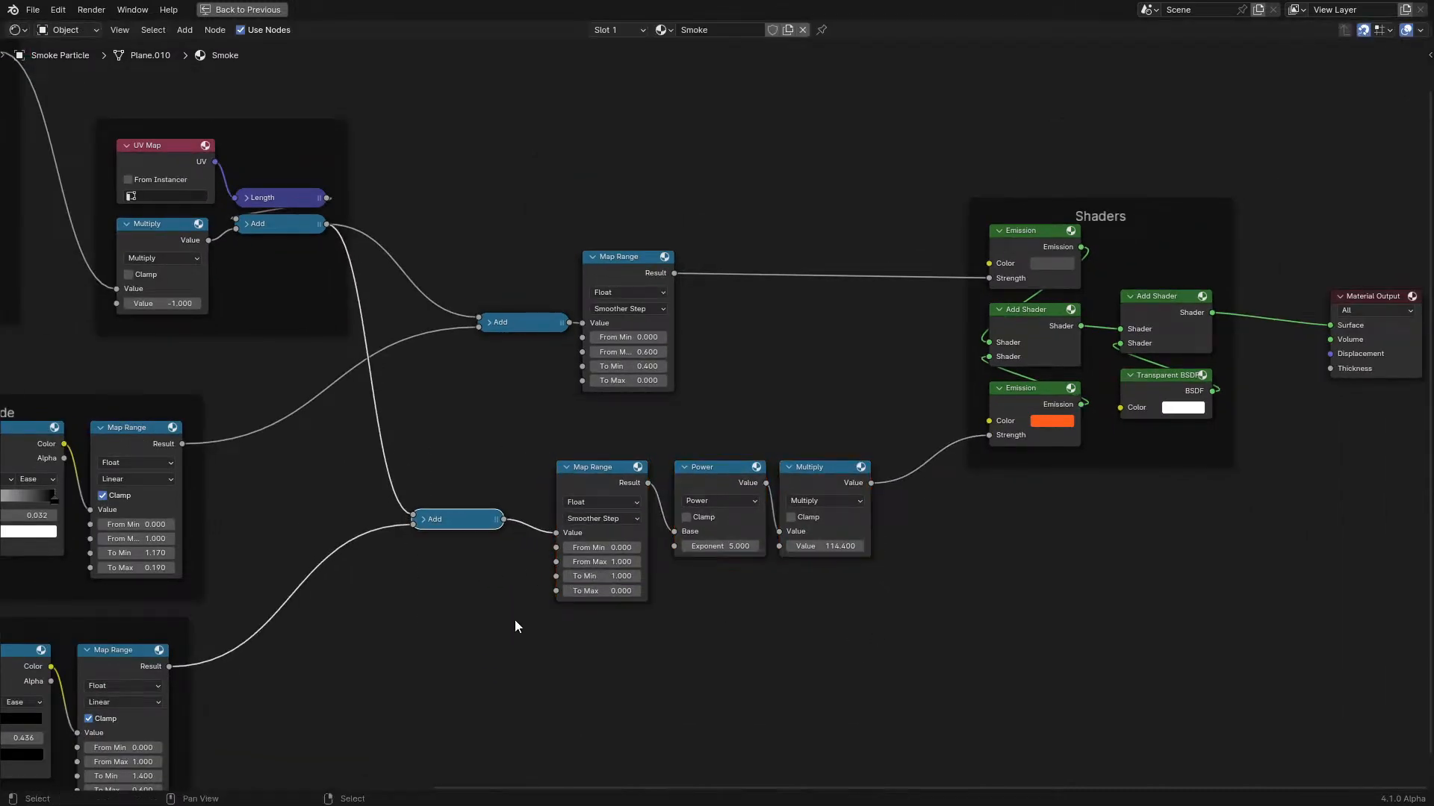
# Frame the lower Map Range, Power and Multiply nodes together, tighten their spacing, and line the Add node up with the frame.
pyautogui.moveTo(711, 572); pyautogui.dragTo(845, 527)
pyautogui.hotkey('ctrl', 'j')
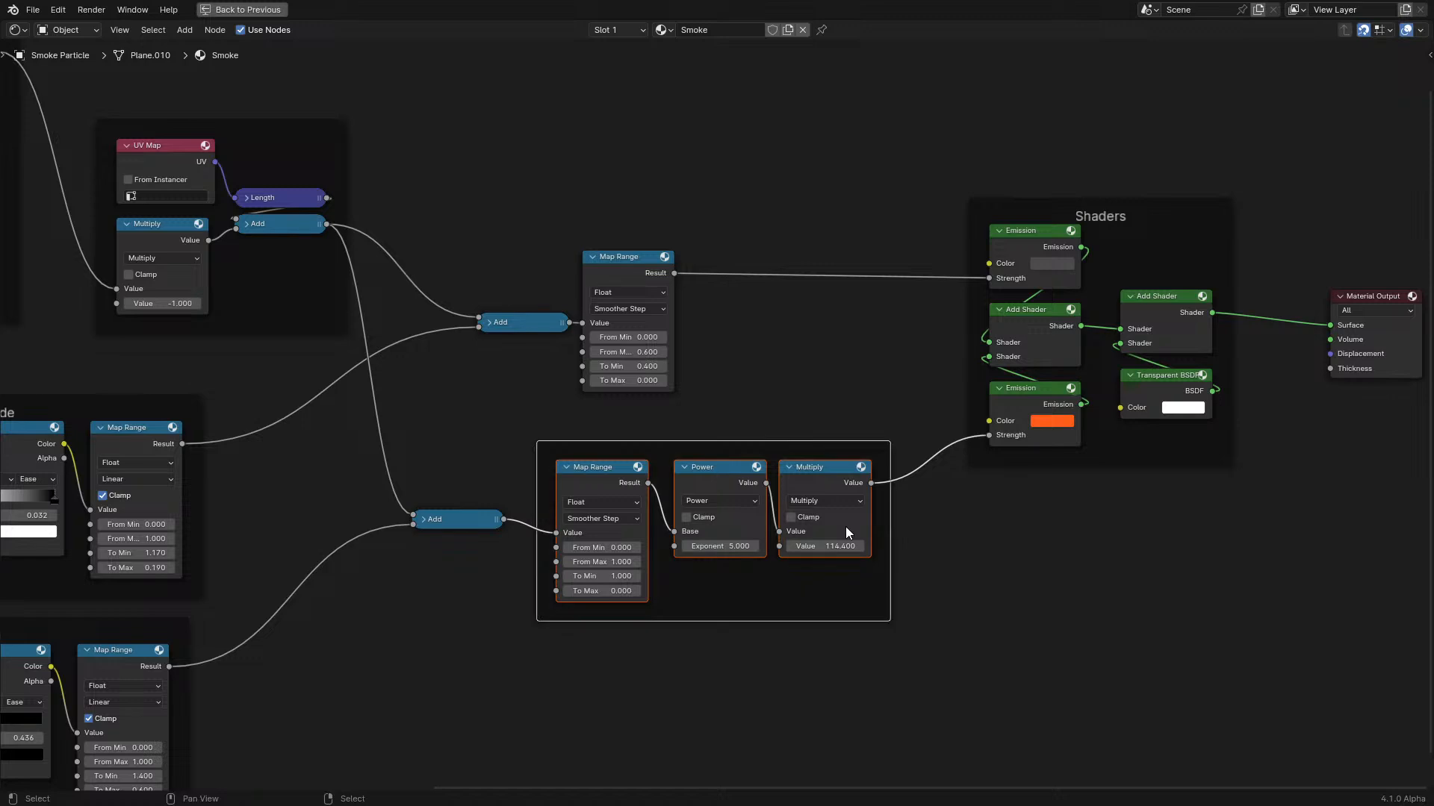
pyautogui.scroll(2, 521, 505)
pyautogui.moveTo(543, 508); pyautogui.dragTo(561, 510)
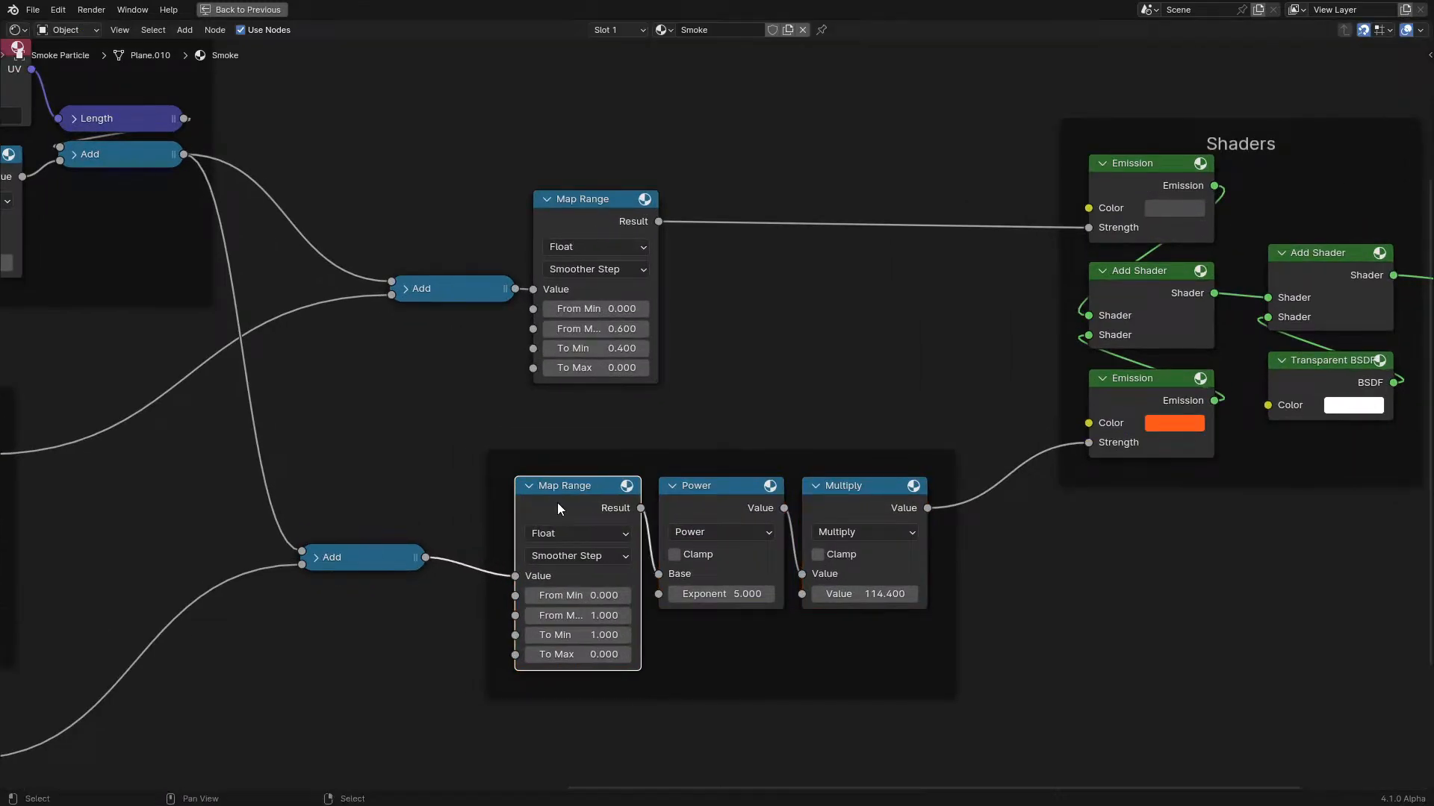
pyautogui.moveTo(366, 566); pyautogui.dragTo(384, 583)
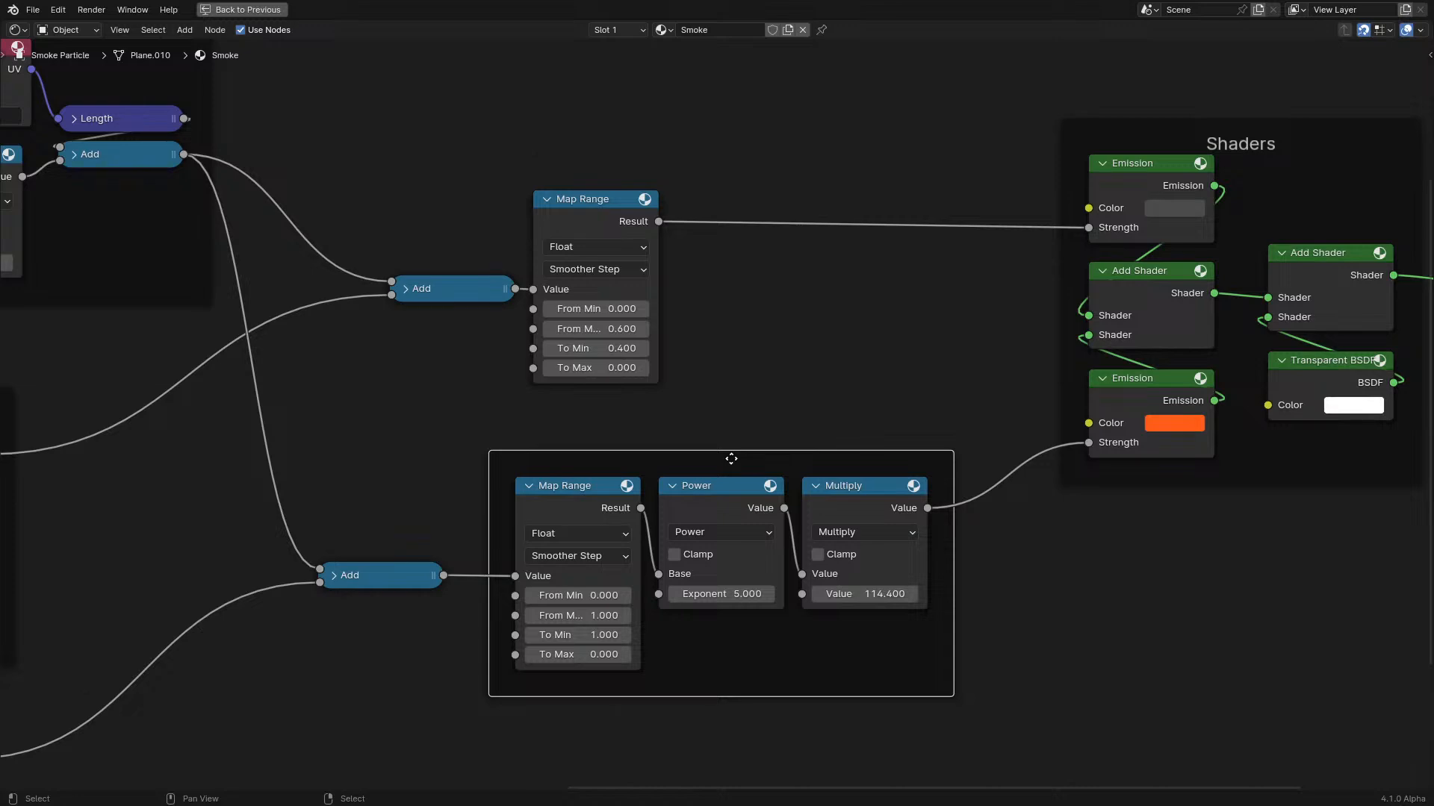
# Align the upper Add node above the lower one and restore the normal multi-editor layout.
pyautogui.moveTo(441, 297); pyautogui.dragTo(374, 295)
pyautogui.scroll(-1, 374, 294)
pyautogui.moveTo(362, 412); pyautogui.dragTo(601, 446, button='middle')
pyautogui.hotkey('ctrl', 'space')
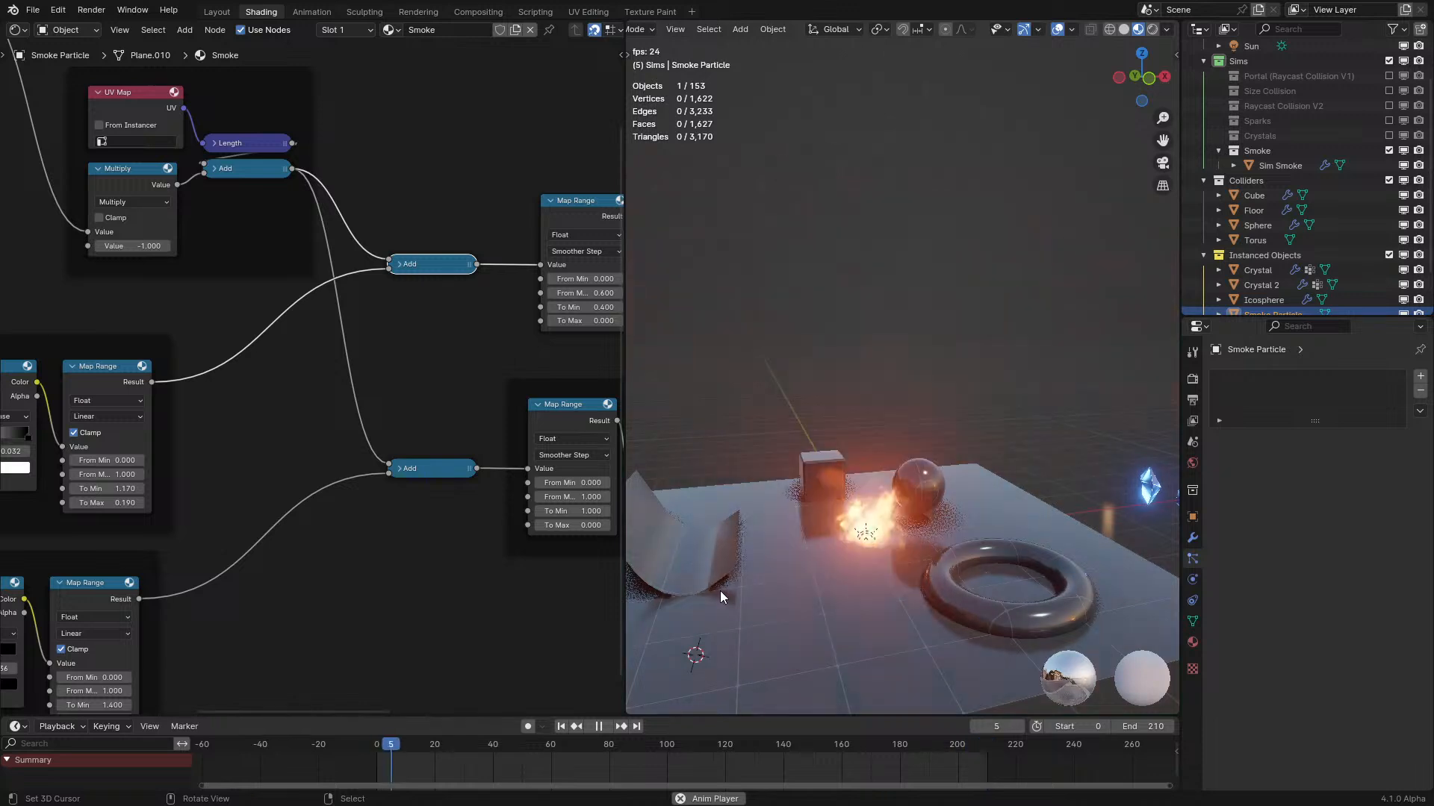
# Disable the Smoke collection, enable Raycast Collision V2, and examine its sparks bouncing off the colliders during playback.
pyautogui.press('space')
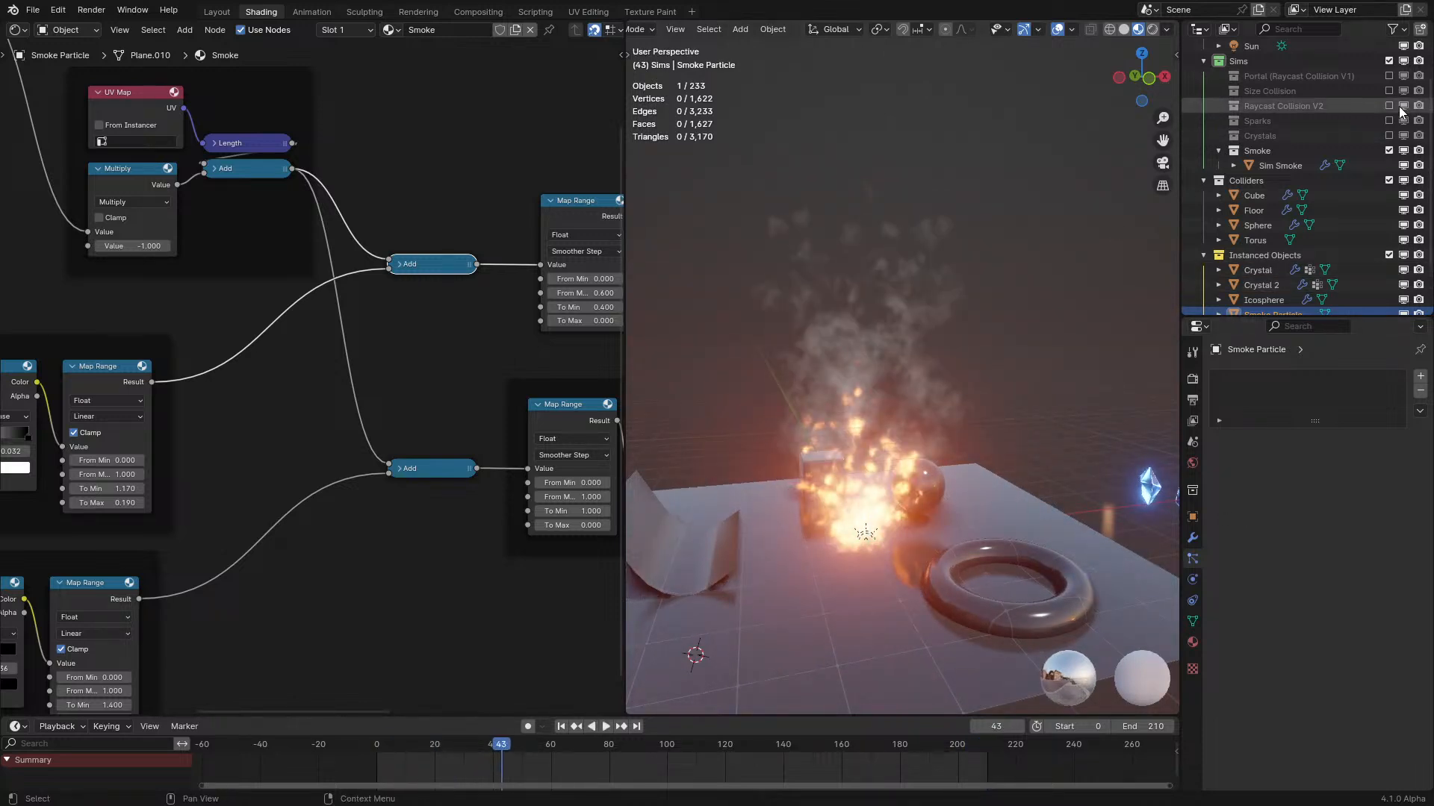
pyautogui.click(1389, 150)
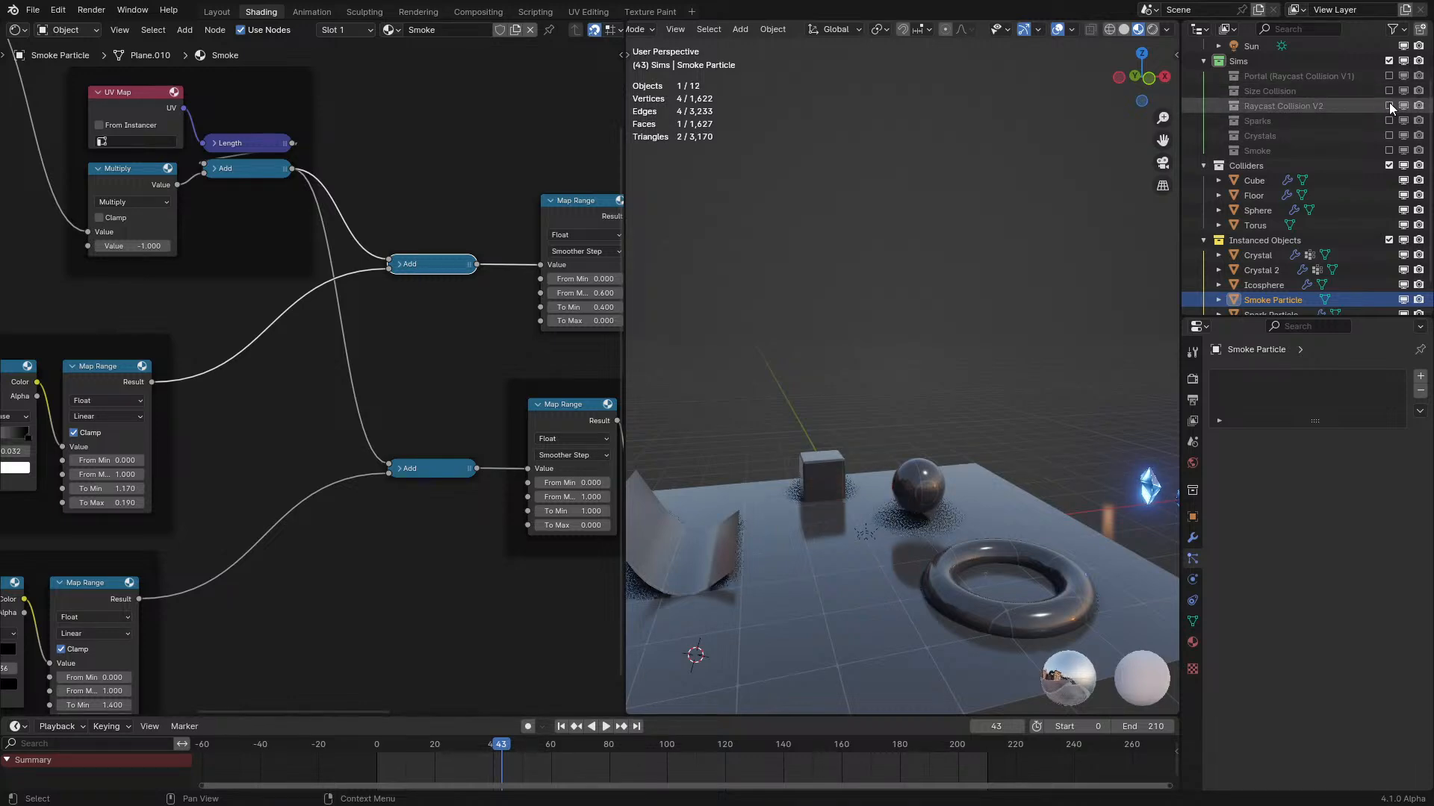
pyautogui.click(1388, 106)
pyautogui.press('space')
pyautogui.keyDown('shift'); pyautogui.moveTo(854, 549); pyautogui.dragTo(999, 426, button='middle'); pyautogui.keyUp('shift')
pyautogui.scroll(2, 996, 528)
pyautogui.scroll(3, 999, 426)
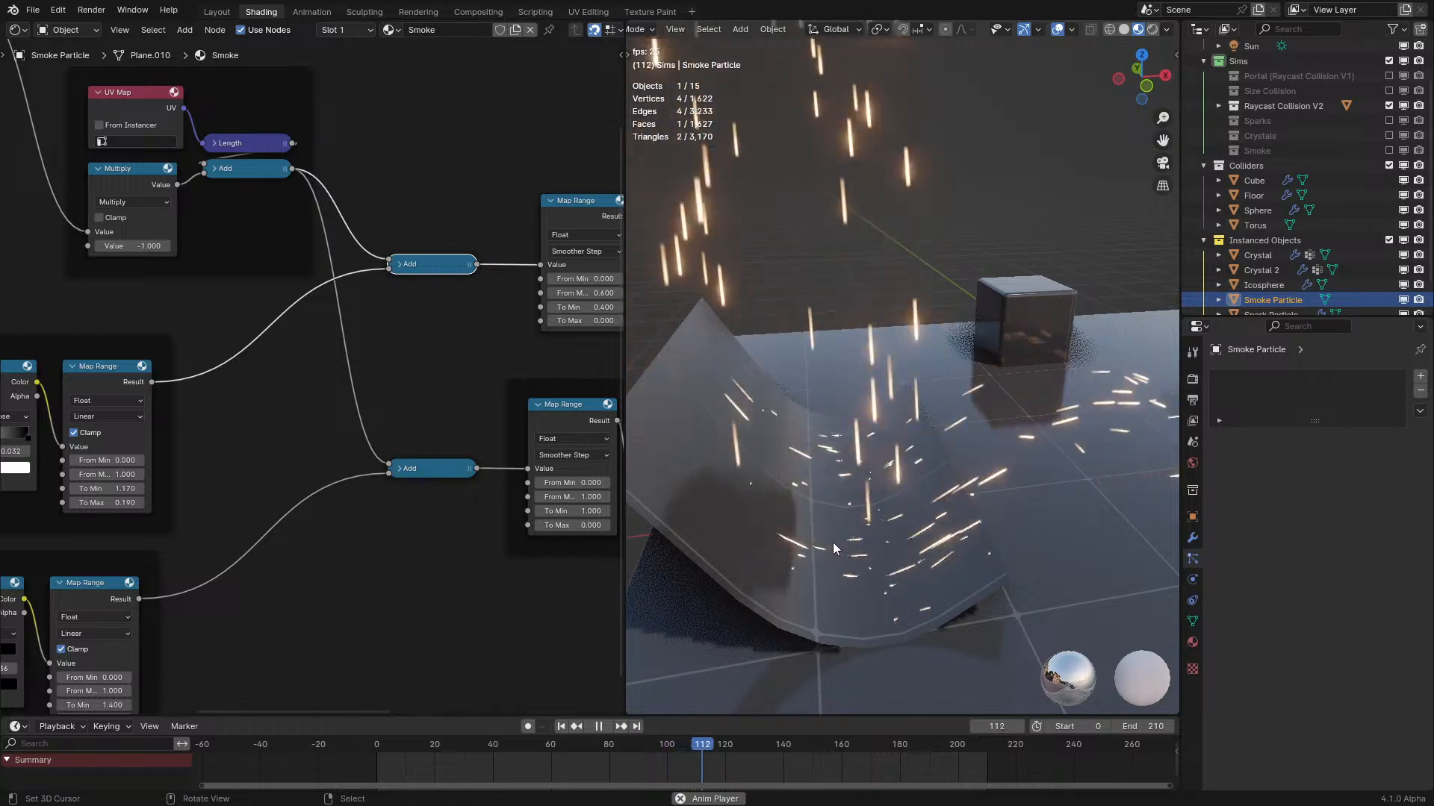
pyautogui.moveTo(987, 459); pyautogui.dragTo(956, 478, button='middle')
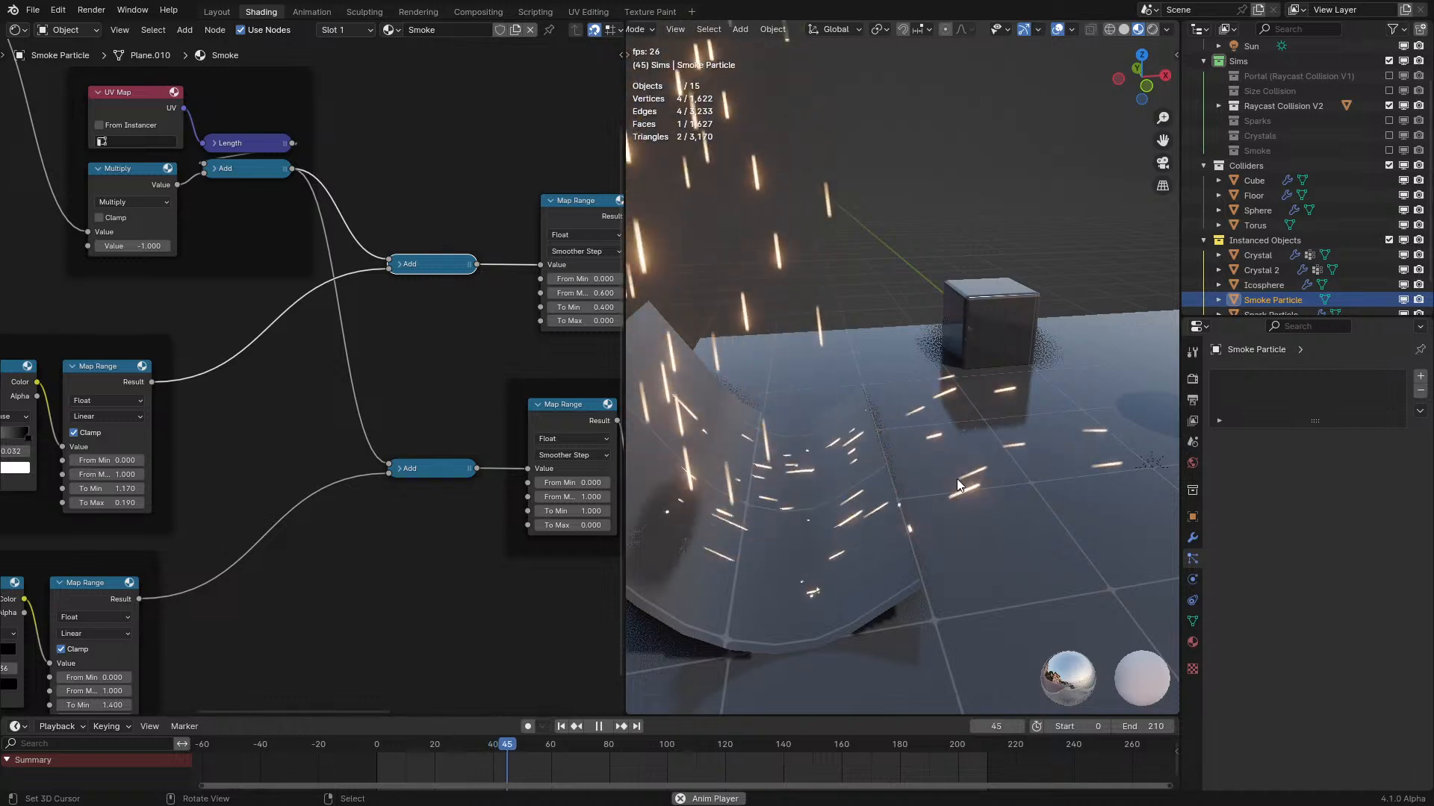
# Switch from Raycast Collision V2 to the Portal (Raycast Collision V1) collection and examine its sparks hitting the floor and cube.
pyautogui.click(1389, 106)
pyautogui.click(1389, 106)
pyautogui.click(1389, 106)
pyautogui.click(1389, 76)
pyautogui.moveTo(796, 361); pyautogui.dragTo(1015, 464, button='middle')
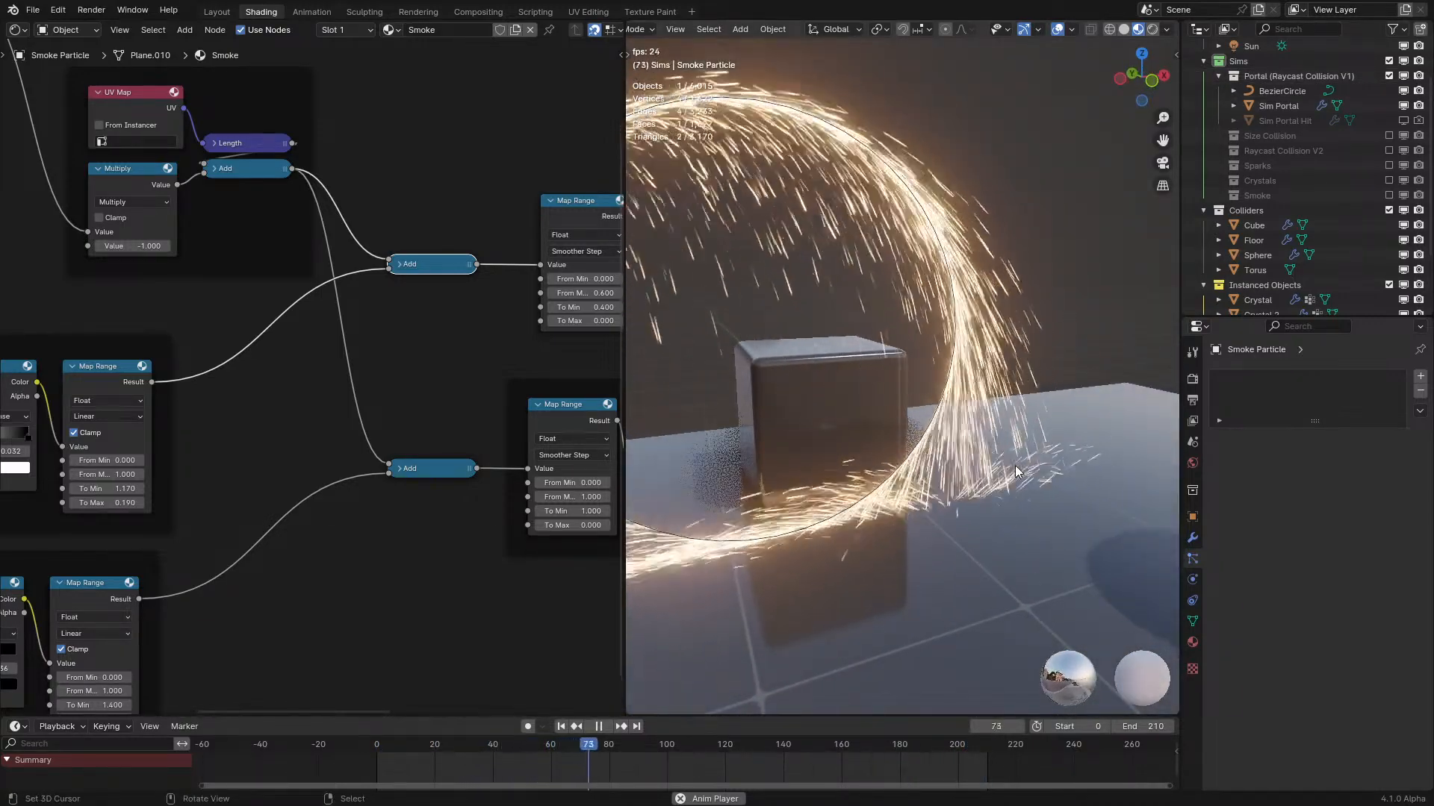
pyautogui.moveTo(1019, 488); pyautogui.dragTo(962, 419, button='middle')
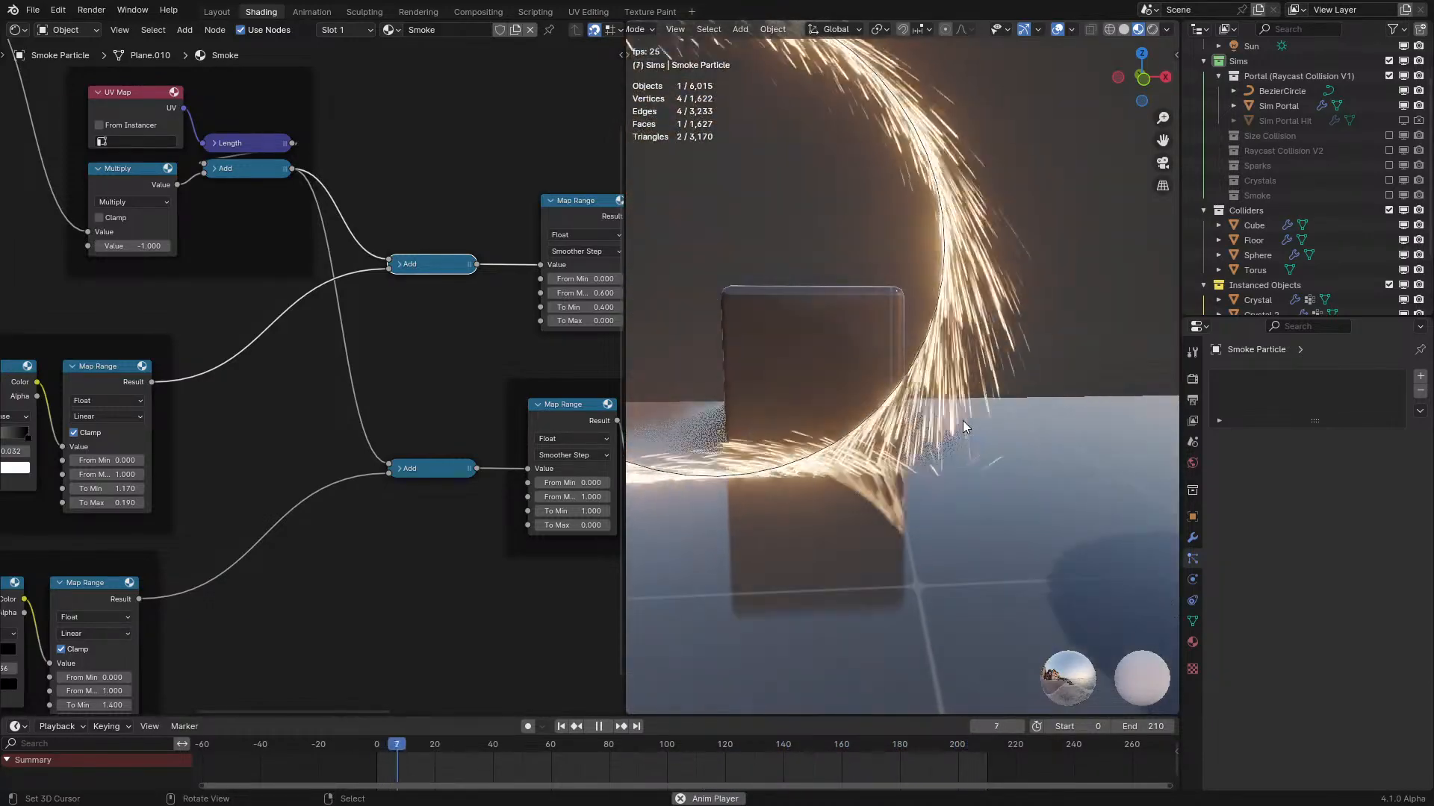
pyautogui.moveTo(961, 420); pyautogui.dragTo(992, 428, button='middle')
pyautogui.press('space')
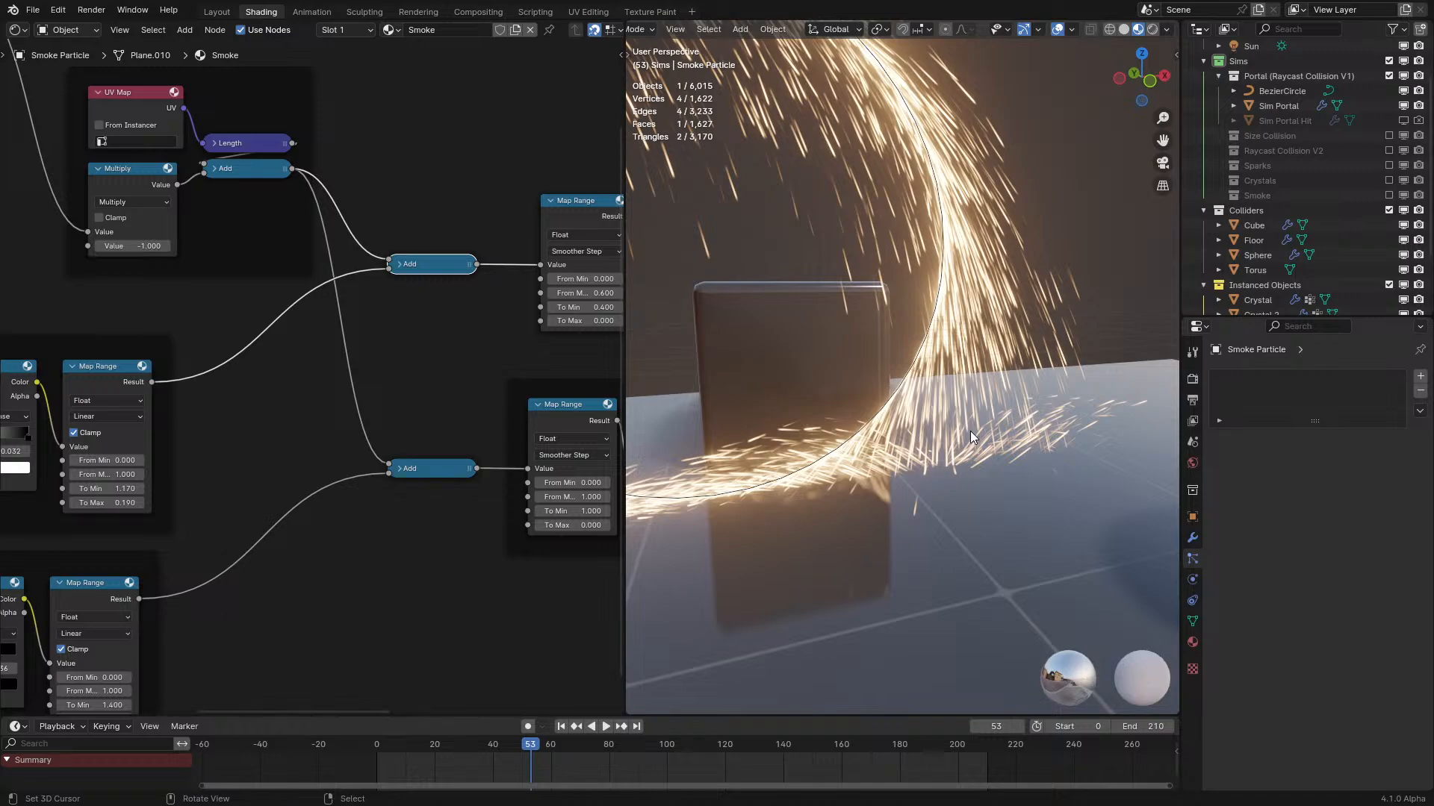
pyautogui.press('space')
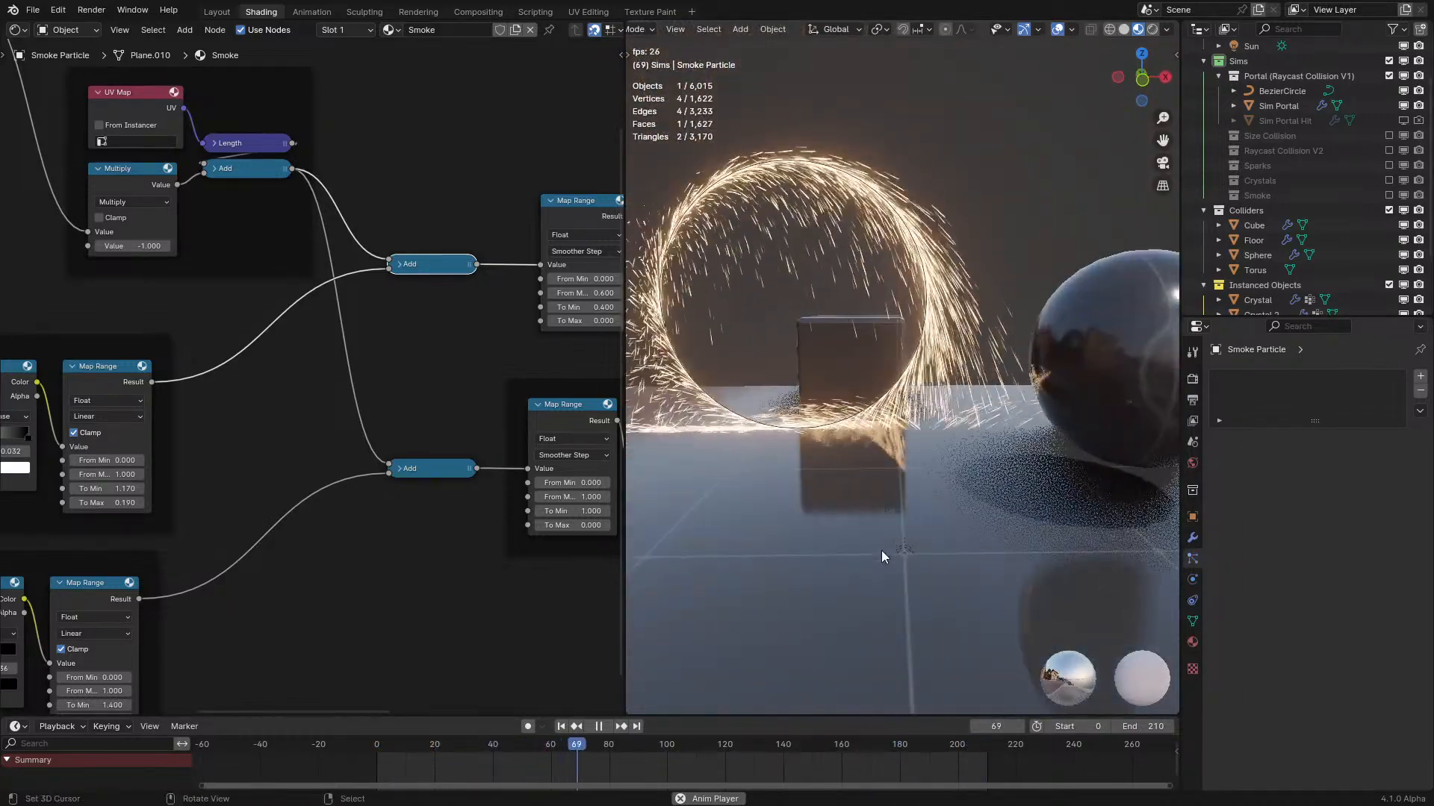
# Disable the Portal collection, enable the Smoke collection again, and stop the playback.
pyautogui.click(1388, 76)
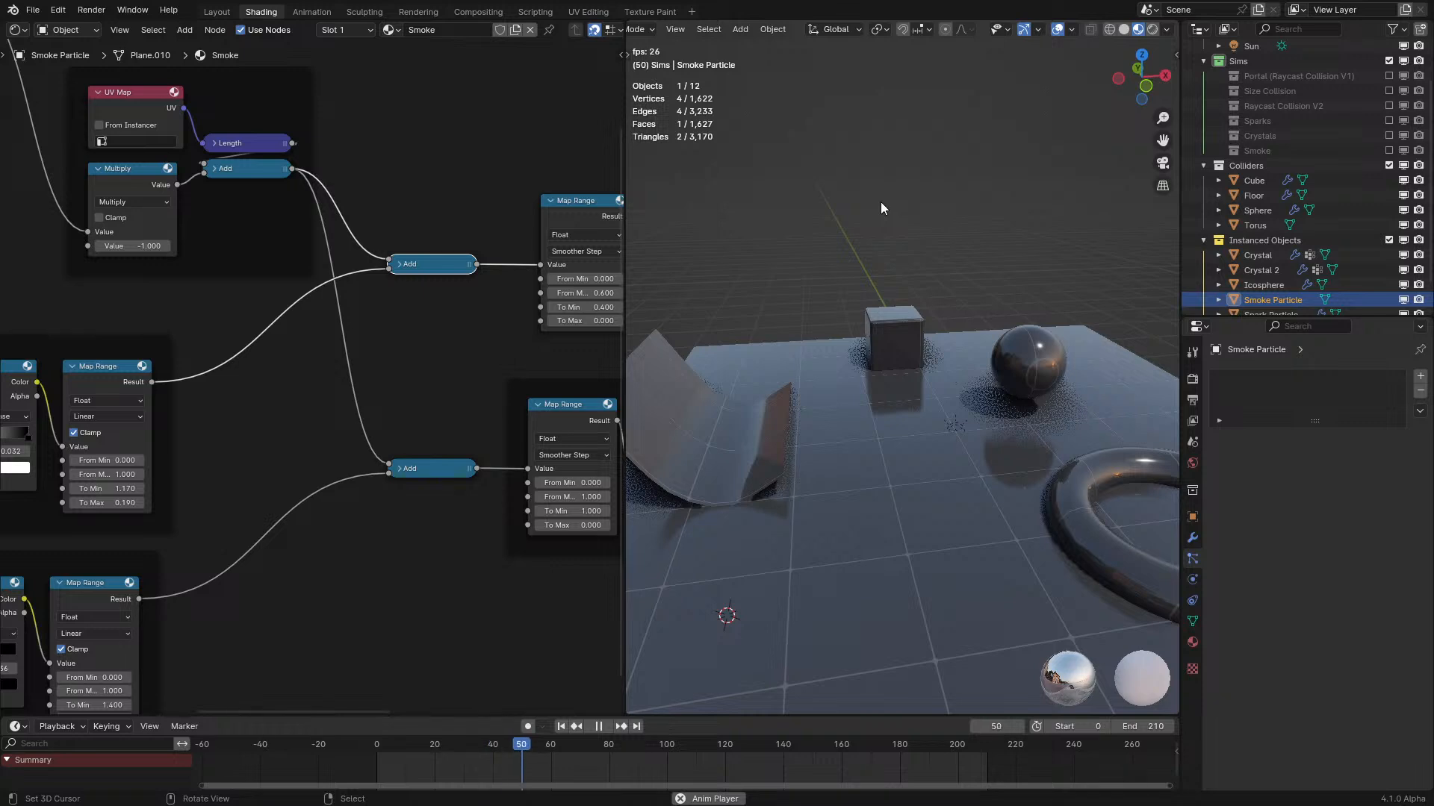
pyautogui.click(1388, 240)
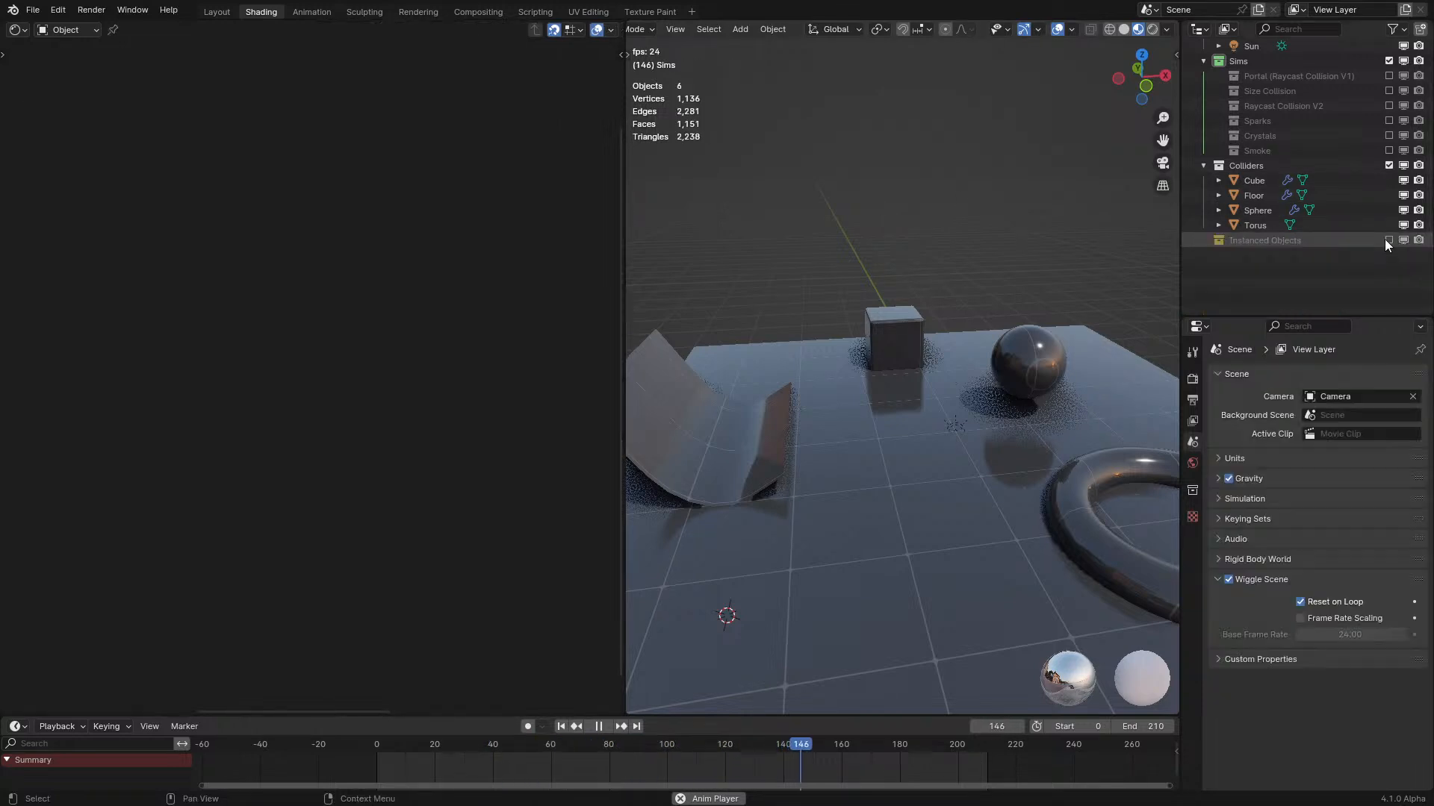
pyautogui.scroll(3, 1386, 269)
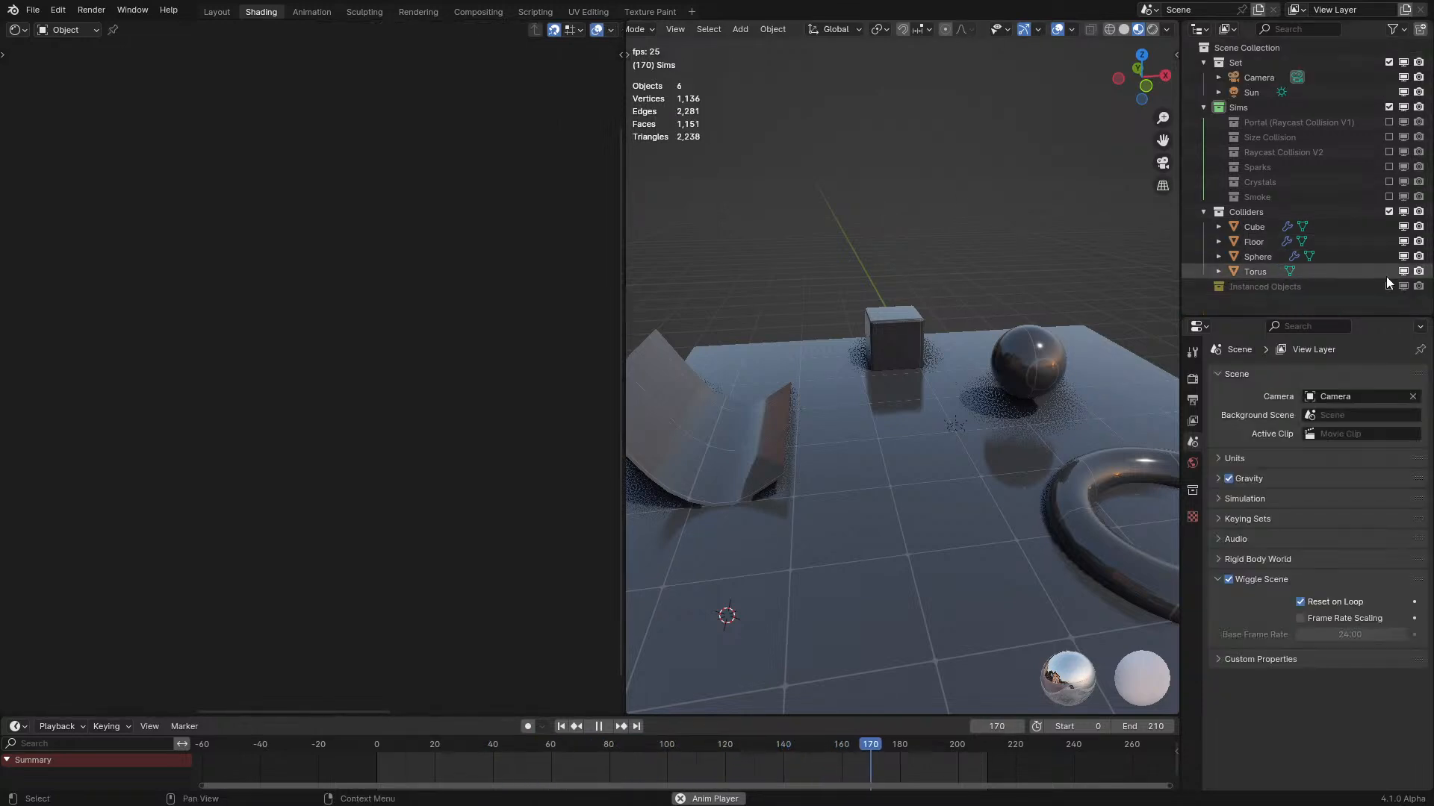
pyautogui.click(1388, 196)
pyautogui.moveTo(948, 309)
pyautogui.mouseDown(button='middle')
pyautogui.moveTo(975, 302)
pyautogui.moveTo(898, 307)
pyautogui.moveTo(916, 284)
pyautogui.moveTo(1042, 243)
pyautogui.moveTo(1038, 294)
pyautogui.moveTo(957, 303)
pyautogui.mouseUp(button='middle')
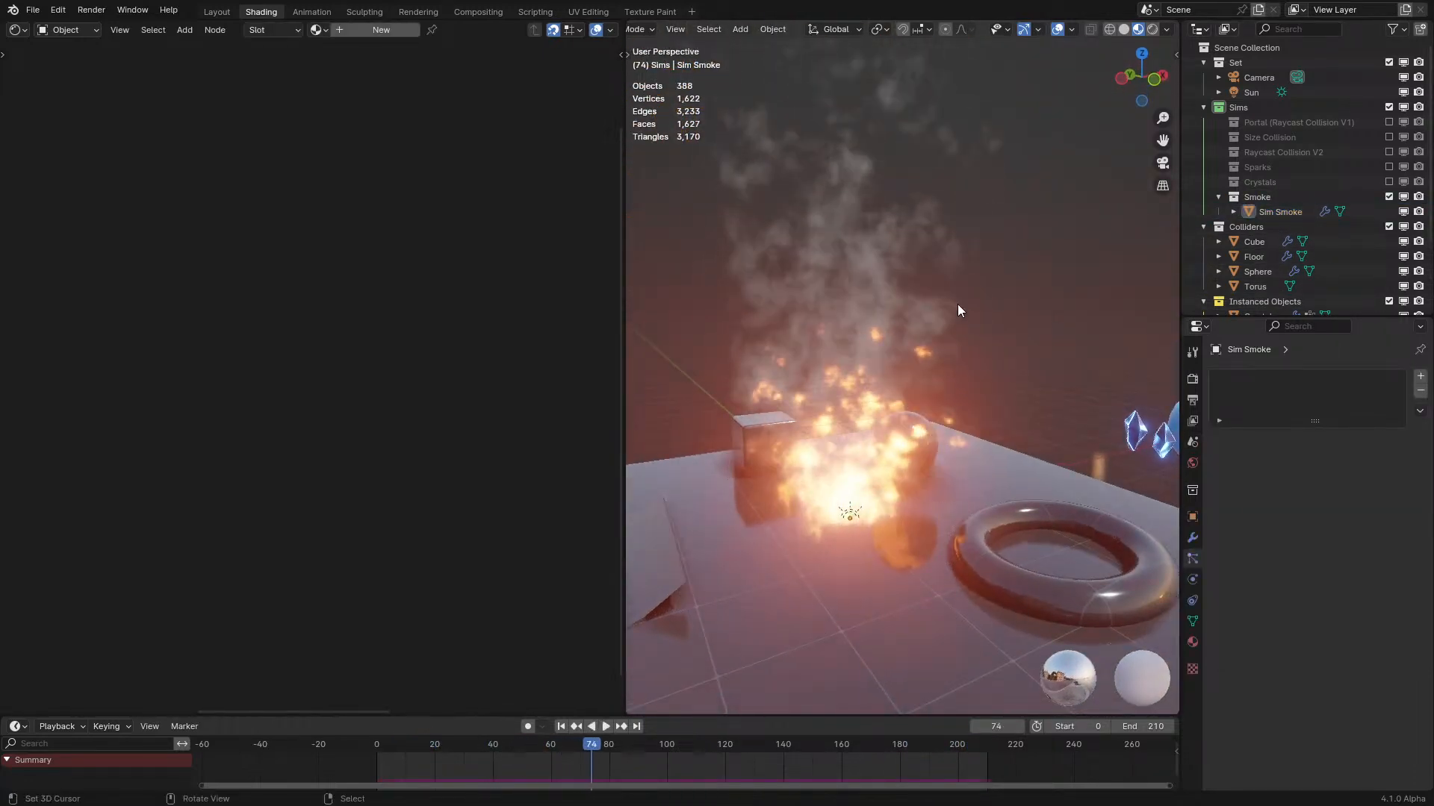
pyautogui.press('space')
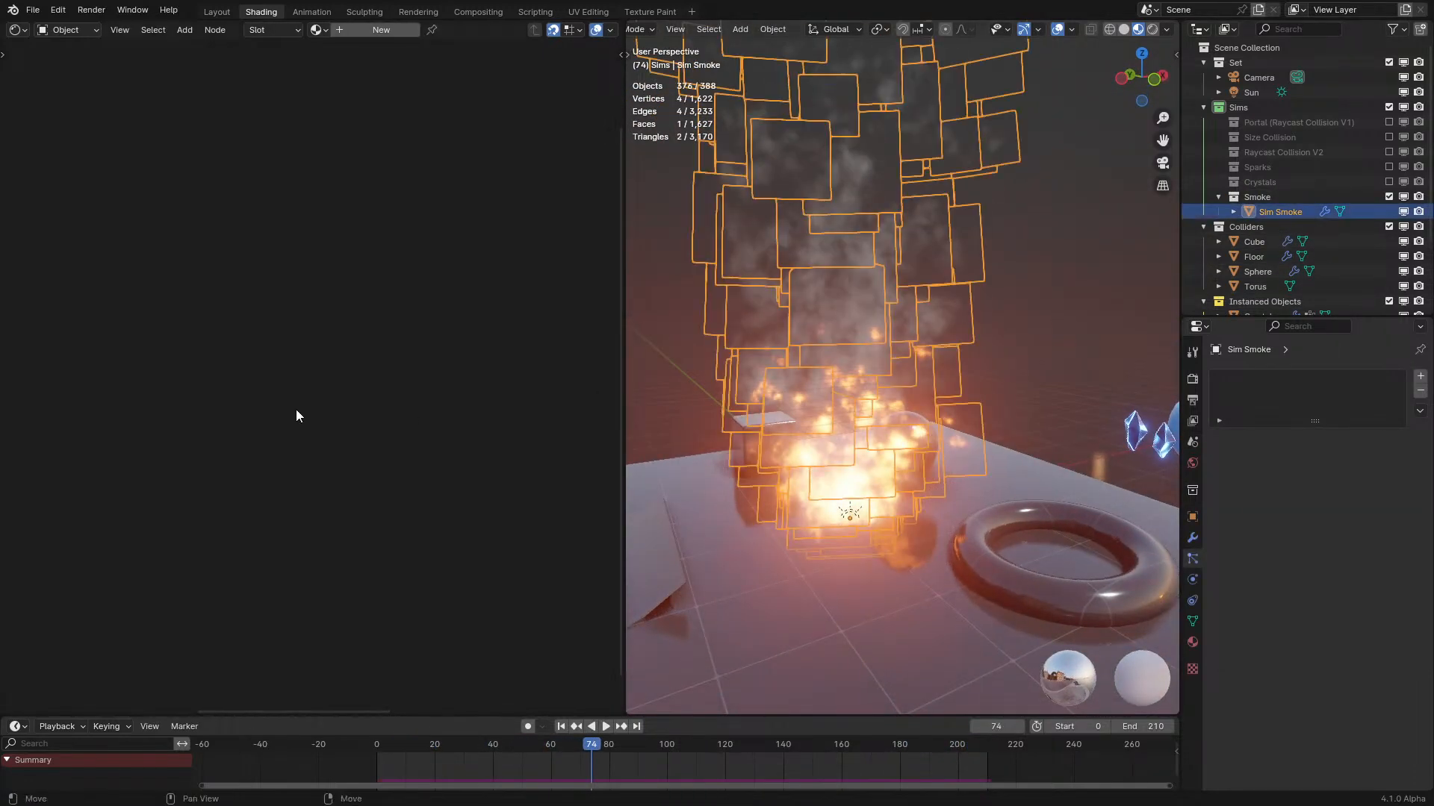
# Find the Sparkle Particle among the instanced objects and bring up its Sparkle material.
pyautogui.click(21, 33)
pyautogui.scroll(-5, 1128, 449)
pyautogui.click(1128, 417)
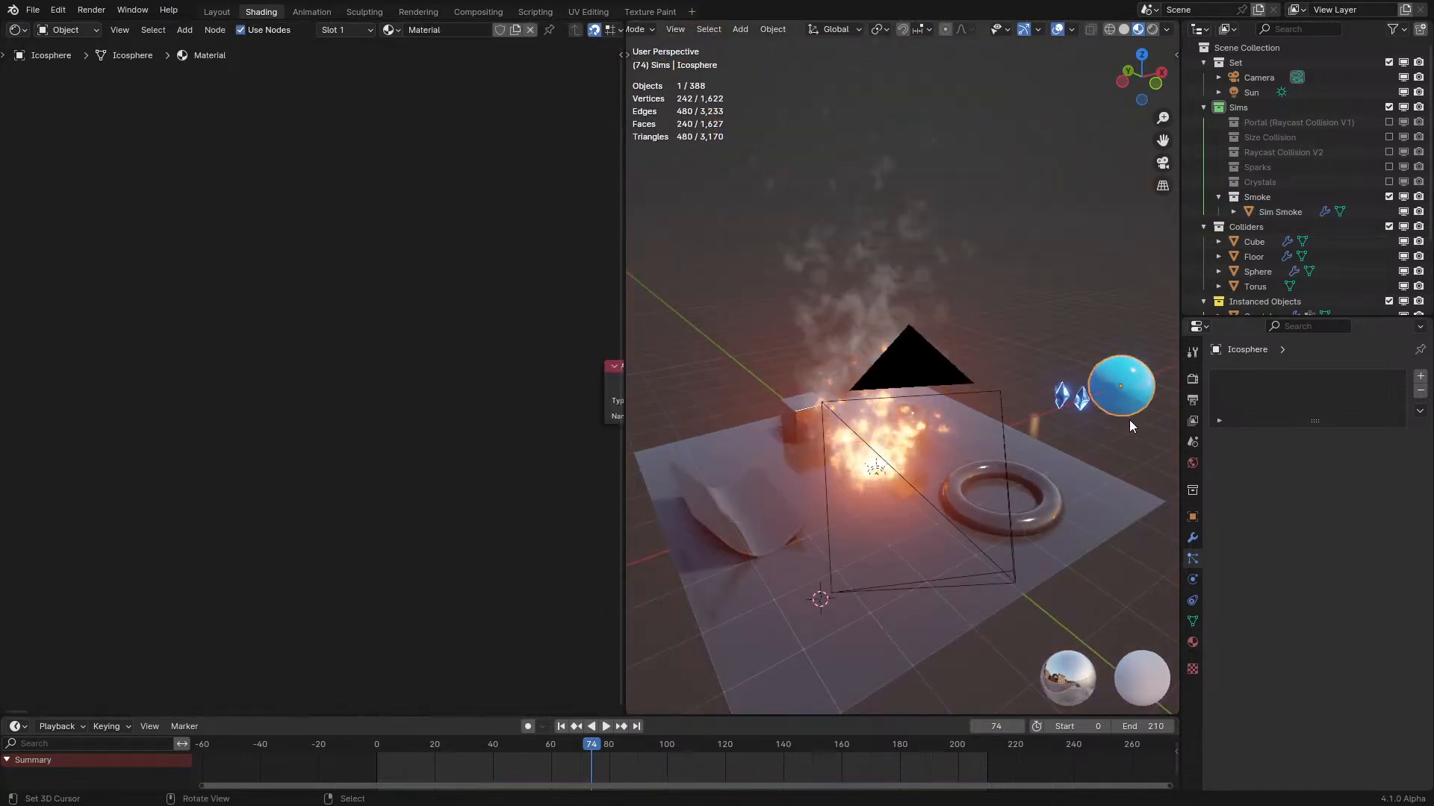
pyautogui.scroll(-2, 1283, 224)
pyautogui.click(1282, 153)
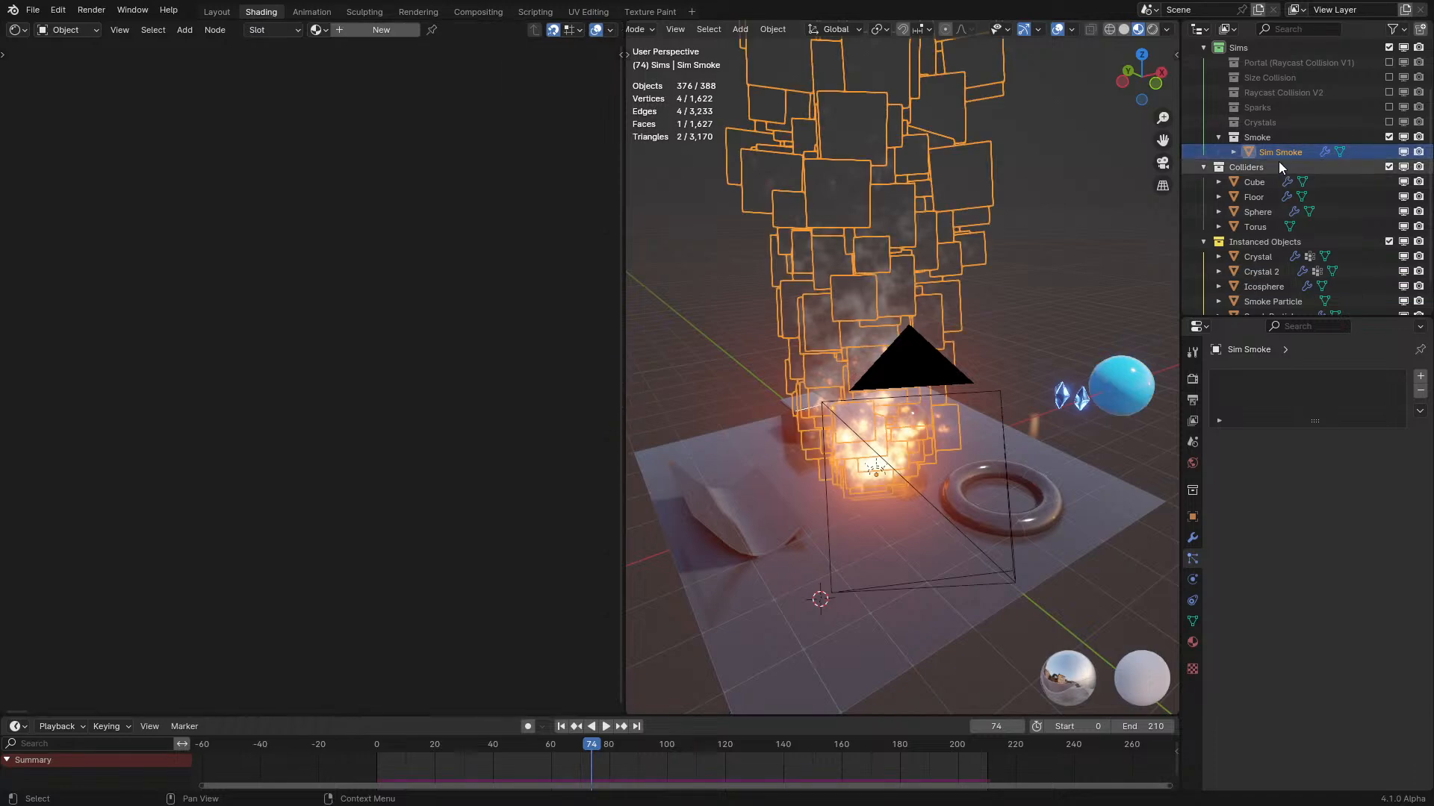
pyautogui.scroll(-1, 1270, 217)
pyautogui.click(1273, 300)
pyautogui.press('KP_Decimal')
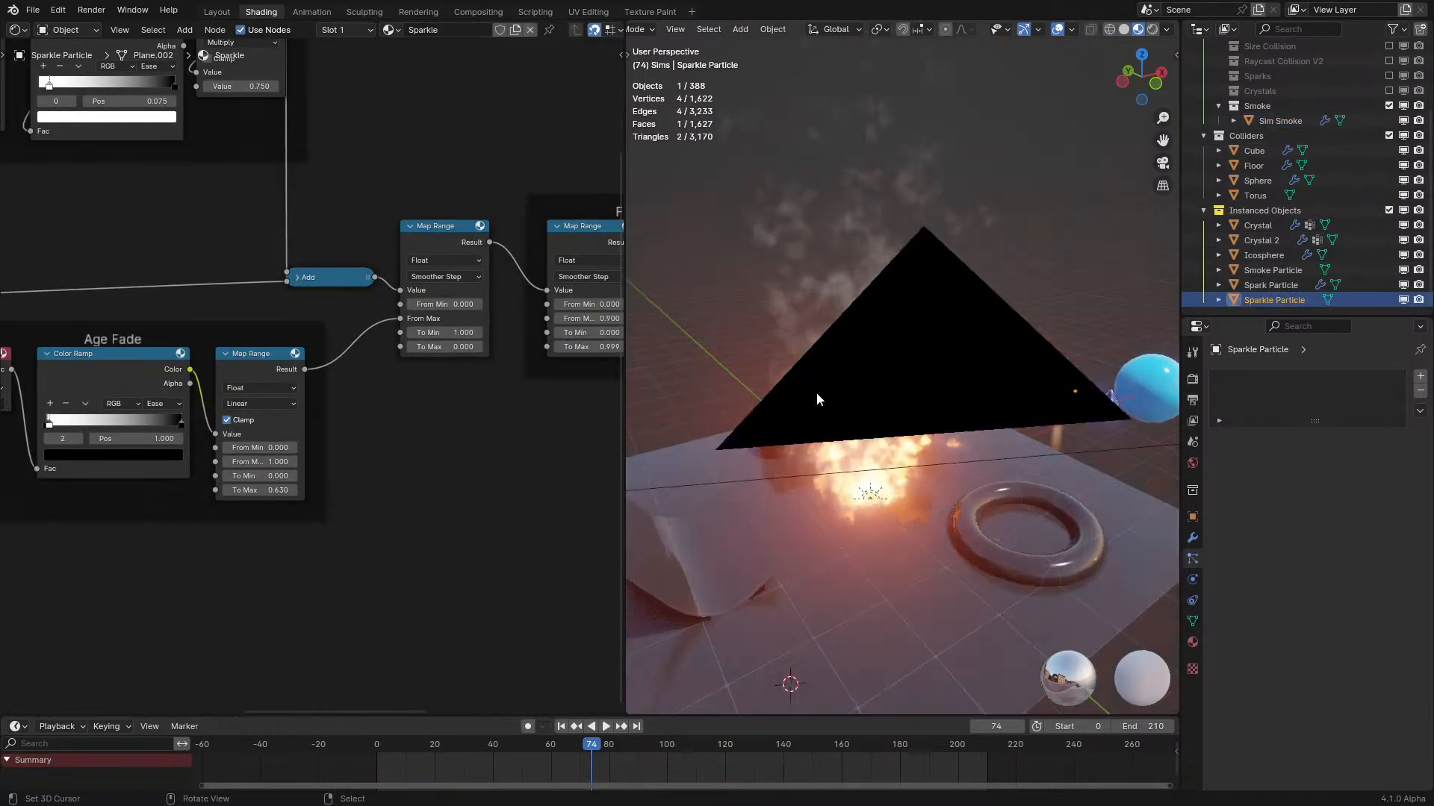
# Save the file and examine the emission shaders of the Sparkle, Spark and Smoke Particle materials.
pyautogui.scroll(-2, 461, 392)
pyautogui.moveTo(522, 296); pyautogui.dragTo(177, 406, button='middle')
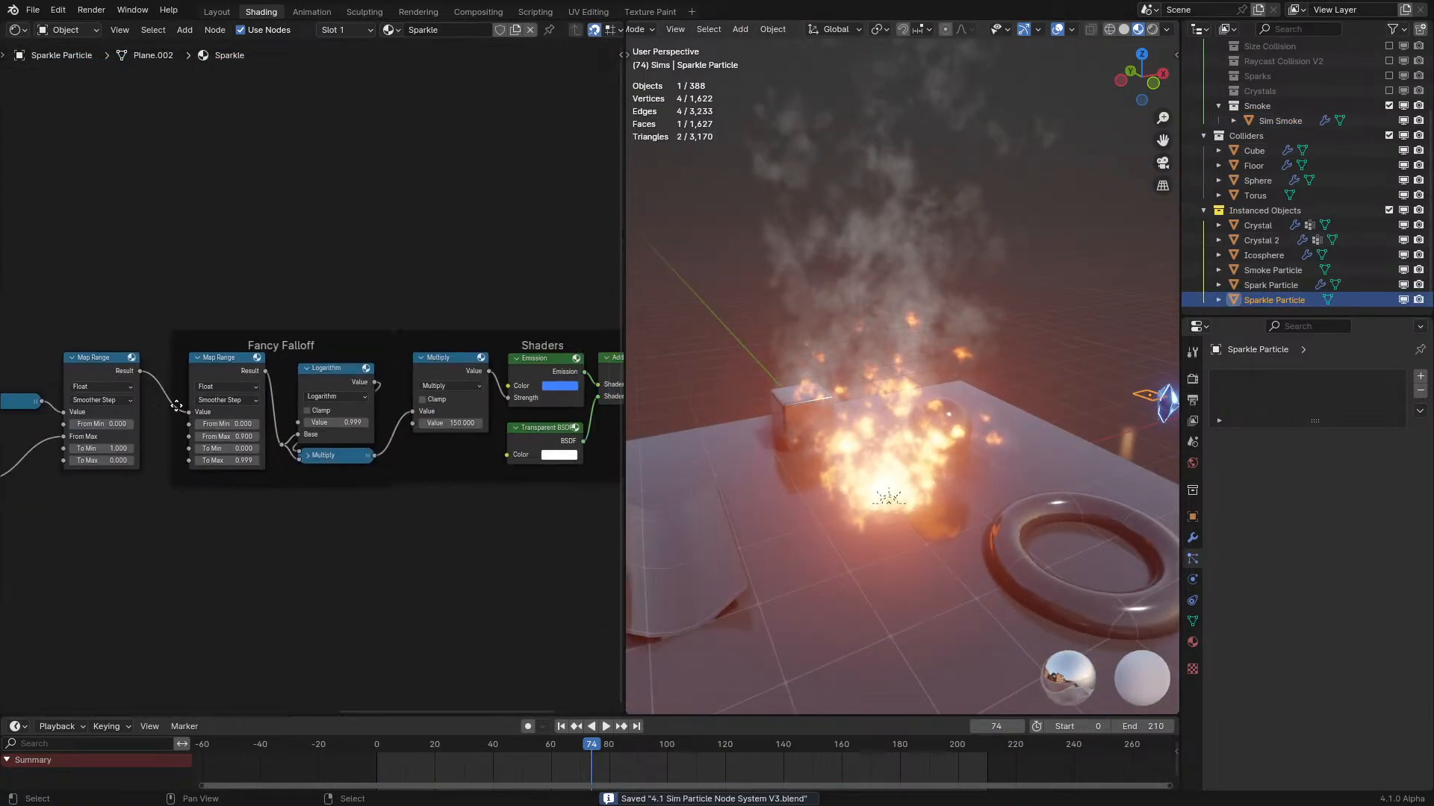
pyautogui.scroll(5, 308, 392)
pyautogui.moveTo(426, 401); pyautogui.dragTo(219, 437, button='middle')
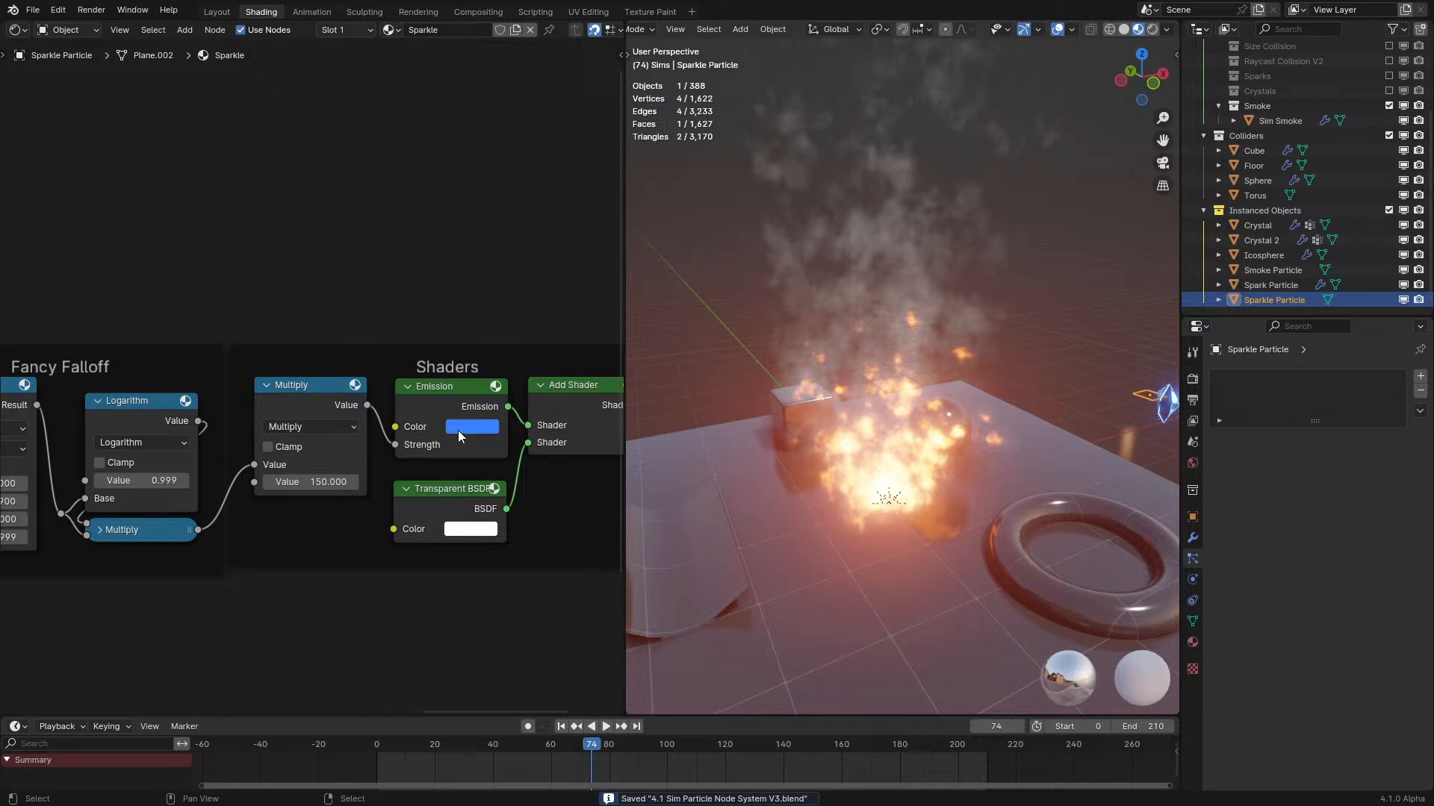
pyautogui.click(1271, 284)
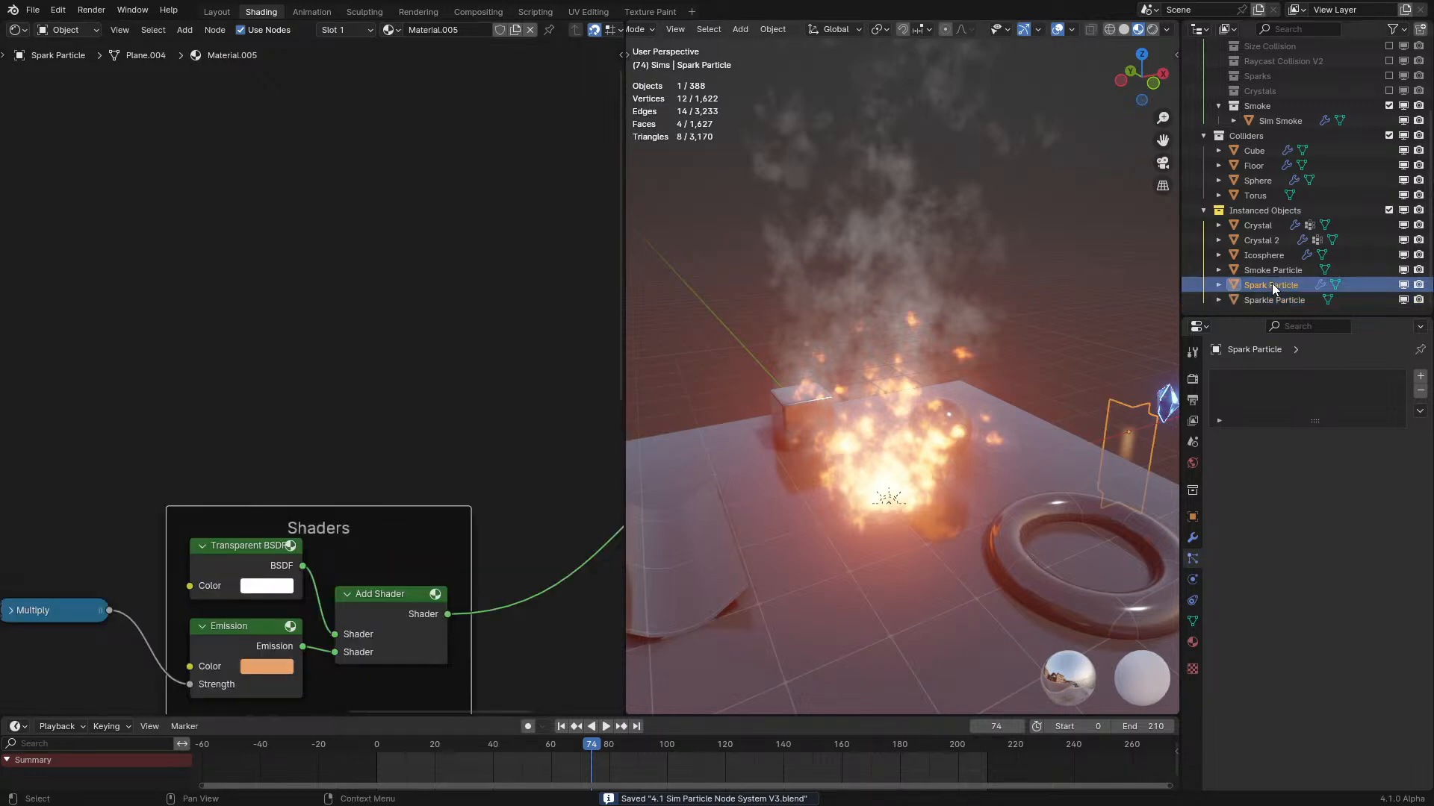
pyautogui.click(1271, 271)
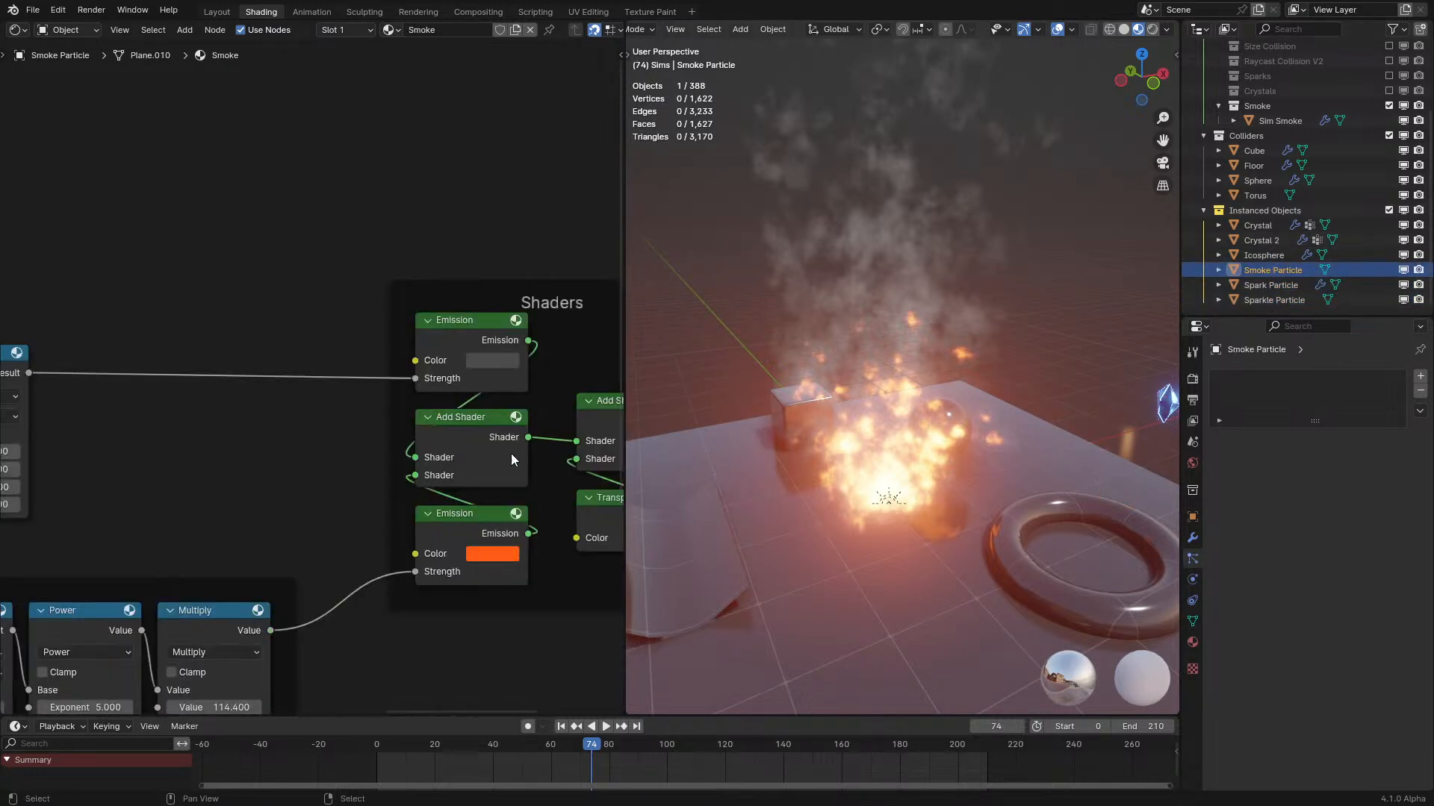
# Try a purple colour with hue 0.718 on the orange Emission and a different tint on the grey Emission.
pyautogui.click(501, 551)
pyautogui.moveTo(531, 395)
pyautogui.mouseDown()
pyautogui.moveTo(569, 305)
pyautogui.moveTo(613, 348)
pyautogui.moveTo(615, 377)
pyautogui.mouseUp()
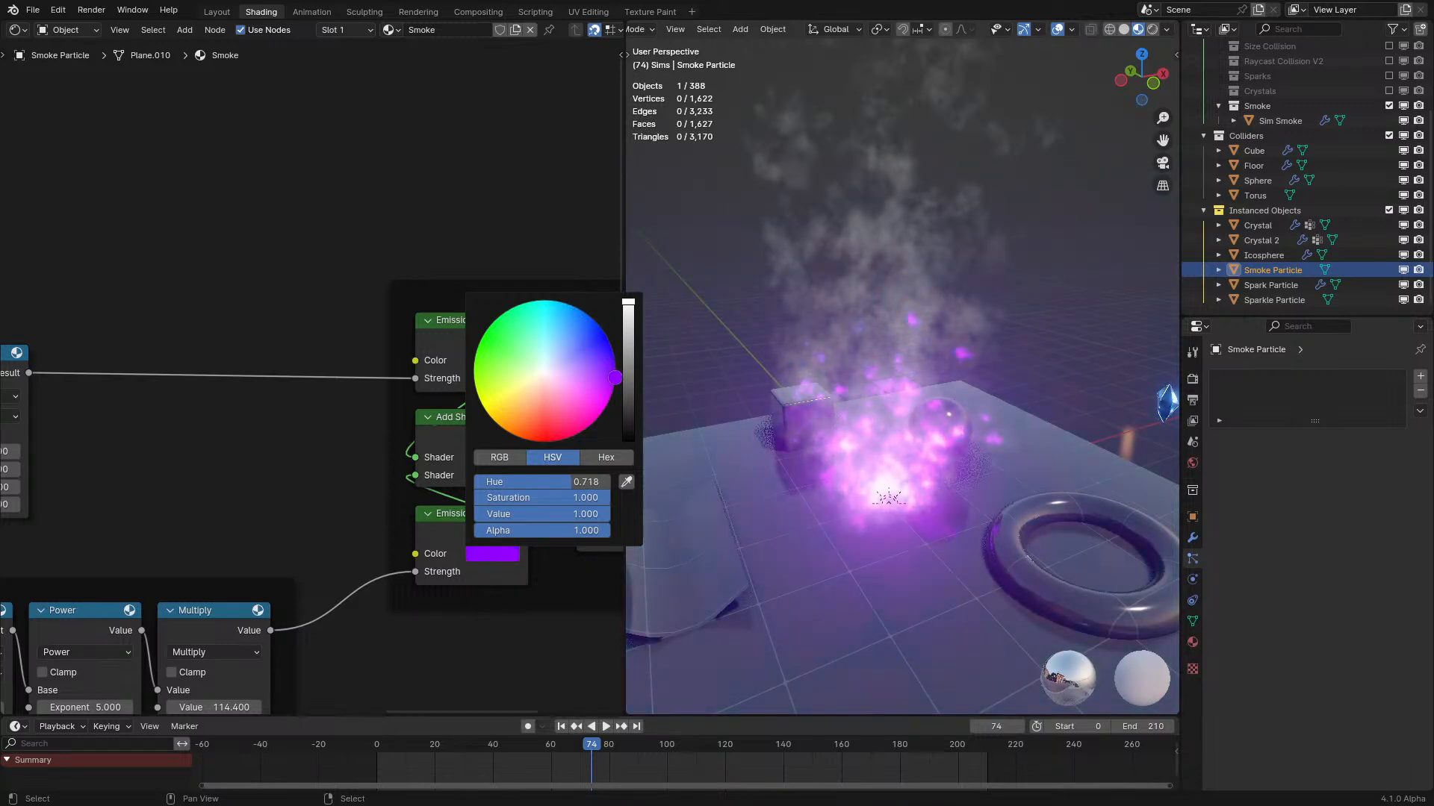
pyautogui.press('Escape')
pyautogui.click(481, 362)
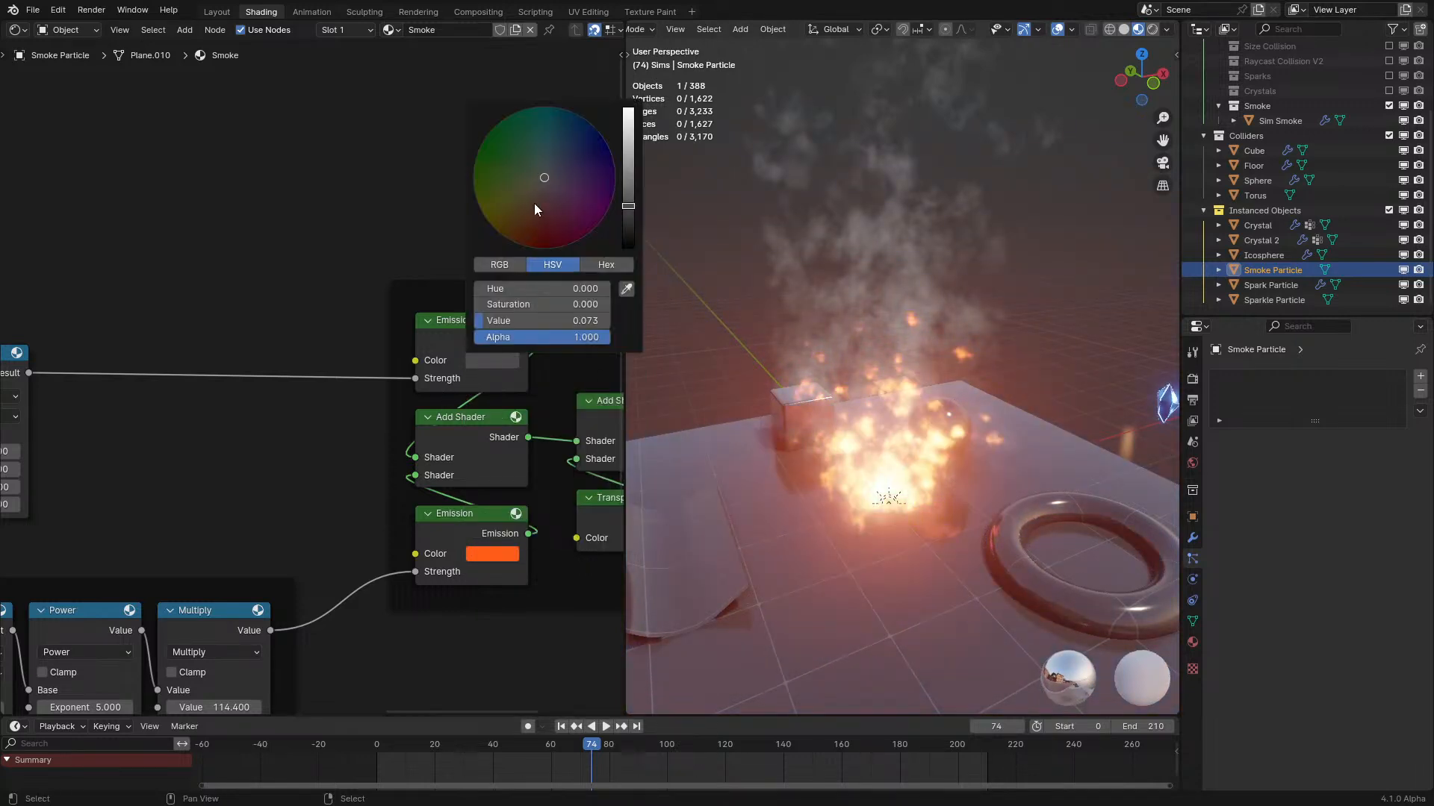
pyautogui.moveTo(571, 114); pyautogui.dragTo(544, 182)
# Play the simulation and examine the fire and smoke from different angles.
pyautogui.scroll(-5, 545, 182)
pyautogui.press('space')
pyautogui.moveTo(906, 320)
pyautogui.mouseDown(button='middle')
pyautogui.moveTo(928, 325)
pyautogui.moveTo(902, 328)
pyautogui.mouseUp(button='middle')
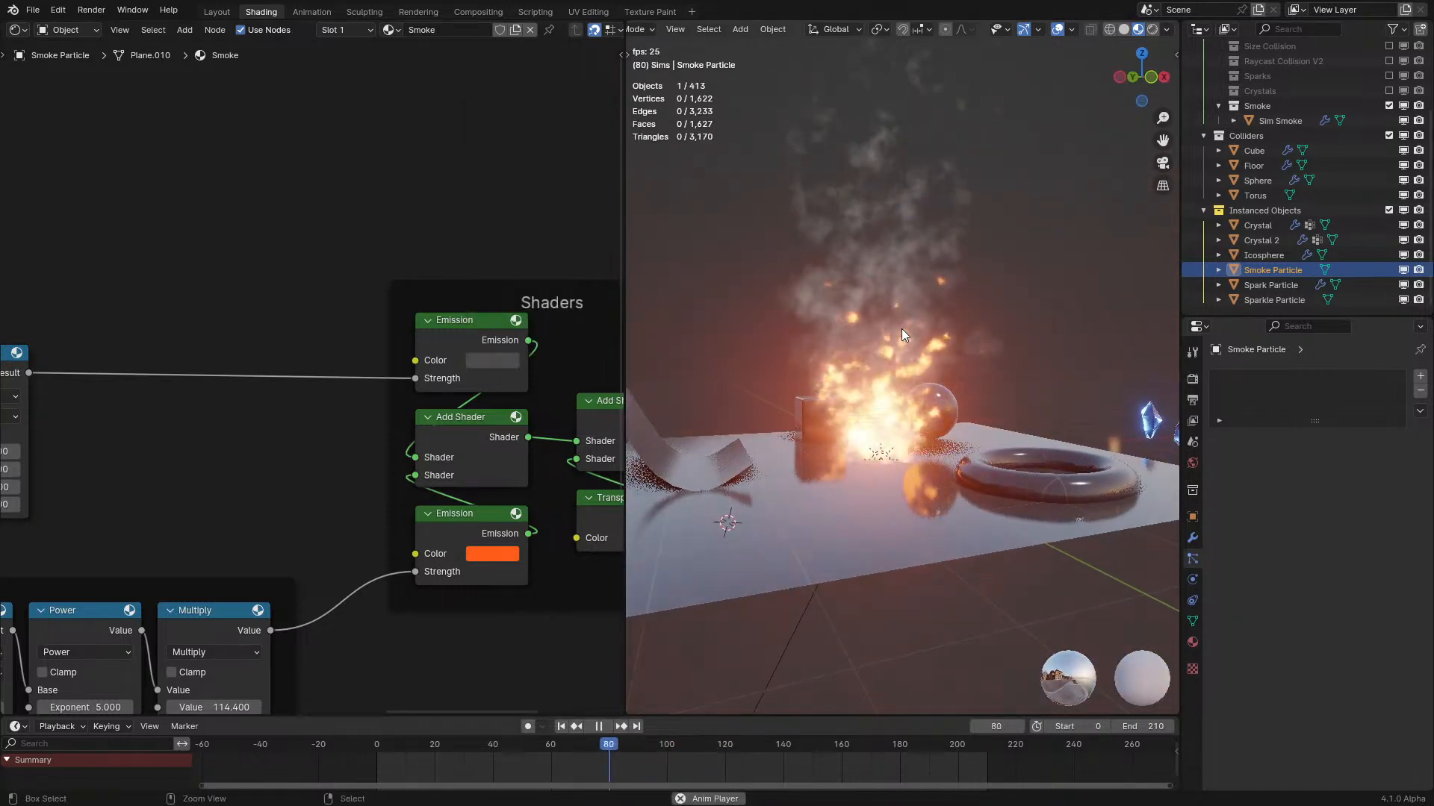
pyautogui.moveTo(917, 324); pyautogui.dragTo(925, 330, button='middle')
pyautogui.scroll(3, 925, 330)
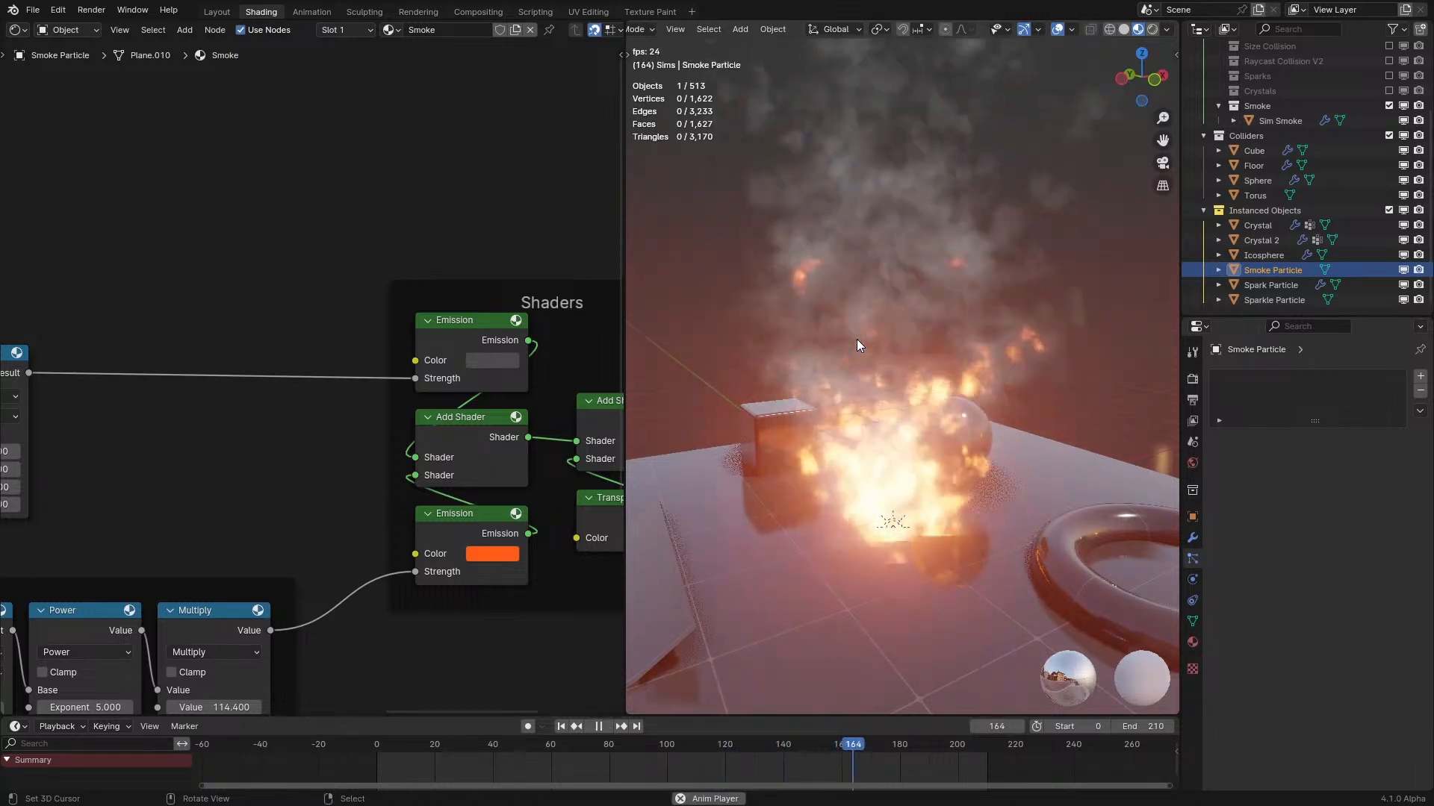
# Set the fire glow's Power exponent to 11 and its Map Range From Max to 1.34, checking the result in playback.
pyautogui.press('space')
pyautogui.hscroll(-5, 366, 485)
pyautogui.keyDown('ctrl'); pyautogui.moveTo(333, 569); pyautogui.dragTo(378, 569); pyautogui.keyUp('ctrl')
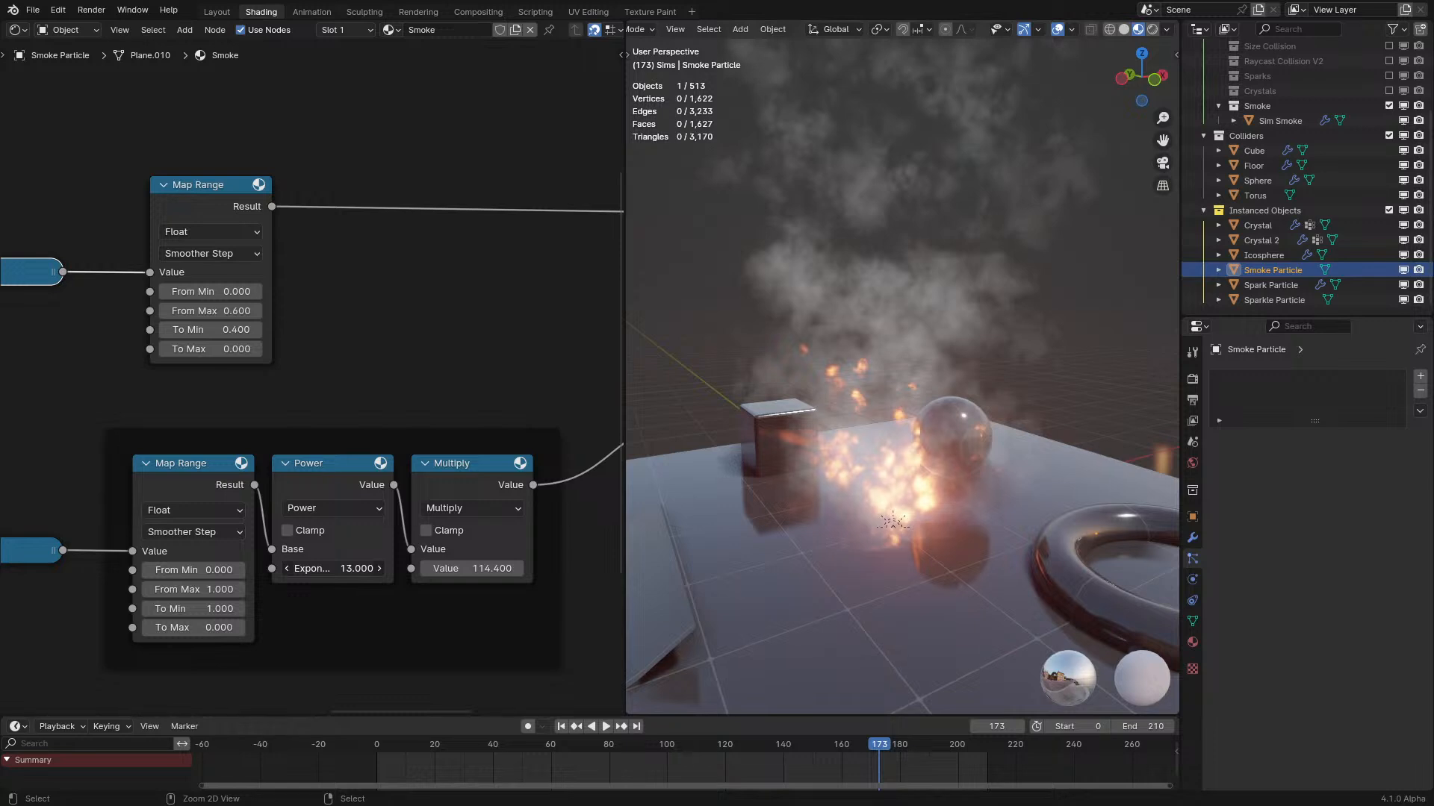
pyautogui.moveTo(207, 589); pyautogui.dragTo(231, 589)
pyautogui.press('space')
pyautogui.scroll(-3, 752, 502)
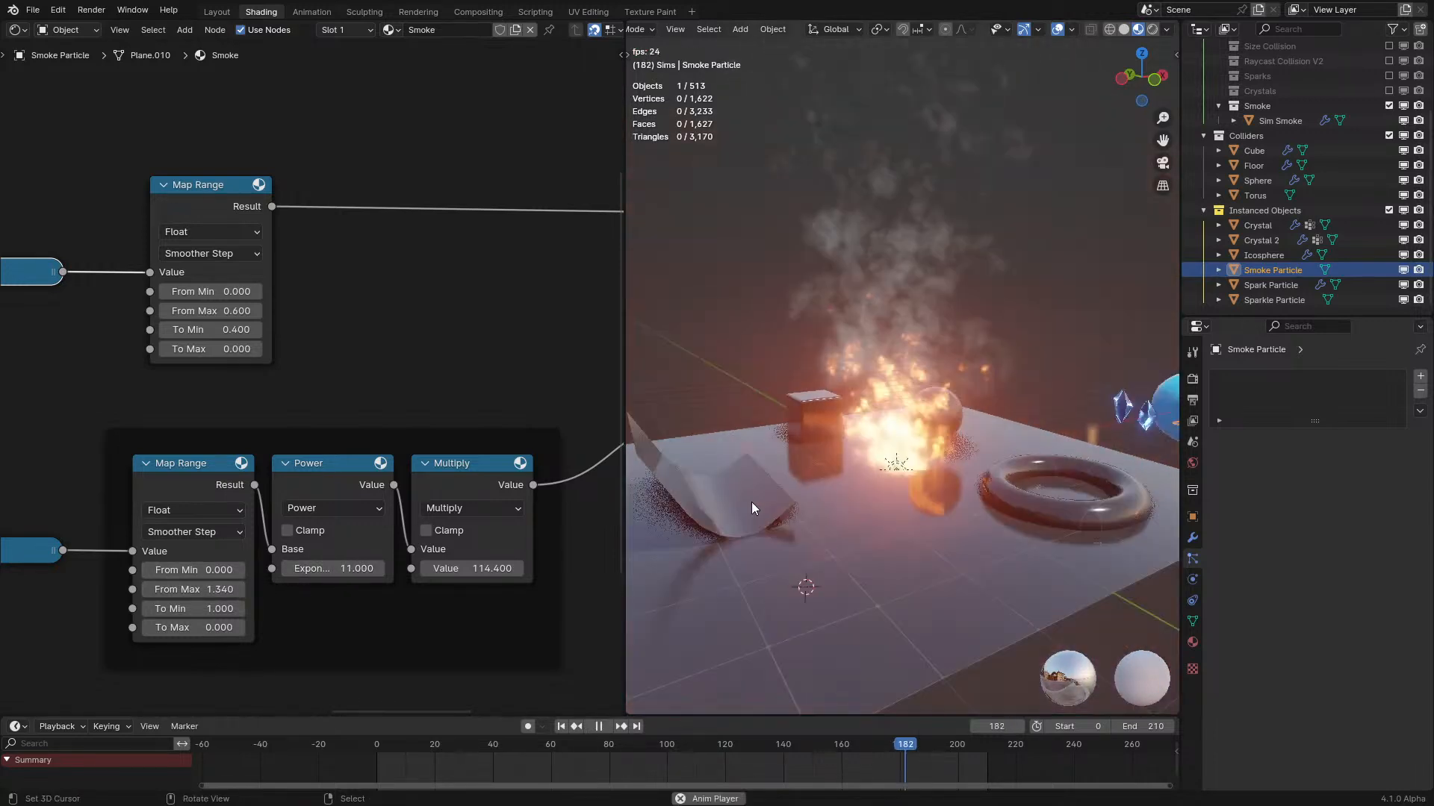
pyautogui.scroll(3, 739, 496)
pyautogui.press('space')
pyautogui.scroll(-4, 275, 387)
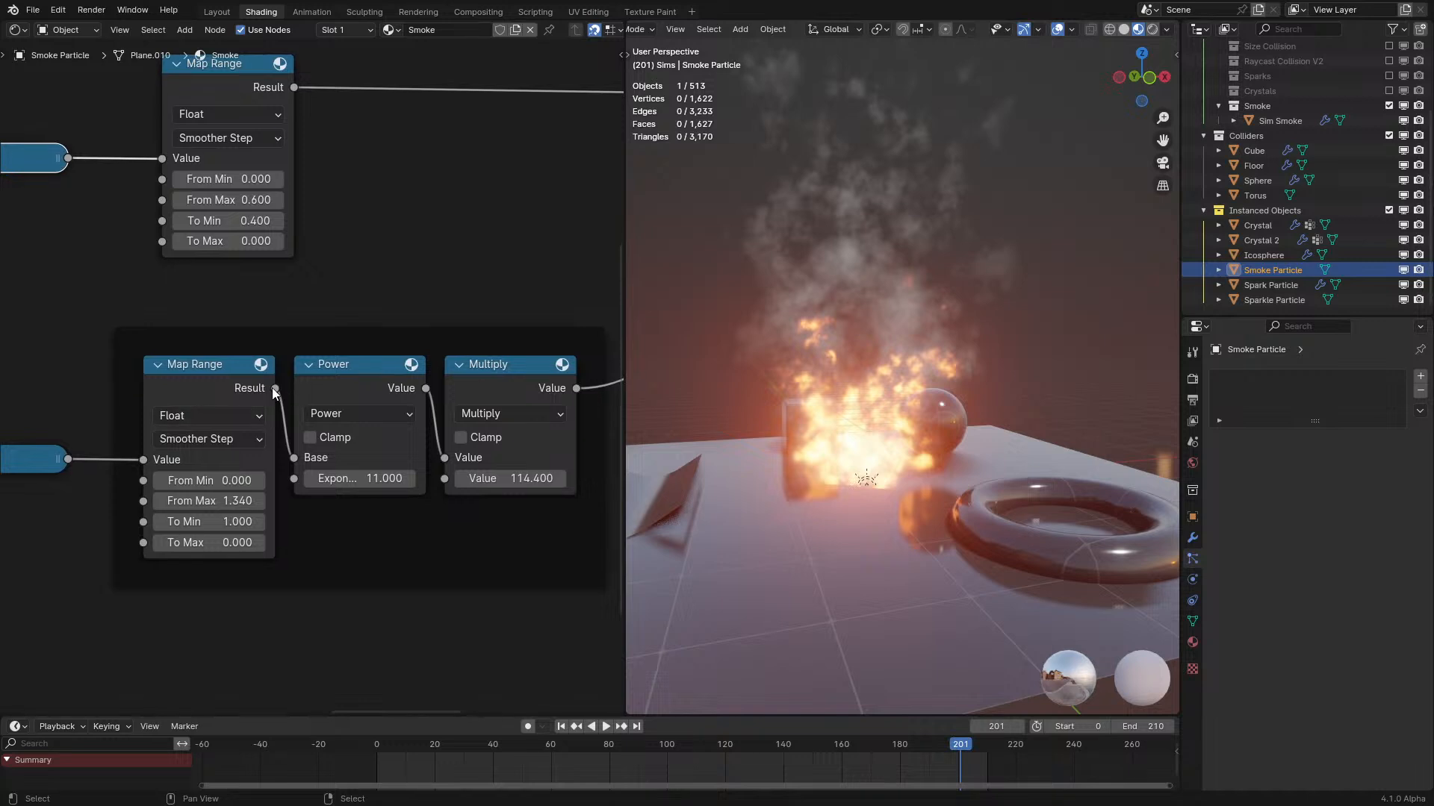
# Copy the Fancy Falloff frame and its nodes from the Sparkle Particle's material, and return to the Smoke Particle's material.
pyautogui.moveTo(399, 603); pyautogui.dragTo(418, 625)
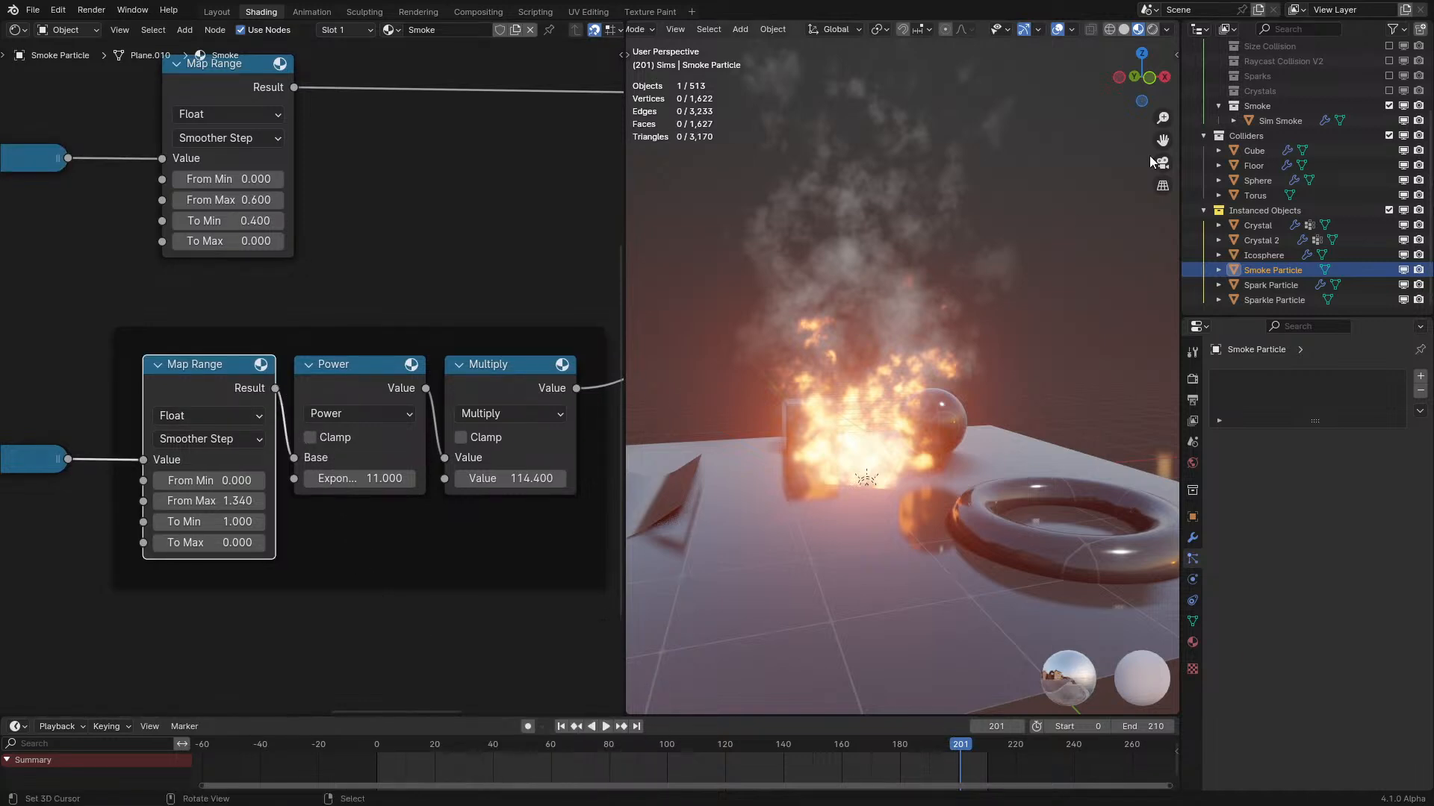
pyautogui.click(1277, 283)
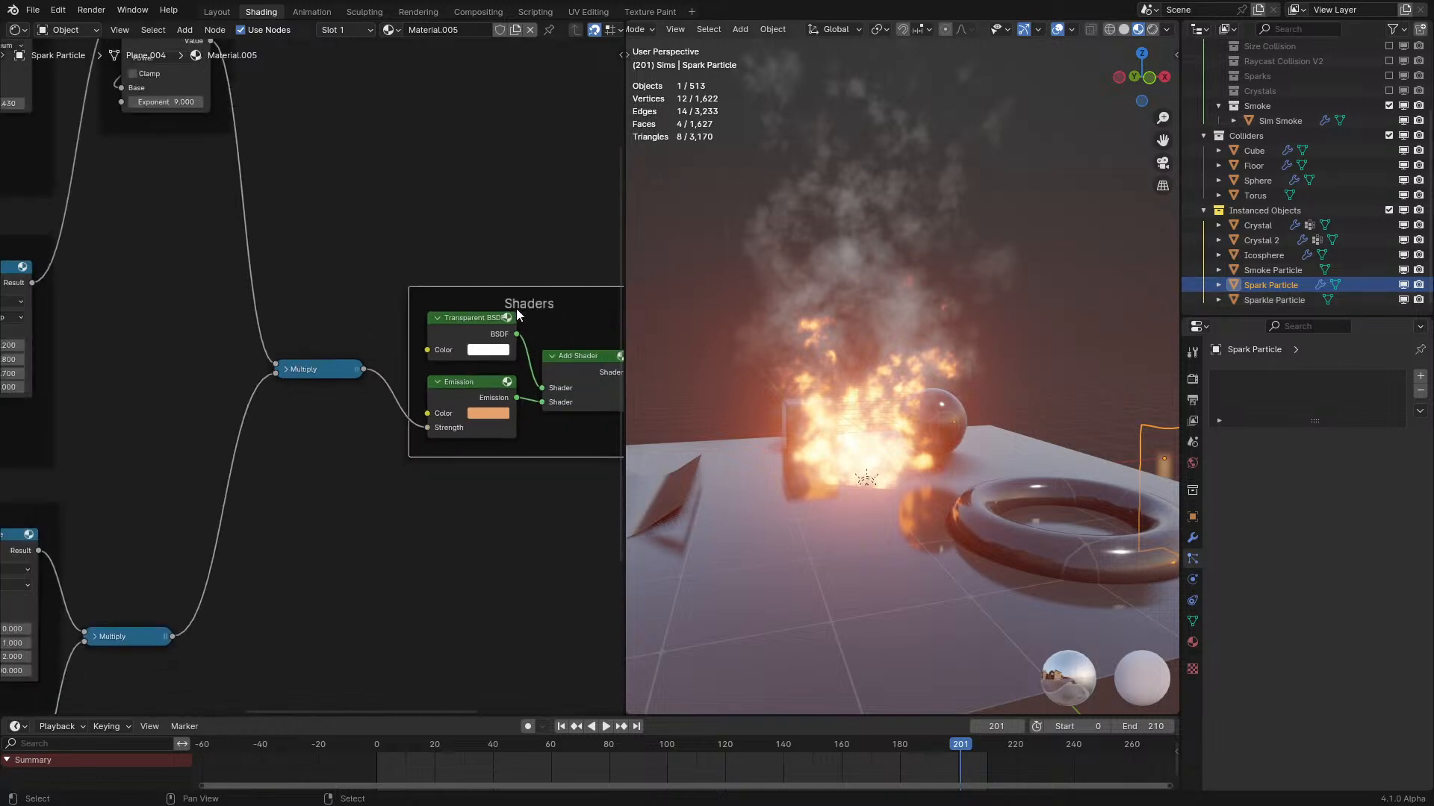
pyautogui.click(1299, 299)
pyautogui.moveTo(259, 398); pyautogui.dragTo(378, 211)
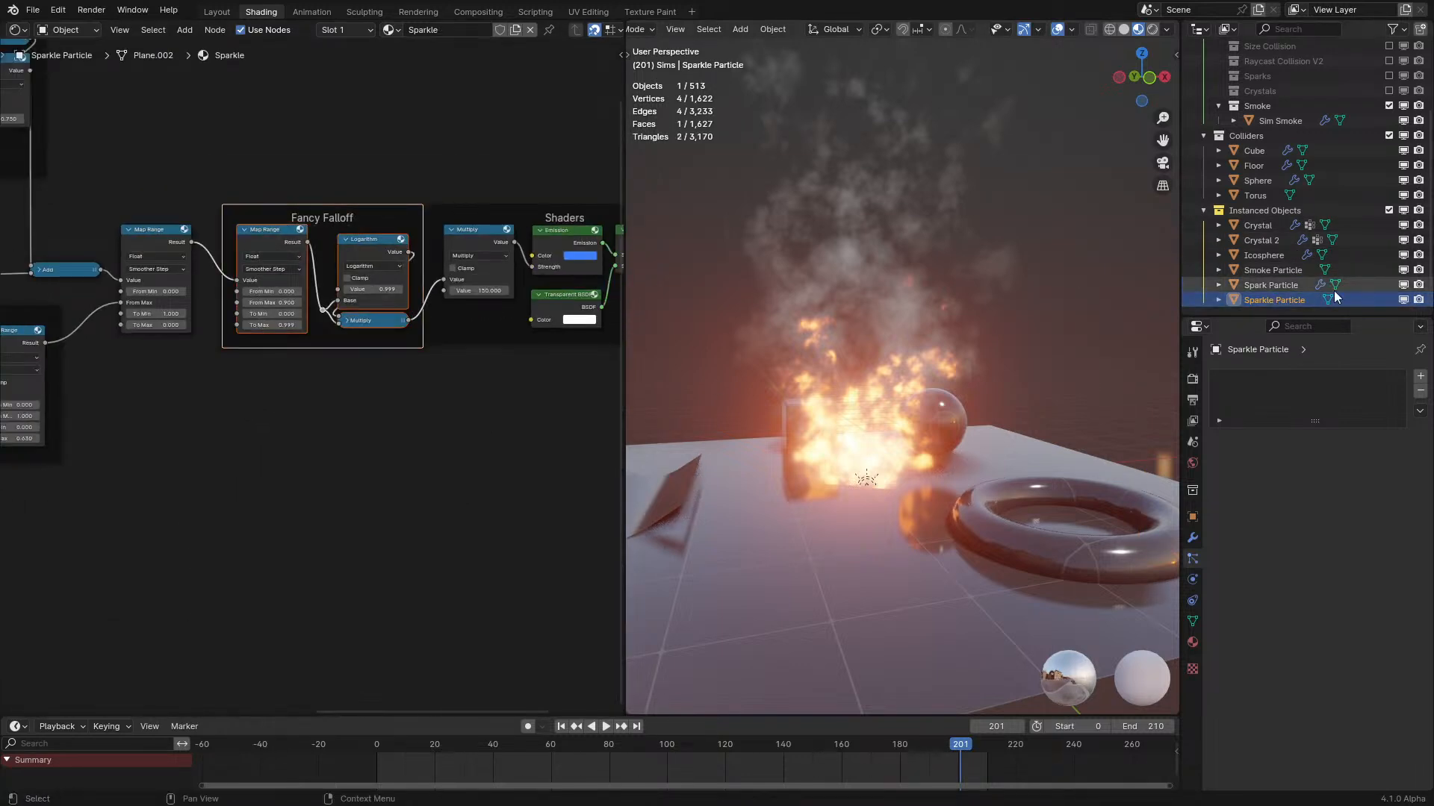
pyautogui.click(1255, 283)
pyautogui.click(1261, 271)
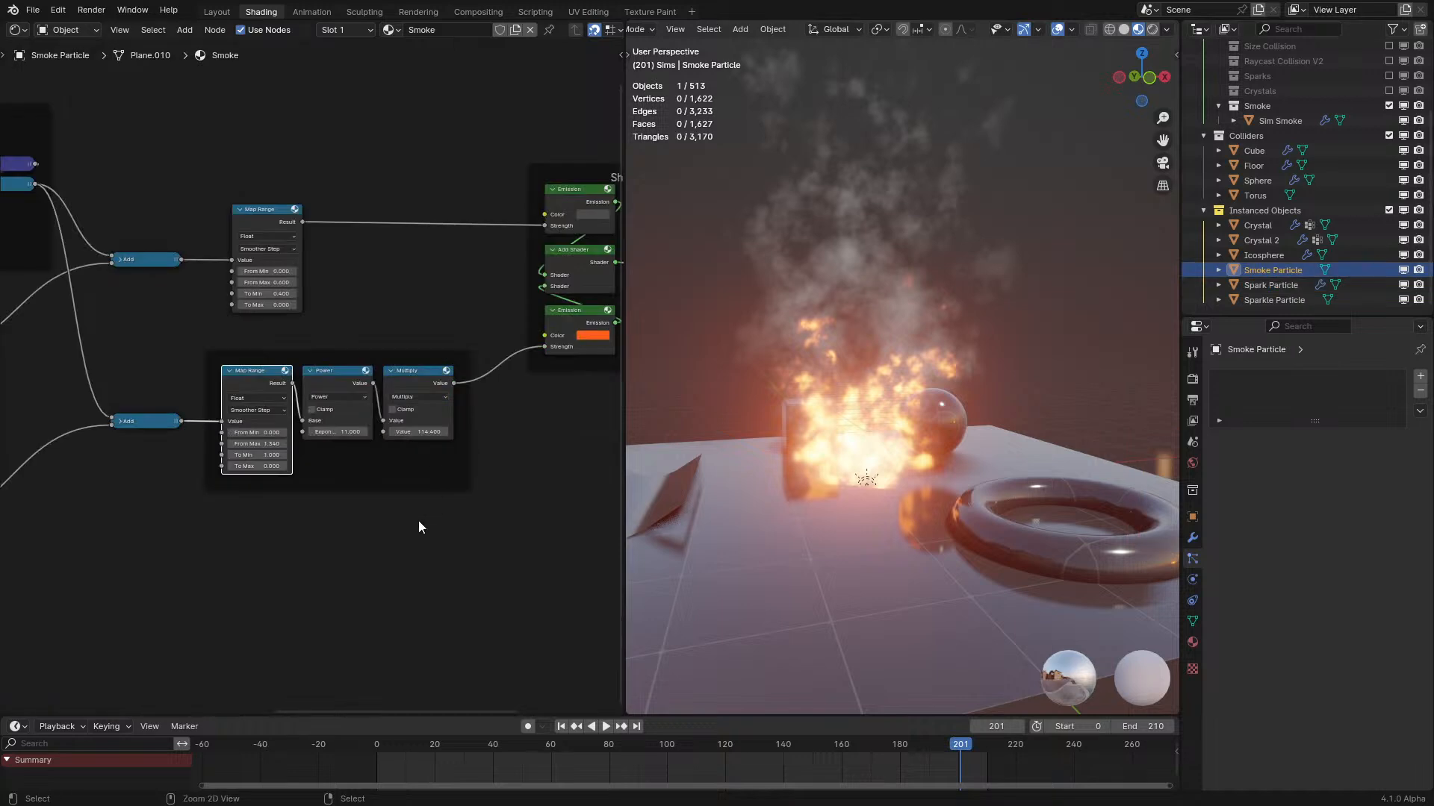
# Paste the Fancy Falloff nodes below the fire nodes, wire them between the Map Range and the final Multiply, and play the simulation.
pyautogui.hotkey('ctrl', 'v')
pyautogui.moveTo(314, 525); pyautogui.dragTo(313, 570)
pyautogui.scroll(1, 319, 495)
pyautogui.moveTo(286, 385); pyautogui.dragTo(243, 623)
pyautogui.hscroll(3, 245, 615)
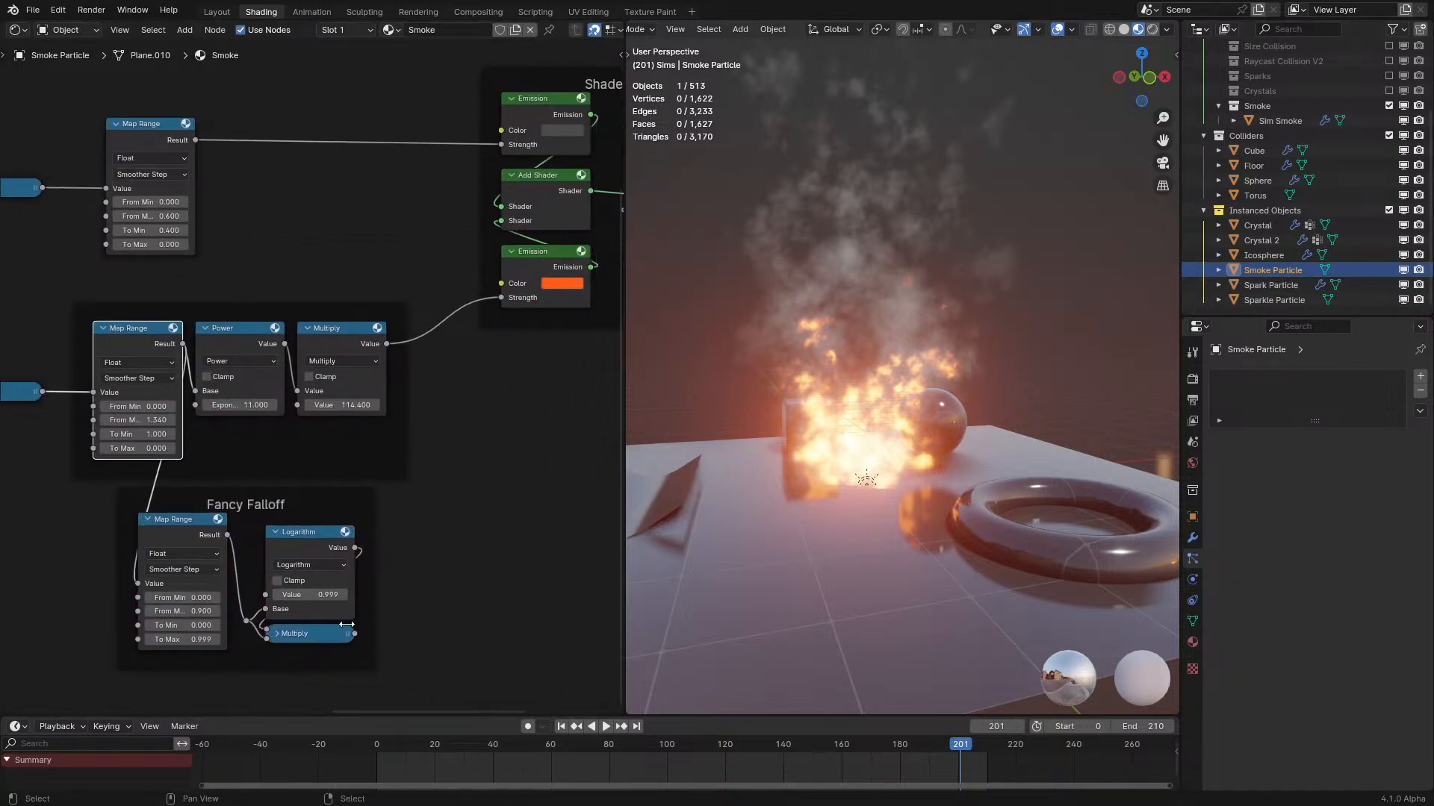
pyautogui.moveTo(315, 452); pyautogui.dragTo(291, 390)
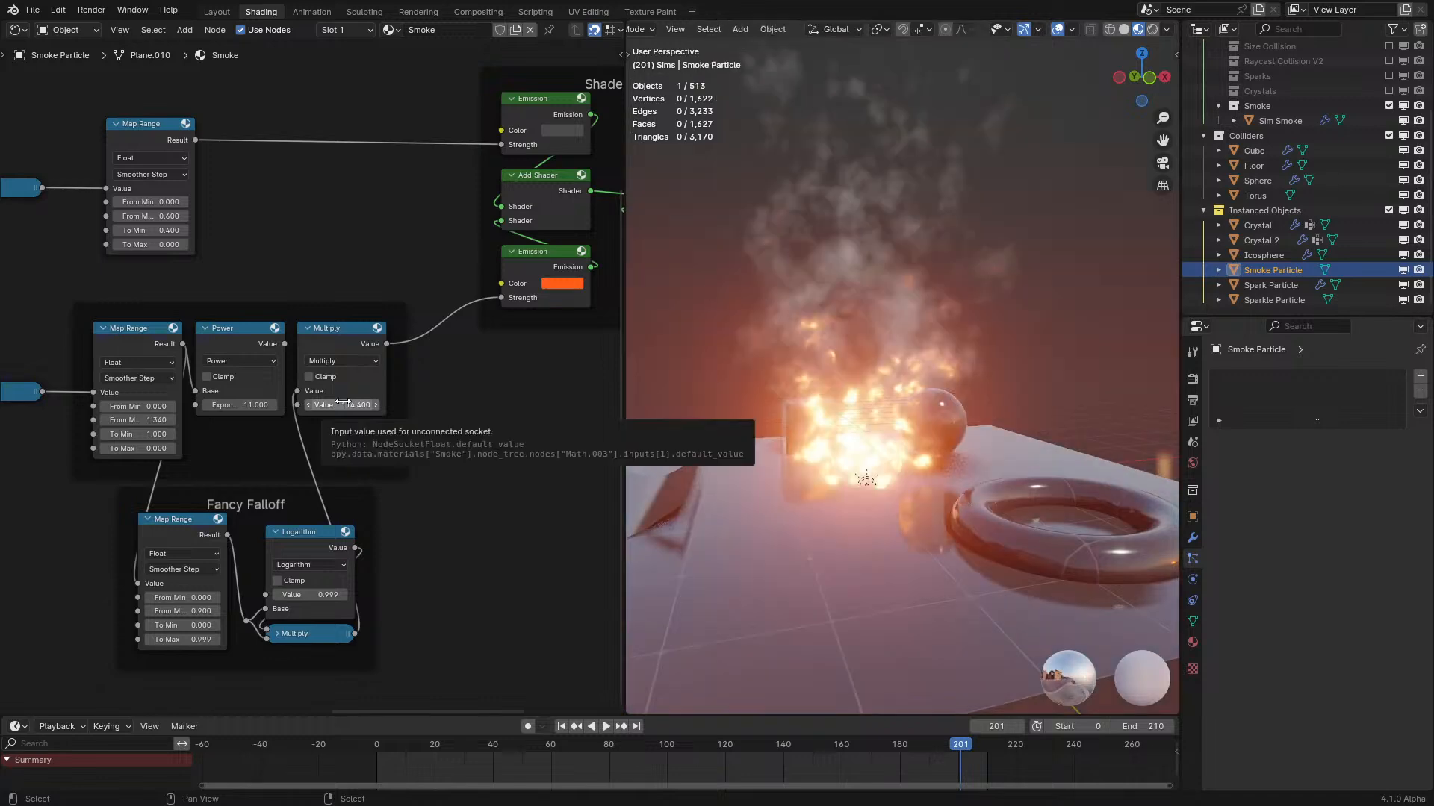
pyautogui.press('space')
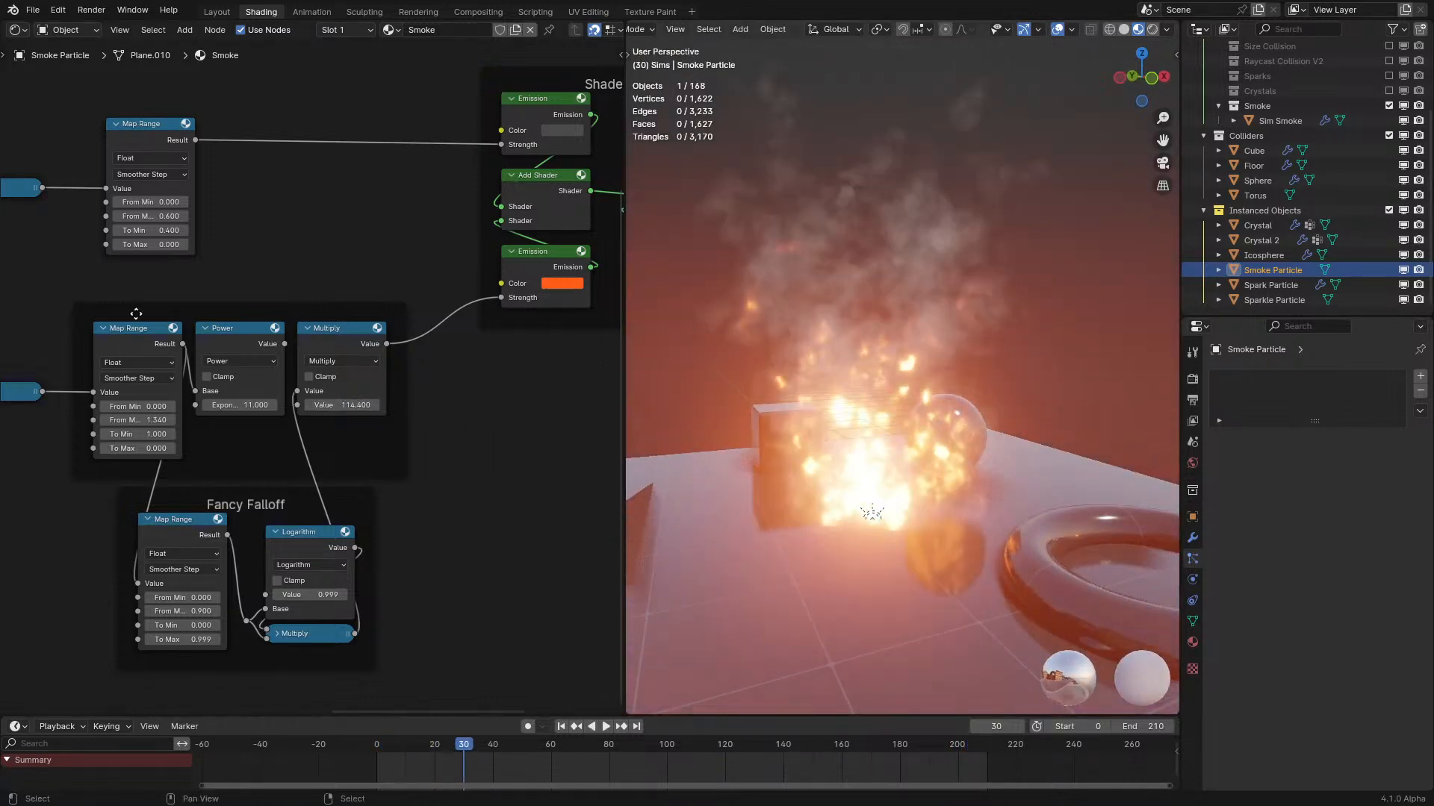
# Set the fire Map Range's From Max to 1.05 and inspect the flames up close.
pyautogui.scroll(3, 168, 325)
pyautogui.moveTo(186, 473)
pyautogui.mouseDown()
pyautogui.moveTo(168, 474)
pyautogui.moveTo(196, 473)
pyautogui.mouseUp()
pyautogui.press('space')
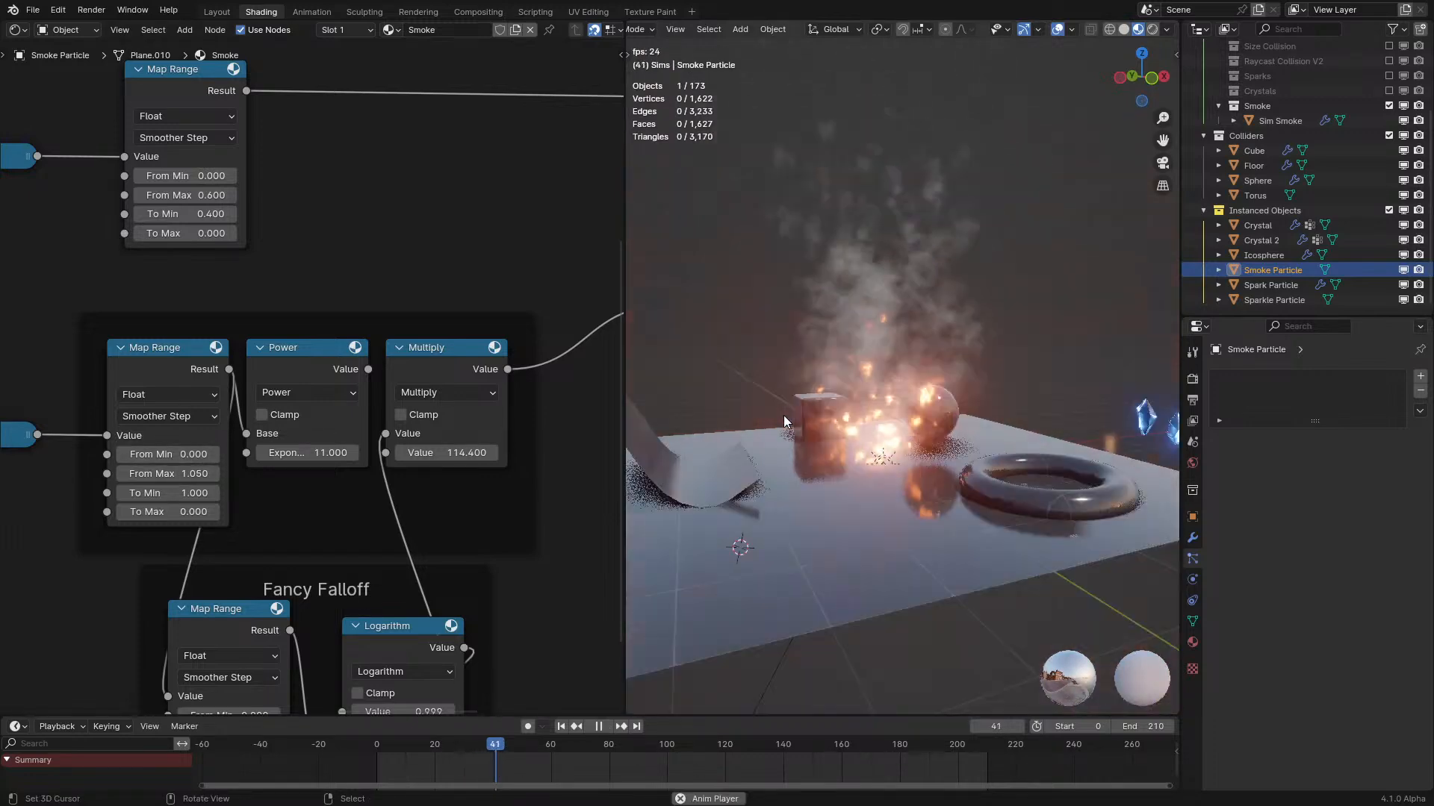
pyautogui.moveTo(168, 454)
pyautogui.mouseDown()
pyautogui.moveTo(152, 454)
pyautogui.moveTo(231, 454)
pyautogui.moveTo(168, 454)
pyautogui.mouseUp()
pyautogui.scroll(3, 912, 463)
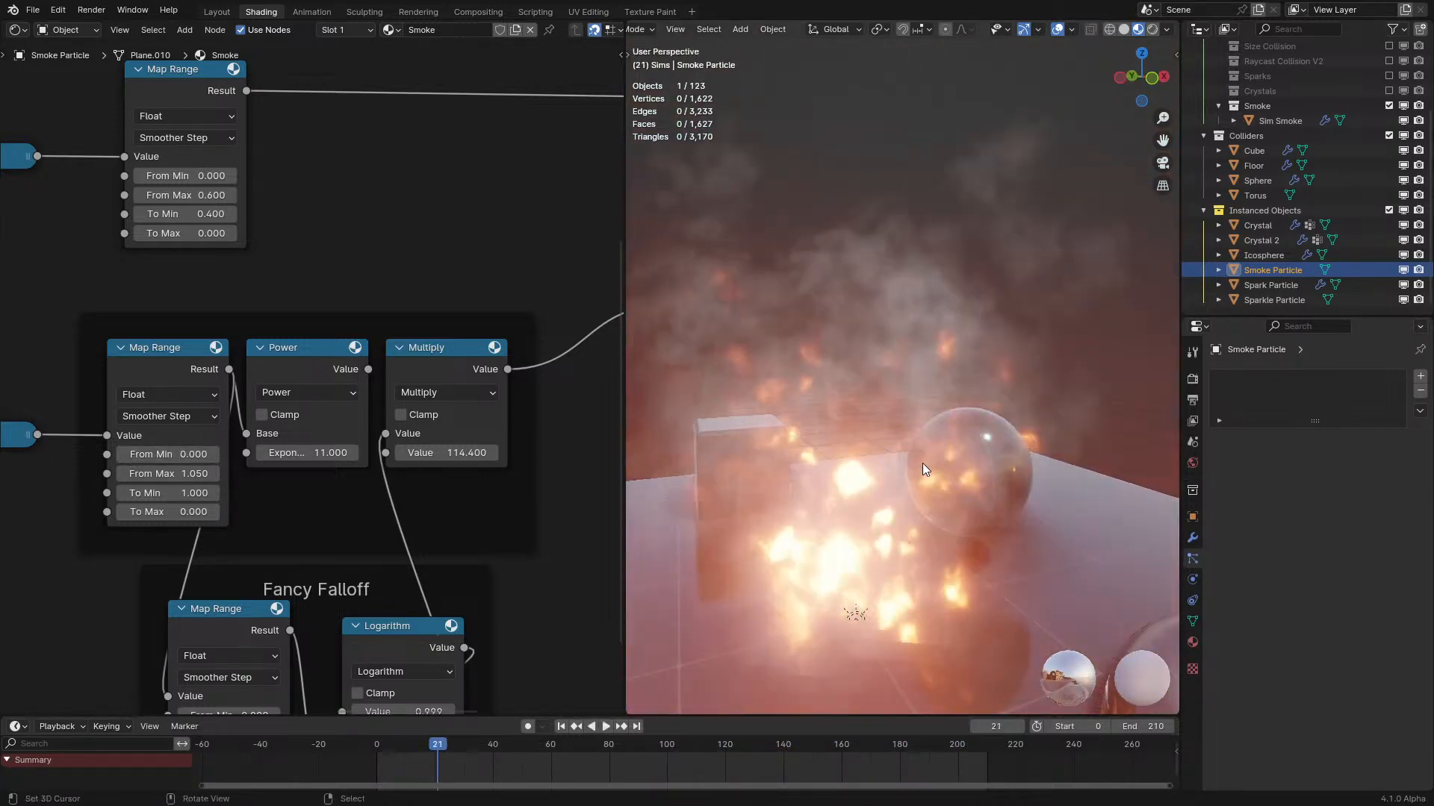
pyautogui.keyDown('ctrl'); pyautogui.moveTo(992, 421); pyautogui.dragTo(924, 478, button='middle'); pyautogui.keyUp('ctrl')
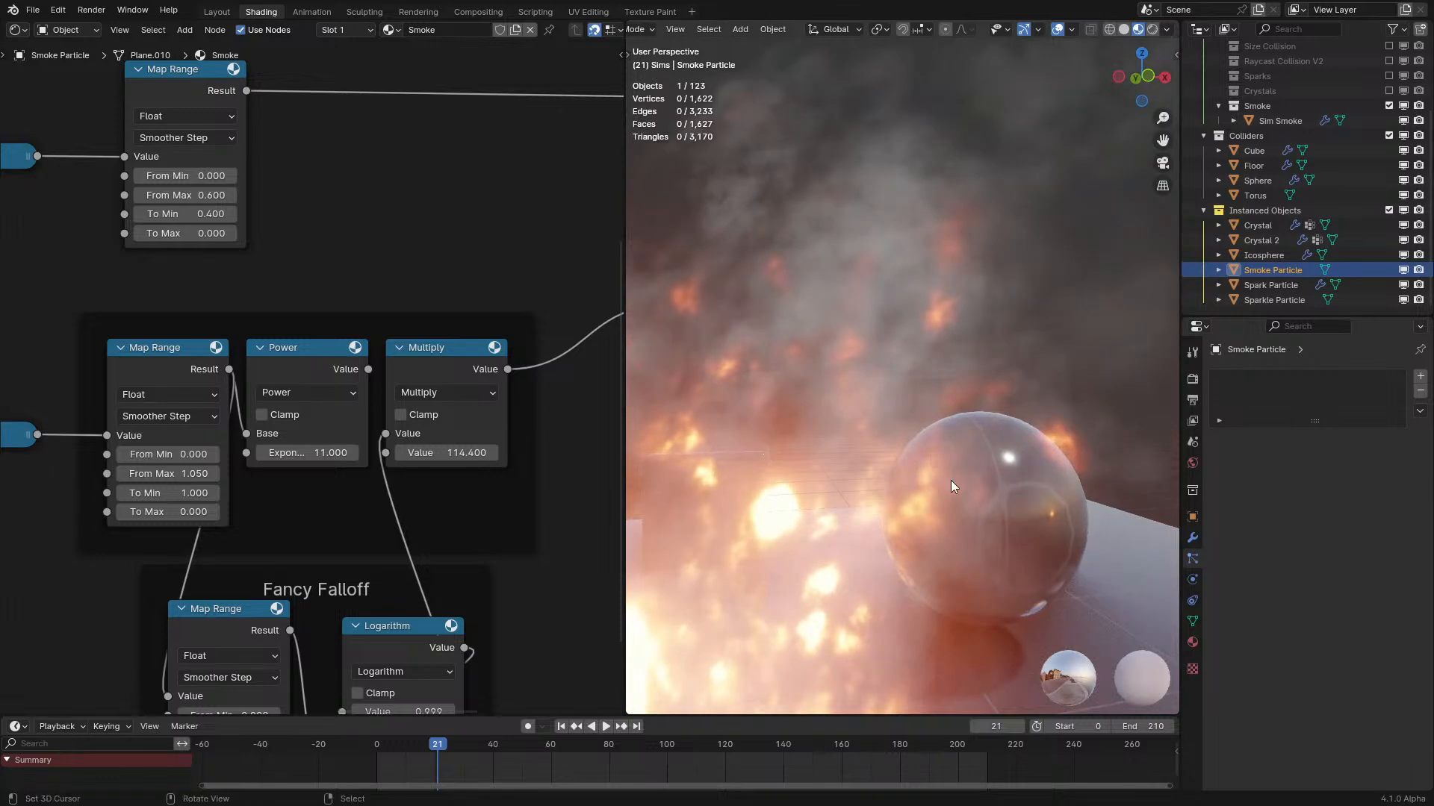
# Set the From Max of the fire Map Range after the lower Add node to 1.
pyautogui.moveTo(168, 473); pyautogui.dragTo(161, 474)
pyautogui.scroll(-2, 94, 476)
pyautogui.moveTo(94, 476); pyautogui.dragTo(230, 475, button='middle')
pyautogui.scroll(1, 310, 388)
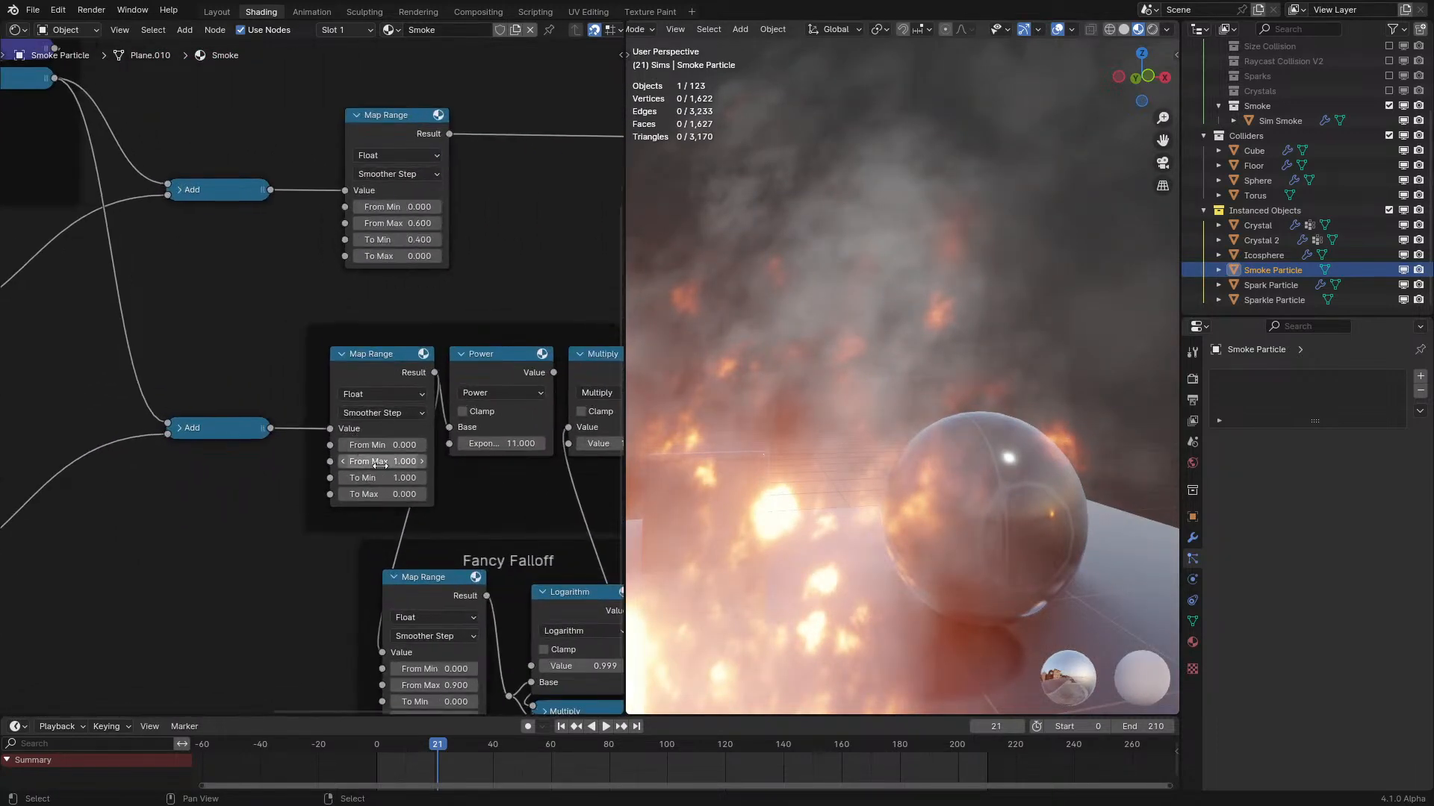
pyautogui.scroll(-5, 662, 433)
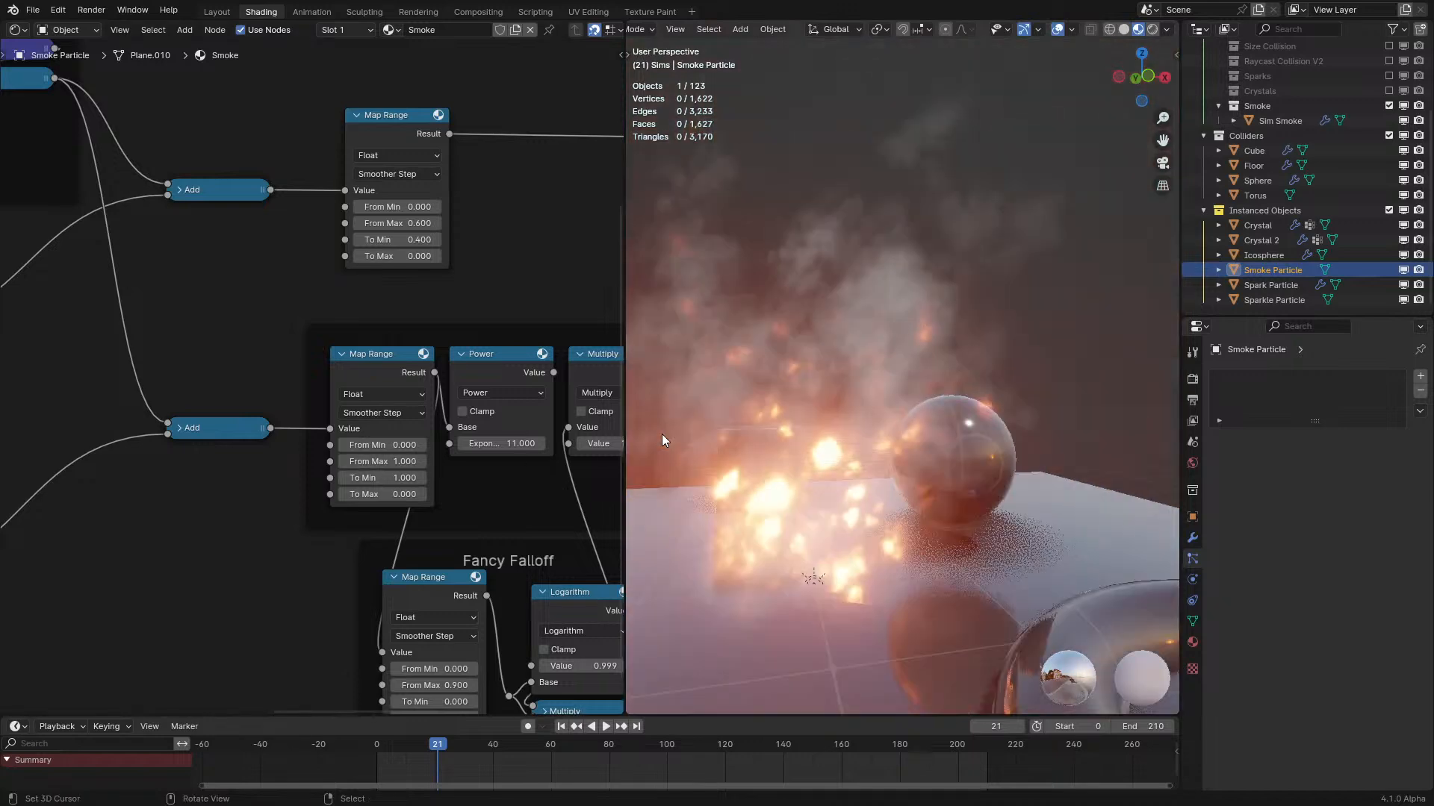
# Try a From Max of 2 on the fire Map Range and undo it.
pyautogui.moveTo(381, 461); pyautogui.dragTo(342, 500)
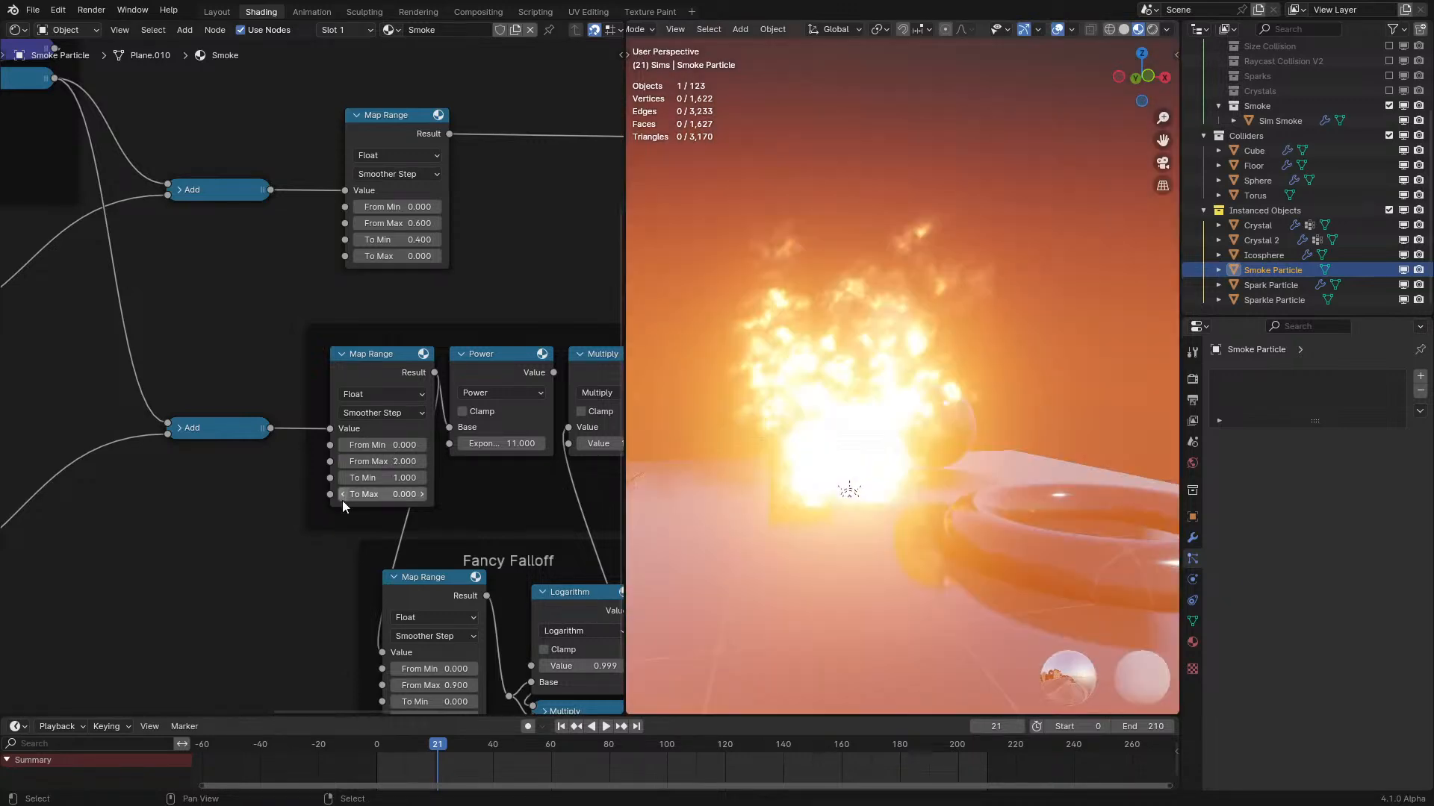
pyautogui.moveTo(245, 505); pyautogui.dragTo(626, 428, button='middle')
pyautogui.moveTo(259, 595); pyautogui.dragTo(601, 507, button='middle')
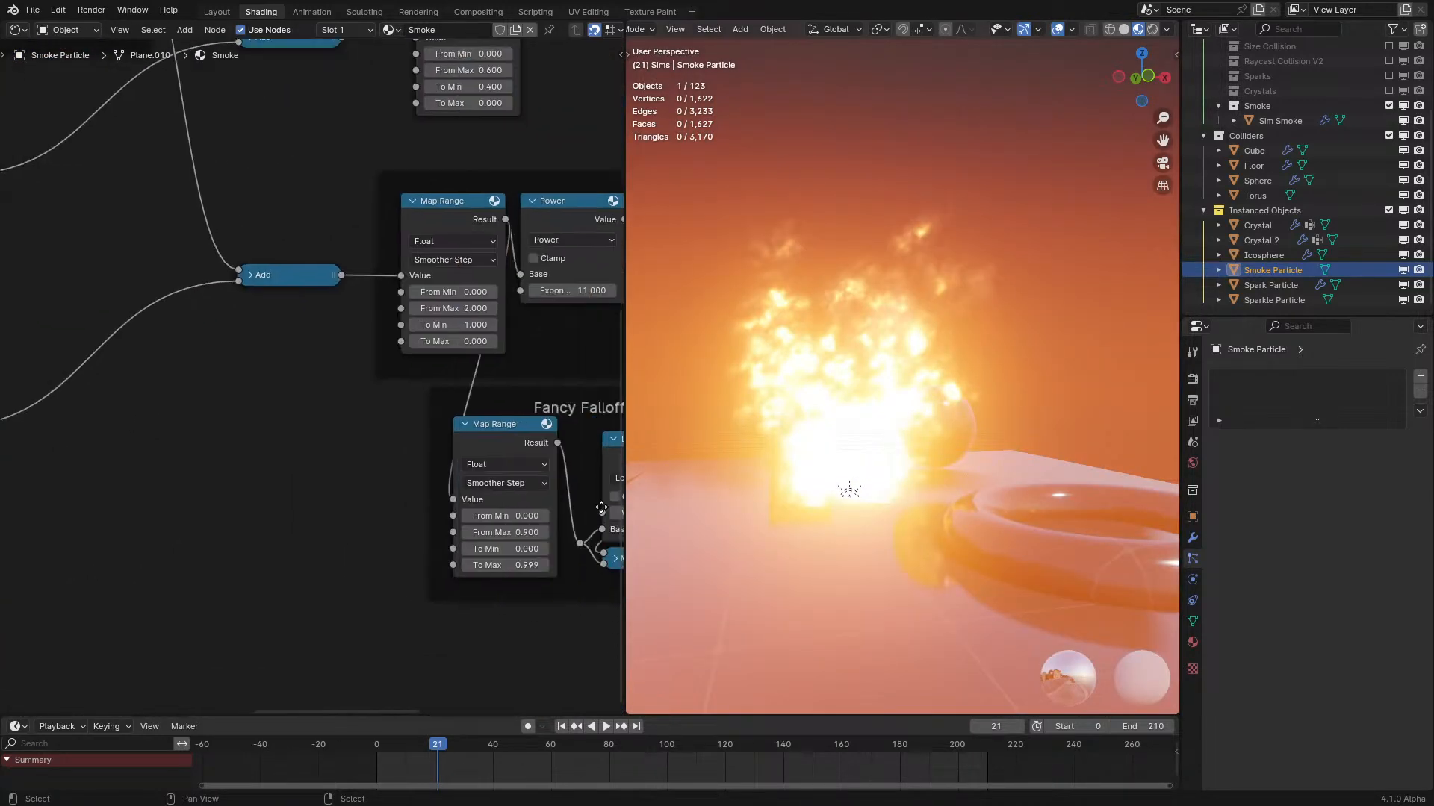
pyautogui.hotkey('ctrl', 'z')
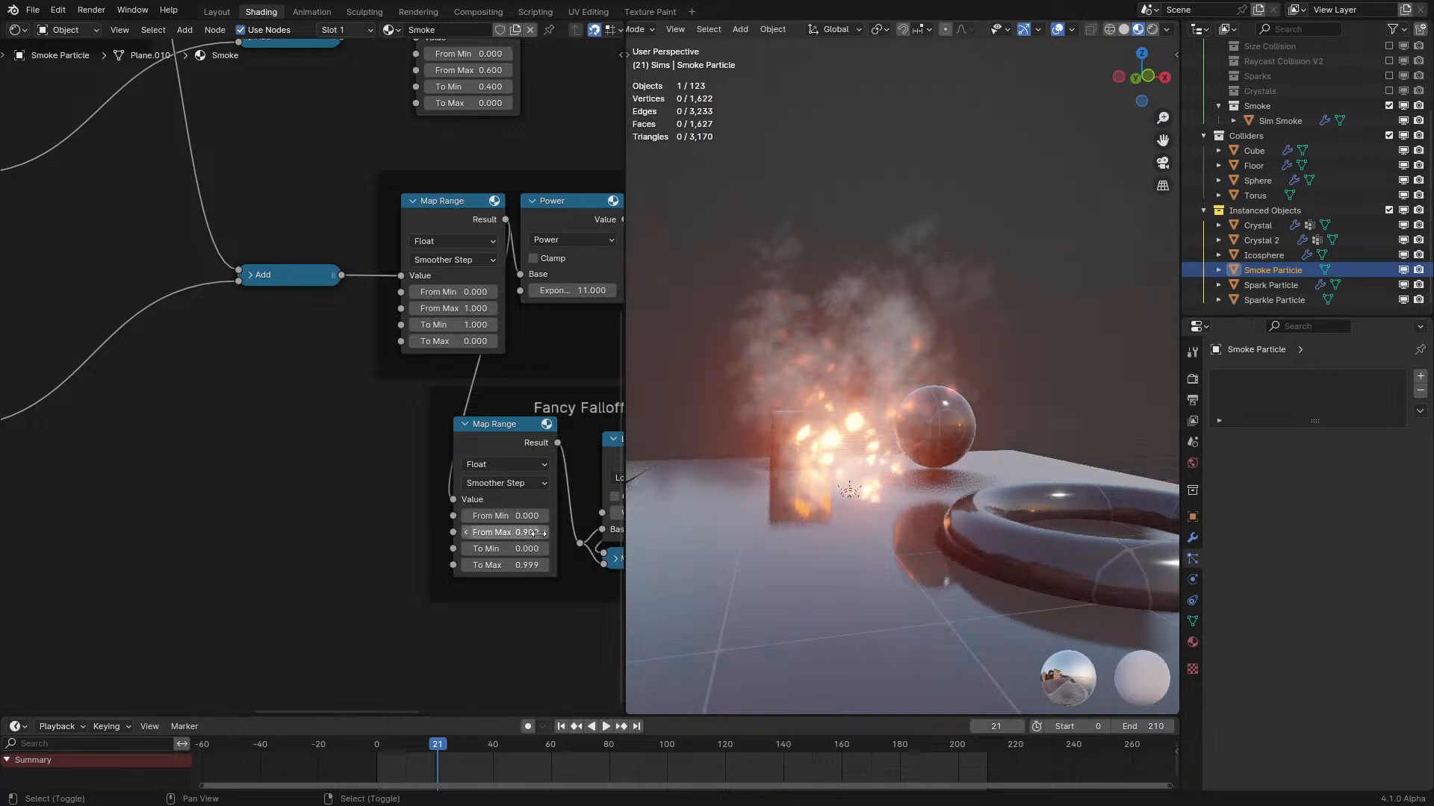
# Set the Fancy Falloff Map Range's From Max to 1 and delete the unused Power node.
pyautogui.press('Escape')
pyautogui.moveTo(544, 535); pyautogui.dragTo(307, 644, button='middle')
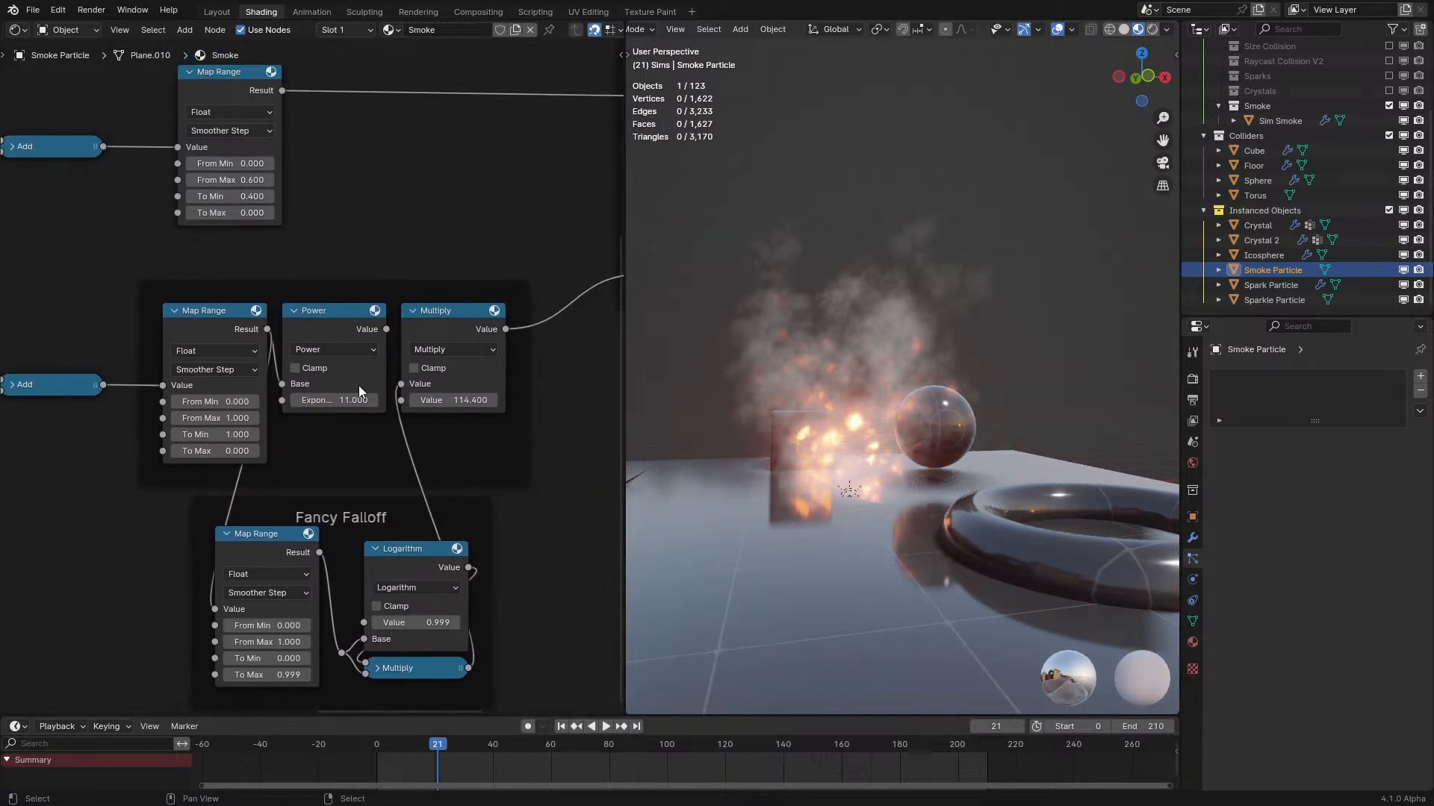
pyautogui.press('x')
# Rearrange the final Multiply and the Fancy Falloff frame so the falloff nodes sit beside the first fire Map Range.
pyautogui.click(456, 383)
pyautogui.moveTo(456, 384); pyautogui.dragTo(473, 633)
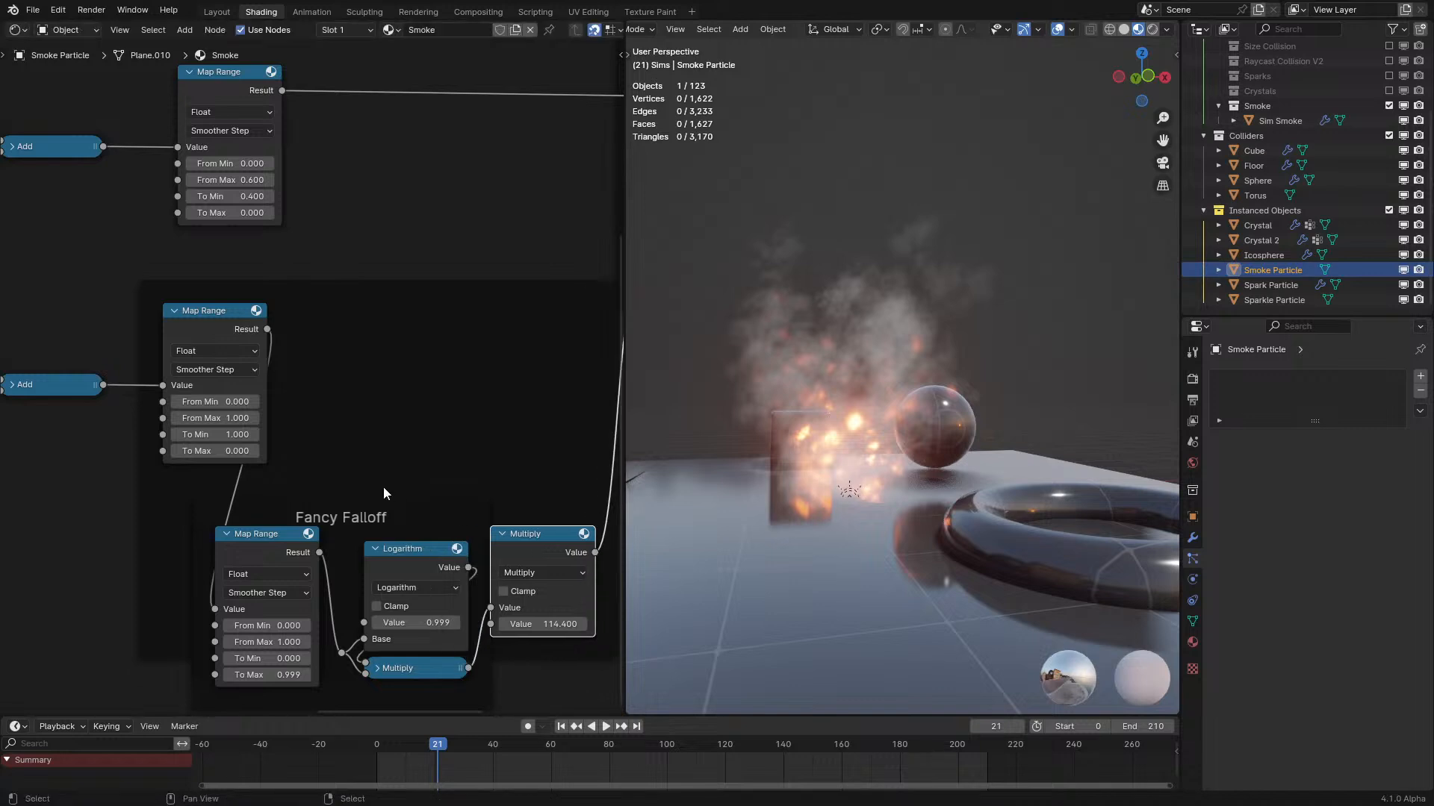
pyautogui.moveTo(421, 517); pyautogui.dragTo(503, 297)
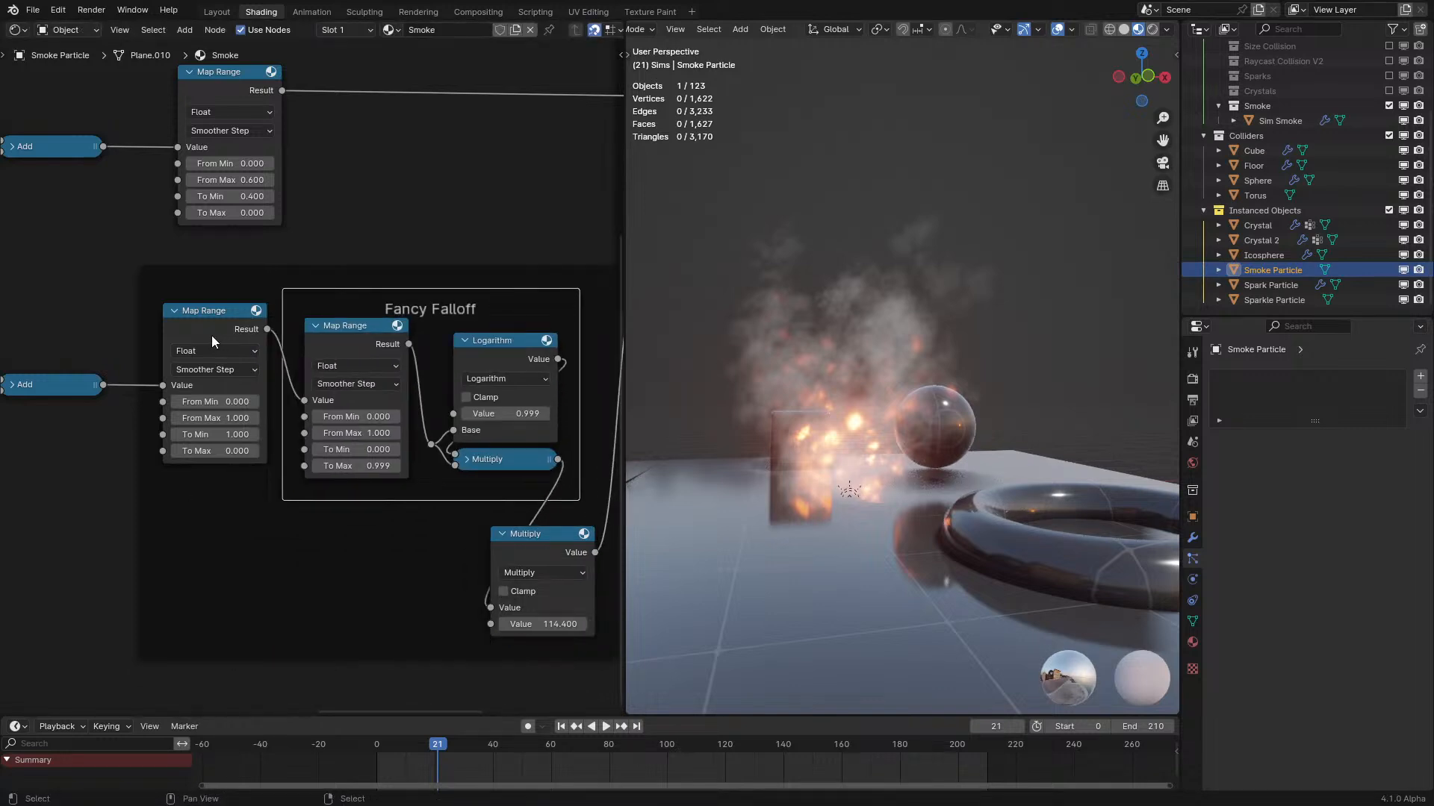
pyautogui.moveTo(212, 342); pyautogui.dragTo(197, 357)
pyautogui.moveTo(384, 289); pyautogui.dragTo(385, 279)
pyautogui.moveTo(400, 276); pyautogui.dragTo(321, 377, button='middle')
pyautogui.scroll(1, 373, 597)
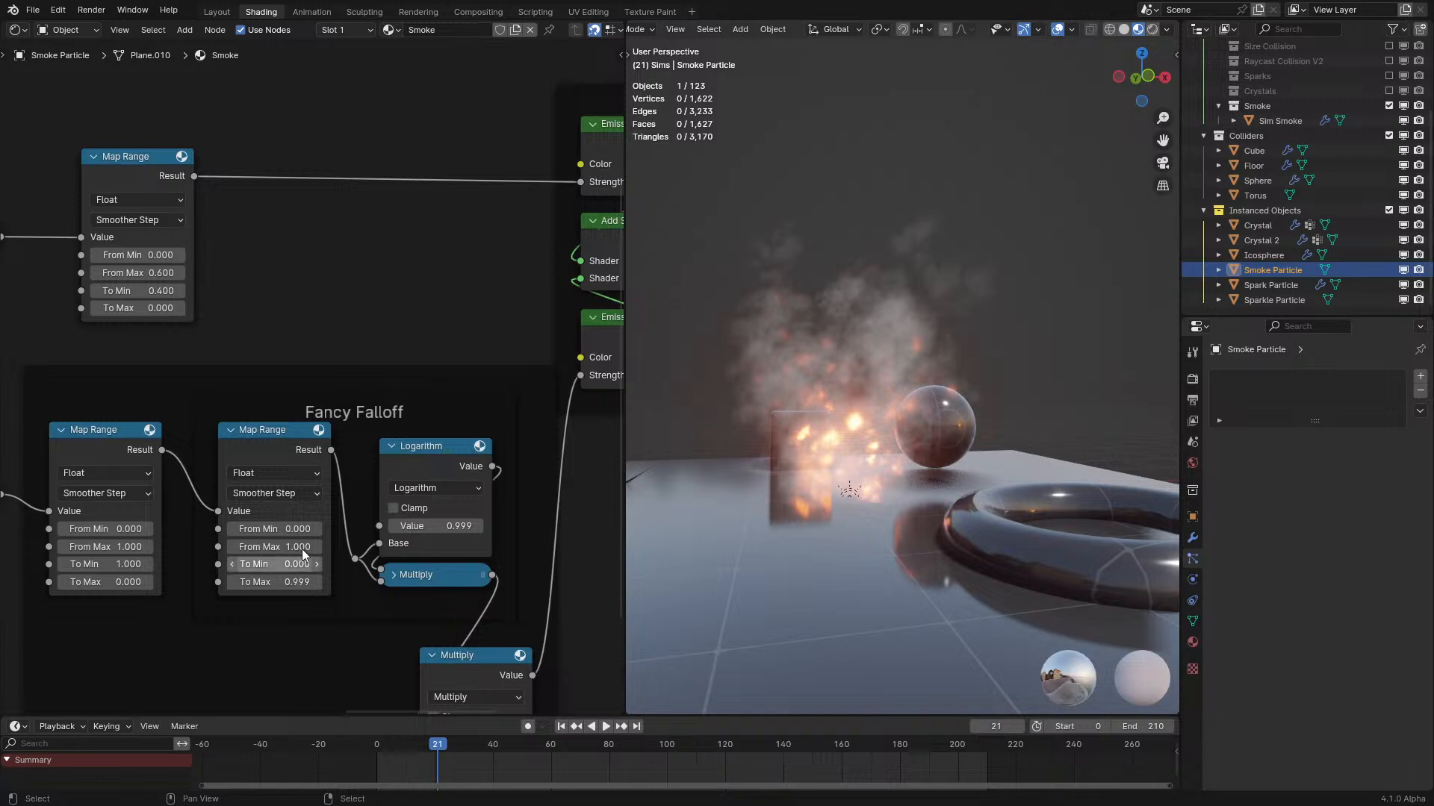
# Link the first fire Map Range directly to the falloff's reroute, delete the Fancy Falloff Map Range, and move the remaining one into its place.
pyautogui.click(390, 469)
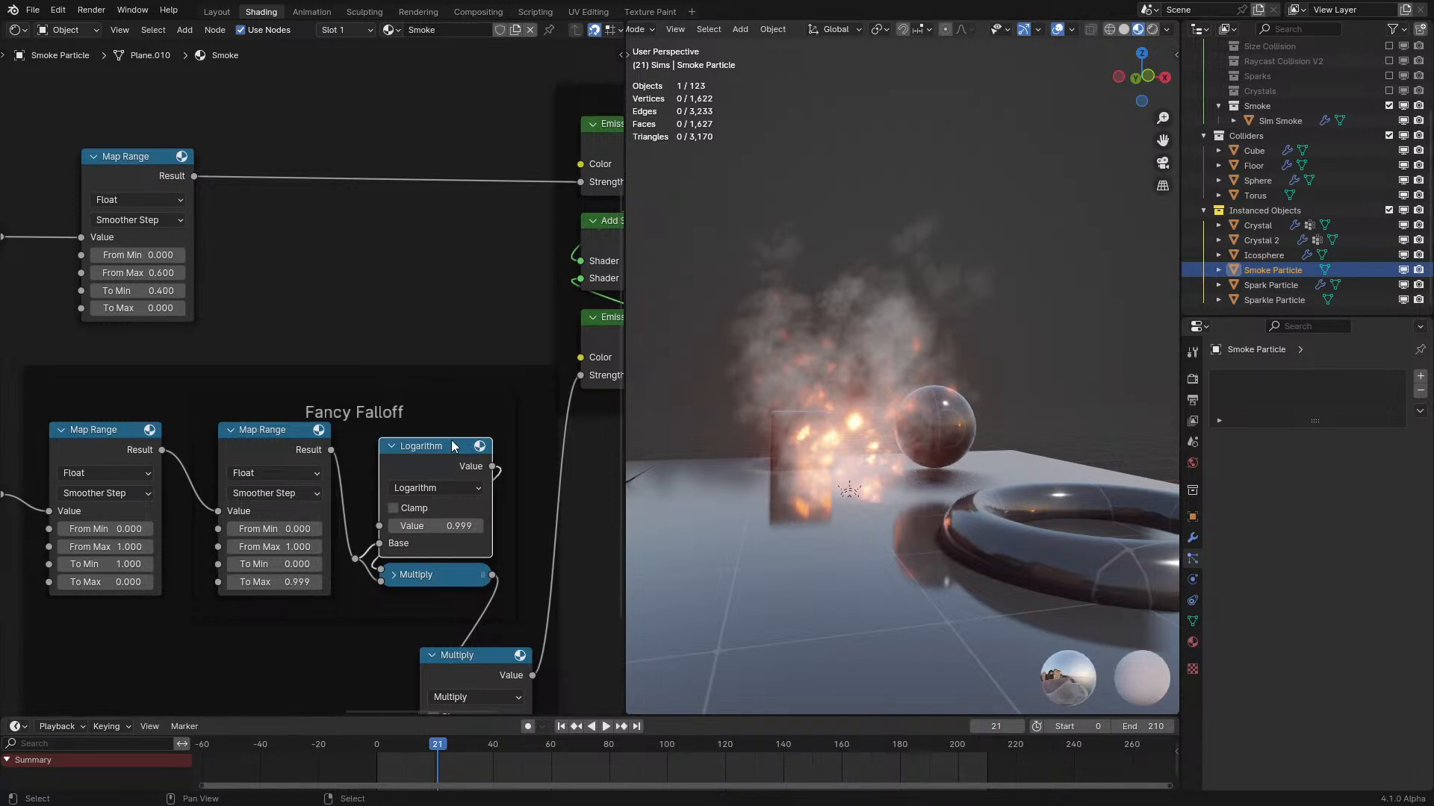
pyautogui.scroll(1, 441, 437)
pyautogui.scroll(1, 451, 442)
pyautogui.moveTo(452, 441); pyautogui.dragTo(496, 343, button='middle')
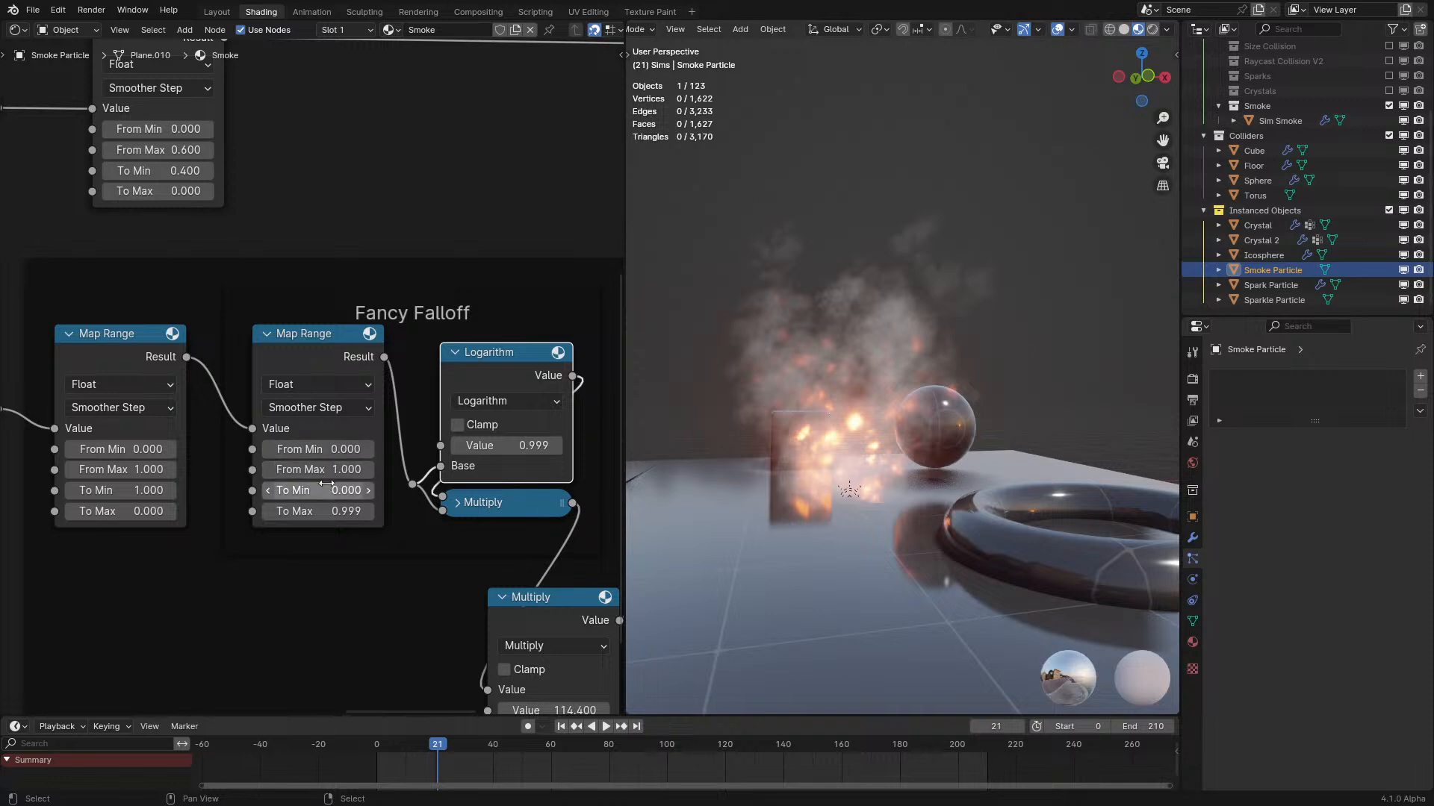
pyautogui.scroll(-3, 396, 515)
pyautogui.scroll(3, 329, 448)
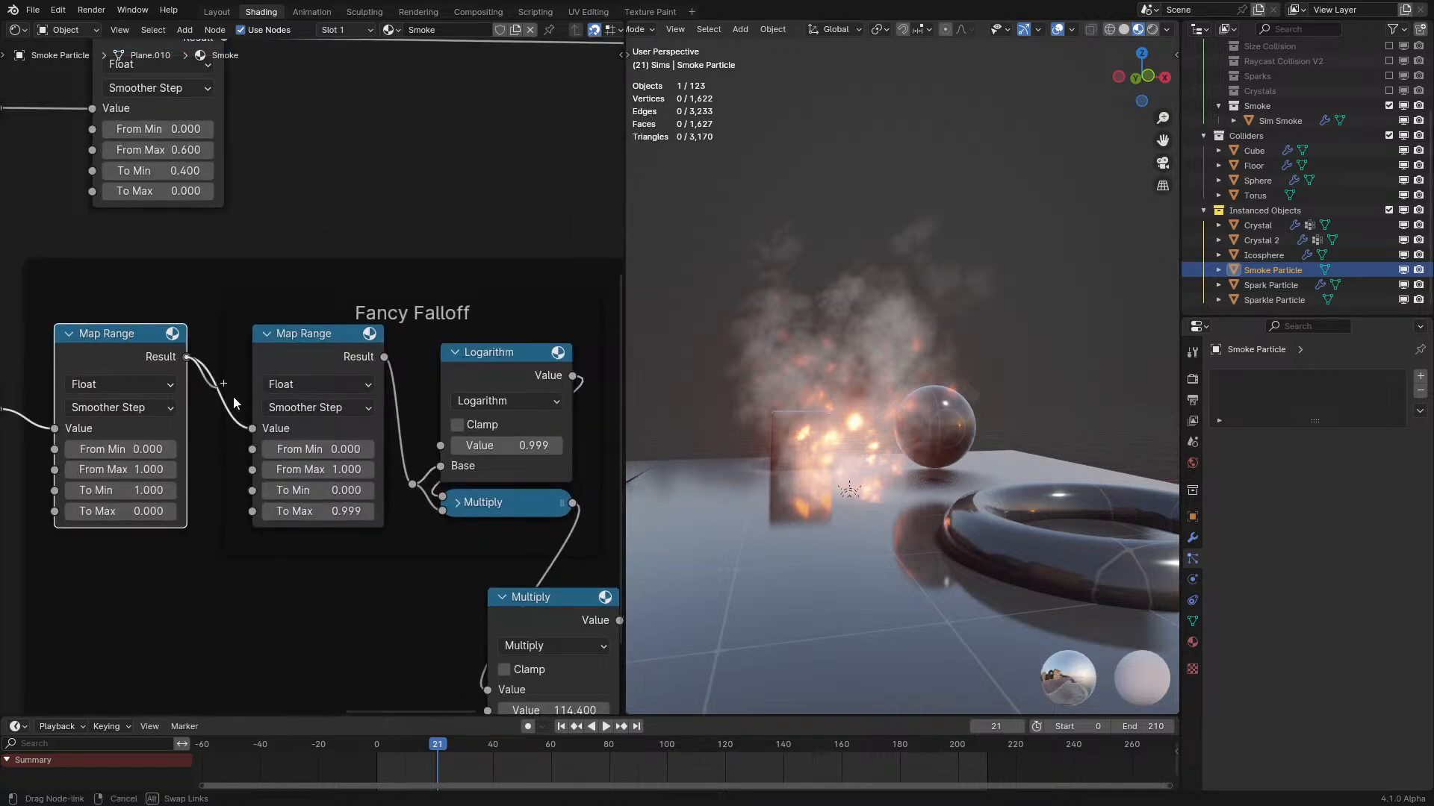
pyautogui.moveTo(392, 481); pyautogui.dragTo(411, 484)
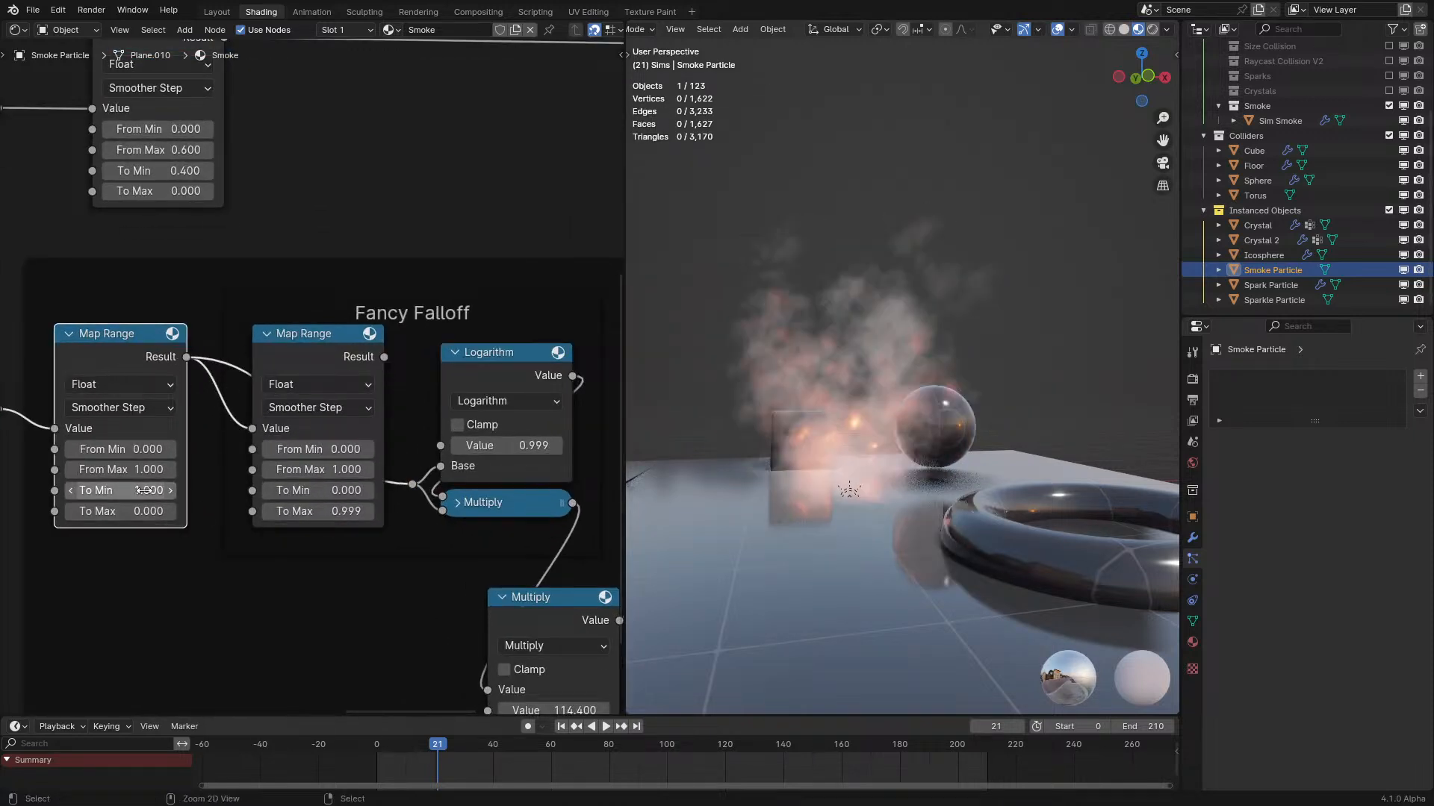
pyautogui.click(345, 361)
pyautogui.hotkey('ctrl', 'x')
pyautogui.moveTo(139, 344); pyautogui.dragTo(326, 339)
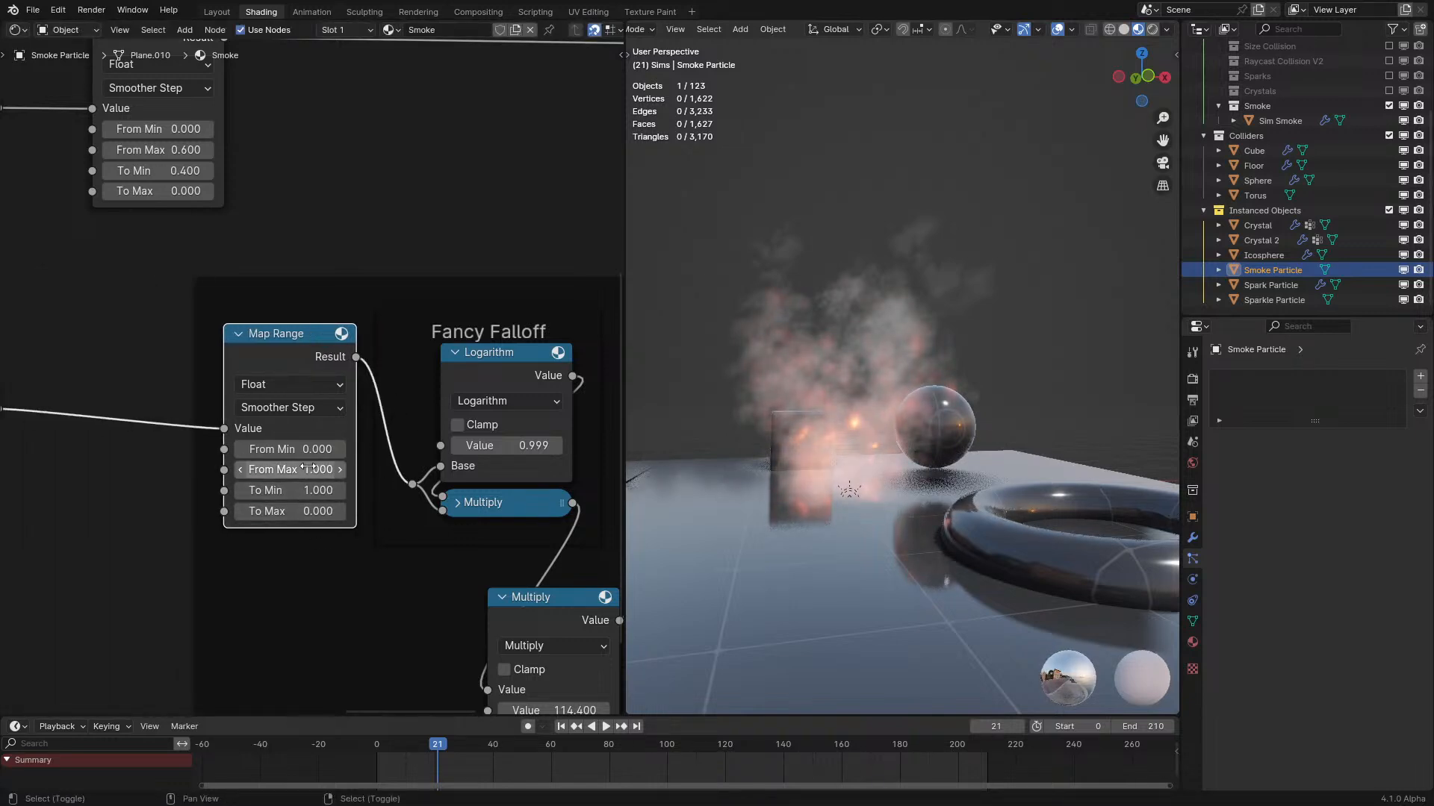
# Try a From Min of 0.31 on the fire Map Range, undo it, and set its To Min to 0.999.
pyautogui.moveTo(313, 449); pyautogui.dragTo(340, 449)
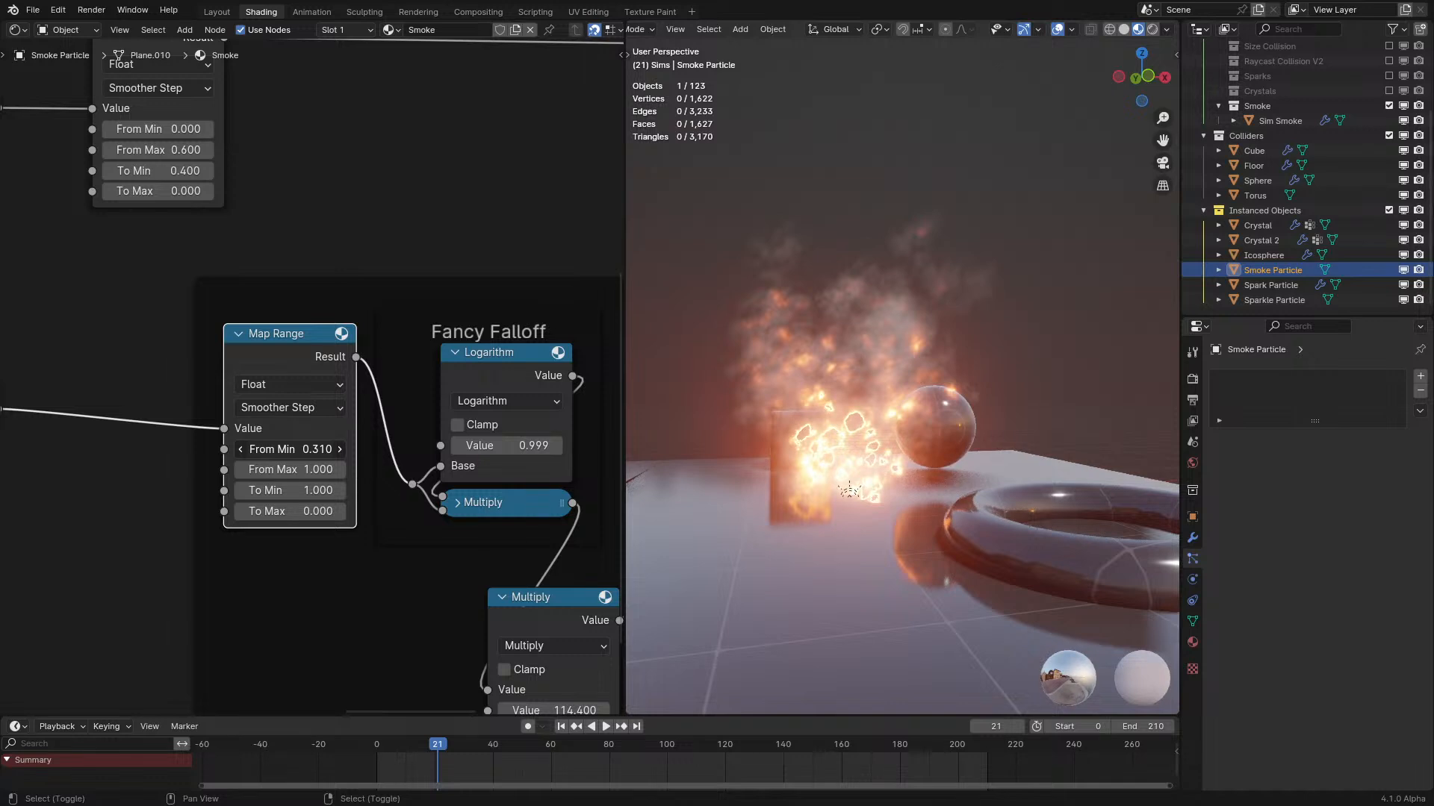
pyautogui.hotkey('ctrl', 'z')
pyautogui.moveTo(323, 450); pyautogui.dragTo(350, 450)
pyautogui.hotkey('ctrl', 'z')
# Move the fire Map Range and Fancy Falloff frame back towards the Add node and line up the 114.4 Multiply after them.
pyautogui.scroll(-2, 448, 362)
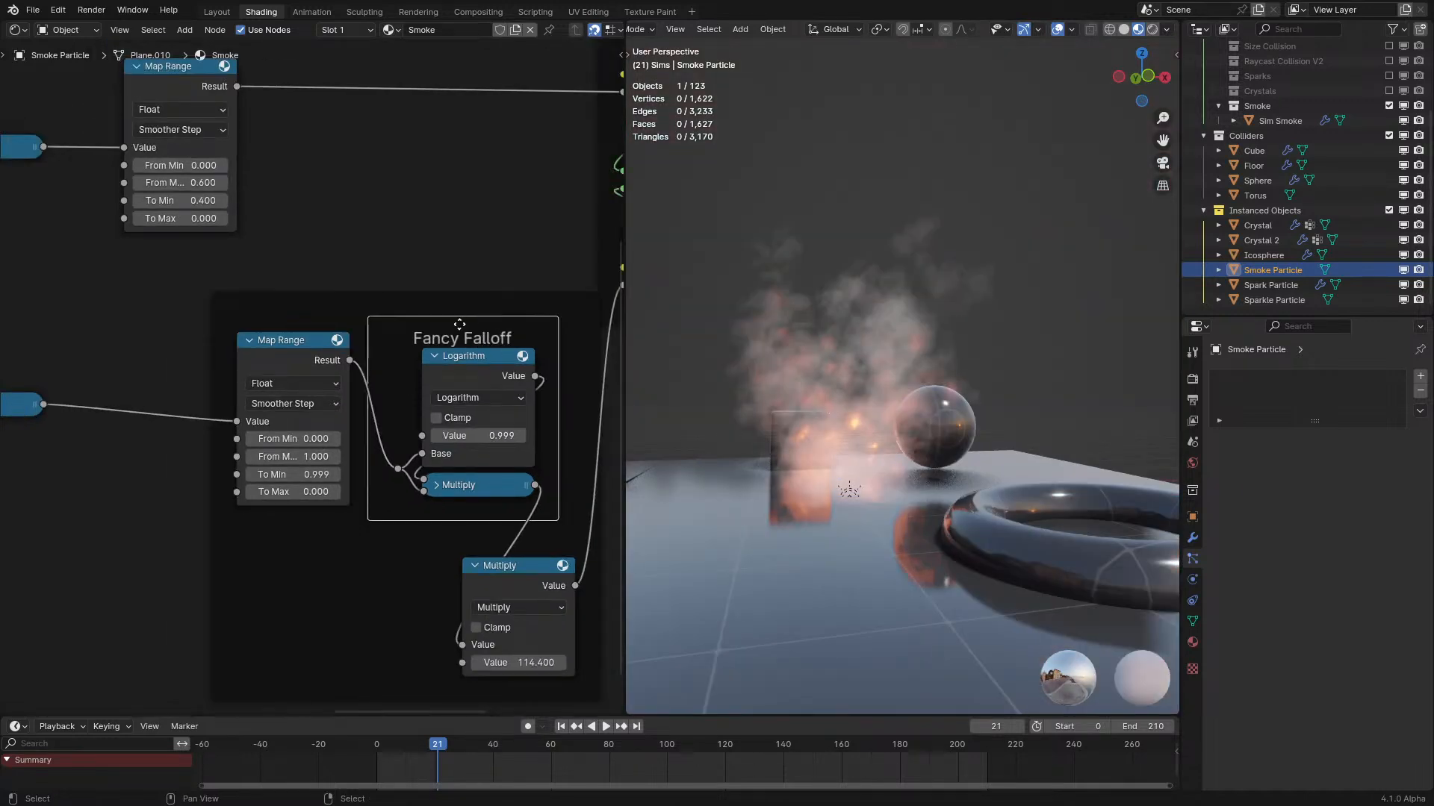
pyautogui.moveTo(395, 342); pyautogui.dragTo(249, 342)
pyautogui.moveTo(494, 562); pyautogui.dragTo(476, 391)
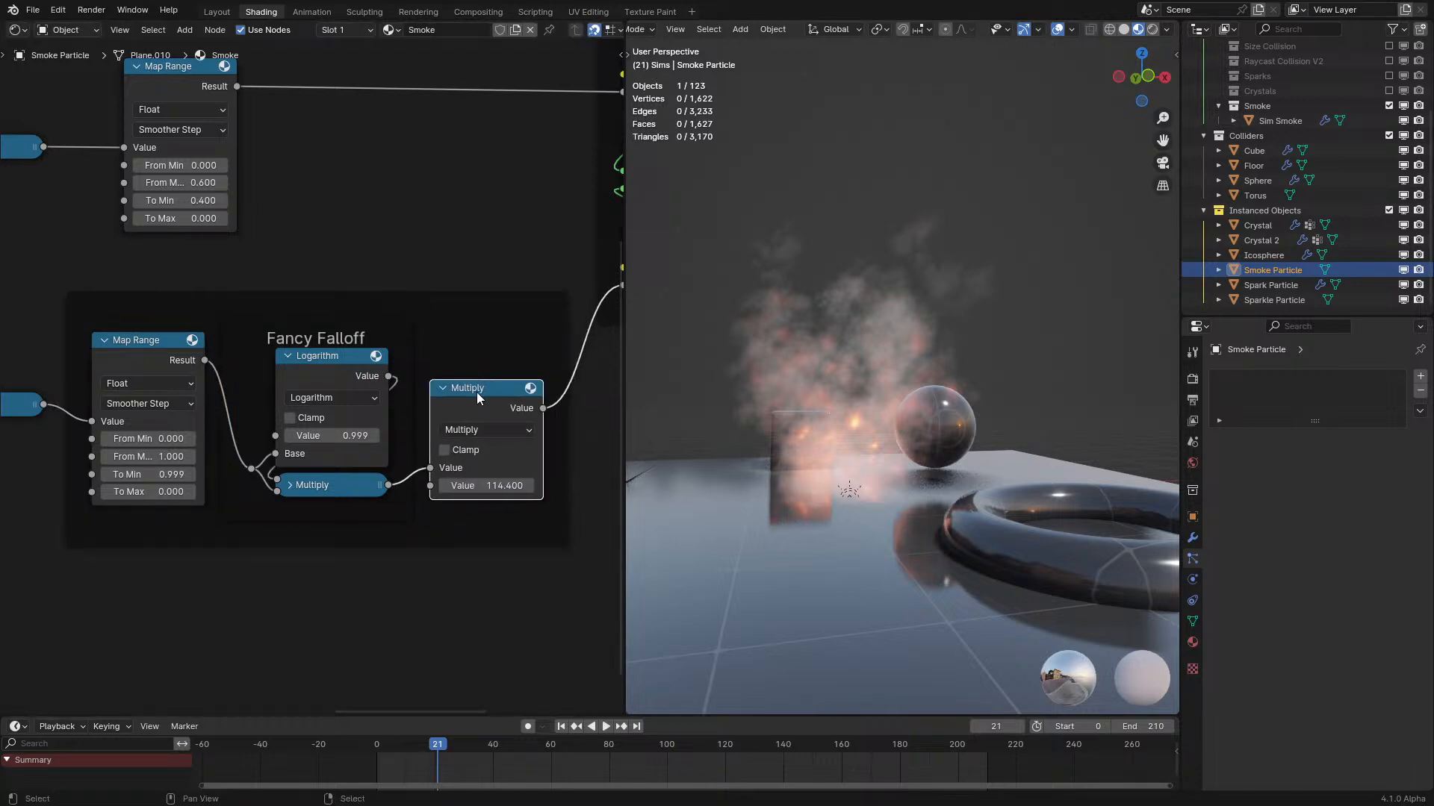
# Set the To Max of the lower Age Fade Map Range to 0.37, judging the fire in playback.
pyautogui.press('space')
pyautogui.moveTo(890, 425); pyautogui.dragTo(921, 442, button='middle')
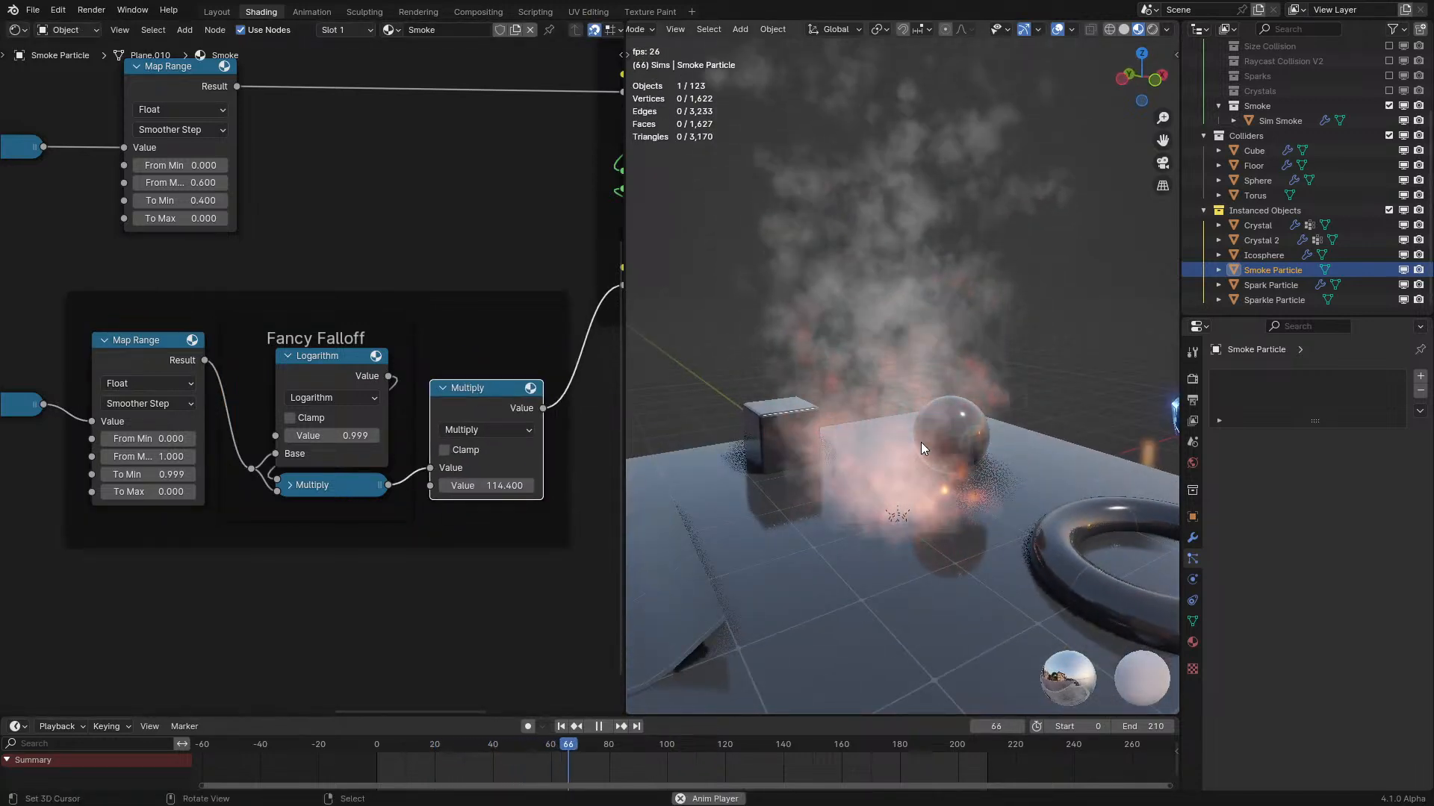
pyautogui.moveTo(418, 432); pyautogui.dragTo(496, 462, button='middle')
pyautogui.scroll(1, 333, 505)
pyautogui.scroll(-1, 333, 504)
pyautogui.moveTo(333, 504); pyautogui.dragTo(326, 376, button='middle')
pyautogui.scroll(1, 426, 633)
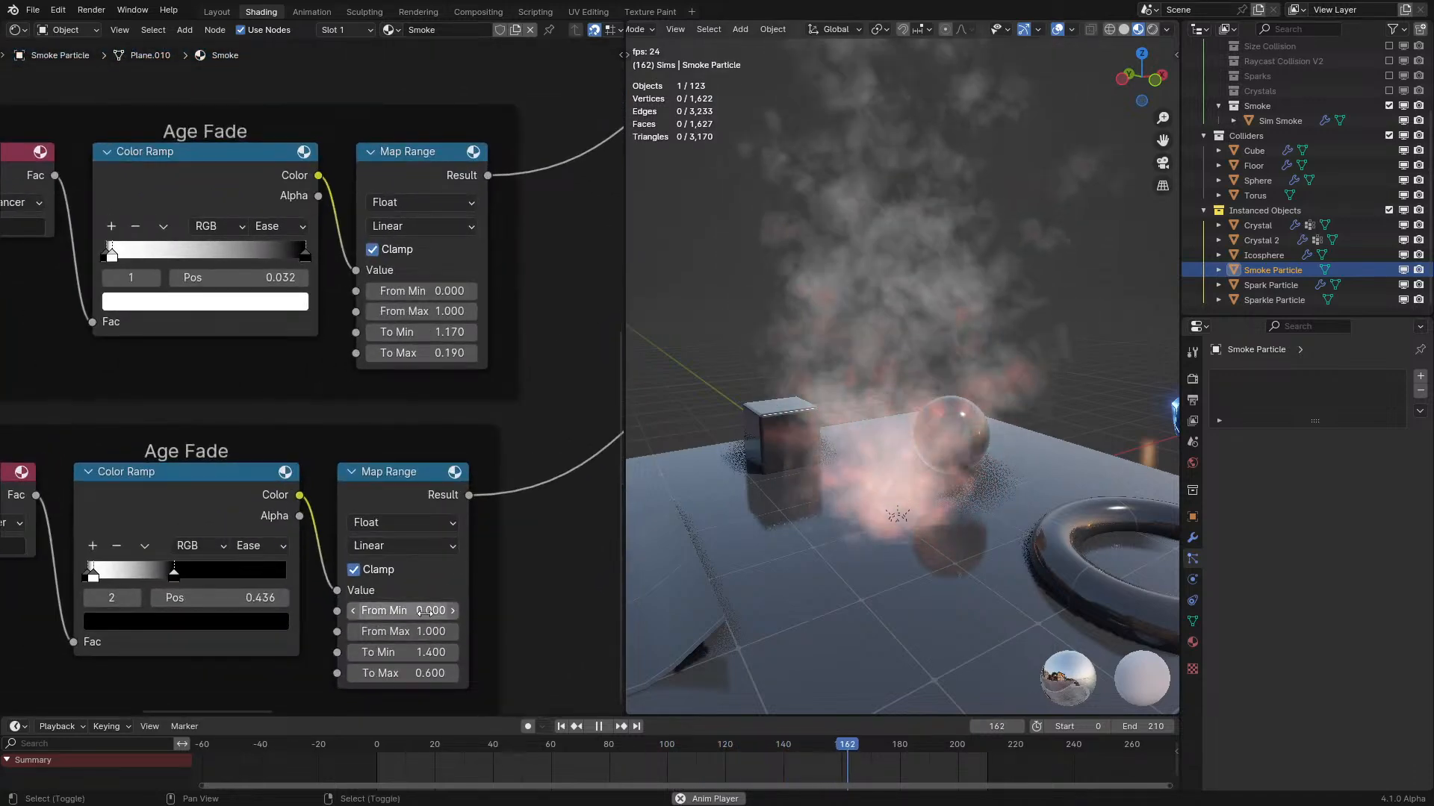
pyautogui.moveTo(425, 672)
pyautogui.mouseDown()
pyautogui.moveTo(478, 672)
pyautogui.moveTo(451, 672)
pyautogui.mouseUp()
pyautogui.scroll(-2, 808, 469)
pyautogui.moveTo(807, 467); pyautogui.dragTo(840, 459, button='middle')
pyautogui.press('space')
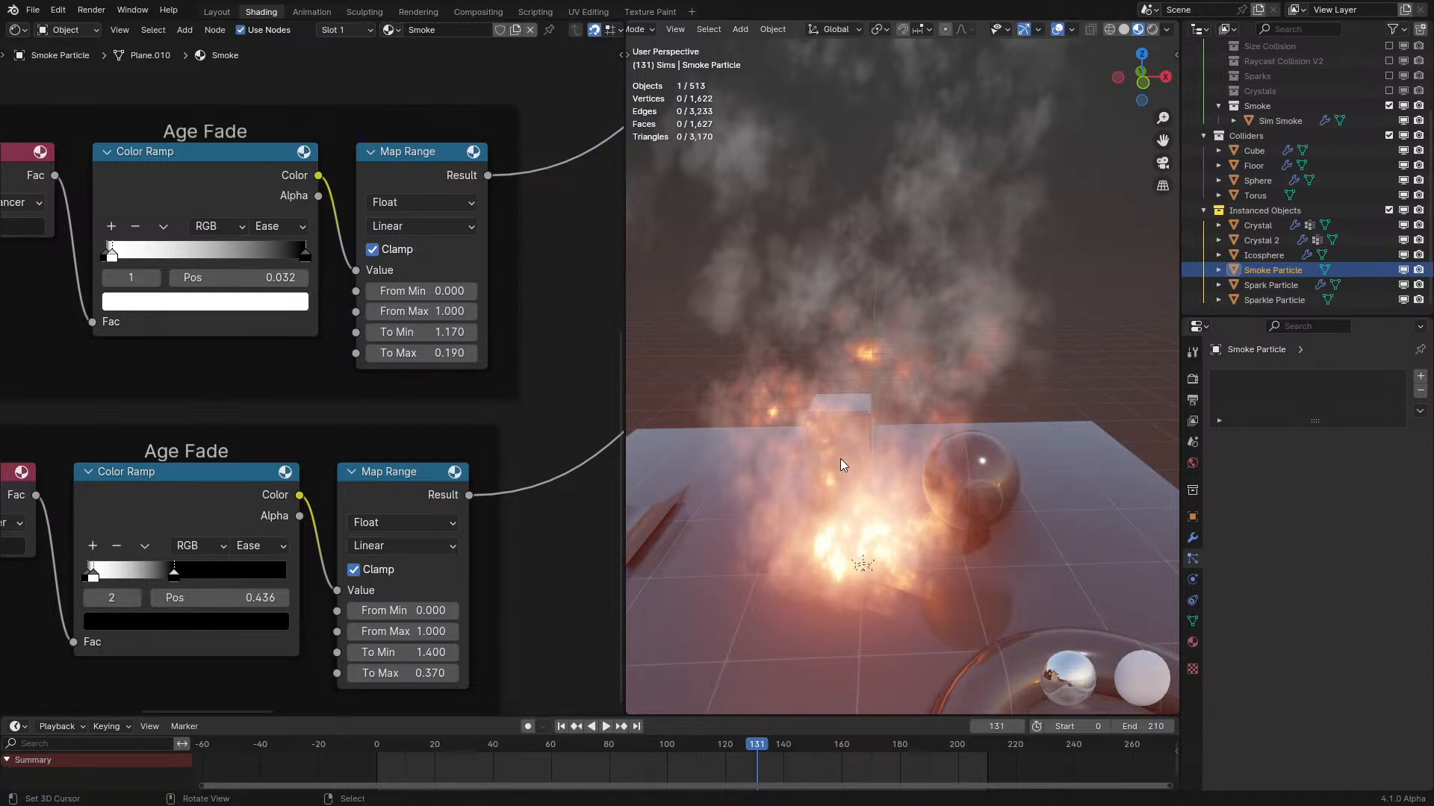
# Play back the fire animation from another angle and examine the glow against the Fancy Falloff node settings.
pyautogui.press('space')
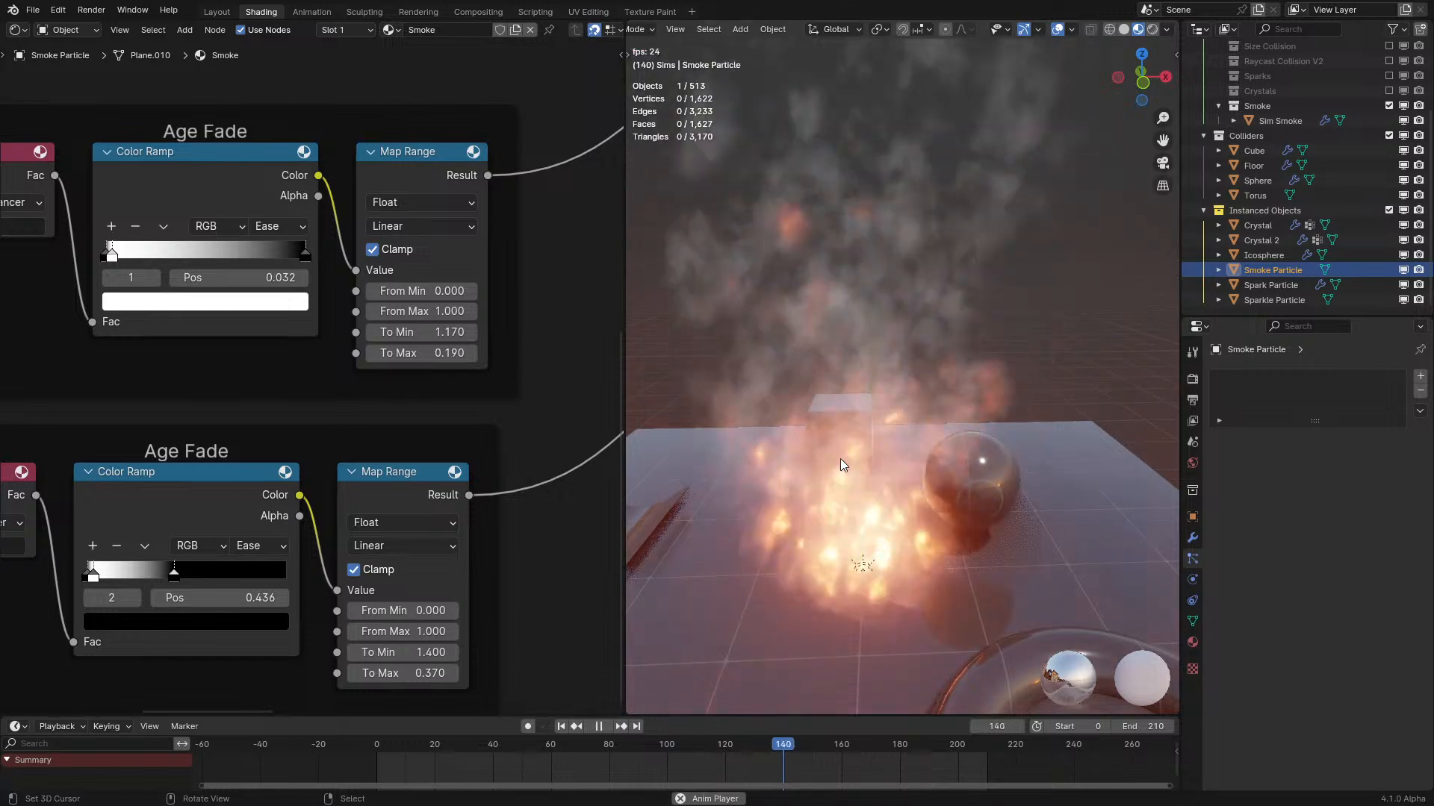
pyautogui.scroll(-2, 481, 384)
pyautogui.moveTo(481, 385); pyautogui.dragTo(329, 530, button='middle')
pyautogui.scroll(2, 329, 530)
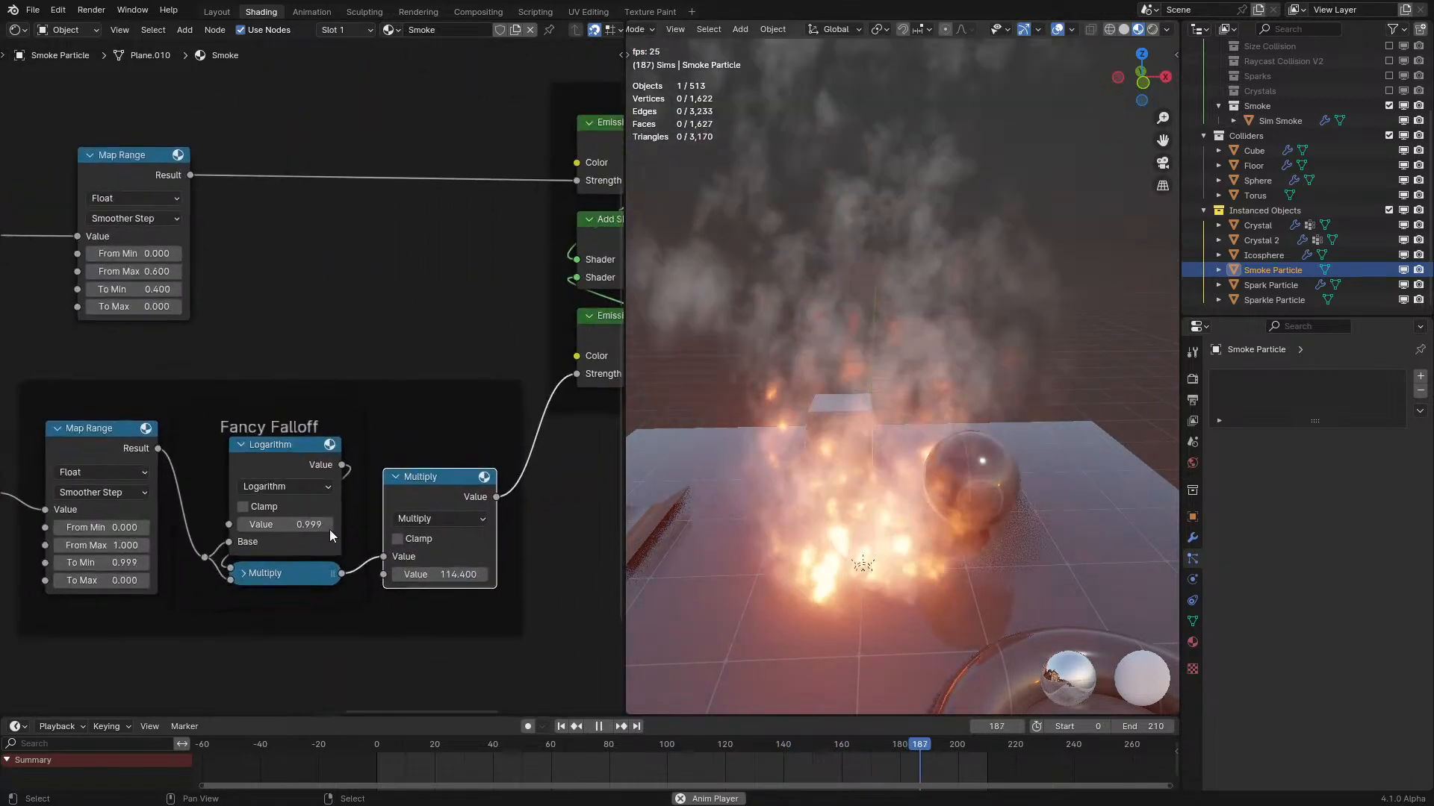
pyautogui.scroll(-1, 329, 529)
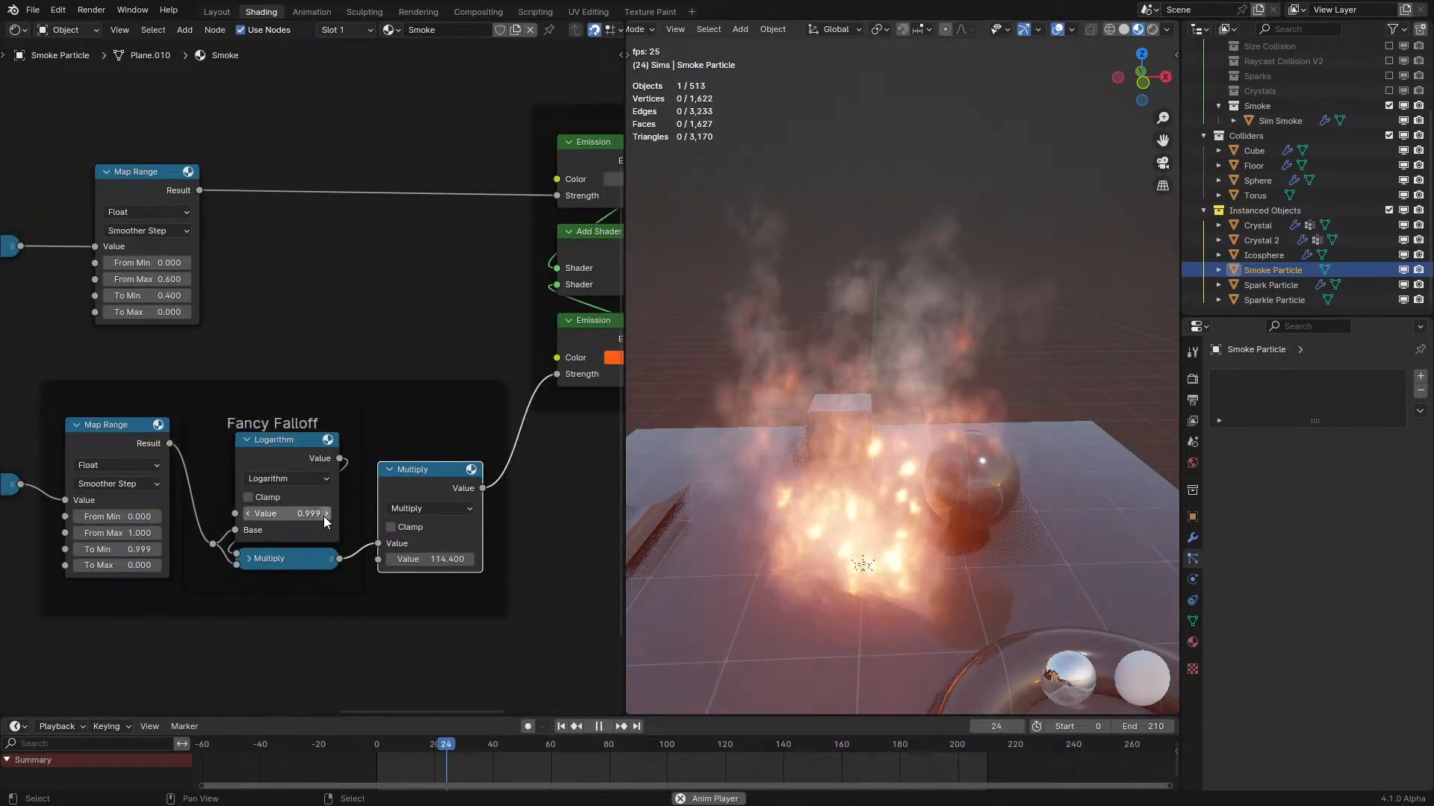
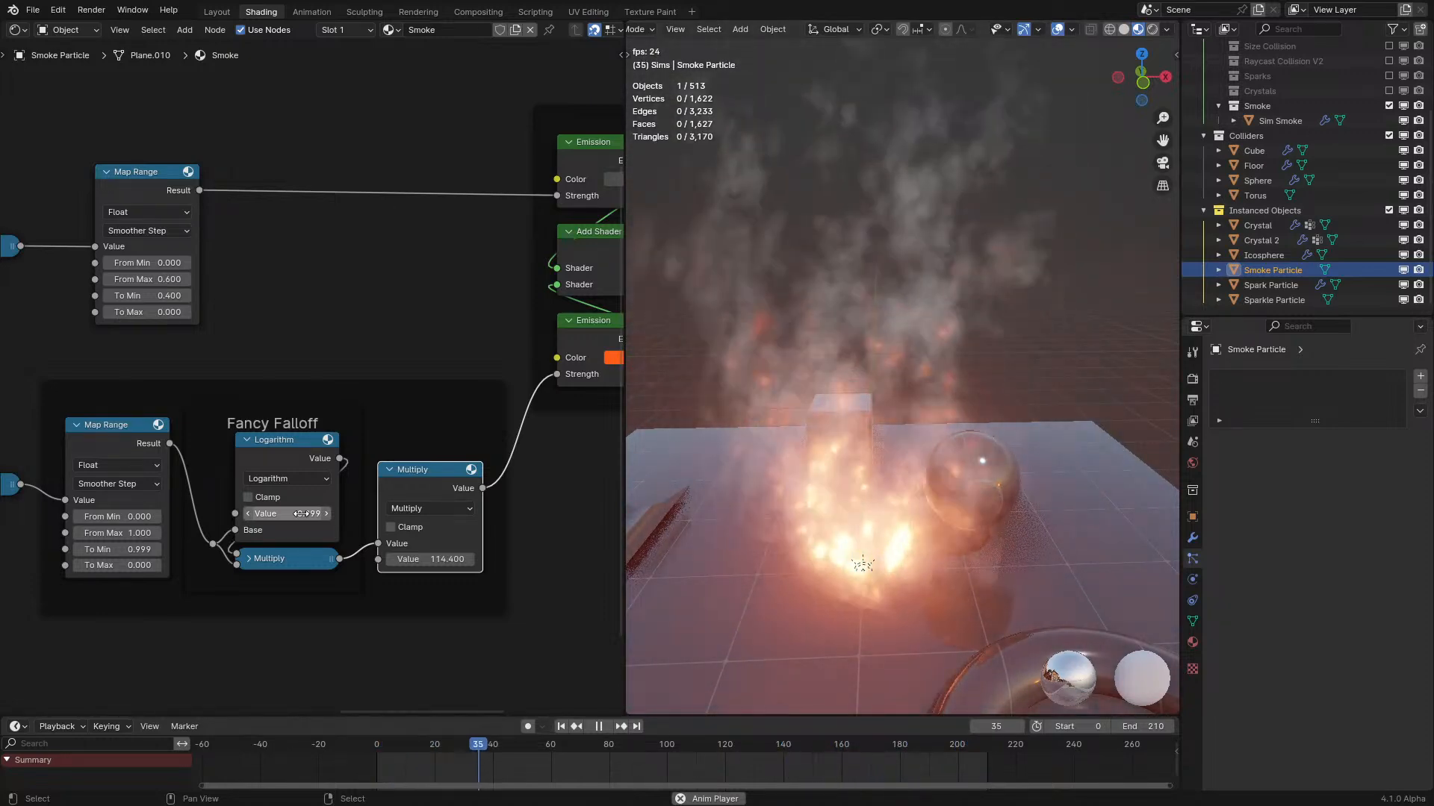
pyautogui.moveTo(687, 373); pyautogui.dragTo(770, 369, button='middle')
pyautogui.scroll(2, 302, 575)
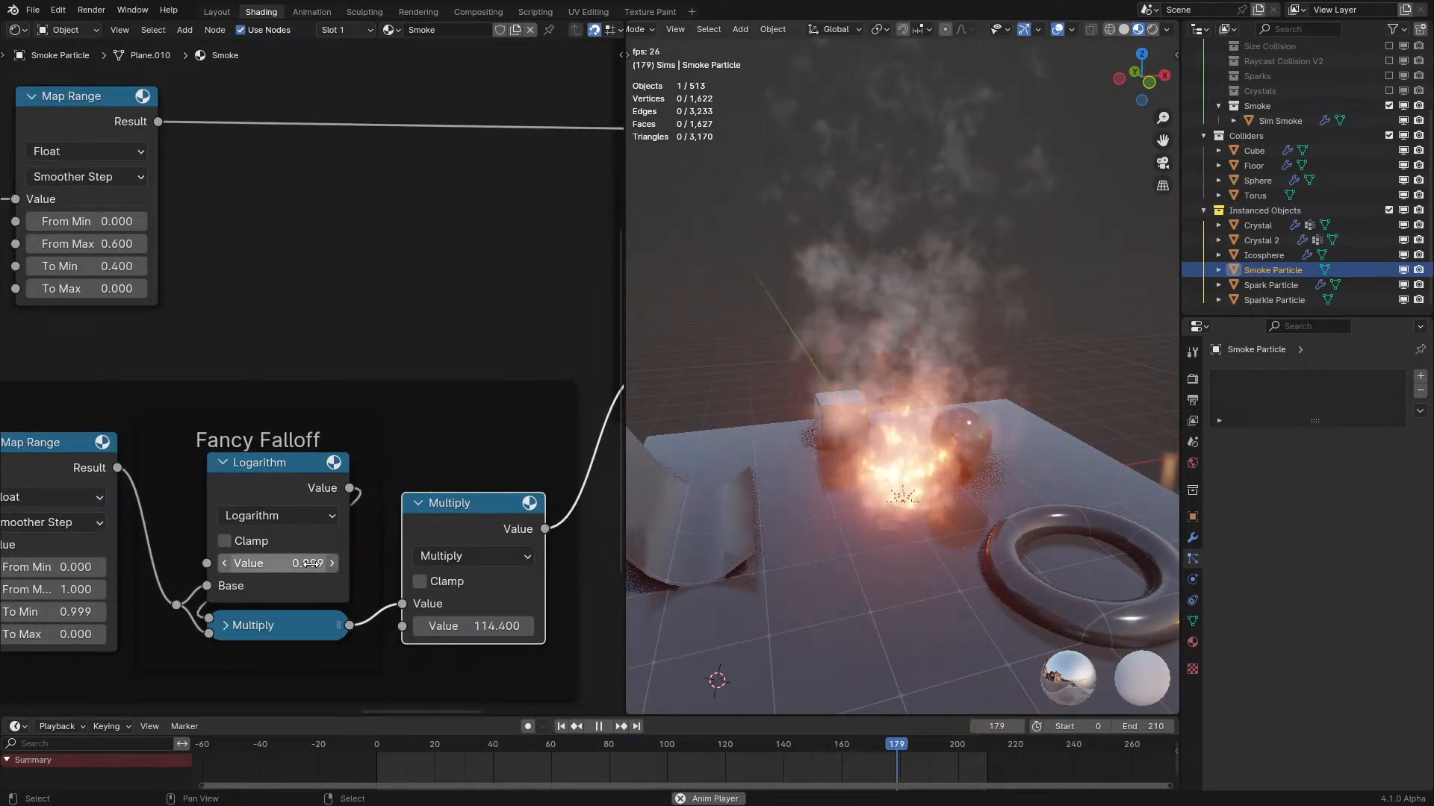
# Try a different From Max on the fire Map Range during playback.
pyautogui.moveTo(45, 596); pyautogui.dragTo(246, 601, button='middle')
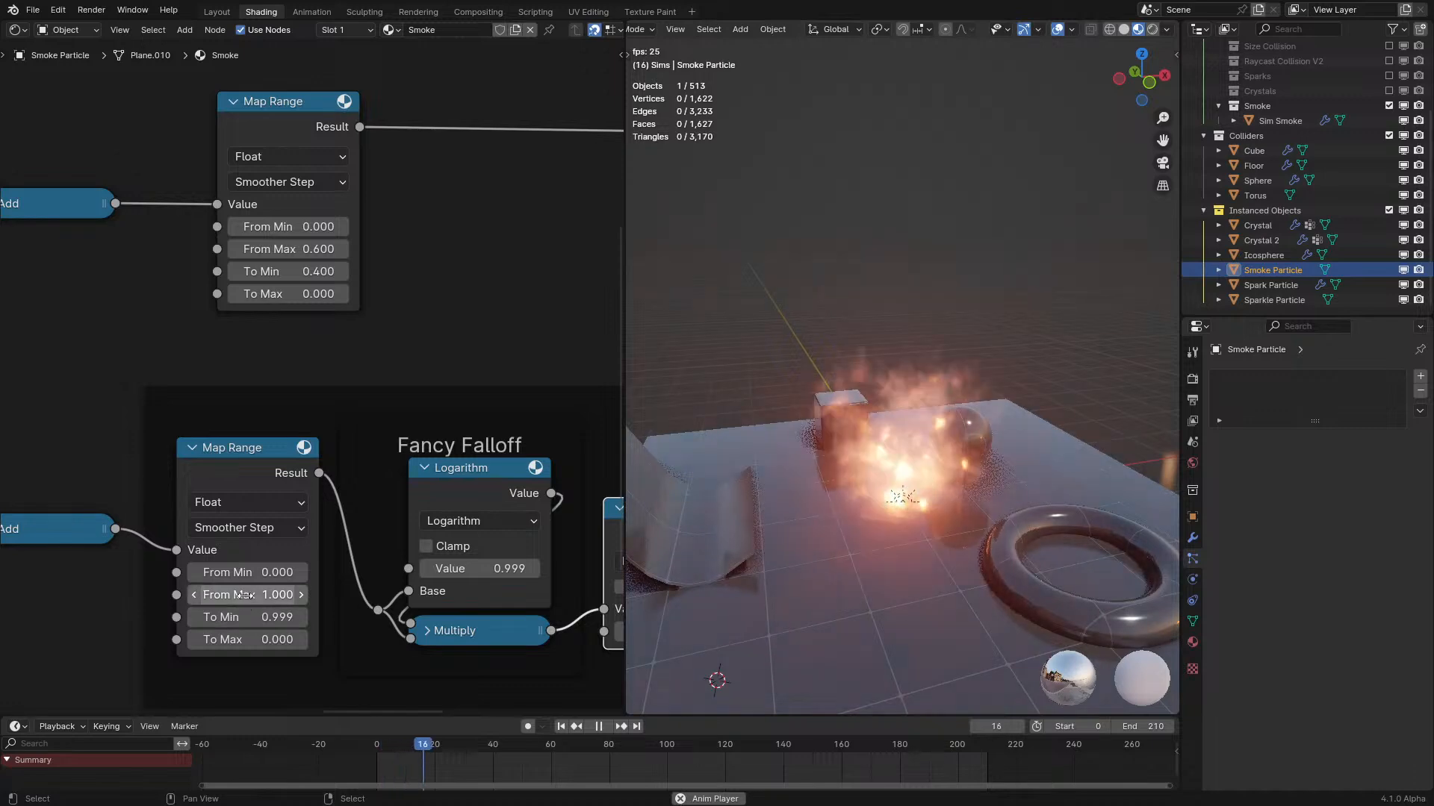
pyautogui.moveTo(248, 595); pyautogui.dragTo(216, 595)
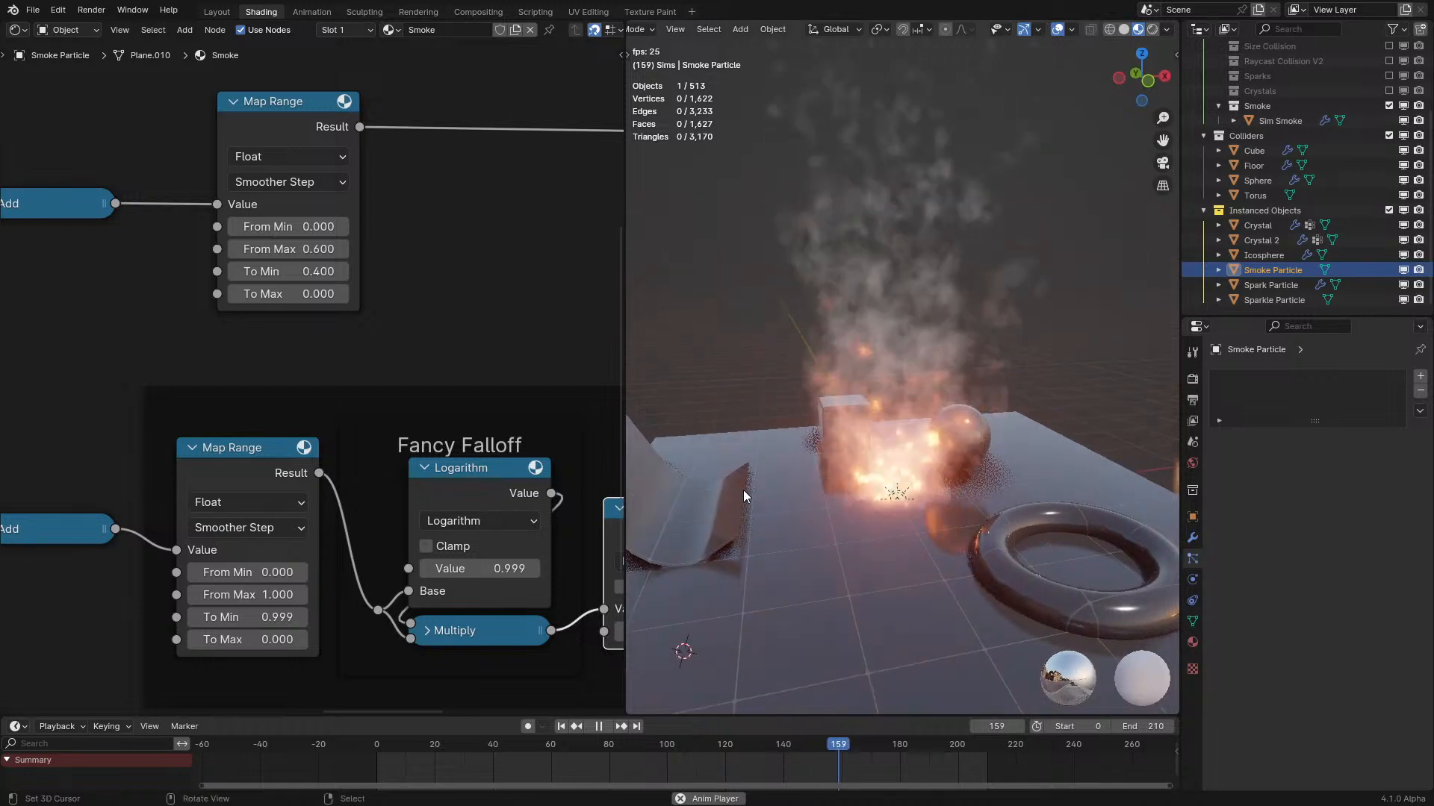
pyautogui.press('space')
# Duplicate the fire Map Range and Fancy Falloff frame above the smoke Map Range and feed it from the smoke's Add node.
pyautogui.scroll(-2, 504, 486)
pyautogui.moveTo(482, 226); pyautogui.dragTo(370, 328, button='middle')
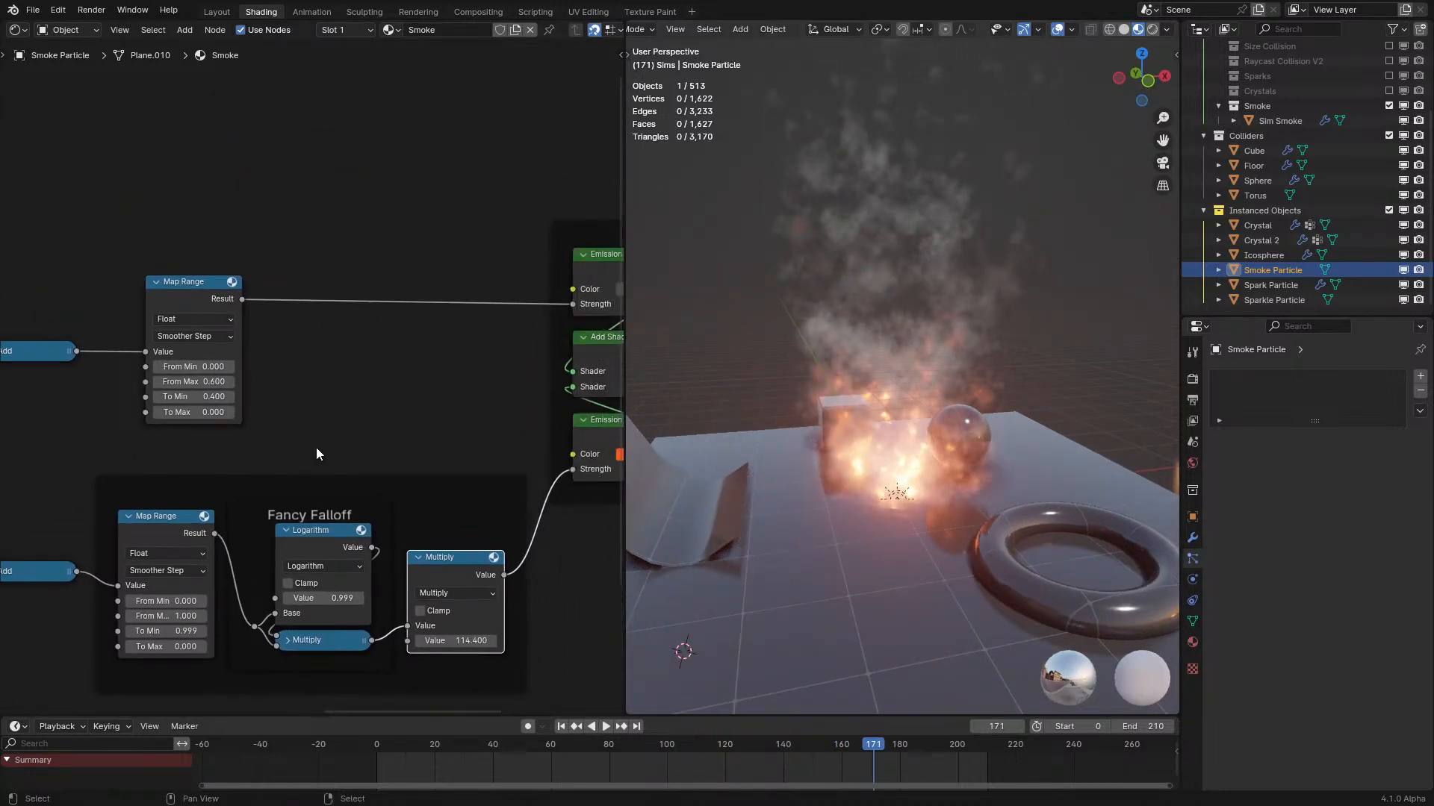
pyautogui.scroll(-2, 306, 447)
pyautogui.moveTo(136, 450); pyautogui.dragTo(332, 690)
pyautogui.hotkey('ctrl', 'shift', 'd')
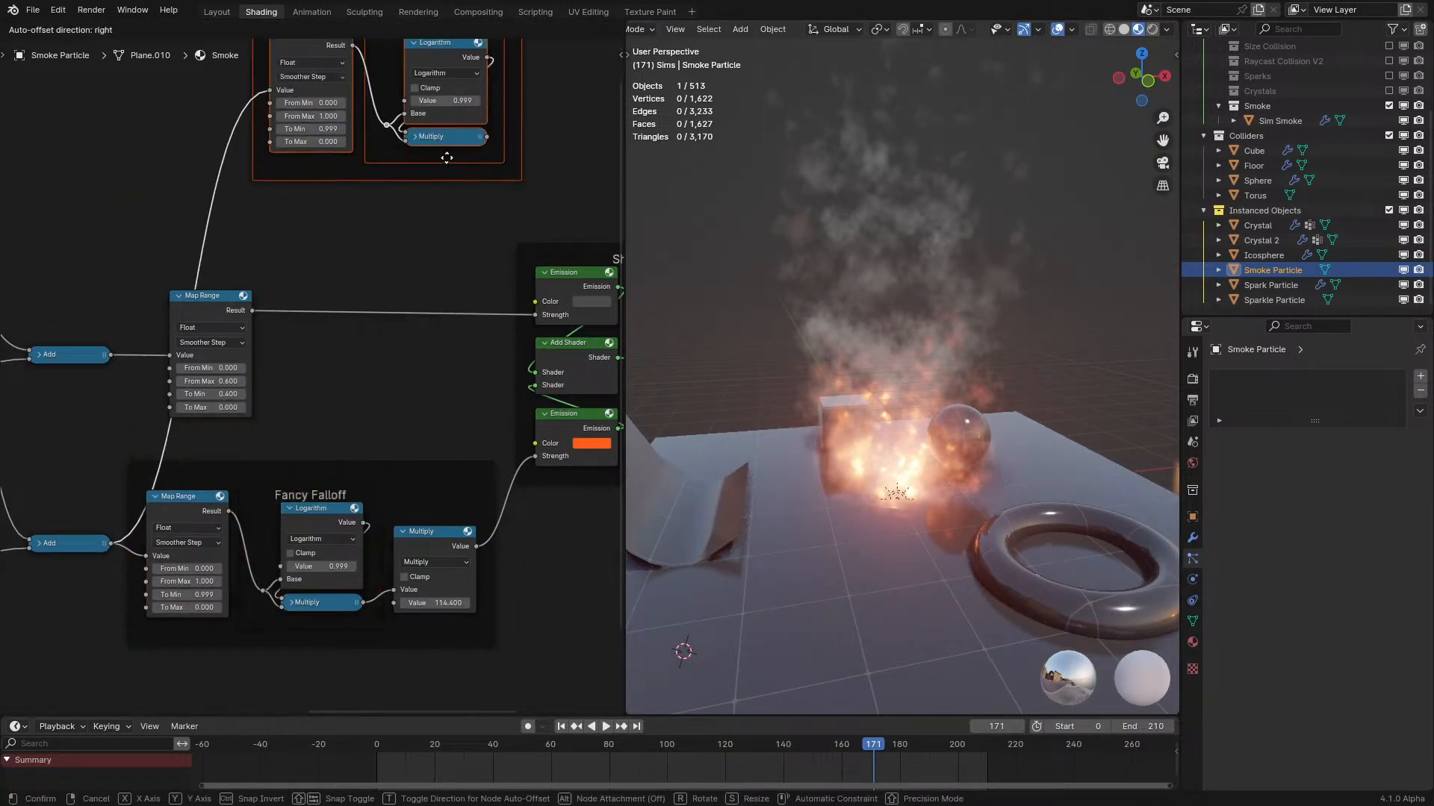
pyautogui.click(377, 242)
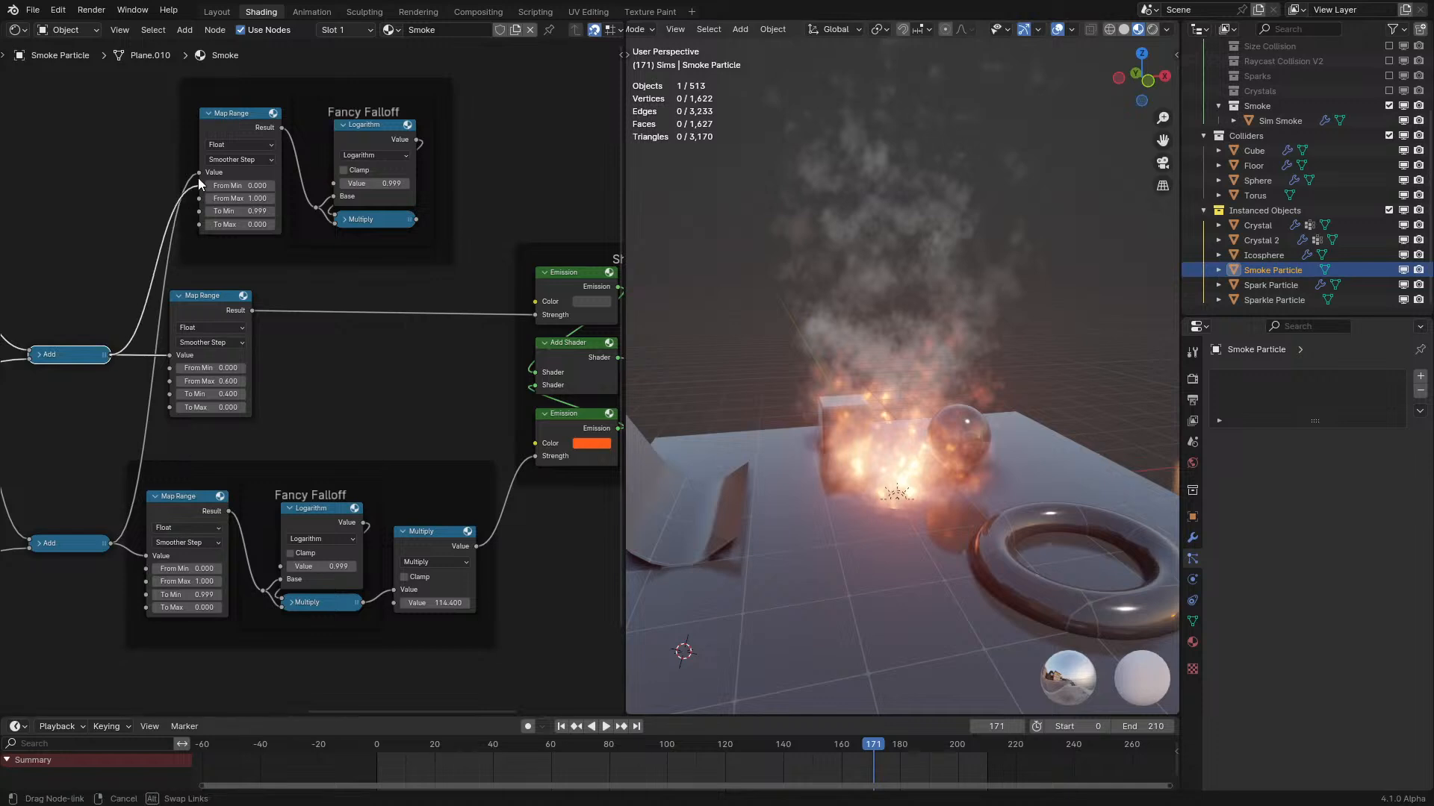
pyautogui.moveTo(453, 219); pyautogui.dragTo(380, 357, button='middle')
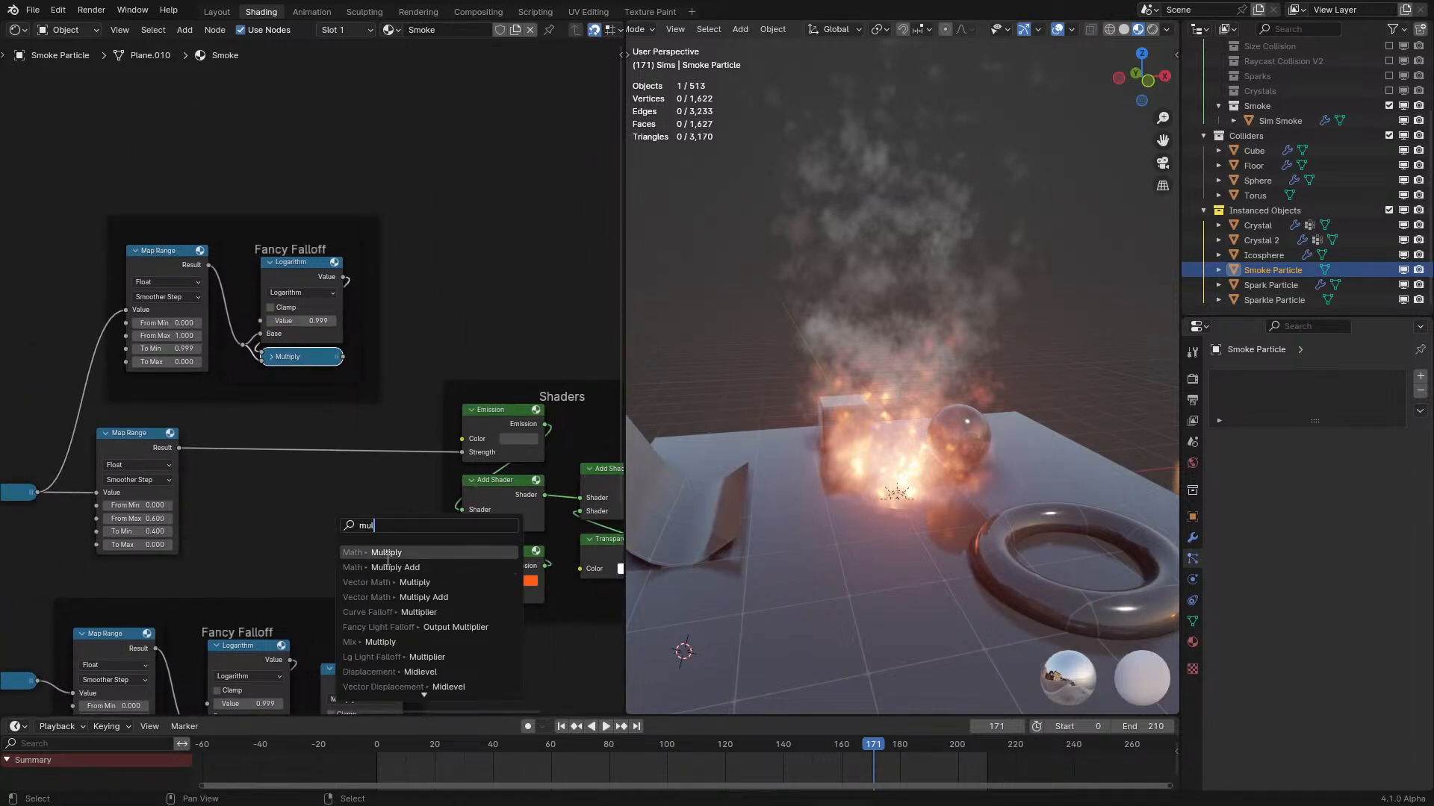
# Add a Multiply math node of 0.5 after the copied falloff and link it to the grey Emission's Strength.
pyautogui.click(387, 553)
pyautogui.moveTo(409, 478); pyautogui.dragTo(463, 452)
pyautogui.scroll(1, 289, 369)
pyautogui.moveTo(283, 395); pyautogui.dragTo(317, 420, button='middle')
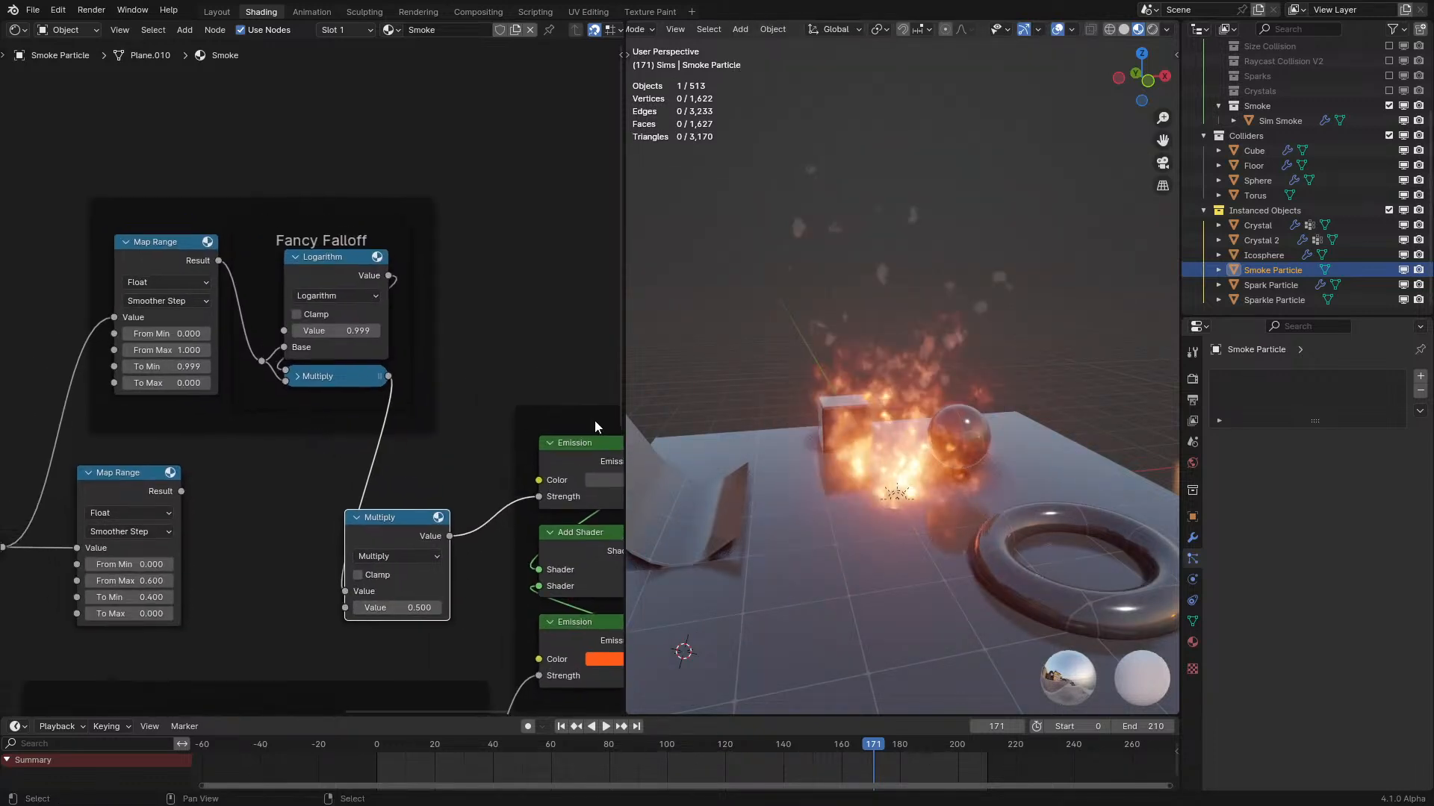
# Try a From Max of 0.600 on the copied Map Range and a Logarithm value of -1.021, judging the smoke in playback.
pyautogui.press('space')
pyautogui.moveTo(280, 329); pyautogui.dragTo(318, 371, button='middle')
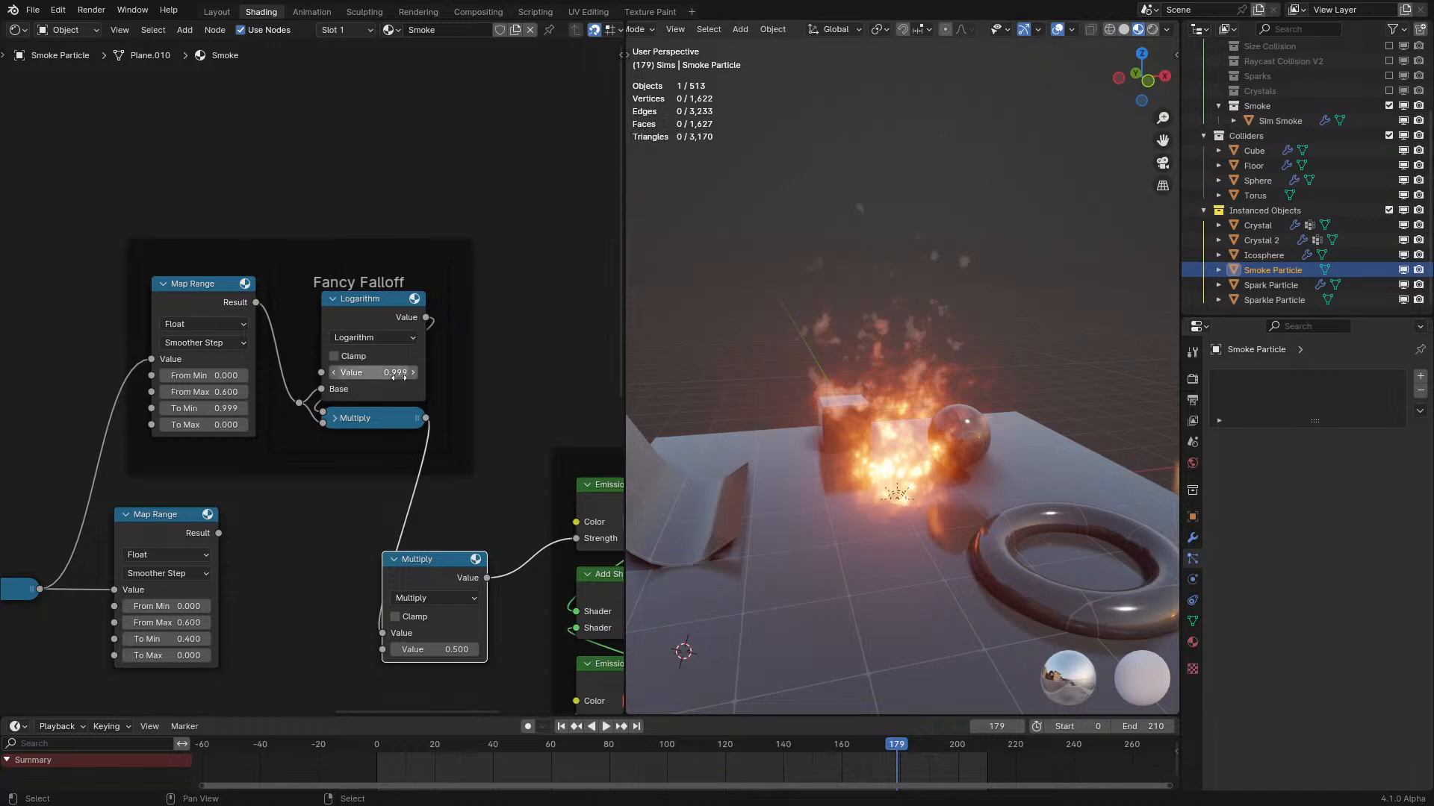
pyautogui.moveTo(373, 372); pyautogui.dragTo(343, 373)
pyautogui.moveTo(781, 360); pyautogui.dragTo(1041, 329, button='middle')
pyautogui.press('space')
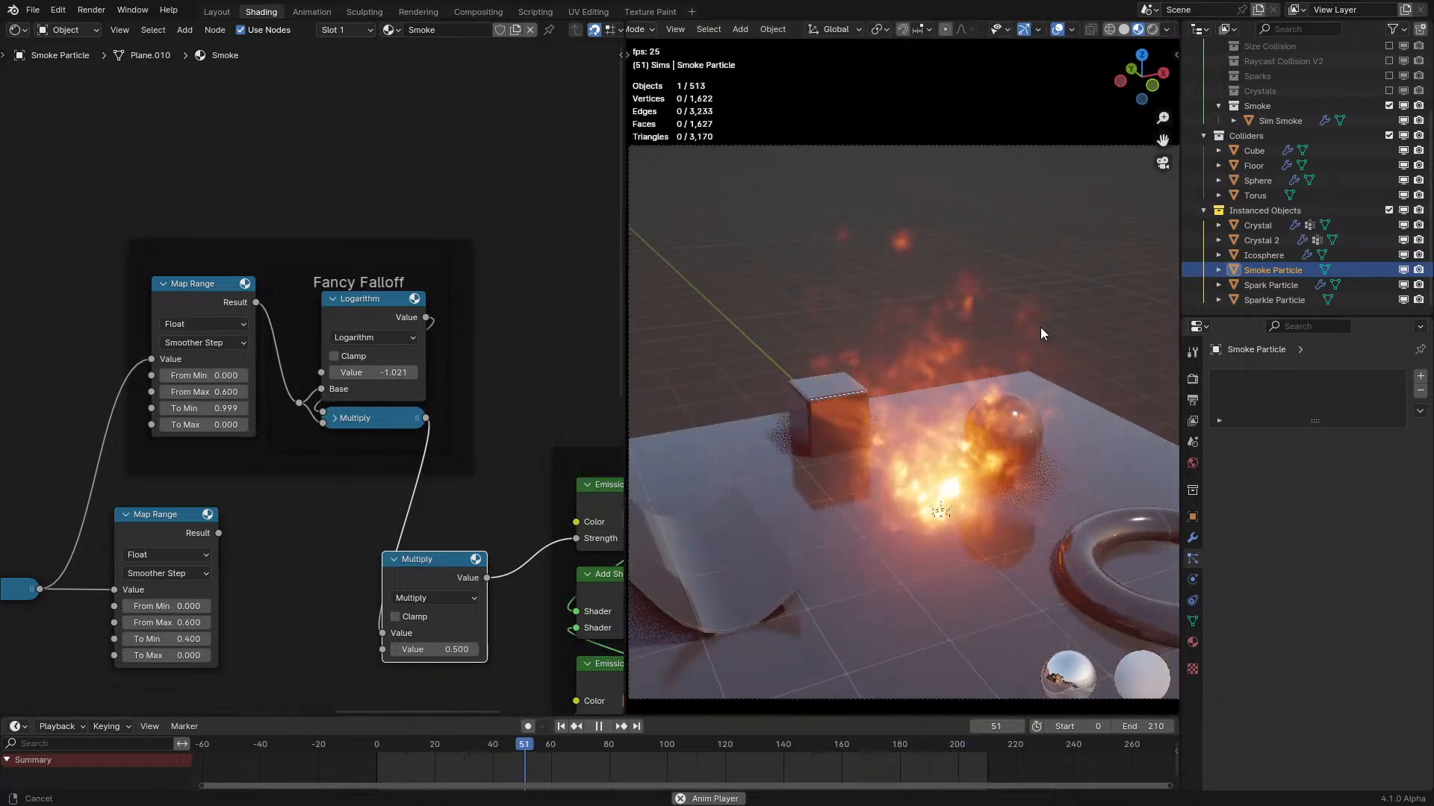
pyautogui.press('space')
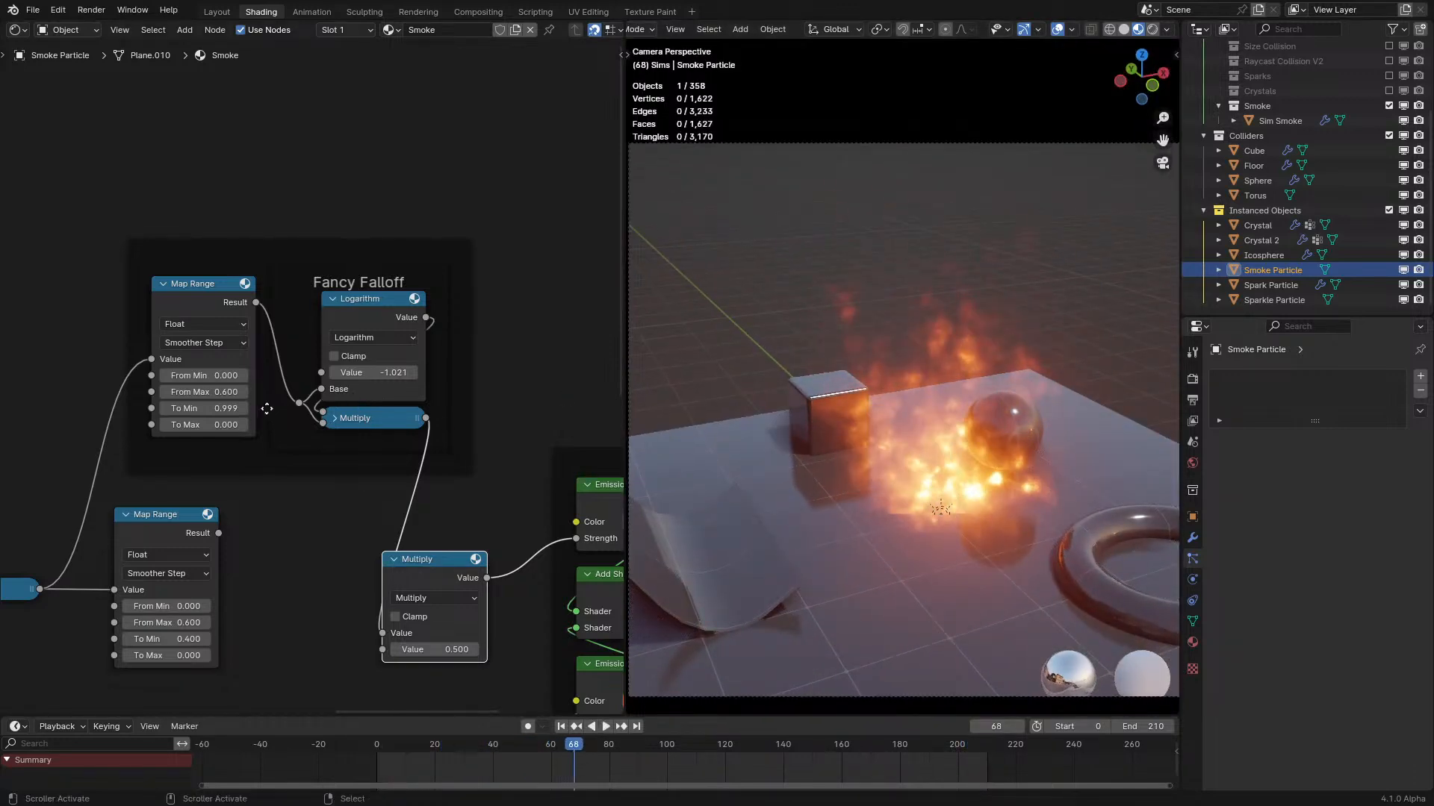
# Insert a Power node with an exponent of 4 between the copied Map Range and the smoke's 0.5 Multiply, bypassing the falloff.
pyautogui.moveTo(267, 407); pyautogui.dragTo(272, 366, button='middle')
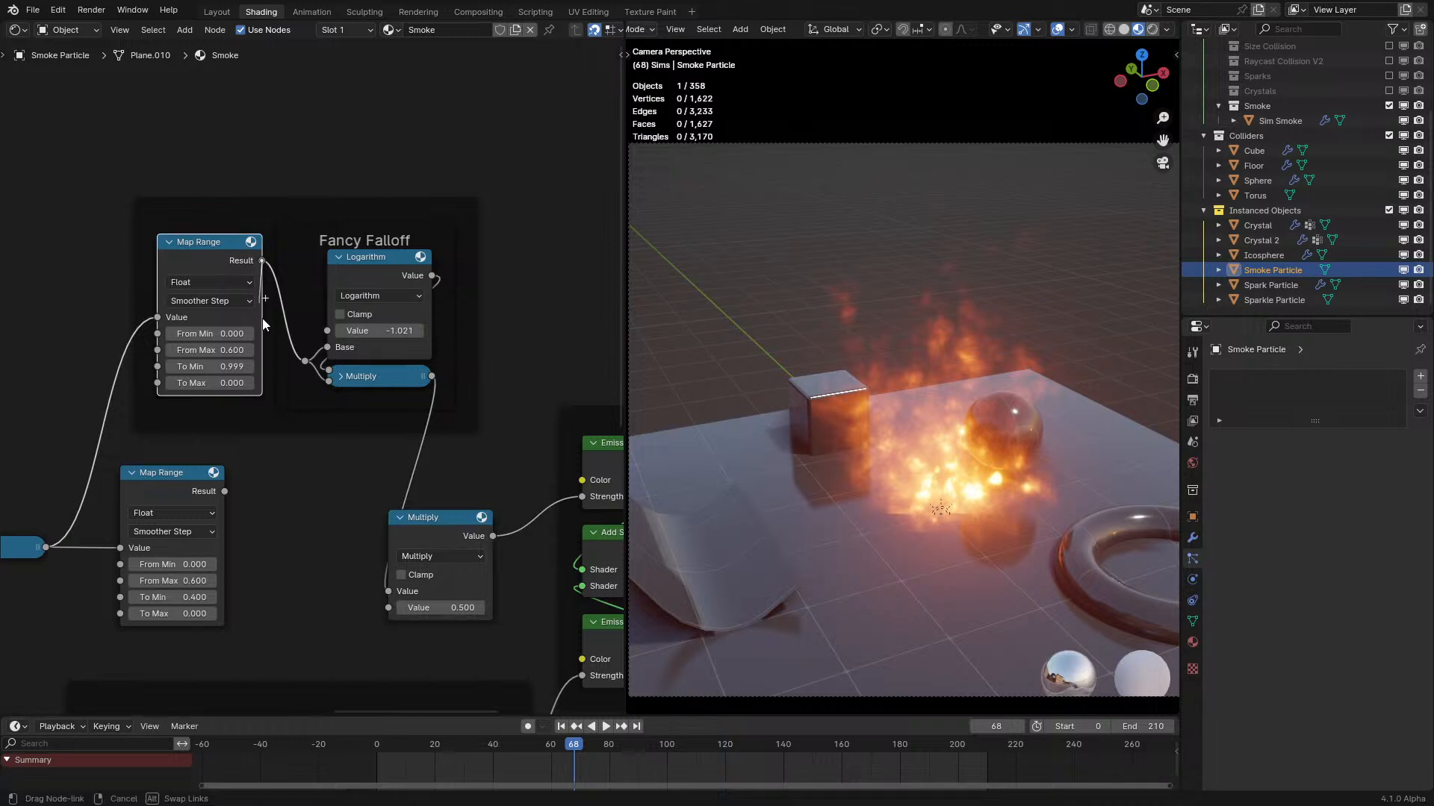
pyautogui.press('Return')
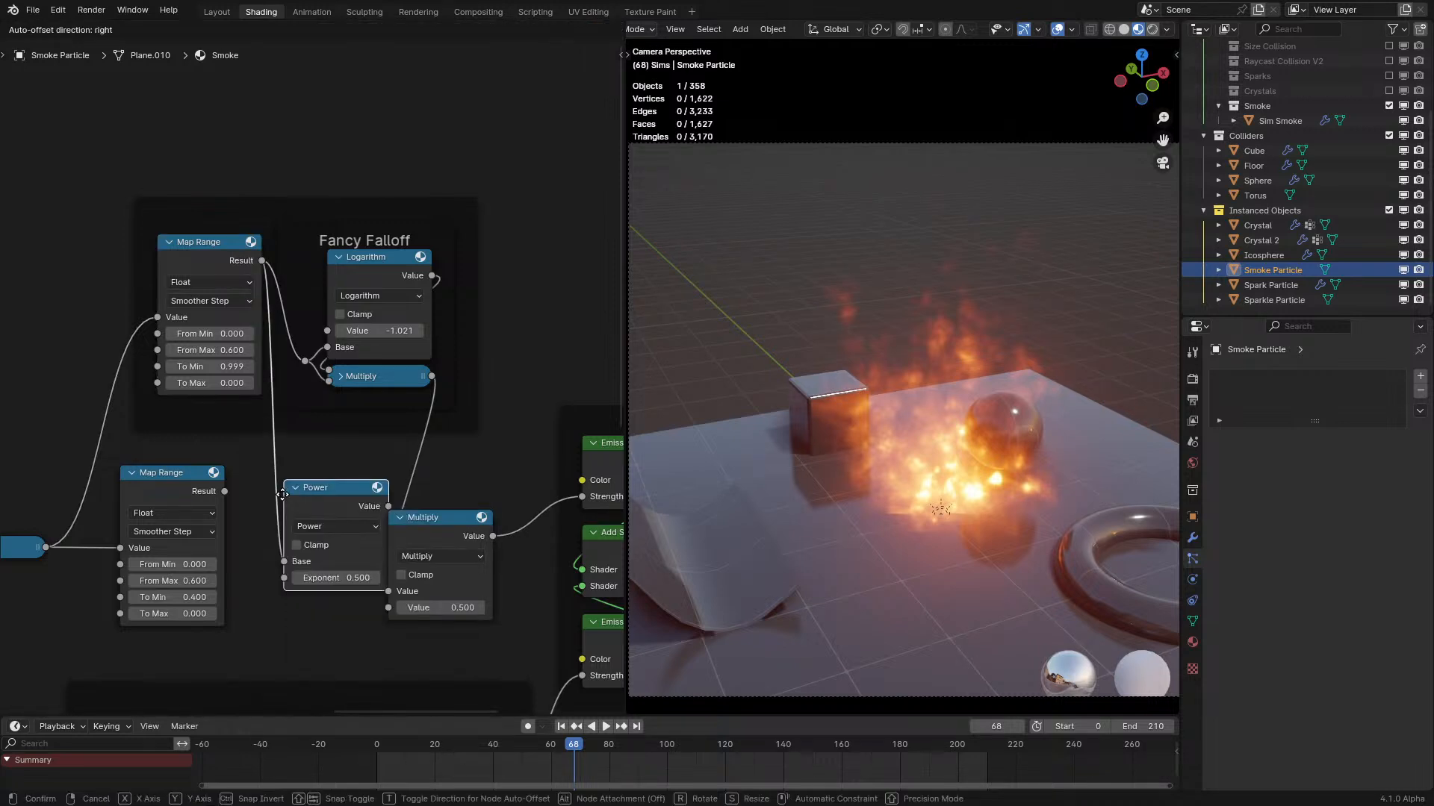
pyautogui.moveTo(389, 589); pyautogui.dragTo(388, 590)
pyautogui.moveTo(304, 564); pyautogui.dragTo(358, 564)
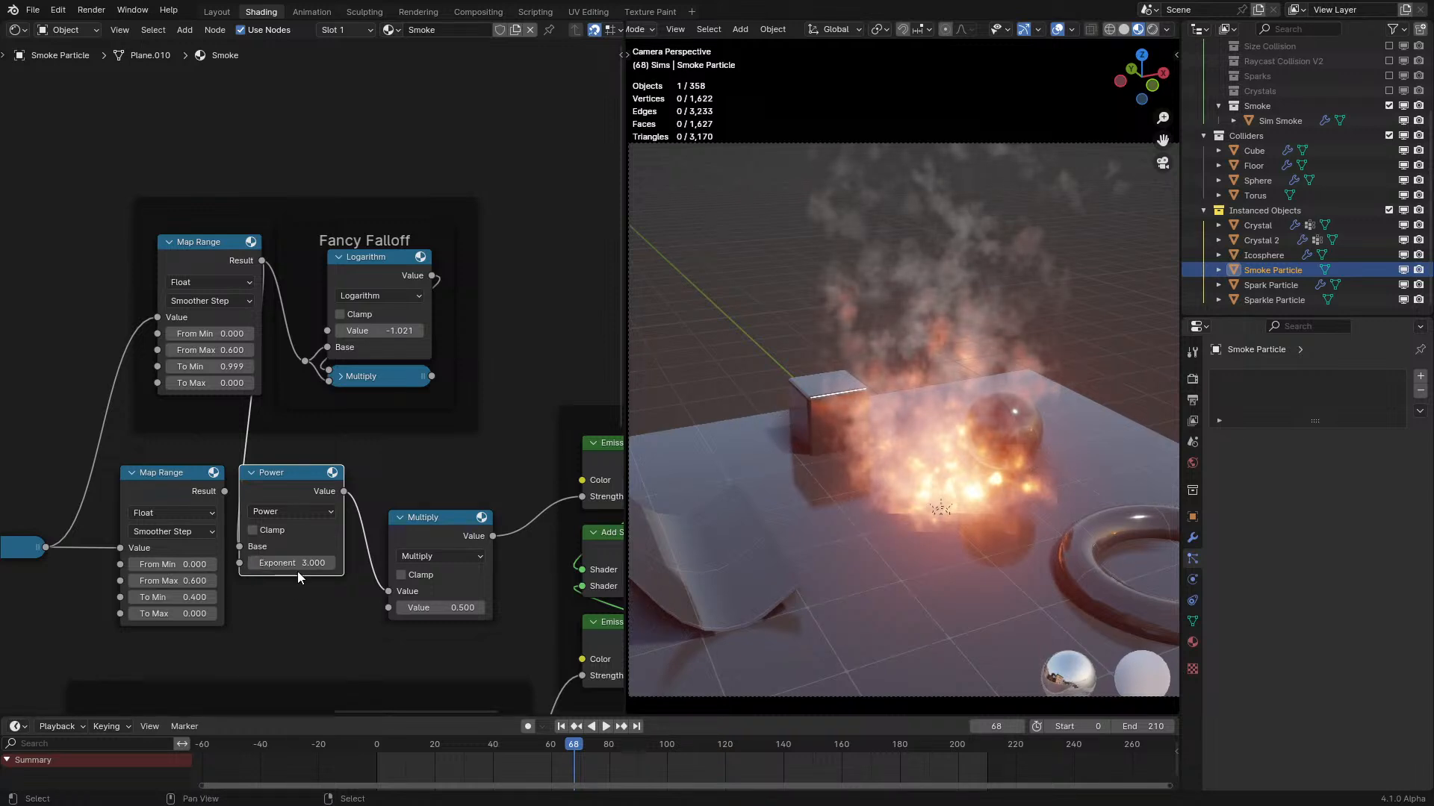
pyautogui.moveTo(298, 571); pyautogui.dragTo(318, 571)
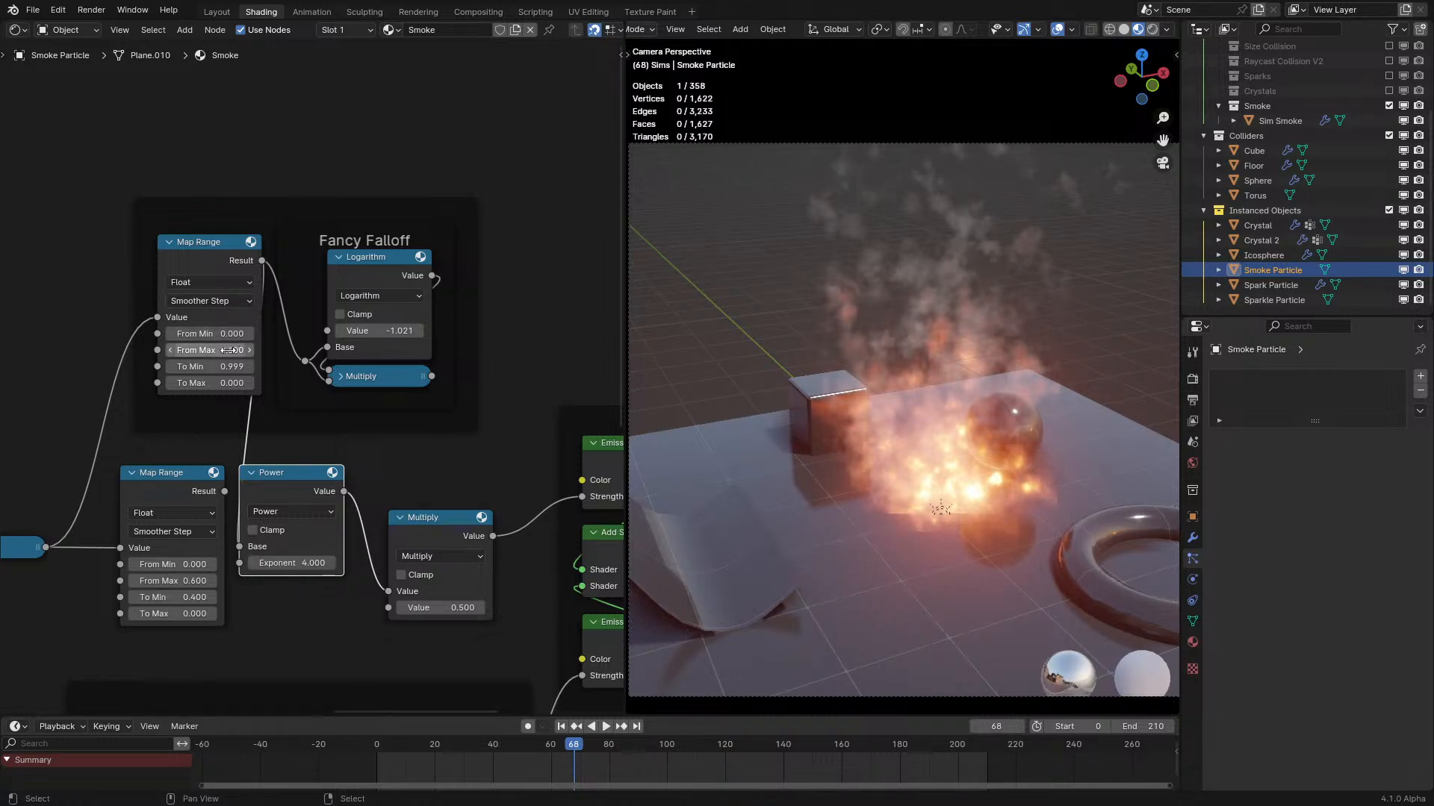
# Set the copied Map Range's From Max and To Min to 1.000 and judge the smoke in playback.
pyautogui.moveTo(228, 350); pyautogui.dragTo(233, 350)
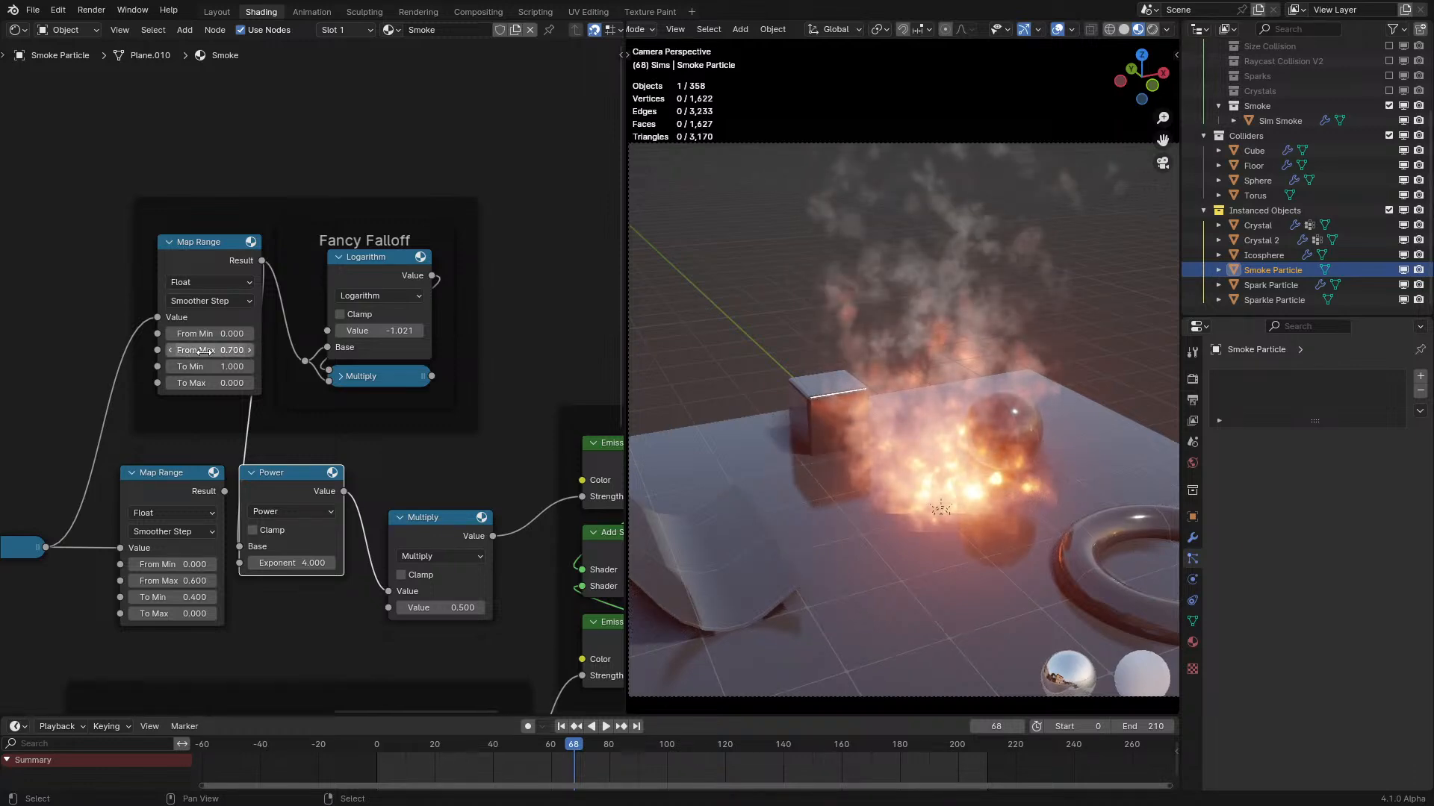
pyautogui.press('Return')
pyautogui.press('space')
pyautogui.moveTo(837, 418); pyautogui.dragTo(802, 448, button='middle')
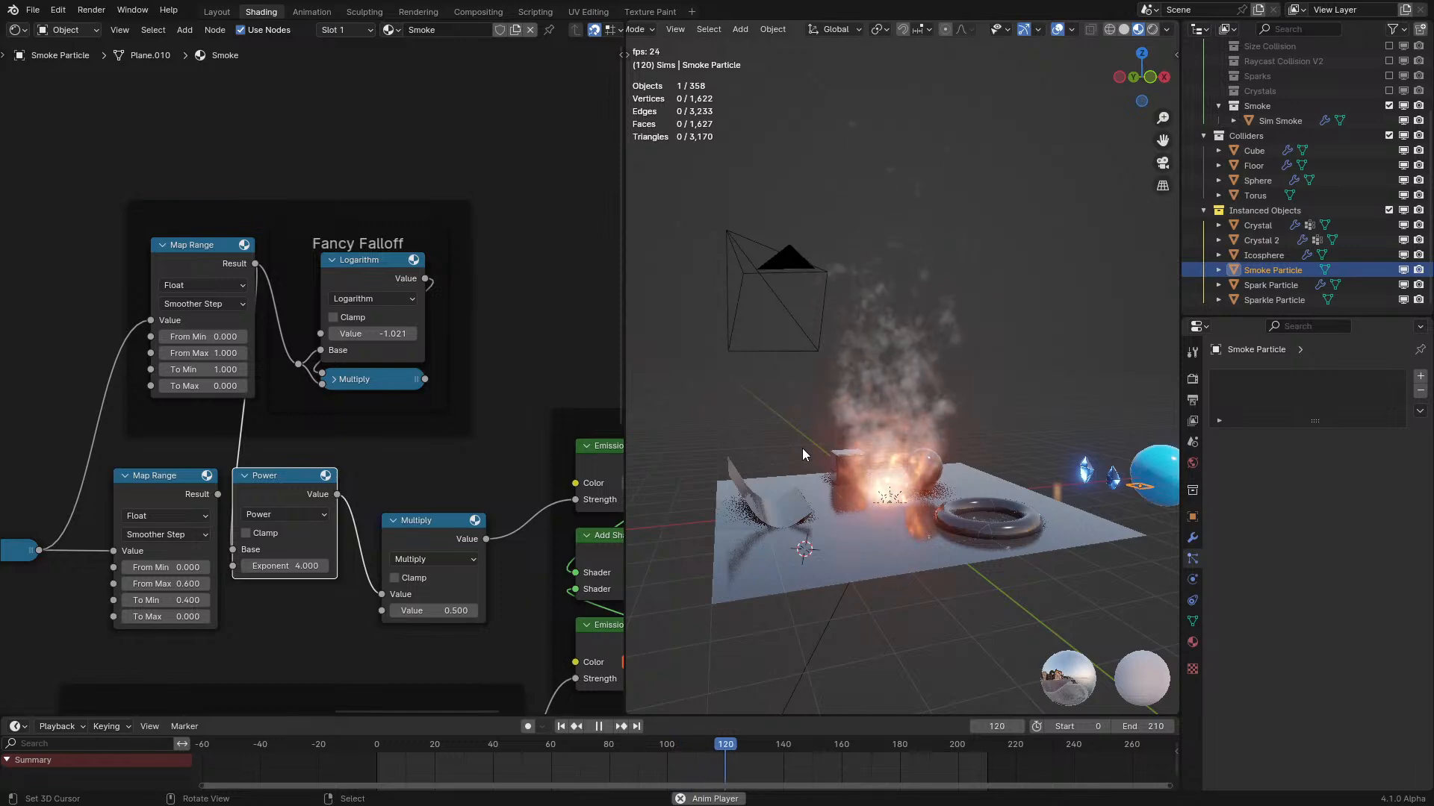
# Set the smoke Multiply value to 0.180, judging the smoke through the camera and from a free view.
pyautogui.press('KP_0')
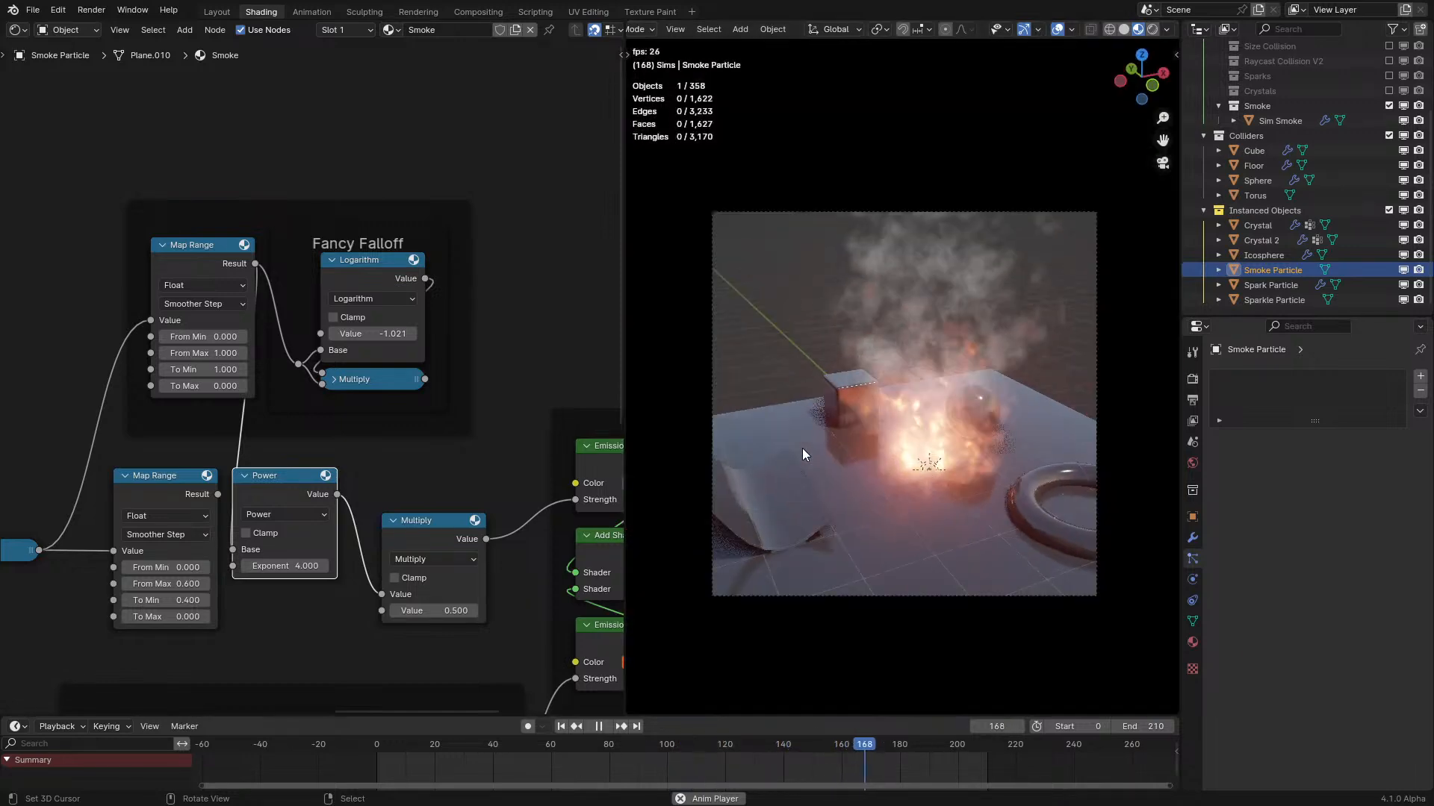
pyautogui.press('space')
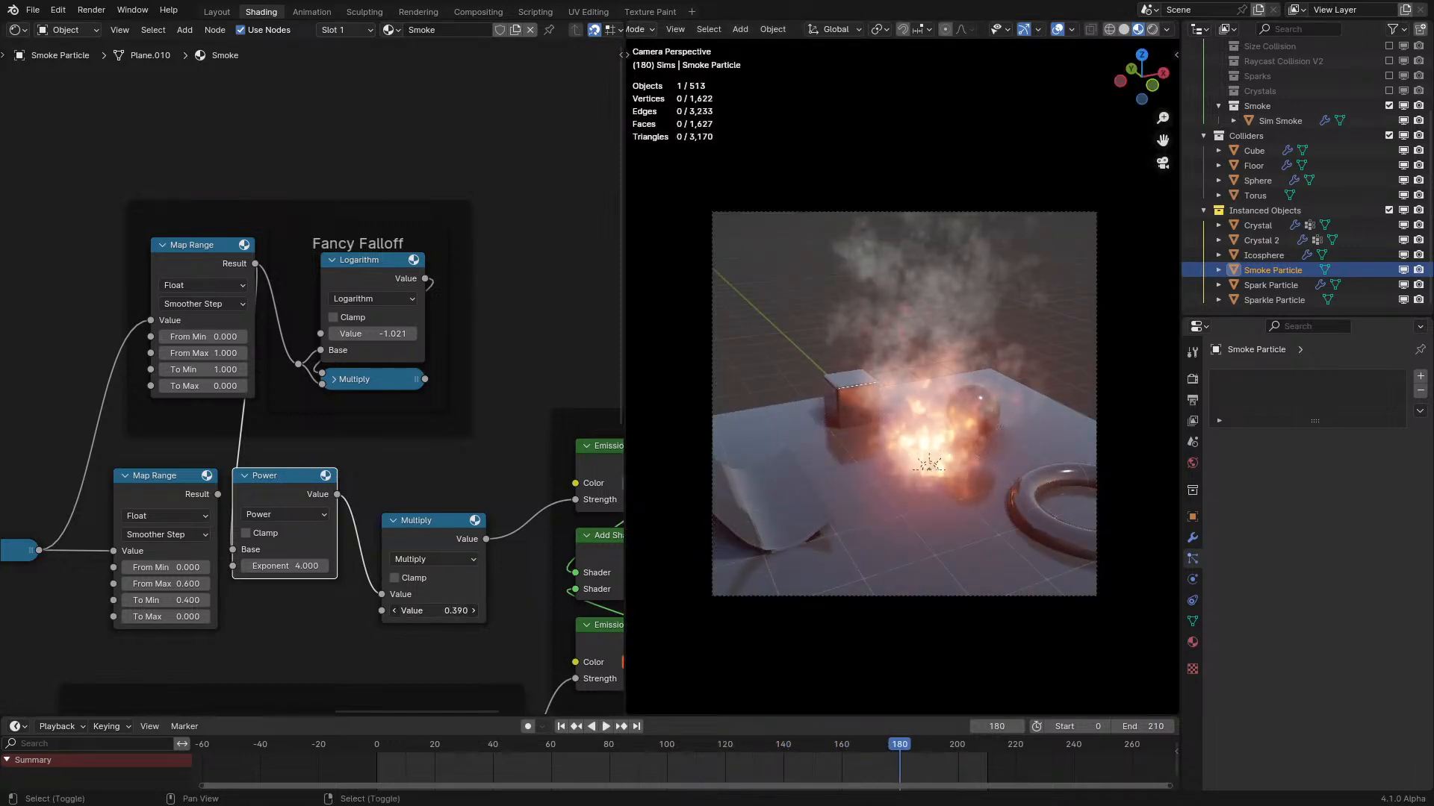
pyautogui.moveTo(951, 455); pyautogui.dragTo(930, 413, button='middle')
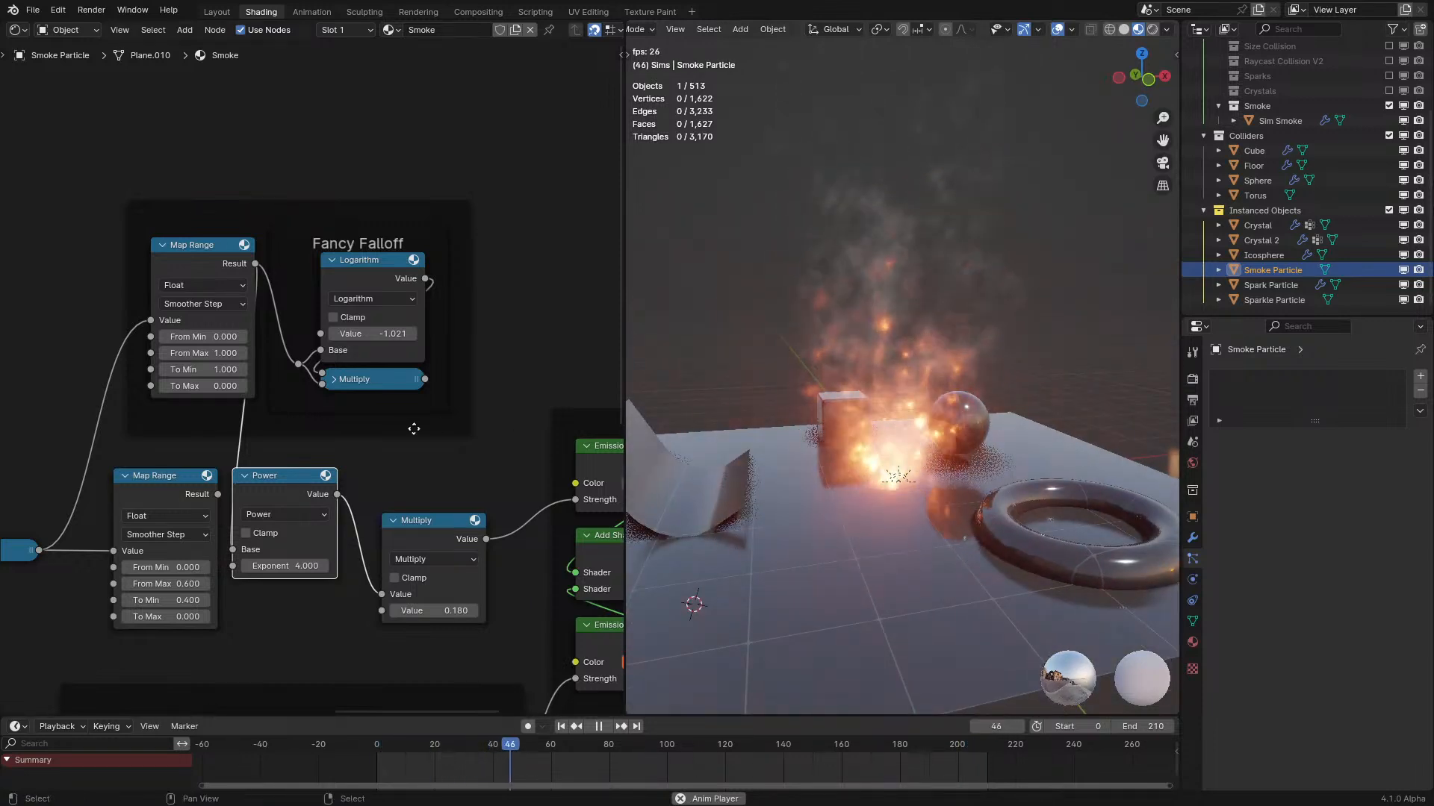
# Delete the copied falloff's Logarithm, Multiply and reroute, and line up the Power and 0.180 Multiply beside the copied Map Range.
pyautogui.press('x')
pyautogui.press('x')
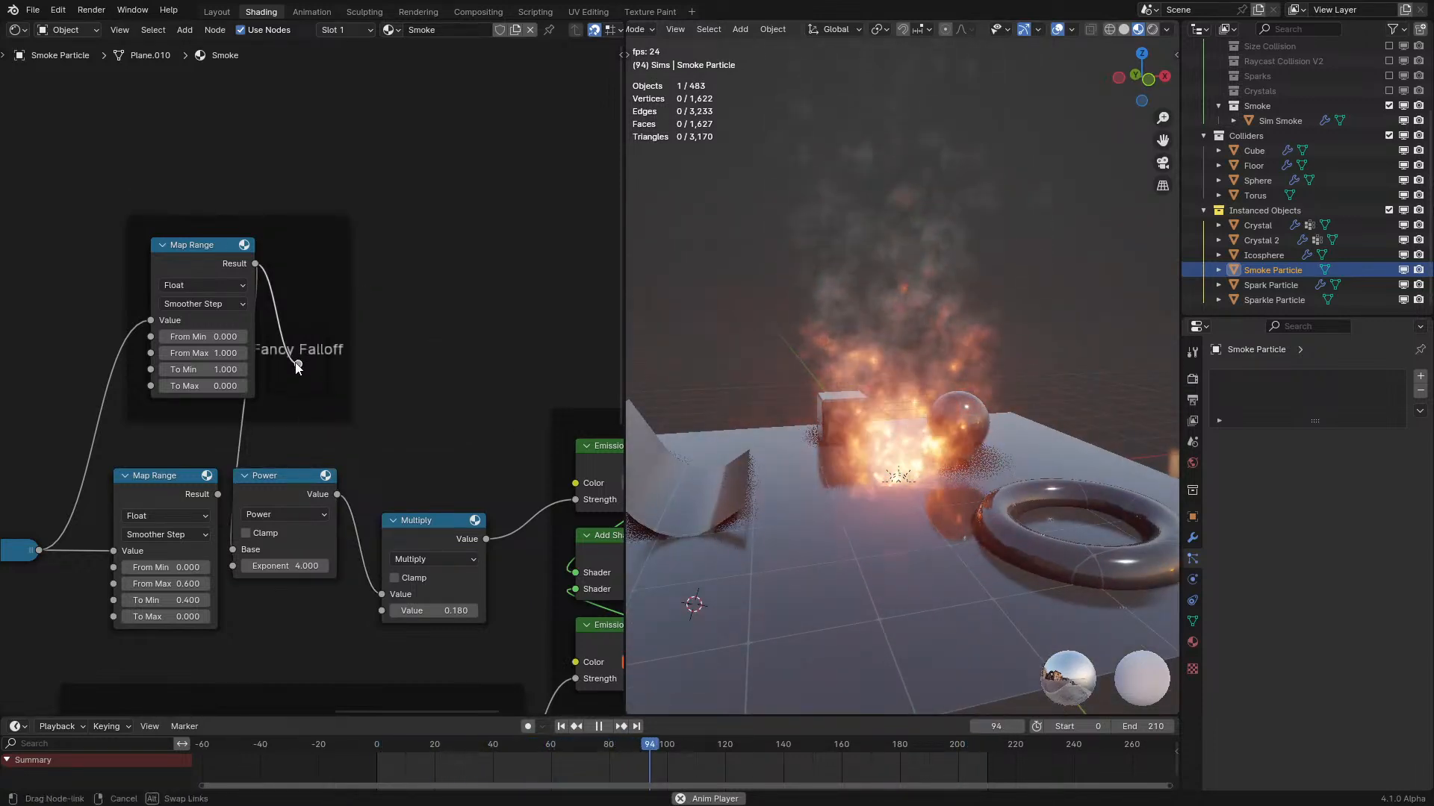
pyautogui.rightClick(299, 348)
pyautogui.press('Escape')
pyautogui.moveTo(240, 518); pyautogui.dragTo(270, 295)
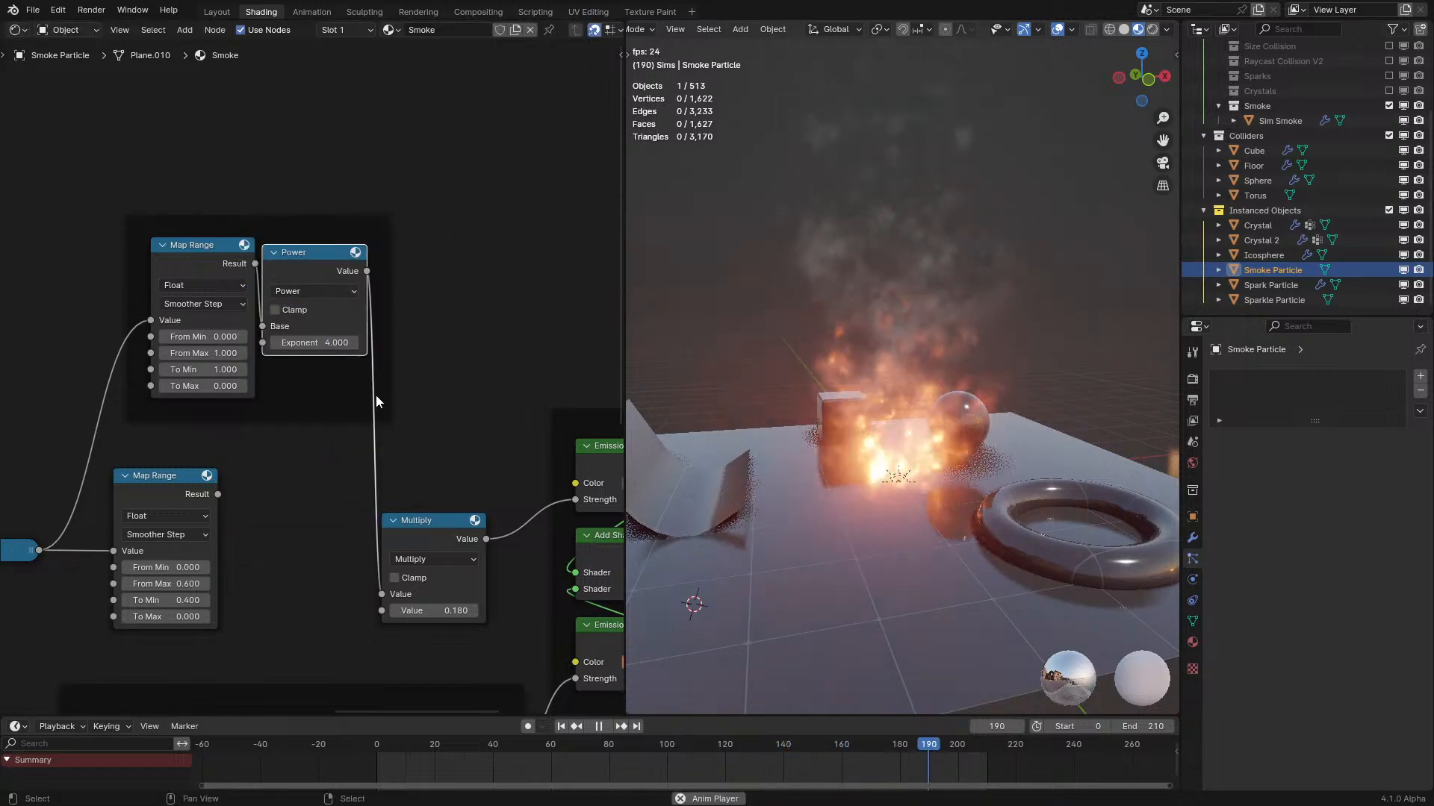
pyautogui.moveTo(419, 543); pyautogui.dragTo(420, 274)
# Delete the unused smoke Map Range and move the new smoke falloff frame down into its place.
pyautogui.click(185, 498)
pyautogui.press('x')
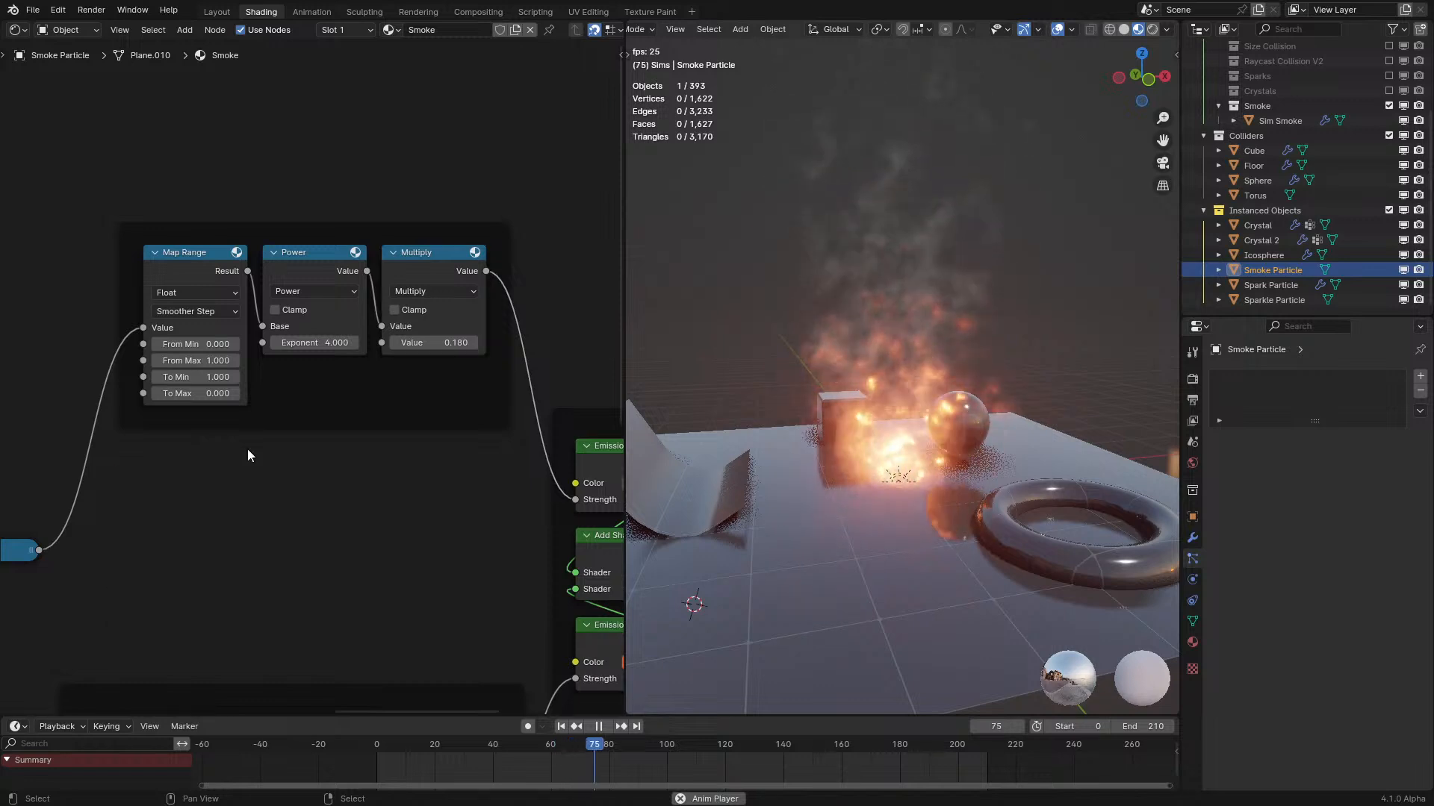
pyautogui.moveTo(329, 416); pyautogui.dragTo(334, 591)
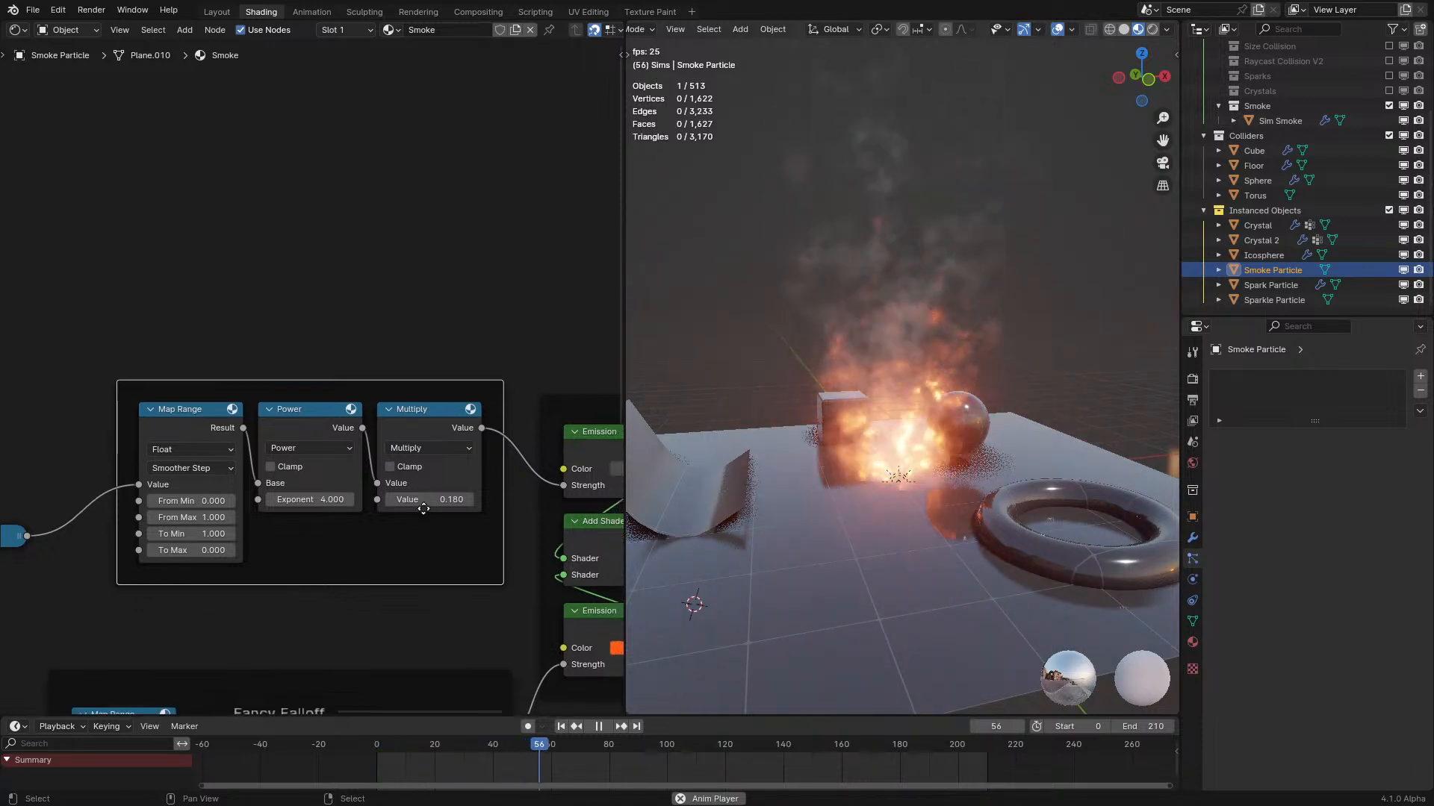
# Adjust the colour of the orange fire Emission and judge it in playback from different angles.
pyautogui.hscroll(5, 348, 495)
pyautogui.scroll(-2, 348, 495)
pyautogui.click(463, 609)
pyautogui.moveTo(509, 478)
pyautogui.mouseDown()
pyautogui.moveTo(471, 404)
pyautogui.moveTo(556, 394)
pyautogui.moveTo(570, 407)
pyautogui.moveTo(564, 480)
pyautogui.moveTo(522, 503)
pyautogui.moveTo(455, 467)
pyautogui.moveTo(481, 468)
pyautogui.mouseUp()
pyautogui.moveTo(1152, 378); pyautogui.dragTo(1177, 397, button='middle')
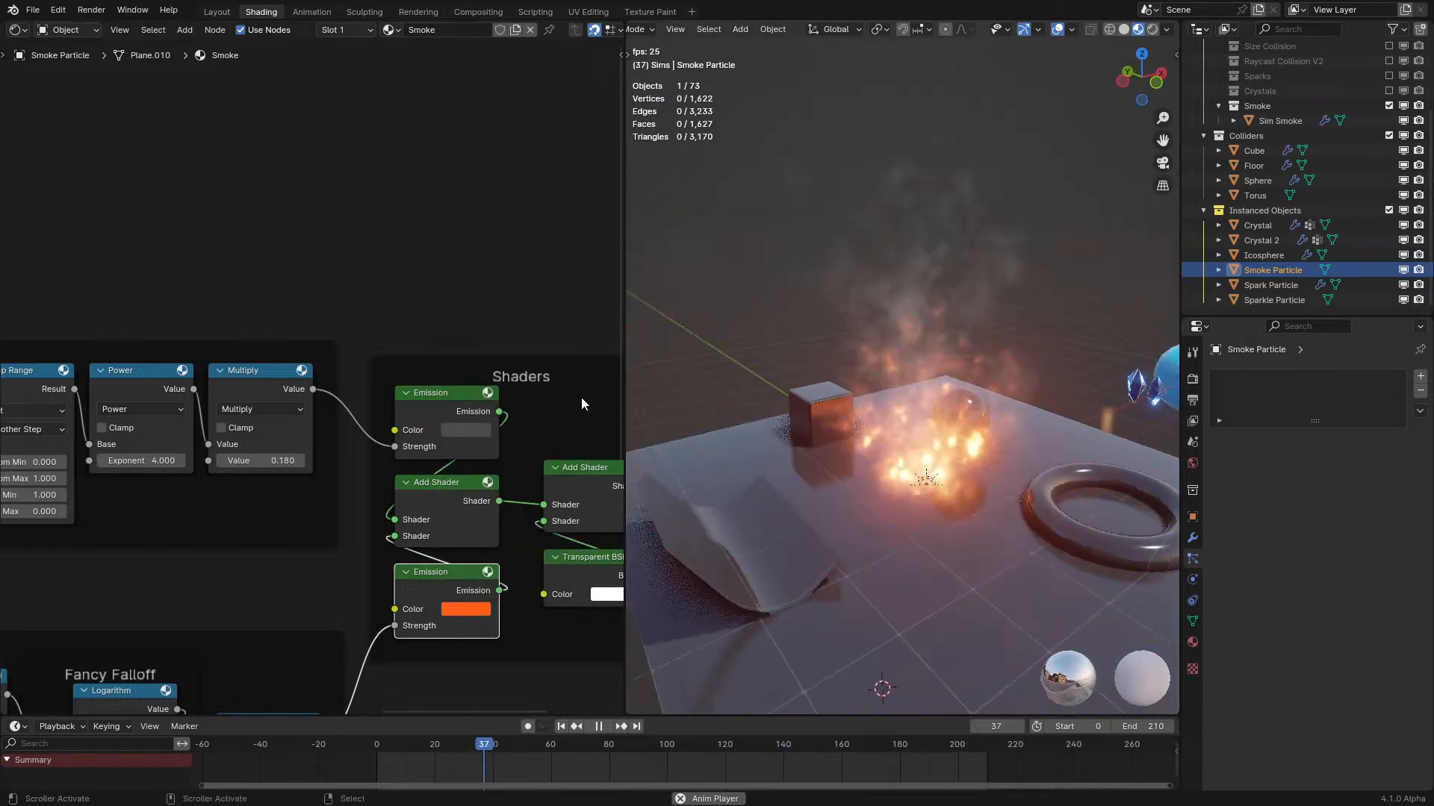
pyautogui.moveTo(987, 410); pyautogui.dragTo(969, 395, button='middle')
# Play back the fire up close and from the side, and examine the falloff, Add and Age Fade nodes.
pyautogui.moveTo(489, 482); pyautogui.dragTo(698, 304, button='middle')
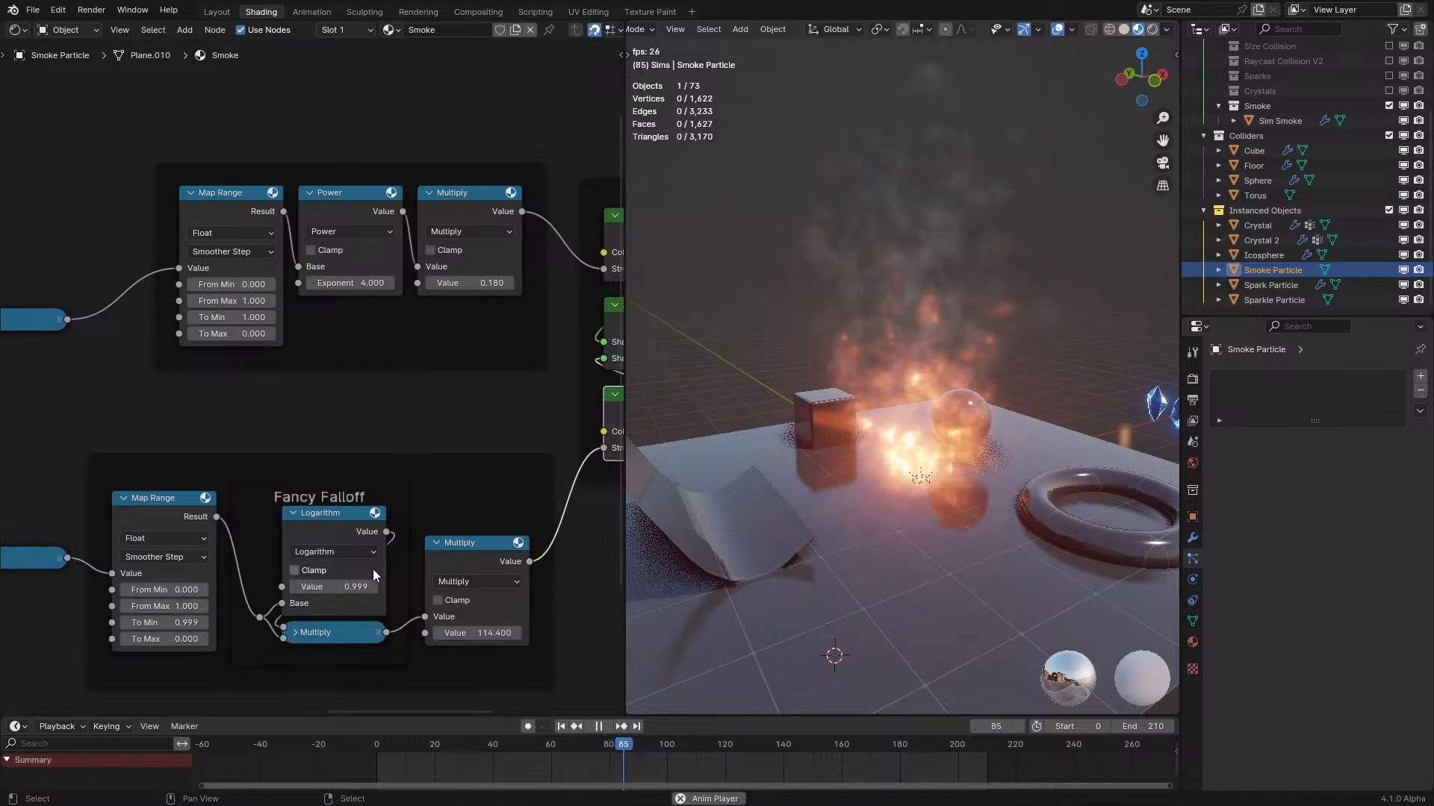
pyautogui.press('space')
pyautogui.scroll(3, 842, 411)
pyautogui.moveTo(875, 441)
pyautogui.mouseDown(button='middle')
pyautogui.moveTo(858, 422)
pyautogui.moveTo(849, 496)
pyautogui.moveTo(853, 432)
pyautogui.moveTo(883, 455)
pyautogui.moveTo(869, 415)
pyautogui.moveTo(861, 445)
pyautogui.mouseUp(button='middle')
pyautogui.scroll(-3, 851, 463)
pyautogui.press('space')
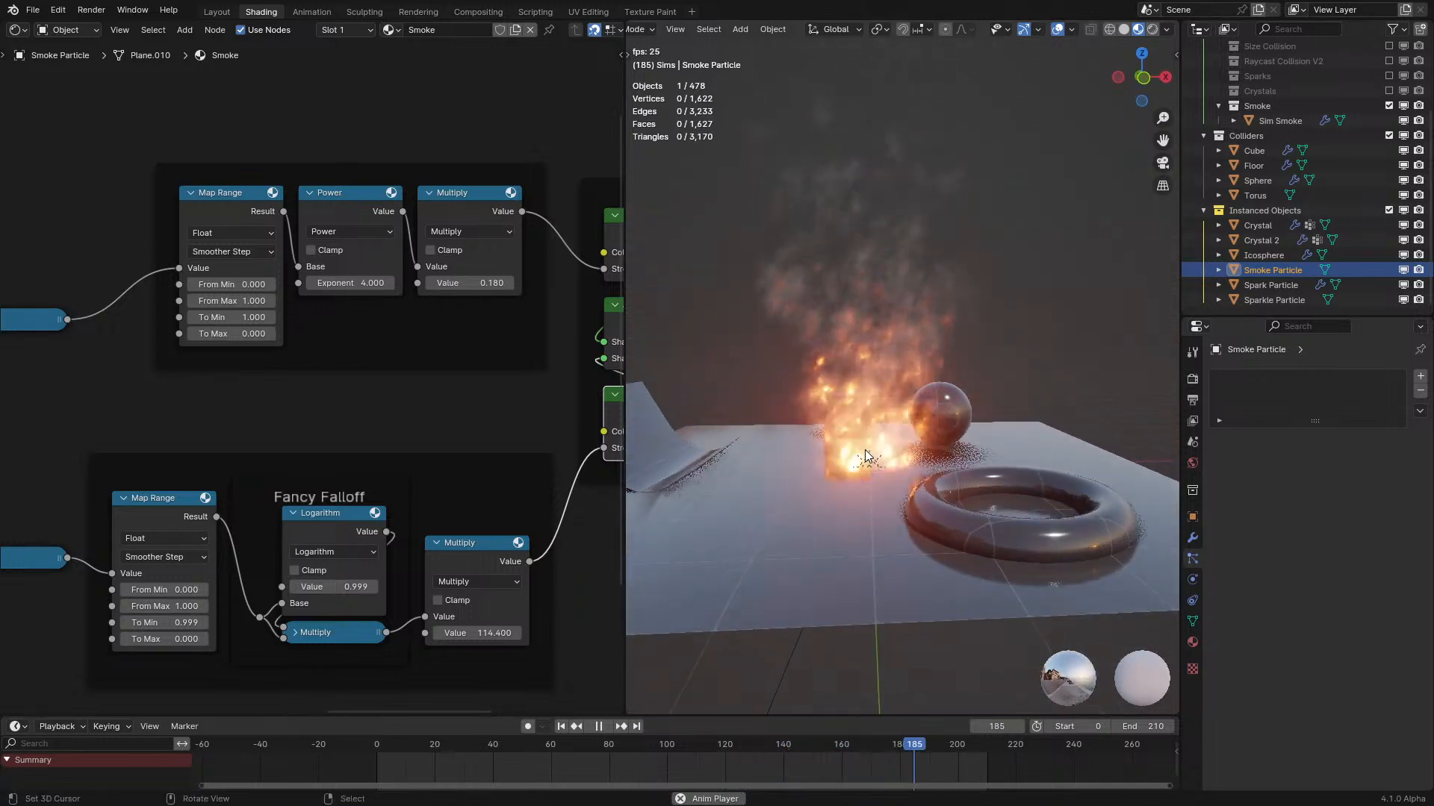
pyautogui.moveTo(273, 465); pyautogui.dragTo(385, 395, button='middle')
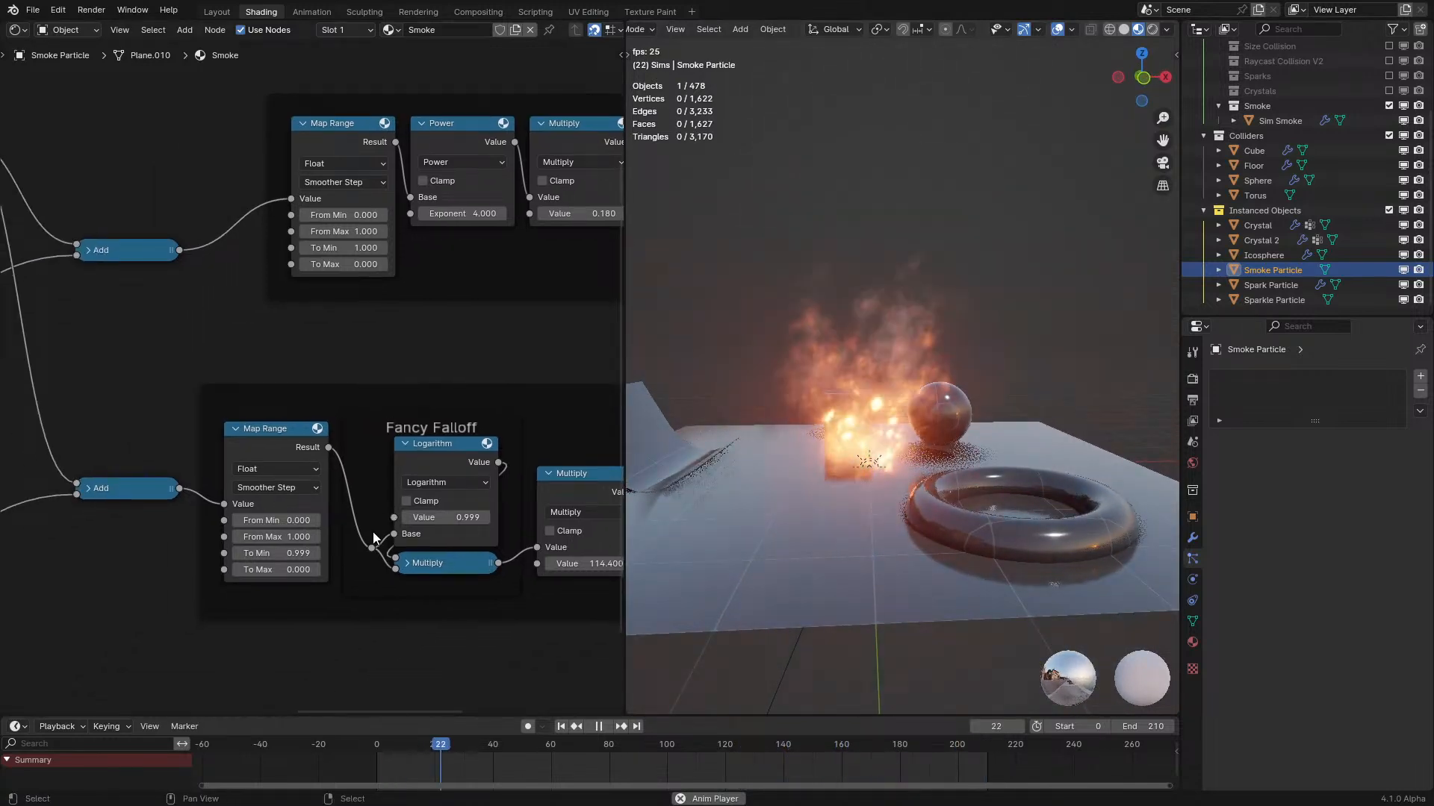
pyautogui.press('space')
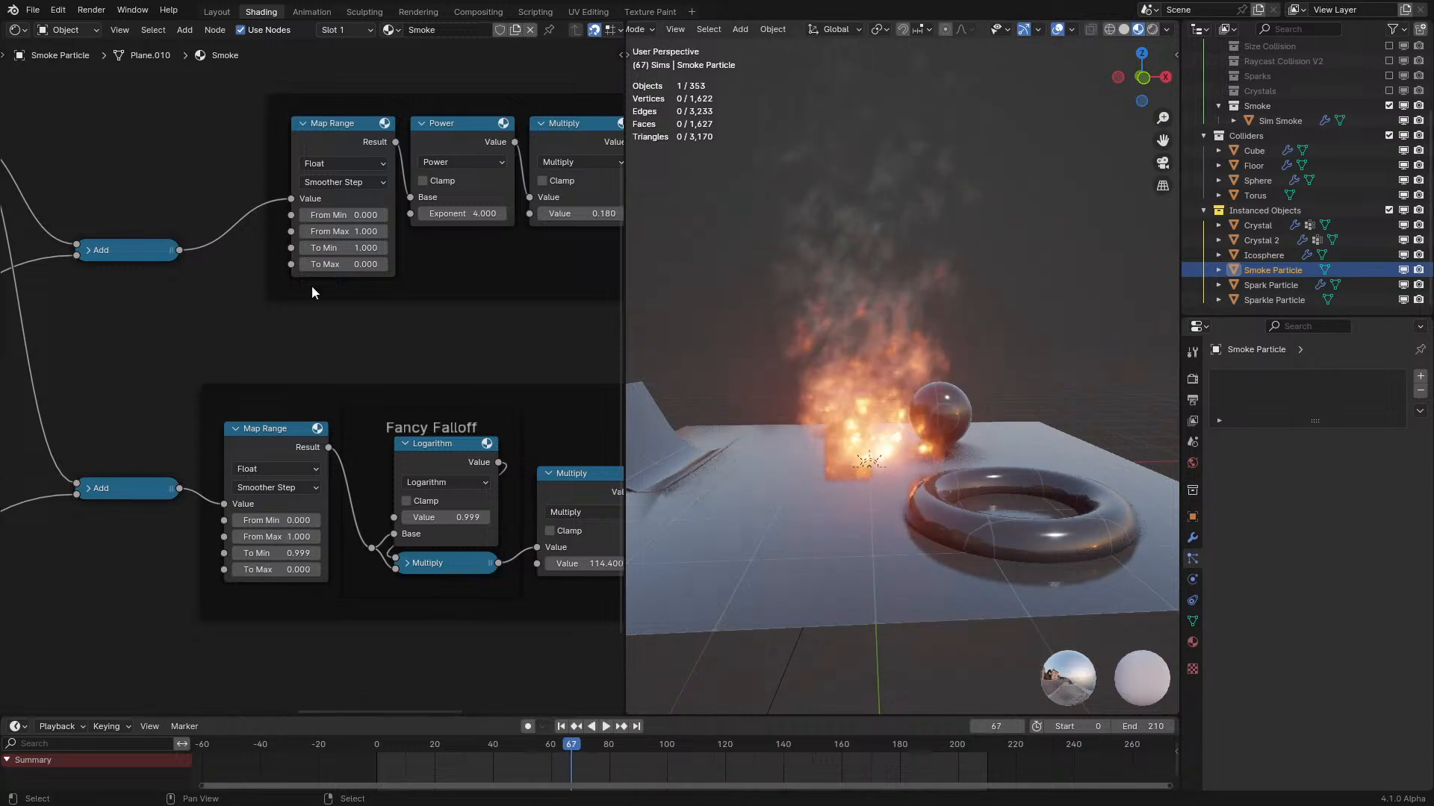
pyautogui.press('space')
pyautogui.scroll(-2, 141, 358)
pyautogui.moveTo(142, 358); pyautogui.dragTo(392, 346, button='middle')
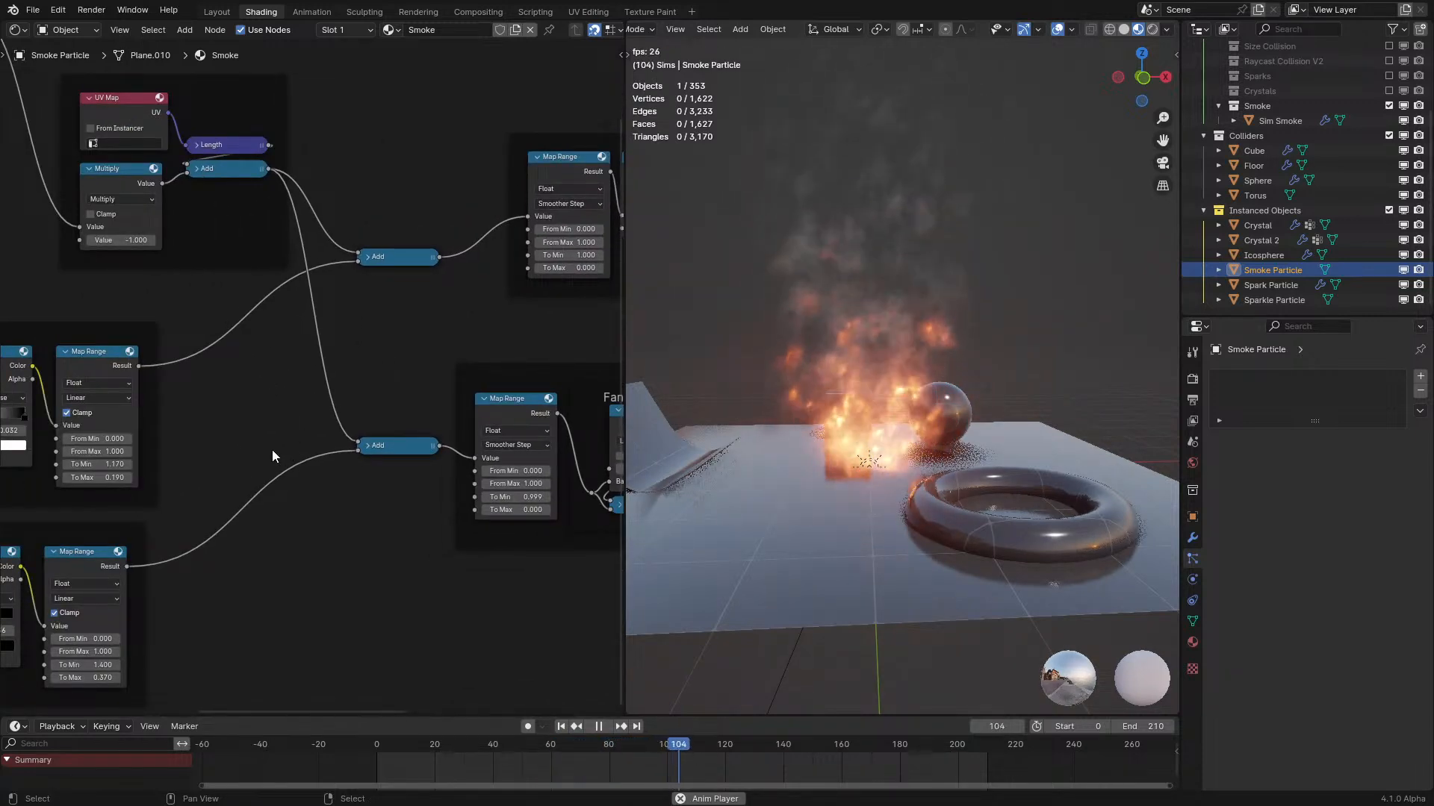
pyautogui.moveTo(272, 449); pyautogui.dragTo(291, 436, button='middle')
pyautogui.moveTo(282, 510); pyautogui.dragTo(400, 471, button='middle')
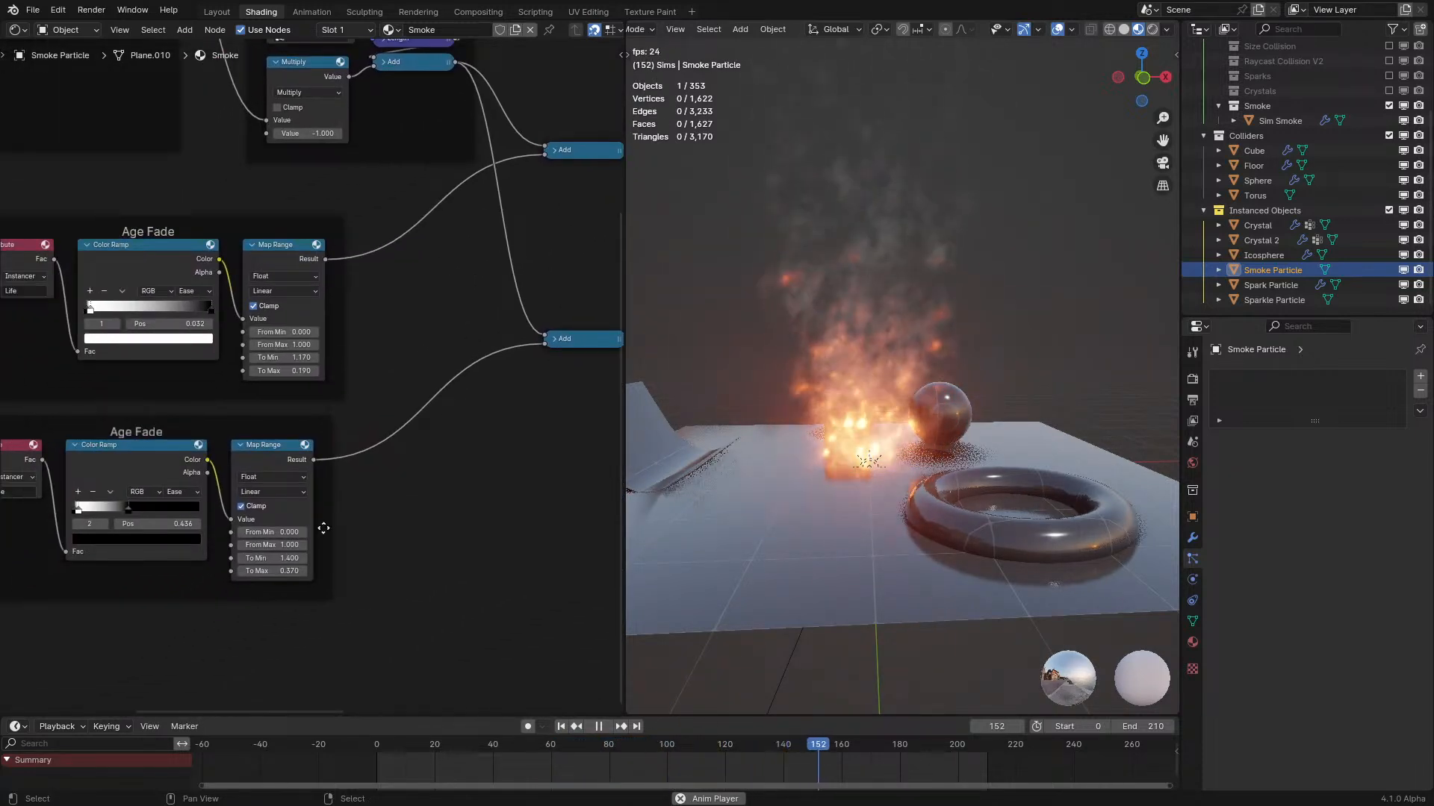
# Open the Sim Smoke geometry nodes and set the Max of the Random Value driving the particle instance scale to 3.000.
pyautogui.scroll(1, 313, 381)
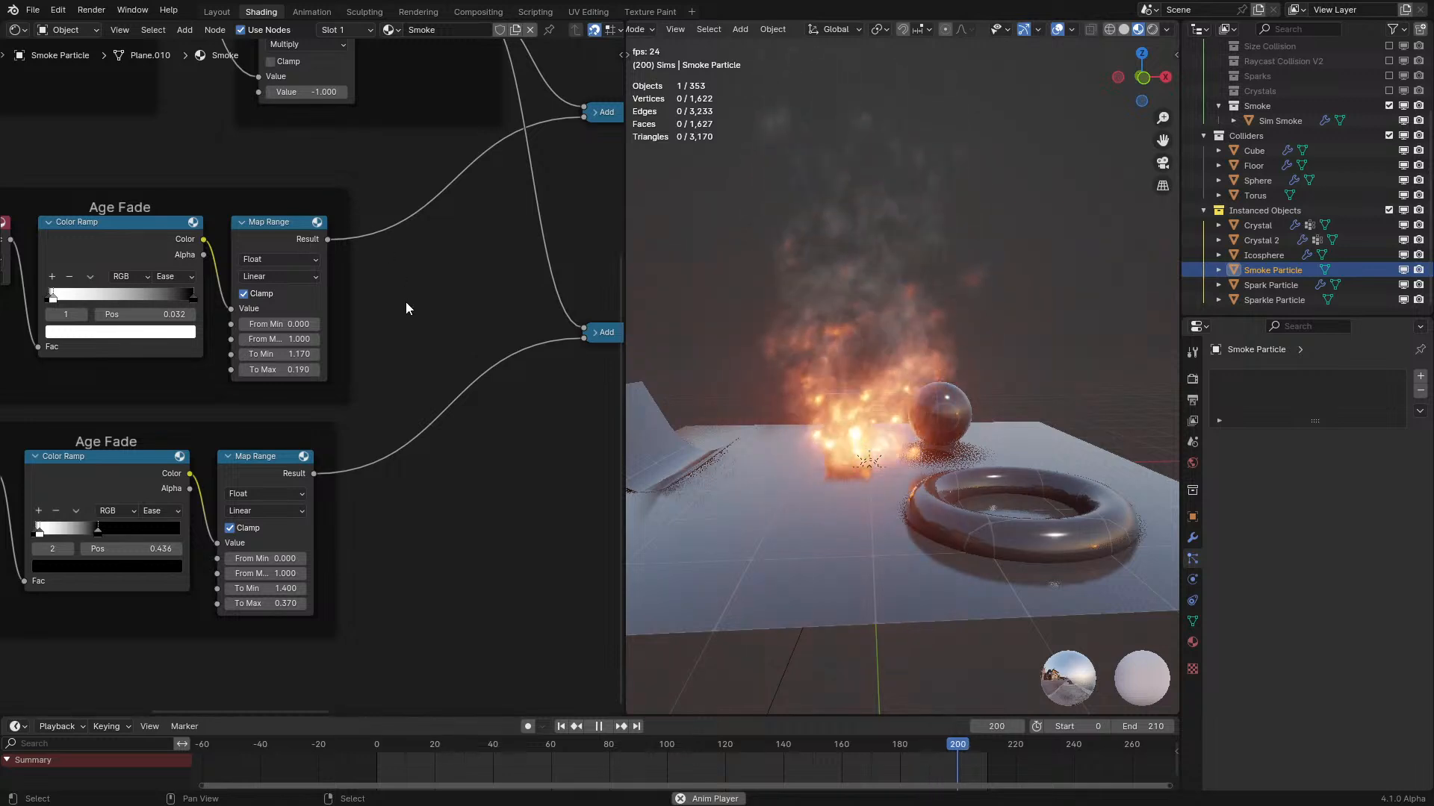
pyautogui.moveTo(421, 305); pyautogui.dragTo(436, 343, button='middle')
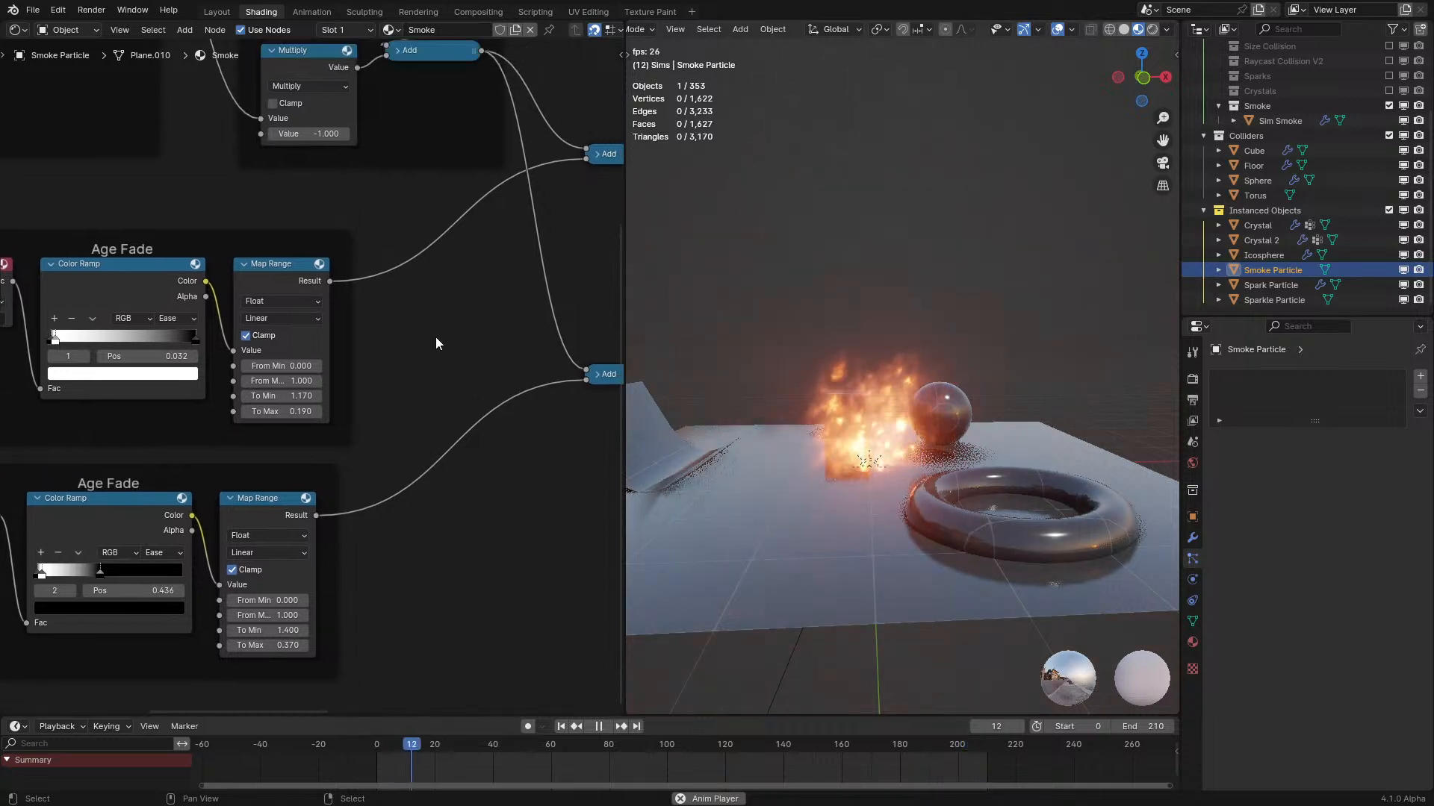
pyautogui.click(18, 30)
pyautogui.click(64, 153)
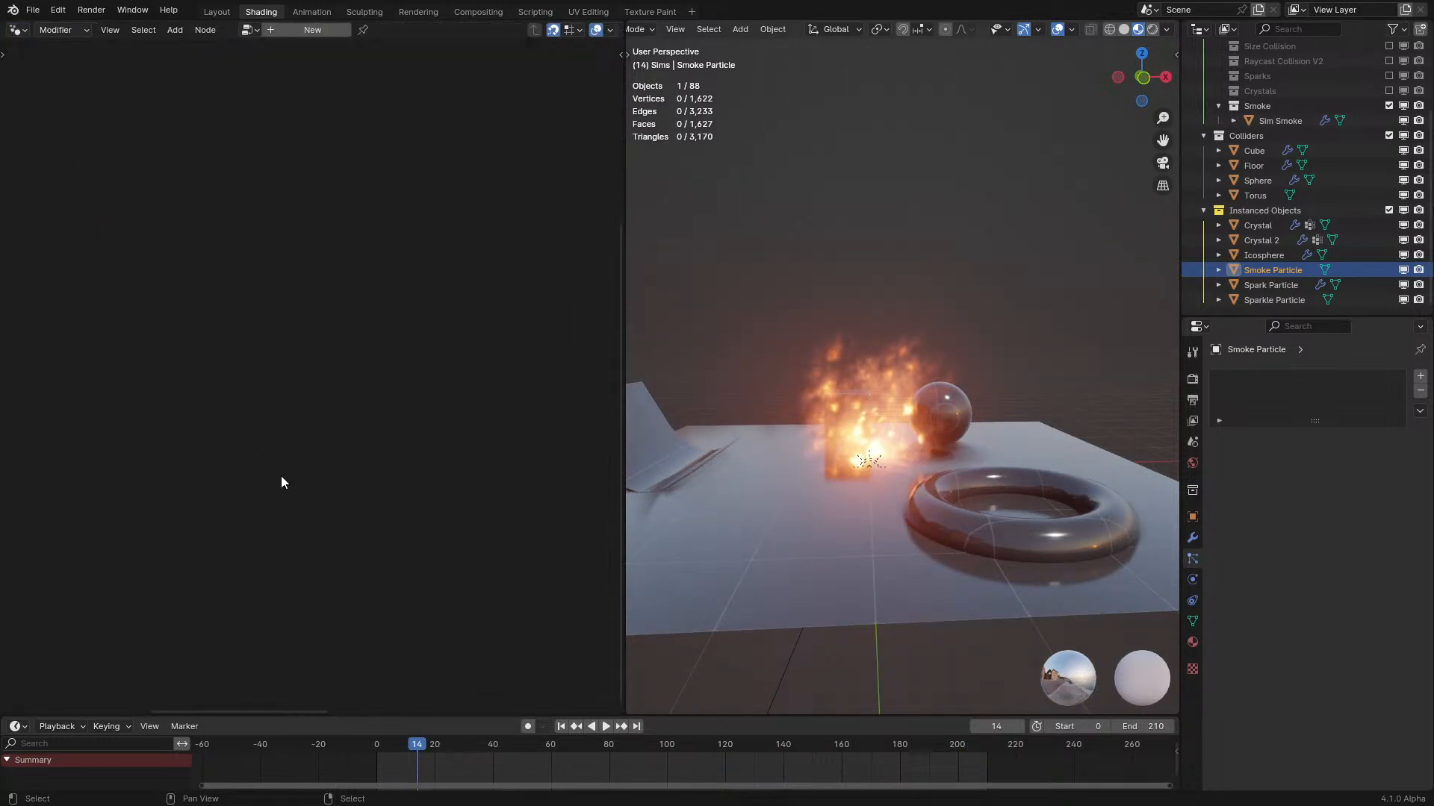
pyautogui.click(930, 409)
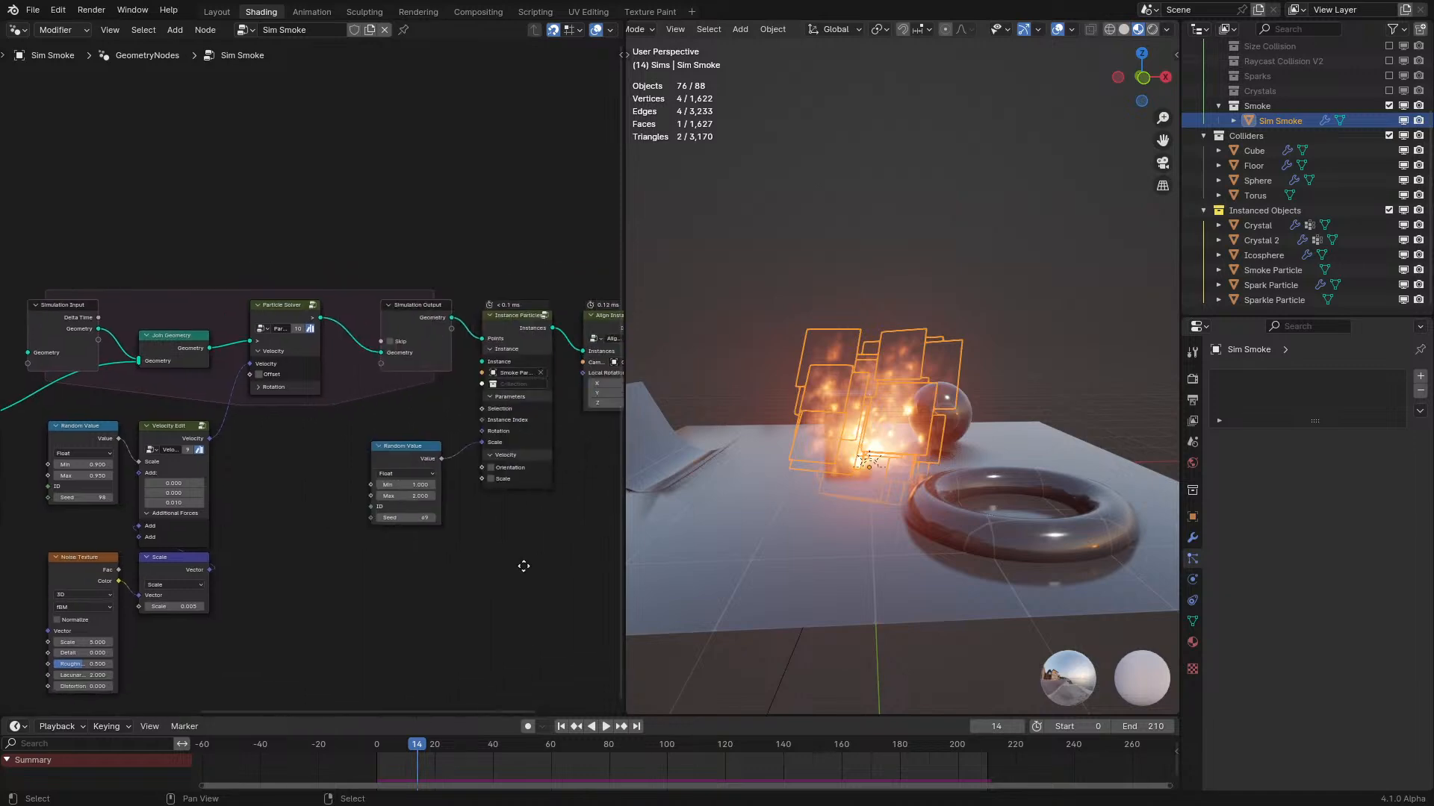
pyautogui.moveTo(522, 563); pyautogui.dragTo(304, 522, button='middle')
pyautogui.press('Return')
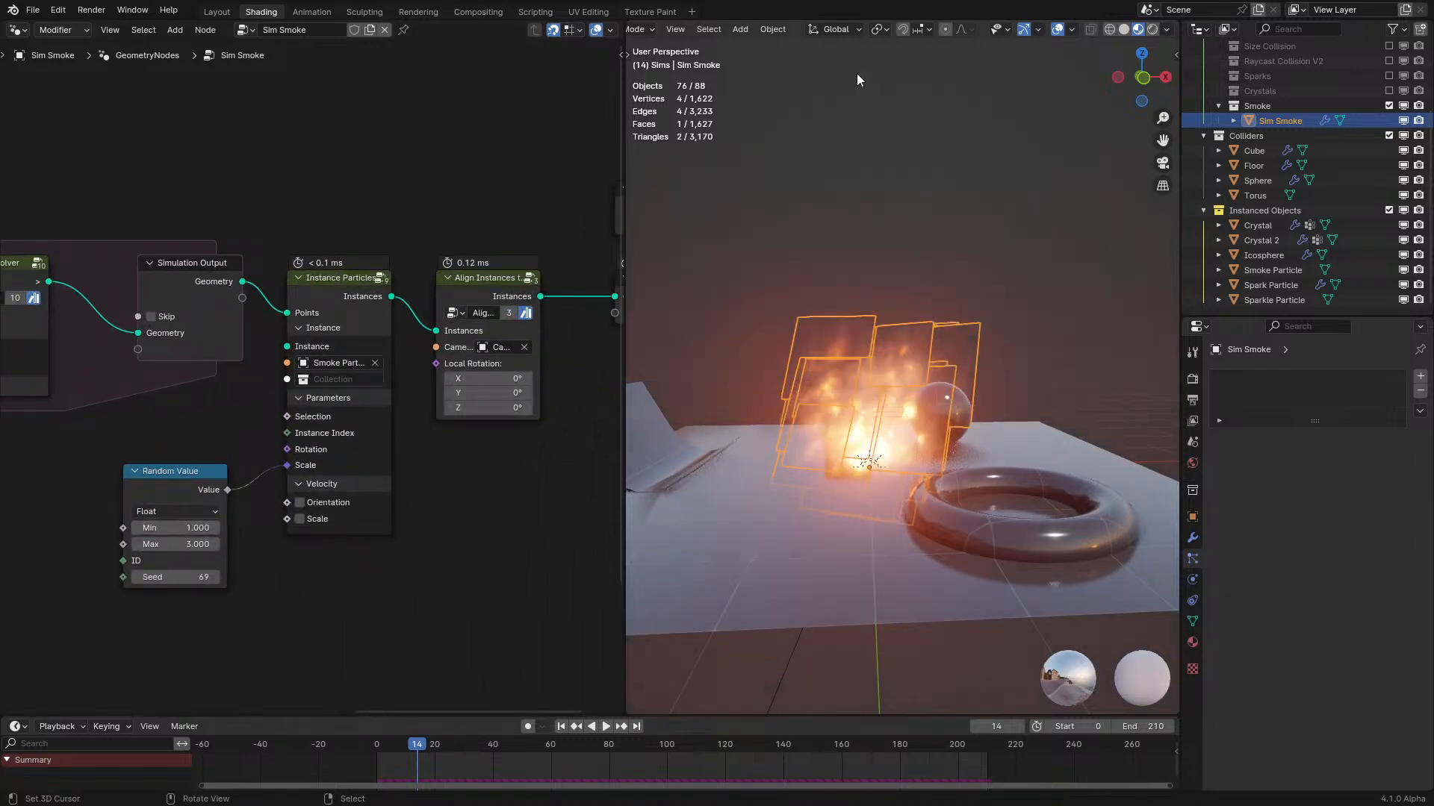
# Play back the fire and smoke from a raised angle and through the camera, pausing at frame 199 for a closer look.
pyautogui.click(861, 73)
pyautogui.press('space')
pyautogui.moveTo(871, 119); pyautogui.dragTo(966, 176, button='middle')
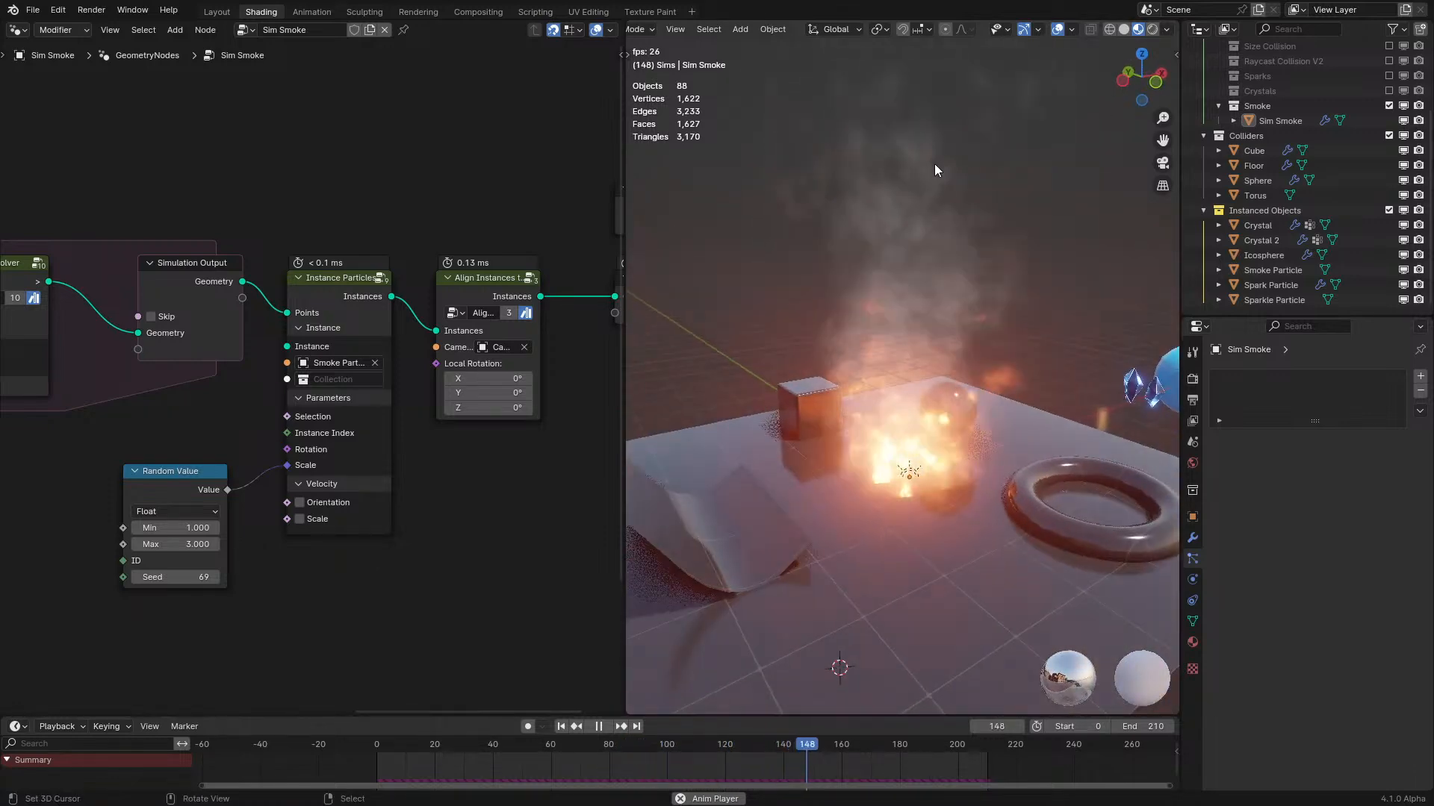
pyautogui.press('KP_0')
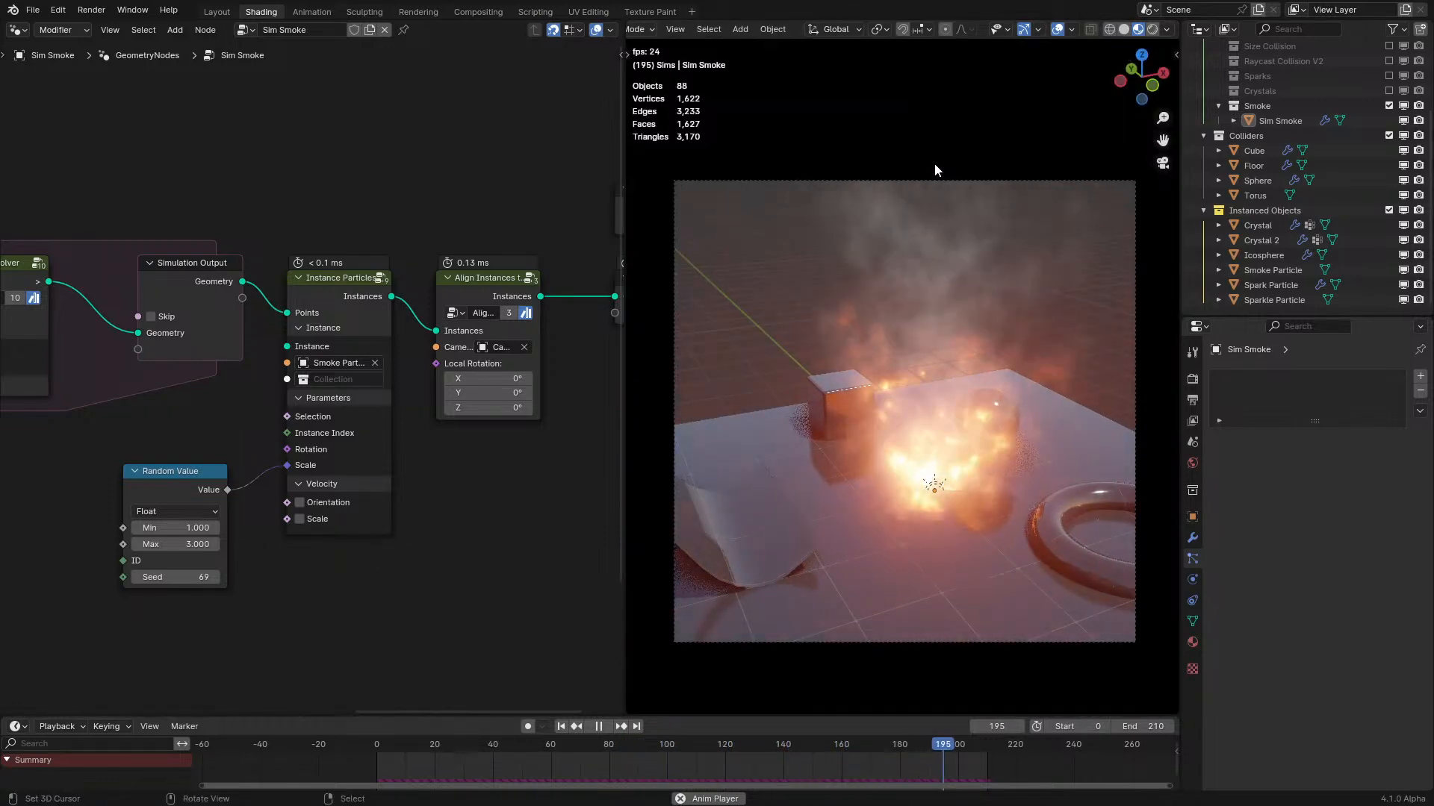
pyautogui.press('space')
pyautogui.scroll(3, 822, 514)
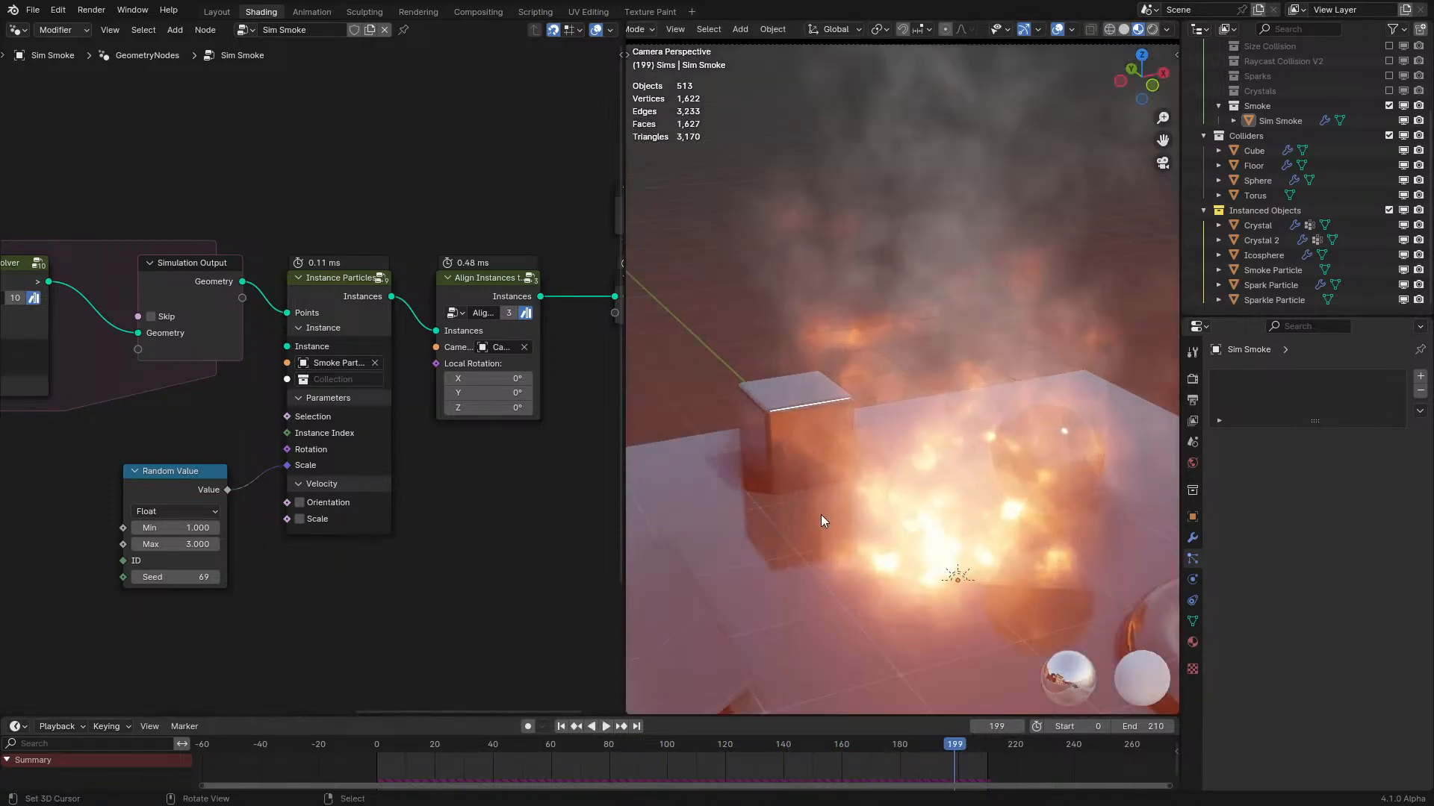
# Return to the Smoke Particle shader nodes and set the To Max of the upper Age Fade Map Range to 0.460.
pyautogui.click(15, 30)
pyautogui.click(58, 168)
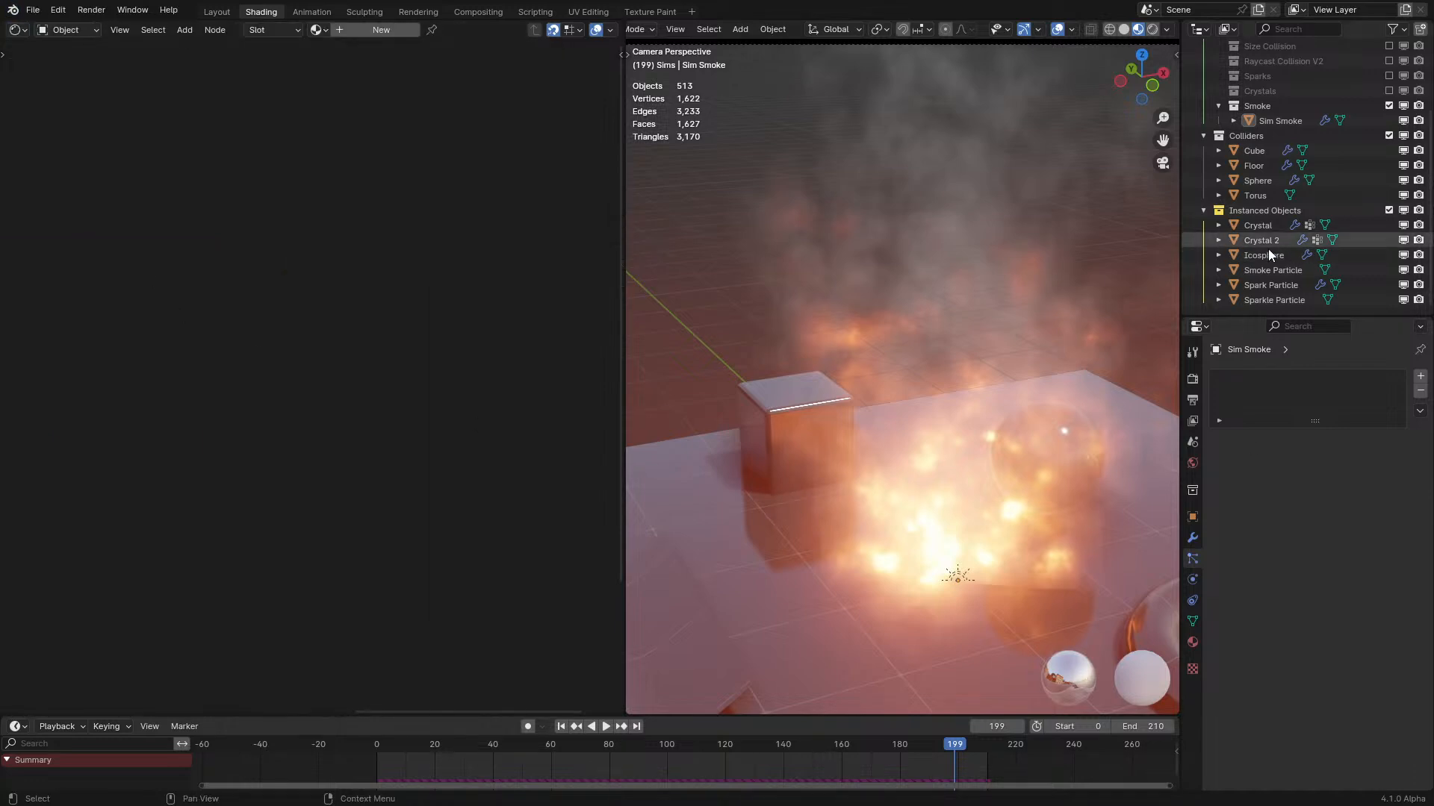
pyautogui.click(1272, 270)
pyautogui.scroll(3, 258, 400)
pyautogui.scroll(1, 454, 468)
pyautogui.keyDown('ctrl'); pyautogui.hscroll(-6, 442, 467); pyautogui.keyUp('ctrl')
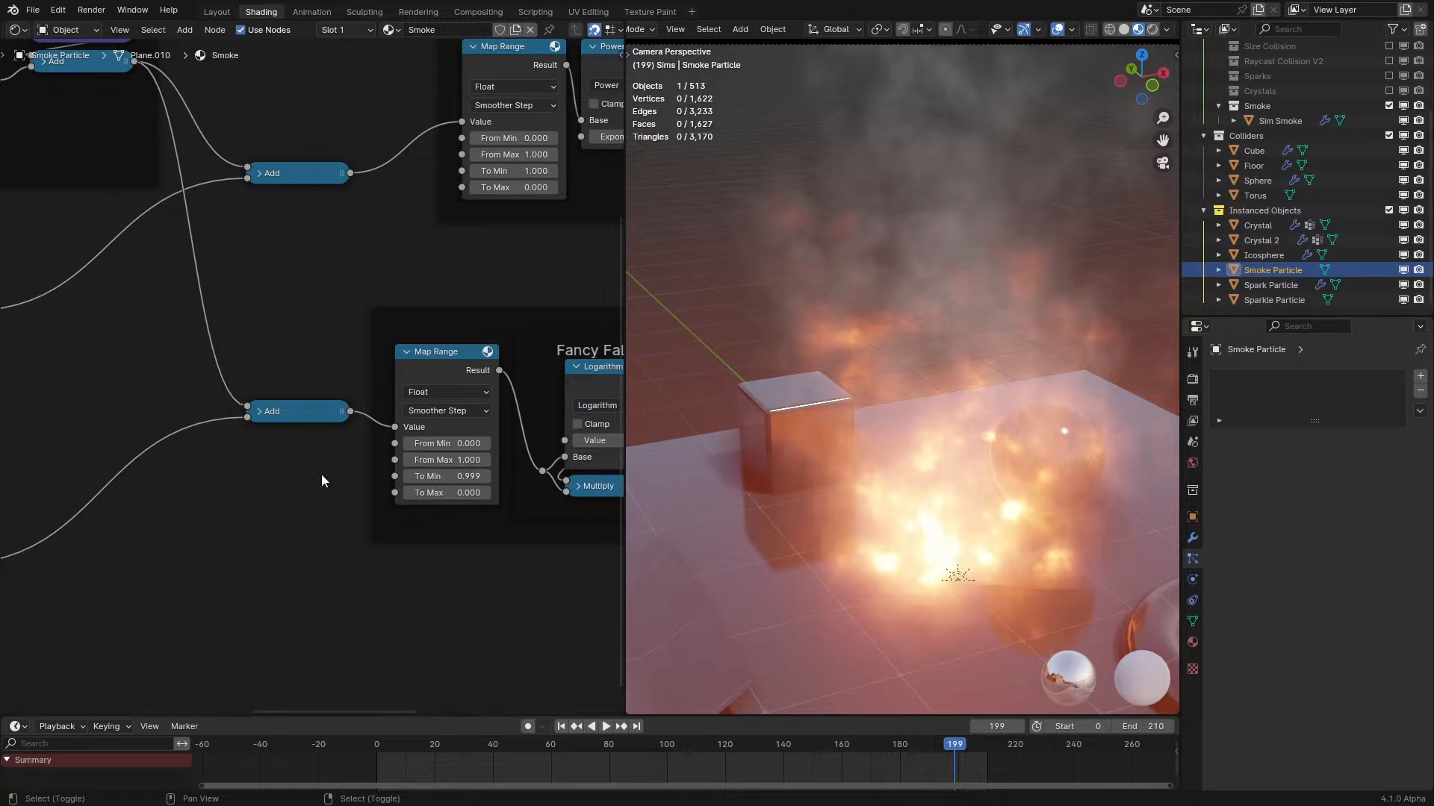
pyautogui.keyDown('ctrl'); pyautogui.hscroll(-6, 419, 465); pyautogui.keyUp('ctrl')
pyautogui.moveTo(328, 578); pyautogui.dragTo(344, 594)
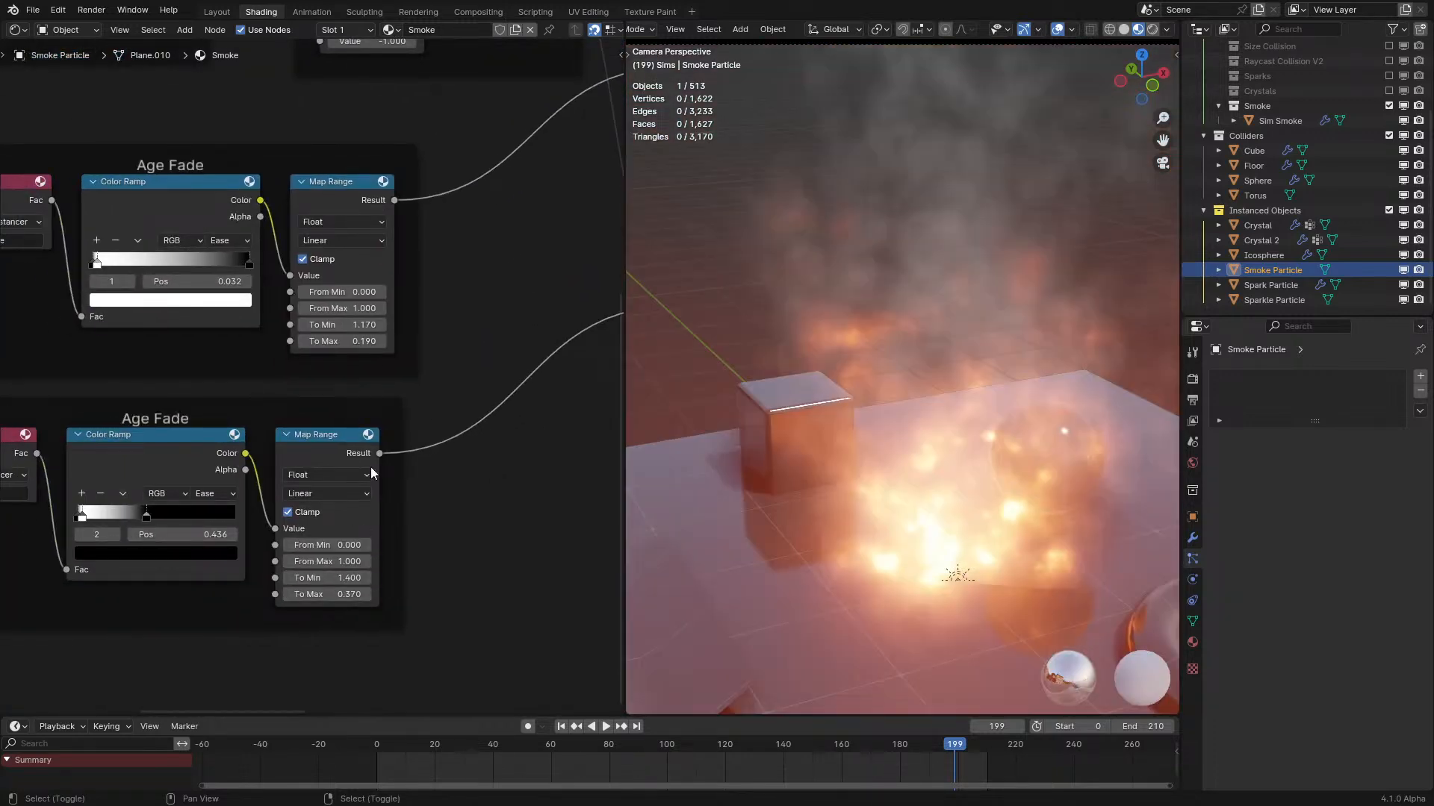
pyautogui.moveTo(347, 340)
pyautogui.mouseDown()
pyautogui.moveTo(299, 340)
pyautogui.moveTo(355, 341)
pyautogui.mouseUp()
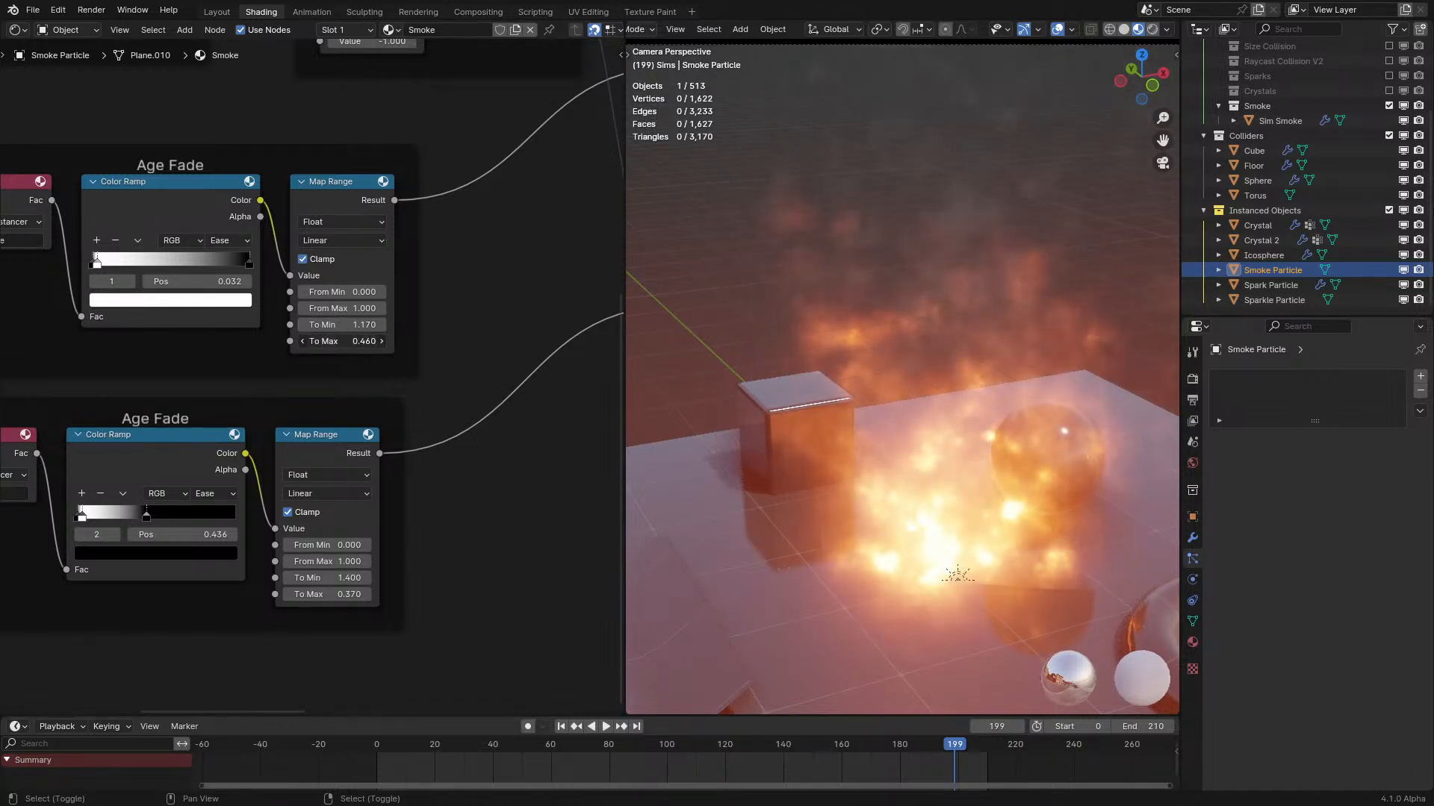
# Set the From Max of the Map Range in the Fancy Falloff frame to 0.700 and preview the fire animation.
pyautogui.press('space')
pyautogui.moveTo(705, 284); pyautogui.dragTo(685, 299, button='middle')
pyautogui.scroll(-4, 684, 313)
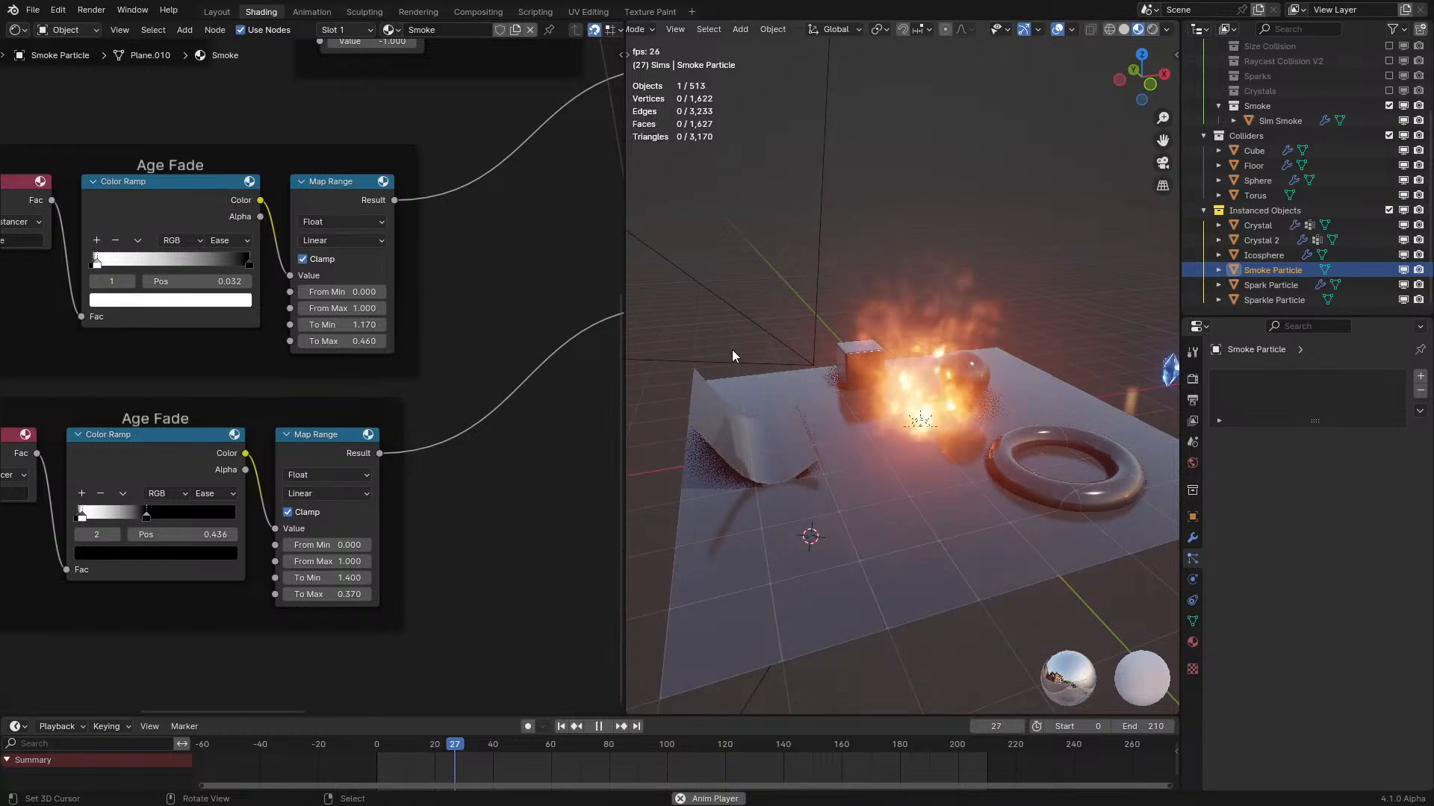
pyautogui.moveTo(731, 350); pyautogui.dragTo(963, 336, button='middle')
pyautogui.press('space')
pyautogui.moveTo(336, 594)
pyautogui.mouseDown()
pyautogui.moveTo(433, 594)
pyautogui.moveTo(302, 593)
pyautogui.moveTo(333, 594)
pyautogui.mouseUp()
pyautogui.moveTo(359, 464); pyautogui.dragTo(474, 701, button='middle')
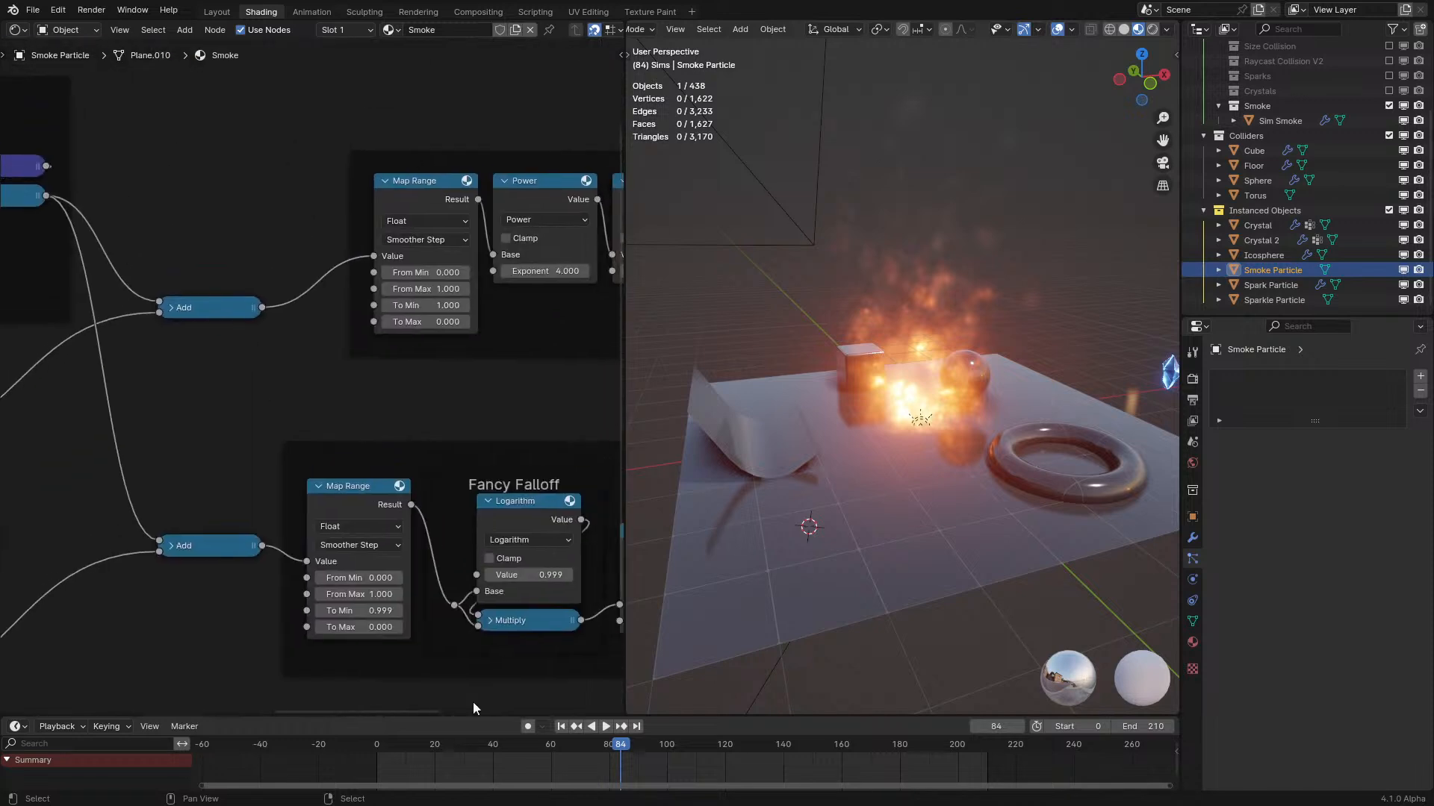
pyautogui.moveTo(367, 595); pyautogui.dragTo(329, 595)
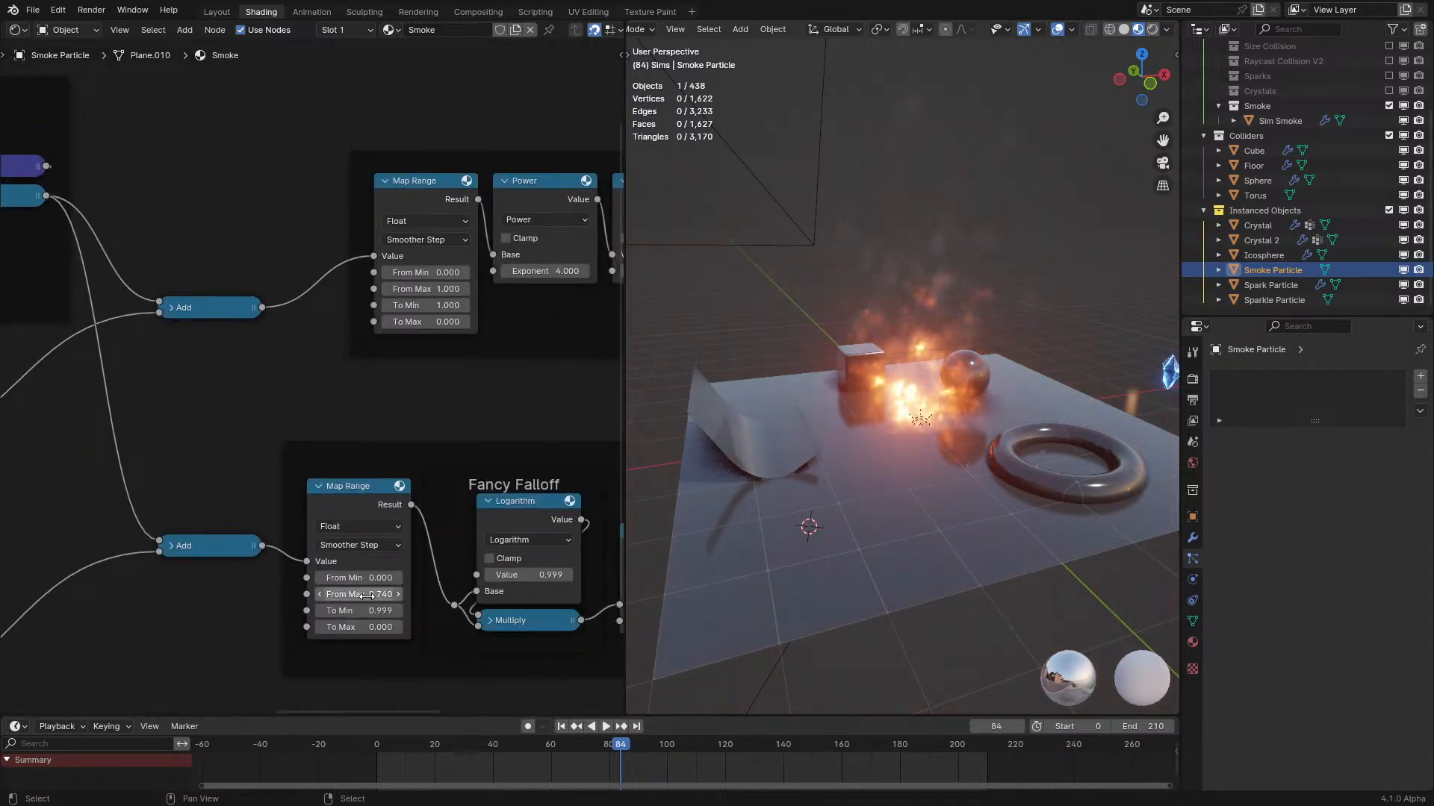
pyautogui.press('space')
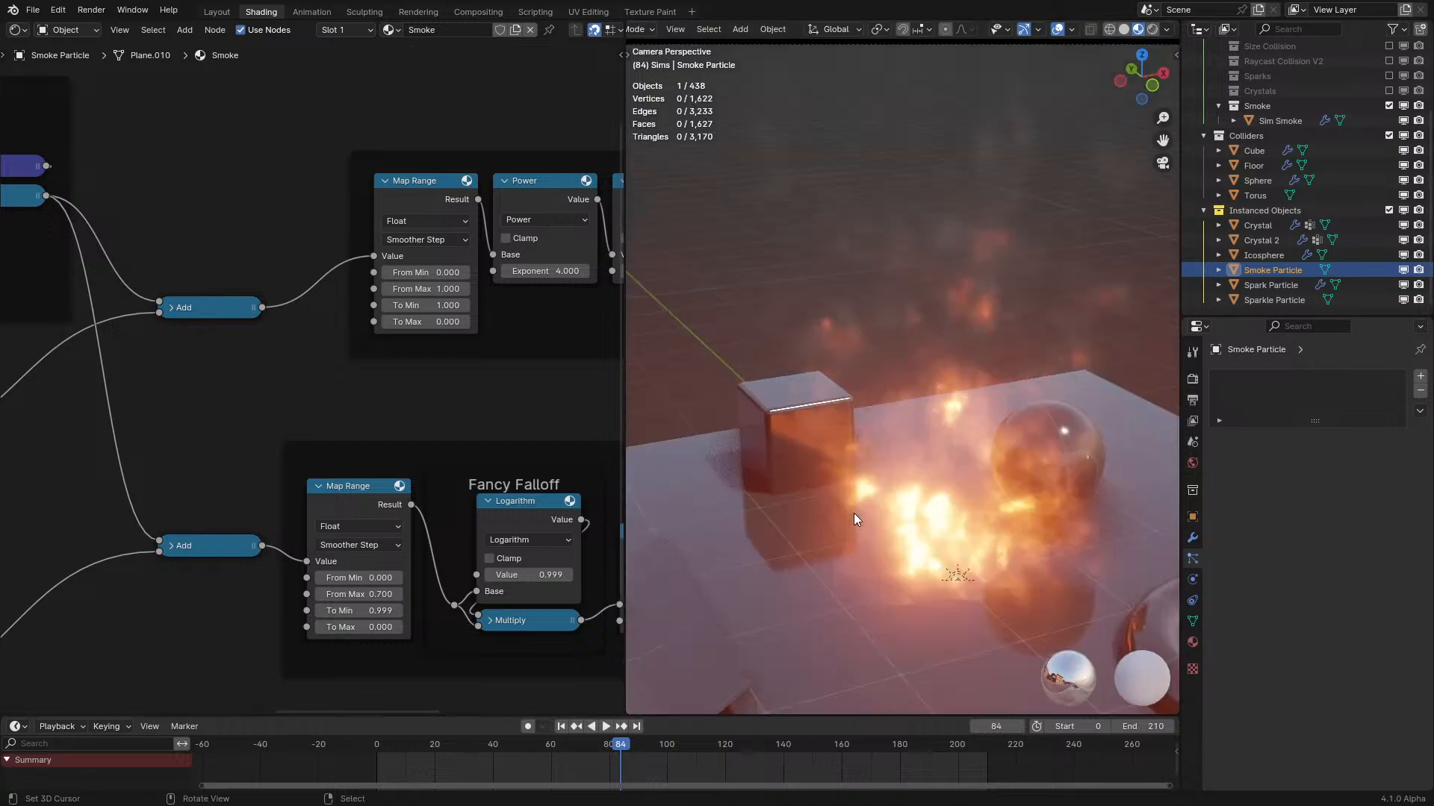
pyautogui.moveTo(853, 513); pyautogui.dragTo(913, 524, button='middle')
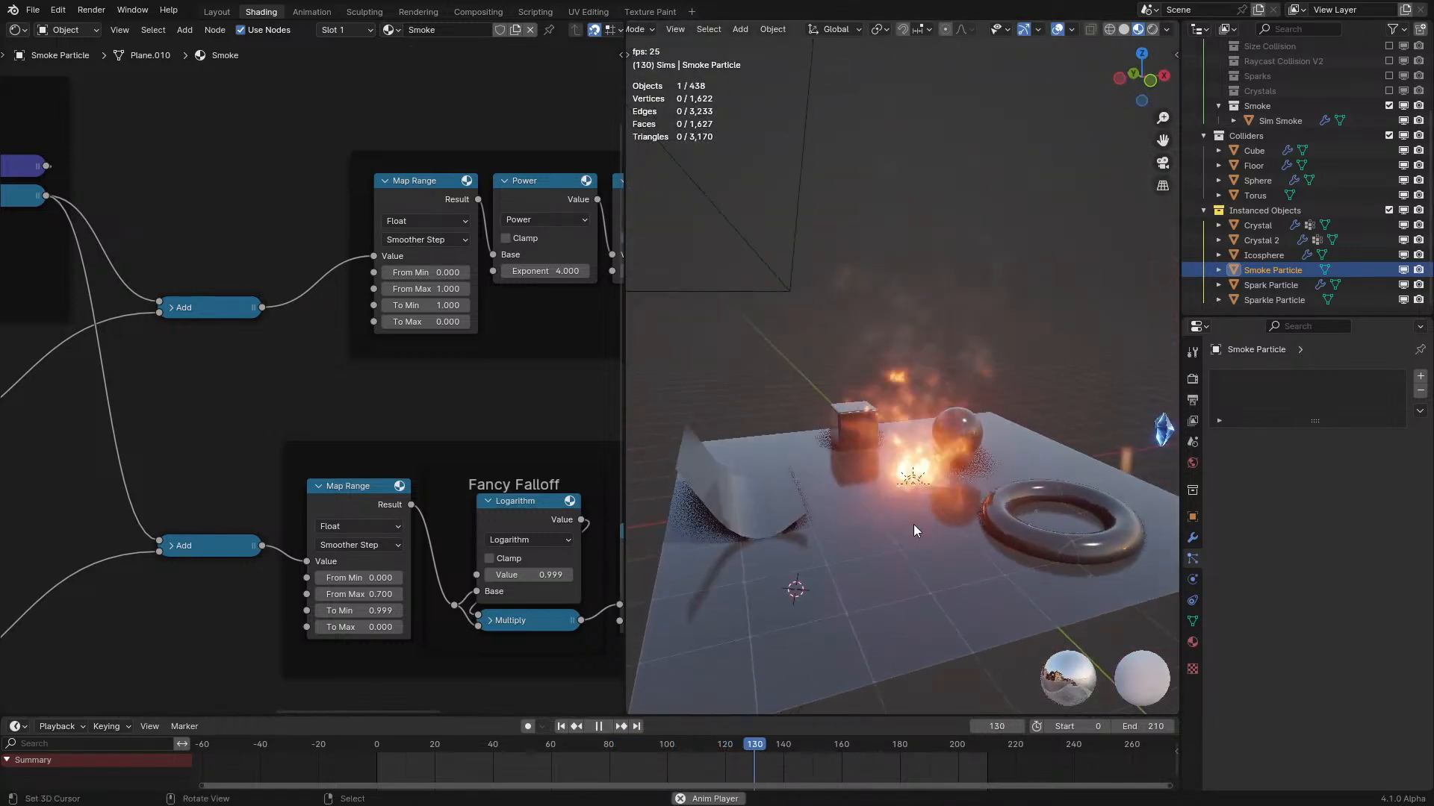
pyautogui.moveTo(263, 346); pyautogui.dragTo(0, 461, button='middle')
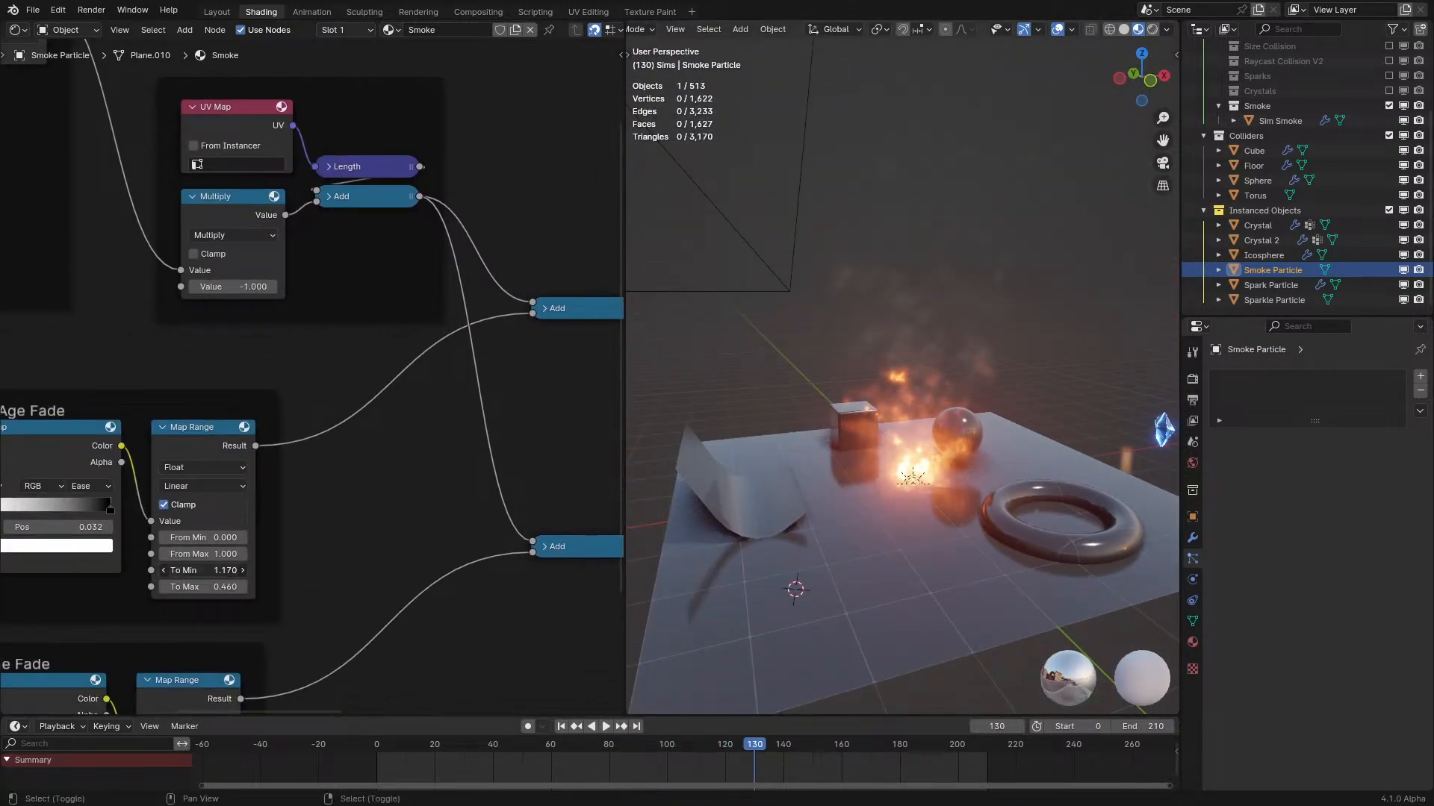
pyautogui.moveTo(203, 571); pyautogui.dragTo(179, 571)
pyautogui.moveTo(1034, 418); pyautogui.dragTo(999, 436, button='middle')
pyautogui.scroll(4, 1000, 434)
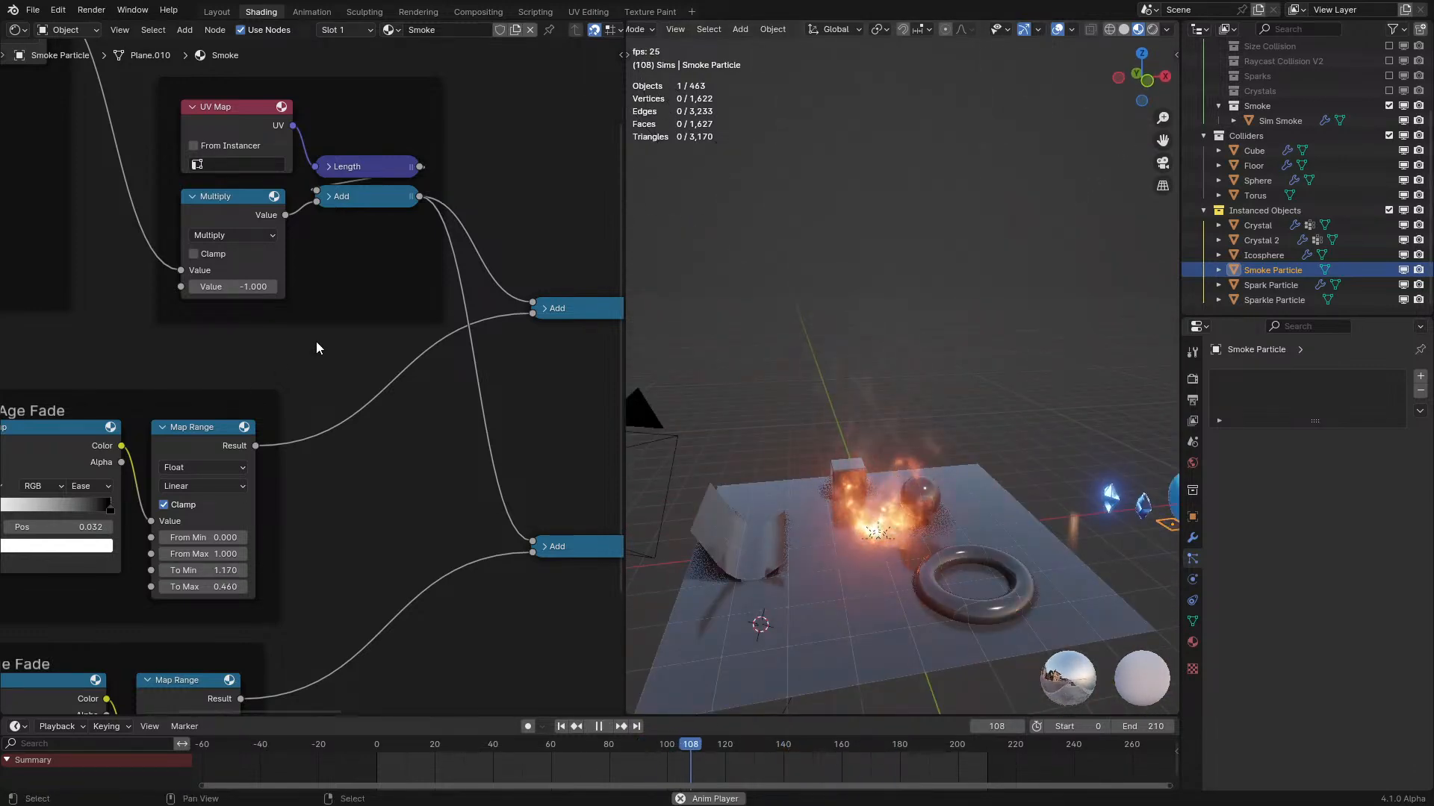
pyautogui.moveTo(316, 348); pyautogui.dragTo(91, 433, button='middle')
pyautogui.click(590, 373)
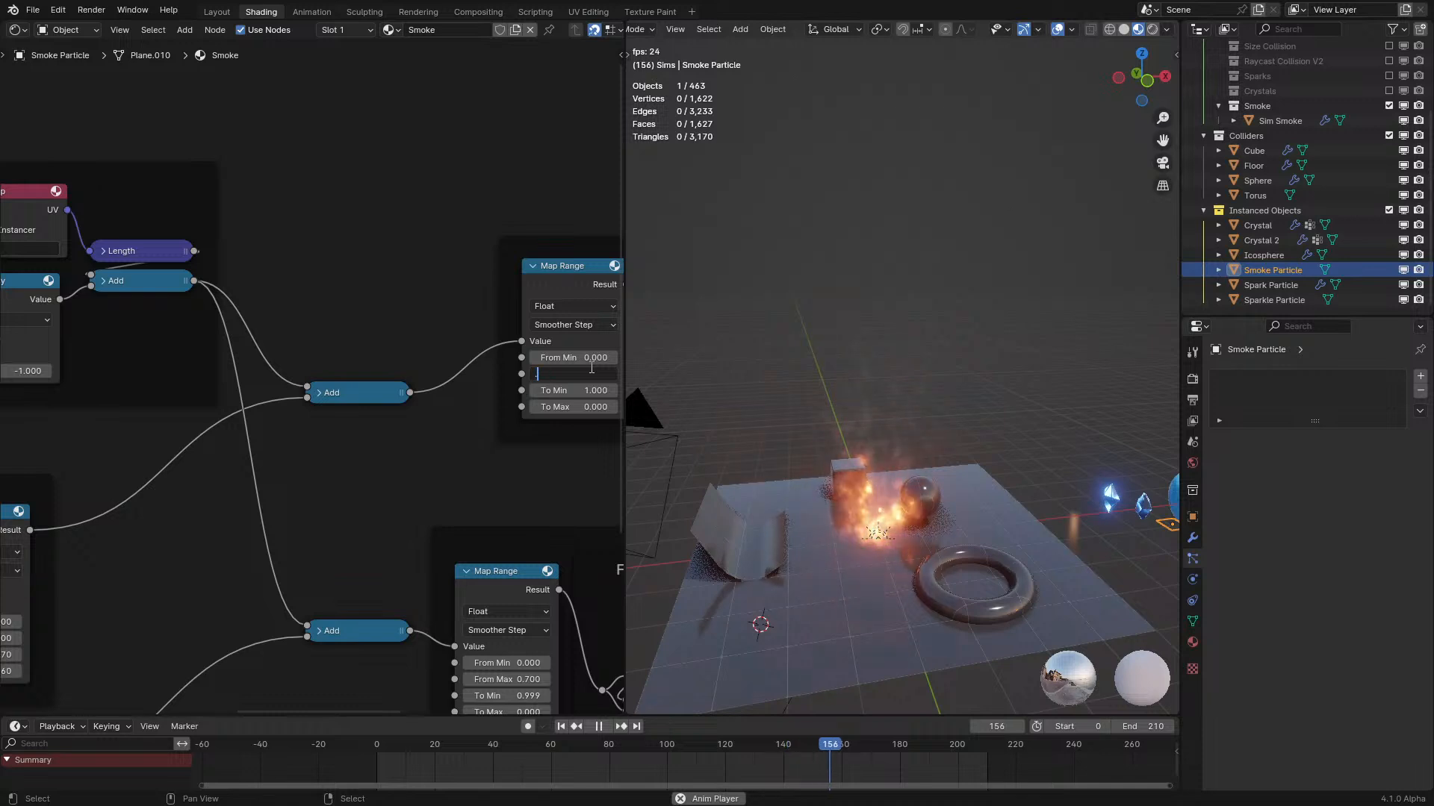
pyautogui.press('Escape')
# Set the To Max of the upper Age Fade Map Range to 0.
pyautogui.moveTo(261, 611); pyautogui.dragTo(500, 521, button='middle')
pyautogui.press('space')
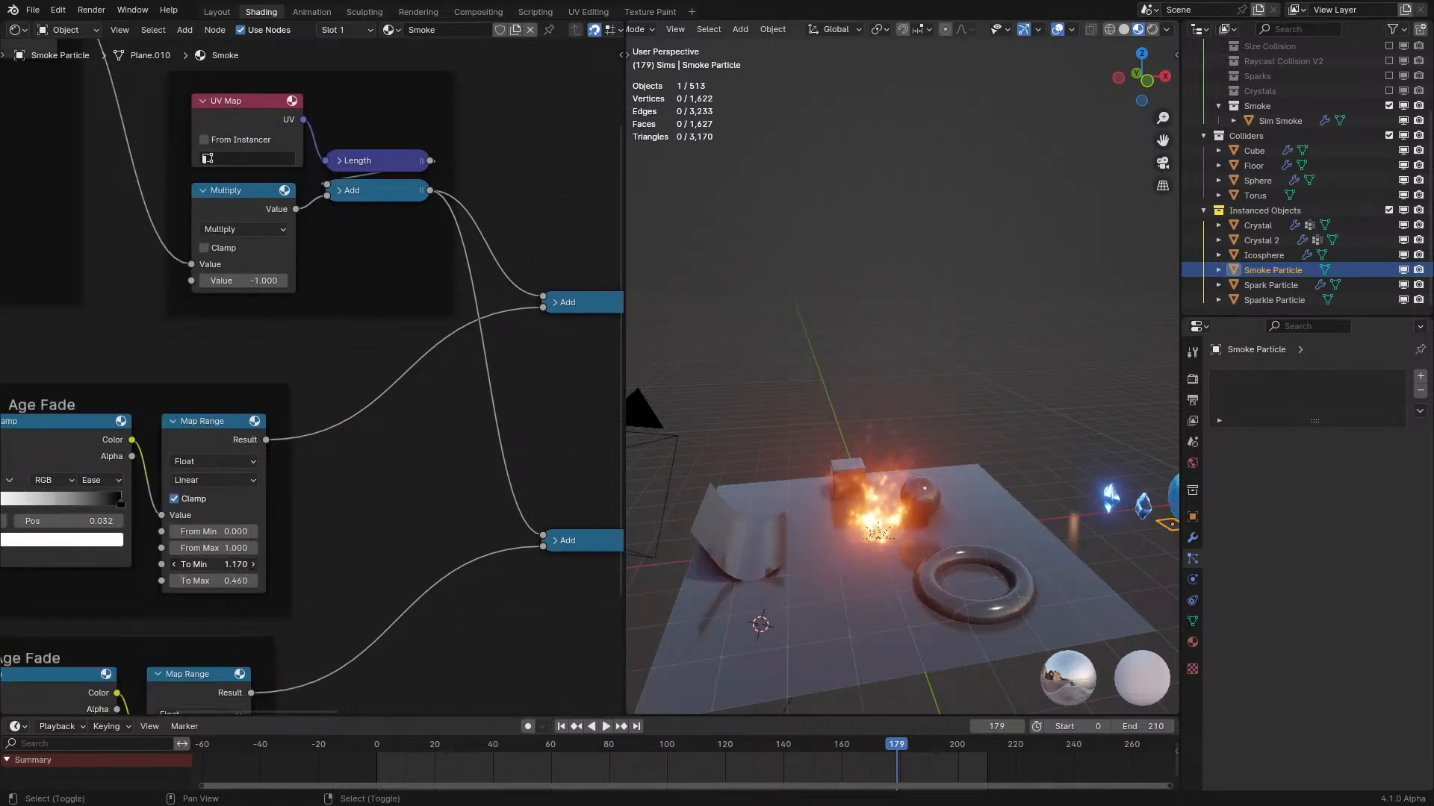
pyautogui.moveTo(217, 564); pyautogui.dragTo(187, 581)
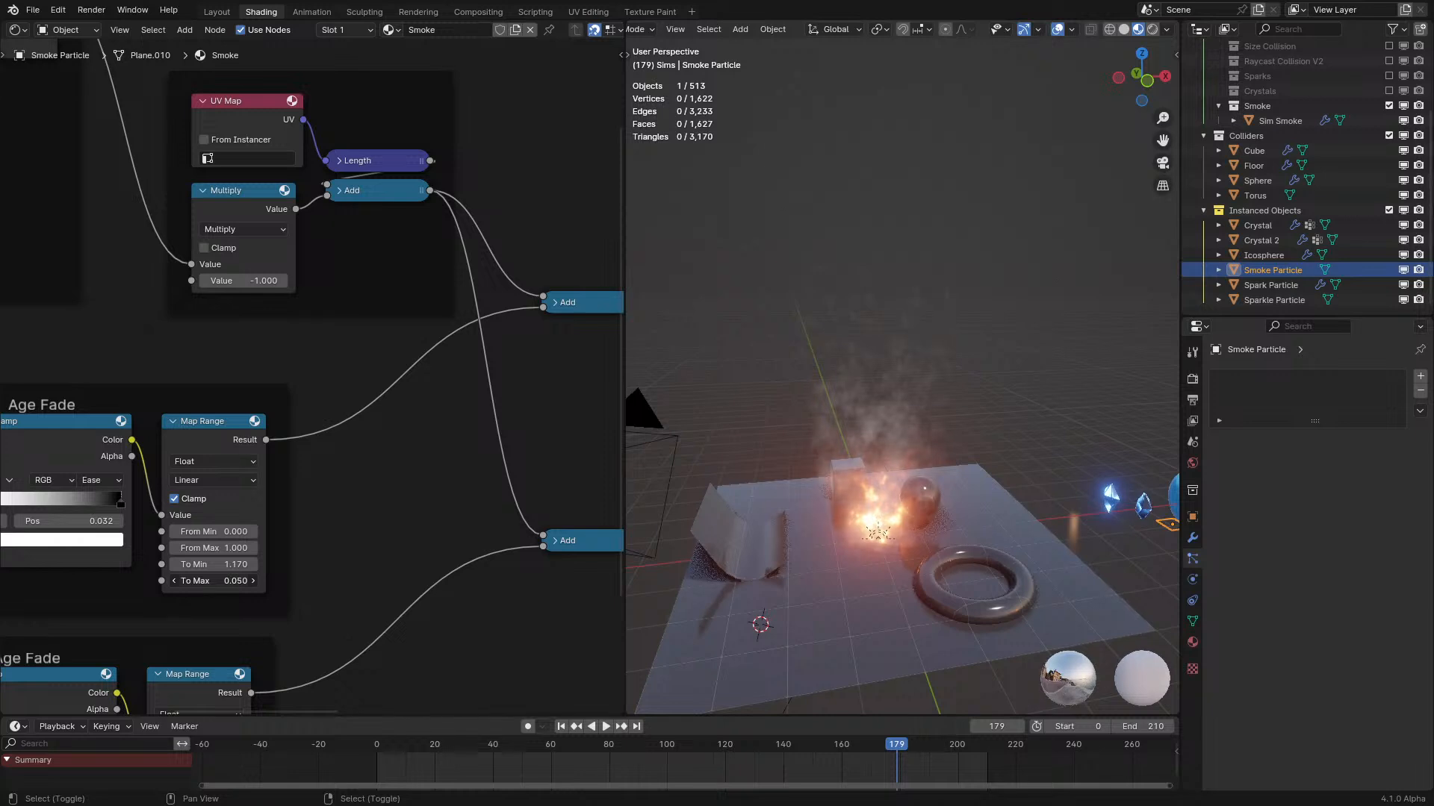
pyautogui.moveTo(809, 431); pyautogui.dragTo(850, 386, button='middle')
pyautogui.press('space')
pyautogui.moveTo(222, 565); pyautogui.dragTo(223, 568)
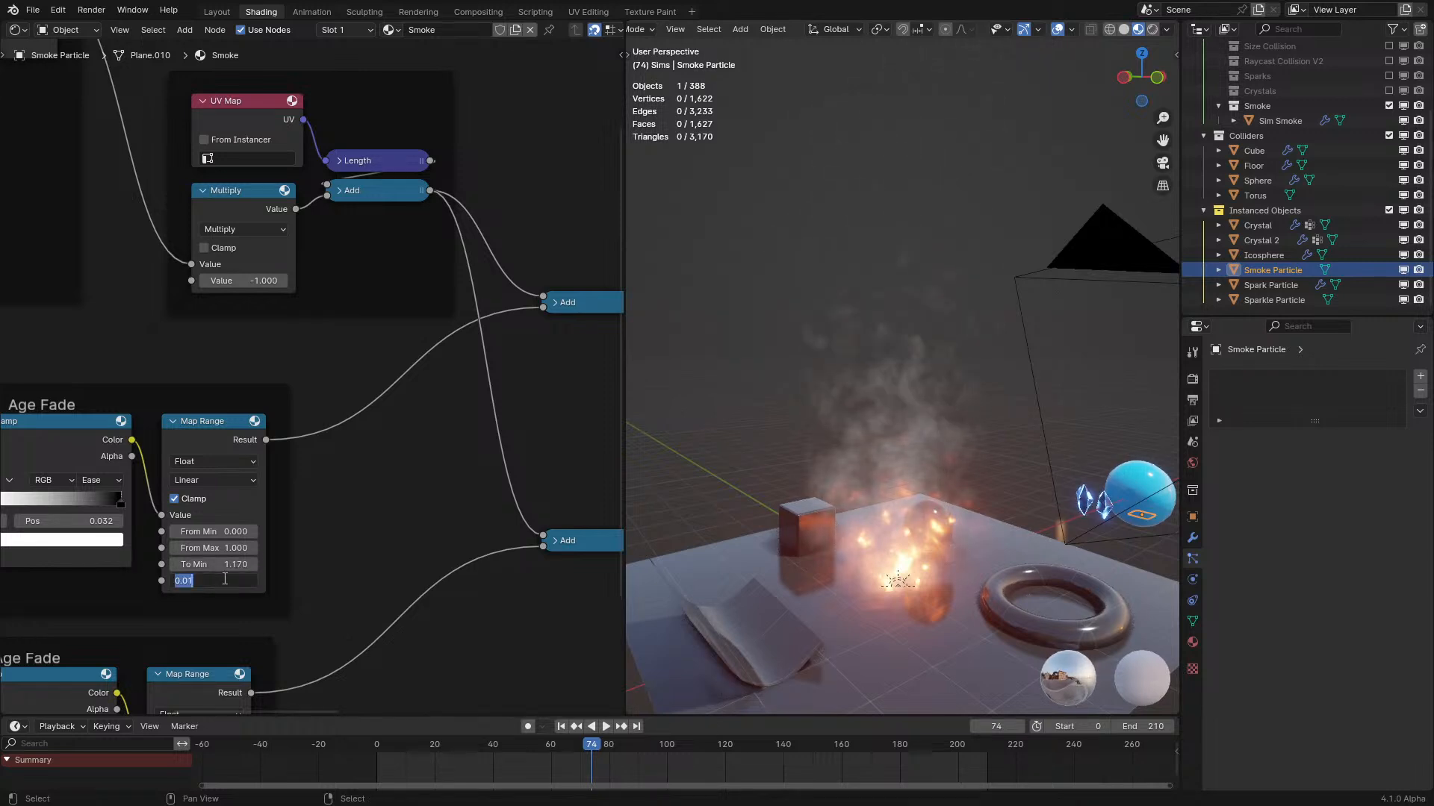
pyautogui.press('Escape')
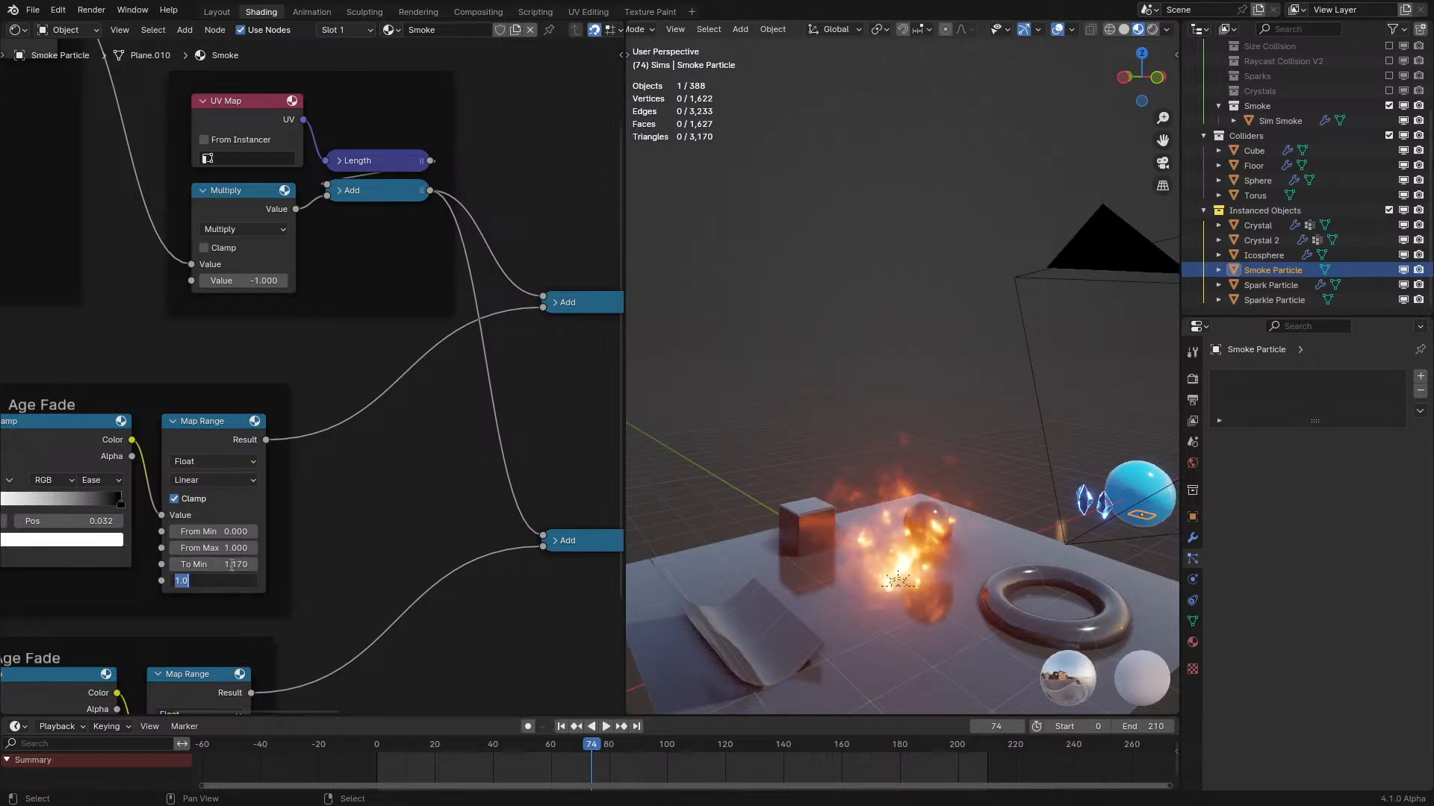
pyautogui.write('0')
pyautogui.press('Return')
# Set the To Min of the upper Age Fade Map Range to 0.650, checking the smoke during playback.
pyautogui.moveTo(223, 565); pyautogui.dragTo(230, 564)
pyautogui.scroll(-5, 851, 401)
pyautogui.keyDown('shift'); pyautogui.moveTo(852, 400); pyautogui.dragTo(824, 472, button='middle'); pyautogui.keyUp('shift')
pyautogui.press('space')
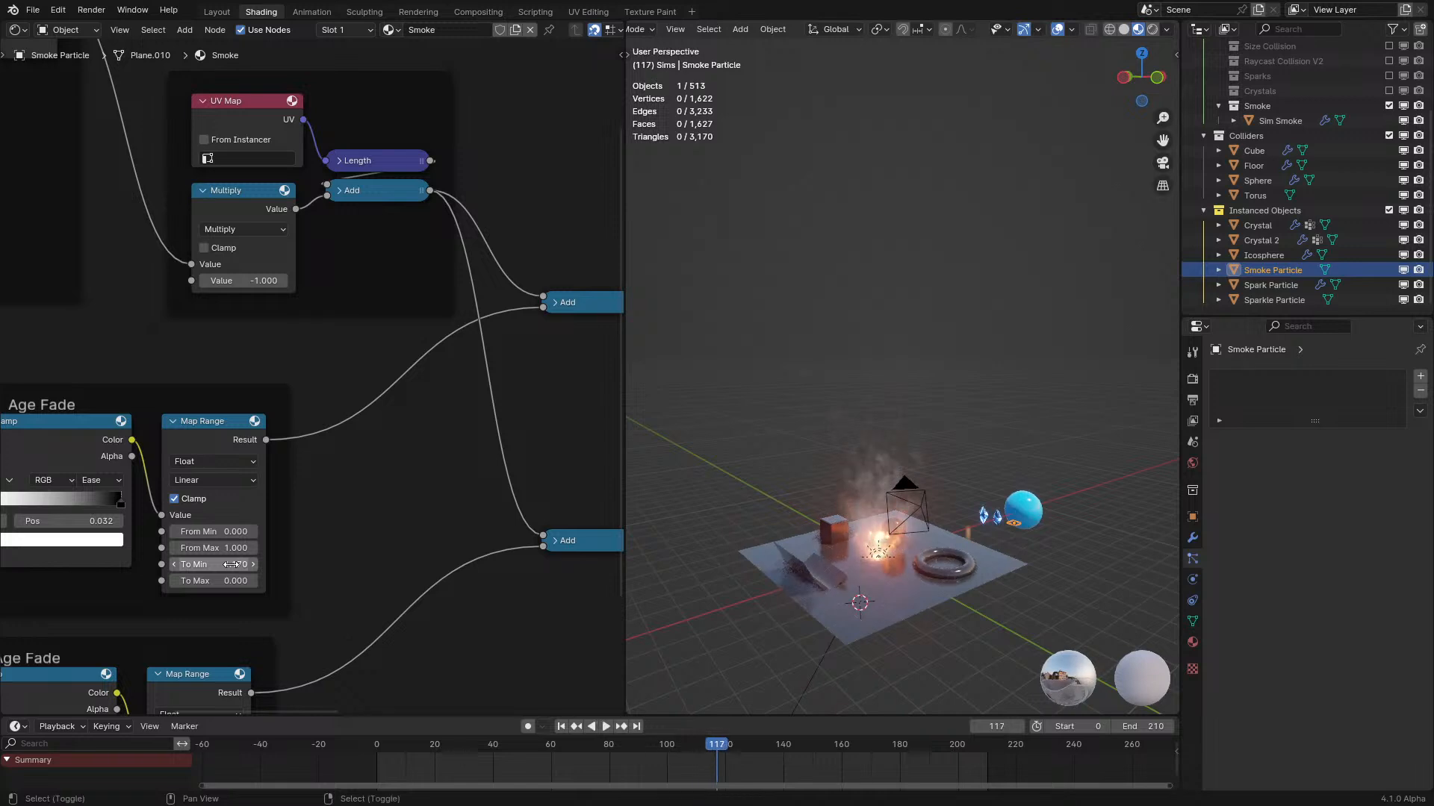
pyautogui.moveTo(224, 565); pyautogui.dragTo(232, 564)
pyautogui.press('space')
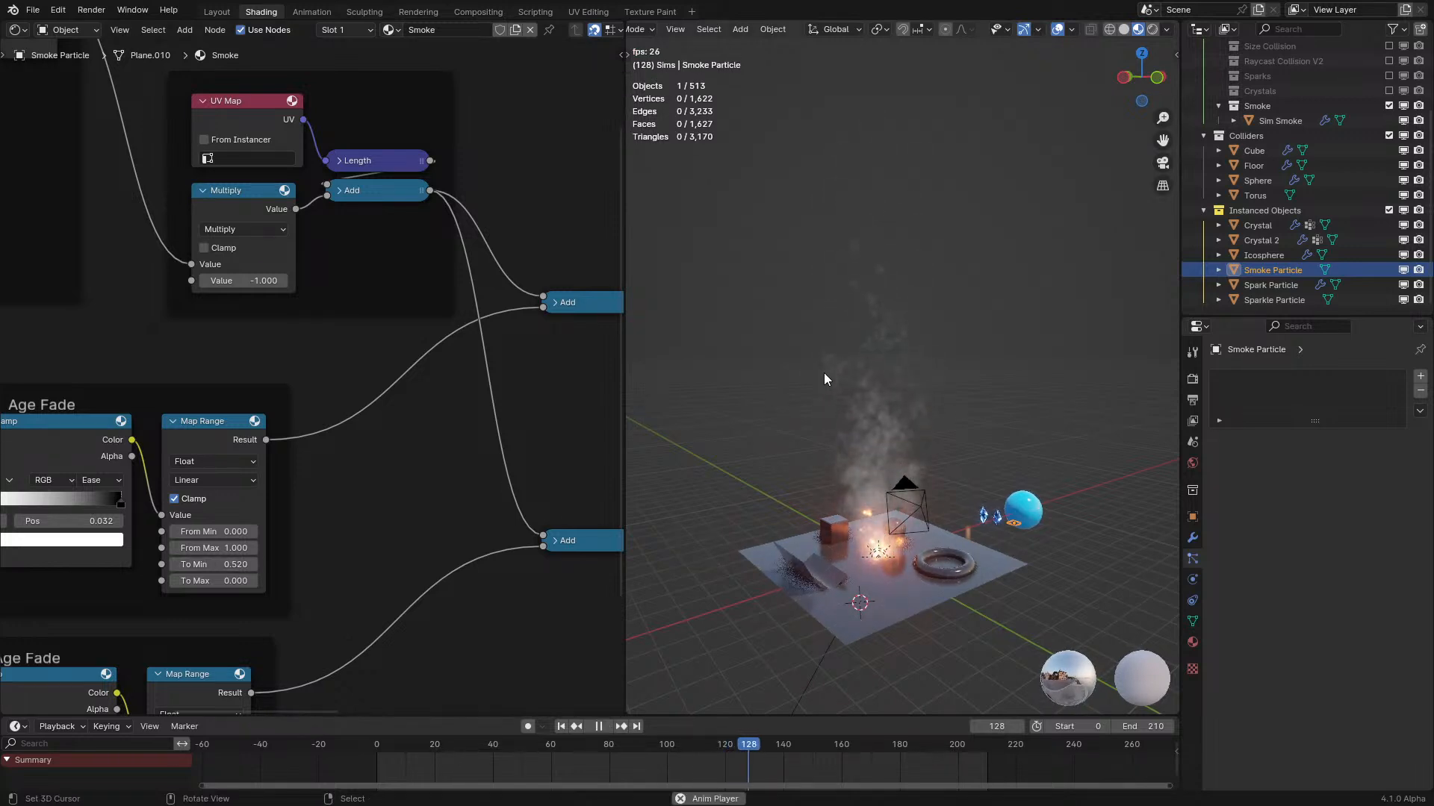
pyautogui.keyDown('shift'); pyautogui.moveTo(238, 565); pyautogui.dragTo(243, 564); pyautogui.keyUp('shift')
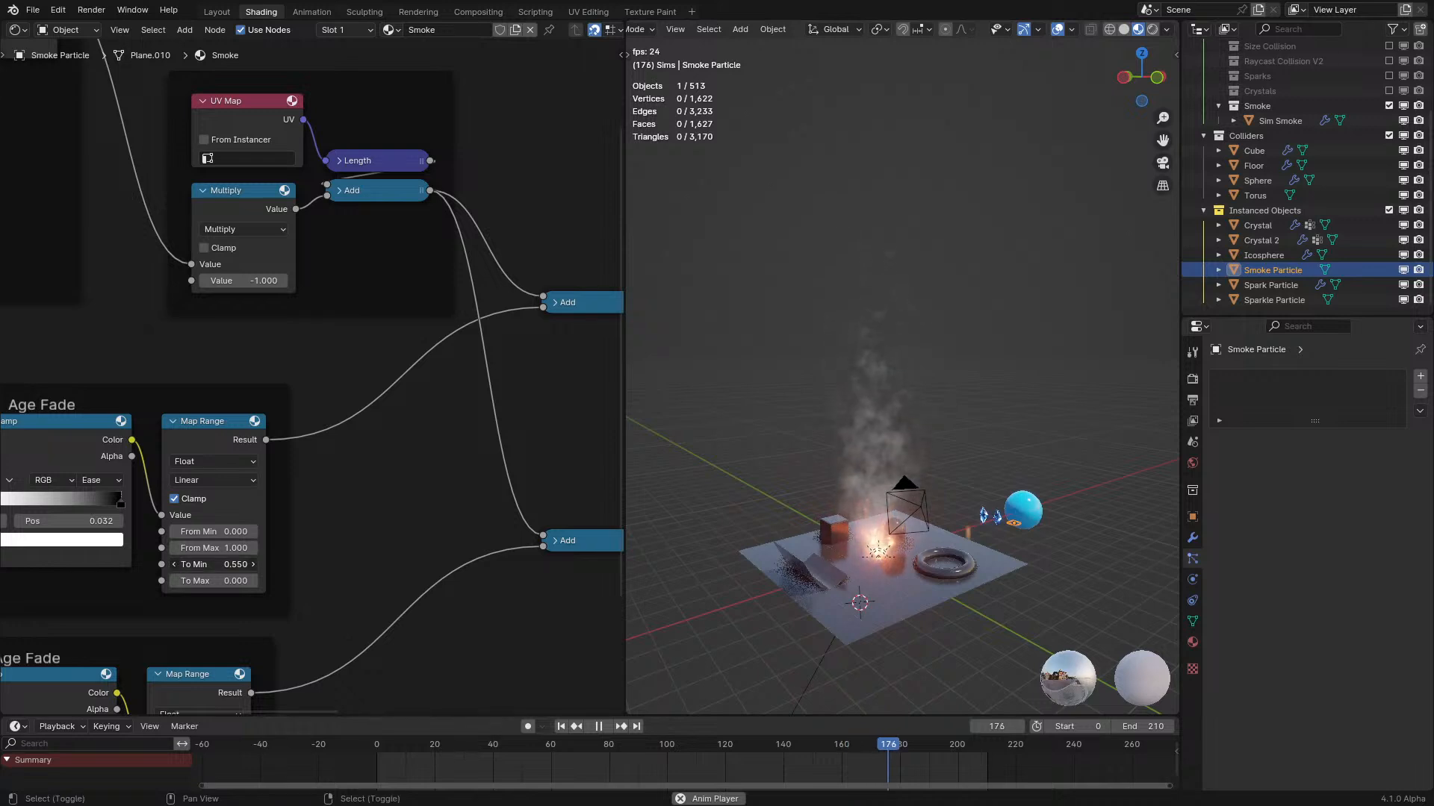
pyautogui.click(236, 564)
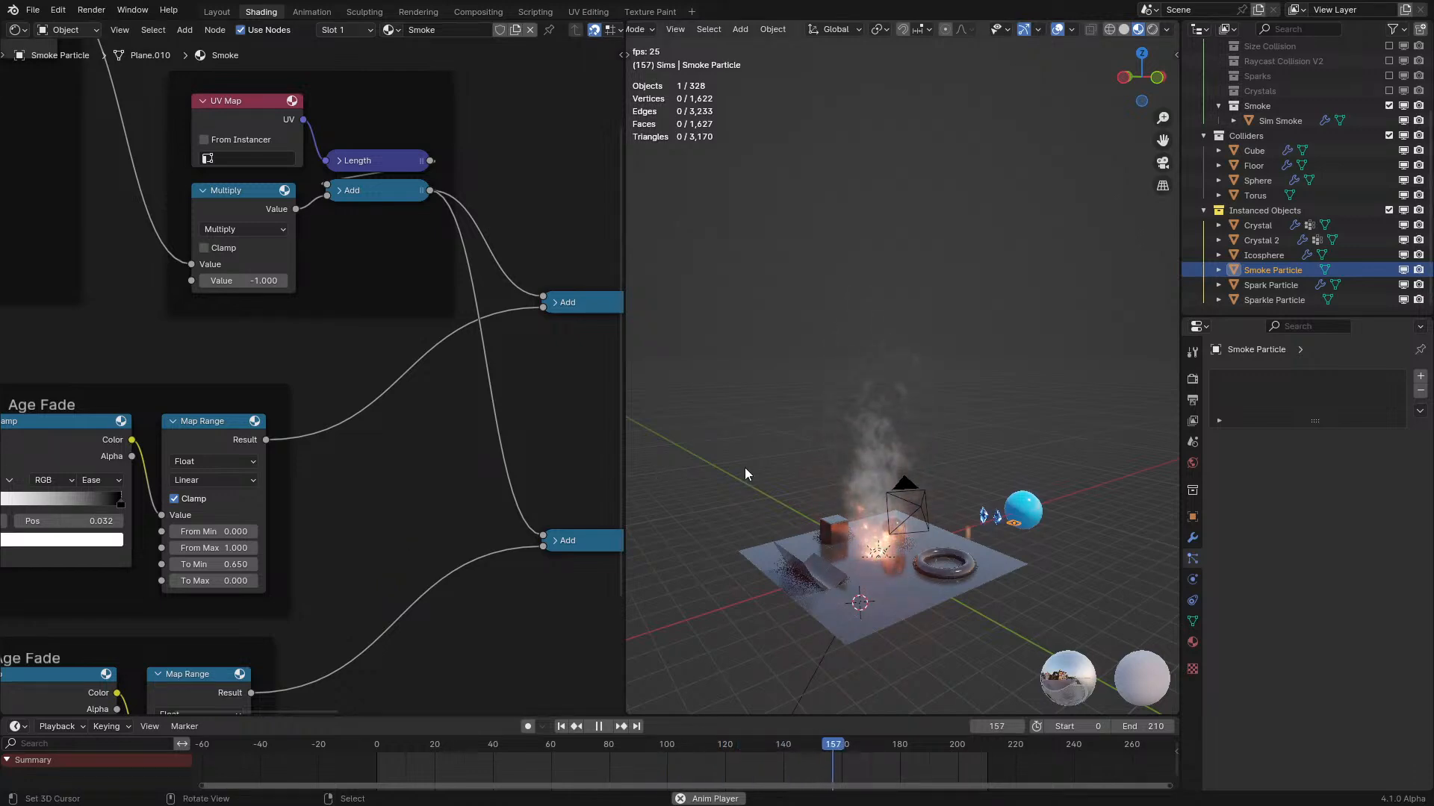
pyautogui.scroll(2, 829, 433)
pyautogui.moveTo(846, 428); pyautogui.dragTo(799, 427, button='middle')
pyautogui.keyDown('shift'); pyautogui.moveTo(849, 510); pyautogui.dragTo(864, 419, button='middle'); pyautogui.keyUp('shift')
pyautogui.scroll(2, 859, 427)
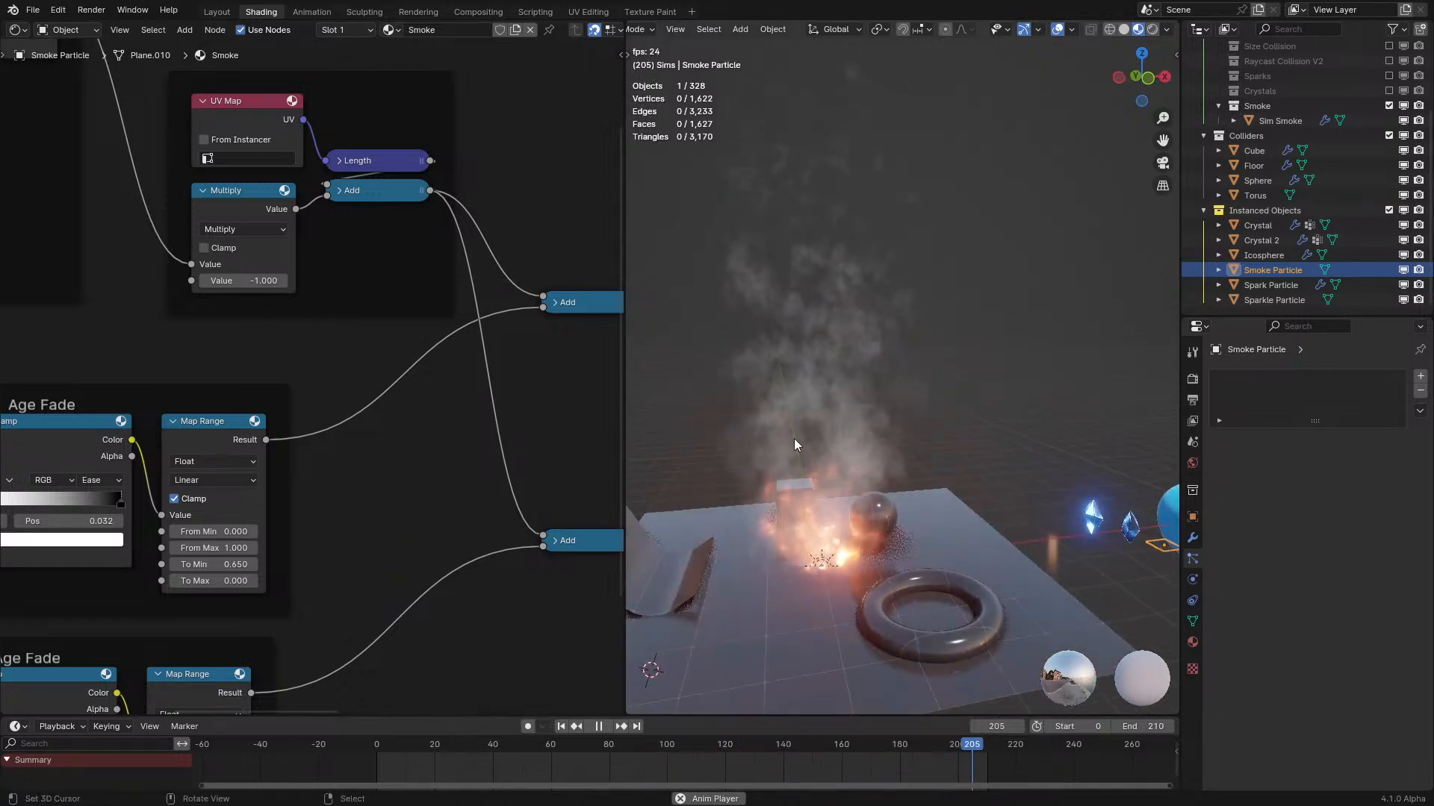
# Set the From Max of the Map Range before the Power node to 0.500 and stop the playback.
pyautogui.moveTo(402, 502); pyautogui.dragTo(83, 548, button='middle')
pyautogui.moveTo(395, 561); pyautogui.dragTo(560, 560, button='middle')
pyautogui.click(478, 456)
pyautogui.moveTo(515, 328); pyautogui.dragTo(473, 326)
pyautogui.press('Escape')
pyautogui.press('space')
# Add a Mix Shader fed by the Transparent BSDF beside the Shaders frame.
pyautogui.scroll(-1, 454, 332)
pyautogui.moveTo(454, 331); pyautogui.dragTo(373, 408, button='middle')
pyautogui.scroll(1, 366, 405)
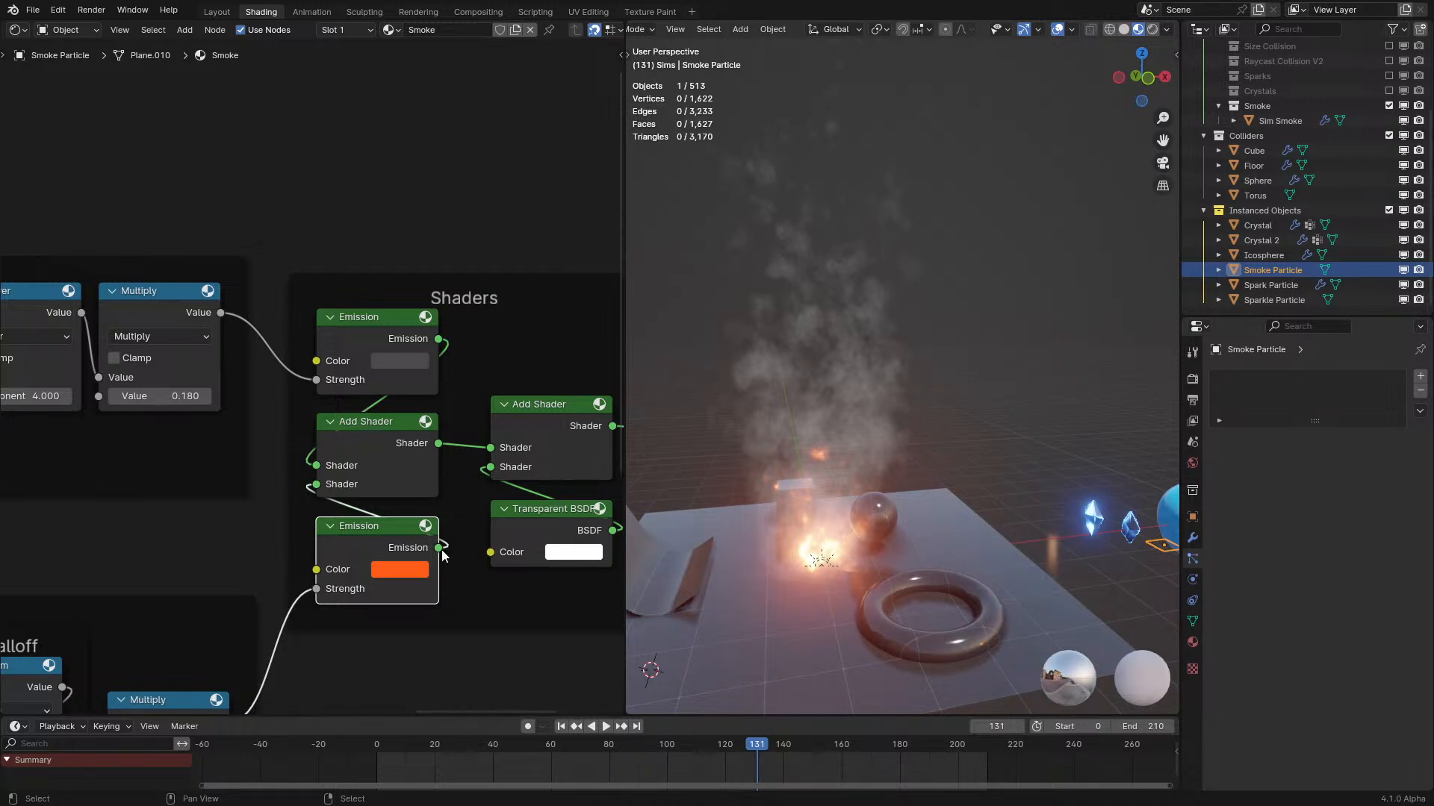
pyautogui.moveTo(477, 422); pyautogui.dragTo(393, 384, button='middle')
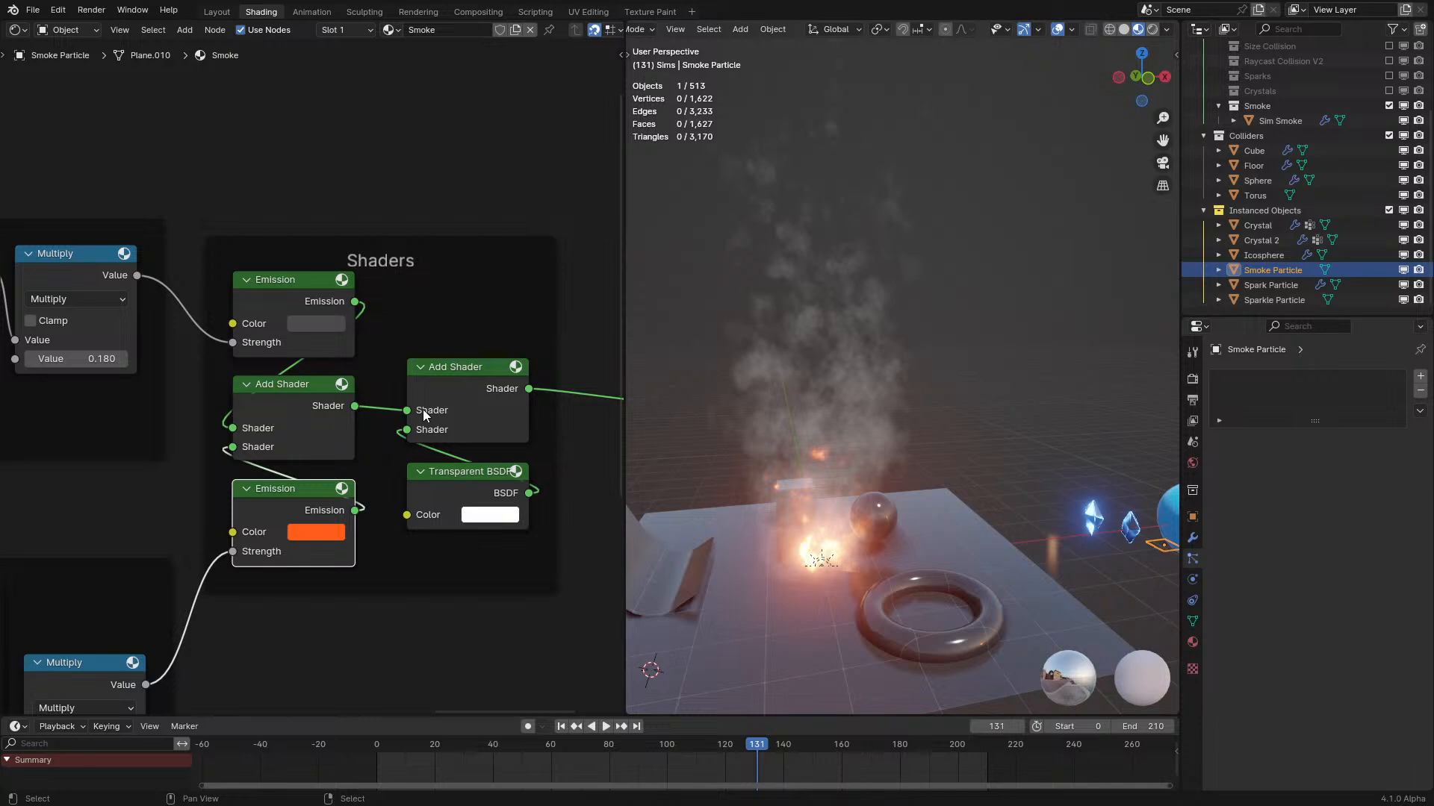
pyautogui.moveTo(520, 475); pyautogui.dragTo(475, 467, button='middle')
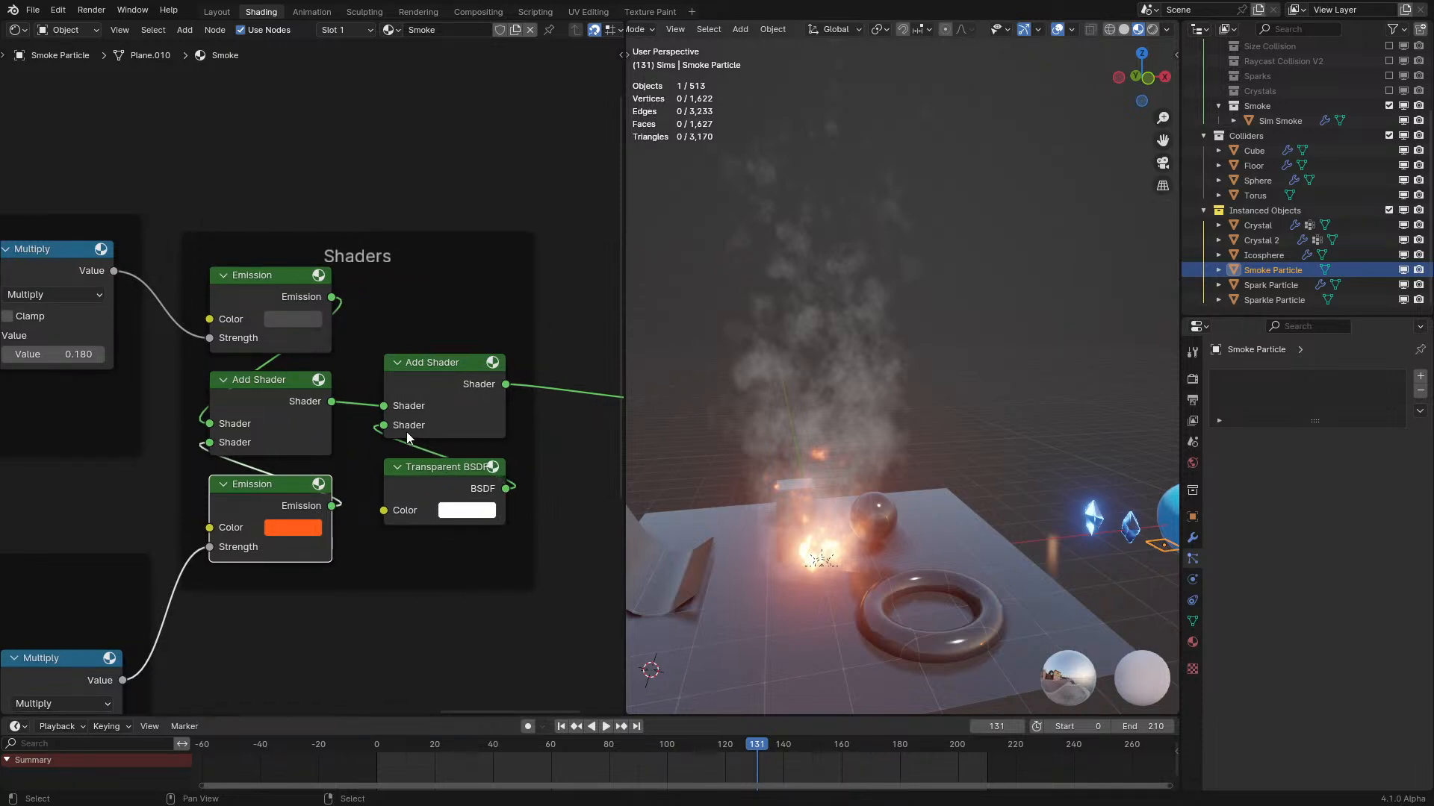
pyautogui.moveTo(506, 489); pyautogui.dragTo(588, 483)
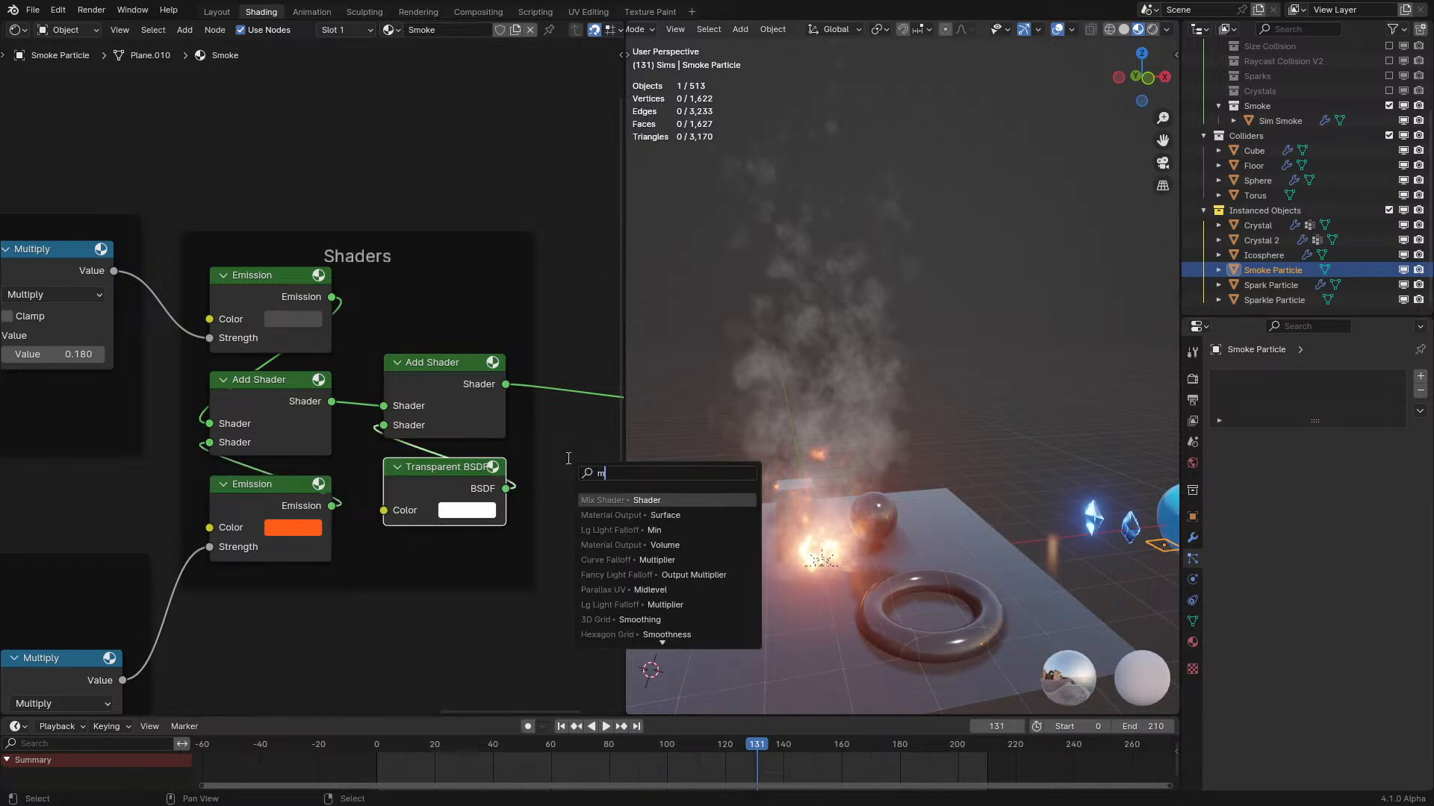
pyautogui.click(605, 500)
pyautogui.scroll(-1, 170, 318)
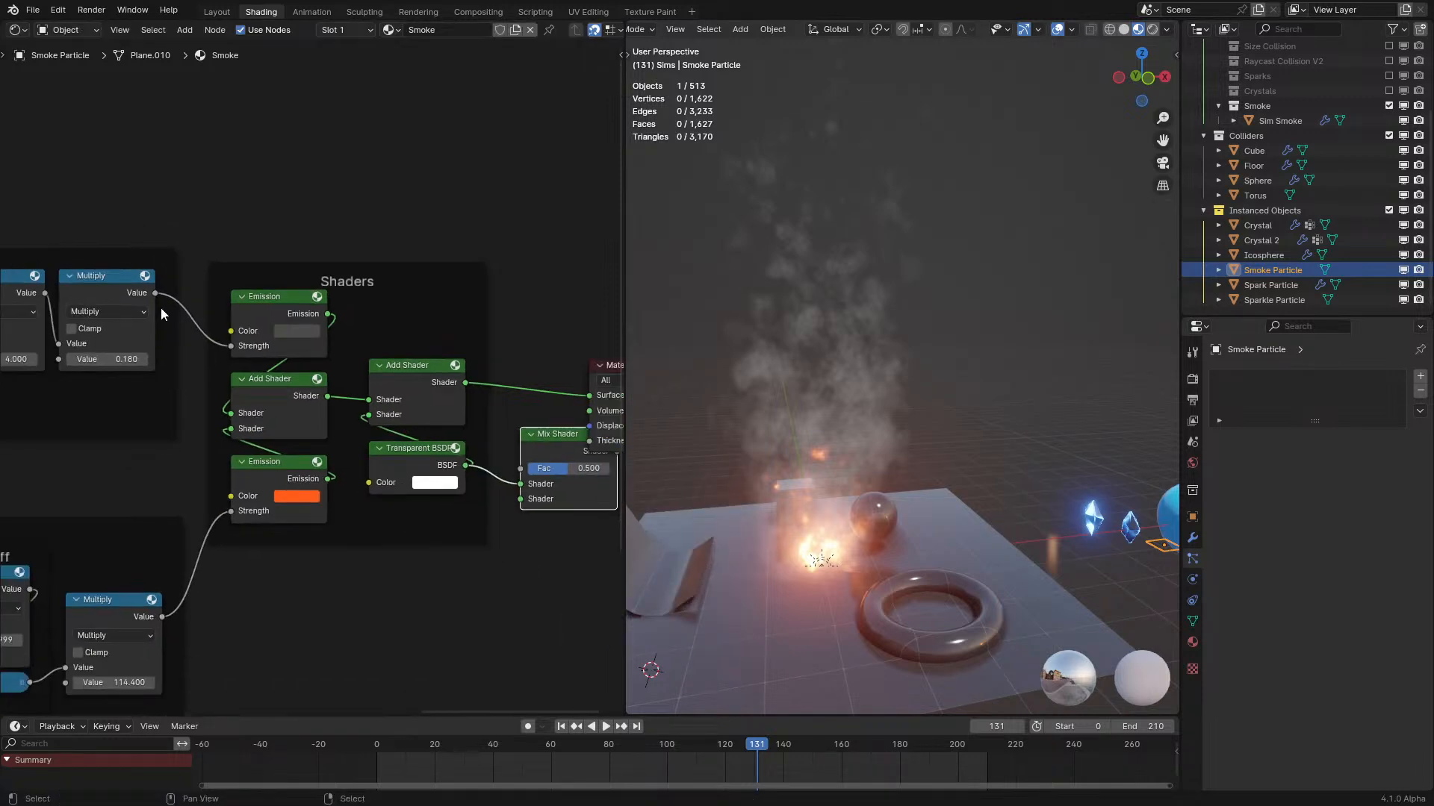
# Wire the Power value into the Mix Shader's factor and the grey Emission into its second shader input, and connect it to the material output.
pyautogui.scroll(-2, 91, 312)
pyautogui.moveTo(101, 310); pyautogui.dragTo(475, 449)
pyautogui.scroll(2, 323, 351)
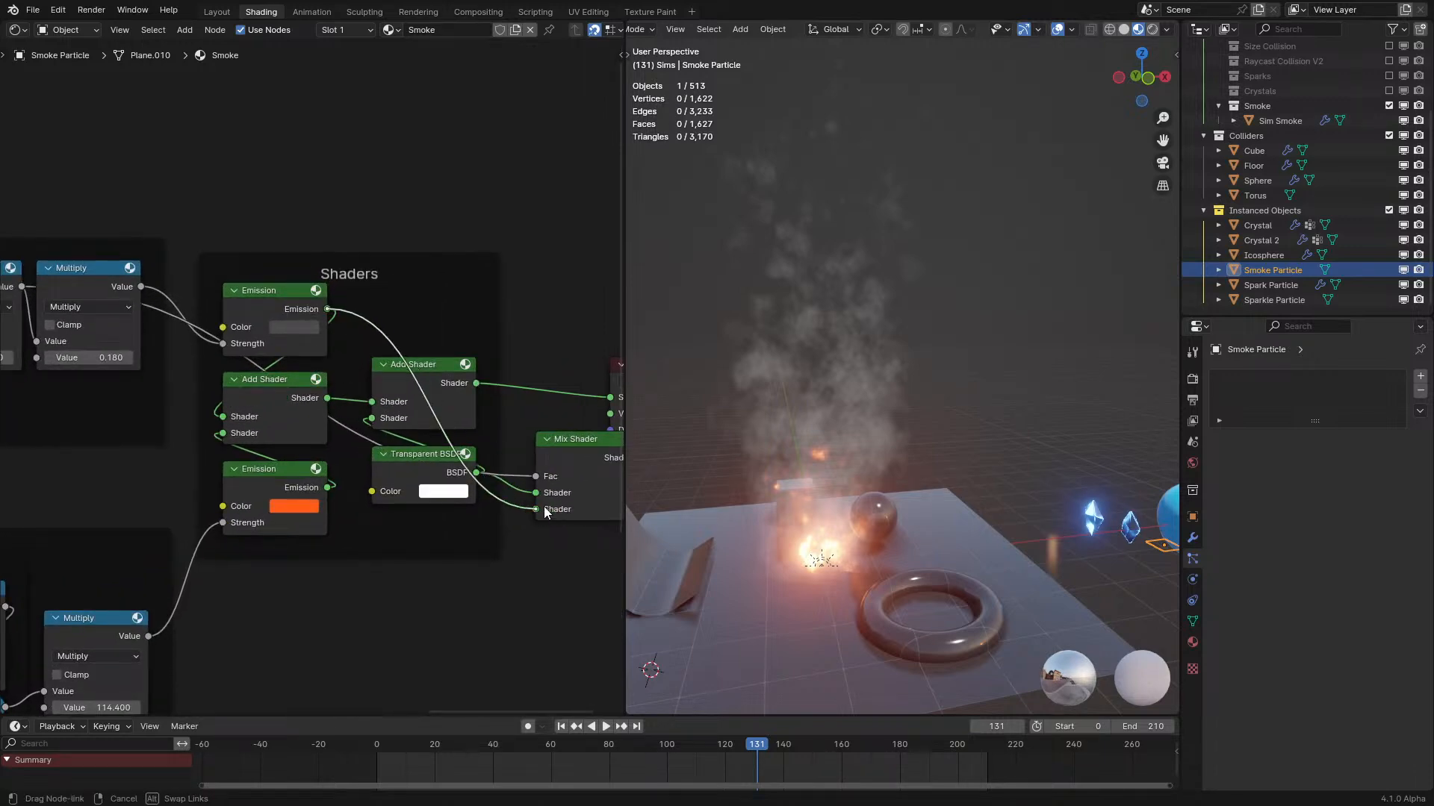
pyautogui.moveTo(545, 512); pyautogui.dragTo(539, 511)
pyautogui.keyDown('ctrl'); pyautogui.keyDown('shift'); pyautogui.click(545, 459); pyautogui.keyUp('shift'); pyautogui.keyUp('ctrl')
pyautogui.moveTo(545, 460); pyautogui.dragTo(432, 609)
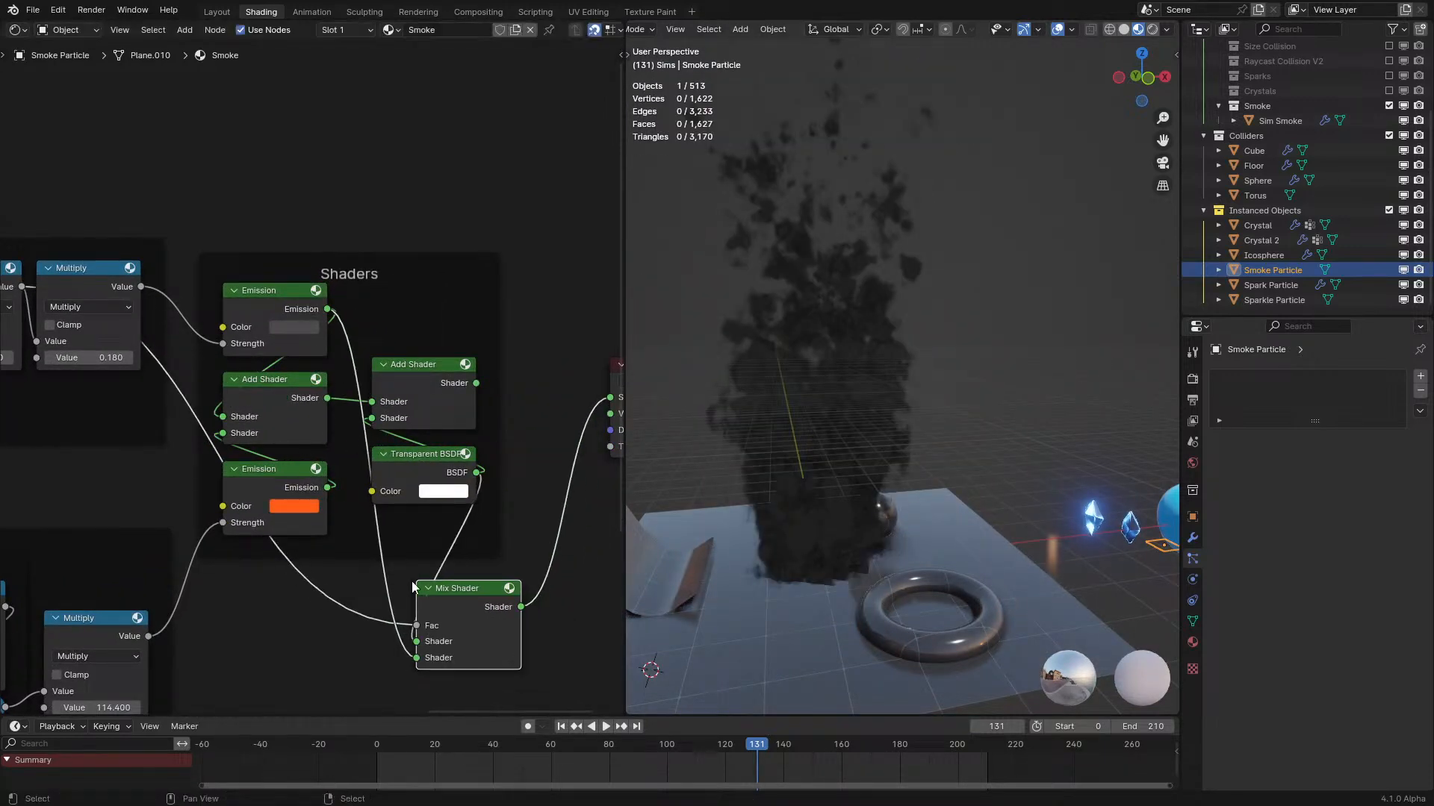
# Play back the animation and examine the mixed smoke from several angles, checking the viewport overlay options.
pyautogui.press('space')
pyautogui.moveTo(829, 367); pyautogui.dragTo(1027, 74, button='middle')
pyautogui.press('space')
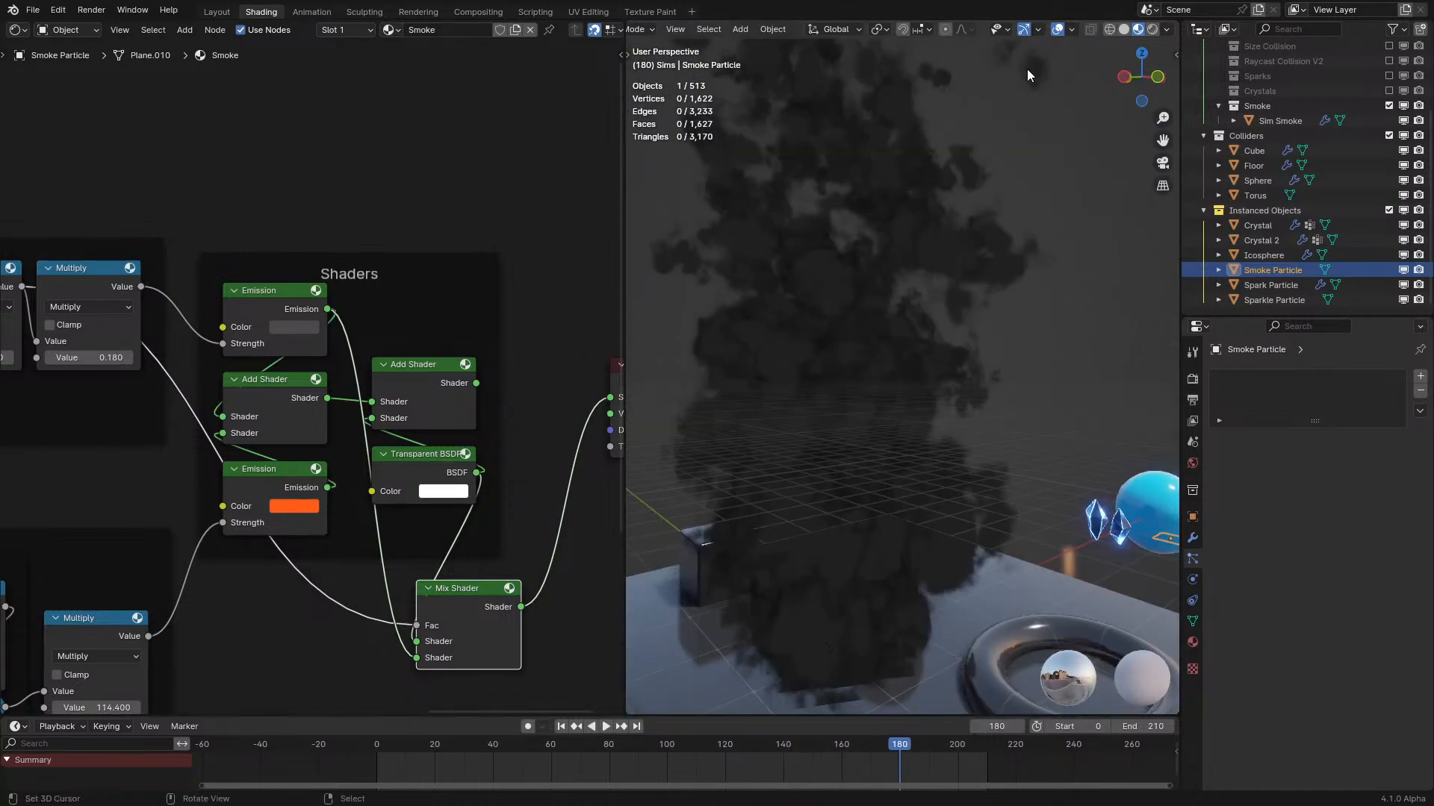
pyautogui.click(1165, 29)
pyautogui.click(1071, 29)
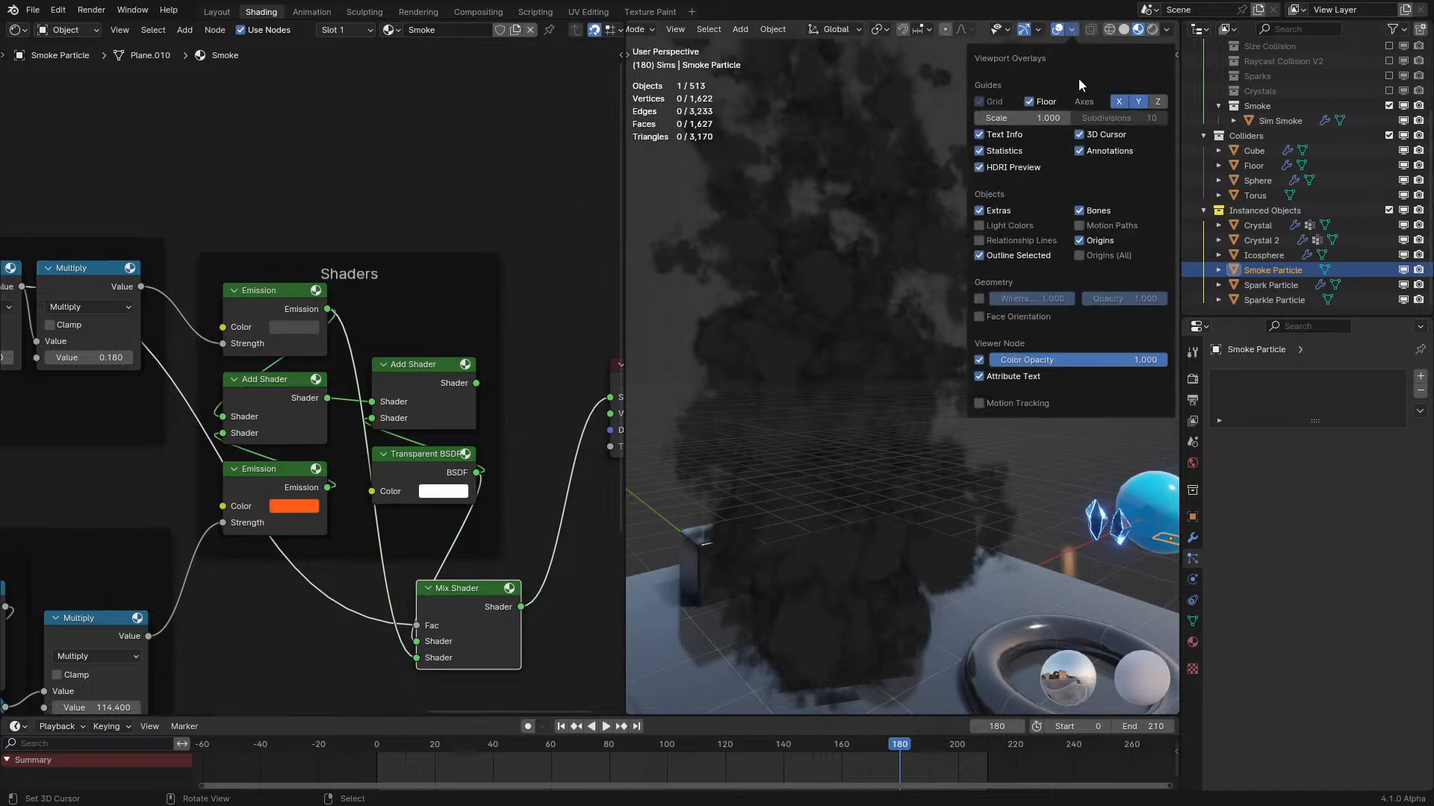
pyautogui.moveTo(777, 330); pyautogui.dragTo(922, 351, button='middle')
pyautogui.press('space')
pyautogui.scroll(-3, 896, 314)
pyautogui.press('space')
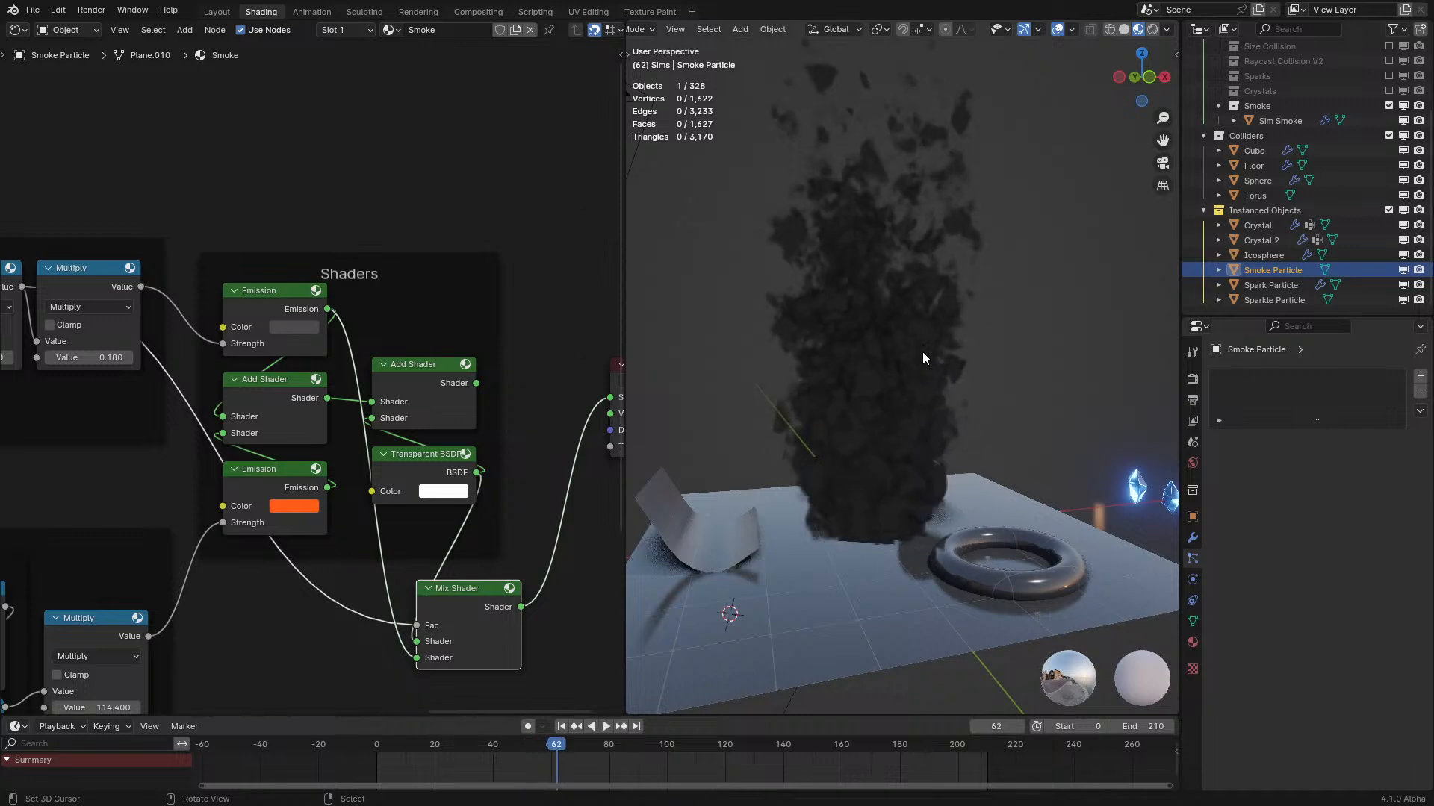
pyautogui.scroll(5, 921, 352)
# Try a From Min of -0.140 on the Map Range before the Power node and reset it to 0.
pyautogui.moveTo(380, 378); pyautogui.dragTo(199, 418, button='middle')
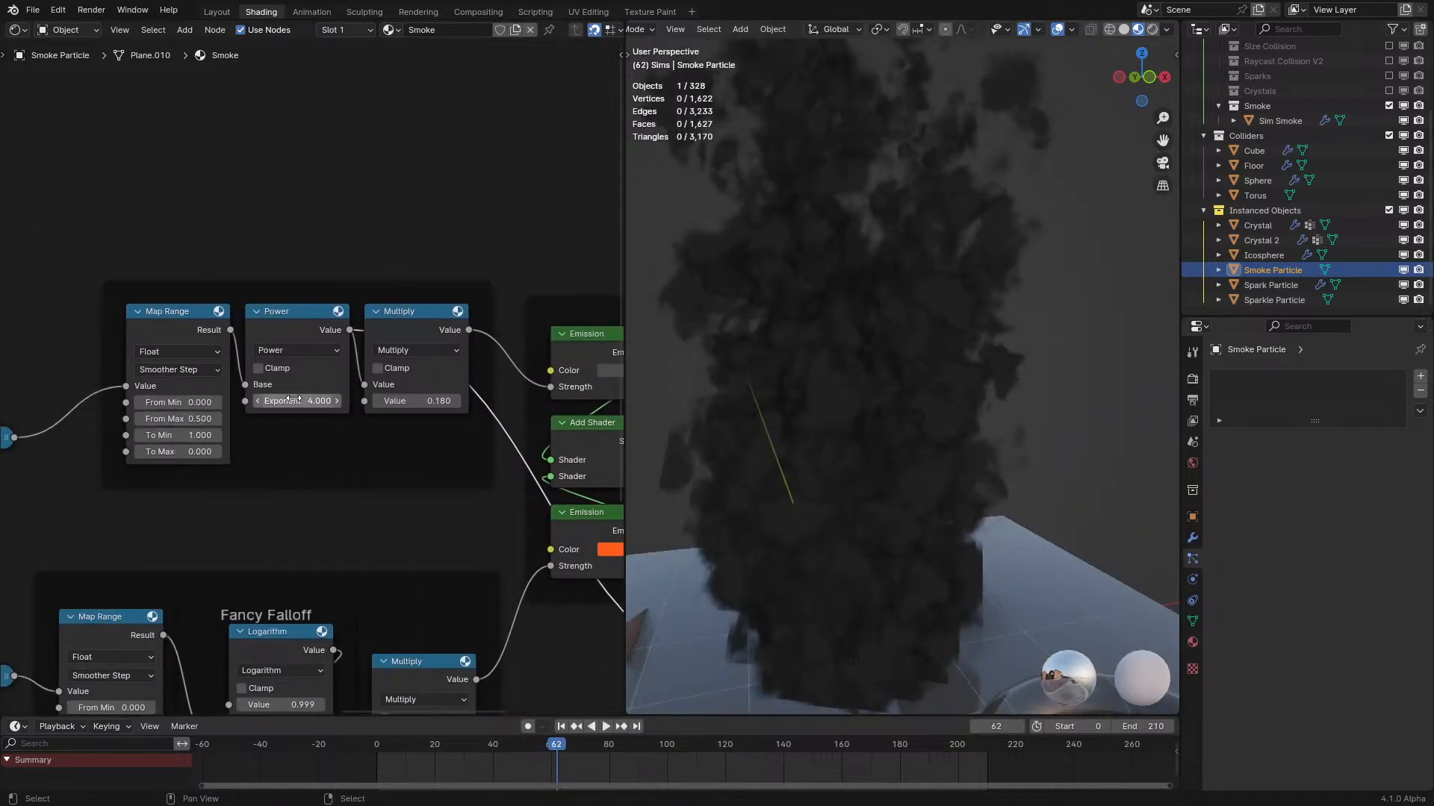
pyautogui.press('-')
pyautogui.moveTo(284, 401); pyautogui.dragTo(291, 399)
pyautogui.keyDown('shift'); pyautogui.moveTo(196, 402); pyautogui.dragTo(169, 403); pyautogui.keyUp('shift')
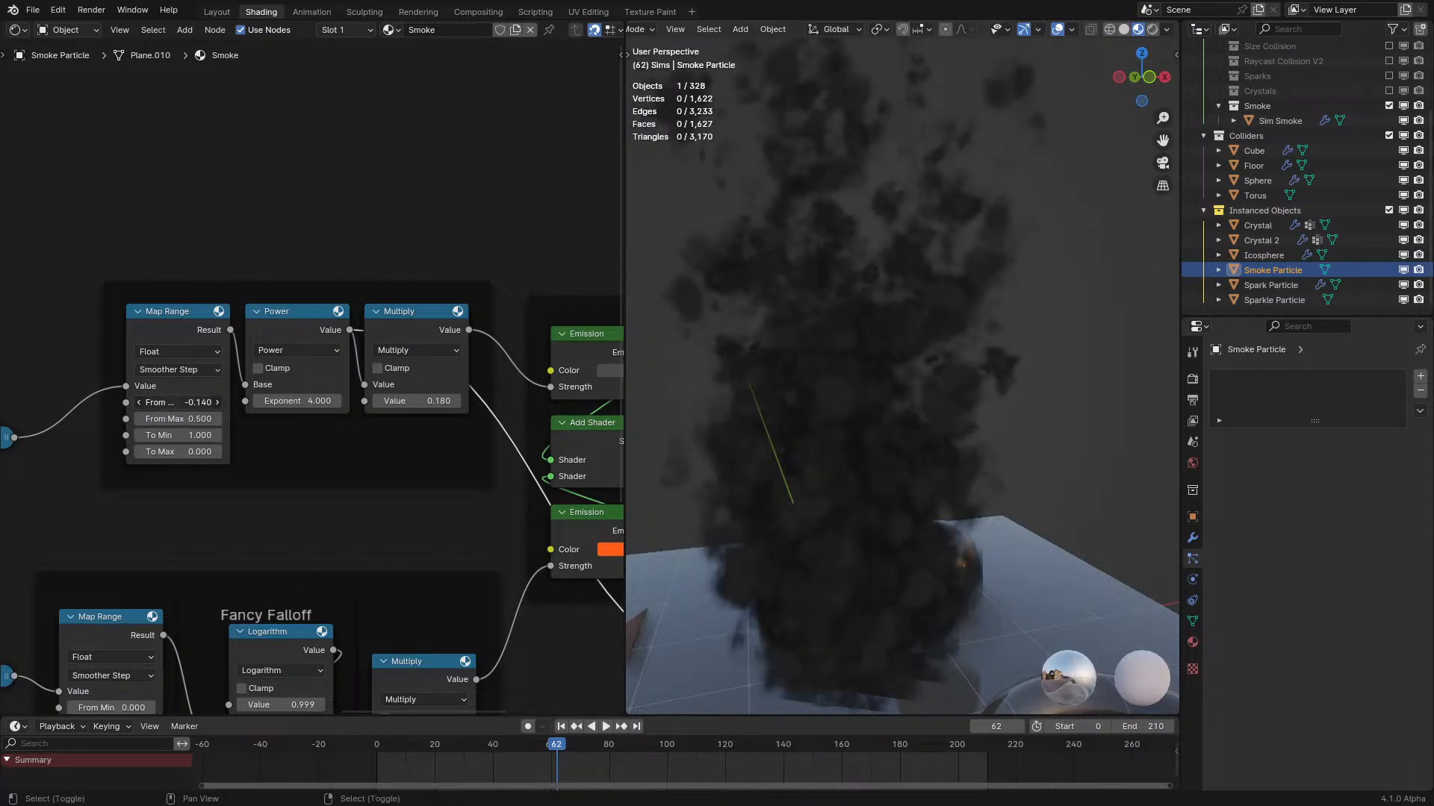
pyautogui.press('space')
pyautogui.moveTo(978, 426)
pyautogui.mouseDown(button='middle')
pyautogui.moveTo(936, 405)
pyautogui.moveTo(1005, 428)
pyautogui.moveTo(993, 425)
pyautogui.mouseUp(button='middle')
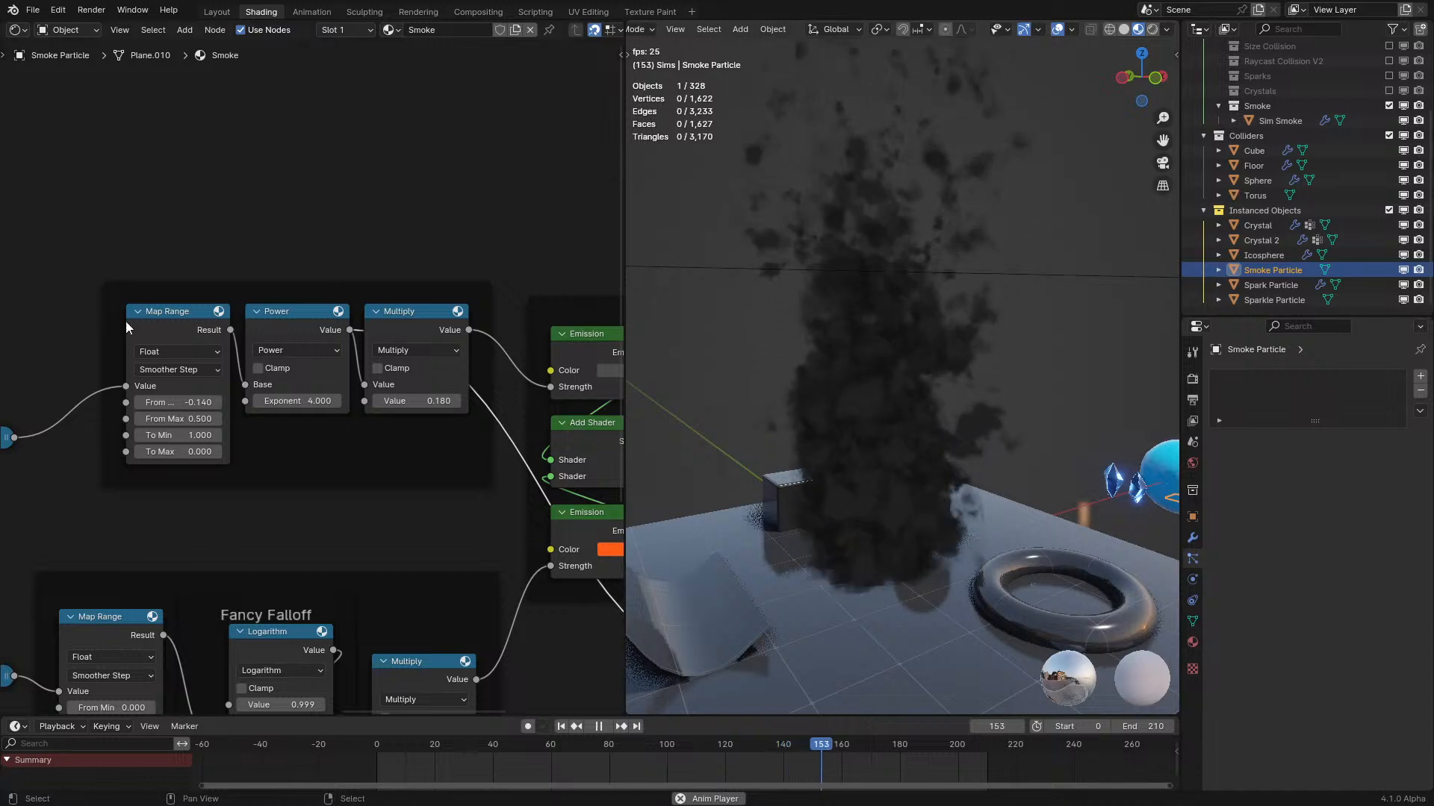
pyautogui.click(178, 403)
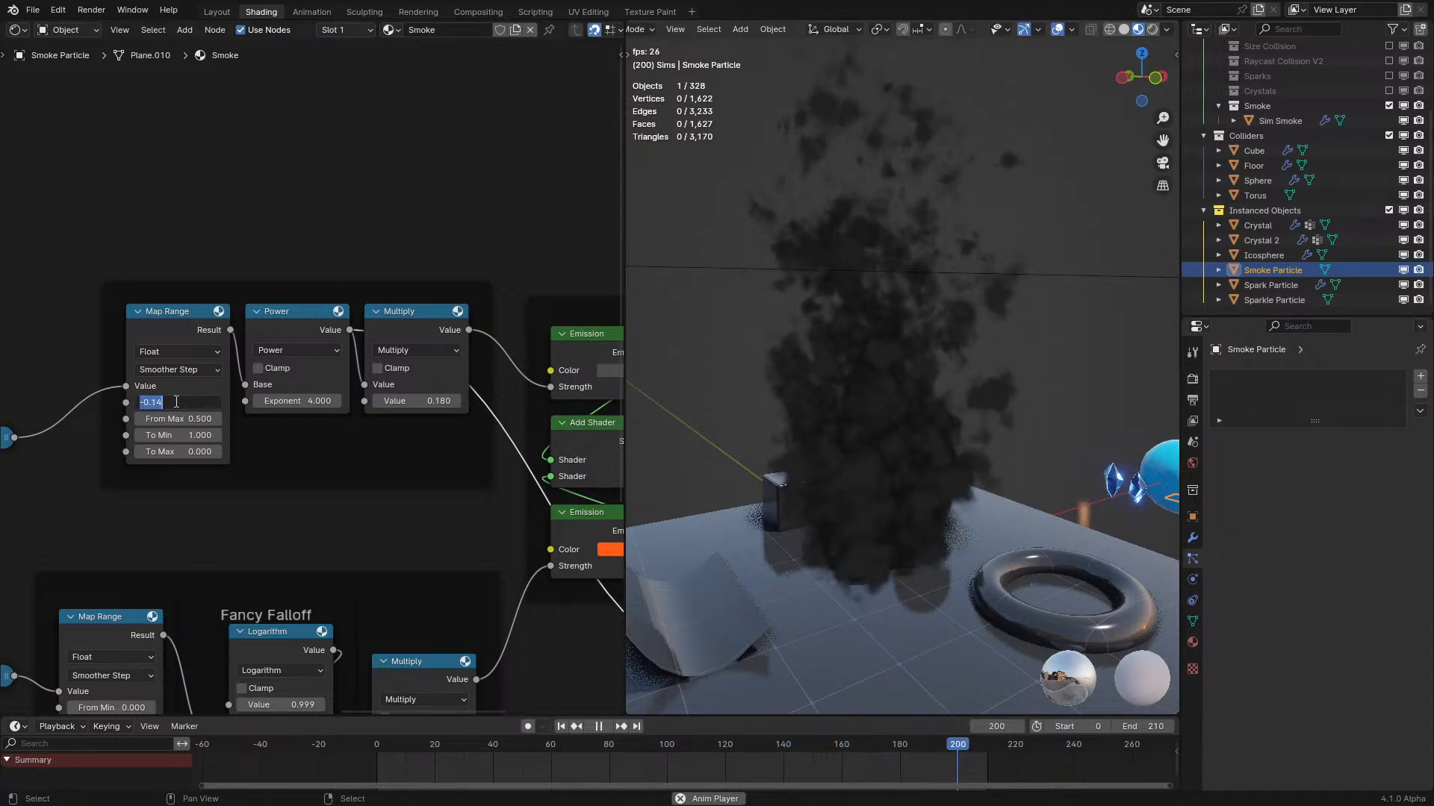
pyautogui.write('0')
pyautogui.press('Return')
# Raise the From Max of the Map Range before the Power node to 1.000.
pyautogui.click(221, 418)
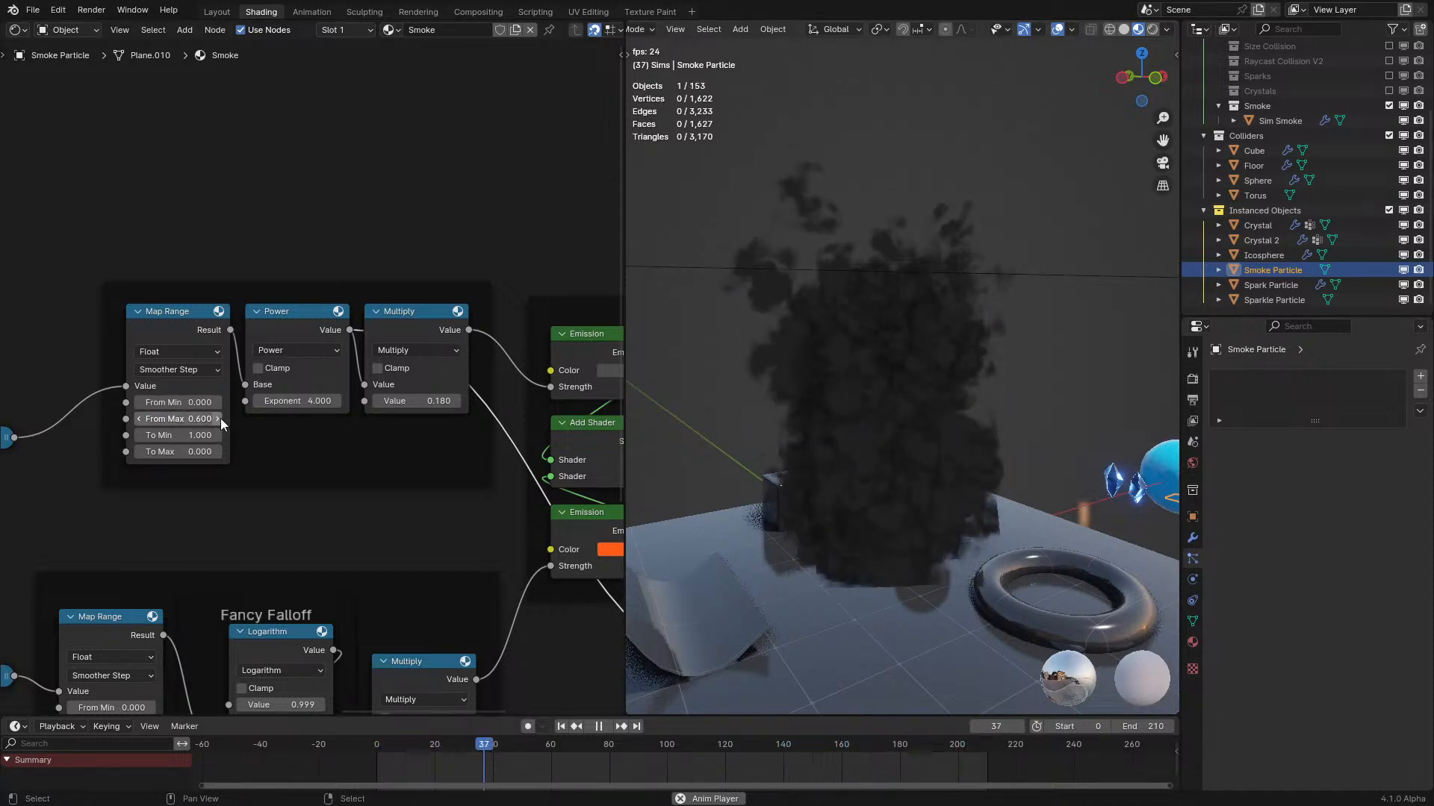
pyautogui.click(218, 418)
pyautogui.click(218, 419)
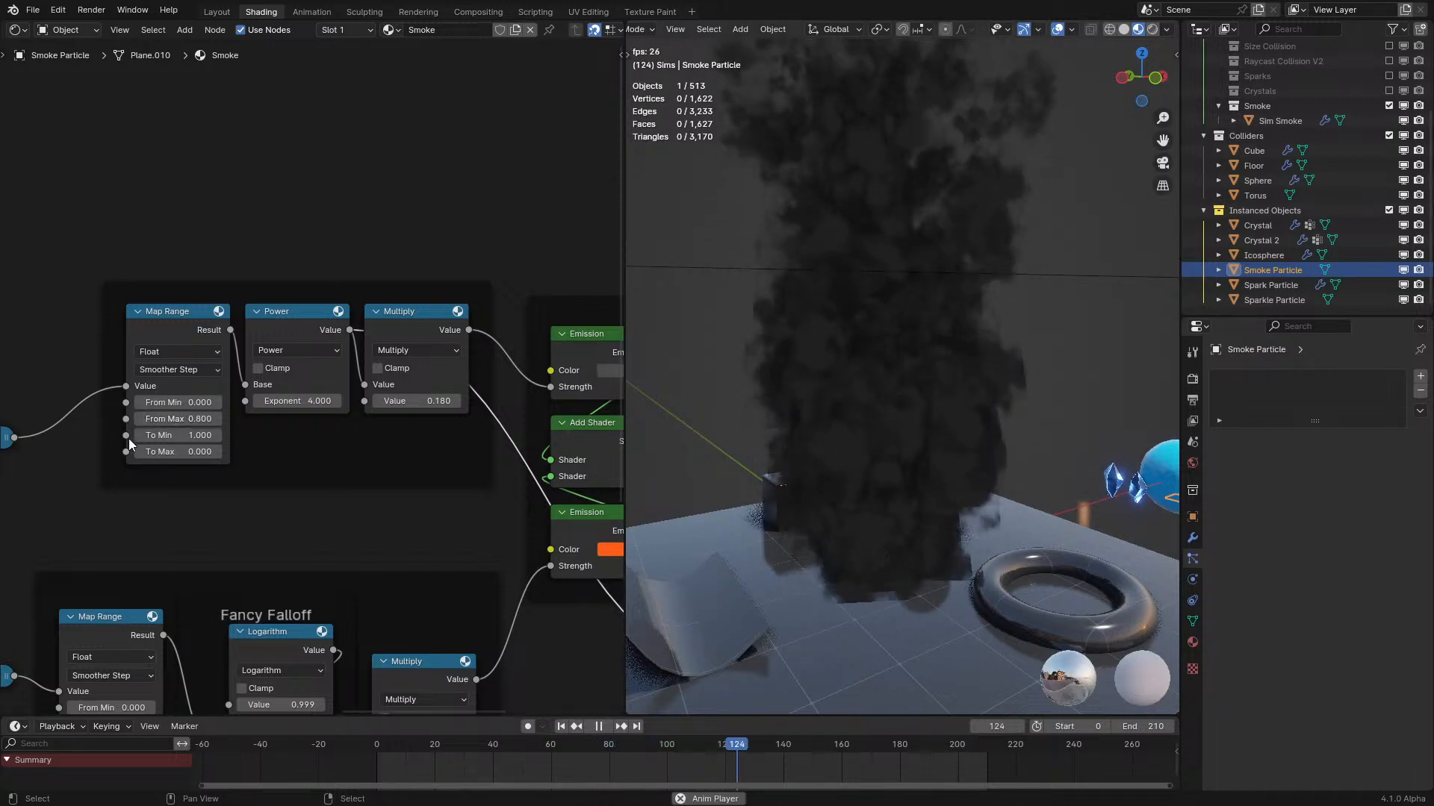
# Try a To Min of 0.780 and a To Max of 0.210 on the upper Age Fade Map Range.
pyautogui.moveTo(125, 440); pyautogui.dragTo(446, 385, button='middle')
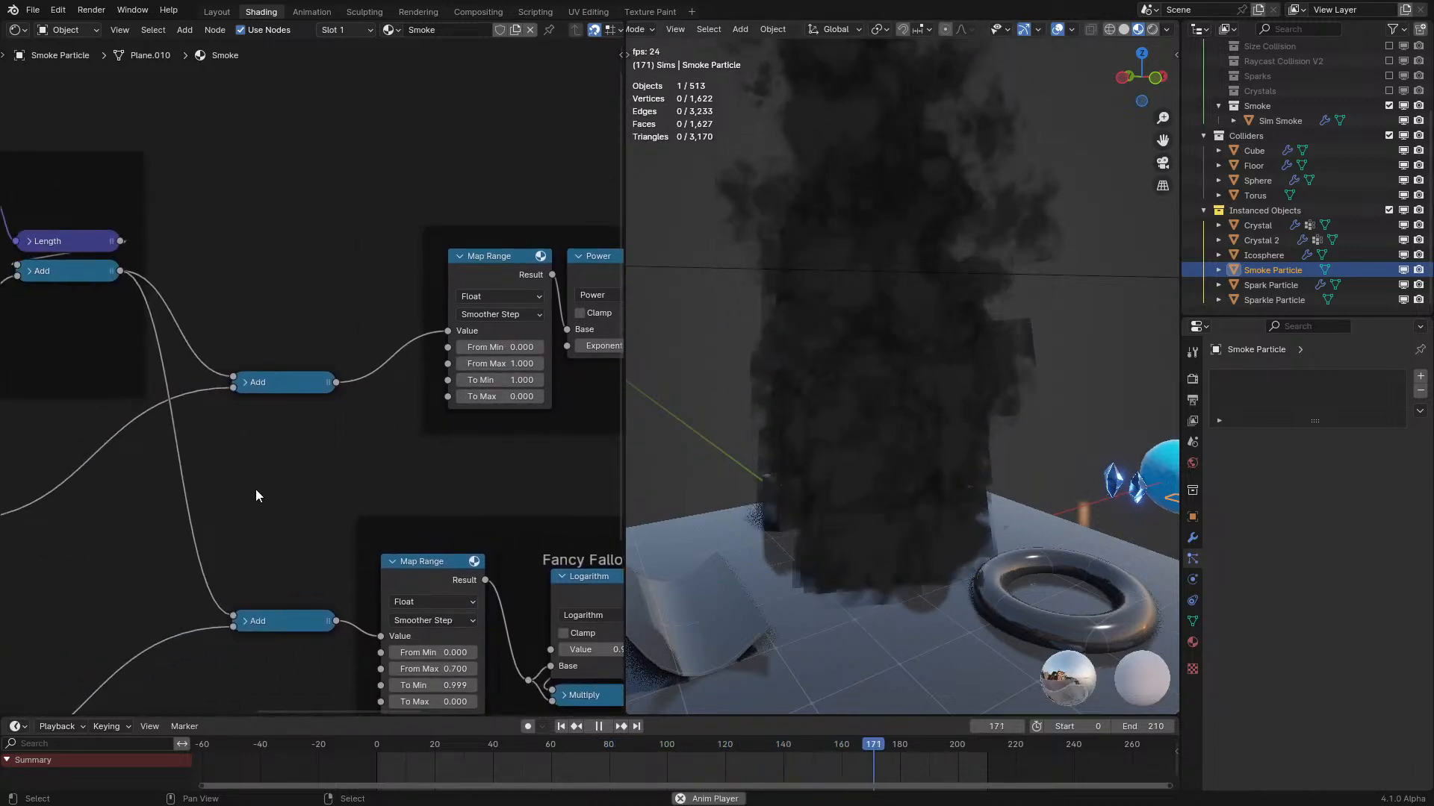
pyautogui.moveTo(254, 492); pyautogui.dragTo(185, 382, button='middle')
pyautogui.press('space')
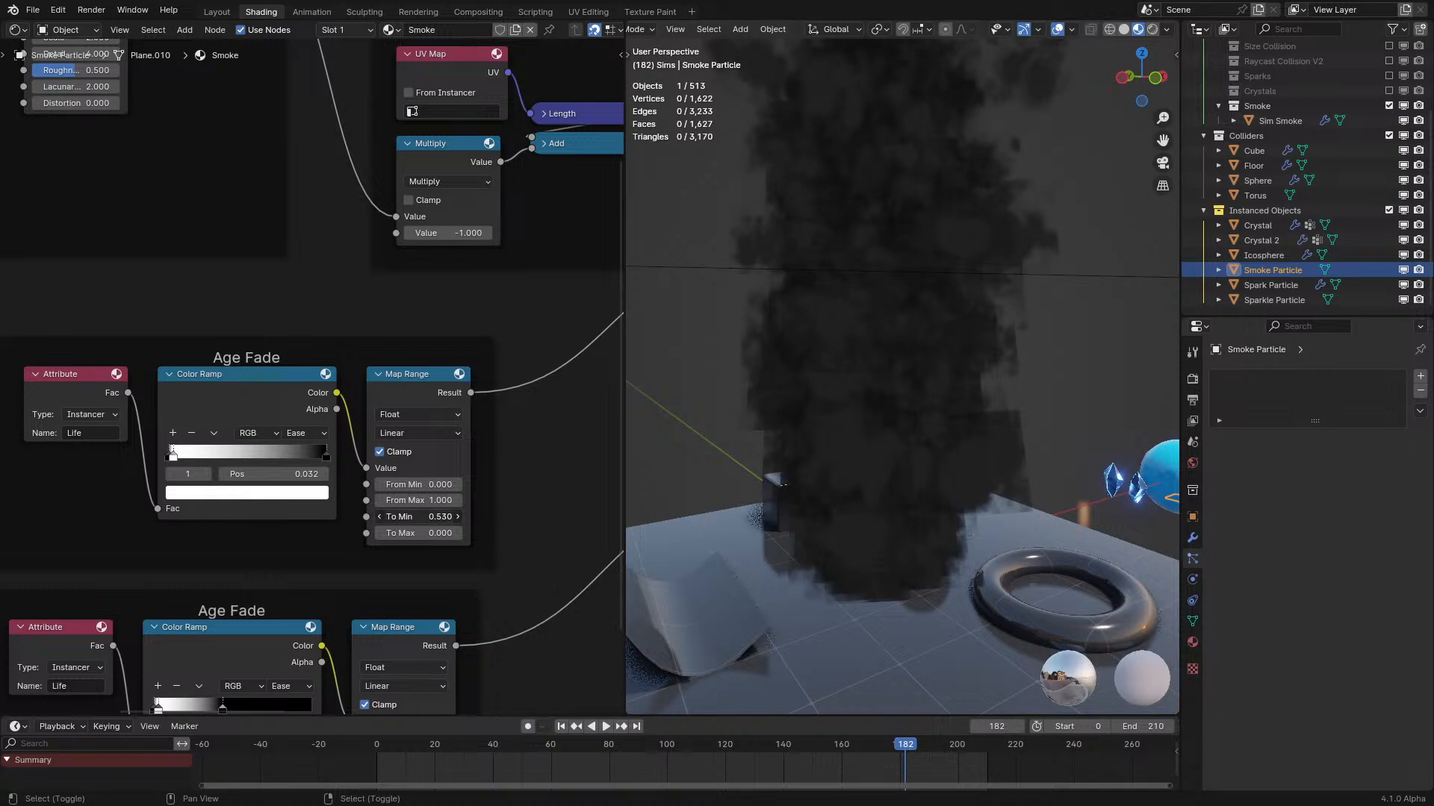
pyautogui.moveTo(418, 533); pyautogui.dragTo(448, 533)
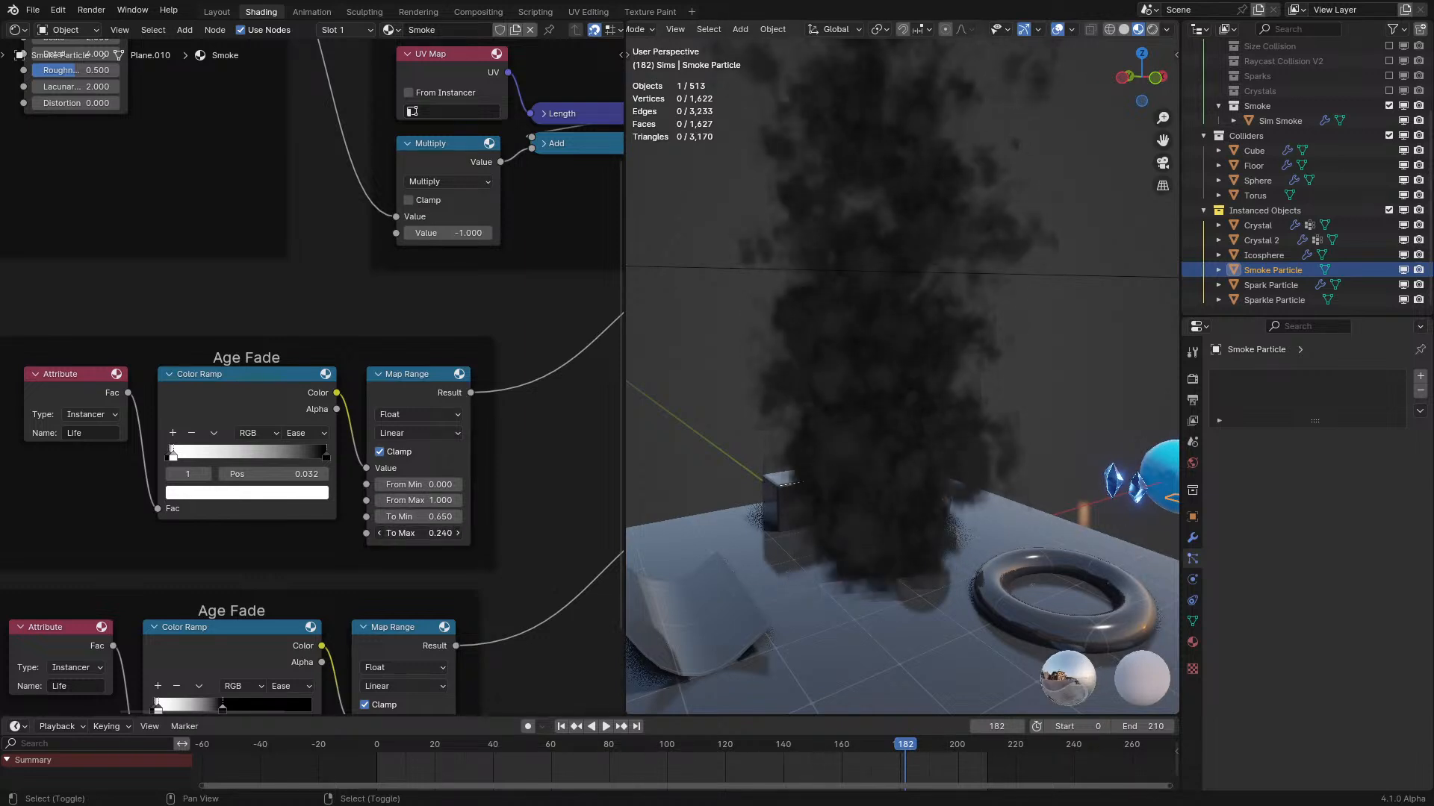
pyautogui.moveTo(859, 321); pyautogui.dragTo(823, 436, button='middle')
pyautogui.press('space')
pyautogui.press('space')
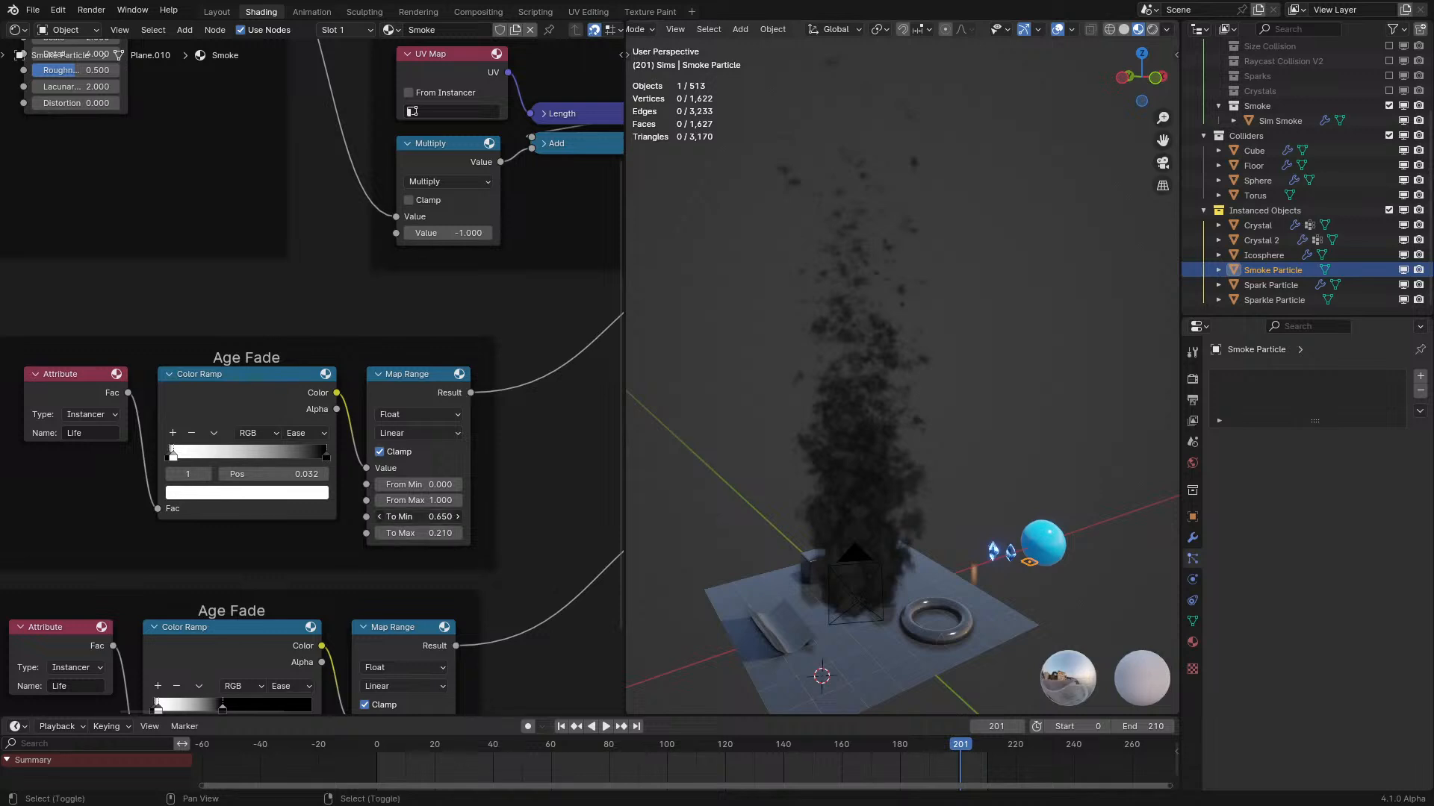
pyautogui.moveTo(418, 516); pyautogui.dragTo(448, 517)
# Play back the animation and examine the dark smoke from a free angle and through the scene camera.
pyautogui.press('space')
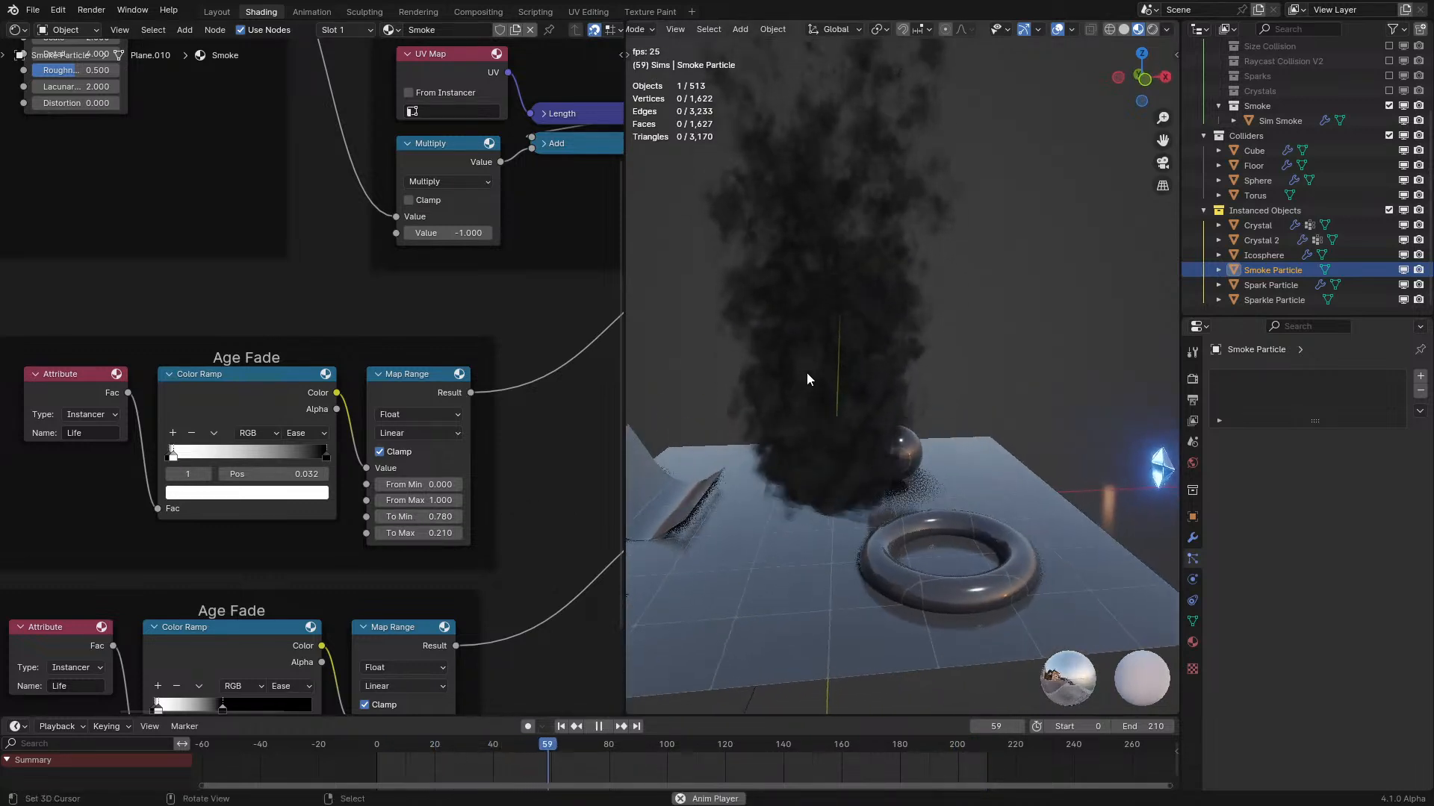
pyautogui.moveTo(805, 374); pyautogui.dragTo(930, 372, button='middle')
pyautogui.press('KP_0')
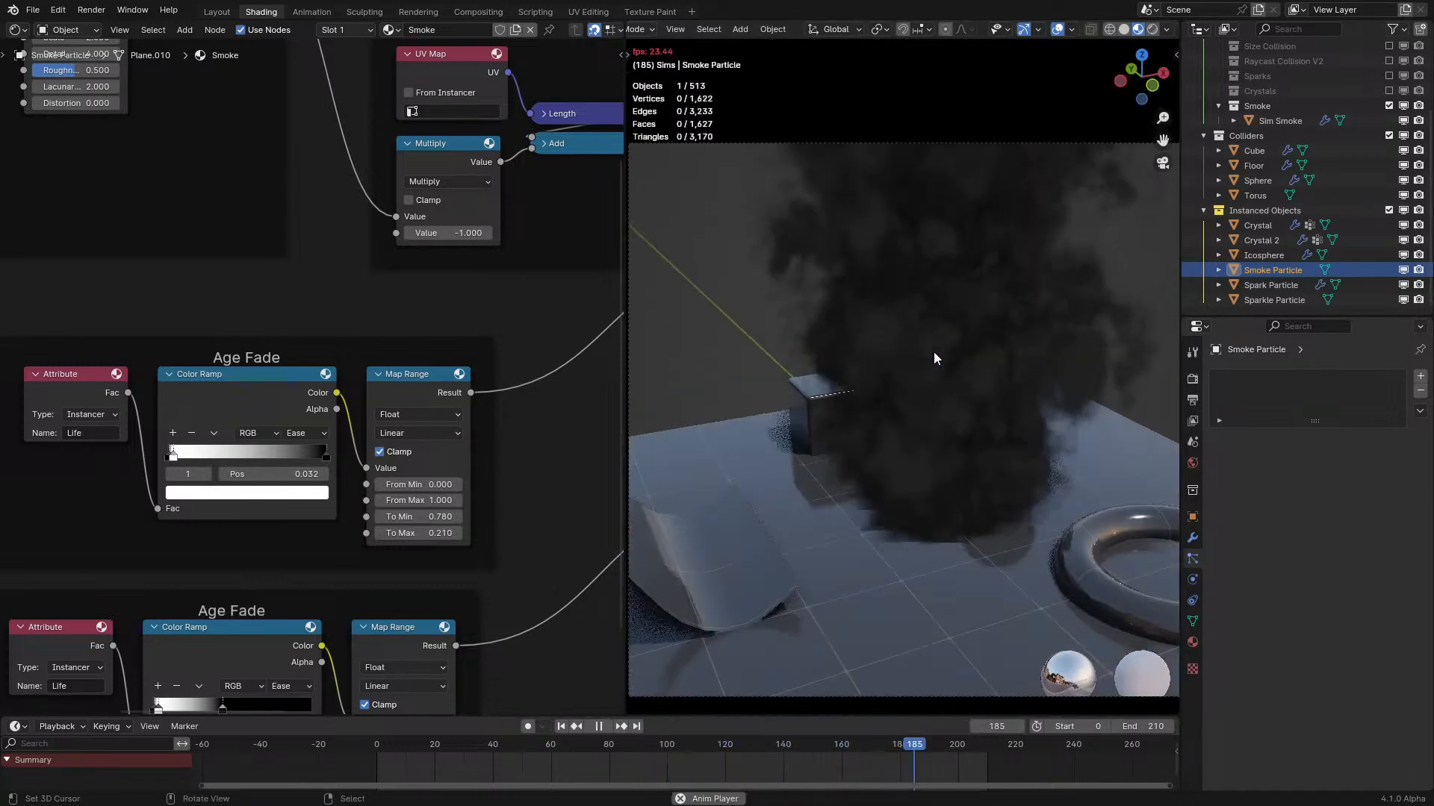
pyautogui.scroll(1, 947, 354)
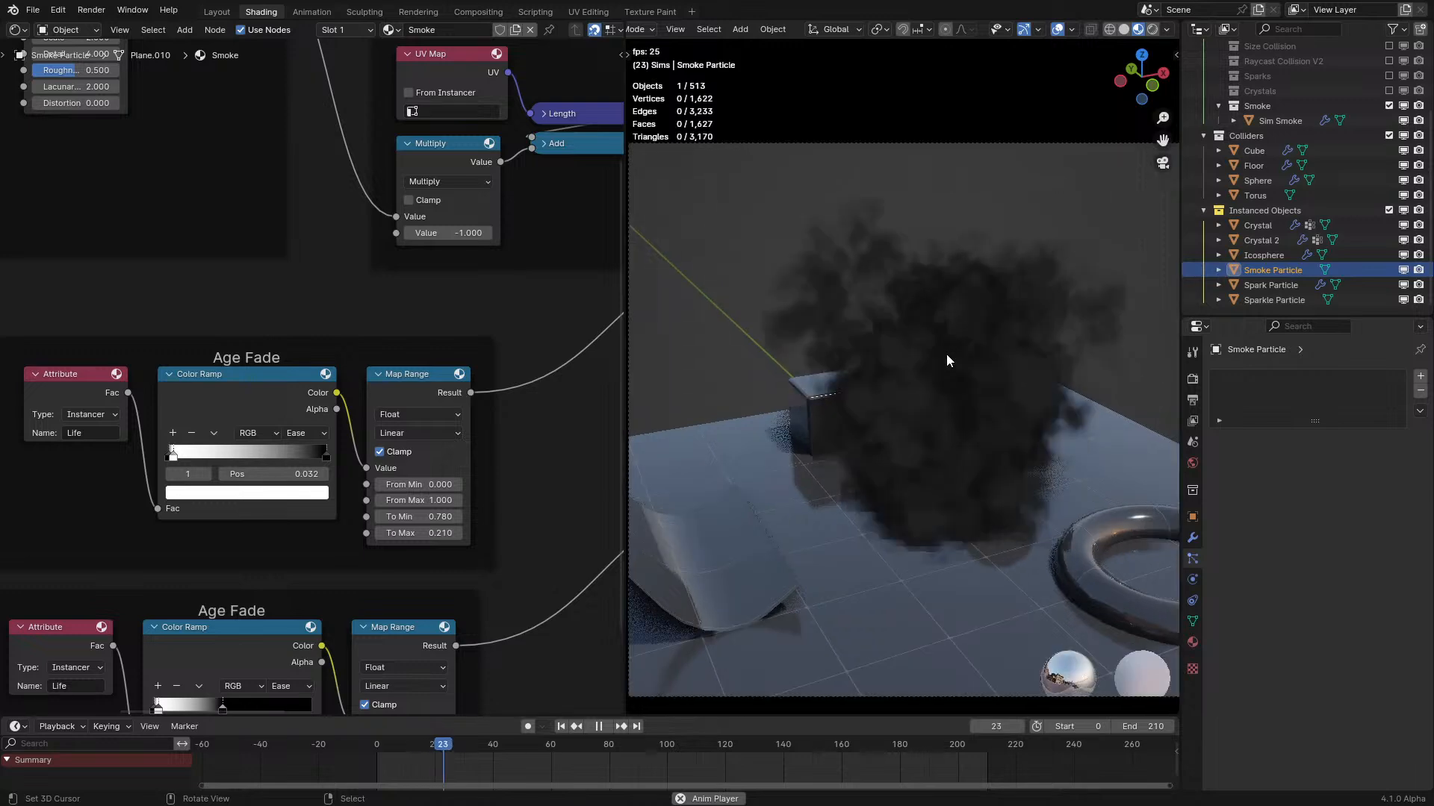
pyautogui.press('space')
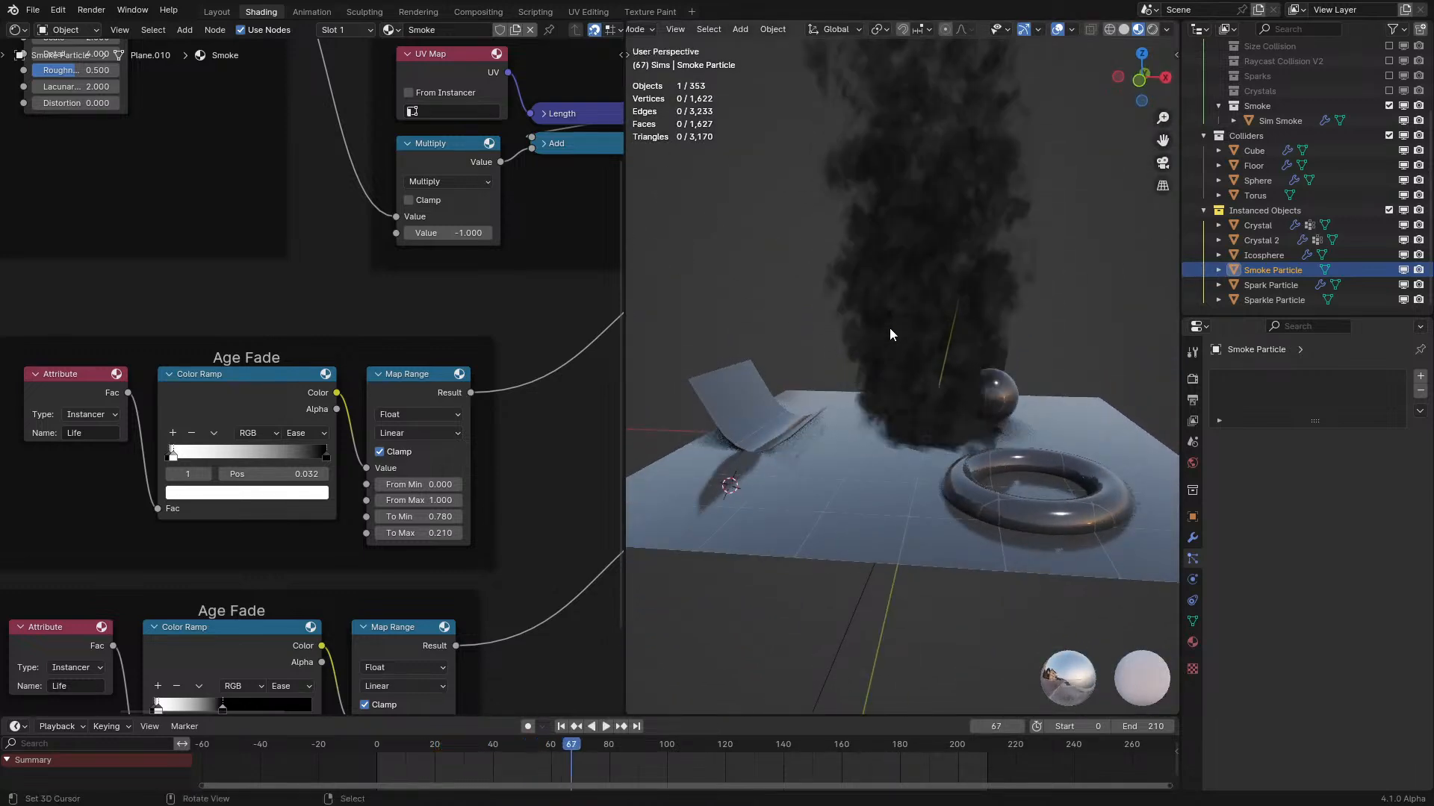
# Set the Power exponent to 3.000 and the upper Age Fade Map Range's To Min to 0.900 and To Max to 0.330.
pyautogui.hscroll(10, 441, 401)
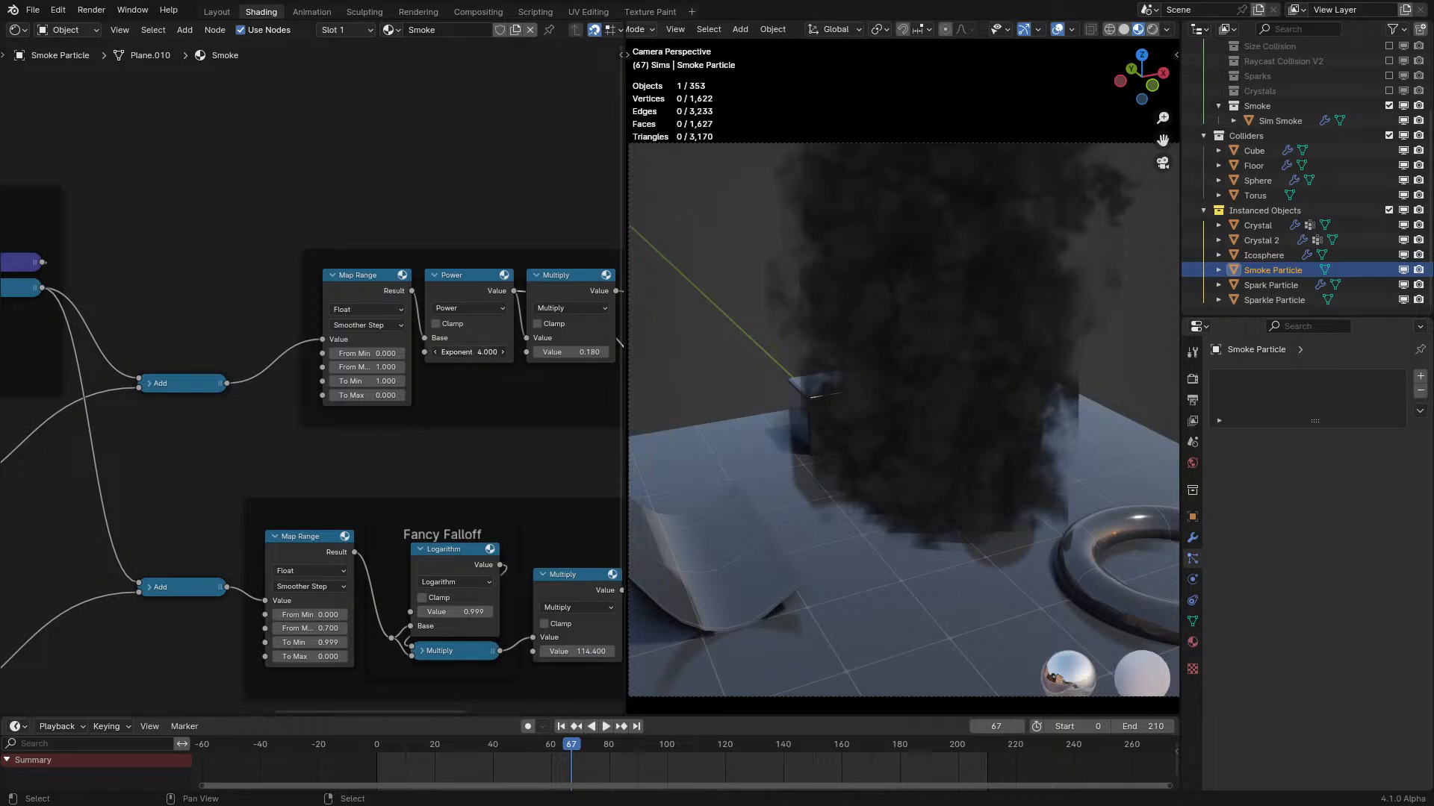
pyautogui.moveTo(469, 352)
pyautogui.mouseDown()
pyautogui.moveTo(522, 353)
pyautogui.moveTo(465, 354)
pyautogui.mouseUp()
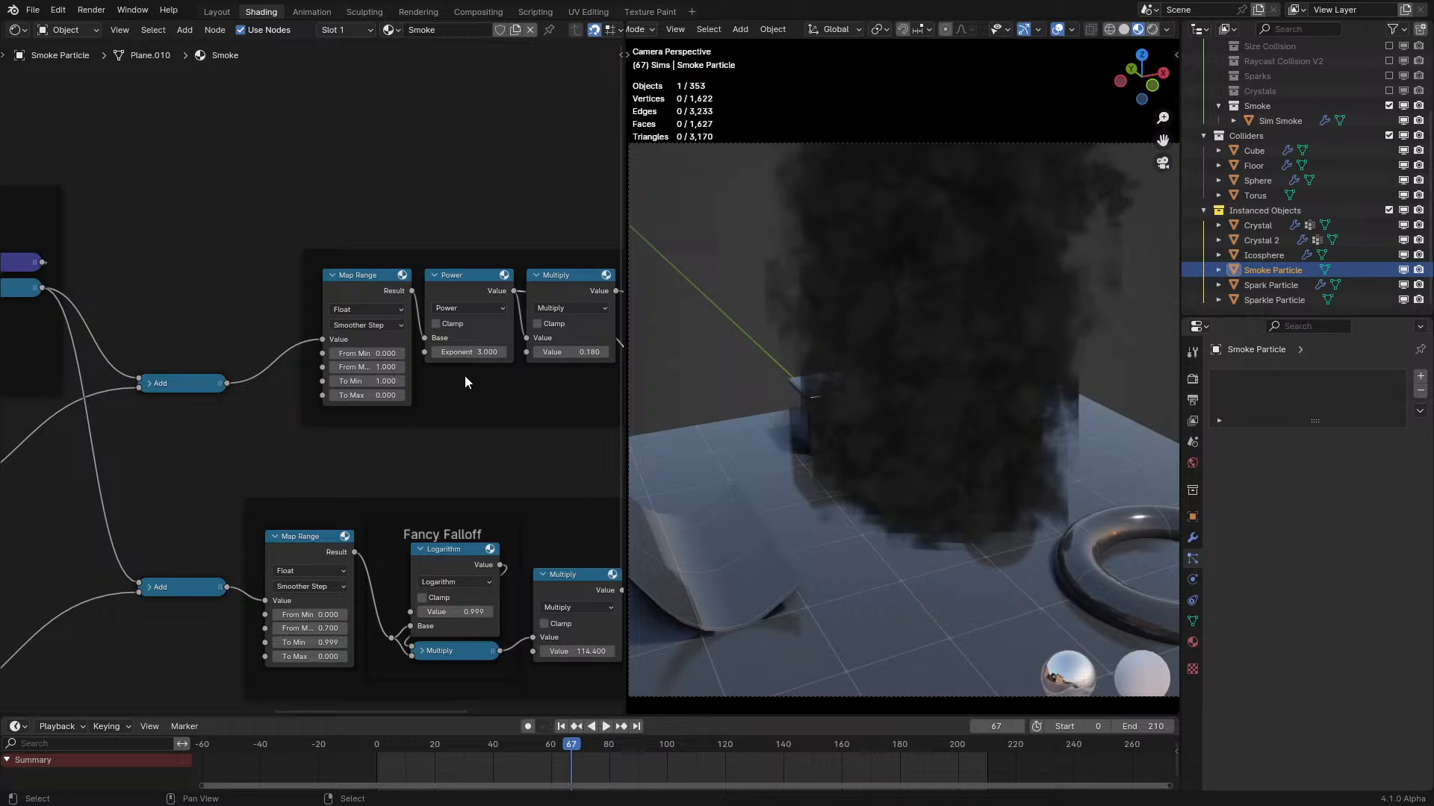
pyautogui.moveTo(351, 419); pyautogui.dragTo(383, 553, button='middle')
pyautogui.moveTo(416, 565); pyautogui.dragTo(455, 554)
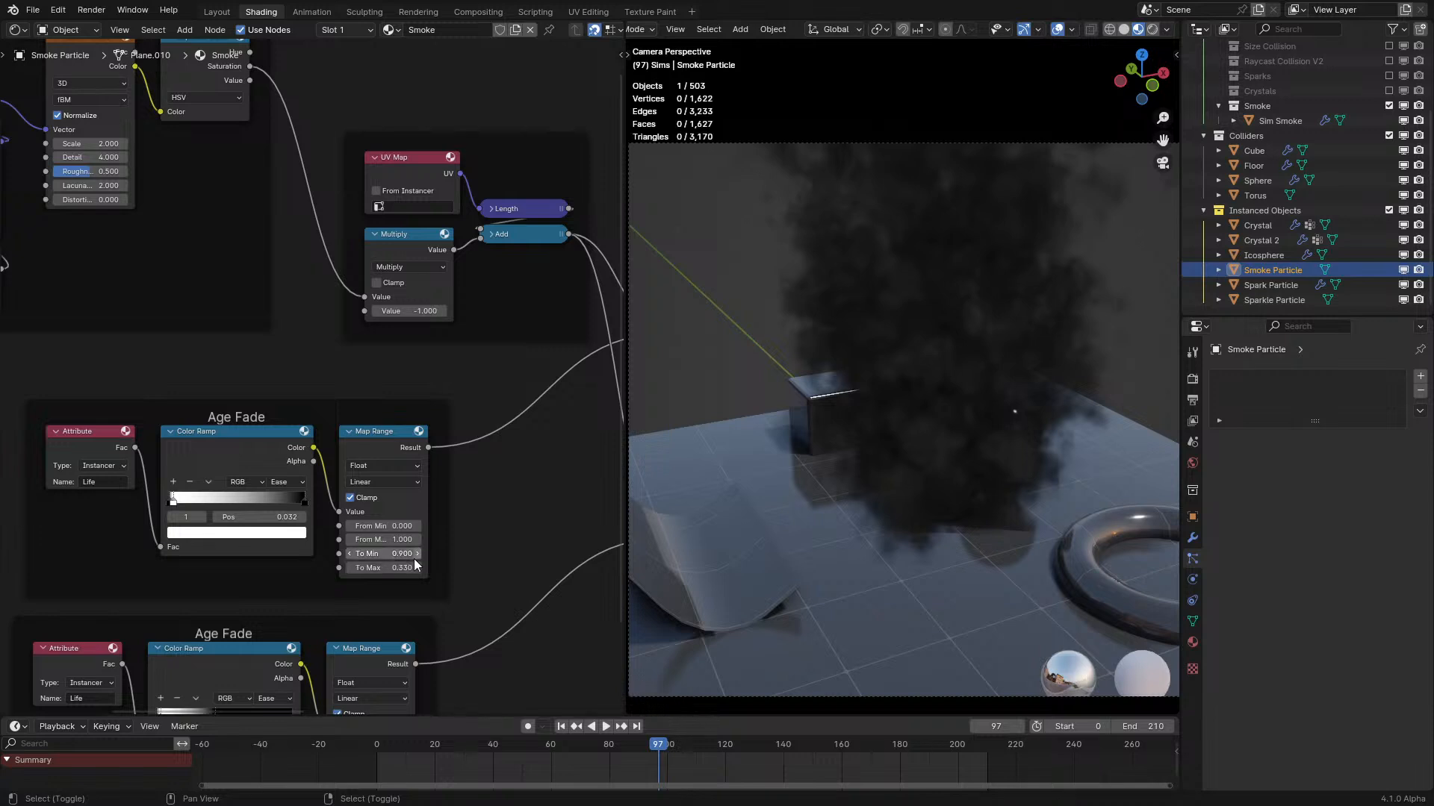
pyautogui.press('space')
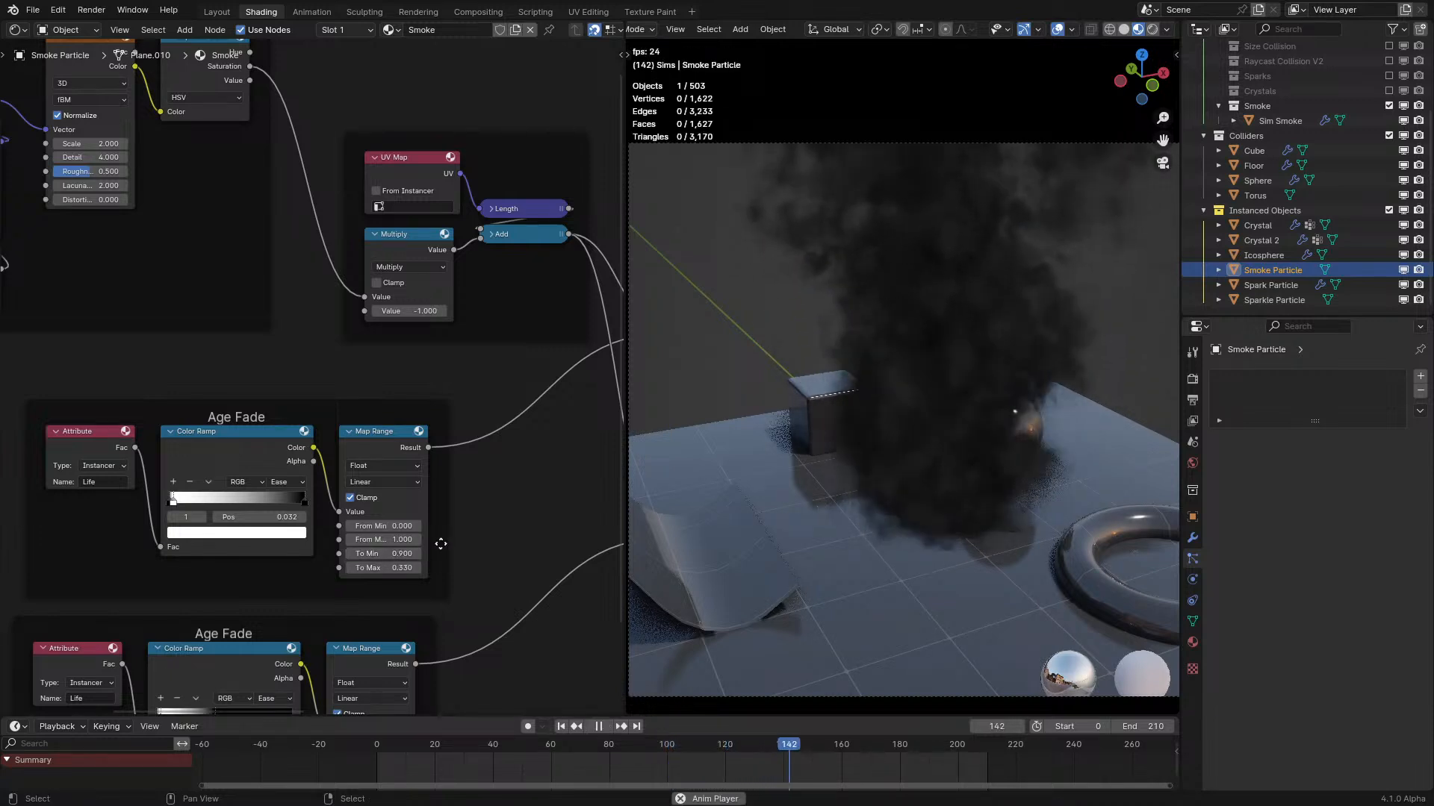
pyautogui.press('space')
pyautogui.moveTo(212, 183); pyautogui.dragTo(269, 361, button='middle')
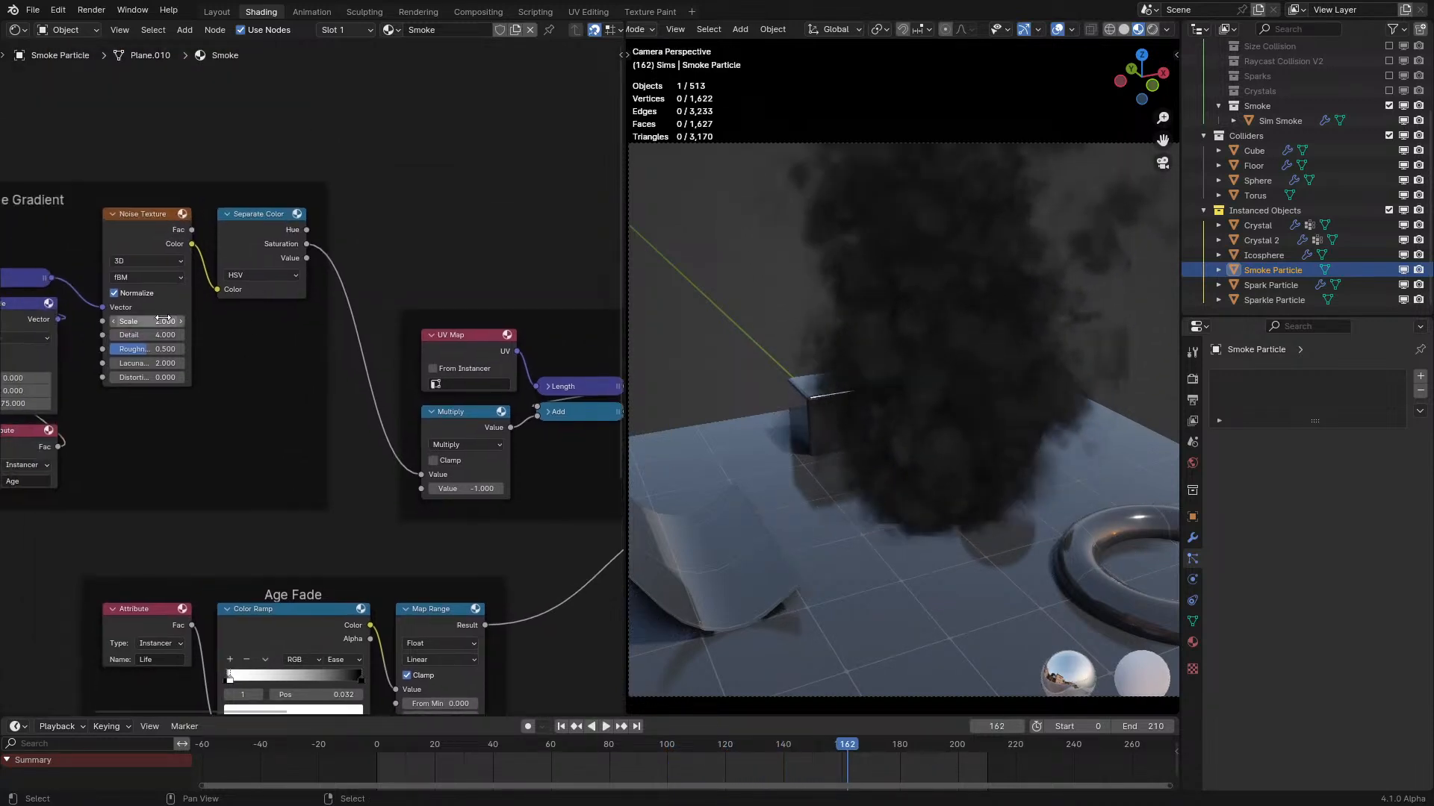
pyautogui.keyDown('ctrl'); pyautogui.moveTo(148, 322); pyautogui.dragTo(168, 321); pyautogui.keyUp('ctrl')
pyautogui.rightClick(157, 321)
# Try feeding the Add Shader that combines both Emissions into the Mix Shader's first shader input and inspect the particles.
pyautogui.press('space')
pyautogui.moveTo(703, 325); pyautogui.dragTo(758, 448, button='middle')
pyautogui.scroll(-4, 355, 481)
pyautogui.moveTo(344, 482); pyautogui.dragTo(183, 405, button='middle')
pyautogui.moveTo(337, 445); pyautogui.dragTo(417, 667)
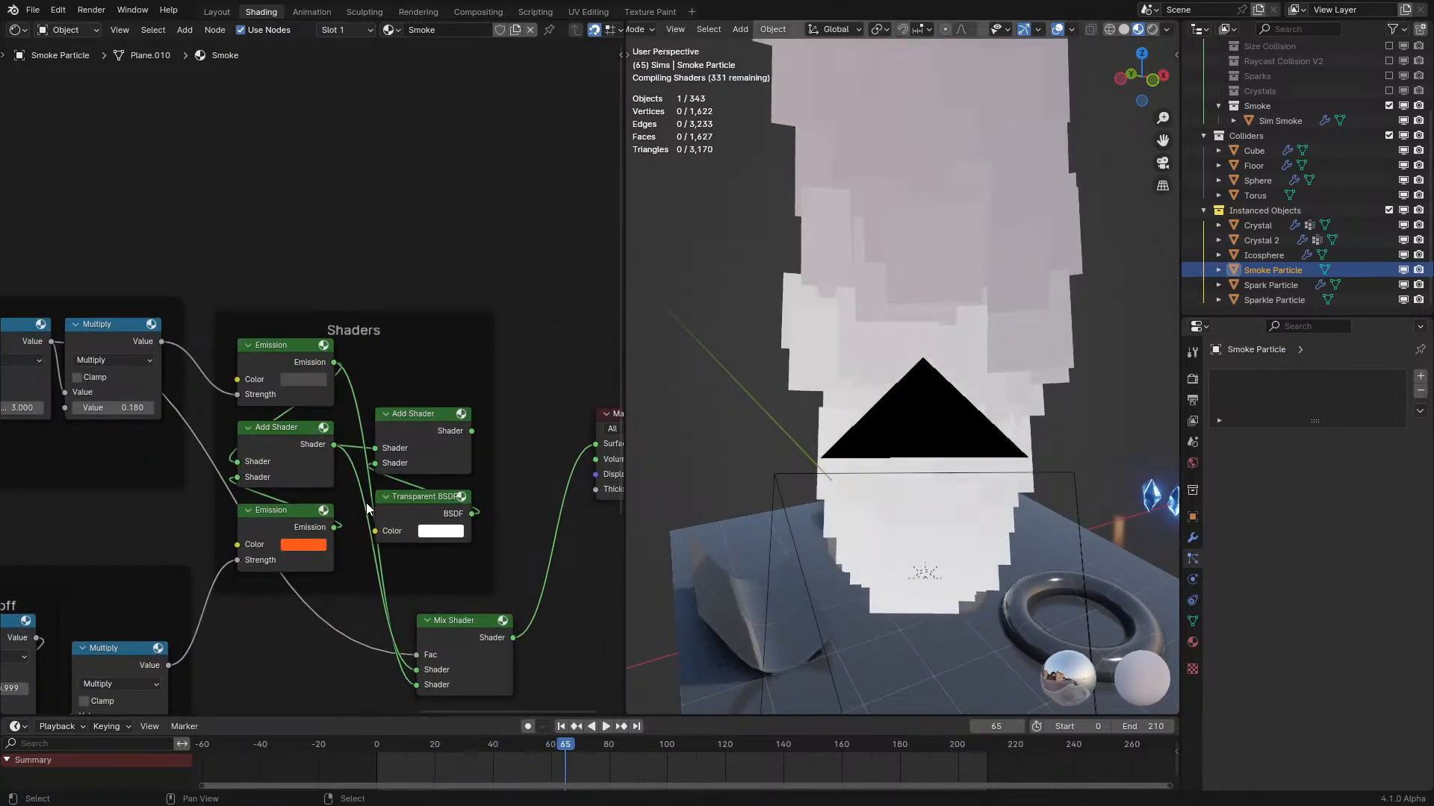
pyautogui.moveTo(832, 446); pyautogui.dragTo(889, 440, button='middle')
pyautogui.moveTo(664, 522); pyautogui.dragTo(692, 494, button='middle')
pyautogui.moveTo(433, 445); pyautogui.dragTo(405, 348, button='middle')
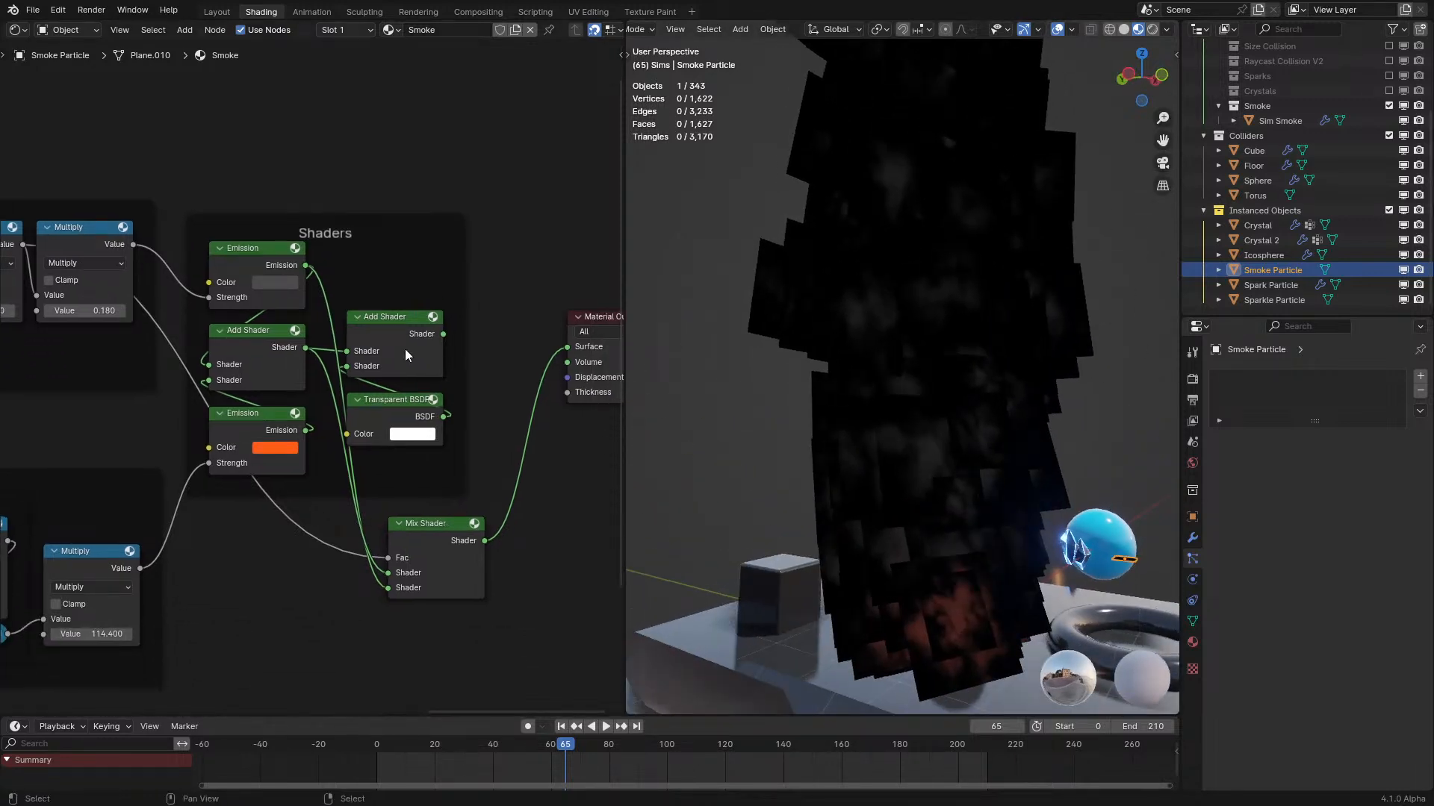
pyautogui.scroll(2, 405, 348)
pyautogui.click(251, 343)
pyautogui.keyDown('shift'); pyautogui.click(242, 422); pyautogui.keyUp('shift')
pyautogui.moveTo(241, 425); pyautogui.dragTo(240, 590)
pyautogui.press('Escape')
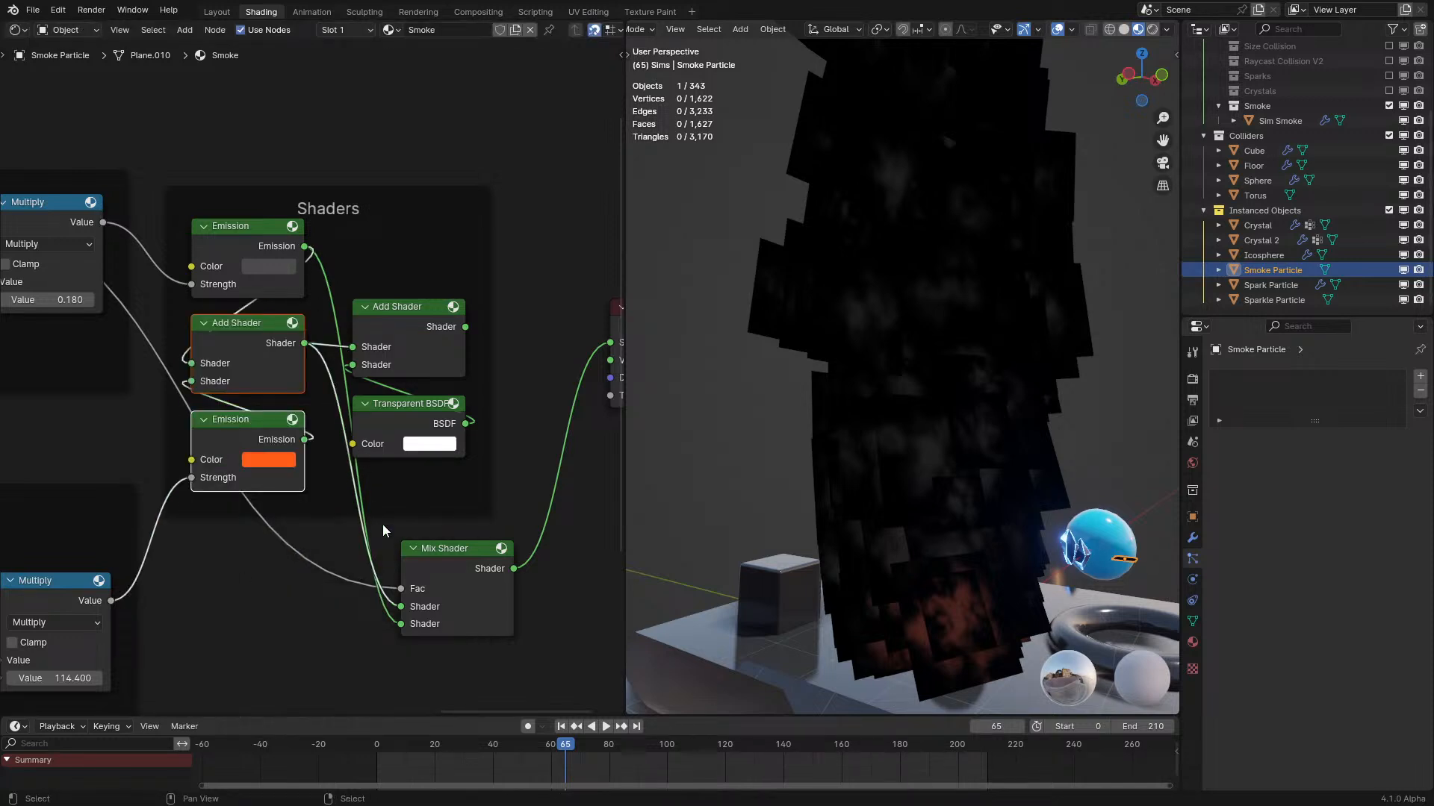
# Wire the Transparent BSDF into the Mix Shader's first shader input and the combined-Emission Add Shader into its second, and play back the result.
pyautogui.keyDown('ctrl'); pyautogui.moveTo(345, 531); pyautogui.dragTo(345, 527, button='right'); pyautogui.keyUp('ctrl')
pyautogui.moveTo(304, 246); pyautogui.dragTo(401, 607)
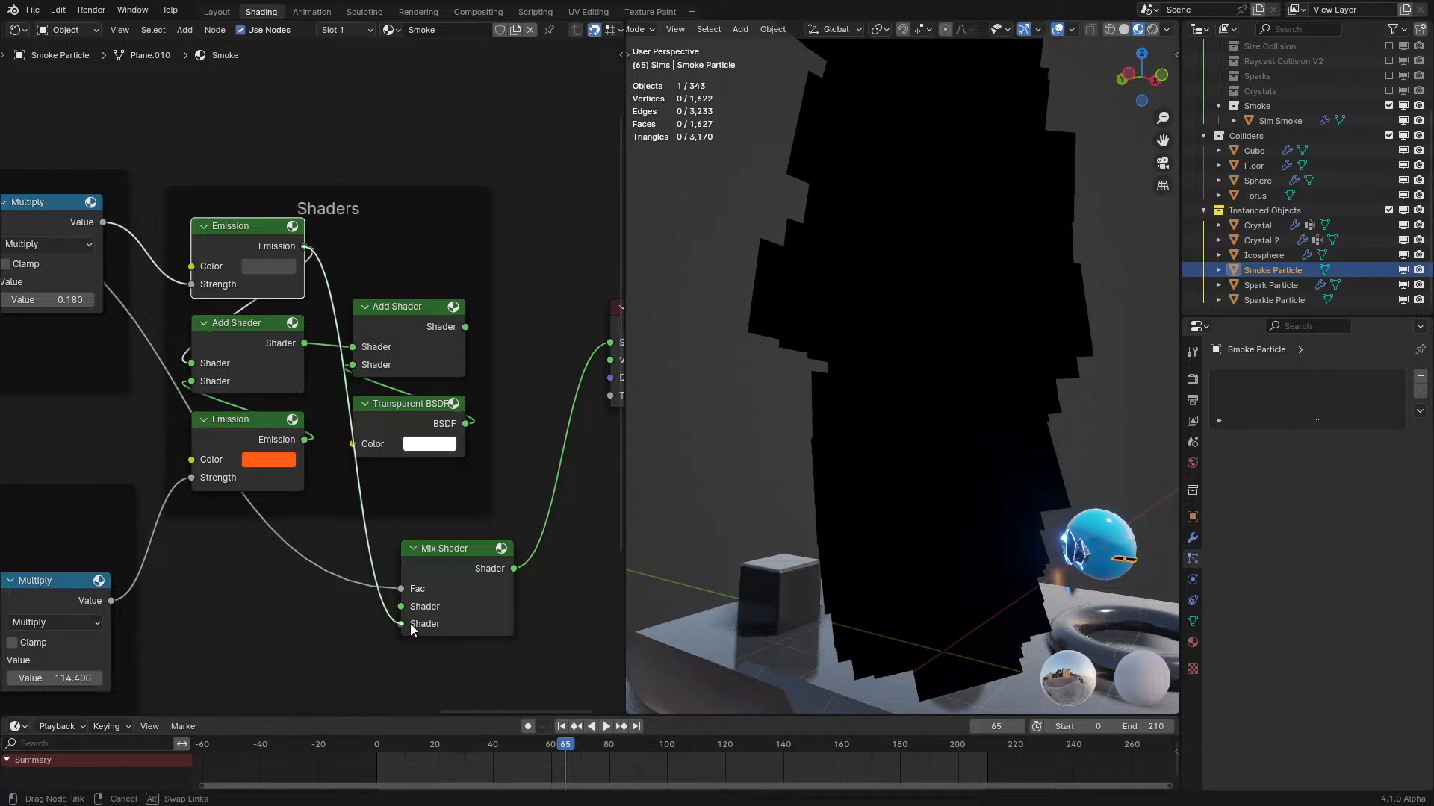
pyautogui.moveTo(465, 423); pyautogui.dragTo(411, 631)
pyautogui.click(360, 763)
pyautogui.press('space')
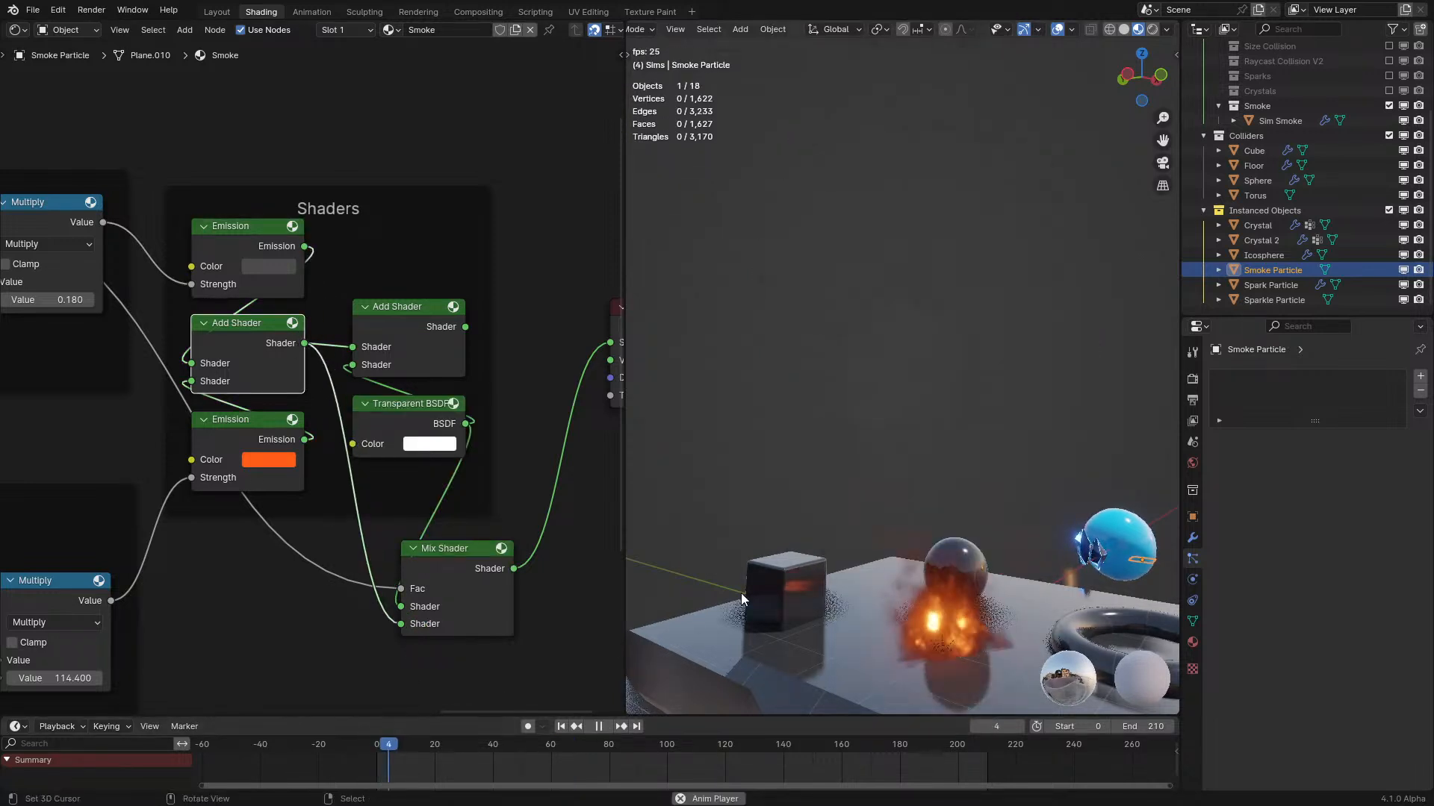
pyautogui.moveTo(688, 517); pyautogui.dragTo(807, 504, button='middle')
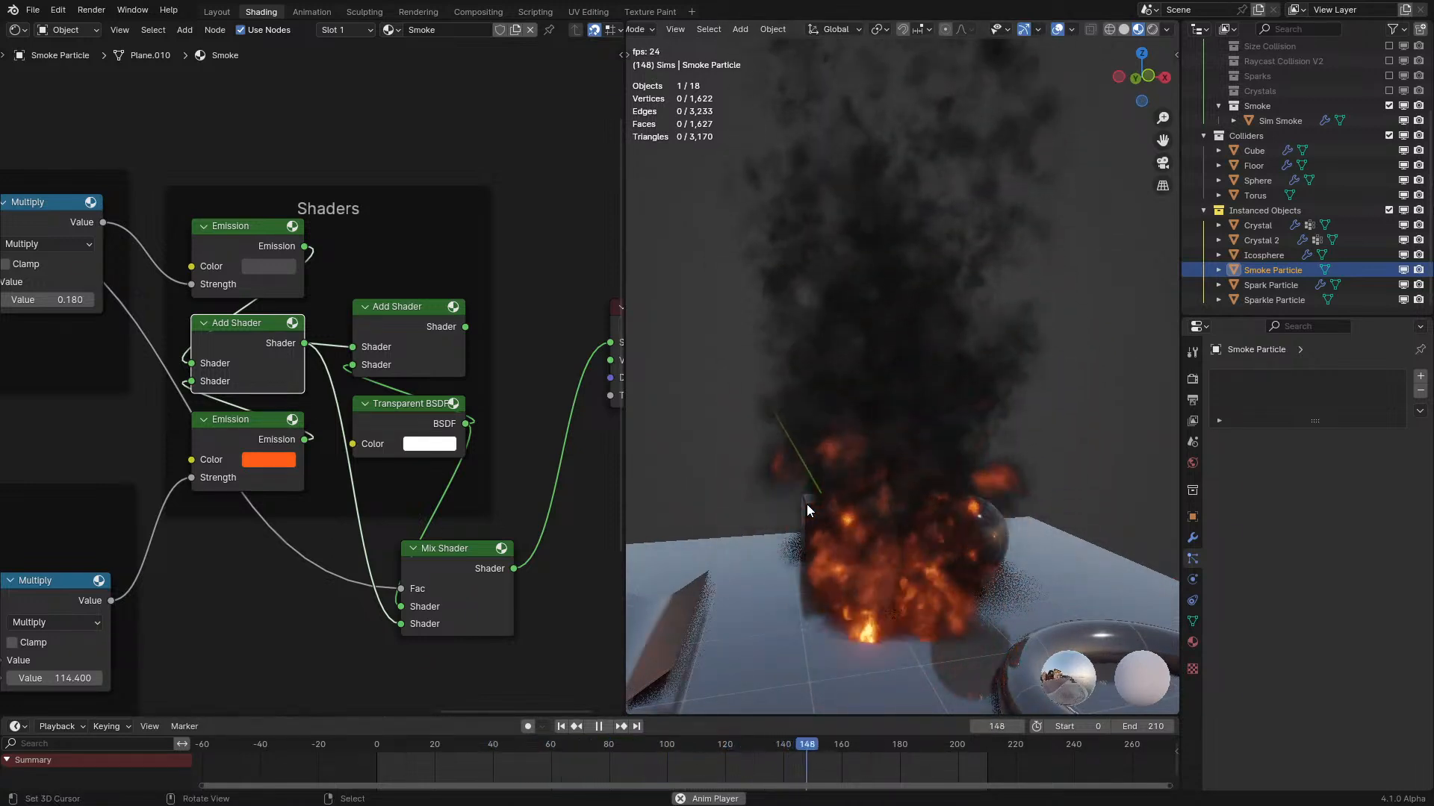
pyautogui.press('space')
# Try a From Max of 1.090 on the Map Range before the Fancy Falloff, play it back and undo the change.
pyautogui.moveTo(395, 490); pyautogui.dragTo(214, 433, button='middle')
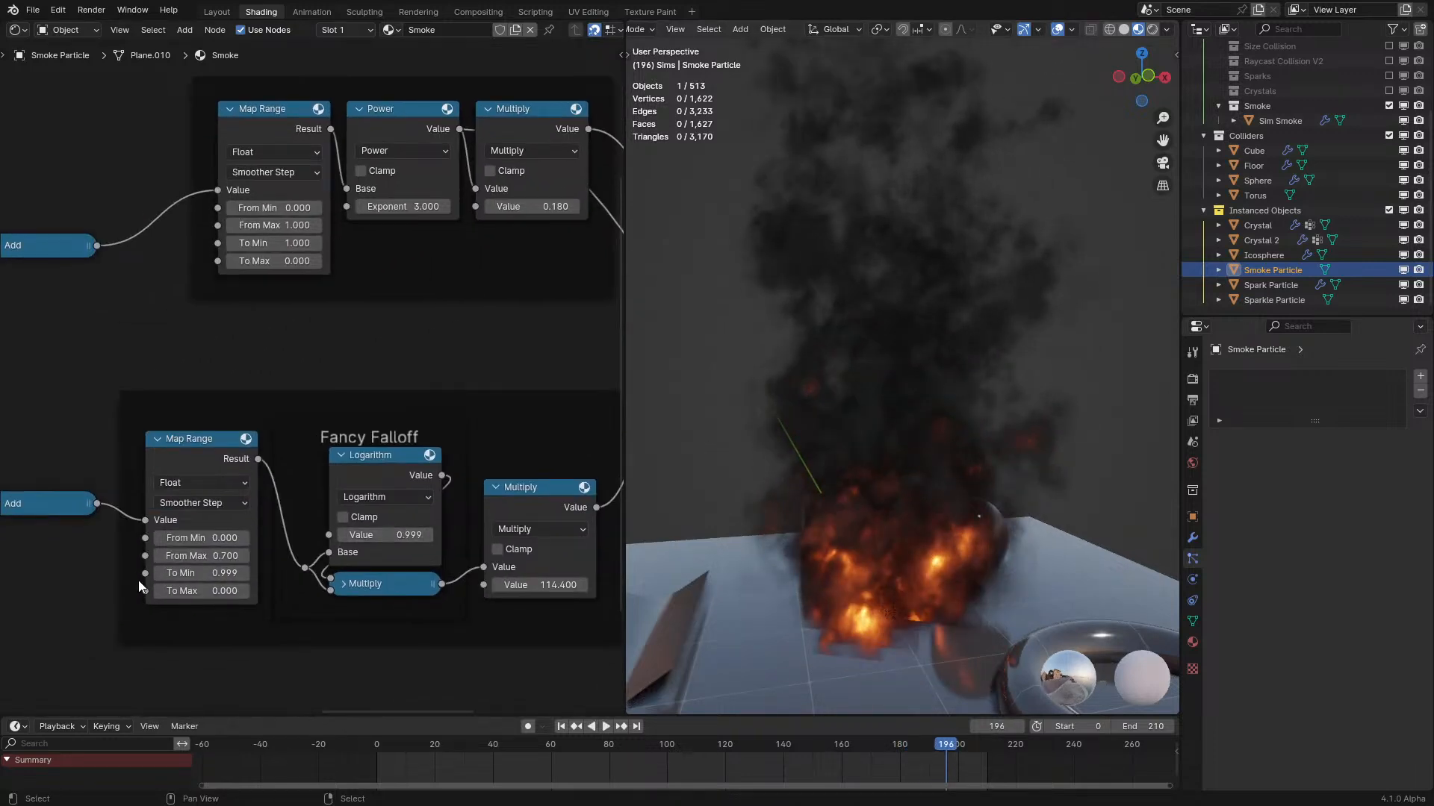
pyautogui.moveTo(197, 548); pyautogui.dragTo(267, 553)
pyautogui.press('space')
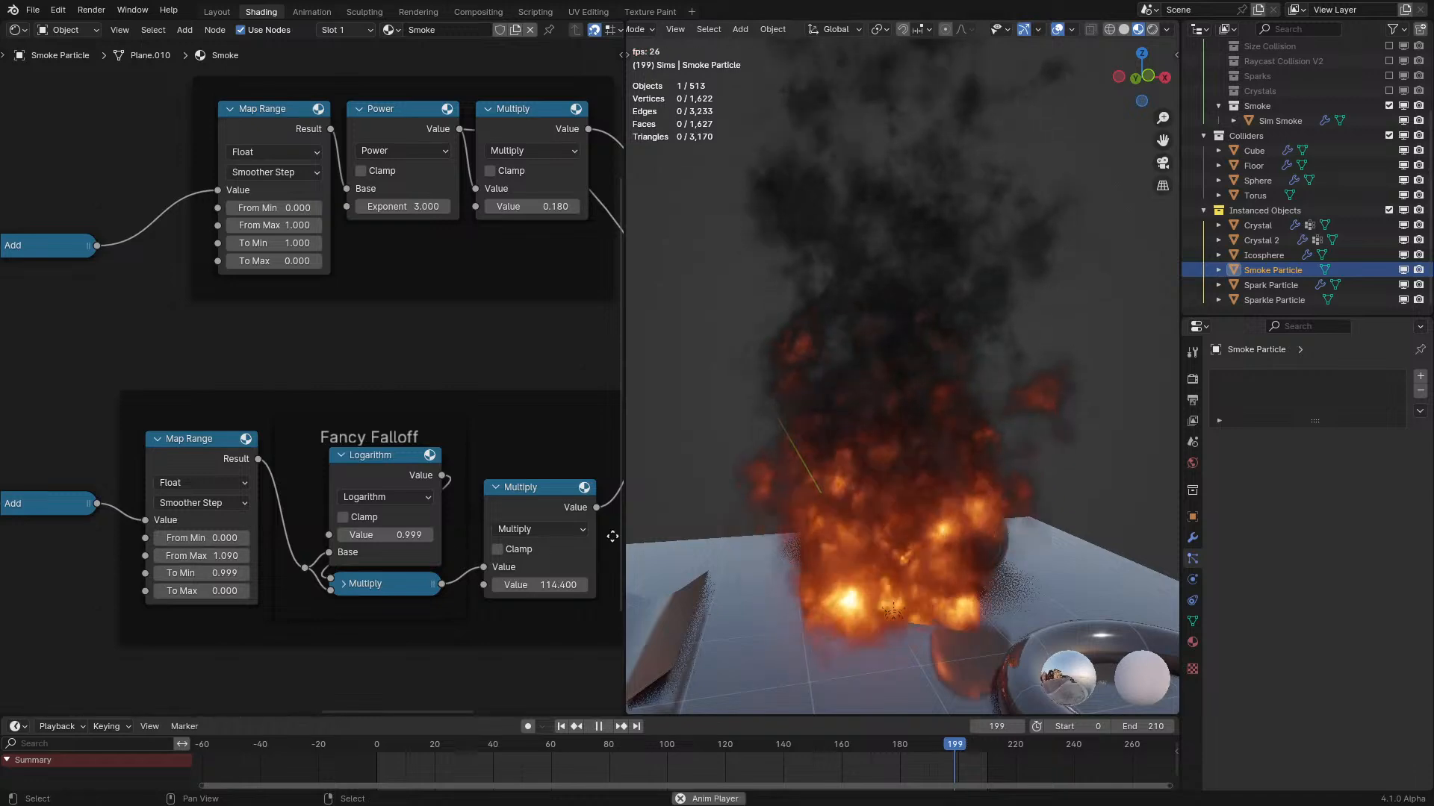
pyautogui.scroll(-4, 764, 517)
pyautogui.scroll(2, 766, 512)
pyautogui.moveTo(767, 511); pyautogui.dragTo(774, 509, button='middle')
pyautogui.hotkey('ctrl', 'z')
pyautogui.press('space')
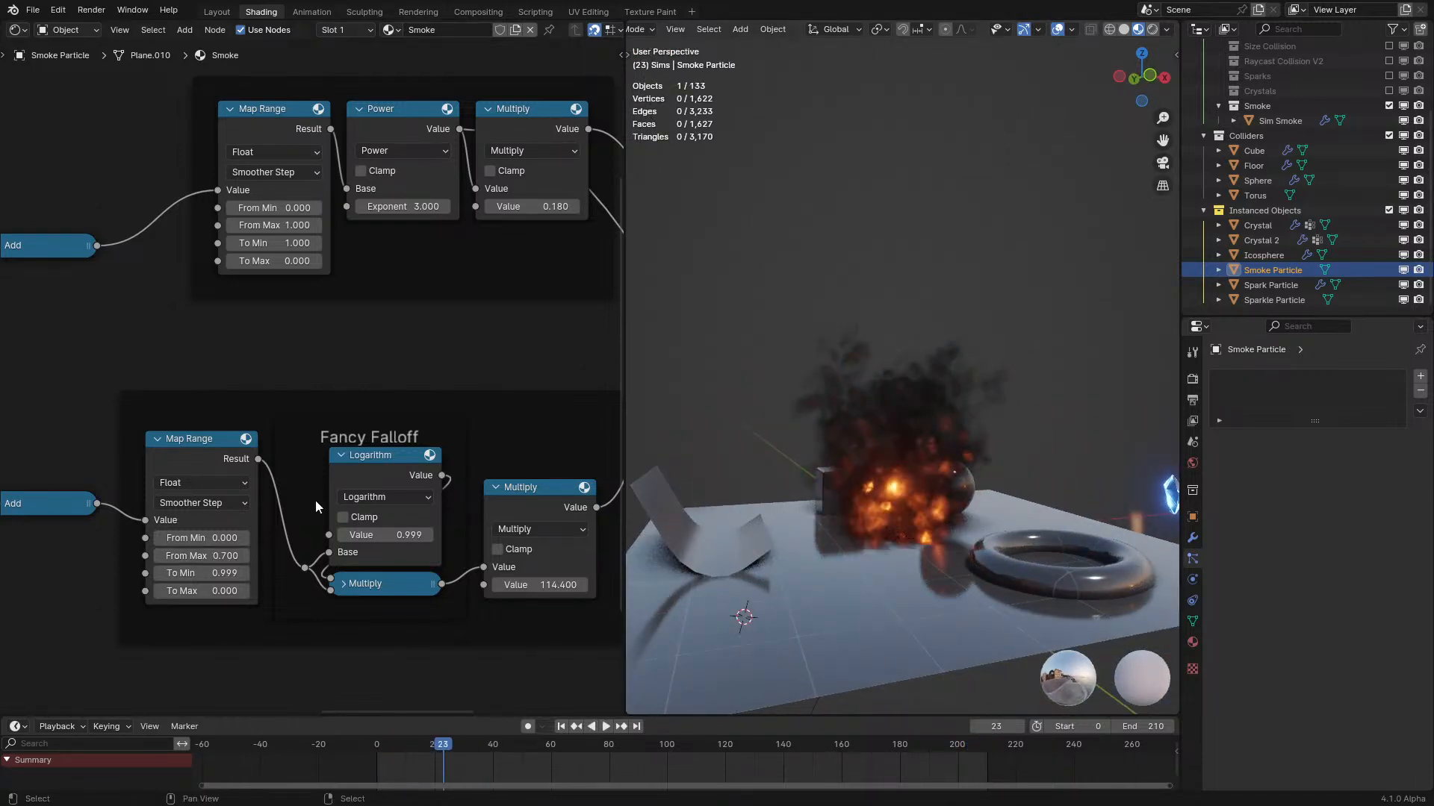
# Play back a few frames and examine the burning particles up close.
pyautogui.scroll(-2, 325, 493)
pyautogui.moveTo(326, 493); pyautogui.dragTo(532, 491, button='middle')
pyautogui.scroll(3, 804, 517)
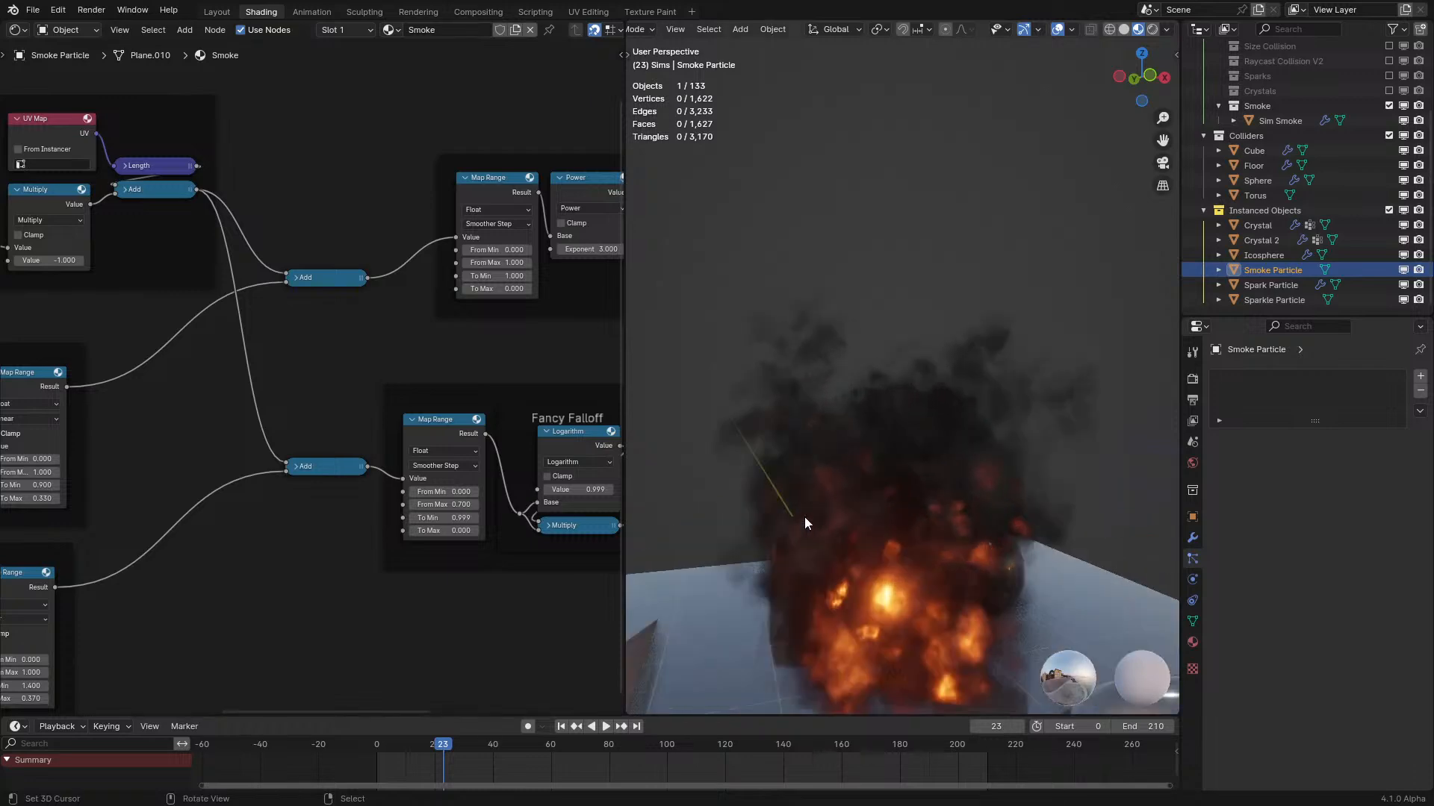
pyautogui.press('space')
pyautogui.press('space')
pyautogui.scroll(-2, 224, 448)
# Move the Noise Gradient frame further away from the UV Length group and maximize the node editor.
pyautogui.moveTo(224, 448); pyautogui.dragTo(65, 557, button='middle')
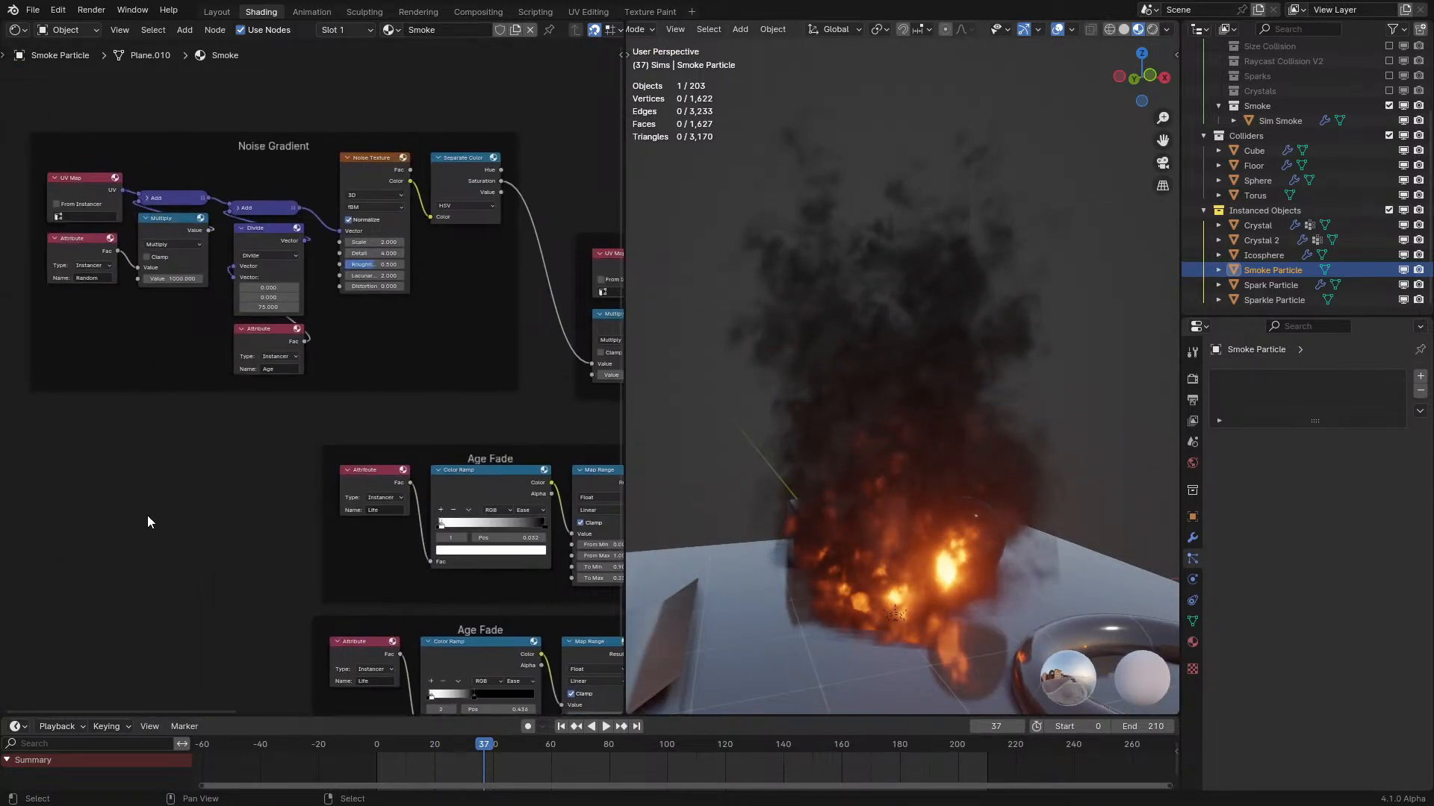
pyautogui.moveTo(397, 389); pyautogui.dragTo(344, 378)
pyautogui.scroll(-2, 428, 319)
pyautogui.hotkey('ctrl', 'space')
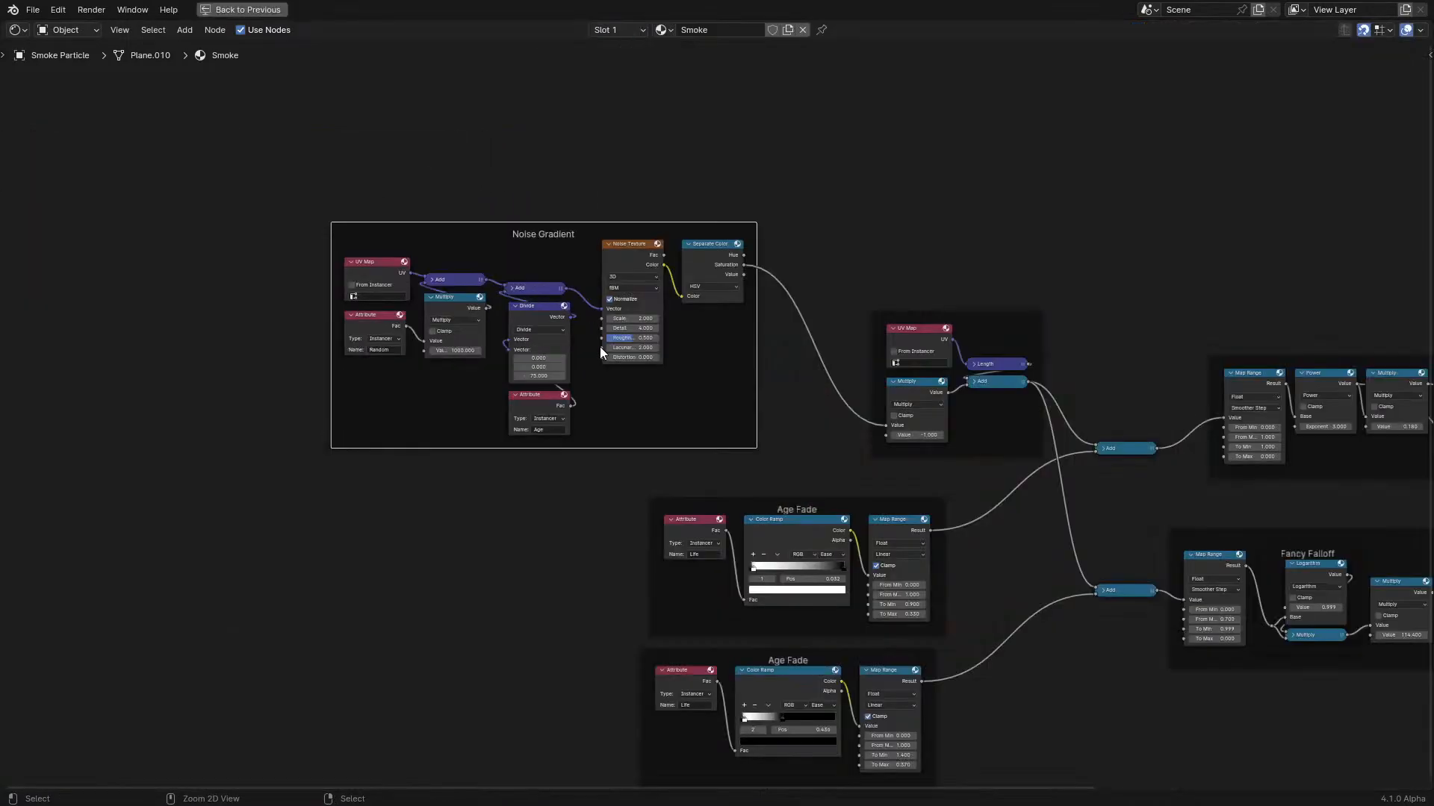
# Duplicate the frame holding the UV Map, Length, Multiply and Add nodes and place the copy below the original.
pyautogui.scroll(1, 709, 343)
pyautogui.moveTo(864, 224); pyautogui.dragTo(987, 365)
pyautogui.press('g')
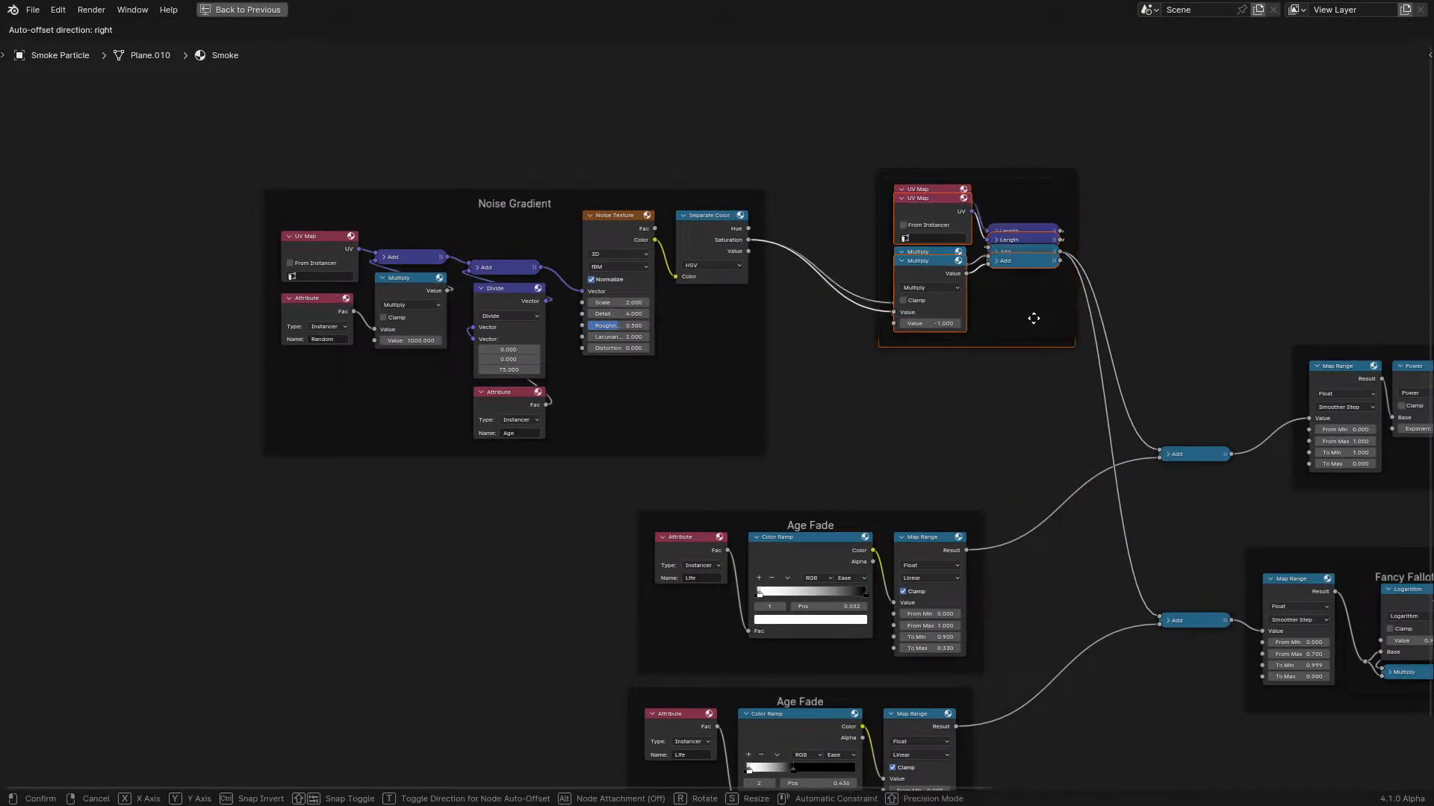
pyautogui.click(1030, 464)
# Duplicate the Noise Texture and Separate Color nodes and place the copies just below the originals in the Noise Gradient frame.
pyautogui.moveTo(567, 351); pyautogui.dragTo(671, 280)
pyautogui.hotkey('shift', 'd')
pyautogui.click(639, 338)
# Add a Vector Math Add node fed by the Noise Gradient's vector Add and connect it to the duplicated Noise Texture's Vector input.
pyautogui.moveTo(468, 520); pyautogui.dragTo(471, 521)
pyautogui.write('ad')
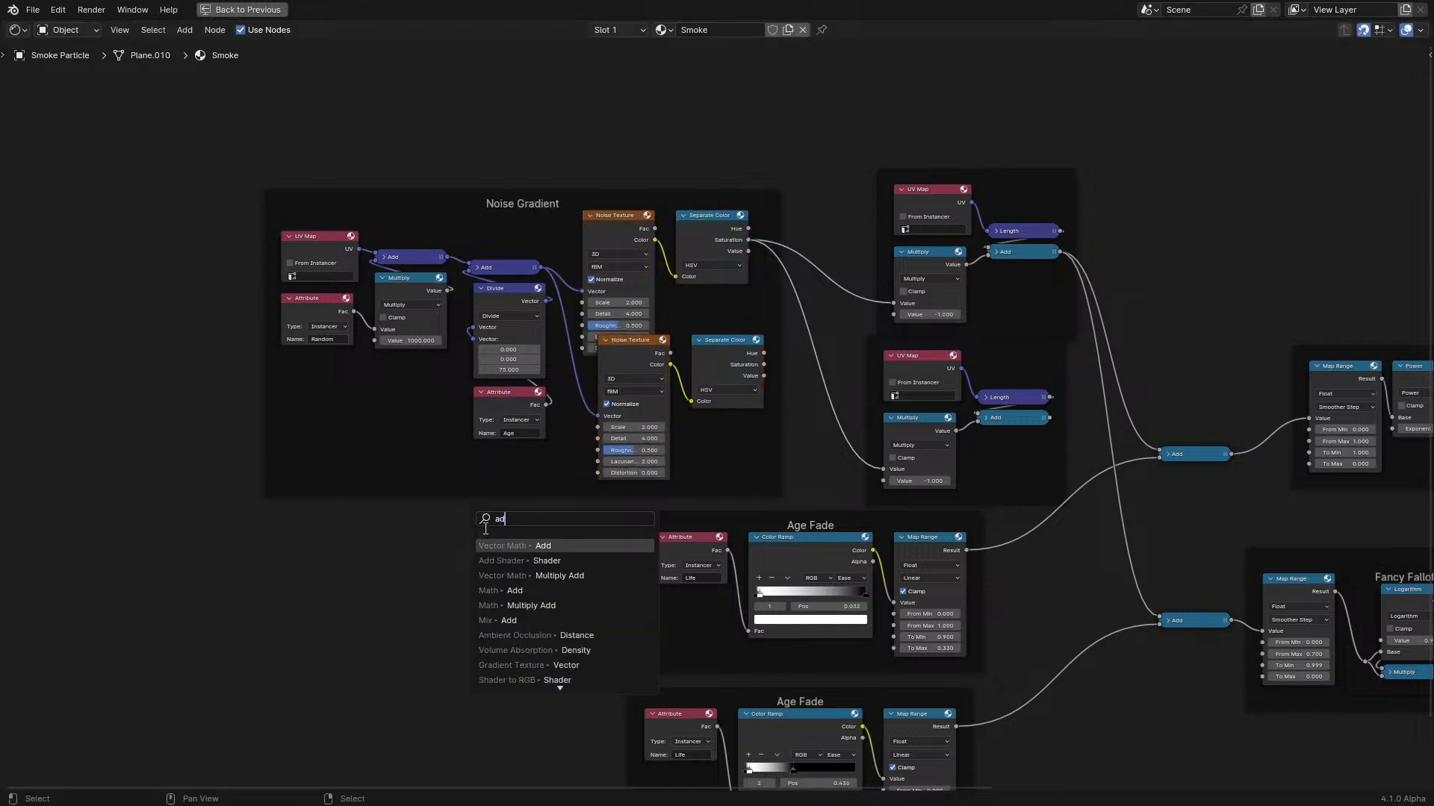
pyautogui.click(532, 547)
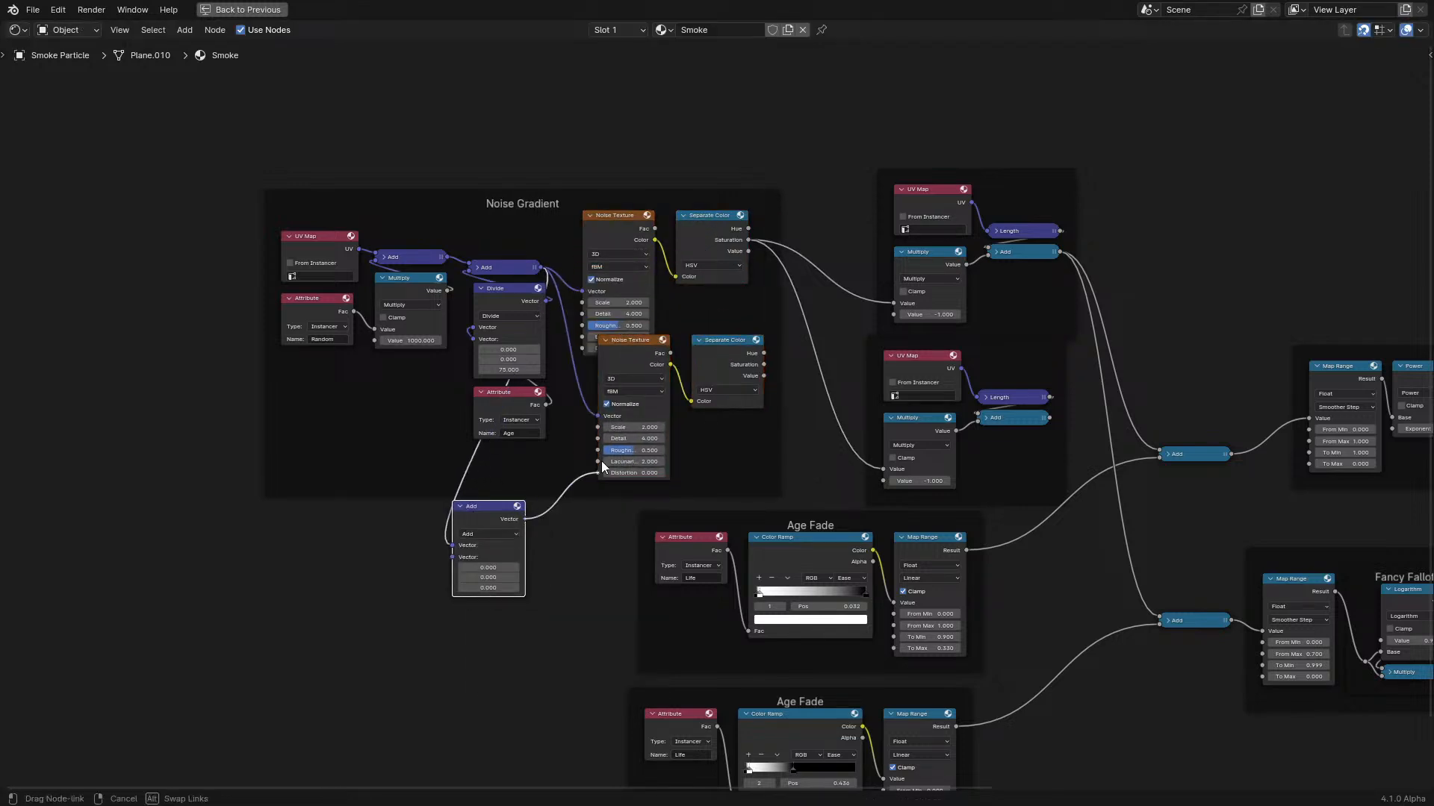
pyautogui.scroll(1, 468, 581)
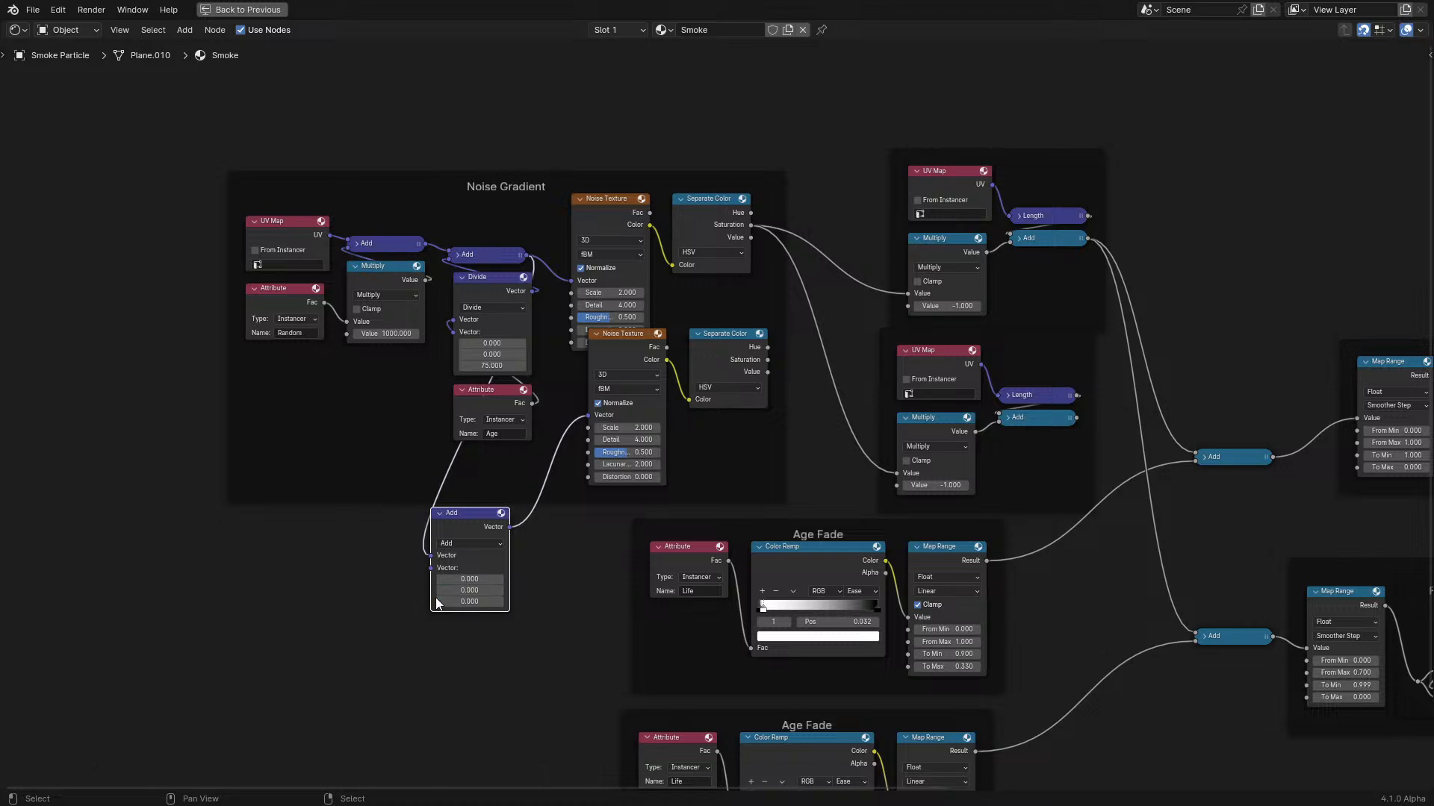
# Connect the duplicated Separate Color's Saturation to the duplicated Multiply, and the duplicated group's Add to the lower Add node.
pyautogui.moveTo(768, 359); pyautogui.dragTo(897, 473)
pyautogui.moveTo(920, 459); pyautogui.dragTo(620, 396, button='middle')
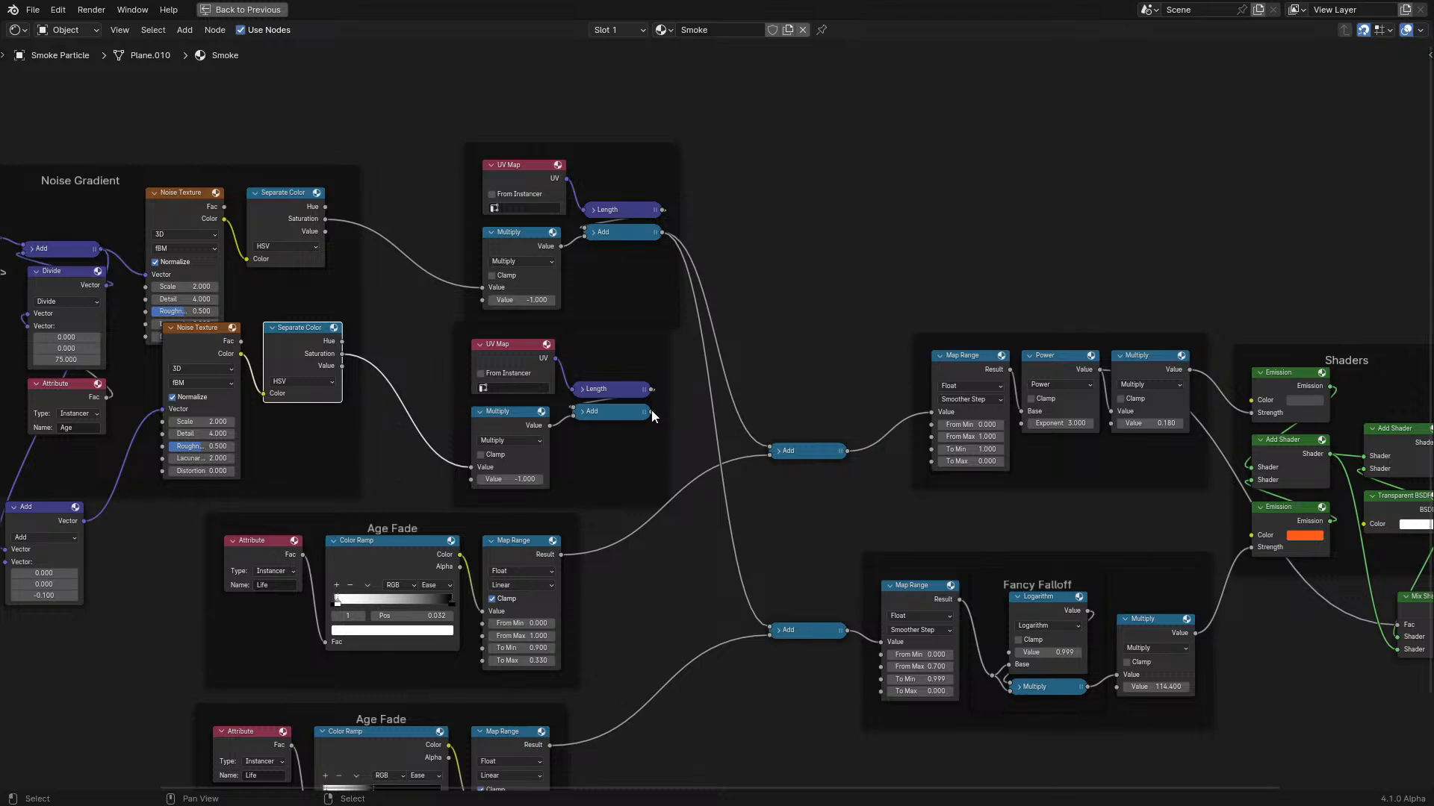
pyautogui.hotkey('ctrl', 'space')
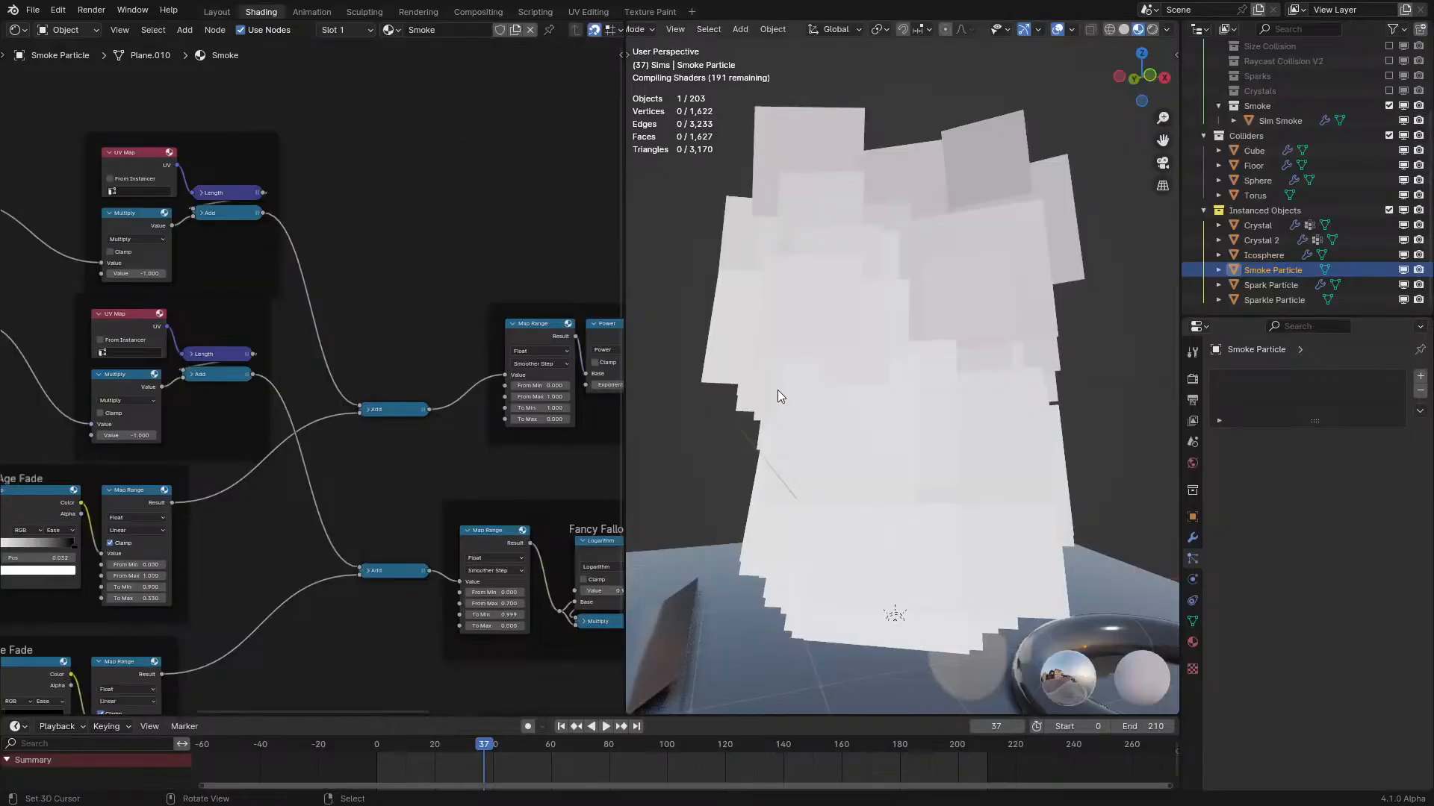
pyautogui.moveTo(837, 370); pyautogui.dragTo(811, 394, button='middle')
# Set the new Vector Math Add node's Z offset to 0 and its X offset to 0.090.
pyautogui.moveTo(401, 448); pyautogui.dragTo(189, 407, button='middle')
pyautogui.scroll(3, 137, 476)
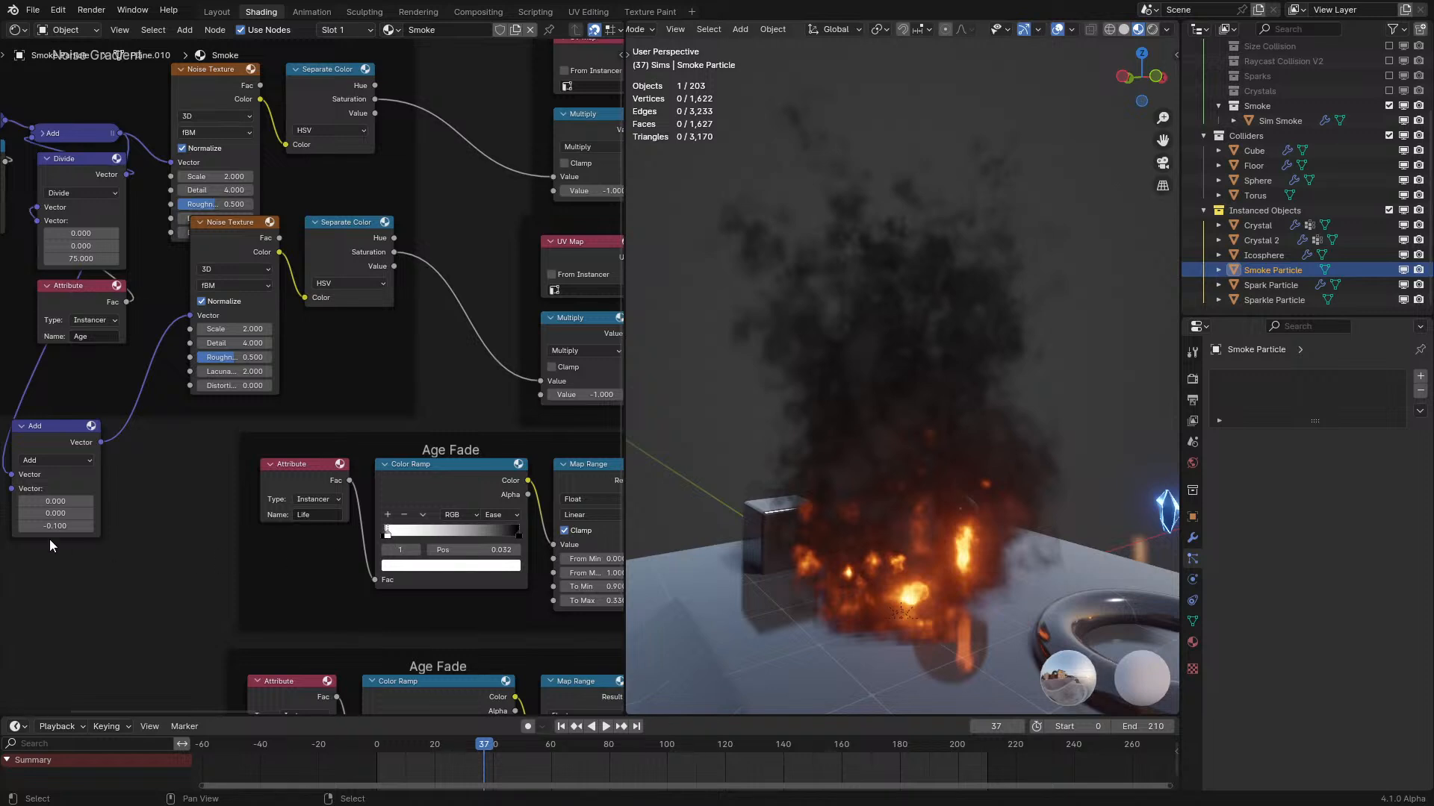
pyautogui.moveTo(55, 526)
pyautogui.mouseDown()
pyautogui.moveTo(86, 526)
pyautogui.moveTo(64, 501)
pyautogui.mouseUp()
pyautogui.press('Escape')
pyautogui.write('0')
pyautogui.press('Return')
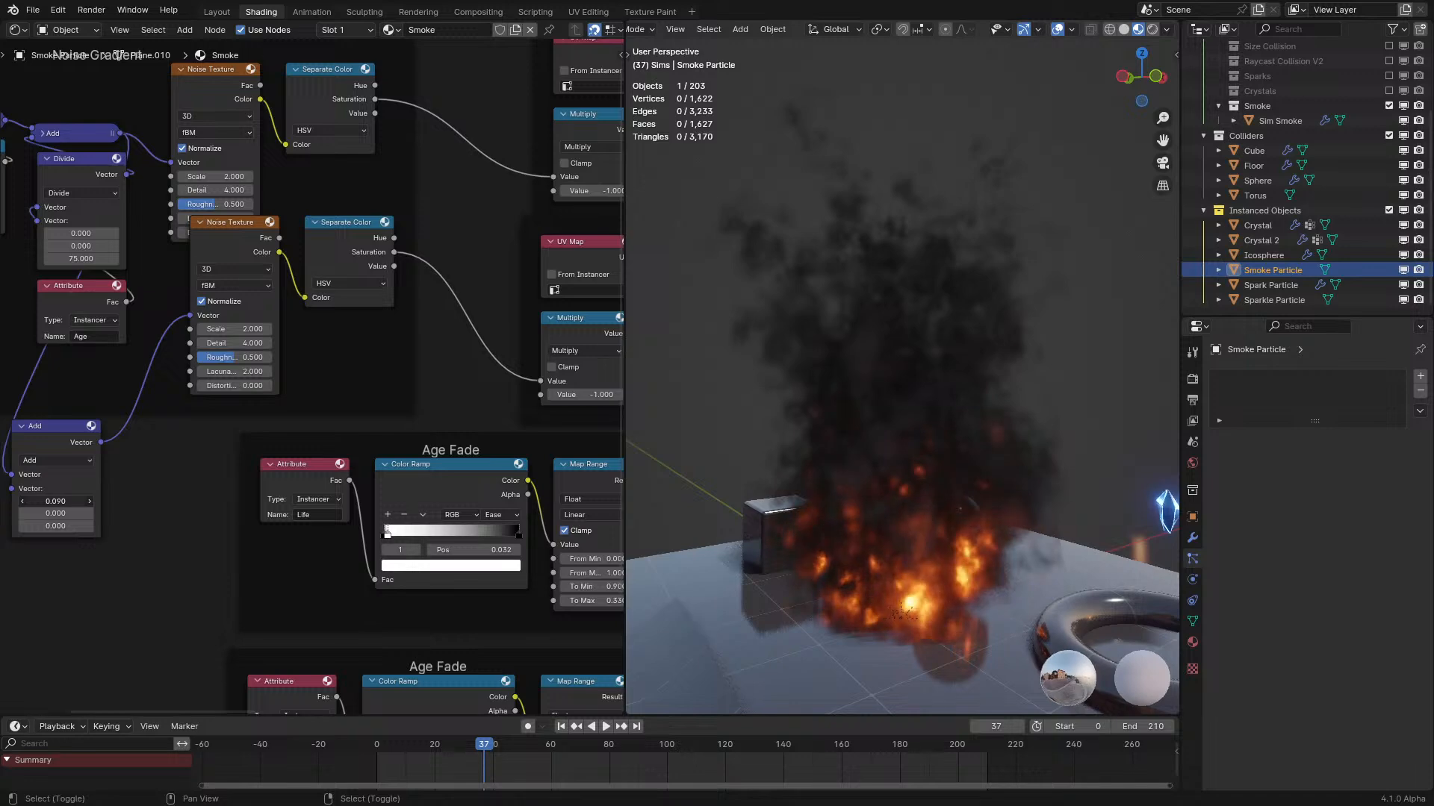
# Add a Mix Difference node taking both Separate Color Saturations as A and B, and connect its Result to the lower Multiply node.
pyautogui.hotkey('ctrl', 'space')
pyautogui.moveTo(393, 240); pyautogui.dragTo(584, 347, button='middle')
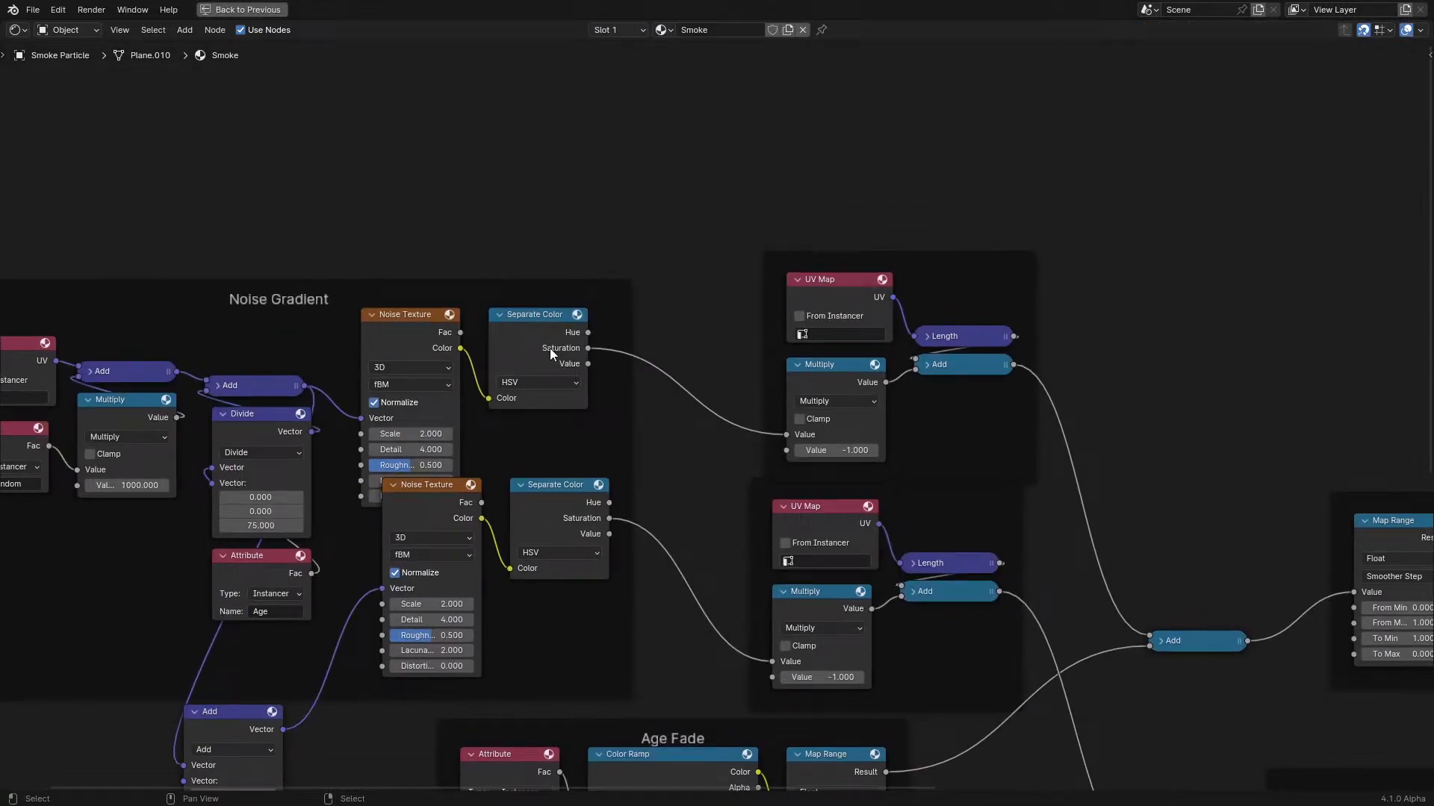
pyautogui.moveTo(625, 321); pyautogui.dragTo(668, 285)
pyautogui.write('d')
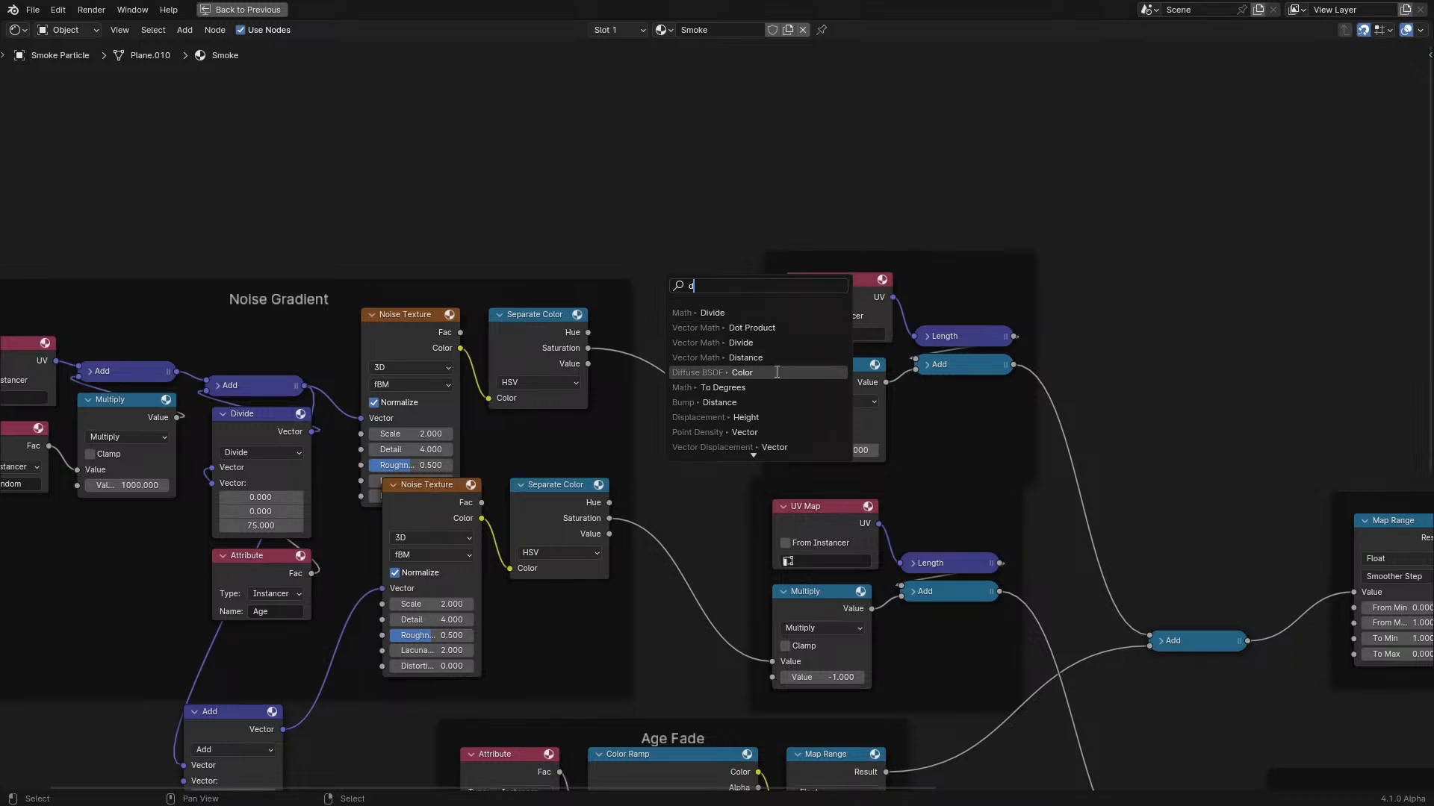
pyautogui.write('iff')
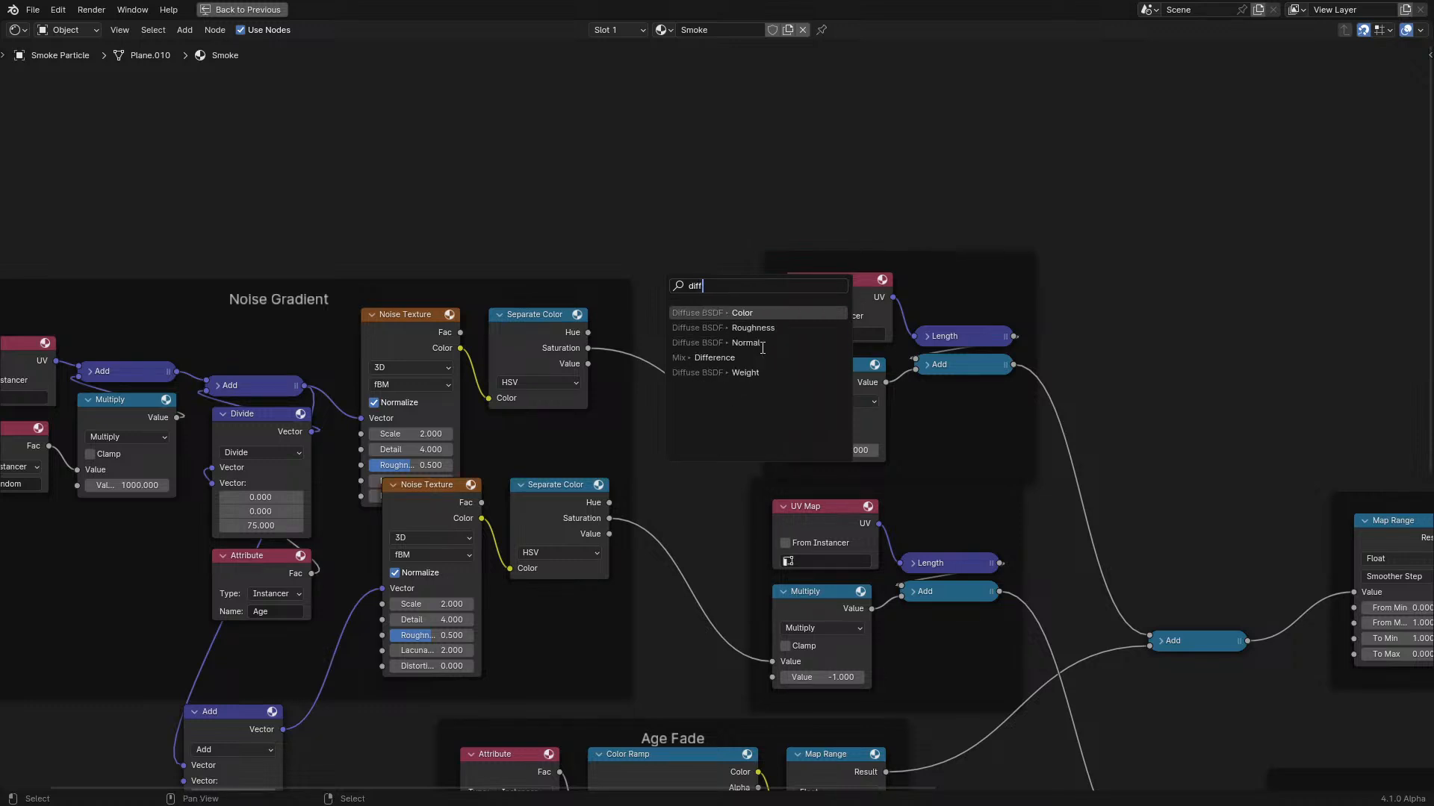
pyautogui.click(715, 358)
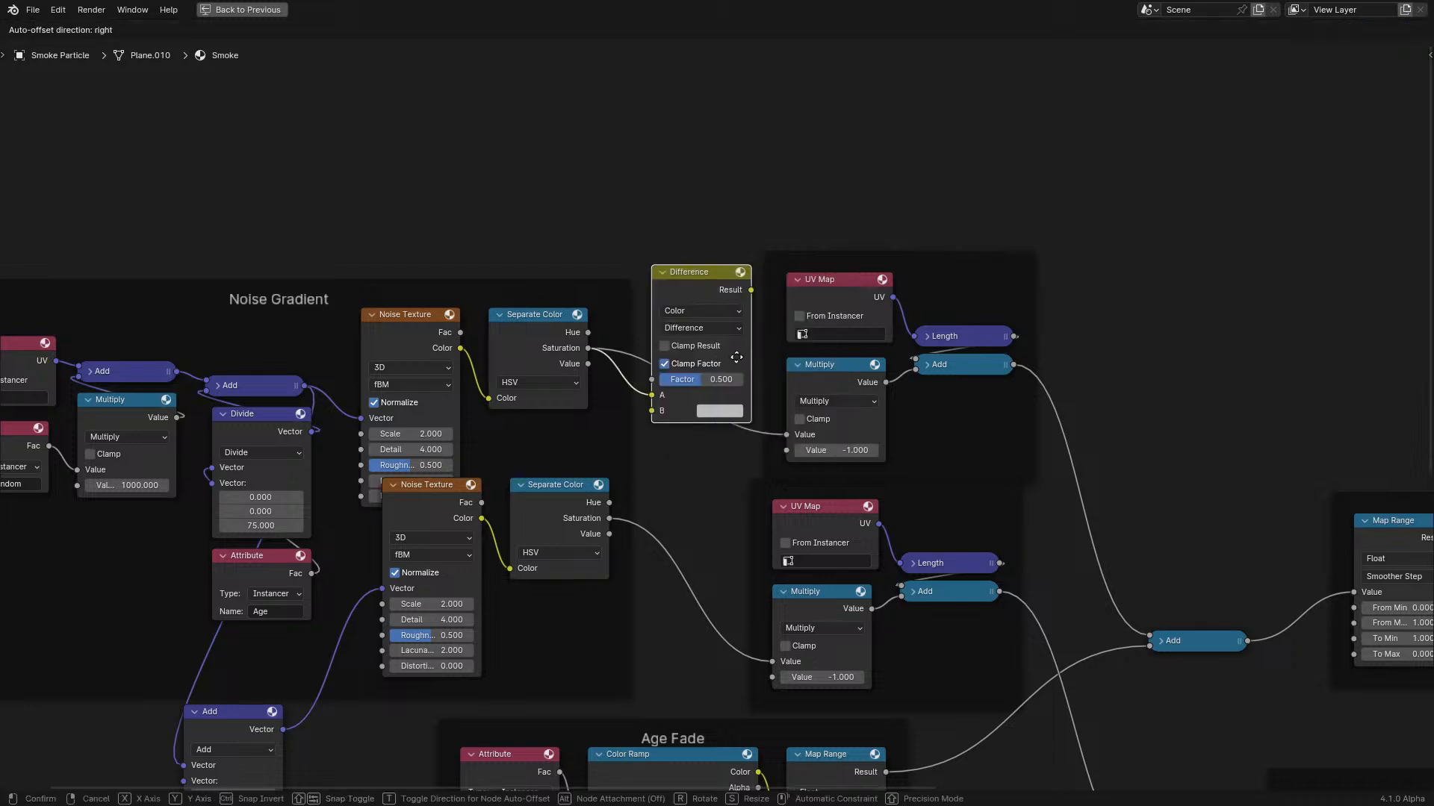
pyautogui.moveTo(608, 516); pyautogui.dragTo(653, 411)
pyautogui.moveTo(751, 290); pyautogui.dragTo(772, 661)
pyautogui.hotkey('ctrl', 'space')
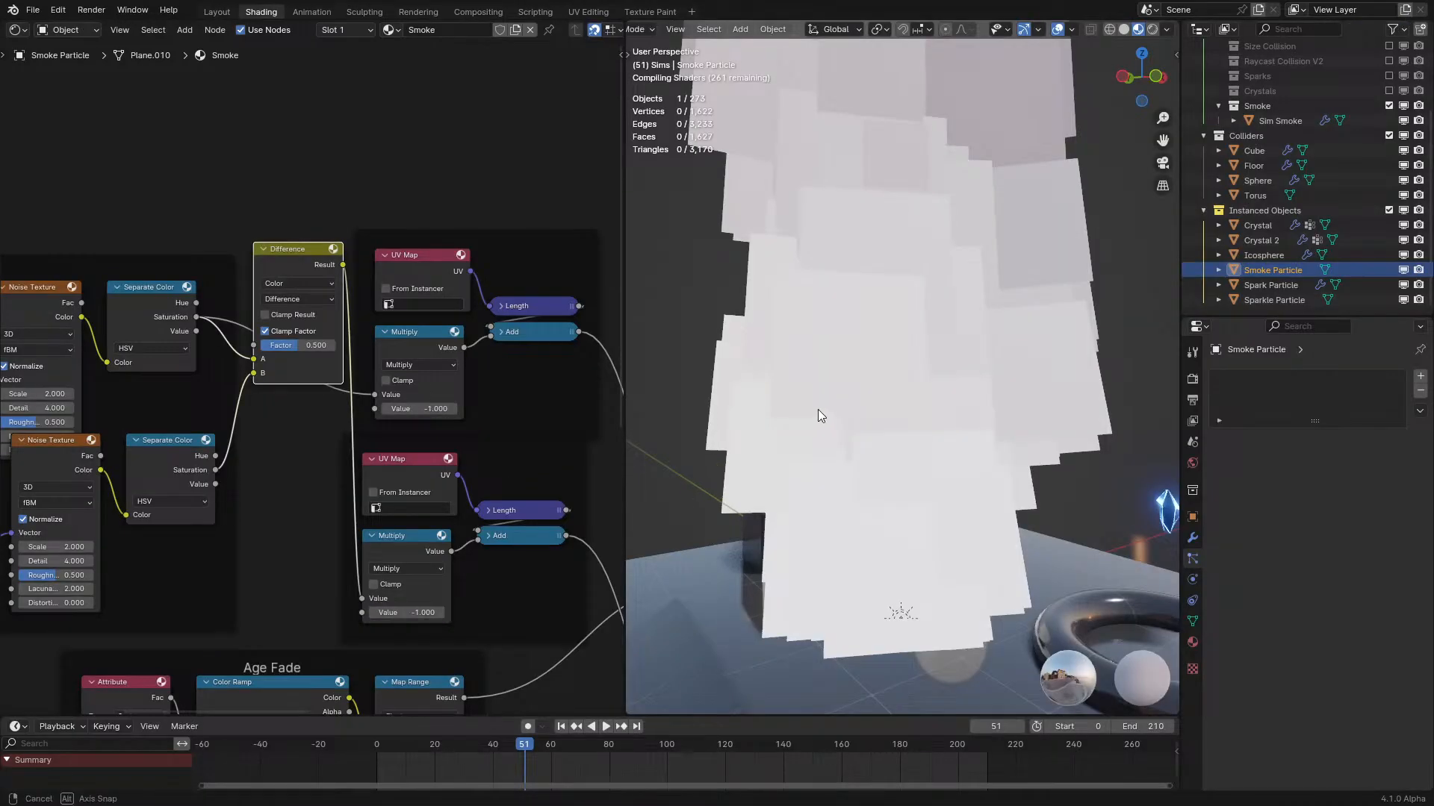
# Set the Difference node's factor to 0.775 and the Vector Math Add node's X offset to 0.050.
pyautogui.moveTo(315, 347)
pyautogui.mouseDown()
pyautogui.moveTo(346, 347)
pyautogui.moveTo(321, 347)
pyautogui.mouseUp()
pyautogui.moveTo(729, 373); pyautogui.dragTo(796, 333, button='middle')
pyautogui.moveTo(599, 443); pyautogui.dragTo(177, 674, button='middle')
pyautogui.moveTo(166, 627); pyautogui.dragTo(179, 626)
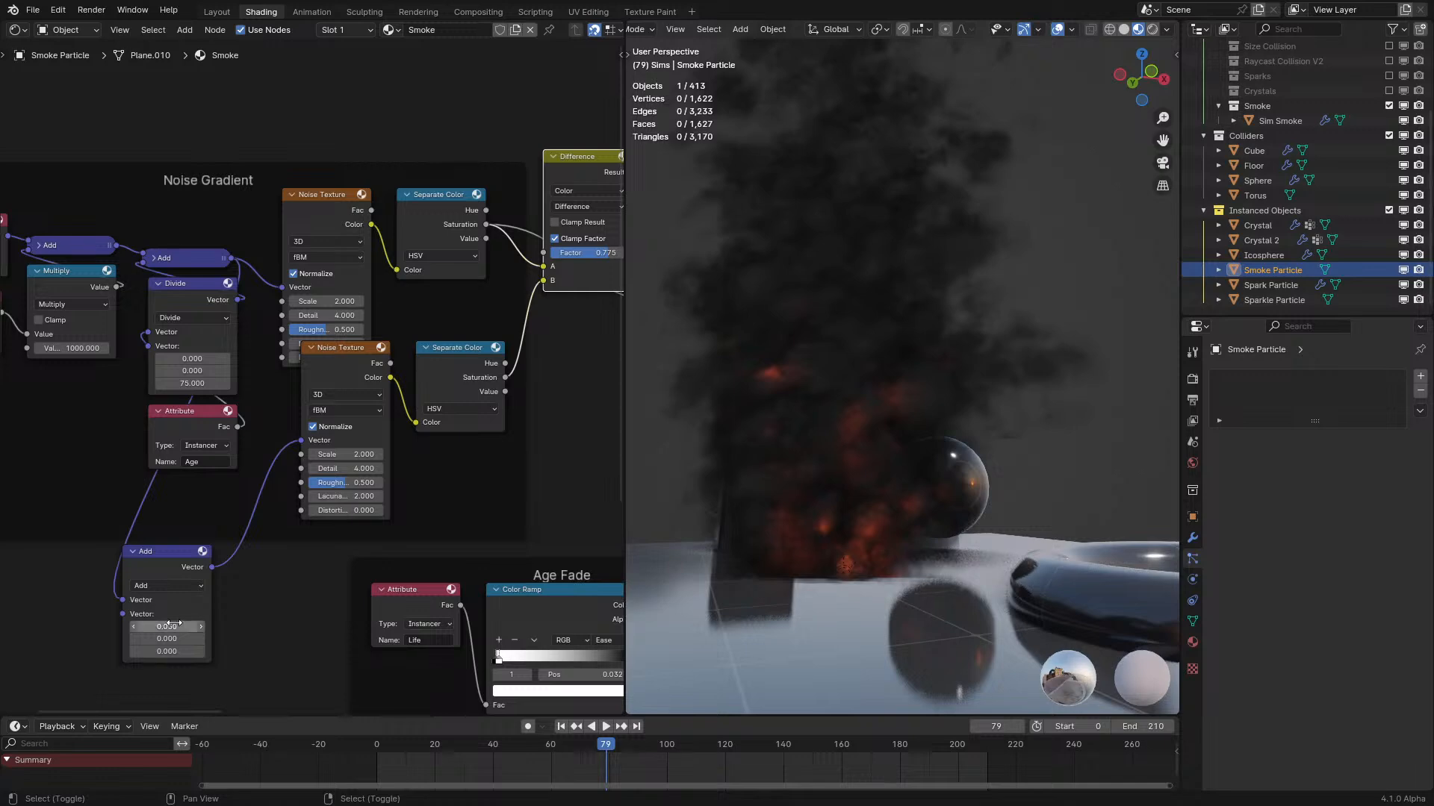
pyautogui.moveTo(174, 627); pyautogui.dragTo(177, 627)
pyautogui.moveTo(737, 477); pyautogui.dragTo(755, 527, button='middle')
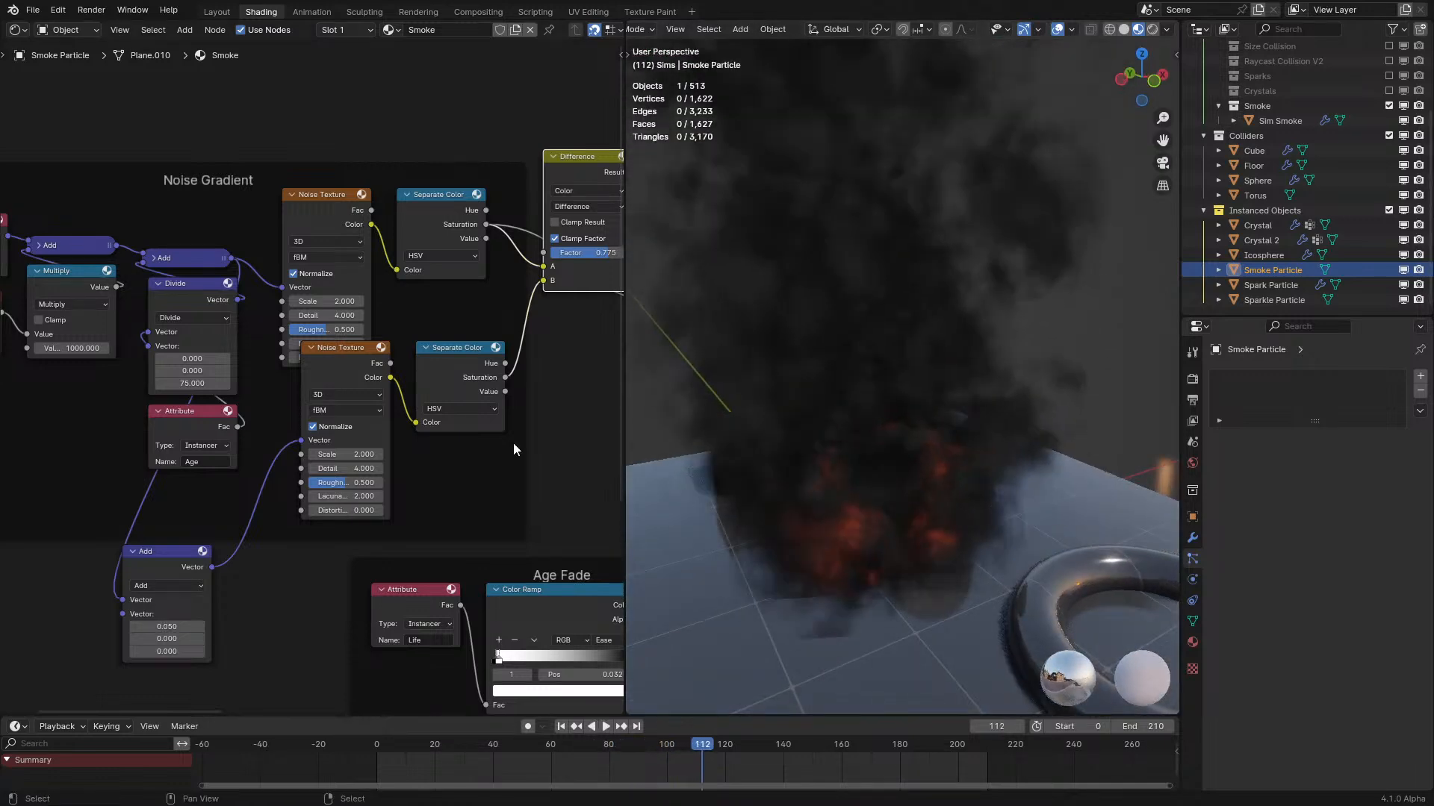
# Set the Difference factor to 1.000, preview its result on the smoke, and set the Vector Math Add node's X offset to 0.020.
pyautogui.moveTo(592, 474); pyautogui.dragTo(336, 584, button='middle')
pyautogui.moveTo(321, 363); pyautogui.dragTo(362, 363)
pyautogui.scroll(-1, 644, 381)
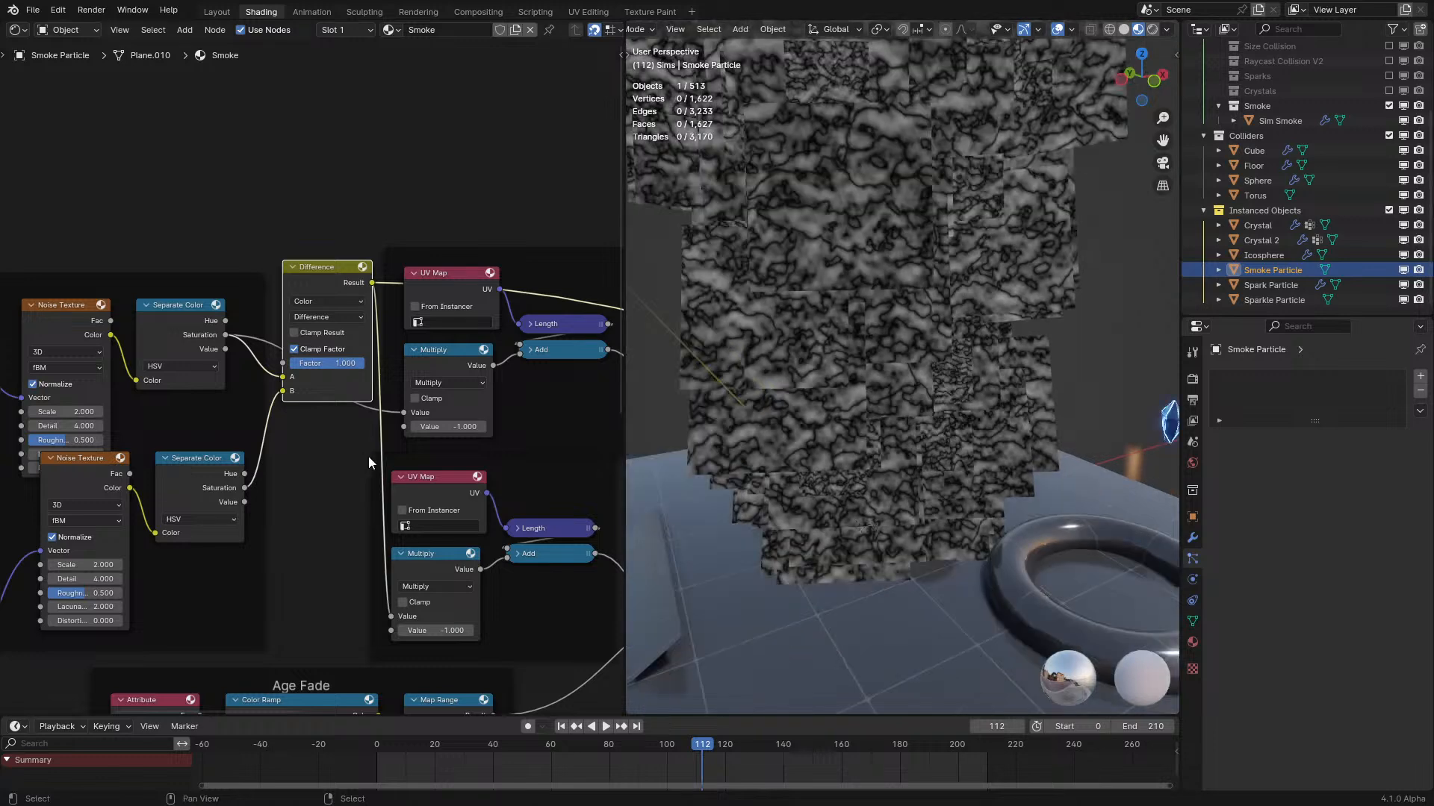
pyautogui.moveTo(363, 454); pyautogui.dragTo(538, 355, button='middle')
pyautogui.moveTo(80, 638)
pyautogui.mouseDown()
pyautogui.moveTo(60, 638)
pyautogui.moveTo(81, 638)
pyautogui.mouseUp()
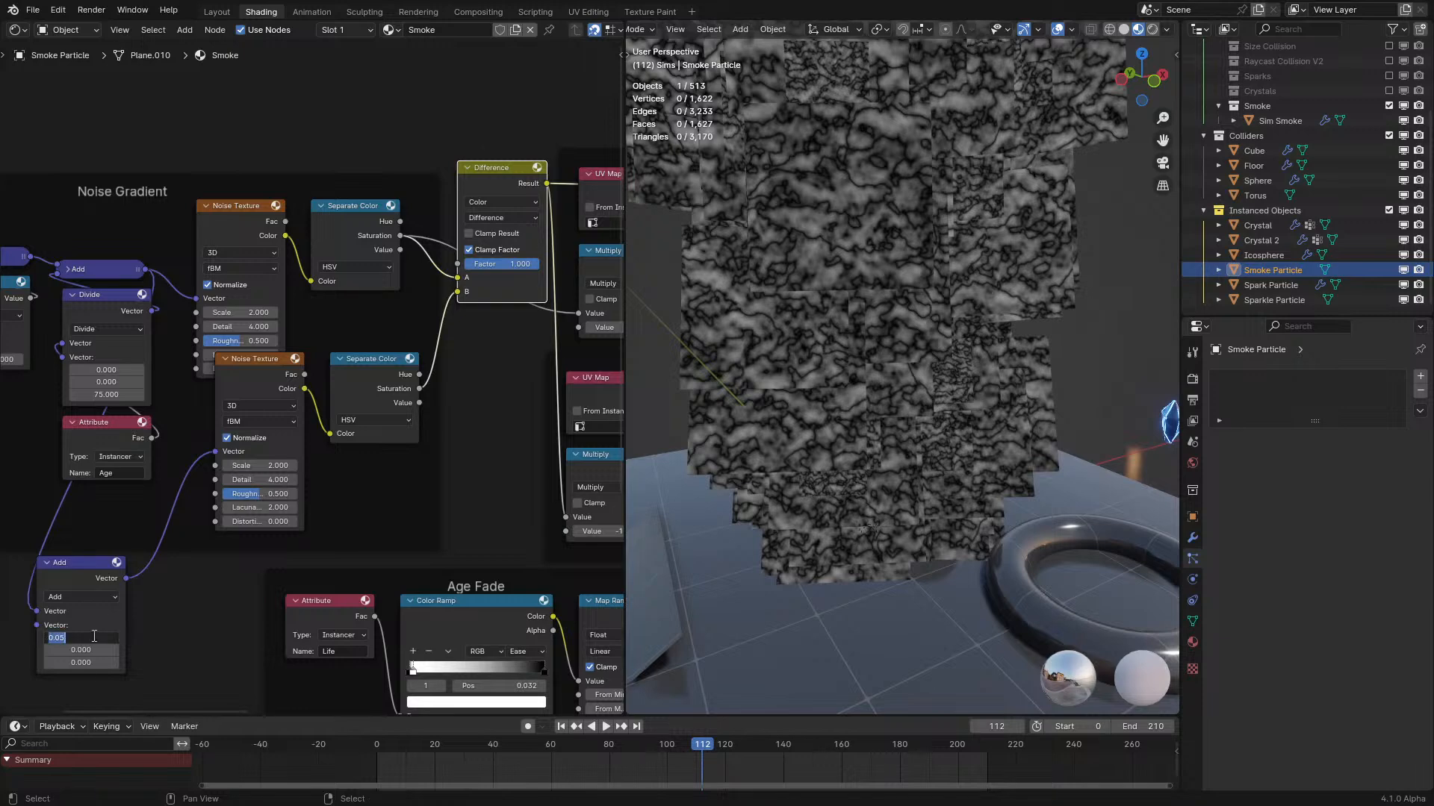
pyautogui.press('Return')
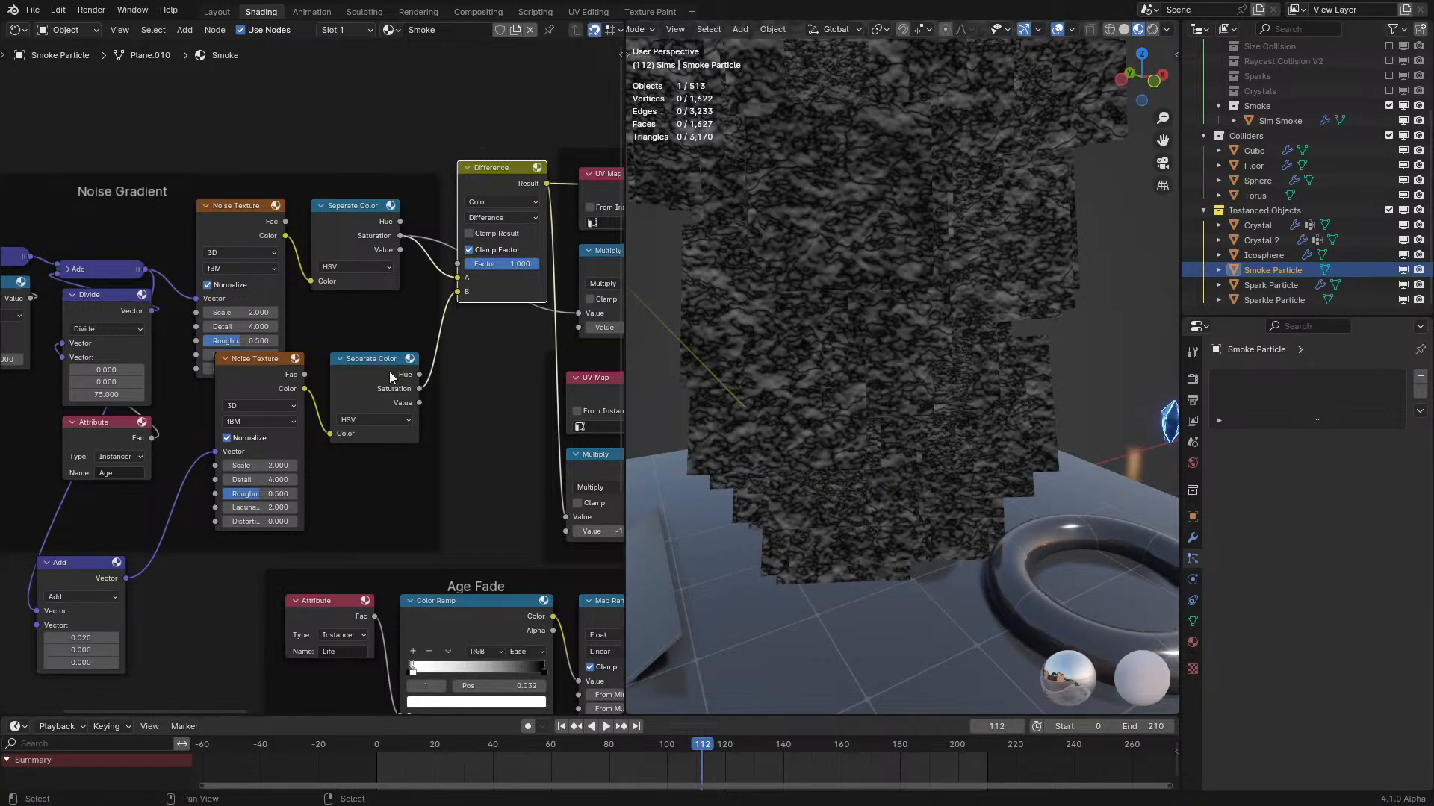
# Preview the Mix Shader so it feeds the Material Output's surface again.
pyautogui.scroll(-3, 338, 399)
pyautogui.moveTo(437, 378); pyautogui.dragTo(477, 489, button='middle')
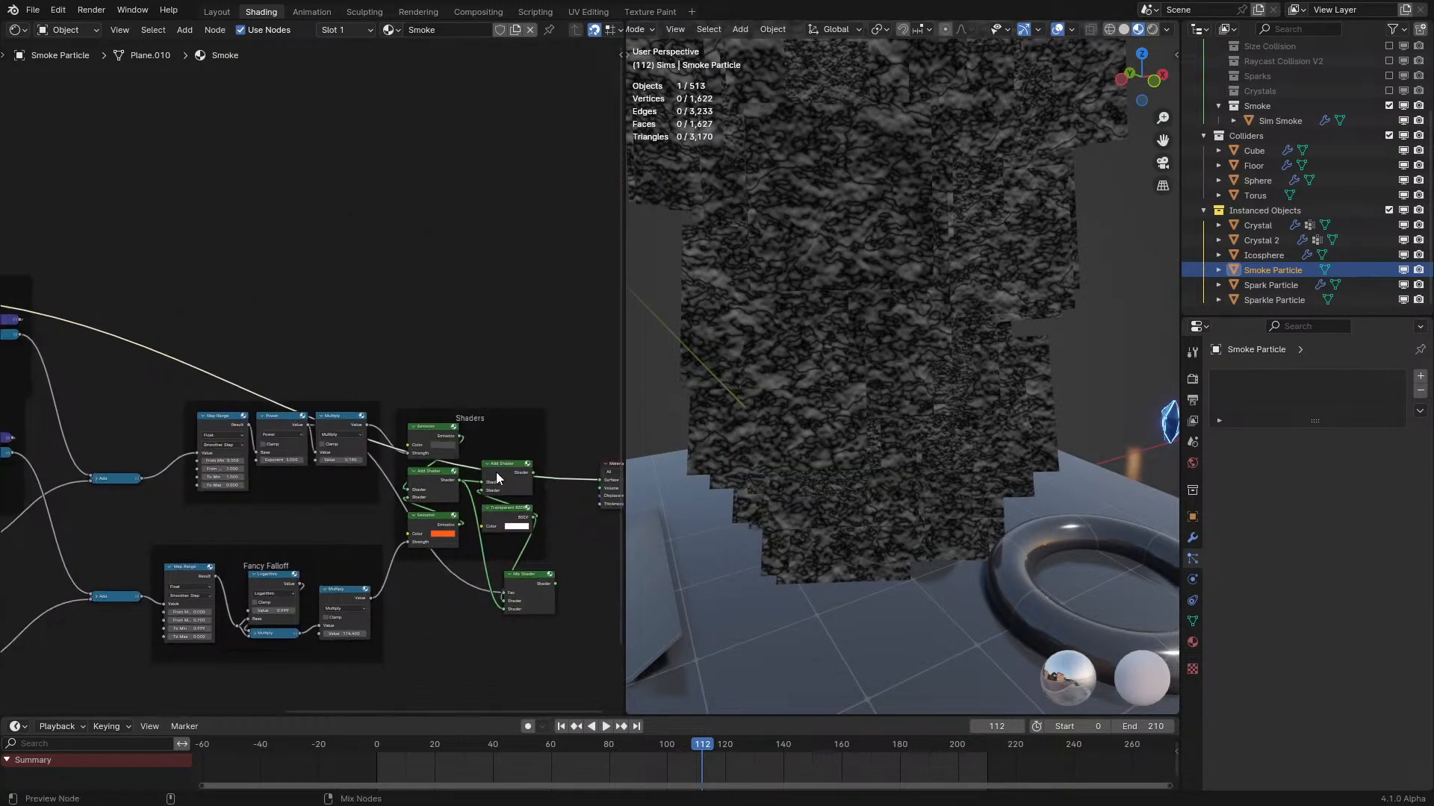
pyautogui.keyDown('ctrl'); pyautogui.keyDown('shift'); pyautogui.click(530, 580); pyautogui.keyUp('shift'); pyautogui.keyUp('ctrl')
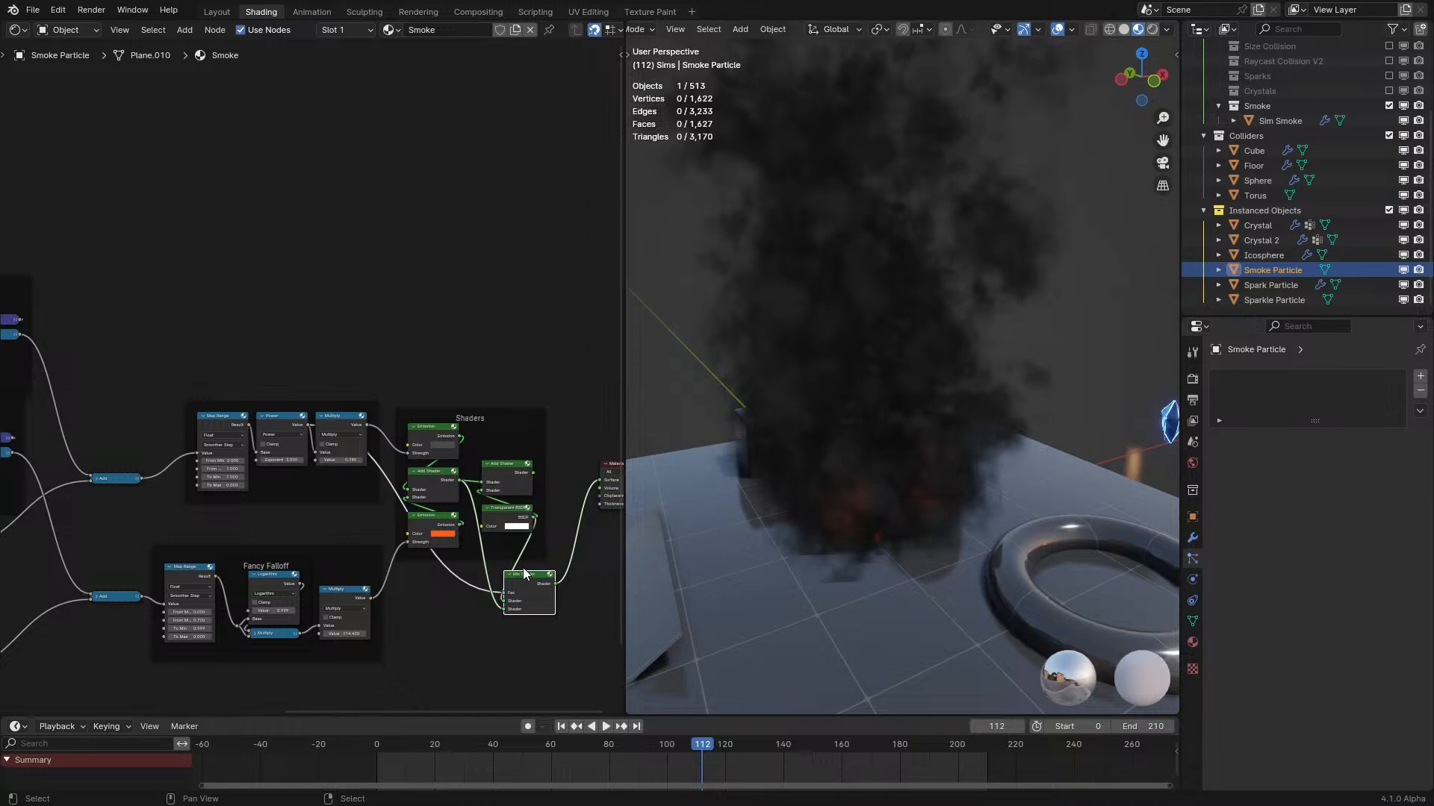
# Try a higher From Min on the Map Range feeding the Fancy Falloff frame, and undo the change.
pyautogui.keyDown('ctrl'); pyautogui.hscroll(-5, 298, 484); pyautogui.keyUp('ctrl')
pyautogui.keyDown('shift'); pyautogui.scroll(-2, 298, 484); pyautogui.keyUp('shift')
pyautogui.scroll(2, 322, 530)
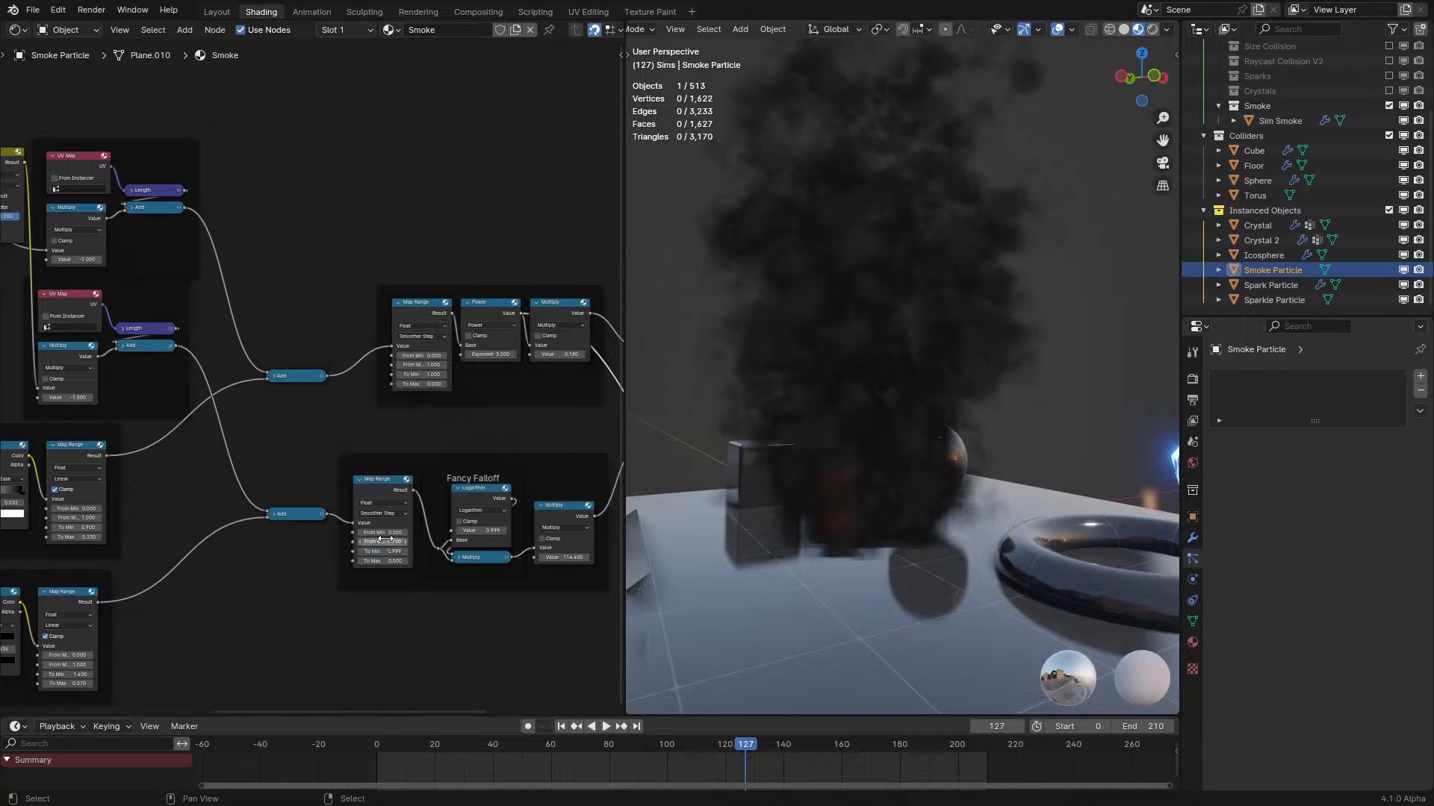
pyautogui.moveTo(383, 533); pyautogui.dragTo(415, 532)
pyautogui.scroll(-1, 571, 508)
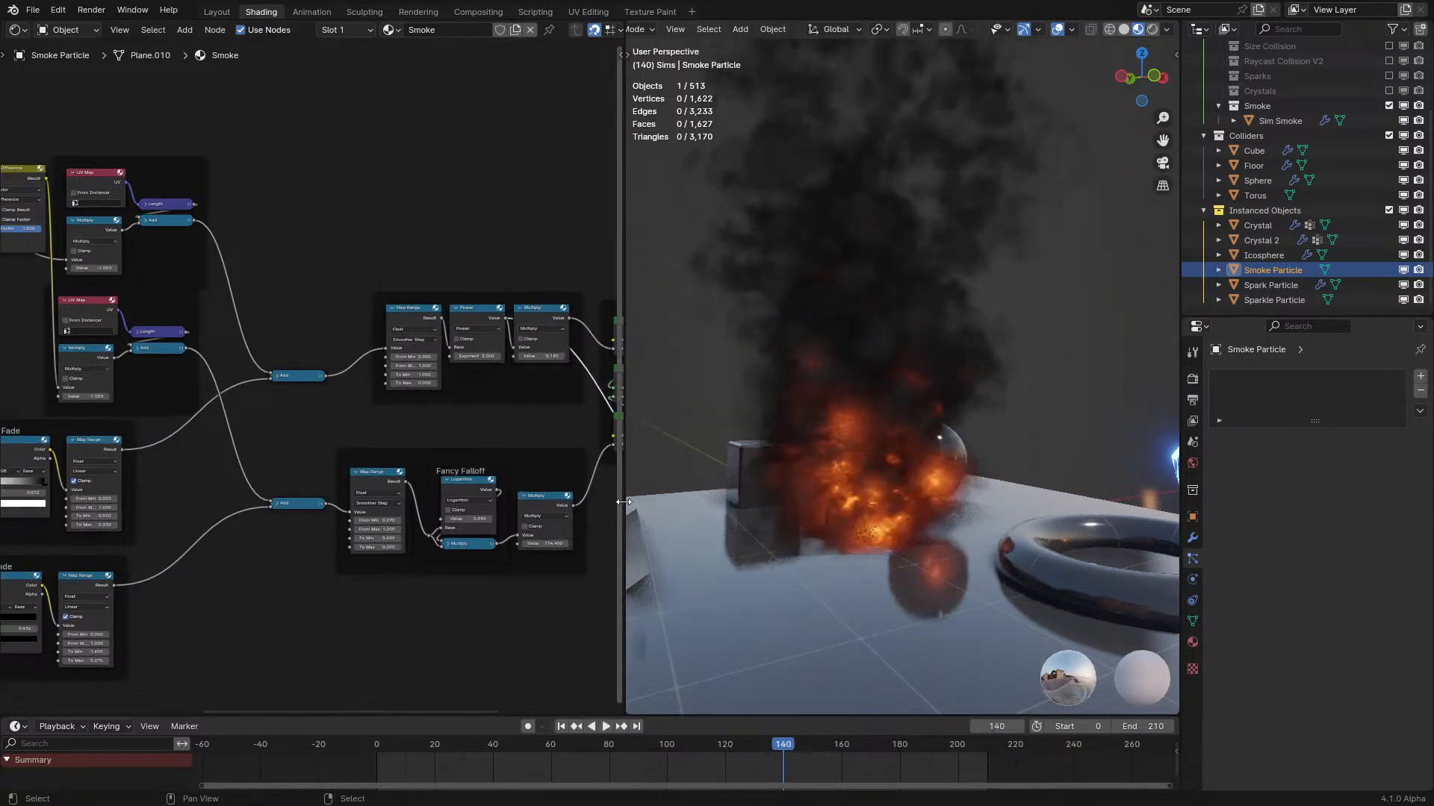
pyautogui.hotkey('ctrl', 'z')
# Re-enter the Vector Math Add node's X offset and try a From Min of 0.270 on the Map Range feeding Fancy Falloff.
pyautogui.press('Home')
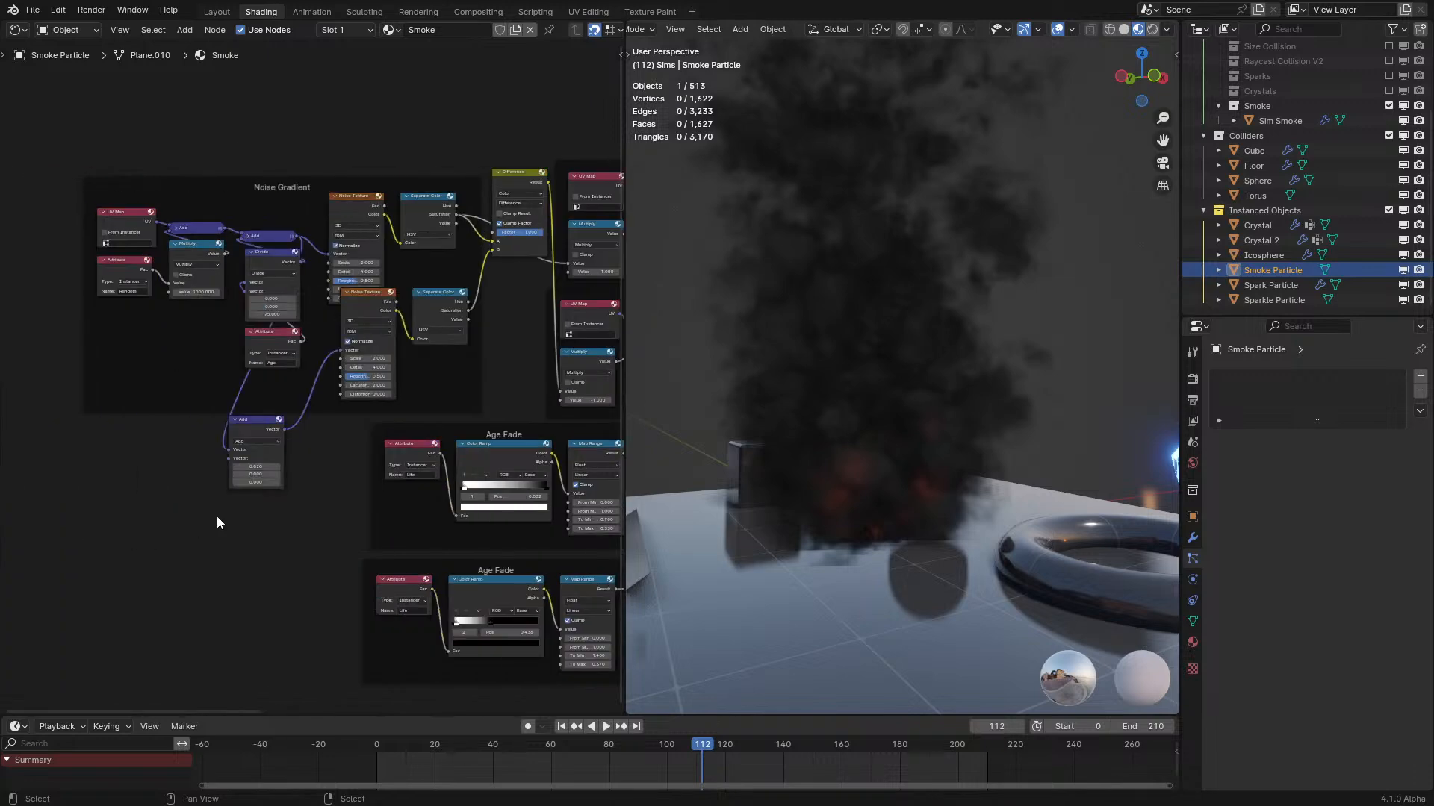
pyautogui.scroll(4, 192, 528)
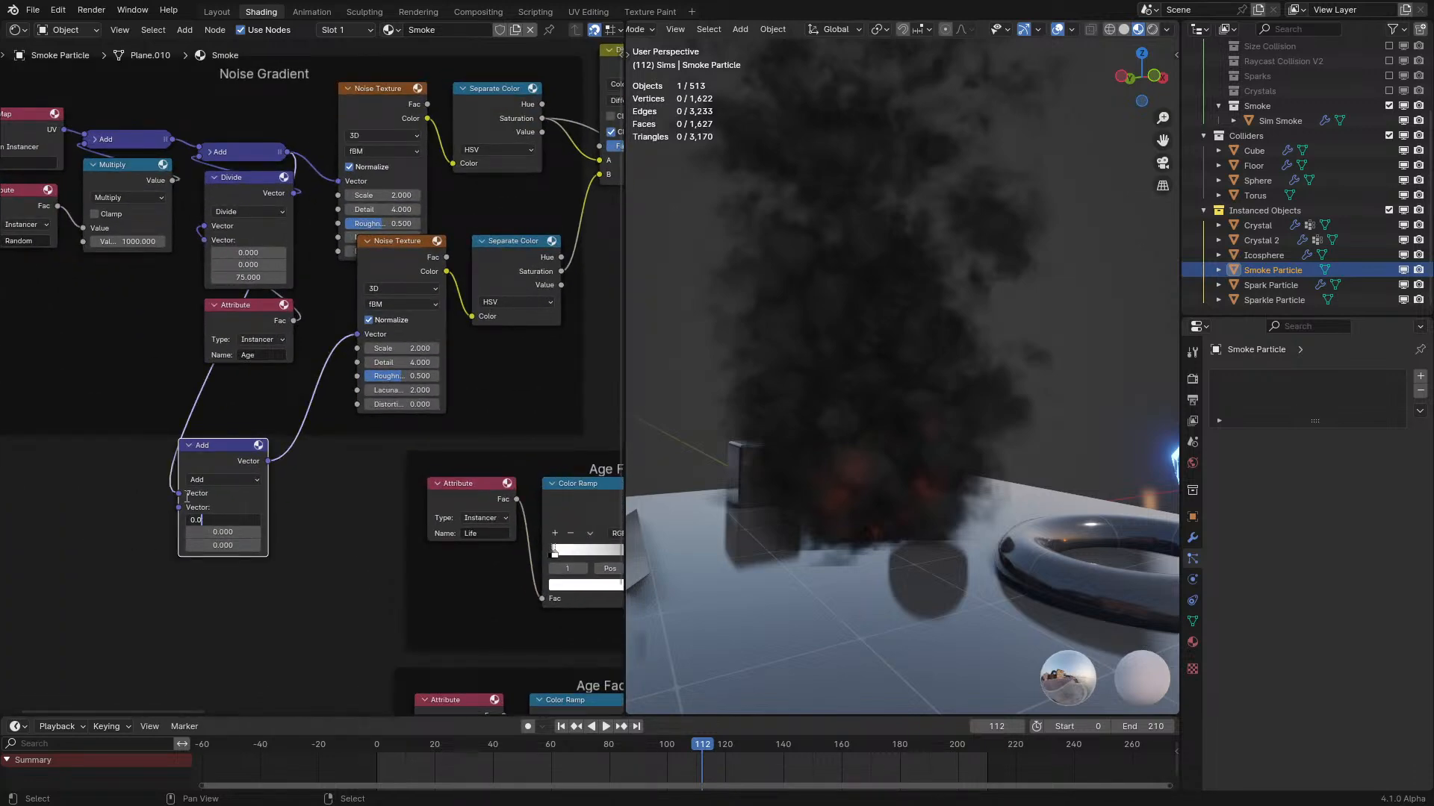
pyautogui.moveTo(317, 455); pyautogui.dragTo(379, 482, button='middle')
pyautogui.moveTo(481, 567); pyautogui.dragTo(531, 568)
pyautogui.press('space')
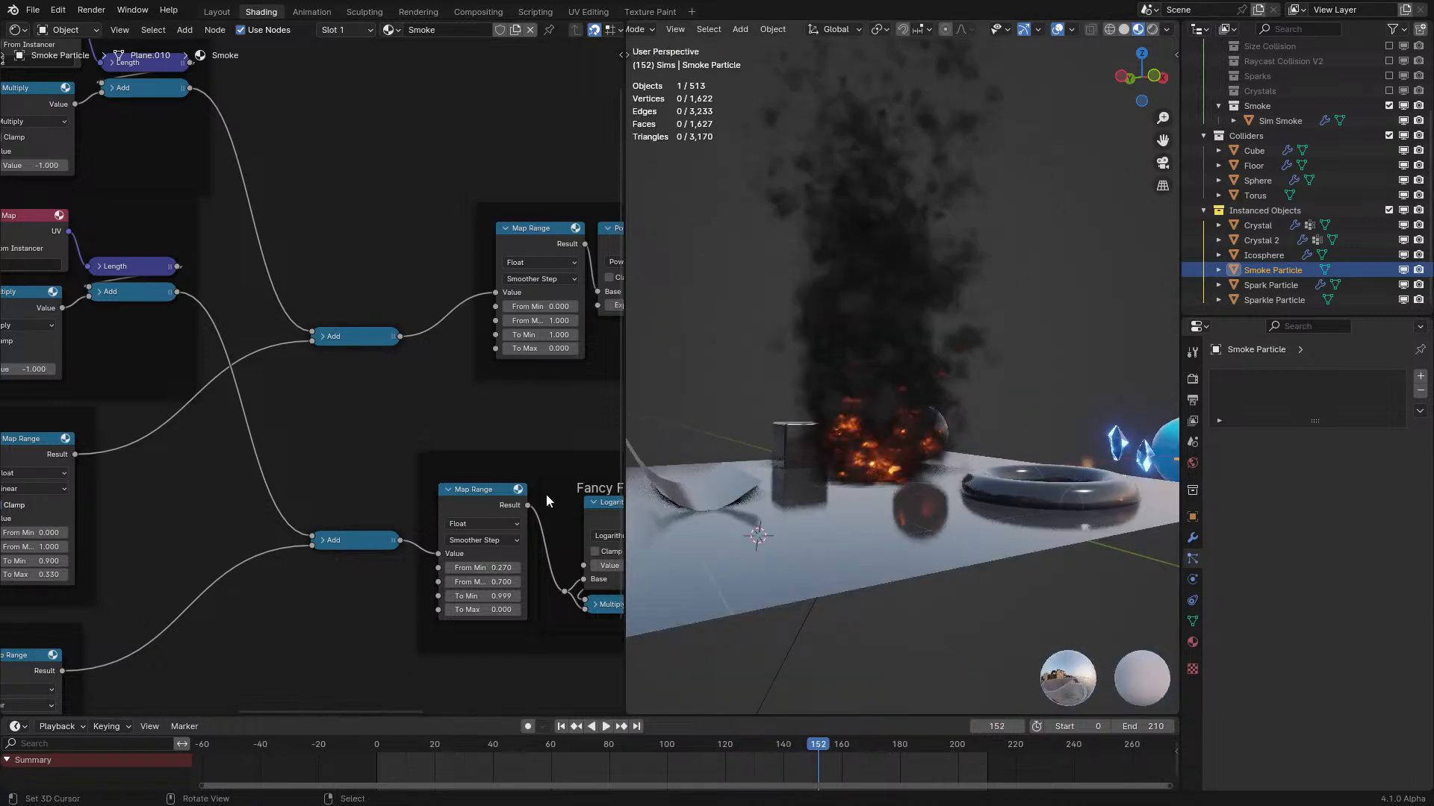
pyautogui.press('Escape')
# Connect the upper UV Map group's Add to the lower combining Add node and delete the duplicated UV Map group.
pyautogui.scroll(-3, 403, 498)
pyautogui.hotkey('ctrl', 'space')
pyautogui.moveTo(410, 213); pyautogui.dragTo(439, 214, button='middle')
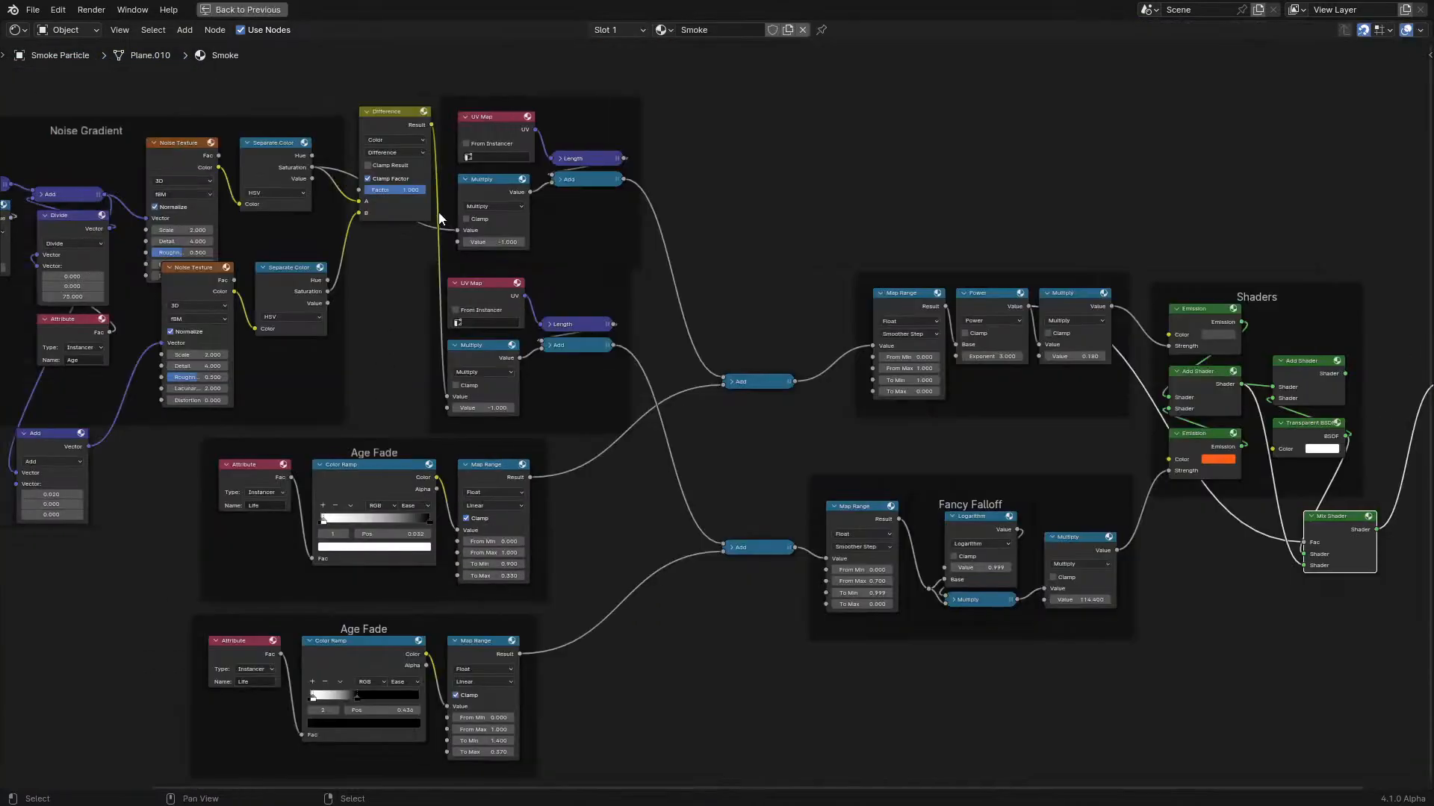
pyautogui.moveTo(719, 535); pyautogui.dragTo(718, 536)
pyautogui.moveTo(584, 317); pyautogui.dragTo(584, 317)
pyautogui.press('Delete')
# Delete the Difference node and the duplicated Separate Color and Noise Texture nodes.
pyautogui.click(406, 123)
pyautogui.hotkey('ctrl', 'x')
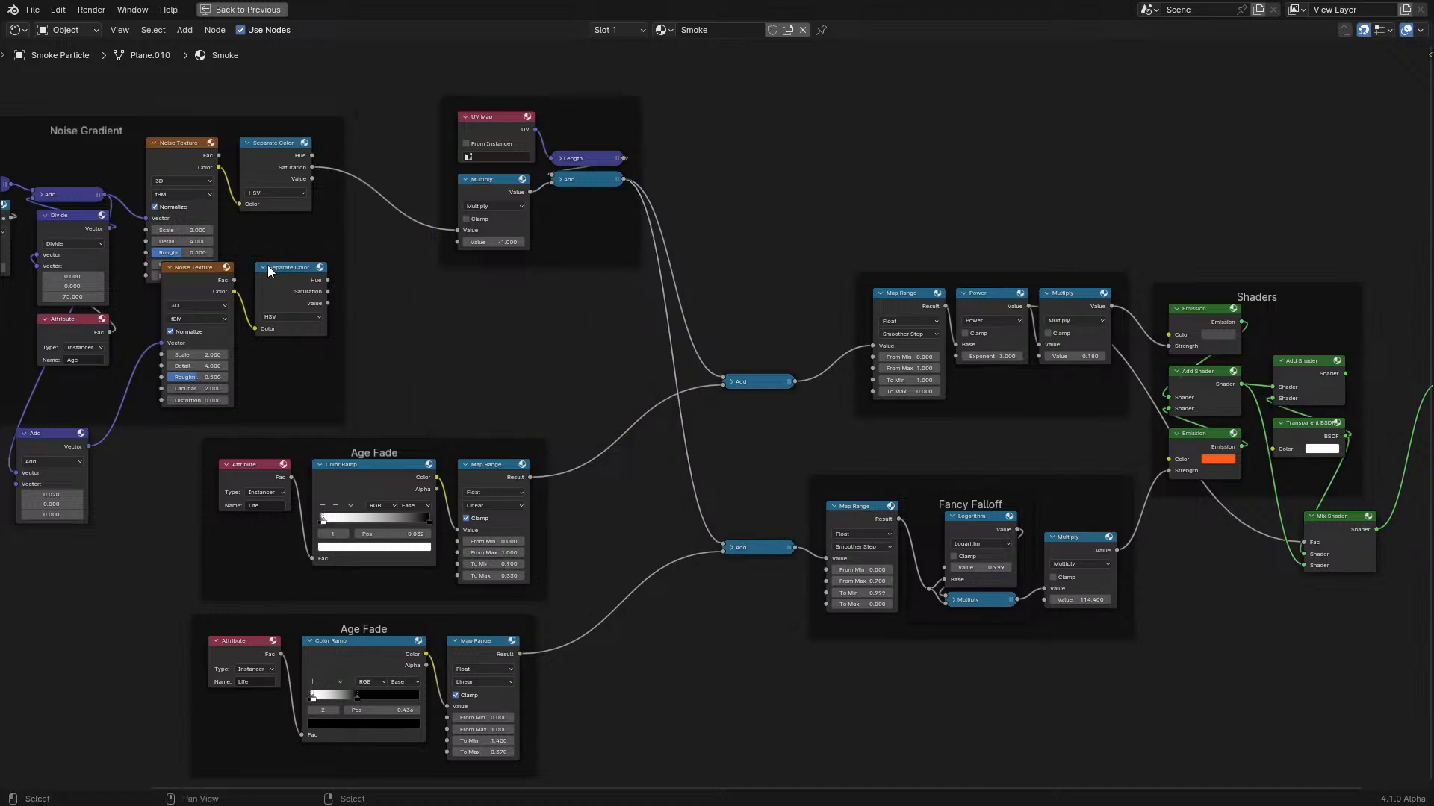
pyautogui.click(266, 268)
pyautogui.press('Delete')
pyautogui.click(190, 268)
pyautogui.press('Delete')
# Play the animation to check the fire, and set the Multiply node after Fancy Falloff to 200.
pyautogui.moveTo(244, 378)
pyautogui.mouseDown(button='middle')
pyautogui.moveTo(471, 416)
pyautogui.moveTo(228, 397)
pyautogui.mouseUp(button='middle')
pyautogui.hotkey('ctrl', 'space')
pyautogui.press('space')
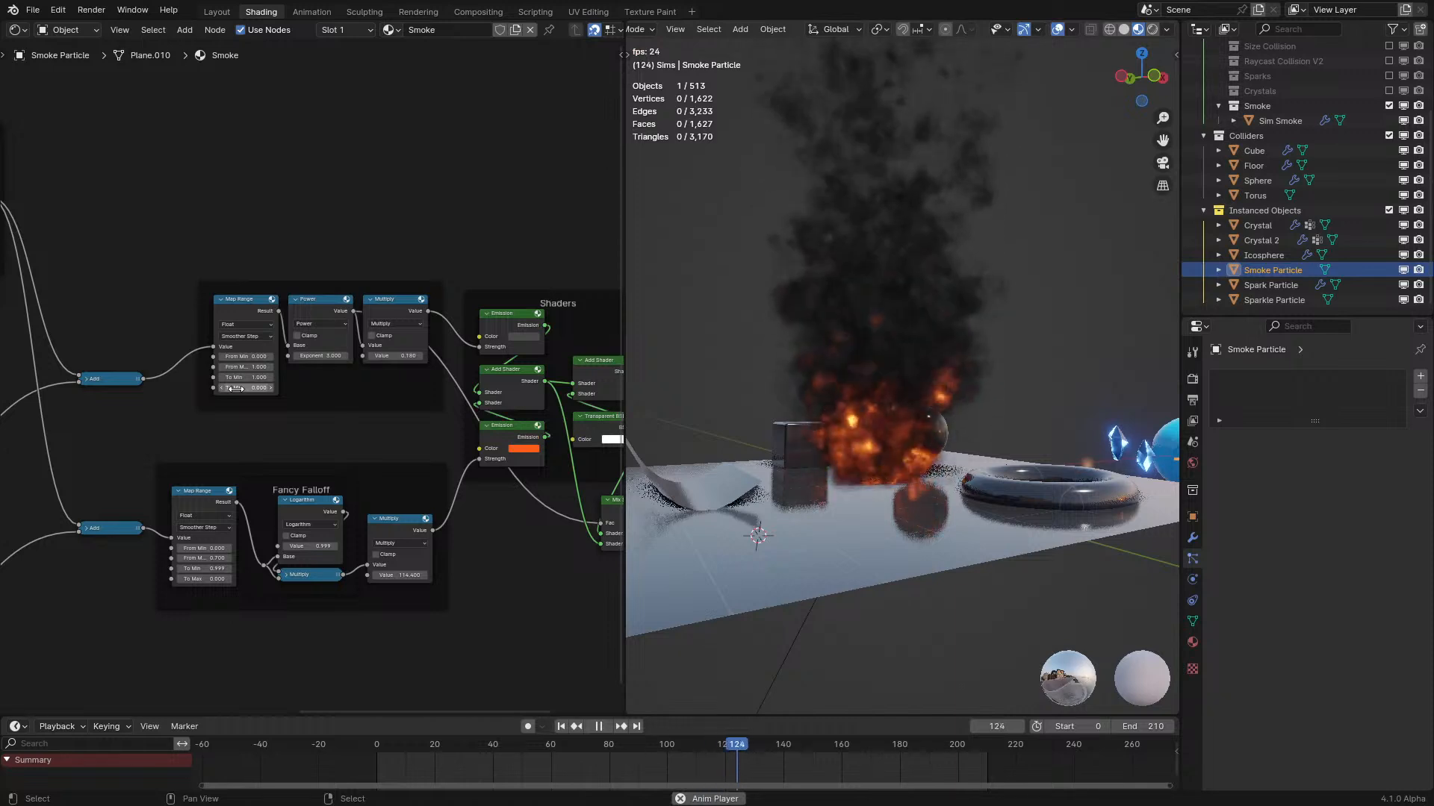
pyautogui.scroll(3, 430, 376)
pyautogui.moveTo(739, 403); pyautogui.dragTo(750, 411, button='middle')
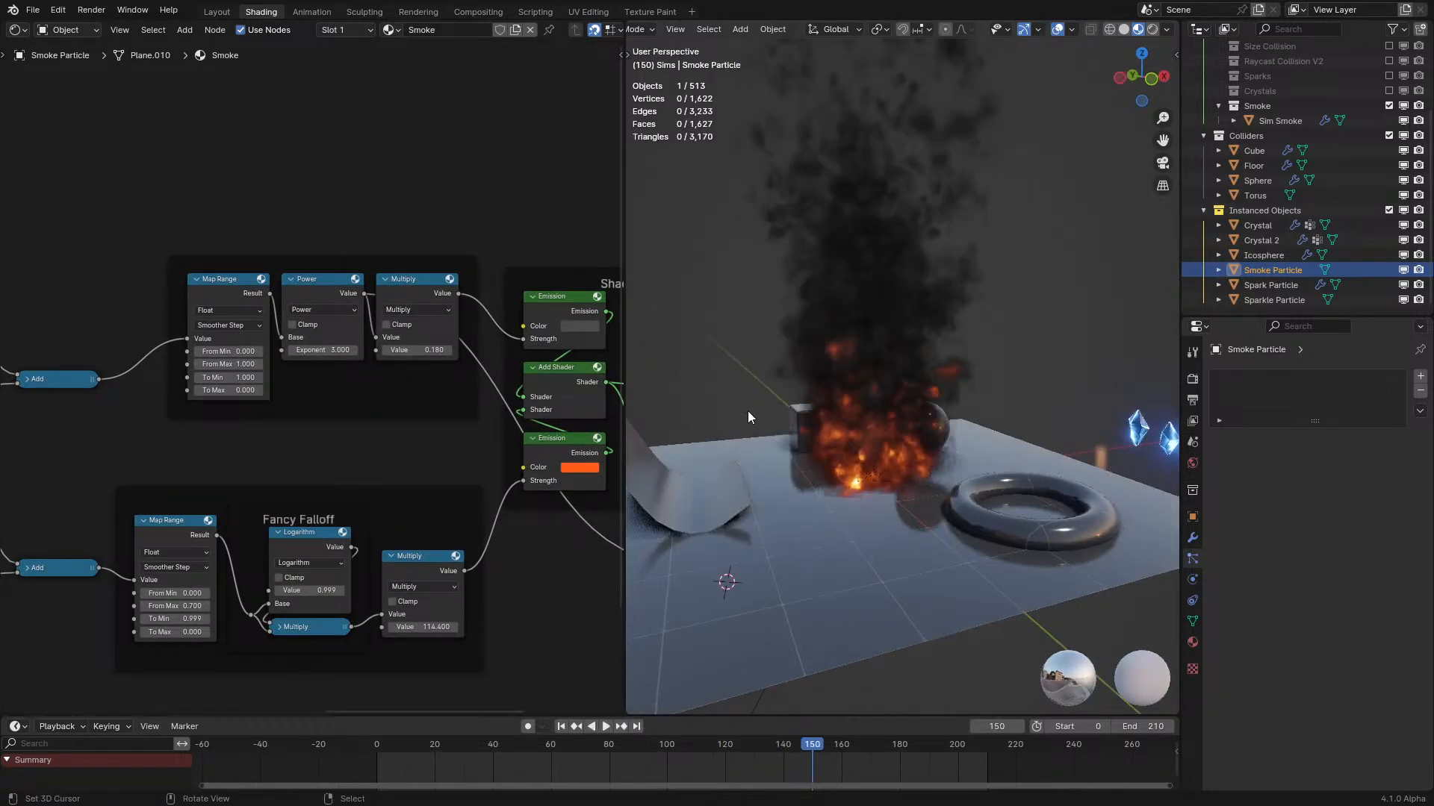
pyautogui.press('space')
pyautogui.moveTo(520, 463); pyautogui.dragTo(487, 444, button='middle')
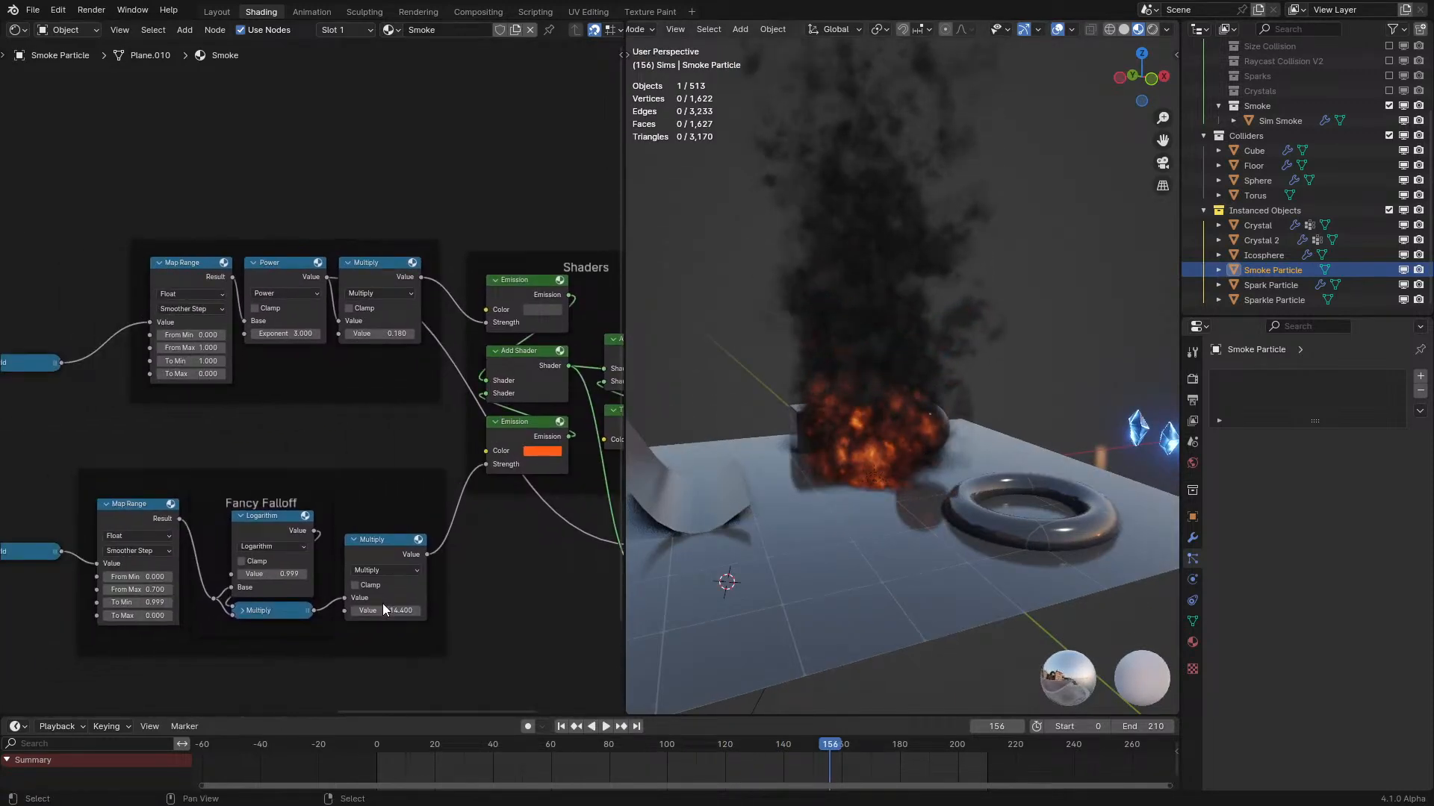
pyautogui.moveTo(386, 610); pyautogui.dragTo(359, 610)
# Try a From Max of 0.440 on the Map Range feeding Fancy Falloff during playback, and cancel the change.
pyautogui.press('space')
pyautogui.moveTo(153, 662); pyautogui.dragTo(331, 610, button='middle')
pyautogui.scroll(2, 331, 610)
pyautogui.moveTo(332, 595); pyautogui.dragTo(307, 595)
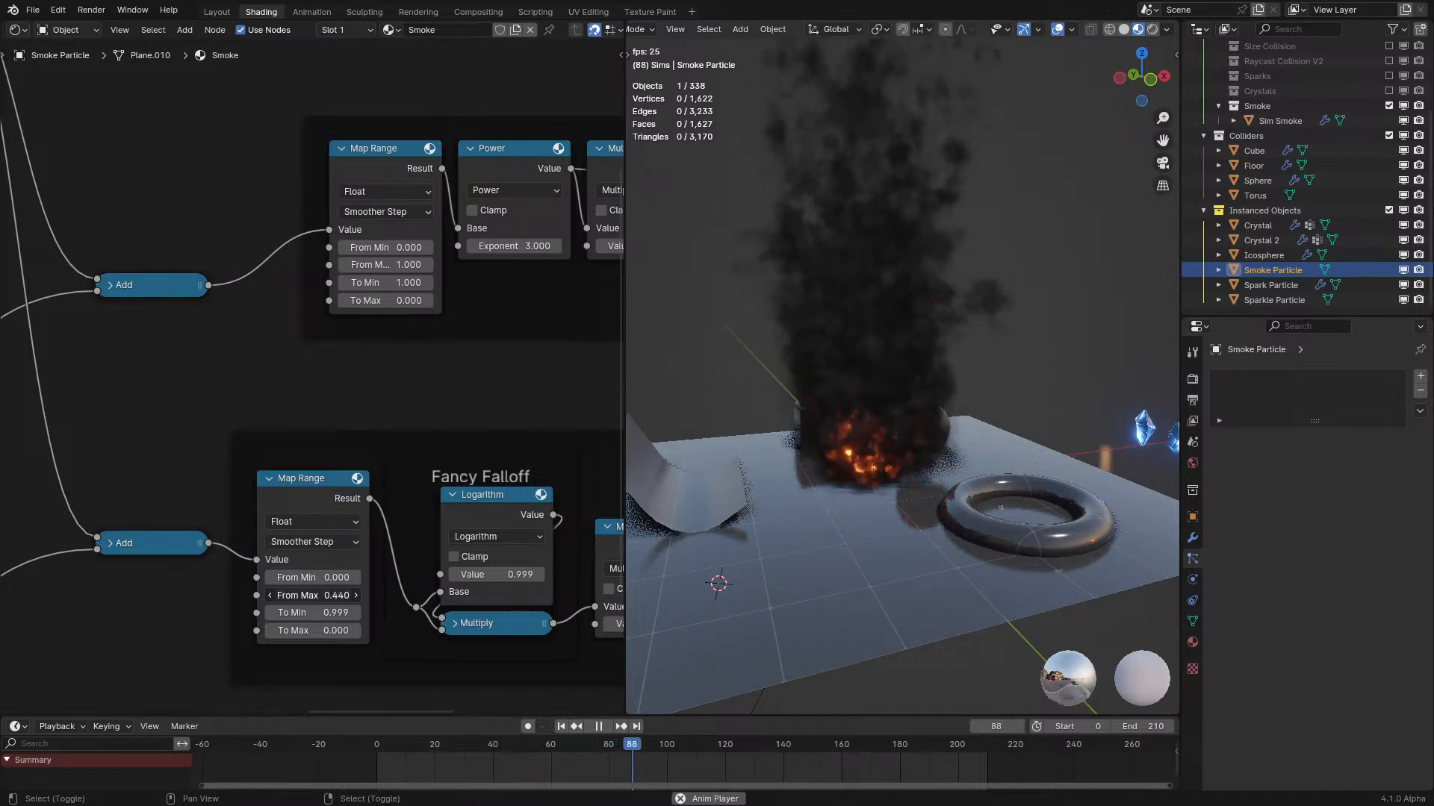
pyautogui.press('Escape')
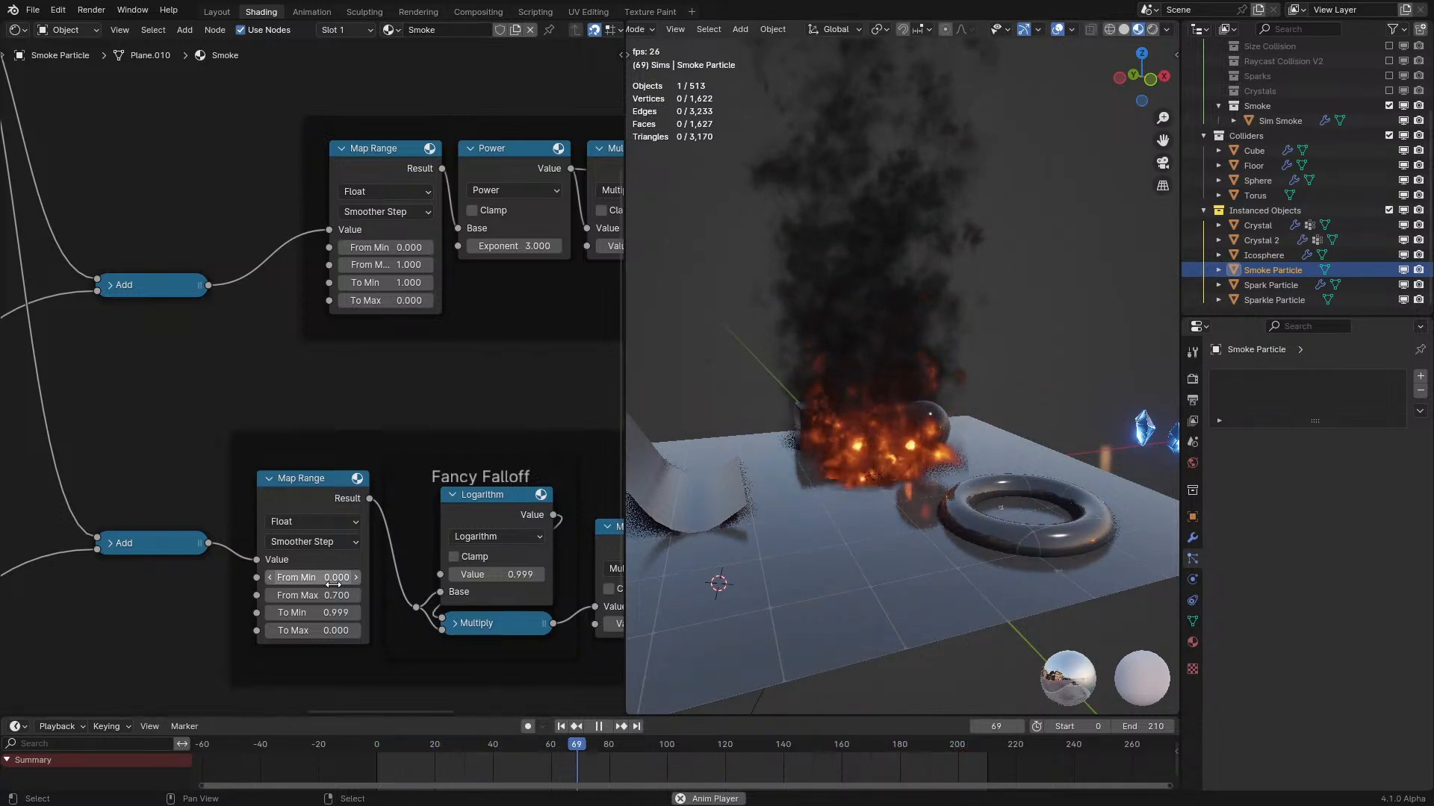
pyautogui.press('space')
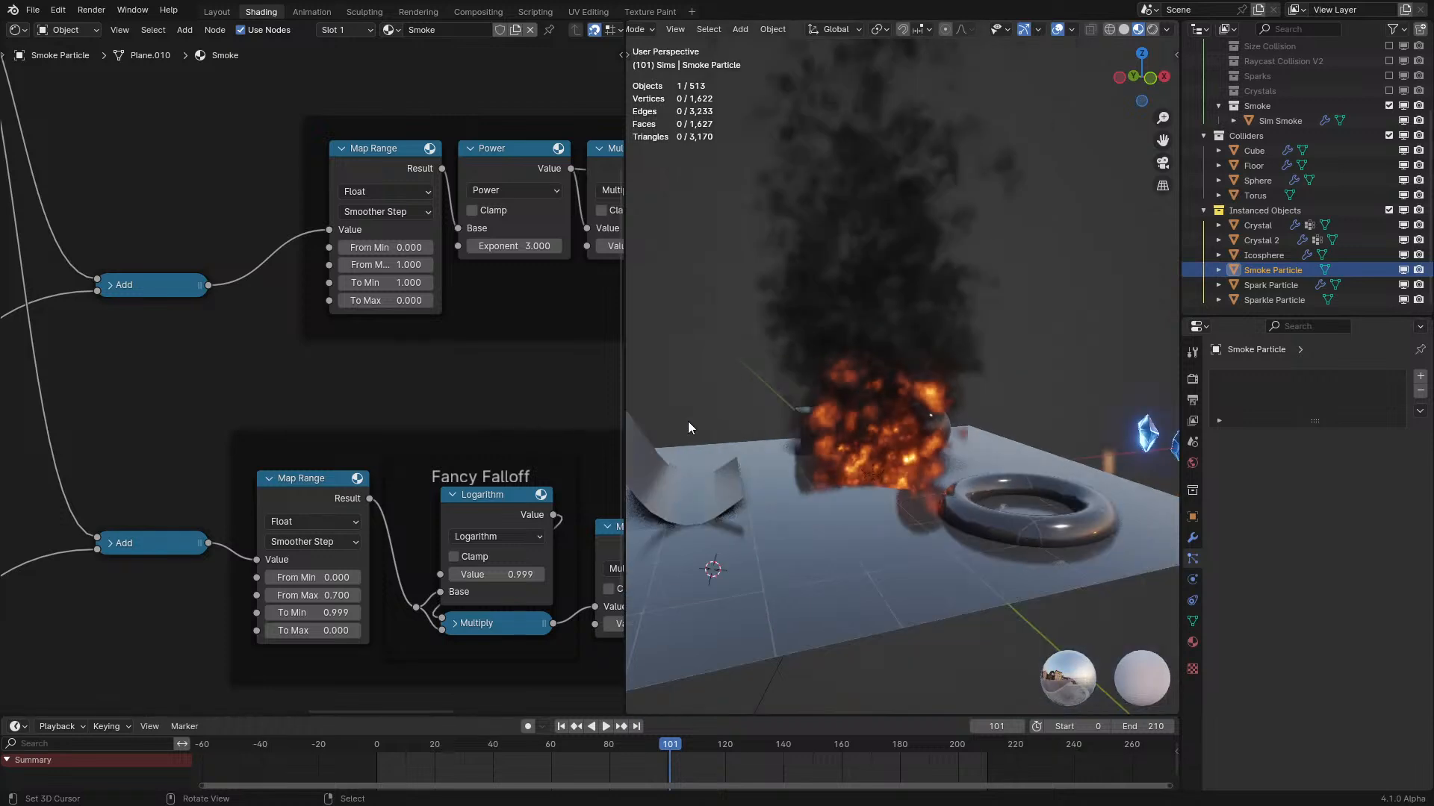
# Change the orange Emission color to cyan with hue 0.546 and saturation 0.978, and play the animation.
pyautogui.scroll(-1, 458, 413)
pyautogui.moveTo(459, 414); pyautogui.dragTo(288, 406, button='middle')
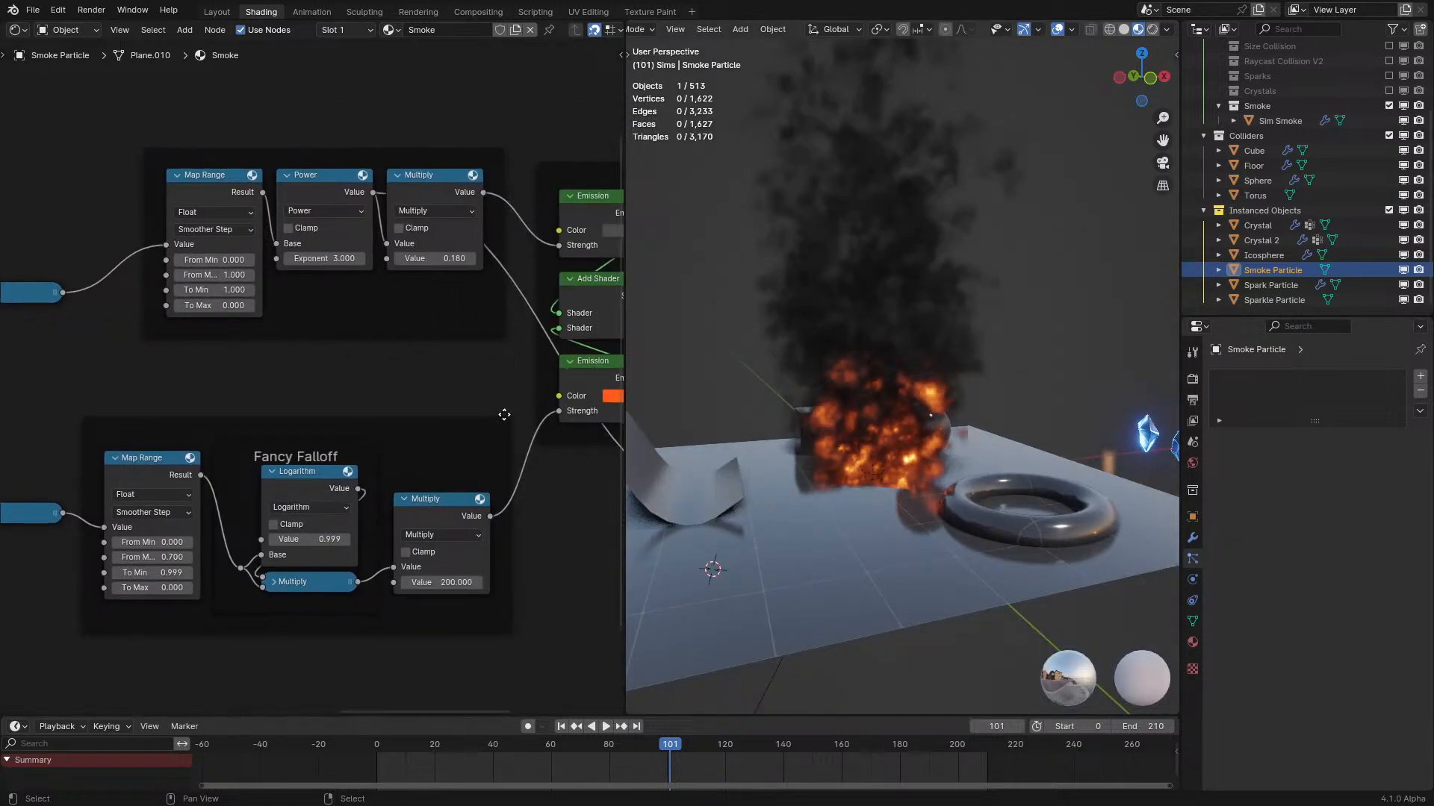
pyautogui.moveTo(504, 415); pyautogui.dragTo(406, 437, button='middle')
pyautogui.click(526, 419)
pyautogui.moveTo(535, 357); pyautogui.dragTo(576, 357)
pyautogui.press('space')
pyautogui.press('space')
pyautogui.moveTo(427, 517); pyautogui.dragTo(389, 465, button='middle')
pyautogui.press('space')
# Move the black stop of the lower Age Fade Color Ramp to position 0.682.
pyautogui.moveTo(354, 522); pyautogui.dragTo(342, 422, button='middle')
pyautogui.moveTo(145, 587); pyautogui.dragTo(277, 579, button='middle')
pyautogui.moveTo(92, 561); pyautogui.dragTo(137, 565)
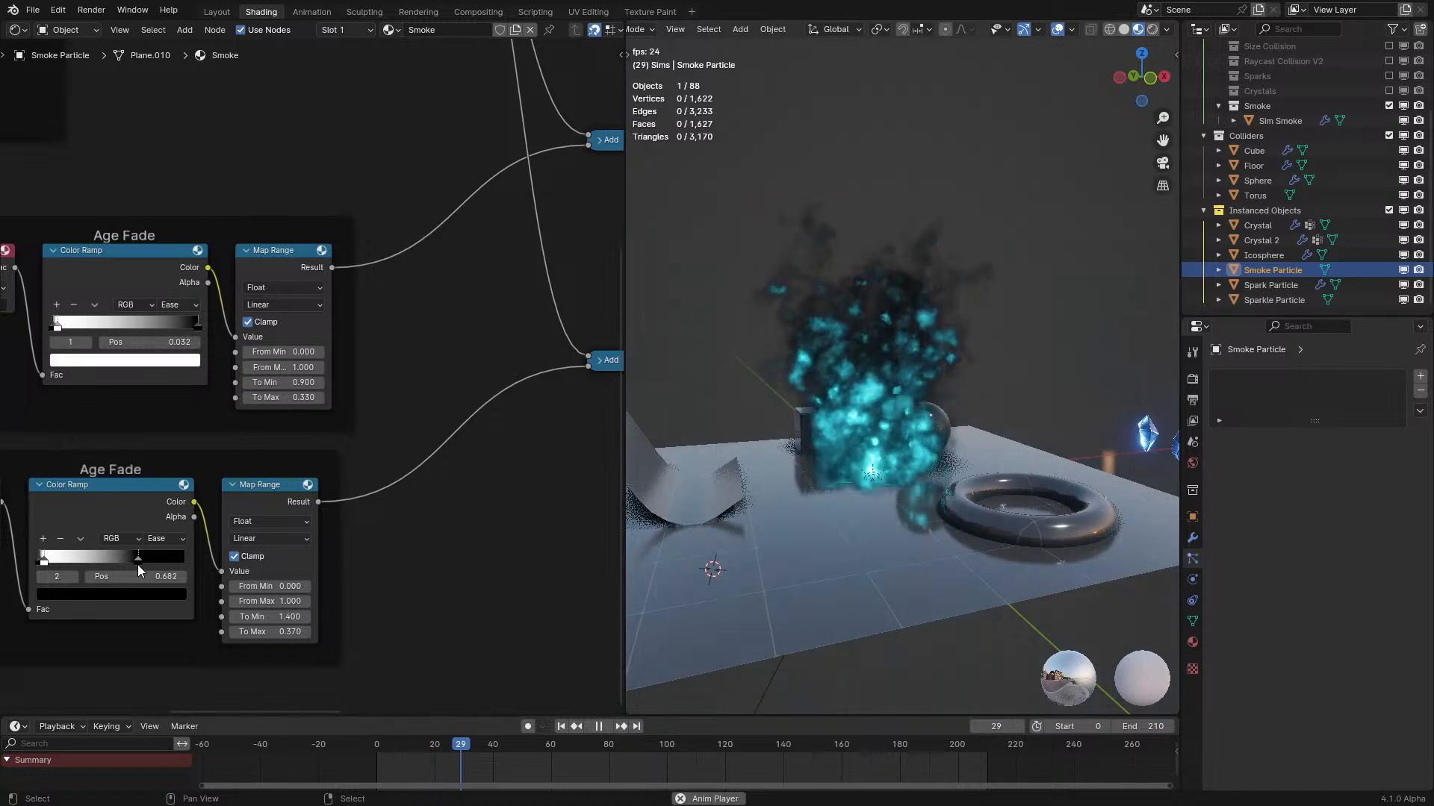
pyautogui.scroll(-4, 873, 458)
pyautogui.moveTo(873, 458); pyautogui.dragTo(879, 481, button='middle')
# Try magenta on the fire's Emission color during playback and settle on a light cyan.
pyautogui.moveTo(464, 396); pyautogui.dragTo(141, 463, button='middle')
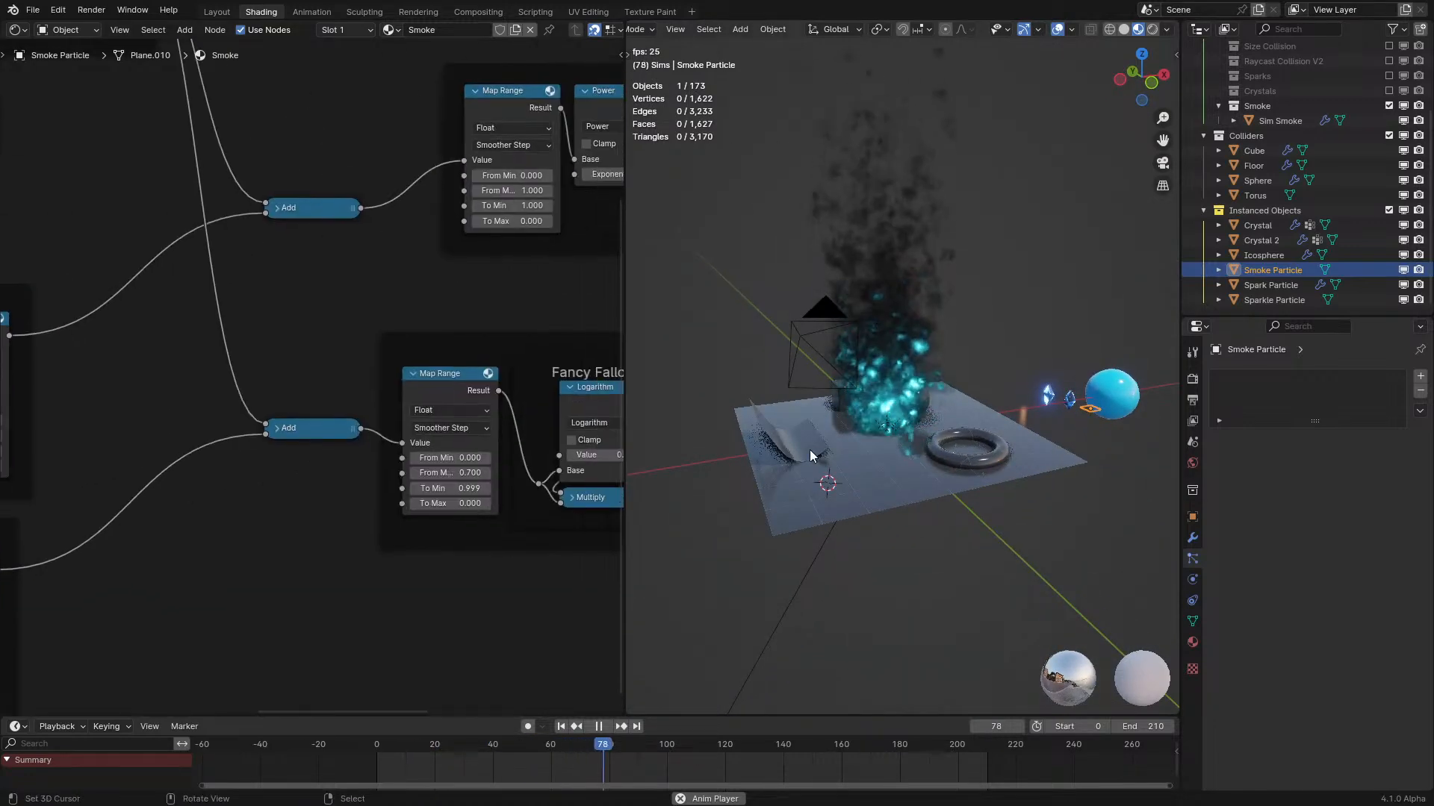
pyautogui.scroll(4, 872, 423)
pyautogui.moveTo(874, 424); pyautogui.dragTo(869, 407, button='middle')
pyautogui.scroll(-2, 869, 408)
pyautogui.moveTo(880, 470); pyautogui.dragTo(879, 478, button='middle')
pyautogui.scroll(-4, 437, 418)
pyautogui.moveTo(476, 404); pyautogui.dragTo(13, 493, button='middle')
pyautogui.scroll(4, 375, 429)
pyautogui.click(363, 450)
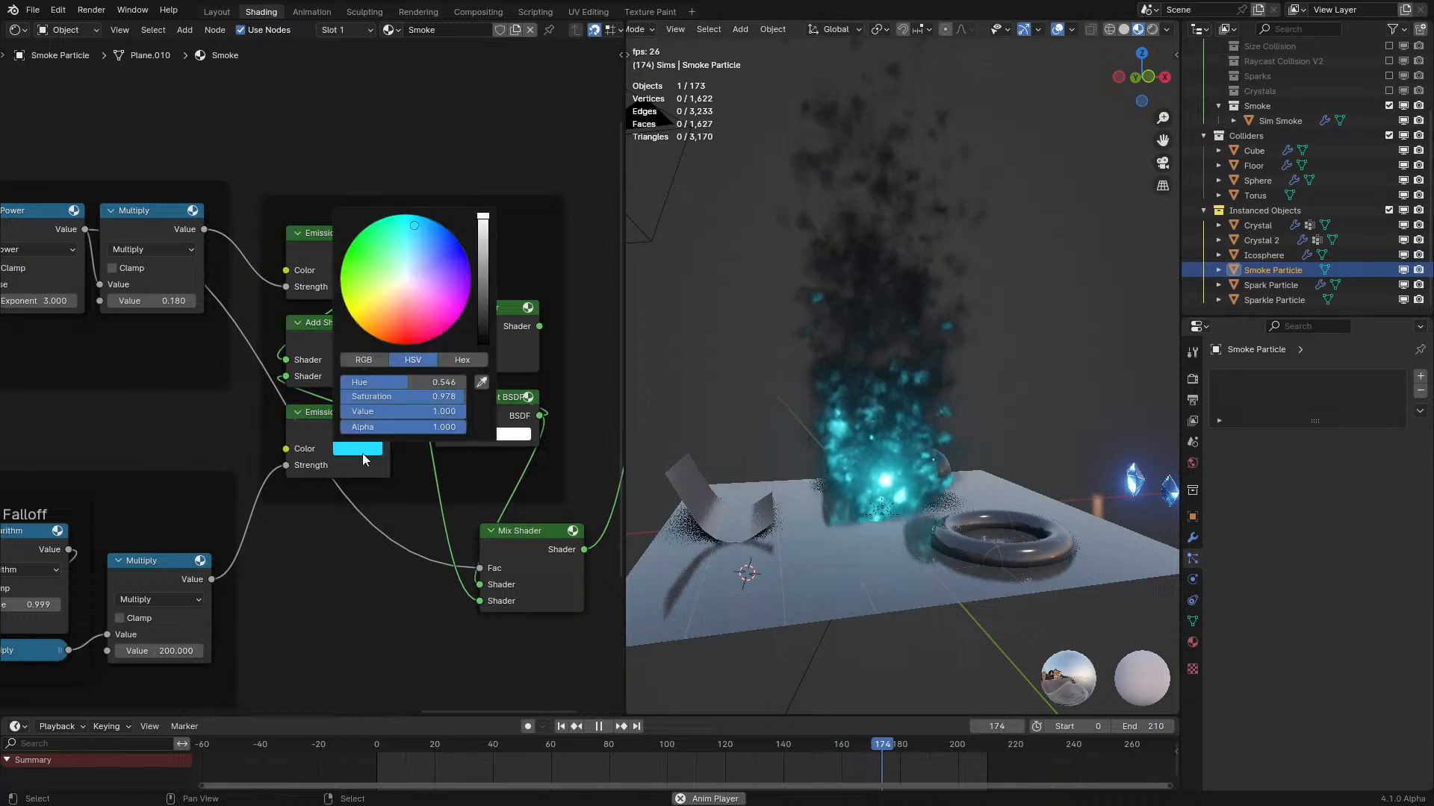
pyautogui.moveTo(373, 331); pyautogui.dragTo(381, 340)
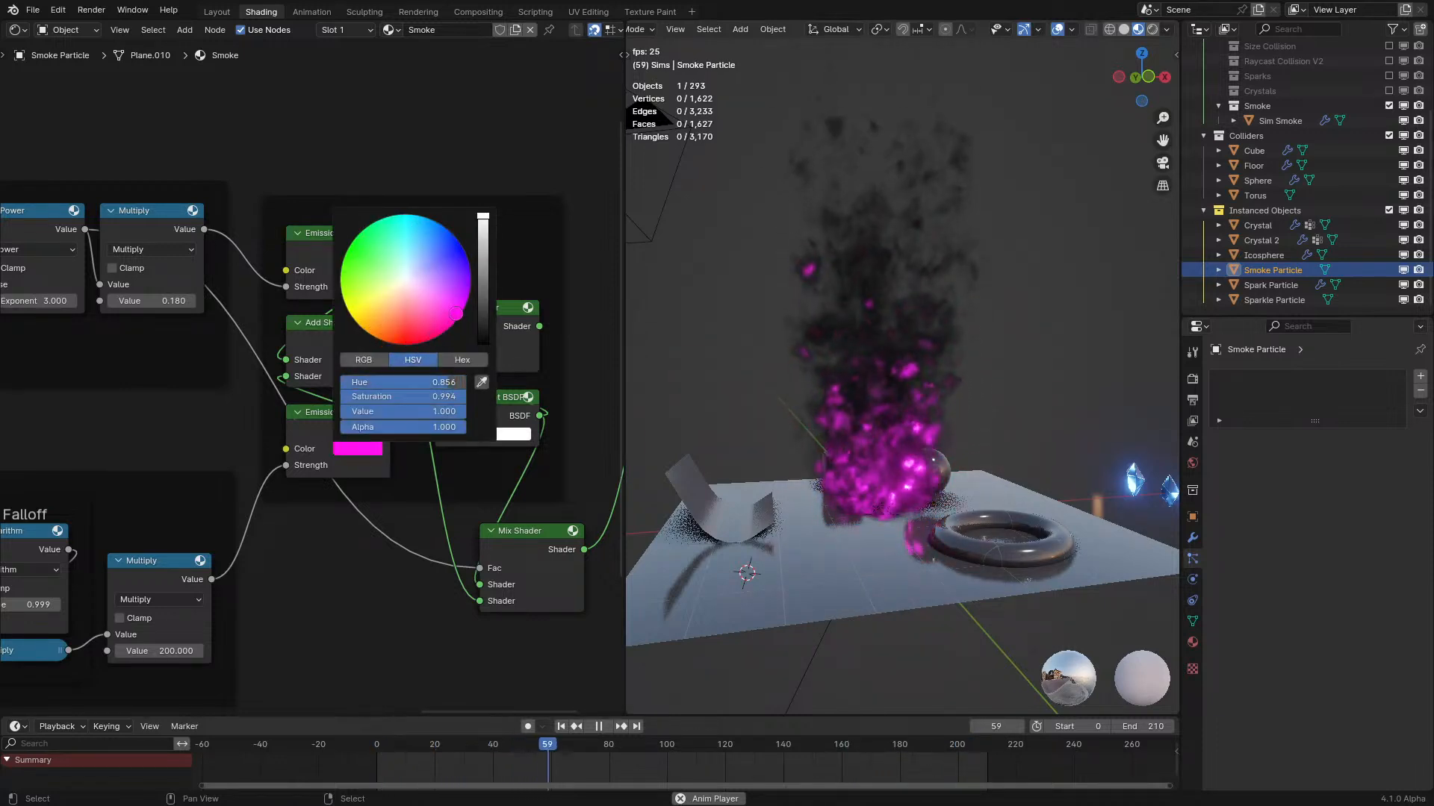
pyautogui.moveTo(467, 258); pyautogui.dragTo(409, 234)
pyautogui.press('space')
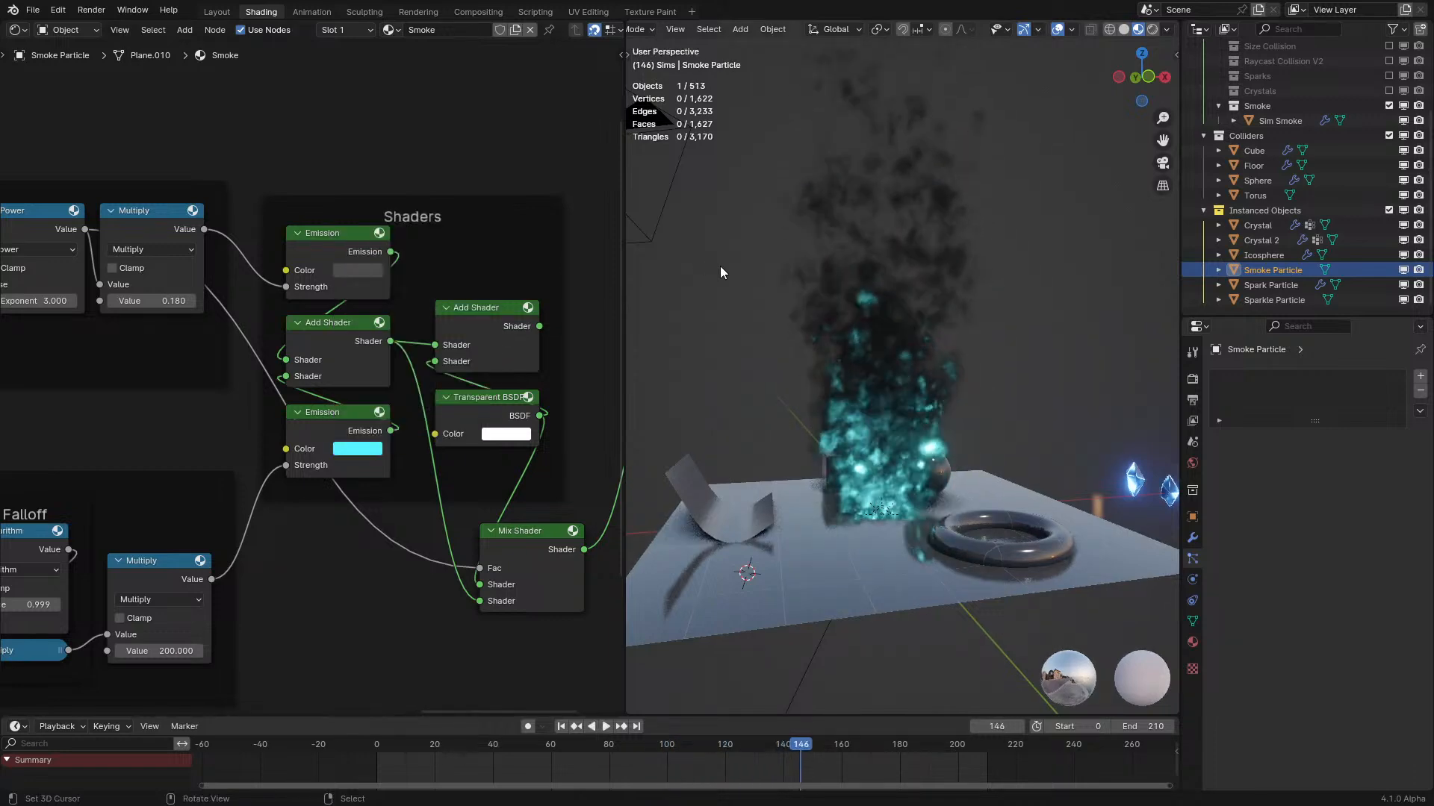
# Switch the node editor to Geometry Nodes and select the Sim Smoke object to show its node tree.
pyautogui.click(18, 30)
pyautogui.click(80, 153)
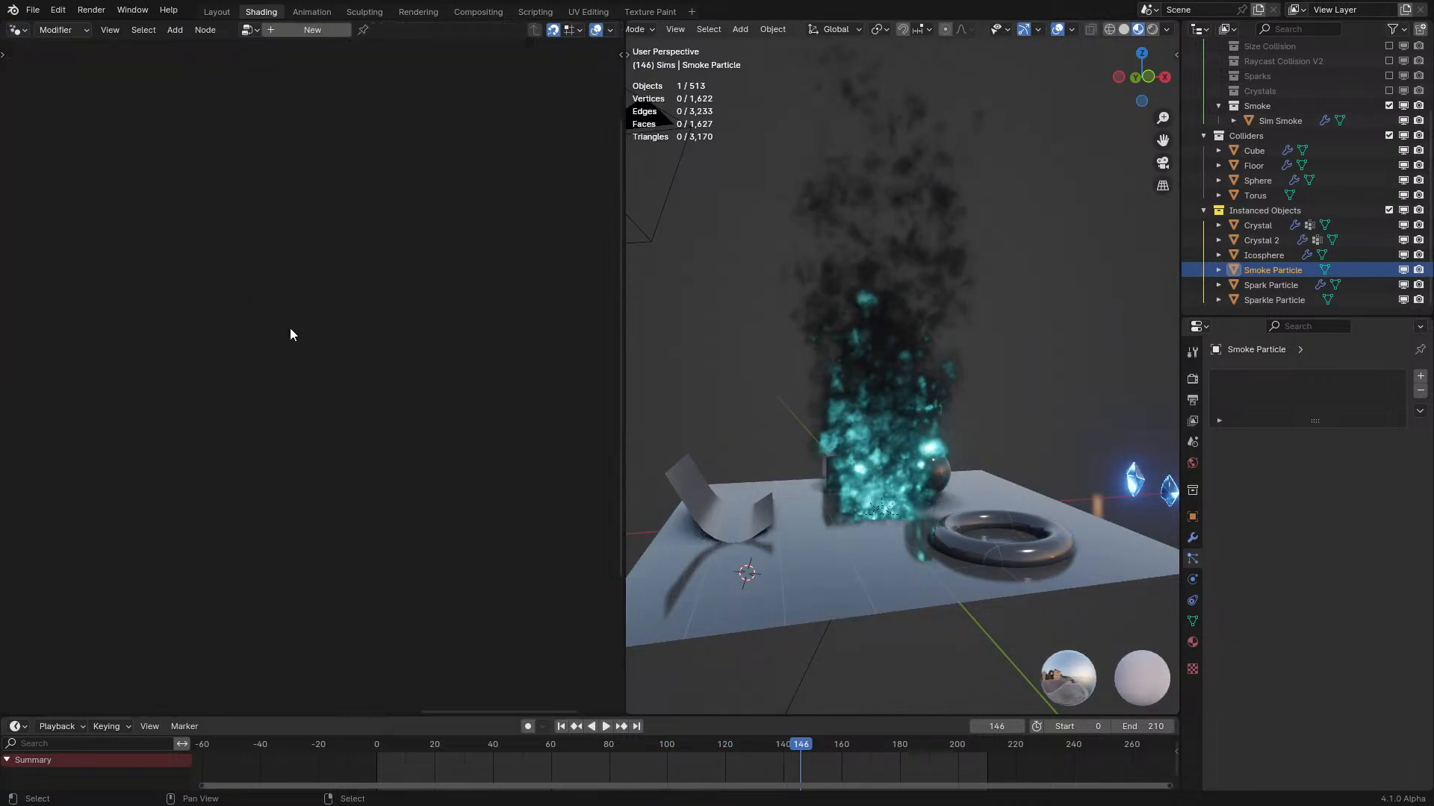
pyautogui.click(999, 349)
pyautogui.moveTo(218, 509); pyautogui.dragTo(521, 308, button='middle')
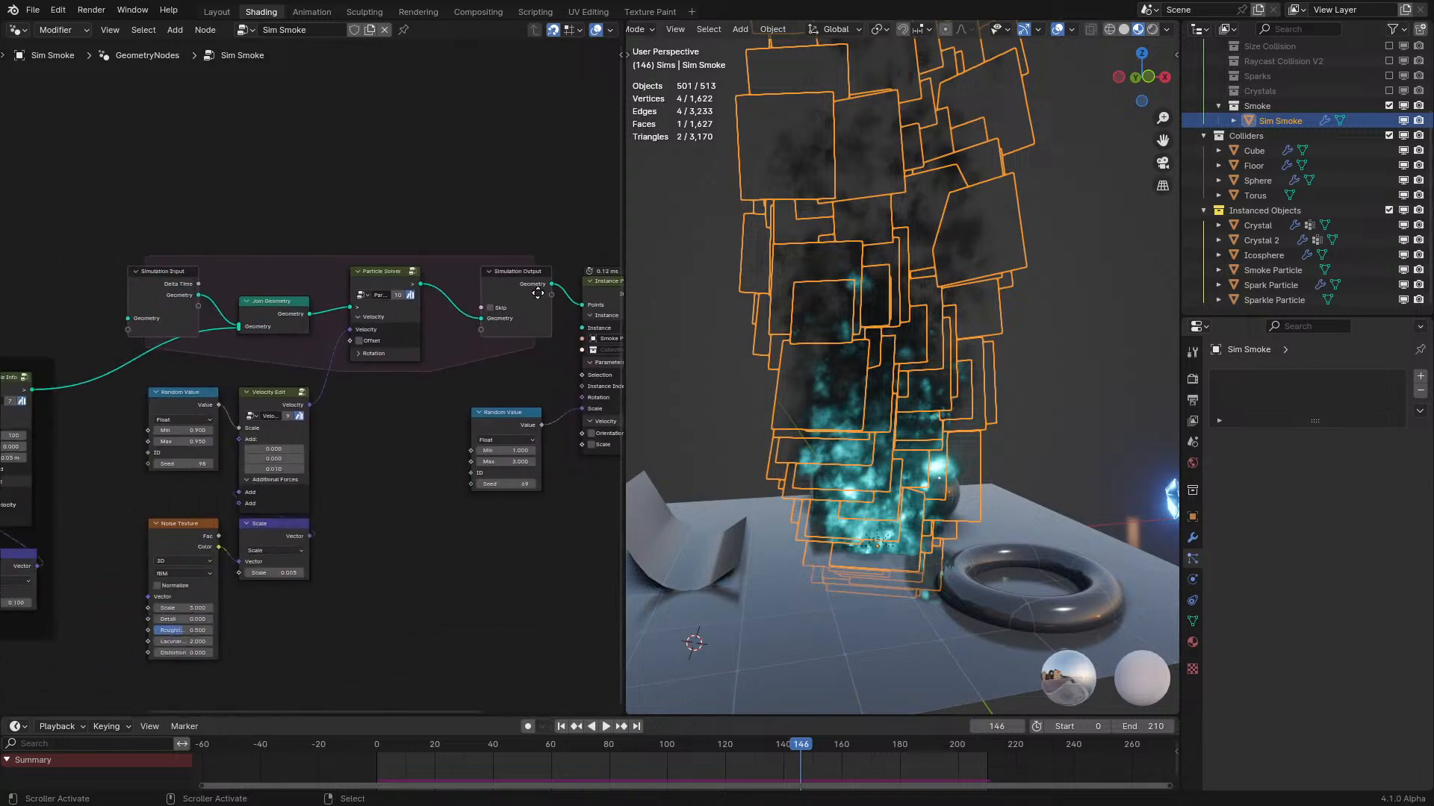
# Set the Scale node between the Noise Texture and Velocity Edit to 0.020 while the simulation plays.
pyautogui.scroll(6, 289, 381)
pyautogui.moveTo(222, 565); pyautogui.dragTo(265, 494, button='middle')
pyautogui.press('space')
pyautogui.doubleClick(319, 619)
pyautogui.press('BackSpace')
pyautogui.press('BackSpace')
pyautogui.write('2')
pyautogui.press('Return')
pyautogui.click(672, 437)
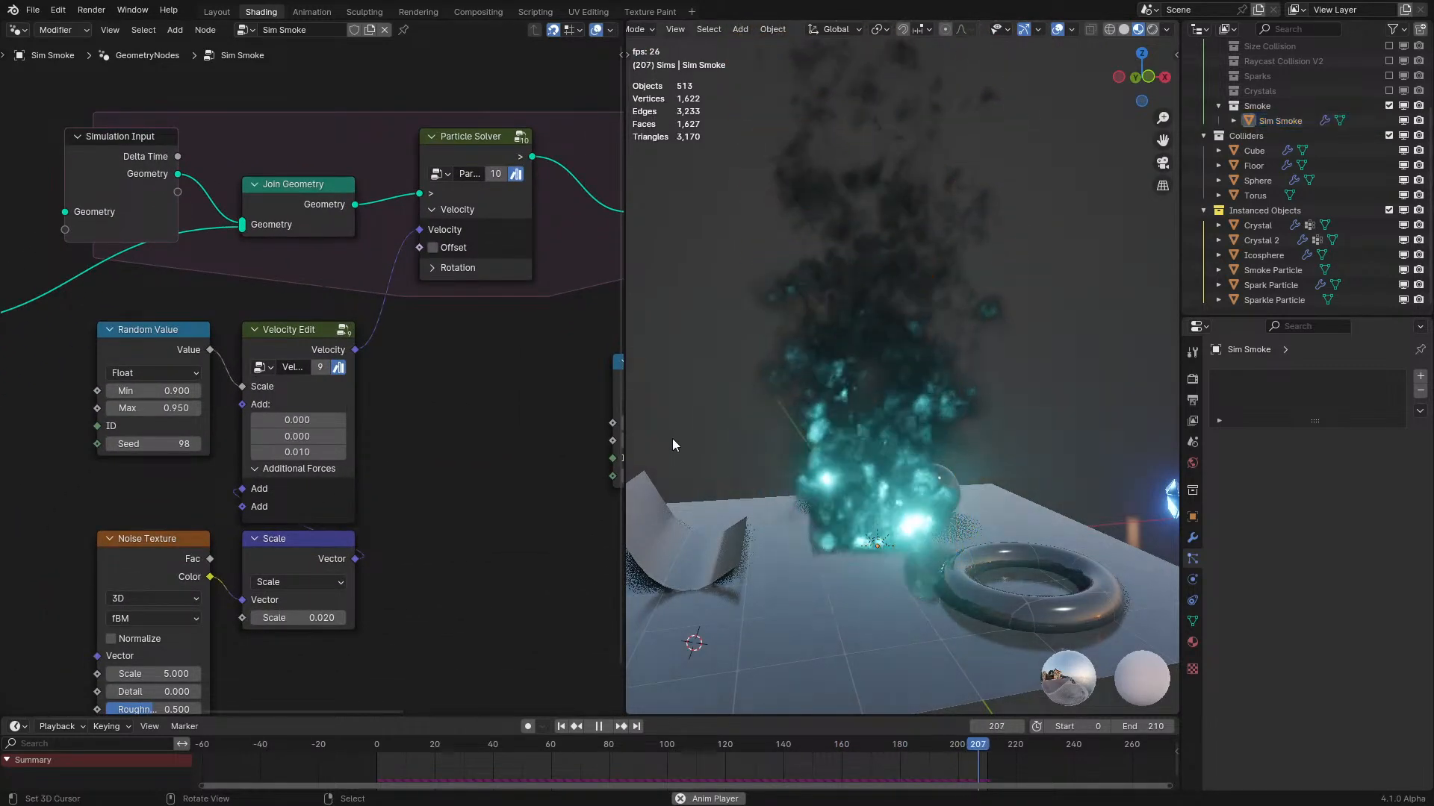
# Move the Noise Texture node directly below the Scale node under Velocity Edit.
pyautogui.moveTo(170, 548); pyautogui.dragTo(279, 375, button='middle')
pyautogui.moveTo(279, 375); pyautogui.dragTo(423, 485)
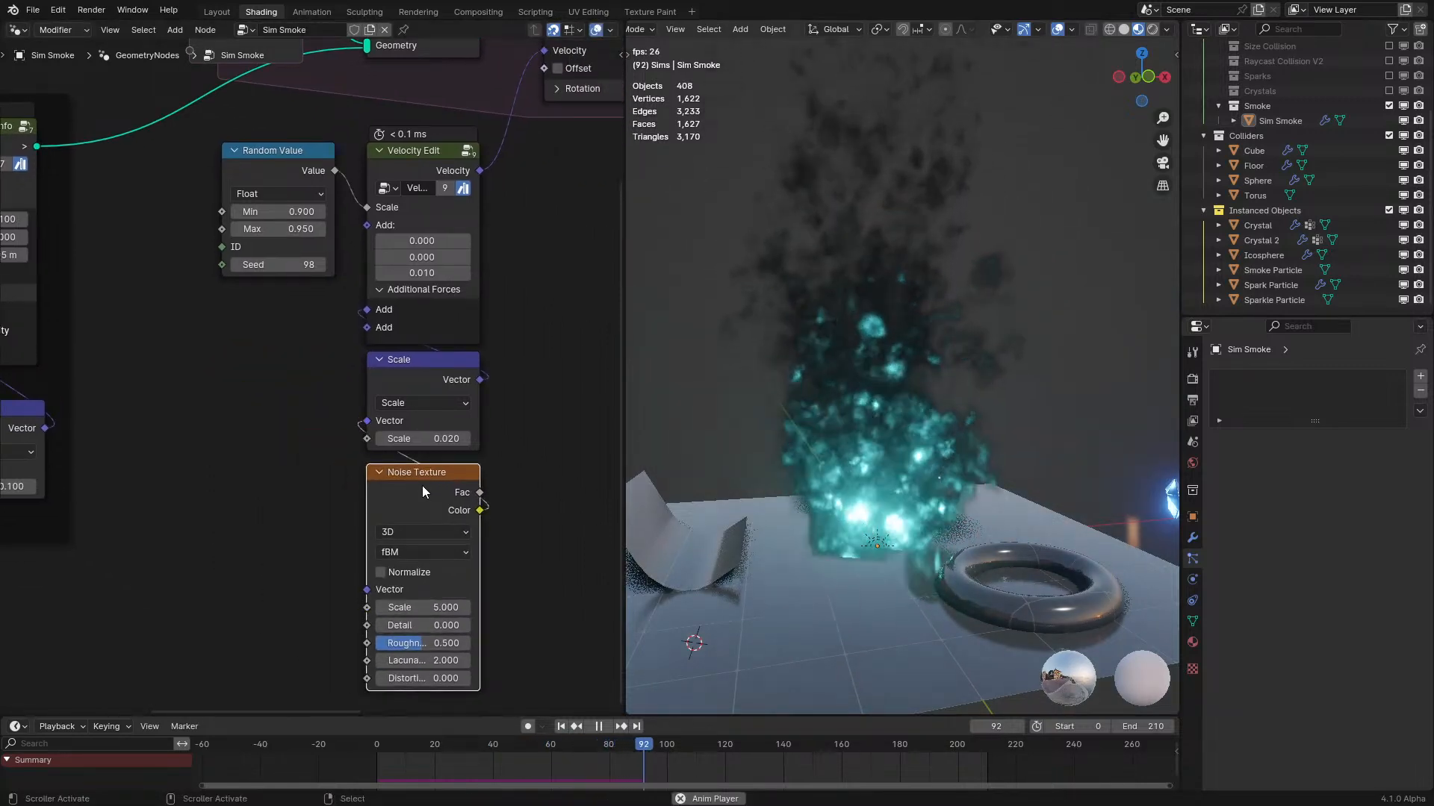
# Try a factor of 0.050 on the Scale node under Velocity Edit and replay the simulation.
pyautogui.moveTo(836, 419); pyautogui.dragTo(898, 414, button='middle')
pyautogui.scroll(-2, 898, 415)
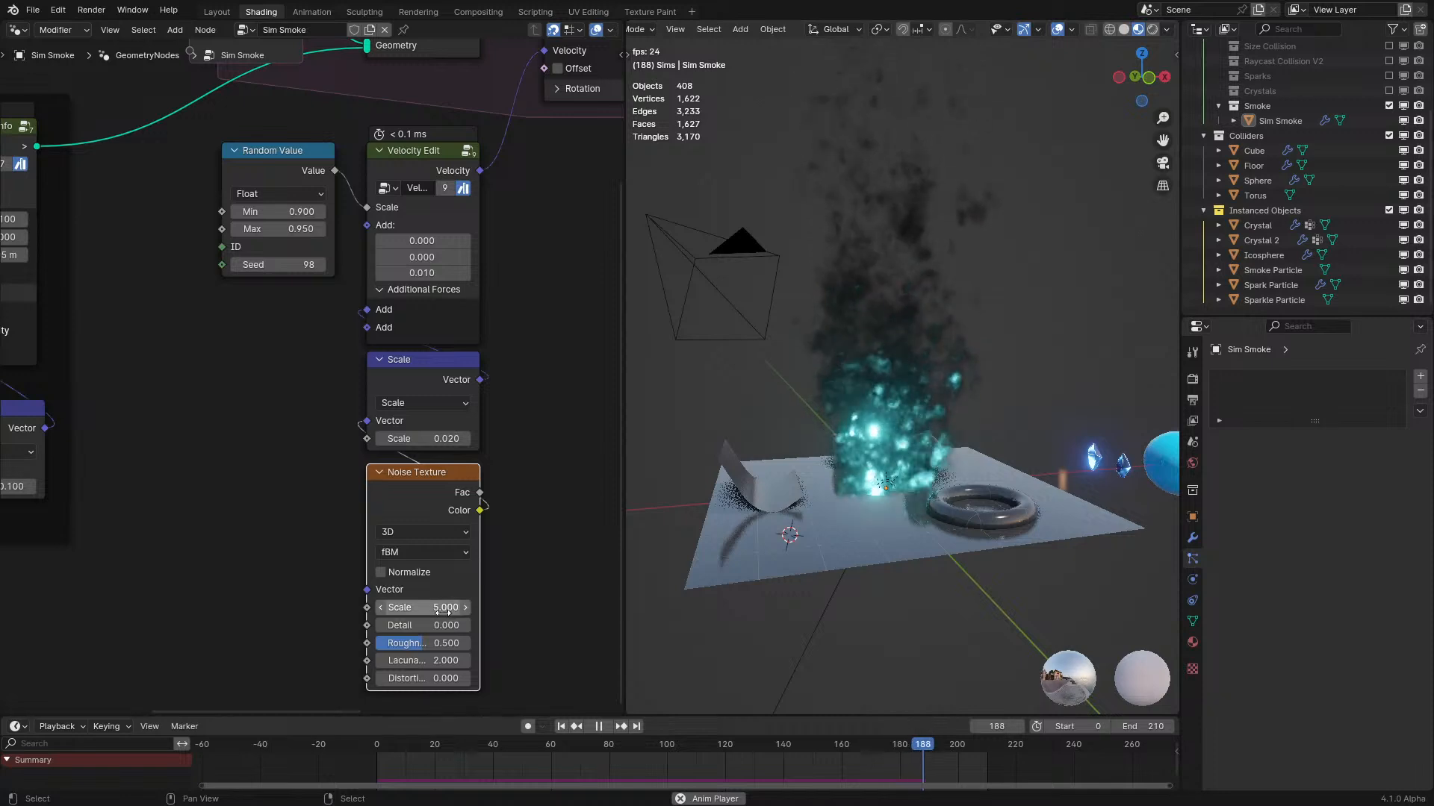
pyautogui.click(440, 438)
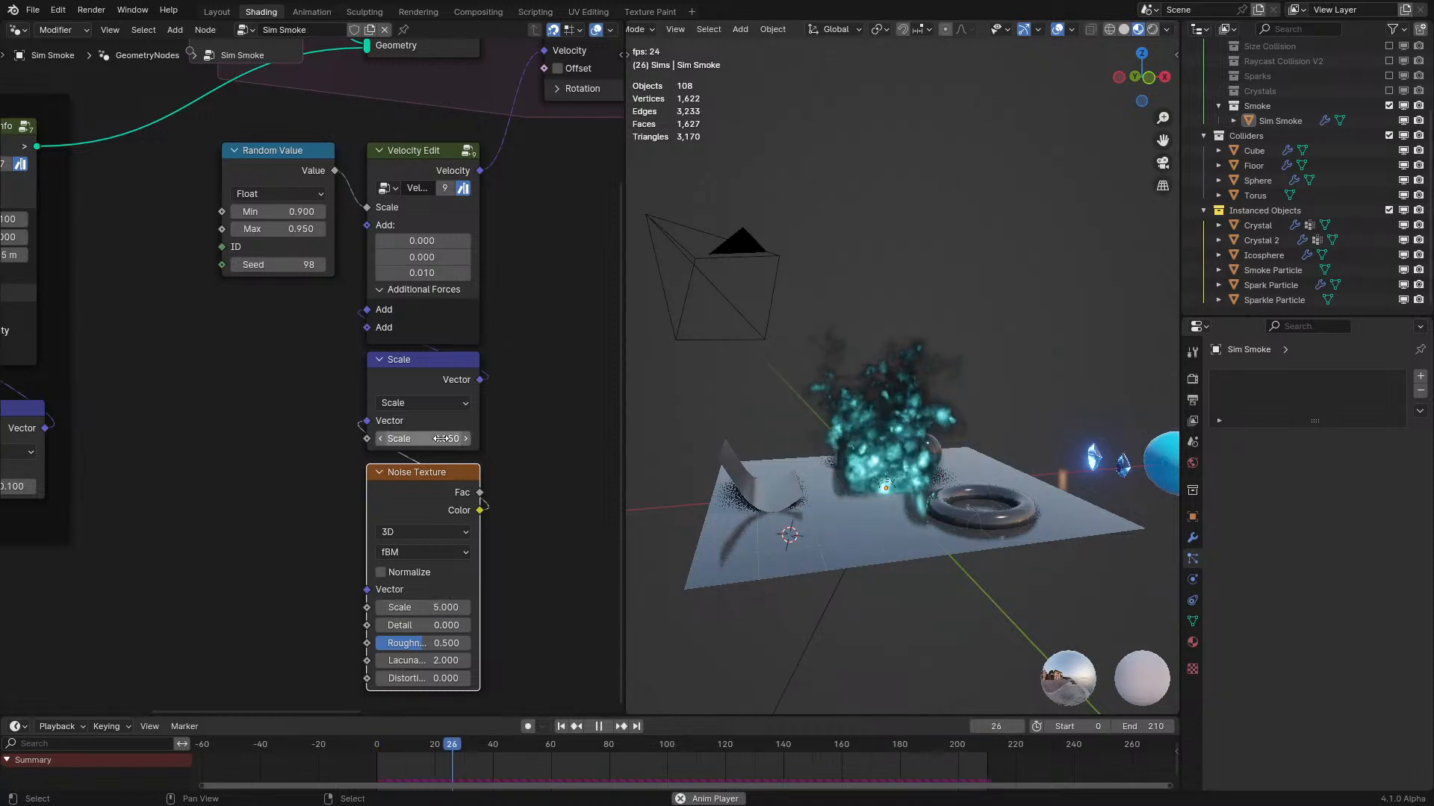
pyautogui.click(344, 760)
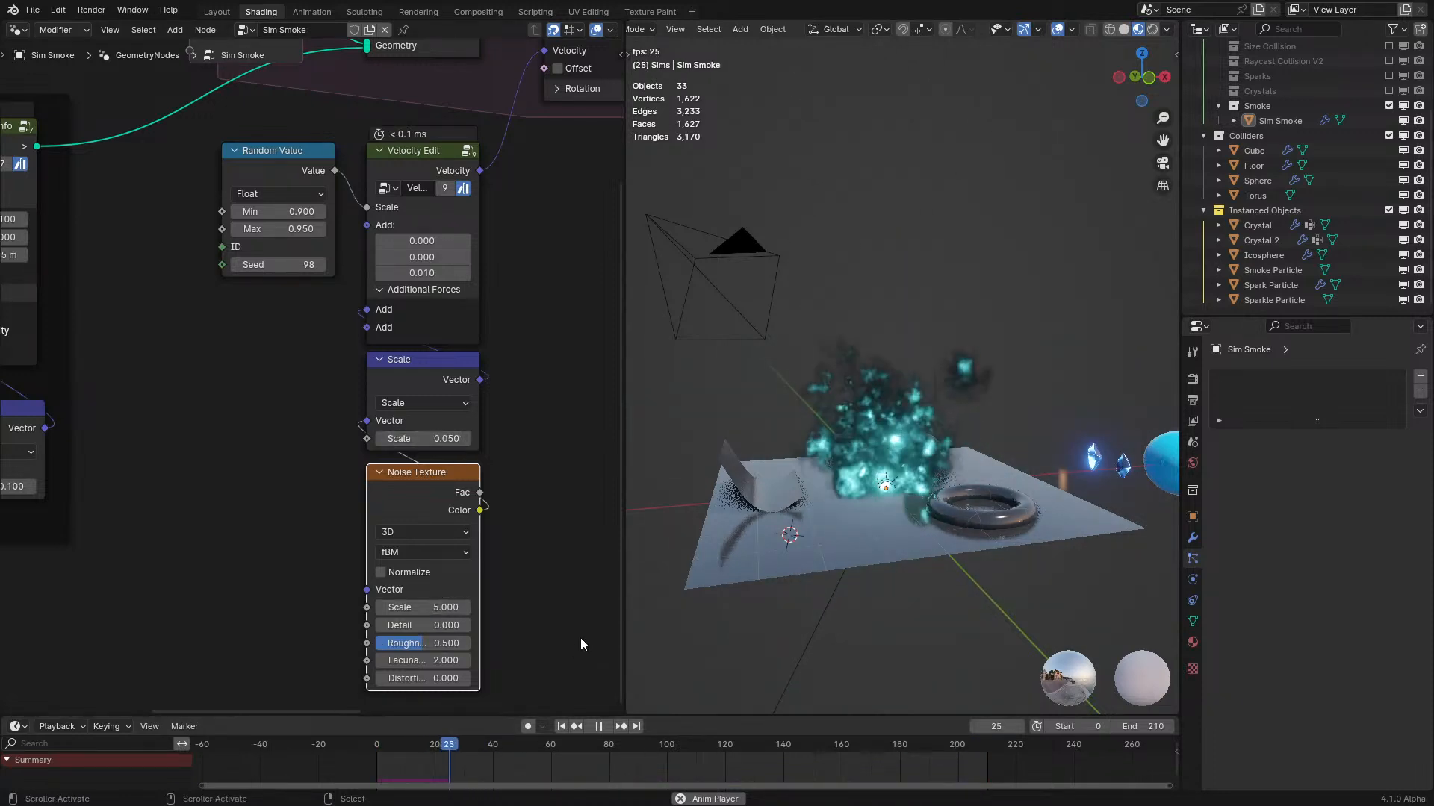
# Set the Noise Texture's Scale to 2.000 and the Scale node's factor to 0.020, checking the playing smoke through the camera.
pyautogui.moveTo(423, 605); pyautogui.dragTo(389, 606)
pyautogui.click(337, 773)
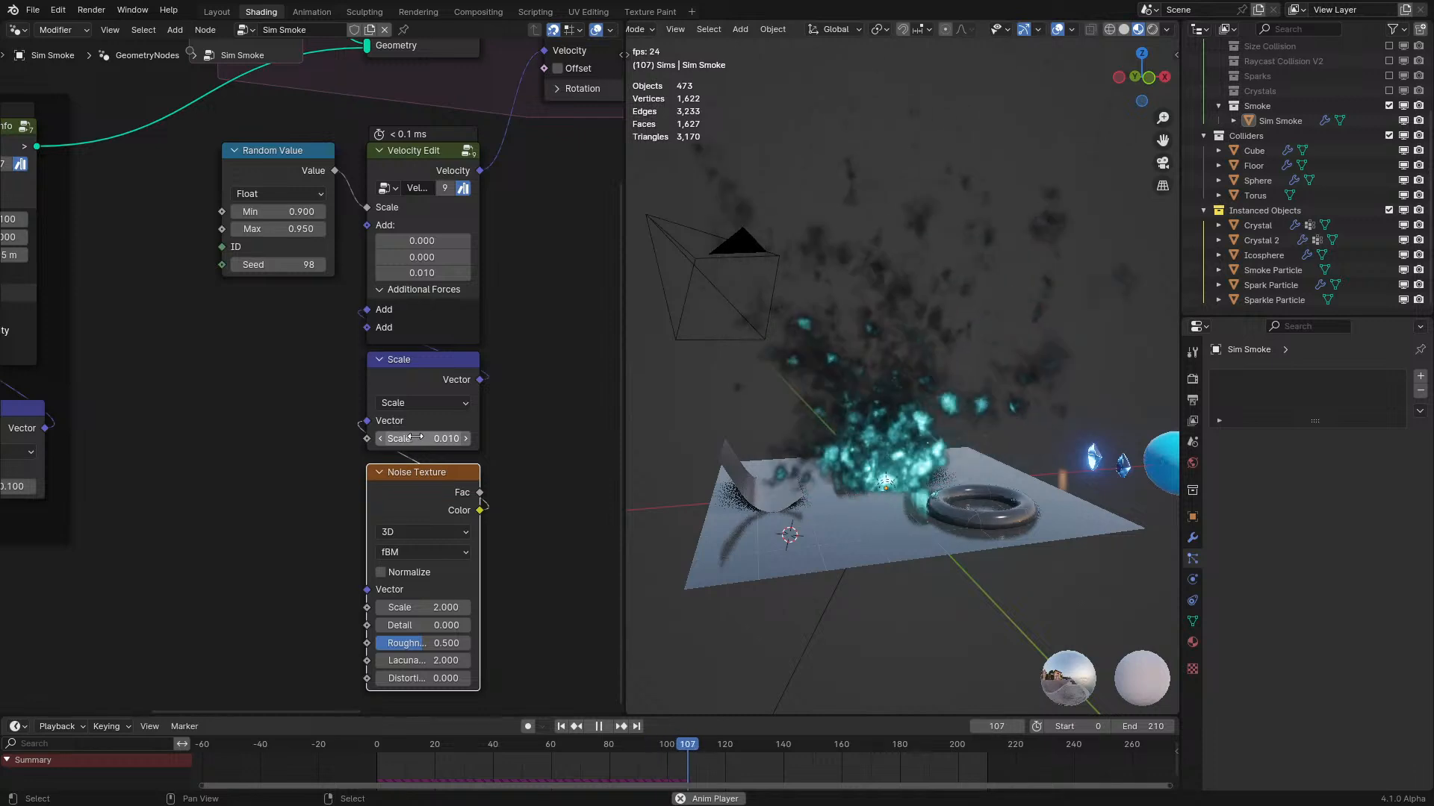
pyautogui.click(360, 746)
pyautogui.moveTo(425, 442); pyautogui.dragTo(442, 443)
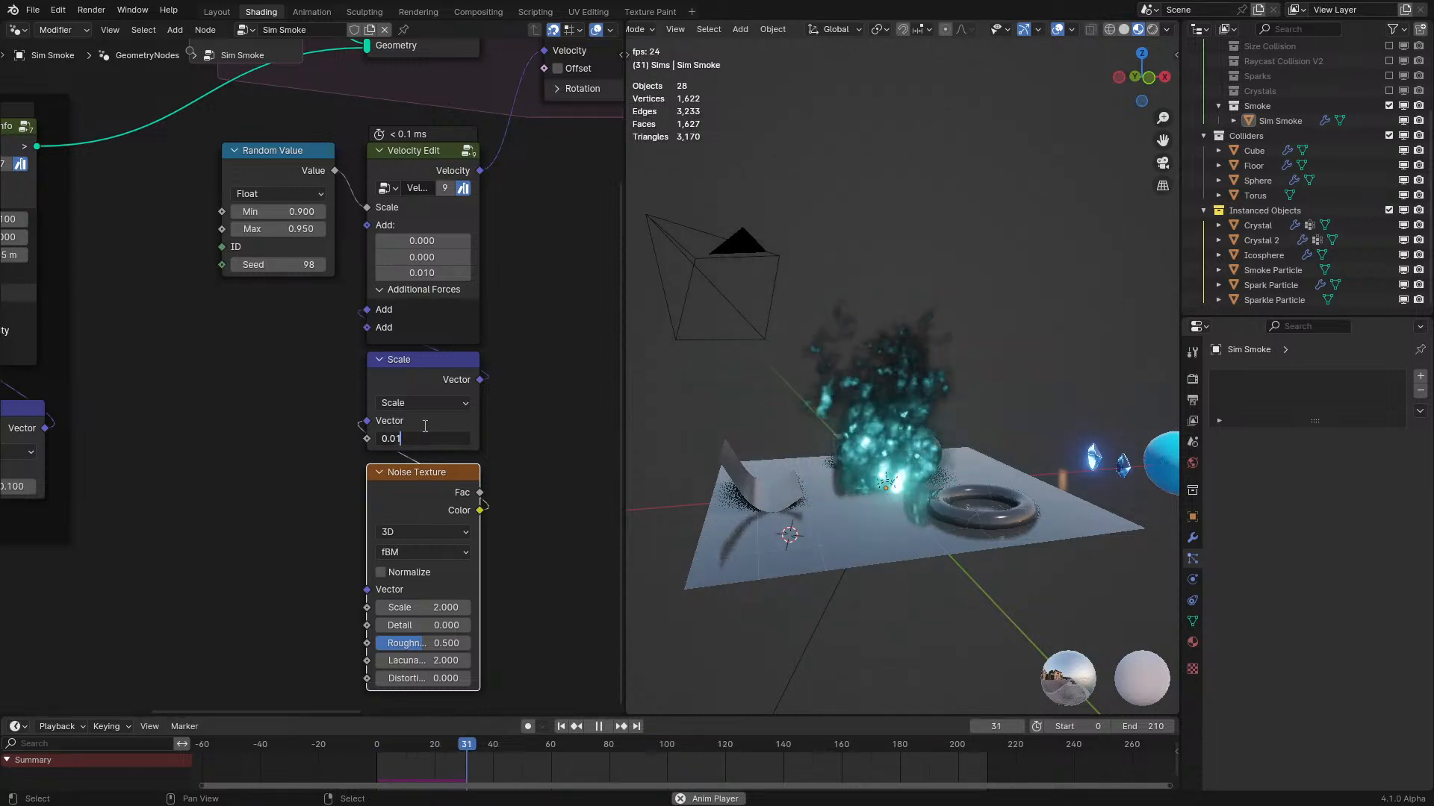
pyautogui.moveTo(894, 437); pyautogui.dragTo(974, 439, button='middle')
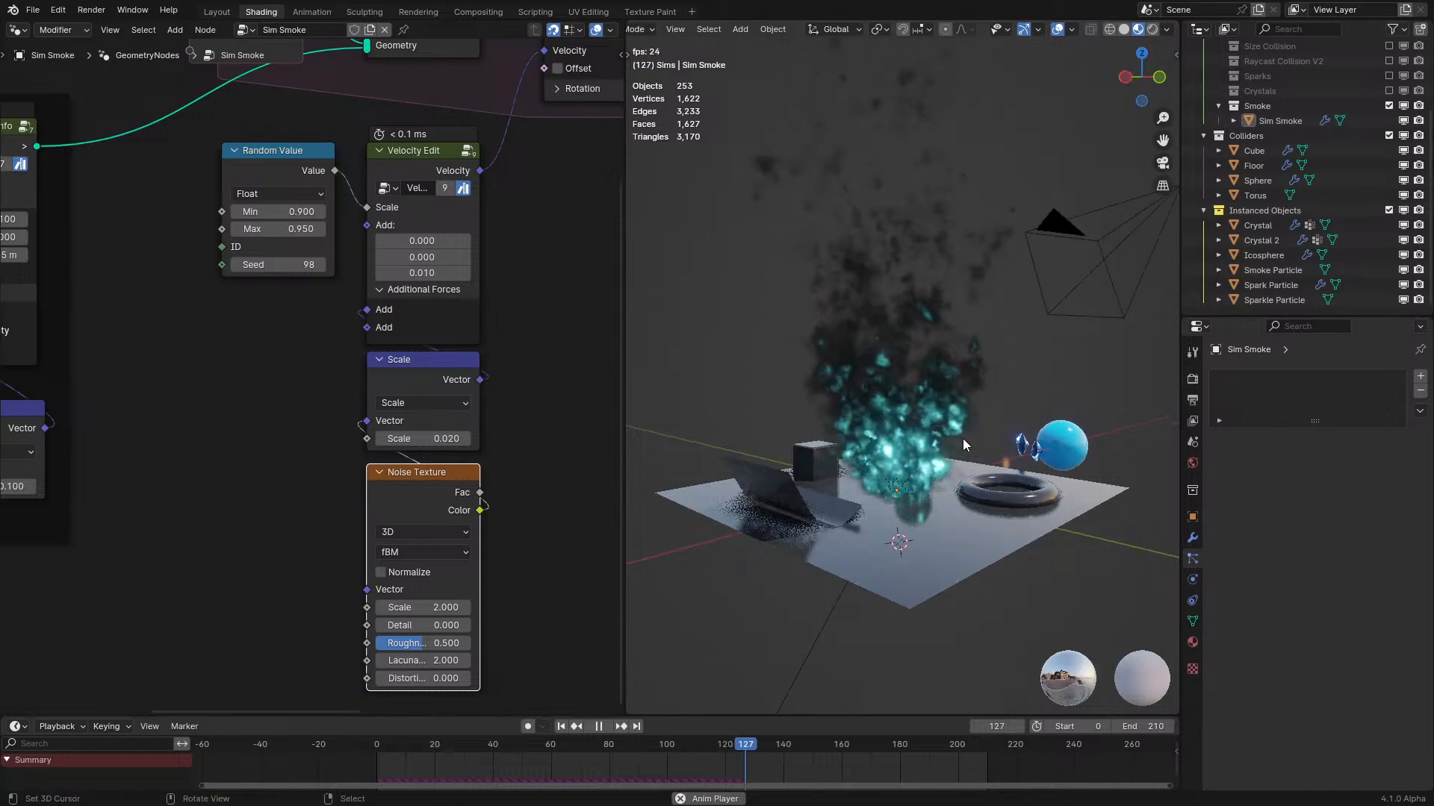
pyautogui.press('KP_0')
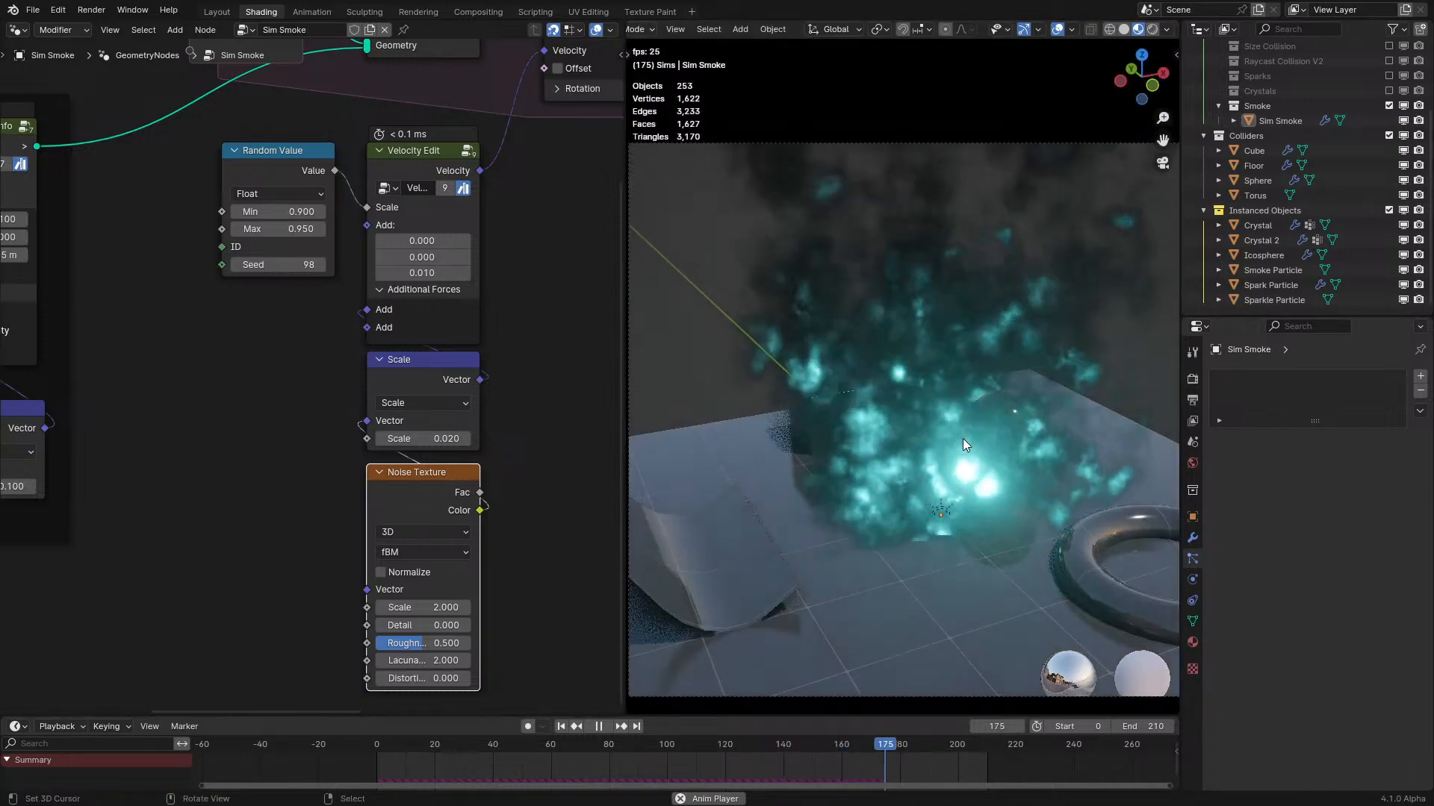
pyautogui.press('KP_0')
# Place the Noise Texture node beside the Scale node, below Random Value, and set its Scale to 3.000 during playback.
pyautogui.press('space')
pyautogui.moveTo(445, 491); pyautogui.dragTo(264, 399)
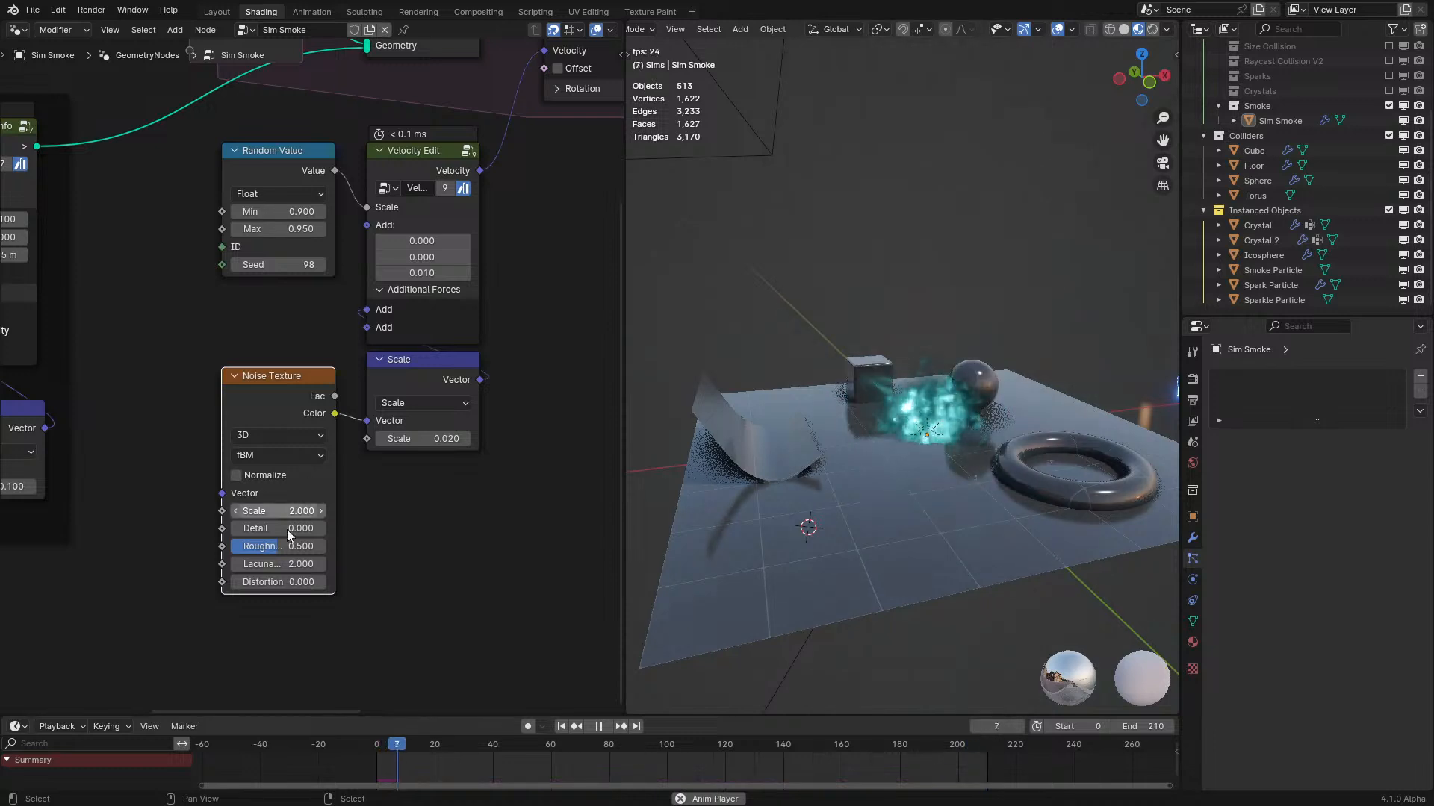
pyautogui.keyDown('ctrl'); pyautogui.moveTo(279, 512); pyautogui.dragTo(299, 511); pyautogui.keyUp('ctrl')
pyautogui.press('space')
pyautogui.scroll(-2, 825, 400)
pyautogui.moveTo(826, 399); pyautogui.dragTo(1027, 412, button='middle')
pyautogui.scroll(1, 819, 401)
pyautogui.press('space')
# Switch the node editor to the Shader Editor and select the Smoke Particle object to show its Smoke material.
pyautogui.click(17, 30)
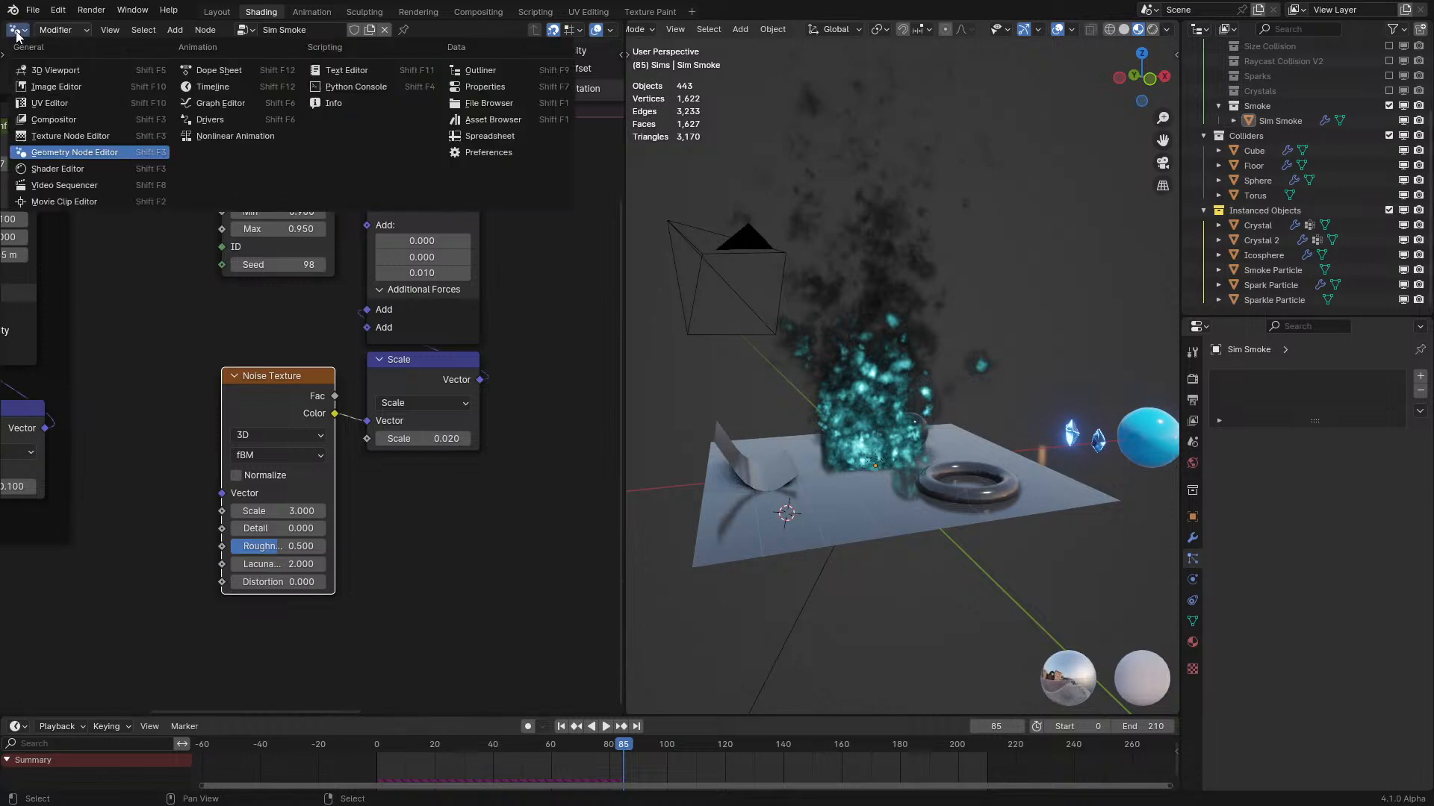
pyautogui.click(79, 170)
pyautogui.moveTo(1164, 478); pyautogui.dragTo(1090, 415, button='middle')
pyautogui.press('a')
pyautogui.click(1078, 388)
pyautogui.scroll(-1, 309, 187)
# Connect the smoke Emission output directly to the Mix Shader's second Shader input, bypassing the Add Shader, and play the animation.
pyautogui.moveTo(309, 186); pyautogui.dragTo(57, 511, button='middle')
pyautogui.scroll(1, 293, 397)
pyautogui.moveTo(521, 325); pyautogui.dragTo(376, 377, button='middle')
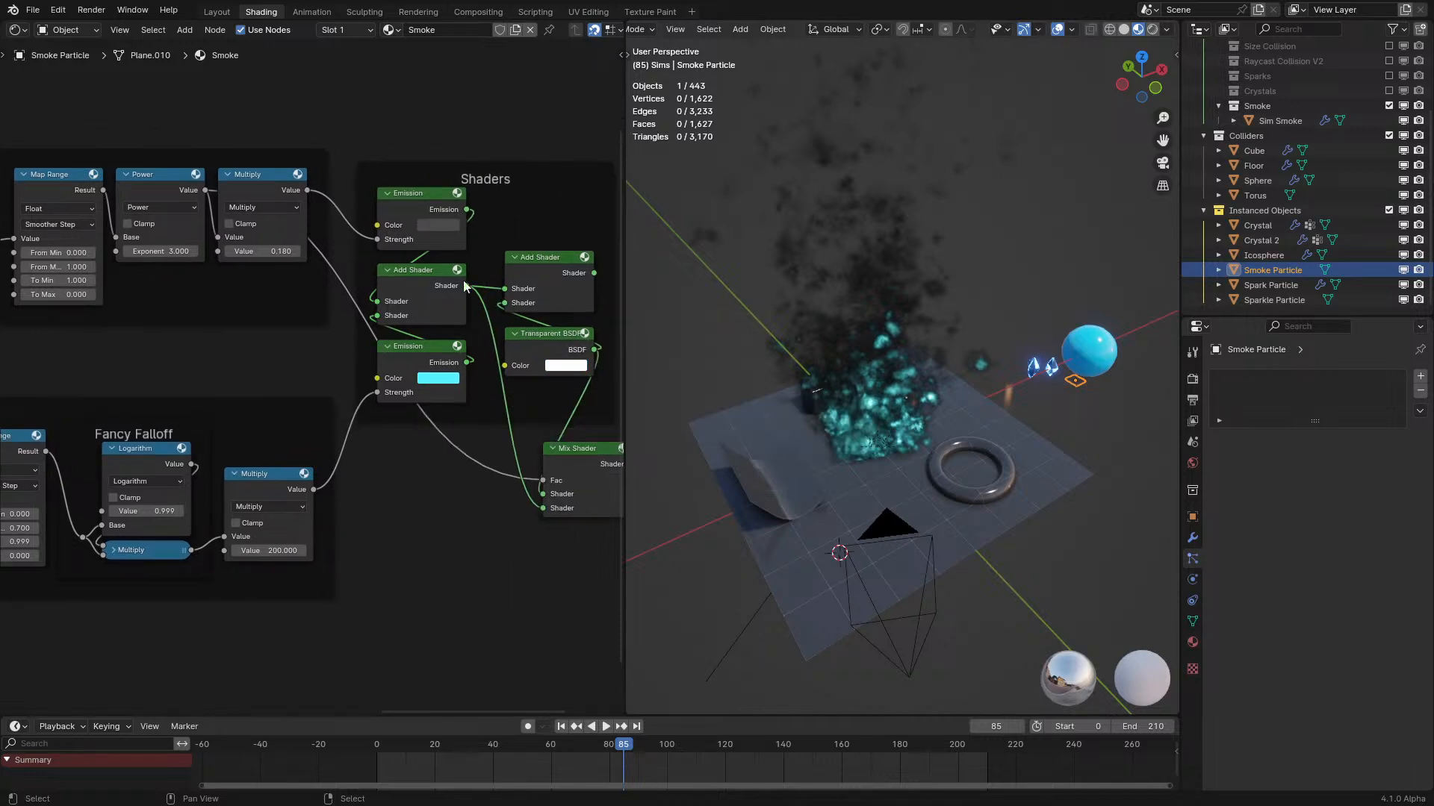
pyautogui.moveTo(475, 245); pyautogui.dragTo(558, 520)
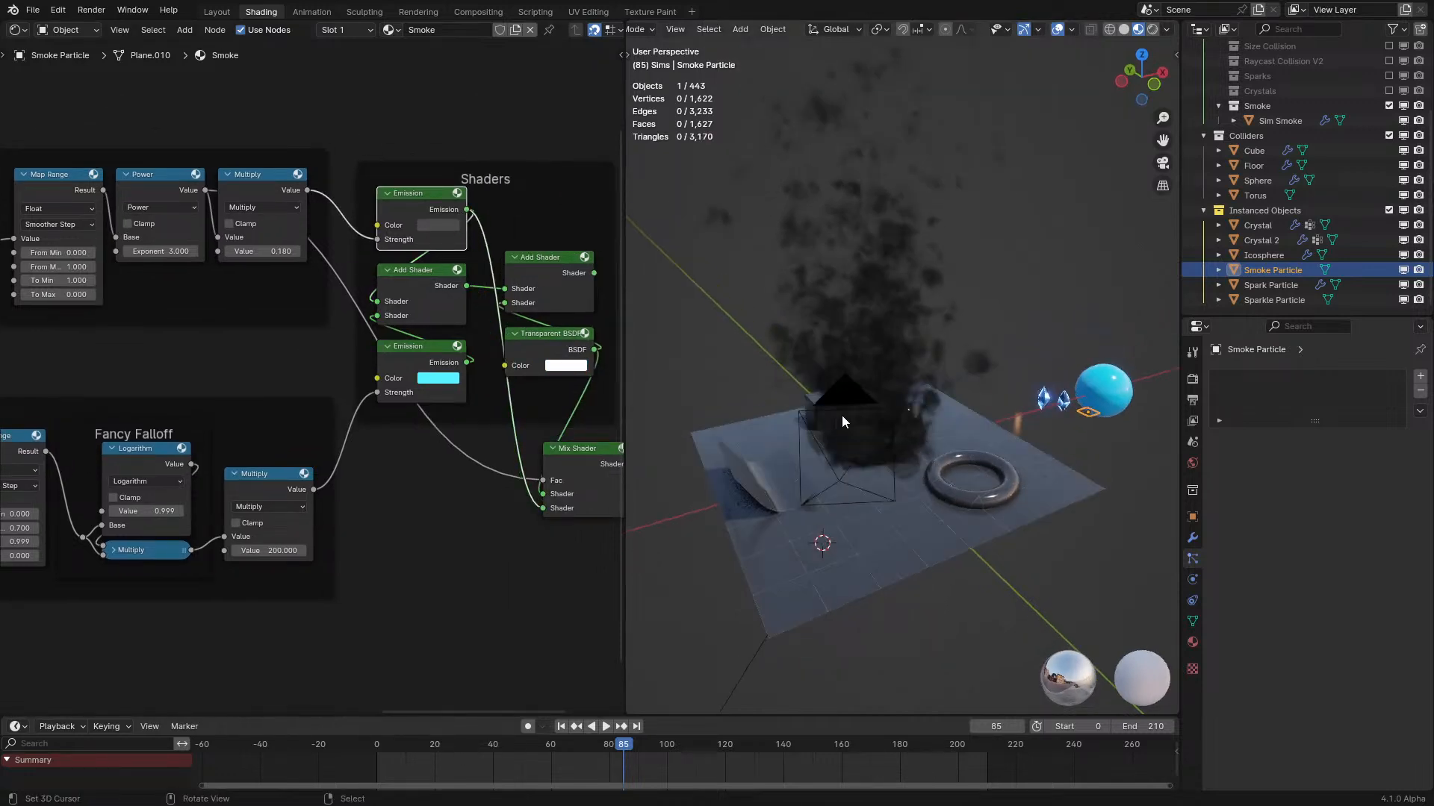
pyautogui.press('space')
pyautogui.moveTo(840, 415); pyautogui.dragTo(879, 391, button='middle')
# Try 30 and settle on 40 for the Z divisor of the Divide node in the Noise Gradient frame during playback.
pyautogui.moveTo(283, 345); pyautogui.dragTo(465, 406, button='middle')
pyautogui.moveTo(166, 373); pyautogui.dragTo(352, 445, button='middle')
pyautogui.scroll(2, 245, 446)
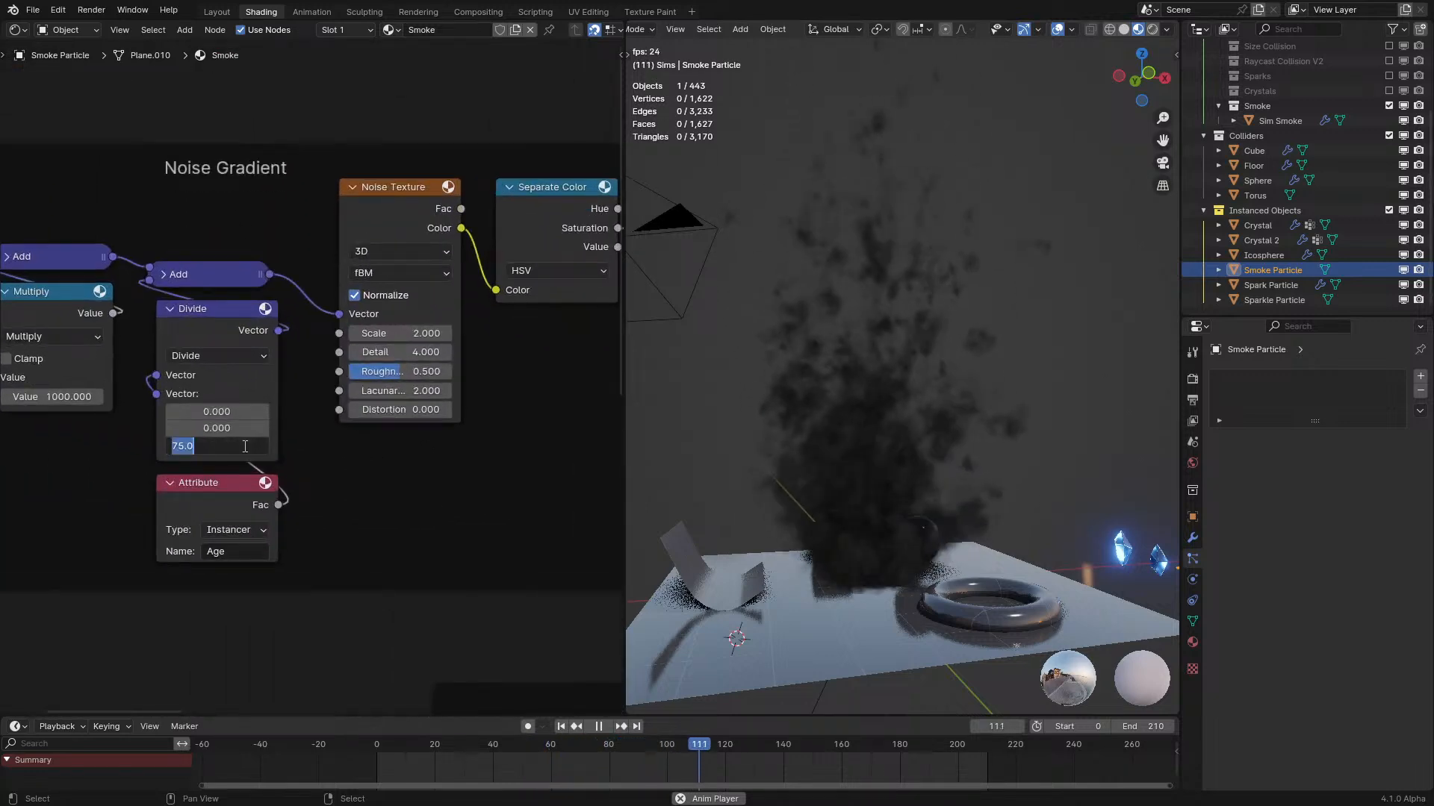
pyautogui.click(245, 446)
pyautogui.write('30')
pyautogui.press('Return')
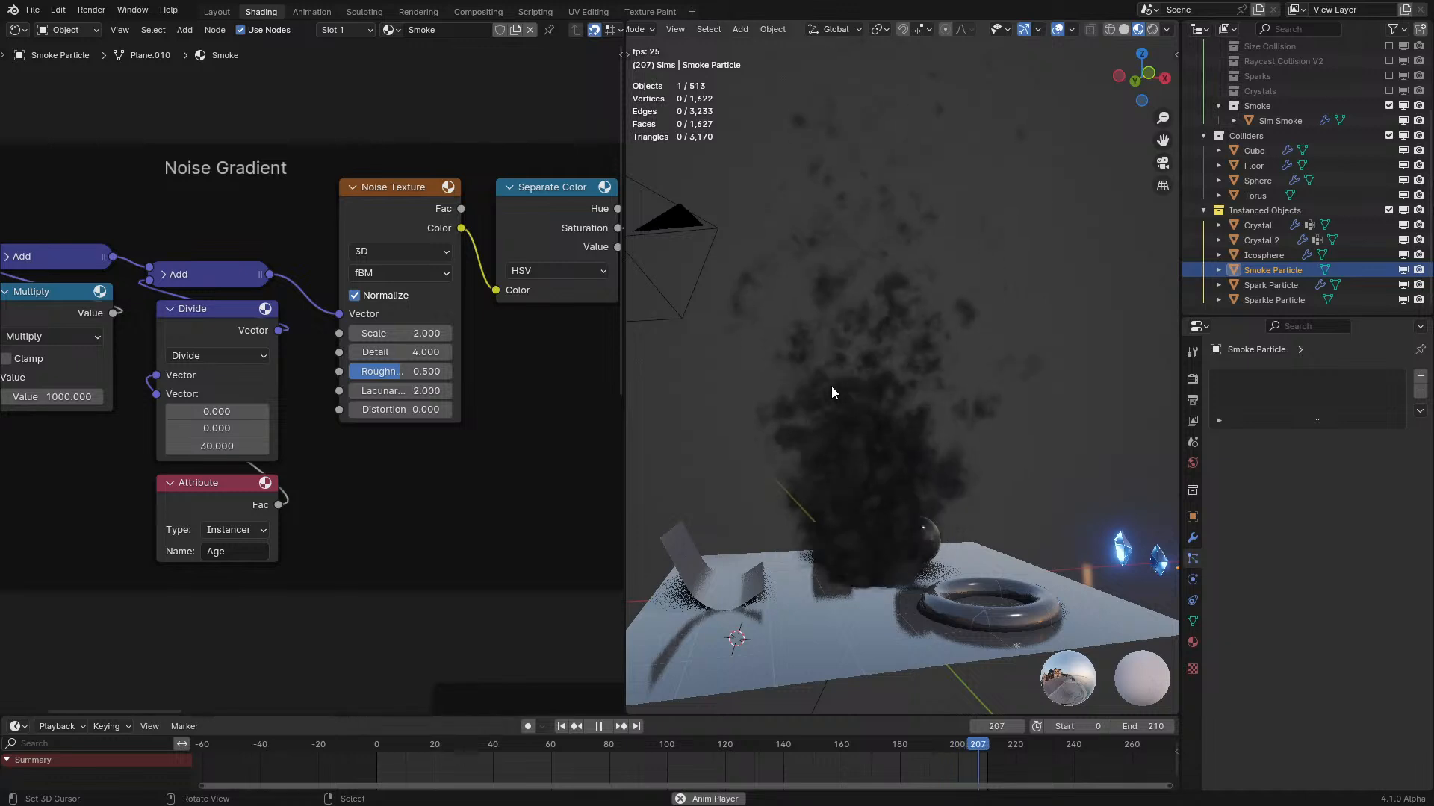
pyautogui.click(231, 453)
pyautogui.write('40')
pyautogui.press('Return')
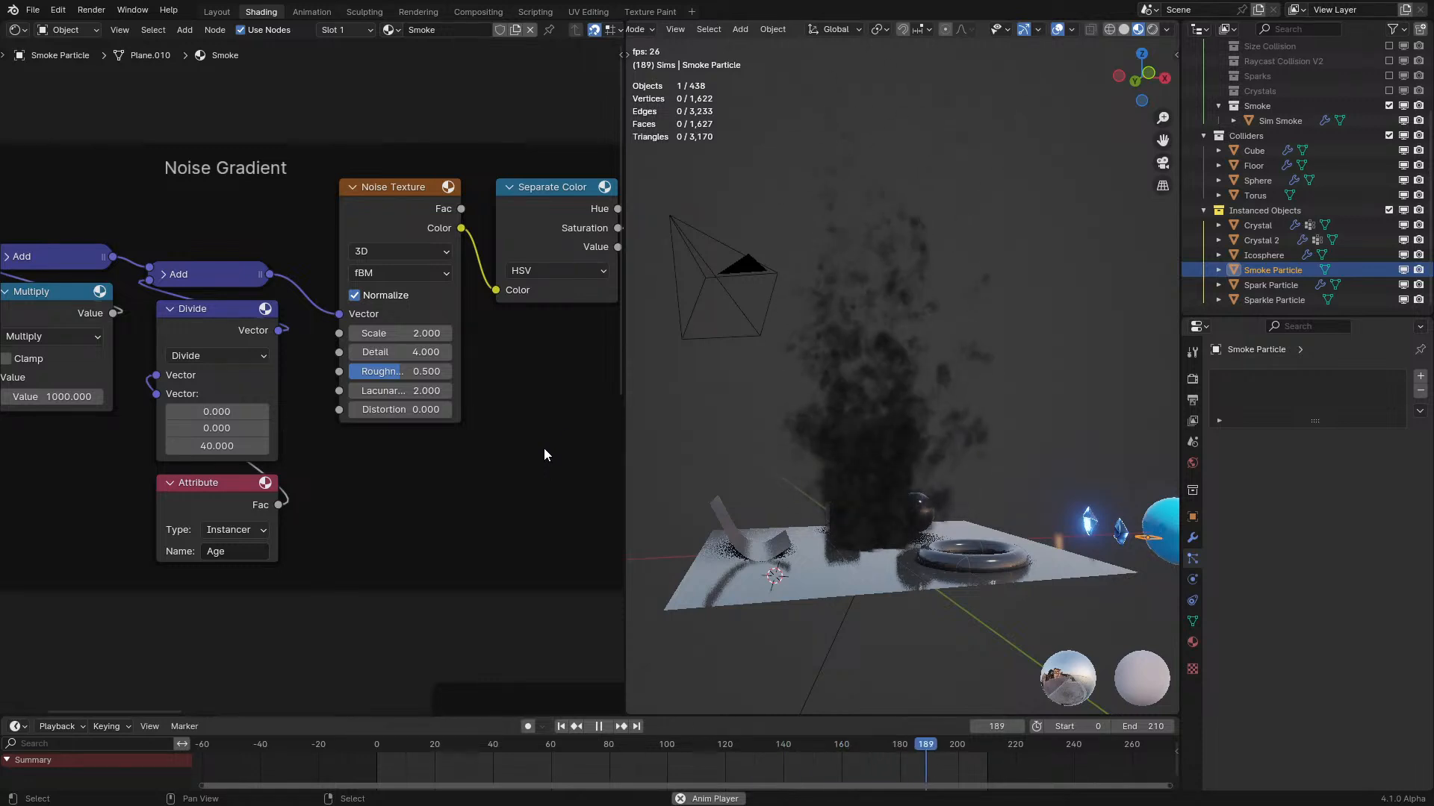
# Set the Exponent of the Power node feeding the smoke Emission strength to 2.000.
pyautogui.moveTo(406, 453); pyautogui.dragTo(6, 487, button='middle')
pyautogui.scroll(-4, 469, 469)
pyautogui.moveTo(478, 494); pyautogui.dragTo(147, 424, button='middle')
pyautogui.scroll(2, 553, 472)
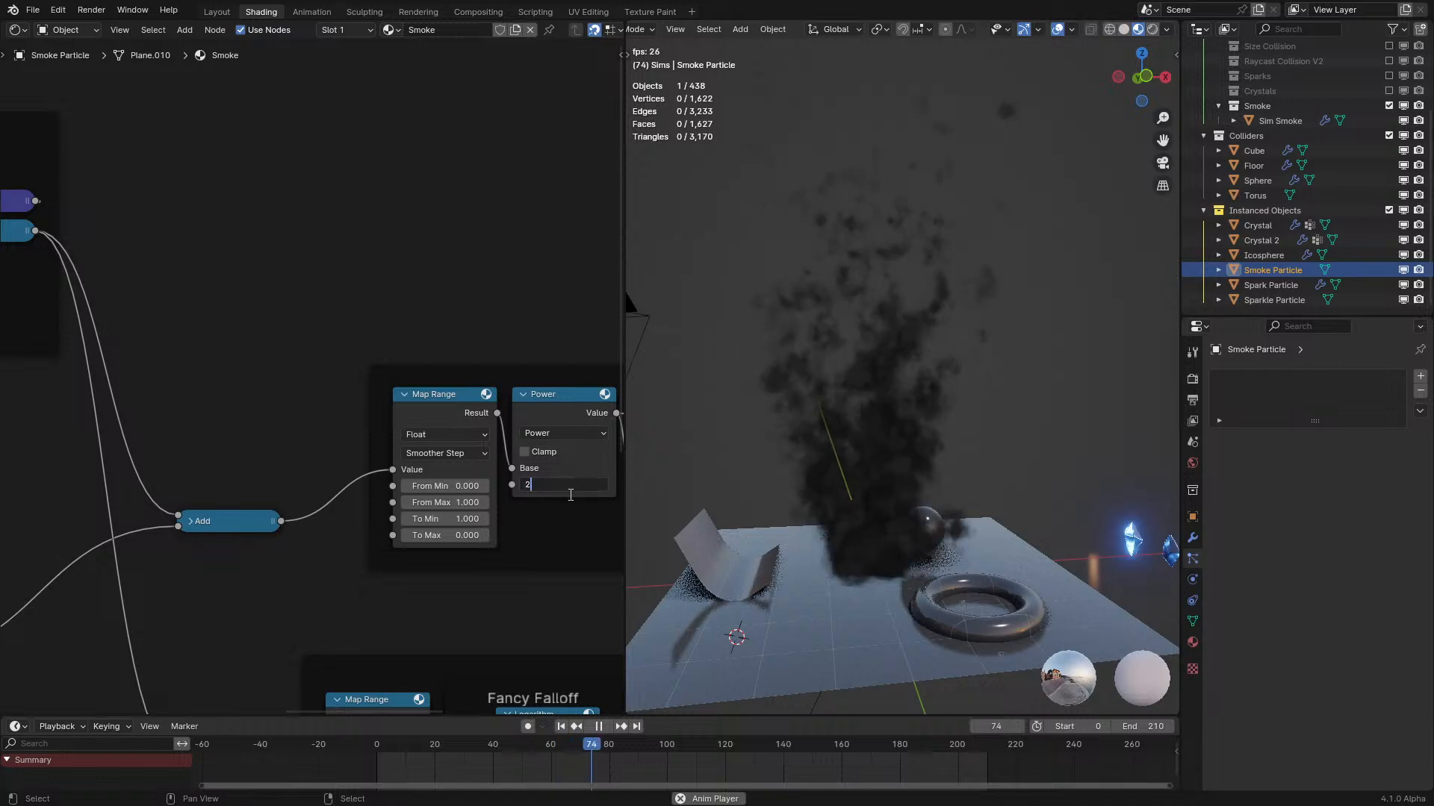
pyautogui.press('Return')
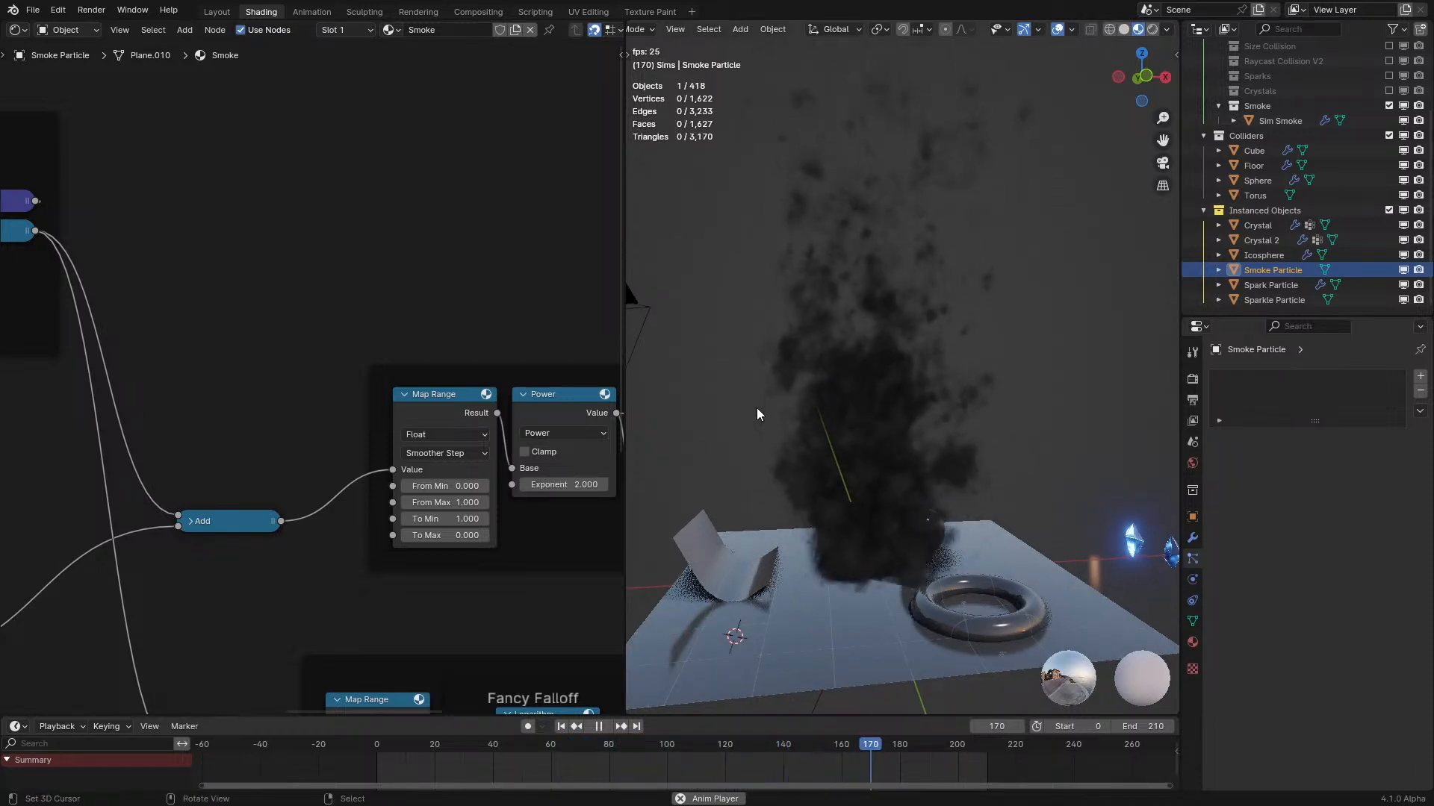
# Try a much higher Exponent and 1.000 on the Power node during playback, returning it to 2.000.
pyautogui.press('space')
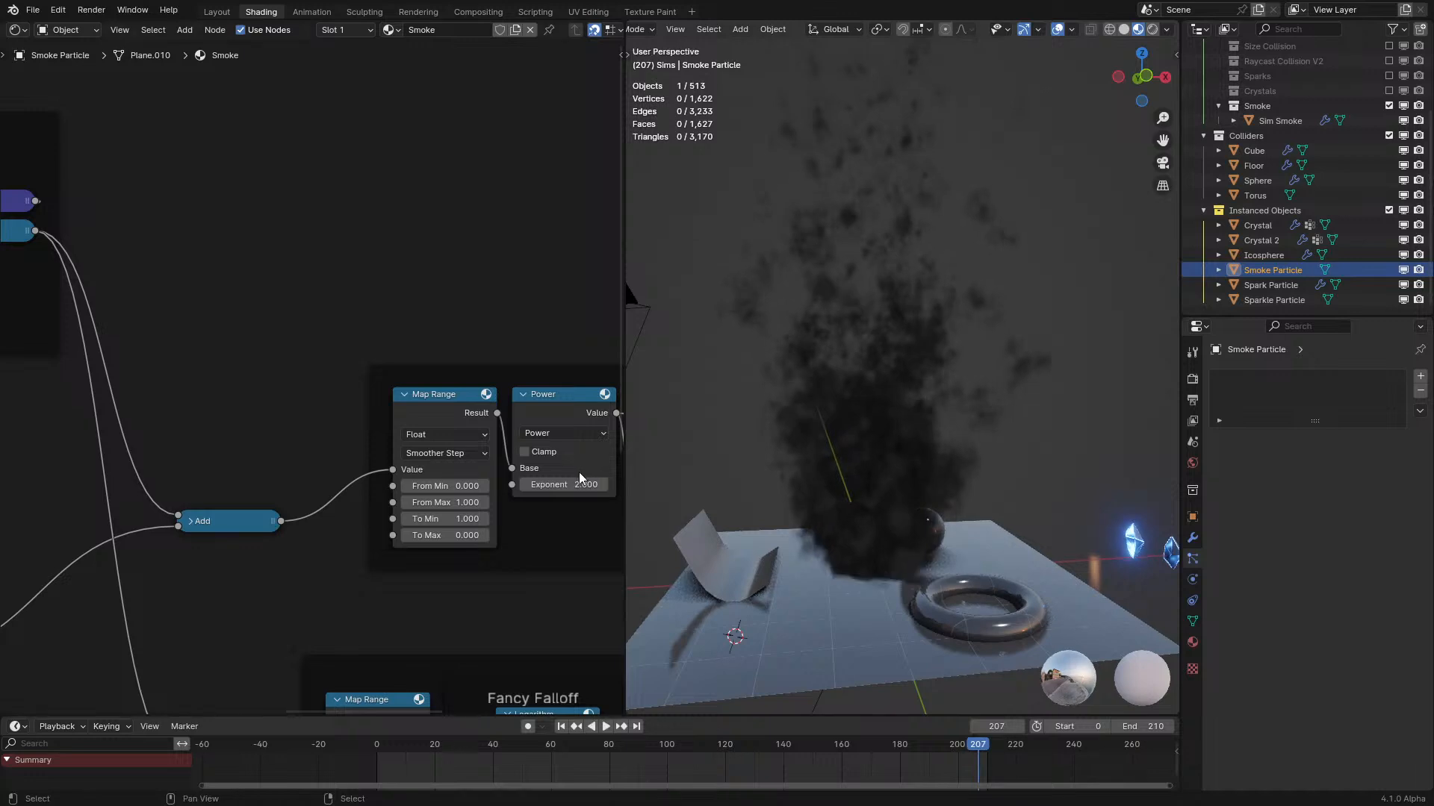
pyautogui.moveTo(564, 485); pyautogui.dragTo(598, 484)
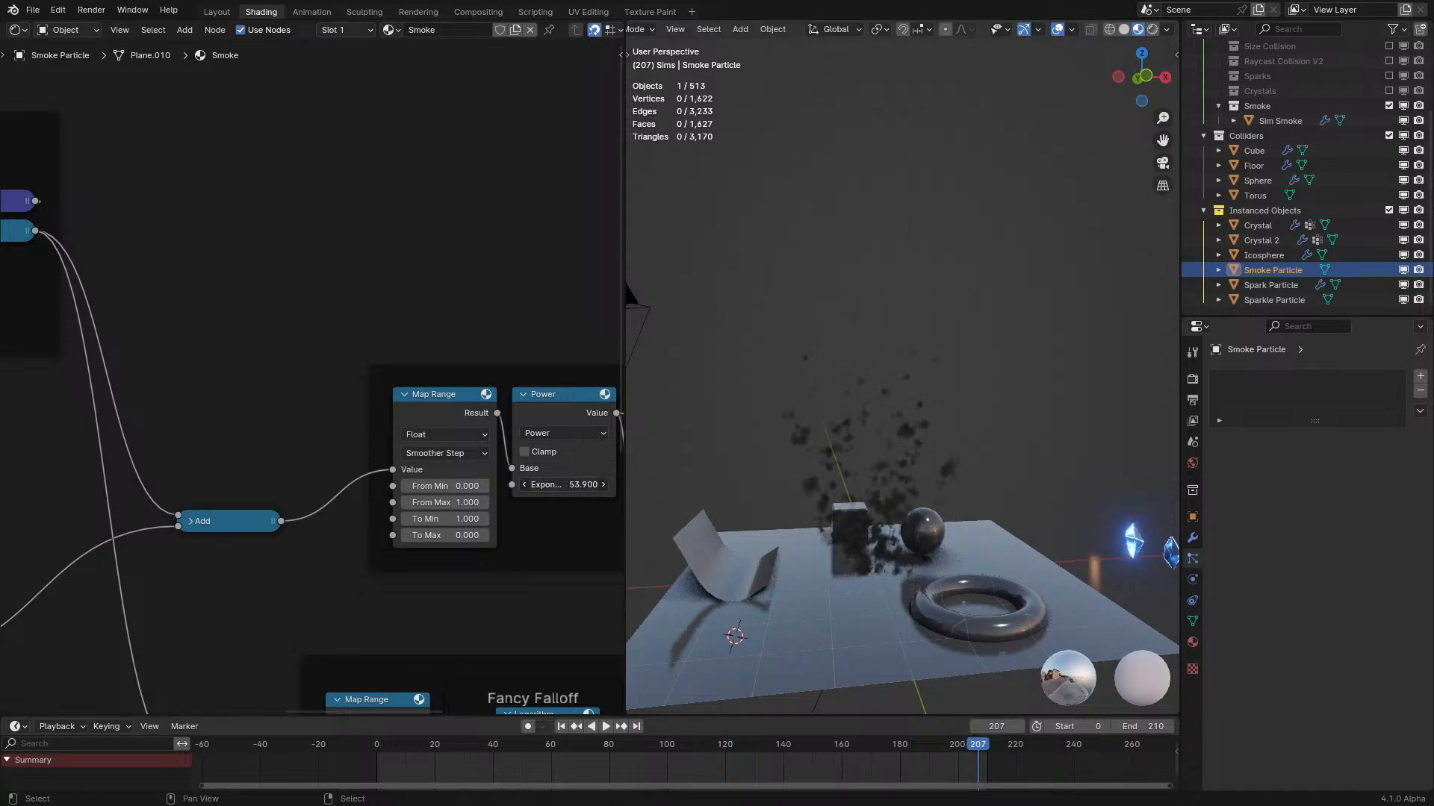
pyautogui.press('Escape')
pyautogui.press('space')
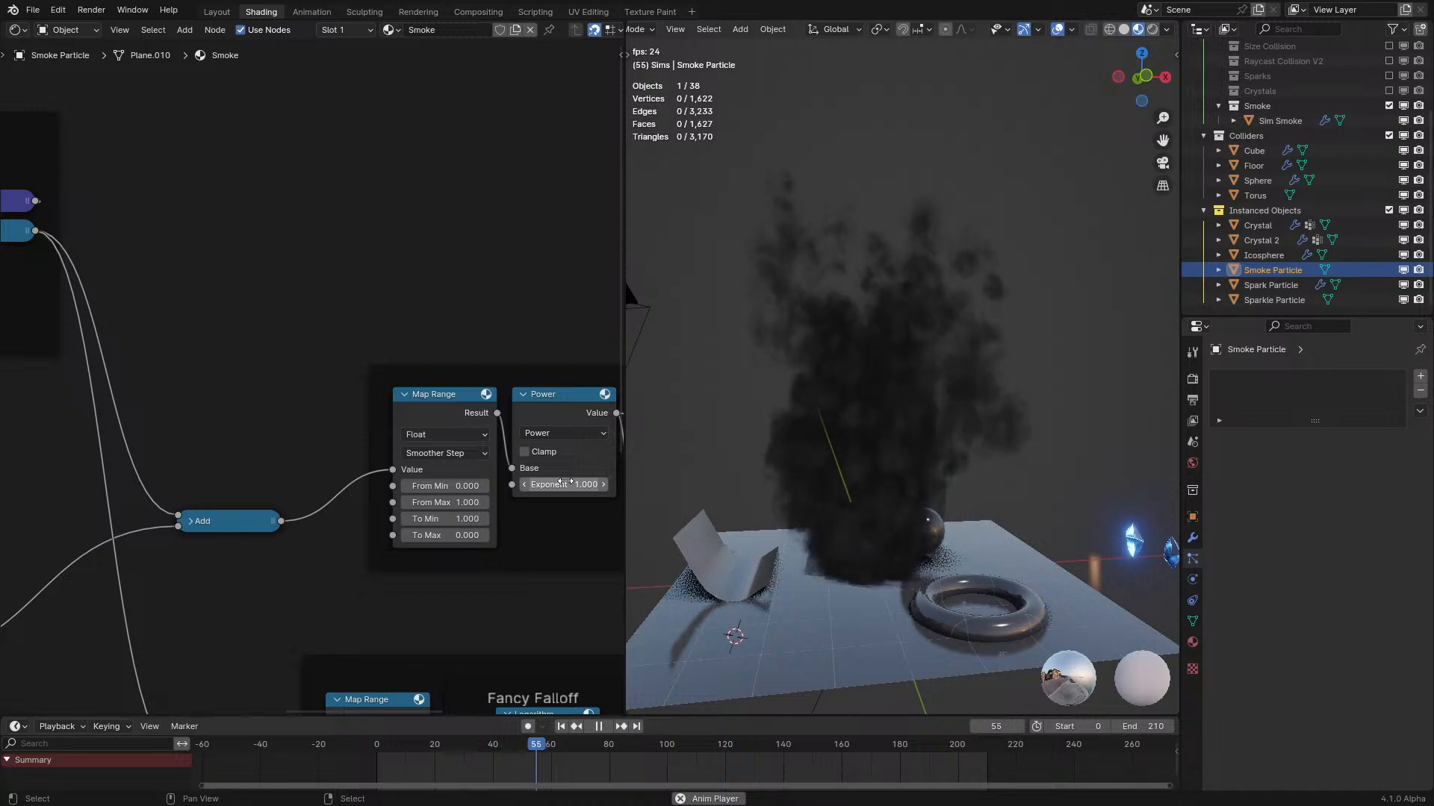
pyautogui.press('Escape')
pyautogui.press('space')
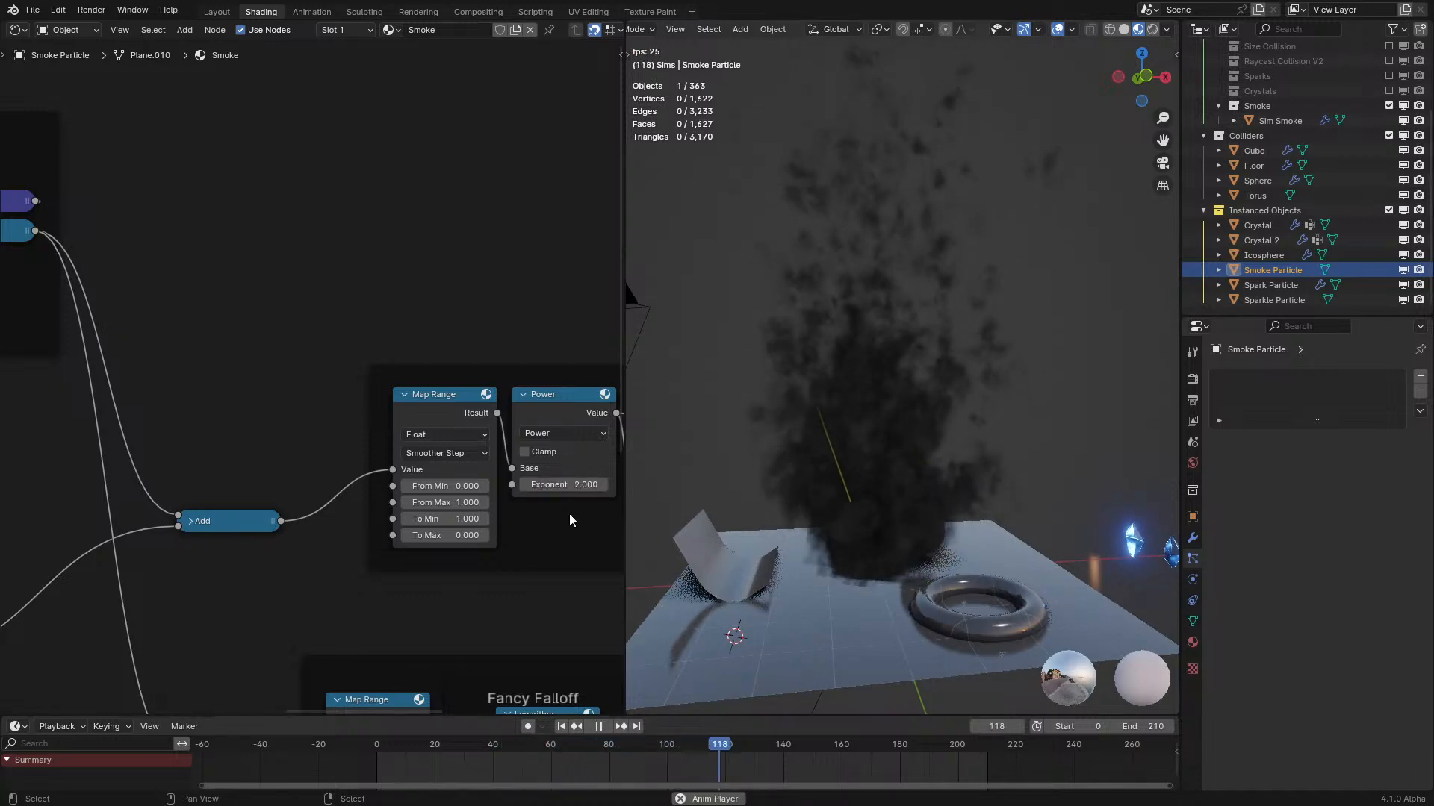
# Try white as the smoke Emission color and inspect the smoke closely with playback paused.
pyautogui.moveTo(569, 513); pyautogui.dragTo(173, 512, button='middle')
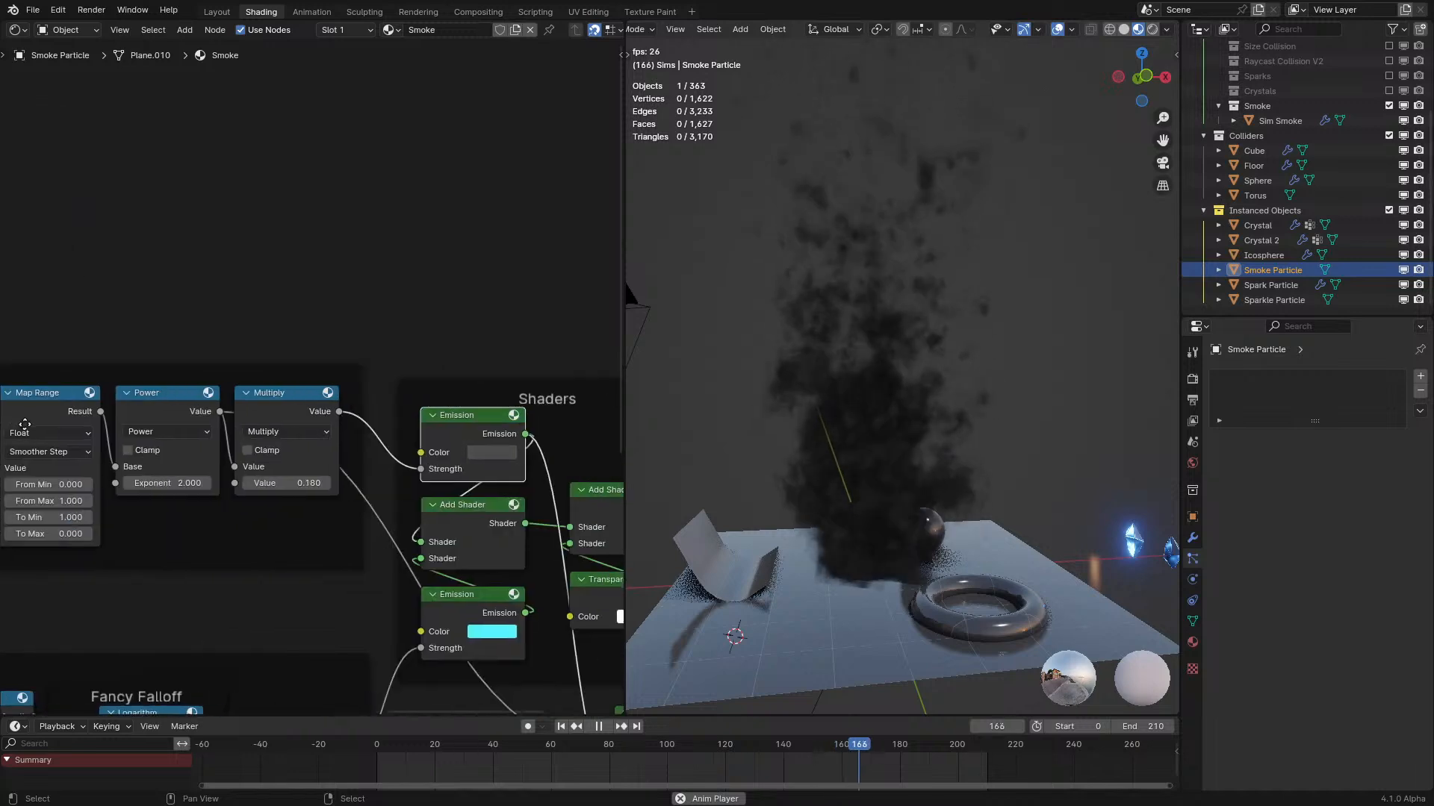
pyautogui.click(495, 454)
pyautogui.keyDown('ctrl'); pyautogui.scroll(12, 548, 308); pyautogui.keyUp('ctrl')
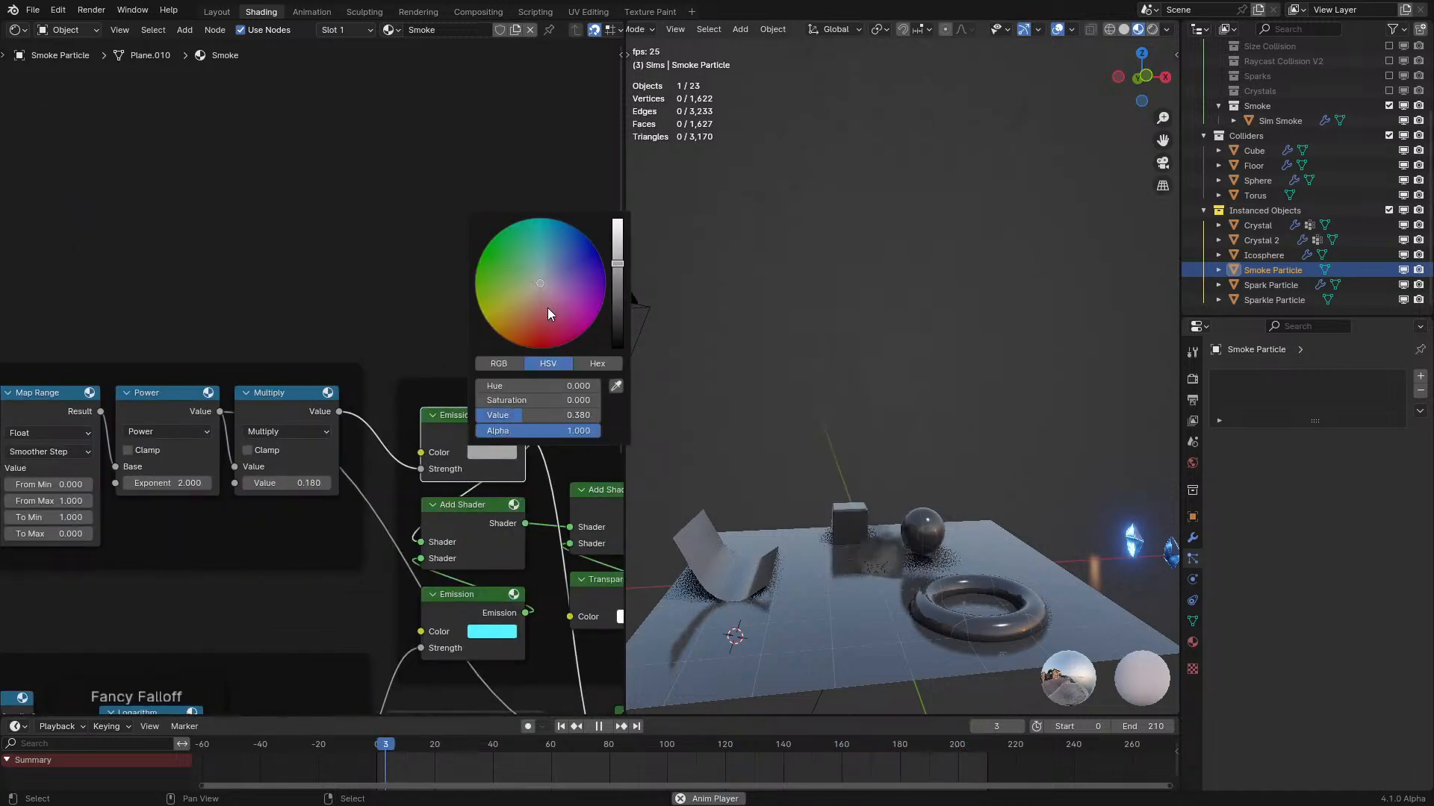
pyautogui.press('space')
pyautogui.scroll(6, 962, 393)
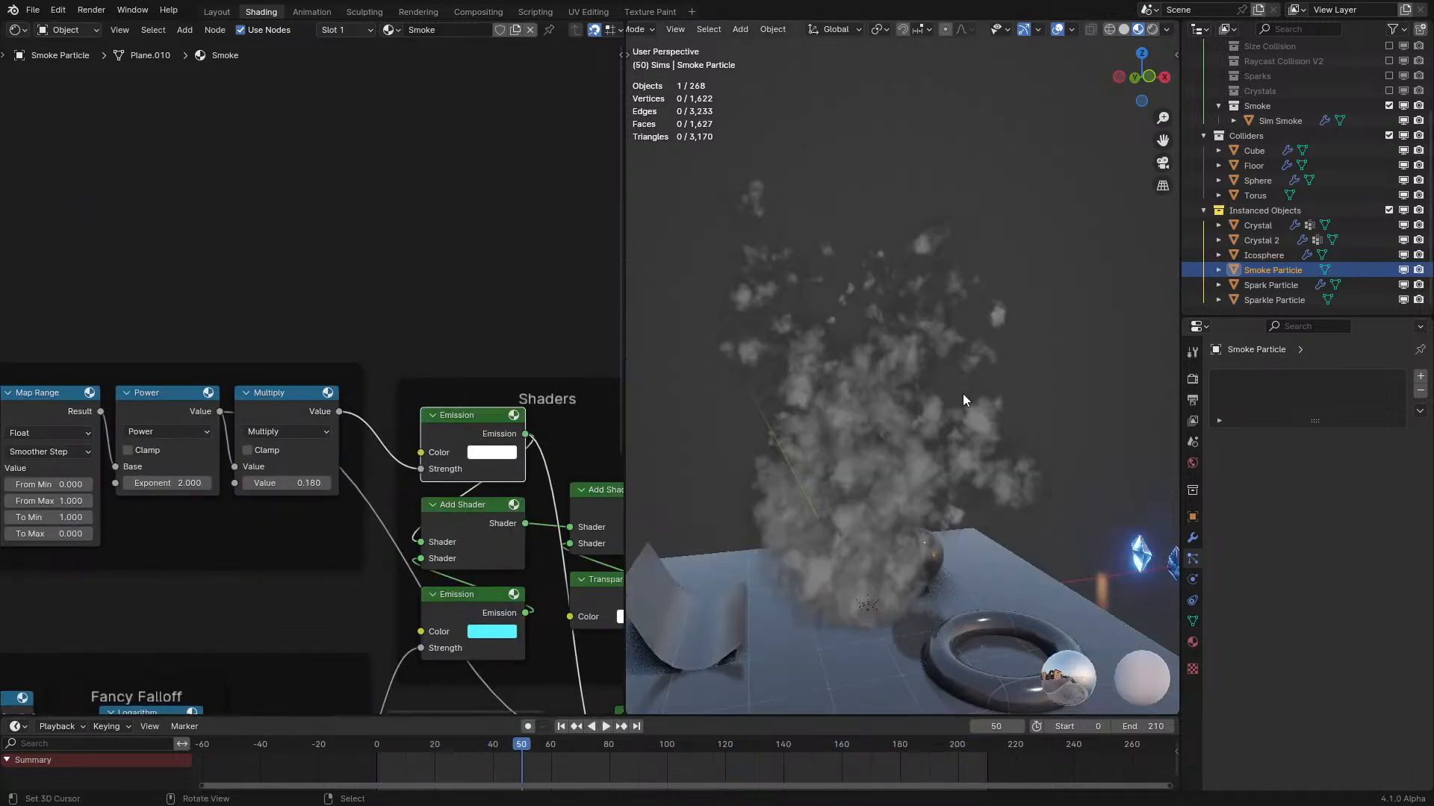
pyautogui.moveTo(961, 402); pyautogui.dragTo(854, 382, button='middle')
pyautogui.scroll(4, 987, 383)
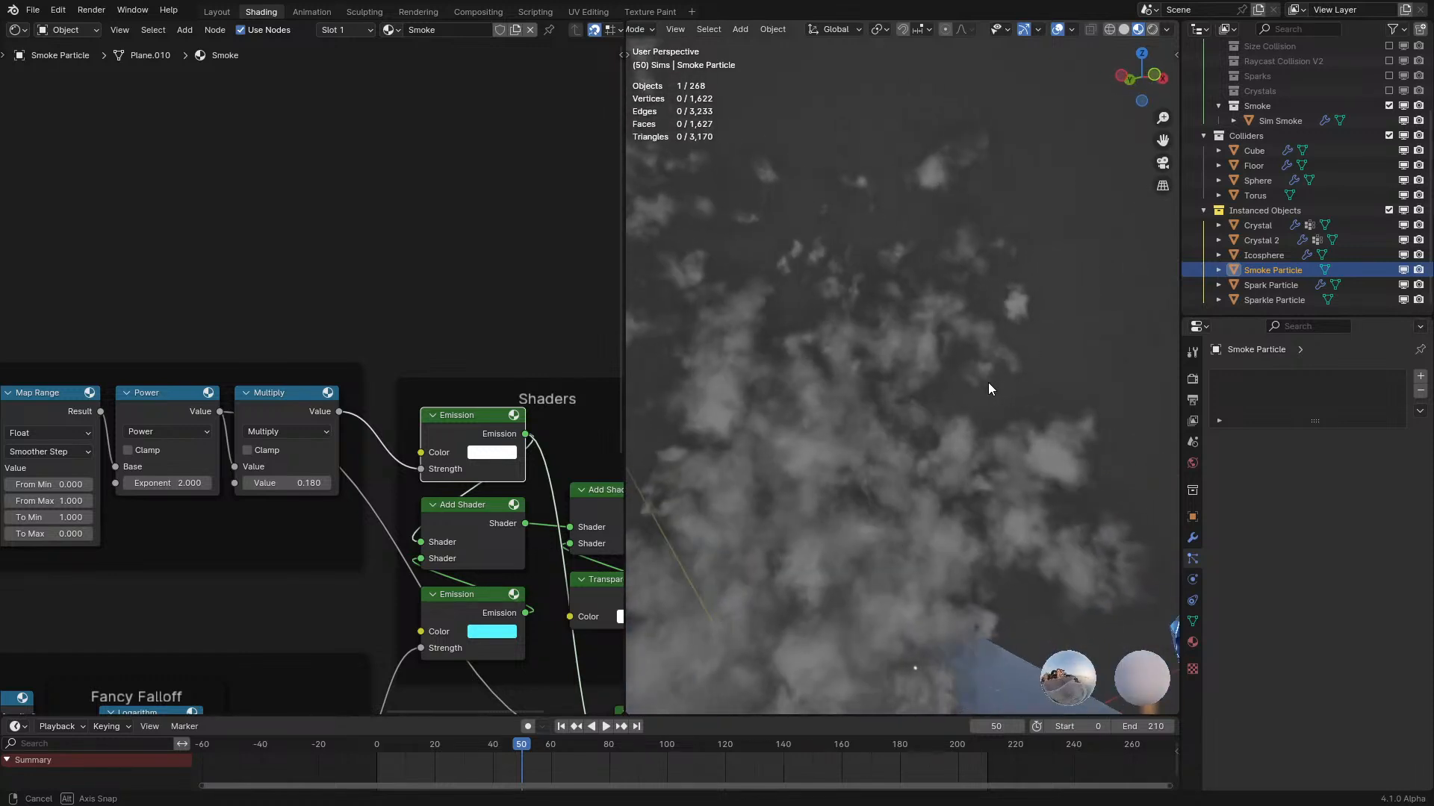
pyautogui.moveTo(993, 383); pyautogui.dragTo(904, 407, button='middle')
# Preview the final Add Shader on the material output for comparison and reconnect the Mix Shader to it.
pyautogui.click(481, 453)
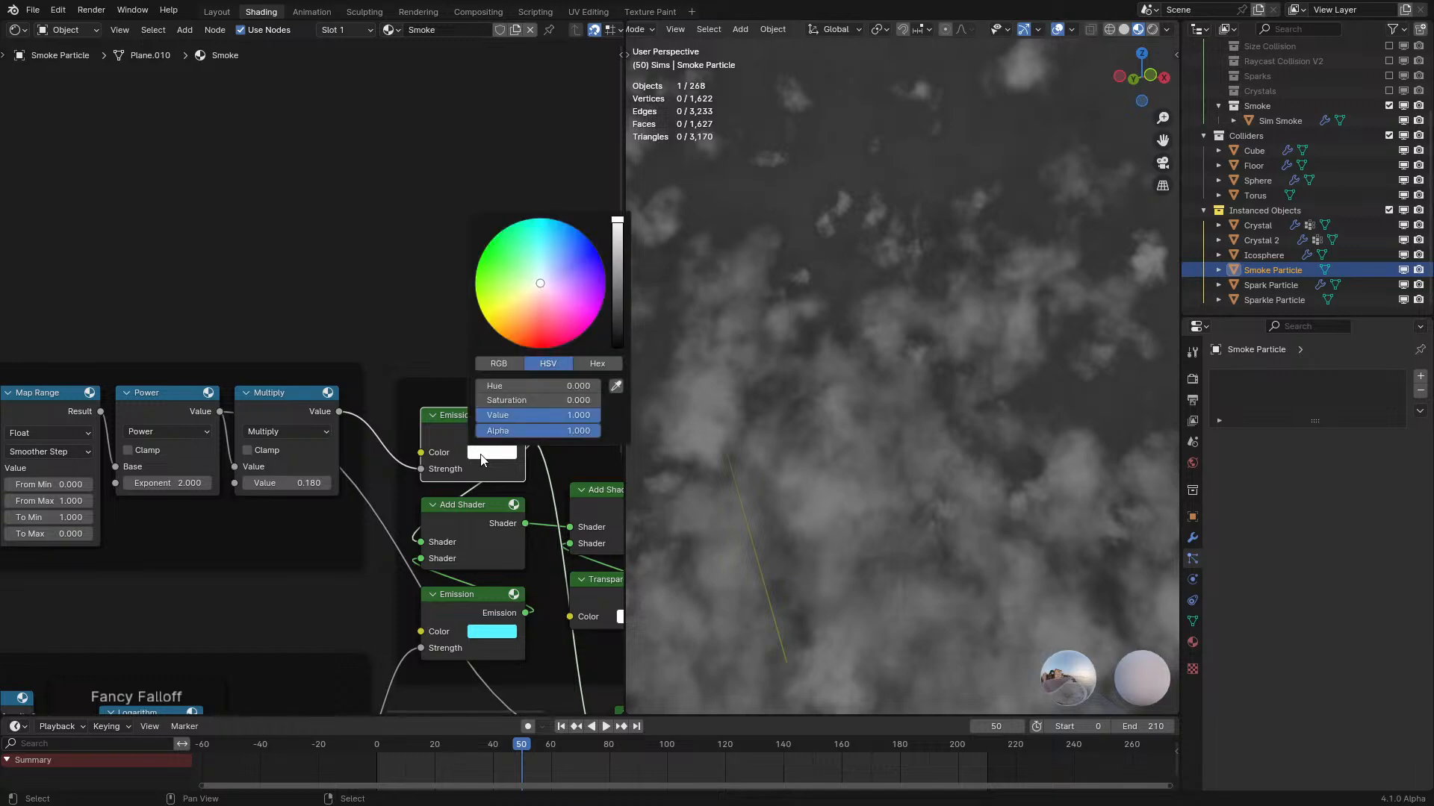
pyautogui.scroll(-6, 515, 324)
pyautogui.scroll(2, 560, 347)
pyautogui.scroll(-2, 513, 567)
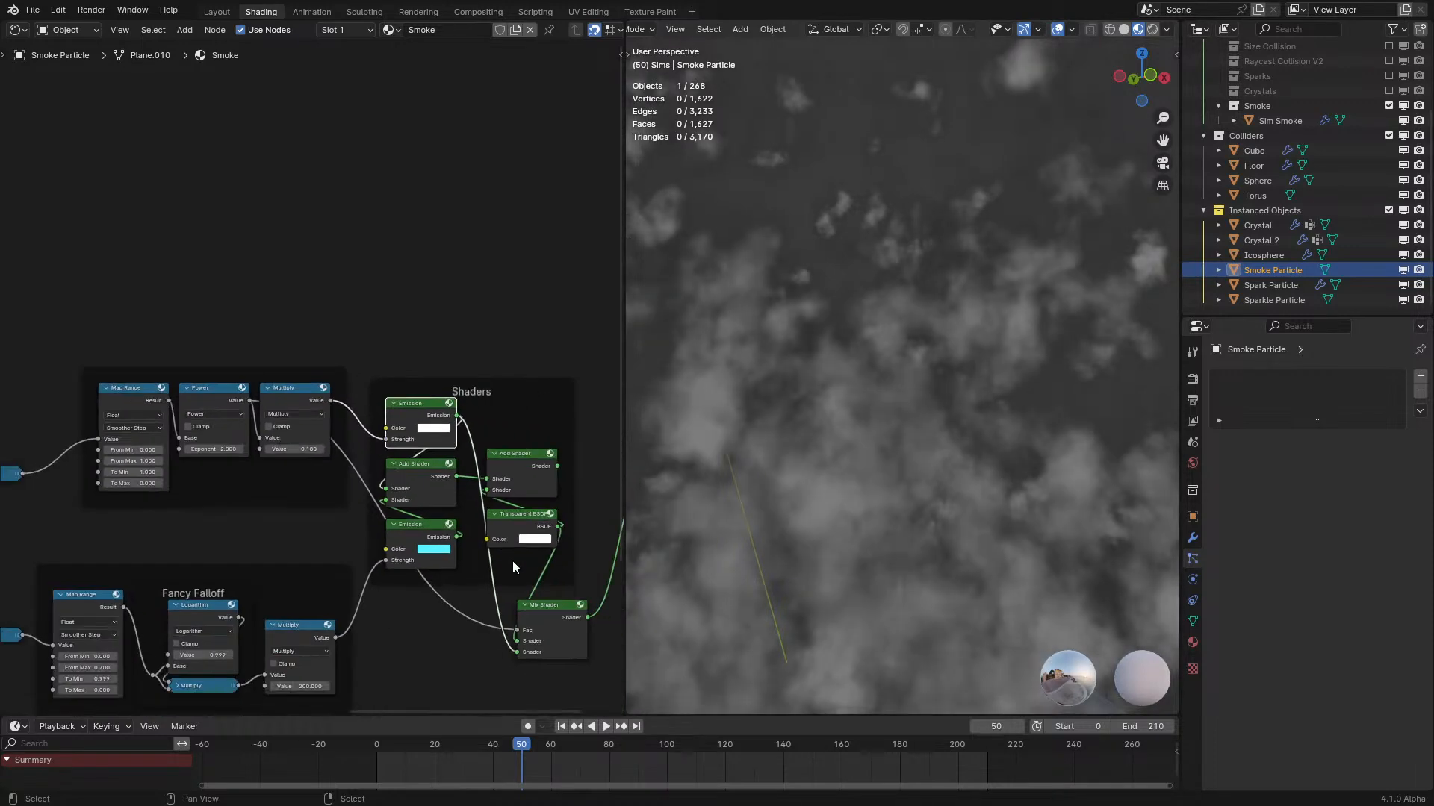
pyautogui.moveTo(513, 567); pyautogui.dragTo(393, 508, button='middle')
pyautogui.scroll(1, 467, 449)
pyautogui.keyDown('ctrl'); pyautogui.keyDown('shift'); pyautogui.click(466, 448); pyautogui.keyUp('shift'); pyautogui.keyUp('ctrl')
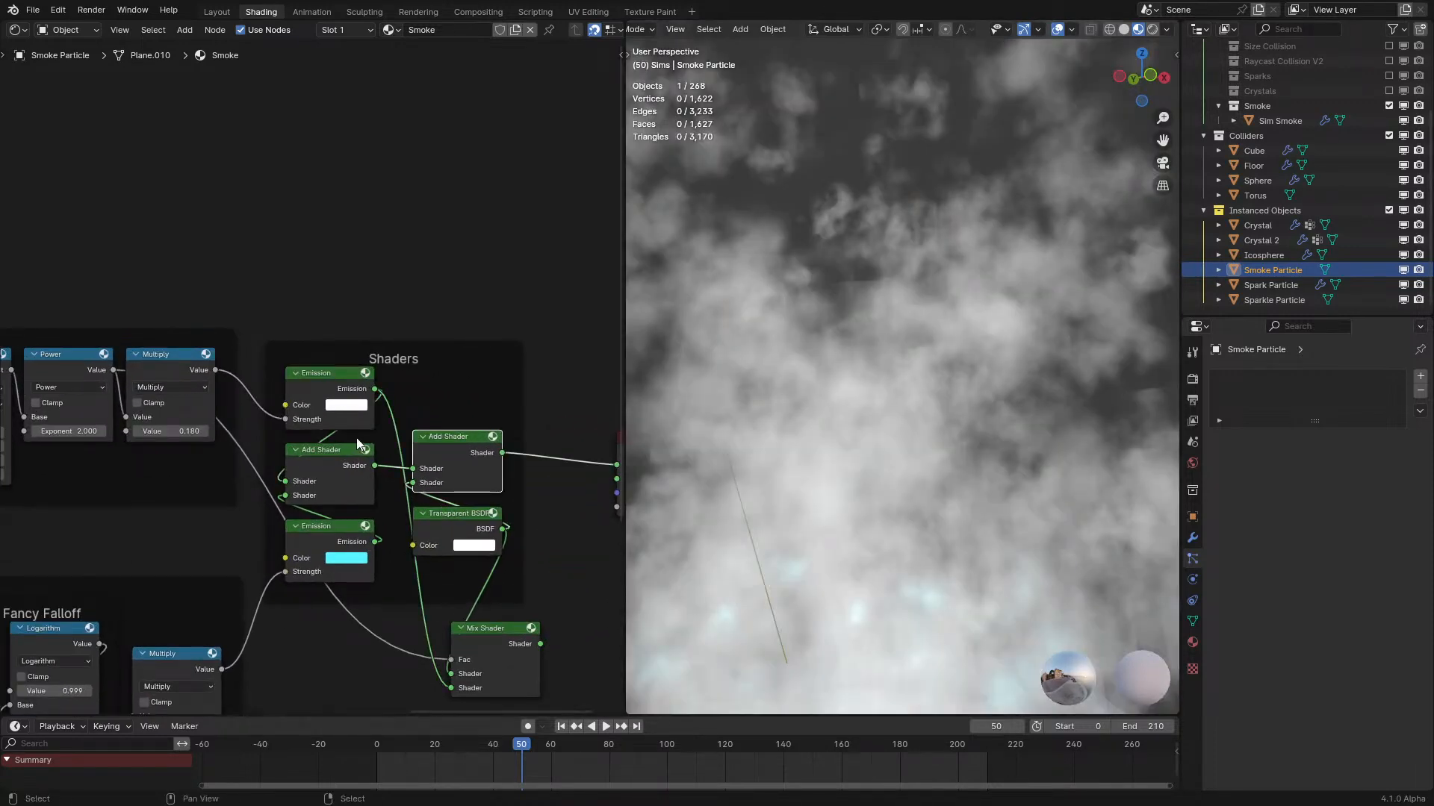
pyautogui.scroll(-1, 586, 428)
pyautogui.scroll(-3, 764, 429)
pyautogui.moveTo(763, 429); pyautogui.dragTo(769, 472, button='middle')
pyautogui.keyDown('ctrl'); pyautogui.keyDown('shift'); pyautogui.click(444, 610); pyautogui.keyUp('shift'); pyautogui.keyUp('ctrl')
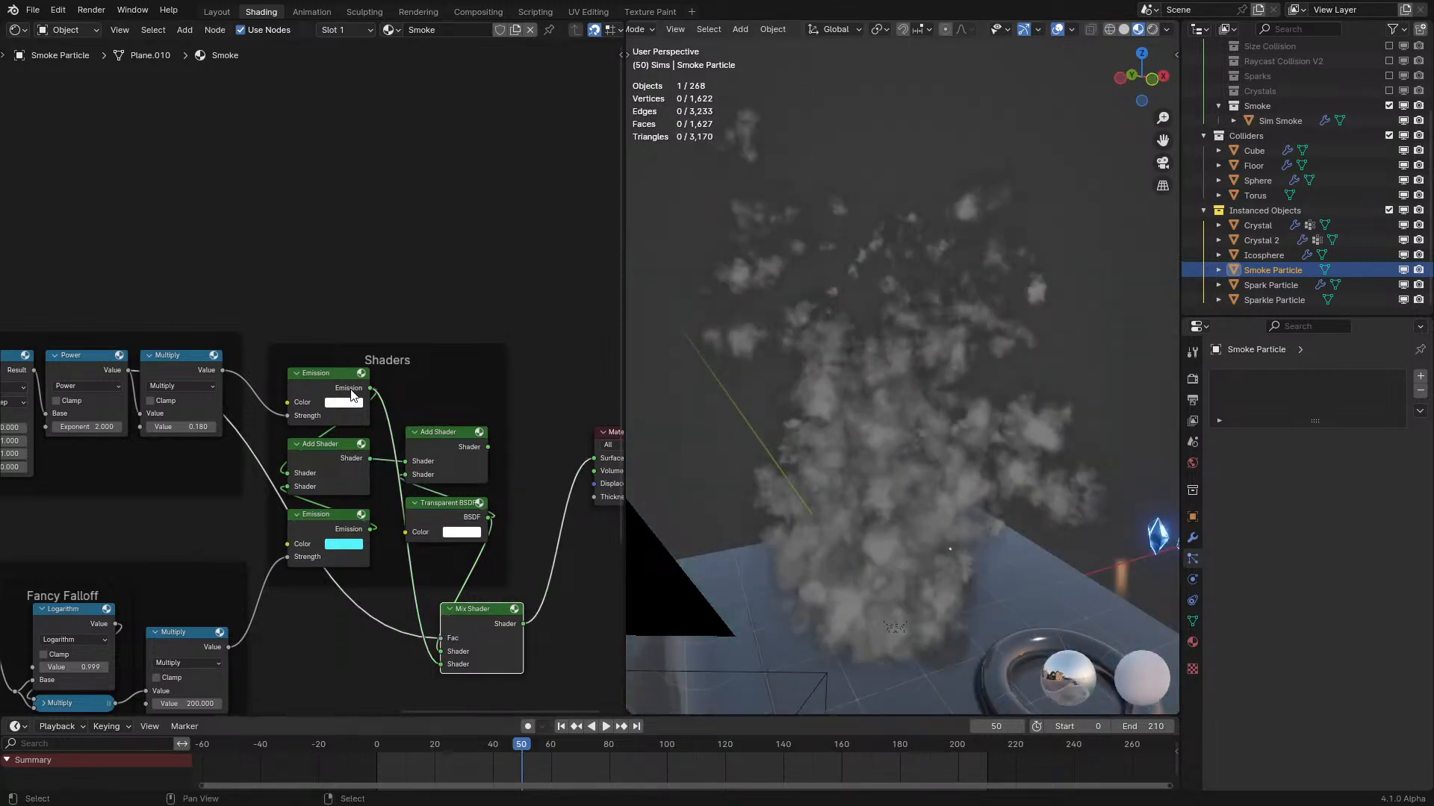
# Try a dark grey and a saturated orange-red on the smoke Emission color.
pyautogui.scroll(-15, 379, 309)
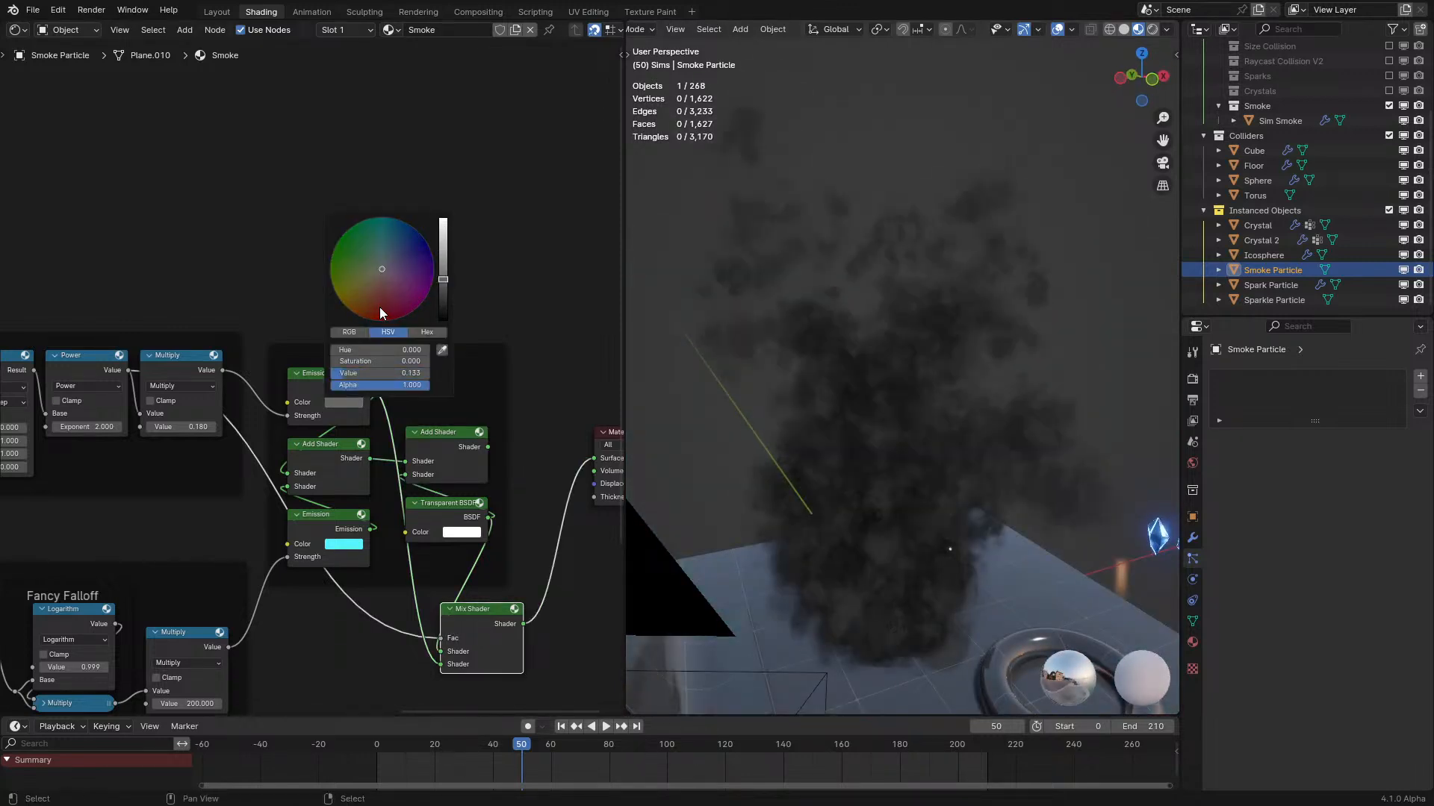
pyautogui.click(375, 314)
pyautogui.scroll(15, 373, 315)
pyautogui.moveTo(371, 312); pyautogui.dragTo(360, 316)
# Try a Roughness of 0.600 on the Noise Texture in the Noise Gradient frame.
pyautogui.moveTo(77, 462); pyautogui.dragTo(607, 442, button='middle')
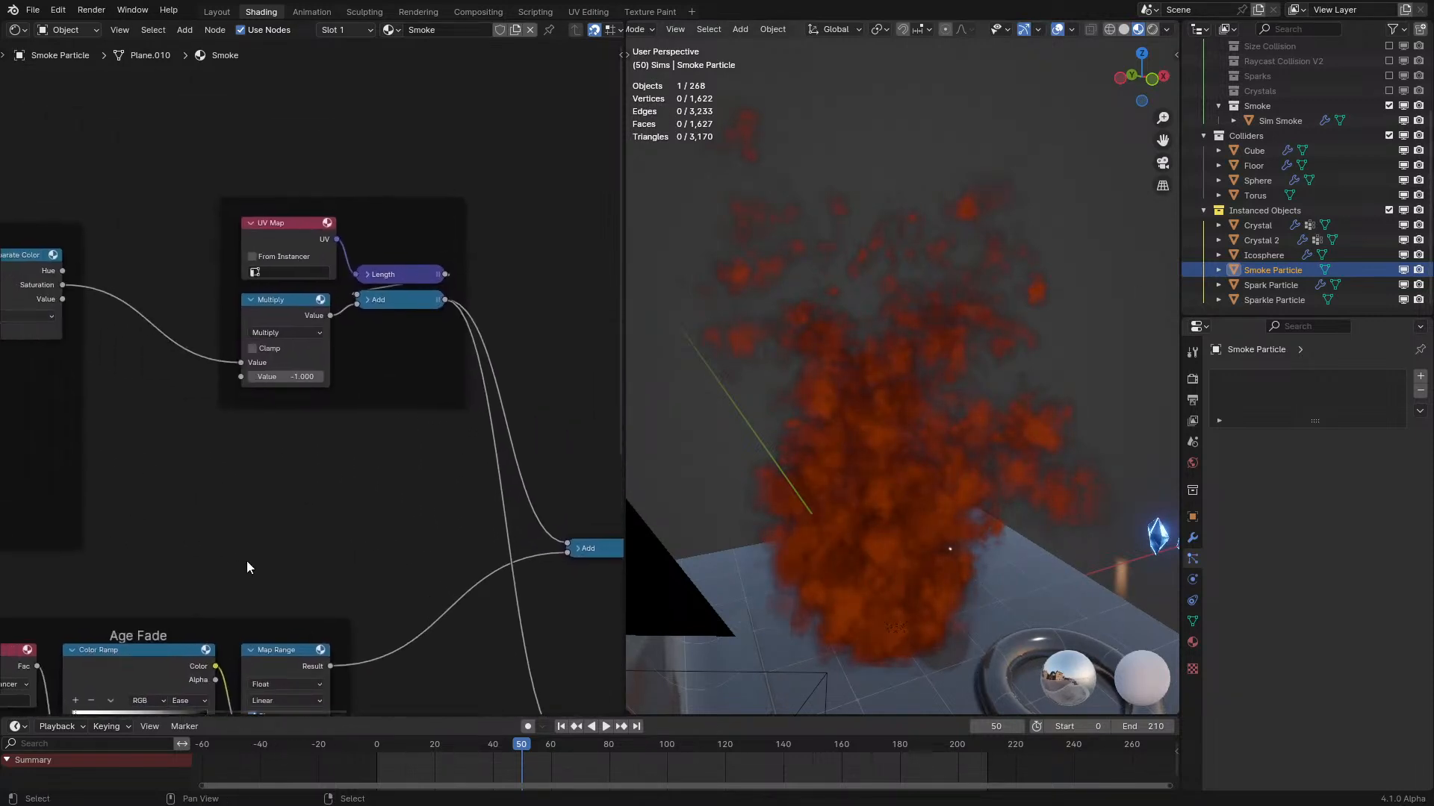
pyautogui.moveTo(243, 557); pyautogui.dragTo(429, 468, button='middle')
pyautogui.scroll(3, 321, 355)
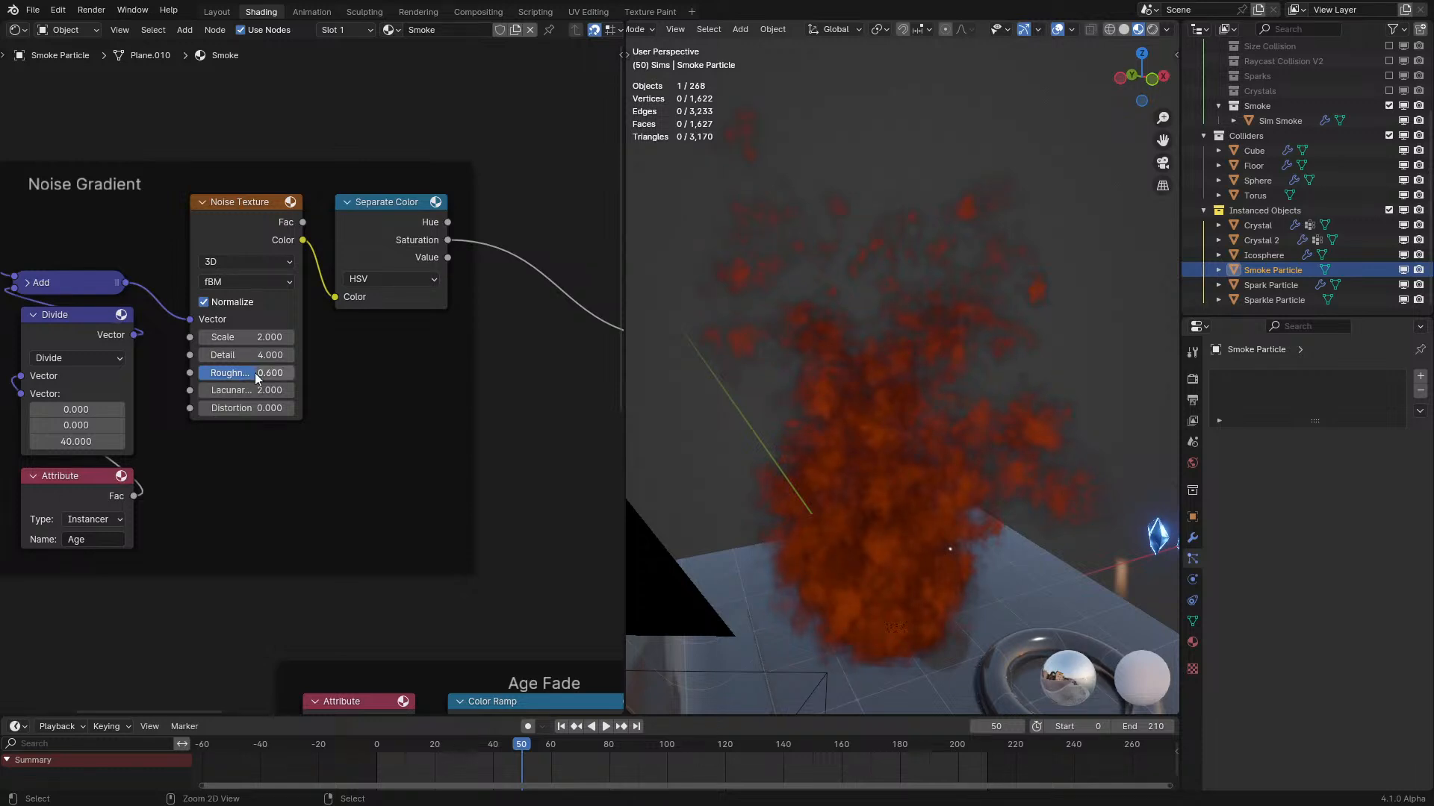
pyautogui.moveTo(818, 494); pyautogui.dragTo(810, 475, button='middle')
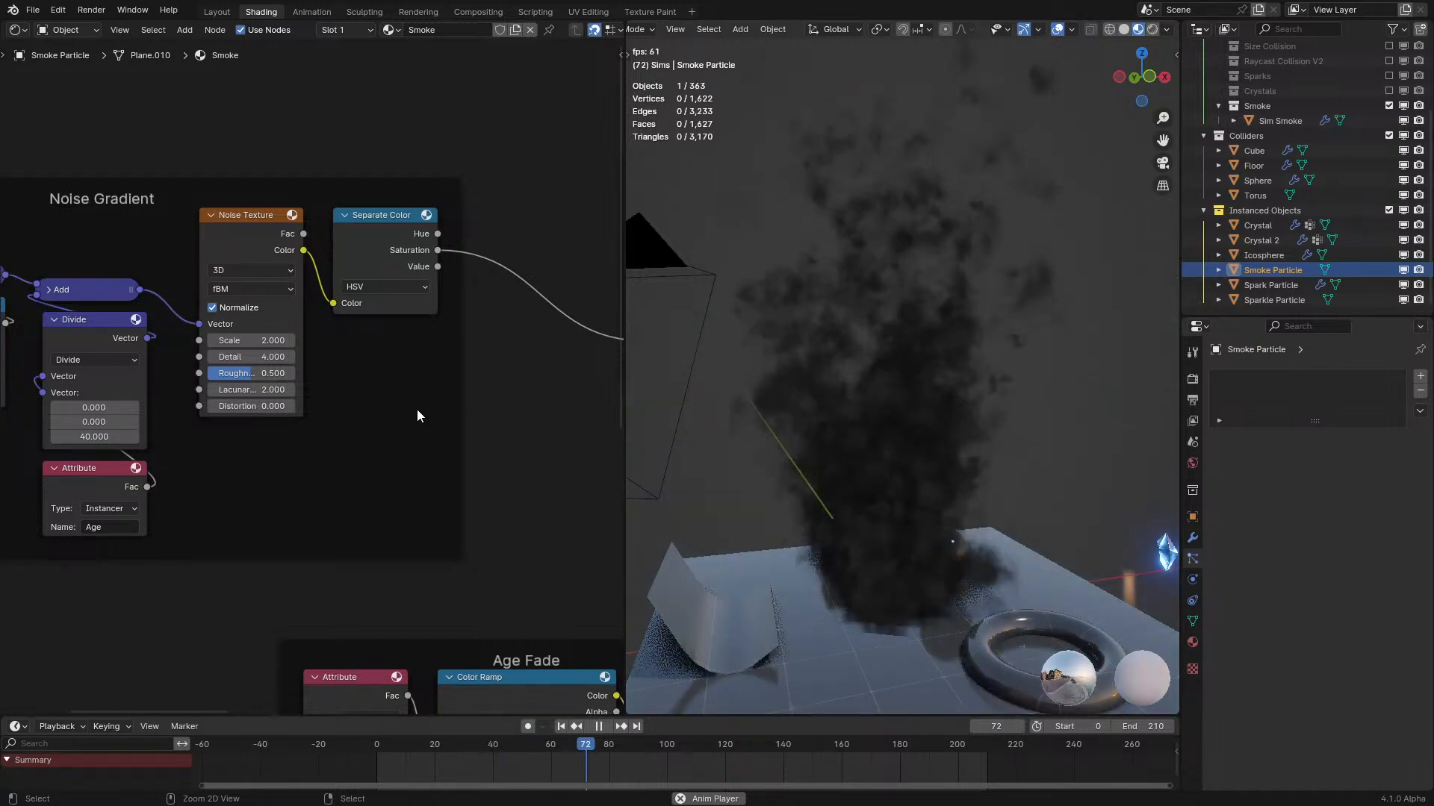
# Set To Max to 0.540 in the upper Age Fade Map Range and replay the smoke.
pyautogui.moveTo(813, 363); pyautogui.dragTo(890, 374, button='middle')
pyautogui.press('space')
pyautogui.scroll(-5, 457, 403)
pyautogui.moveTo(457, 403); pyautogui.dragTo(107, 254, button='middle')
pyautogui.scroll(4, 276, 507)
pyautogui.moveTo(277, 508); pyautogui.dragTo(369, 489, button='middle')
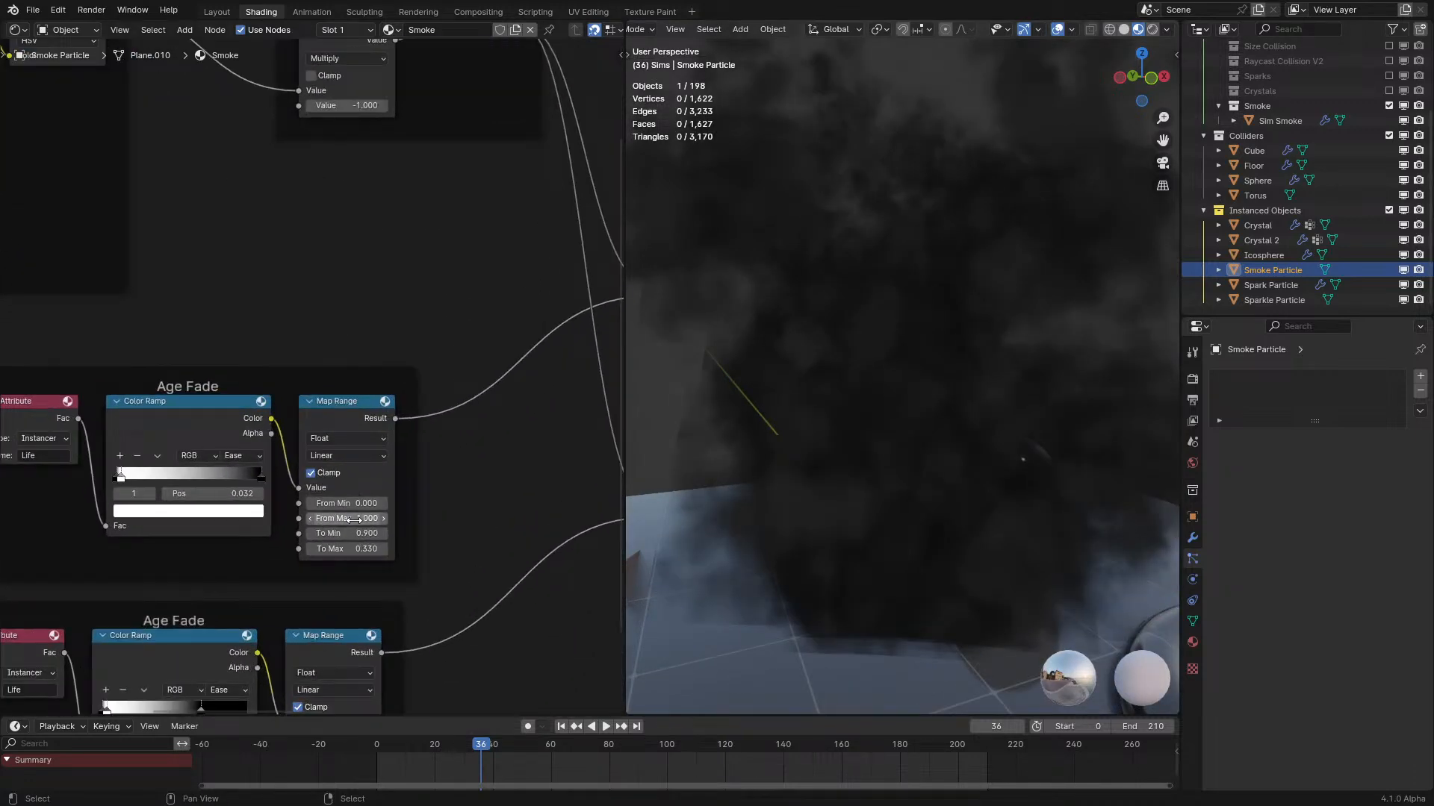
pyautogui.press('BackSpace')
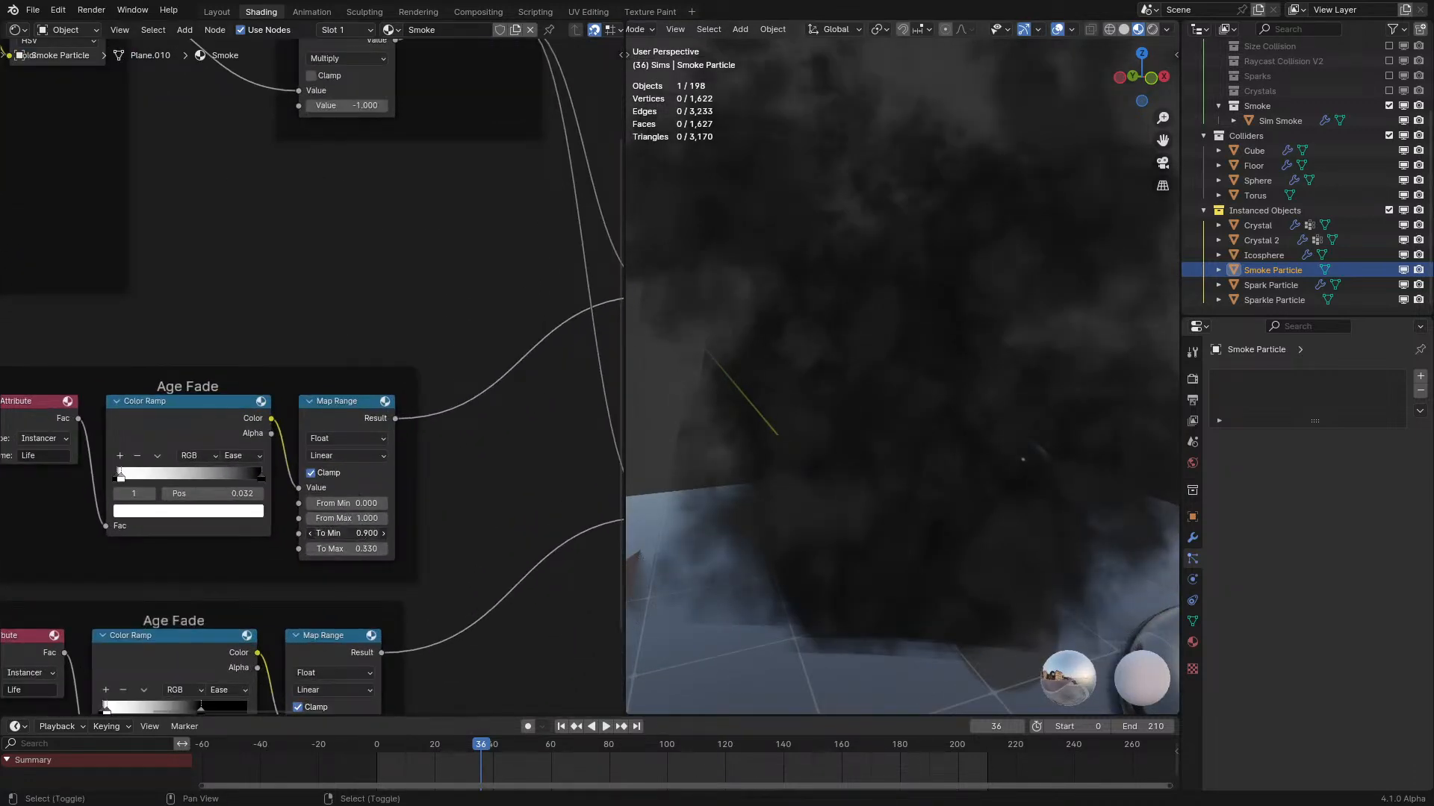
pyautogui.moveTo(347, 549); pyautogui.dragTo(372, 549)
pyautogui.press('space')
pyautogui.scroll(-6, 934, 440)
pyautogui.moveTo(934, 440)
pyautogui.mouseDown(button='middle')
pyautogui.moveTo(921, 427)
pyautogui.moveTo(931, 454)
pyautogui.moveTo(898, 433)
pyautogui.moveTo(891, 404)
pyautogui.moveTo(952, 450)
pyautogui.moveTo(953, 424)
pyautogui.moveTo(933, 418)
pyautogui.mouseUp(button='middle')
pyautogui.press('space')
# Set the Multiply node between Separate Color's Saturation and the Add node to -0.500.
pyautogui.moveTo(339, 127); pyautogui.dragTo(412, 426, button='middle')
pyautogui.click(427, 404)
pyautogui.write('-0.5')
pyautogui.press('Return')
pyautogui.moveTo(418, 566); pyautogui.dragTo(418, 423, button='middle')
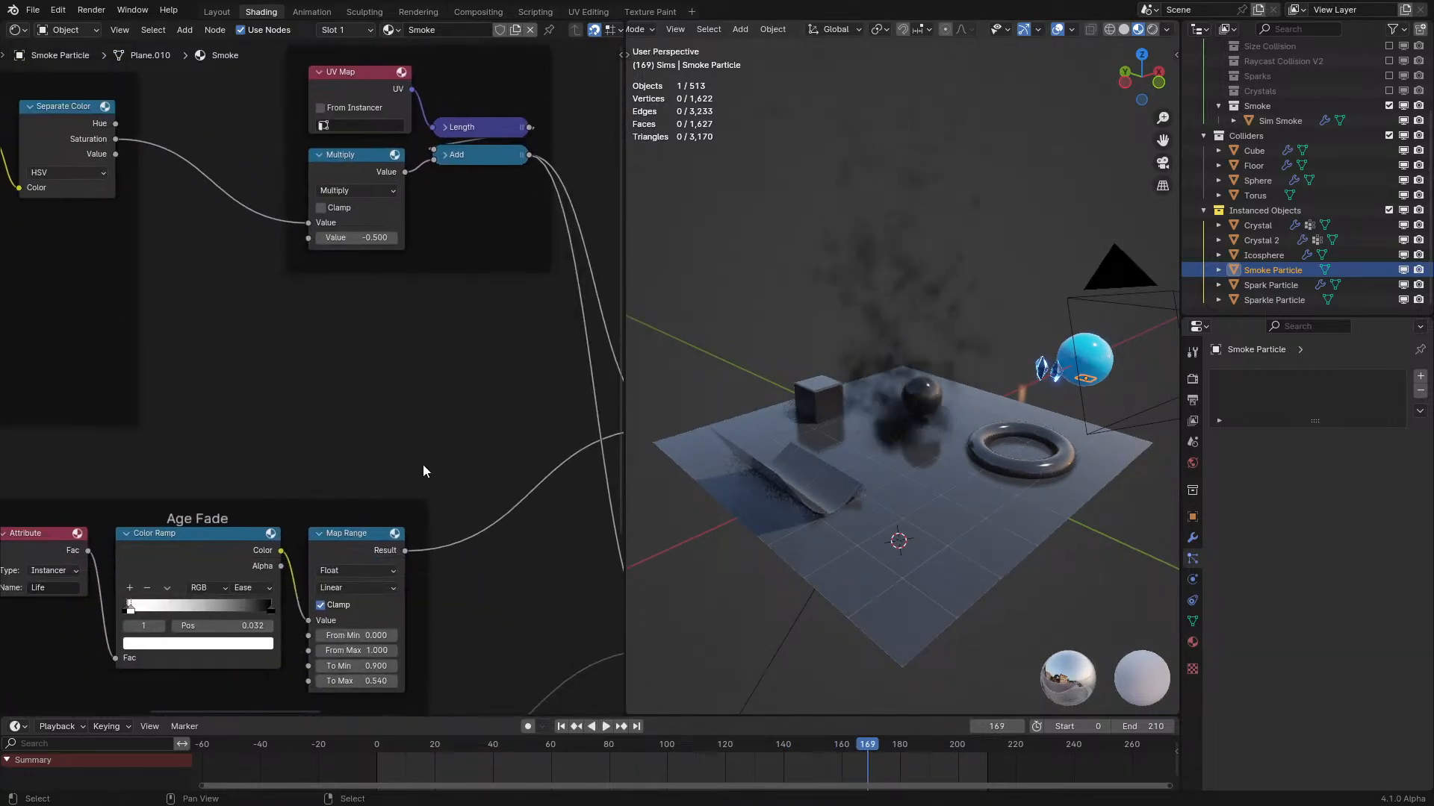
# Try a To Max of 0.300 in the upper Age Fade Map Range and replay the smoke.
pyautogui.scroll(1, 365, 514)
pyautogui.moveTo(365, 513); pyautogui.dragTo(364, 458, button='middle')
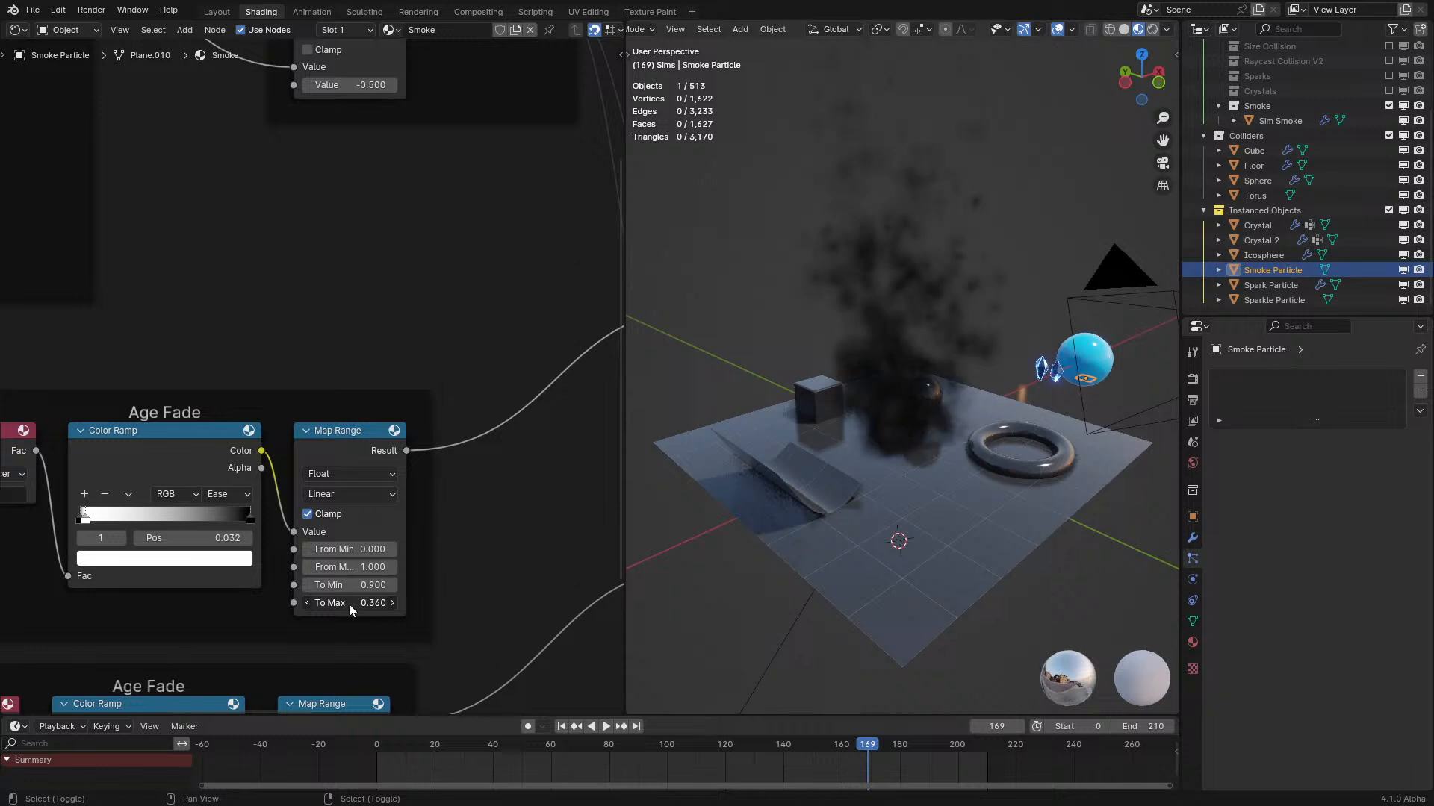
pyautogui.write('.1')
pyautogui.press('Return')
pyautogui.scroll(3, 884, 460)
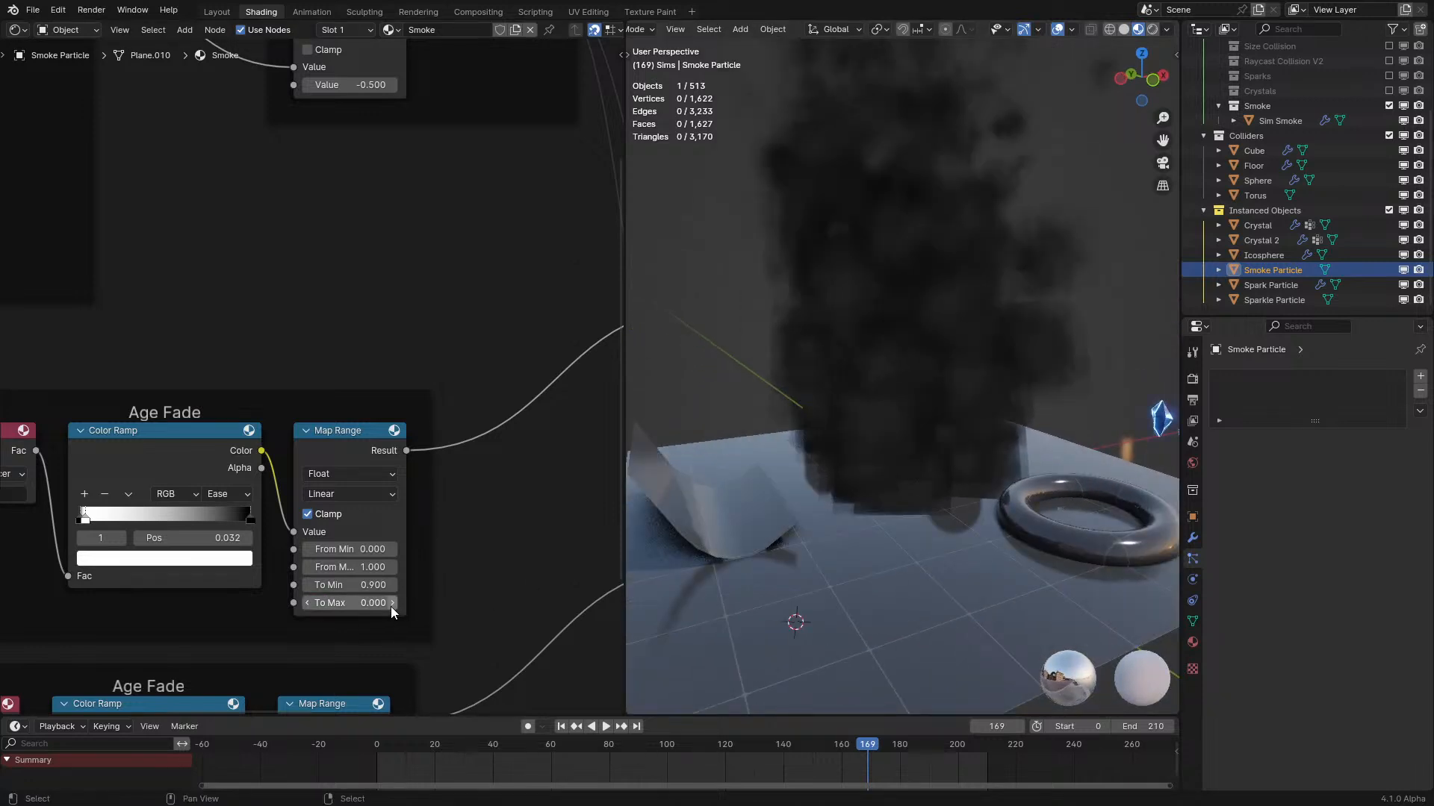
pyautogui.click(394, 603)
pyautogui.click(393, 603)
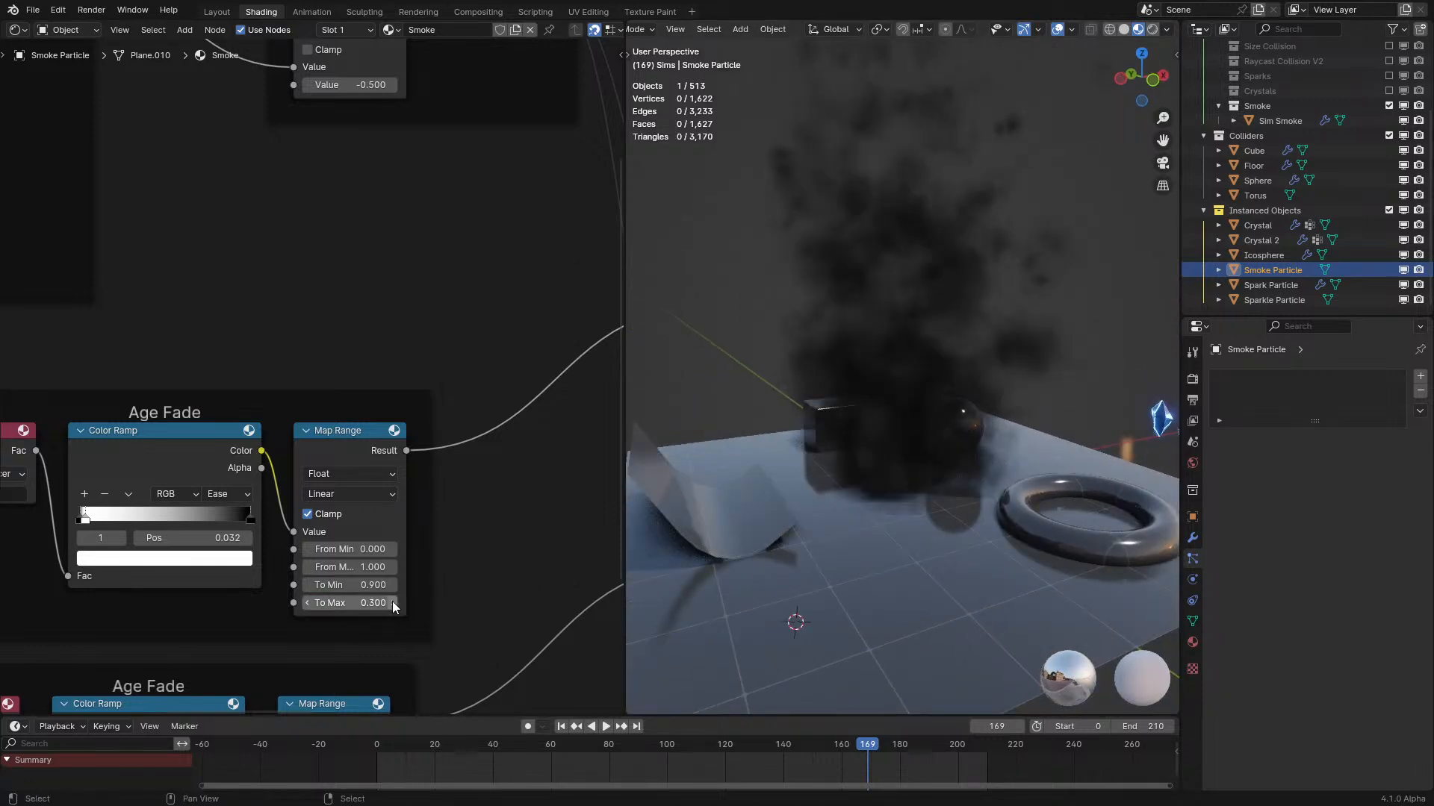
pyautogui.press('space')
pyautogui.scroll(-3, 824, 465)
pyautogui.moveTo(794, 436); pyautogui.dragTo(786, 483, button='middle')
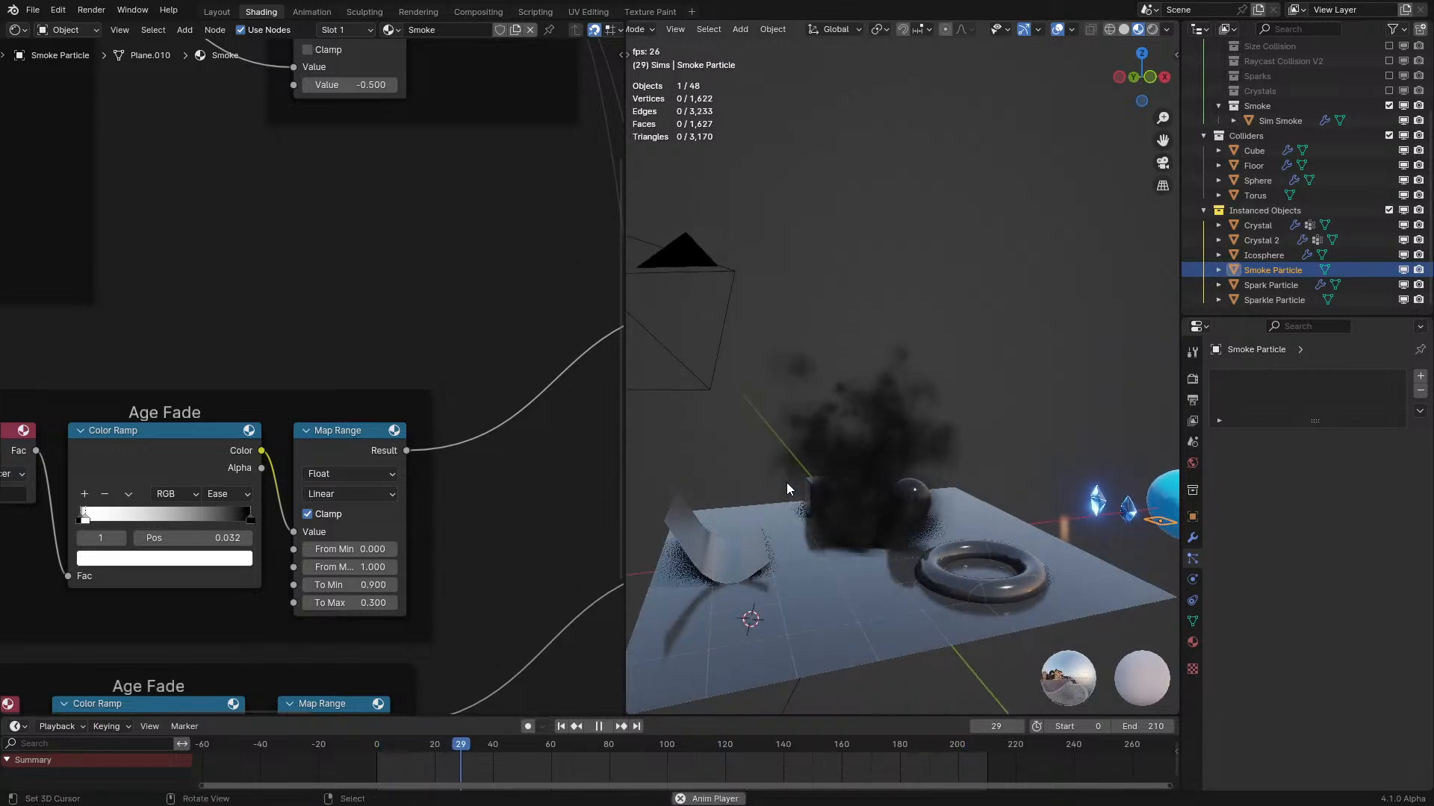
# Try -0.75 and -0.600 on the Multiply node fed by Separate Color's Saturation and replay the smoke.
pyautogui.click(365, 85)
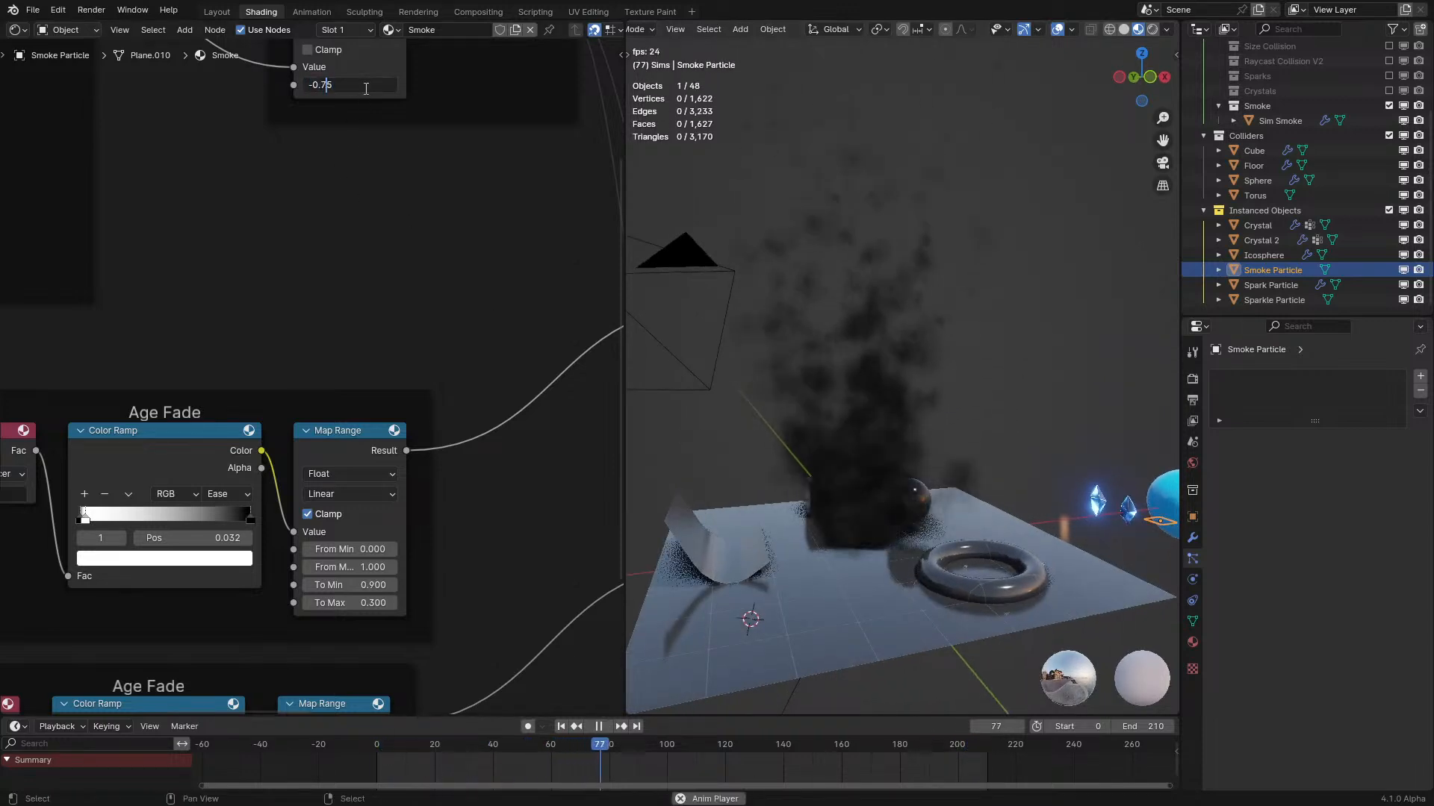
pyautogui.write('-0.75')
pyautogui.press('Return')
pyautogui.press('space')
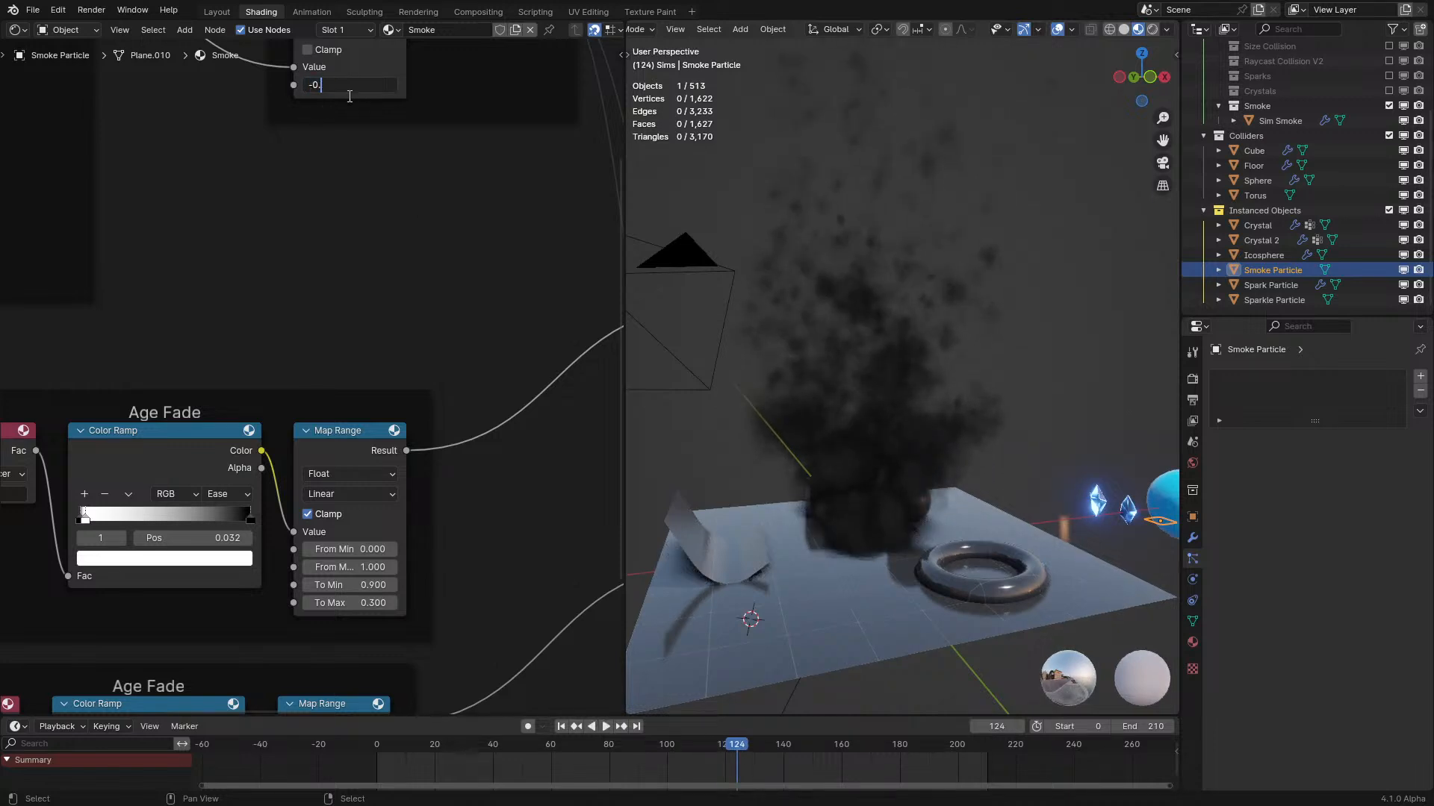
pyautogui.press('space')
pyautogui.moveTo(740, 285); pyautogui.dragTo(754, 307, button='middle')
pyautogui.scroll(-2, 732, 301)
pyautogui.moveTo(731, 301); pyautogui.dragTo(810, 274, button='middle')
pyautogui.scroll(3, 727, 285)
pyautogui.press('space')
pyautogui.scroll(-3, 838, 308)
pyautogui.press('space')
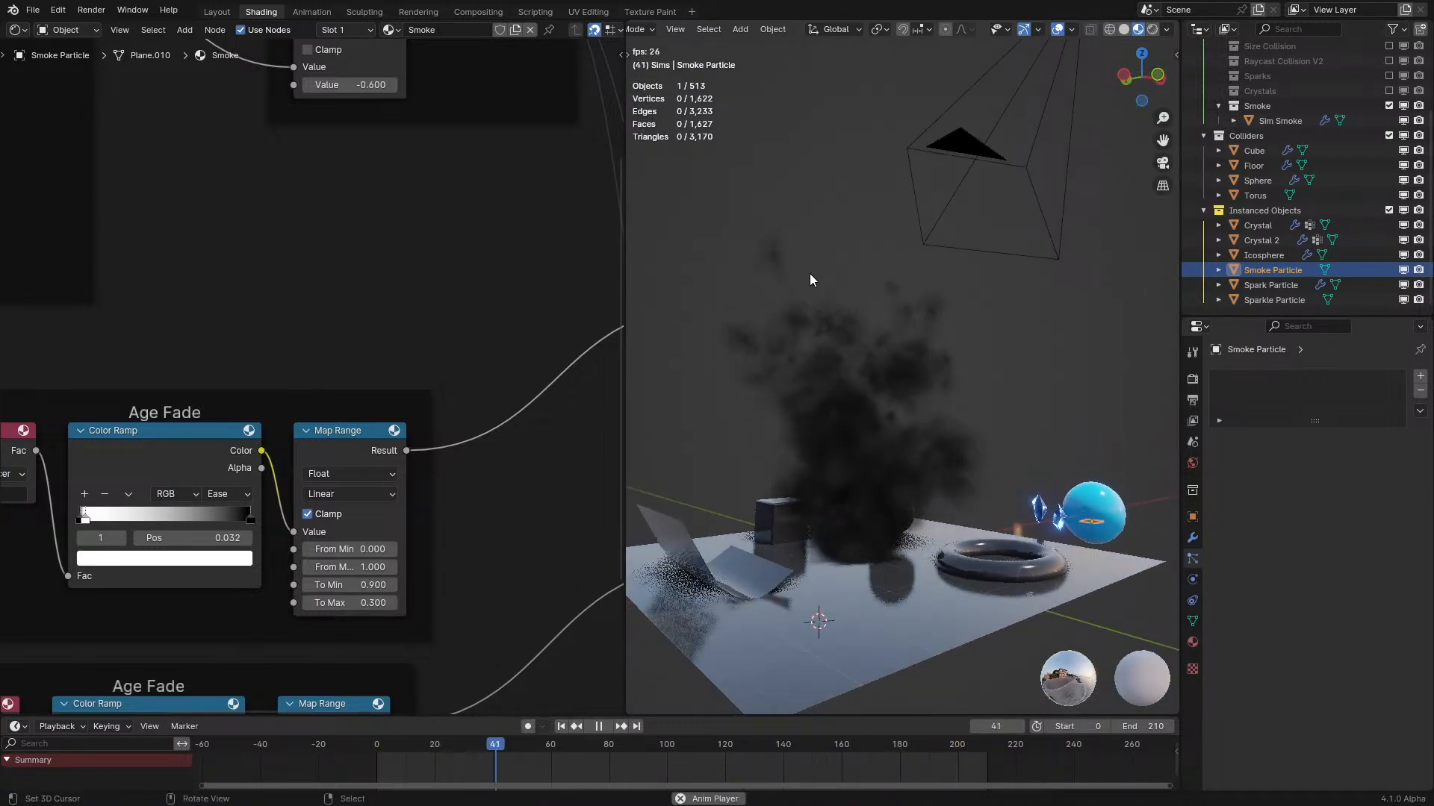
# Set To Max to 0.330 in the upper Age Fade Map Range and replay the smoke.
pyautogui.moveTo(431, 326); pyautogui.dragTo(442, 350, button='middle')
pyautogui.press('space')
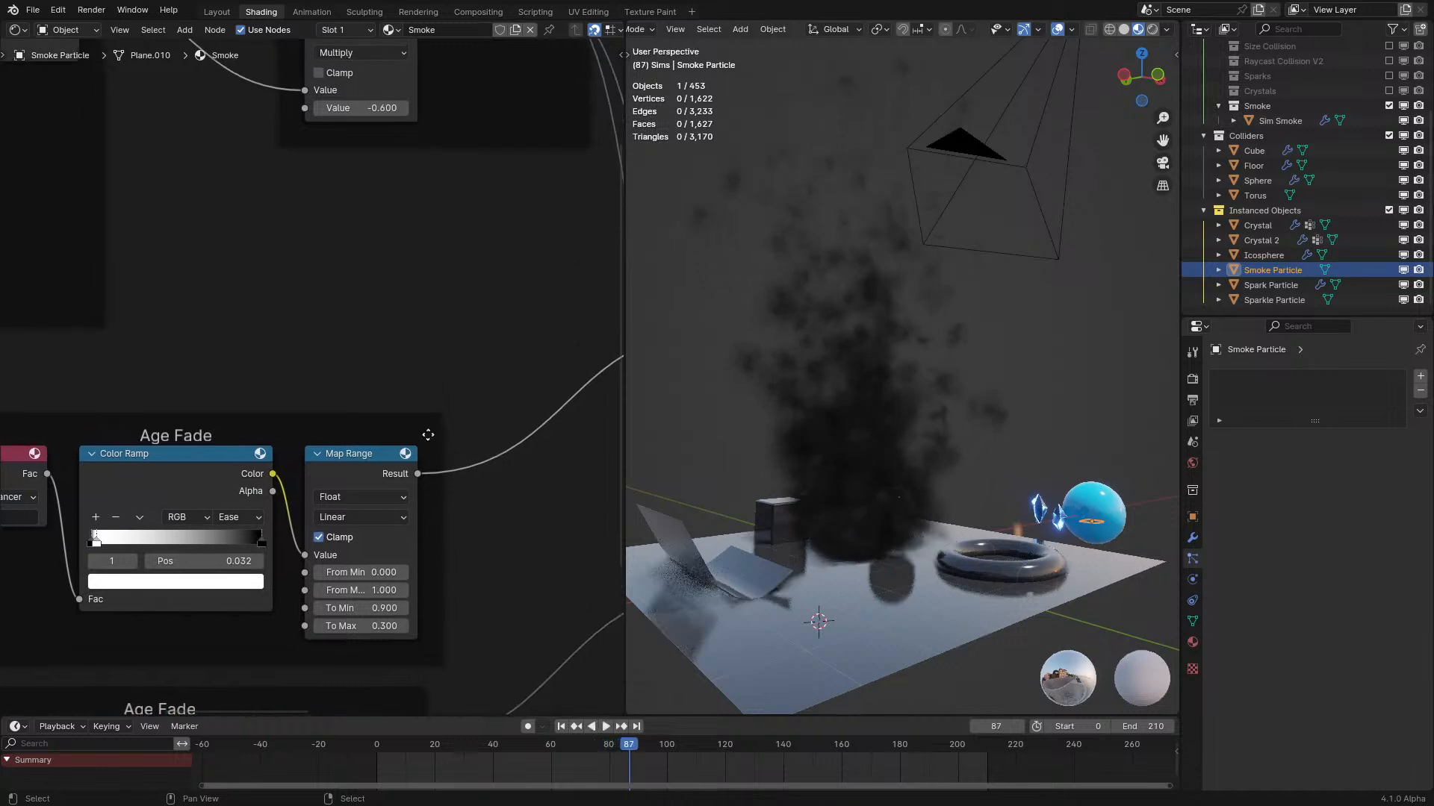
pyautogui.moveTo(366, 626); pyautogui.dragTo(372, 626)
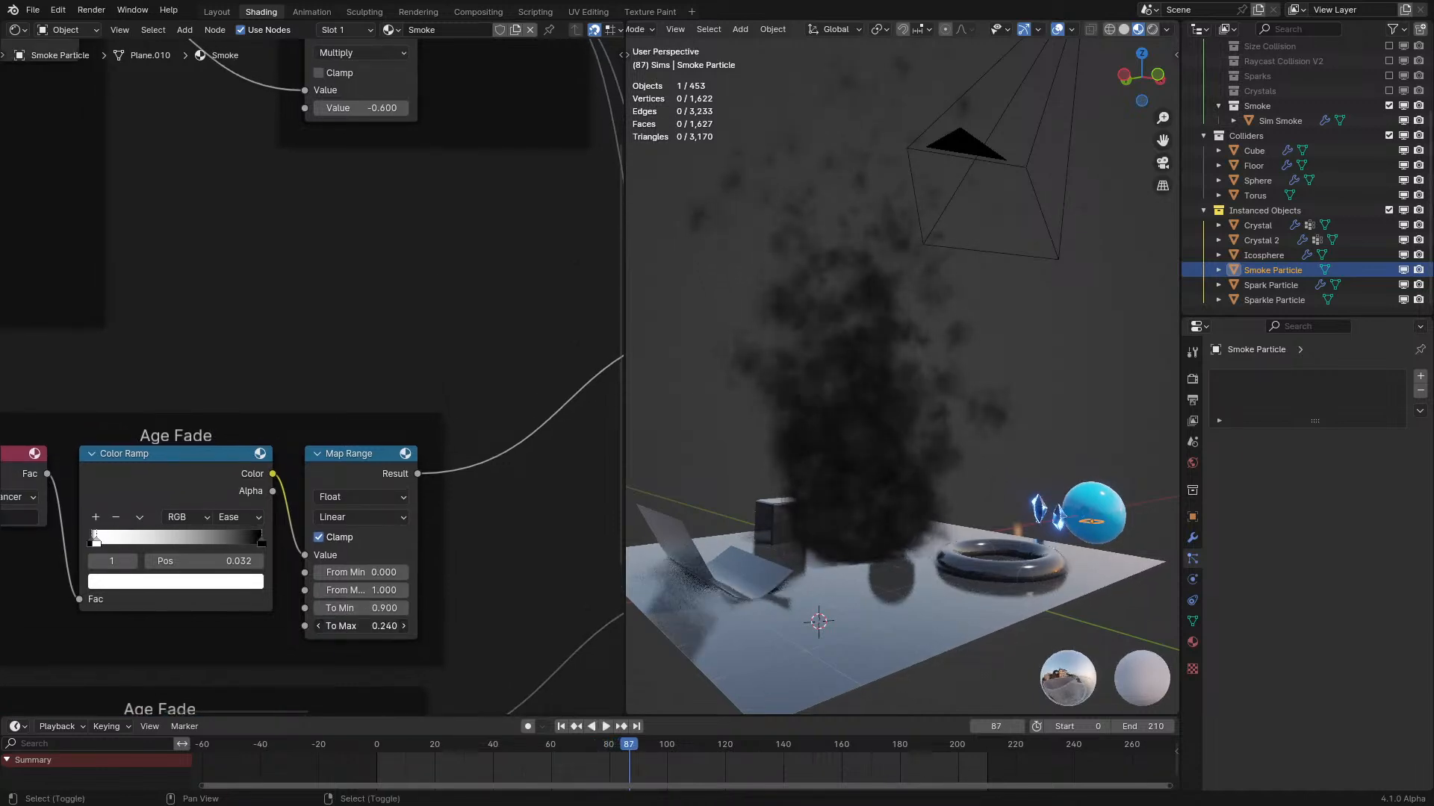
pyautogui.press('space')
pyautogui.moveTo(831, 522); pyautogui.dragTo(758, 536, button='middle')
pyautogui.rightClick(705, 378)
pyautogui.moveTo(704, 378); pyautogui.dragTo(678, 391, button='middle')
pyautogui.press('space')
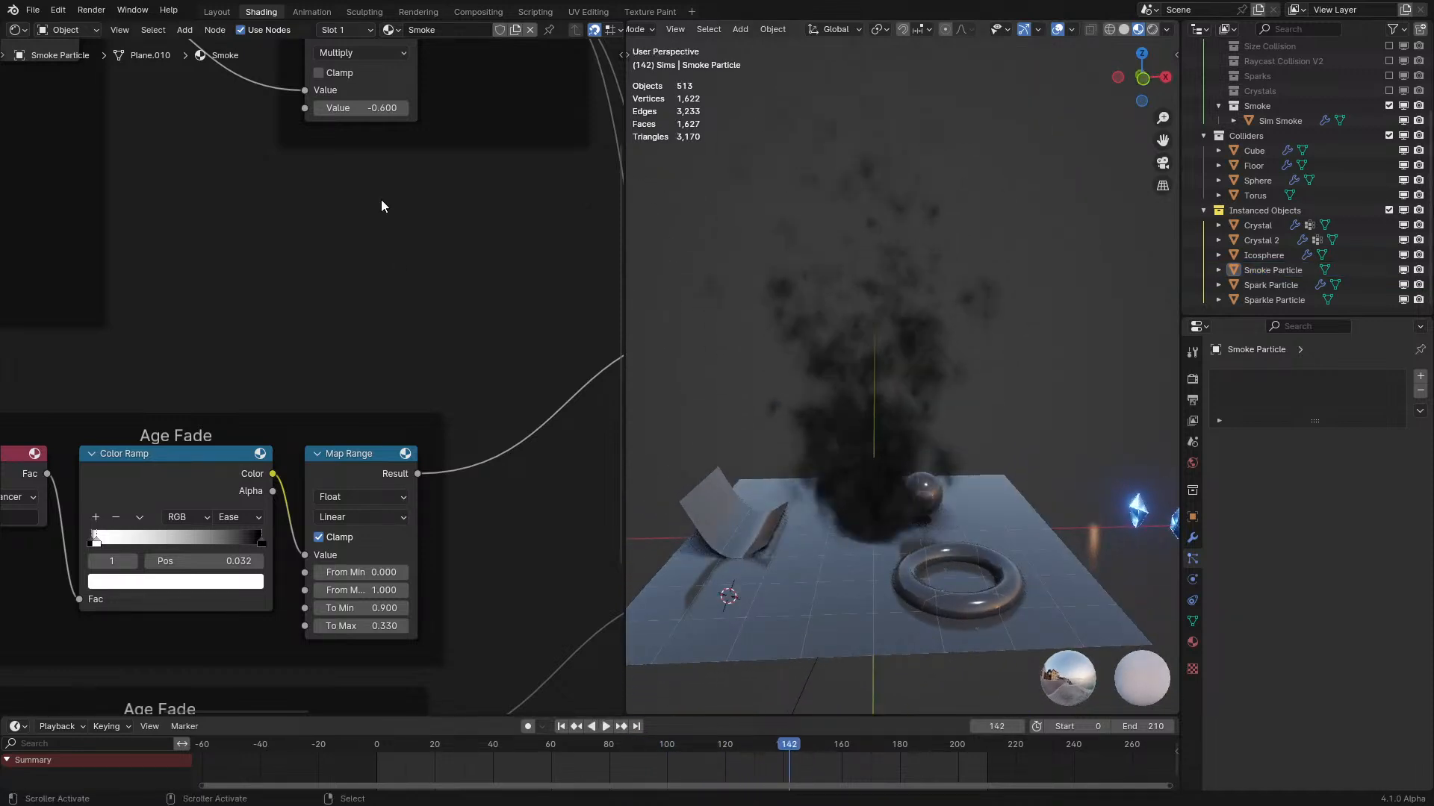
# Set the Multiply node fed by Separate Color's Saturation to -0.700 and replay the smoke.
pyautogui.moveTo(387, 224); pyautogui.dragTo(362, 452, button='middle')
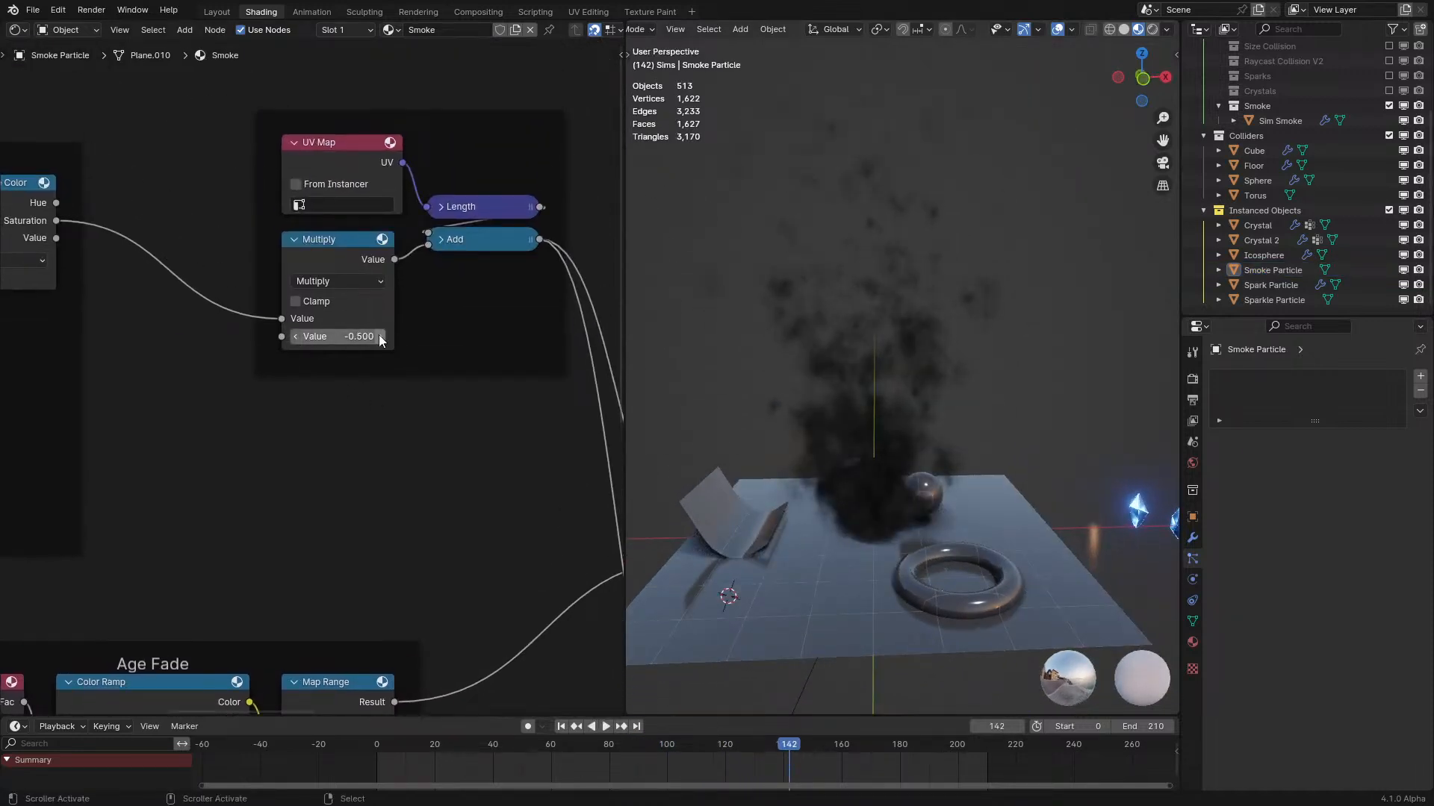
pyautogui.click(297, 337)
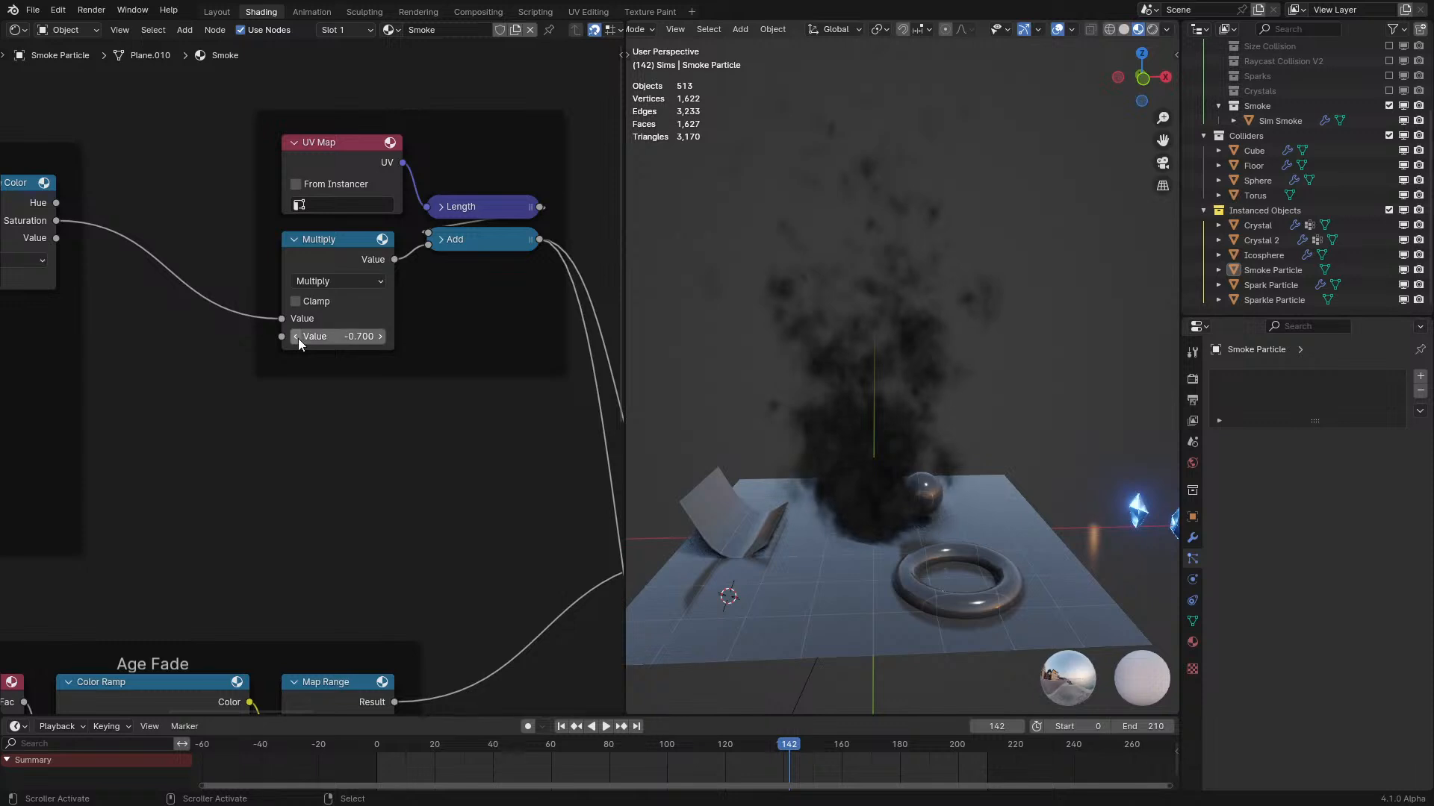
pyautogui.press('space')
pyautogui.moveTo(950, 391); pyautogui.dragTo(996, 380, button='middle')
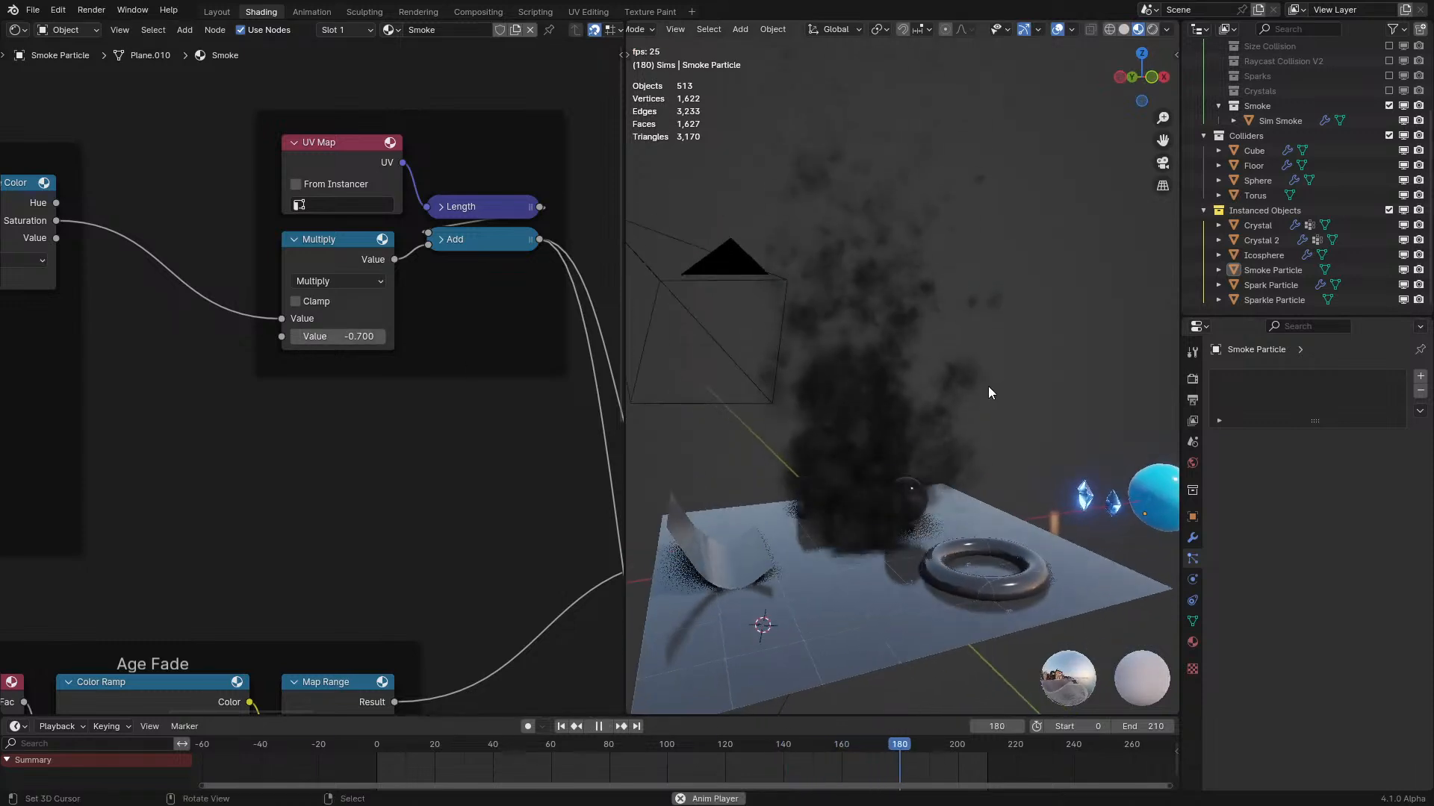
# Connect the Add Shader fed by the Transparent BSDF to the Material Output and change the lower Emission color to orange-red.
pyautogui.scroll(-2, 448, 441)
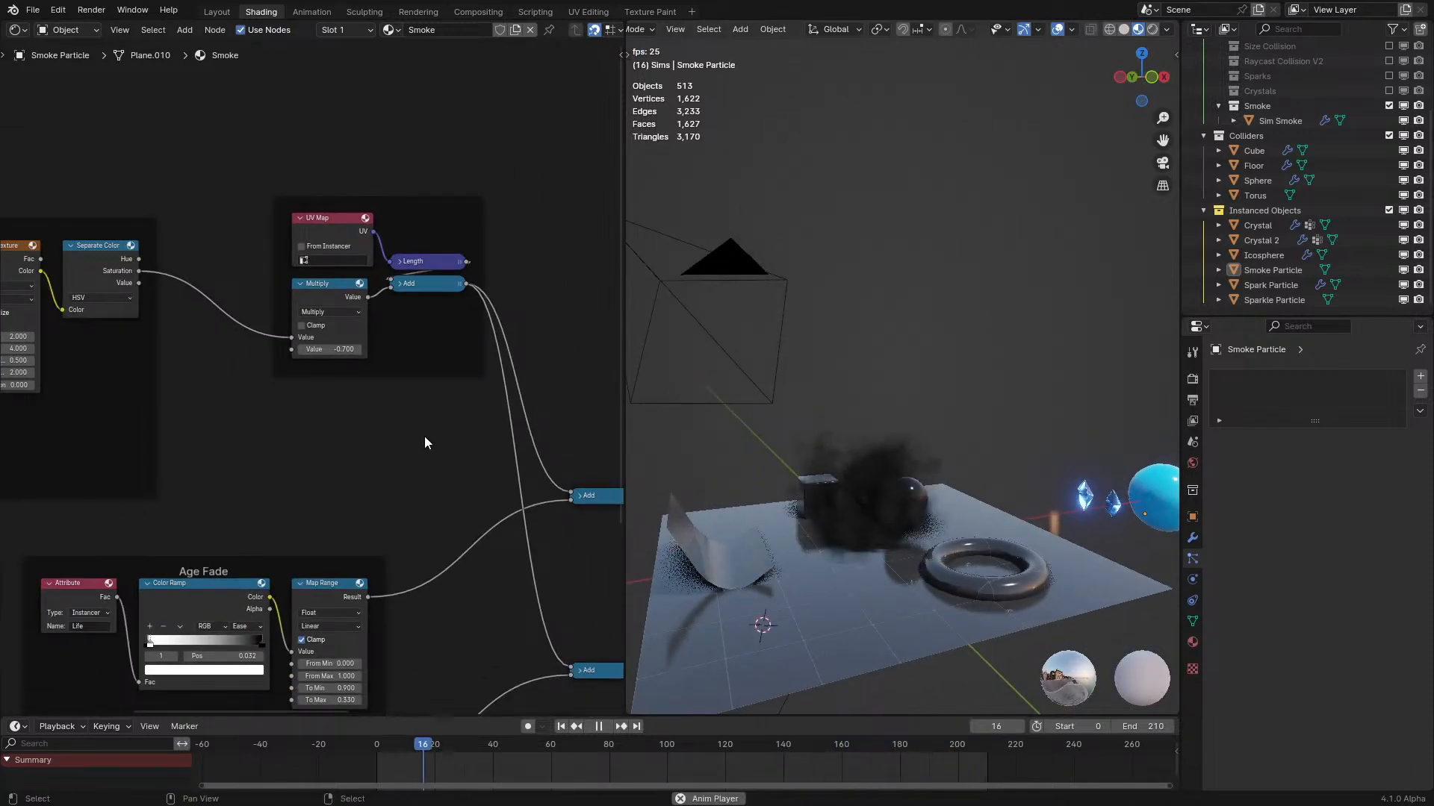
pyautogui.moveTo(437, 460); pyautogui.dragTo(61, 539, button='middle')
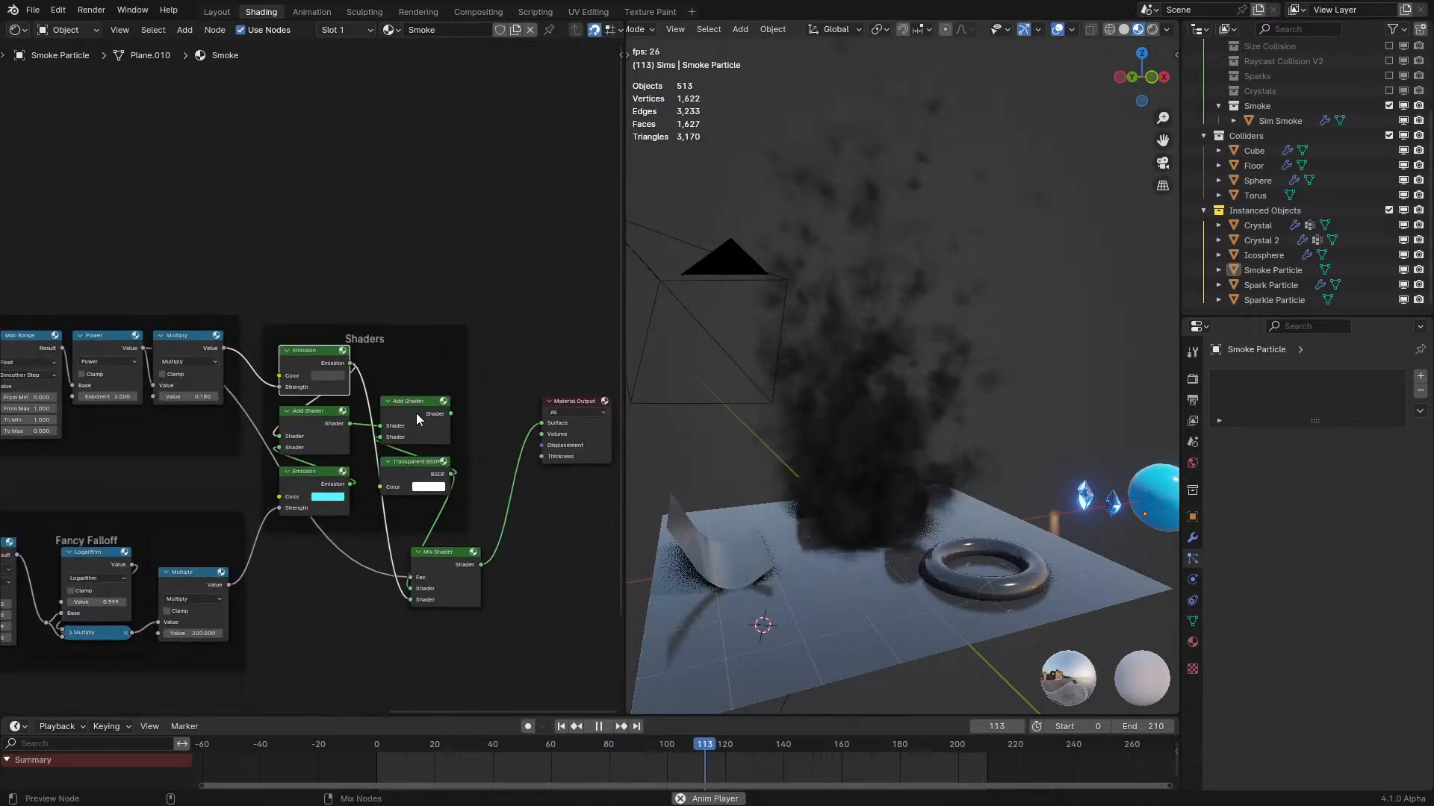
pyautogui.keyDown('ctrl'); pyautogui.keyDown('shift'); pyautogui.click(415, 413); pyautogui.keyUp('shift'); pyautogui.keyUp('ctrl')
pyautogui.moveTo(663, 436); pyautogui.dragTo(711, 434, button='middle')
pyautogui.click(328, 497)
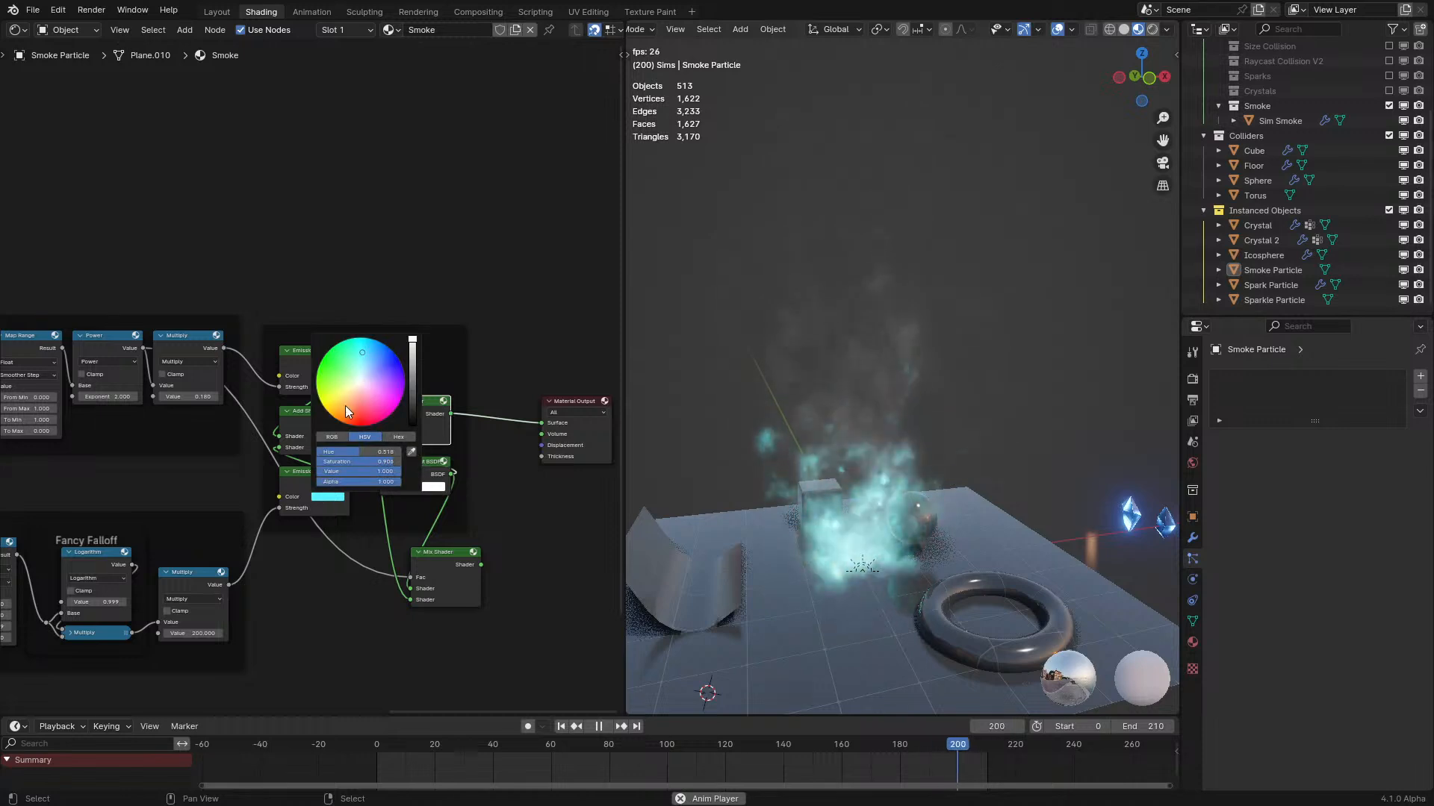
pyautogui.moveTo(346, 407); pyautogui.dragTo(346, 417)
# Set From Min to 0.100 and From Max to 0.600 in the Map Range feeding the Fancy Falloff frame, with the simulation replaying.
pyautogui.moveTo(174, 556); pyautogui.dragTo(415, 474, button='middle')
pyautogui.scroll(4, 326, 510)
pyautogui.press('space')
pyautogui.keyDown('shift'); pyautogui.moveTo(192, 588); pyautogui.dragTo(196, 588); pyautogui.keyUp('shift')
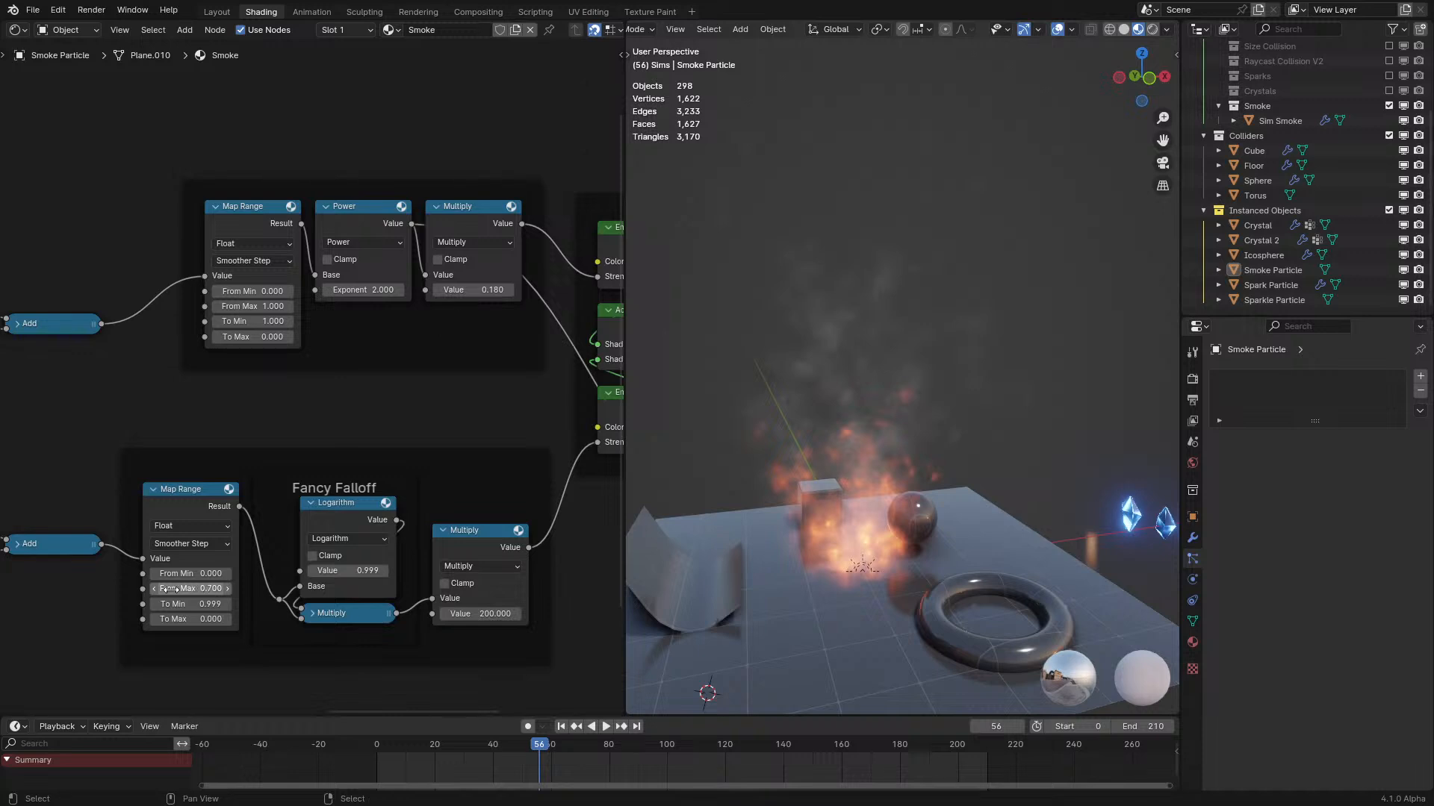
pyautogui.moveTo(392, 474); pyautogui.dragTo(109, 524, button='middle')
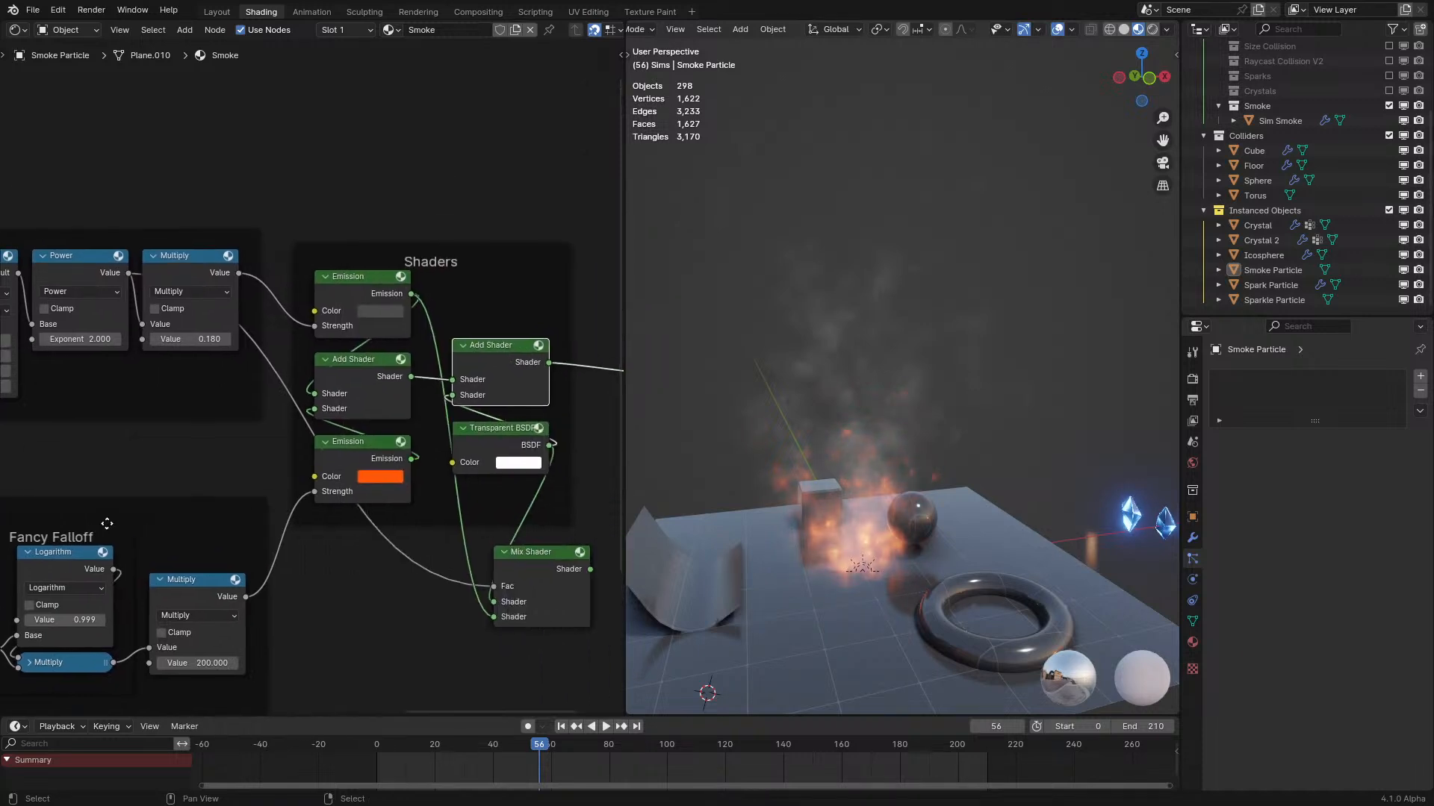
pyautogui.press('space')
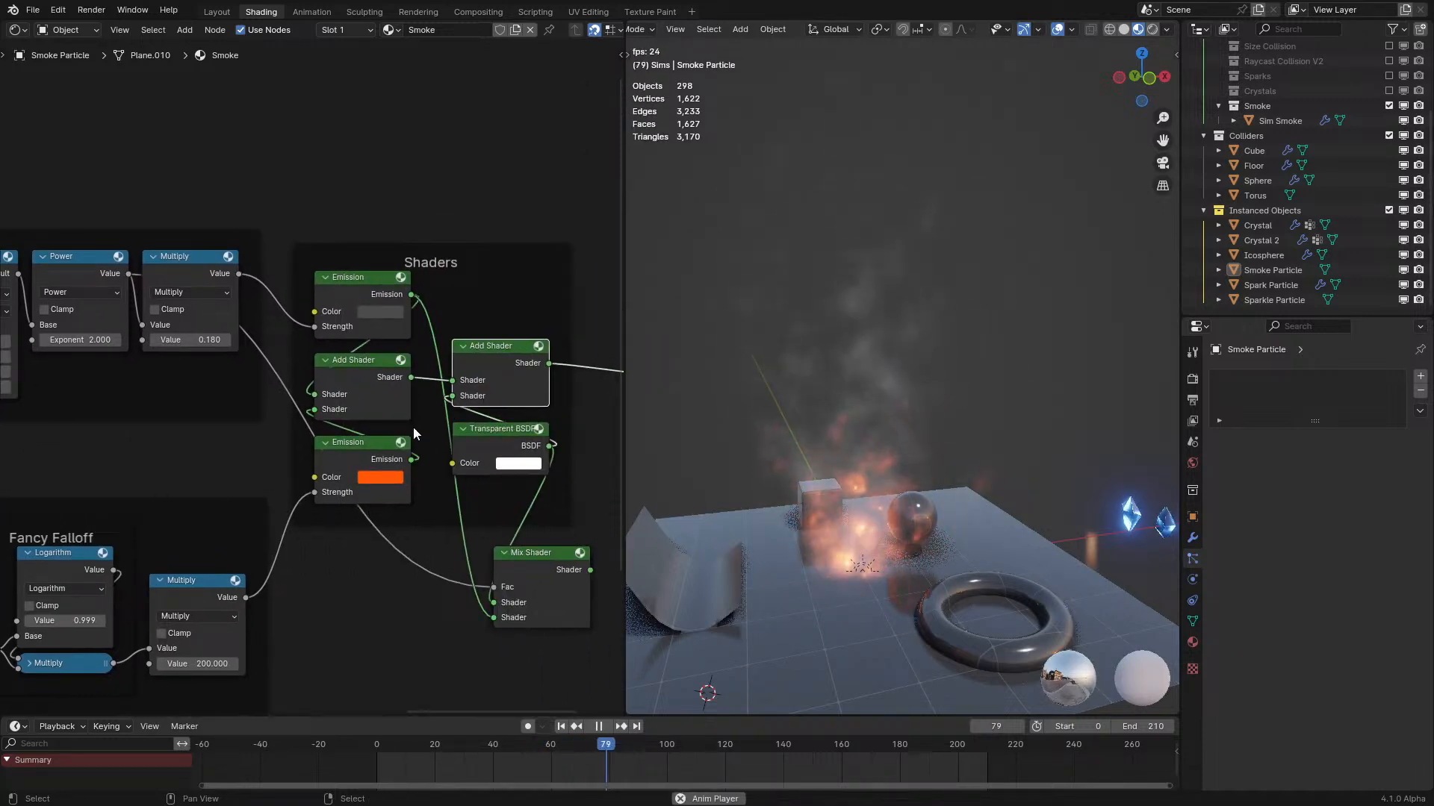
pyautogui.moveTo(379, 469); pyautogui.dragTo(251, 396, button='middle')
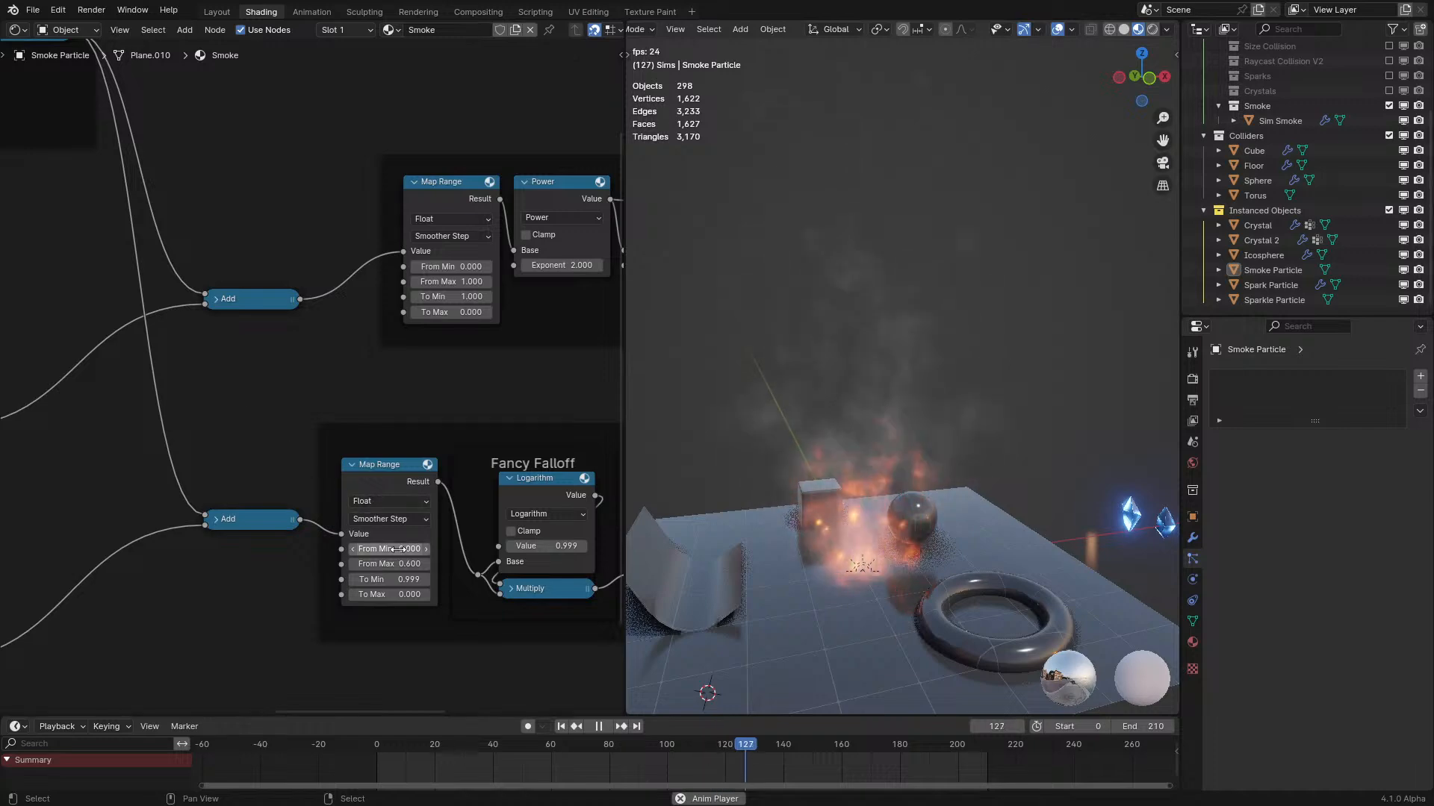
pyautogui.click(427, 552)
pyautogui.moveTo(673, 442); pyautogui.dragTo(827, 411, button='middle')
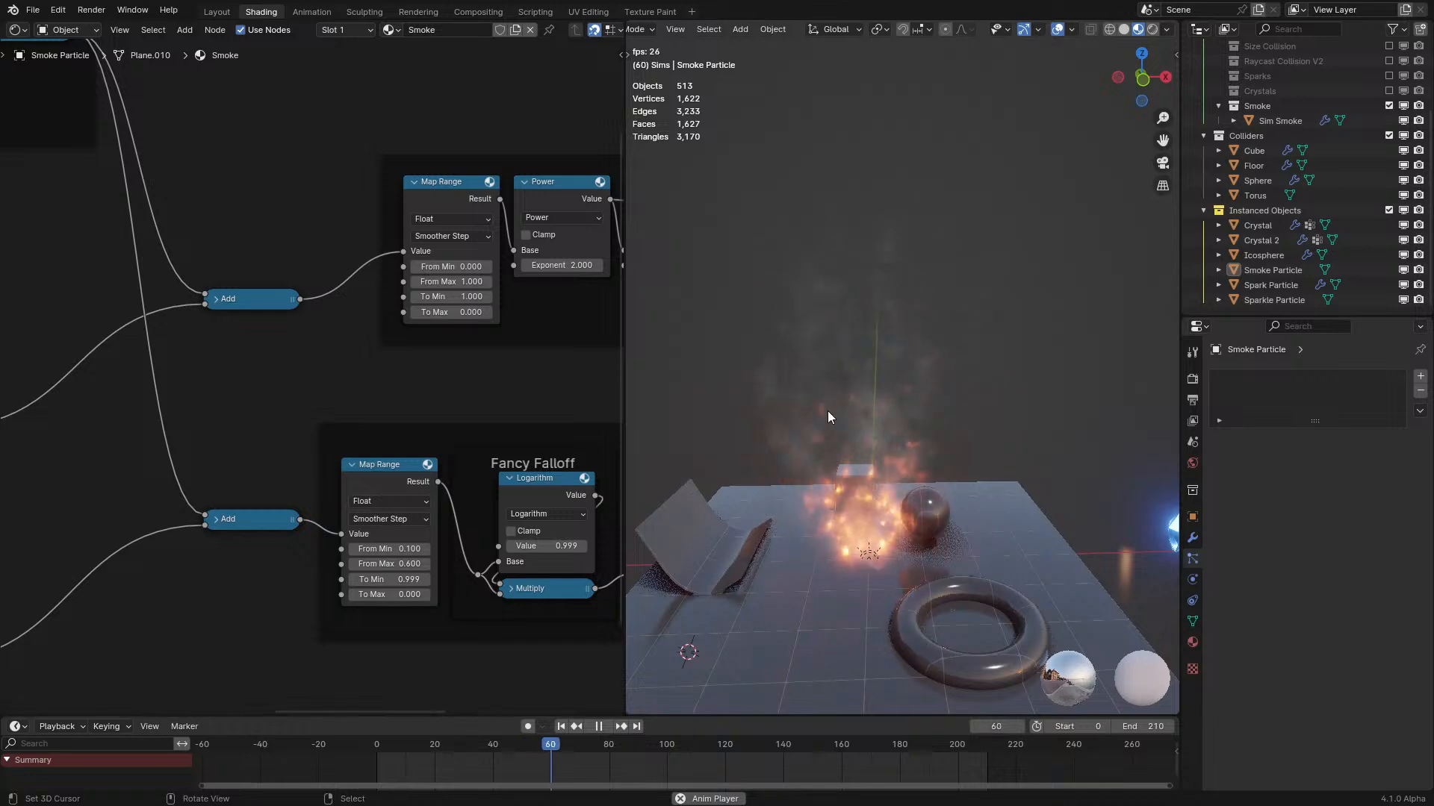
# Change the upper Emission color's brightness to a medium grey while the smoke plays.
pyautogui.scroll(-1, 351, 252)
pyautogui.moveTo(351, 252); pyautogui.dragTo(113, 372, button='middle')
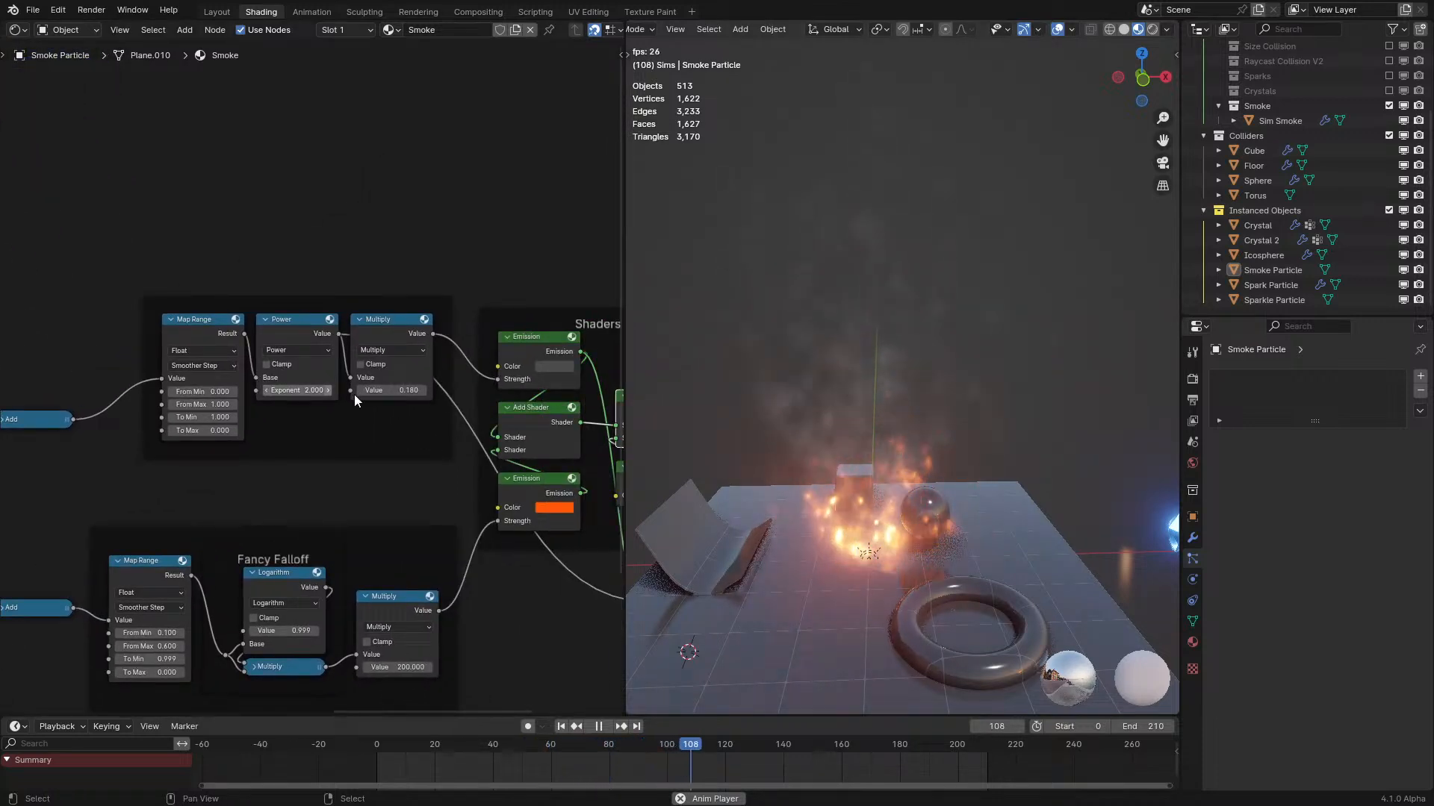
pyautogui.click(554, 366)
pyautogui.scroll(4, 575, 274)
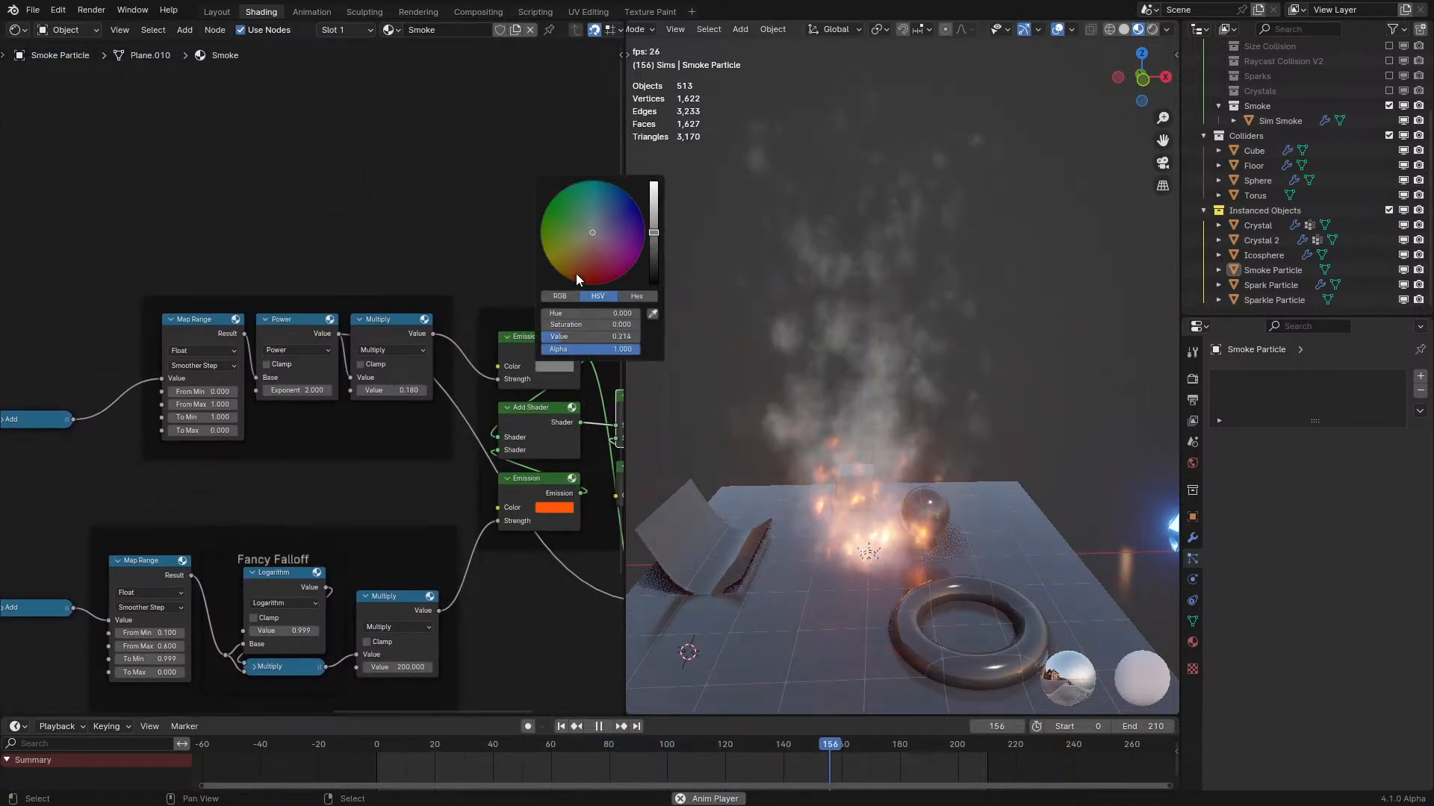
pyautogui.scroll(-6, 576, 274)
pyautogui.scroll(3, 578, 275)
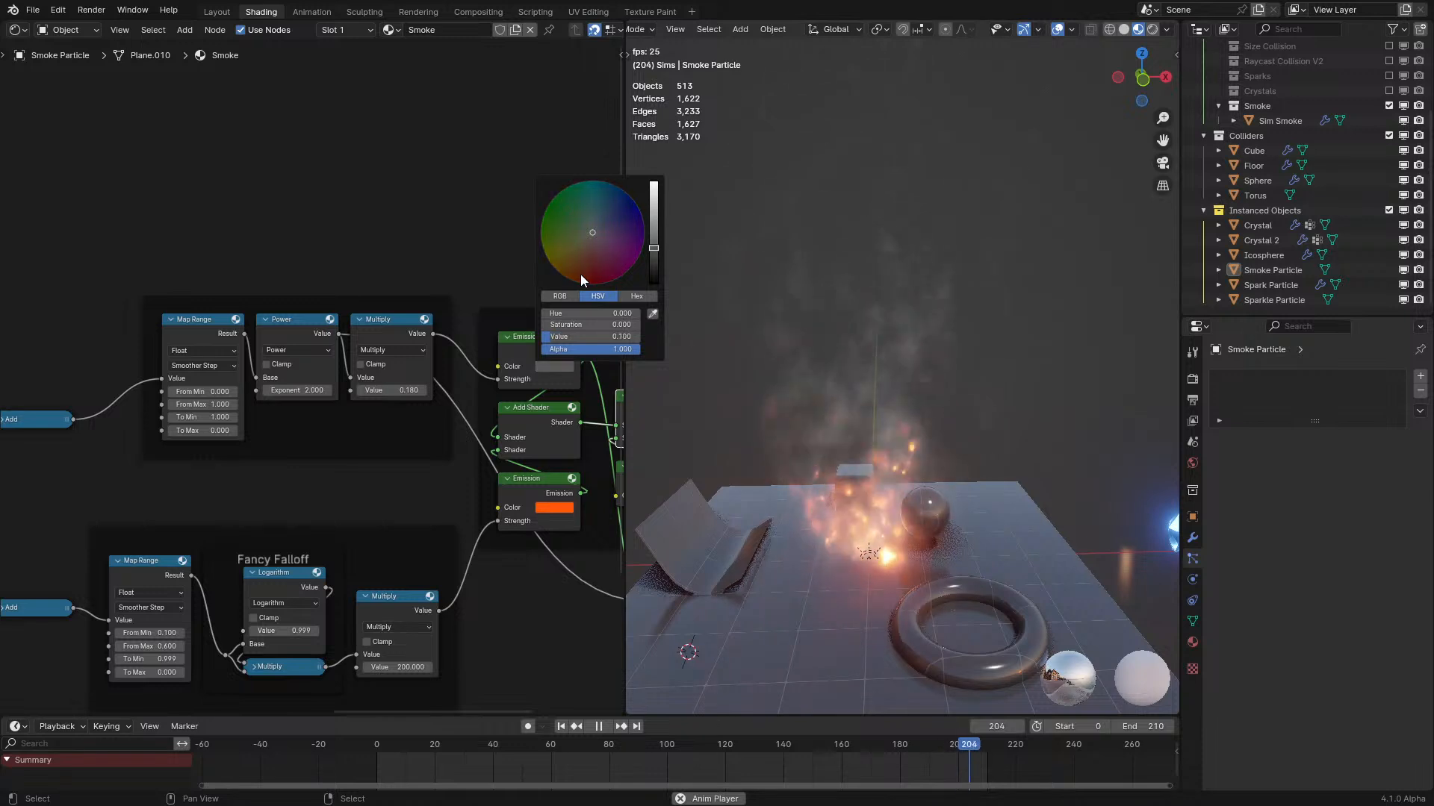
pyautogui.scroll(-1, 580, 279)
pyautogui.moveTo(705, 509); pyautogui.dragTo(805, 463, button='middle')
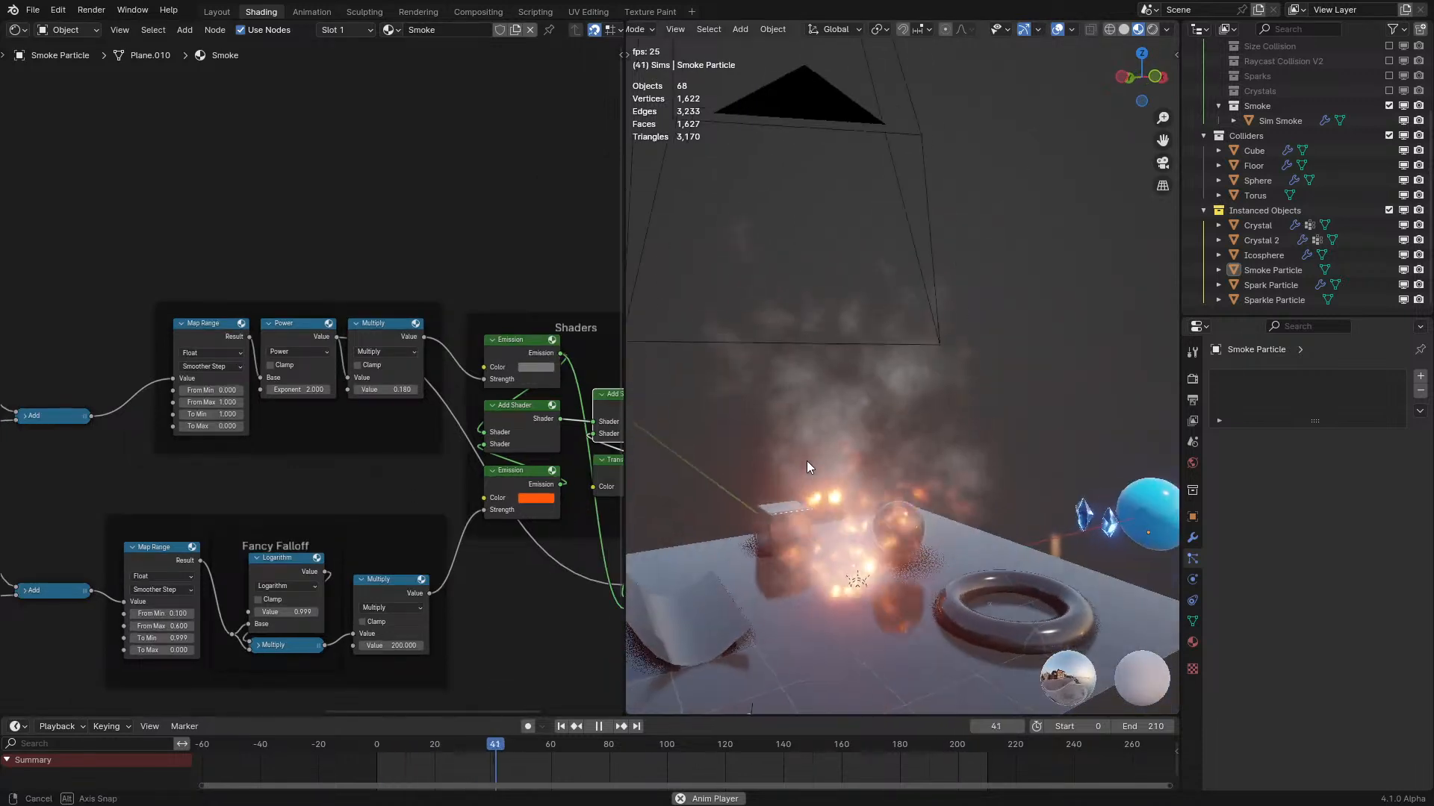
# Connect the Mix Shader to the Material Output, check the smoke through the camera and save the file.
pyautogui.moveTo(485, 523); pyautogui.dragTo(276, 500, button='middle')
pyautogui.keyDown('ctrl'); pyautogui.keyDown('shift'); pyautogui.click(453, 537); pyautogui.keyUp('shift'); pyautogui.keyUp('ctrl')
pyautogui.moveTo(729, 433); pyautogui.dragTo(768, 420, button='middle')
pyautogui.press('KP_0')
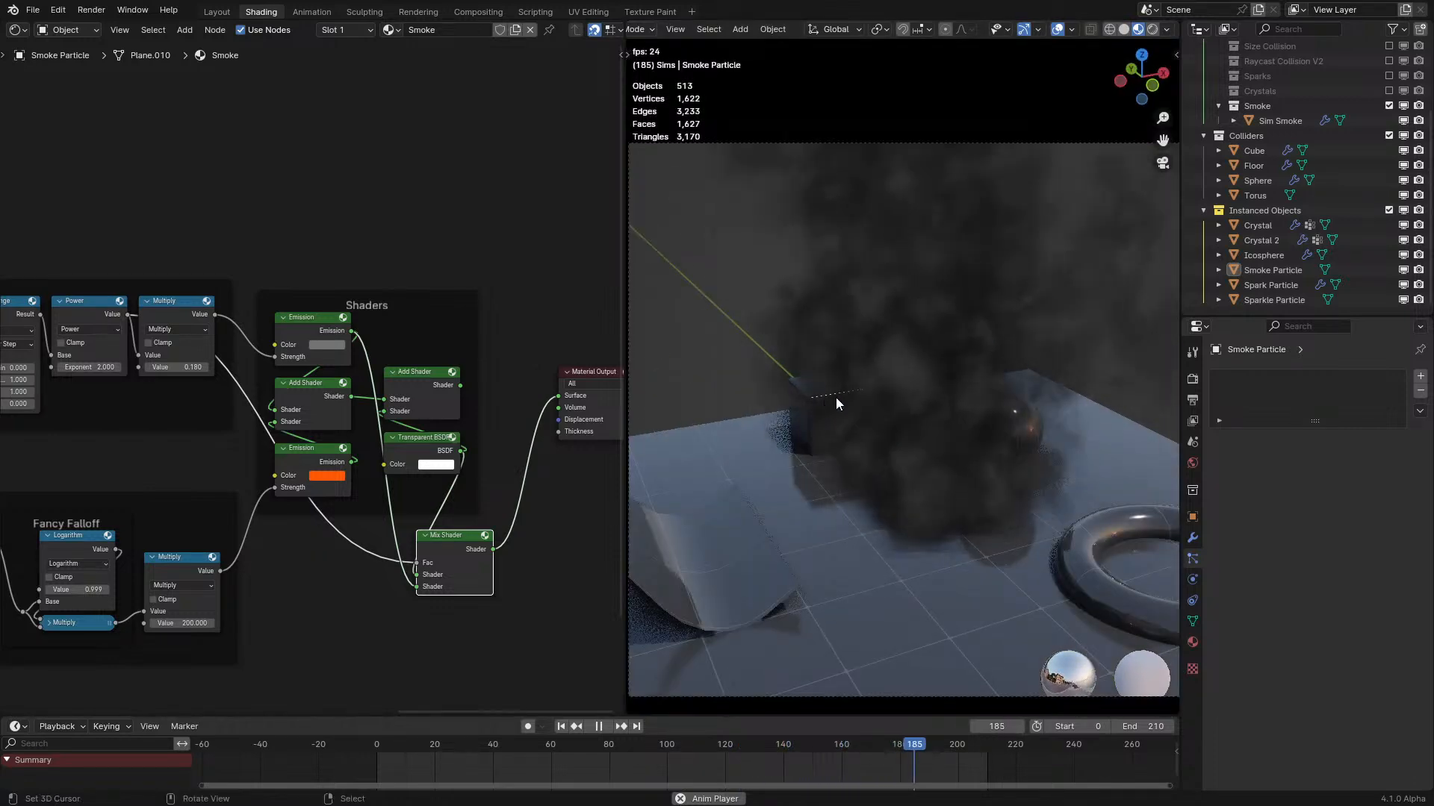
pyautogui.scroll(-2, 889, 378)
pyautogui.press('Home')
pyautogui.press('space')
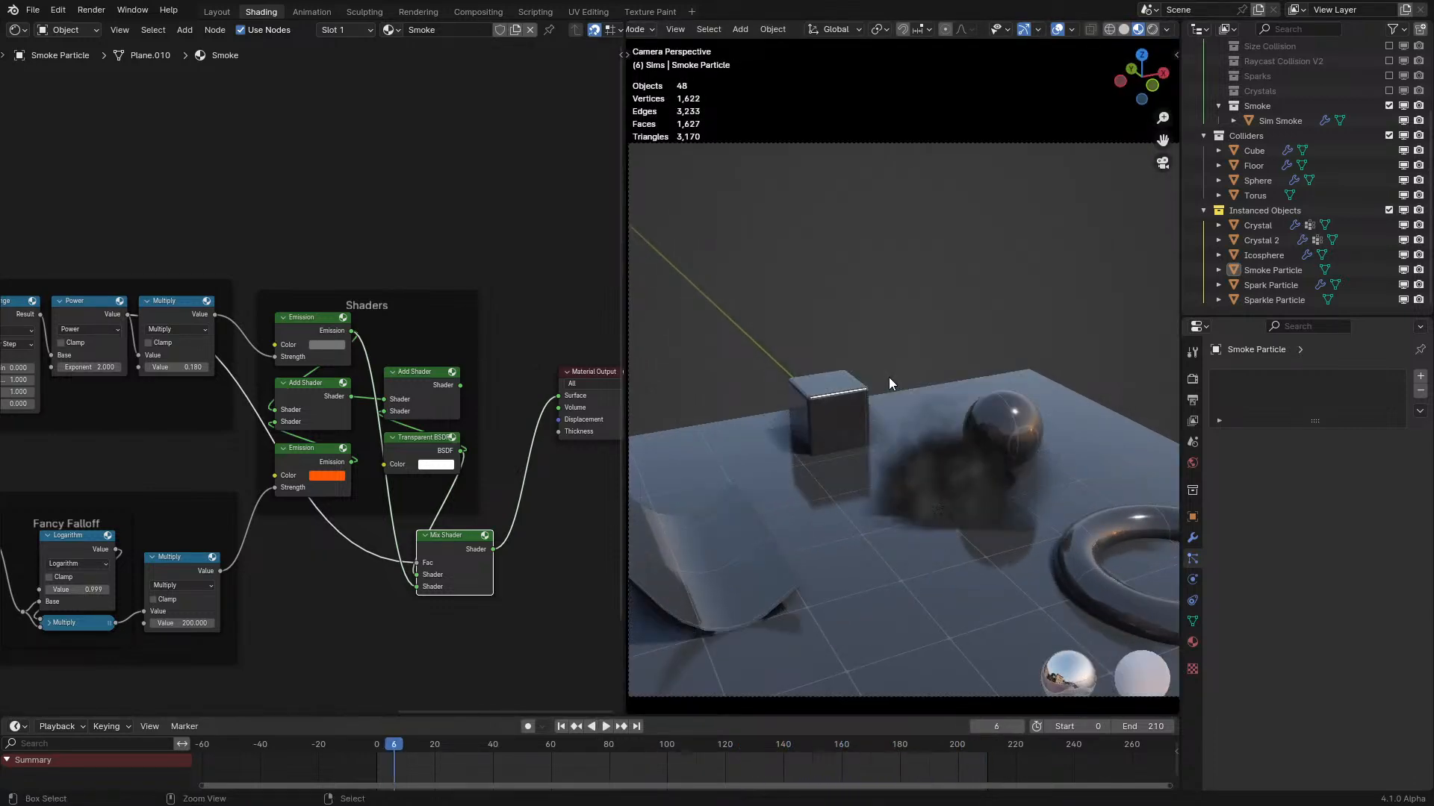
pyautogui.hotkey('ctrl', 's')
# Reframe the camera on the smoke column with the view lock active, and turn off Camera to View.
pyautogui.press('n')
pyautogui.press('space')
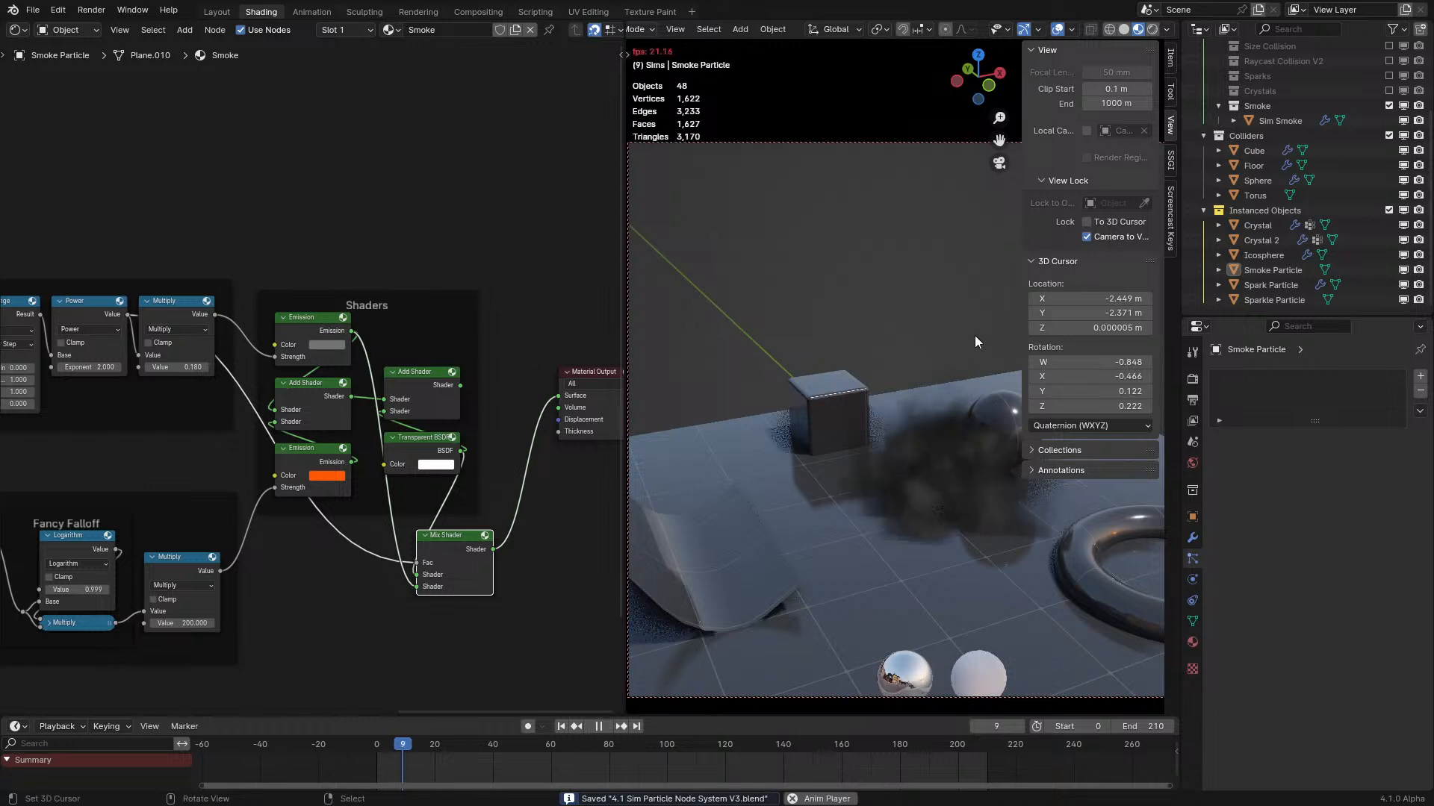
pyautogui.press('n')
pyautogui.scroll(-4, 972, 373)
pyautogui.moveTo(972, 392); pyautogui.dragTo(1003, 503, button='middle')
pyautogui.scroll(3, 970, 482)
pyautogui.press('n')
pyautogui.click(1087, 237)
pyautogui.press('n')
pyautogui.moveTo(993, 321); pyautogui.dragTo(902, 396, button='middle')
# Play the smoke through the camera and compare it with the free perspective view.
pyautogui.press('space')
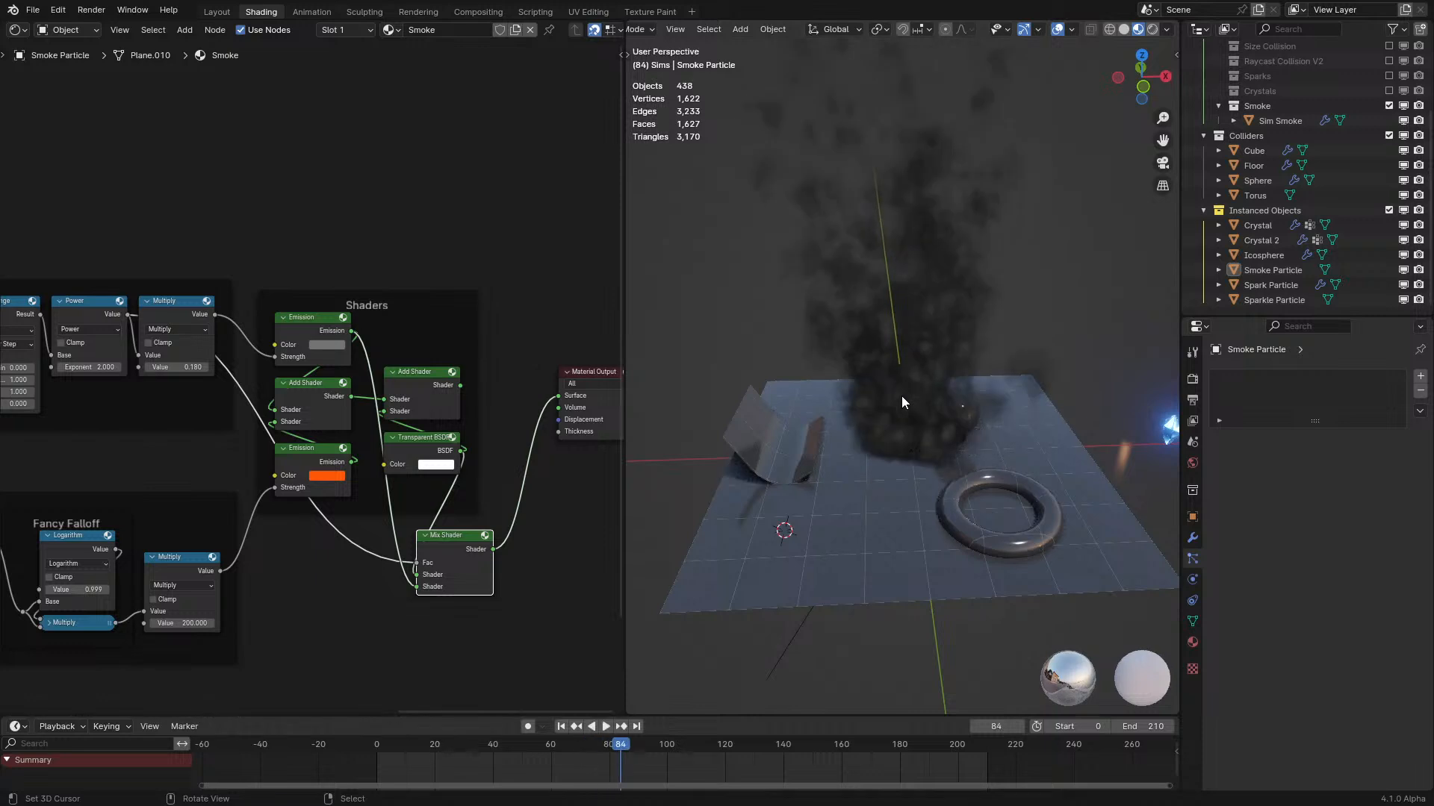
pyautogui.press('KP_0')
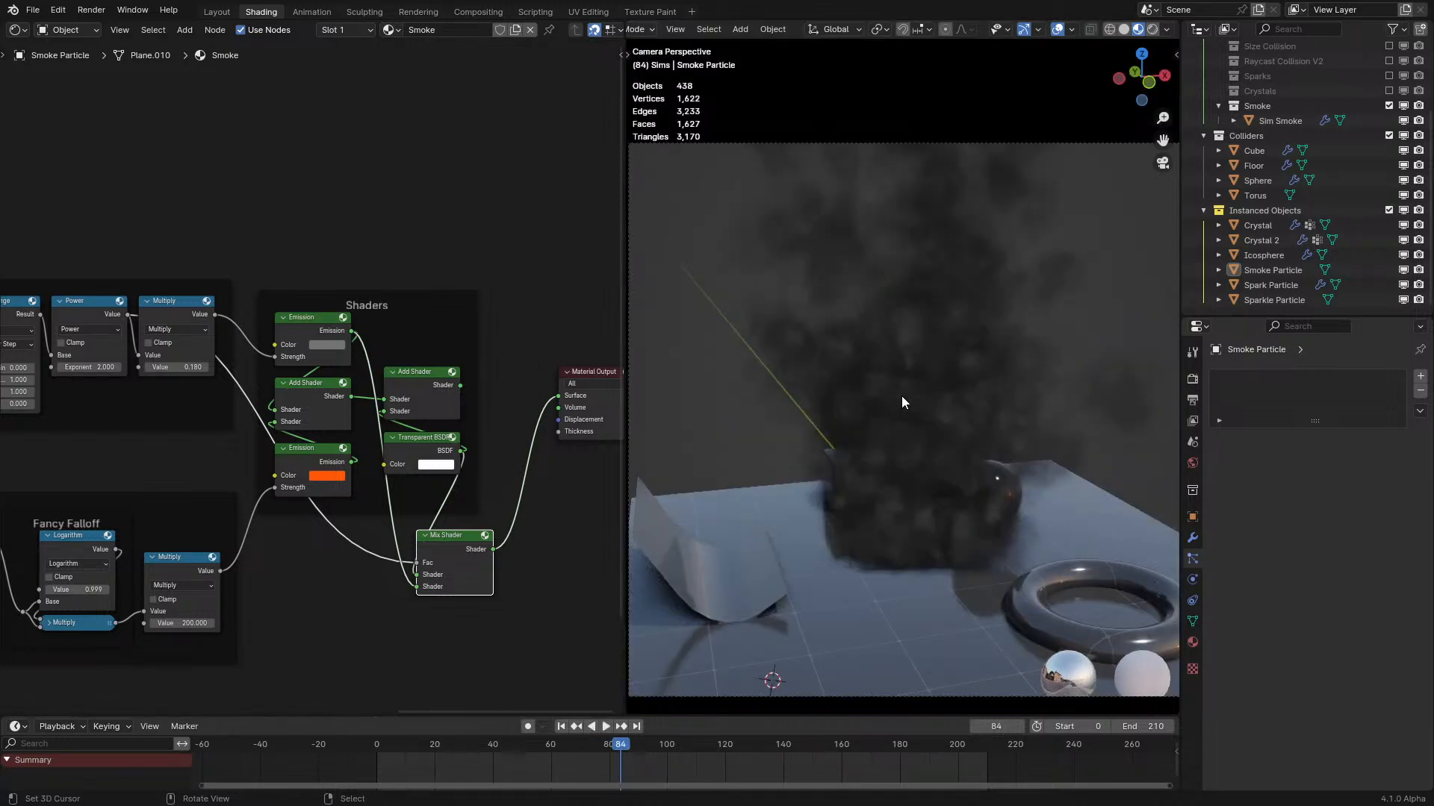
pyautogui.press('space')
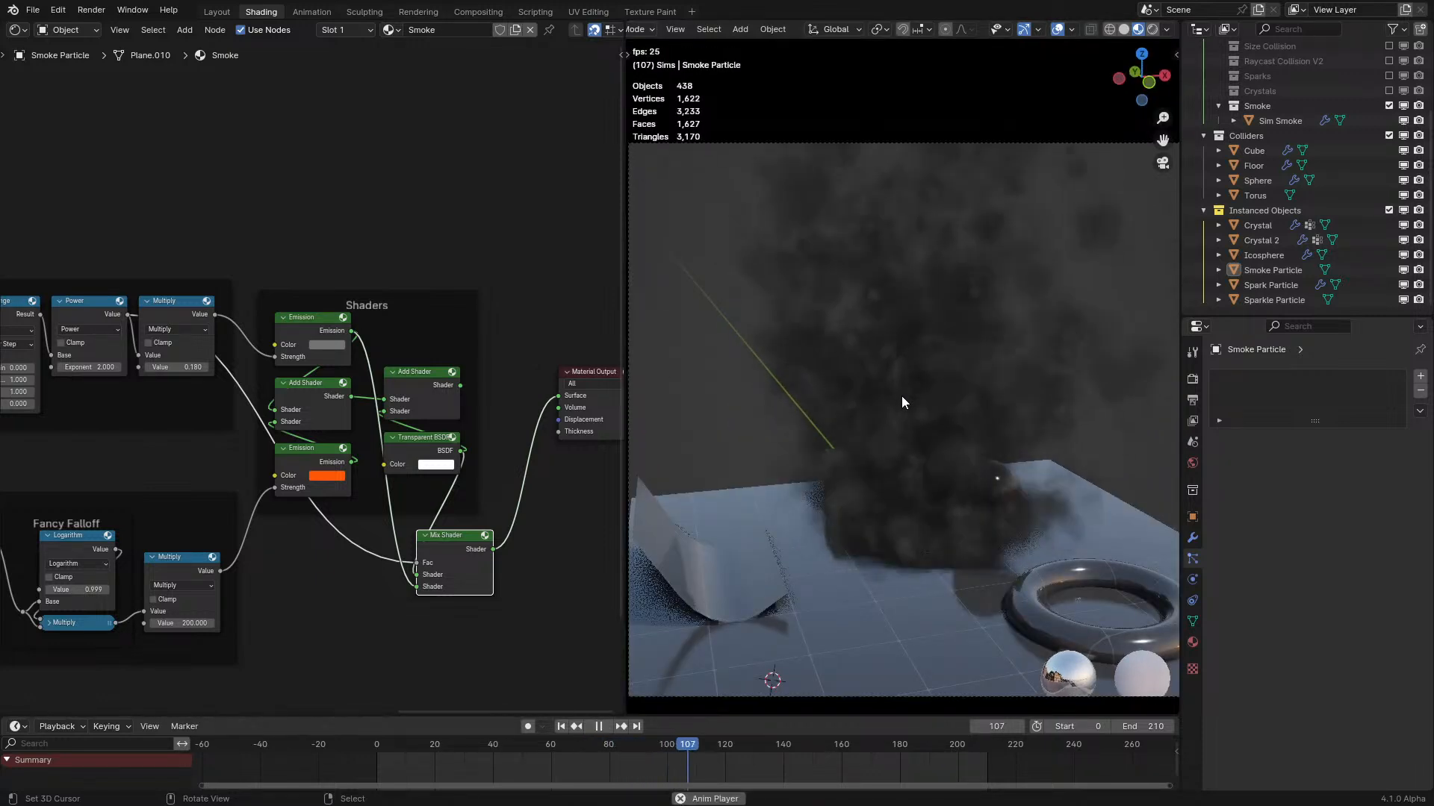
pyautogui.moveTo(902, 396); pyautogui.dragTo(905, 435, button='middle')
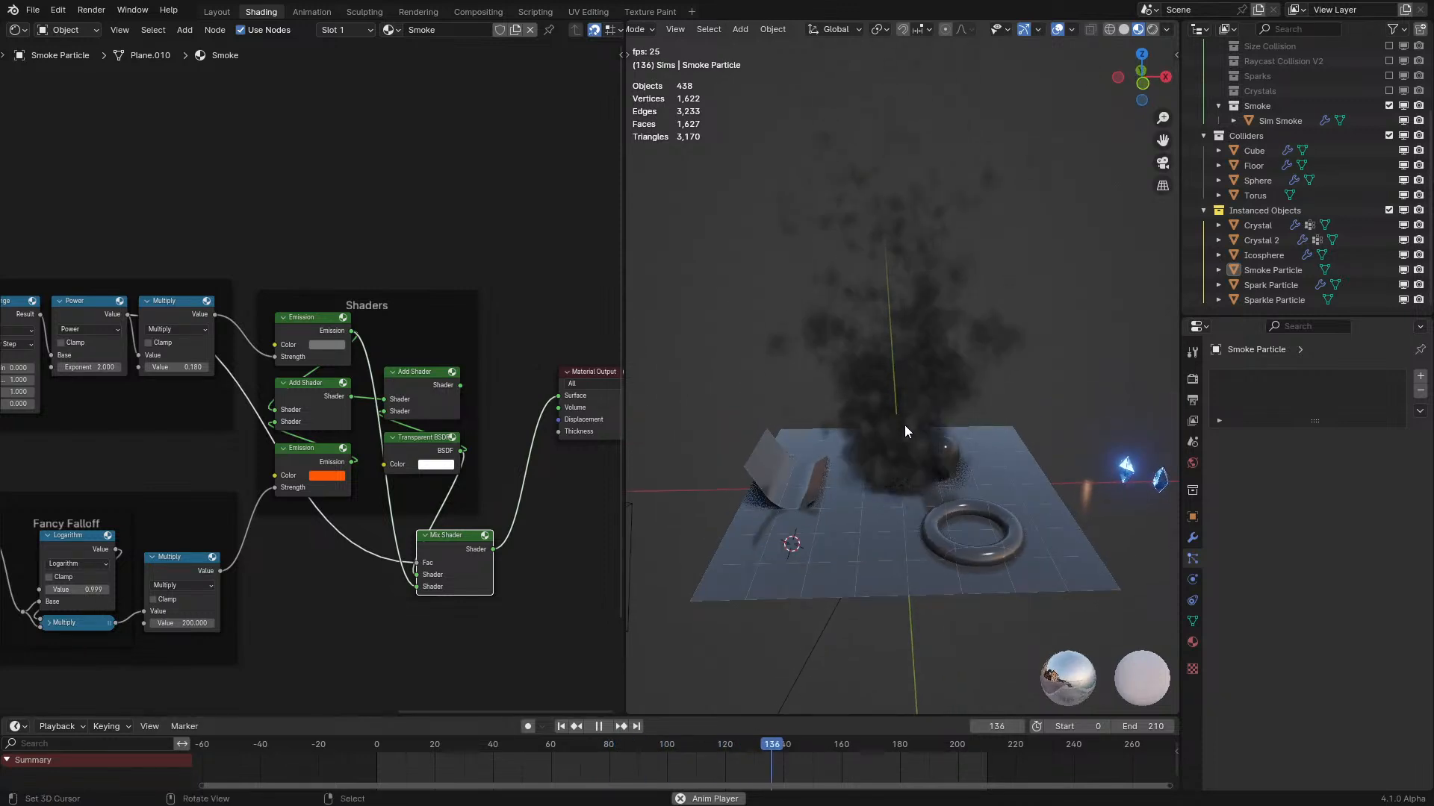
pyautogui.press('space')
# Switch the node area to the Geometry Node Editor and select the Sim Smoke object to edit its particle instancing nodes.
pyautogui.scroll(-1, 224, 347)
pyautogui.click(18, 29)
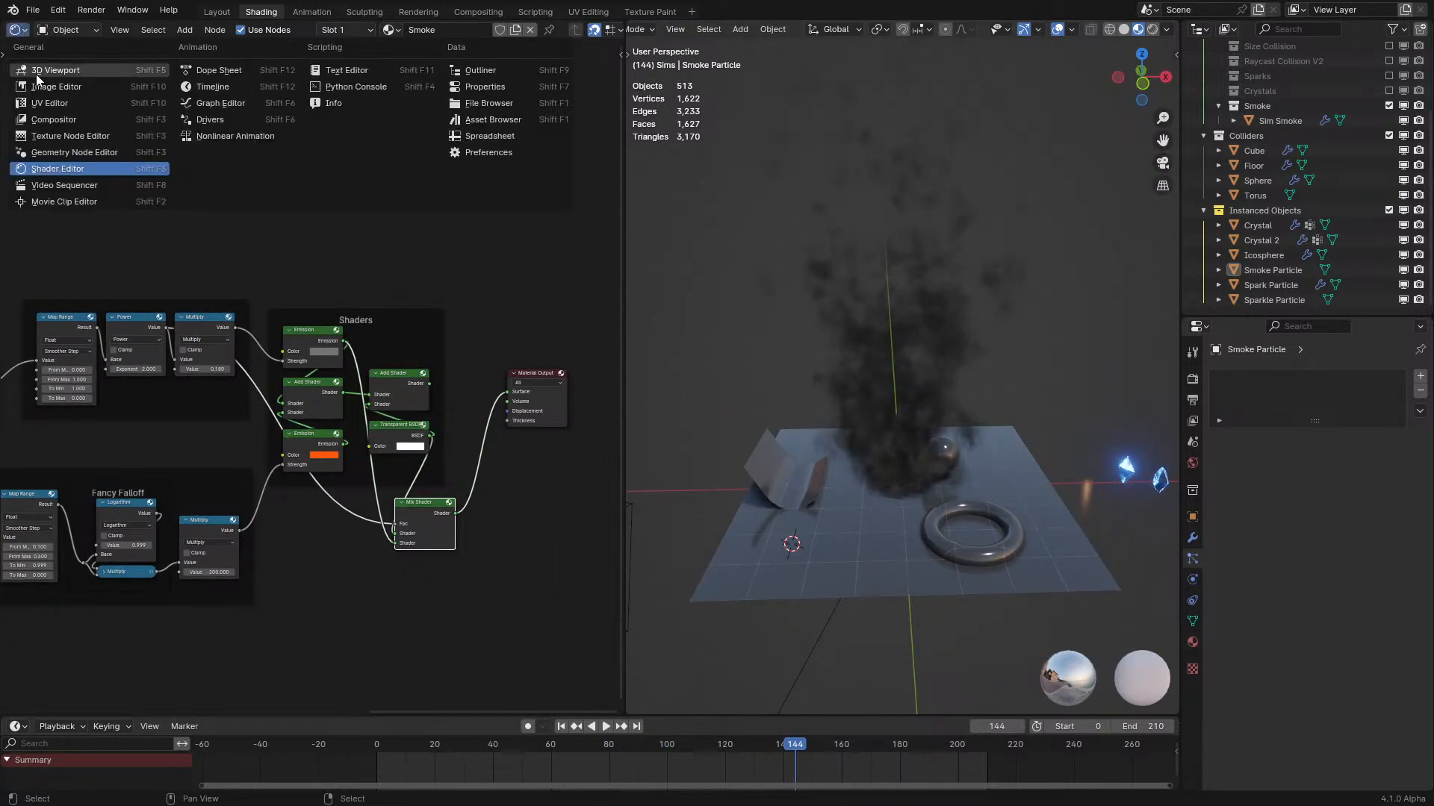
pyautogui.click(79, 153)
pyautogui.click(896, 366)
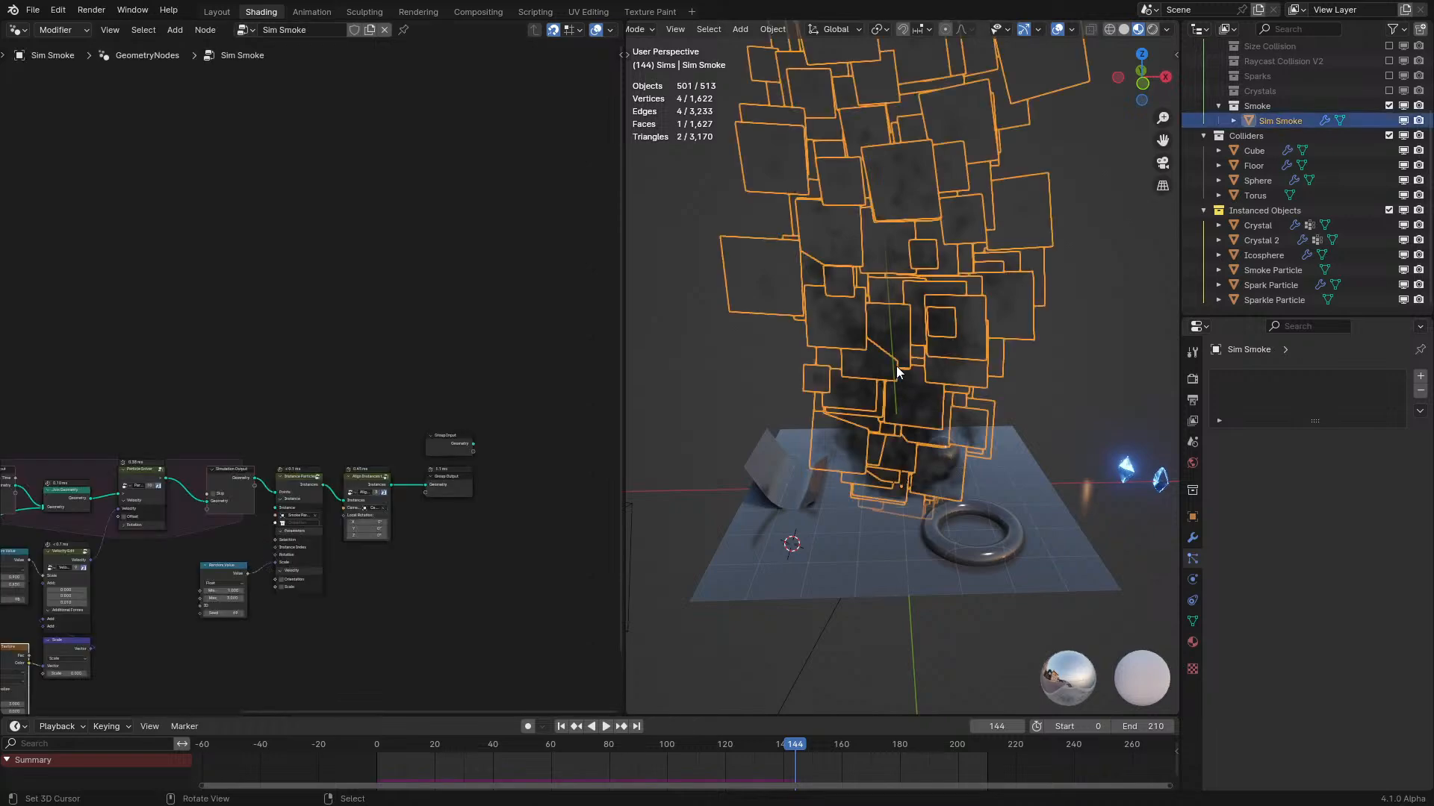
pyautogui.scroll(5, 365, 518)
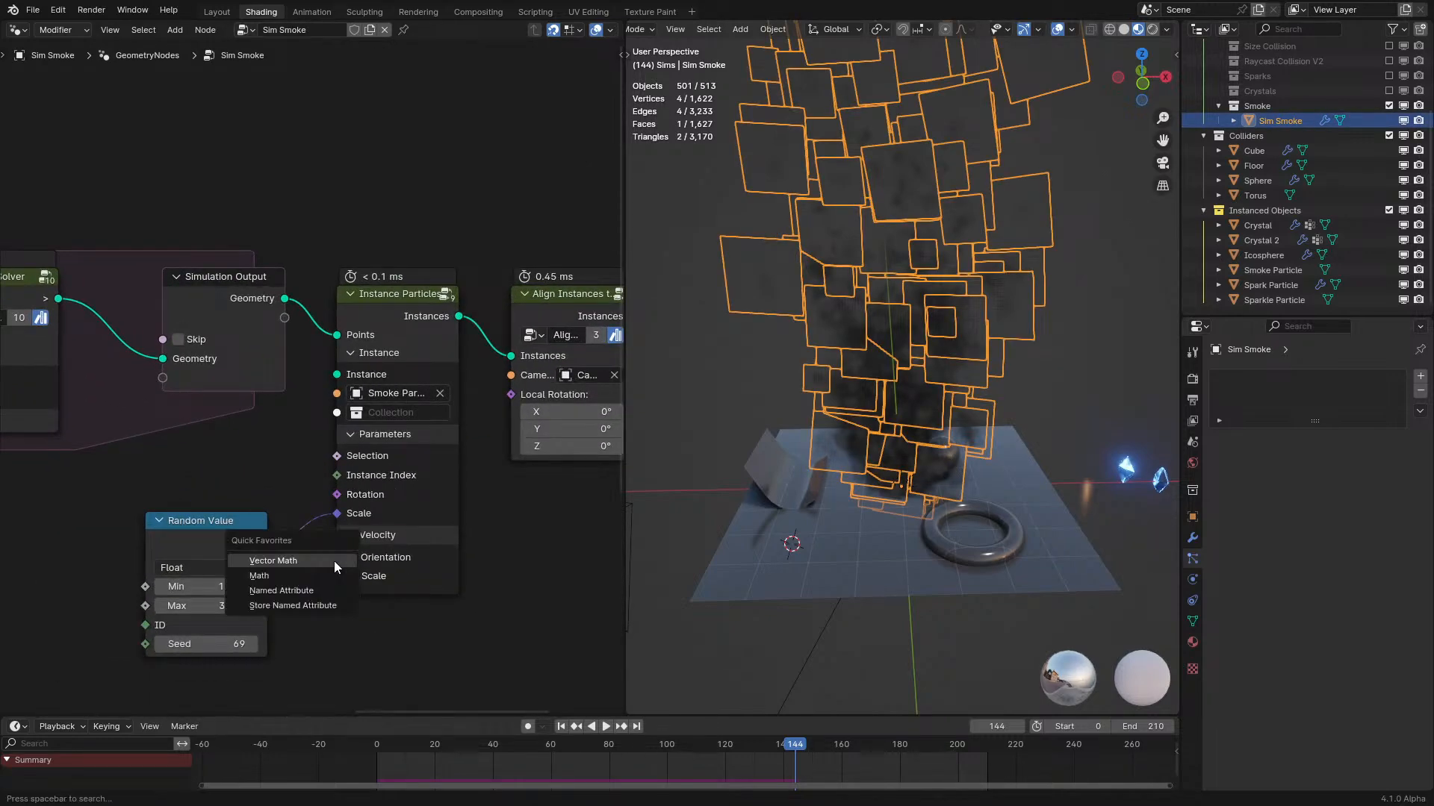
pyautogui.hotkey('shift', 'a')
pyautogui.click(428, 471)
pyautogui.press('Escape')
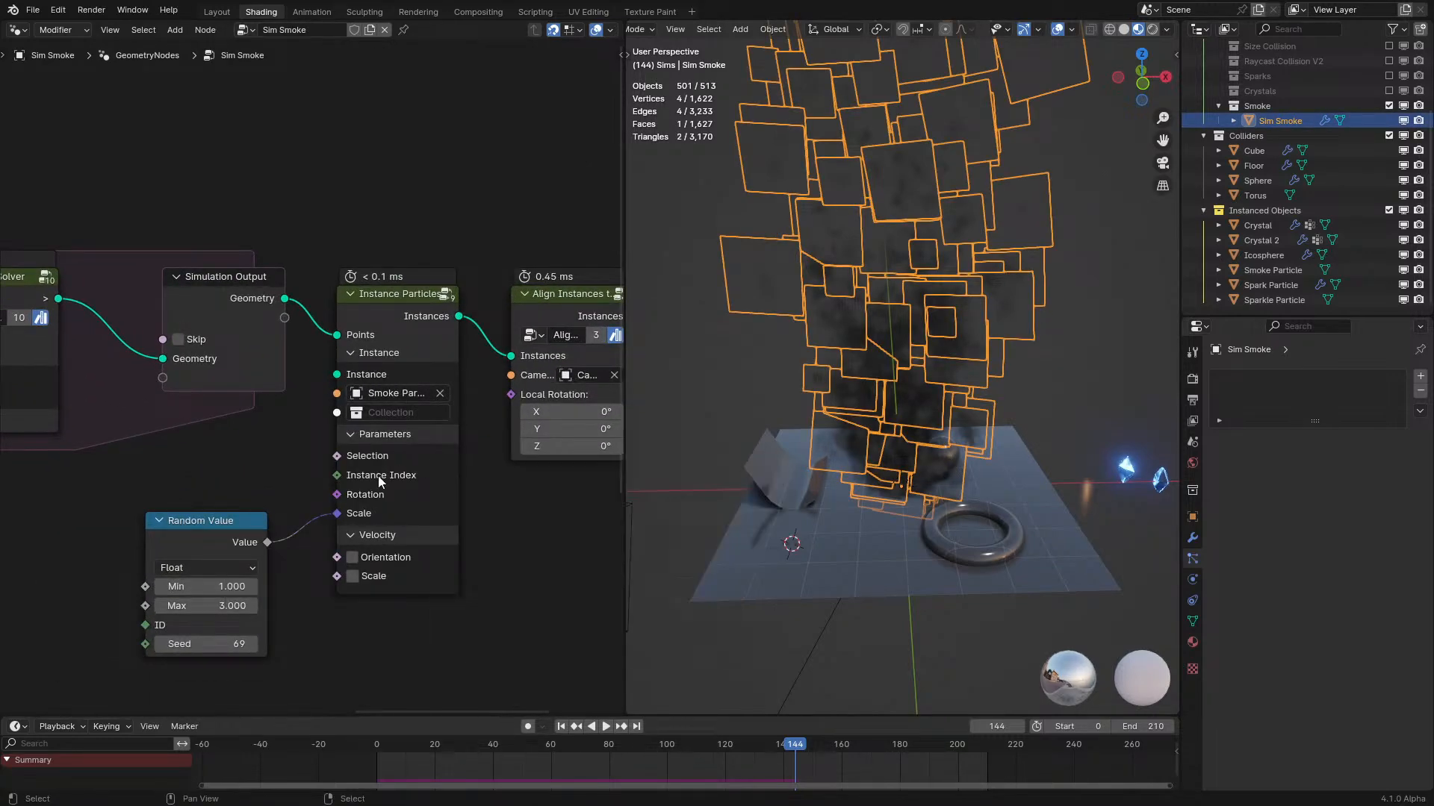
# Add a Named Attribute node below the Random Value node and set its attribute name to Life.
pyautogui.hotkey('shift', 'a')
pyautogui.write('named')
pyautogui.press('Return')
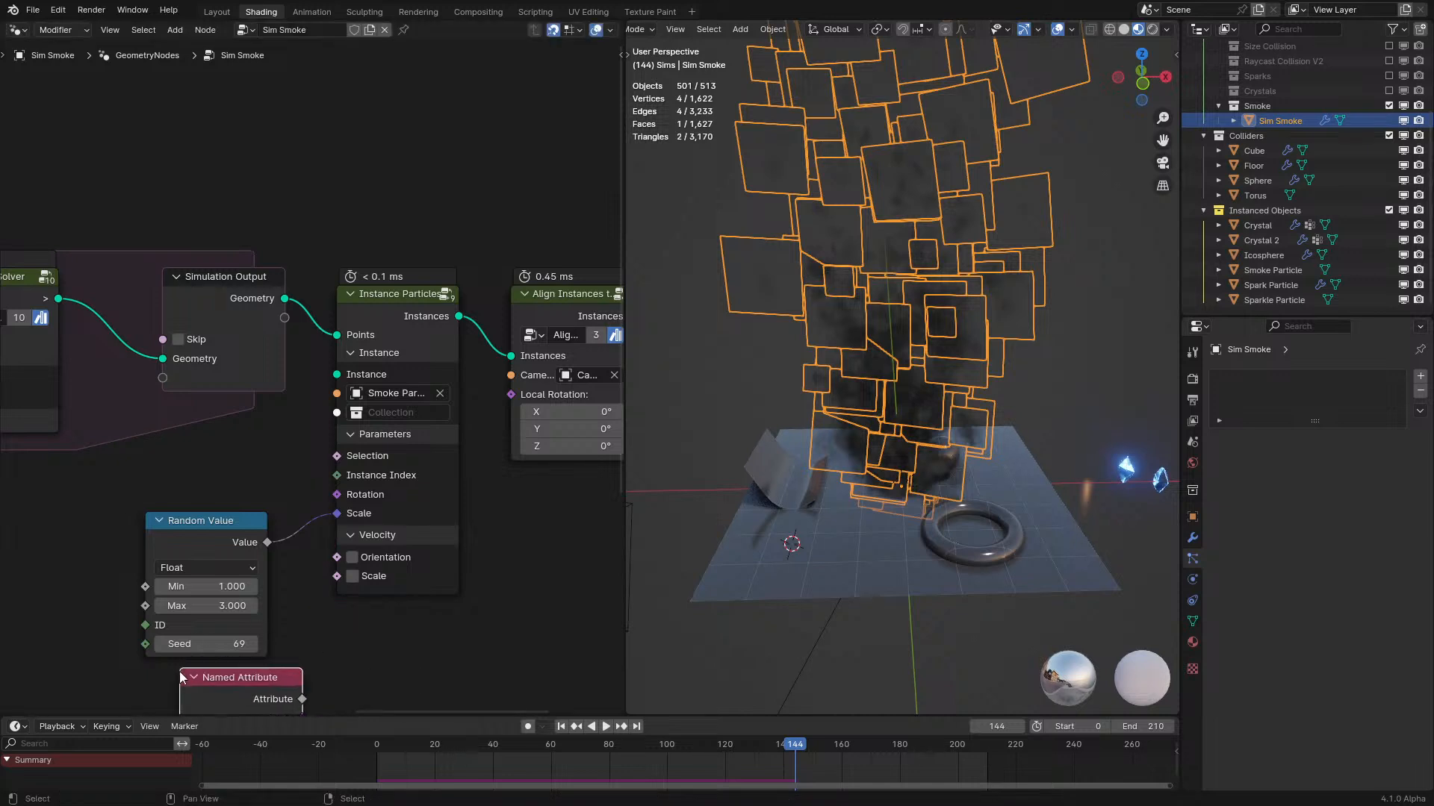
pyautogui.click(239, 572)
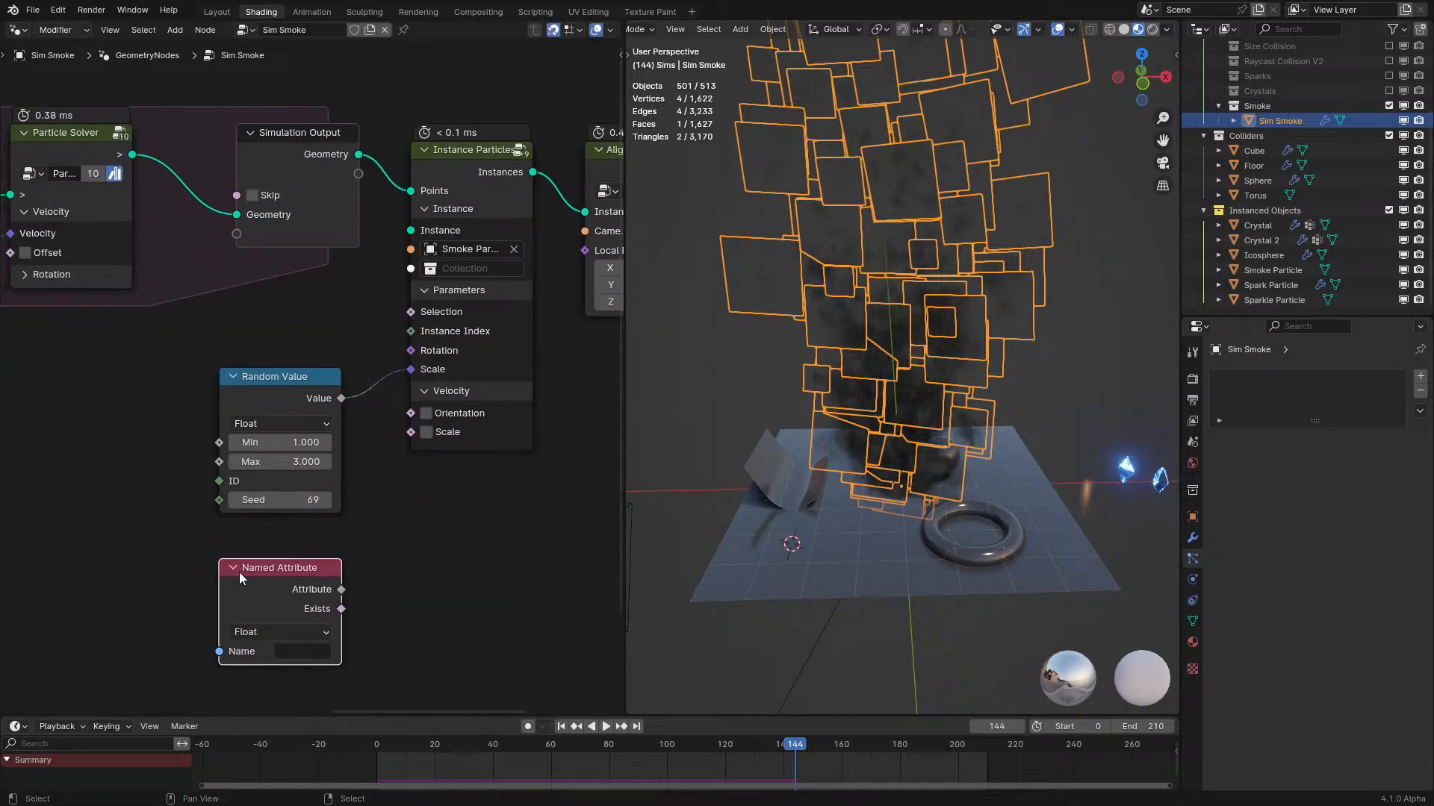
pyautogui.click(273, 654)
pyautogui.write('life')
pyautogui.press('Return')
# Feed the Life attribute into the Value input of a new Map Range node.
pyautogui.moveTo(340, 589); pyautogui.dragTo(374, 595)
pyautogui.write('ma')
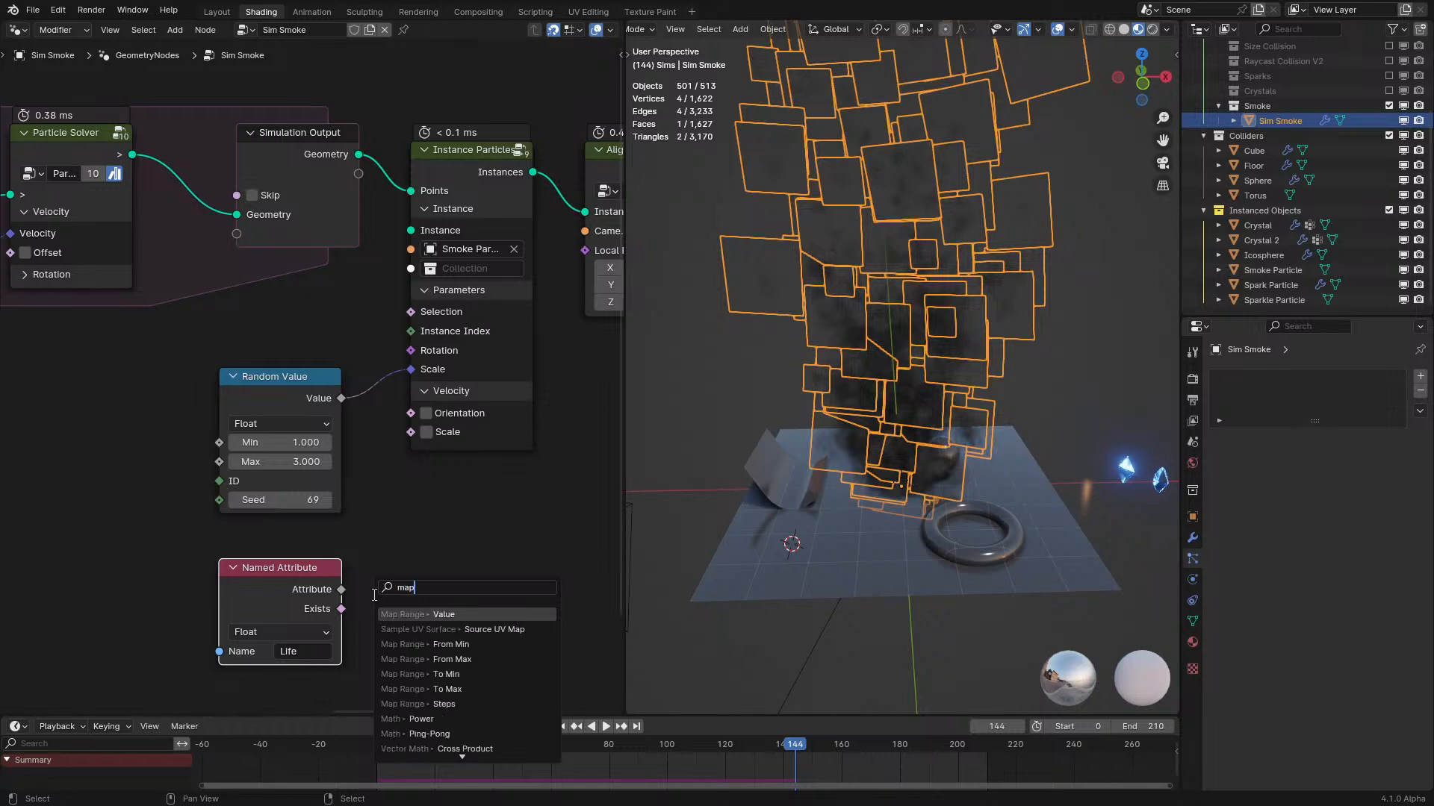
pyautogui.write('p')
pyautogui.press('Return')
pyautogui.click(480, 484)
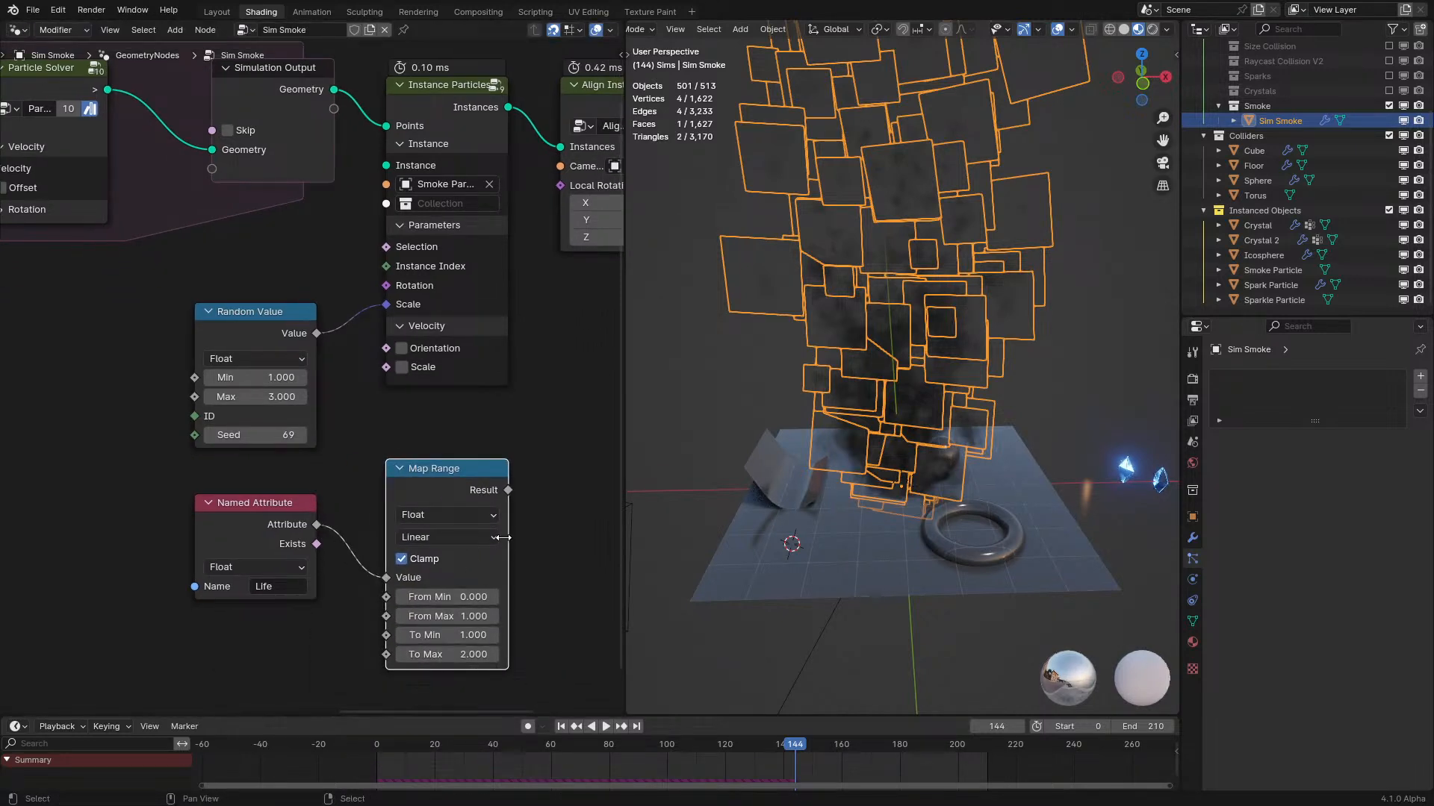
# Multiply the Random Value by the Map Range result and connect the product to the Scale of Instance Particles.
pyautogui.moveTo(128, 468); pyautogui.dragTo(343, 522)
pyautogui.moveTo(255, 330); pyautogui.dragTo(121, 336)
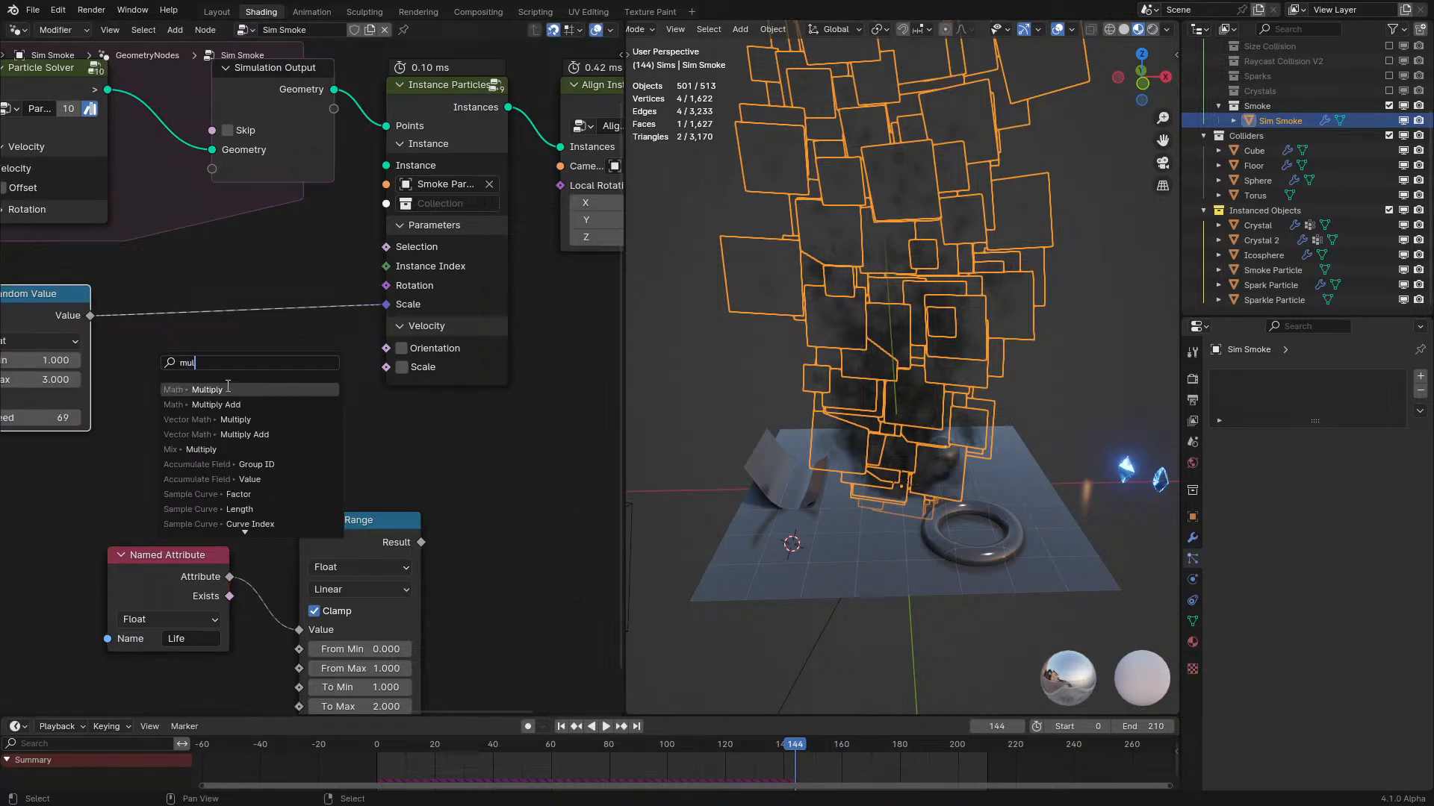
pyautogui.press('Return')
pyautogui.click(224, 385)
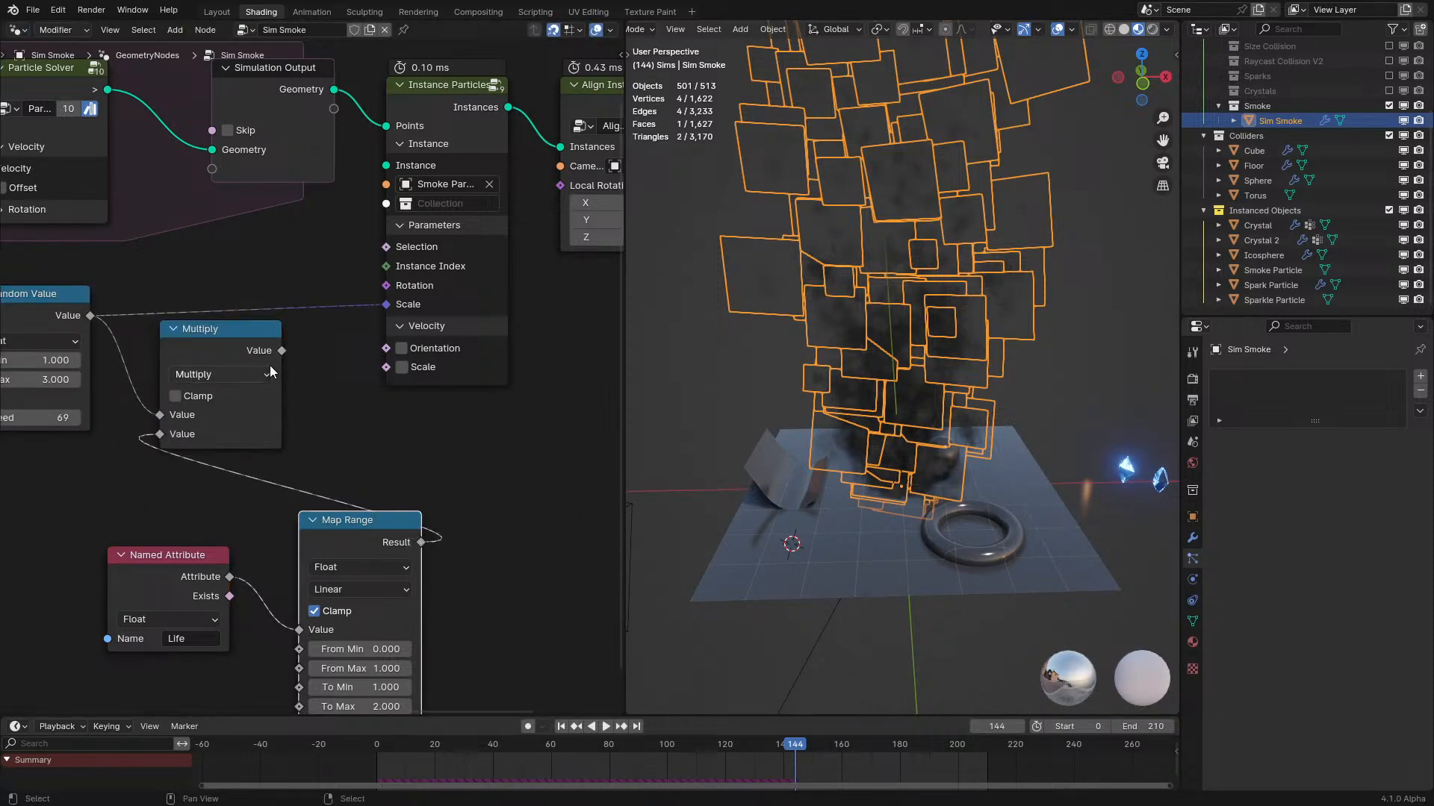
pyautogui.moveTo(390, 300); pyautogui.dragTo(387, 304)
# Replay the smoke from the start frame and set the Map Range's To Max to 3.
pyautogui.hotkey('shift', 'Left')
pyautogui.press('space')
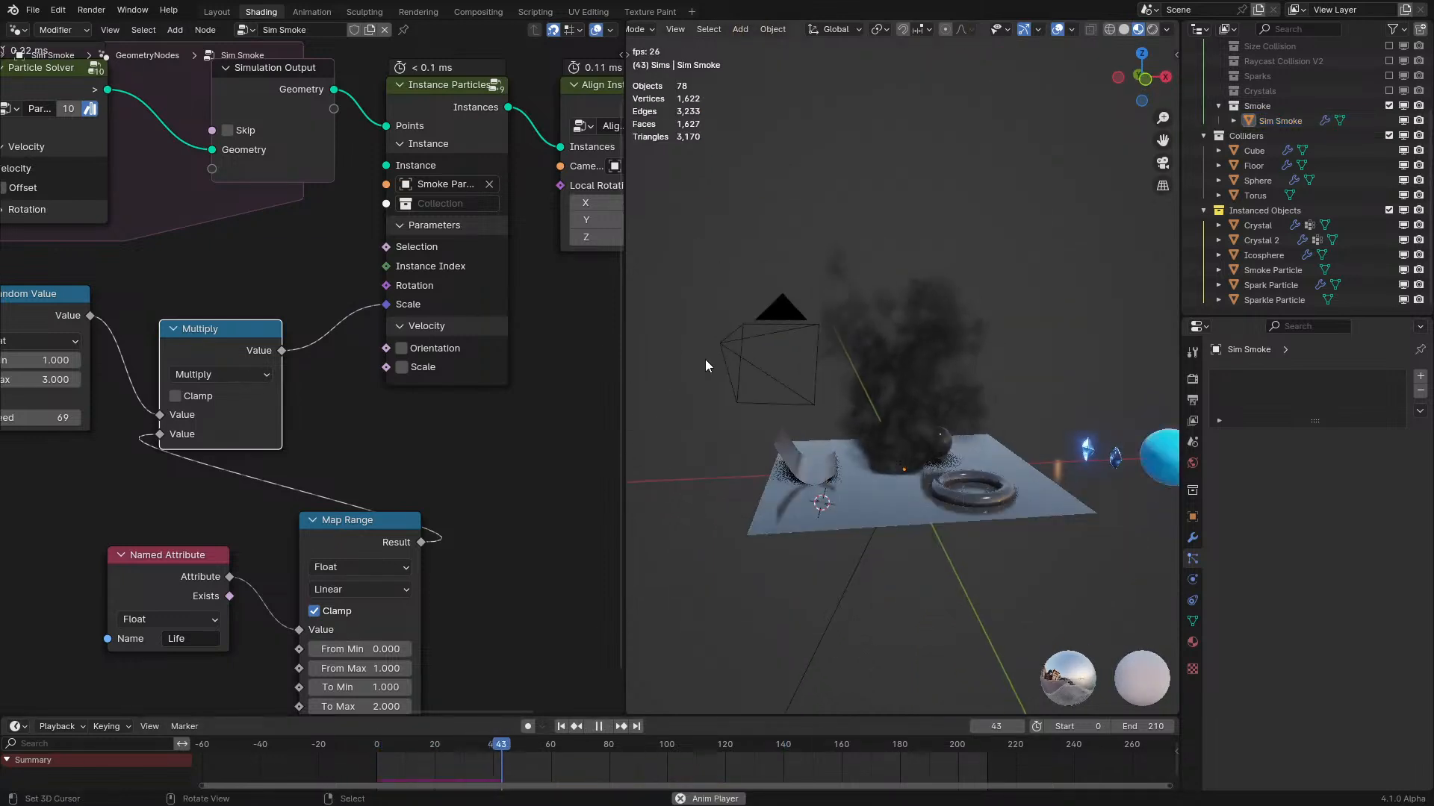
pyautogui.moveTo(705, 360); pyautogui.dragTo(702, 353, button='middle')
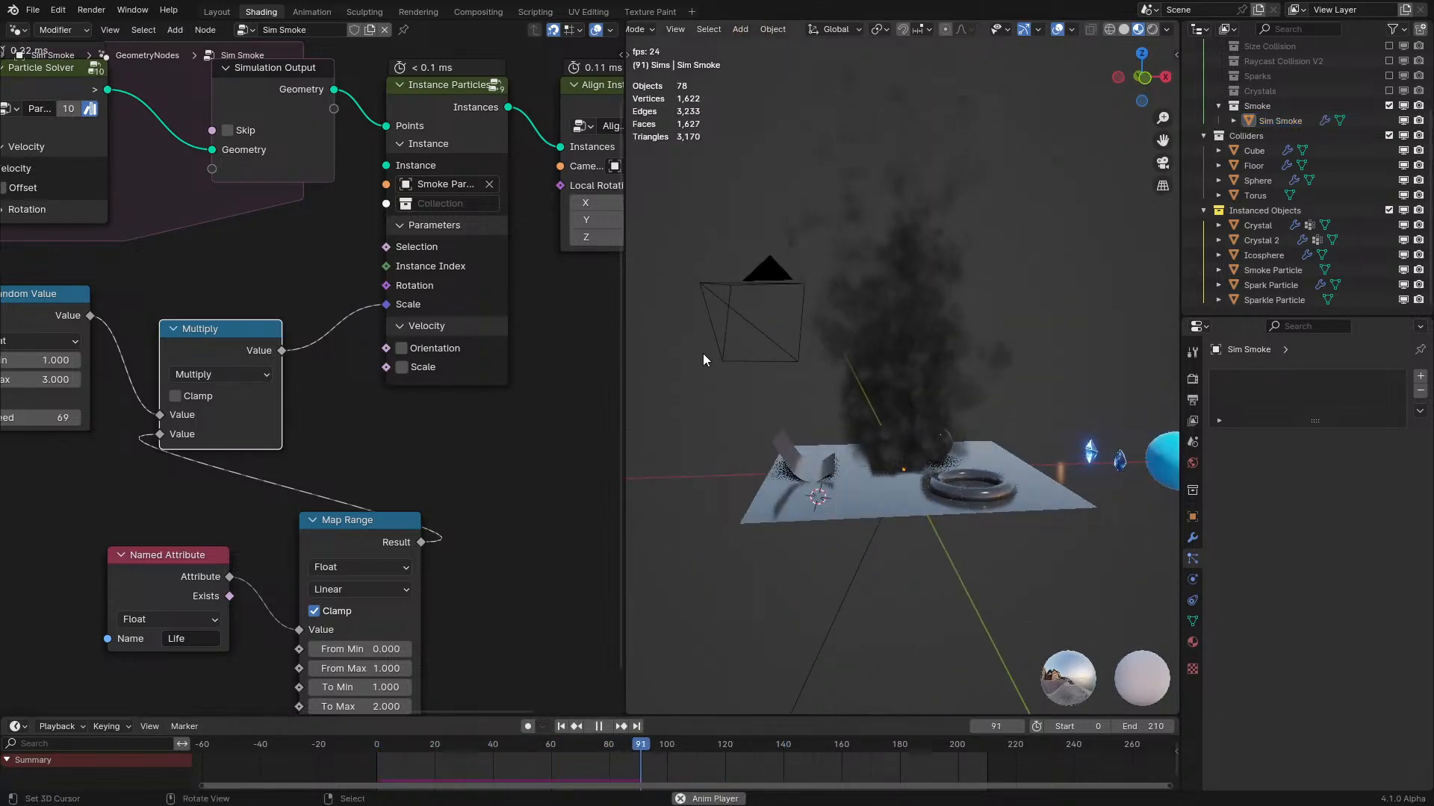
pyautogui.moveTo(369, 694); pyautogui.dragTo(392, 597, button='middle')
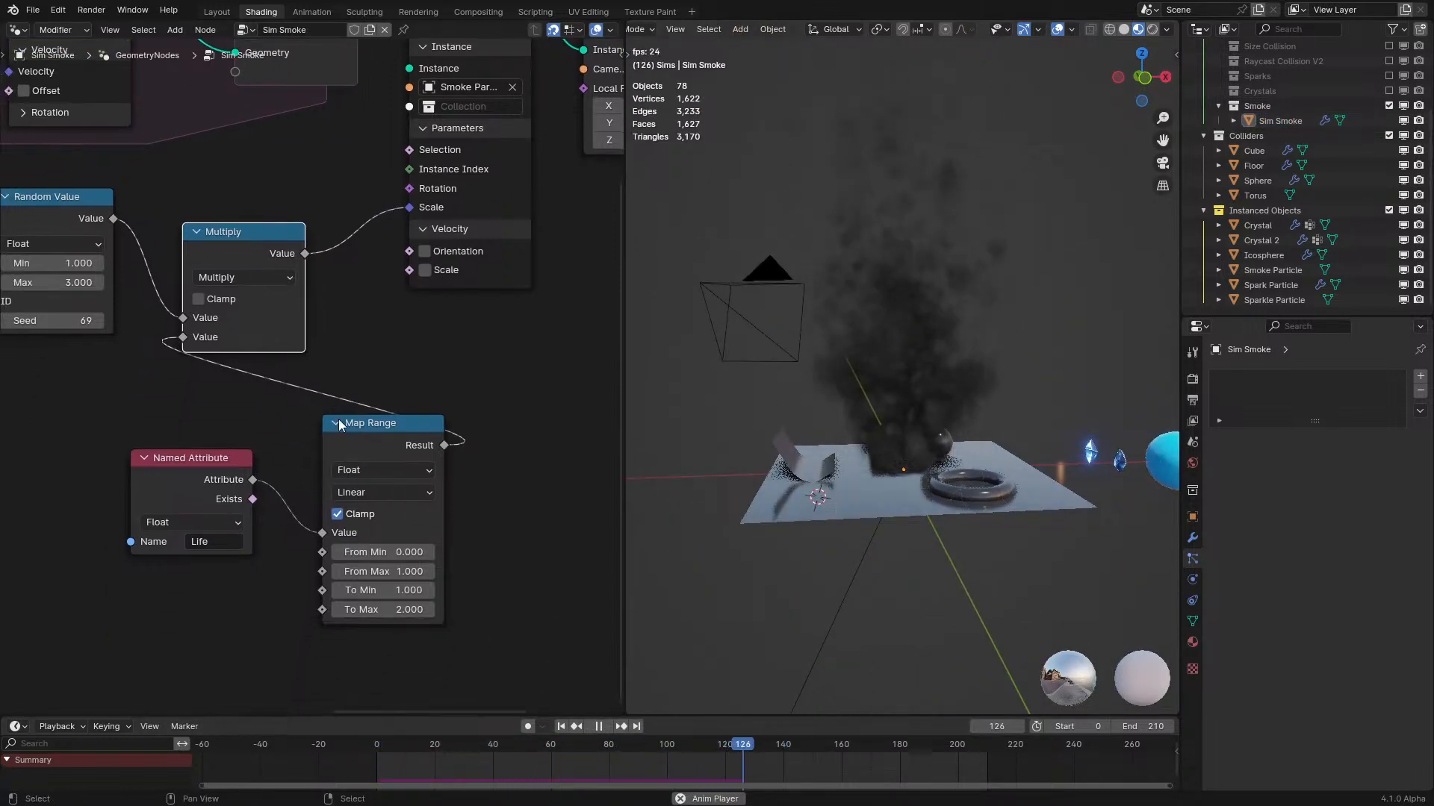
pyautogui.click(383, 611)
pyautogui.write('2')
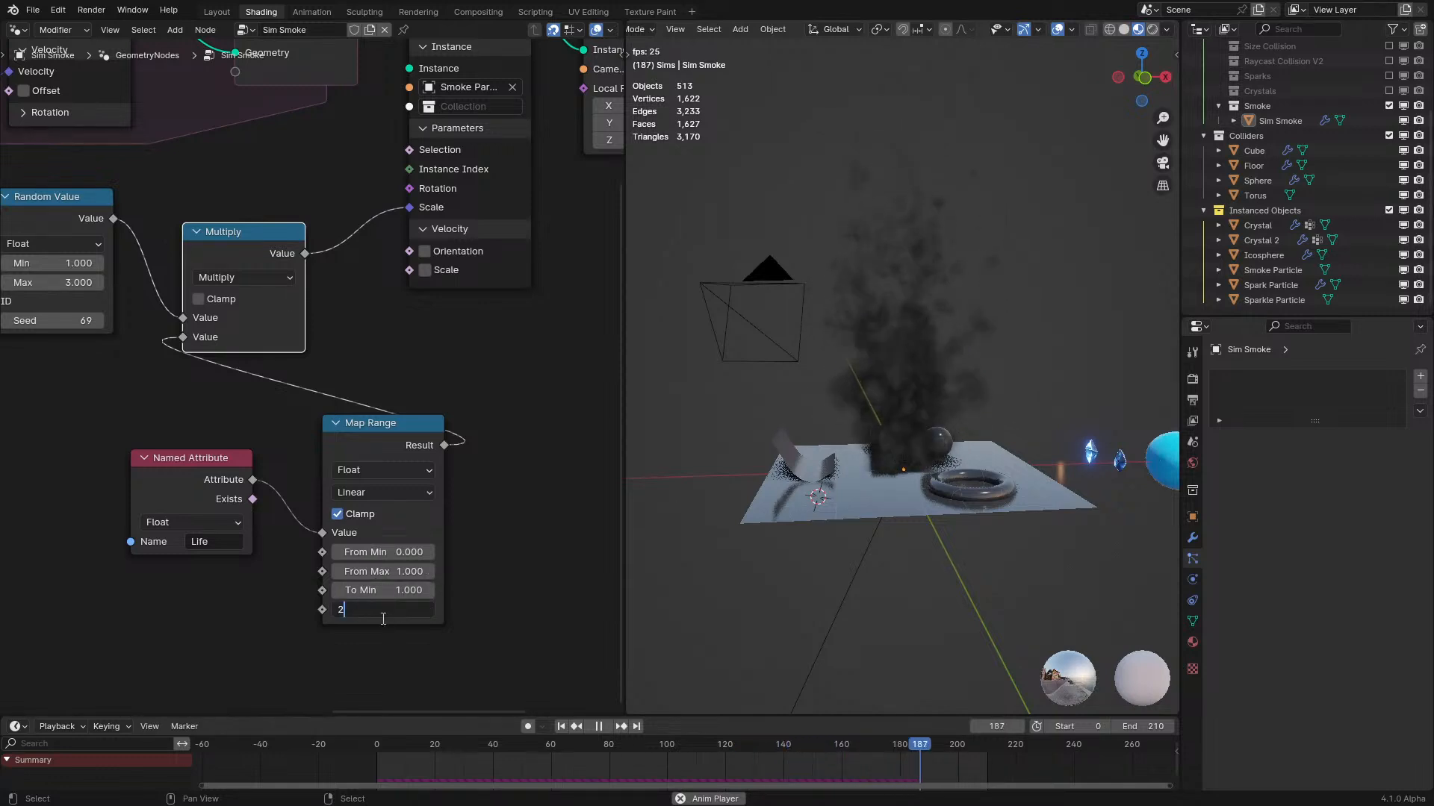
pyautogui.press('Return')
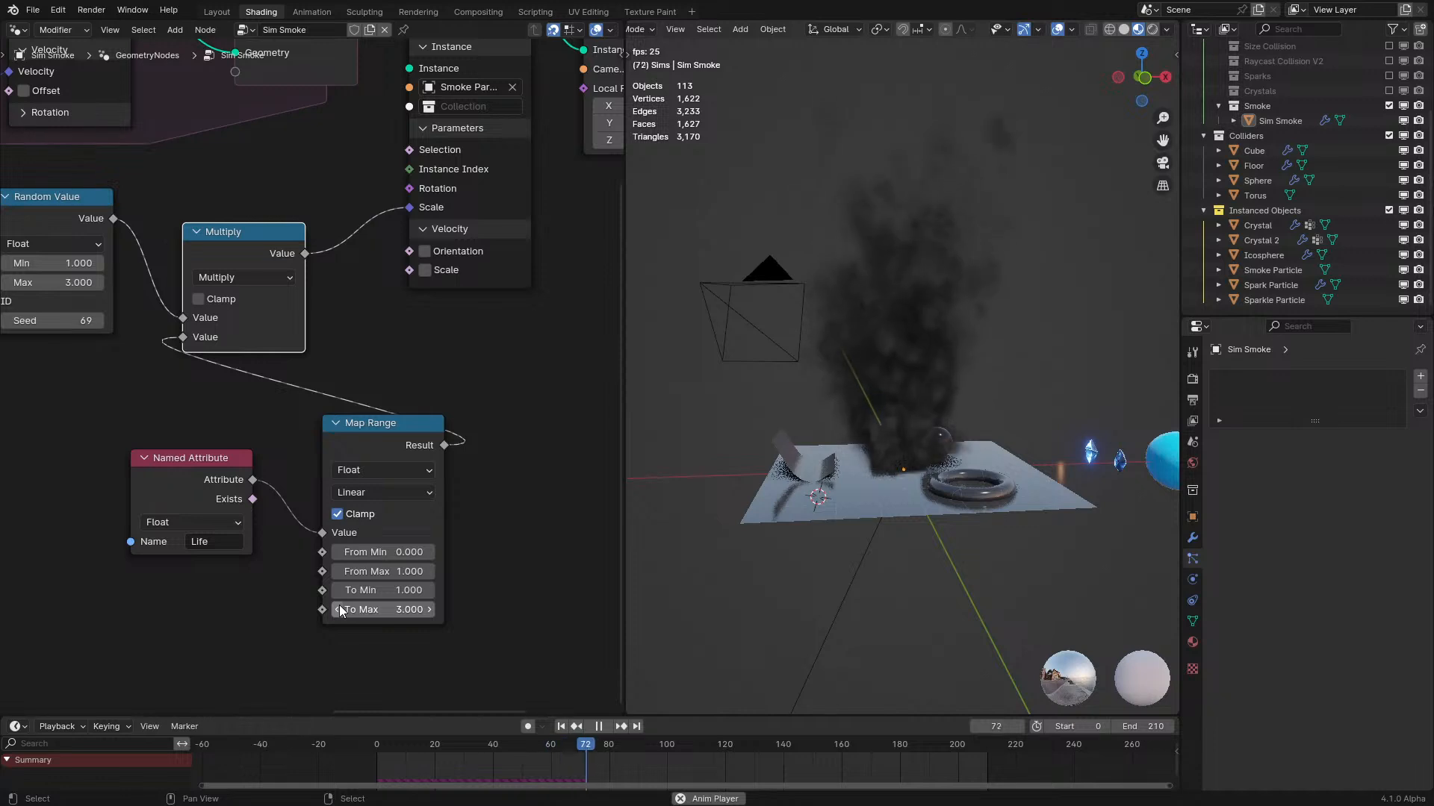
# Try a To Max of 5 on the Map Range node and return it to 3.
pyautogui.moveTo(973, 307); pyautogui.dragTo(754, 465, button='middle')
pyautogui.write('5')
pyautogui.press('Return')
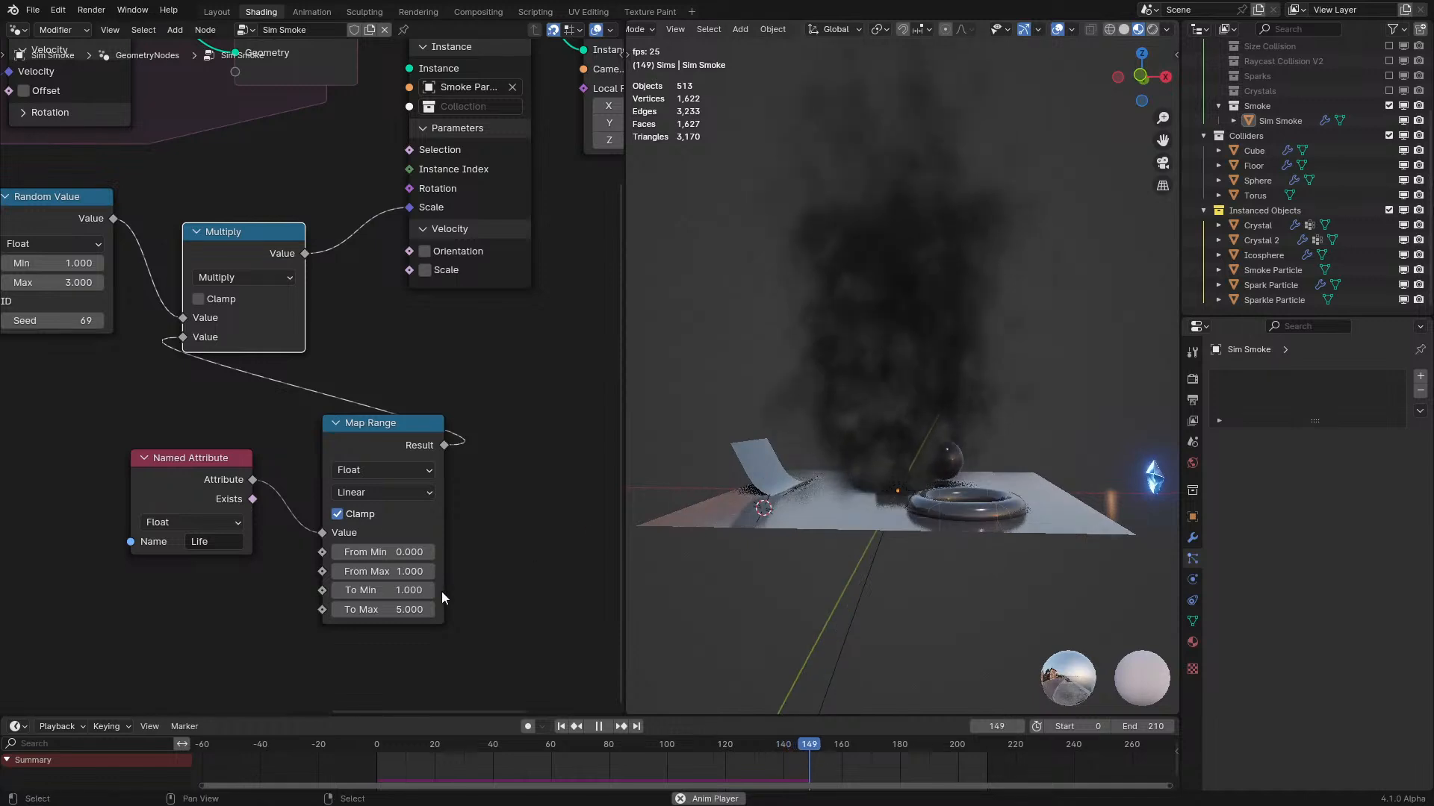
pyautogui.scroll(1, 441, 597)
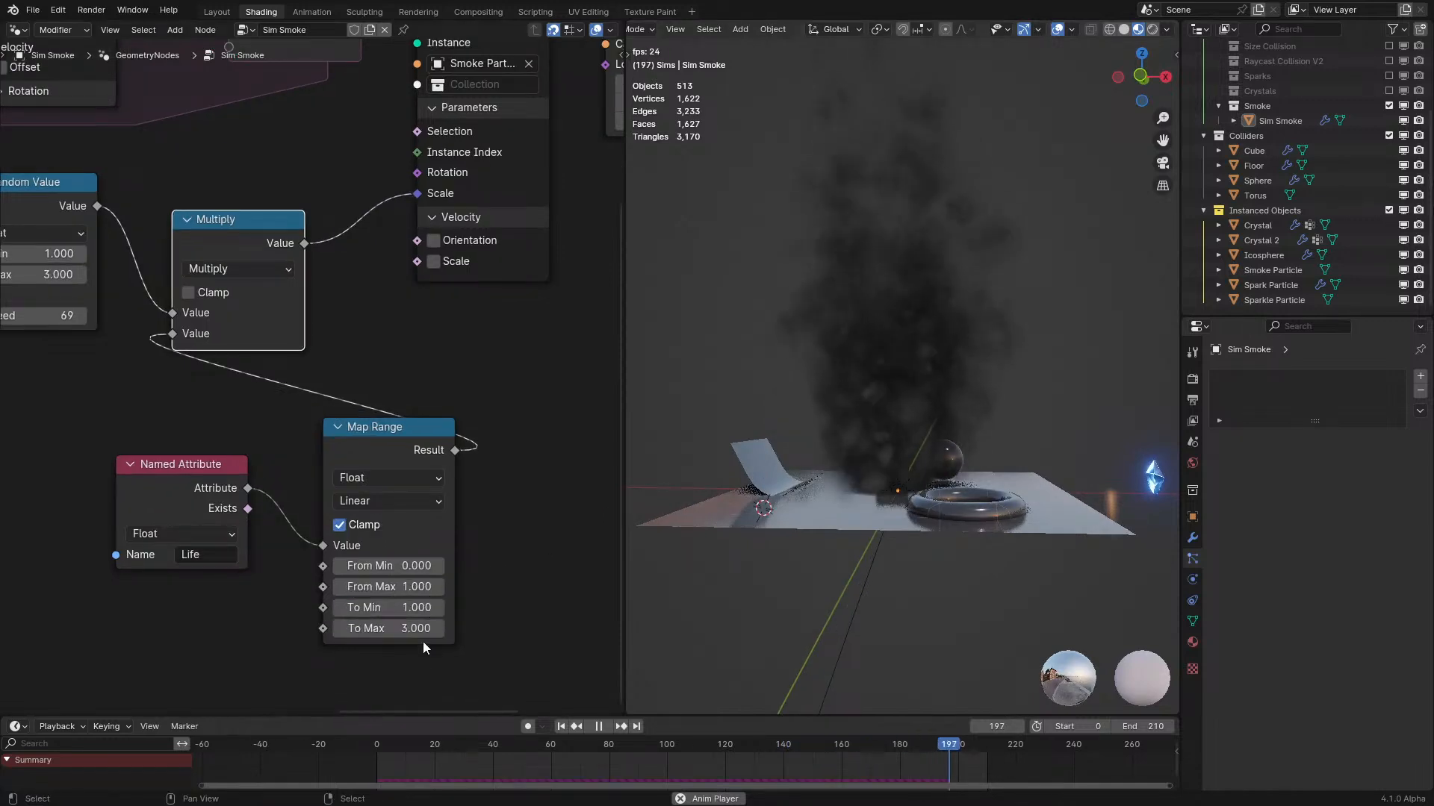
# Stop the playback, collapse the Multiply node and place it just before the Scale input of Instance Particles.
pyautogui.press('space')
pyautogui.scroll(-1, 307, 339)
pyautogui.moveTo(307, 339); pyautogui.dragTo(316, 362, button='middle')
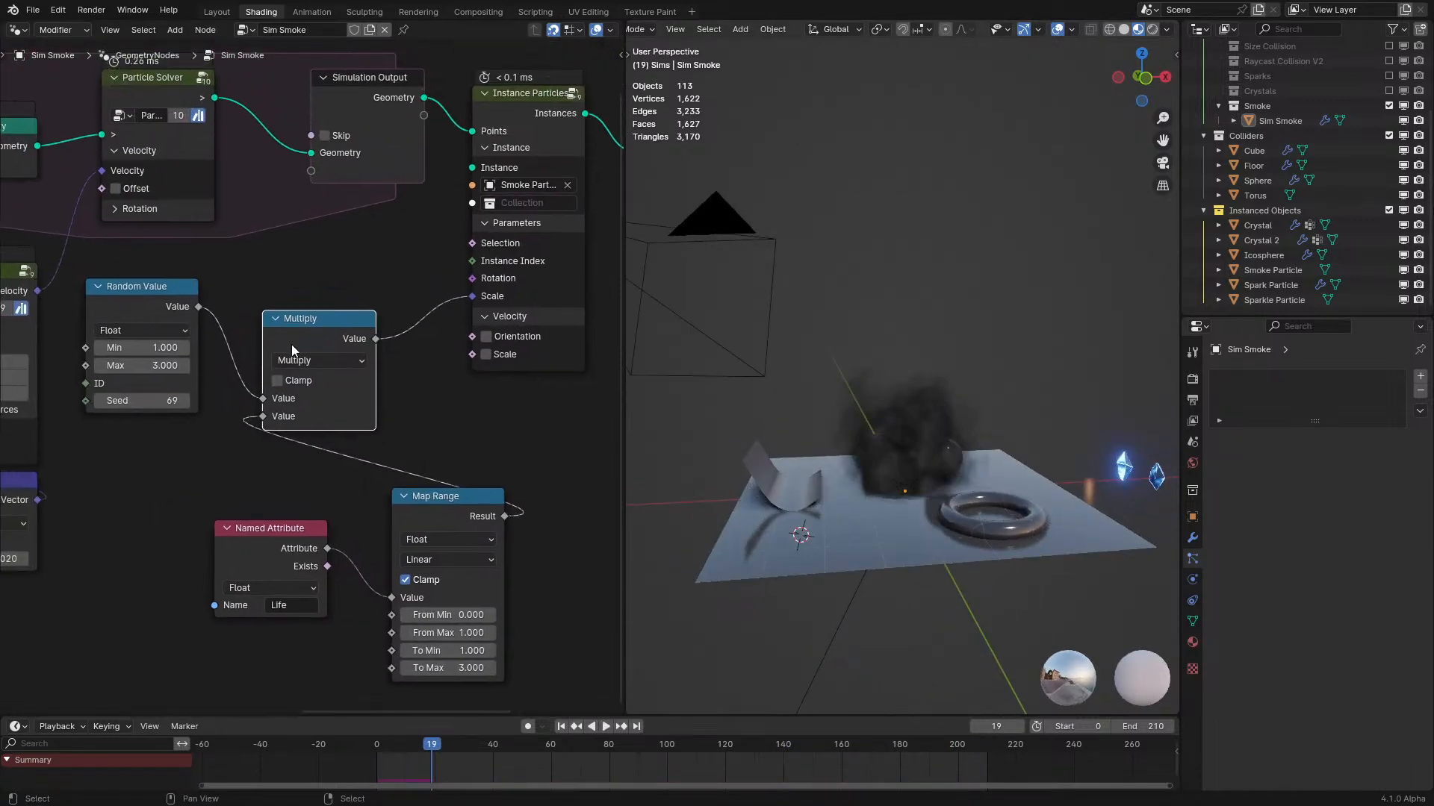
pyautogui.click(273, 320)
pyautogui.press('g')
pyautogui.click(339, 369)
# Move Named Attribute and Map Range up beneath Multiply, bring Random Value in line with them and replay the smoke.
pyautogui.moveTo(256, 440); pyautogui.dragTo(489, 605)
pyautogui.press('g')
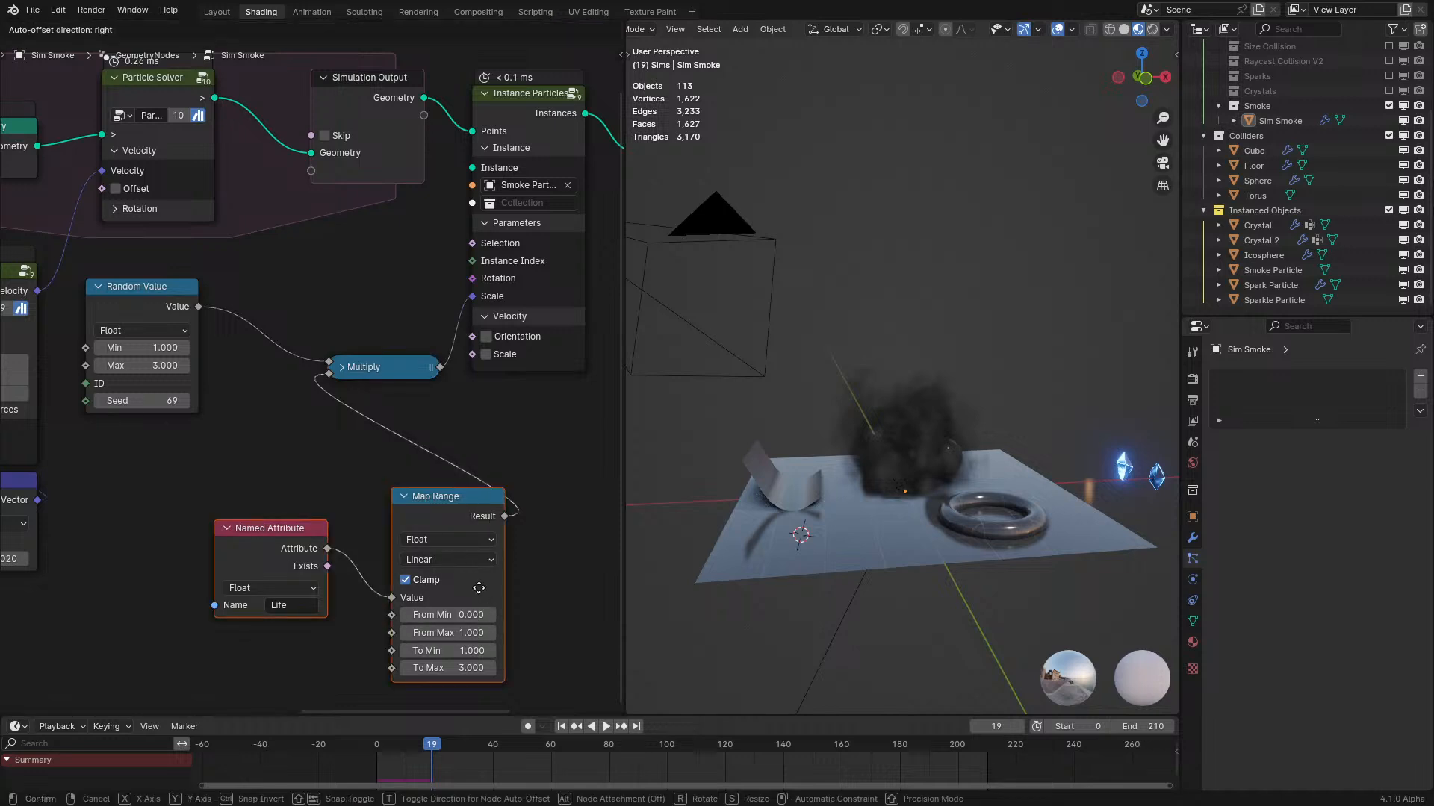
pyautogui.click(425, 506)
pyautogui.moveTo(154, 291); pyautogui.dragTo(218, 291)
pyautogui.press('space')
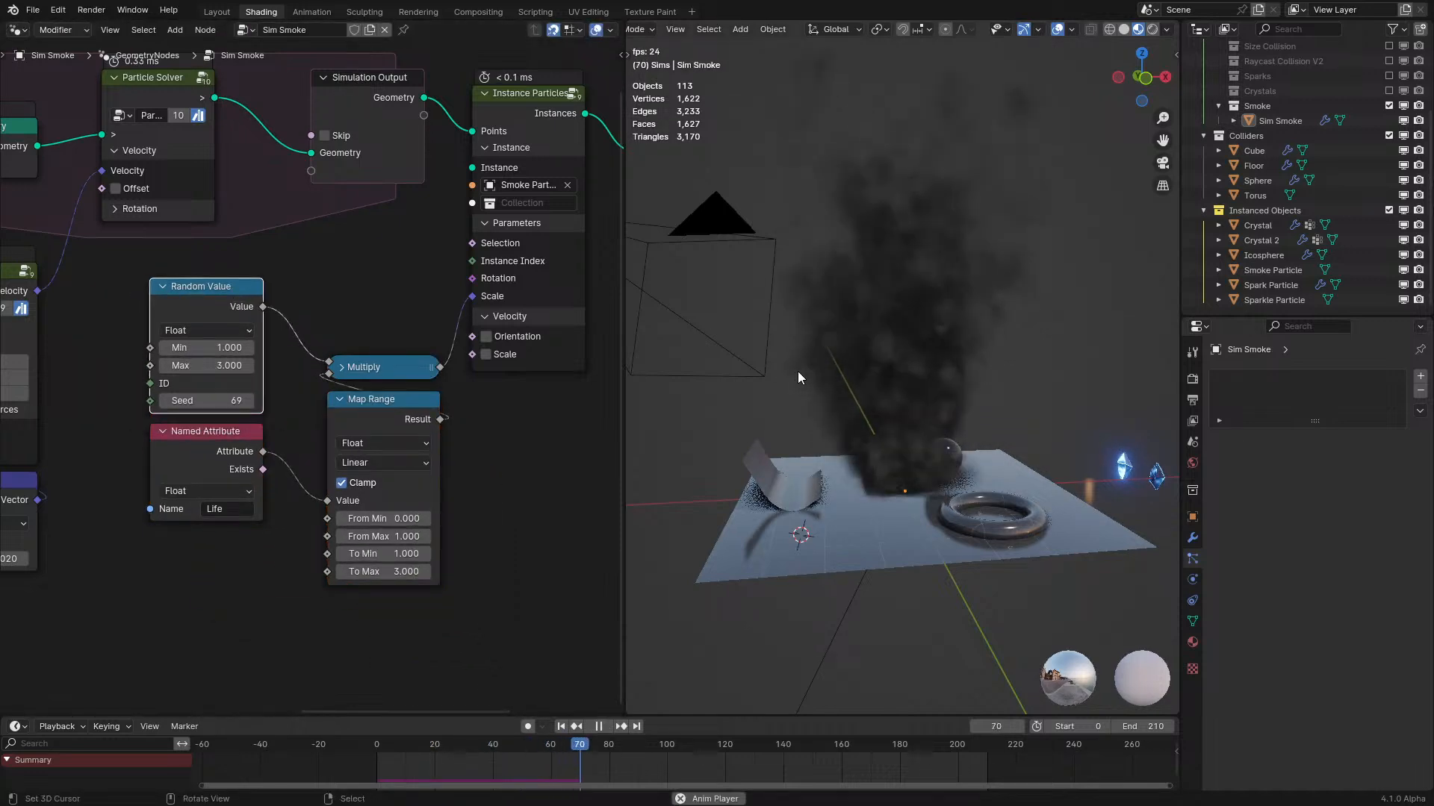
pyautogui.moveTo(805, 361); pyautogui.dragTo(838, 407, button='middle')
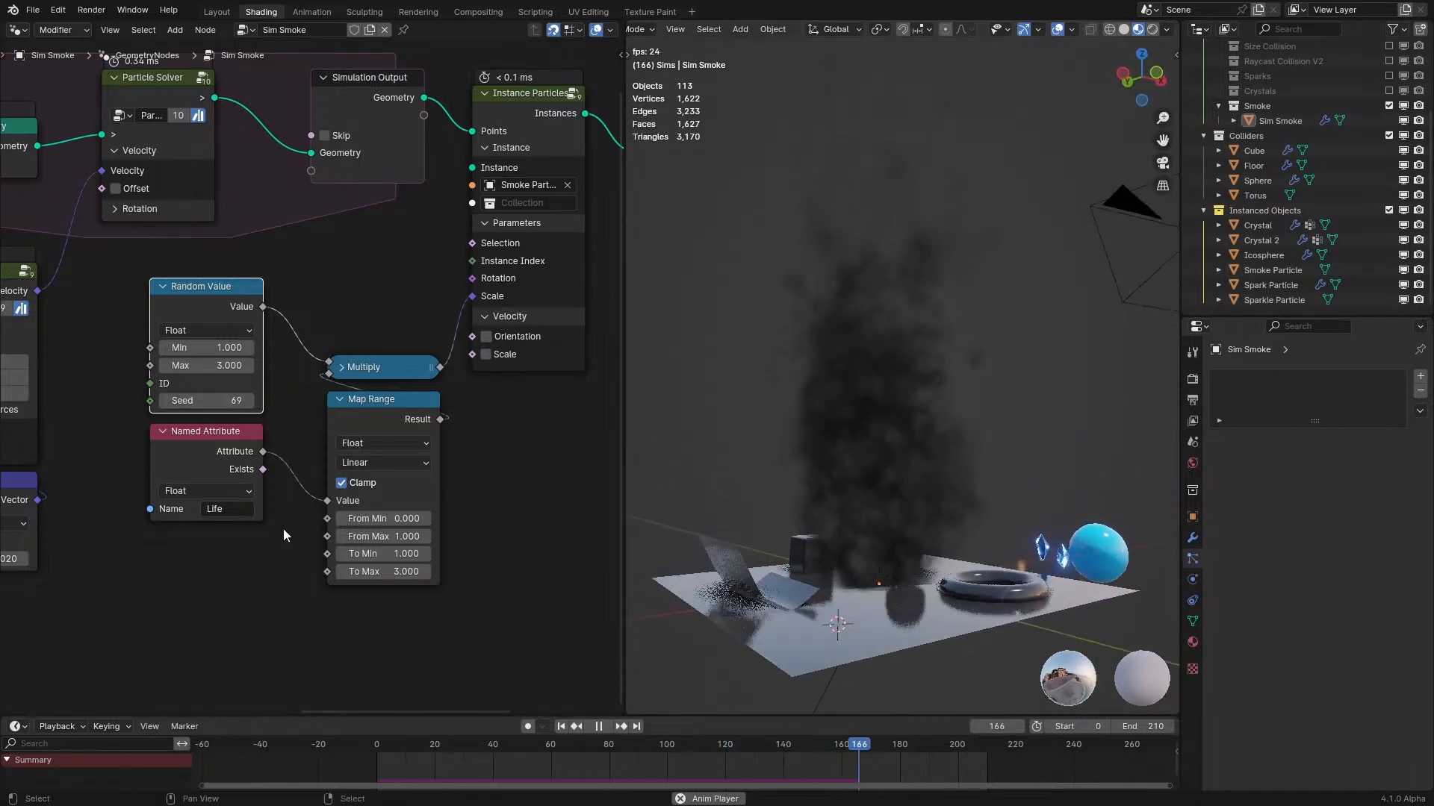
# Enlarge the node editor and group Random Value, Named Attribute, Map Range and Multiply in one frame.
pyautogui.hotkey('ctrl', 'space')
pyautogui.moveTo(540, 679); pyautogui.dragTo(827, 338)
pyautogui.hotkey('ctrl', 'j')
pyautogui.scroll(1, 826, 347)
pyautogui.click(577, 409)
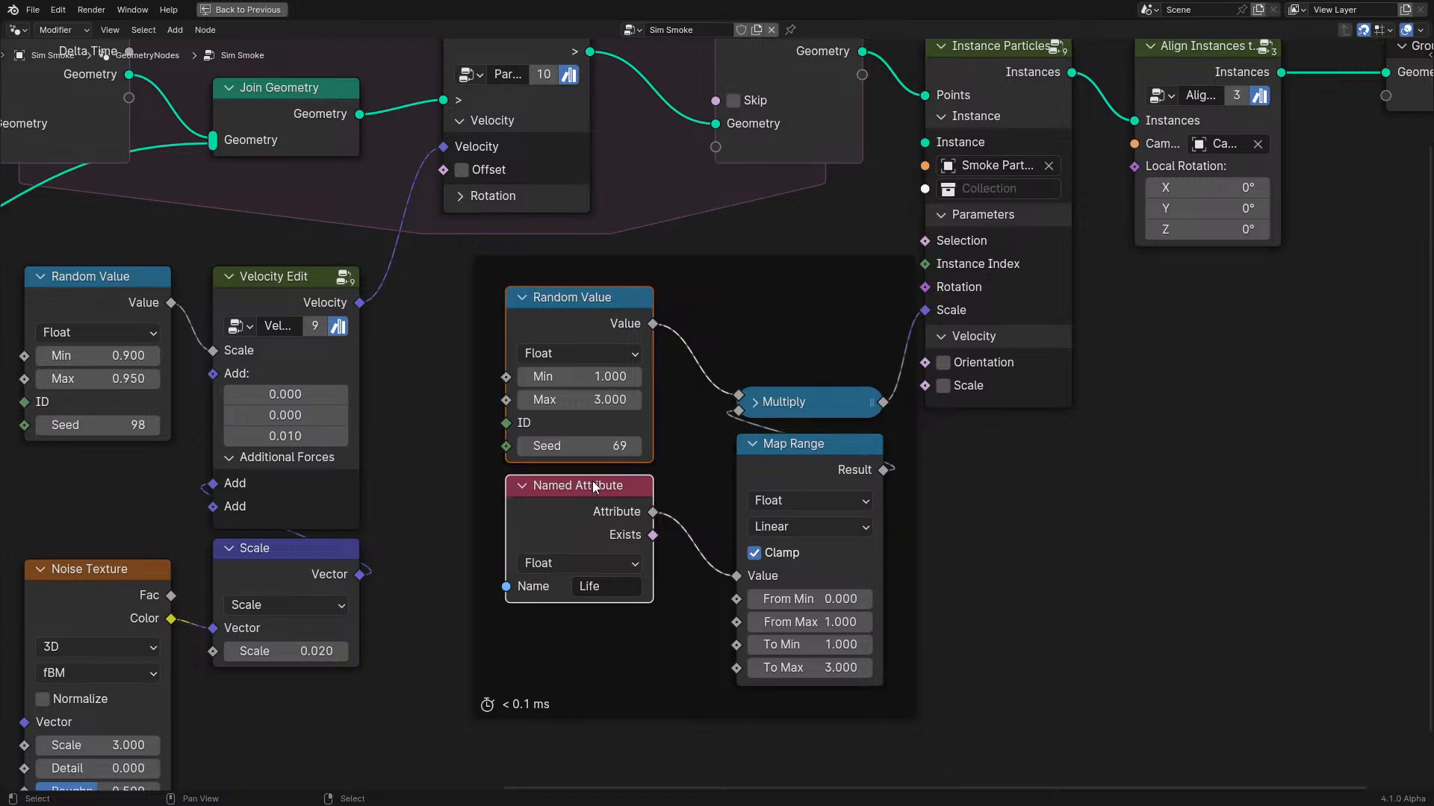
# Move Instance Particles slightly away from the new frame and realign the Align Instances to Camera node beside it.
pyautogui.scroll(-4, 641, 429)
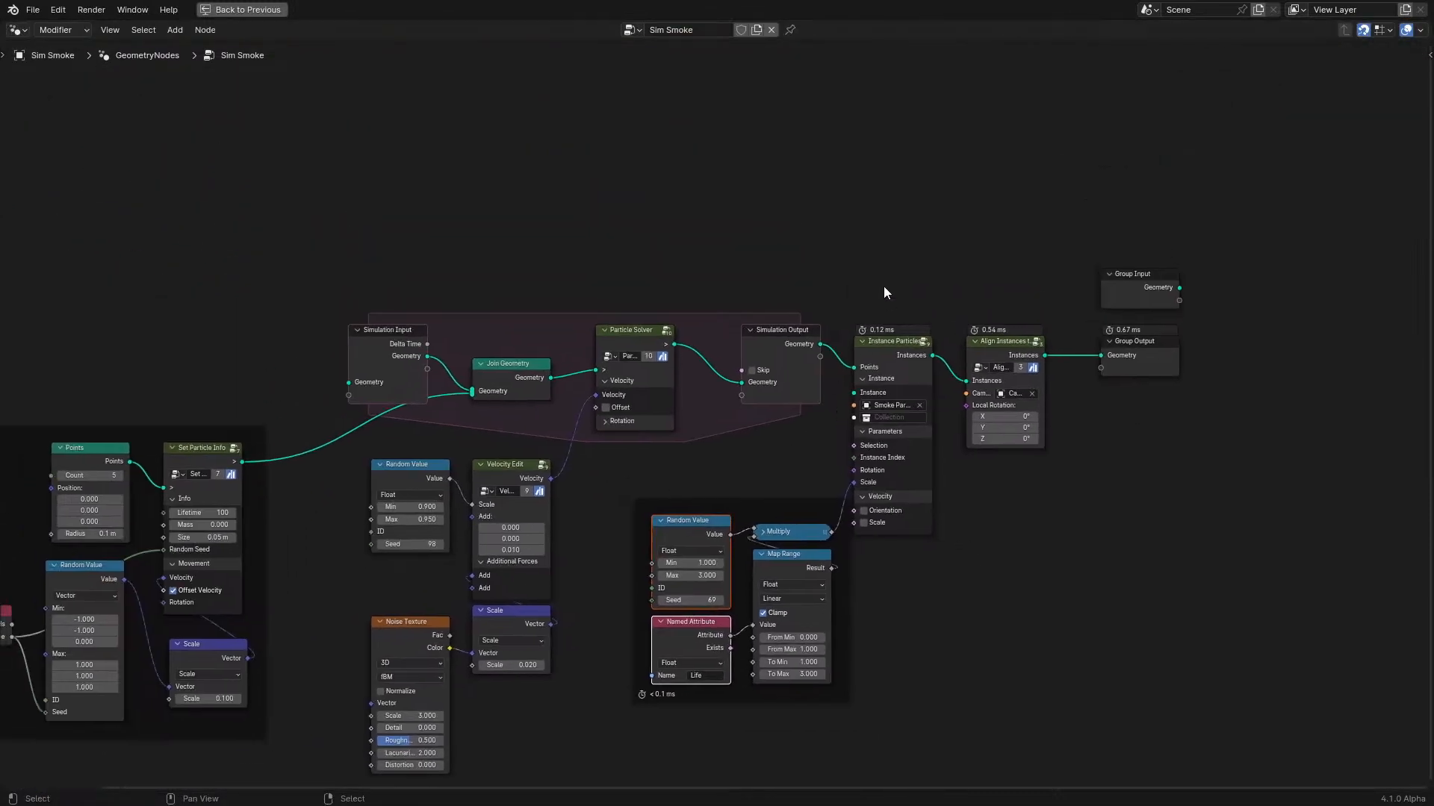
pyautogui.moveTo(962, 475); pyautogui.dragTo(993, 501)
pyautogui.press('g')
pyautogui.click(1005, 508)
pyautogui.moveTo(999, 356); pyautogui.dragTo(985, 356)
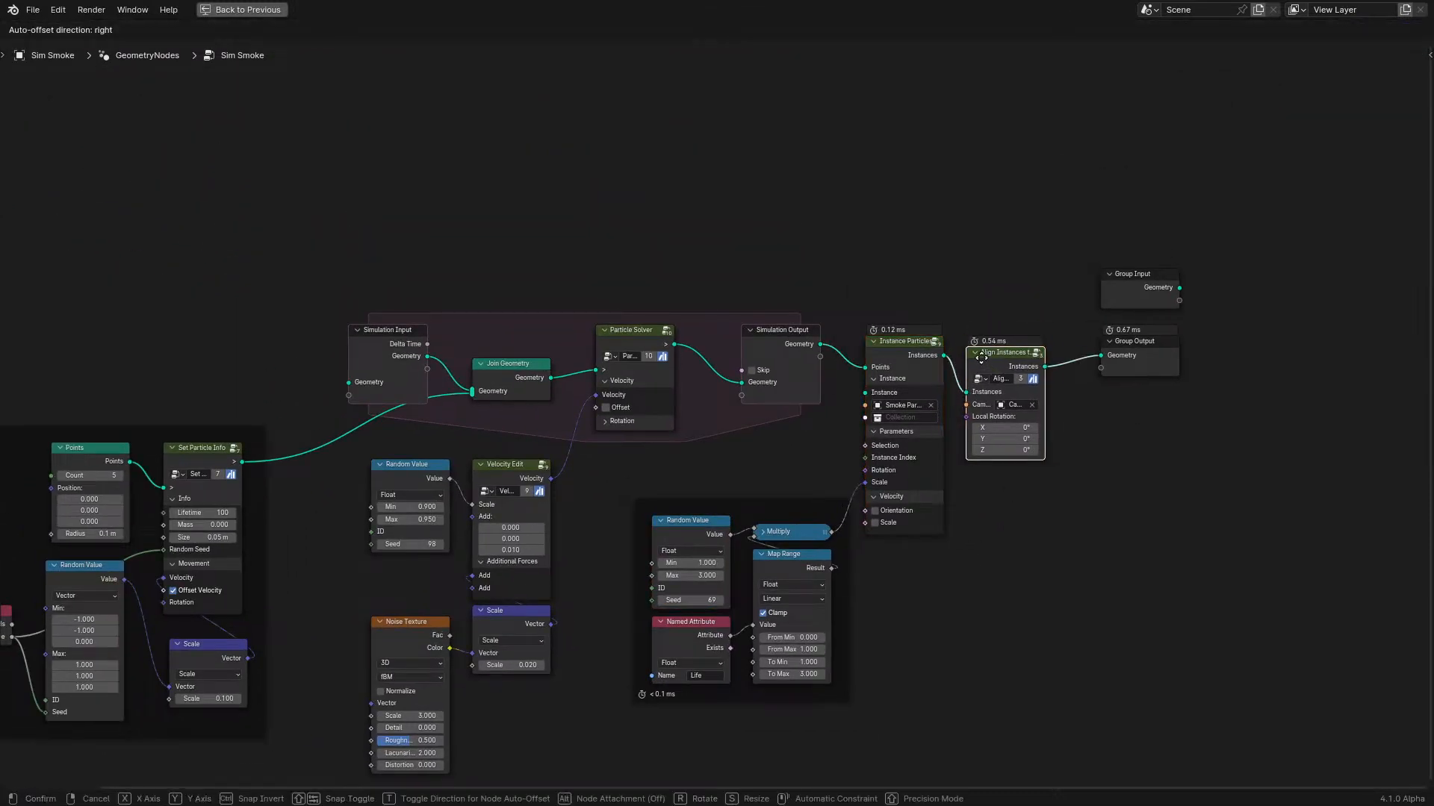
# Try adding an Active Camera node inside the Align Instances to Camera group, and leave the group.
pyautogui.press('Tab')
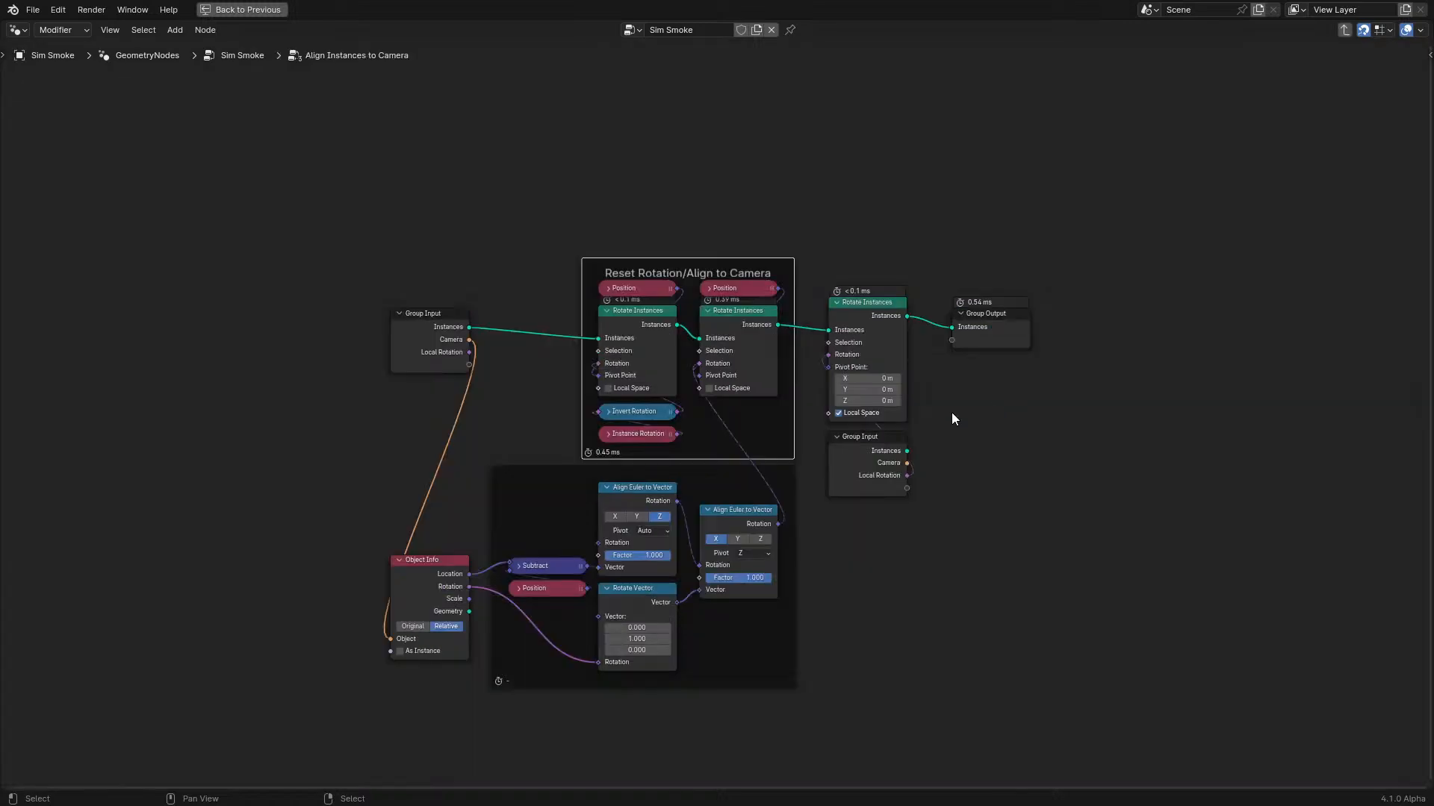
pyautogui.moveTo(356, 469); pyautogui.dragTo(432, 404, button='middle')
pyautogui.hotkey('shift', 'a')
pyautogui.write('ac')
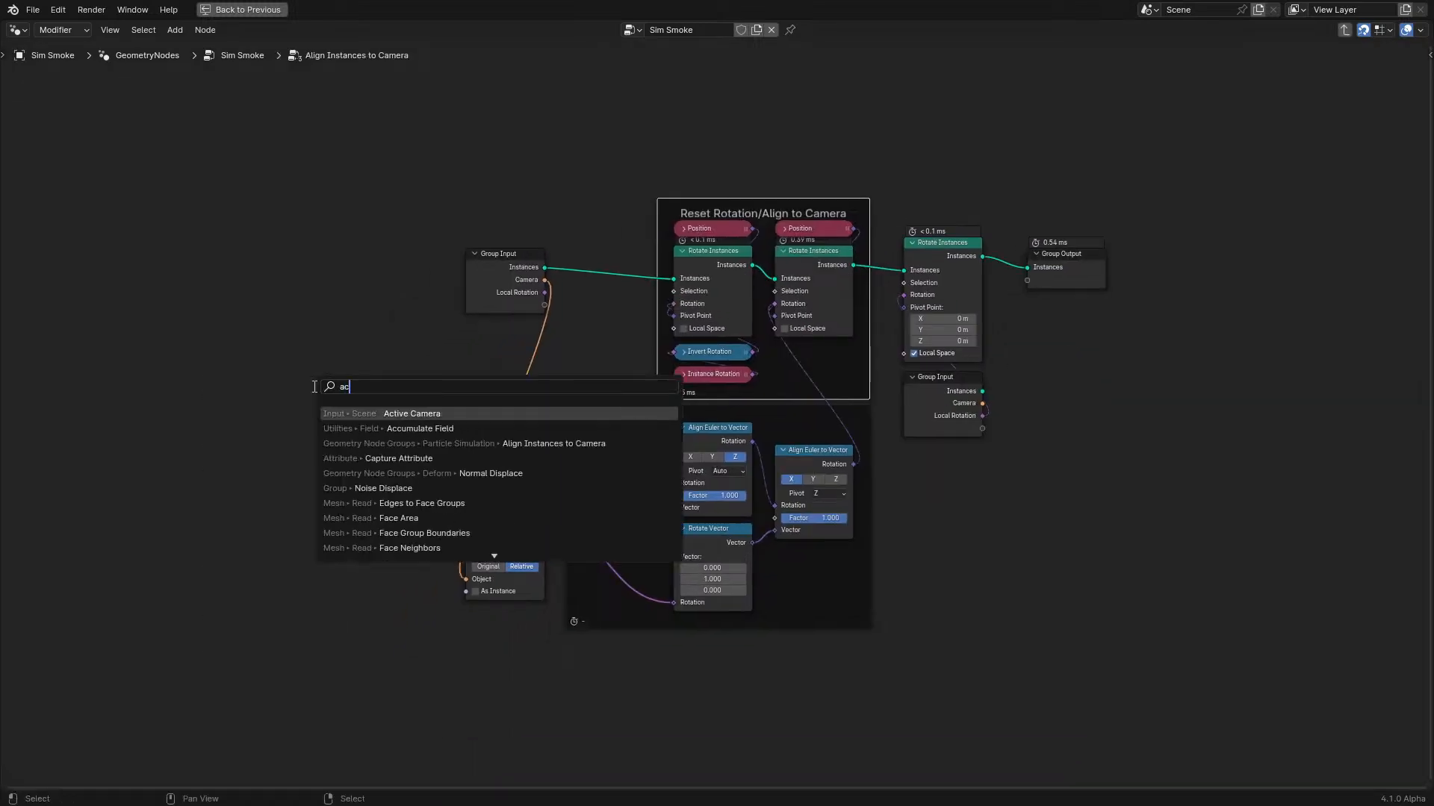
pyautogui.click(391, 413)
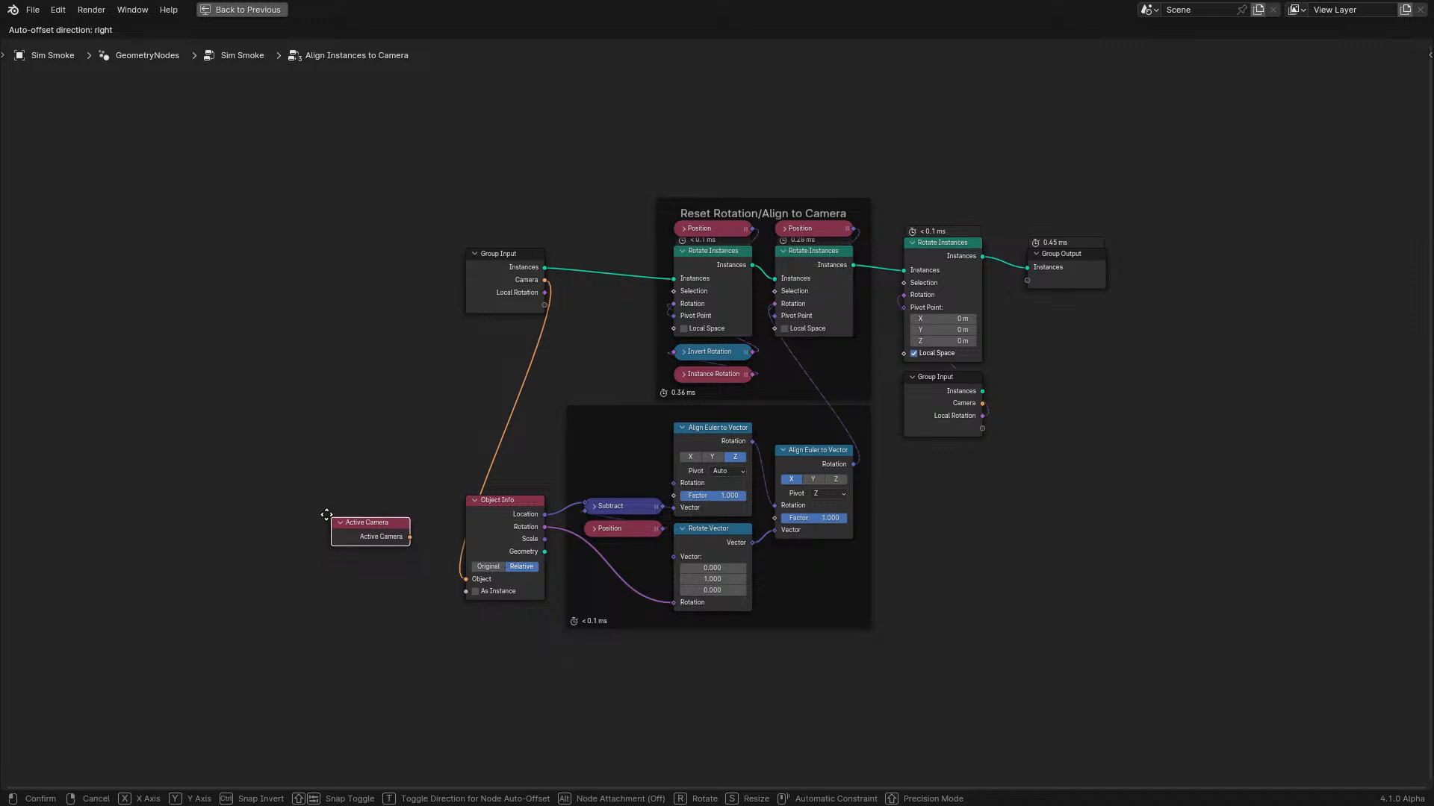
pyautogui.rightClick(326, 515)
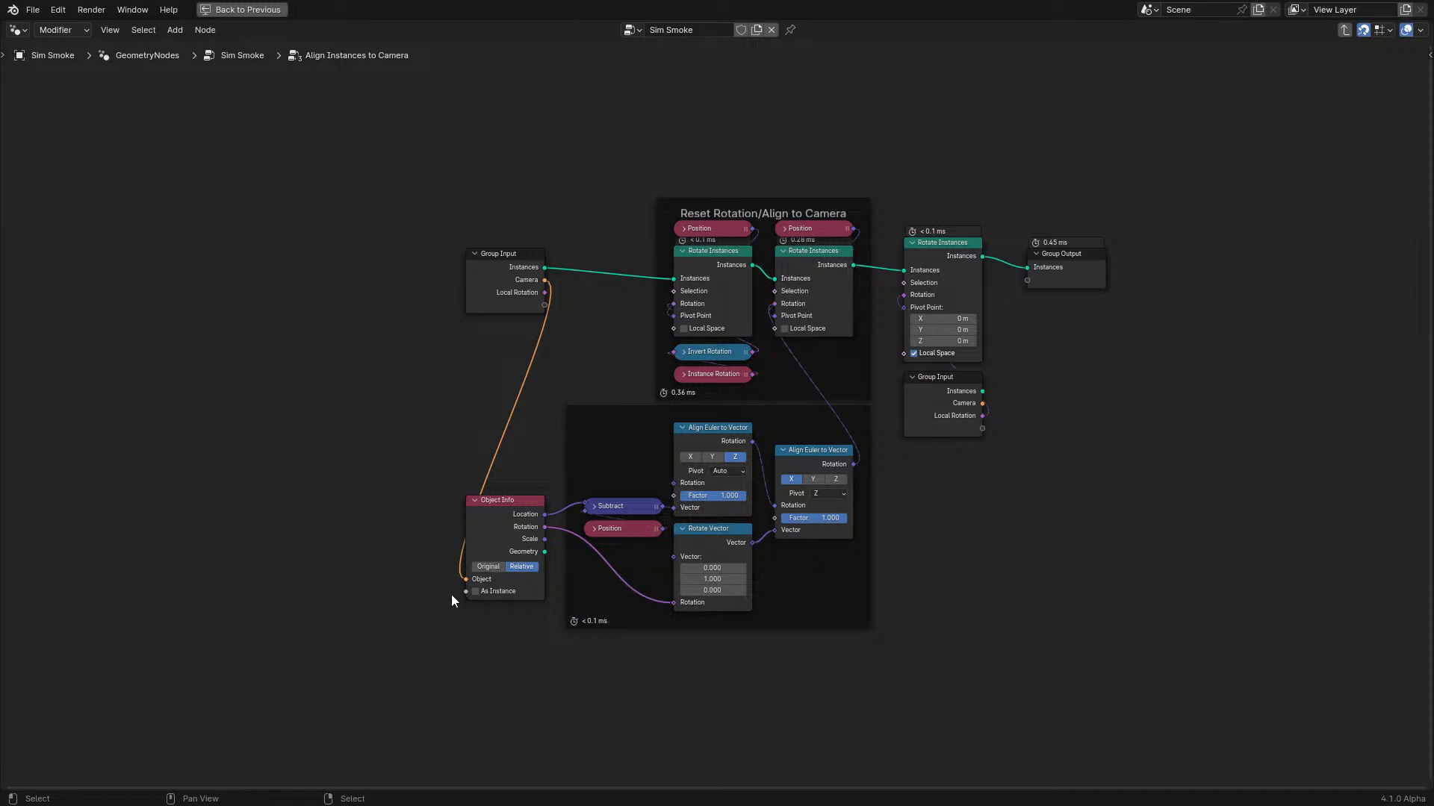
pyautogui.press('Tab')
# Restore the split layout, replay the smoke from the start frame and examine it beside the Sim Smoke node tree.
pyautogui.hotkey('ctrl', 'space')
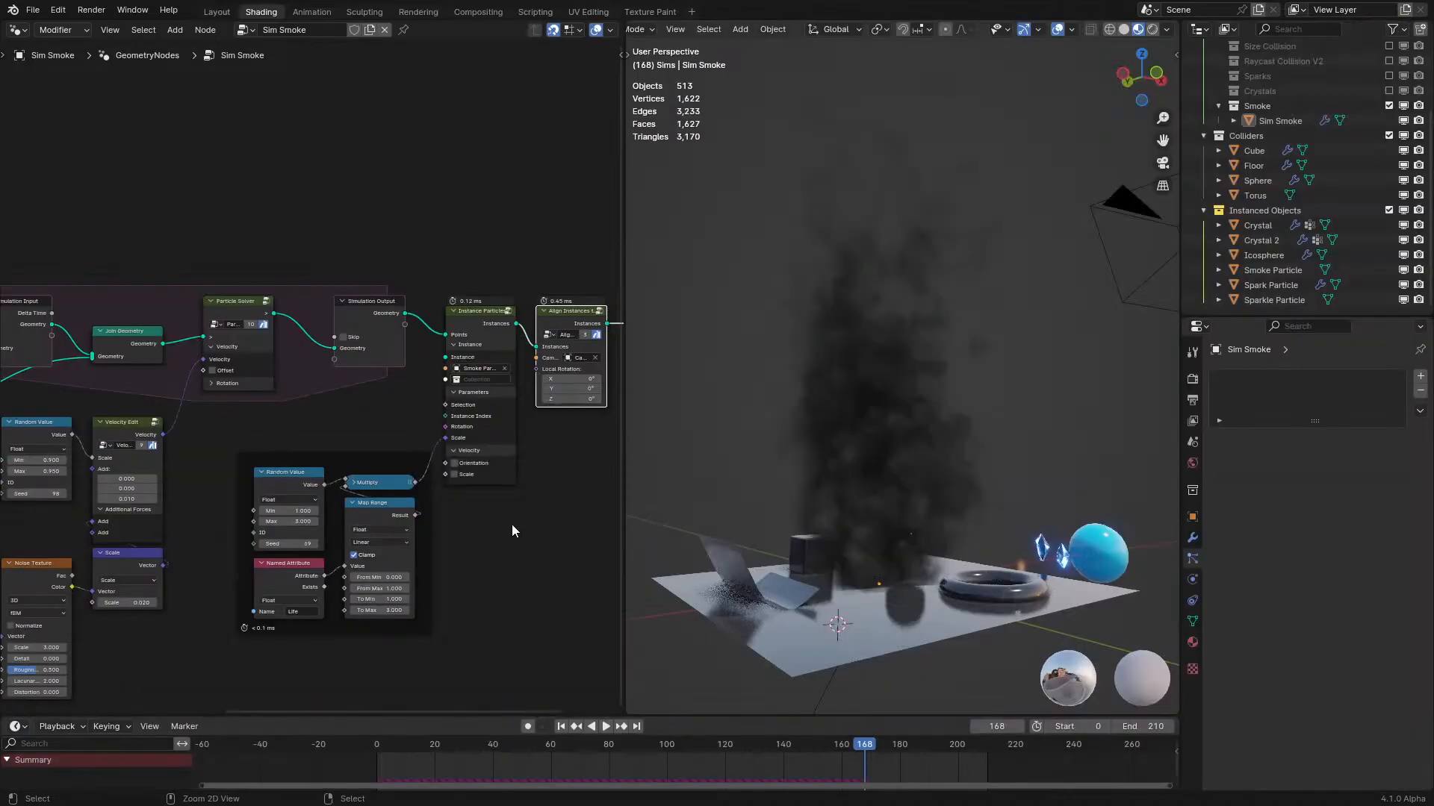
pyautogui.moveTo(243, 520); pyautogui.dragTo(386, 492, button='middle')
pyautogui.hotkey('shift', 'Left')
pyautogui.press('space')
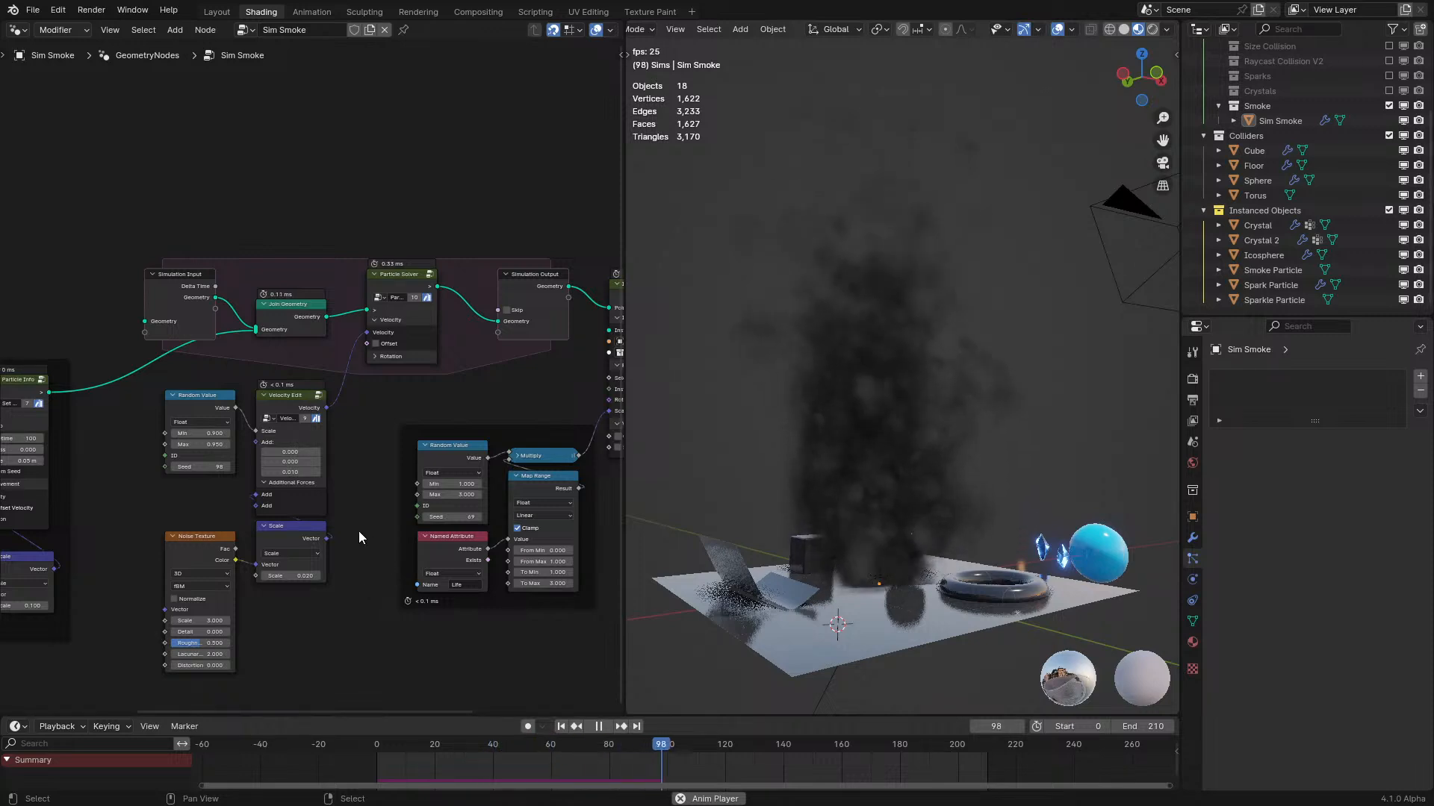
pyautogui.moveTo(302, 519); pyautogui.dragTo(403, 471, button='middle')
pyautogui.scroll(2, 383, 490)
pyautogui.scroll(1, 383, 493)
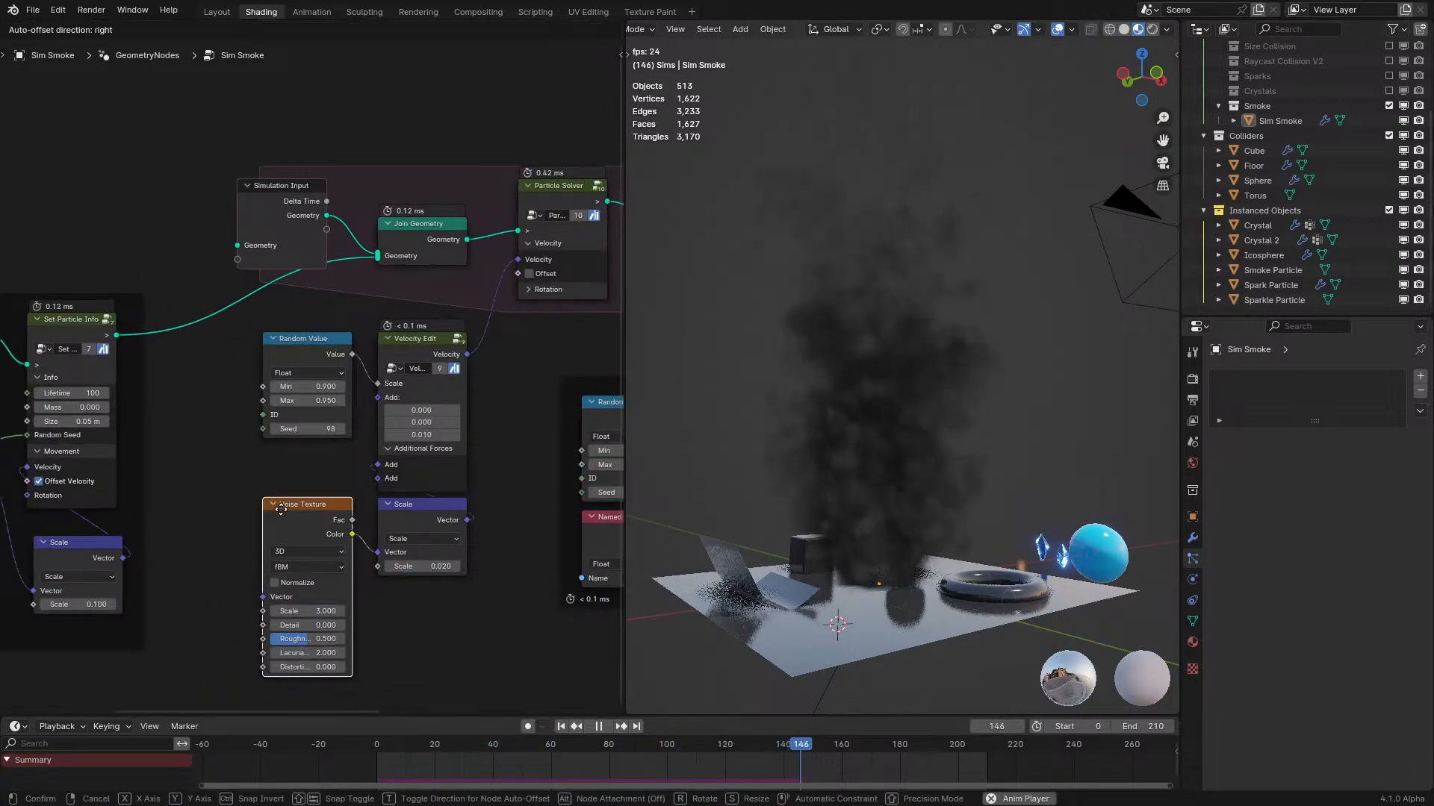
pyautogui.moveTo(297, 459); pyautogui.dragTo(484, 433, button='middle')
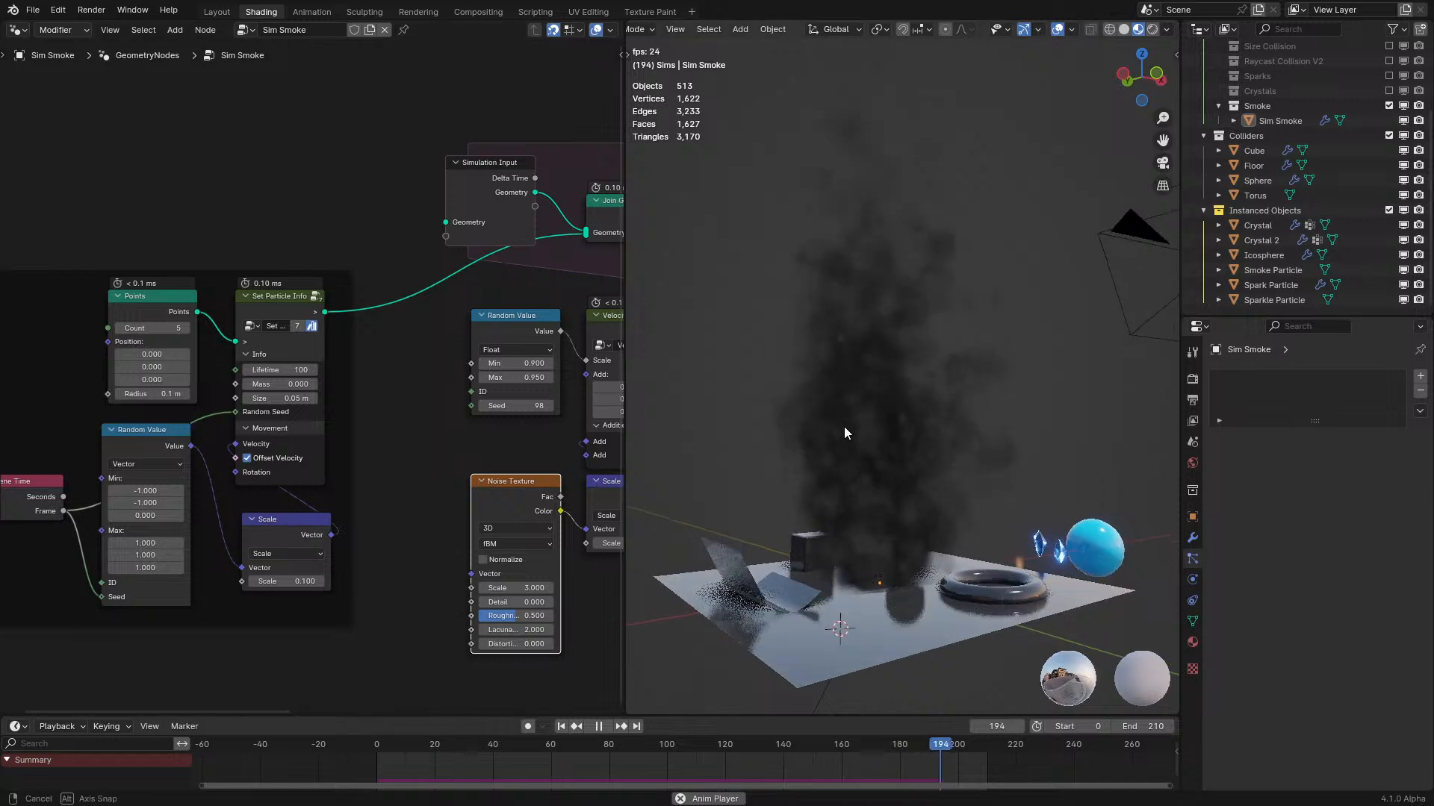
pyautogui.moveTo(843, 423); pyautogui.dragTo(804, 446, button='middle')
# Adjust the placement of the emission nodes that feed Set Particle Info.
pyautogui.moveTo(453, 449); pyautogui.dragTo(353, 474, button='middle')
pyautogui.scroll(1, 134, 411)
pyautogui.moveTo(161, 446); pyautogui.dragTo(247, 432, button='middle')
pyautogui.moveTo(247, 432); pyautogui.dragTo(279, 507)
pyautogui.moveTo(279, 507); pyautogui.dragTo(282, 452, button='middle')
pyautogui.moveTo(98, 440); pyautogui.dragTo(247, 365)
pyautogui.moveTo(270, 479); pyautogui.dragTo(240, 434)
pyautogui.moveTo(454, 431); pyautogui.dragTo(159, 530, button='middle')
pyautogui.scroll(-4, 217, 489)
# Group the velocity Random Value, Noise Texture, Scale and Velocity Edit nodes in a frame.
pyautogui.moveTo(287, 500); pyautogui.dragTo(158, 469, button='middle')
pyautogui.moveTo(182, 651); pyautogui.dragTo(342, 403)
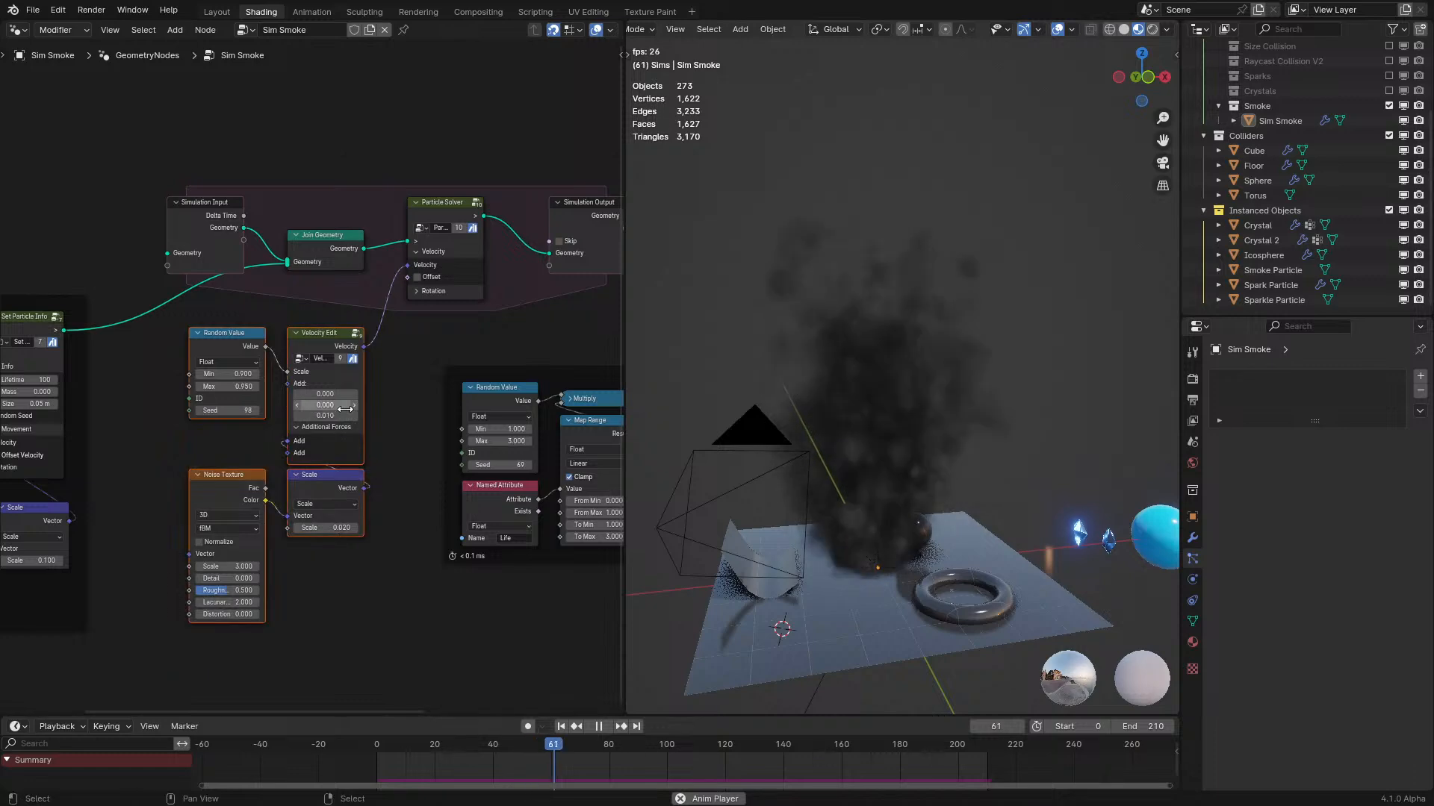
pyautogui.hotkey('ctrl', 'j')
pyautogui.scroll(1, 299, 363)
pyautogui.moveTo(213, 345); pyautogui.dragTo(214, 369)
# Stop the playback, switch the node area to the Shader Editor and select the Smoke Particle plane to show its Smoke material.
pyautogui.scroll(-3, 316, 378)
pyautogui.moveTo(410, 364); pyautogui.dragTo(59, 409, button='middle')
pyautogui.moveTo(794, 415); pyautogui.dragTo(830, 379, button='middle')
pyautogui.press('space')
pyautogui.click(18, 30)
pyautogui.click(74, 171)
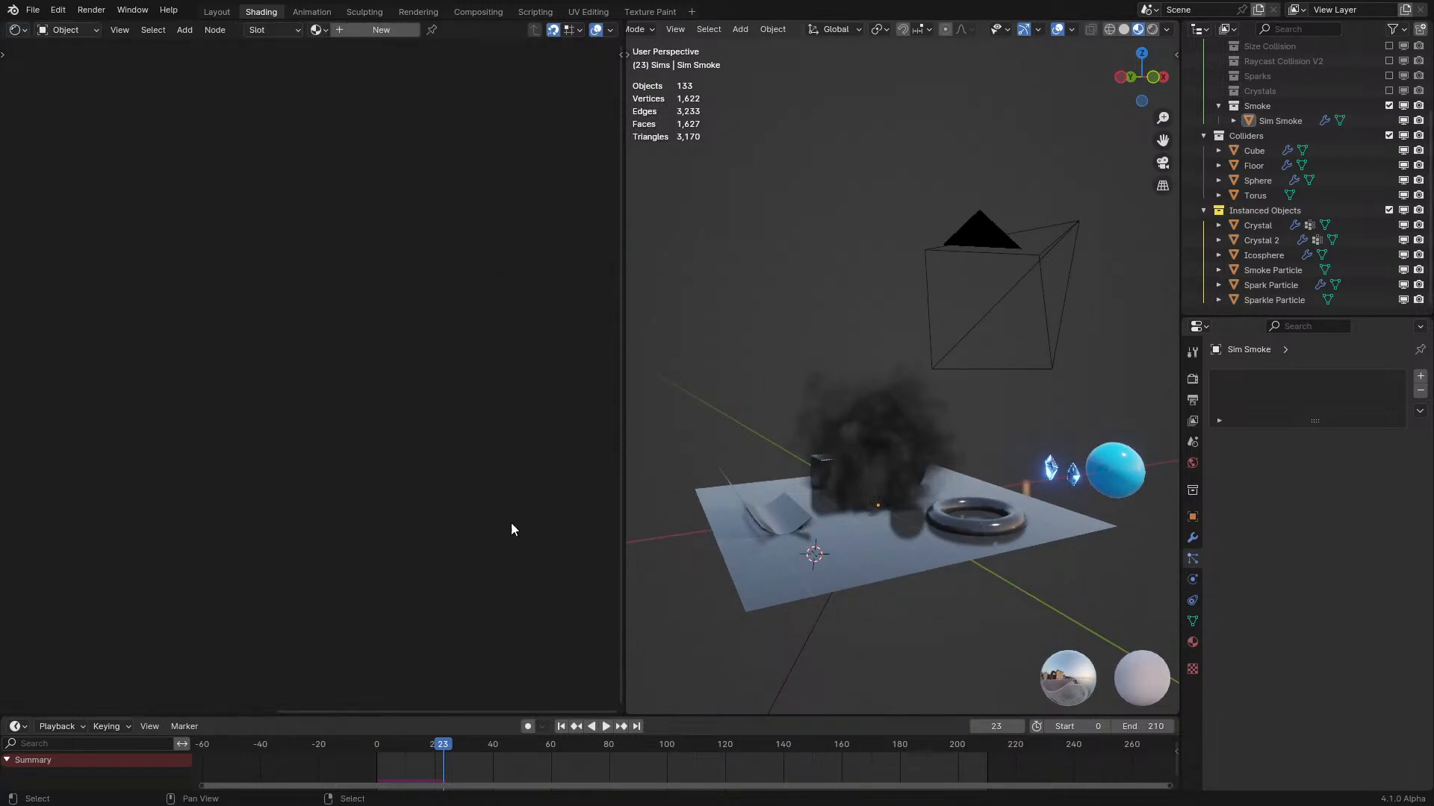
pyautogui.moveTo(1073, 501); pyautogui.dragTo(1075, 484, button='middle')
pyautogui.click(1074, 478)
pyautogui.click(1075, 449)
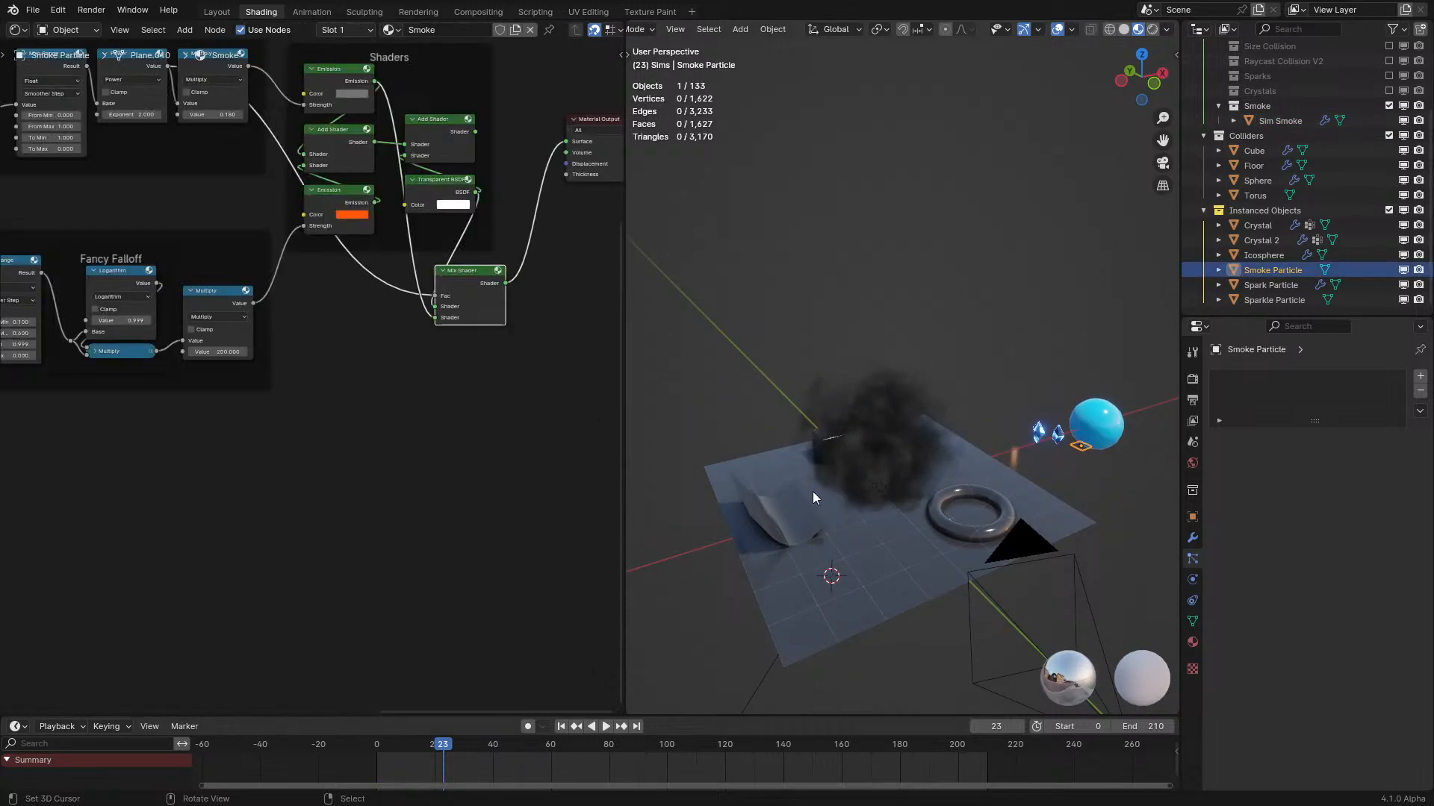
# Connect the Add Shader that combines both emissions to the Mix Shader's second Shader input, and play the fire and smoke.
pyautogui.scroll(3, 348, 284)
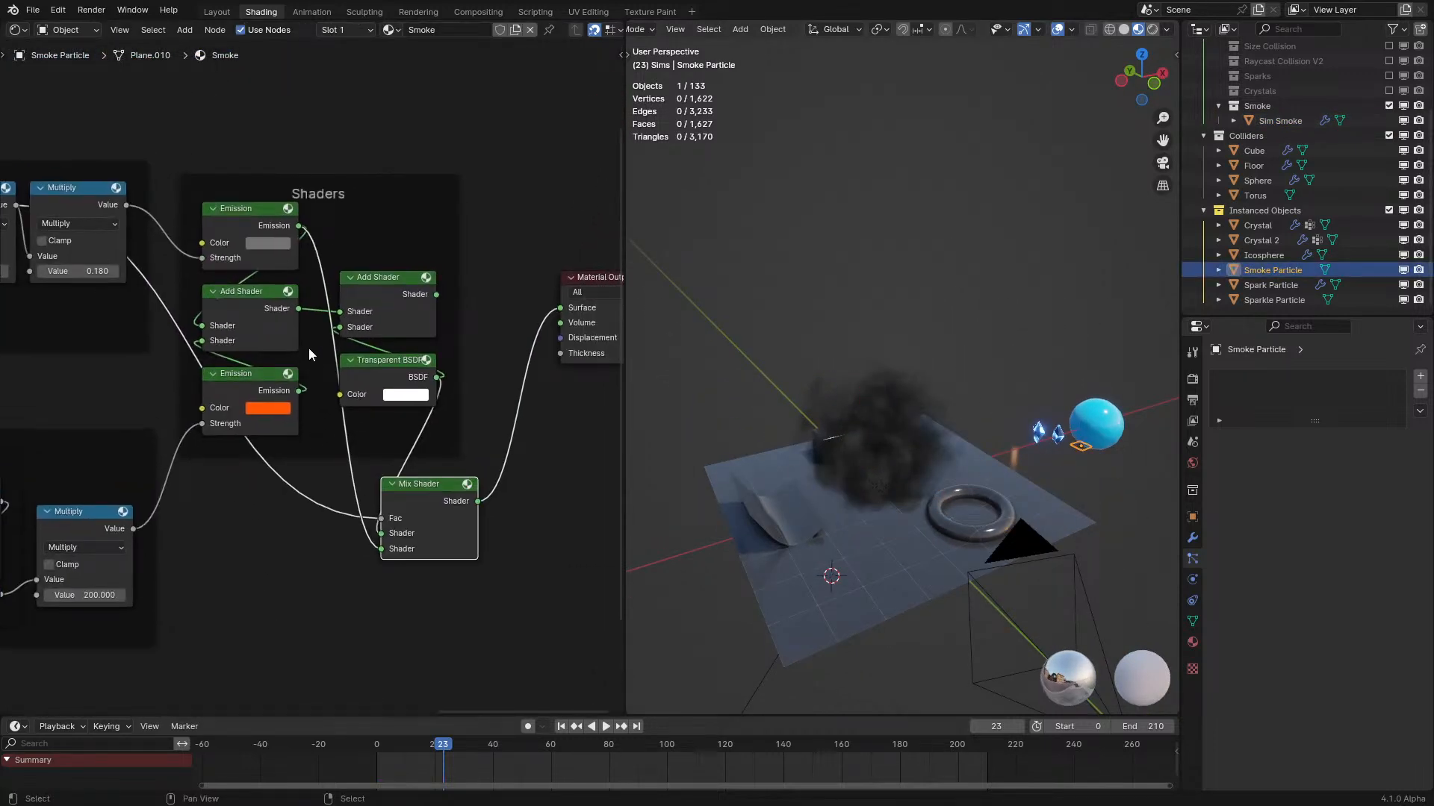
pyautogui.moveTo(297, 309); pyautogui.dragTo(381, 548)
pyautogui.press('space')
pyautogui.moveTo(857, 585); pyautogui.dragTo(836, 546, button='middle')
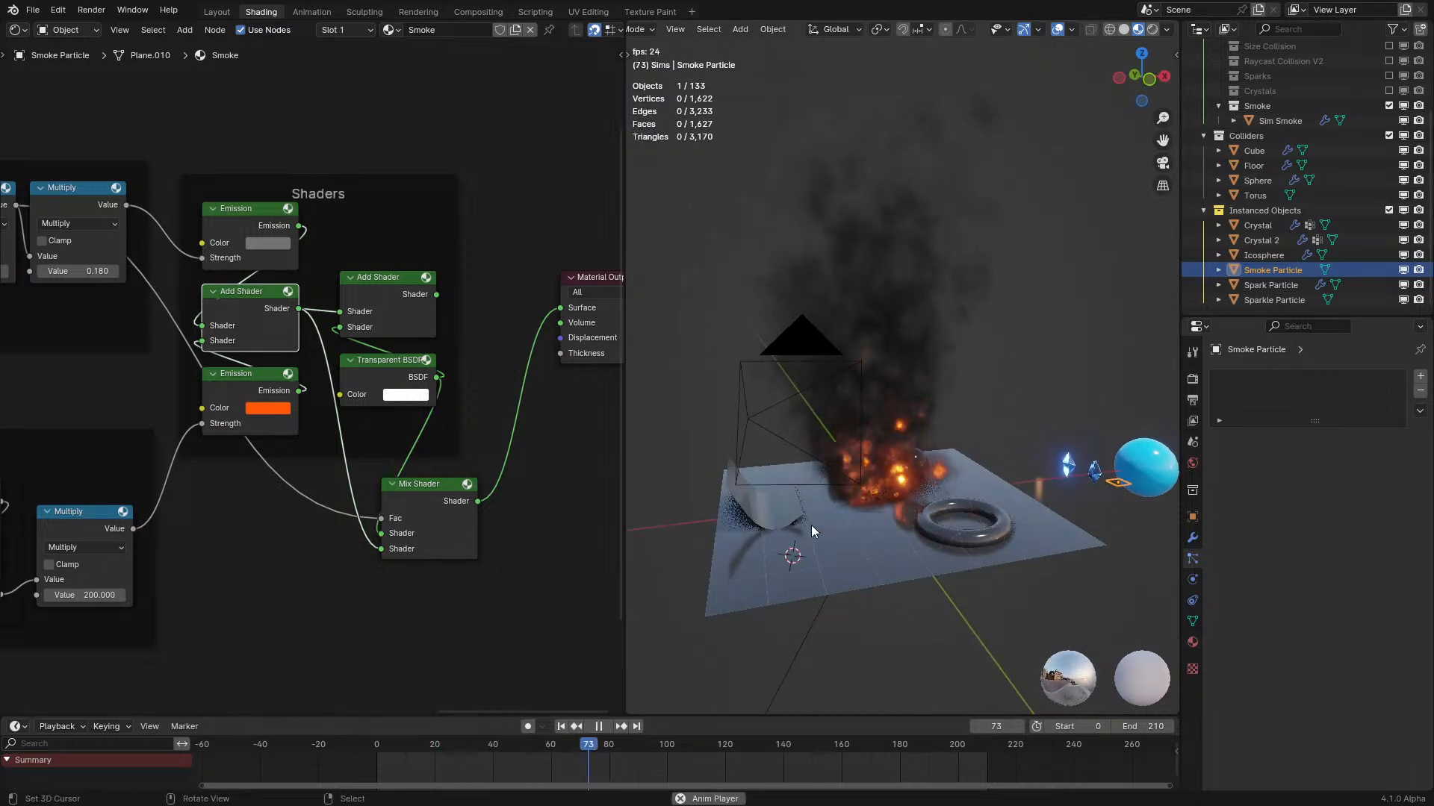
pyautogui.scroll(2, 803, 510)
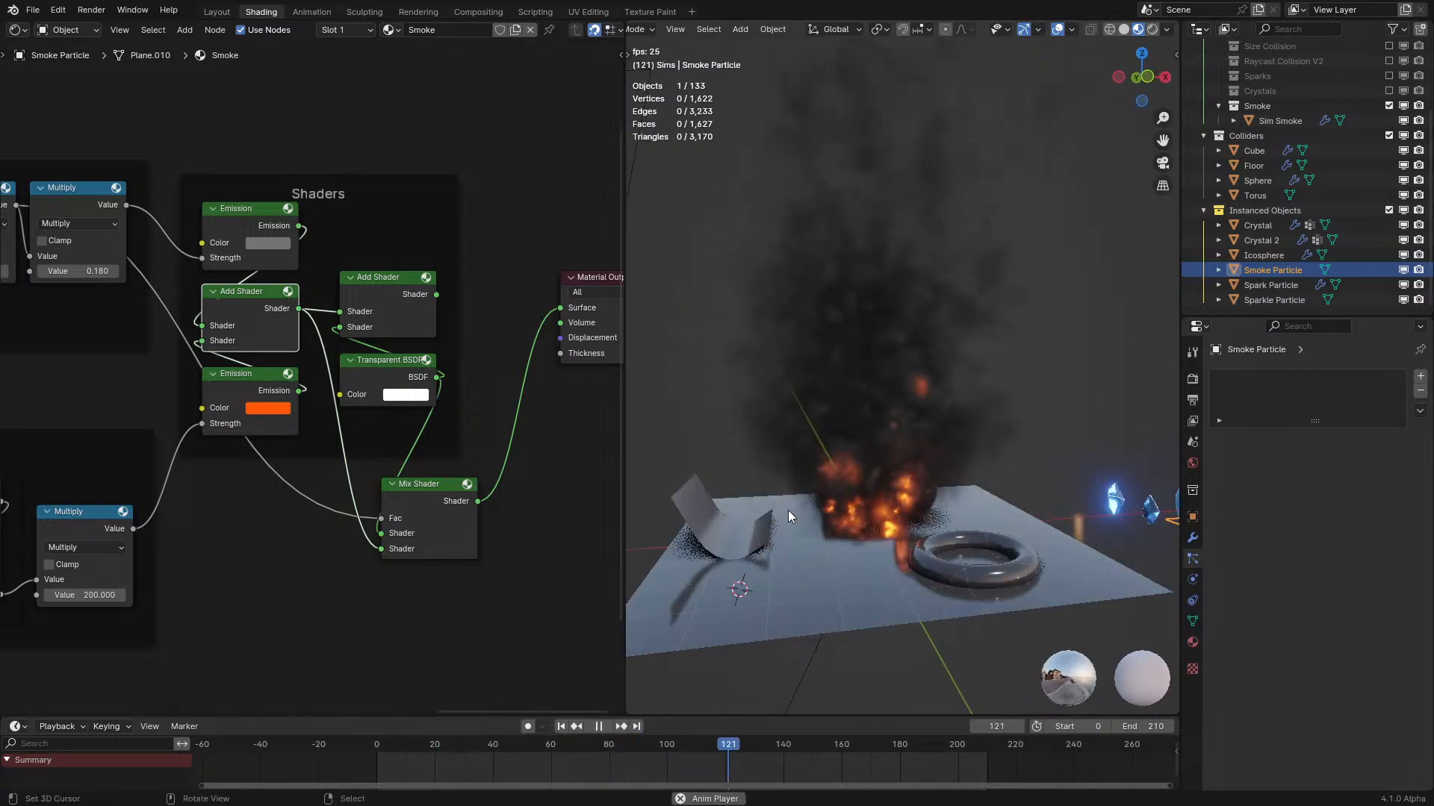
# Set the Z value of the Divide node in the Noise Gradient frame to 60.
pyautogui.scroll(2, 822, 517)
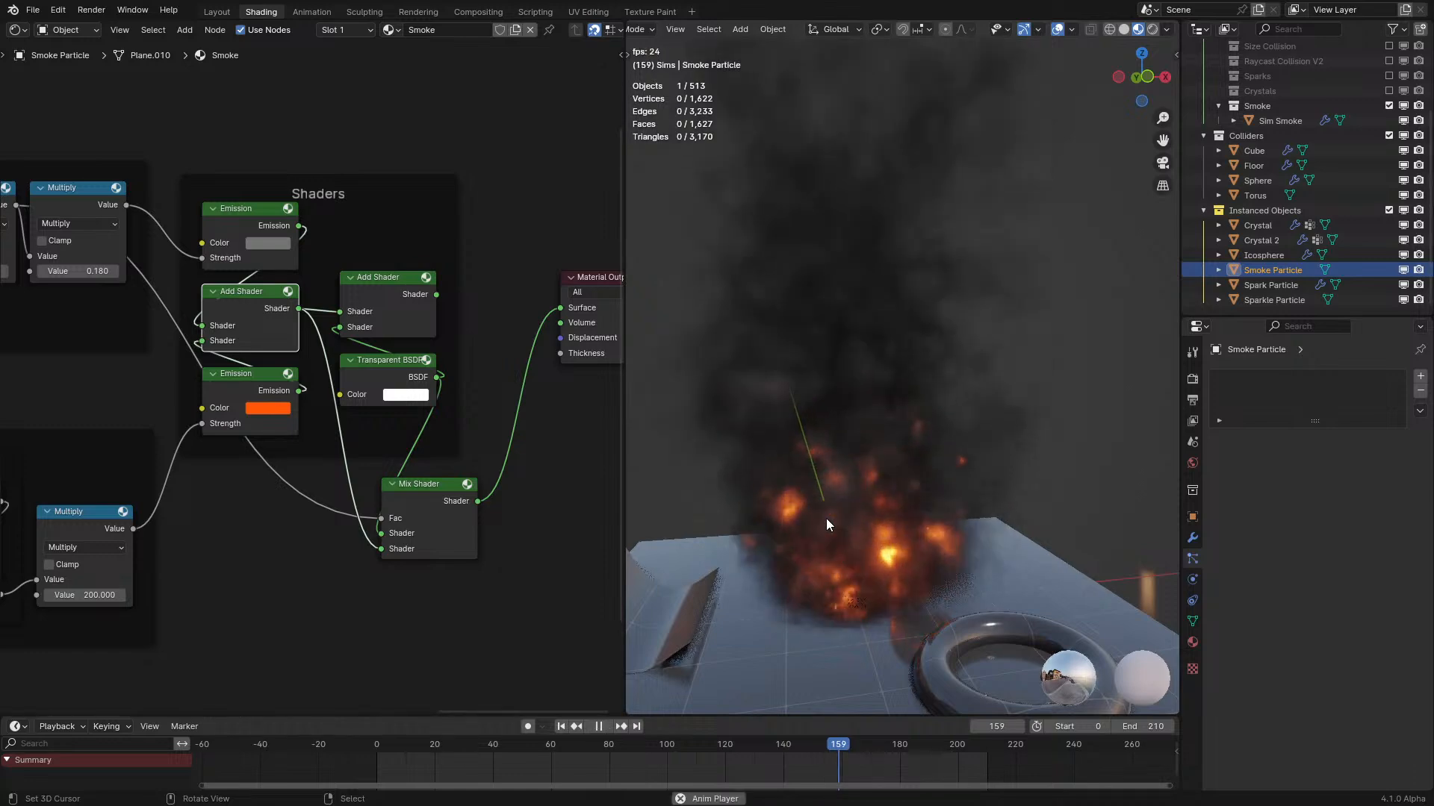
pyautogui.scroll(-2, 399, 424)
pyautogui.moveTo(399, 424); pyautogui.dragTo(120, 465, button='middle')
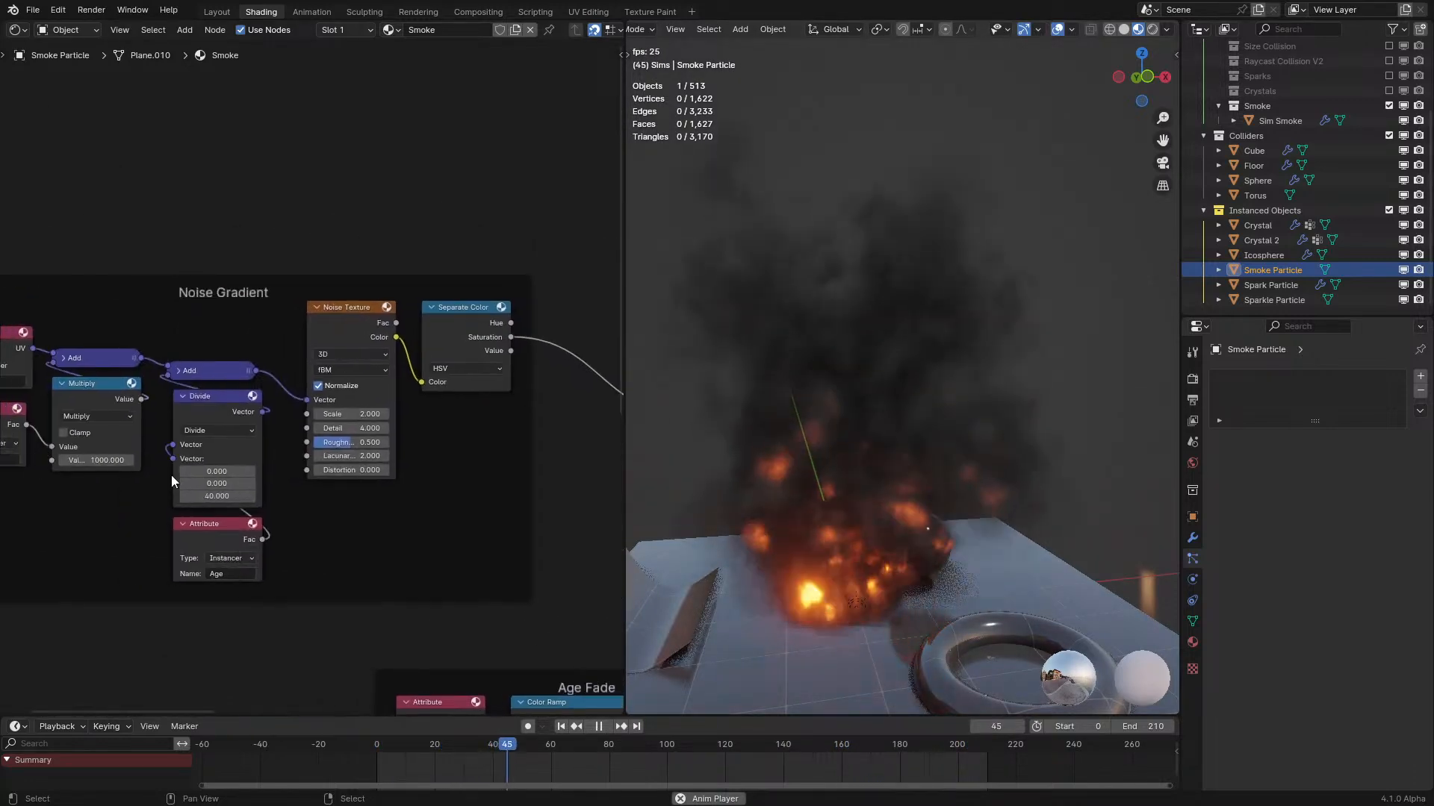
pyautogui.doubleClick(216, 496)
pyautogui.write('6')
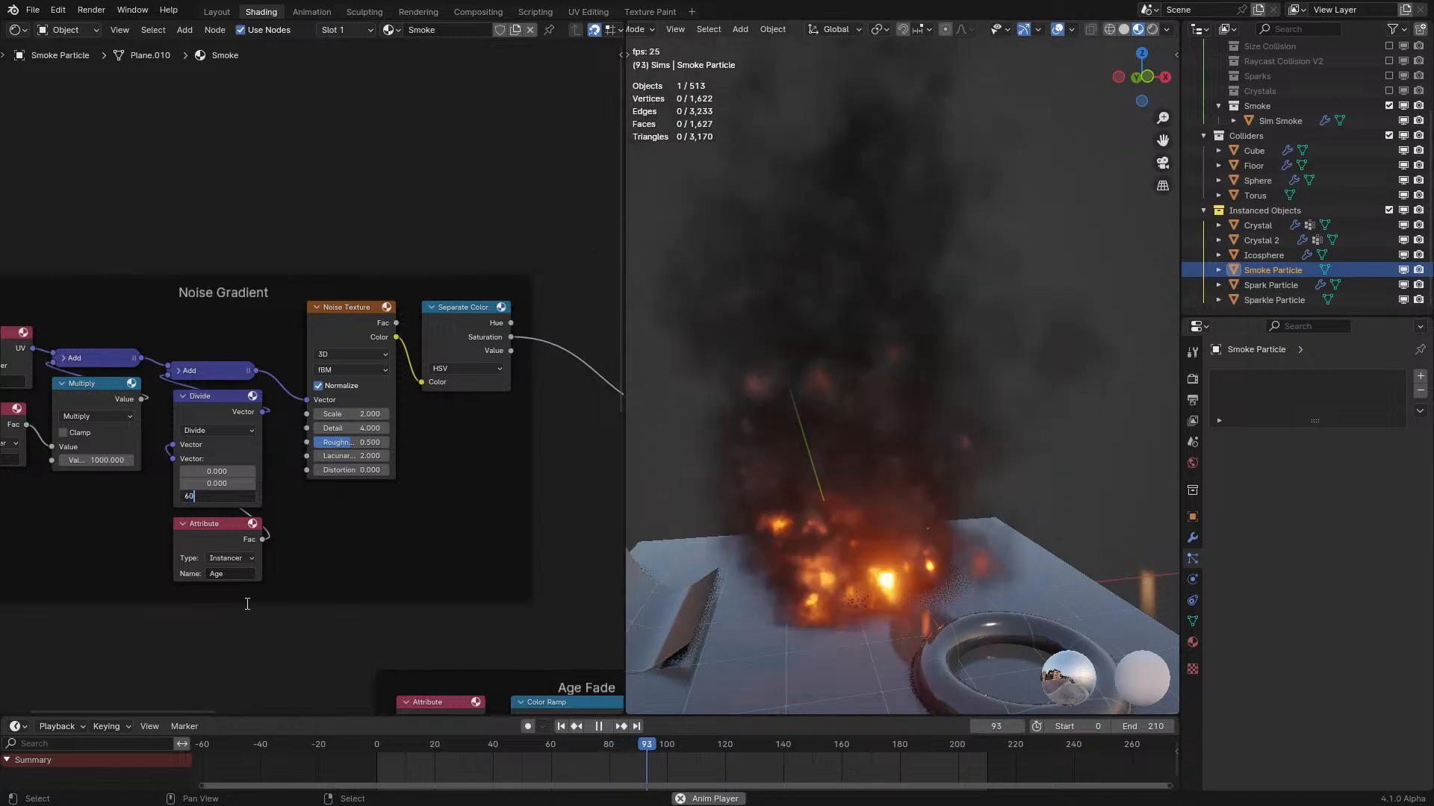
pyautogui.write('0')
pyautogui.press('Return')
# Try a bright green fire by setting the orange Emission color's hue to 0.305.
pyautogui.scroll(-1, 308, 621)
pyautogui.moveTo(681, 558); pyautogui.dragTo(741, 539, button='middle')
pyautogui.moveTo(362, 537); pyautogui.dragTo(98, 416, button='middle')
pyautogui.scroll(2, 313, 388)
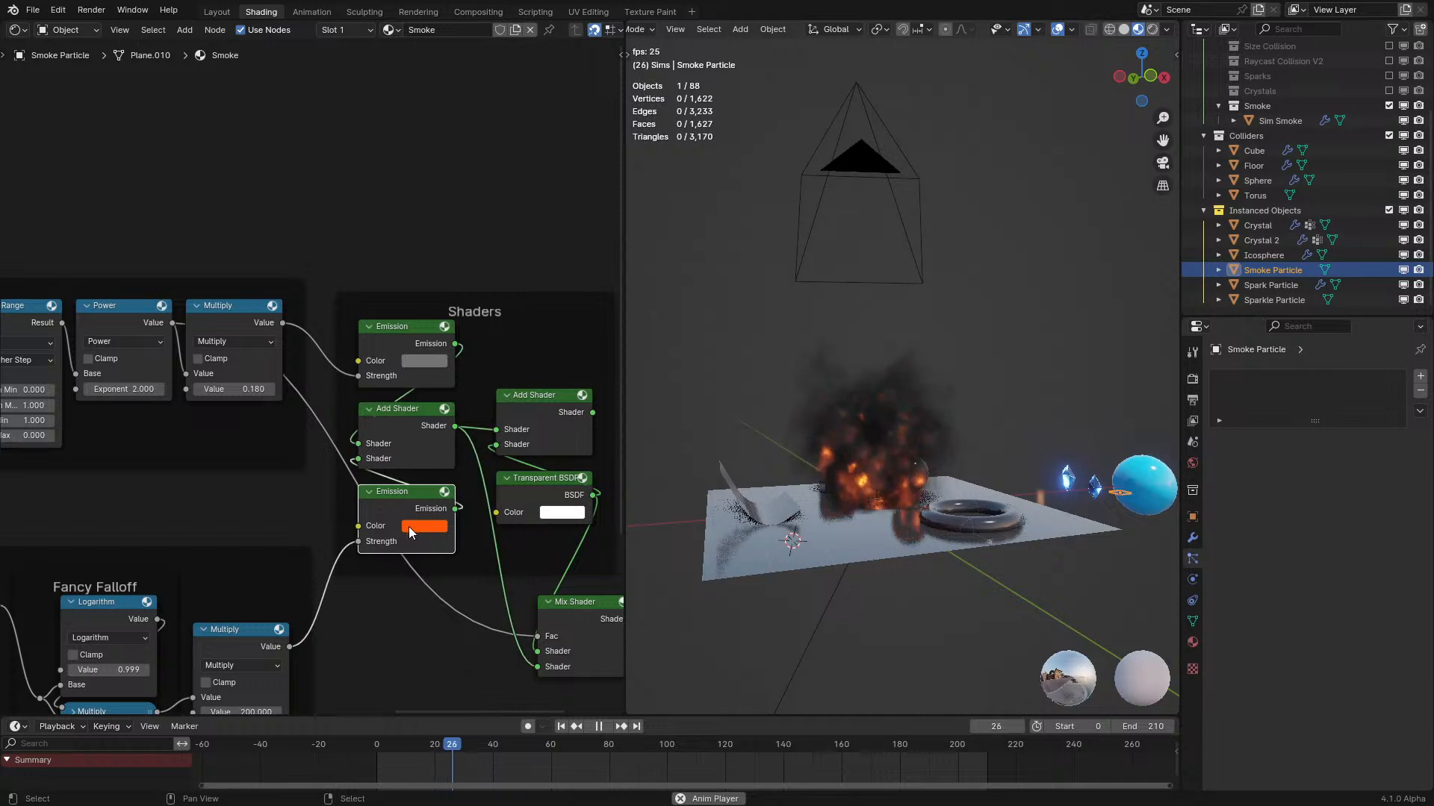
pyautogui.click(409, 526)
pyautogui.click(483, 310)
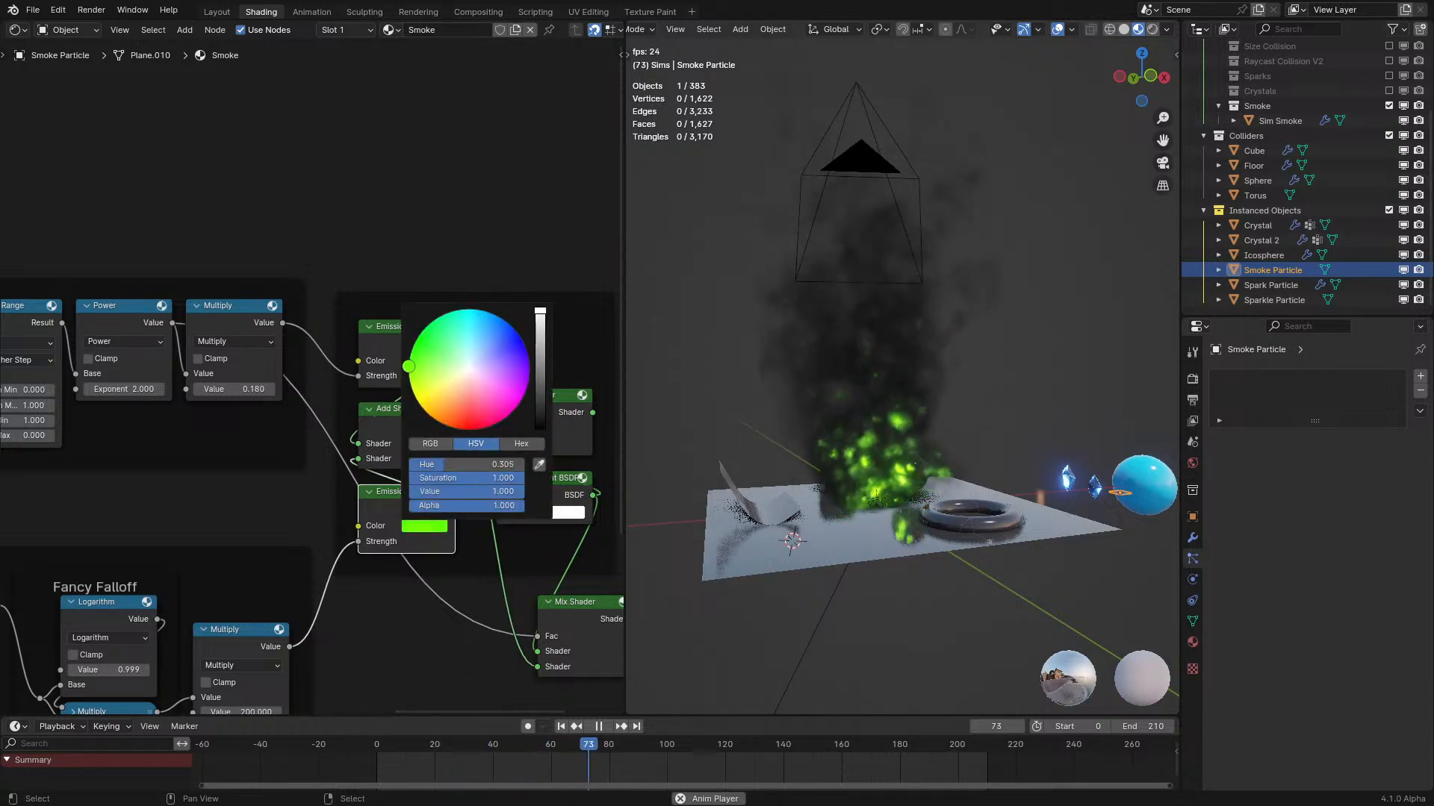
pyautogui.moveTo(543, 518); pyautogui.dragTo(324, 494, button='middle')
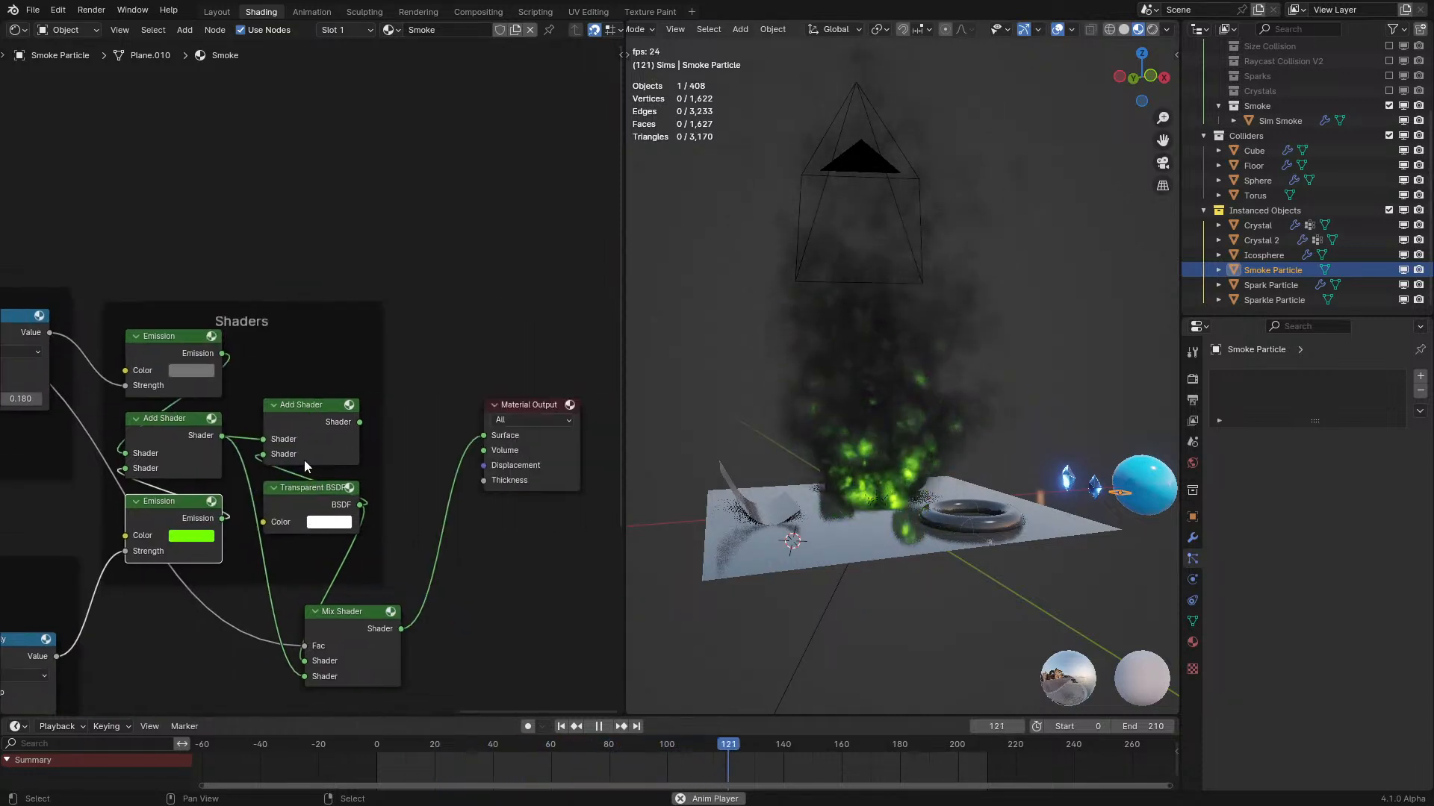
# Try a dark green smoke color with hue 0.401 on the grey Emission, and undo the color experiments.
pyautogui.click(191, 371)
pyautogui.click(227, 263)
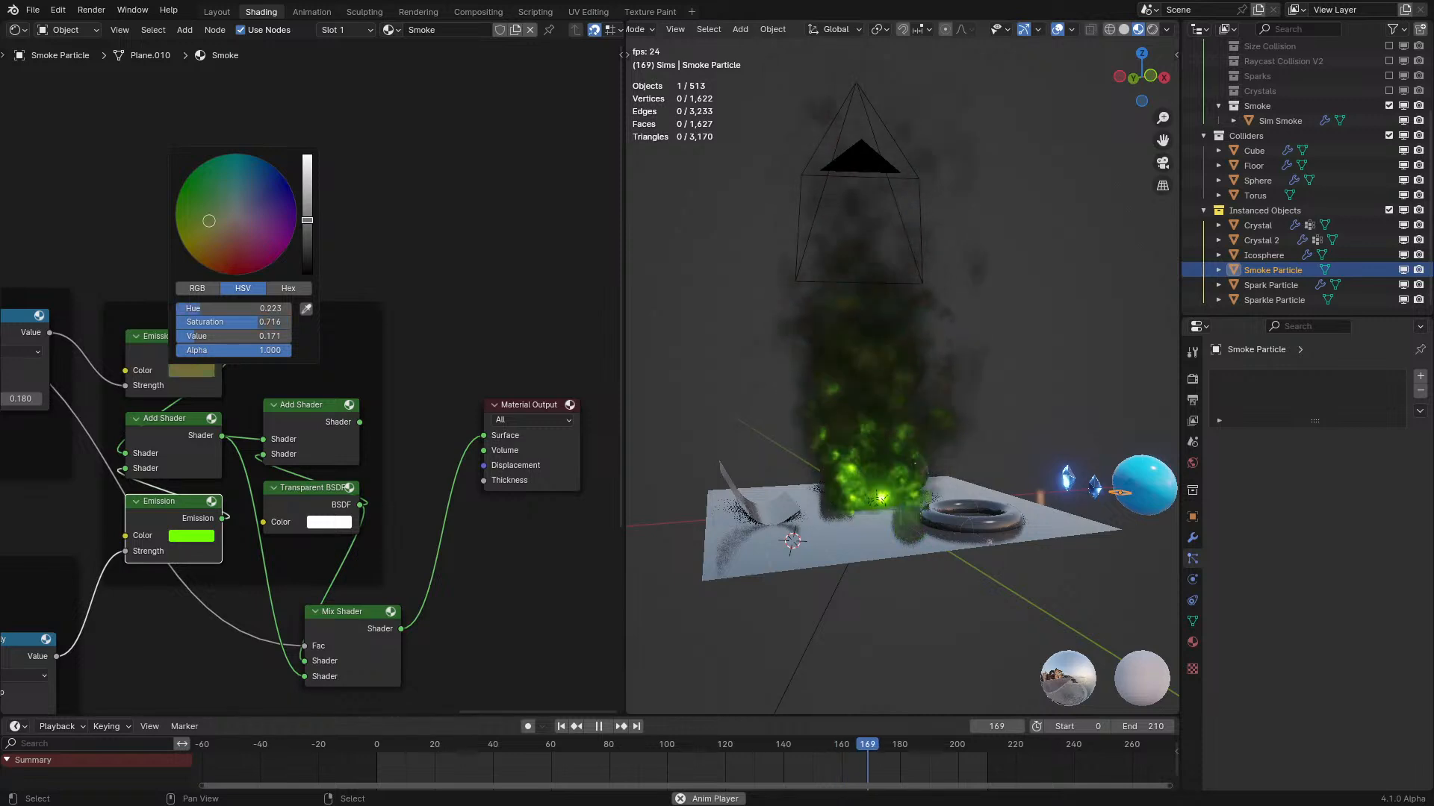
pyautogui.moveTo(215, 157); pyautogui.dragTo(214, 158)
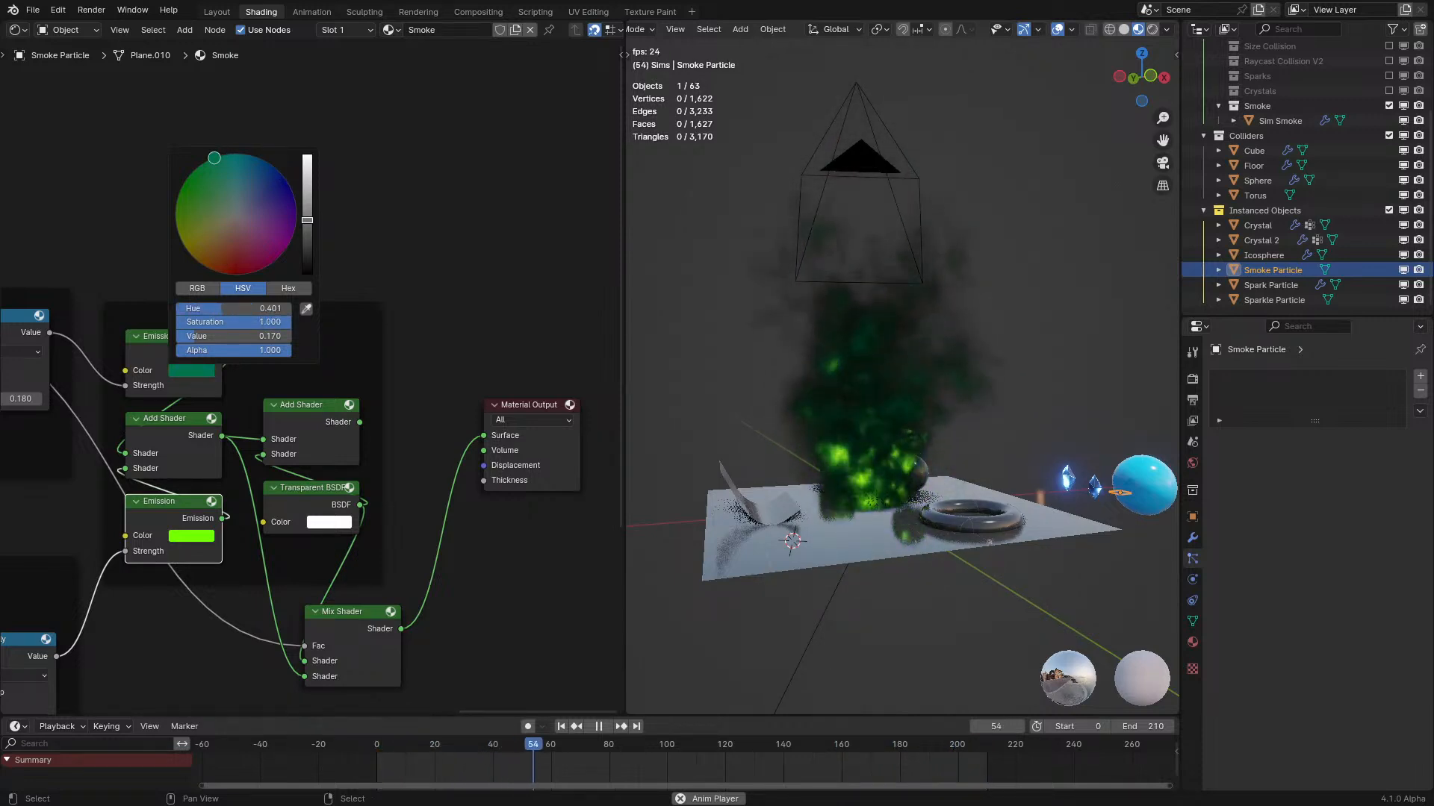
pyautogui.hotkey('ctrl', 'z')
# Add a Diffuse BSDF node below the Shaders frame, beside the Mix Shader.
pyautogui.moveTo(370, 535); pyautogui.dragTo(441, 402, button='middle')
pyautogui.hotkey('shift', 'a')
pyautogui.write('d')
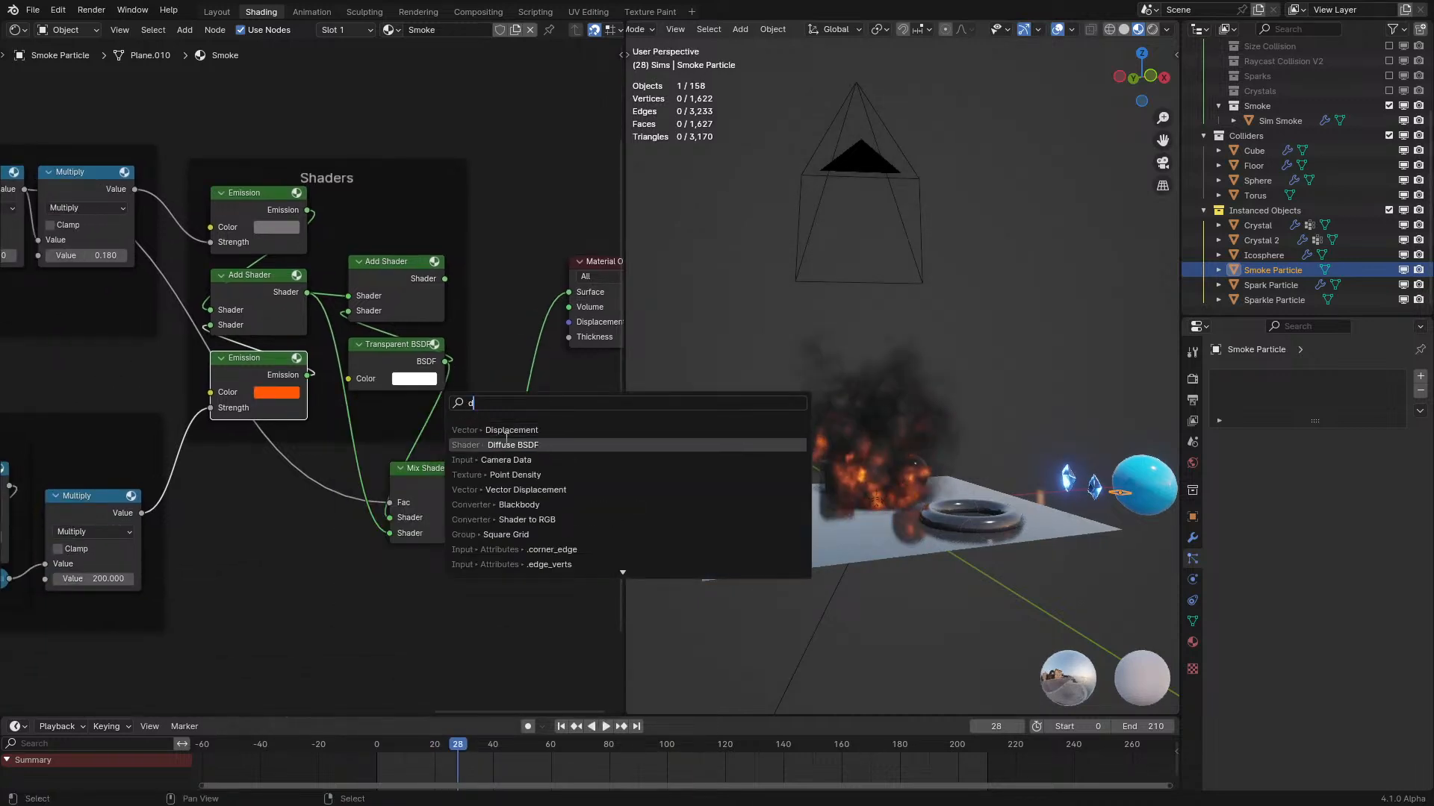
pyautogui.click(530, 443)
pyautogui.click(316, 548)
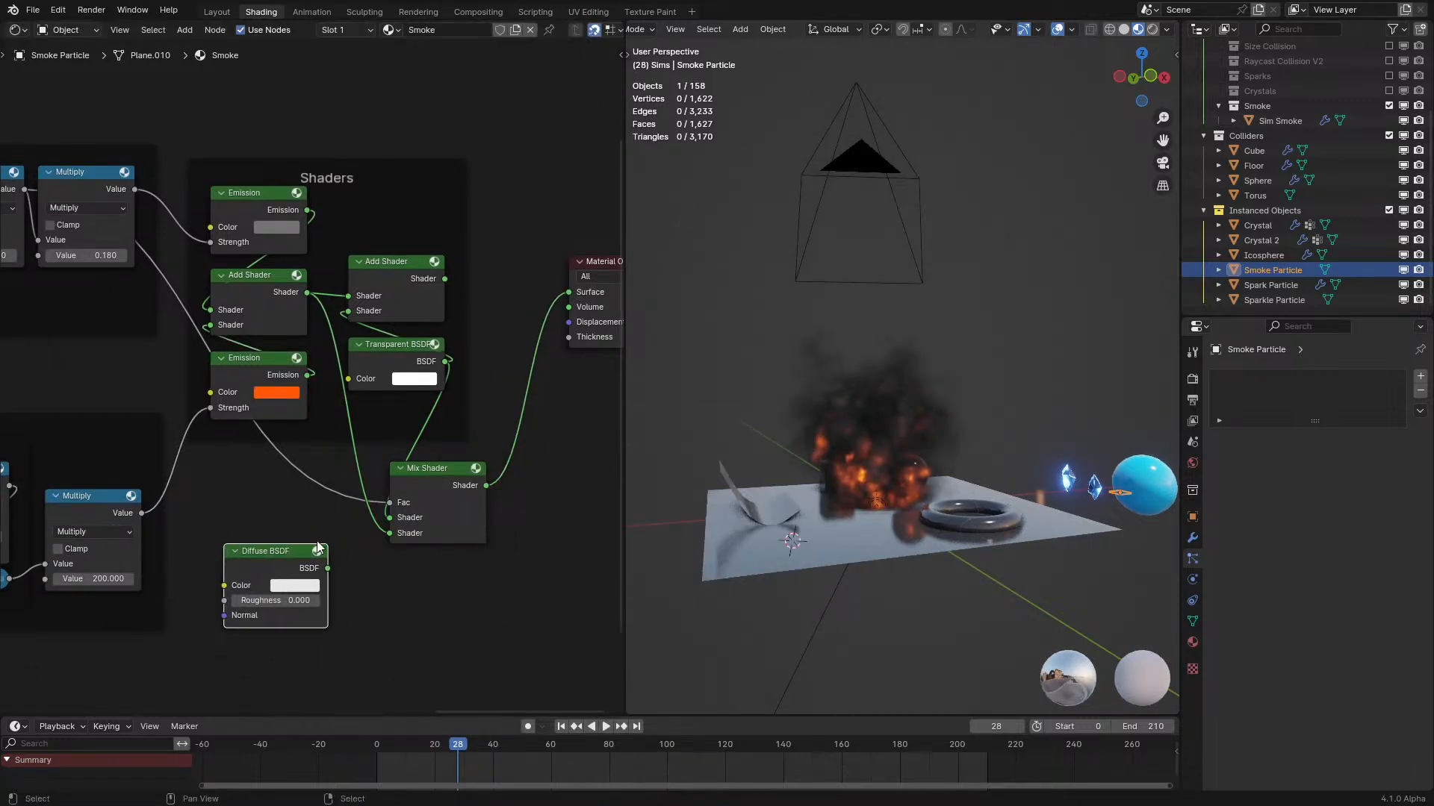
# Cut the link from the 0.180 Multiply to the grey Emission's Strength and play the animation.
pyautogui.keyDown('ctrl'); pyautogui.moveTo(175, 177); pyautogui.dragTo(168, 239, button='right'); pyautogui.keyUp('ctrl')
pyautogui.press('space')
pyautogui.moveTo(777, 284); pyautogui.dragTo(716, 285, button='middle')
# Try the grey Emission color at value 0 for black smoke, undo it and stop the playback.
pyautogui.click(276, 228)
pyautogui.moveTo(320, 75)
pyautogui.mouseDown()
pyautogui.moveTo(303, 132)
pyautogui.moveTo(321, 75)
pyautogui.mouseUp()
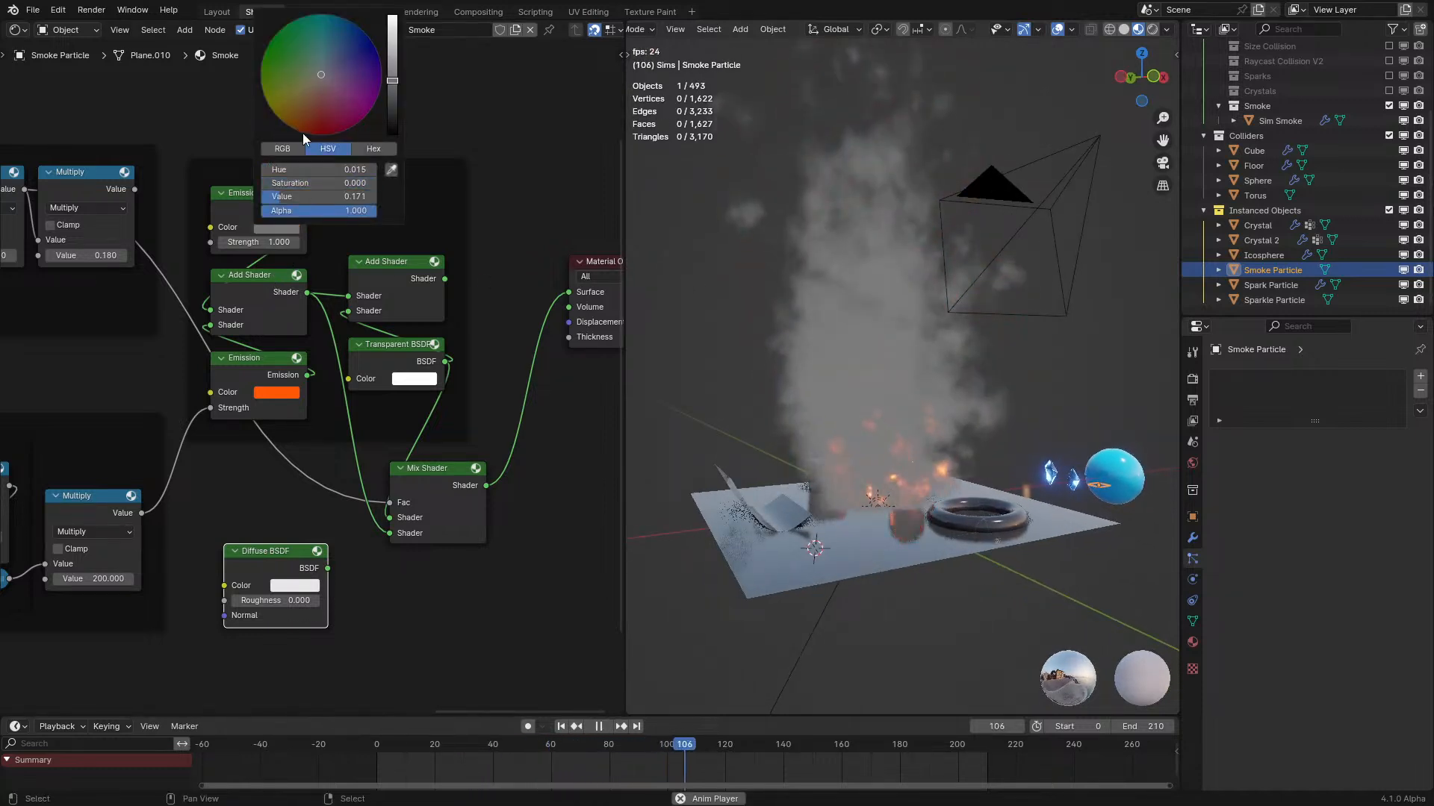
pyautogui.scroll(5, 329, 105)
pyautogui.scroll(-6, 328, 105)
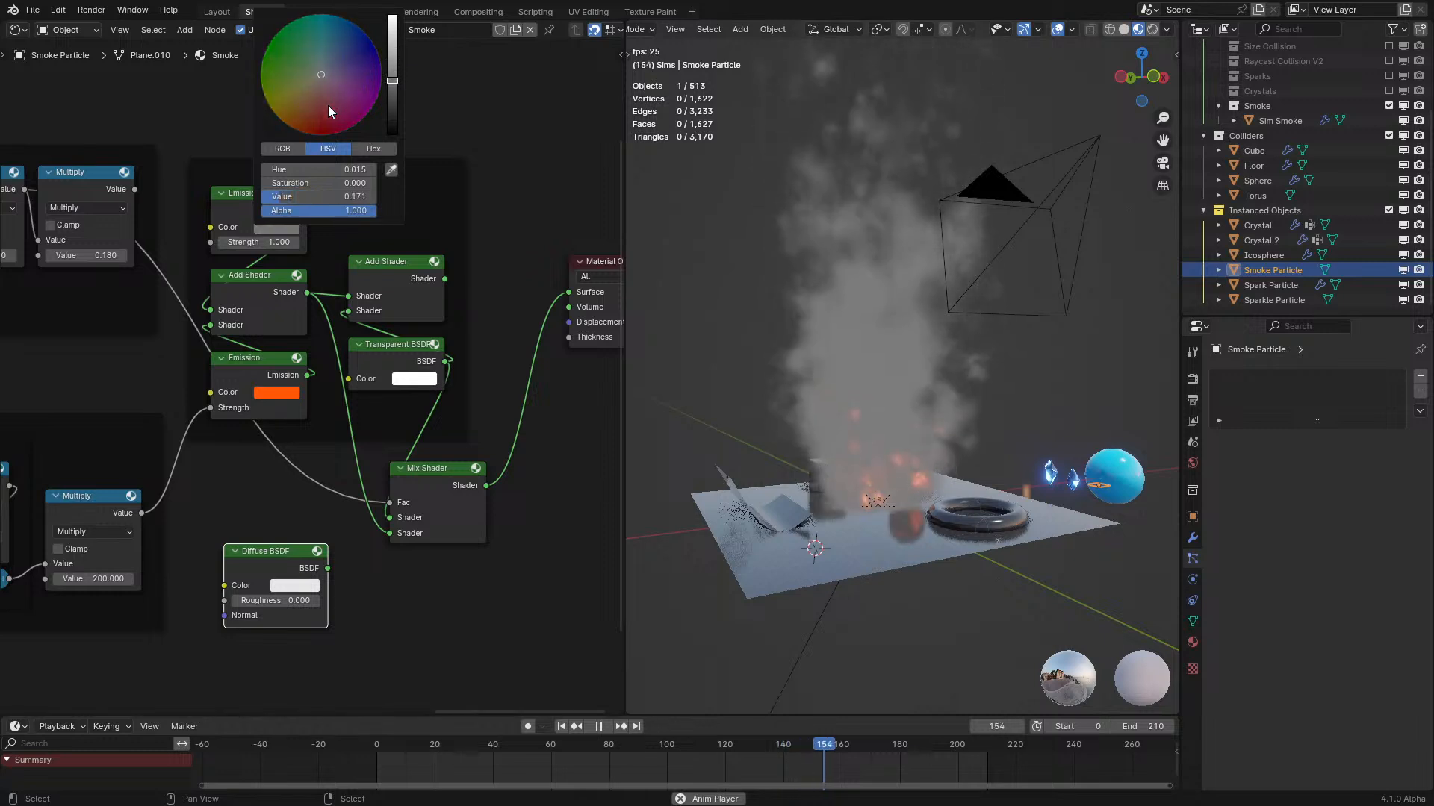
pyautogui.scroll(-1, 329, 106)
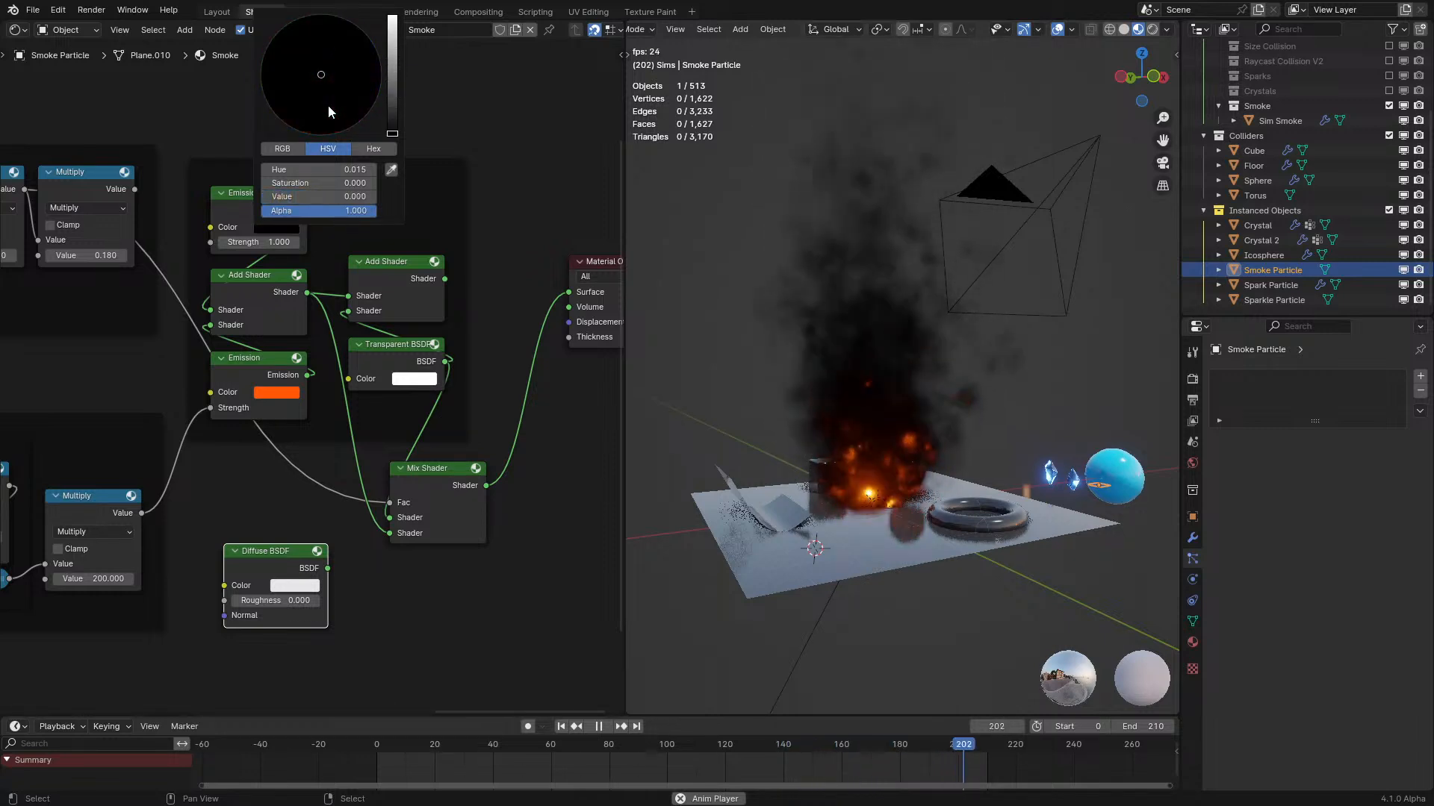
pyautogui.moveTo(922, 294); pyautogui.dragTo(893, 285, button='middle')
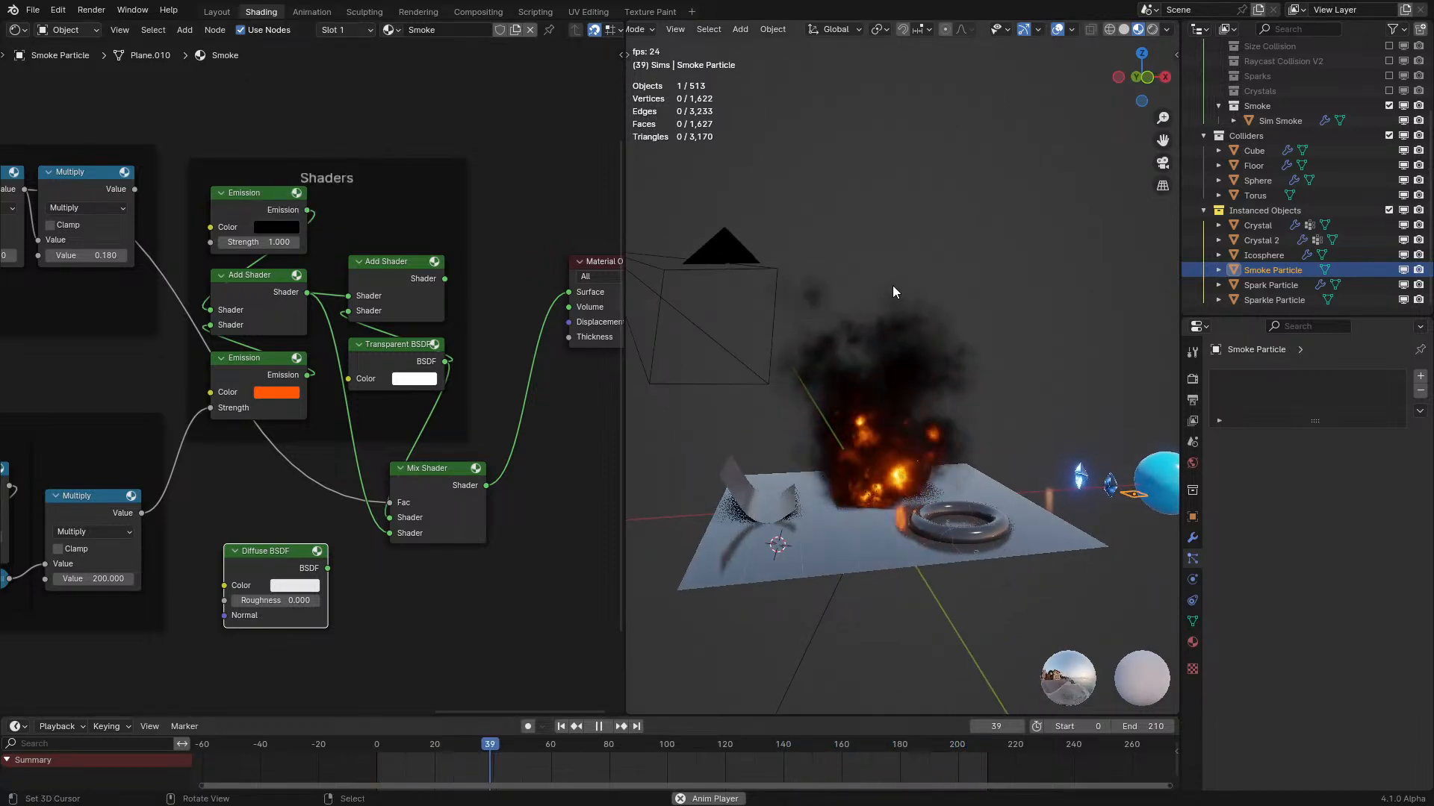
pyautogui.hotkey('ctrl', 'z')
pyautogui.press('space')
pyautogui.moveTo(183, 256); pyautogui.dragTo(388, 390, button='middle')
pyautogui.scroll(-1, 388, 389)
pyautogui.press('q')
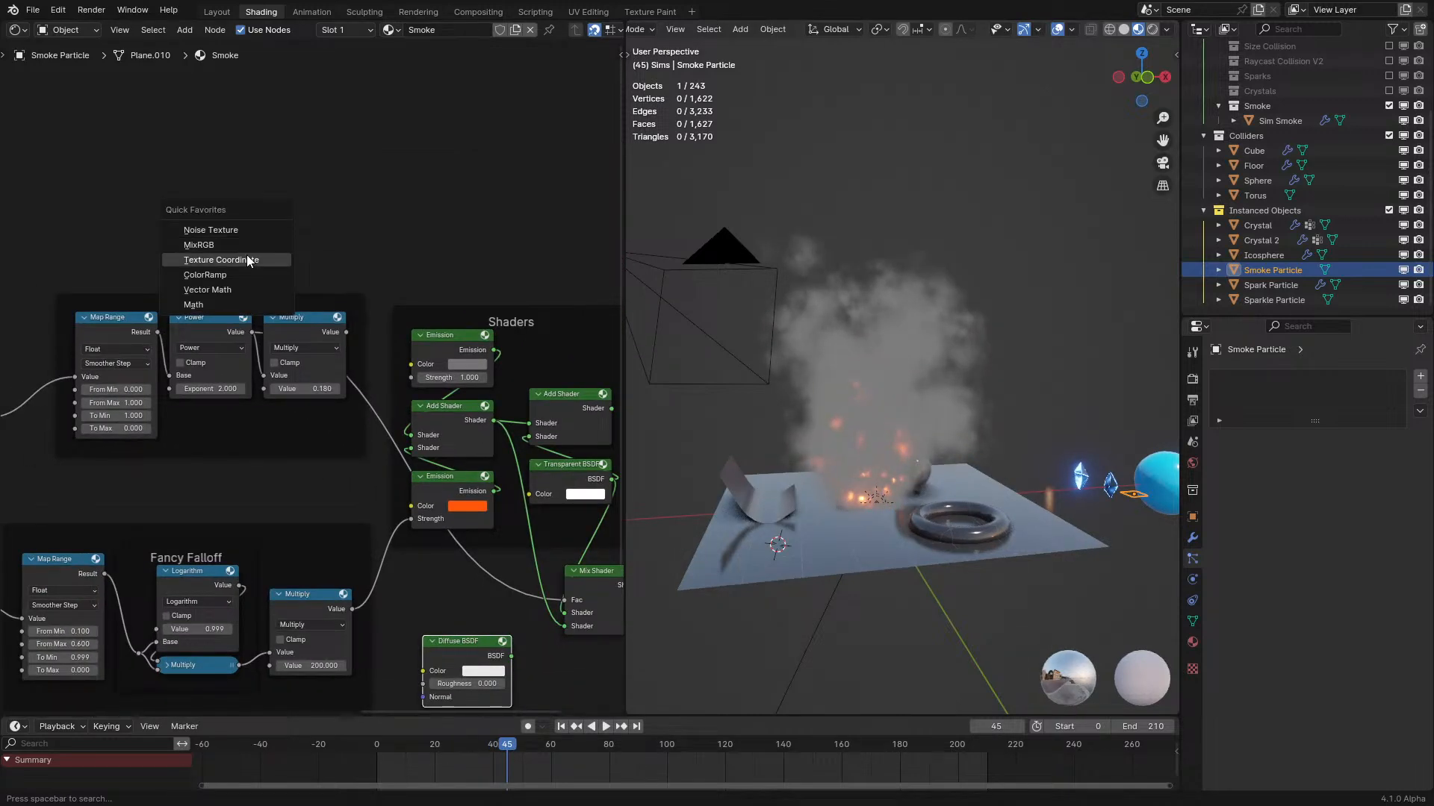
pyautogui.click(245, 246)
pyautogui.click(318, 224)
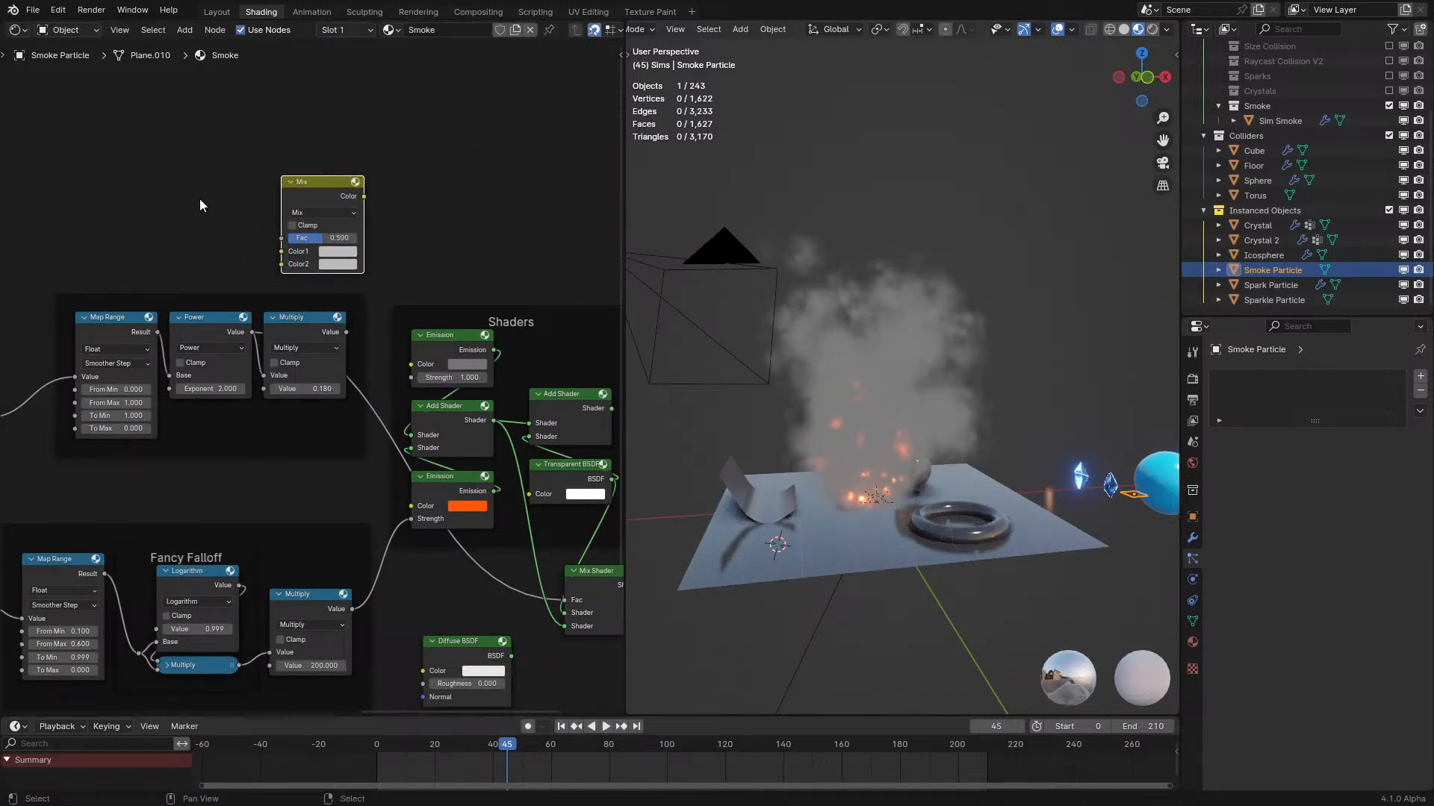
# Add a Color Ramp above the smoke falloff nodes, linking Map Range Result to its Fac and its Color to the upper Emission.
pyautogui.click(174, 215)
pyautogui.click(179, 211)
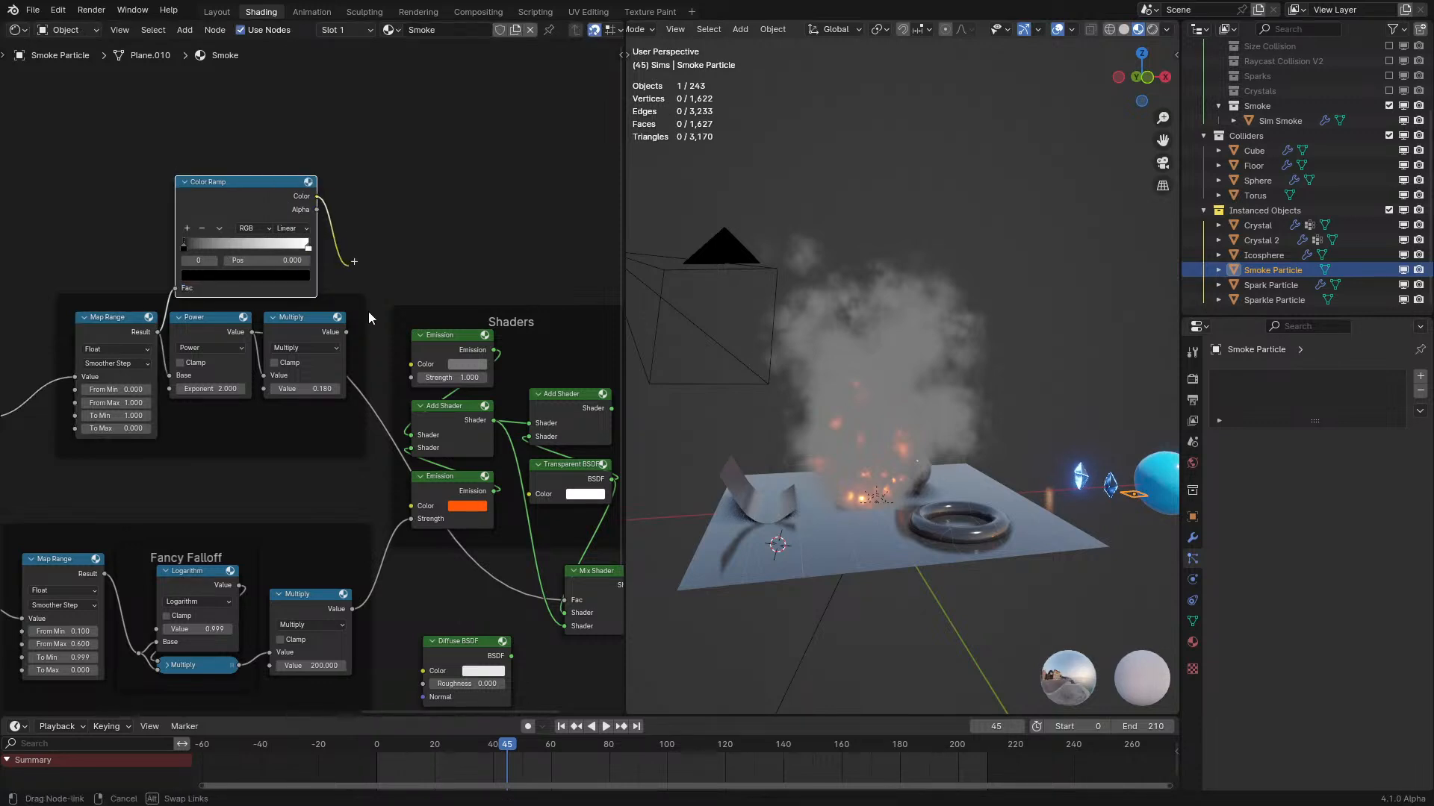
pyautogui.moveTo(407, 368); pyautogui.dragTo(409, 366)
pyautogui.moveTo(198, 180); pyautogui.dragTo(211, 169)
# Darken the white stop of the new Color Ramp to a value of 0.020 and preview the smoke in playback.
pyautogui.moveTo(266, 209); pyautogui.dragTo(318, 404, button='middle')
pyautogui.scroll(3, 317, 404)
pyautogui.scroll(2, 317, 407)
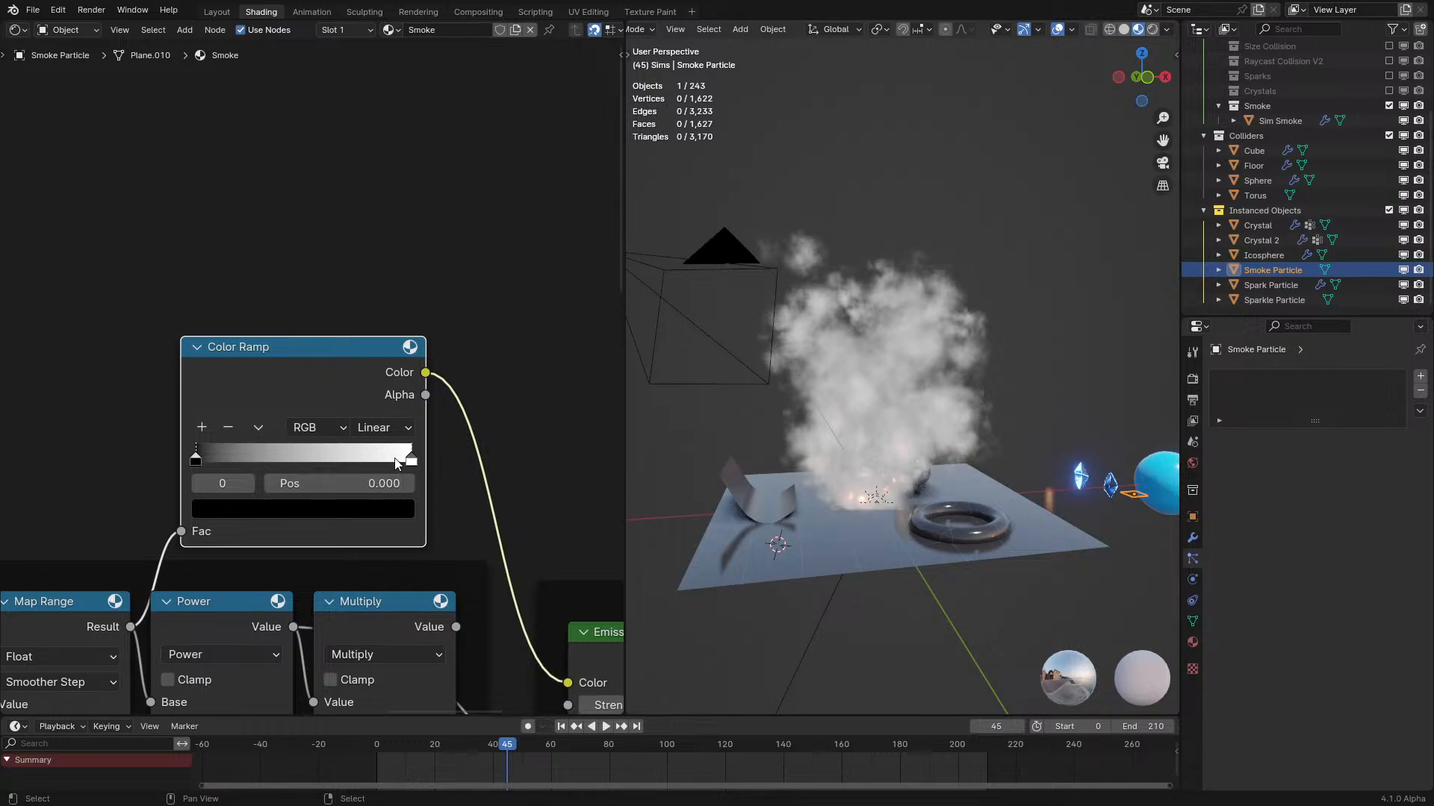
pyautogui.click(375, 508)
pyautogui.scroll(-15, 270, 307)
pyautogui.moveTo(496, 454); pyautogui.dragTo(396, 333, button='middle')
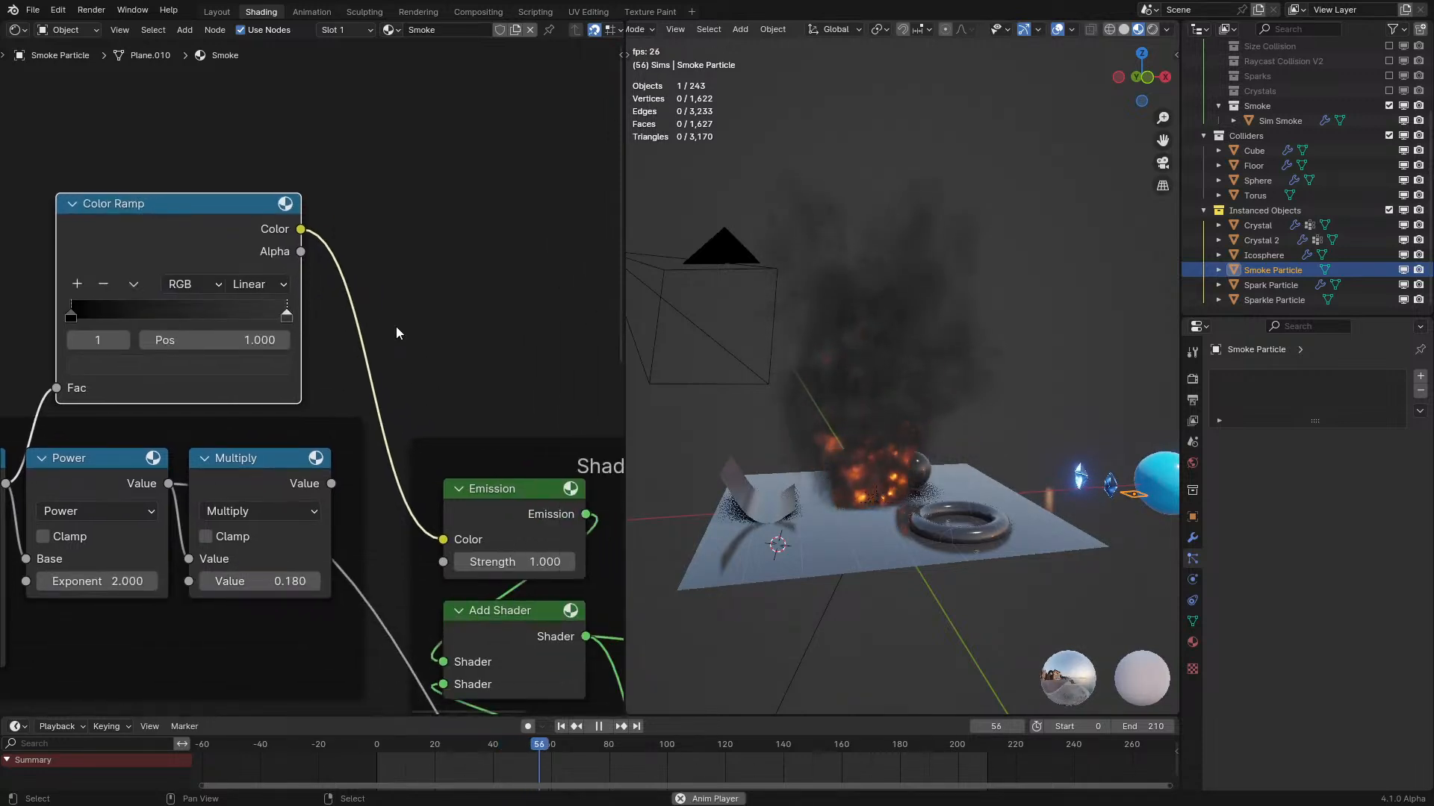
pyautogui.click(197, 364)
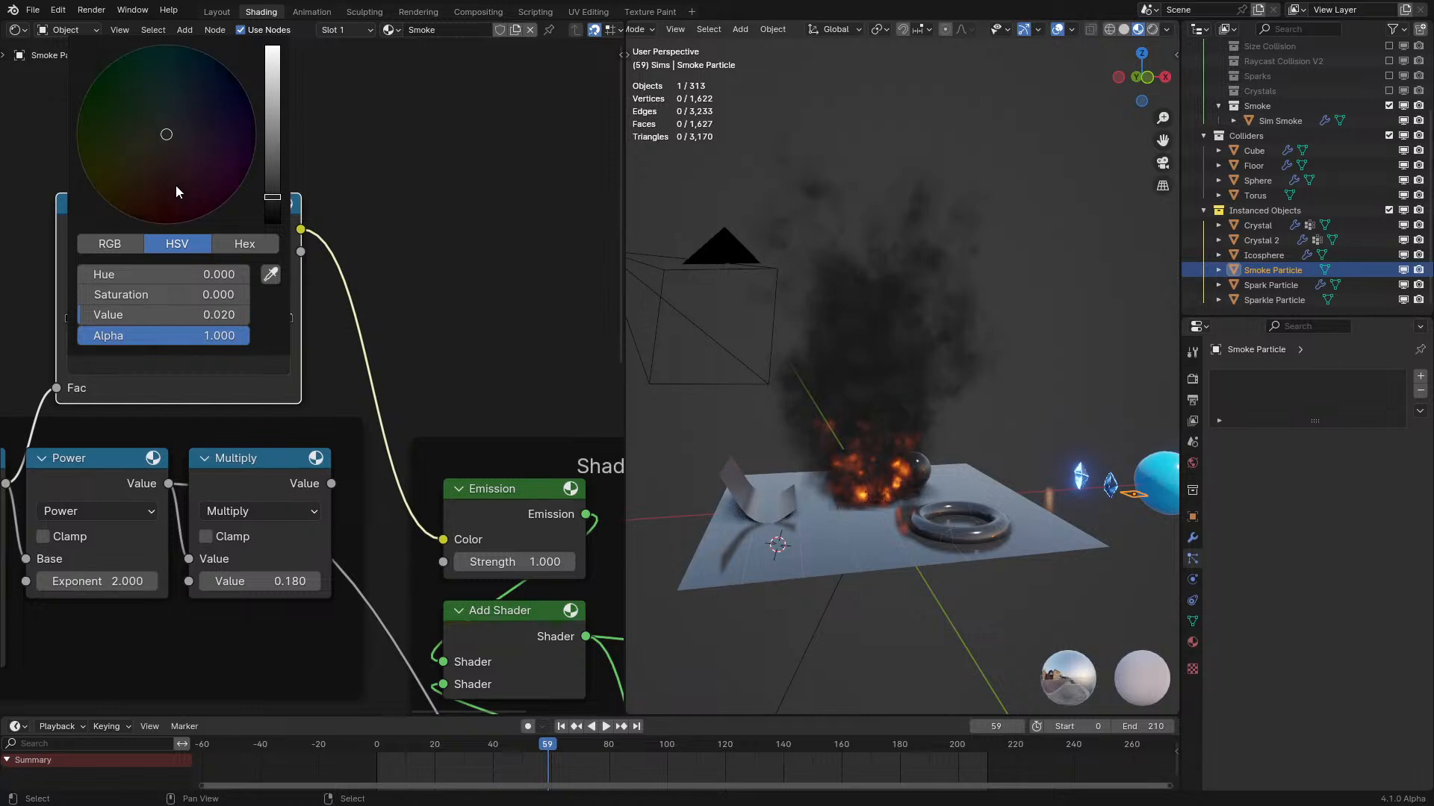
pyautogui.moveTo(877, 365)
pyautogui.mouseDown(button='middle')
pyautogui.moveTo(953, 409)
pyautogui.moveTo(861, 391)
pyautogui.moveTo(793, 351)
pyautogui.moveTo(868, 387)
pyautogui.moveTo(996, 381)
pyautogui.moveTo(860, 378)
pyautogui.mouseUp(button='middle')
pyautogui.press('space')
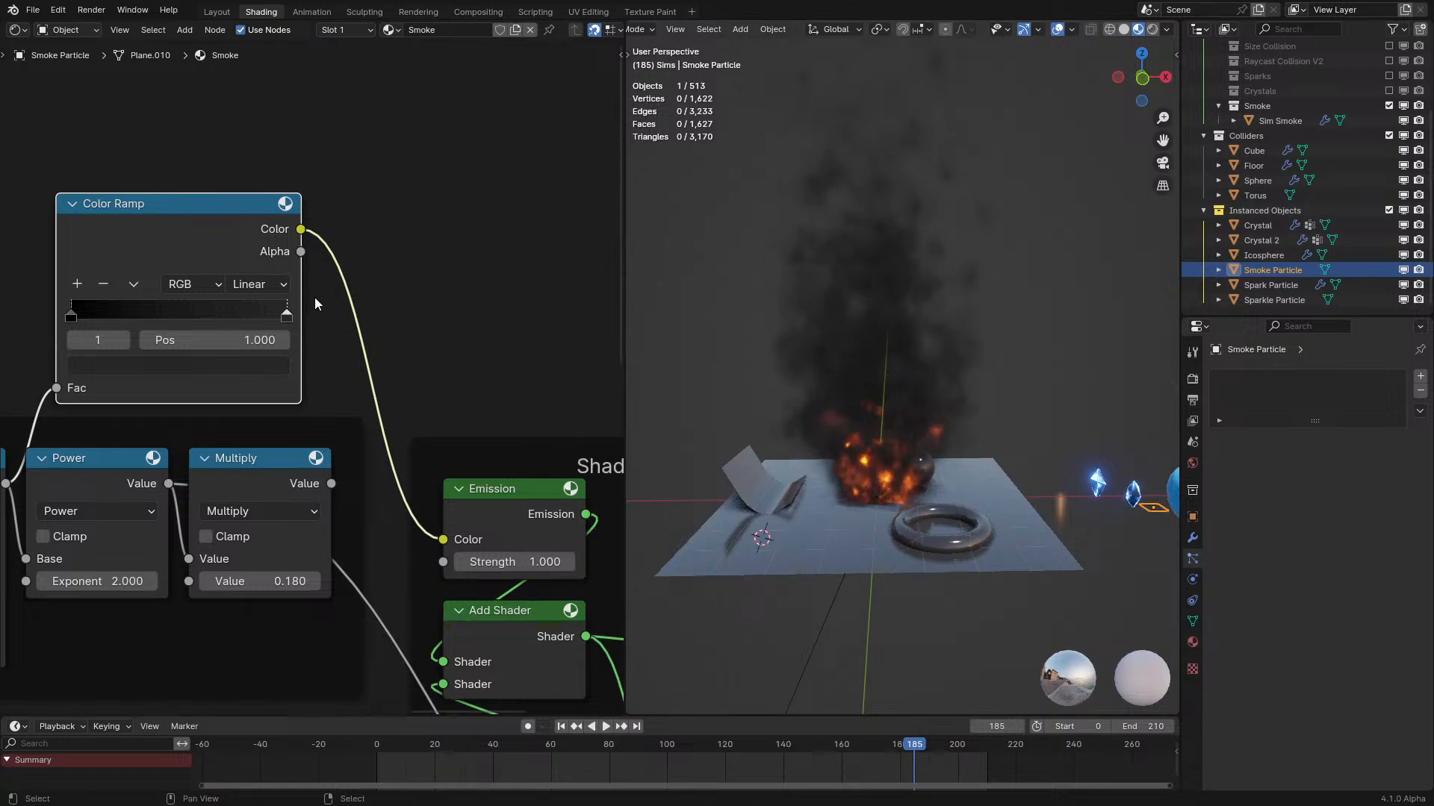
# Try Ease interpolation on the smoke Color Ramp and undo it.
pyautogui.click(271, 282)
pyautogui.press('e')
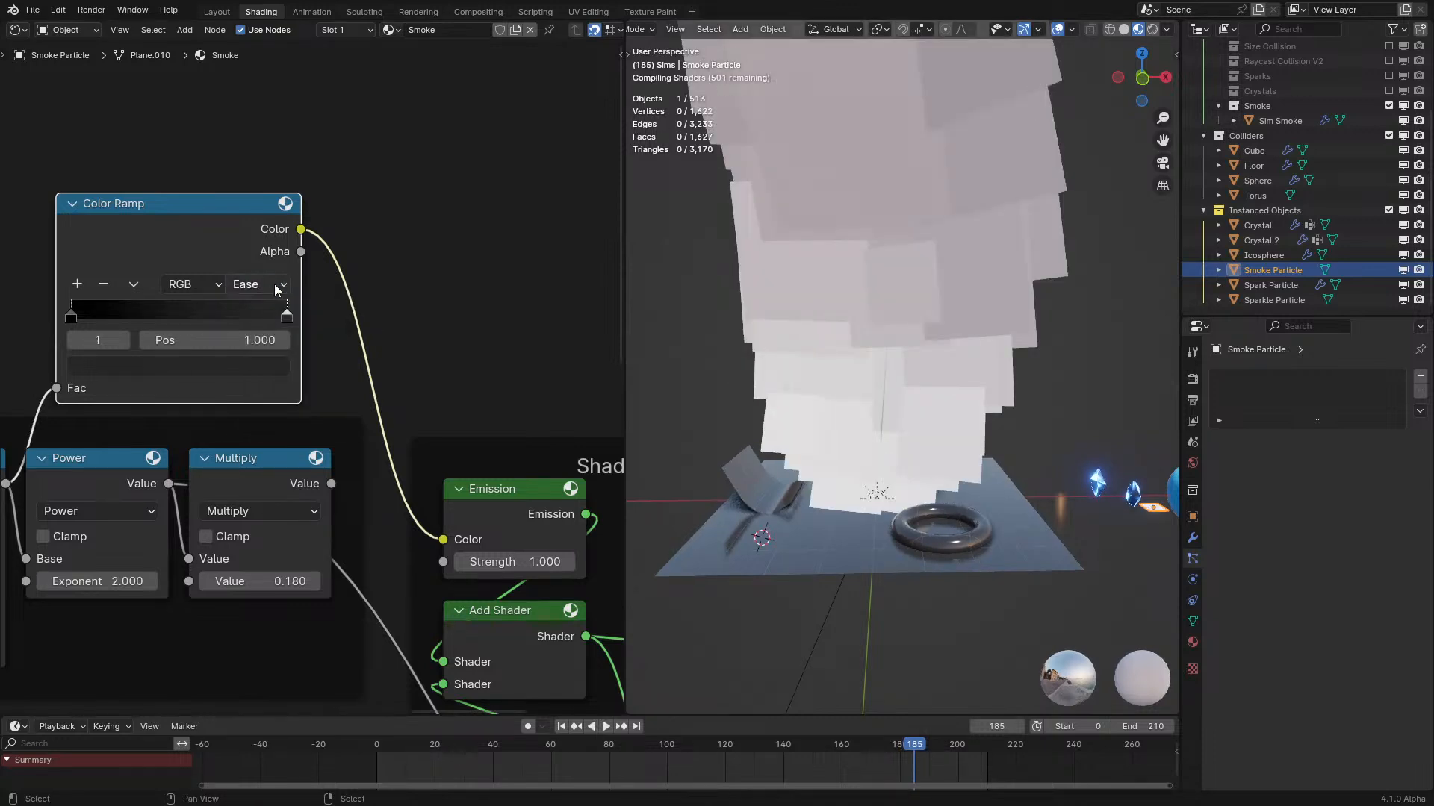
pyautogui.hotkey('ctrl', 'z')
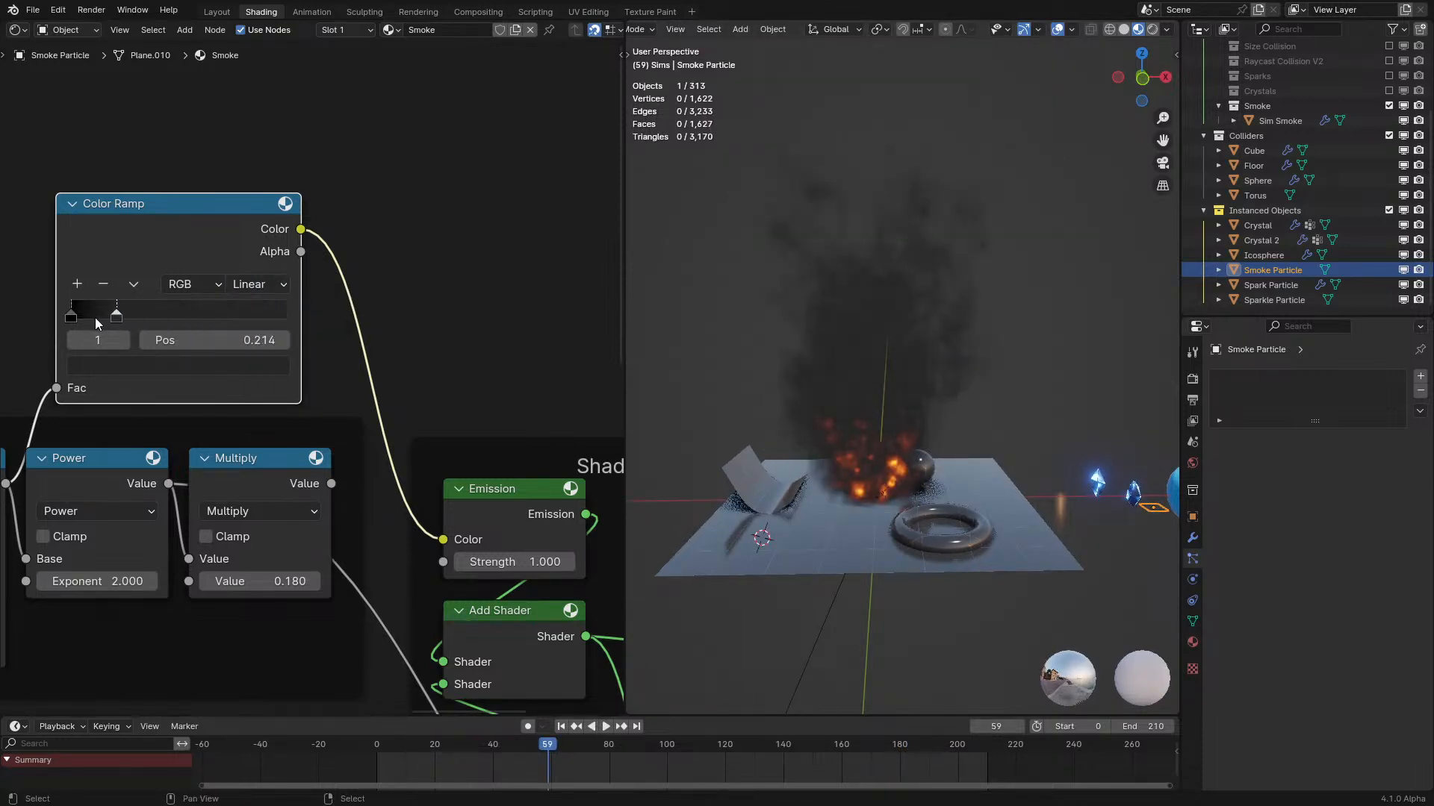
# Try a brighter, tinted color on the smoke Color Ramp's black stop and undo it.
pyautogui.click(118, 365)
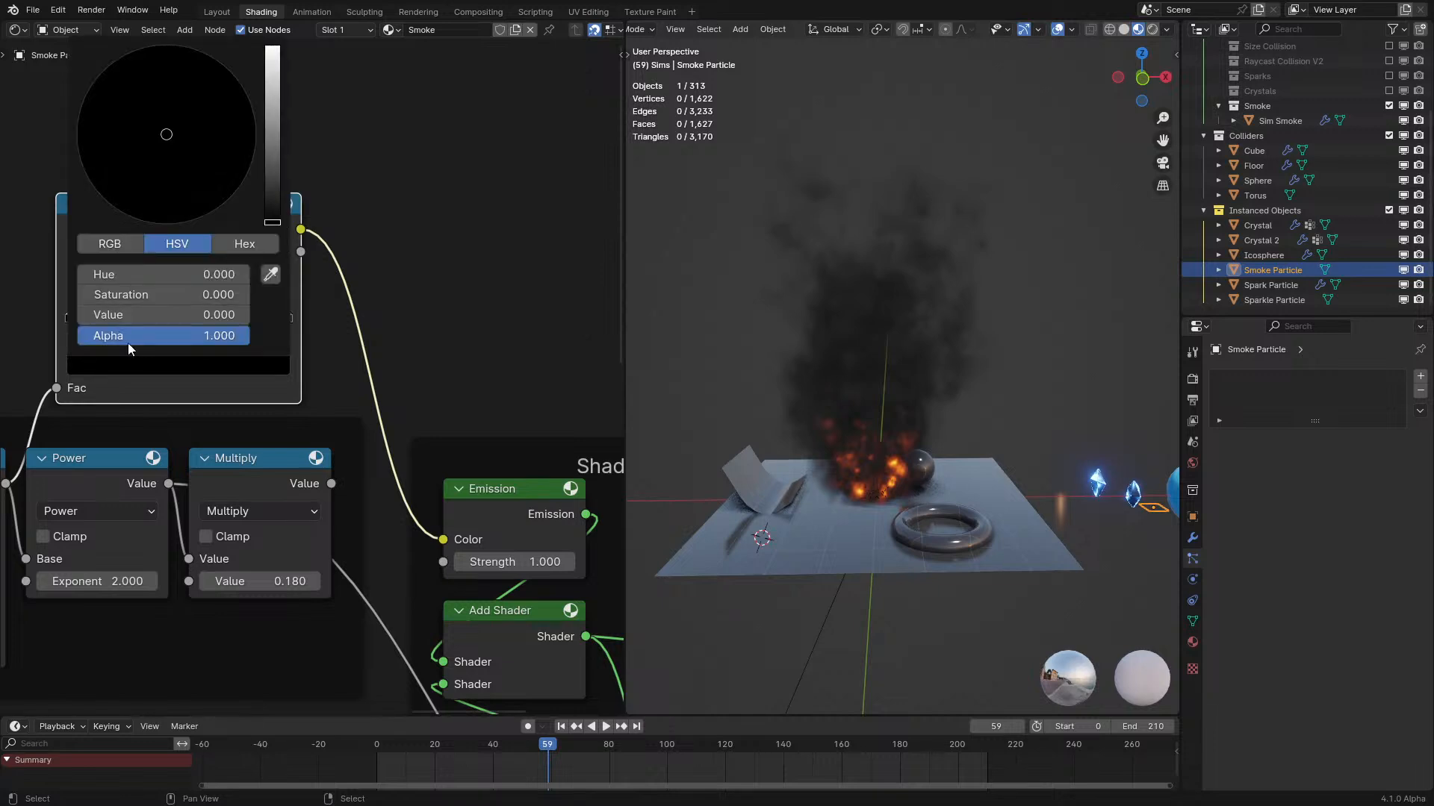
pyautogui.scroll(6, 163, 205)
pyautogui.moveTo(163, 205)
pyautogui.mouseDown()
pyautogui.moveTo(207, 84)
pyautogui.moveTo(212, 115)
pyautogui.mouseUp()
pyautogui.hotkey('ctrl', 'z')
pyautogui.hotkey('ctrl', 'z')
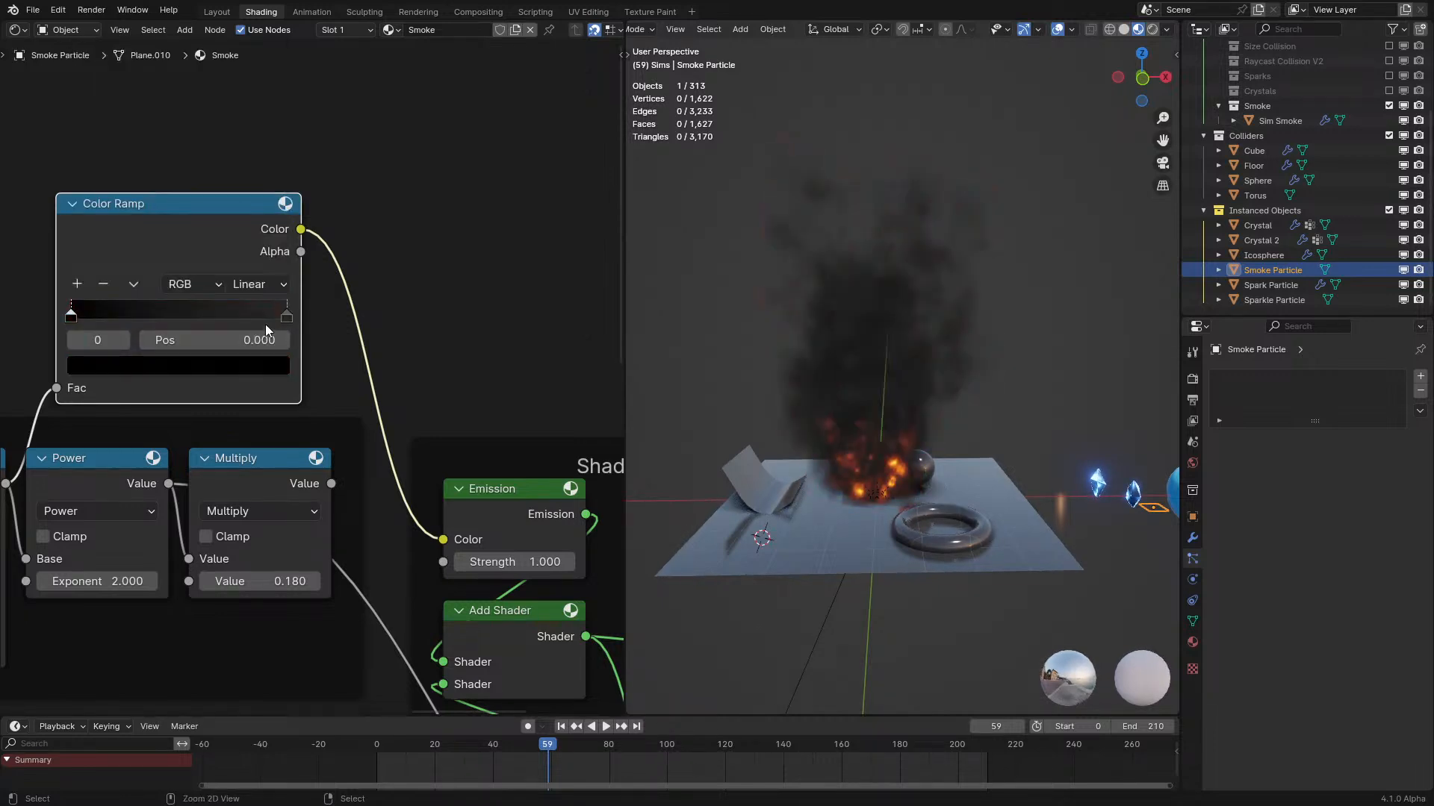
# Play the animation and set From Min to 0.200 on the Map Range feeding Fancy Falloff.
pyautogui.scroll(-1, 359, 311)
pyautogui.press('space')
pyautogui.moveTo(739, 392); pyautogui.dragTo(828, 398, button='middle')
pyautogui.scroll(-1, 310, 347)
pyautogui.moveTo(432, 654); pyautogui.dragTo(335, 436, button='middle')
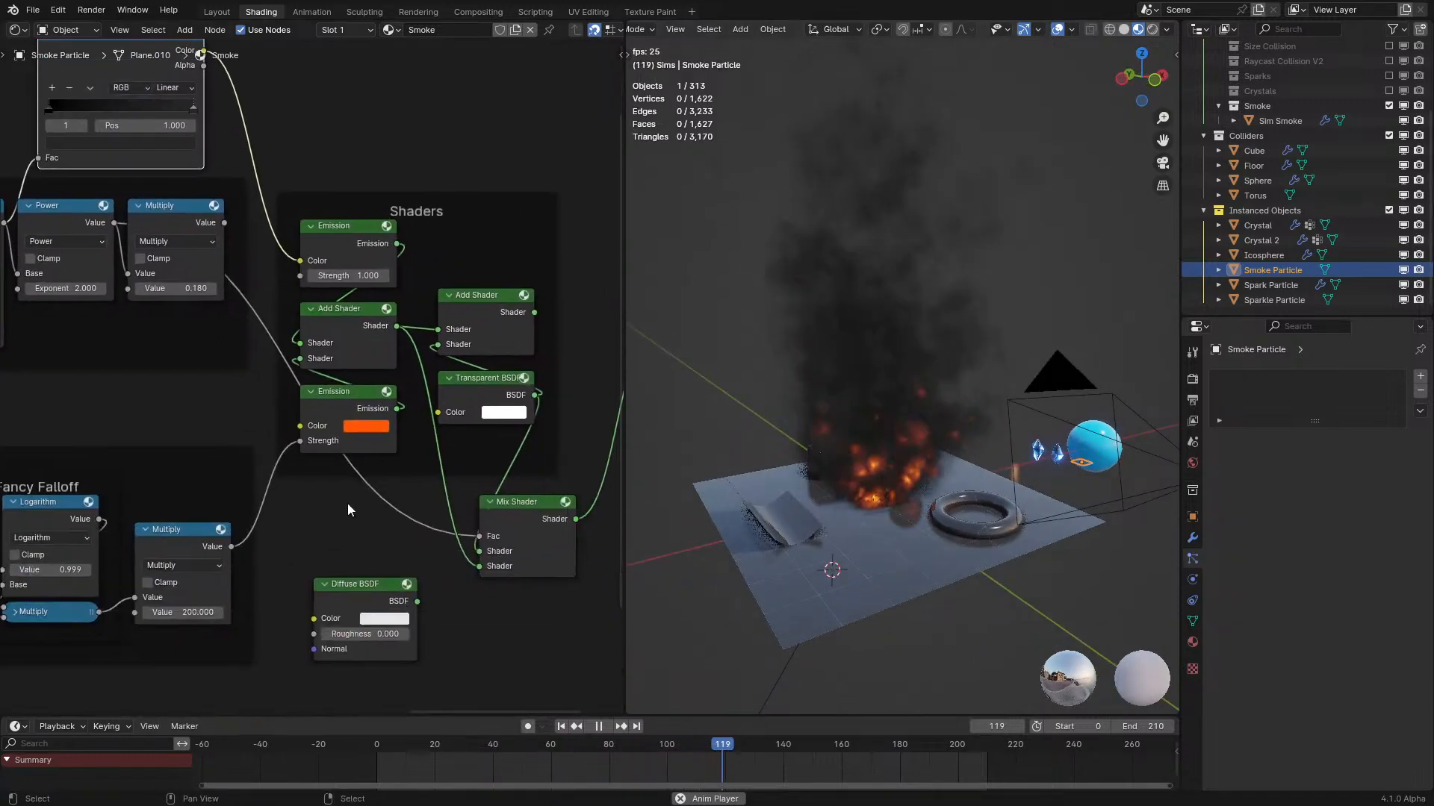
pyautogui.moveTo(4, 586); pyautogui.dragTo(237, 580, button='middle')
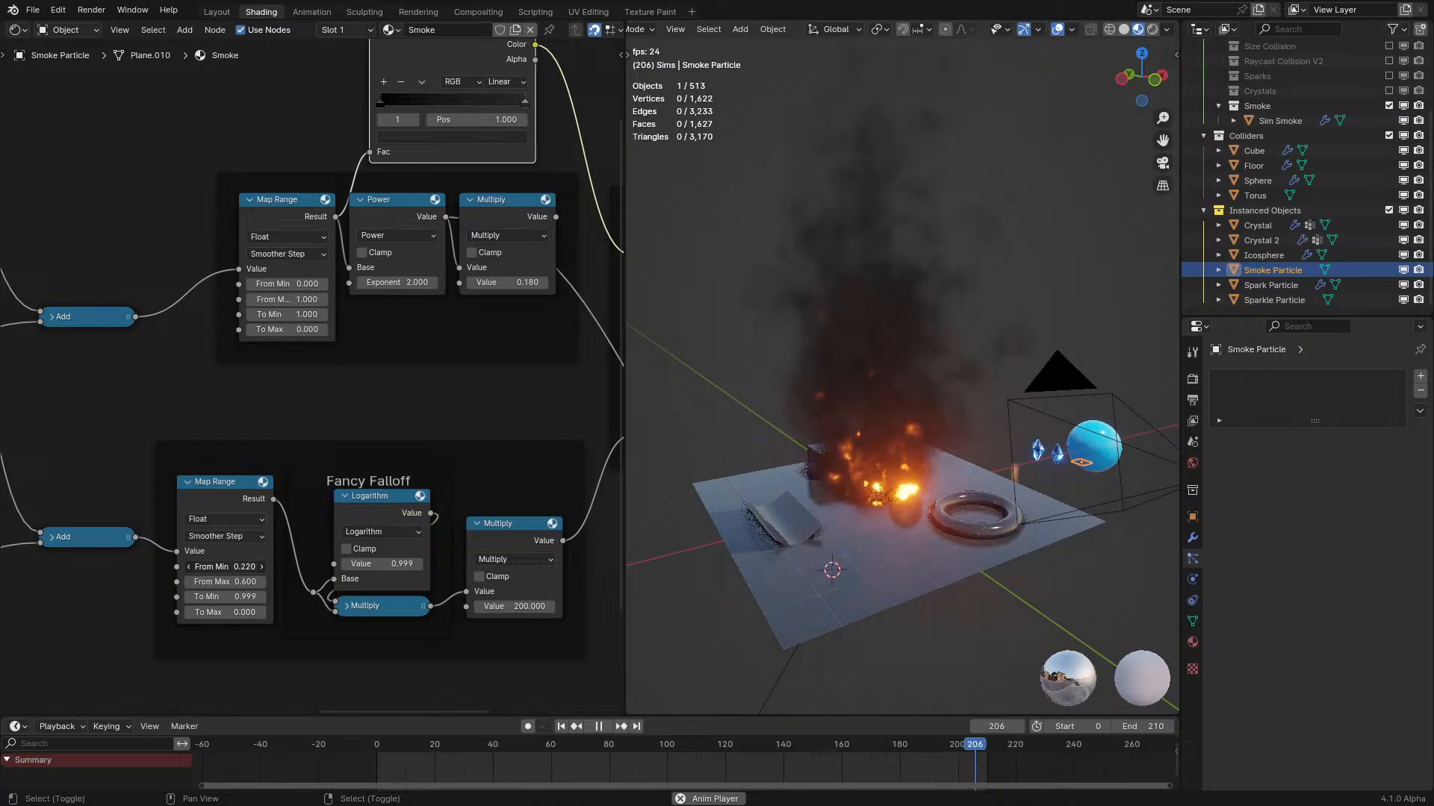
pyautogui.moveTo(224, 567); pyautogui.dragTo(239, 566)
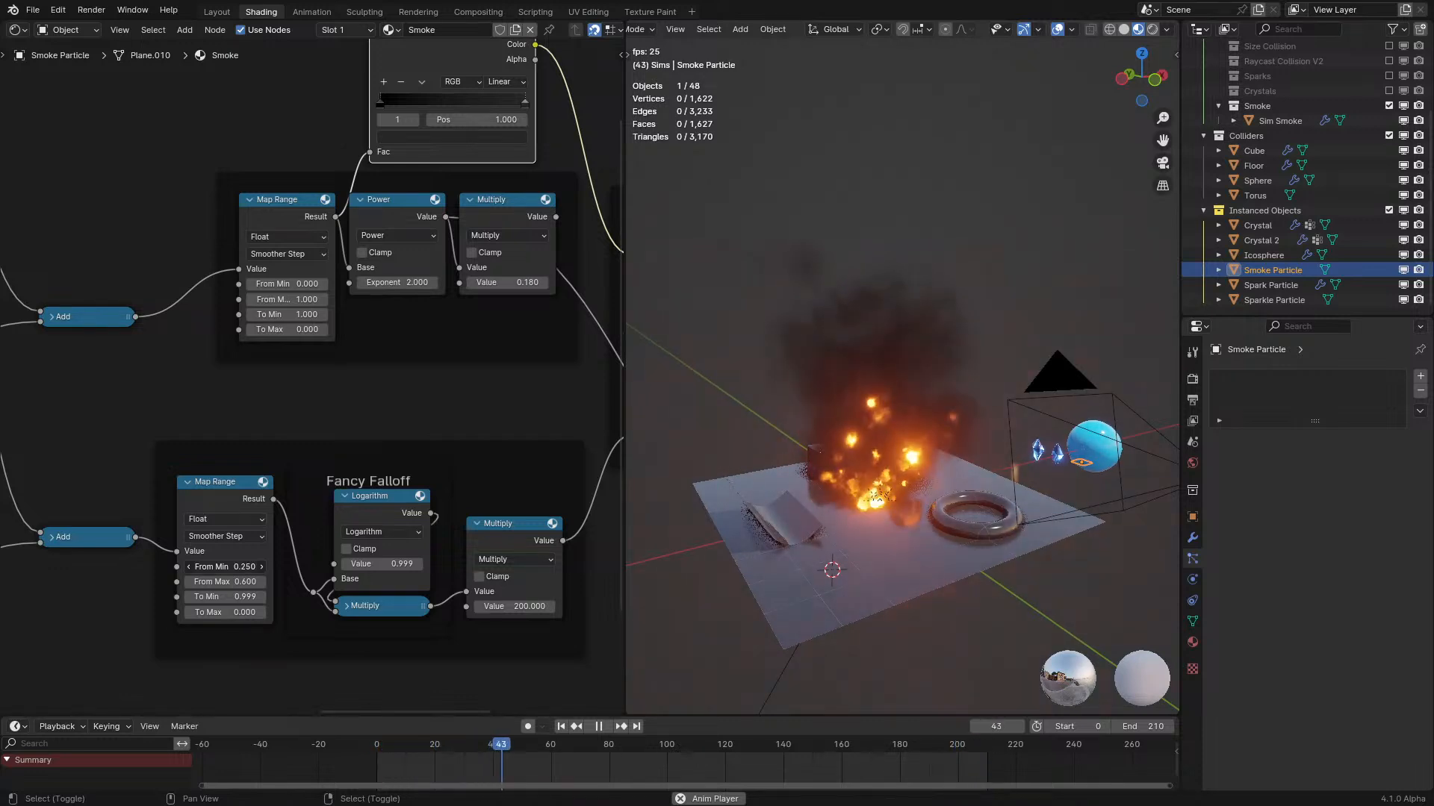
pyautogui.click(262, 567)
# Raise From Max to 1.270 on the Map Range feeding Fancy Falloff to extend the flames.
pyautogui.moveTo(224, 581); pyautogui.dragTo(243, 581)
pyautogui.moveTo(866, 590); pyautogui.dragTo(841, 585, button='middle')
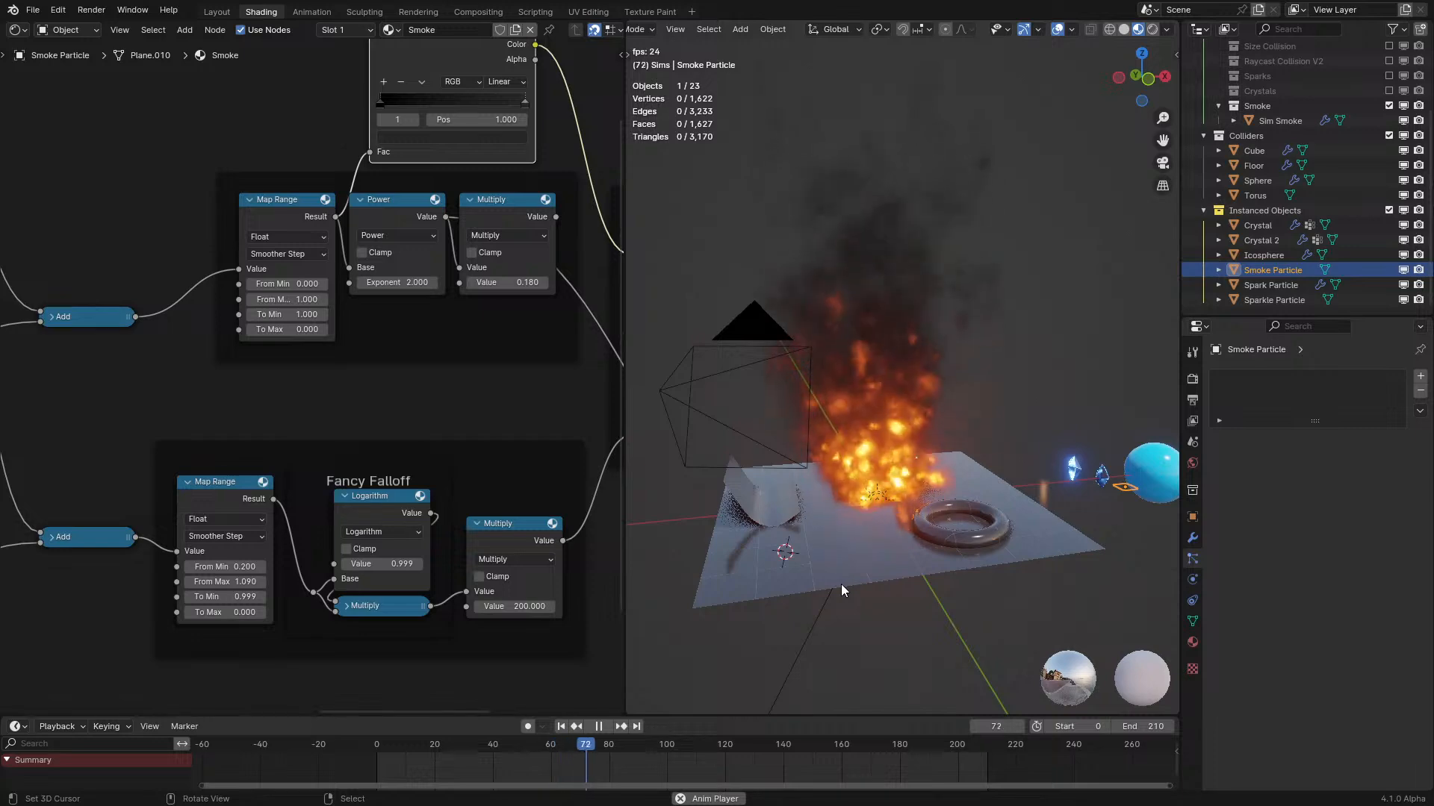
pyautogui.scroll(3, 894, 543)
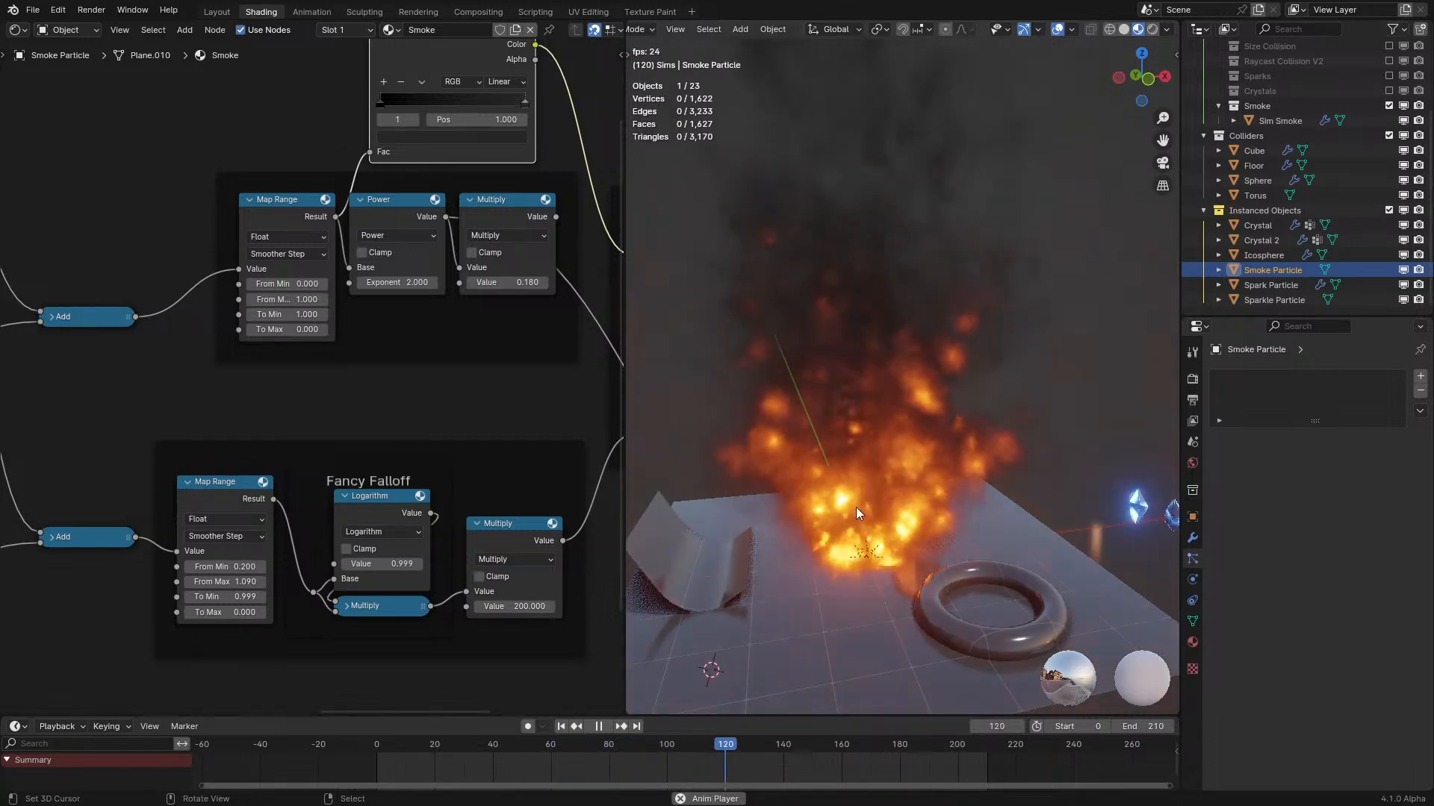
pyautogui.moveTo(224, 581); pyautogui.dragTo(254, 582)
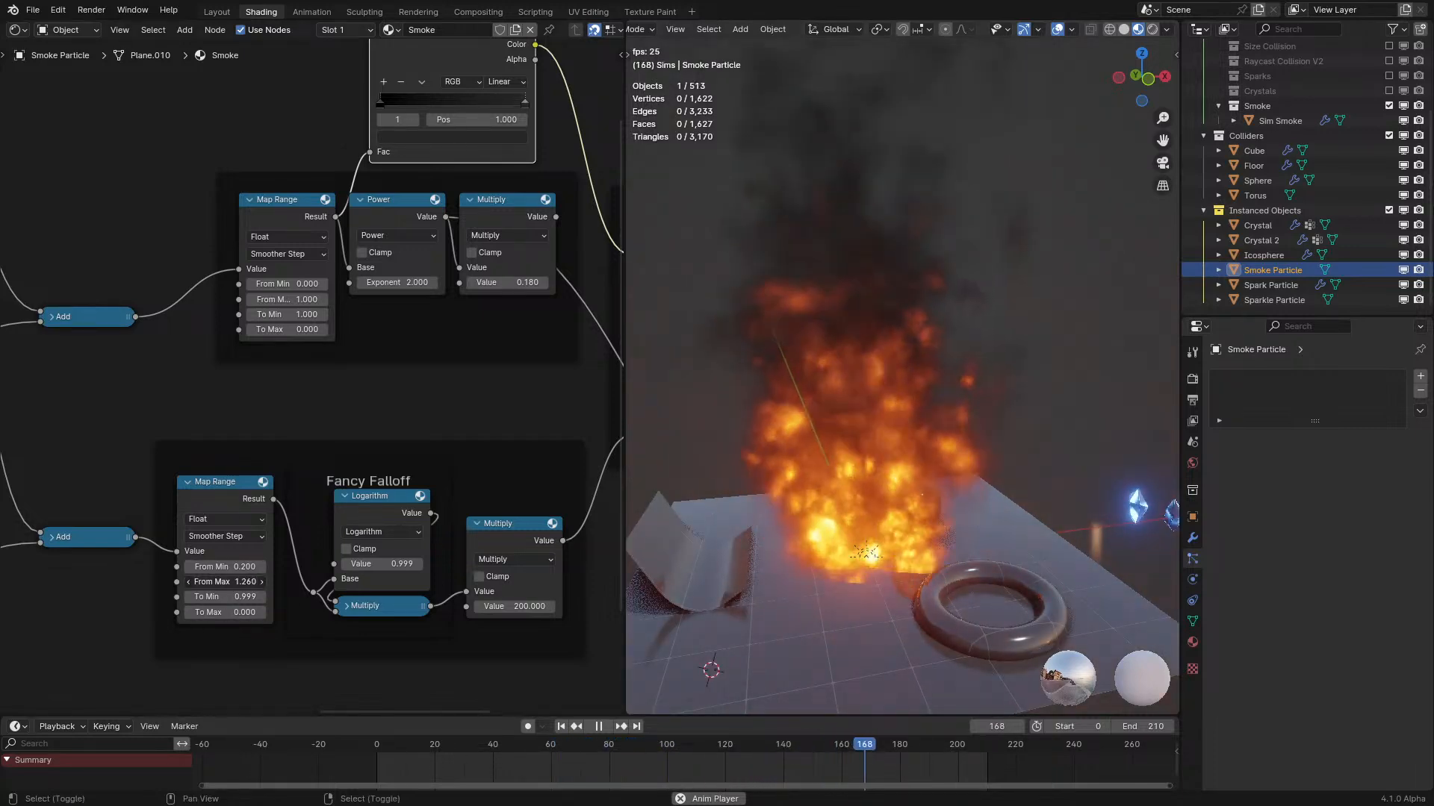
# Move the black stop of the lower Age Fade Color Ramp to position 0.423 and check the fire.
pyautogui.moveTo(267, 578); pyautogui.dragTo(765, 534, button='middle')
pyautogui.moveTo(115, 647); pyautogui.dragTo(214, 642, button='middle')
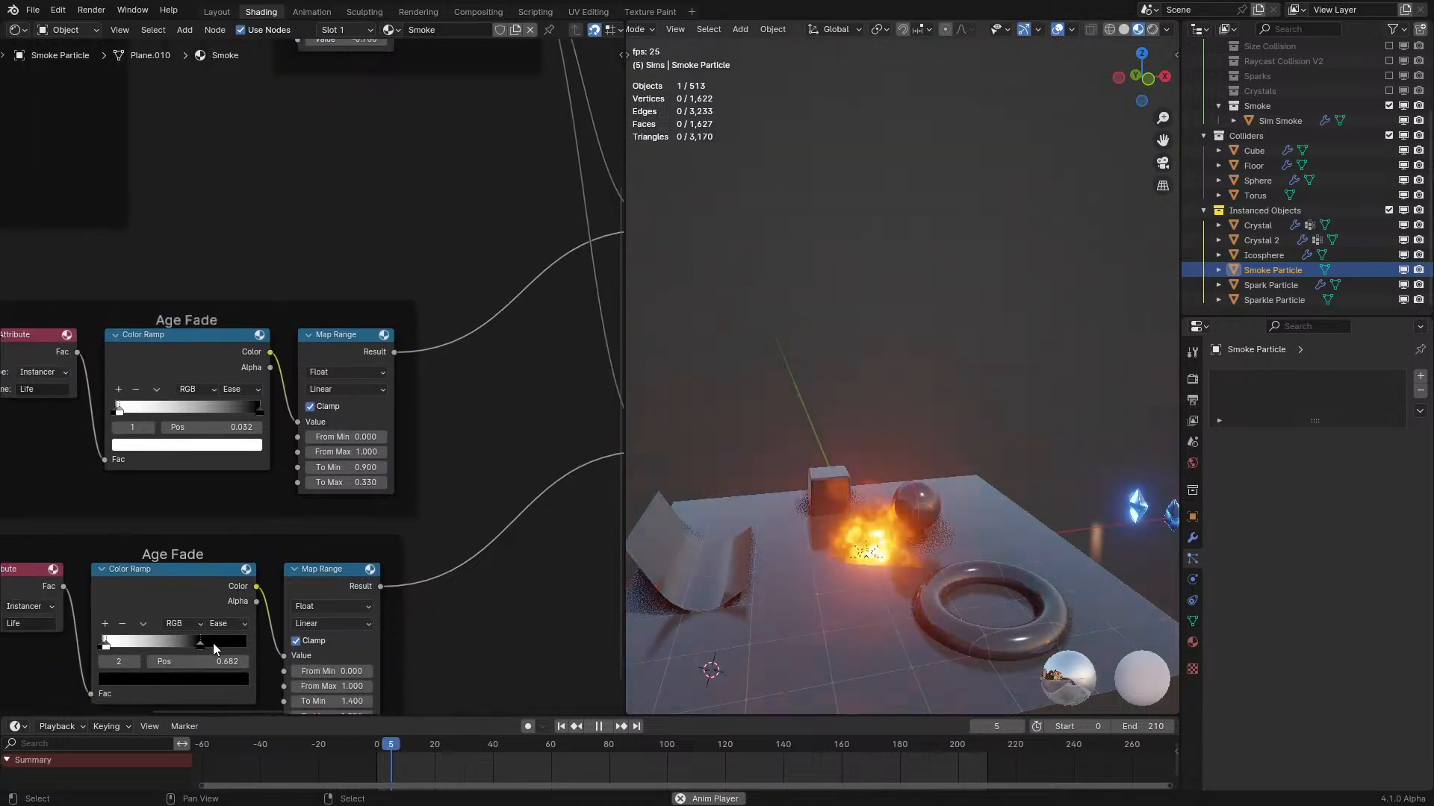
pyautogui.moveTo(156, 660); pyautogui.dragTo(195, 645)
pyautogui.scroll(-5, 772, 471)
pyautogui.moveTo(773, 470); pyautogui.dragTo(818, 460, button='middle')
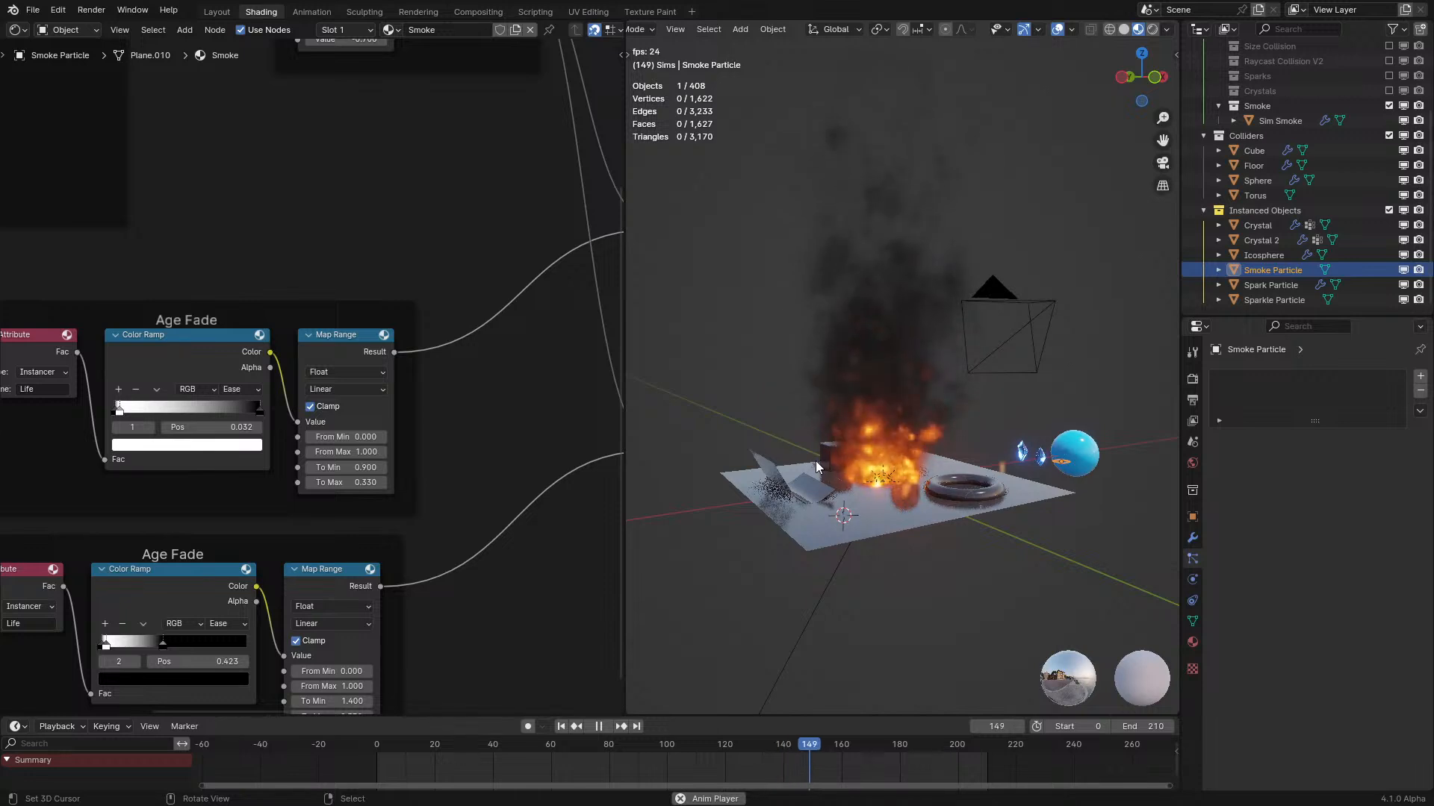
pyautogui.scroll(2, 815, 460)
pyautogui.scroll(-2, 522, 388)
# Reset From Max to 1.000 on the Map Range feeding Fancy Falloff.
pyautogui.moveTo(617, 432); pyautogui.dragTo(191, 456, button='middle')
pyautogui.scroll(2, 284, 478)
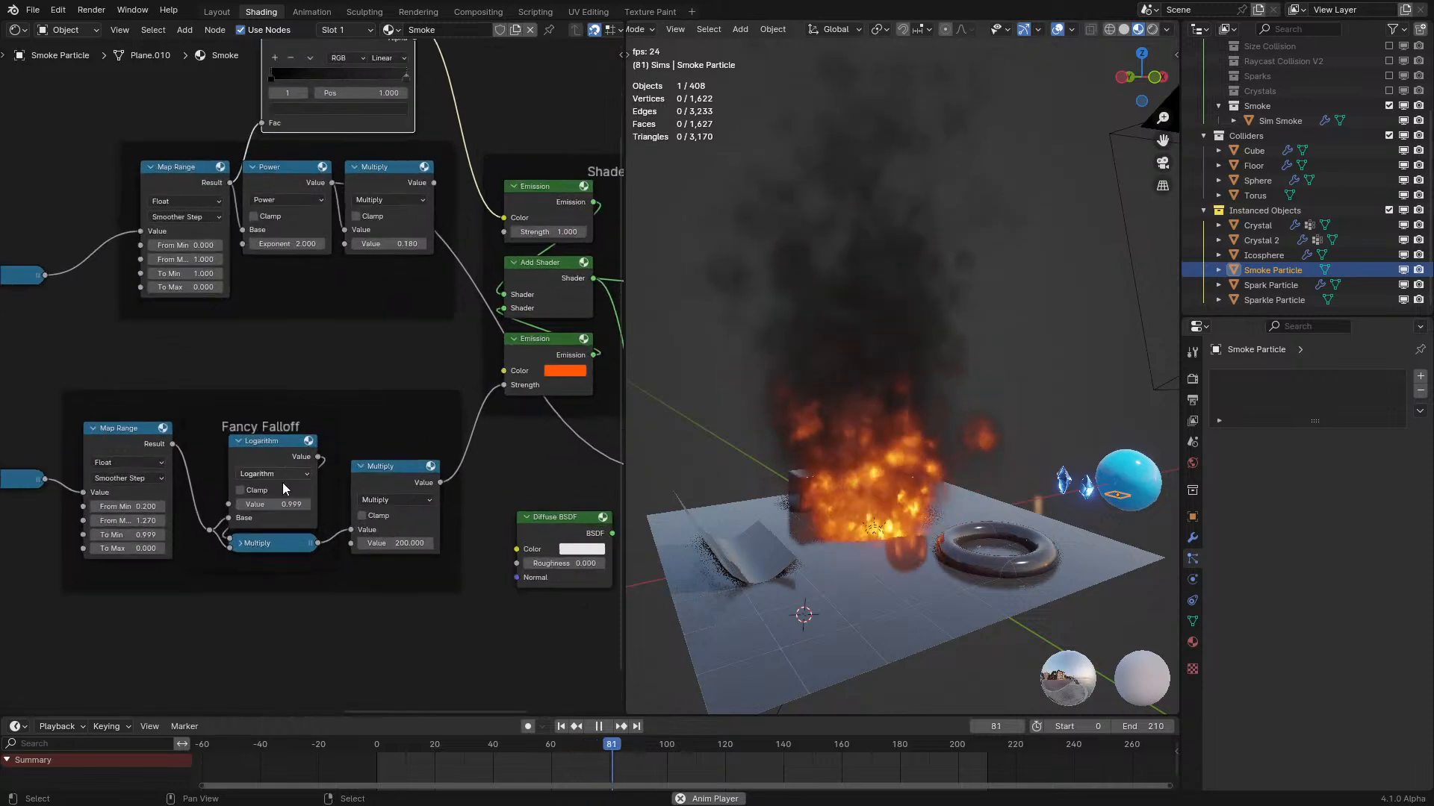
pyautogui.press('BackSpace')
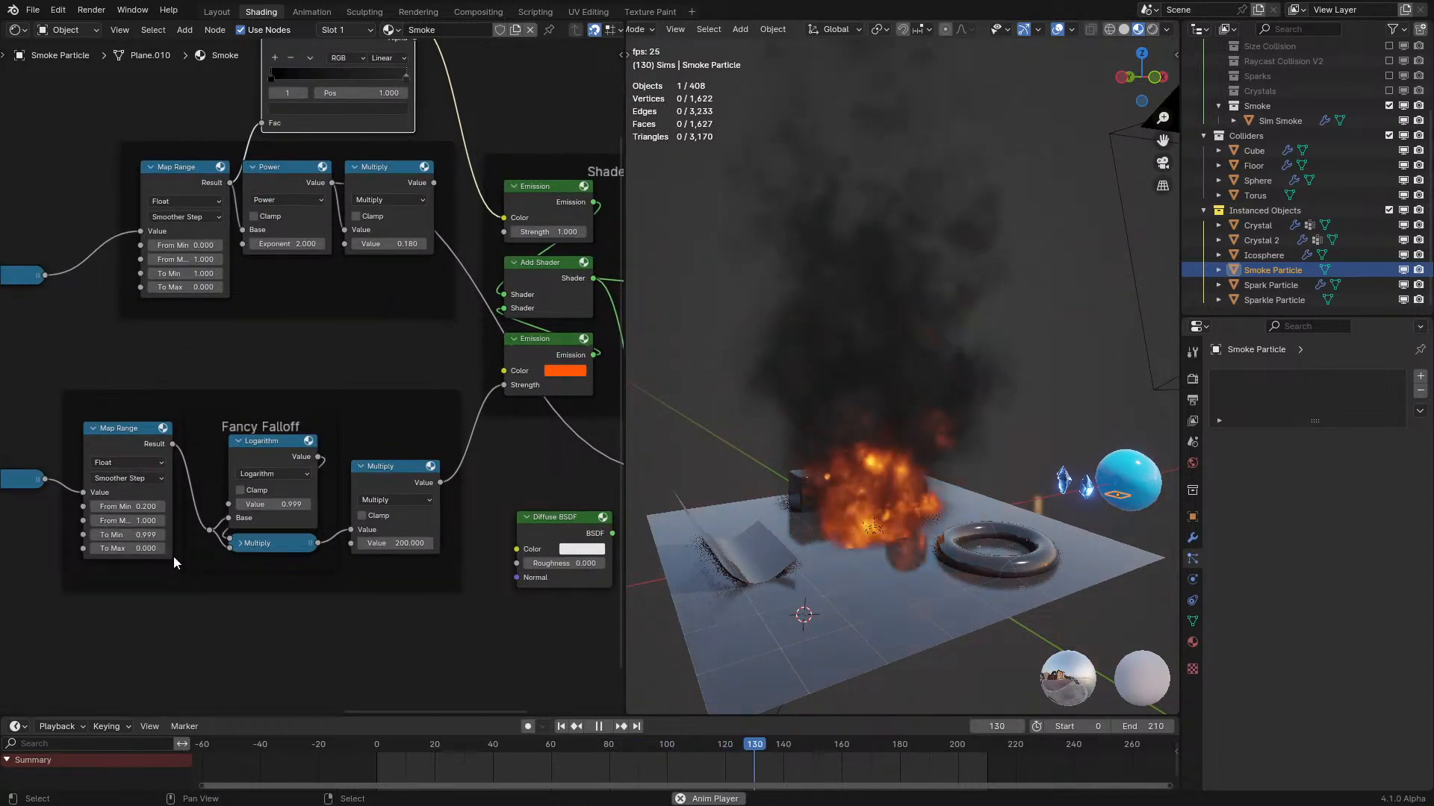
# Set From Max to 1.200 on the Map Range feeding Fancy Falloff.
pyautogui.press('space')
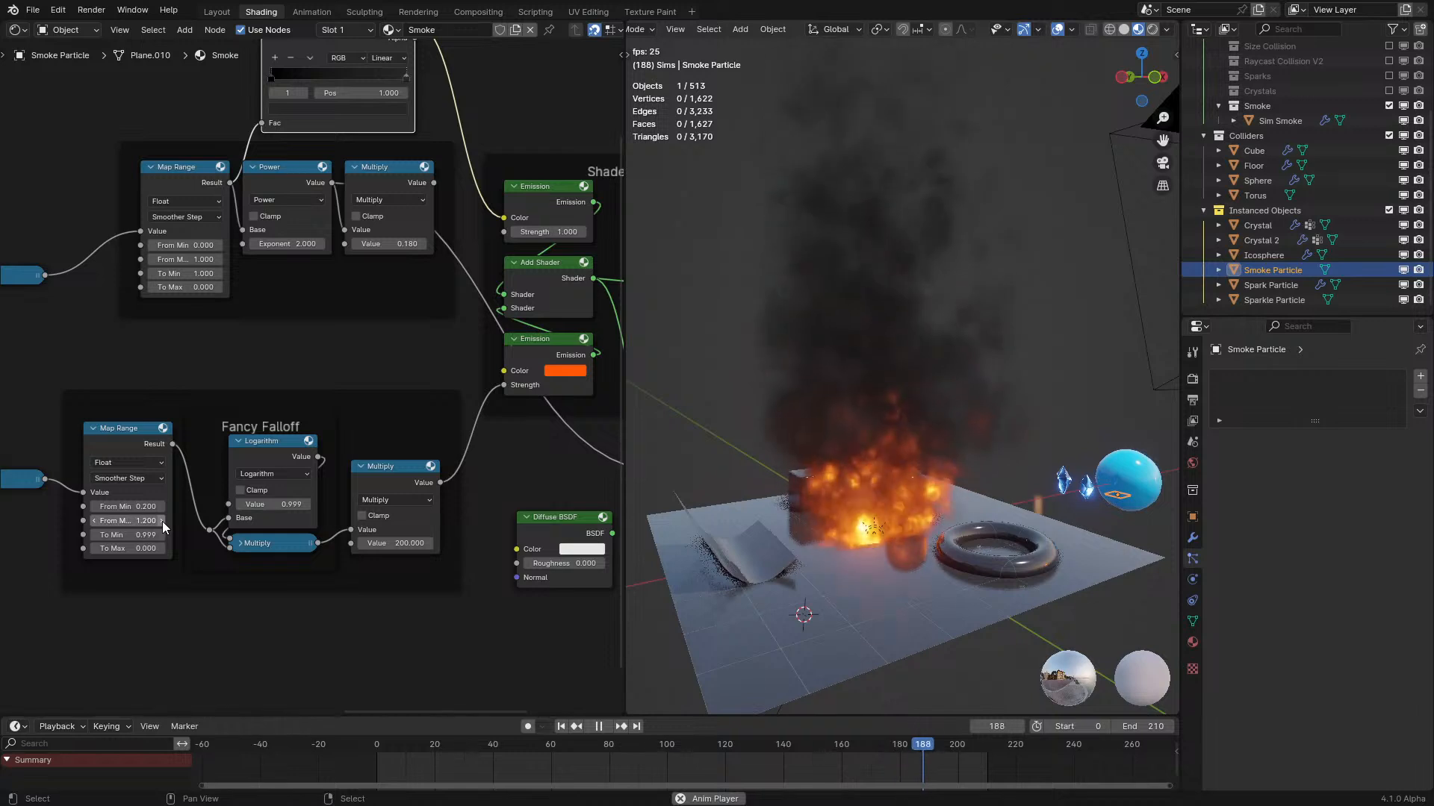
# Try a saturated blue for the color of the lower fire Emission shader.
pyautogui.click(565, 371)
pyautogui.click(606, 185)
pyautogui.moveTo(606, 185); pyautogui.dragTo(658, 207)
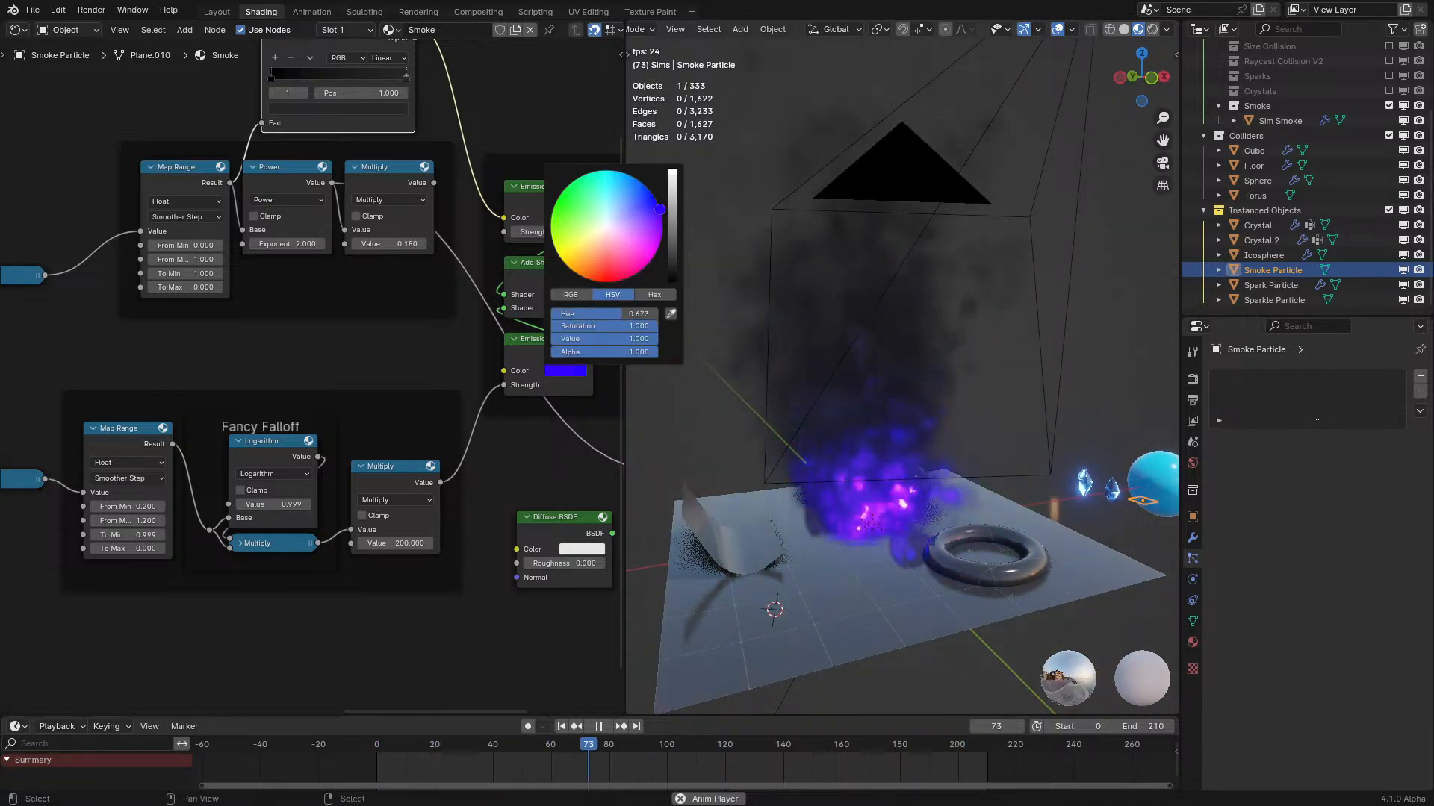
pyautogui.rightClick(661, 211)
# Examine the playing fire and smoke from several angles and distances.
pyautogui.scroll(-4, 966, 364)
pyautogui.moveTo(966, 364); pyautogui.dragTo(931, 361, button='middle')
pyautogui.scroll(2, 904, 365)
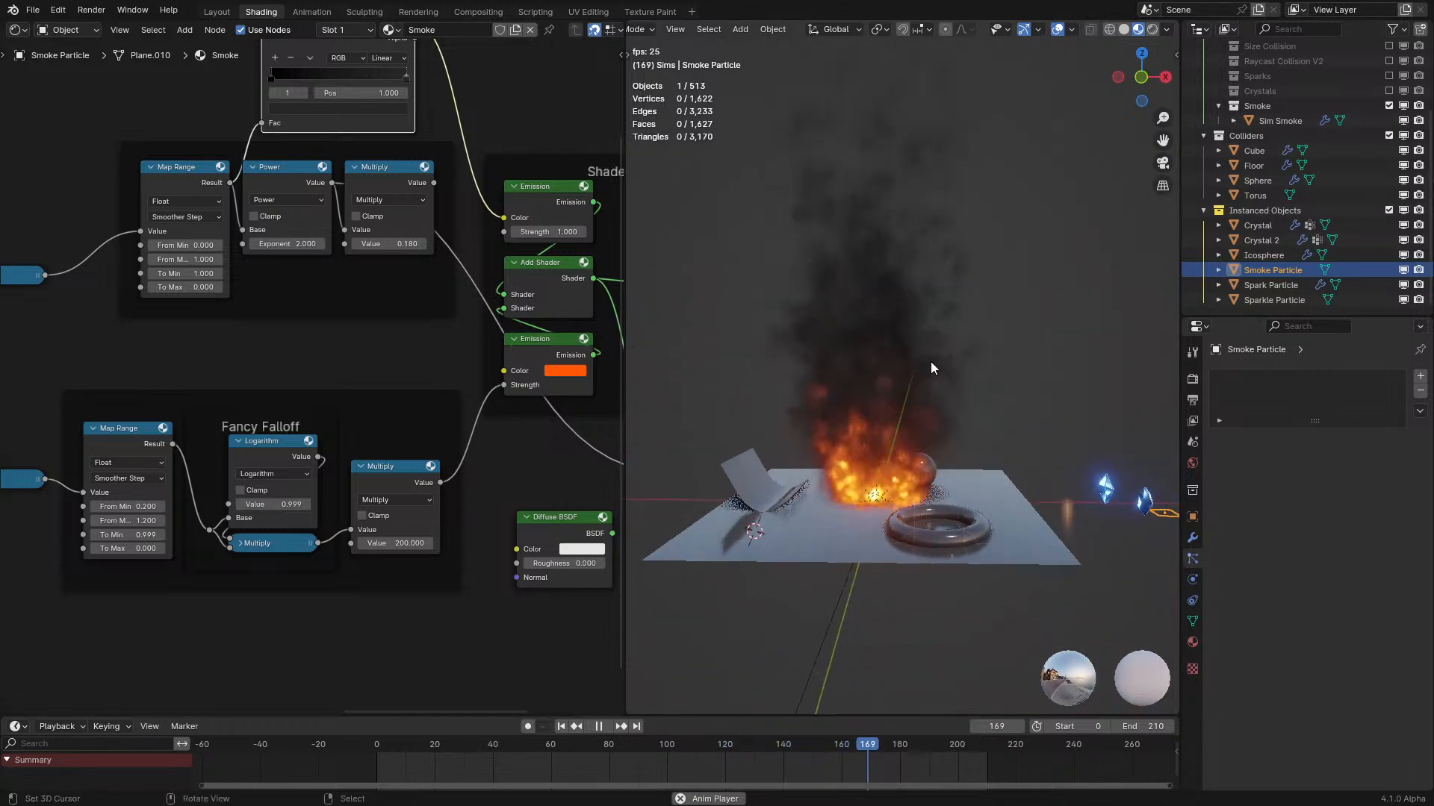
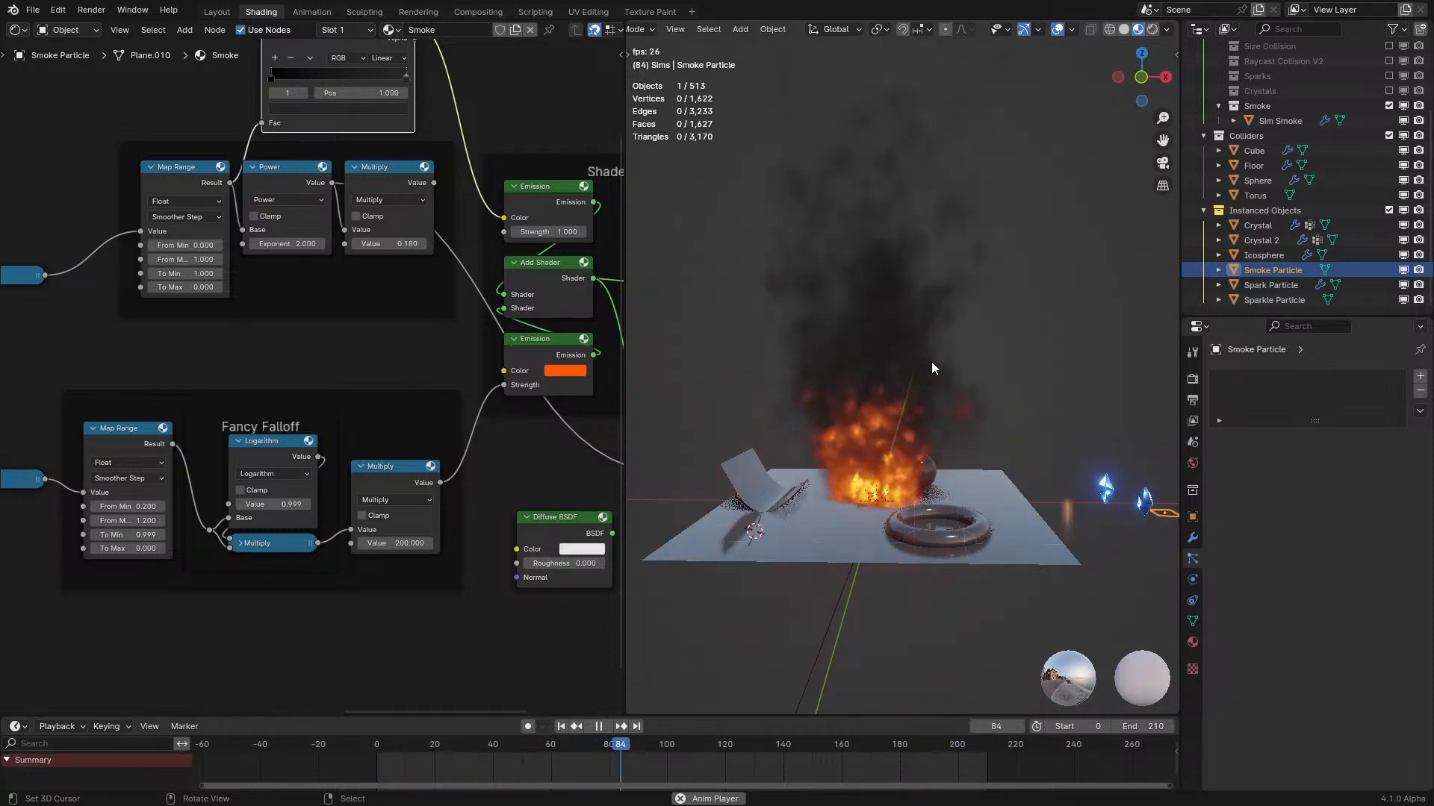
pyautogui.moveTo(931, 362); pyautogui.dragTo(897, 436, button='middle')
pyautogui.click(893, 437)
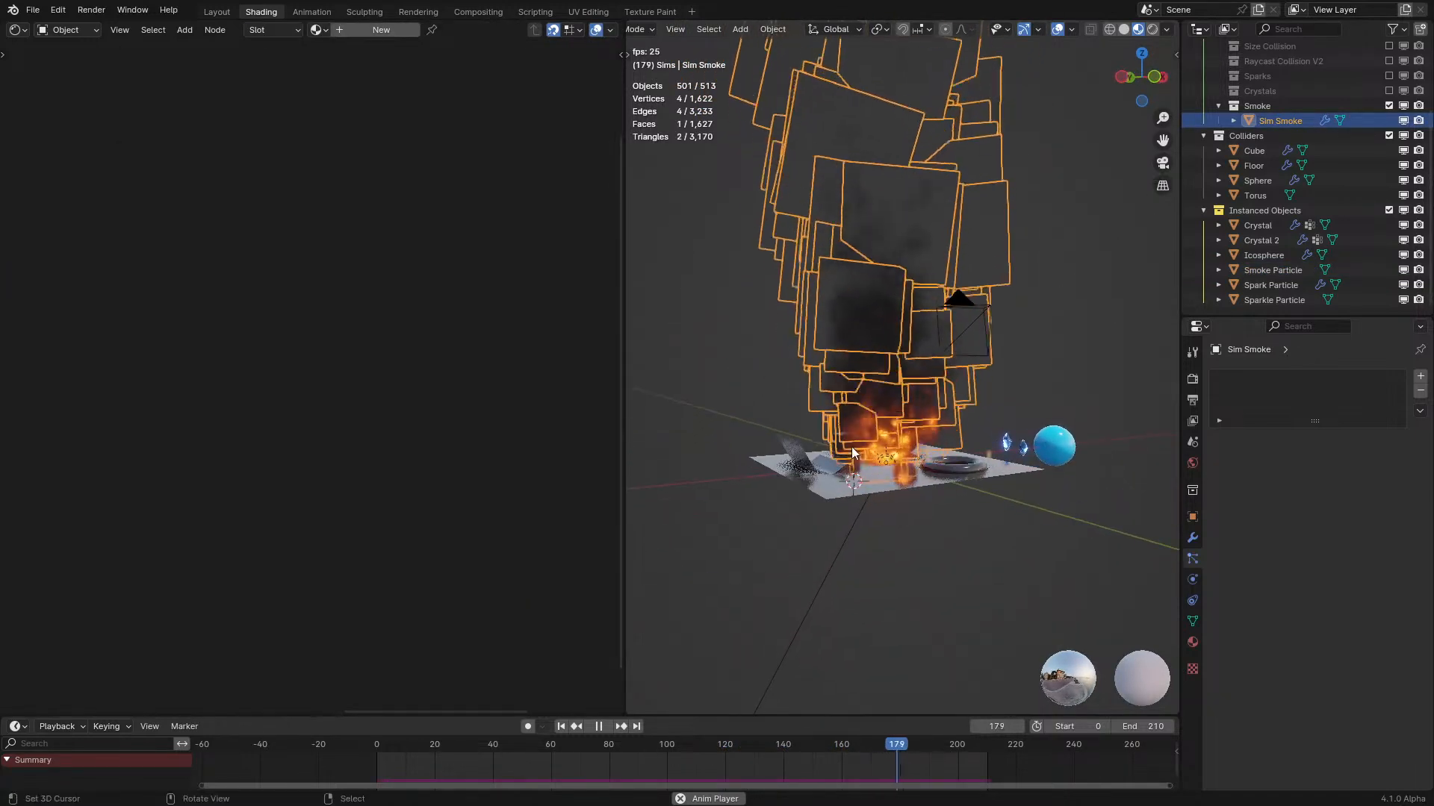
pyautogui.moveTo(699, 578); pyautogui.dragTo(906, 391, button='middle')
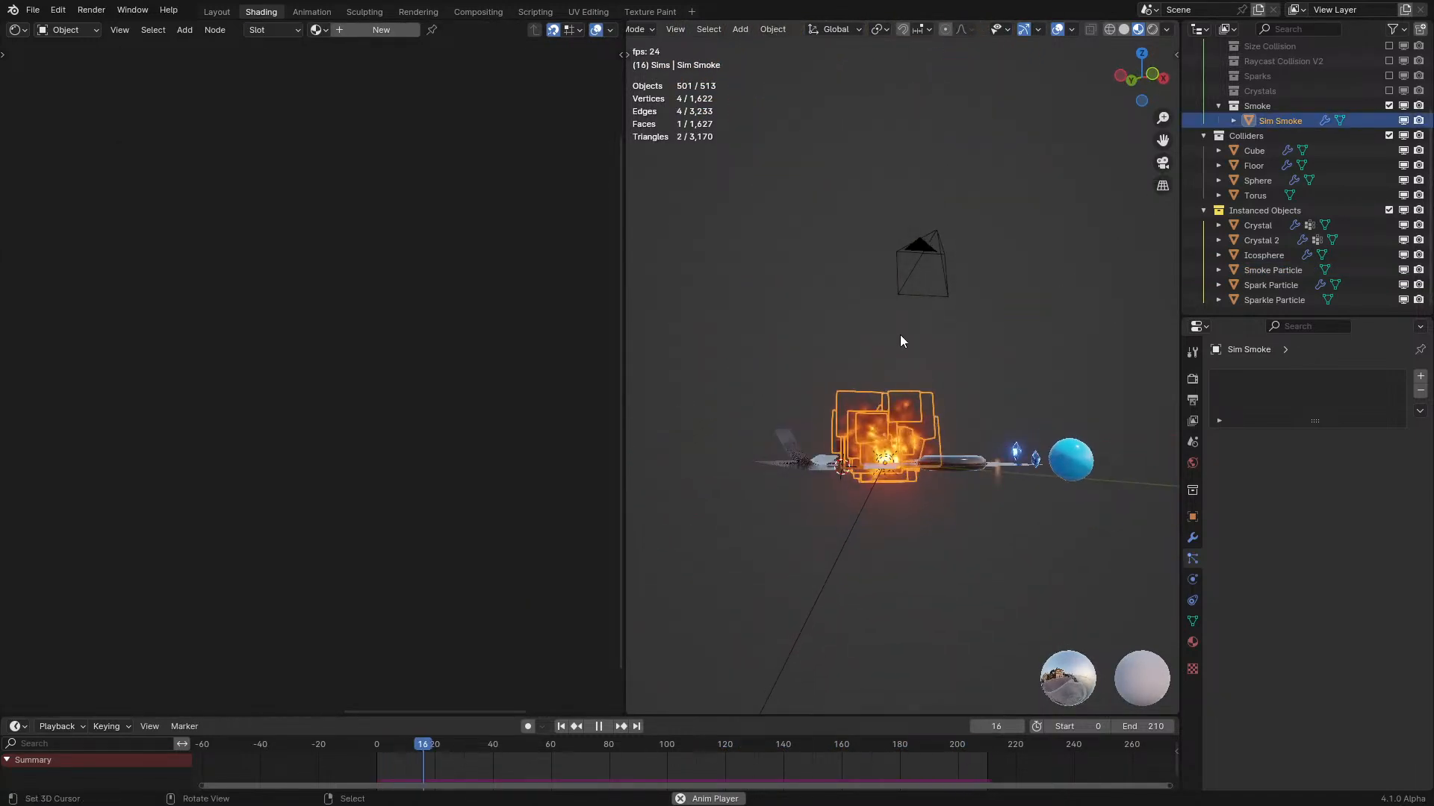
pyautogui.moveTo(885, 518); pyautogui.dragTo(902, 428, button='middle')
# Enter the camera view, lock the camera to the view, and reframe it on the fire and colliders.
pyautogui.press('KP_0')
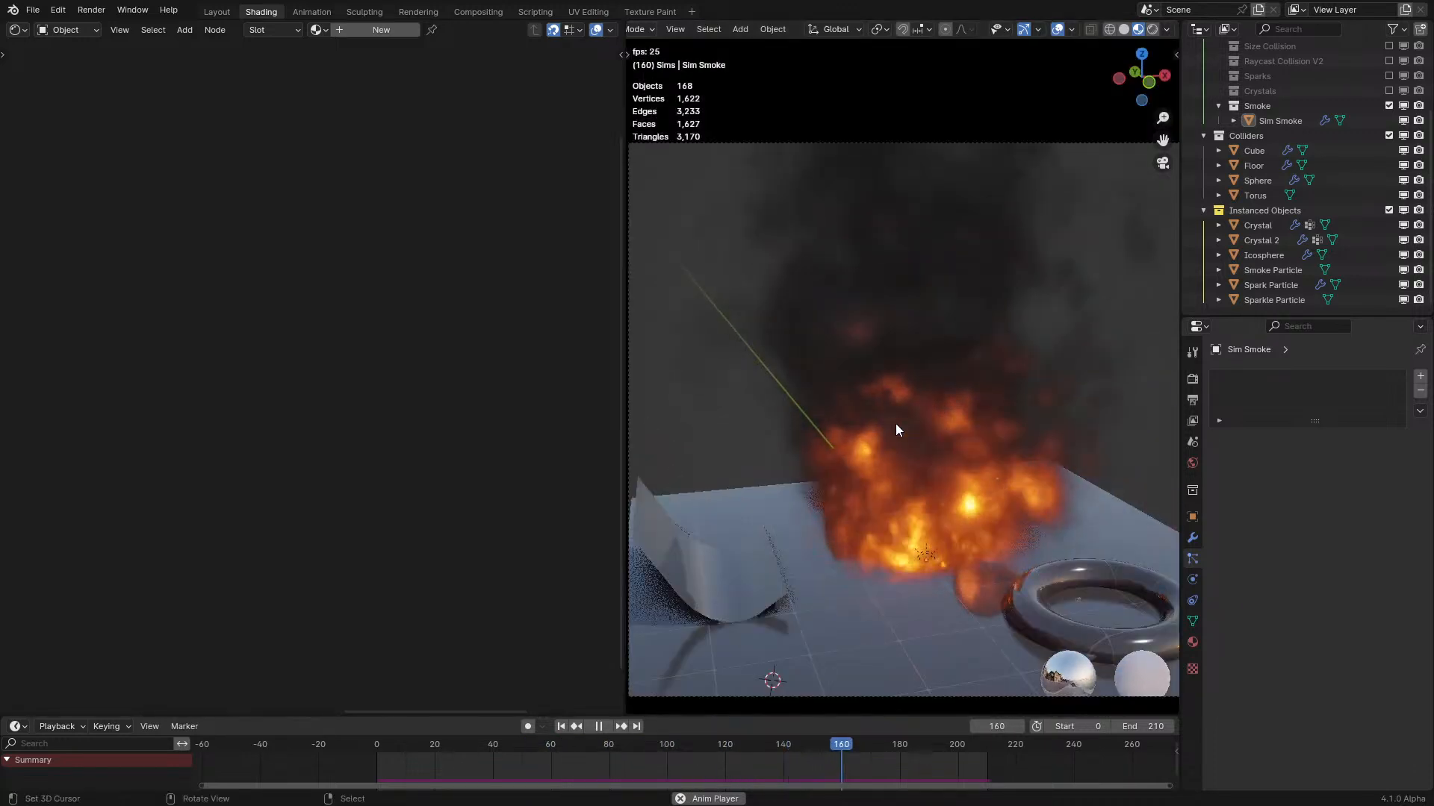
pyautogui.press('n')
pyautogui.click(1109, 236)
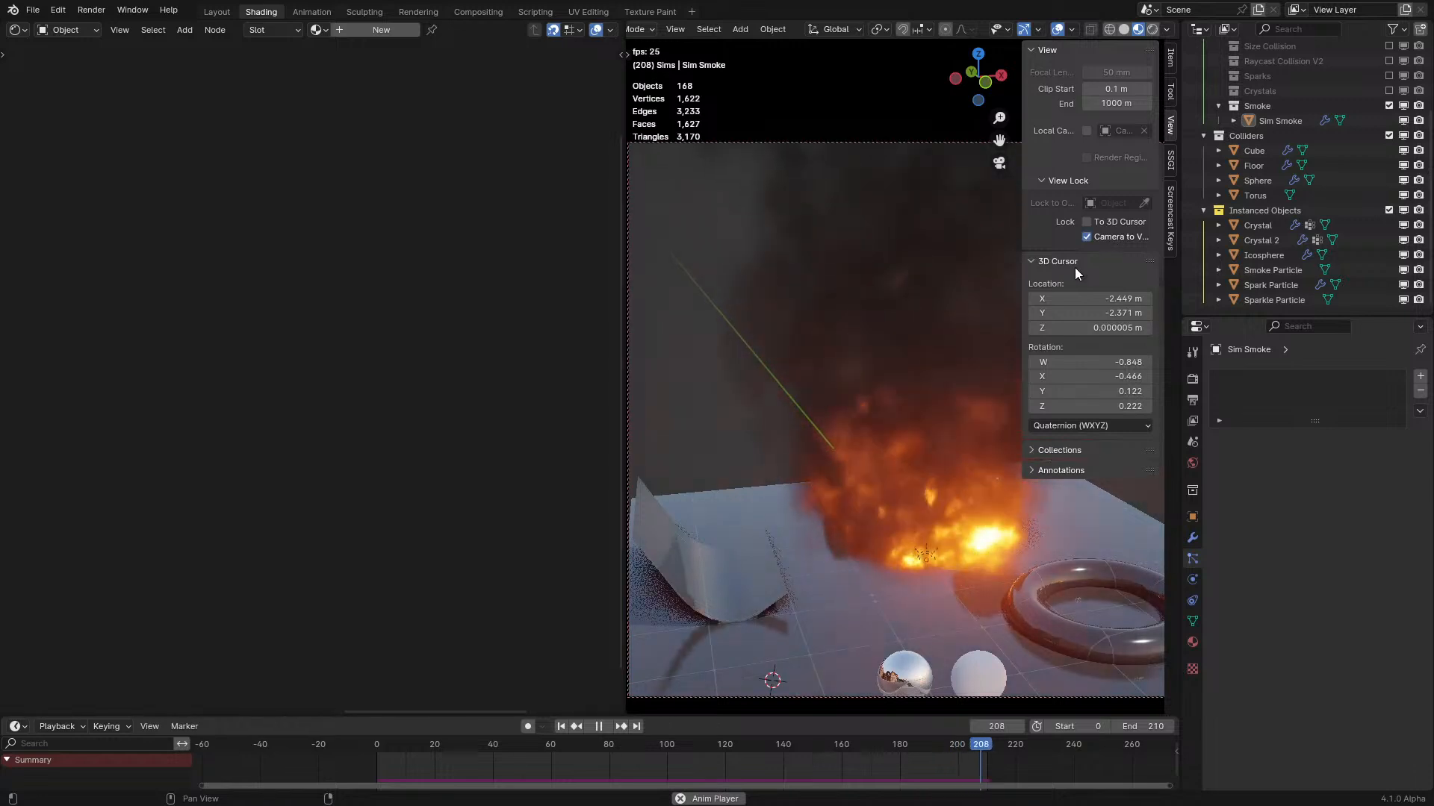
pyautogui.press('space')
pyautogui.keyDown('shift'); pyautogui.moveTo(978, 541); pyautogui.dragTo(889, 472, button='middle'); pyautogui.keyUp('shift')
pyautogui.scroll(4, 955, 477)
pyautogui.press('n')
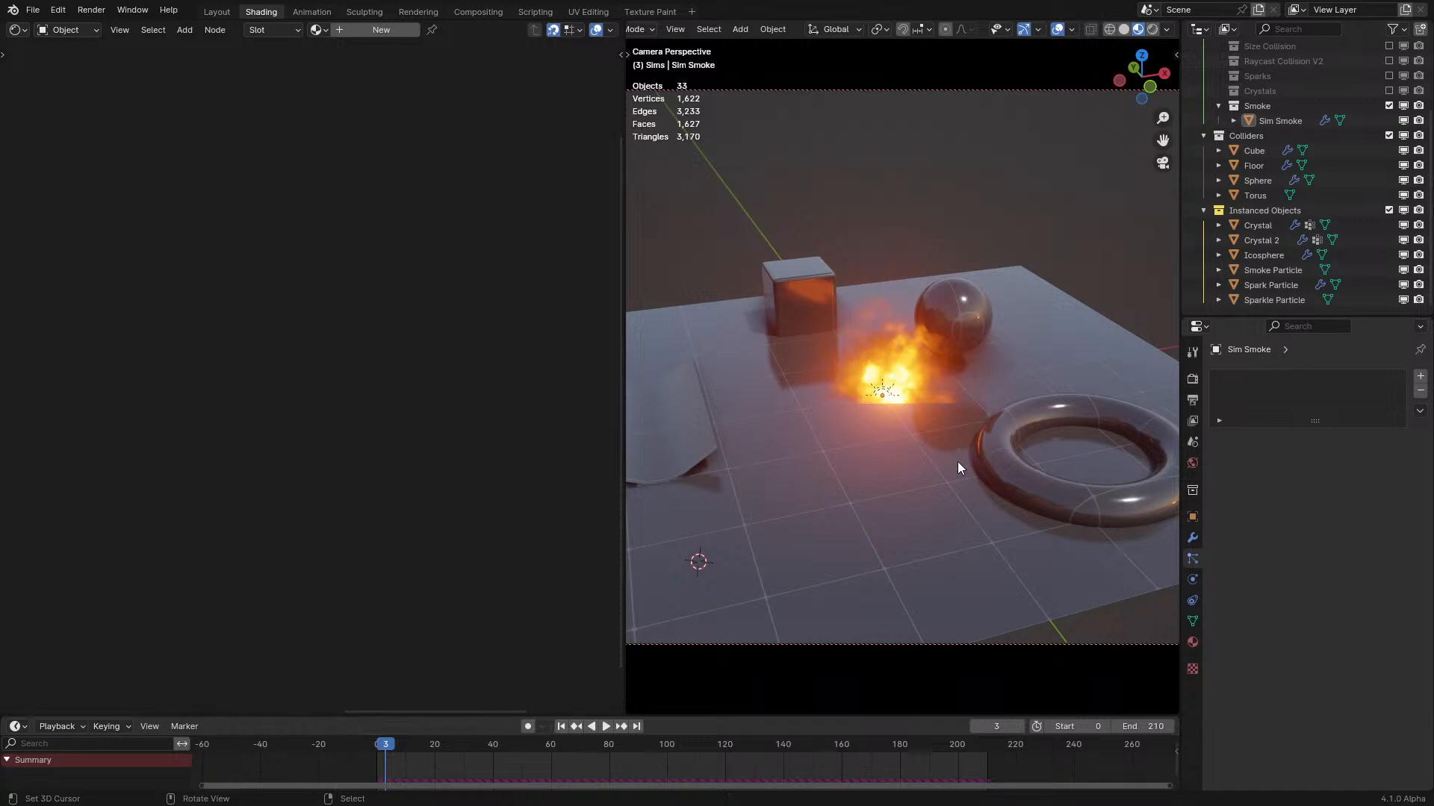
# Play the animation and orbit the locked camera around the fire to frame the smoke from above the floor.
pyautogui.press('space')
pyautogui.scroll(-2, 832, 482)
pyautogui.moveTo(939, 453); pyautogui.dragTo(908, 445, button='middle')
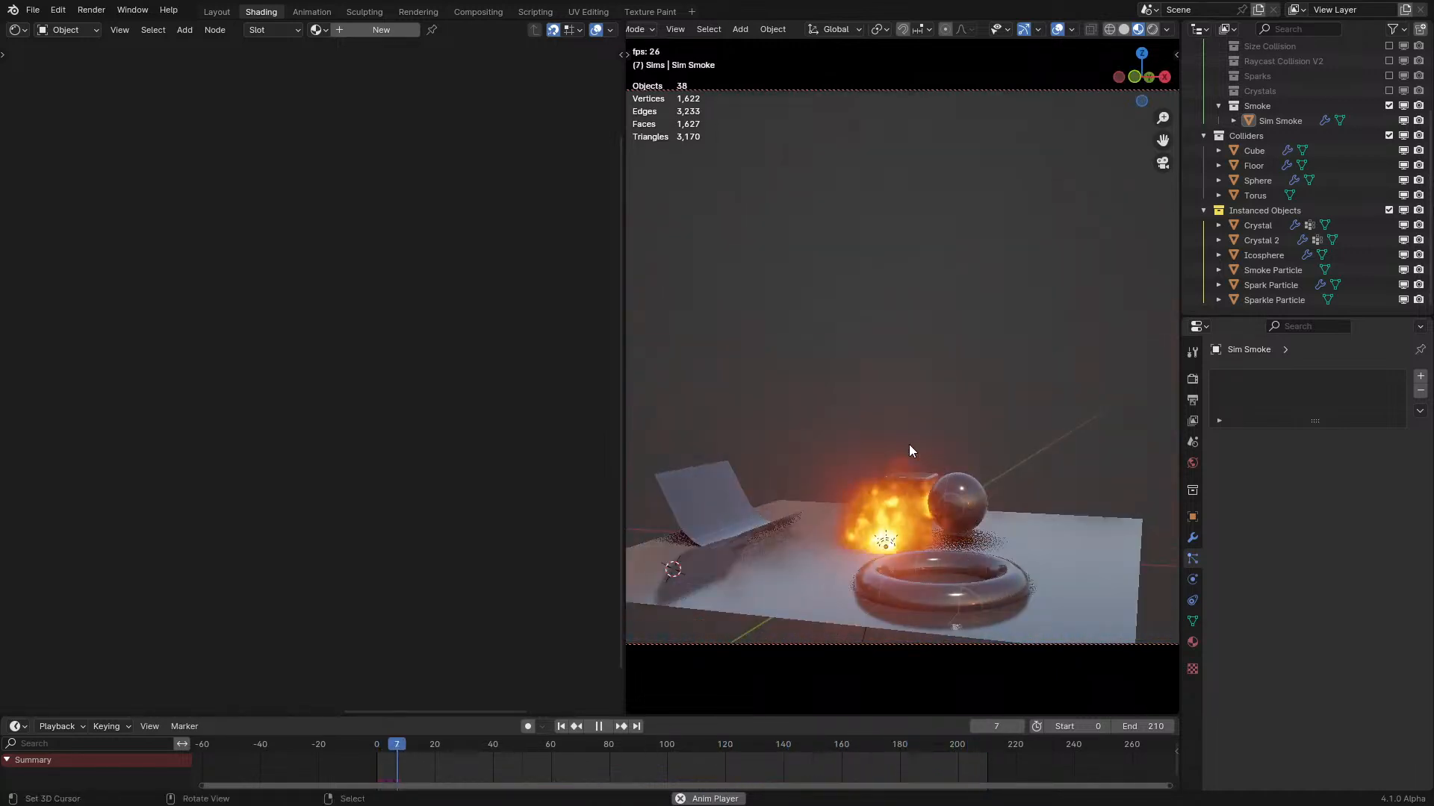
pyautogui.moveTo(1015, 407); pyautogui.dragTo(1031, 478, button='middle')
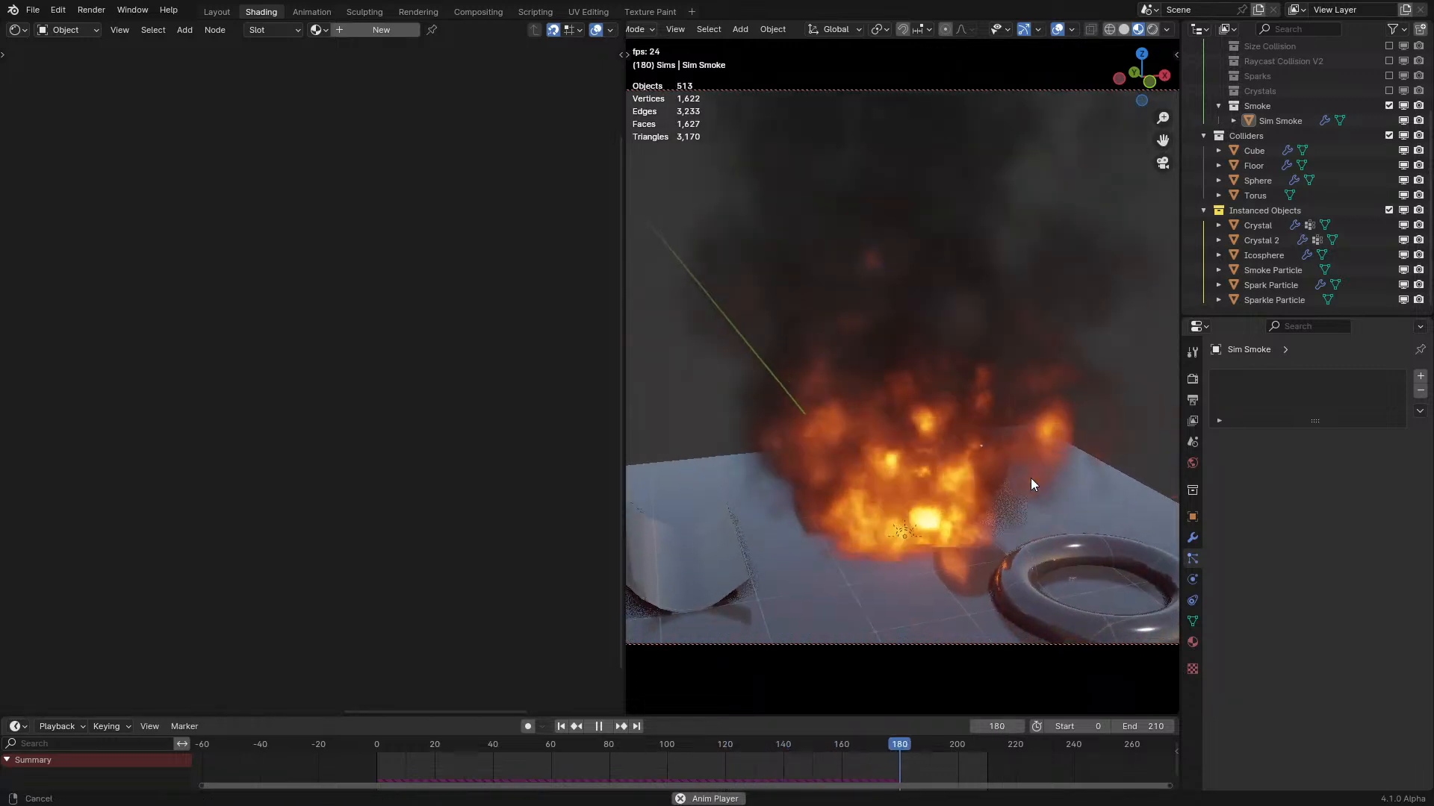
# Unlock the camera from the view, stop playback, and leave the camera view.
pyautogui.press('n')
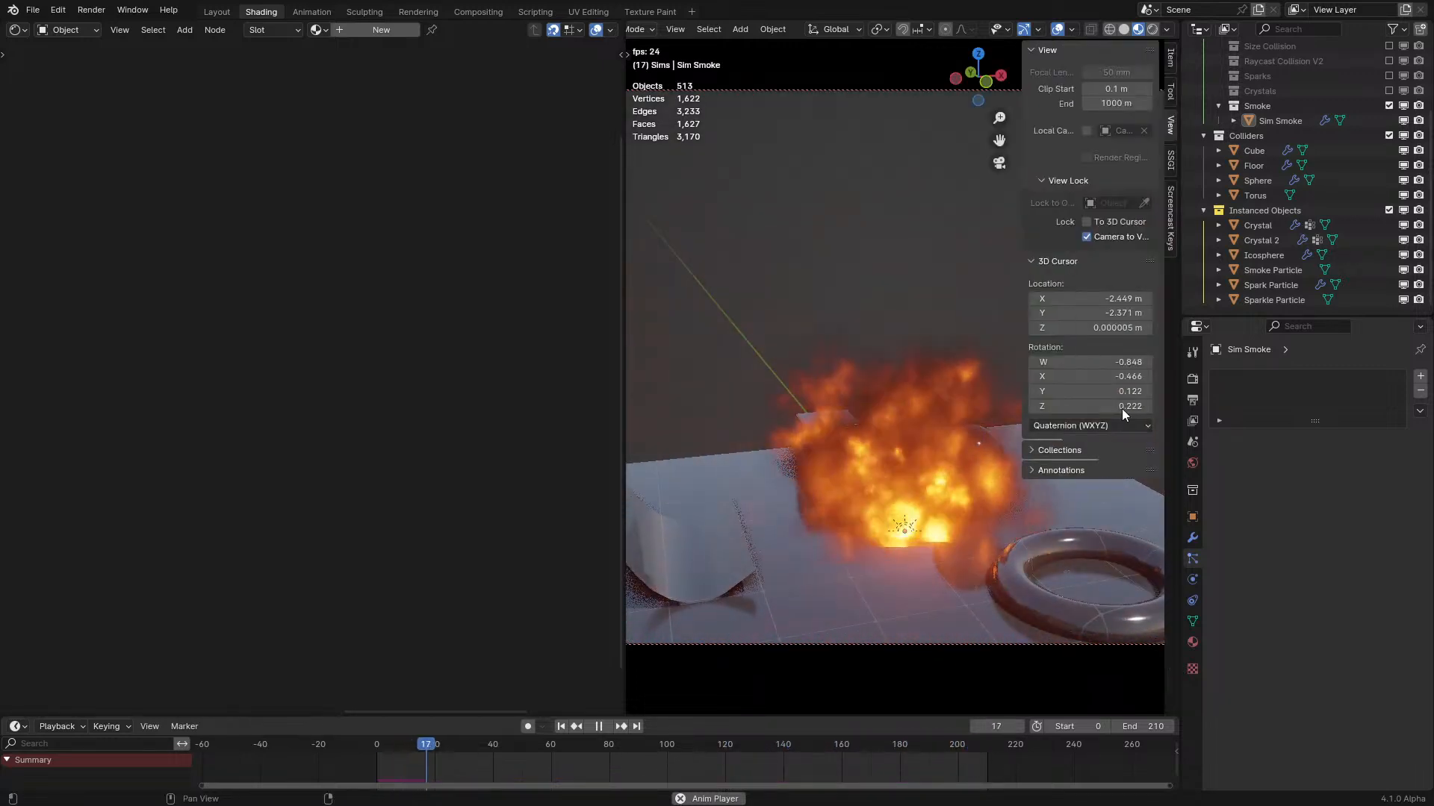
pyautogui.press('n')
pyautogui.press('space')
pyautogui.moveTo(917, 369); pyautogui.dragTo(981, 473, button='middle')
pyautogui.scroll(-4, 930, 457)
# Tidy the Smoke Particle material's Shaders frame, collapsing Add Shader between the two Emission nodes and placing Mix Shader above Transparent BSDF.
pyautogui.click(1080, 408)
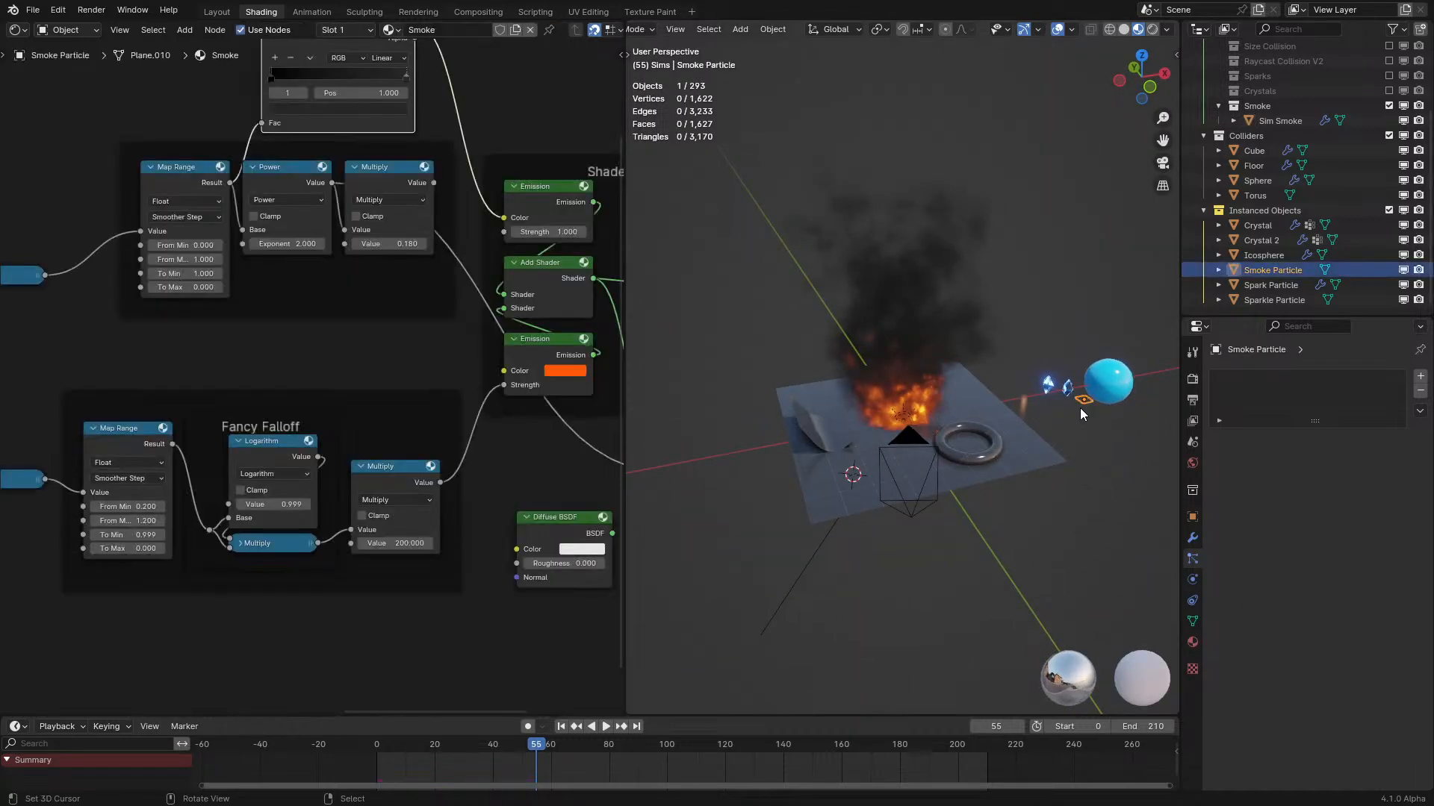
pyautogui.hotkey('ctrl', 'space')
pyautogui.scroll(1, 848, 392)
pyautogui.click(1040, 405)
pyautogui.press('x')
pyautogui.moveTo(1075, 580); pyautogui.dragTo(1040, 367)
pyautogui.scroll(2, 936, 391)
pyautogui.click(919, 394)
pyautogui.moveTo(918, 397); pyautogui.dragTo(915, 451)
pyautogui.moveTo(953, 317); pyautogui.dragTo(953, 374)
# Delete the Power and Multiply nodes that follow the upper Map Range.
pyautogui.click(765, 304)
pyautogui.keyDown('shift'); pyautogui.click(676, 302); pyautogui.keyUp('shift')
pyautogui.press('x')
# Move the smoke Color Ramp into the upper frame beside its Map Range and align the two nodes.
pyautogui.moveTo(705, 224); pyautogui.dragTo(732, 409)
pyautogui.press('g')
pyautogui.click(560, 308)
pyautogui.moveTo(668, 320); pyautogui.dragTo(697, 307)
pyautogui.moveTo(555, 299); pyautogui.dragTo(547, 291)
pyautogui.click(546, 291)
pyautogui.moveTo(895, 236); pyautogui.dragTo(797, 313, button='middle')
pyautogui.click(728, 363)
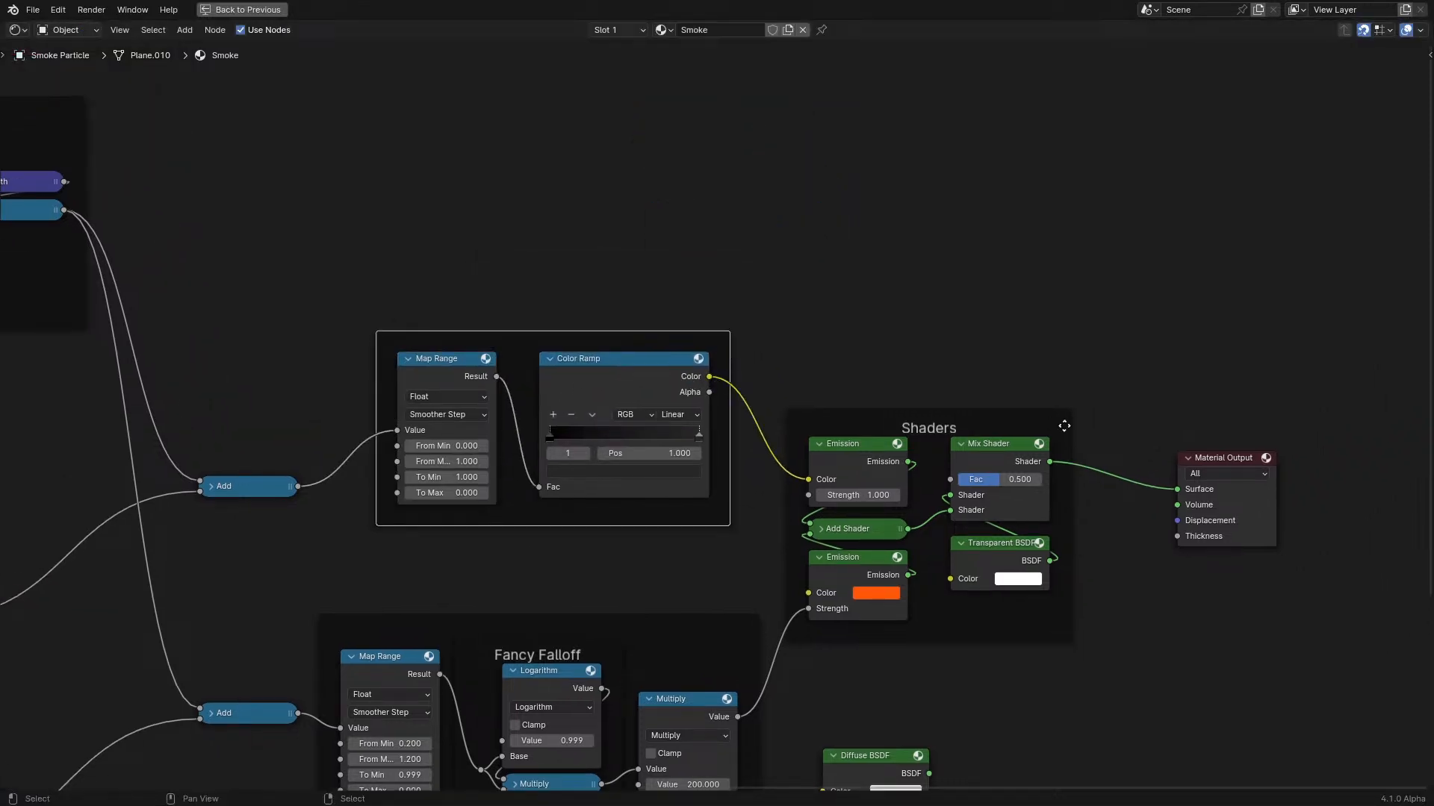
# Add a Diffuse BSDF with its Color driven by the smoke Color Ramp.
pyautogui.moveTo(739, 364); pyautogui.dragTo(809, 307)
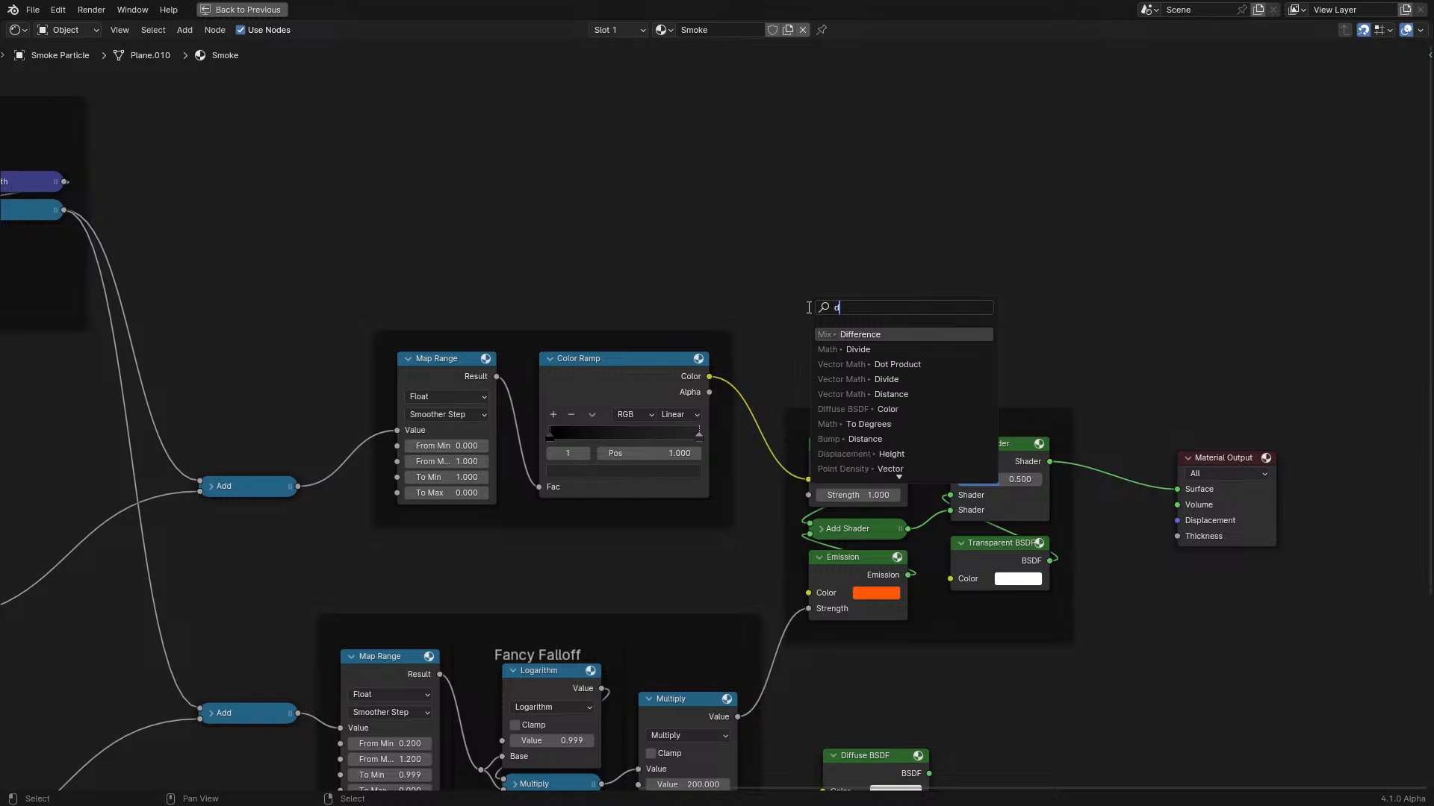
pyautogui.write('di')
pyautogui.press('Return')
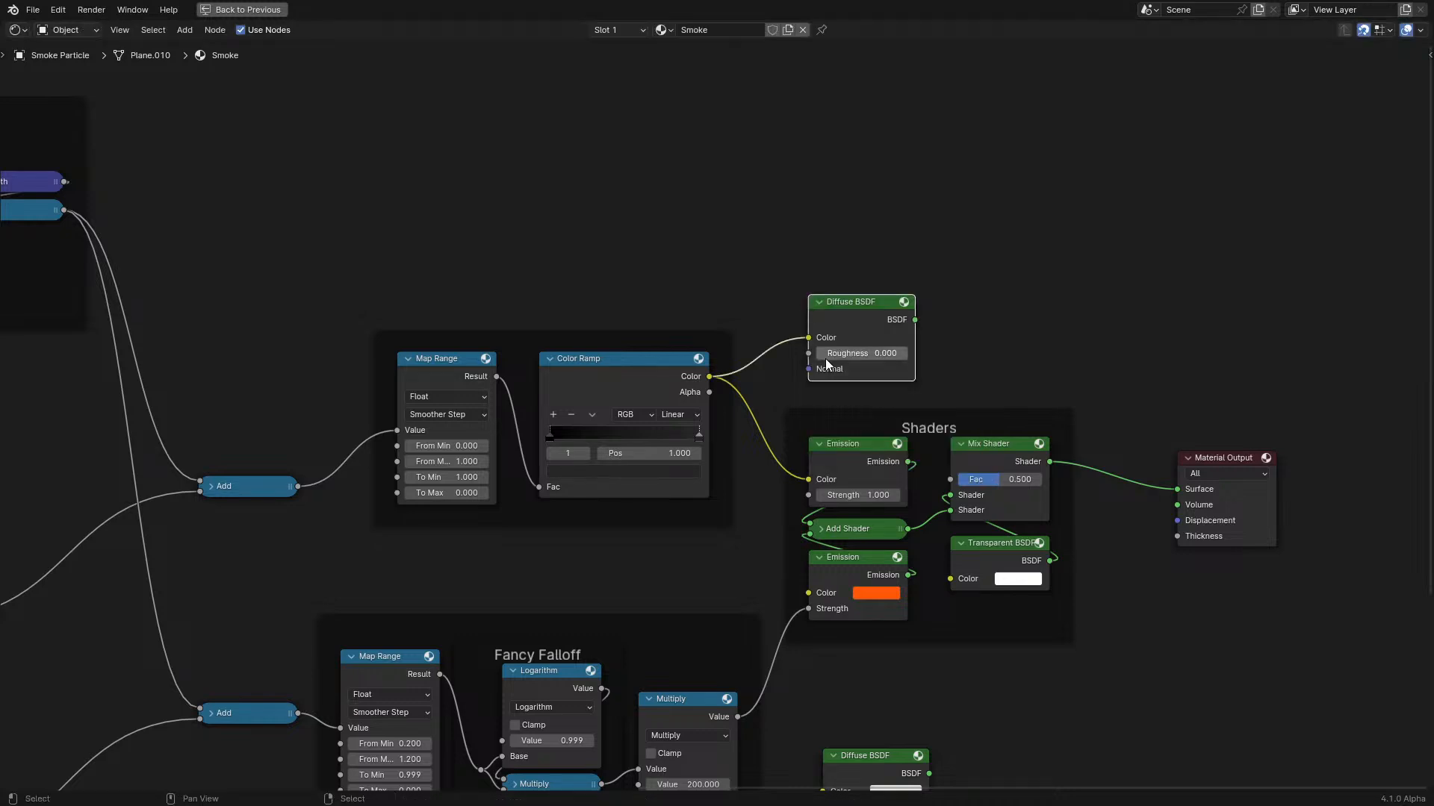
# Add a Bump node taking the Map Range Result as Height, feed the Diffuse BSDF's Normal, and connect that shader to Add Shader.
pyautogui.hotkey('shift', 'a')
pyautogui.write('b')
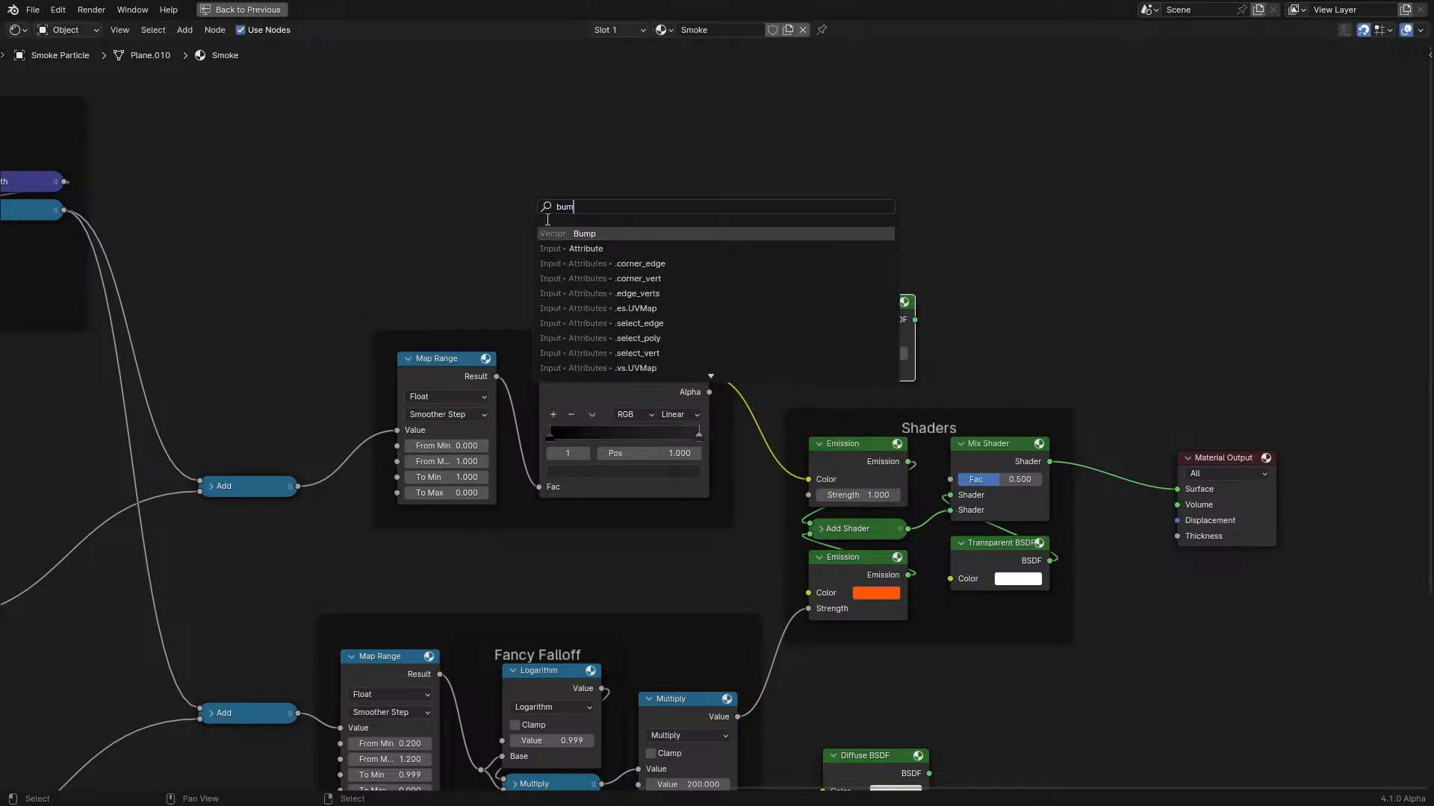
pyautogui.write('um')
pyautogui.click(594, 236)
pyautogui.click(594, 236)
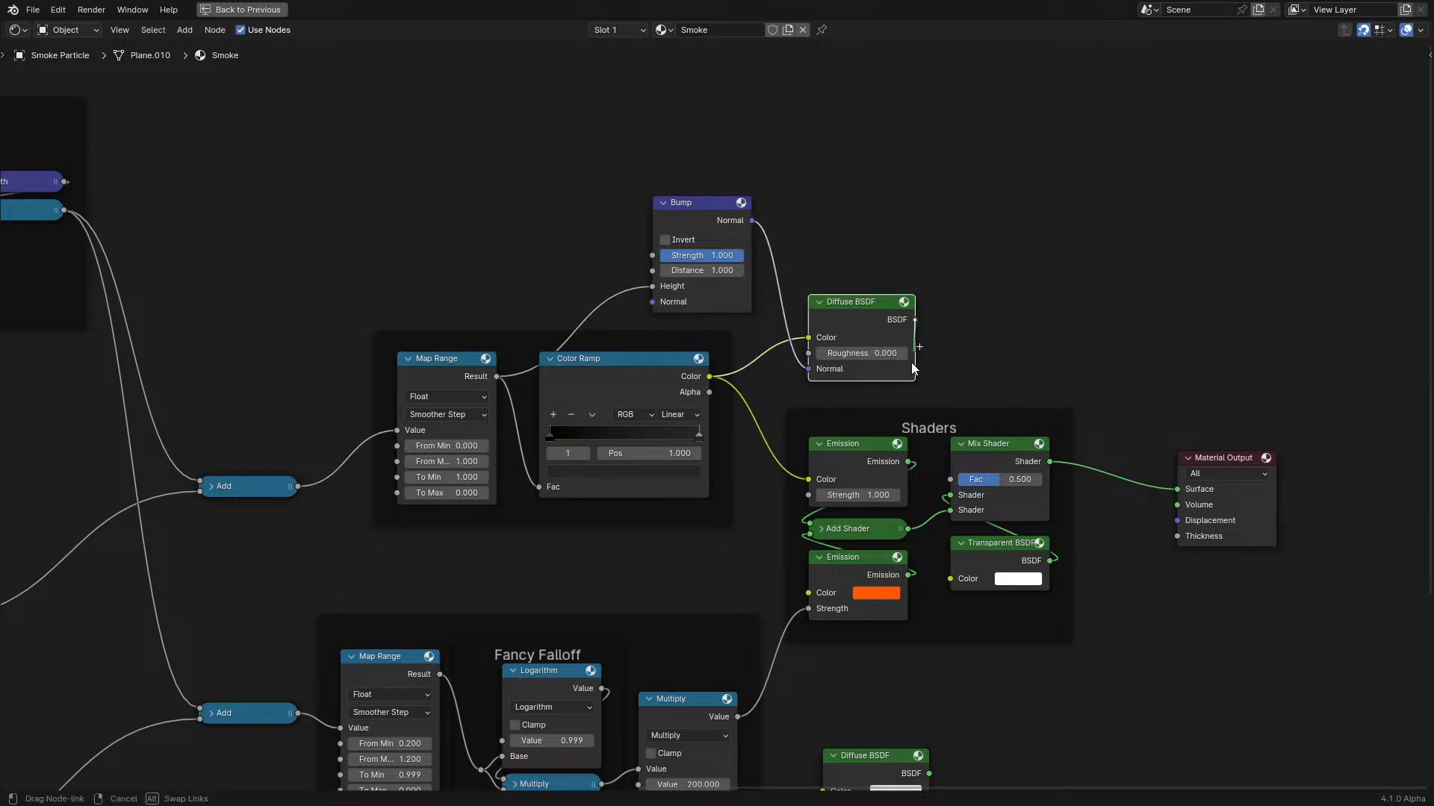
pyautogui.moveTo(822, 518); pyautogui.dragTo(819, 521)
# Return to the split layout and connect the upper Map Range's Result to the Mix Shader's Fac.
pyautogui.hotkey('ctrl', 'space')
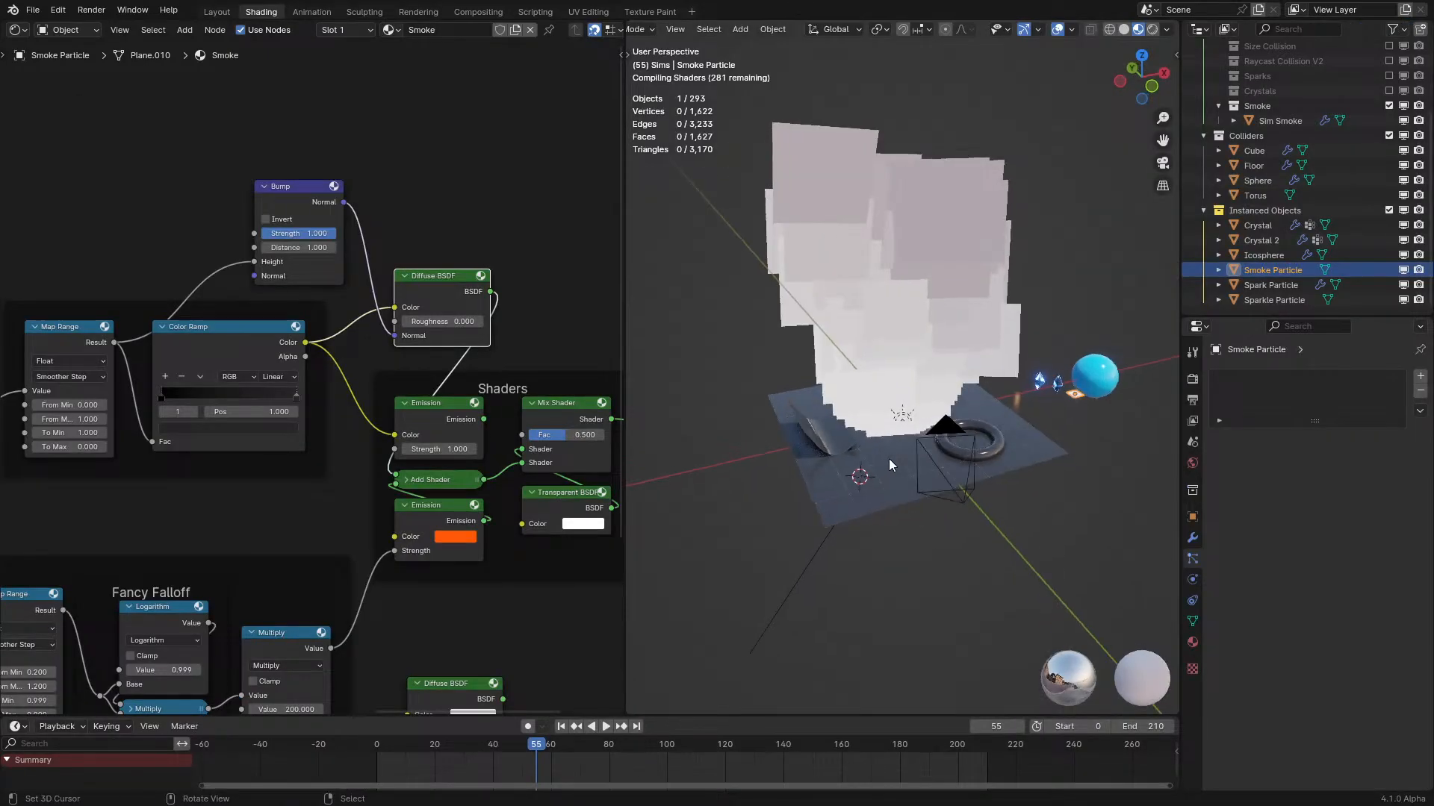
pyautogui.moveTo(887, 448); pyautogui.dragTo(888, 447, button='middle')
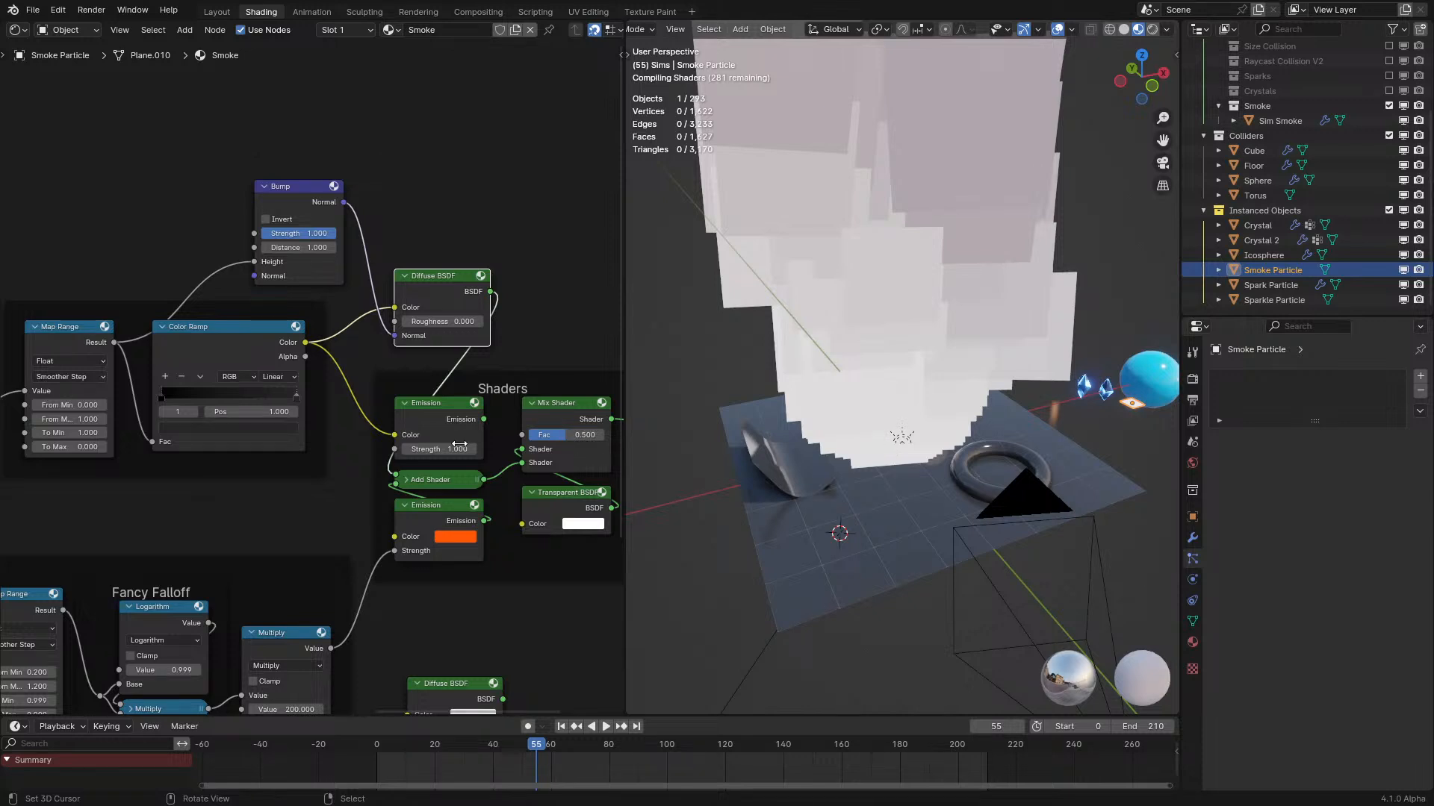
pyautogui.moveTo(115, 342); pyautogui.dragTo(532, 436)
pyautogui.moveTo(745, 420); pyautogui.dragTo(733, 517, button='middle')
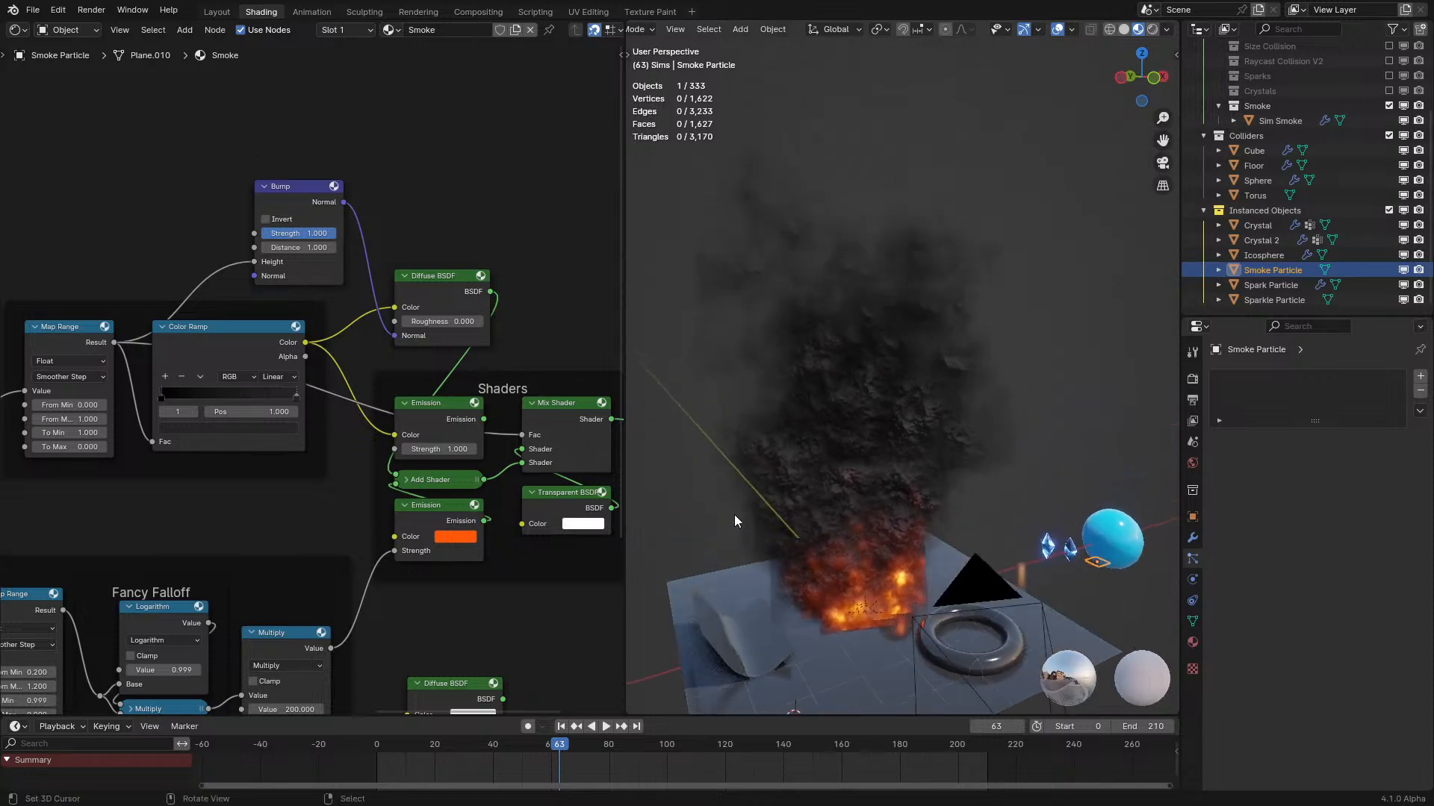
# Try a Roughness of 1.000 on the Diffuse BSDF and play the animation to inspect the bumpy smoke.
pyautogui.scroll(2, 759, 473)
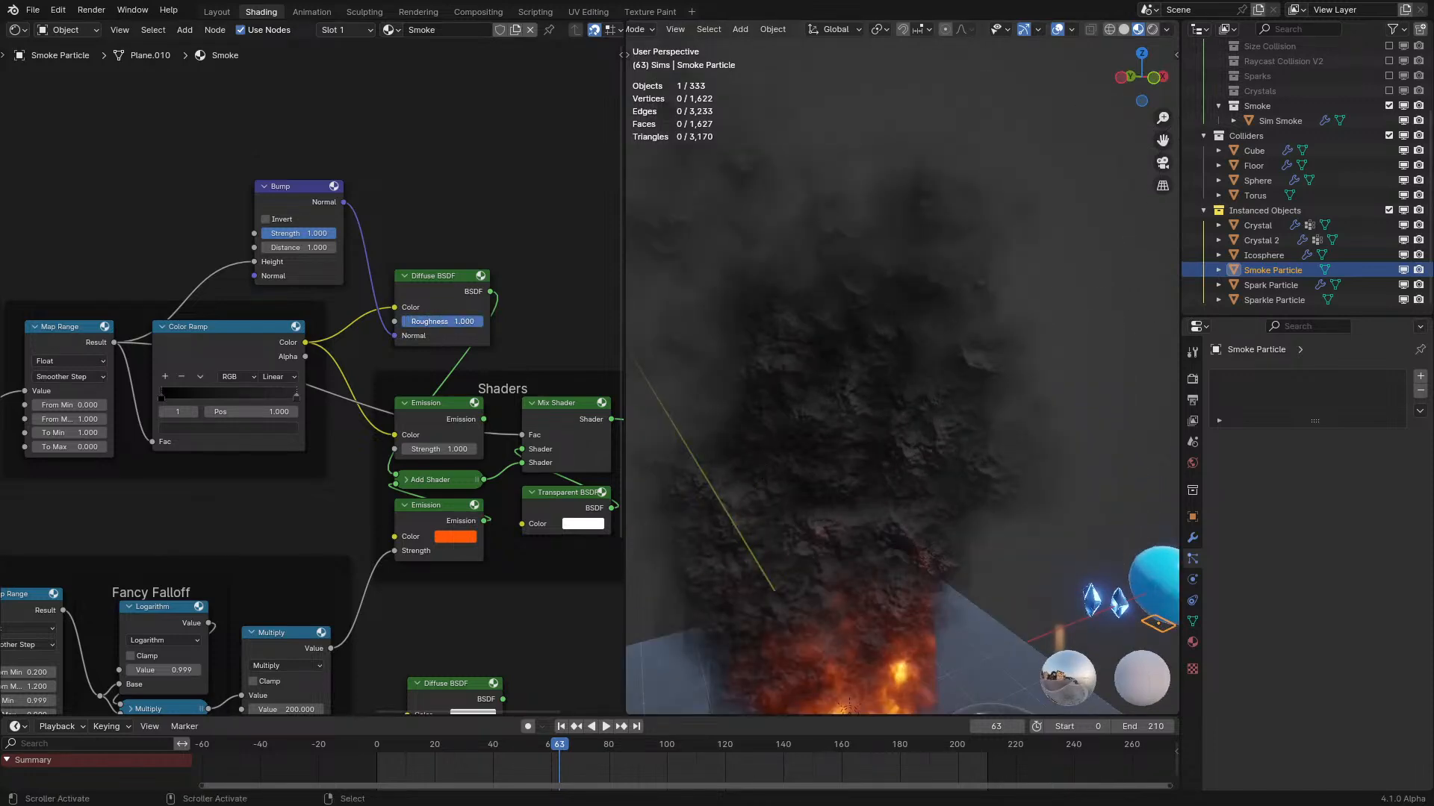
pyautogui.press('space')
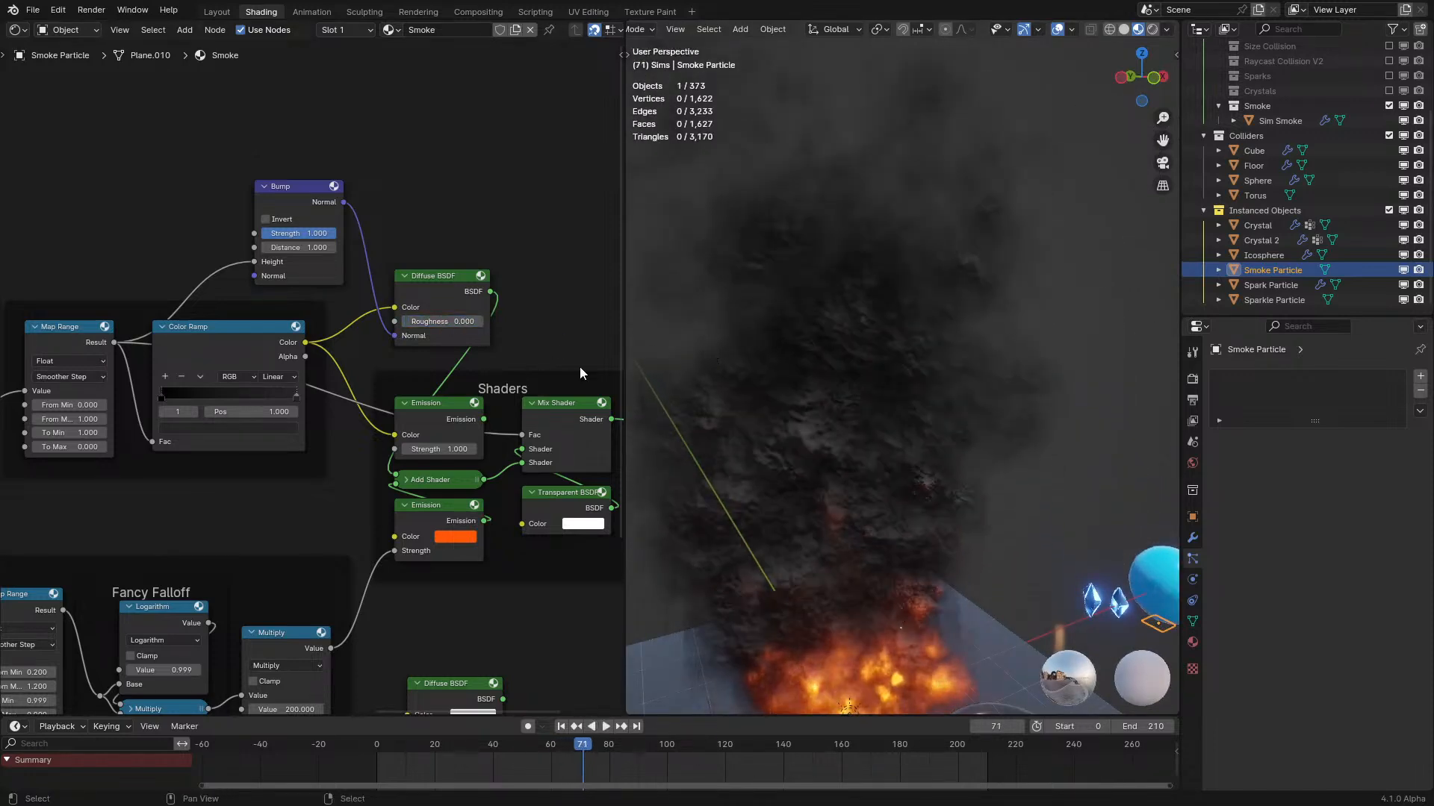
pyautogui.scroll(-4, 857, 381)
pyautogui.scroll(3, 858, 383)
pyautogui.moveTo(857, 382); pyautogui.dragTo(873, 295, button='middle')
pyautogui.press('space')
pyautogui.scroll(1, 844, 460)
pyautogui.press('space')
pyautogui.moveTo(893, 366); pyautogui.dragTo(947, 355, button='middle')
pyautogui.press('space')
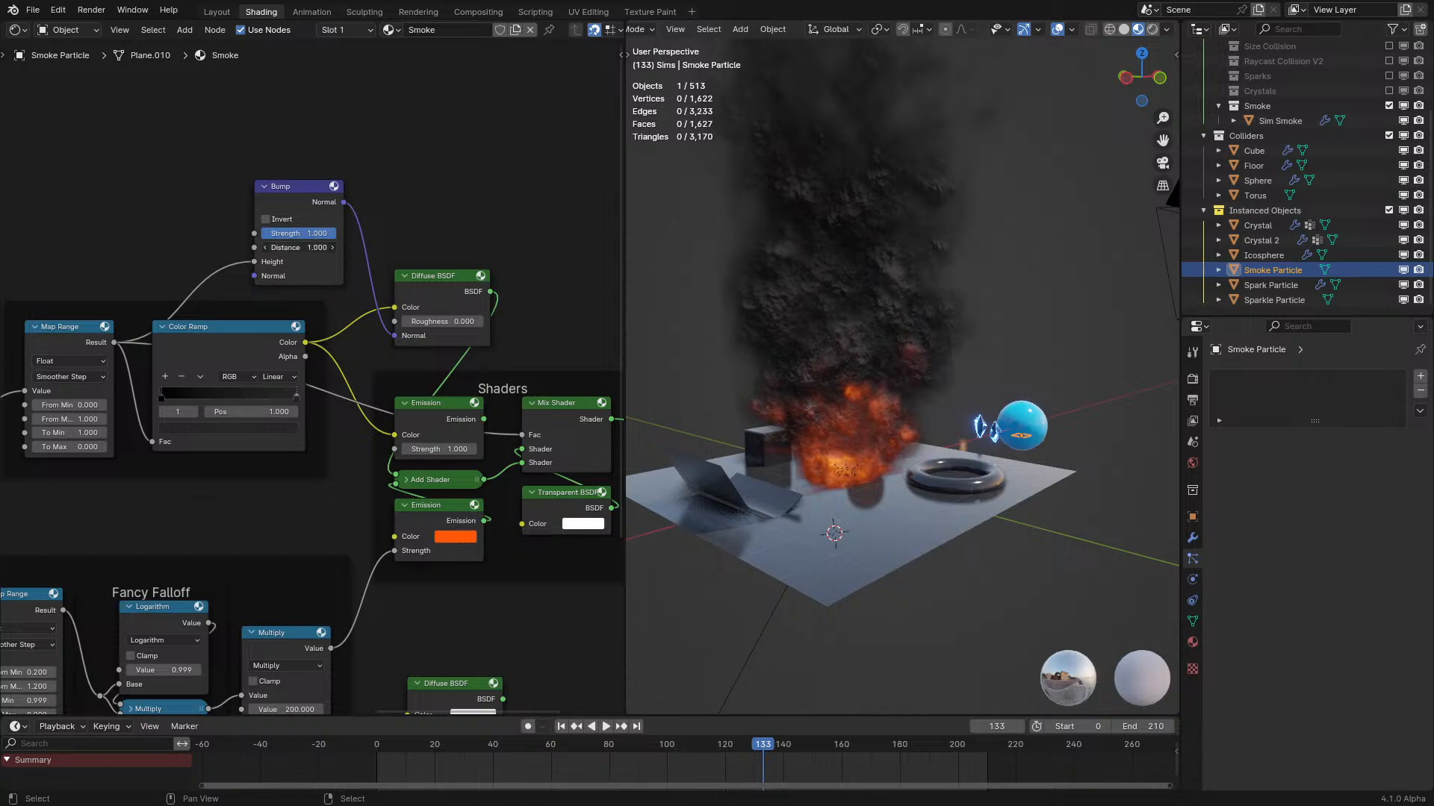
# Set the Bump node's Distance to 0.100 and check the smoke in playback from several angles.
pyautogui.moveTo(325, 251); pyautogui.dragTo(299, 251)
pyautogui.press('space')
pyautogui.moveTo(1068, 354); pyautogui.dragTo(899, 387, button='middle')
pyautogui.press('space')
pyautogui.scroll(4, 1027, 348)
pyautogui.scroll(-3, 979, 331)
pyautogui.press('space')
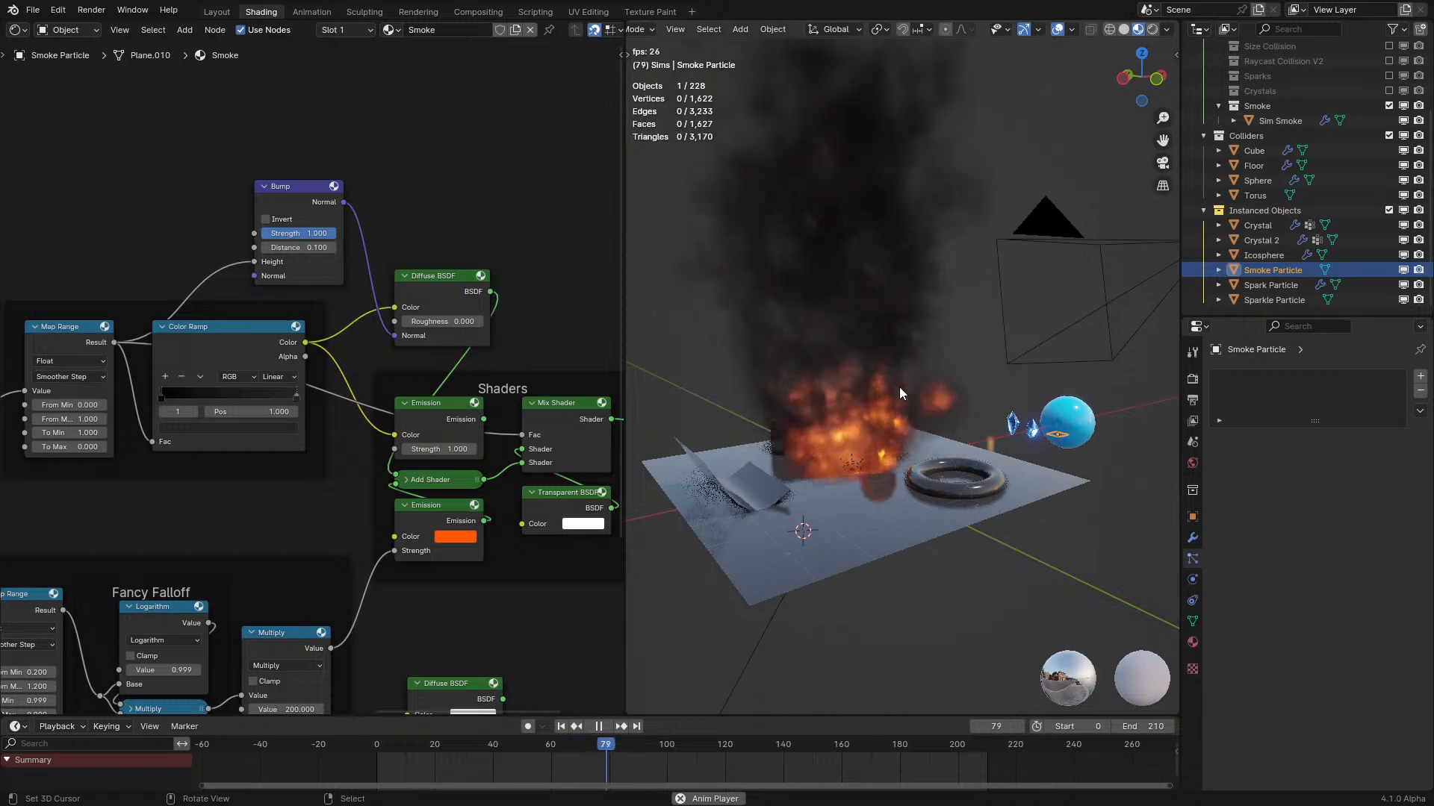
pyautogui.press('space')
pyautogui.moveTo(950, 309); pyautogui.dragTo(942, 396, button='middle')
pyautogui.press('space')
pyautogui.press('space')
# Delete the Bump and its Diffuse BSDF, reconnect the smoke Emission to Add Shader, and play the animation.
pyautogui.moveTo(416, 222); pyautogui.dragTo(457, 274)
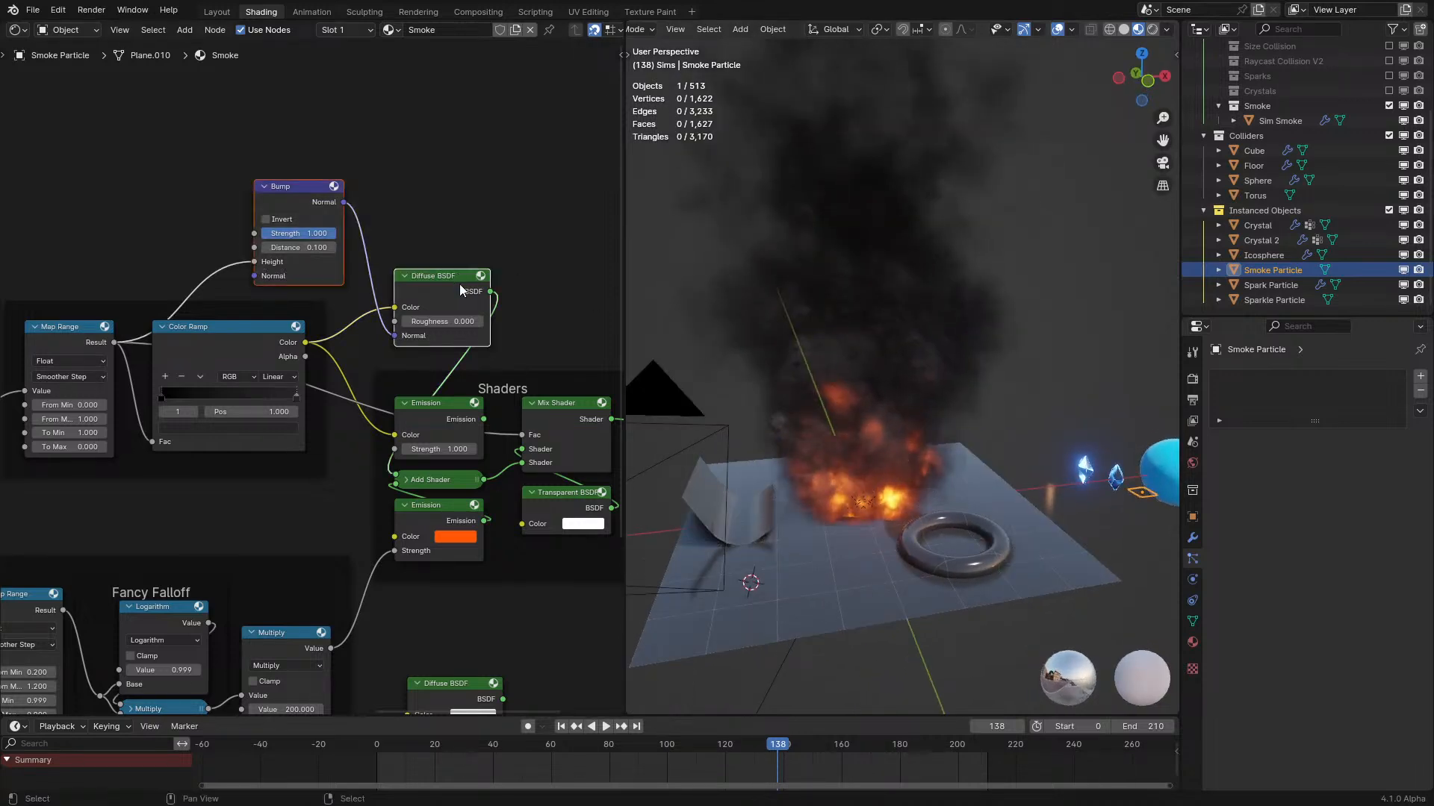
pyautogui.press('x')
pyautogui.moveTo(522, 442); pyautogui.dragTo(526, 437)
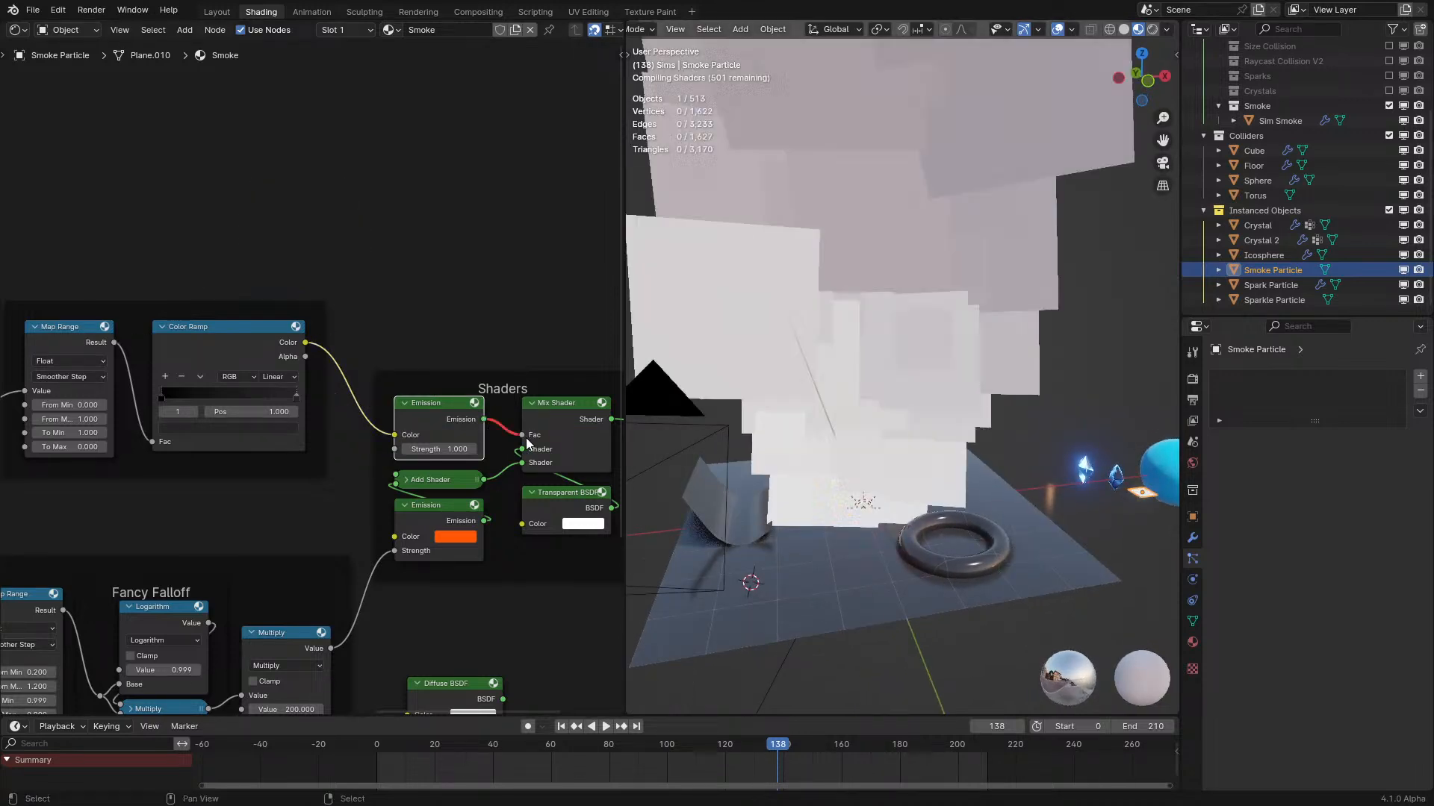
pyautogui.hotkey('ctrl', 'z')
pyautogui.moveTo(437, 465); pyautogui.dragTo(397, 478)
pyautogui.press('space')
pyautogui.moveTo(855, 273); pyautogui.dragTo(988, 275, button='middle')
pyautogui.press('space')
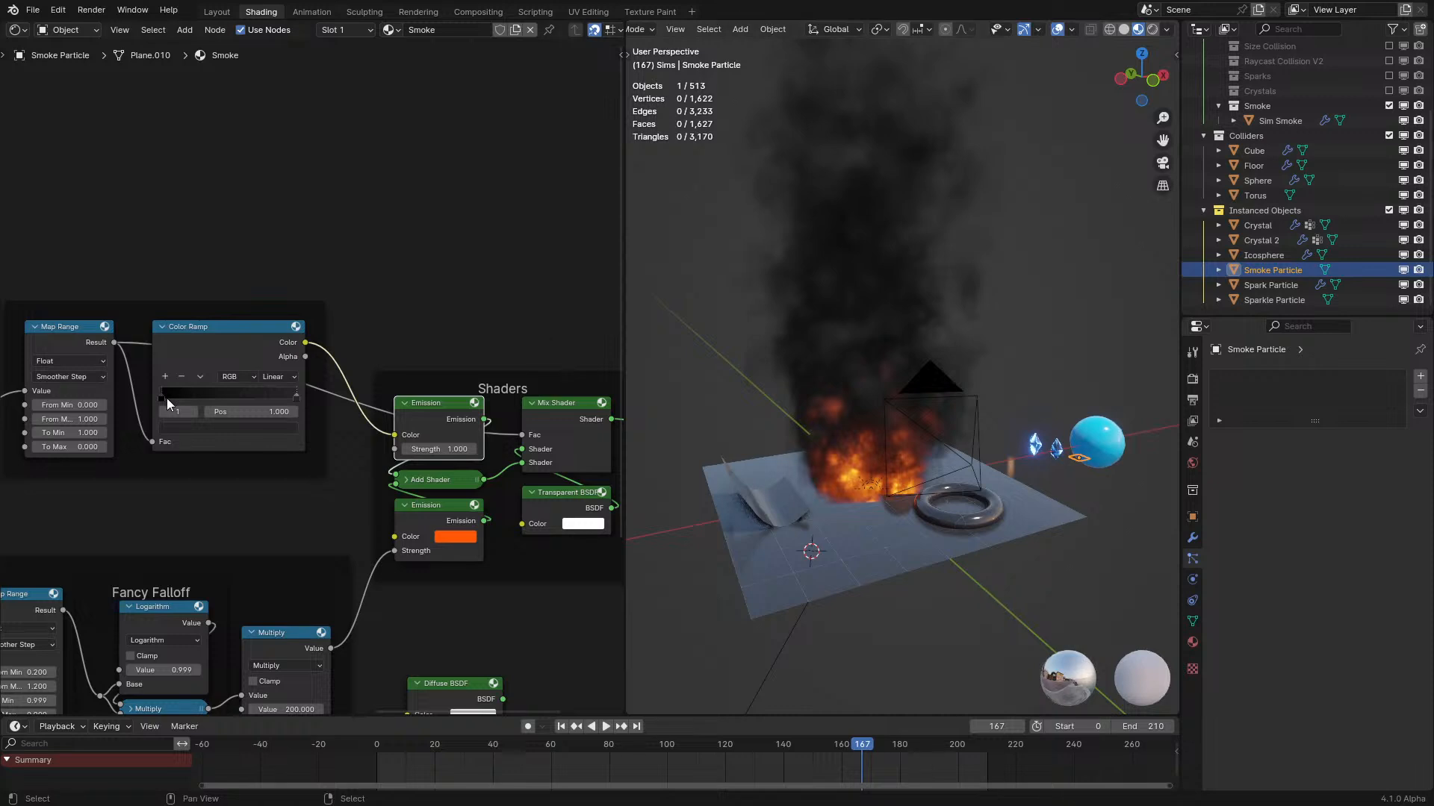
# Set the Color Ramp's first stop to a near-black Value of 0.009 and check the smoke in playback.
pyautogui.click(180, 427)
pyautogui.moveTo(218, 396); pyautogui.dragTo(220, 396)
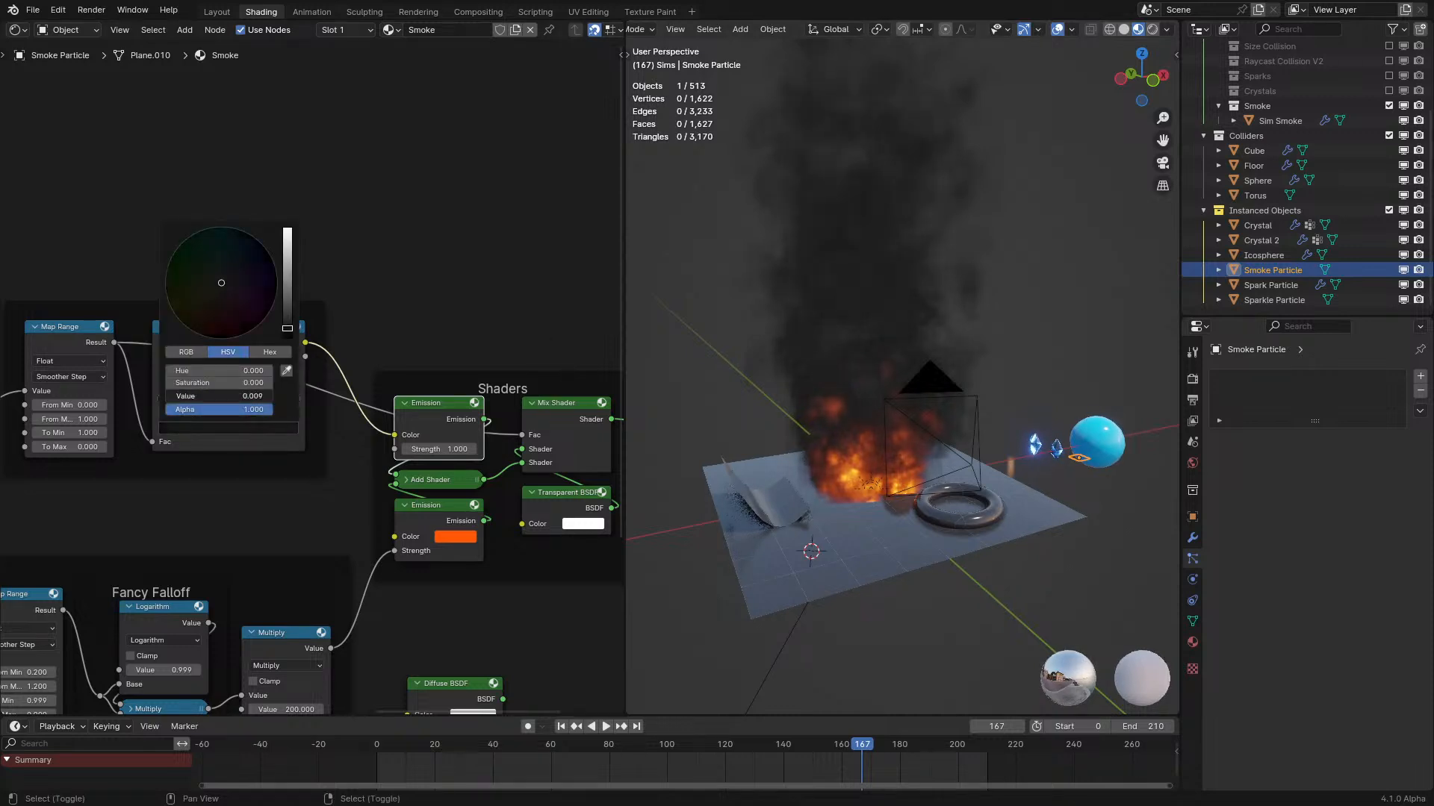
pyautogui.moveTo(784, 396); pyautogui.dragTo(863, 392, button='middle')
pyautogui.press('space')
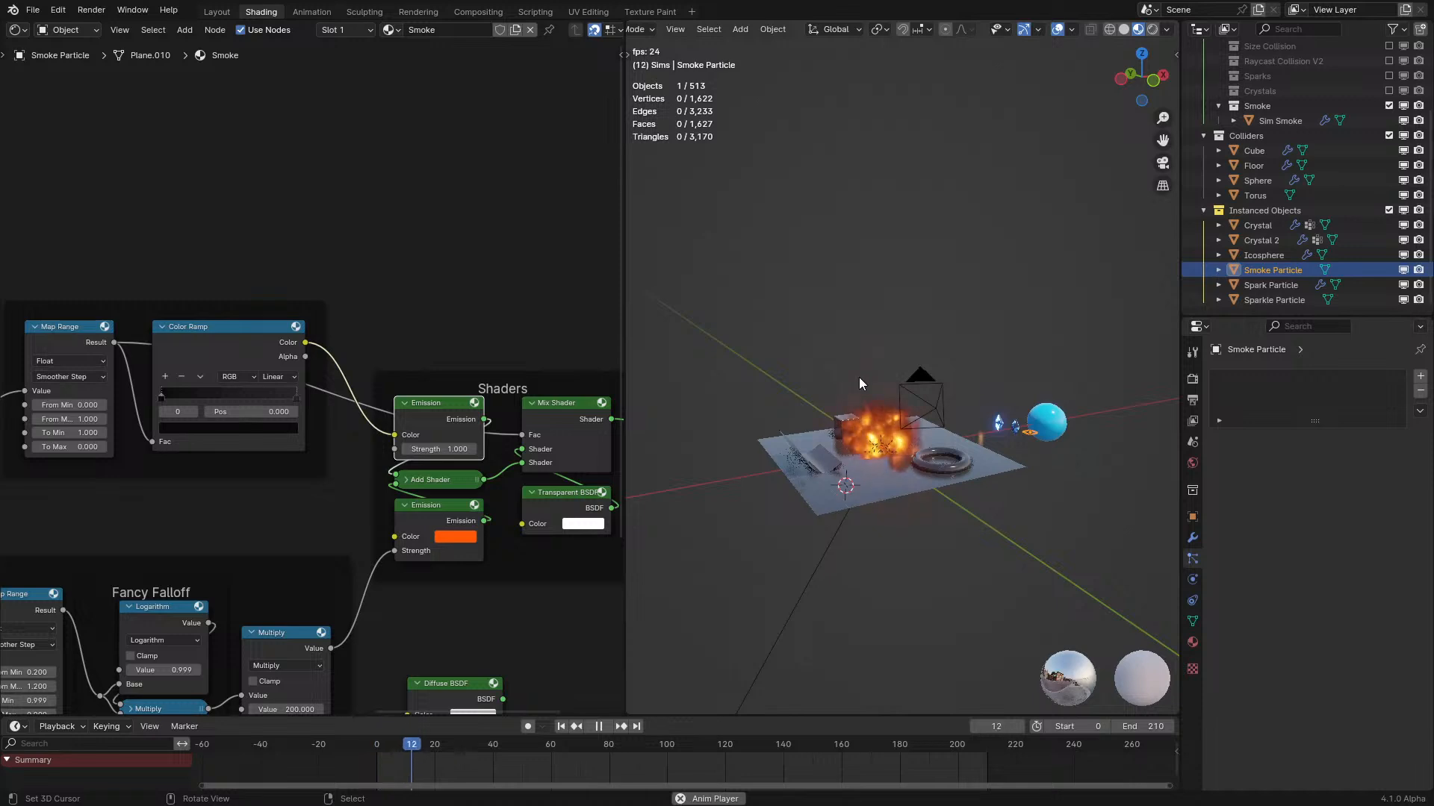
pyautogui.scroll(3, 858, 378)
pyautogui.press('space')
# Set From Max to 0.900 on the upper Map Range and play the animation to check the smoke's fade.
pyautogui.moveTo(27, 433); pyautogui.dragTo(282, 467, button='middle')
pyautogui.scroll(1, 282, 467)
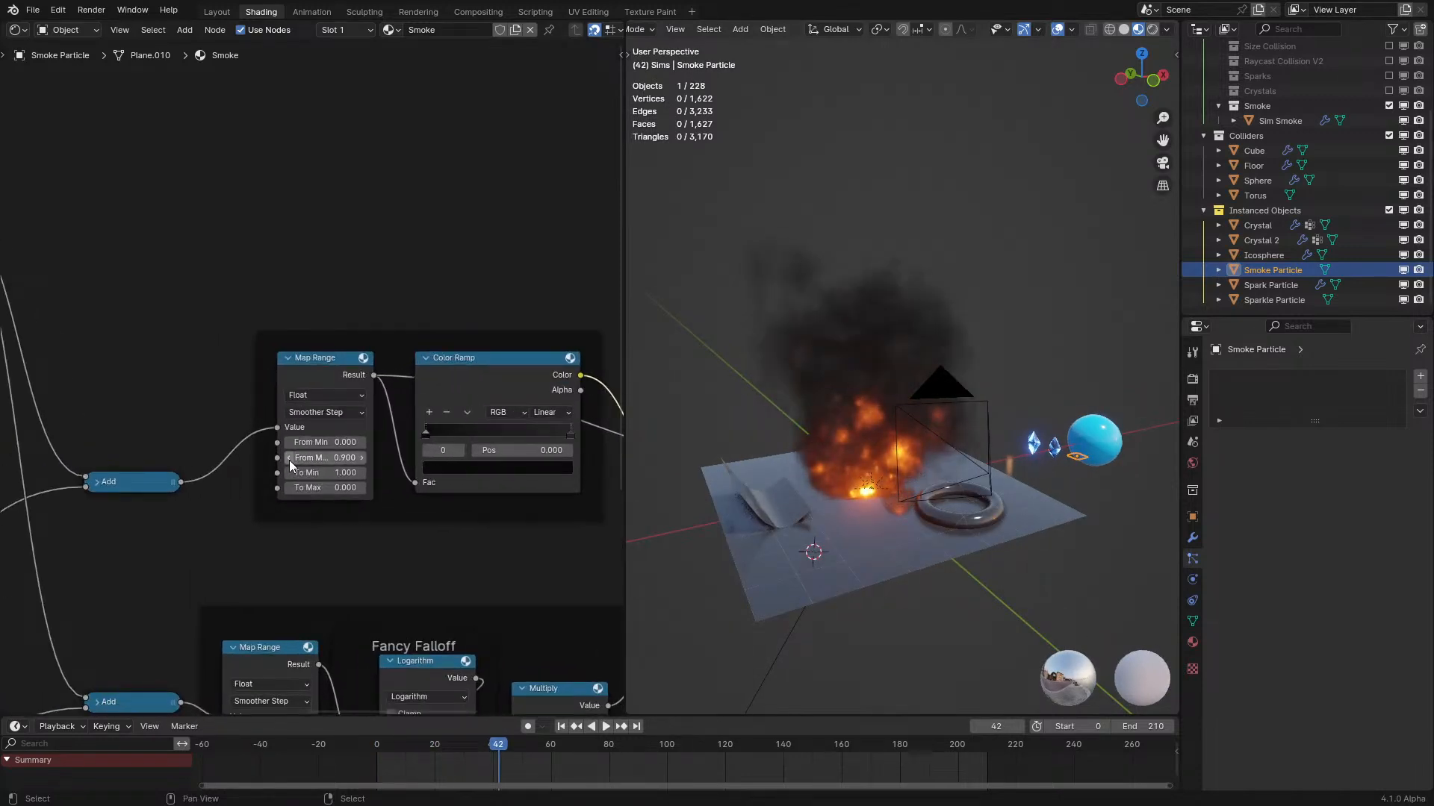
pyautogui.press('space')
pyautogui.scroll(-2, 769, 407)
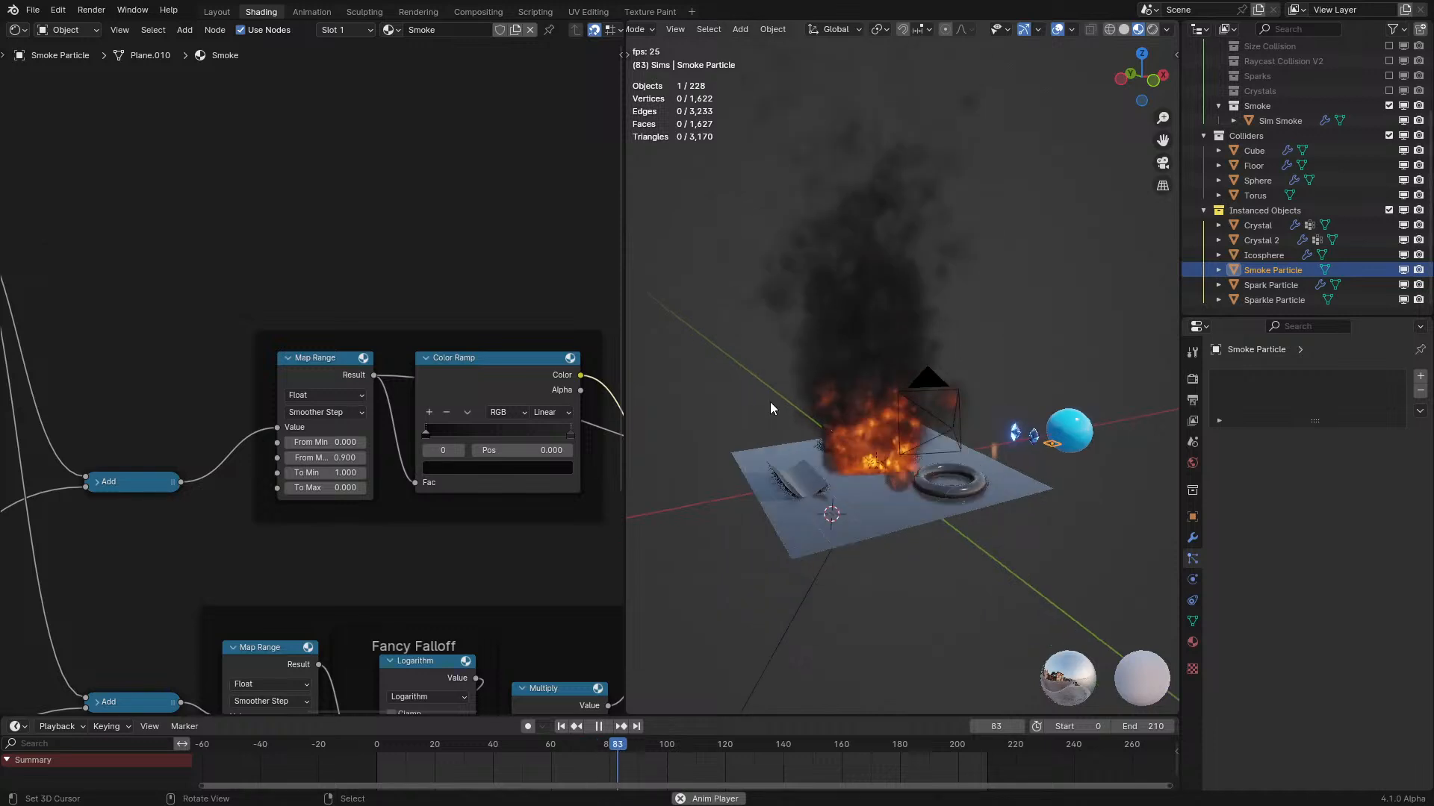
pyautogui.moveTo(769, 407); pyautogui.dragTo(758, 396, button='middle')
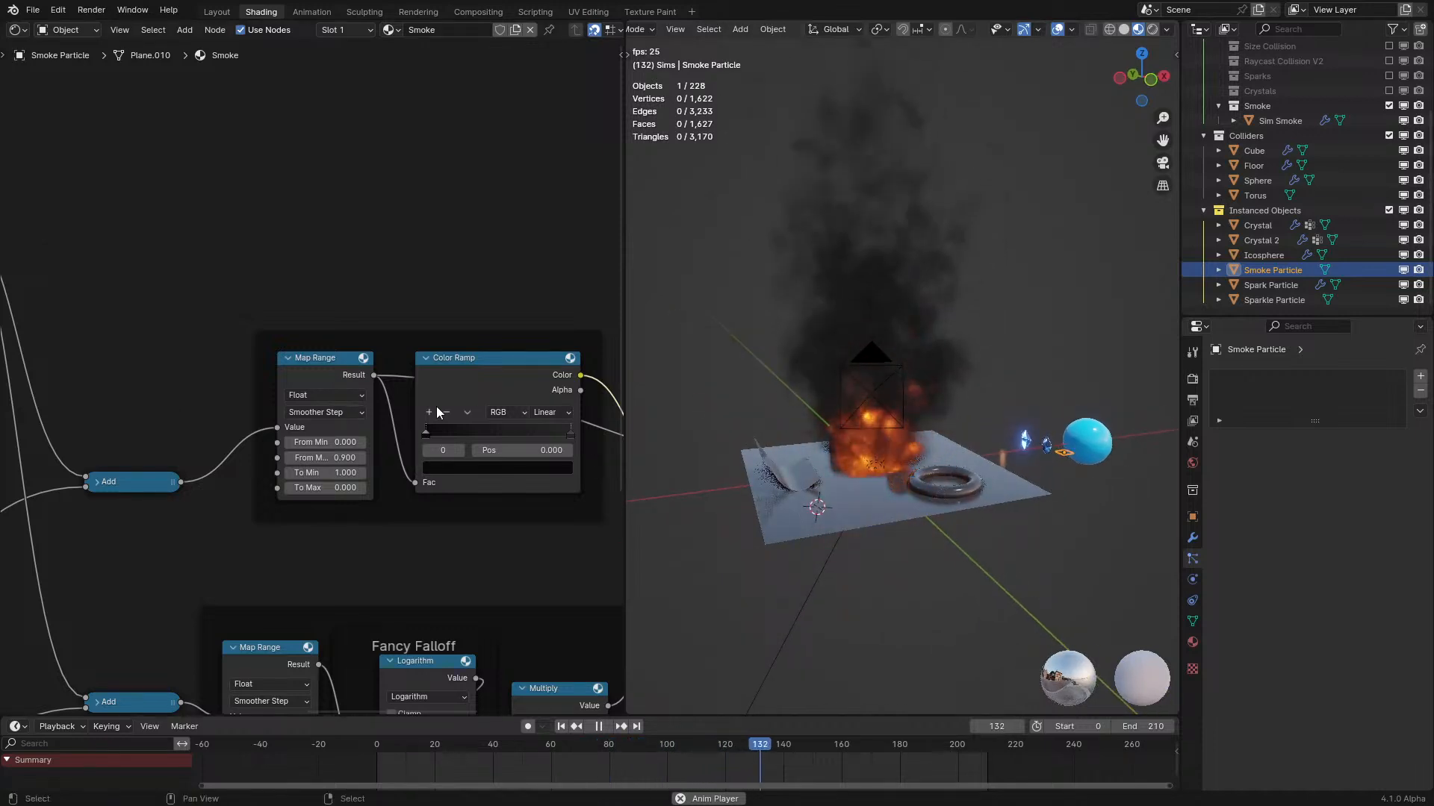
pyautogui.moveTo(786, 378); pyautogui.dragTo(824, 348, button='middle')
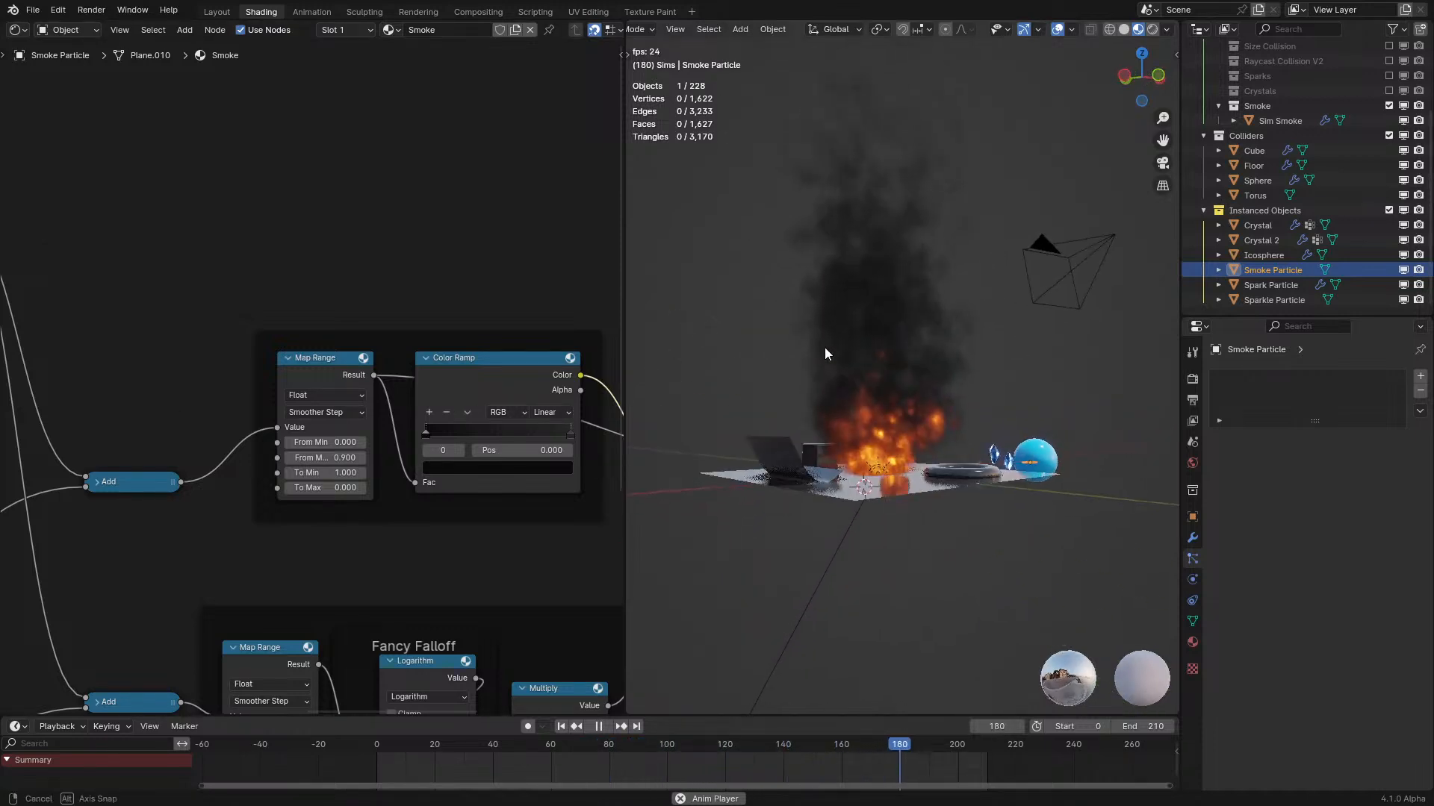
pyautogui.scroll(6, 823, 361)
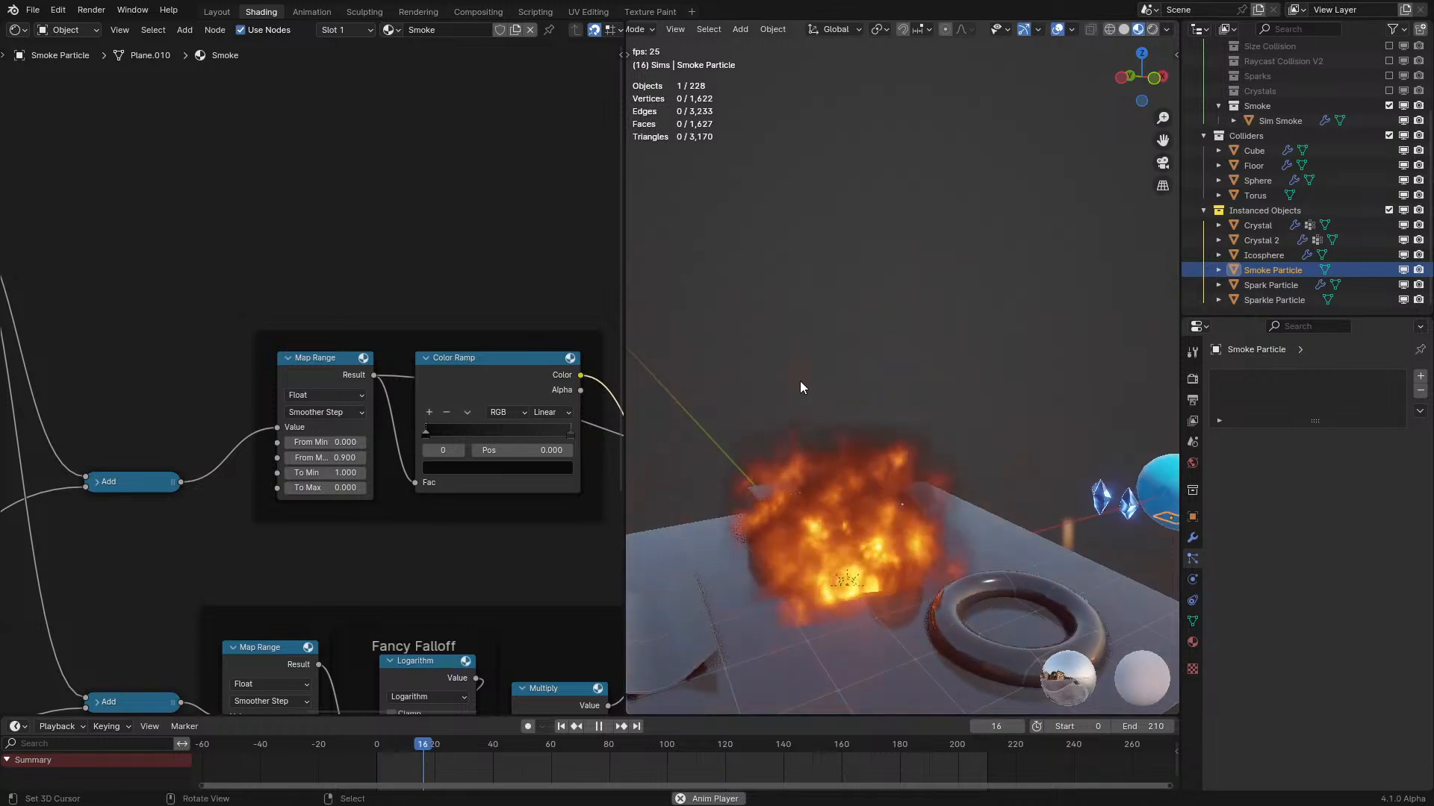
# Set To Max to 0.400 on the upper Age Fade Map Range and play the animation to check the smoke.
pyautogui.scroll(-1, 612, 411)
pyautogui.press('space')
pyautogui.moveTo(462, 760)
pyautogui.mouseDown()
pyautogui.moveTo(431, 758)
pyautogui.moveTo(443, 753)
pyautogui.mouseUp()
pyautogui.moveTo(439, 613); pyautogui.dragTo(229, 498, button='middle')
pyautogui.moveTo(275, 513); pyautogui.dragTo(350, 513)
pyautogui.click(336, 513)
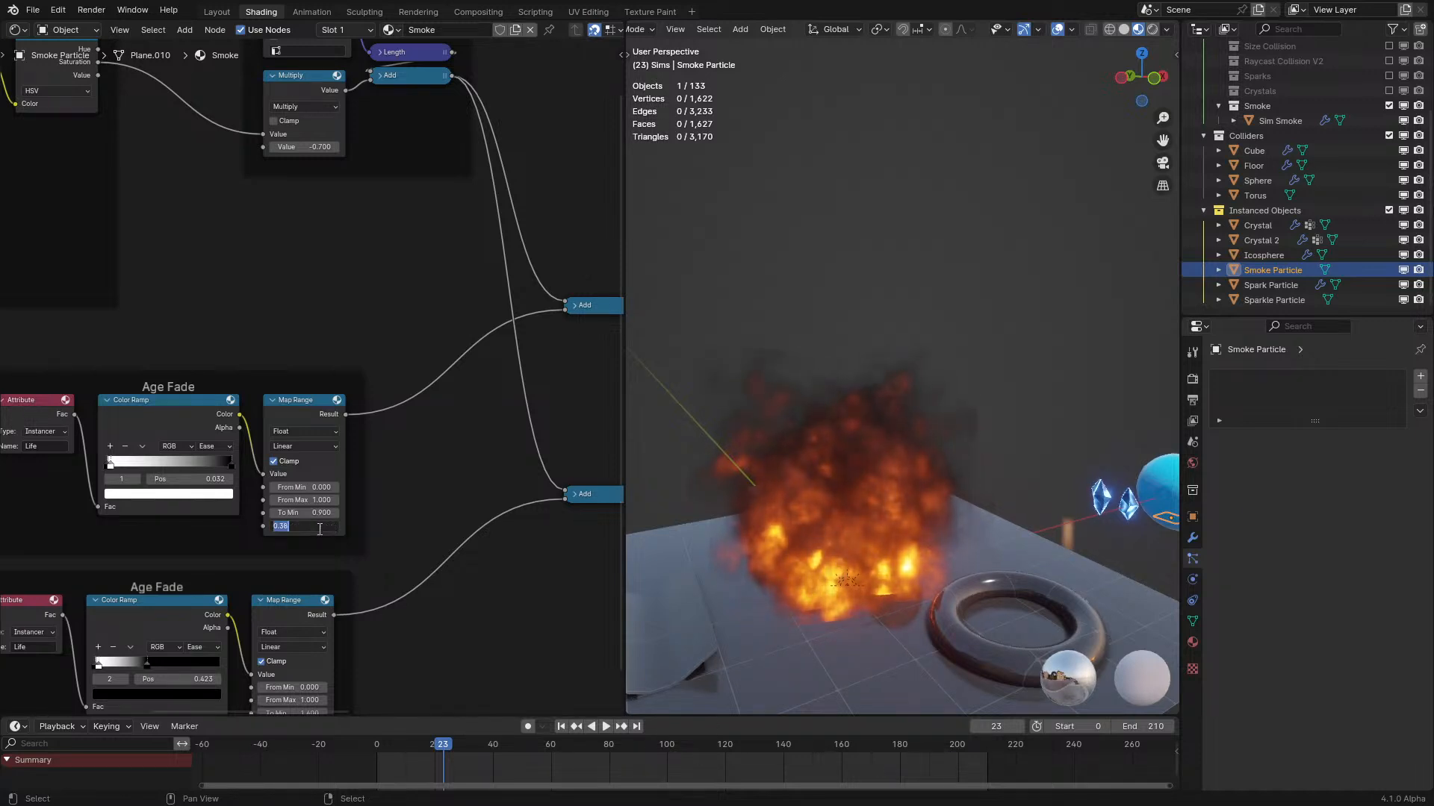
pyautogui.press('space')
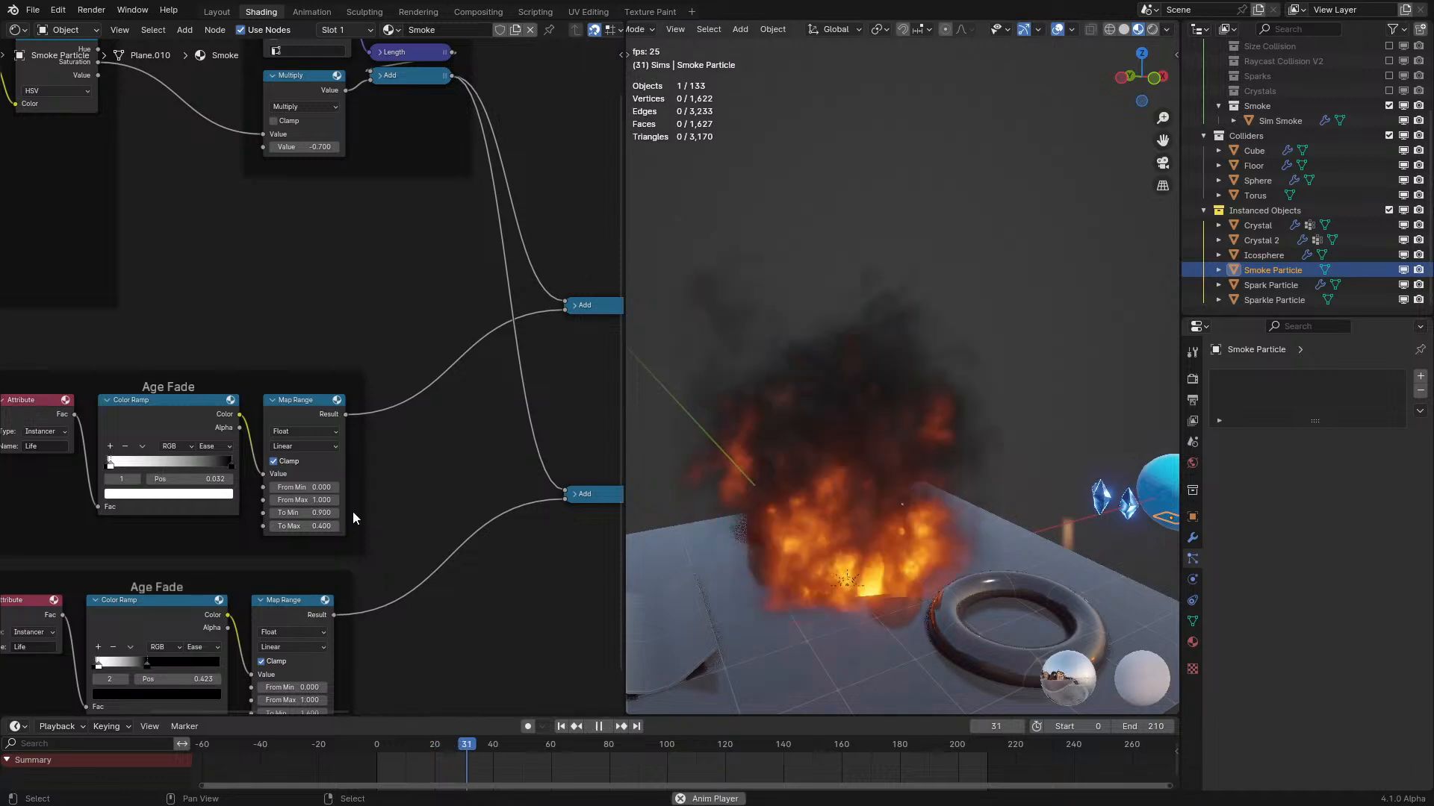
pyautogui.scroll(-5, 737, 425)
pyautogui.moveTo(737, 424); pyautogui.dragTo(786, 426, button='middle')
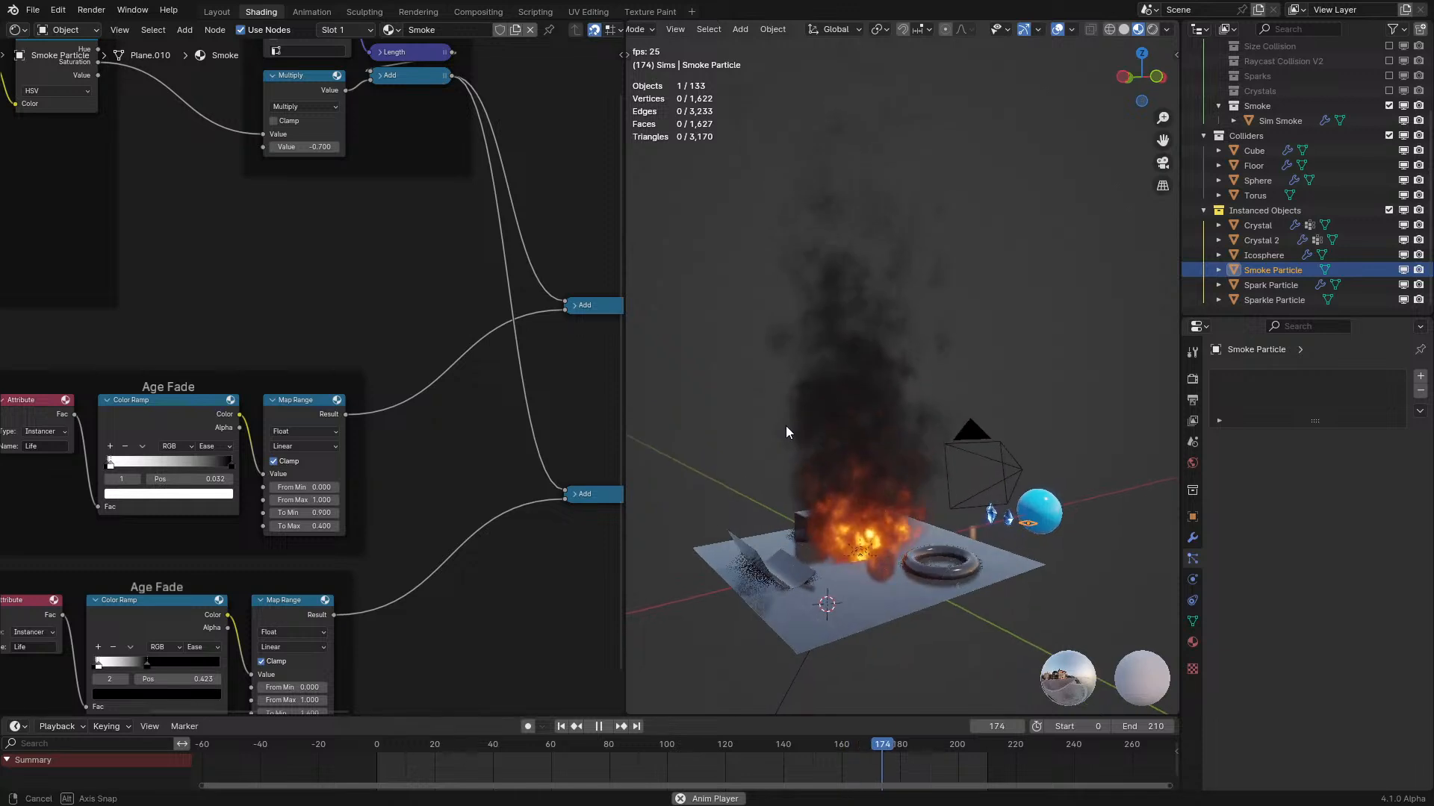
# Try a Distortion of 1.480 and a Roughness of 0.000 on the Noise Texture during playback, and restore the defaults.
pyautogui.moveTo(251, 214); pyautogui.dragTo(414, 481, button='middle')
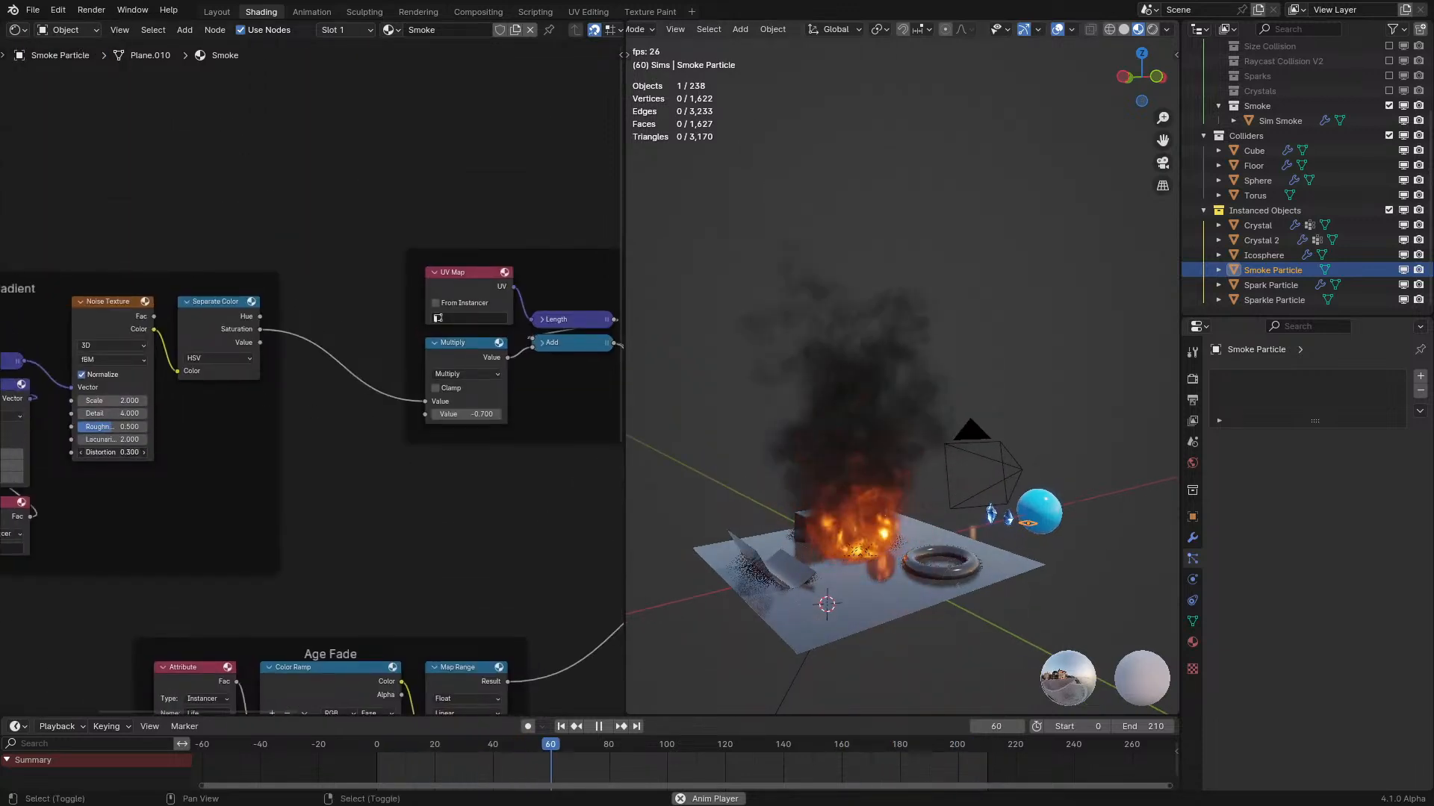
pyautogui.moveTo(112, 452); pyautogui.dragTo(117, 452)
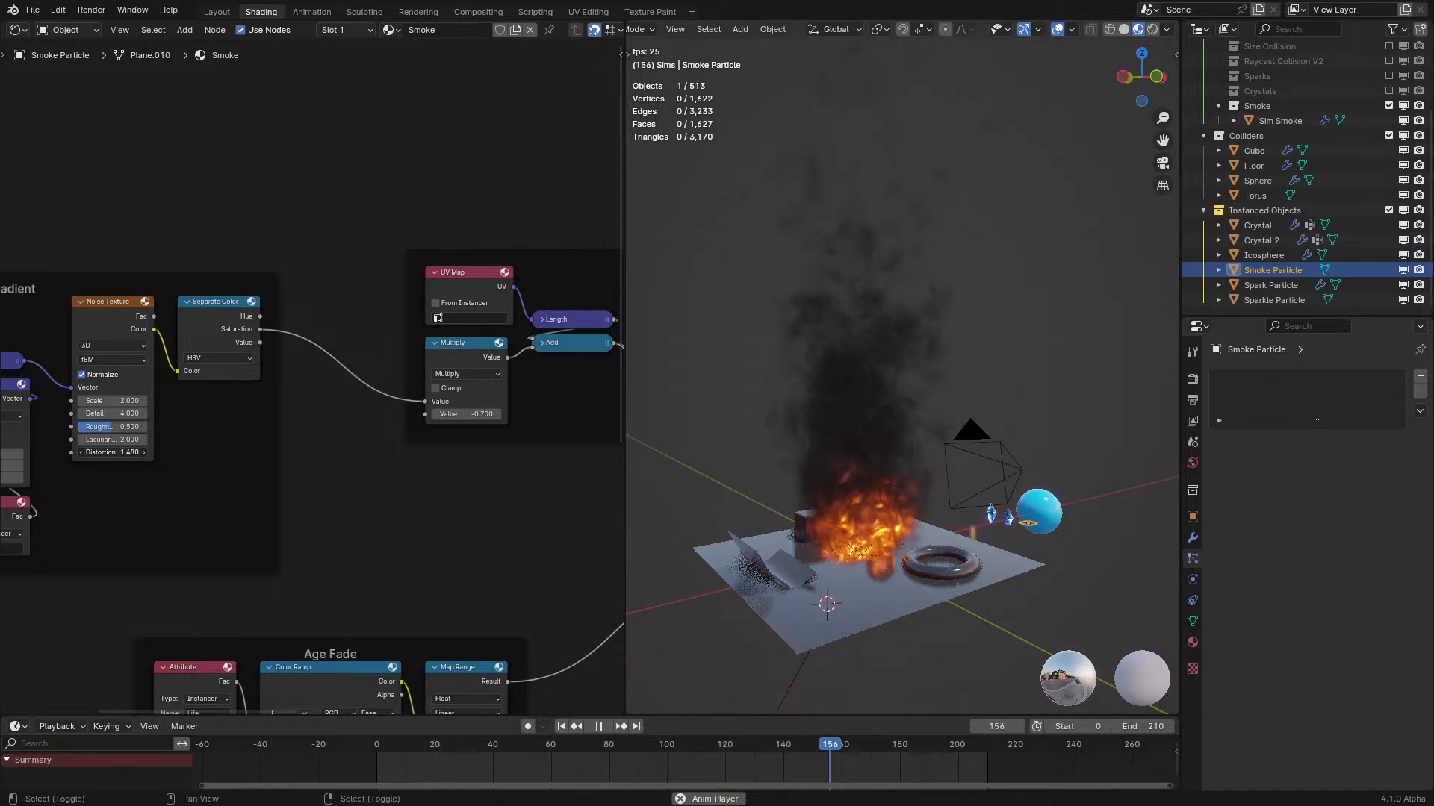
pyautogui.moveTo(111, 454); pyautogui.dragTo(325, 479, button='middle')
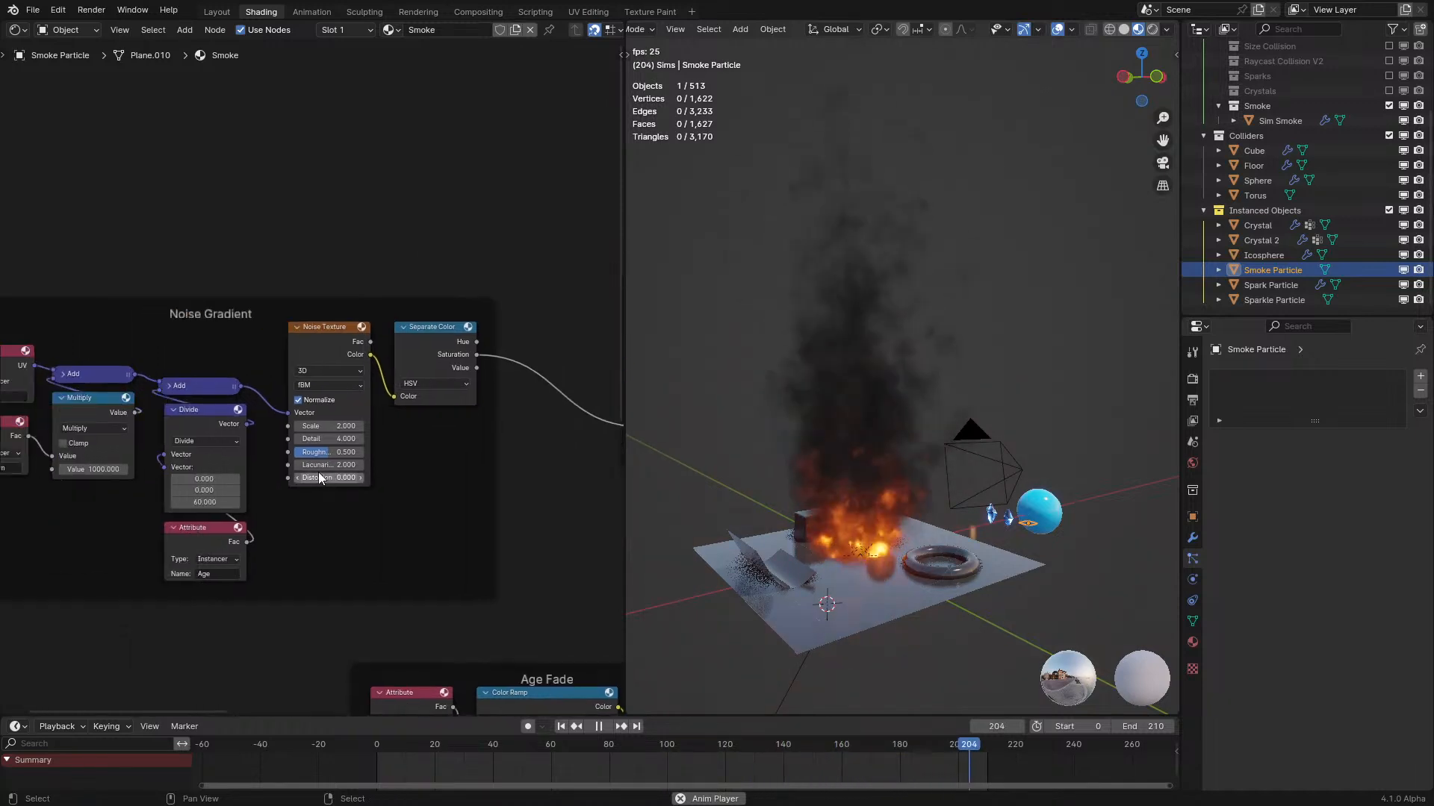
pyautogui.scroll(4, 321, 470)
pyautogui.moveTo(363, 482); pyautogui.dragTo(322, 479)
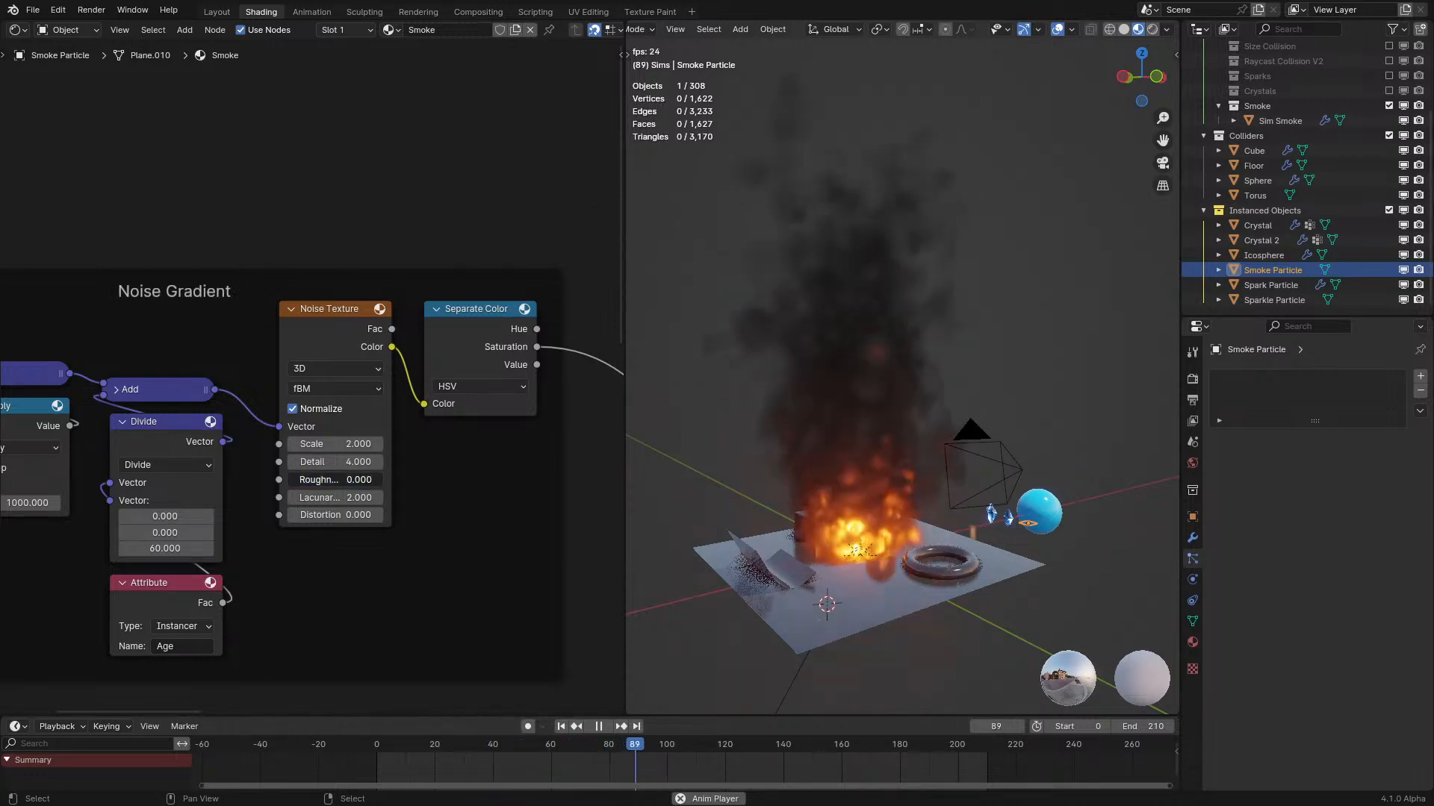
pyautogui.press('BackSpace')
pyautogui.moveTo(313, 464); pyautogui.dragTo(324, 404, button='middle')
# Add a Voronoi Texture fed by the Noise Gradient's vector Add node and link its Color to Separate Color.
pyautogui.hotkey('shift', 'a')
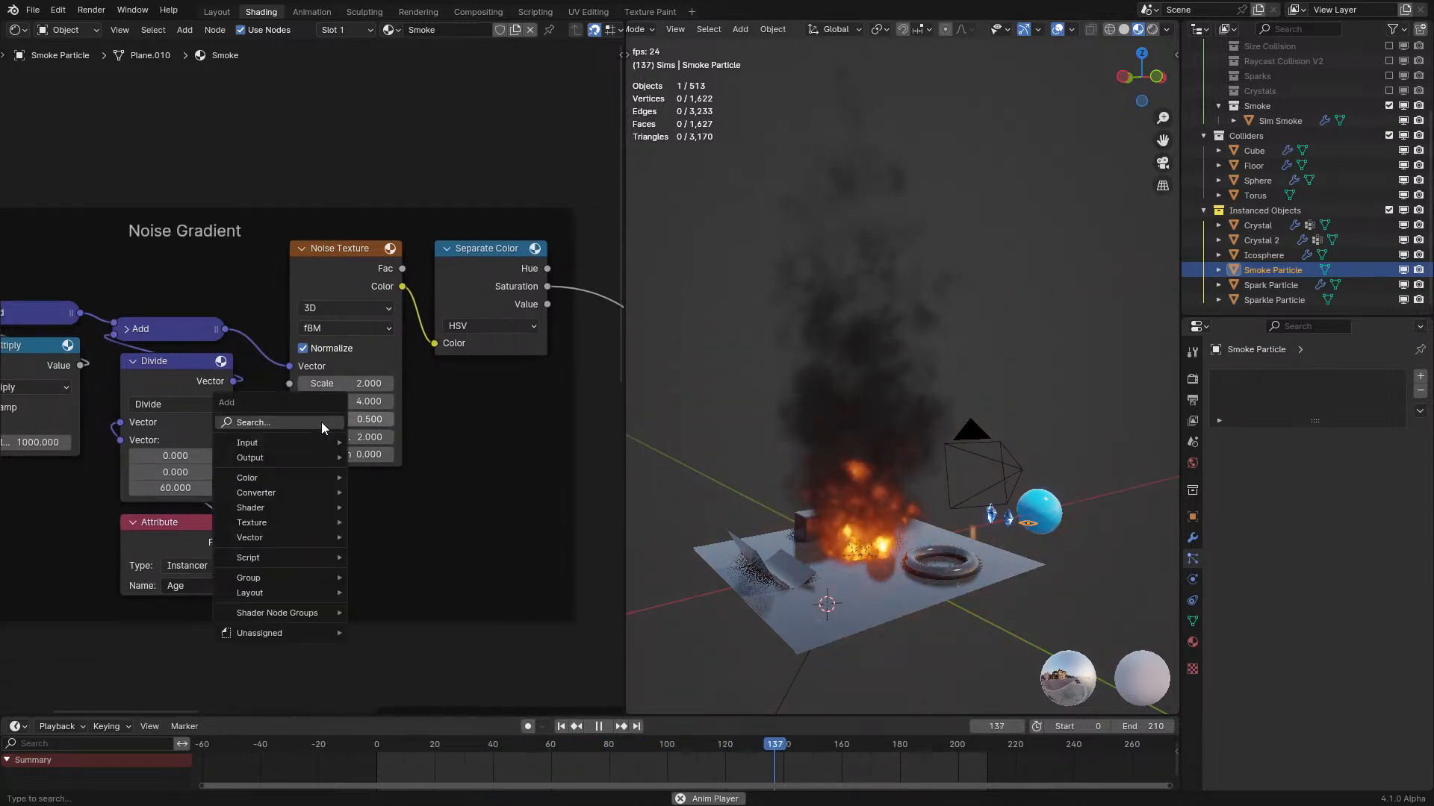
pyautogui.click(322, 419)
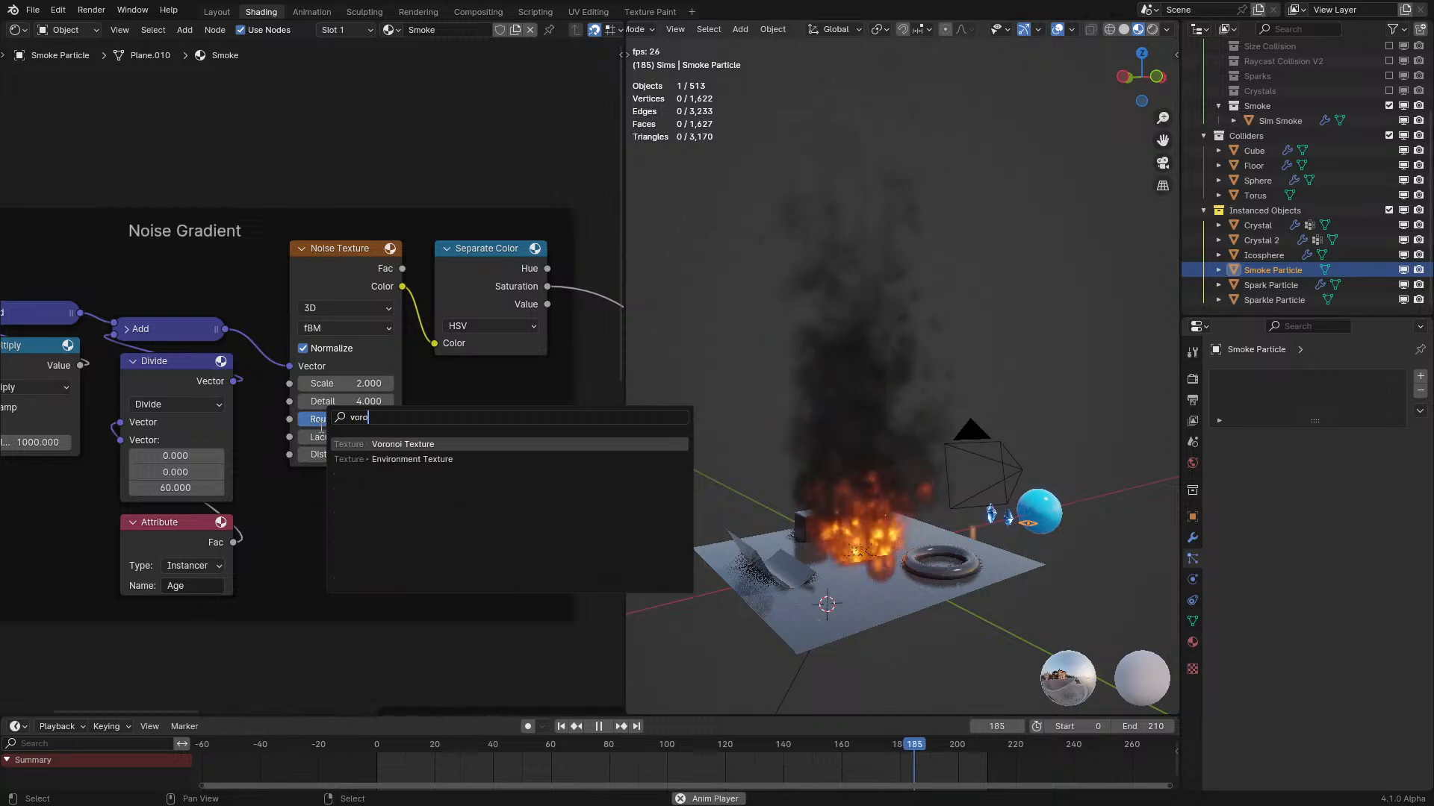
pyautogui.write('voro')
pyautogui.press('Return')
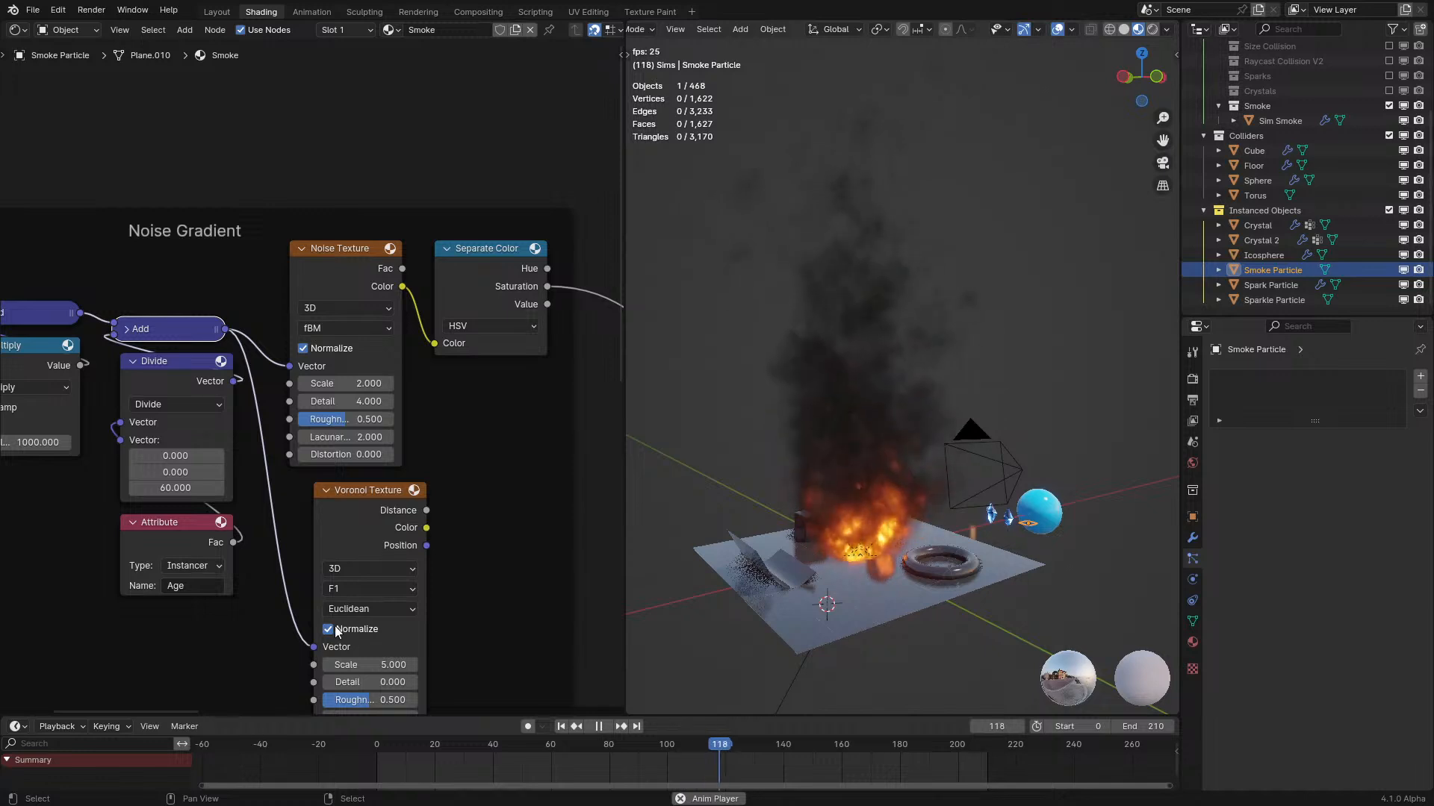
pyautogui.moveTo(426, 510); pyautogui.dragTo(435, 343)
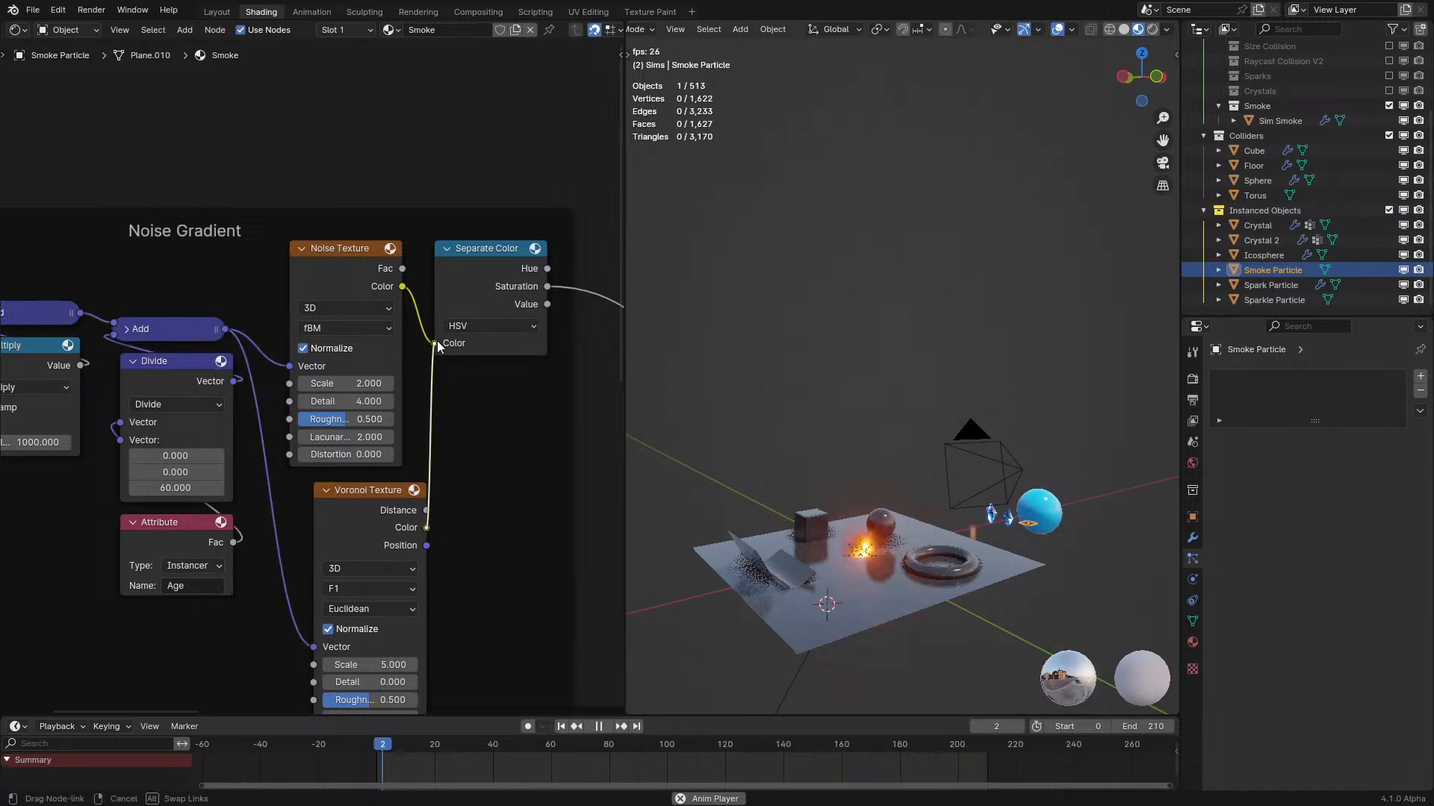
pyautogui.moveTo(346, 525); pyautogui.dragTo(331, 522)
pyautogui.moveTo(543, 508); pyautogui.dragTo(205, 448, button='middle')
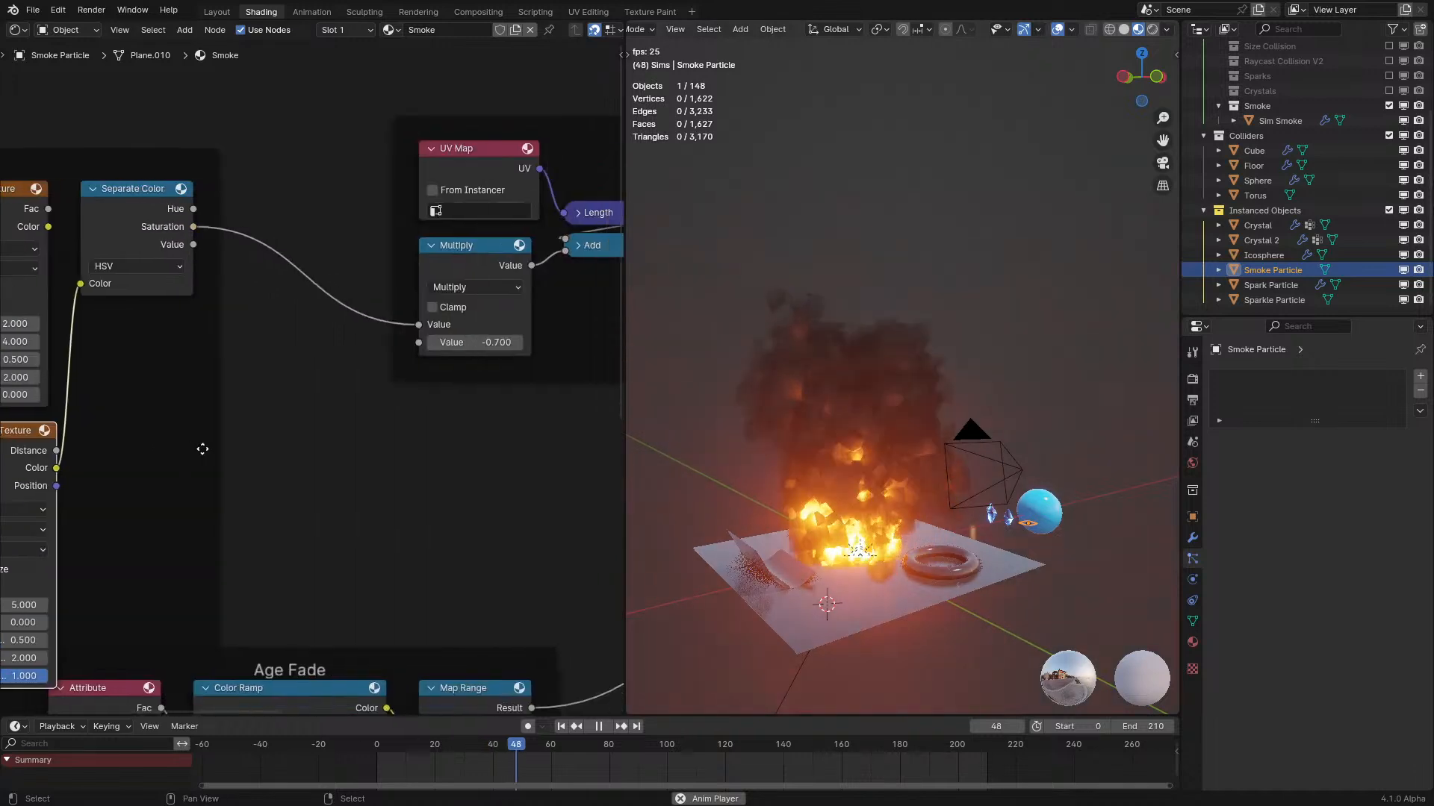
# Reconnect the Noise Texture to Separate Color, link the Voronoi Color straight to the Multiply value, and play the animation.
pyautogui.scroll(-2, 200, 388)
pyautogui.press('space')
pyautogui.moveTo(85, 248); pyautogui.dragTo(113, 297)
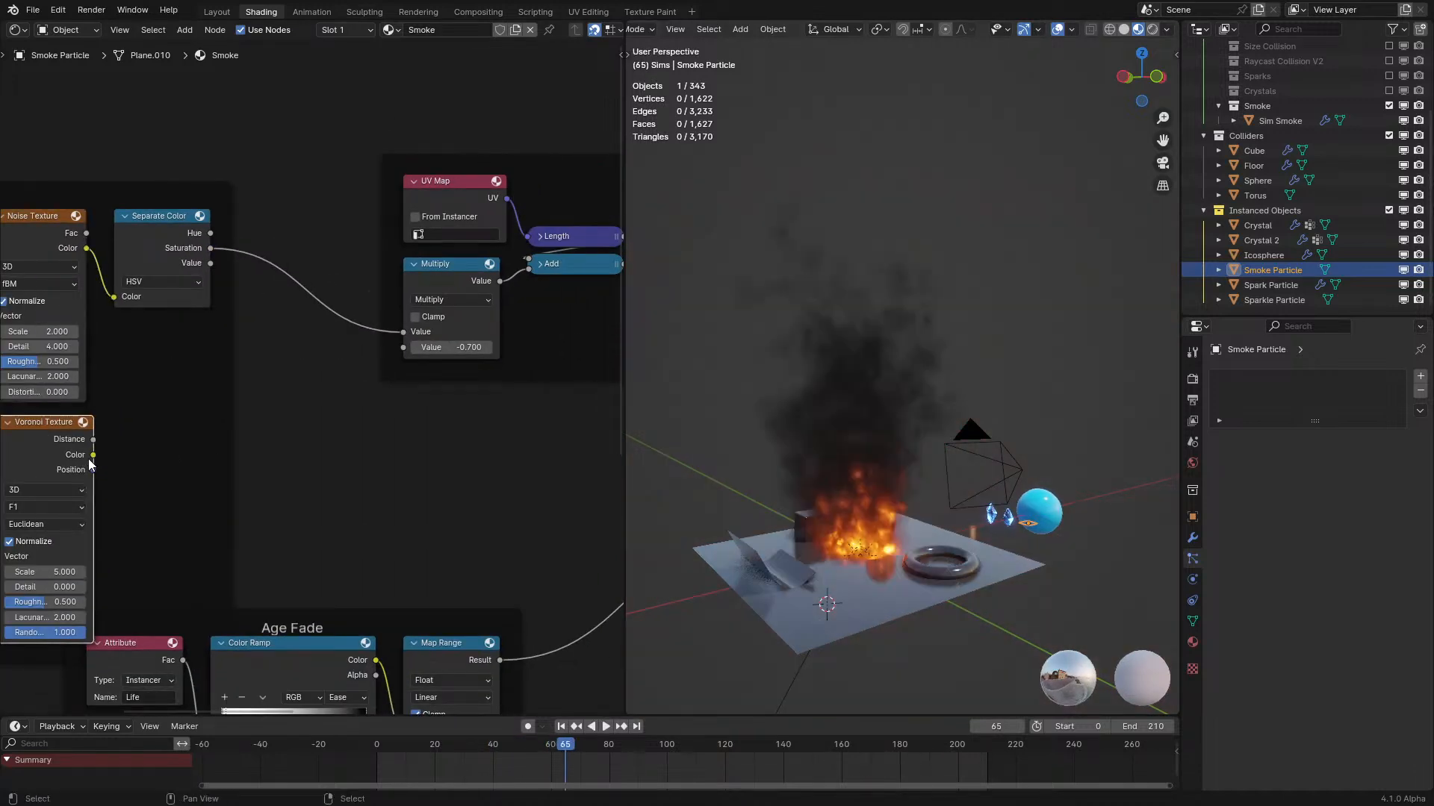
pyautogui.moveTo(413, 347); pyautogui.dragTo(401, 338)
pyautogui.moveTo(759, 531); pyautogui.dragTo(746, 533, button='middle')
pyautogui.press('space')
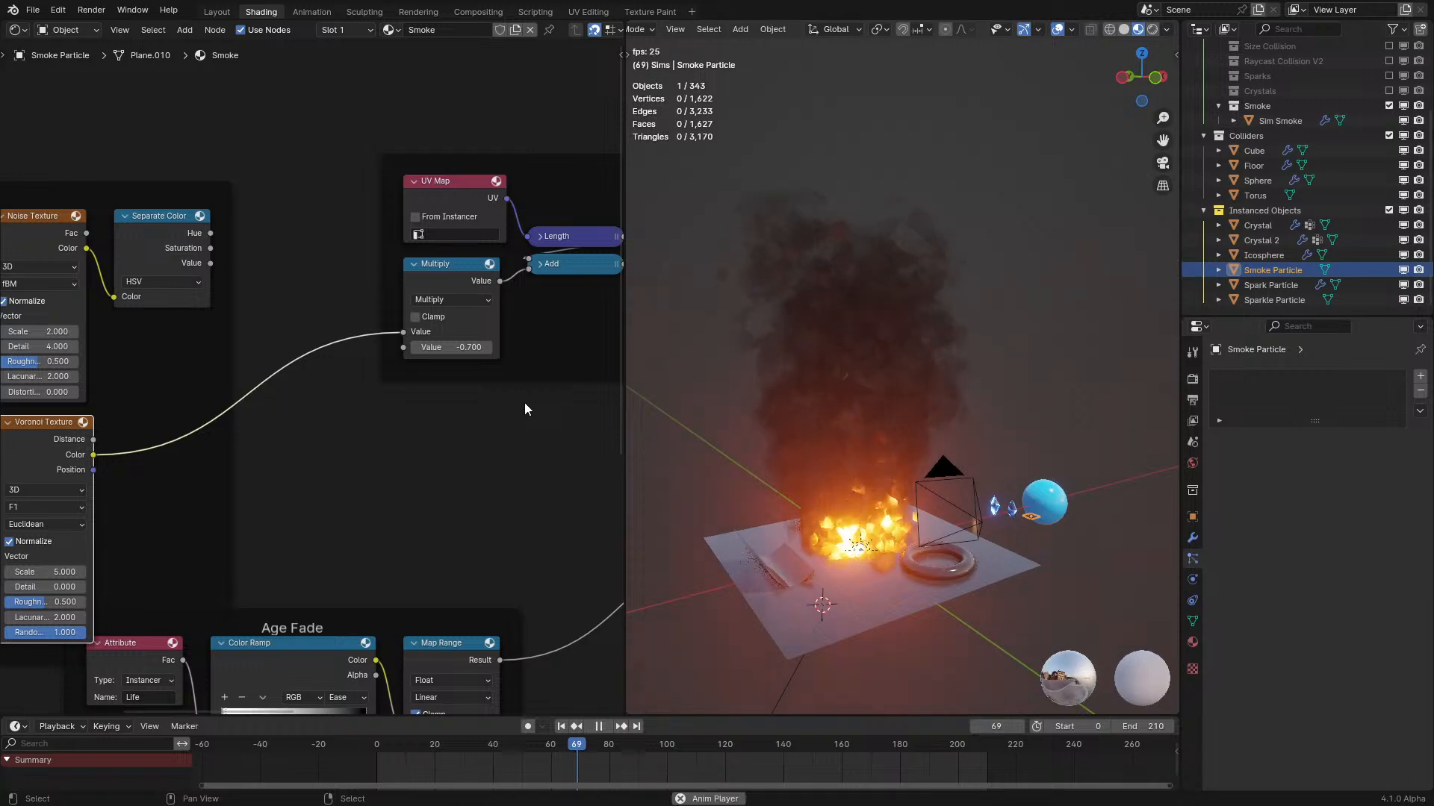
# Try a Scale of 24.000 on the Voronoi Texture during playback, and cancel the change.
pyautogui.moveTo(333, 509); pyautogui.dragTo(476, 442, button='middle')
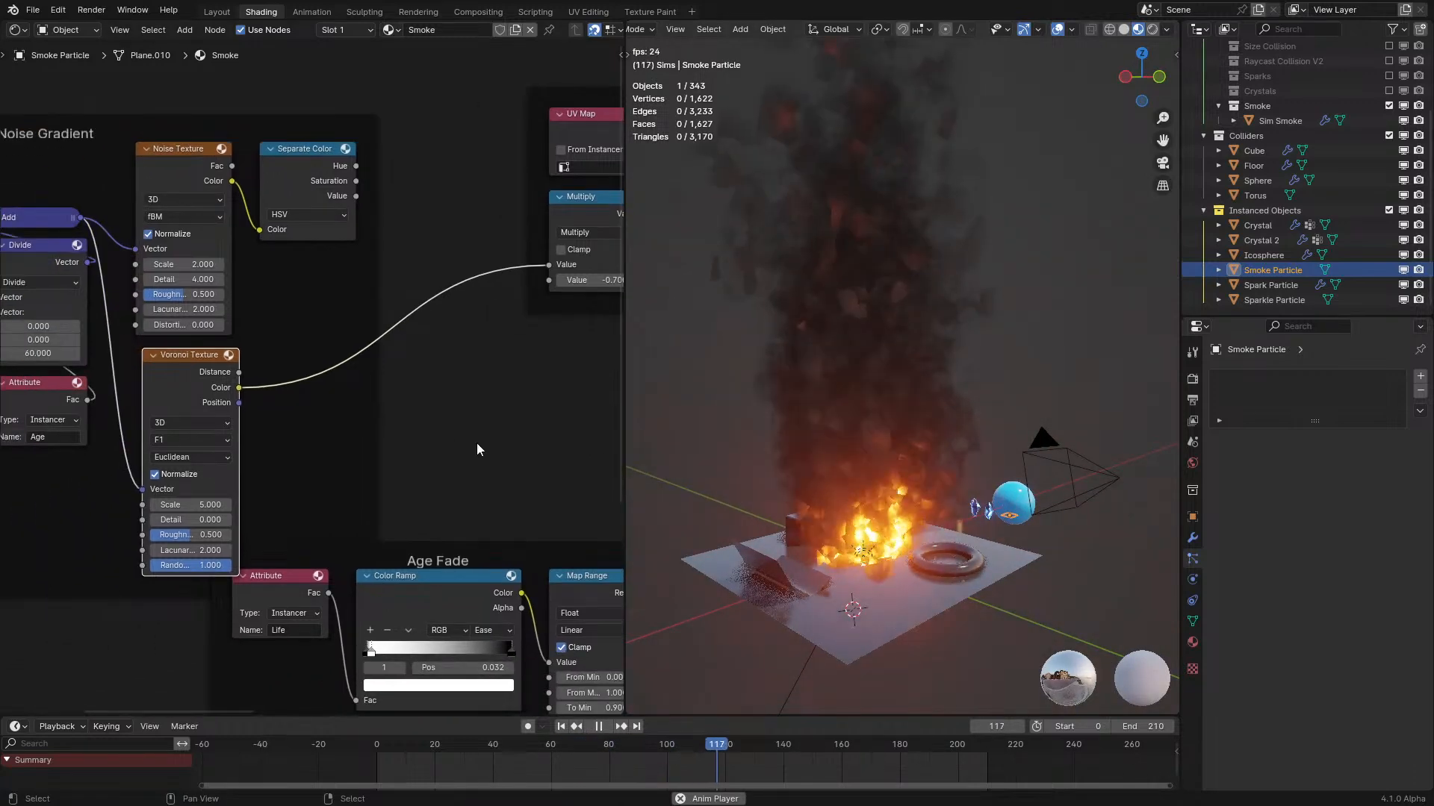
pyautogui.moveTo(814, 448); pyautogui.dragTo(811, 454, button='middle')
pyautogui.scroll(5, 851, 402)
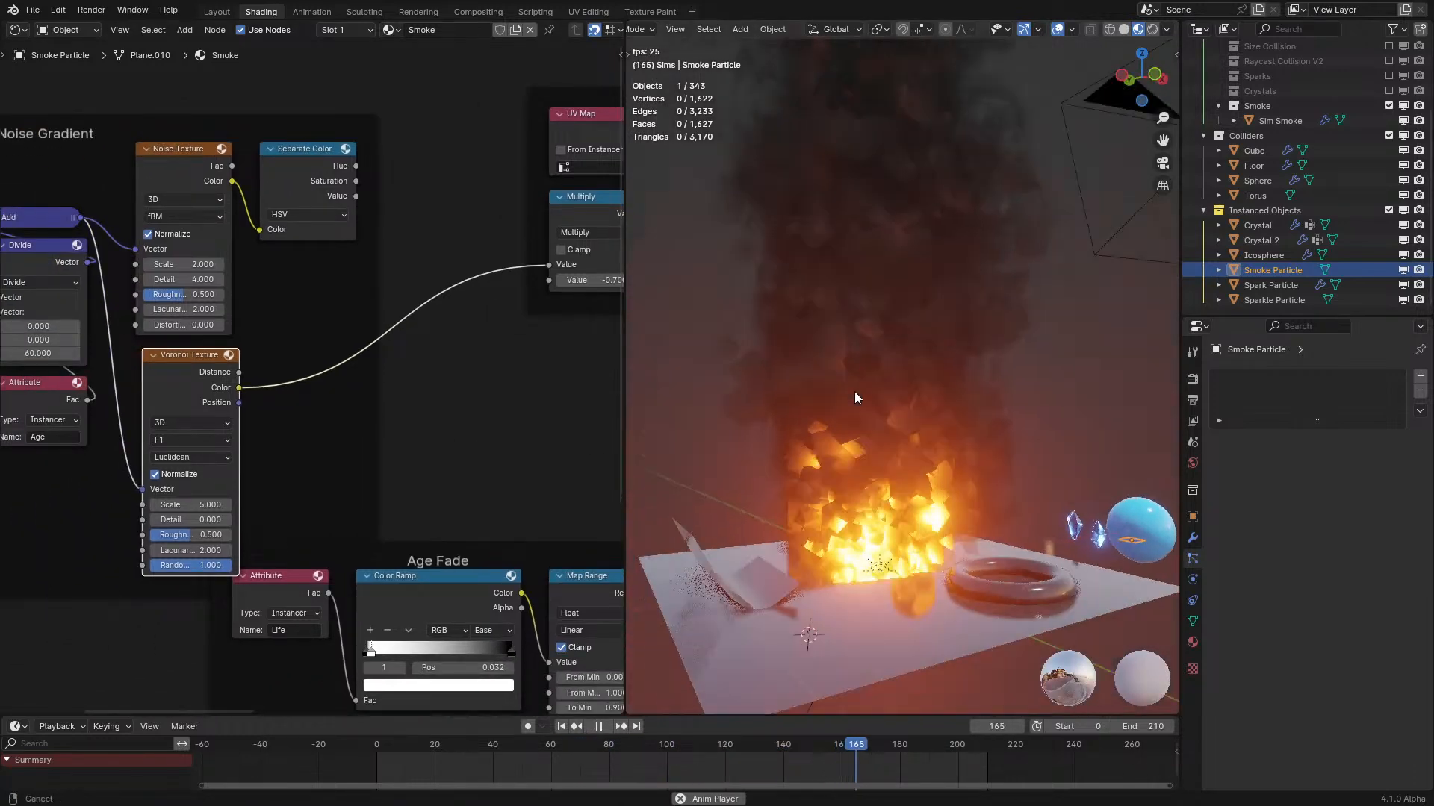
pyautogui.keyDown('ctrl'); pyautogui.moveTo(190, 503); pyautogui.dragTo(247, 502); pyautogui.keyUp('ctrl')
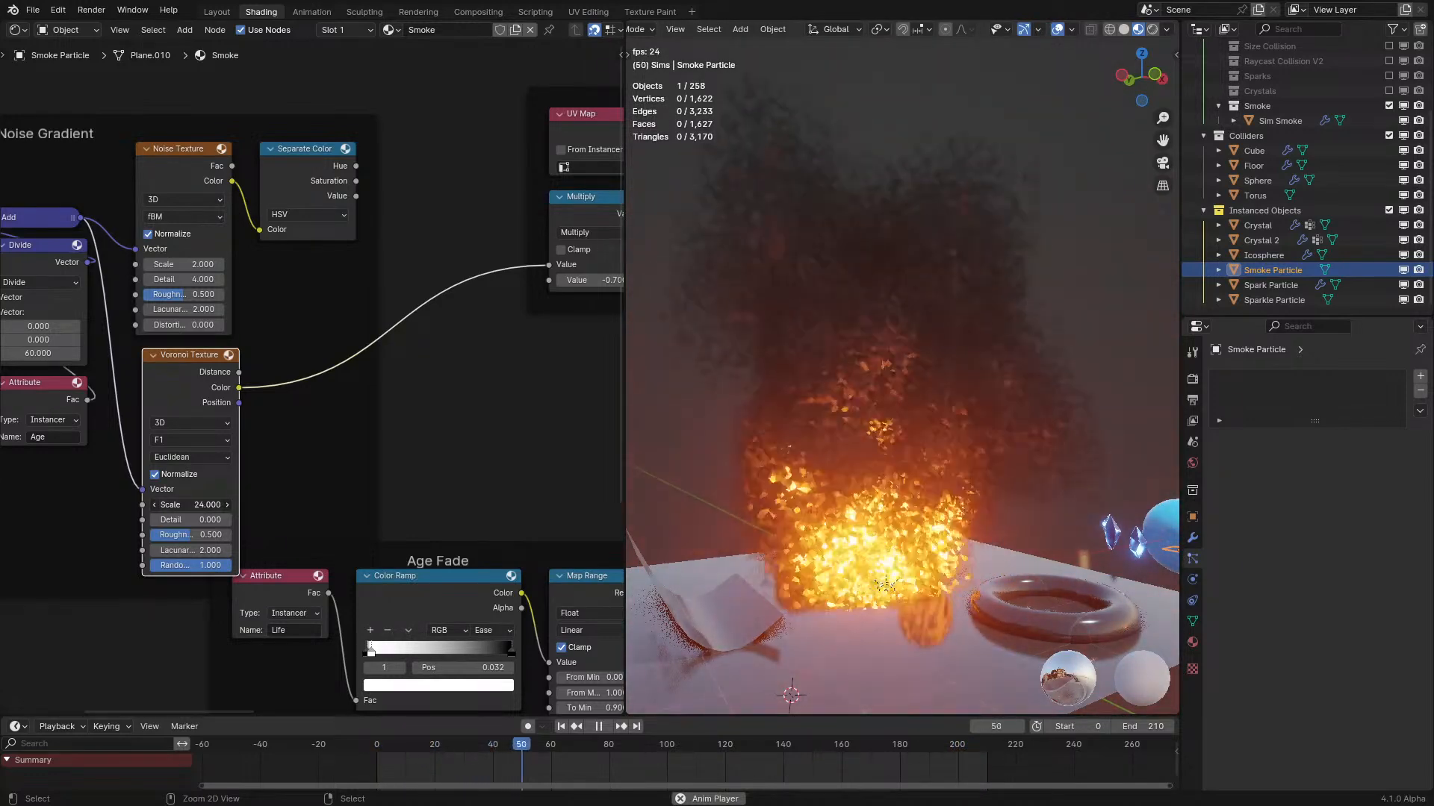
pyautogui.press('Escape')
pyautogui.scroll(-6, 862, 487)
pyautogui.press('space')
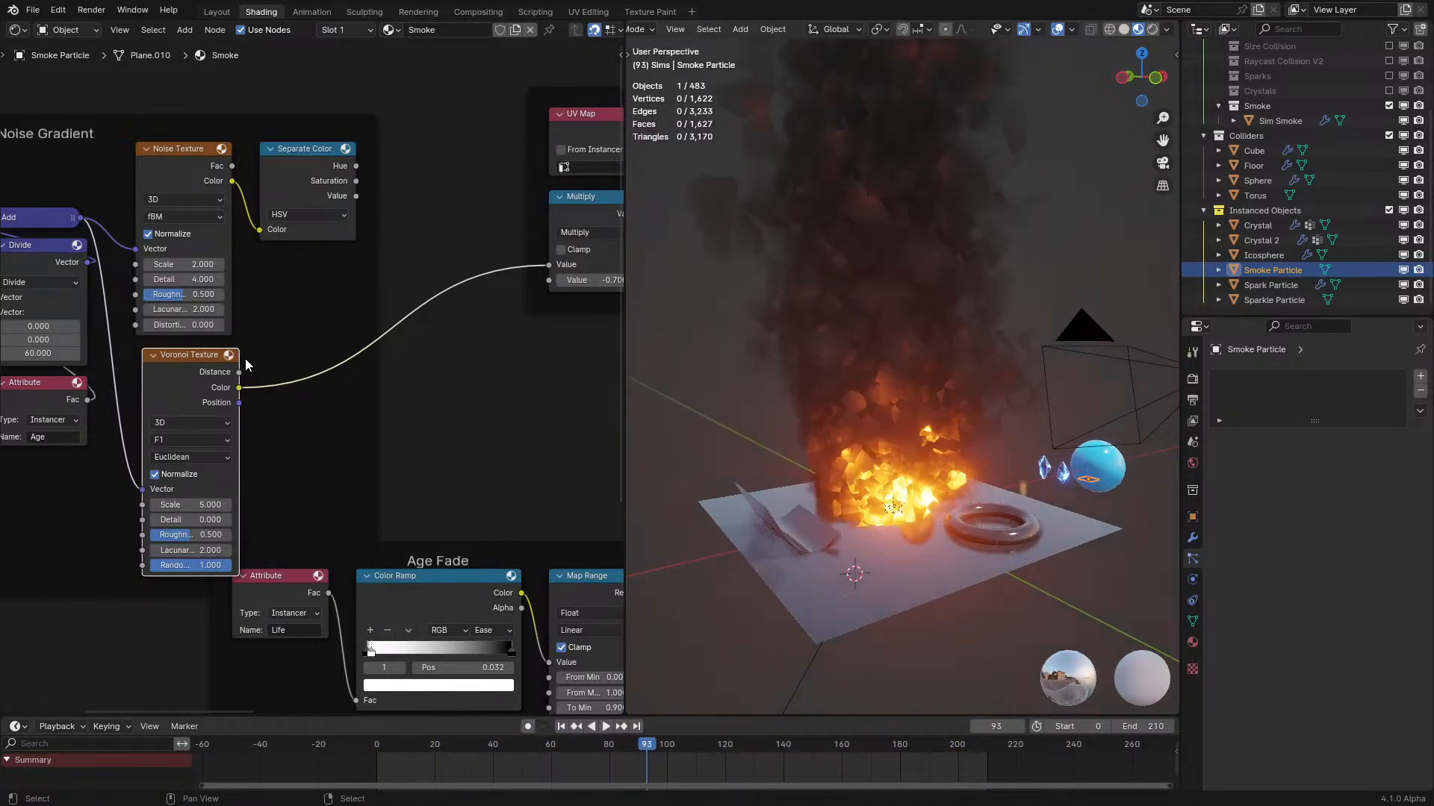
# Add a Map Range from the Voronoi Distance, link its Result to the Multiply value, and play the animation.
pyautogui.moveTo(396, 392); pyautogui.dragTo(496, 405)
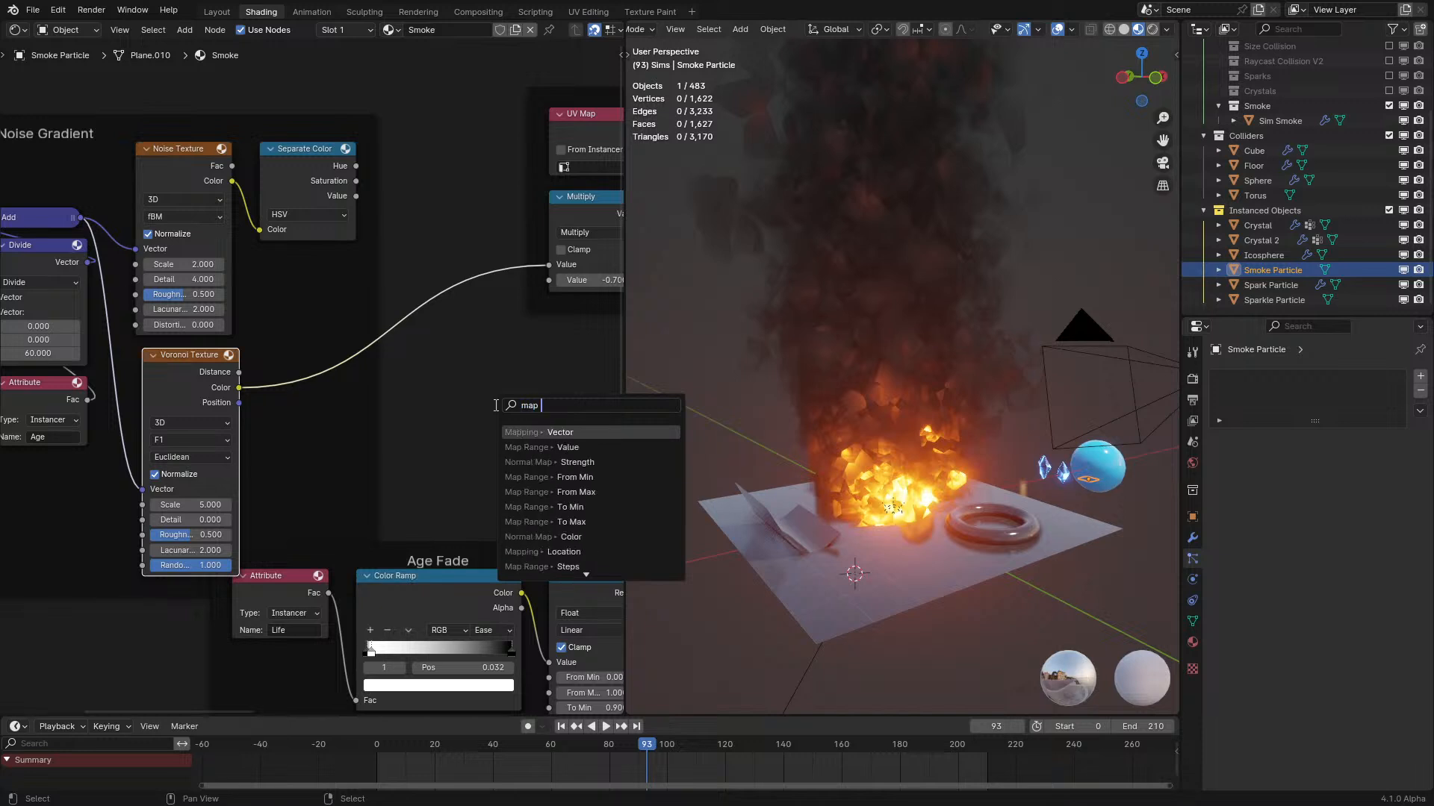
pyautogui.click(568, 448)
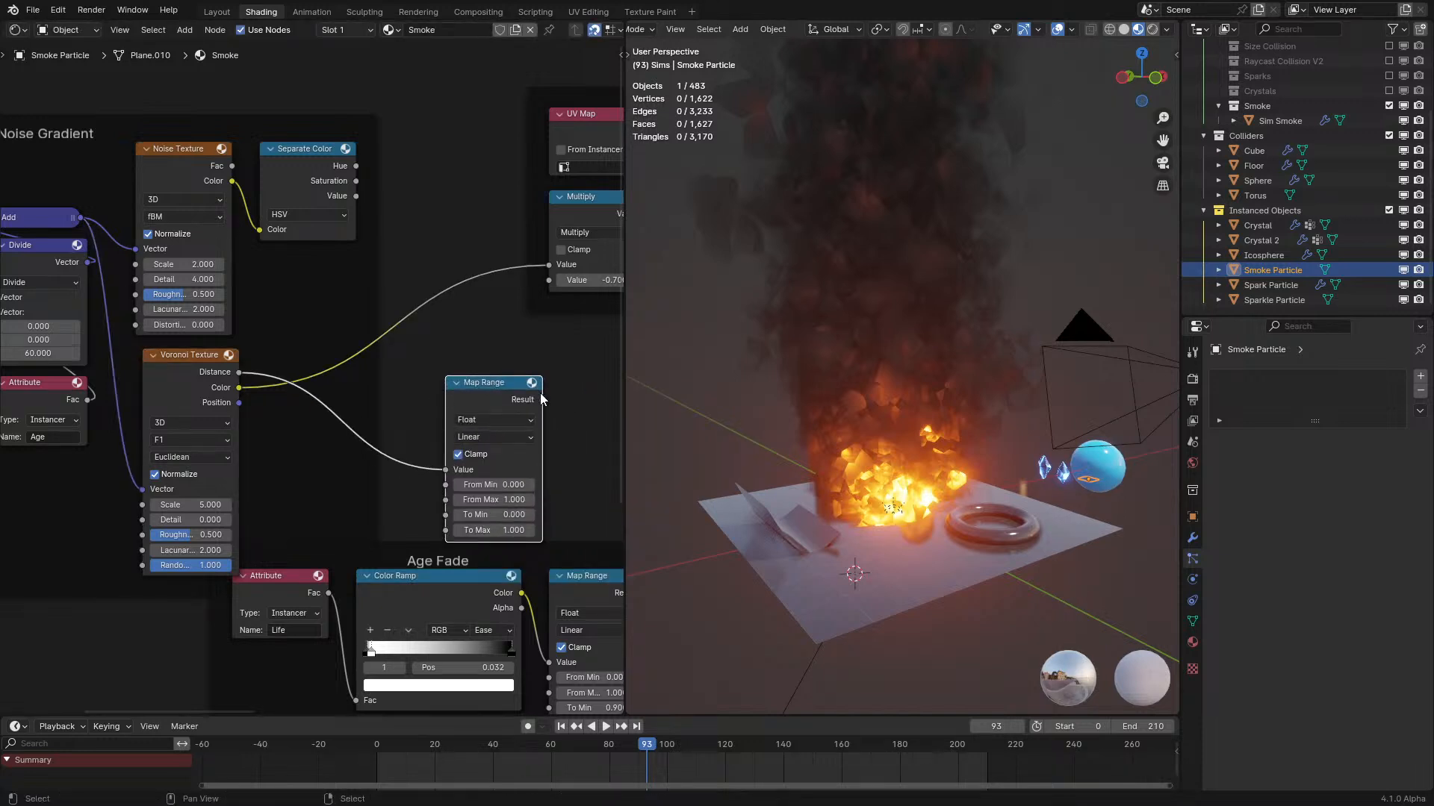
pyautogui.moveTo(546, 280); pyautogui.dragTo(543, 285)
pyautogui.press('space')
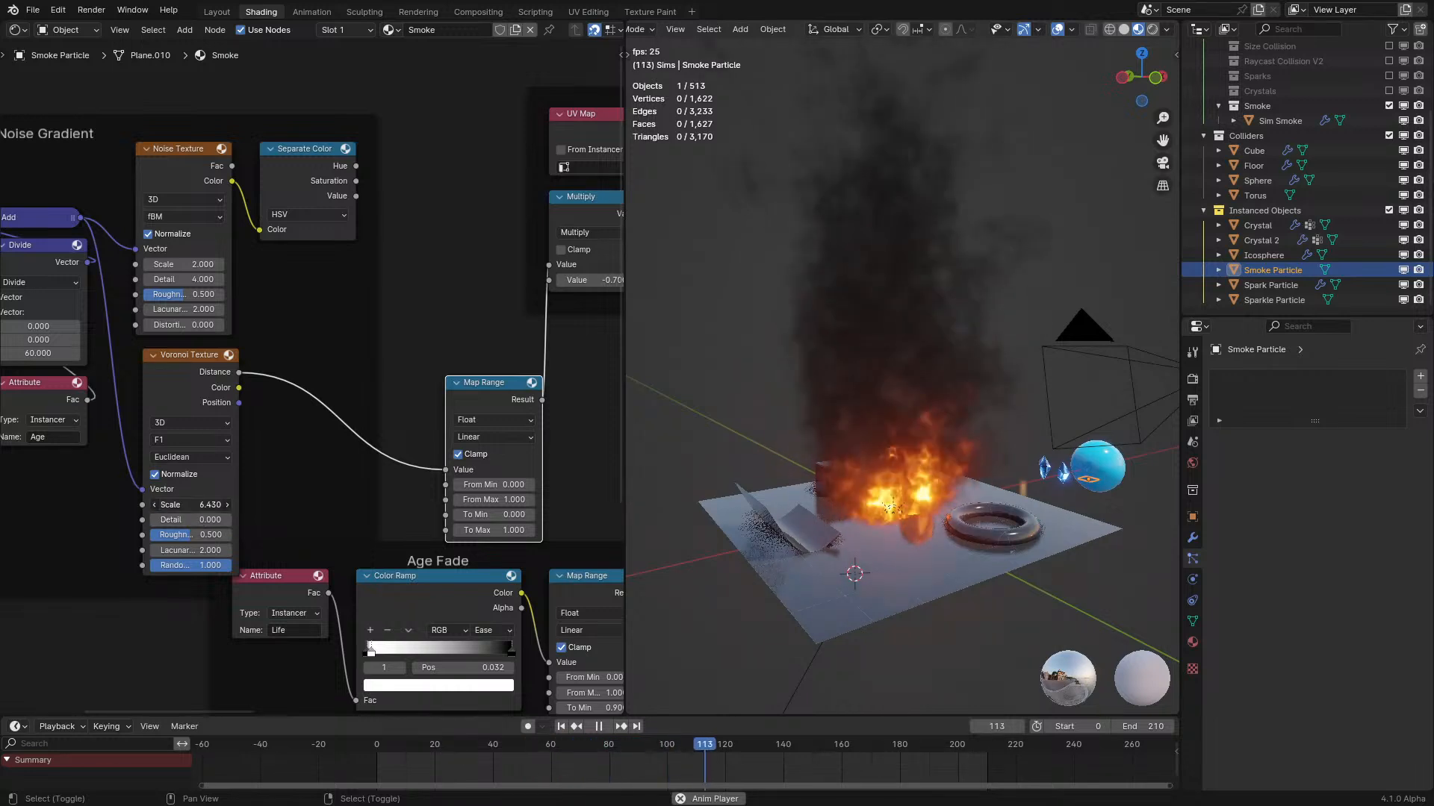
# Compare by linking Separate Color's Saturation to the Multiply value, and undo back to the Map Range link.
pyautogui.scroll(-1, 315, 280)
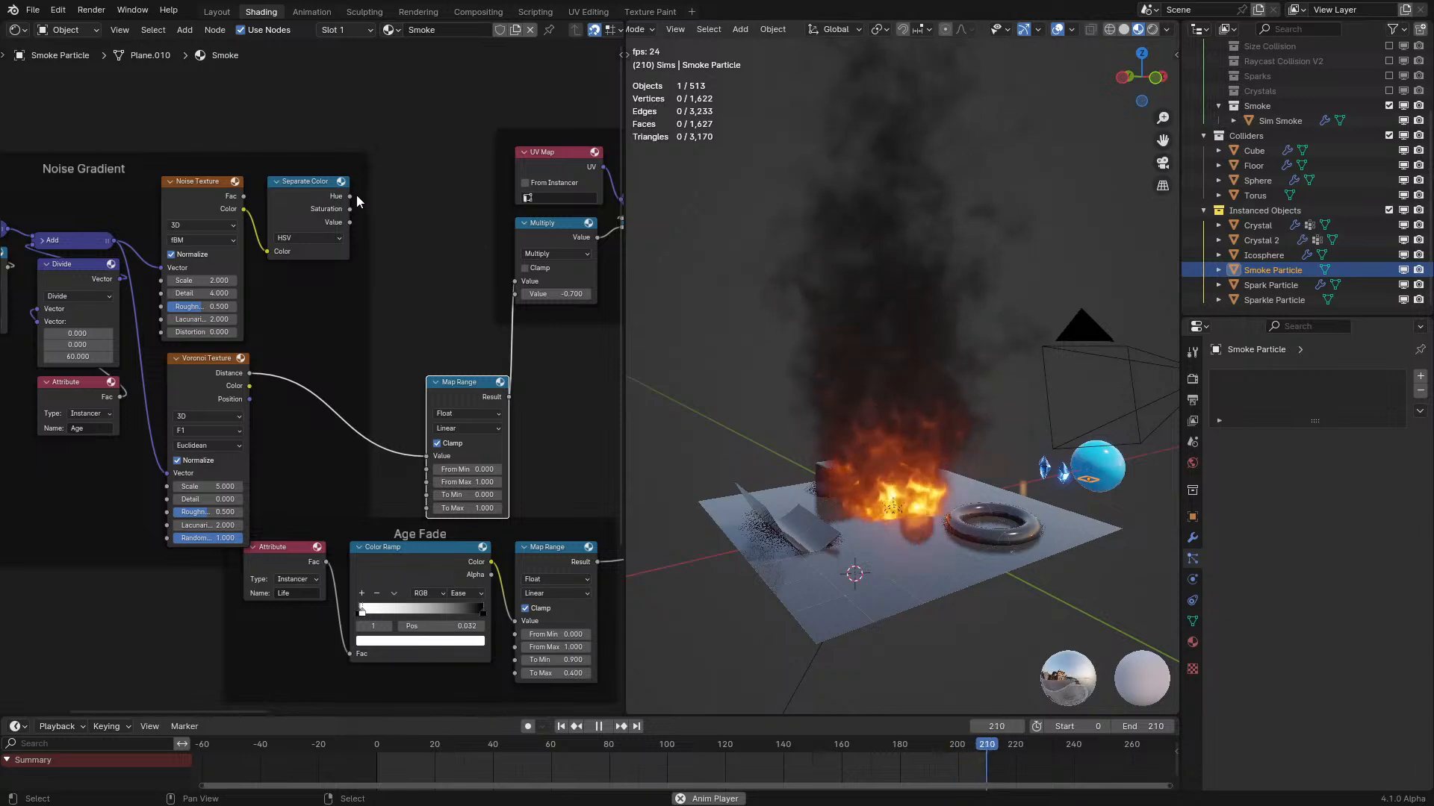
pyautogui.moveTo(349, 208); pyautogui.dragTo(520, 282)
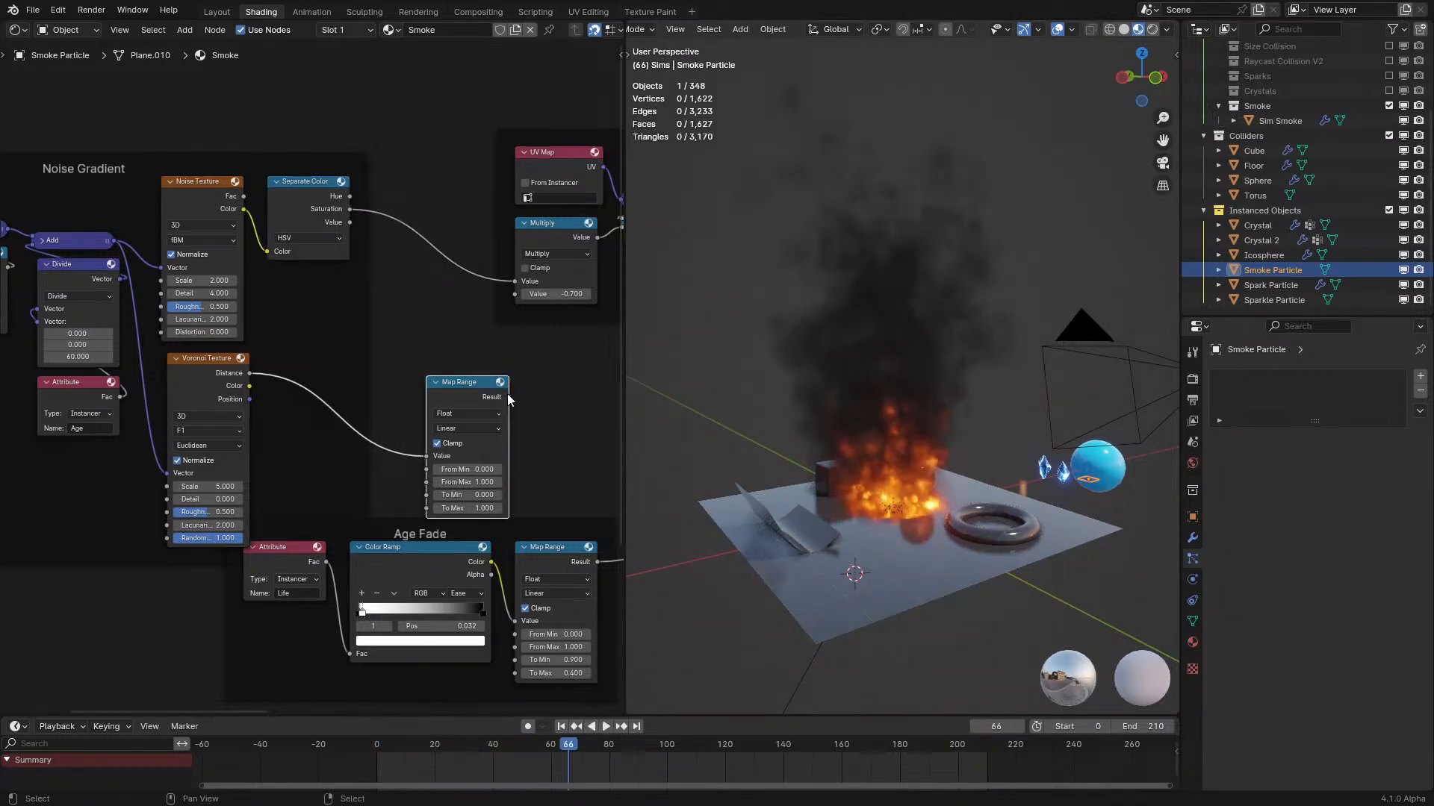
pyautogui.hotkey('ctrl', 'z')
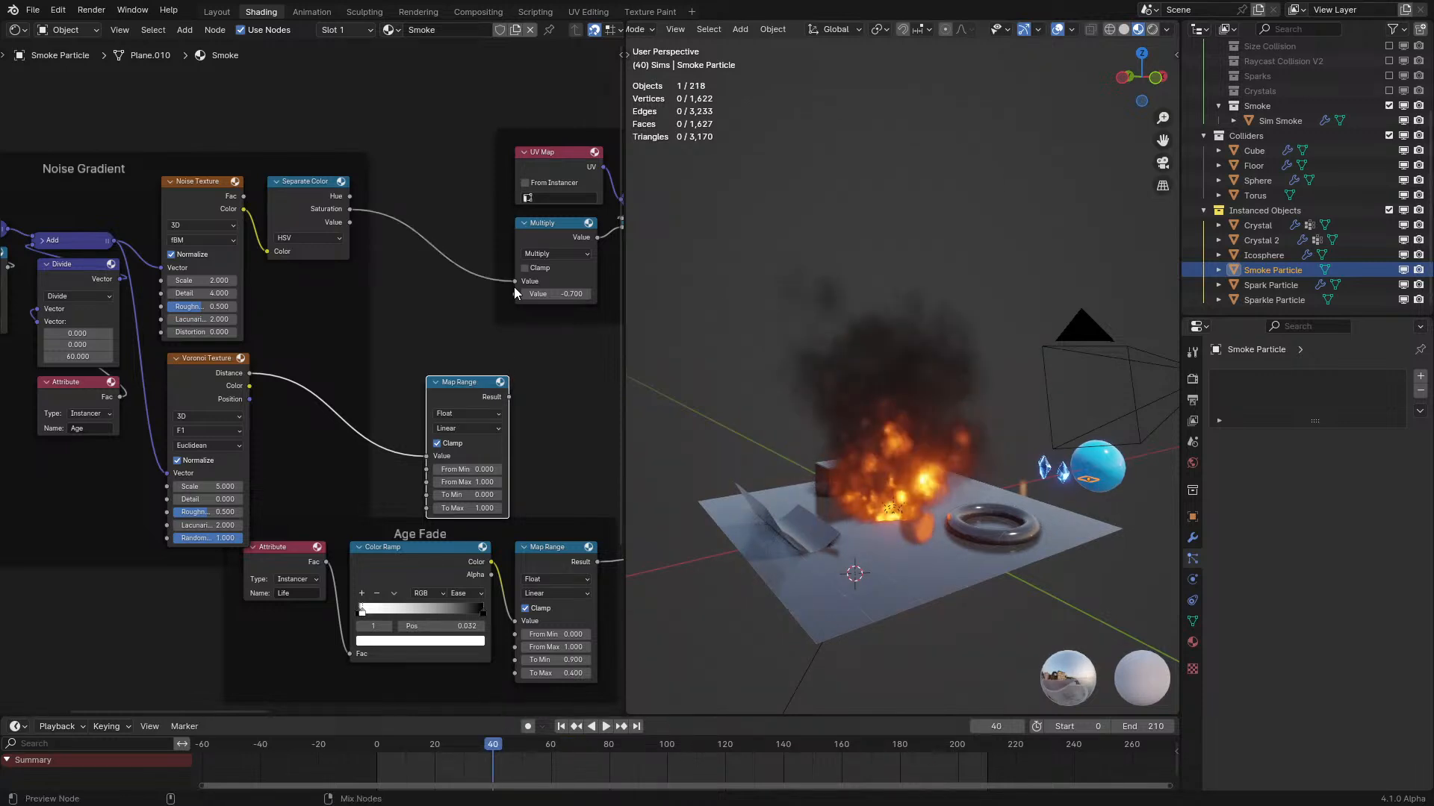
pyautogui.hotkey('ctrl', 'z')
# Invert the Voronoi Map Range by setting From Min to 1.000 and From Max to 0.000.
pyautogui.moveTo(447, 290); pyautogui.dragTo(413, 387, button='middle')
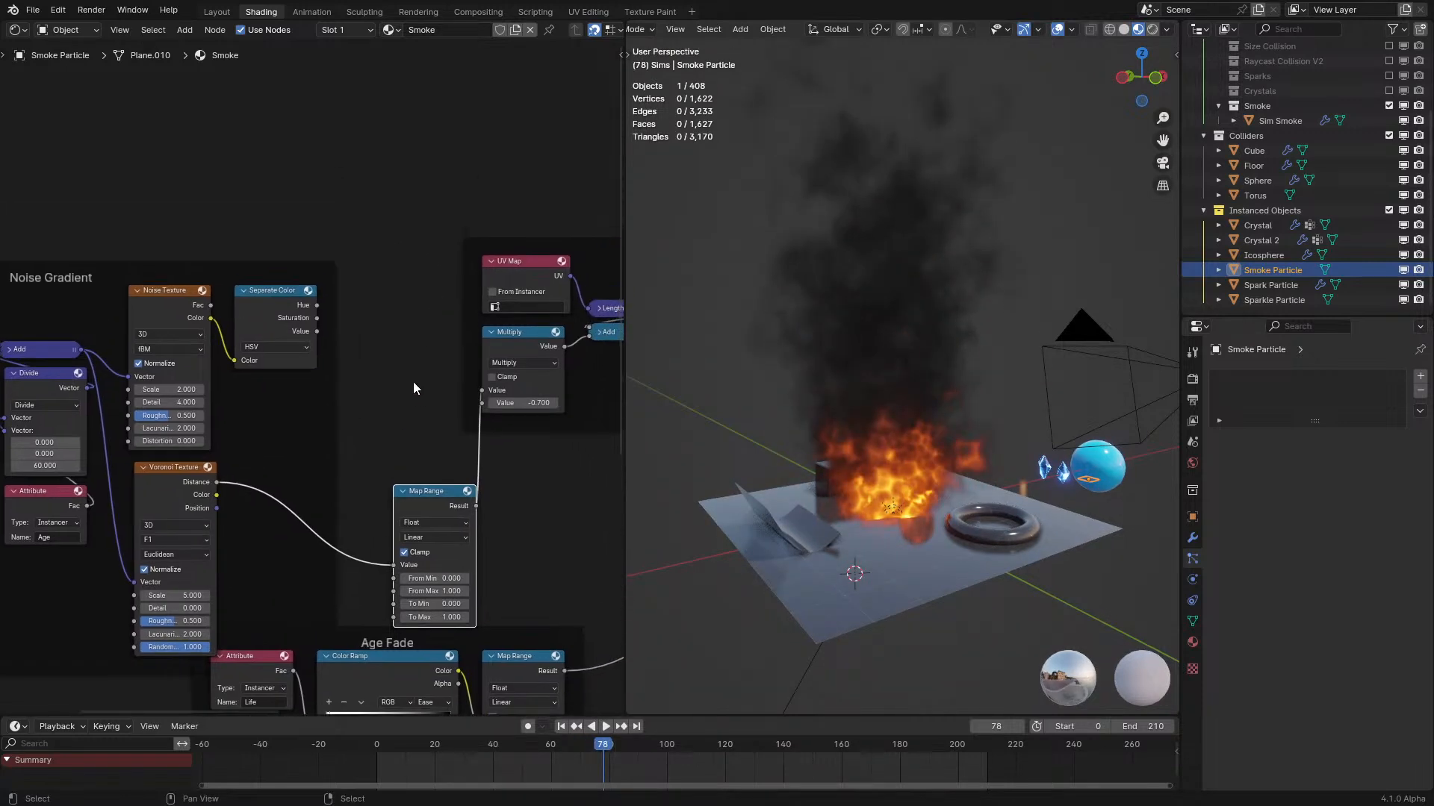
pyautogui.write('1.000')
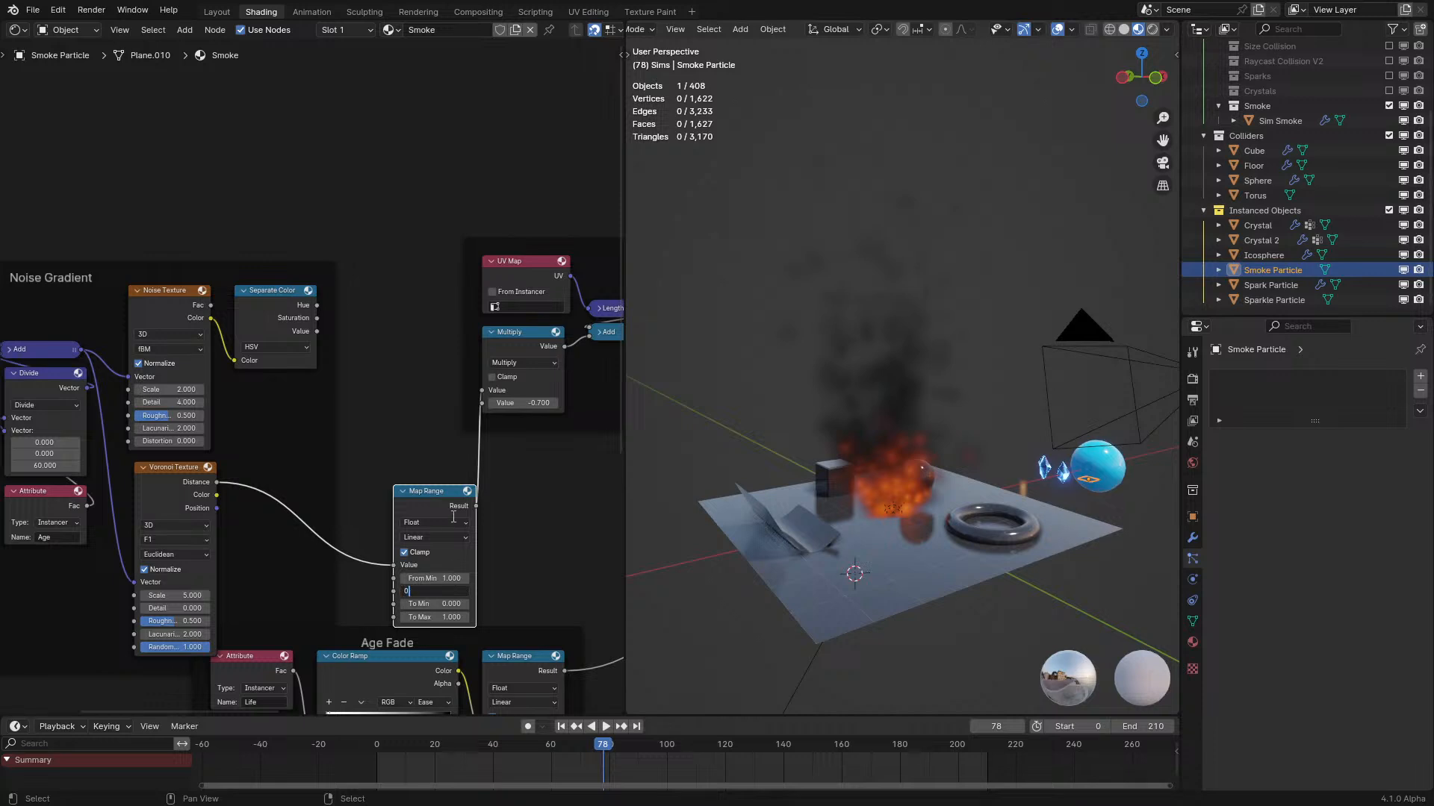
pyautogui.press('Return')
pyautogui.moveTo(695, 429)
pyautogui.mouseDown(button='middle')
pyautogui.moveTo(655, 449)
pyautogui.moveTo(657, 471)
pyautogui.moveTo(745, 447)
pyautogui.moveTo(713, 457)
pyautogui.mouseUp(button='middle')
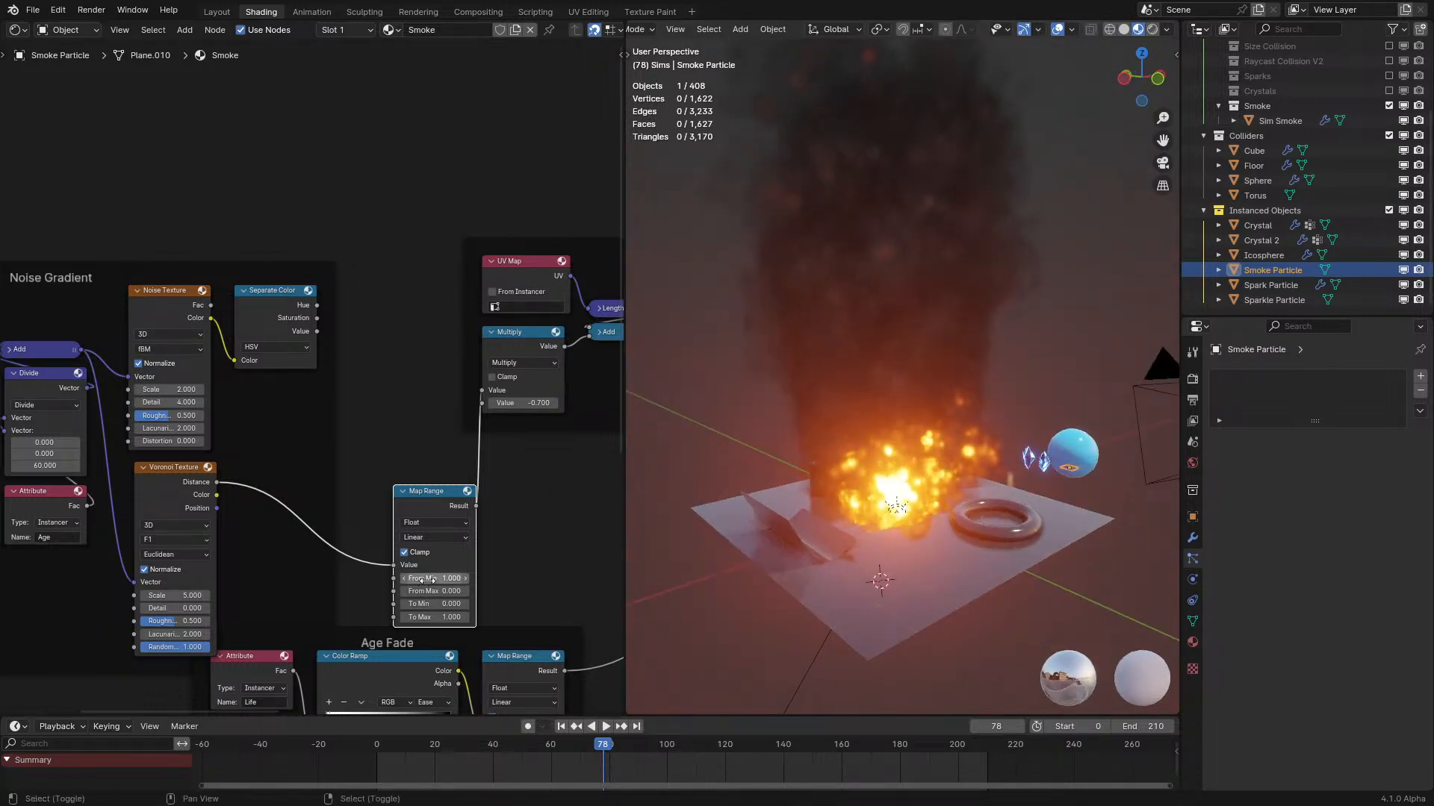
# Try a lower From Min on the inverted Map Range, and restore From Min 0.000 and From Max 1.000.
pyautogui.moveTo(434, 578)
pyautogui.mouseDown()
pyautogui.moveTo(408, 579)
pyautogui.moveTo(410, 591)
pyautogui.moveTo(441, 592)
pyautogui.mouseUp()
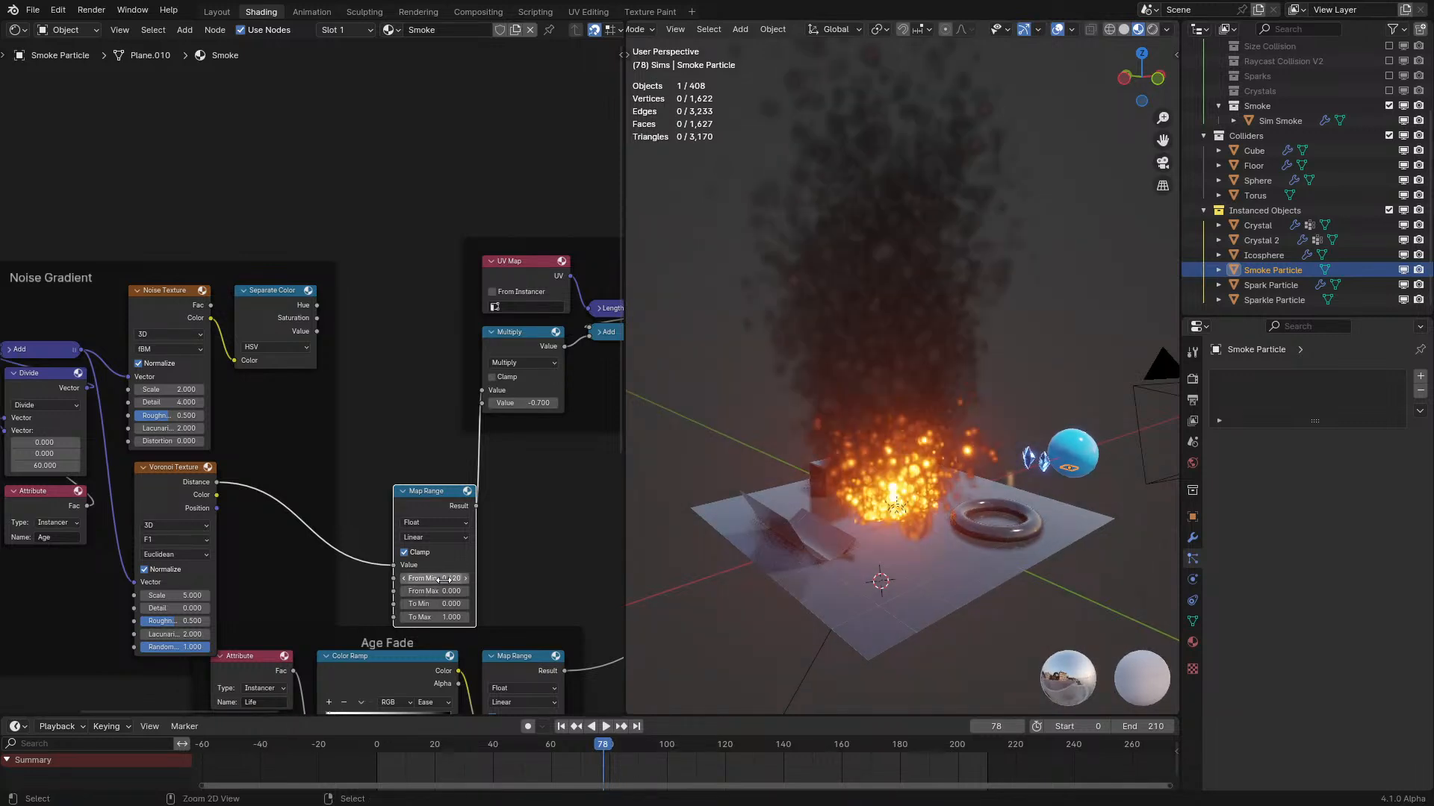
pyautogui.hotkey('ctrl', 'z')
pyautogui.hotkey('ctrl', 'z')
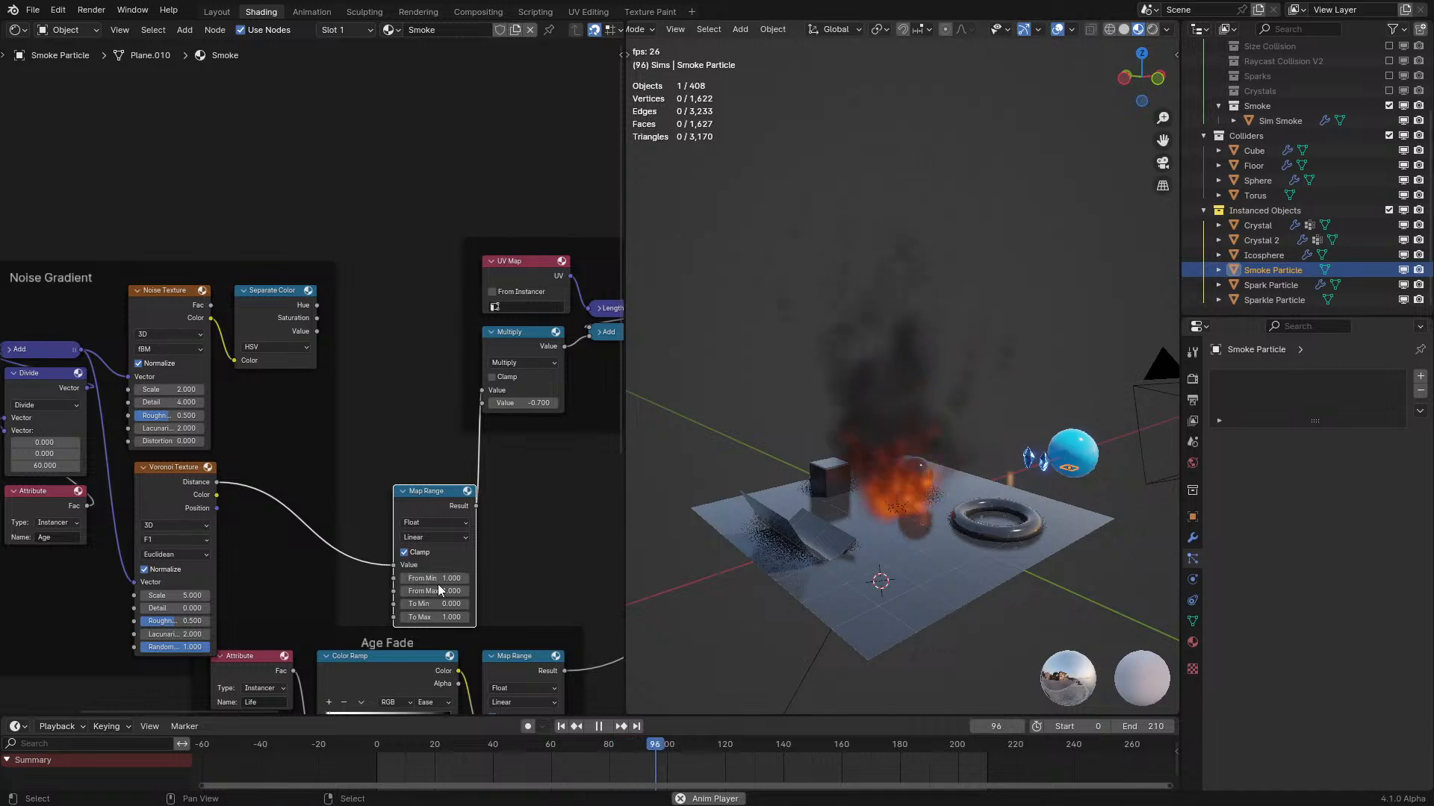
pyautogui.write('0')
pyautogui.press('Return')
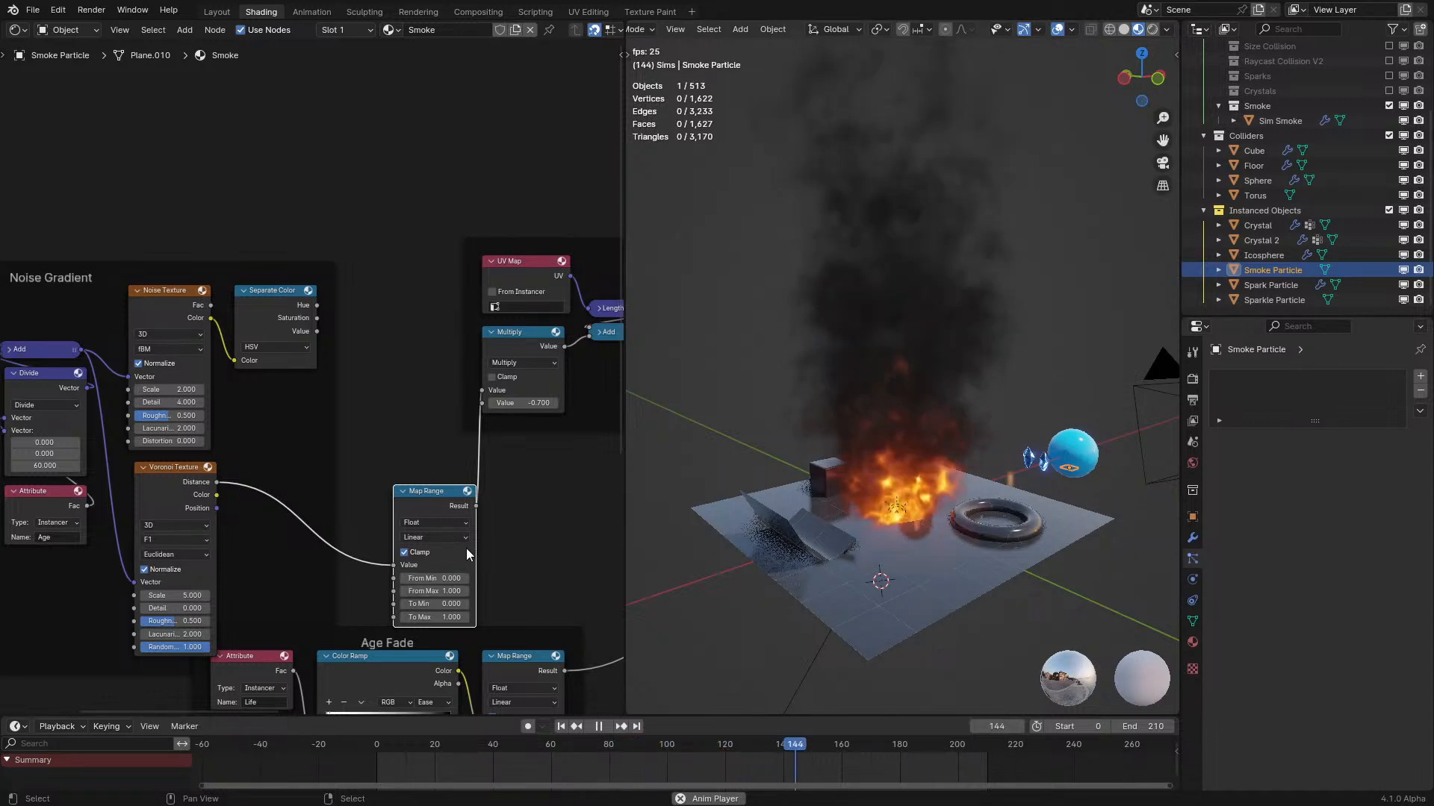
# Set the Voronoi Texture's Scale to 3.000 and check the fire in playback from several angles.
pyautogui.press('space')
pyautogui.moveTo(706, 494); pyautogui.dragTo(657, 488, button='middle')
pyautogui.scroll(4, 658, 489)
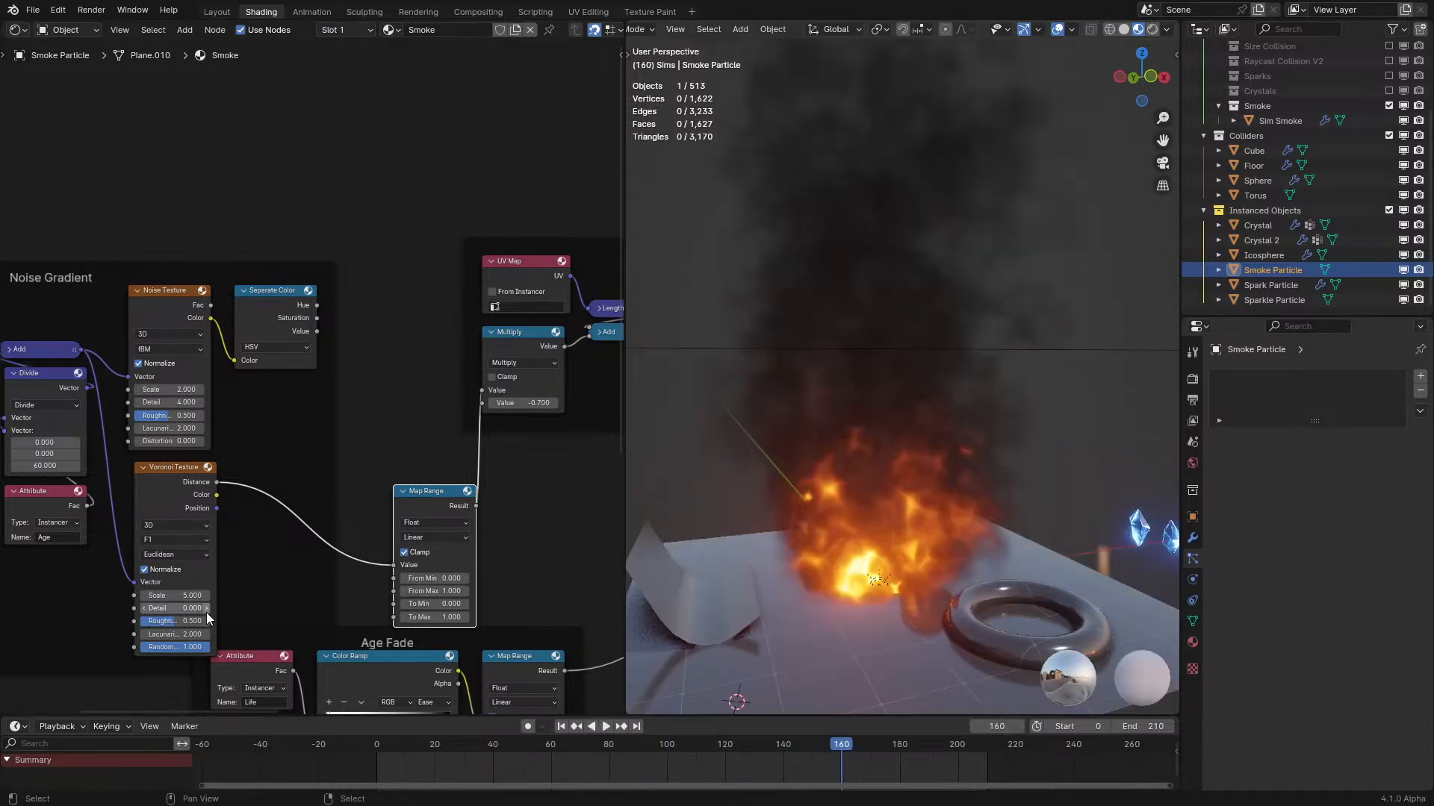
pyautogui.moveTo(182, 595); pyautogui.dragTo(162, 595)
pyautogui.press('space')
pyautogui.scroll(-4, 651, 518)
pyautogui.moveTo(651, 518); pyautogui.dragTo(700, 533, button='middle')
pyautogui.scroll(2, 729, 520)
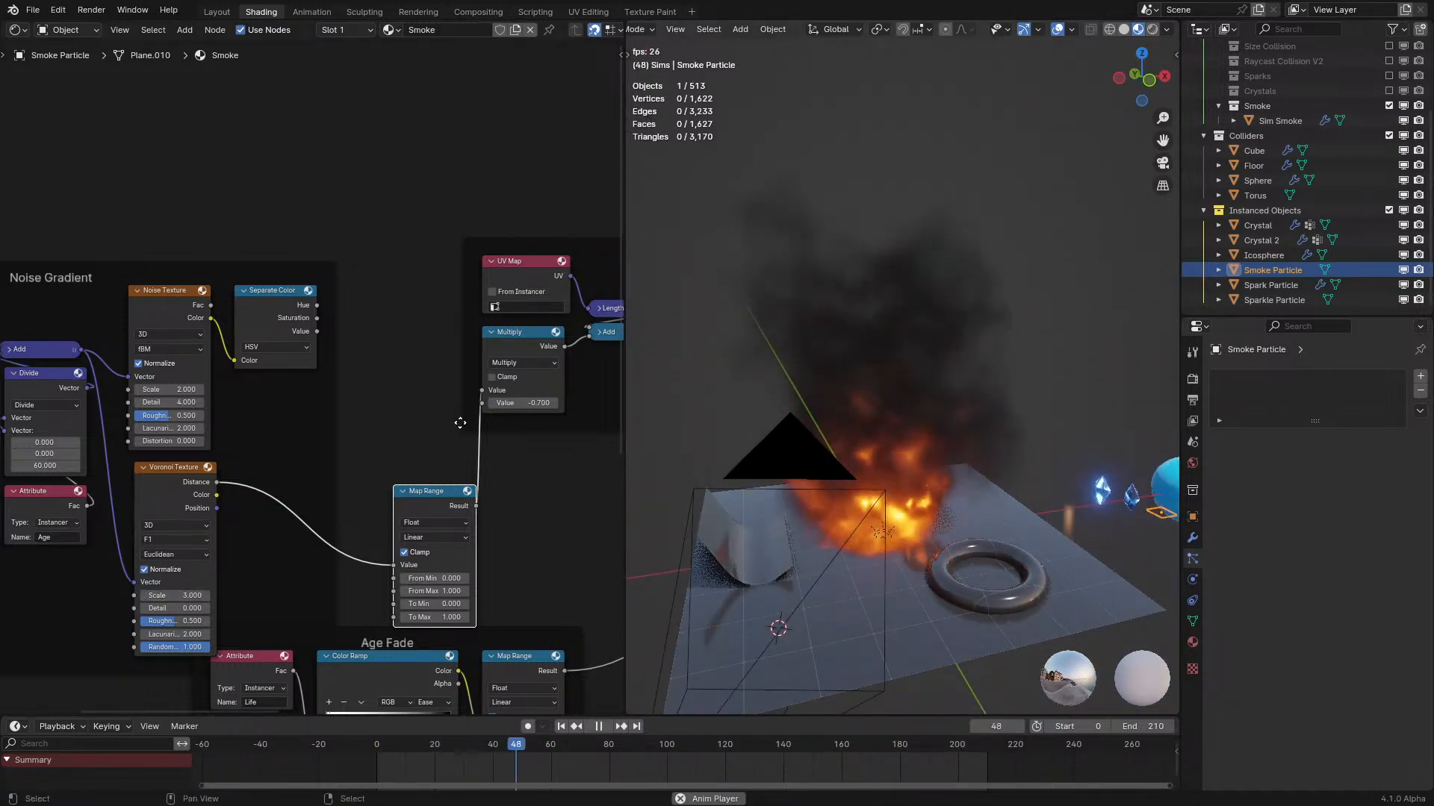
# Delete the Voronoi Texture and its Map Range, and link Separate Color's Saturation back to the Multiply value.
pyautogui.press('space')
pyautogui.moveTo(316, 305); pyautogui.dragTo(482, 389)
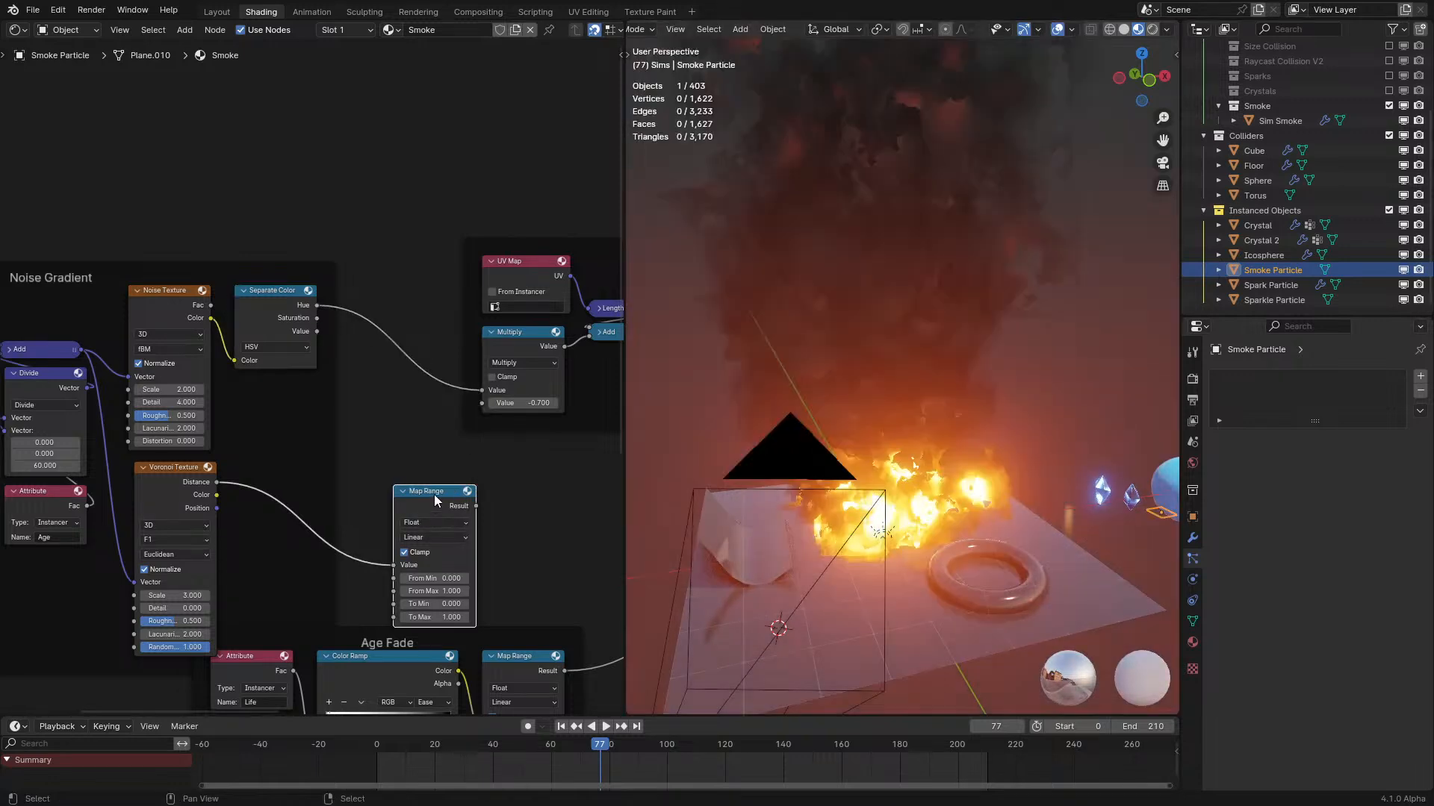
pyautogui.click(192, 488)
pyautogui.press('Delete')
pyautogui.moveTo(336, 341); pyautogui.dragTo(481, 390)
# Try a Noise Texture Lacunarity of 3.050 in the Noise Gradient frame, and reset it to 2.000.
pyautogui.scroll(6, 764, 366)
pyautogui.scroll(1, 781, 388)
pyautogui.scroll(1, 262, 309)
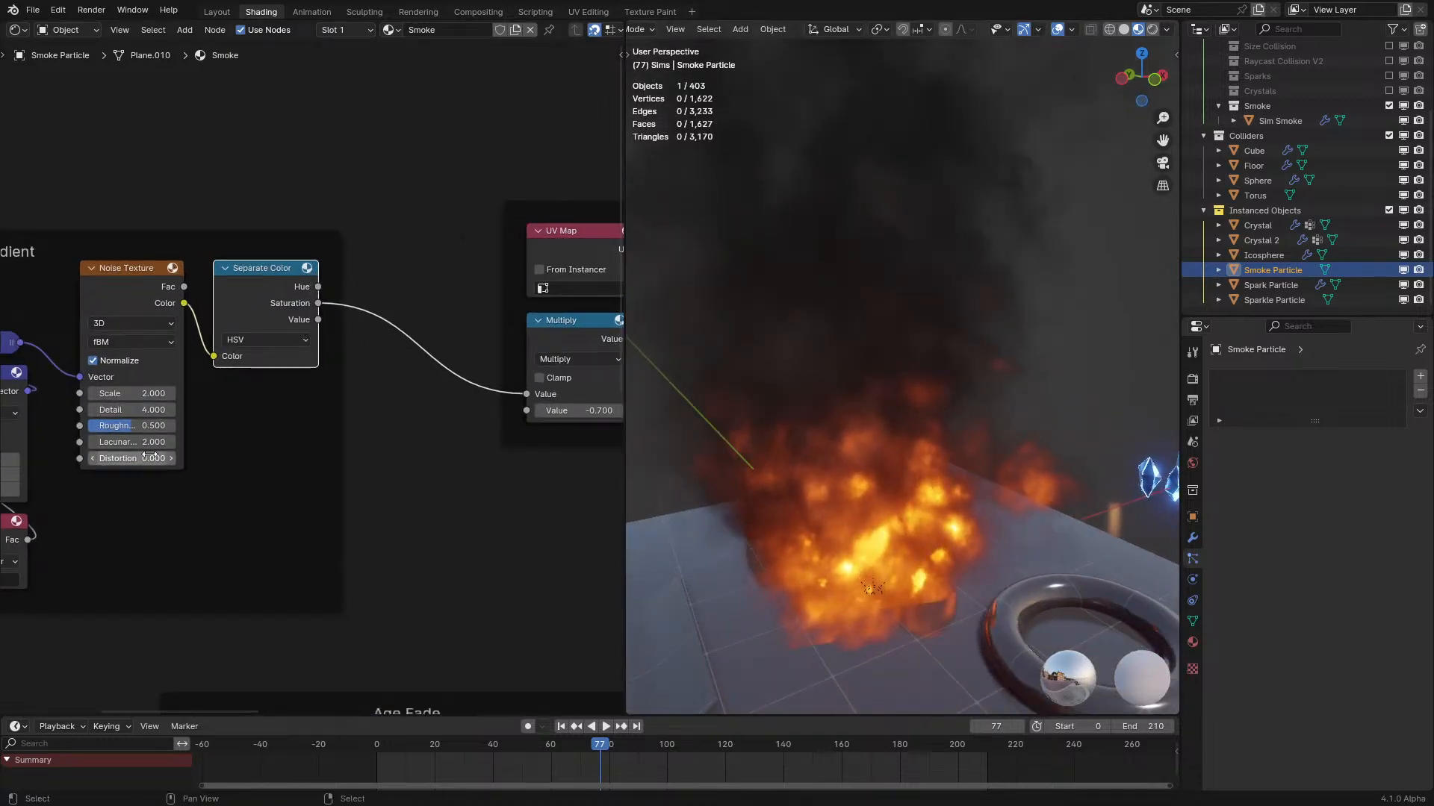
pyautogui.moveTo(131, 442); pyautogui.dragTo(168, 442)
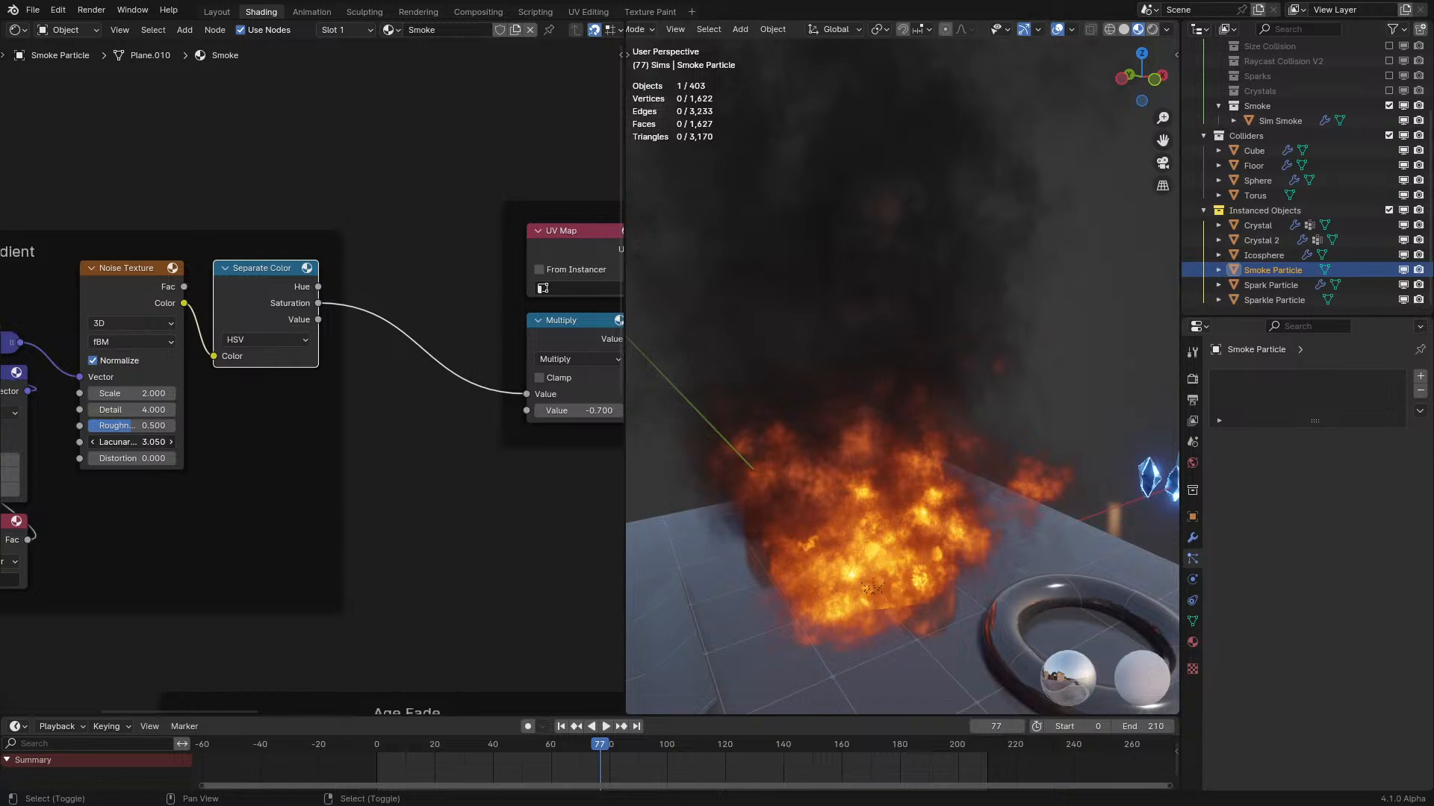
pyautogui.press('BackSpace')
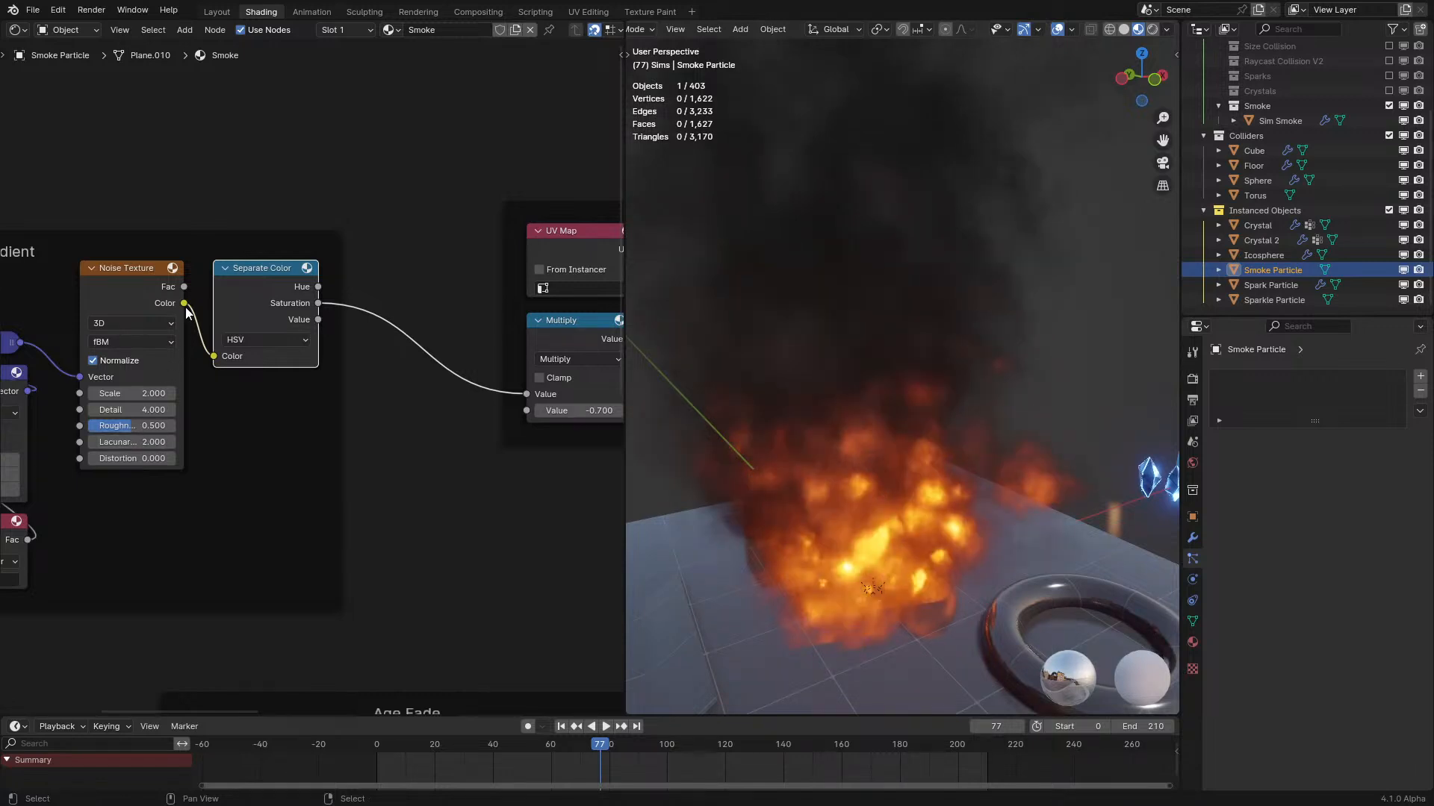
# Try feeding Separate Color's Value output into Multiply, restore the Saturation link, and check the fire in playback.
pyautogui.moveTo(561, 389); pyautogui.dragTo(539, 392)
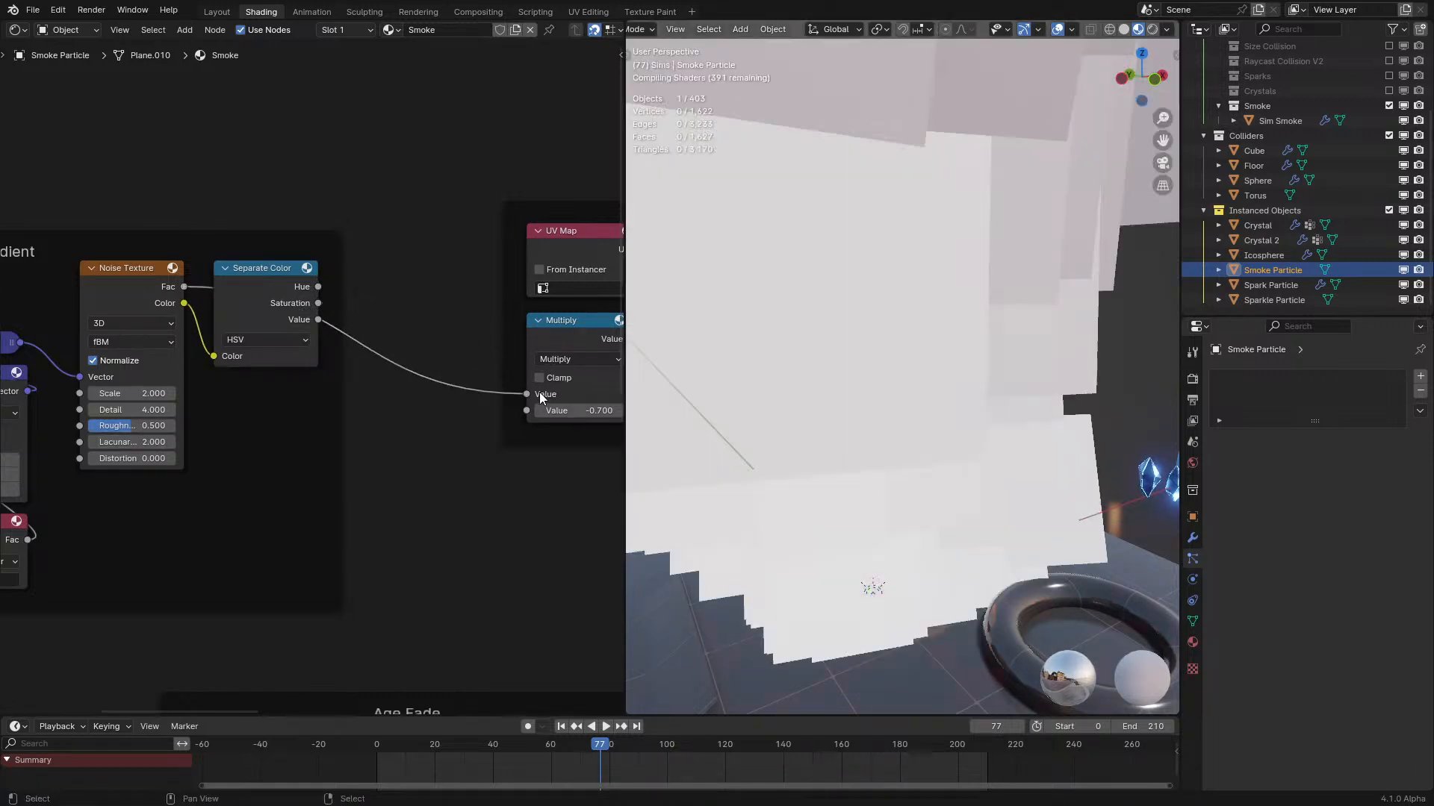
pyautogui.moveTo(886, 442); pyautogui.dragTo(820, 397, button='middle')
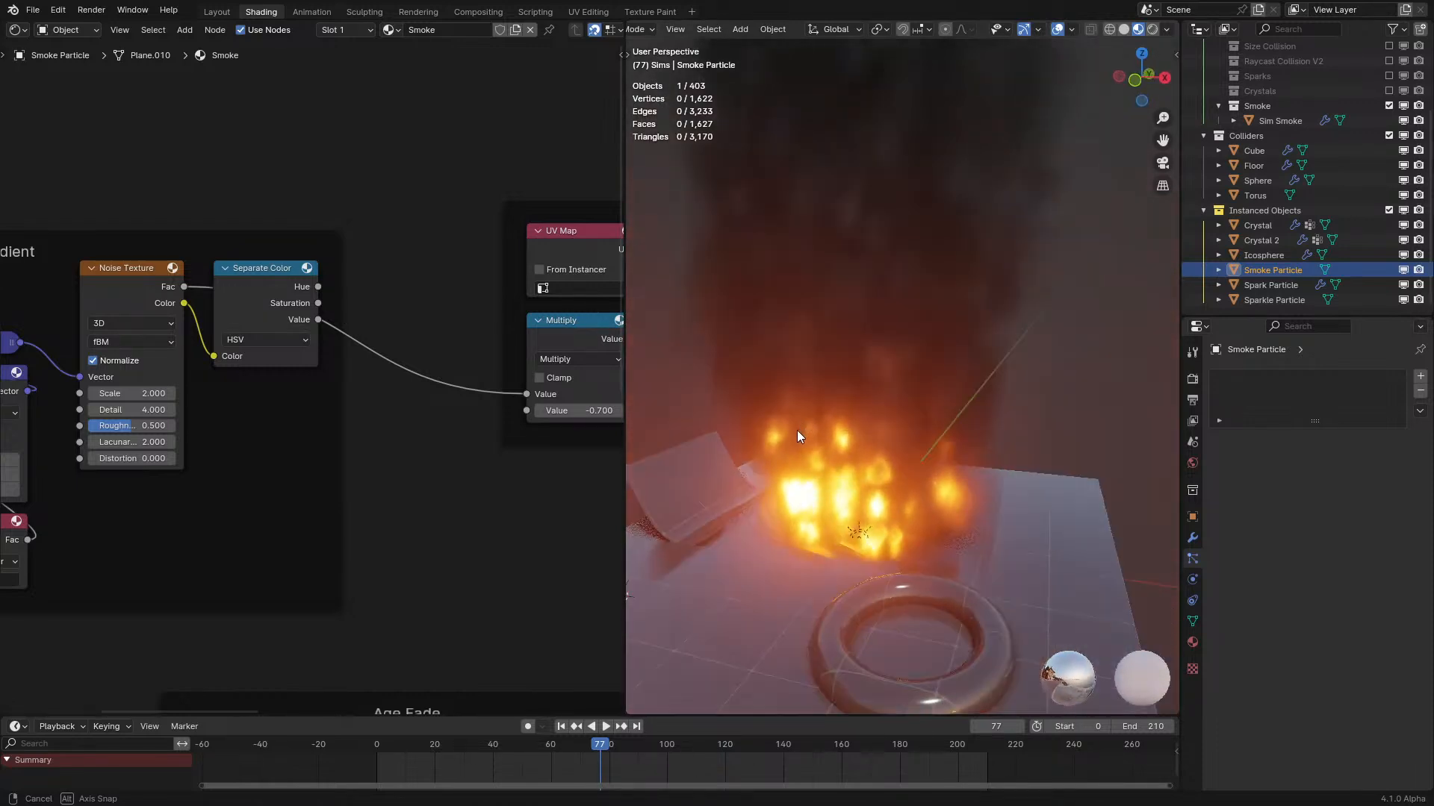
pyautogui.moveTo(796, 431); pyautogui.dragTo(889, 391, button='middle')
pyautogui.press('space')
pyautogui.scroll(-2, 351, 463)
pyautogui.moveTo(355, 474)
pyautogui.mouseDown(button='middle')
pyautogui.moveTo(429, 499)
pyautogui.moveTo(369, 466)
pyautogui.mouseUp(button='middle')
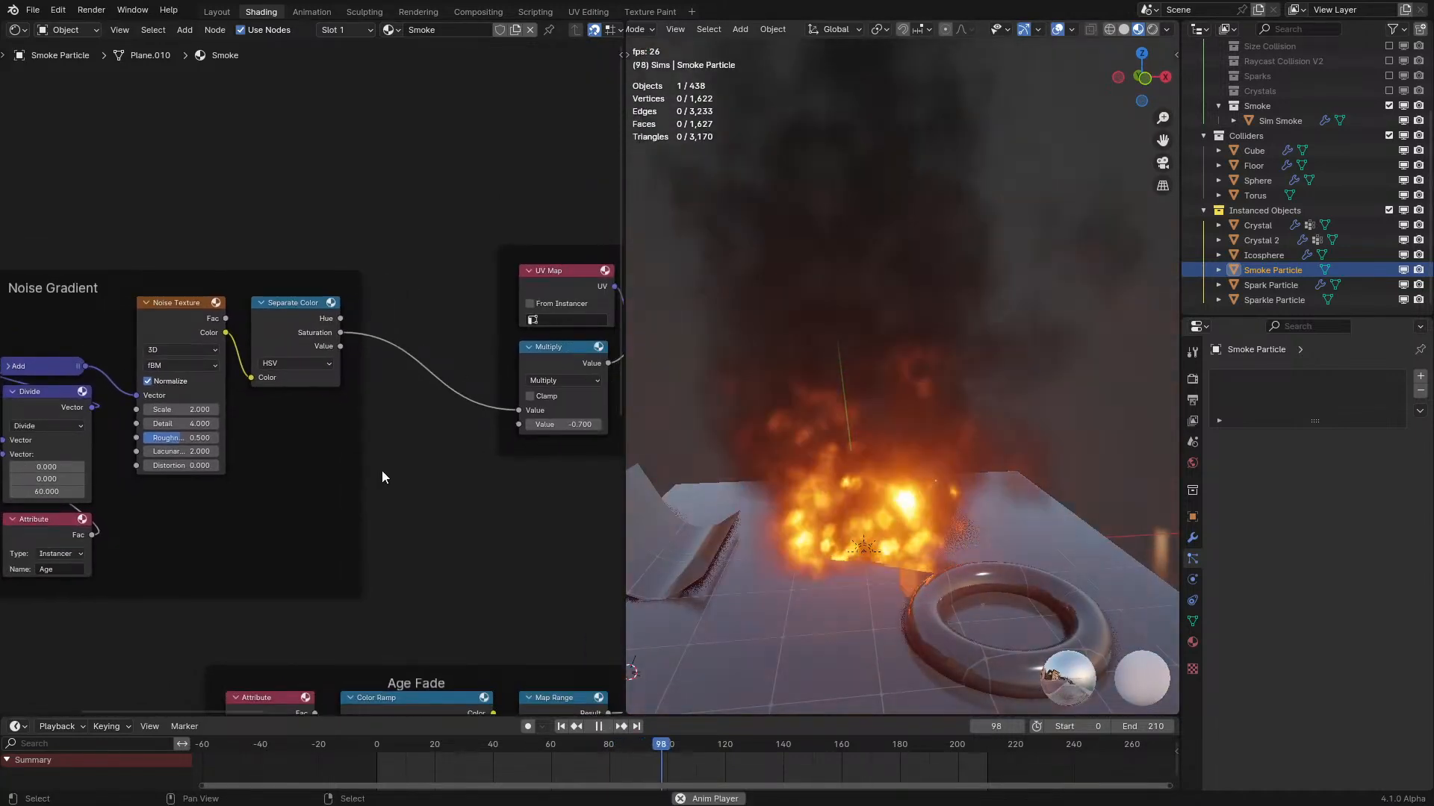
pyautogui.press('space')
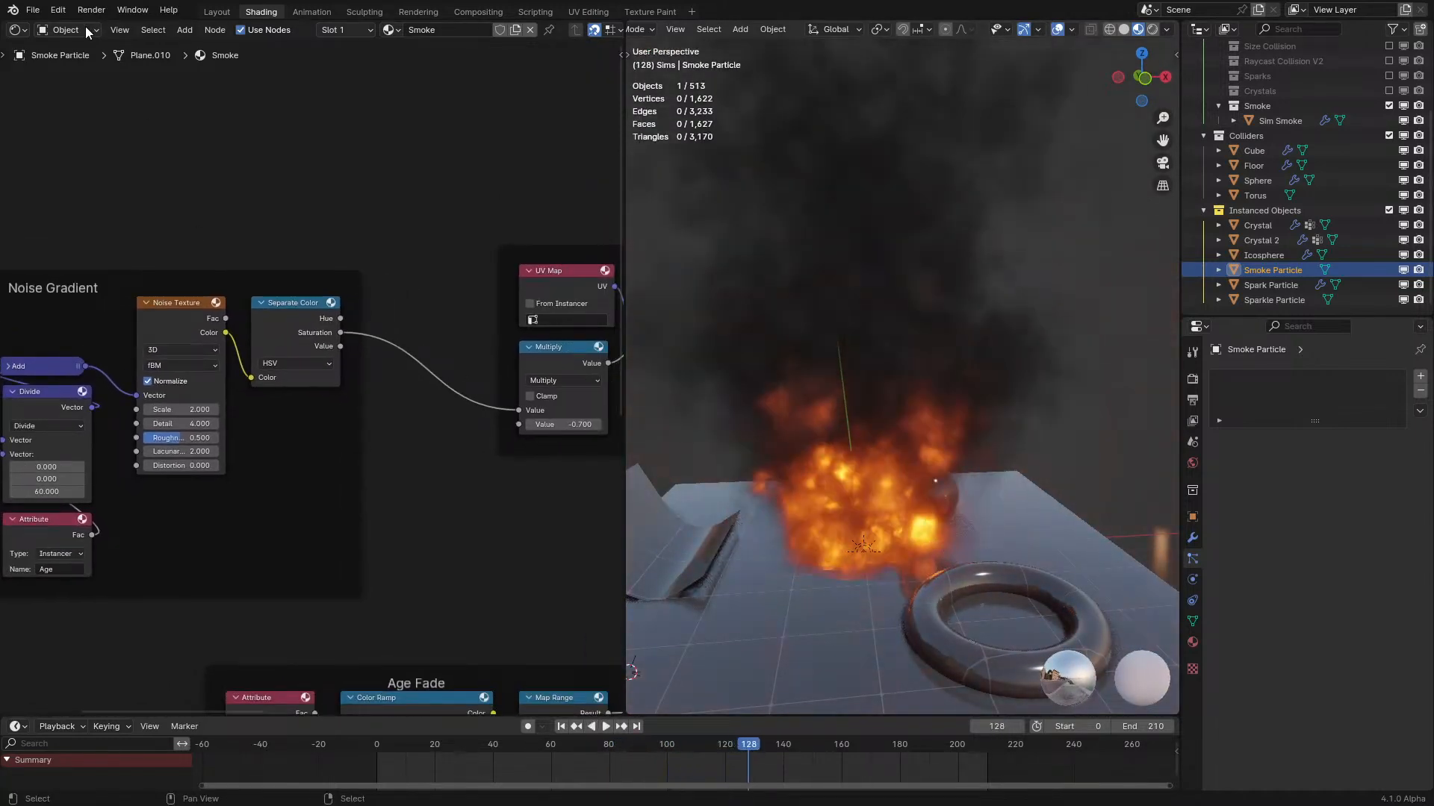
# Select the Sim Smoke object, show its whole geometry node tree, and save the file.
pyautogui.click(18, 30)
pyautogui.click(60, 152)
pyautogui.click(926, 315)
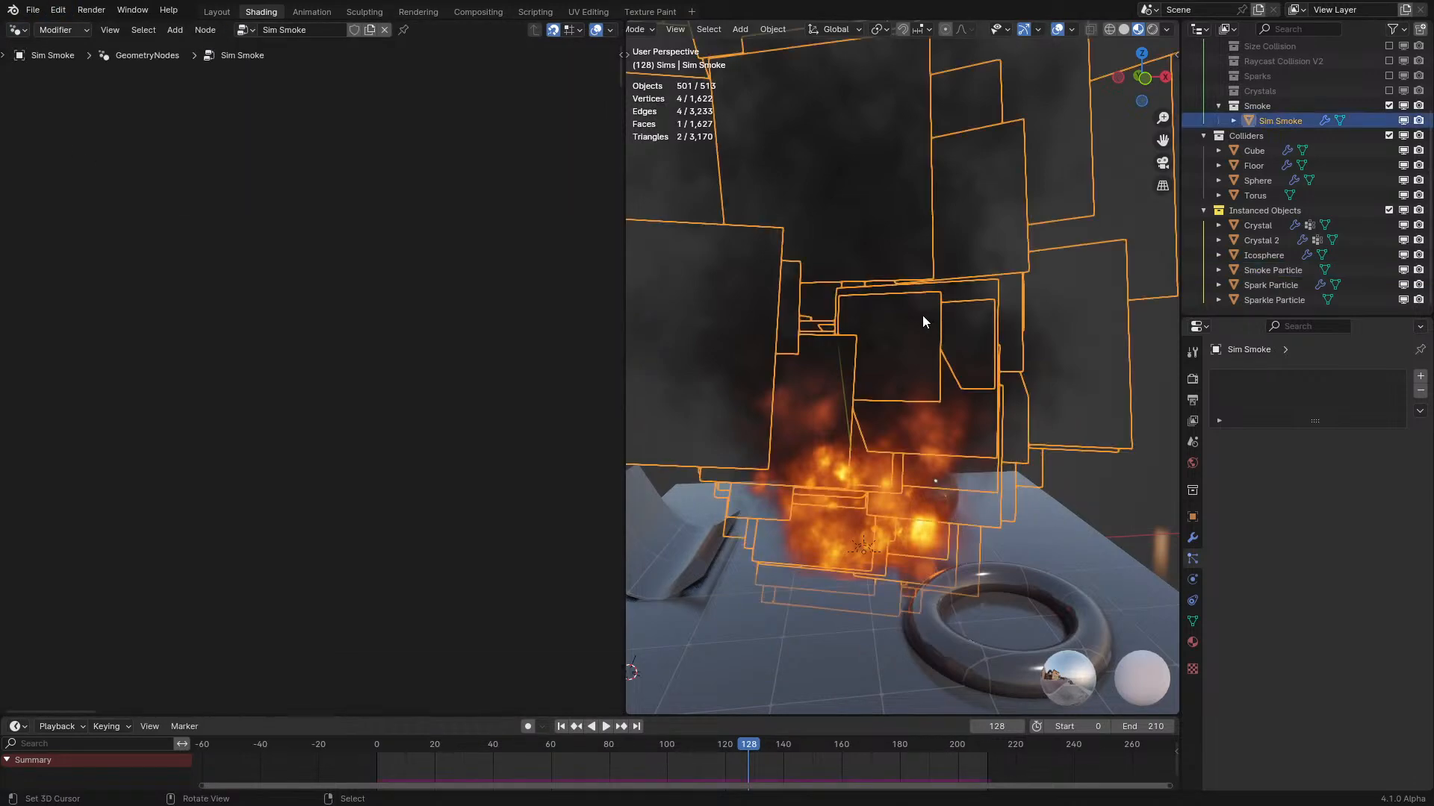
pyautogui.moveTo(926, 315); pyautogui.dragTo(813, 343, button='middle')
pyautogui.press('Home')
pyautogui.scroll(2, 289, 385)
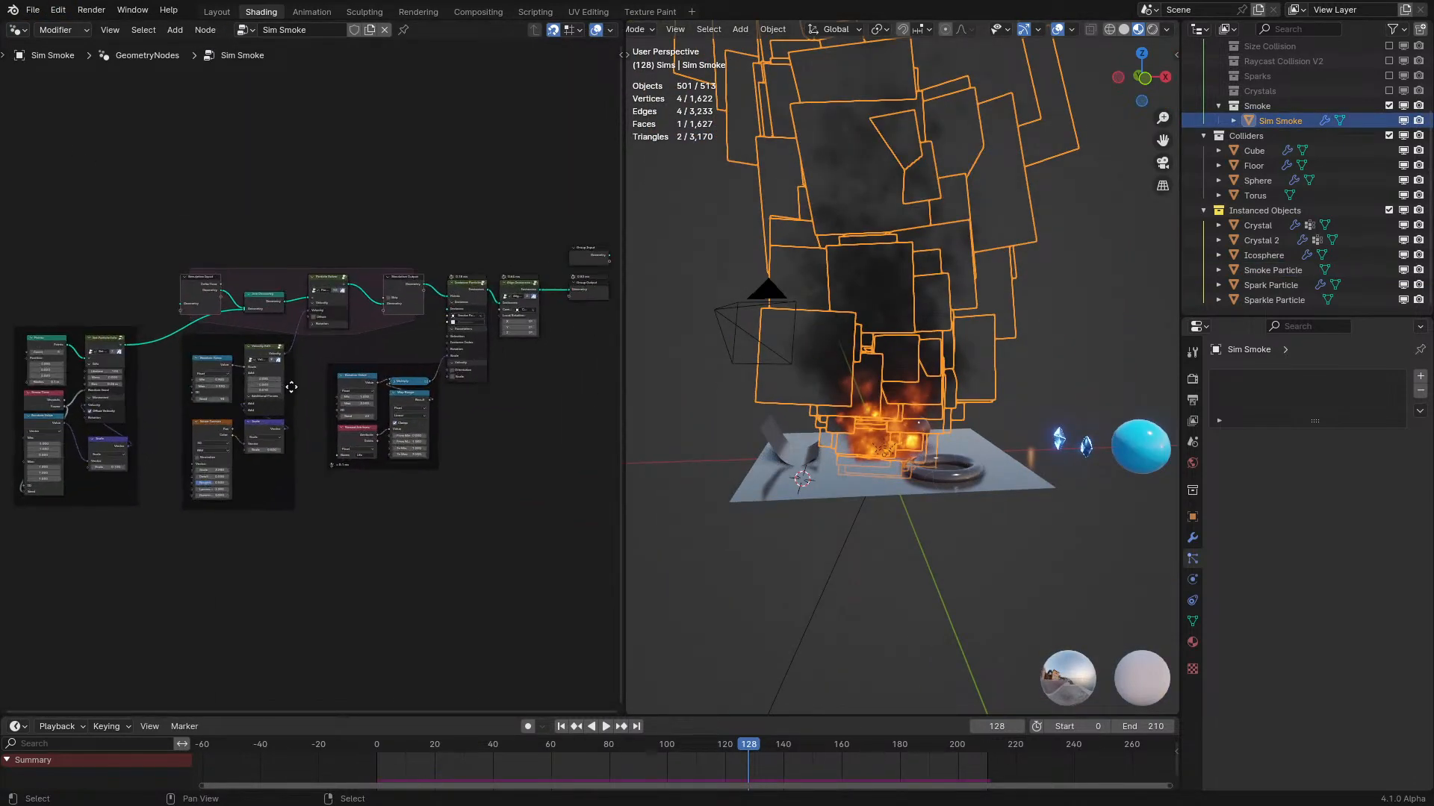
pyautogui.hotkey('ctrl', 's')
# Make room beside the emitter frame and insert a Geometry Switch node on the link leaving Set Particle Info.
pyautogui.moveTo(289, 384); pyautogui.dragTo(504, 451, button='middle')
pyautogui.scroll(2, 357, 465)
pyautogui.moveTo(403, 329); pyautogui.dragTo(238, 334)
pyautogui.moveTo(336, 320); pyautogui.dragTo(366, 362, button='middle')
pyautogui.scroll(4, 366, 362)
pyautogui.hotkey('shift', 'a')
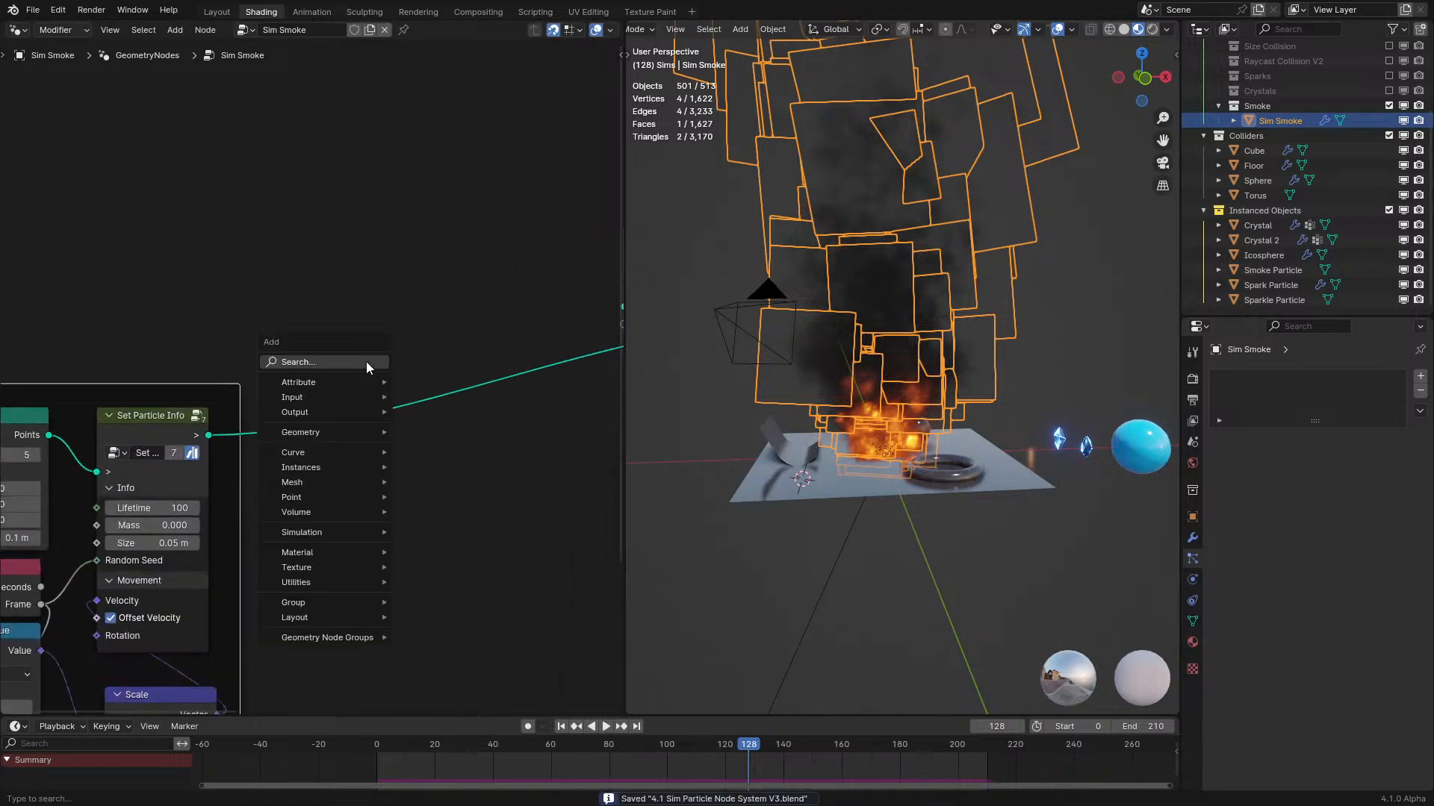
pyautogui.write('sw')
pyautogui.press('Return')
# Drive the Switch condition with Scene Time's Frame output through a Math node set to Wrap.
pyautogui.scroll(1, 396, 418)
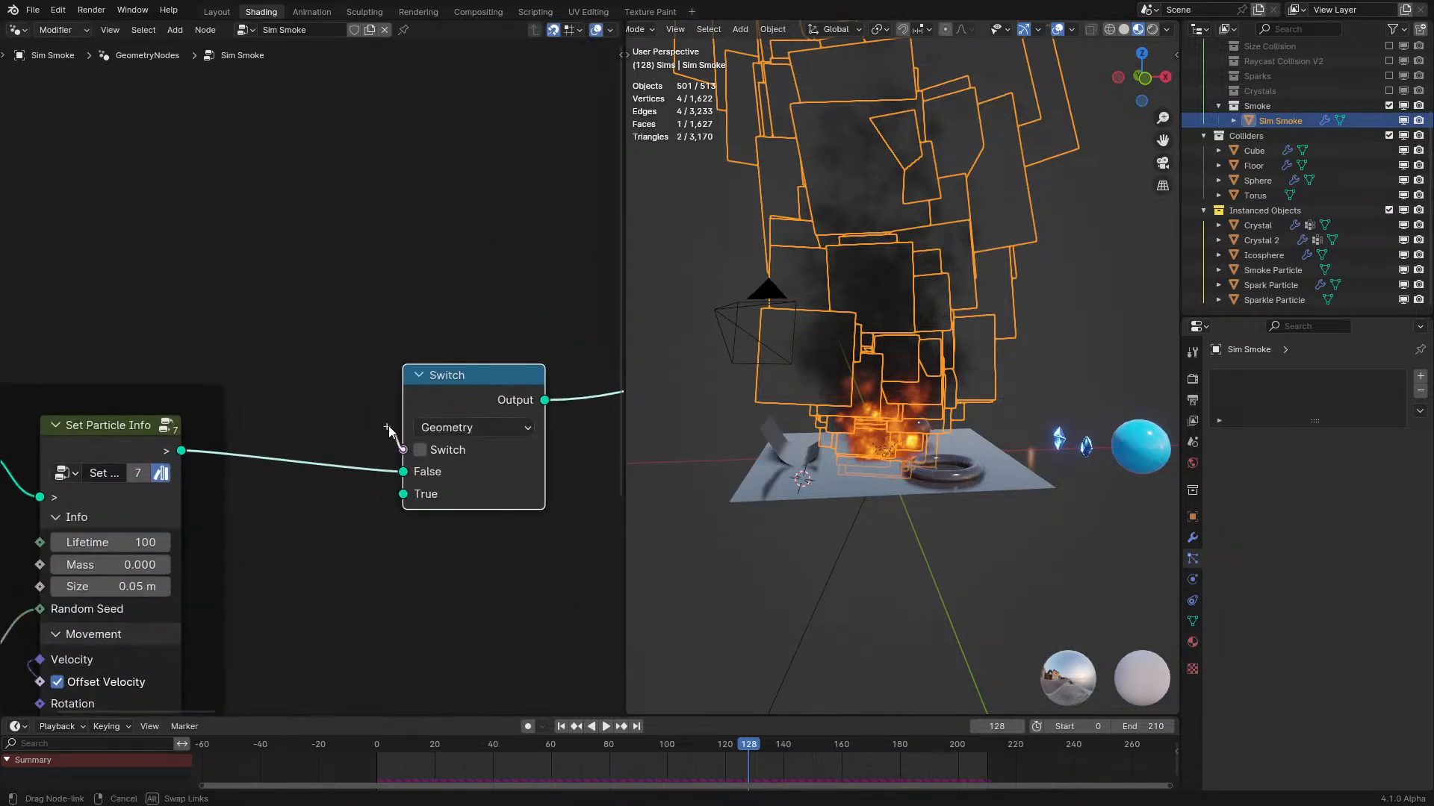
pyautogui.write('fr')
pyautogui.click(150, 209)
pyautogui.moveTo(291, 180); pyautogui.dragTo(333, 244, button='middle')
pyautogui.hotkey('shift', 'a')
pyautogui.write('wra')
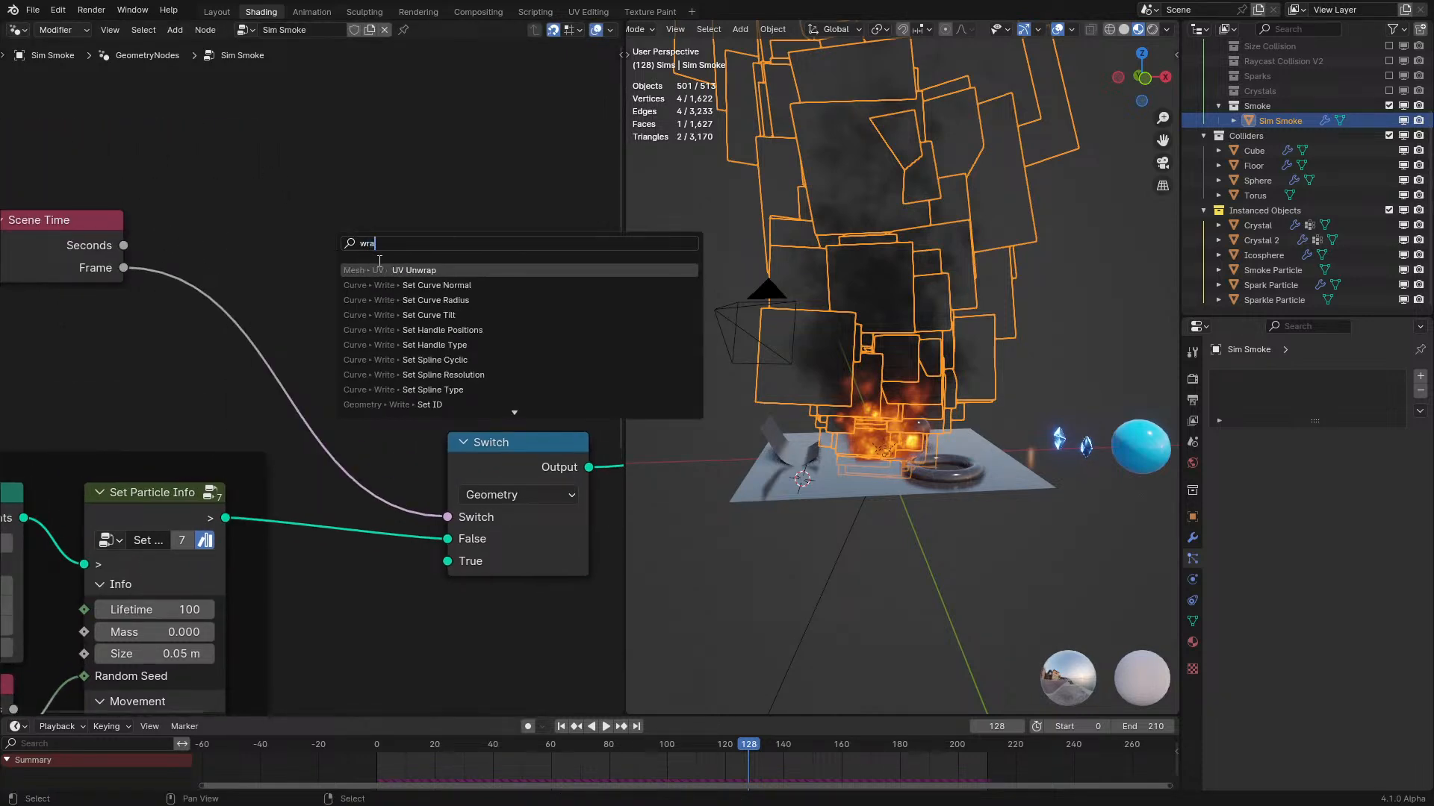
pyautogui.press('Escape')
pyautogui.press('q')
pyautogui.click(218, 277)
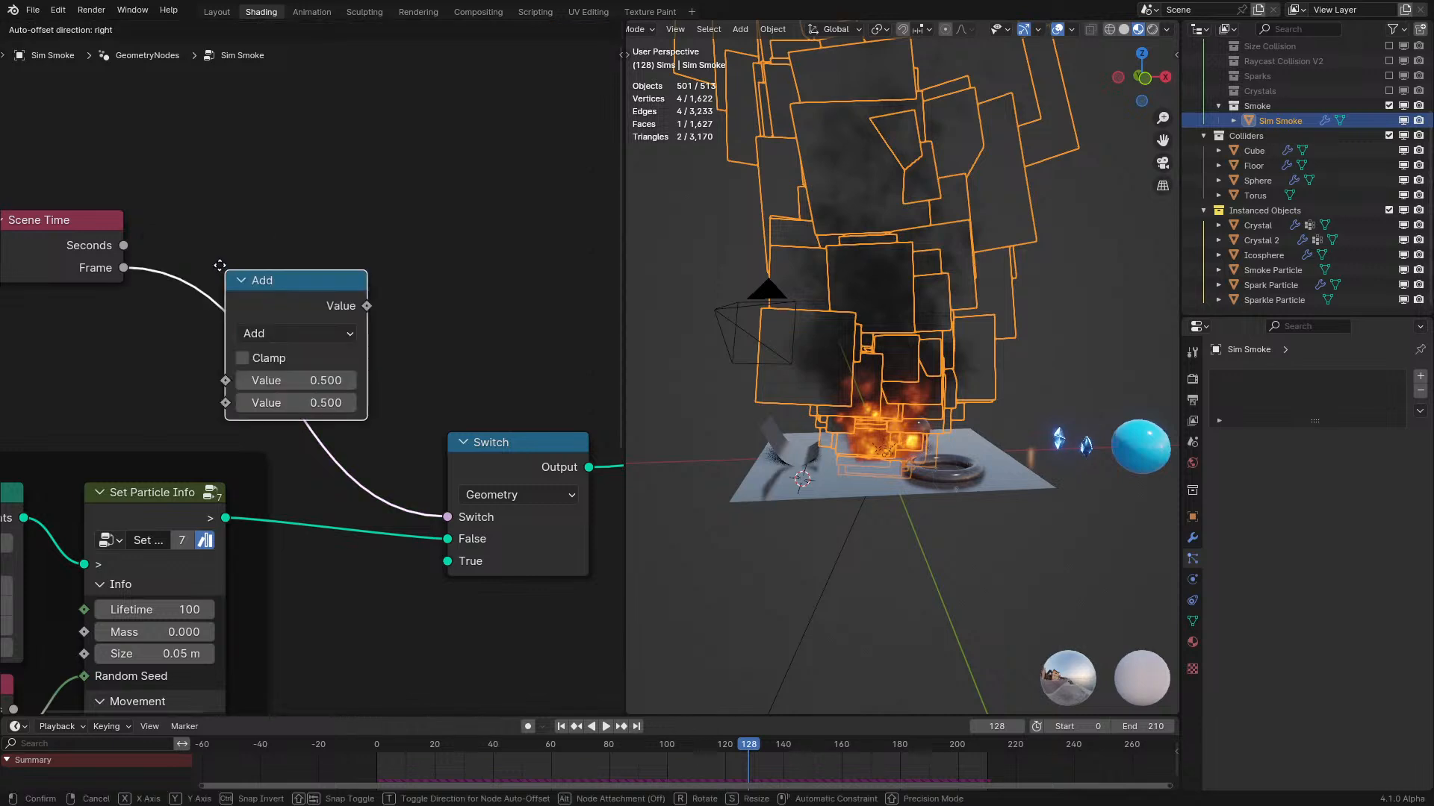
pyautogui.click(196, 213)
pyautogui.click(279, 273)
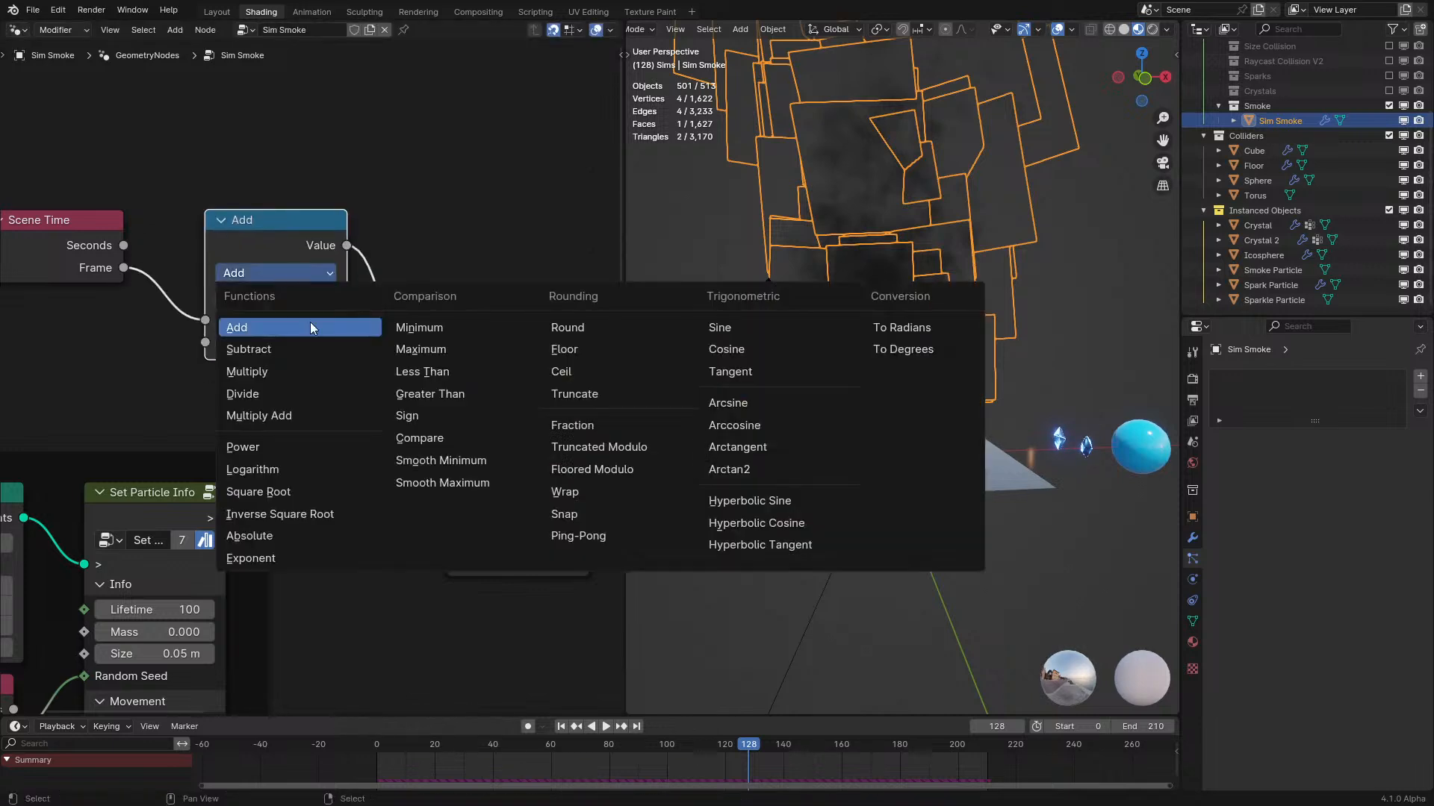
pyautogui.click(569, 495)
# Insert an Integer Equal compare with B 0 after Wrap, and set Wrap's Max to -1.000 and Min to 20.000.
pyautogui.moveTo(334, 256); pyautogui.dragTo(192, 235)
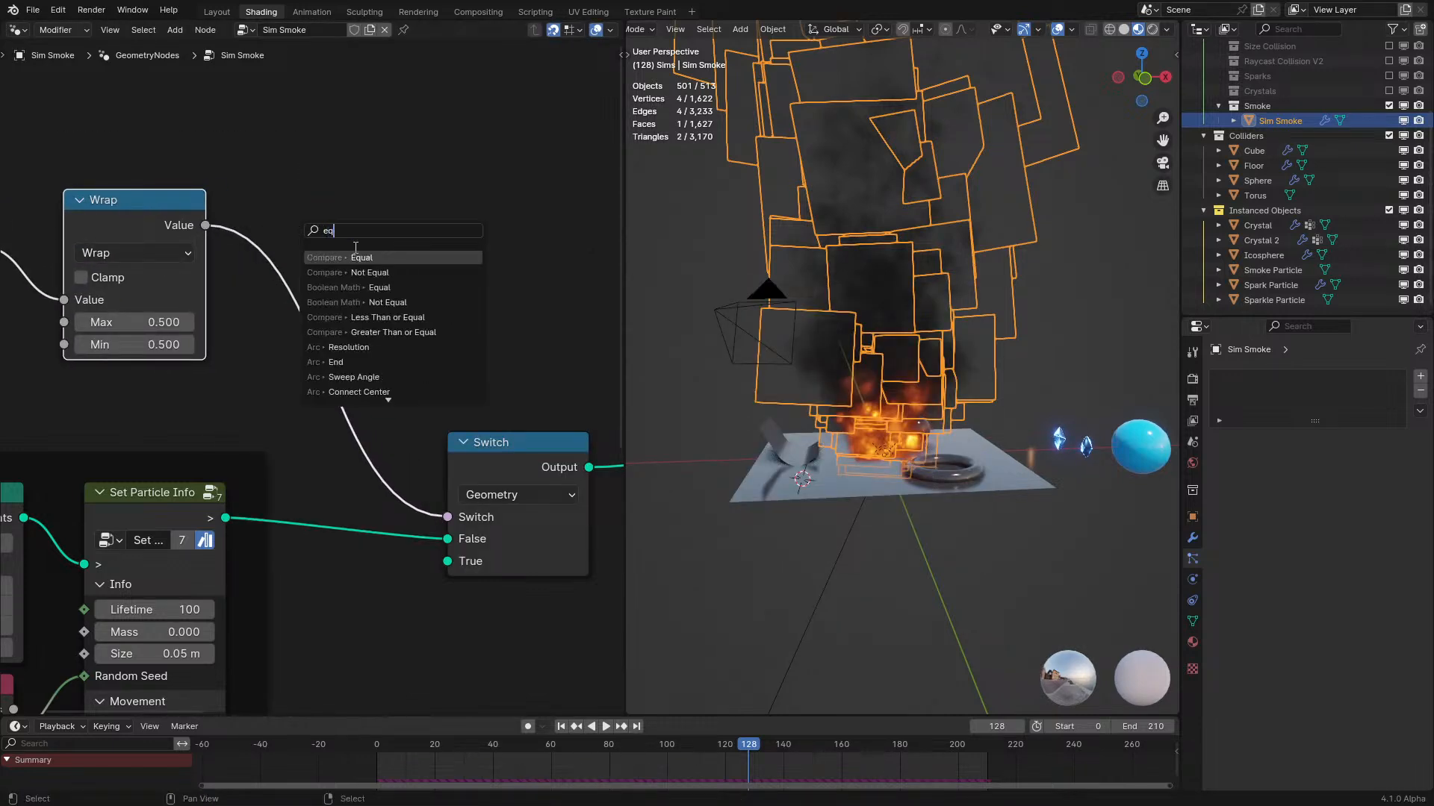
pyautogui.click(366, 258)
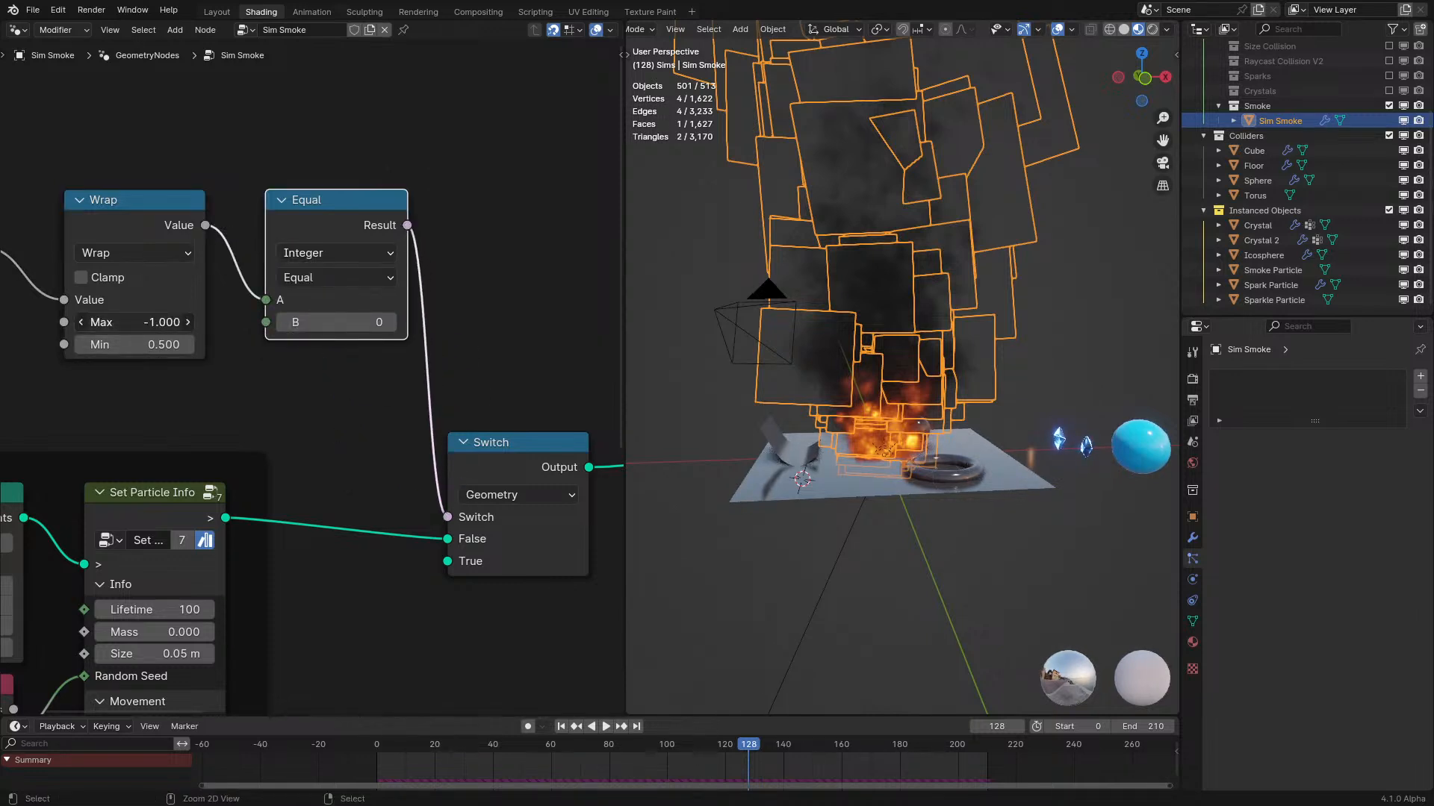
pyautogui.write('20')
pyautogui.press('Return')
# Connect Set Particle Info to the Switch's True input instead of False, and replay the simulation from the start.
pyautogui.press('space')
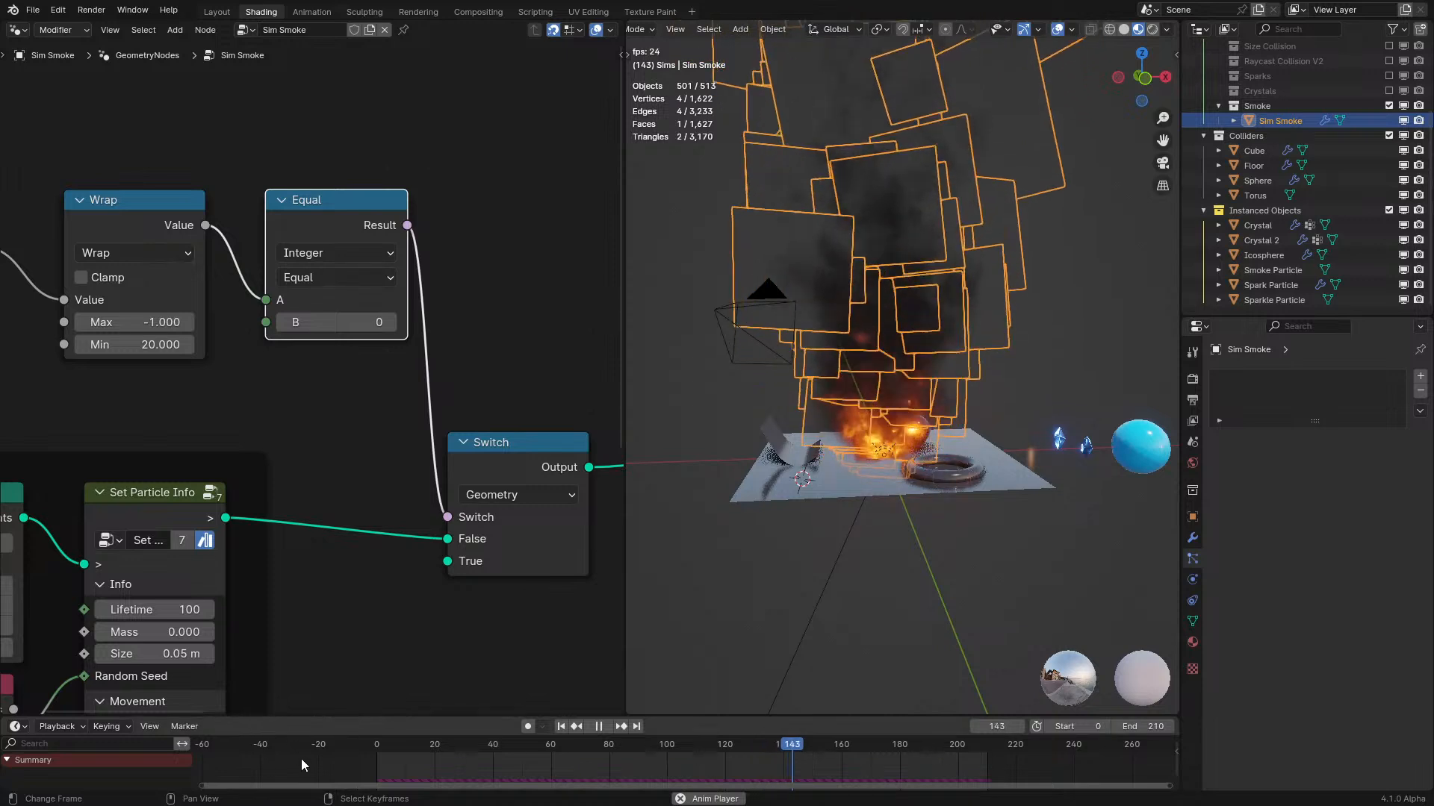
pyautogui.hotkey('shift', 'Left')
pyautogui.click(828, 597)
pyautogui.scroll(2, 818, 567)
pyautogui.moveTo(819, 567); pyautogui.dragTo(765, 583, button='middle')
pyautogui.press('space')
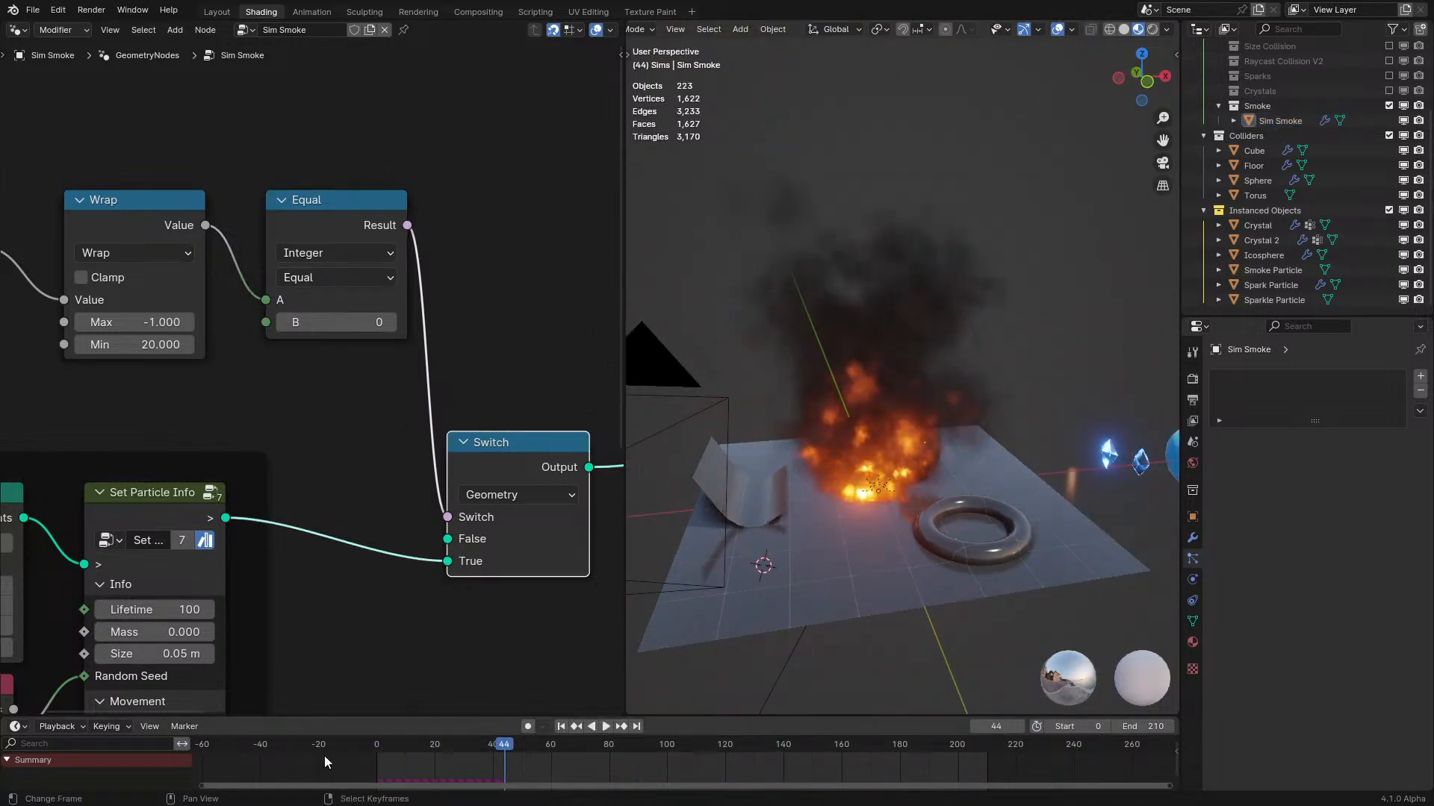
pyautogui.hotkey('shift', 'Left')
pyautogui.press('space')
# Set the Points Count to 50 and the velocity Scale to 0.300, and replay the bursts from the start.
pyautogui.moveTo(245, 593); pyautogui.dragTo(483, 500, button='middle')
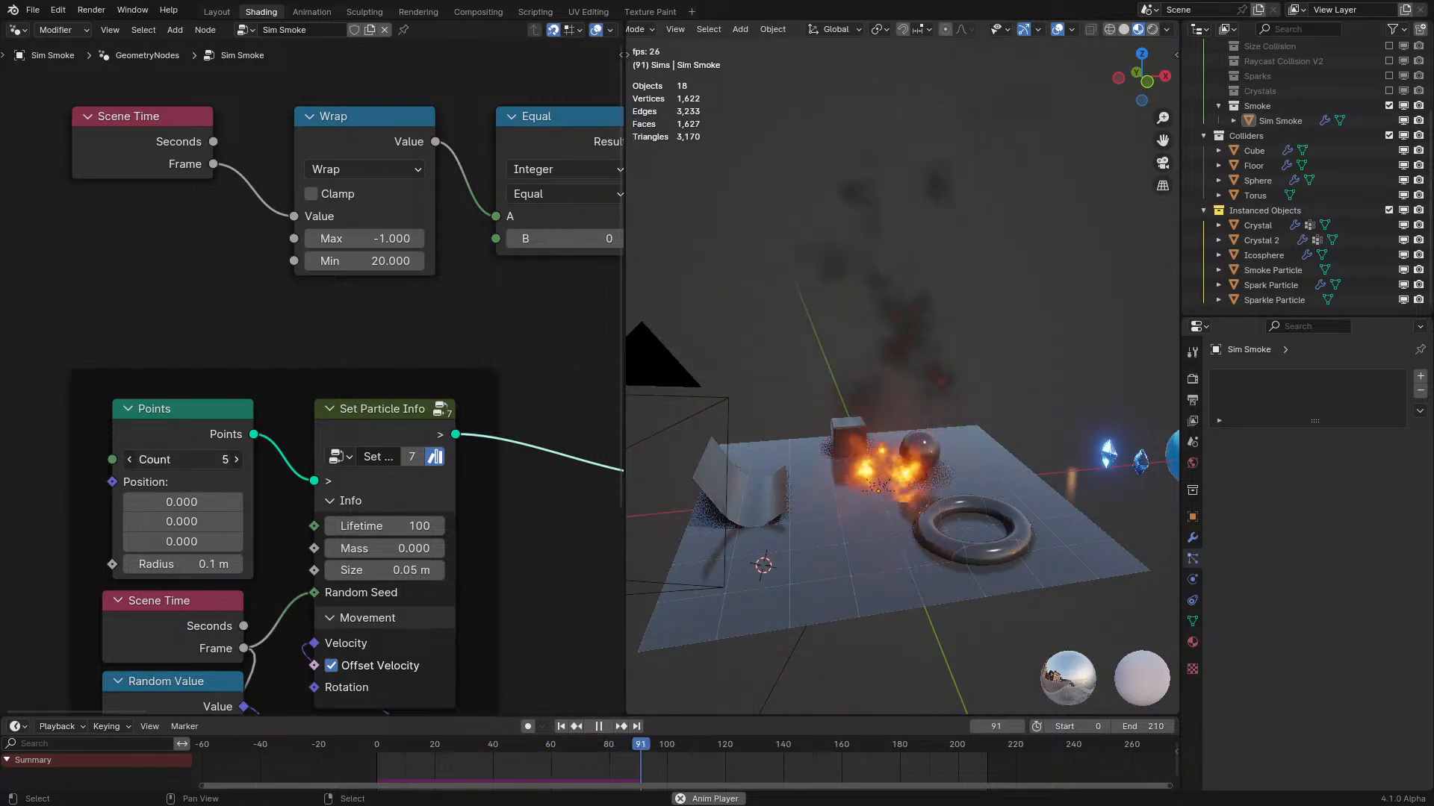
pyautogui.write('3')
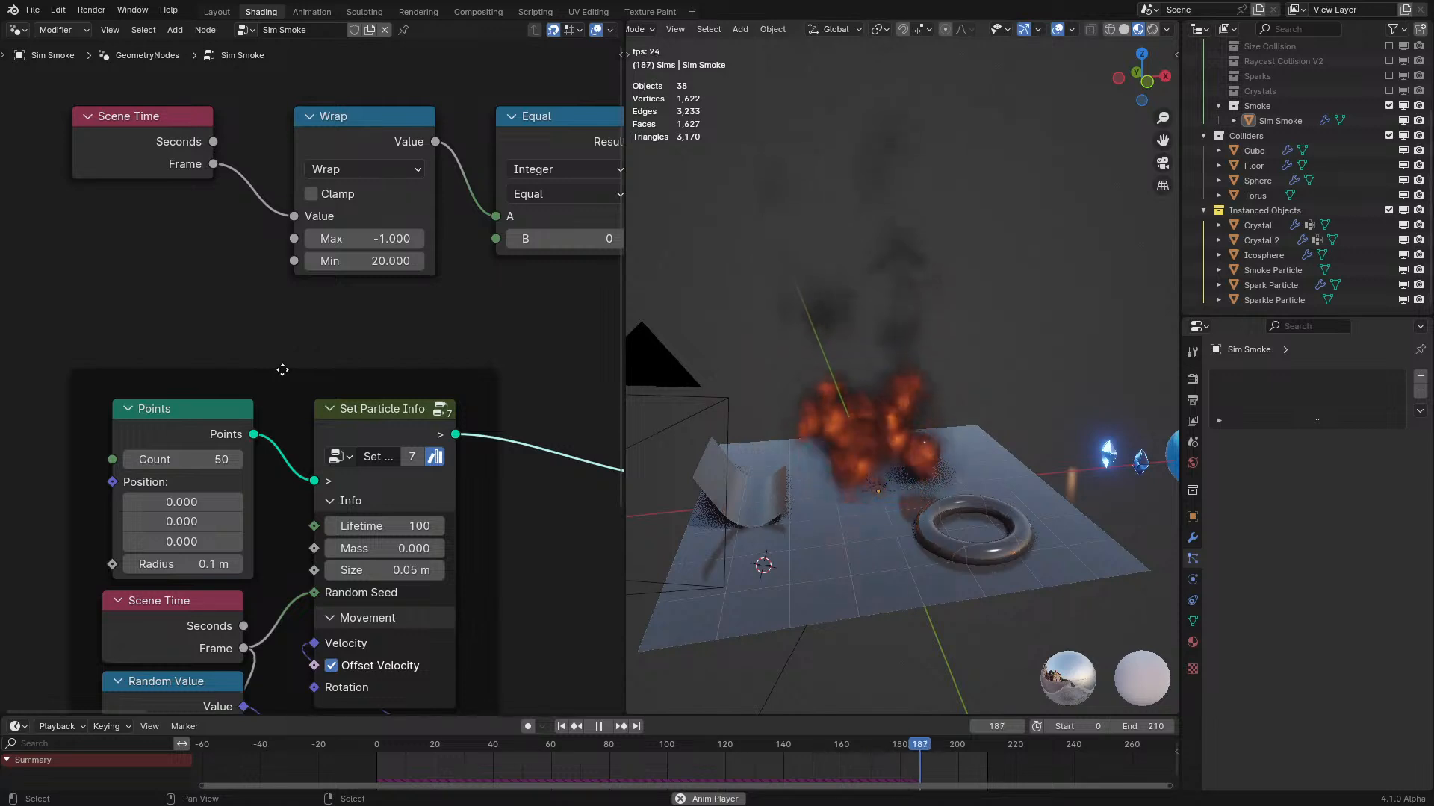
pyautogui.moveTo(307, 531); pyautogui.dragTo(341, 351, button='middle')
pyautogui.moveTo(278, 608); pyautogui.dragTo(279, 560, button='middle')
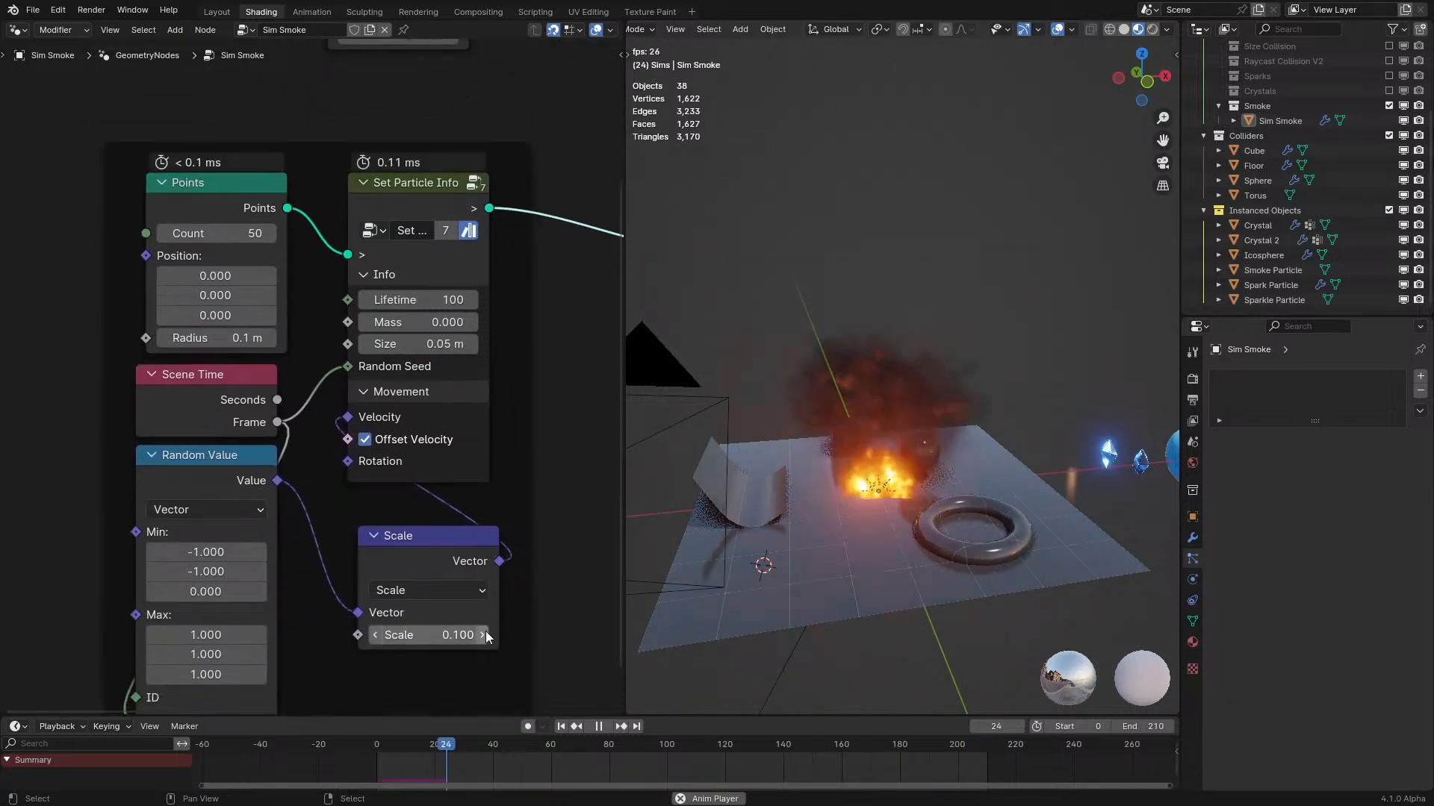
pyautogui.click(484, 636)
pyautogui.click(484, 636)
pyautogui.click(312, 776)
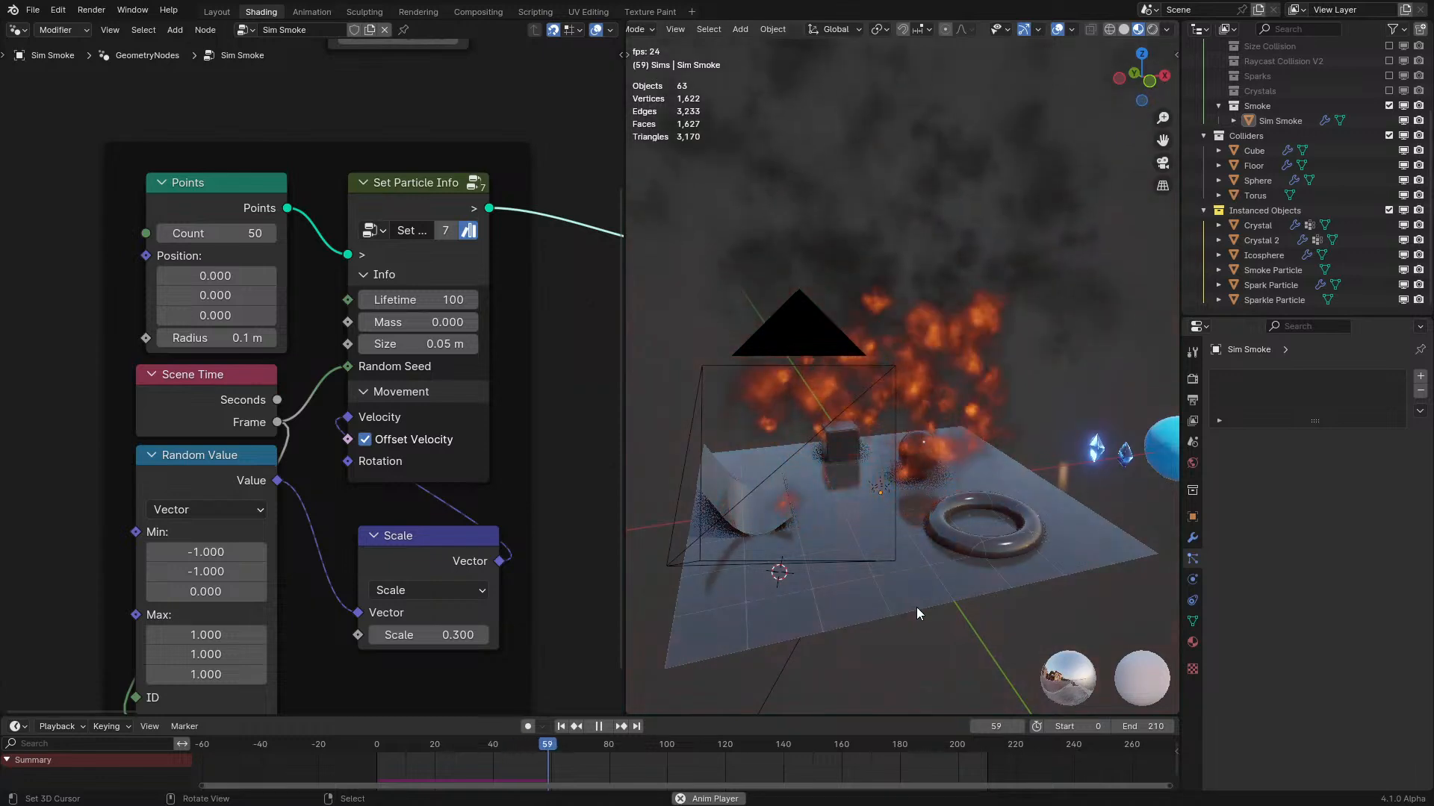
# Set the Points Count to 200 and check the explosion bursts in playback from several views.
pyautogui.click(224, 233)
pyautogui.write('20')
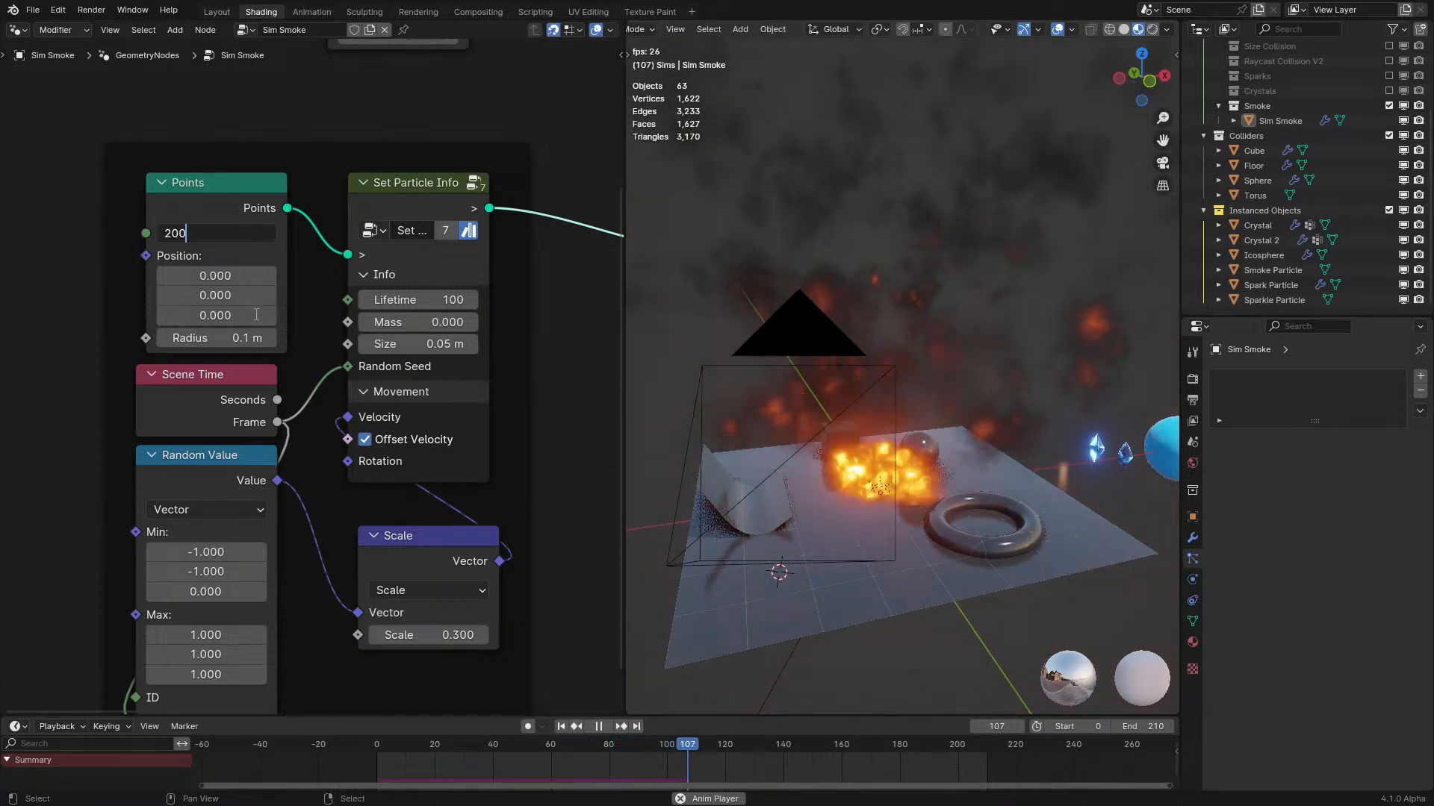
pyautogui.write('0')
pyautogui.press('Return')
pyautogui.click(320, 750)
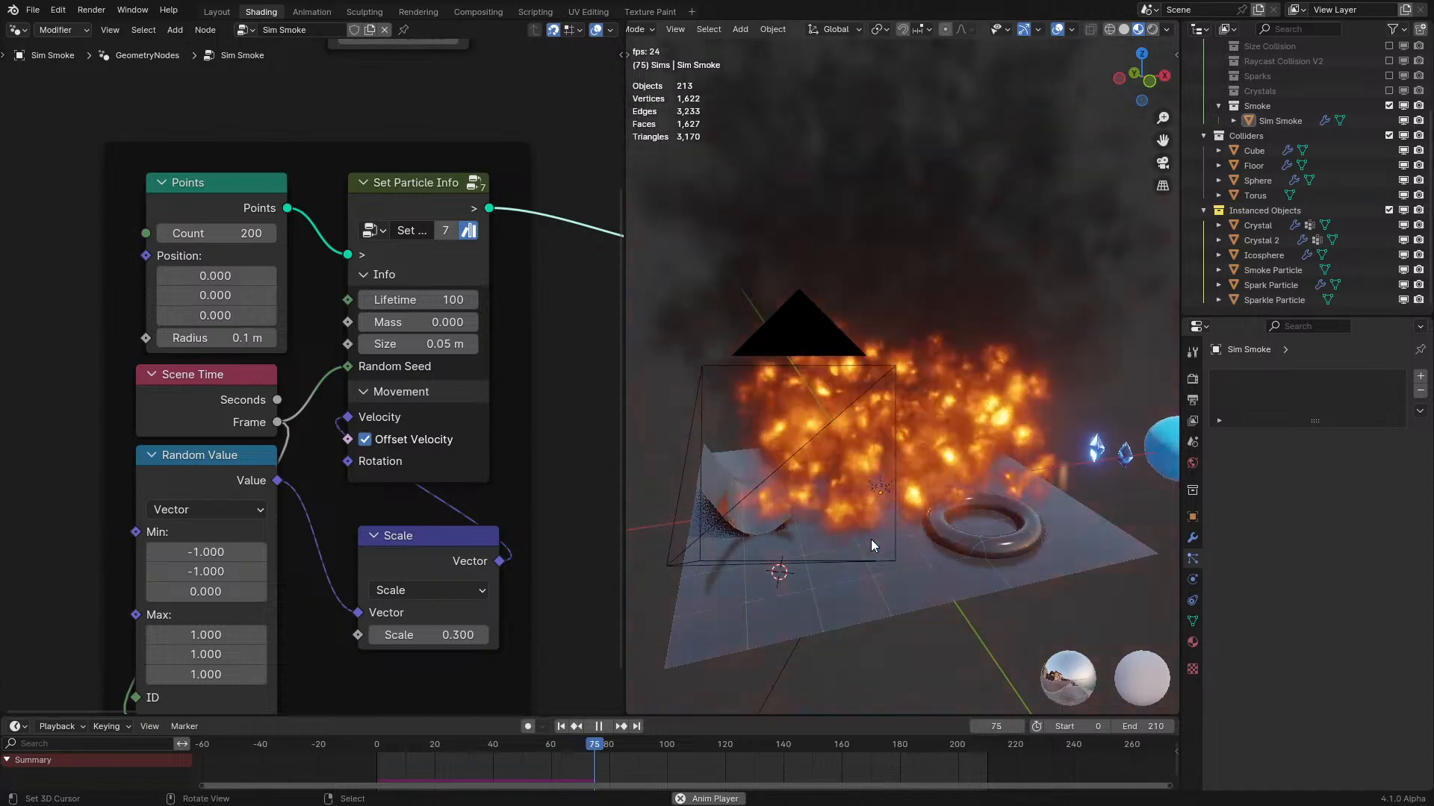
pyautogui.moveTo(336, 313); pyautogui.dragTo(333, 418, button='middle')
pyautogui.scroll(-2, 333, 418)
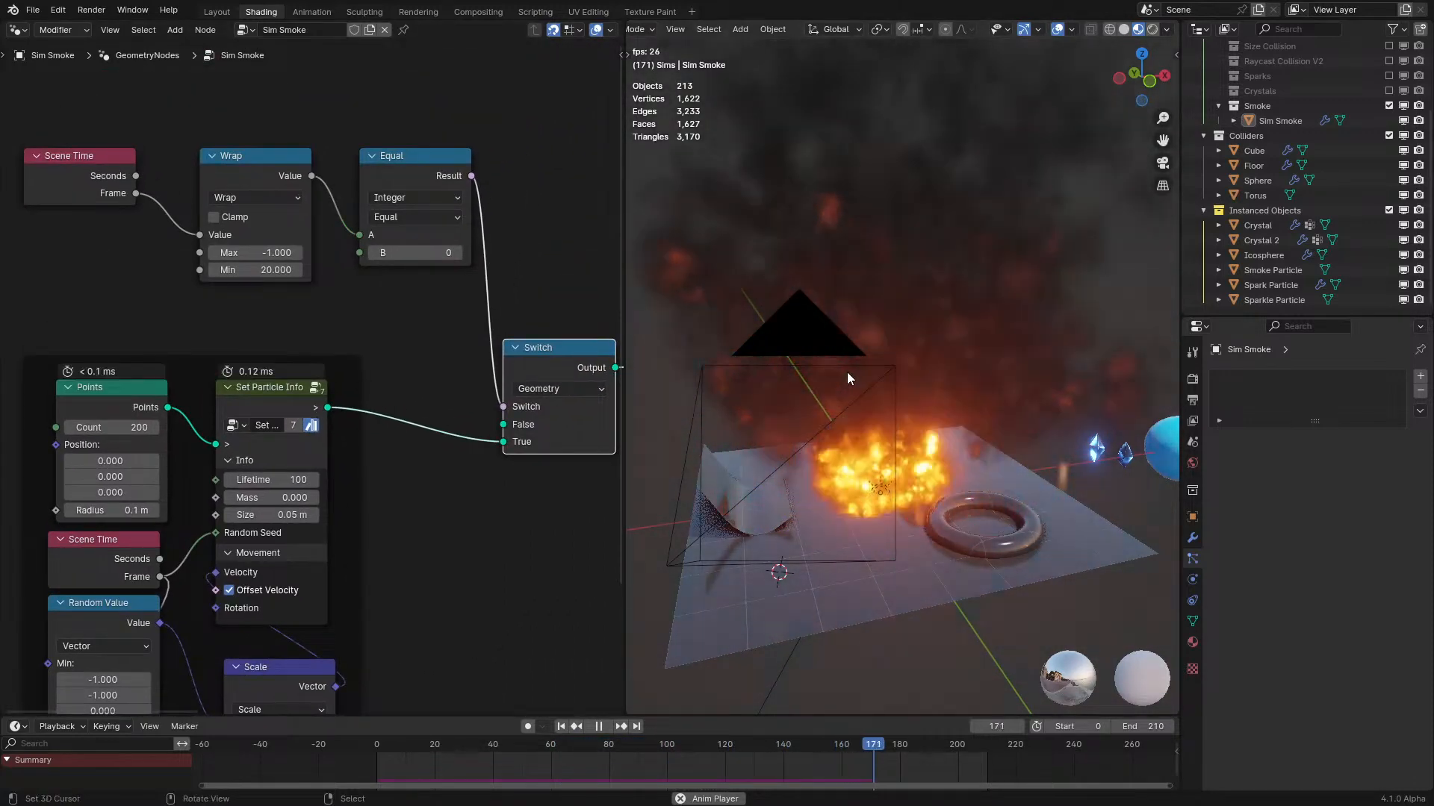
pyautogui.scroll(-5, 930, 366)
pyautogui.moveTo(916, 370); pyautogui.dragTo(832, 393, button='middle')
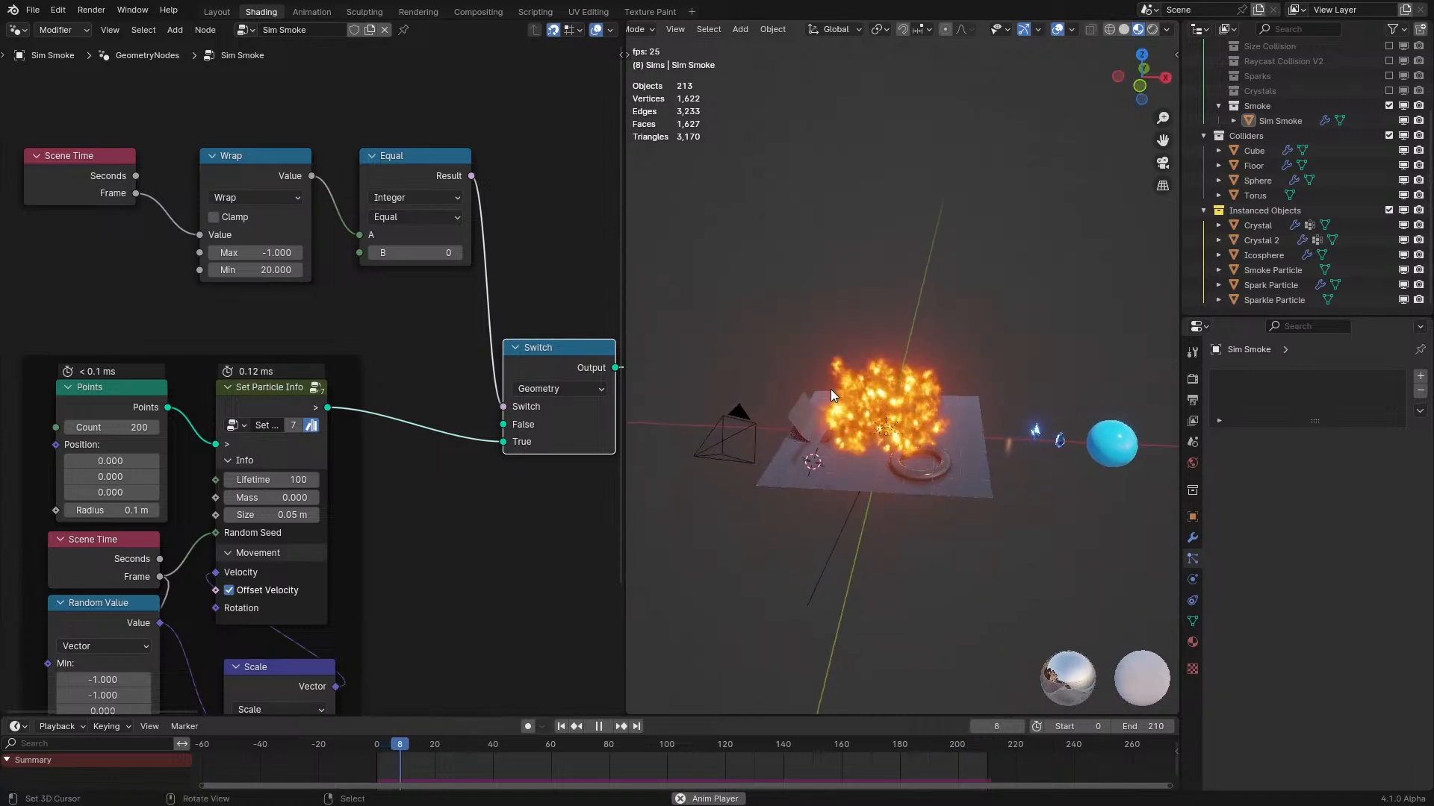
pyautogui.scroll(3, 830, 388)
pyautogui.scroll(-1, 510, 499)
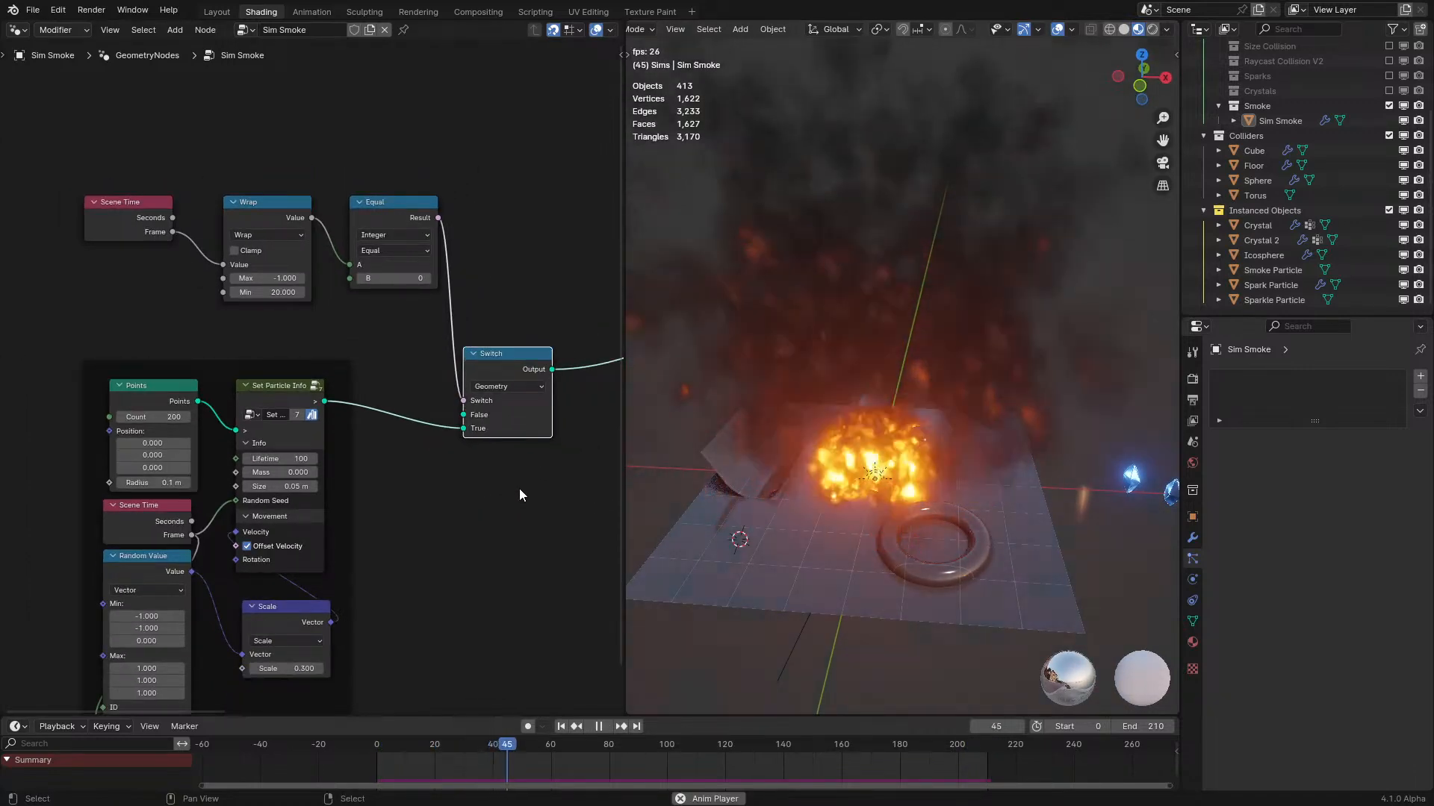
pyautogui.press('space')
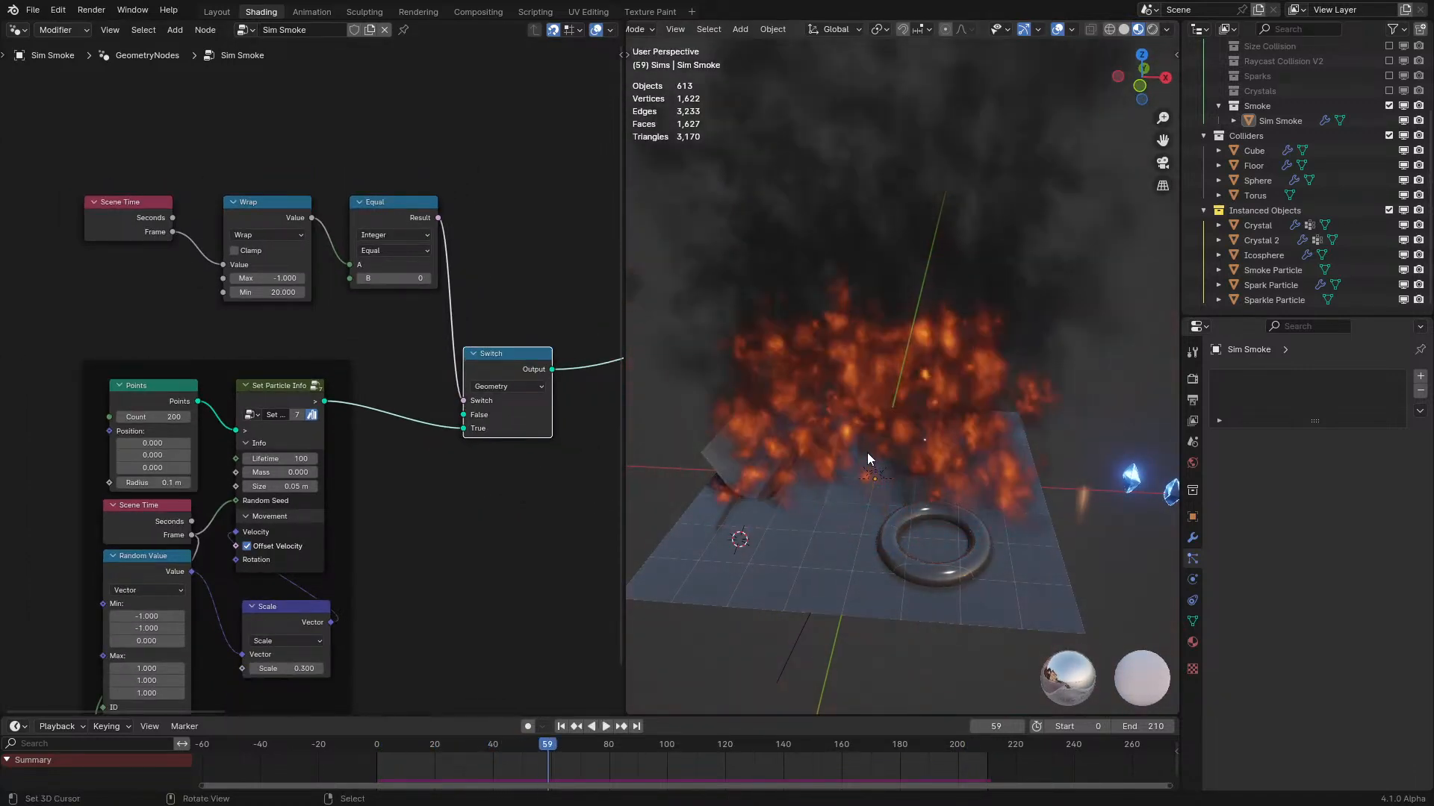
# Return to shader editing and select the Smoke Particle plane to show its Smoke material's Age Fade nodes.
pyautogui.click(18, 30)
pyautogui.click(54, 169)
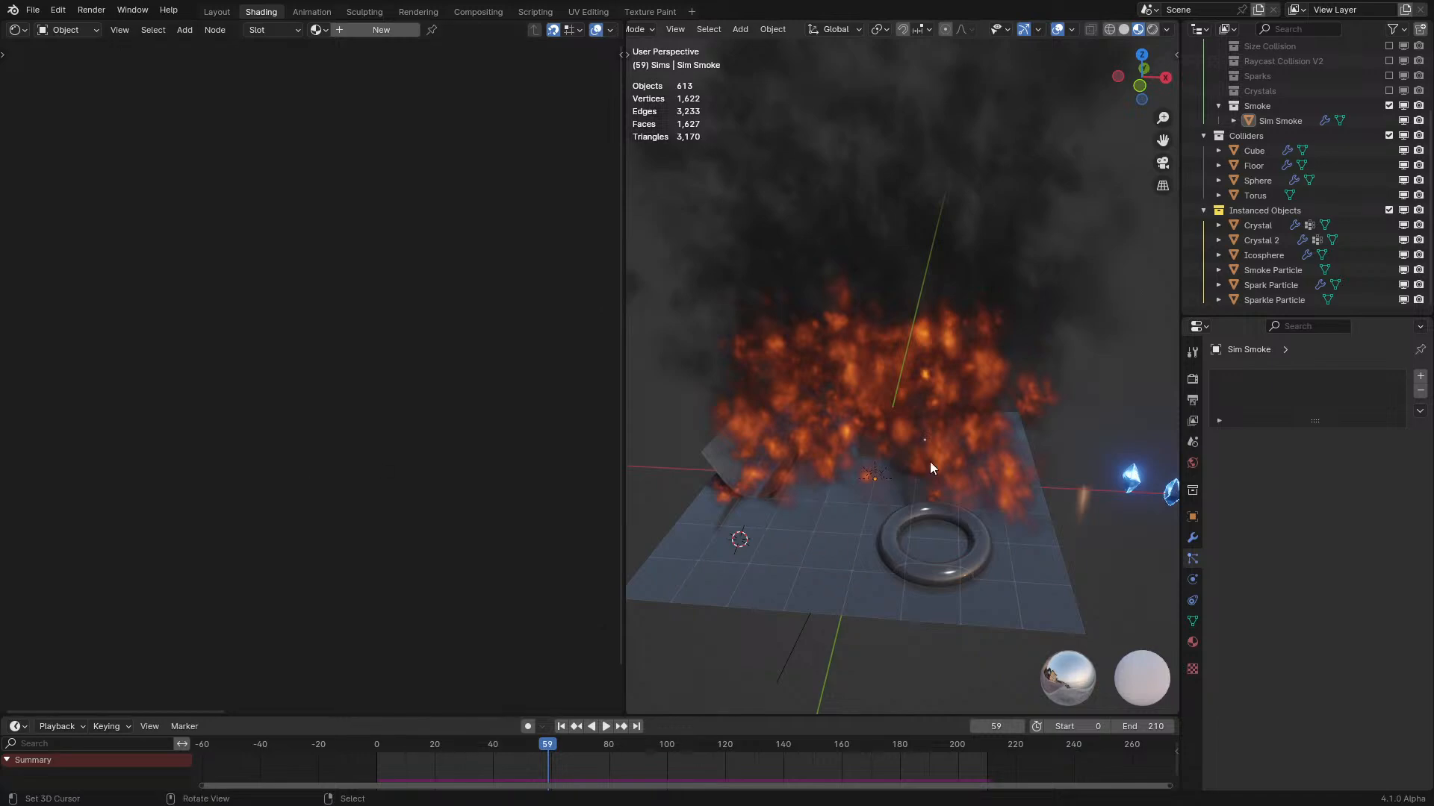
pyautogui.click(999, 390)
pyautogui.scroll(-4, 1138, 512)
pyautogui.click(1058, 478)
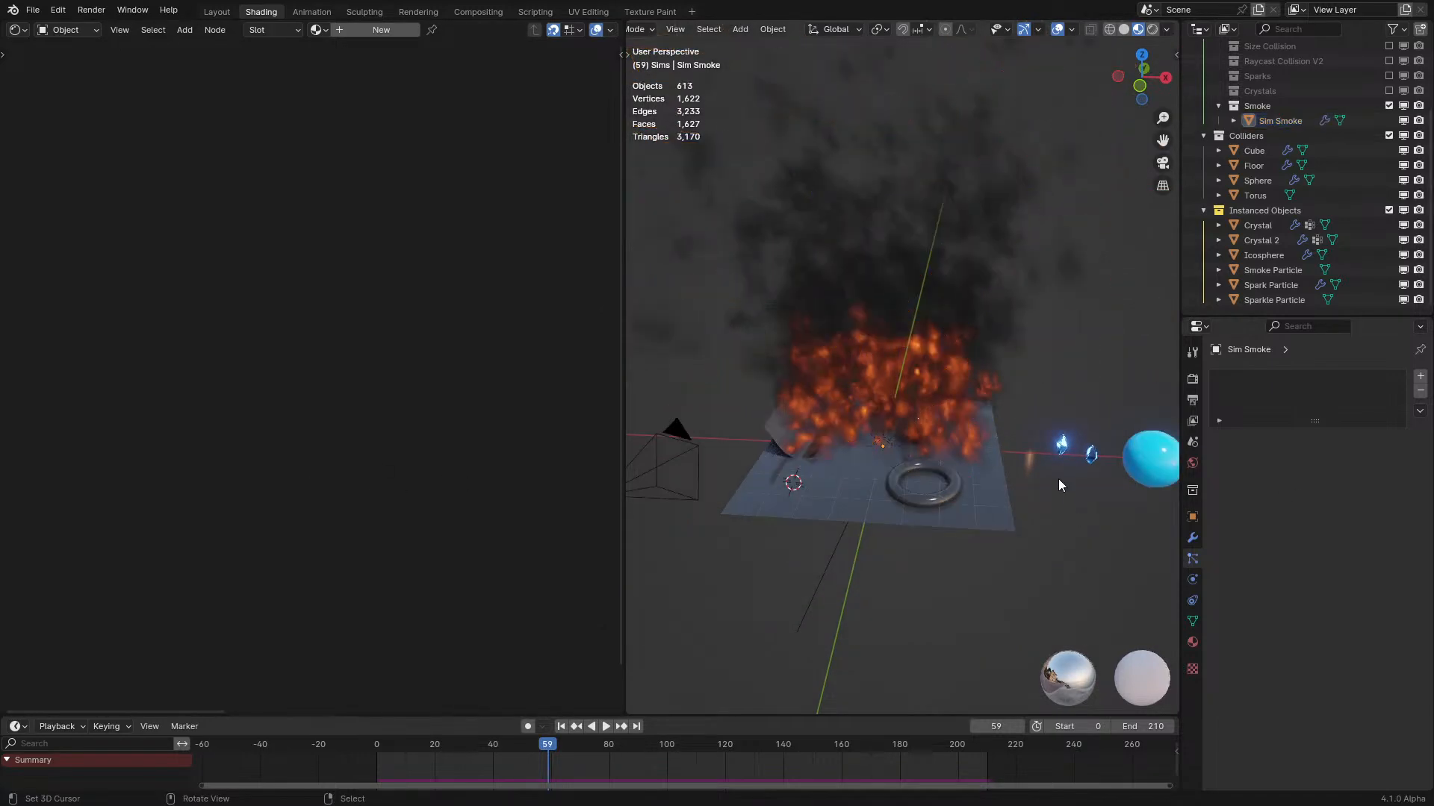
pyautogui.click(1072, 476)
pyautogui.moveTo(1072, 471); pyautogui.dragTo(1056, 544, button='middle')
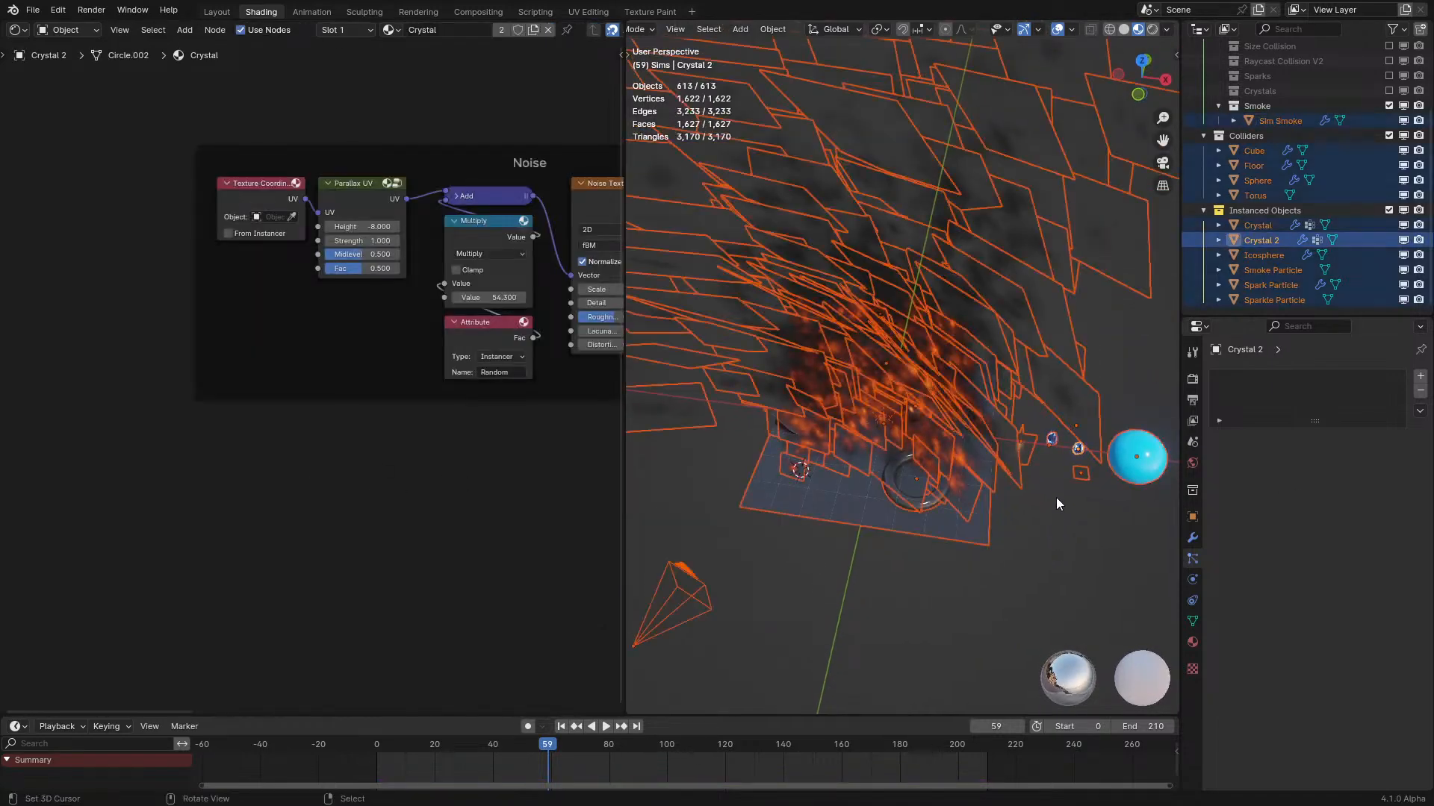
pyautogui.click(1081, 475)
pyautogui.scroll(2, 234, 490)
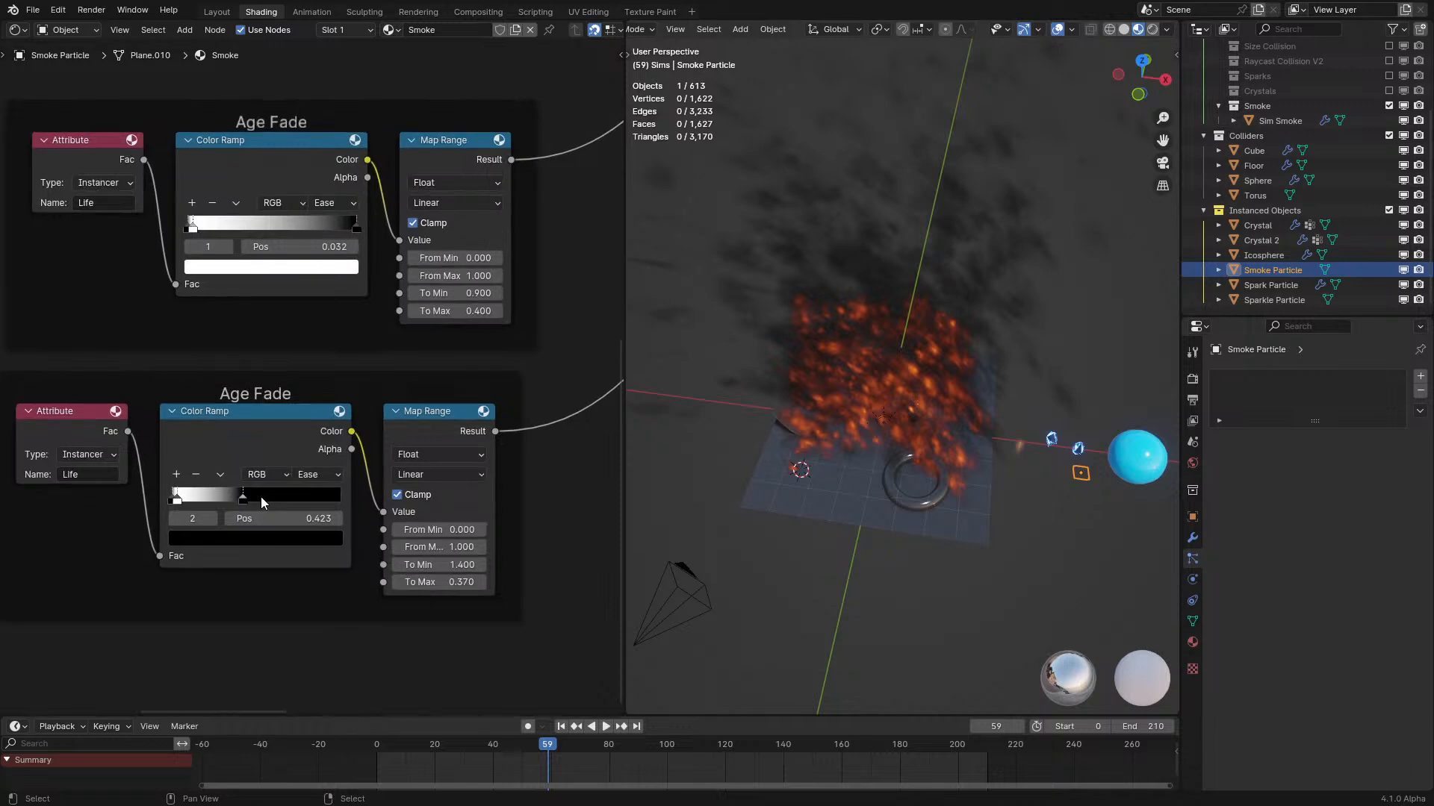
# Move the lower Age Fade Color Ramp's black stop to about 0.209 and slightly lower, replaying the simulation to check it.
pyautogui.moveTo(261, 496); pyautogui.dragTo(238, 503)
pyautogui.hotkey('shift', 'Left')
pyautogui.press('space')
pyautogui.moveTo(909, 563); pyautogui.dragTo(905, 465, button='middle')
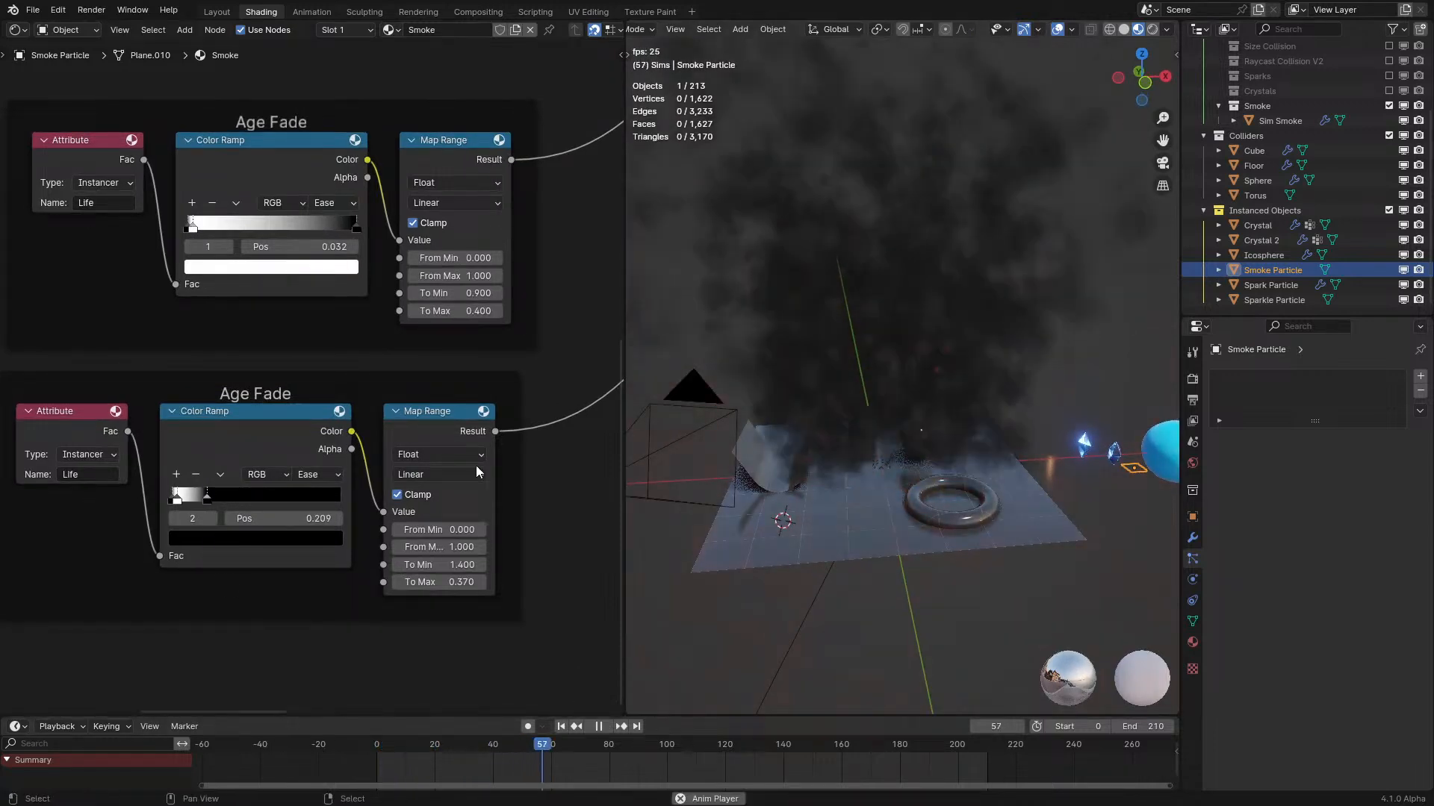
pyautogui.moveTo(218, 507); pyautogui.dragTo(205, 499)
pyautogui.press('space')
# Move the lower Age Fade Color Ramp's black stop to 0.127 and the white stop to the start, and replay the simulation.
pyautogui.scroll(2, 160, 510)
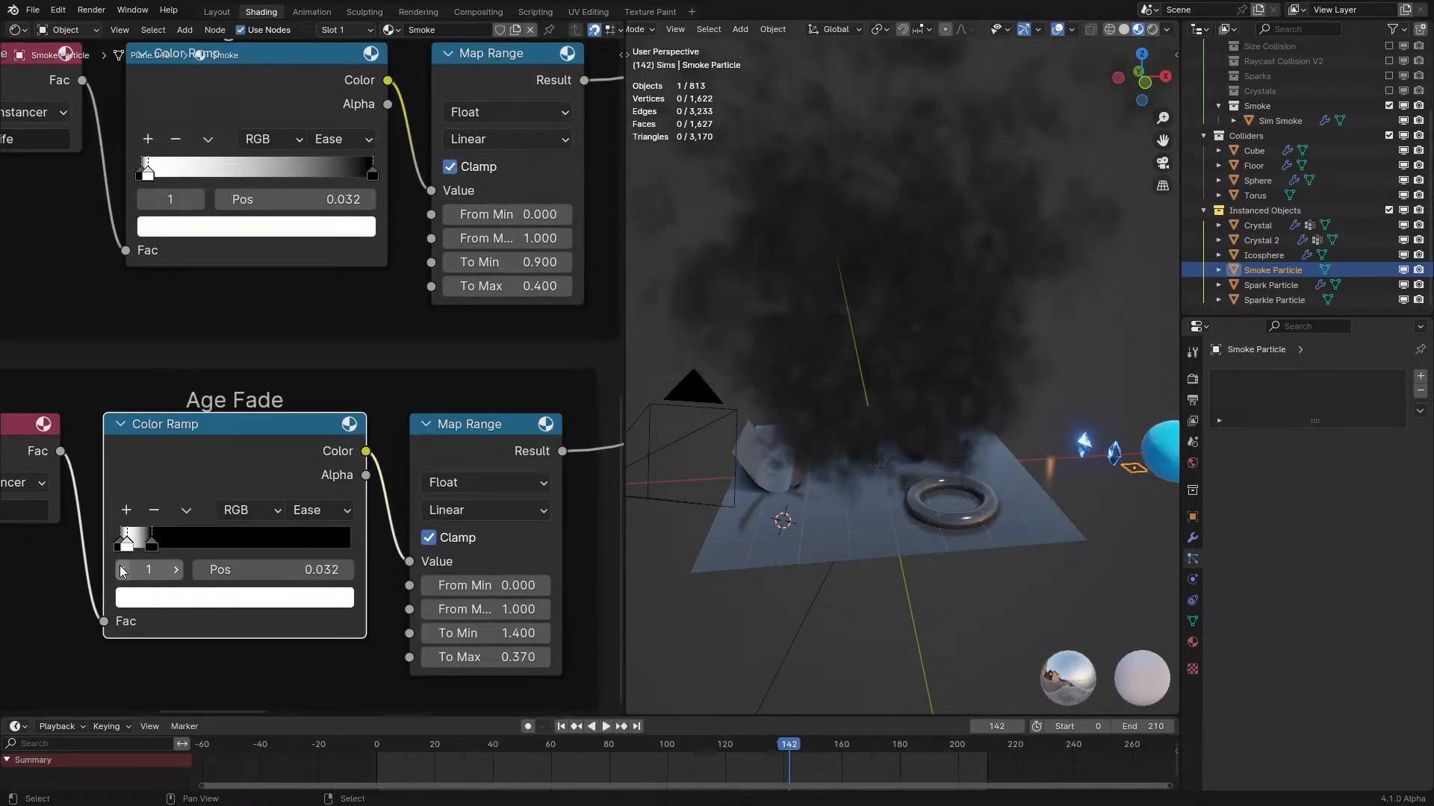
pyautogui.click(143, 509)
pyautogui.moveTo(135, 553); pyautogui.dragTo(96, 546)
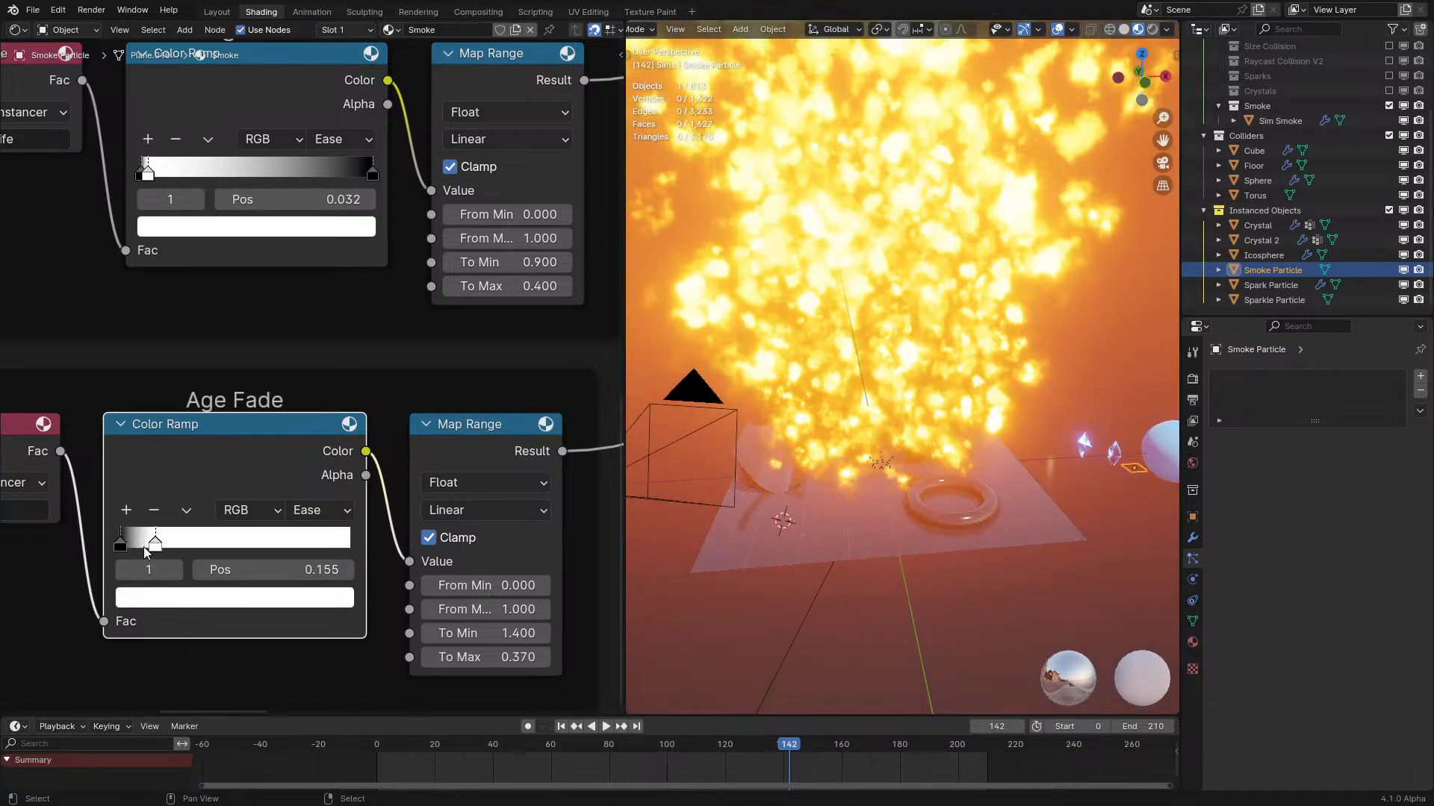
pyautogui.moveTo(147, 541); pyautogui.dragTo(80, 550)
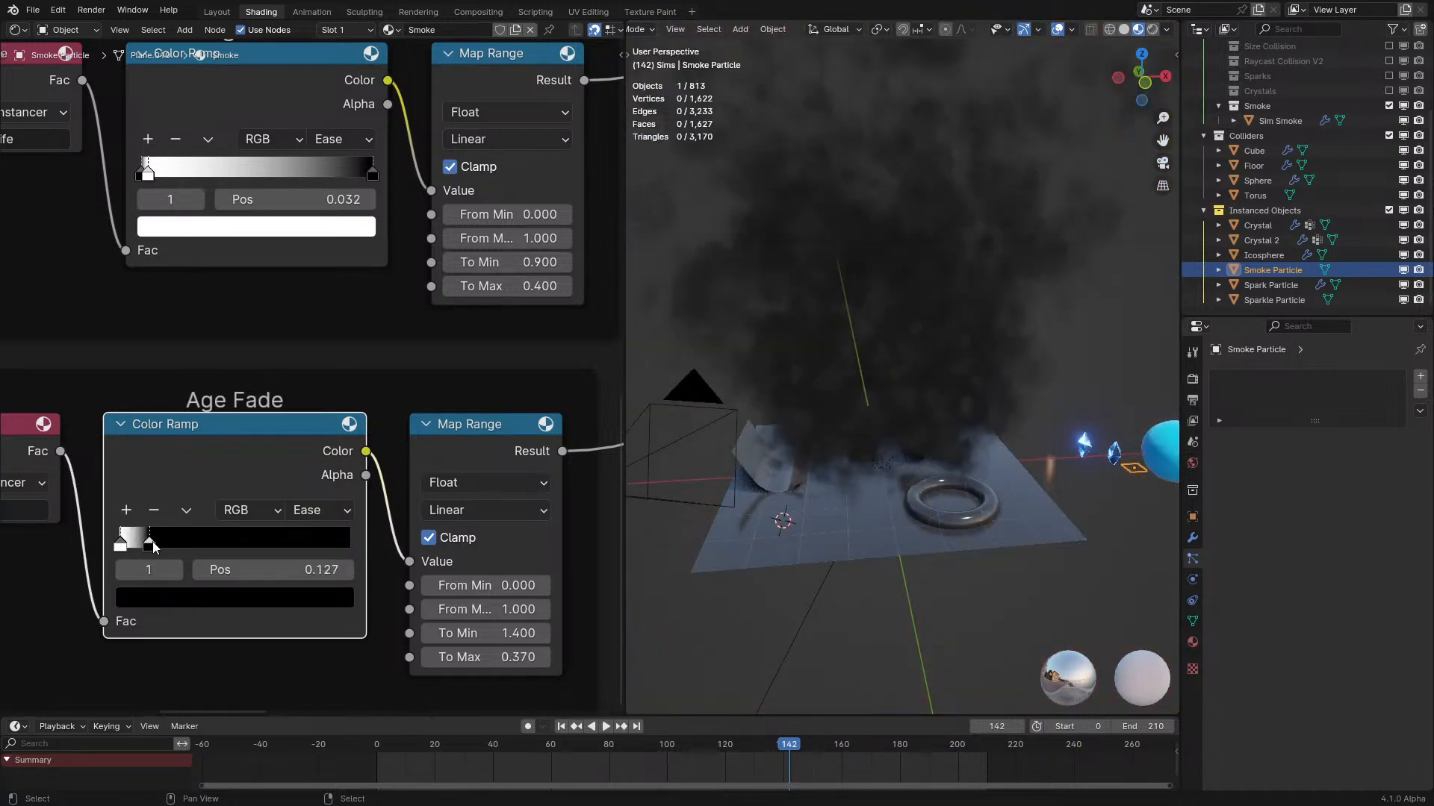
pyautogui.press('space')
pyautogui.moveTo(699, 576); pyautogui.dragTo(729, 540, button='middle')
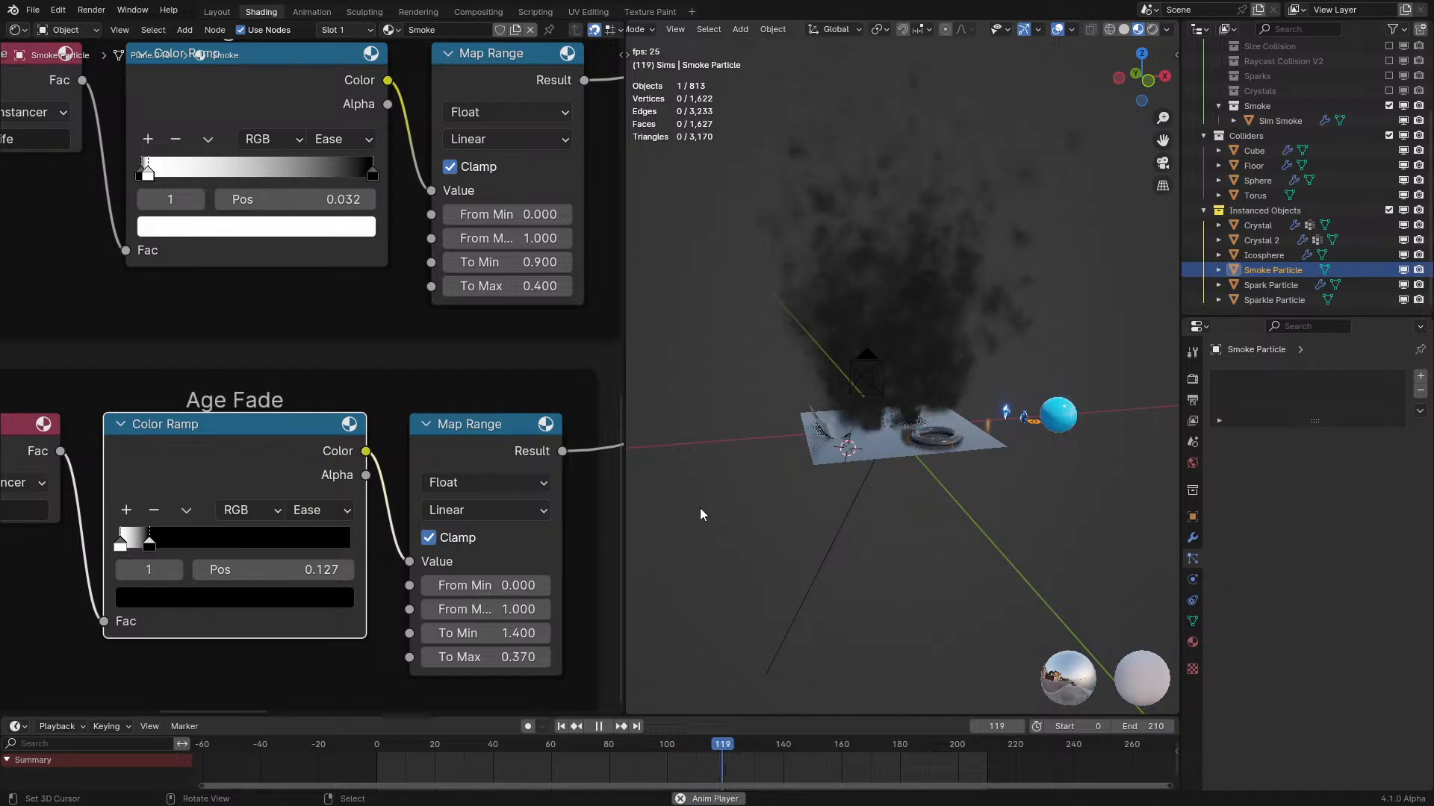
# Shift the lower Age Fade Color Ramp's white stop to about 0.045 while replaying the simulation.
pyautogui.scroll(-2, 313, 380)
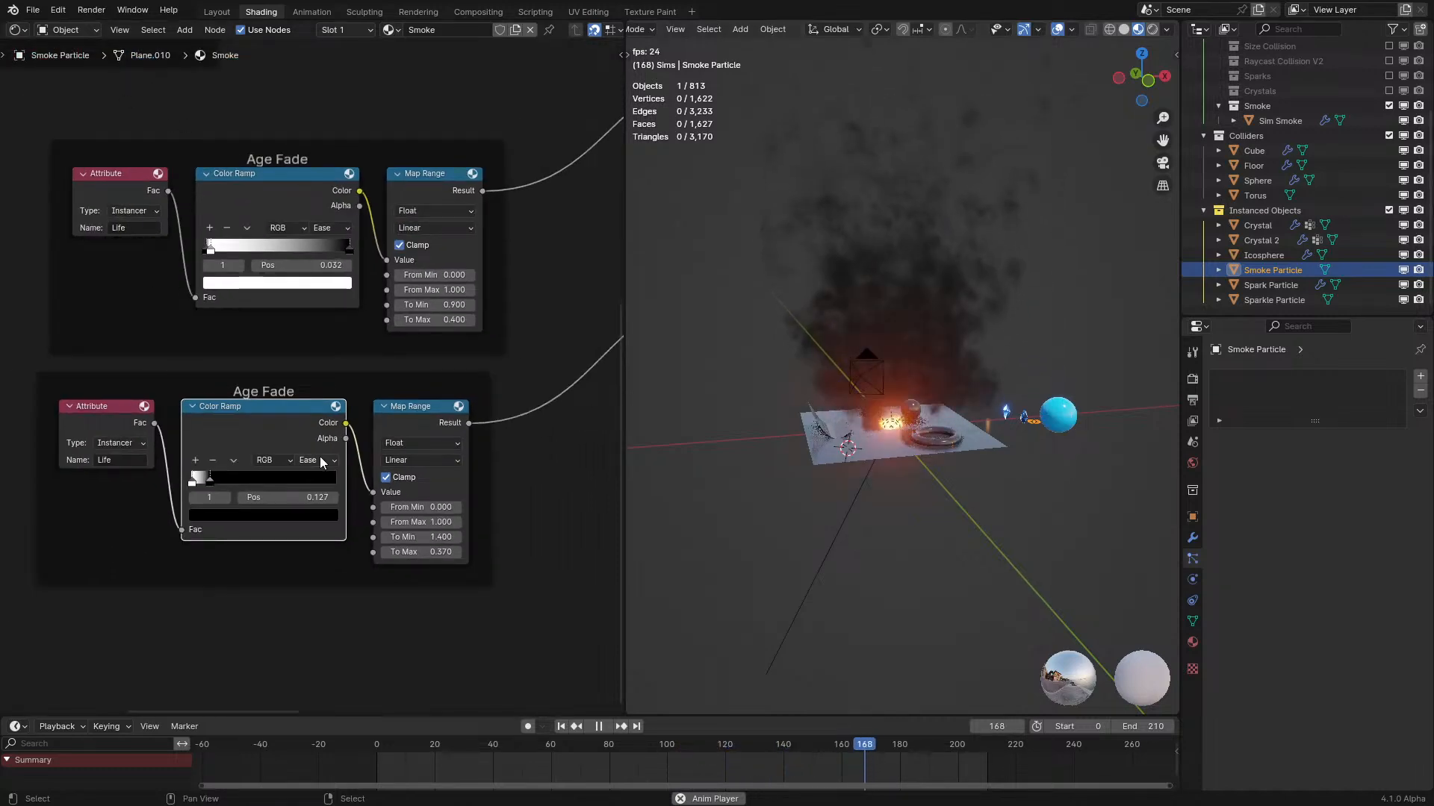
pyautogui.scroll(3, 733, 445)
pyautogui.press('space')
pyautogui.scroll(2, 163, 516)
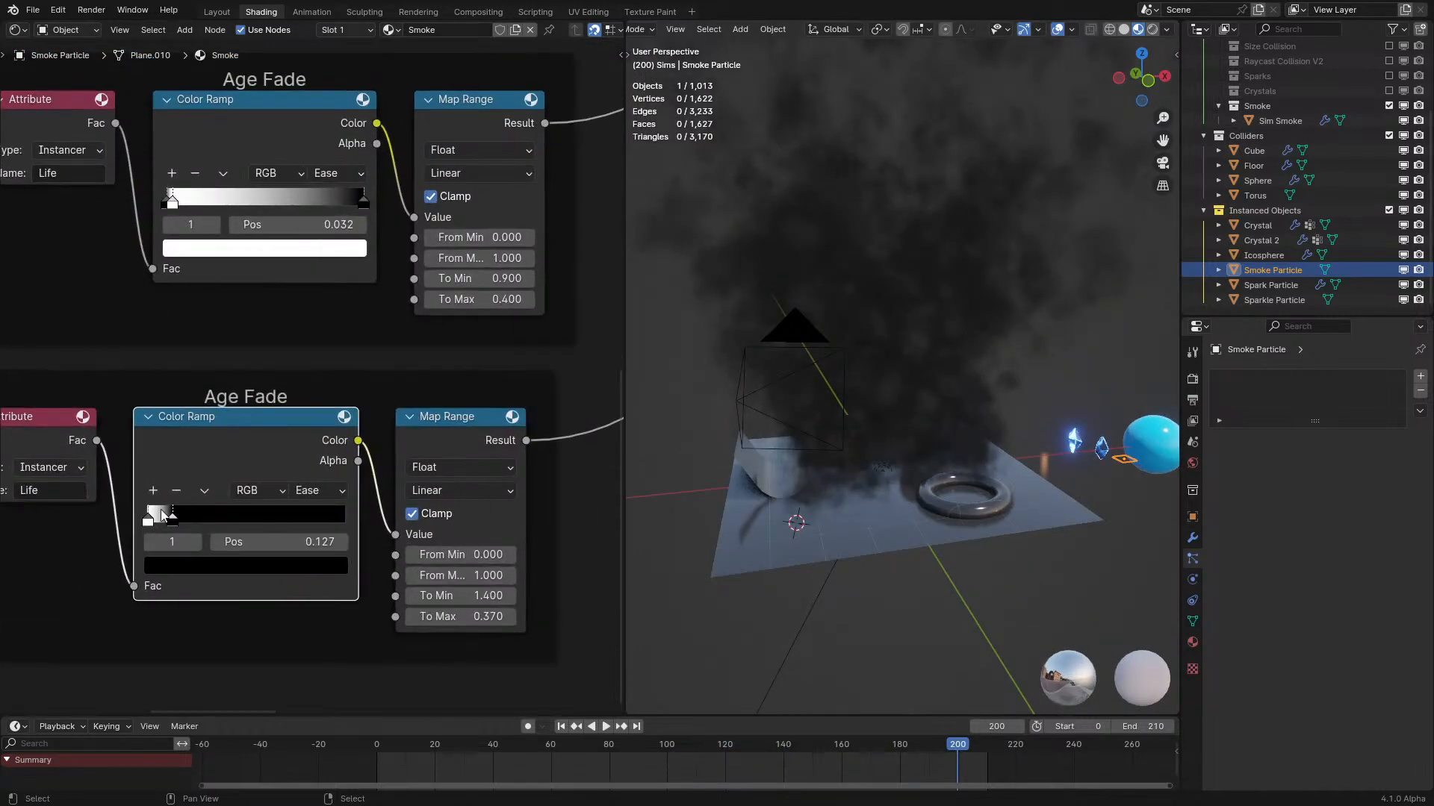
pyautogui.press('space')
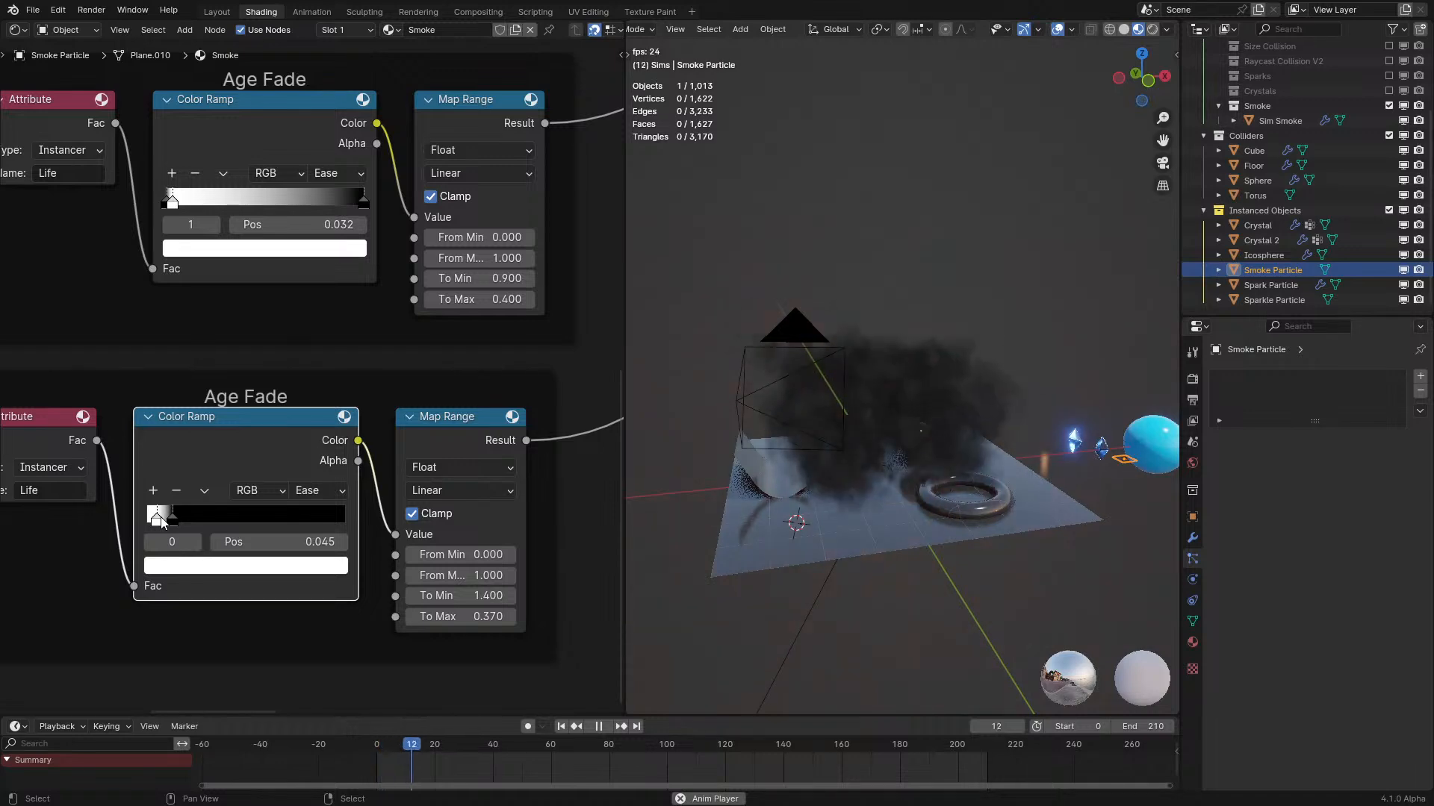
pyautogui.moveTo(162, 520); pyautogui.dragTo(153, 520)
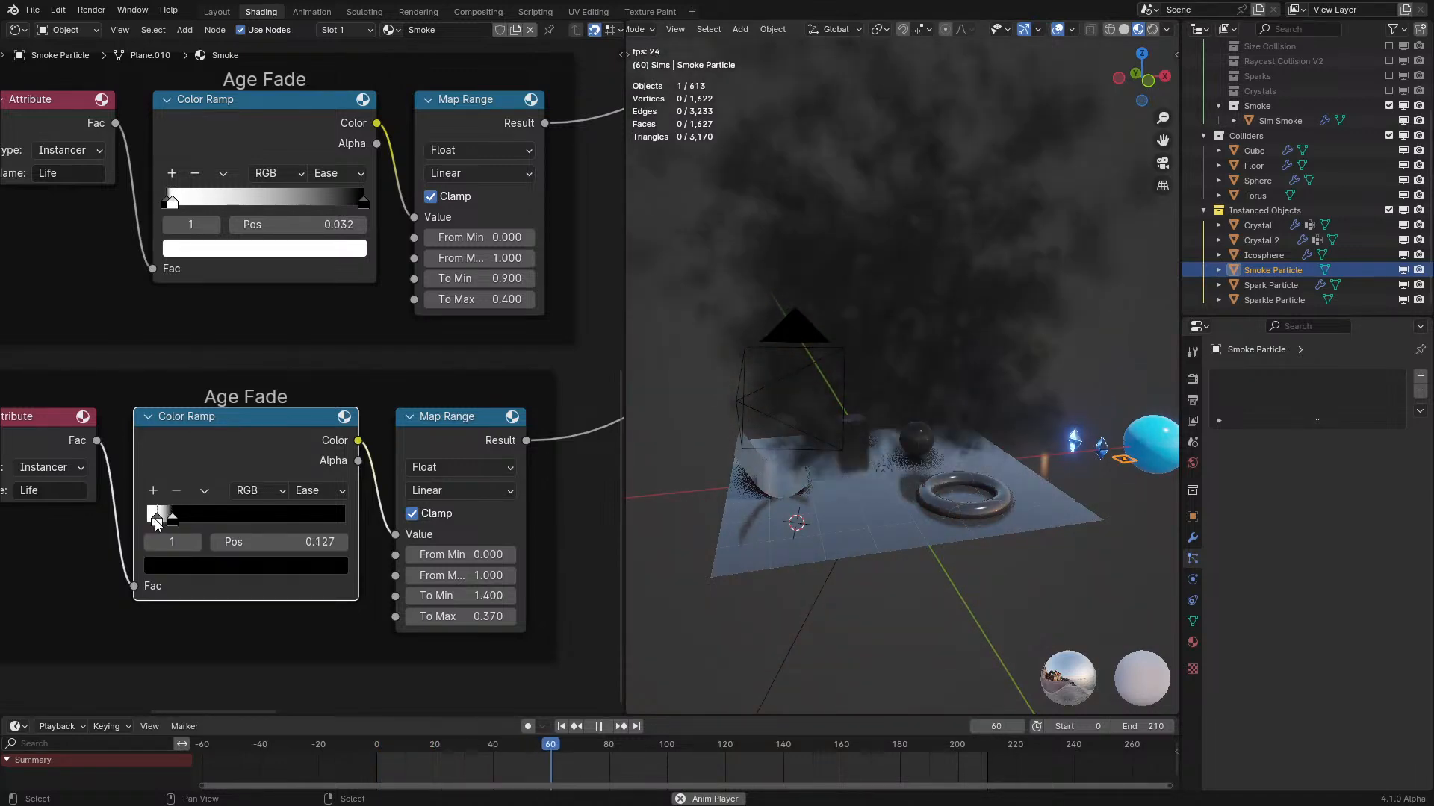
# Select the Sim Smoke object, switch the node editor to its geometry nodes and go to the Velocity Edit noise nodes.
pyautogui.scroll(-3, 872, 330)
pyautogui.press('space')
pyautogui.click(872, 330)
pyautogui.click(18, 30)
pyautogui.click(103, 153)
pyautogui.scroll(-4, 192, 334)
pyautogui.moveTo(287, 551); pyautogui.dragTo(13, 464, button='middle')
pyautogui.press('space')
pyautogui.scroll(1, 443, 482)
pyautogui.scroll(-1, 445, 483)
pyautogui.scroll(3, 478, 522)
pyautogui.moveTo(526, 559); pyautogui.dragTo(557, 559)
pyautogui.scroll(3, 893, 509)
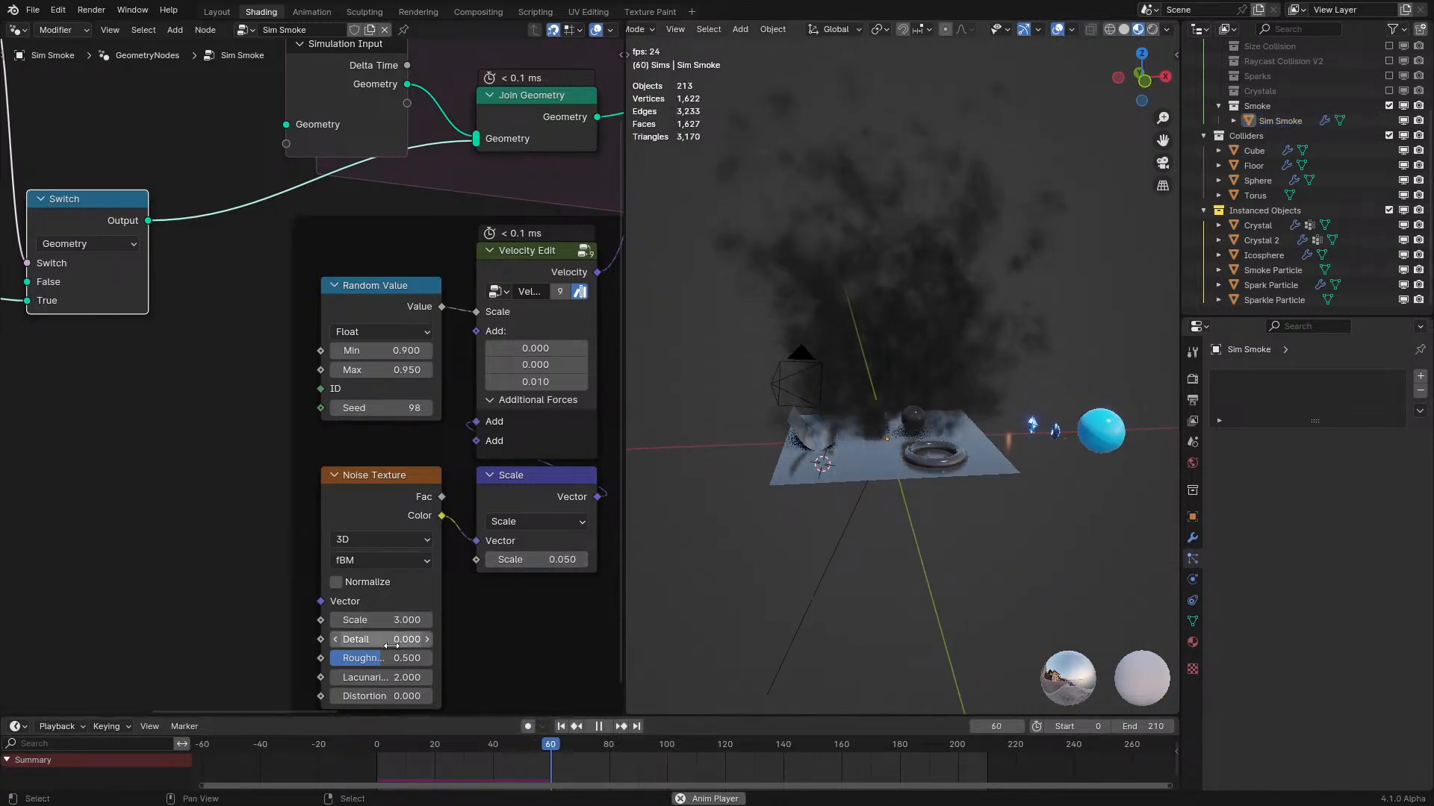
# Set the Noise Texture Scale to 2.000 and replay the bursts from the start.
pyautogui.doubleClick(387, 621)
pyautogui.write('2')
pyautogui.press('Return')
pyautogui.click(346, 775)
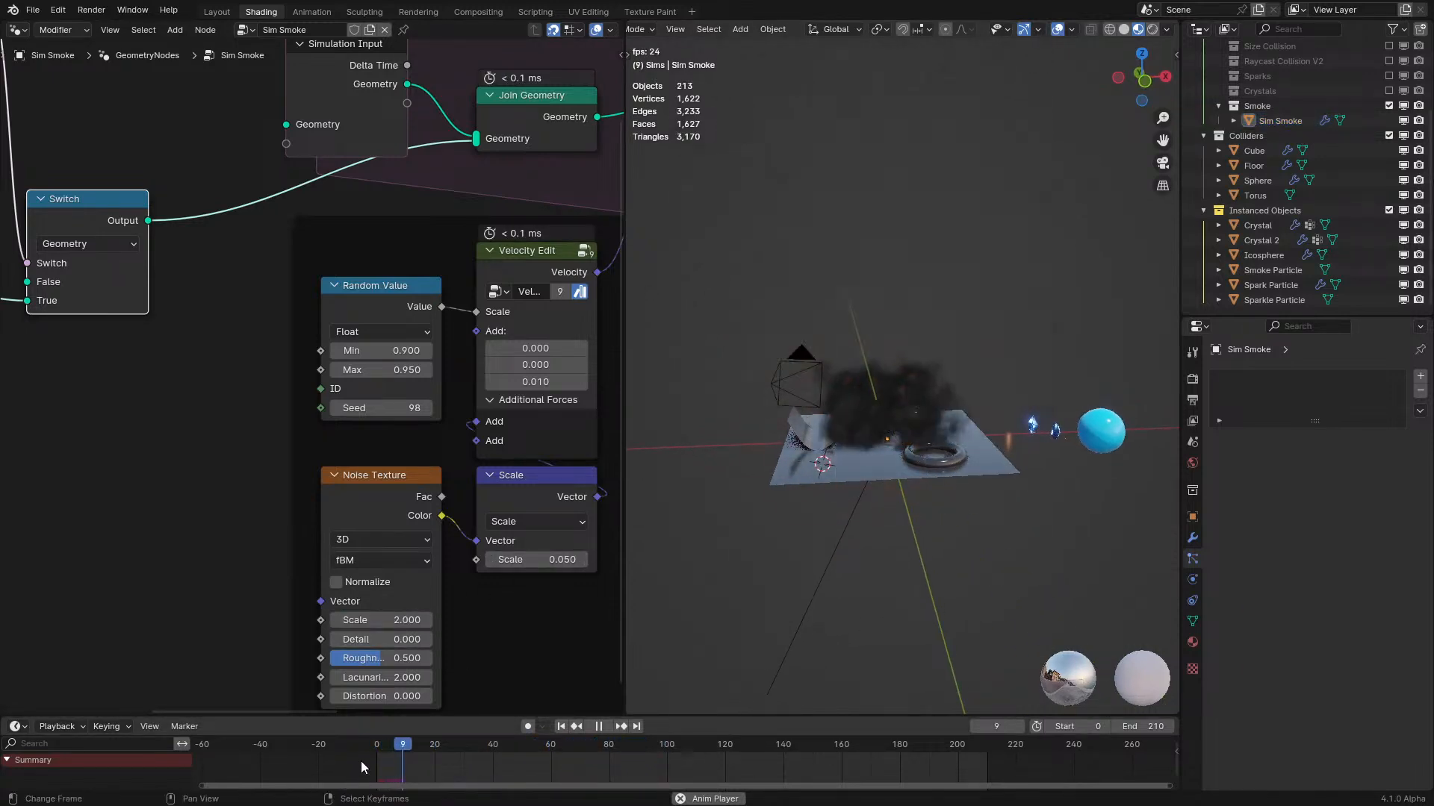
pyautogui.moveTo(794, 554); pyautogui.dragTo(830, 557, button='middle')
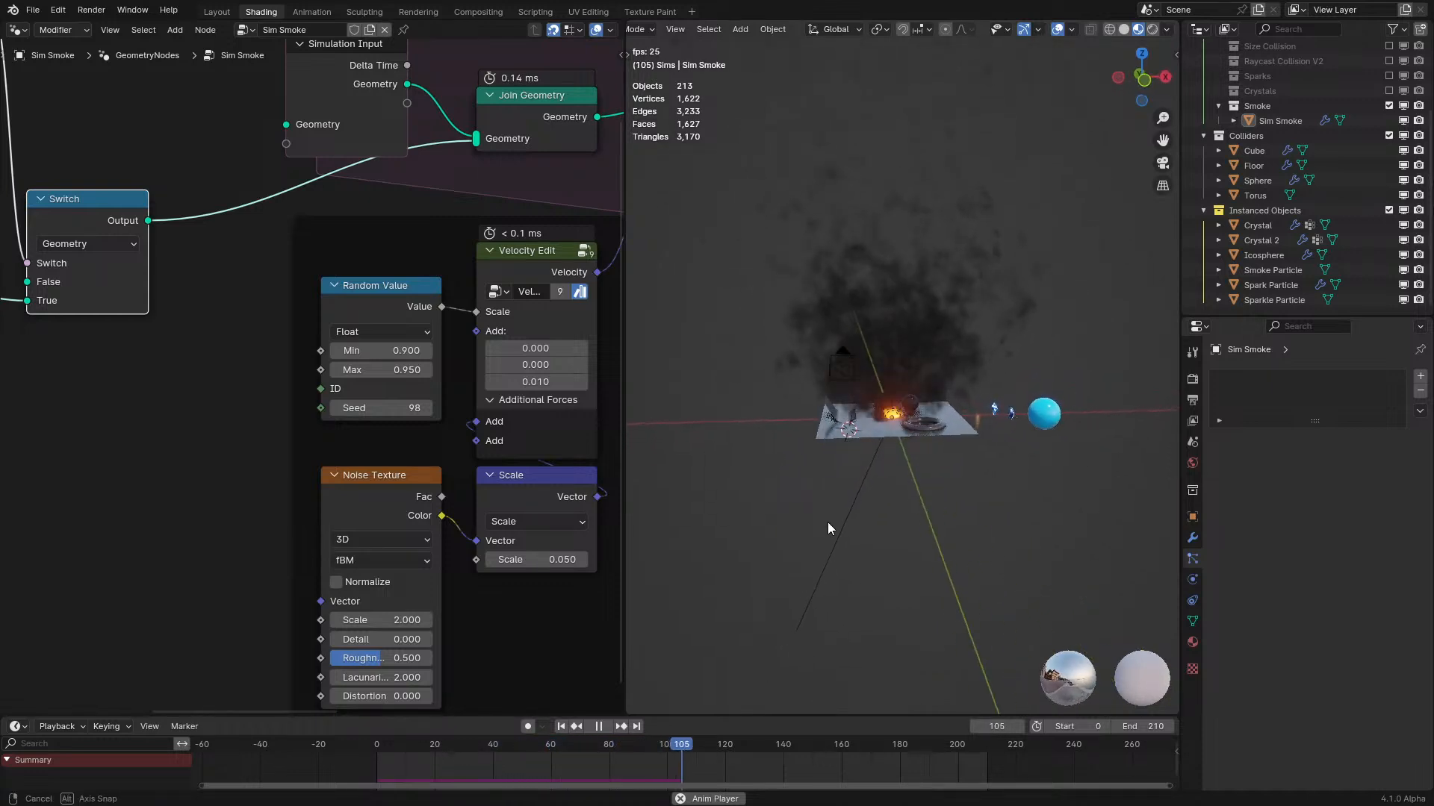
pyautogui.moveTo(823, 522); pyautogui.dragTo(827, 587, button='middle')
# Set the Noise Texture Scale to 1.000 and replay the bursts from another angle.
pyautogui.click(396, 620)
pyautogui.write('1')
pyautogui.press('Return')
pyautogui.click(307, 757)
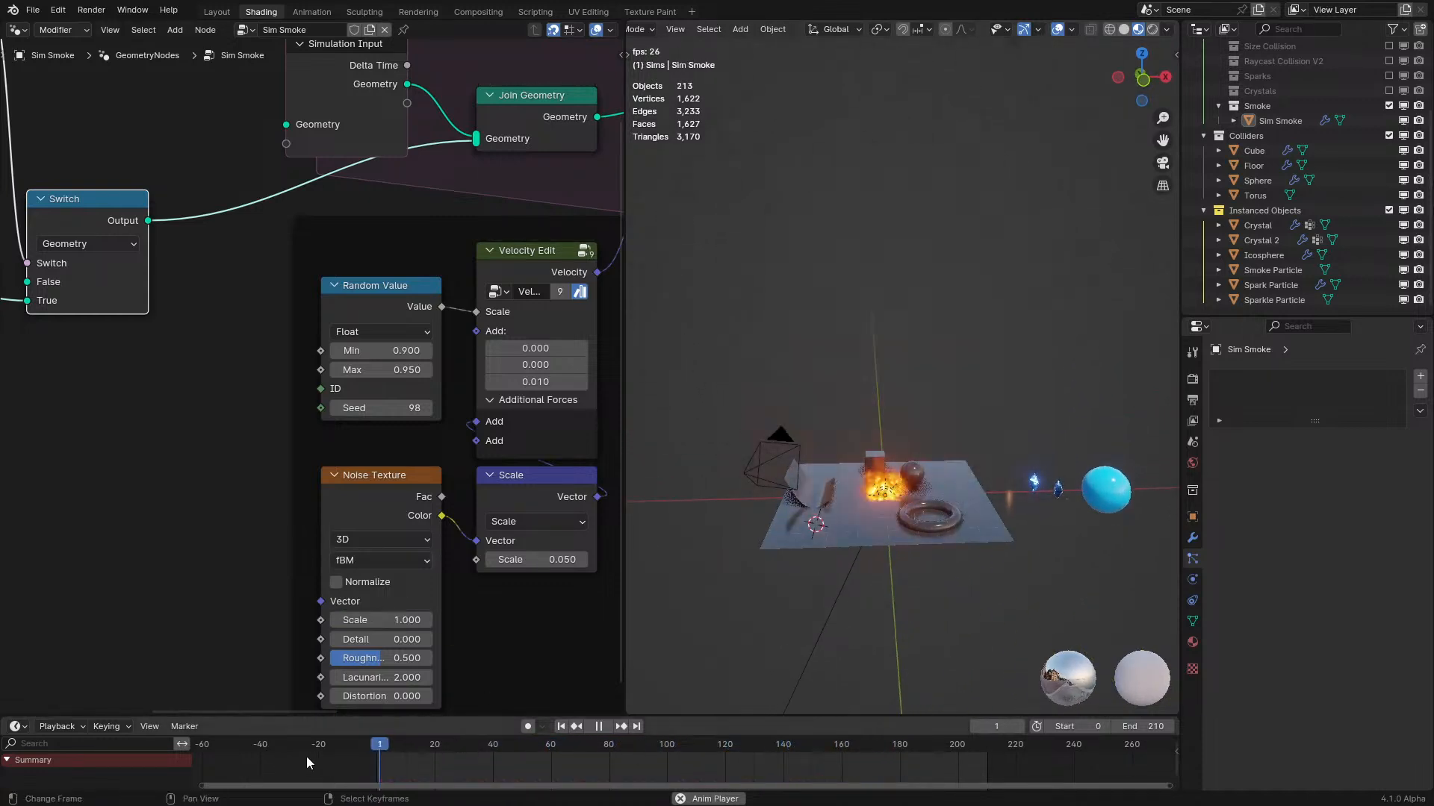
pyautogui.moveTo(672, 411); pyautogui.dragTo(917, 433, button='middle')
# Set Velocity Edit's Add X to 0.010, keep Y at 0.000, and check the drifting smoke from several angles.
pyautogui.hotkey('ctrl', 'v')
pyautogui.doubleClick(534, 365)
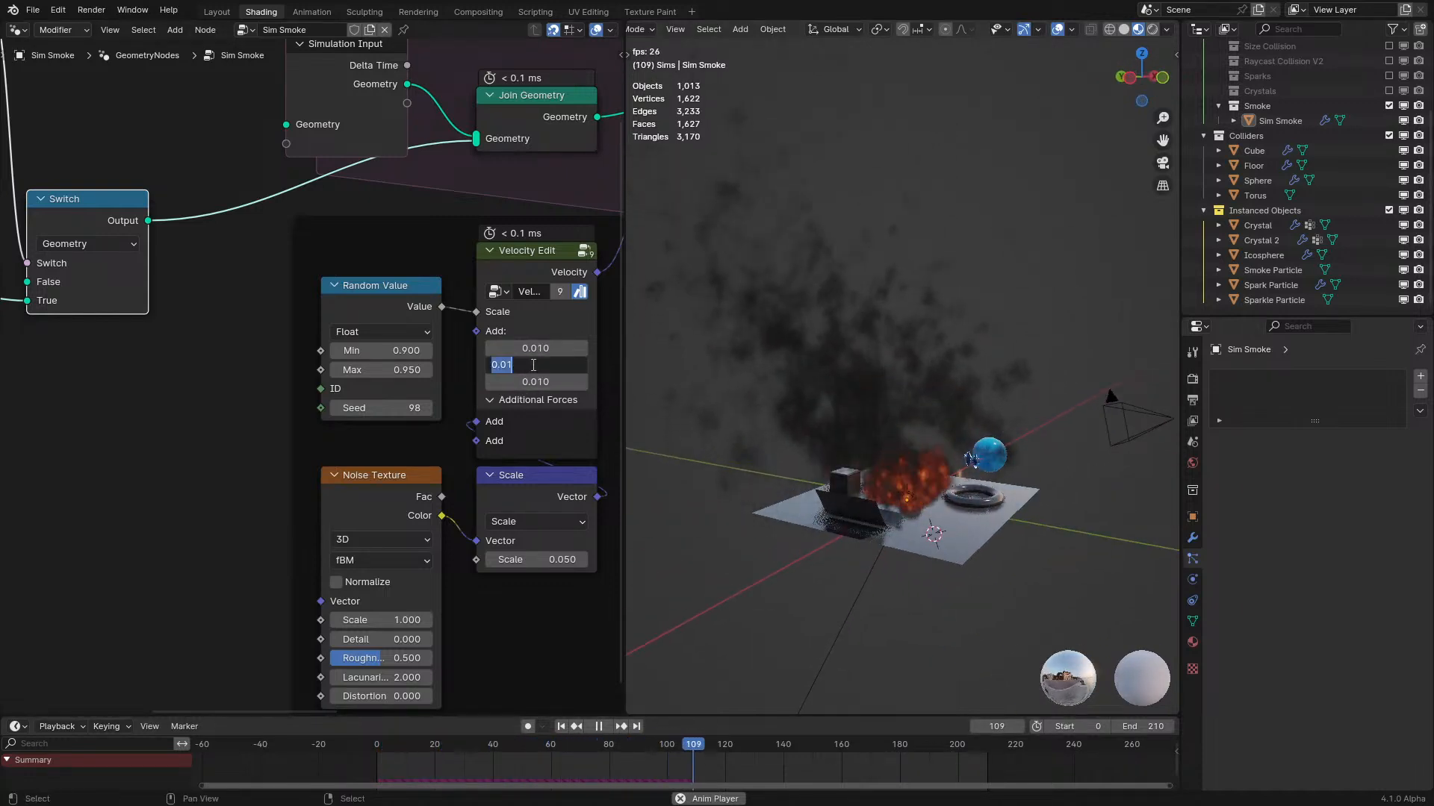
pyautogui.moveTo(676, 487); pyautogui.dragTo(838, 551, button='middle')
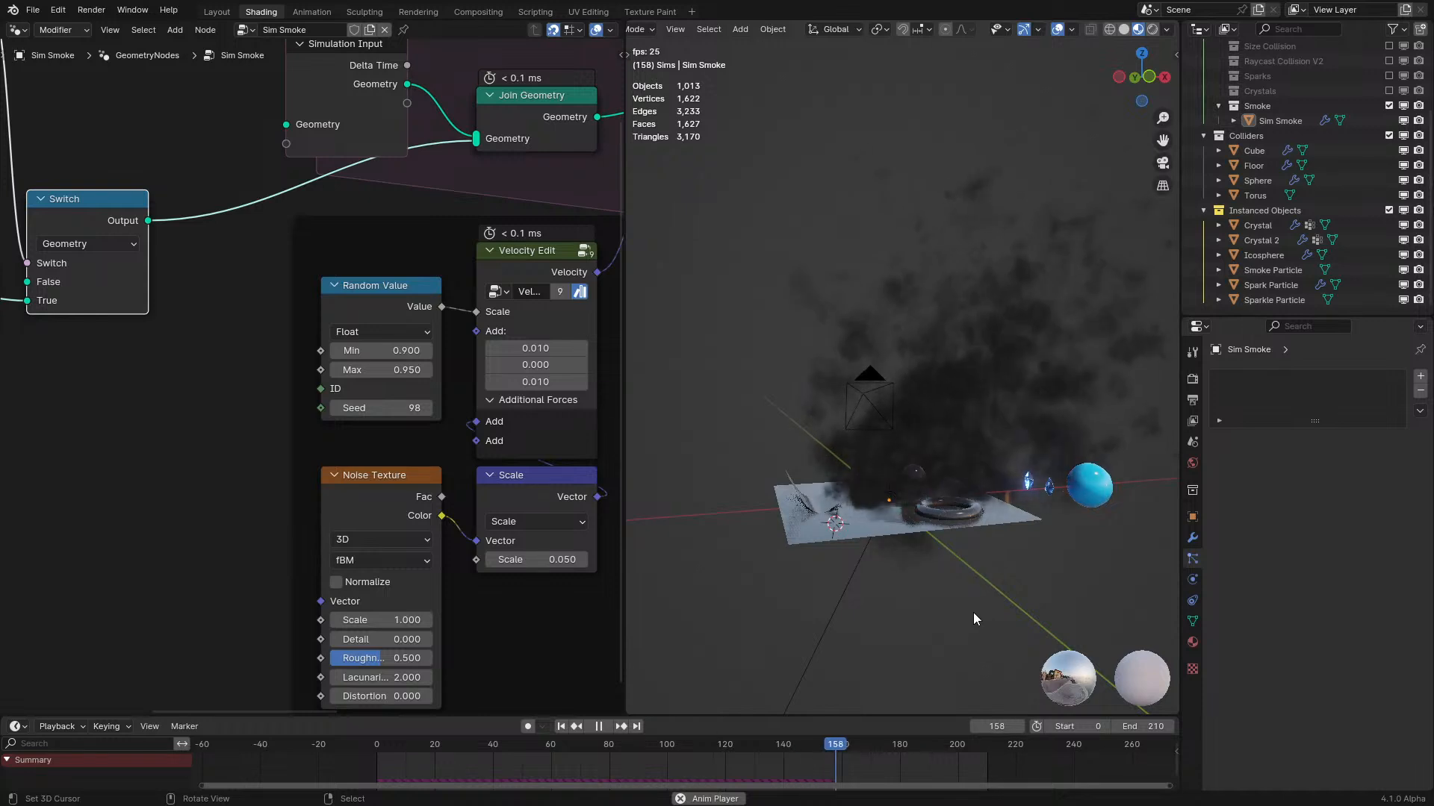
pyautogui.moveTo(980, 612); pyautogui.dragTo(886, 612, button='middle')
# Set the Points Count to 500 and replay the bursts from the start.
pyautogui.press('space')
pyautogui.scroll(-2, 176, 343)
pyautogui.moveTo(176, 343); pyautogui.dragTo(24, 399, button='middle')
pyautogui.scroll(2, 267, 446)
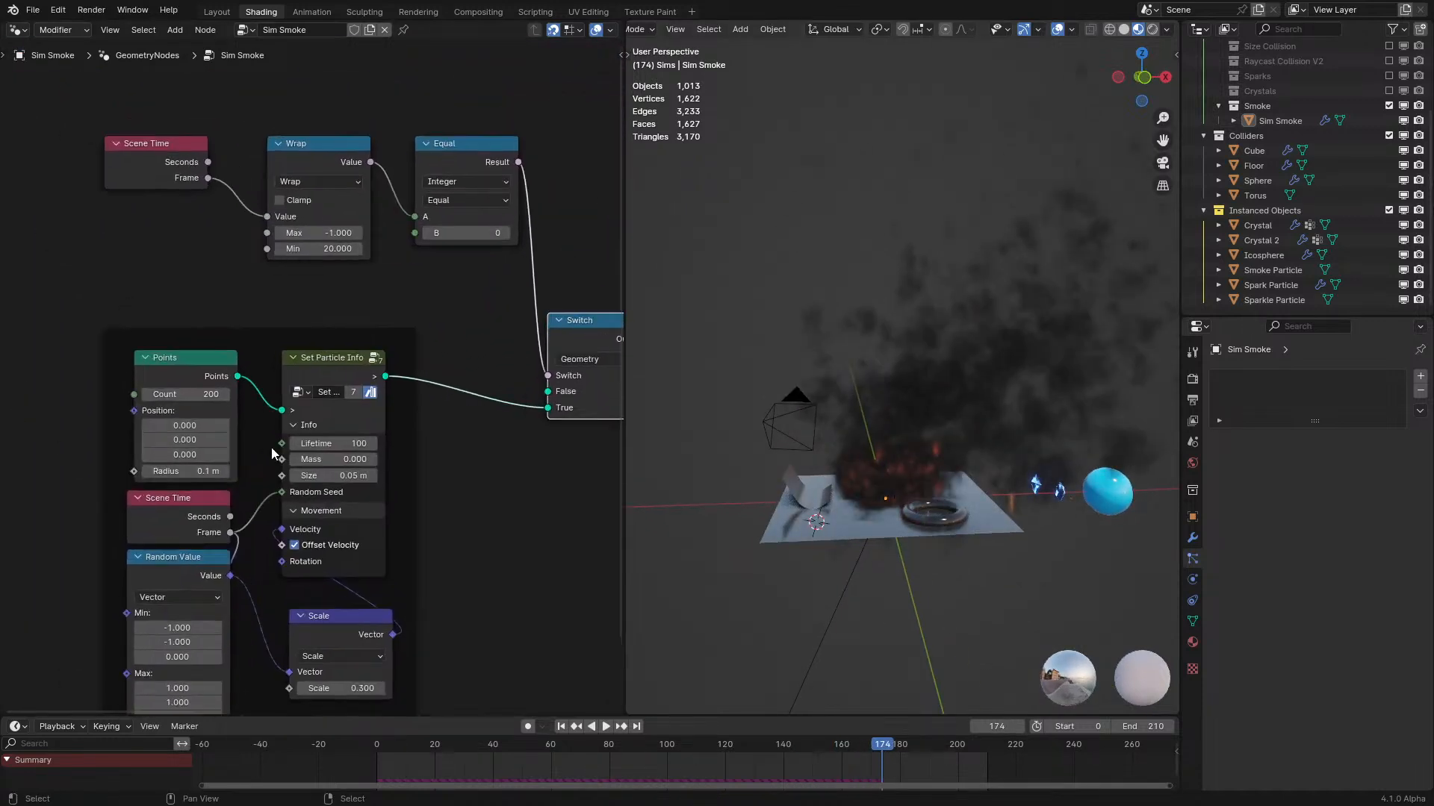
pyautogui.doubleClick(179, 393)
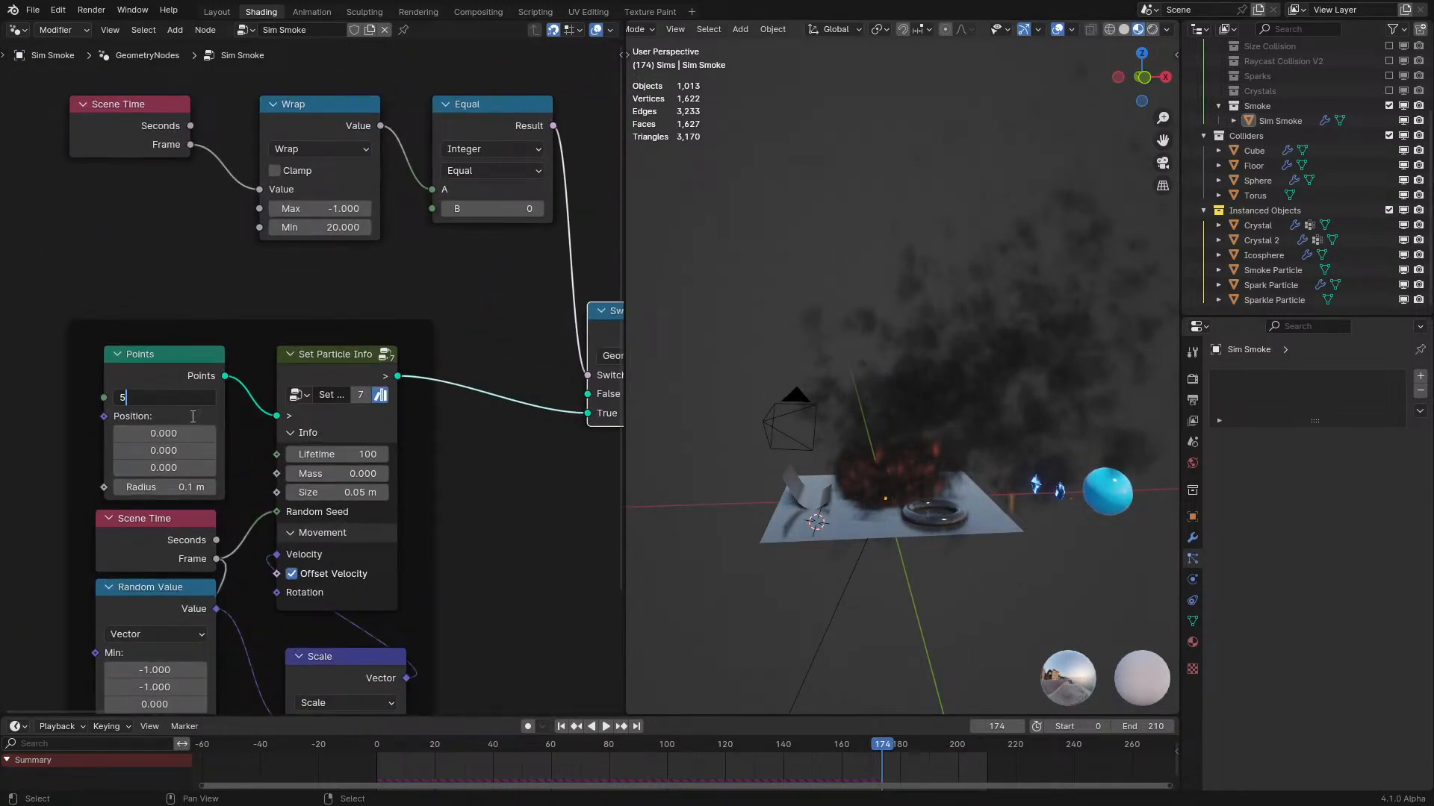
pyautogui.hotkey('shift', 'Left')
pyautogui.press('space')
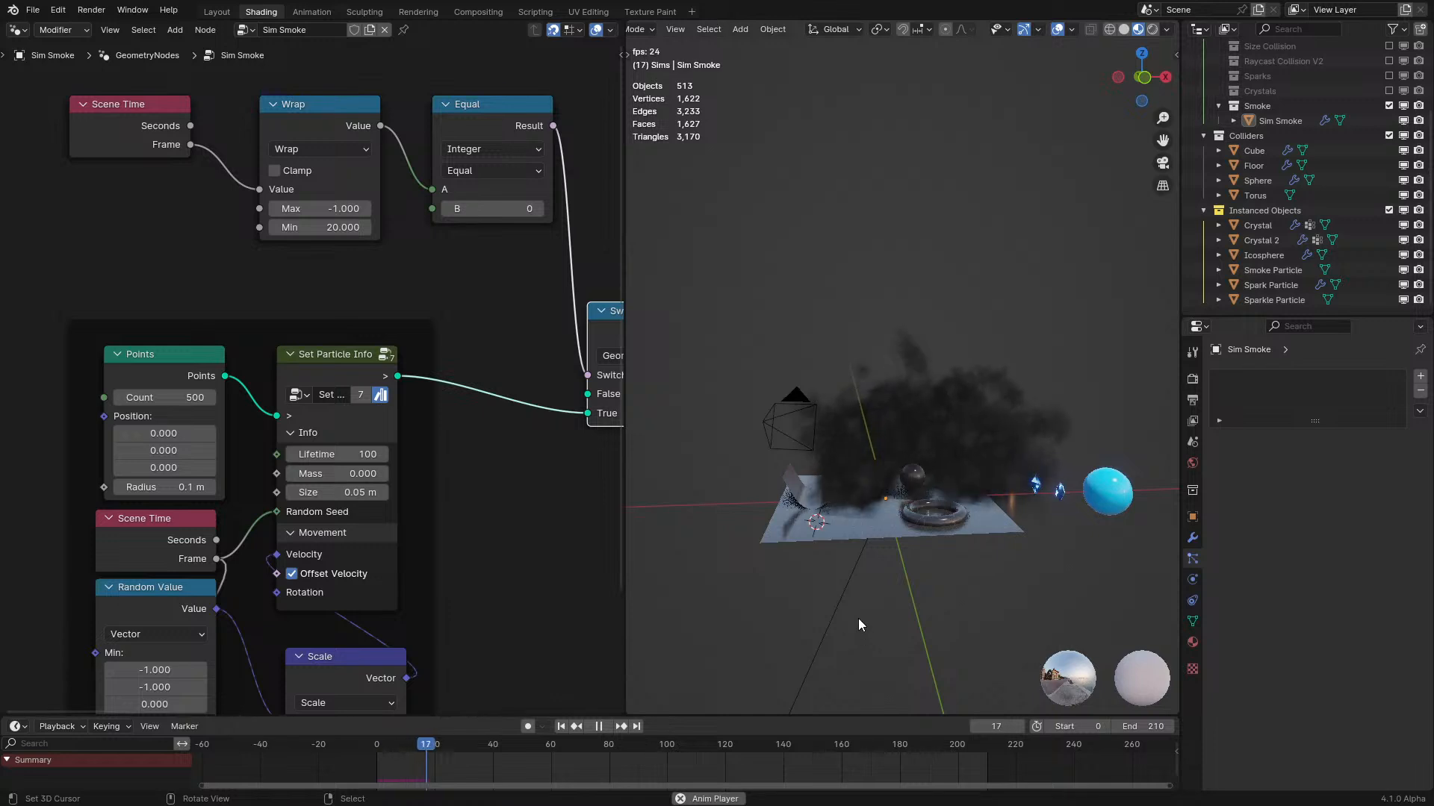
pyautogui.moveTo(858, 616); pyautogui.dragTo(853, 524, button='middle')
# Set the Noise Texture Scale to 0.250 and check the playback from several angles.
pyautogui.moveTo(364, 529); pyautogui.dragTo(405, 526, button='middle')
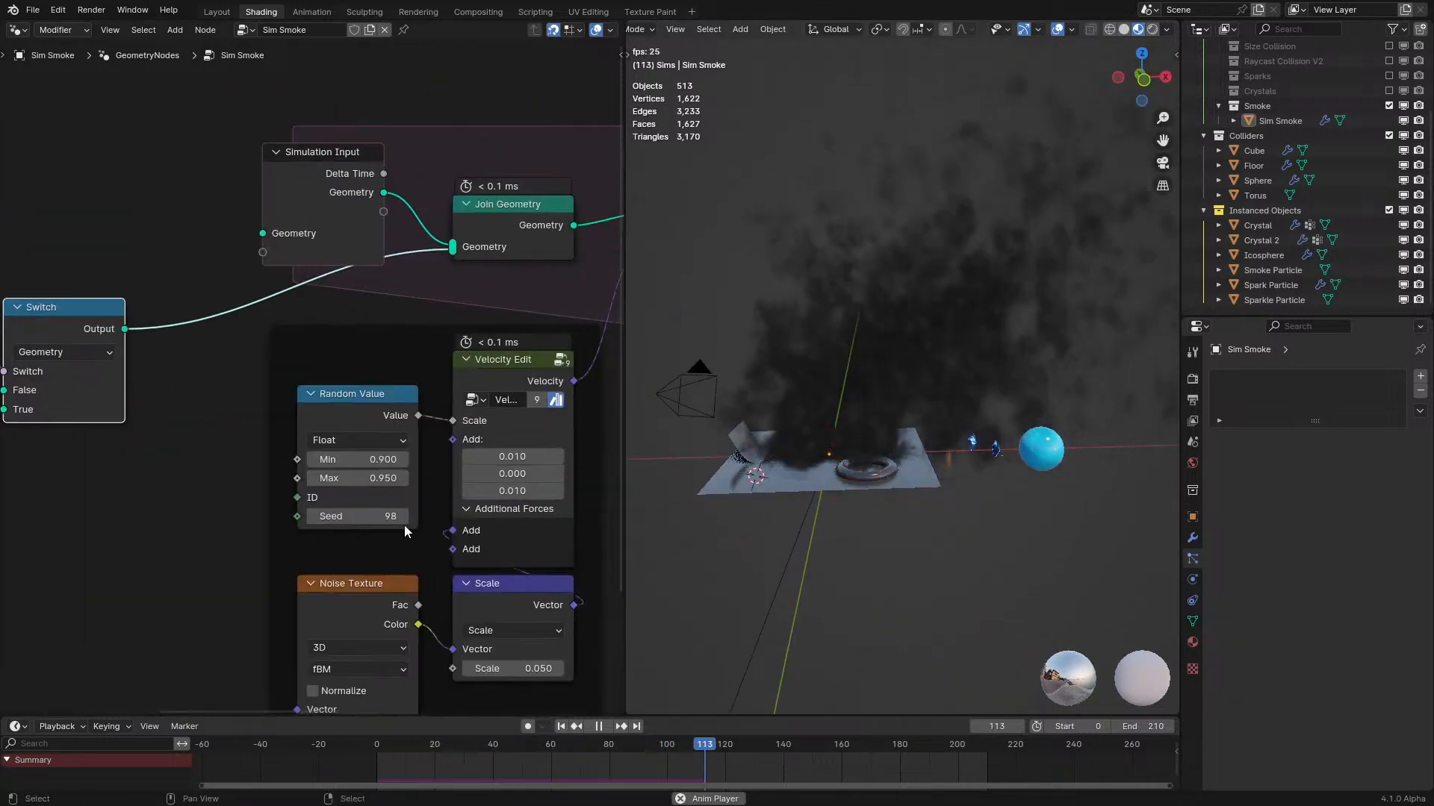
pyautogui.moveTo(405, 671); pyautogui.dragTo(410, 586, button='middle')
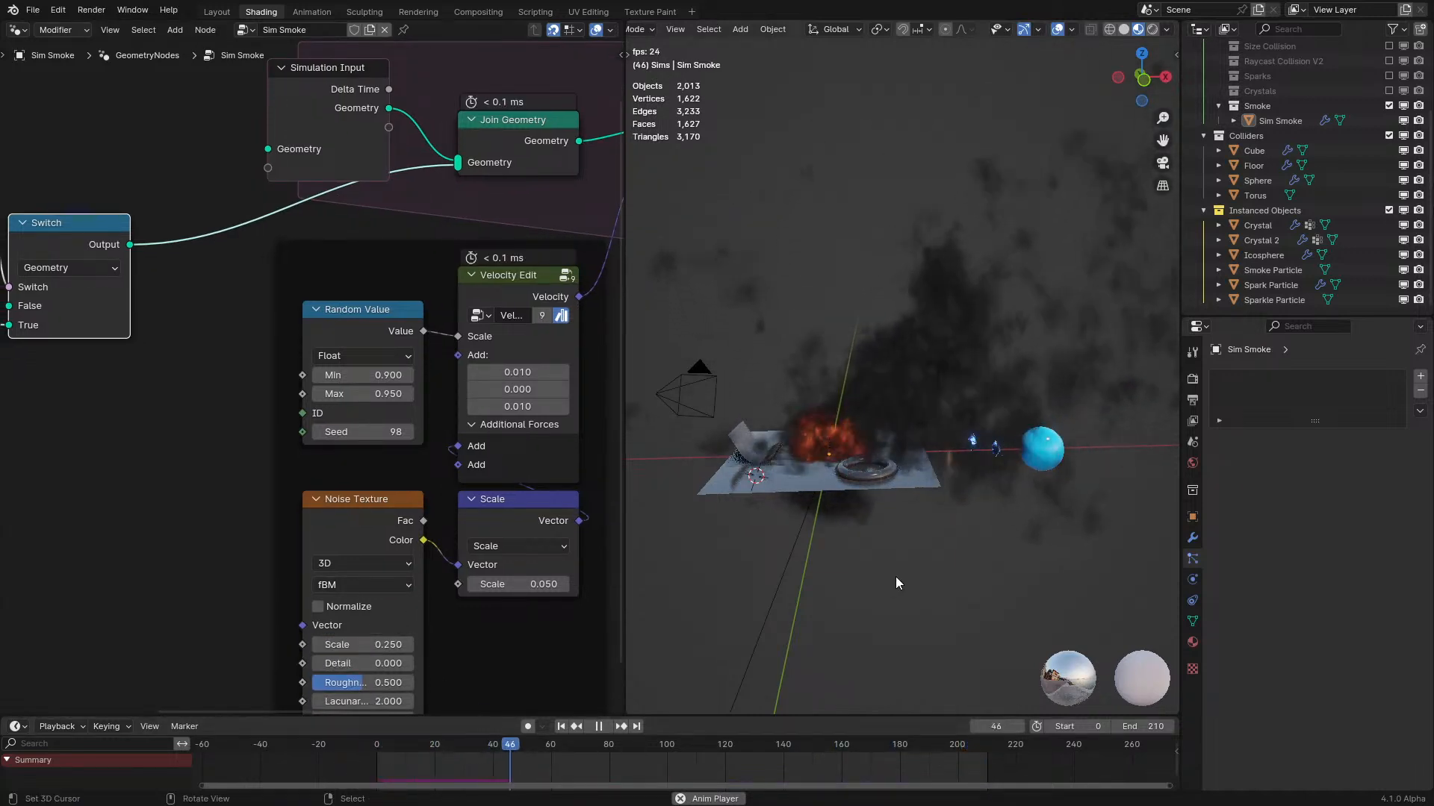
pyautogui.moveTo(899, 583); pyautogui.dragTo(993, 587, button='middle')
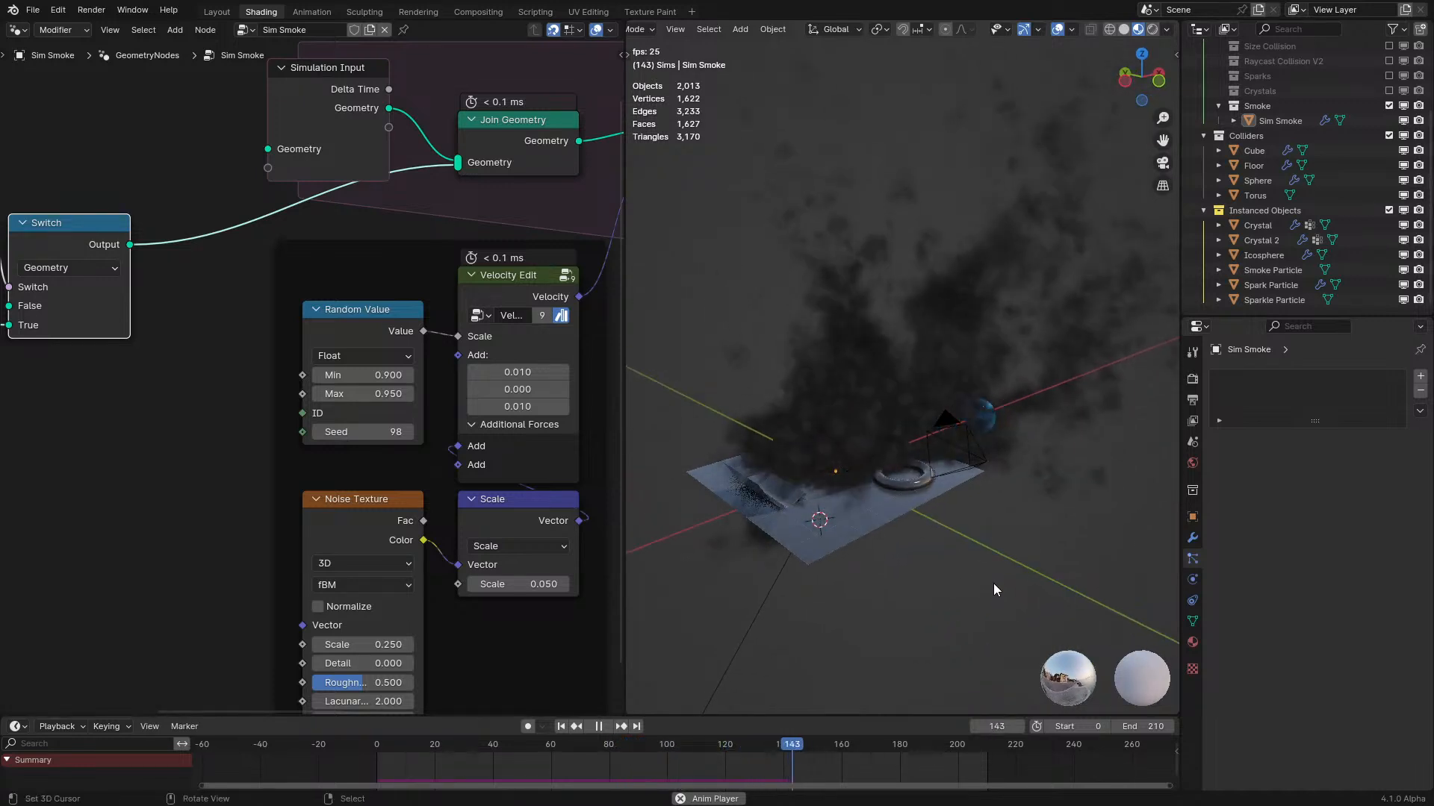
pyautogui.moveTo(981, 576); pyautogui.dragTo(887, 555, button='middle')
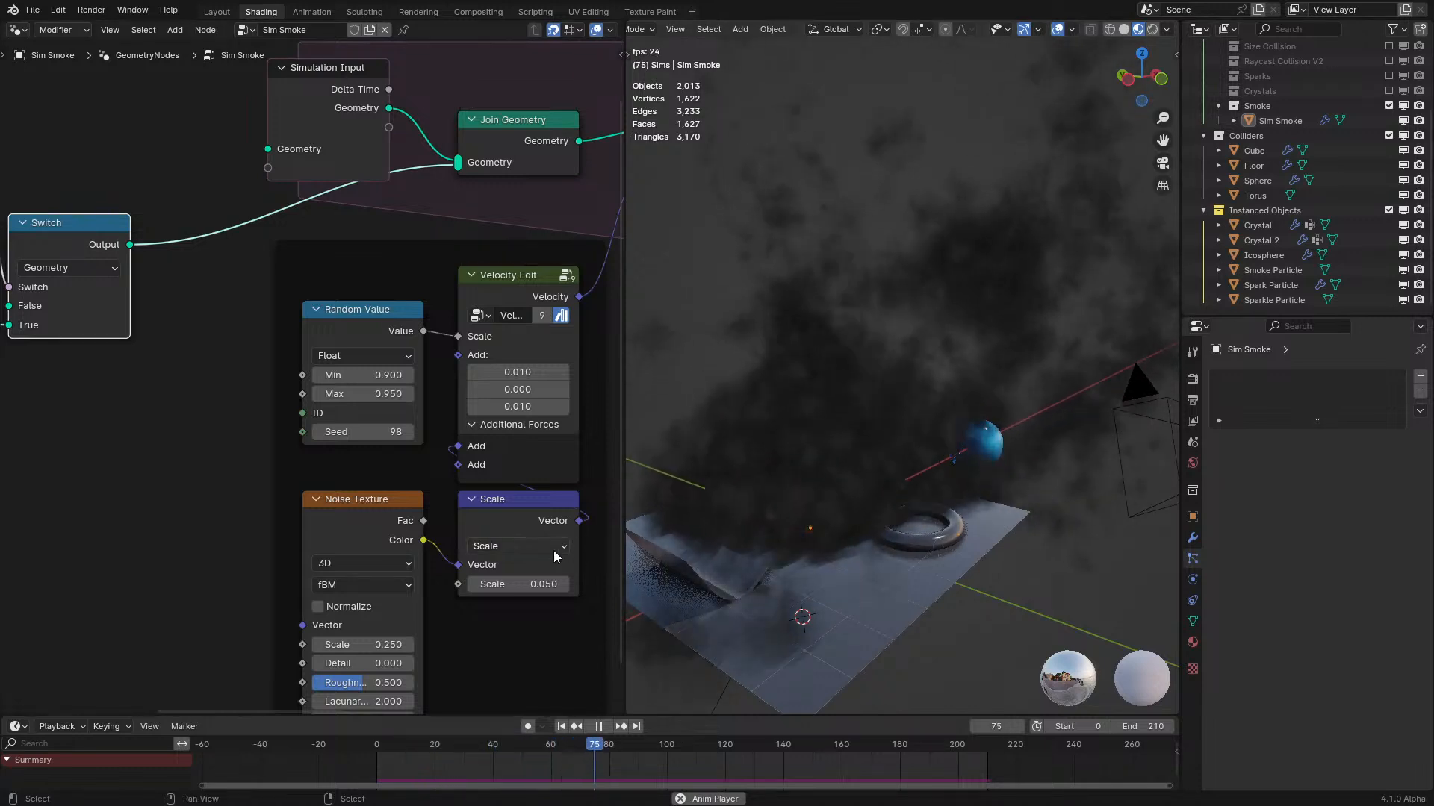
# Set the Scale of the noise force to 0.025 and restart the playback.
pyautogui.press('space')
pyautogui.moveTo(522, 597); pyautogui.dragTo(511, 536, button='middle')
pyautogui.doubleClick(514, 524)
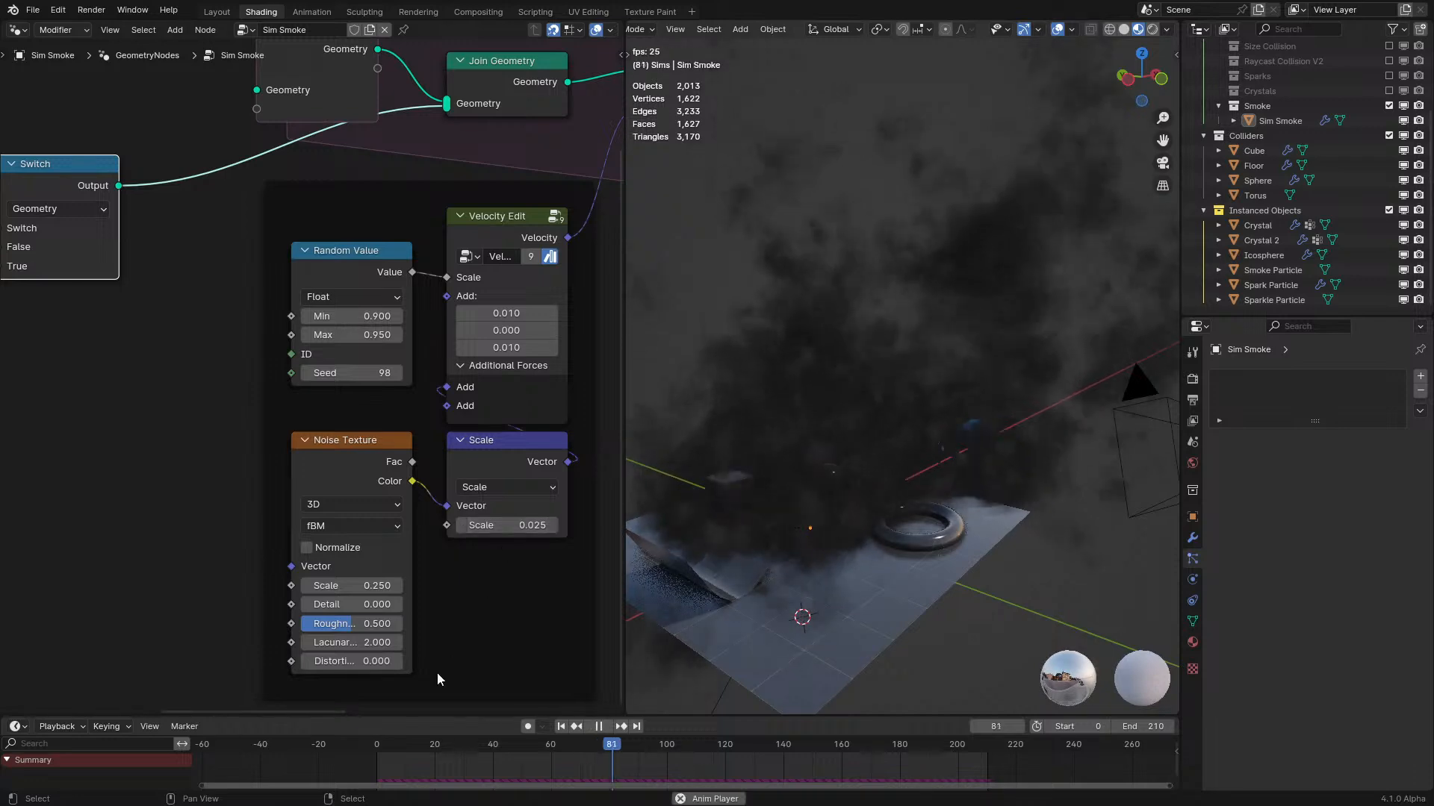
pyautogui.click(315, 760)
# Try 0.2 and 0.1 as the Scale of the emitter's initial velocity, comparing the bursts in playback.
pyautogui.scroll(-5, 582, 573)
pyautogui.moveTo(553, 567); pyautogui.dragTo(270, 514, button='middle')
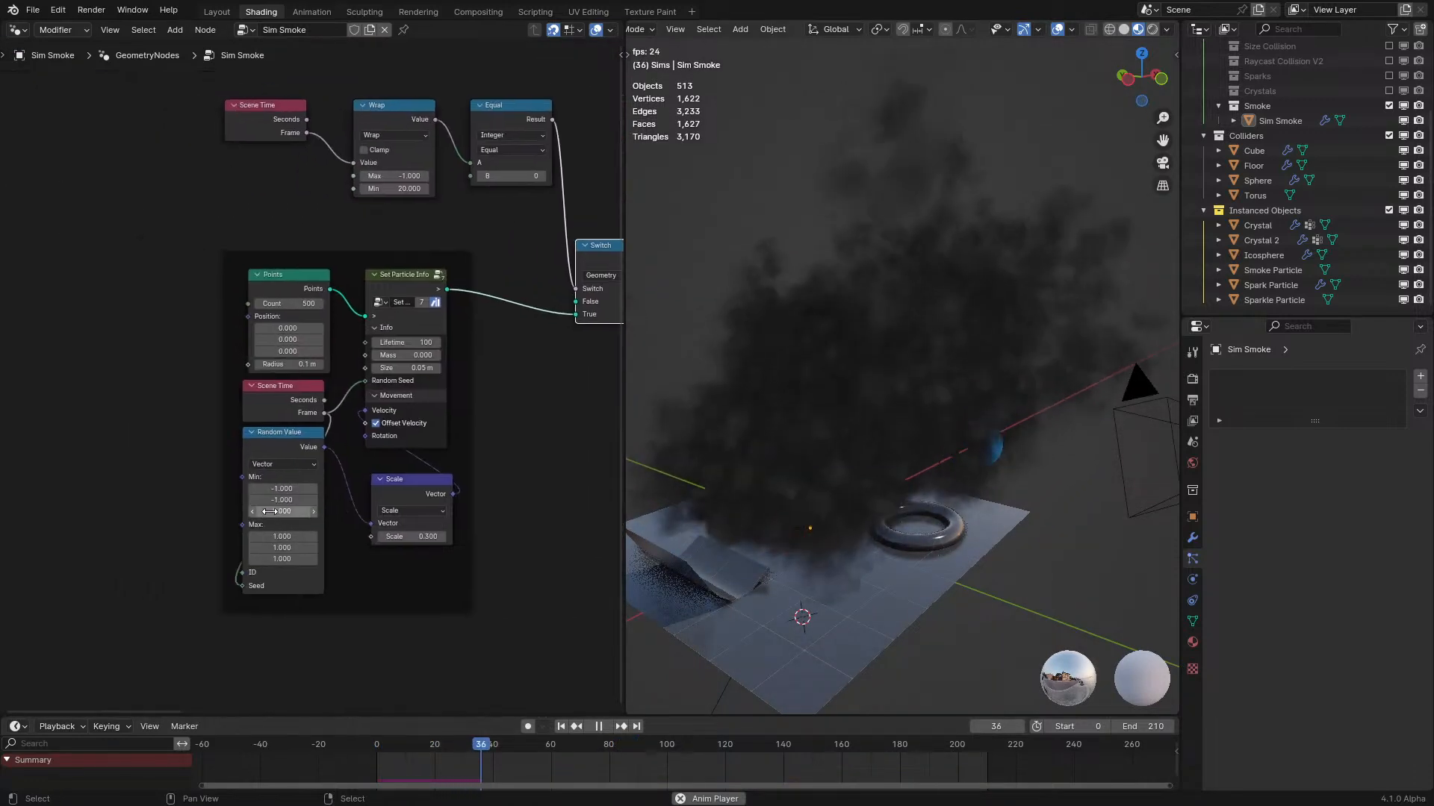
pyautogui.scroll(3, 280, 510)
pyautogui.click(396, 579)
pyautogui.click(411, 580)
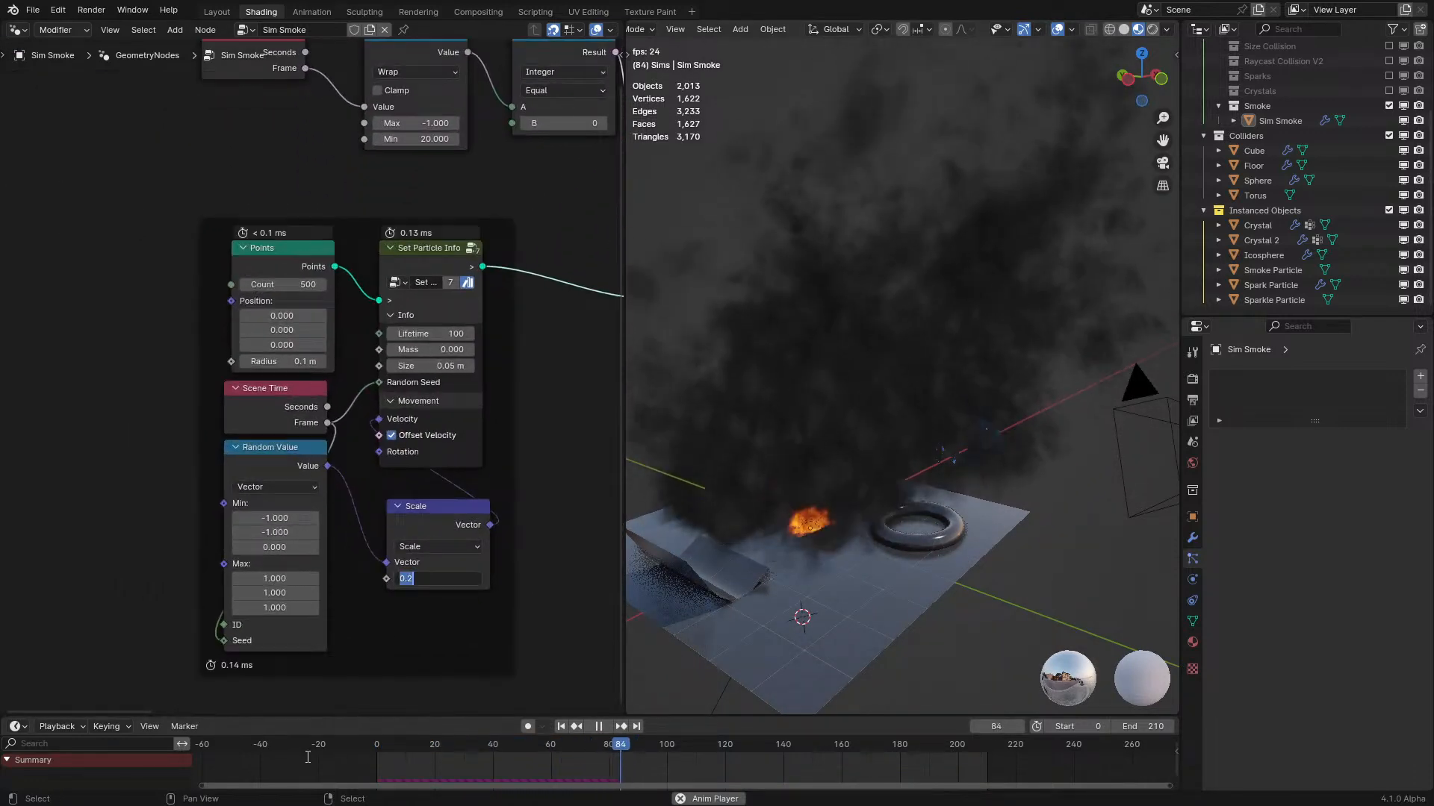
pyautogui.write('0.1')
pyautogui.press('Return')
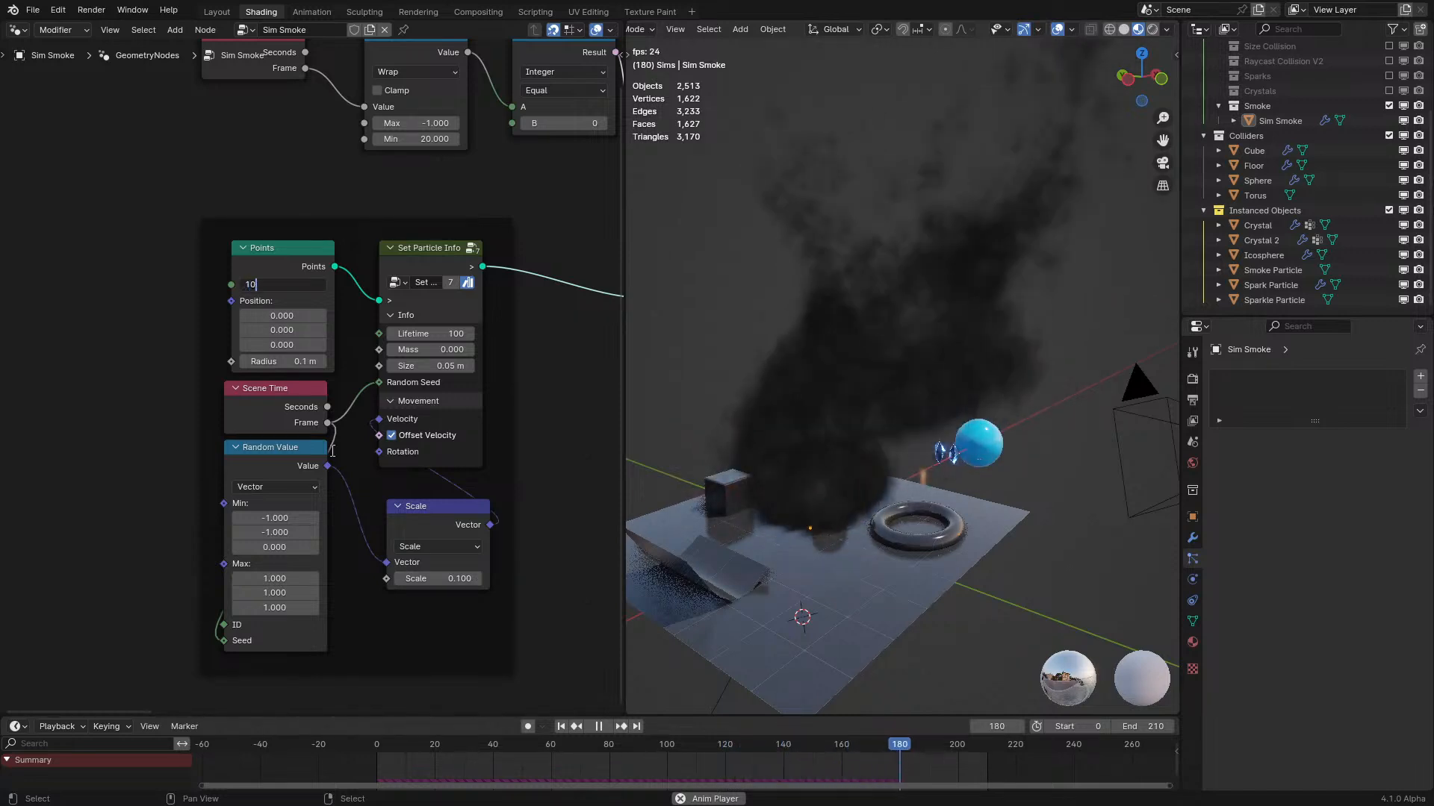
# Set the Points Count to 100 and the initial velocity Scale to 0.200, and replay the bursts from the start.
pyautogui.click(333, 763)
pyautogui.moveTo(889, 478); pyautogui.dragTo(825, 495, button='middle')
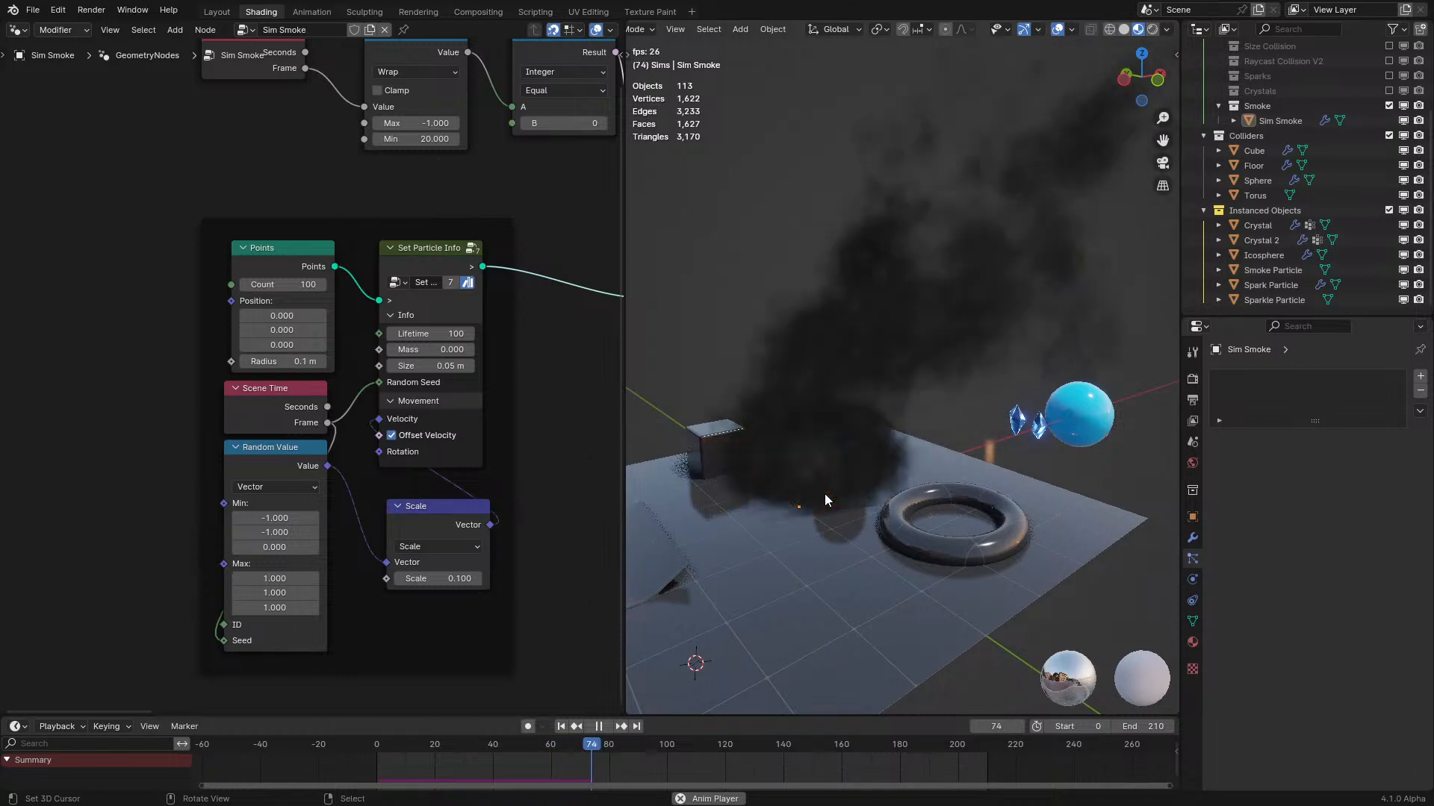
pyautogui.press('space')
pyautogui.hotkey('shift', 'Left')
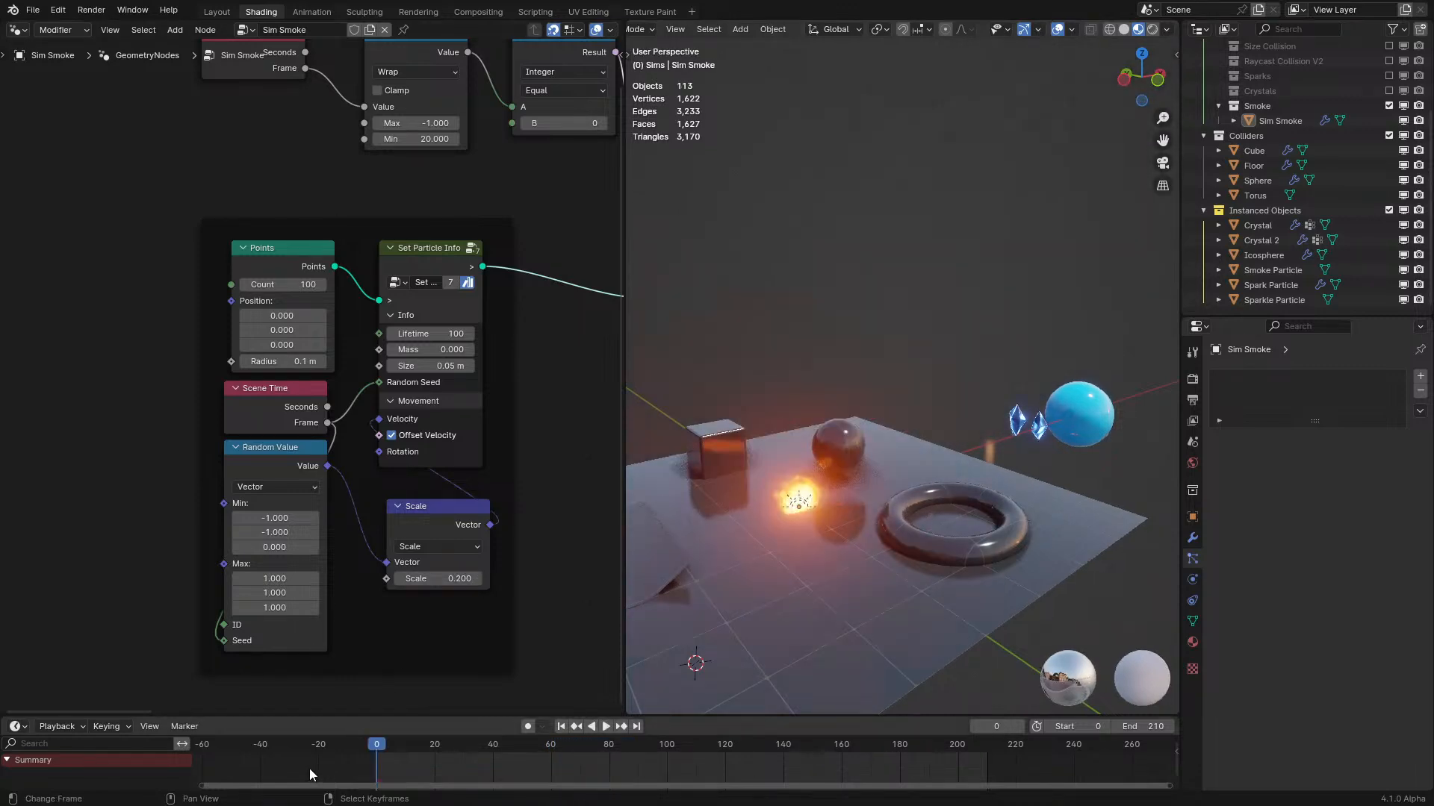
pyautogui.press('space')
# Set the Scale of the Noise Texture feeding Velocity Edit to 0.500.
pyautogui.scroll(-1, 418, 472)
pyautogui.moveTo(418, 472); pyautogui.dragTo(470, 480, button='middle')
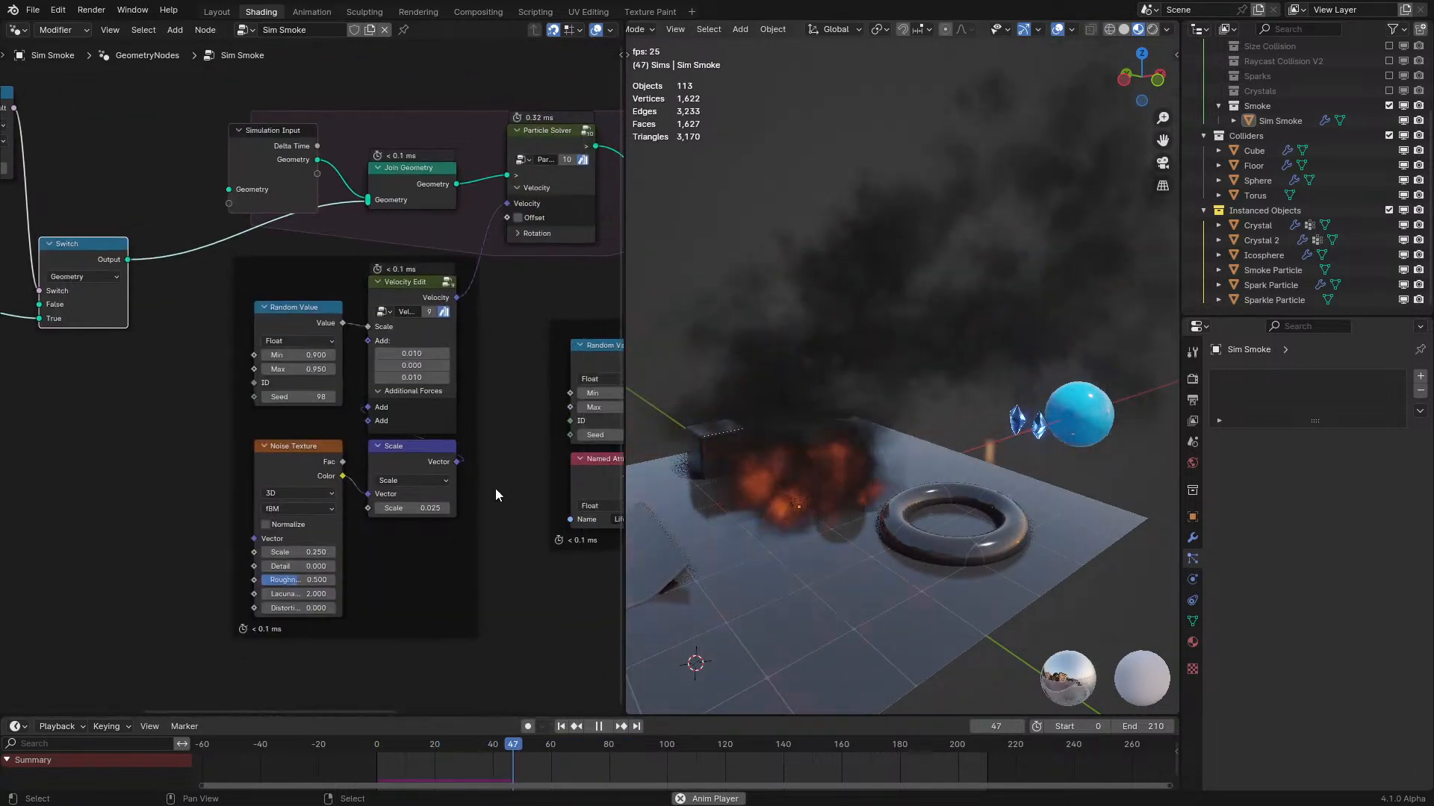
pyautogui.scroll(3, 390, 551)
pyautogui.click(295, 616)
pyautogui.write('0.5')
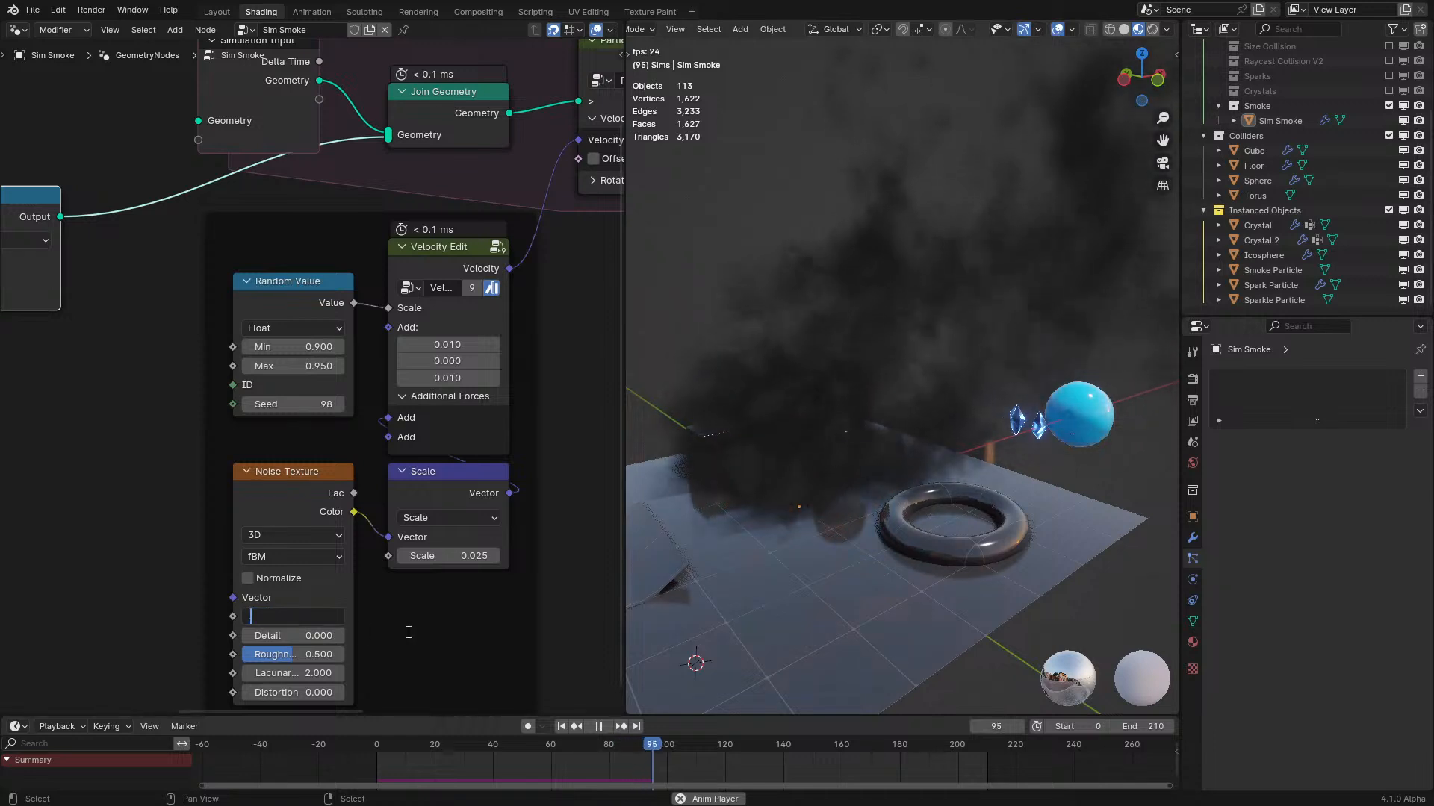
pyautogui.press('Return')
# Set the Scale of the noise force to 0.010 and replay the simulation.
pyautogui.click(482, 556)
pyautogui.write('0.02')
pyautogui.press('BackSpace')
pyautogui.write('1')
pyautogui.press('Return')
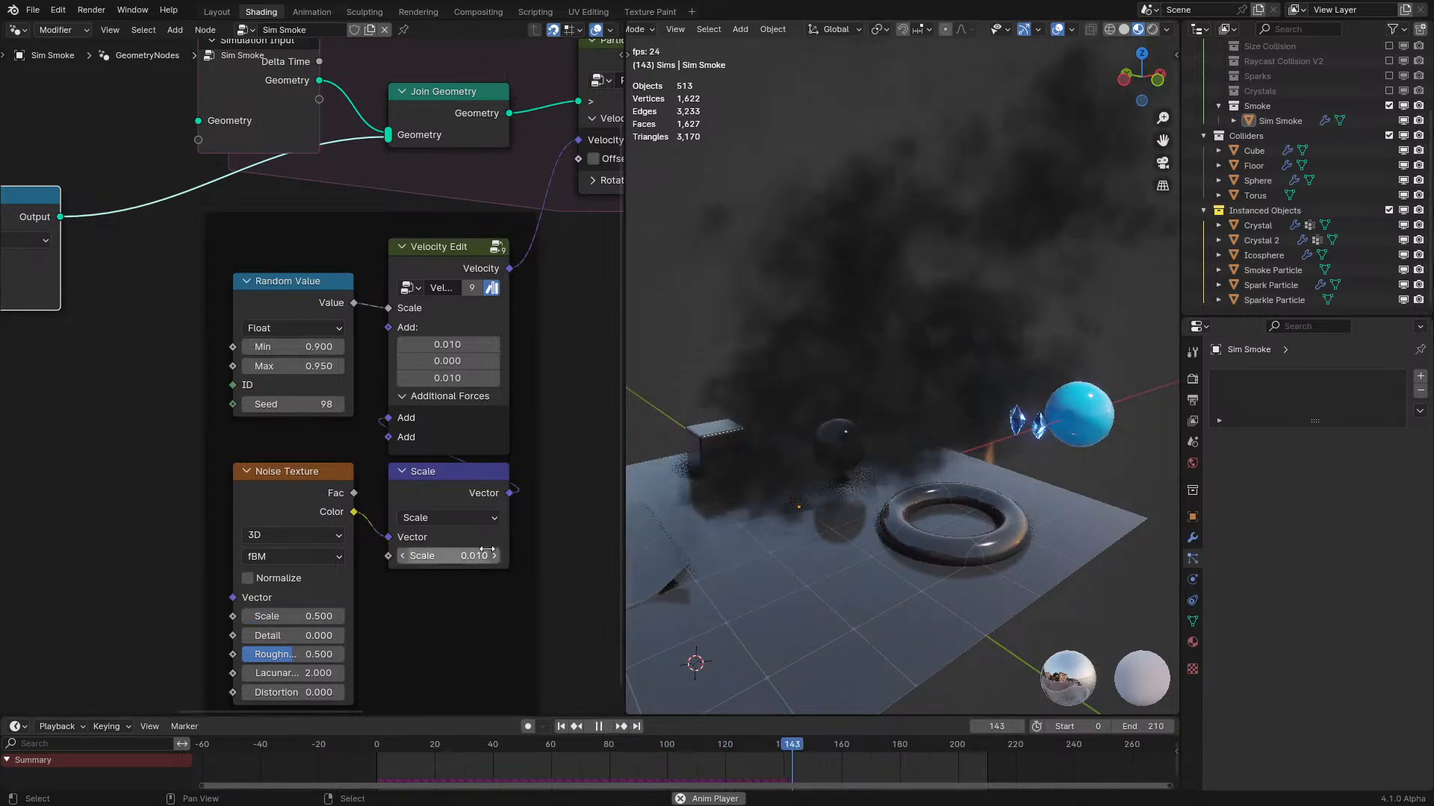
pyautogui.click(262, 745)
pyautogui.scroll(-2, 1080, 454)
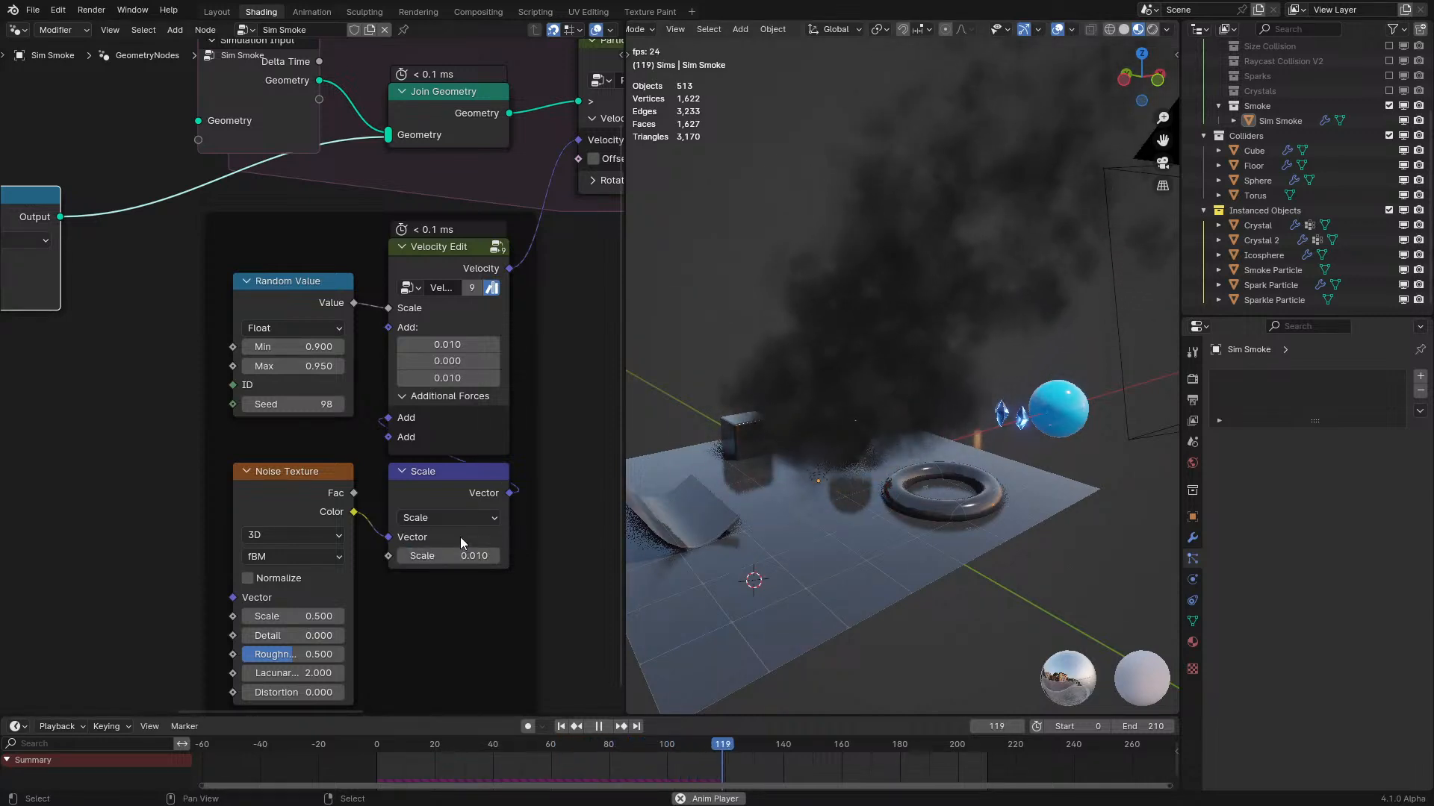
# Set the noise force Scale to 0.020 and Velocity Edit's Add X to 0.002, and replay from a lower view.
pyautogui.keyDown('ctrl'); pyautogui.scroll(1, 429, 552); pyautogui.keyUp('ctrl')
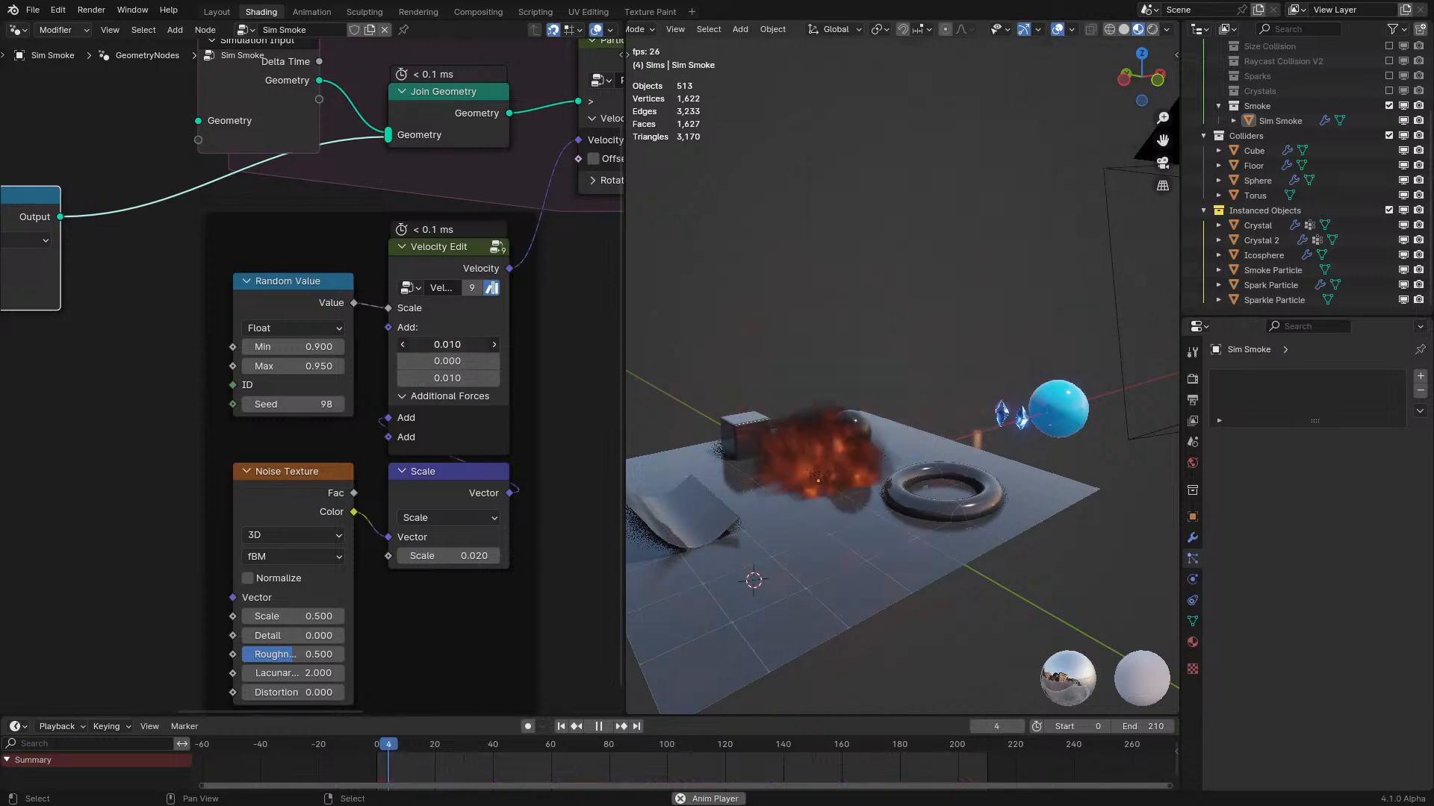
pyautogui.press('BackSpace')
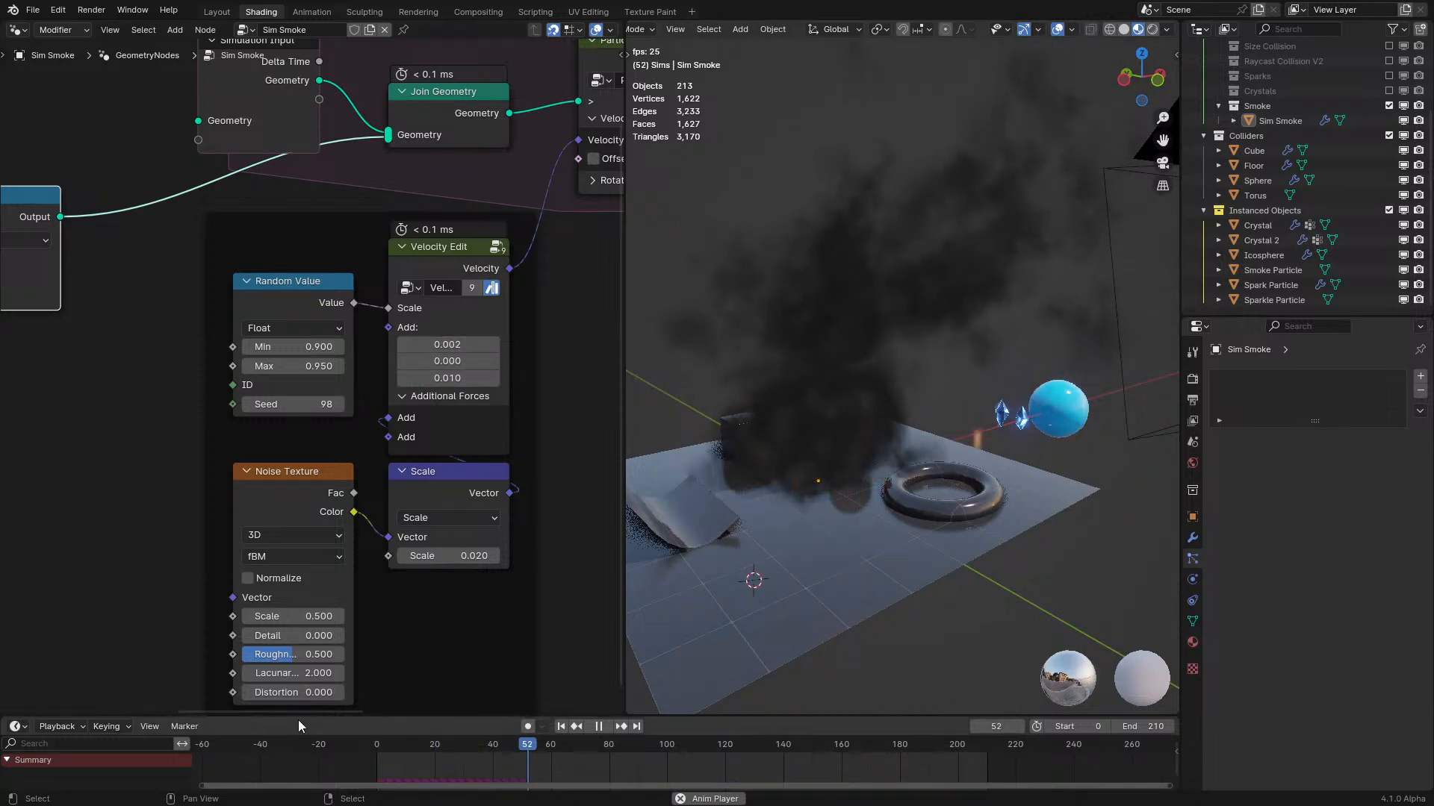
pyautogui.click(315, 756)
pyautogui.moveTo(805, 573)
pyautogui.mouseDown(button='middle')
pyautogui.moveTo(844, 557)
pyautogui.moveTo(805, 545)
pyautogui.mouseUp(button='middle')
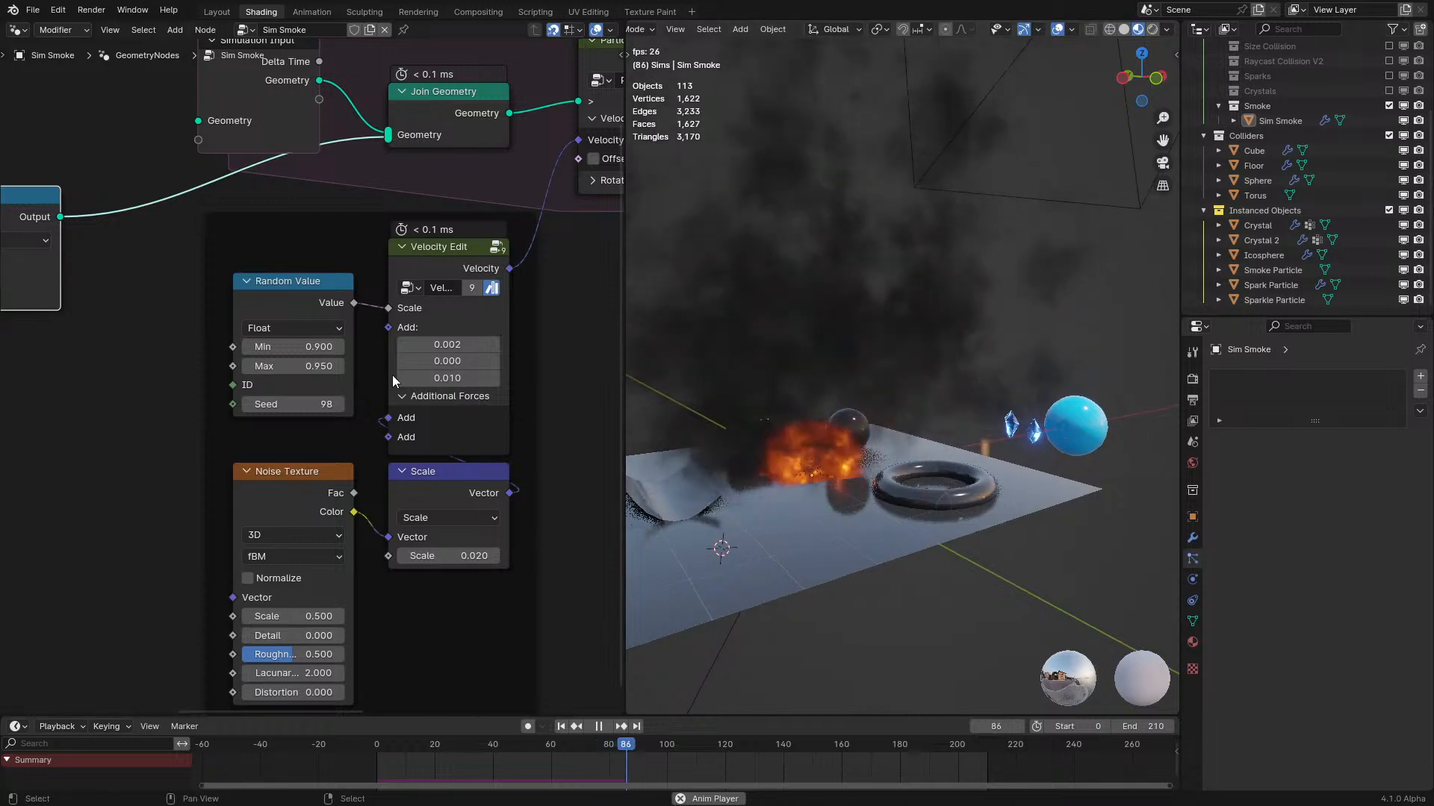
# Set Velocity Edit's Add Z to 0.005 to weaken the smoke's upward drift.
pyautogui.click(433, 378)
pyautogui.press('BackSpace')
pyautogui.write('05')
pyautogui.press('Return')
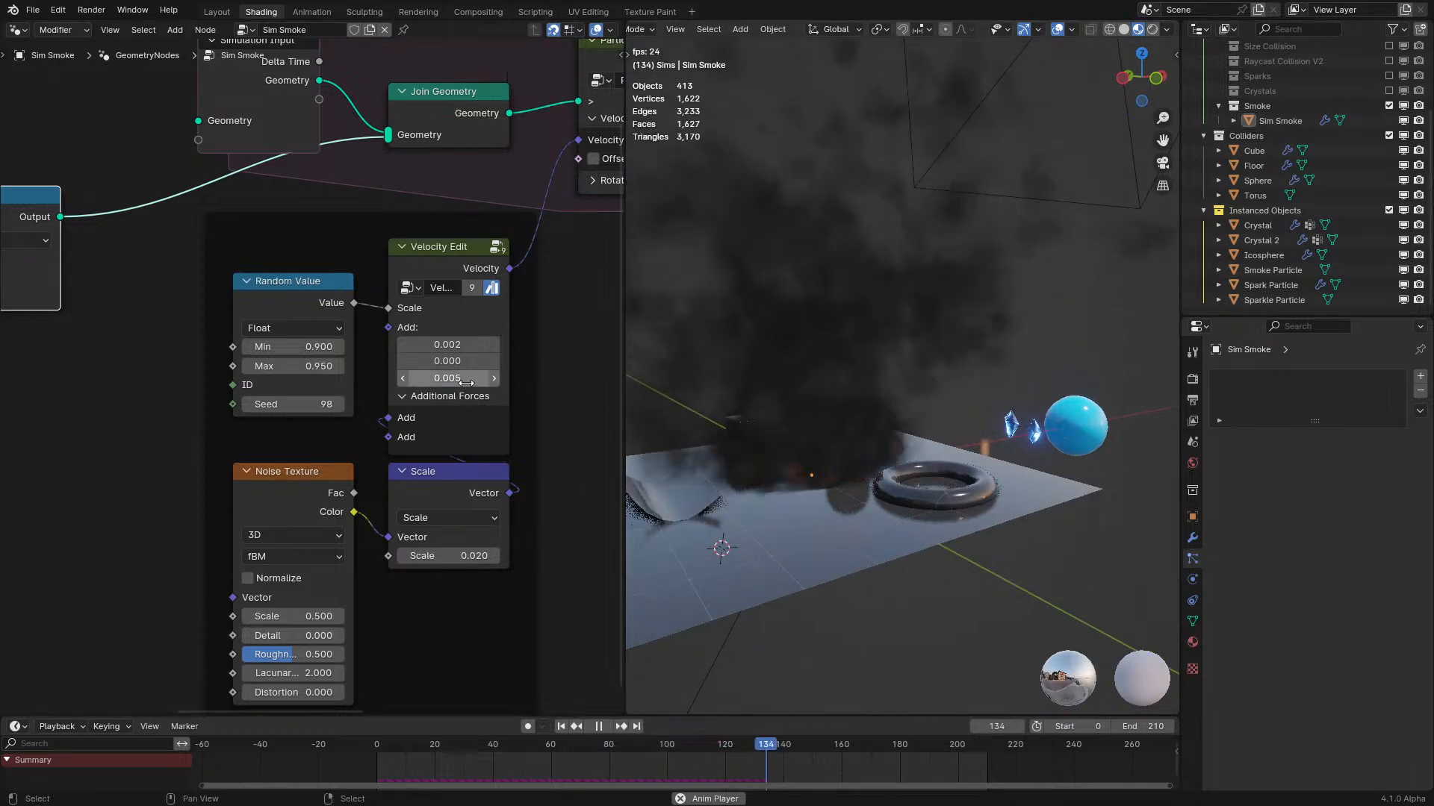
# Change the comparison on the wrapped frame number to Less Than with B set to 2, and replay the simulation.
pyautogui.click(331, 765)
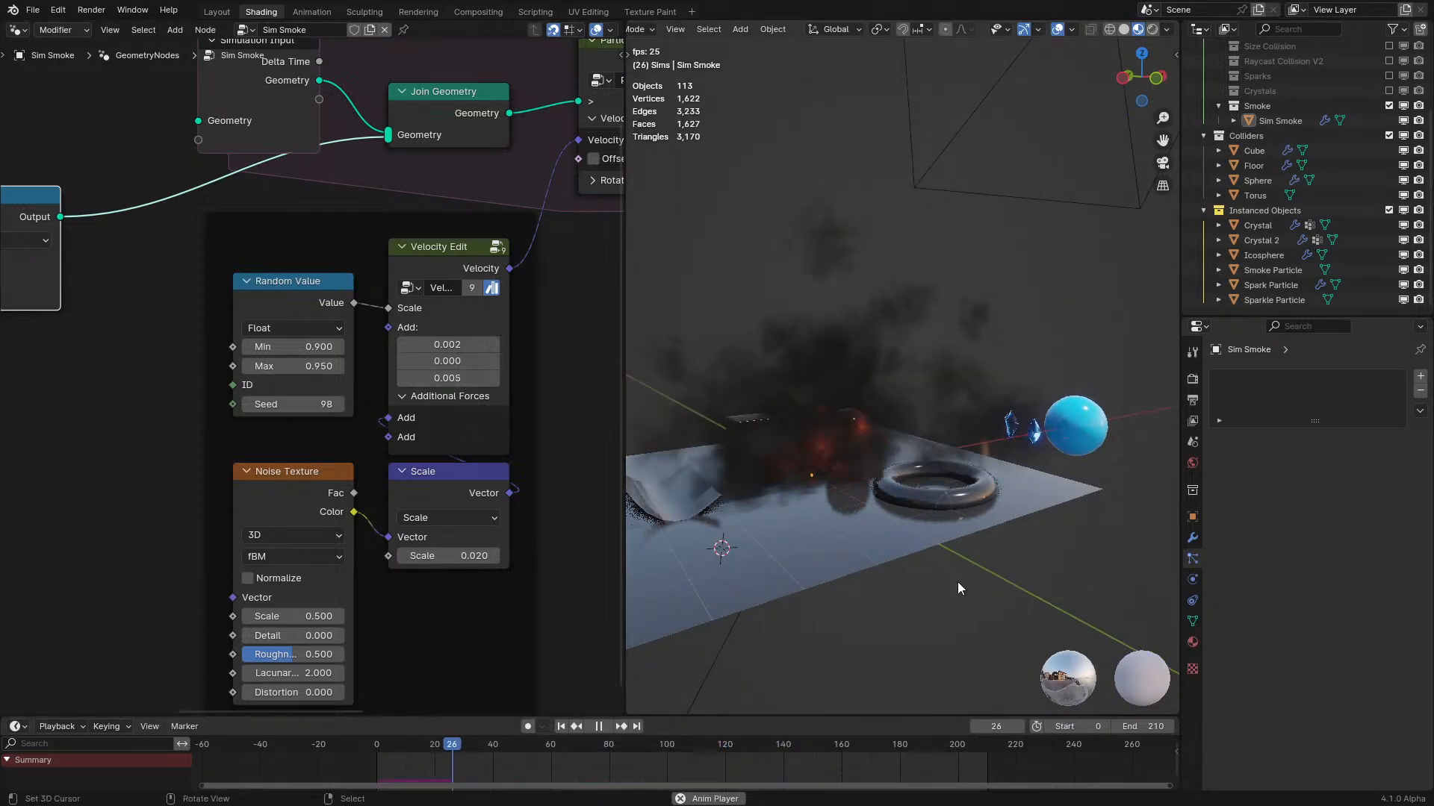
pyautogui.moveTo(312, 567); pyautogui.dragTo(333, 541, button='middle')
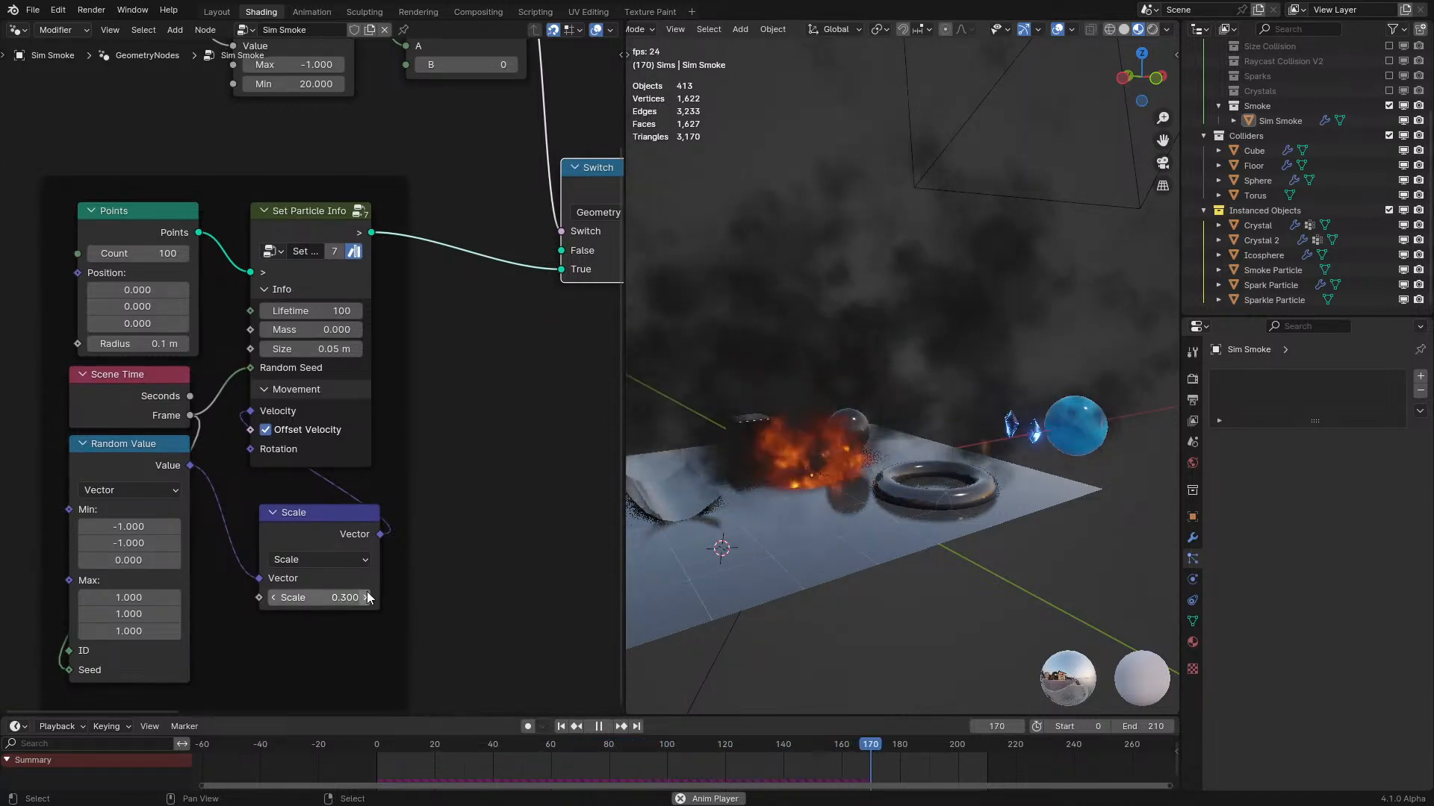
pyautogui.scroll(-1, 402, 413)
pyautogui.moveTo(378, 245); pyautogui.dragTo(328, 570, button='middle')
pyautogui.scroll(1, 389, 411)
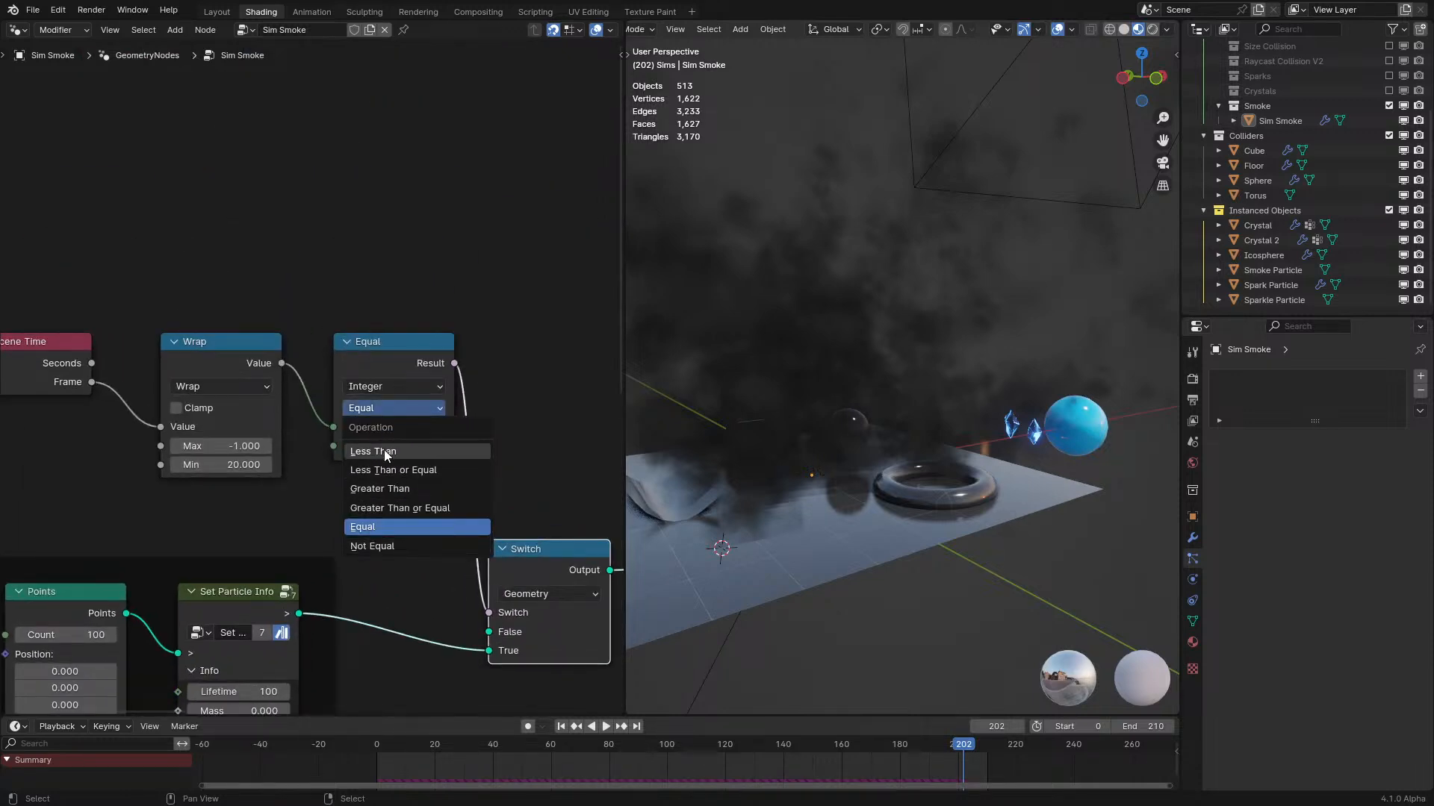
pyautogui.click(441, 447)
pyautogui.click(440, 446)
pyautogui.press('space')
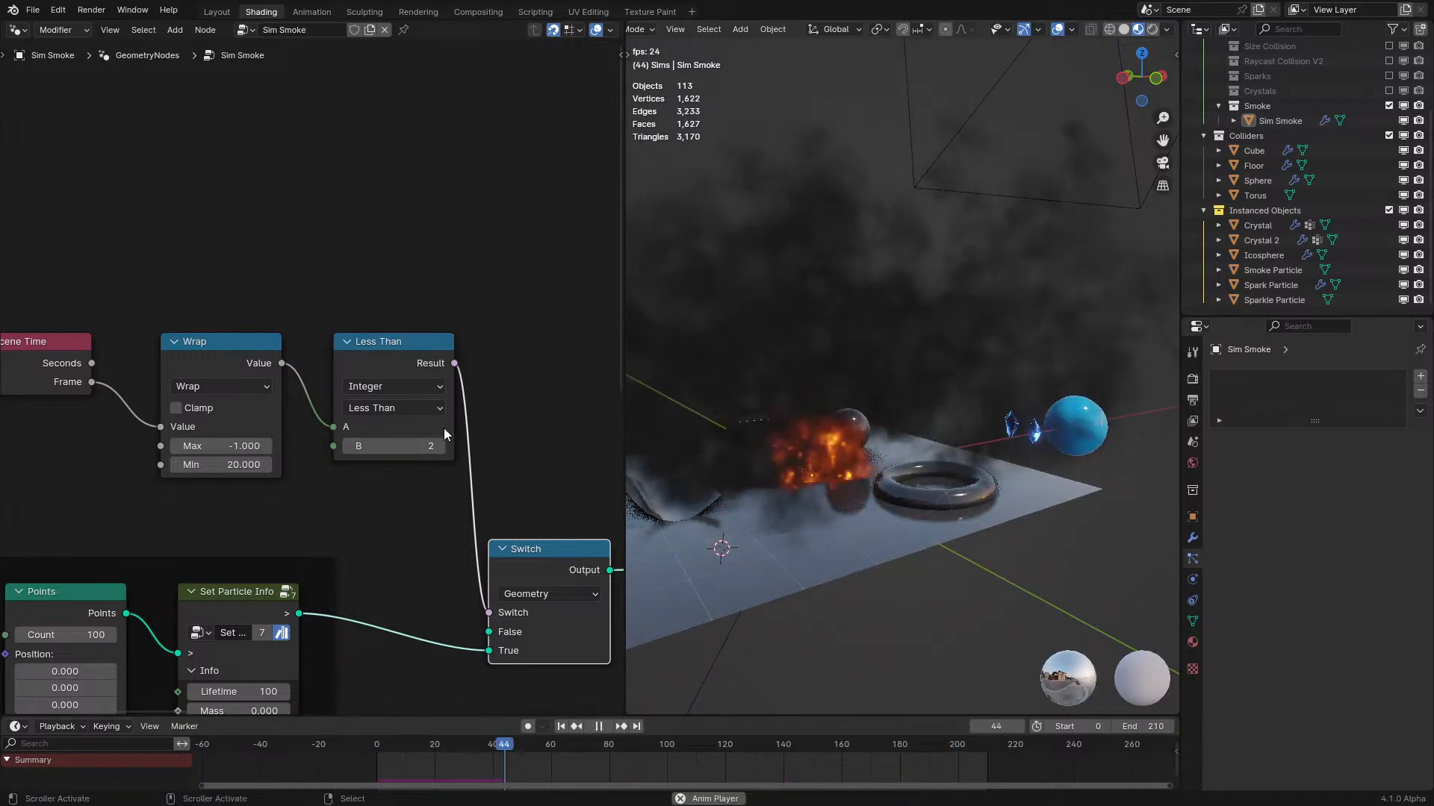
# Set the Less Than node's B value to 5 to lengthen each burst, and replay the simulation.
pyautogui.click(441, 451)
pyautogui.click(440, 446)
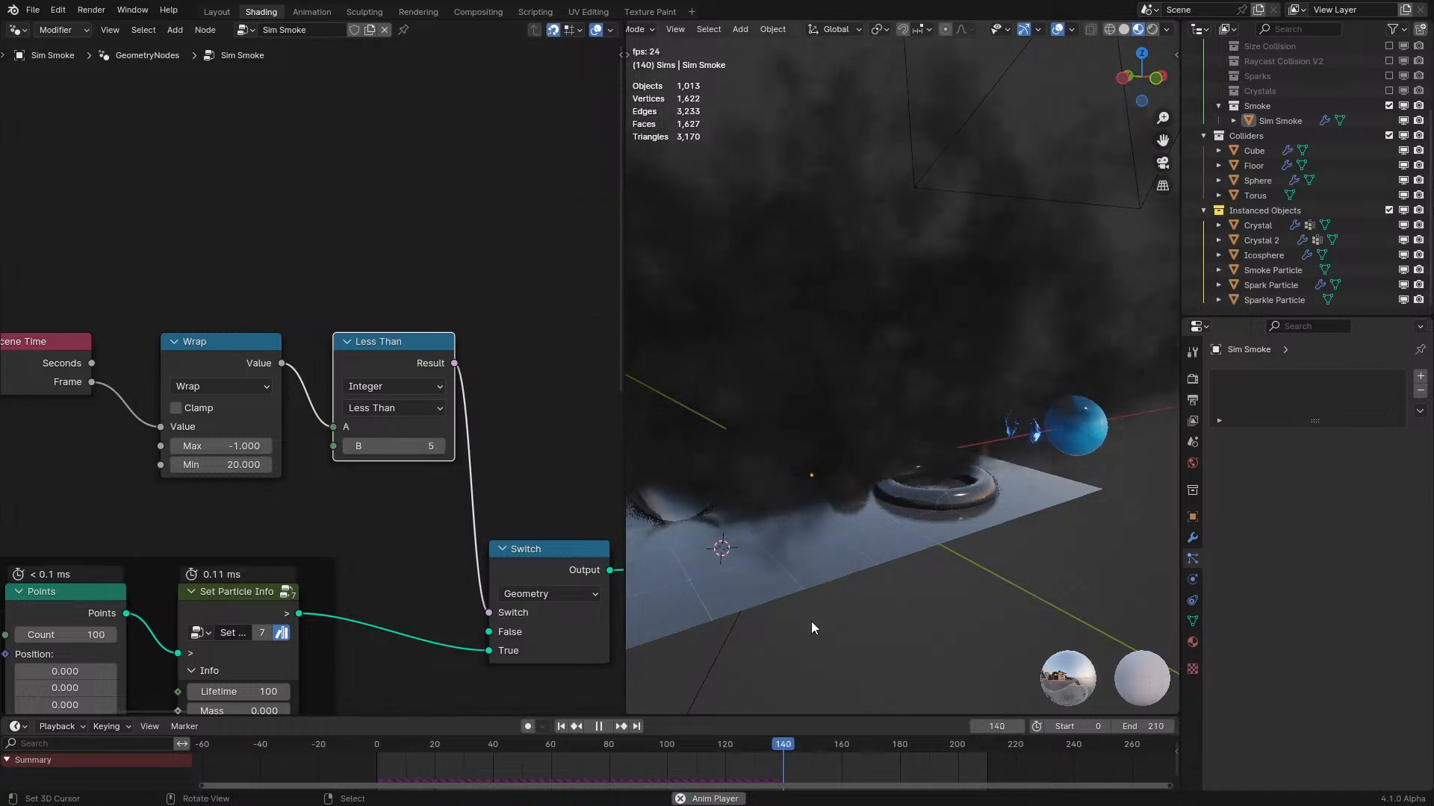
pyautogui.click(330, 746)
pyautogui.moveTo(783, 606)
pyautogui.mouseDown(button='middle')
pyautogui.moveTo(801, 584)
pyautogui.moveTo(959, 612)
pyautogui.moveTo(786, 639)
pyautogui.moveTo(769, 595)
pyautogui.mouseUp(button='middle')
# Set the Count of the Points node to 30 and replay the simulation.
pyautogui.moveTo(406, 598); pyautogui.dragTo(508, 432, button='middle')
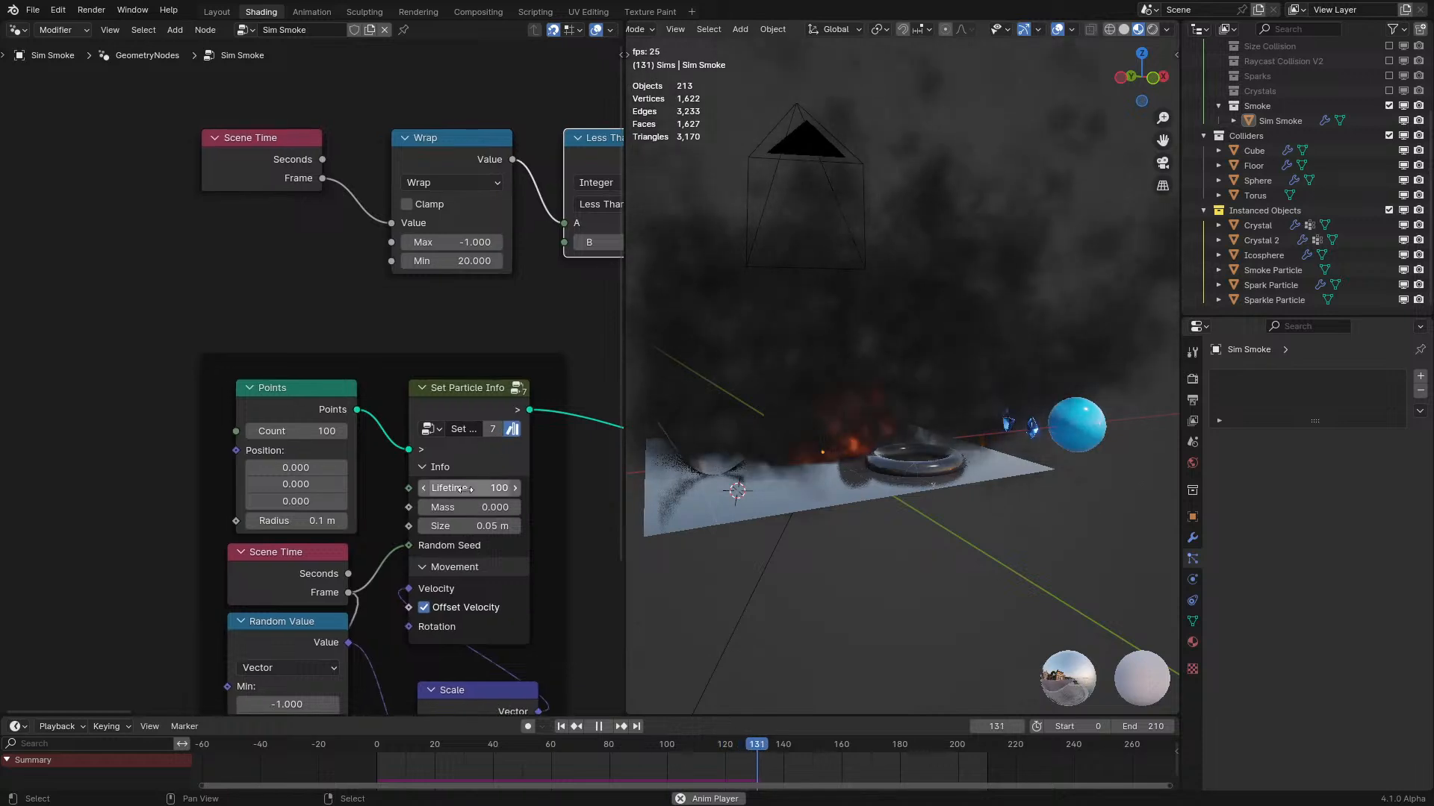
pyautogui.moveTo(875, 449); pyautogui.dragTo(890, 454, button='middle')
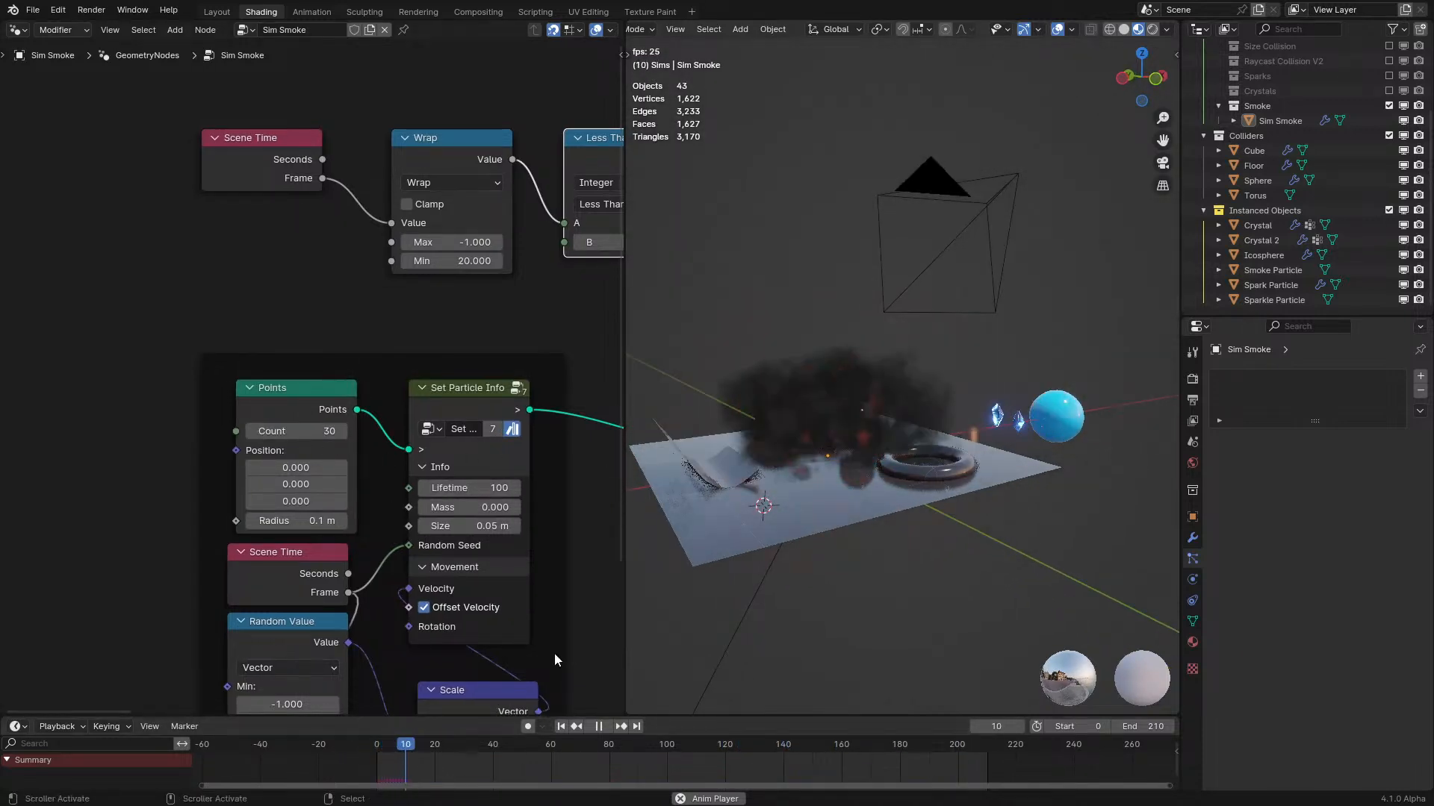
pyautogui.moveTo(835, 520)
pyautogui.mouseDown(button='middle')
pyautogui.moveTo(805, 529)
pyautogui.moveTo(841, 510)
pyautogui.mouseUp(button='middle')
pyautogui.press('space')
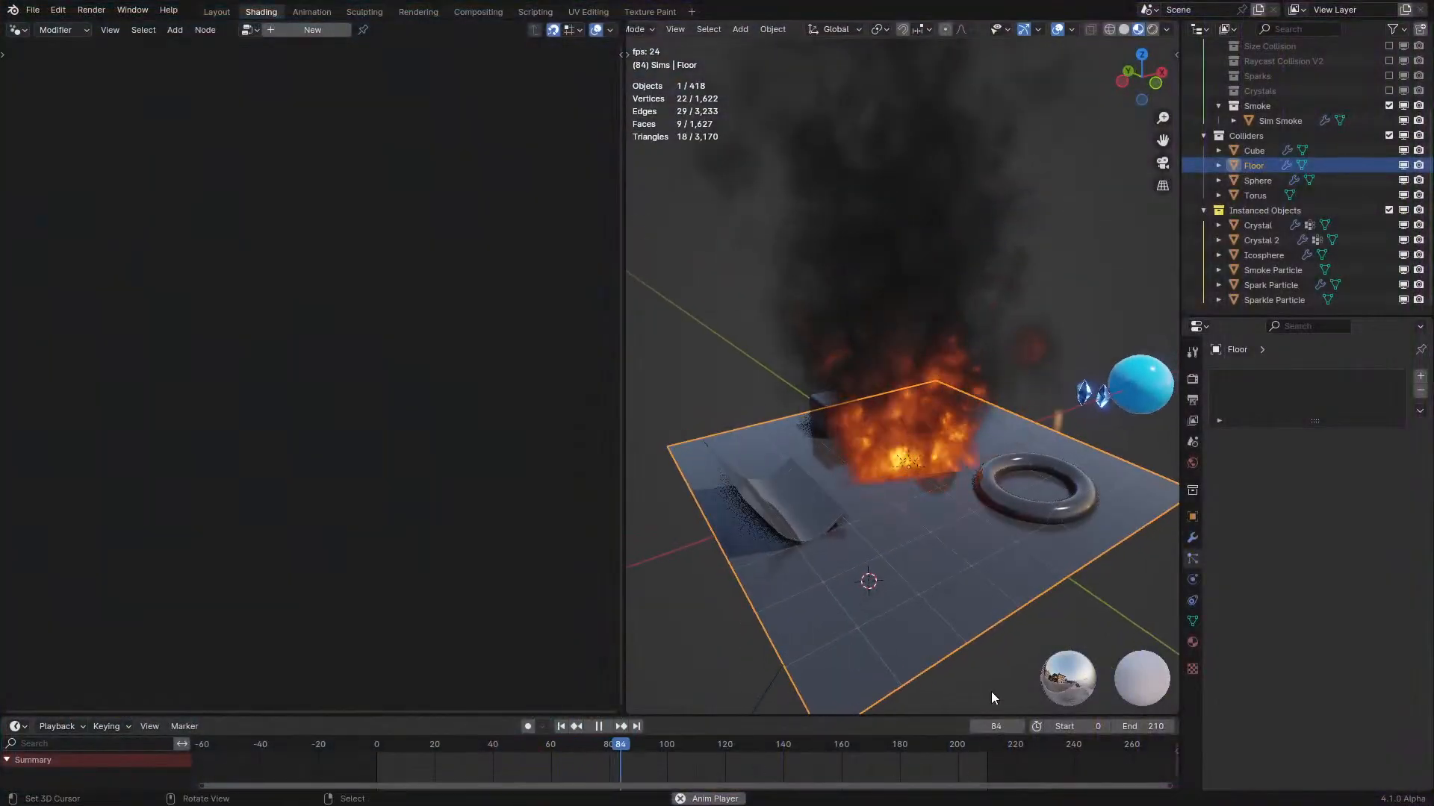
# Deselect the floor and examine the playing fire and smoke from several angles and closer up.
pyautogui.click(991, 697)
pyautogui.moveTo(991, 666); pyautogui.dragTo(983, 632, button='middle')
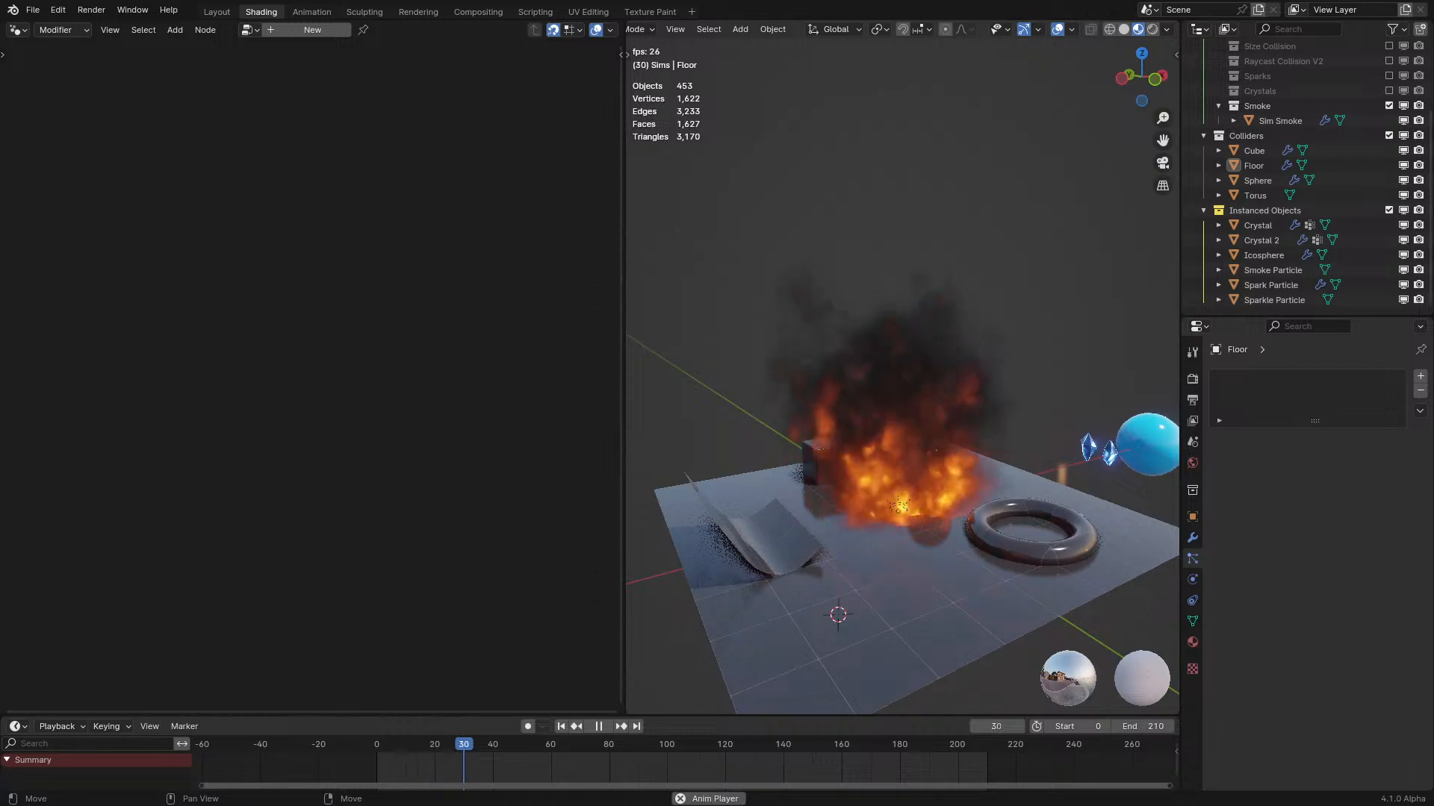
pyautogui.moveTo(681, 567); pyautogui.dragTo(698, 566, button='middle')
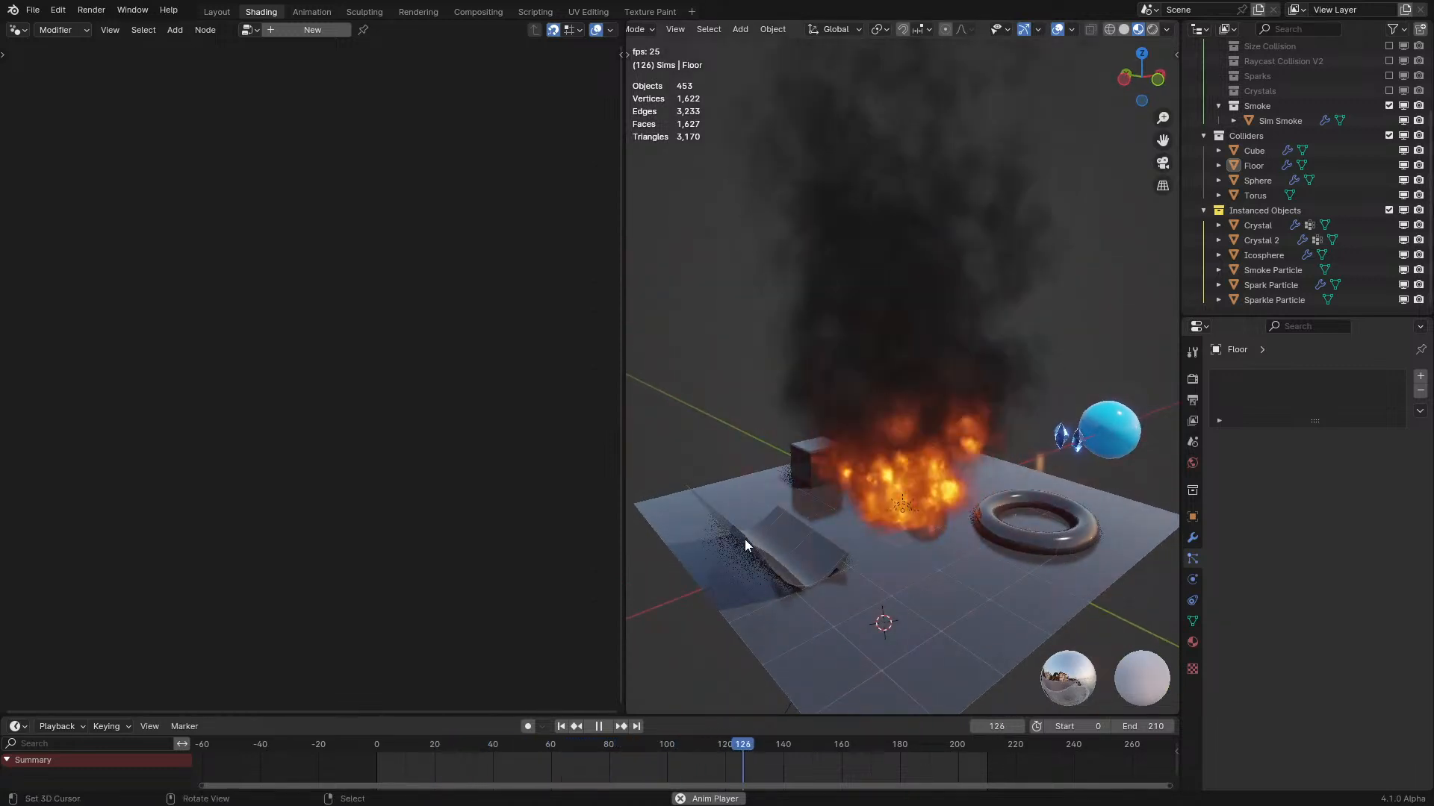
pyautogui.moveTo(764, 572); pyautogui.dragTo(781, 498, button='middle')
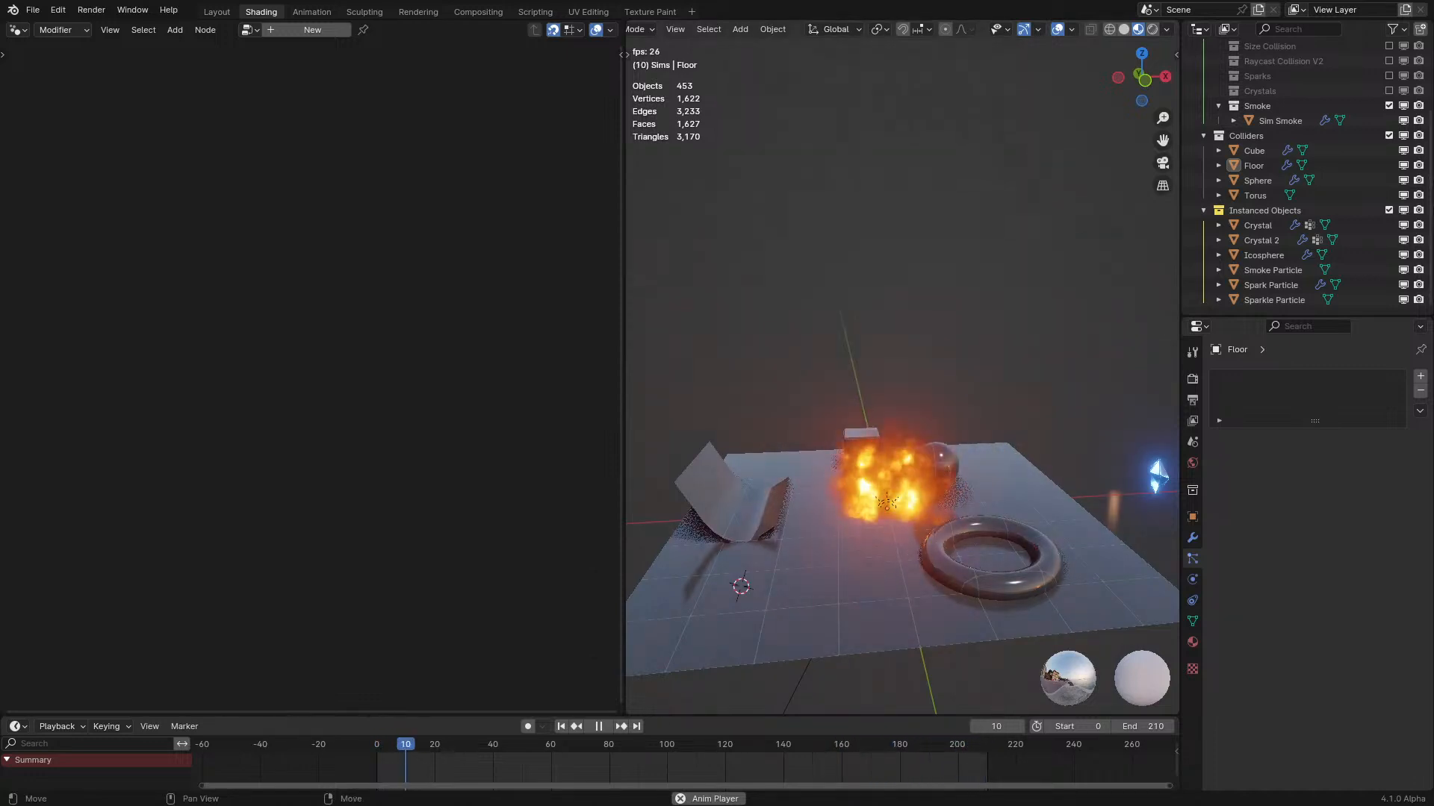
pyautogui.moveTo(942, 512); pyautogui.dragTo(983, 521, button='middle')
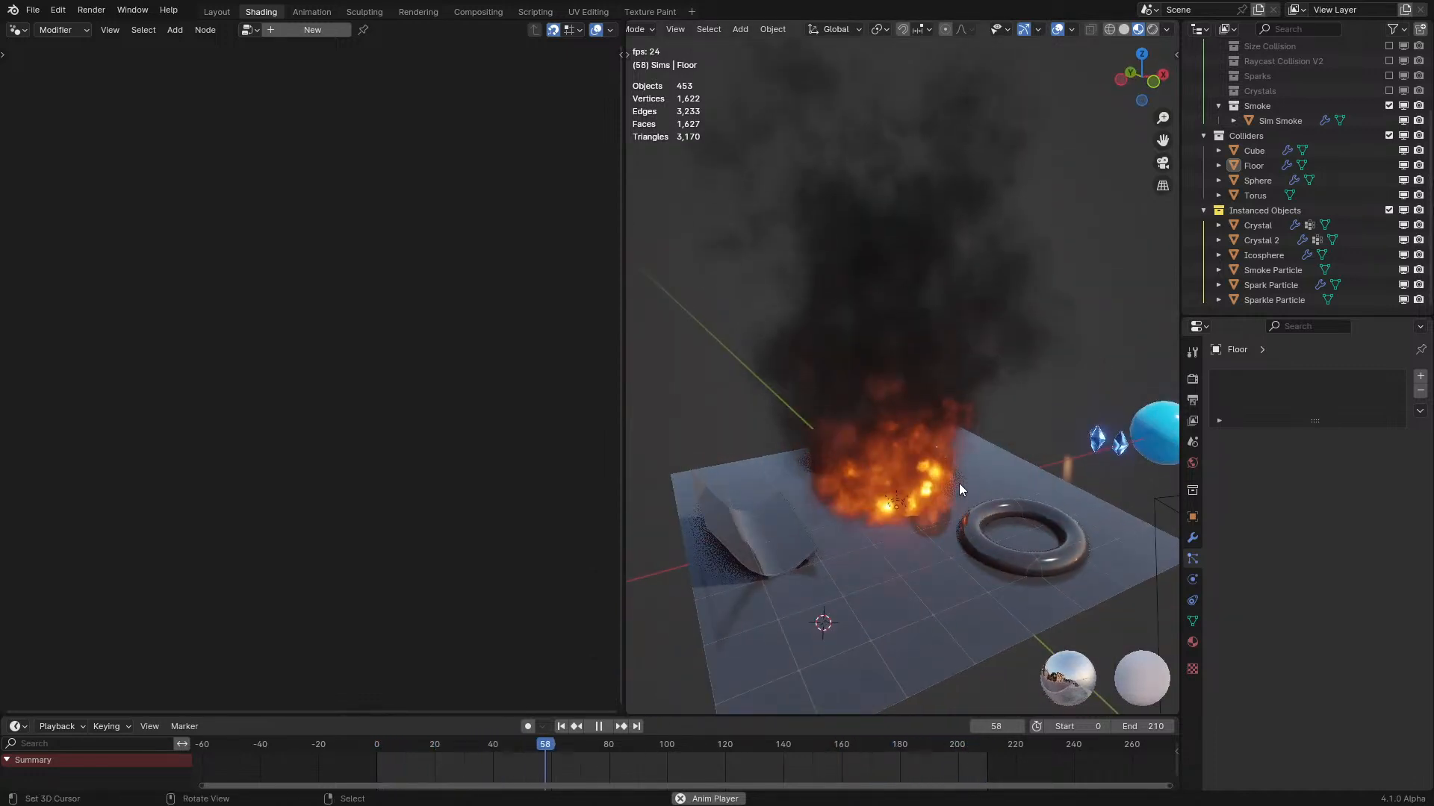
pyautogui.scroll(2, 997, 483)
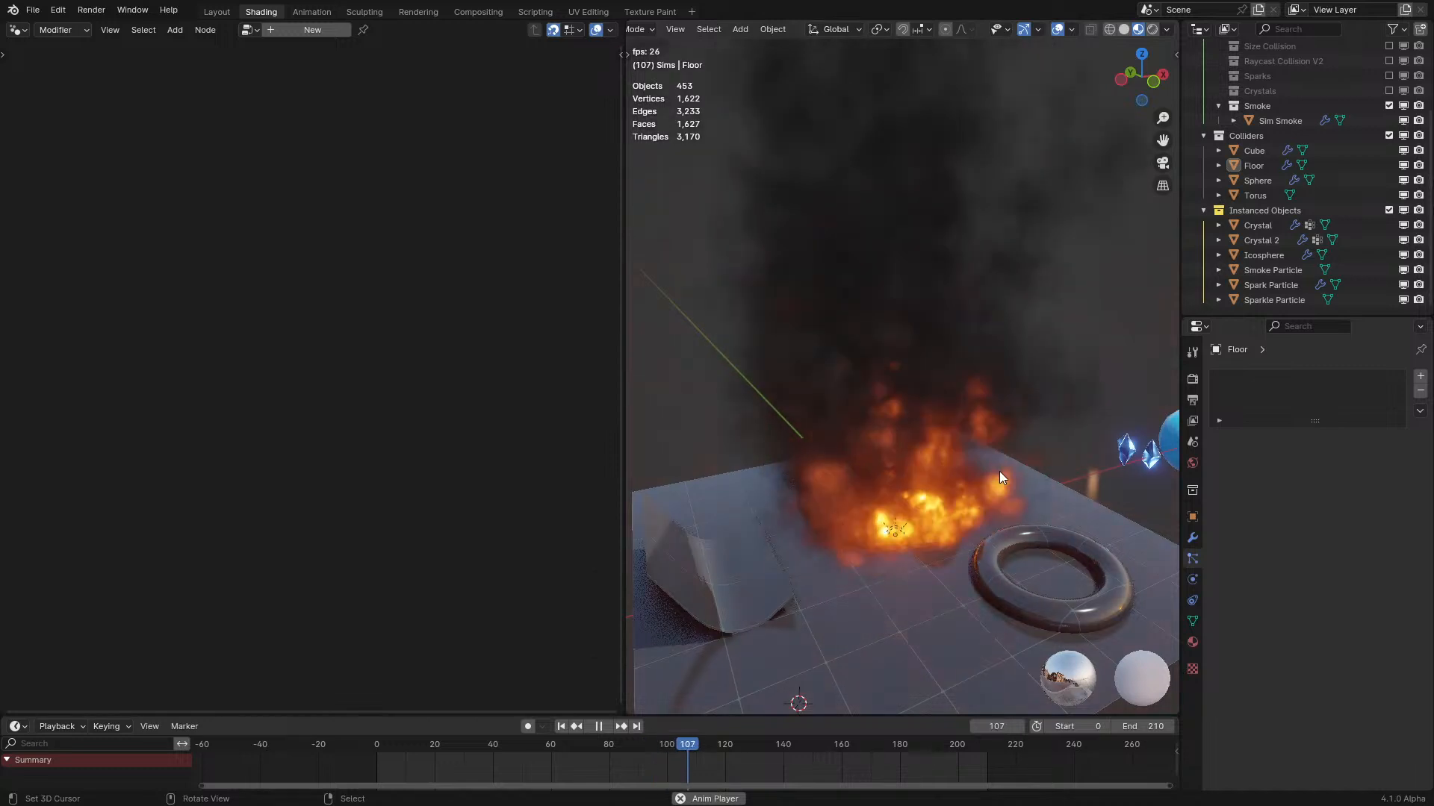
pyautogui.moveTo(997, 466)
pyautogui.mouseDown(button='middle')
pyautogui.moveTo(1053, 457)
pyautogui.moveTo(978, 468)
pyautogui.mouseUp(button='middle')
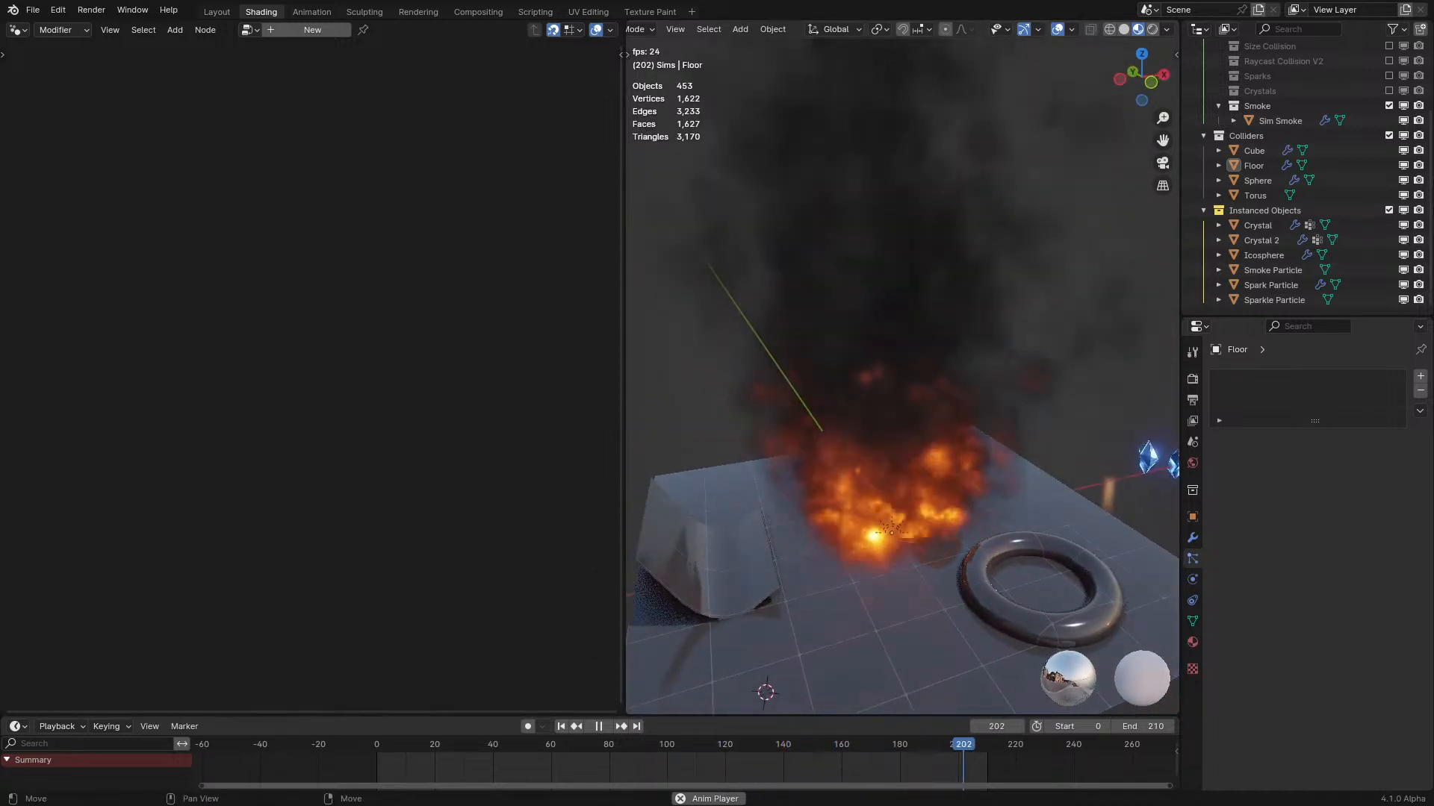